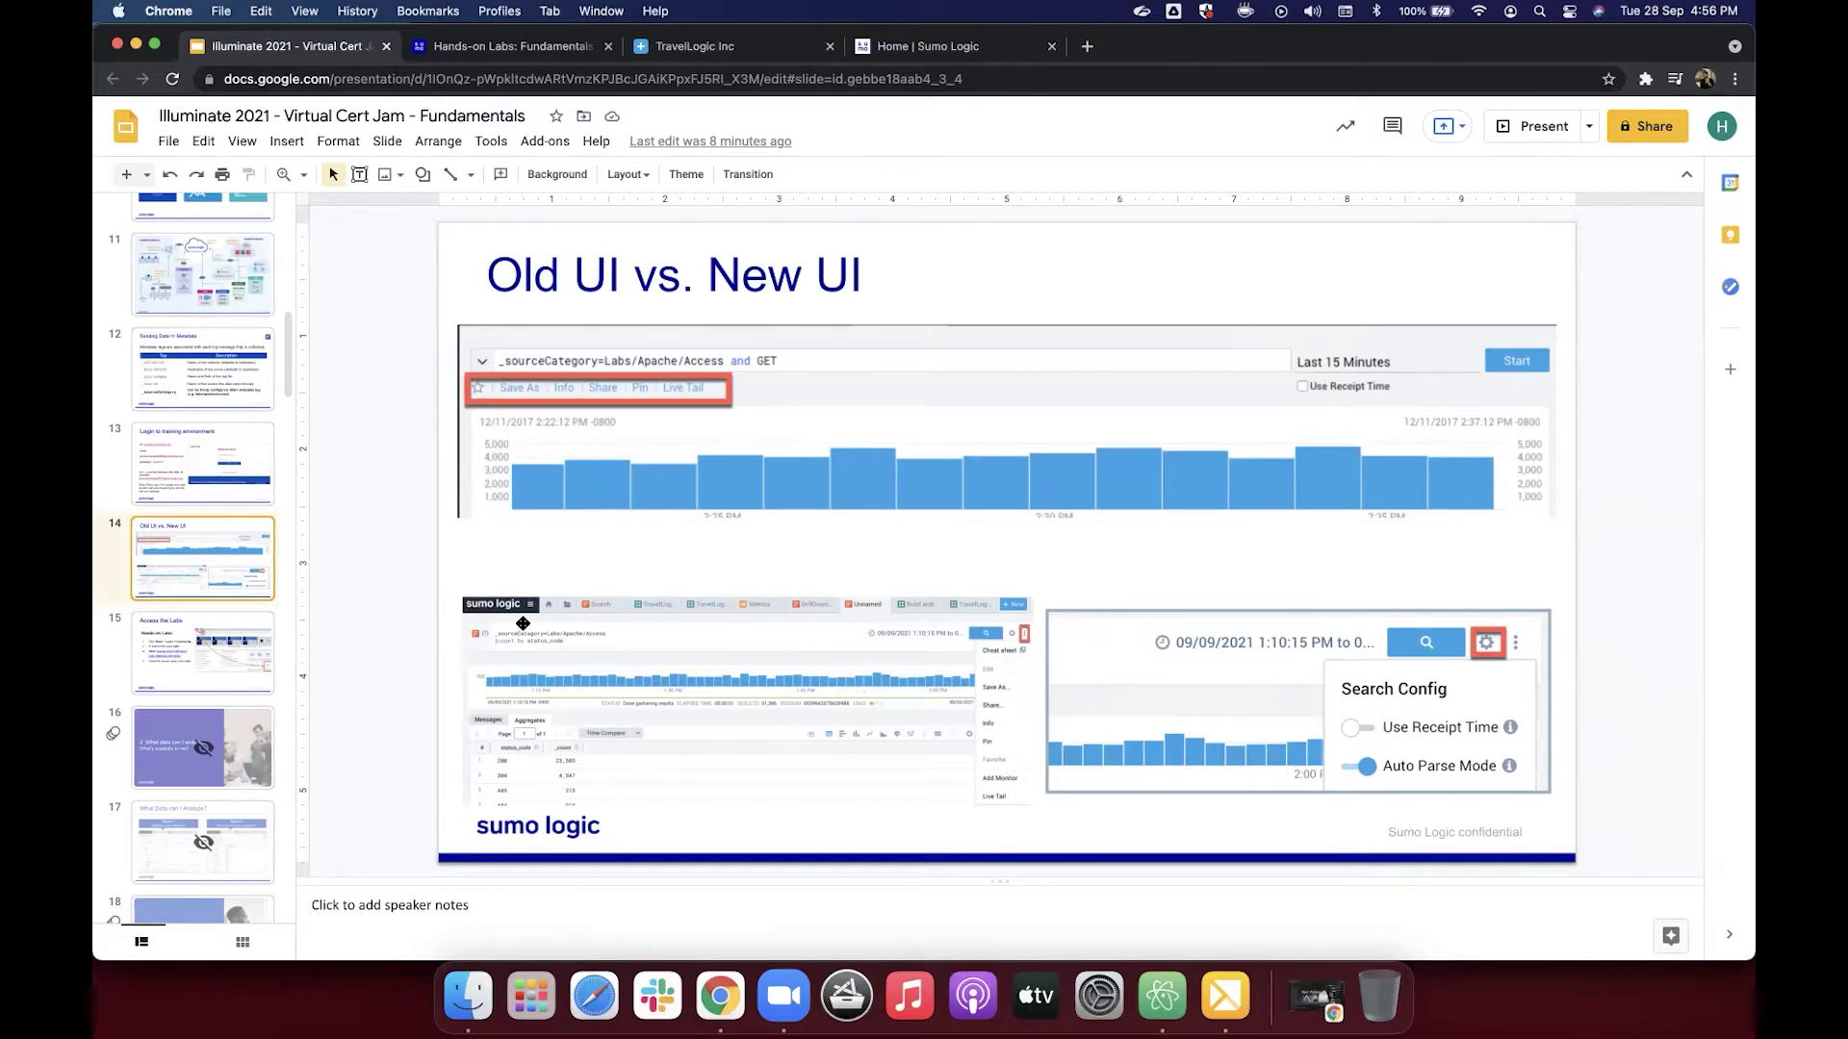
Step: Show slide 15, 'Access the Labs', then switch to the Home | Sumo Logic tab
left_click(196, 661)
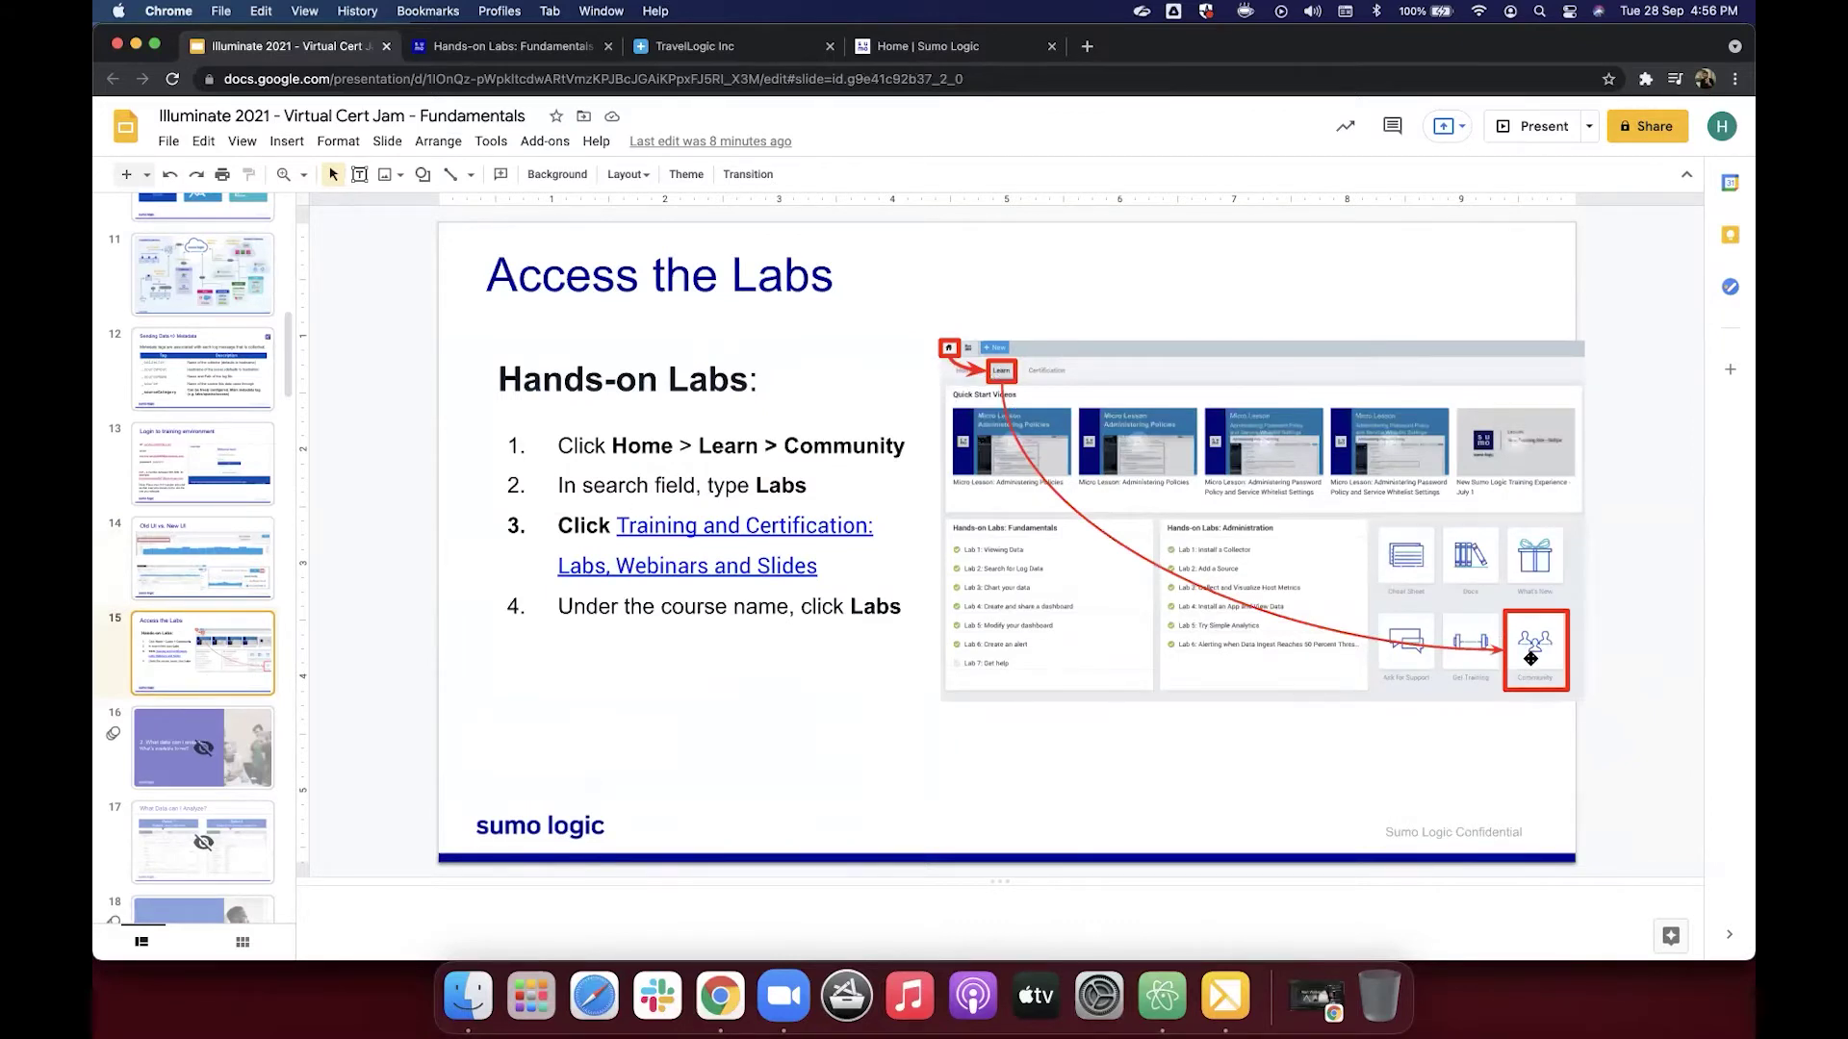
left_click(963, 46)
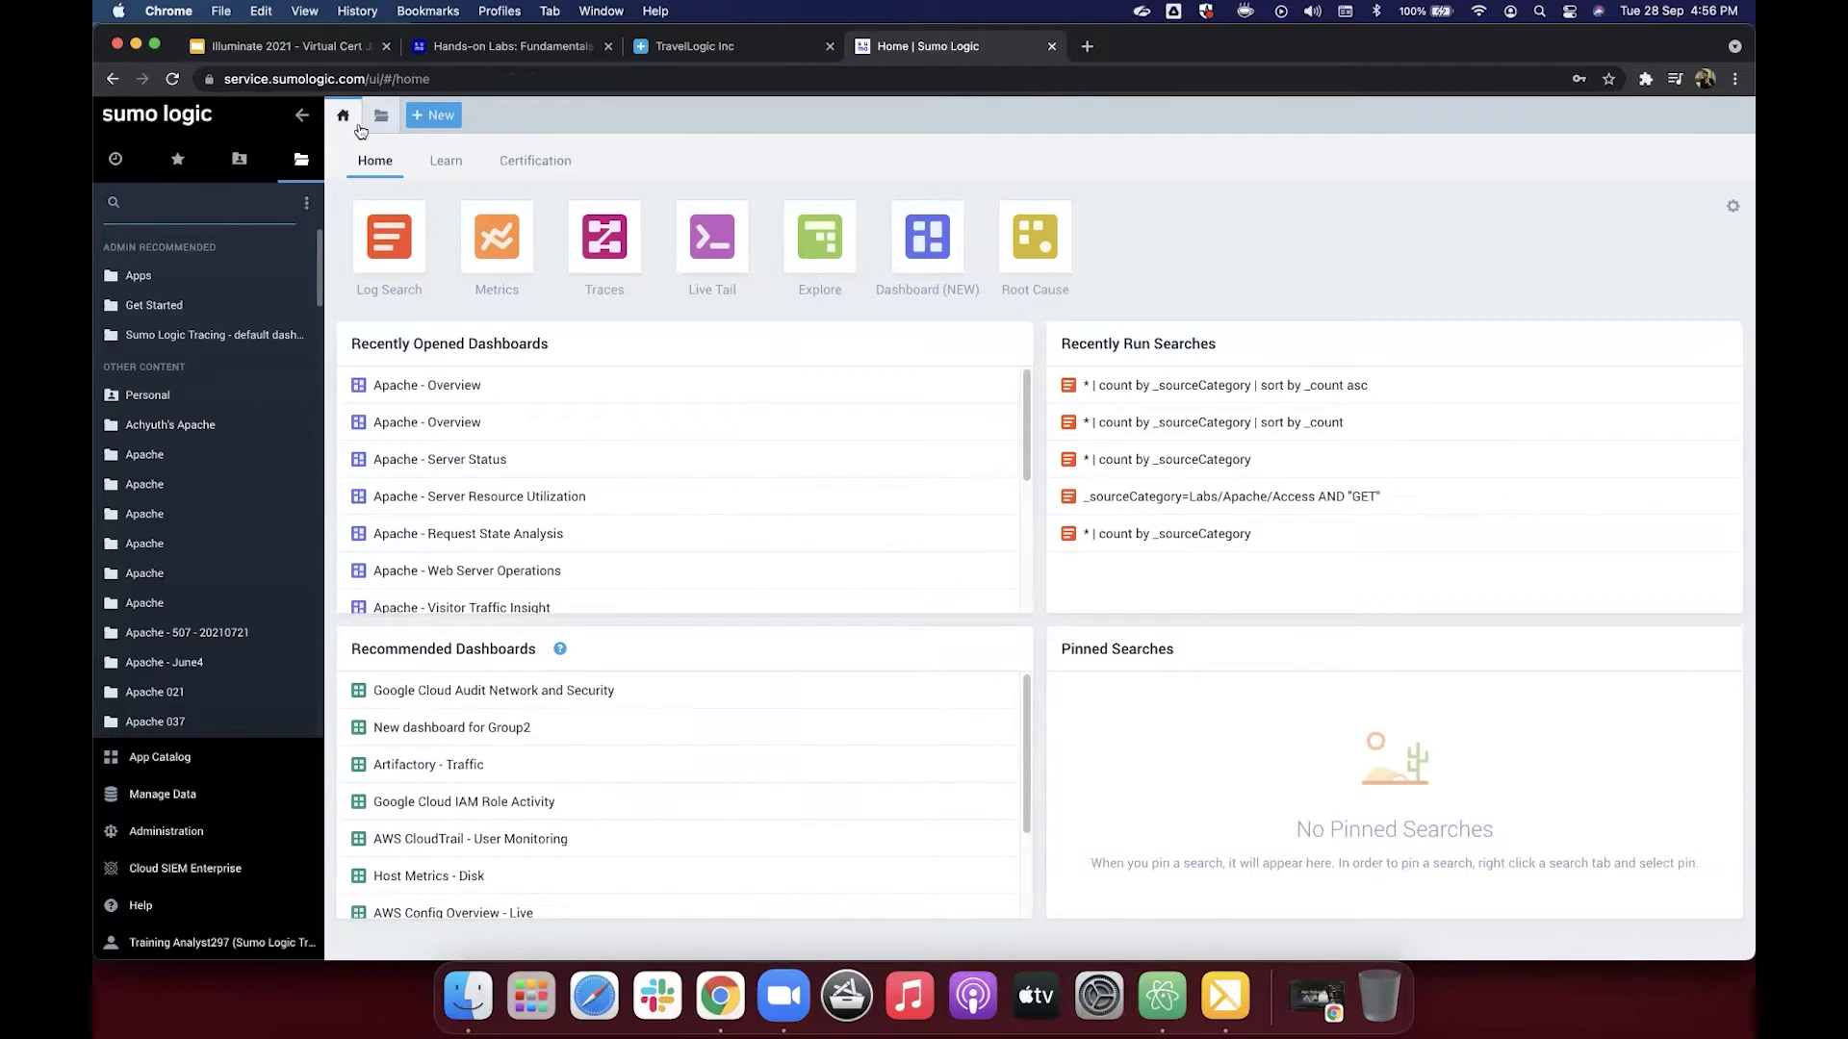
Step: From the Learn page, open the Sumo Logic Community through its Community tile
left_click(442, 165)
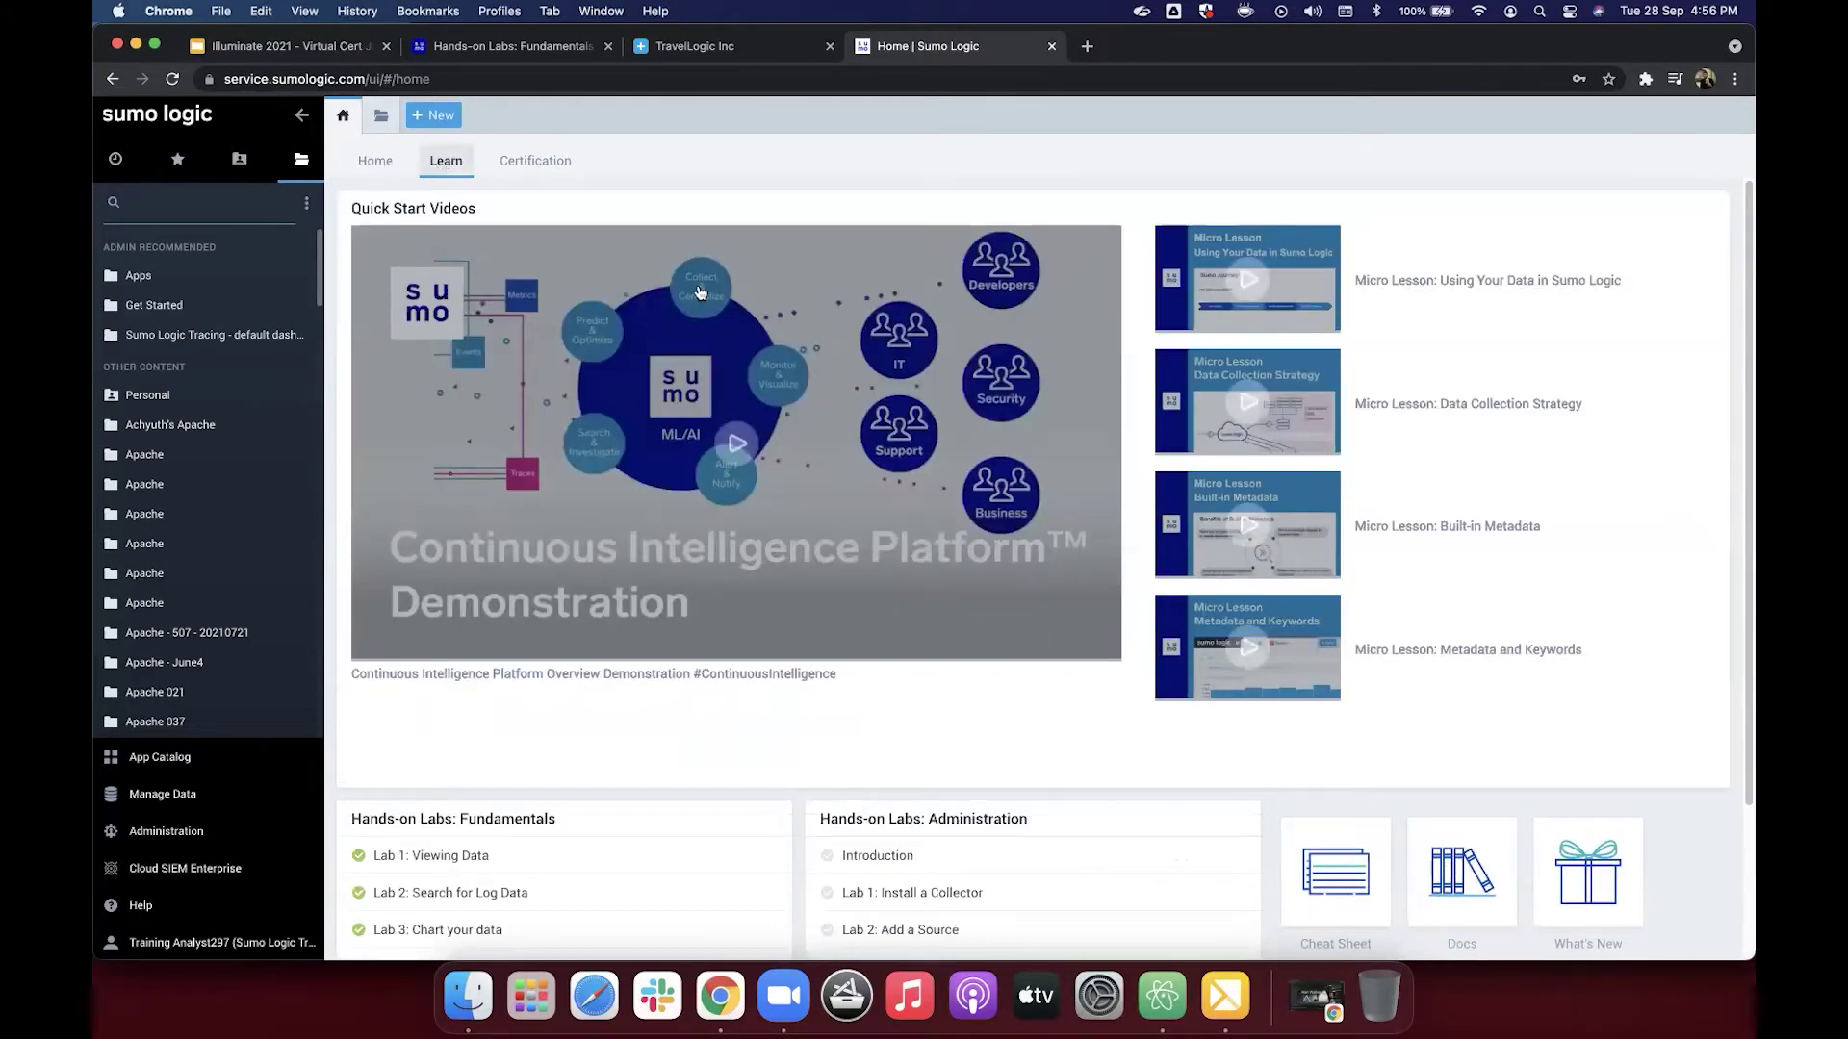
scroll(884, 313, "down", 3)
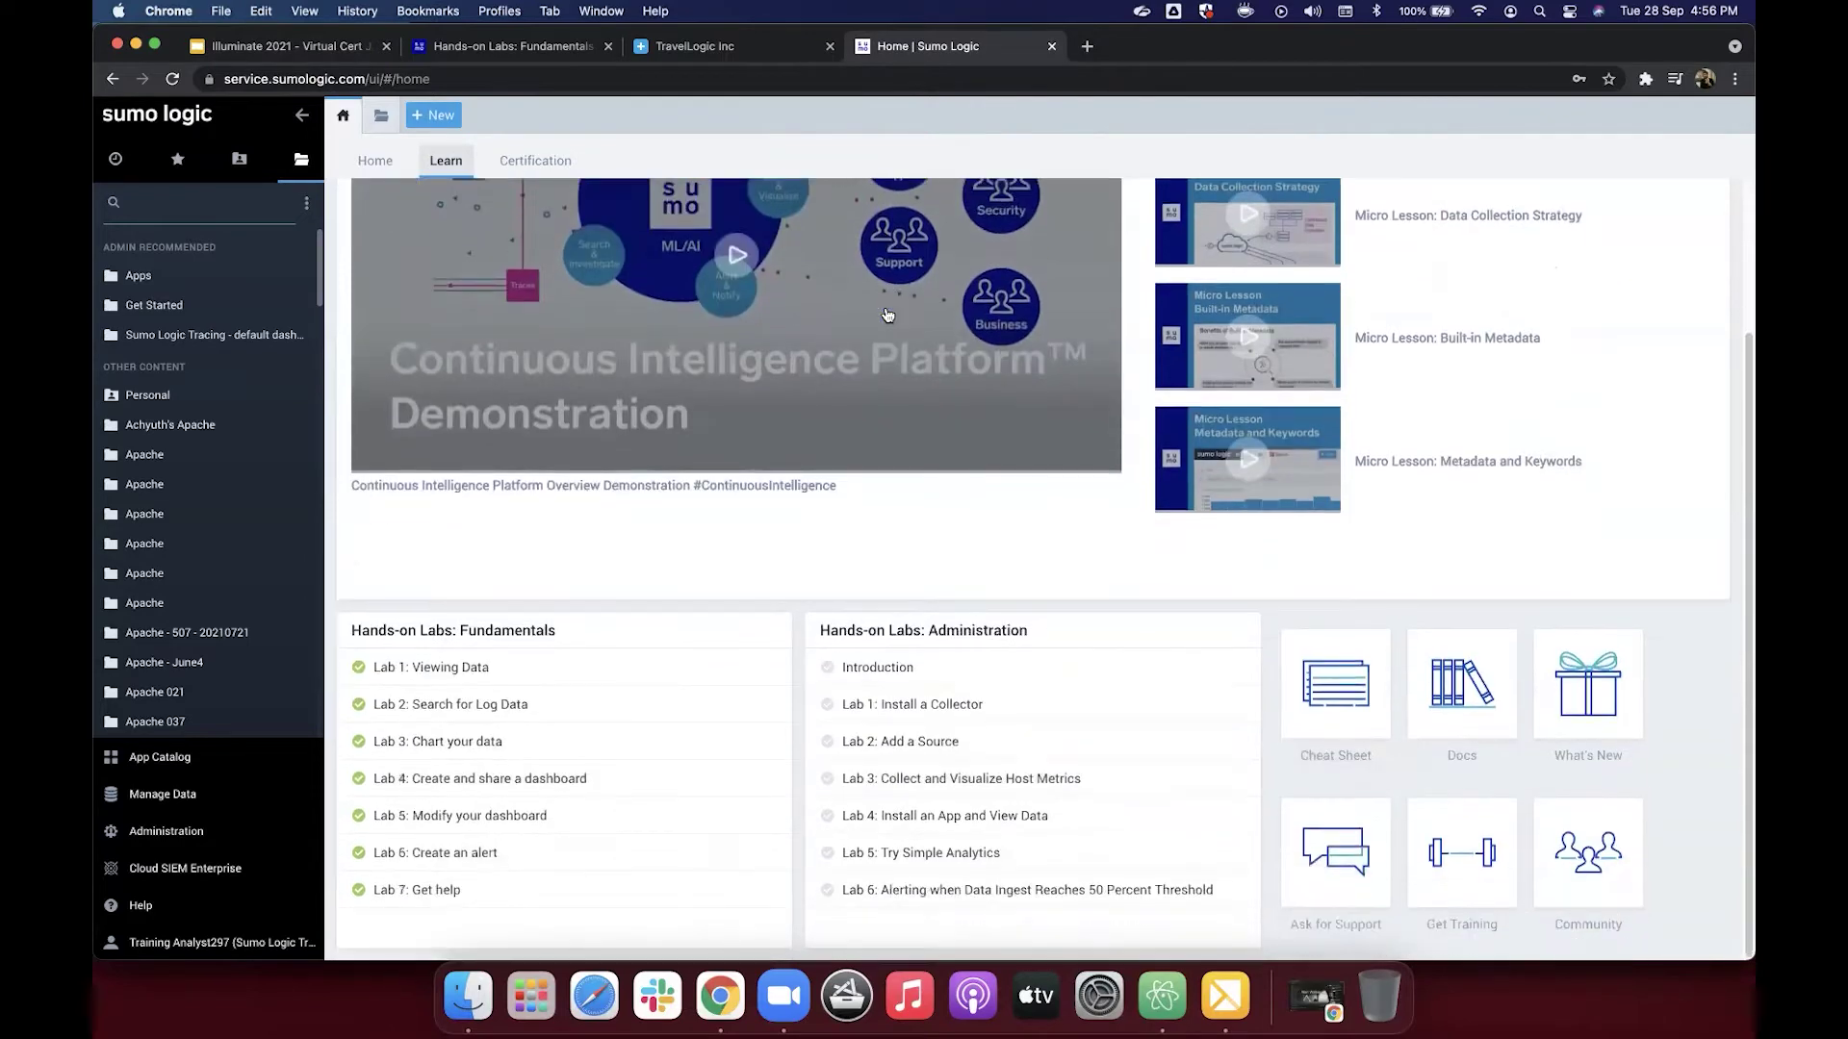
left_click(1581, 872)
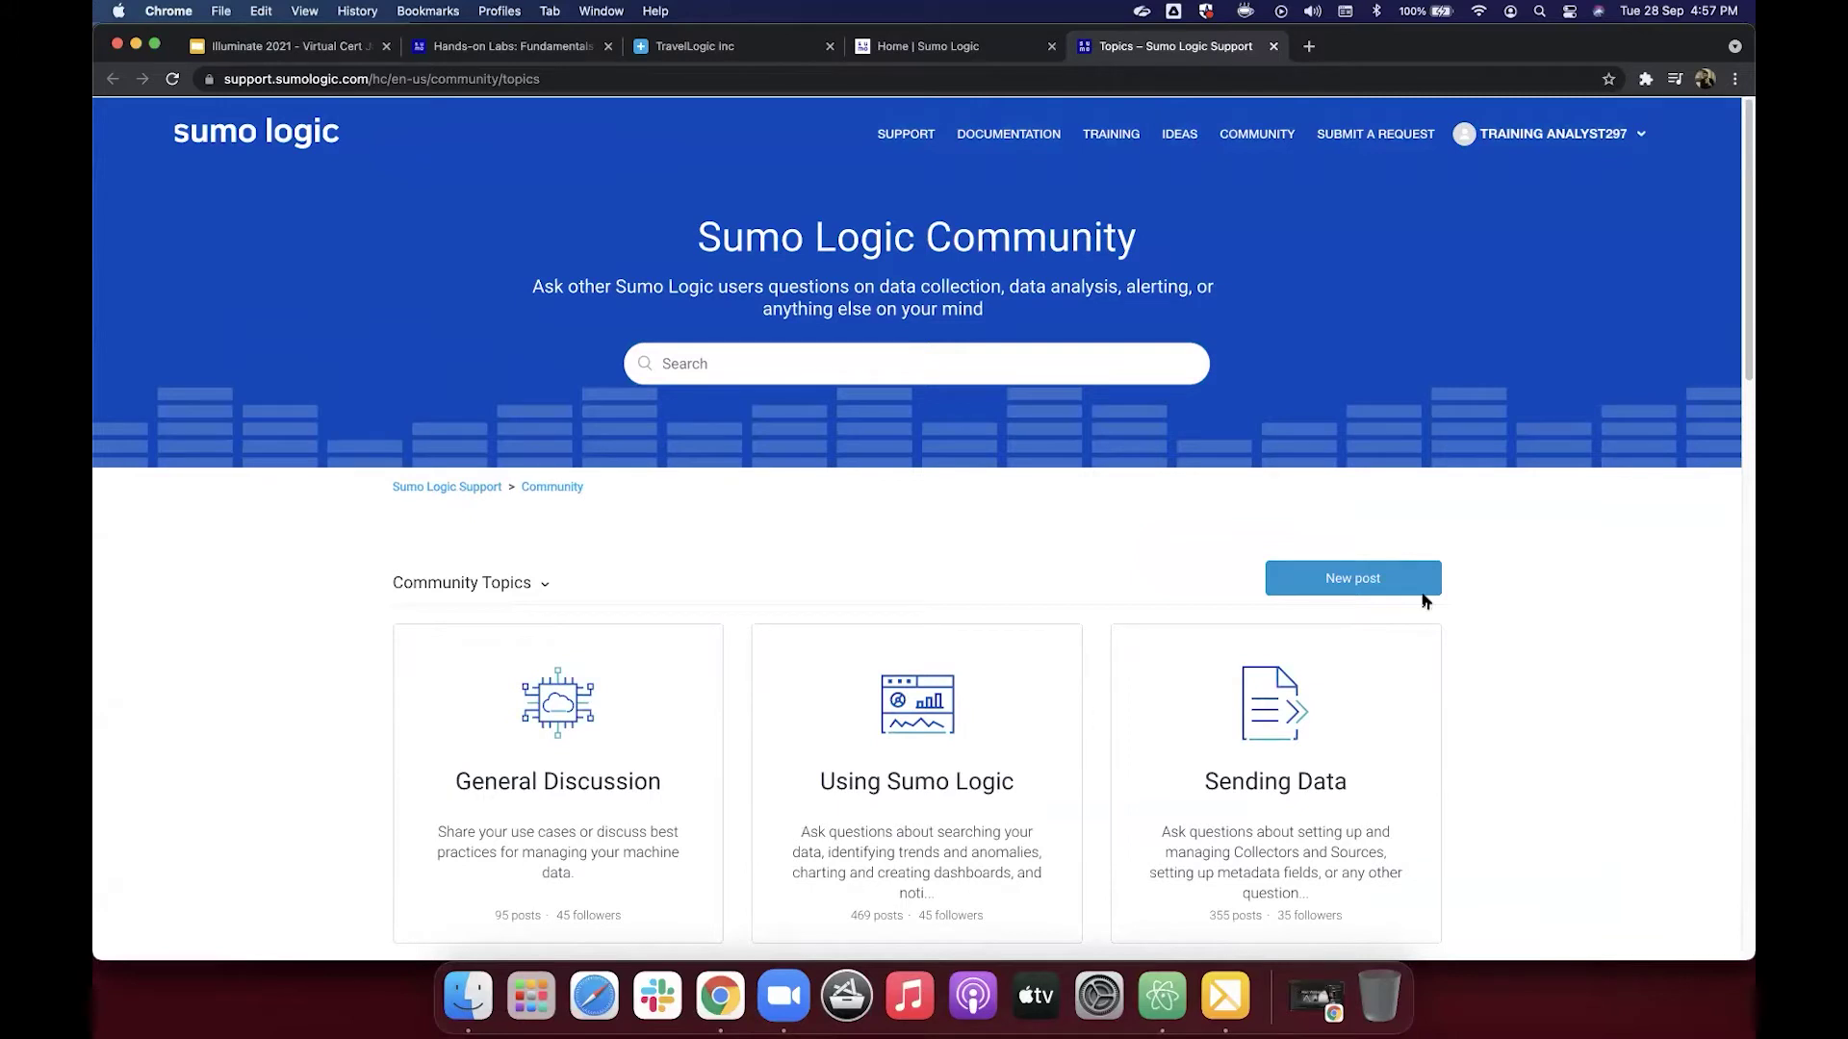
Step: Search the community for 'labs' and open the 'Training and Certification: Labs, Webinars and Slides' post
left_click(301, 52)
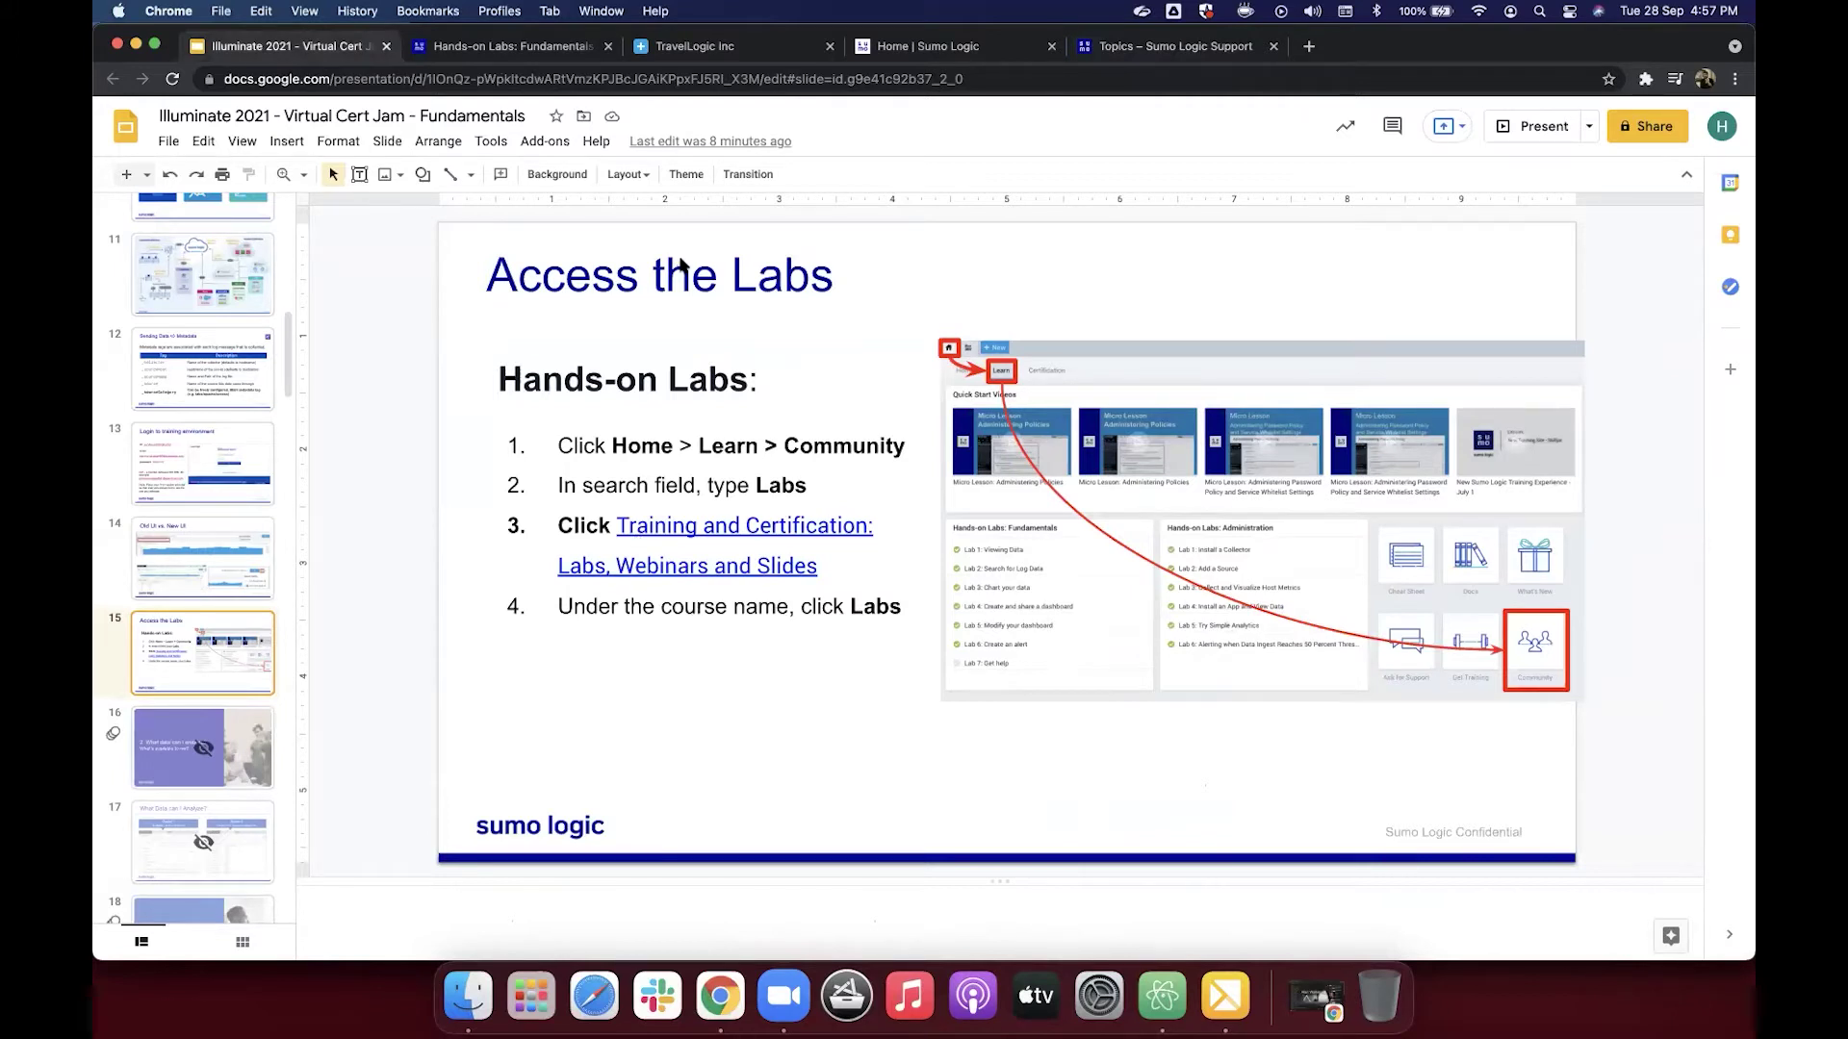
left_click(1143, 50)
left_click(779, 361)
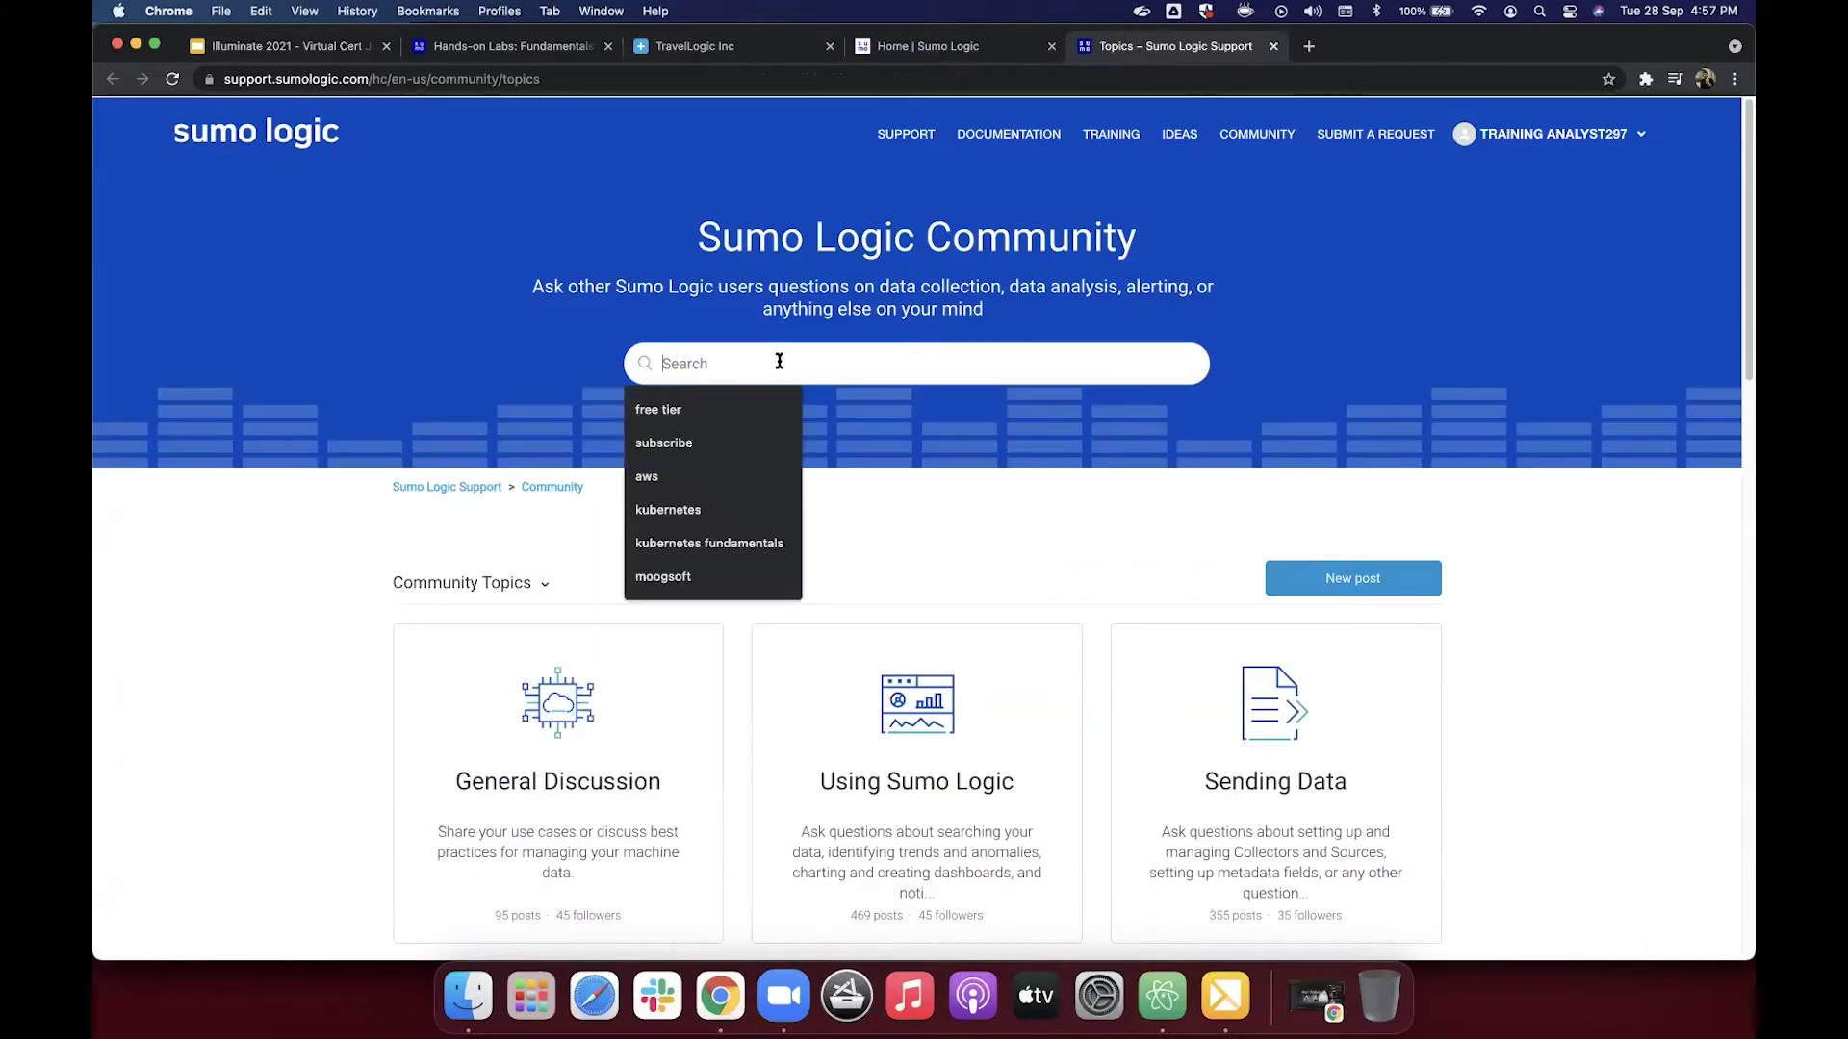
type("labs")
key("Return")
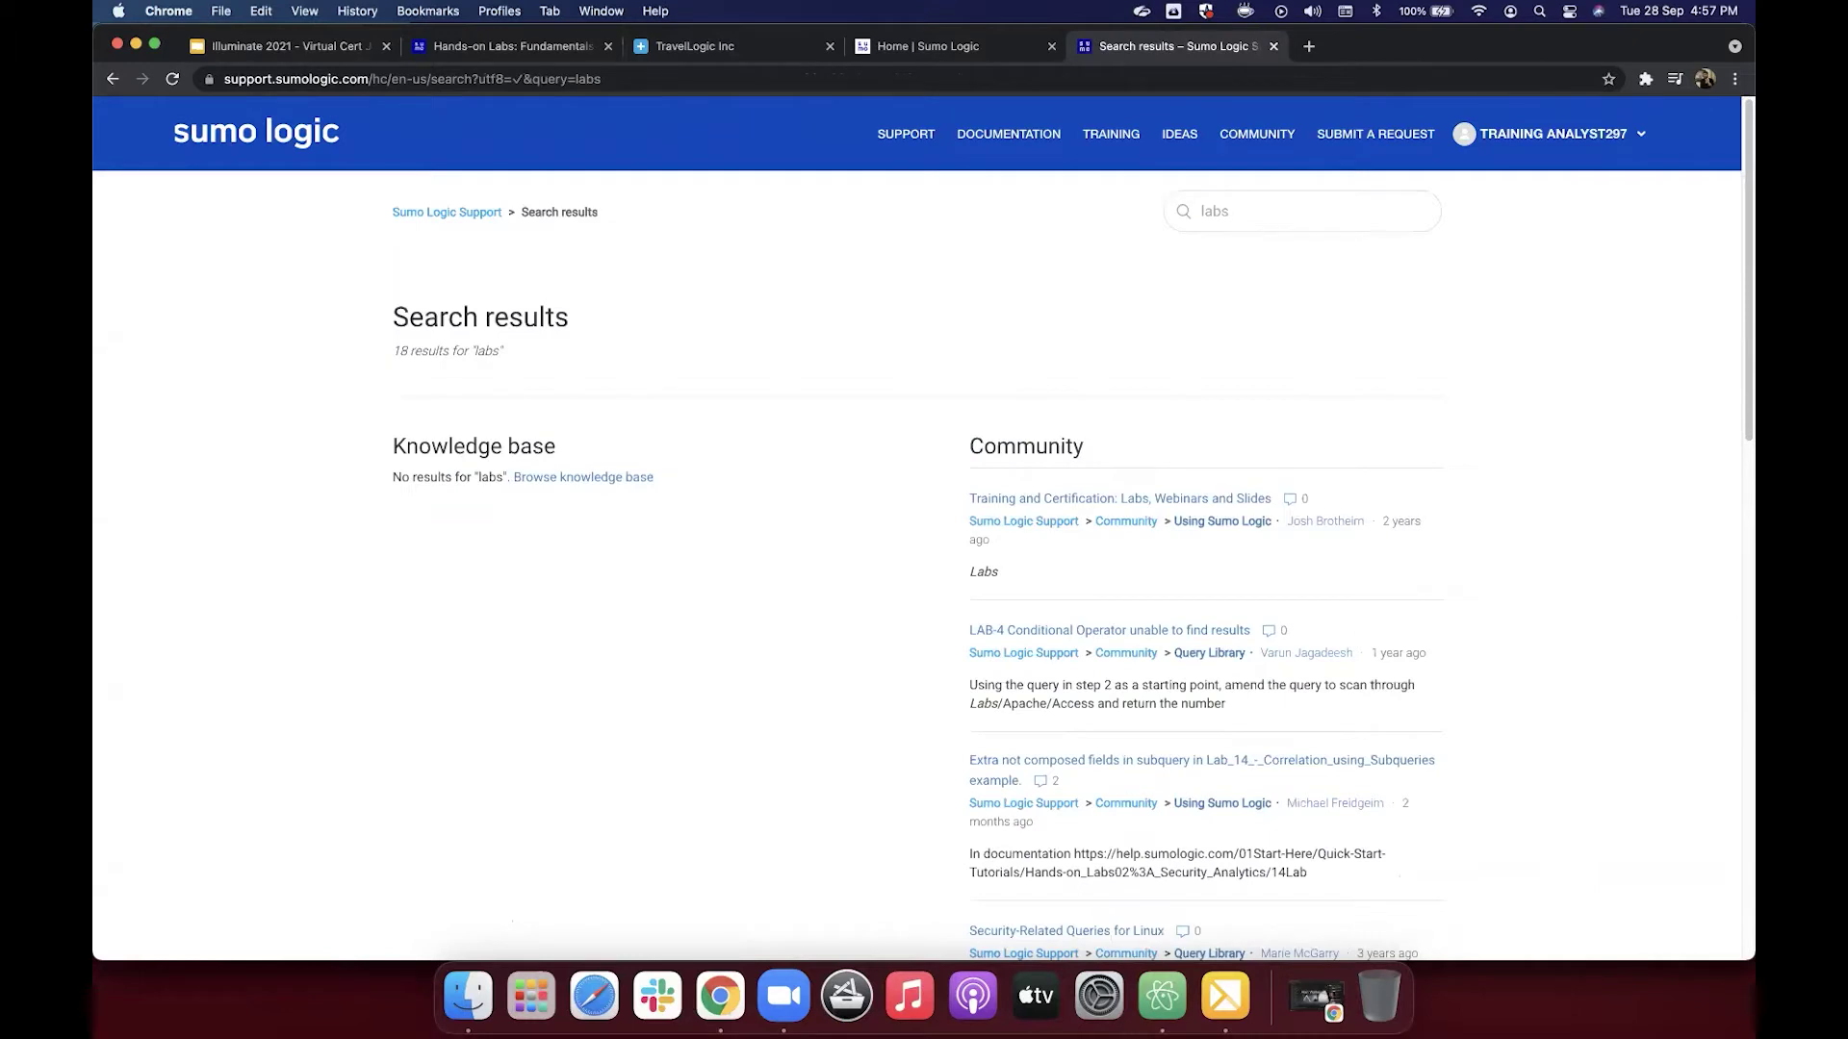
left_click(1085, 500)
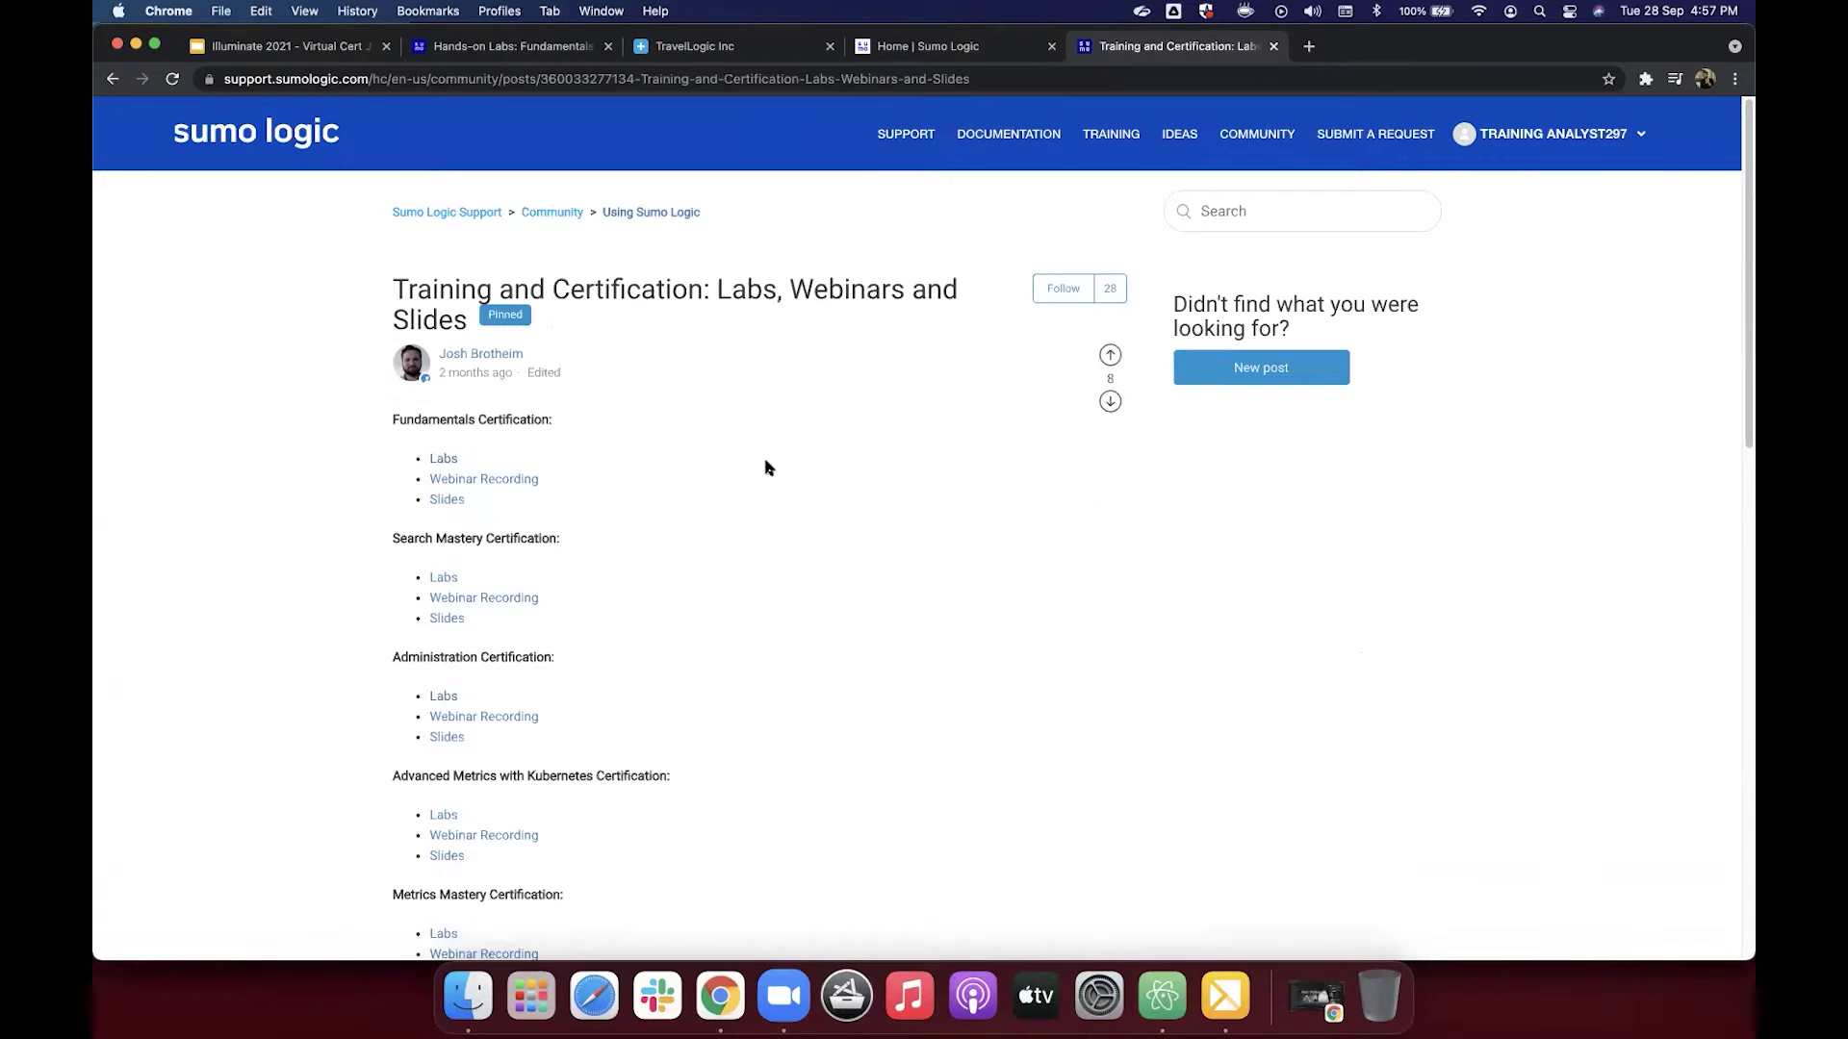
Step: Open the Labs link under Fundamentals Certification
left_click(445, 460)
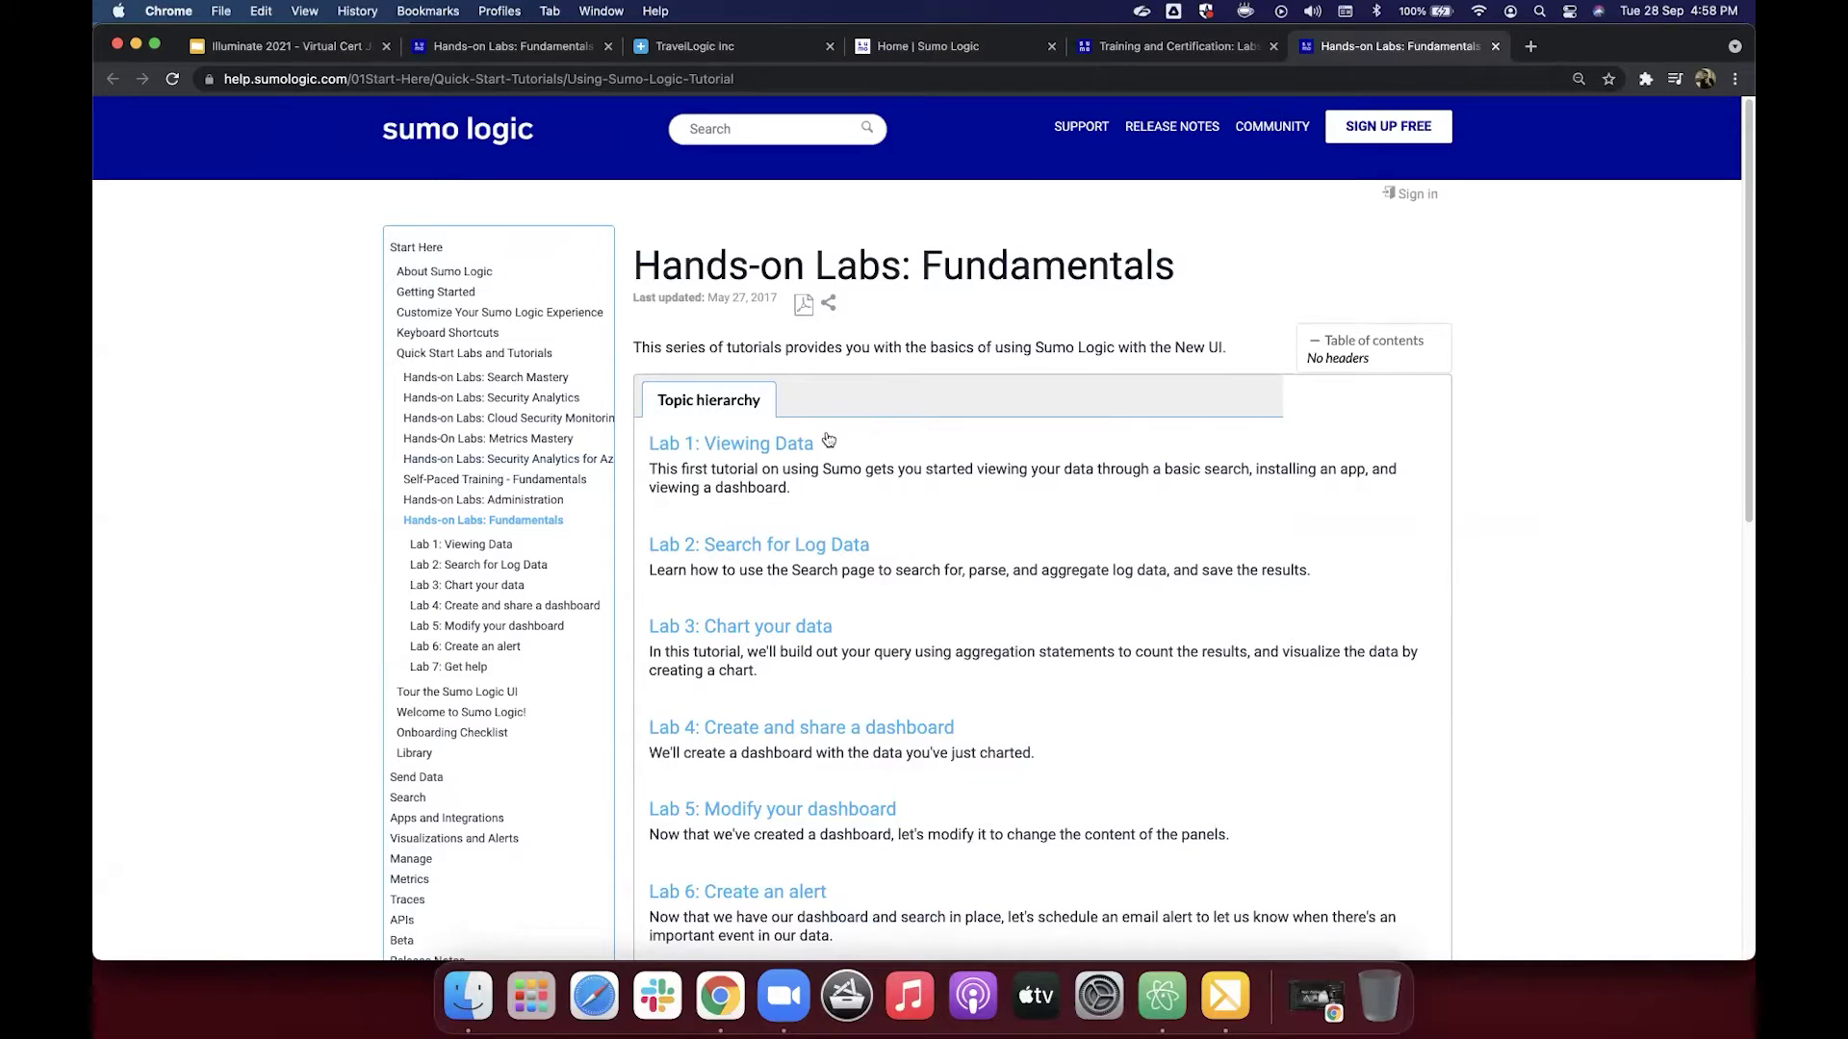
Step: Open Lab 1: Viewing Data and scroll down to 'See what data is available'
left_click(758, 445)
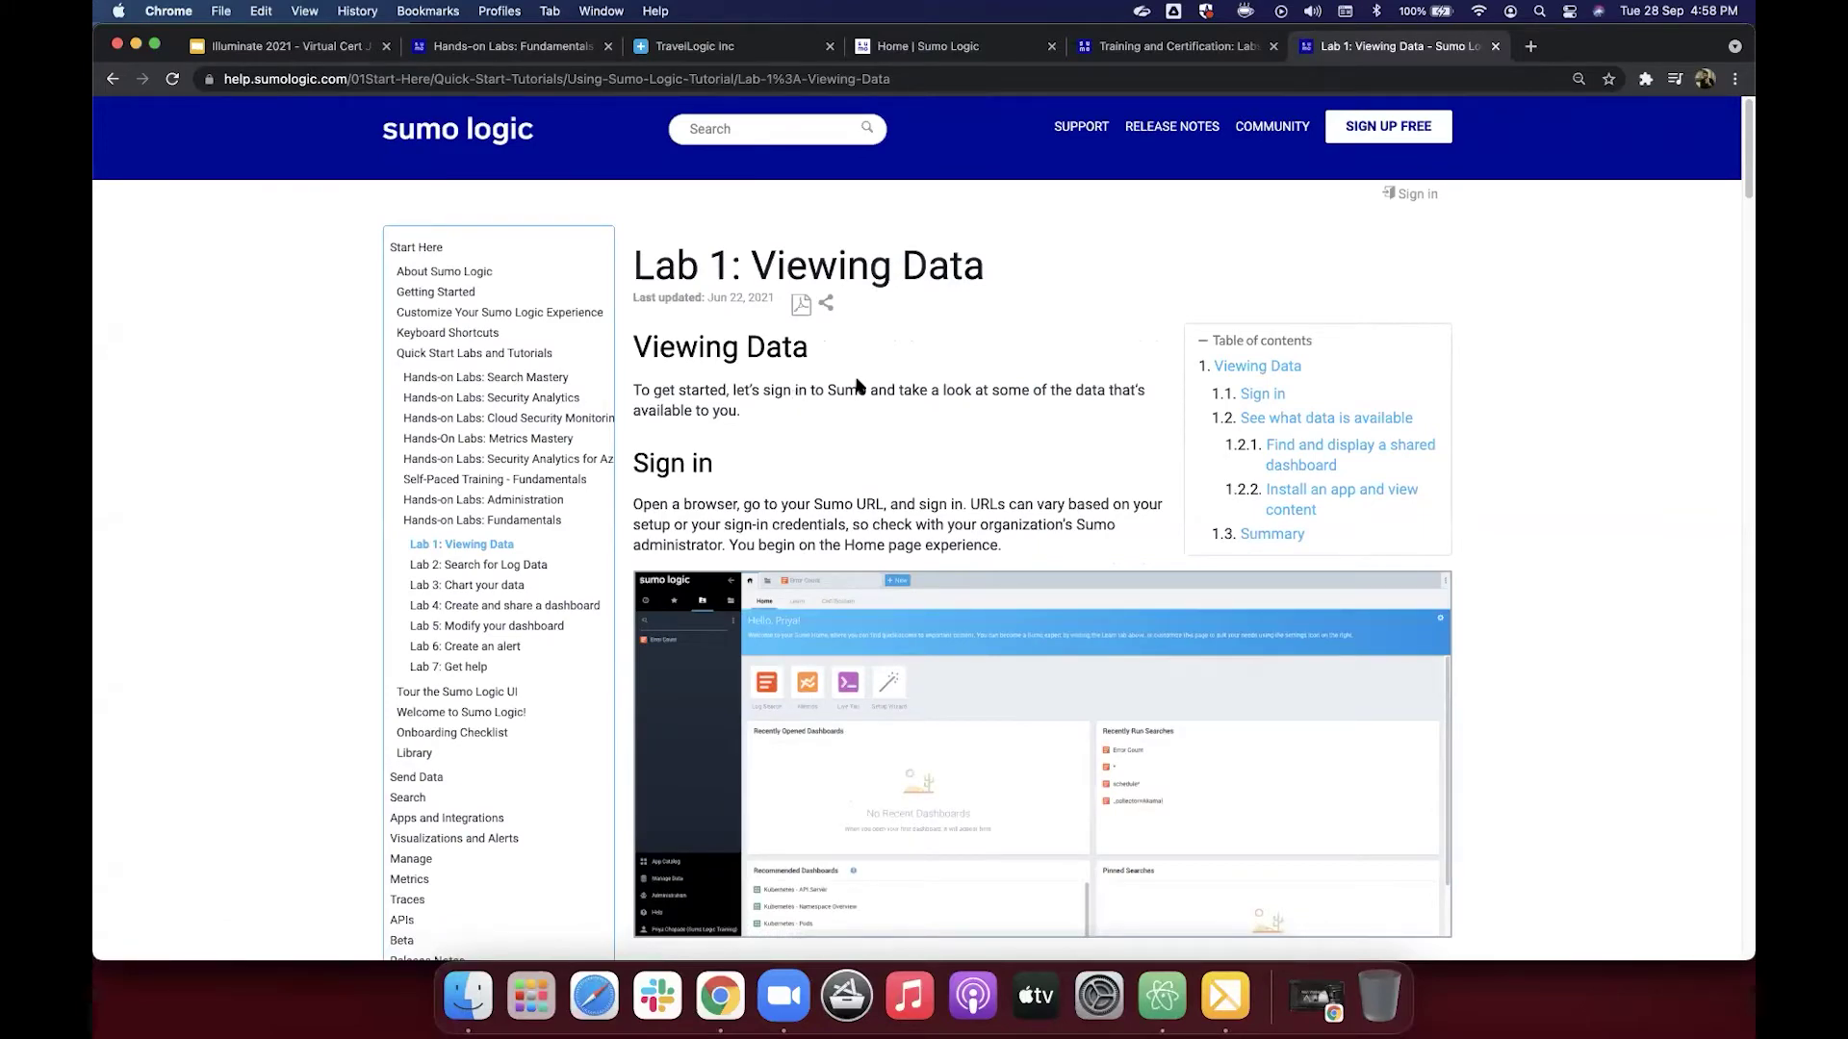
scroll(857, 386, "down", 2)
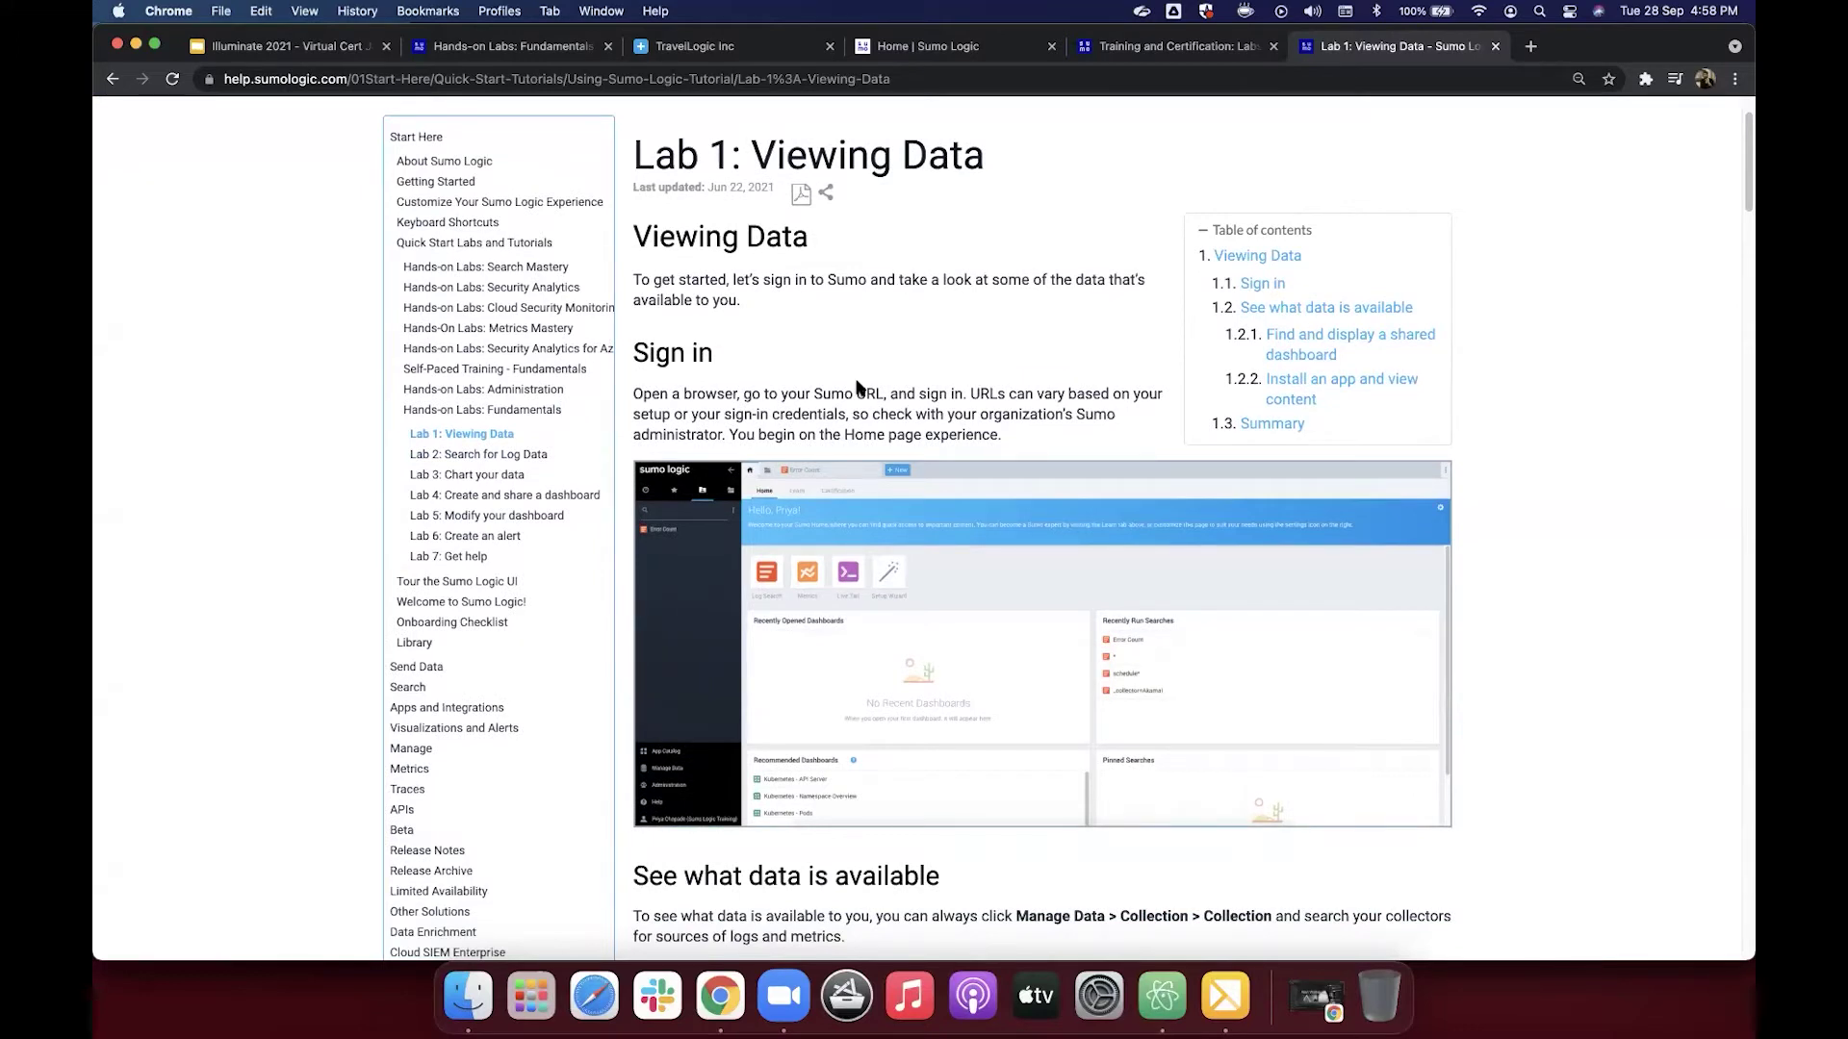
scroll(857, 386, "down", 1)
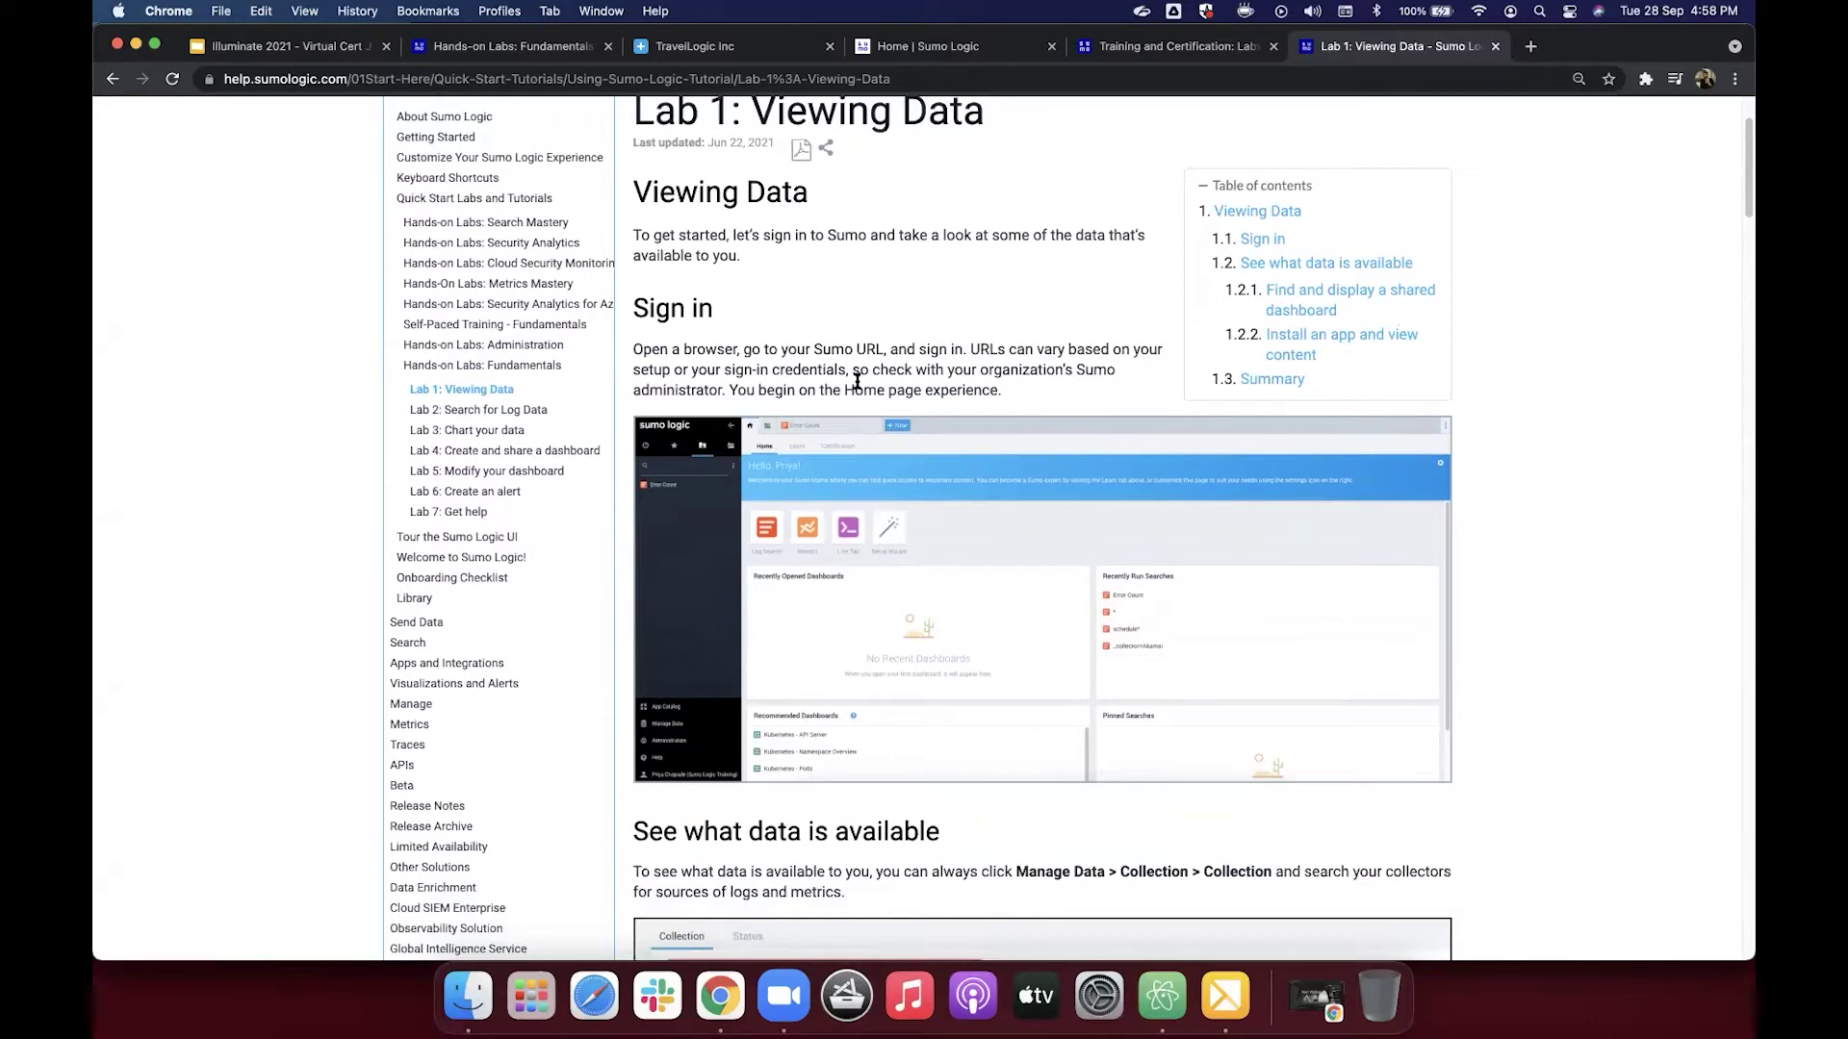
scroll(857, 383, "down", 2)
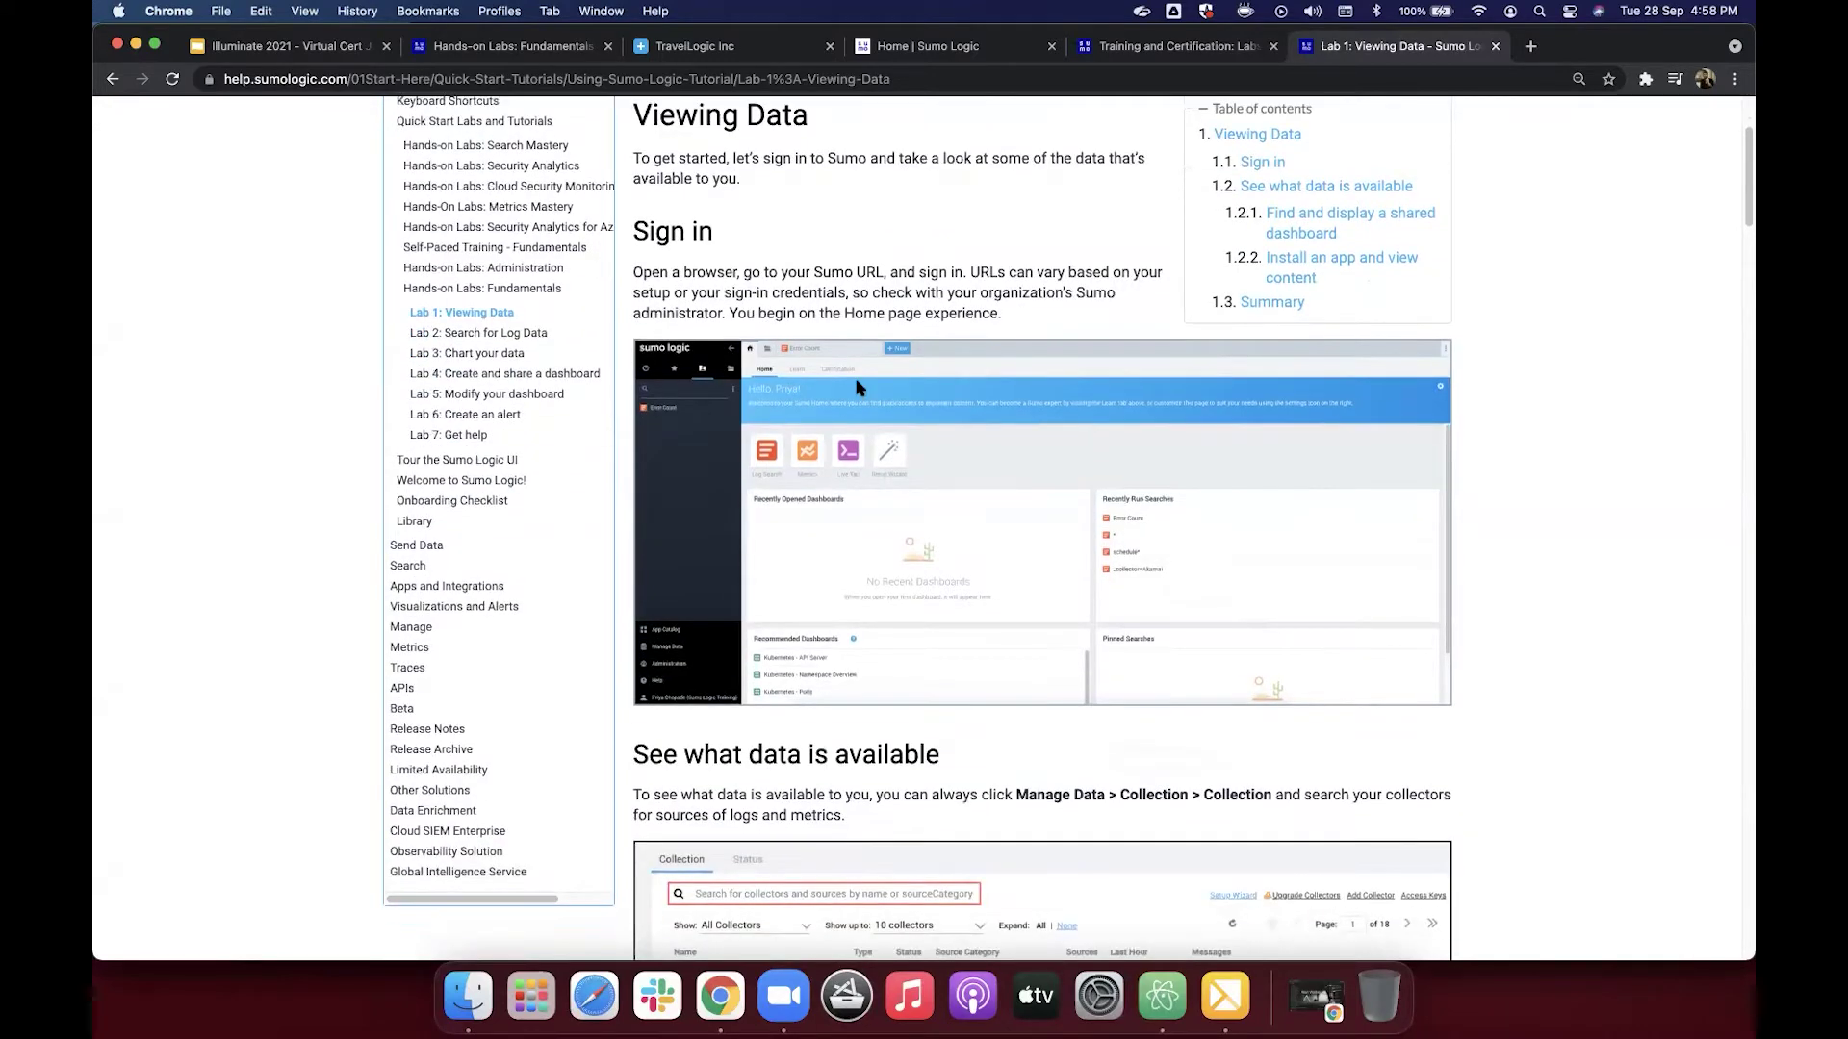
scroll(858, 386, "down", 7)
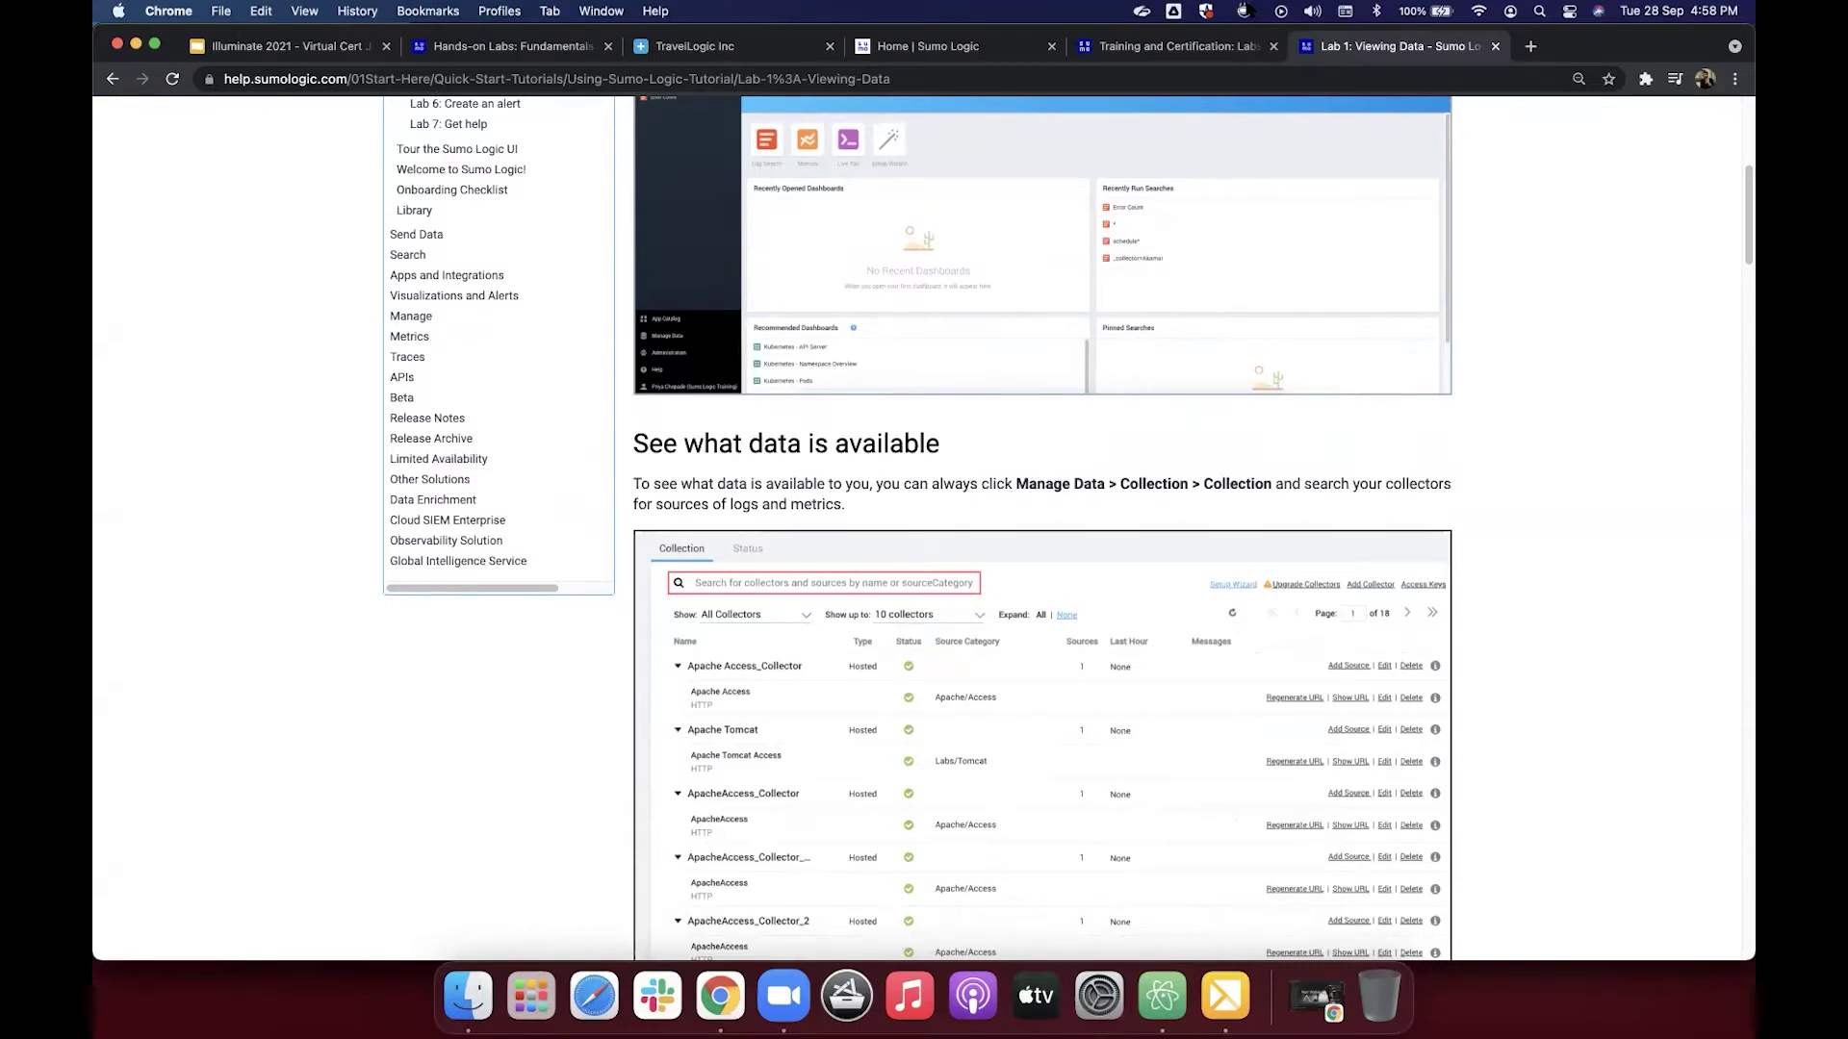
Step: Expand Manage Data in the Sumo Logic sidebar, then return to the Access the Labs slide
left_click(928, 53)
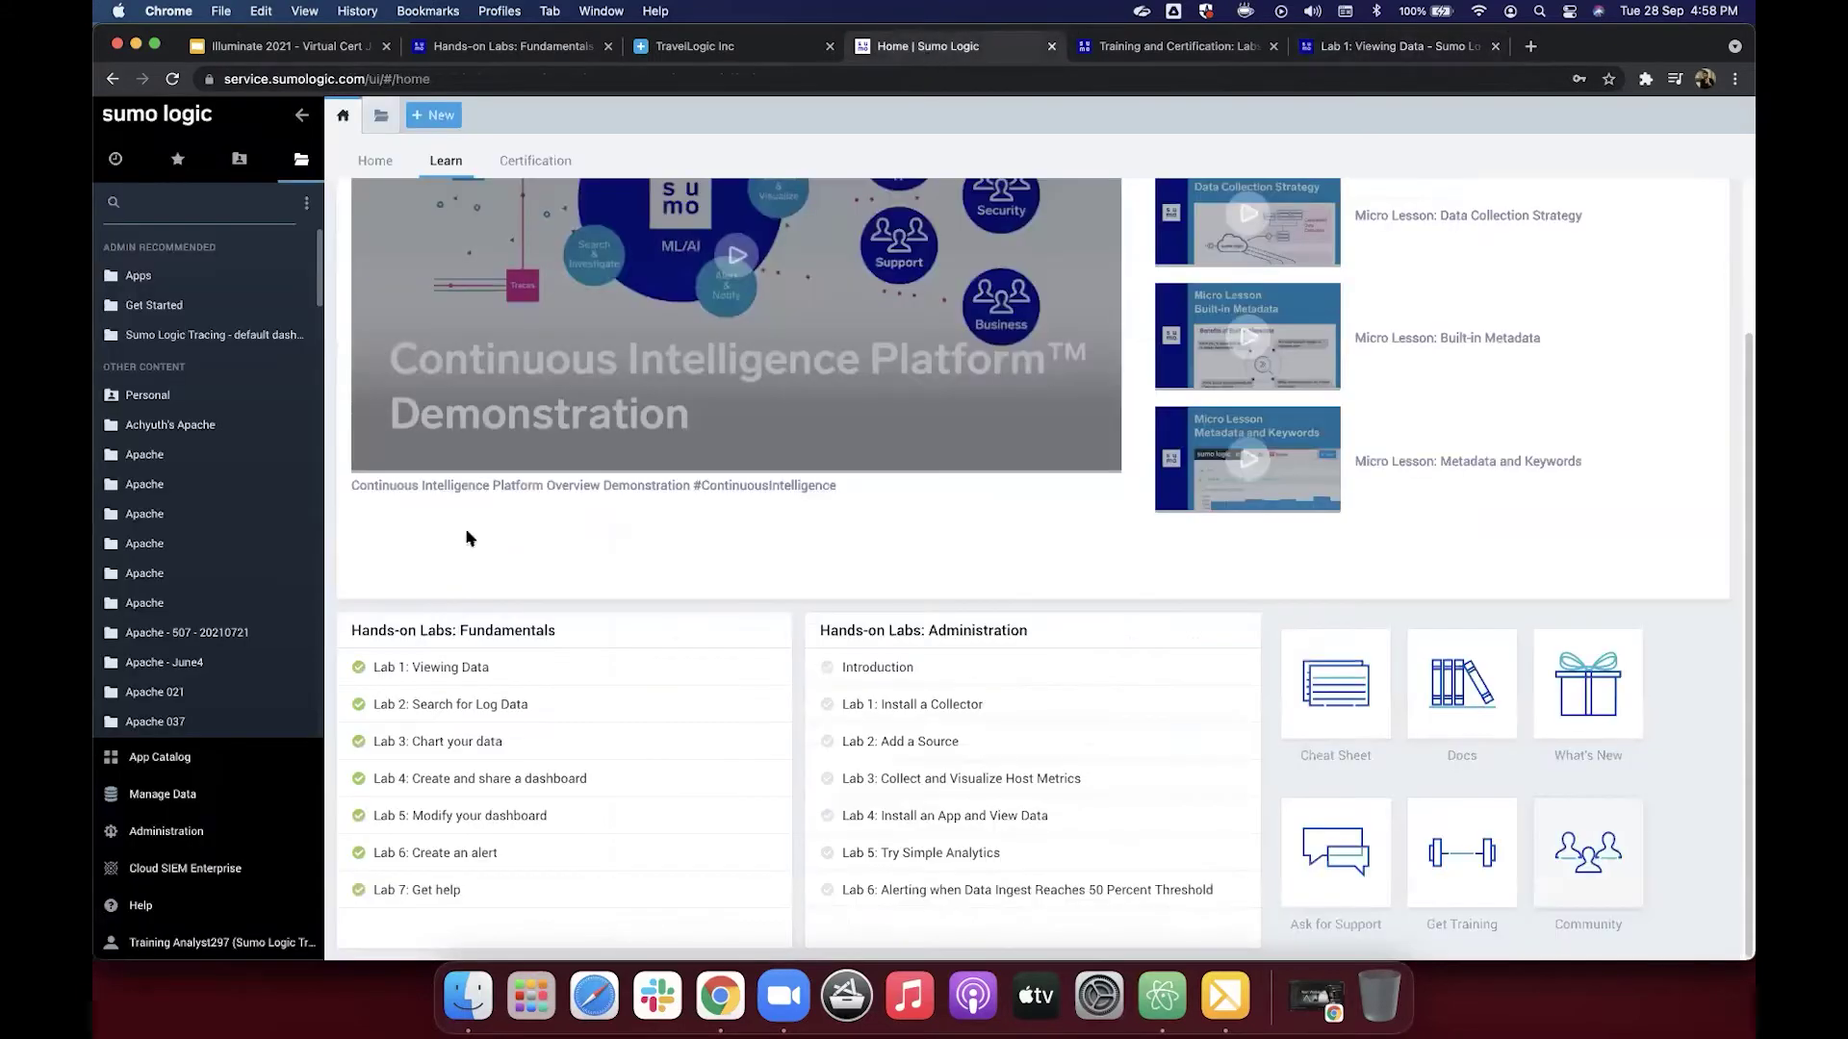
left_click(202, 802)
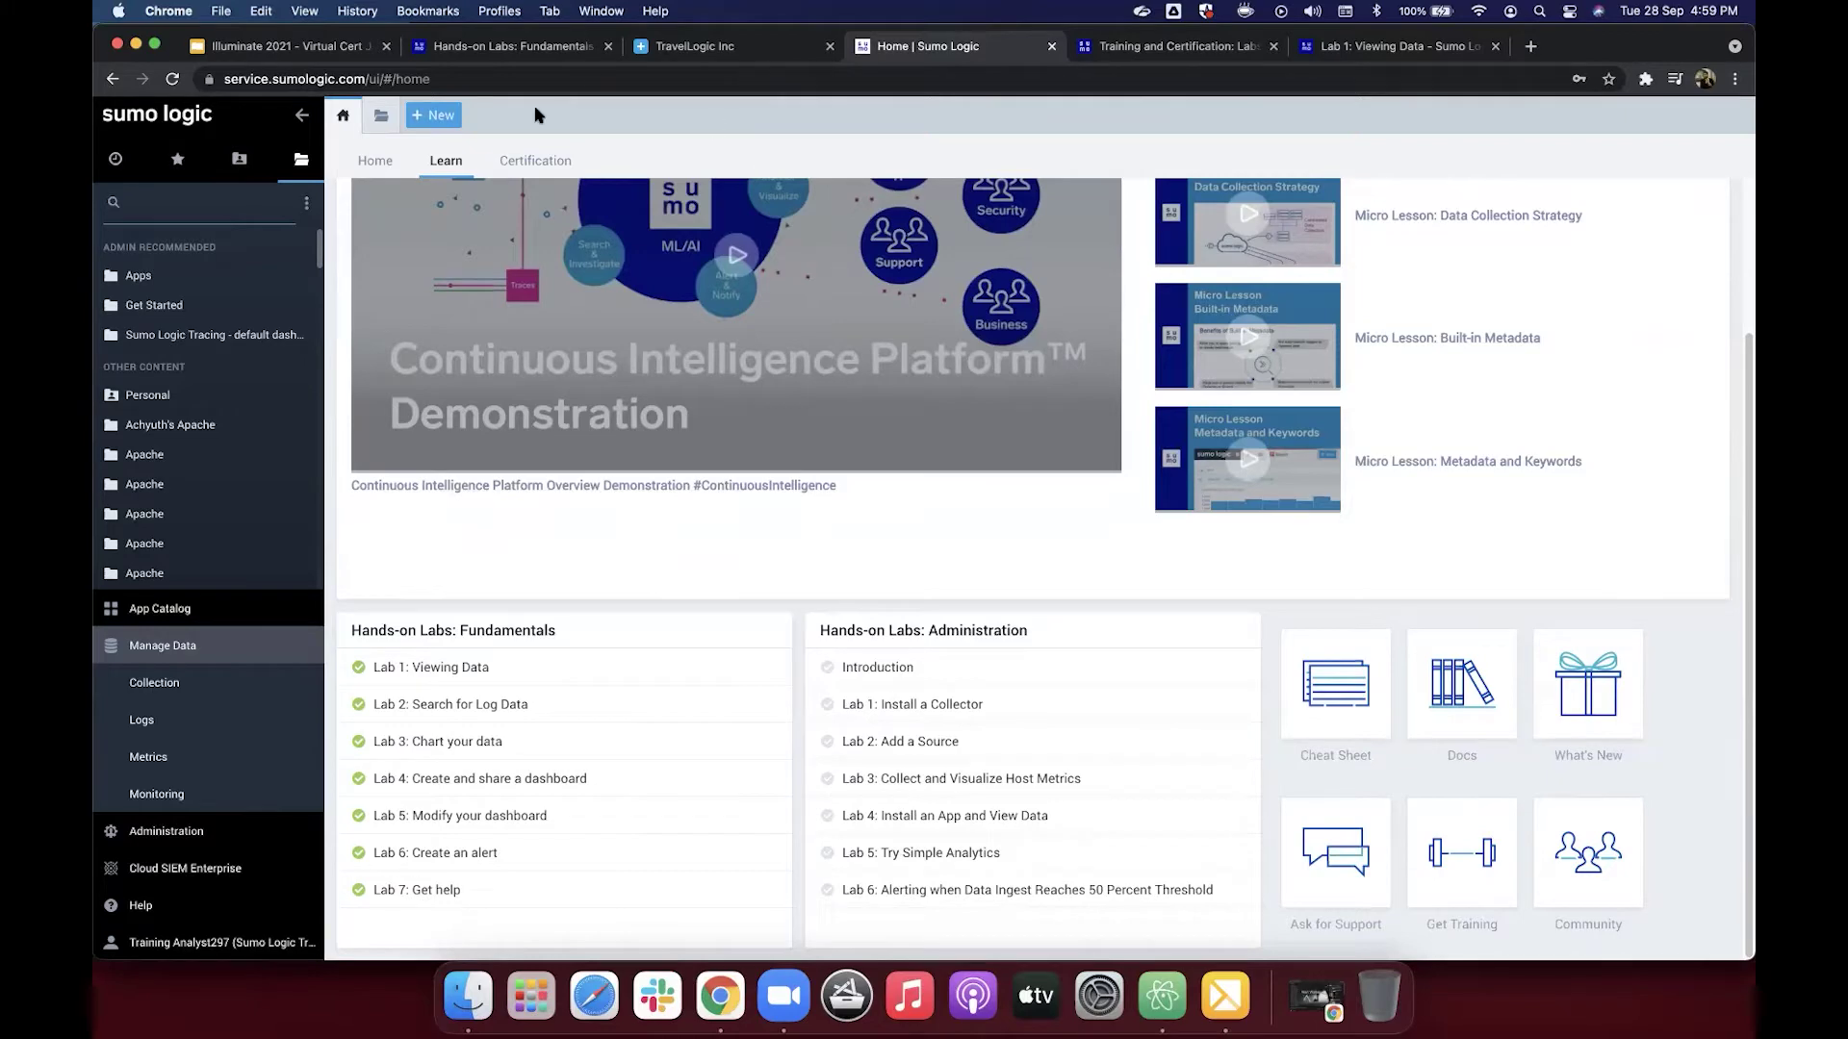
left_click(298, 54)
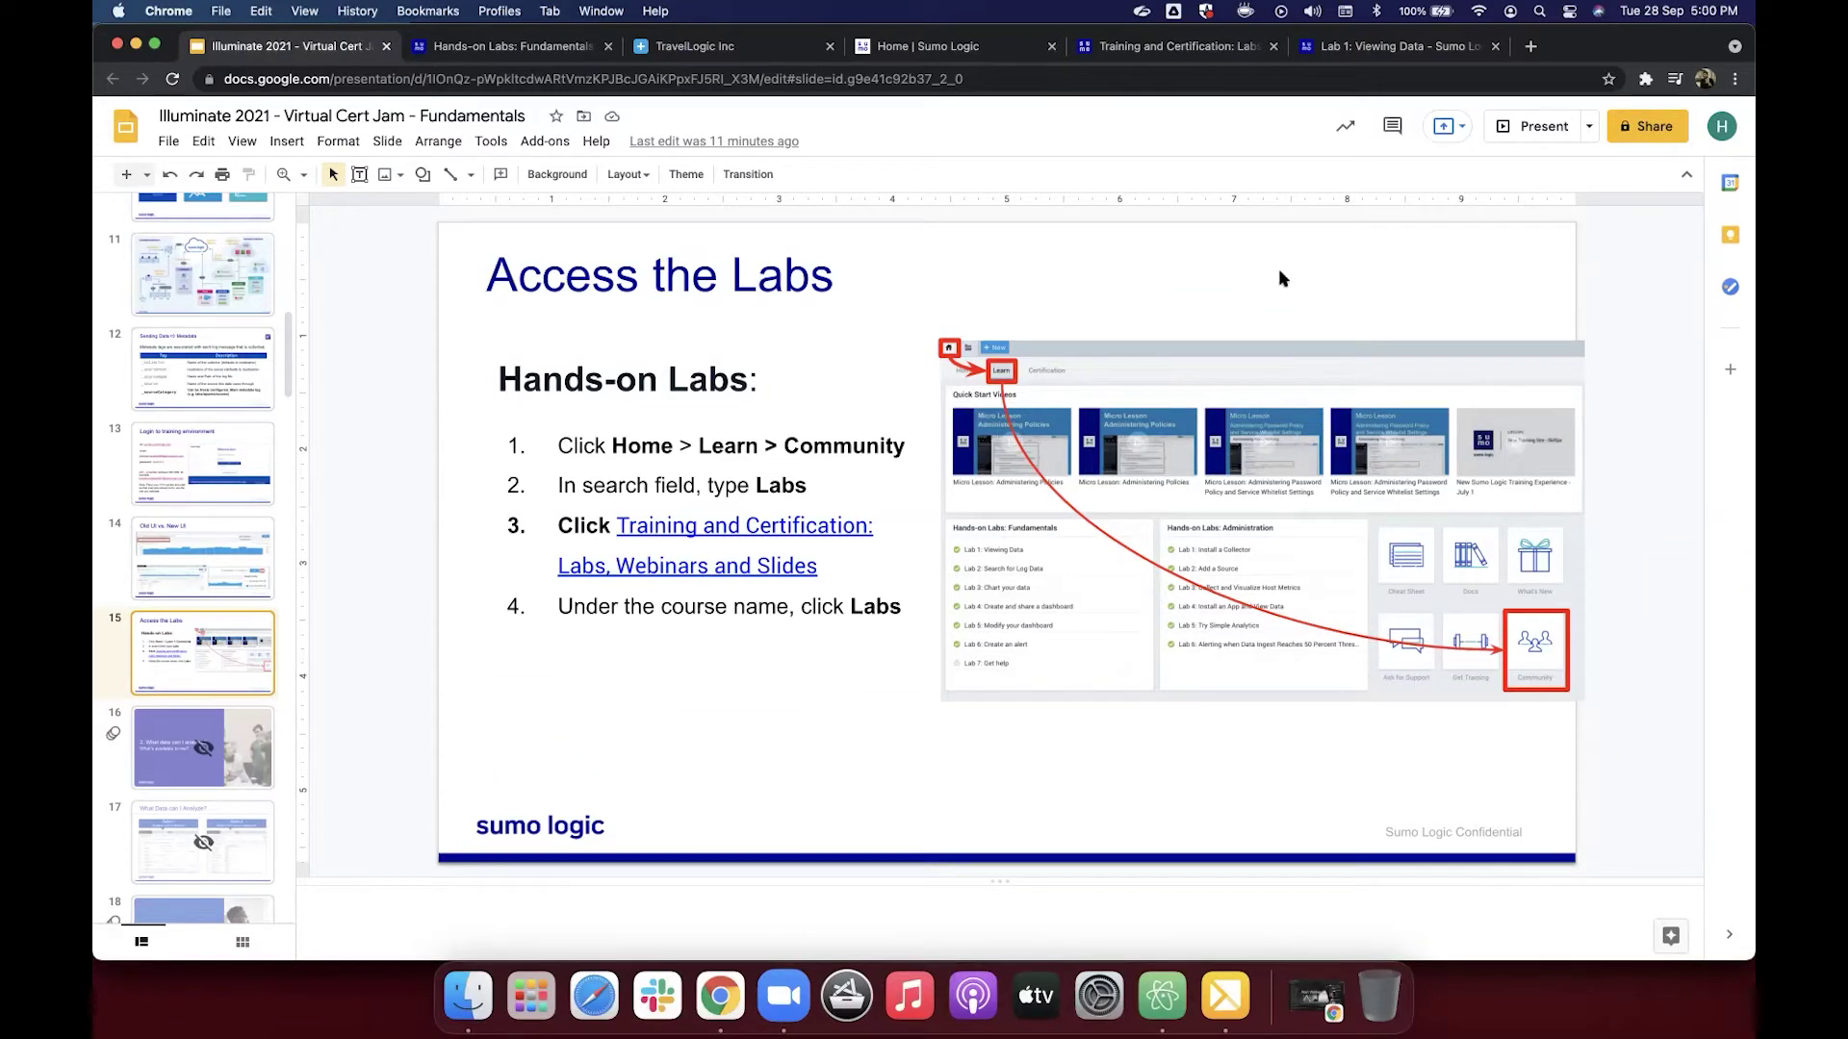
Step: Scroll through the Lab 1 steps below the collectors table, then return to the Learn page
left_click(1333, 53)
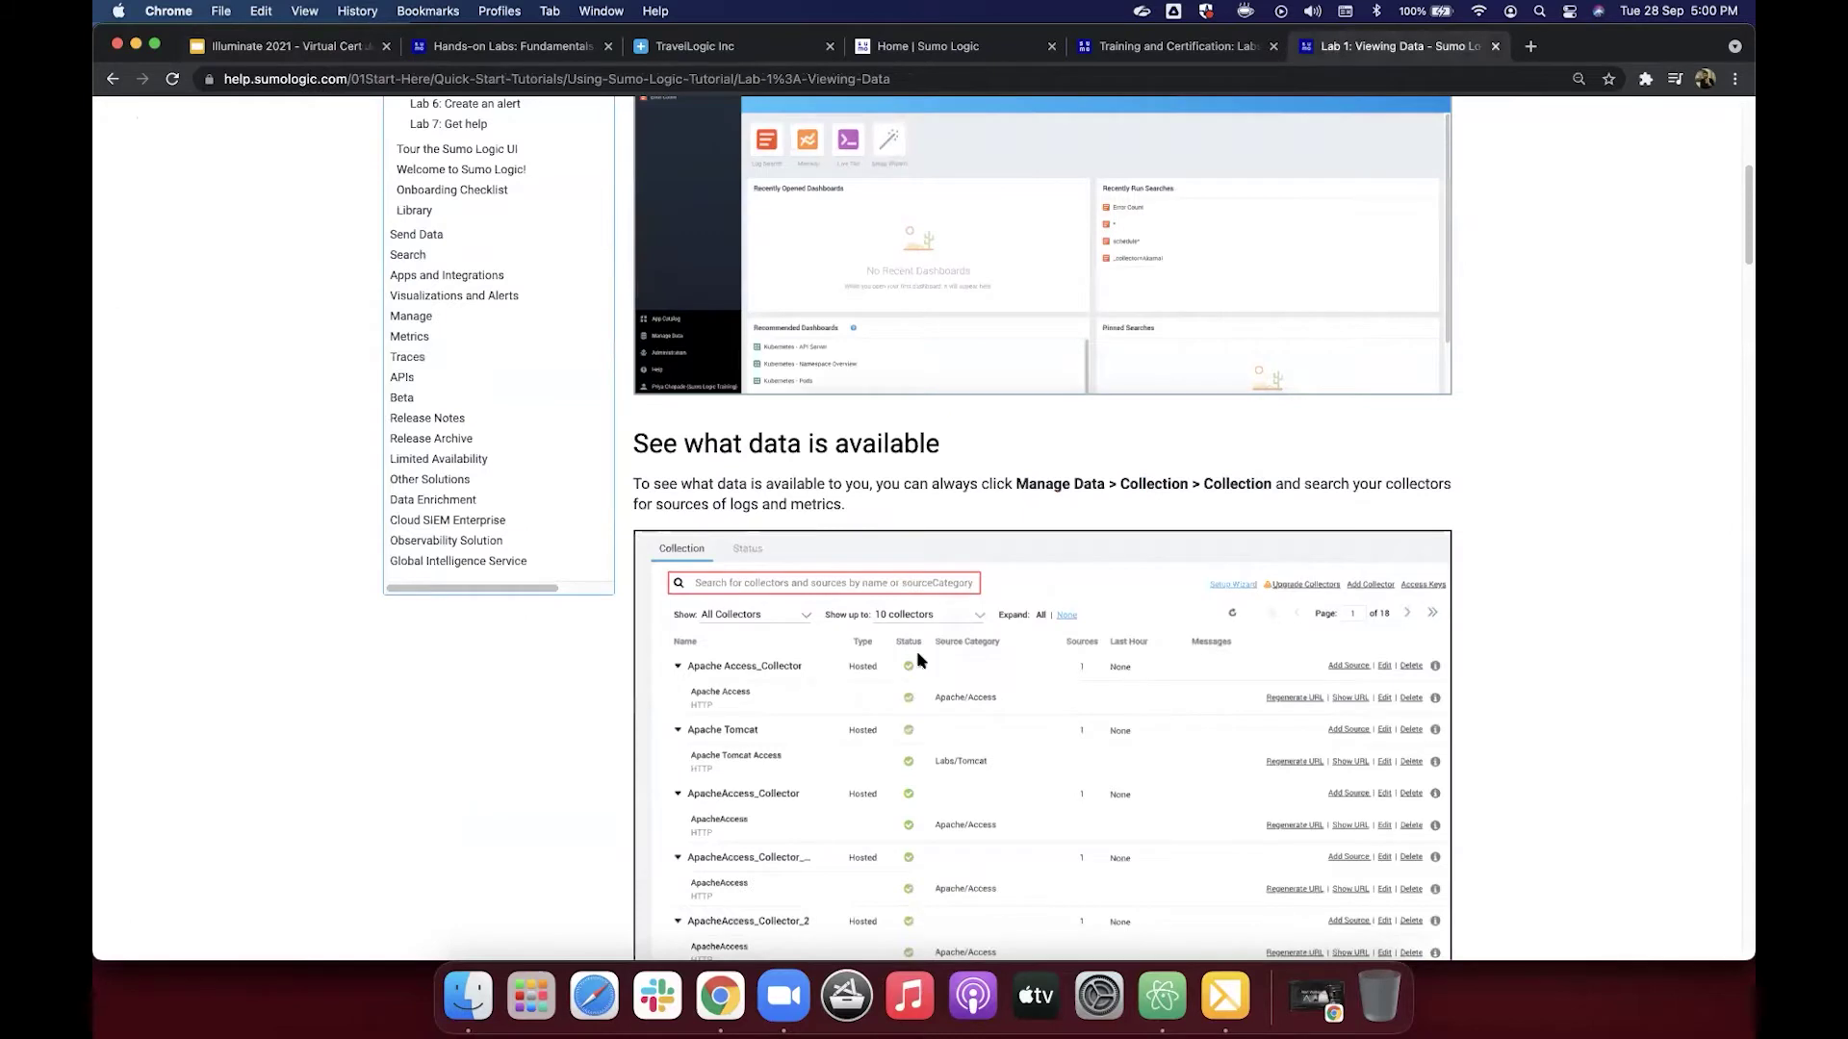
scroll(899, 577, "down", 3)
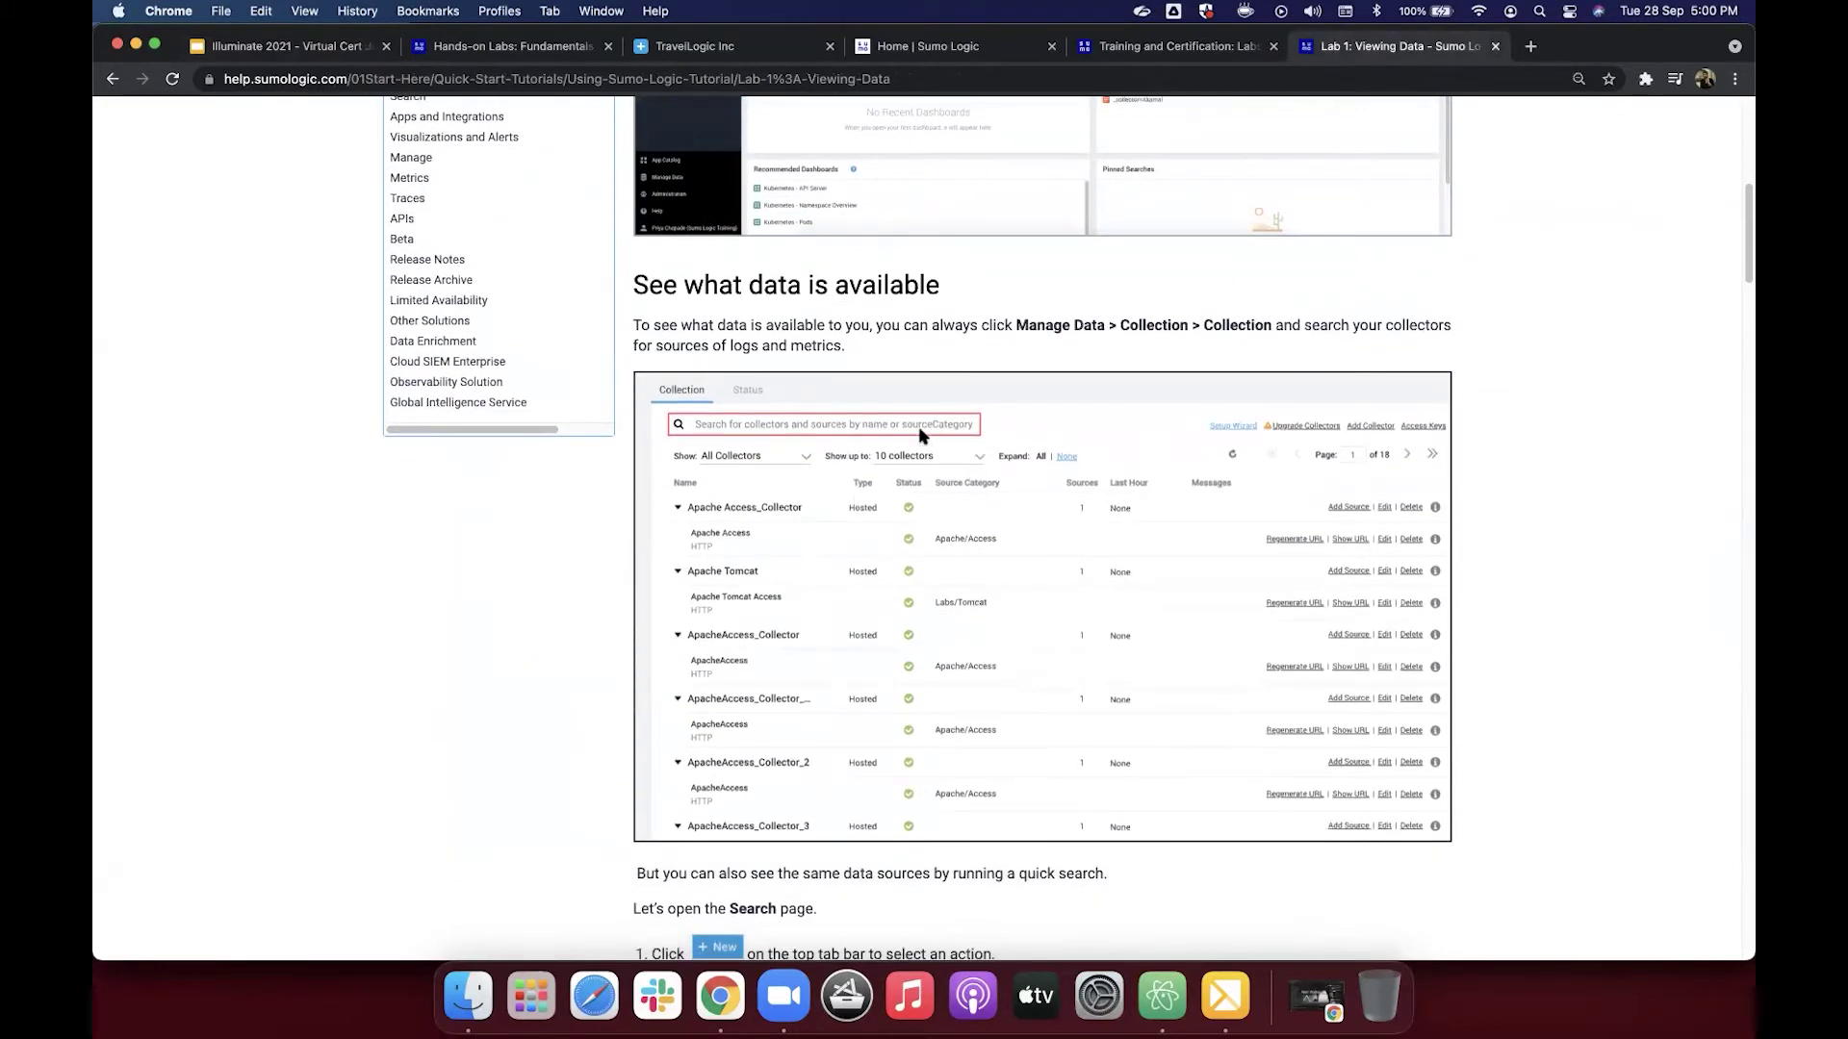
left_click(909, 50)
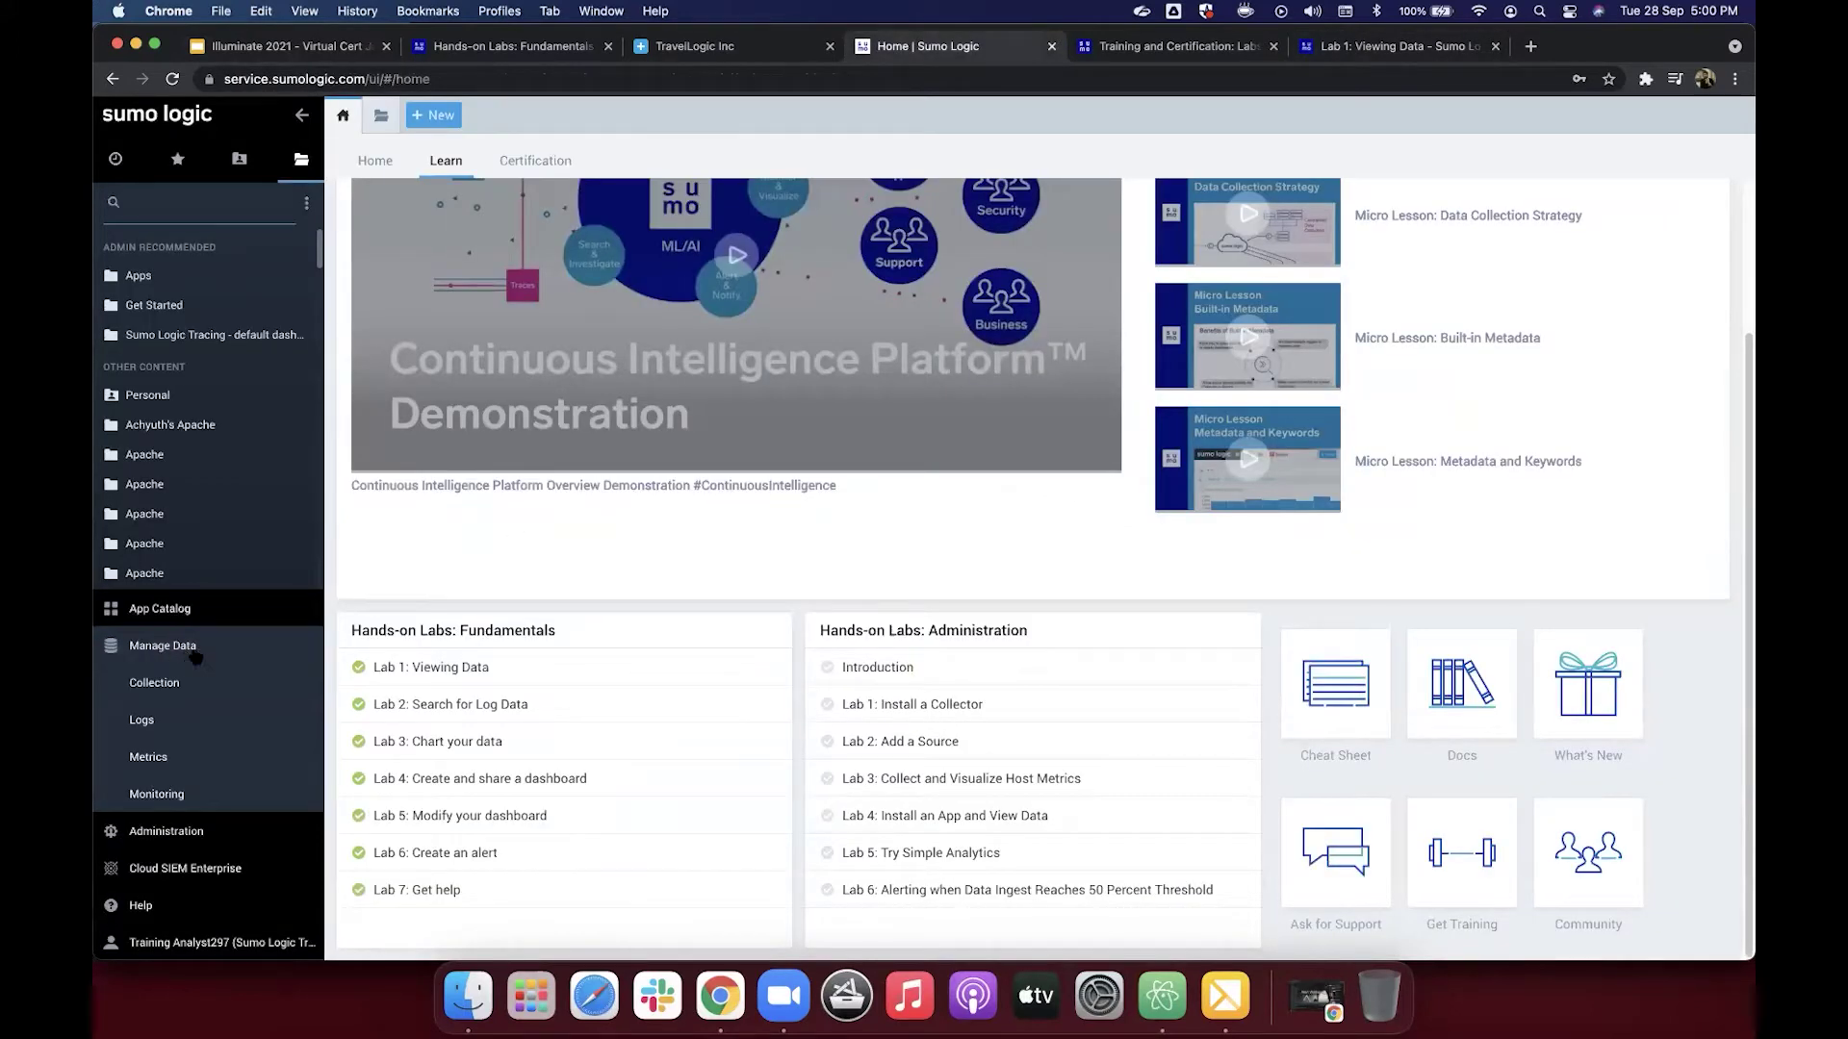
Step: Open Manage Data > Collection to list collectors such as Admin-Training-SIEM and aws-observability
mouse_move(169, 691)
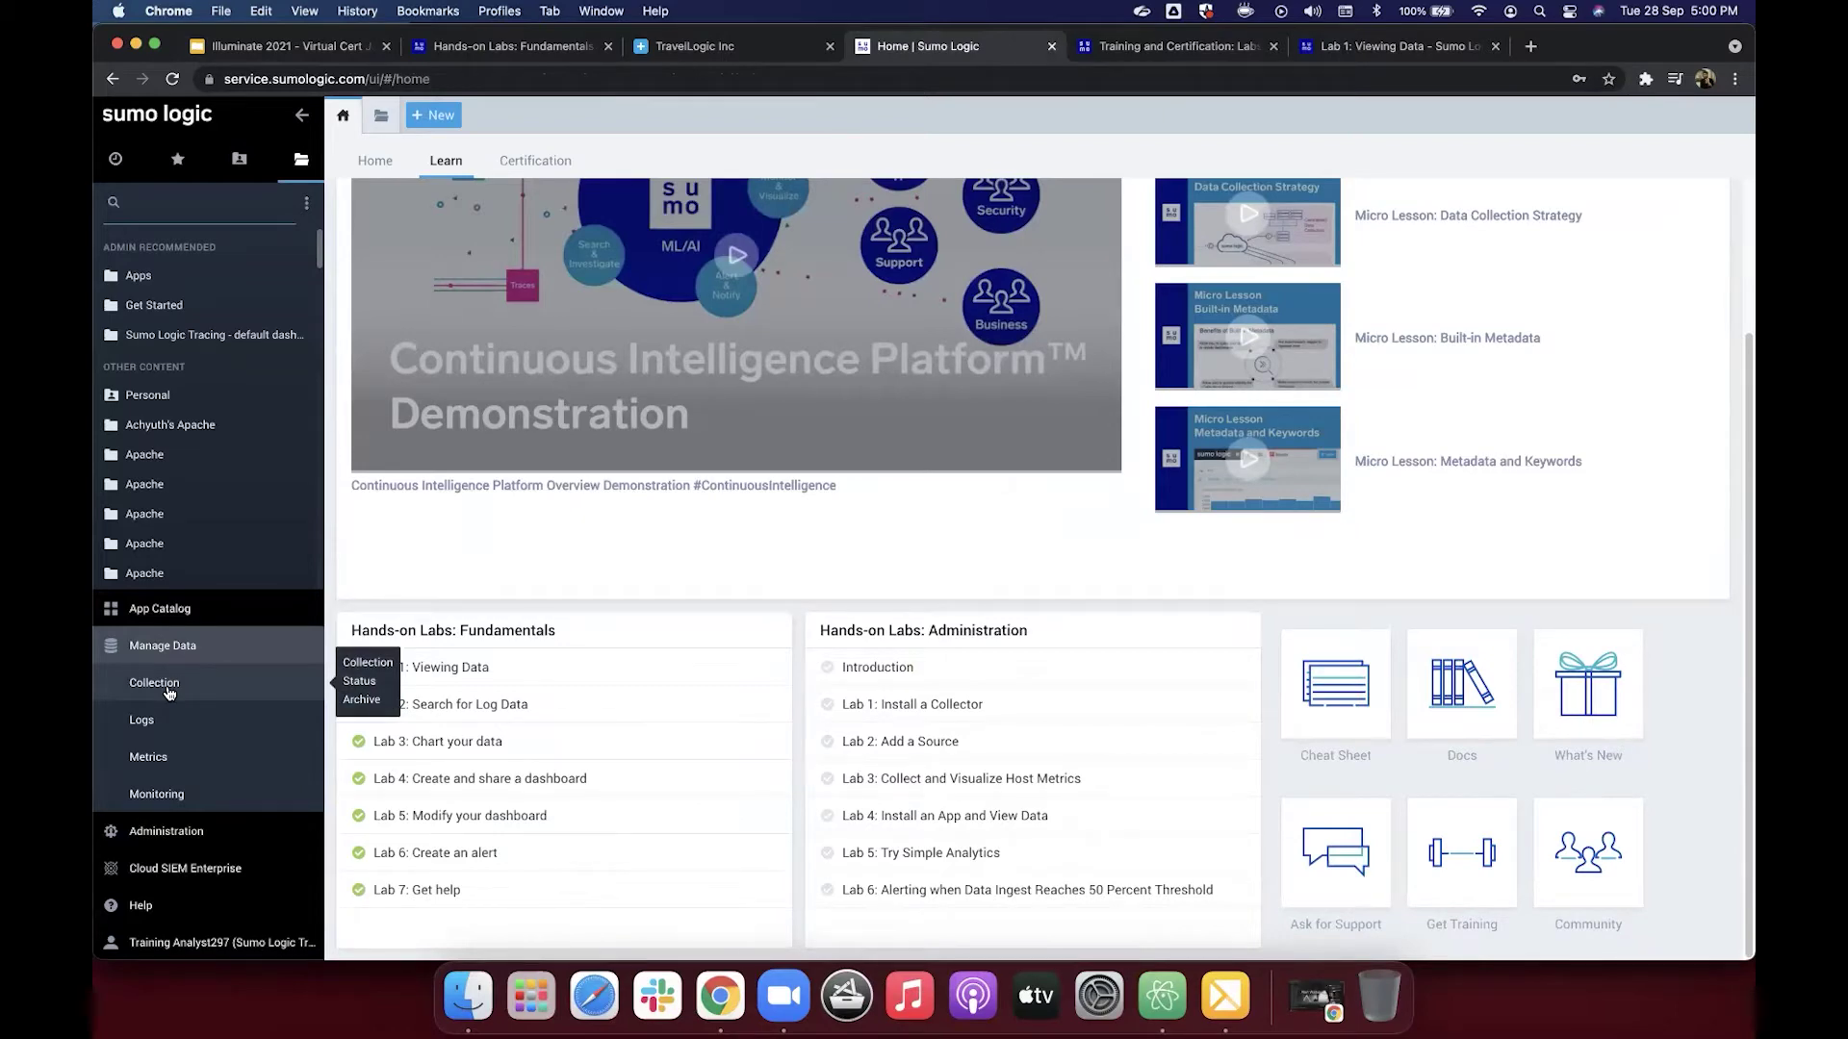
left_click(167, 691)
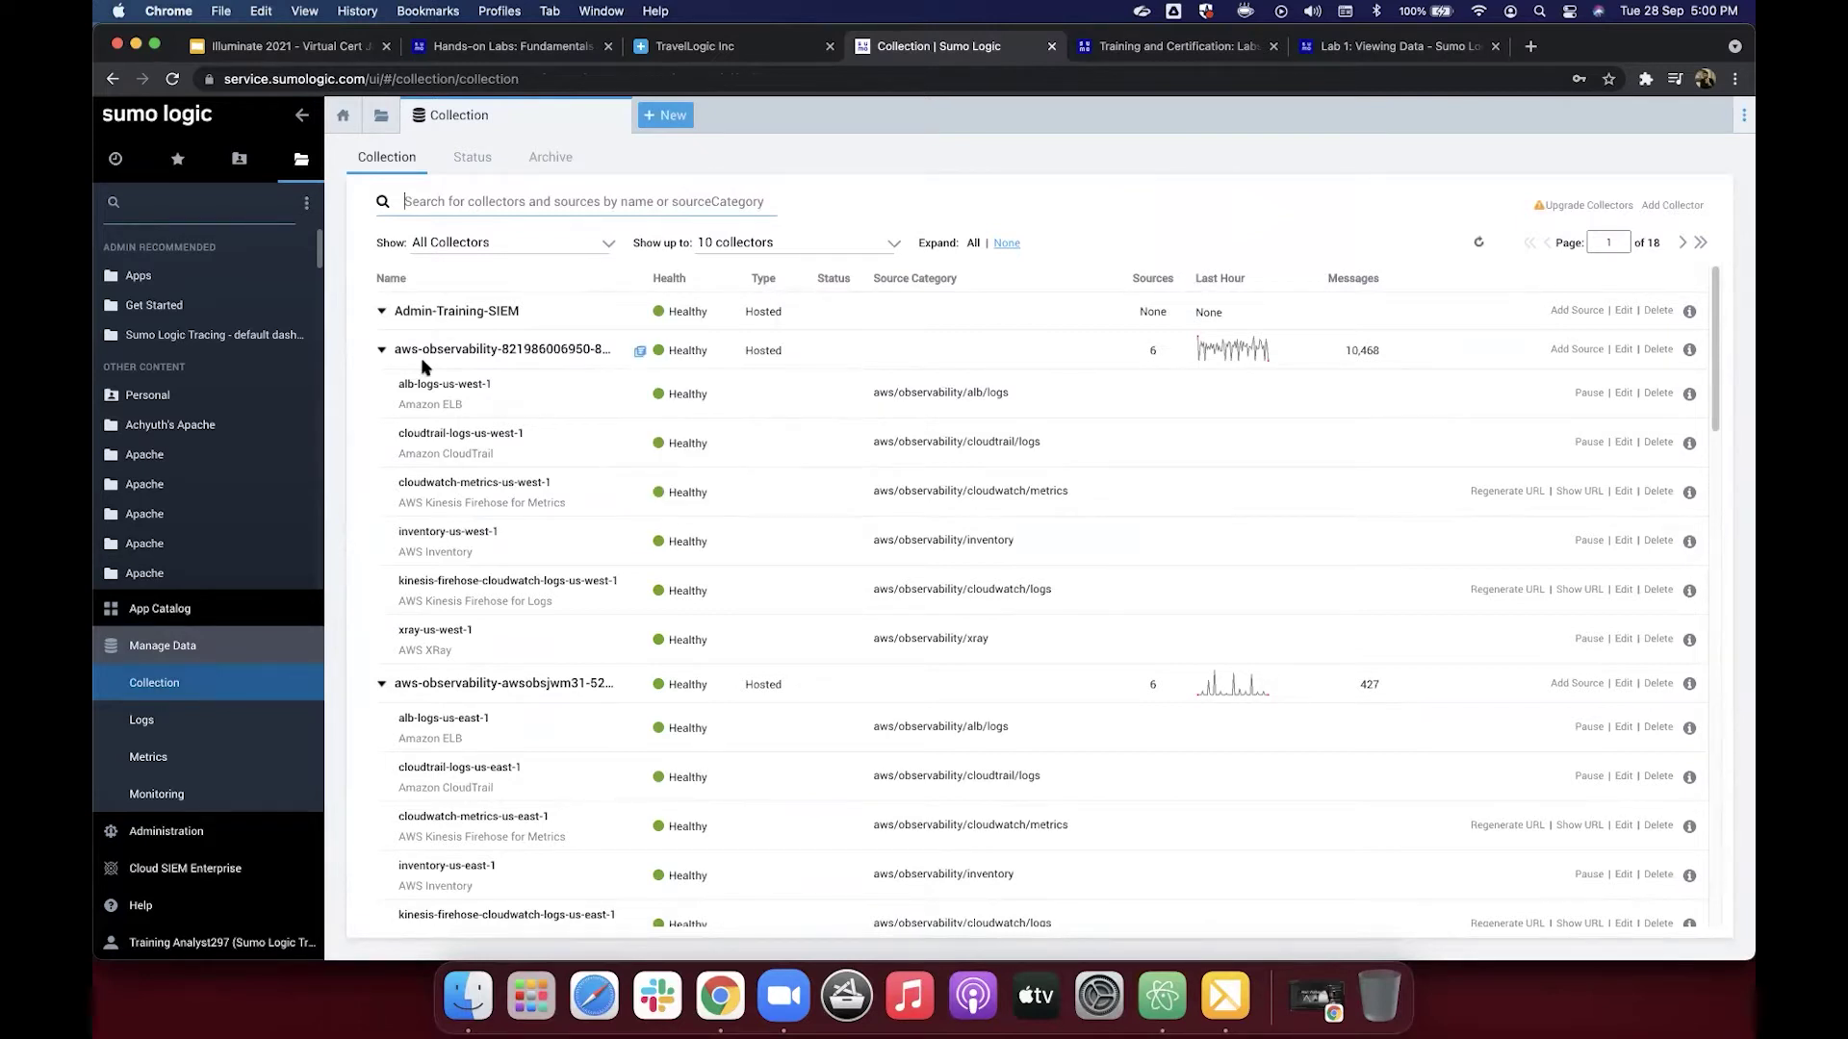
mouse_move(418, 324)
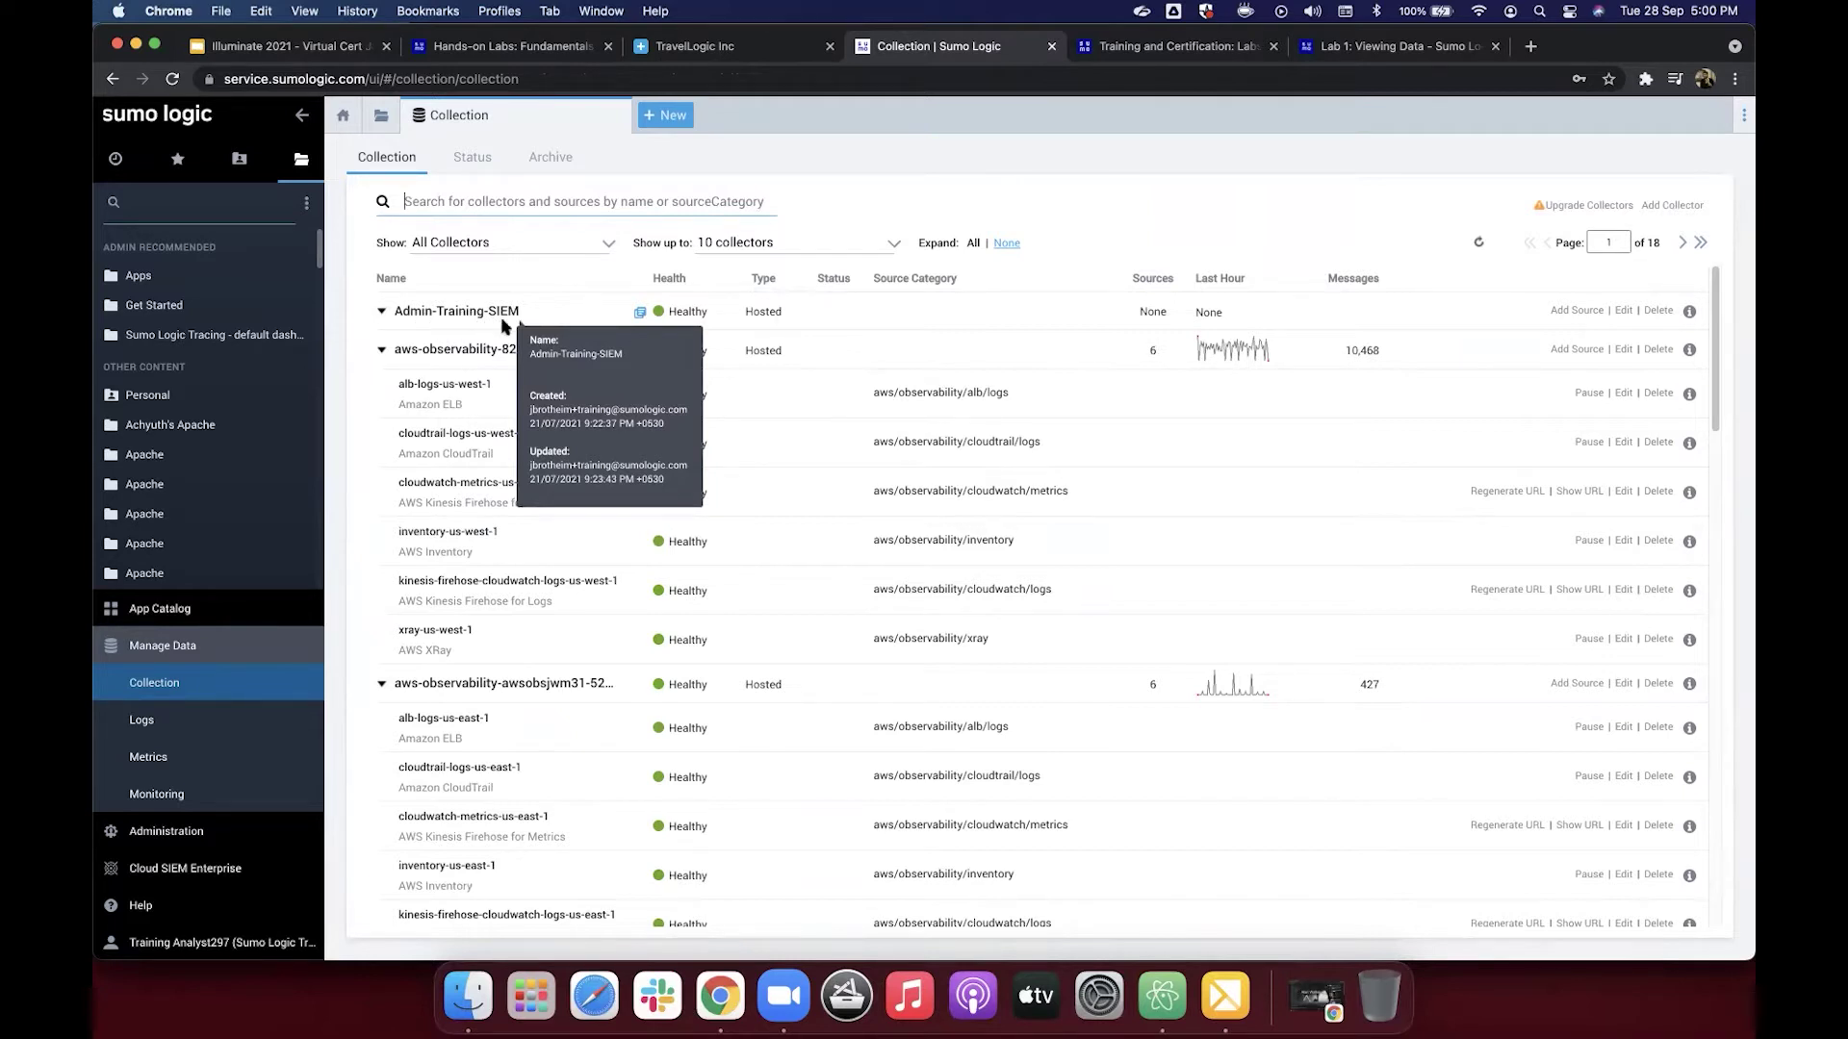
mouse_move(450, 388)
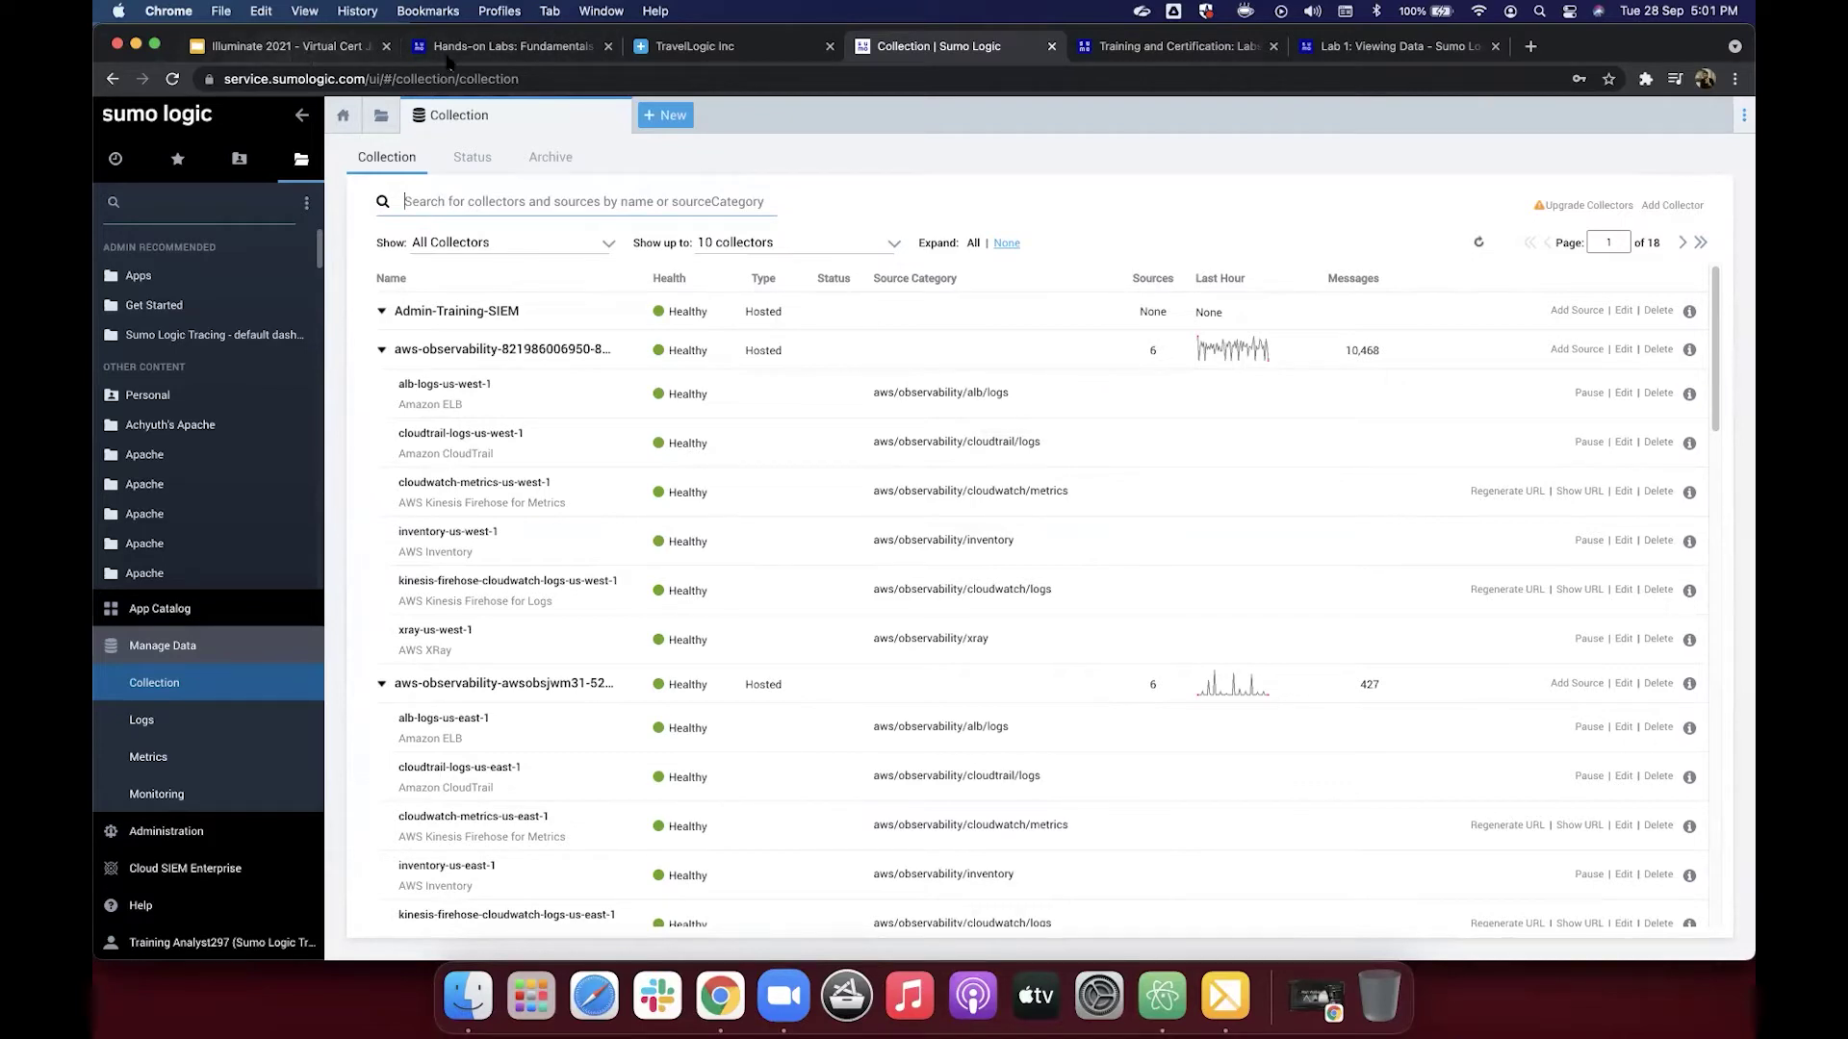
Step: Reopen Lab 1: Viewing Data from Hands-on Labs, read through it, then return to Collection
left_click(485, 56)
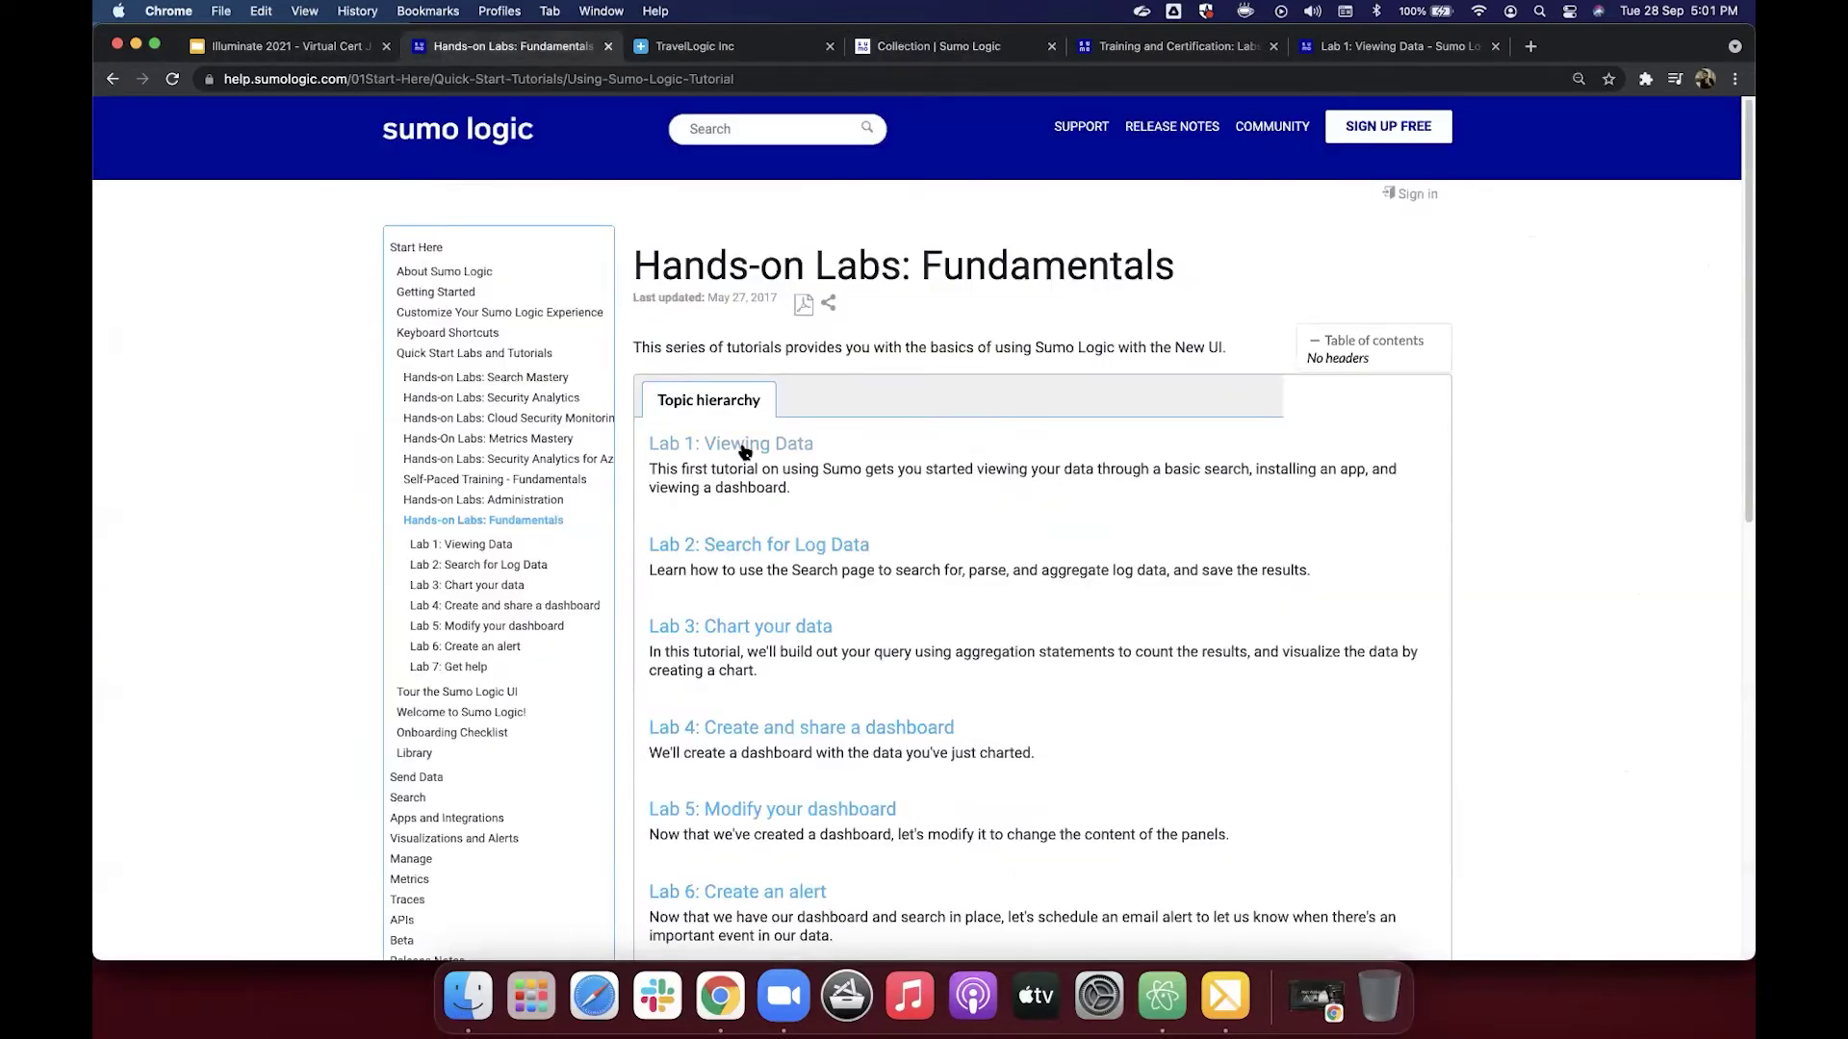
left_click(744, 447)
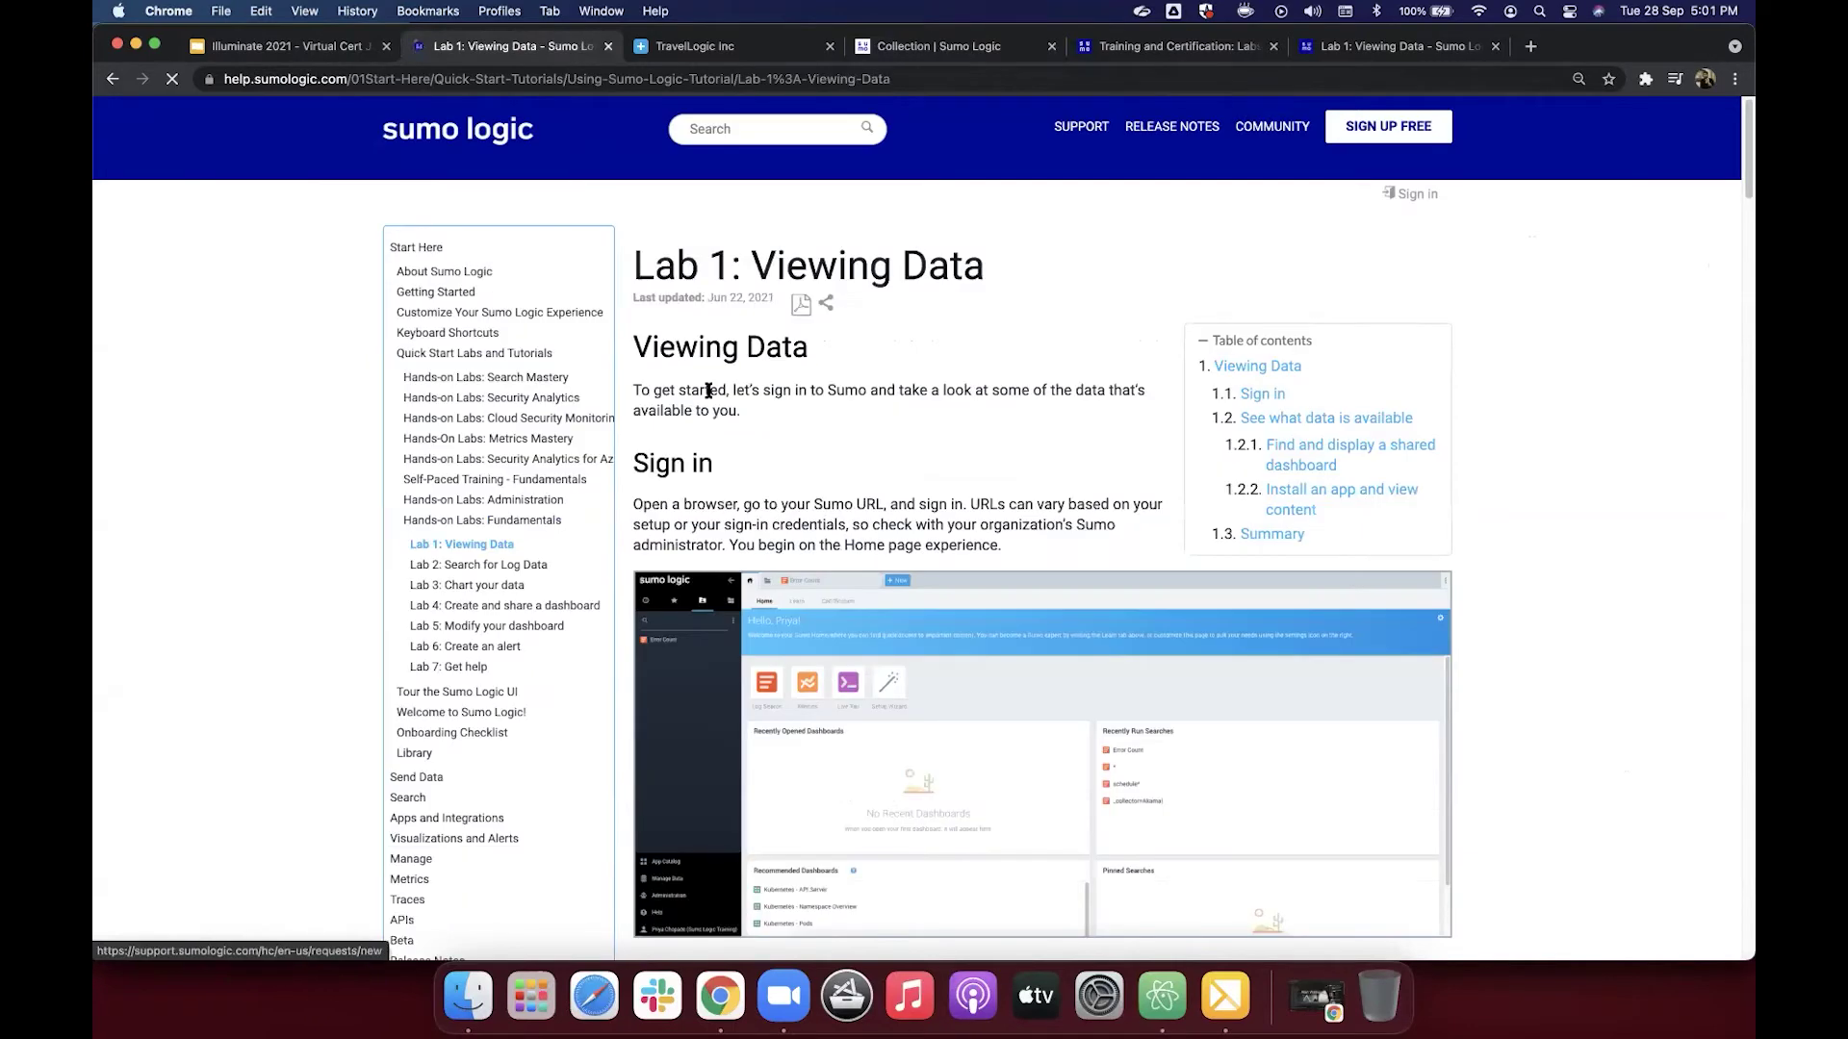
scroll(685, 464, "down", 8)
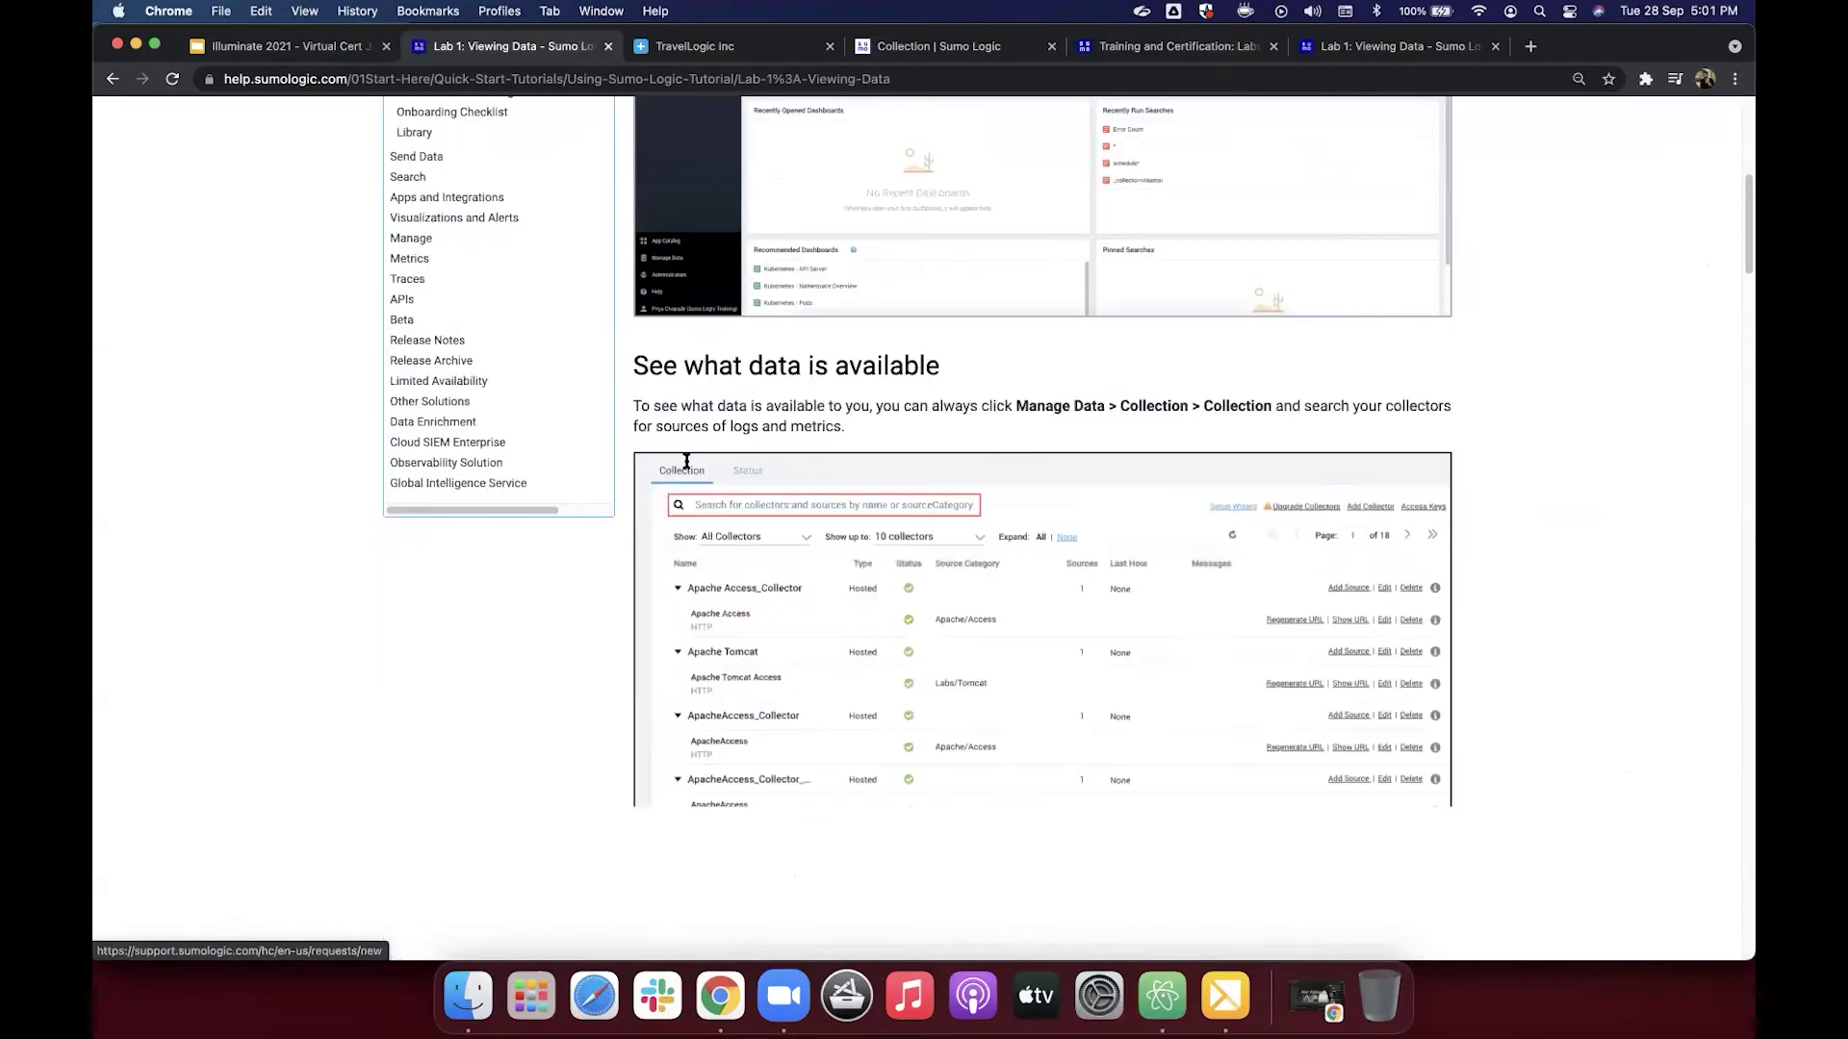
scroll(686, 464, "down", 5)
scroll(686, 463, "up", 4)
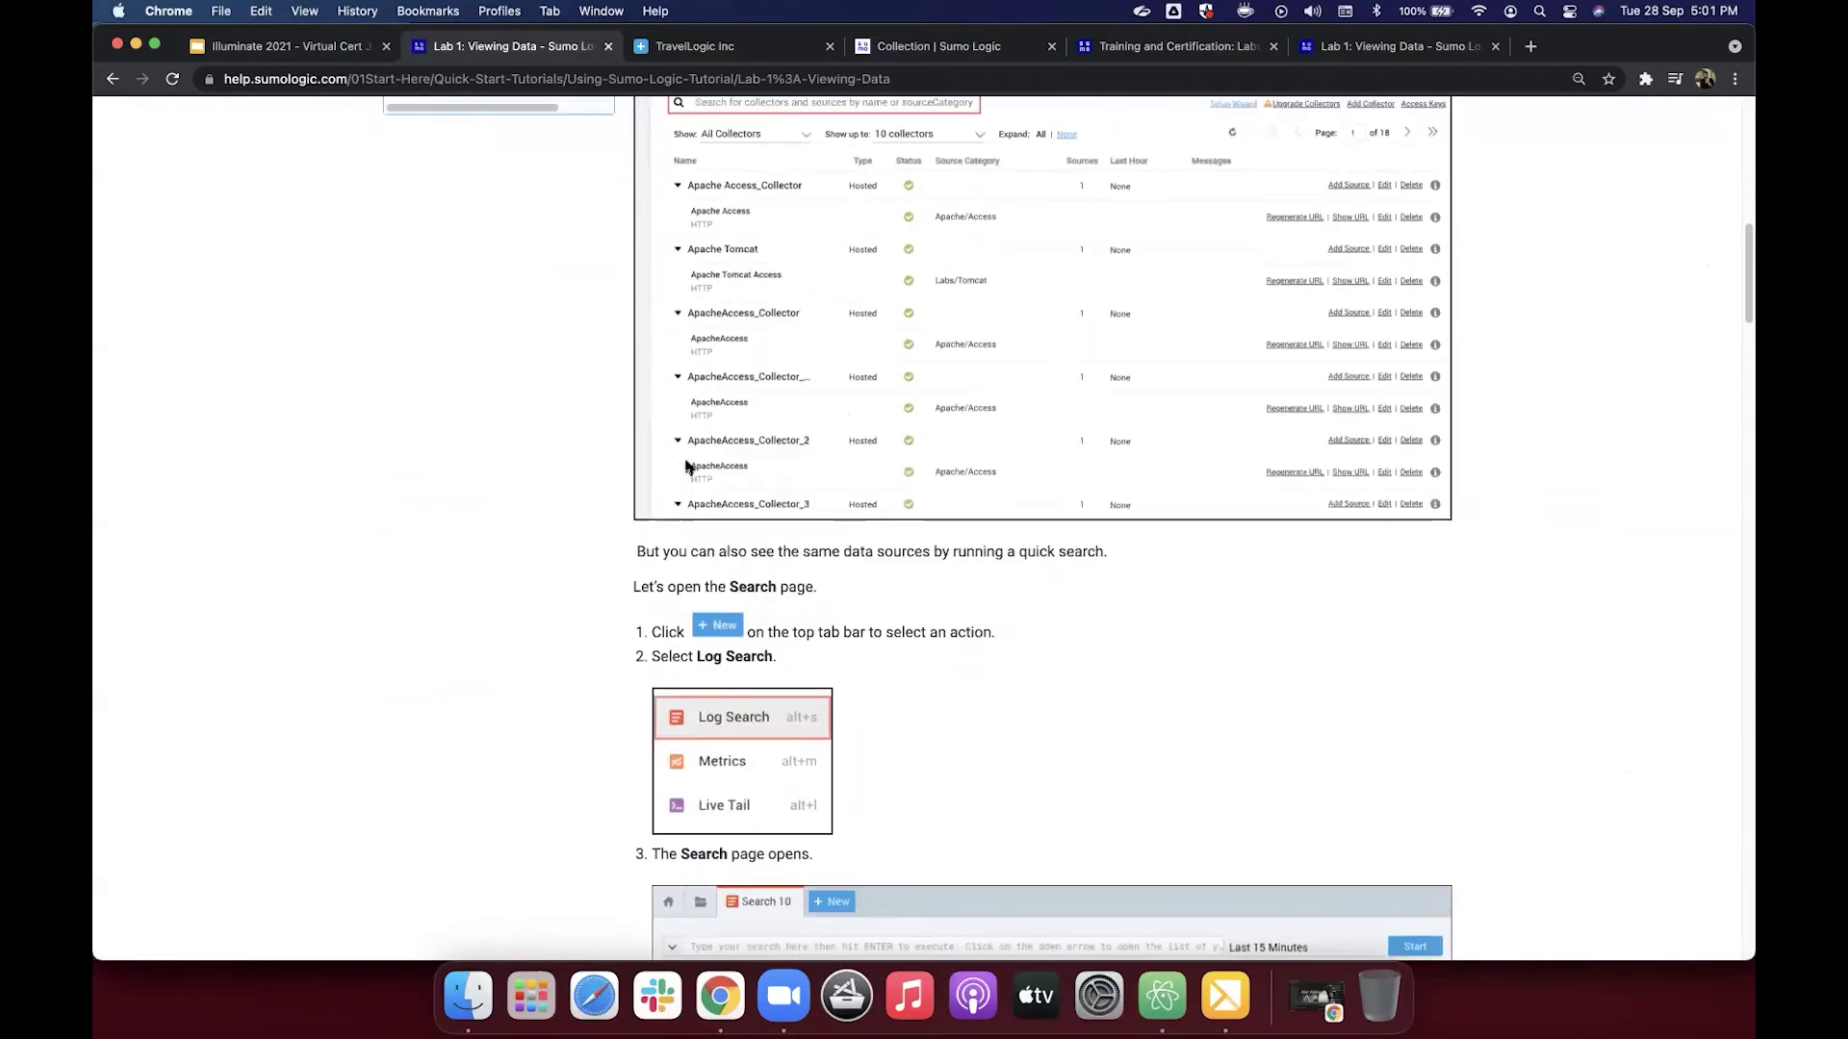
scroll(686, 466, "down", 6)
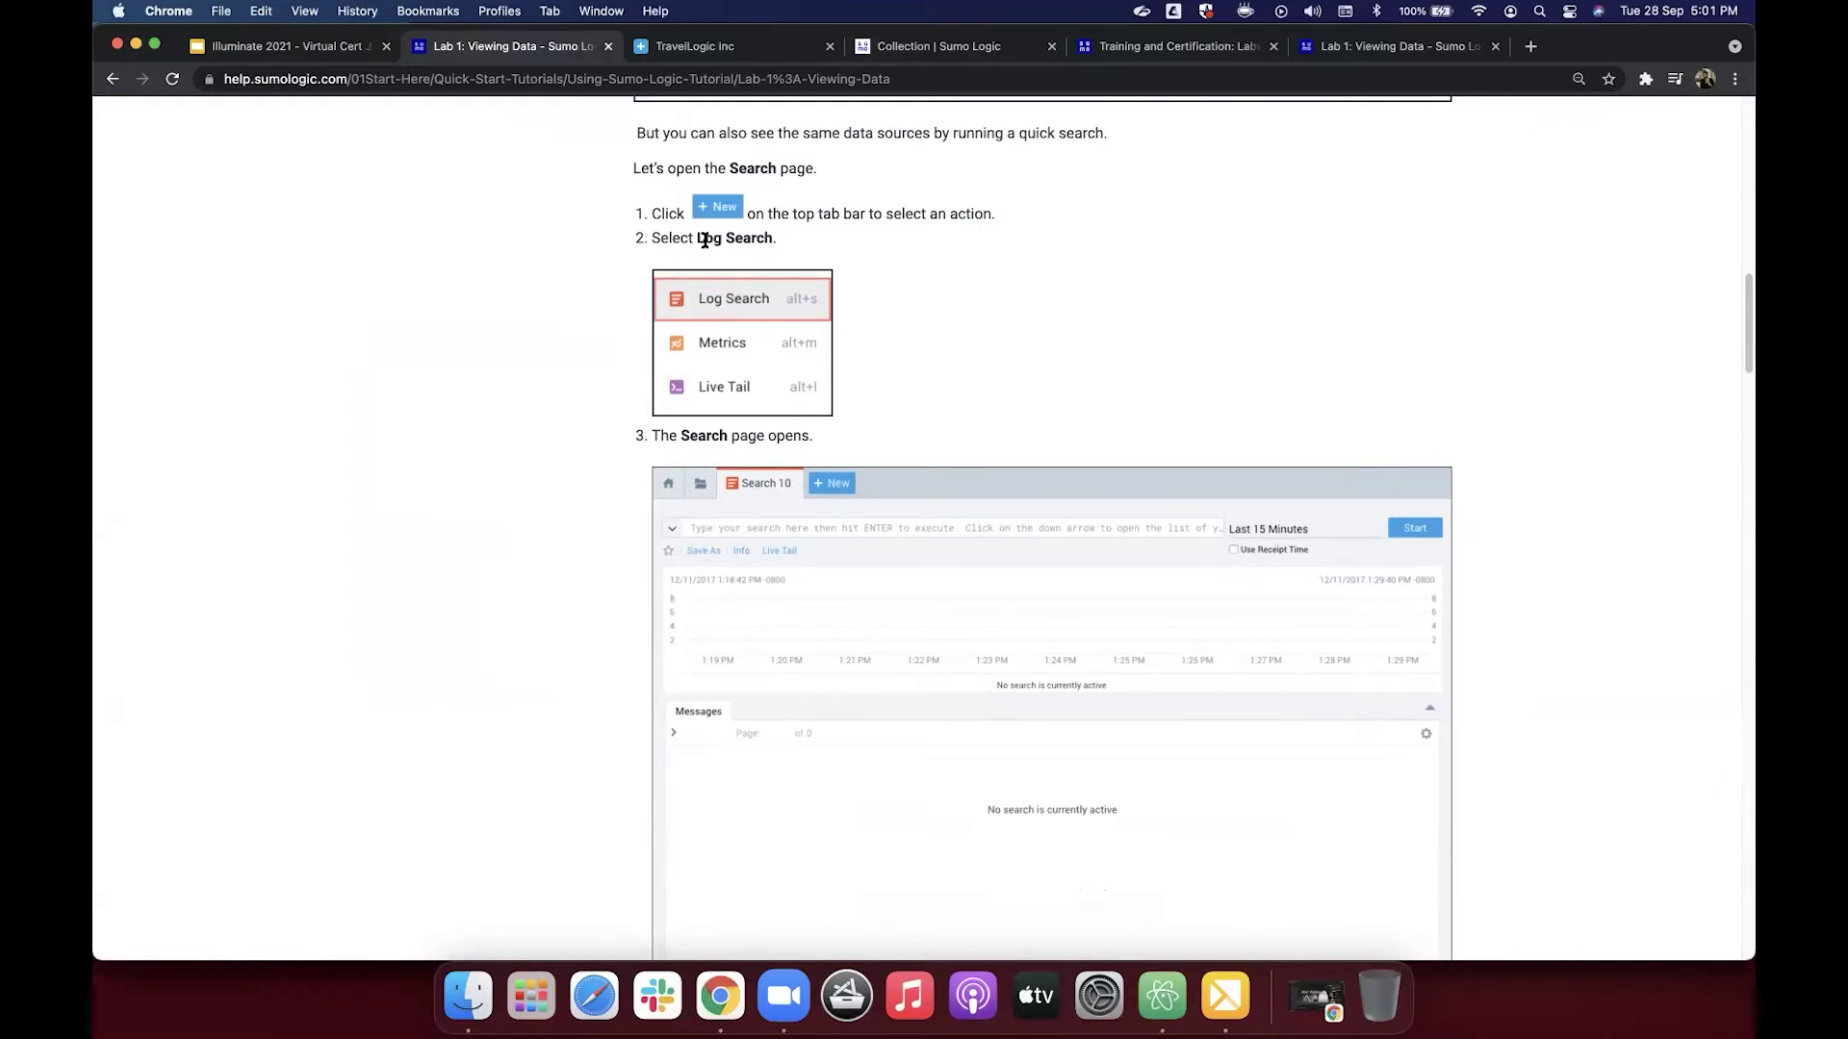
scroll(705, 249, "down", 1)
scroll(709, 252, "down", 5)
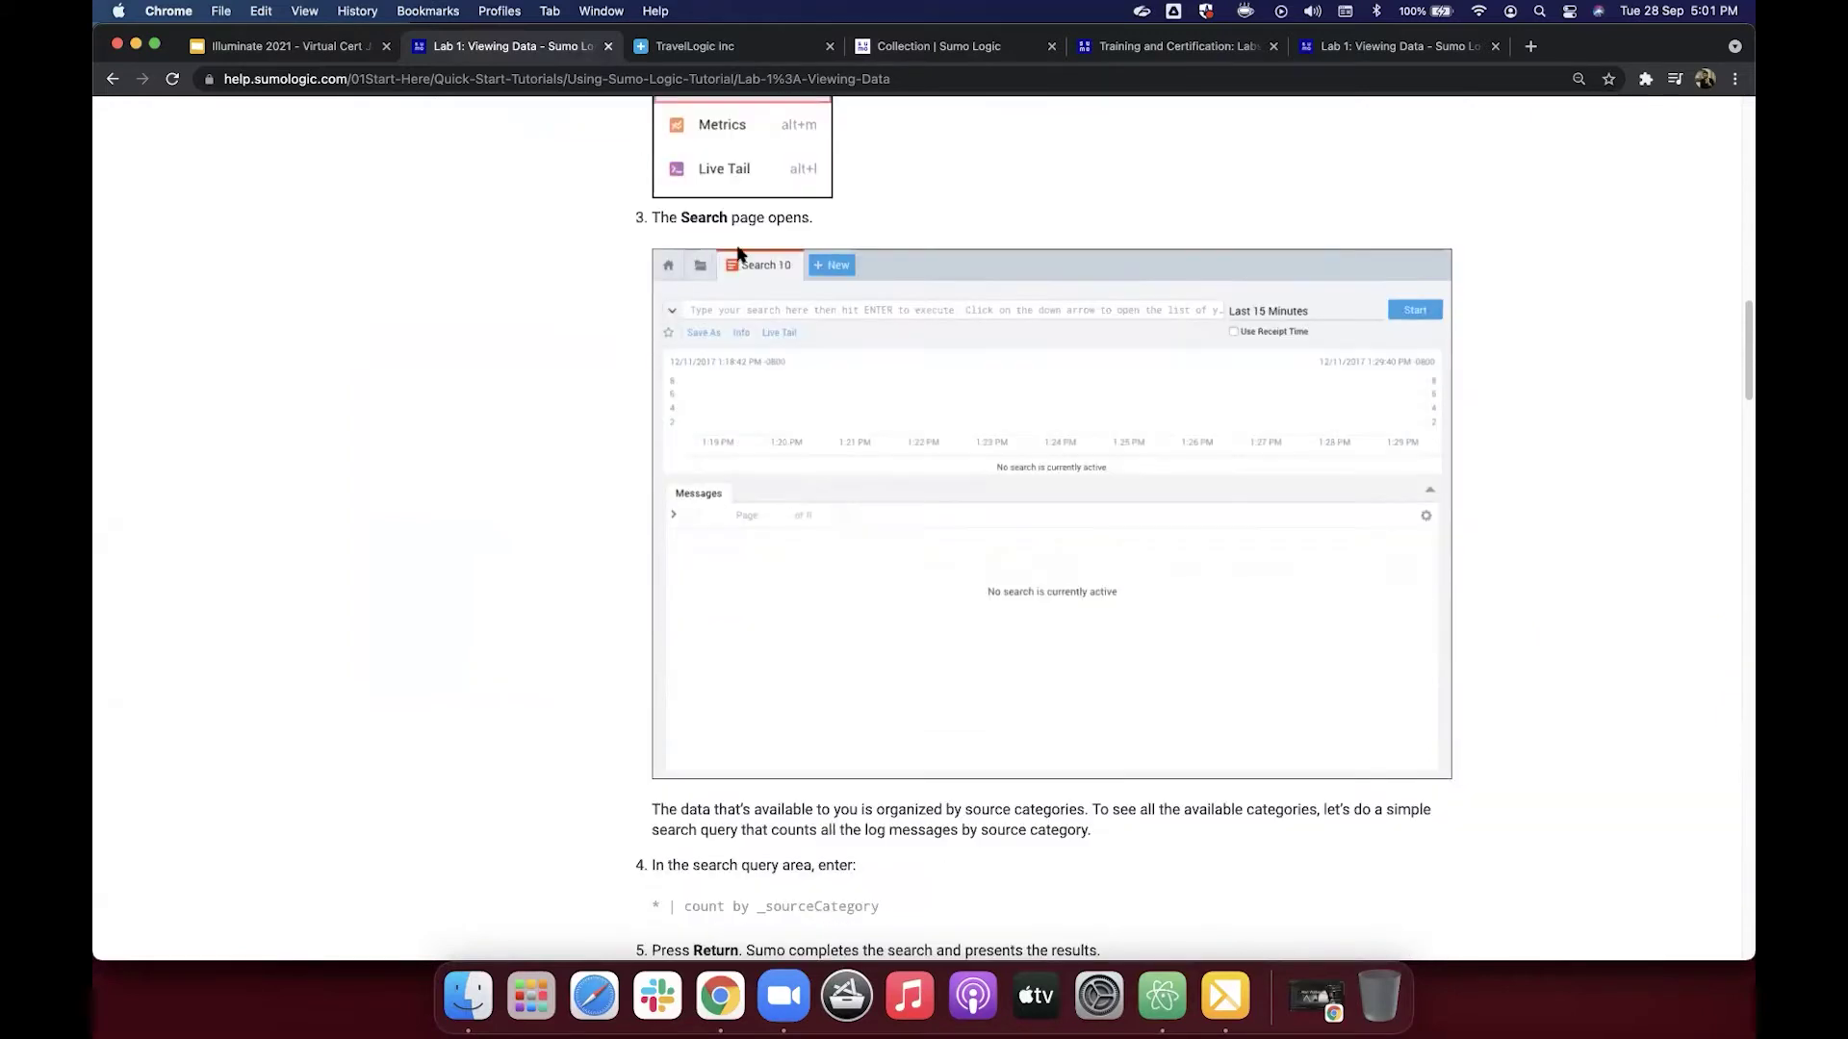
left_click(953, 49)
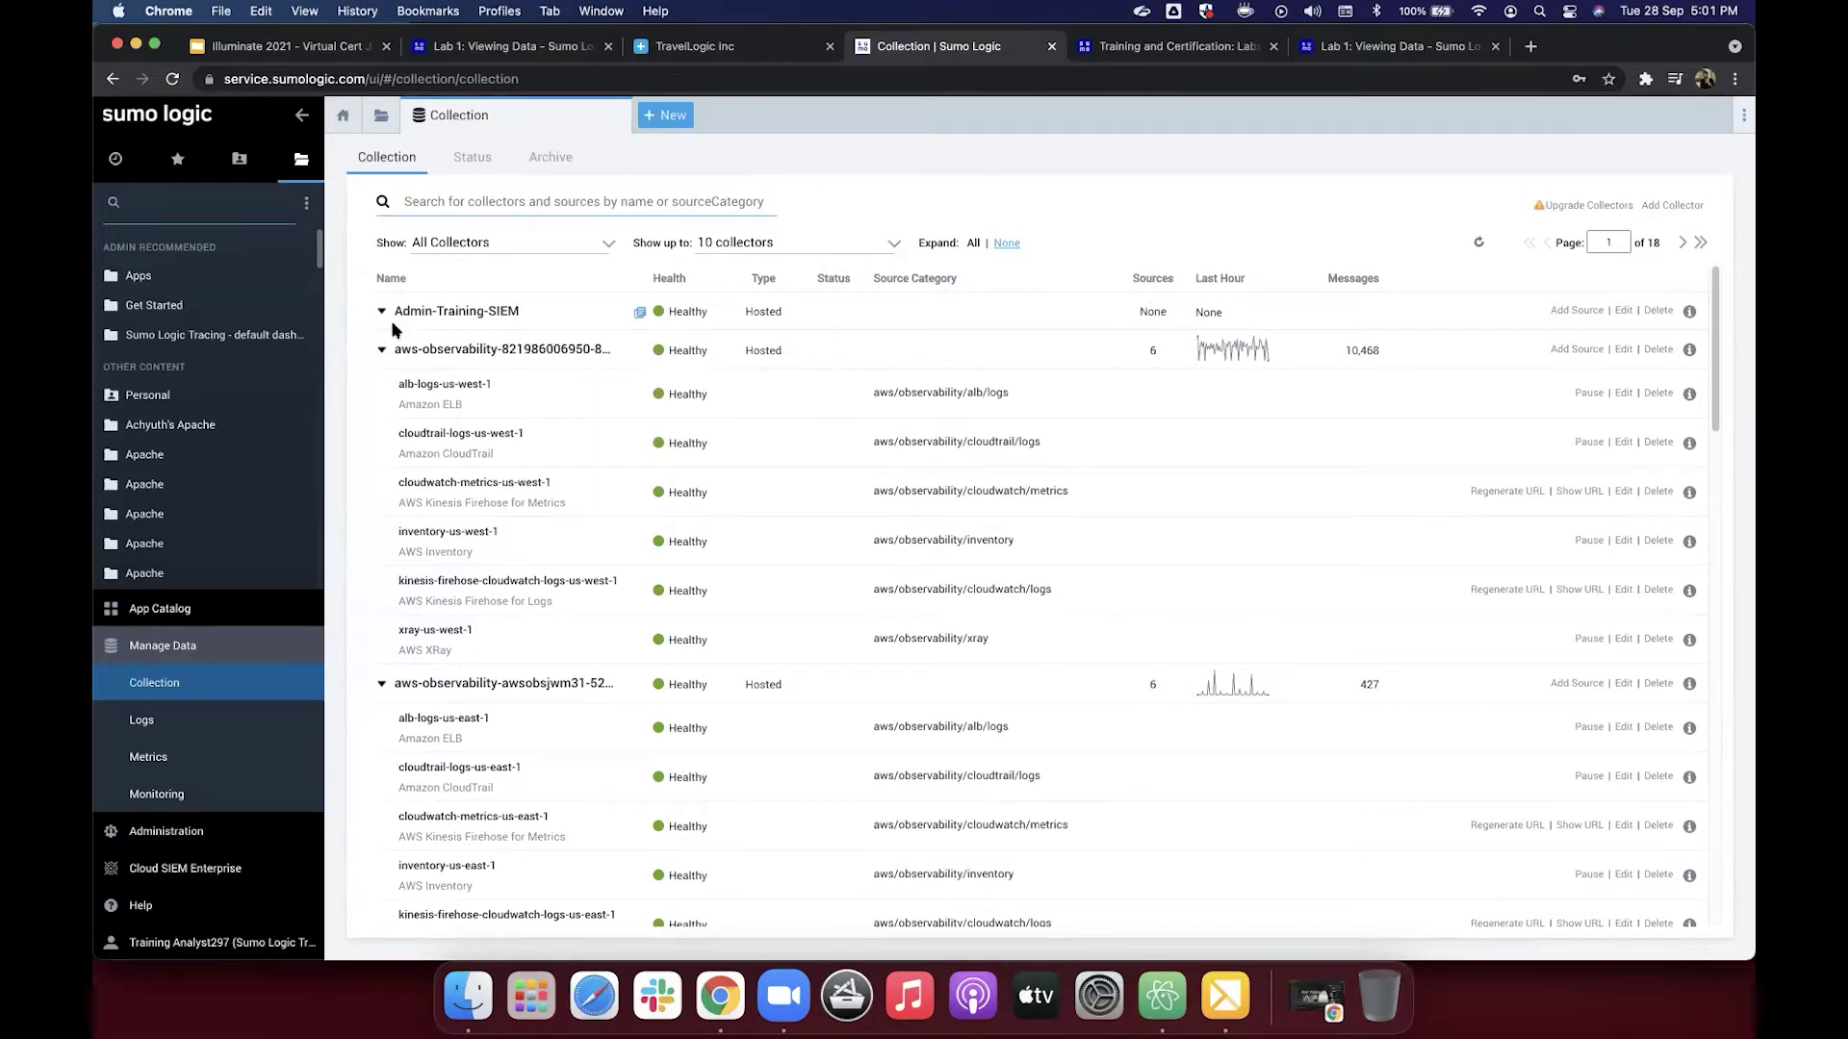
Step: Collapse the Admin-Training-SIEM collector's sources on the Collection page
mouse_move(405, 367)
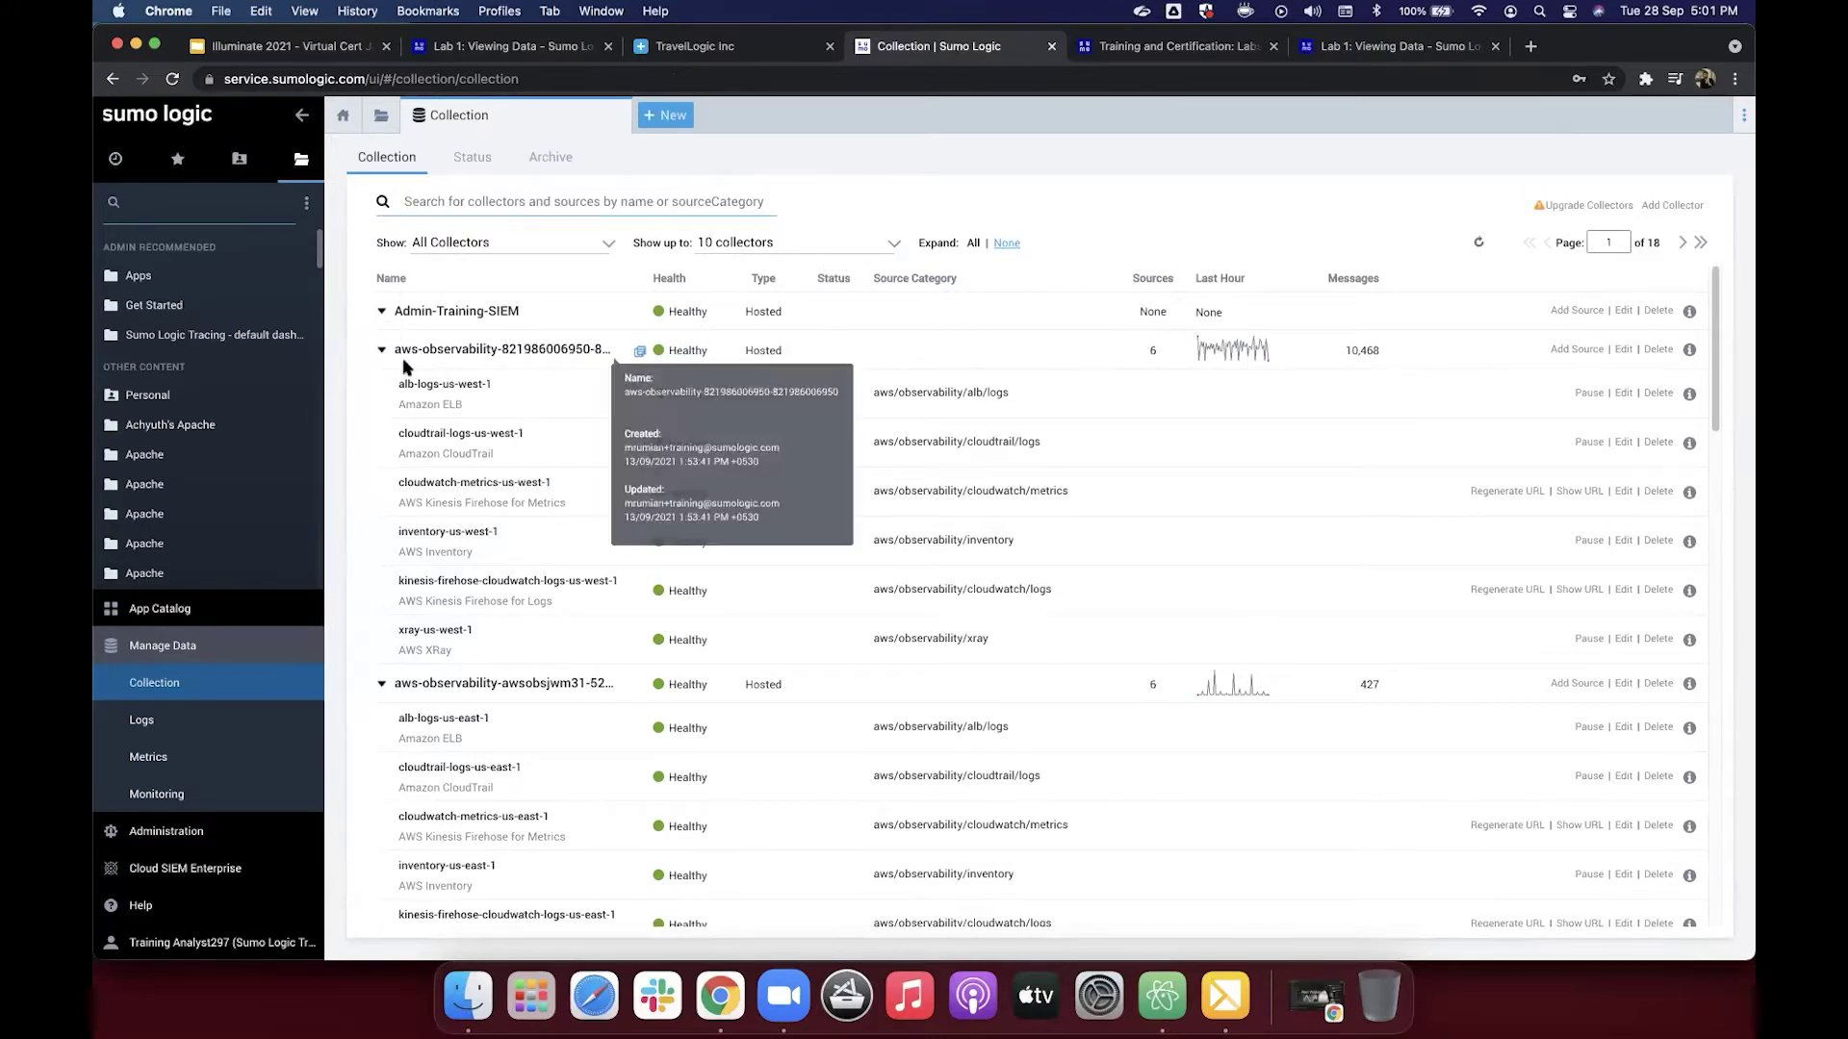
left_click(381, 313)
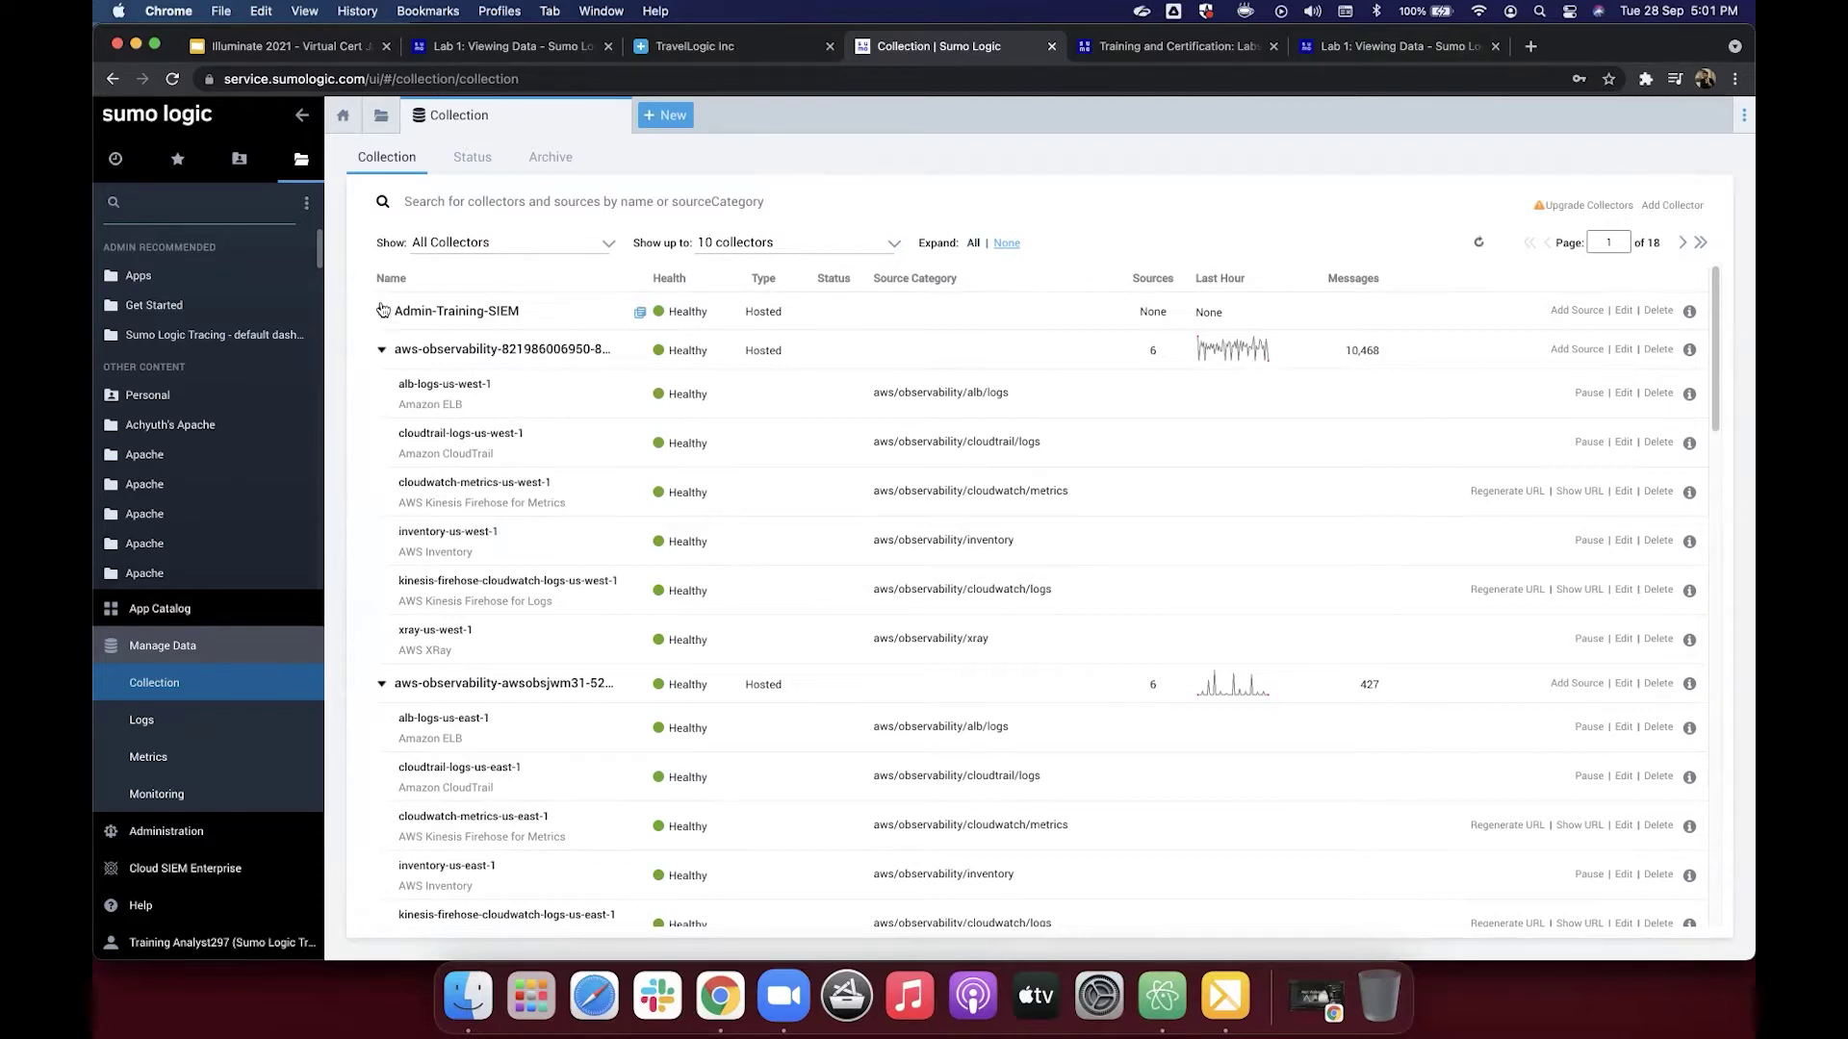
left_click(382, 311)
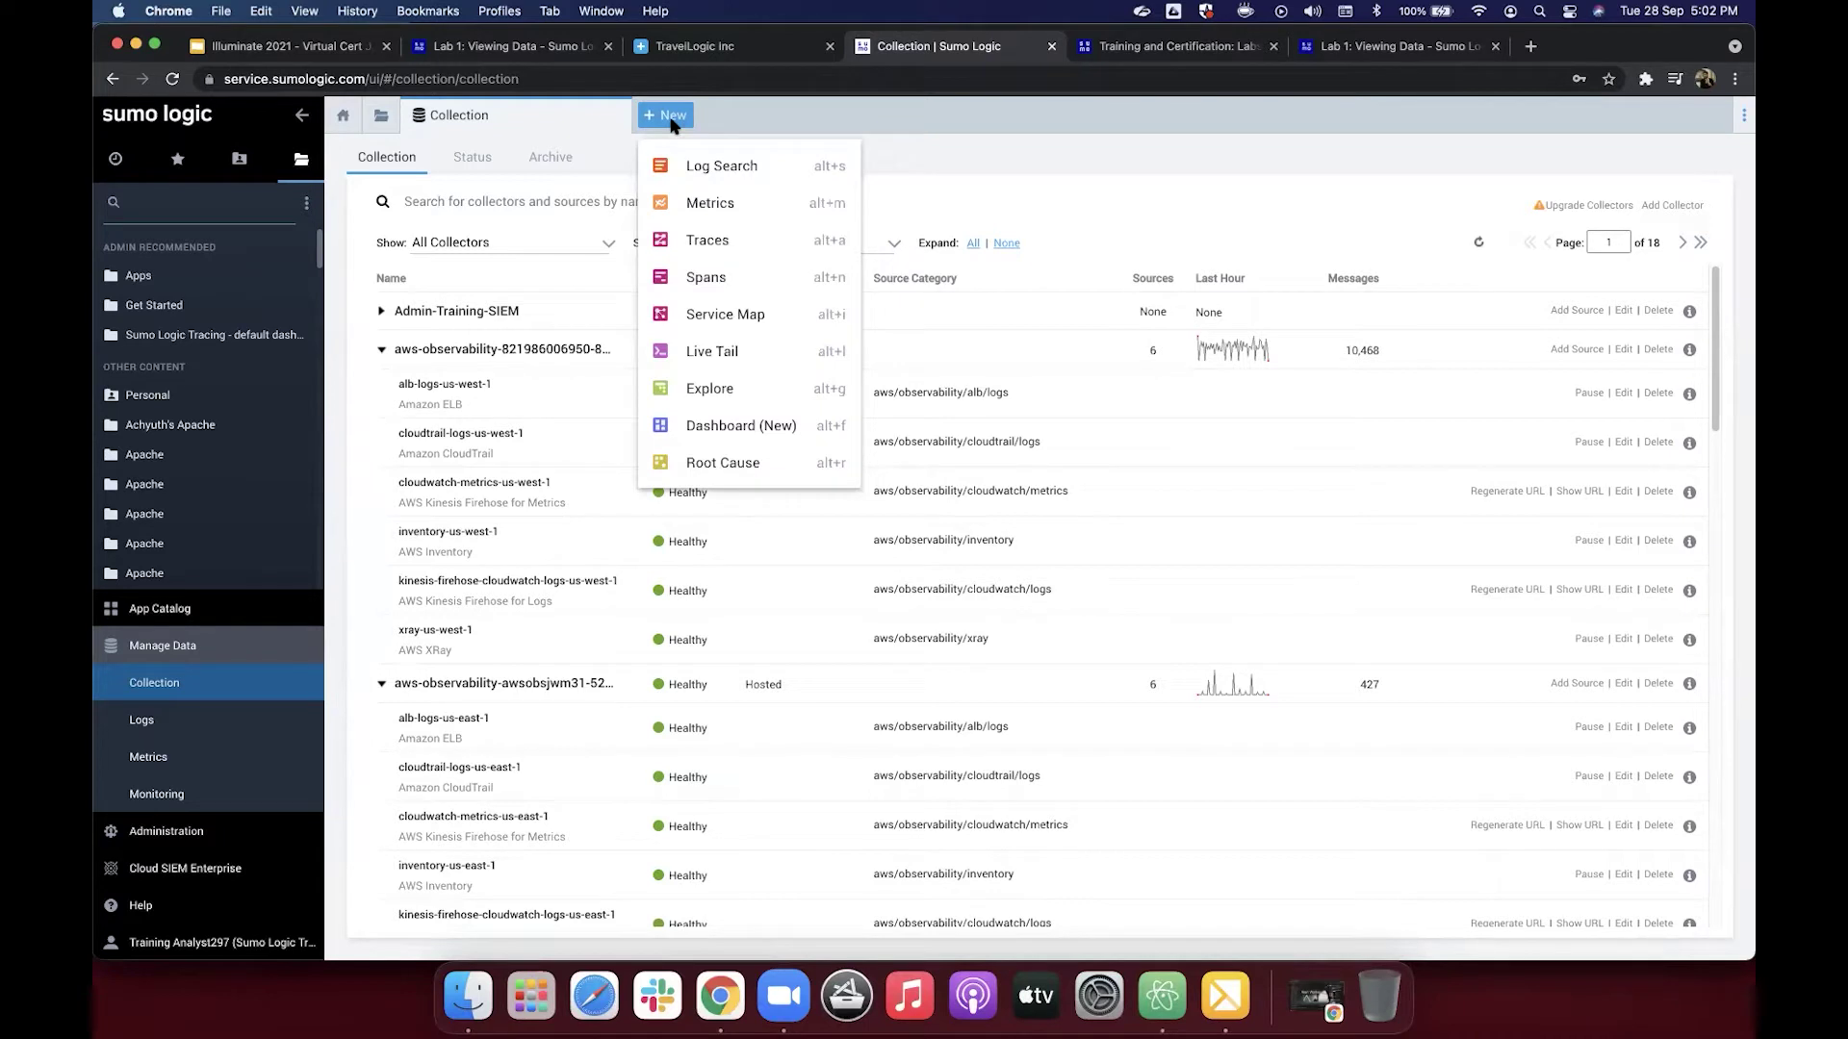
Step: Open a new Log Search and close the Training and Certification browser tab
left_click(709, 169)
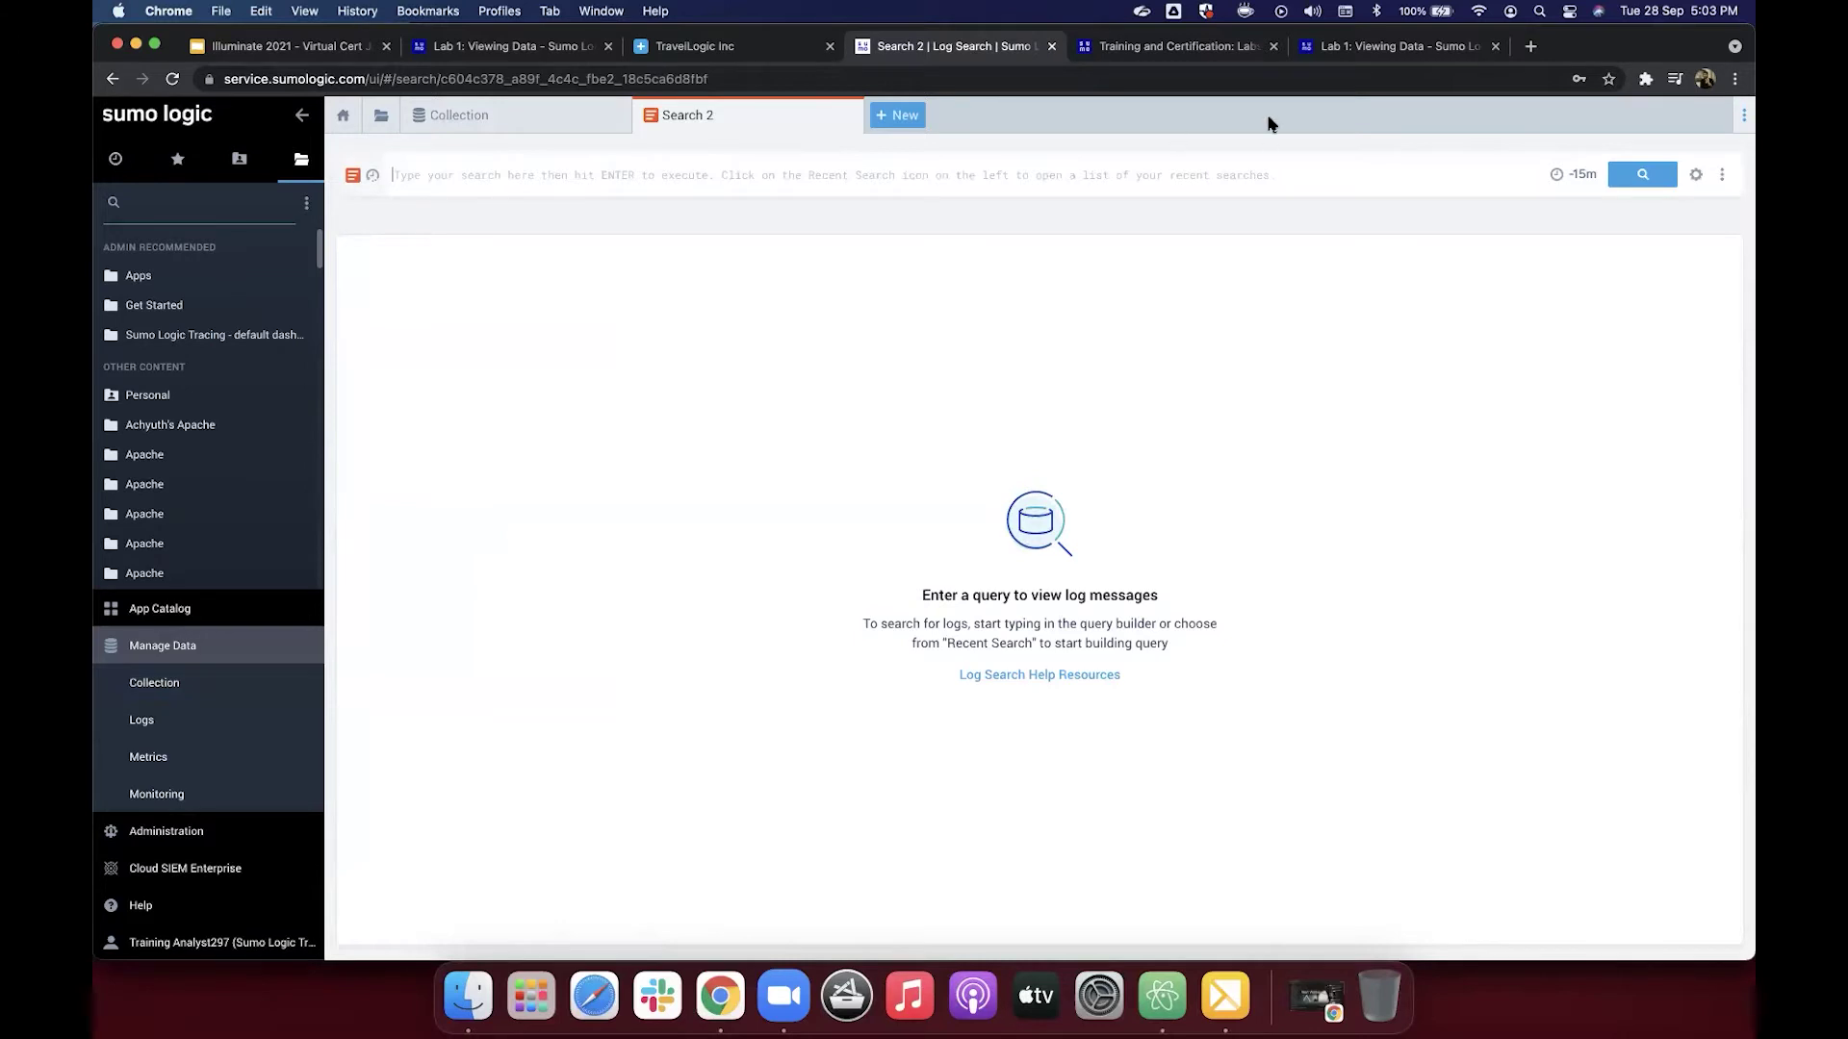
left_click(1341, 56)
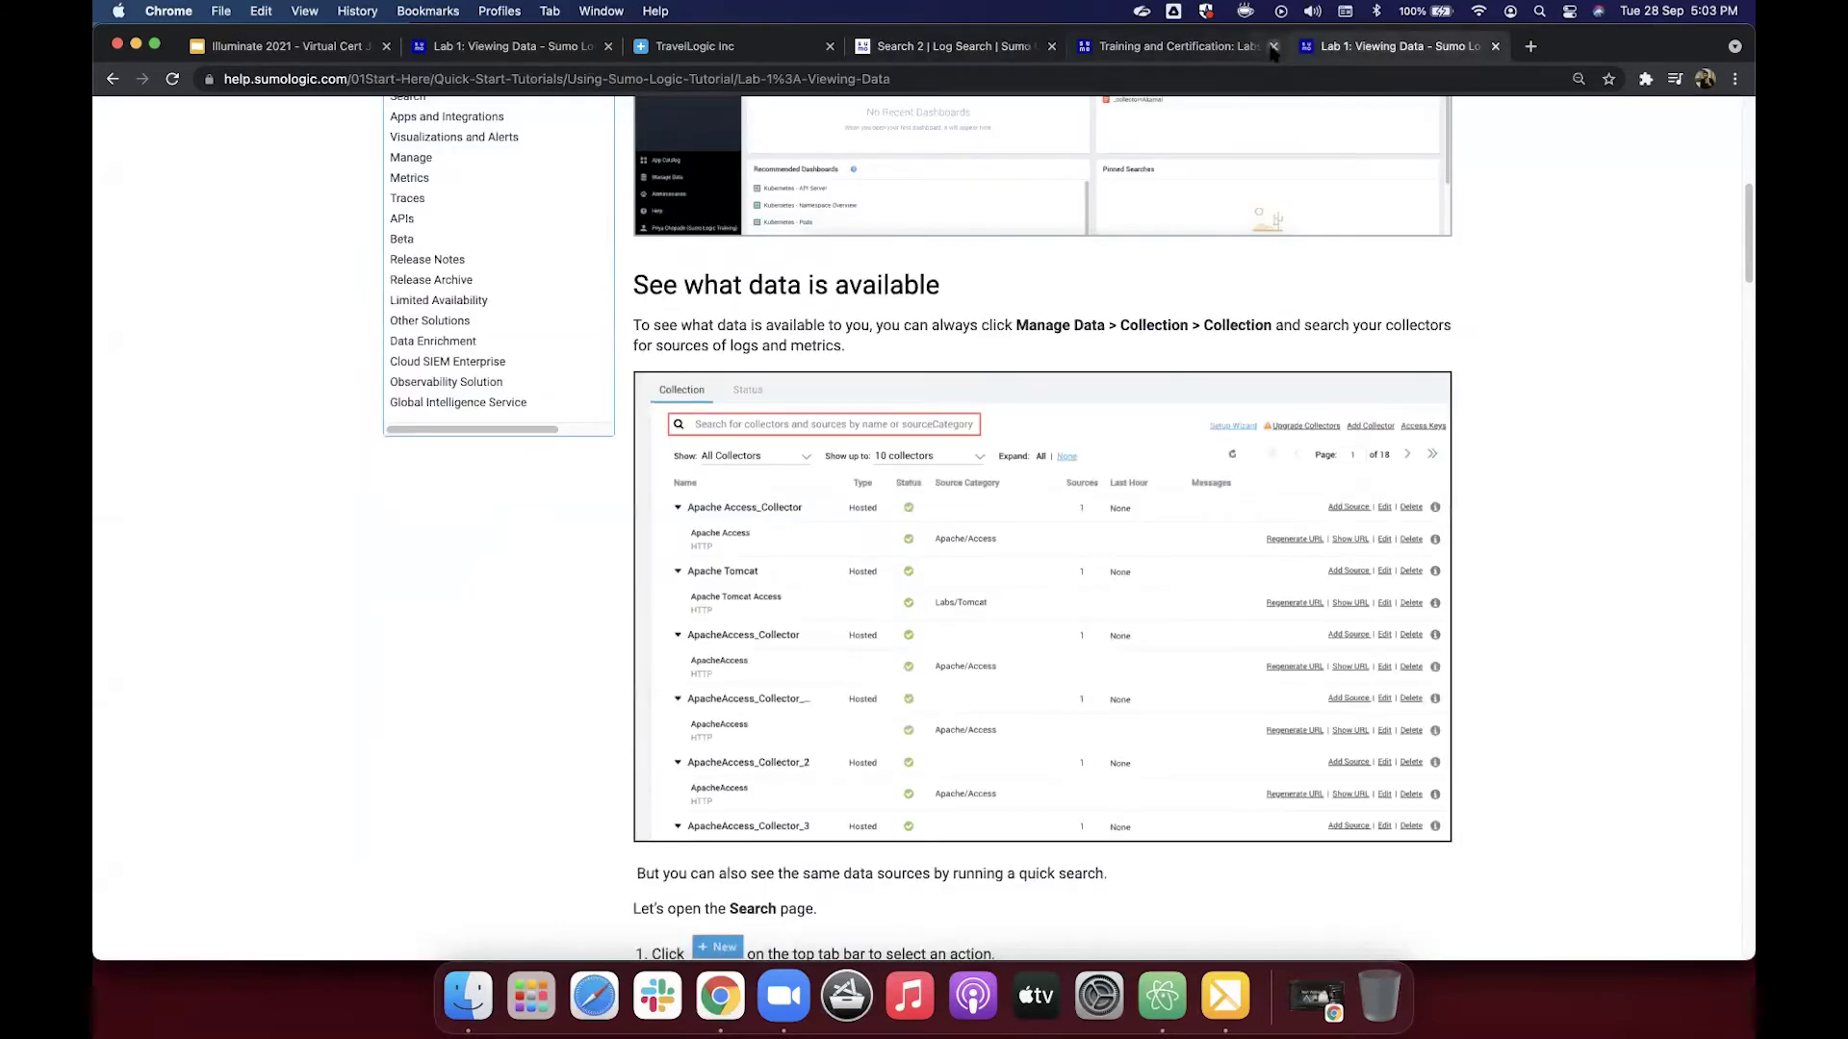
left_click(1273, 47)
Step: Select the tutorial's example query '* | count by _sourceCategory' and return to Search 2
scroll(1030, 327, "down", 10)
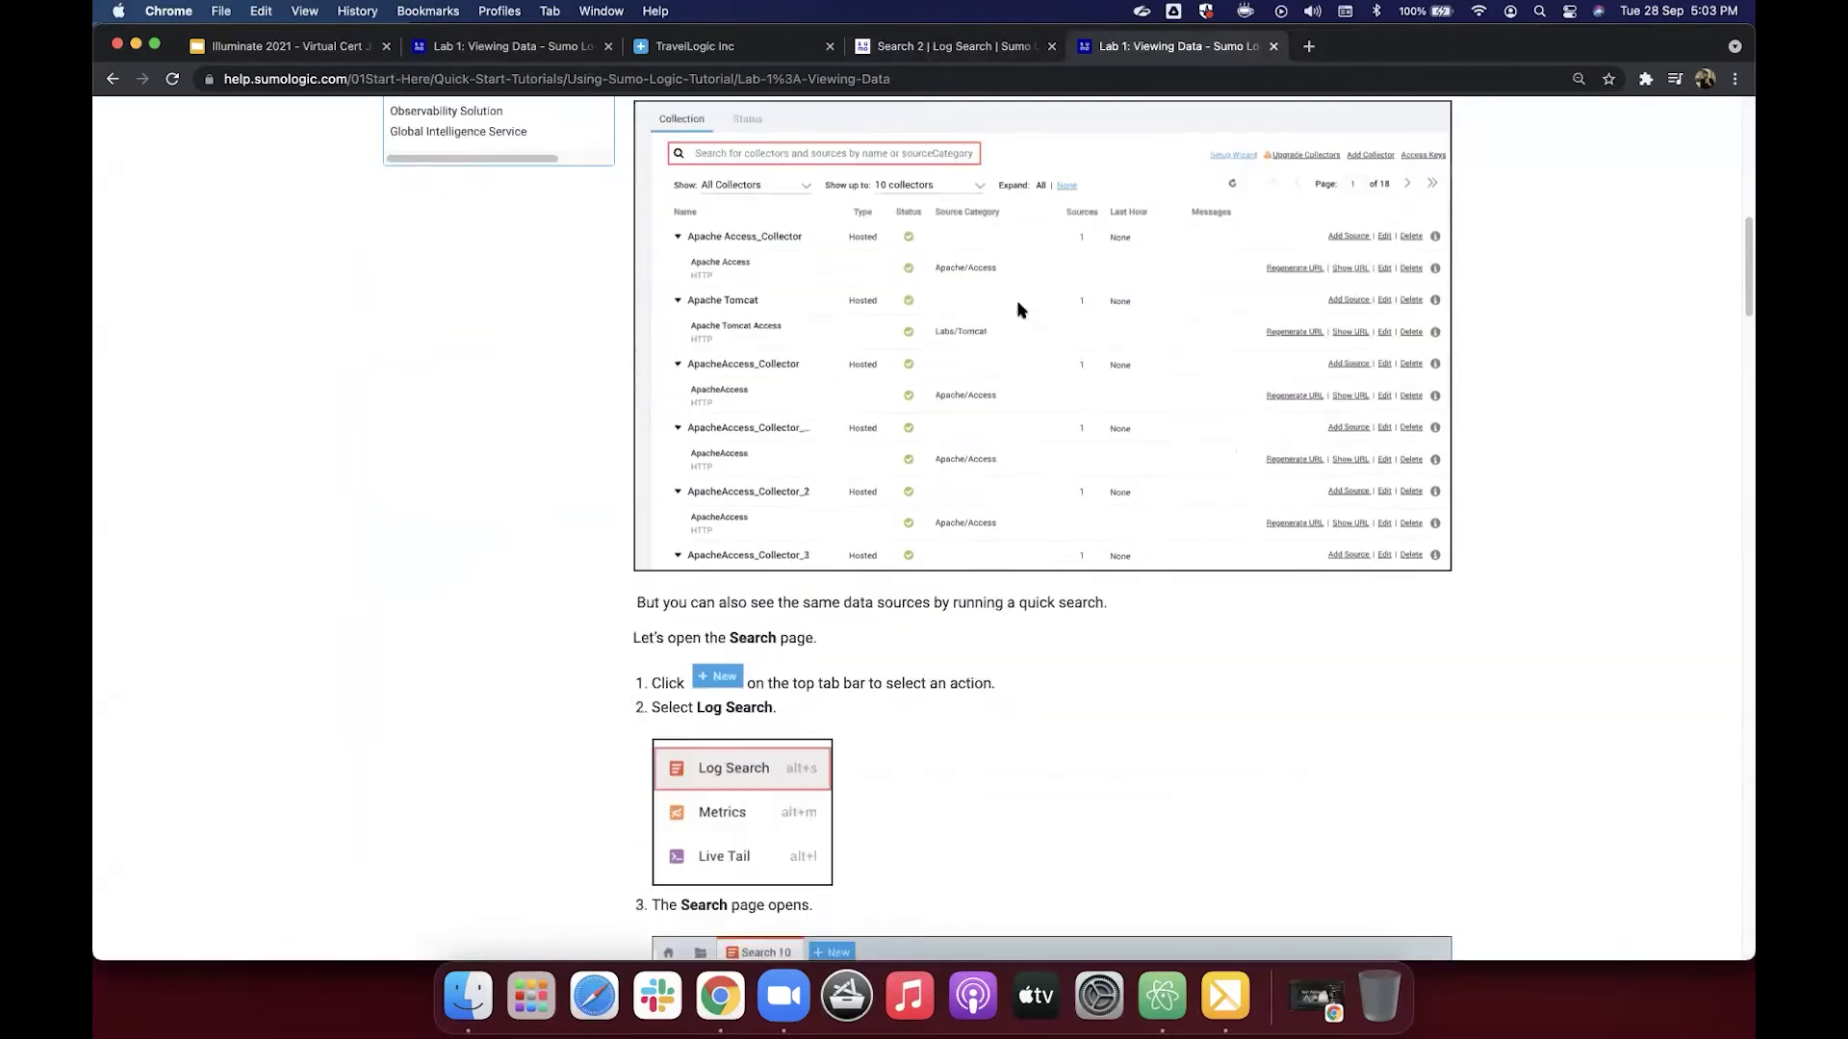
scroll(1018, 308, "down", 3)
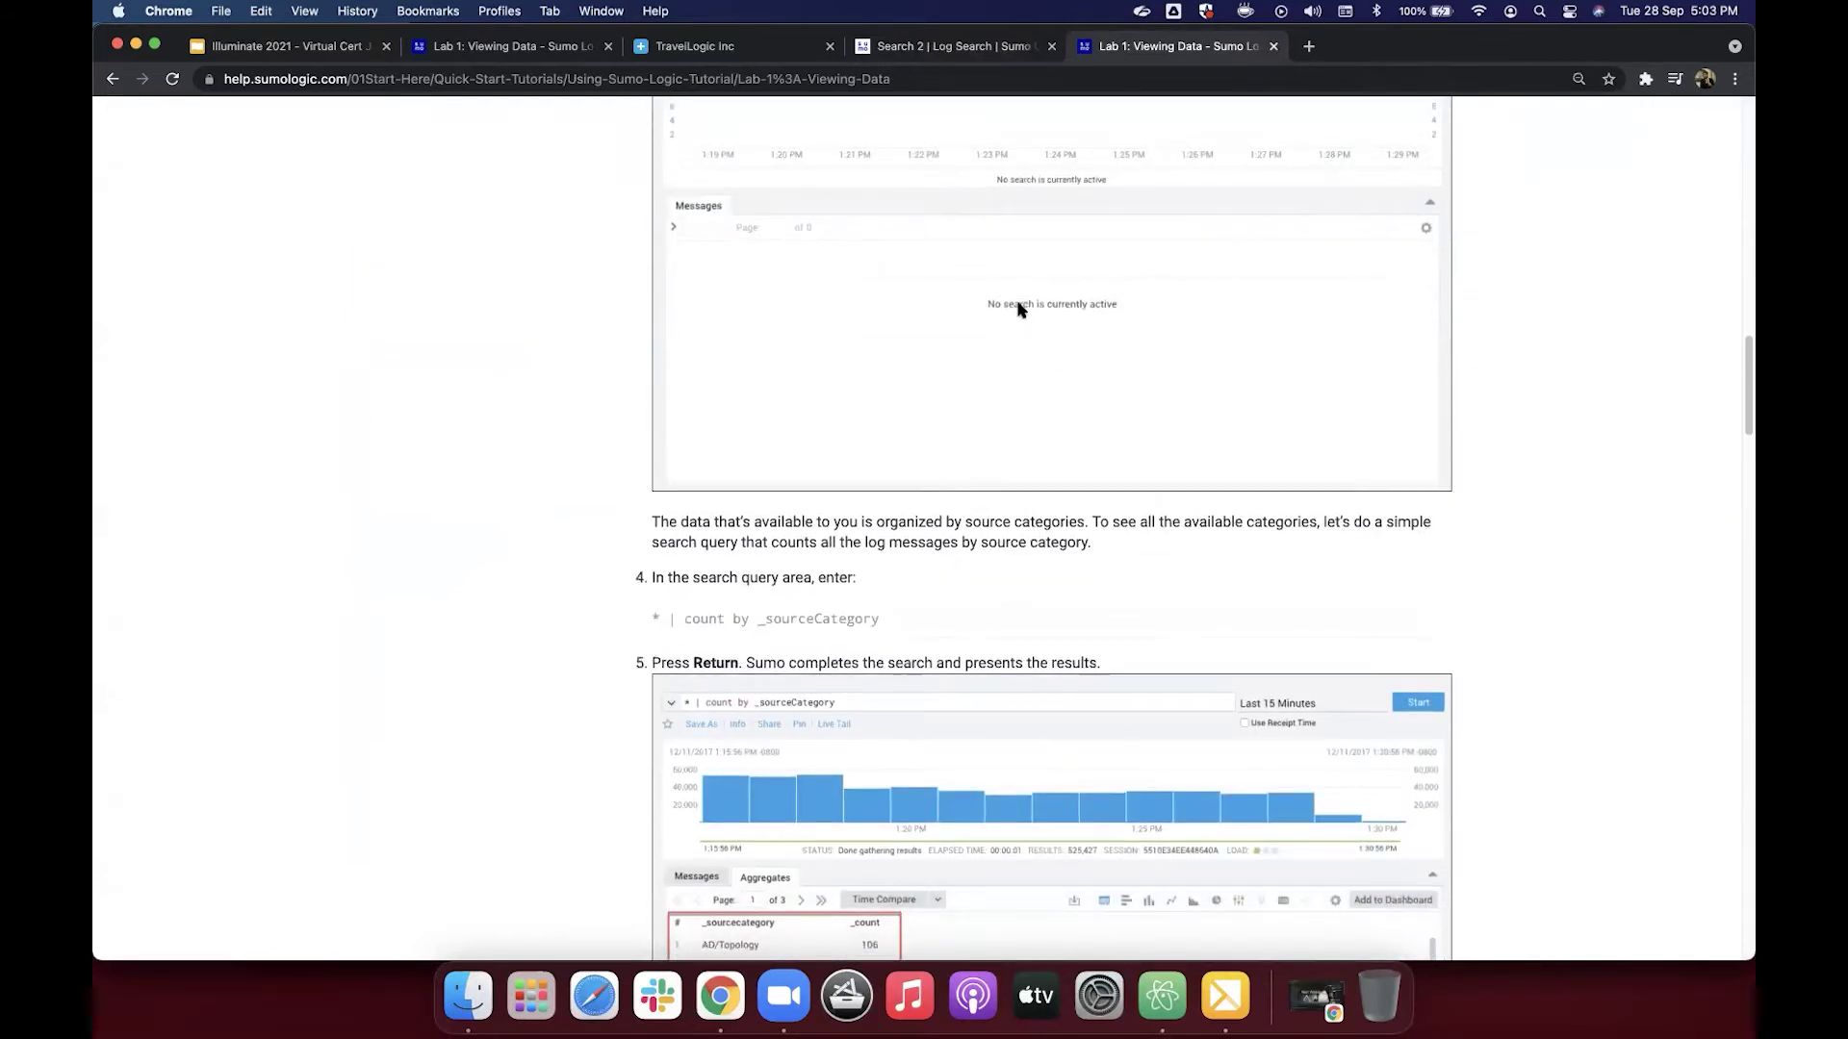
scroll(1018, 308, "up", 1)
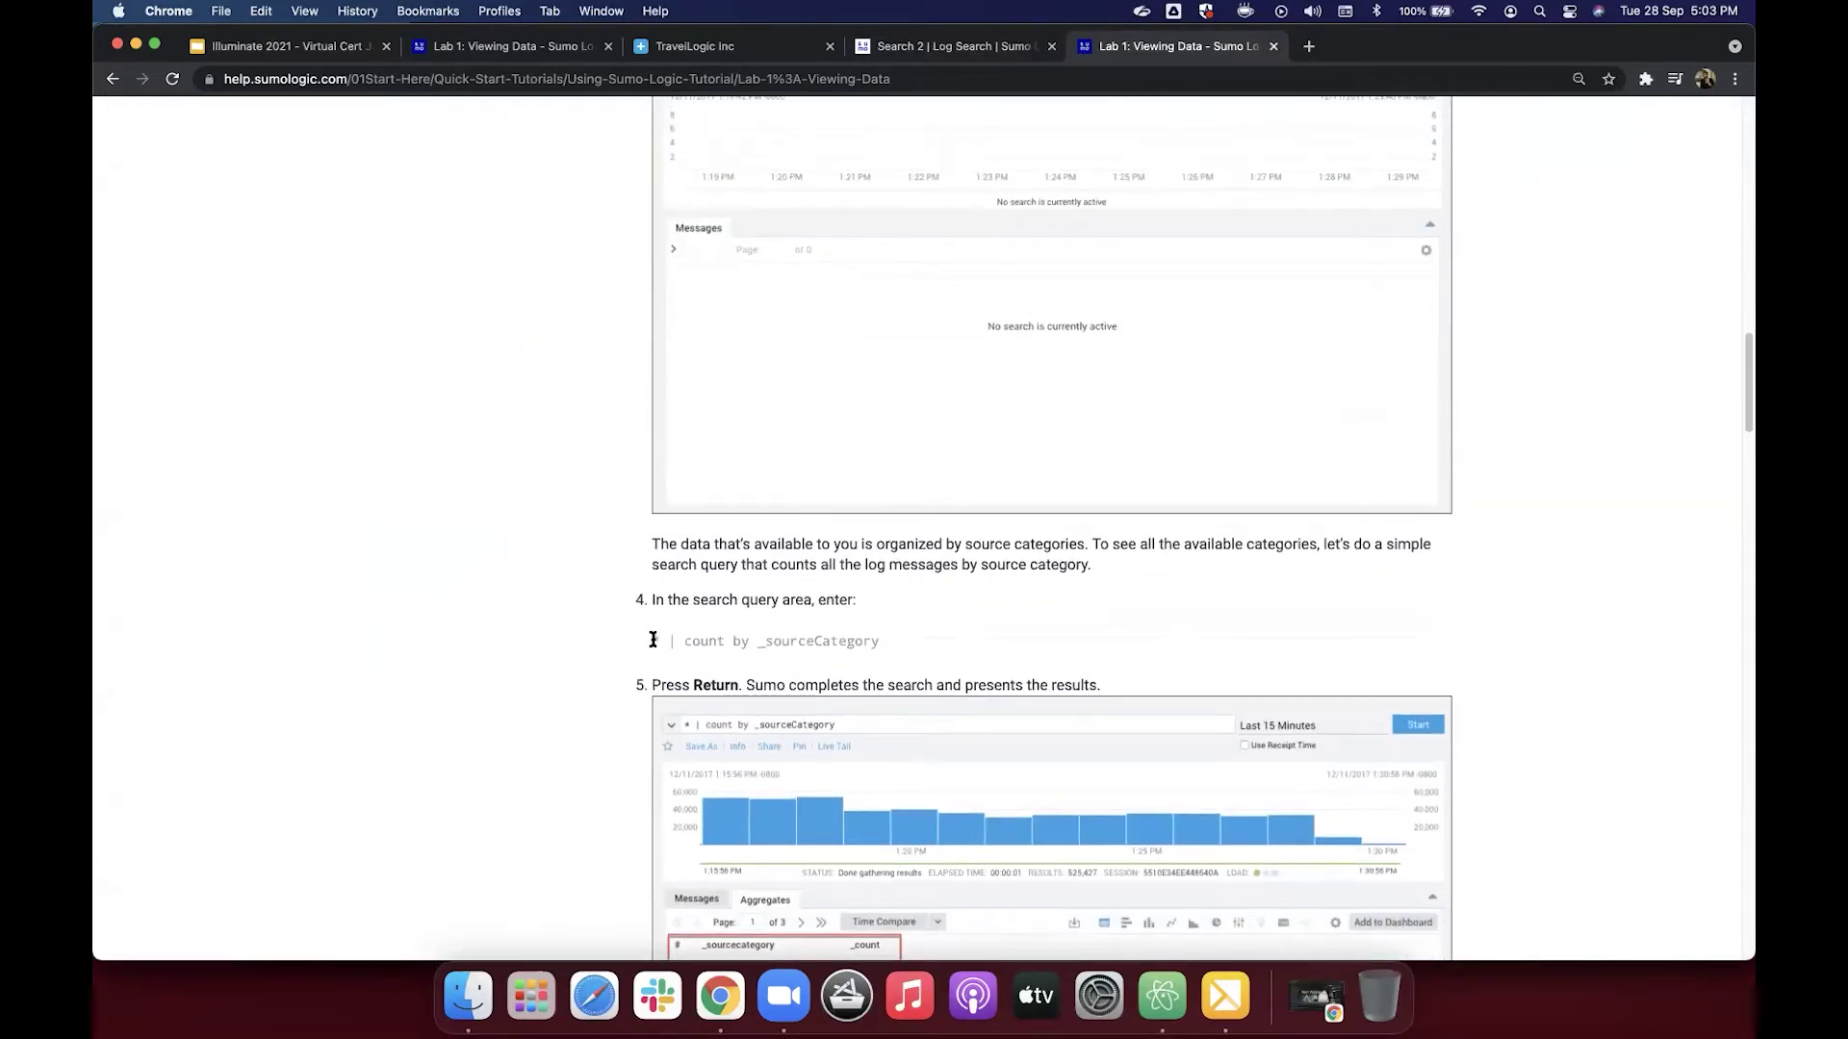
left_click_drag(653, 640, 878, 652)
key("super+c")
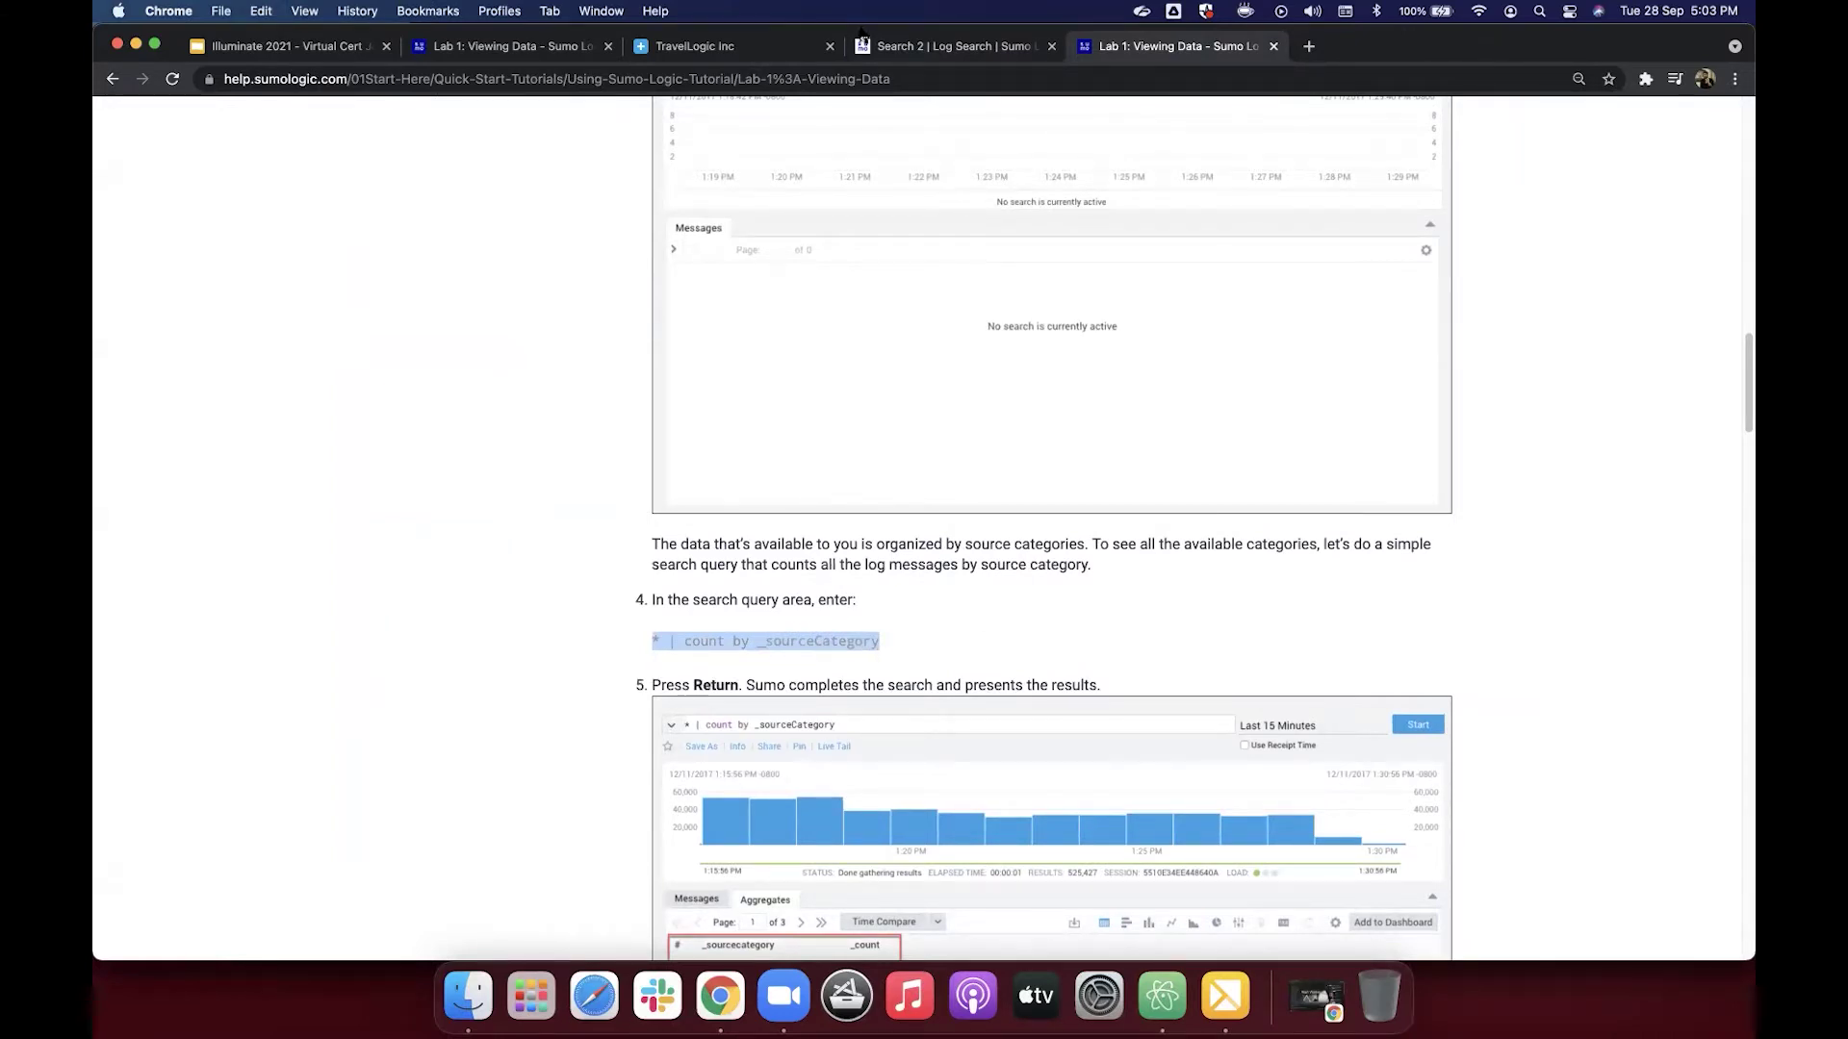
left_click(888, 54)
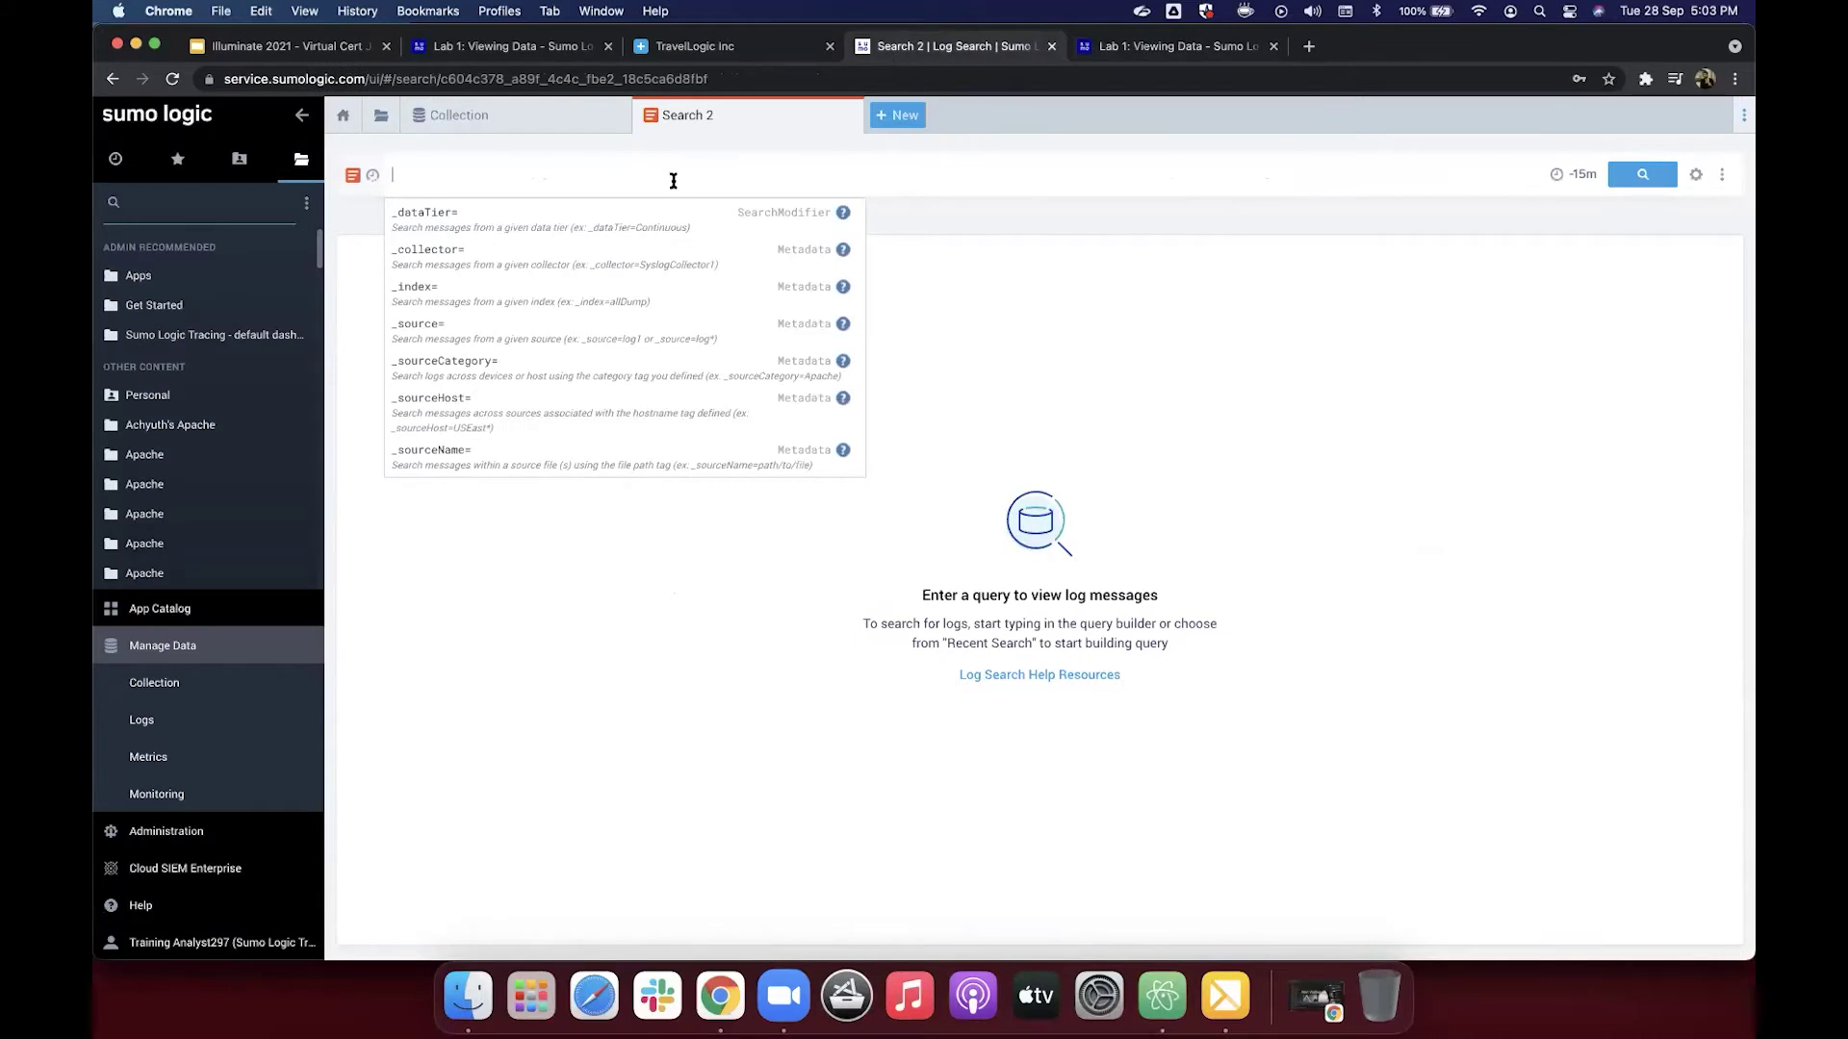
Step: Paste '* | count by _sourceCategory' into the query box and append '| where _count > 500'
key("super+v")
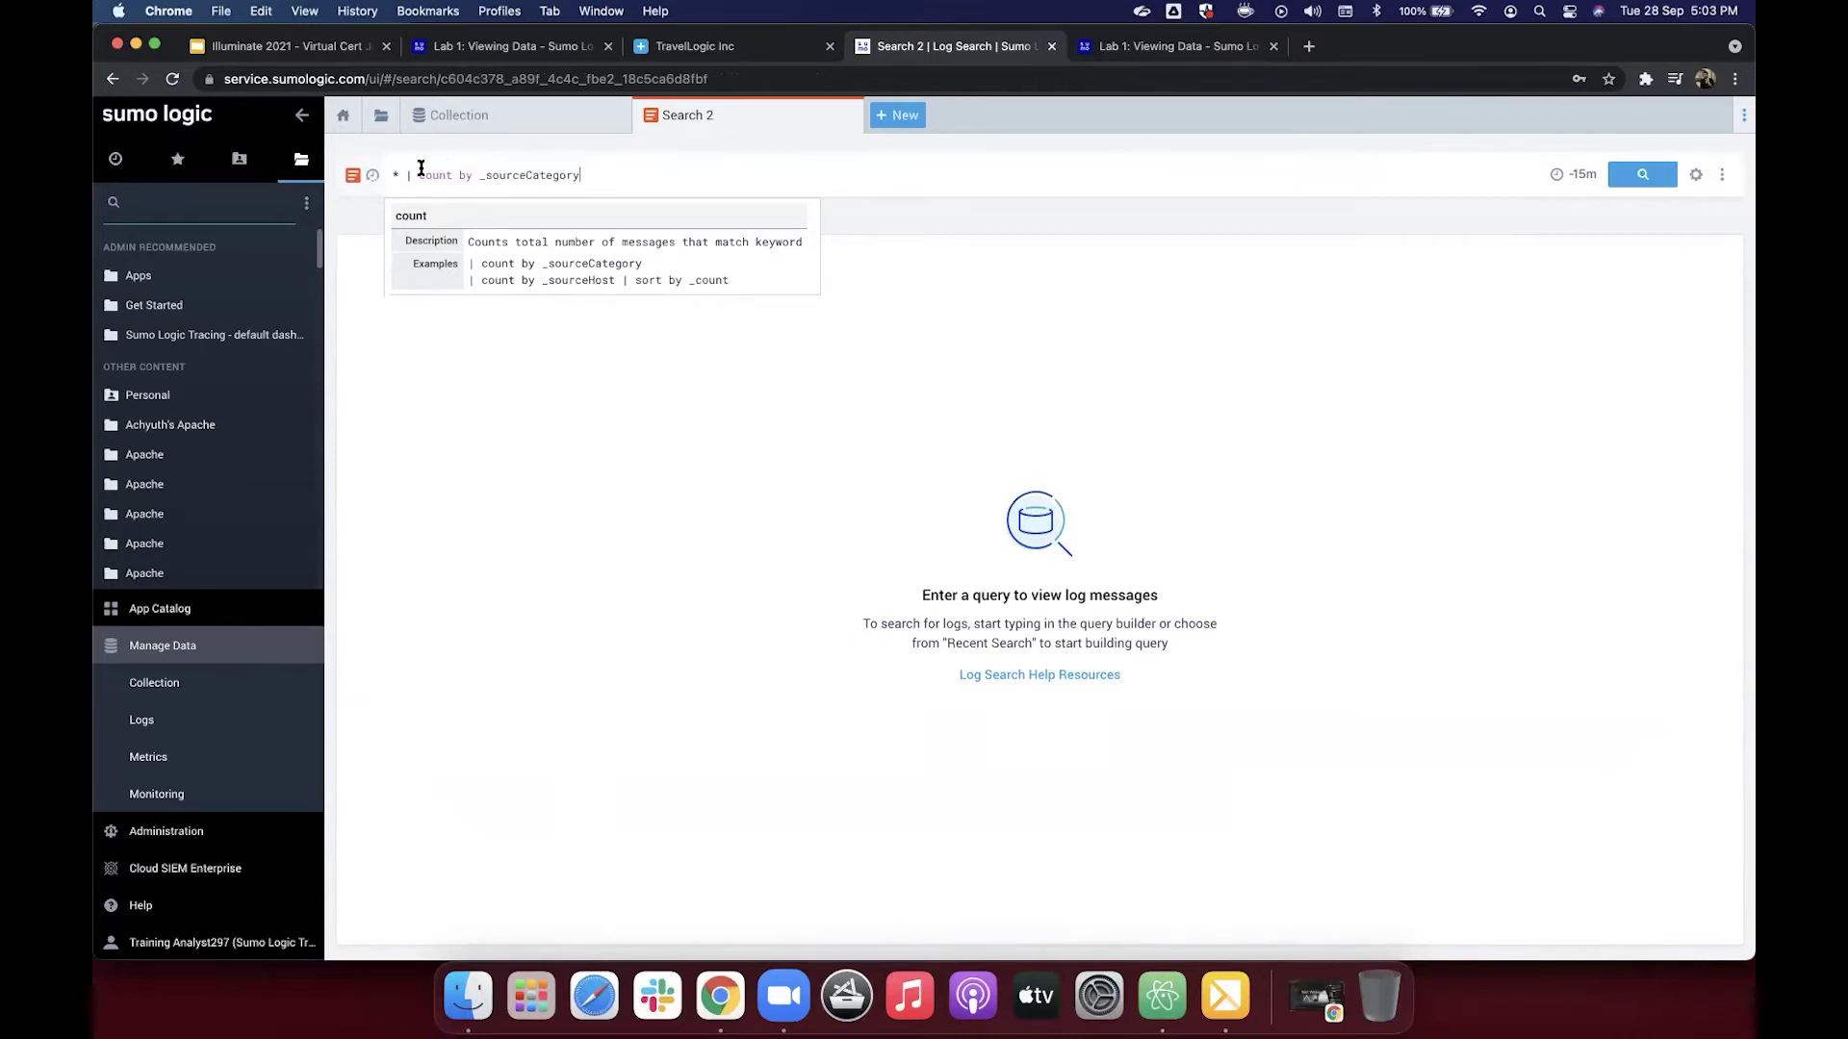
left_click_drag(403, 174, 391, 175)
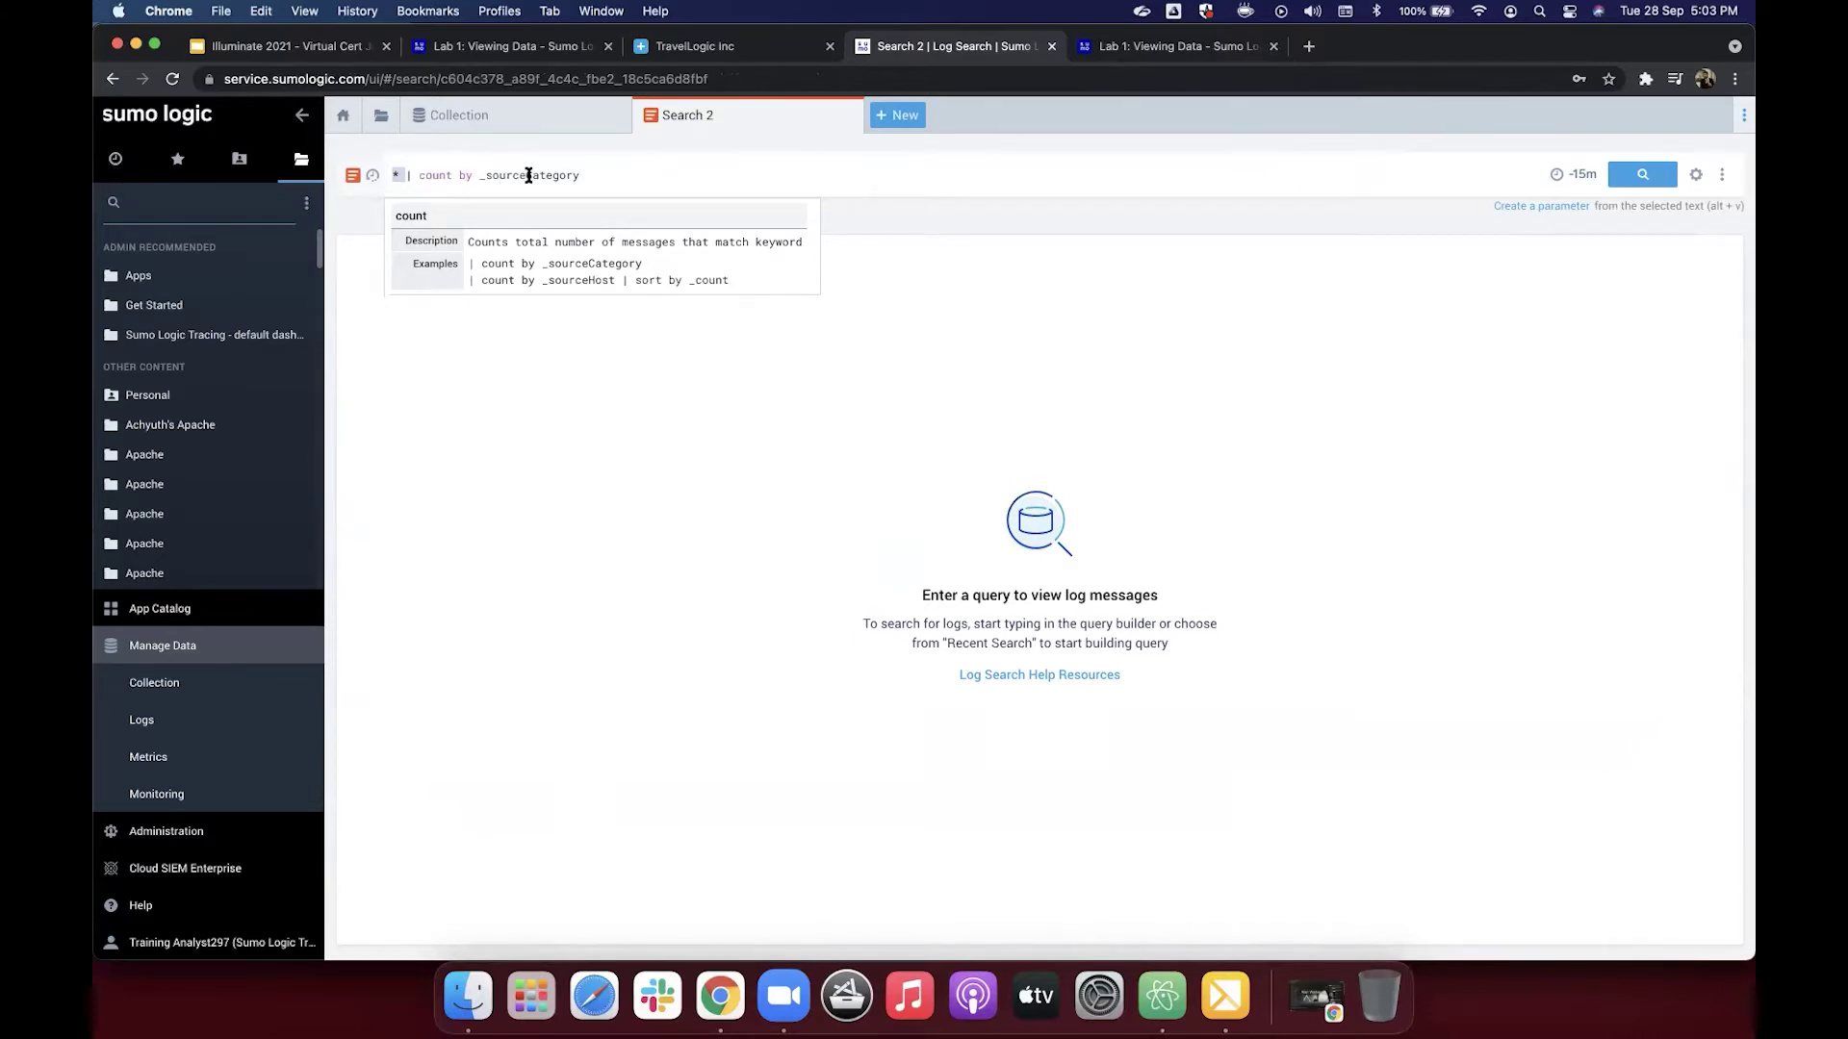
left_click(404, 175)
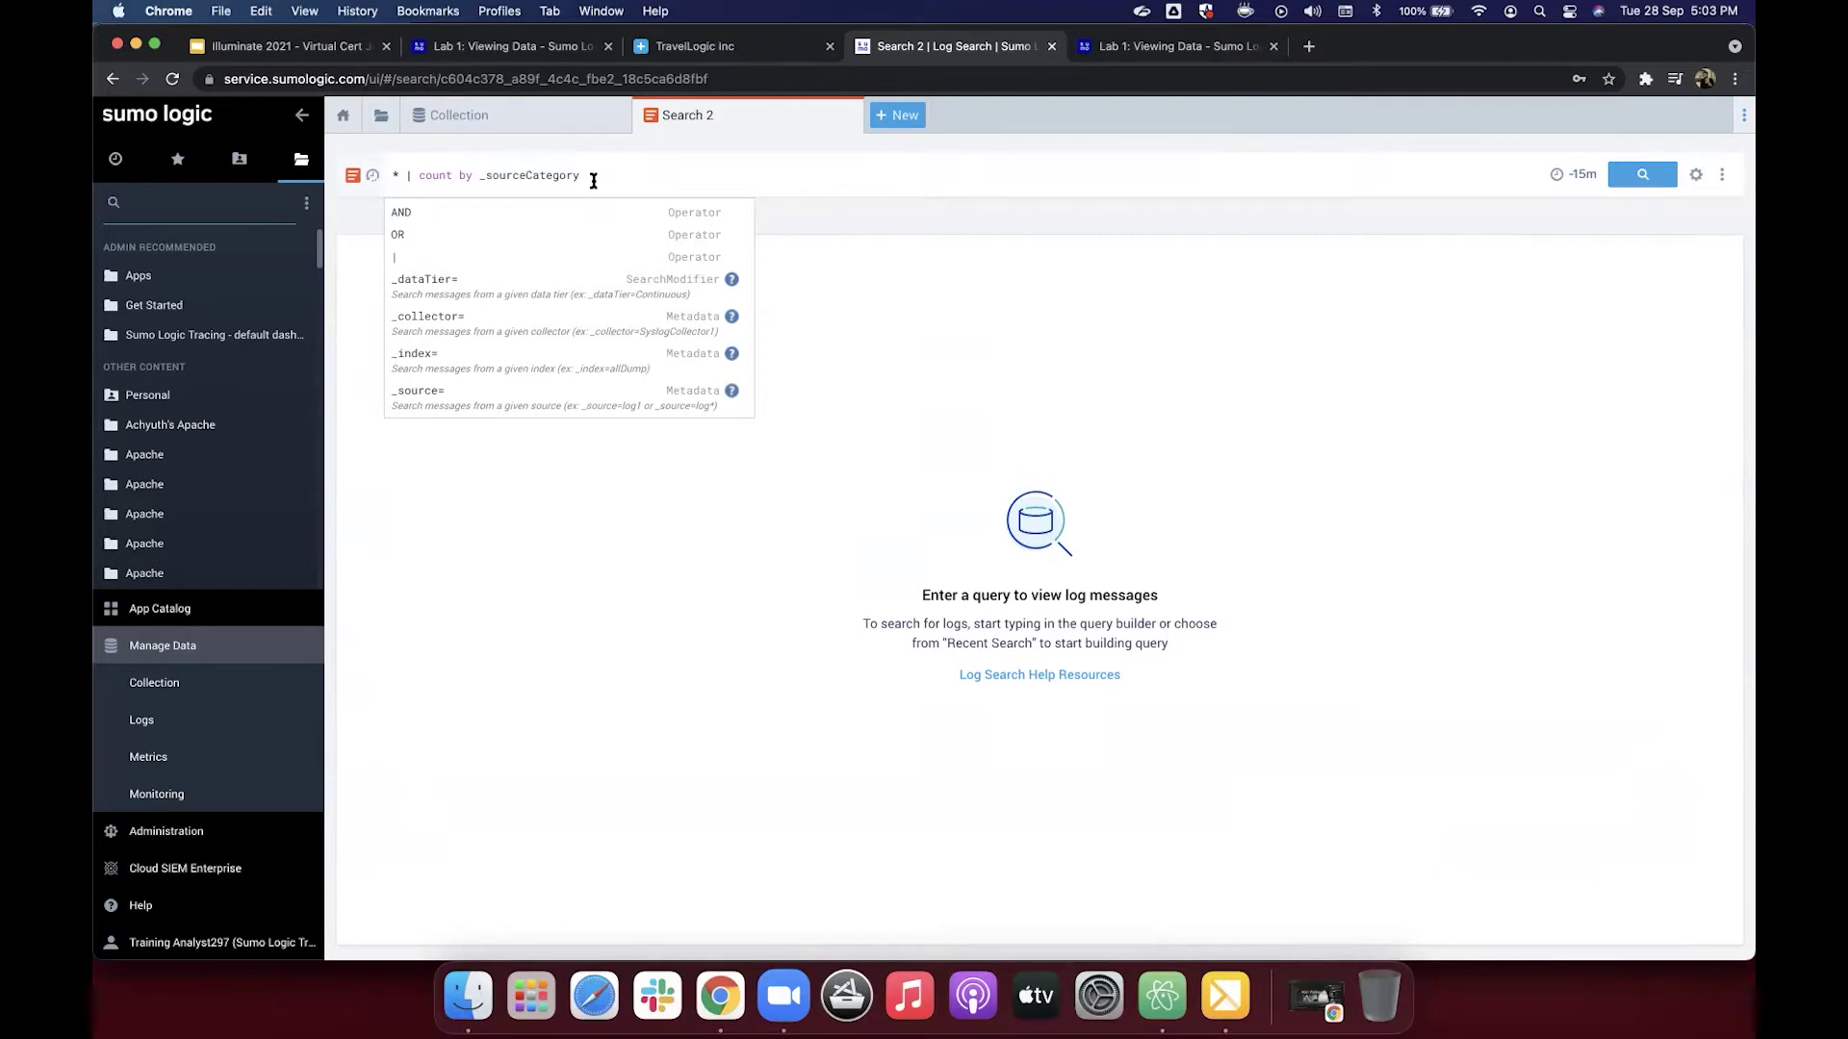
left_click(626, 181)
type("|")
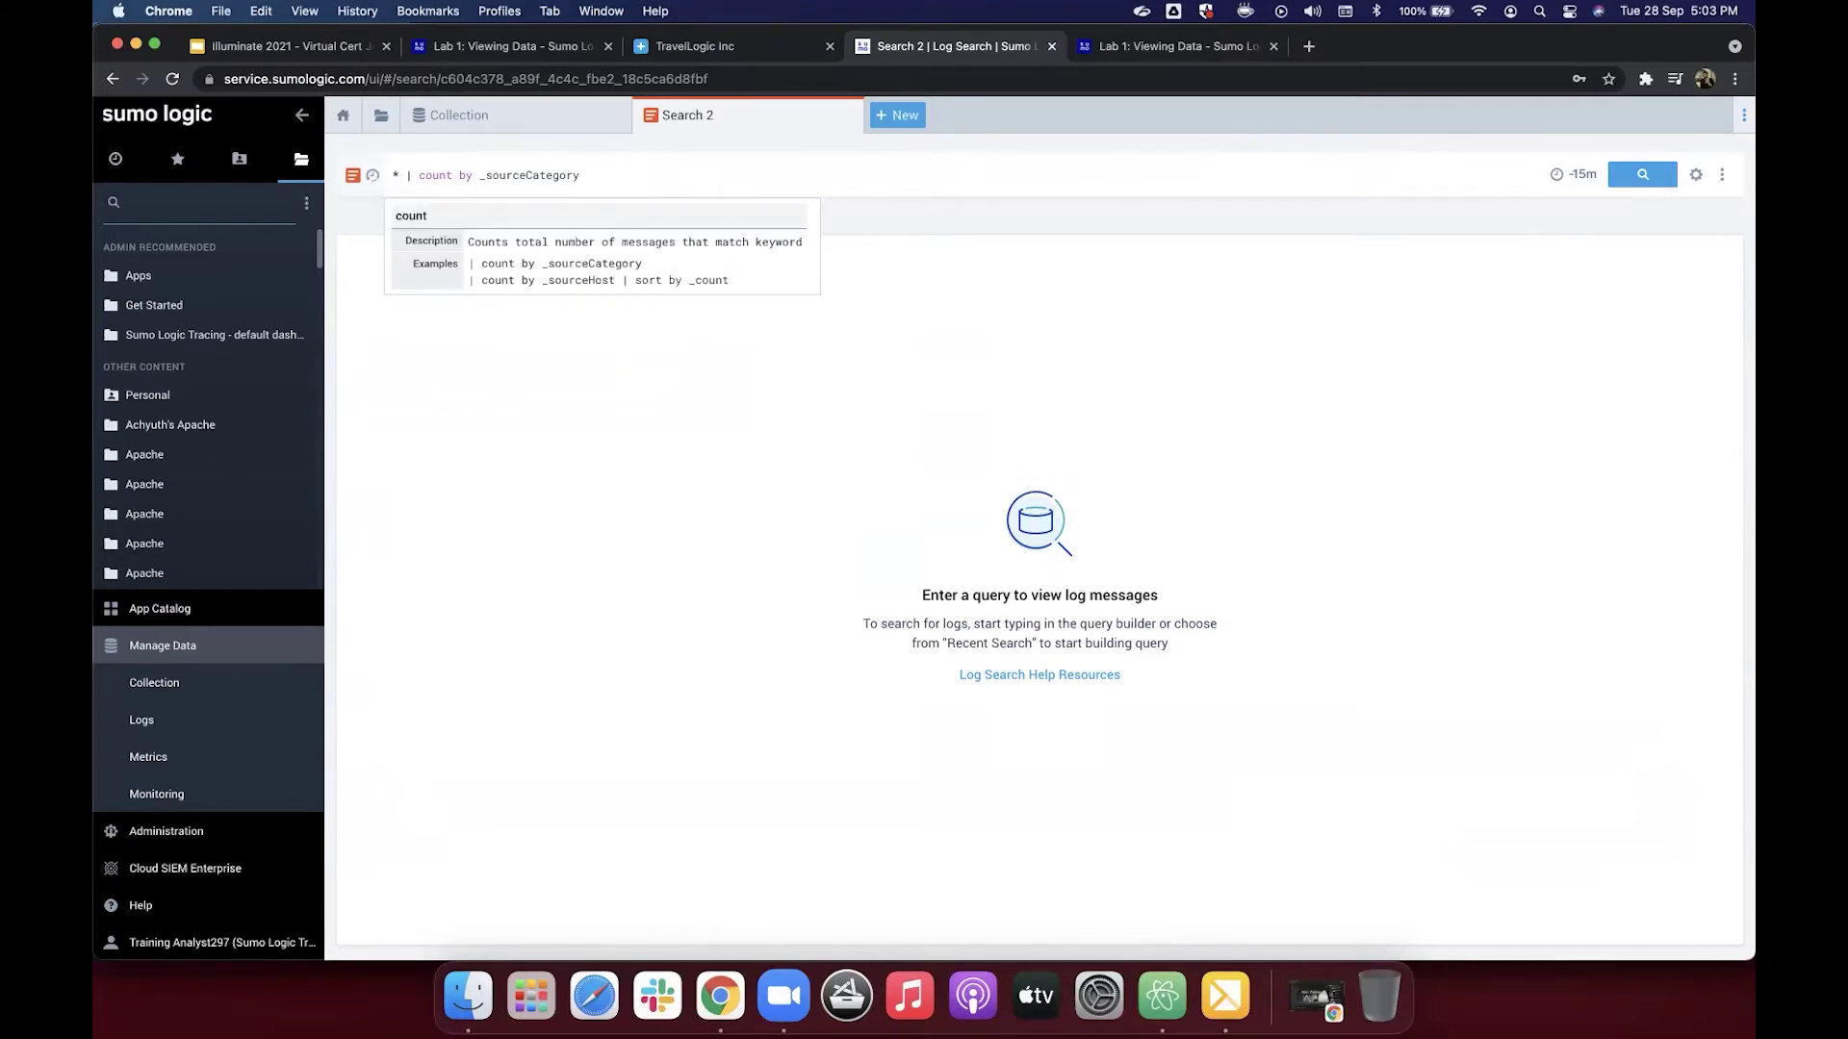
type(" wher")
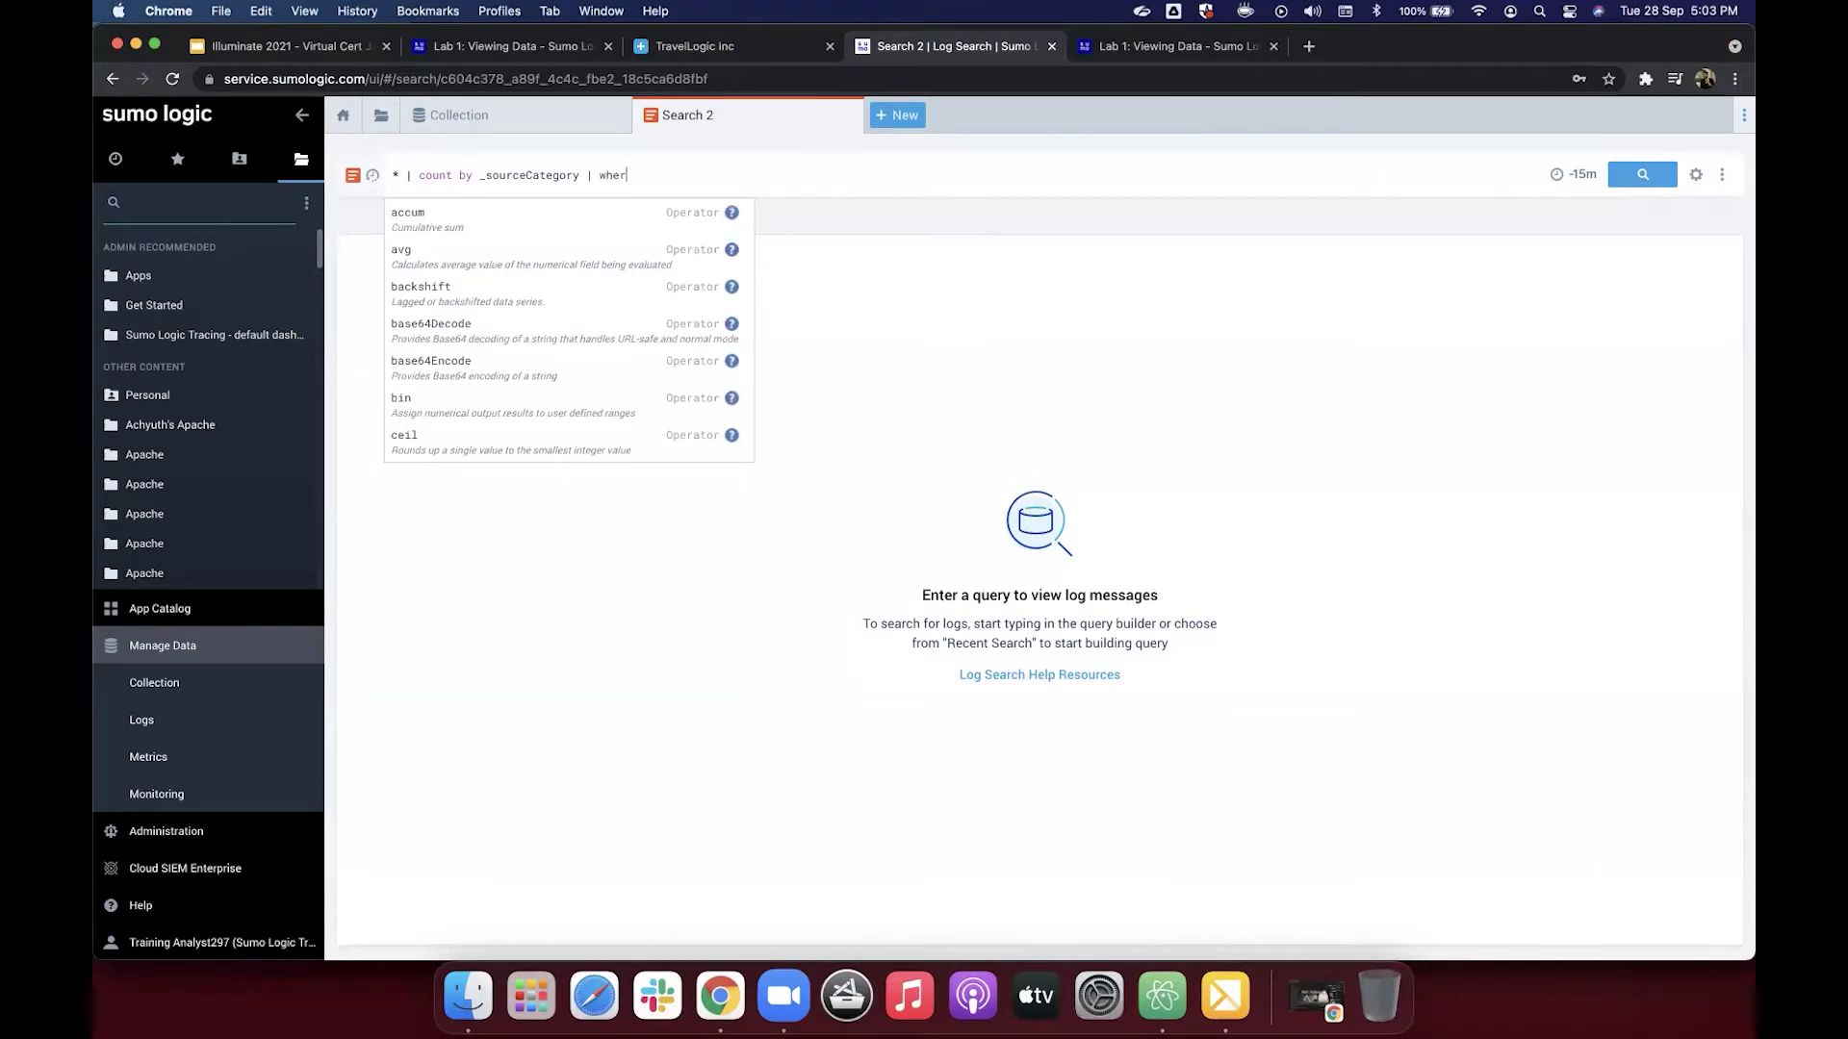
type("e _count ")
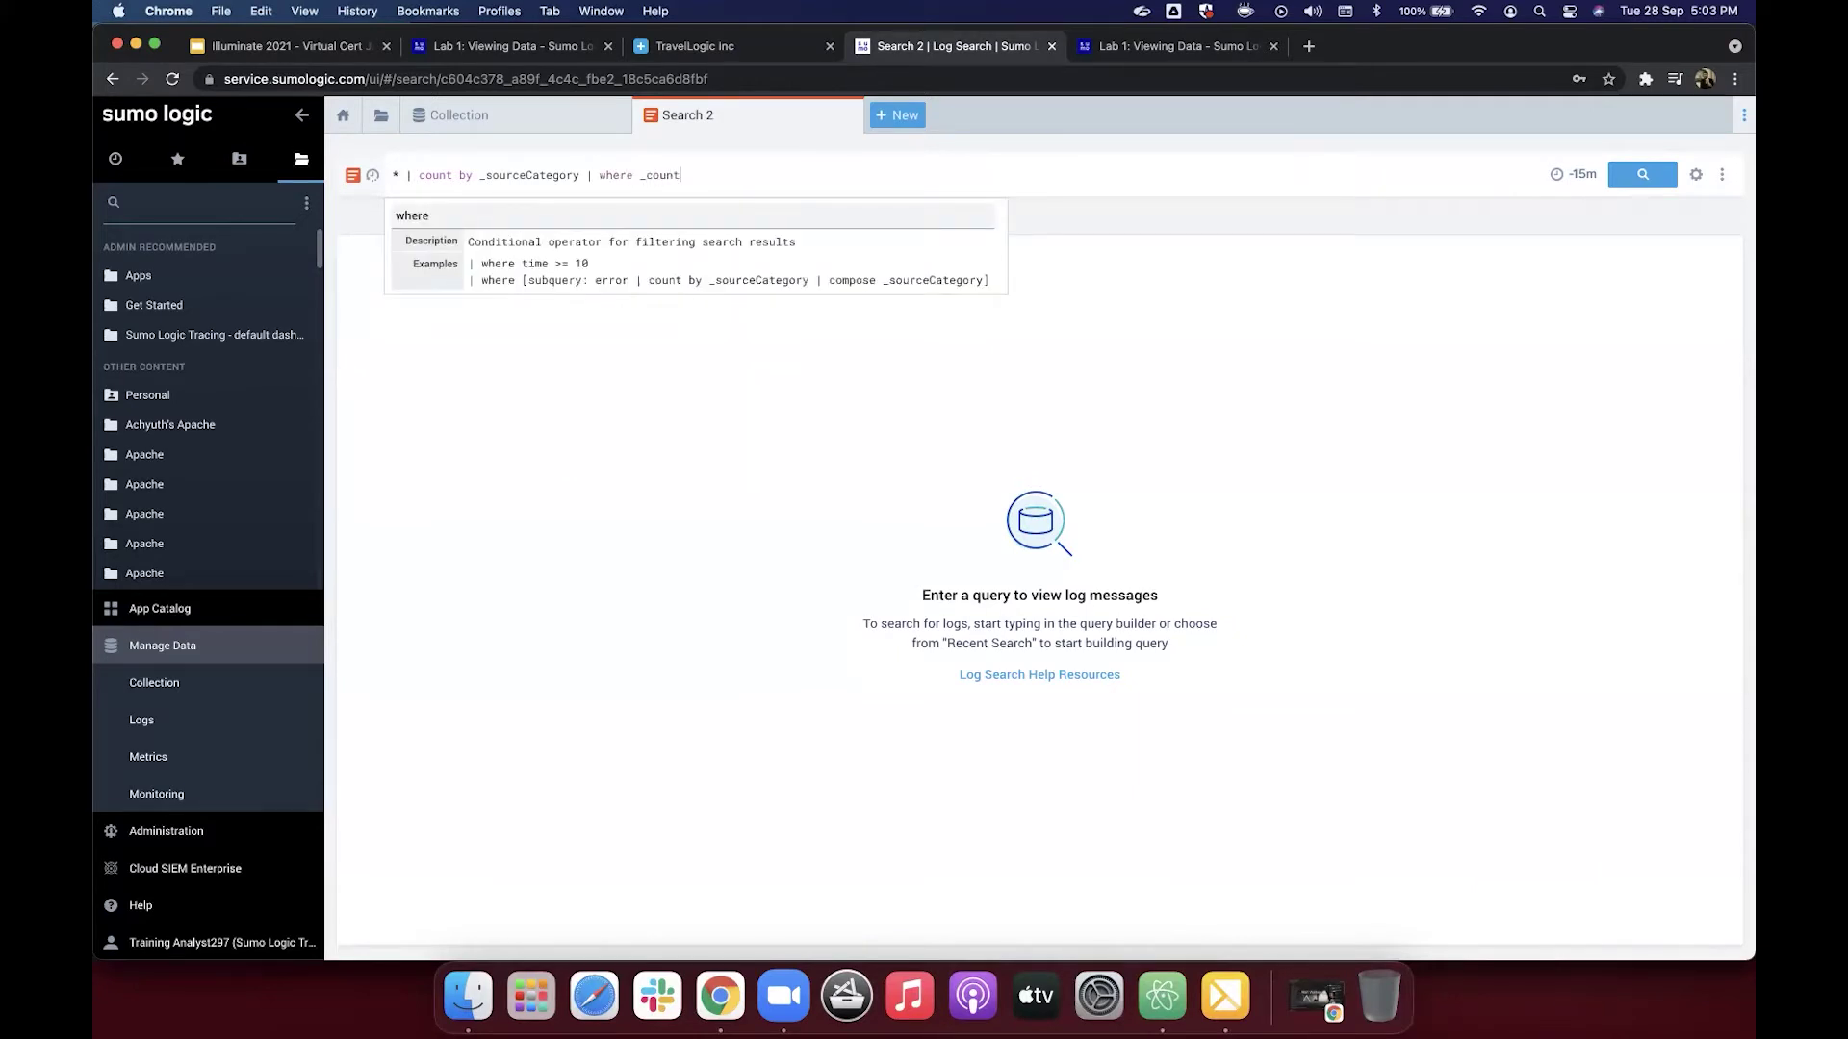
type("> 500")
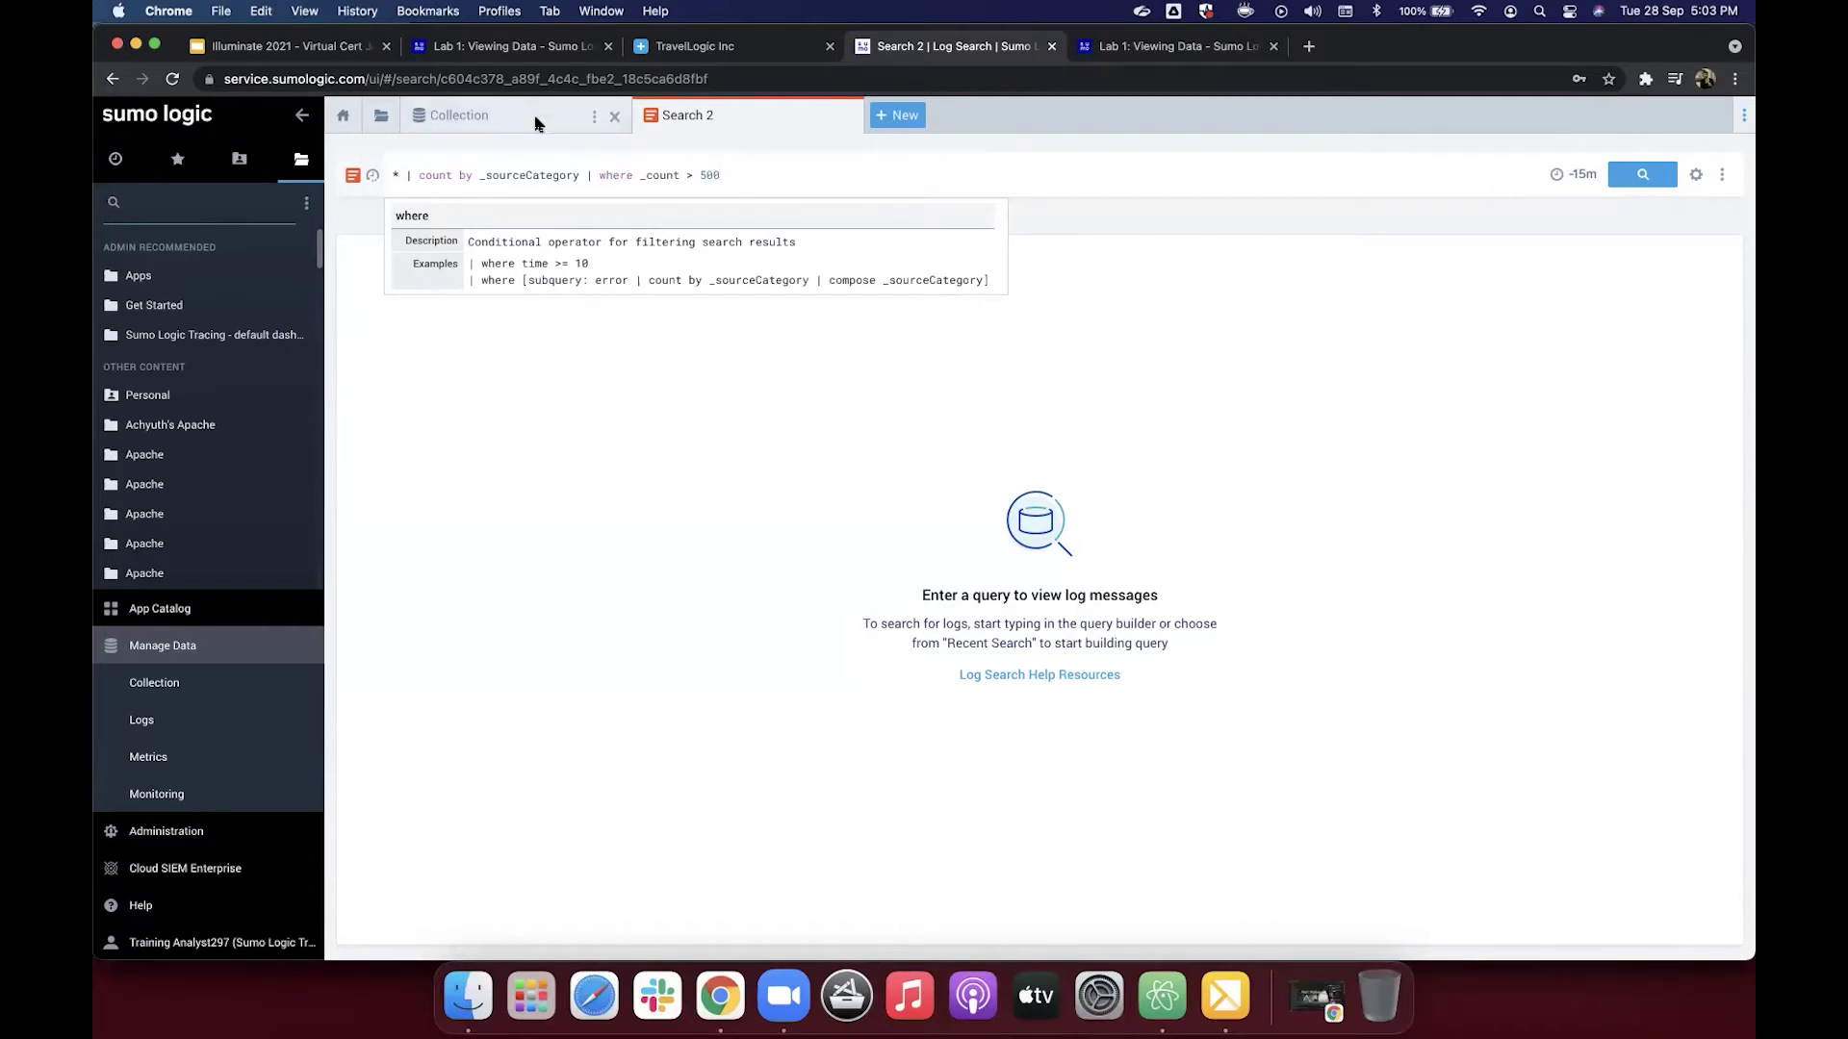
left_click(405, 179)
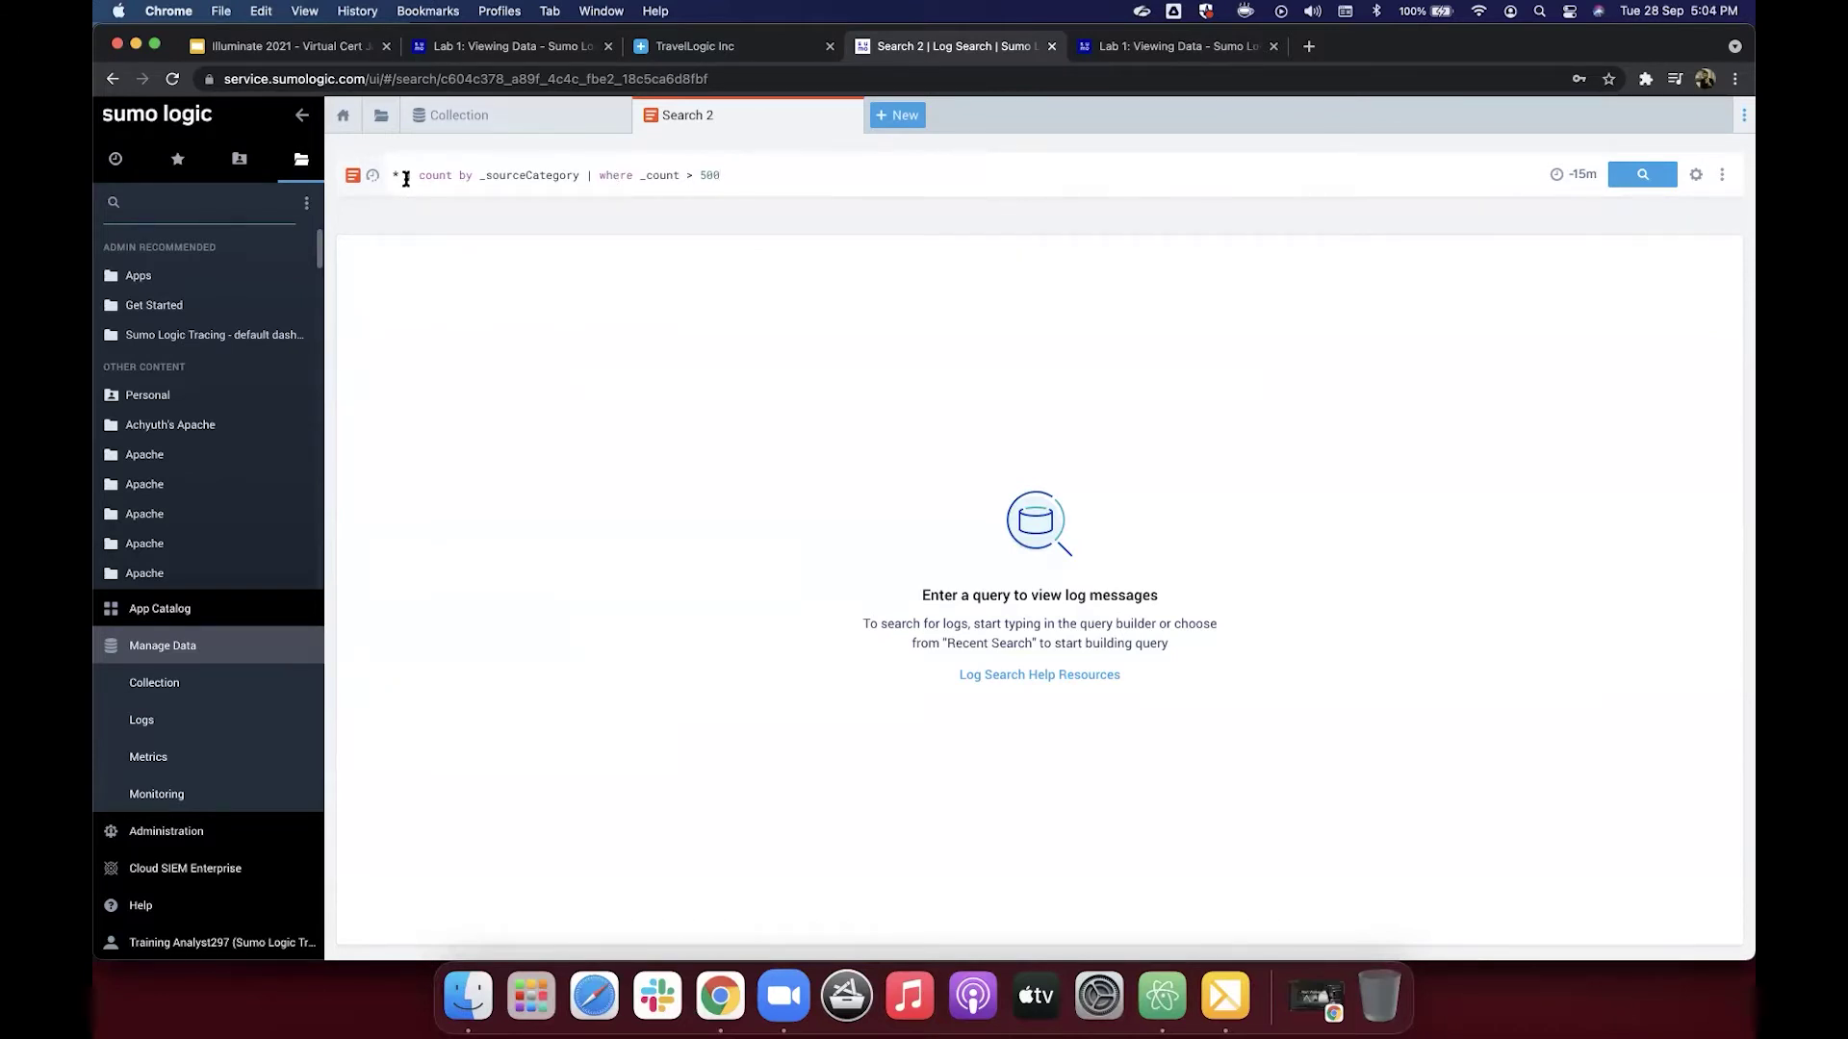
Step: Put the count step on its own line and delete the 'where _count > 500' line
left_click(405, 179)
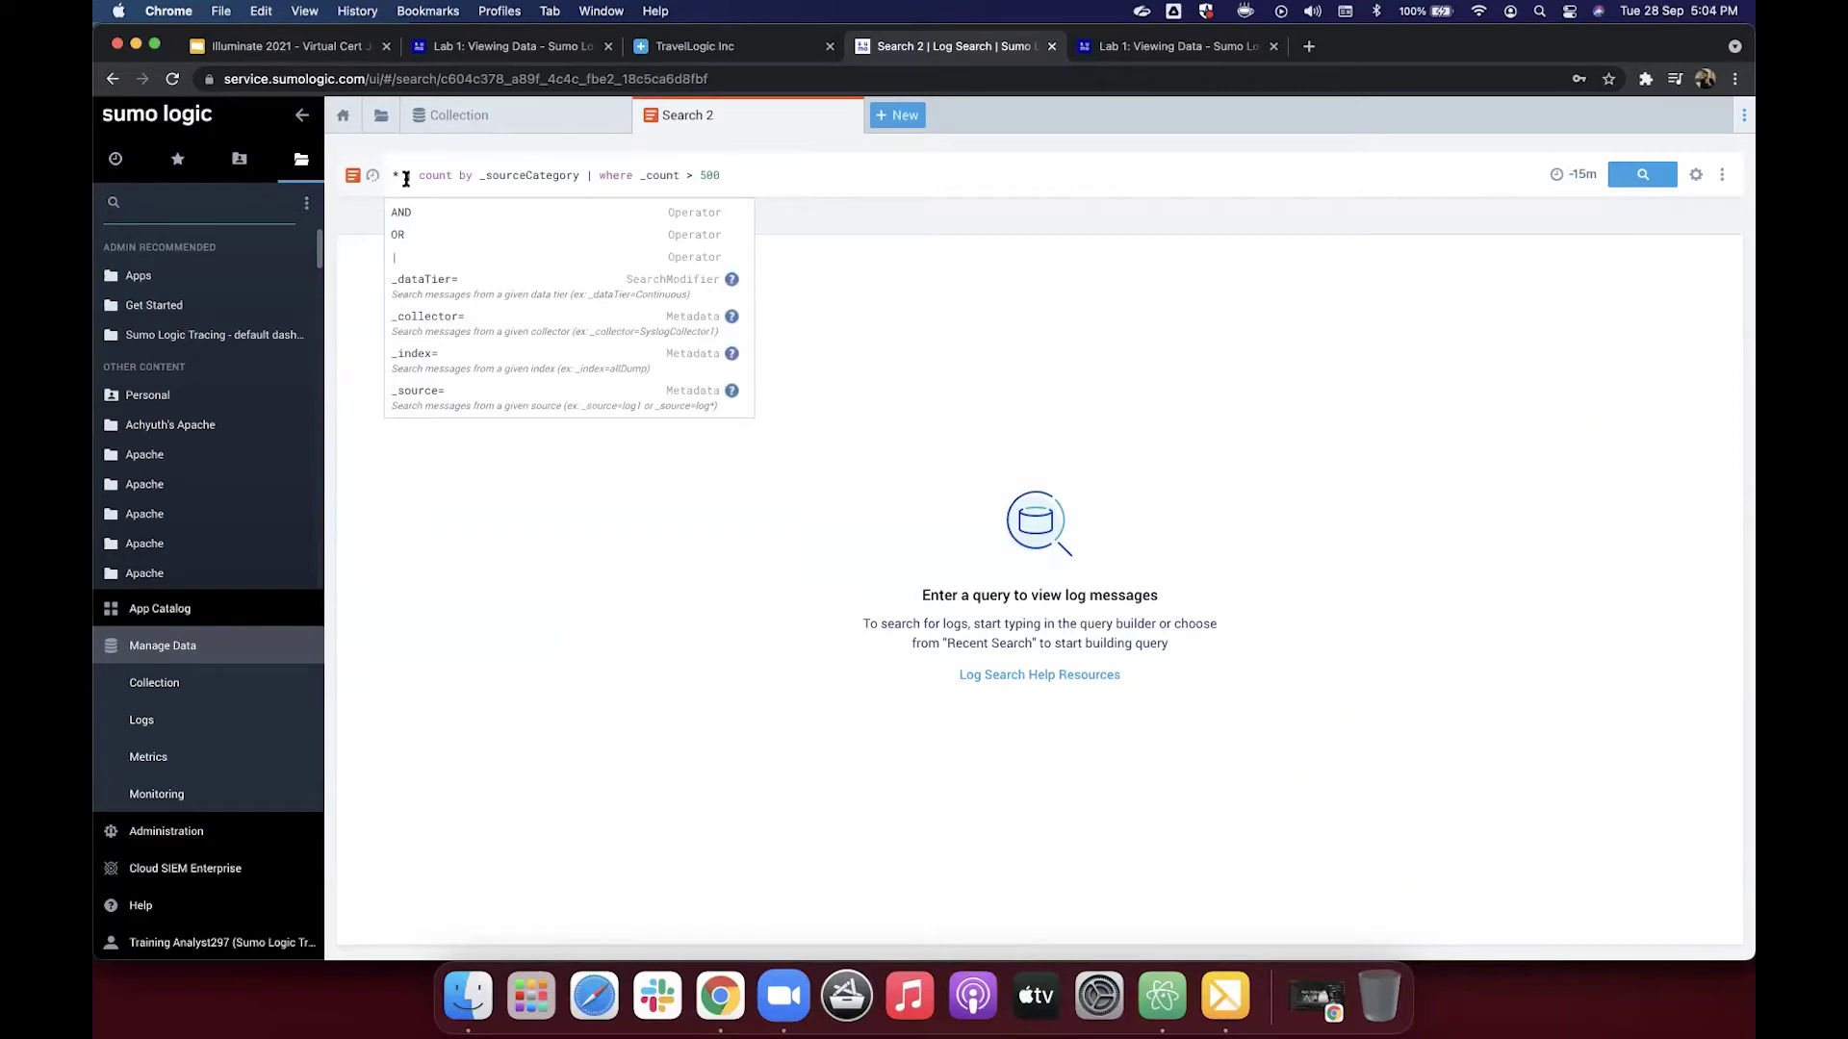
key("shift+Return")
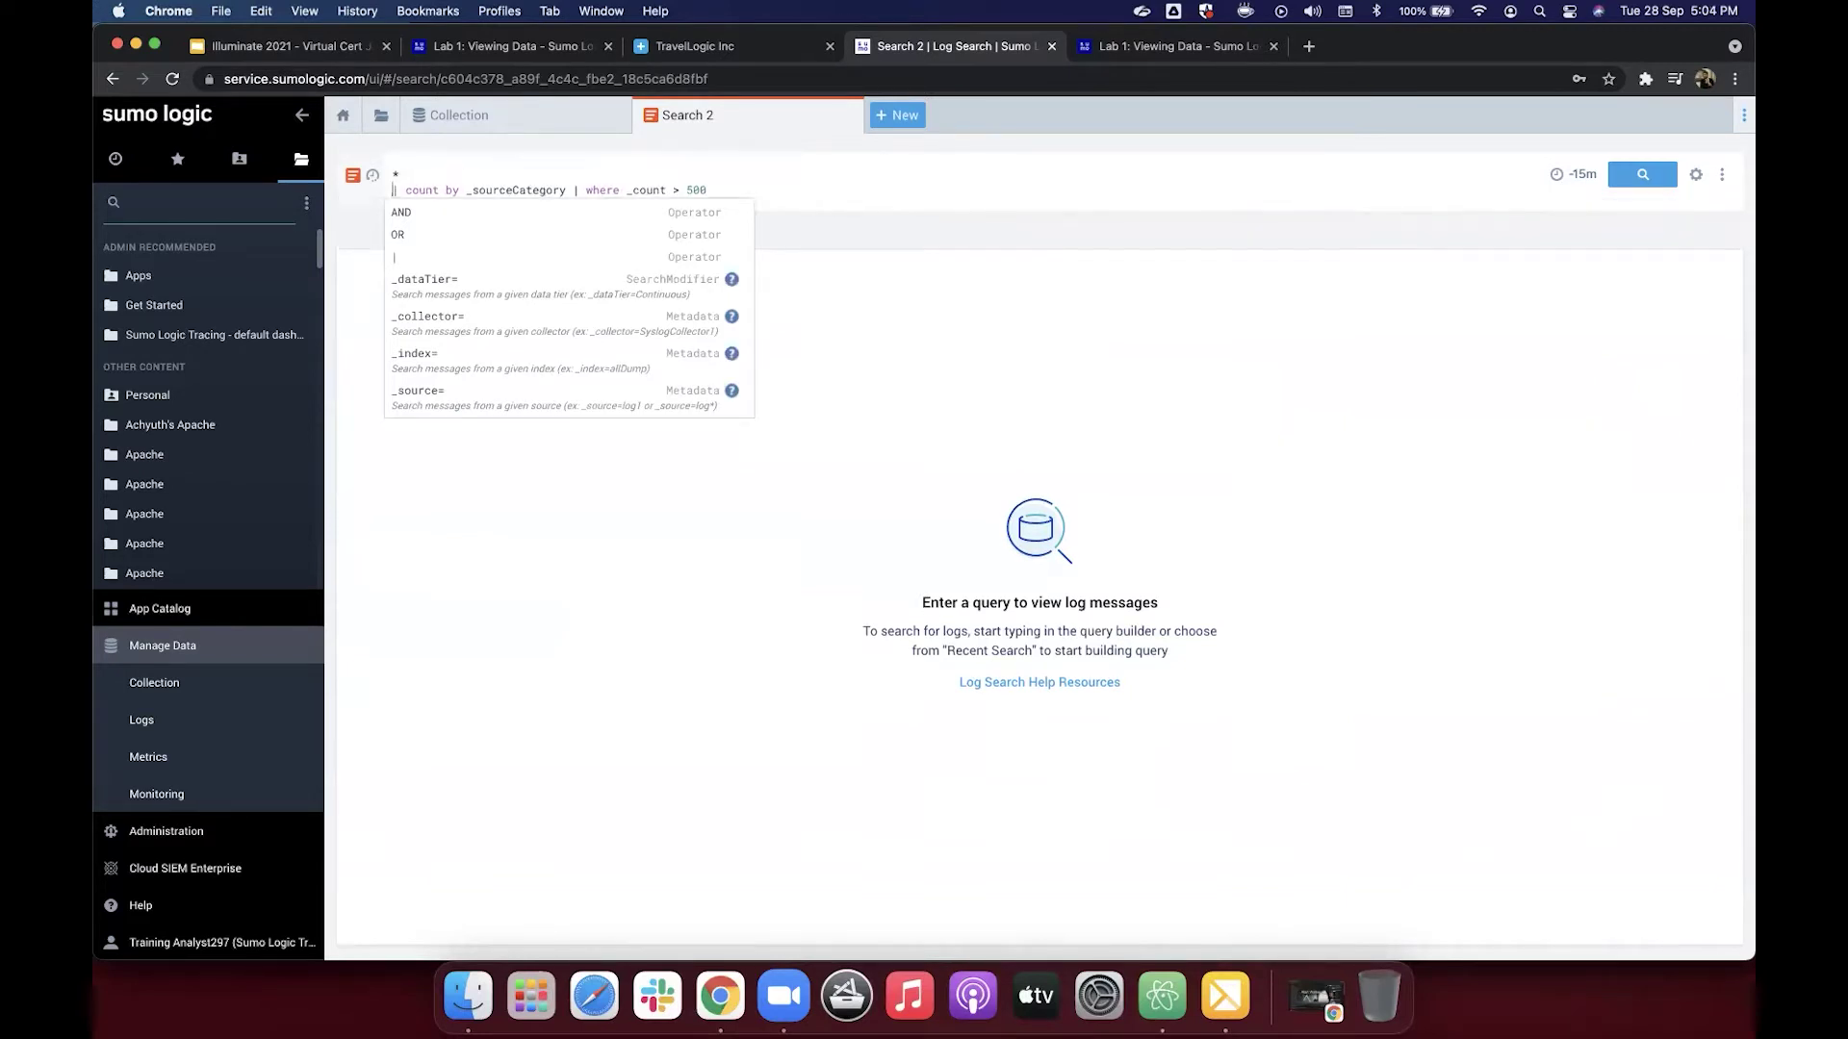
left_click(574, 192)
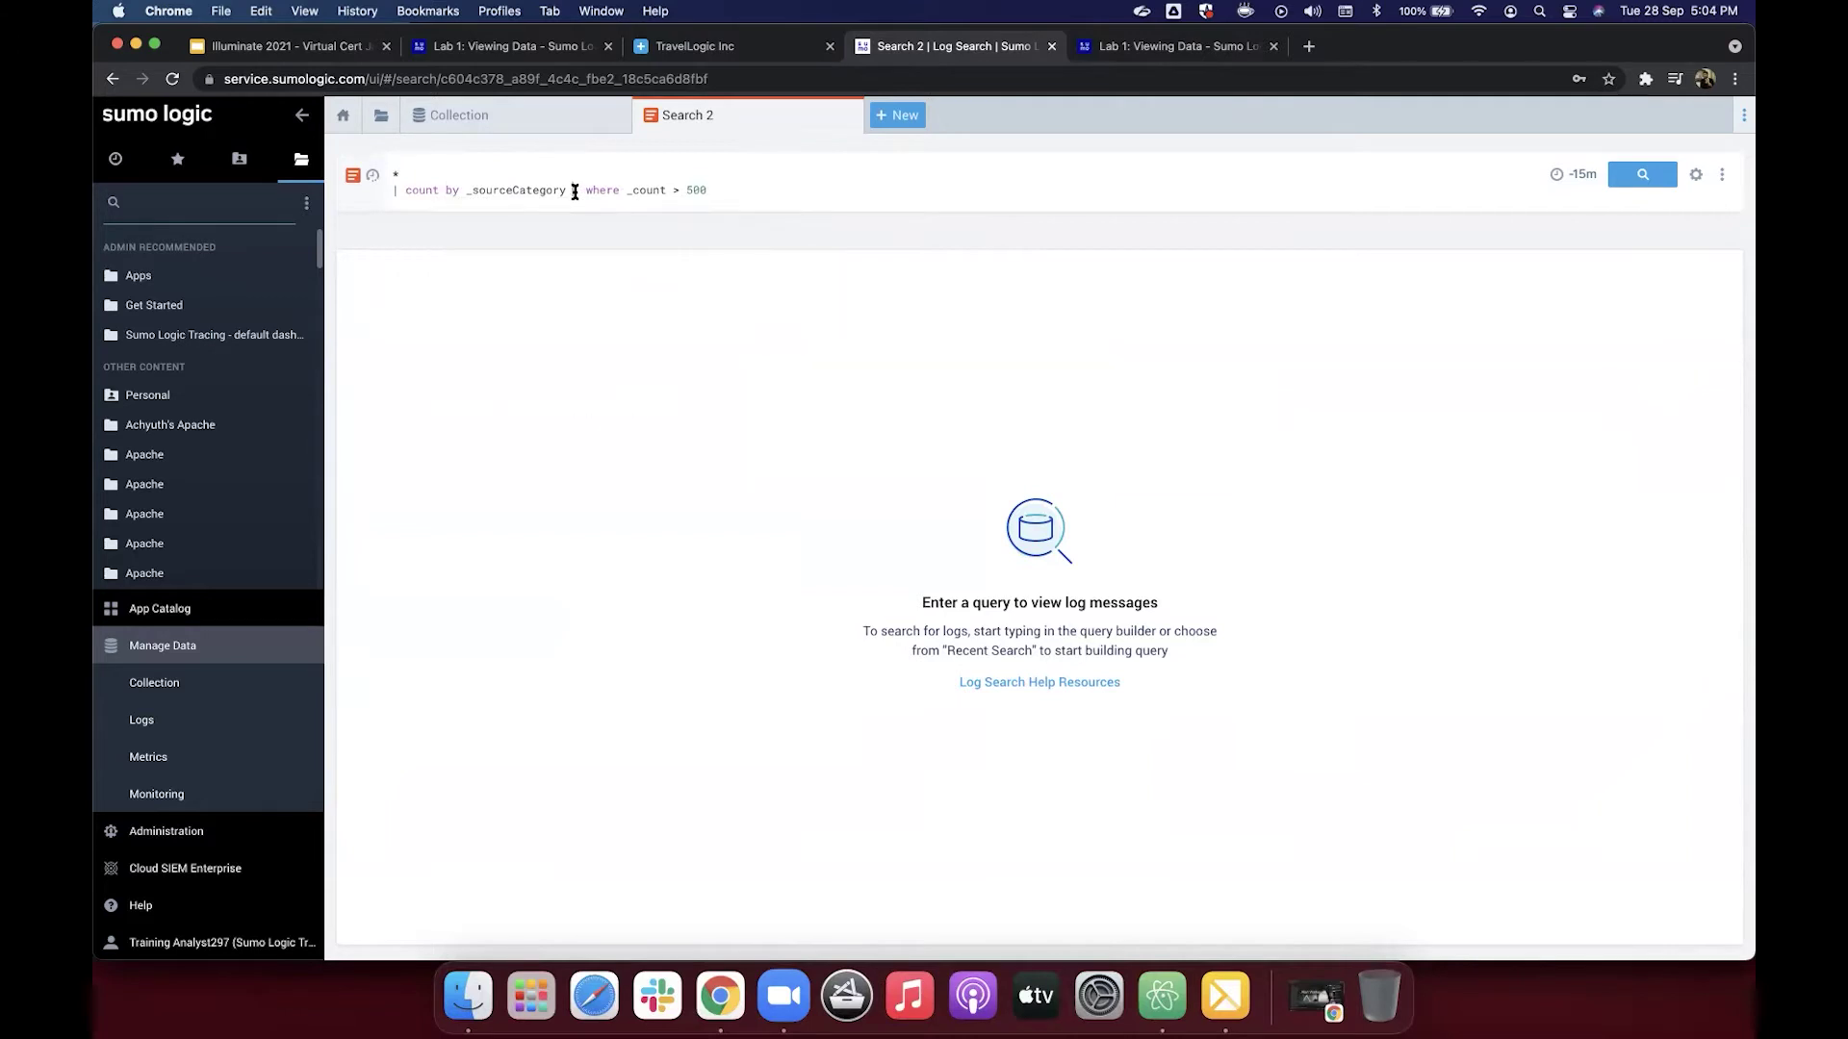
key("shift+Return")
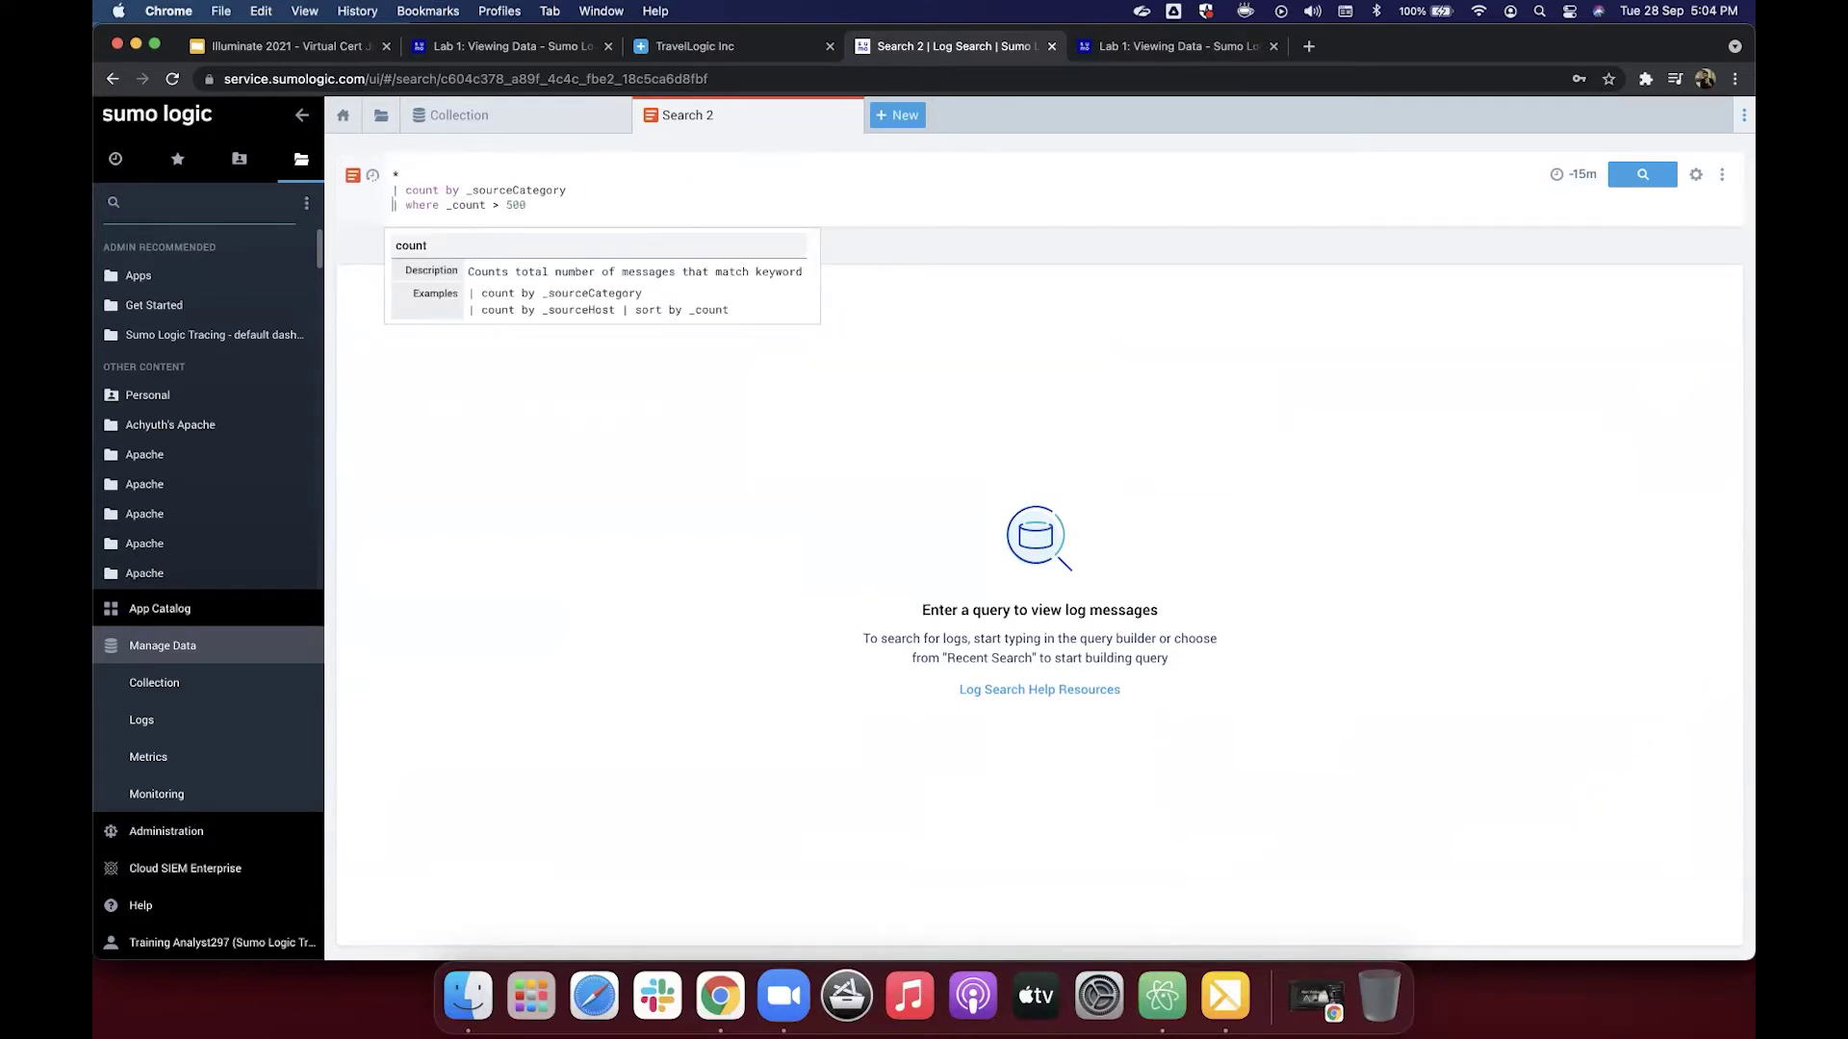
left_click(541, 205)
left_click(372, 205, "shift")
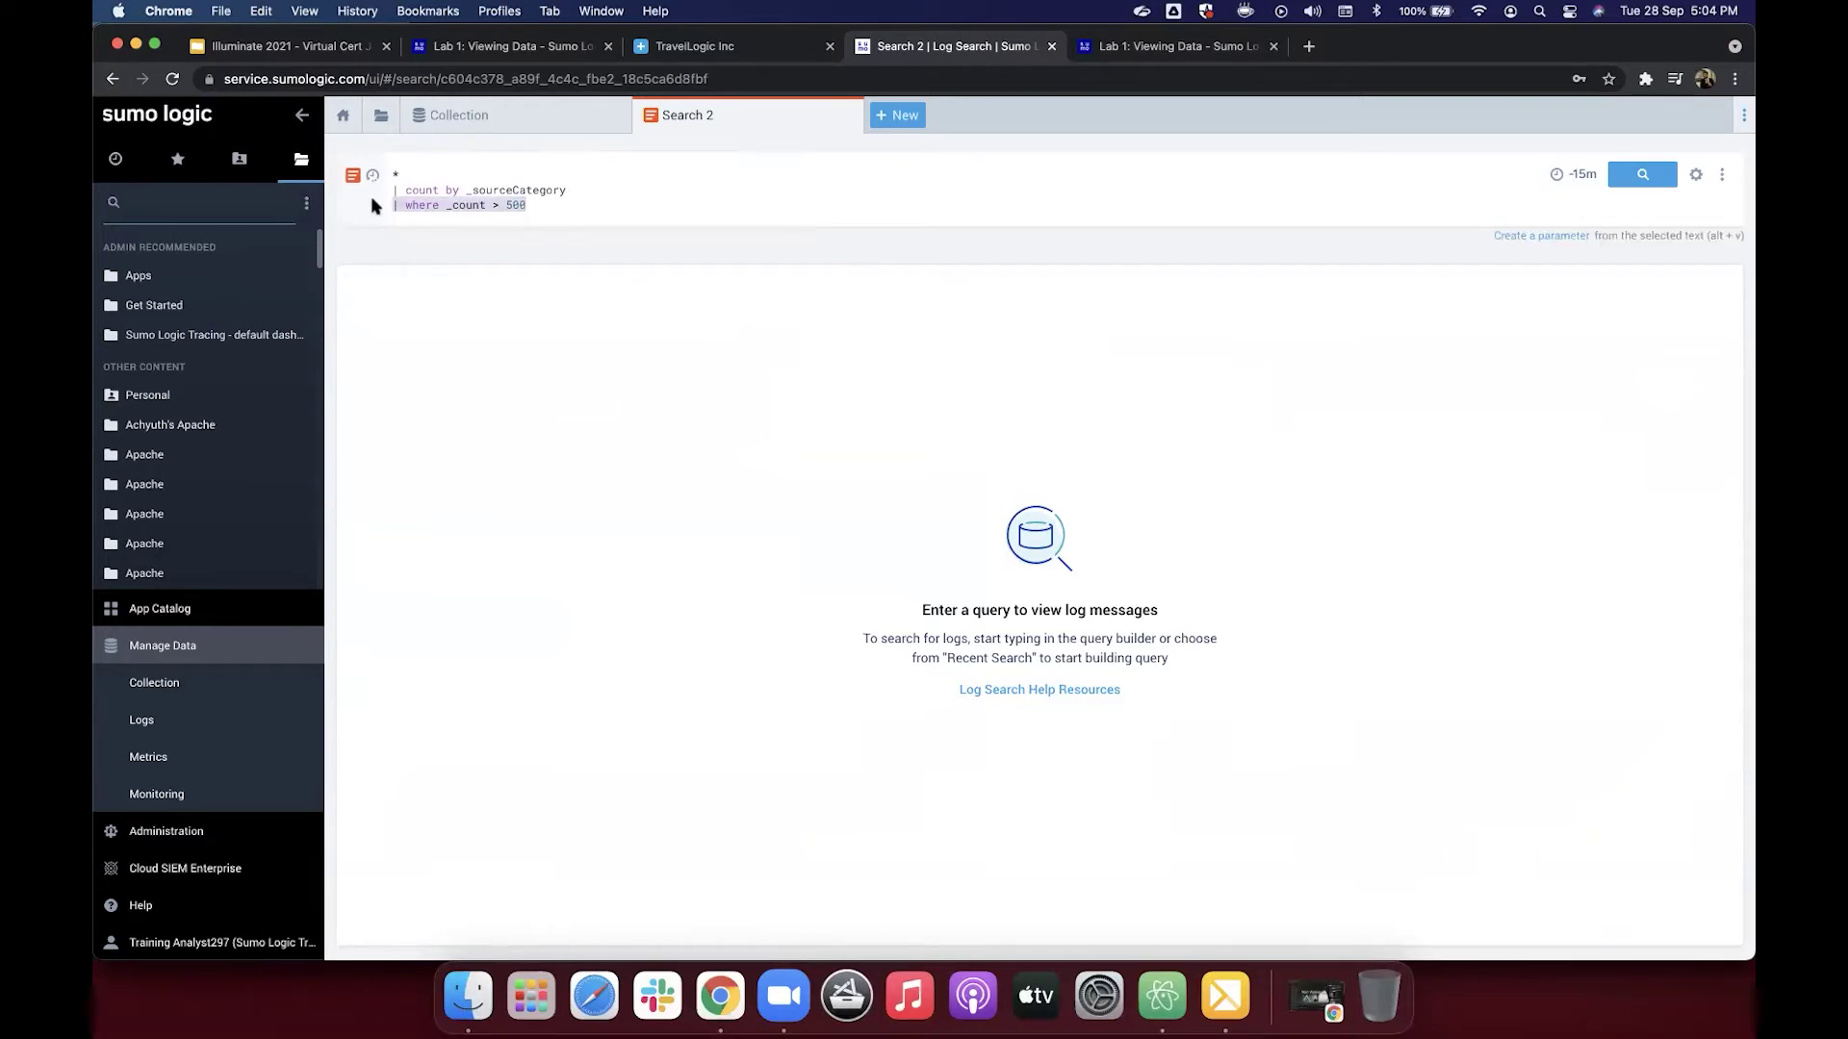
key("BackSpace")
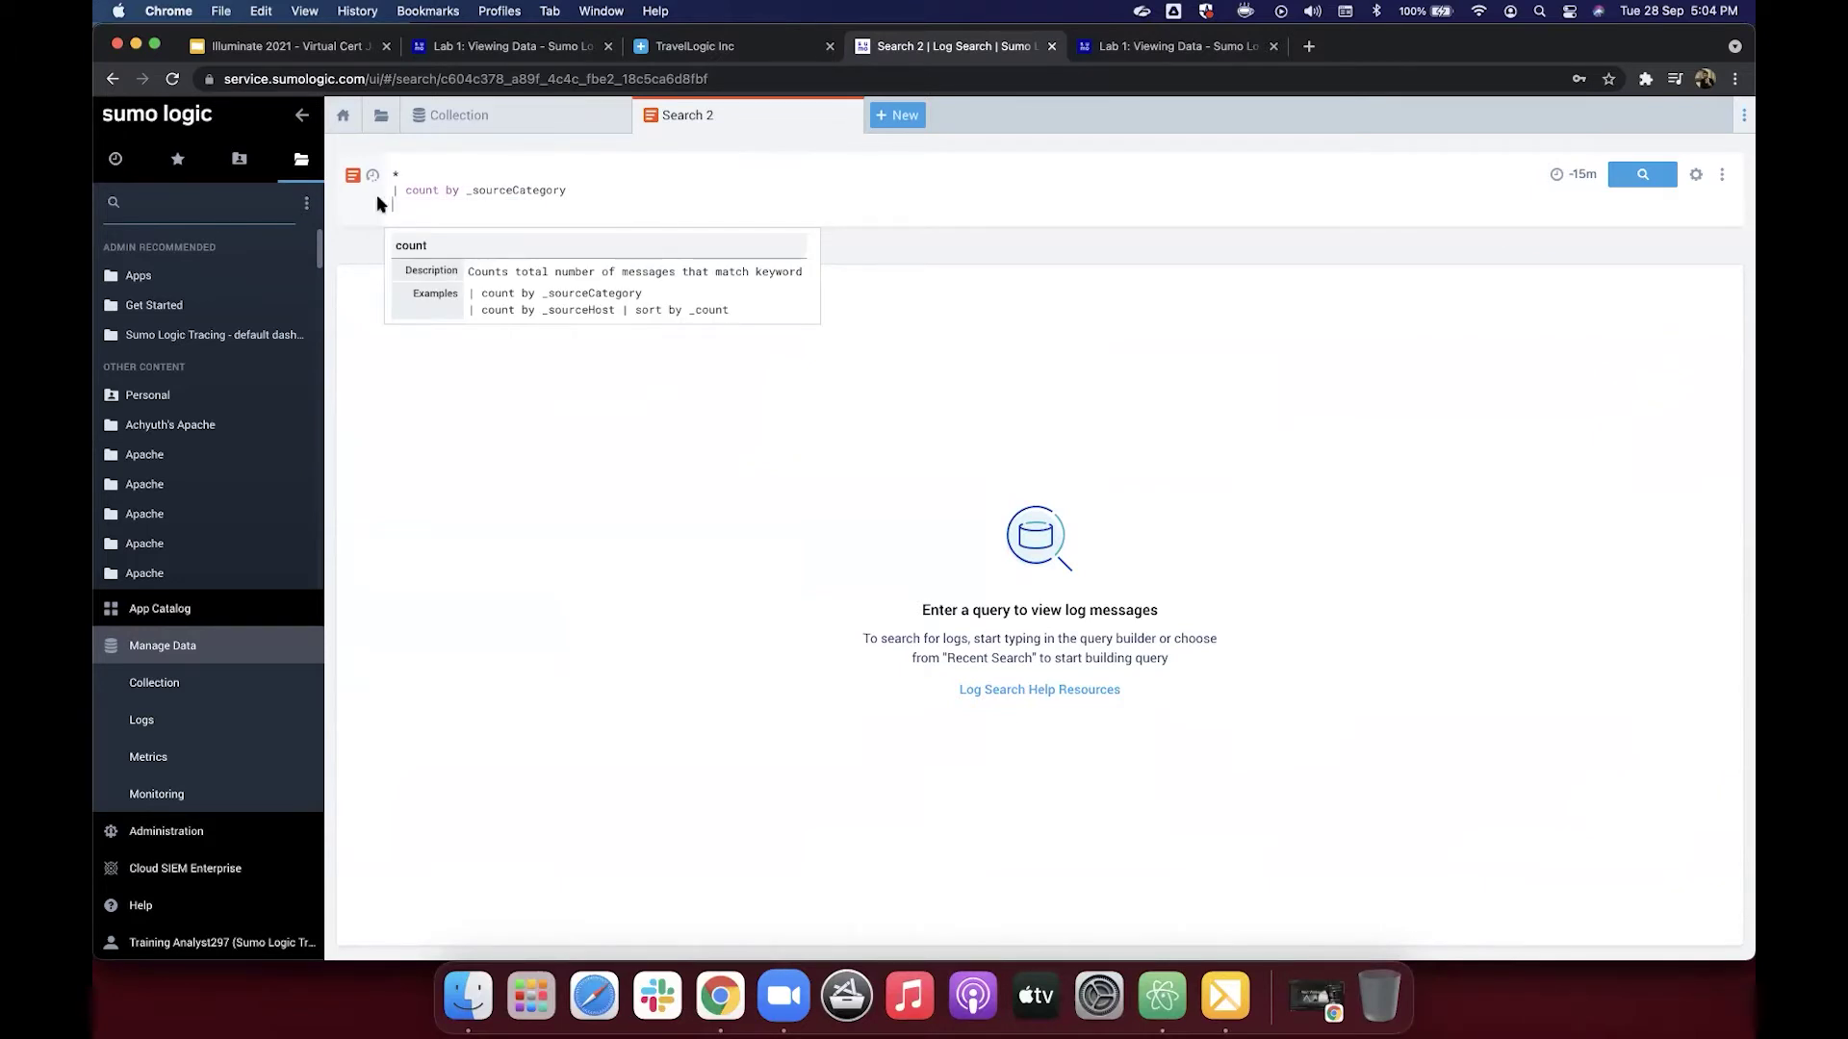
Step: Run the count-by-_sourceCategory query over the last 15 minutes and review the Aggregates table
left_click(1642, 178)
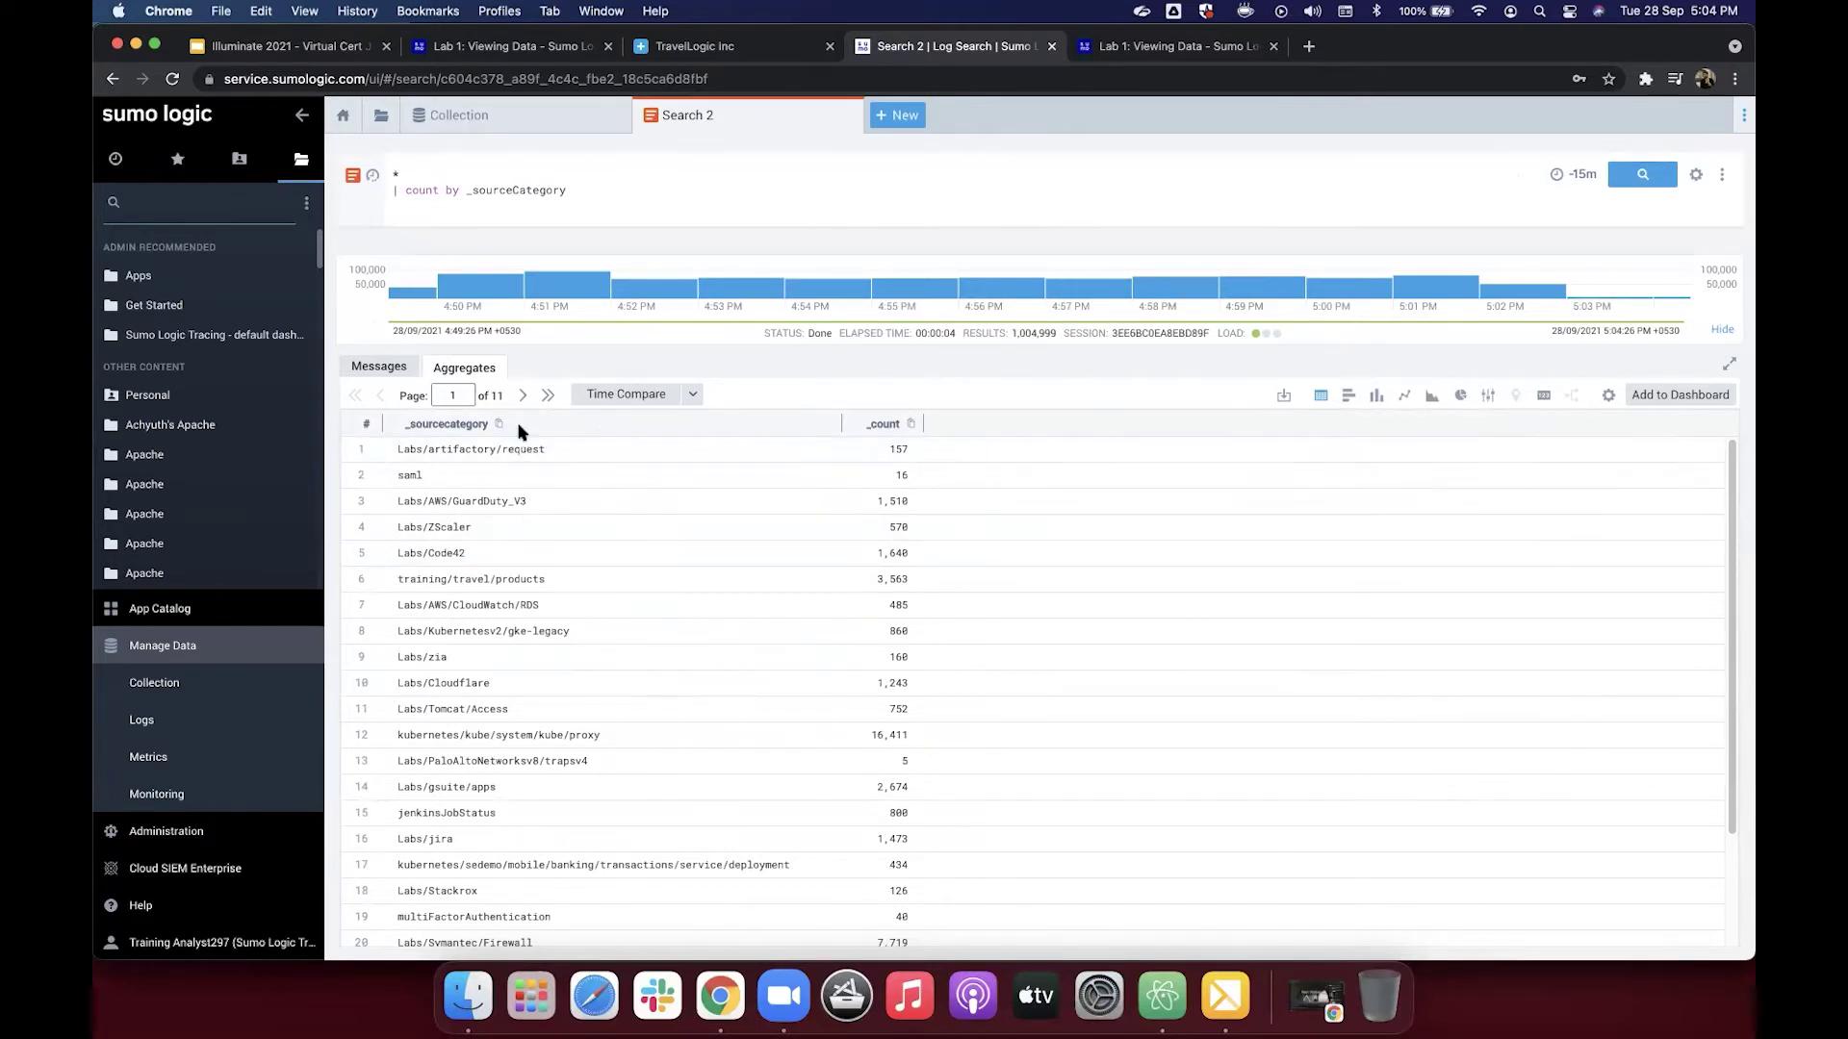
scroll(611, 488, "down", 1)
scroll(611, 488, "up", 1)
Step: Scroll the Lab 1 tutorial to 'Find and display a shared dashboard', then return to Search 2
left_click(1154, 54)
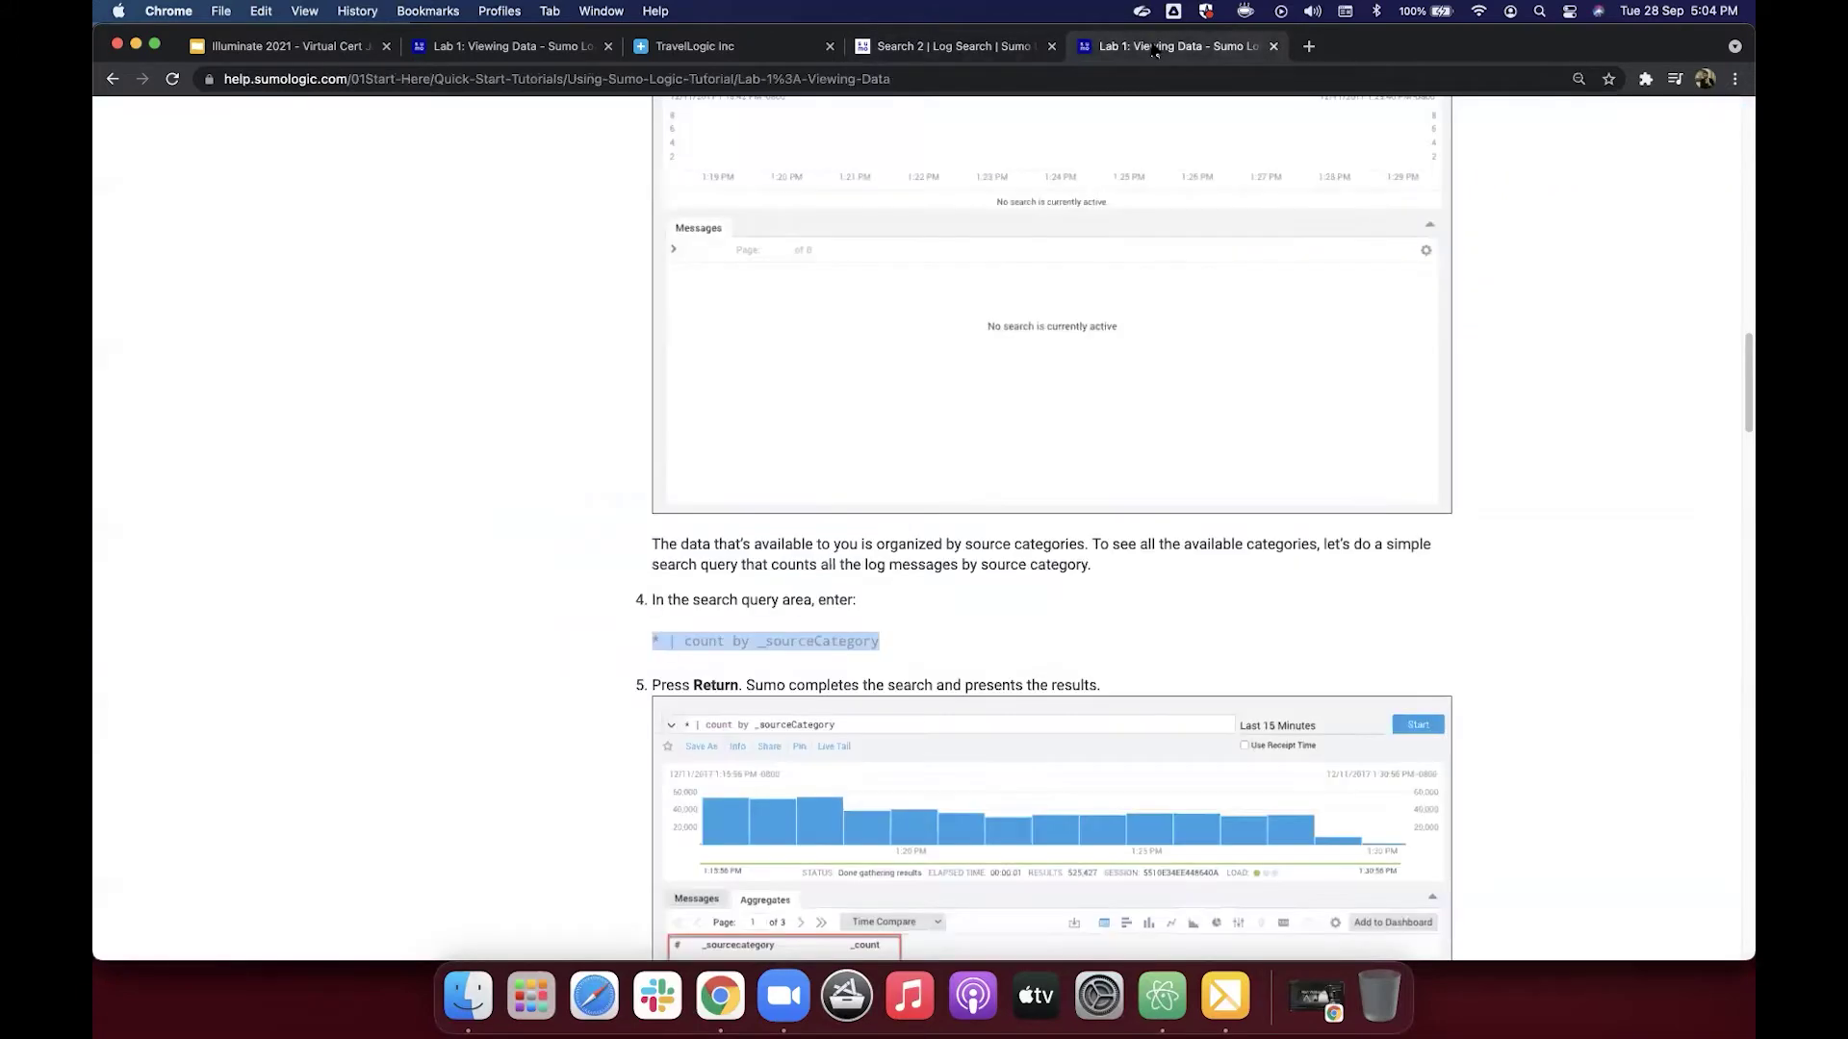
scroll(1047, 324, "down", 10)
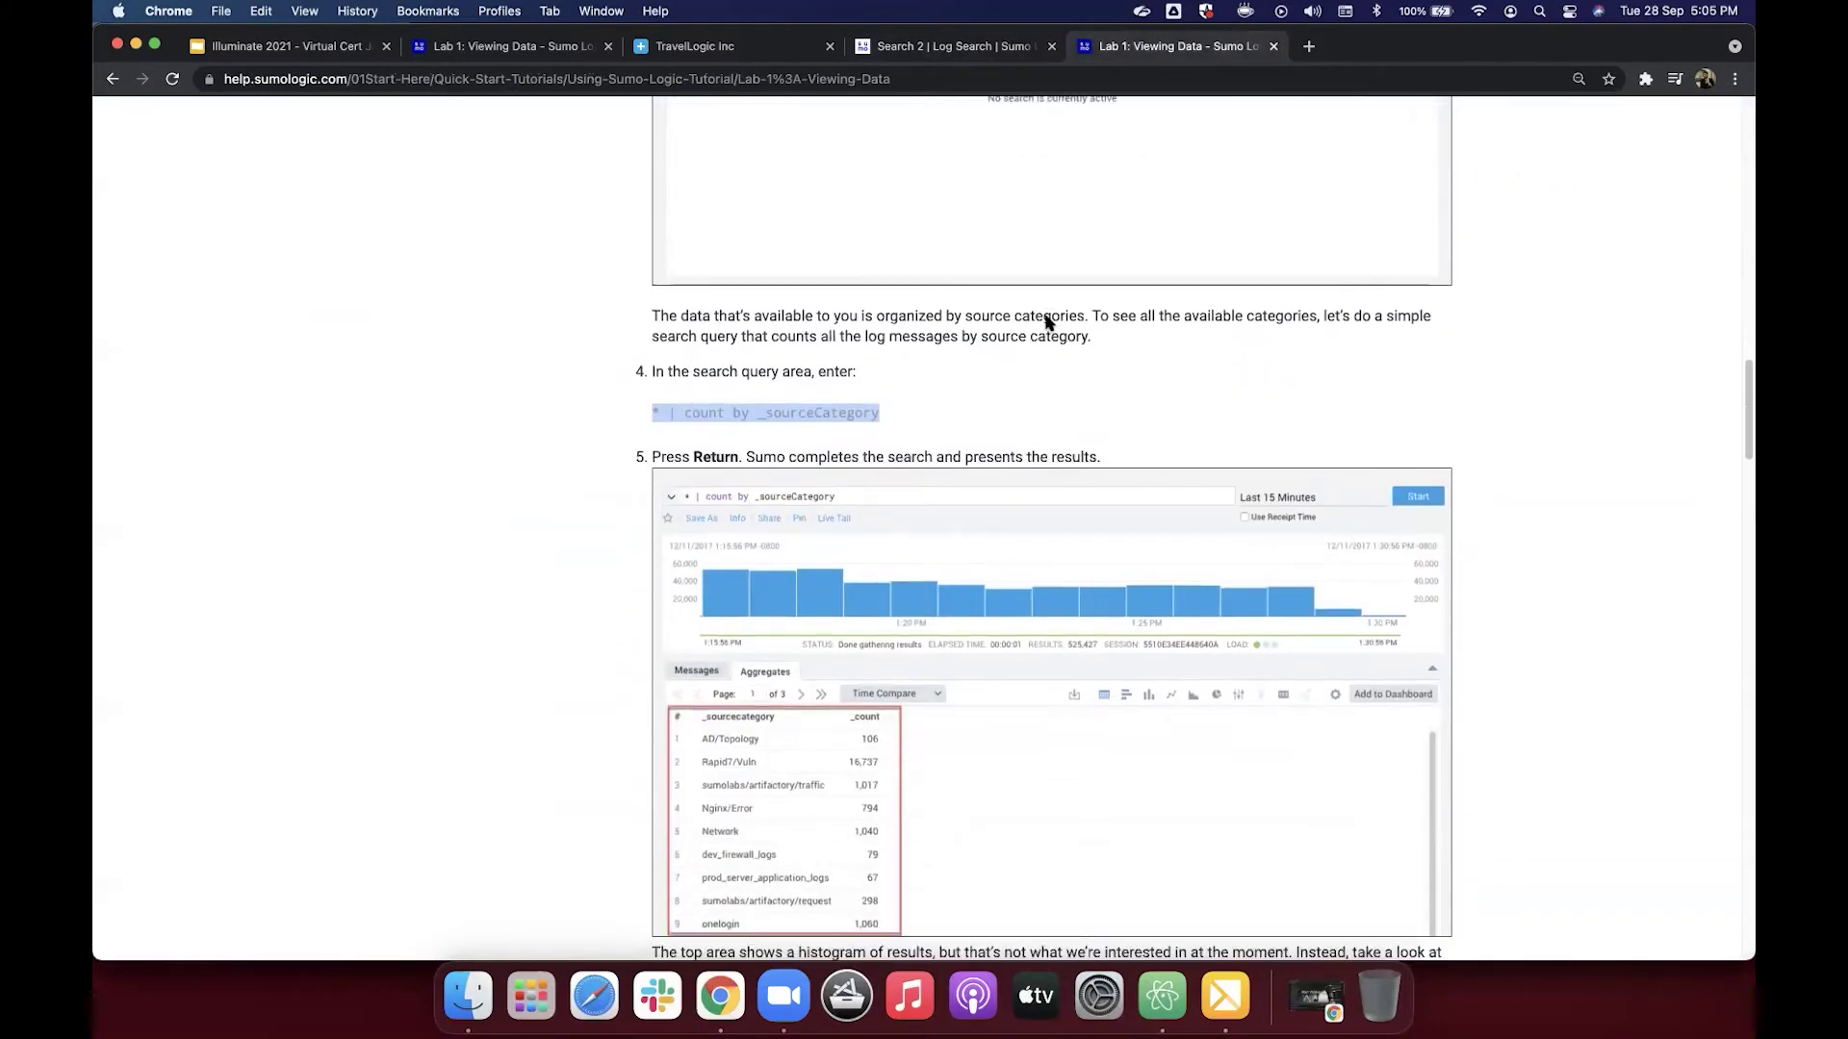
scroll(1047, 317, "down", 7)
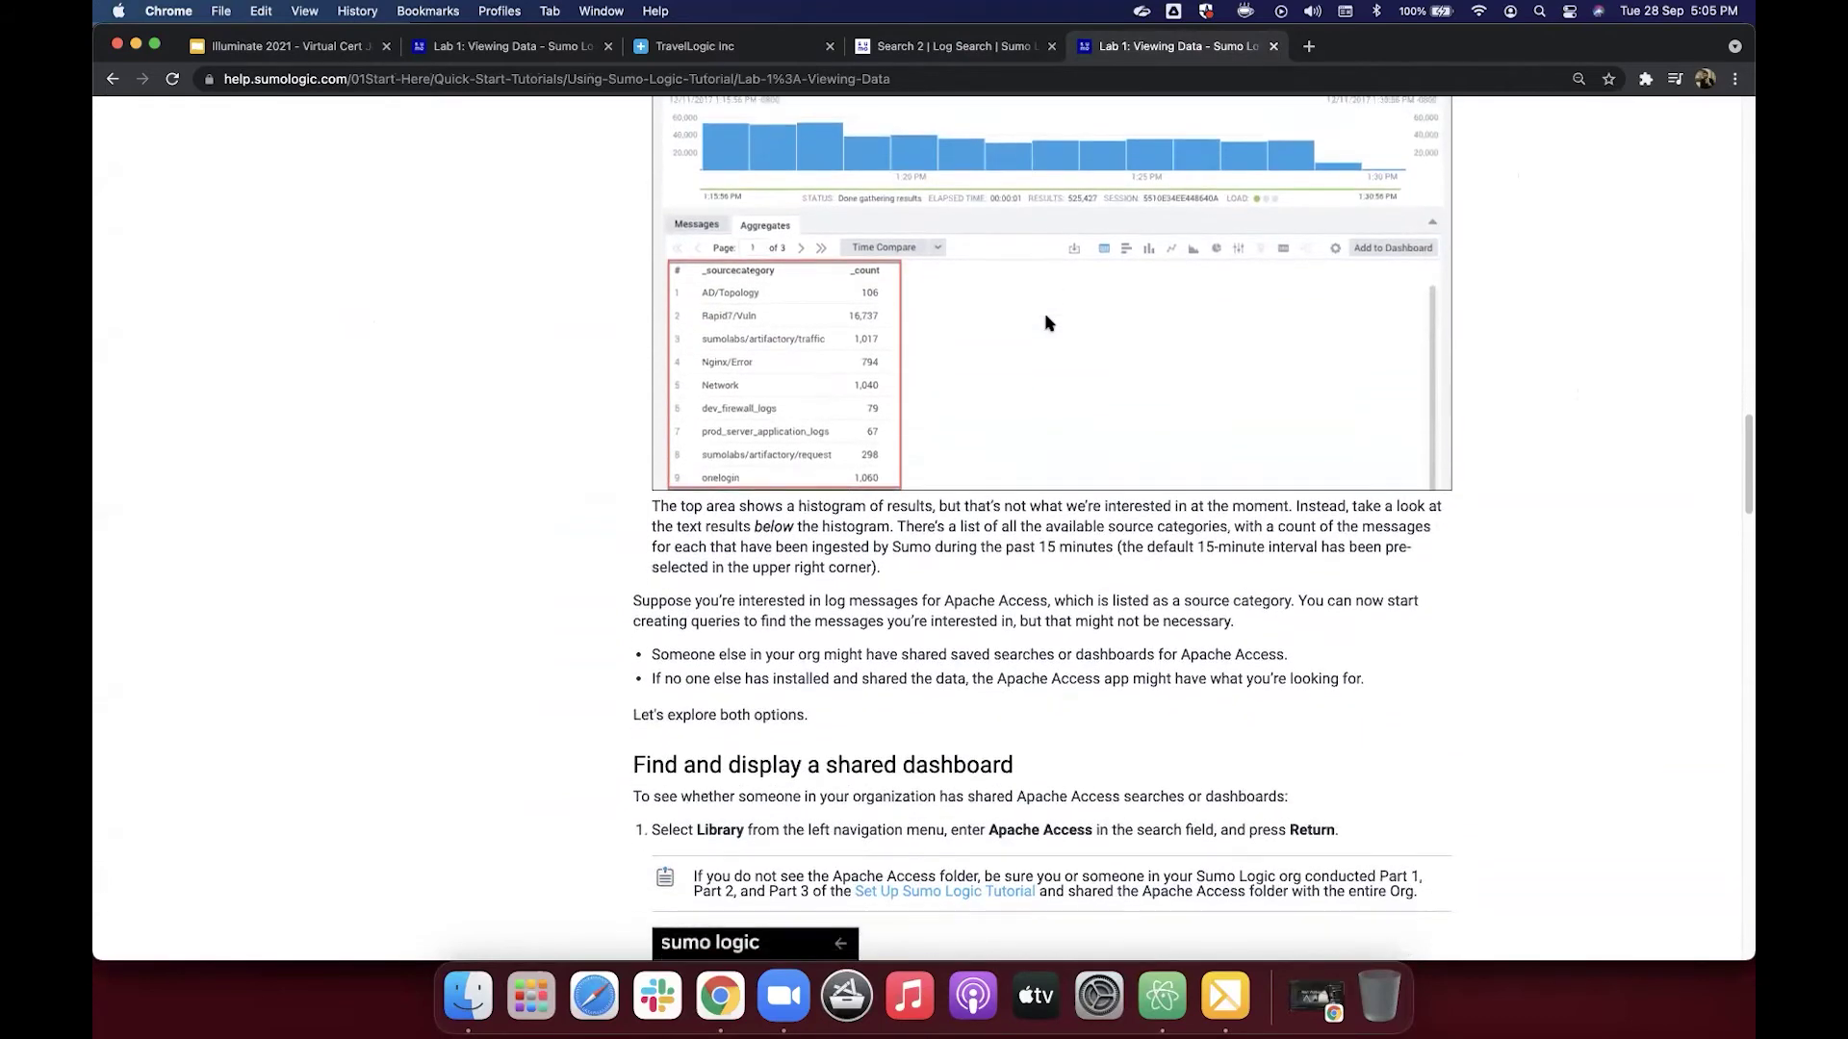
scroll(1047, 317, "down", 5)
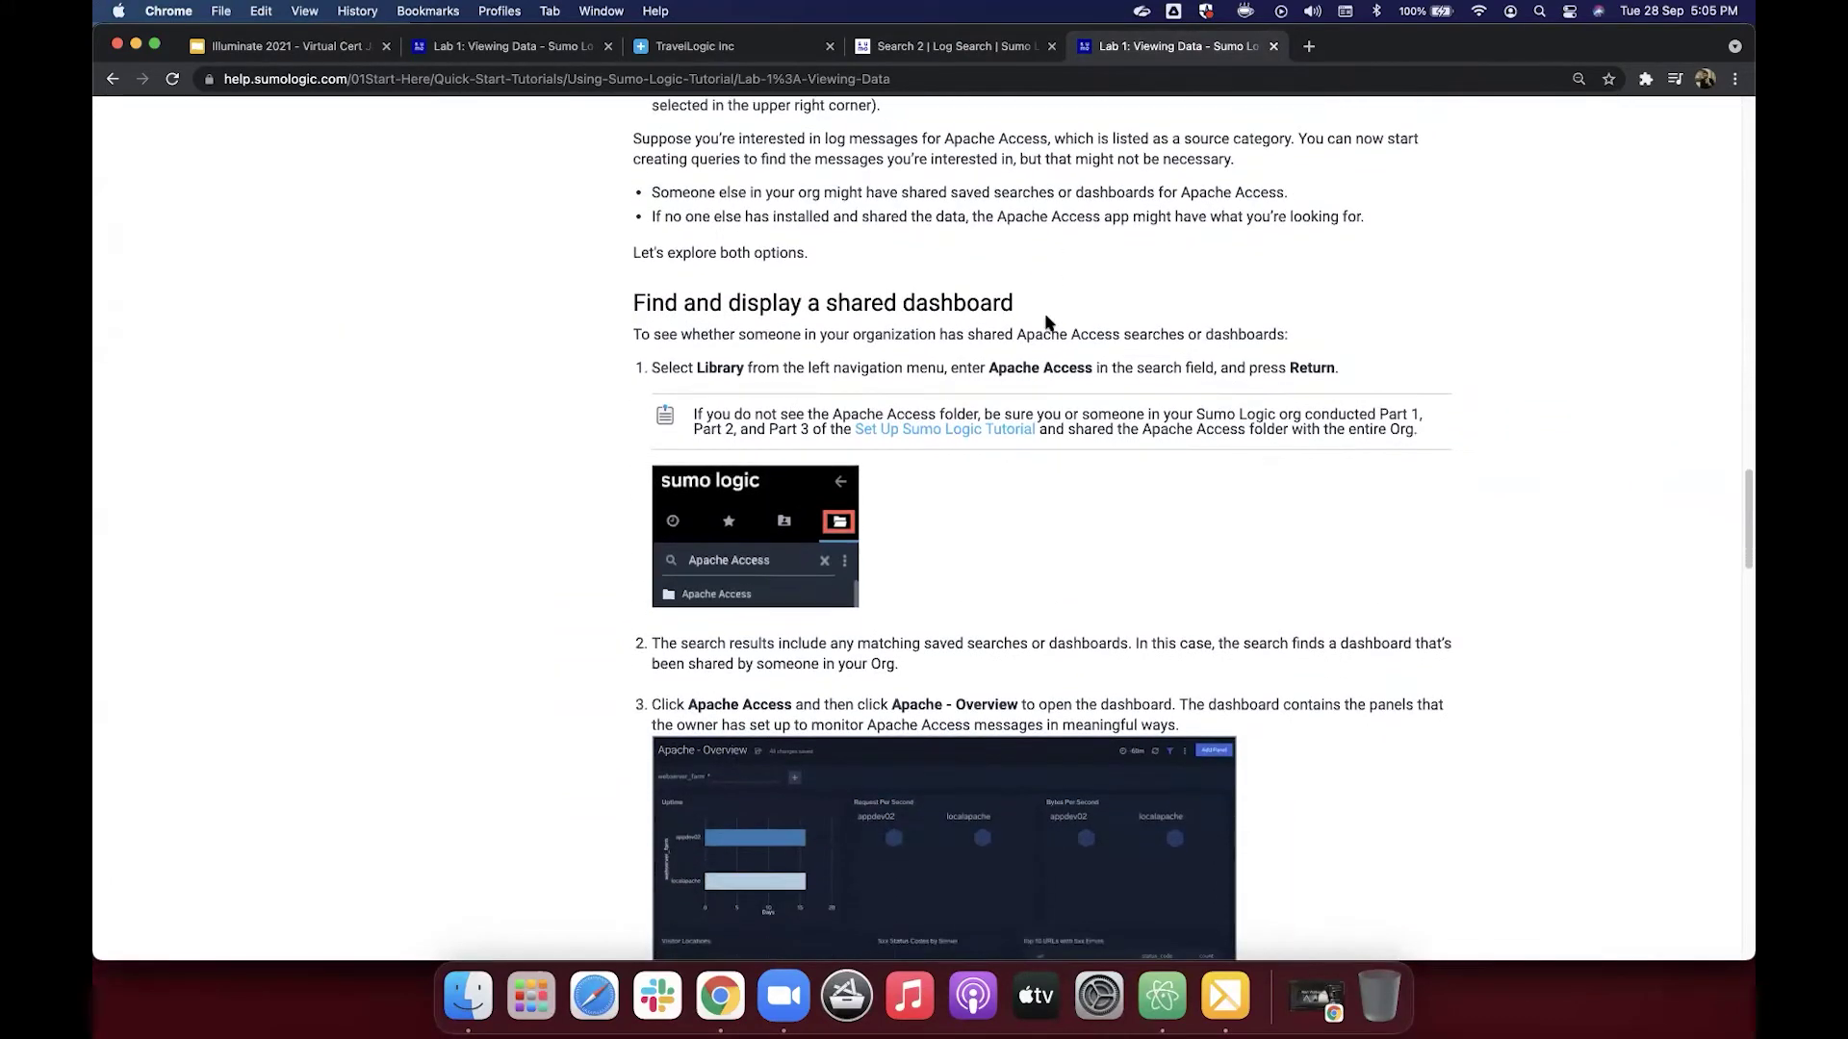
scroll(1047, 321, "down", 4)
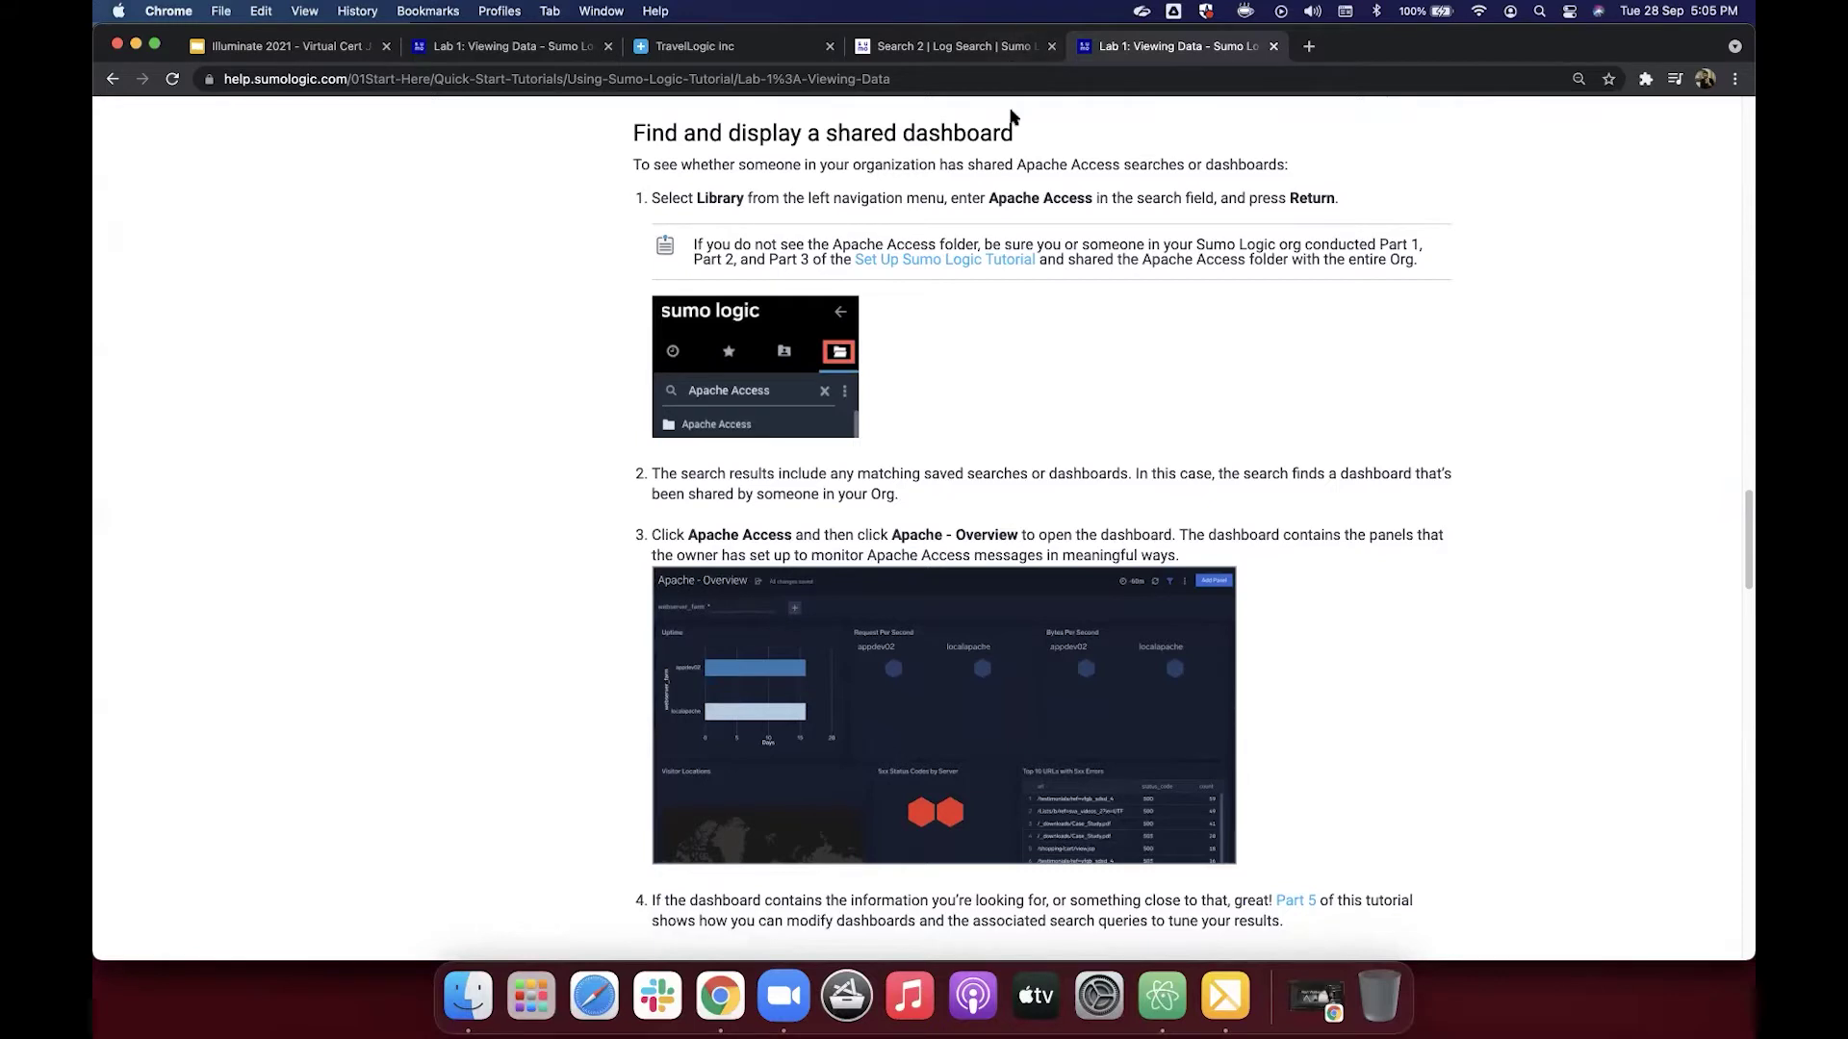
left_click(988, 56)
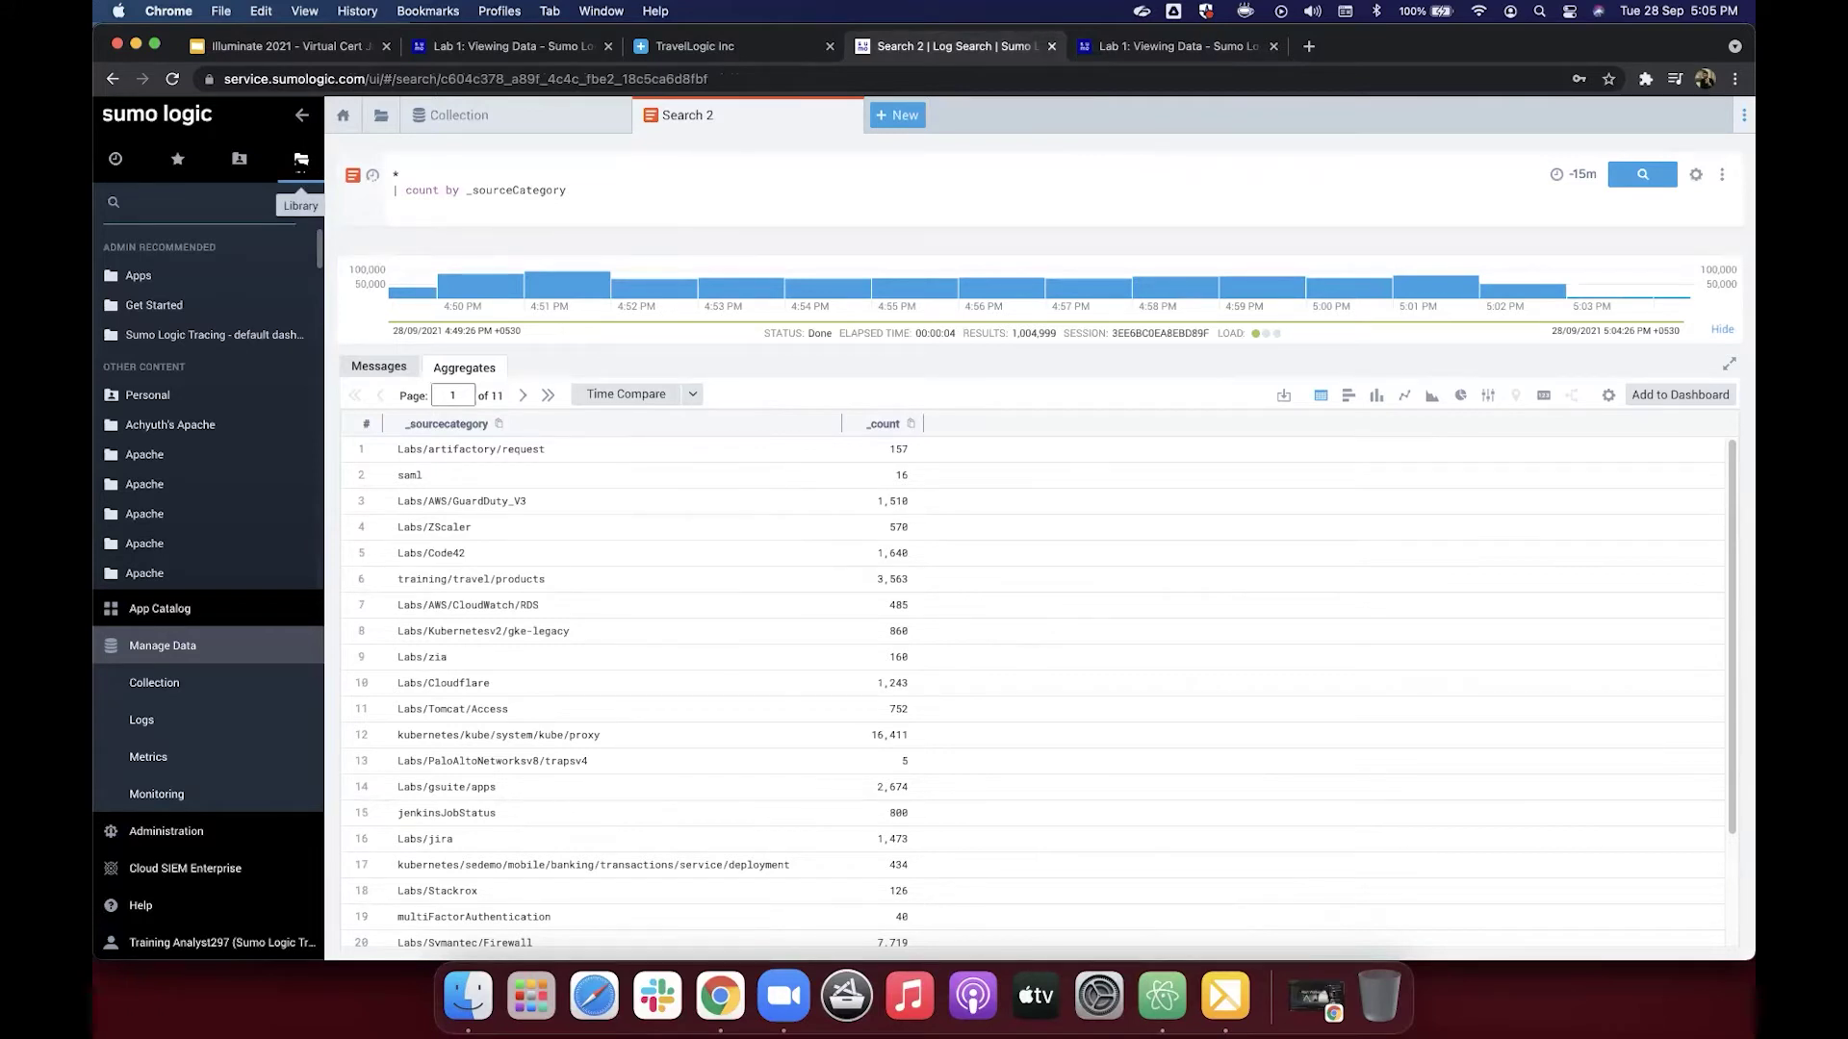
Step: Search the Library panel for 'Apache - Access' and check the Lab 1 tutorial
left_click(213, 210)
type("Apa")
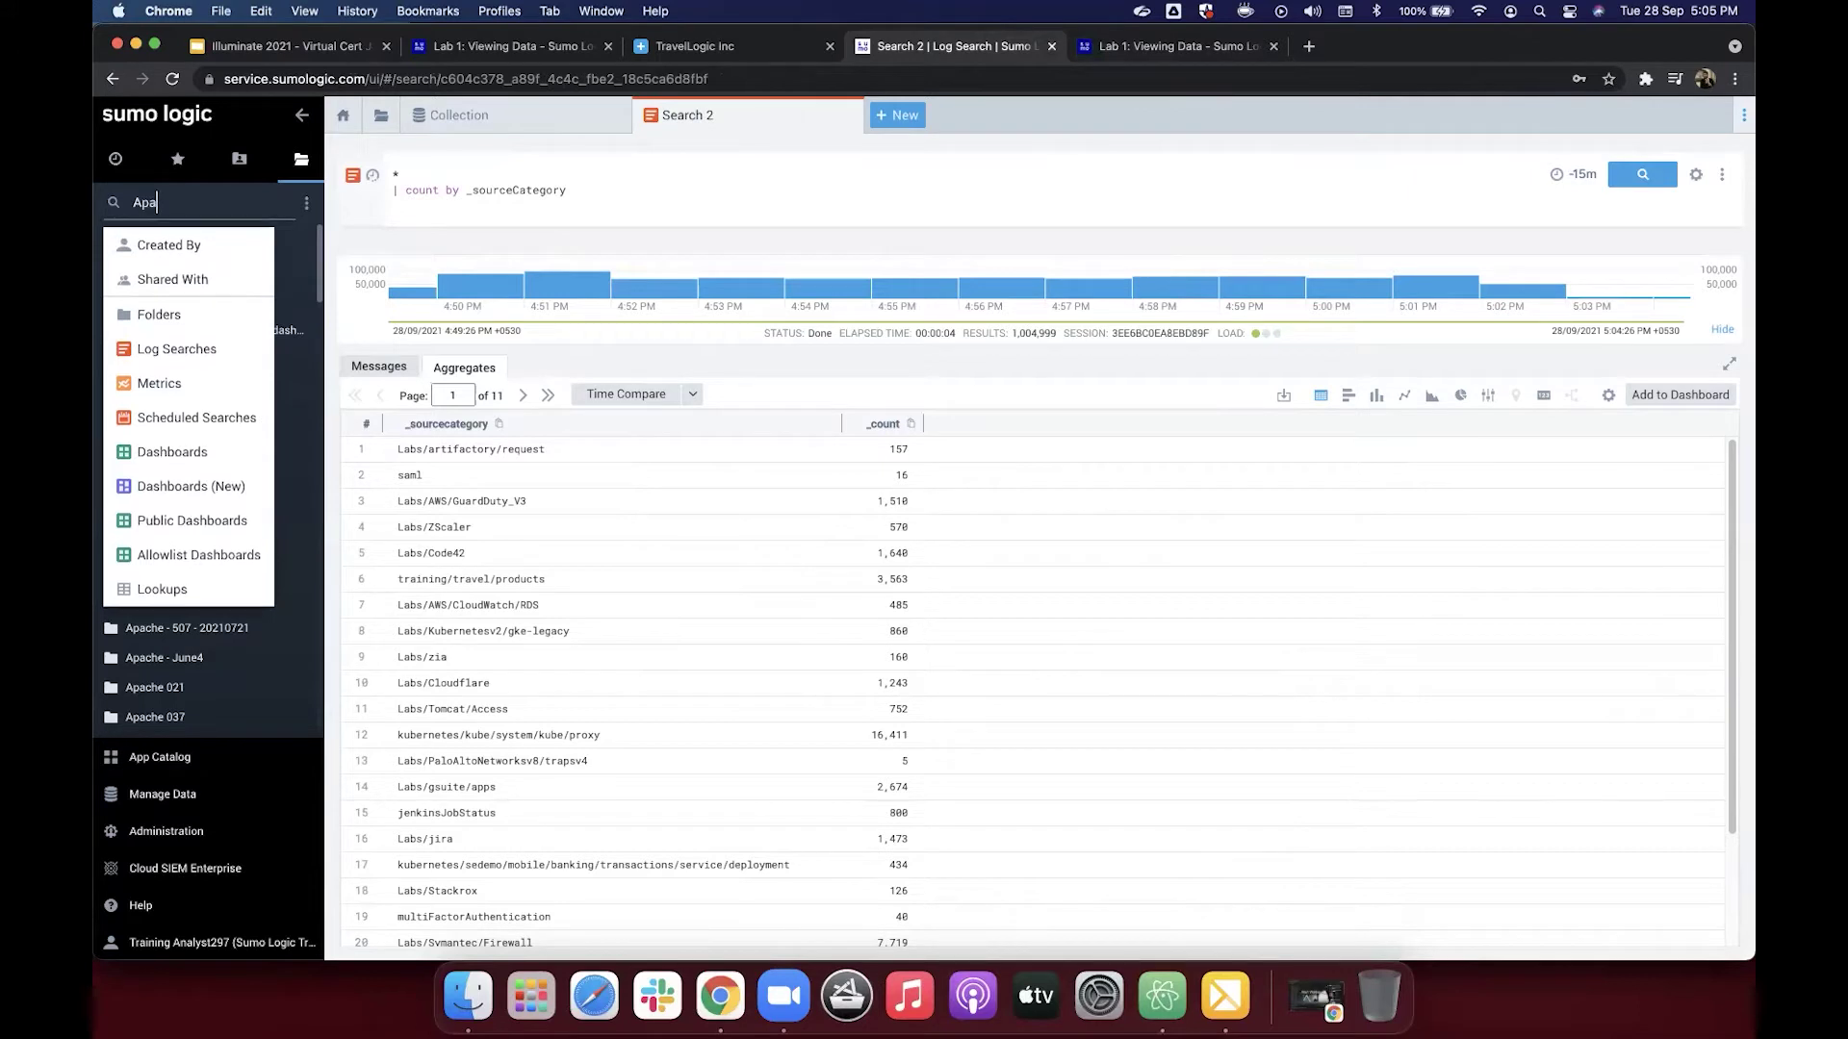
type("che - Access")
key("Return")
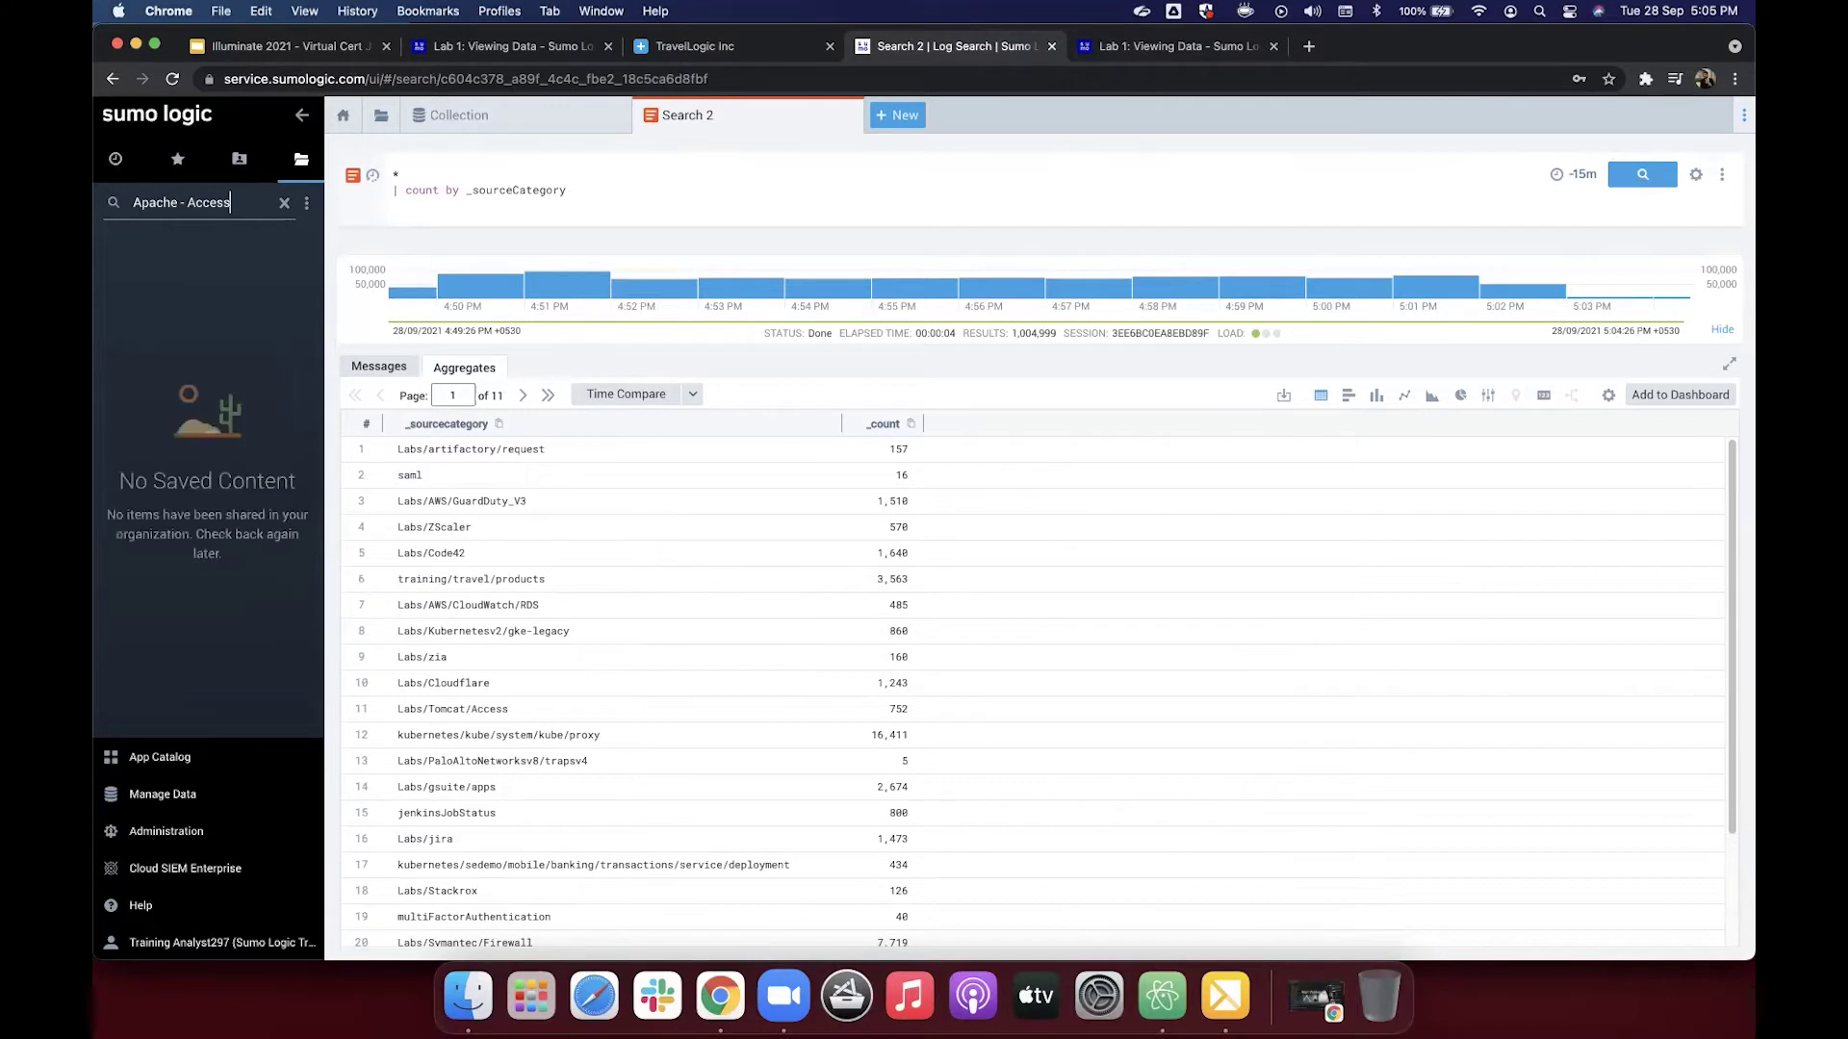
left_click(1161, 50)
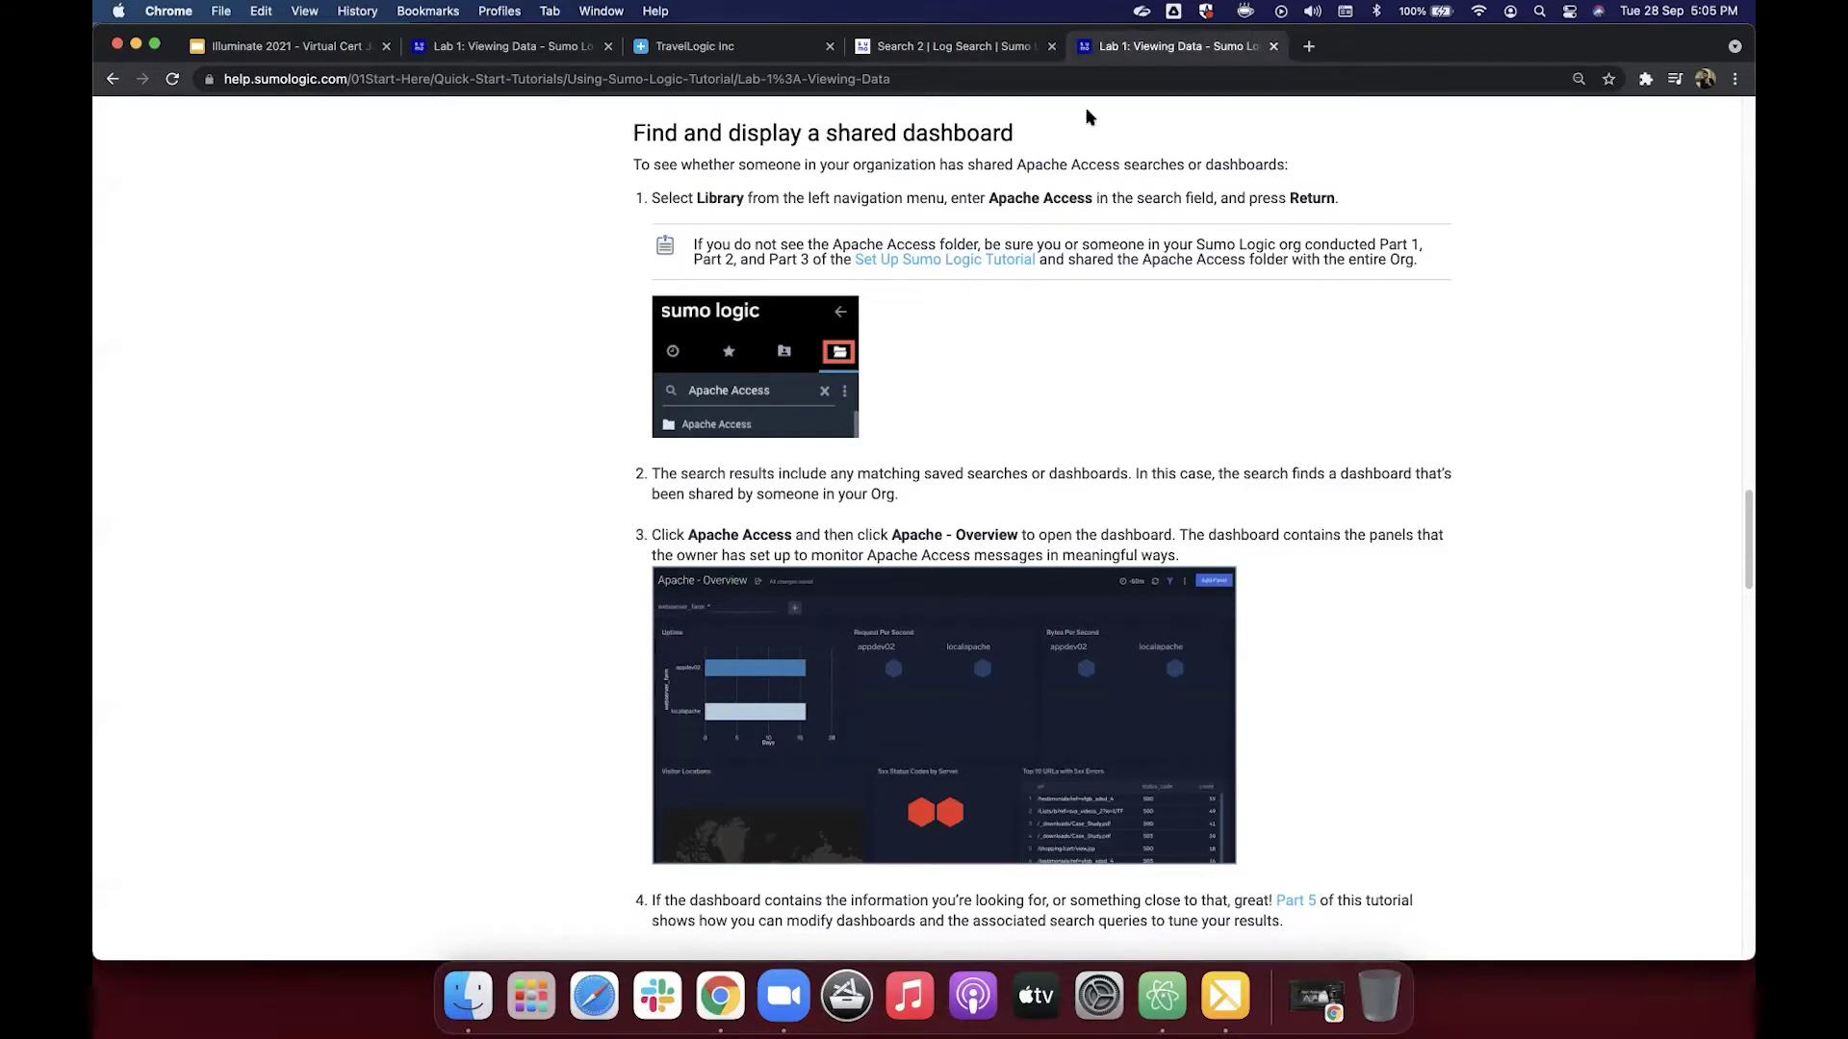
left_click(962, 53)
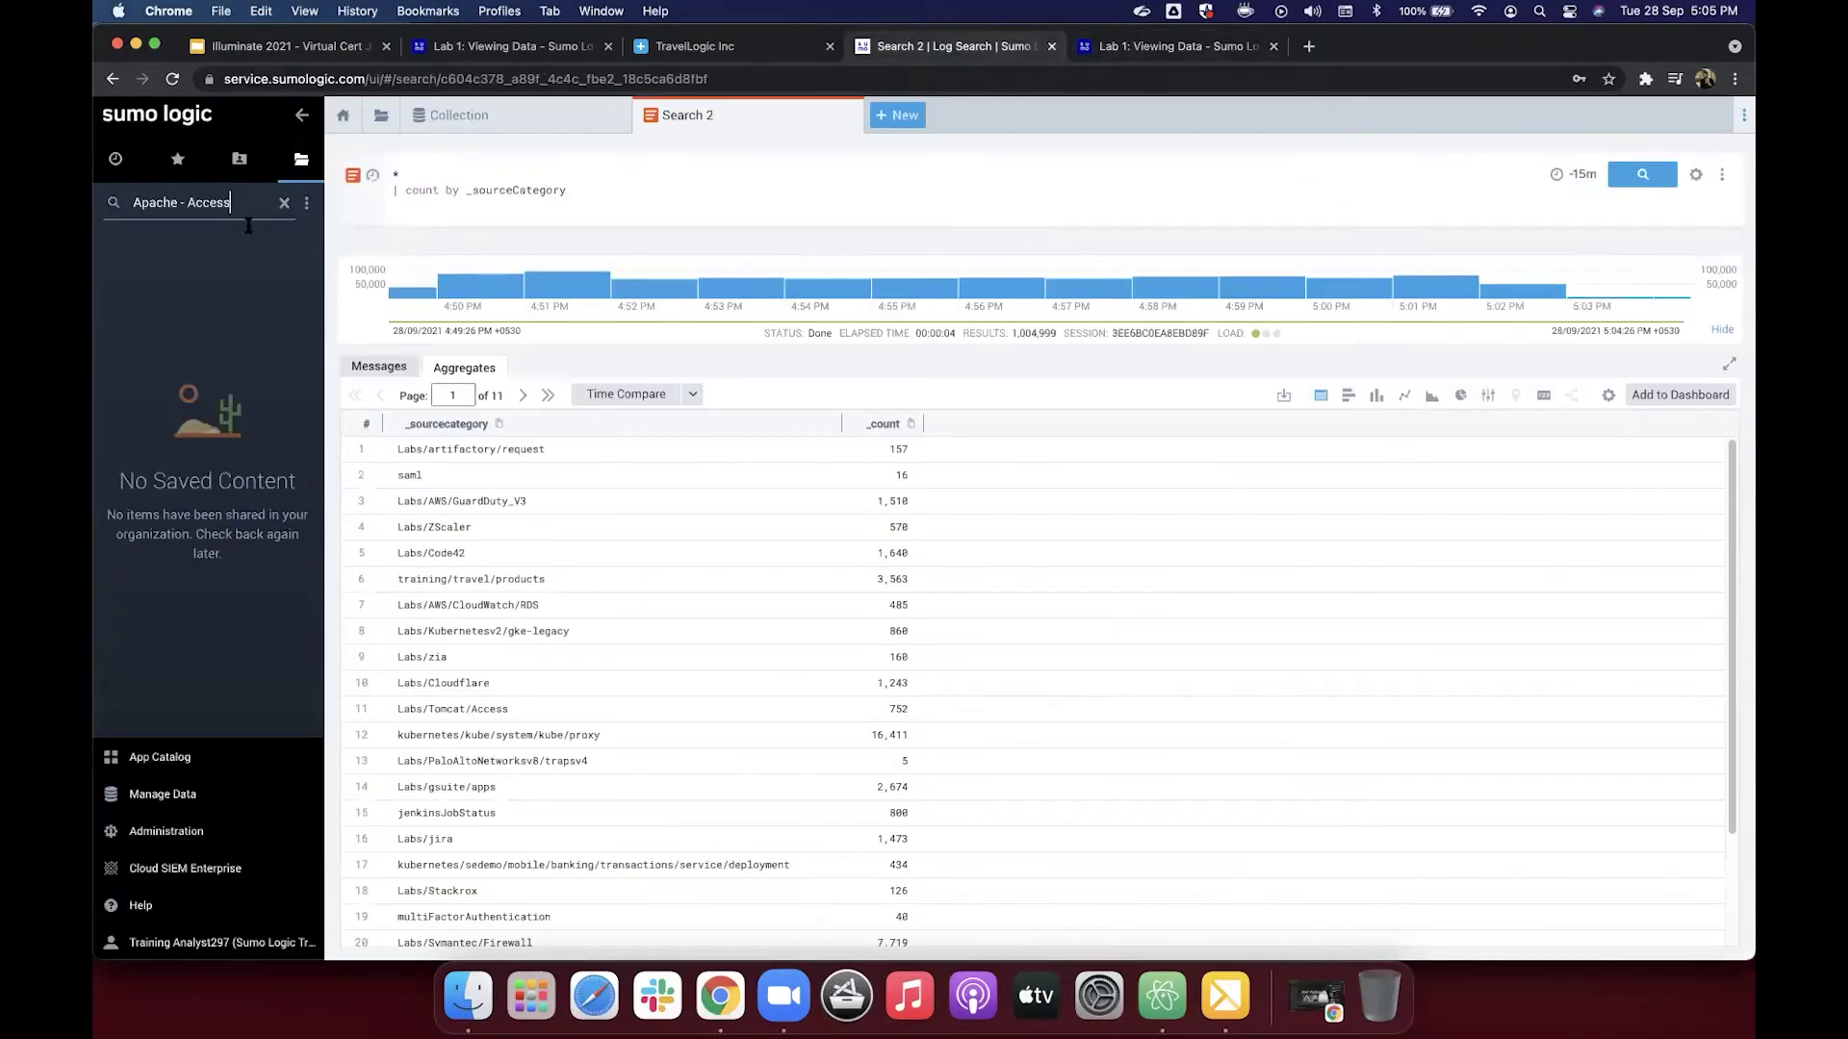
Step: Correct the library search to 'Apache Access' and expand the first Apache Access folder
left_click(186, 203)
key("BackSpace")
key("BackSpace")
key("End")
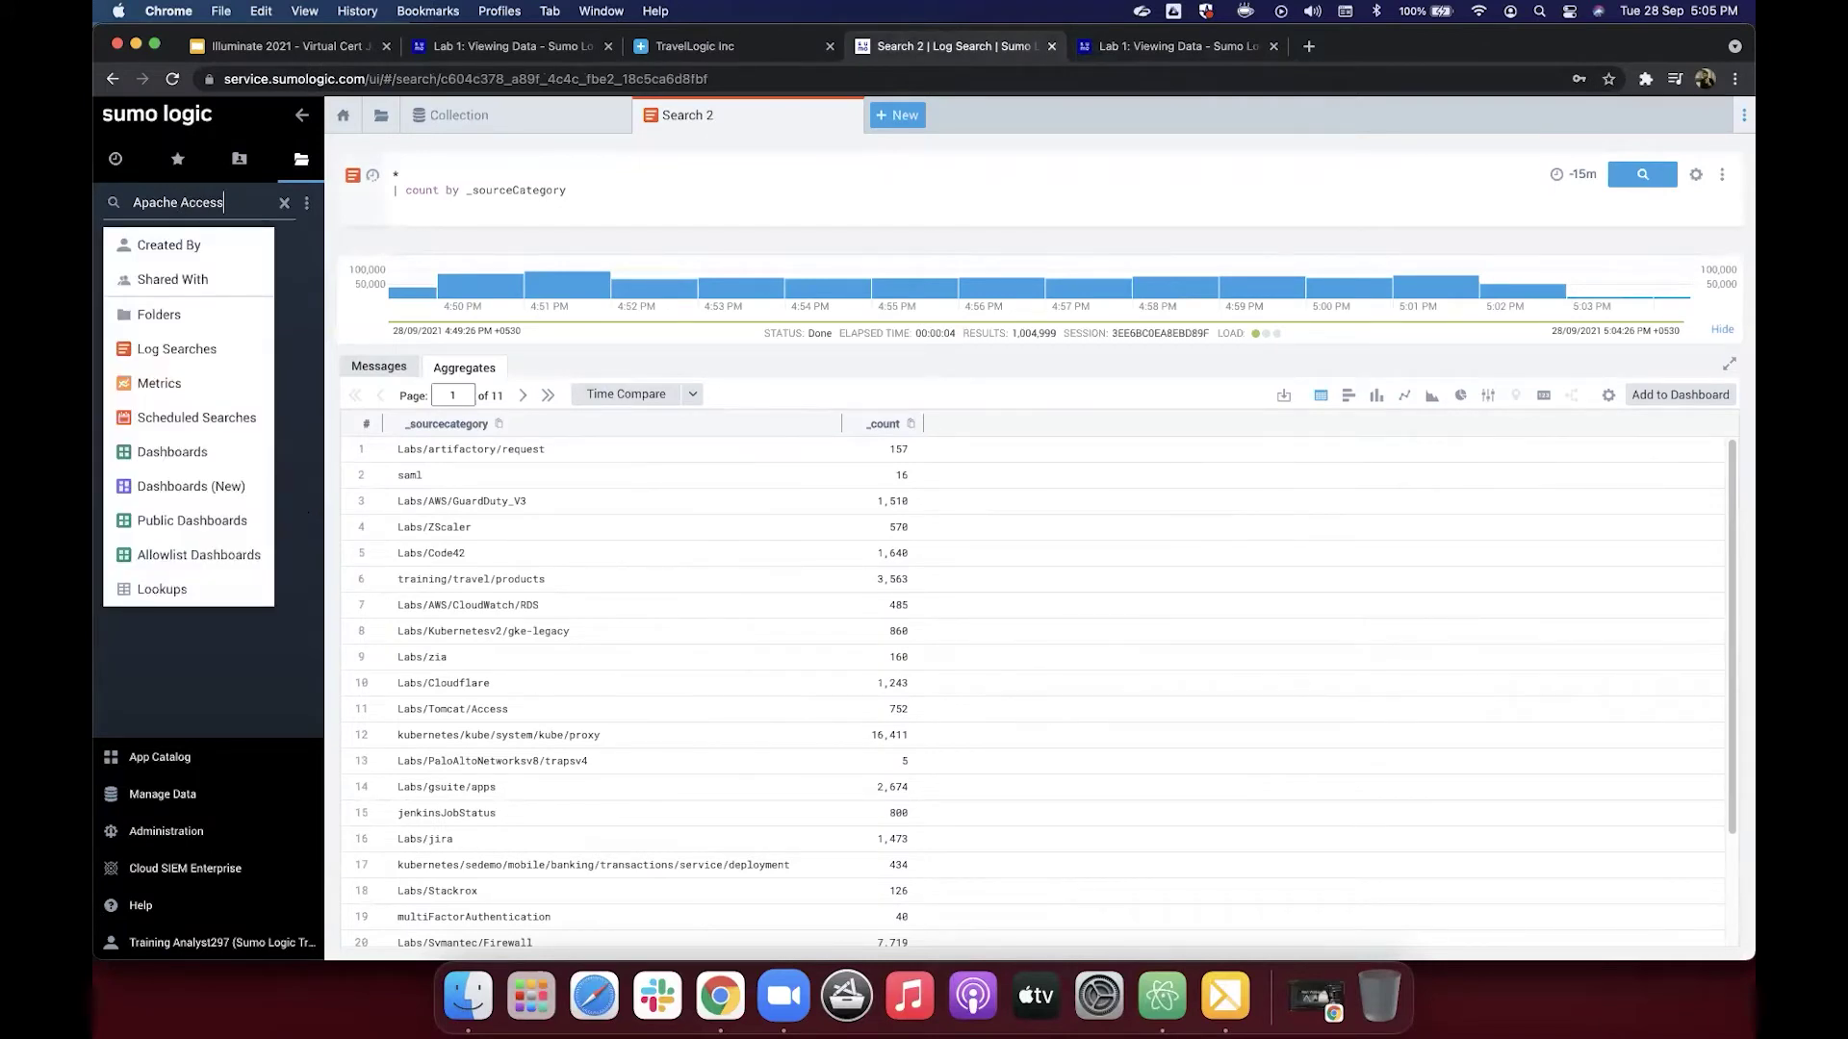
key("Return")
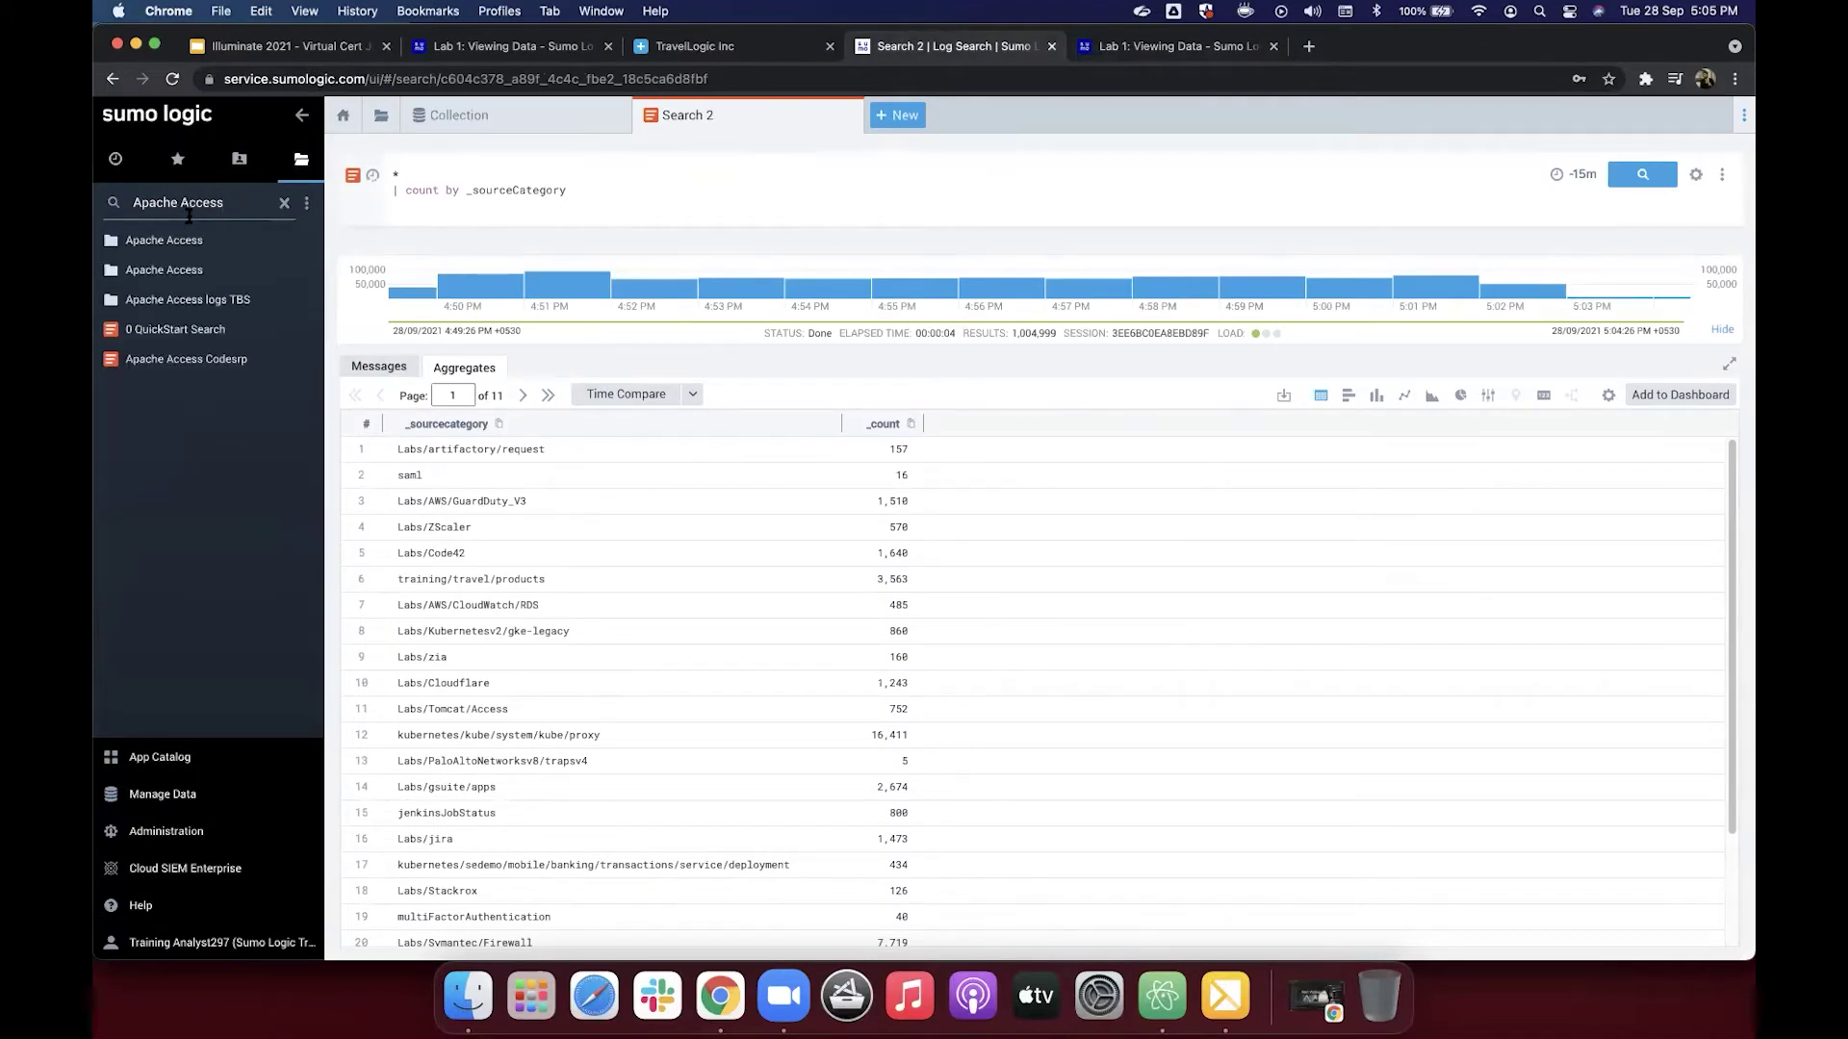
mouse_move(180, 248)
left_click(179, 247)
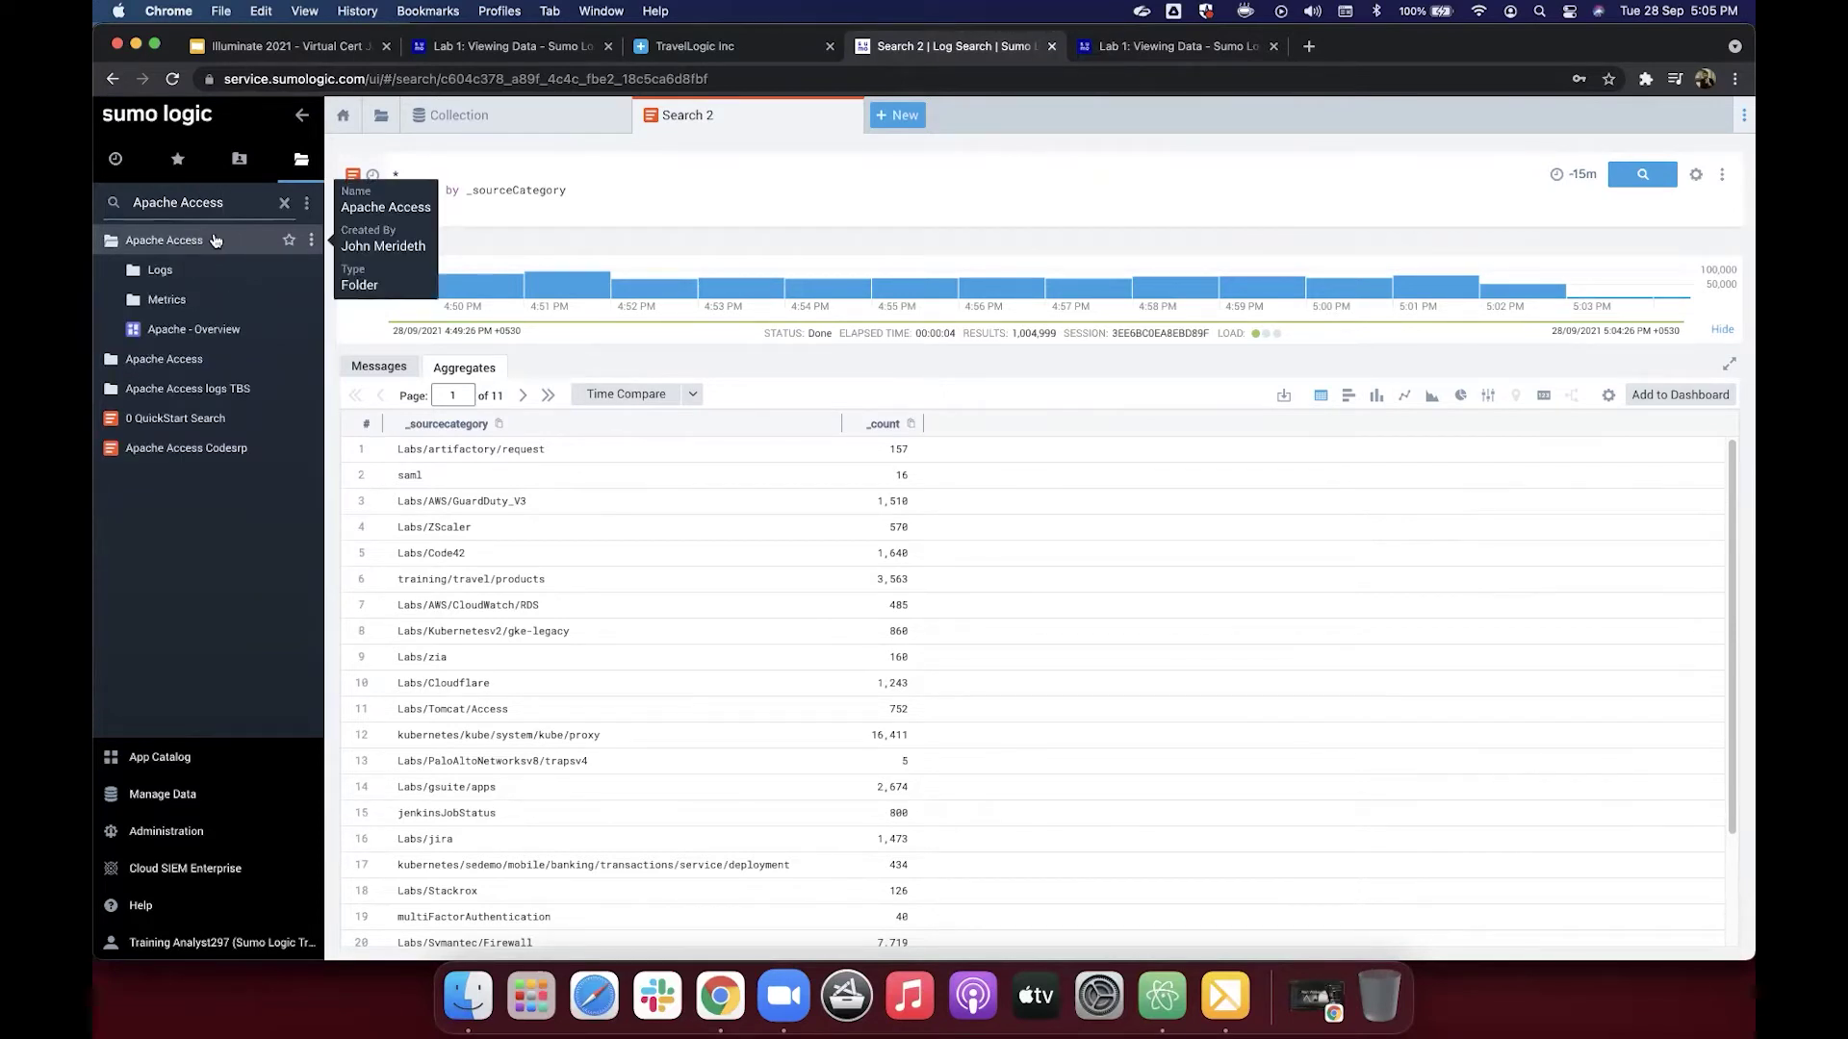
mouse_move(204, 339)
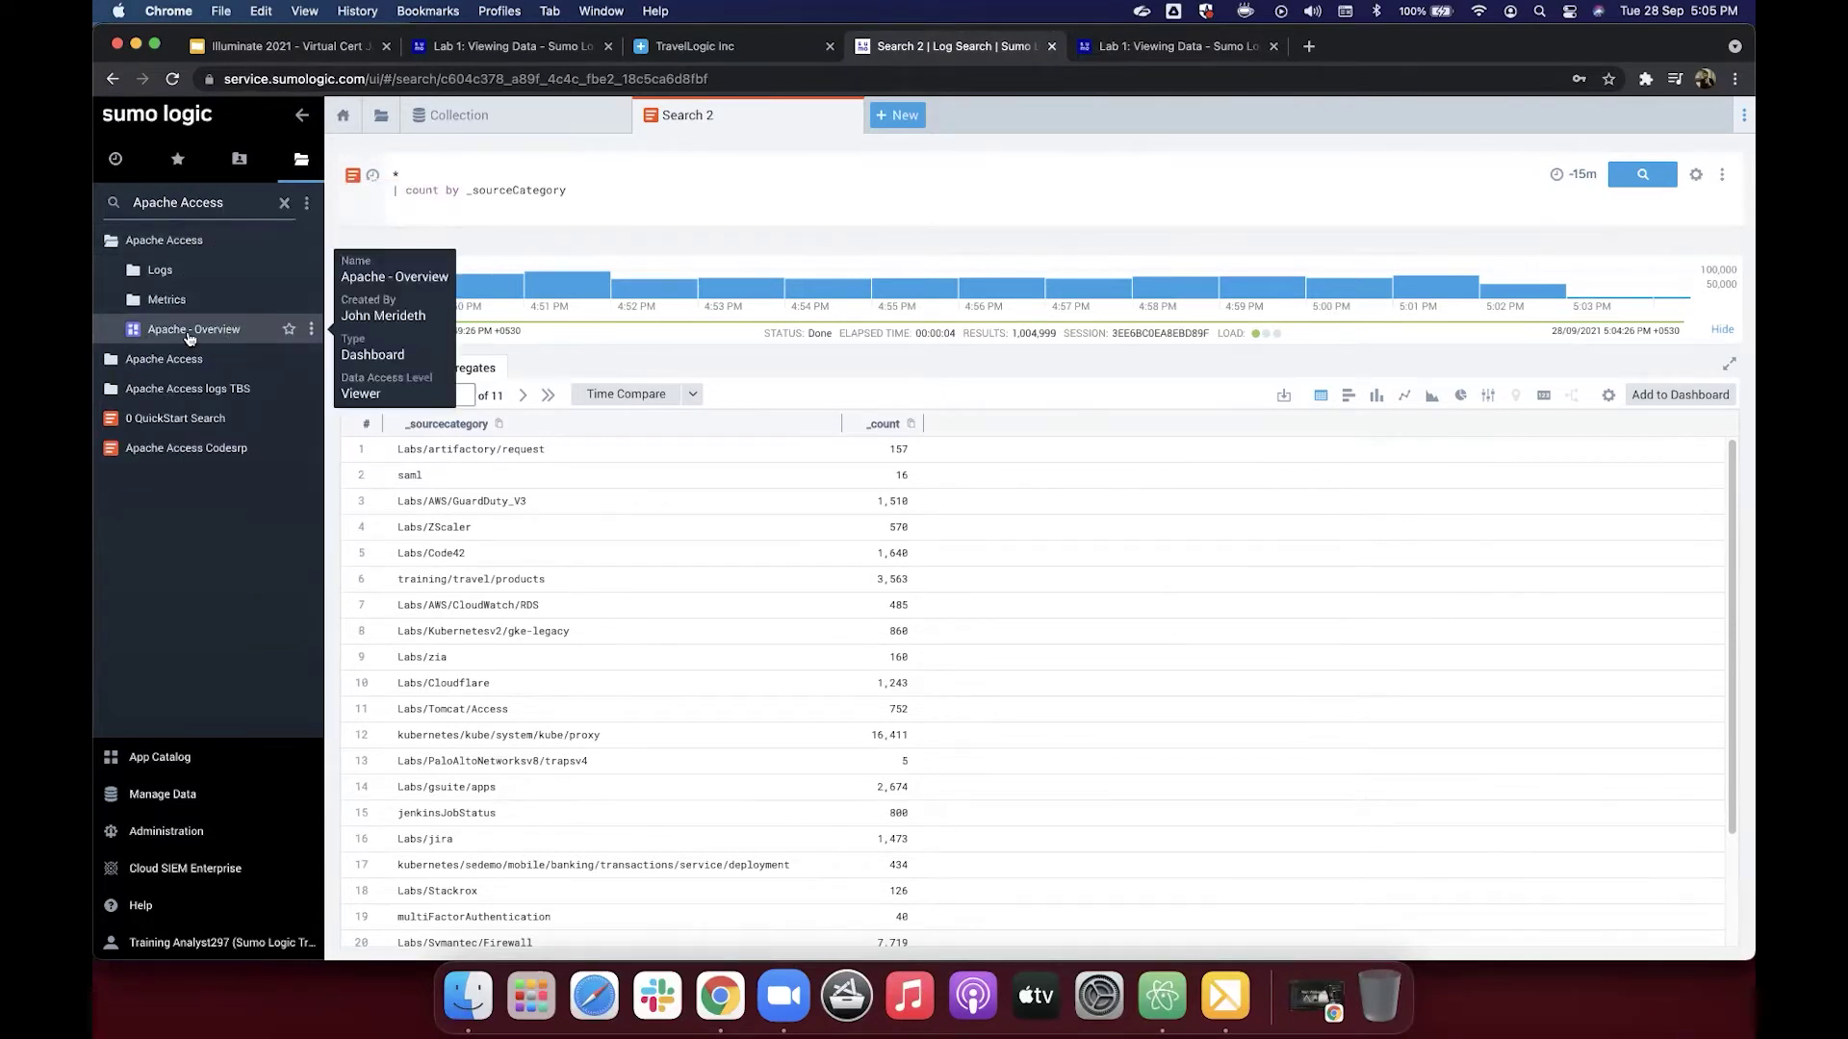
Step: Open the Apache - Overview dashboard from the Apache Access library folder
left_click(189, 331)
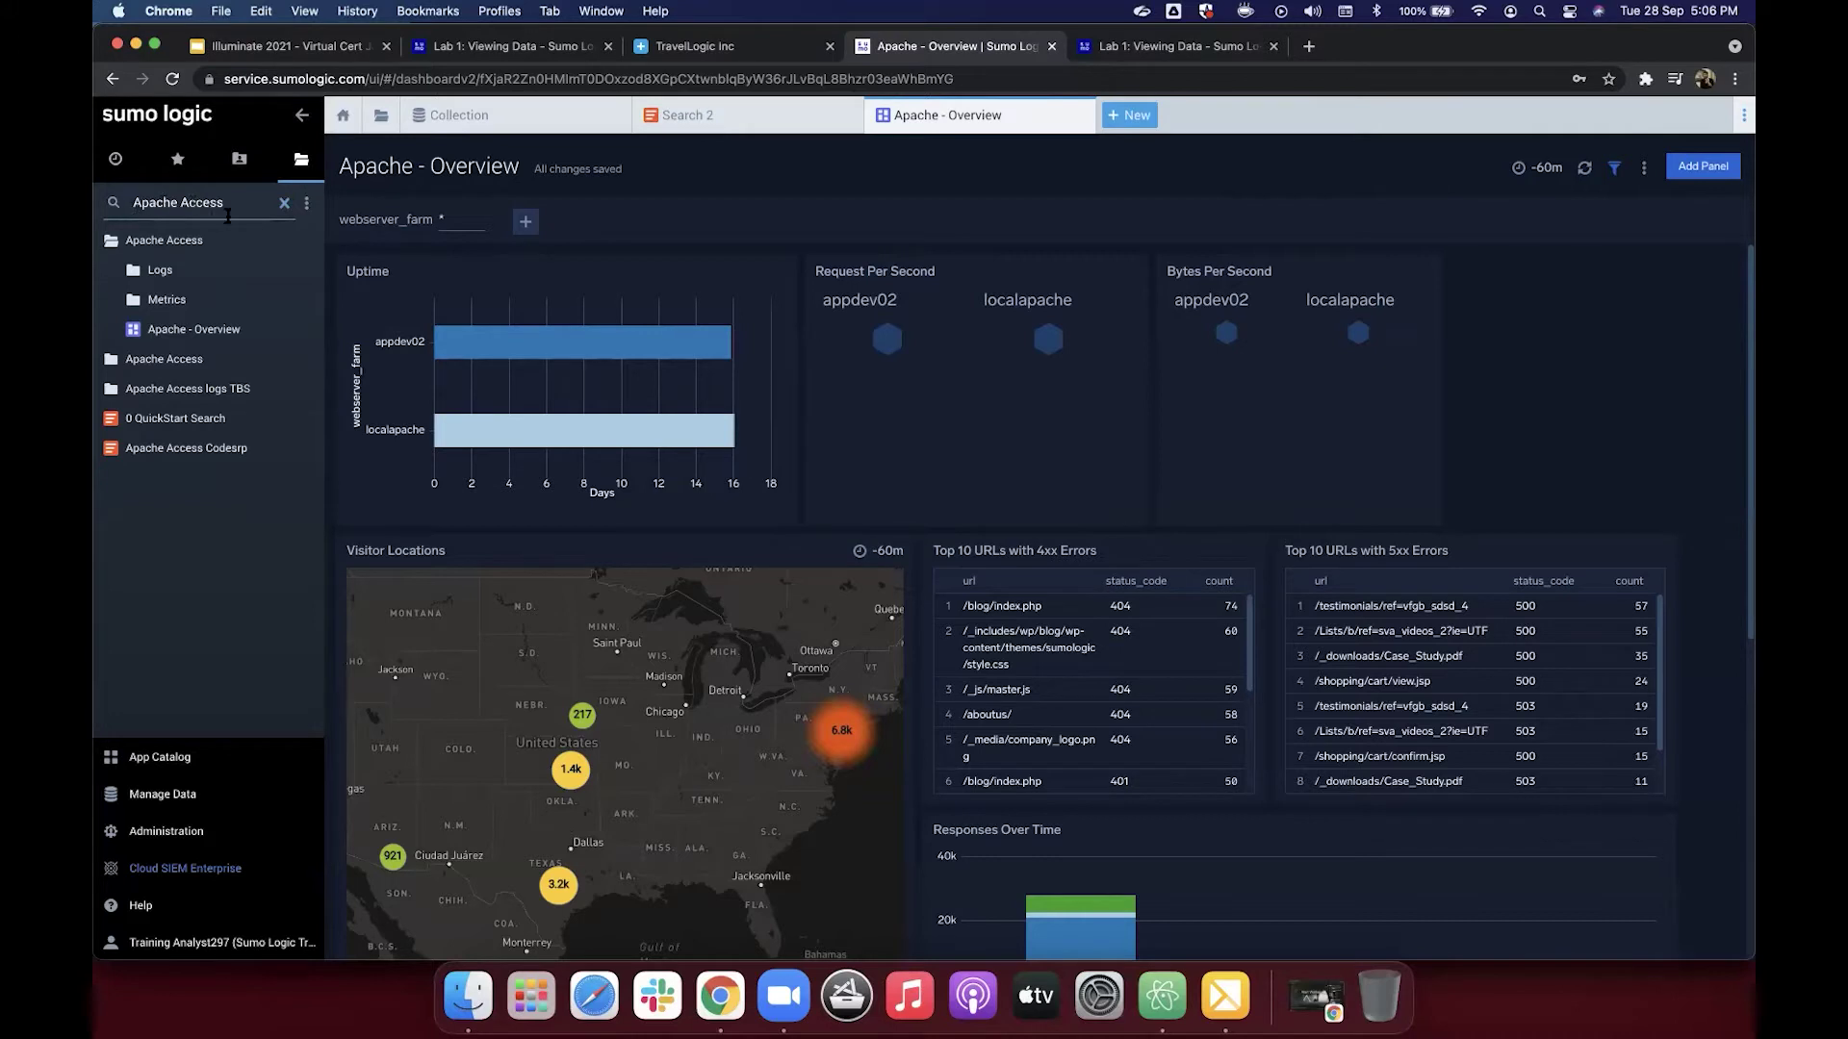
mouse_move(205, 338)
left_click(1174, 49)
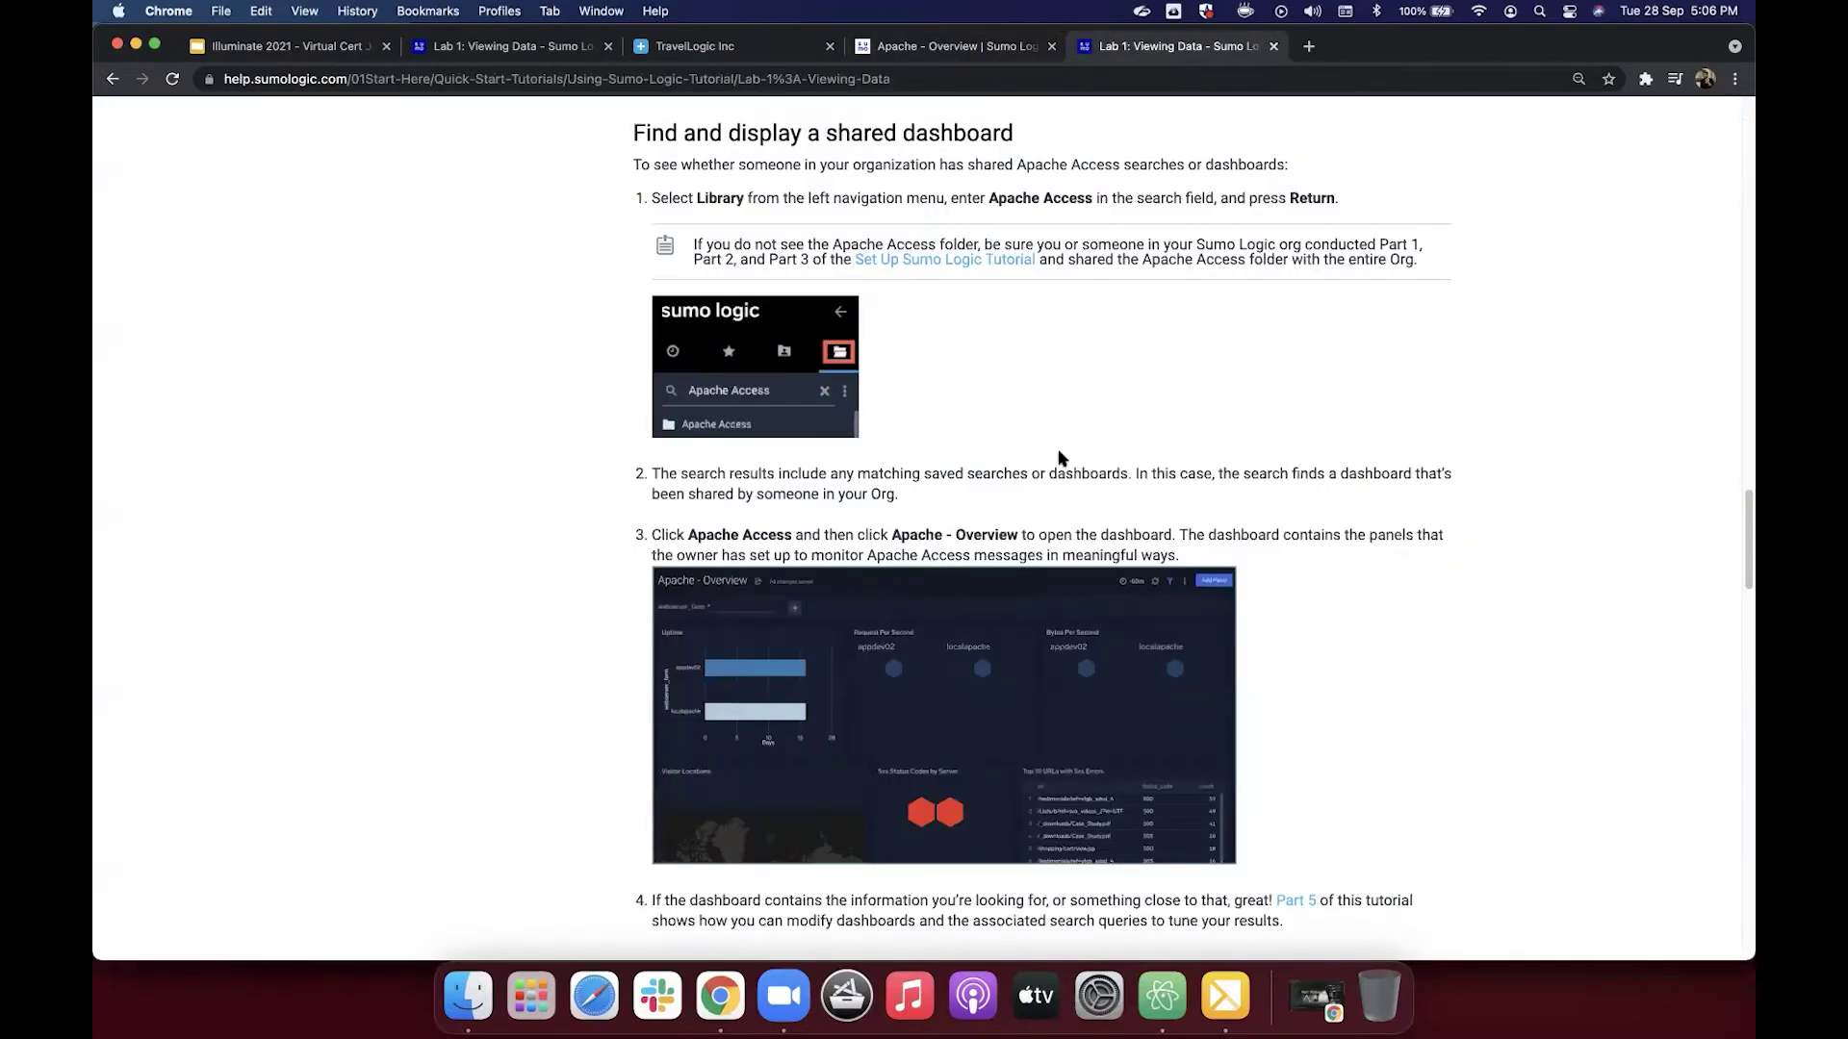
scroll(1064, 521, "down", 1)
scroll(1064, 521, "down", 5)
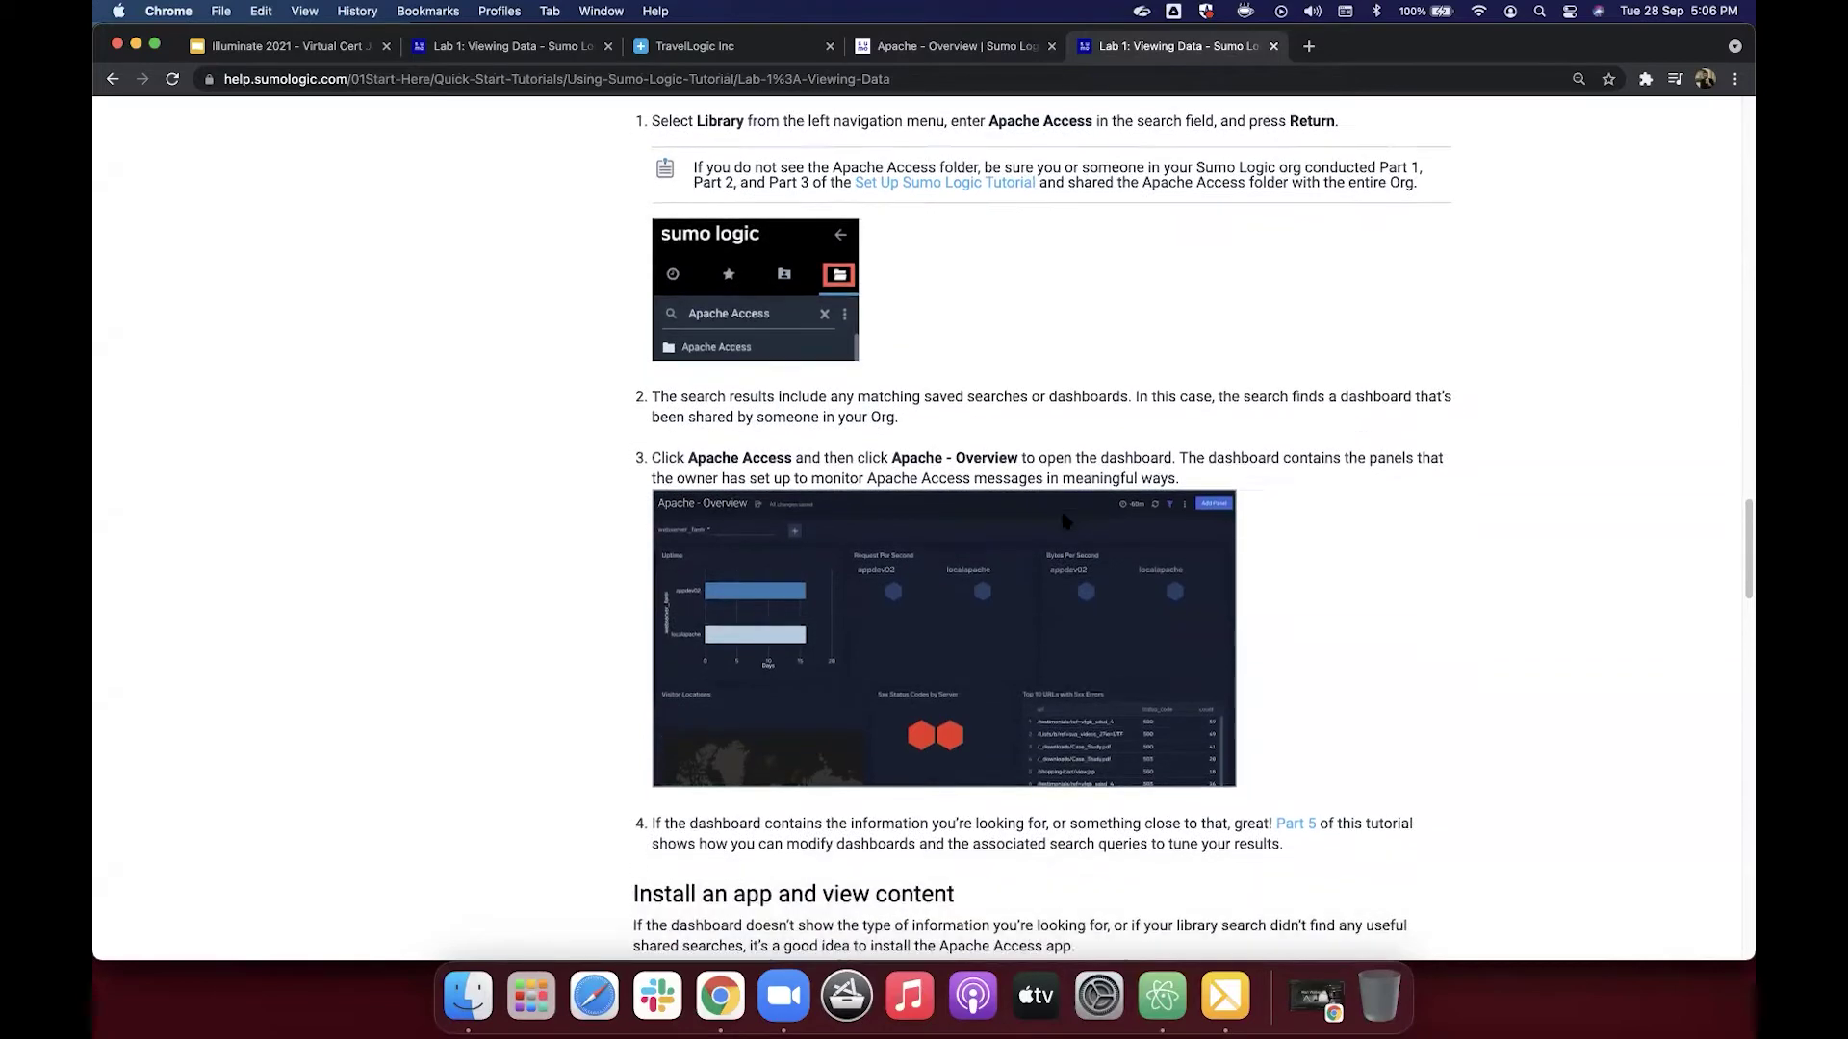
scroll(1064, 521, "down", 6)
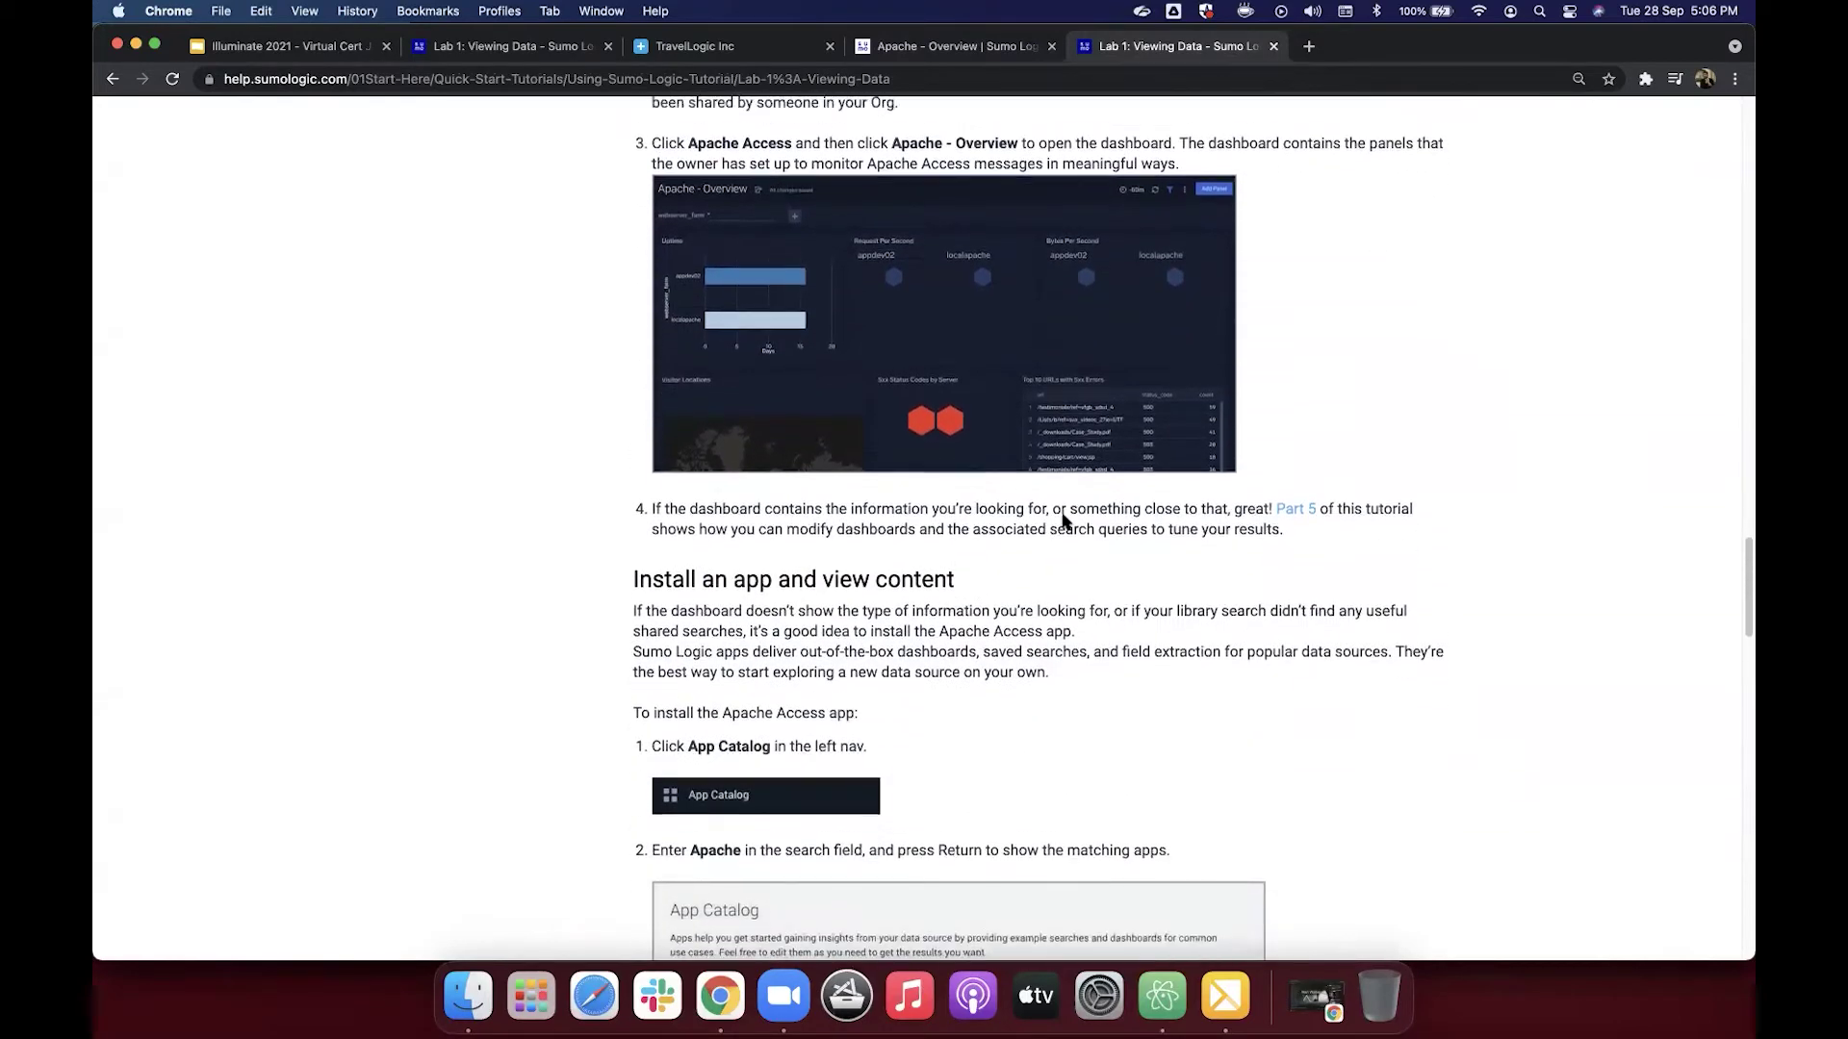
scroll(1064, 521, "down", 4)
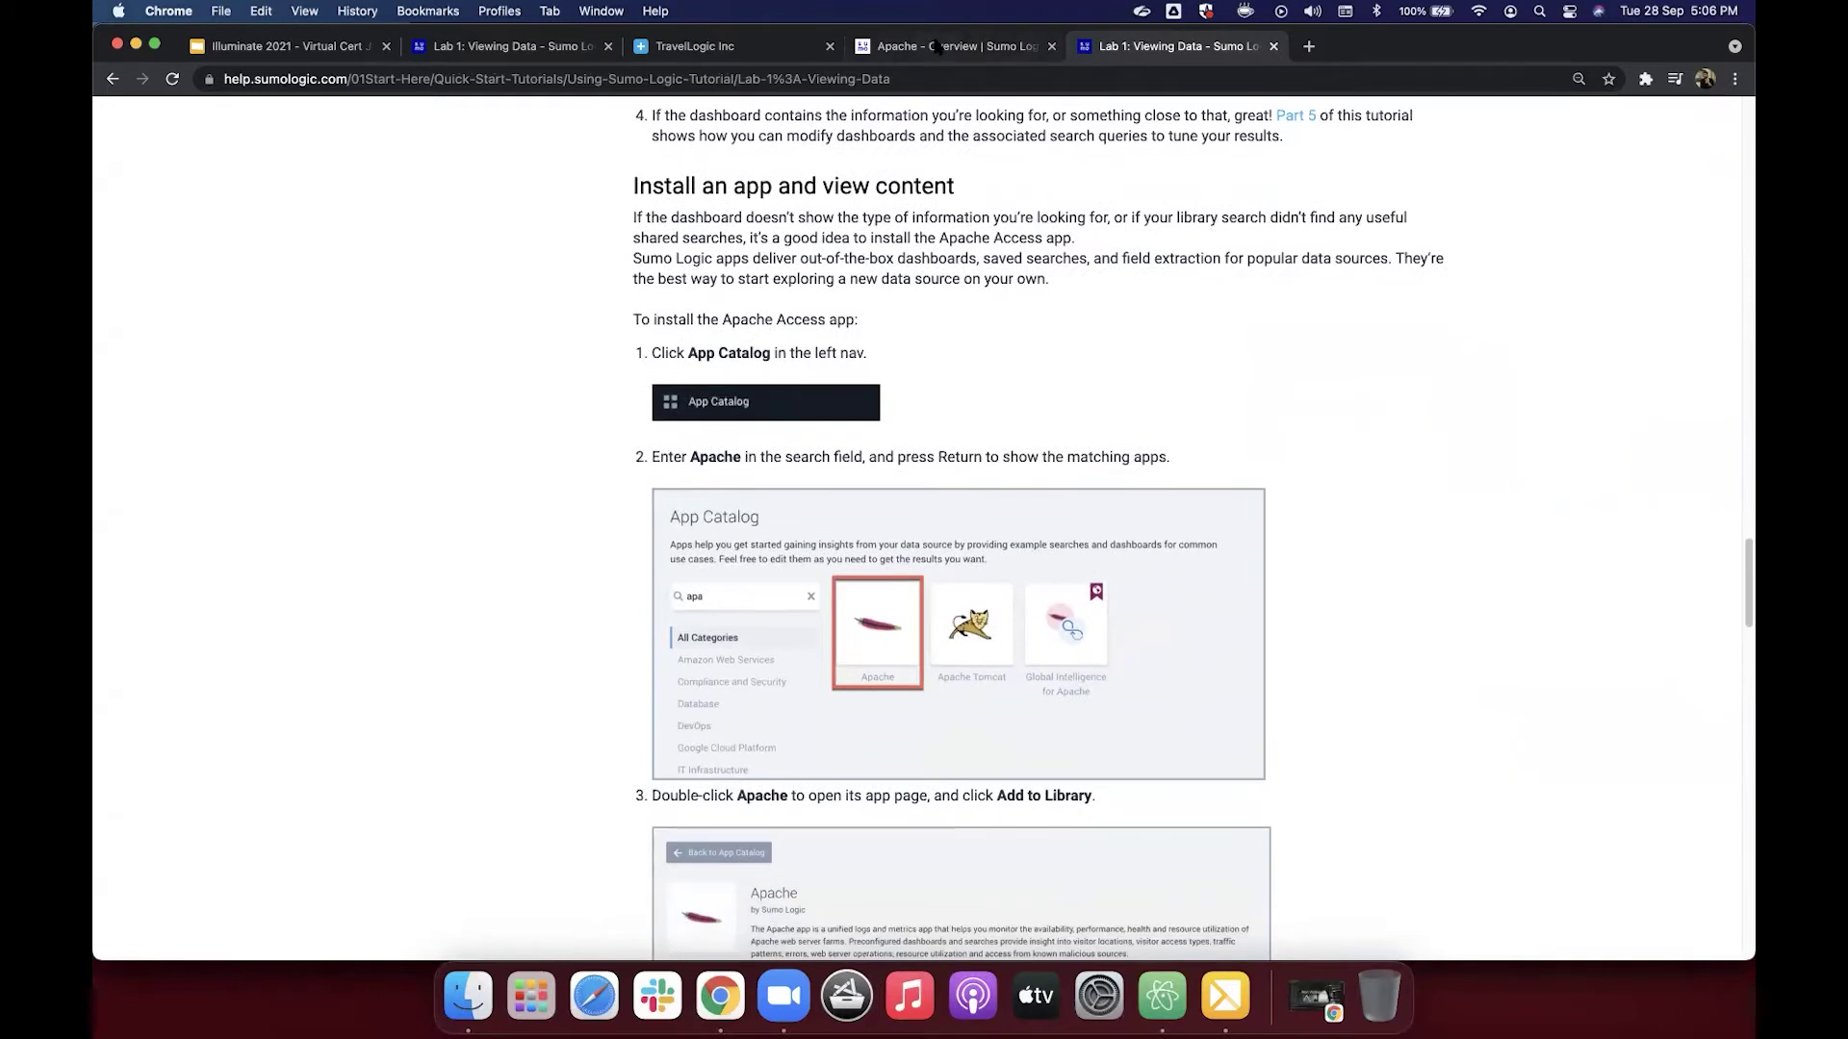
left_click(938, 46)
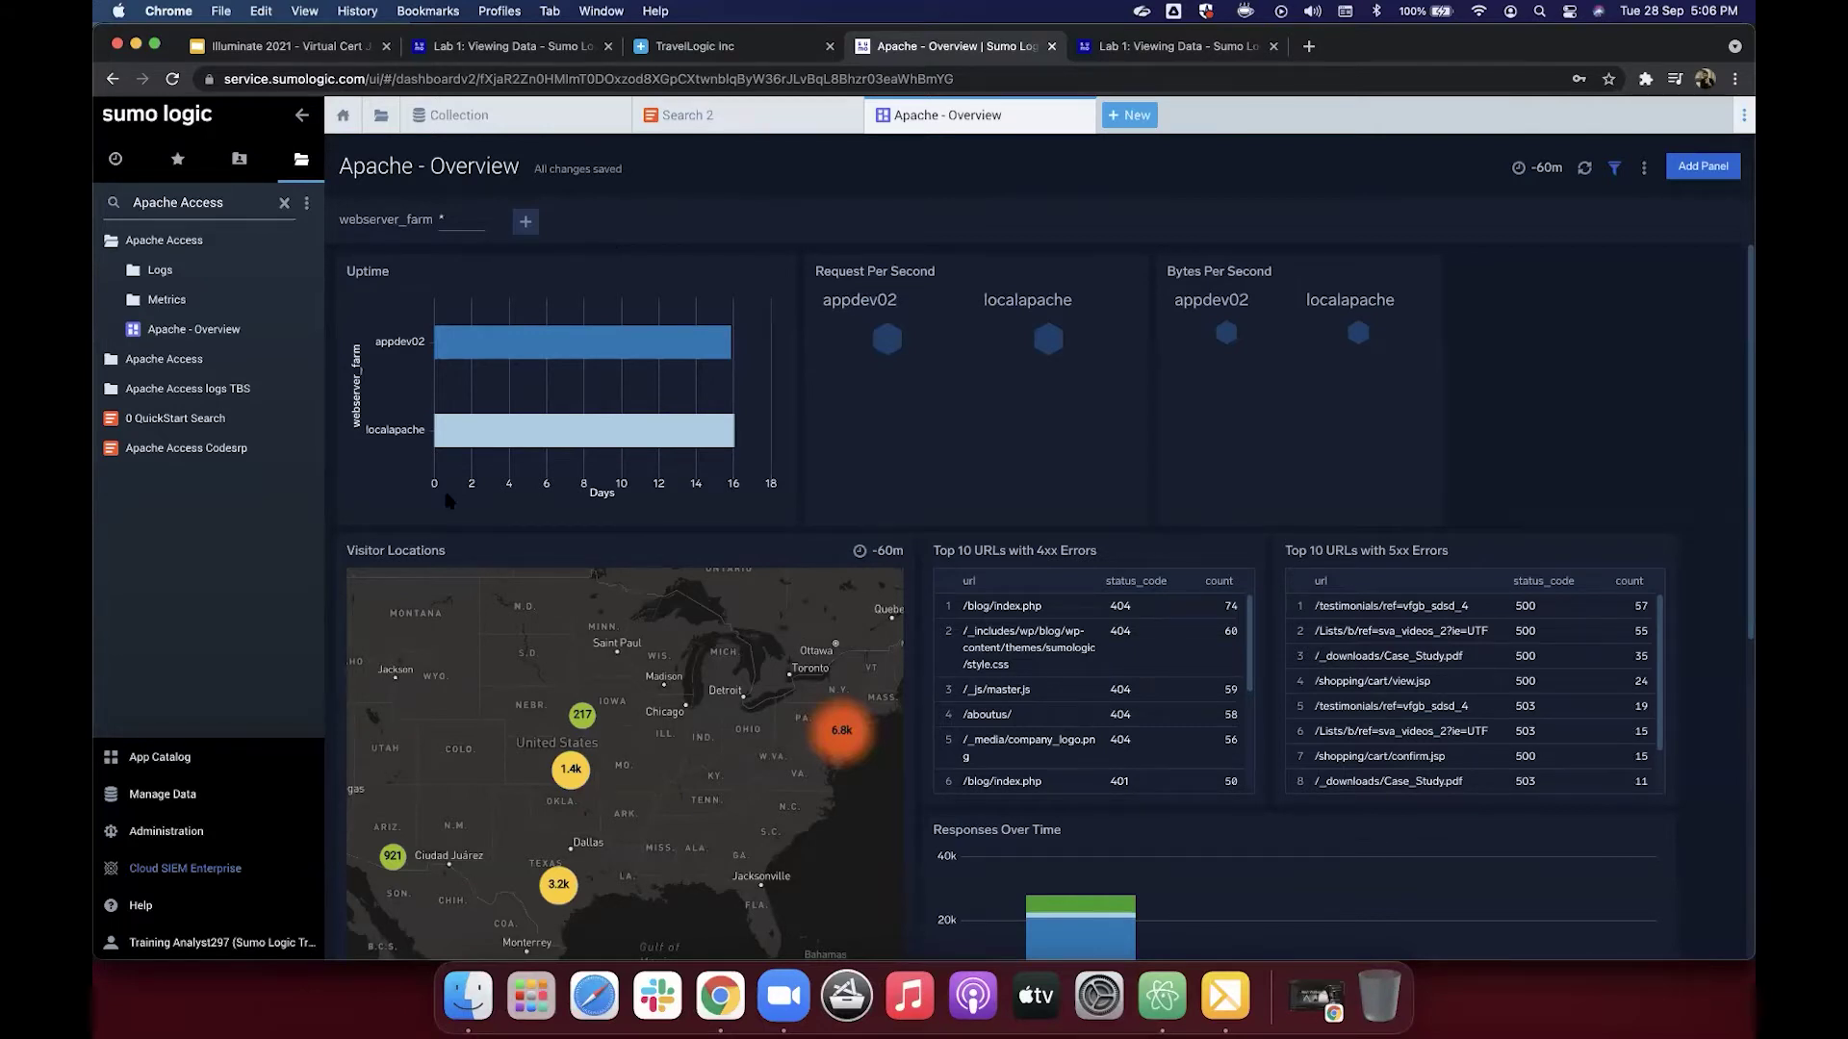
Step: Open the App Catalog, view Akamai Cloud Monitor details, then browse the full catalog
left_click(227, 767)
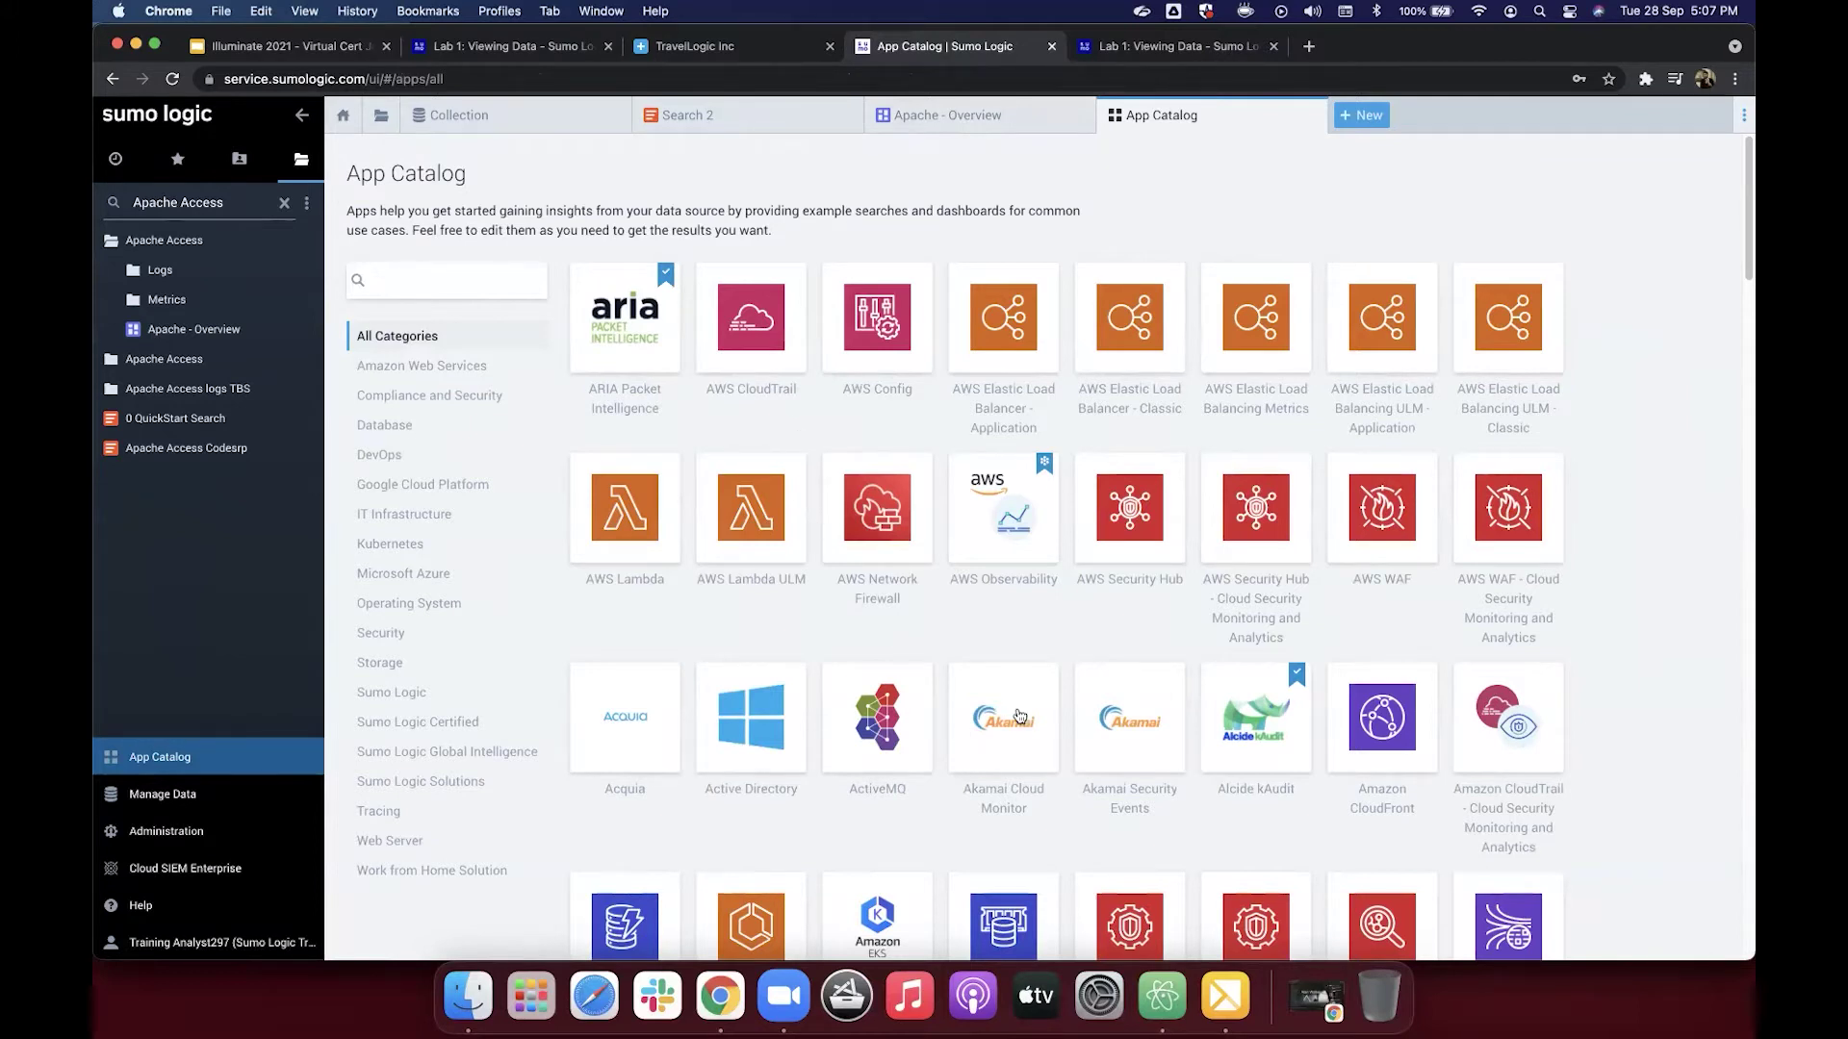
left_click(1002, 739)
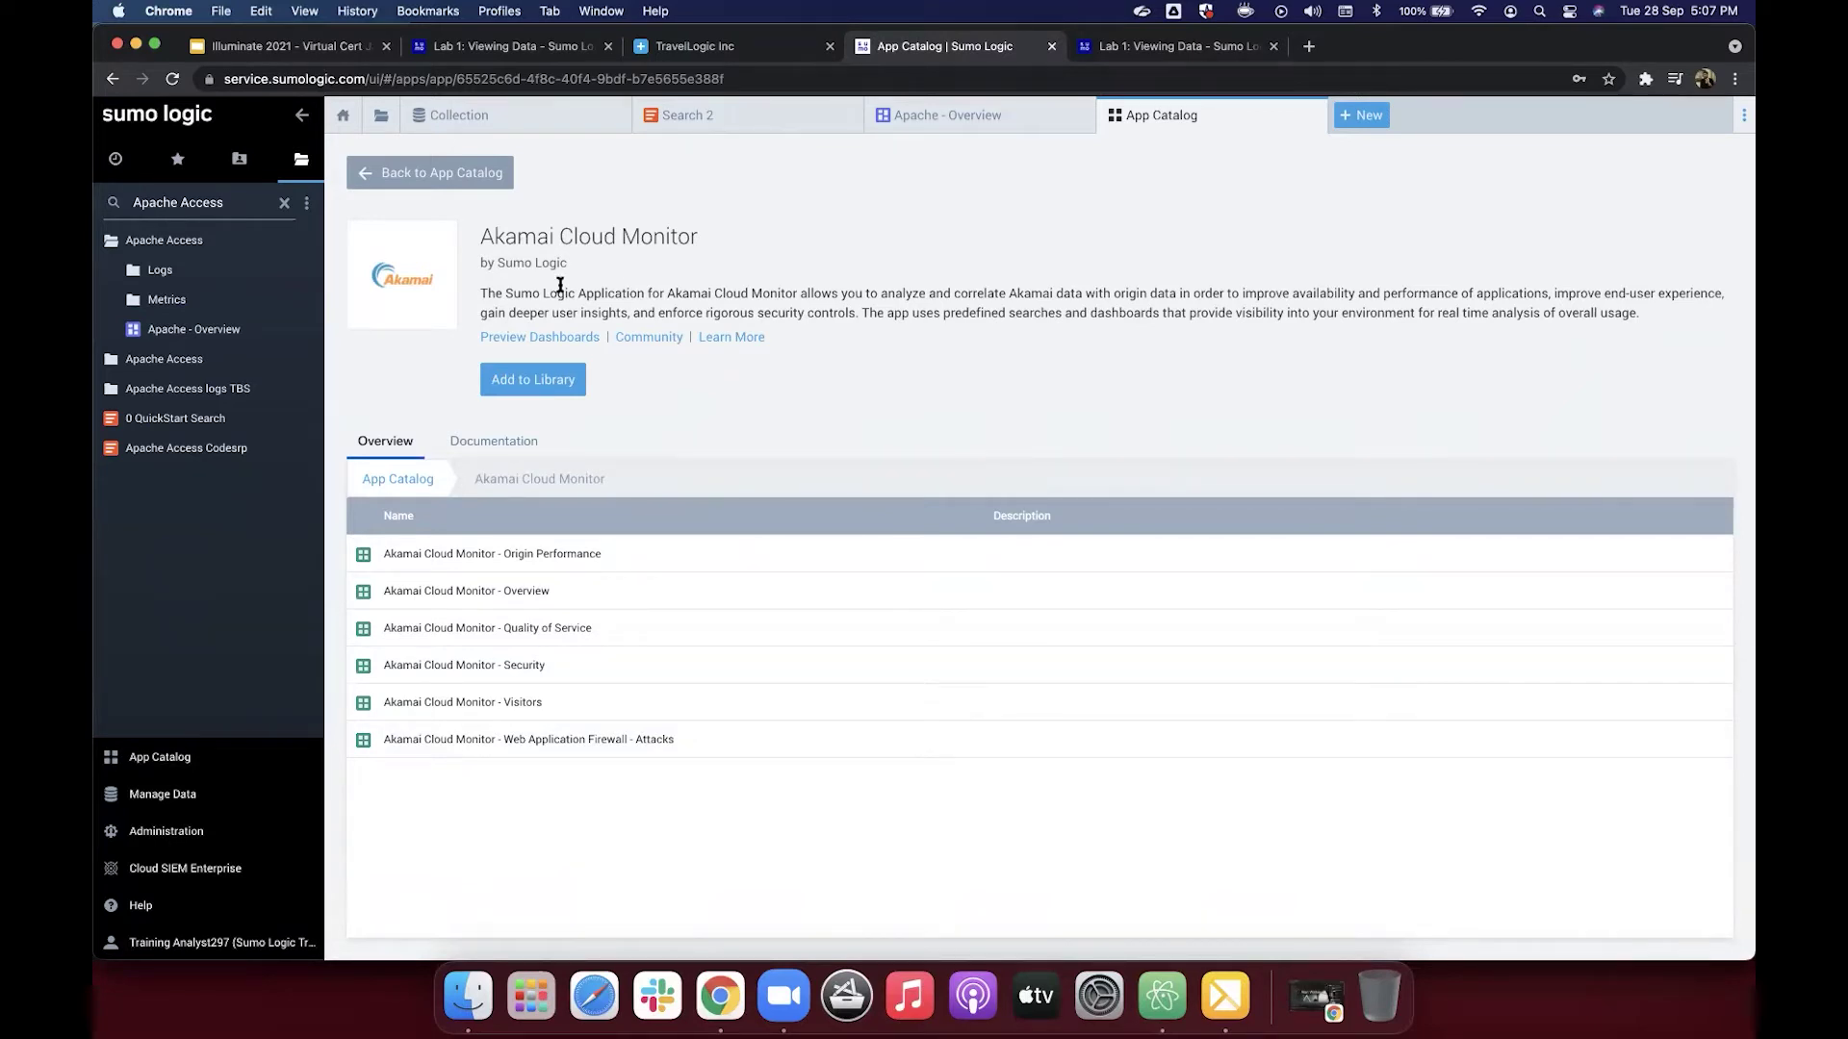
left_click(468, 177)
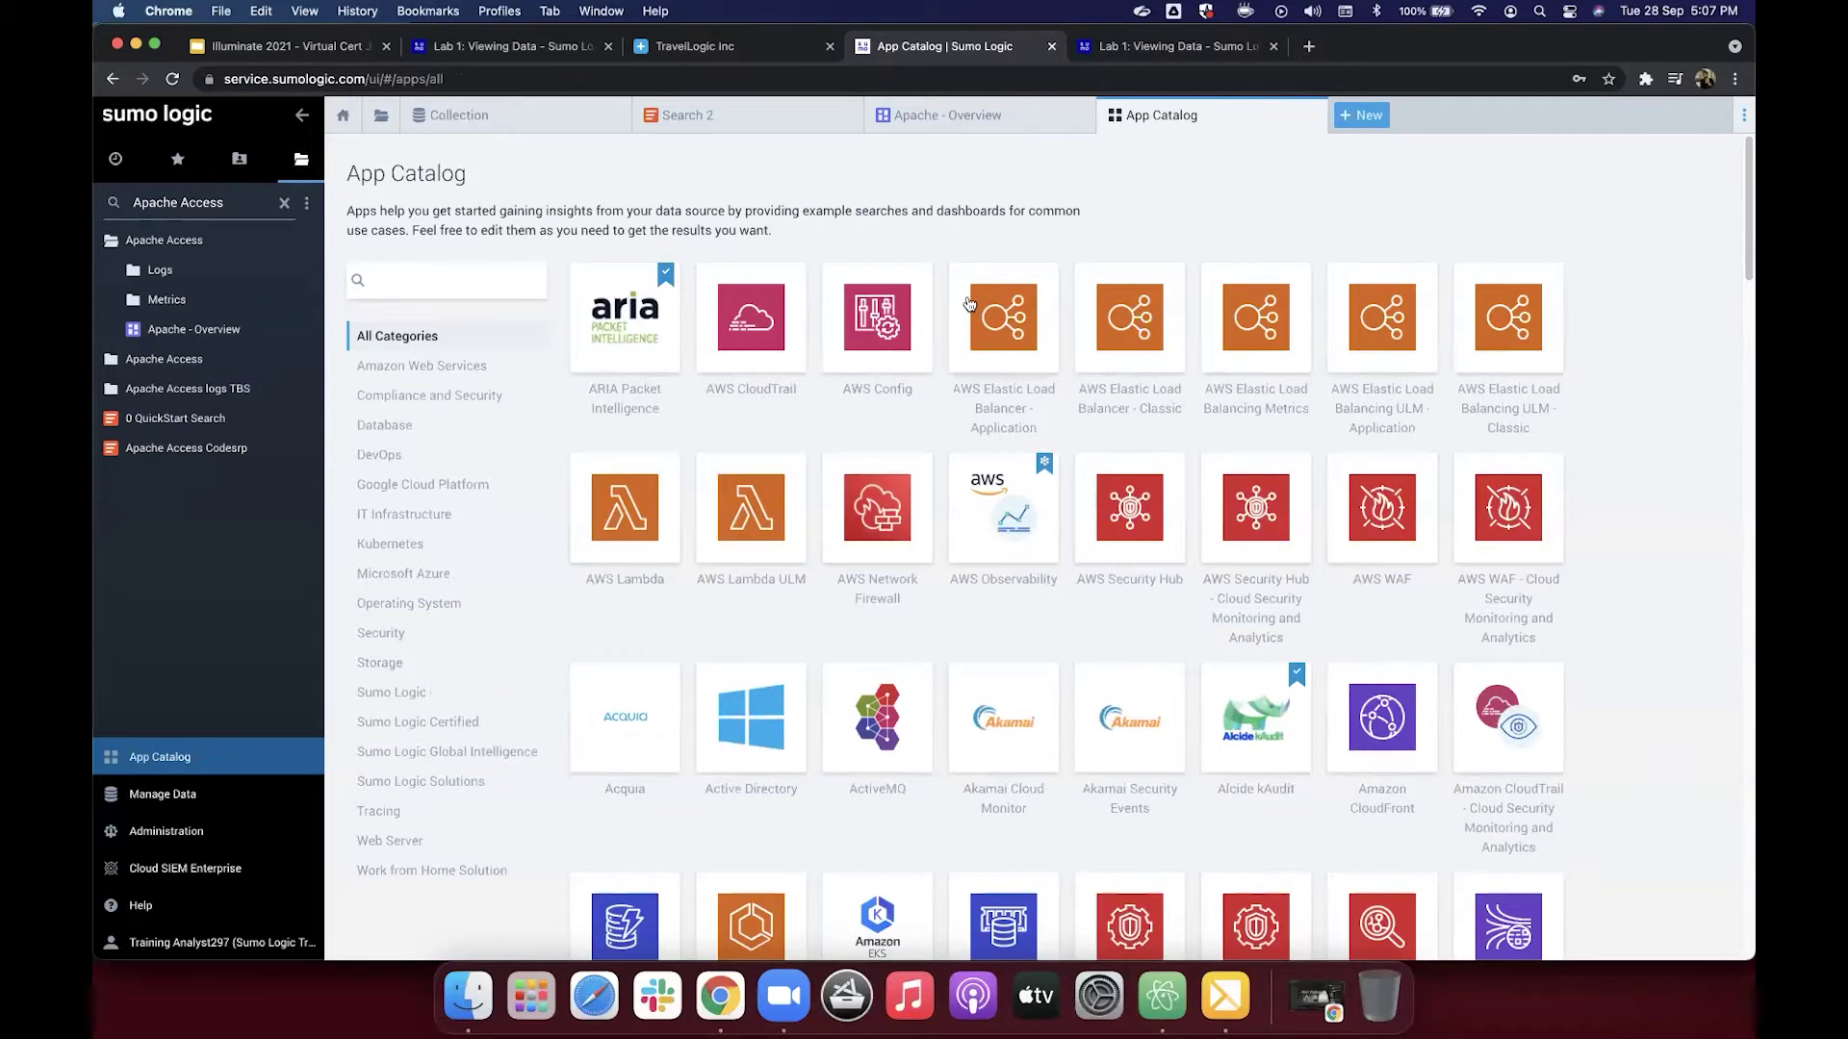
scroll(969, 304, "down", 2)
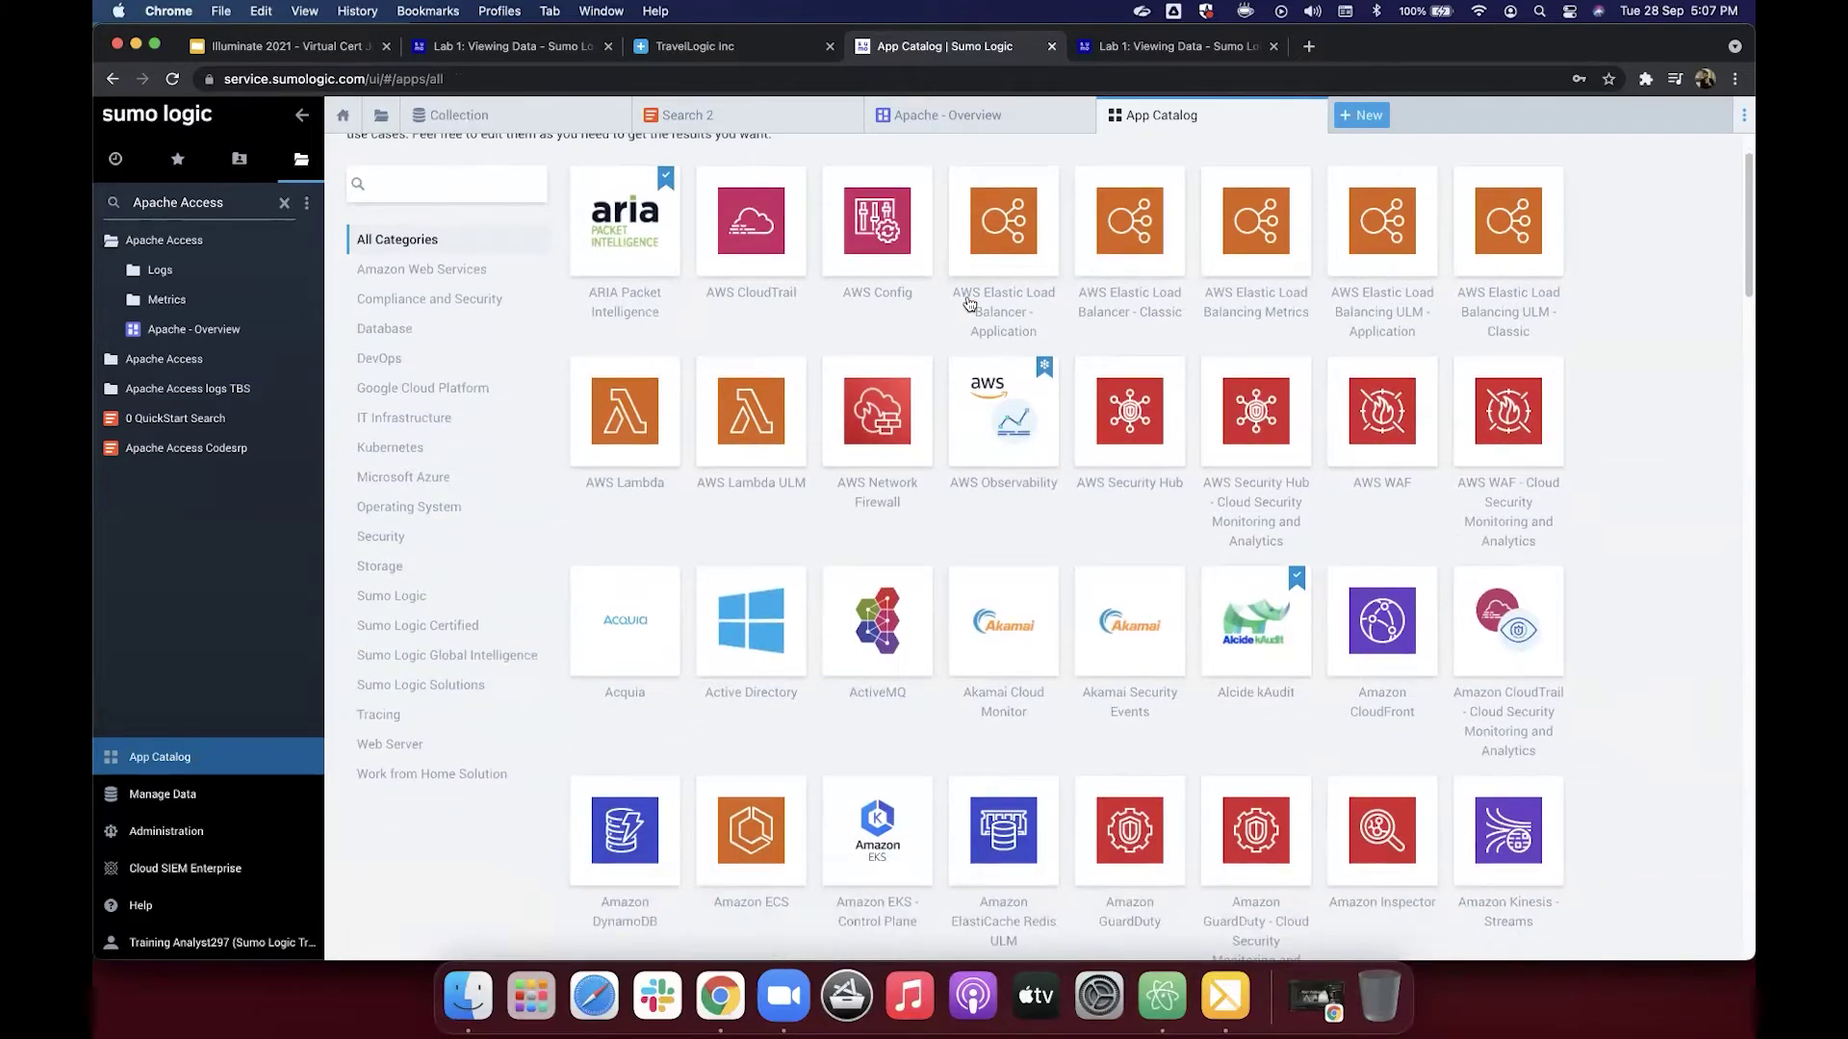
scroll(969, 304, "down", 3)
scroll(969, 304, "down", 2)
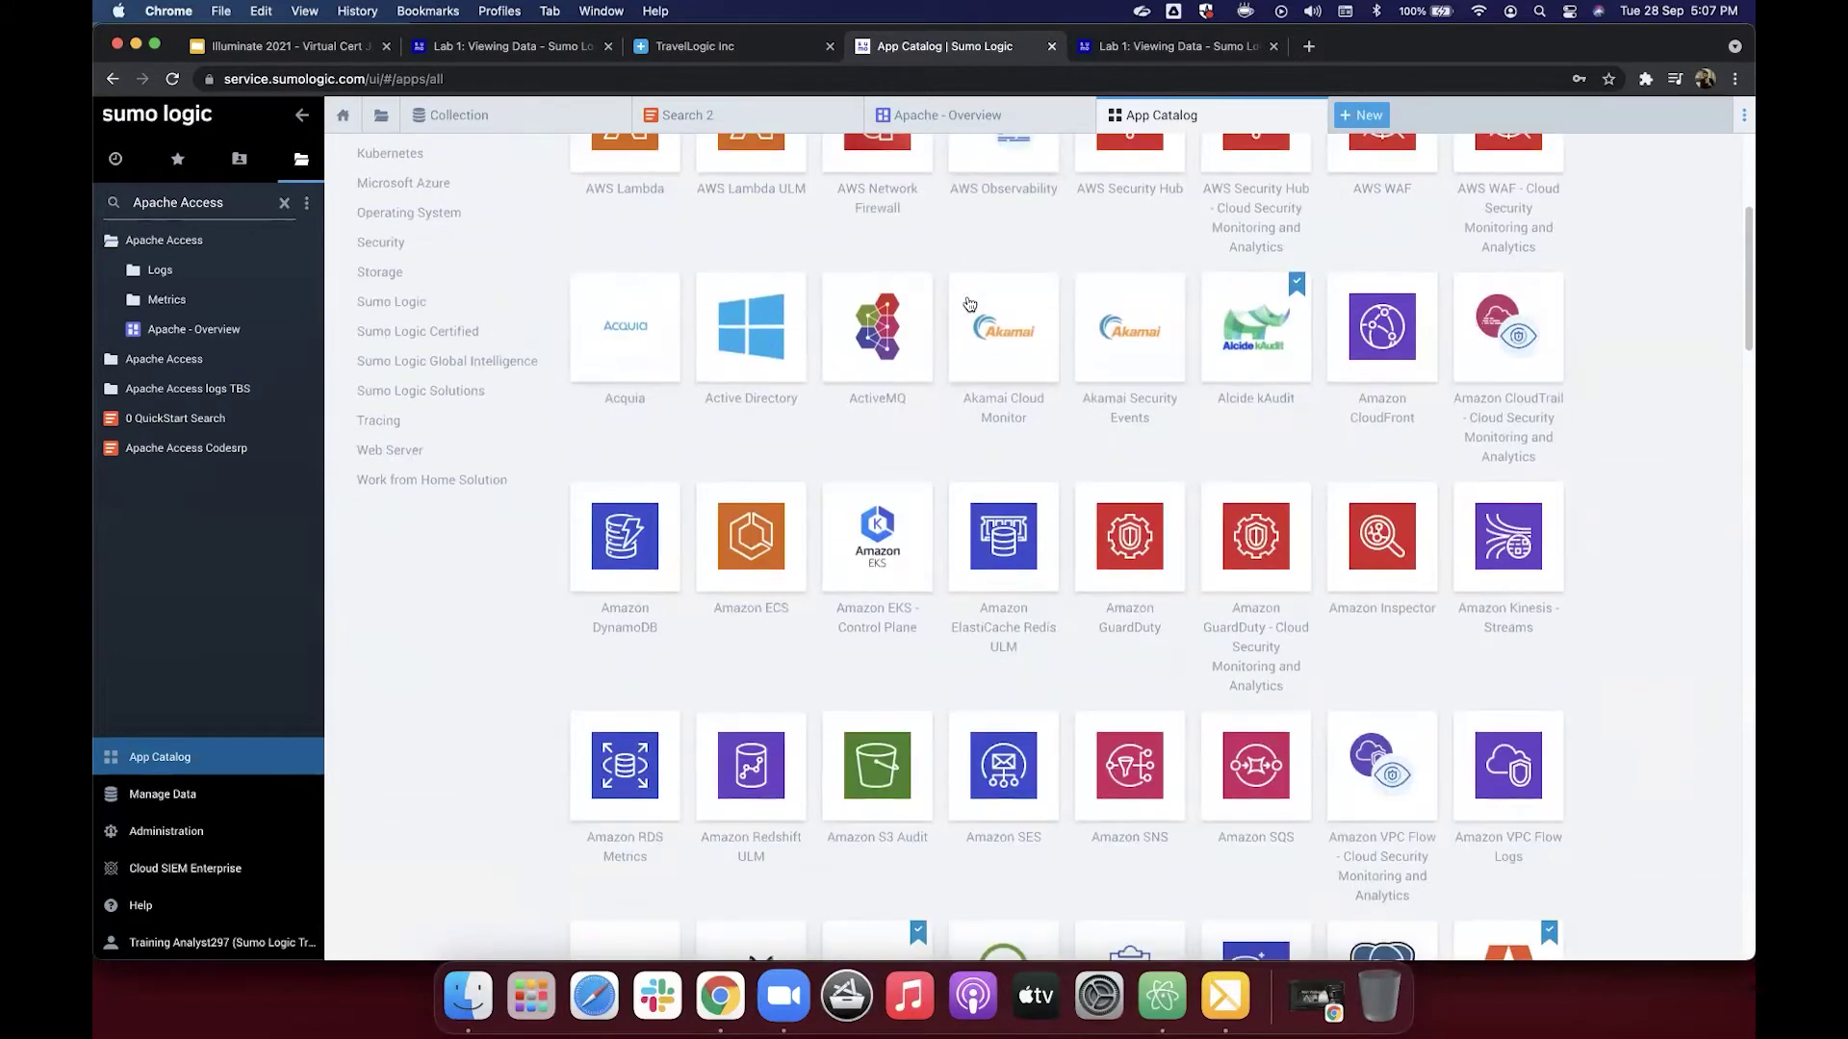
scroll(969, 304, "down", 1)
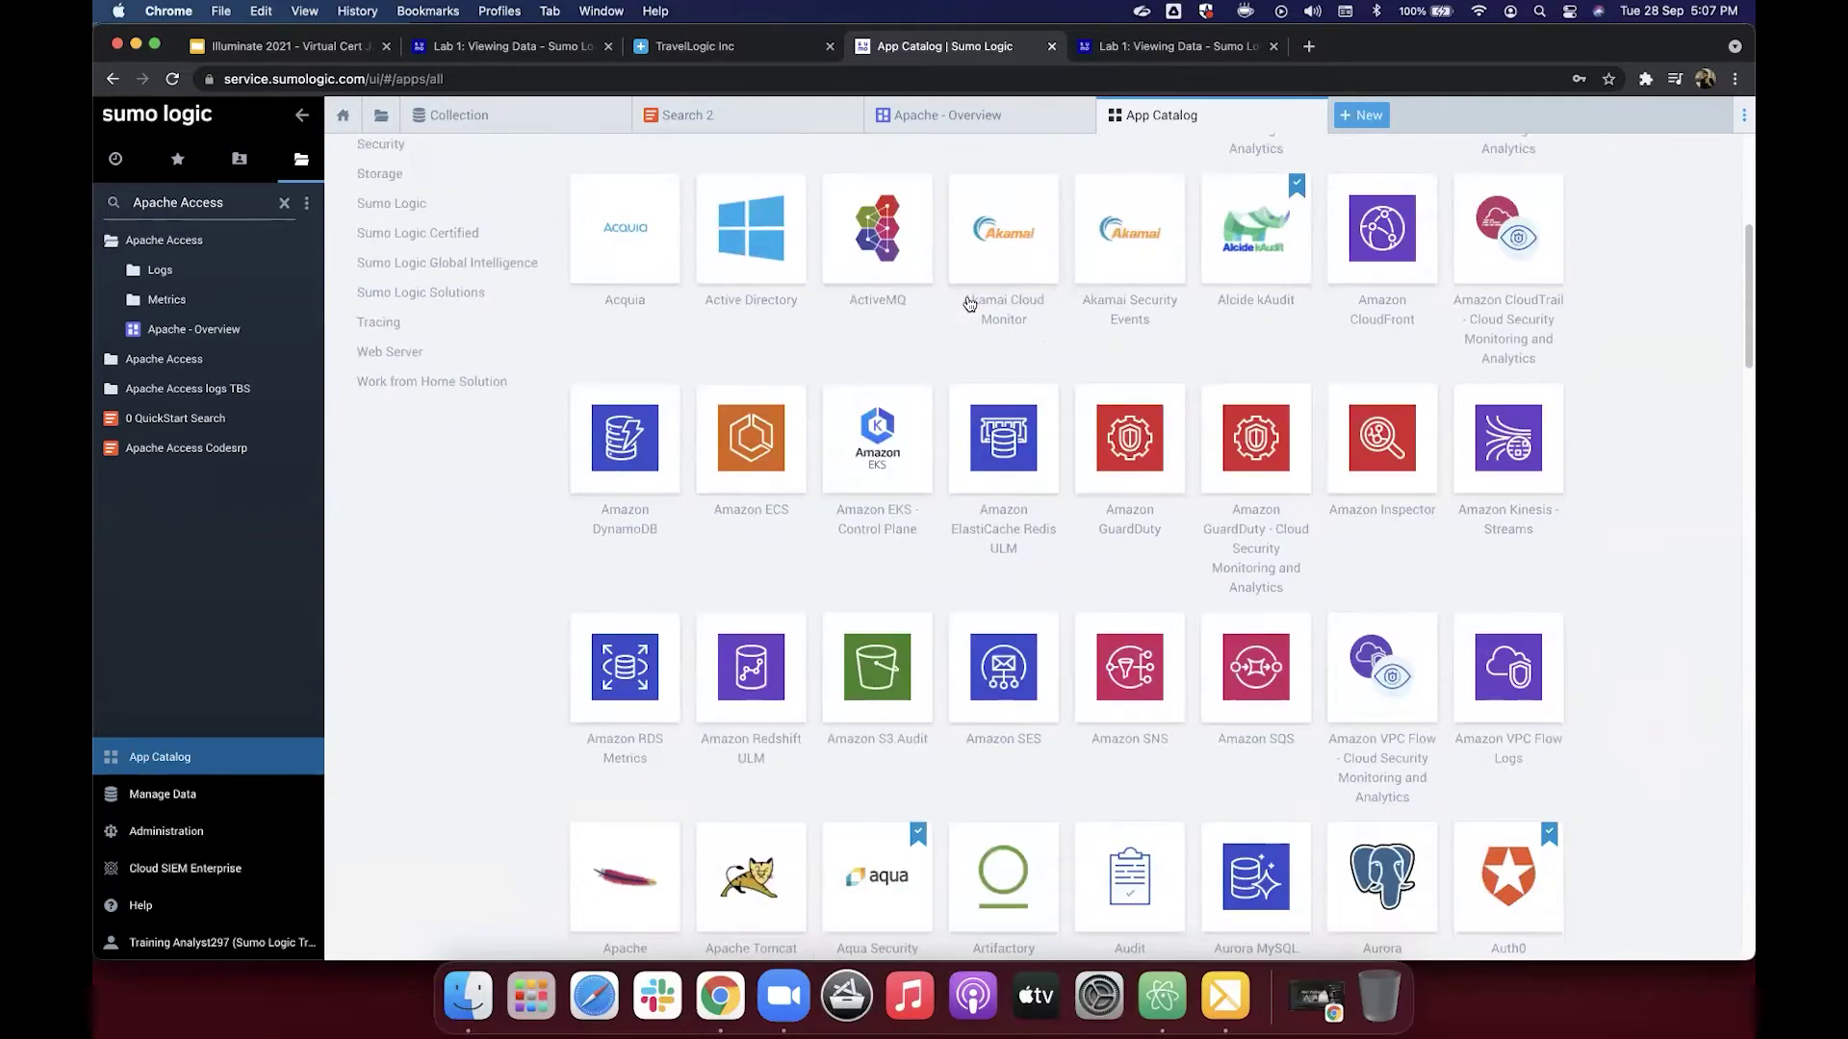
scroll(970, 304, "down", 3)
scroll(969, 304, "up", 10)
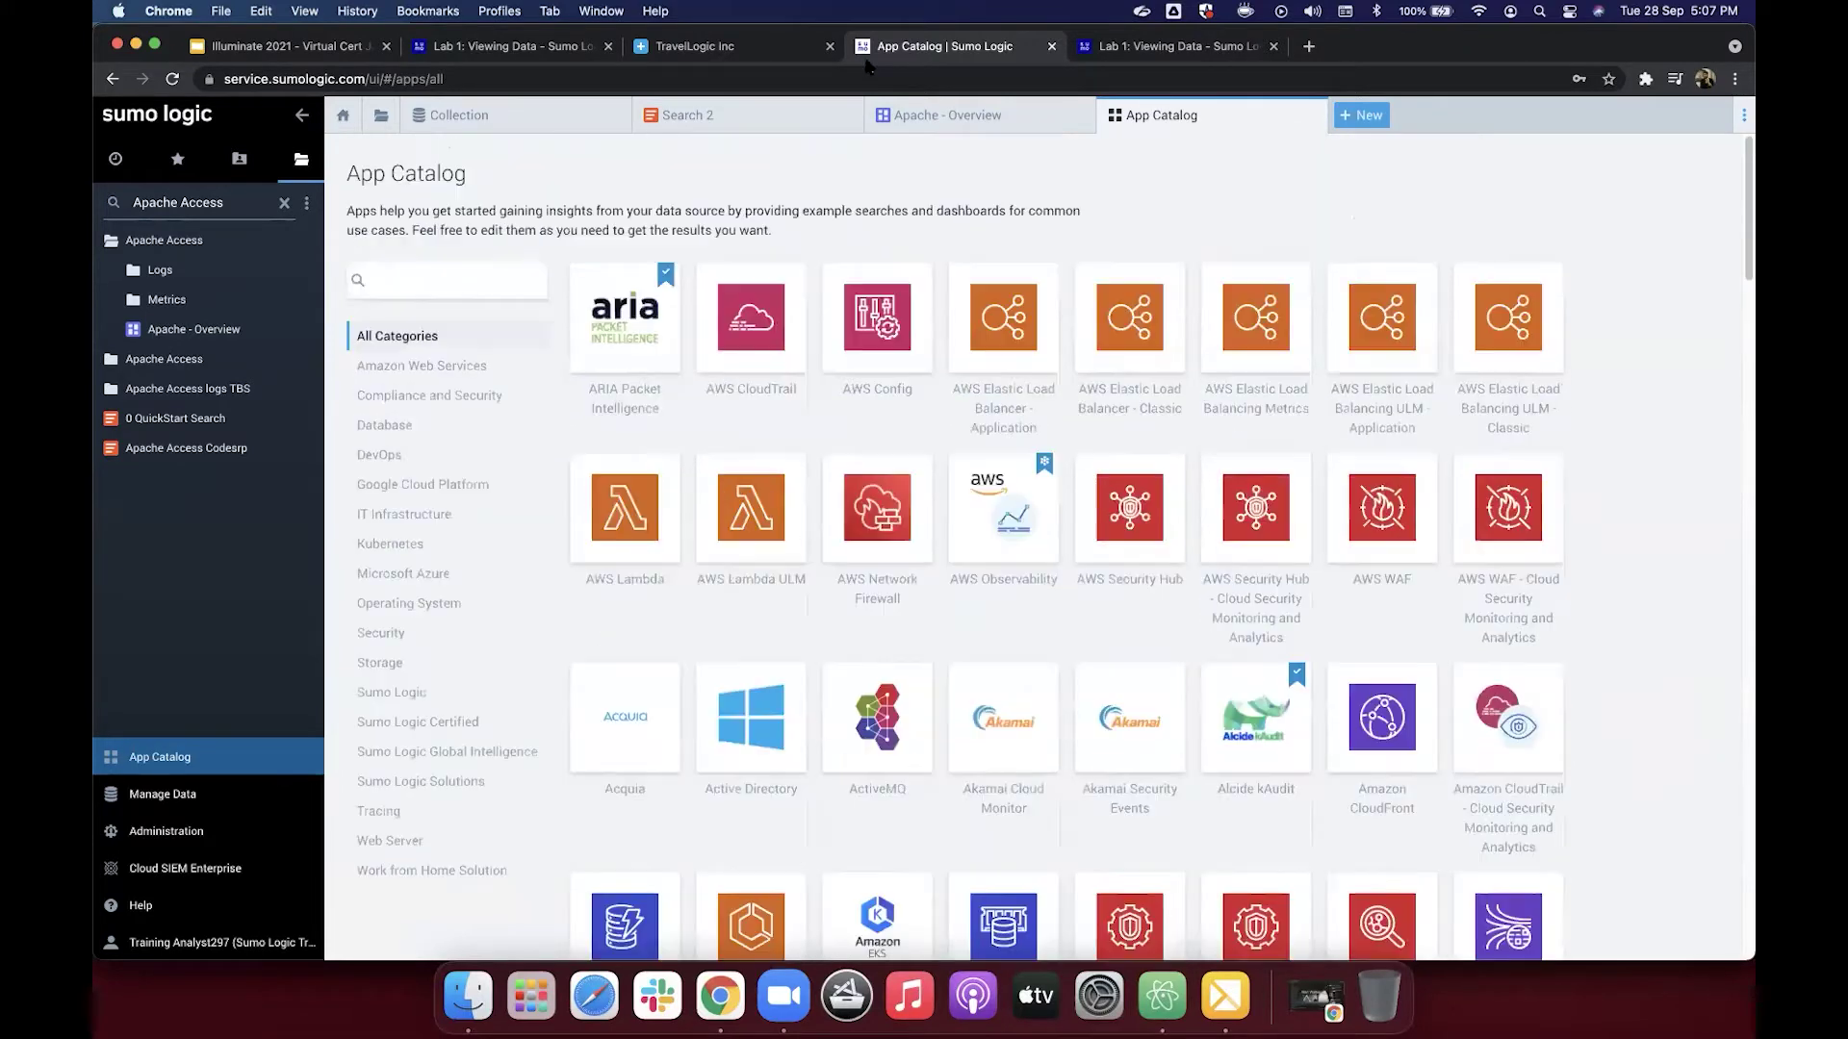
Step: Filter the App Catalog with 'apache' and scroll the Lab 1 tutorial to the install steps
left_click(458, 282)
type("apache")
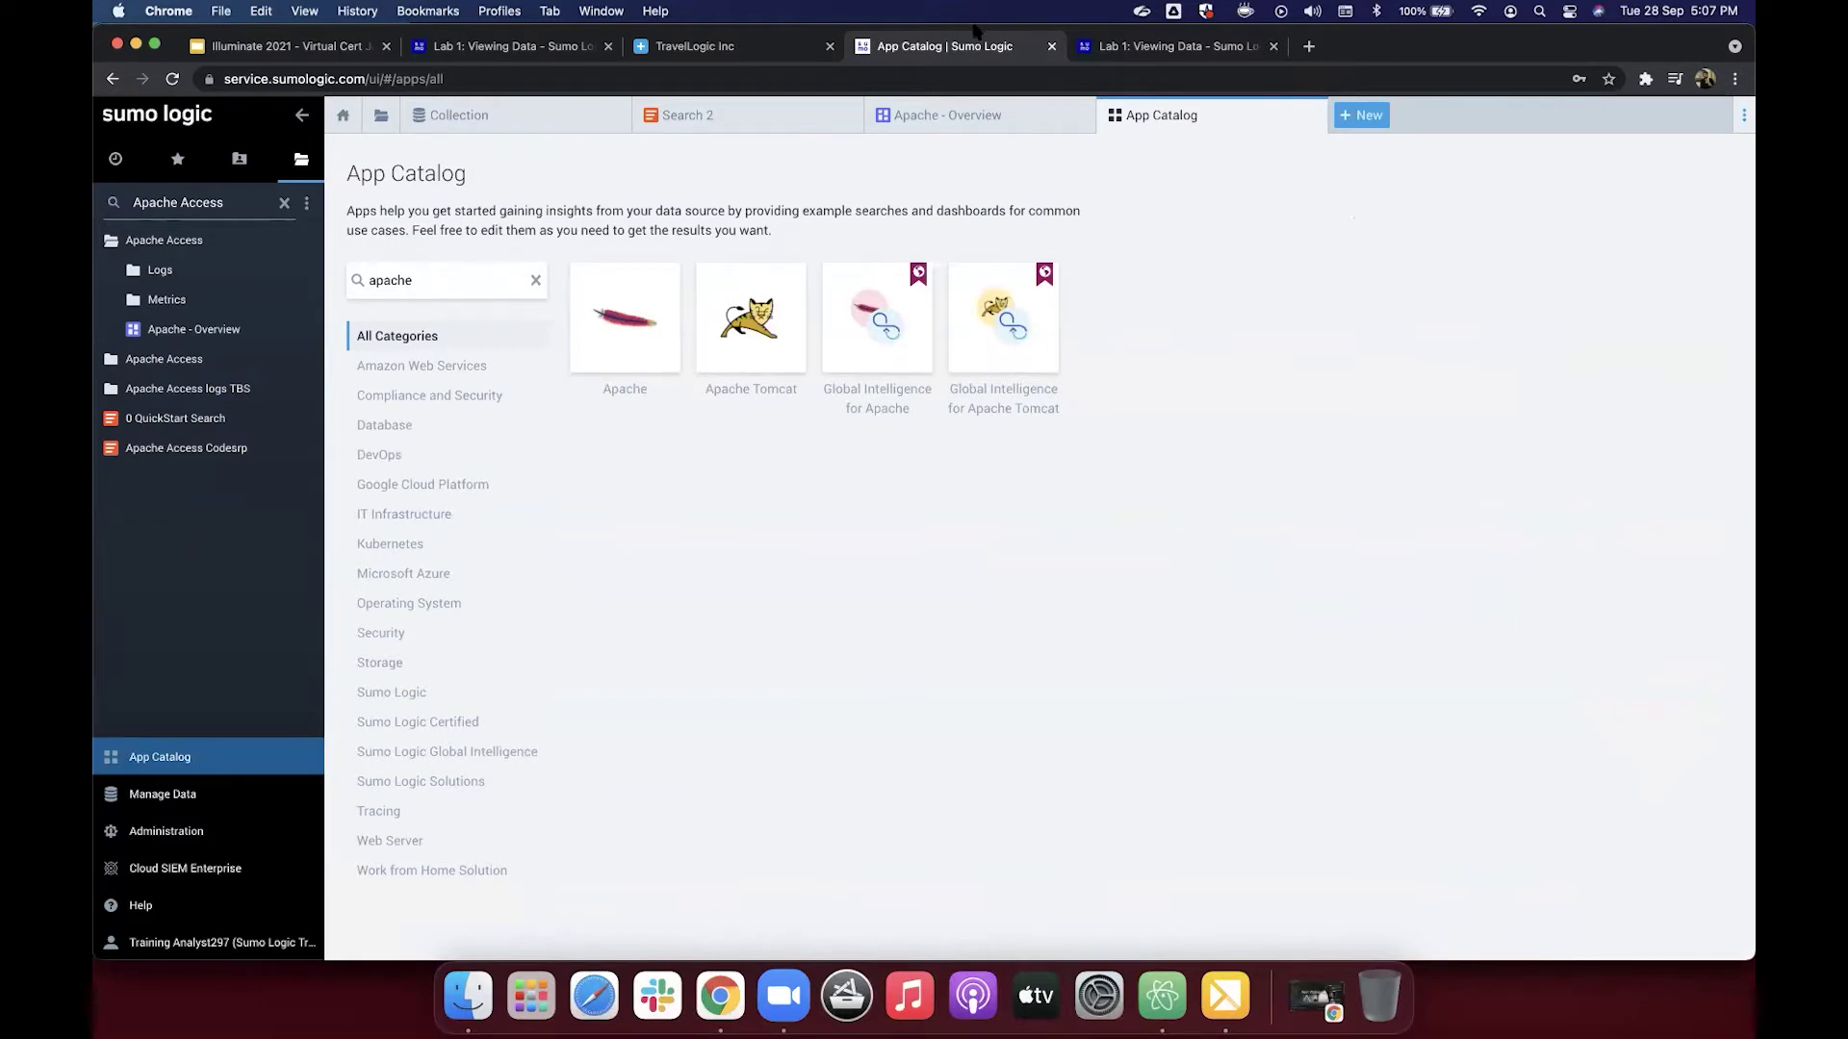
left_click(1169, 46)
scroll(1032, 612, "down", 5)
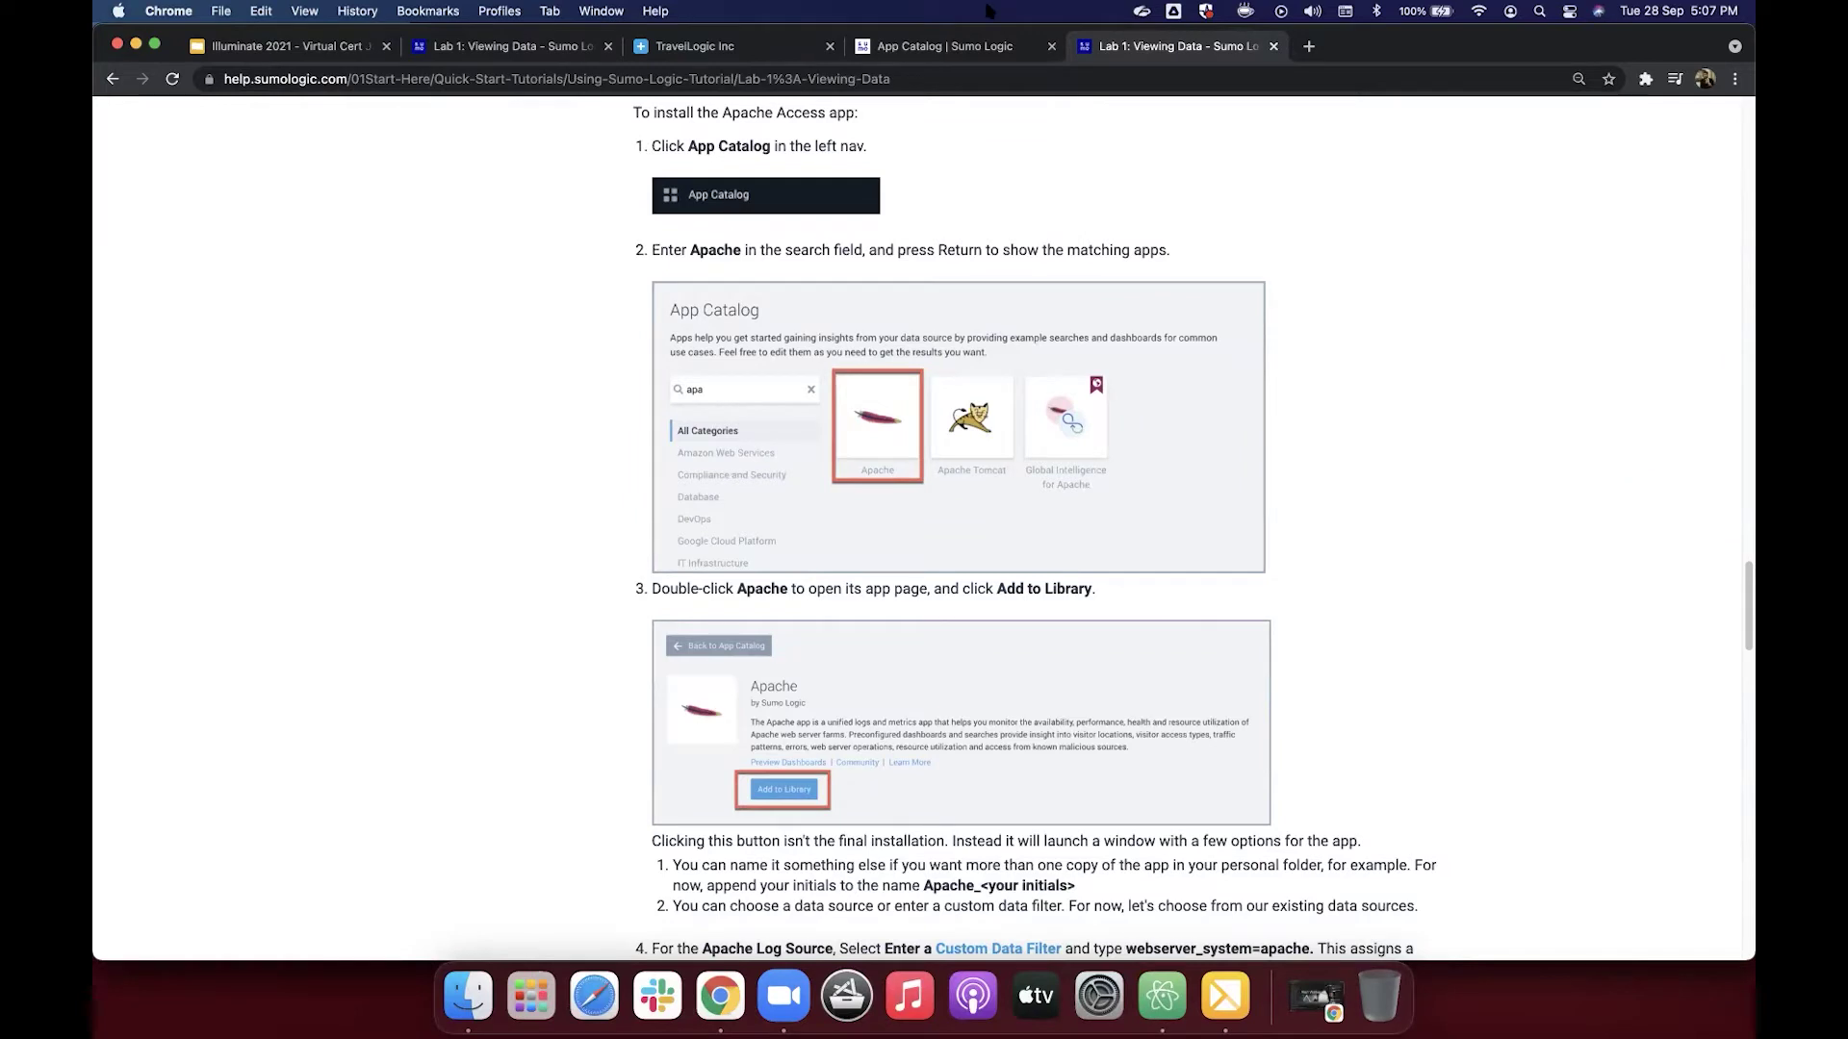
Step: Open the Apache app in the App Catalog and start Add to Library
left_click(965, 50)
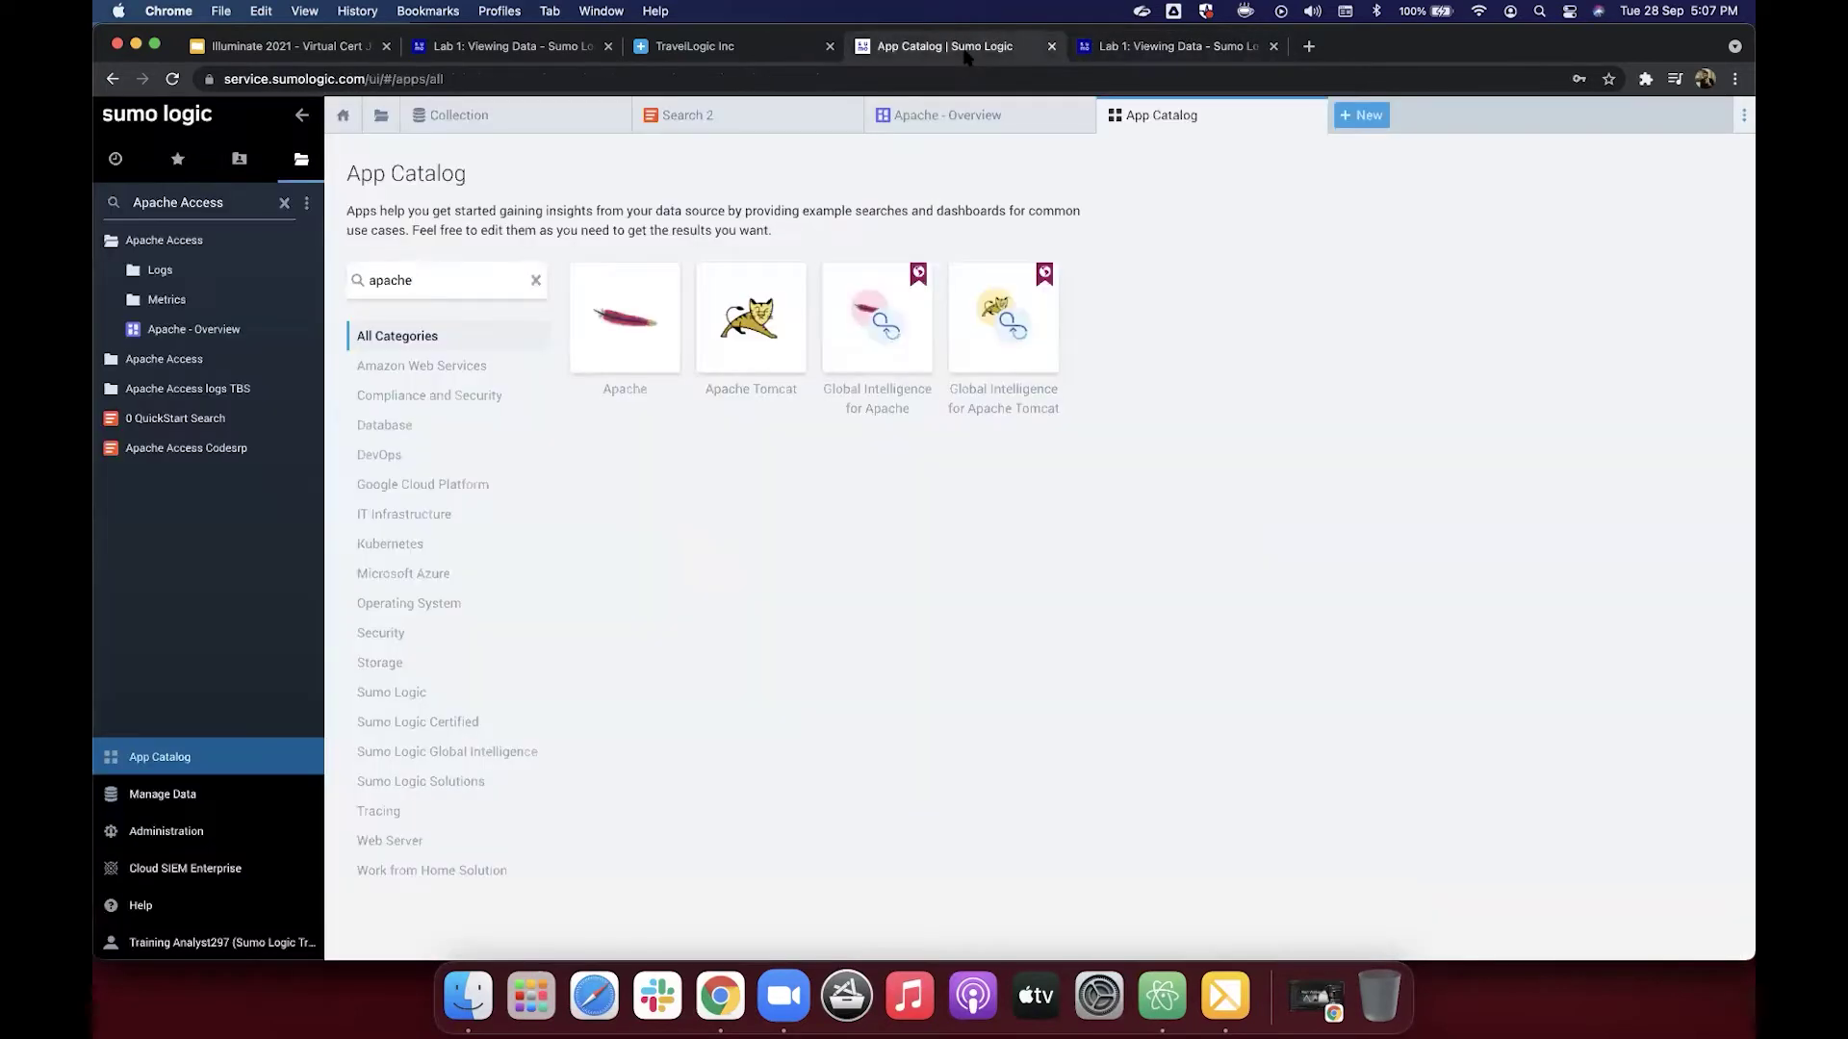
left_click(641, 335)
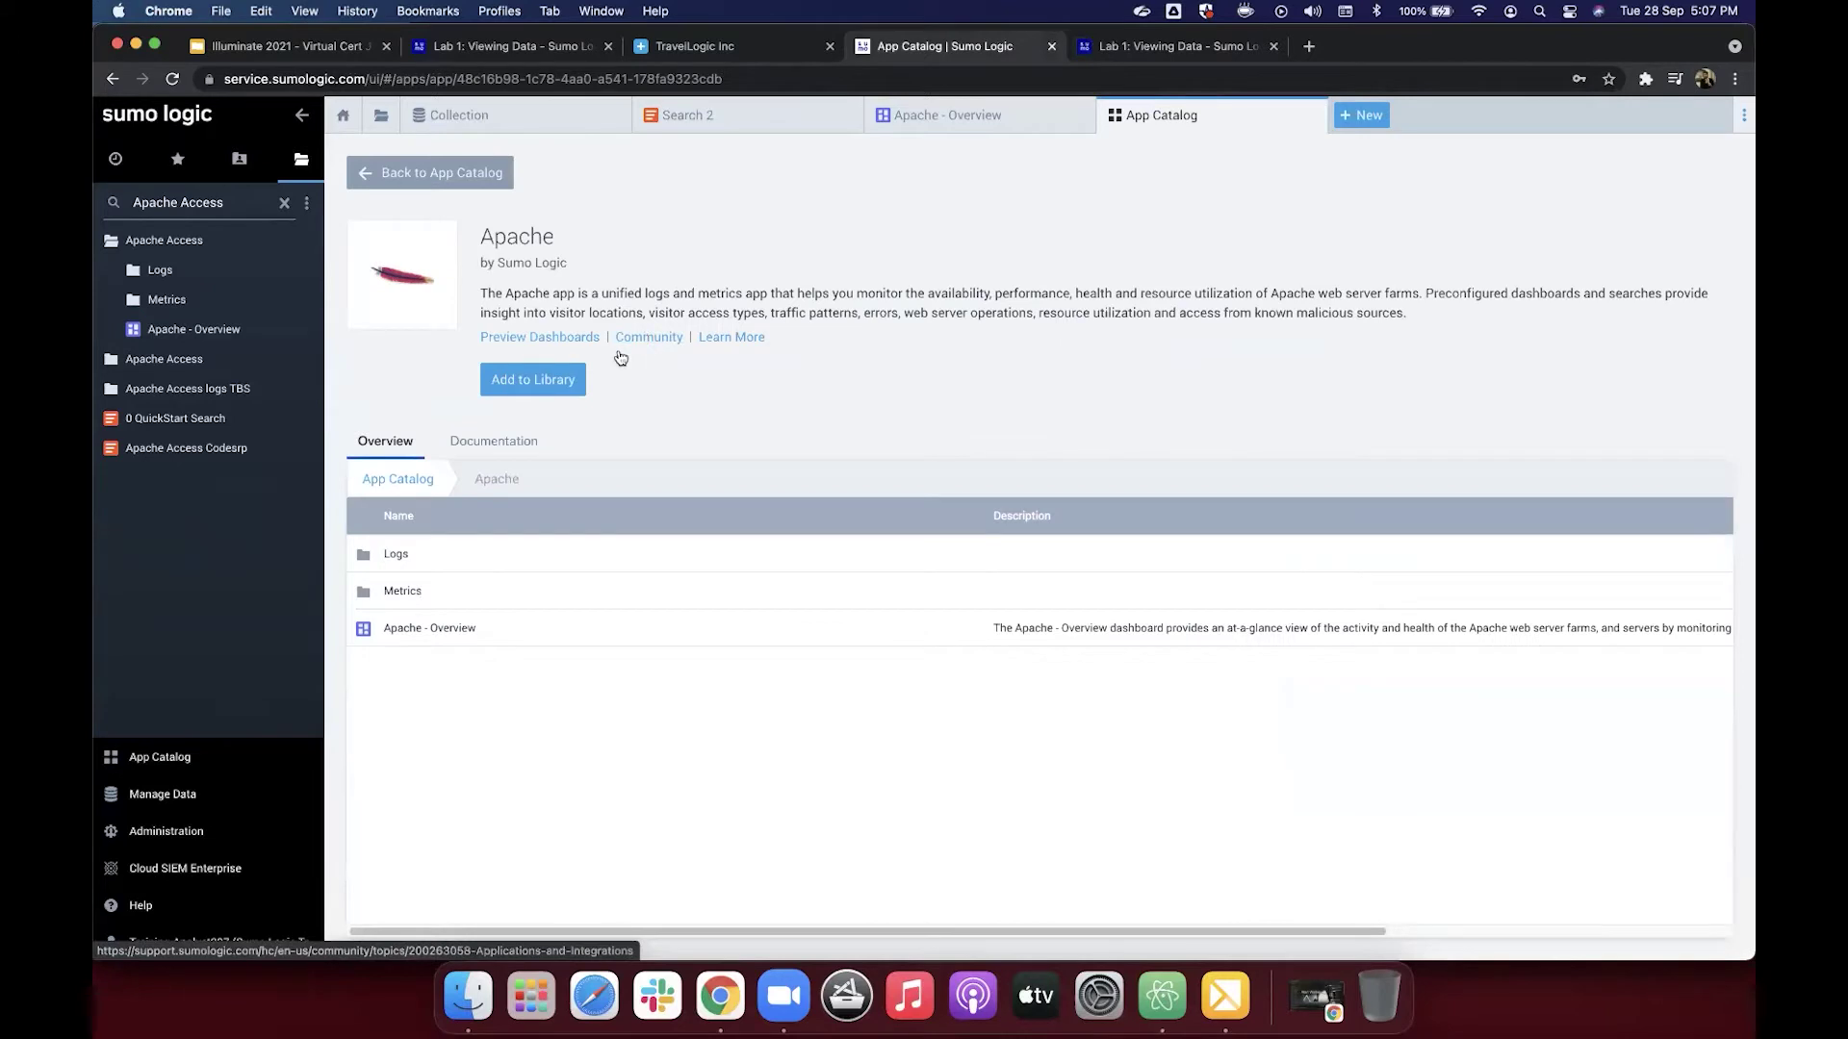
left_click(547, 382)
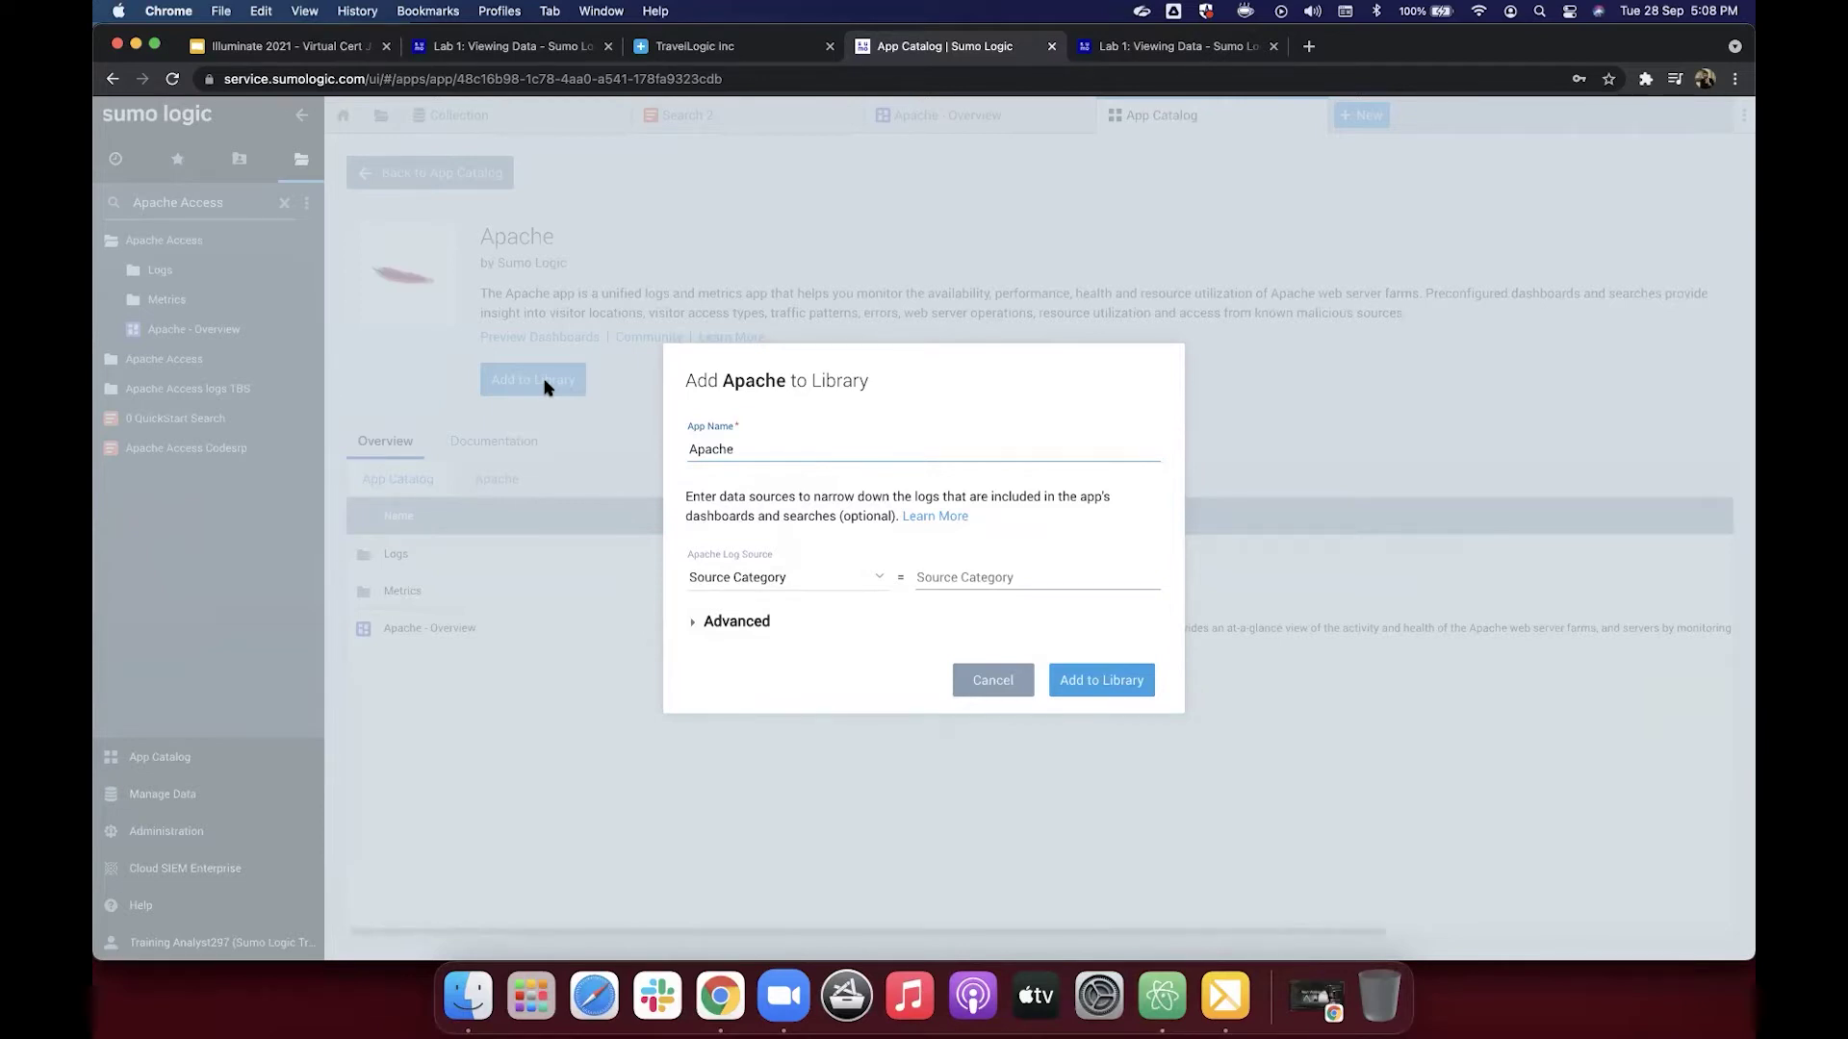
Step: Copy the filter 'webserver_system=apache' from step 4 of the Lab 1 tutorial
left_click(1164, 46)
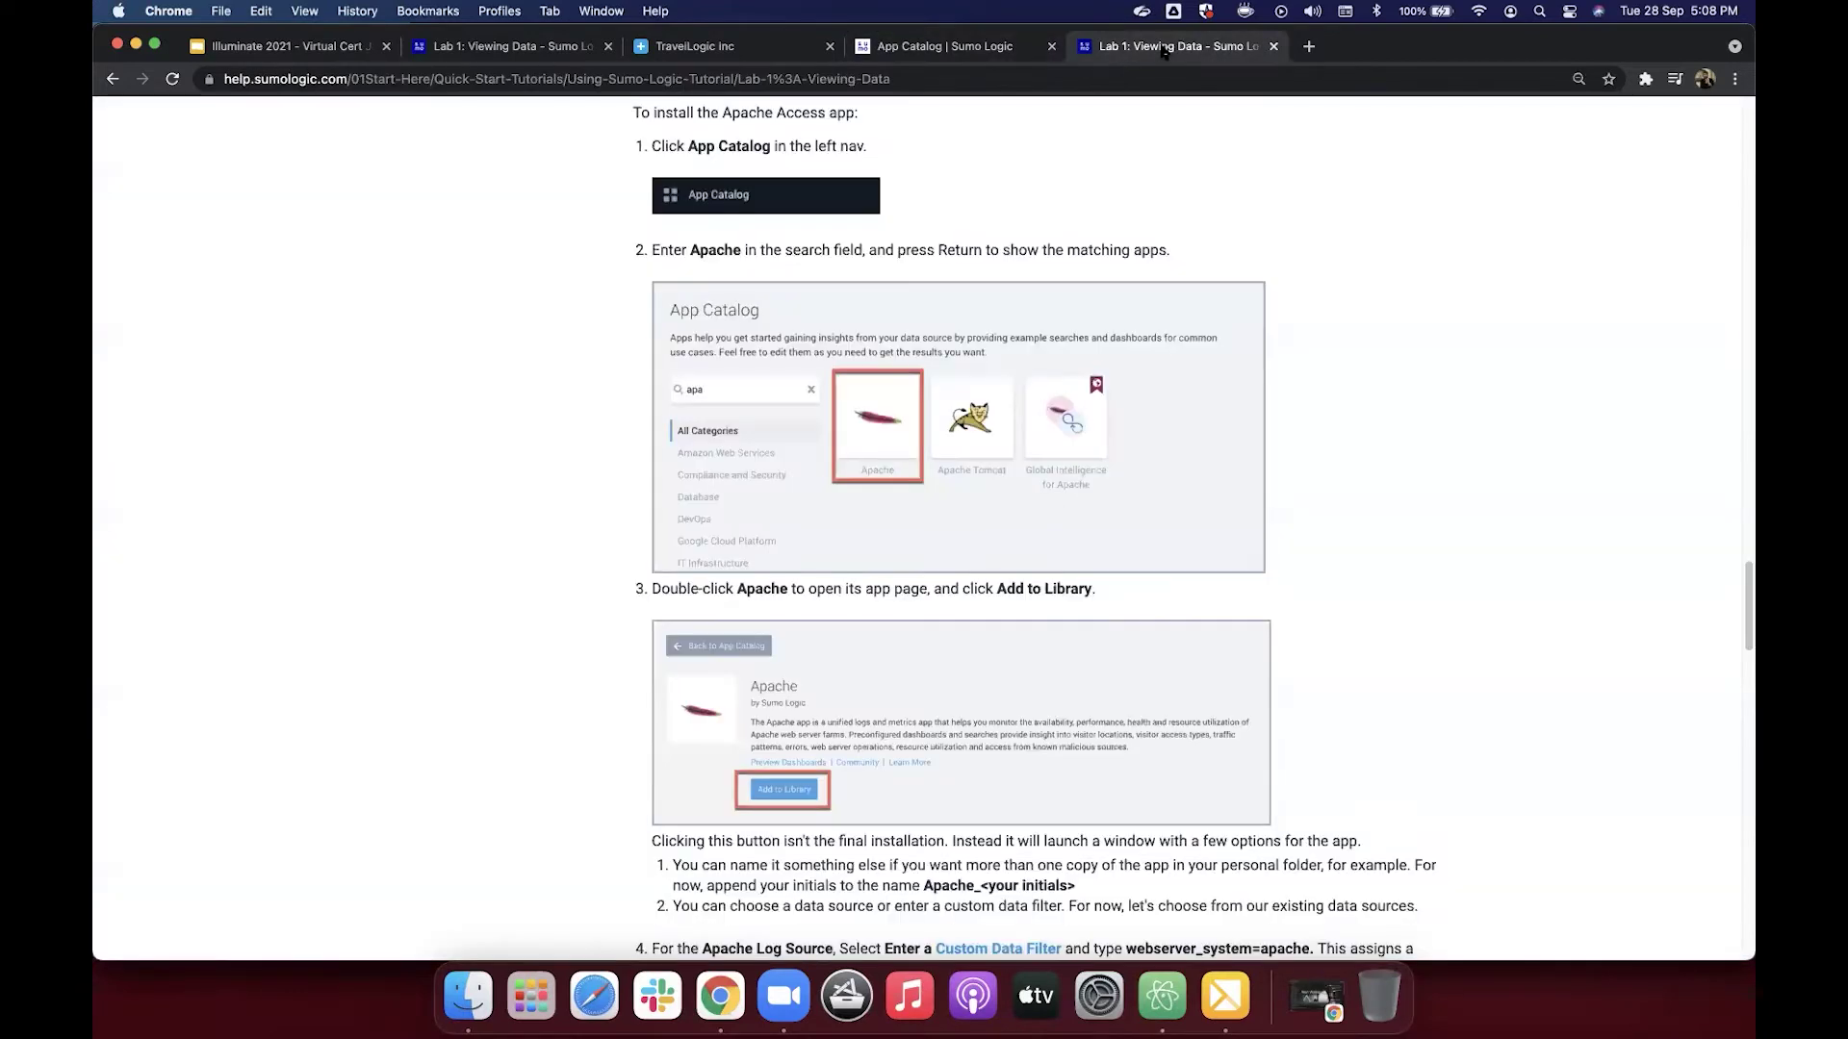
scroll(950, 510, "down", 5)
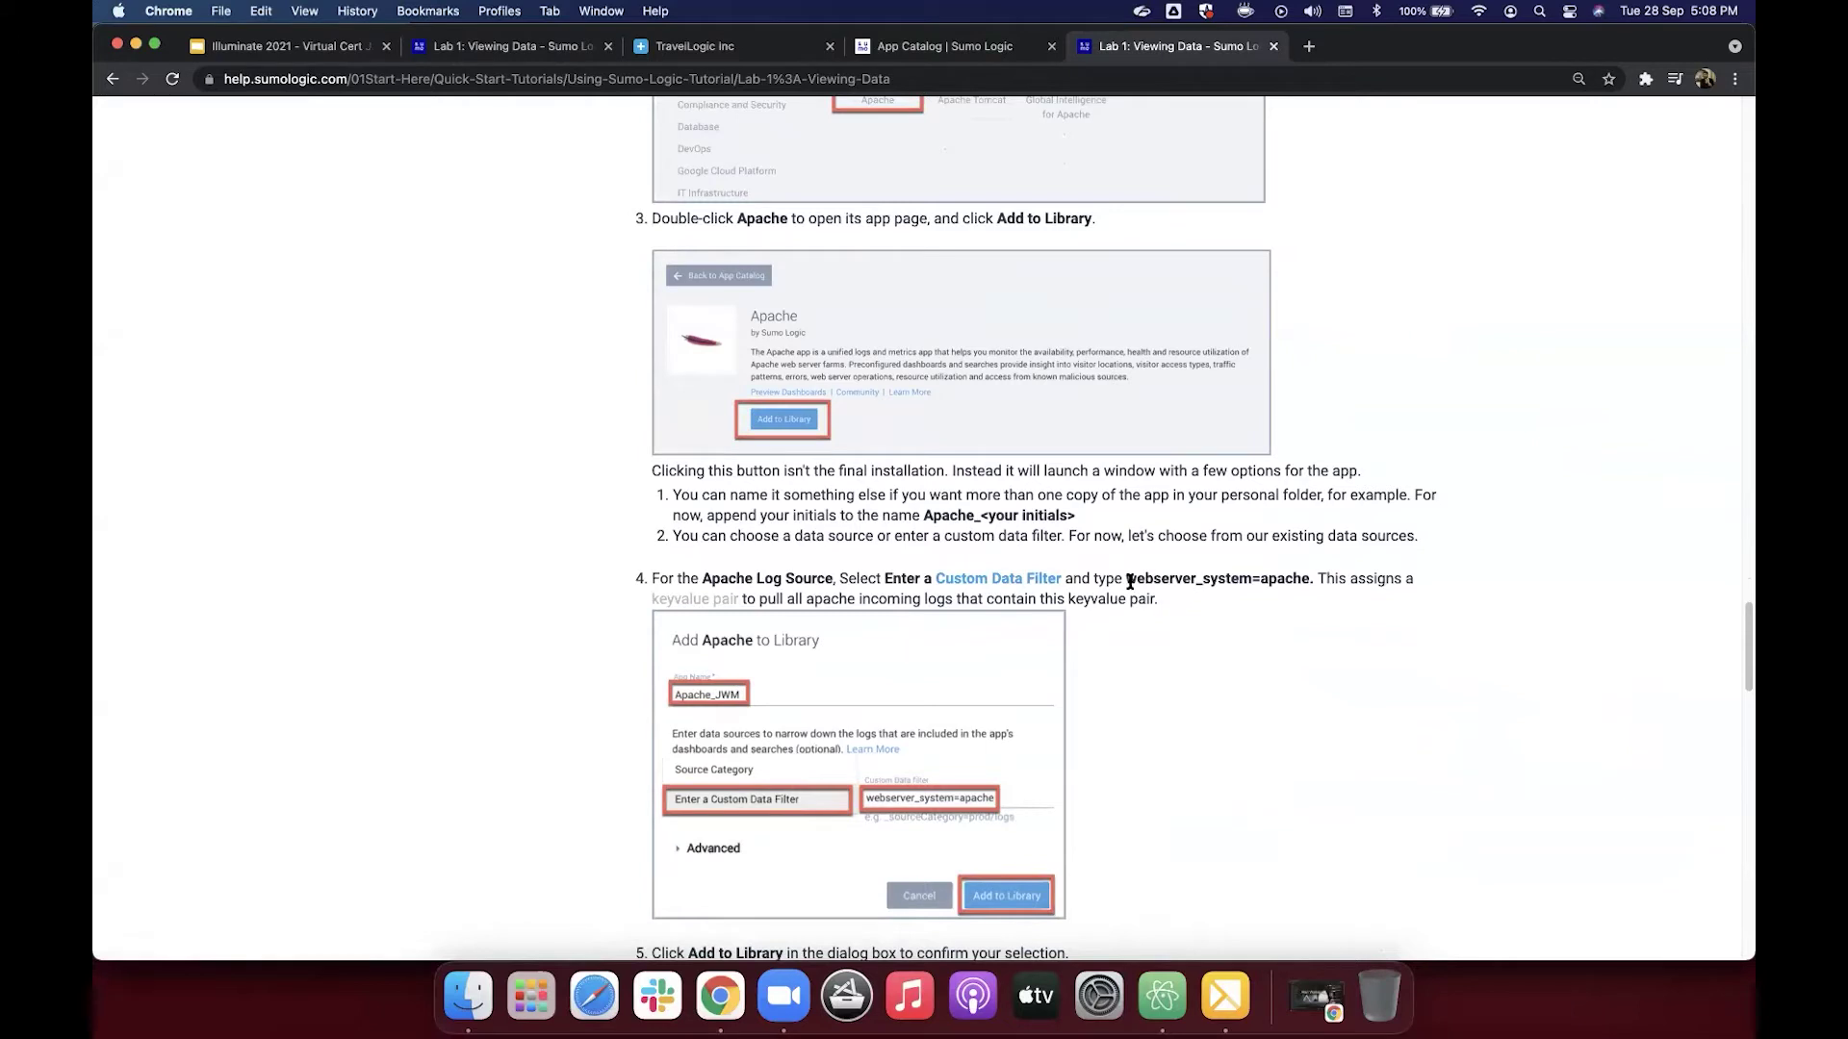
left_click_drag(1129, 580, 1307, 580)
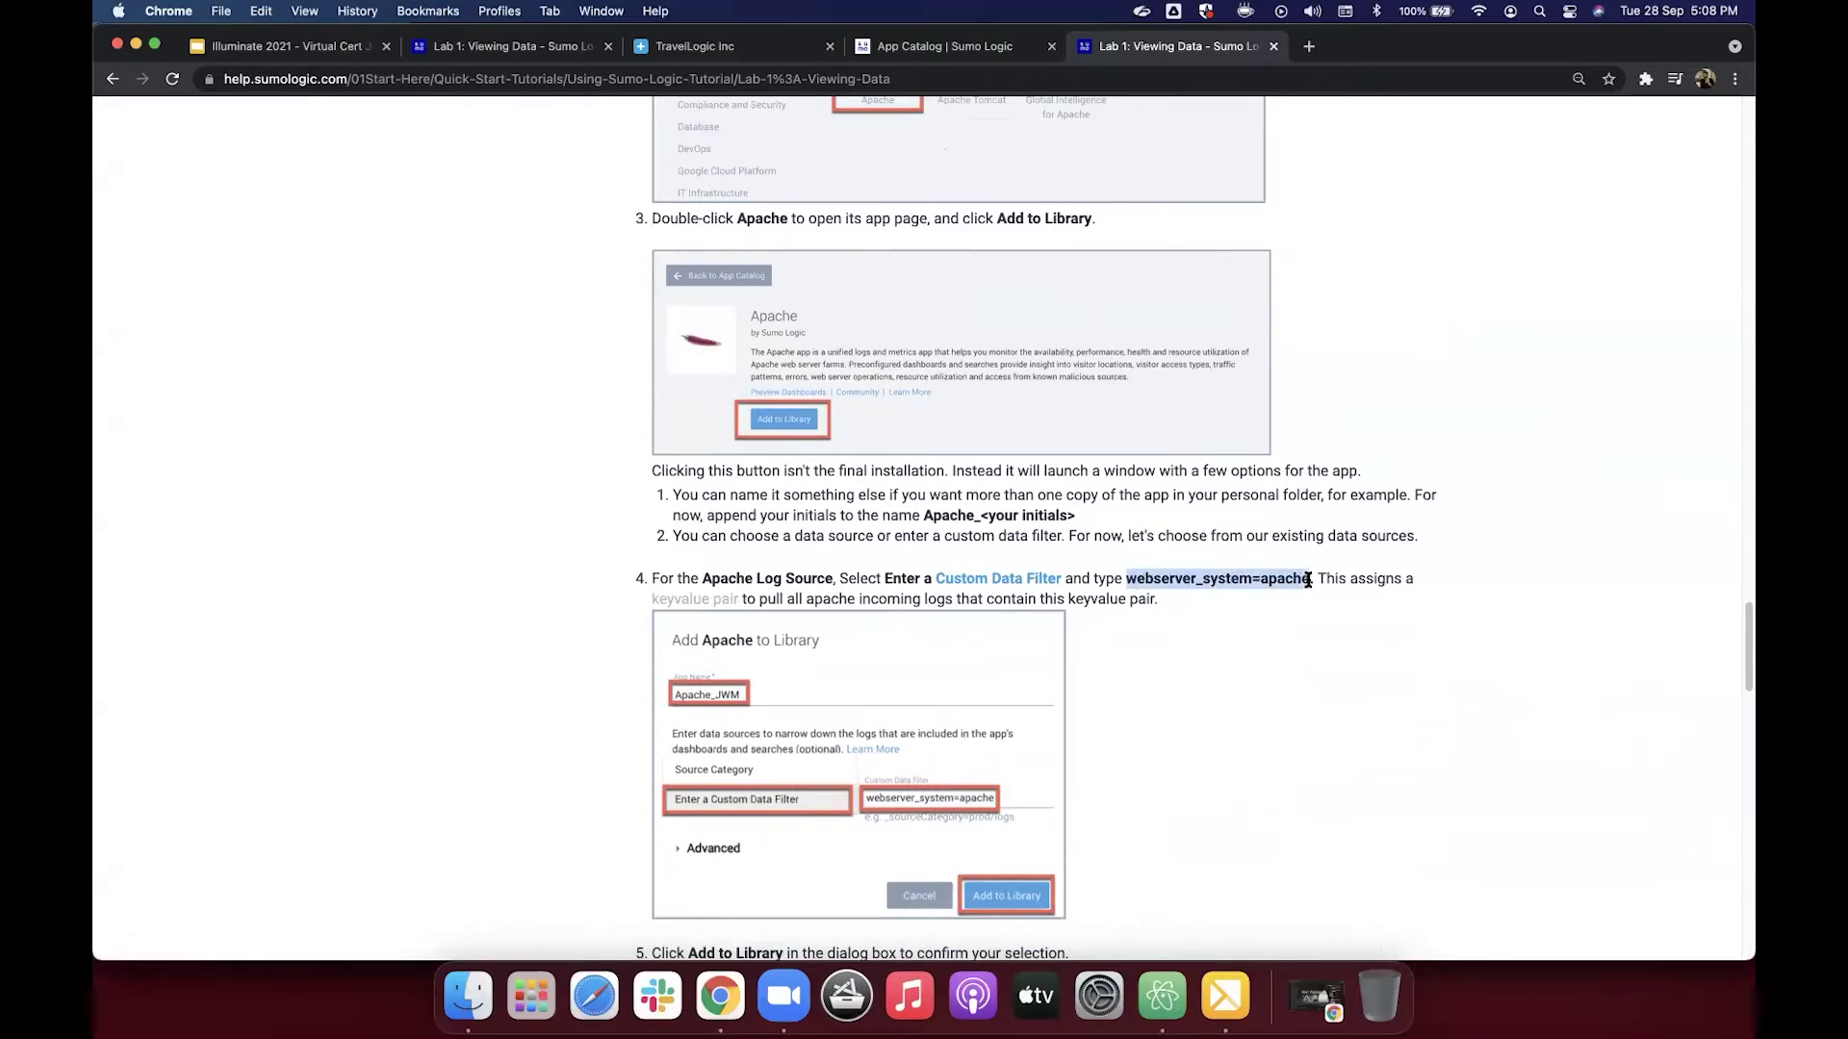
right_click(1282, 584)
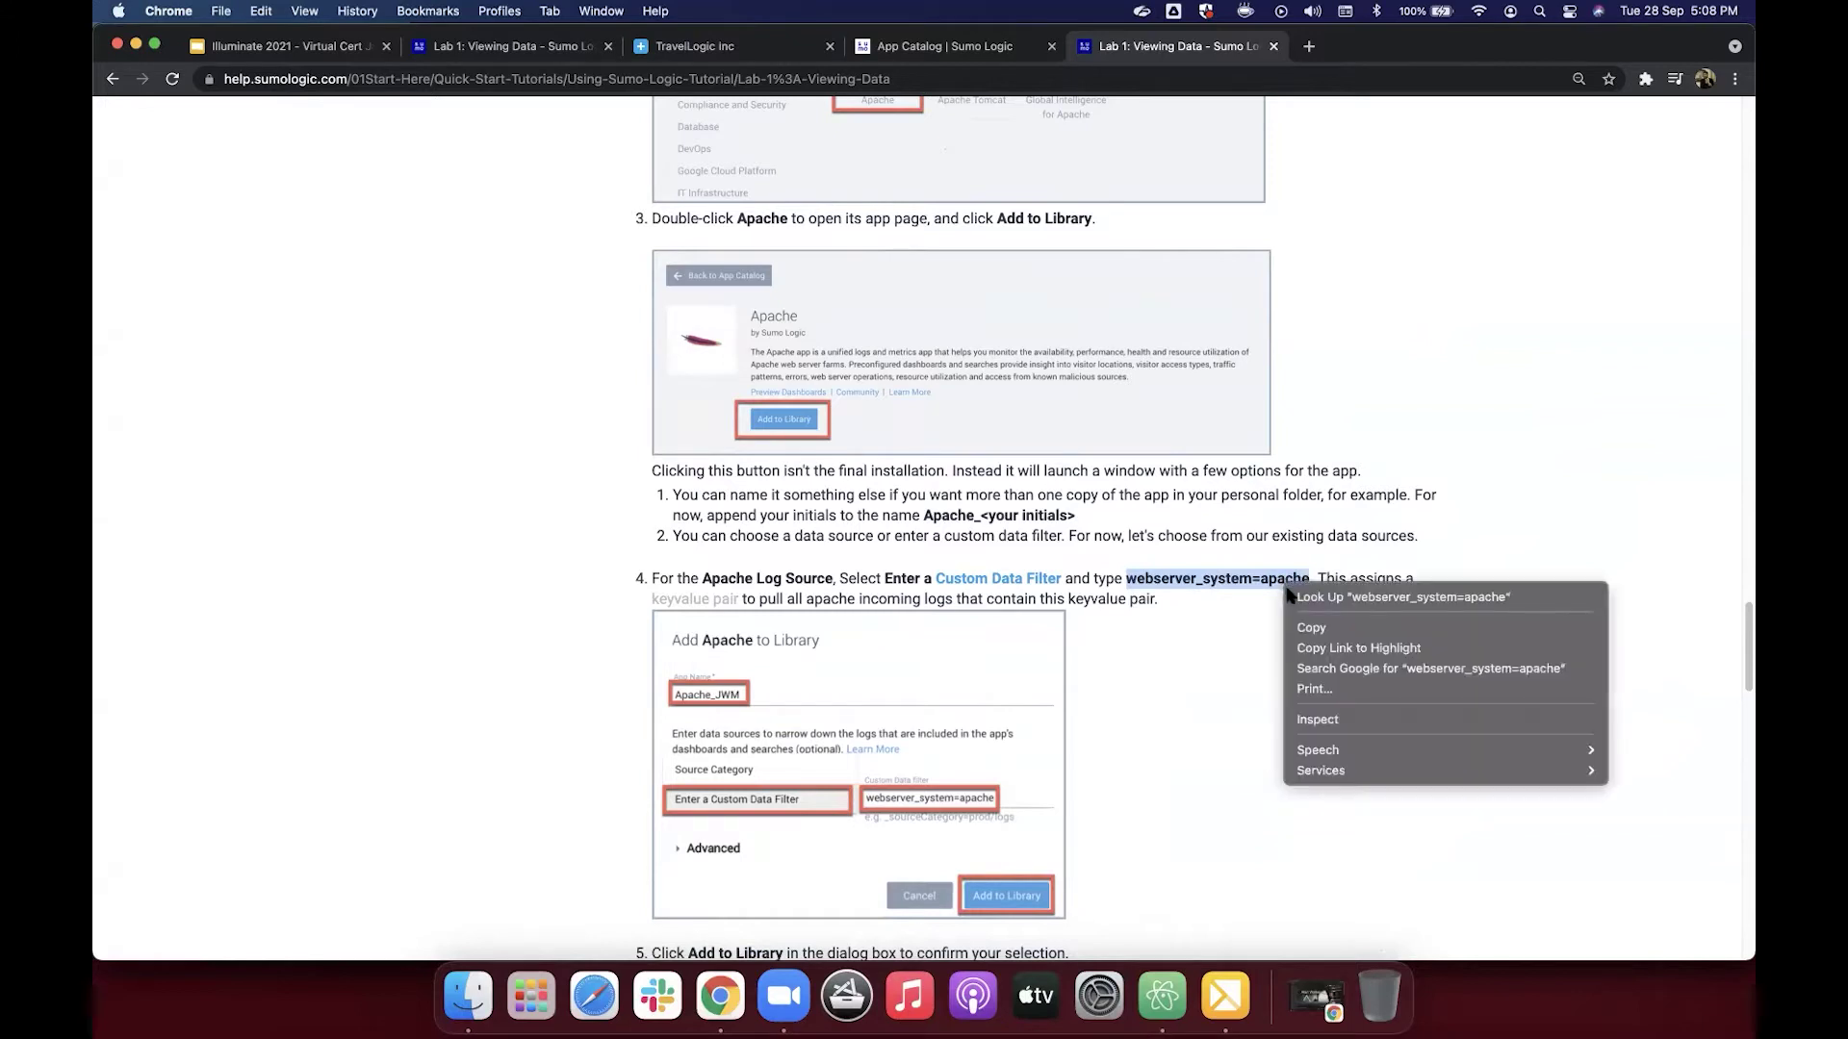
left_click(1294, 628)
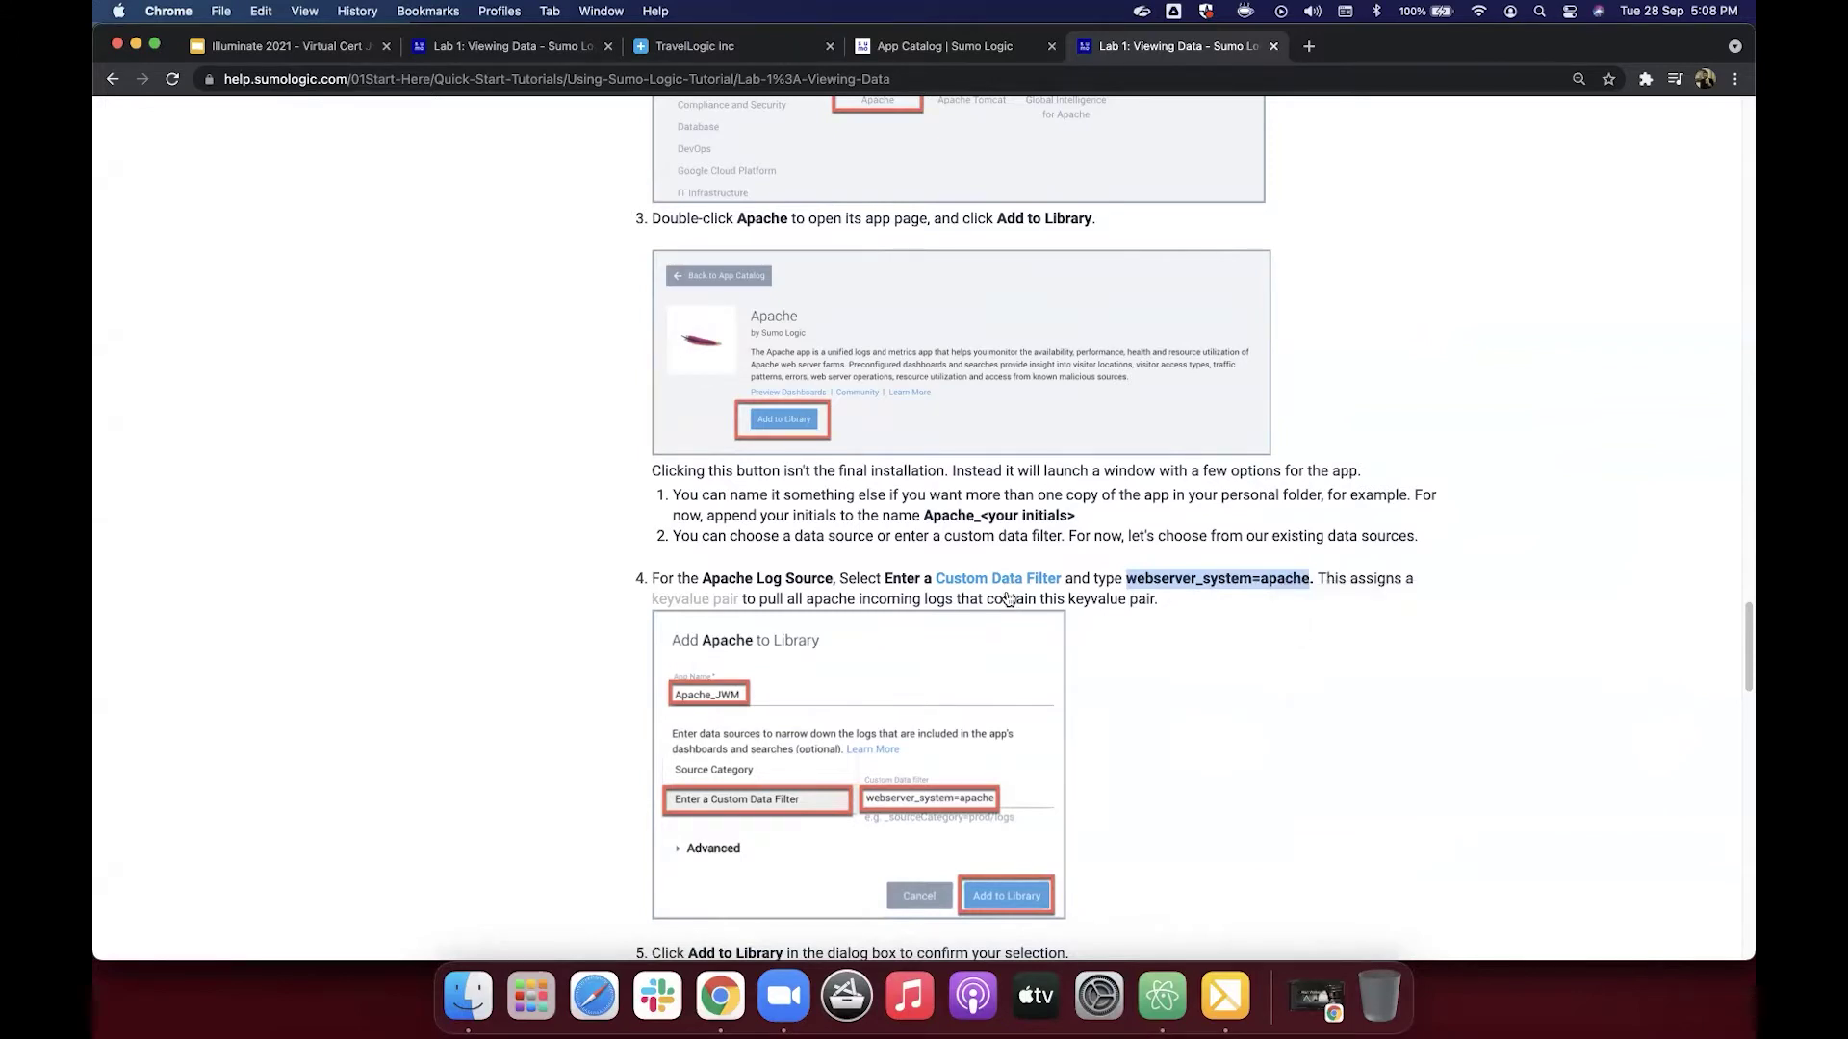
Step: Set the Apache log source to a custom data filter webserver_system=apache
left_click(936, 50)
left_click(771, 579)
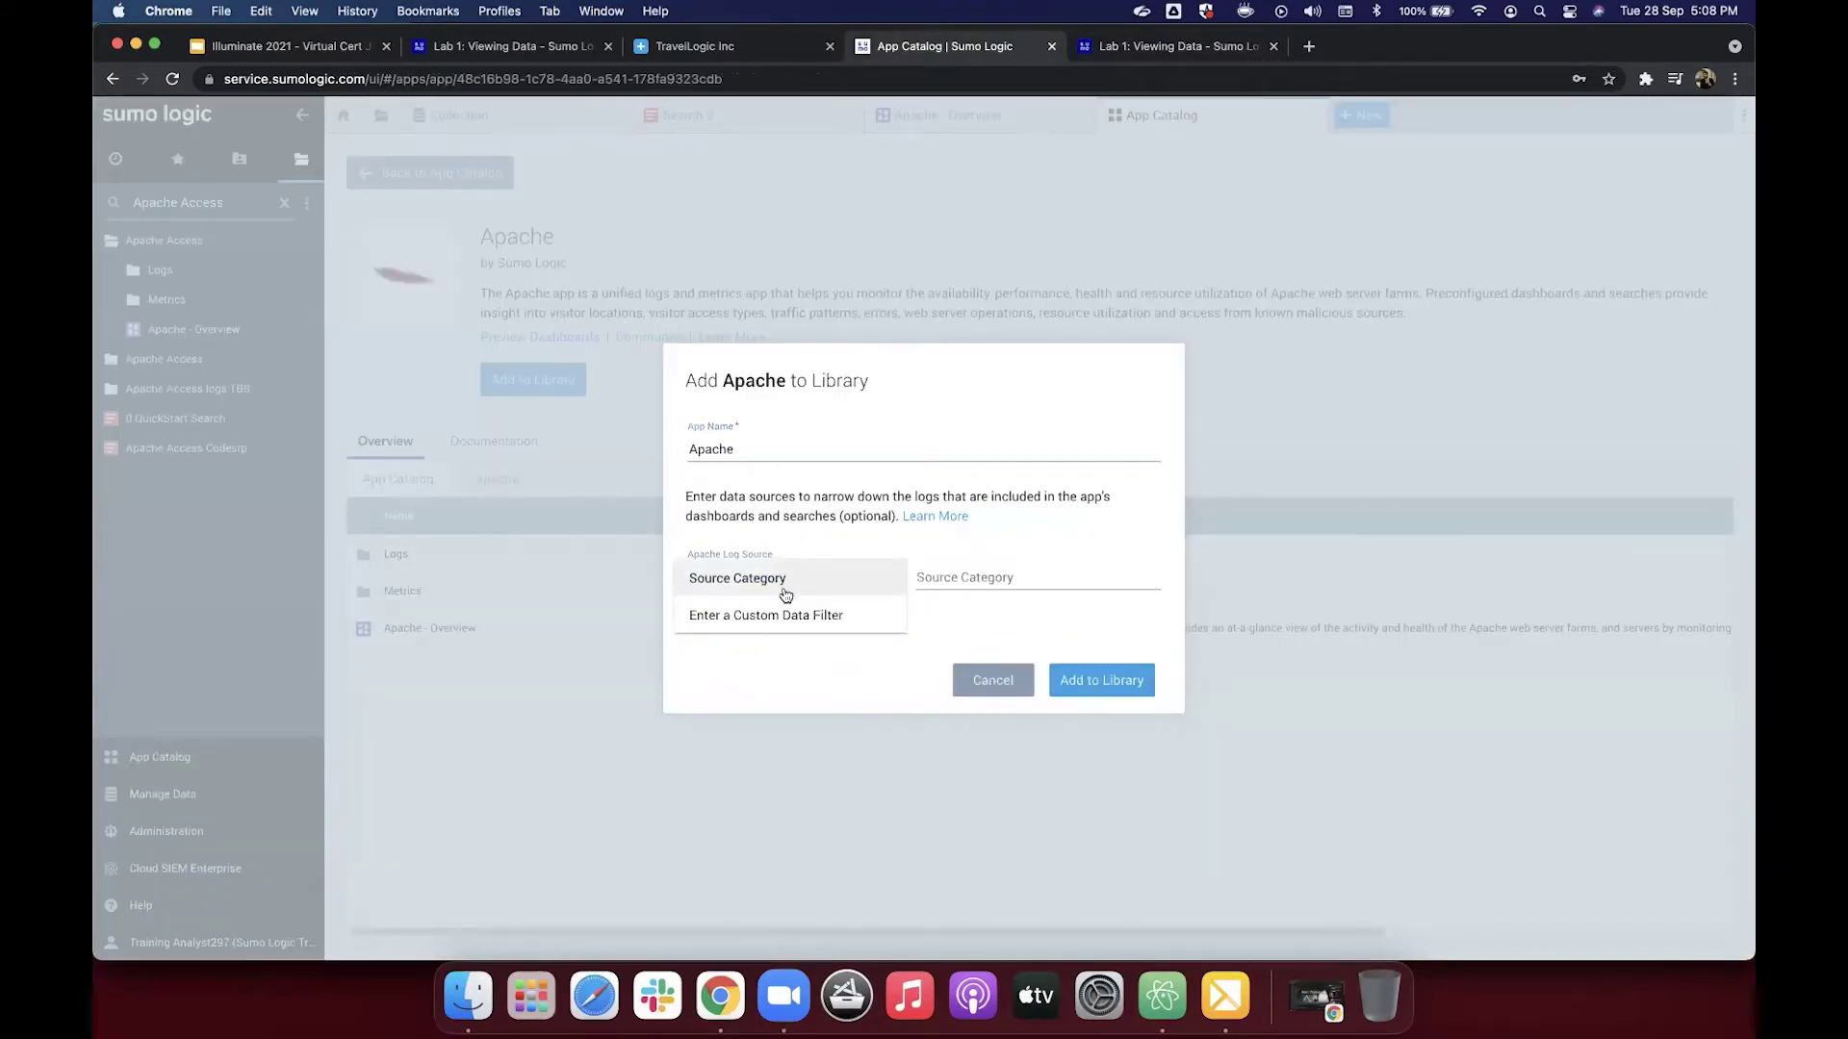
left_click(782, 618)
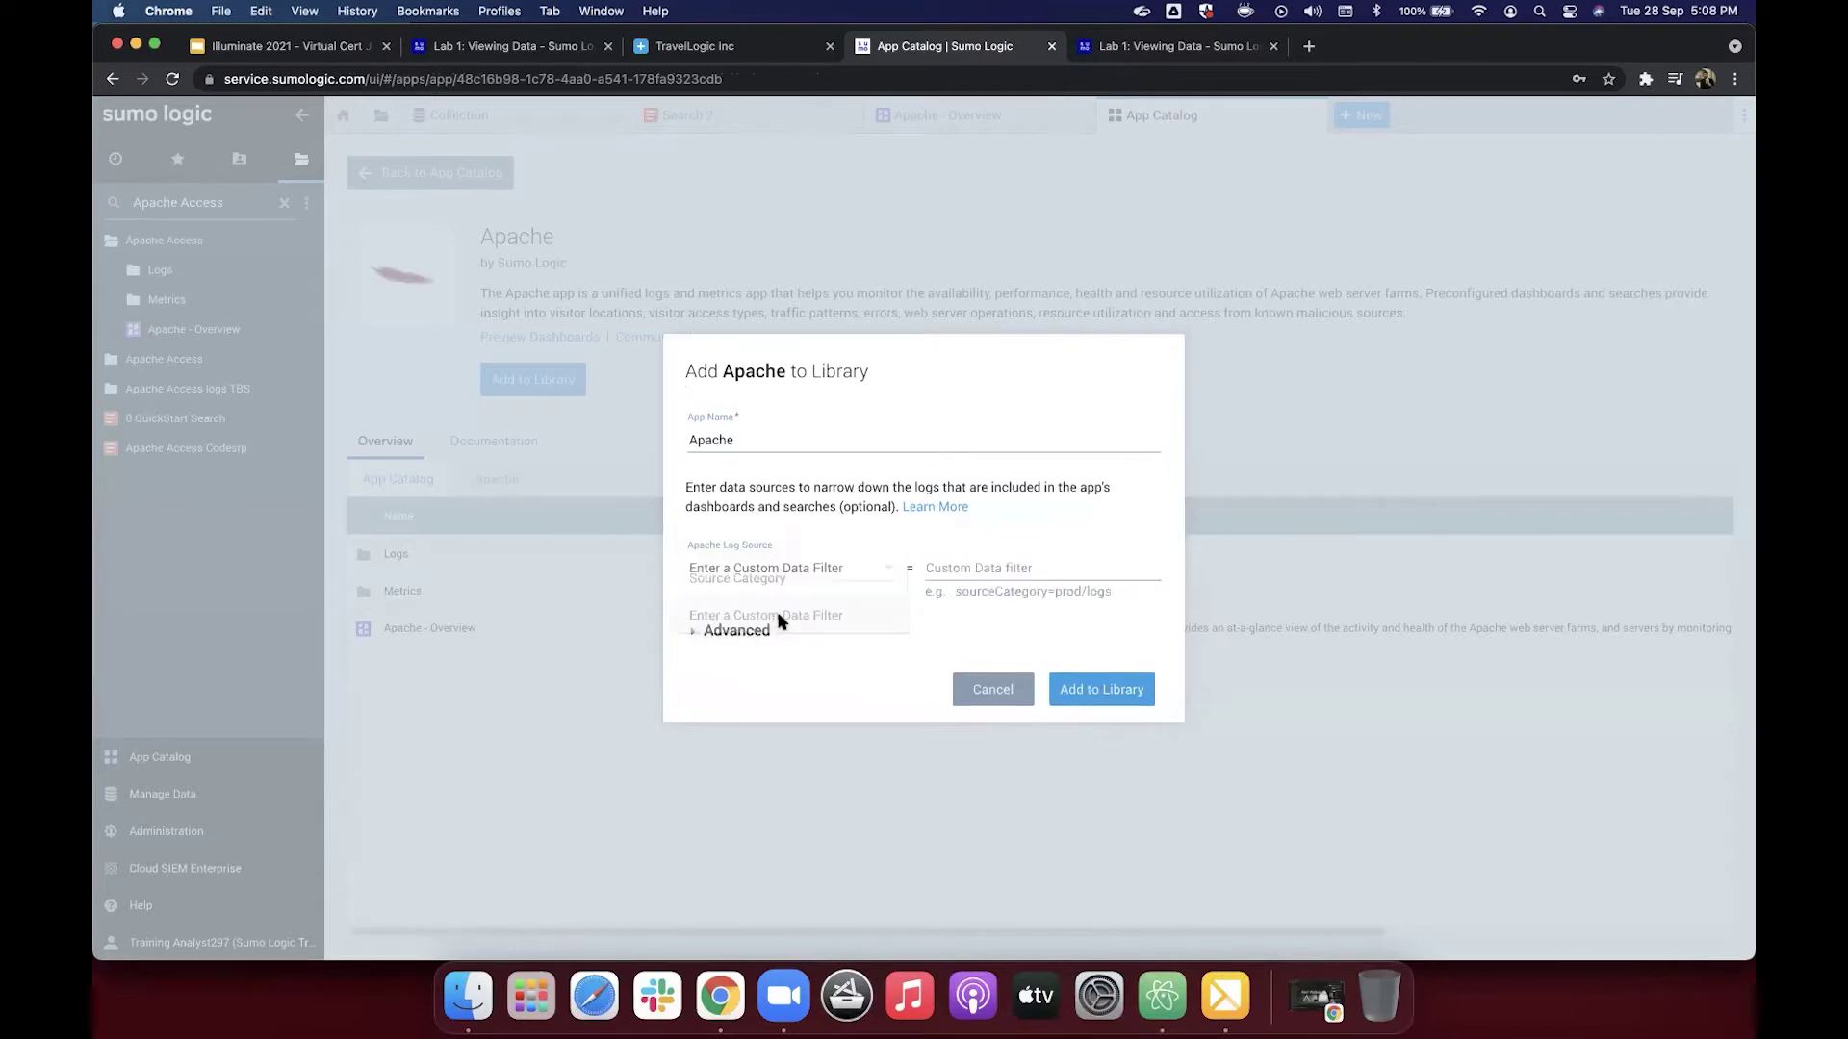
left_click(988, 570)
key("super+v")
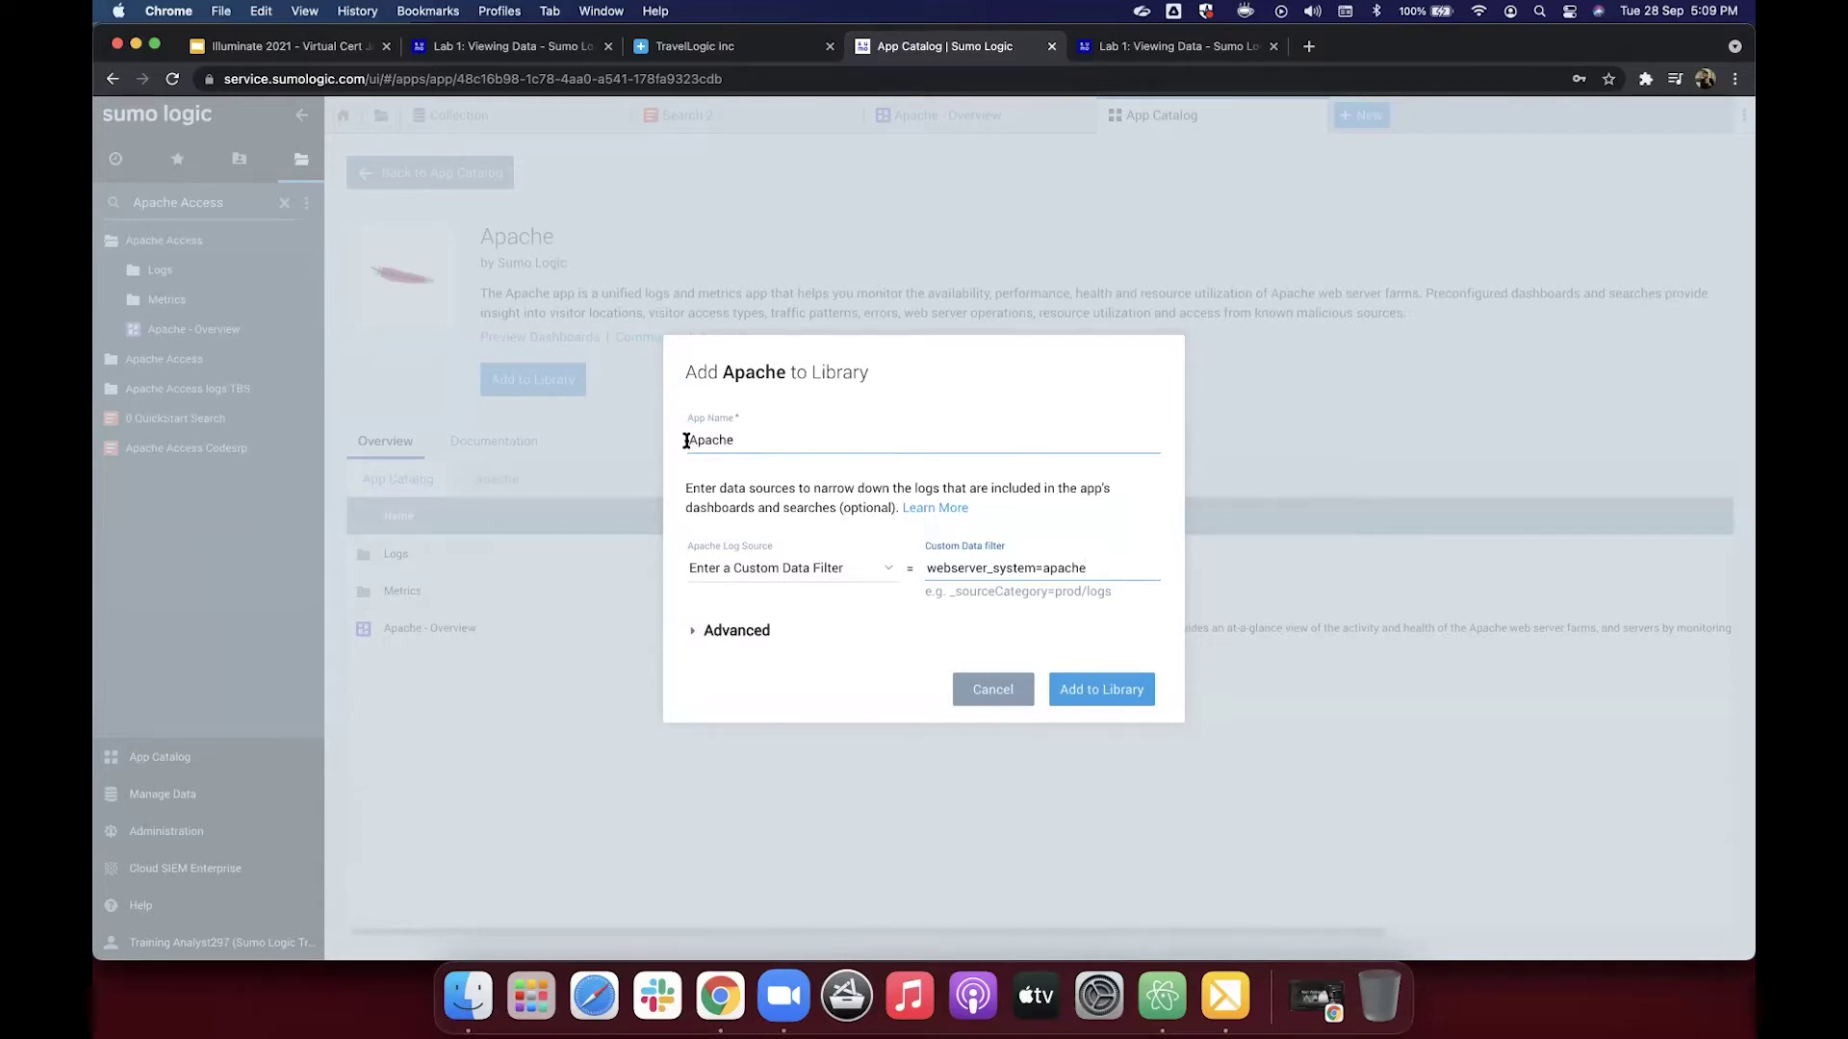
Step: Rename the app to Apache_HS and attempt adding it to the library
left_click(768, 439)
type("_HS")
left_click(1104, 704)
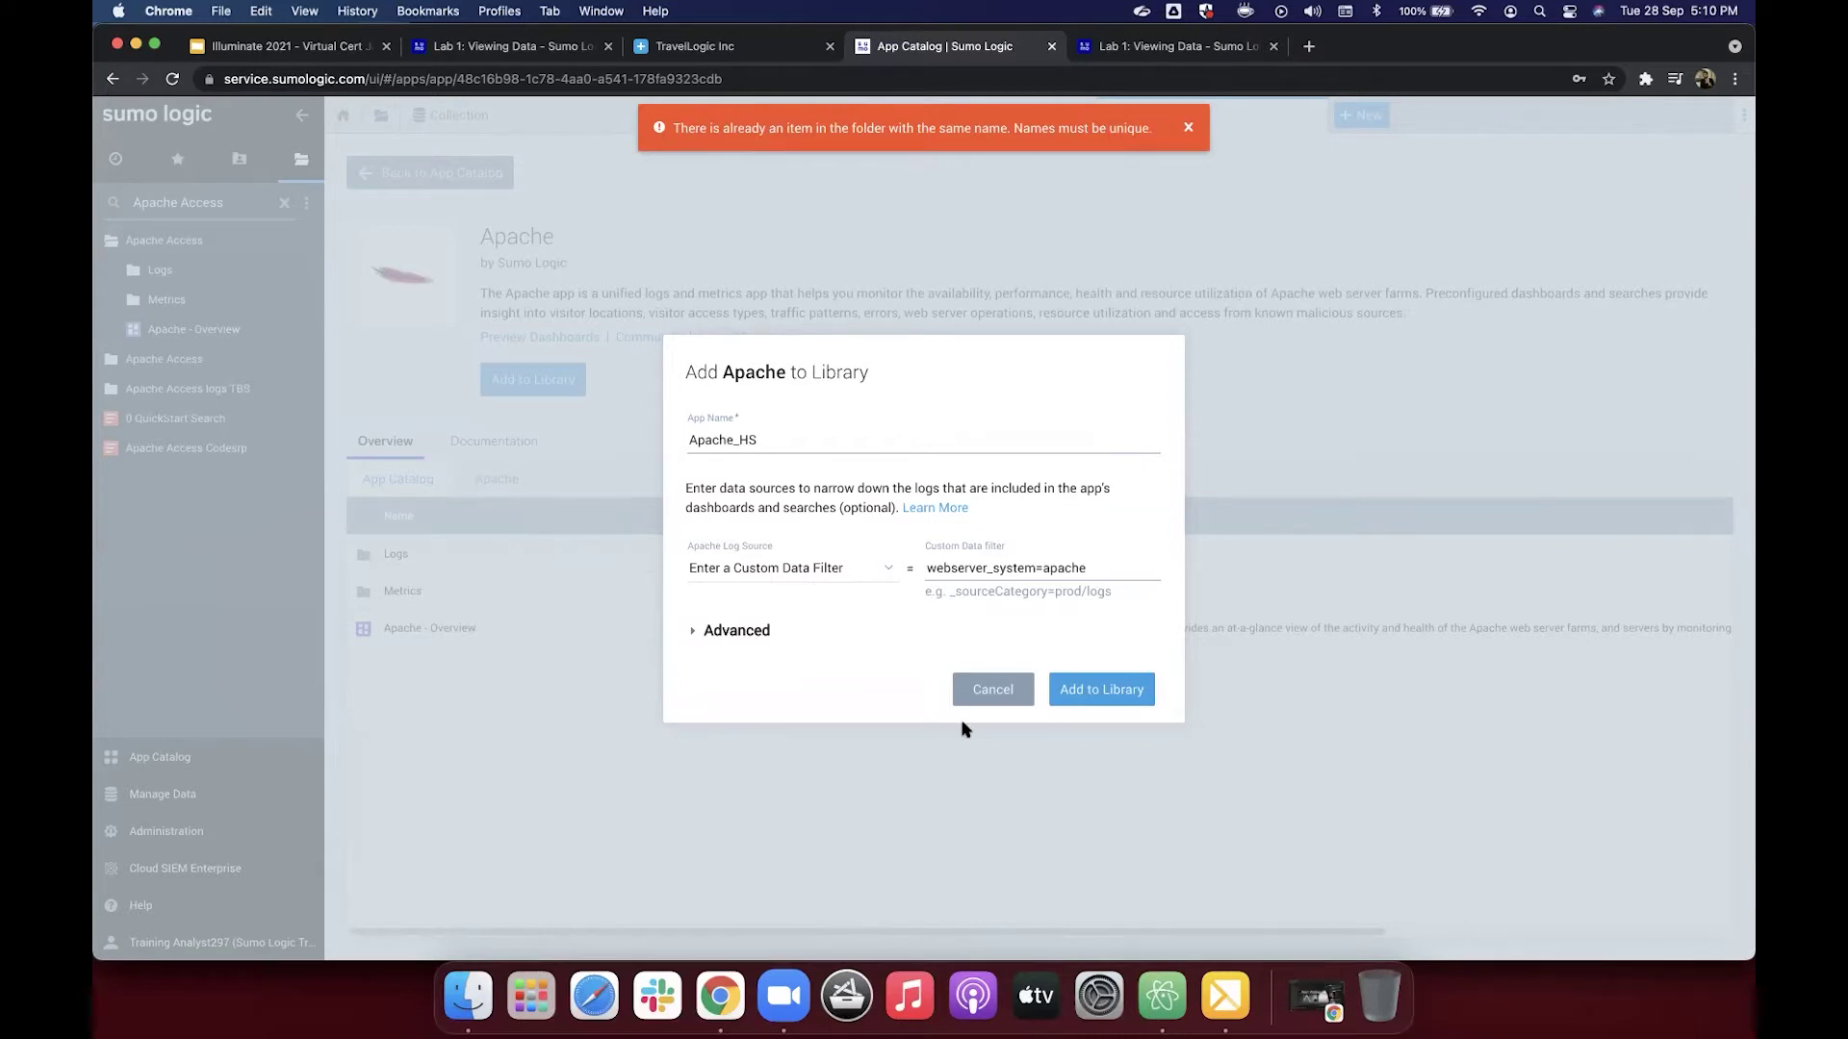
Step: Cancel the add, dismiss the duplicate-name error, and reopen Apache via an App Catalog search for 'apache'
left_click(994, 689)
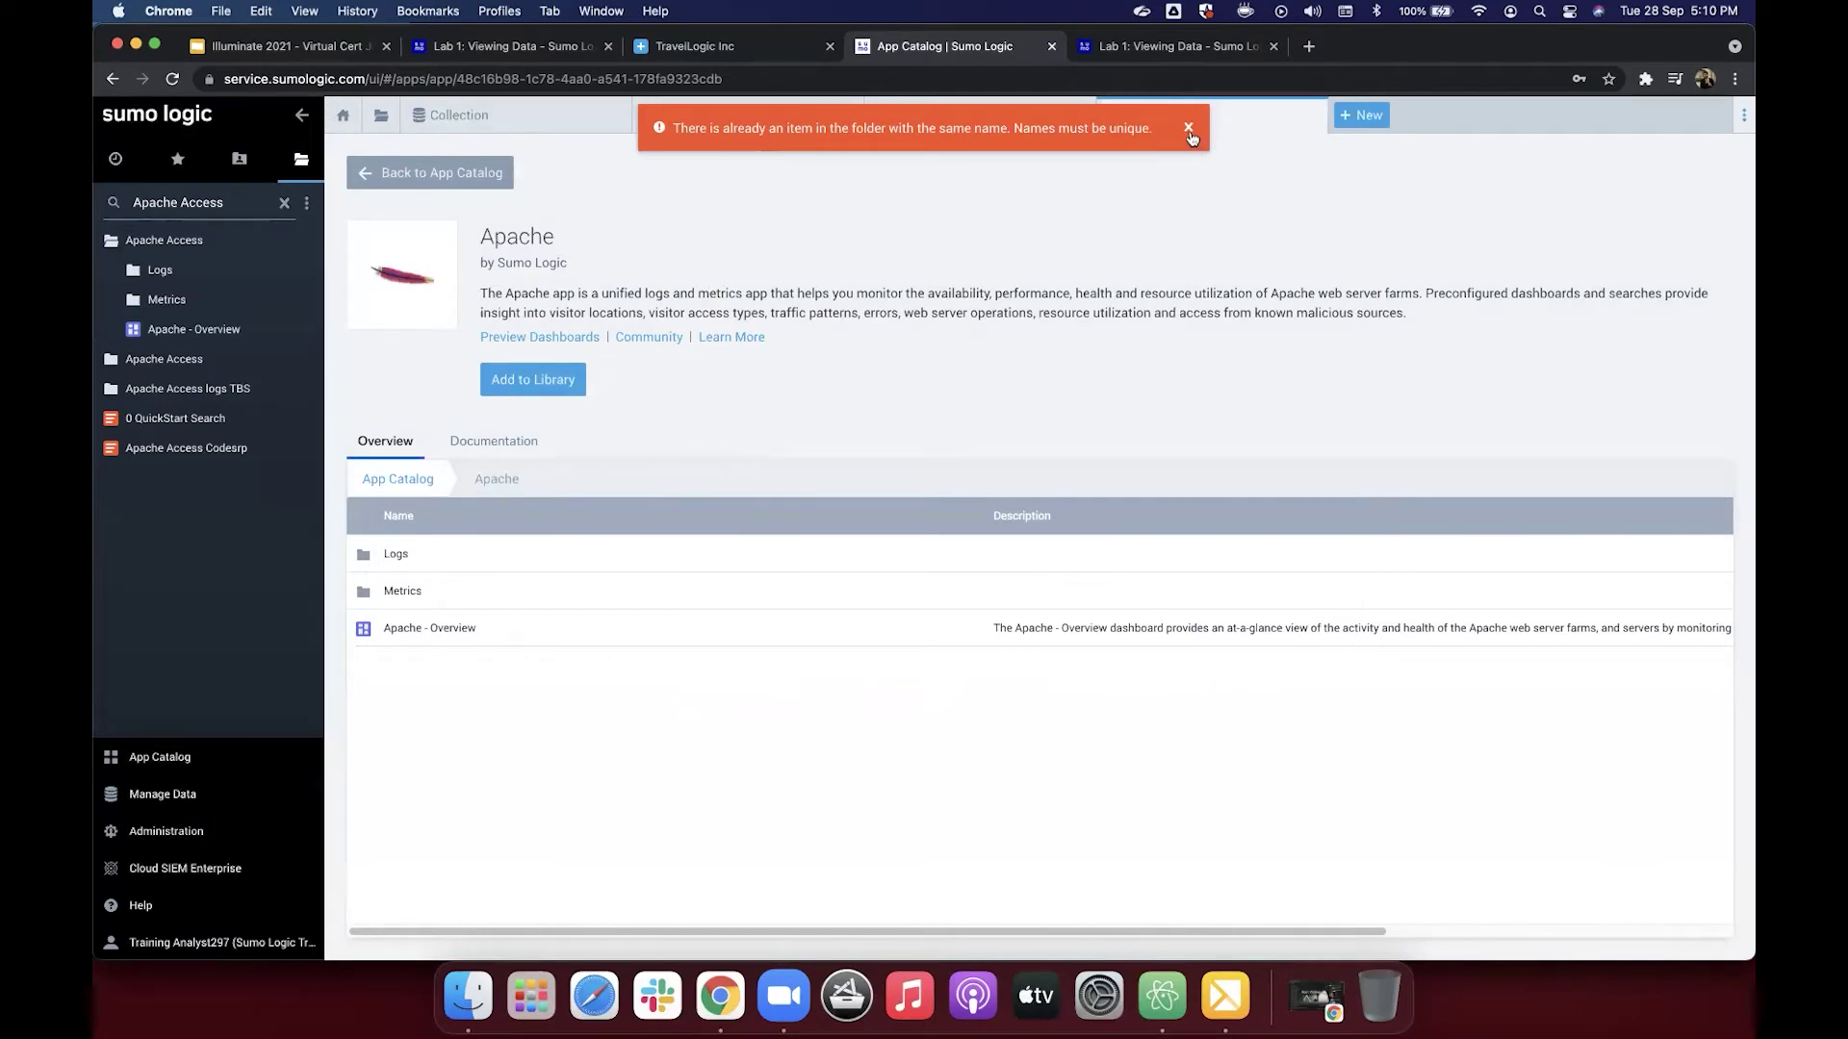
left_click(1189, 127)
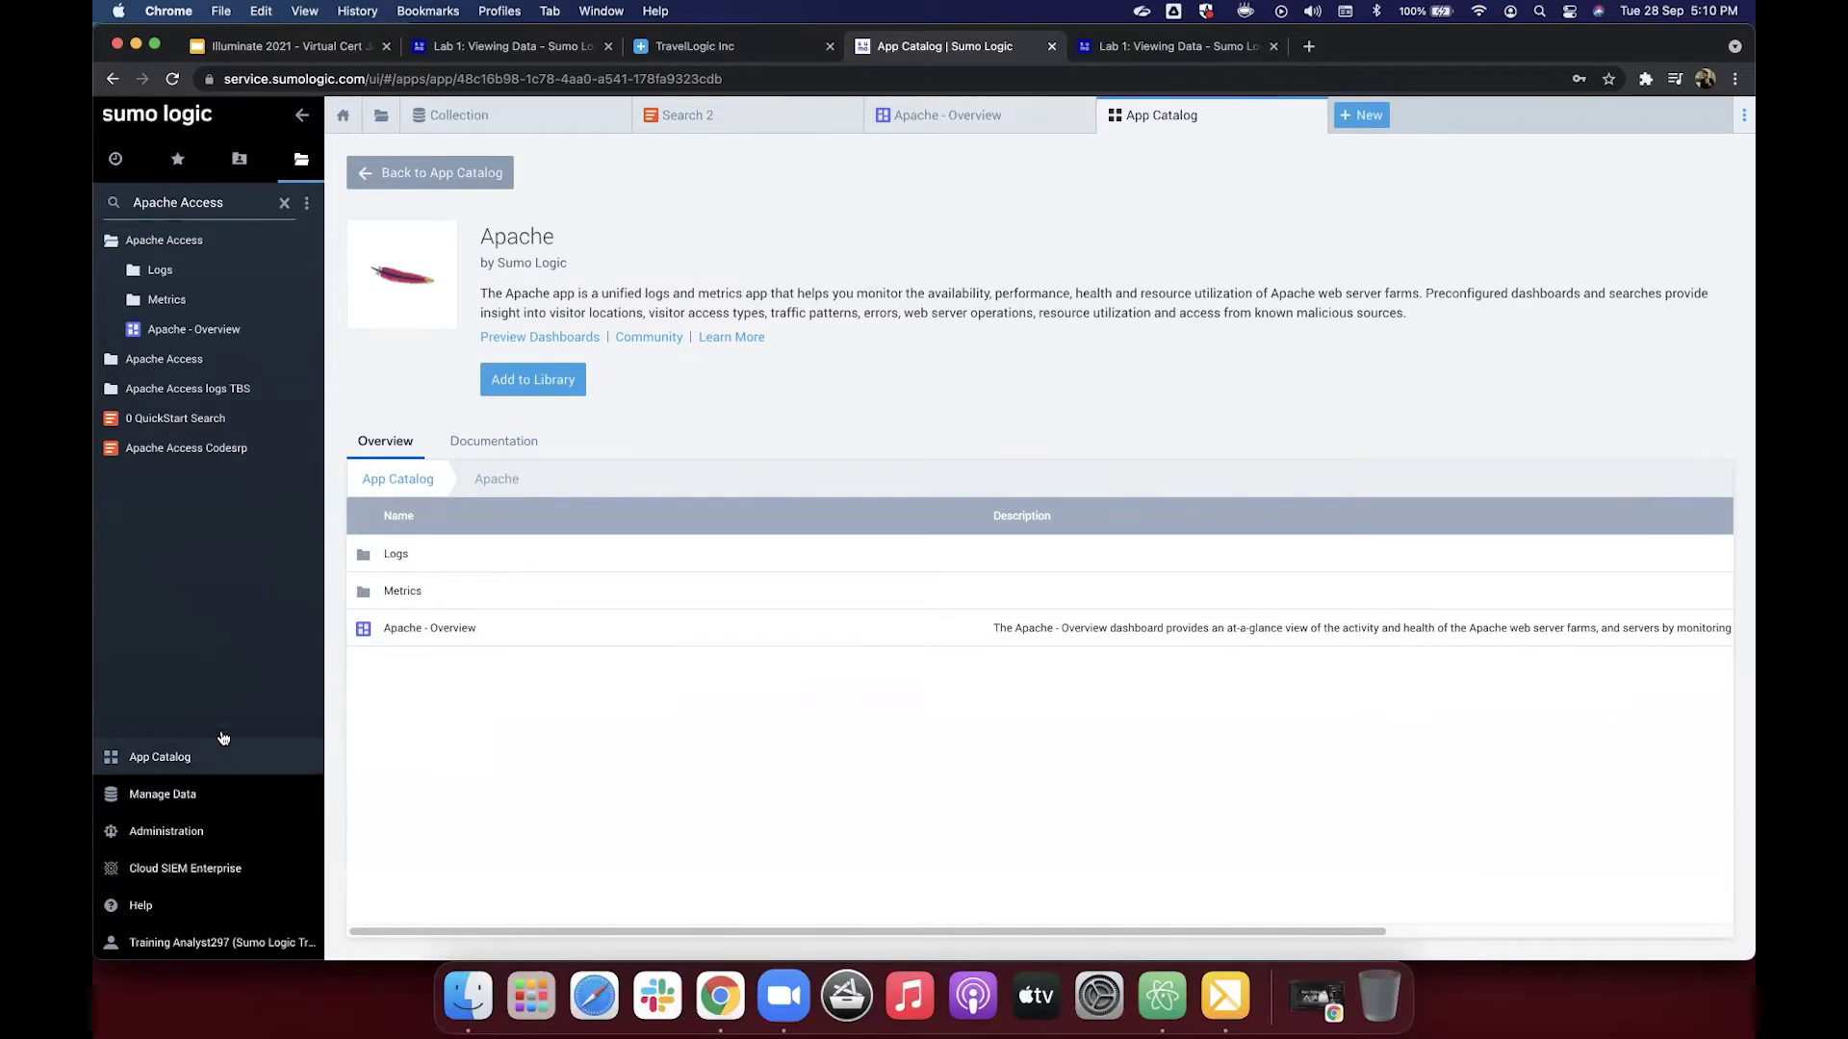
left_click(188, 767)
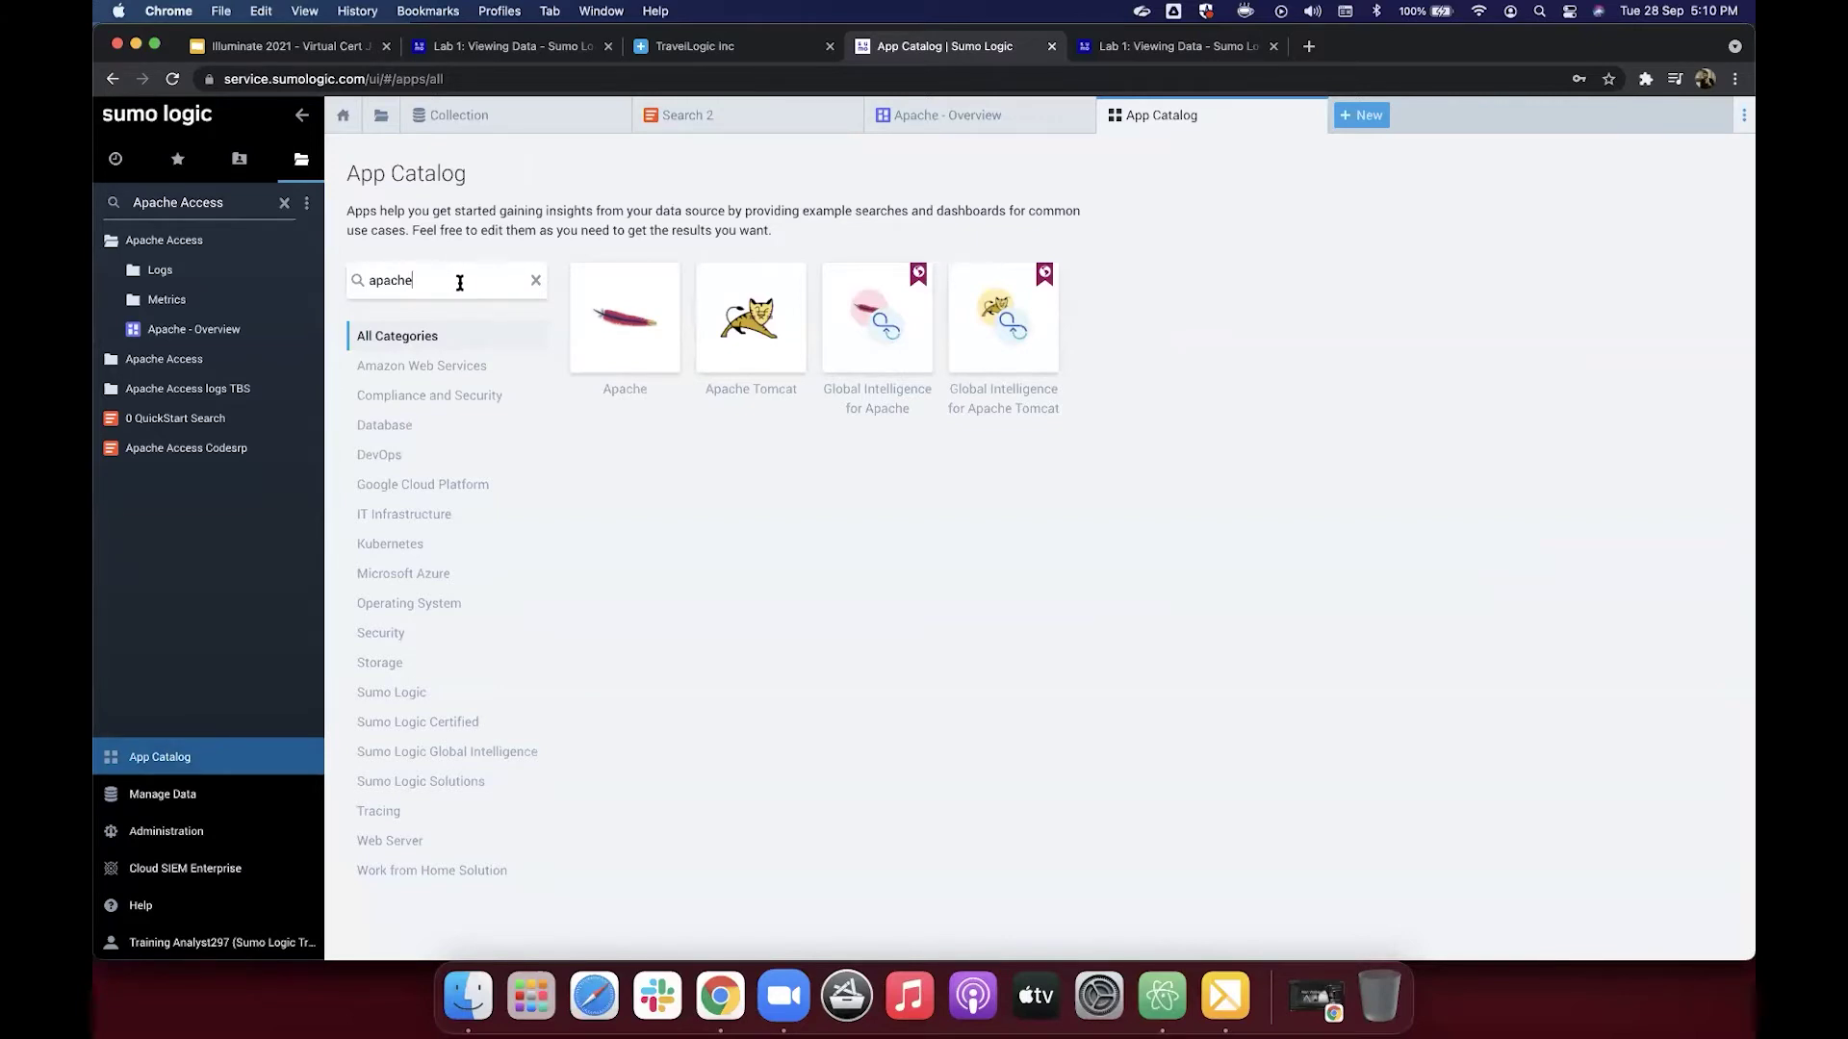
left_click(466, 280)
left_click(536, 281)
type("apache")
left_click(615, 350)
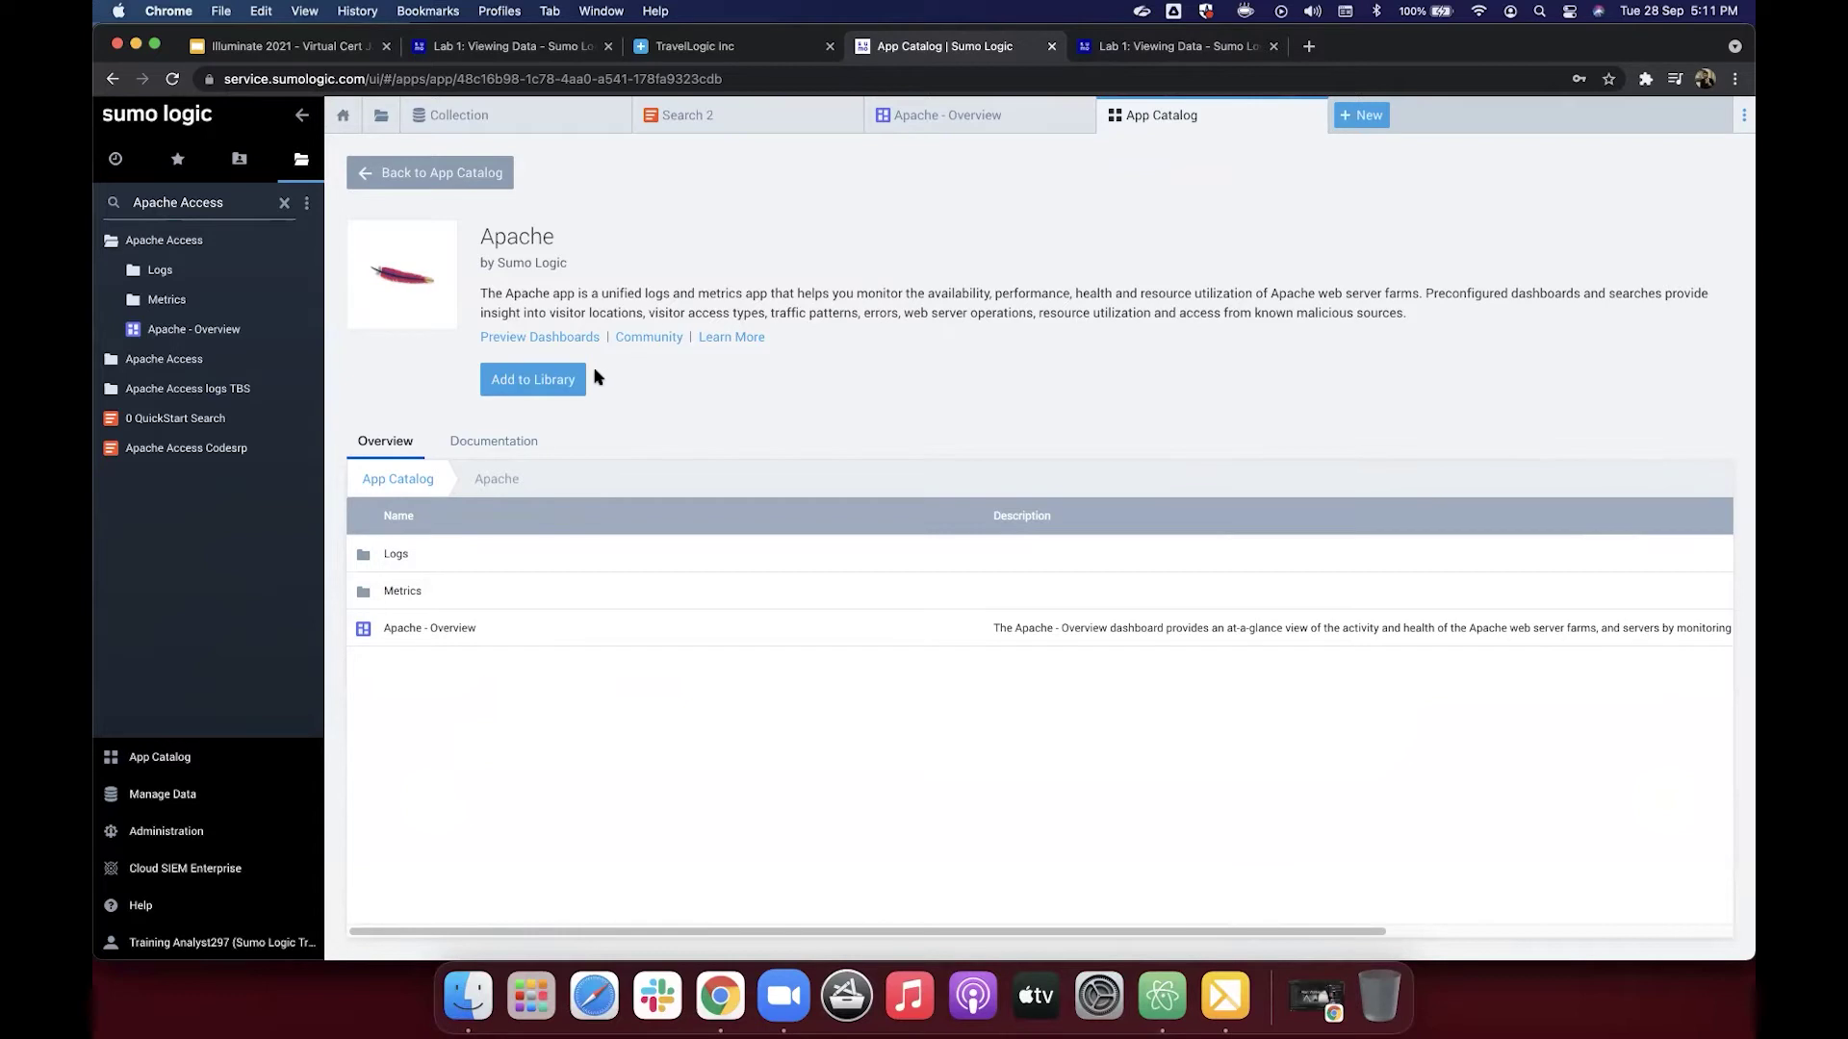
Step: Begin adding Apache to the library with the app name changed to Apache_HSM
left_click(546, 381)
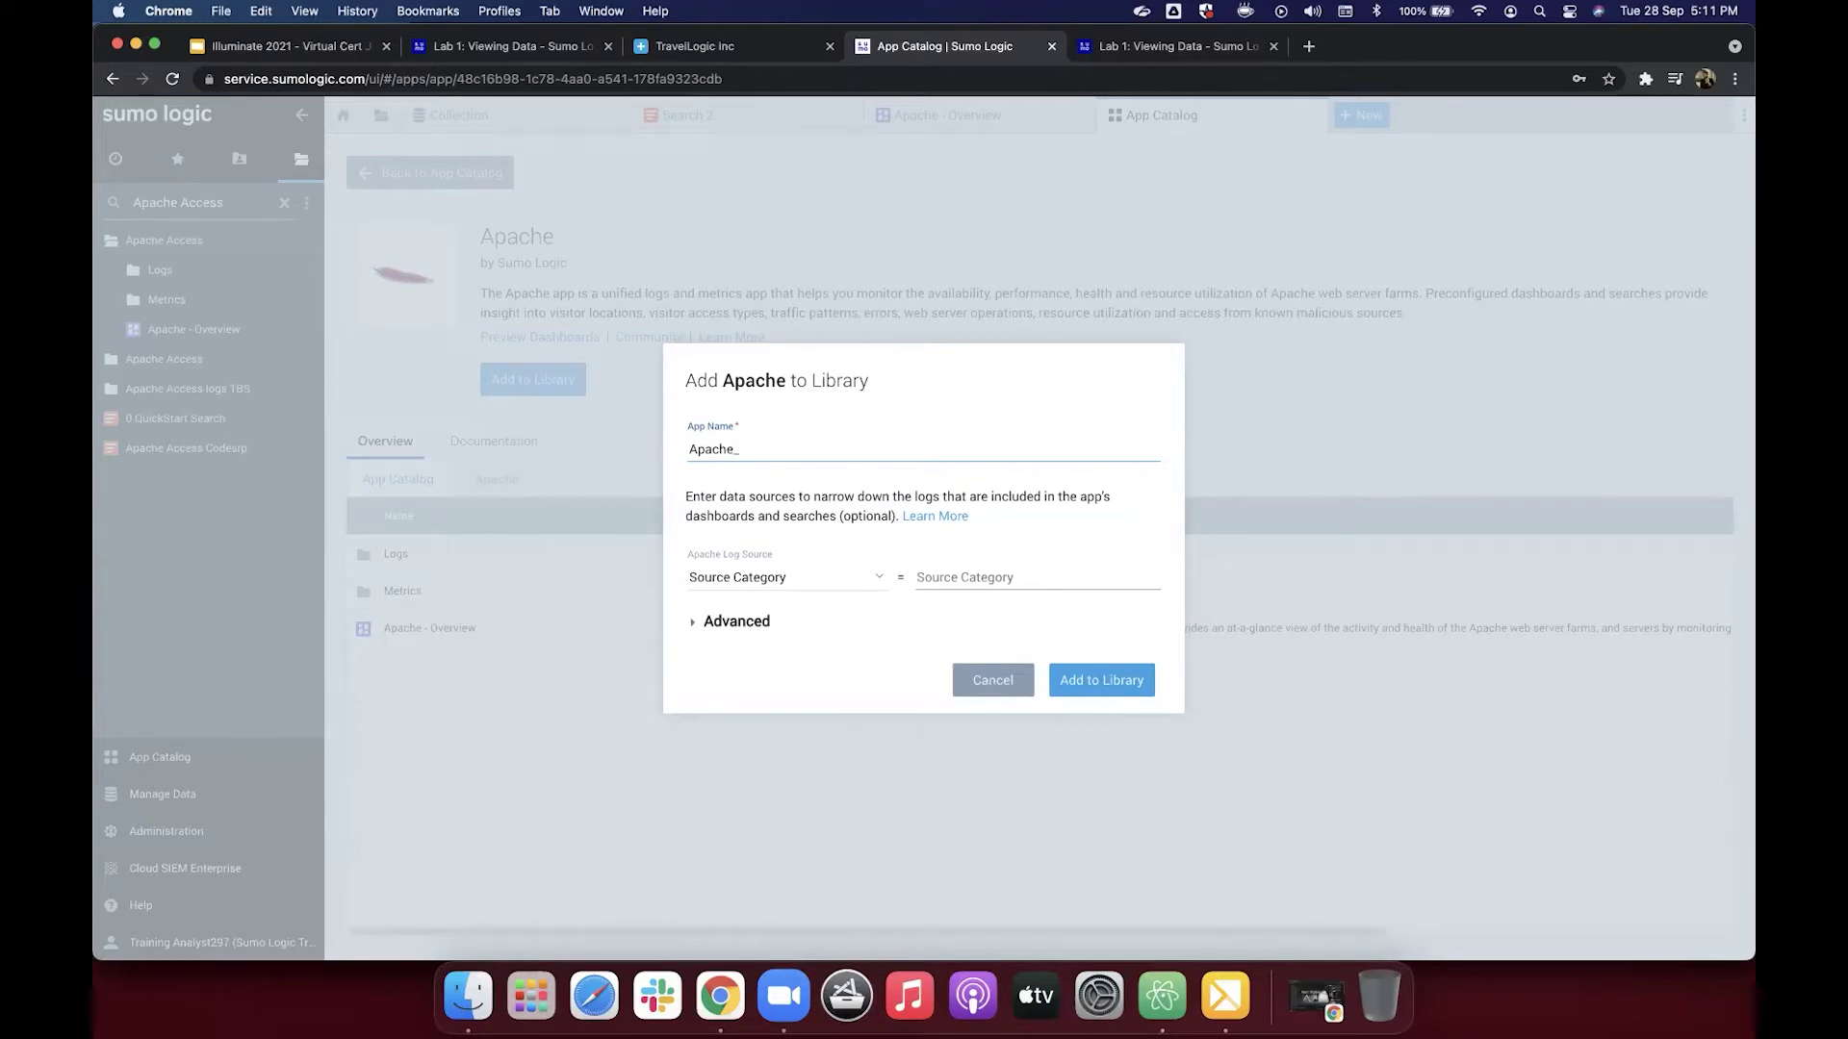
type("HSM")
Step: Copy the webserver_system=apache filter from step 4 of the Lab 1: Viewing Data instructions
left_click(1157, 53)
scroll(1117, 269, "up", 2)
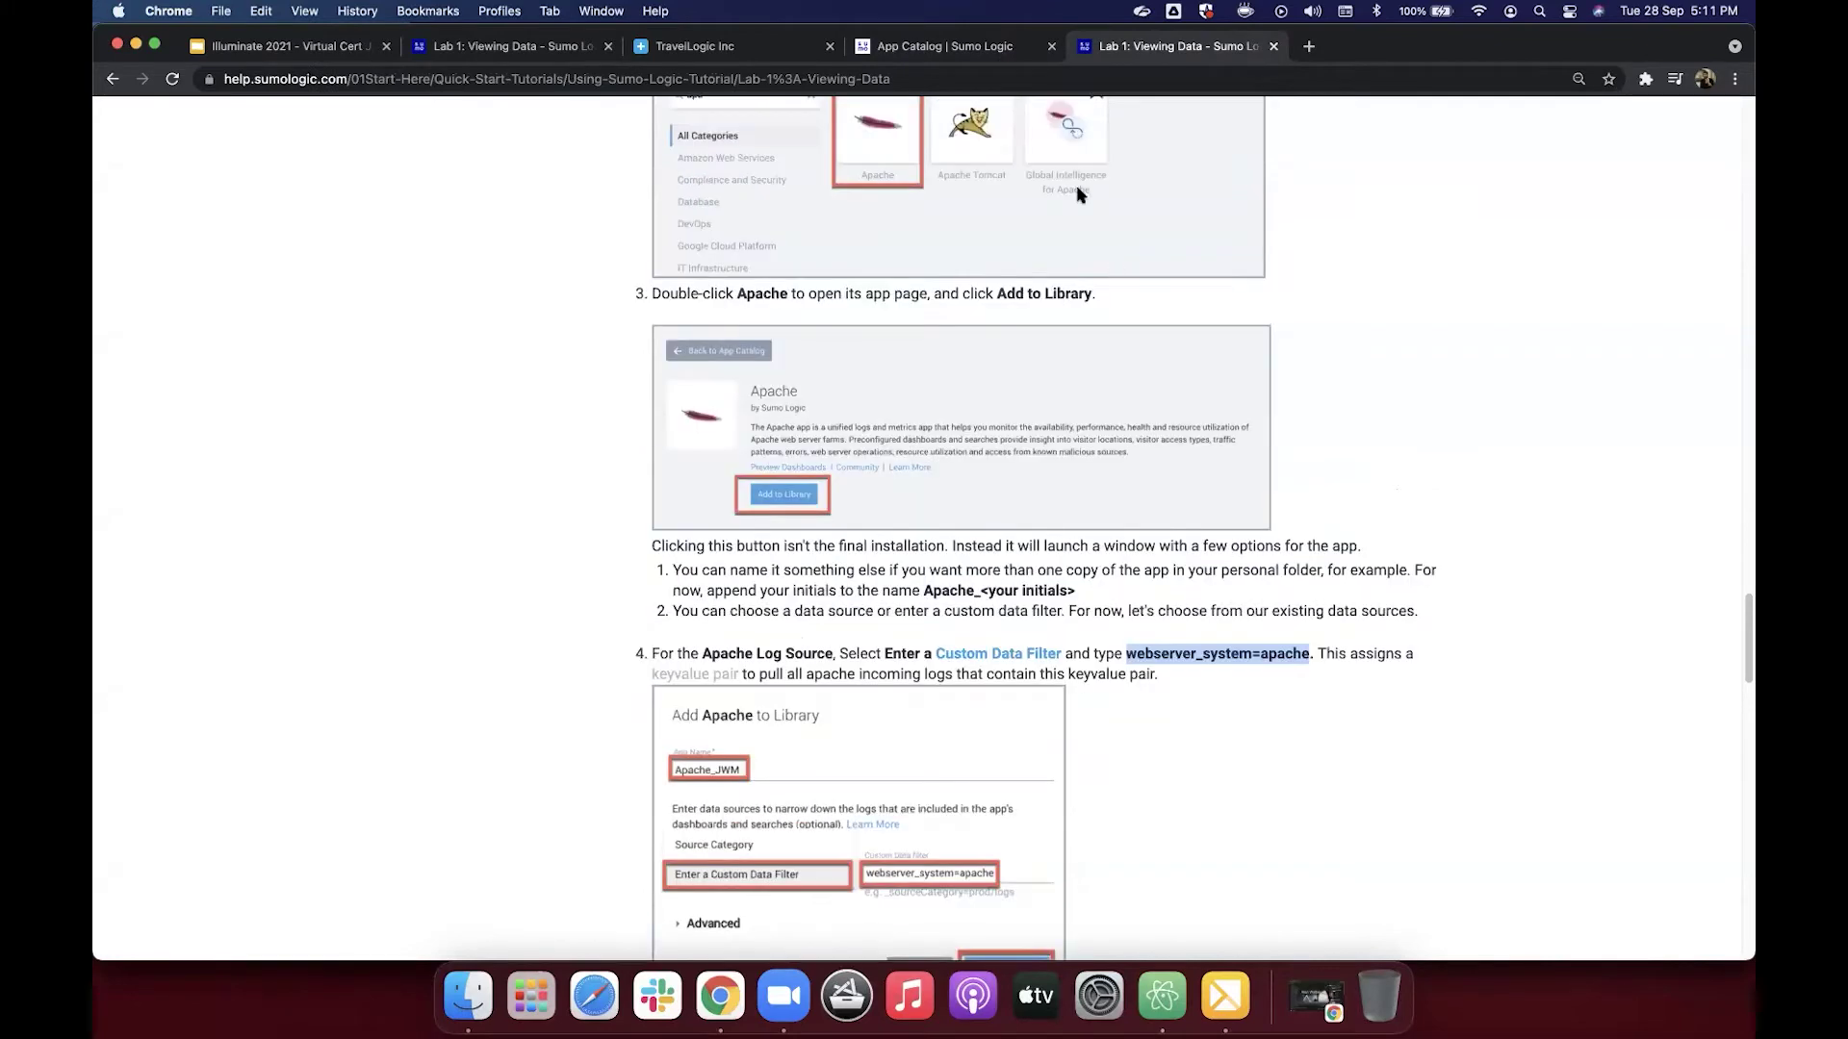
scroll(1094, 269, "up", 4)
scroll(1094, 276, "down", 1)
scroll(1025, 394, "down", 3)
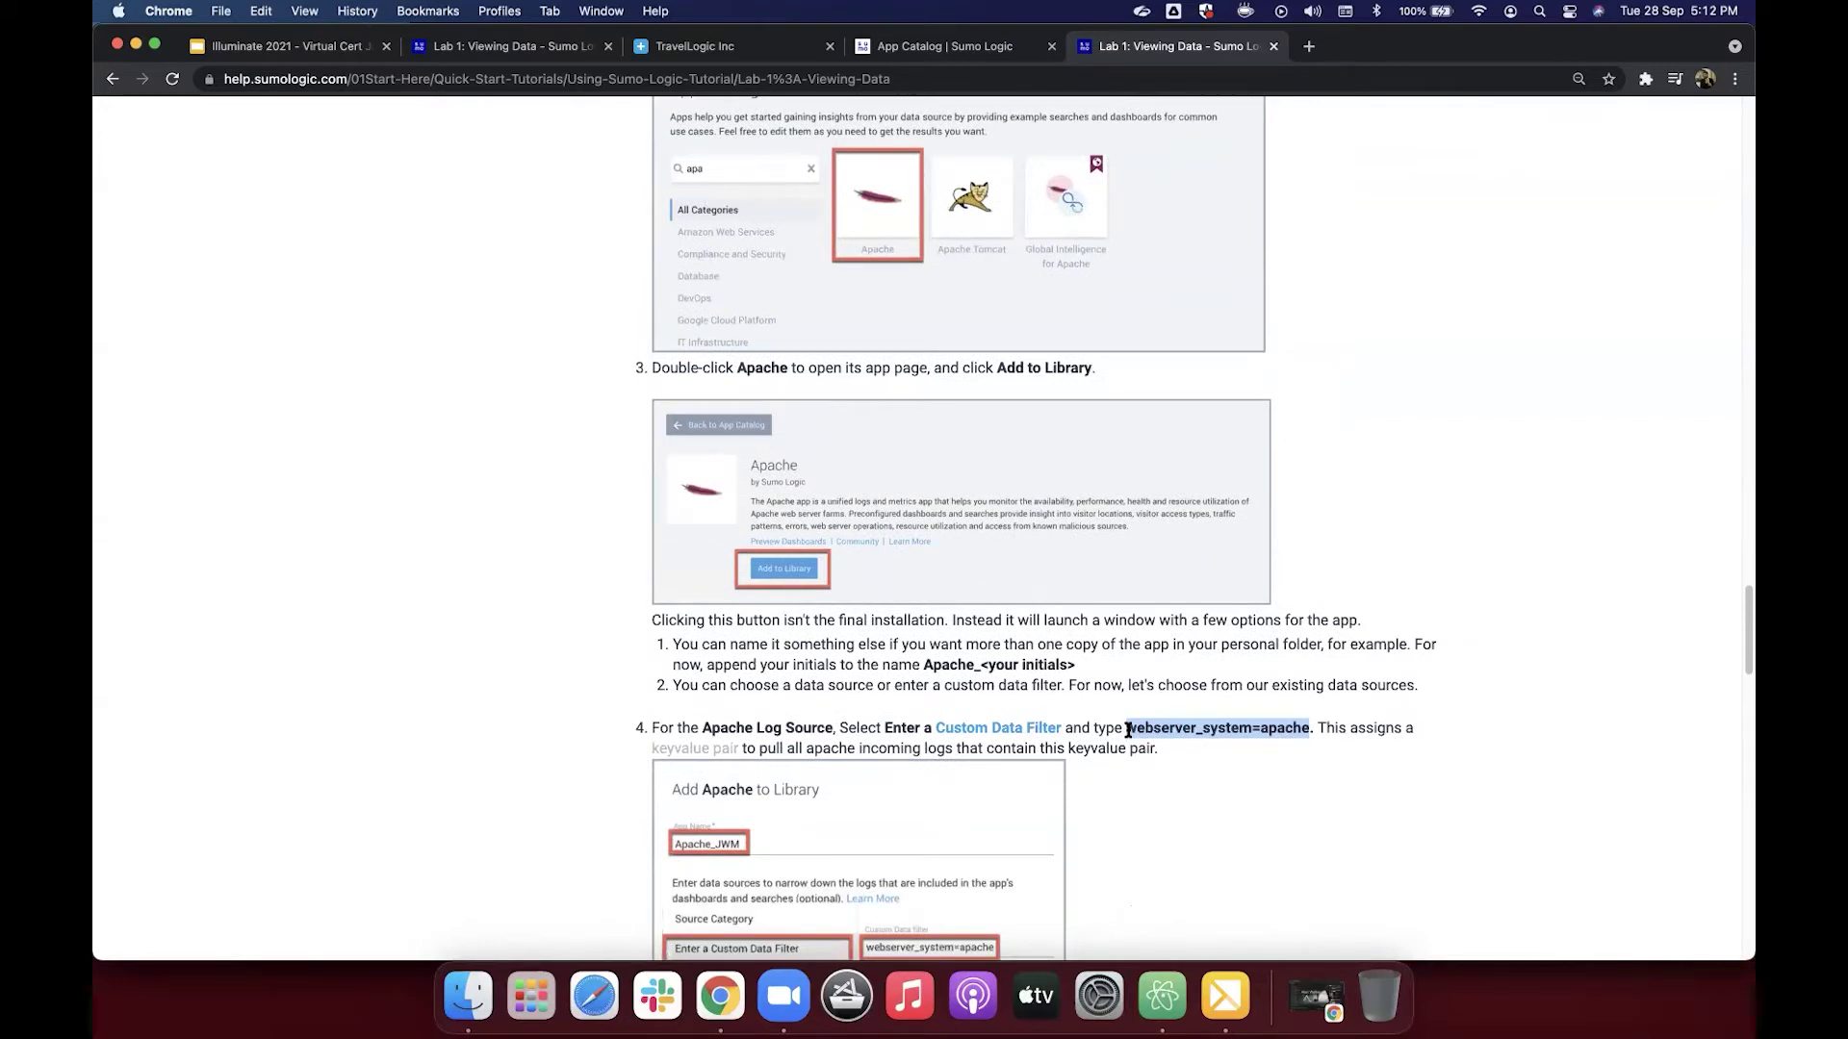
left_click_drag(1128, 730, 1306, 729)
key("super+c")
Step: Back in the Apache setup, paste webserver_system=apache as a custom data filter
left_click(947, 50)
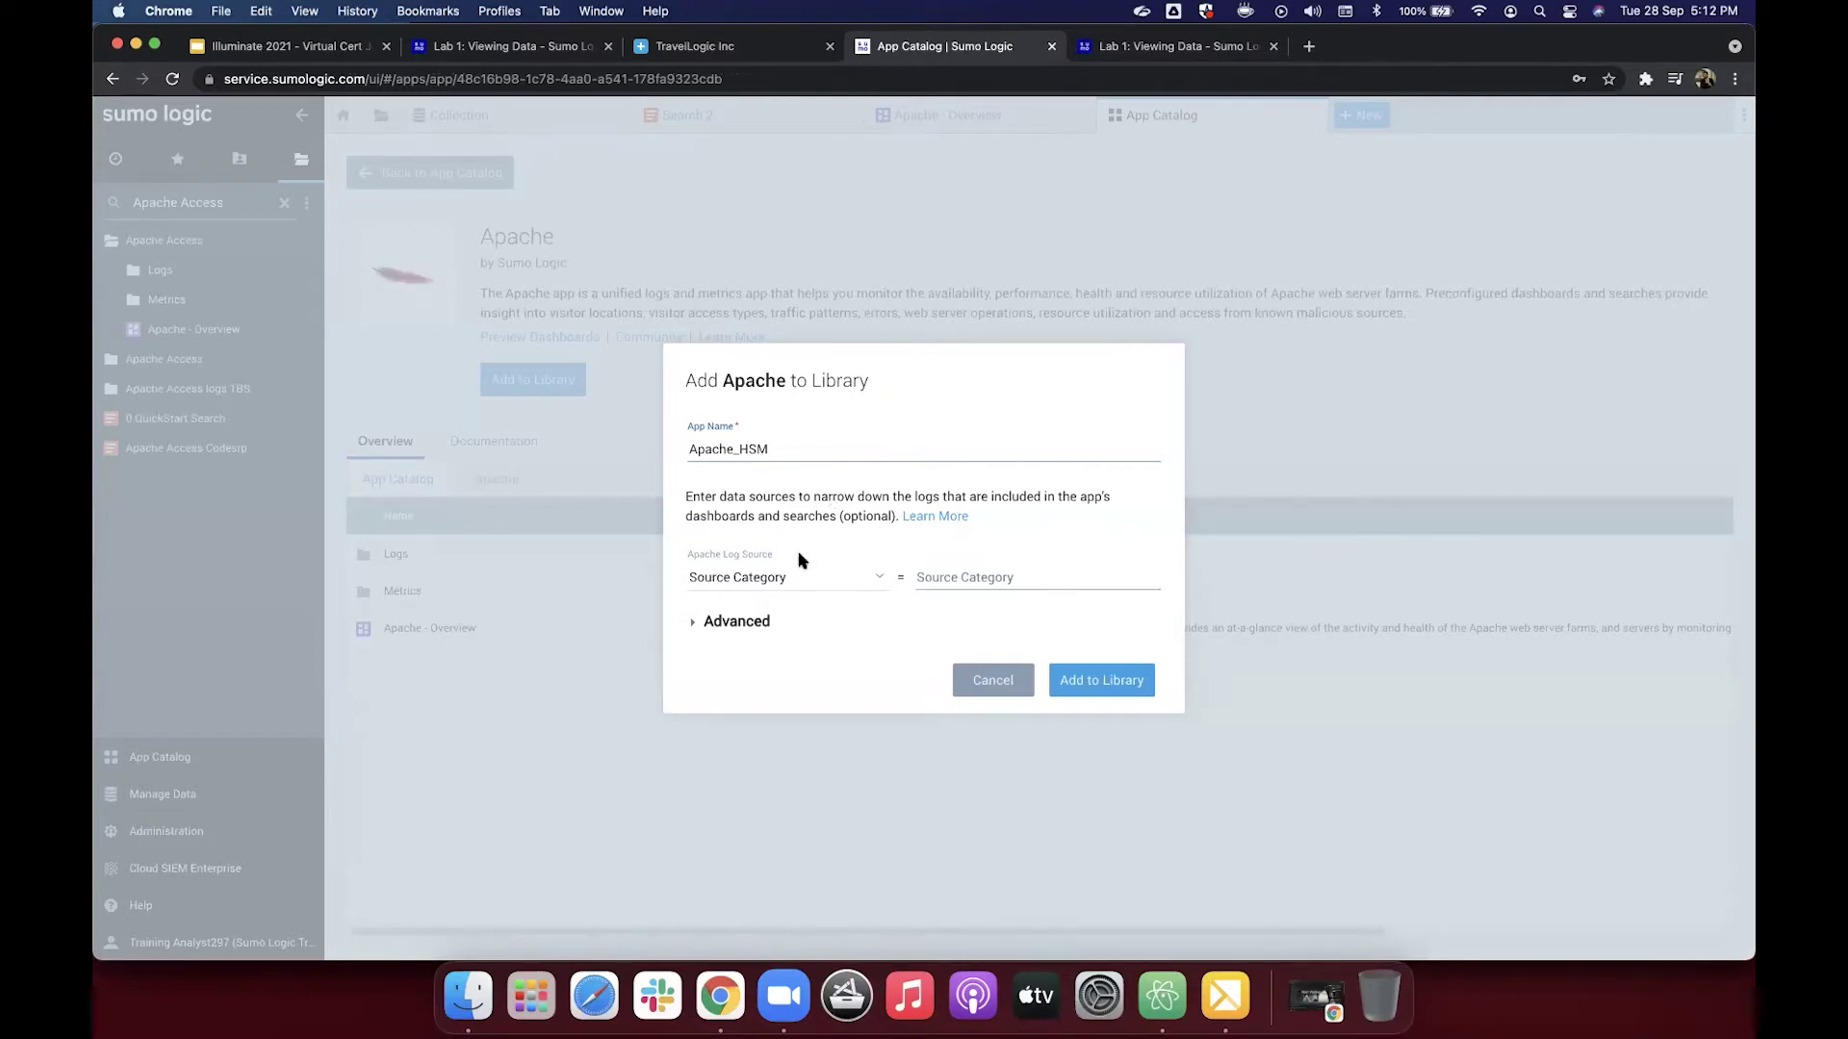
left_click(829, 578)
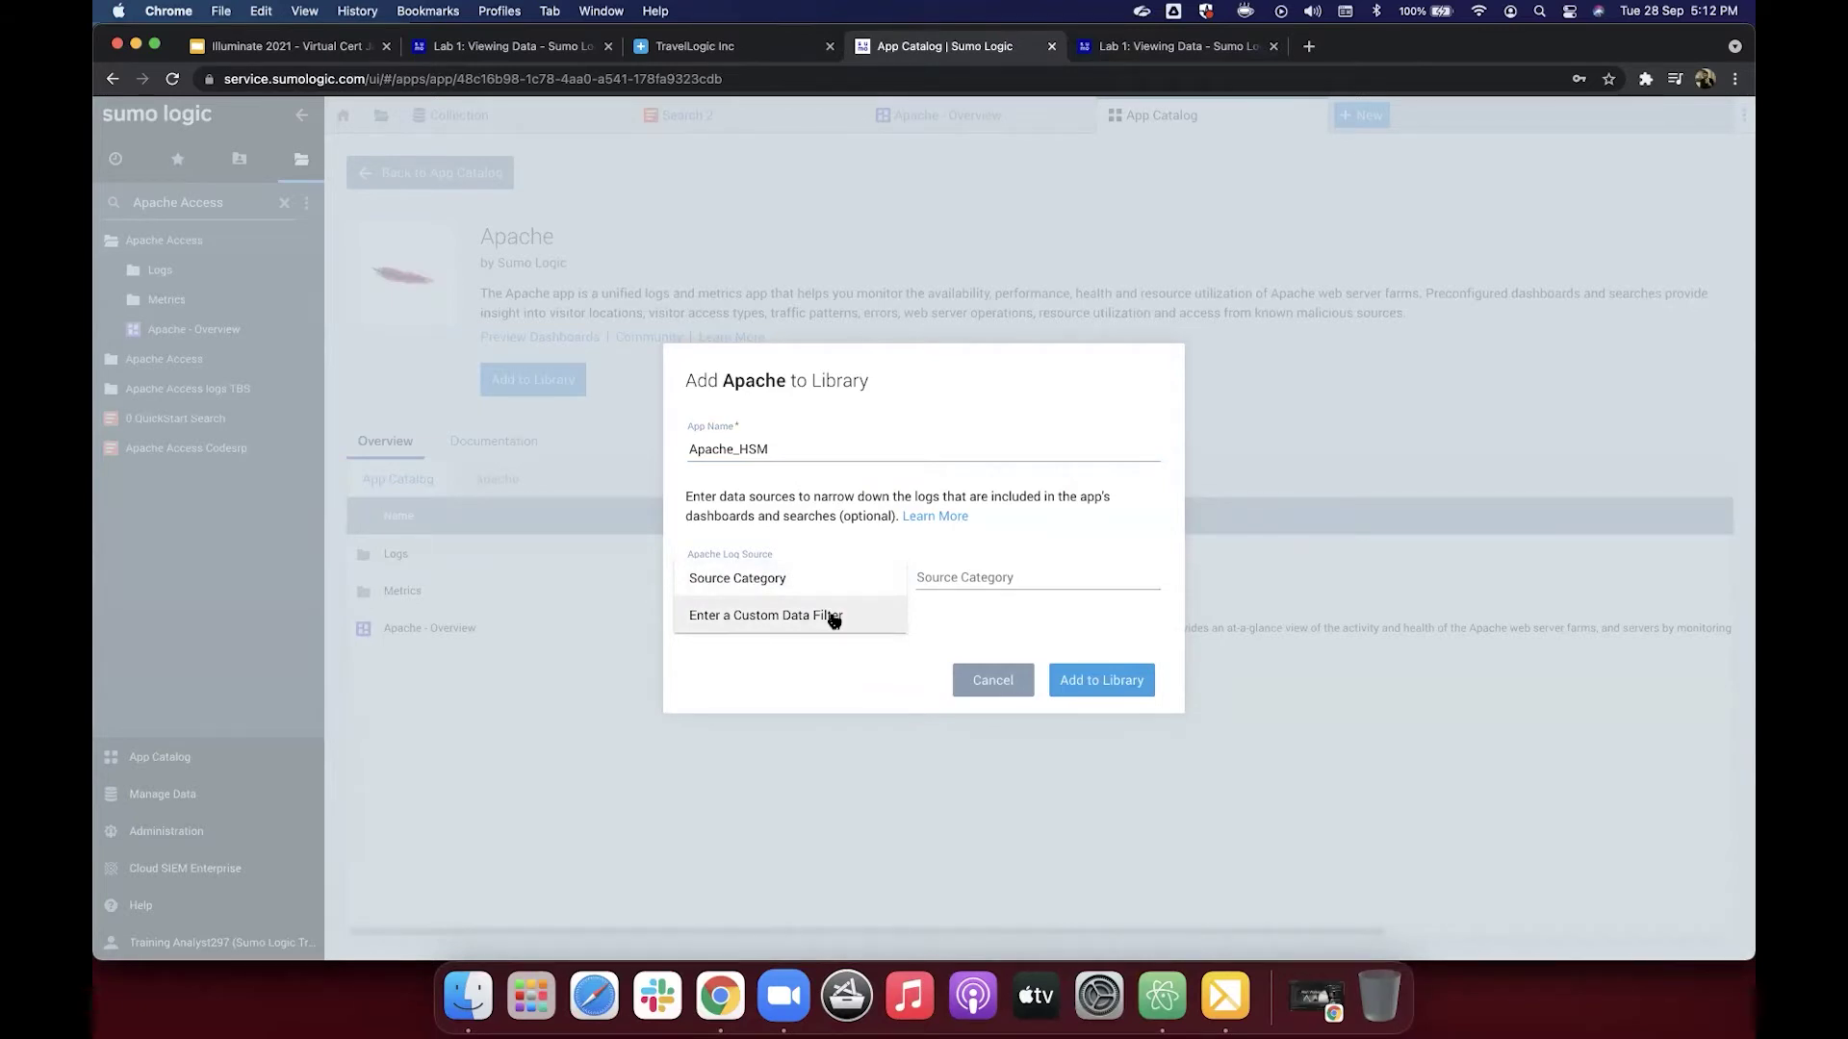
left_click(833, 617)
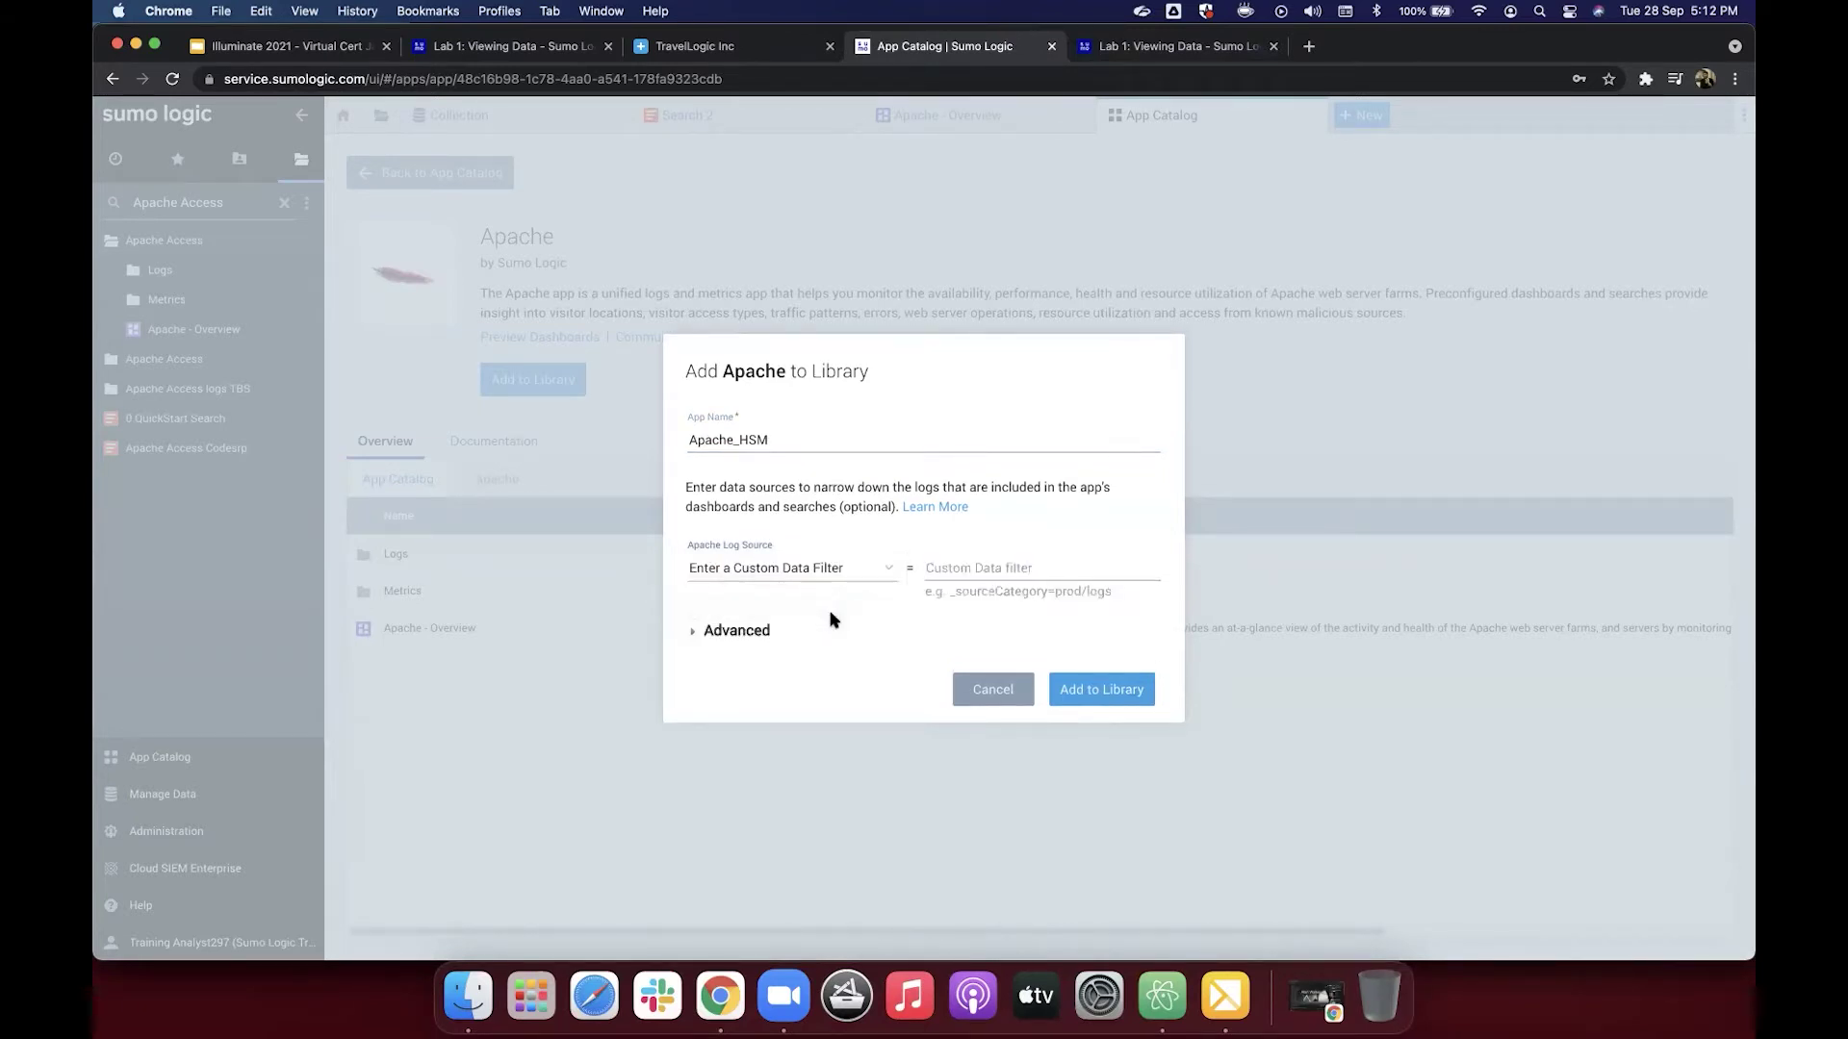
left_click(978, 564)
key("super+v")
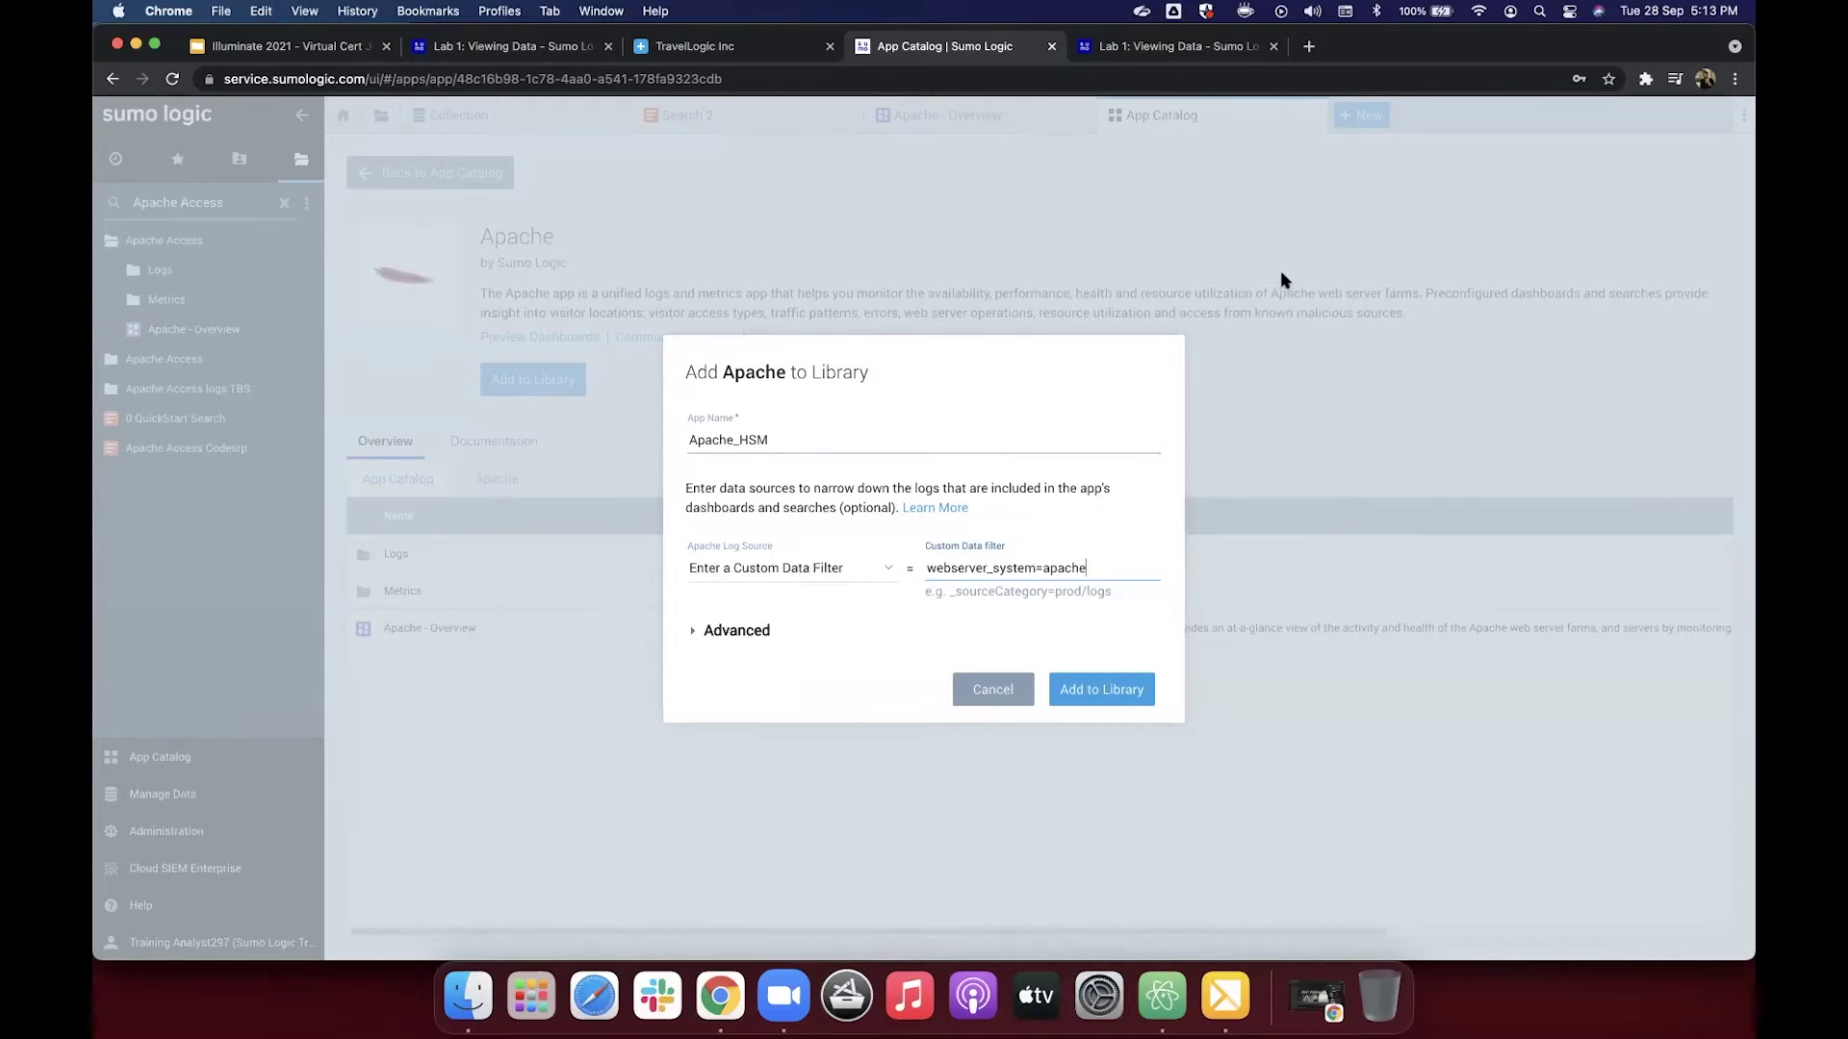
Step: Revert the log source to Source Category, cancel the setup, and open Manage Data > Collection
left_click(819, 572)
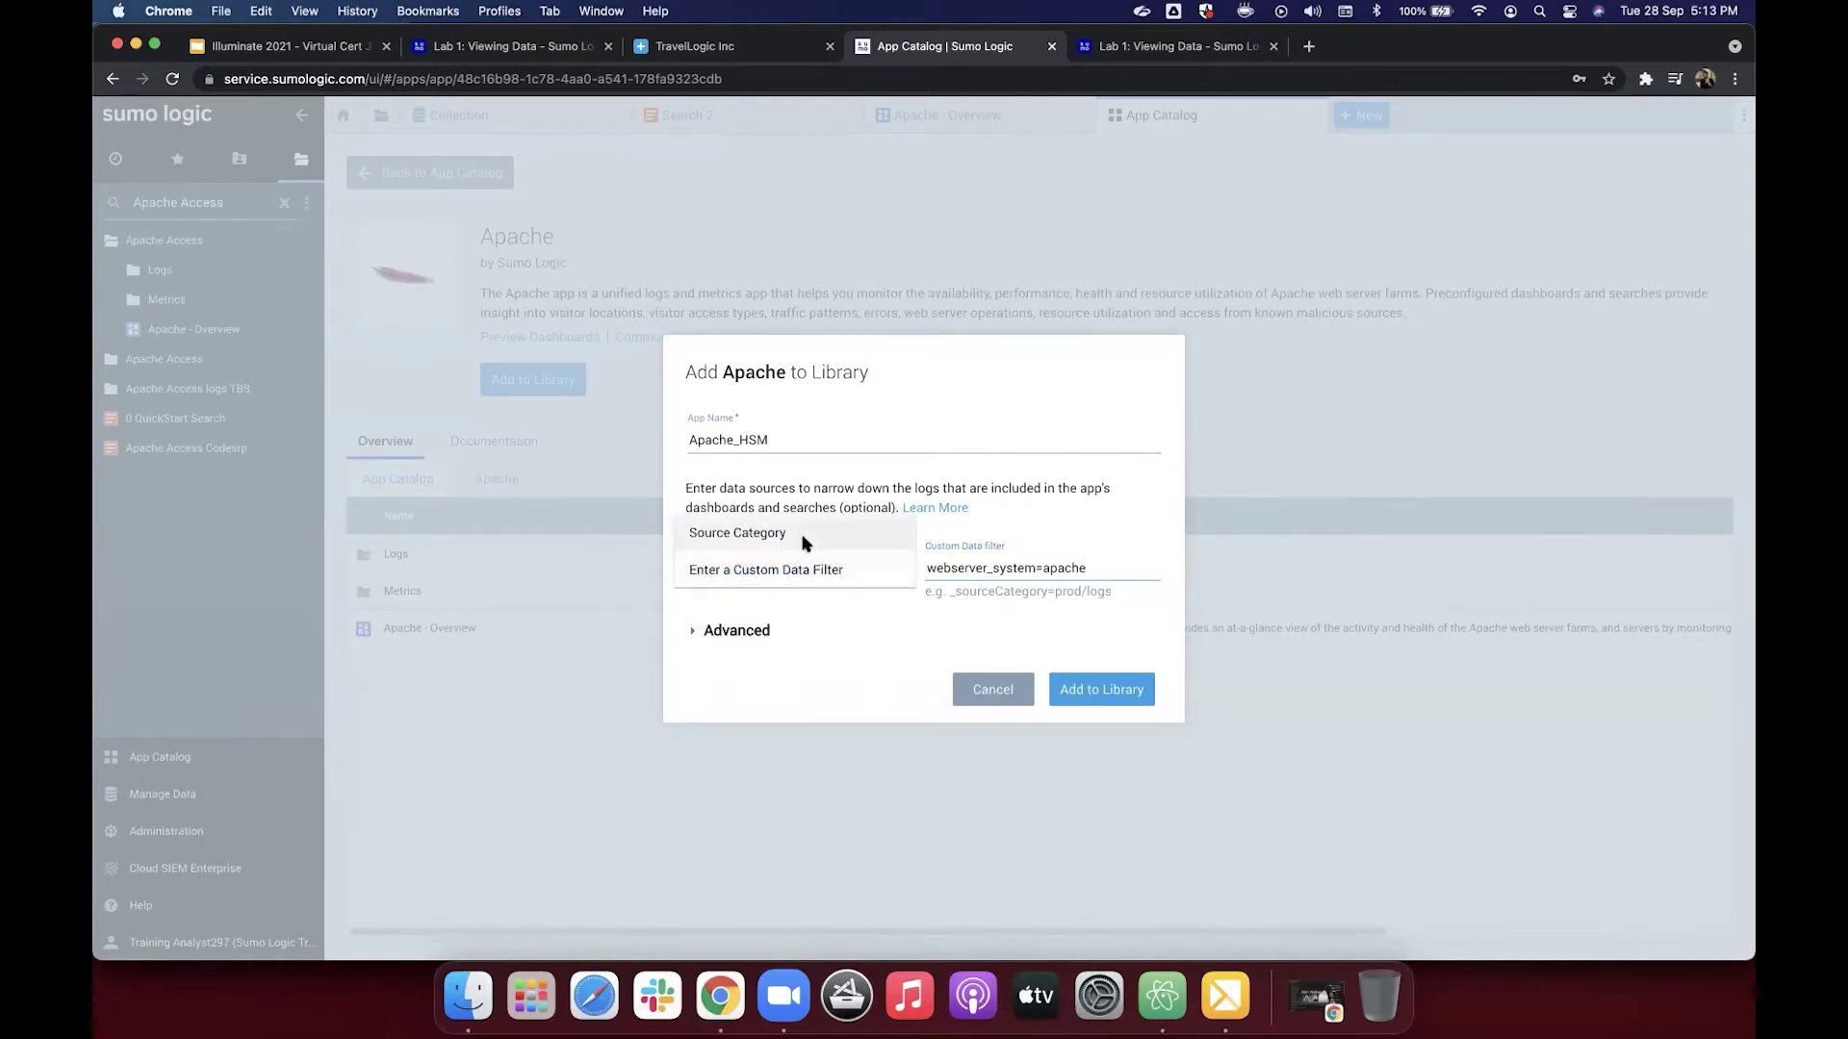
left_click(804, 543)
left_click(1001, 686)
left_click(183, 796)
left_click(216, 686)
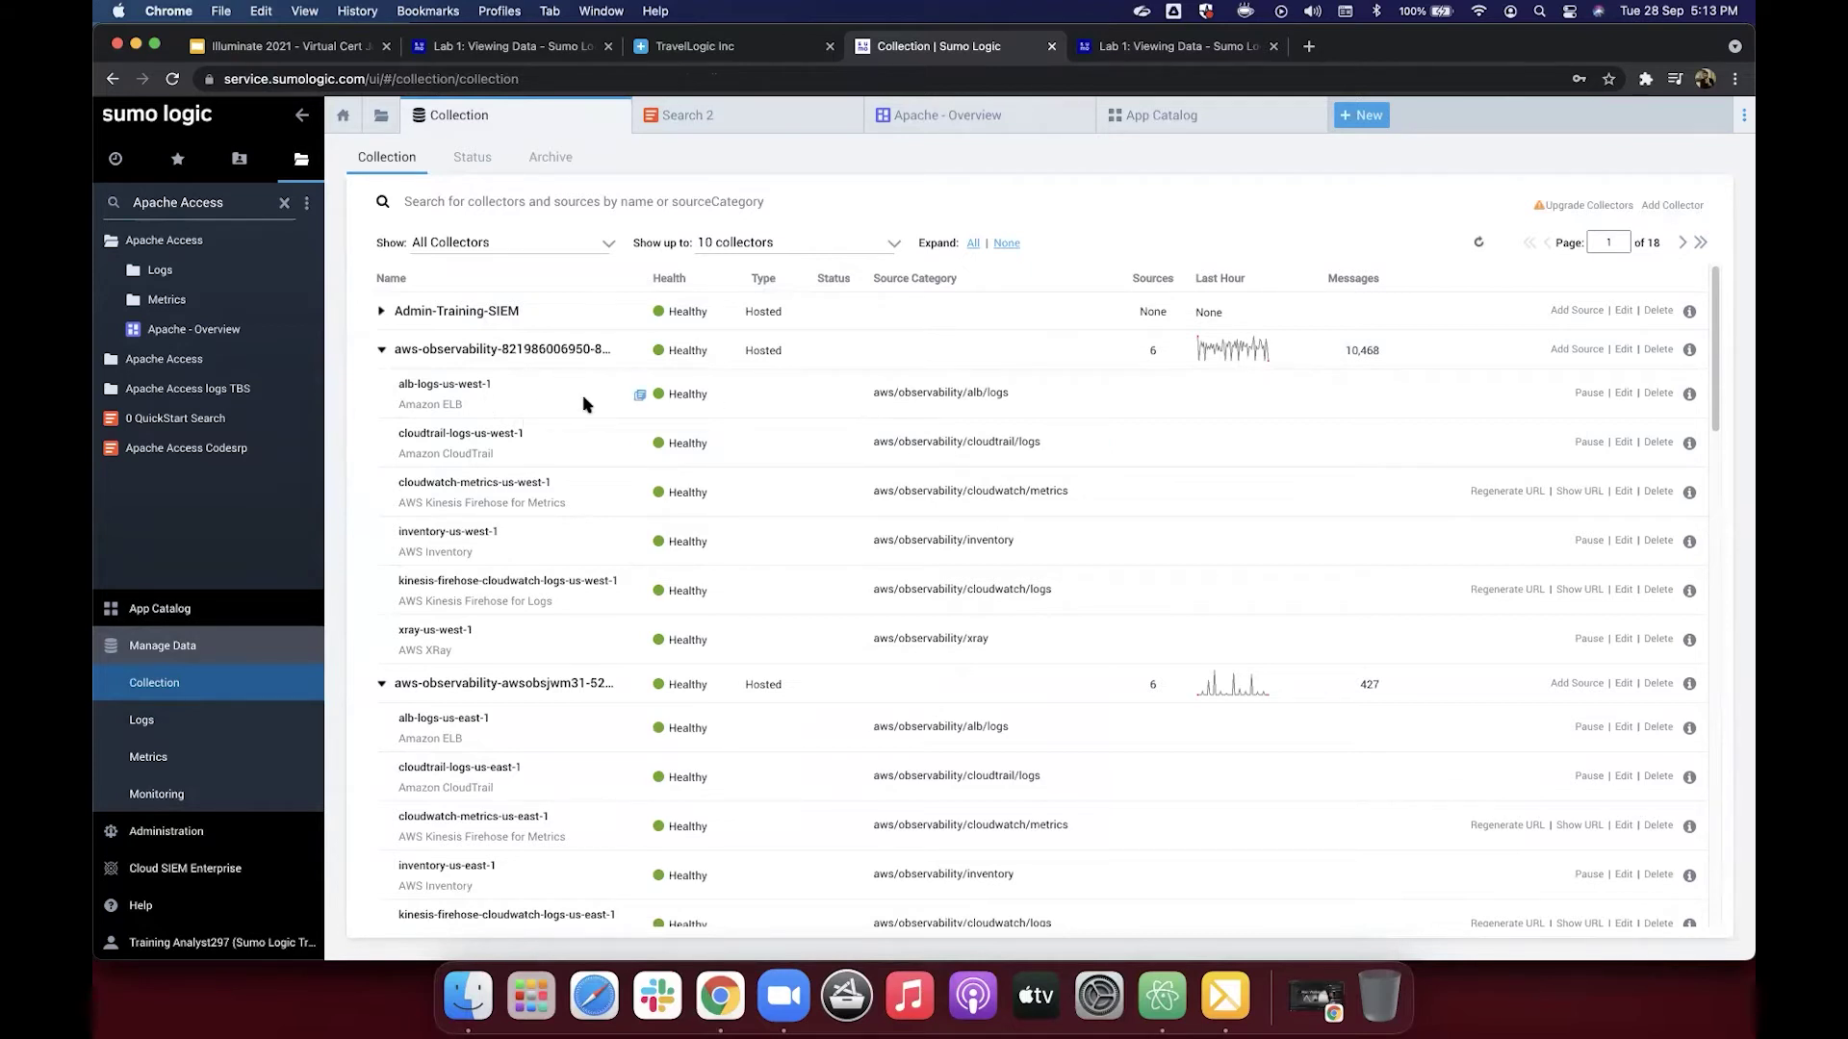
Step: Review the alb-logs-us-west-1 API usage details, then open a new Incognito window
mouse_move(502, 430)
mouse_move(434, 395)
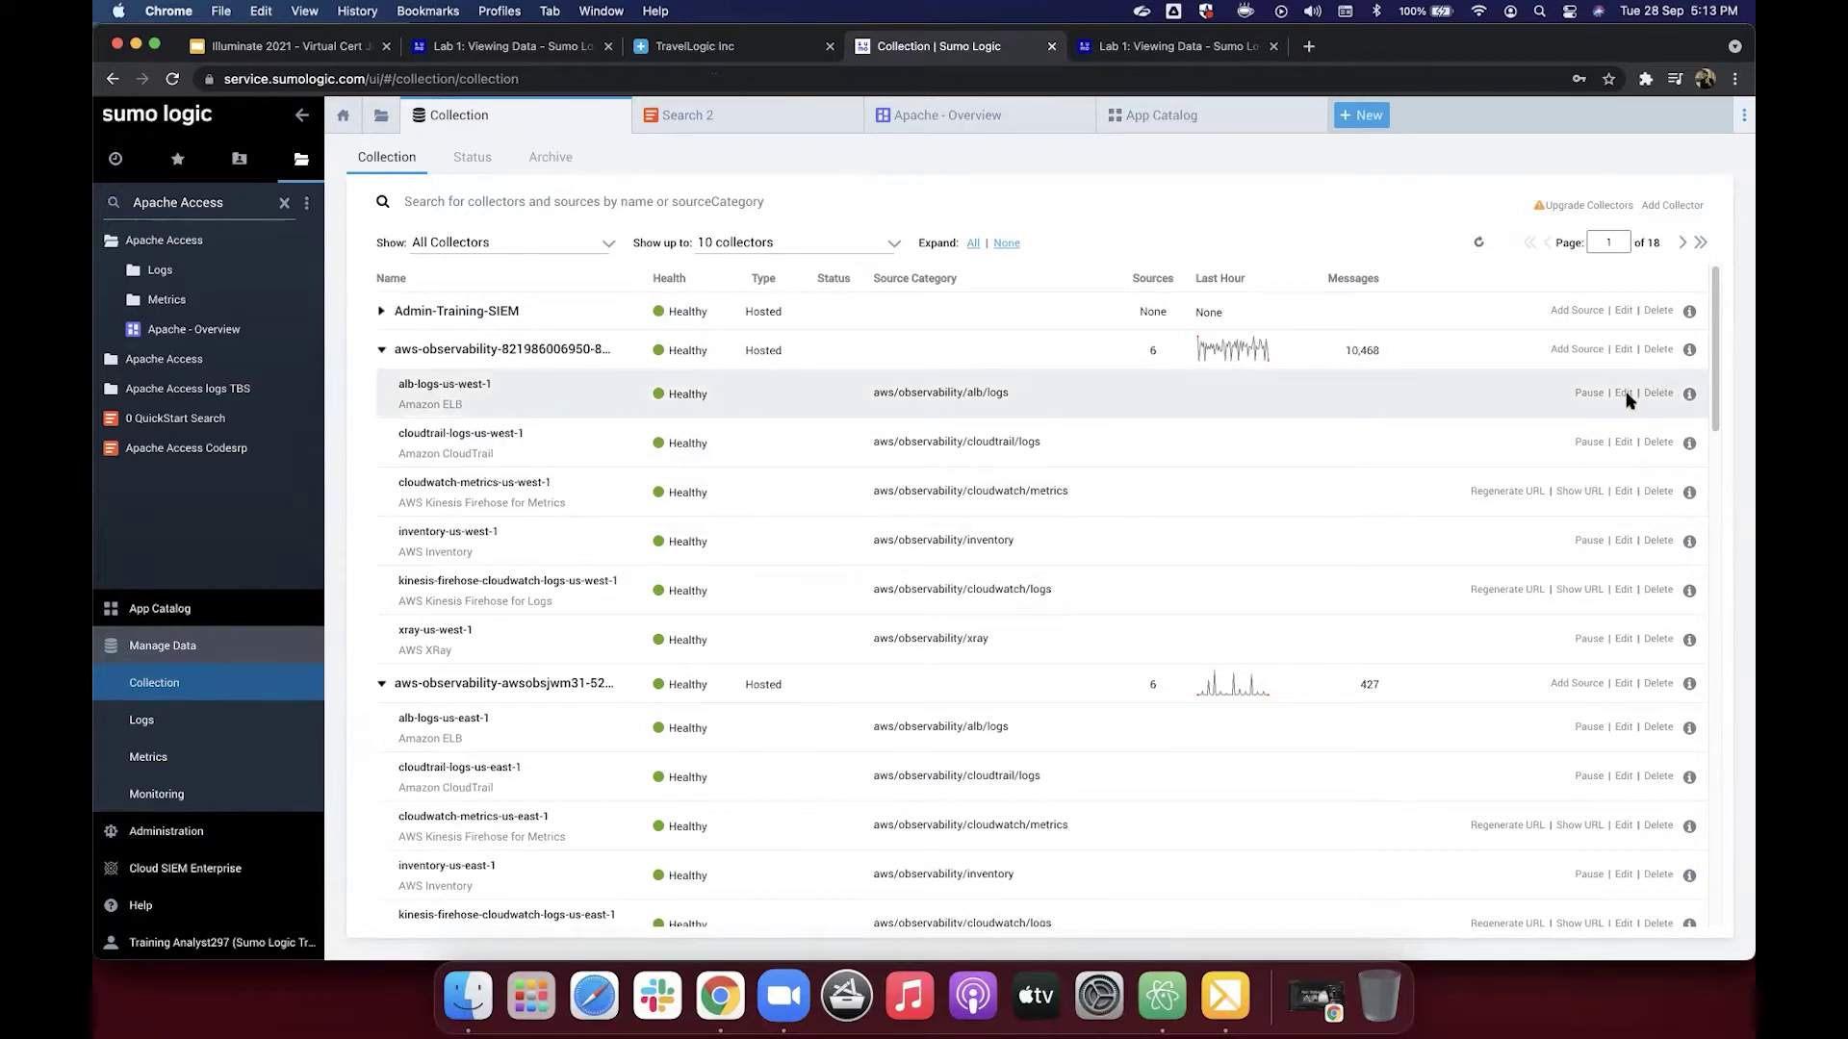
left_click(1689, 395)
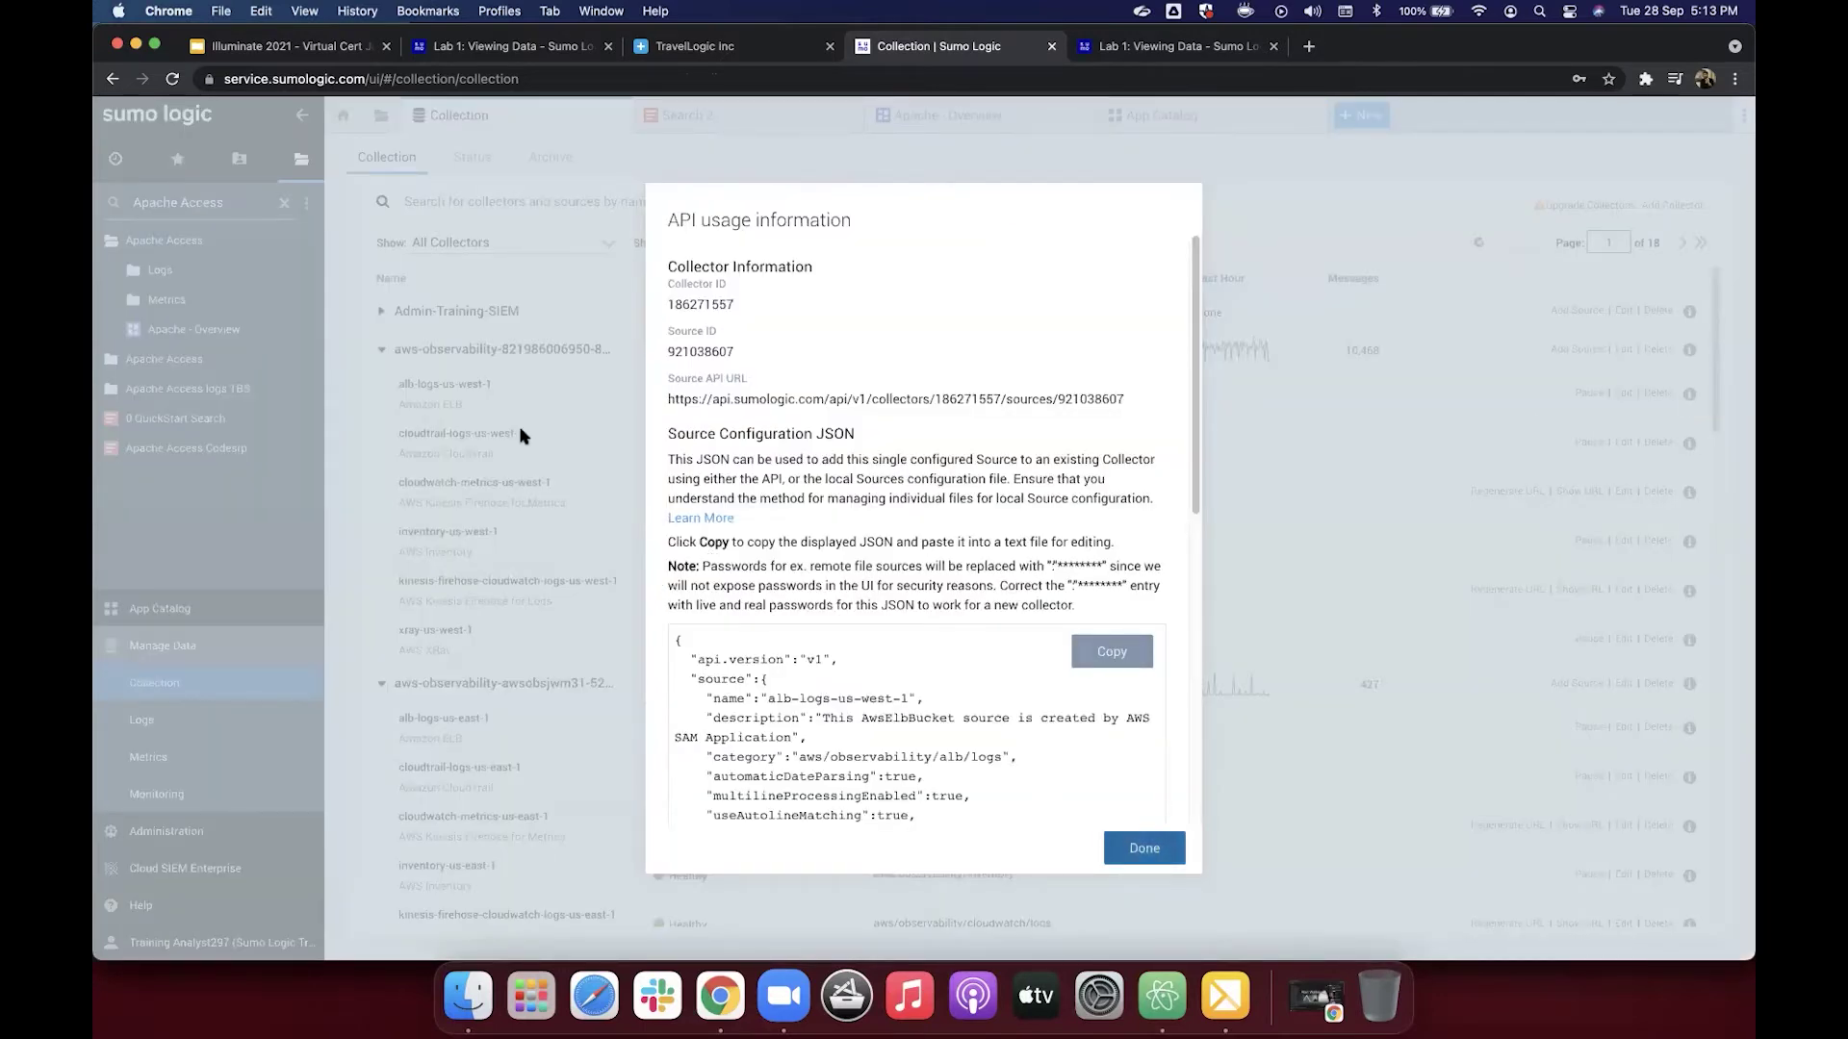
left_click(536, 440)
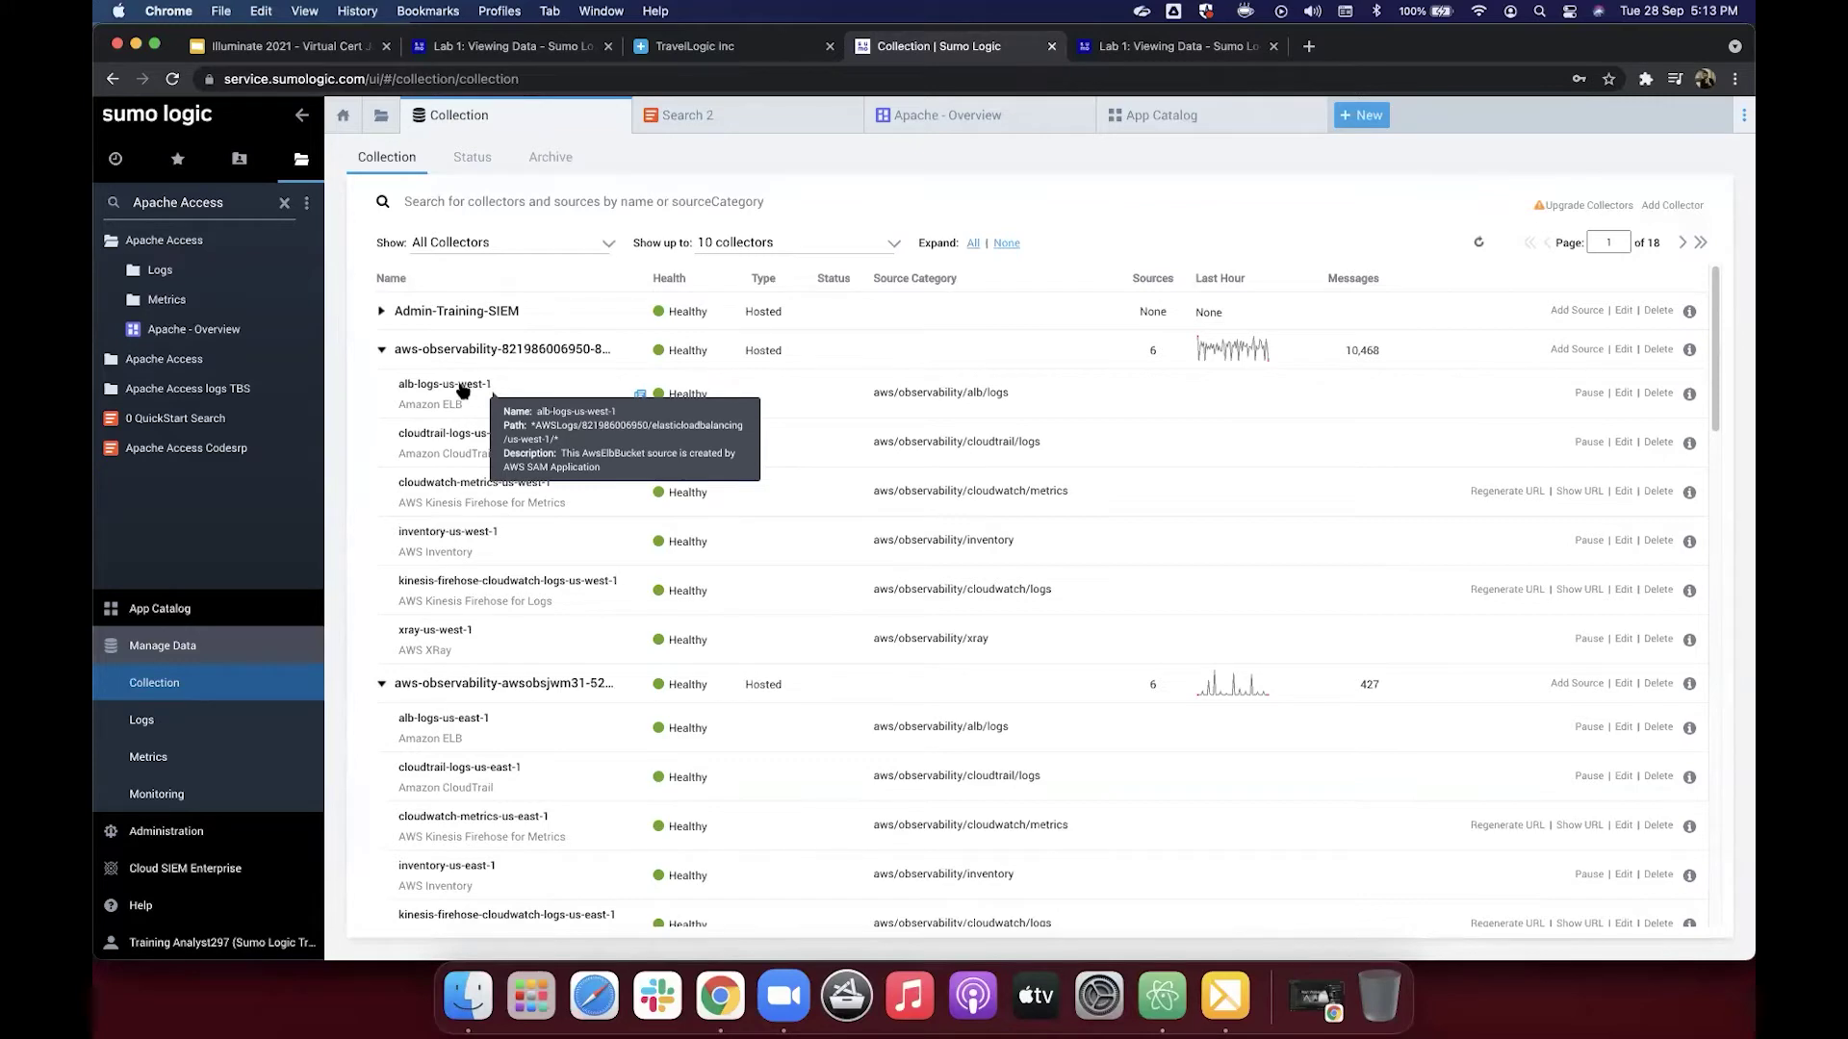
key("super+shift+n")
Step: Sign in to service.us2.sumologic.com using the saved login
type("se")
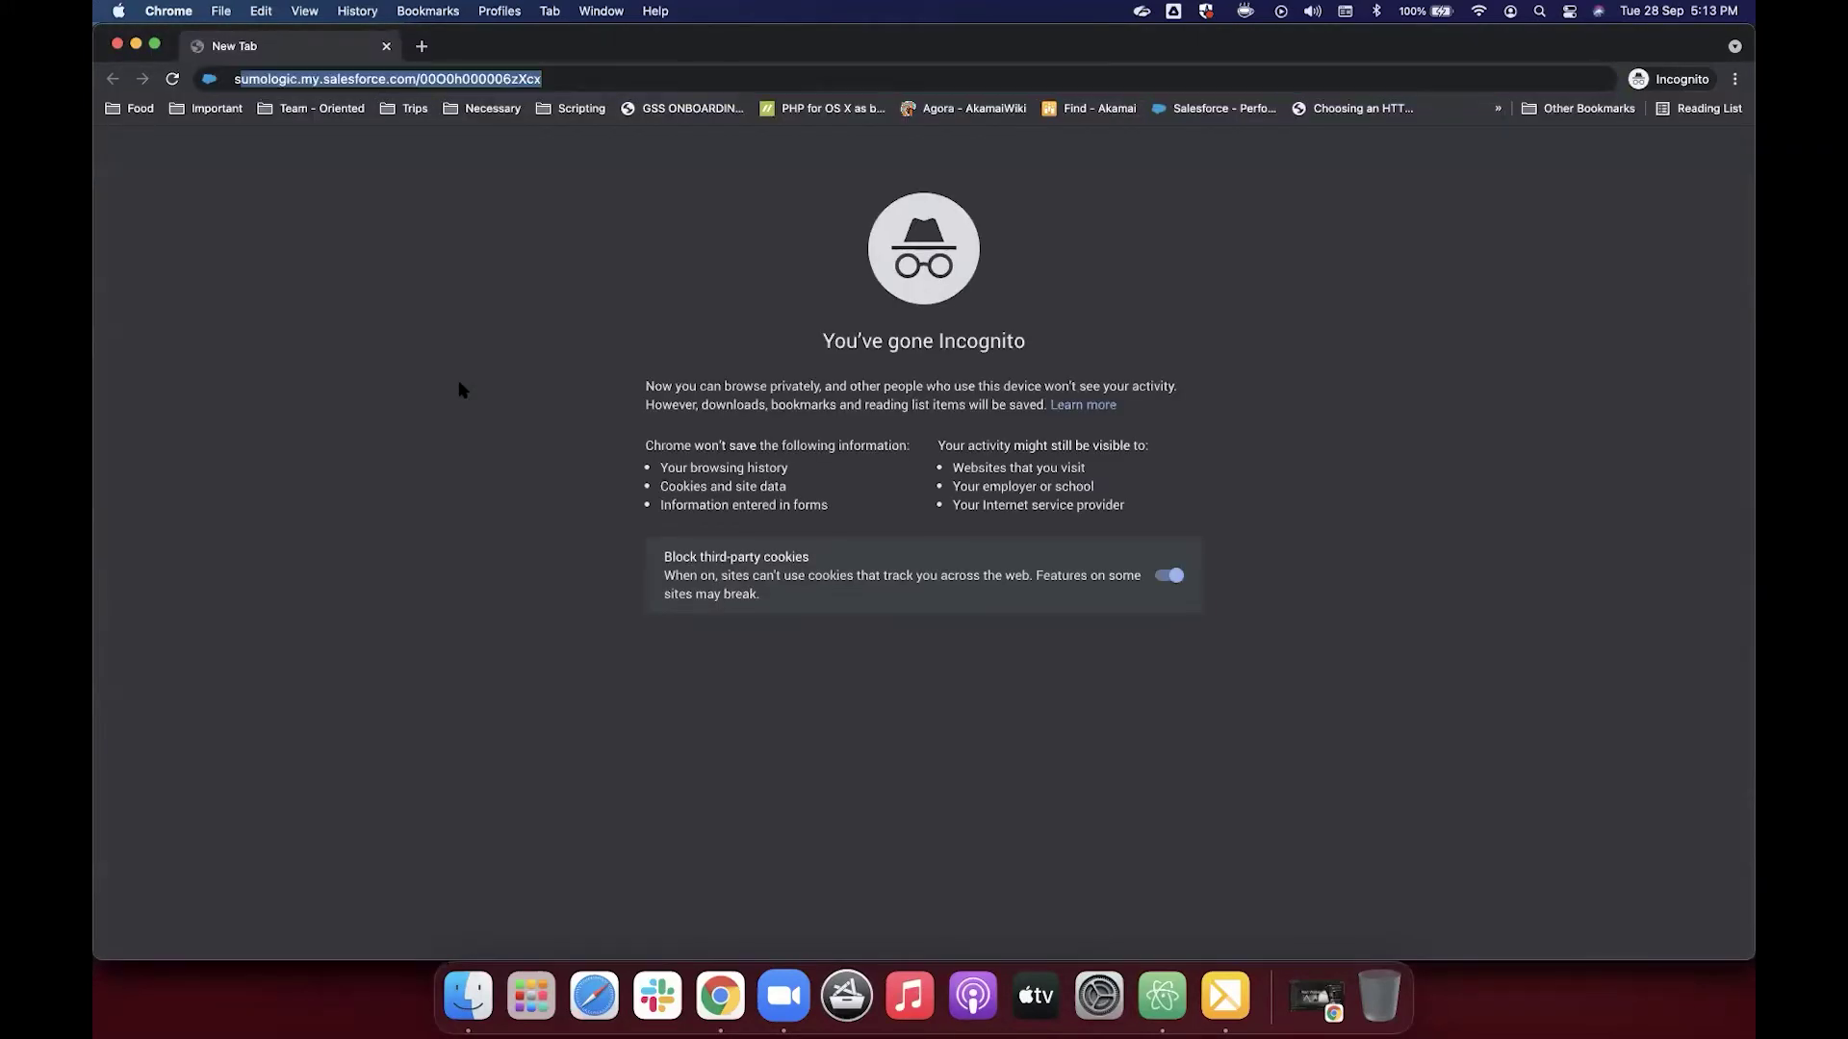
key("Return")
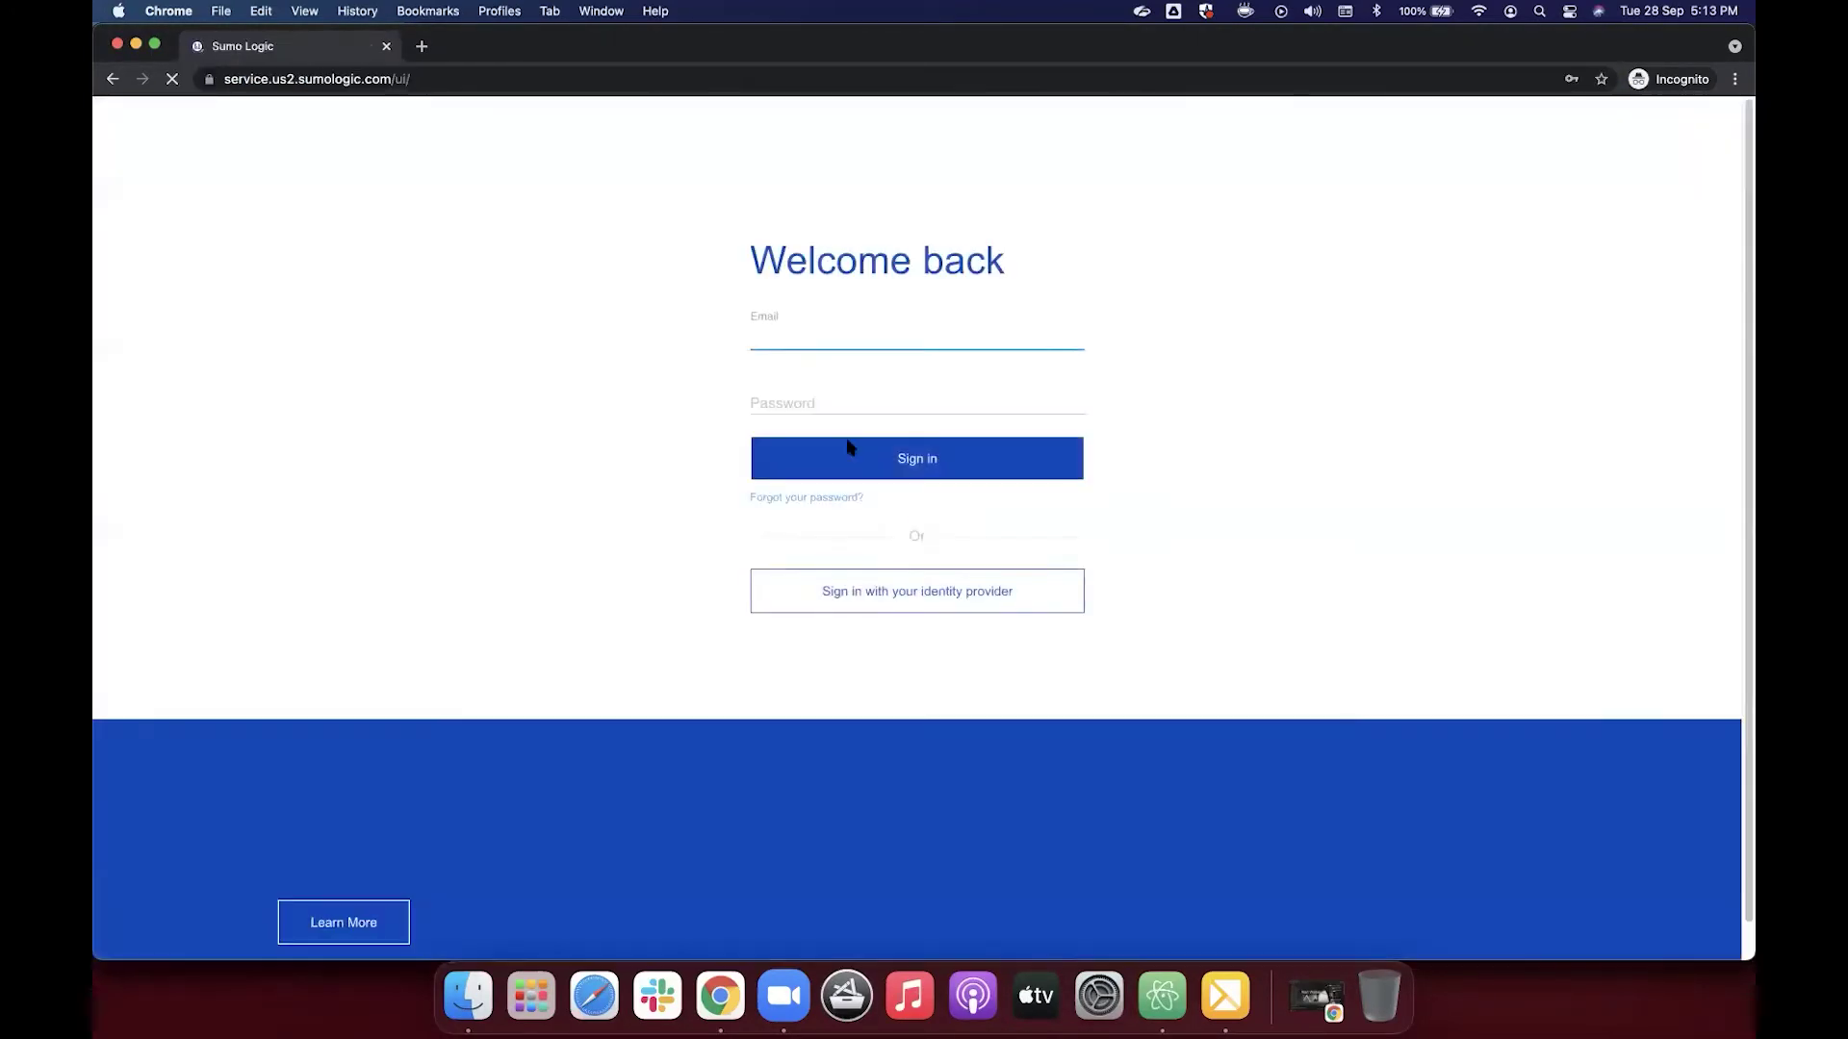
left_click(812, 338)
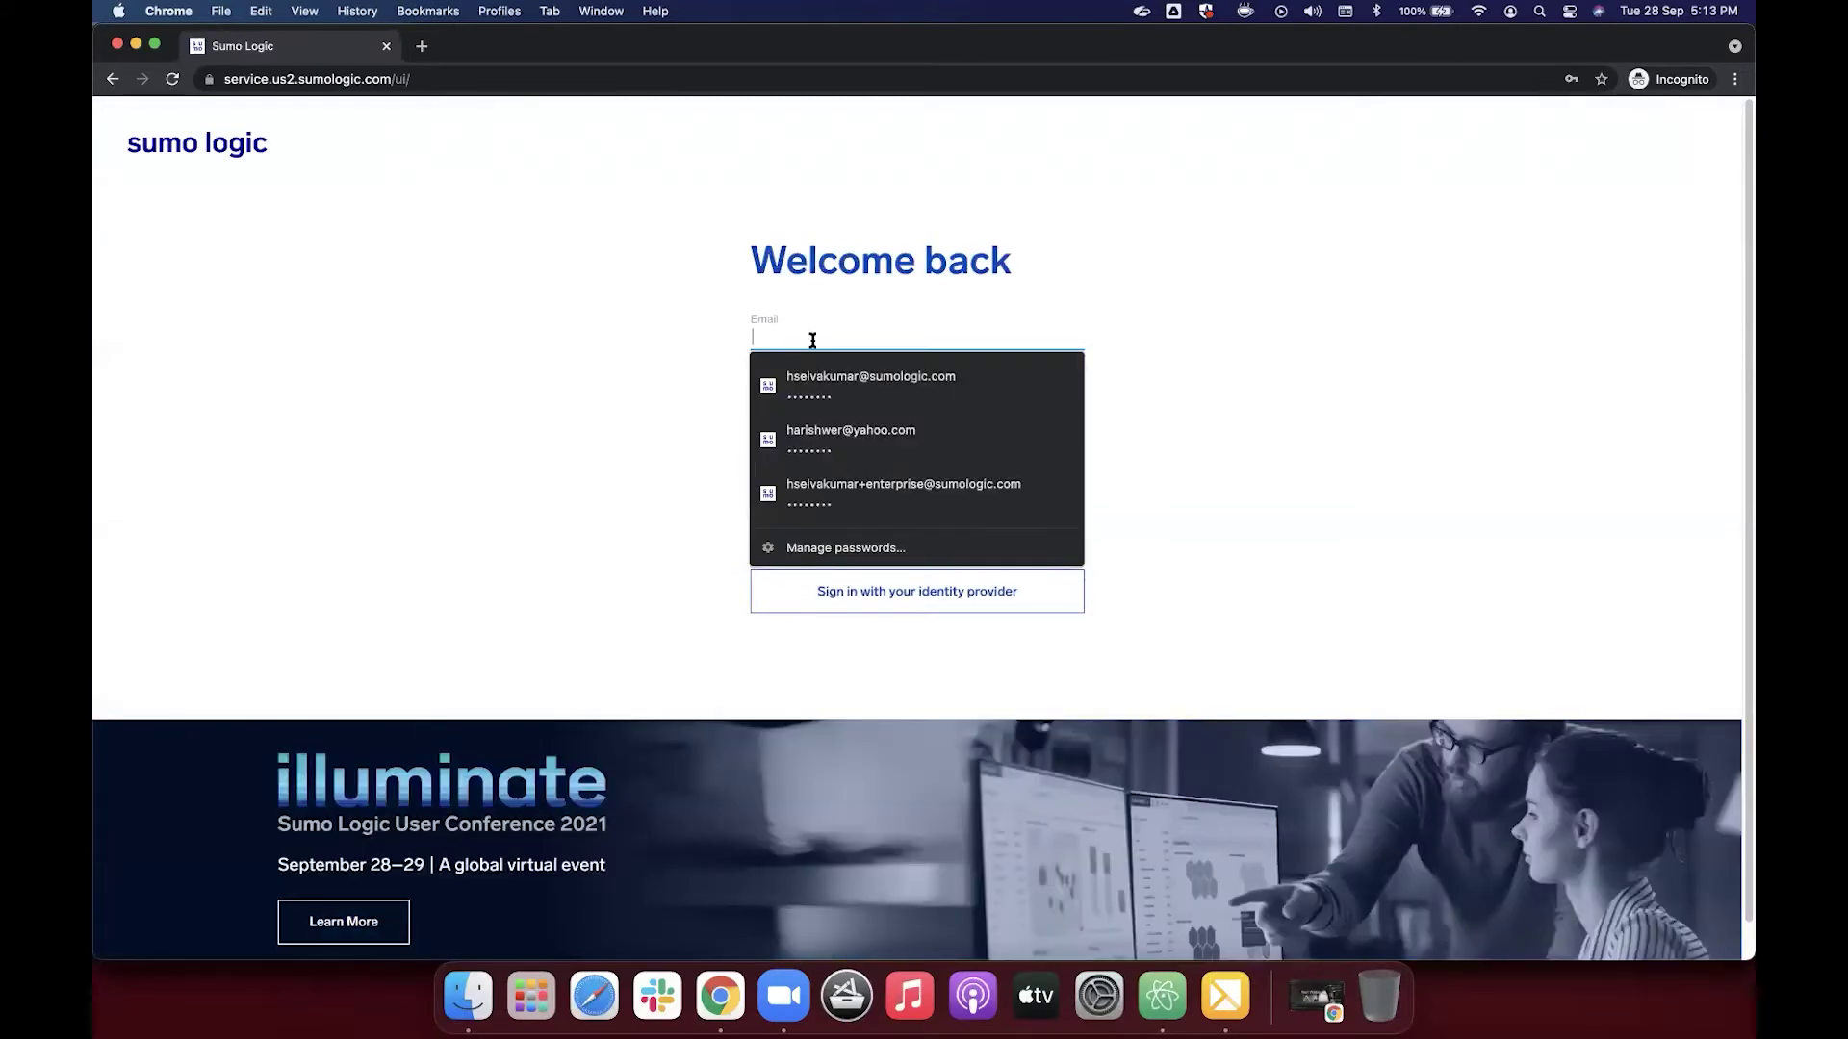
left_click(816, 382)
left_click(837, 455)
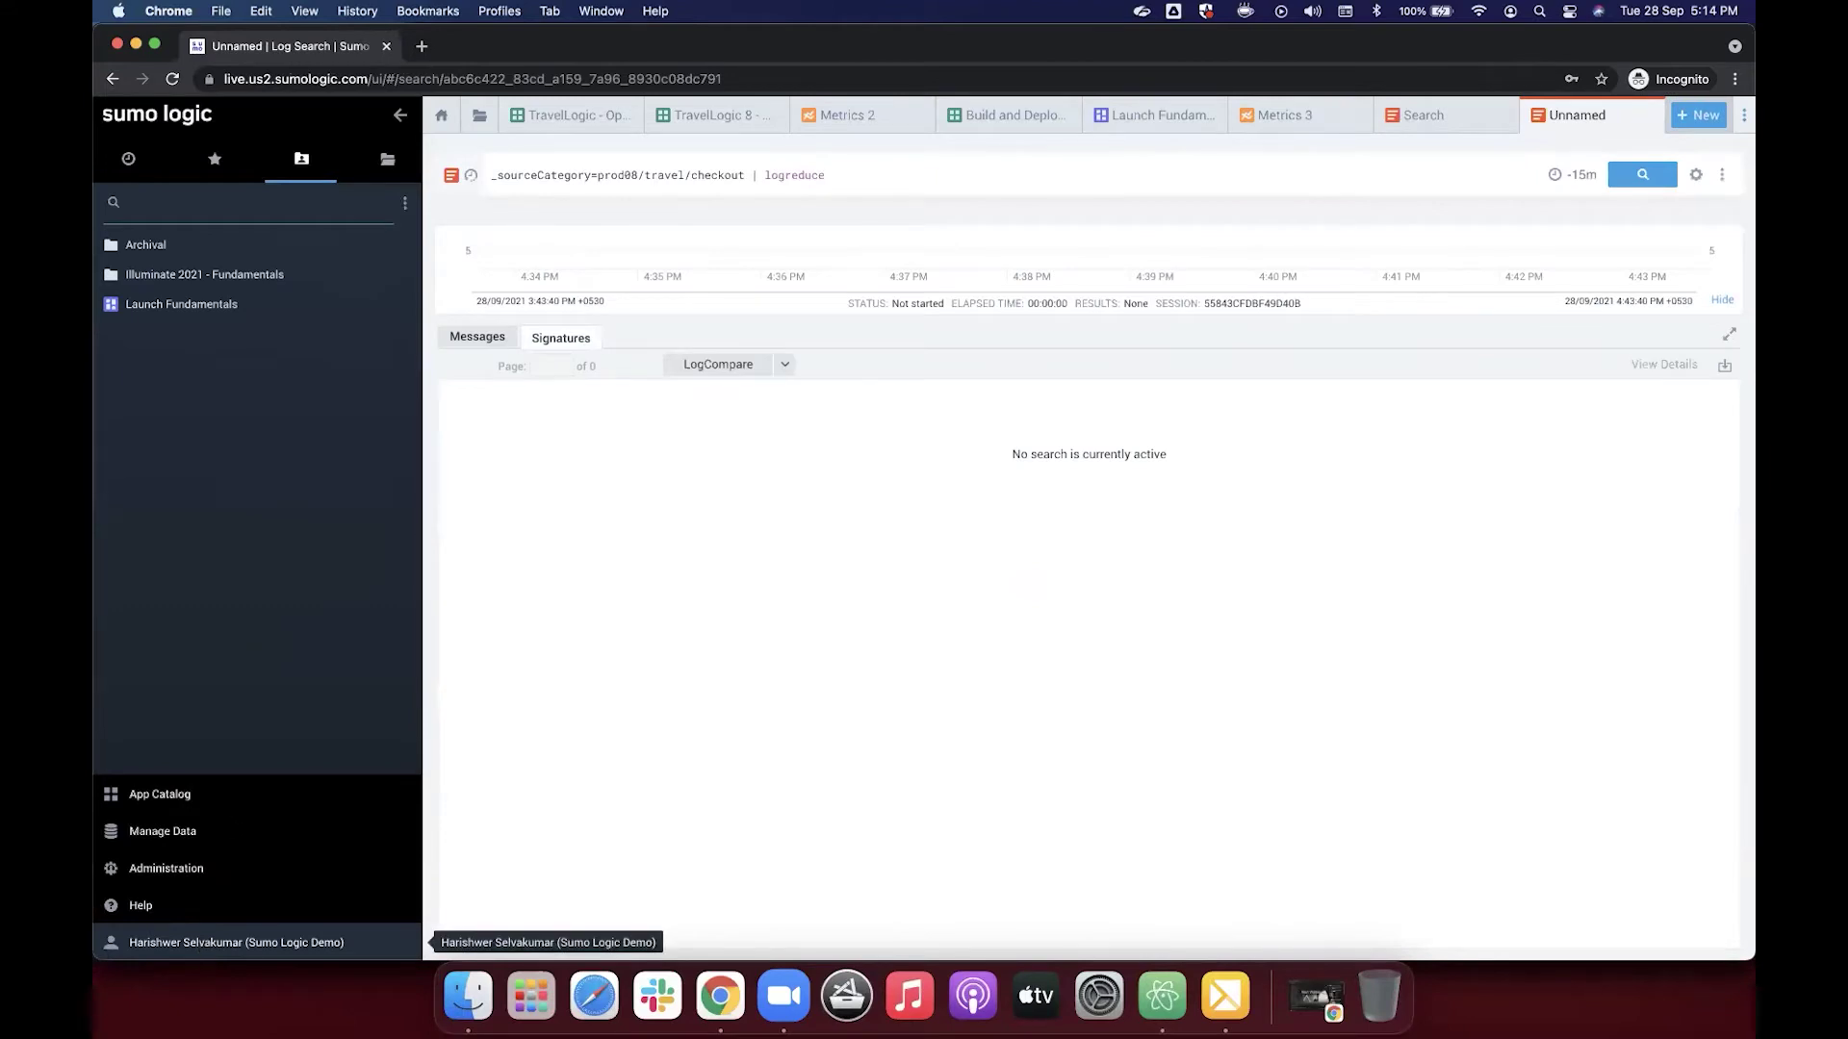
Step: Switch to the Sumo Logic Training organization and open its Collection list
left_click(200, 943)
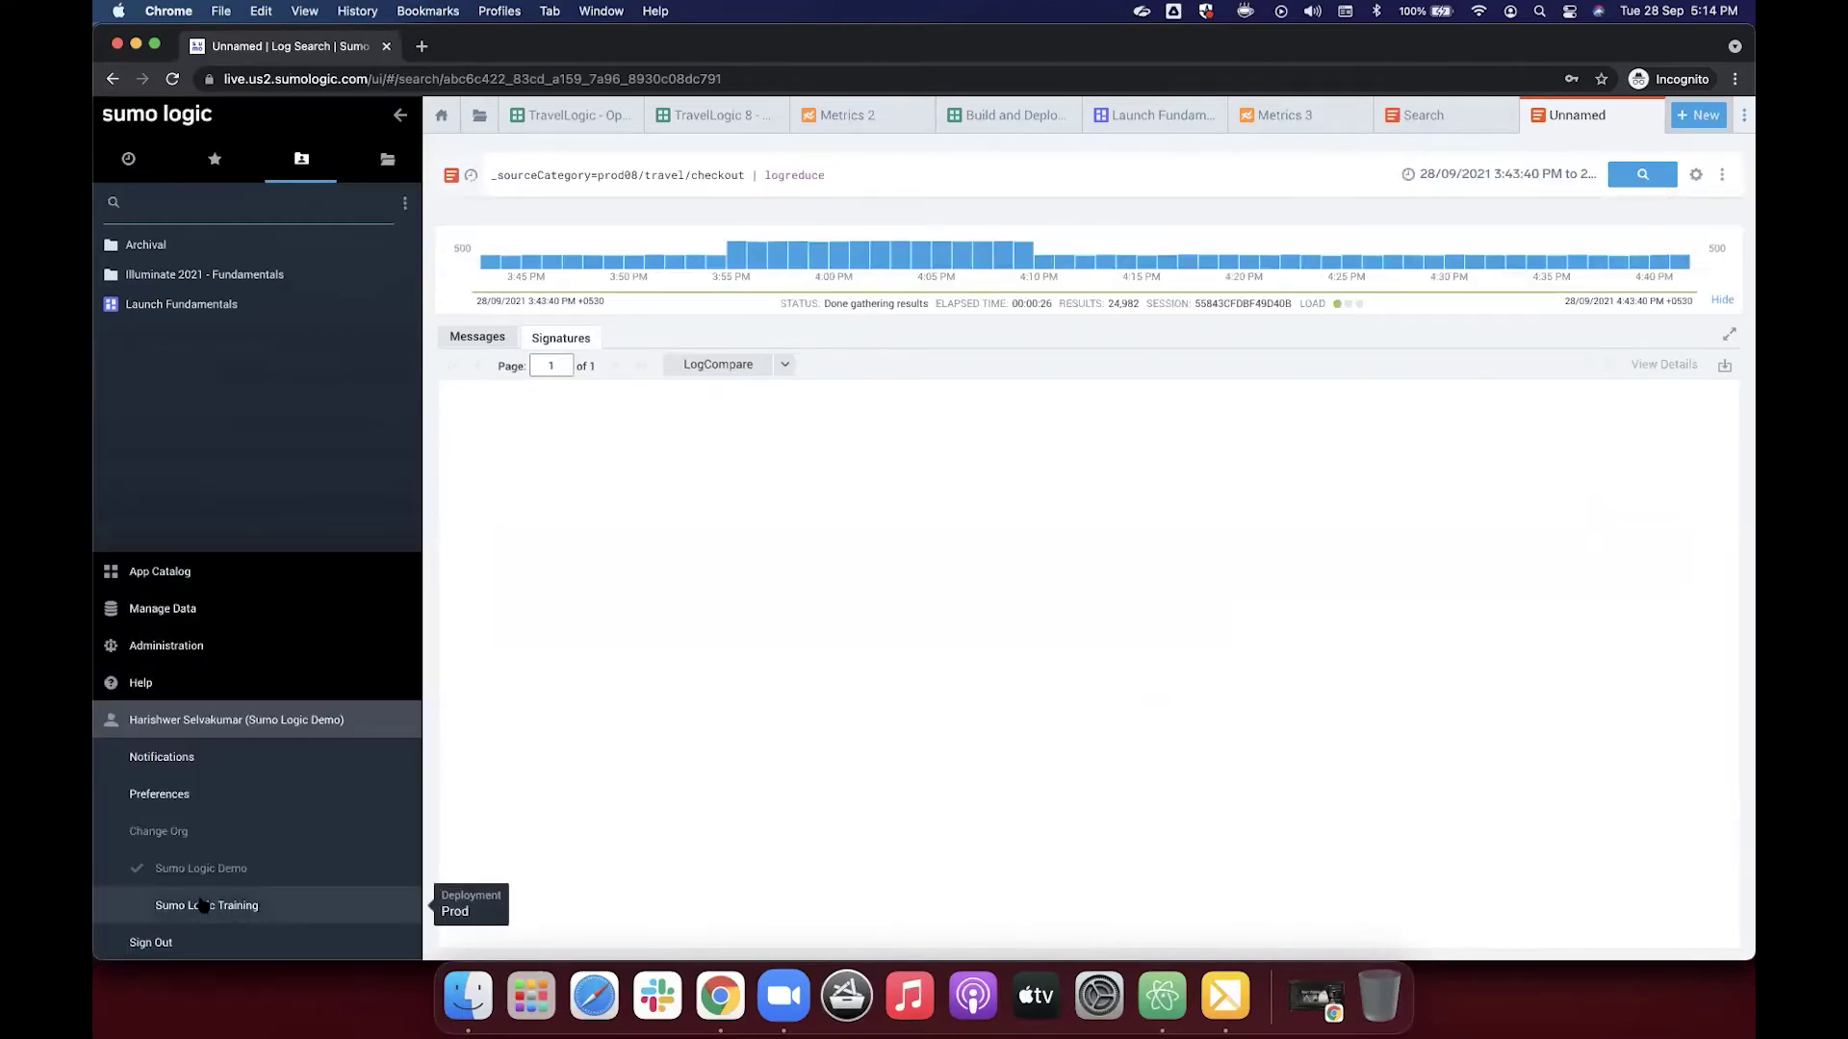
left_click(372, 905)
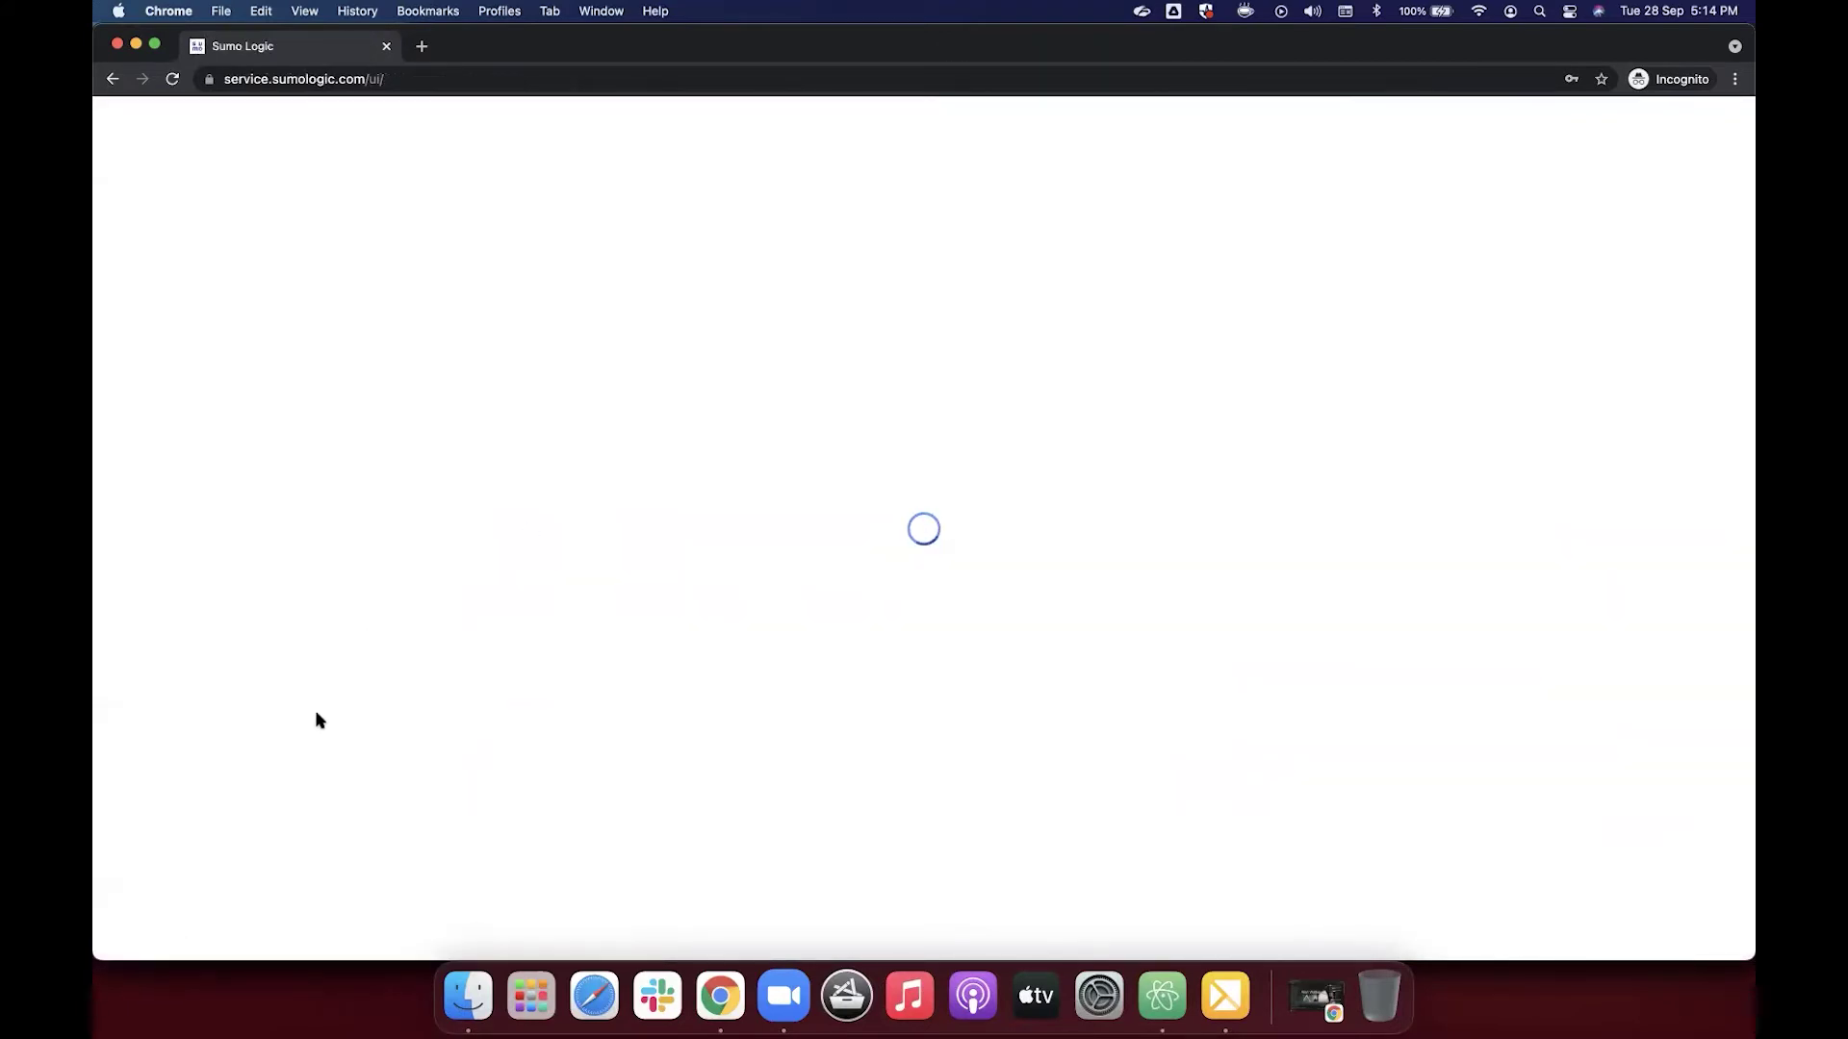
left_click(239, 796)
mouse_move(231, 792)
left_click(154, 682)
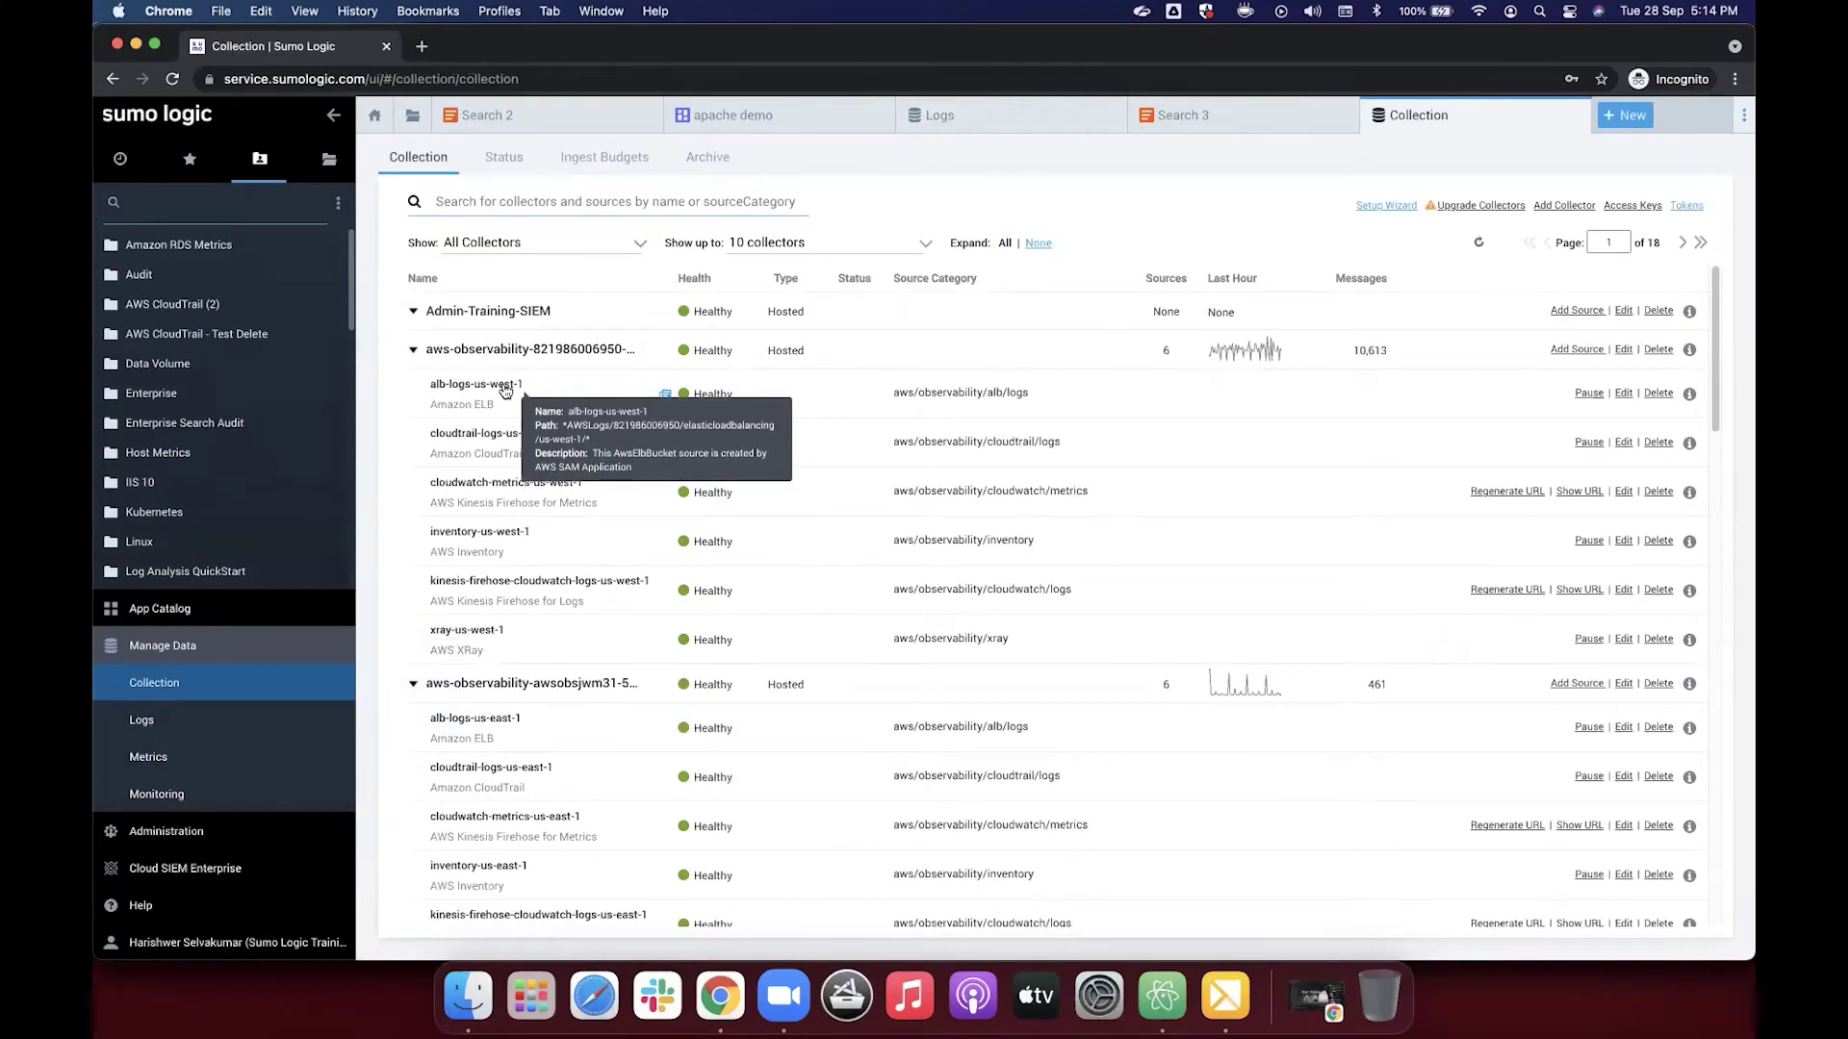
Step: Inspect the alb-logs-us-west-1 source settings, then close that tab to return to Collection
left_click(504, 387)
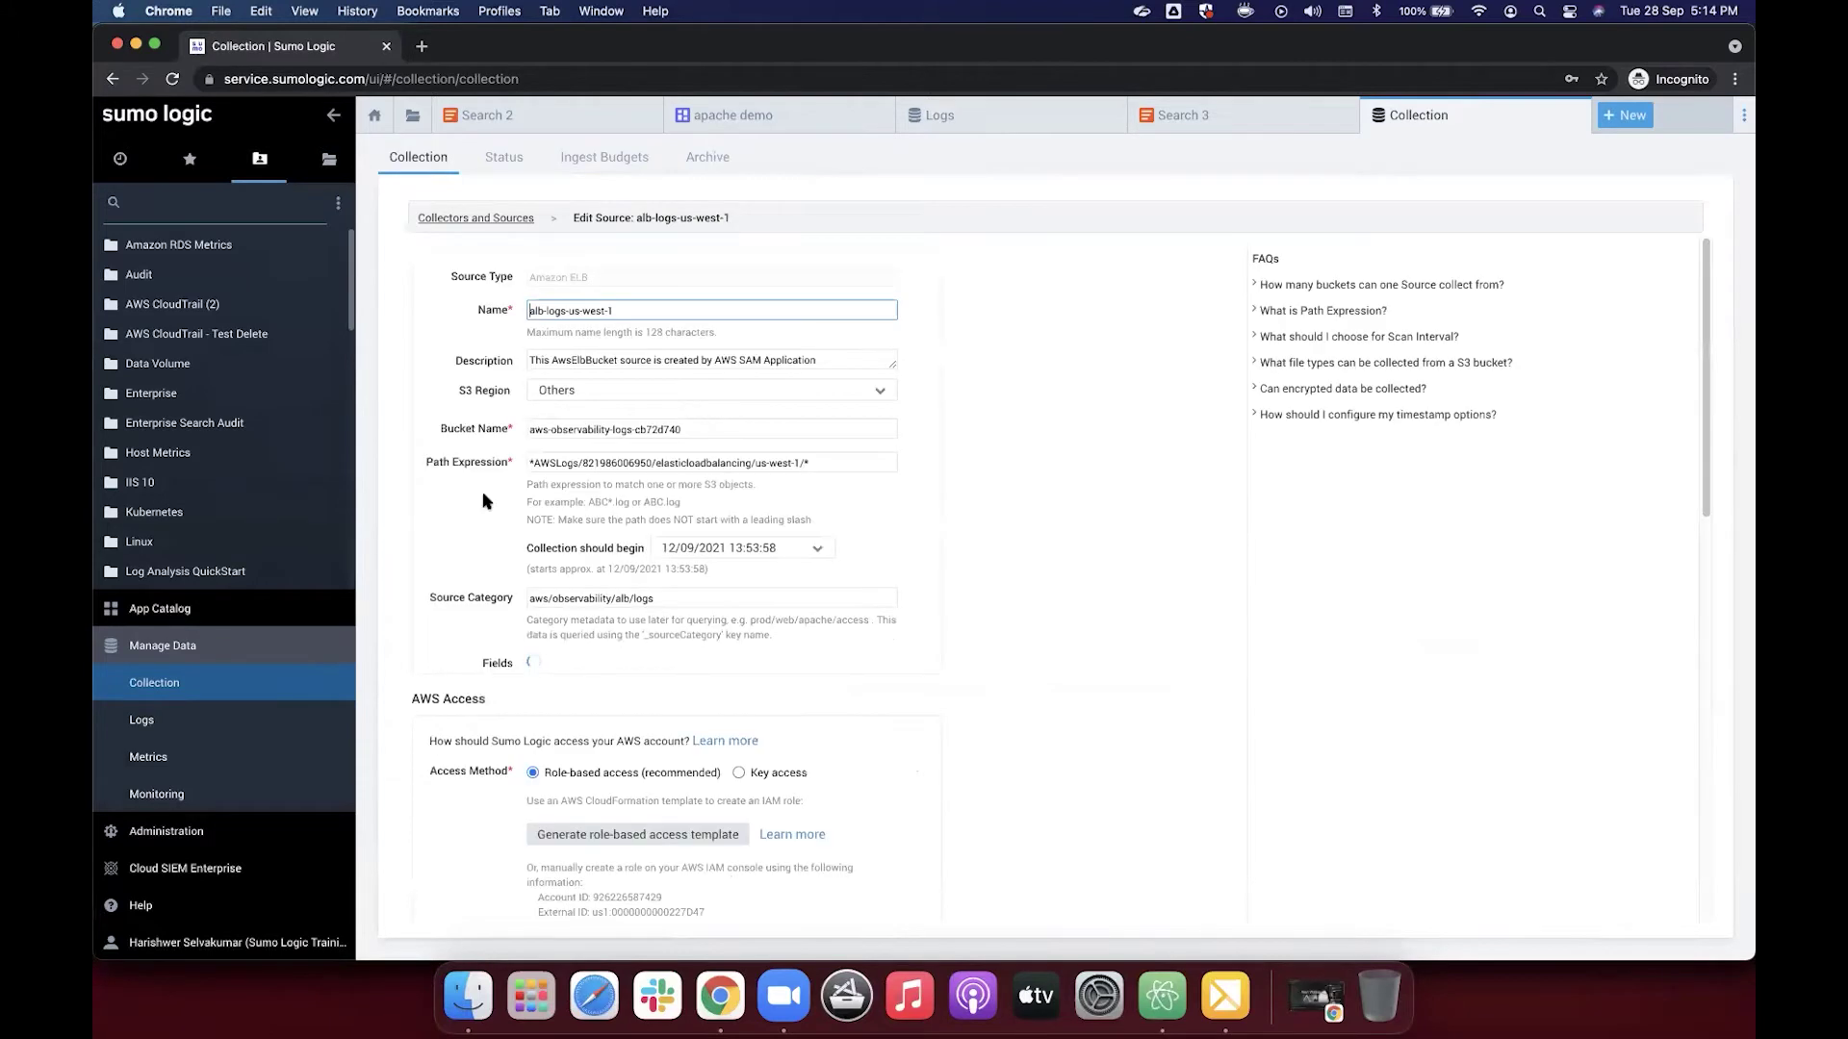
scroll(445, 508, "down", 3)
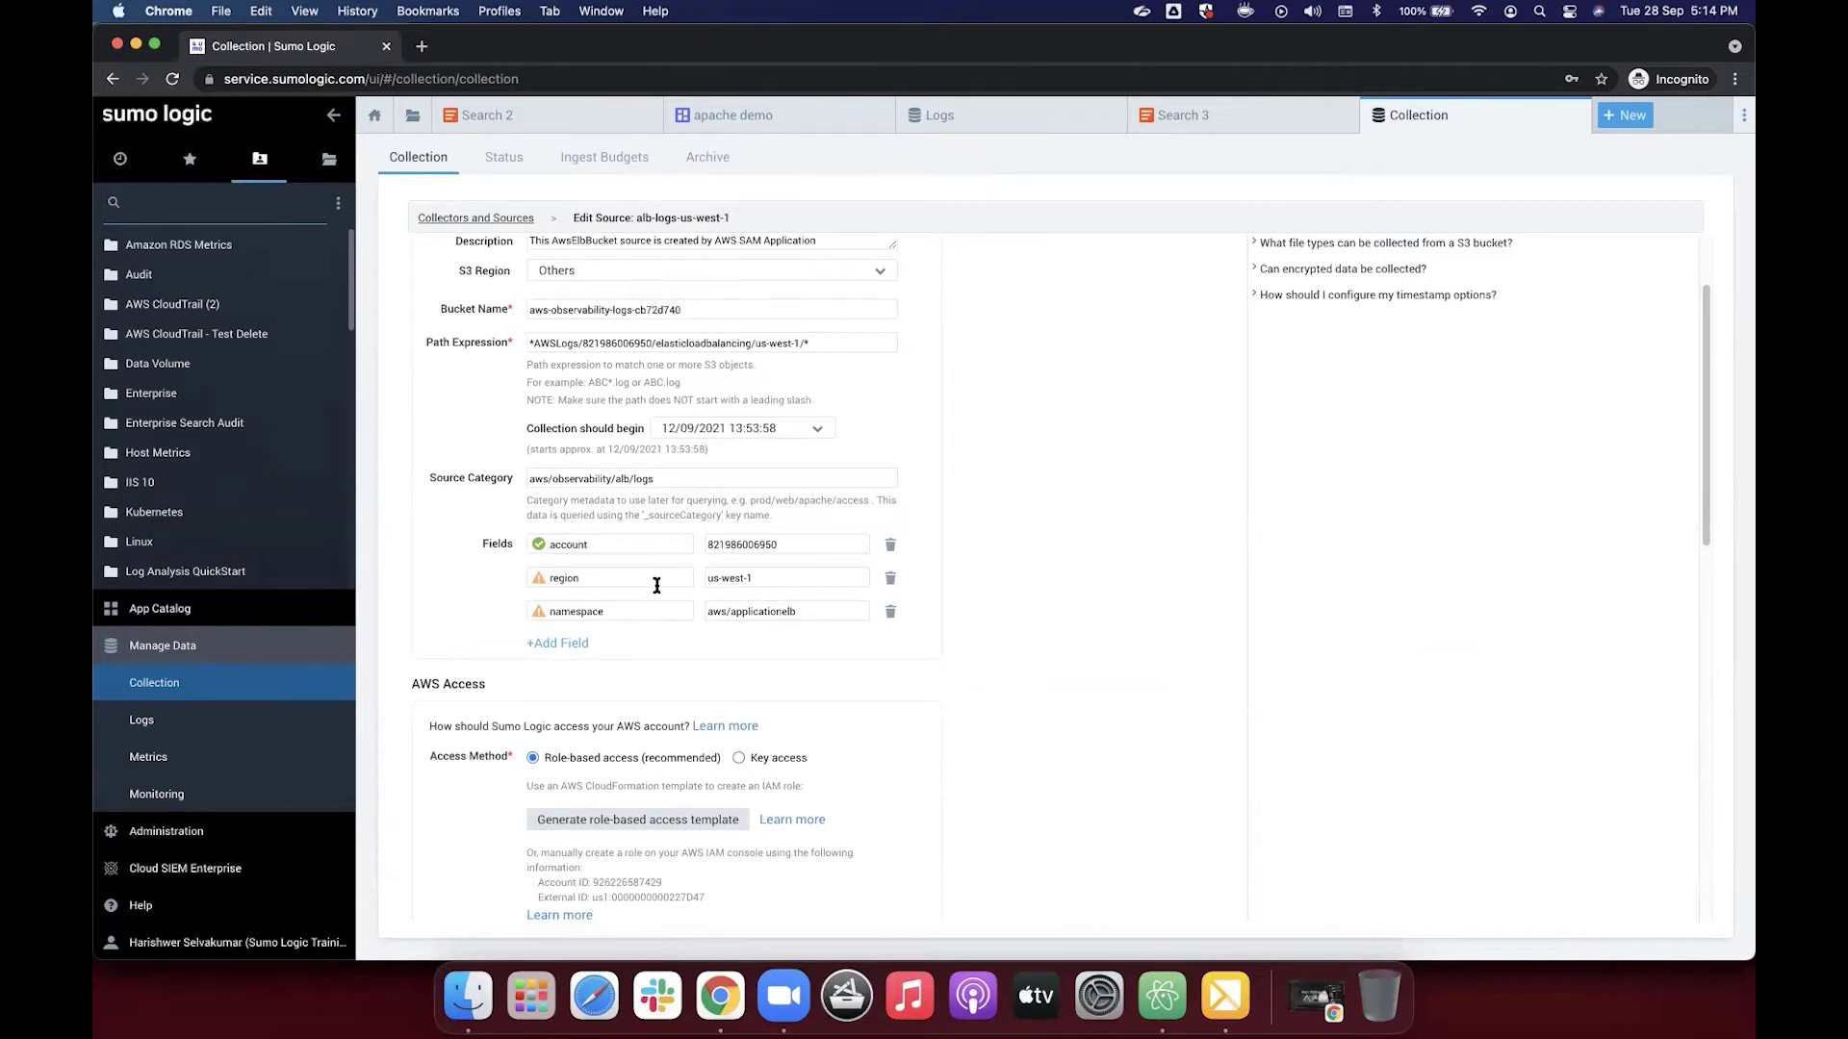
scroll(631, 582, "down", 1)
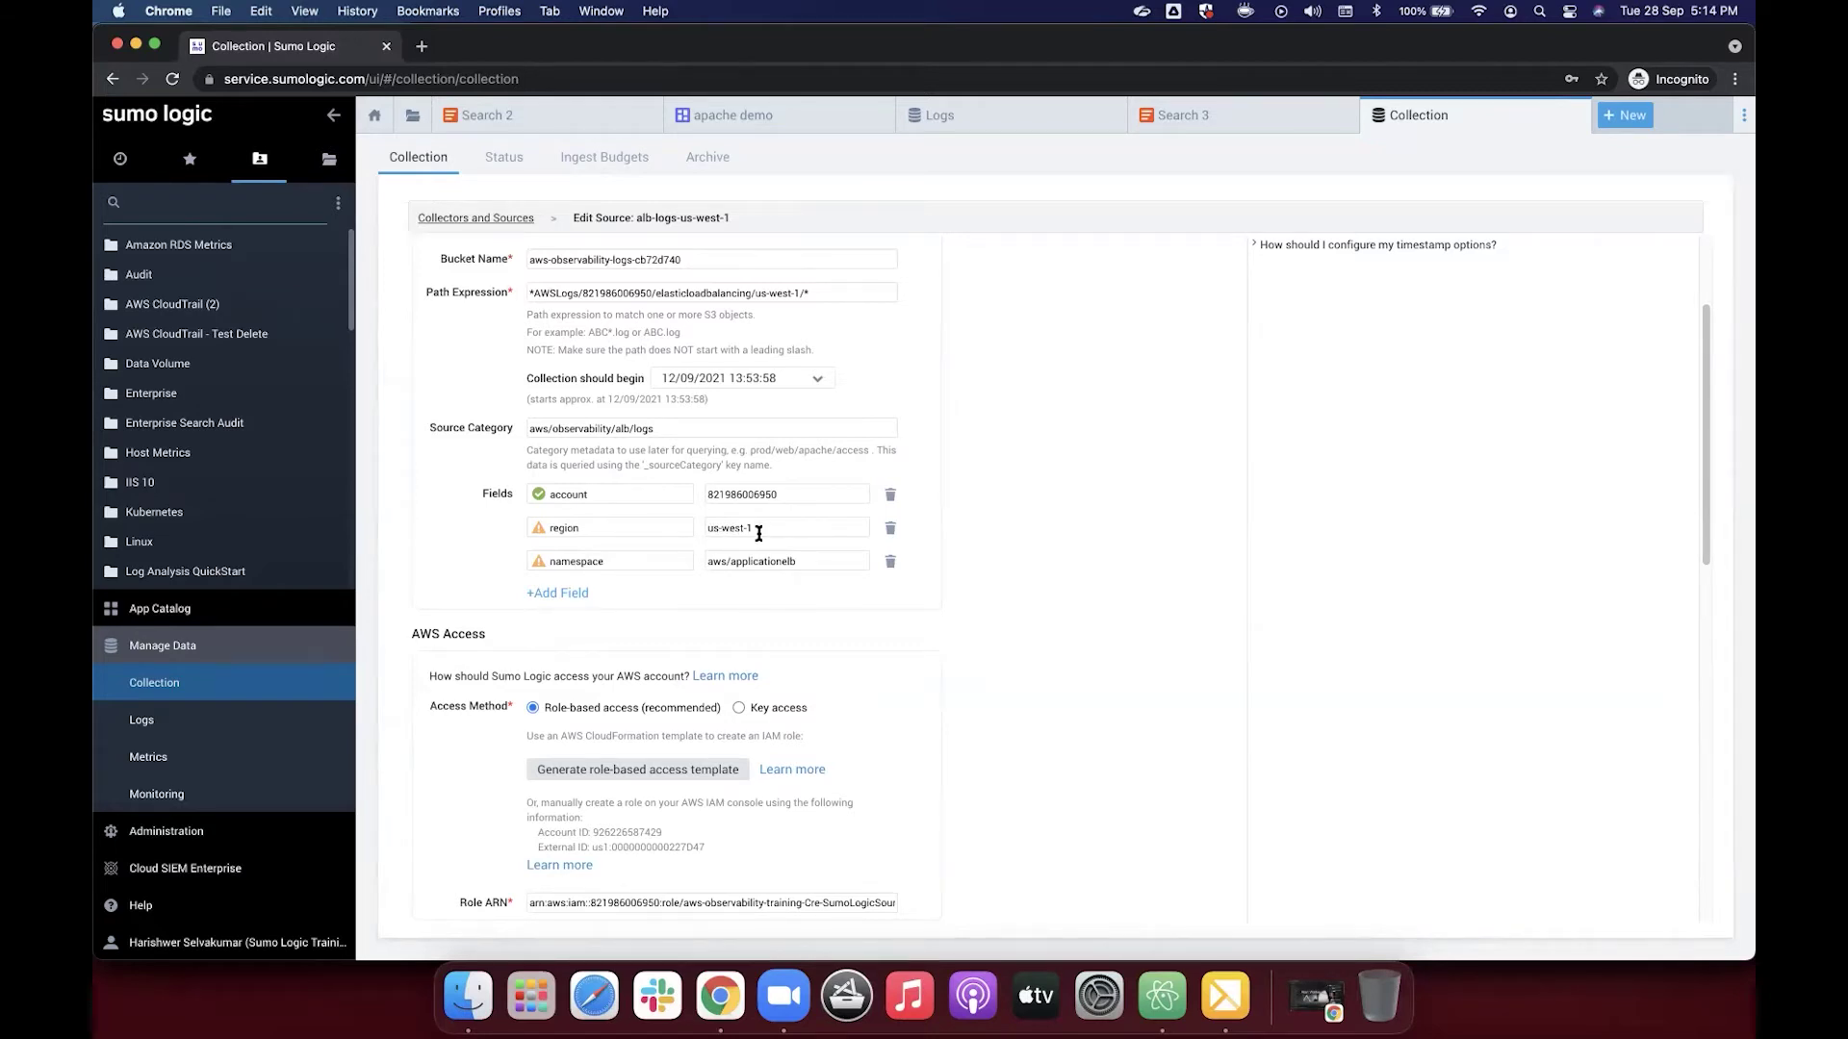
left_click(386, 47)
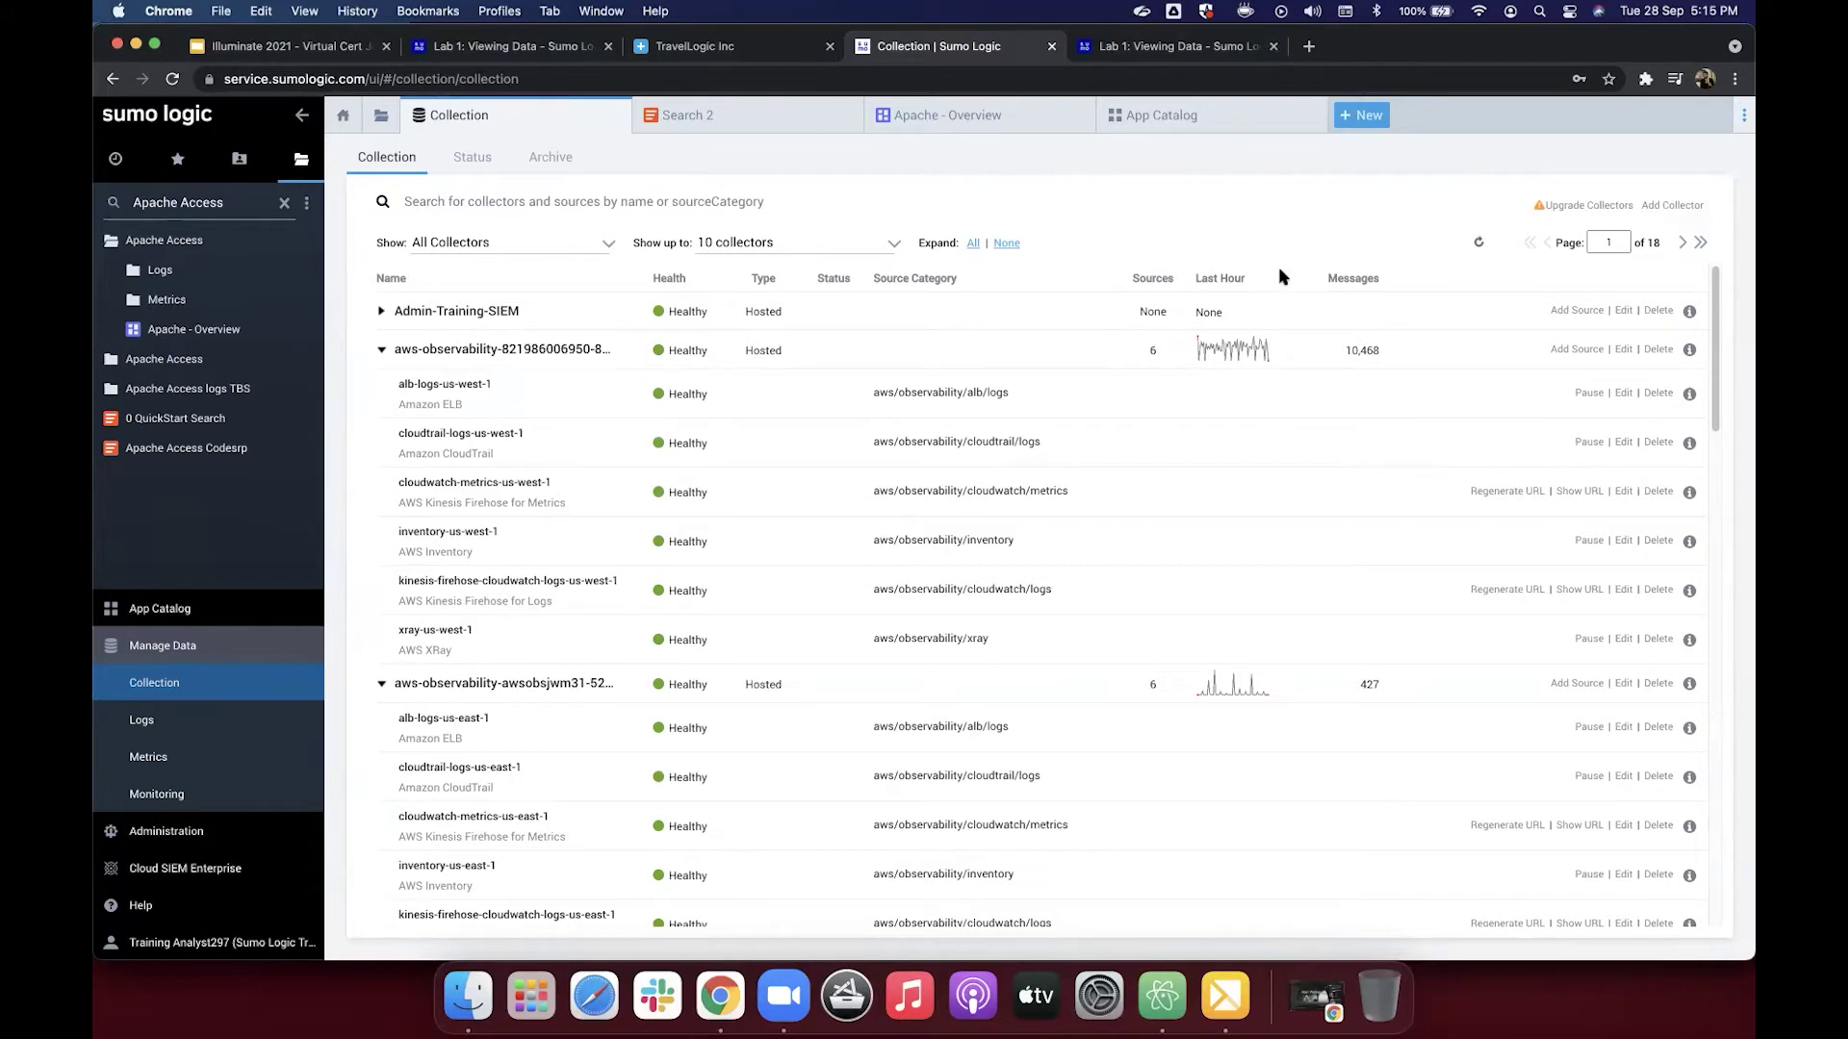
Step: Reopen Add to Library for Apache with custom data filter webserver_system=apache
left_click(1168, 123)
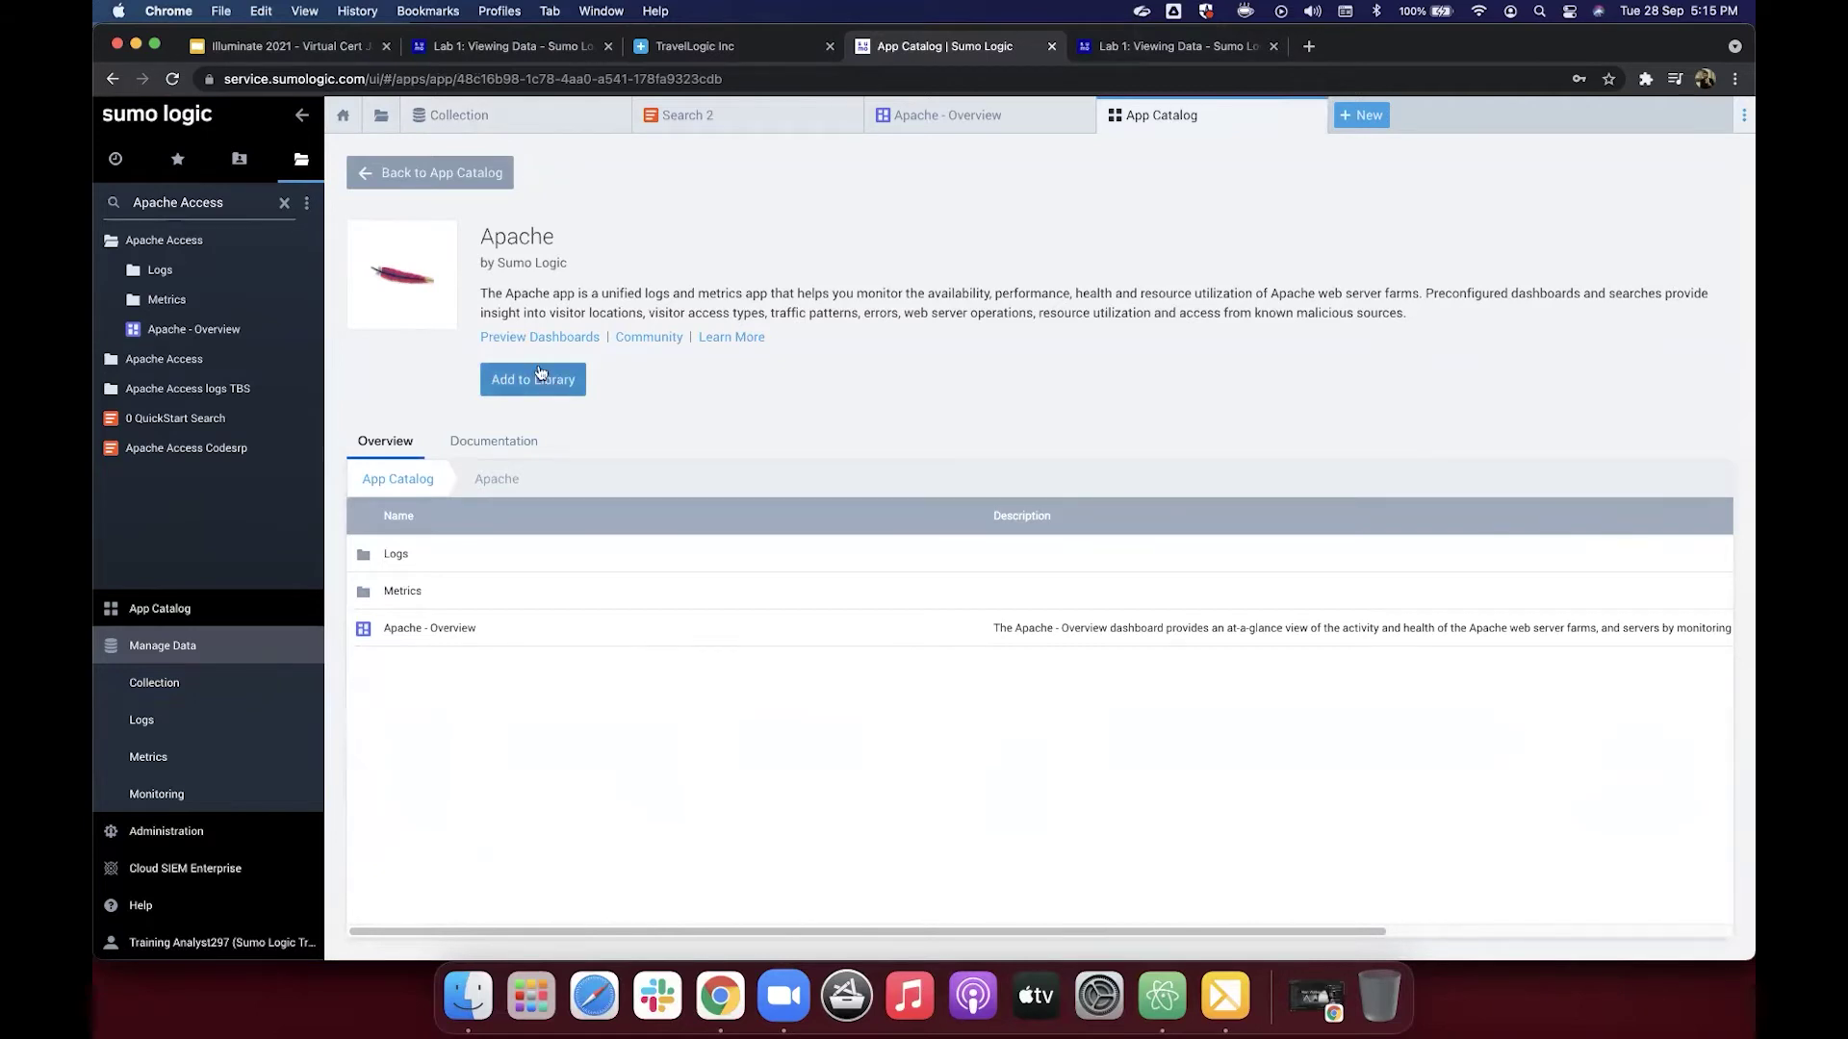
left_click(256, 161)
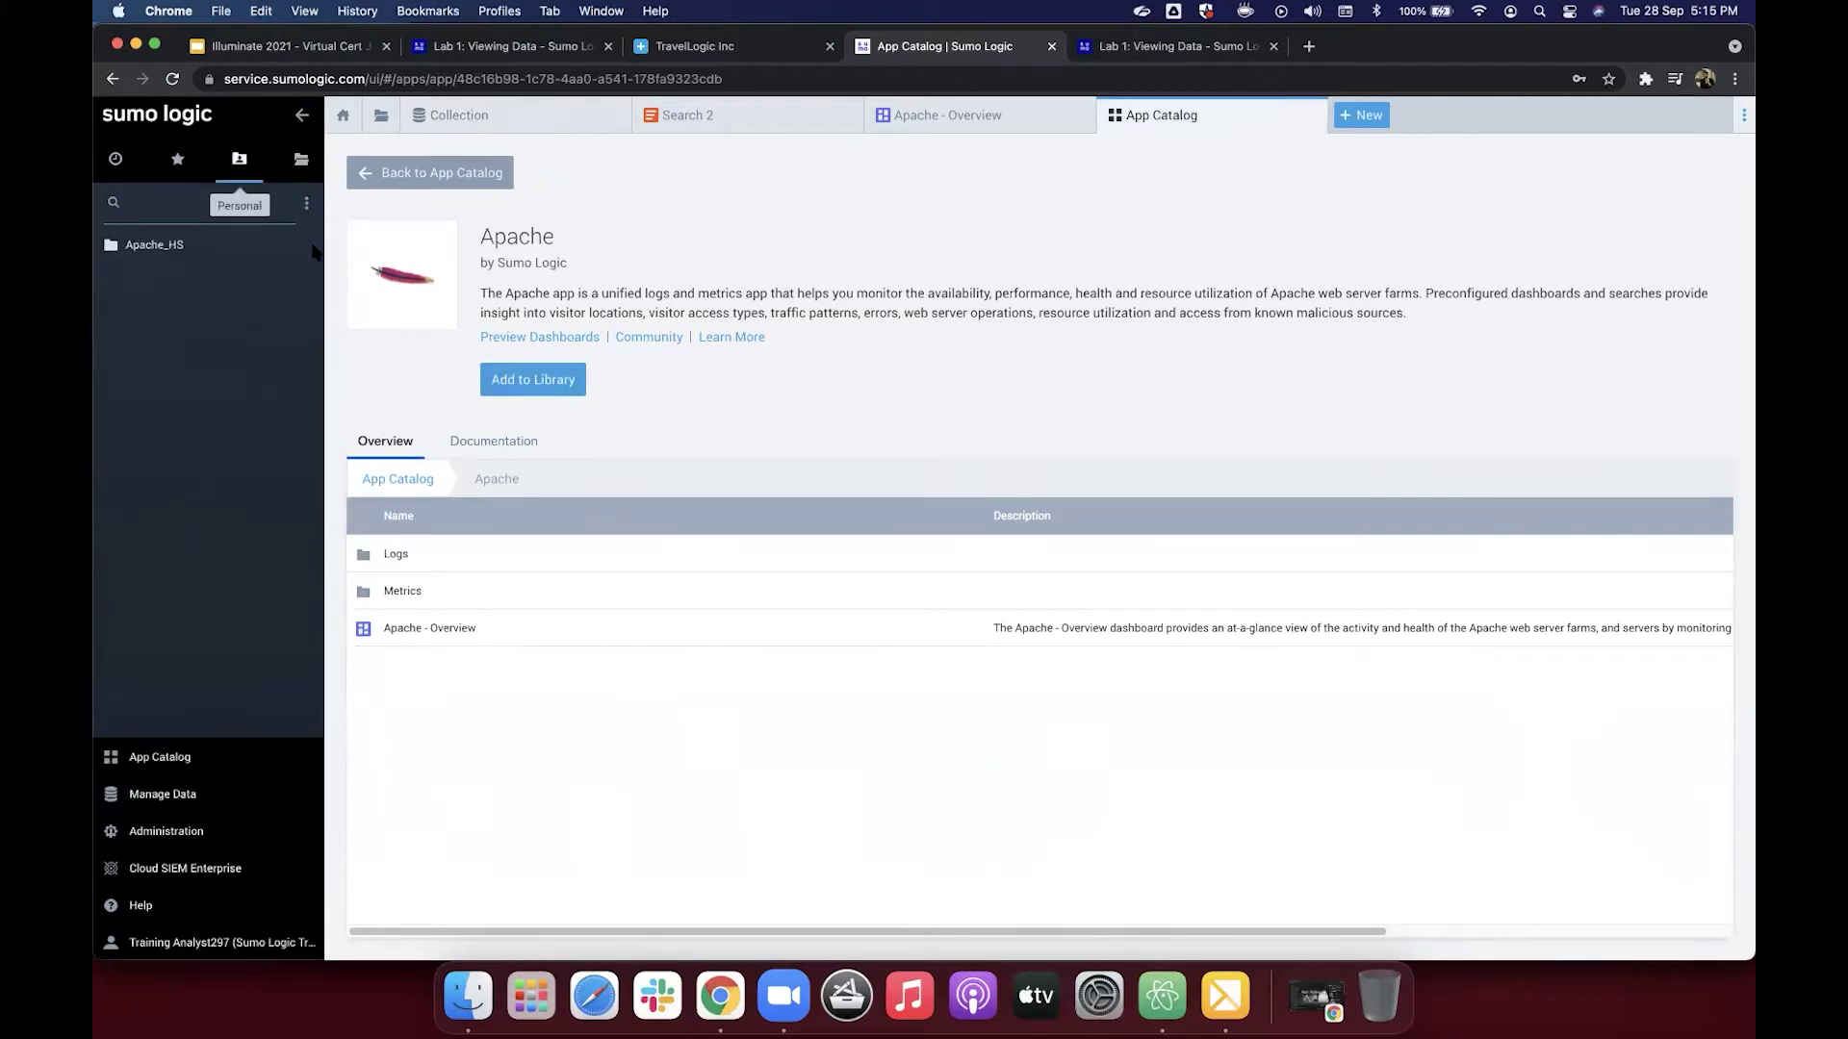
left_click(544, 382)
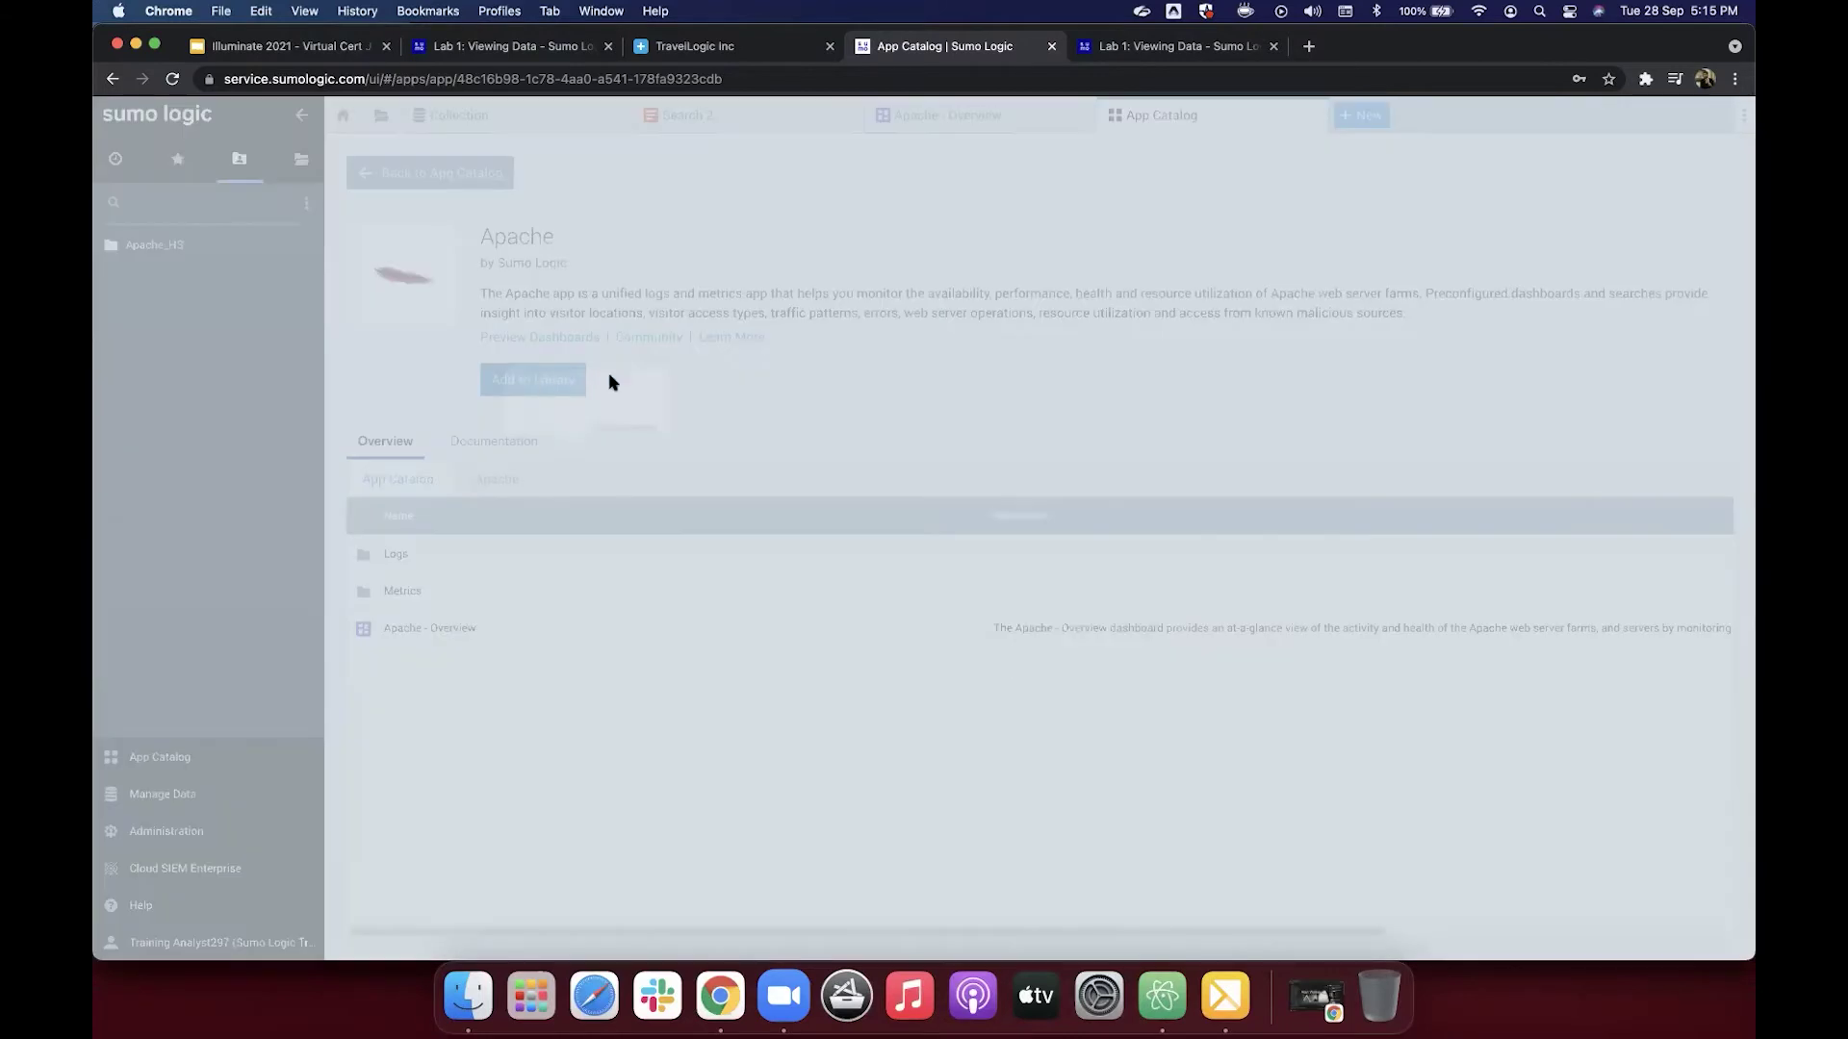
left_click(832, 578)
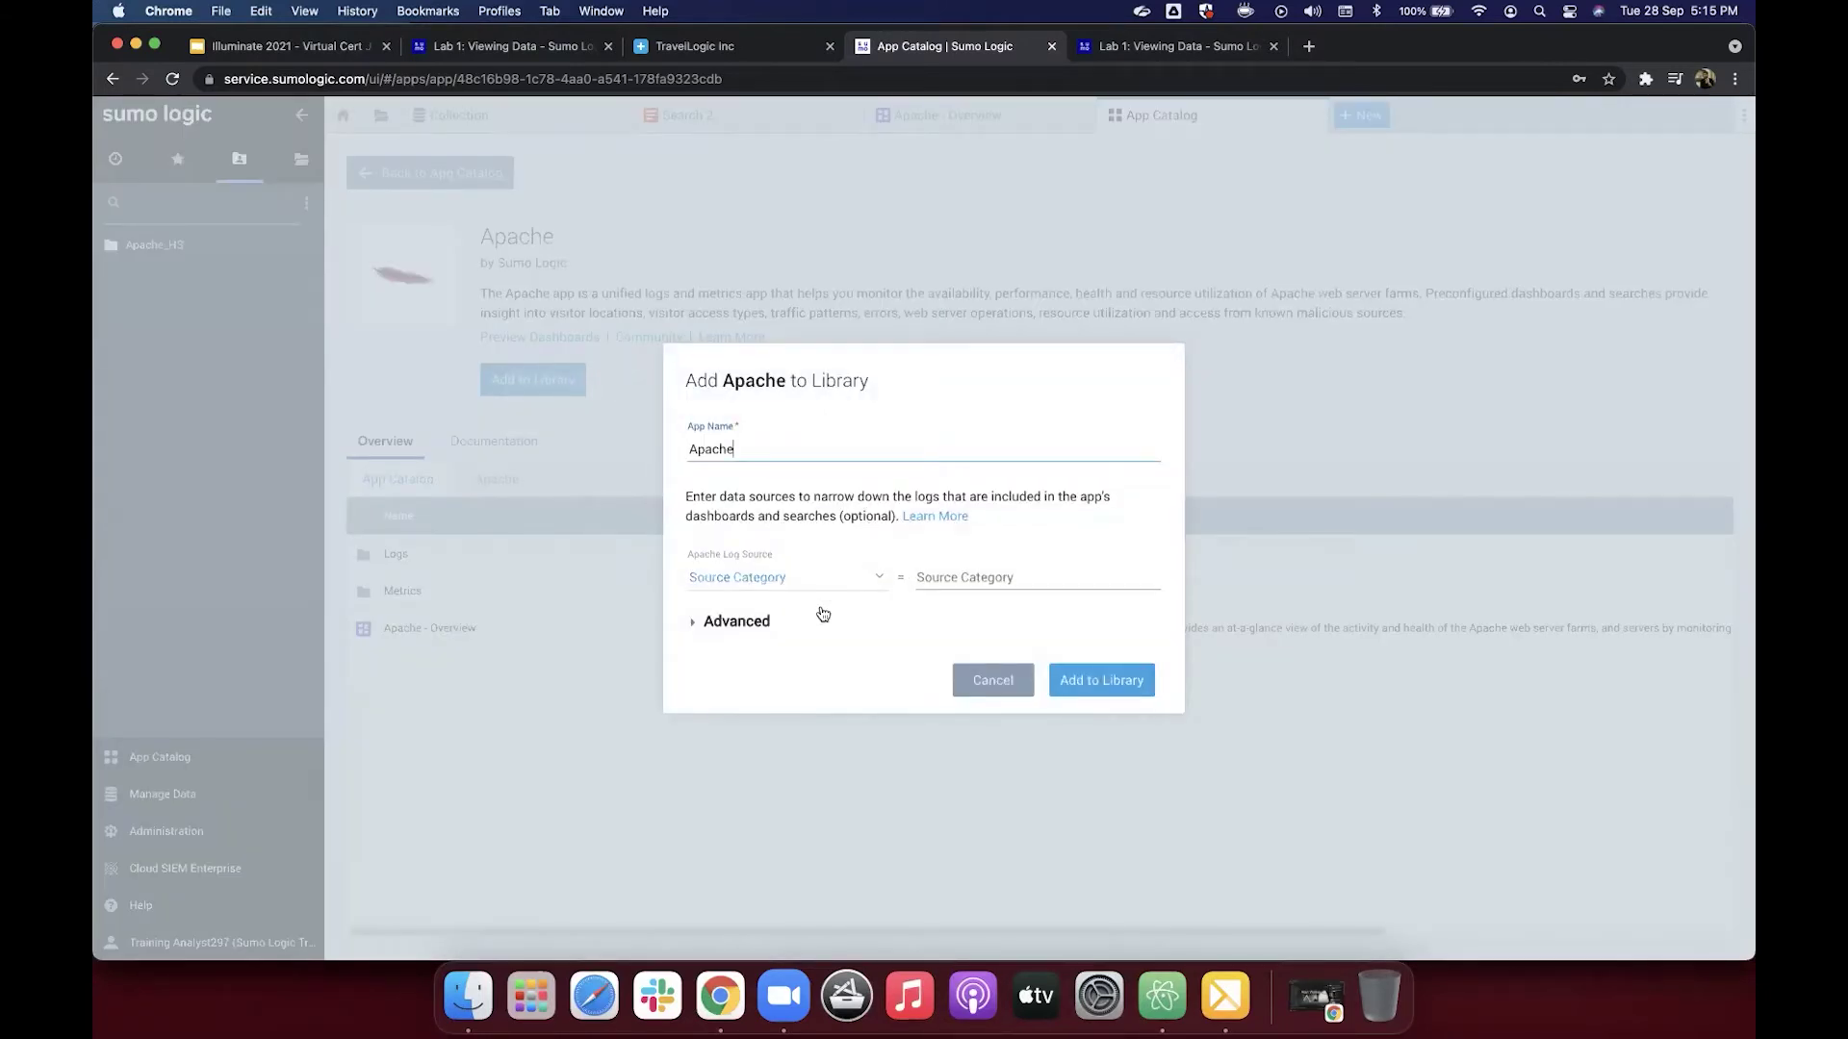
left_click(823, 614)
left_click(968, 569)
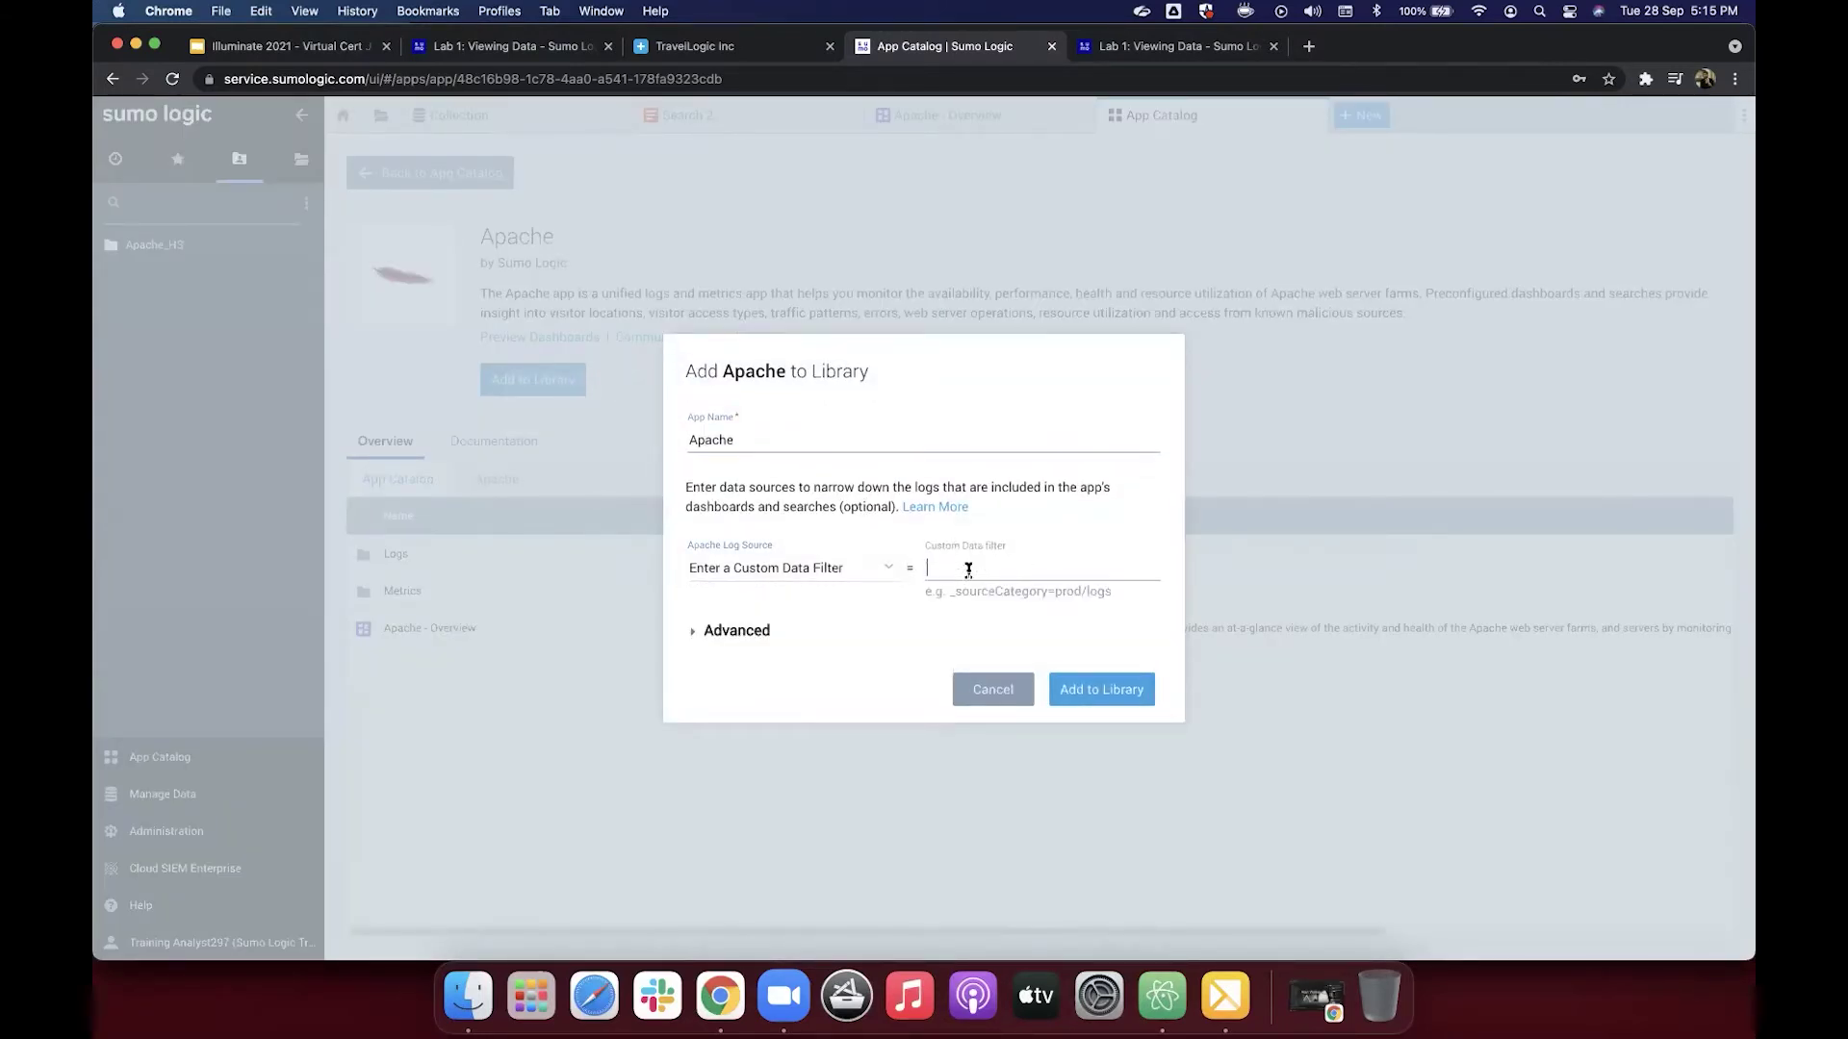
type("webserver_system=apache")
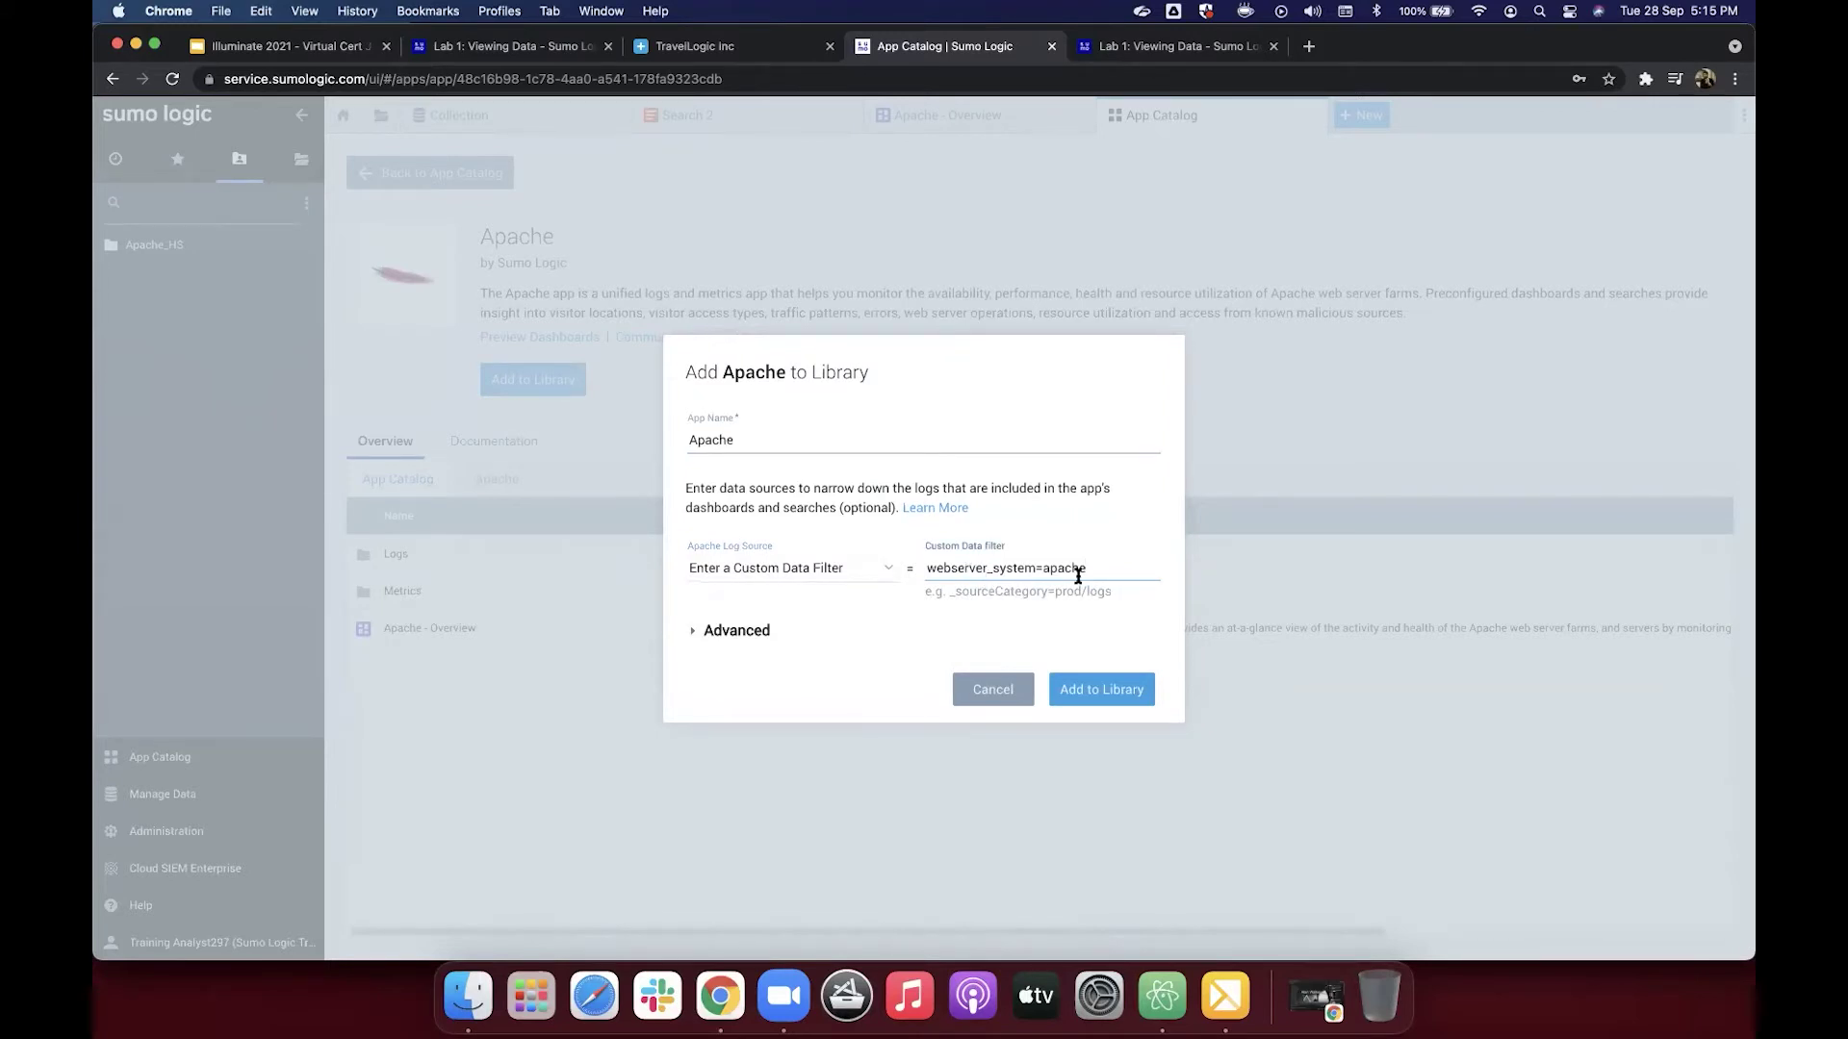
Step: Rename the app to Apache_HSM, correcting the mistyped suffix
left_click(880, 438)
type("_HNM")
key("BackSpace")
key("BackSpace")
type("SM")
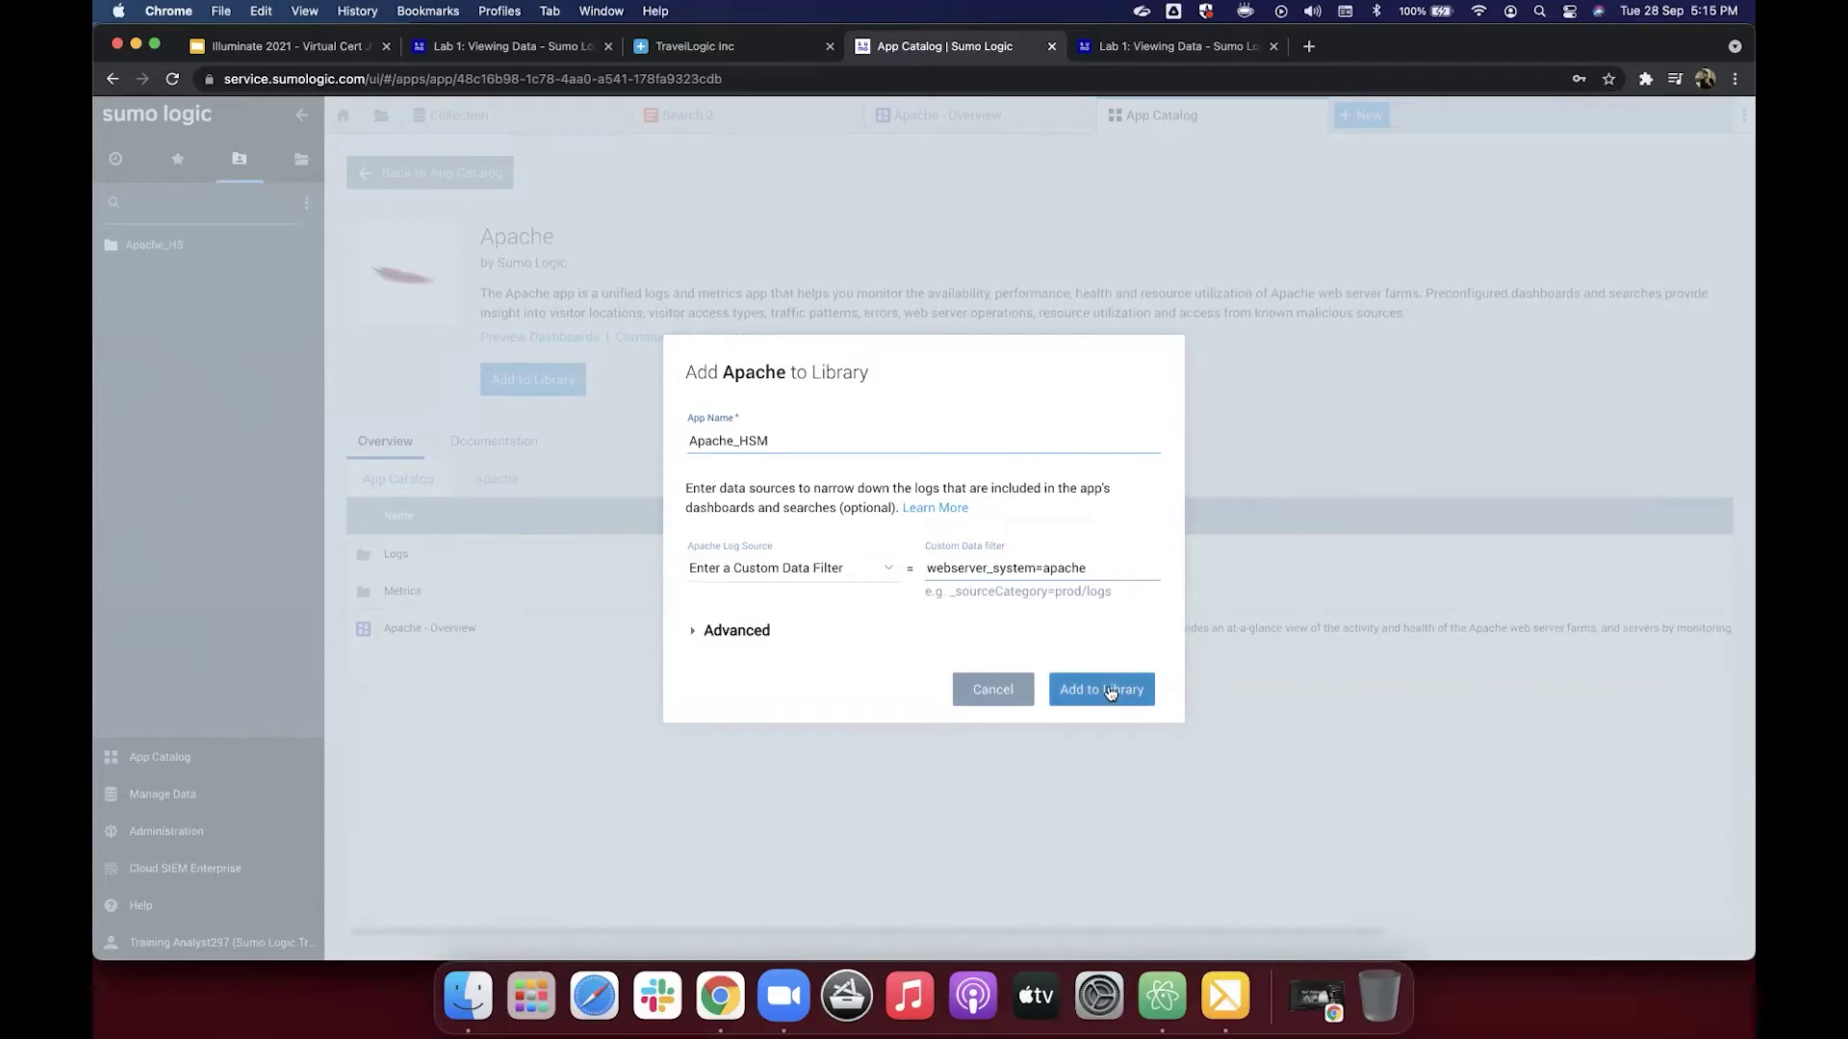
Step: Add Apache_HSM to the library and open its Apache - Overview dashboard
left_click(1110, 690)
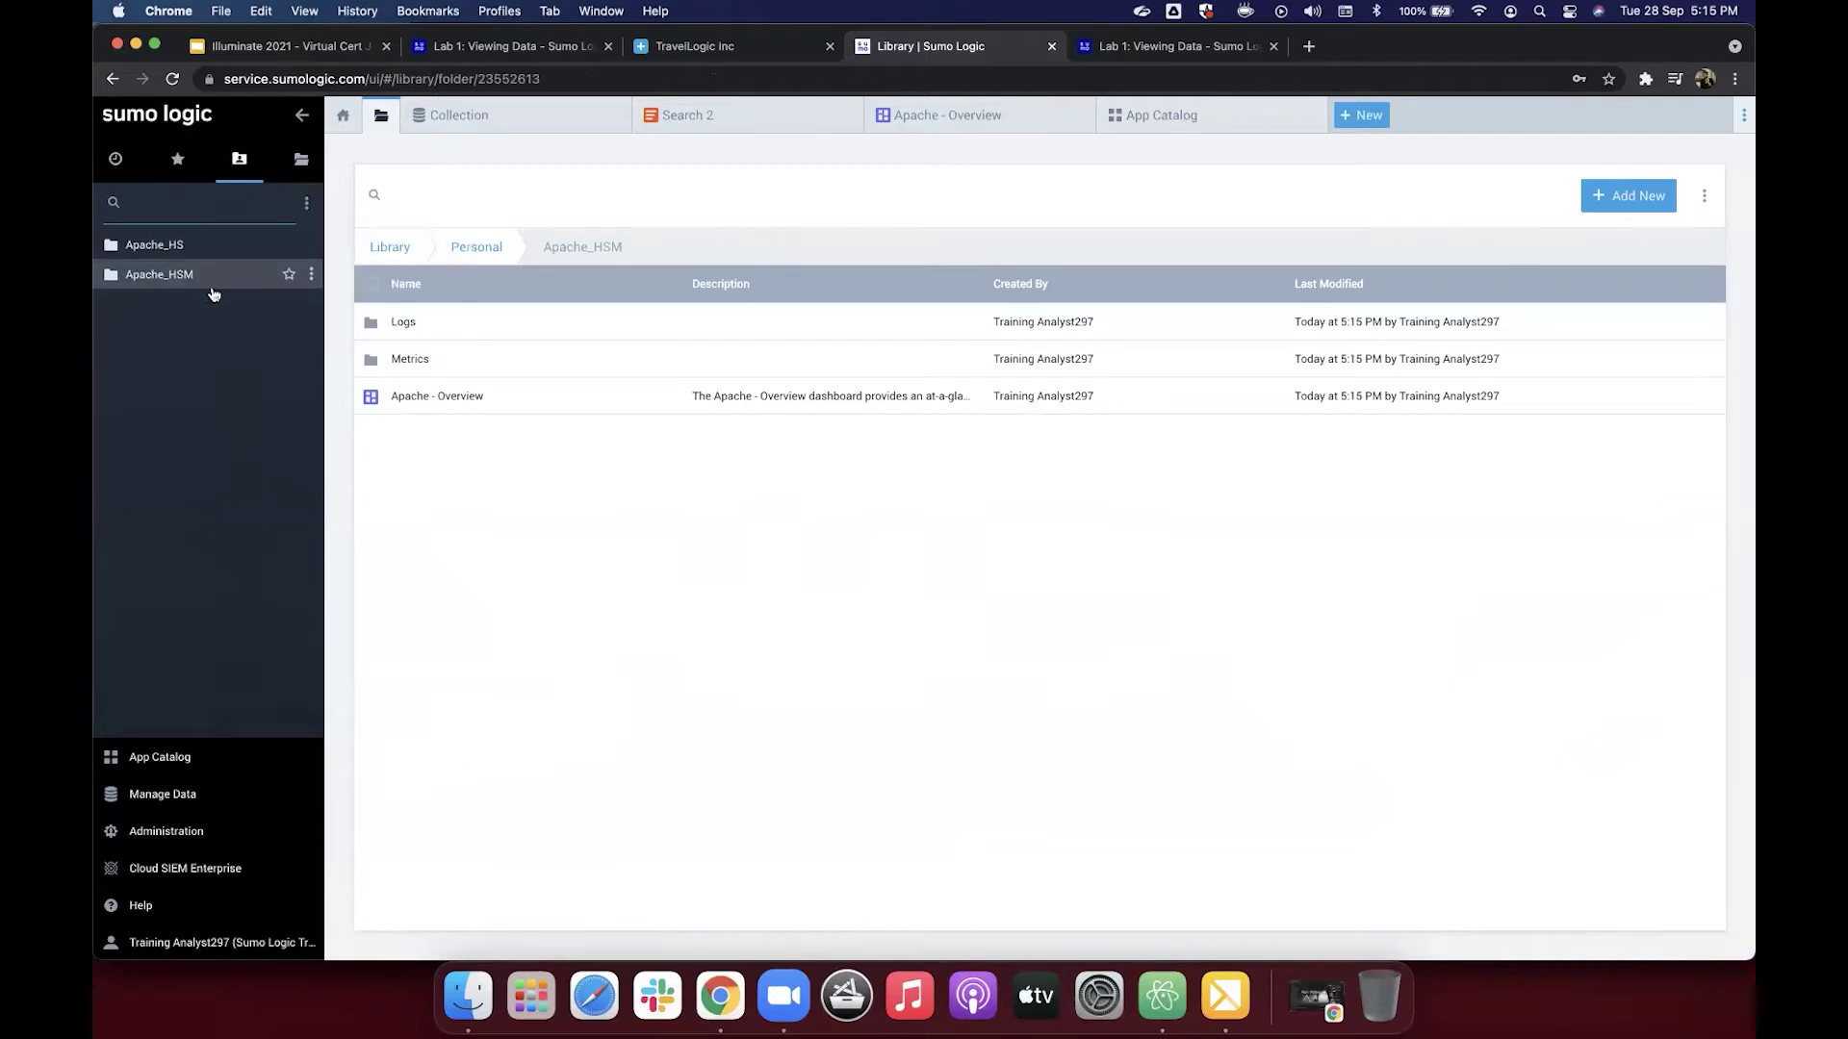
left_click(460, 398)
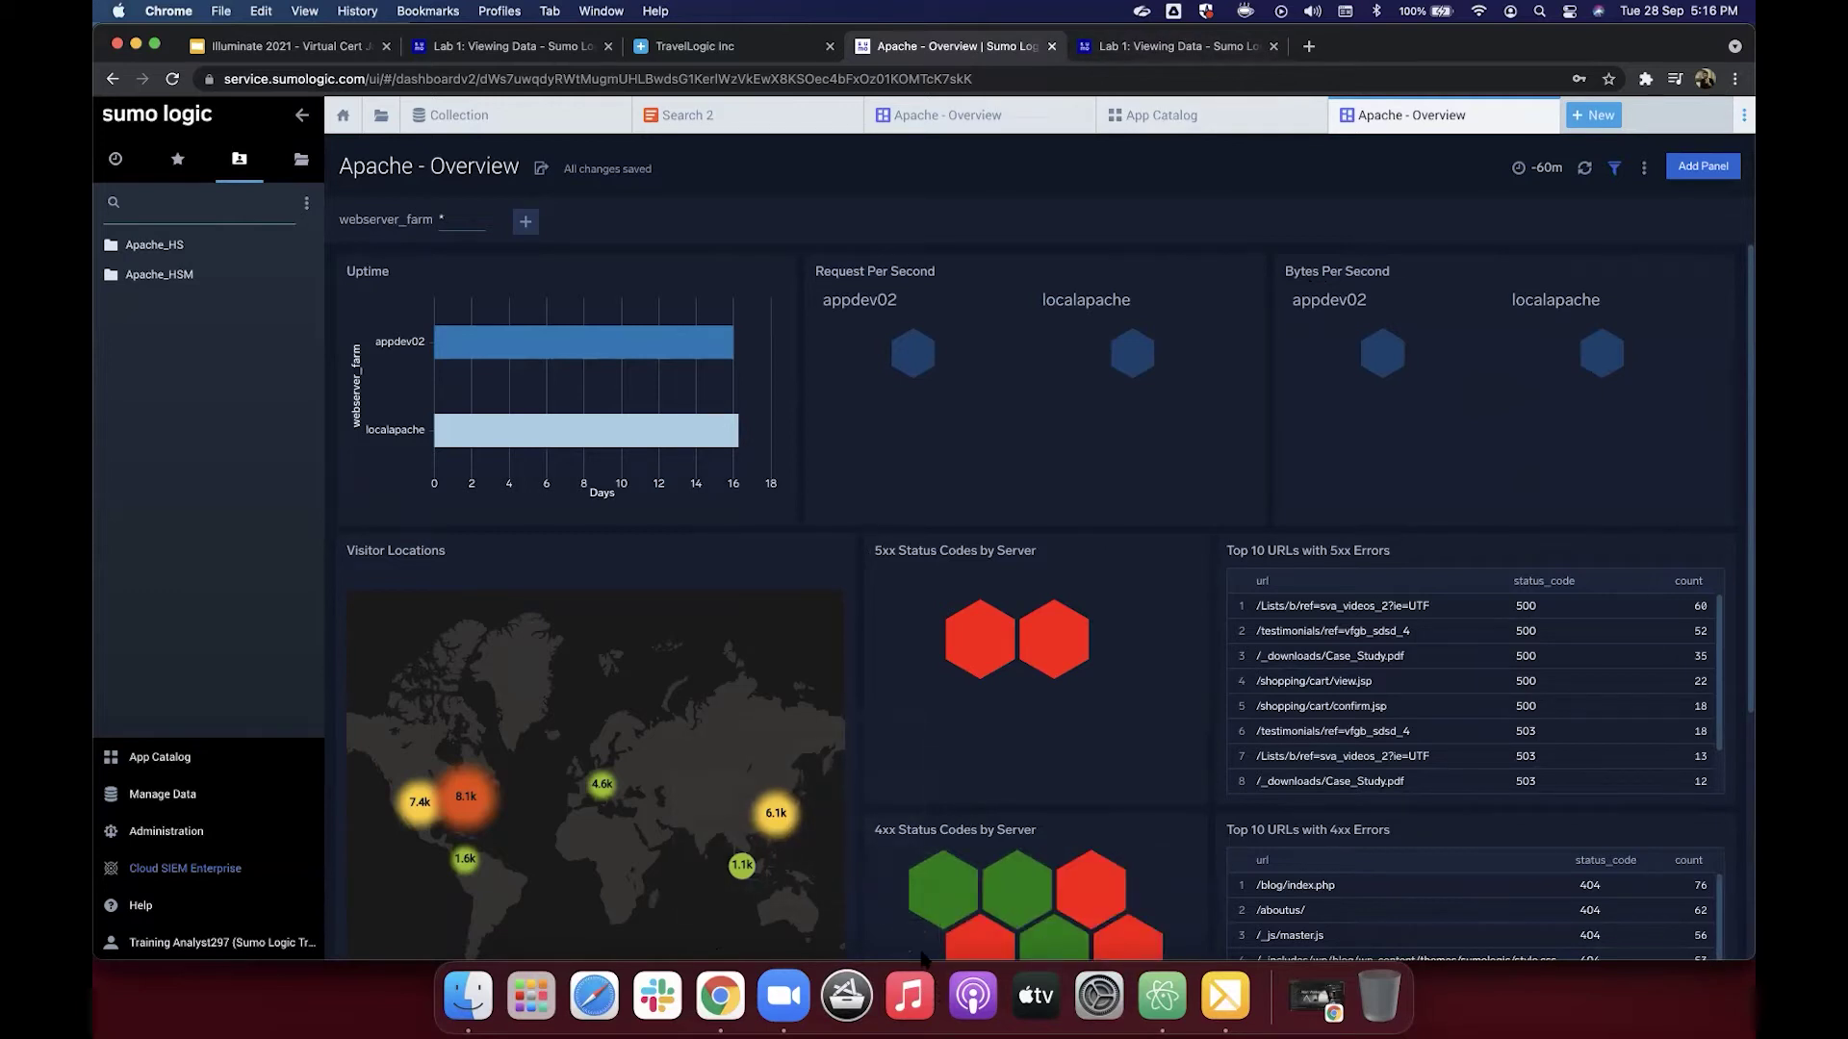
key("XF86AudioRaiseVolume")
Step: Scroll the Lab 1: Viewing Data page down to steps 7–10 on sharing the app folder
left_click(1204, 51)
scroll(1103, 489, "down", 4)
scroll(1103, 489, "down", 10)
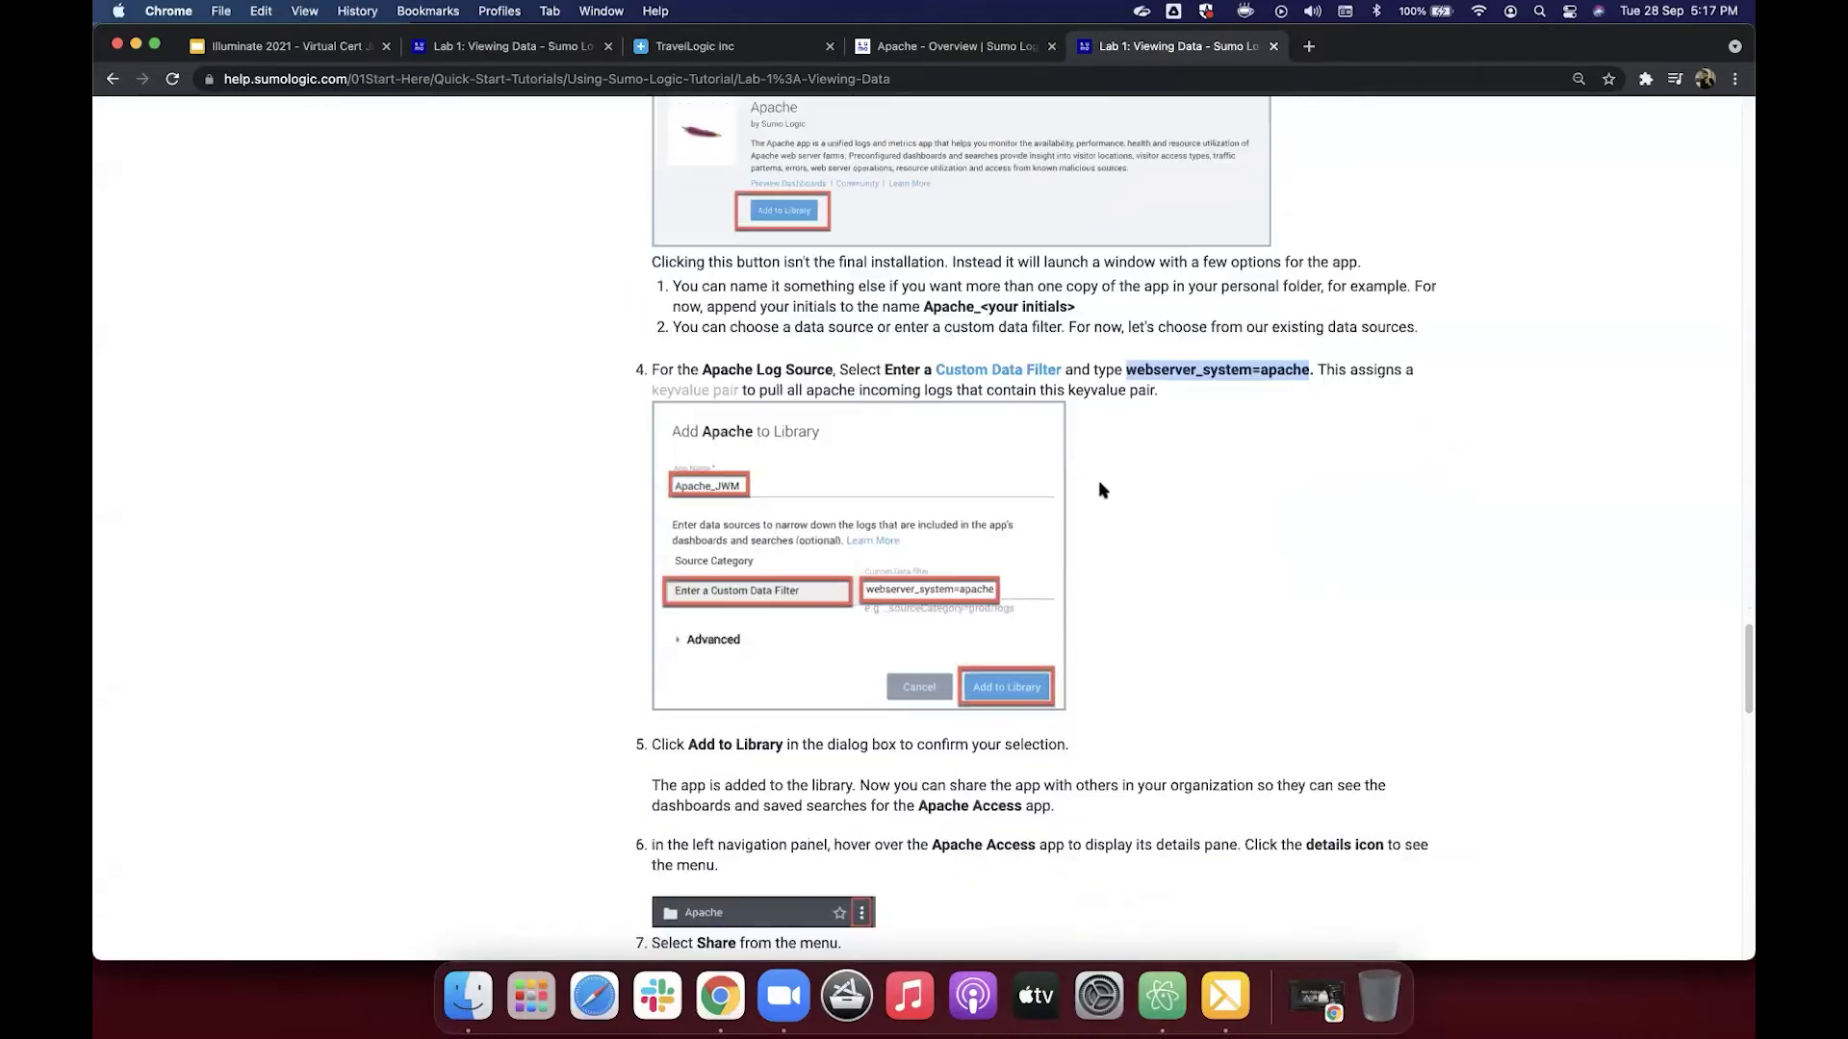
scroll(1103, 489, "down", 12)
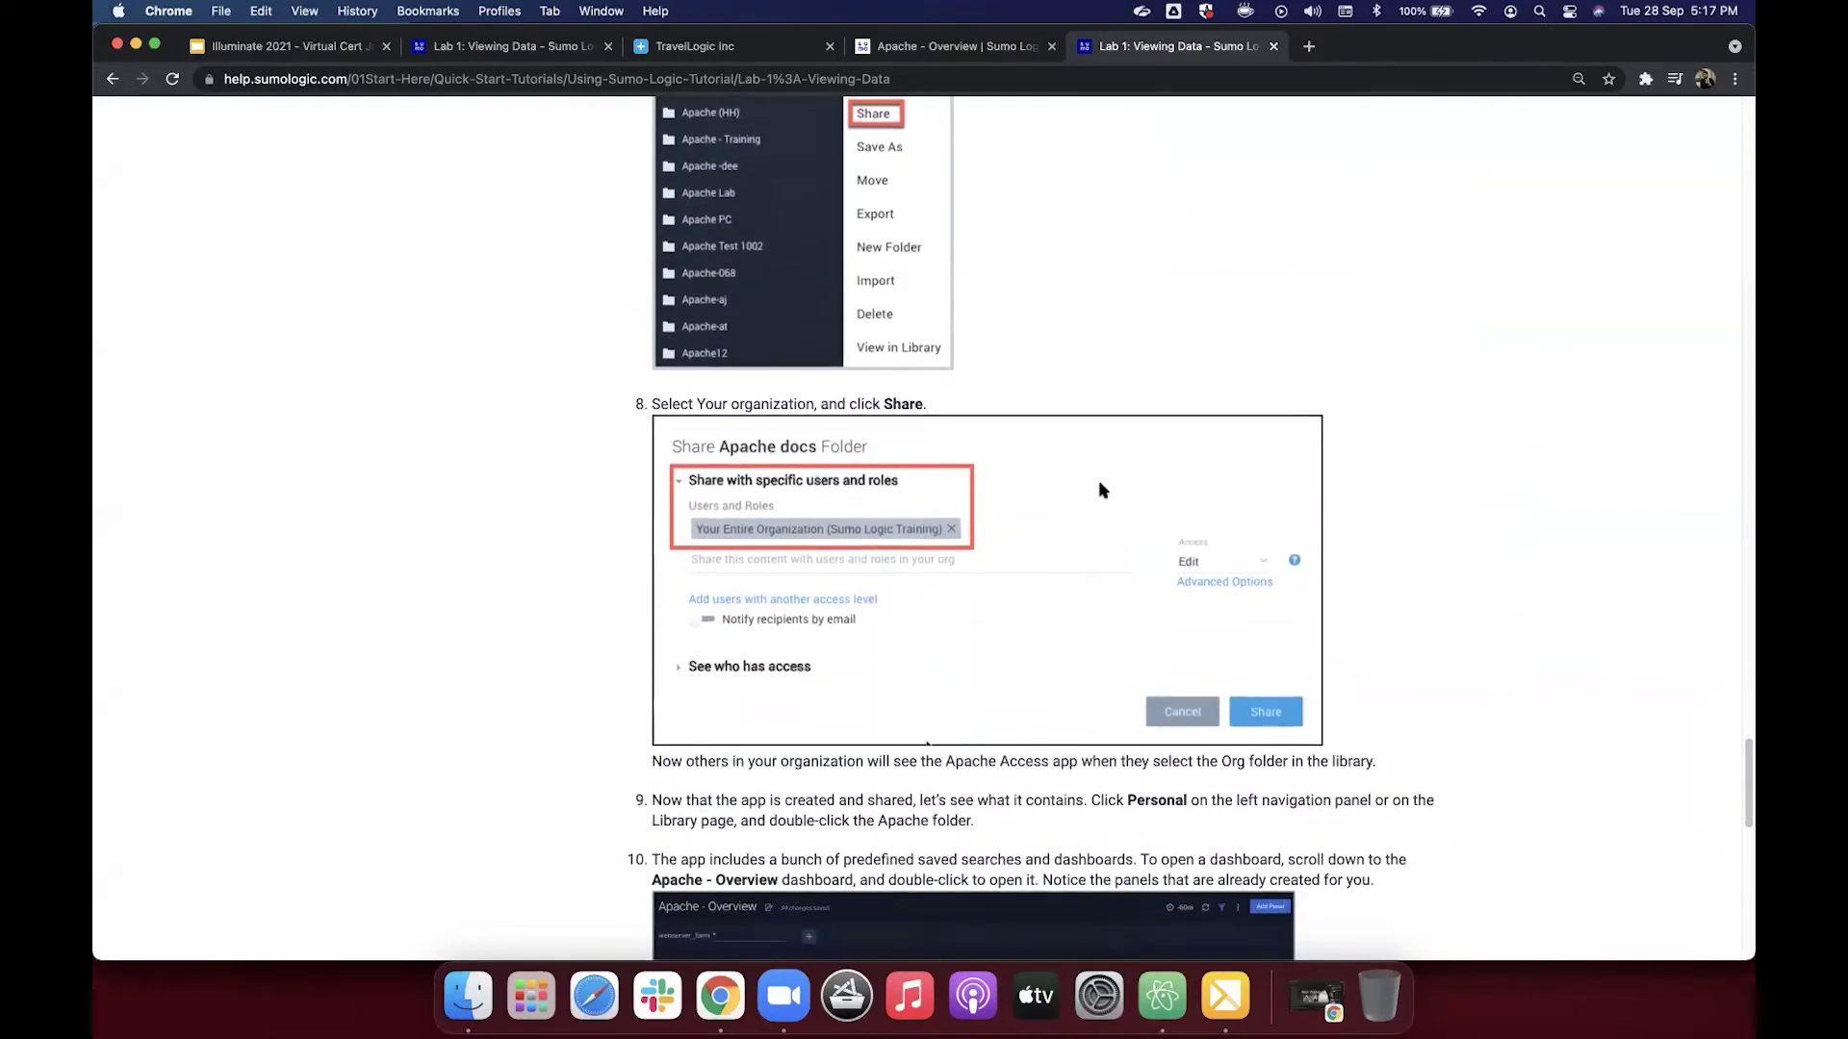
scroll(1103, 489, "up", 5)
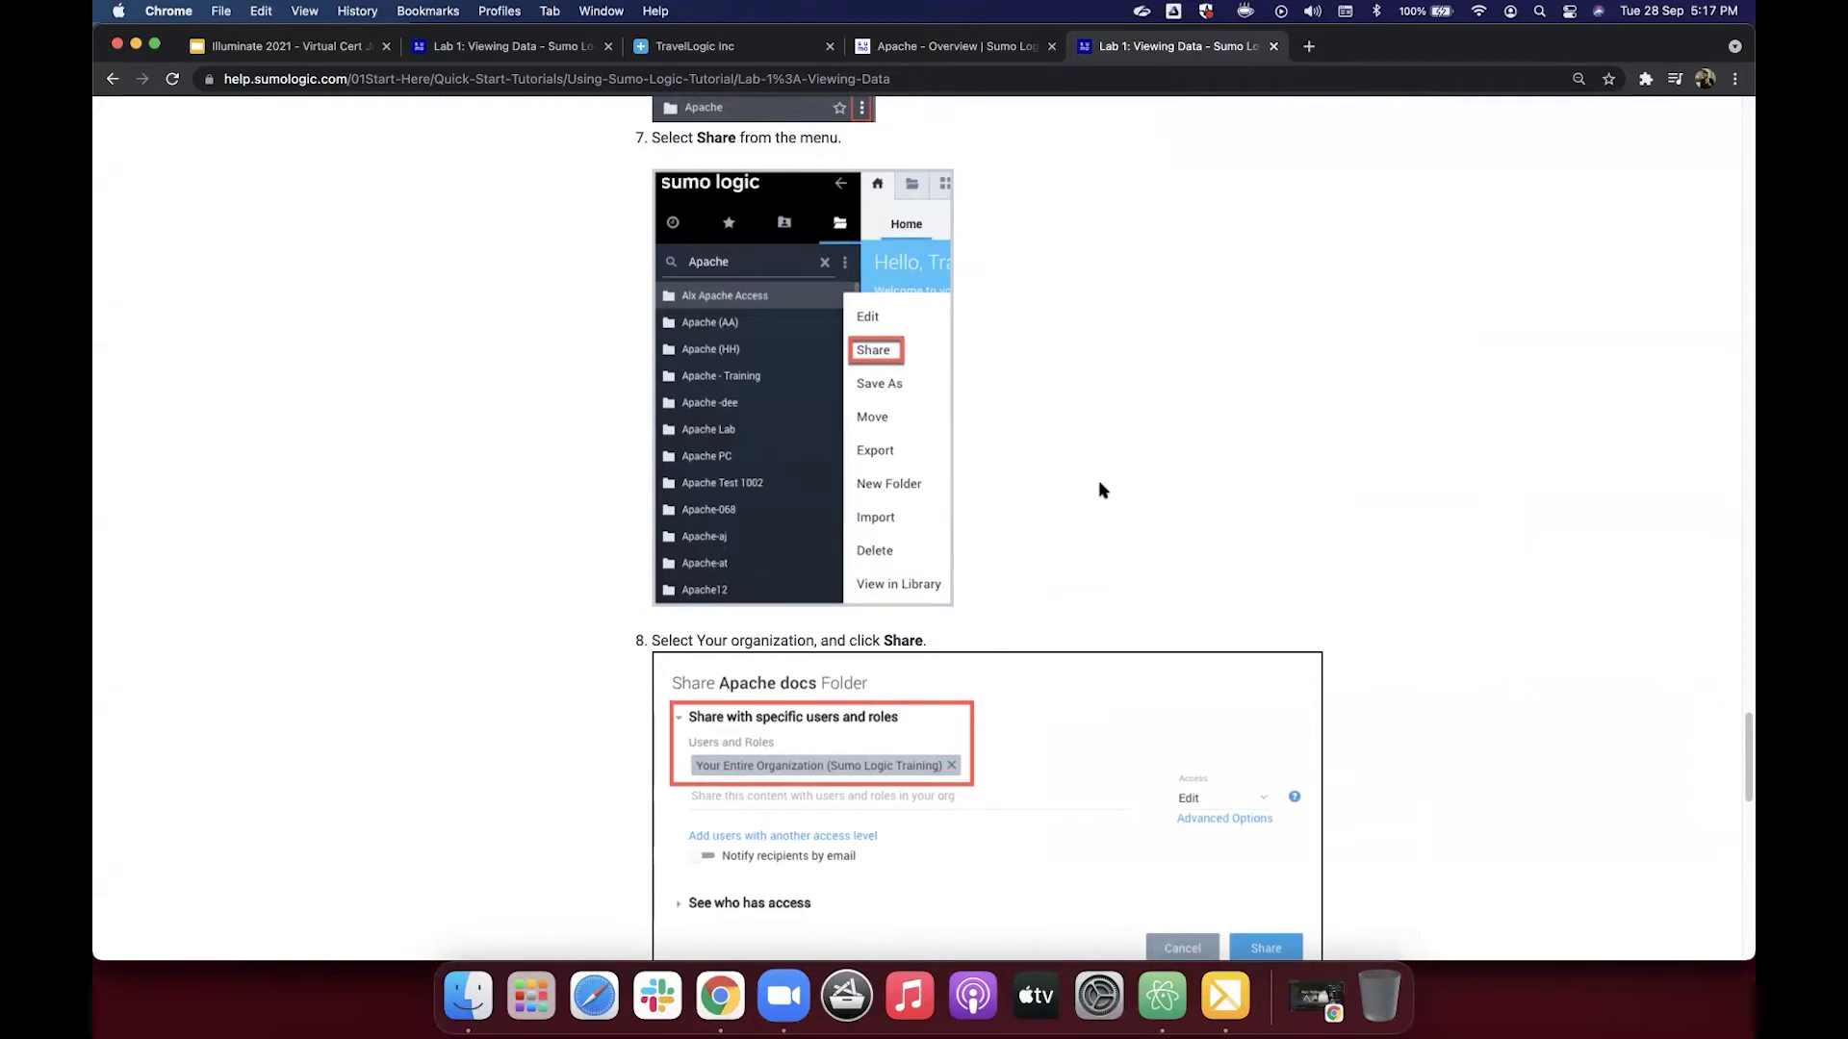
scroll(1103, 491, "down", 4)
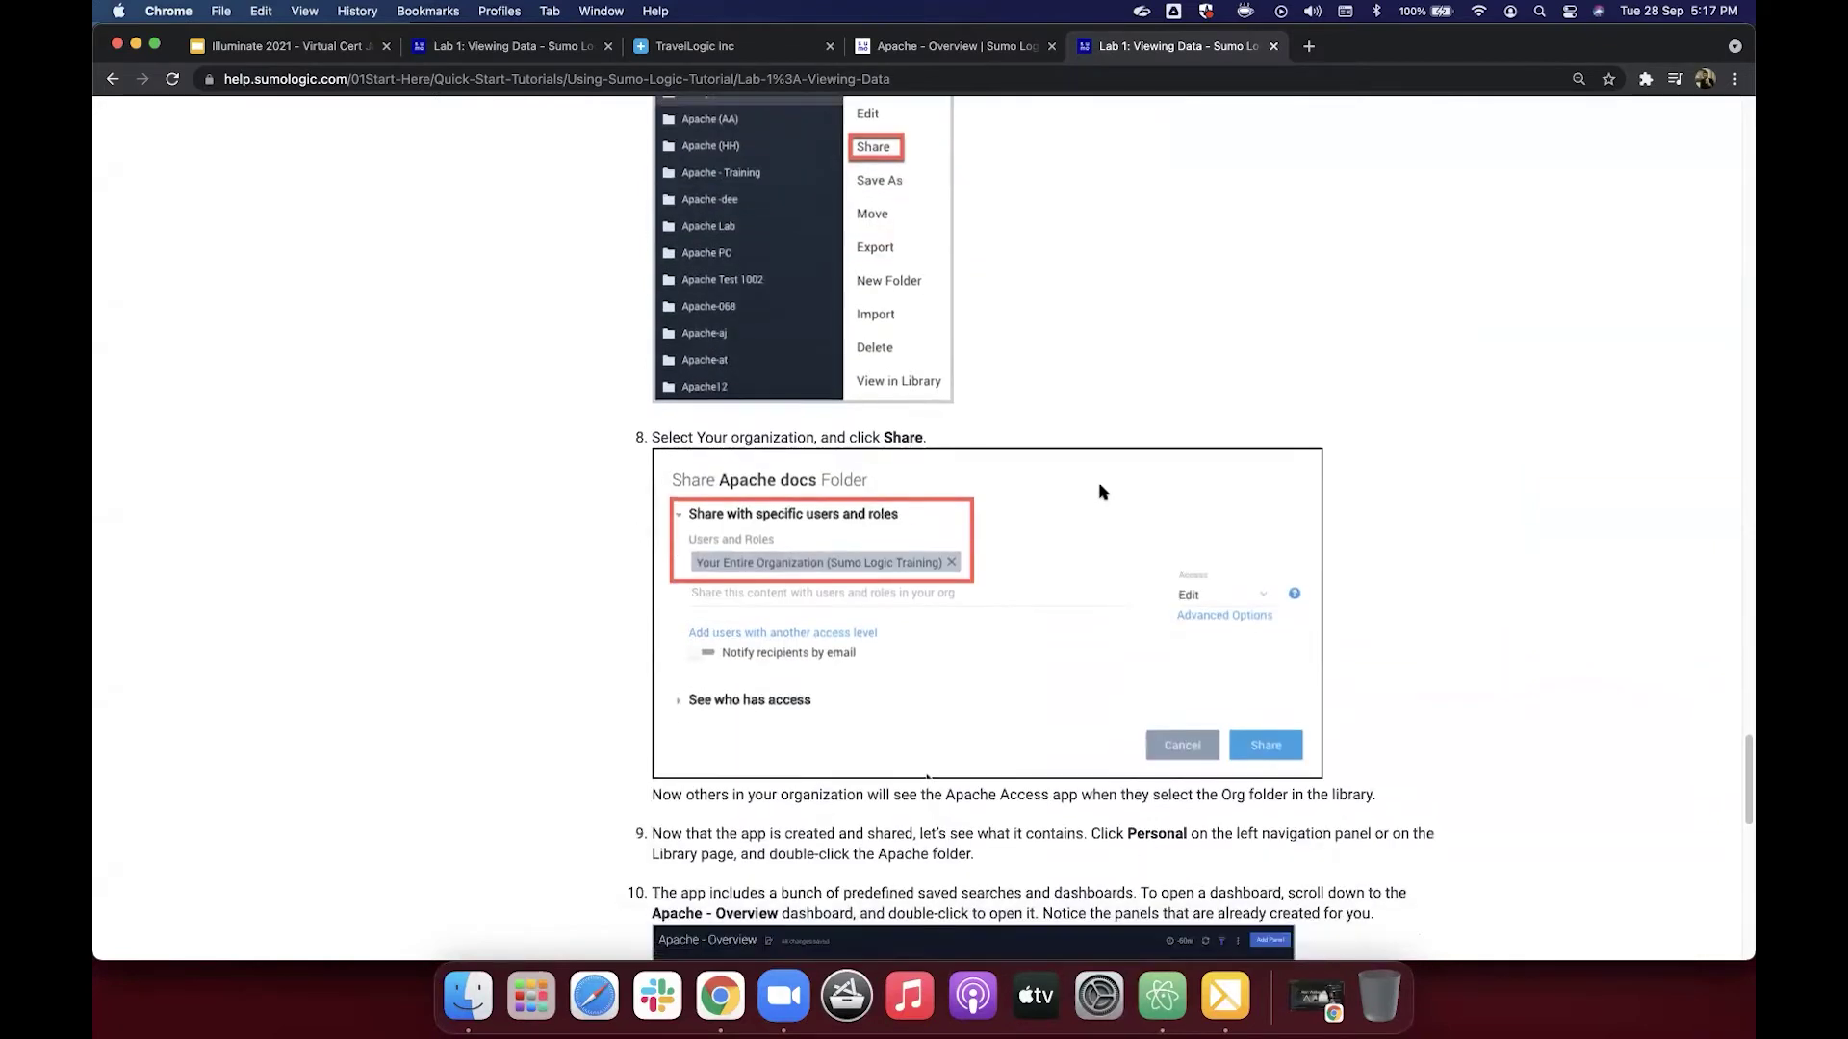
Step: Open the Share dialog for the Apache_HSM folder, then bring up Lab 1's step 8 on sharing
left_click(972, 50)
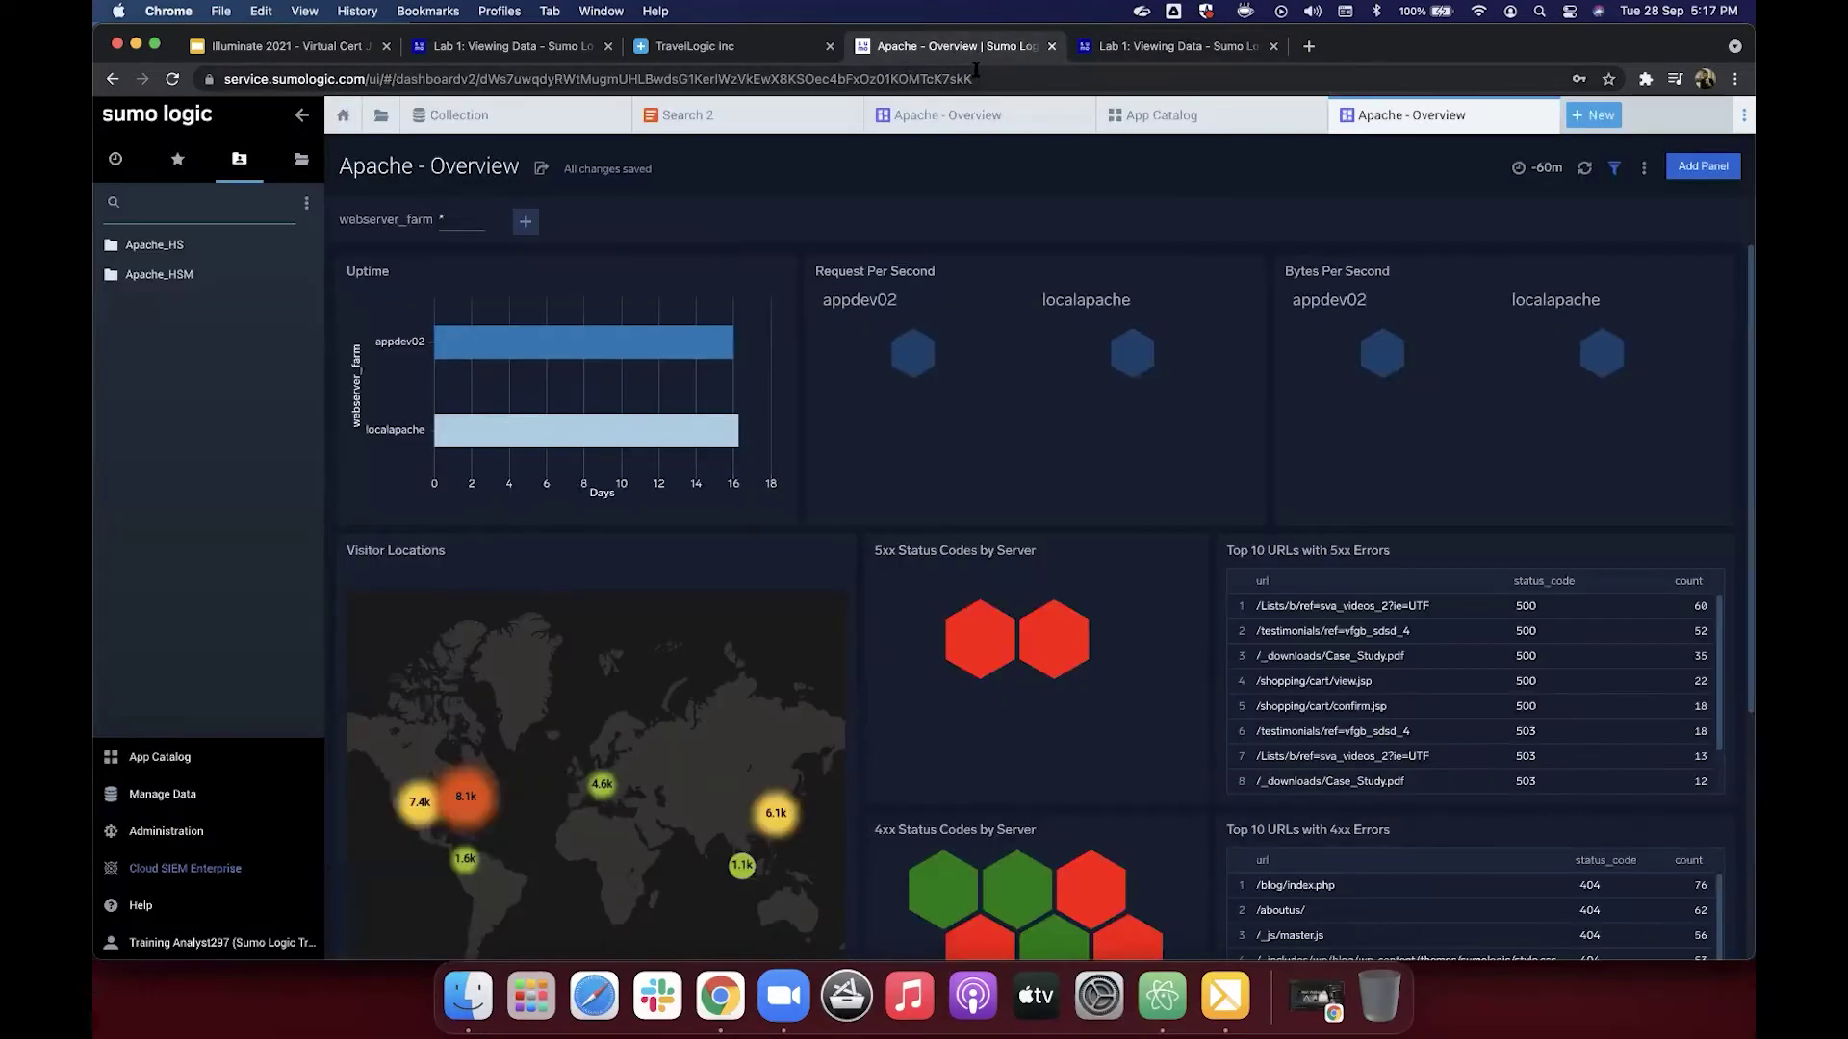
mouse_move(178, 278)
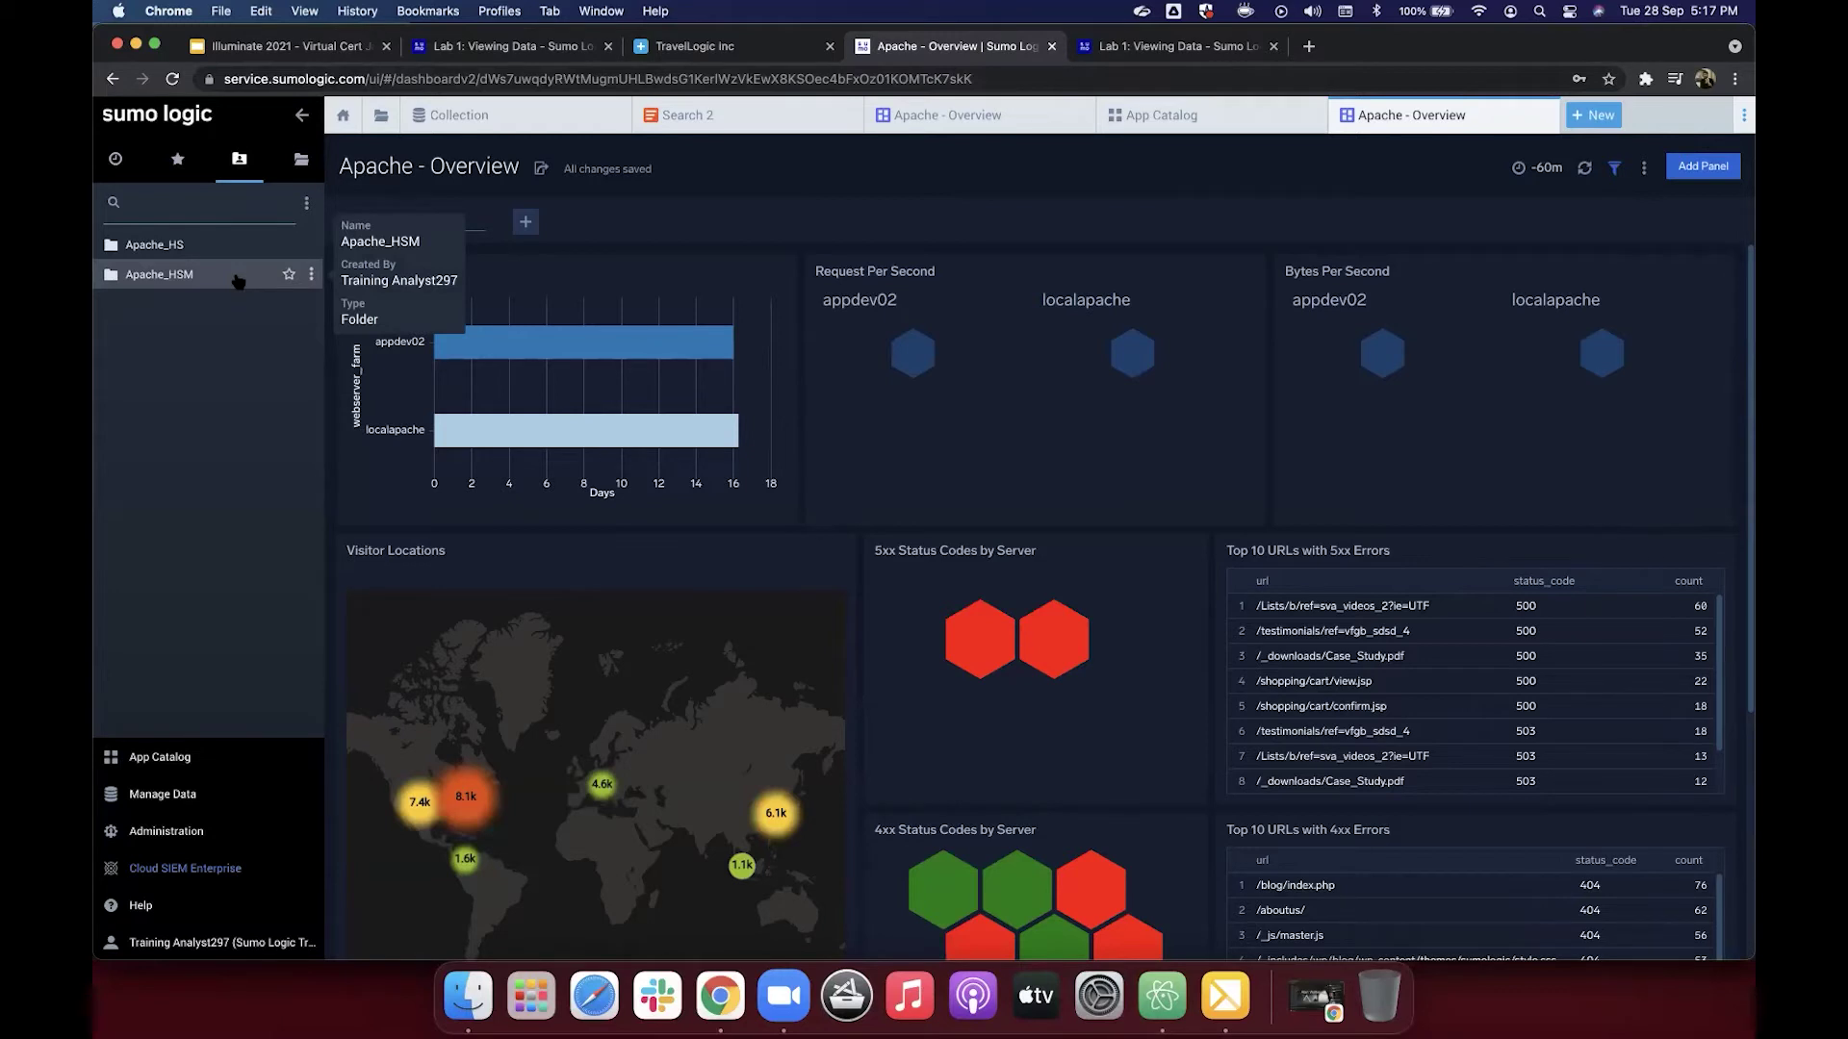
left_click(311, 278)
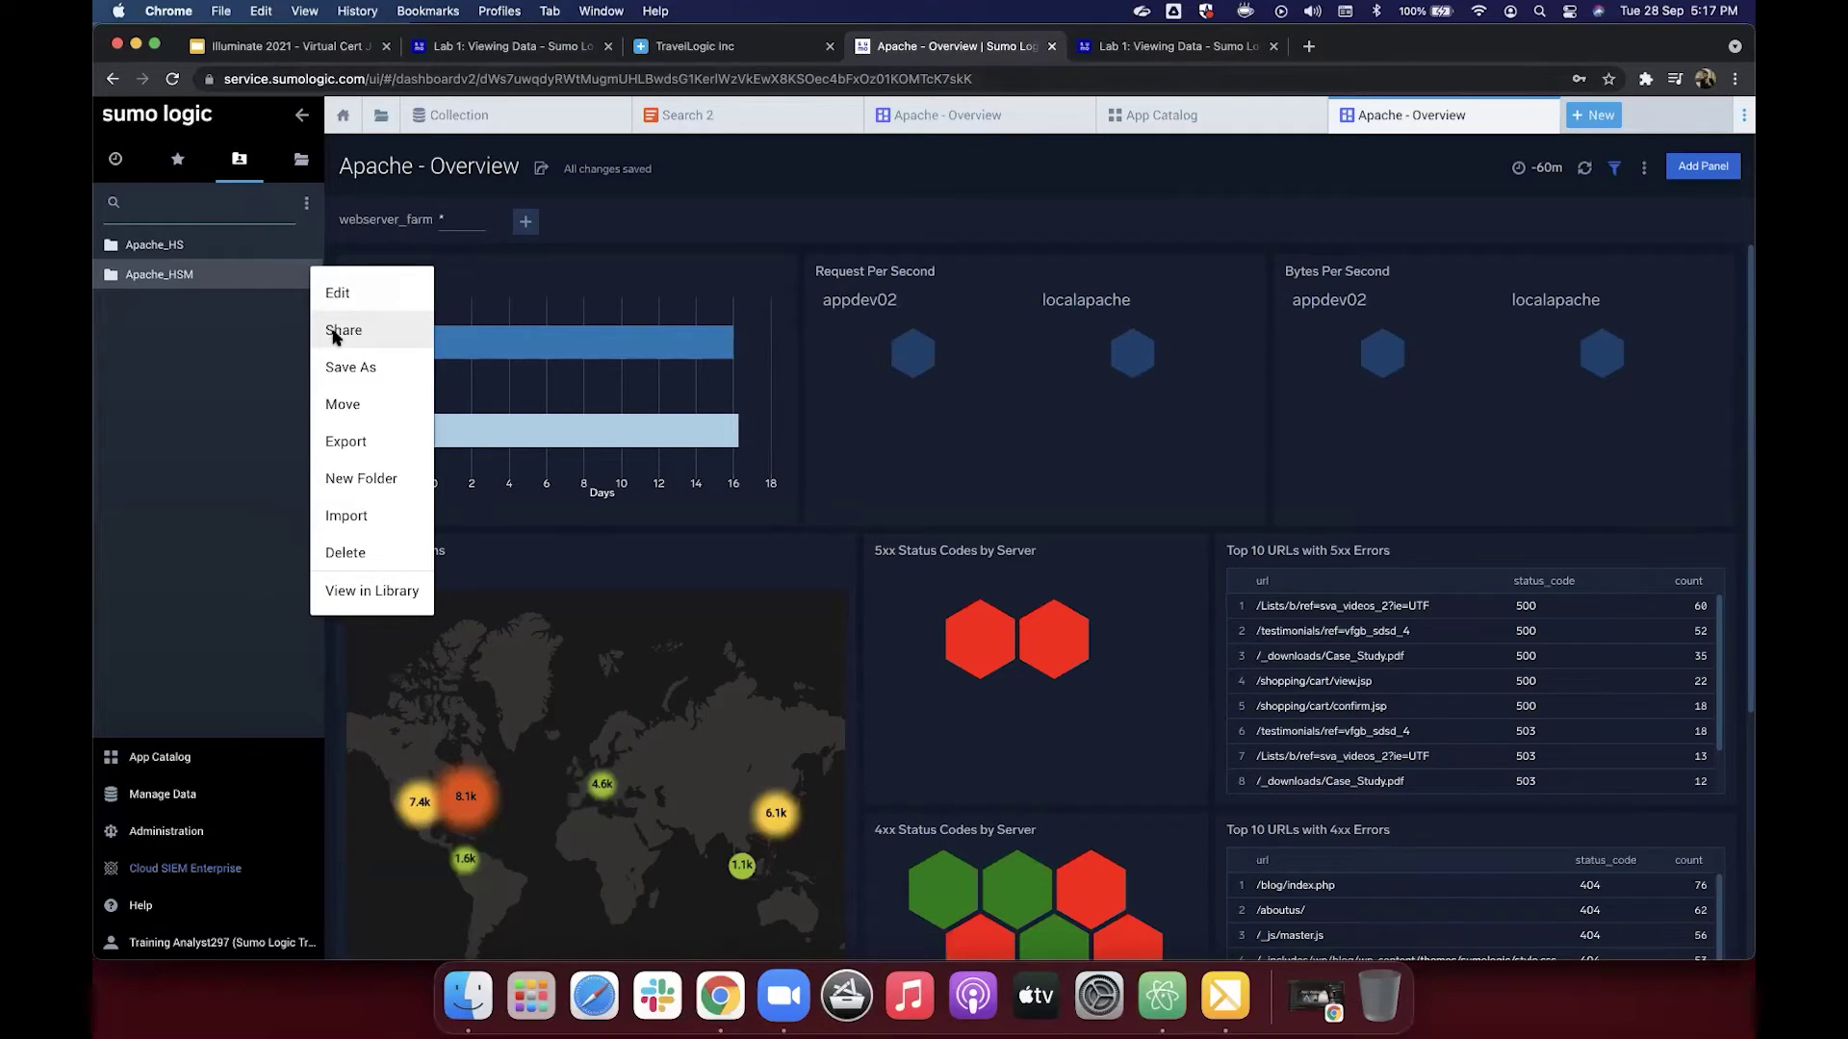
left_click(336, 332)
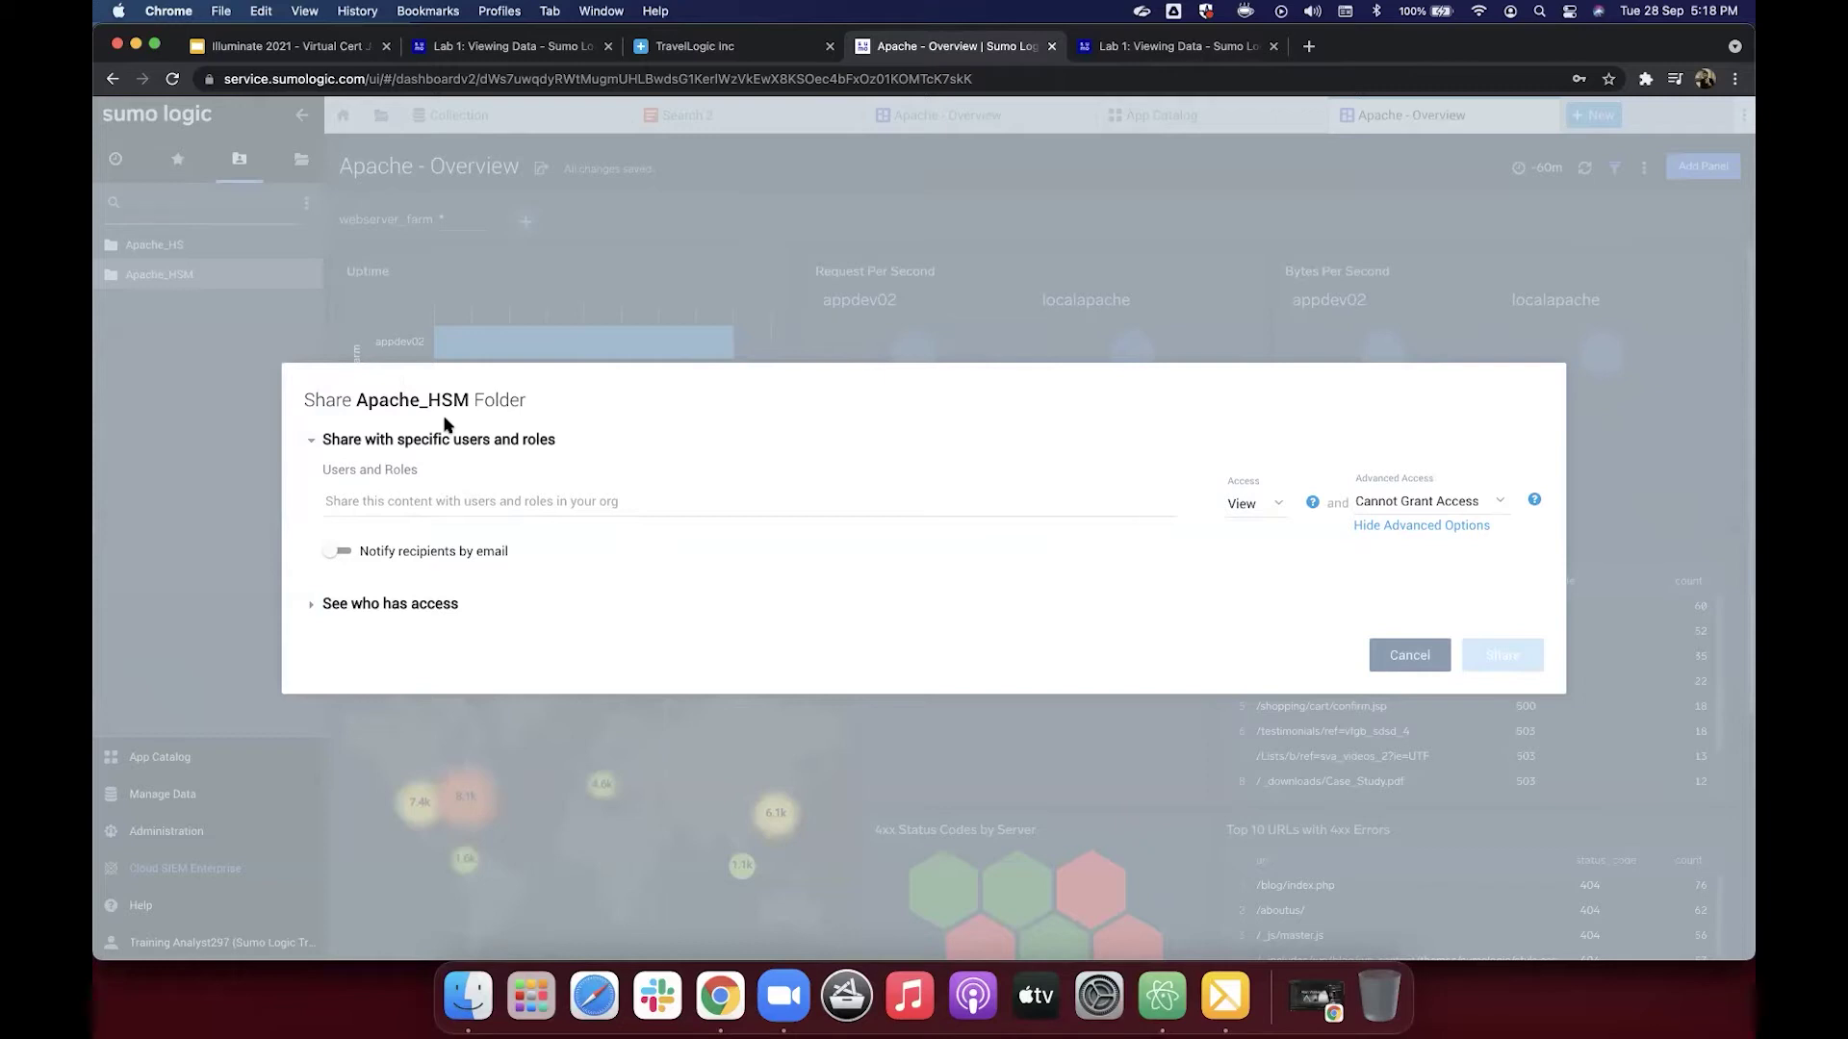
left_click(1146, 47)
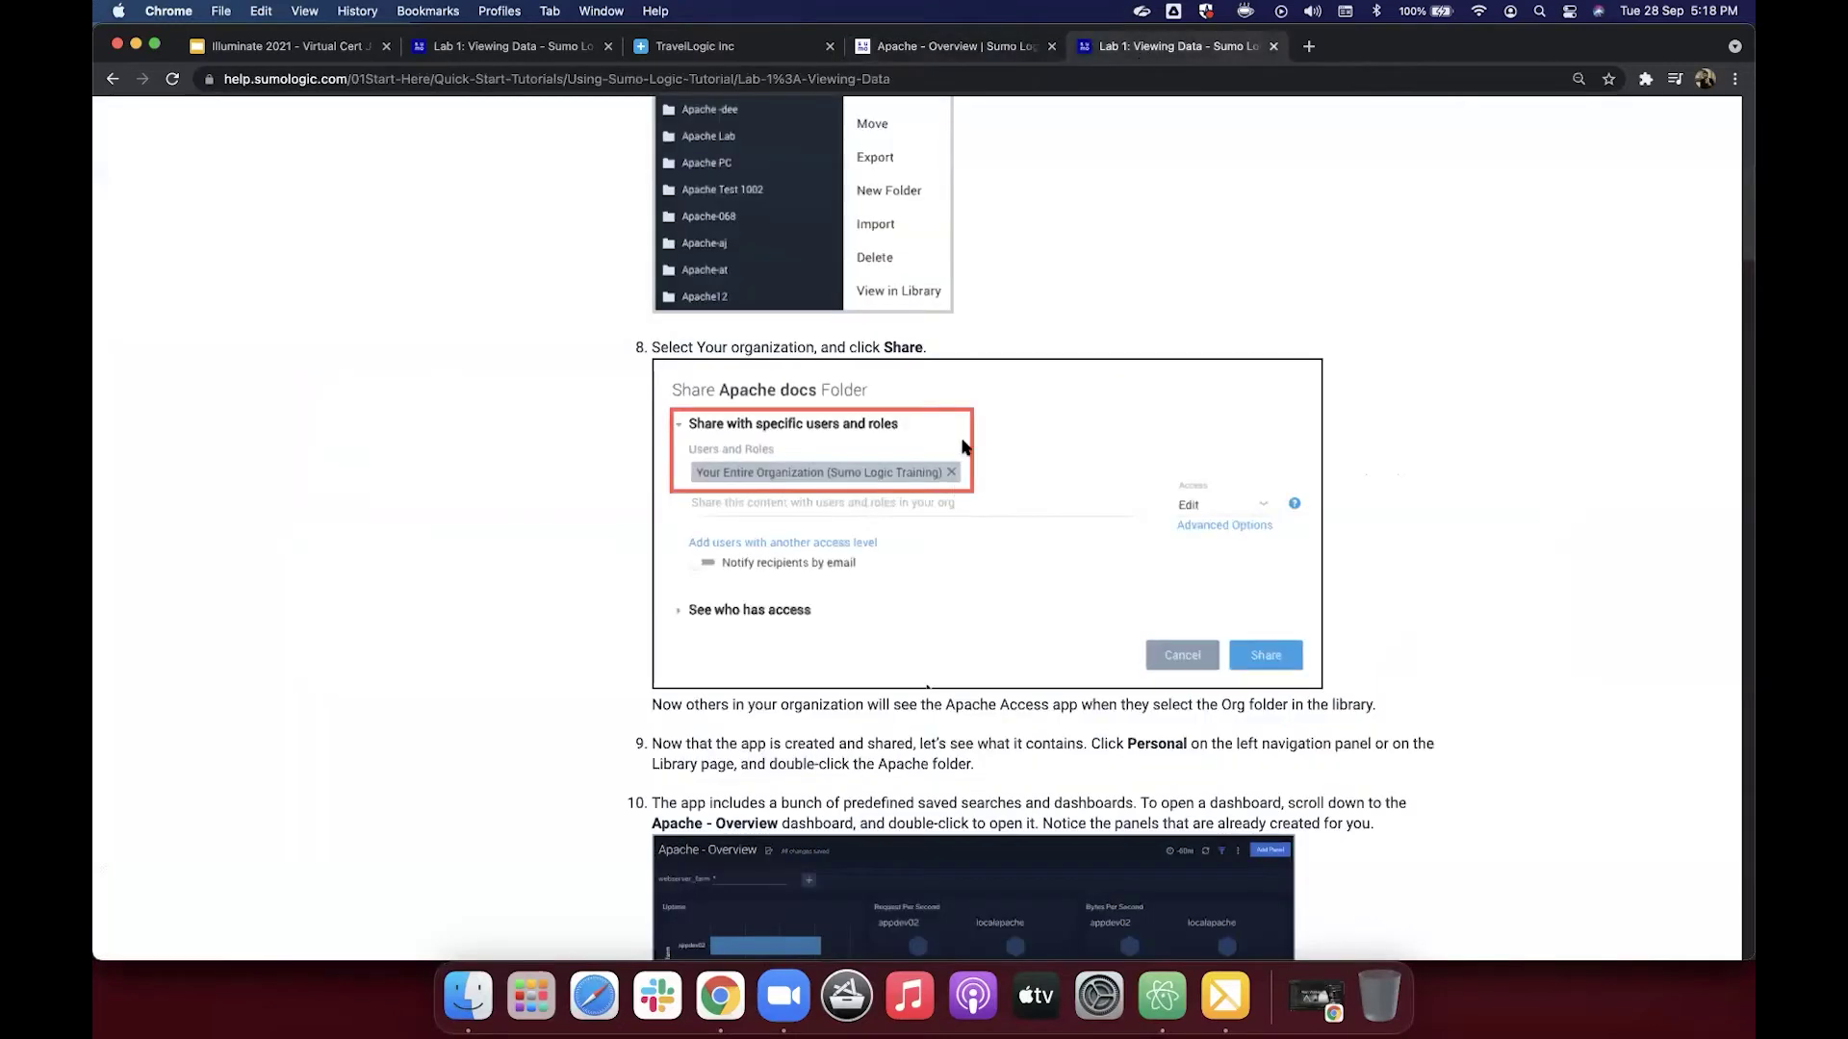
scroll(967, 433, "down", 4)
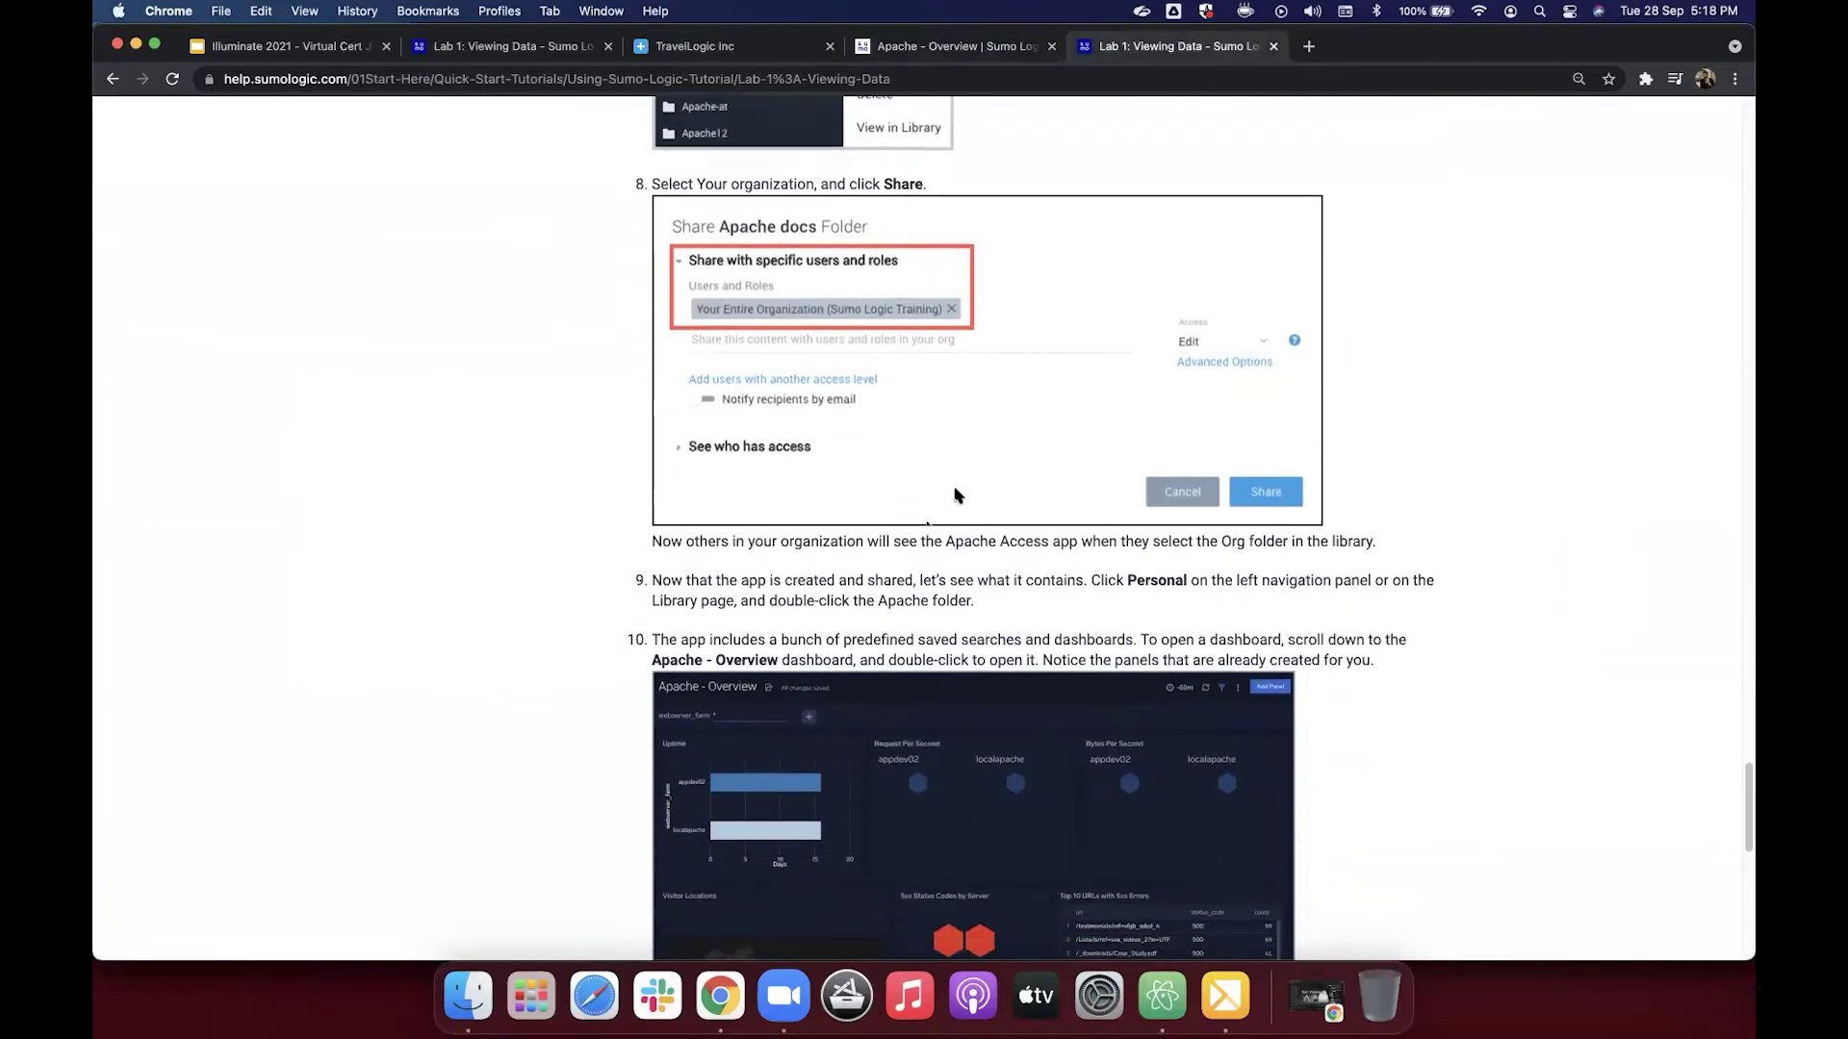
Step: Scroll back through Lab 1's step 8, then return to the Share Apache_HSM Folder dialog
scroll(958, 495, "up", 1)
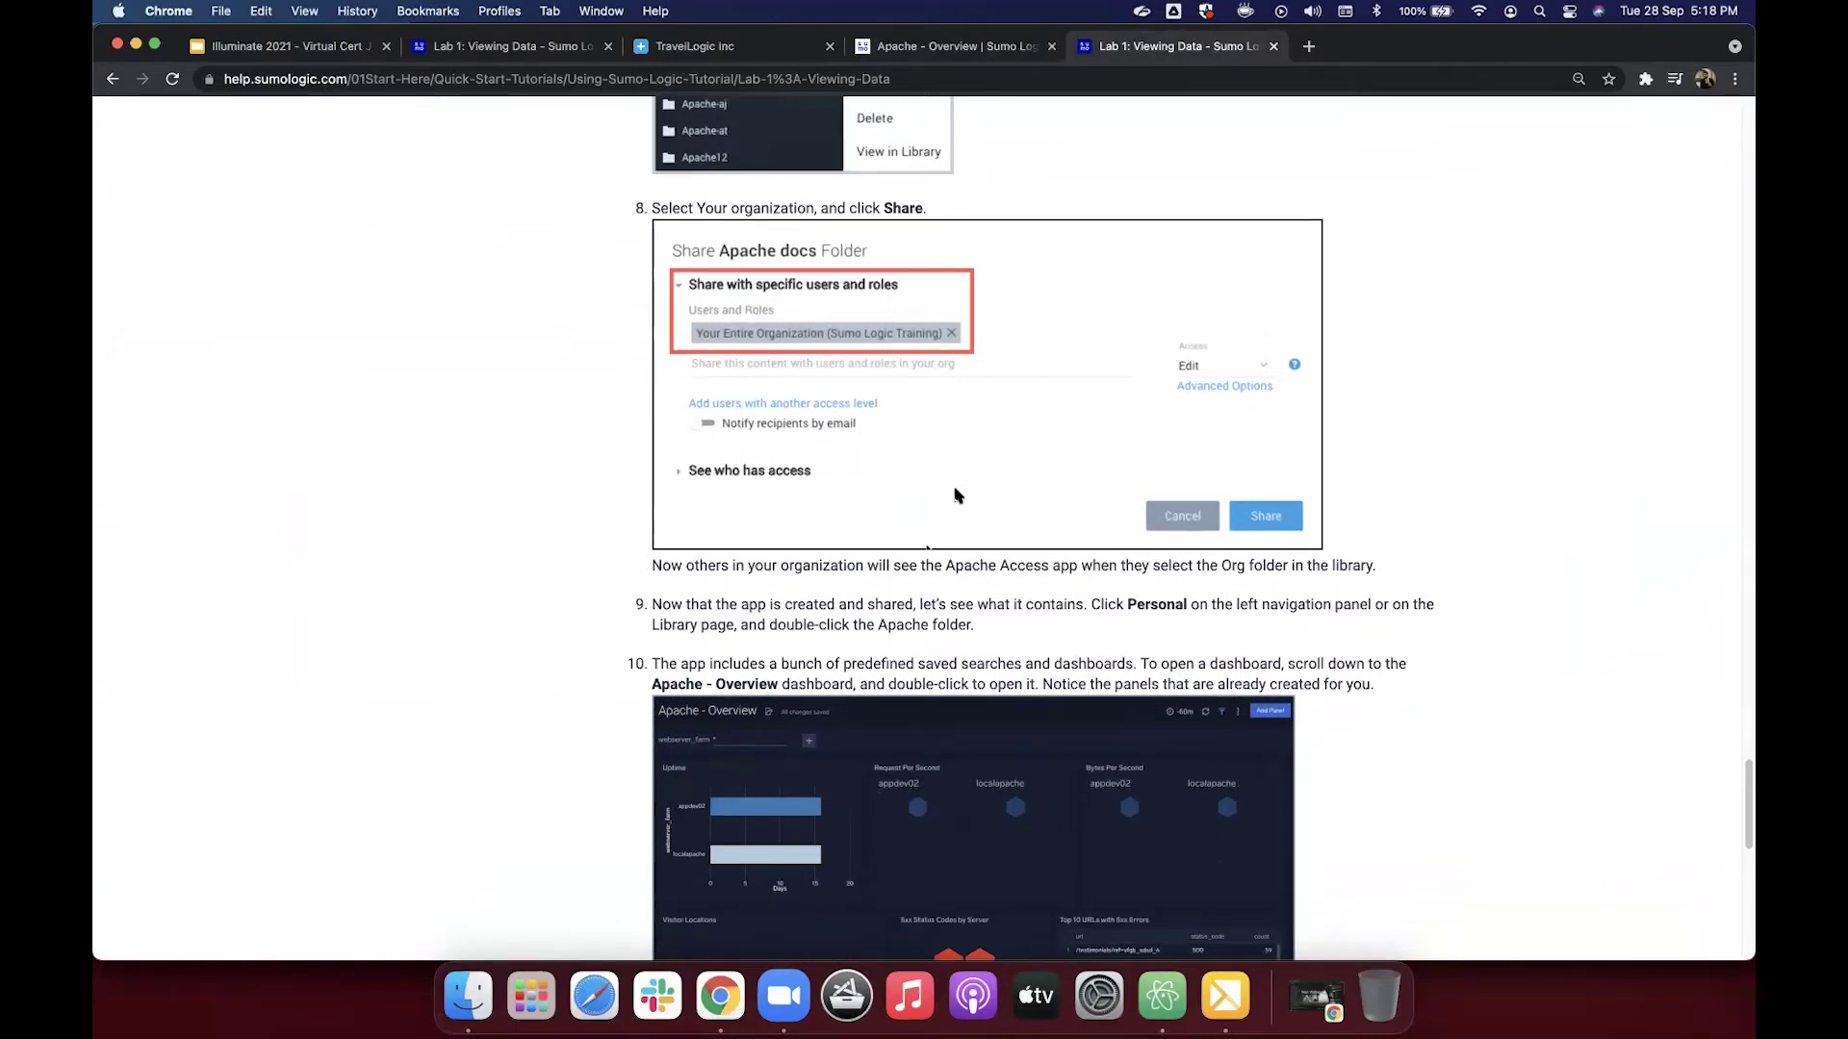
scroll(957, 494, "up", 1)
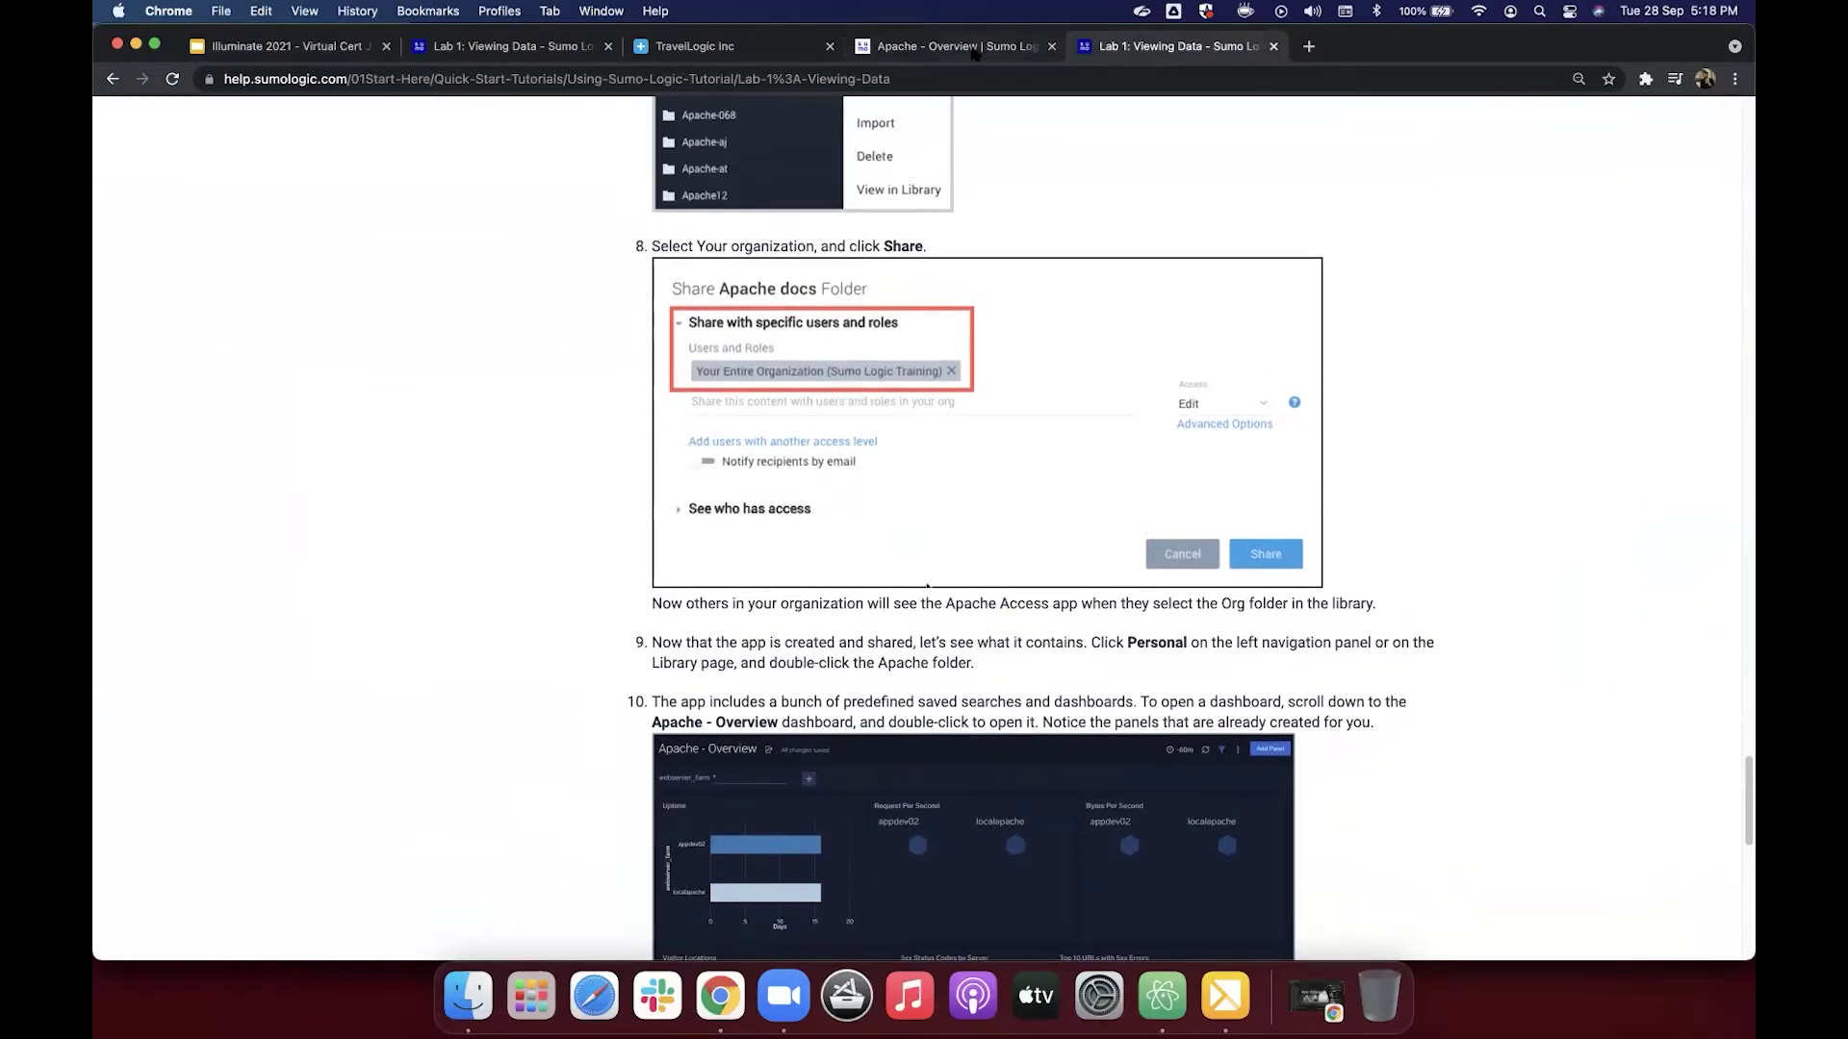
left_click(977, 50)
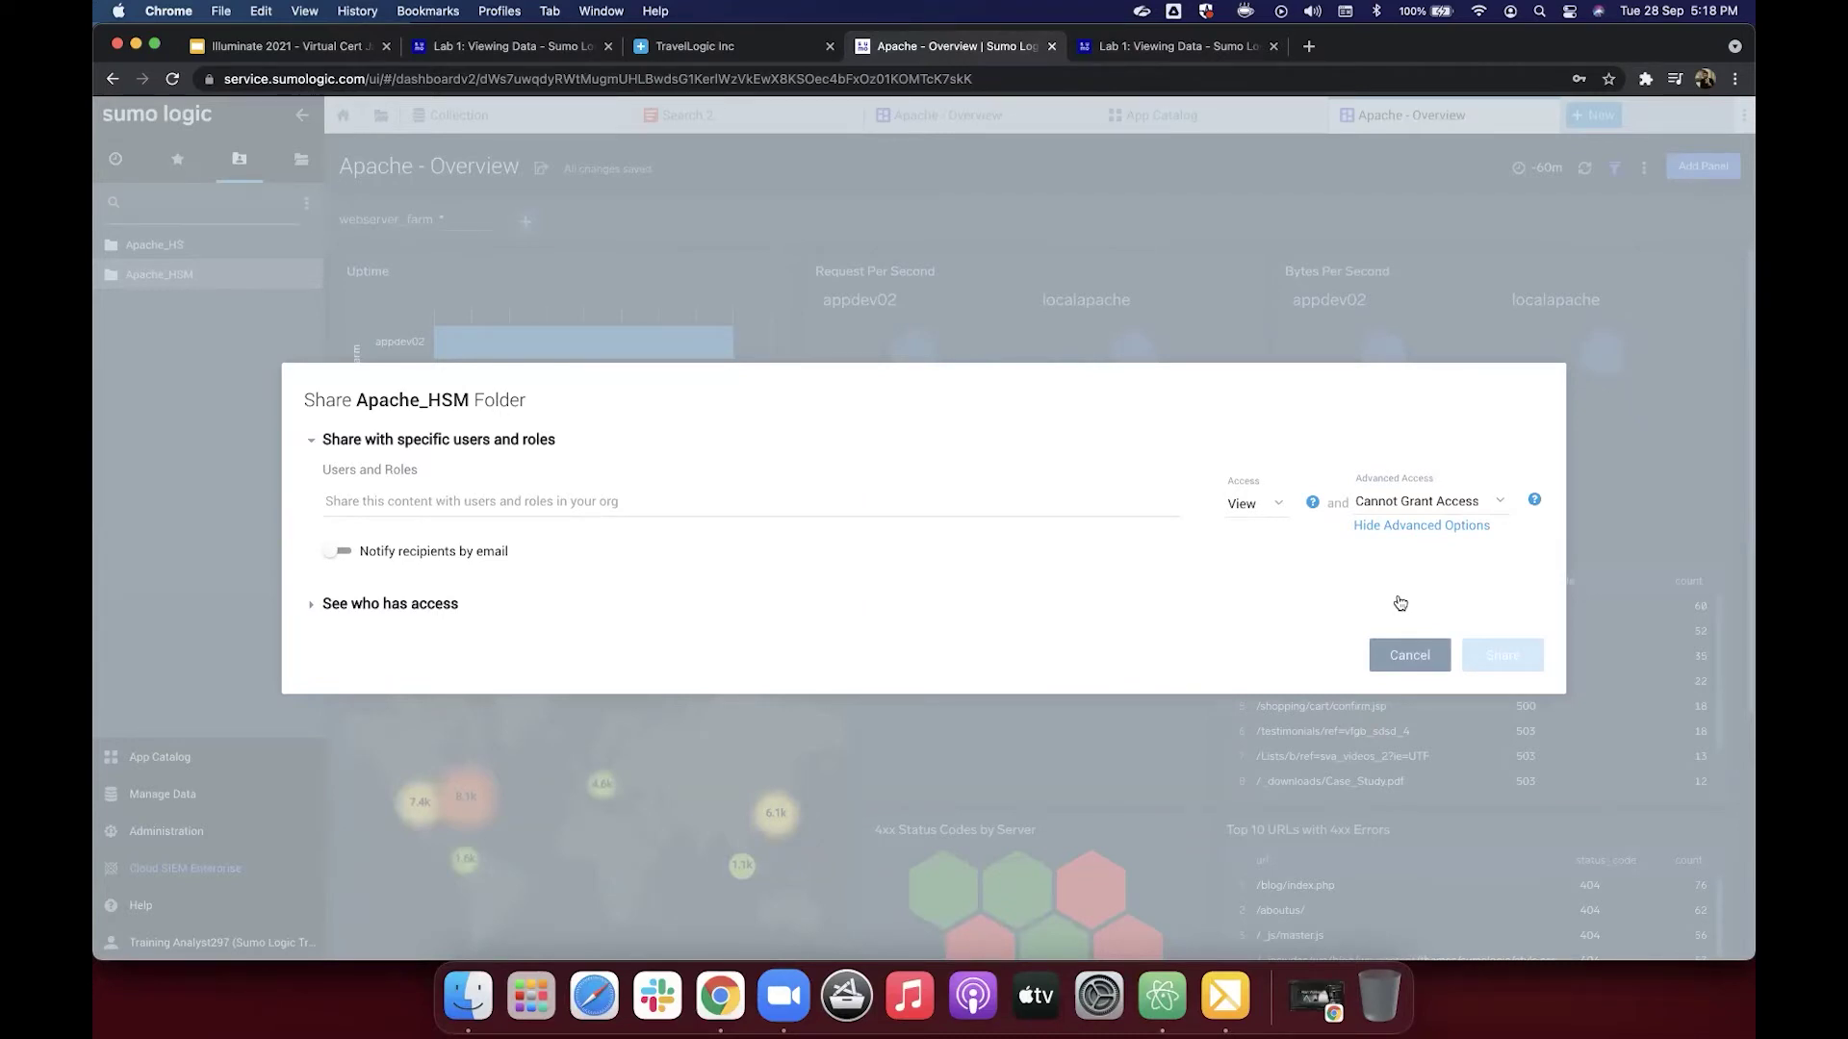
Step: Add Your Entire Organization in the share dialog and review access levels, keeping View
left_click(851, 501)
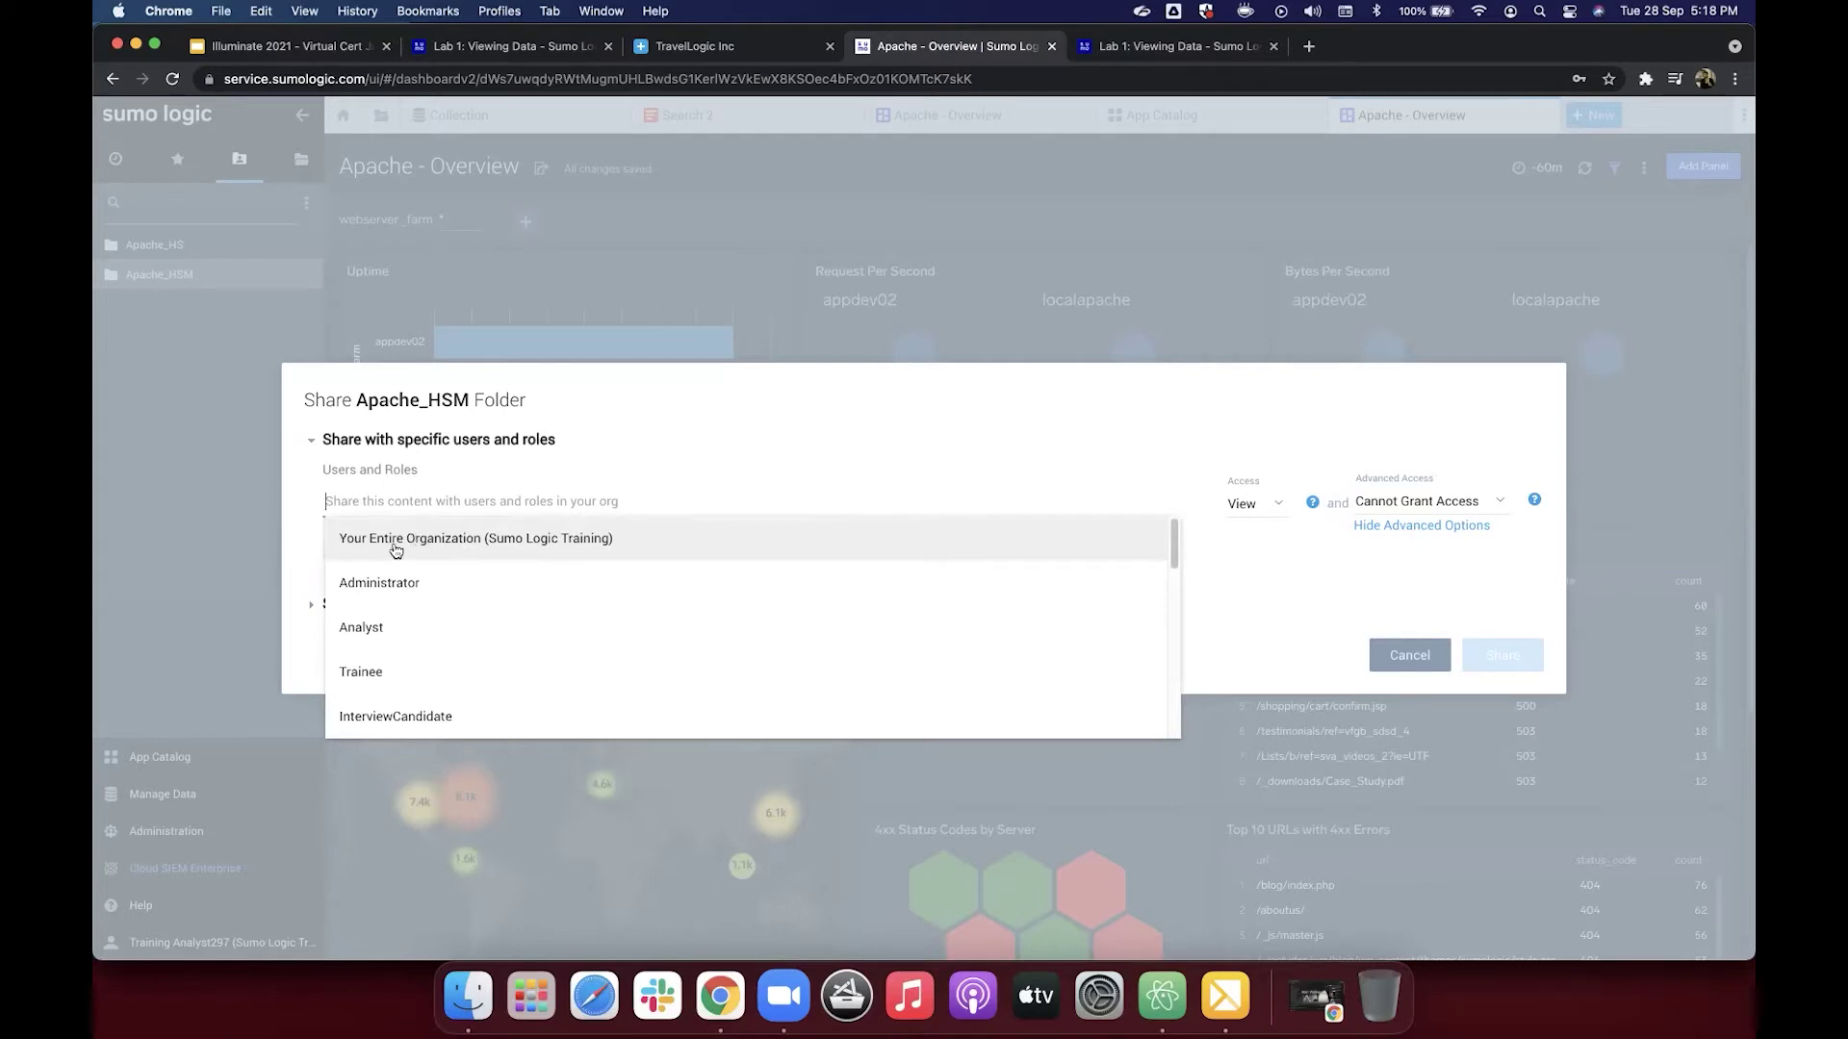
left_click(461, 546)
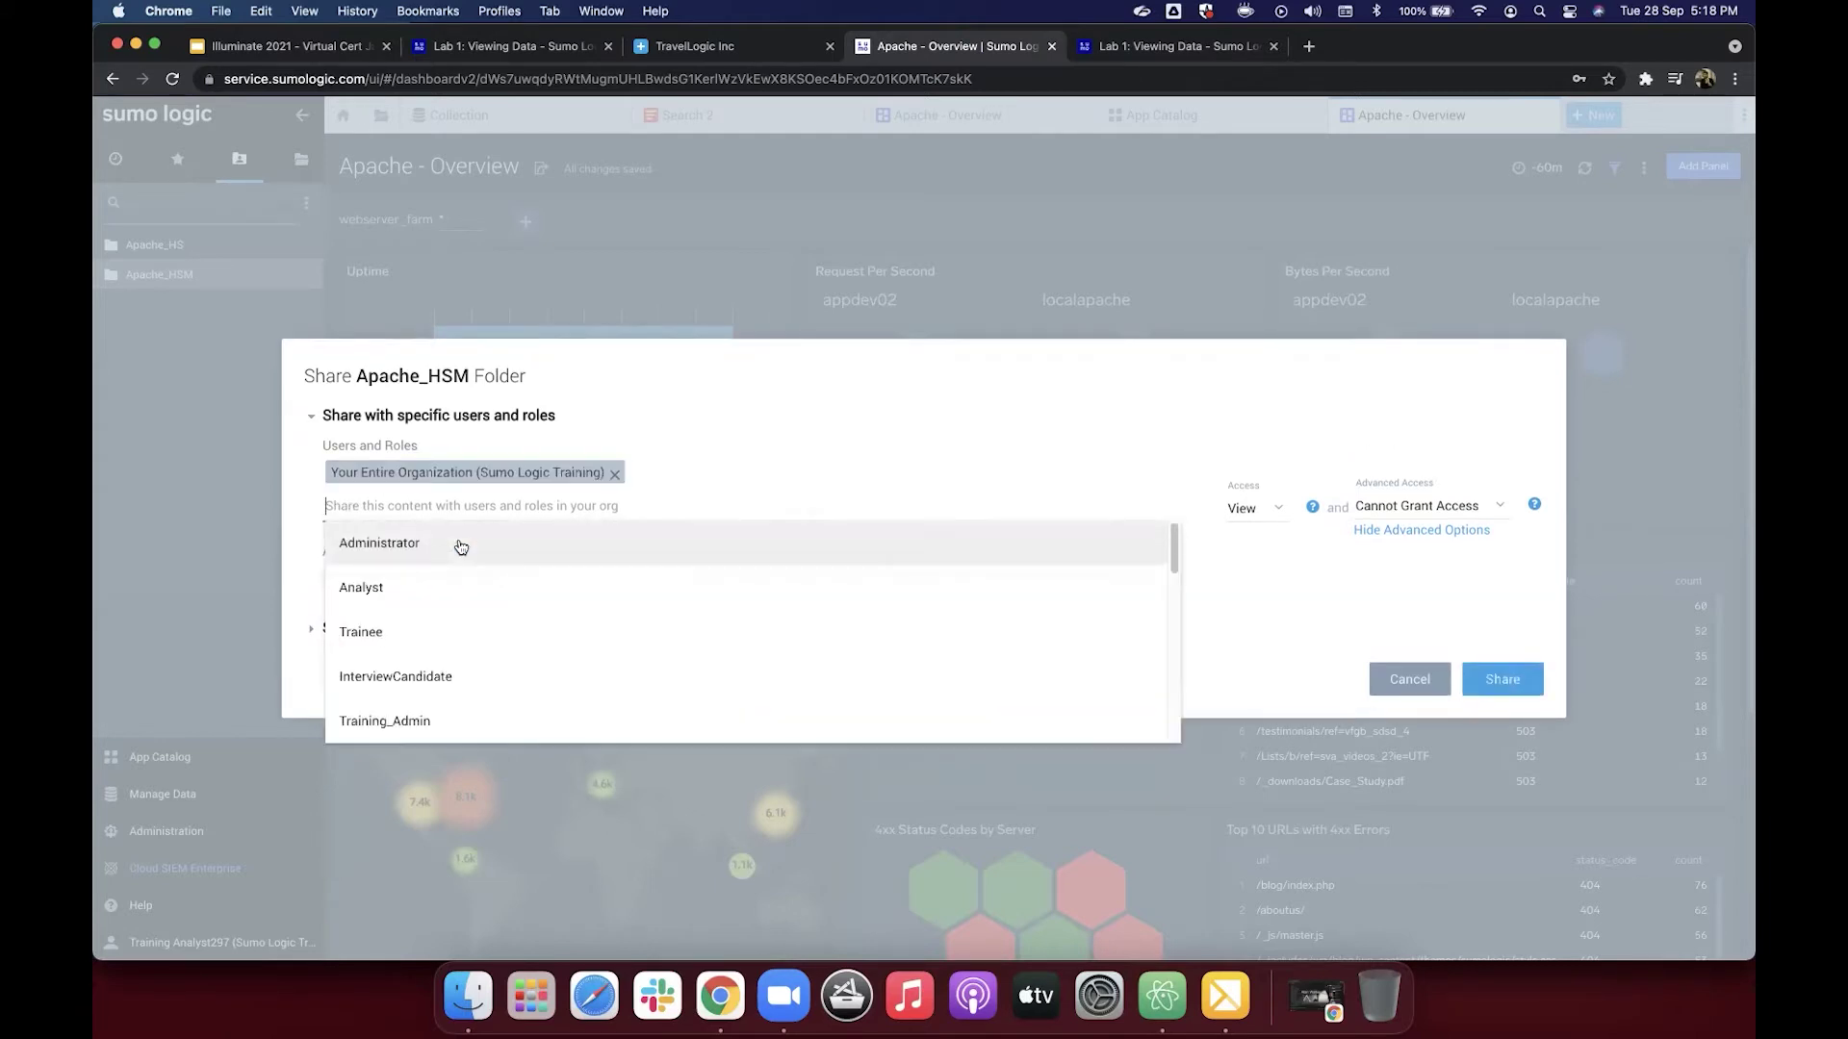
left_click(845, 424)
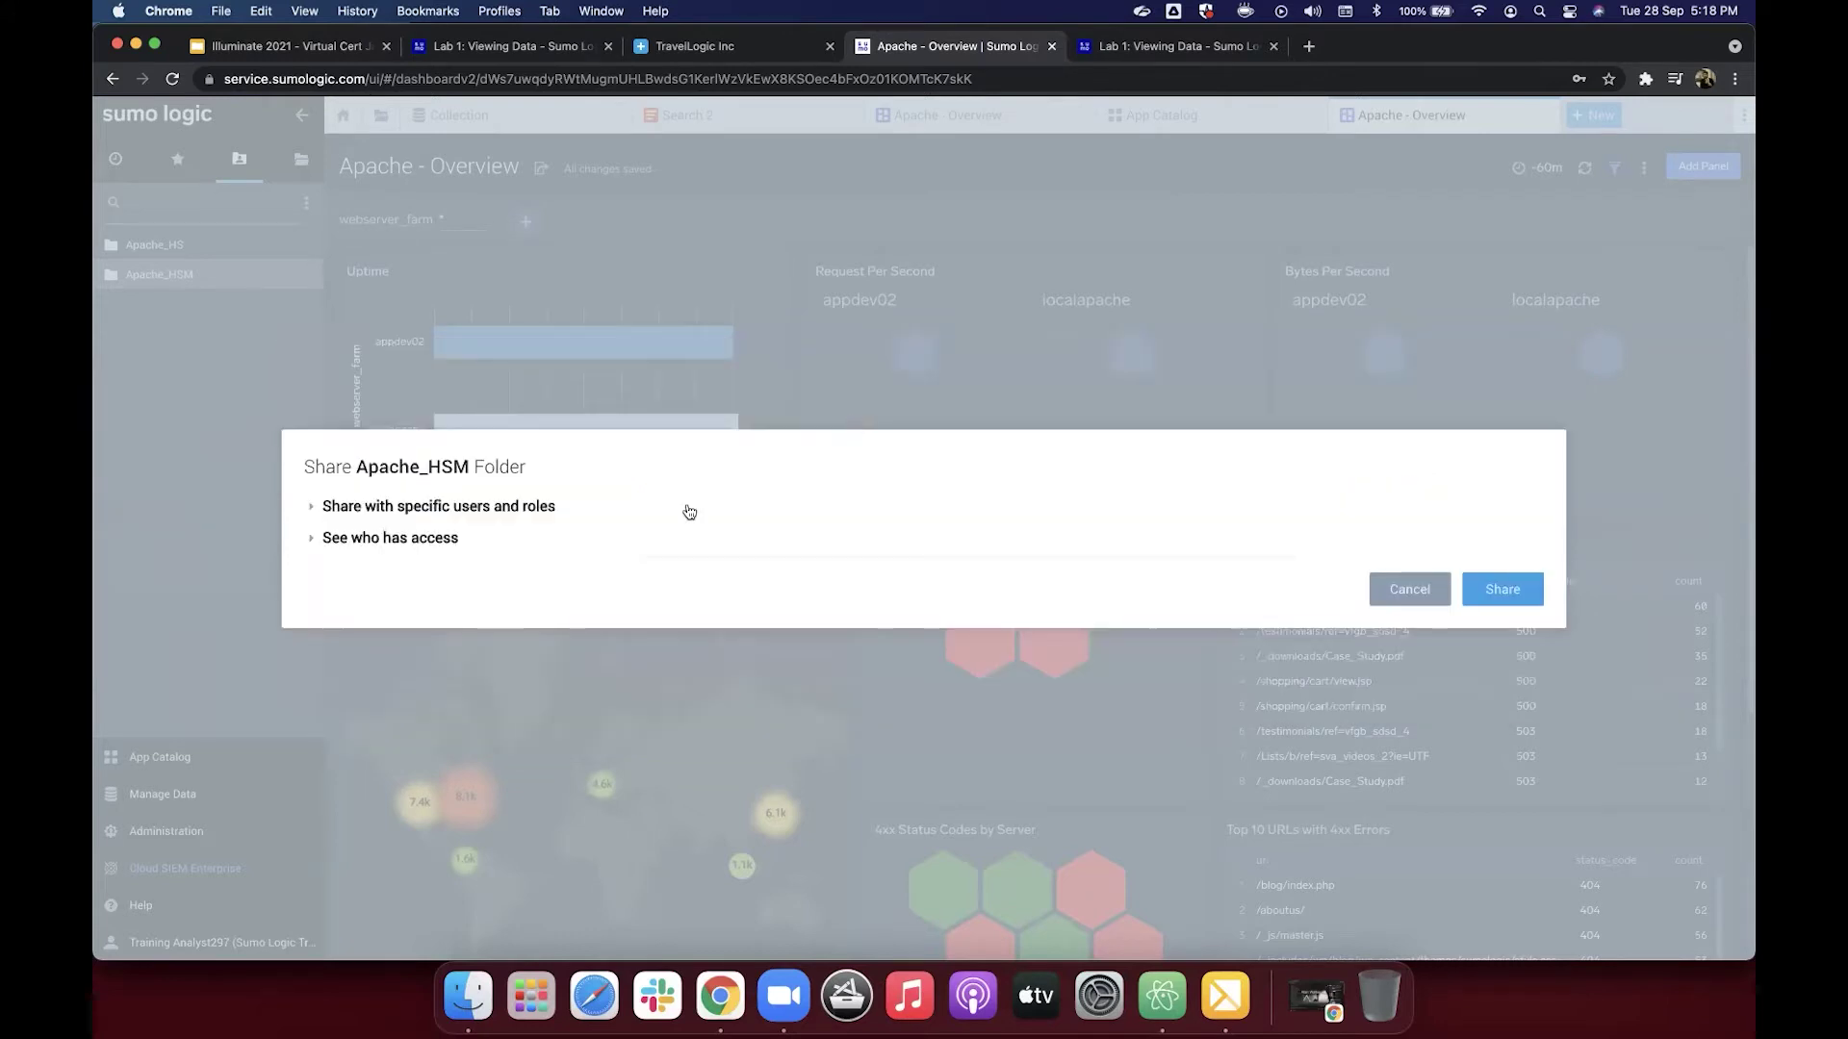
left_click(530, 504)
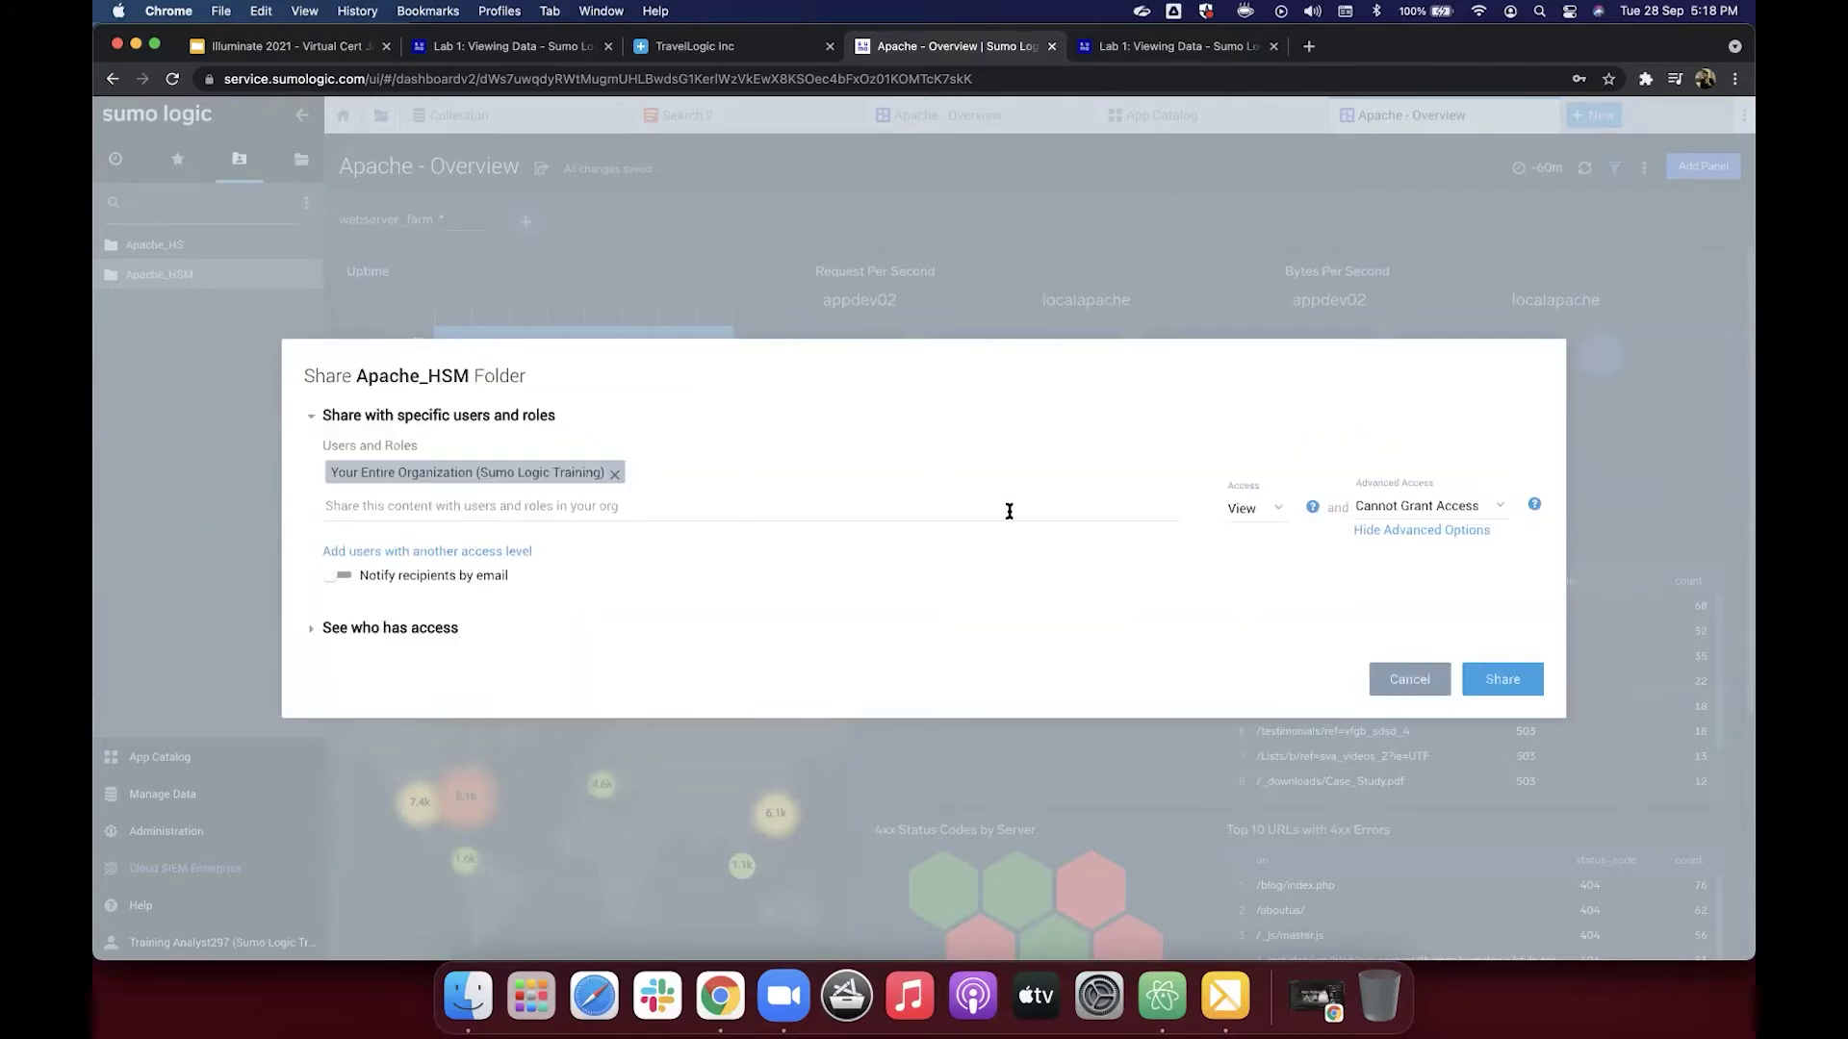
left_click(1256, 513)
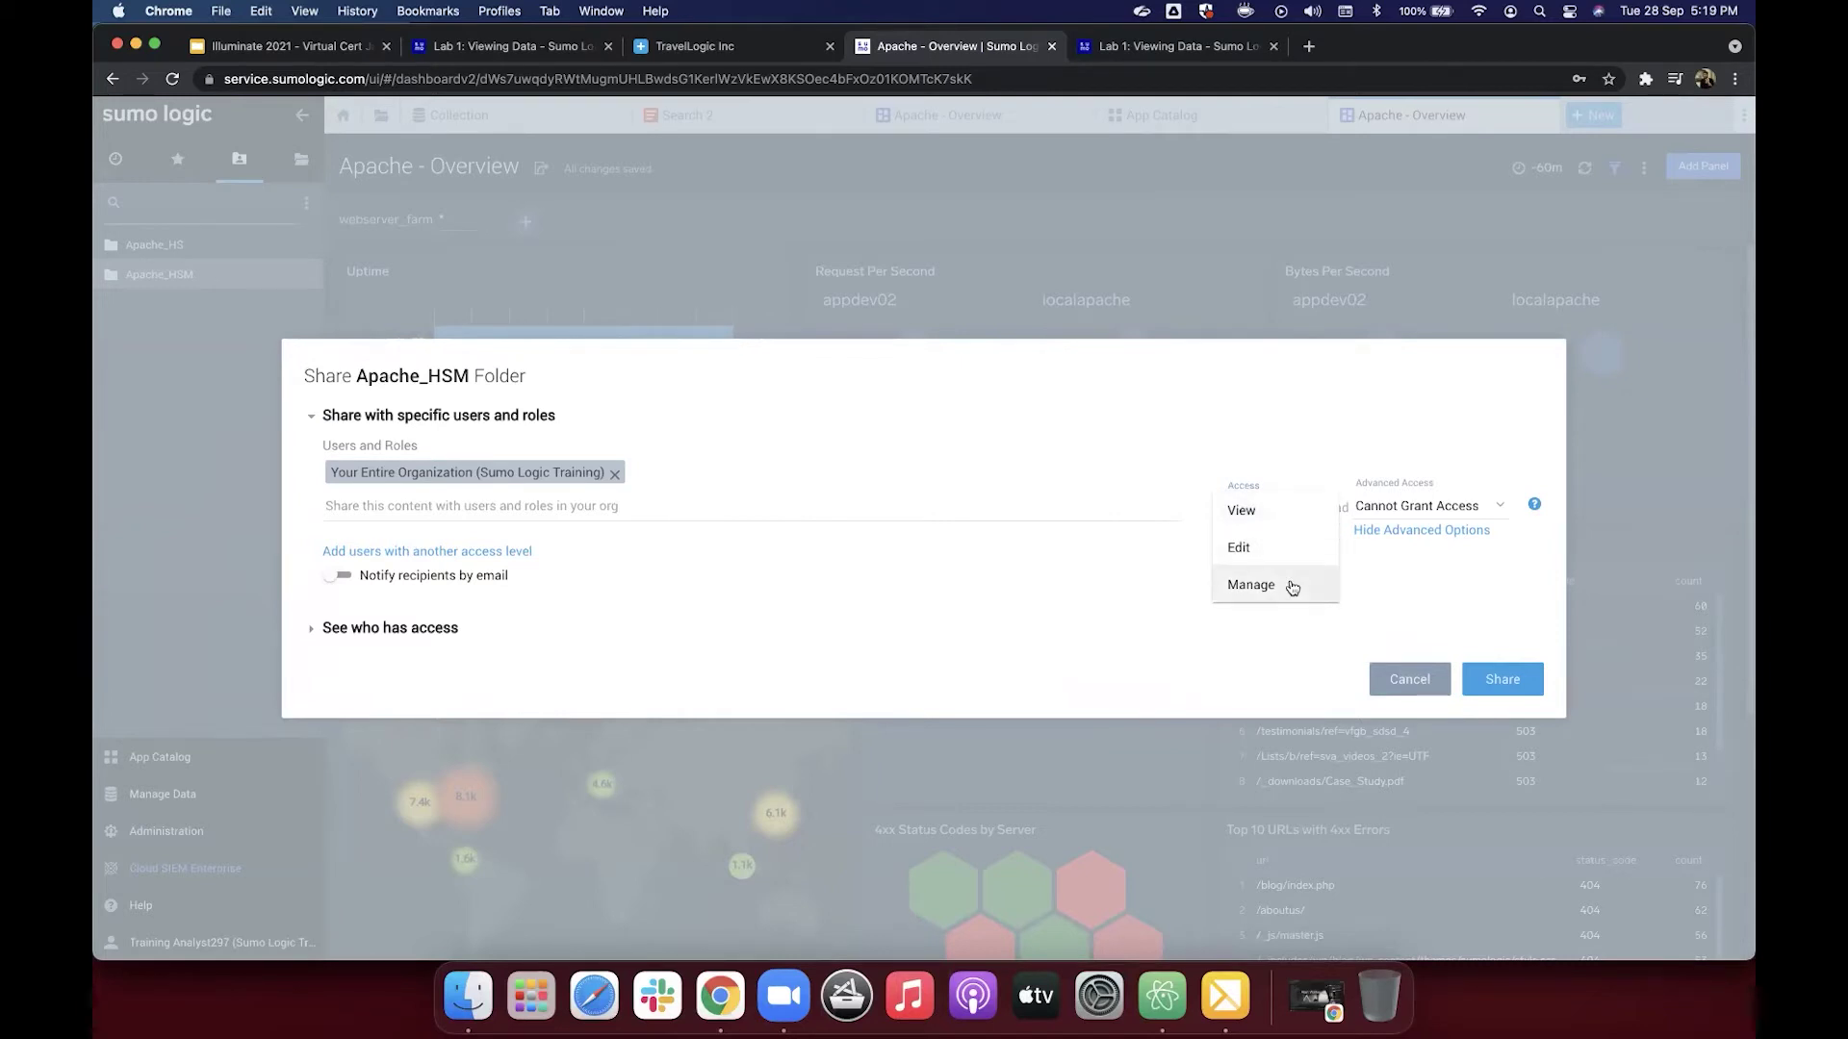
left_click(1289, 513)
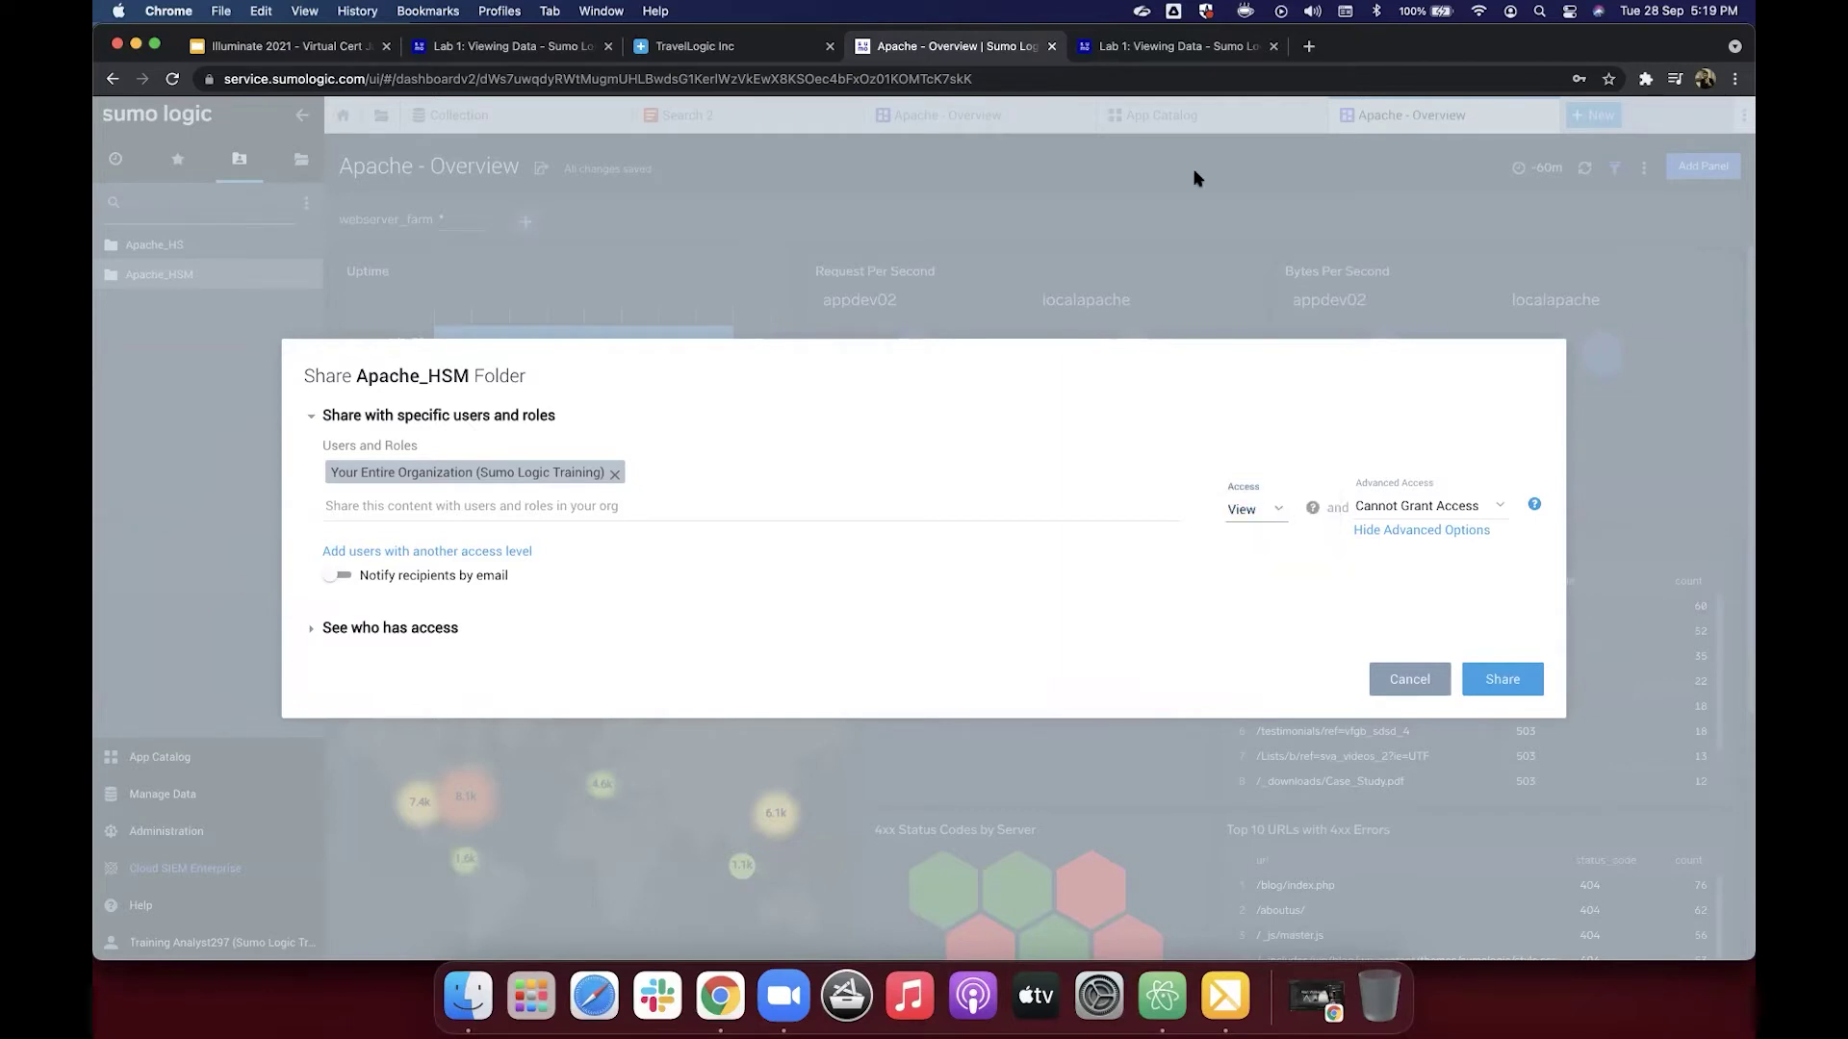
Step: Recheck the Lab 1 sharing instructions, then cancel the Share Apache_HSM Folder dialog
left_click(1184, 53)
scroll(958, 526, "up", 5)
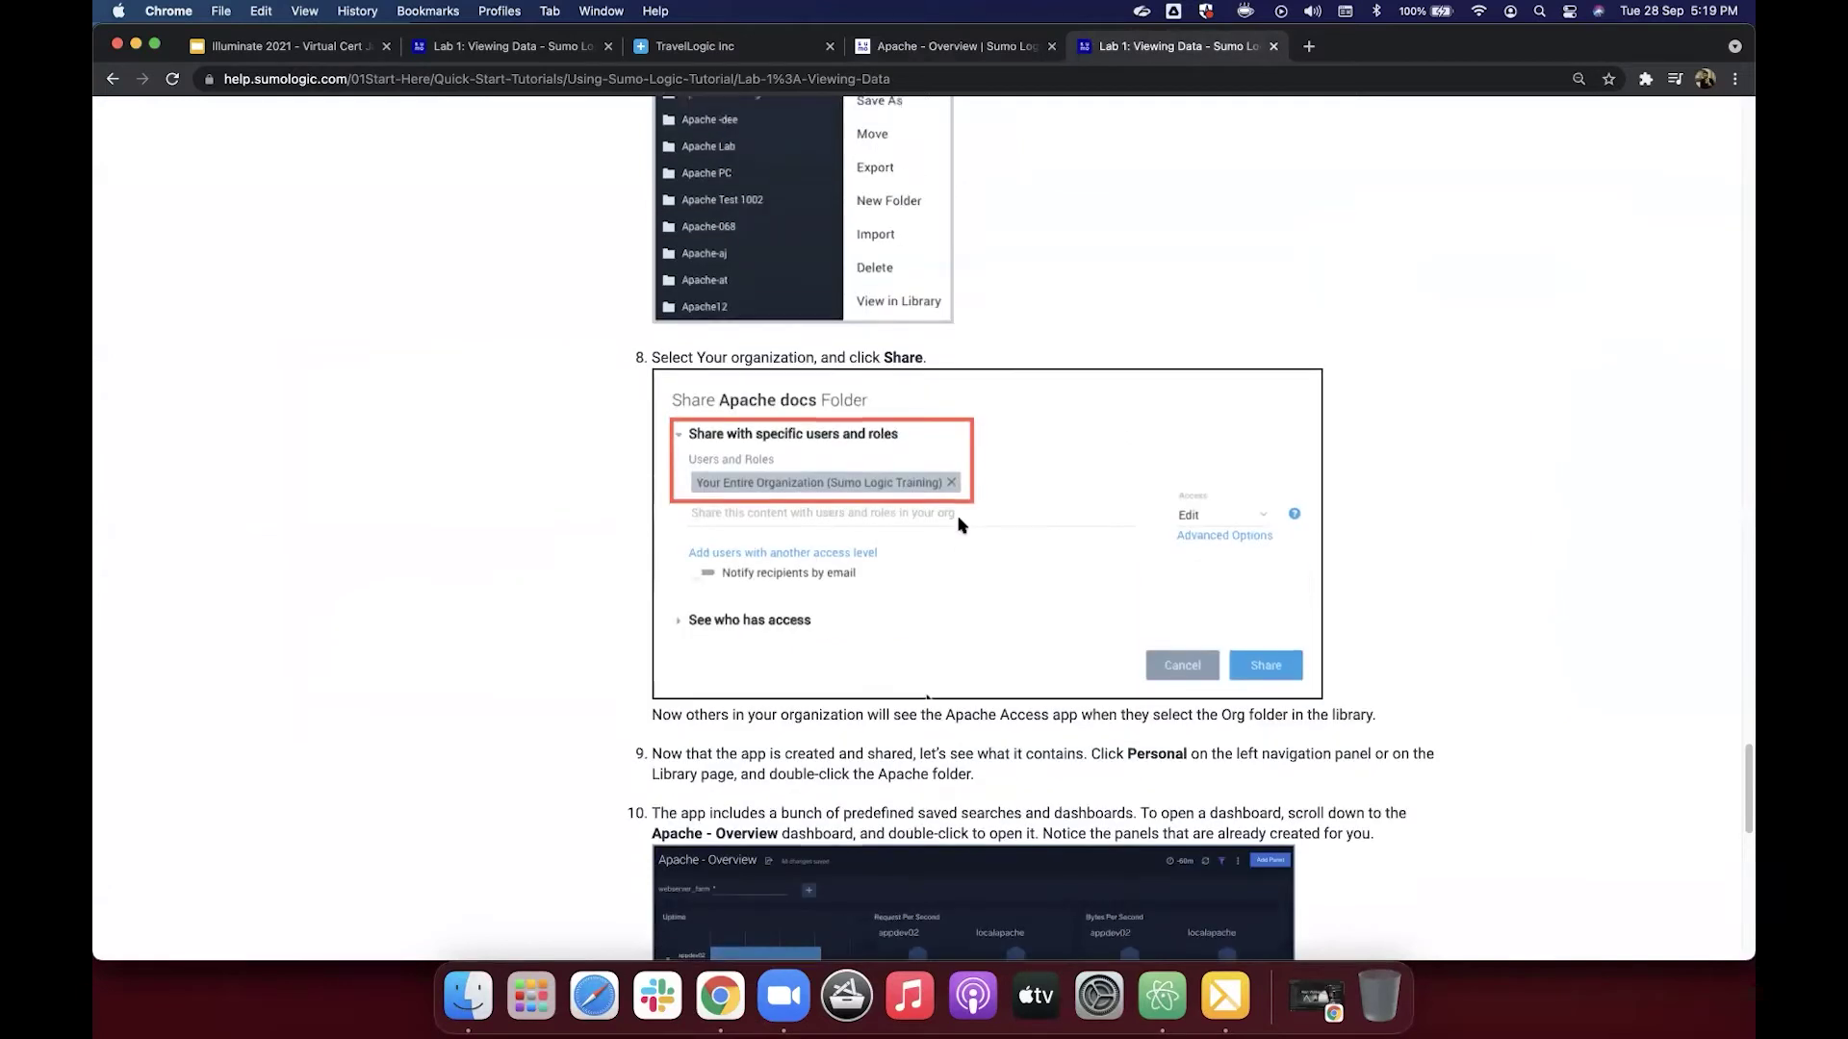
scroll(959, 525, "up", 6)
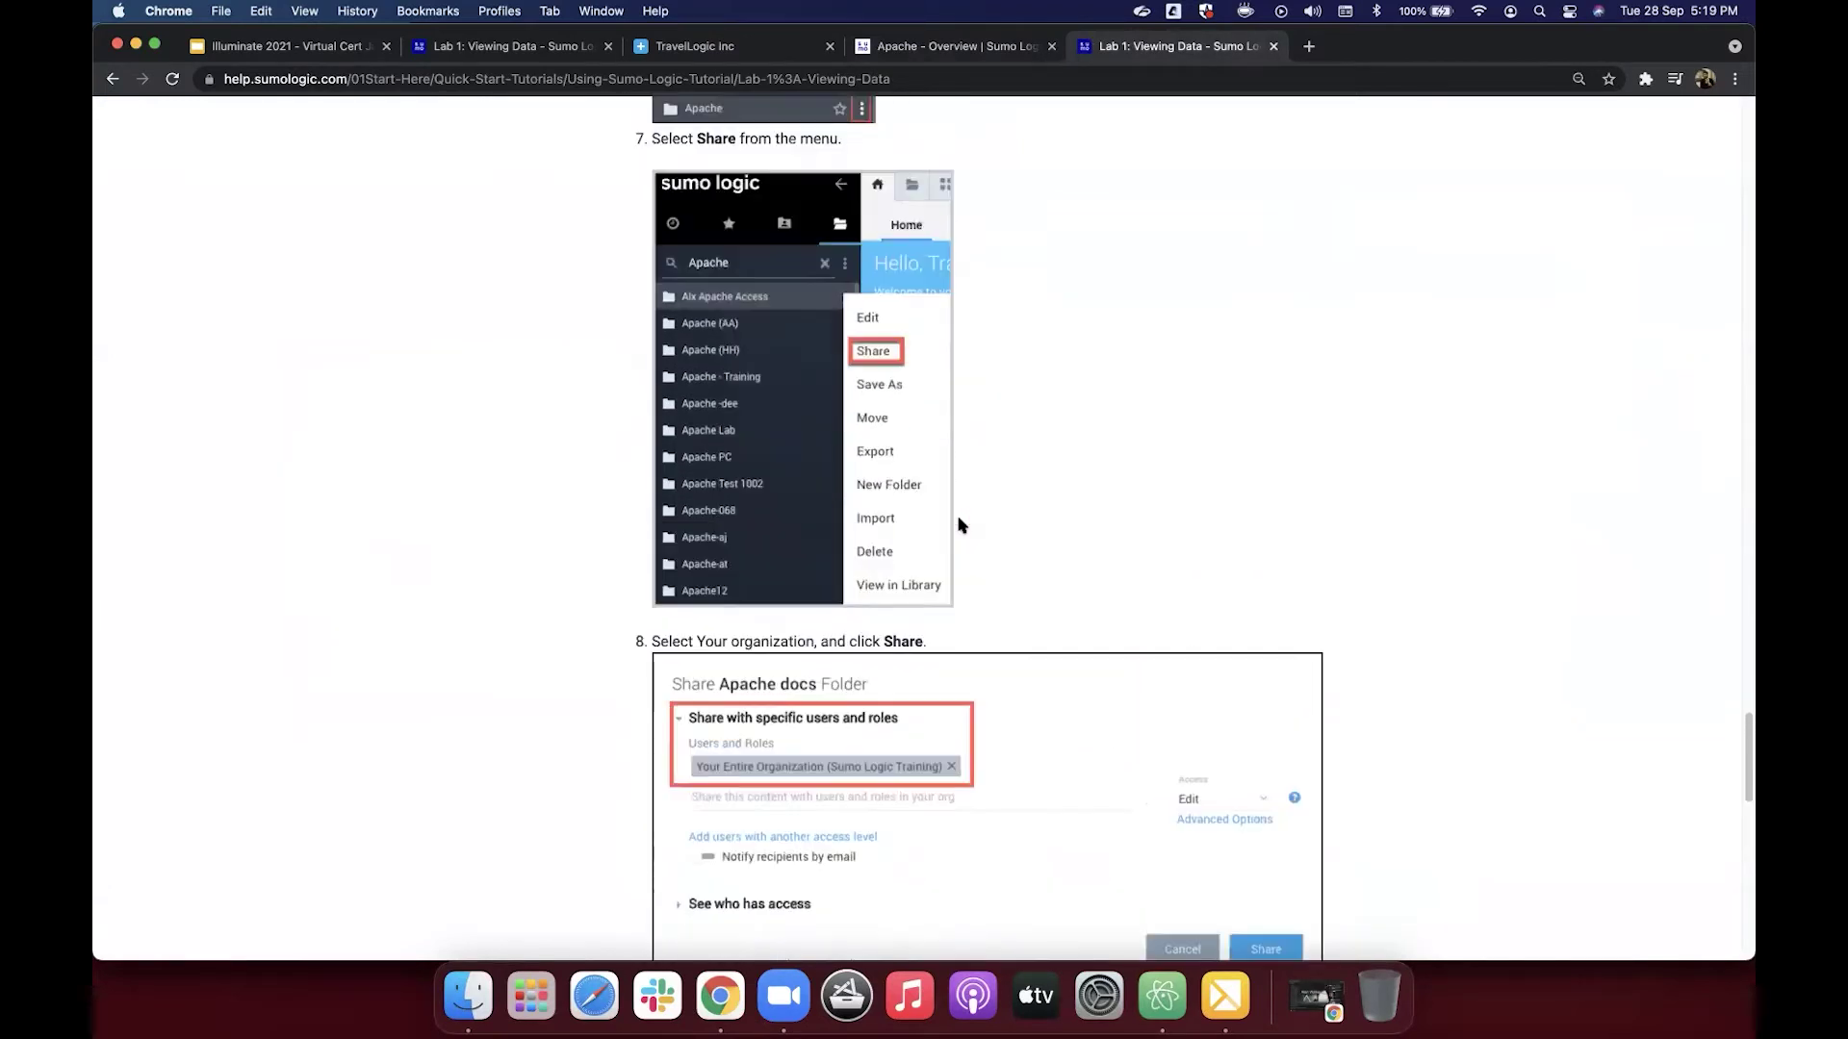
left_click(900, 54)
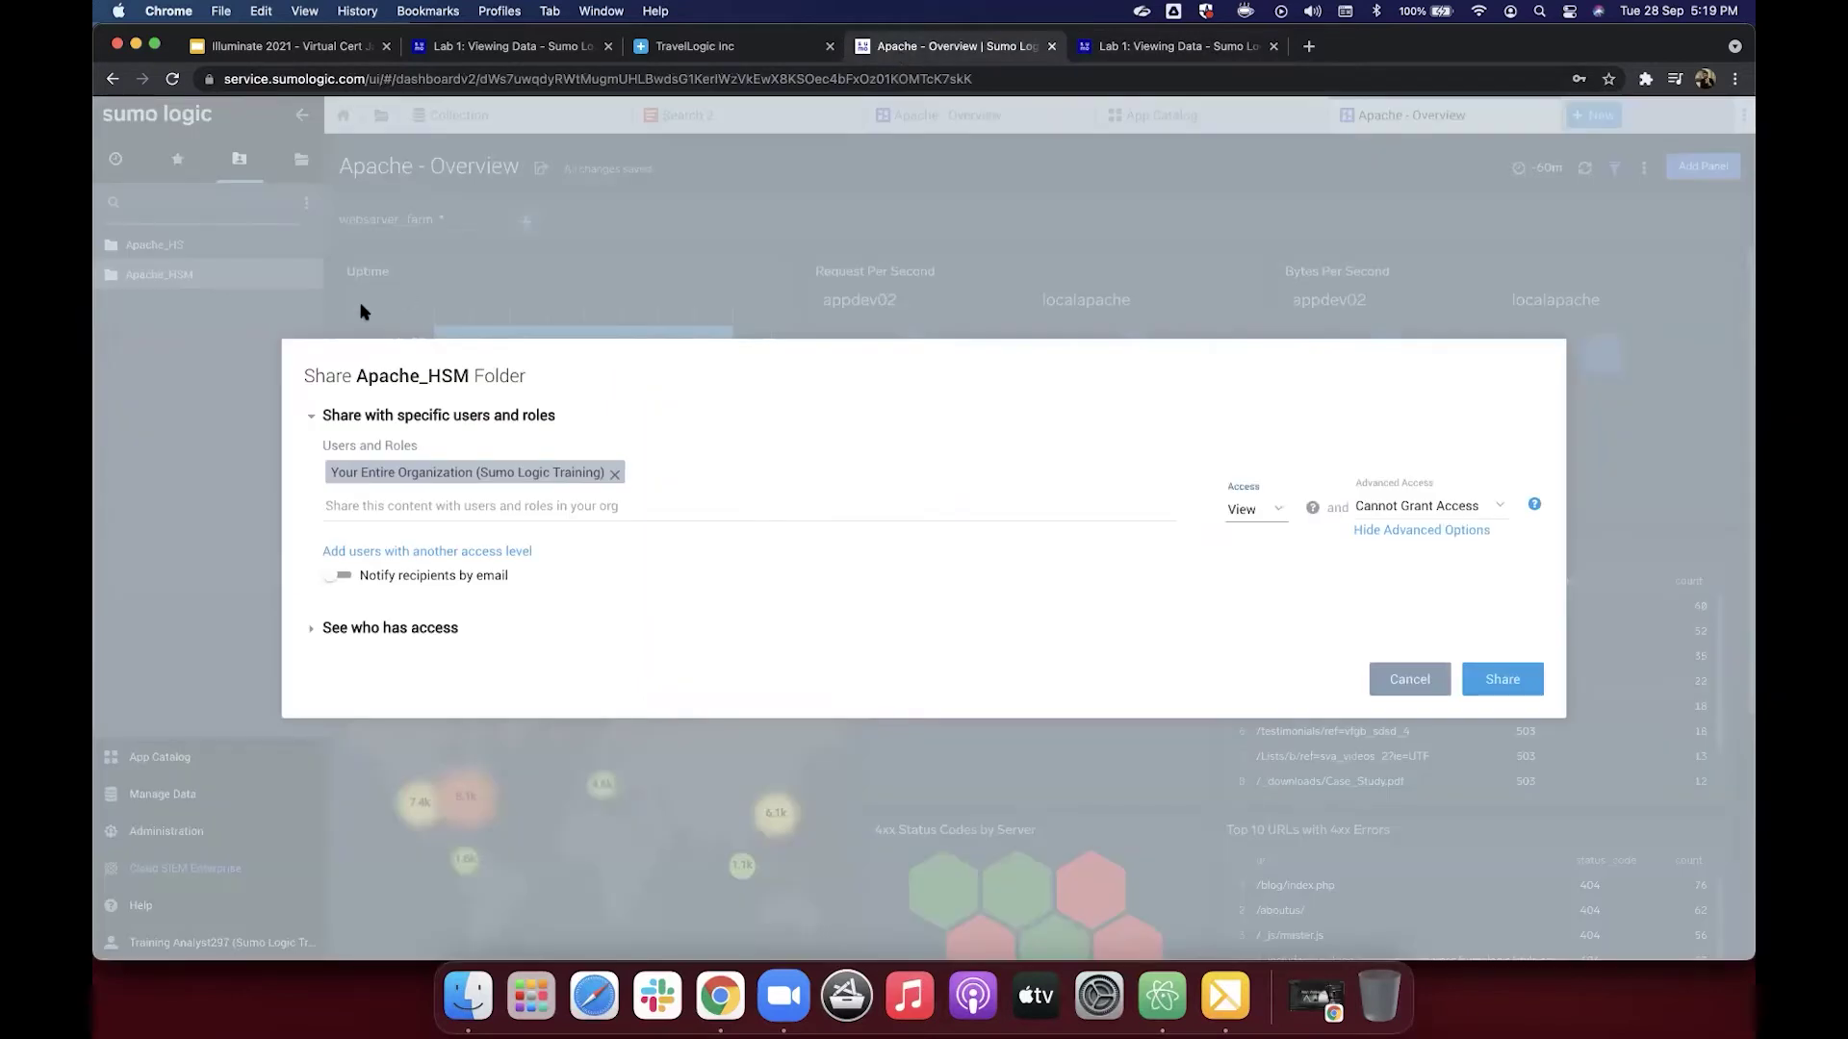
left_click(1427, 665)
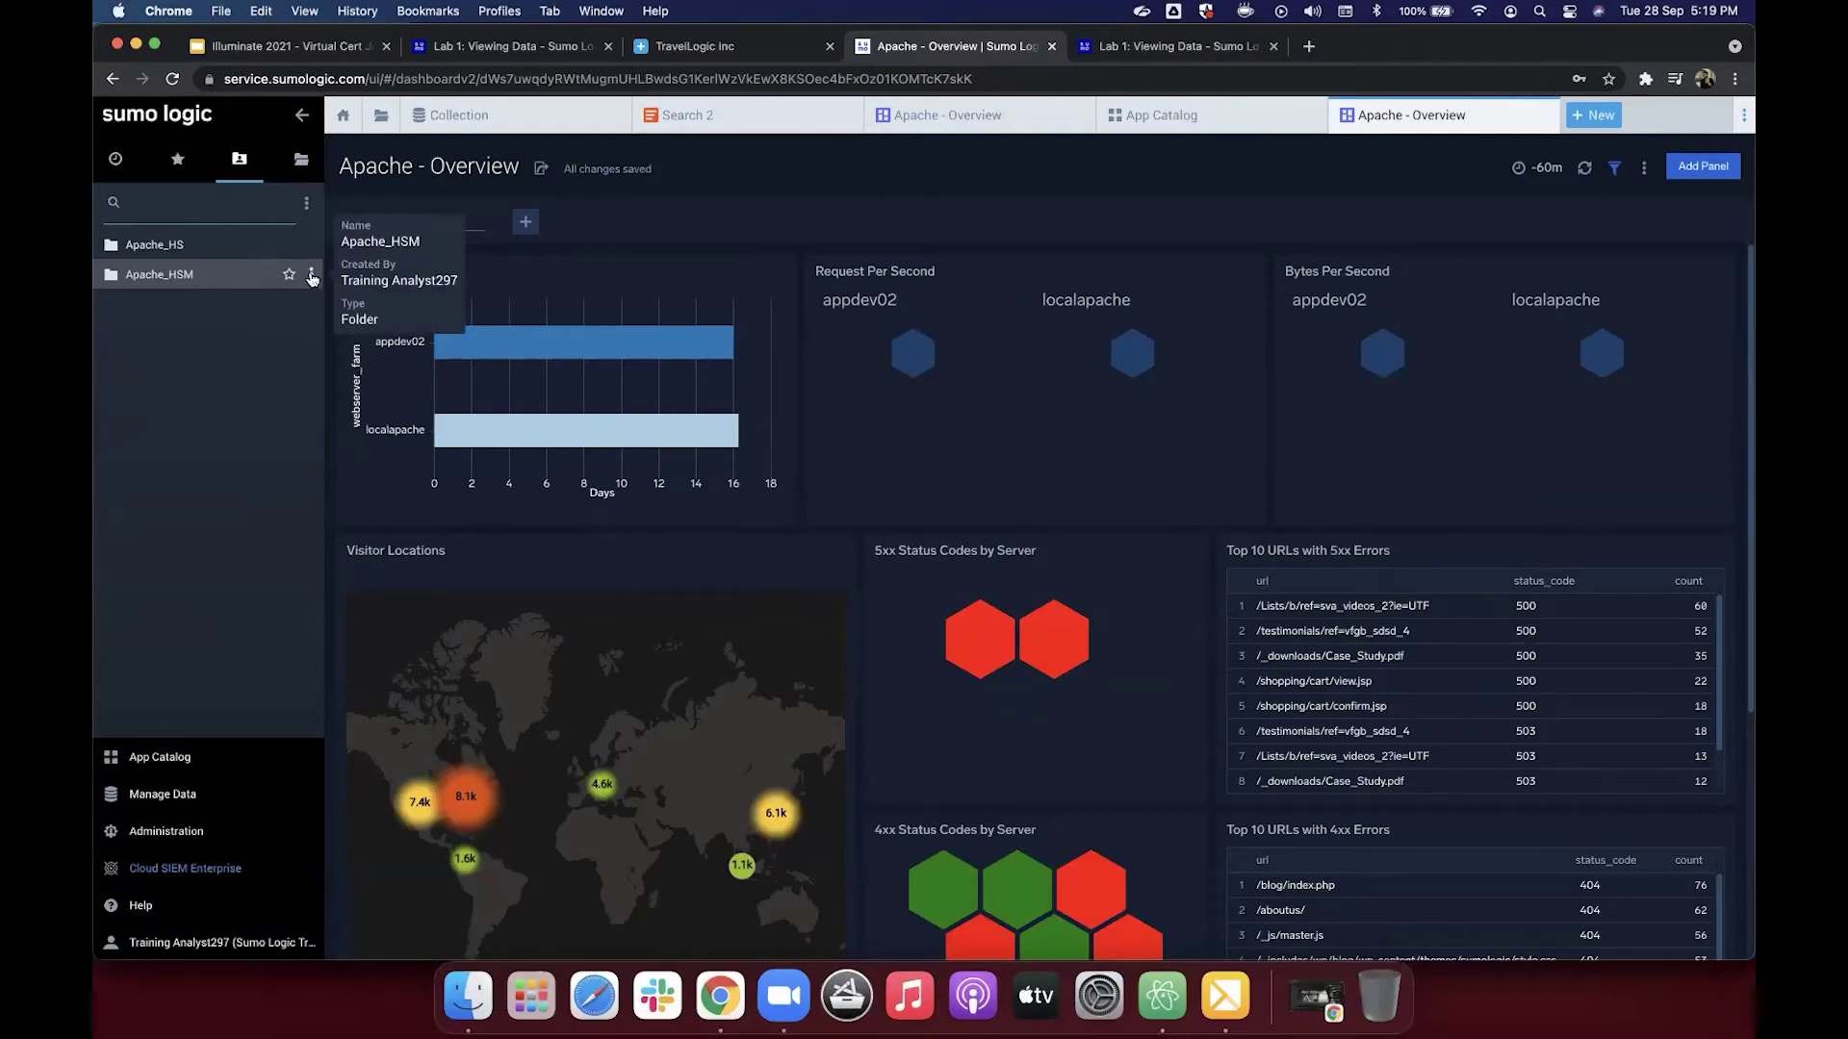
Step: Open the Apache_HSM folder's Share dialog and add Your Entire Organization
left_click(311, 279)
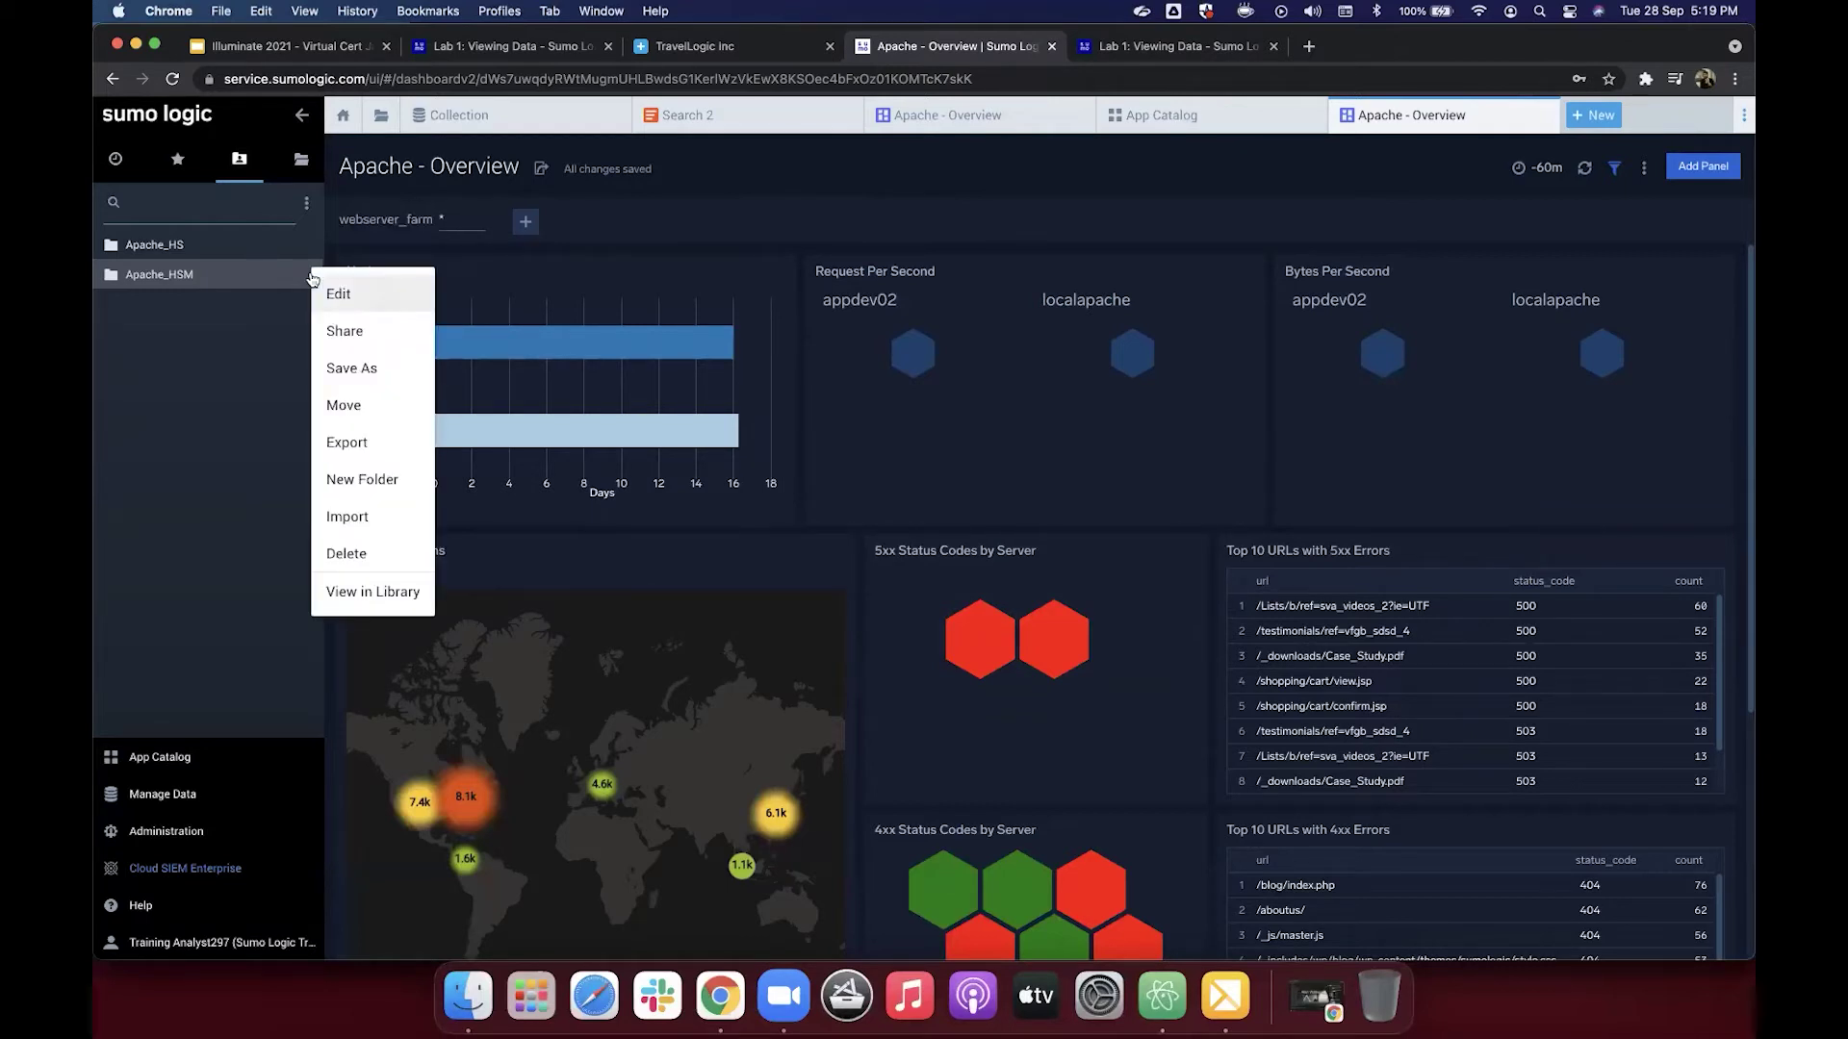
left_click(344, 333)
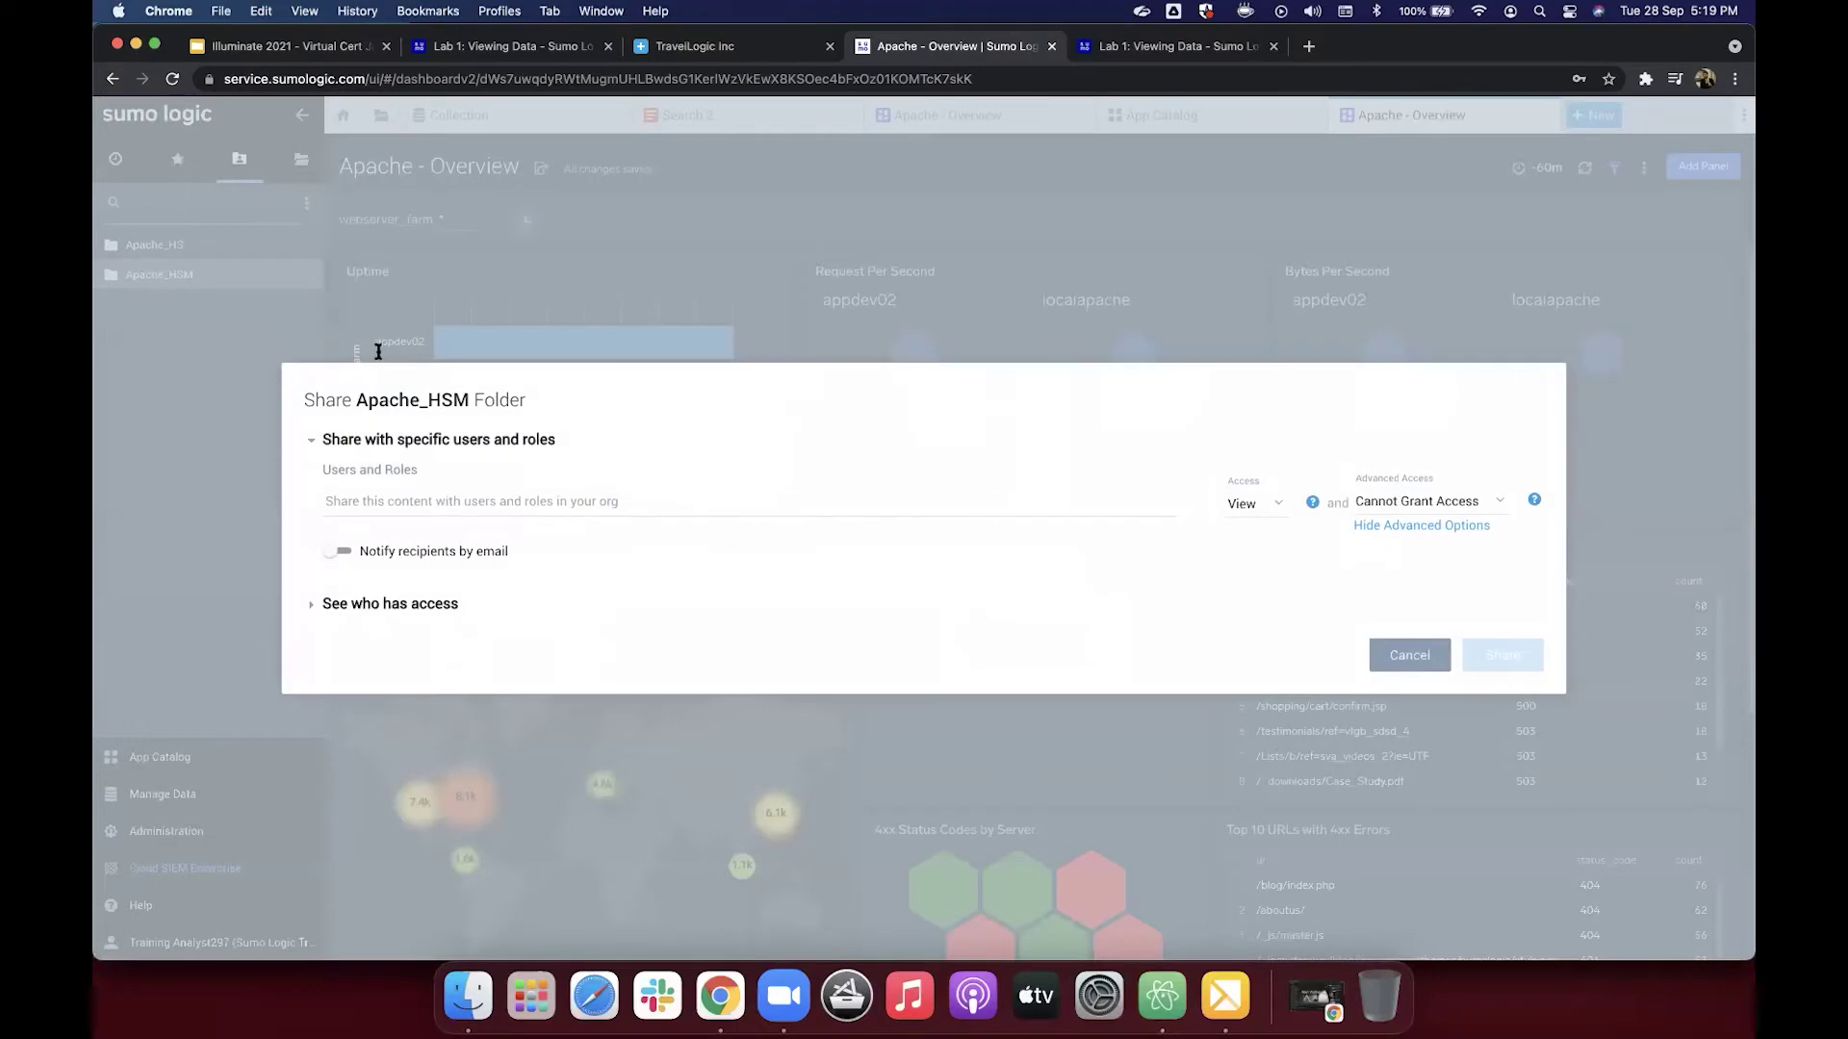
left_click(426, 465)
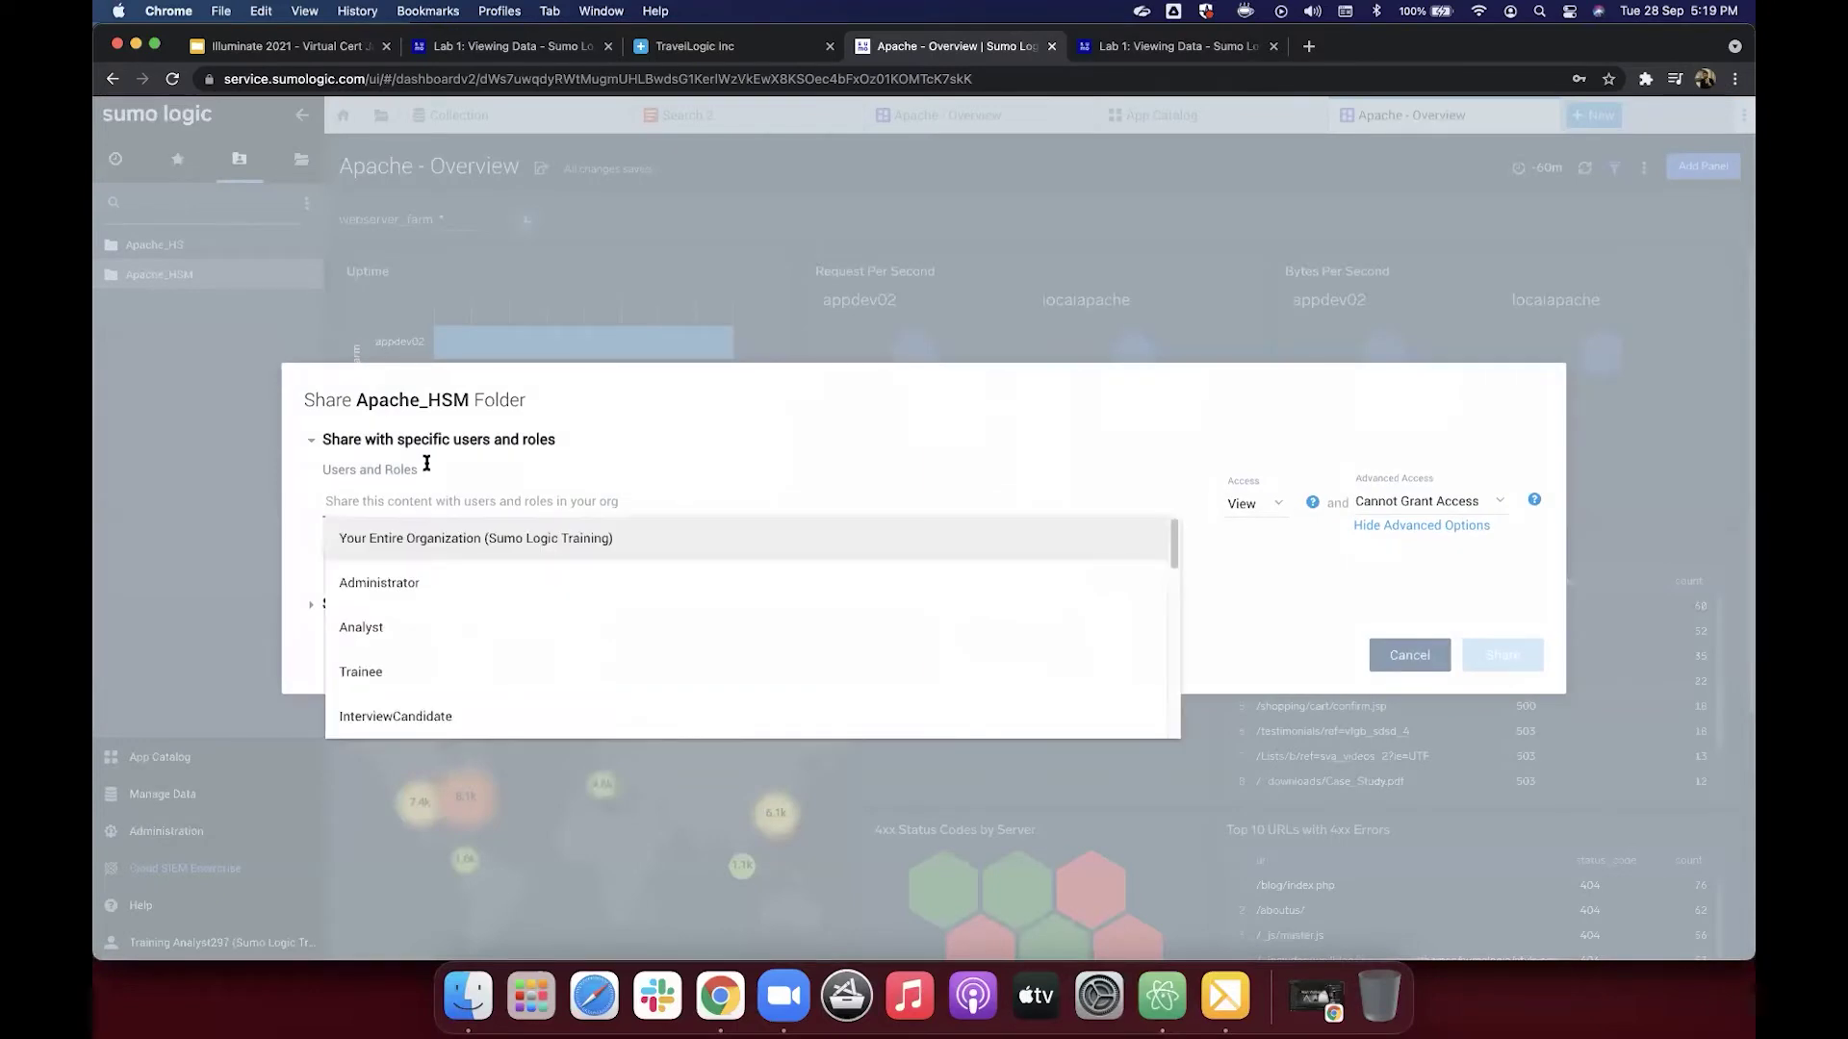
left_click(419, 547)
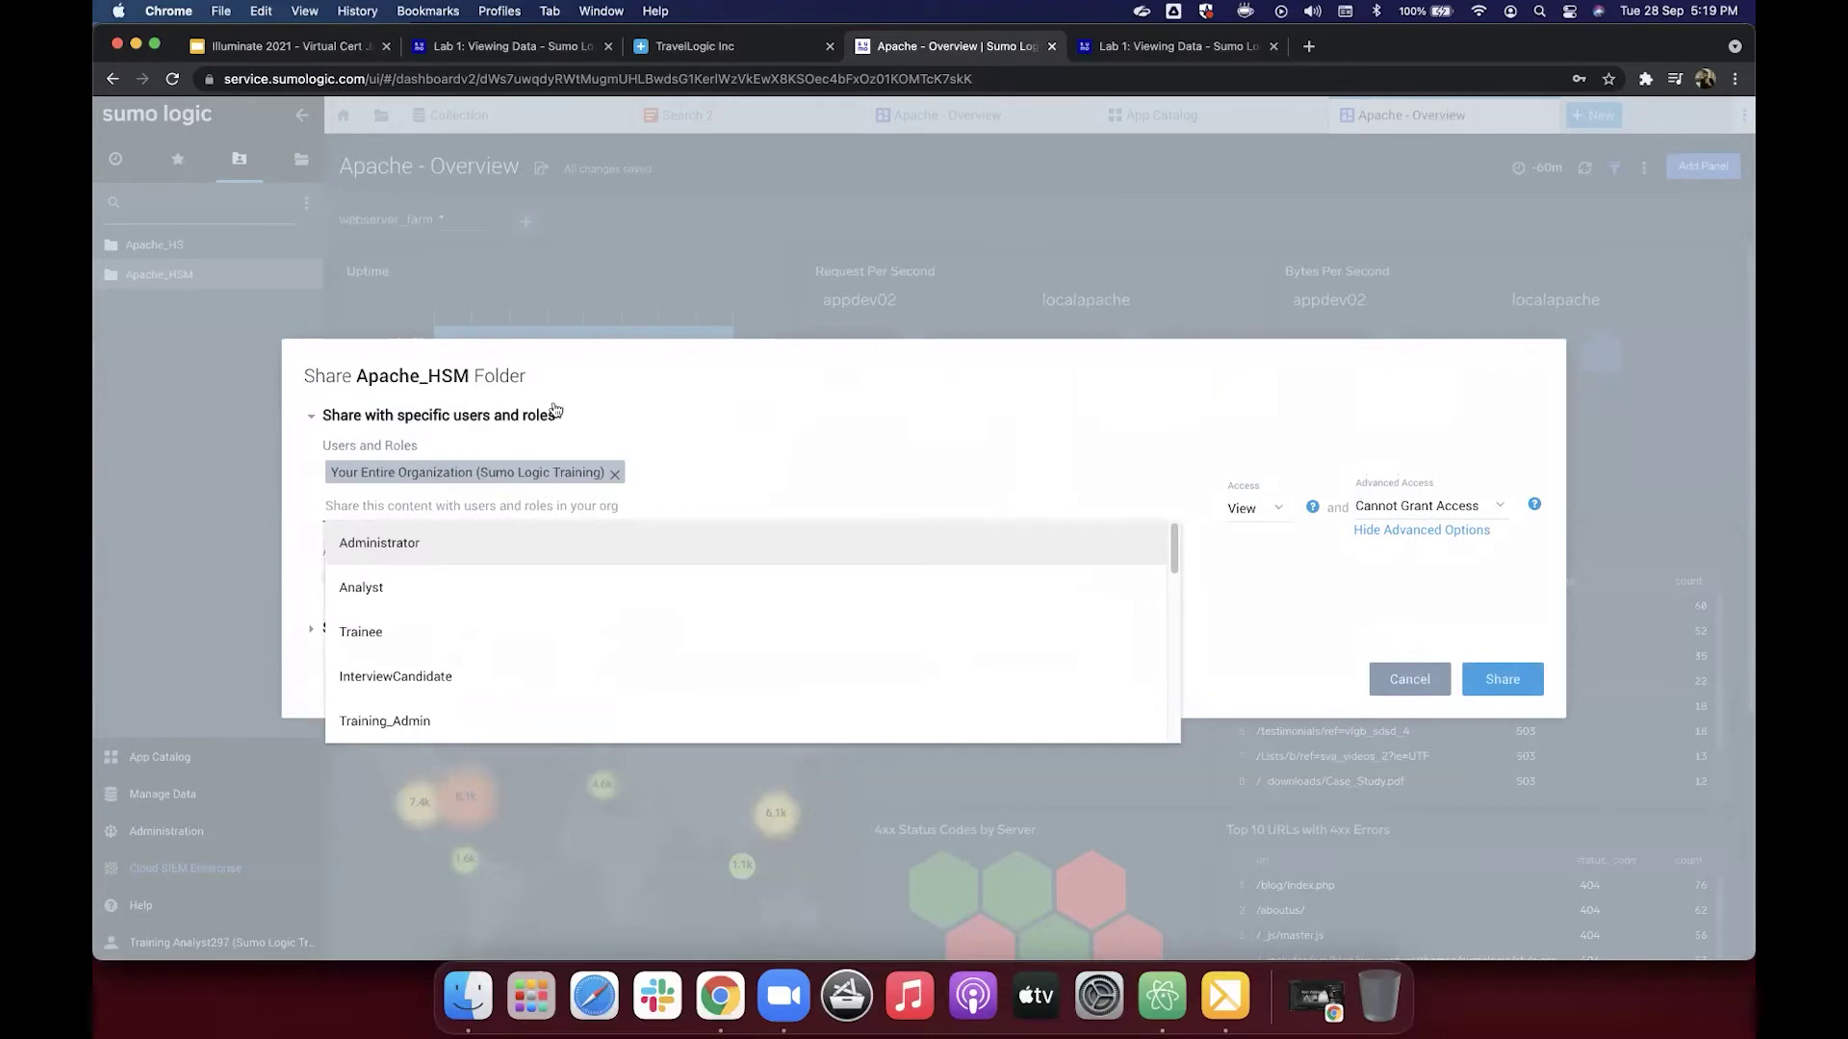
left_click(643, 352)
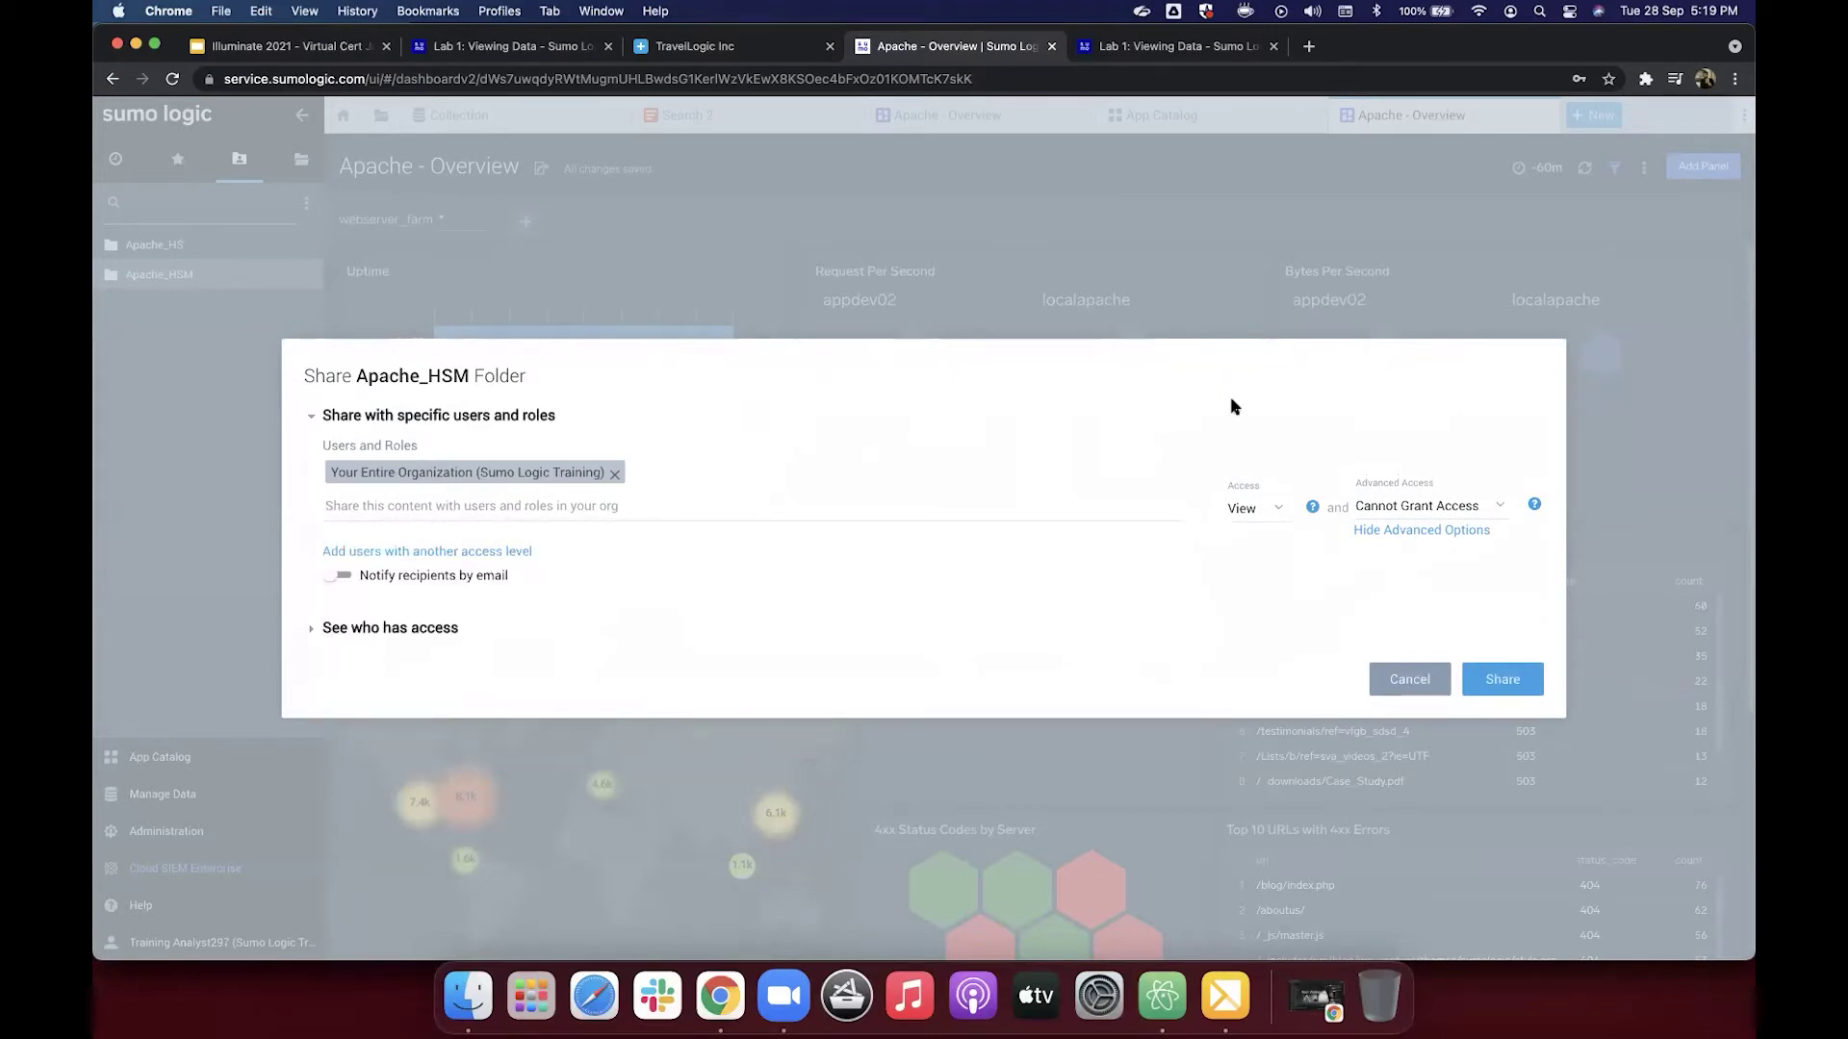
Step: After checking Lab 1's sharing steps, set access to Edit and confirm the share
left_click(1162, 48)
scroll(1013, 507, "down", 5)
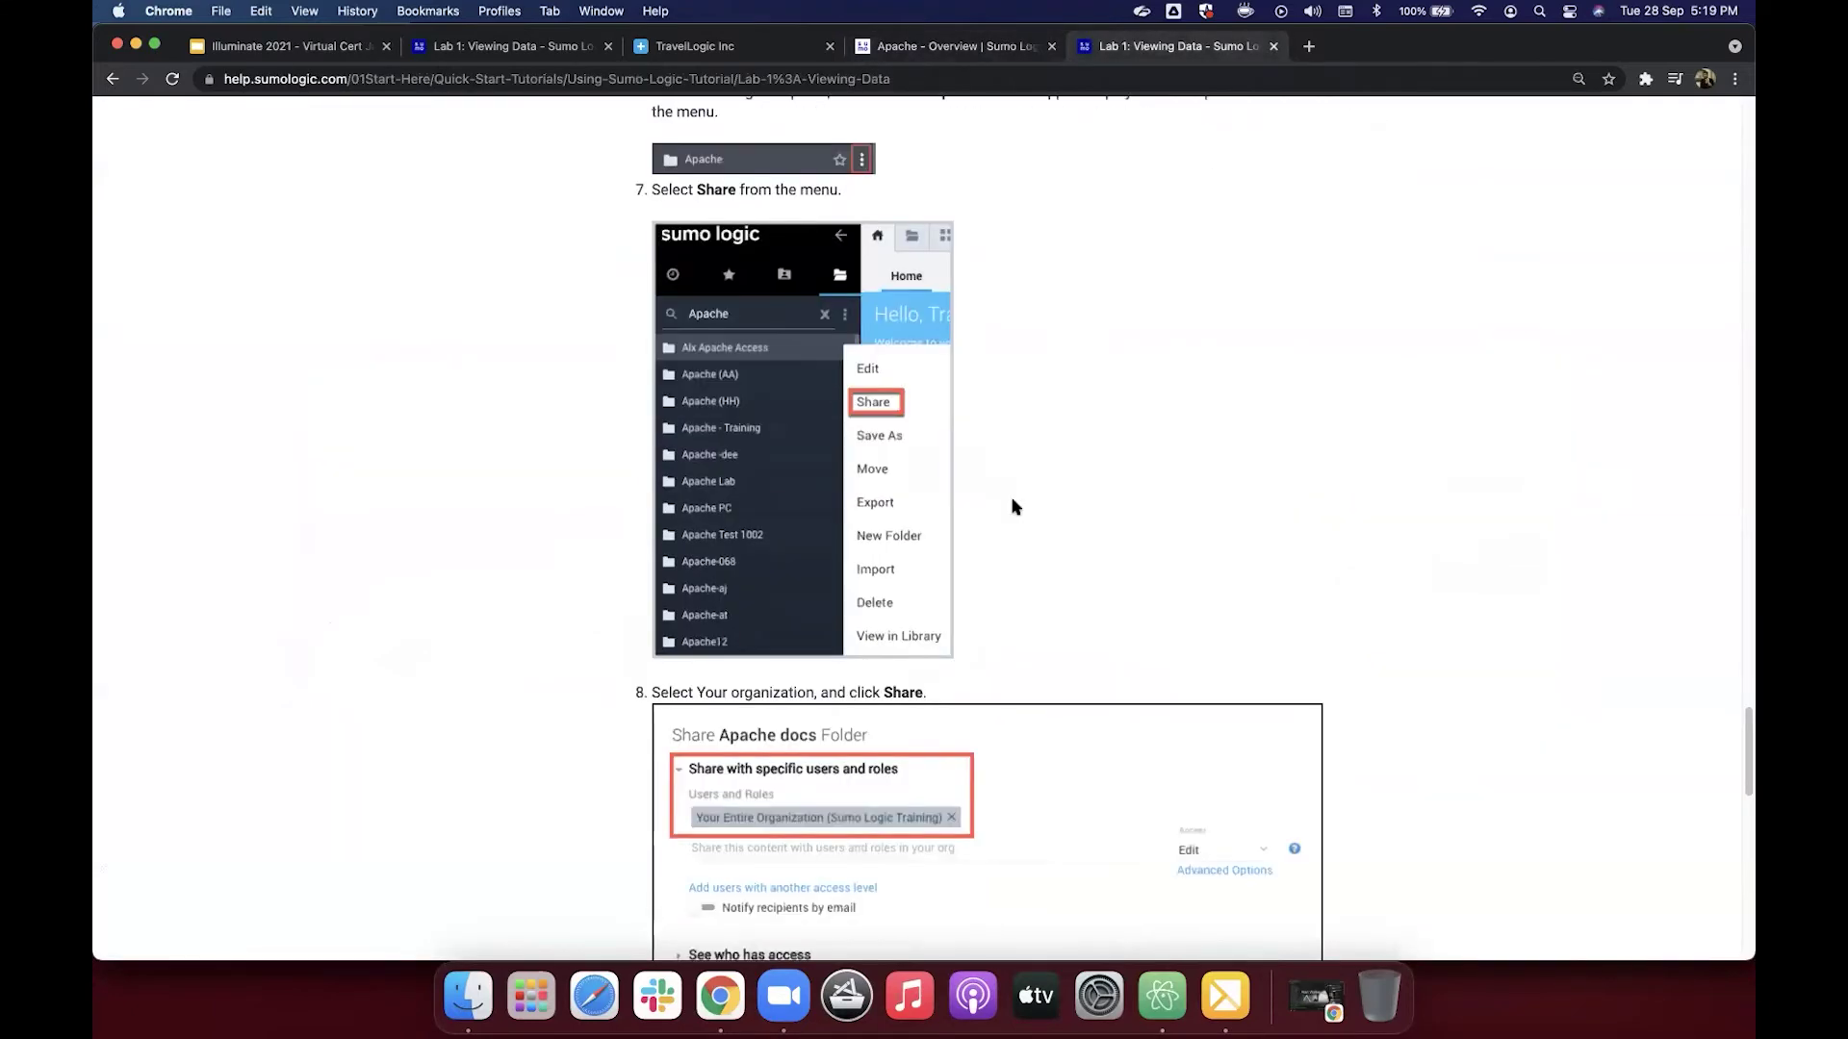
scroll(1013, 507, "down", 2)
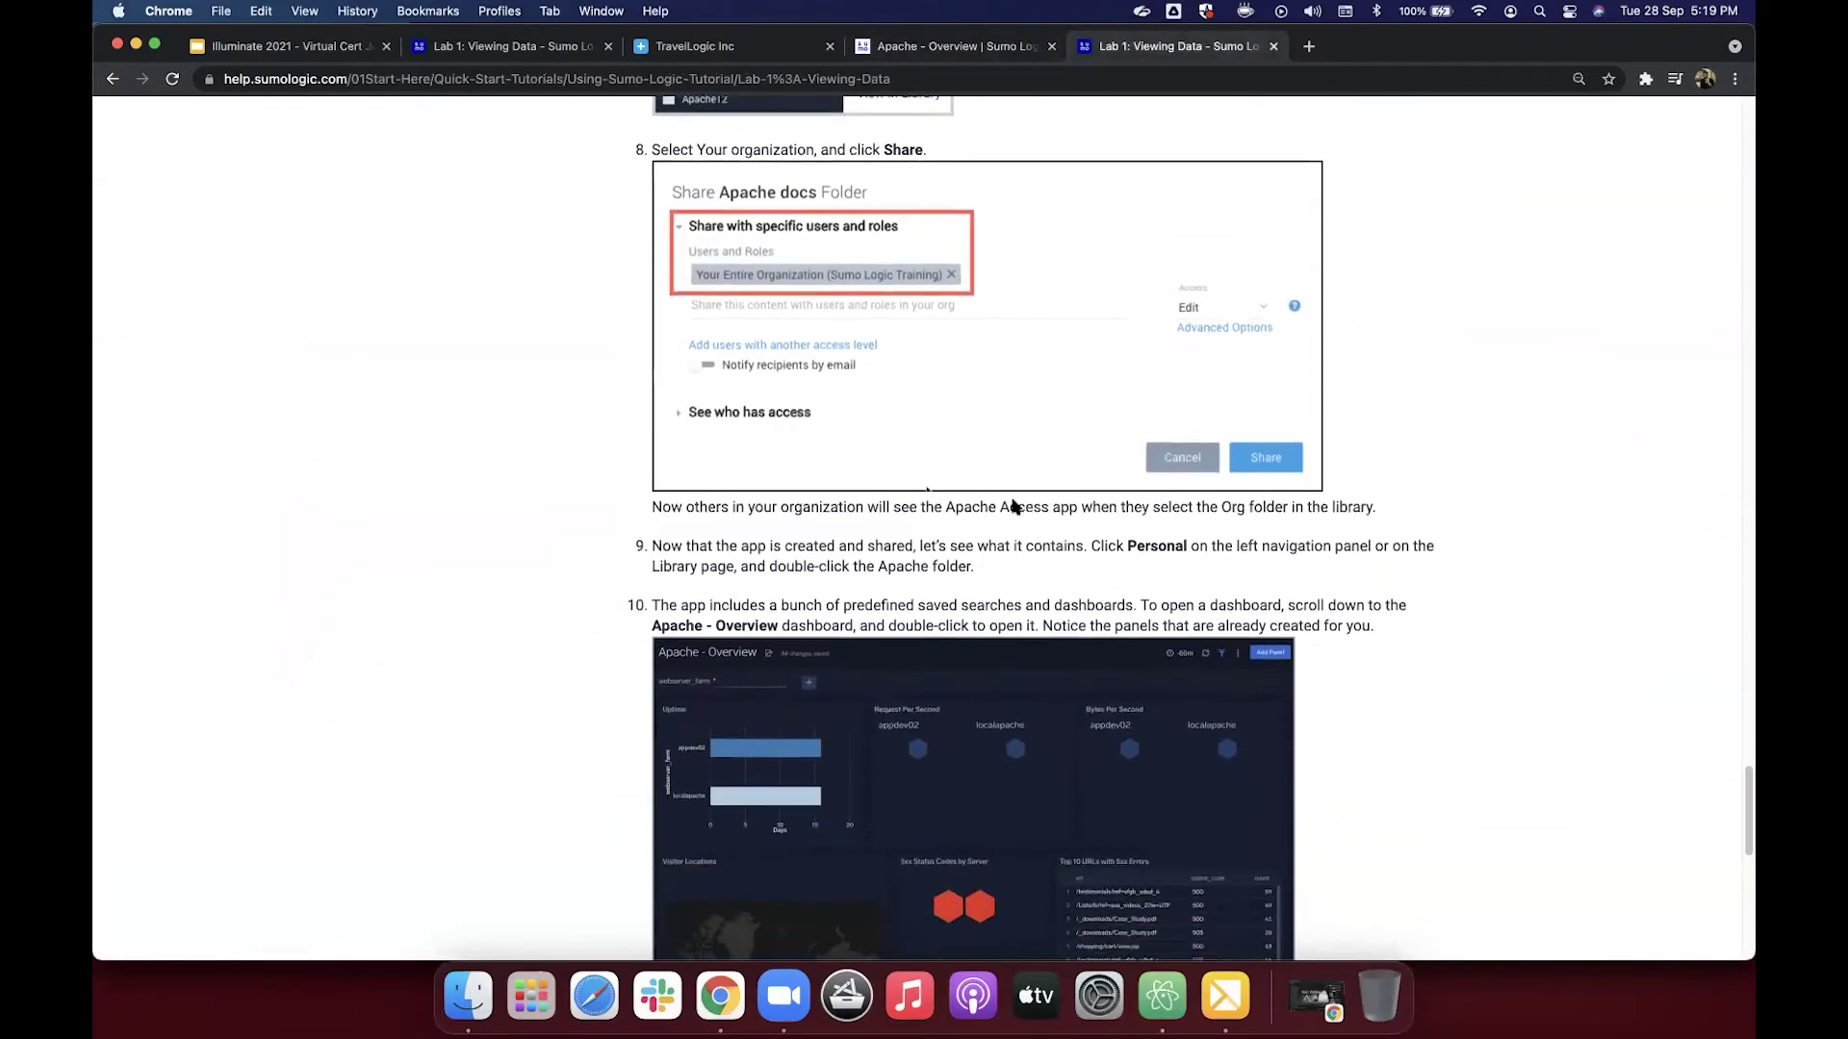
scroll(1155, 385, "up", 1)
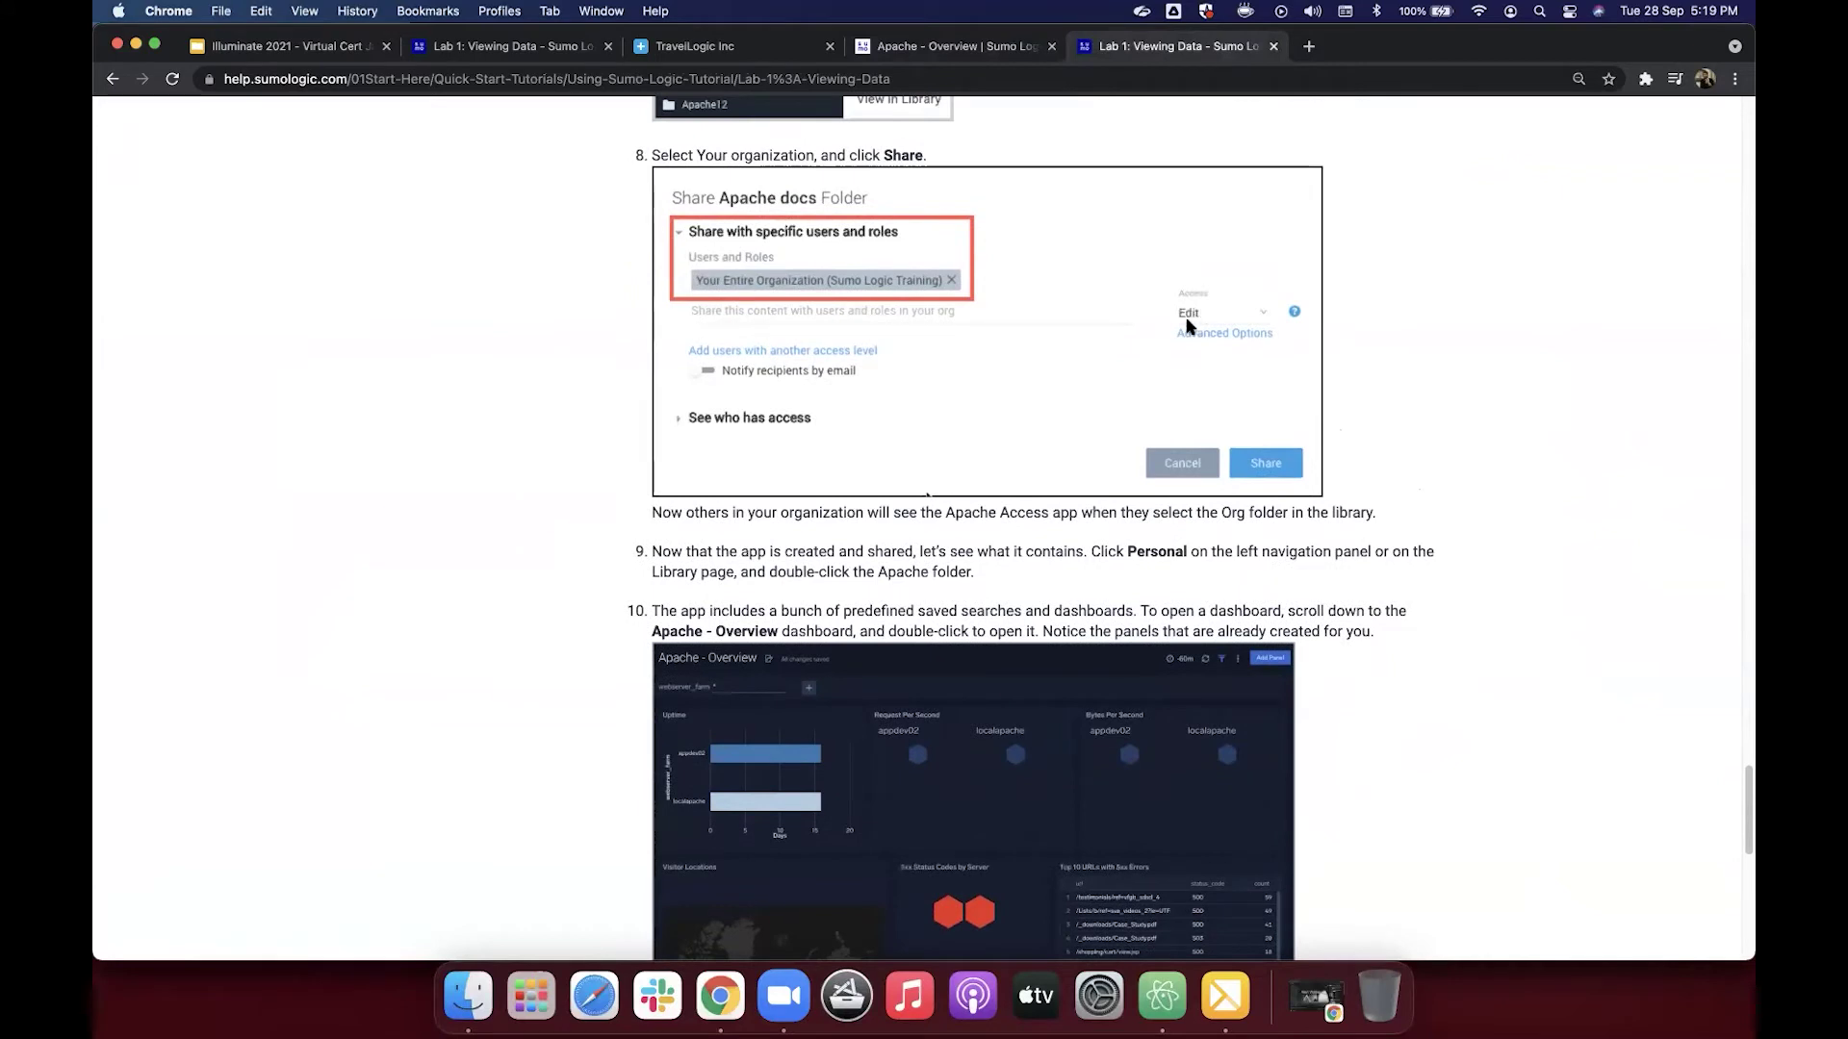
left_click(934, 49)
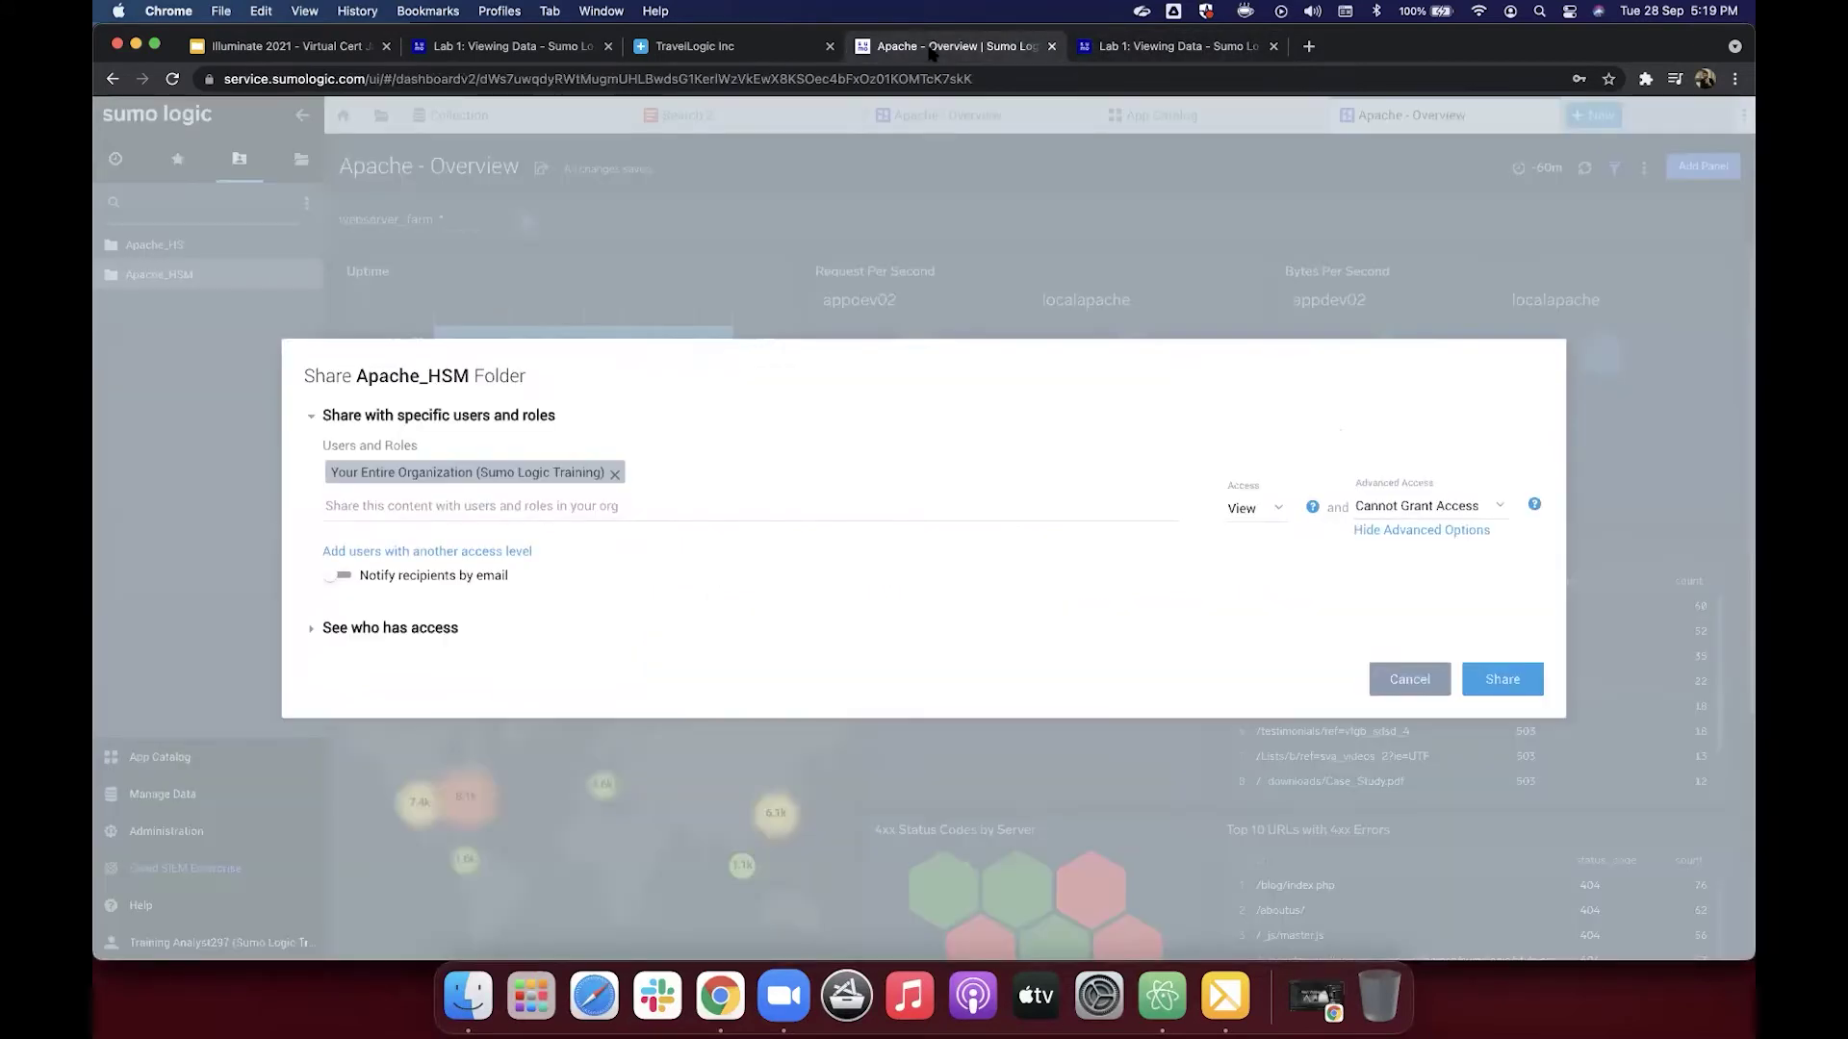
left_click(1243, 510)
left_click(1247, 550)
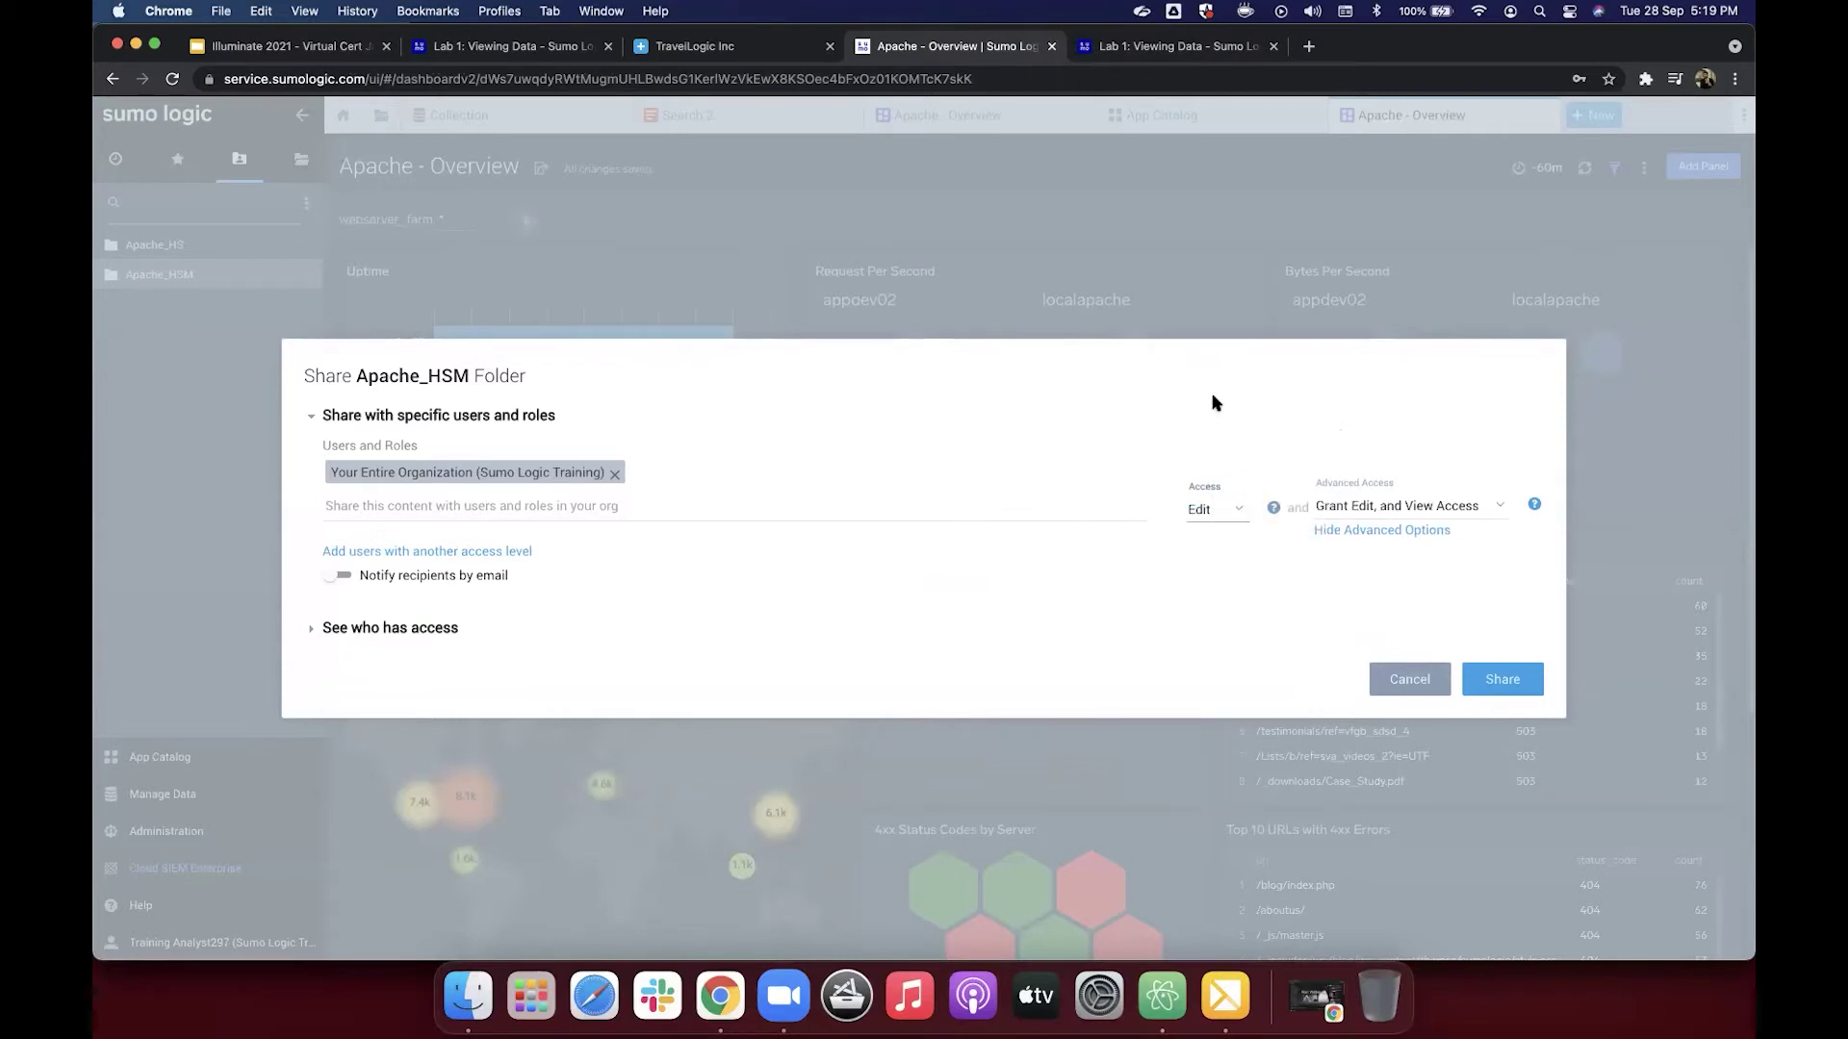
left_click(1501, 679)
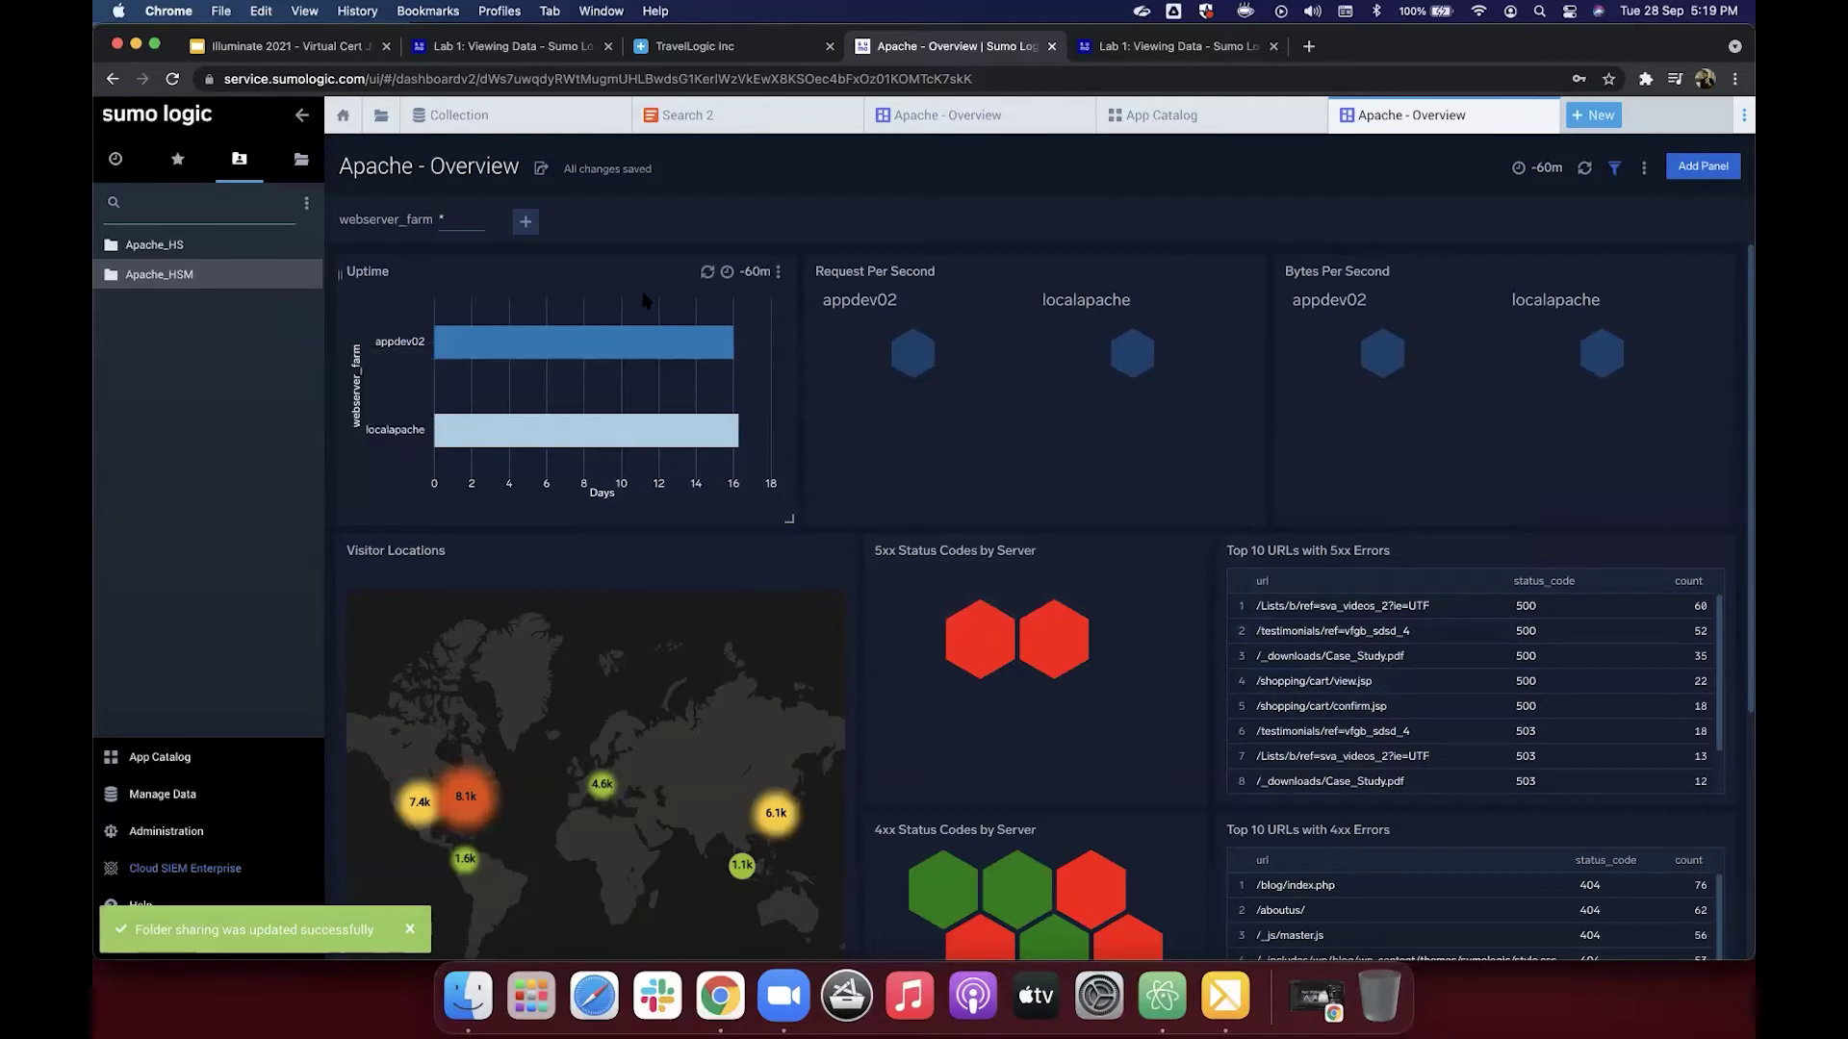
Step: Scroll Lab 1 down to its Summary and go to the Lab 2: Search for Log Data page
left_click(1162, 46)
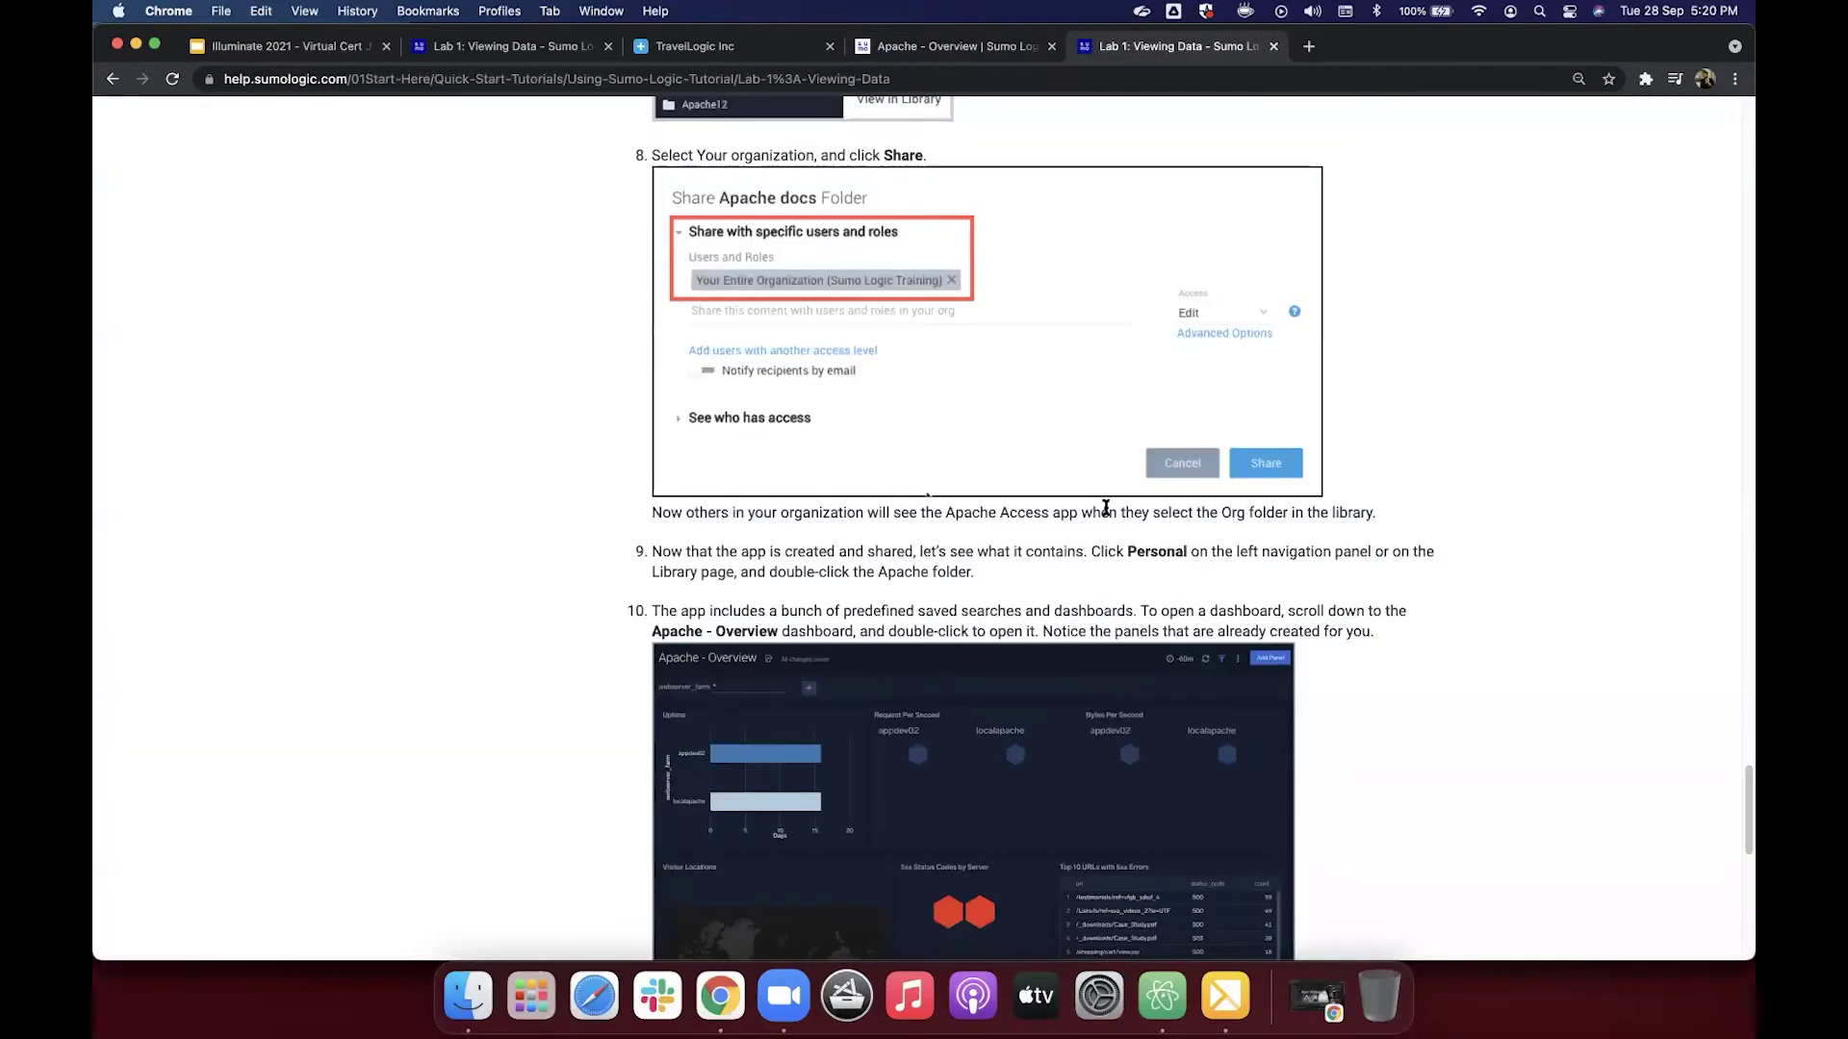
scroll(1105, 507, "down", 5)
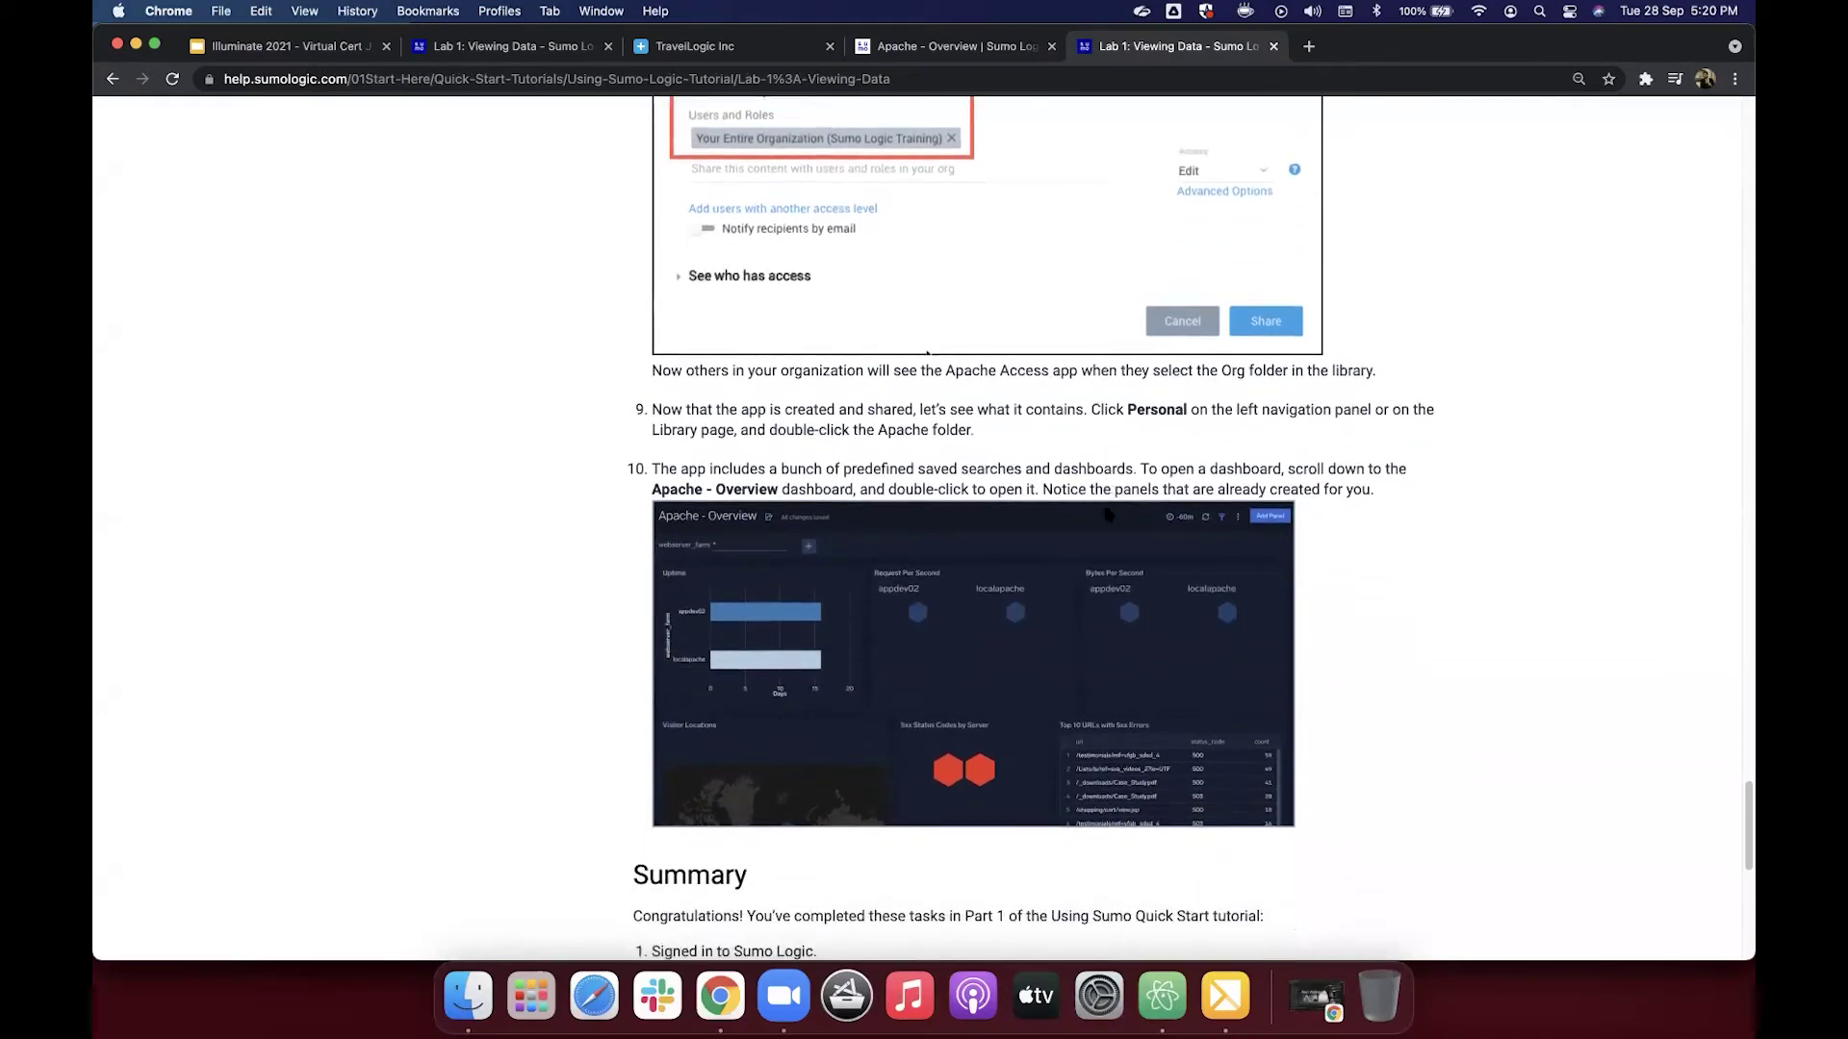
scroll(1106, 513, "down", 4)
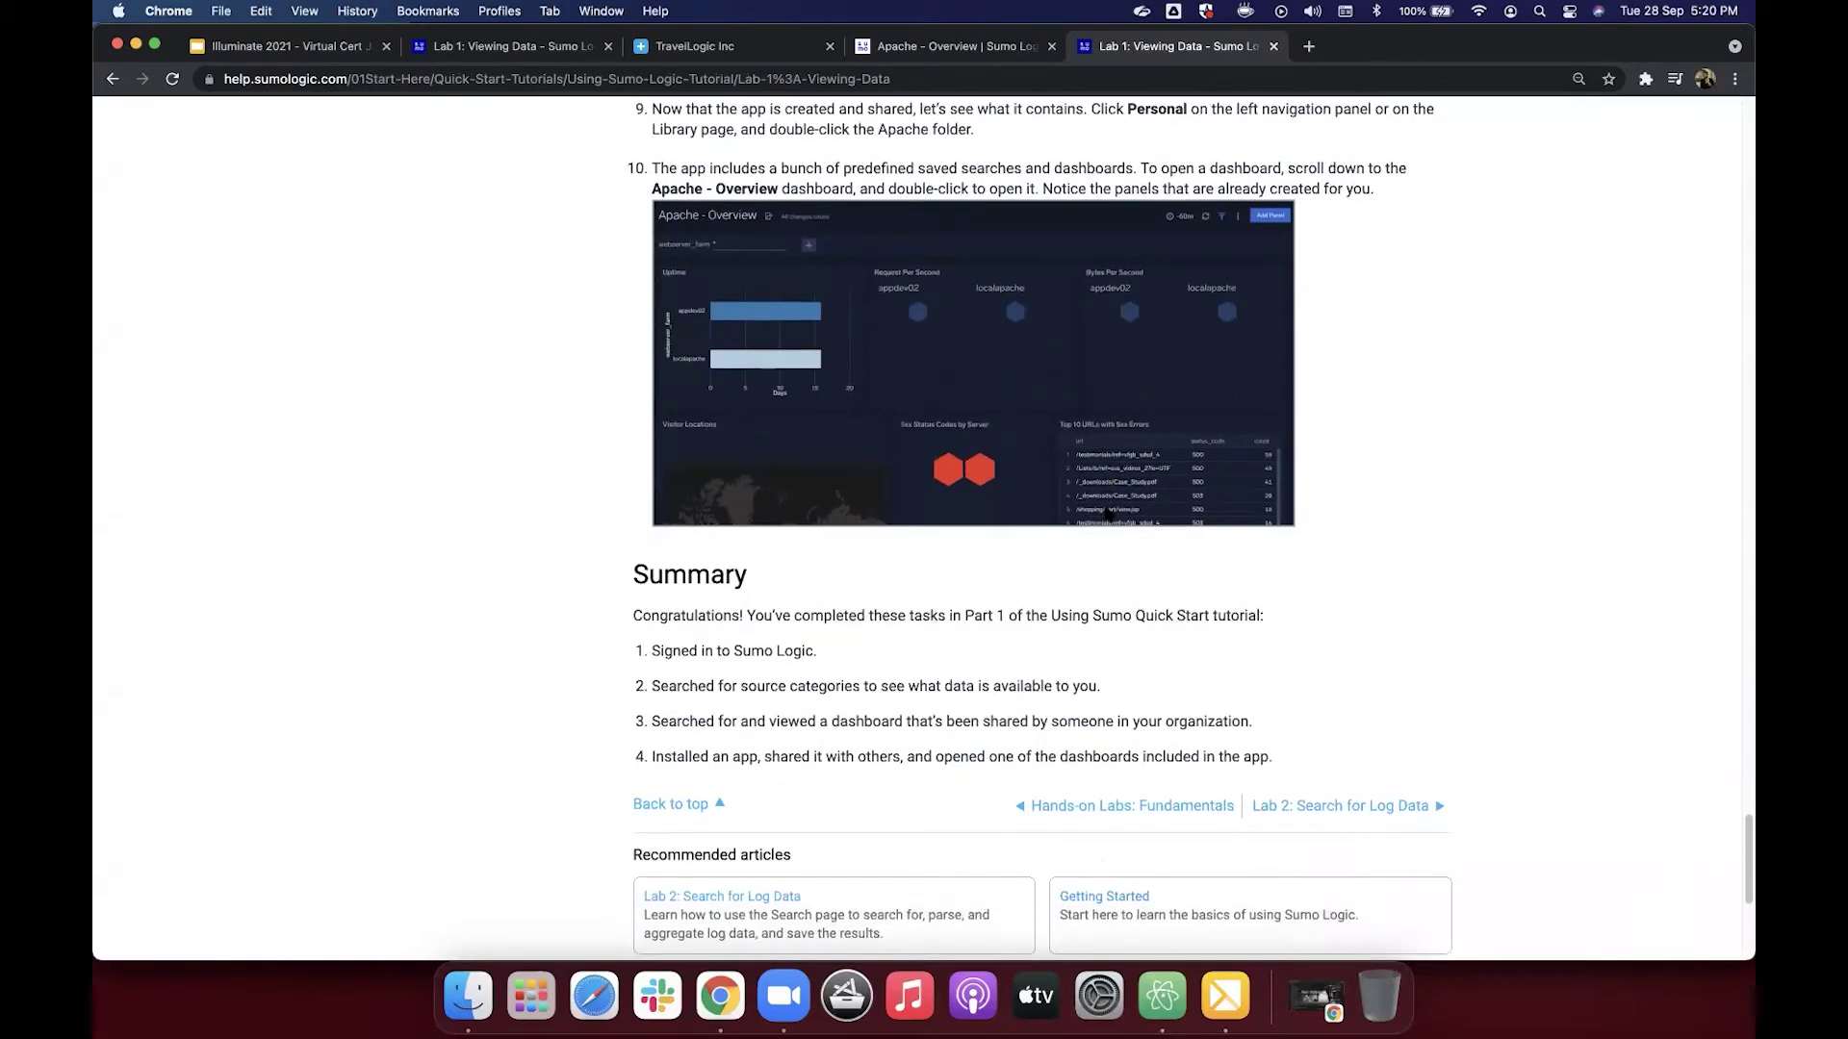
scroll(1105, 513, "down", 1)
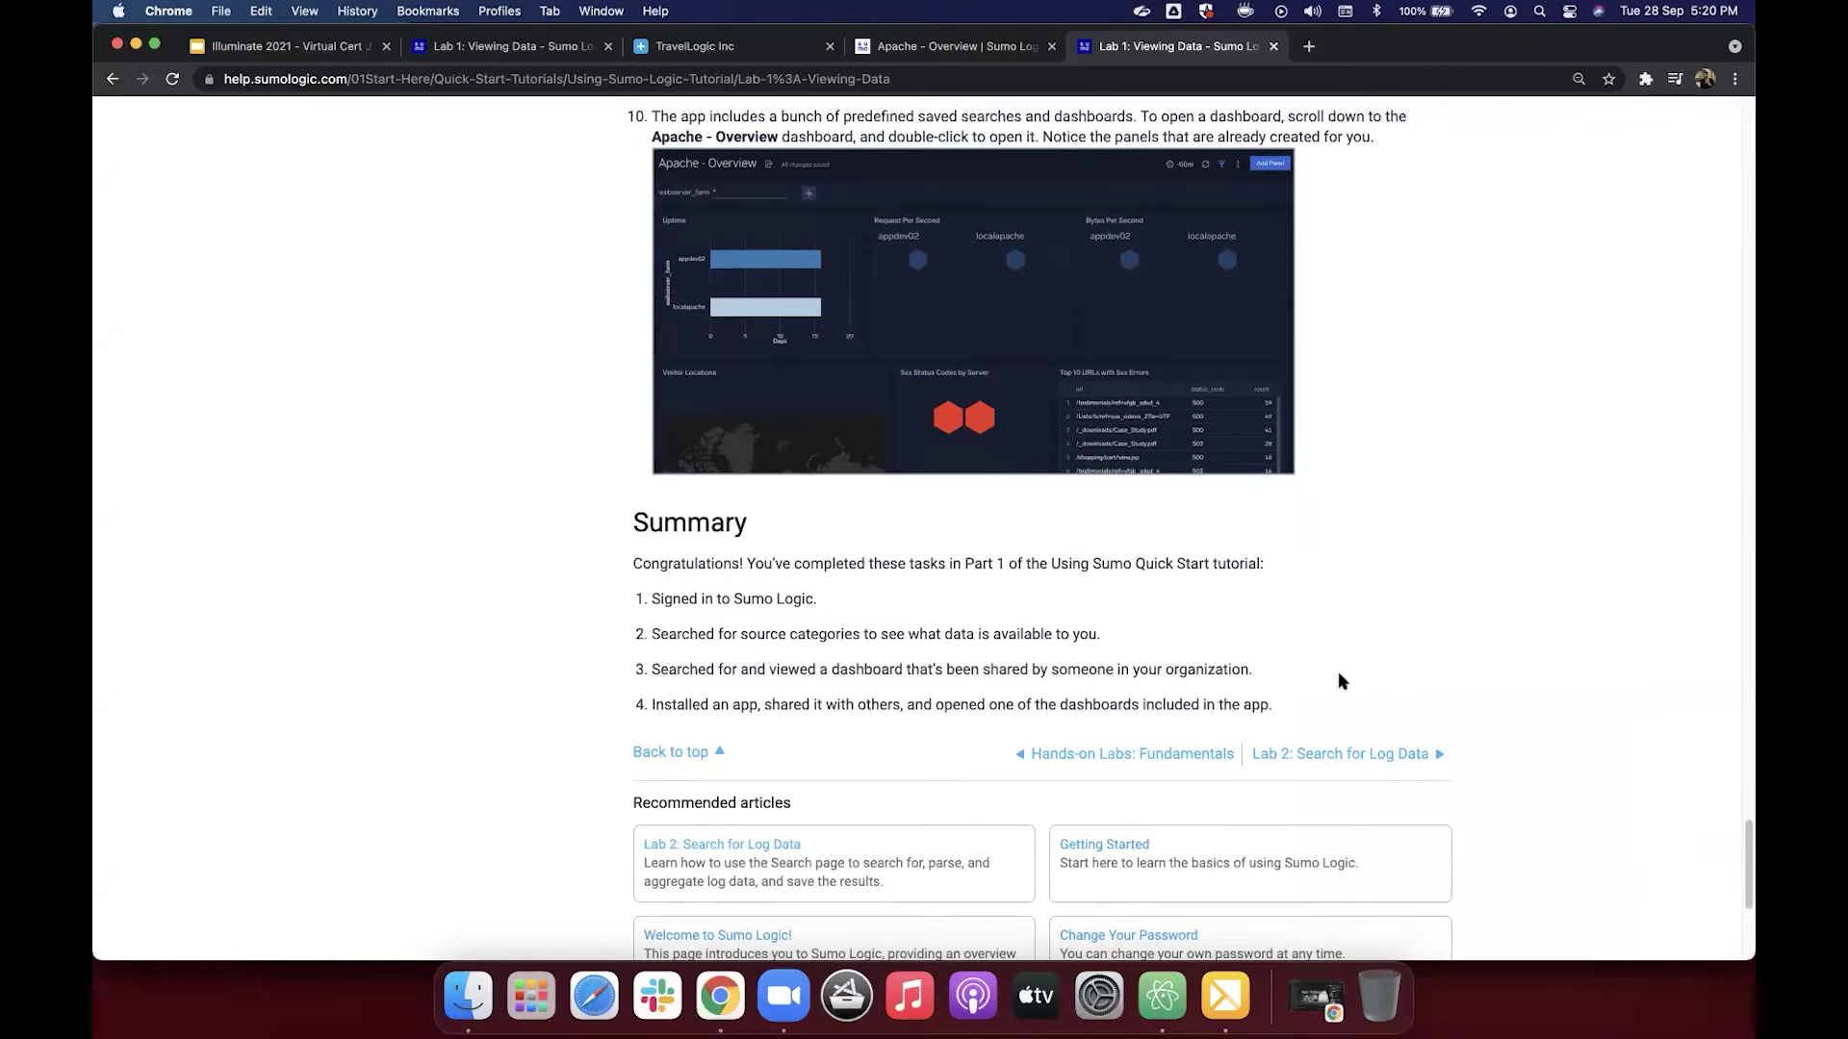
left_click(1345, 755)
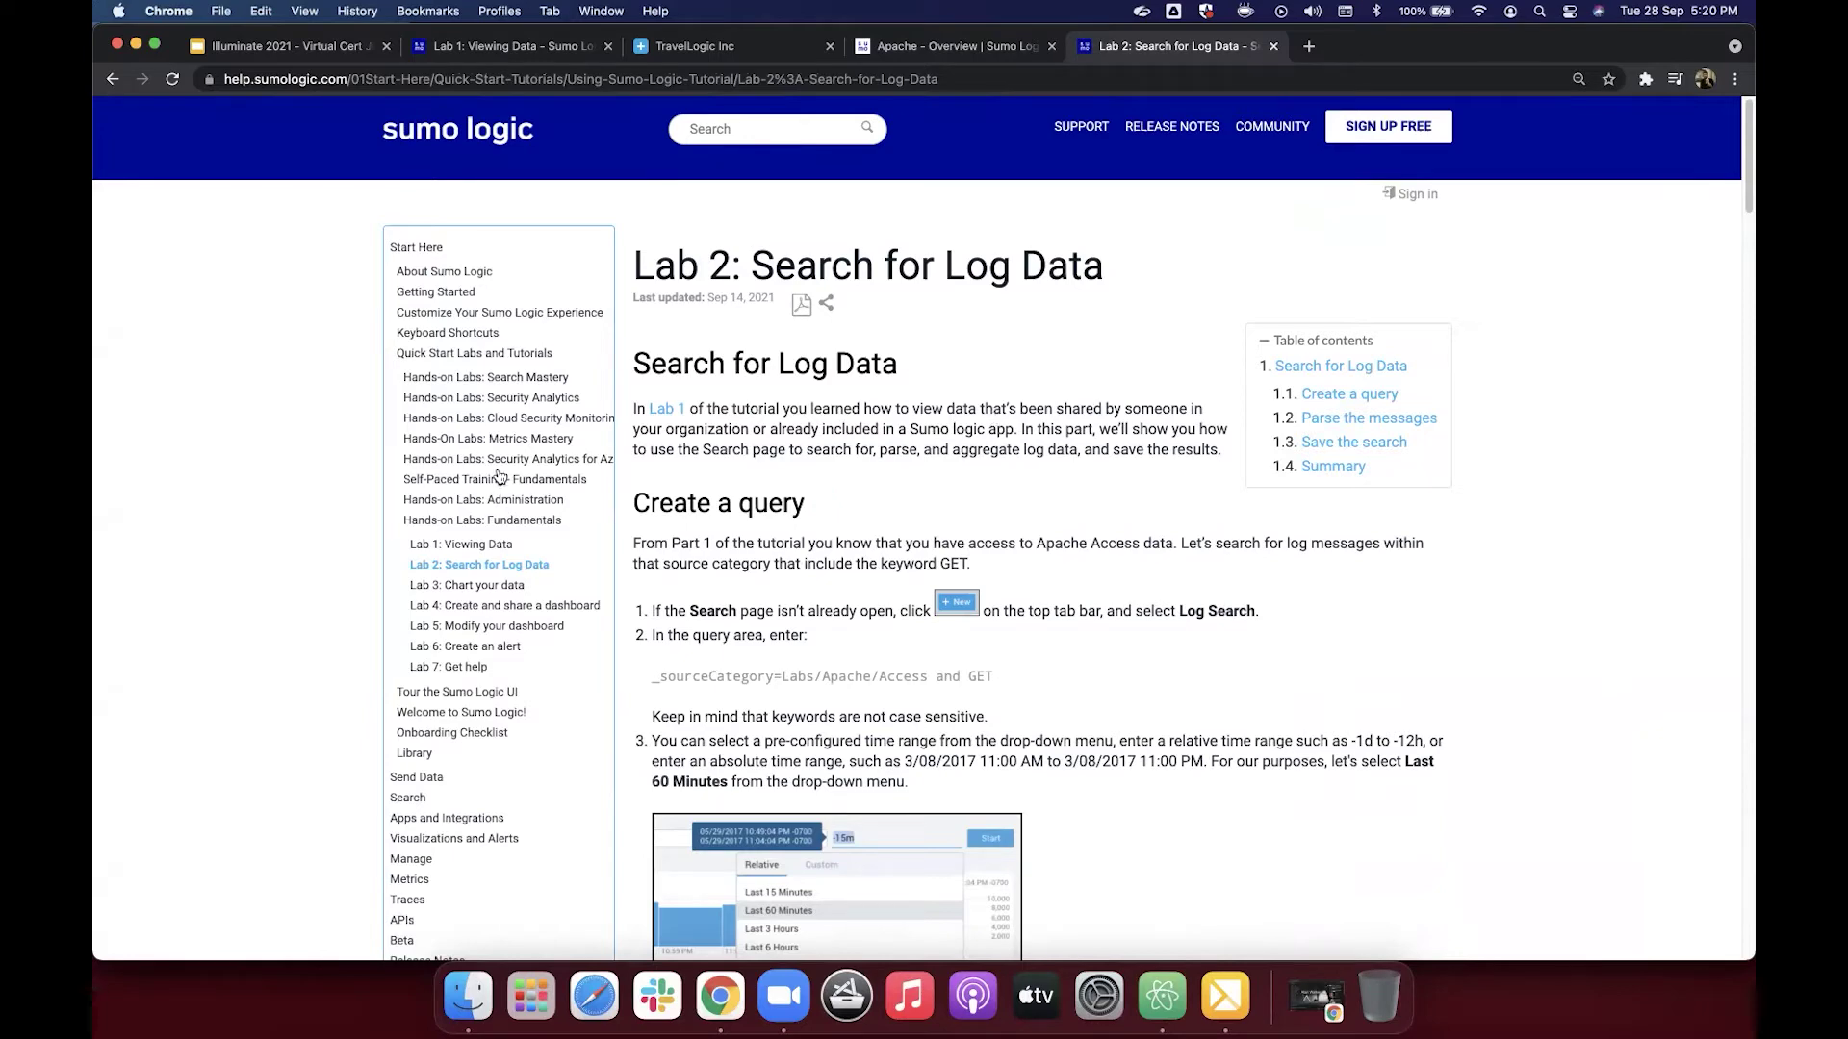
Step: Go through Hands-on Labs: Fundamentals and Lab 1: Viewing Data back to the Lab 2 page
left_click(481, 520)
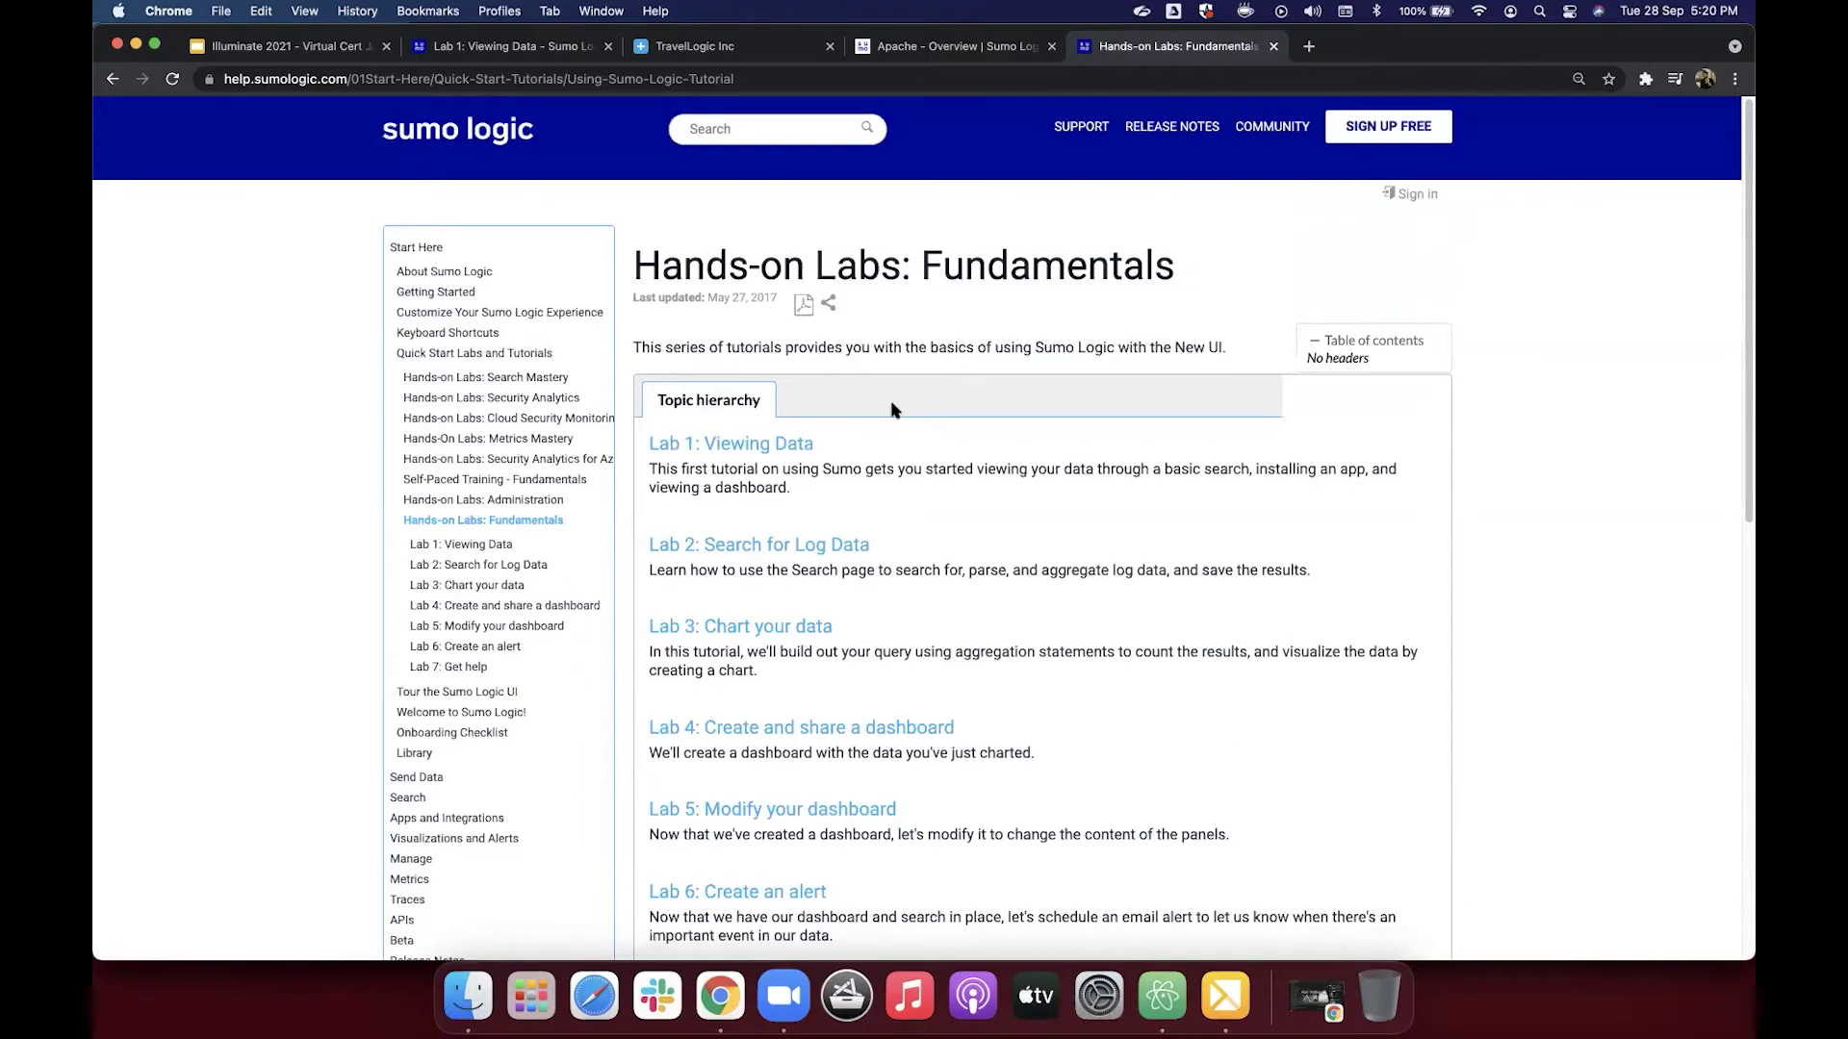
left_click(764, 447)
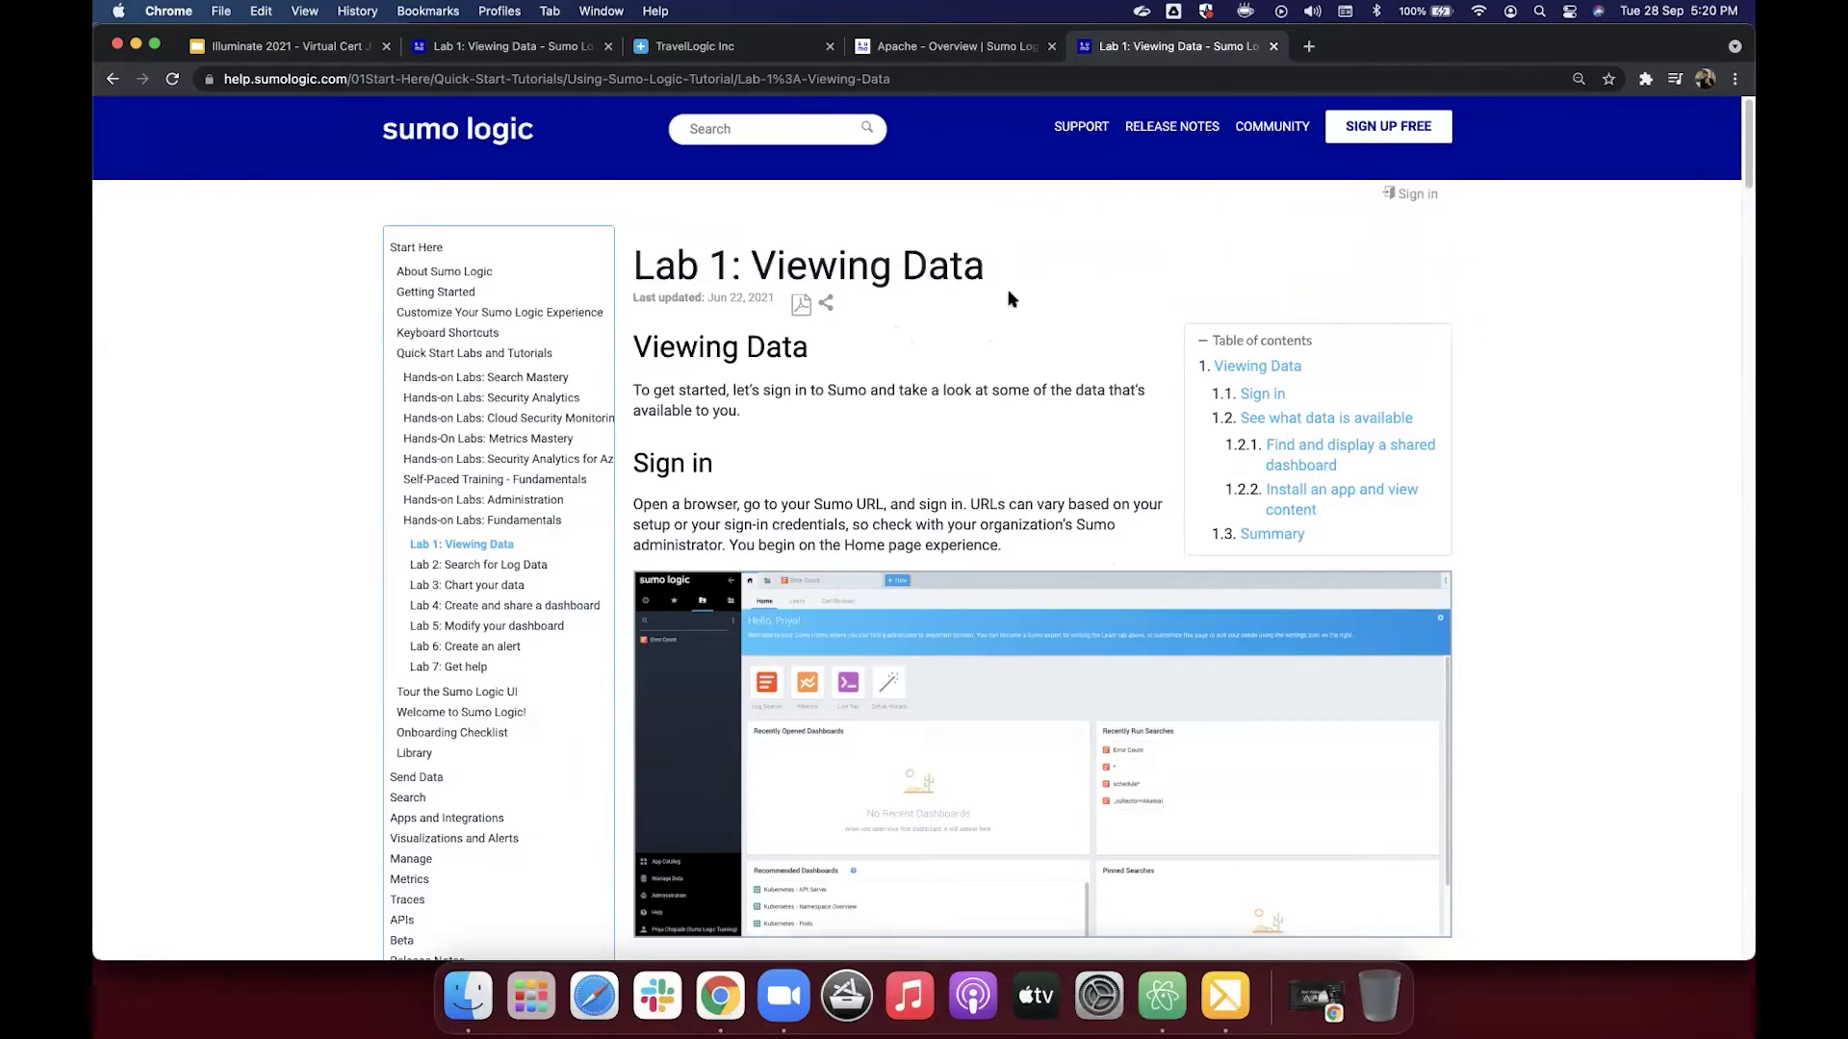
scroll(818, 405, "down", 1)
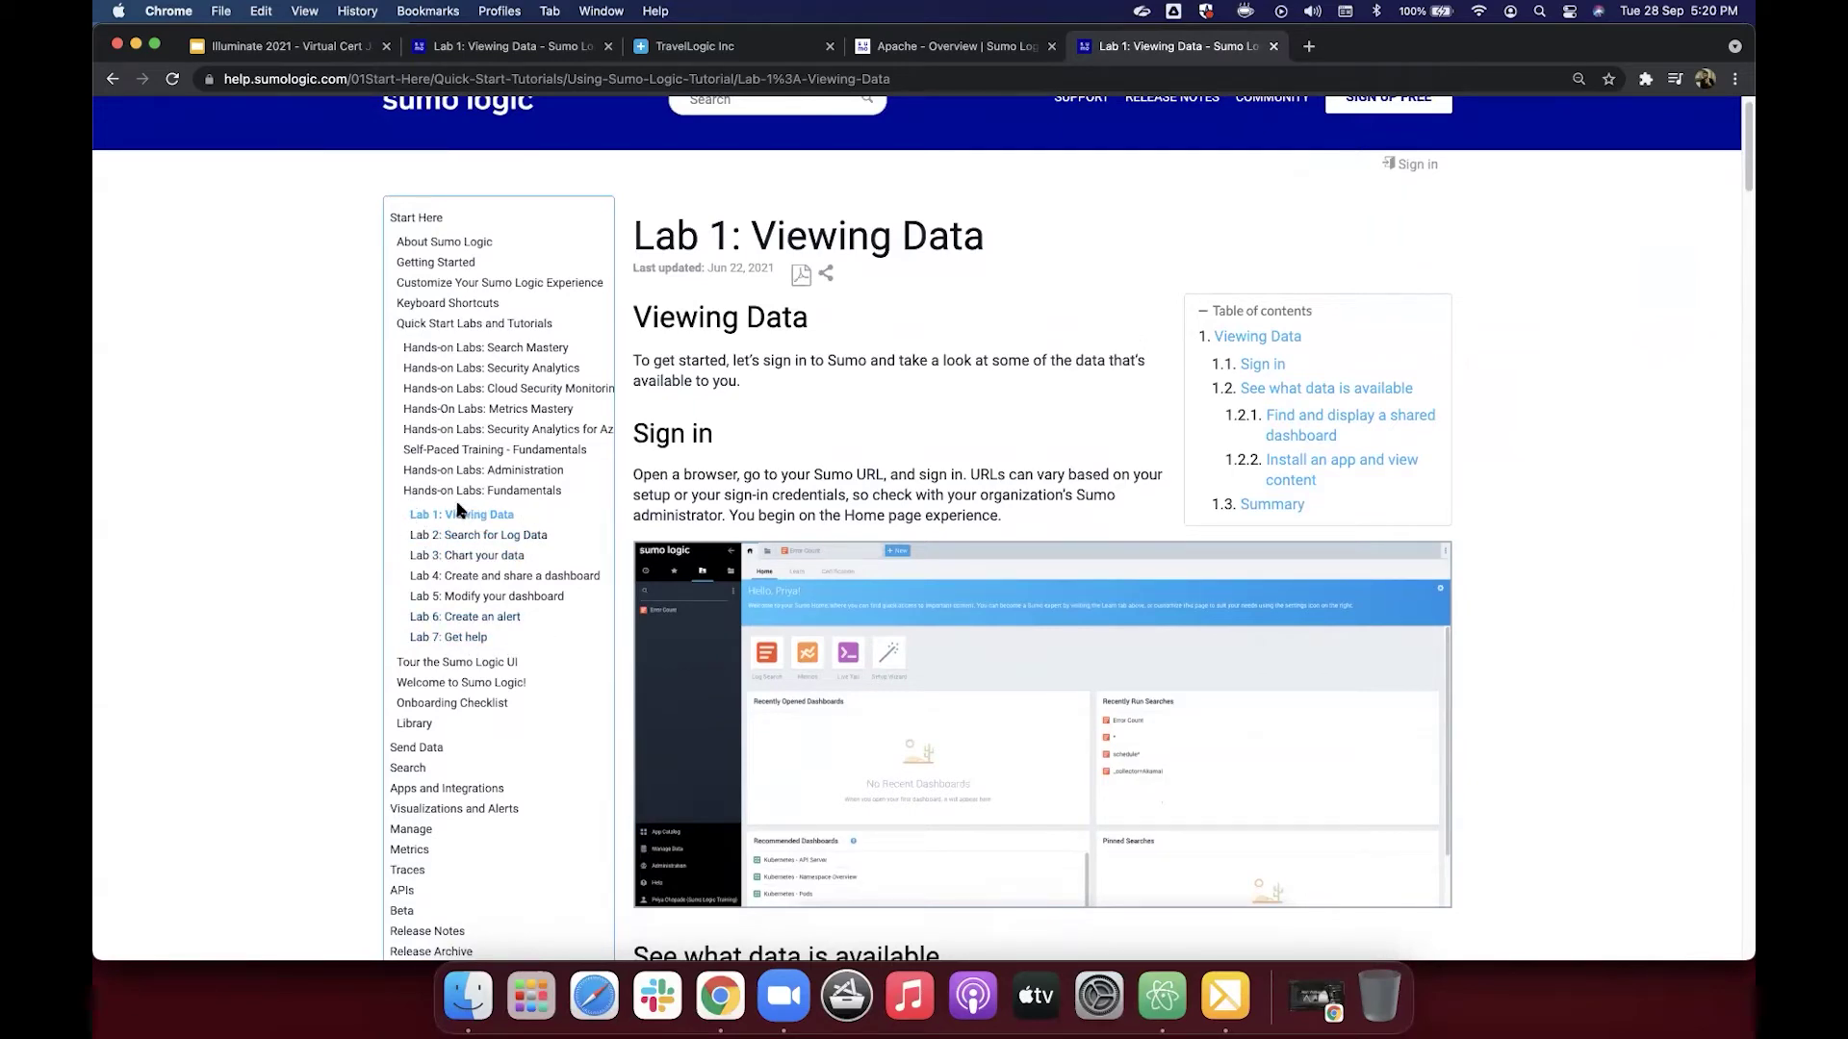
scroll(1153, 517, "down", 15)
scroll(1154, 533, "down", 20)
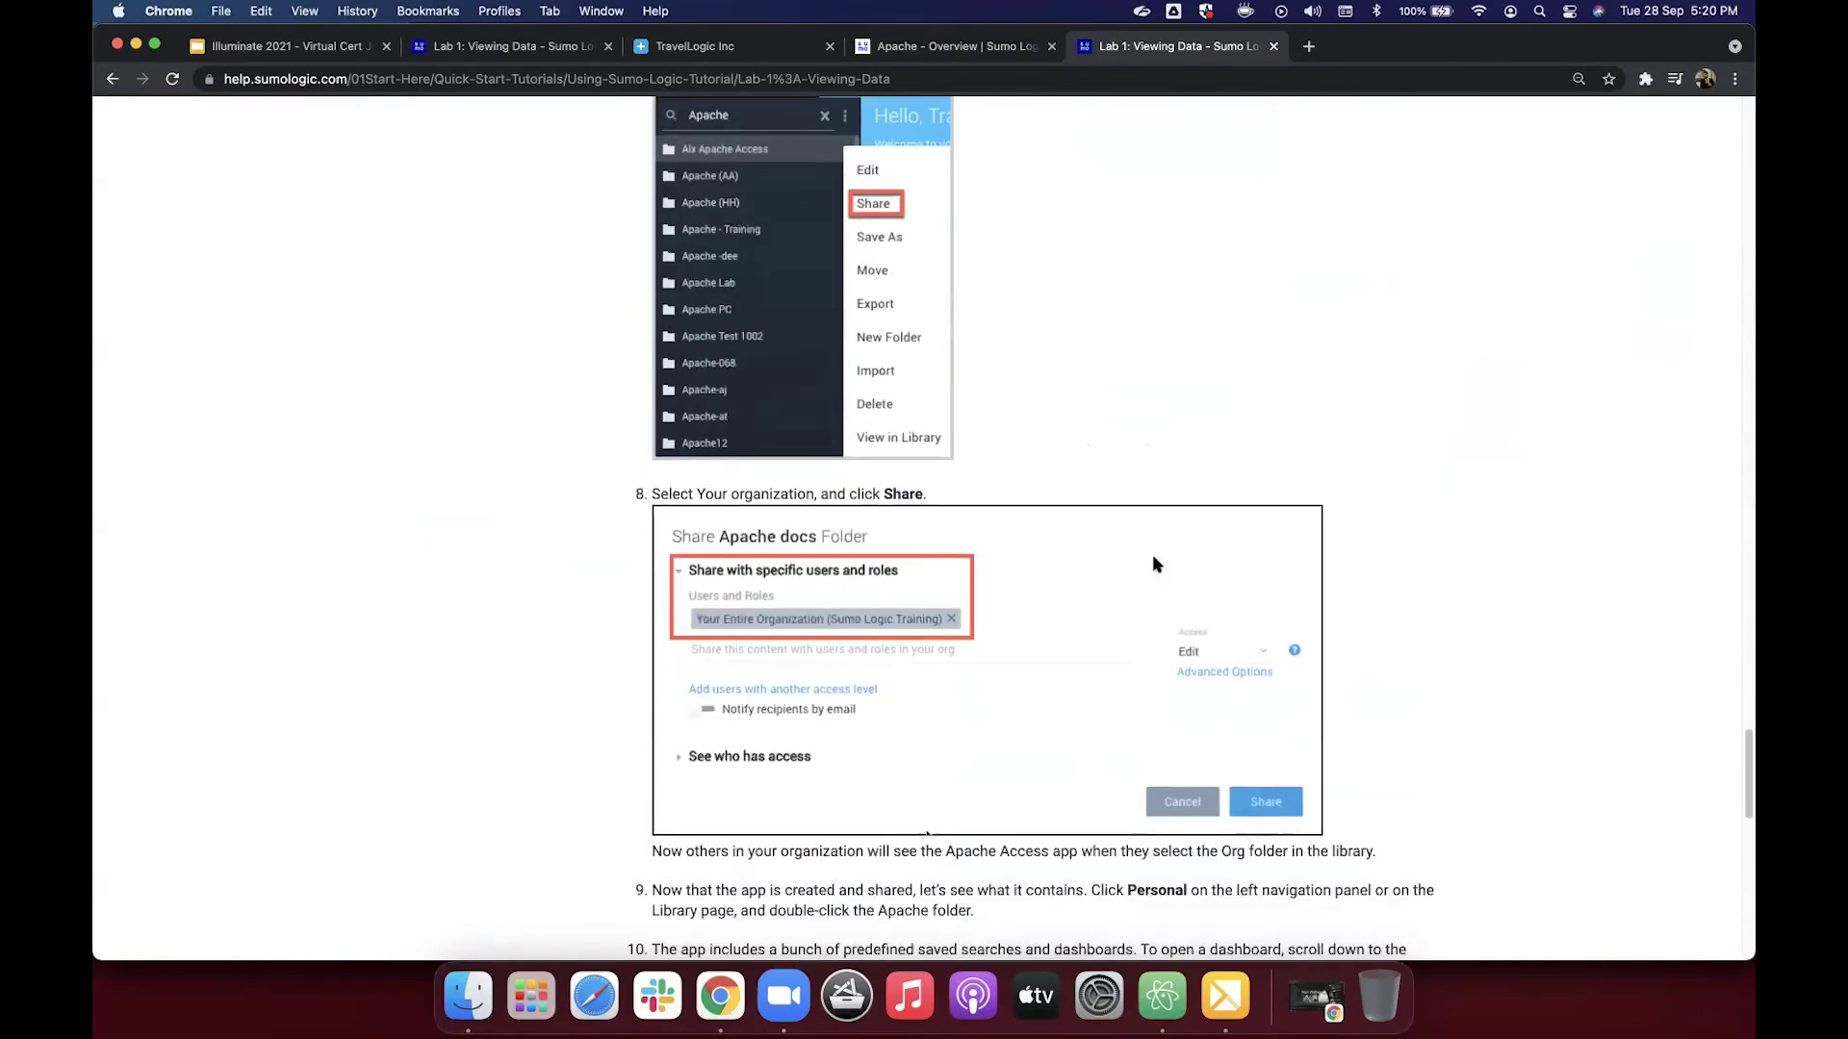
scroll(1153, 558, "down", 15)
scroll(1155, 565, "up", 5)
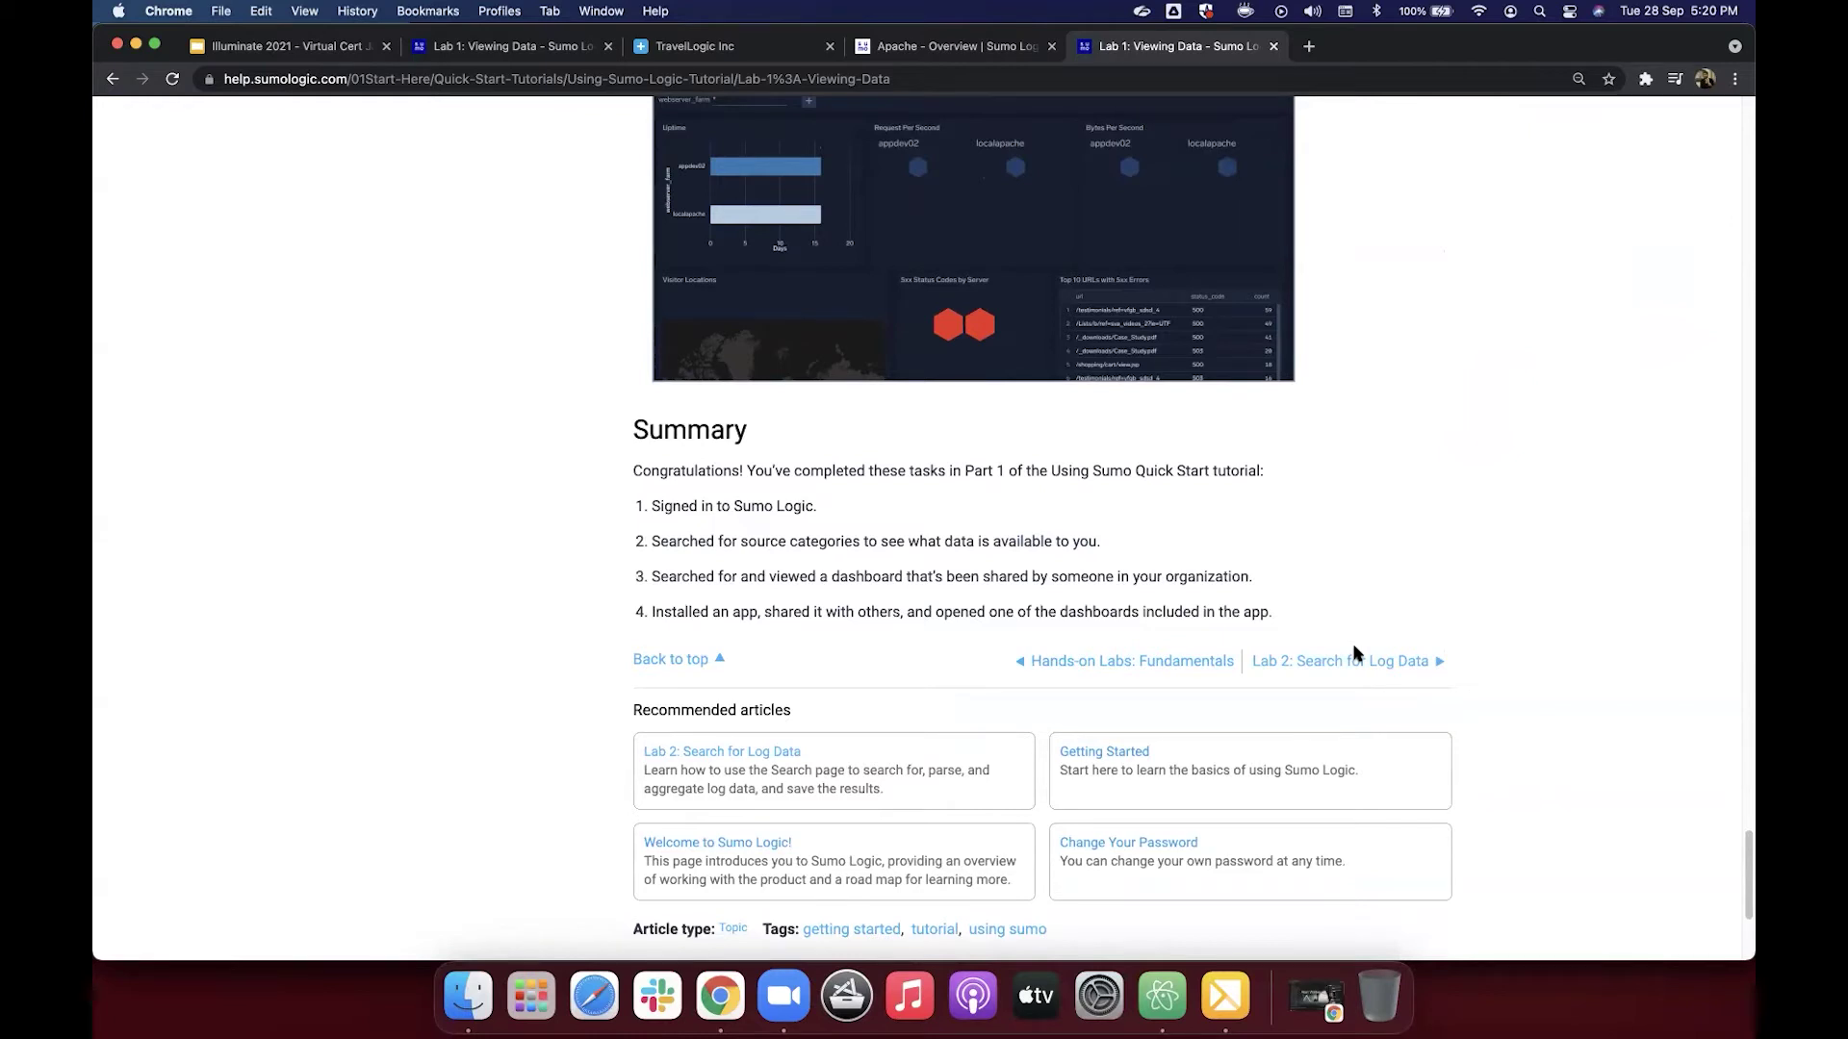
left_click(1340, 664)
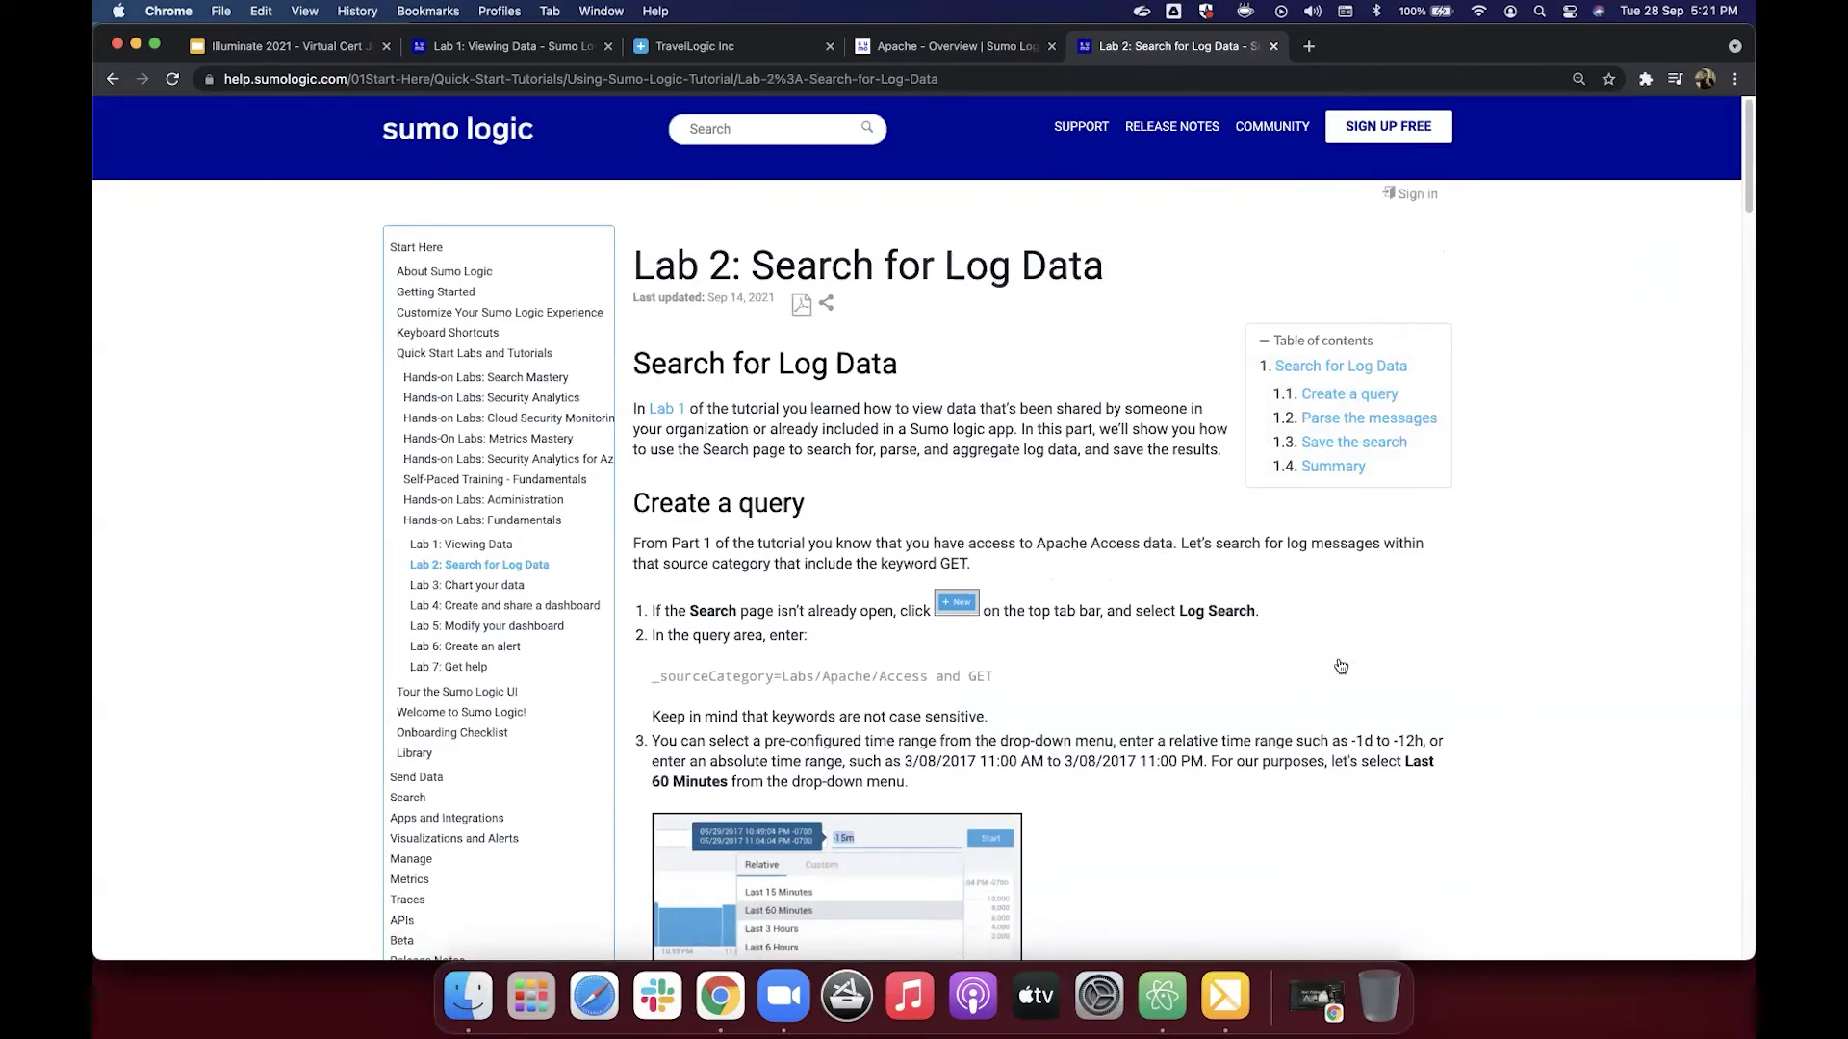
Step: Select the example query _sourceCategory=Labs/Apache/Access and GET under Create a query
scroll(996, 524, "down", 2)
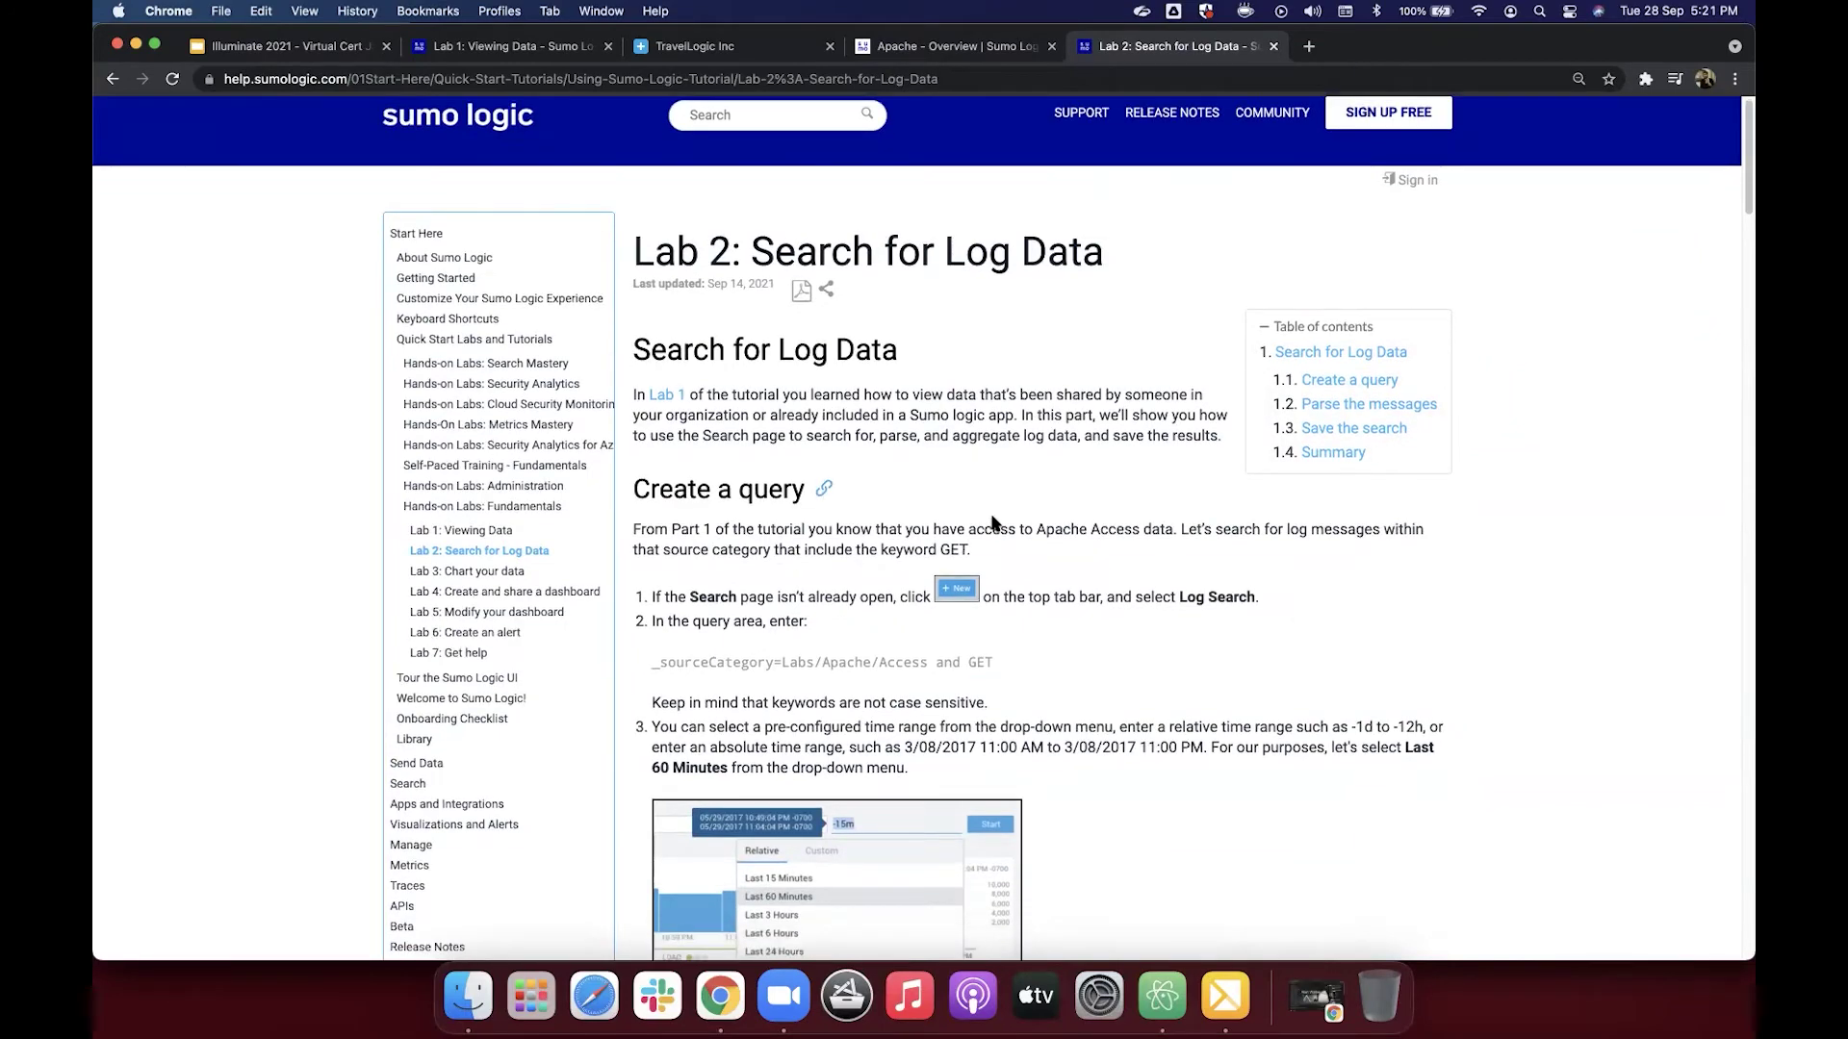
scroll(996, 524, "down", 2)
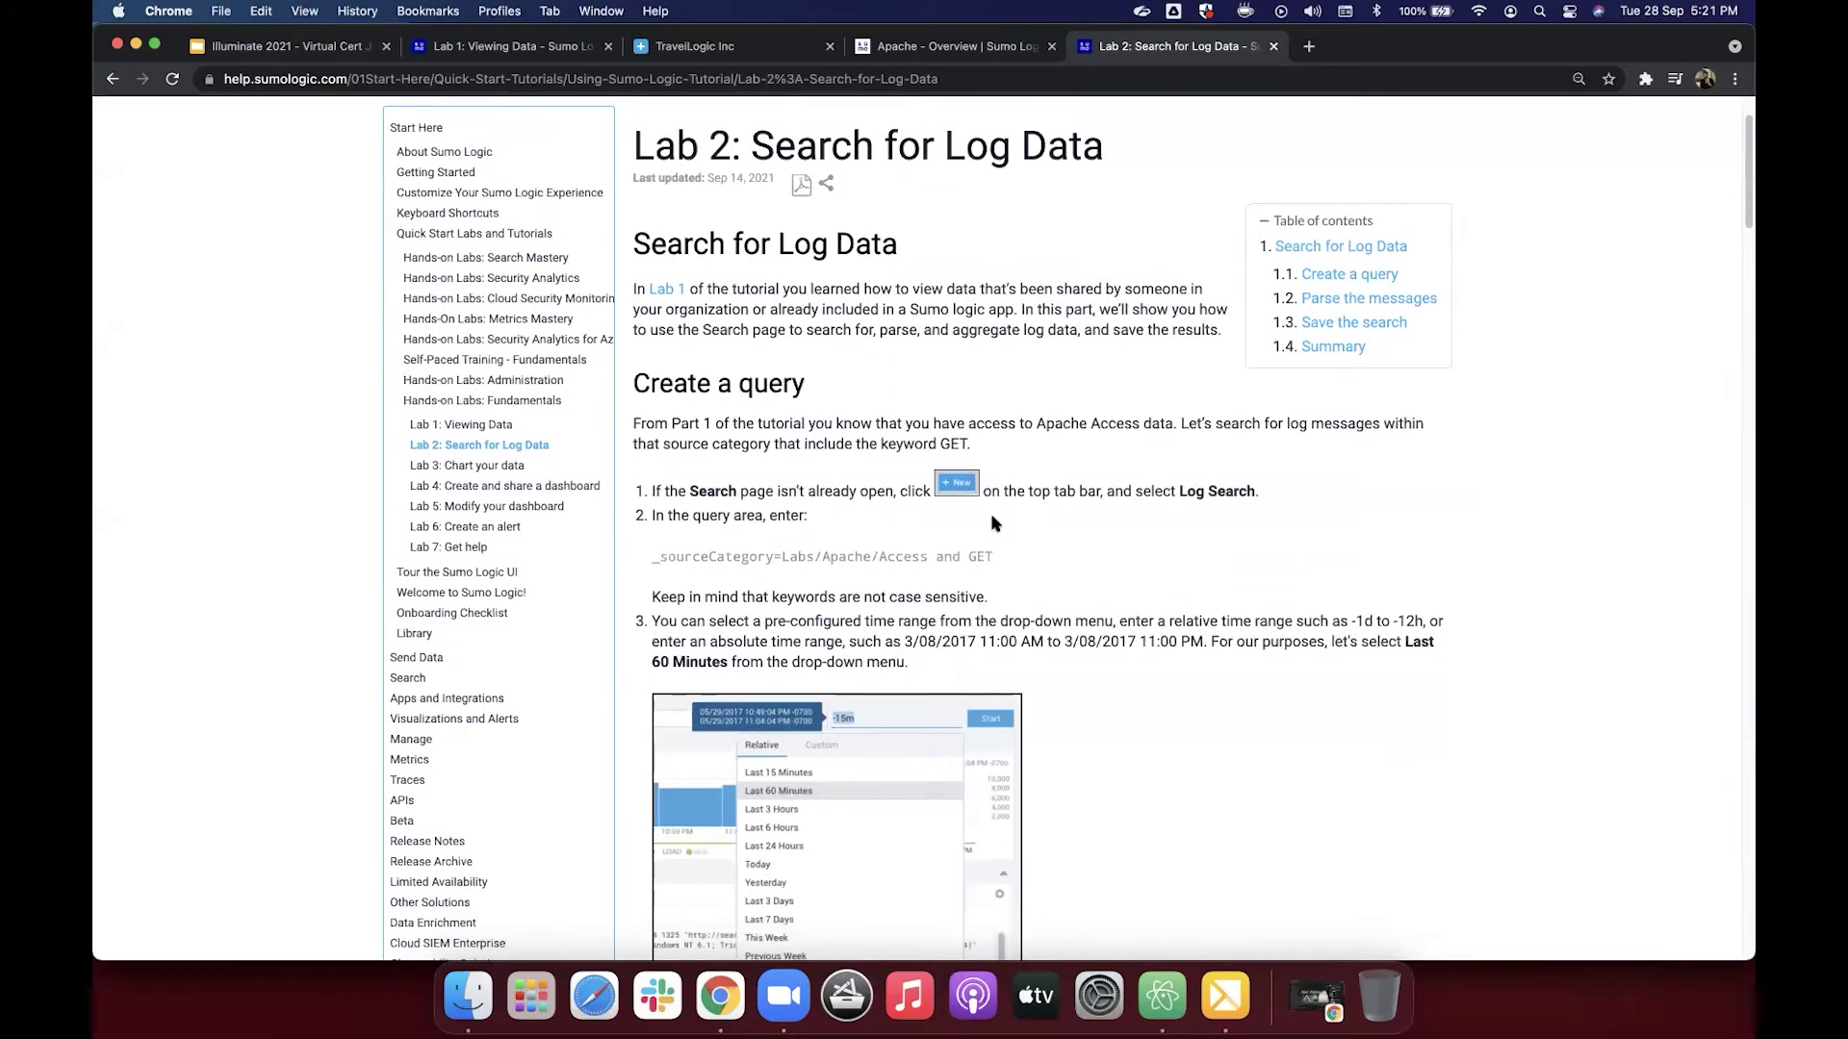
scroll(981, 520, "down", 2)
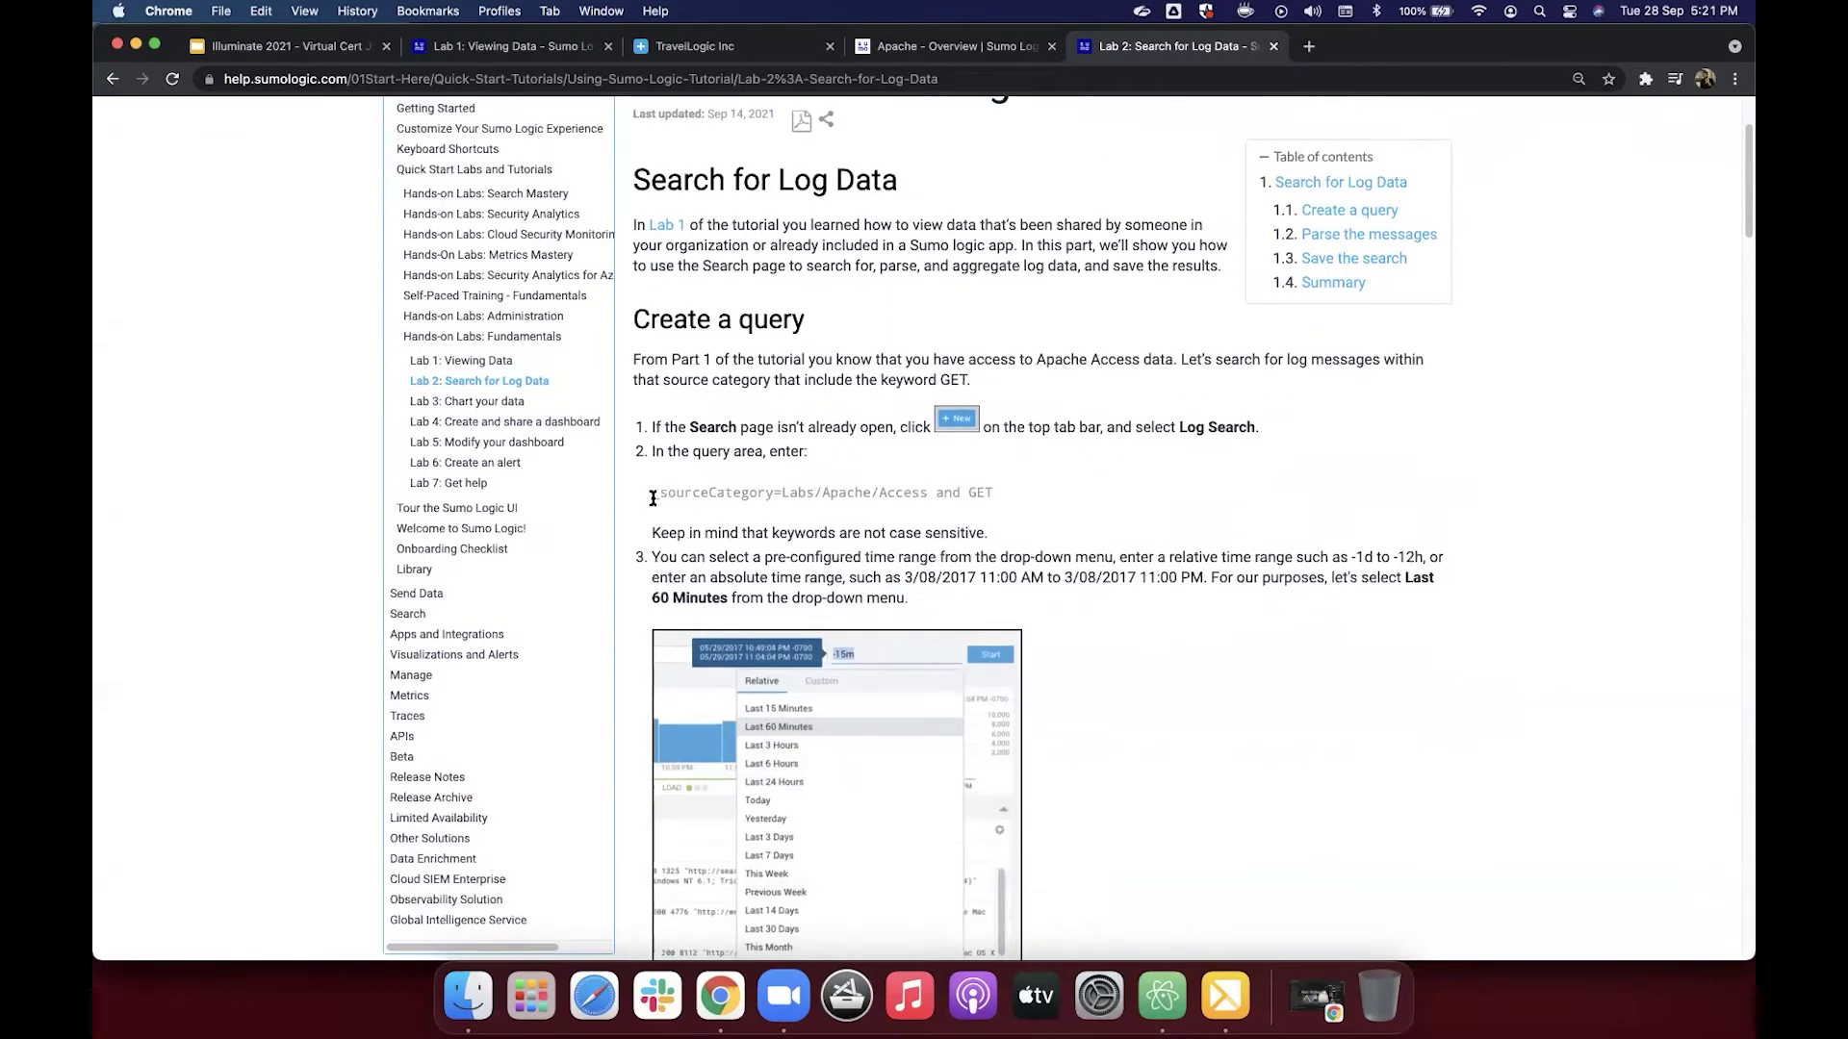
left_click_drag(653, 499, 990, 494)
key("super+c")
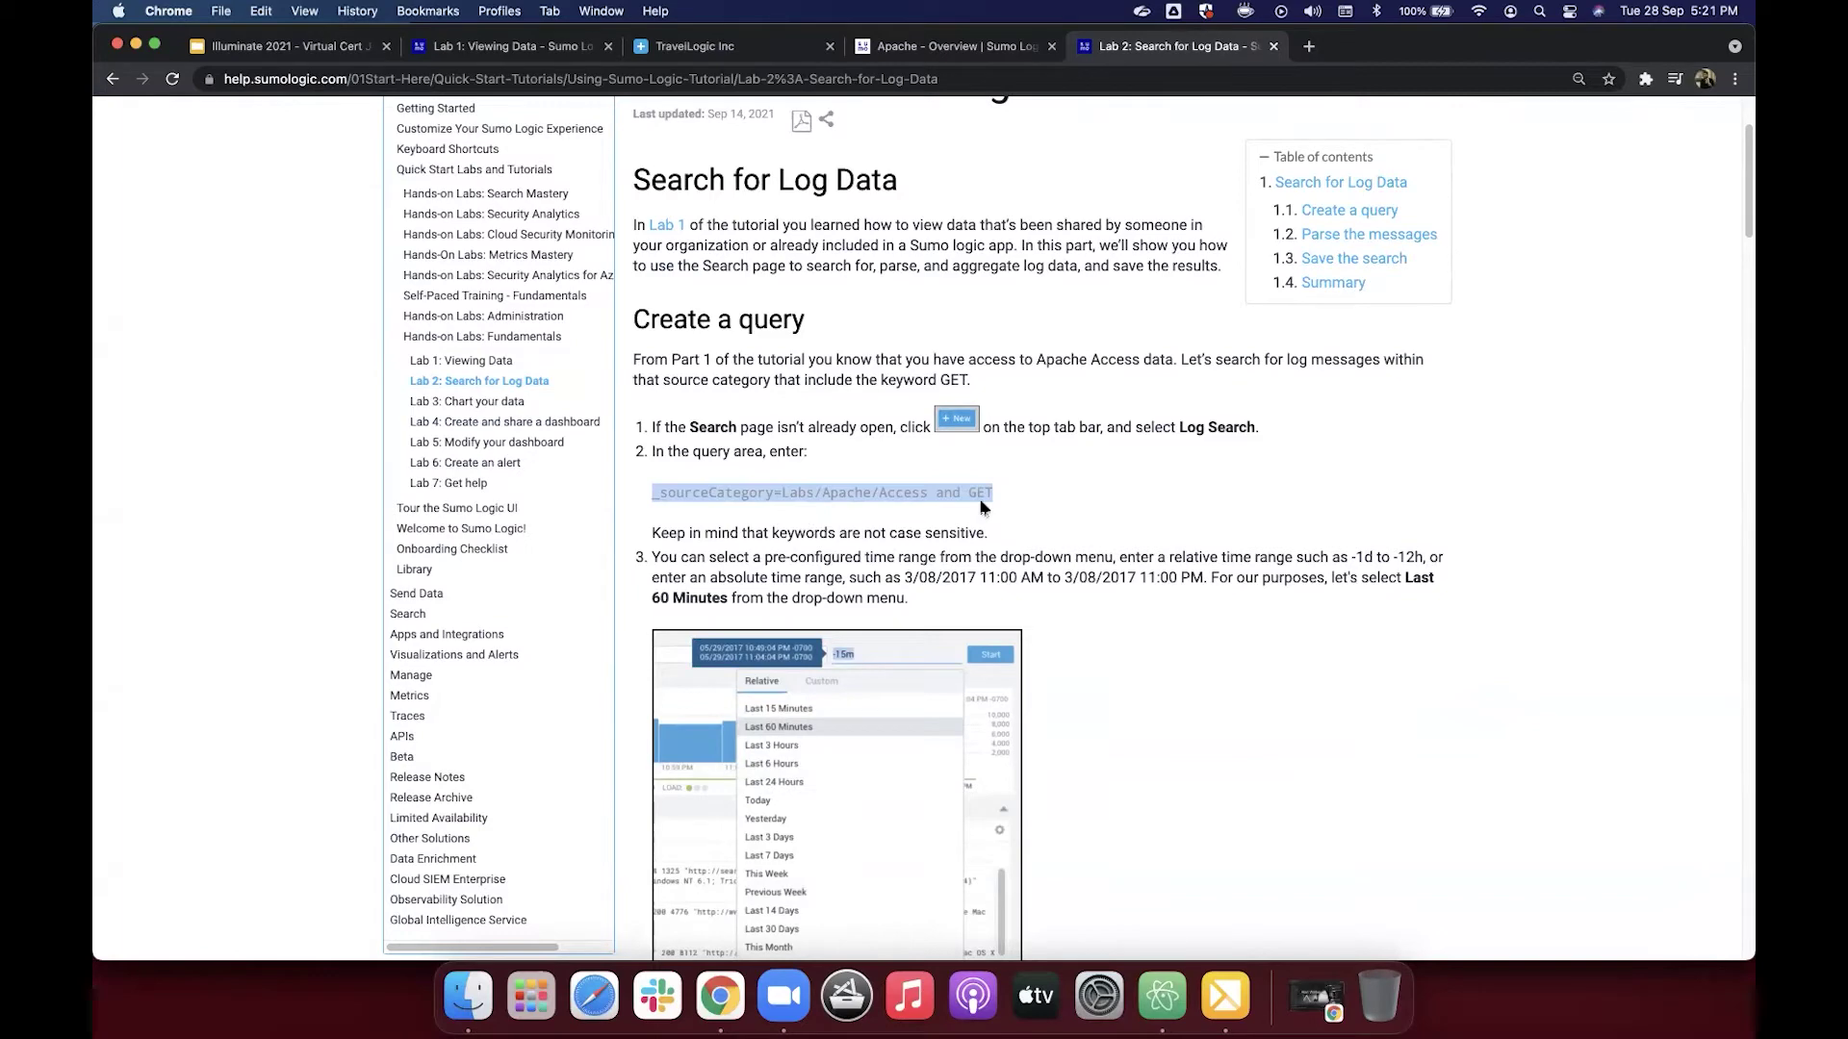
scroll(990, 513, "down", 3)
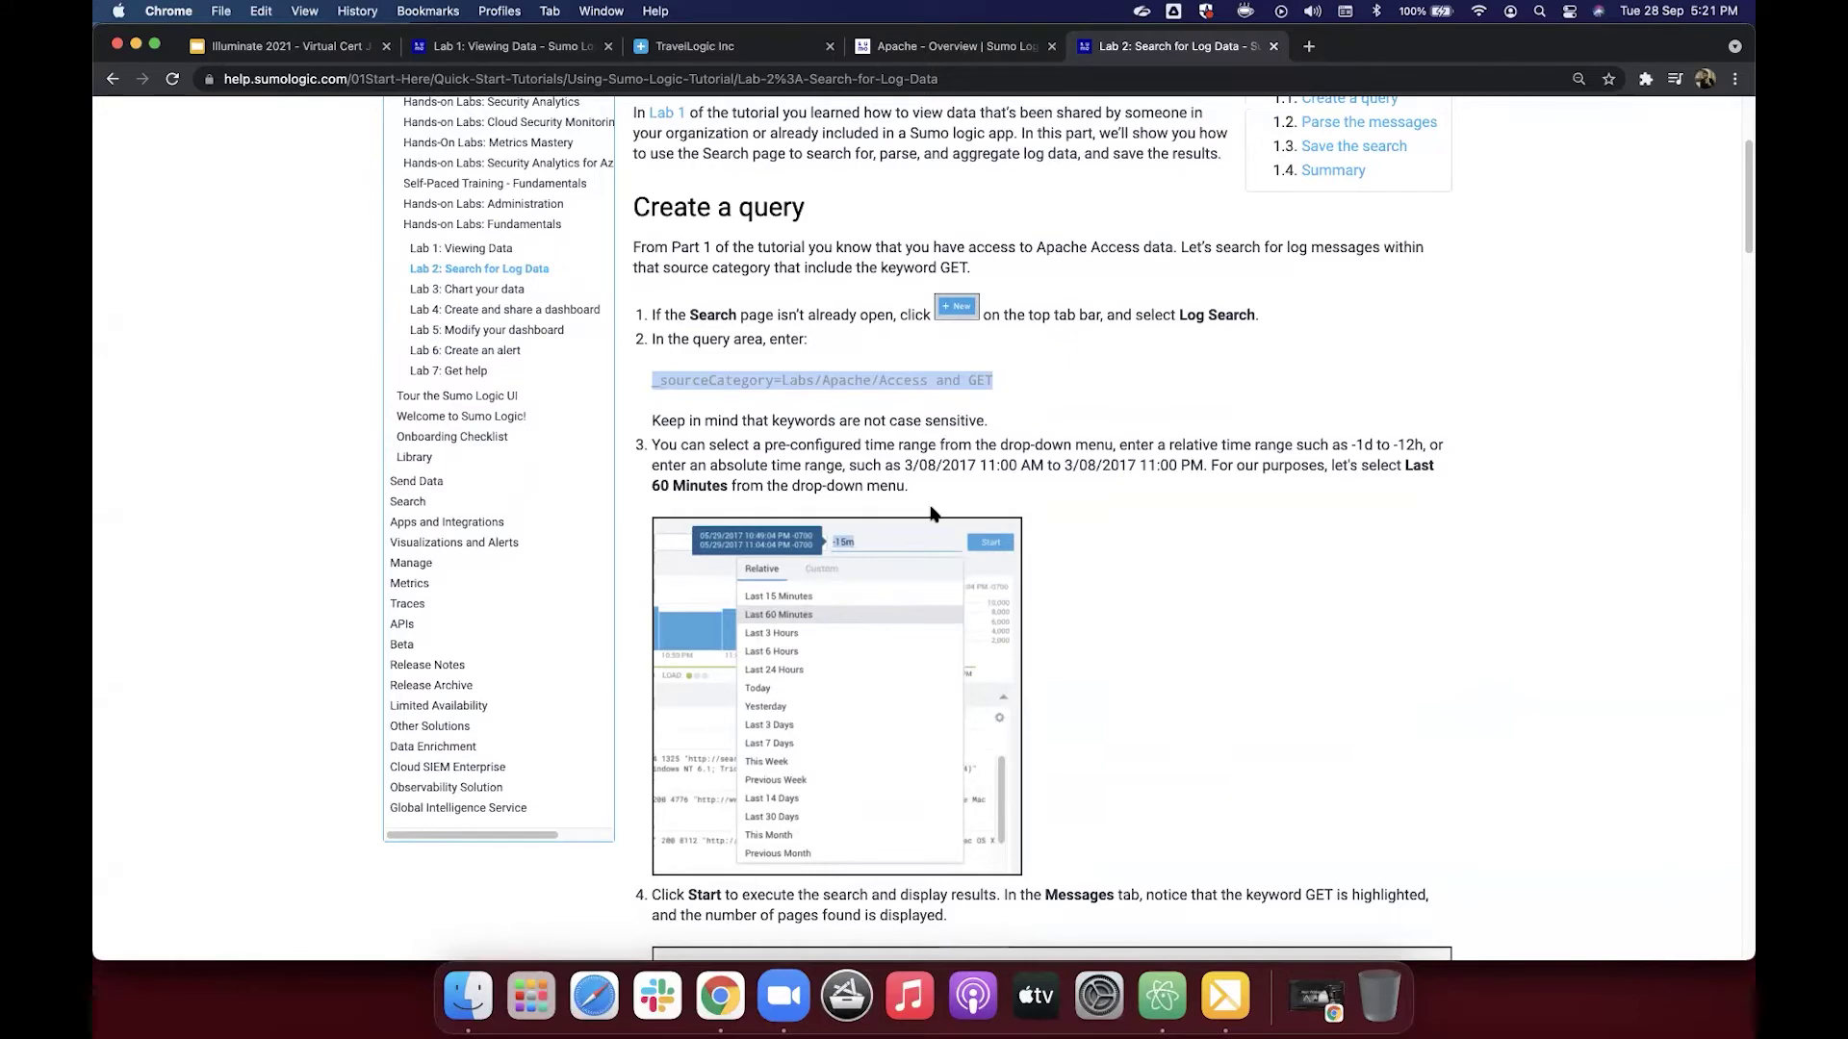
Step: Start a new Log Search, paste _sourceCategory=Labs/Apache/Access and GET, set Last 60 Minutes, and run it
left_click(942, 50)
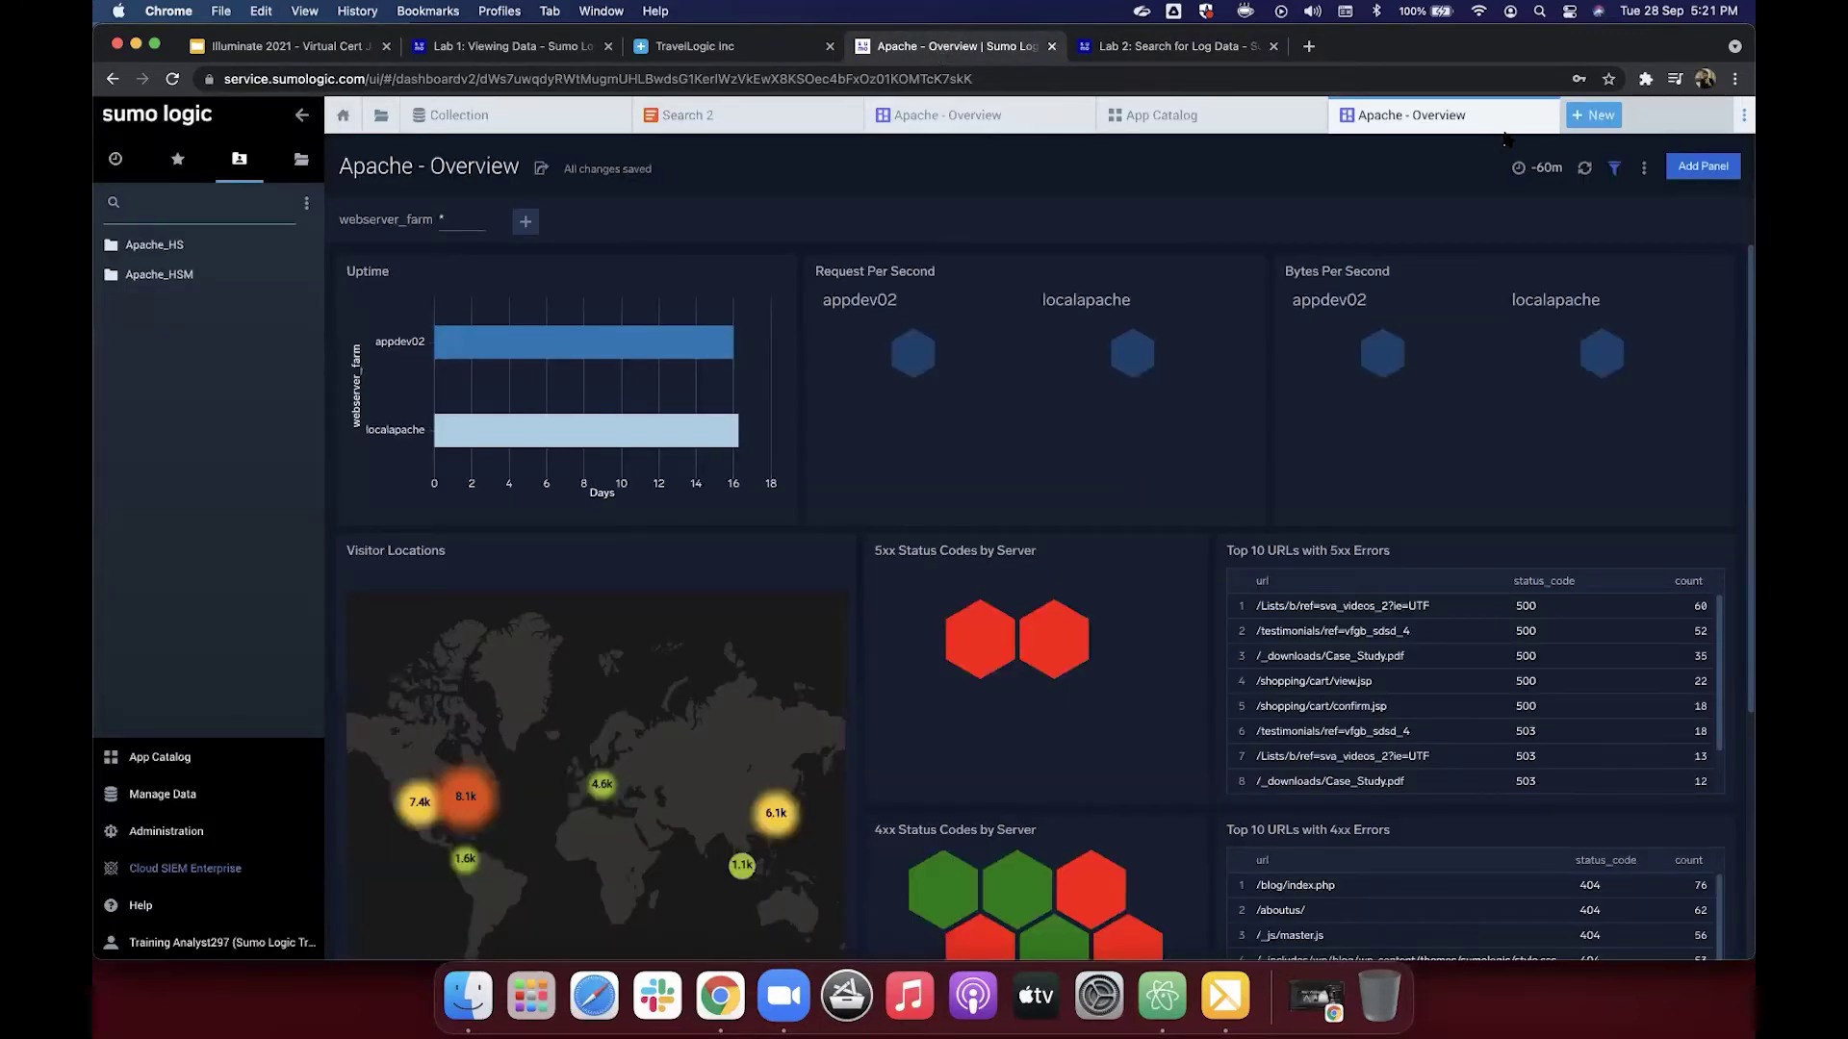
left_click(1597, 116)
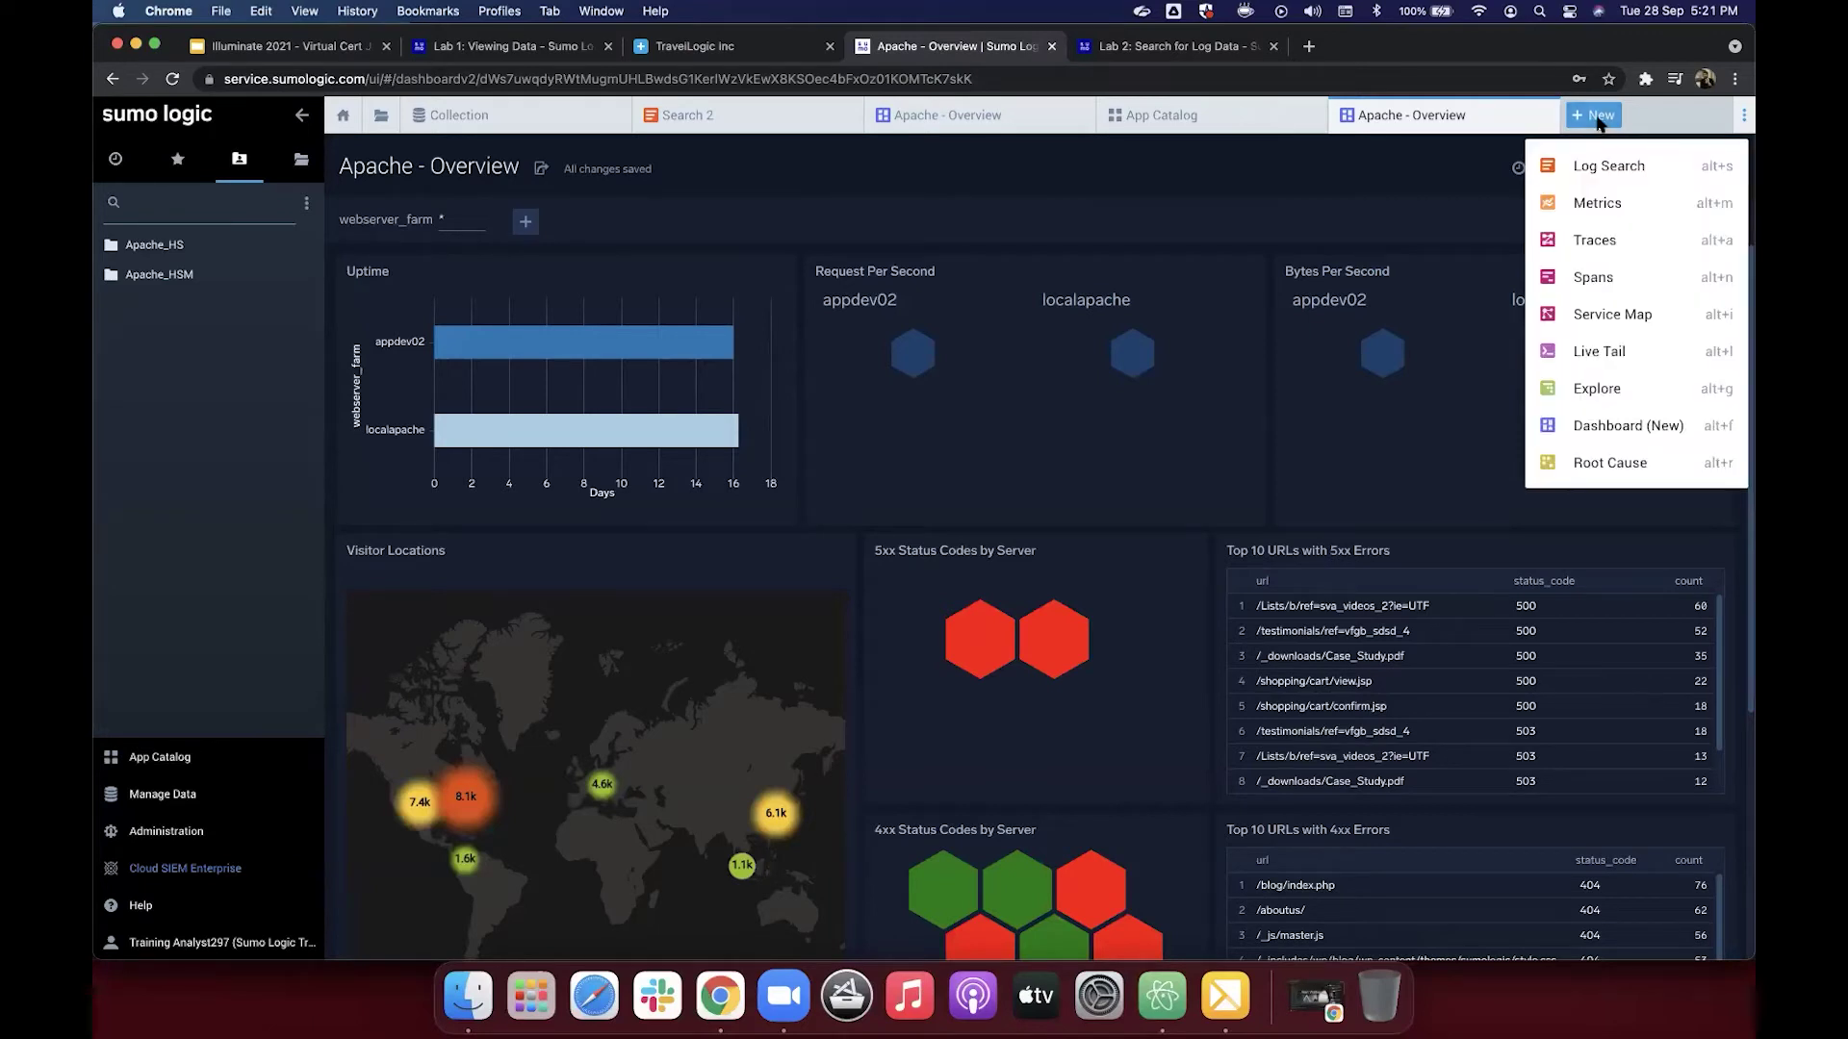
left_click(1605, 173)
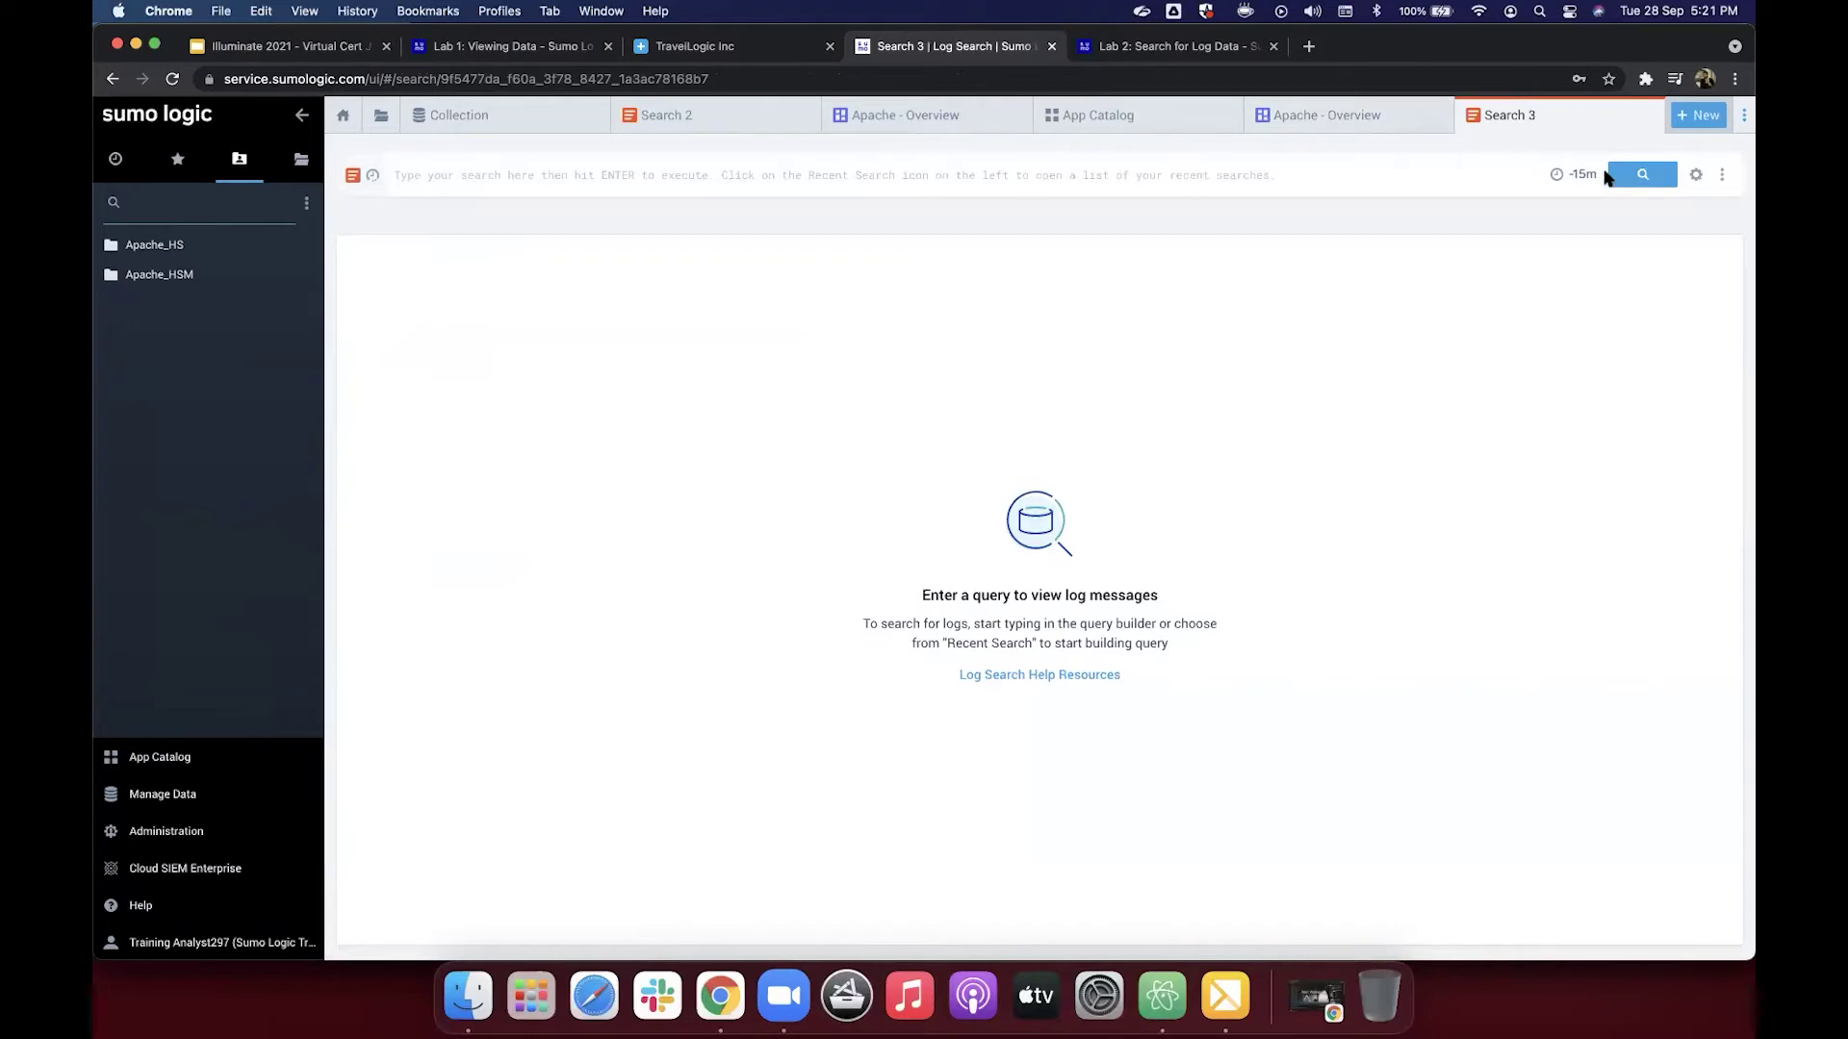
left_click(914, 181)
key("super+v")
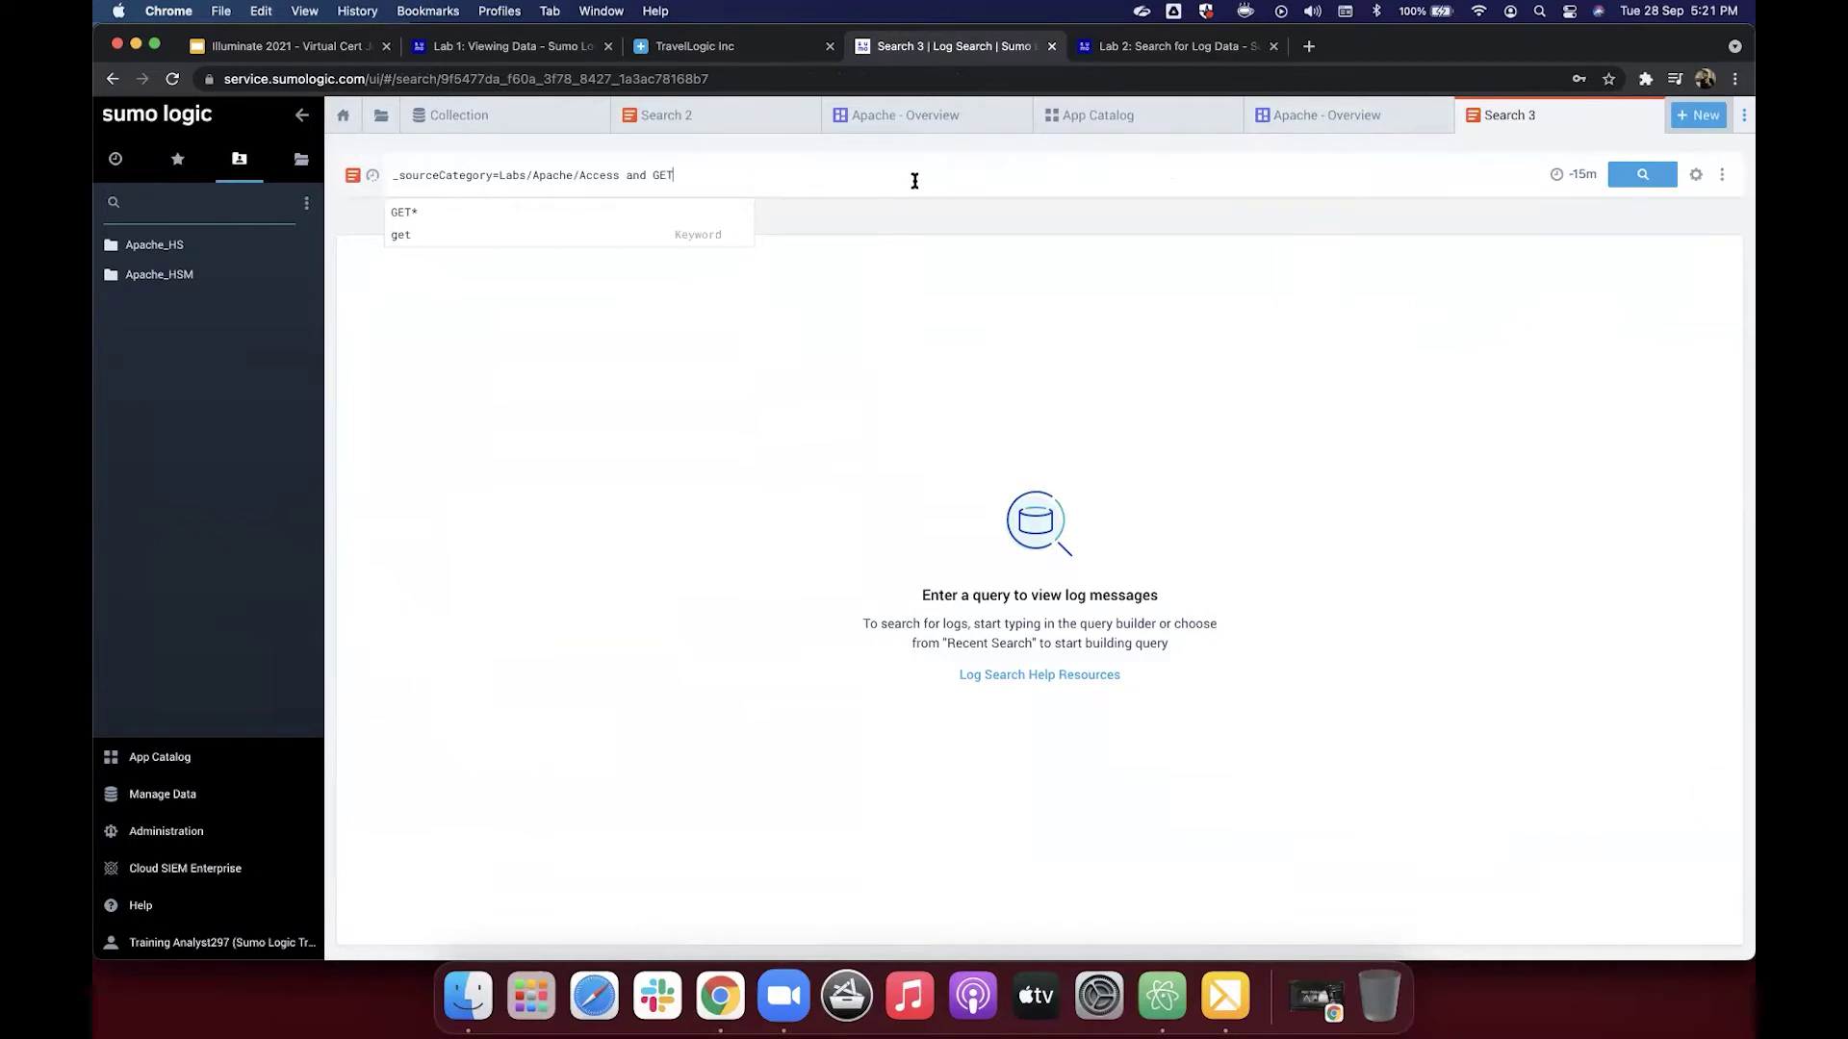
left_click(1580, 171)
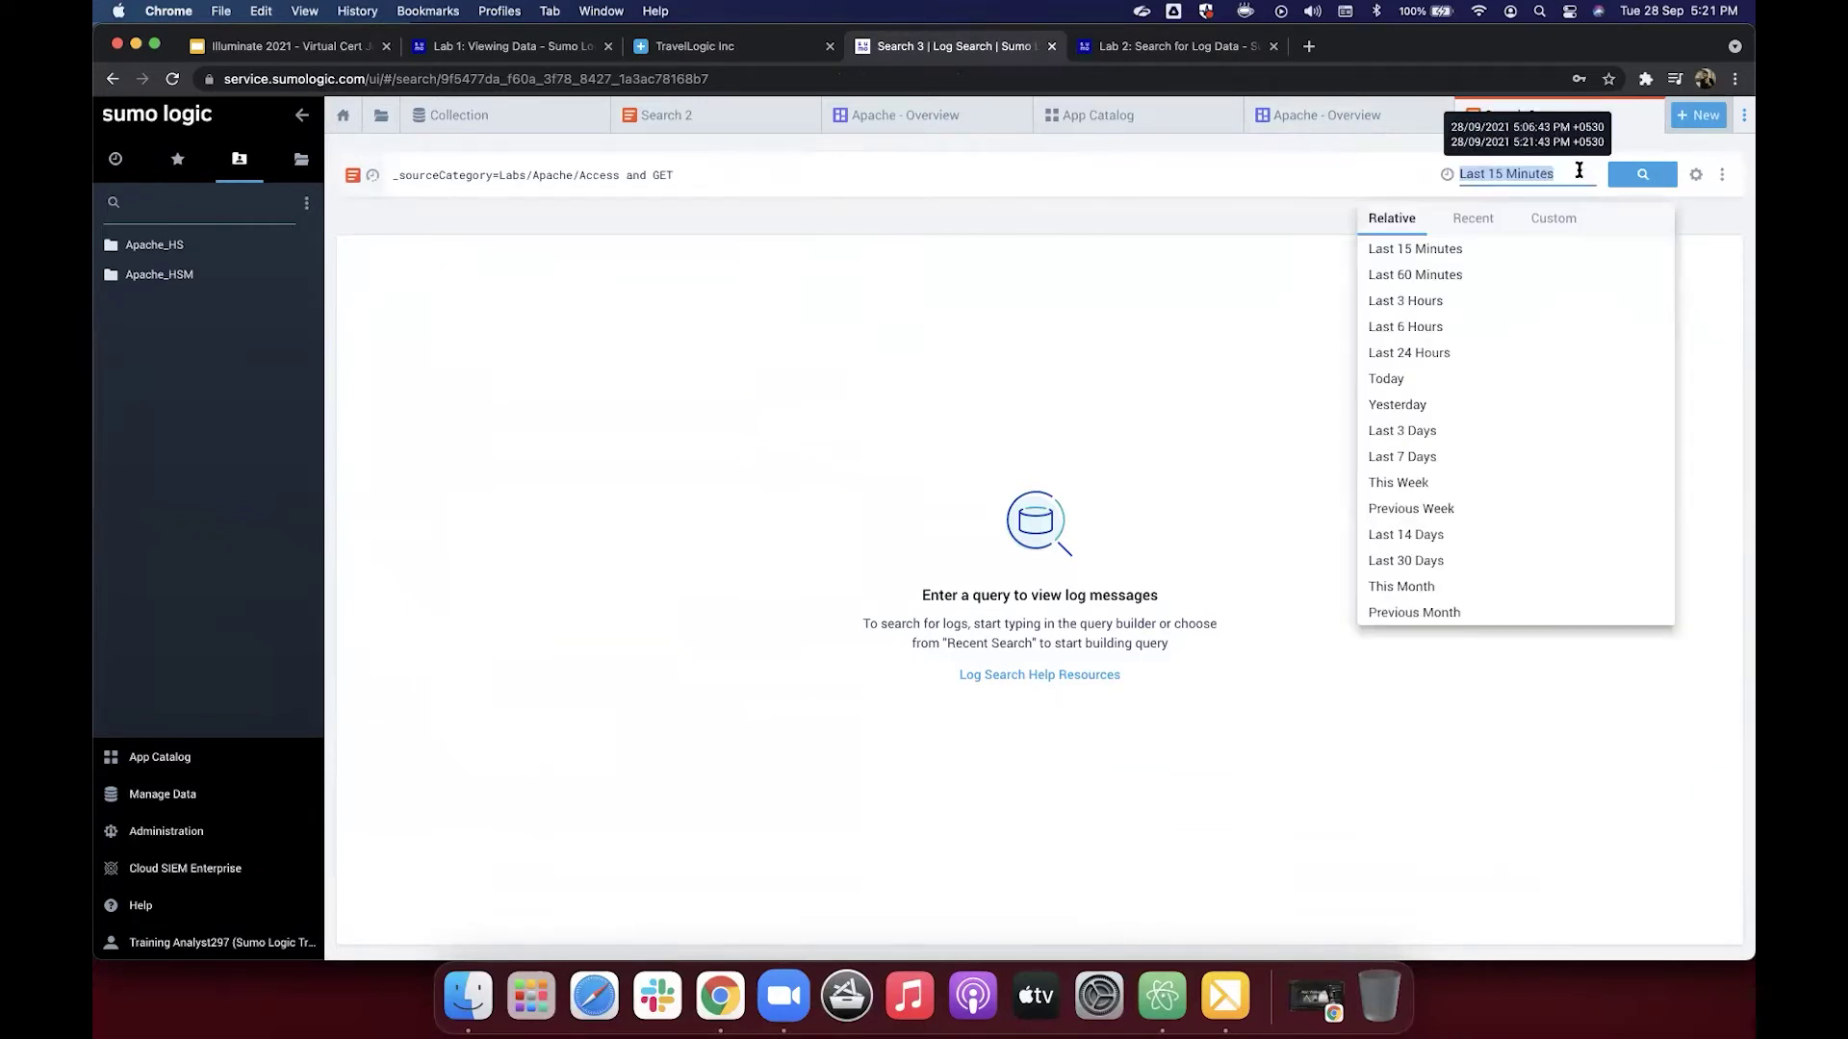
left_click(1485, 274)
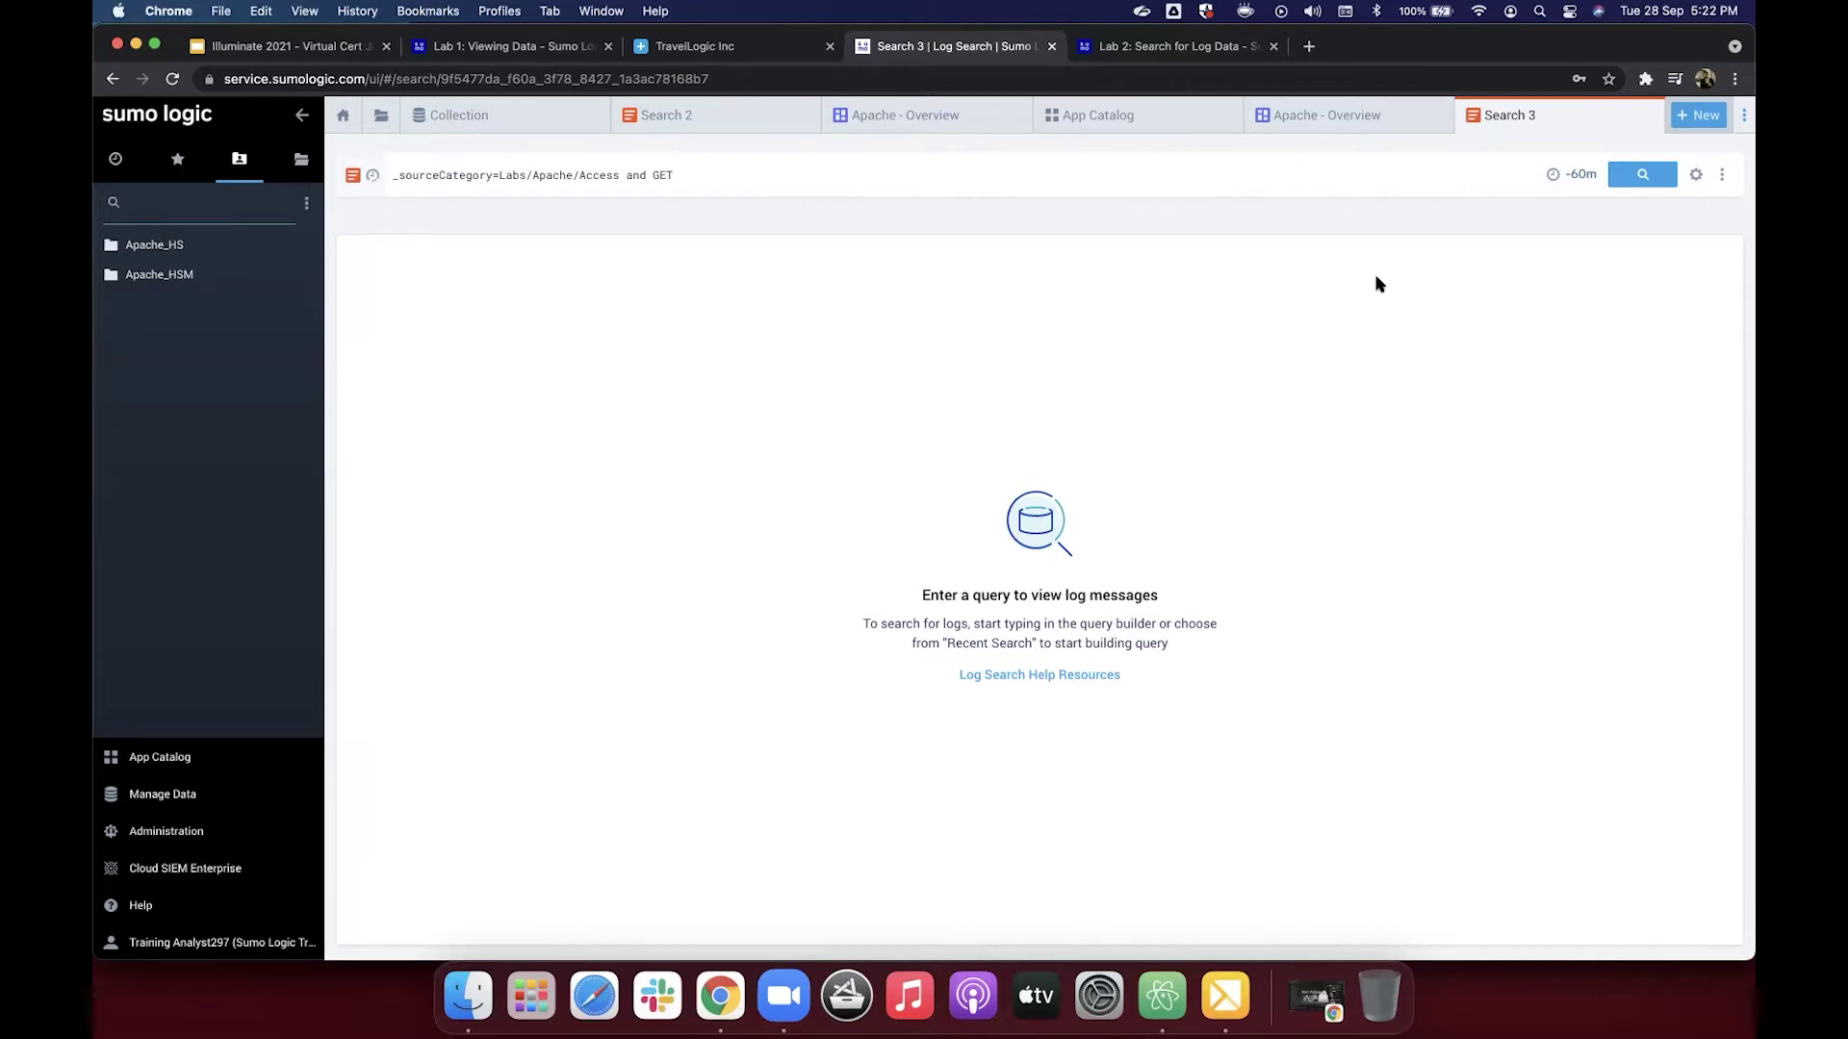
left_click(1639, 176)
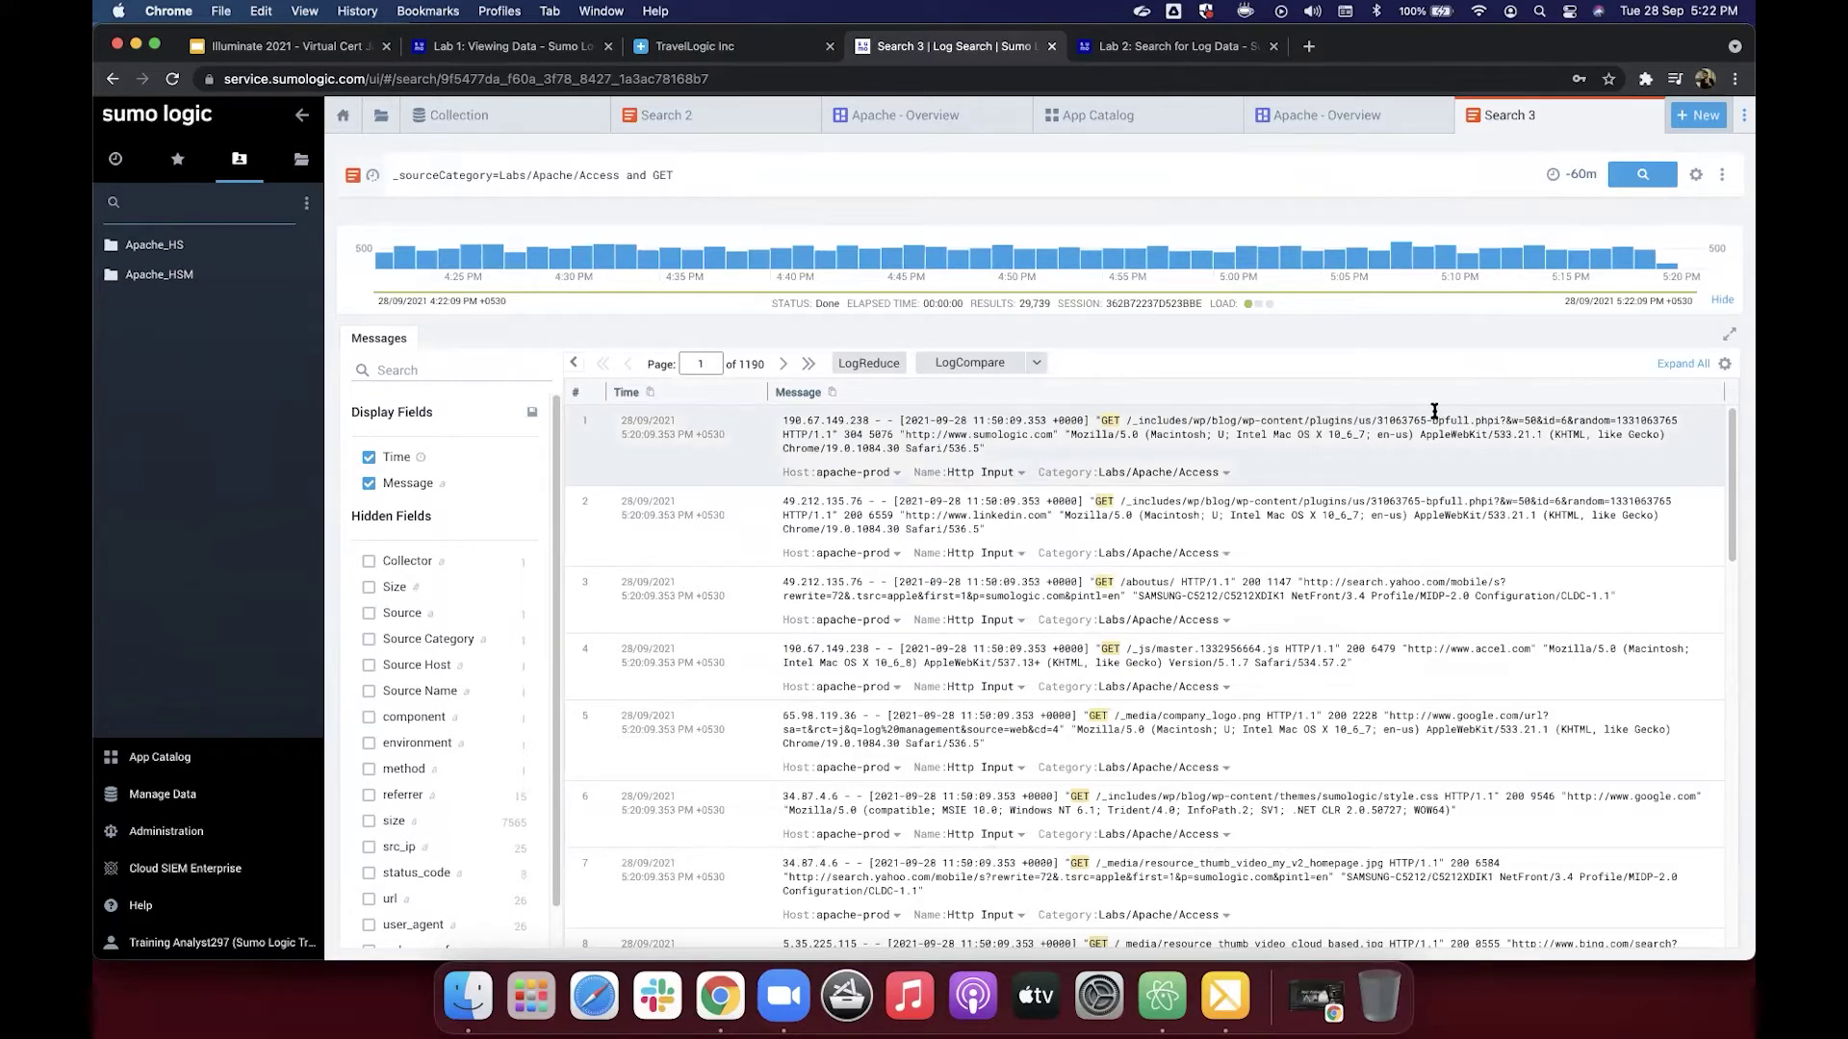
Step: Scroll Lab 2's Create a query section down to step 4's Messages example highlighting GET
left_click(1157, 50)
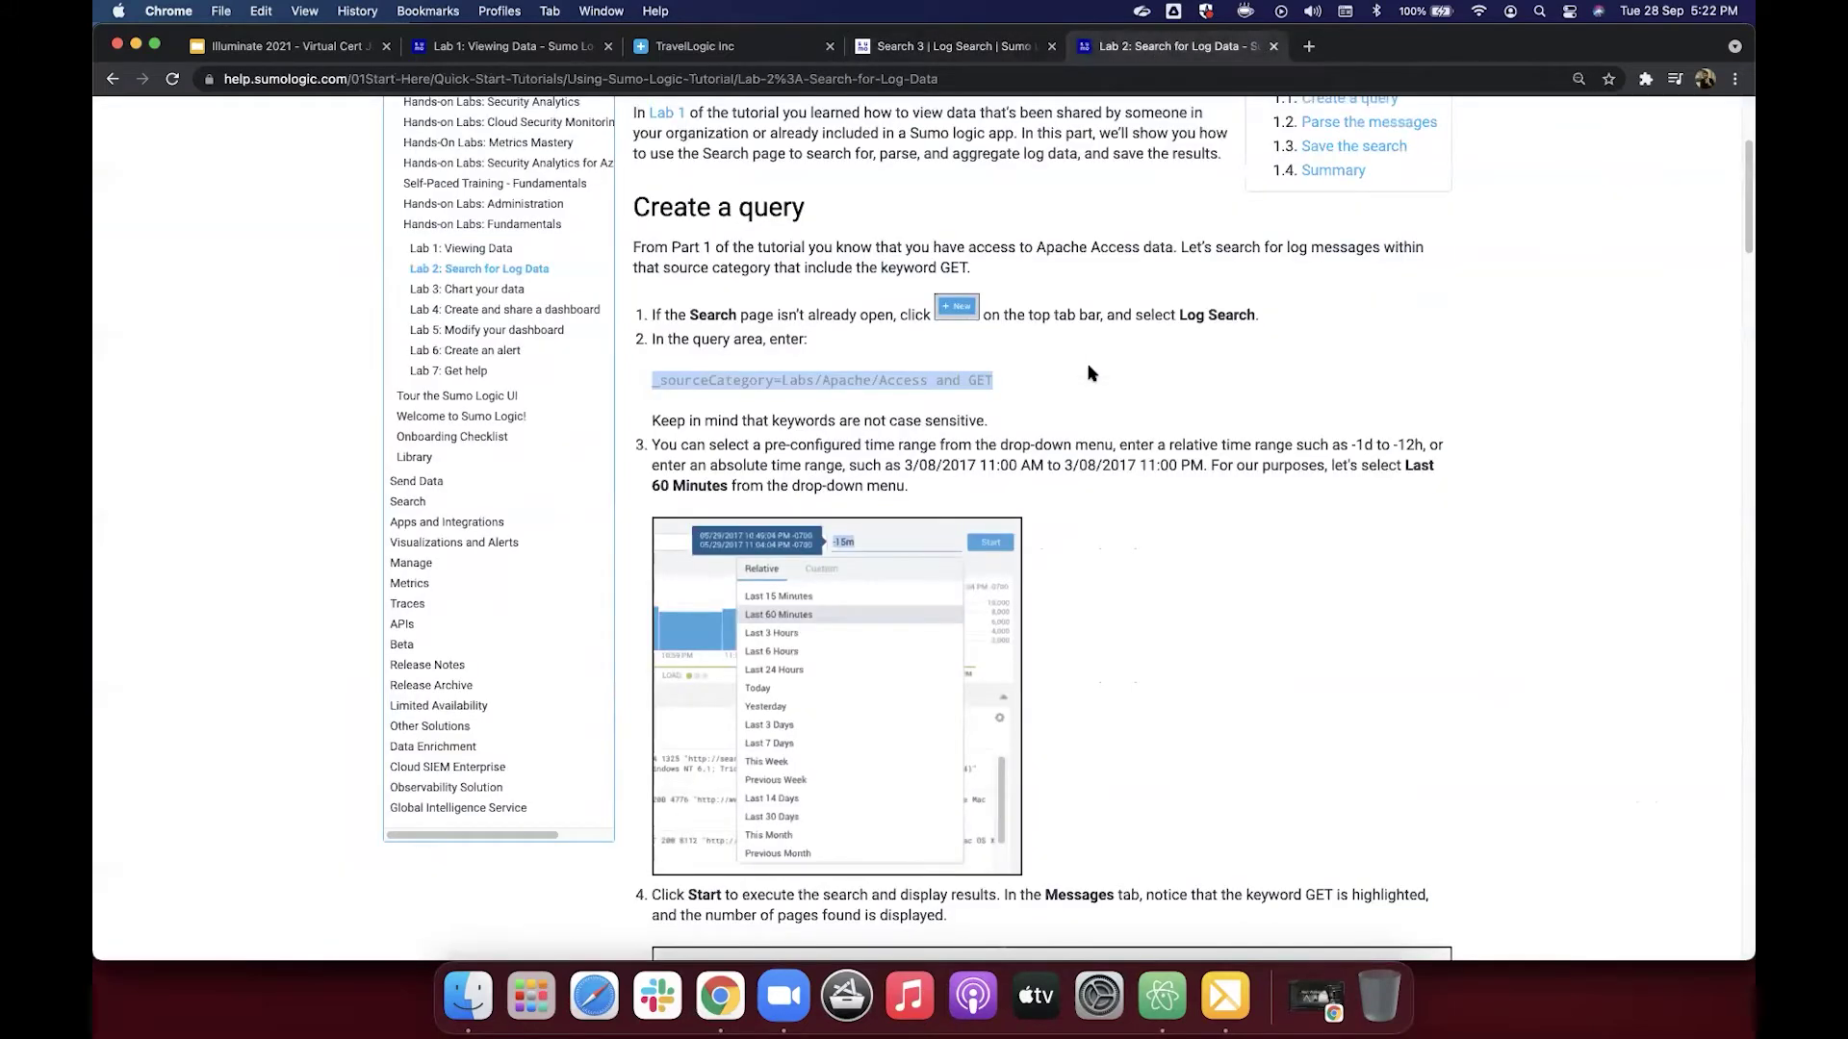
scroll(1091, 374, "down", 1)
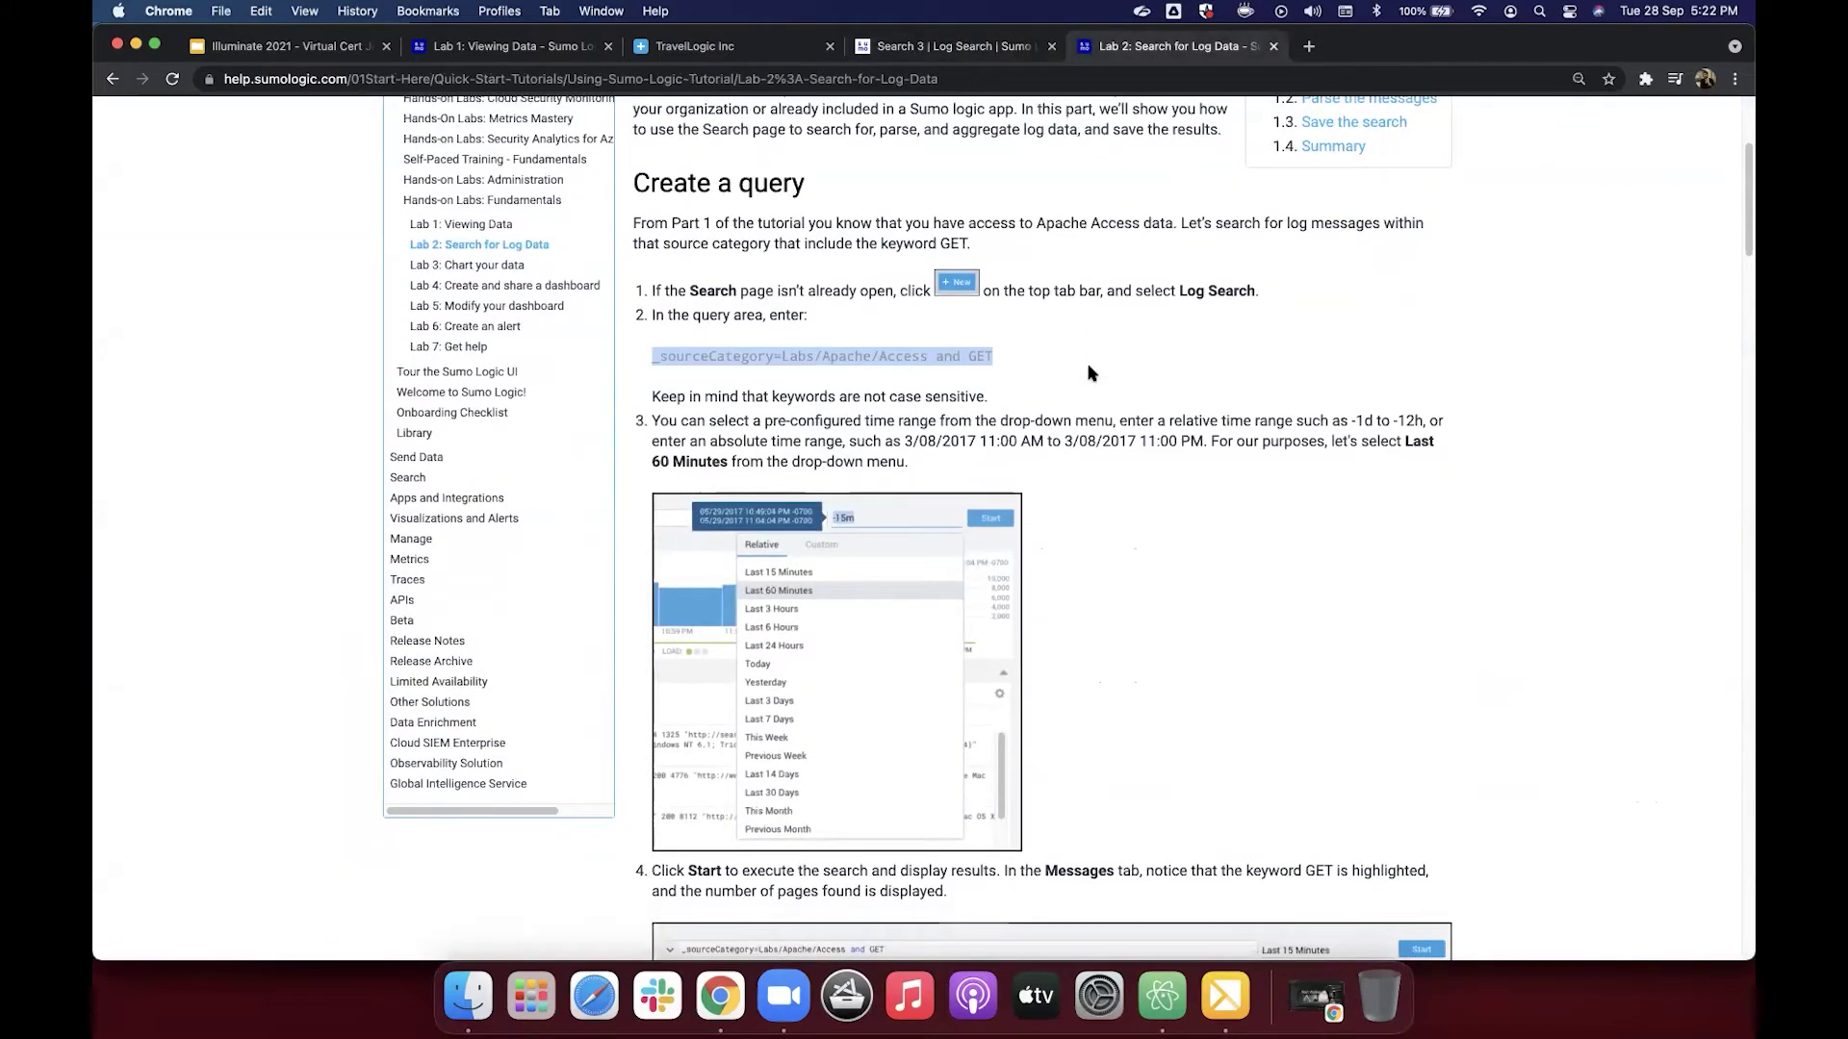
scroll(1091, 373, "down", 5)
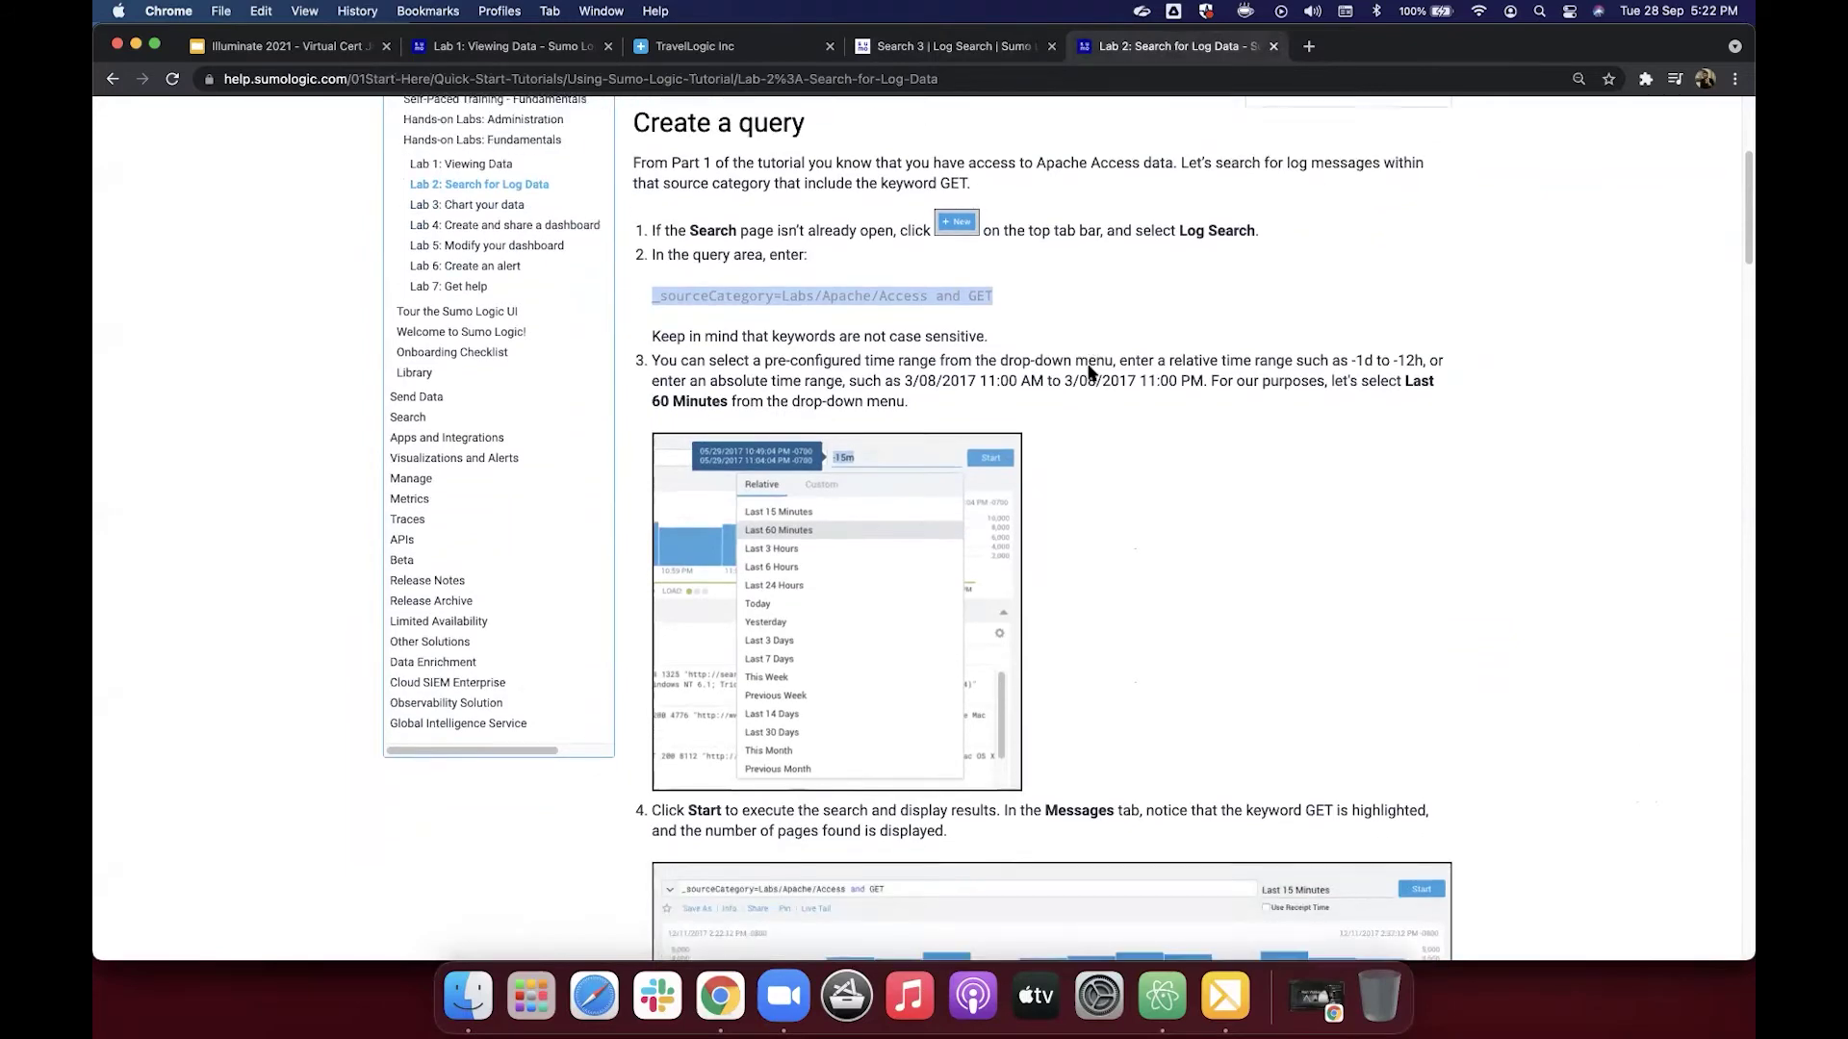
scroll(1091, 374, "down", 2)
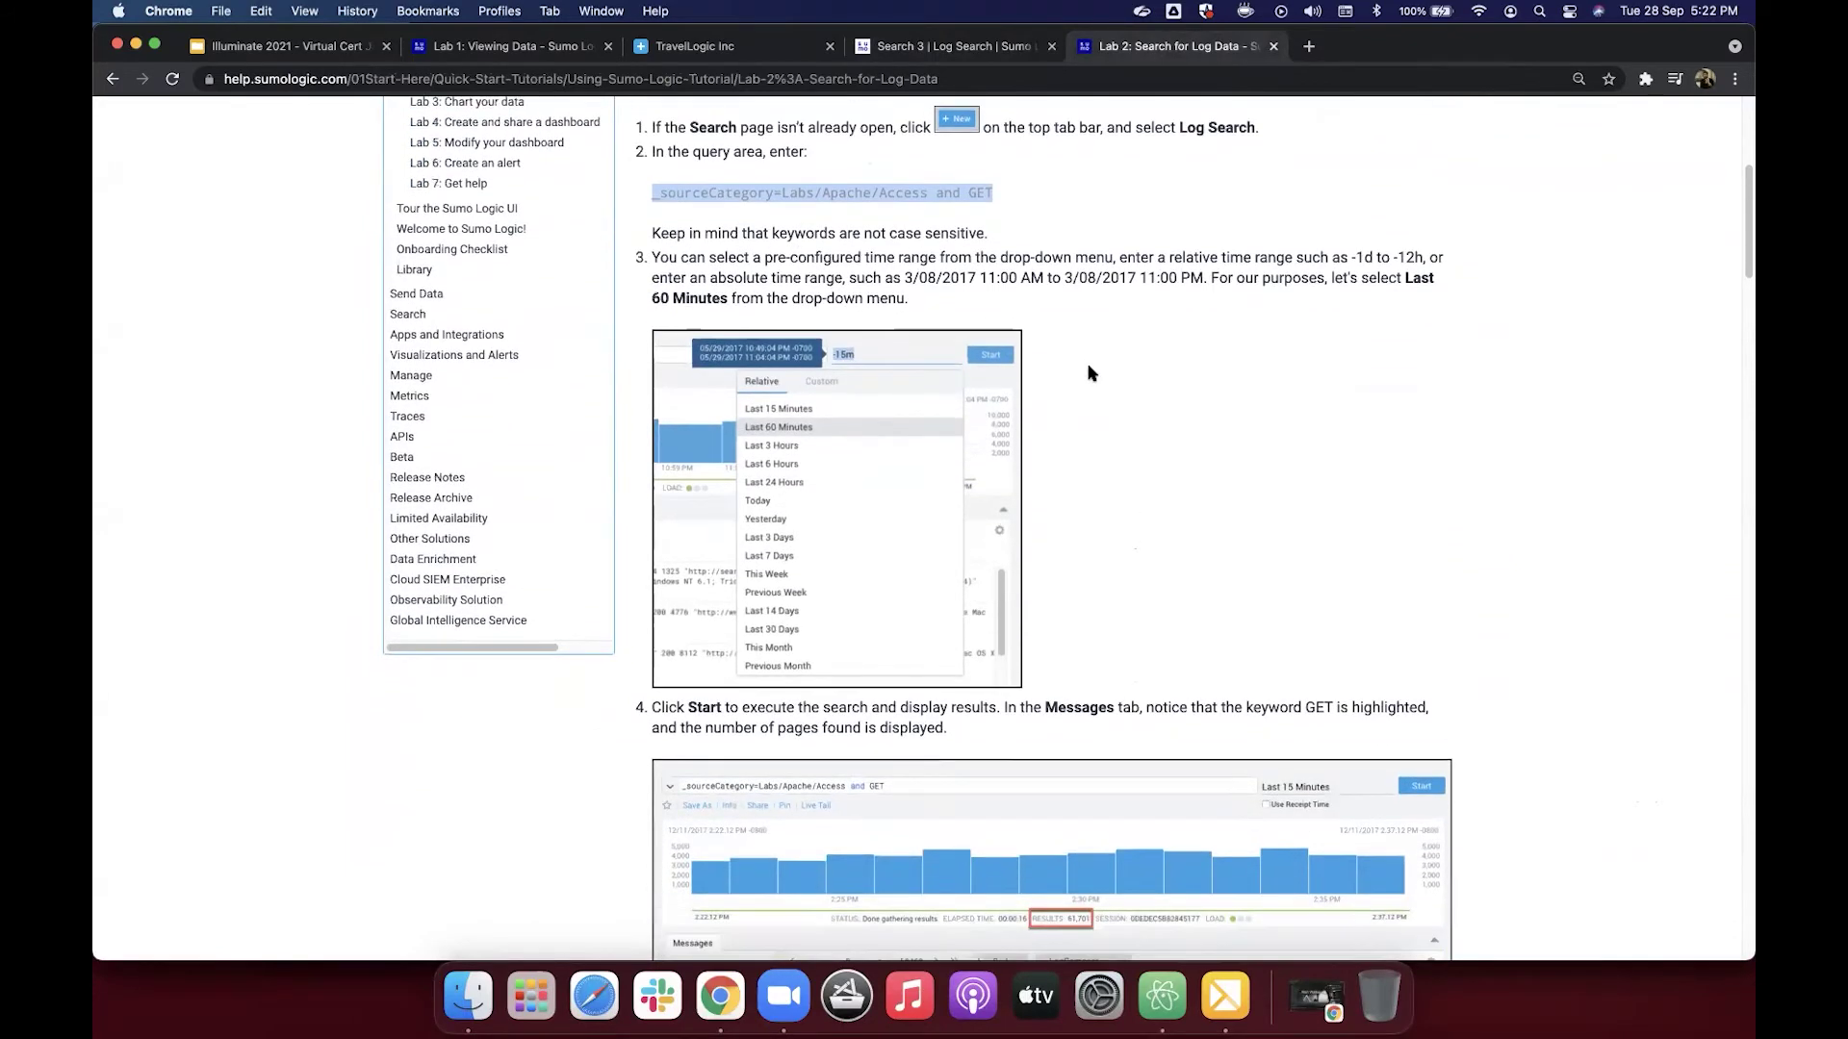
scroll(1091, 374, "down", 2)
scroll(1092, 373, "down", 7)
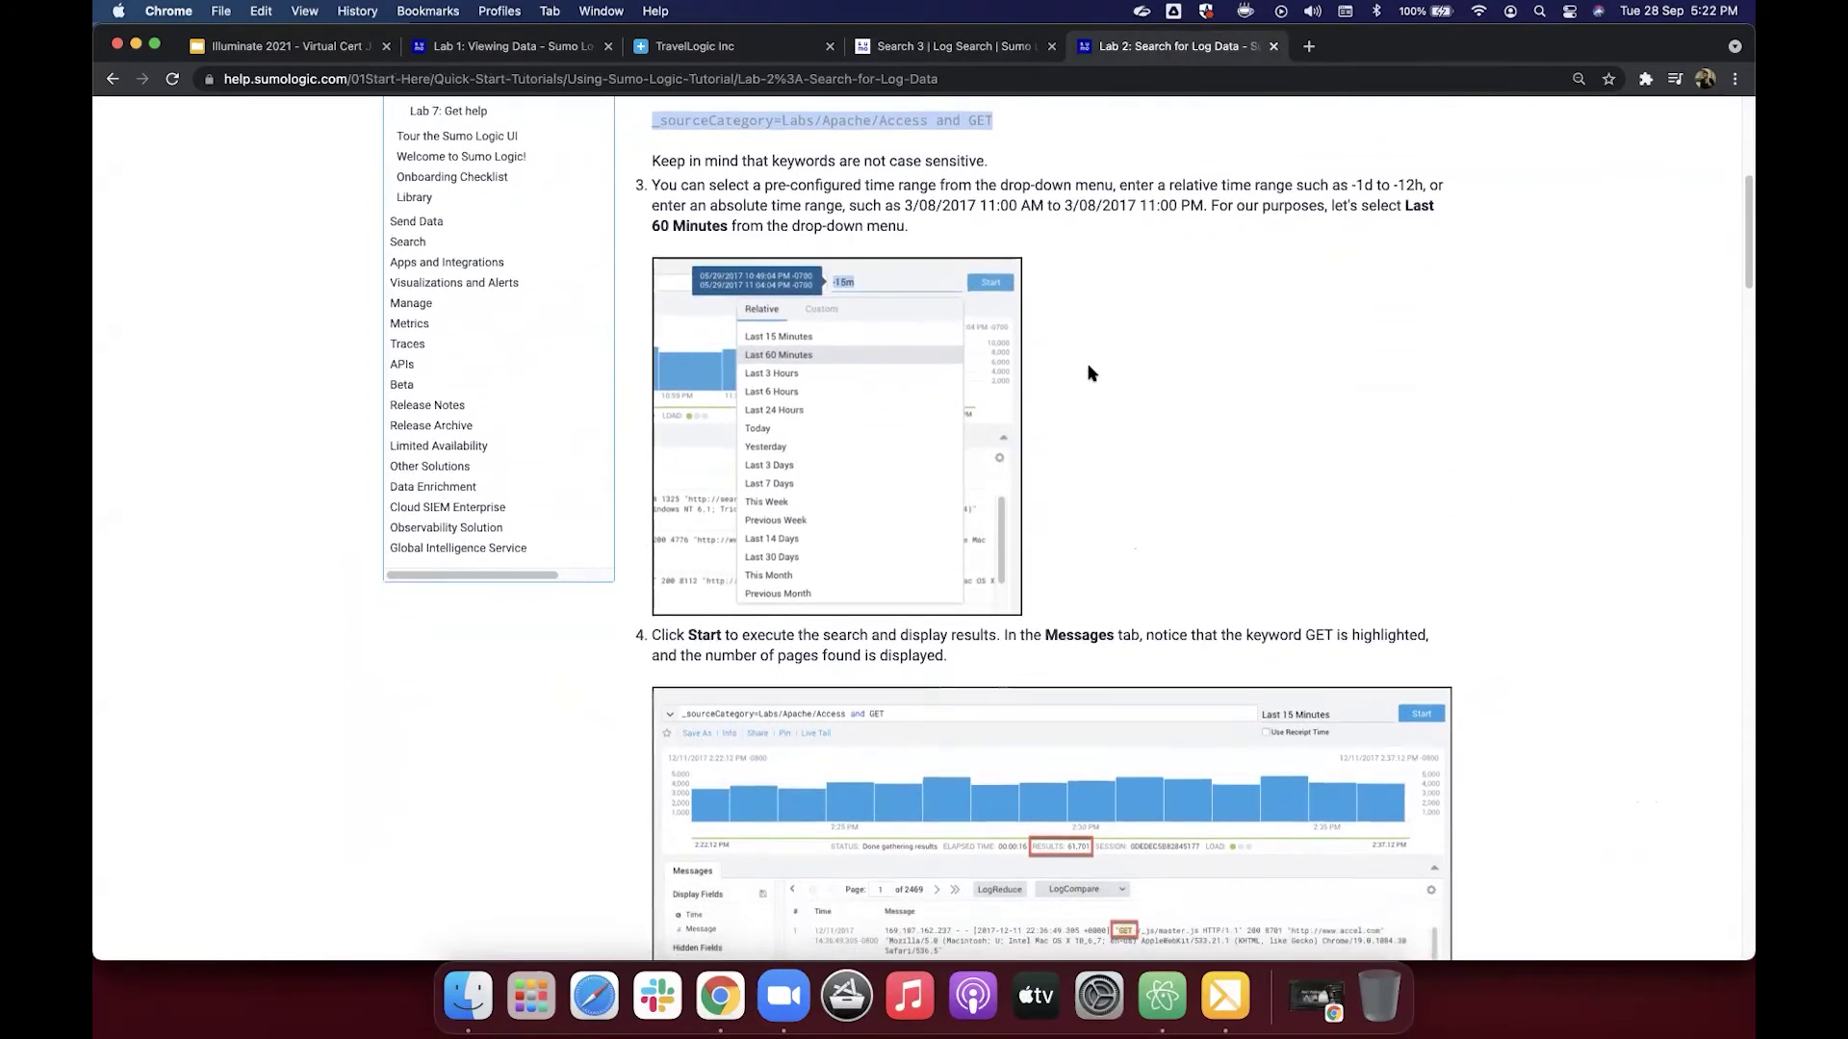
scroll(1092, 374, "down", 6)
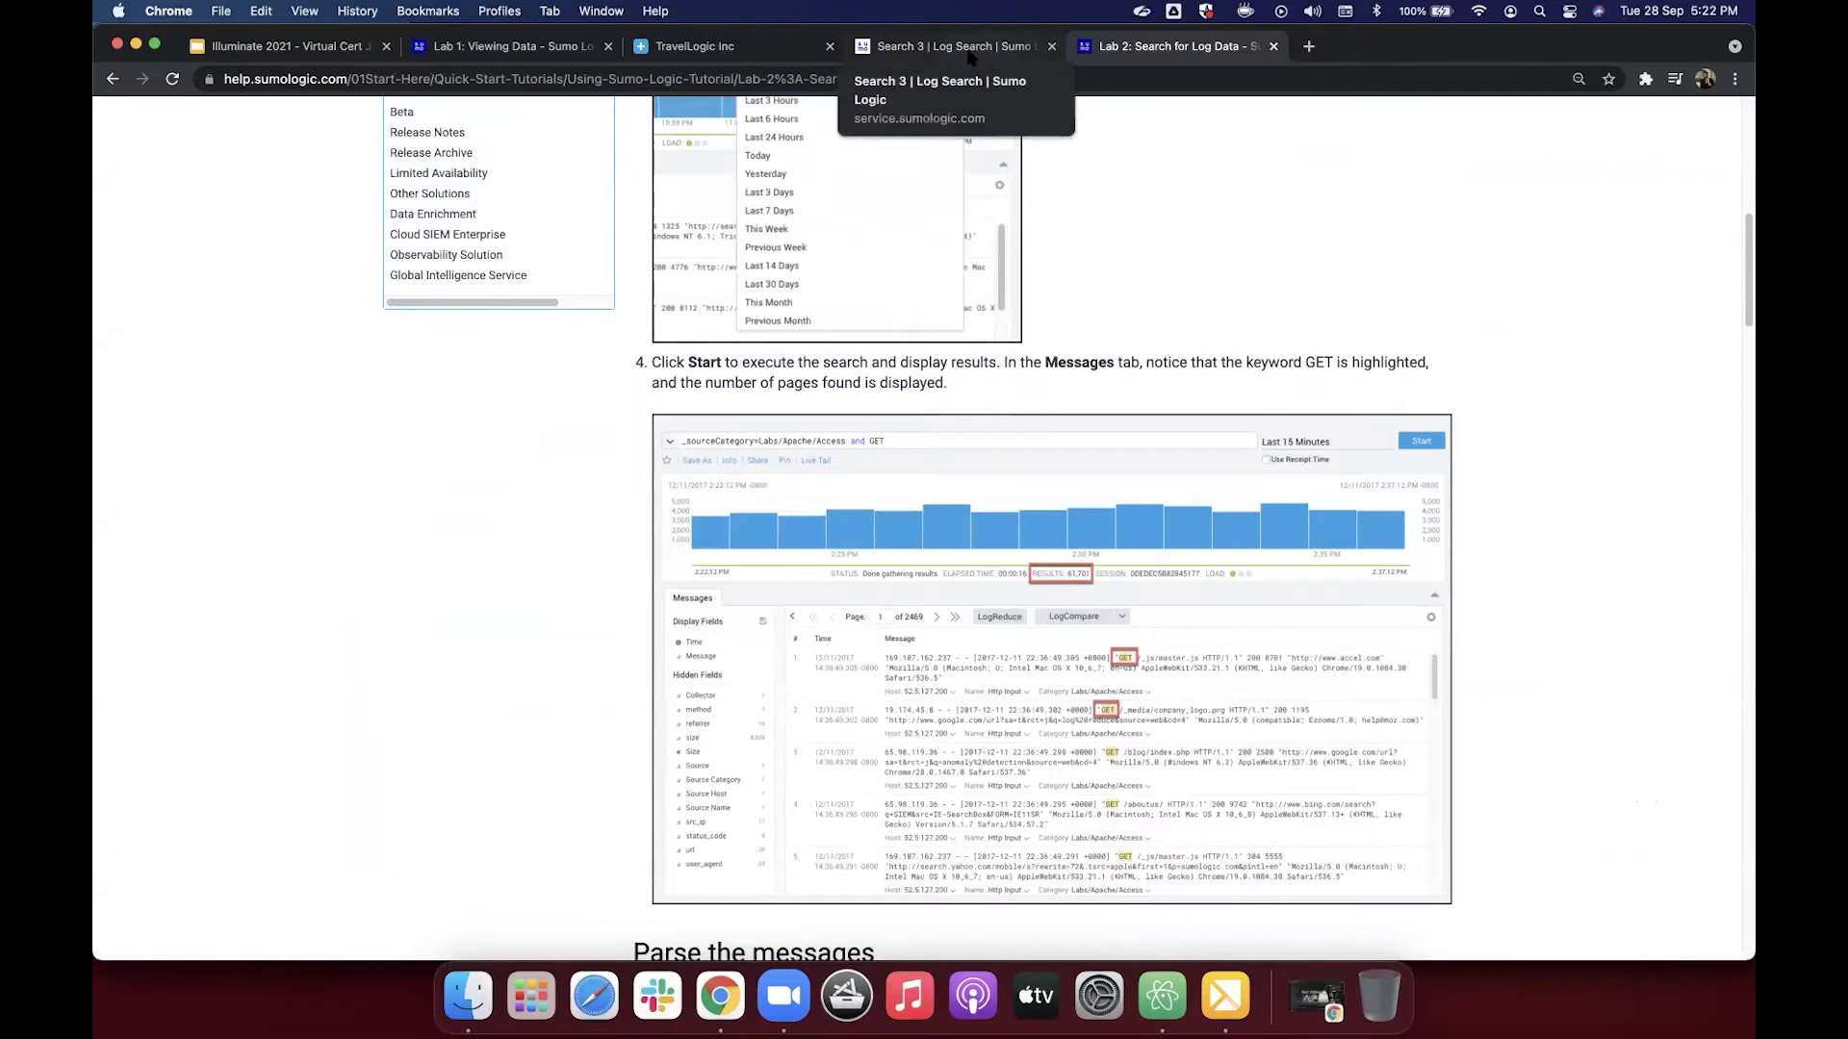
Step: On Search 3, inspect the Labs/Apache/Access part of the query and the first result row
left_click(968, 60)
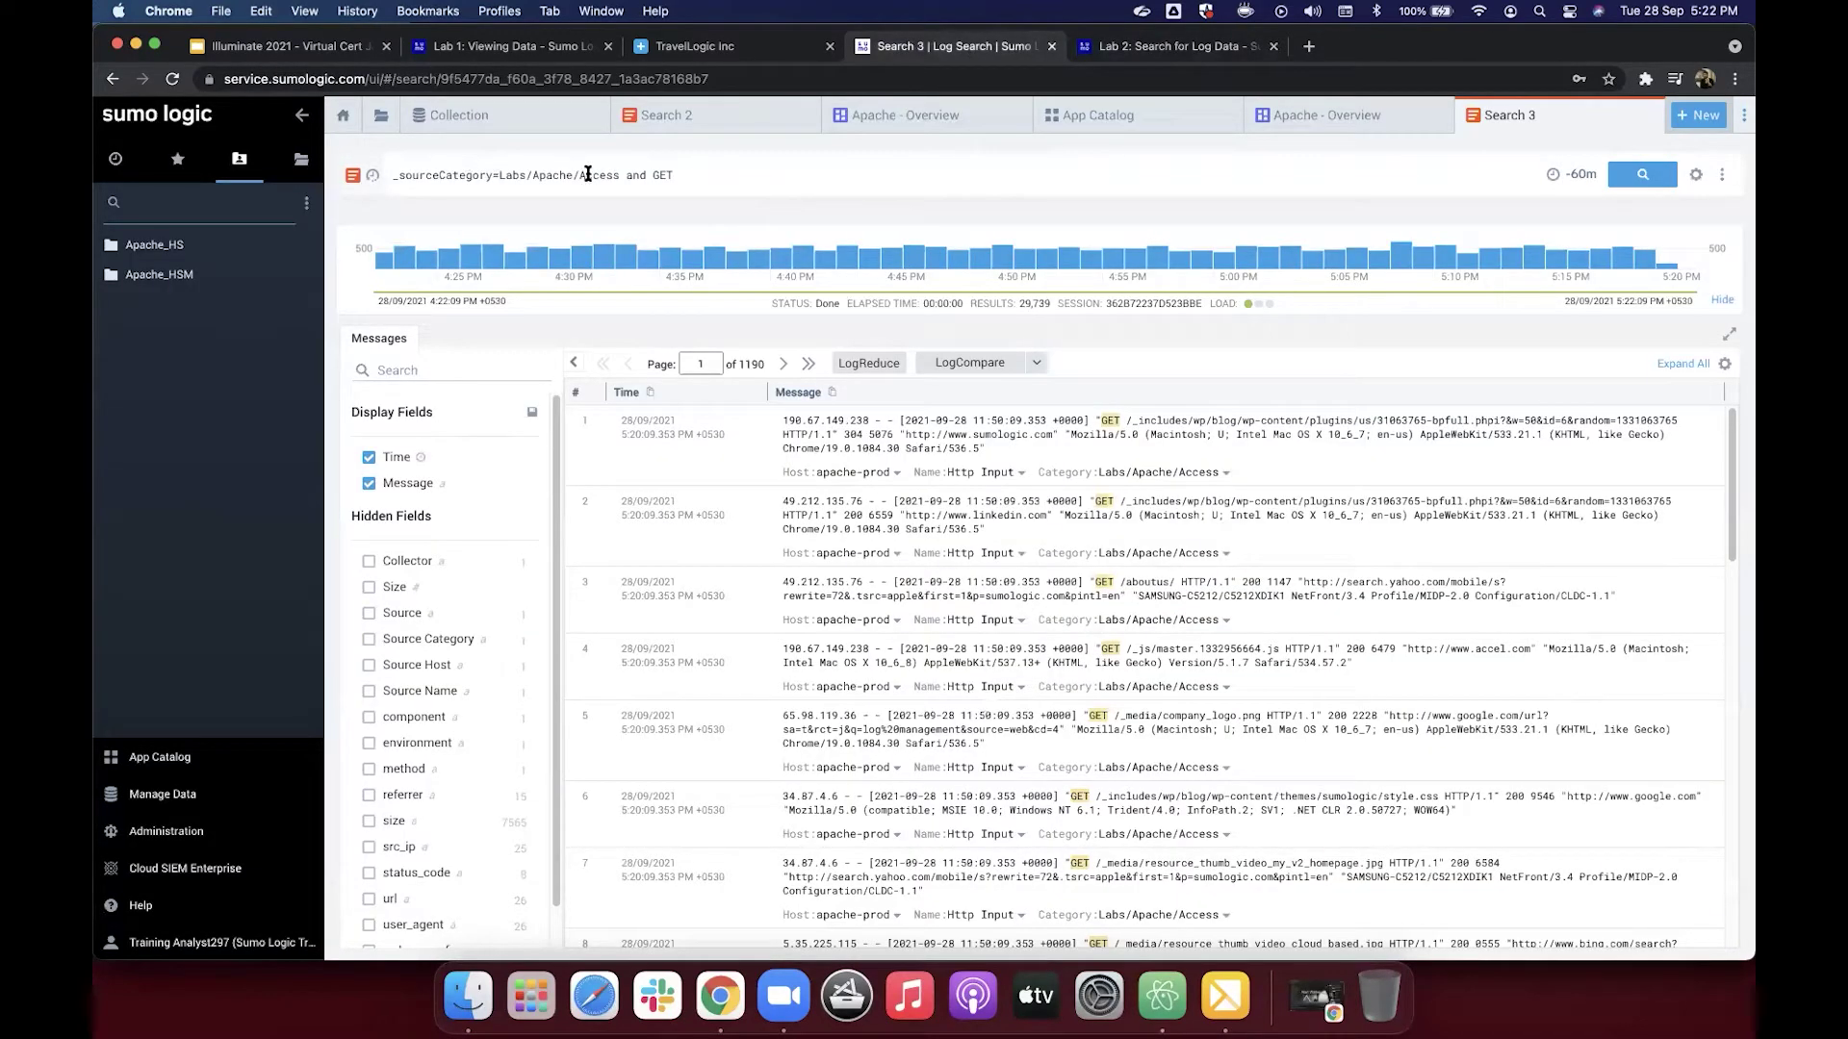
left_click_drag(621, 176, 498, 175)
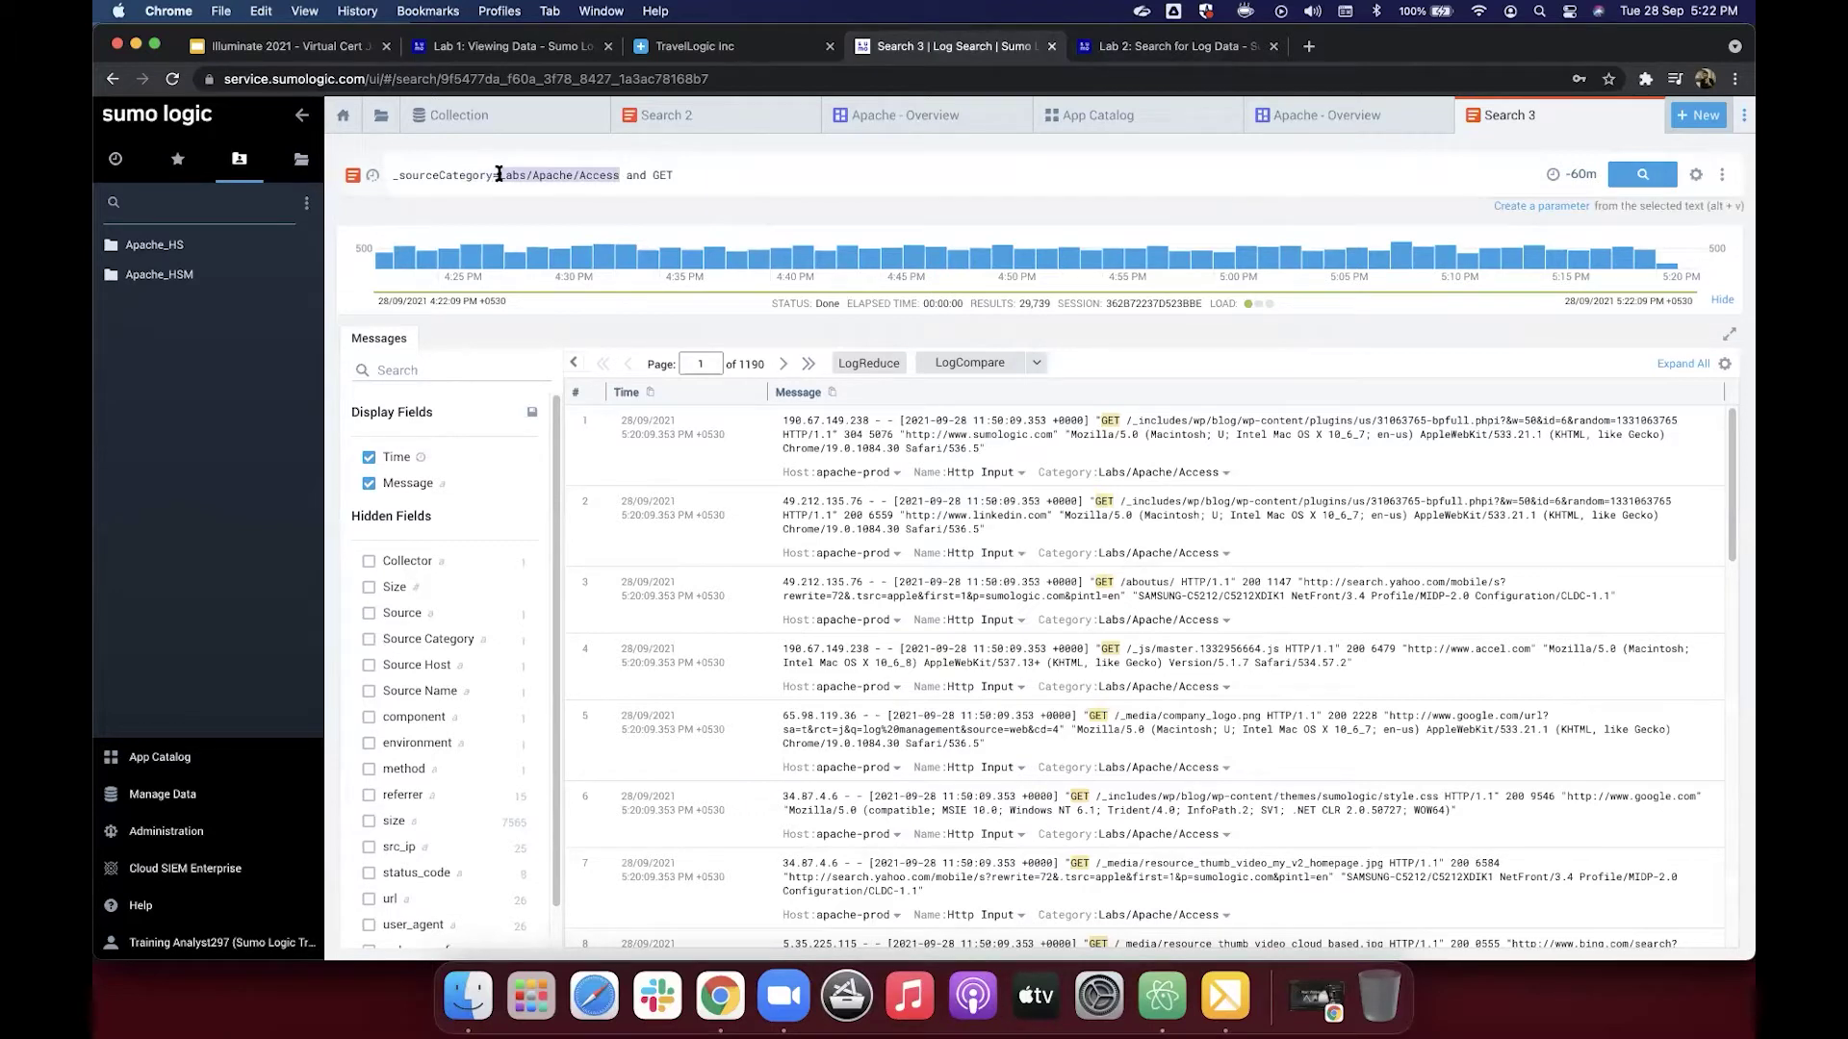
left_click(654, 175)
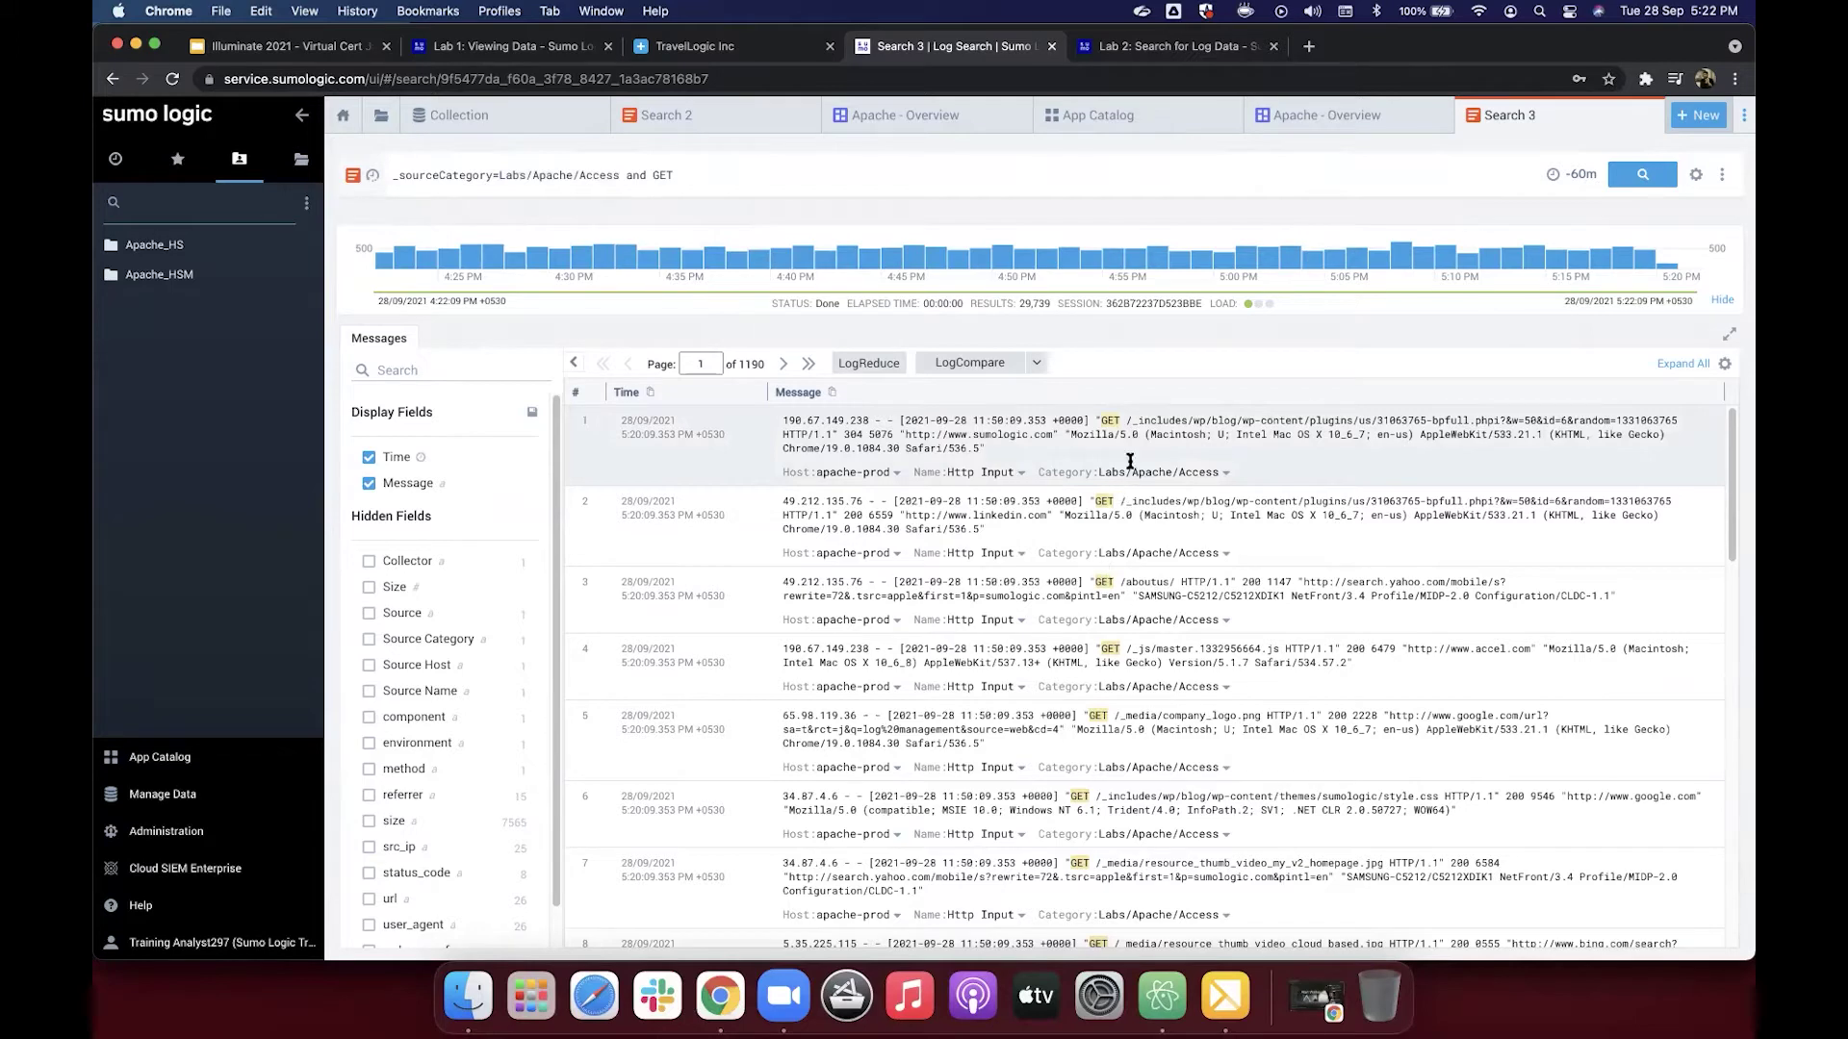
left_click(1114, 423)
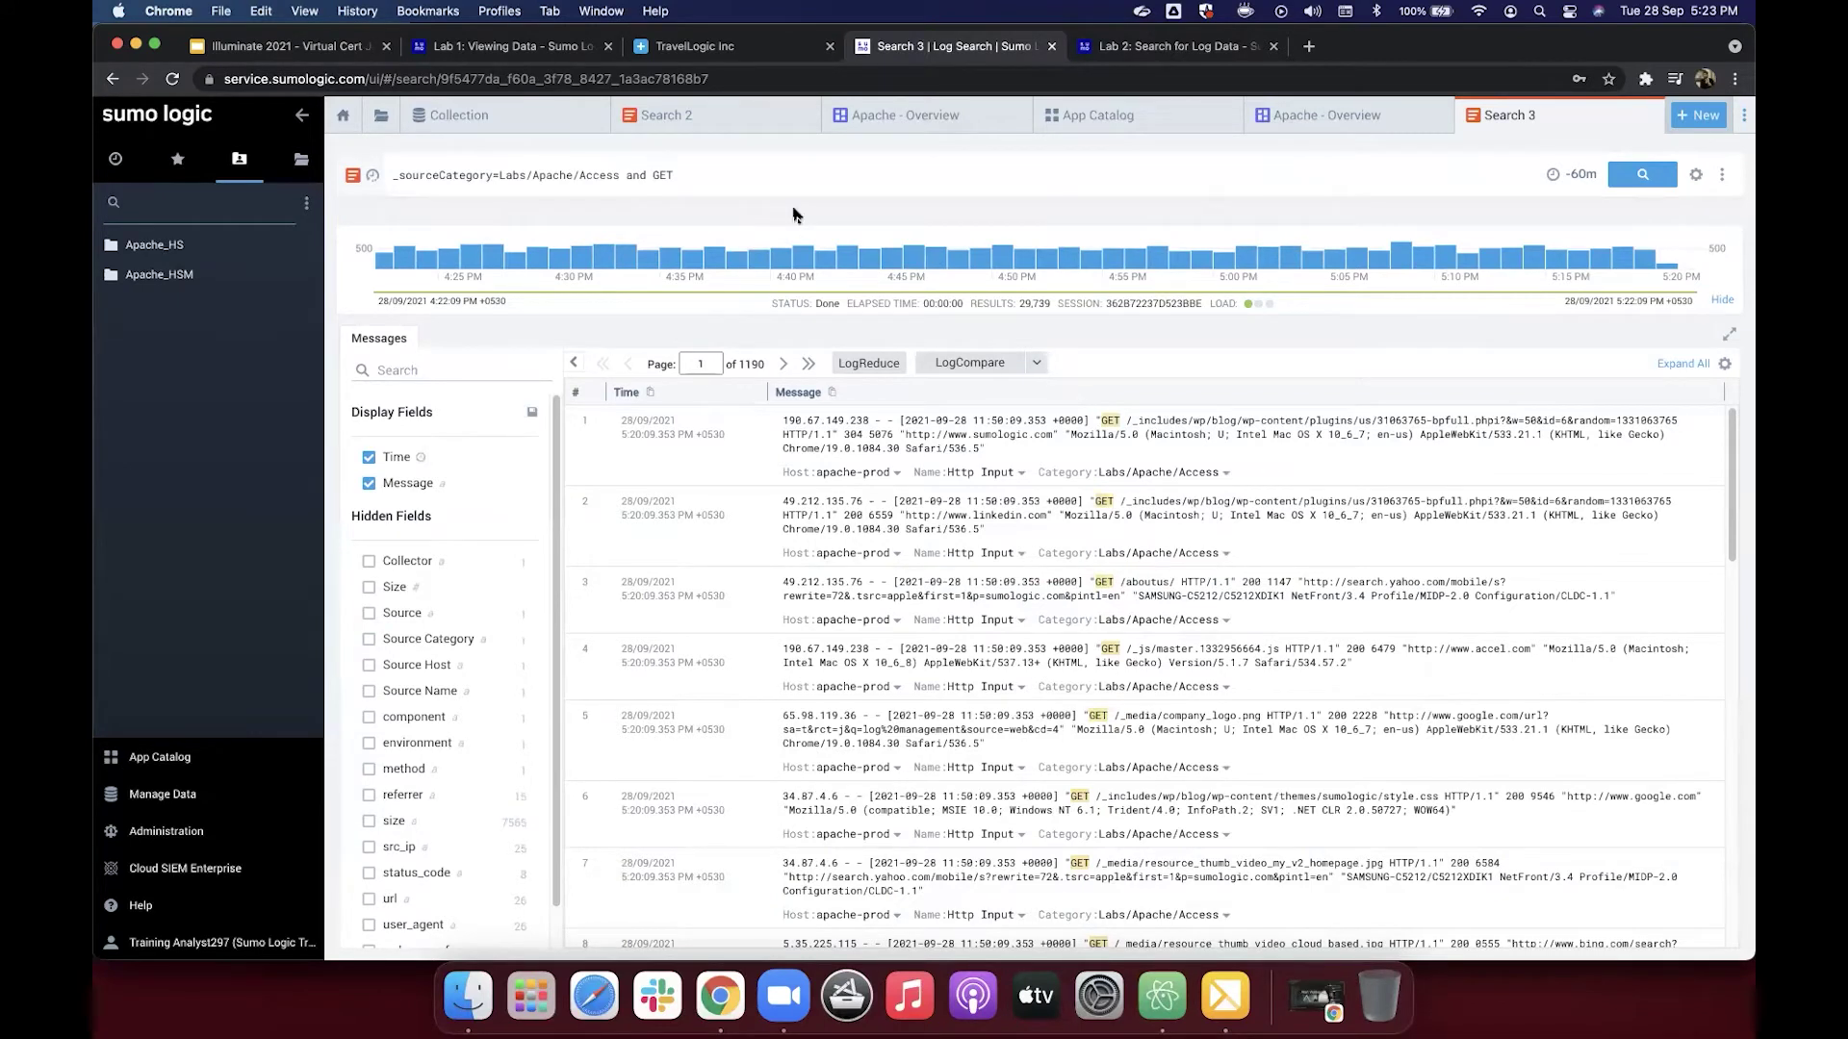
Step: Swap GET in the Apache Access query for error, then for 404, running each search
double_click(660, 175)
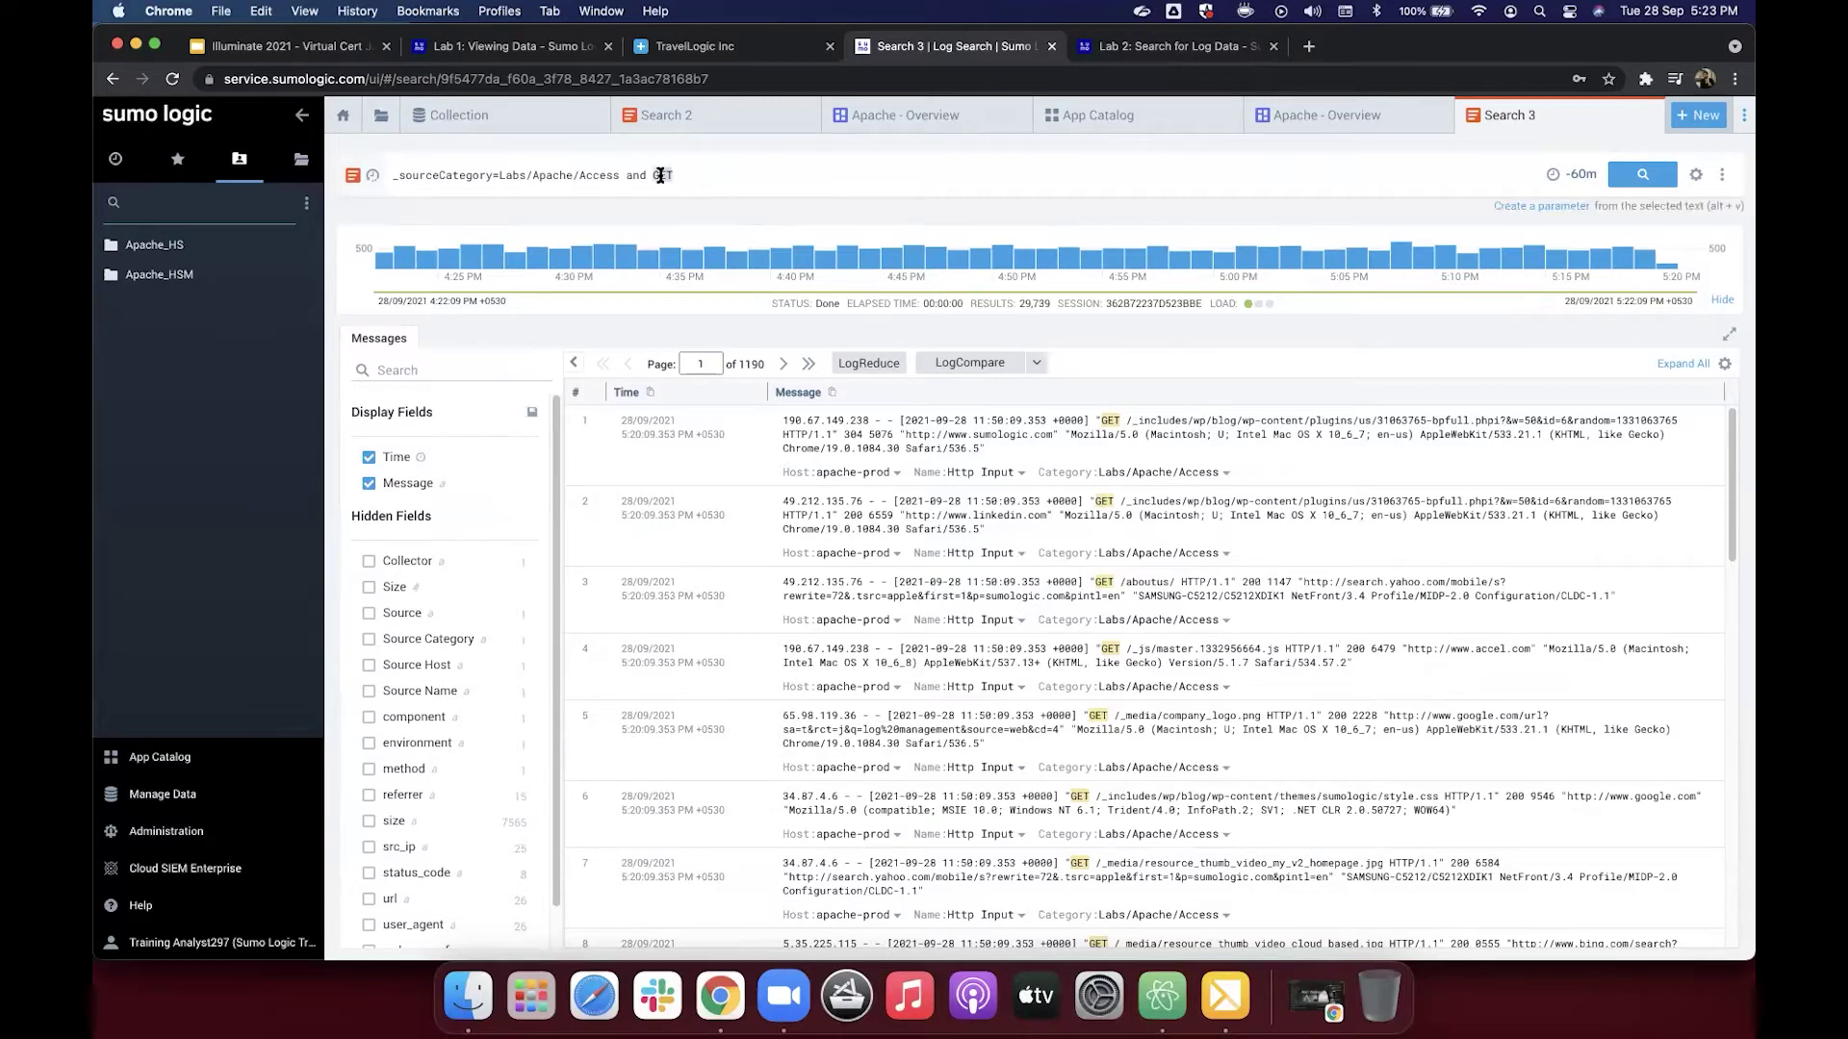
type("error")
key("Return")
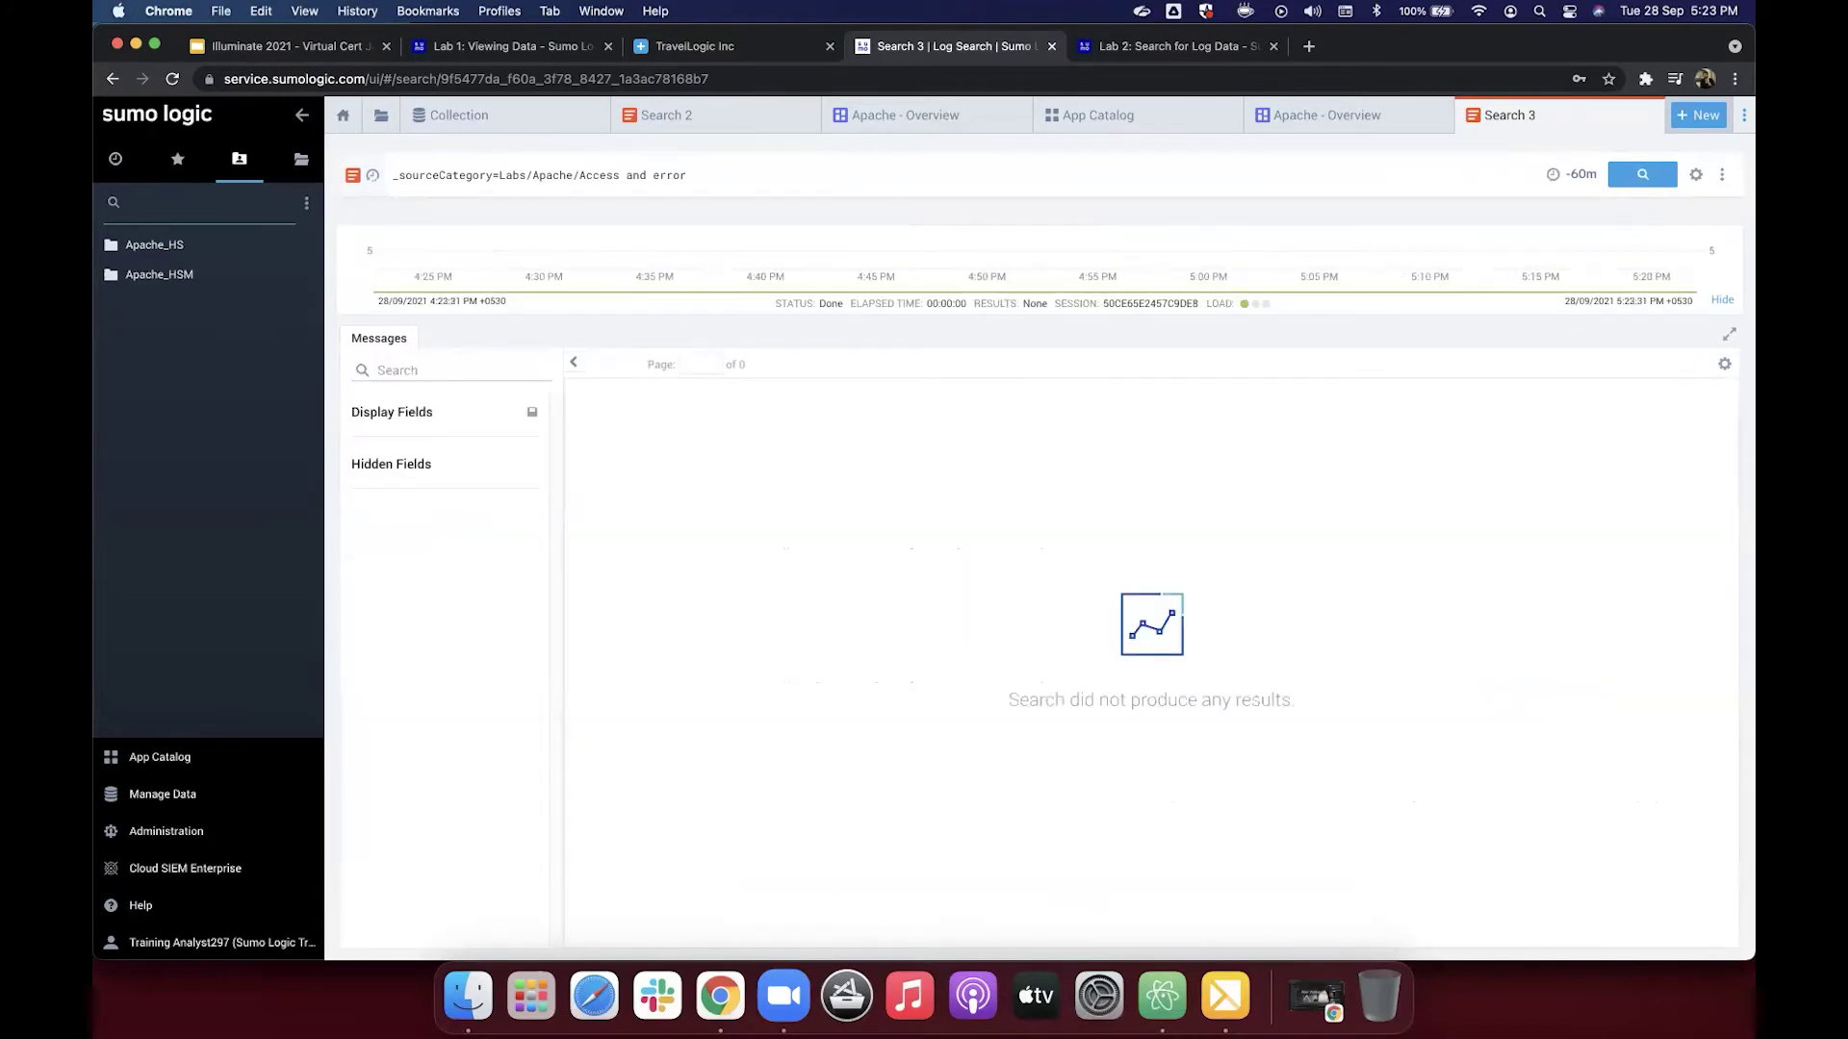
double_click(668, 176)
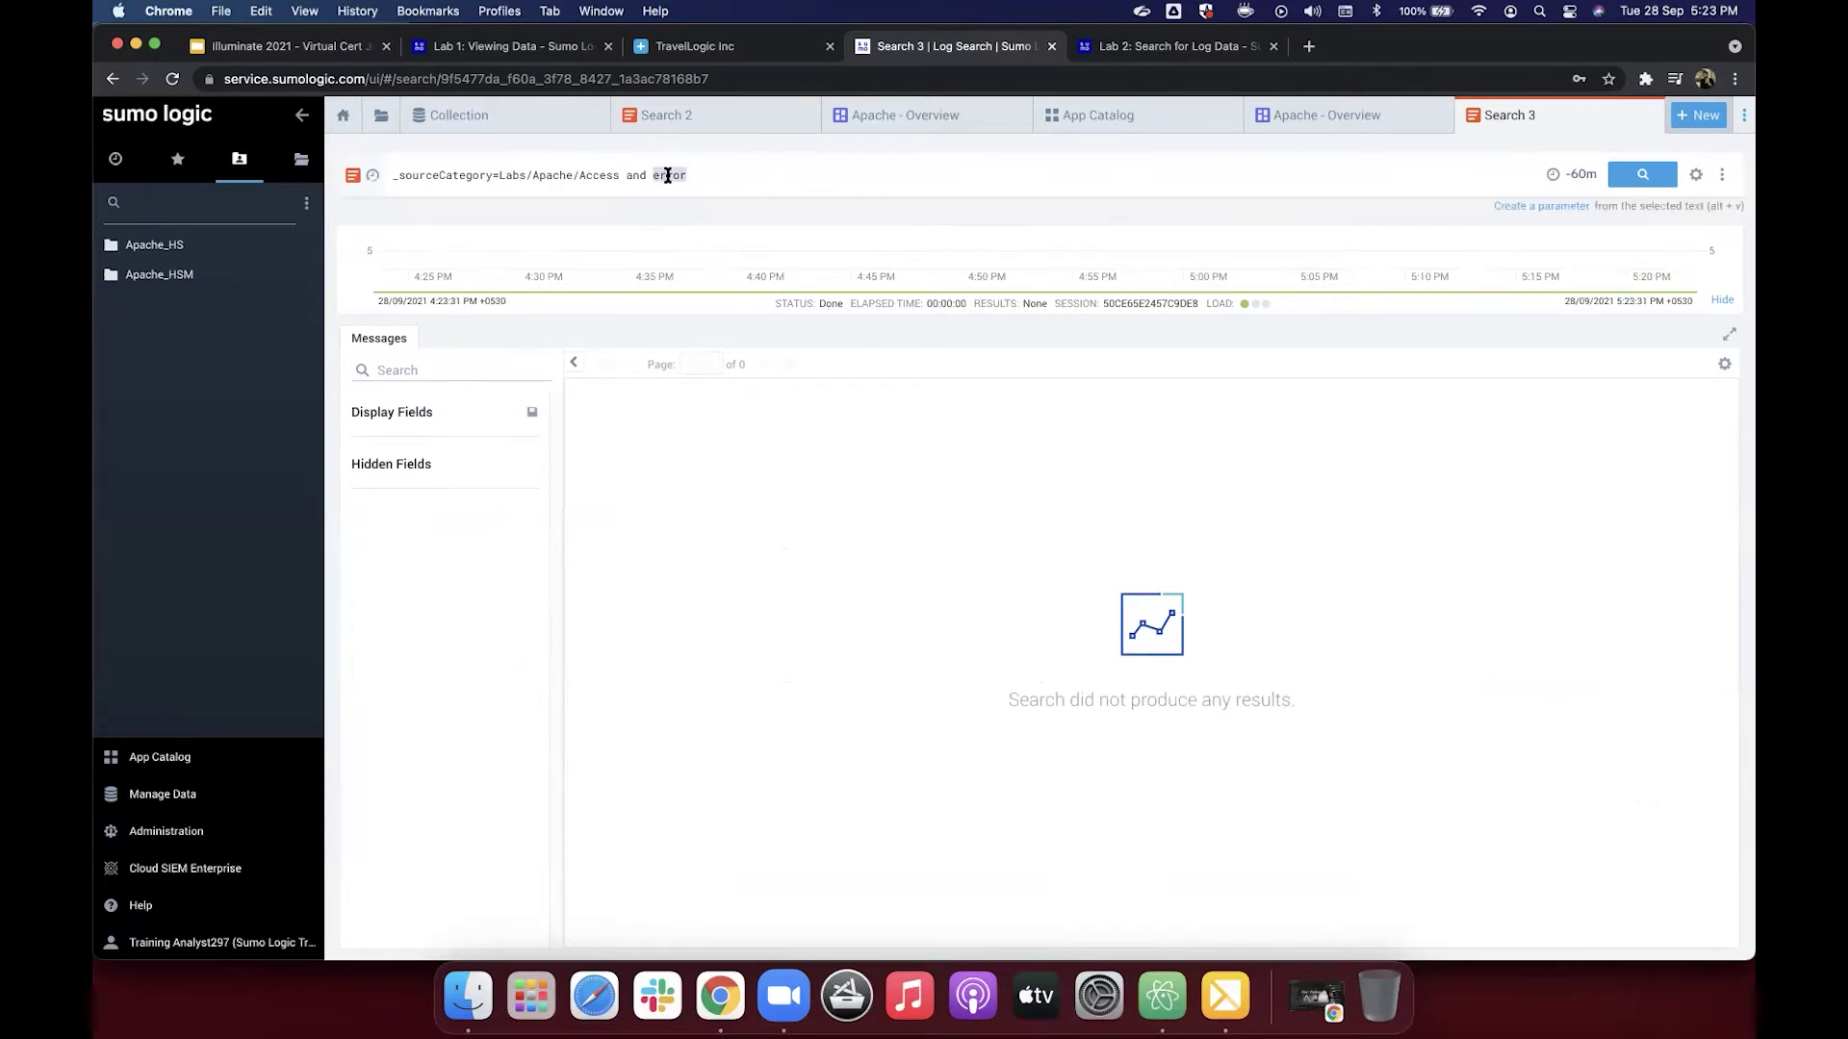
type("404")
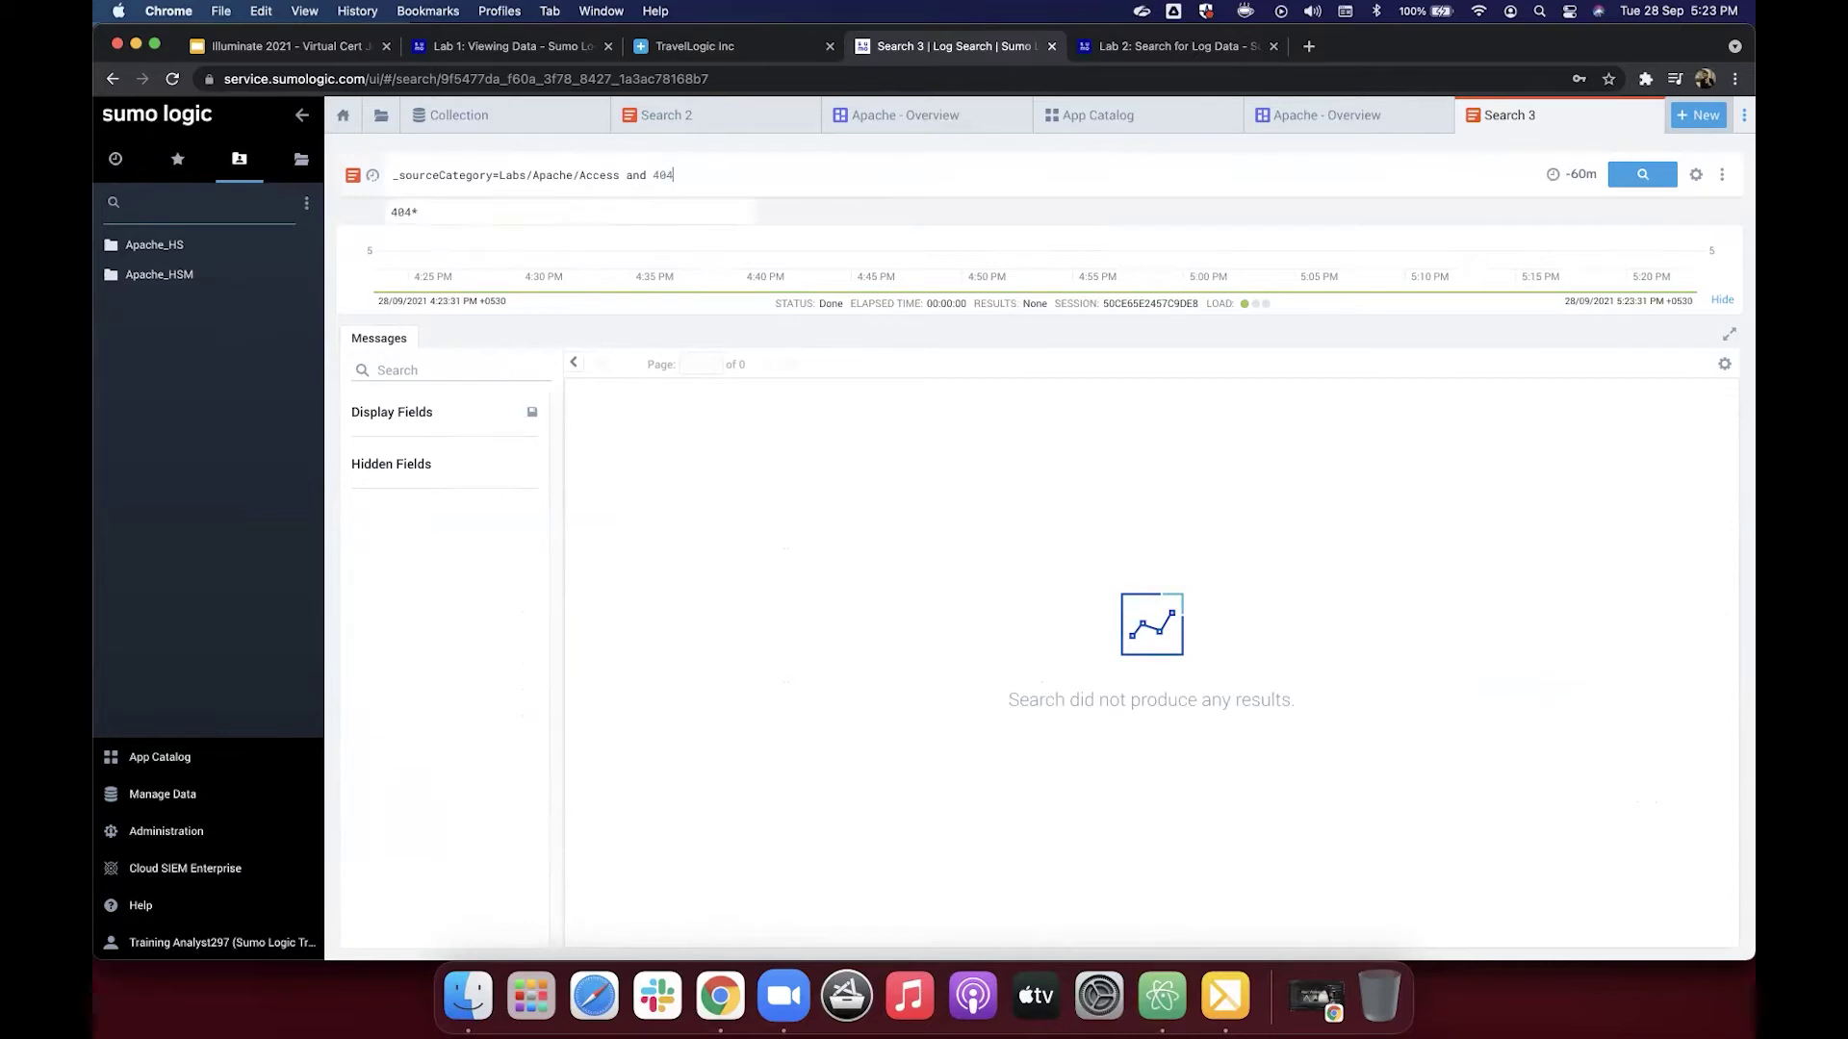
key("Return")
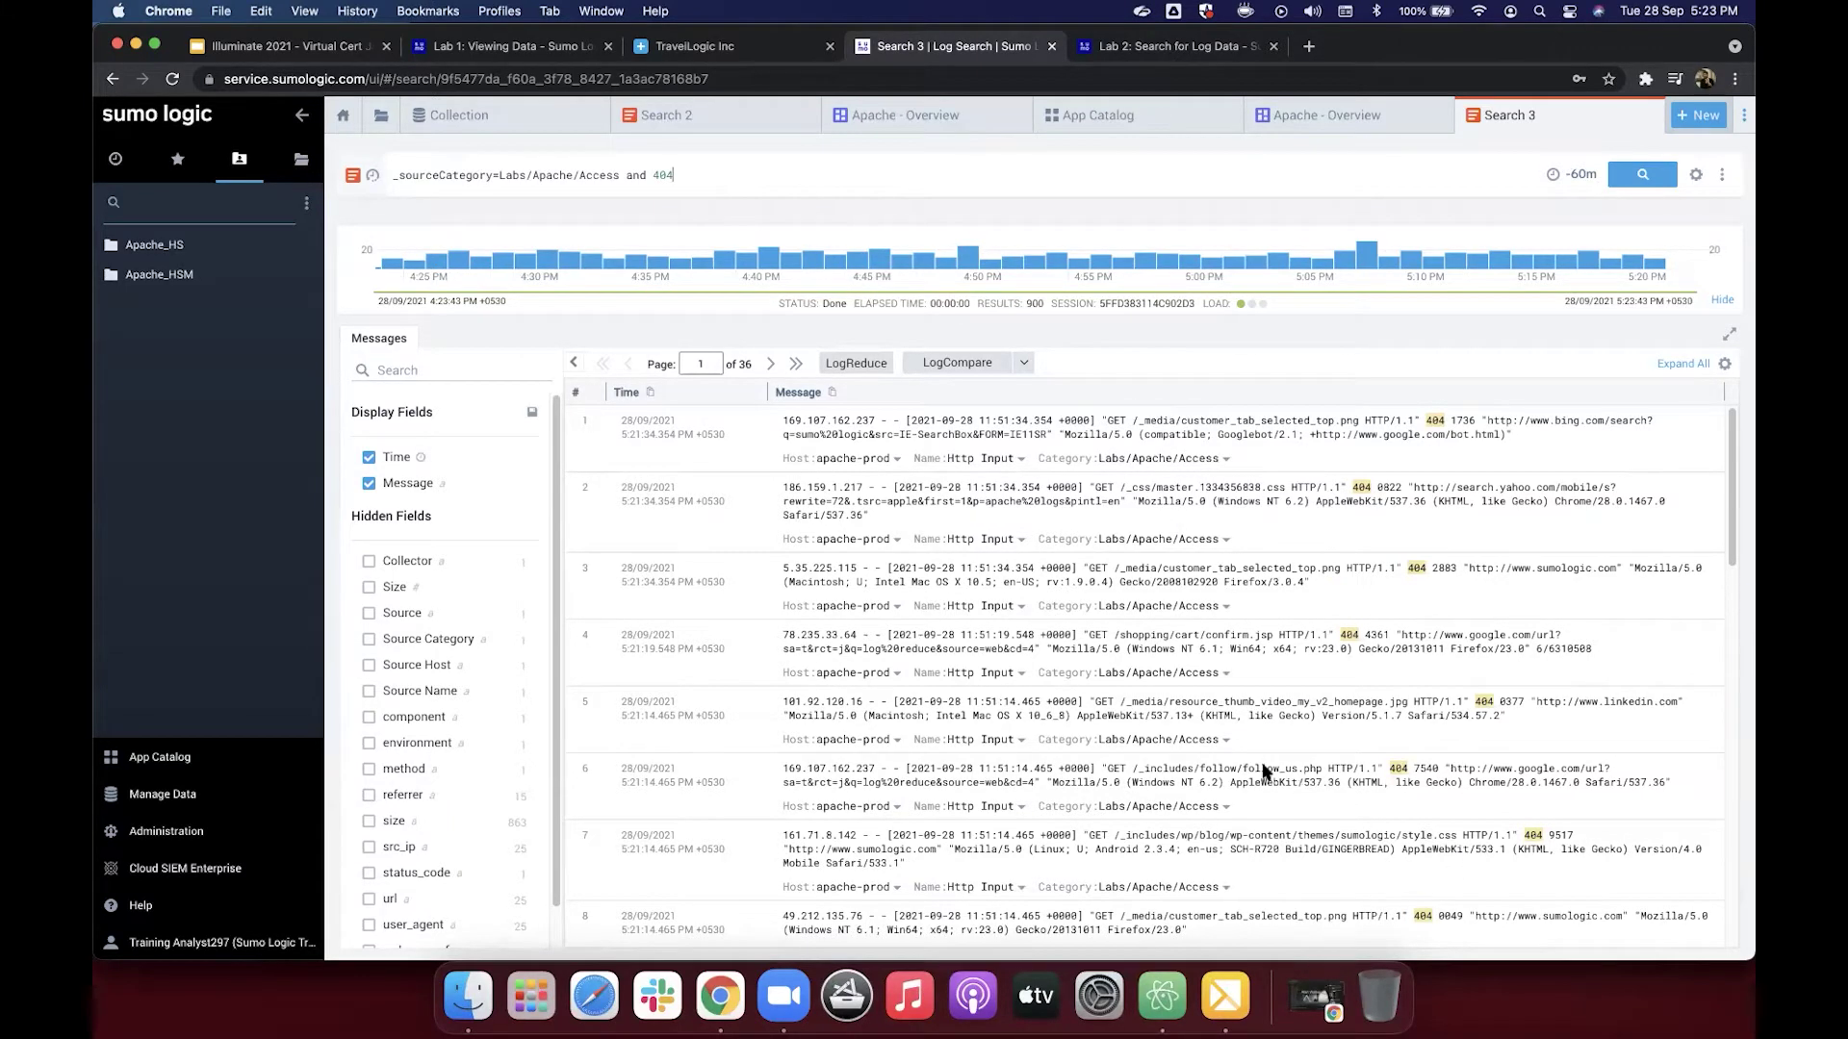
Step: Search for 'follow' taken from a result message, then restore GET and rerun the query
double_click(1210, 769)
key("super+c")
double_click(664, 175)
key("super+v")
key("Return")
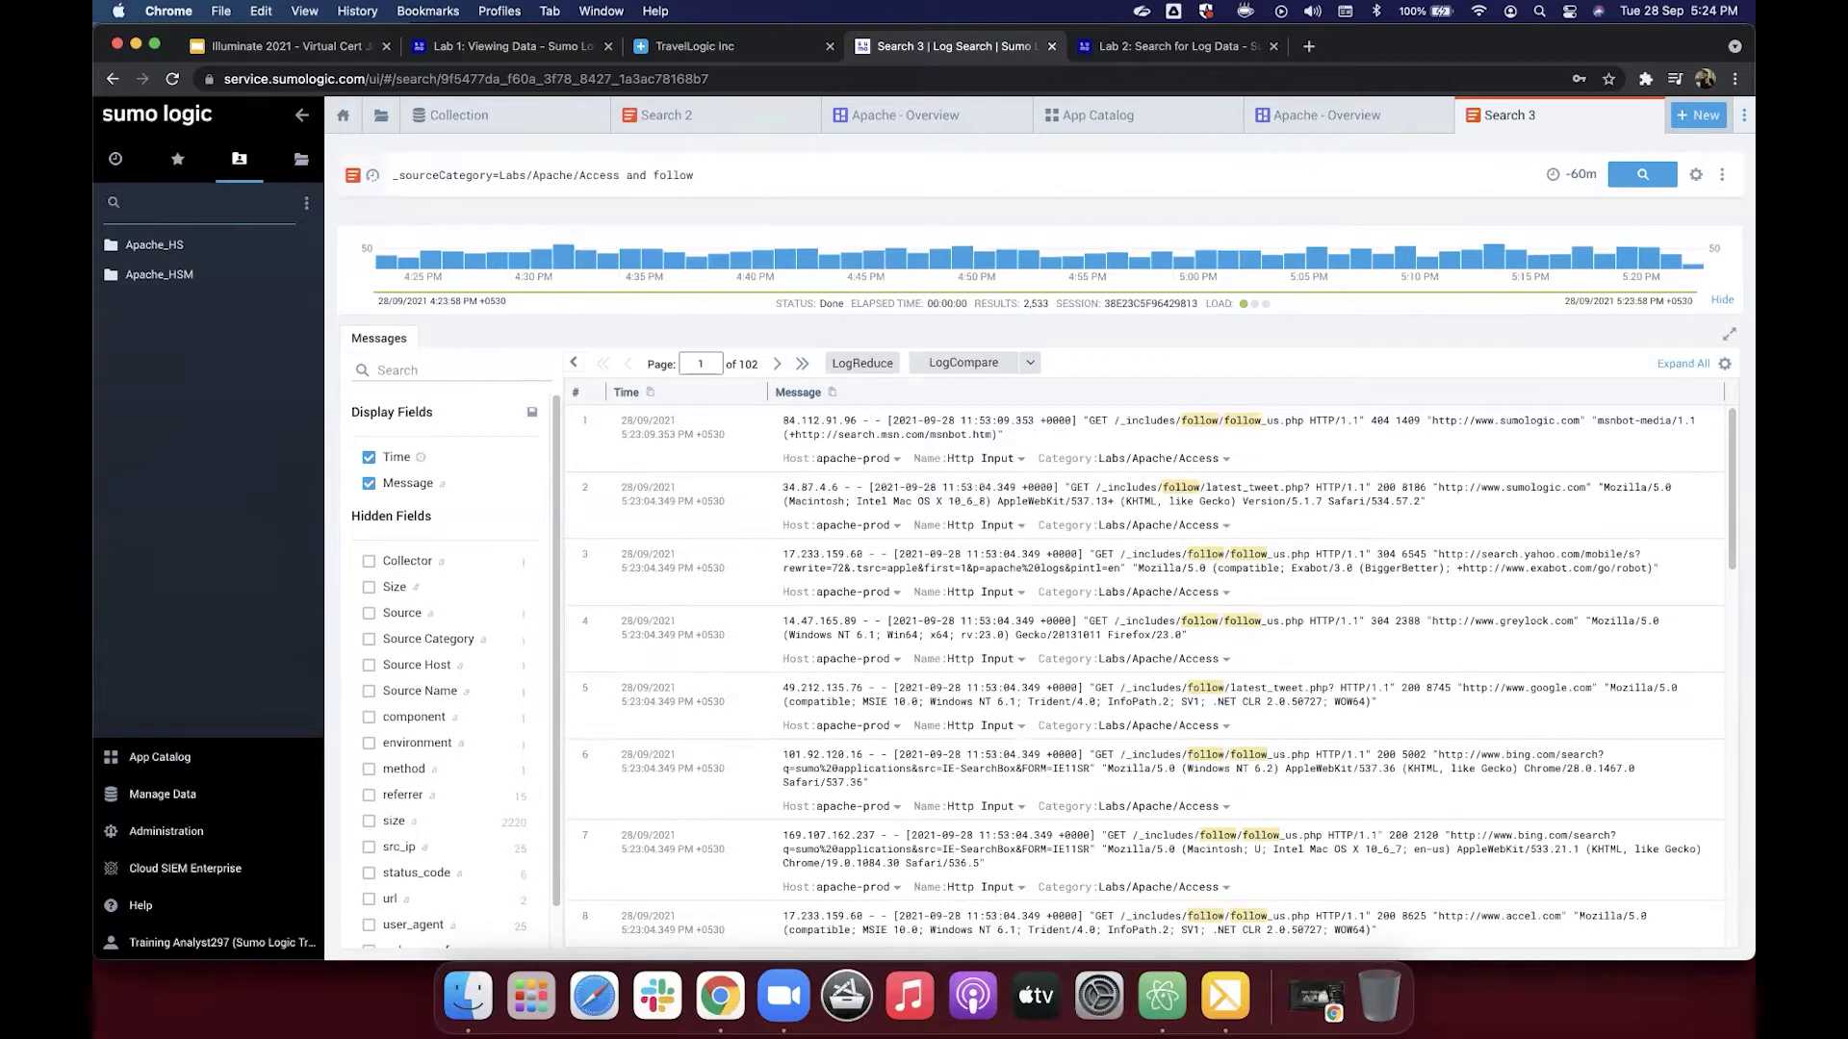
double_click(673, 175)
type("GET")
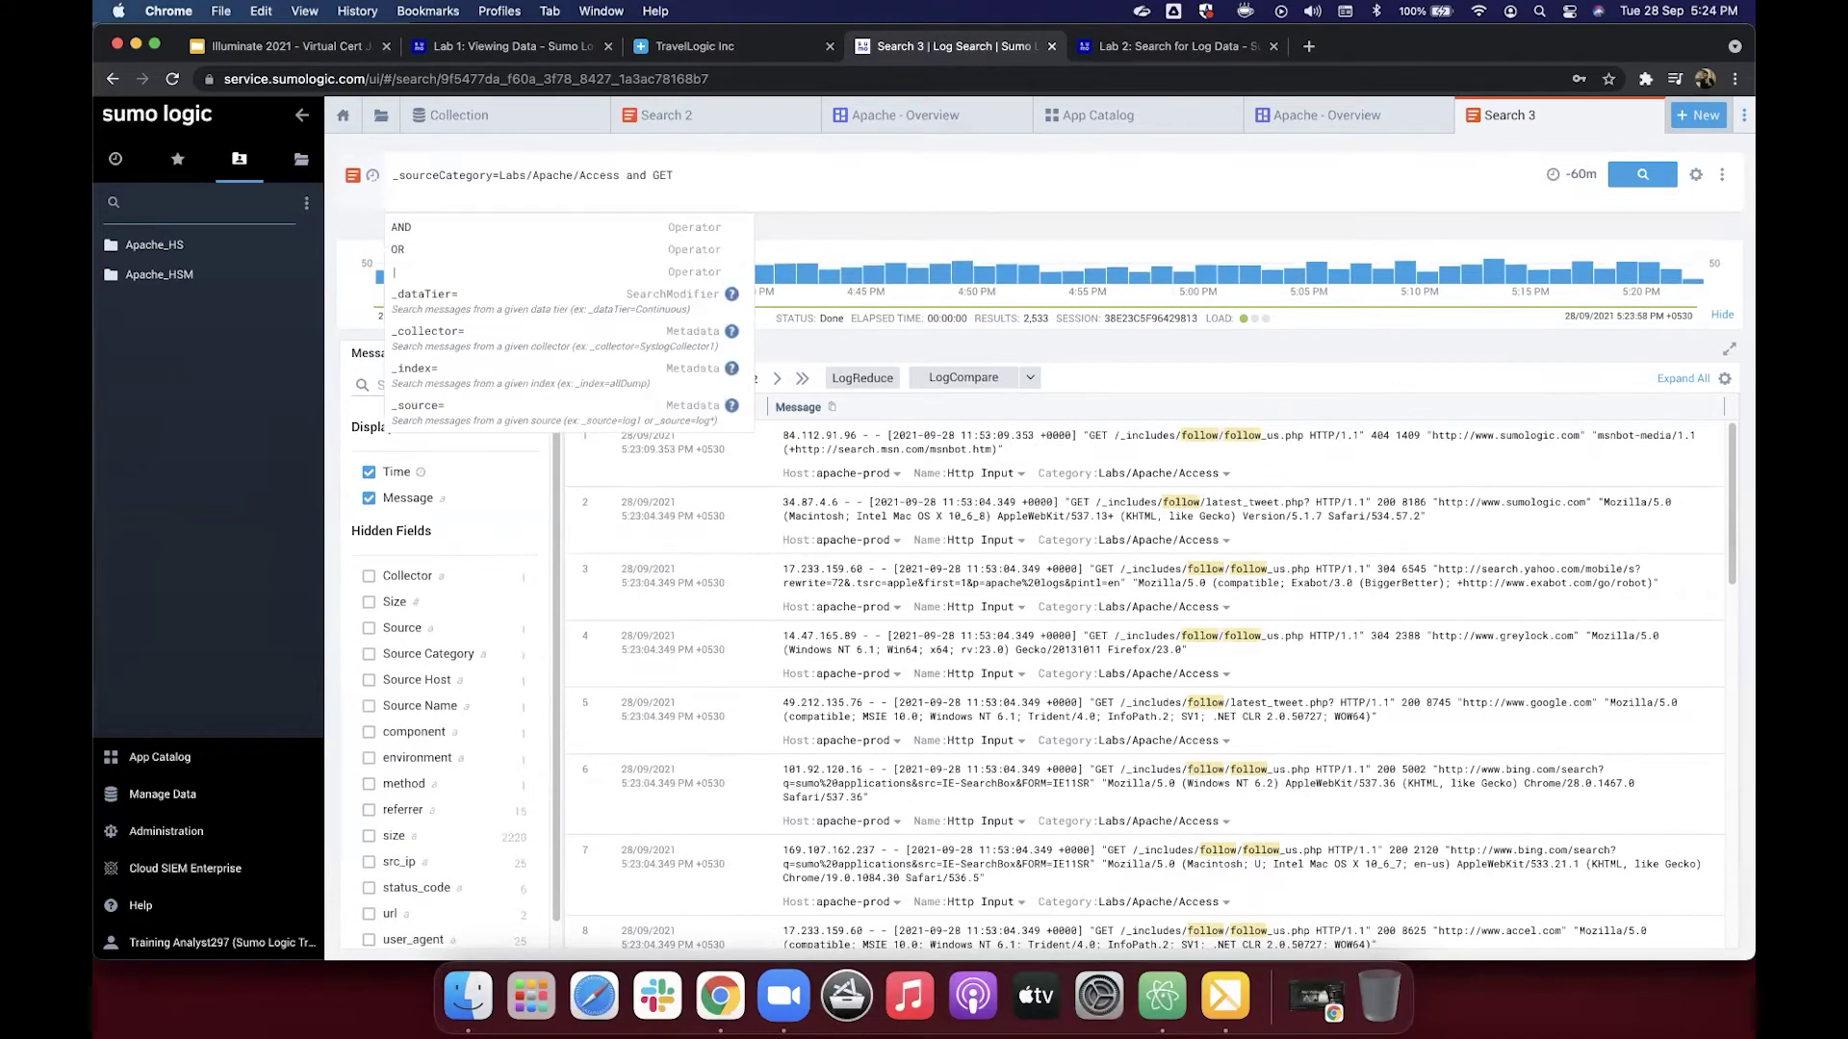
key("Return")
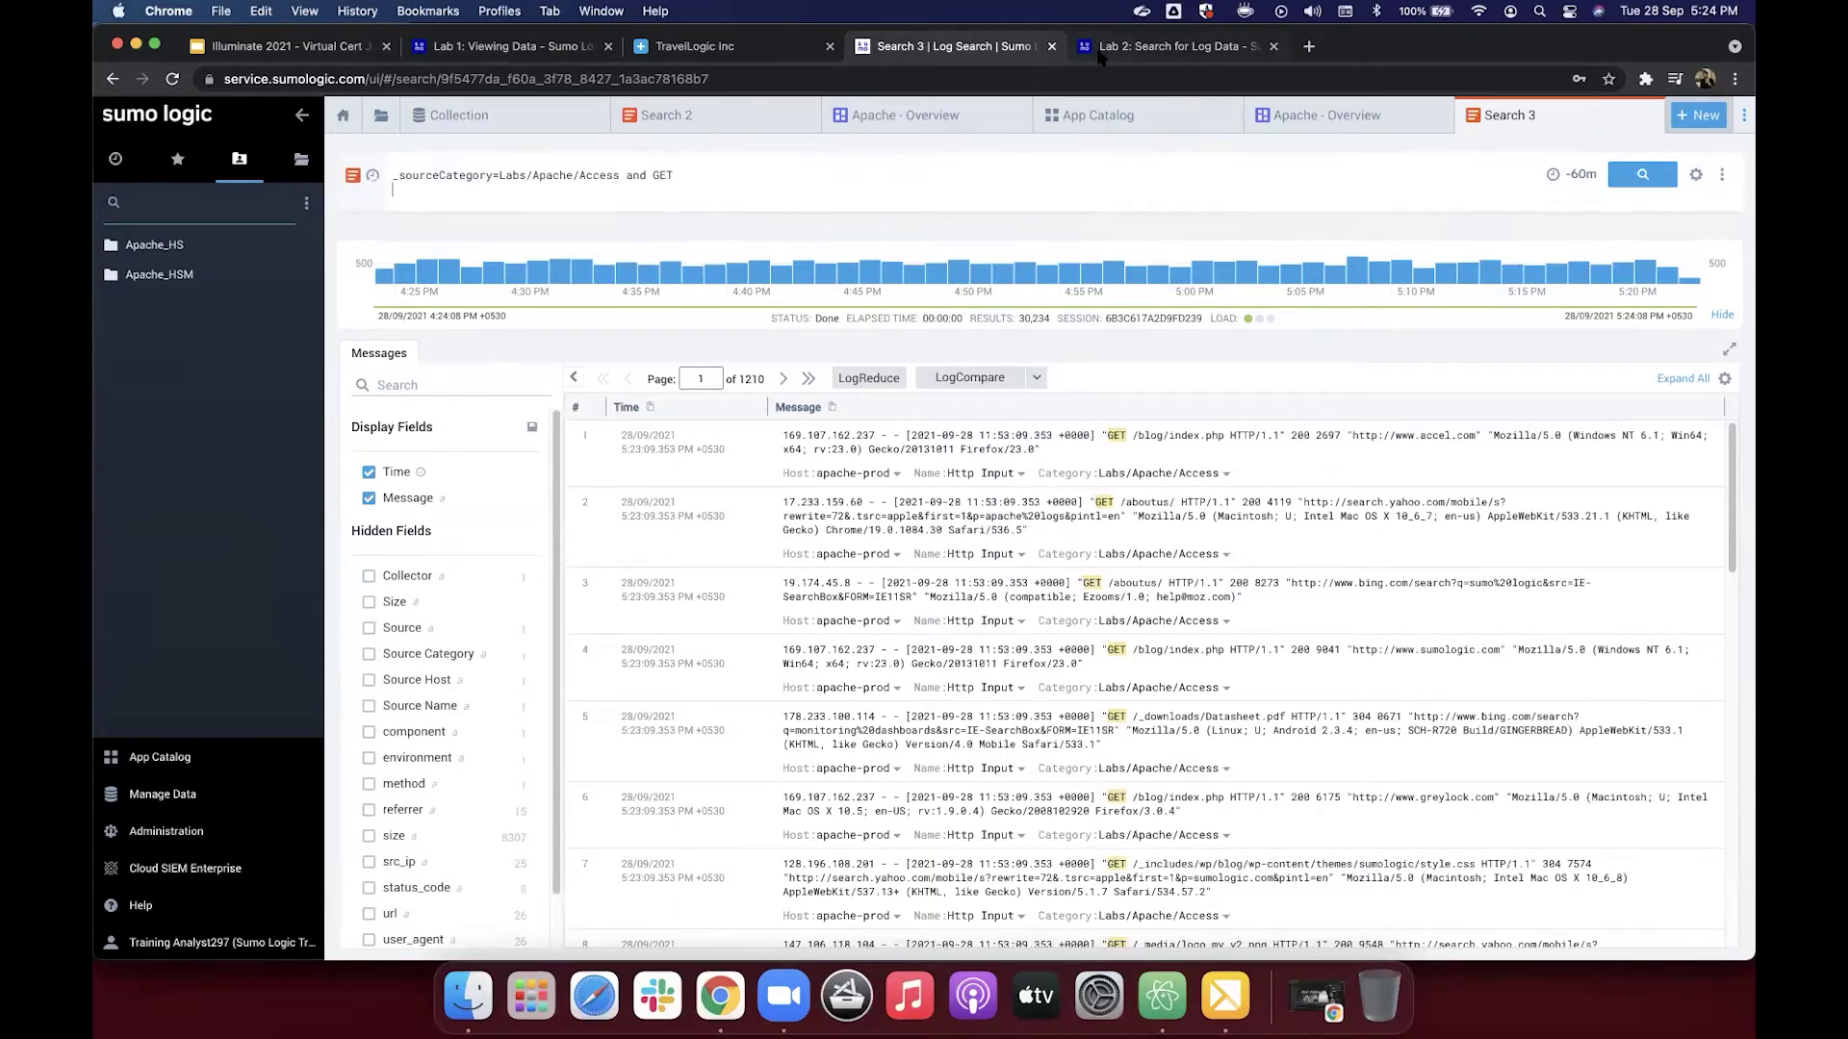
left_click(1100, 56)
scroll(1064, 477, "down", 3)
scroll(1063, 477, "down", 5)
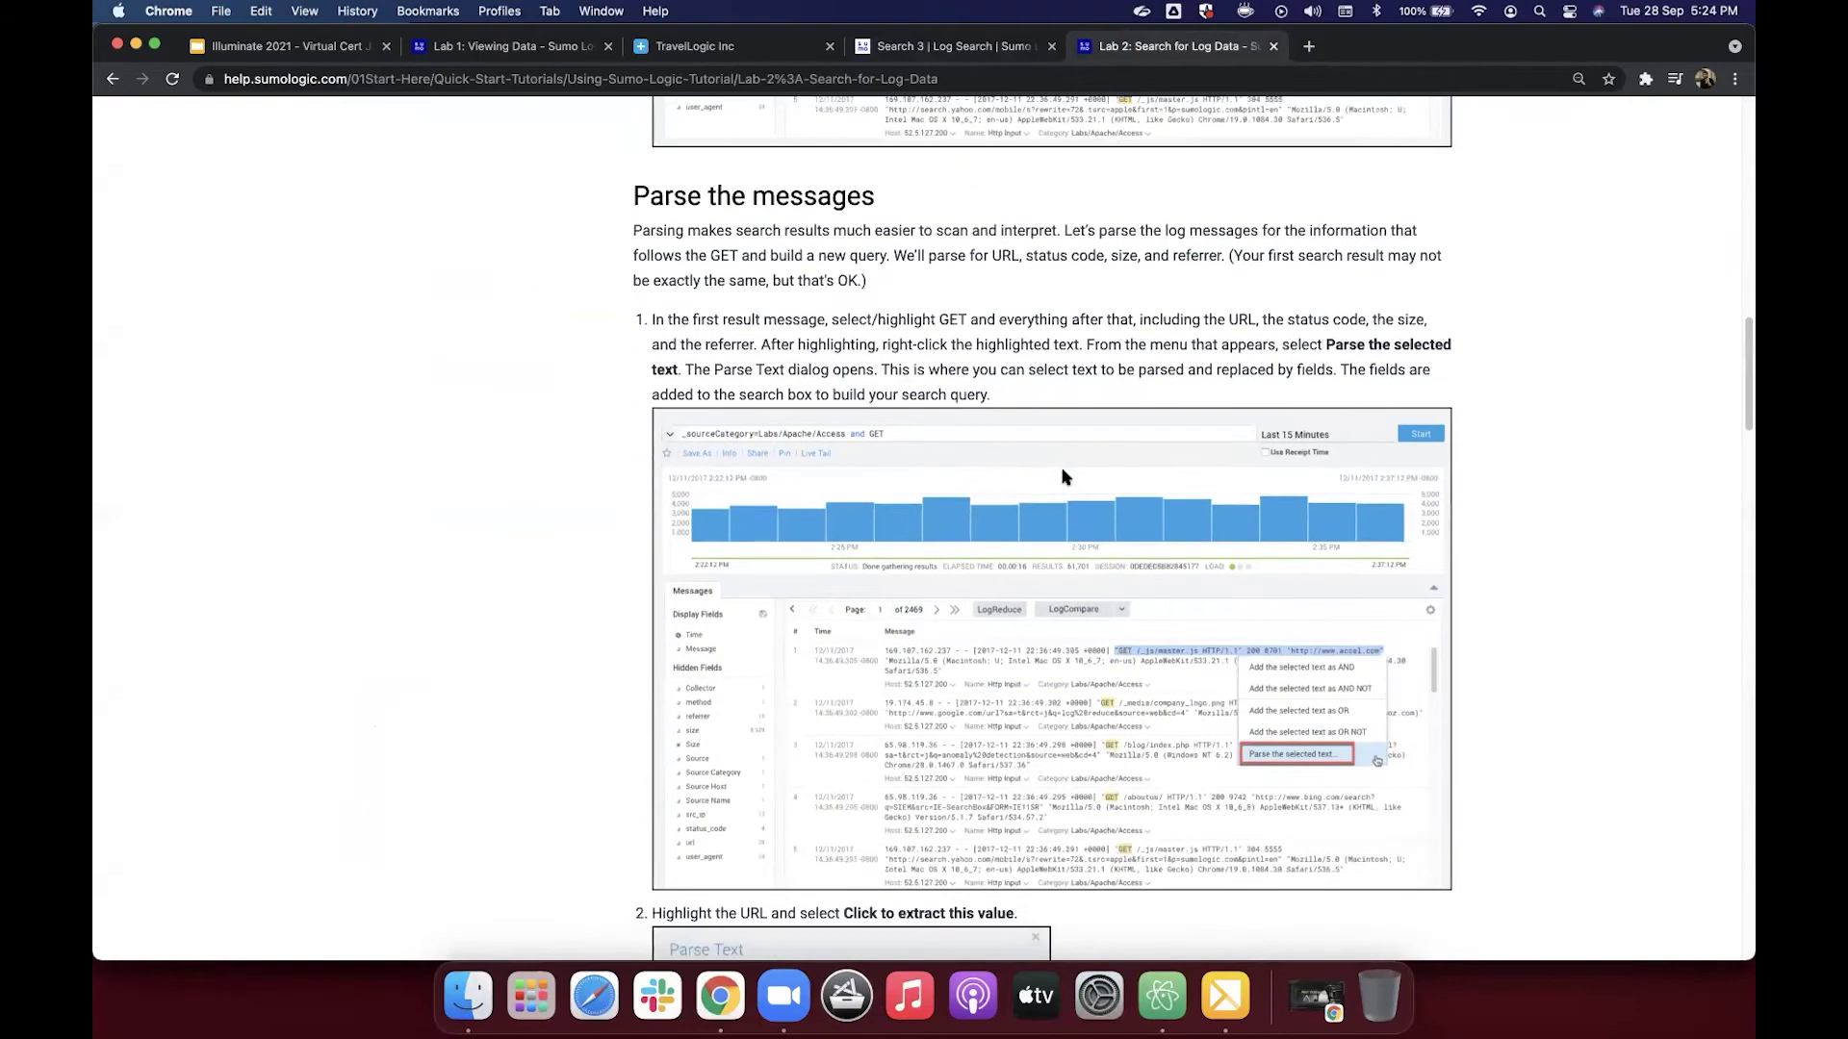
scroll(1063, 477, "up", 2)
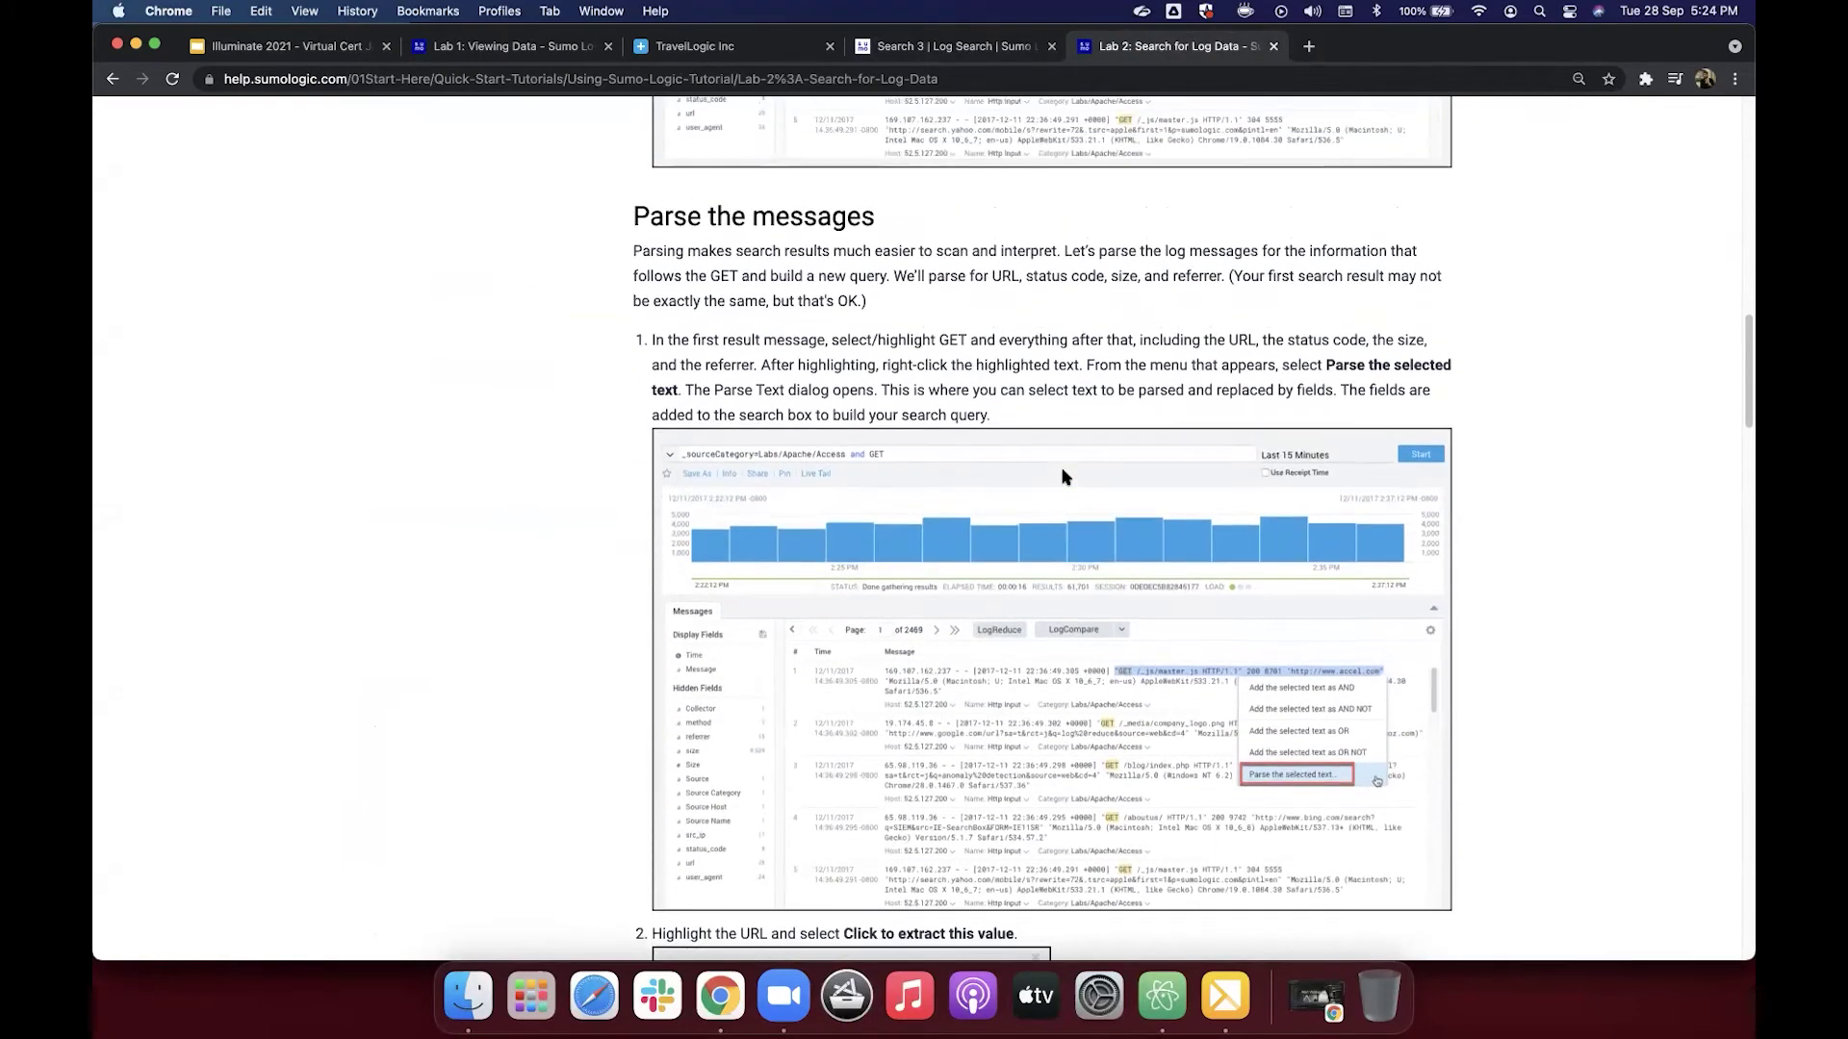
left_click(956, 50)
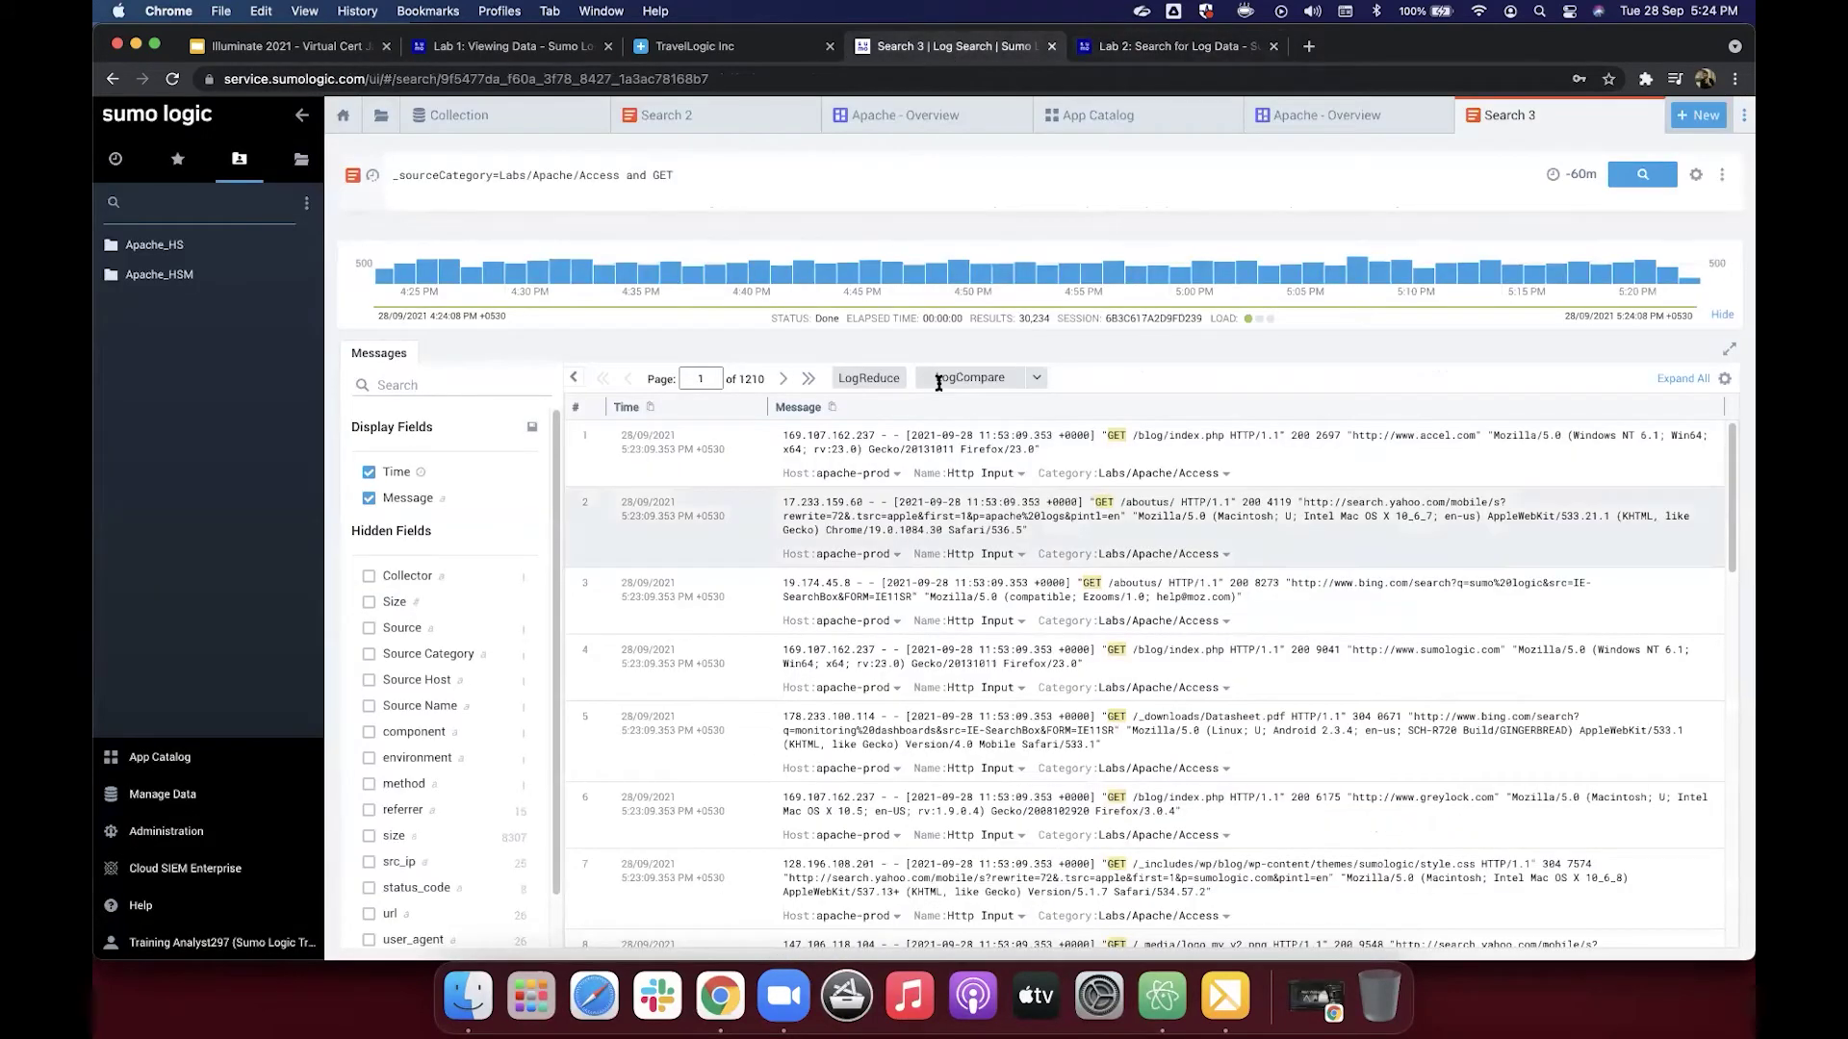
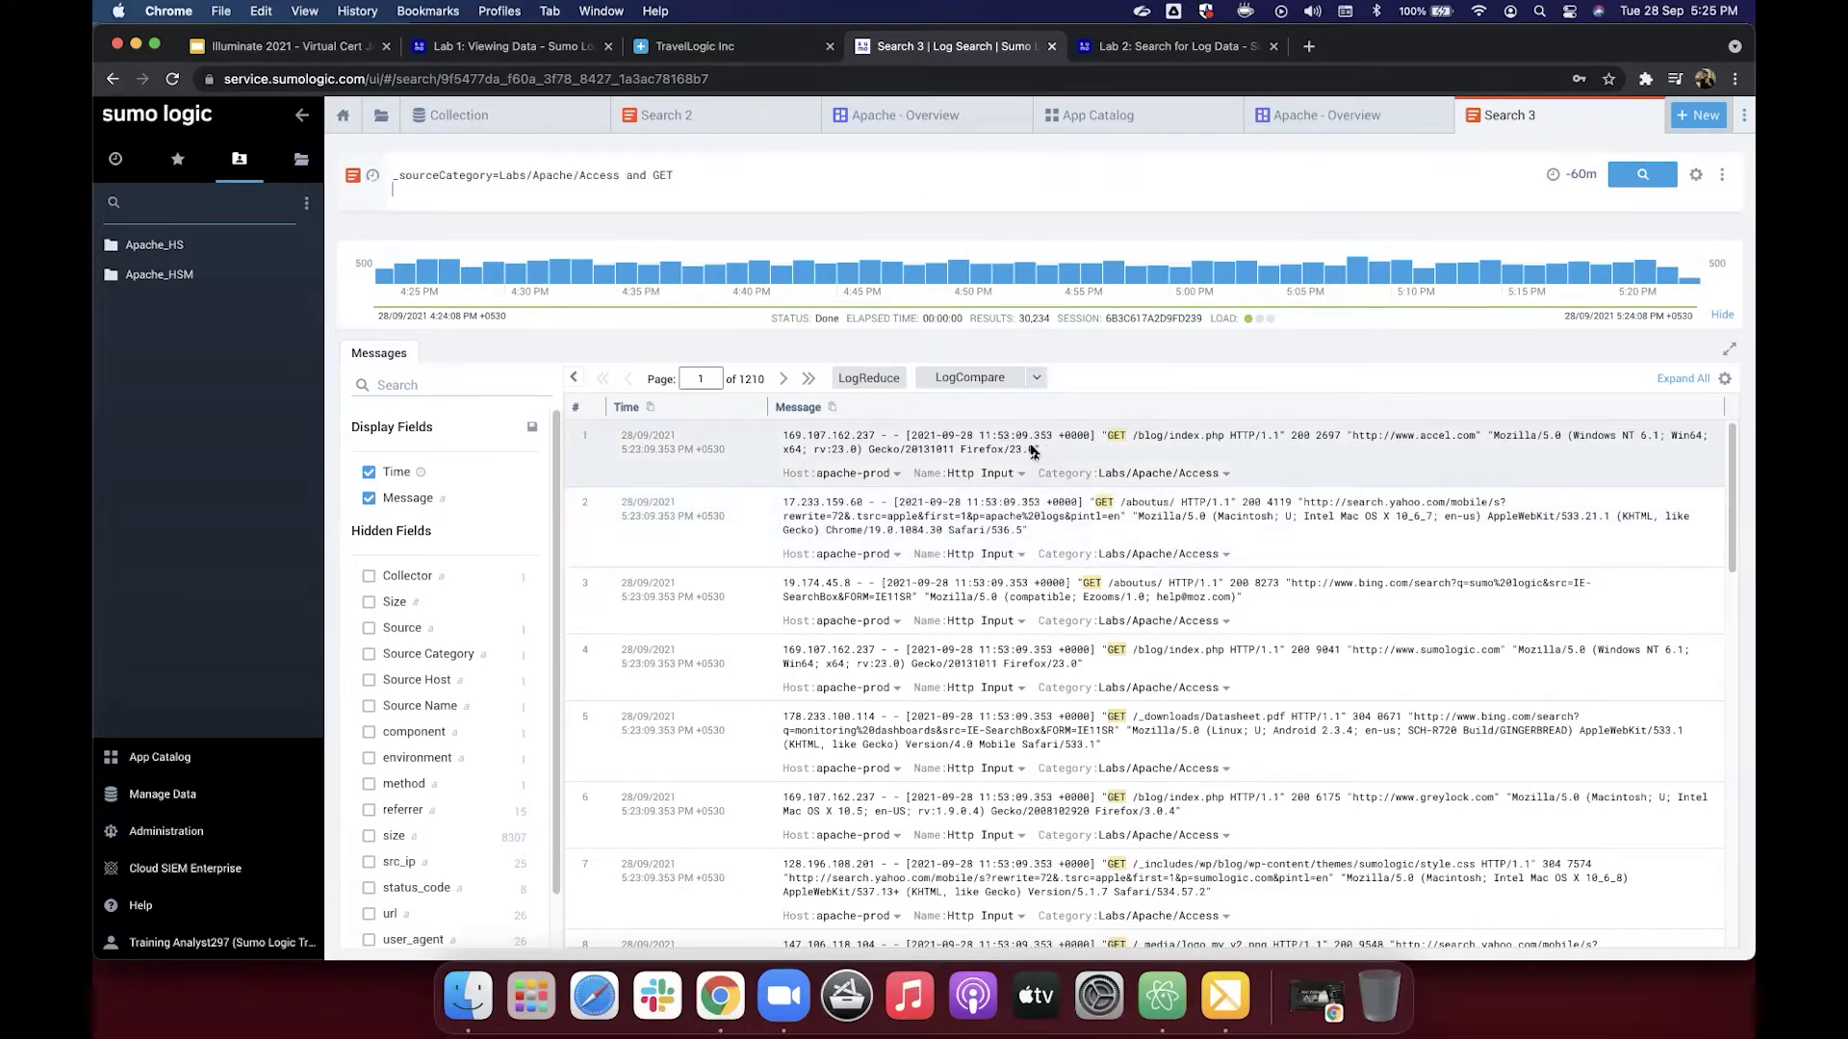
Step: Highlight the first log message's IP address and timestamp, then go to the Lab 2 help page
left_click_drag(1037, 450, 808, 429)
left_click(783, 435)
left_click_drag(782, 435, 906, 434)
left_click(915, 435)
left_click_drag(959, 429, 1083, 436)
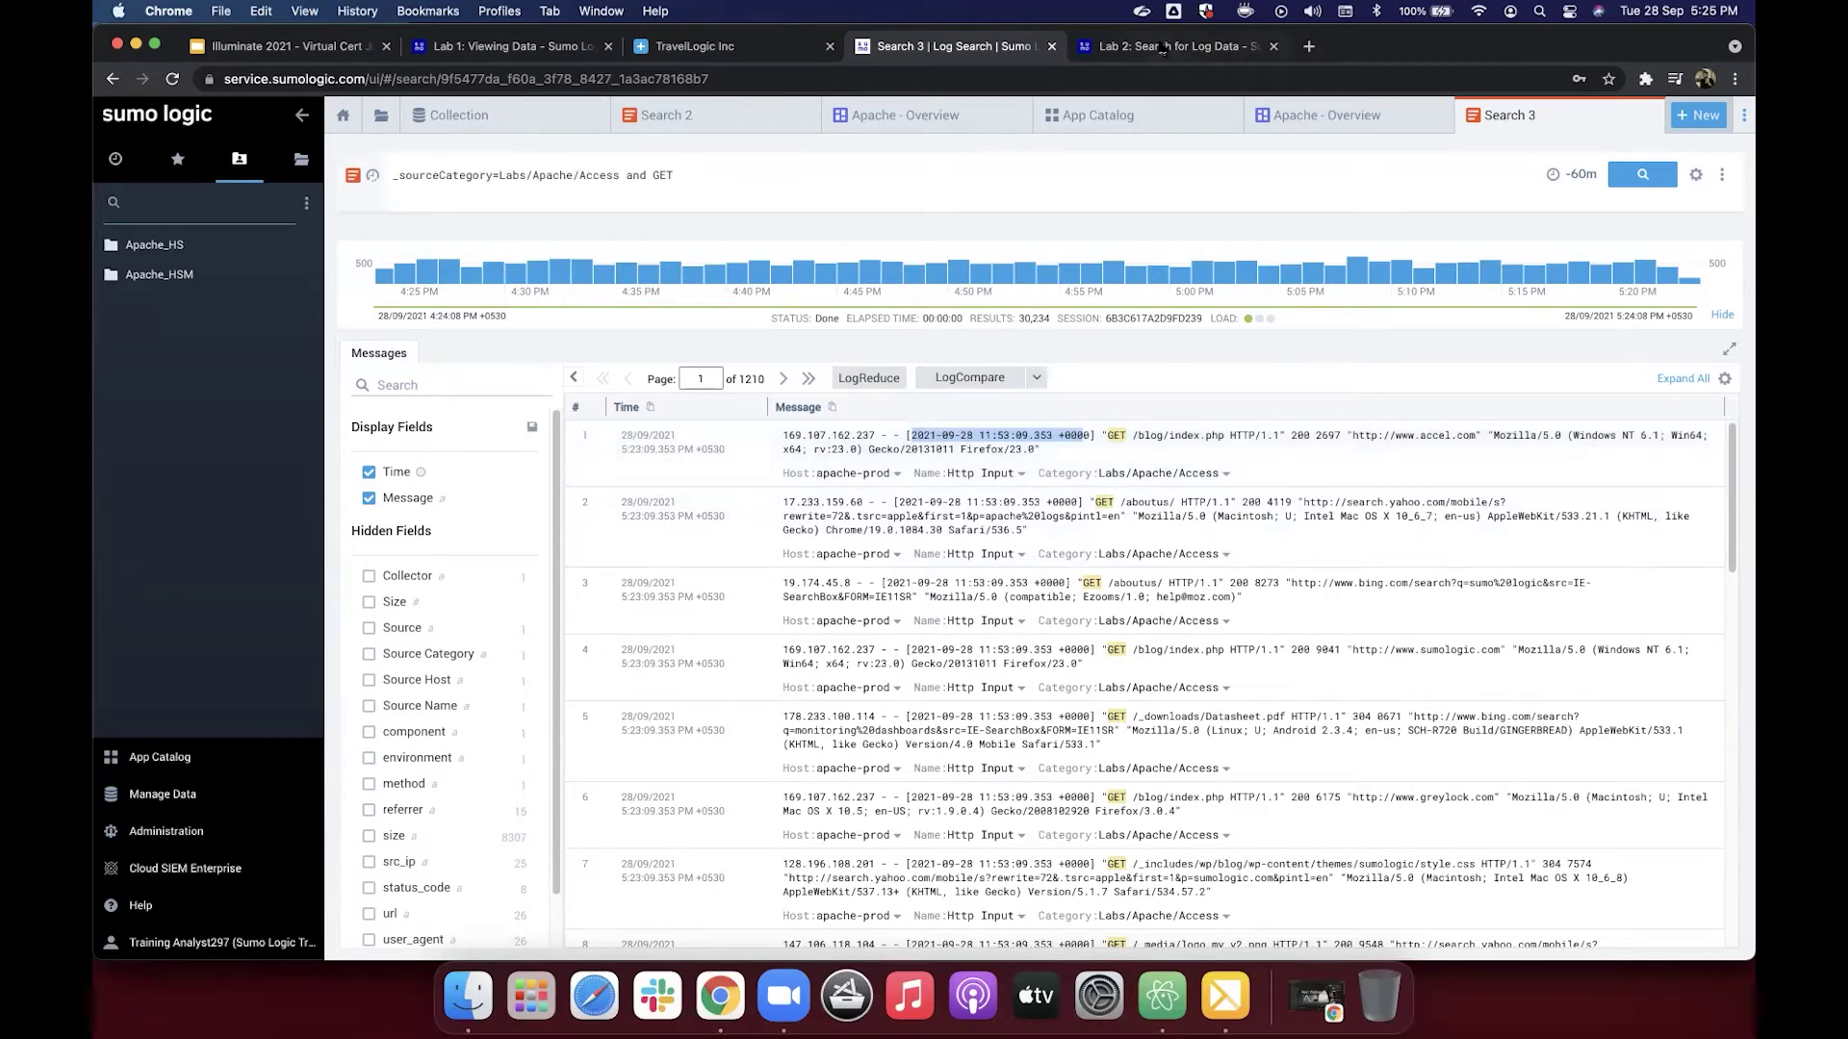
key("ctrl+Tab")
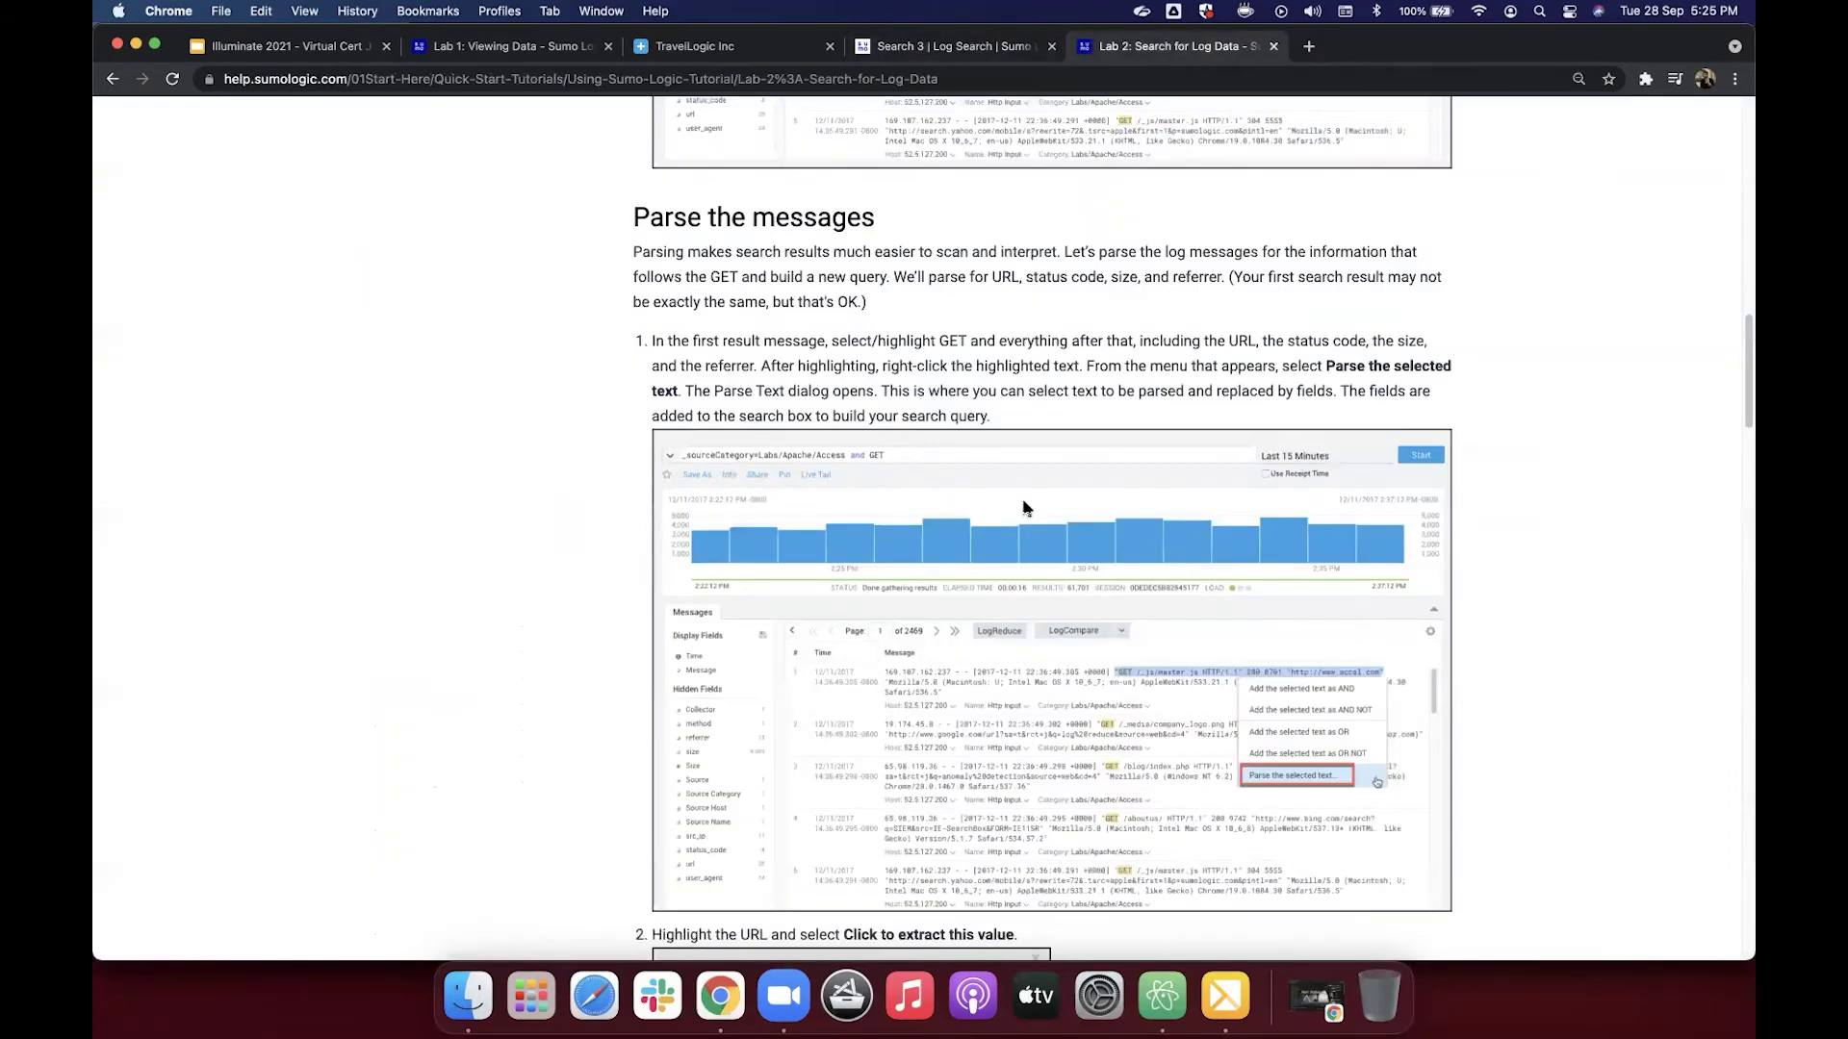
Step: Read the Parse Text steps 2–3 on extracting the URL, then return to Search 3
scroll(1024, 508, "down", 5)
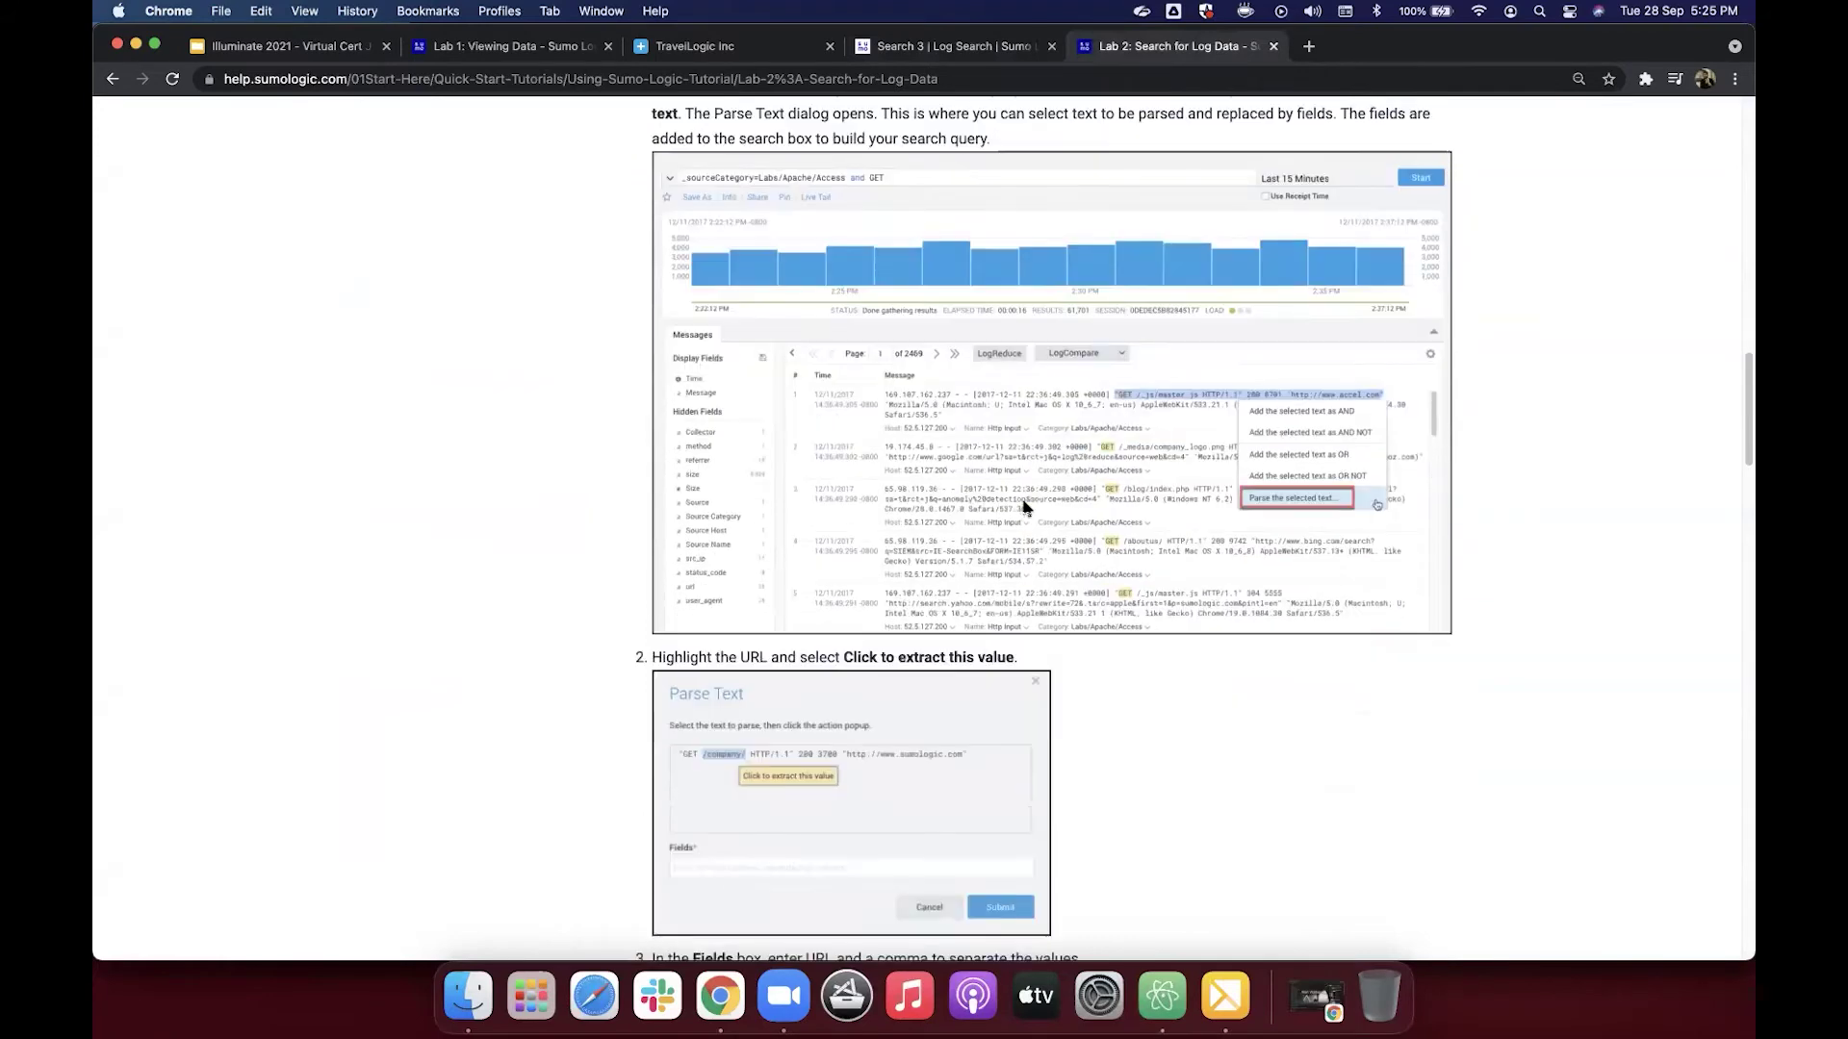
scroll(1025, 508, "down", 2)
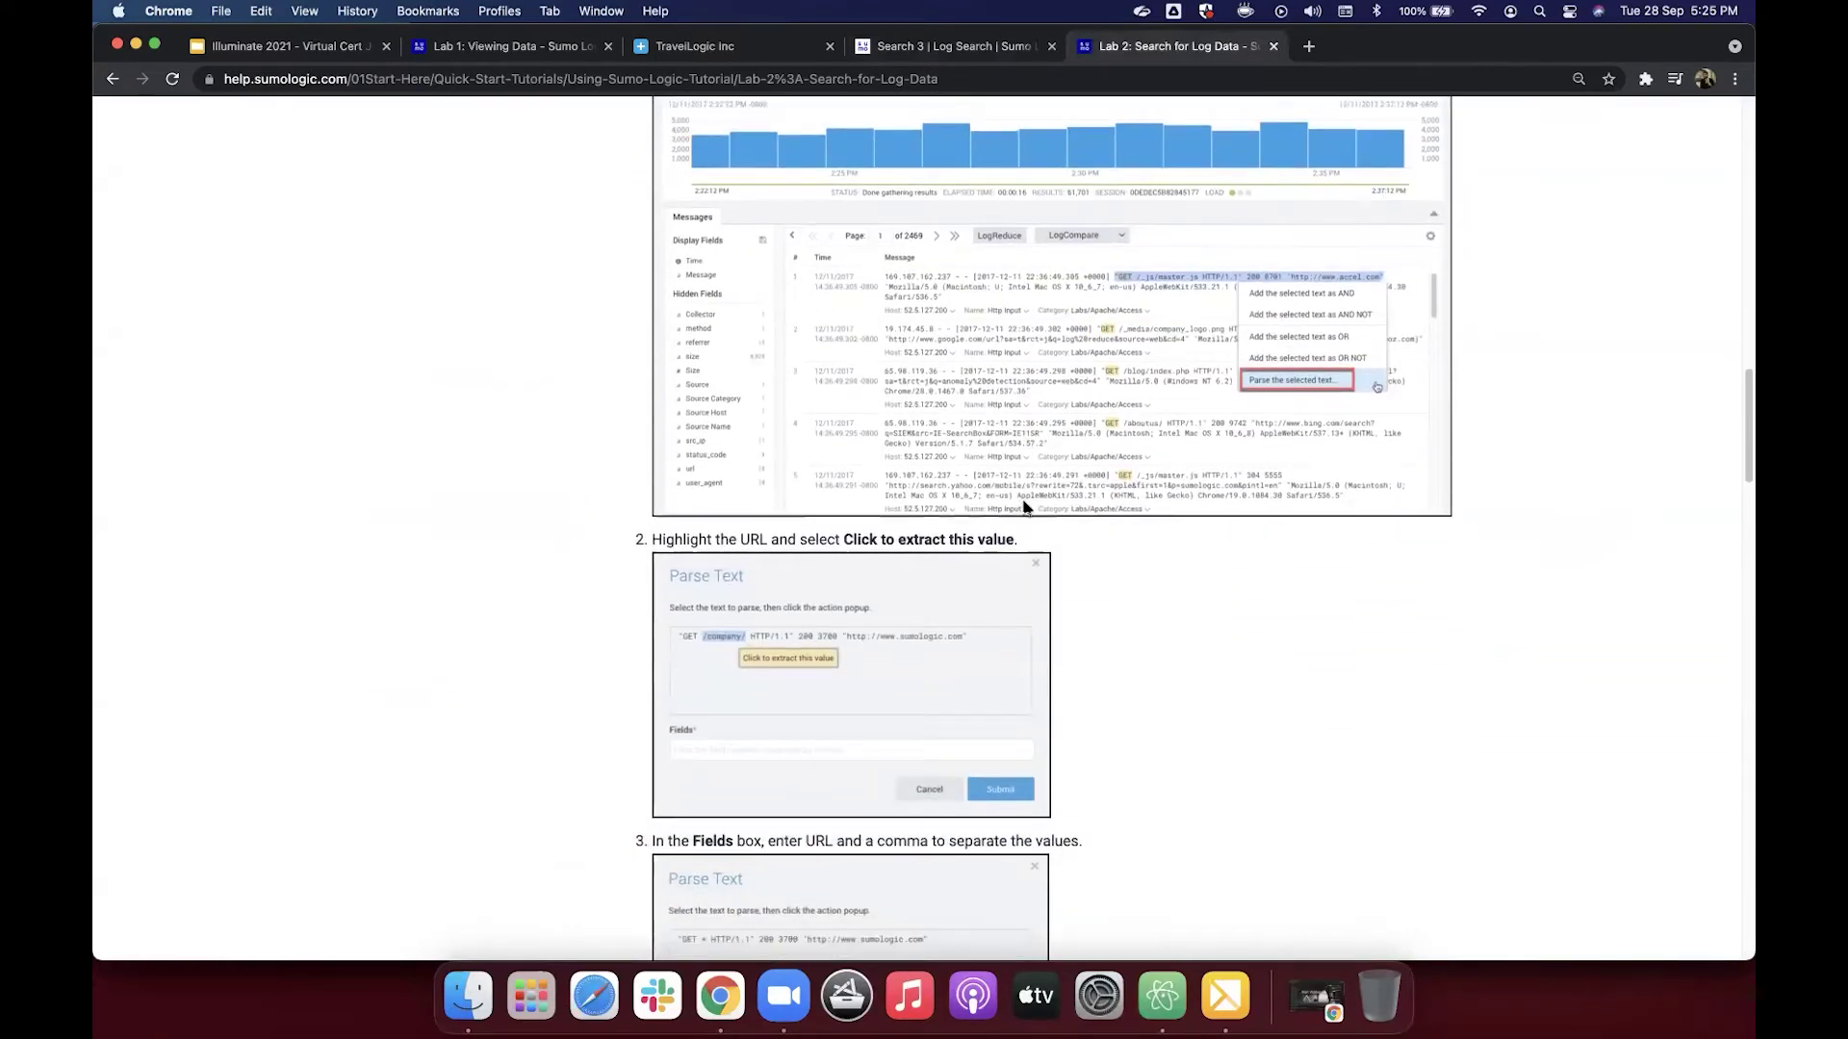
scroll(1025, 509, "down", 2)
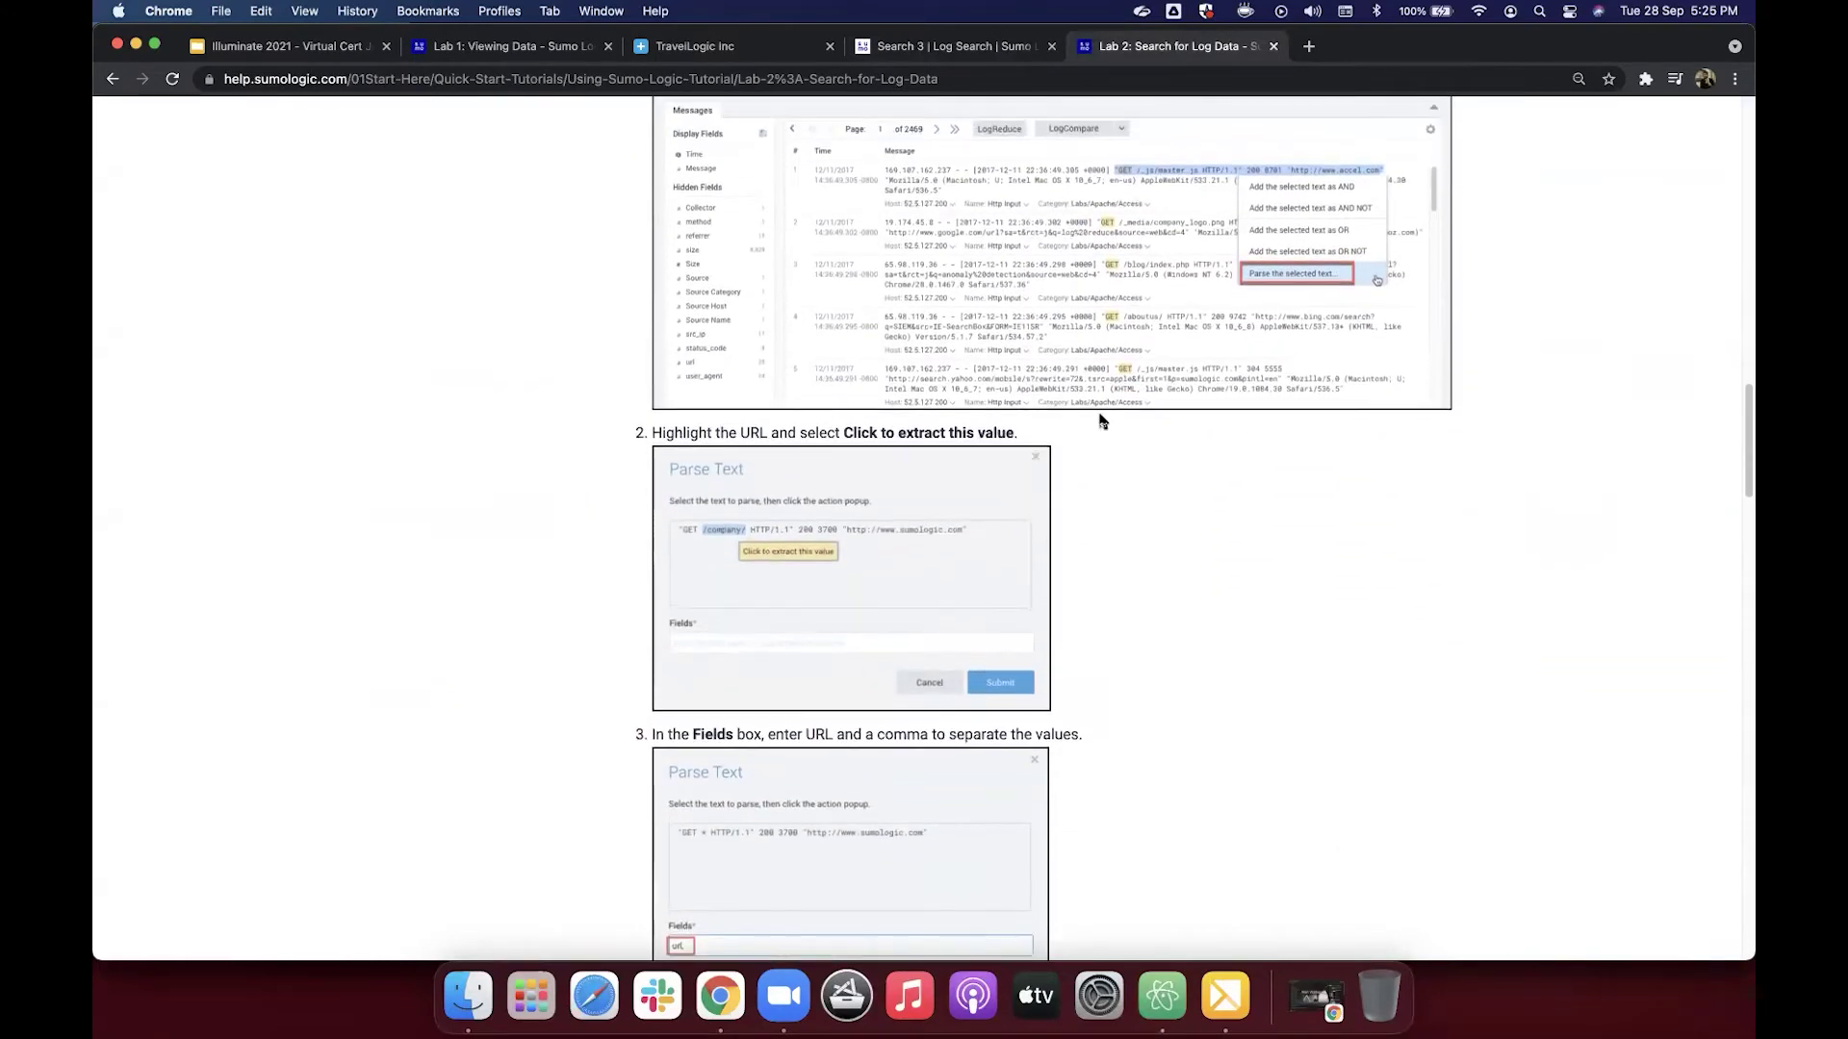
scroll(1154, 406, "up", 2)
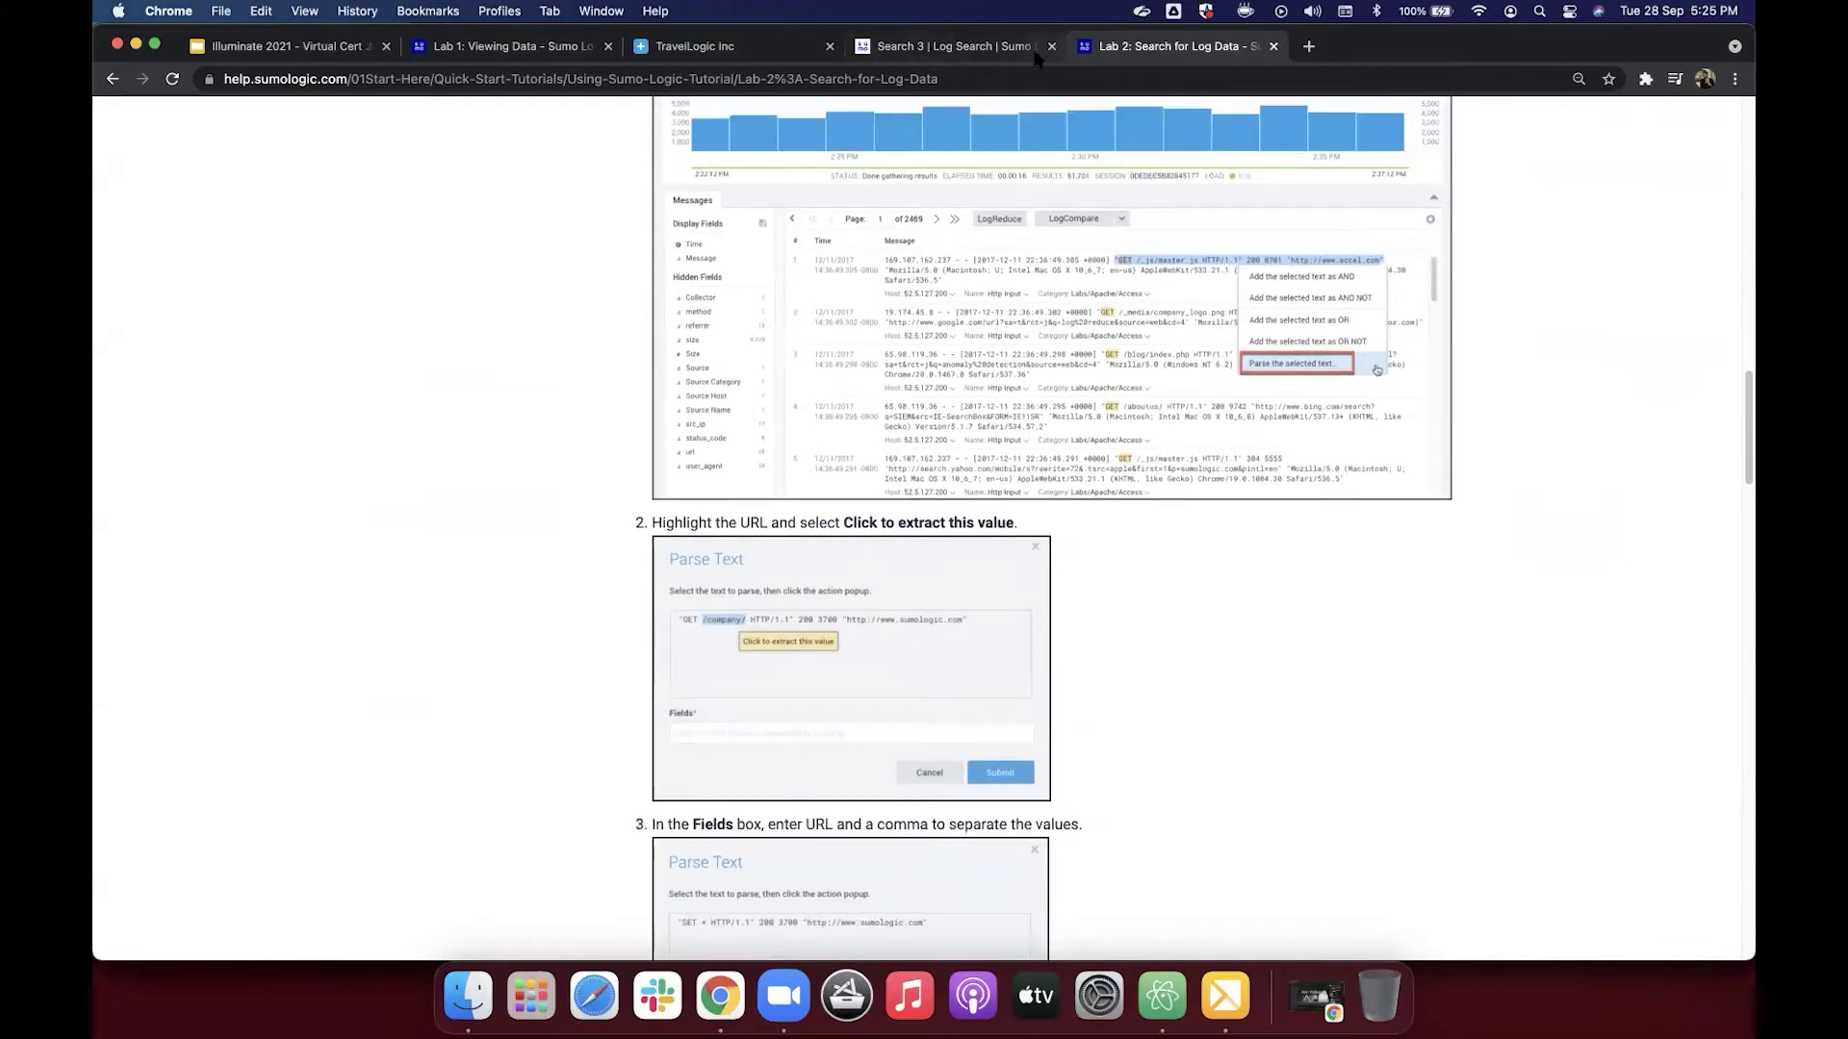
left_click(972, 48)
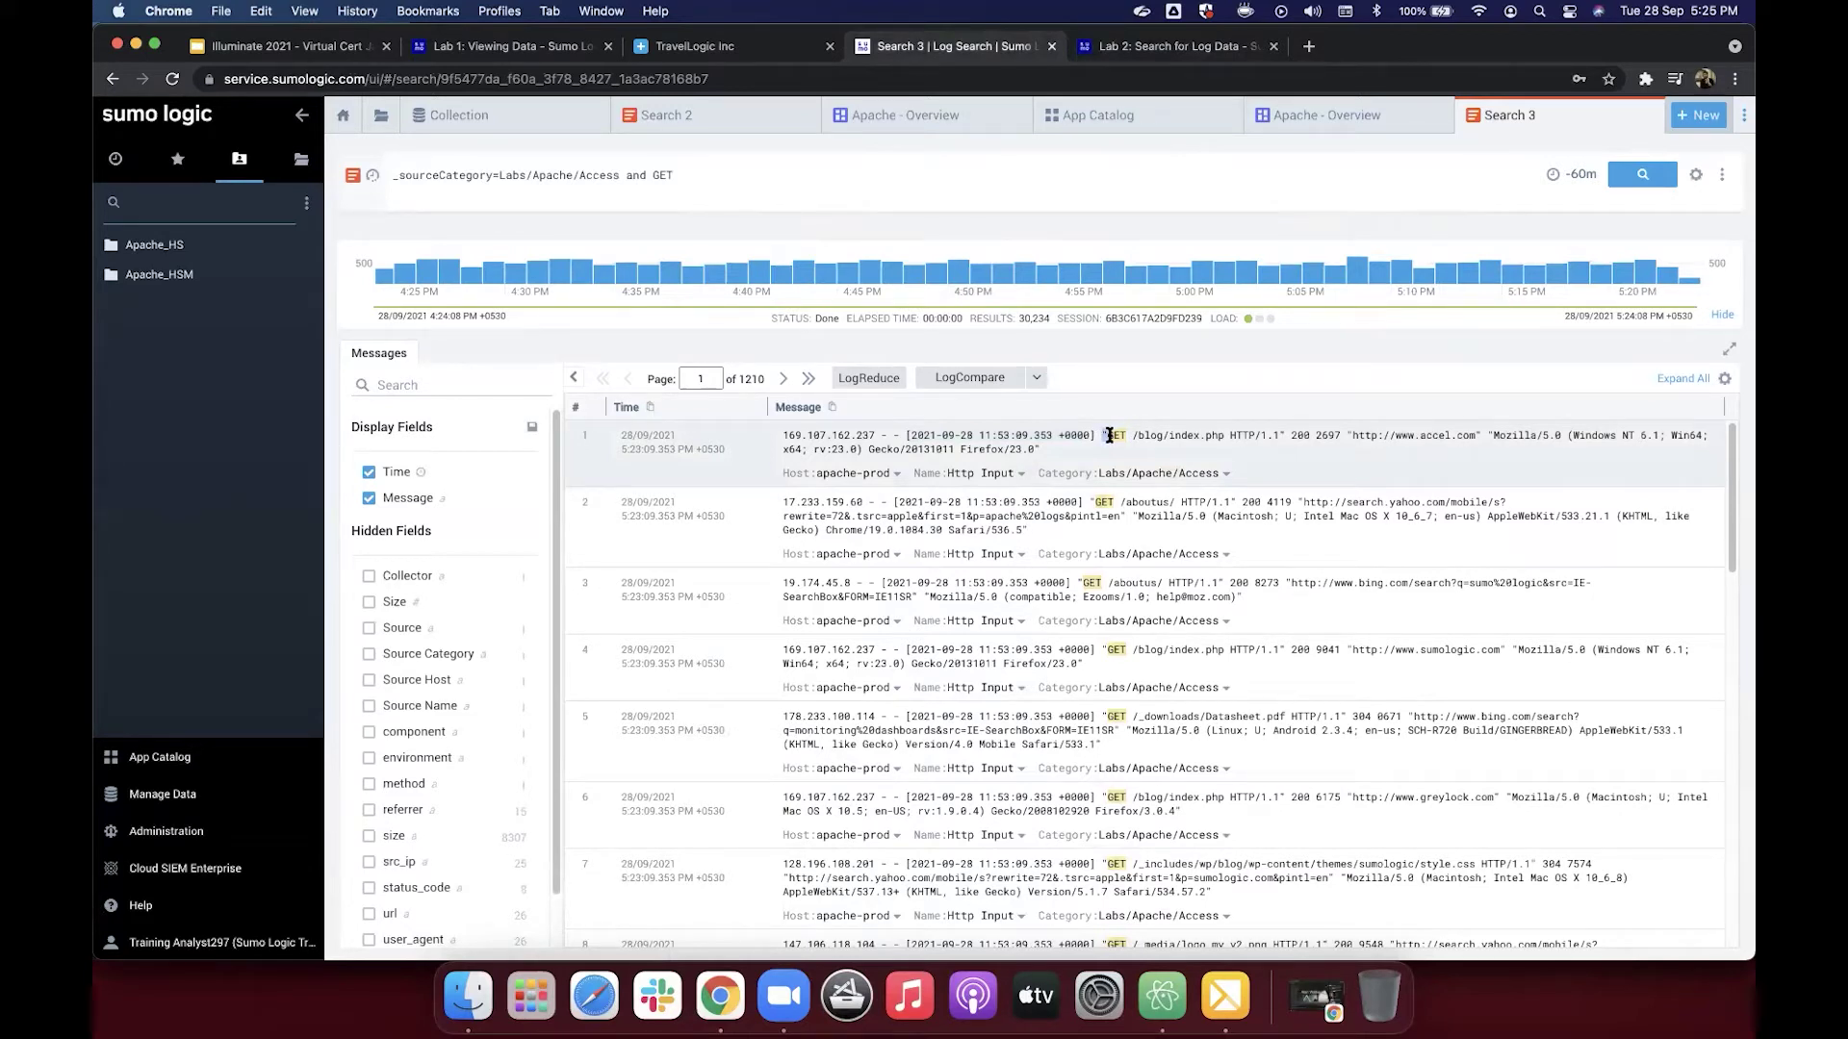
Step: Highlight row 1's request from GET through accel.com, then return to the Lab 2 help page
left_click_drag(1182, 424, 1482, 435)
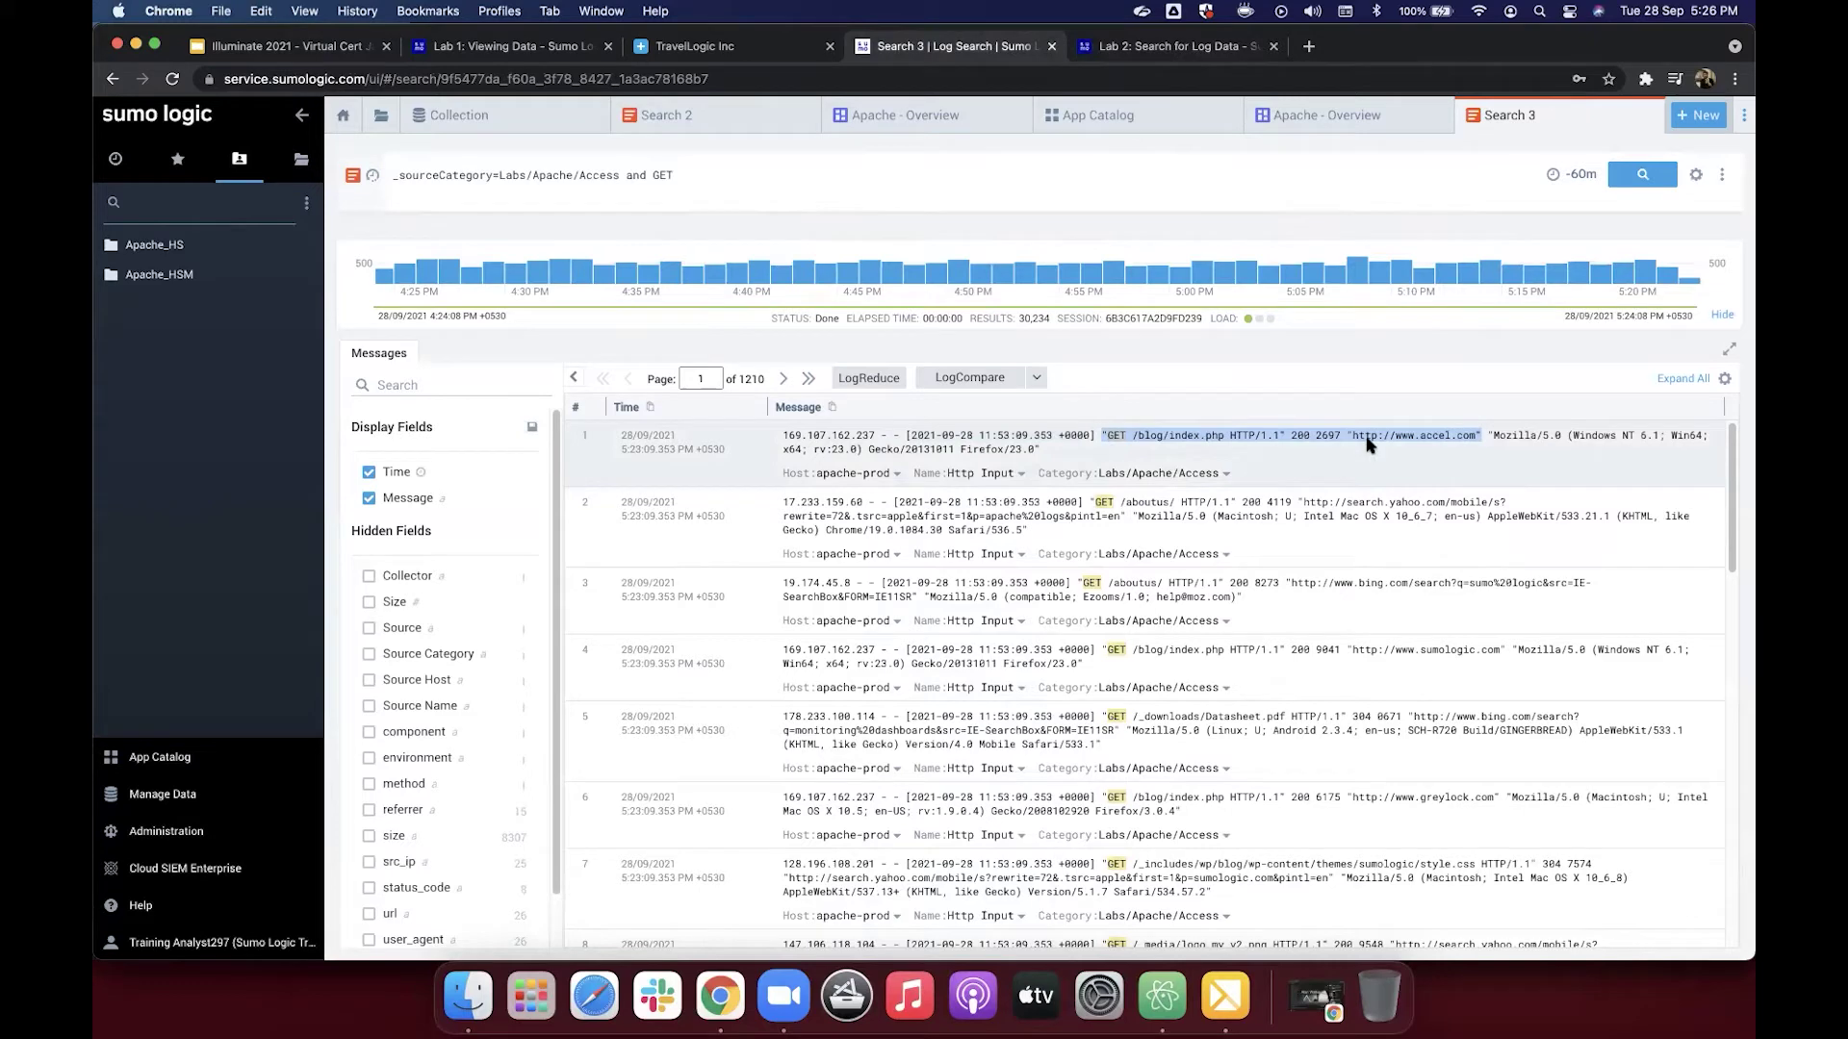
left_click(1119, 48)
Step: Read steps 4–8 on naming the status_code and size fields, then return to Search 3
scroll(905, 563, "down", 4)
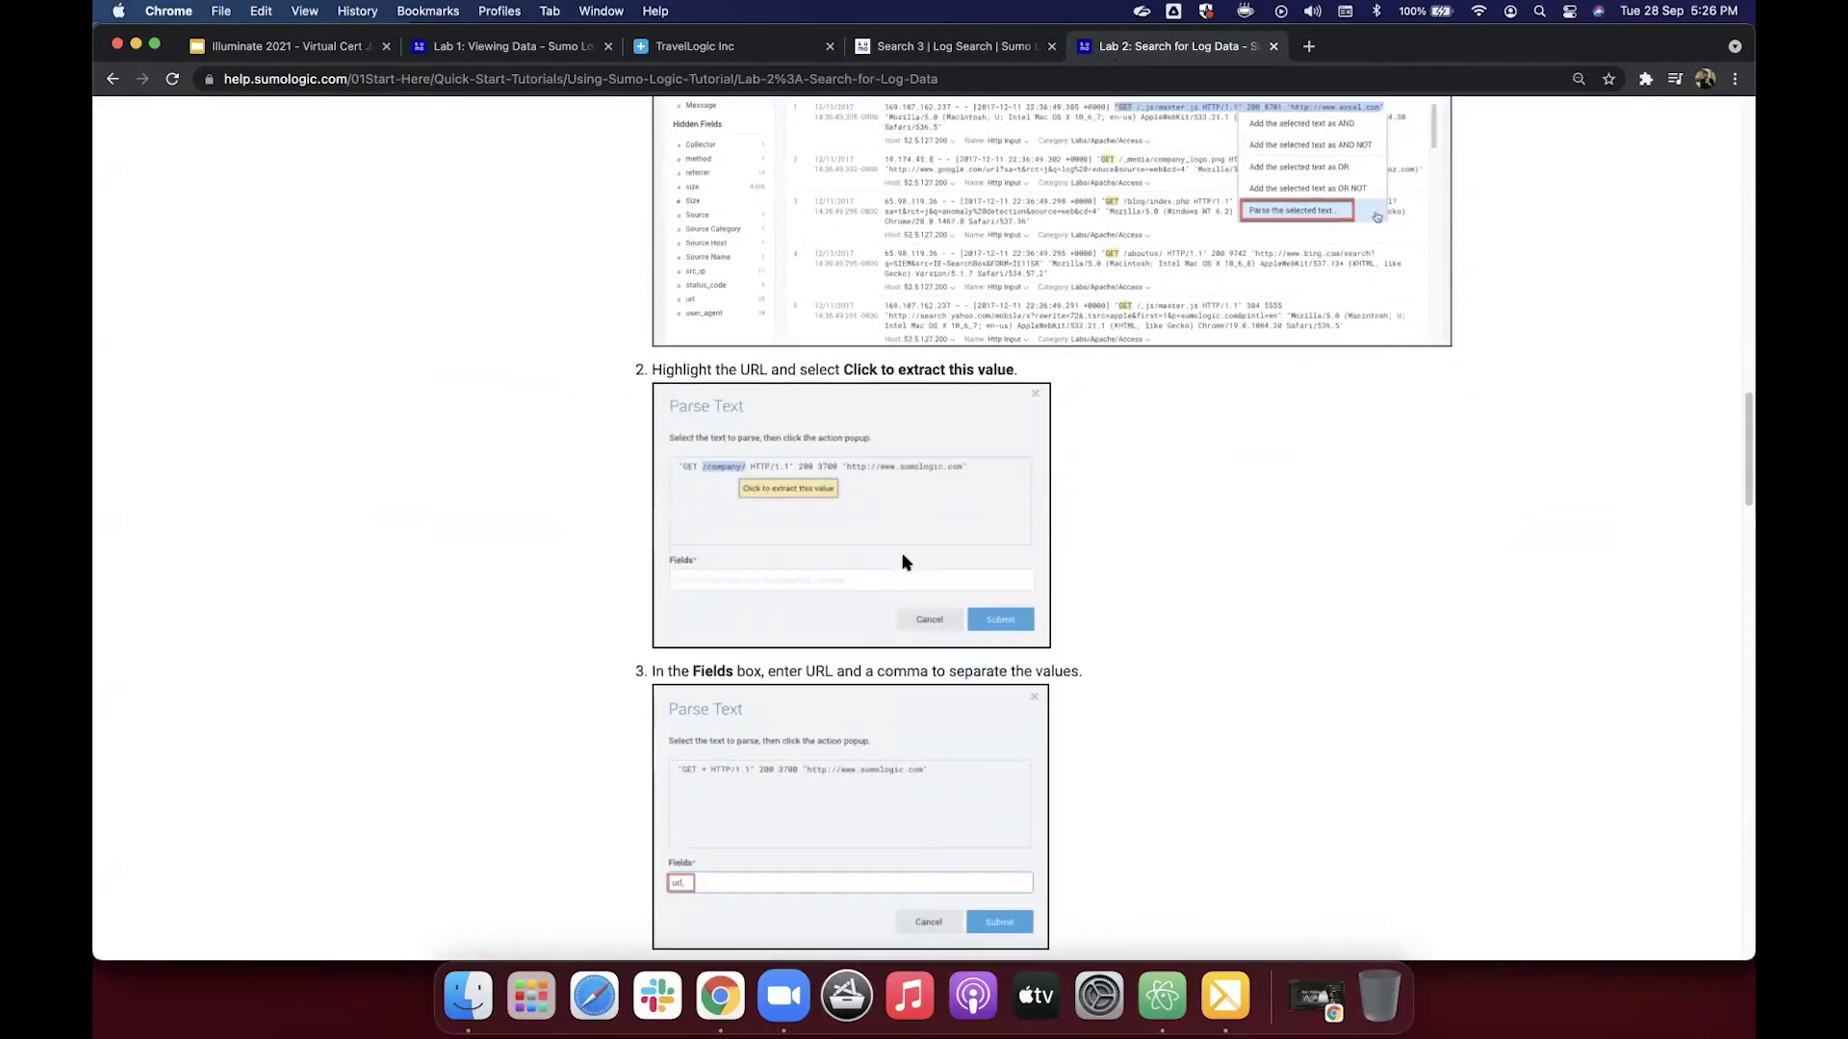
scroll(904, 563, "down", 3)
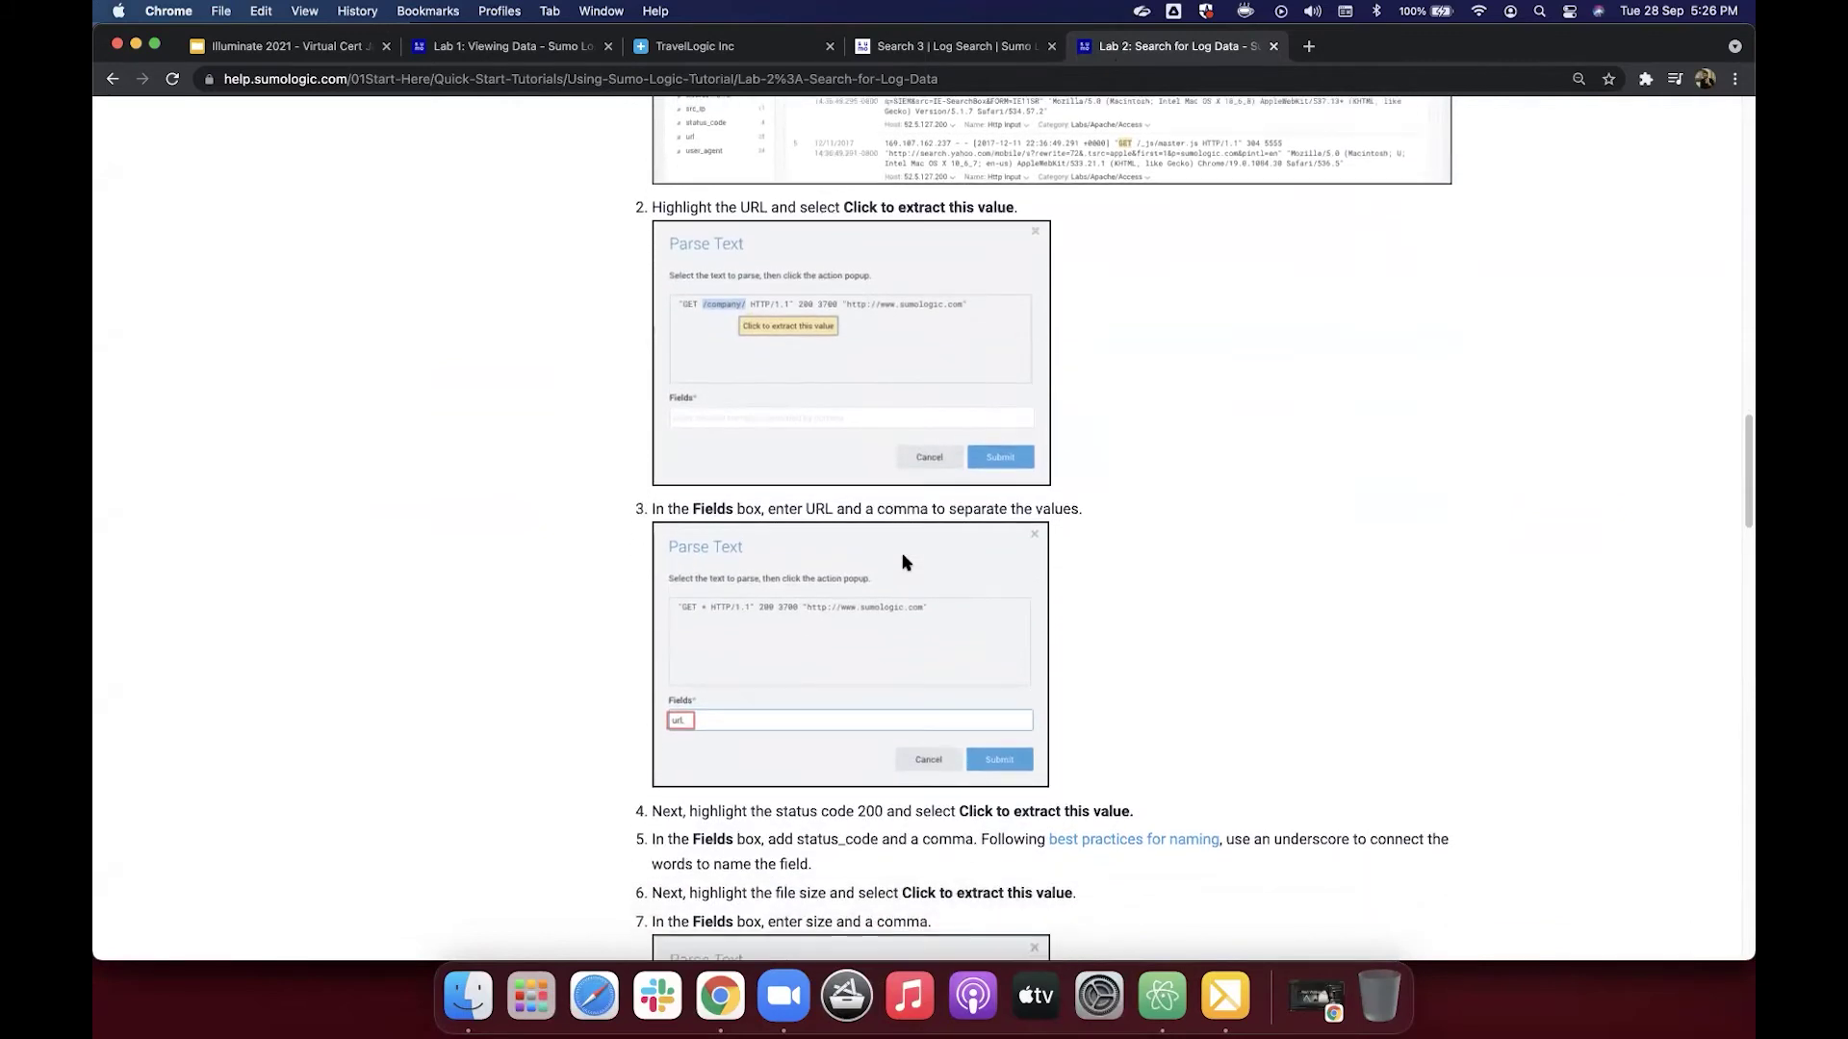
scroll(904, 563, "down", 3)
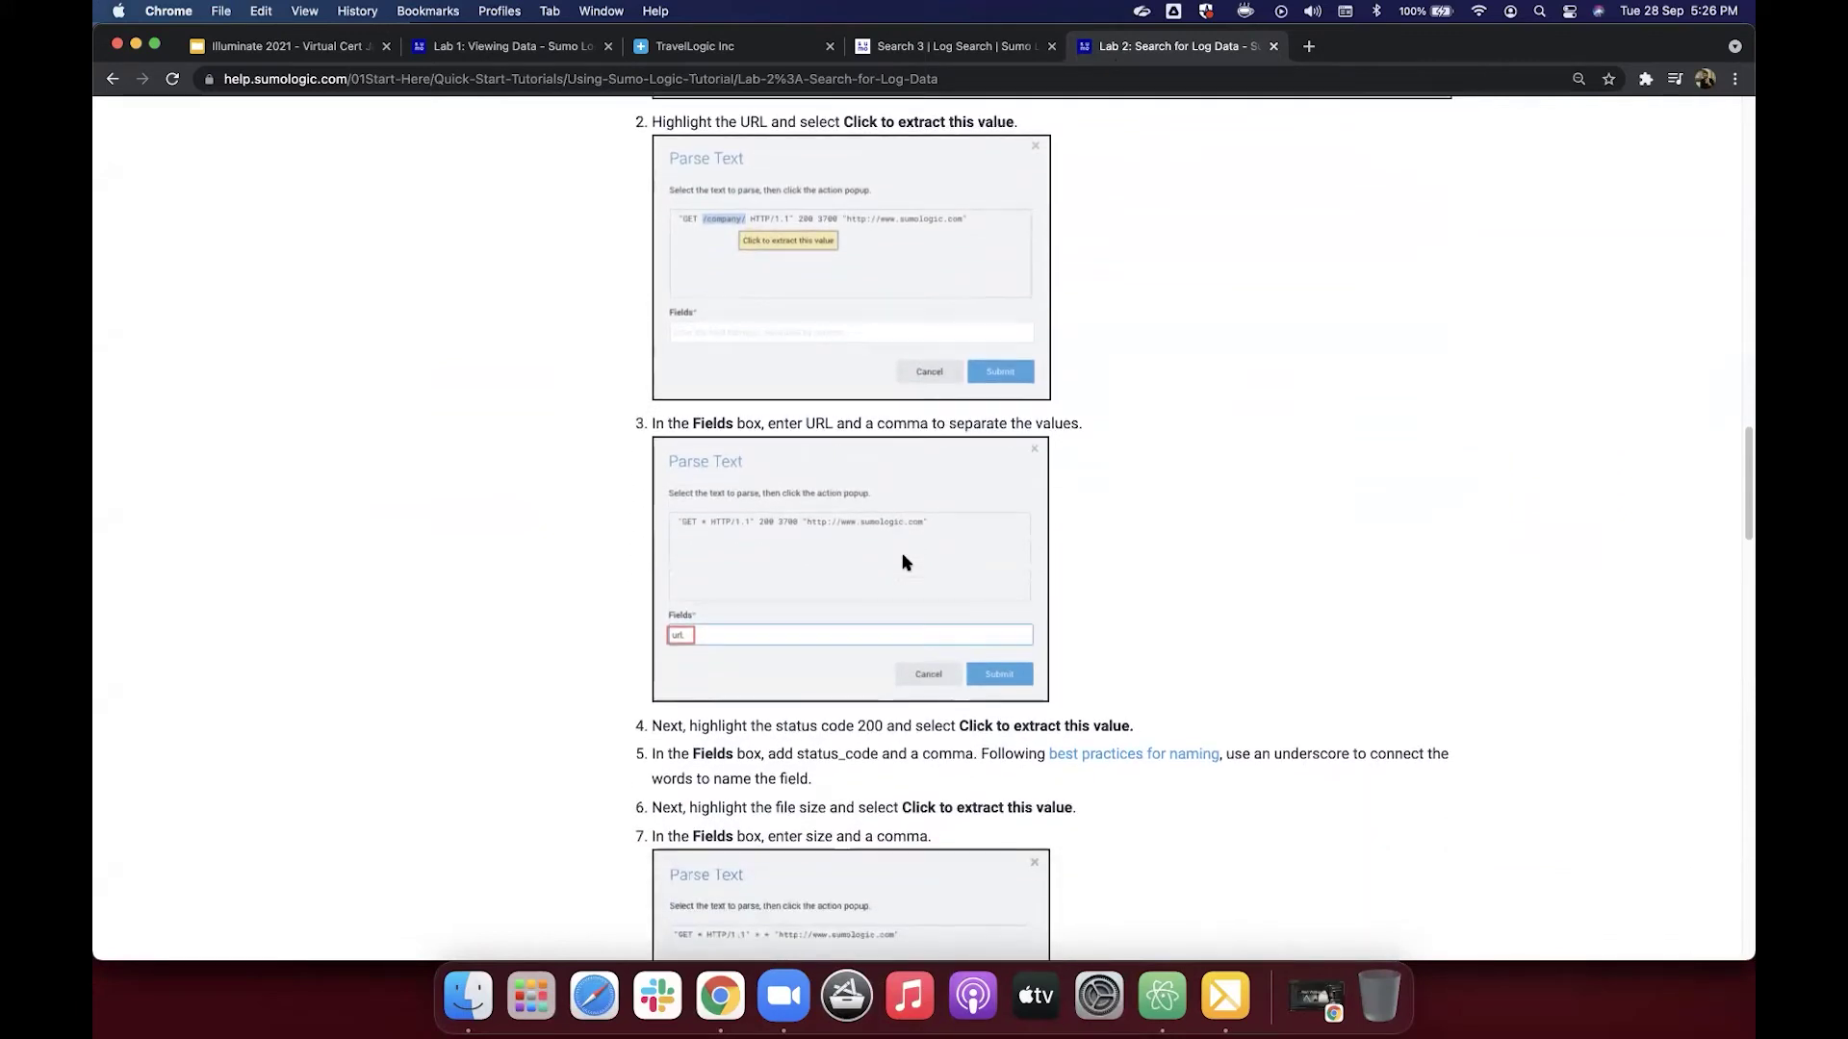
scroll(905, 563, "down", 4)
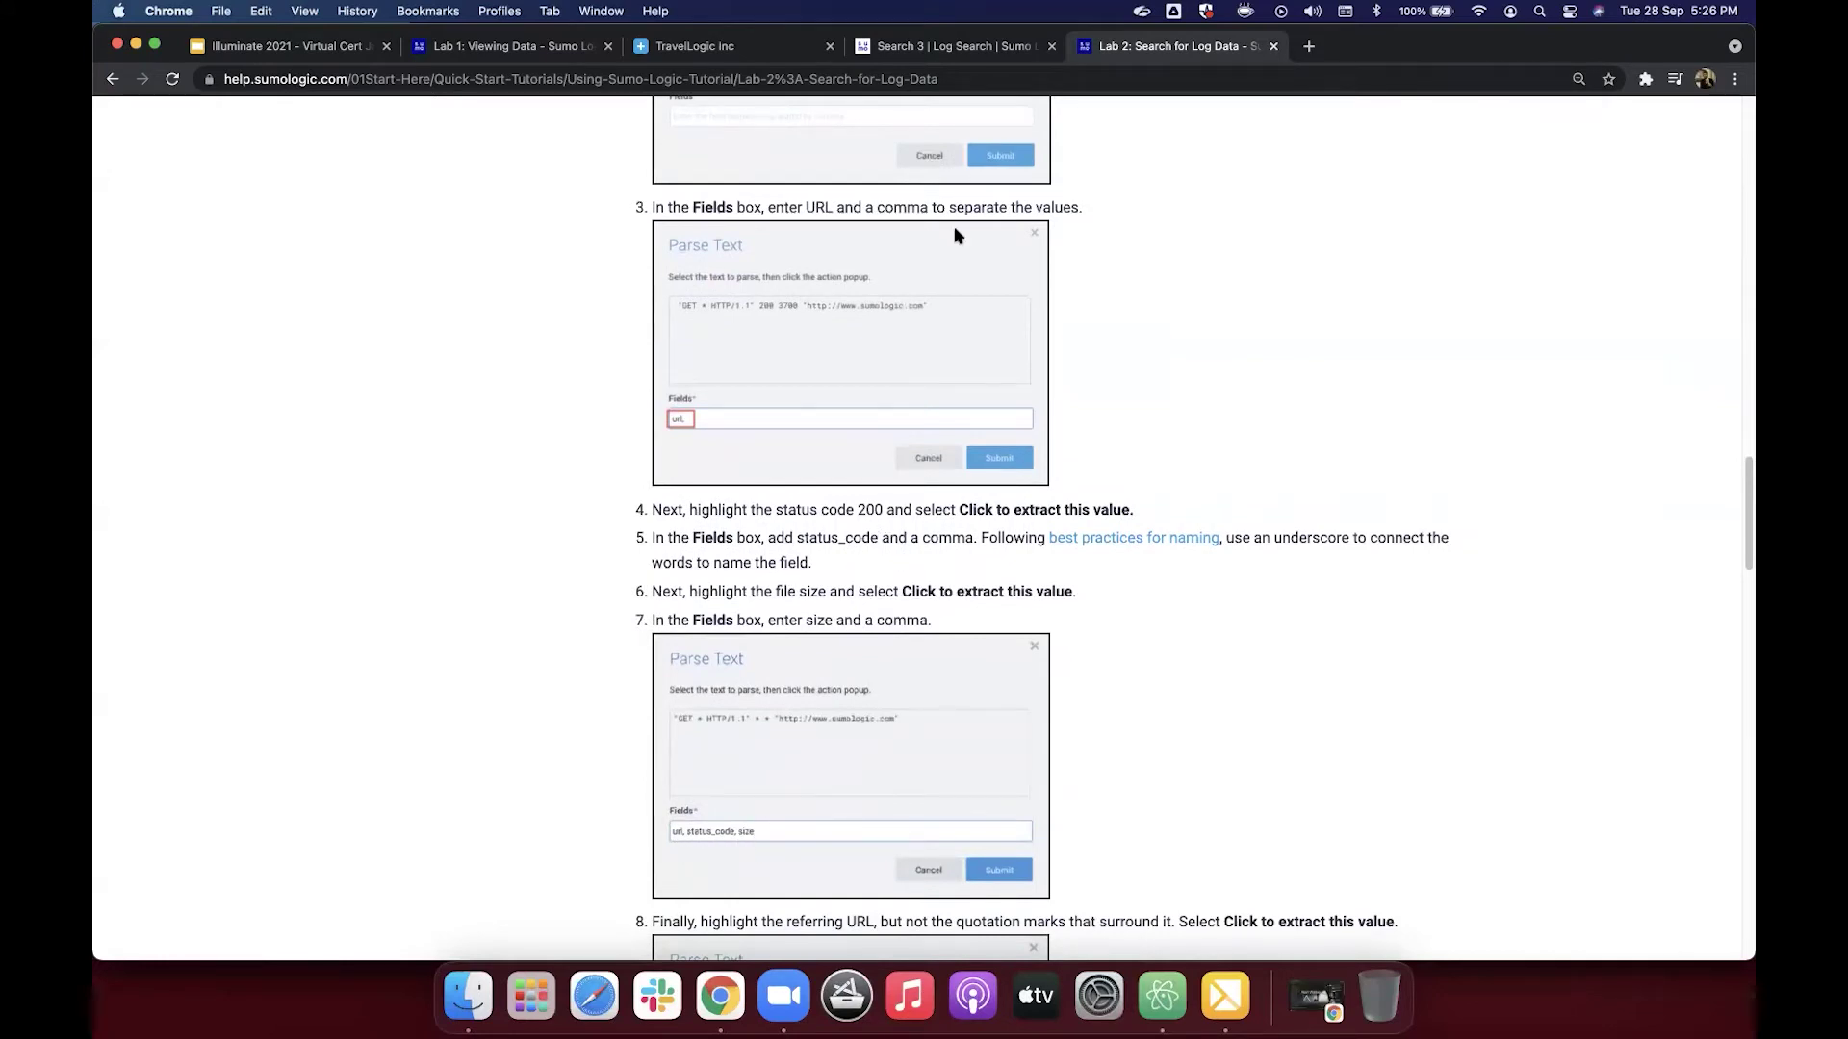
left_click(959, 46)
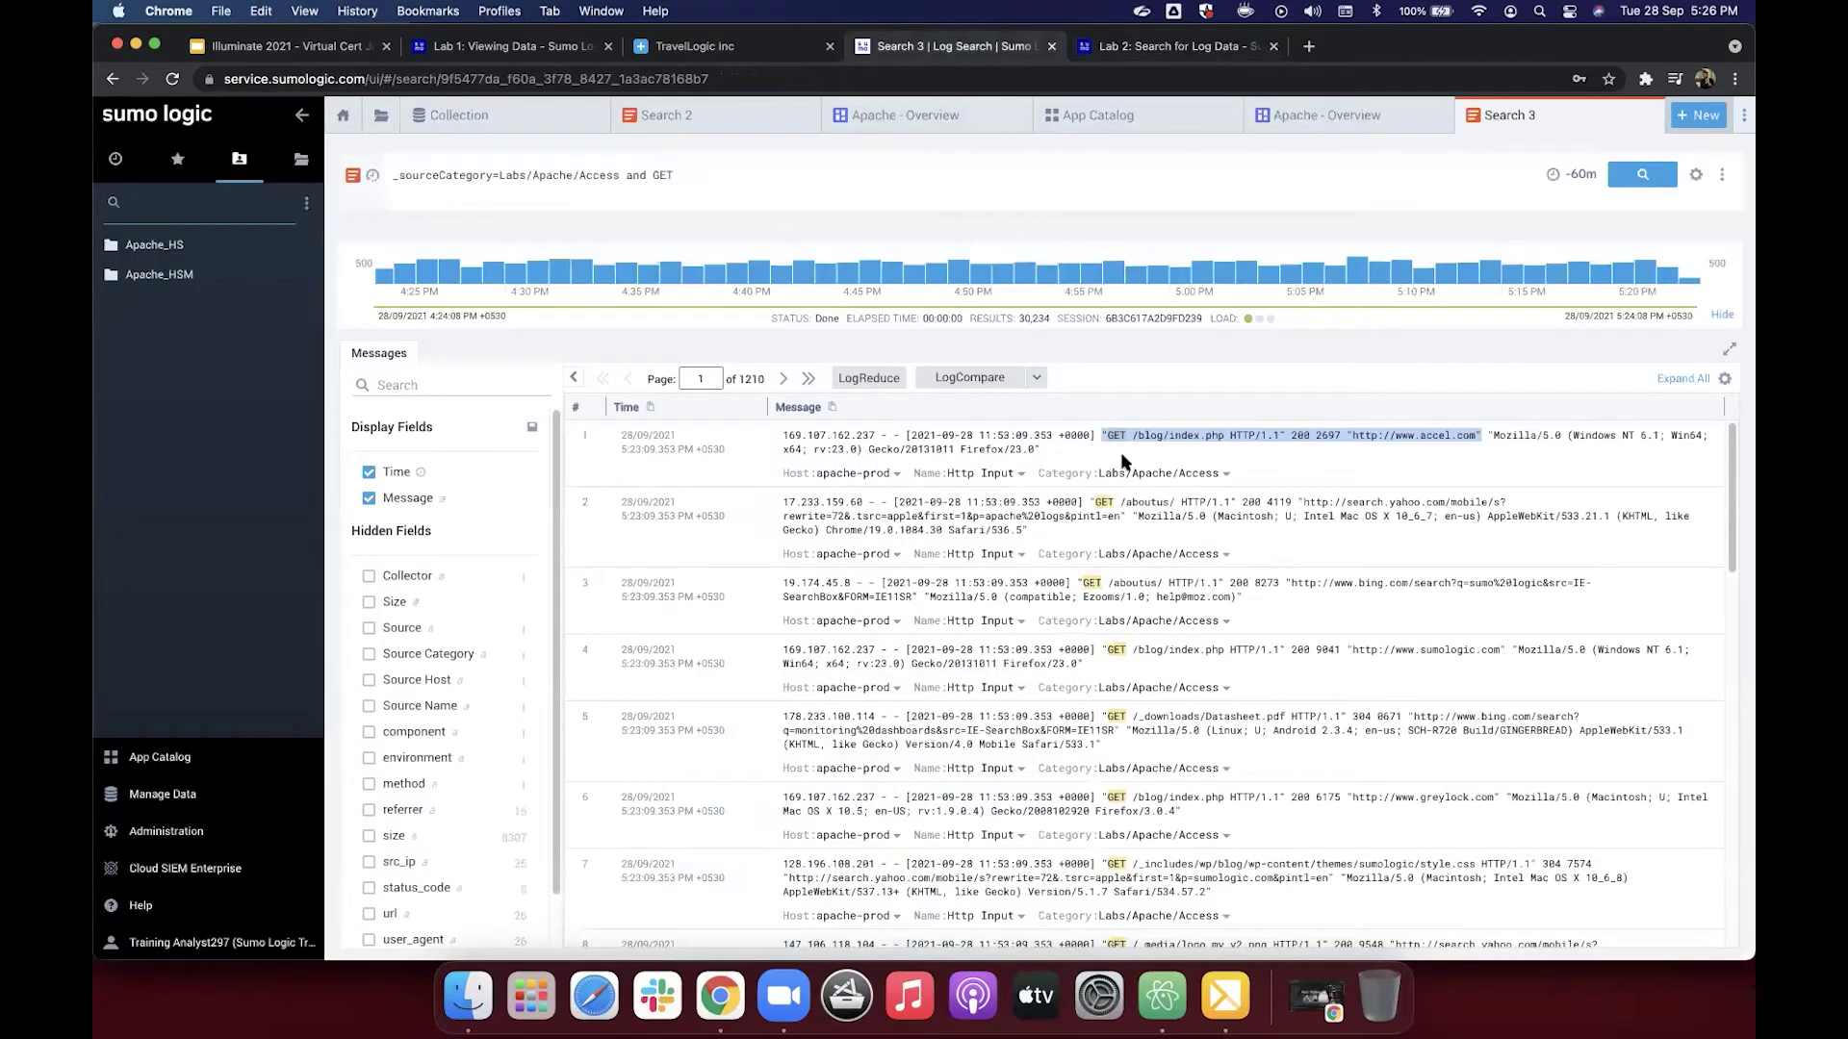
Step: Select the first message's quoted request from GET through accel.com and check its actions menu
left_click(1099, 437)
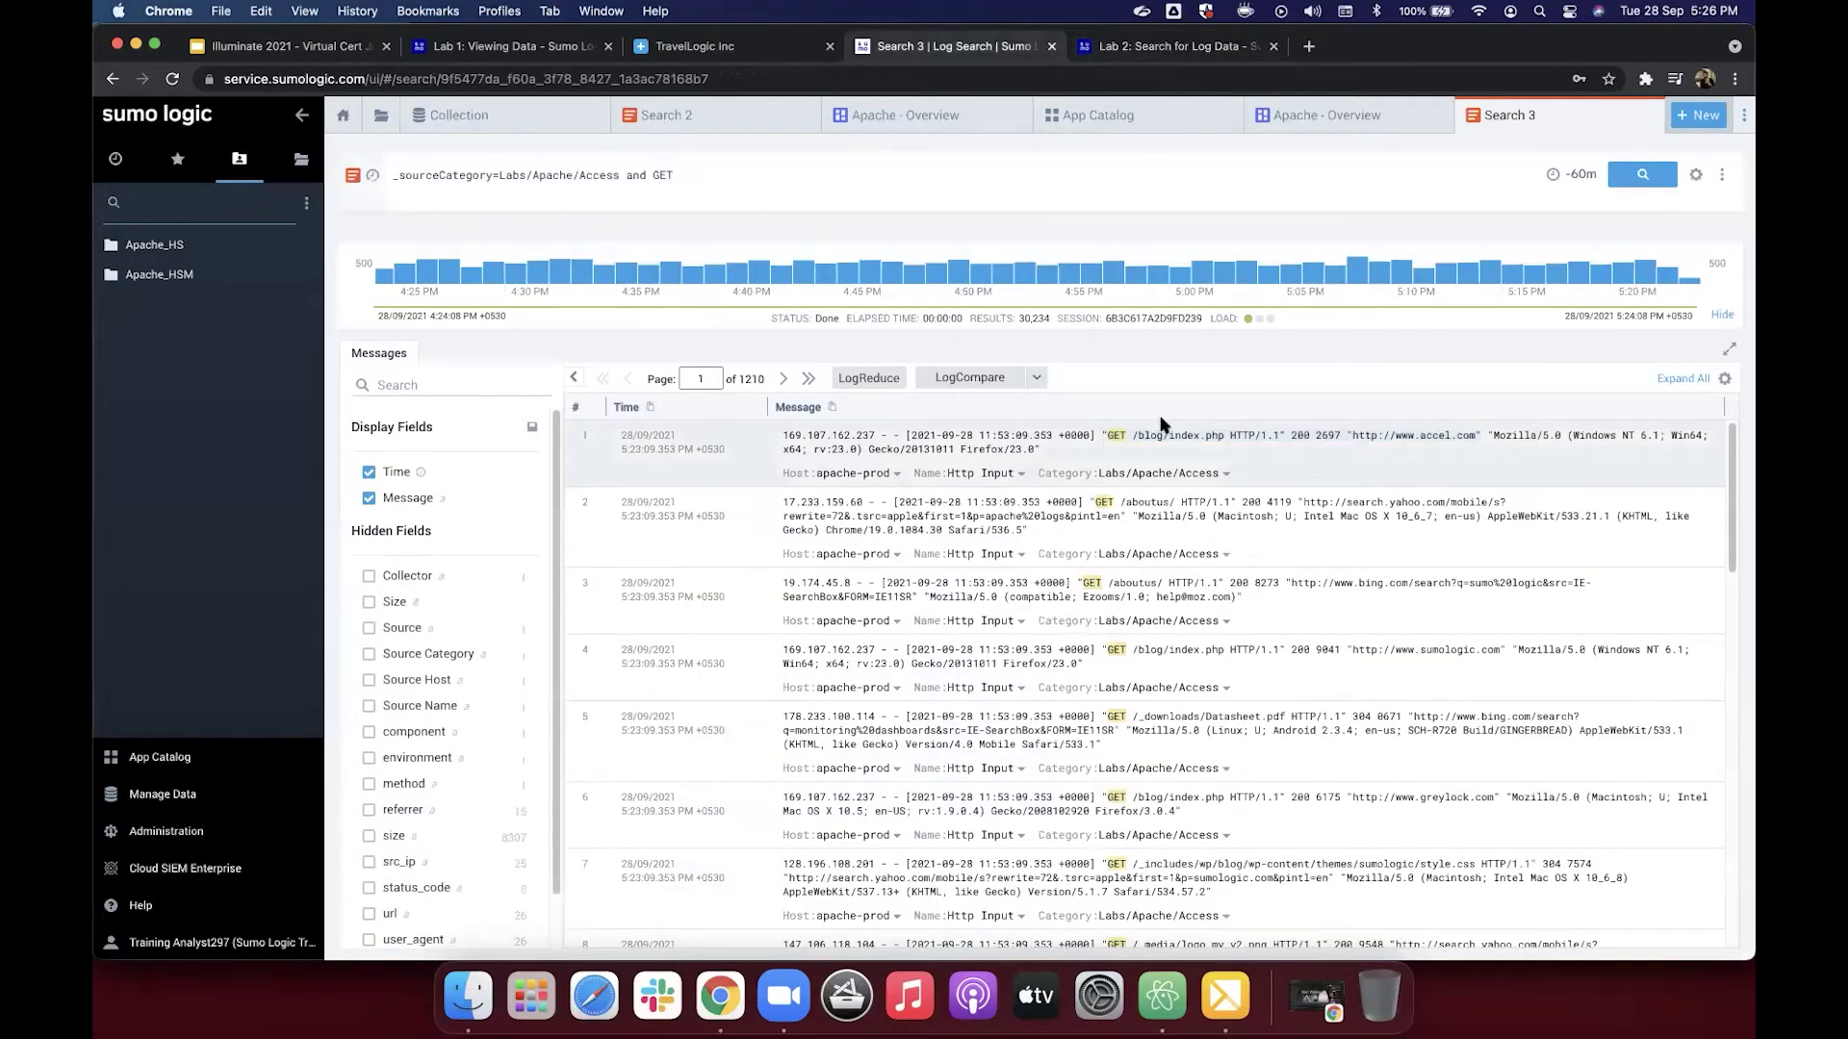
left_click(1290, 427, "shift")
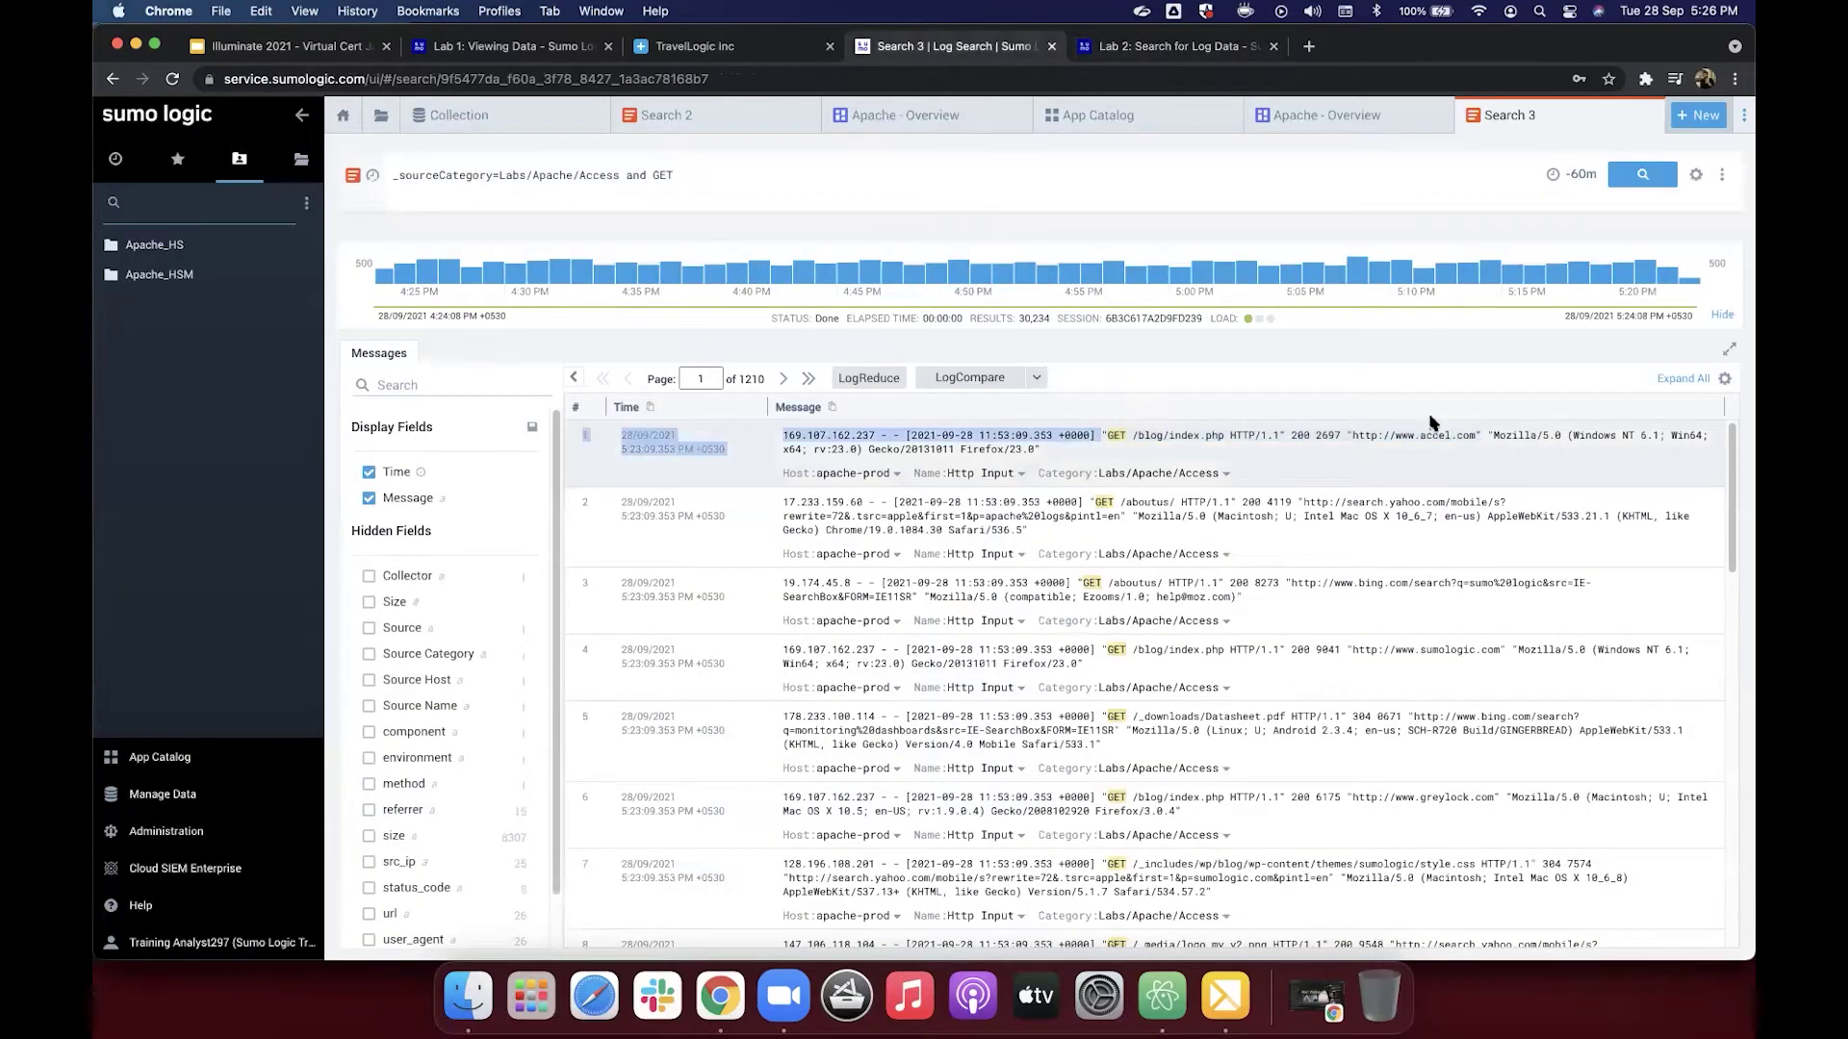
left_click(1478, 436, "shift")
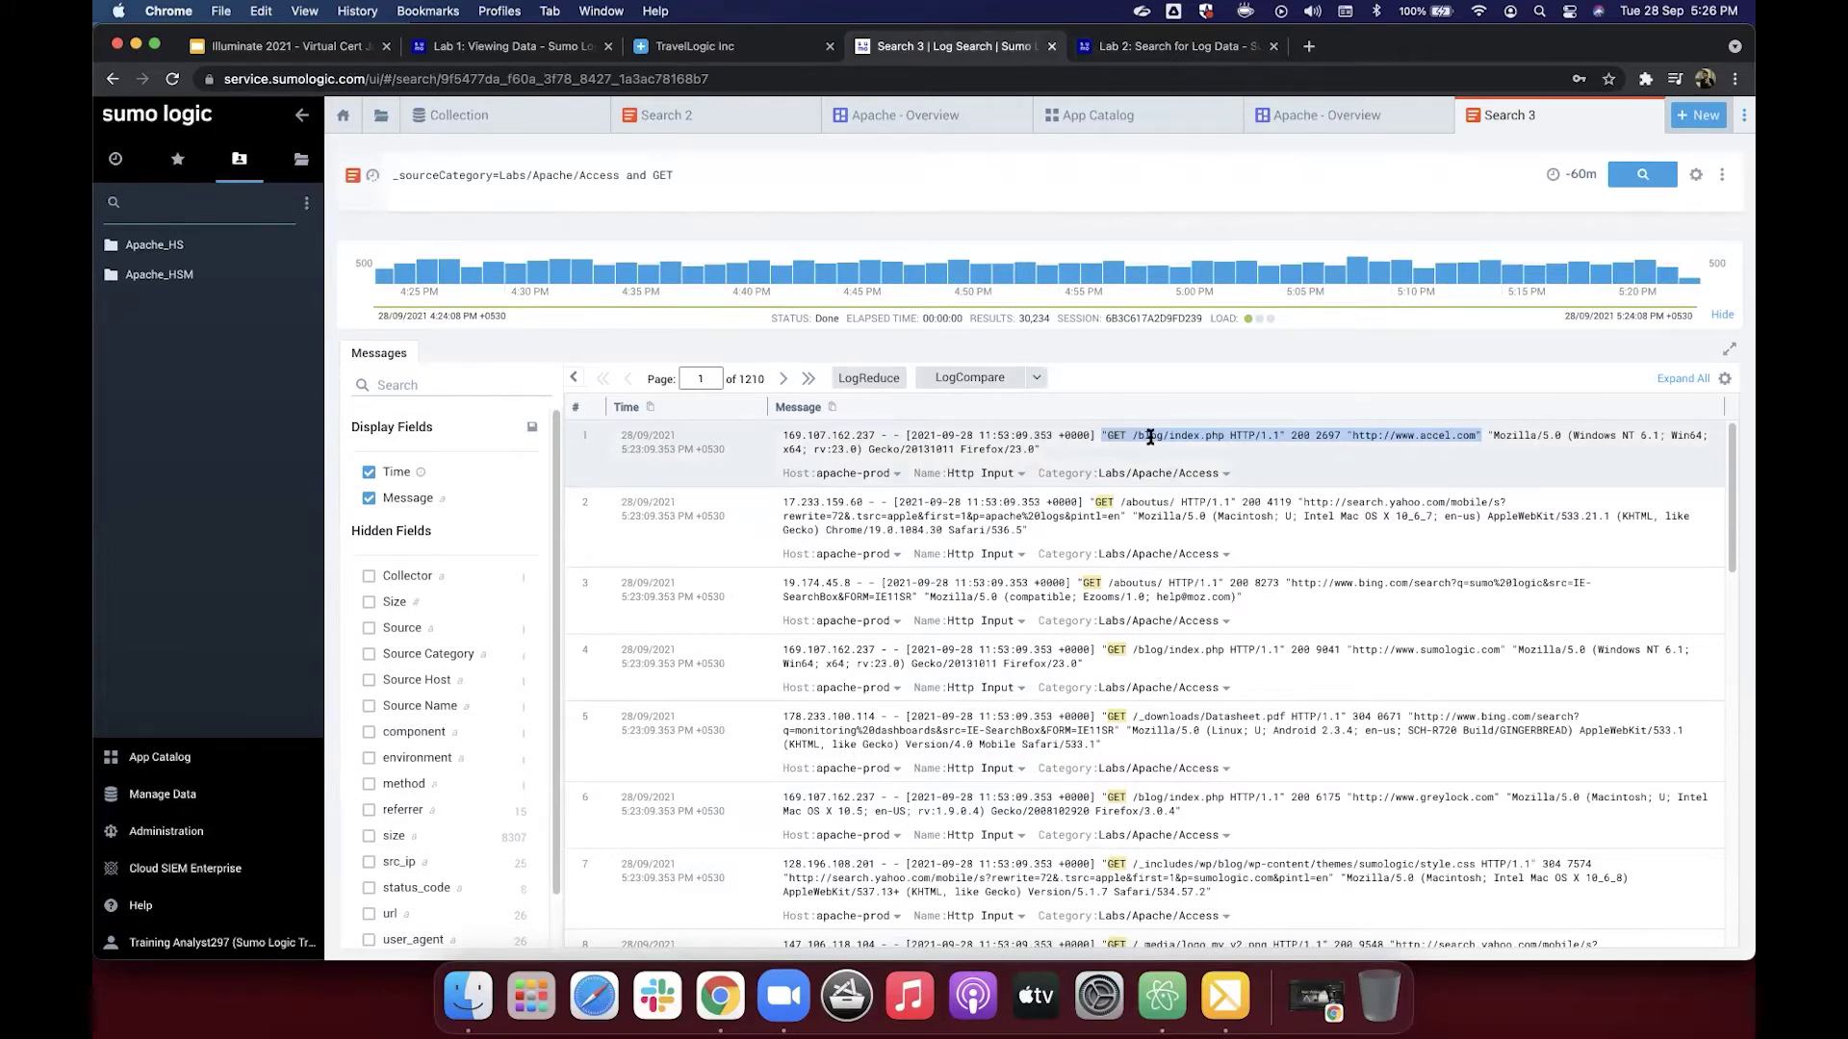
right_click(1251, 438)
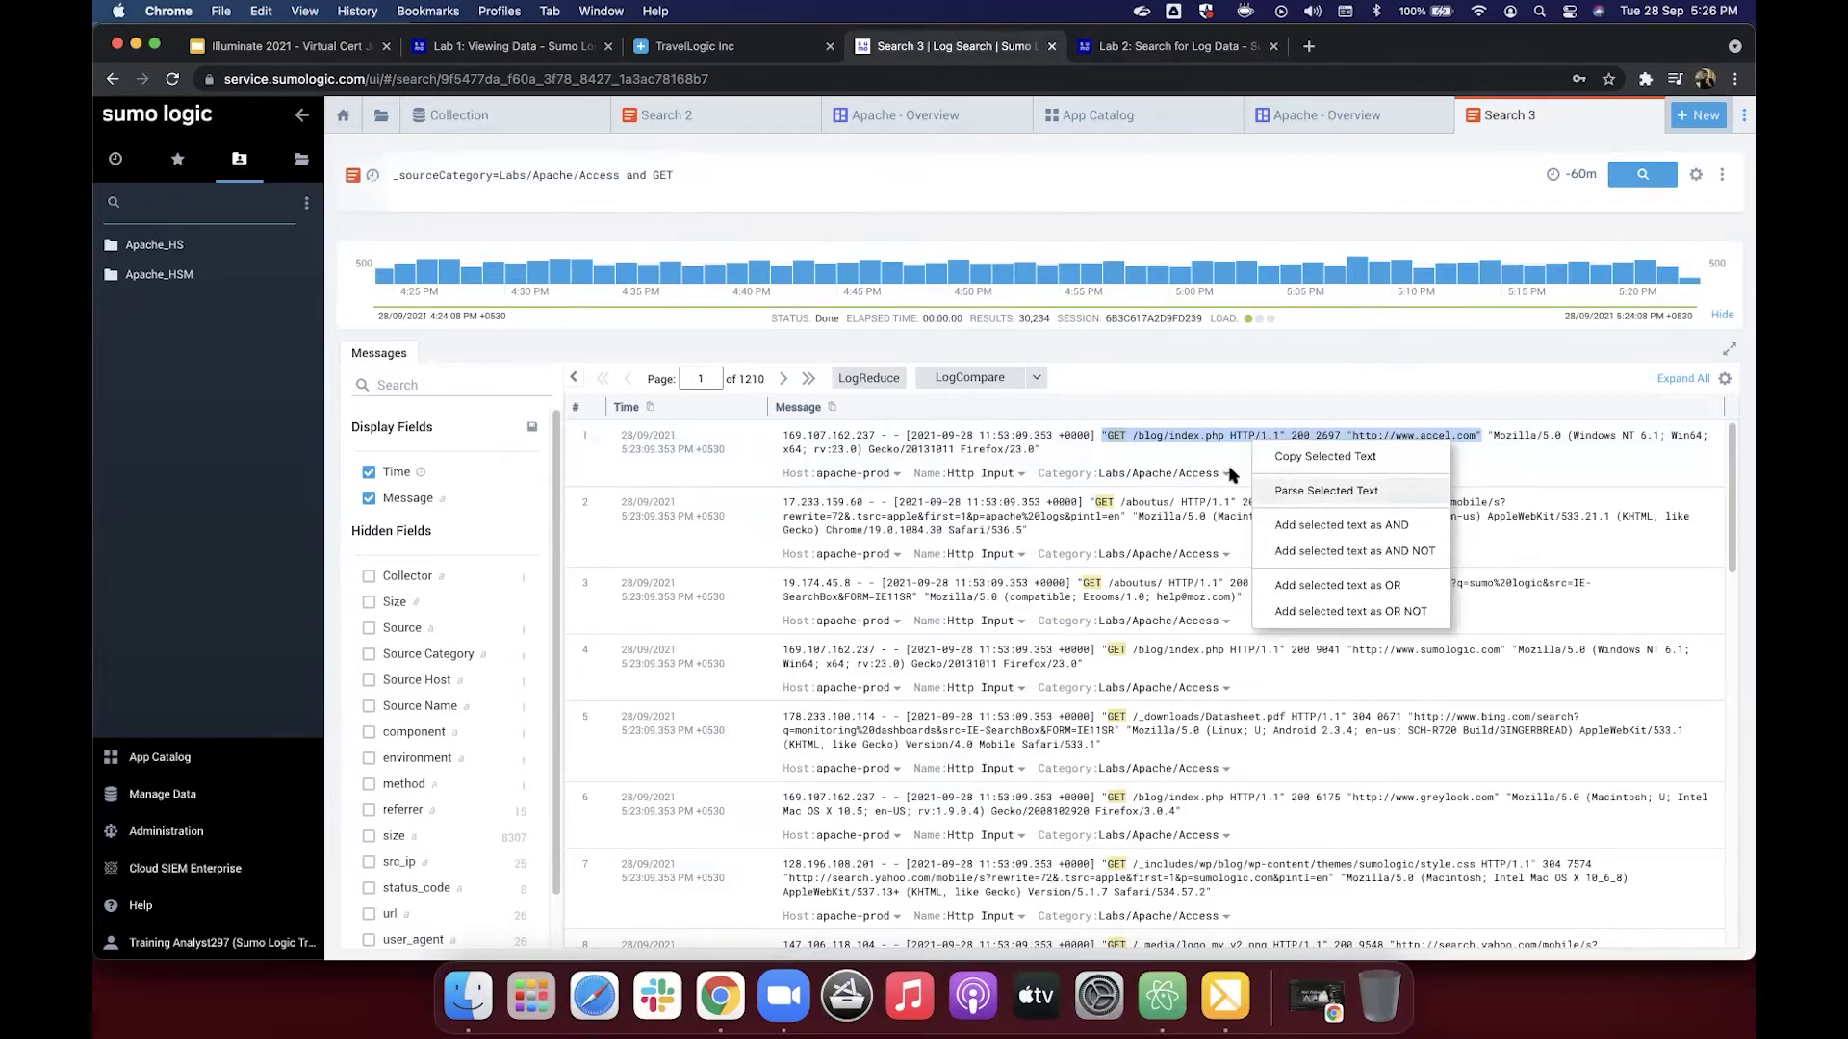
left_click(1202, 453)
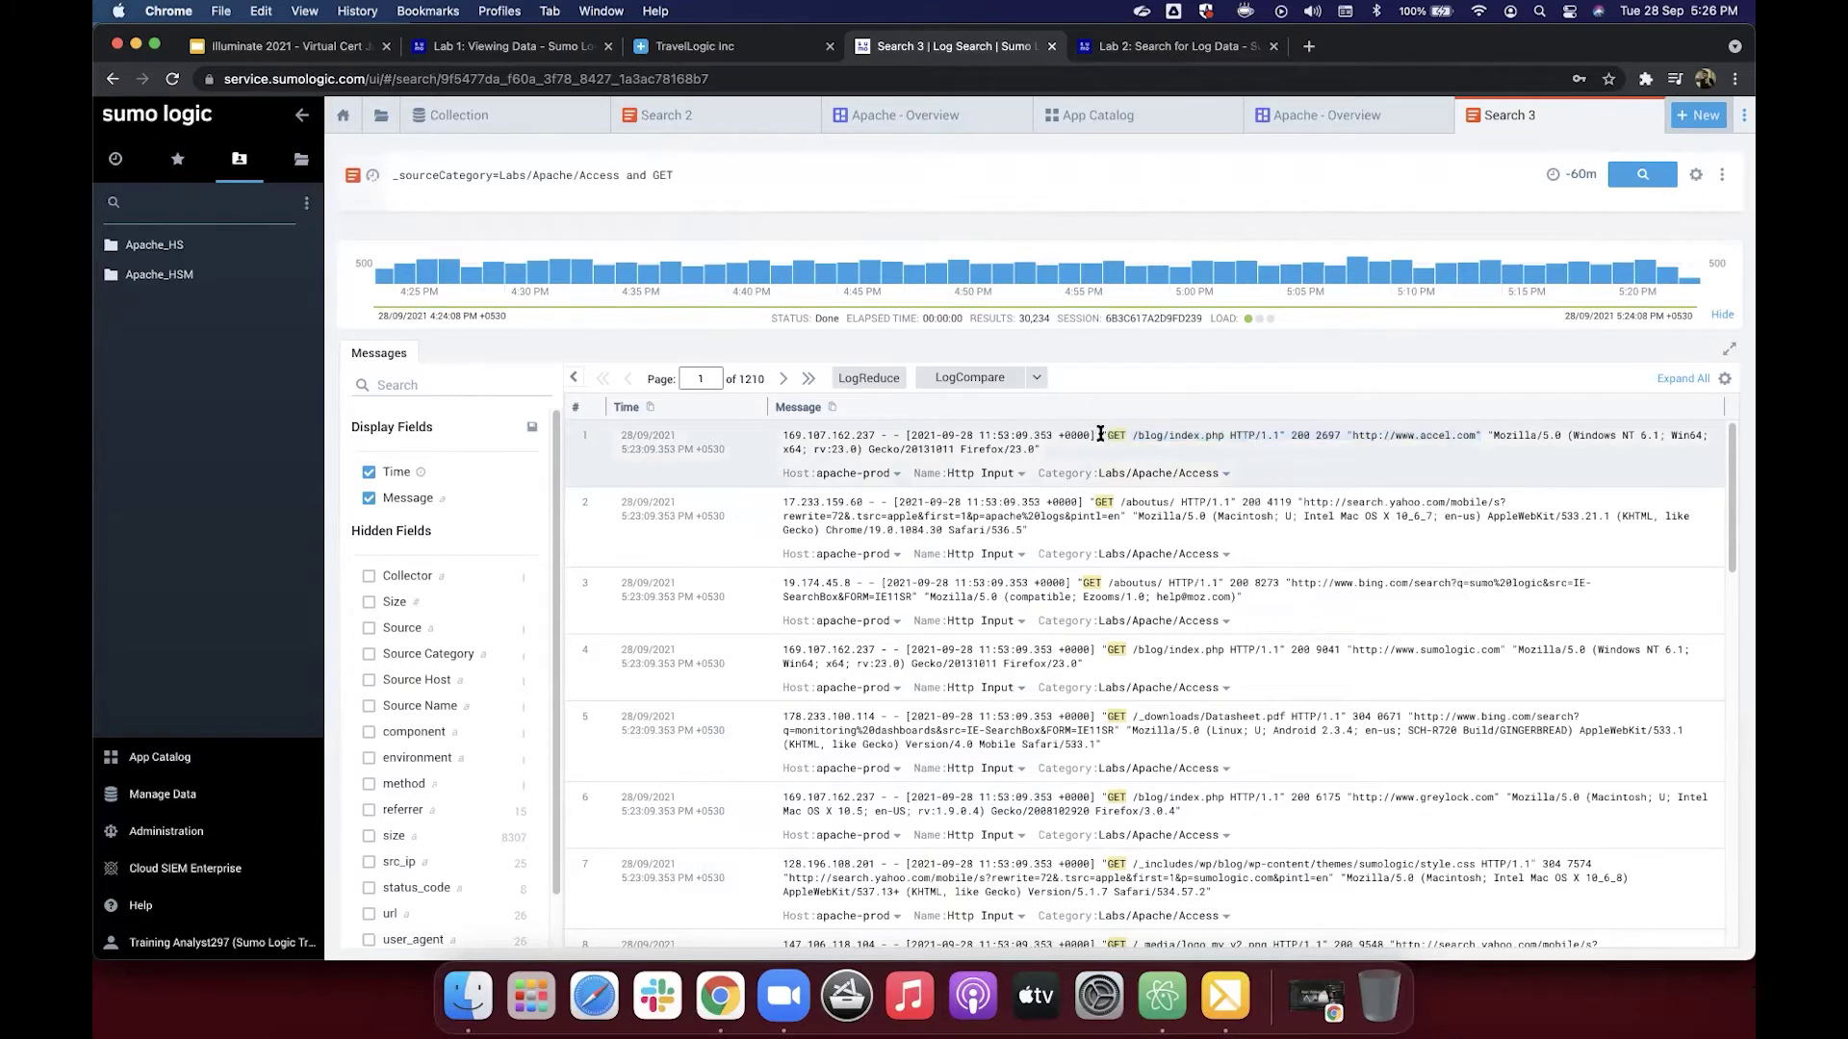
left_click_drag(1100, 434, 1480, 434)
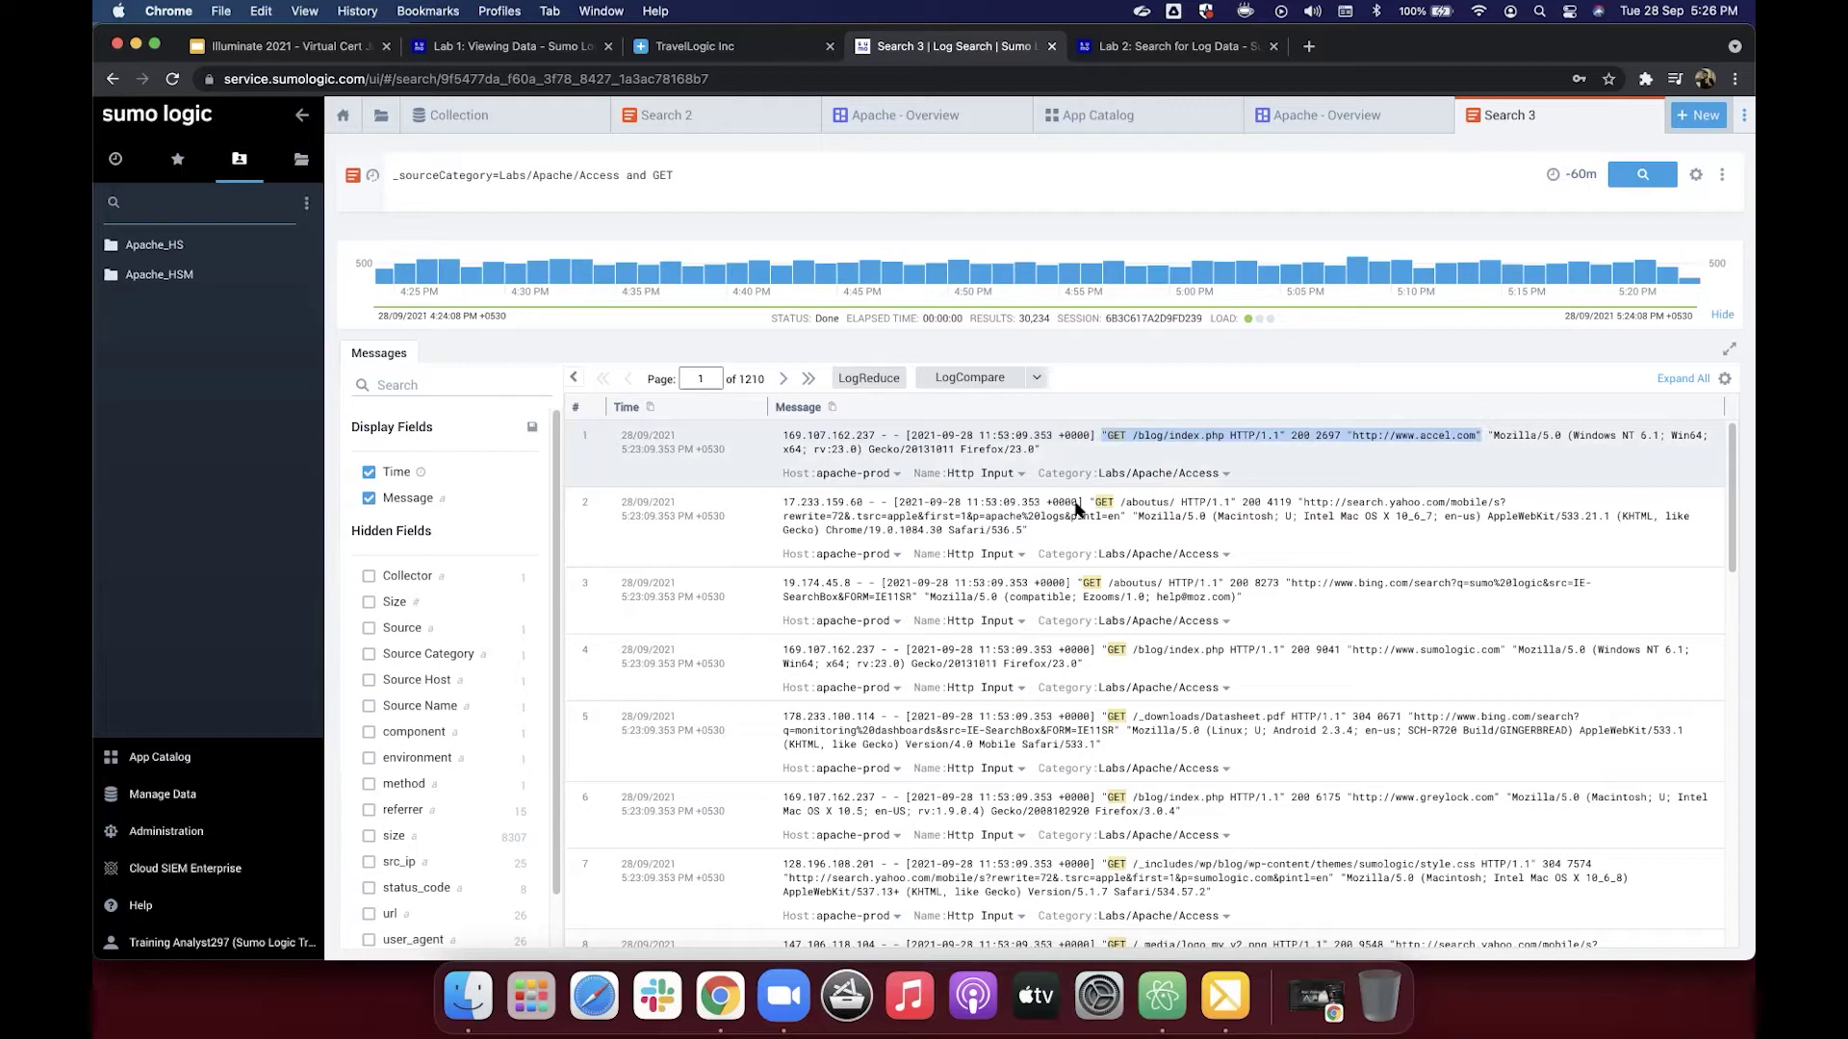
left_click_drag(1104, 435, 1479, 439)
Step: Select the second message's request through pintl=en and open its actions menu
left_click(1078, 582)
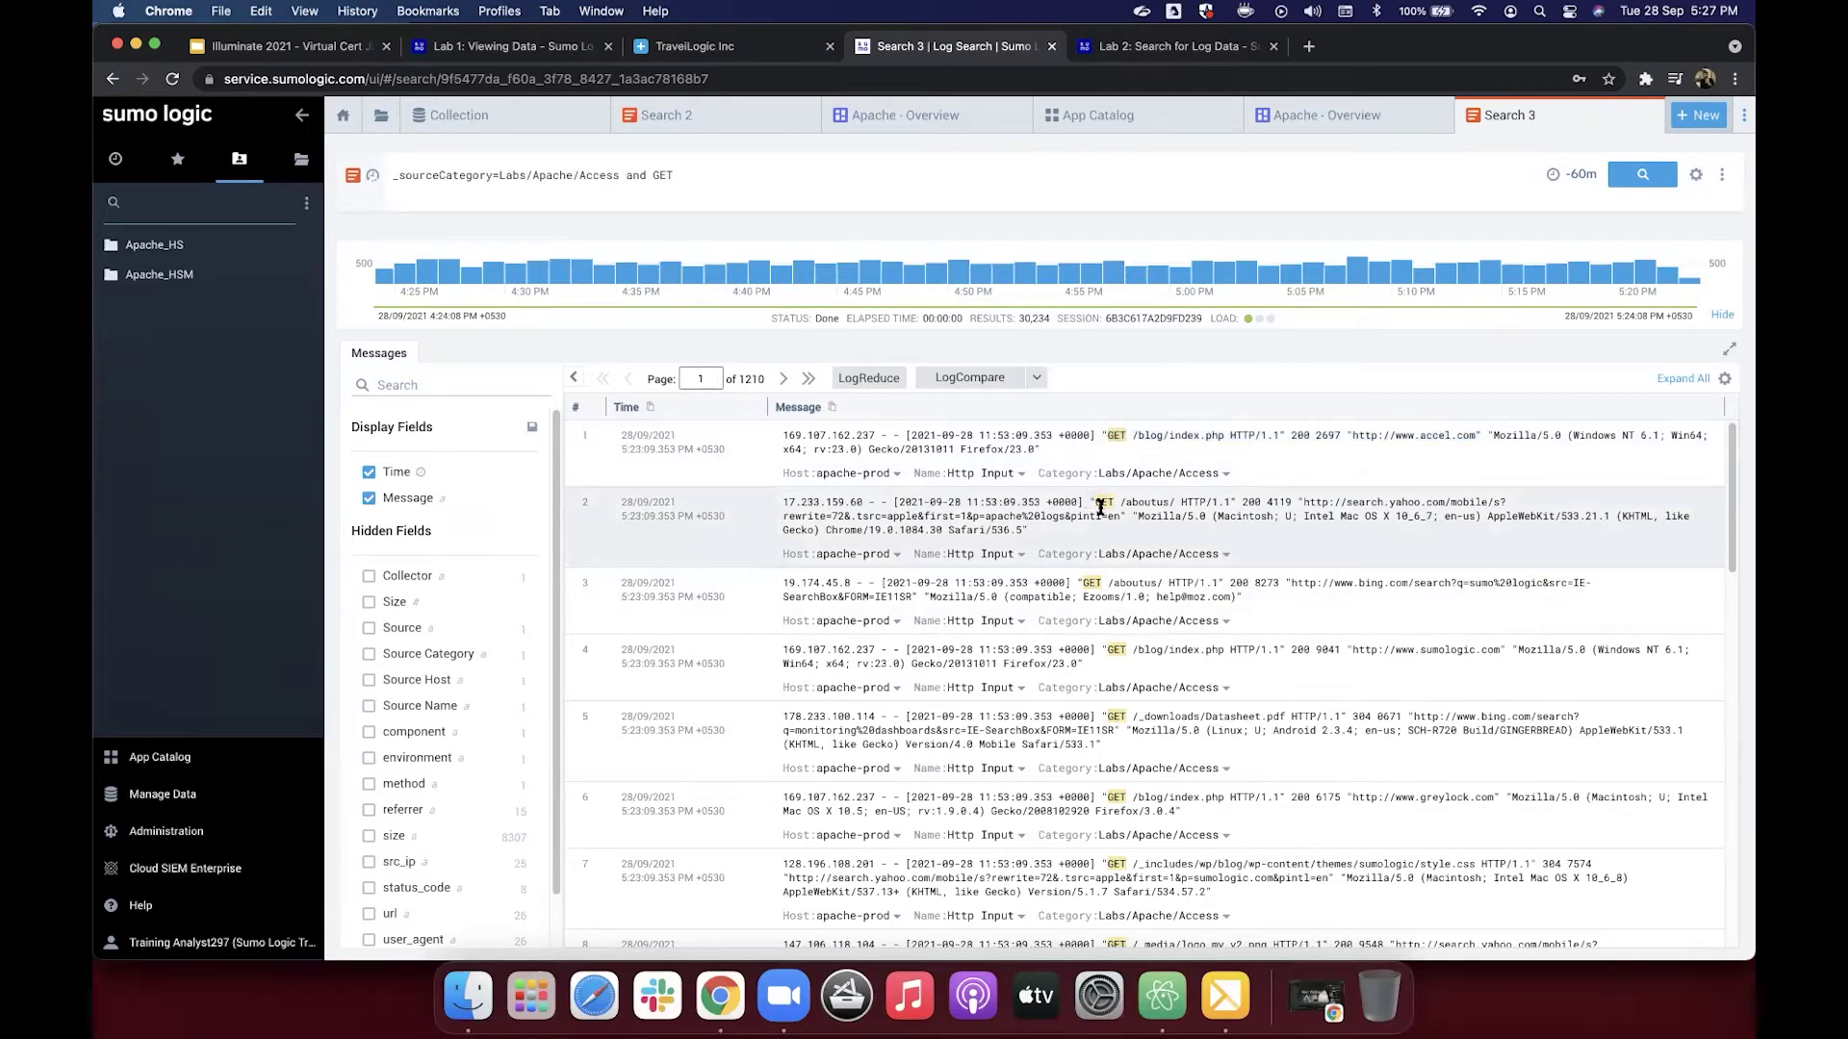
left_click_drag(1124, 516, 1090, 501)
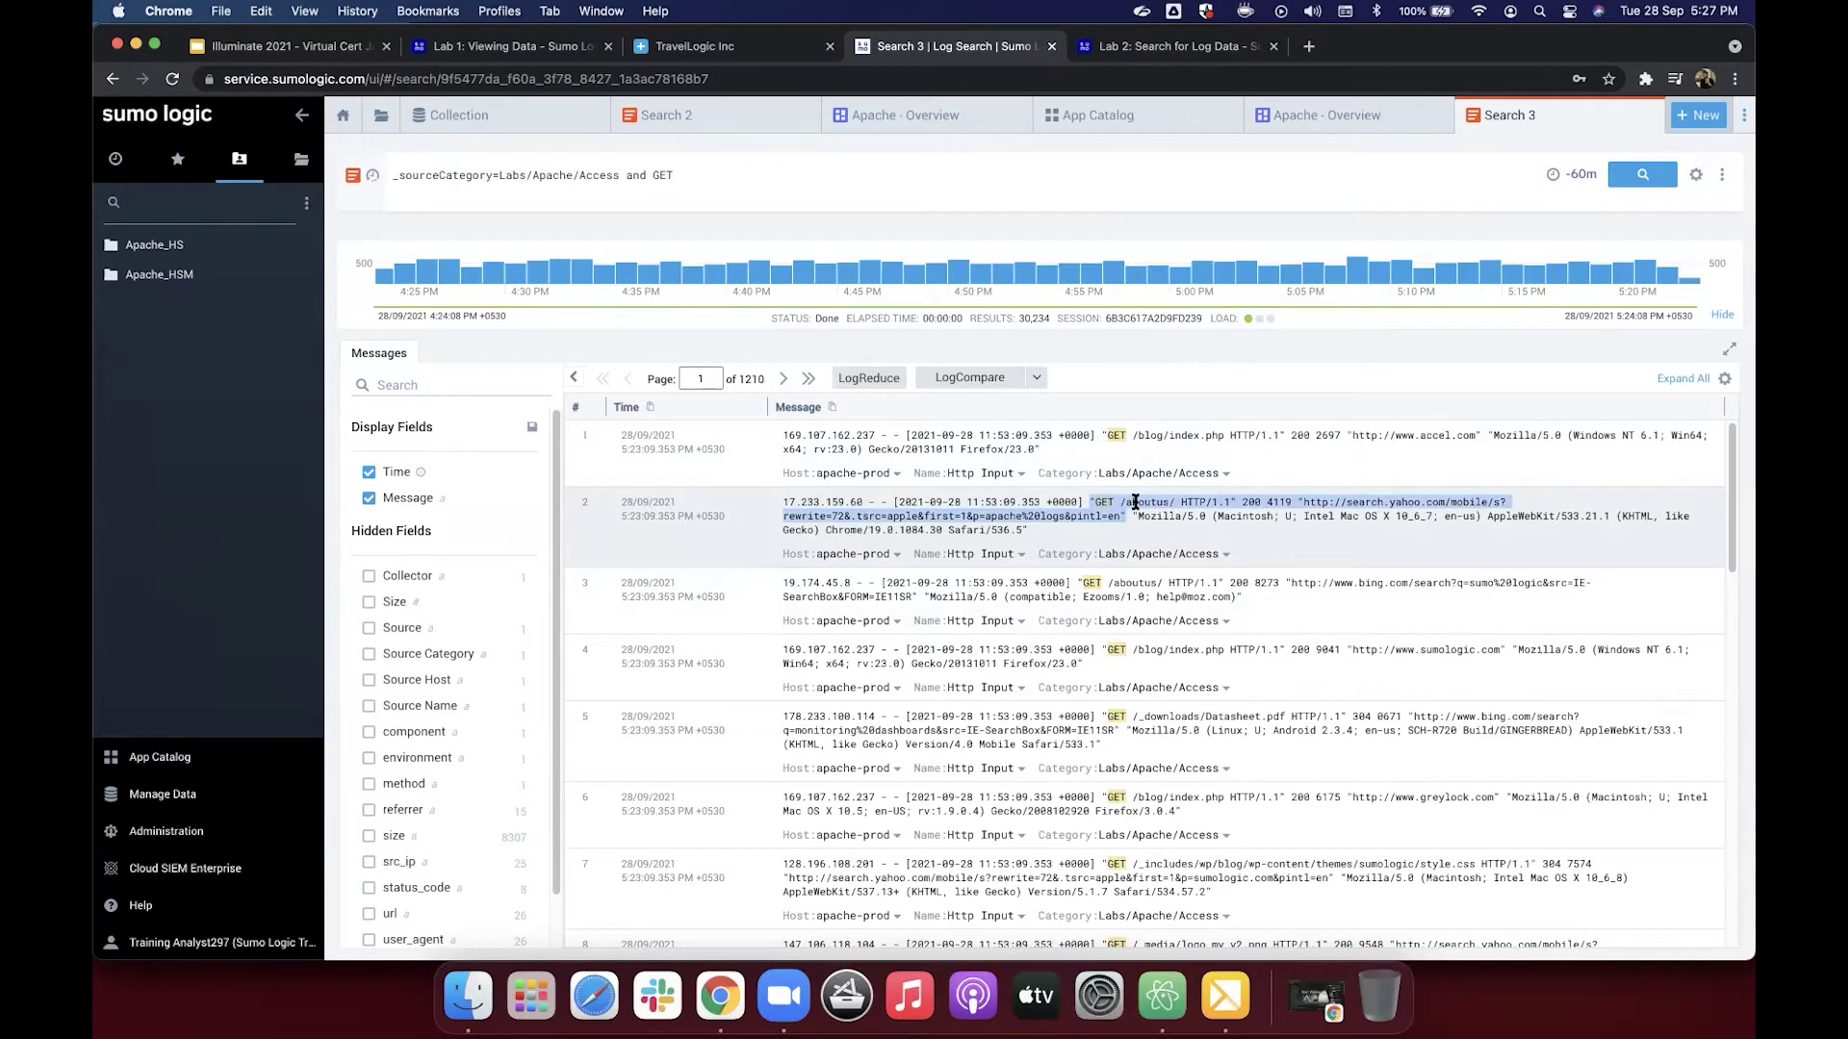
right_click(1135, 501)
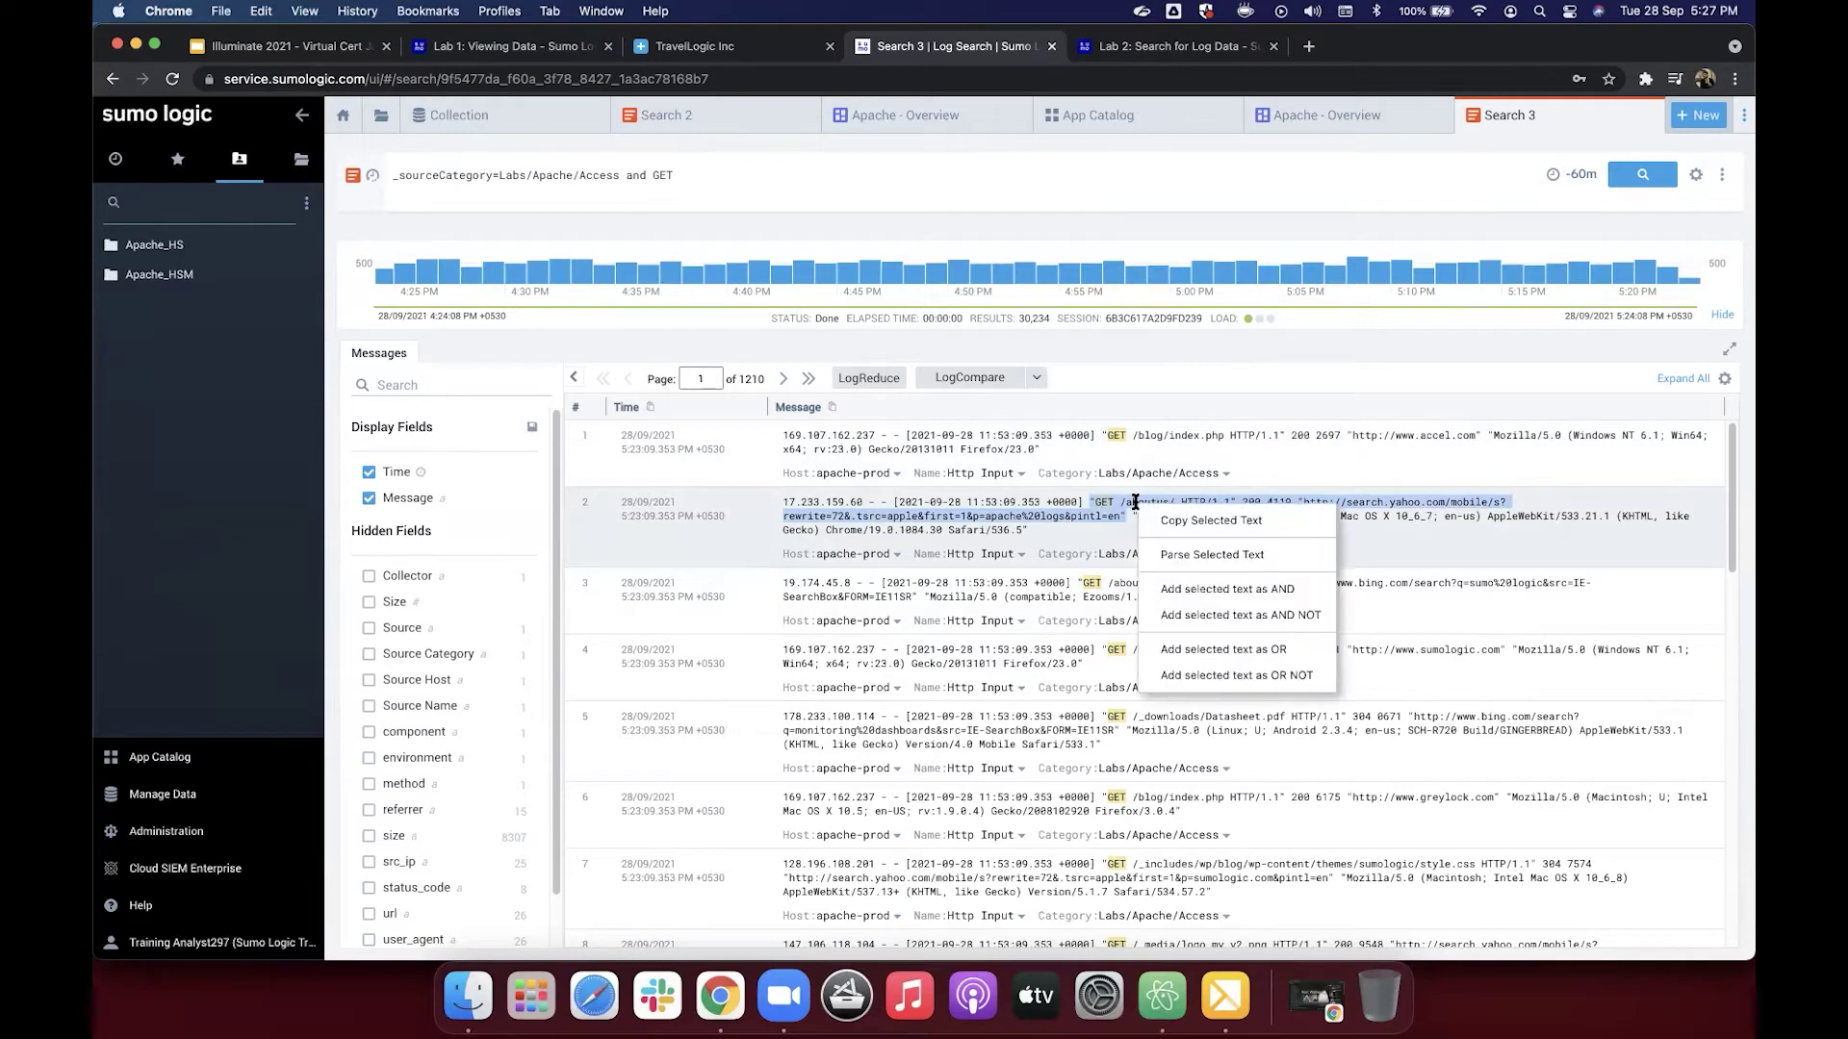
Step: Open Parse Selected Text on the GET /aboutus/ request and try highlighting the /aboutus path
left_click(1173, 556)
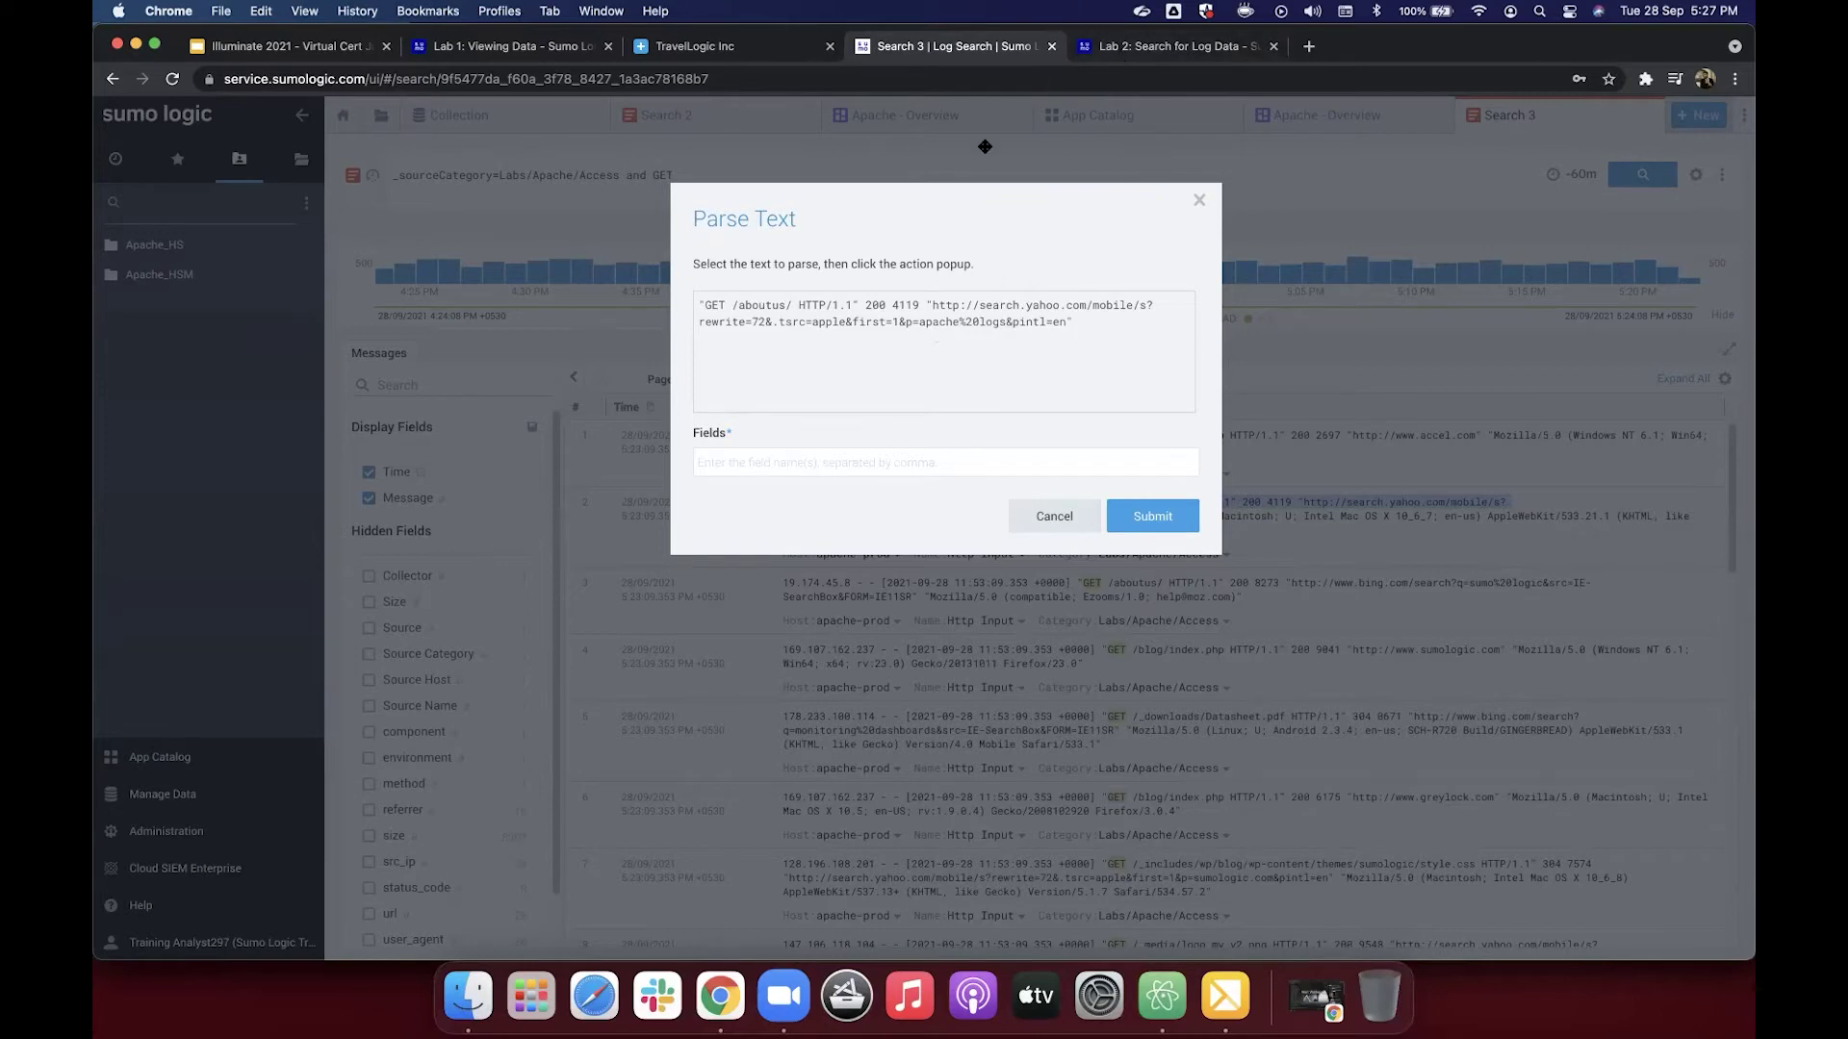
left_click_drag(732, 304, 792, 305)
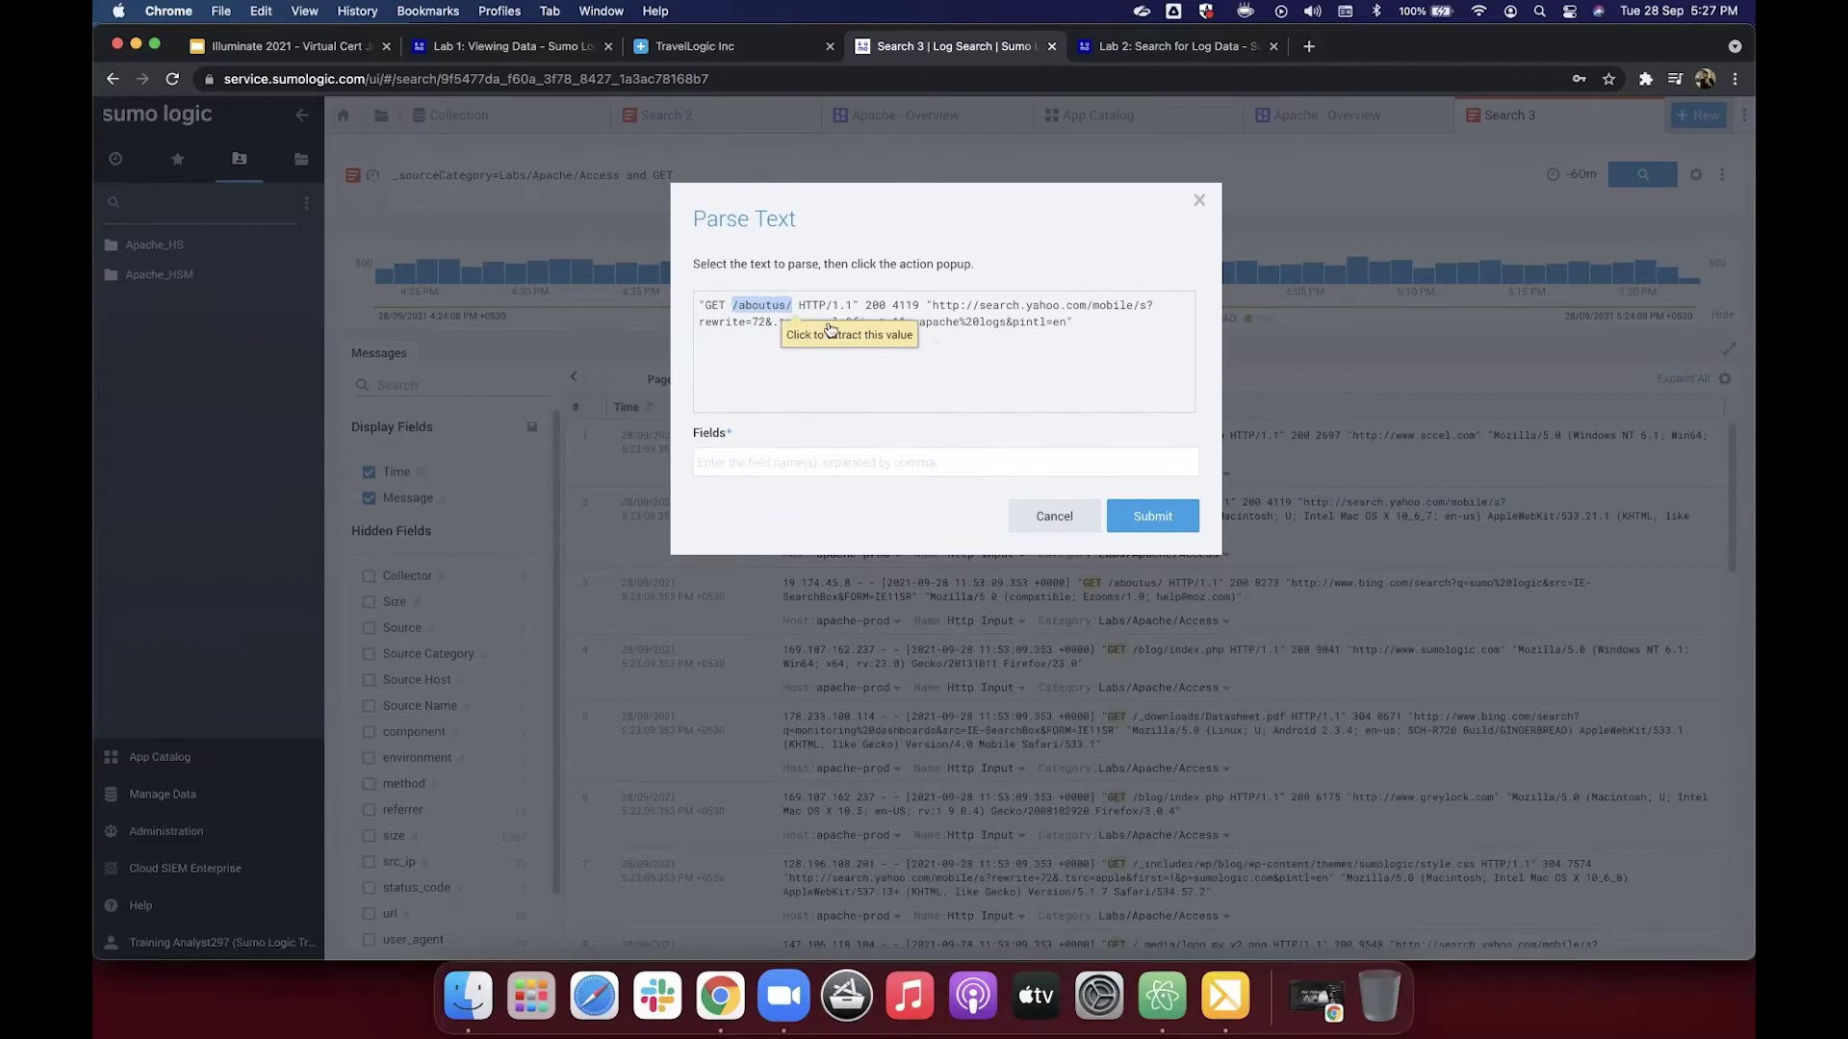
left_click(791, 304)
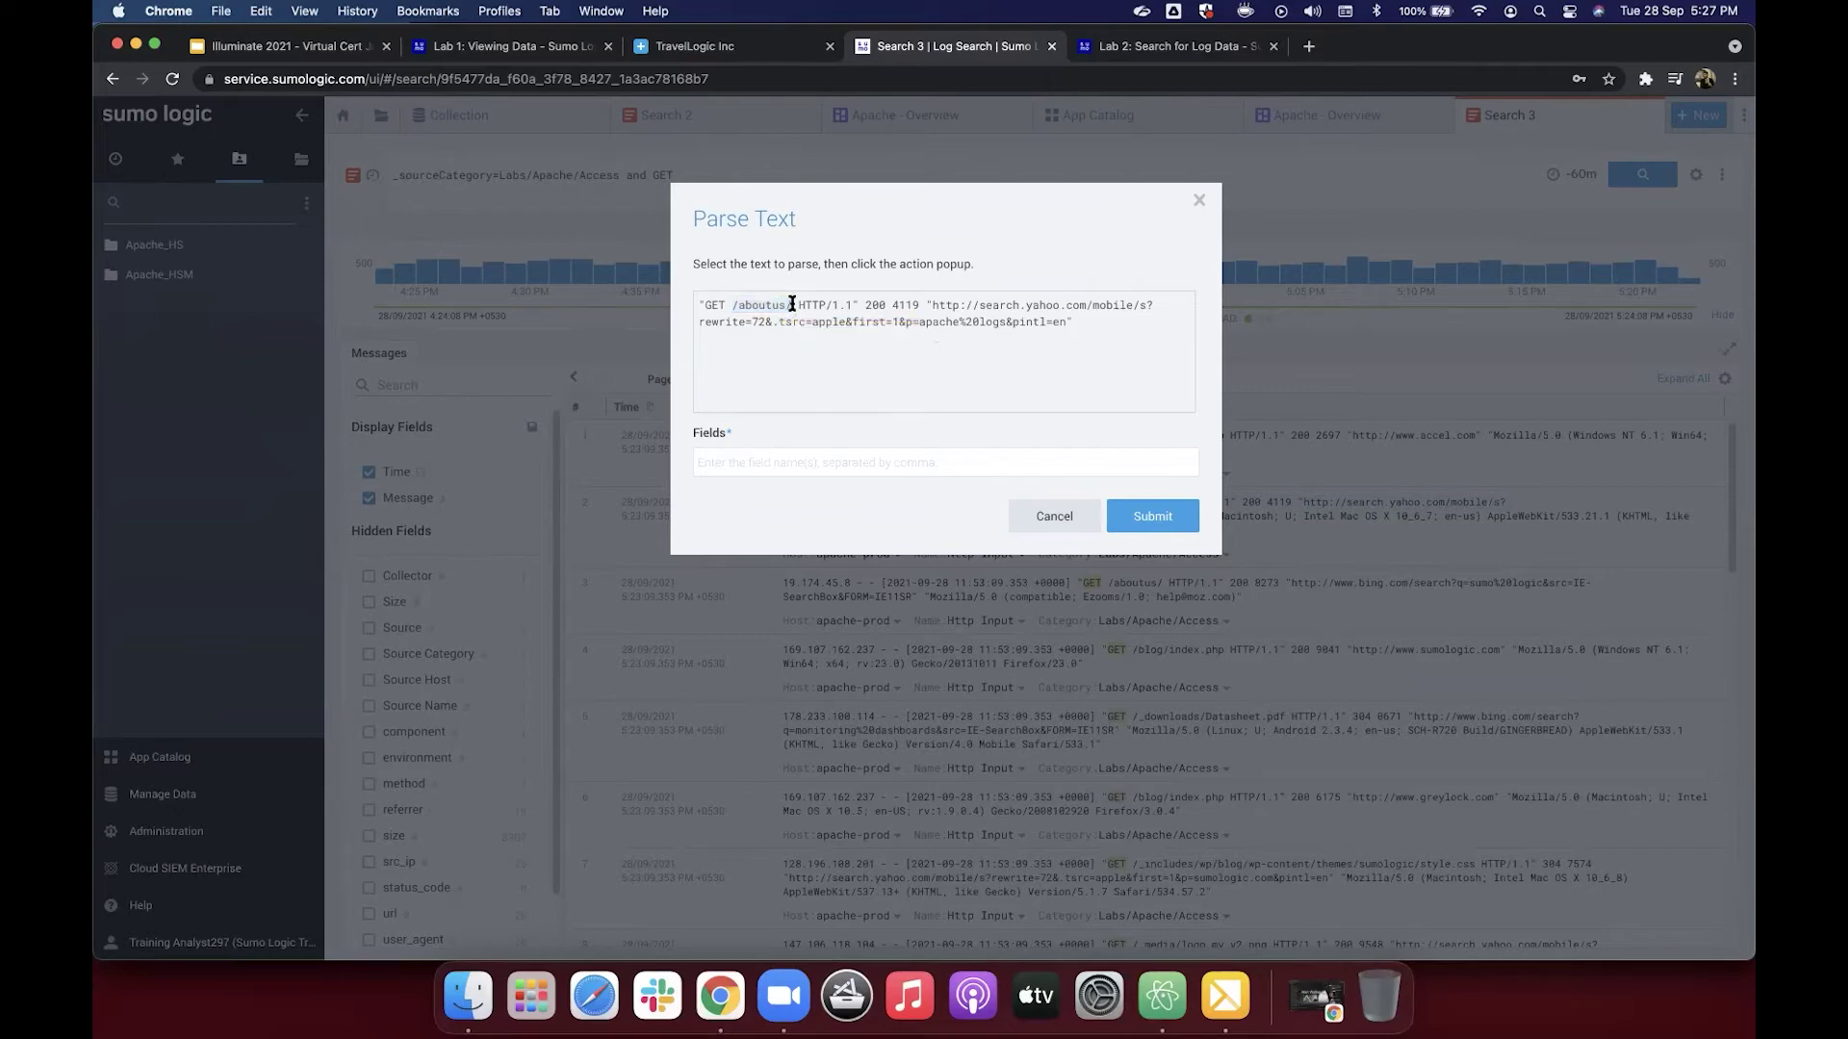
Step: Review Lab 2 steps 4–8 for status_code, size and referrer, then return to Search 3
left_click(1161, 45)
scroll(946, 578, "down", 3)
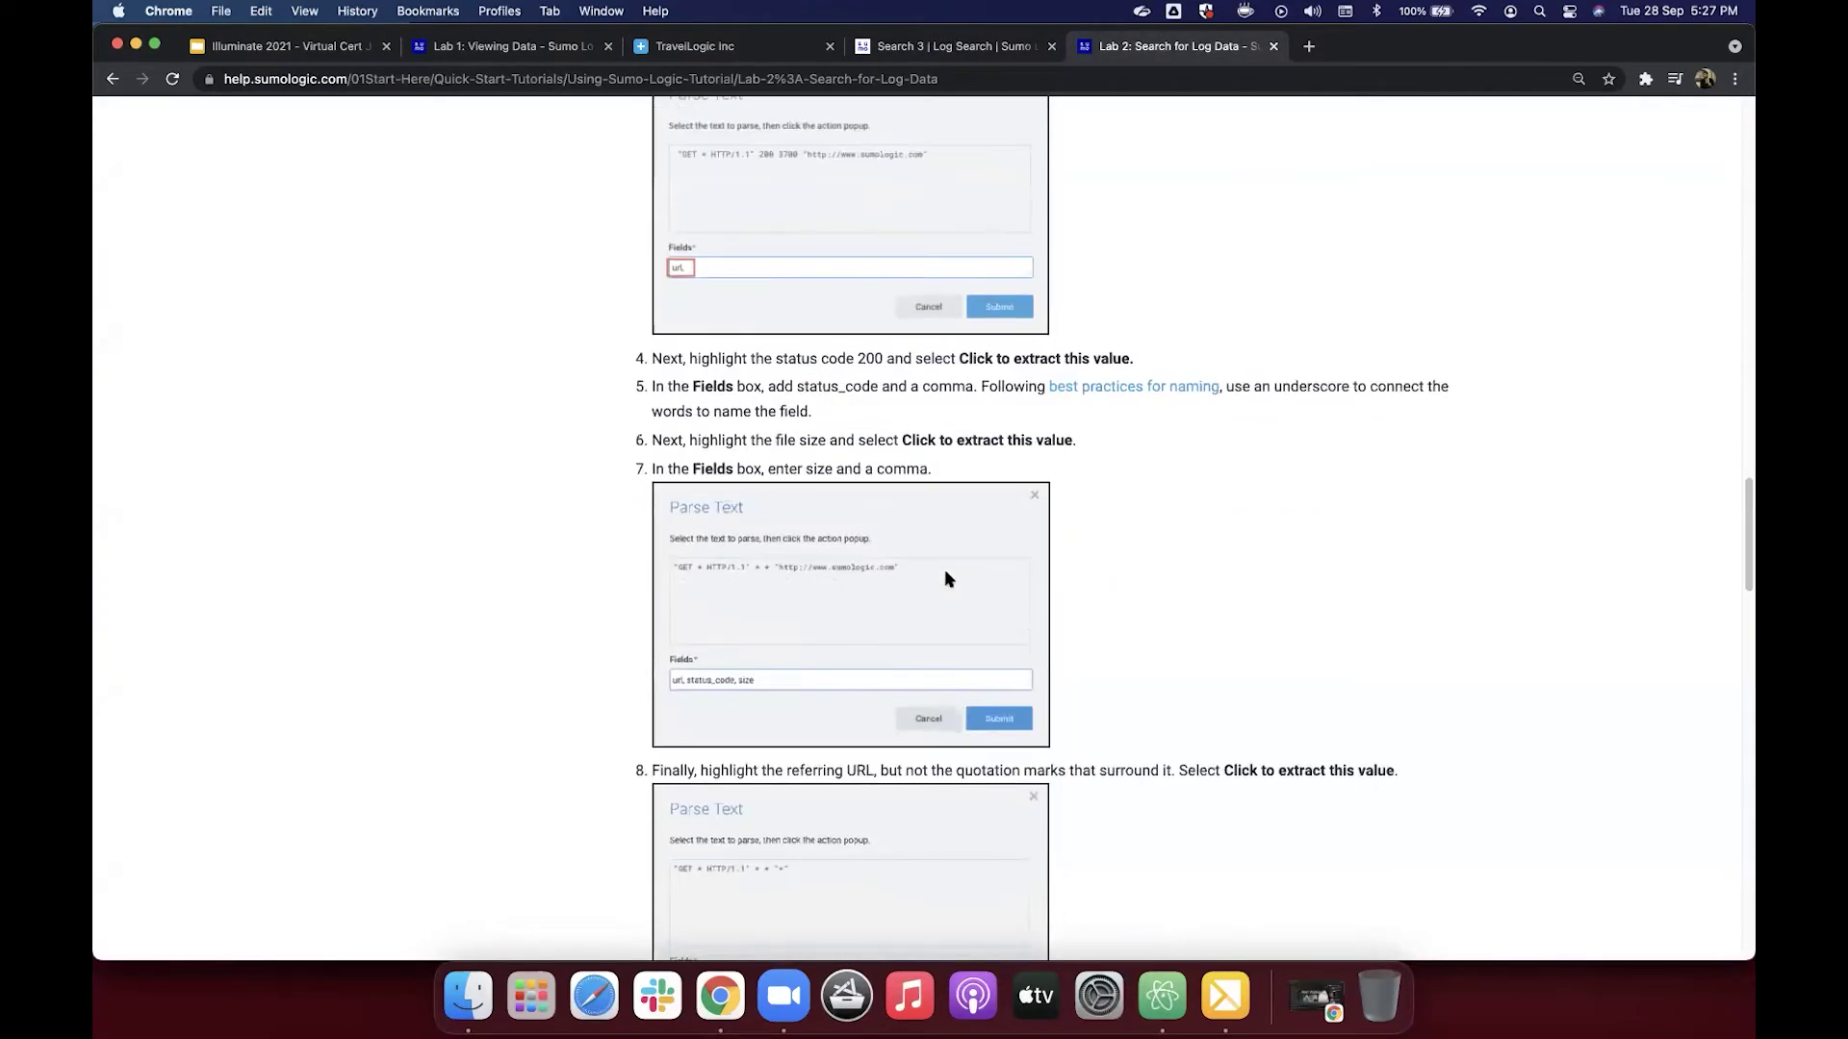
scroll(946, 579, "down", 1)
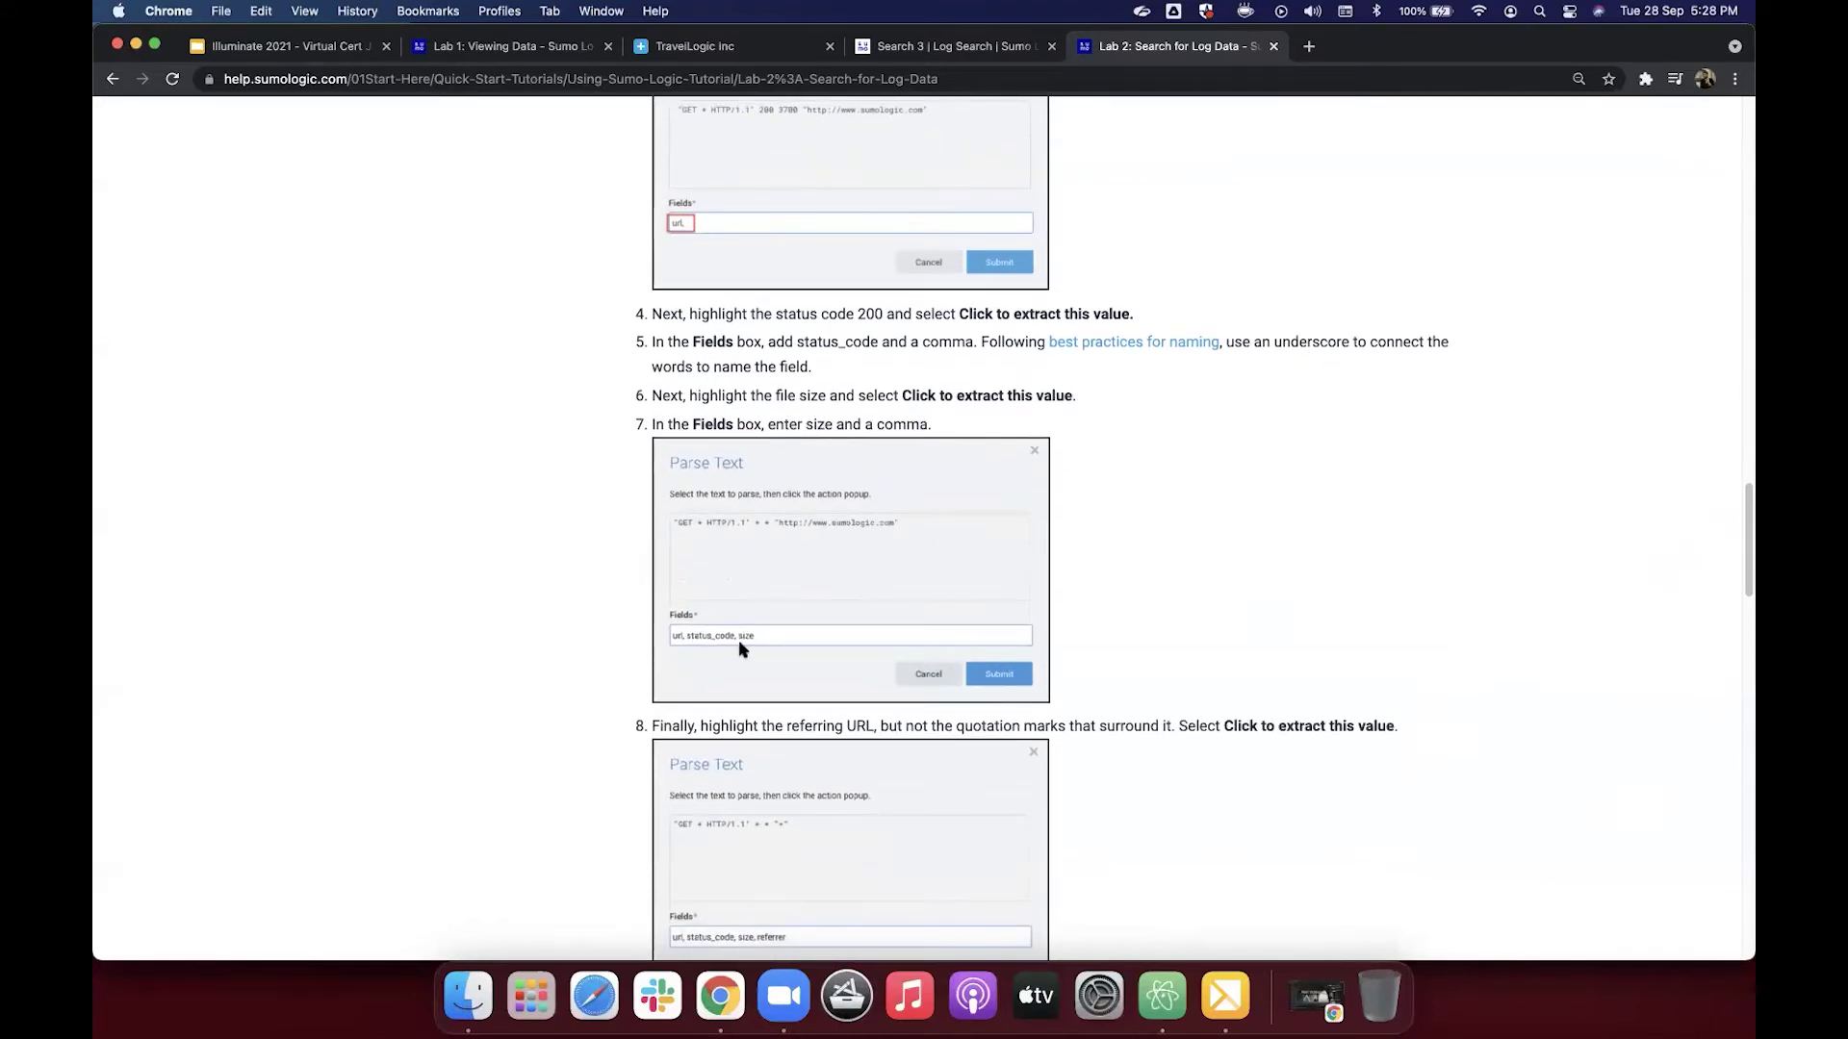
left_click(979, 54)
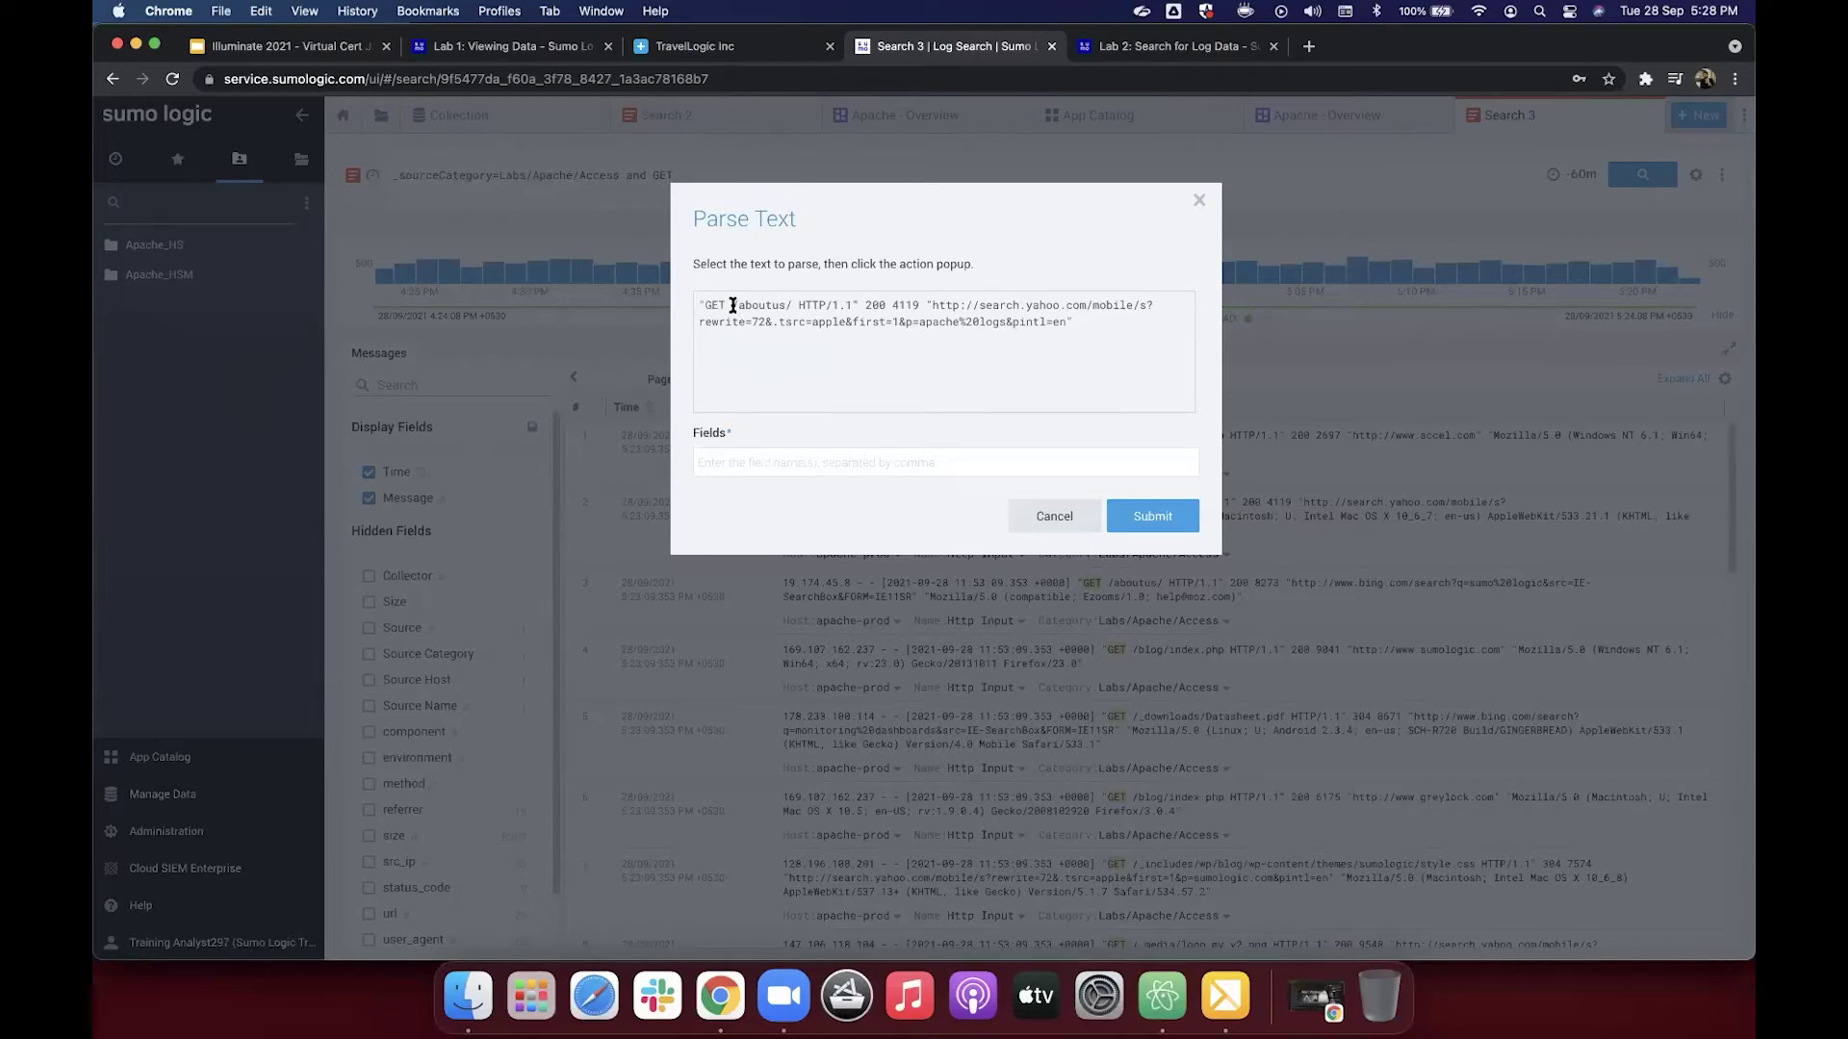
Step: Highlight /aboutus again, then cancel the Parse Text dialog without extracting any fields
left_click_drag(732, 305, 790, 305)
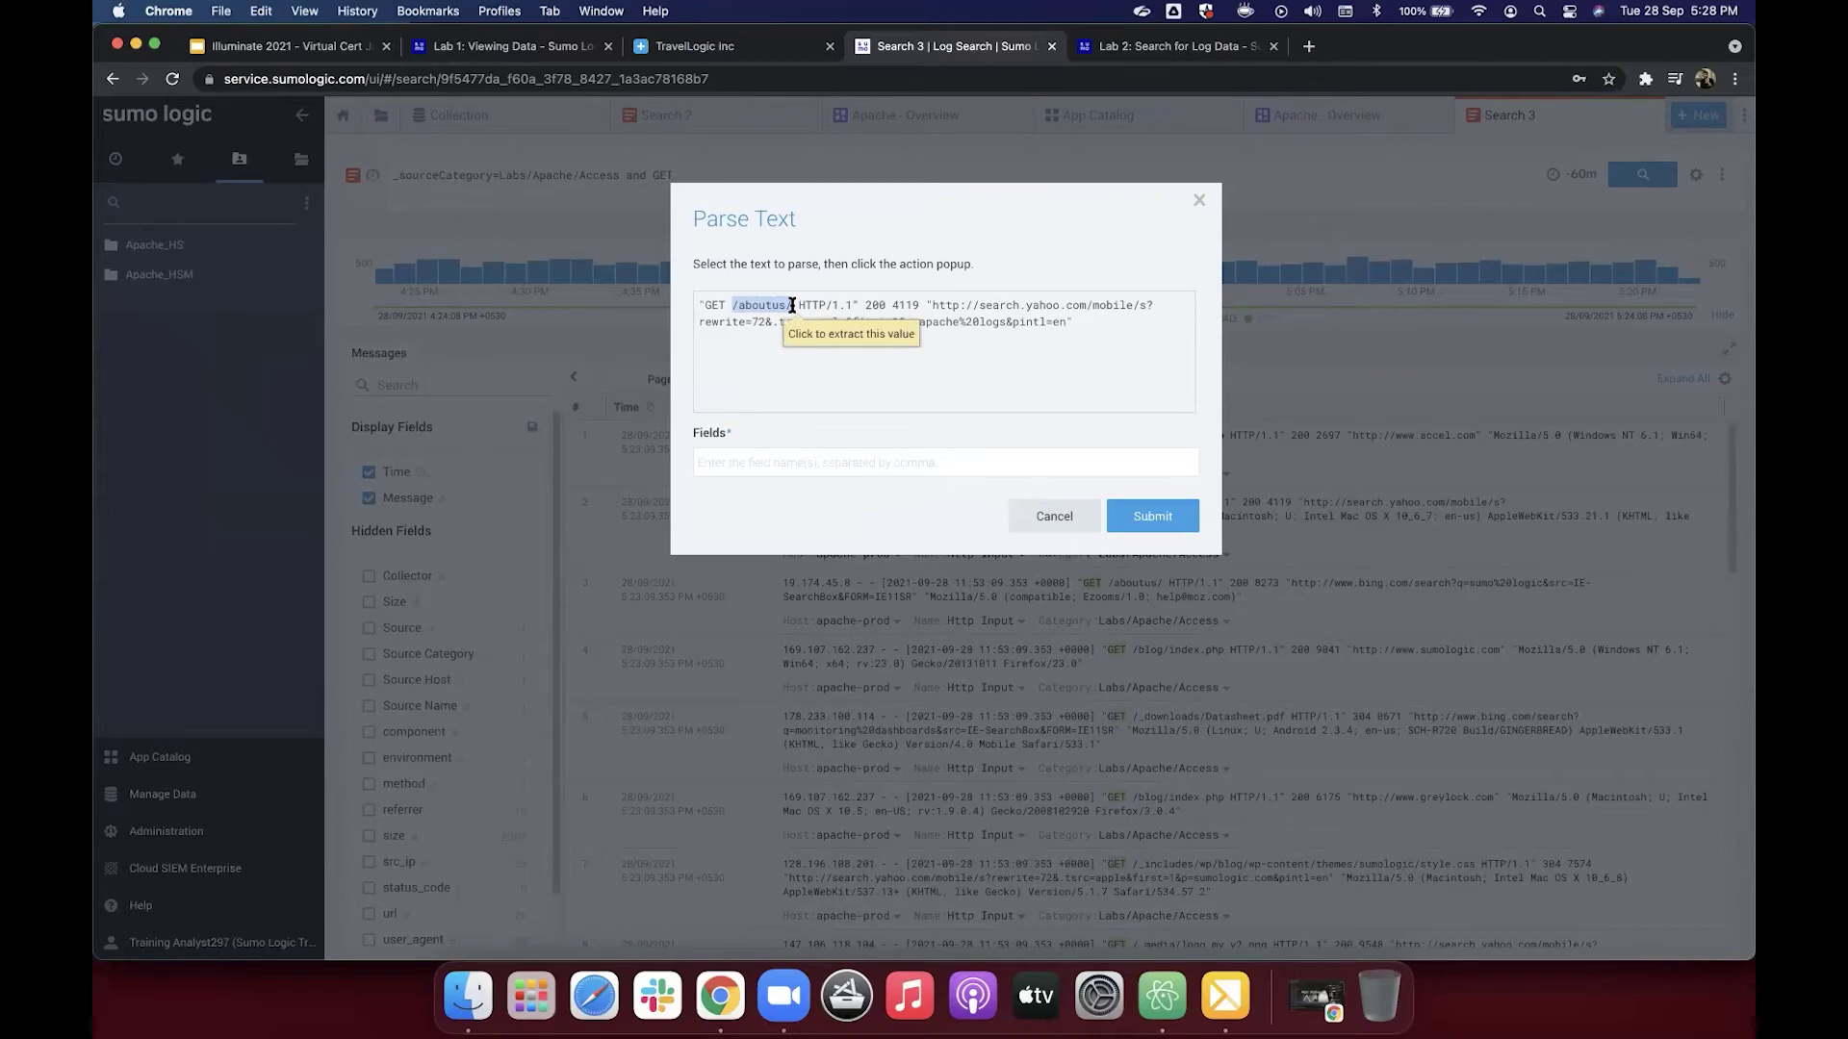
left_click(1057, 513)
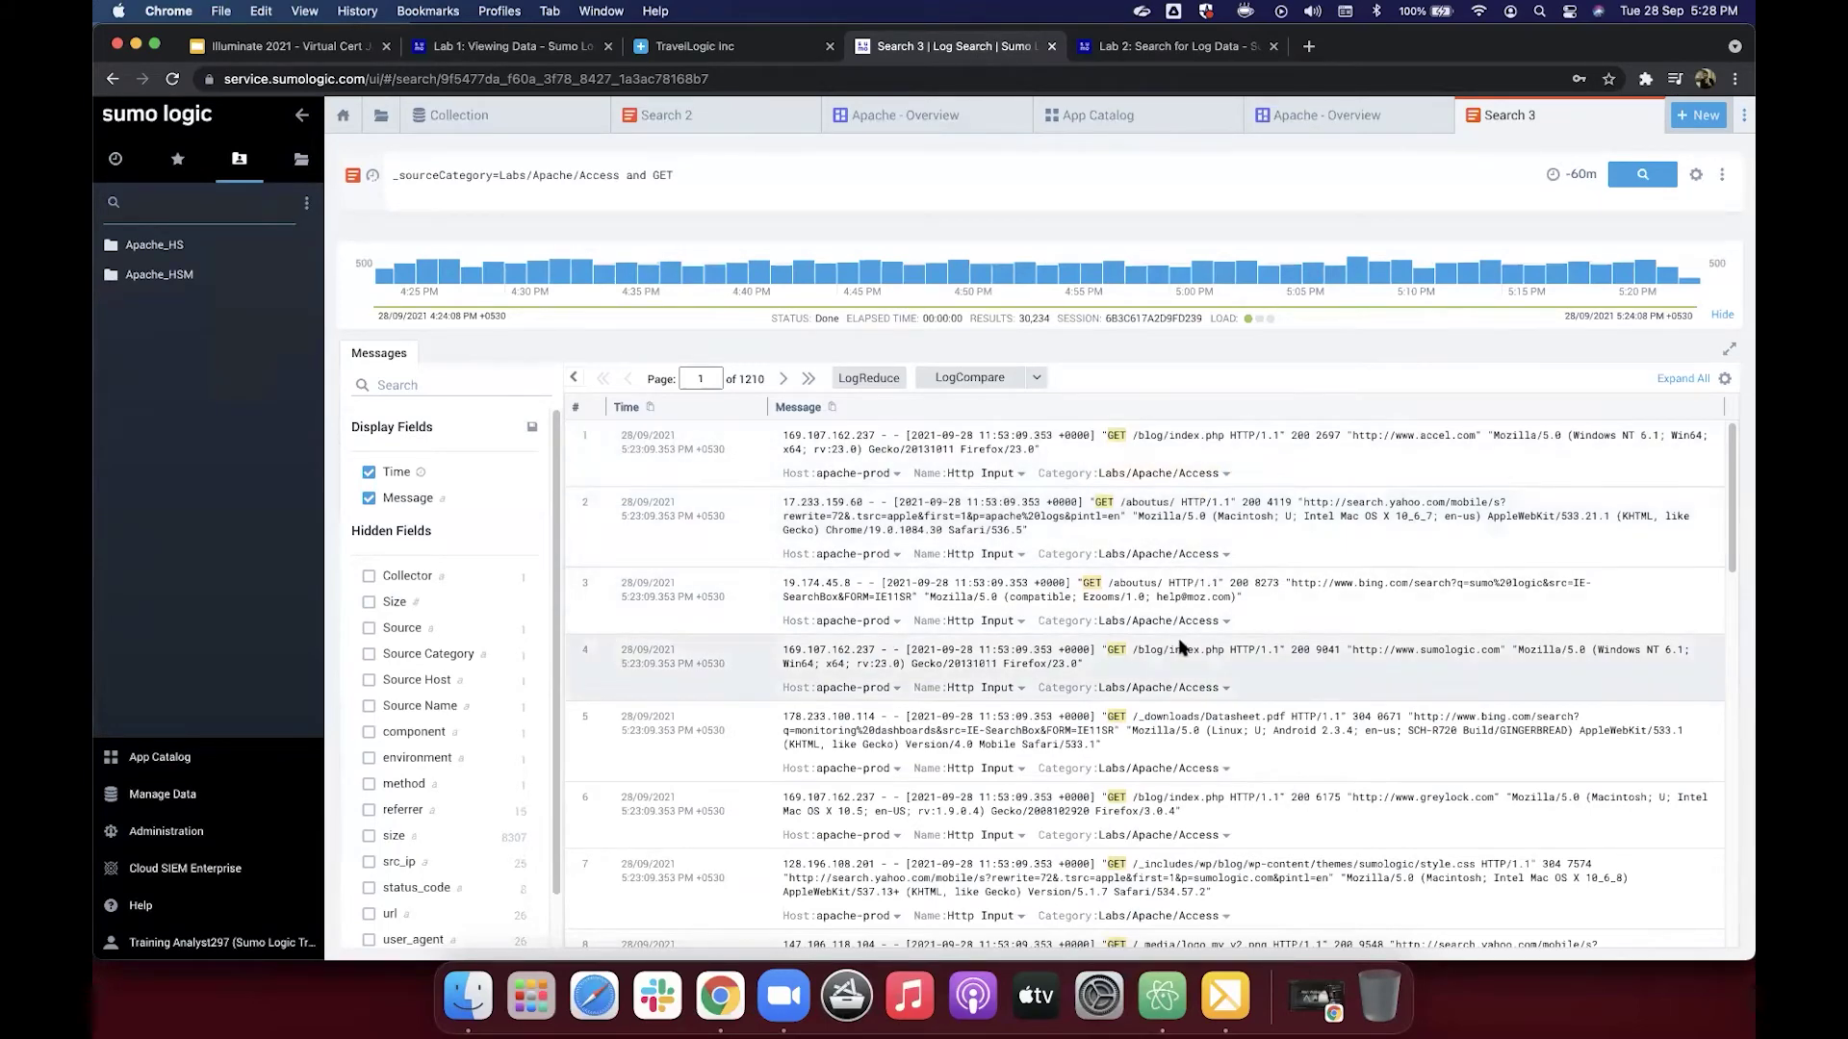
Step: Check the Lab 2 tutorial, then select row 1's request from GET through the accel.com referrer
left_click(1137, 48)
scroll(1145, 420, "up", 1)
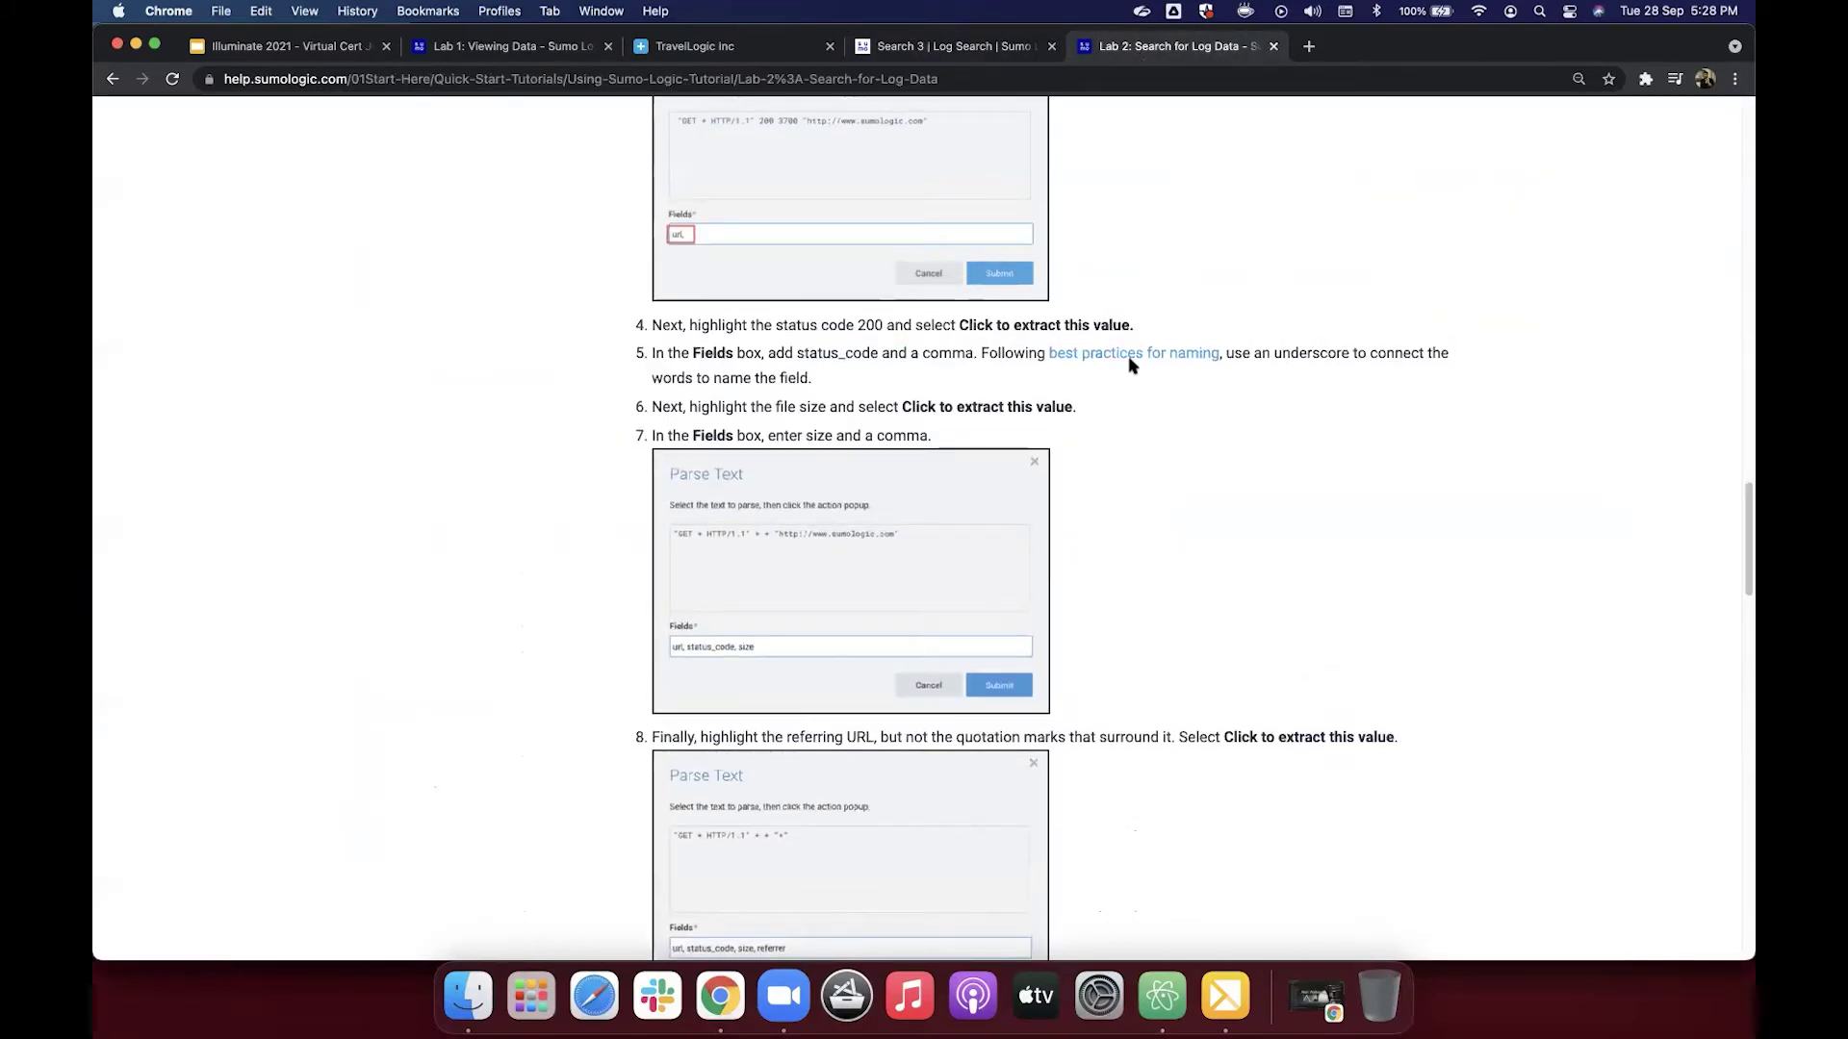
left_click(998, 50)
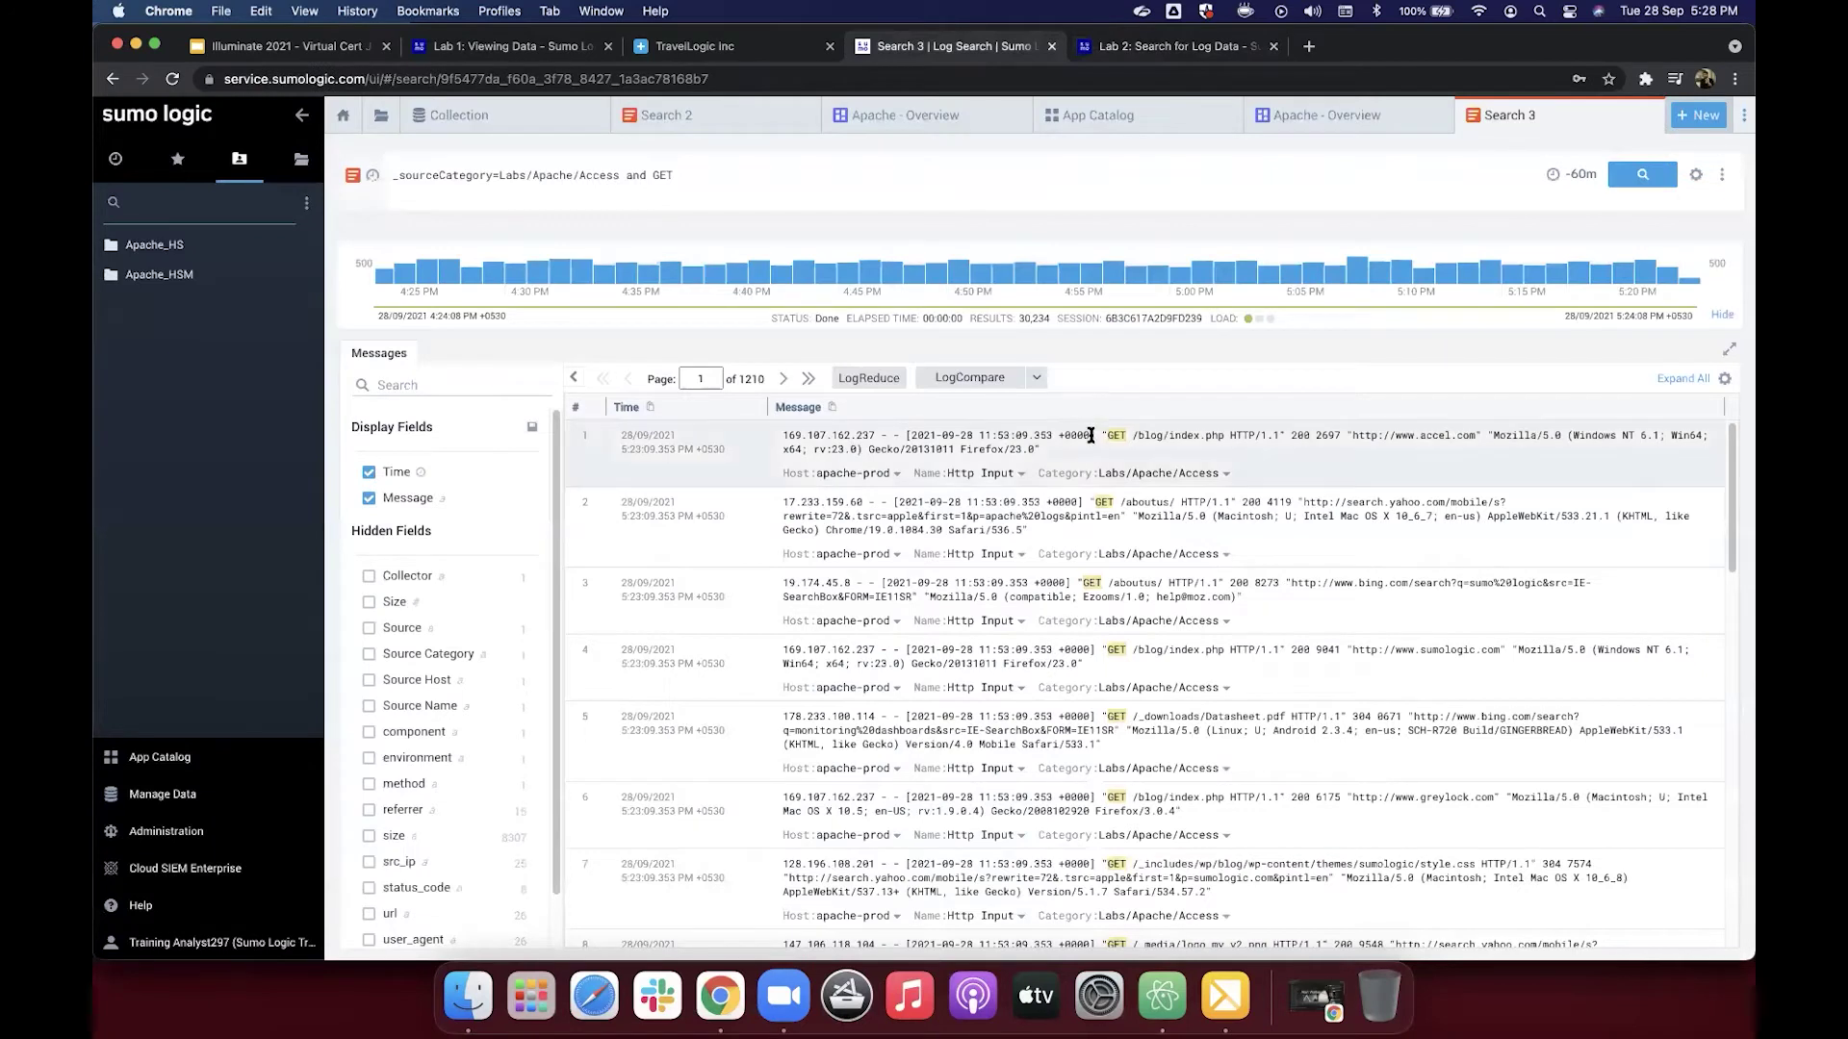
left_click_drag(1102, 435, 1482, 435)
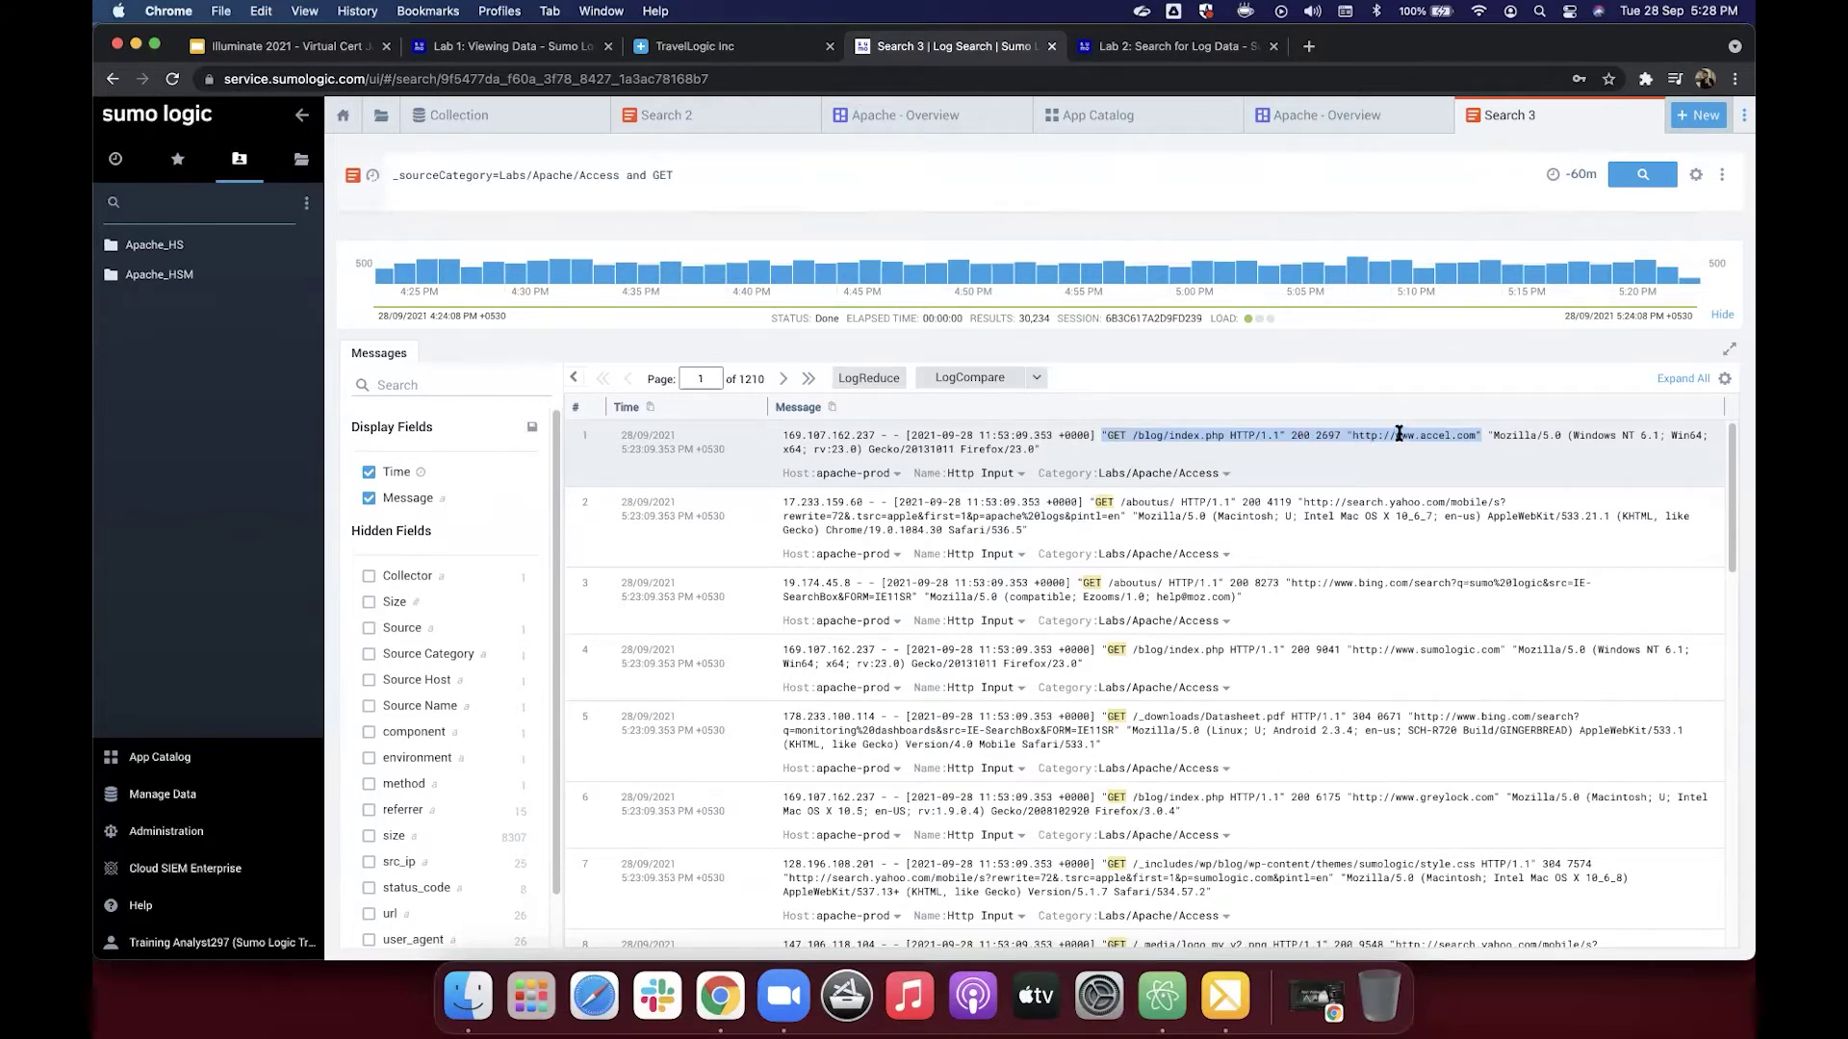
Step: Parse the selected request, extracting the /blog/index.php path as field url
right_click(1266, 435)
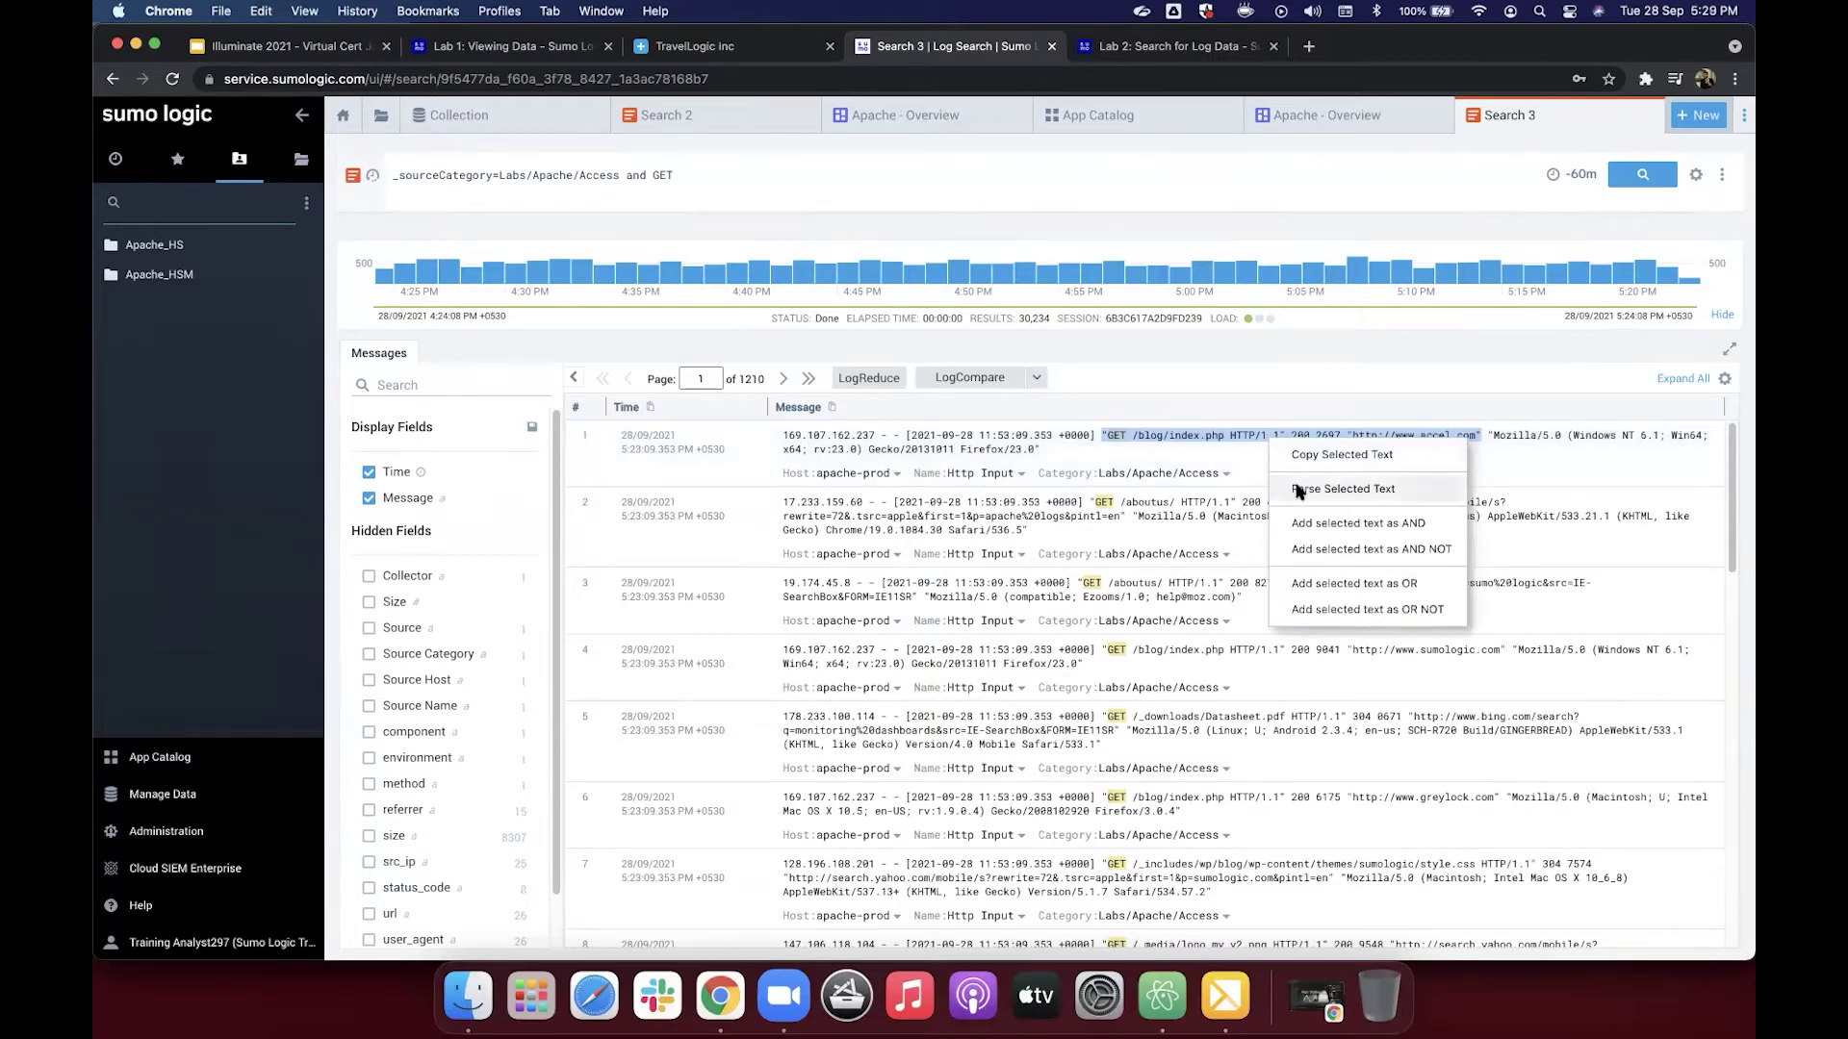
left_click(1298, 490)
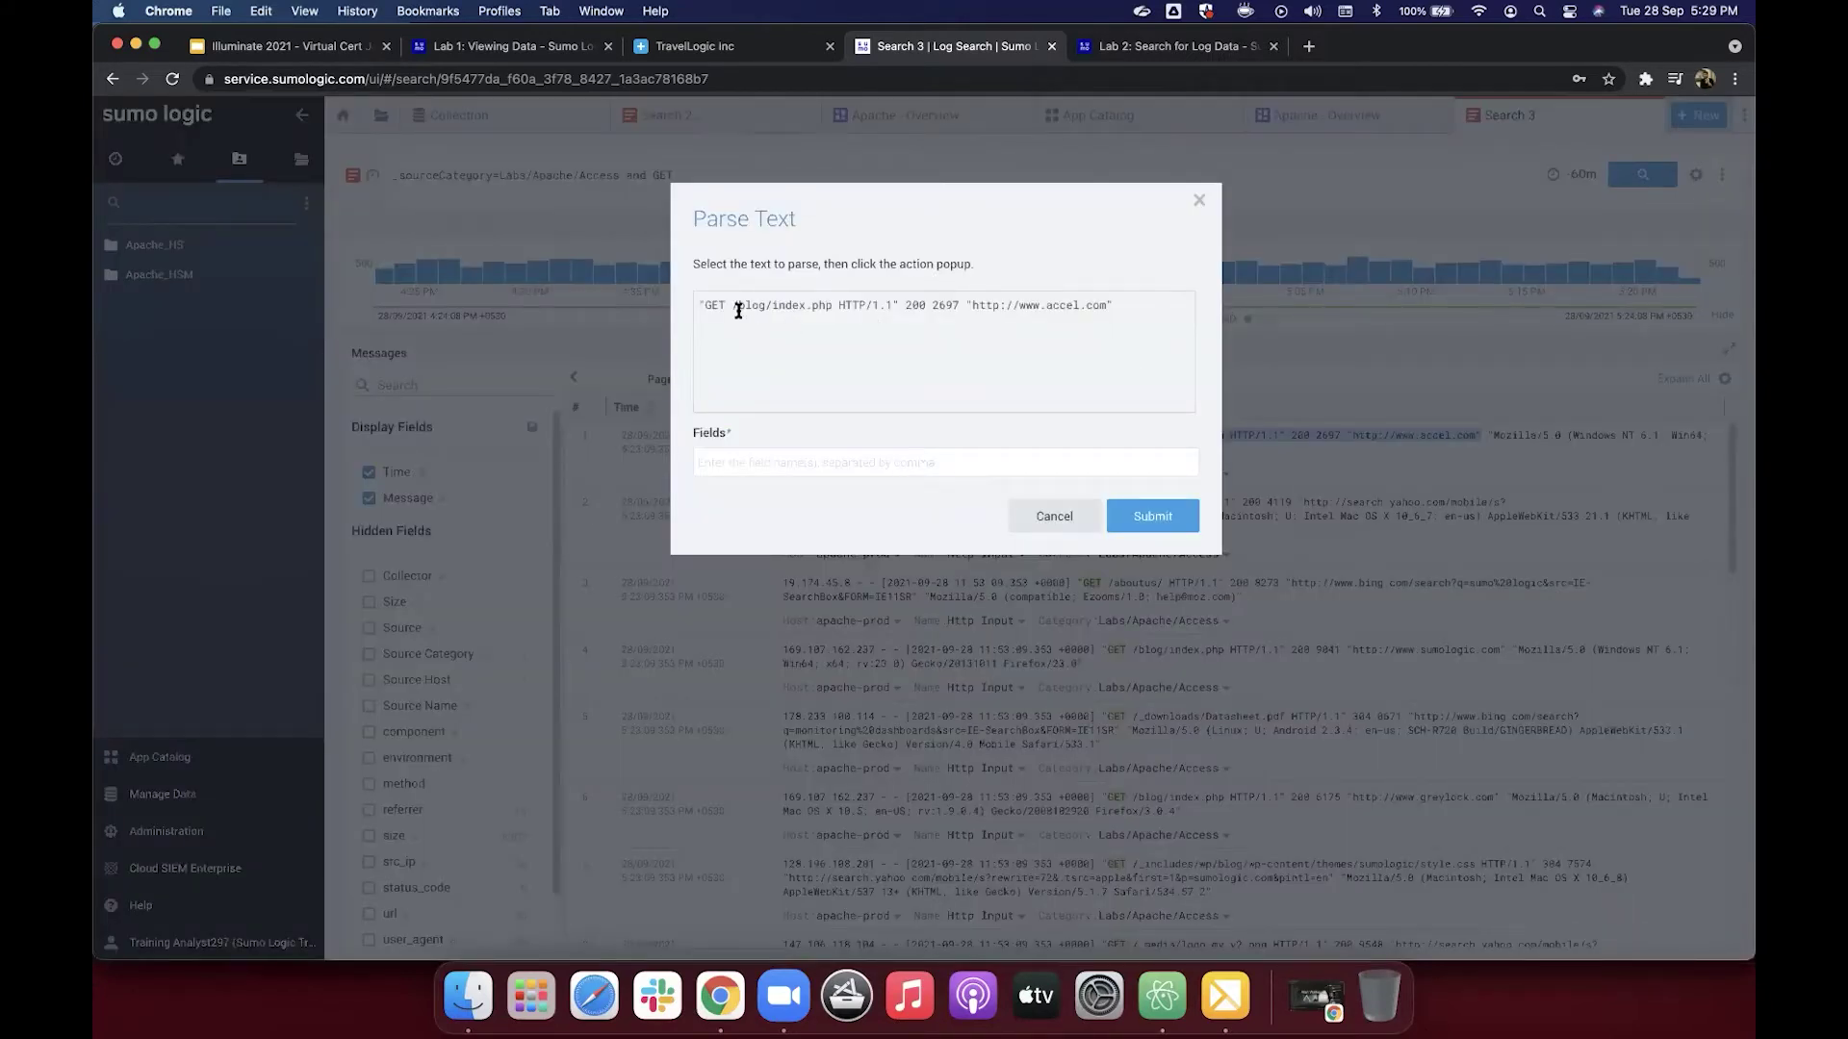
left_click_drag(732, 305, 831, 305)
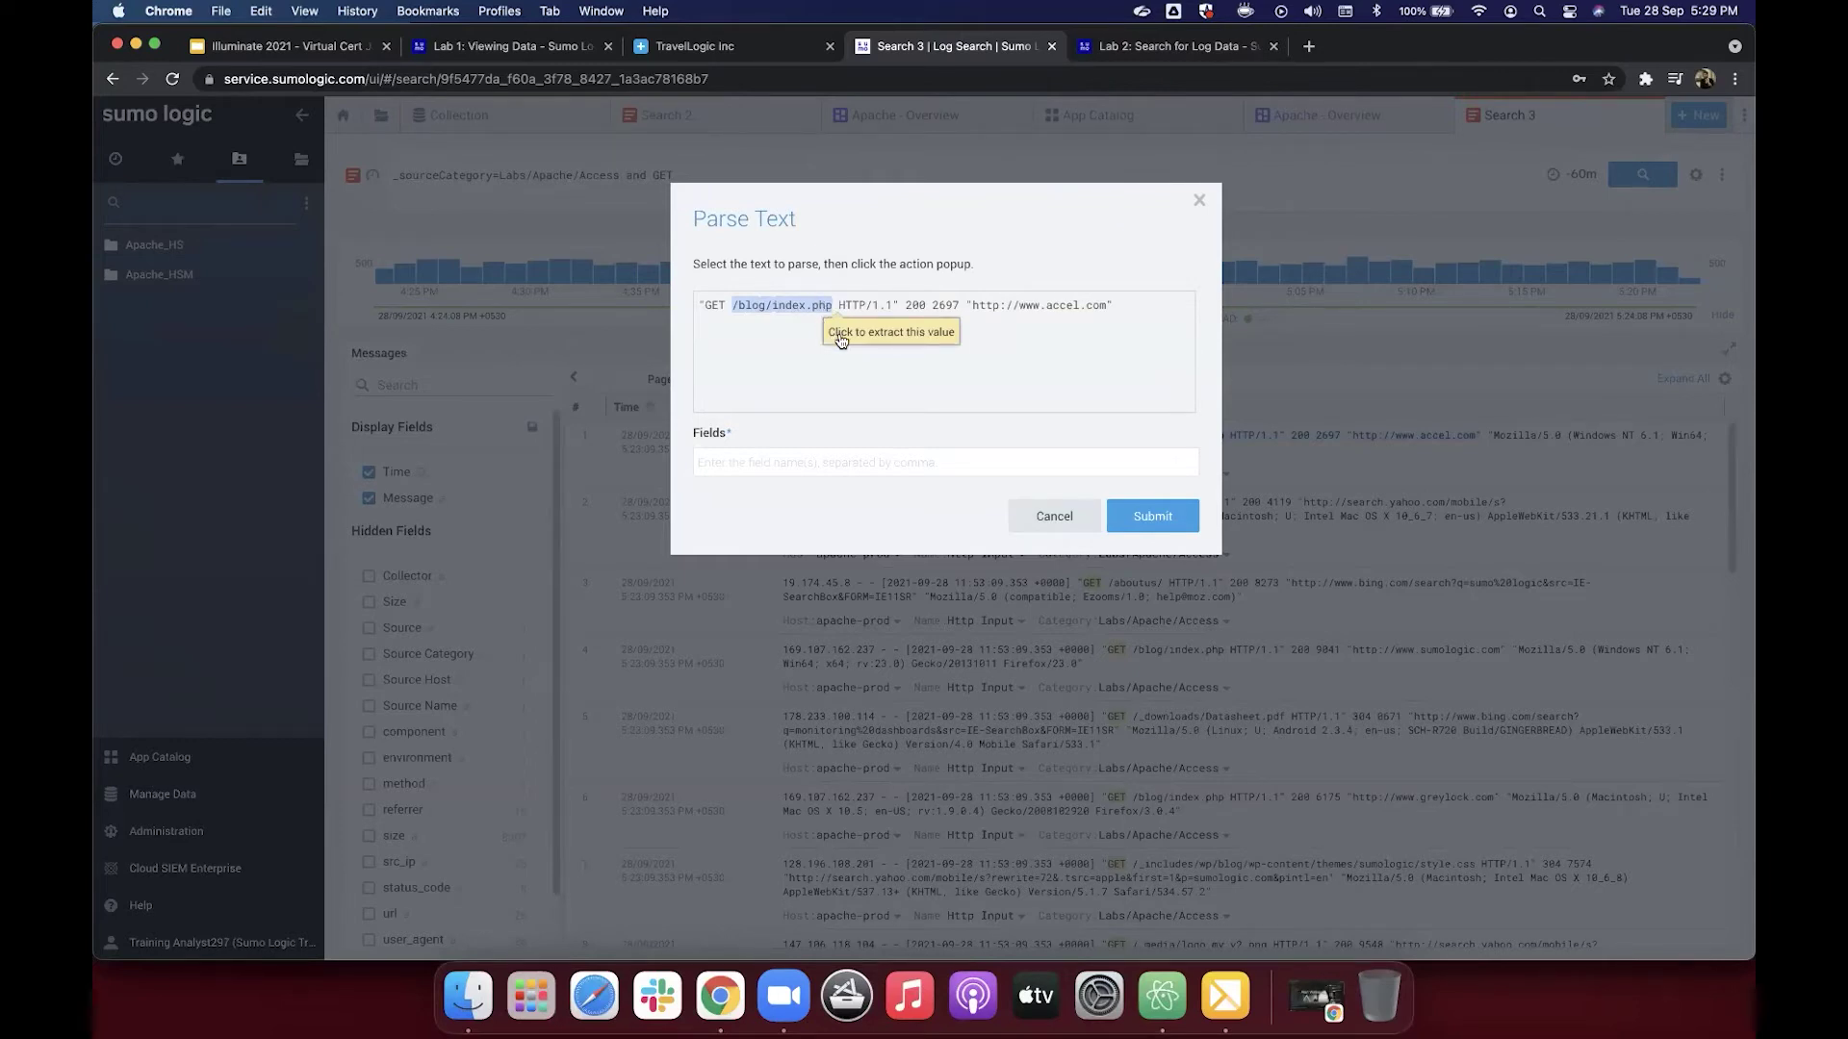
left_click(843, 337)
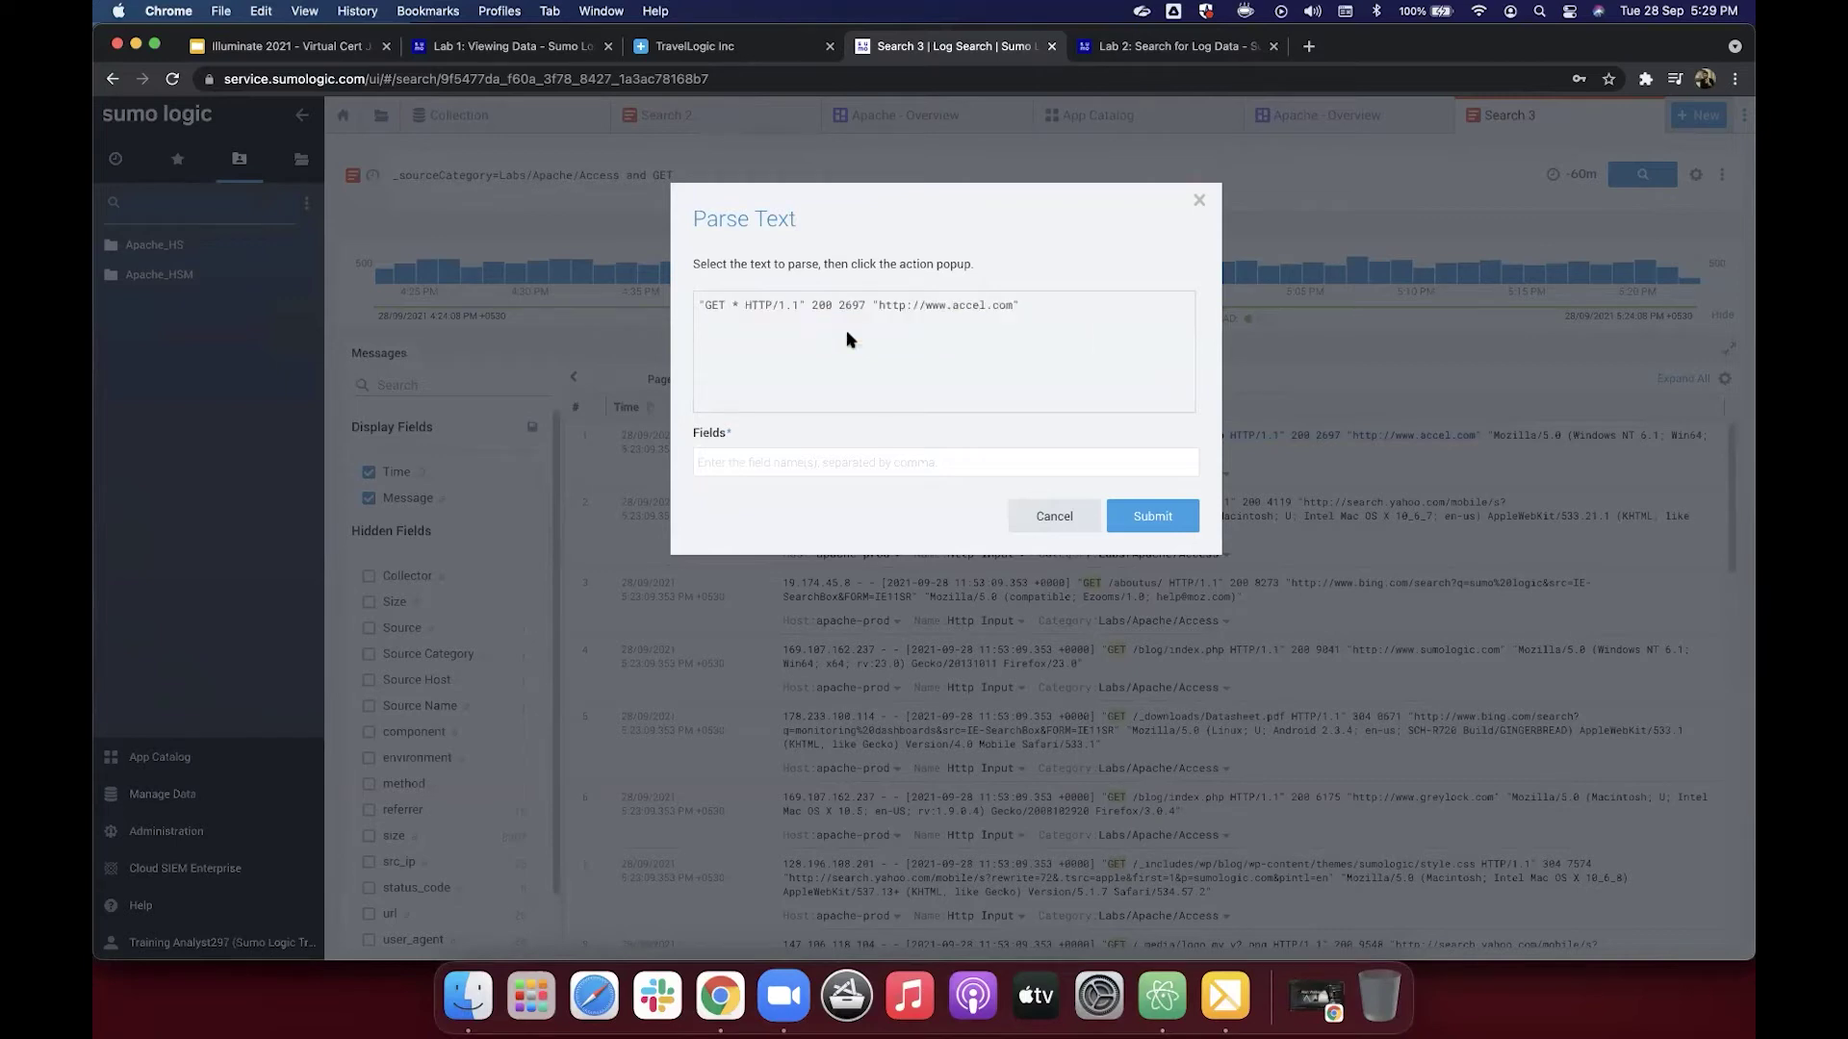
left_click(788, 468)
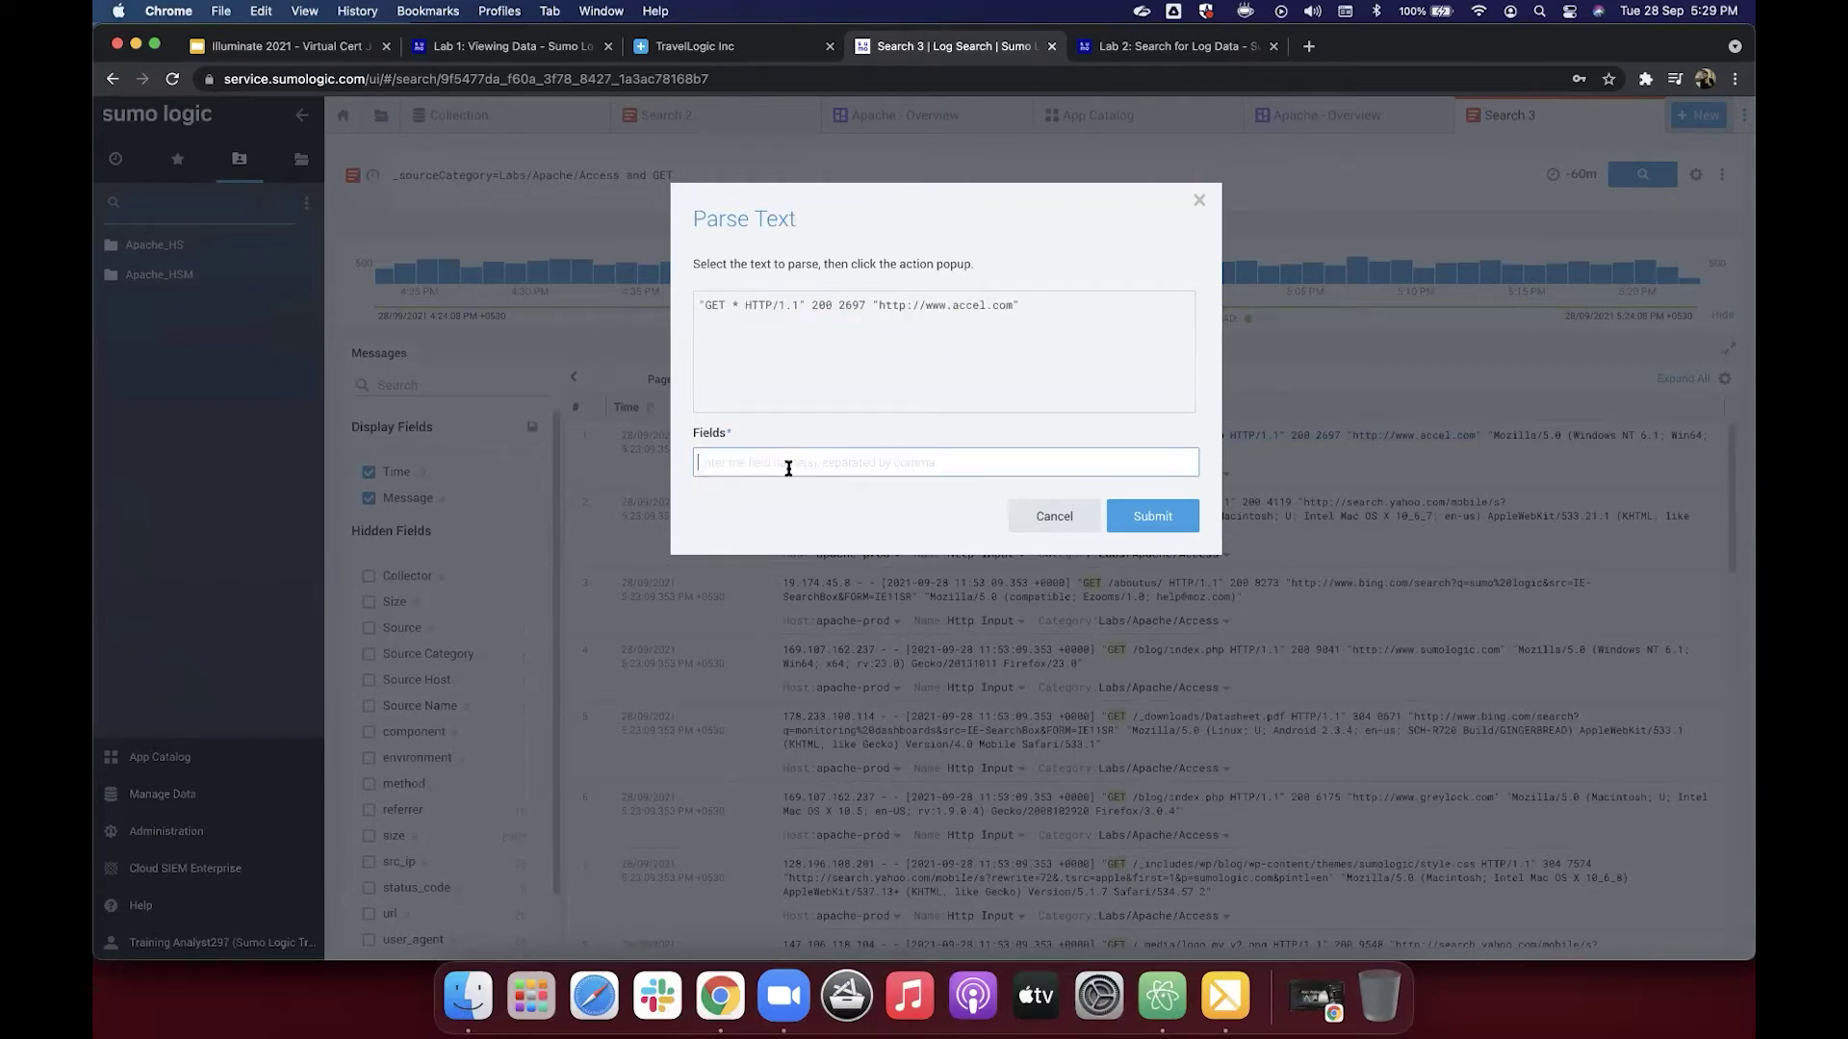
type("url,")
Step: Extract the 200 status code as a second field, status_code, after url
left_click(1169, 46)
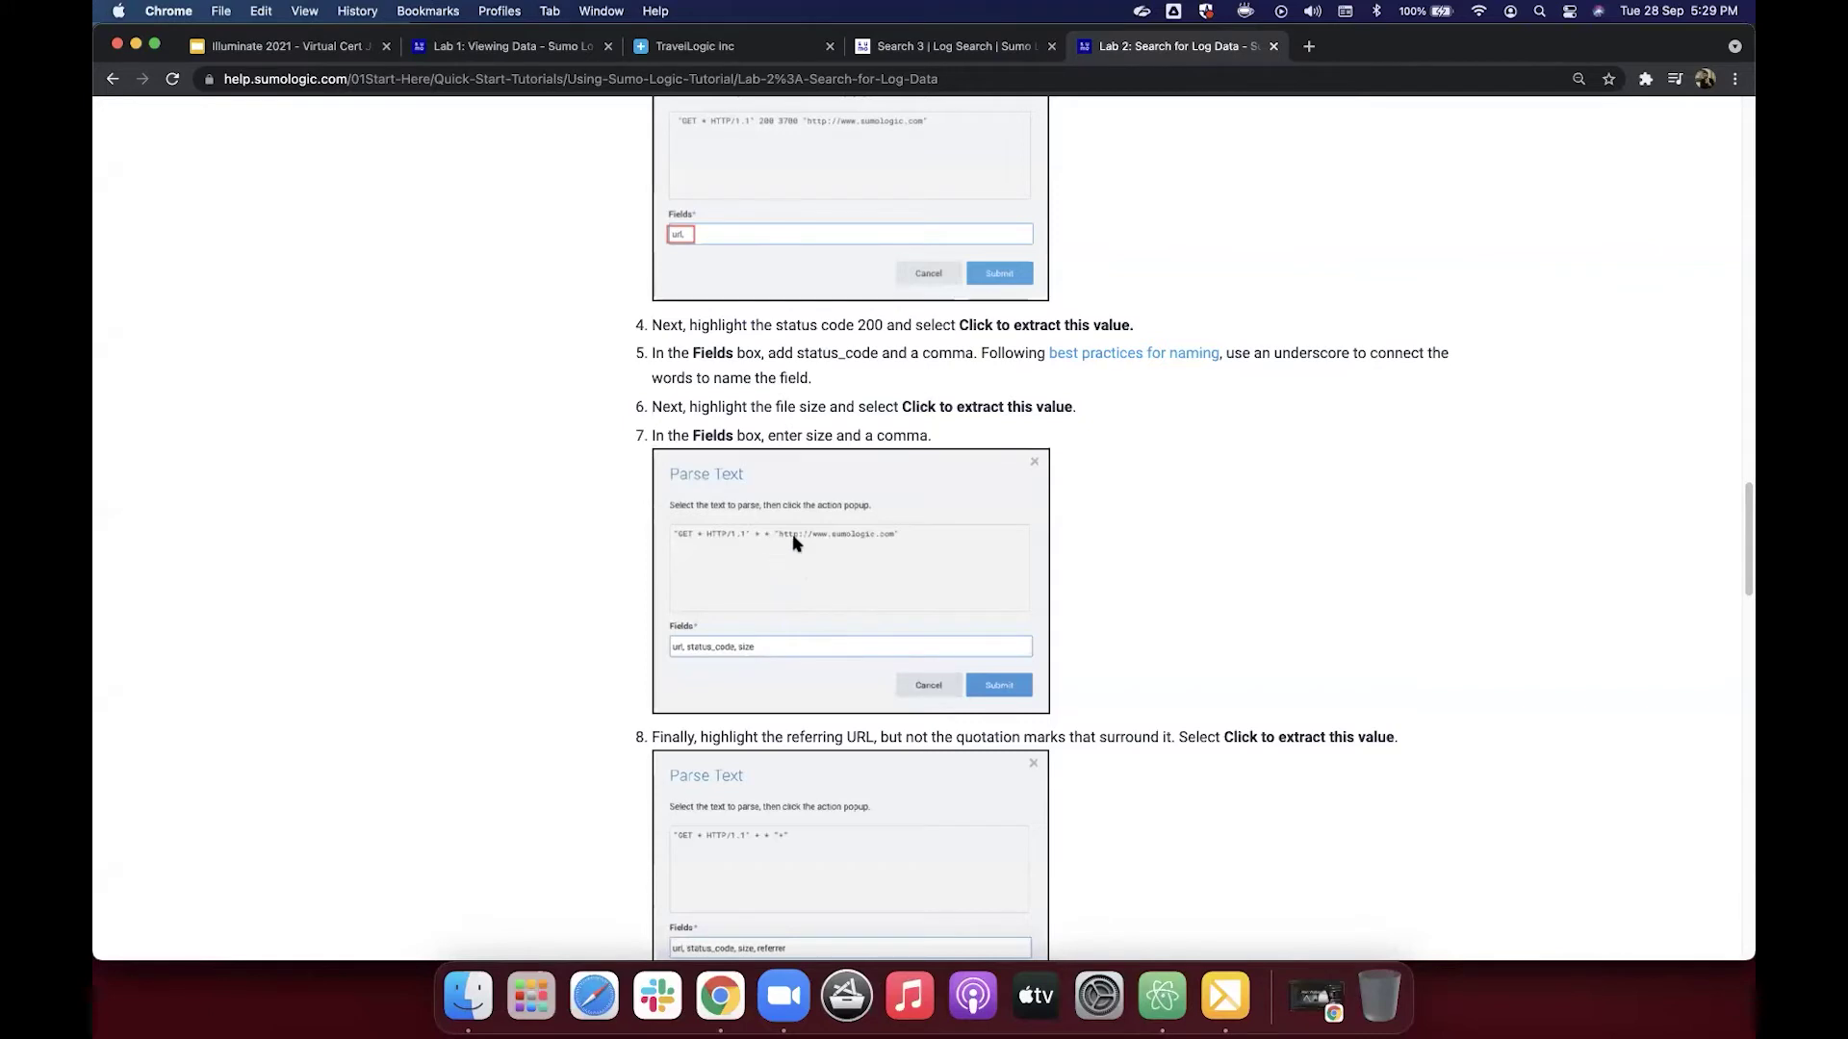
left_click(972, 53)
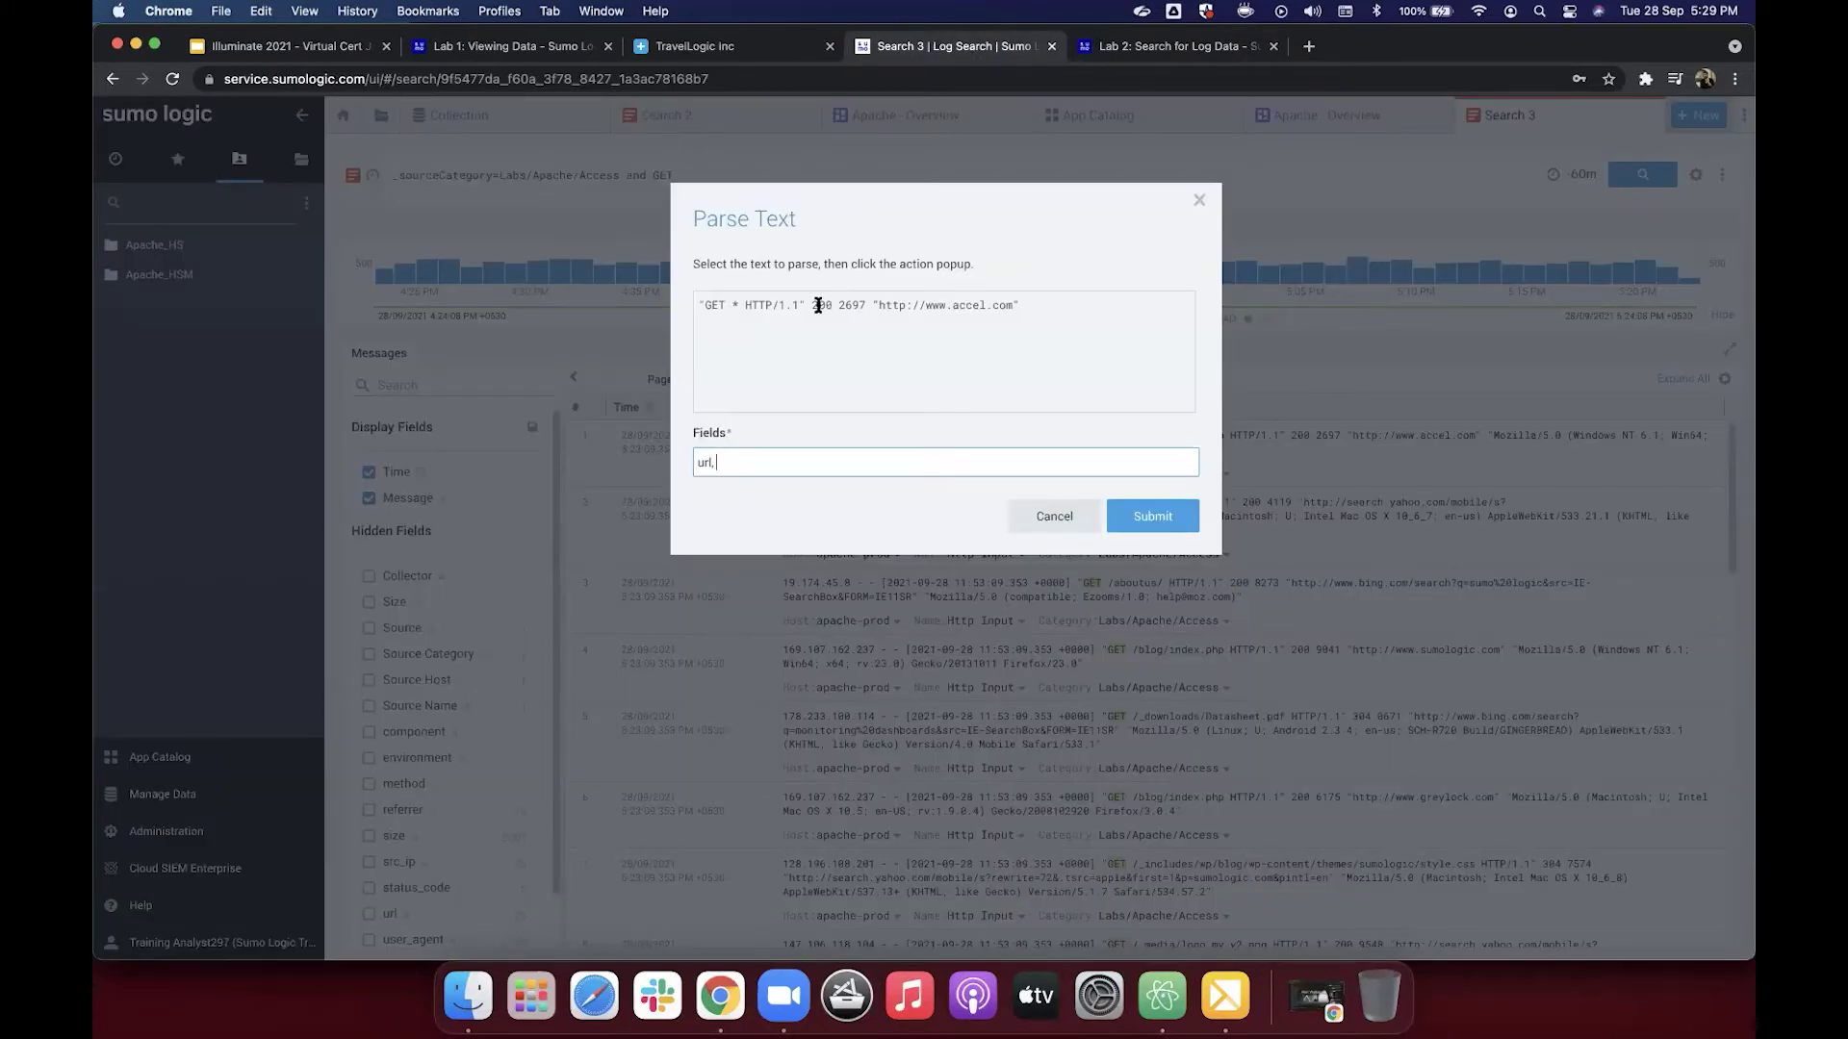
double_click(818, 305)
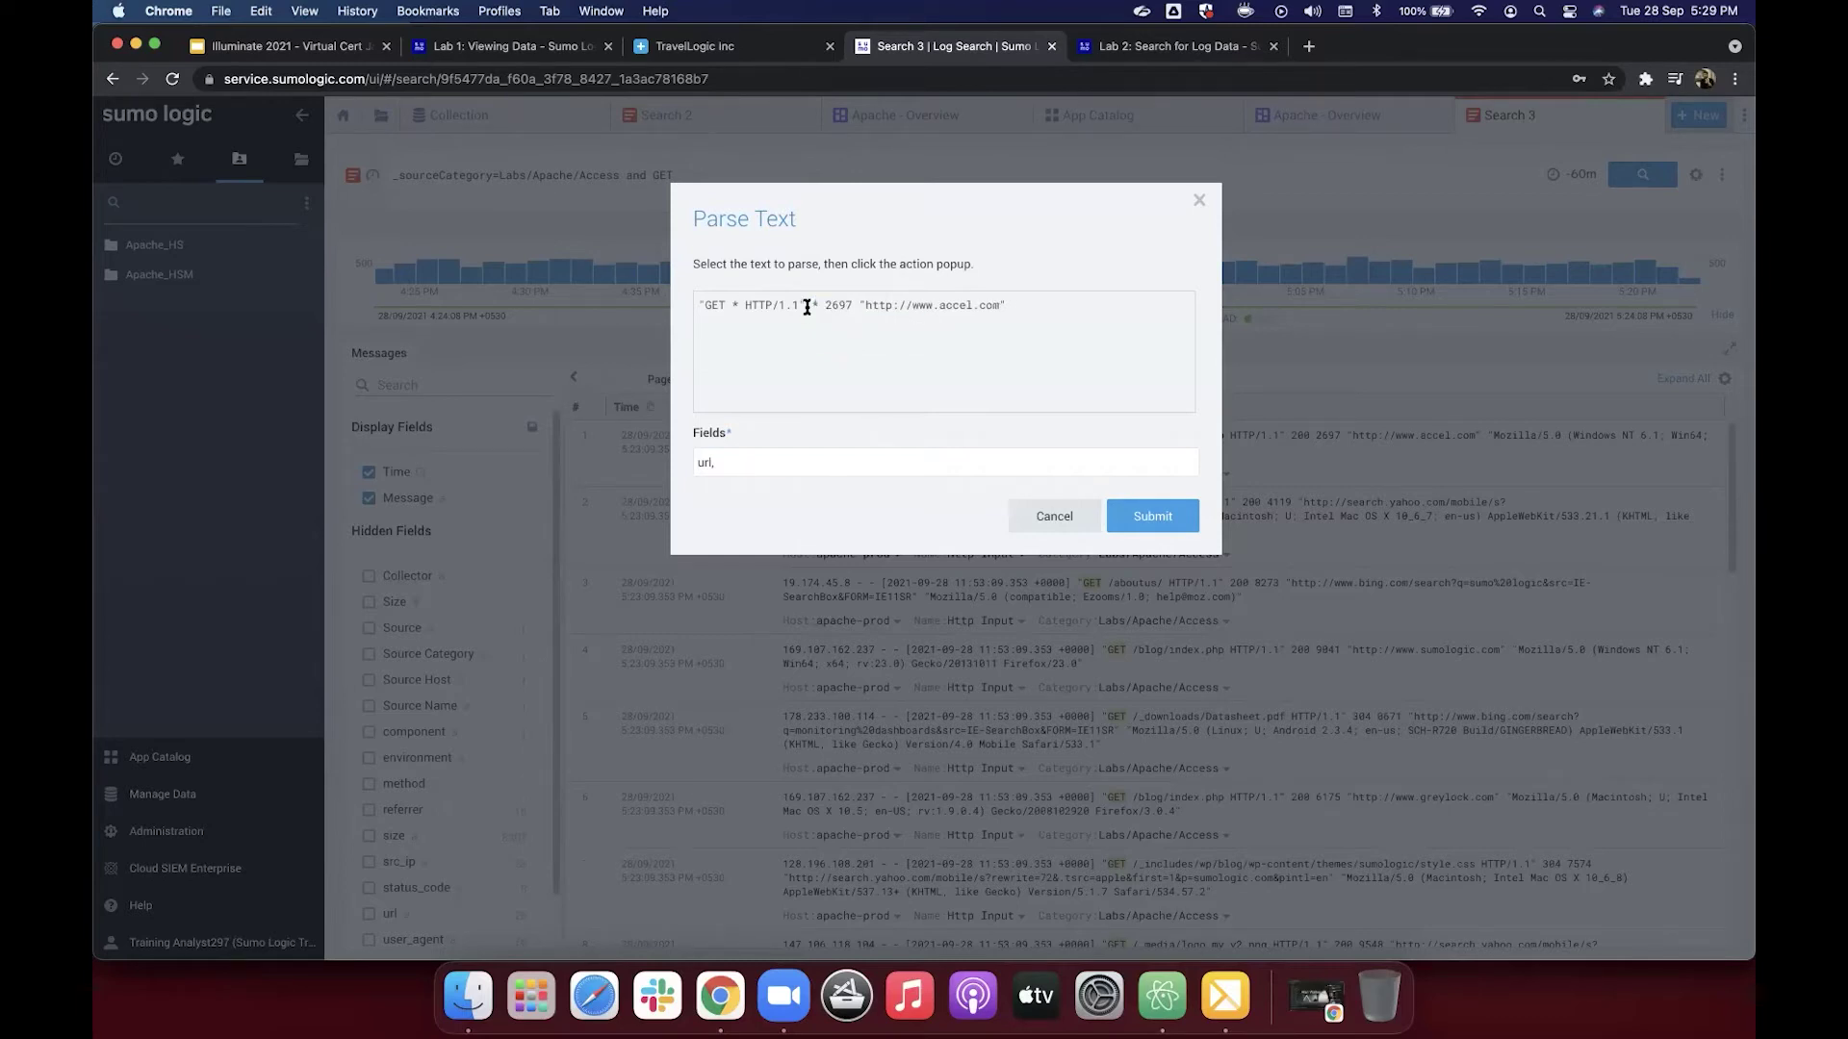
left_click(782, 465)
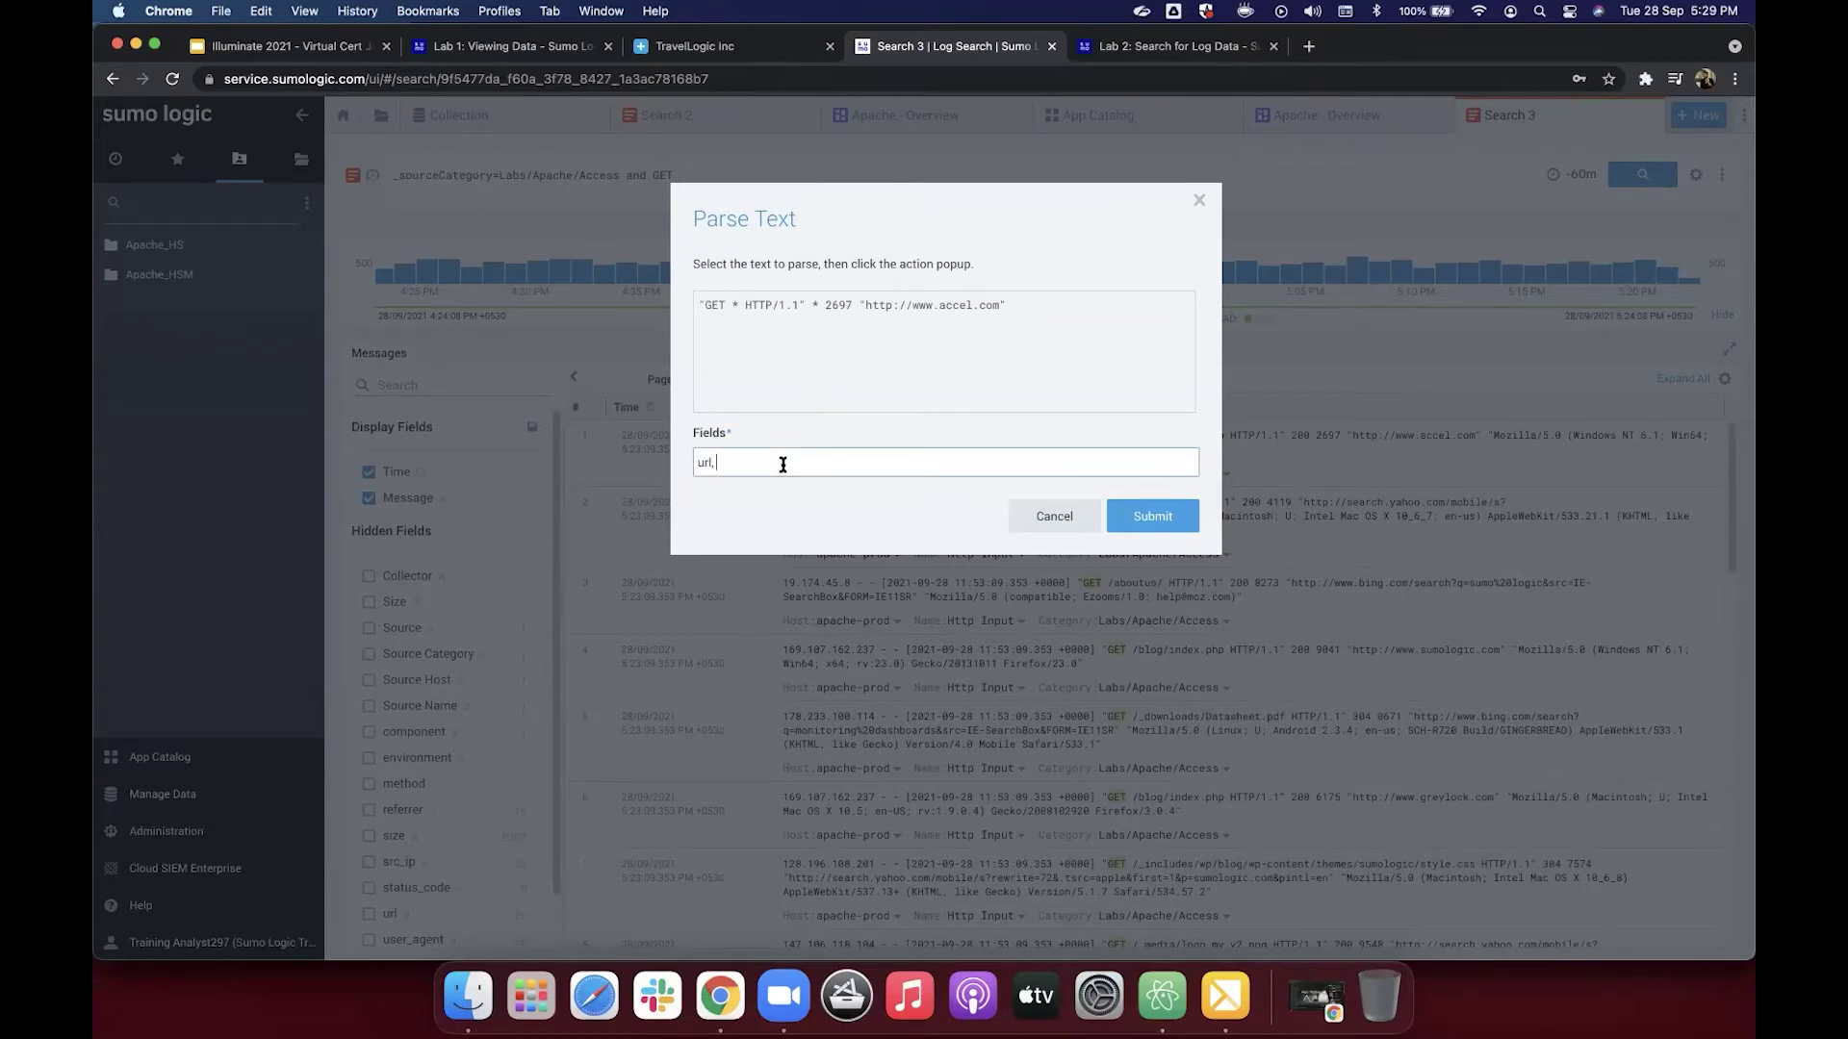
type("status_code")
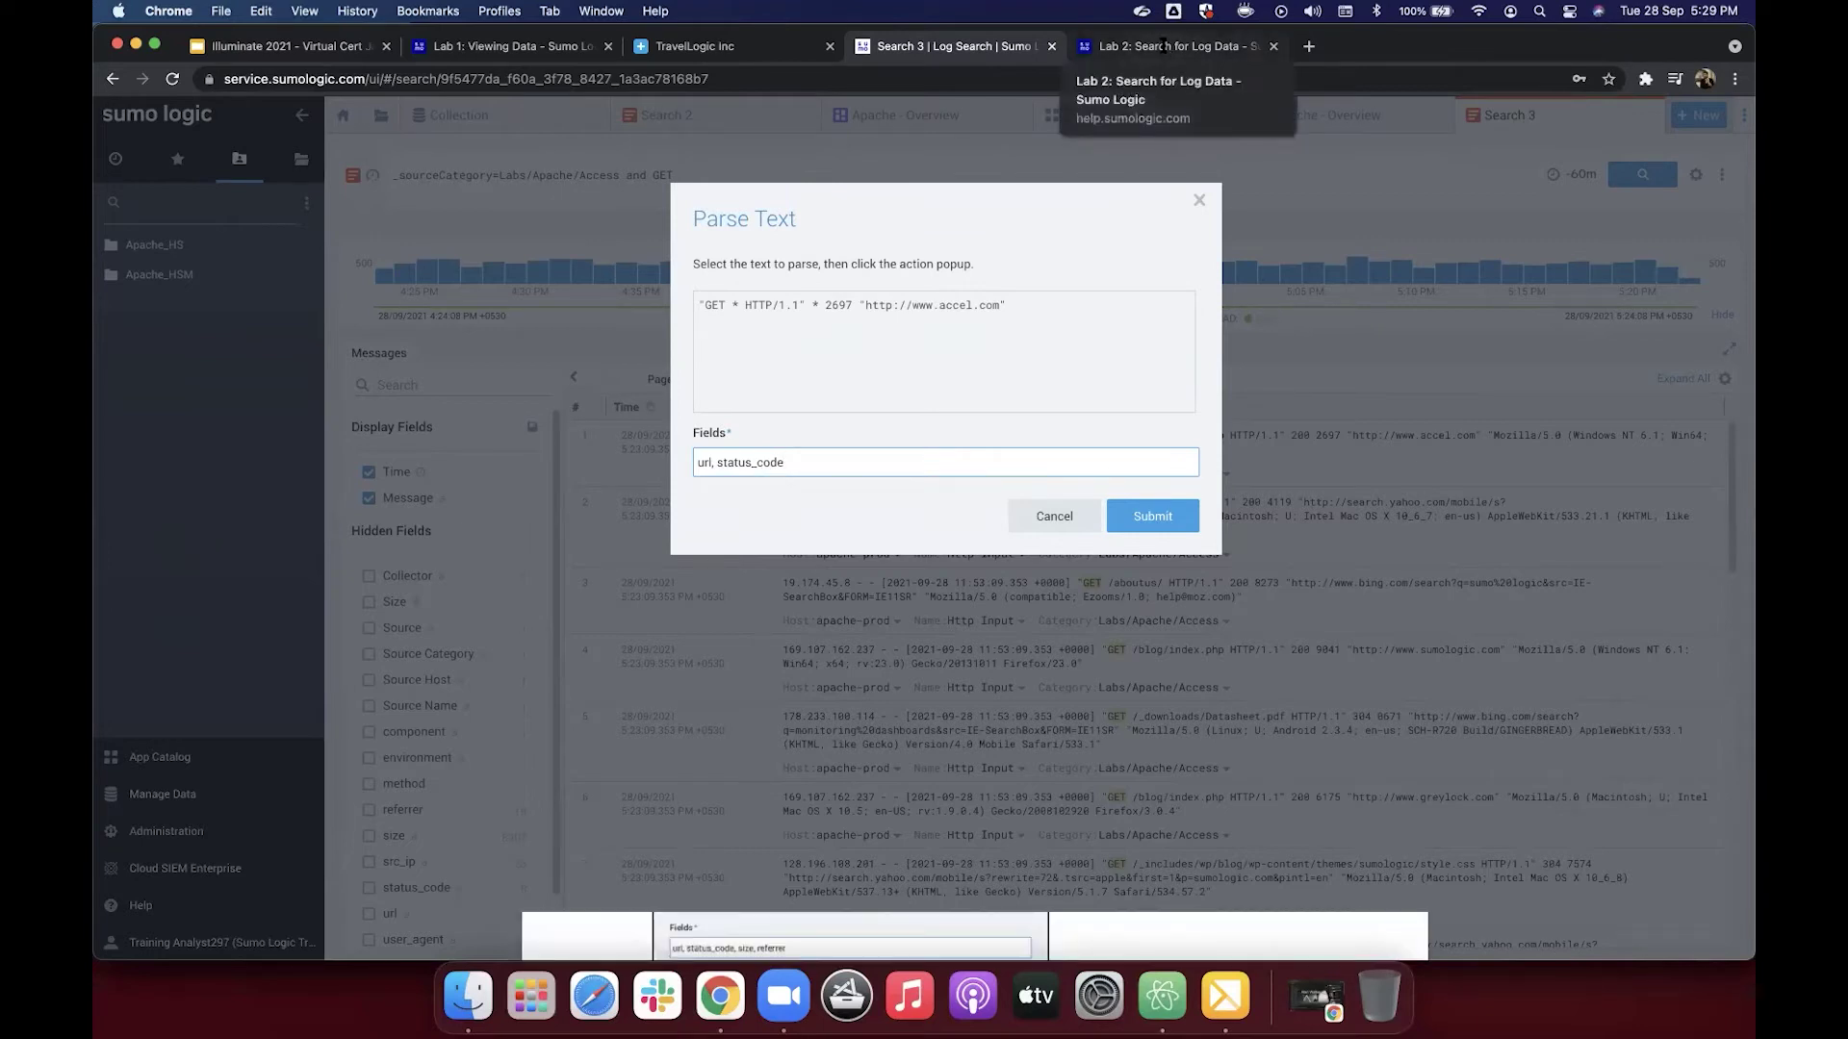
left_click(1165, 50)
Step: Read Lab 2 steps 6–9 on extracting size and referrer, then return to the Search 3 log search
scroll(946, 552, "down", 2)
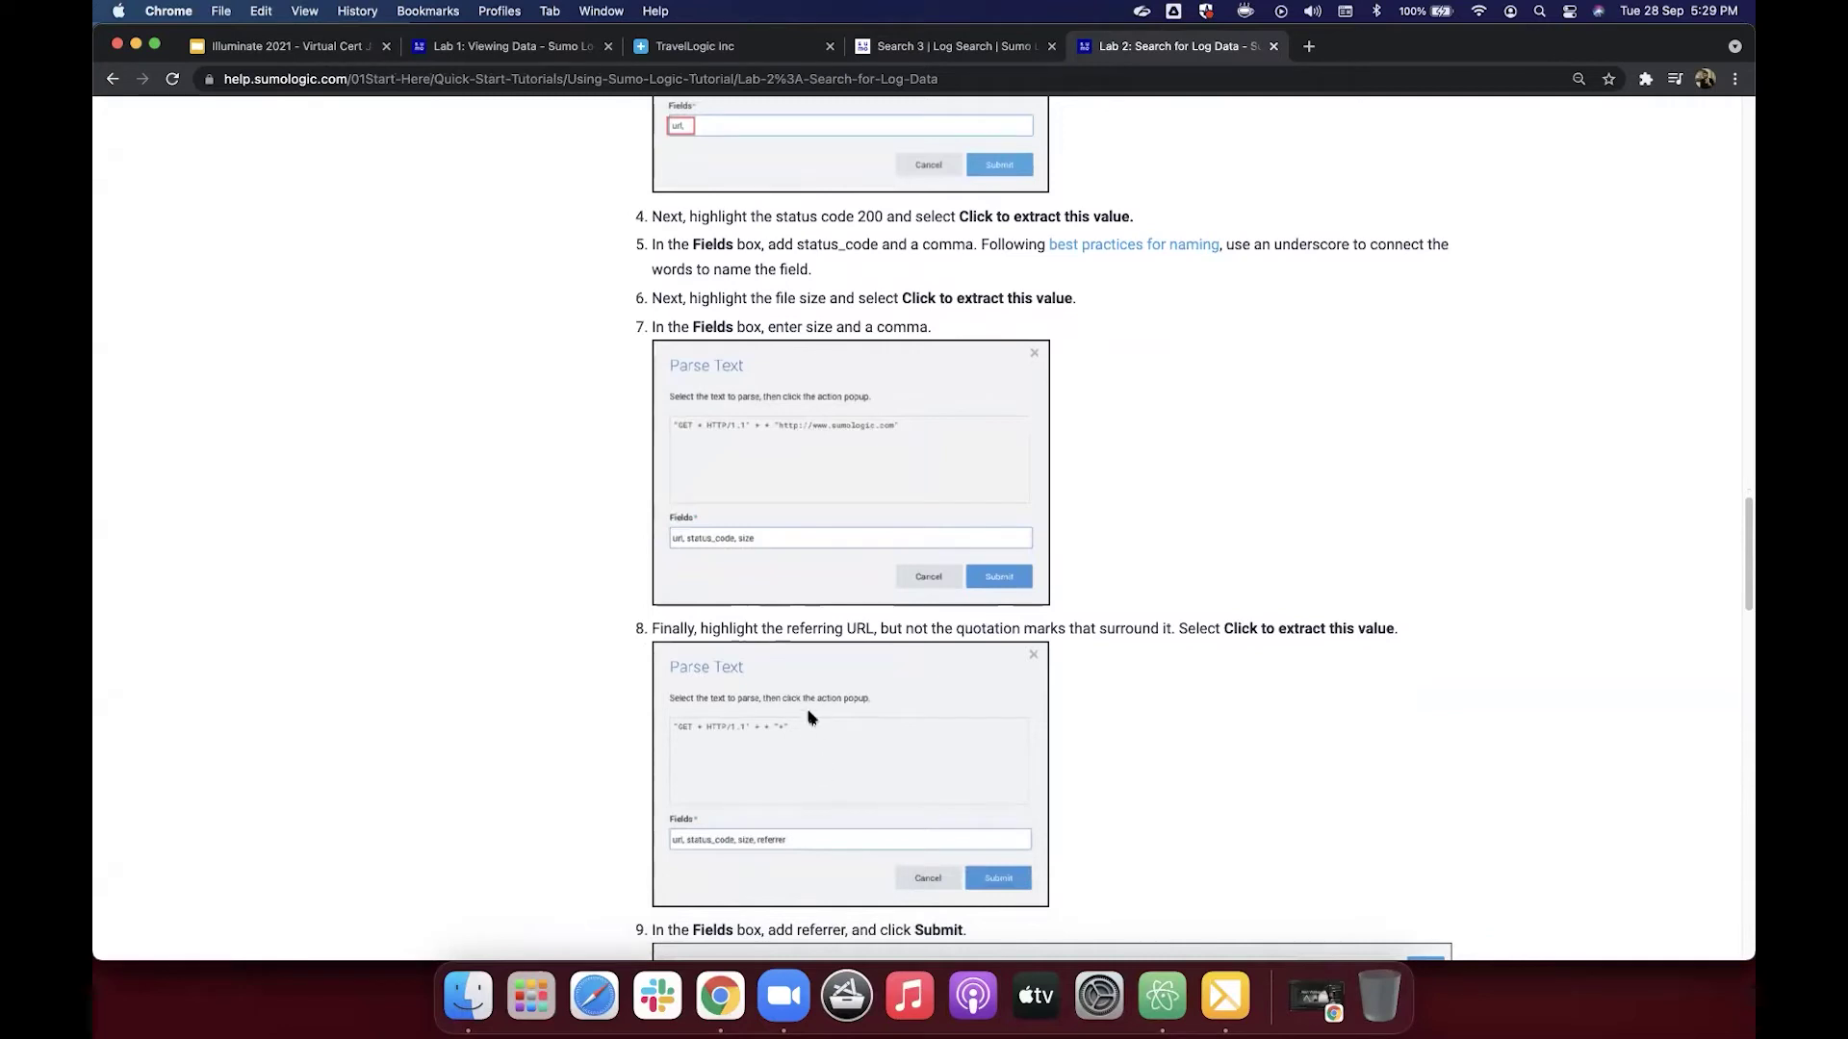
scroll(784, 596, "down", 1)
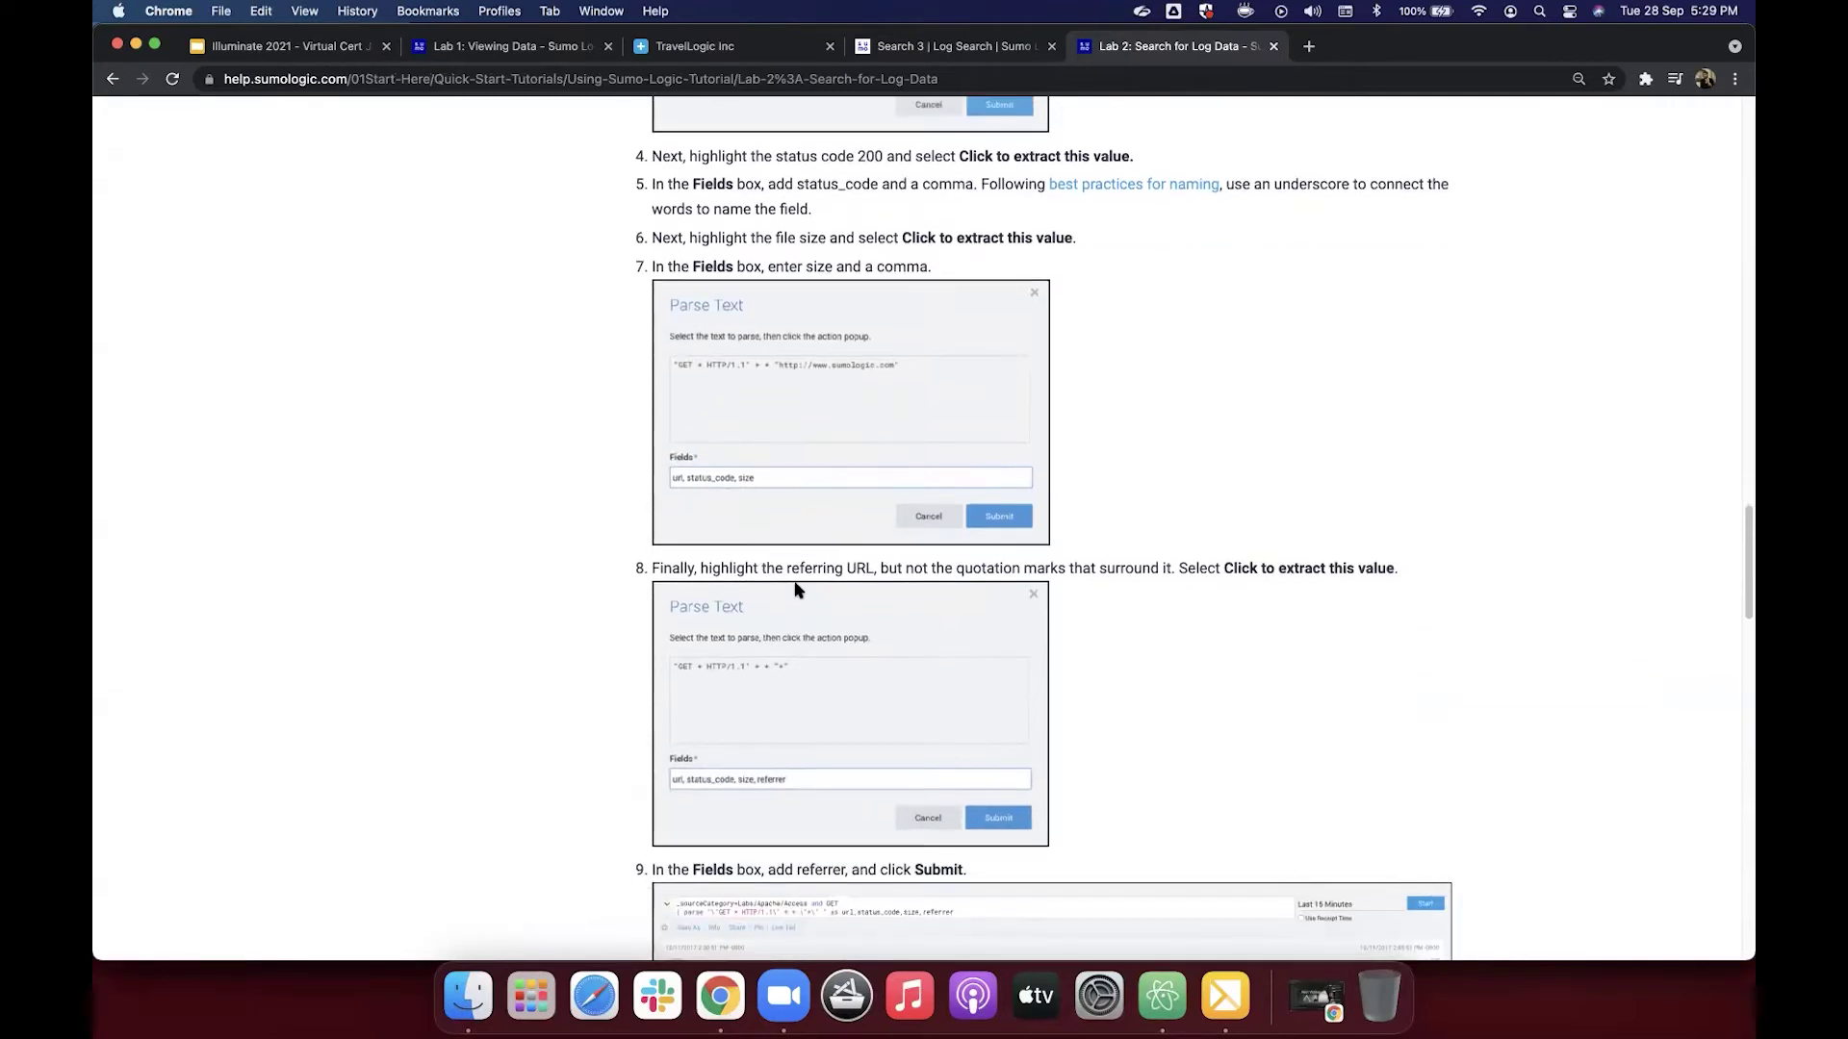
left_click(903, 48)
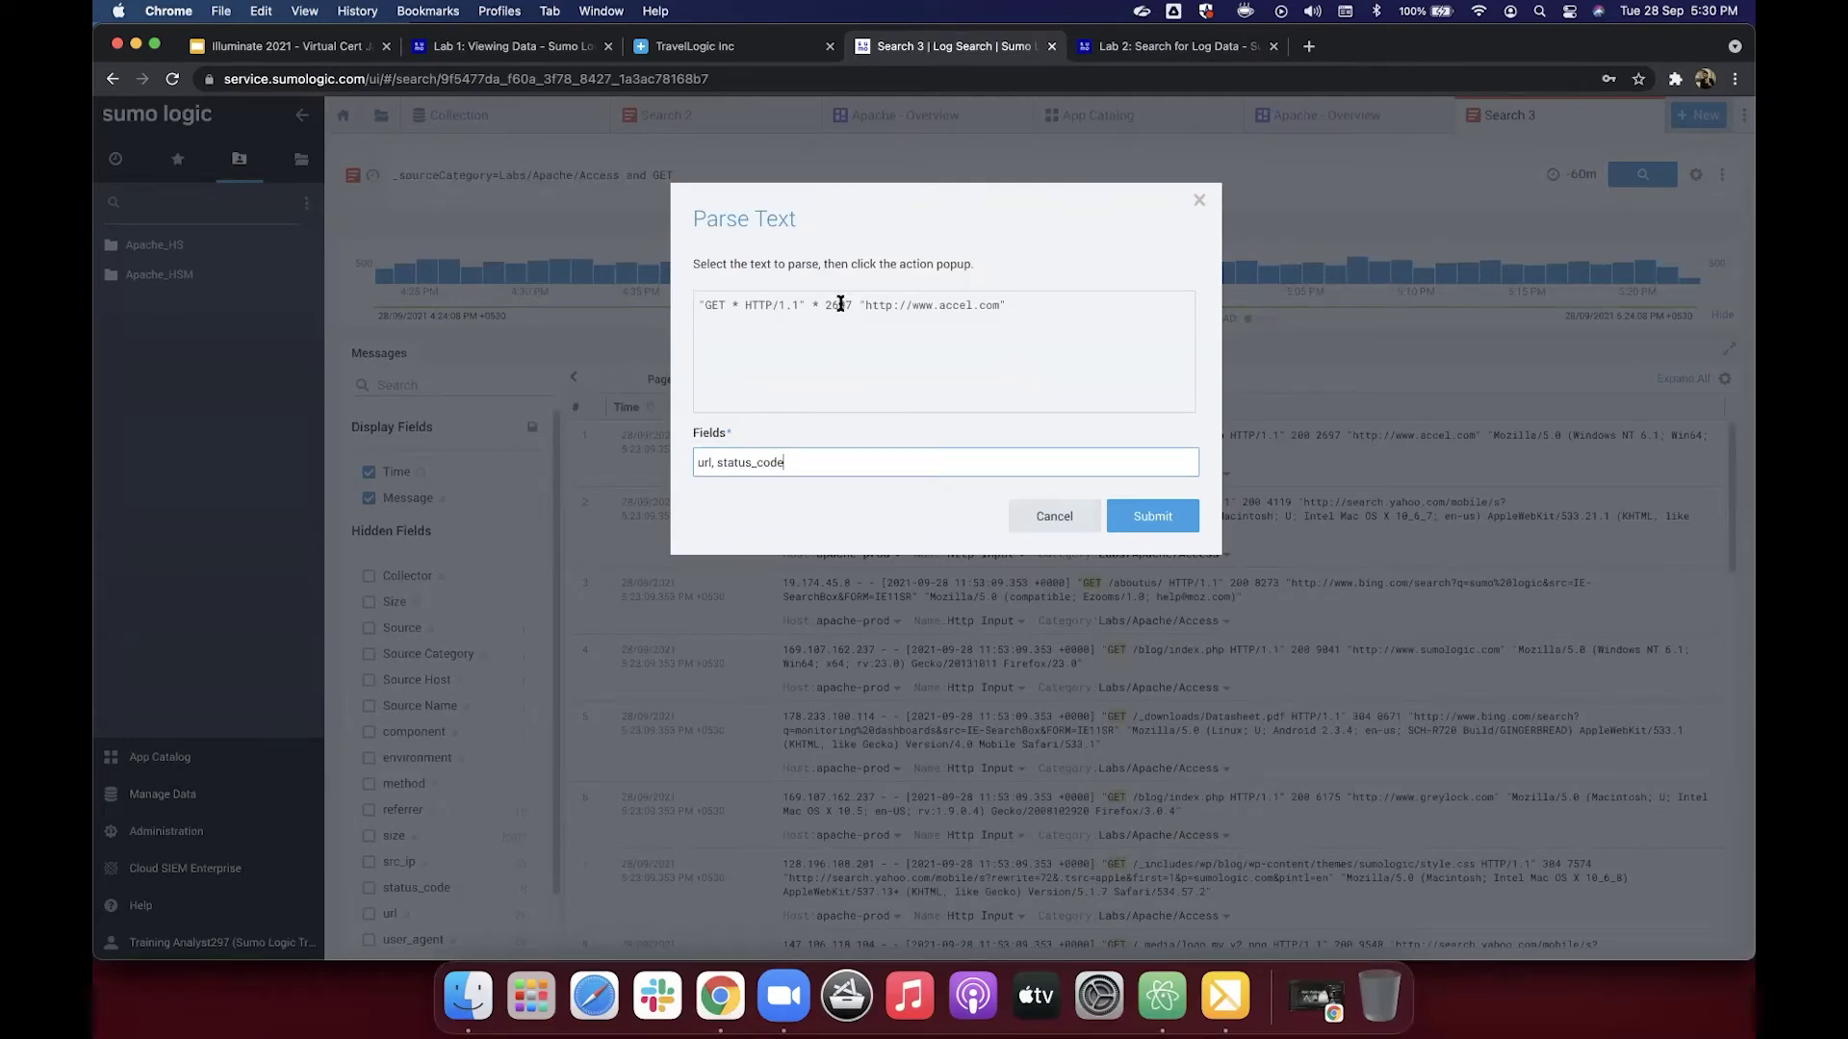
Step: Turn the response size 2697 into a wildcard and append 'size' to the Parse Text field names
left_click_drag(825, 305, 840, 304)
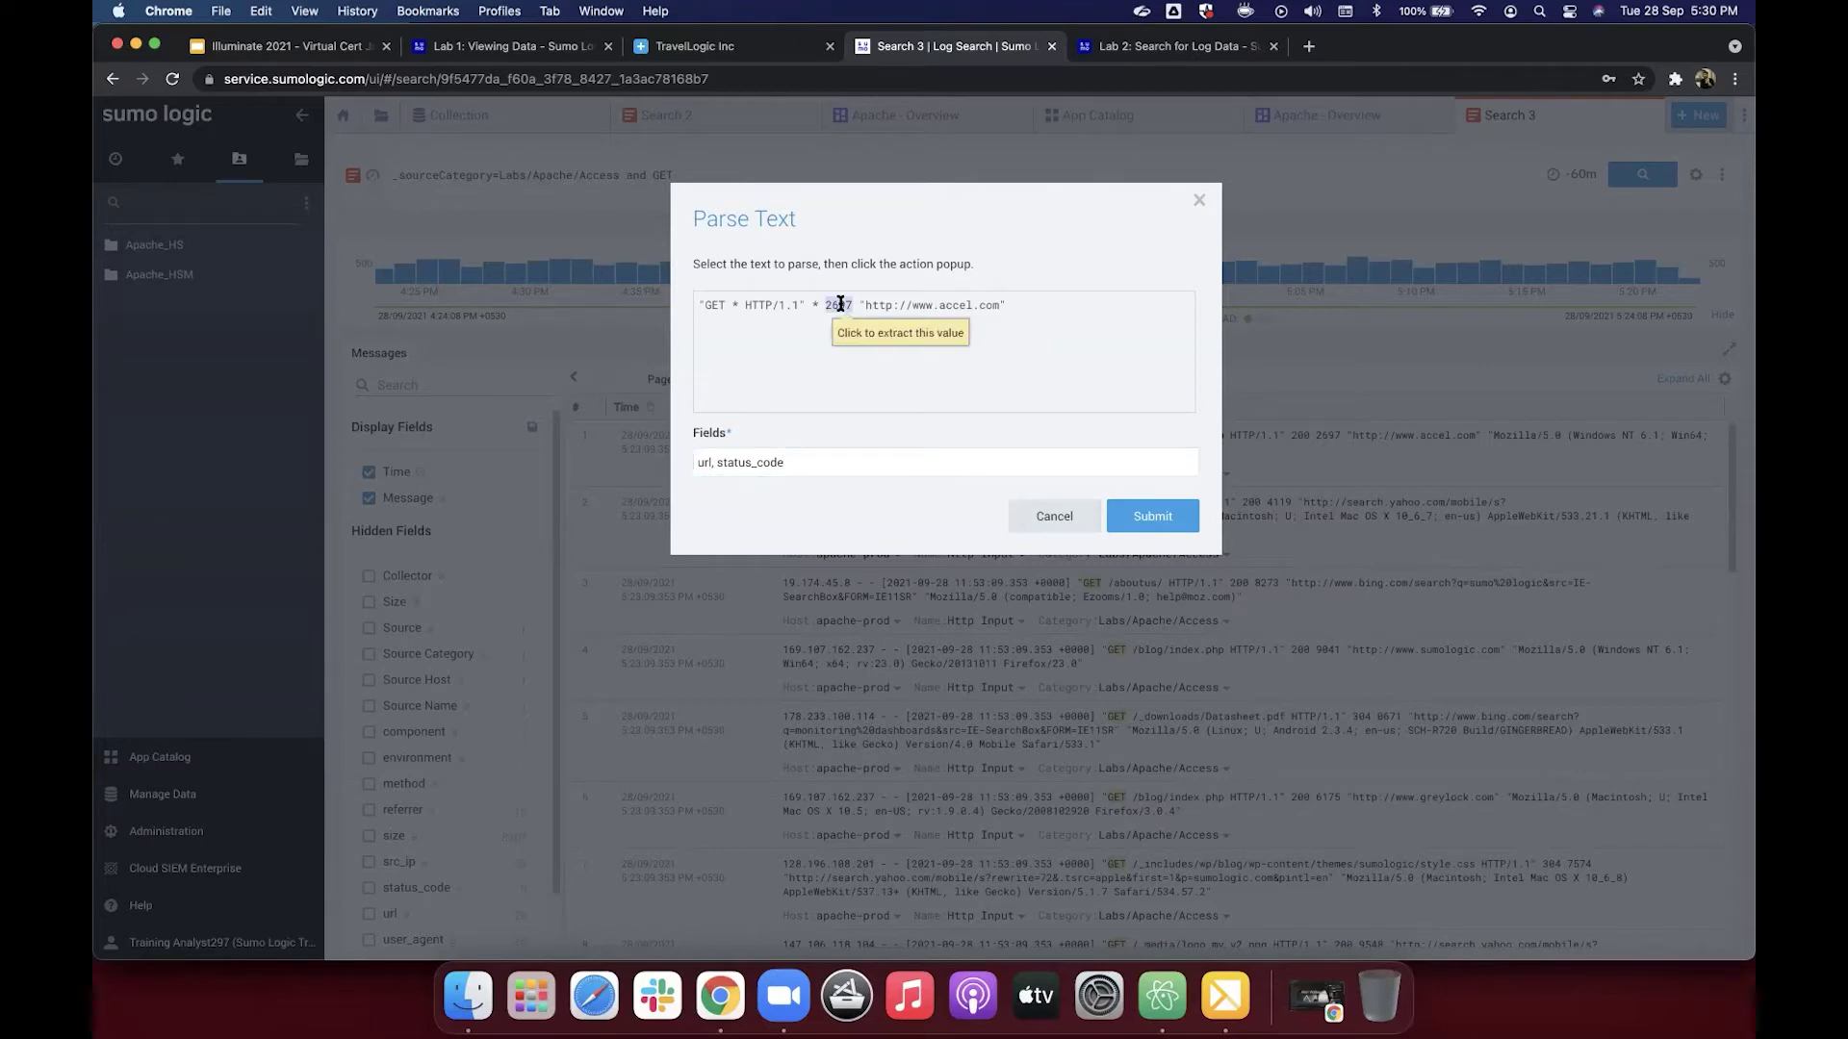
left_click_drag(826, 305, 853, 305)
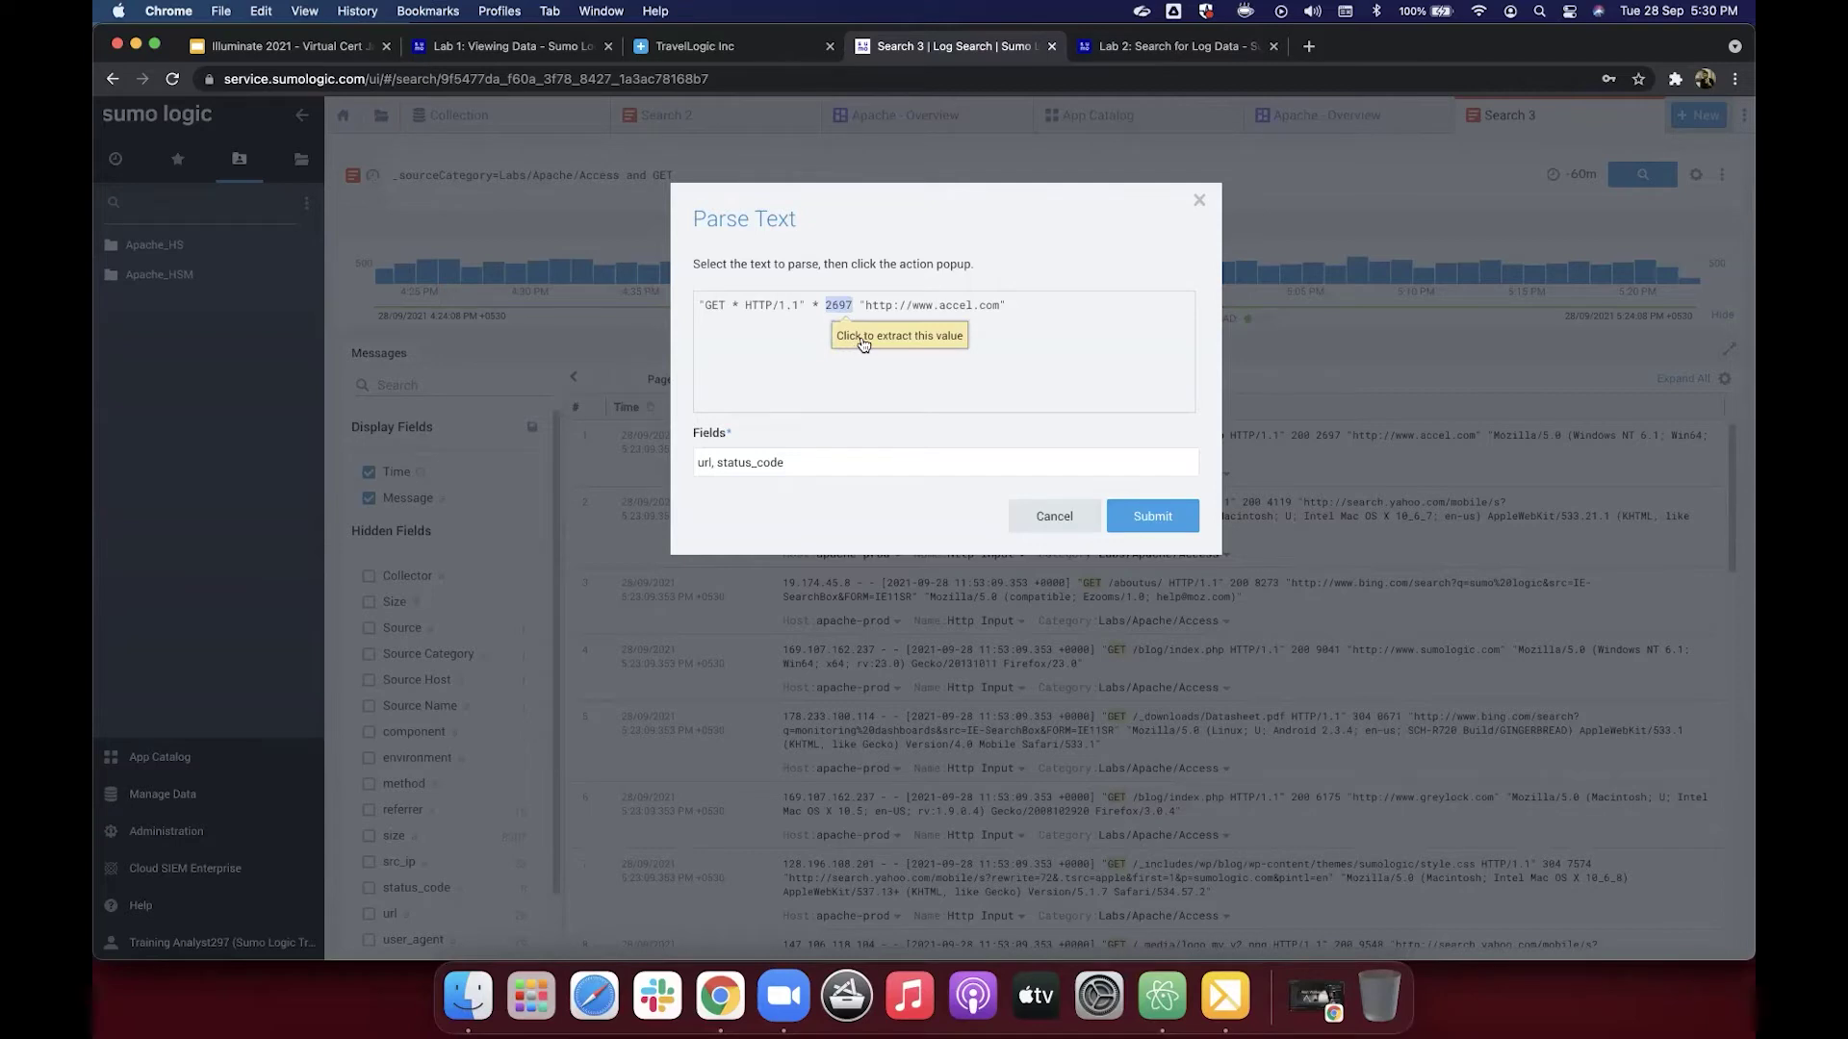
left_click(863, 344)
left_click(833, 451)
type(", size,")
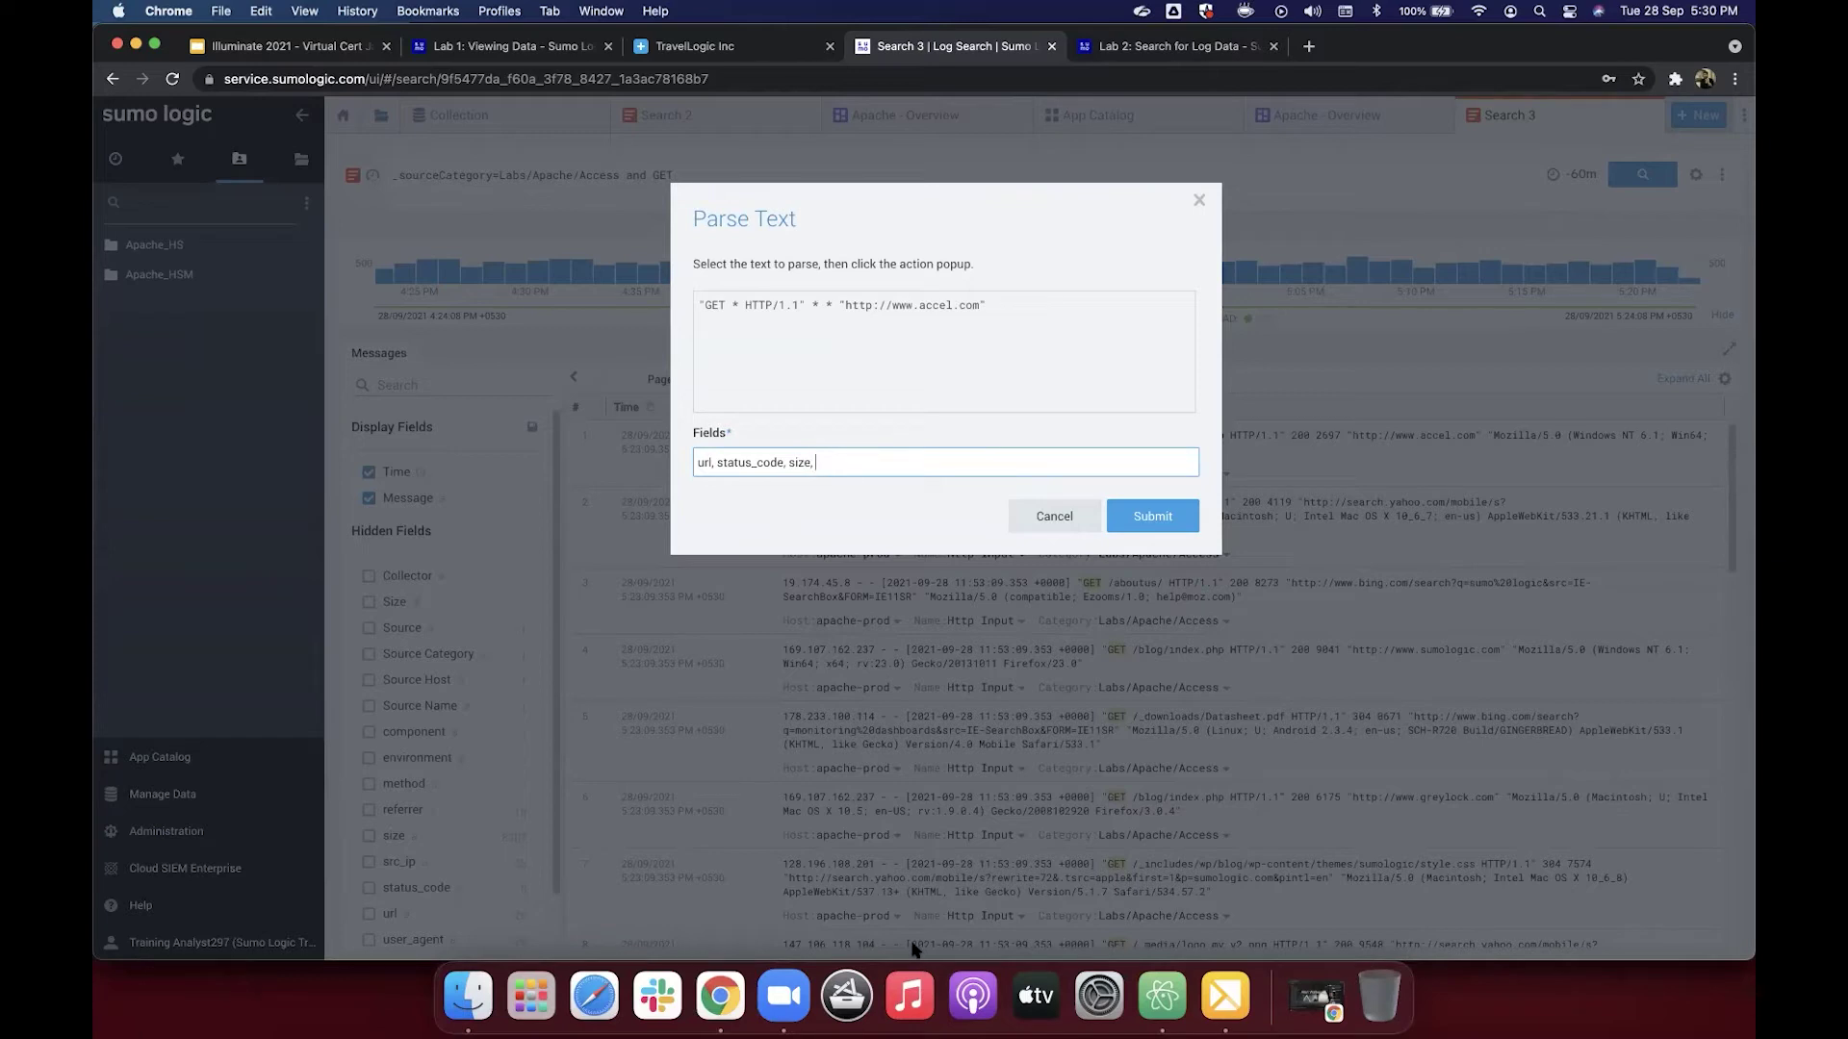
left_click(848, 323)
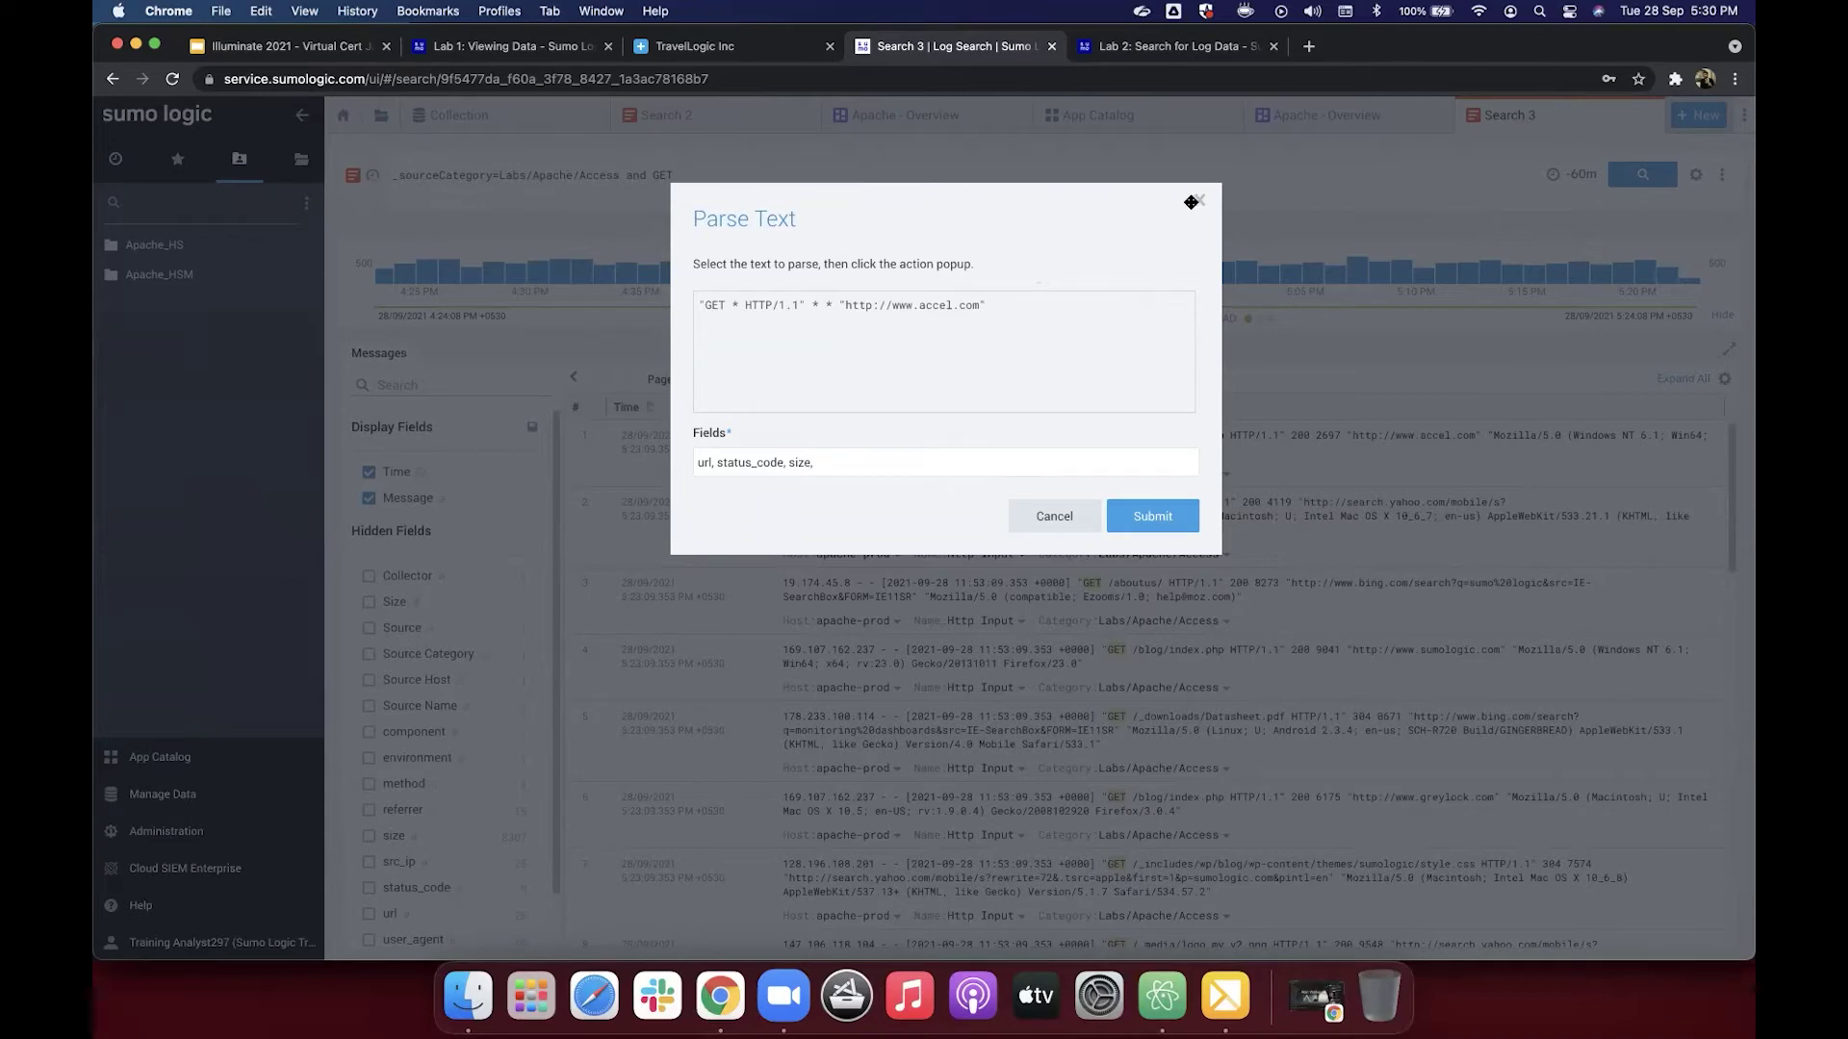
Step: Cancel the unfinished parse and reselect row 1's text from GET through the referrer URL
key("Escape")
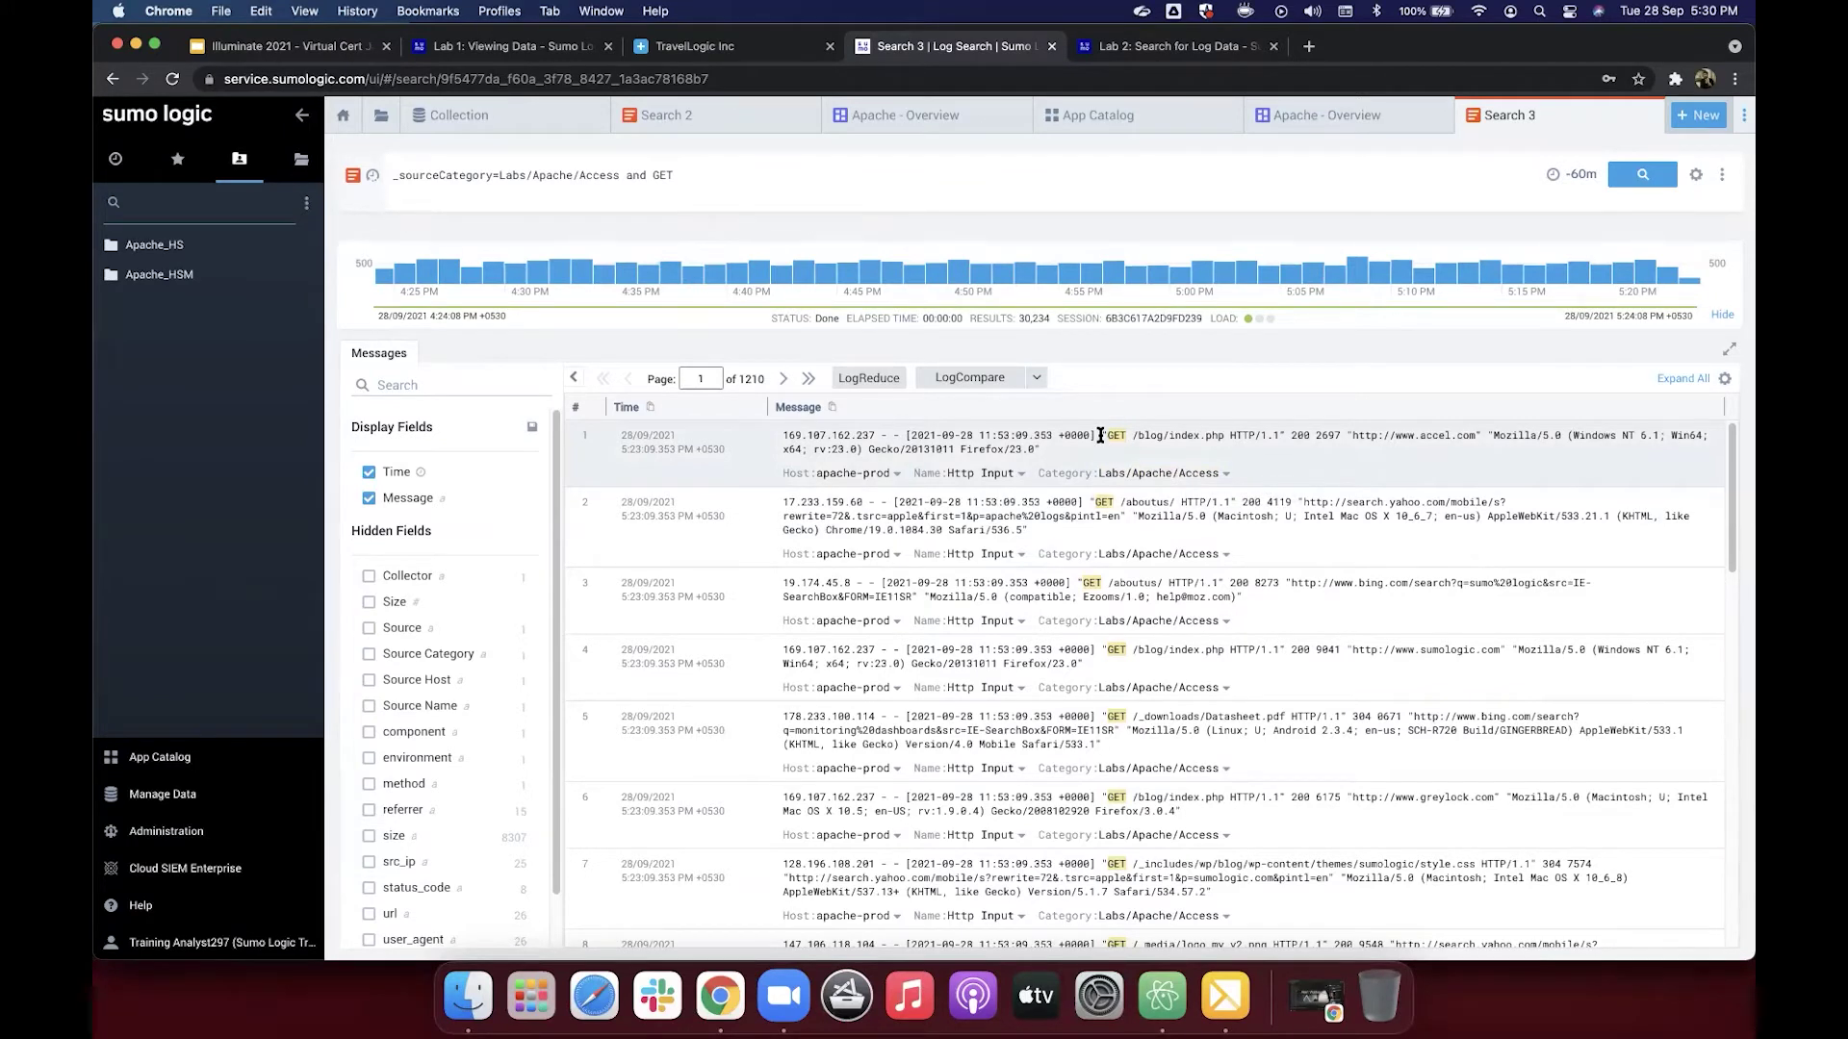
left_click_drag(1100, 435, 1482, 432)
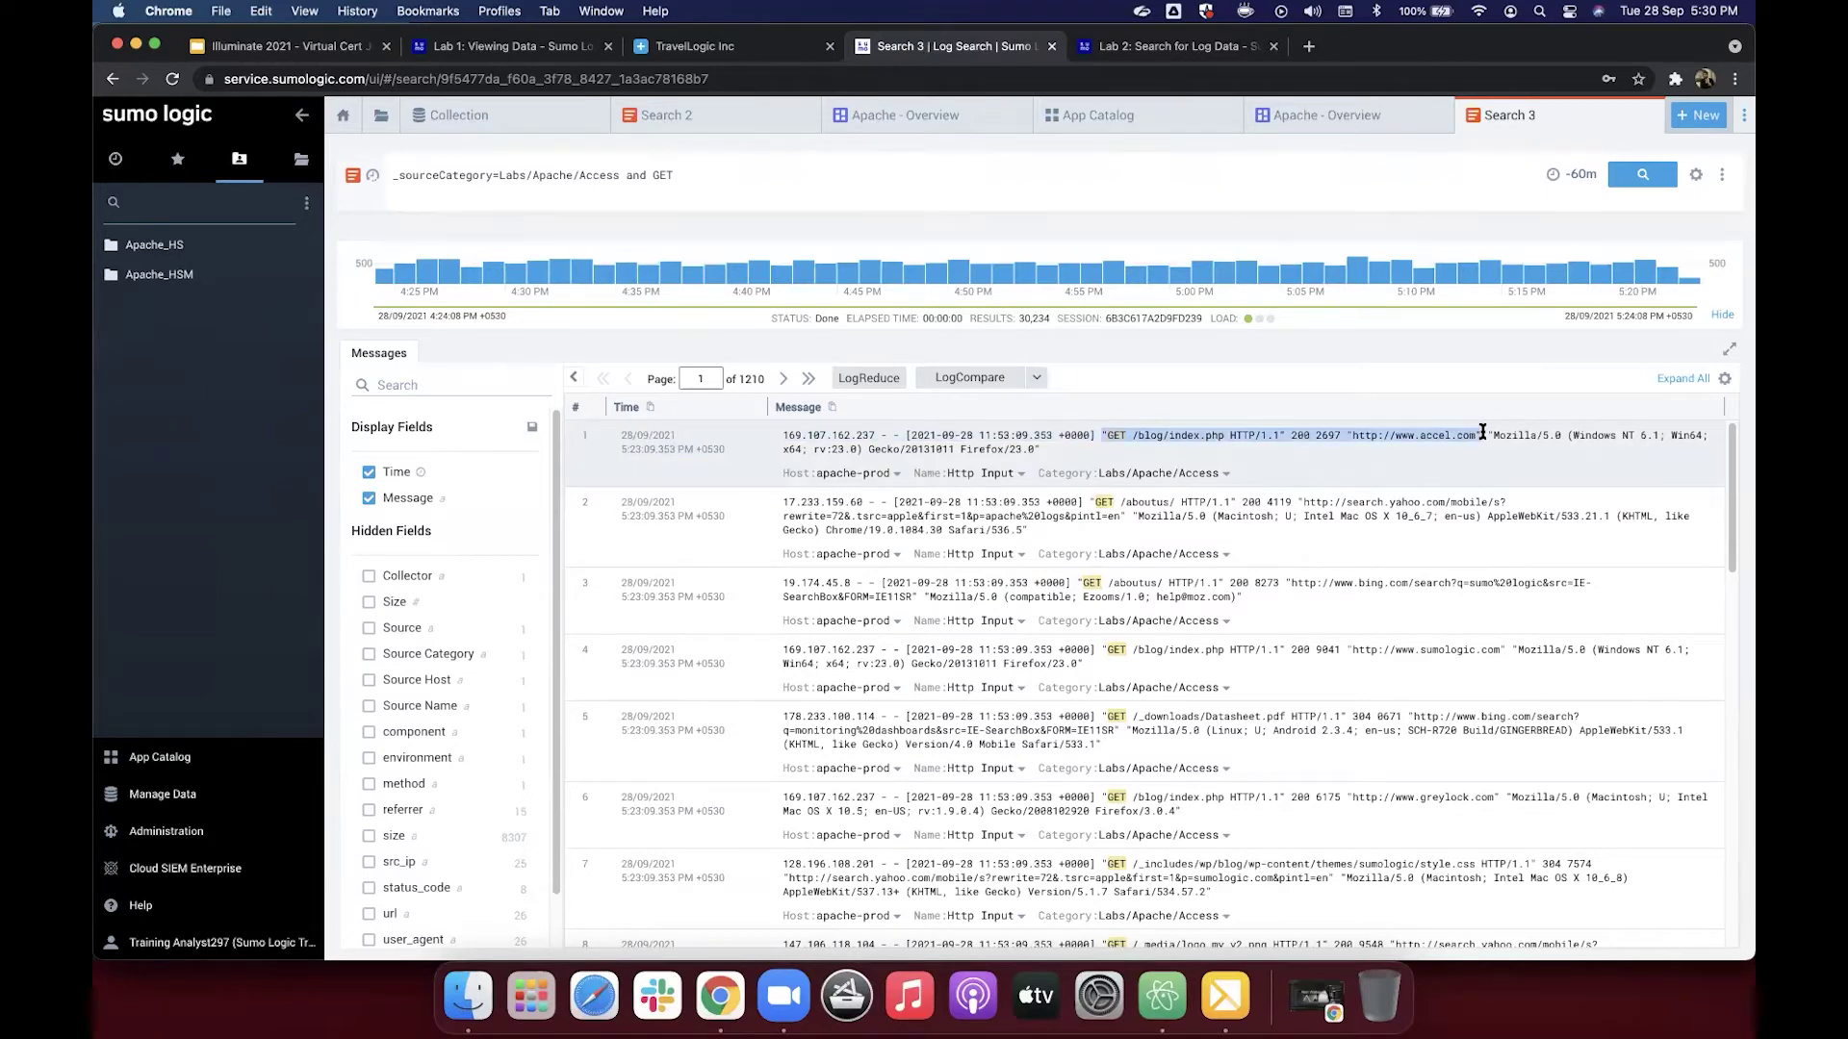
right_click(1456, 435)
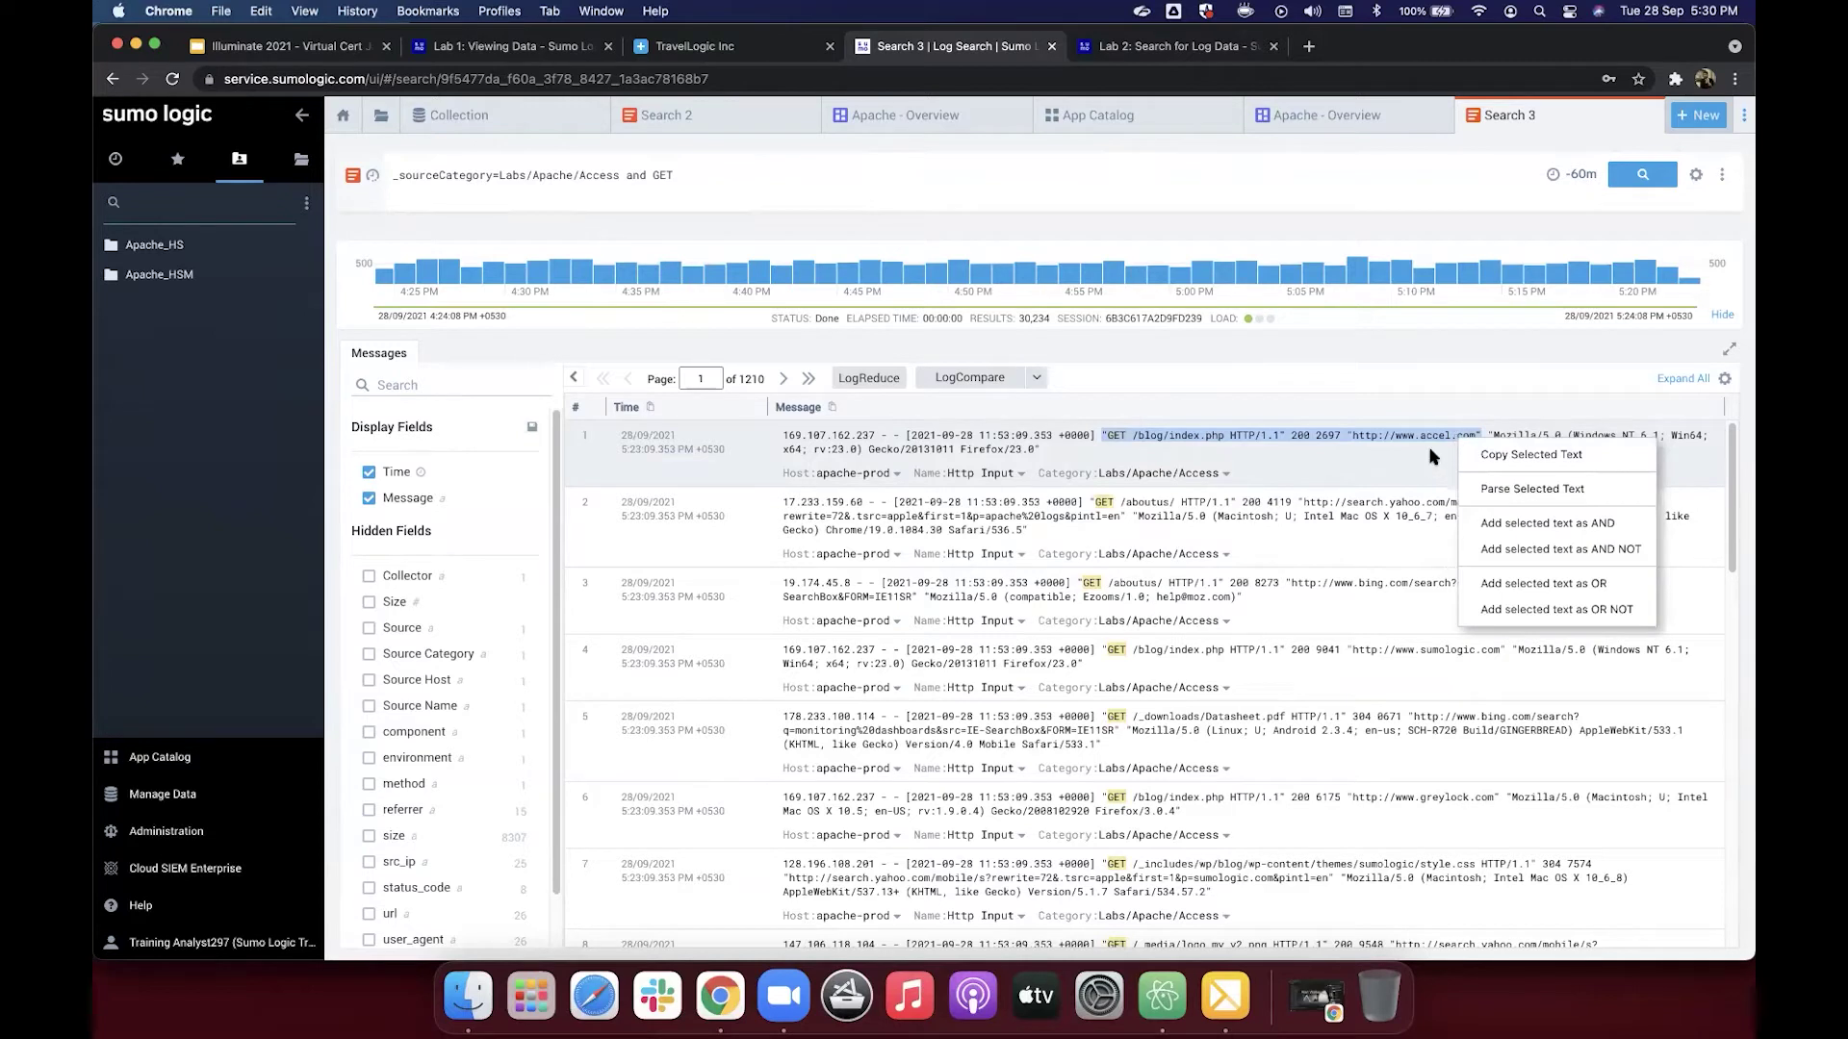
left_click(1429, 456)
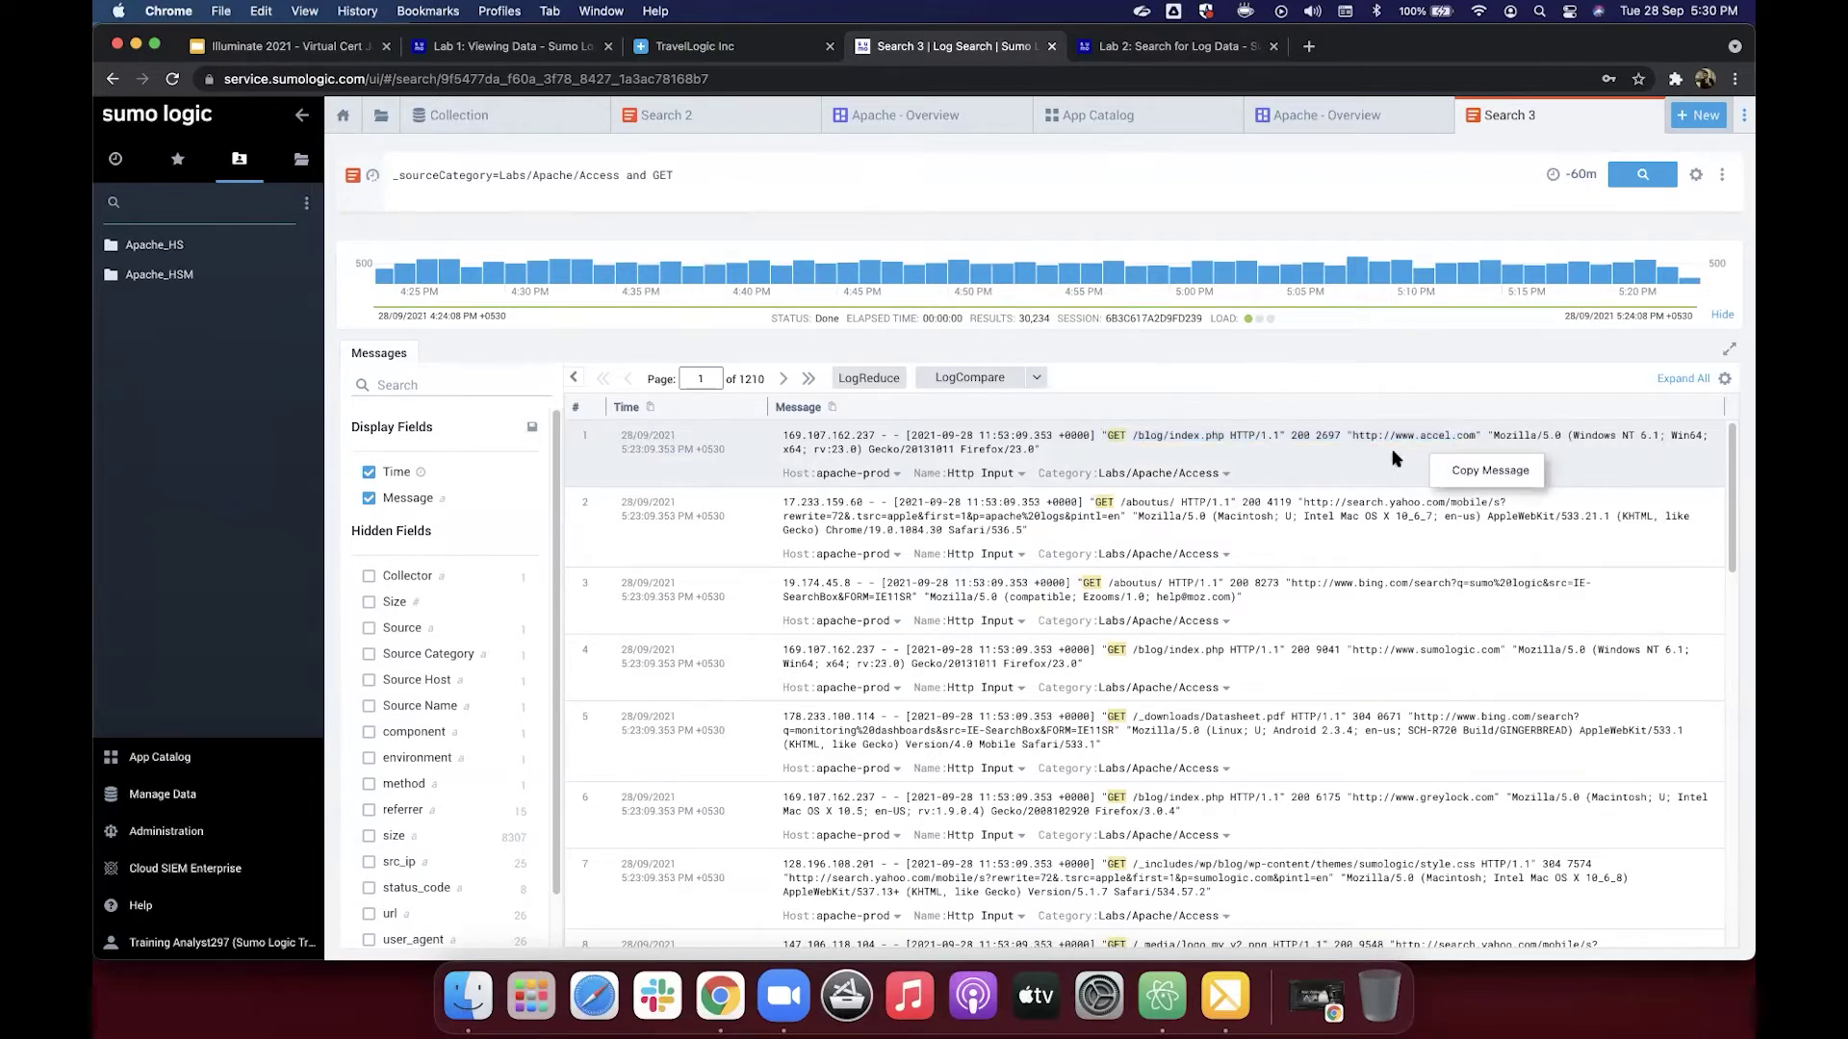
left_click_drag(1102, 437, 1485, 435)
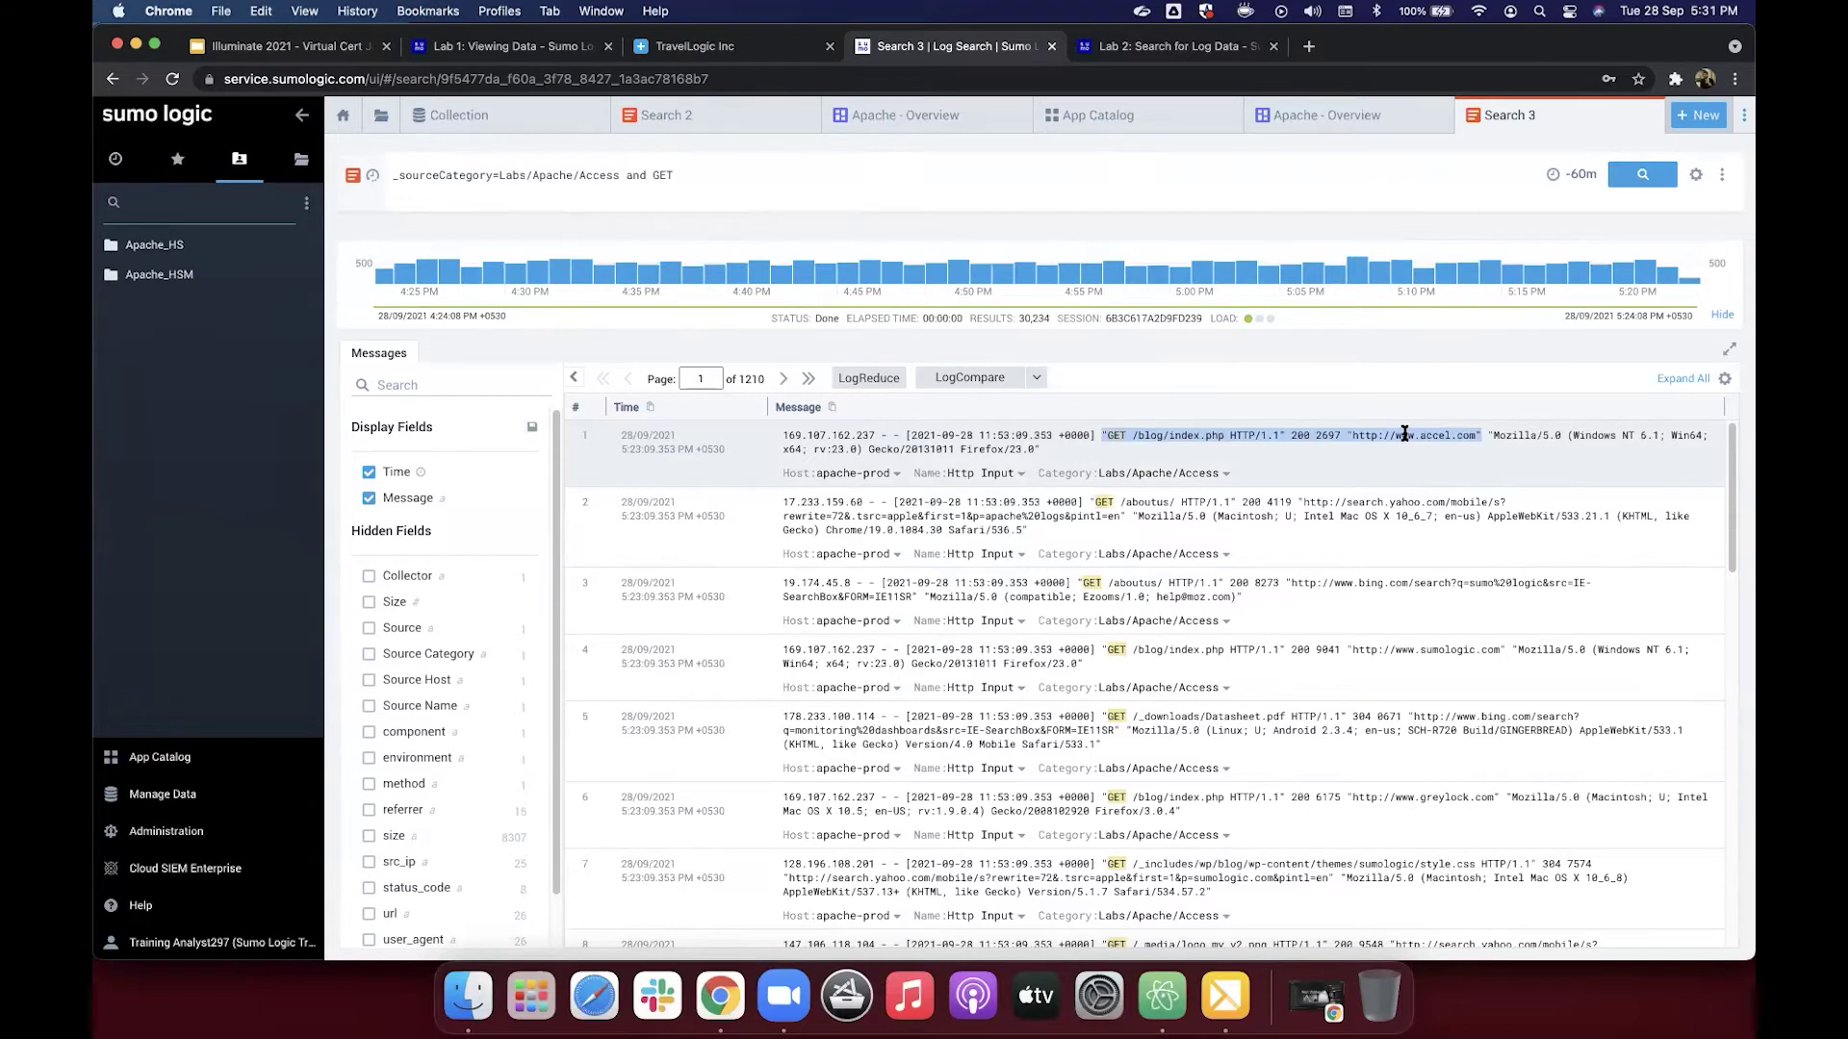
right_click(1405, 435)
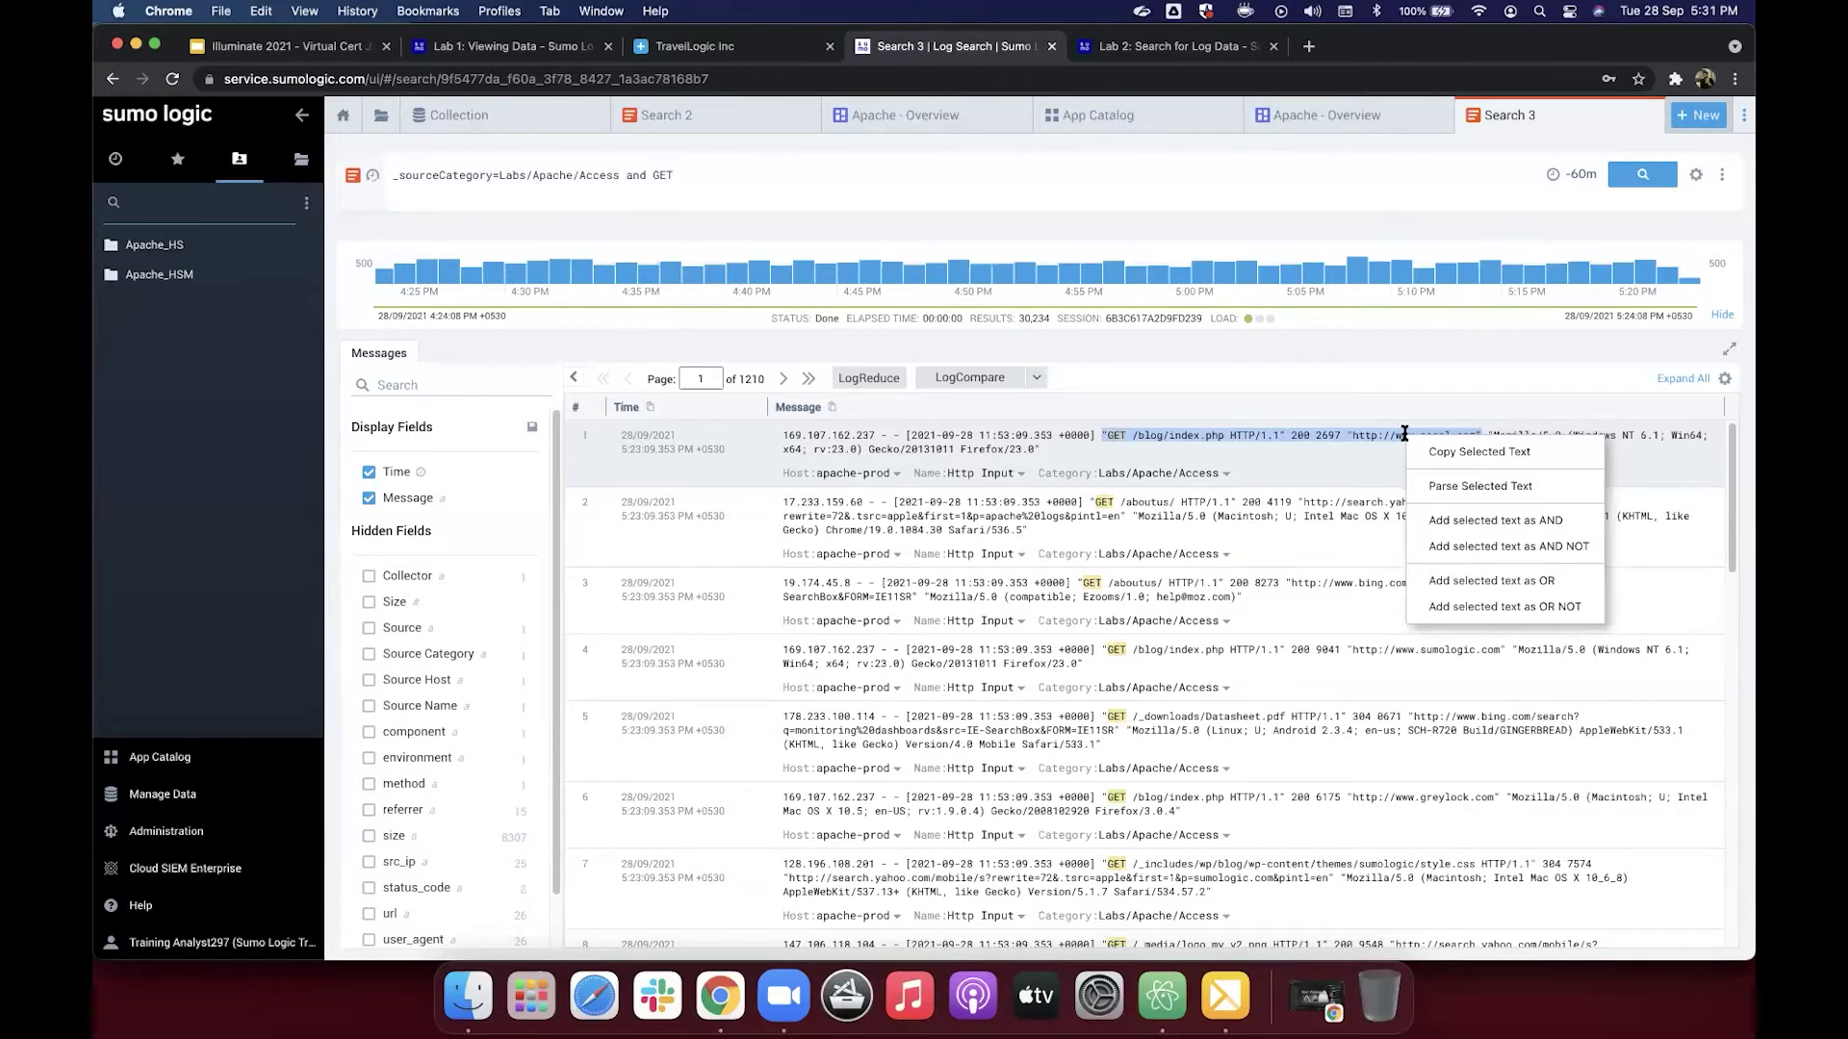
left_click(1340, 457)
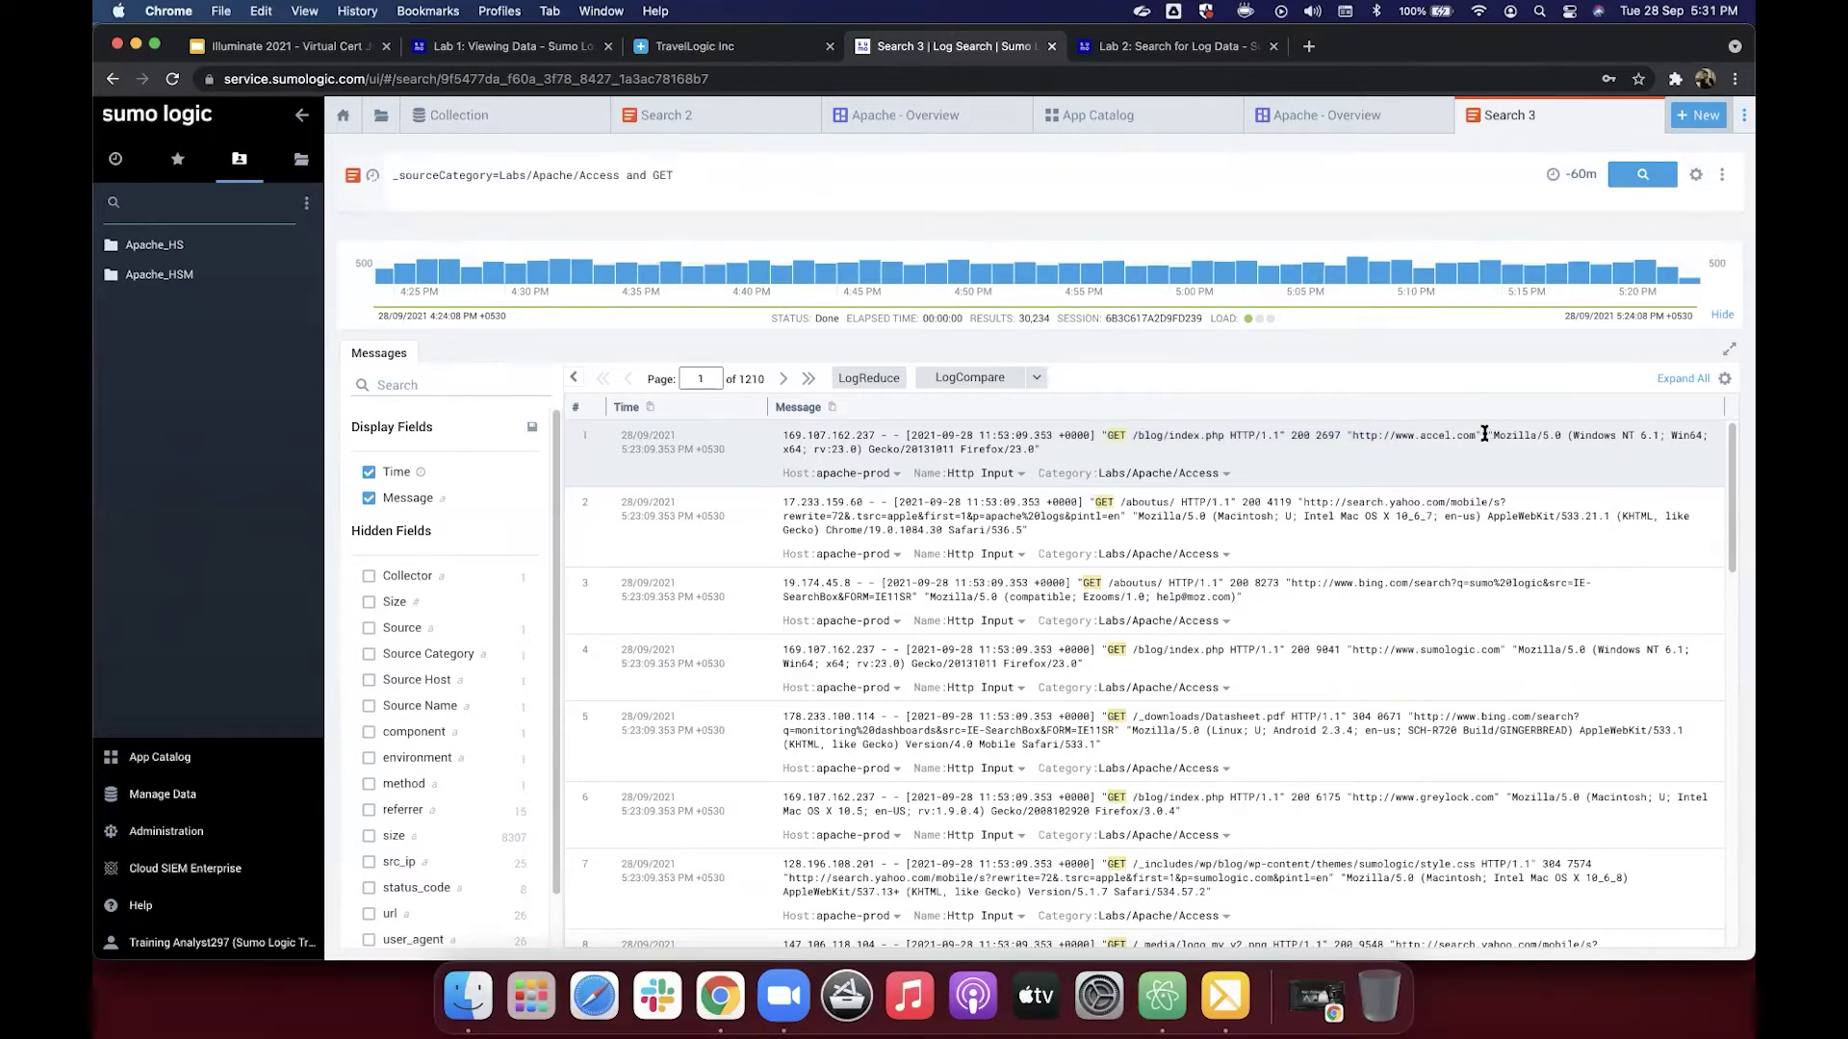
left_click_drag(1482, 434, 1104, 434)
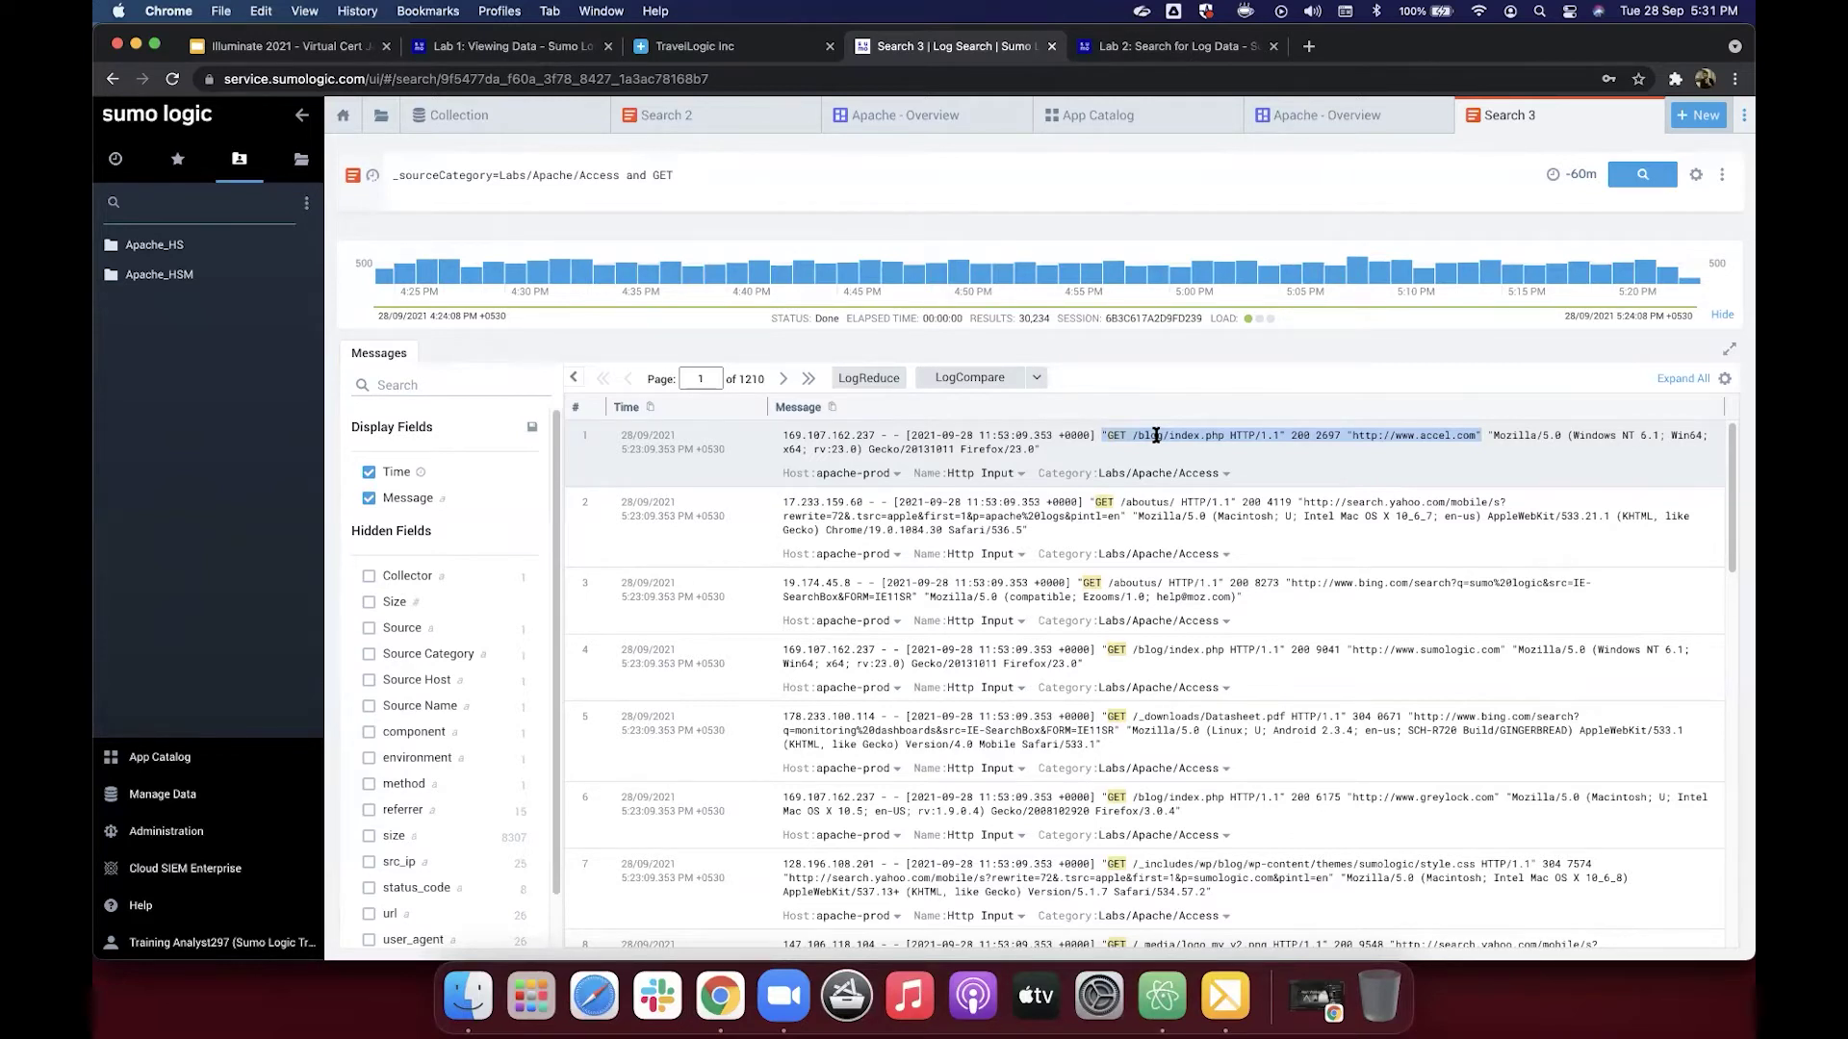
right_click(1156, 435)
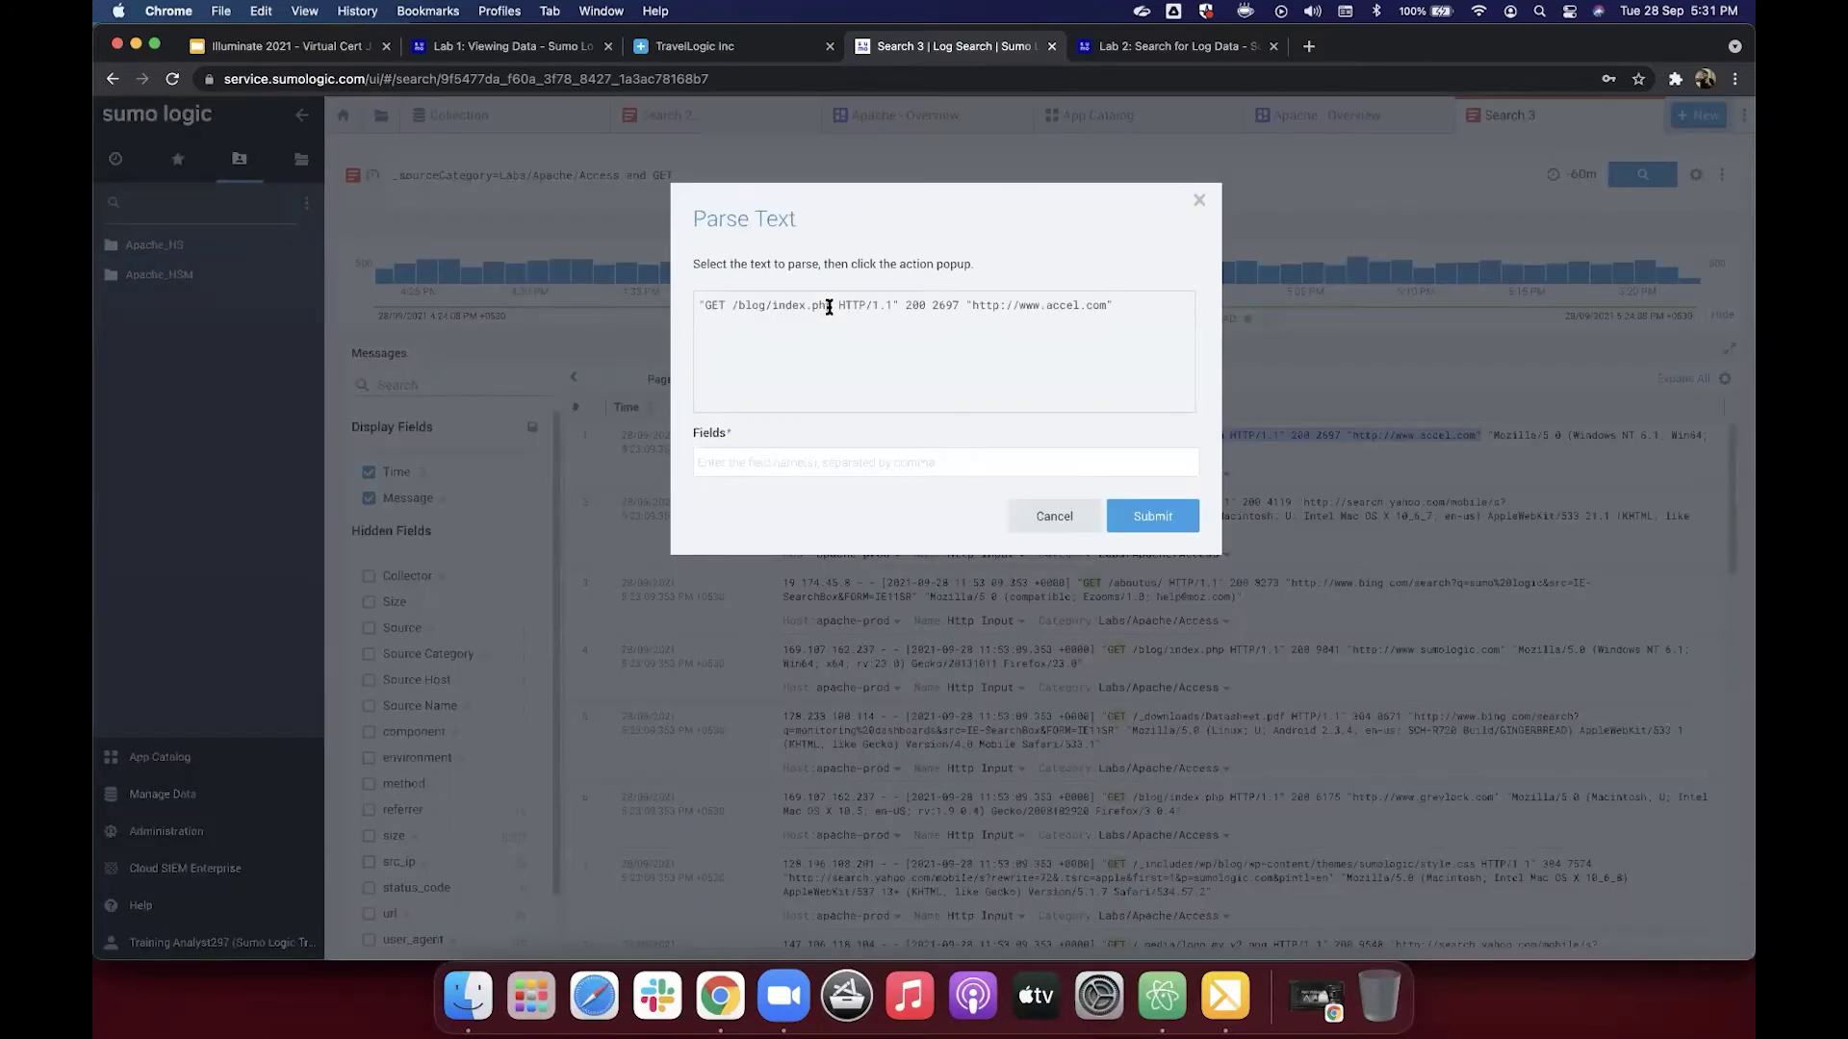
Step: Extract the request path and status code 200 as wildcards named url and status_code
left_click(734, 305)
left_click(760, 460)
type("url,")
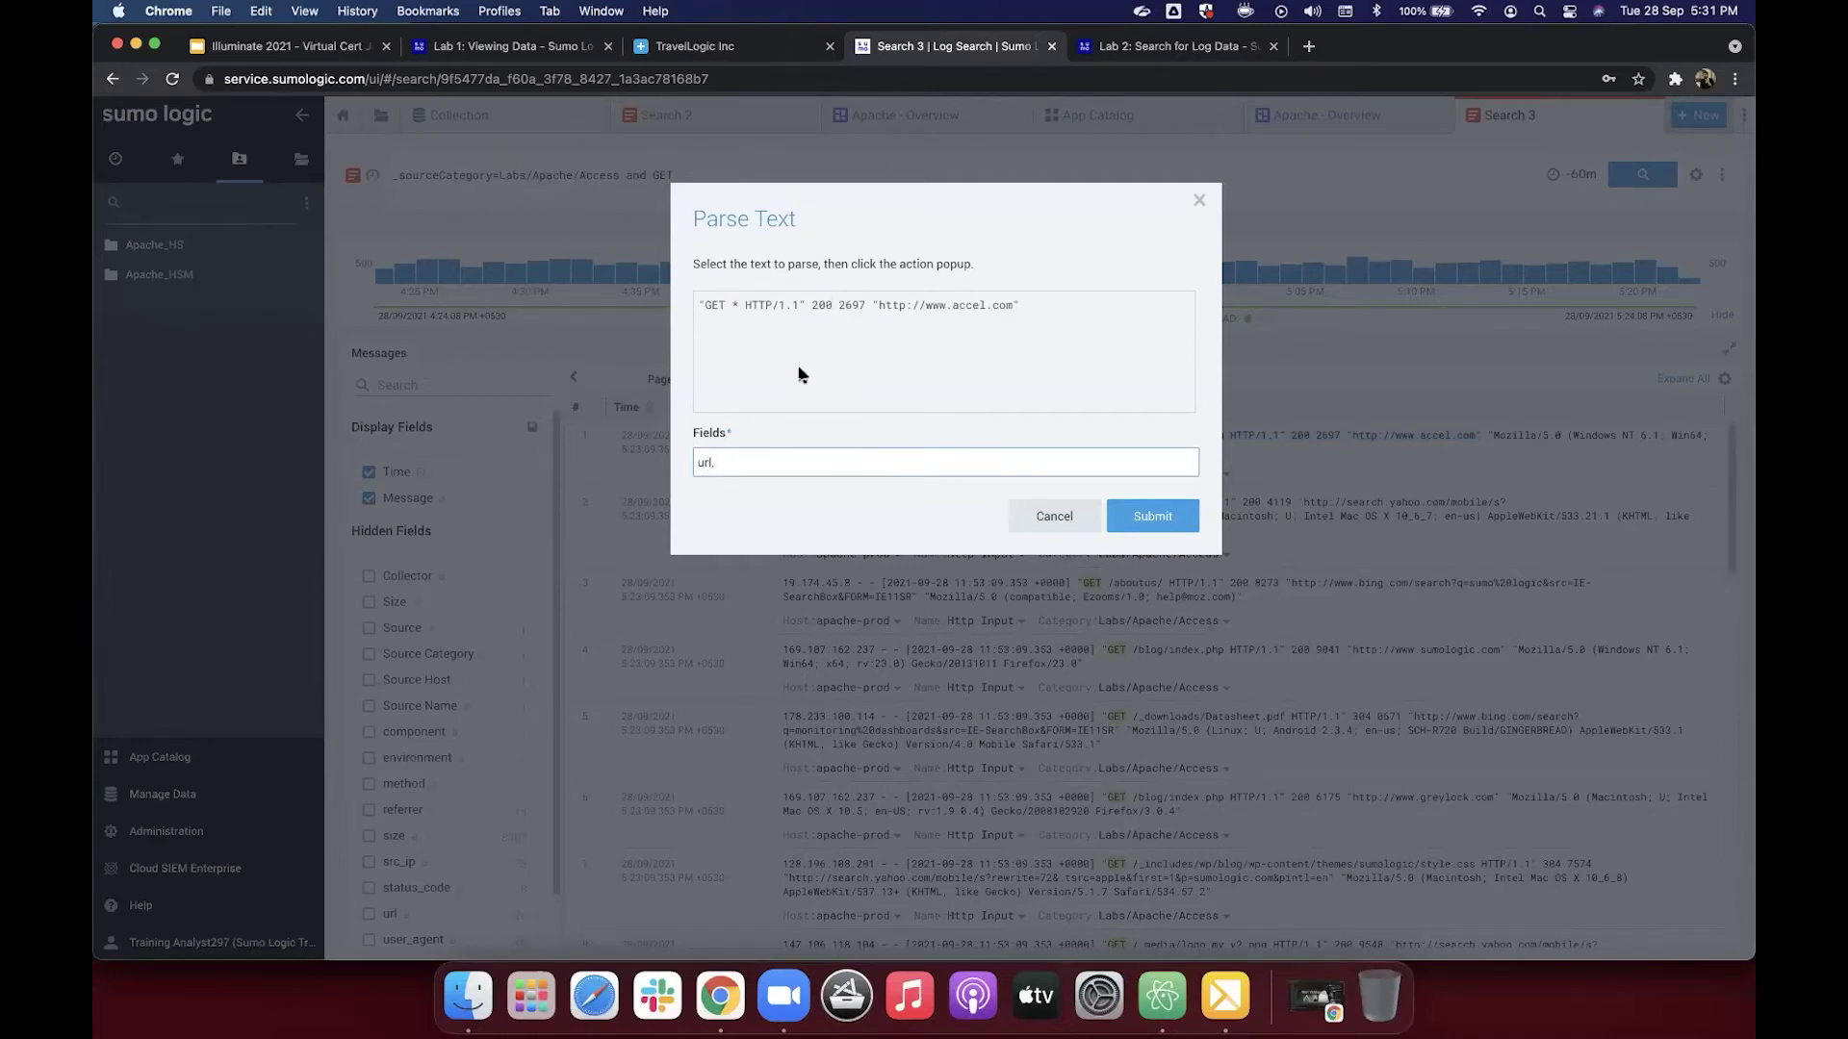
double_click(820, 304)
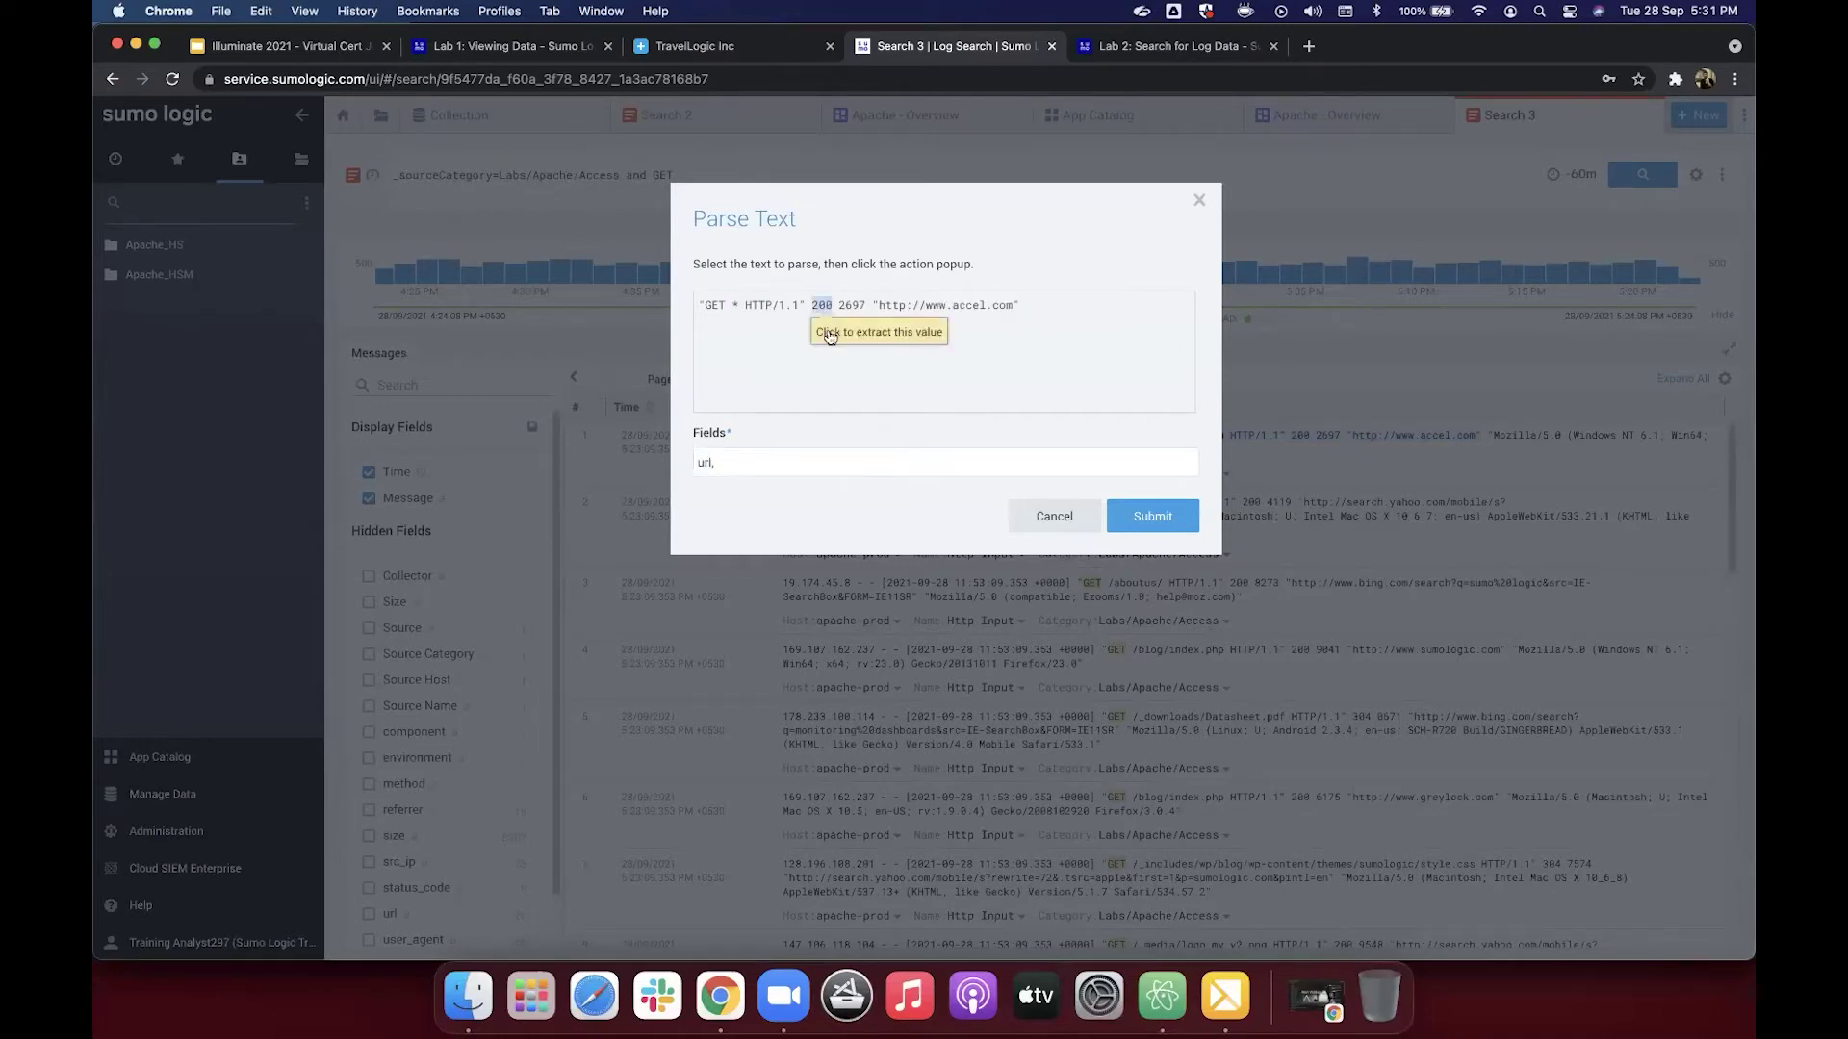
left_click(832, 335)
left_click(794, 464)
type("stat")
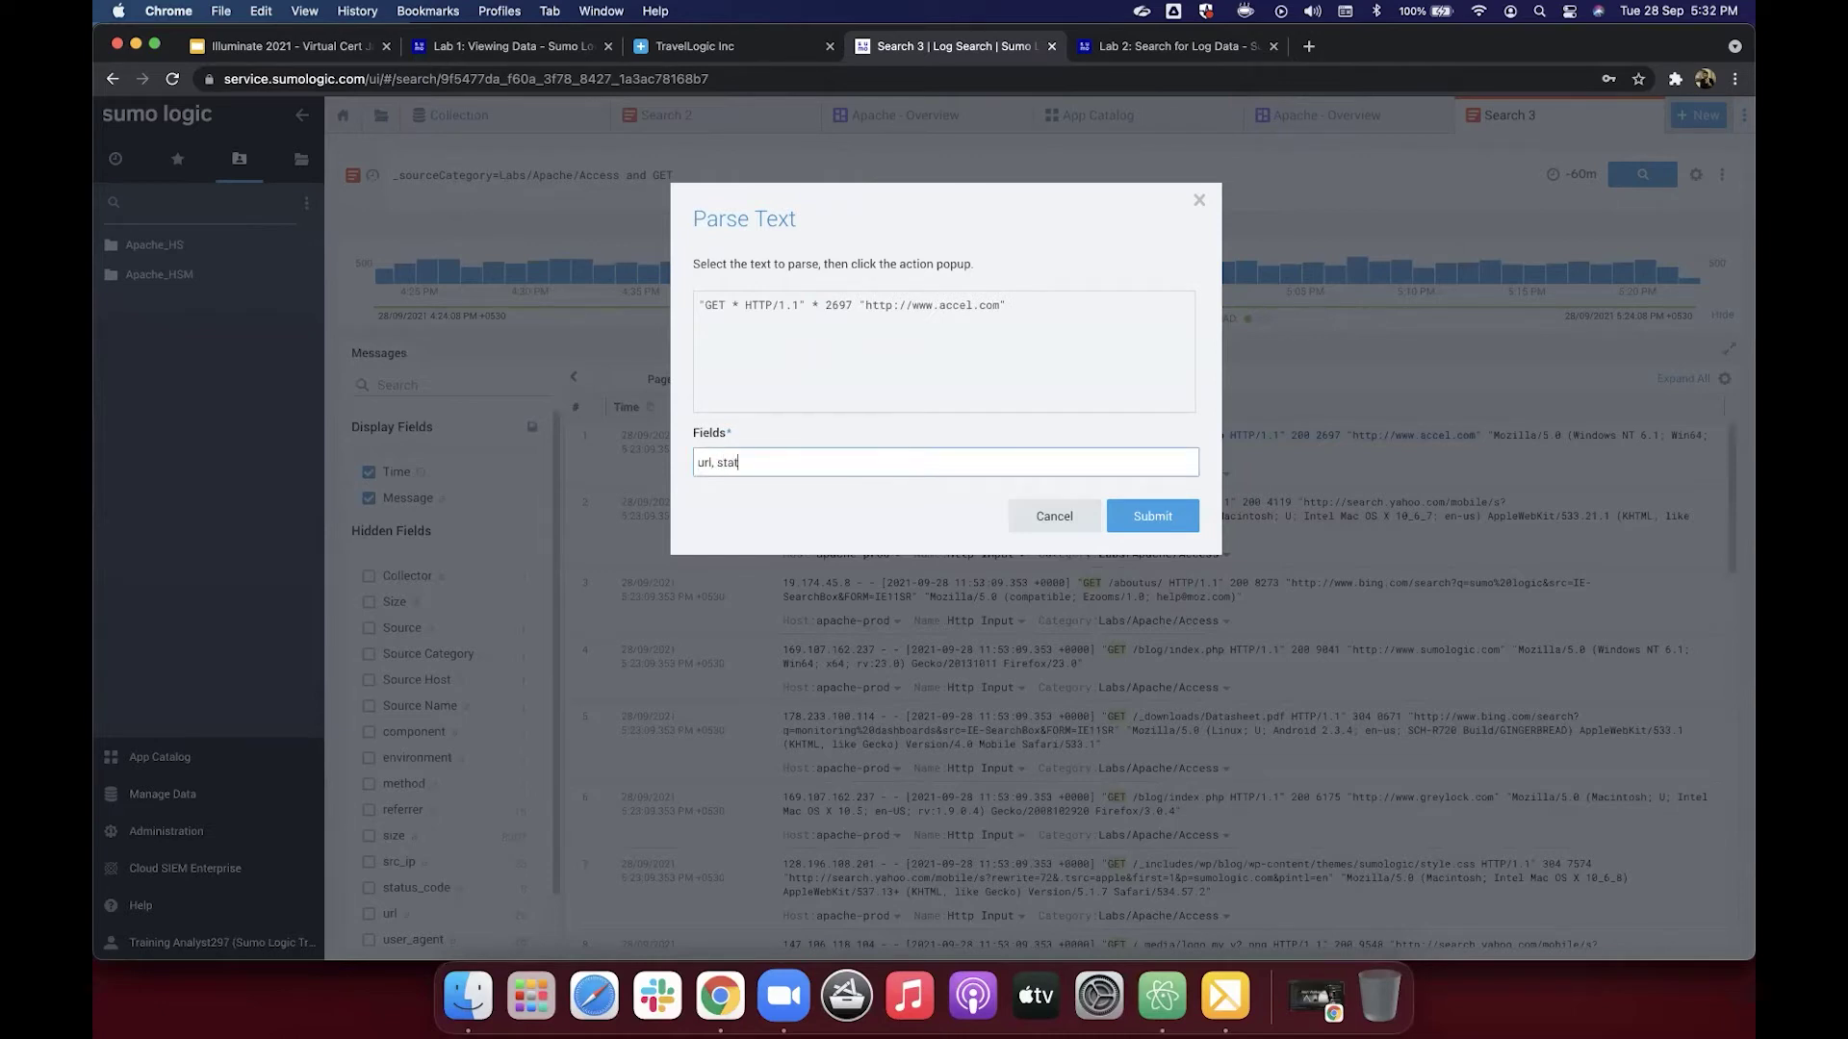
type("us_code,")
Step: Extract size 2697 and the referring URL as wildcards named size and reffere
double_click(838, 305)
left_click(847, 332)
left_click(842, 461)
type("size,")
left_click_drag(846, 306, 980, 306)
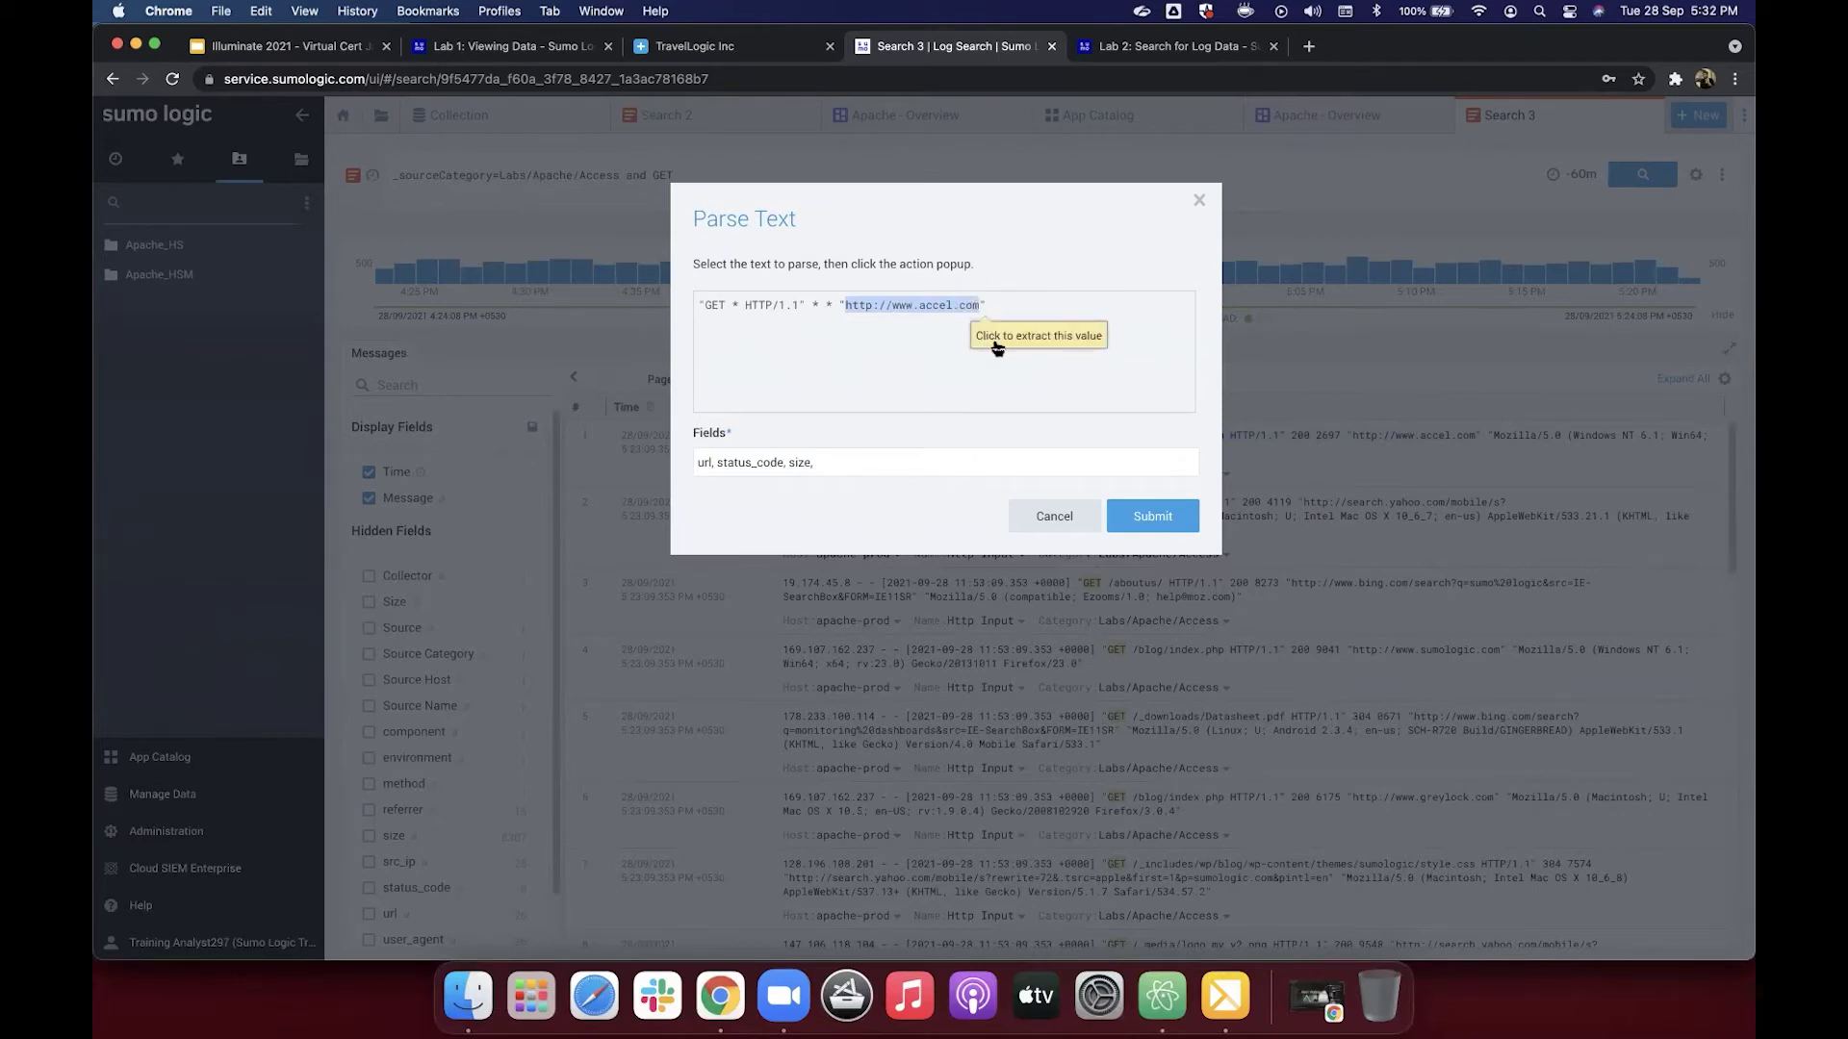
left_click(997, 347)
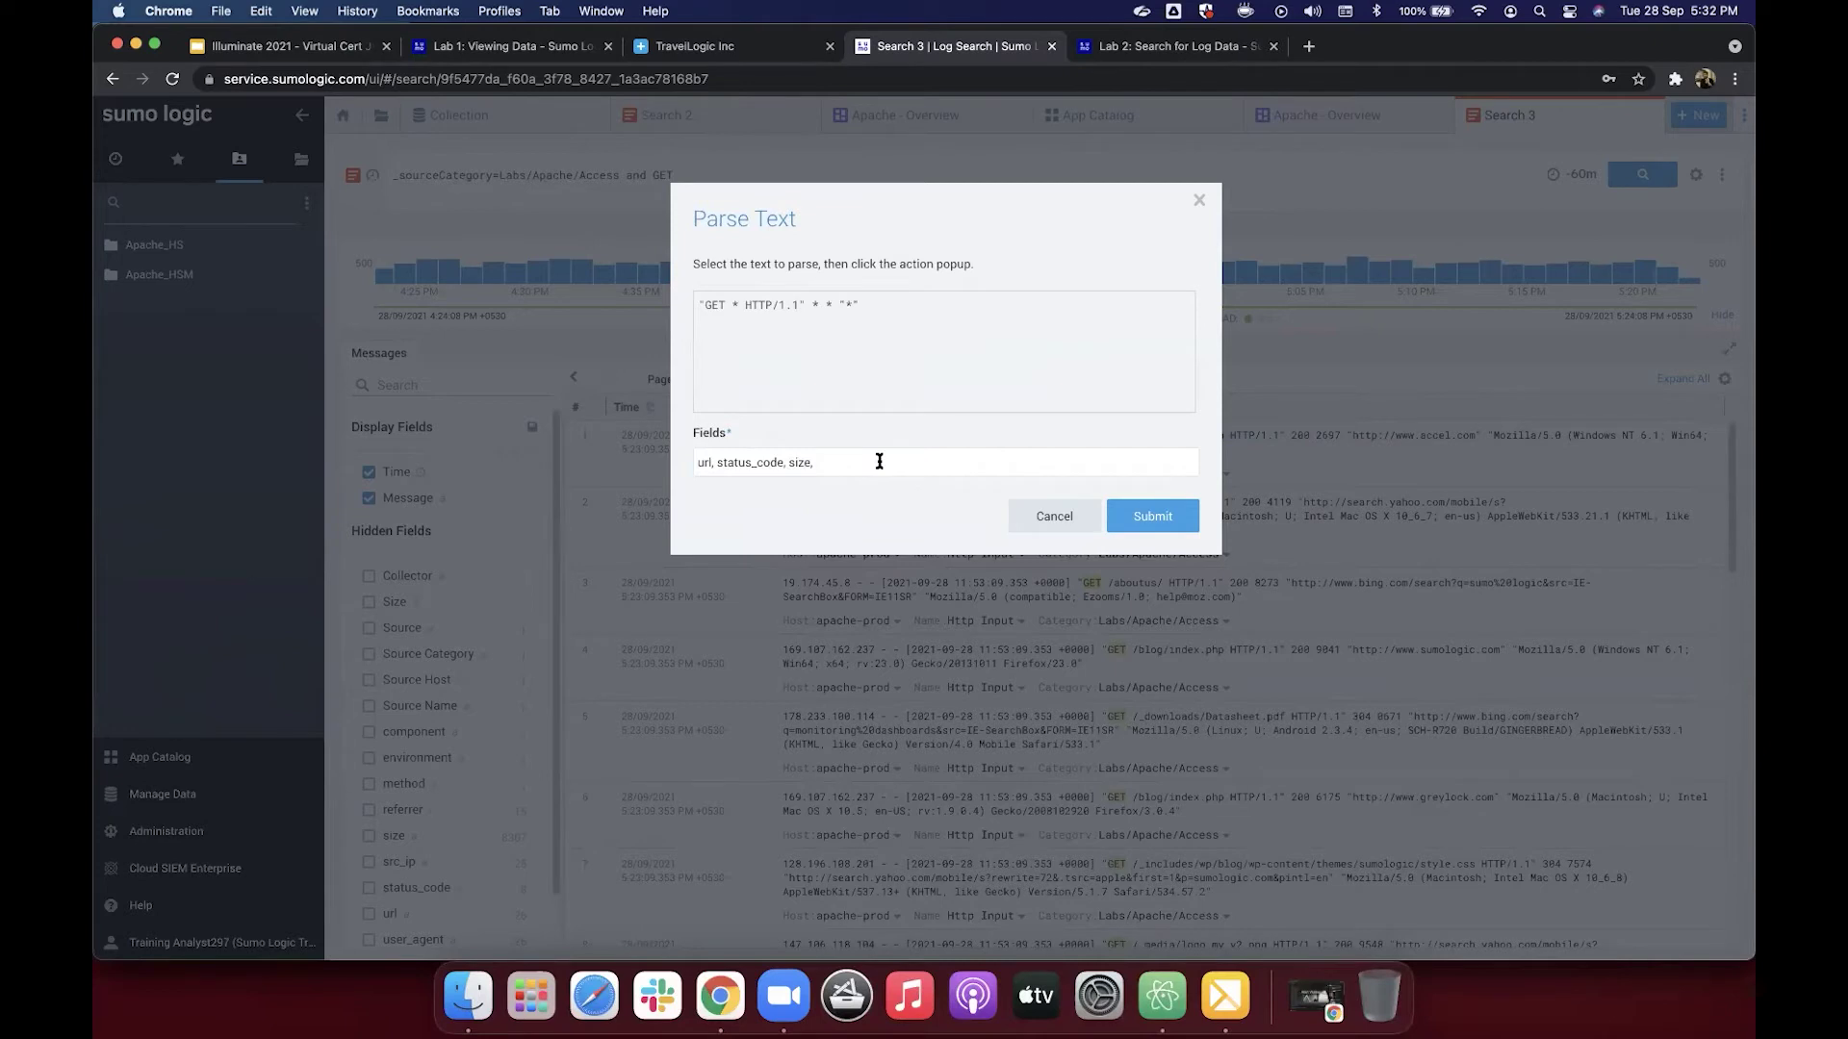
left_click(879, 461)
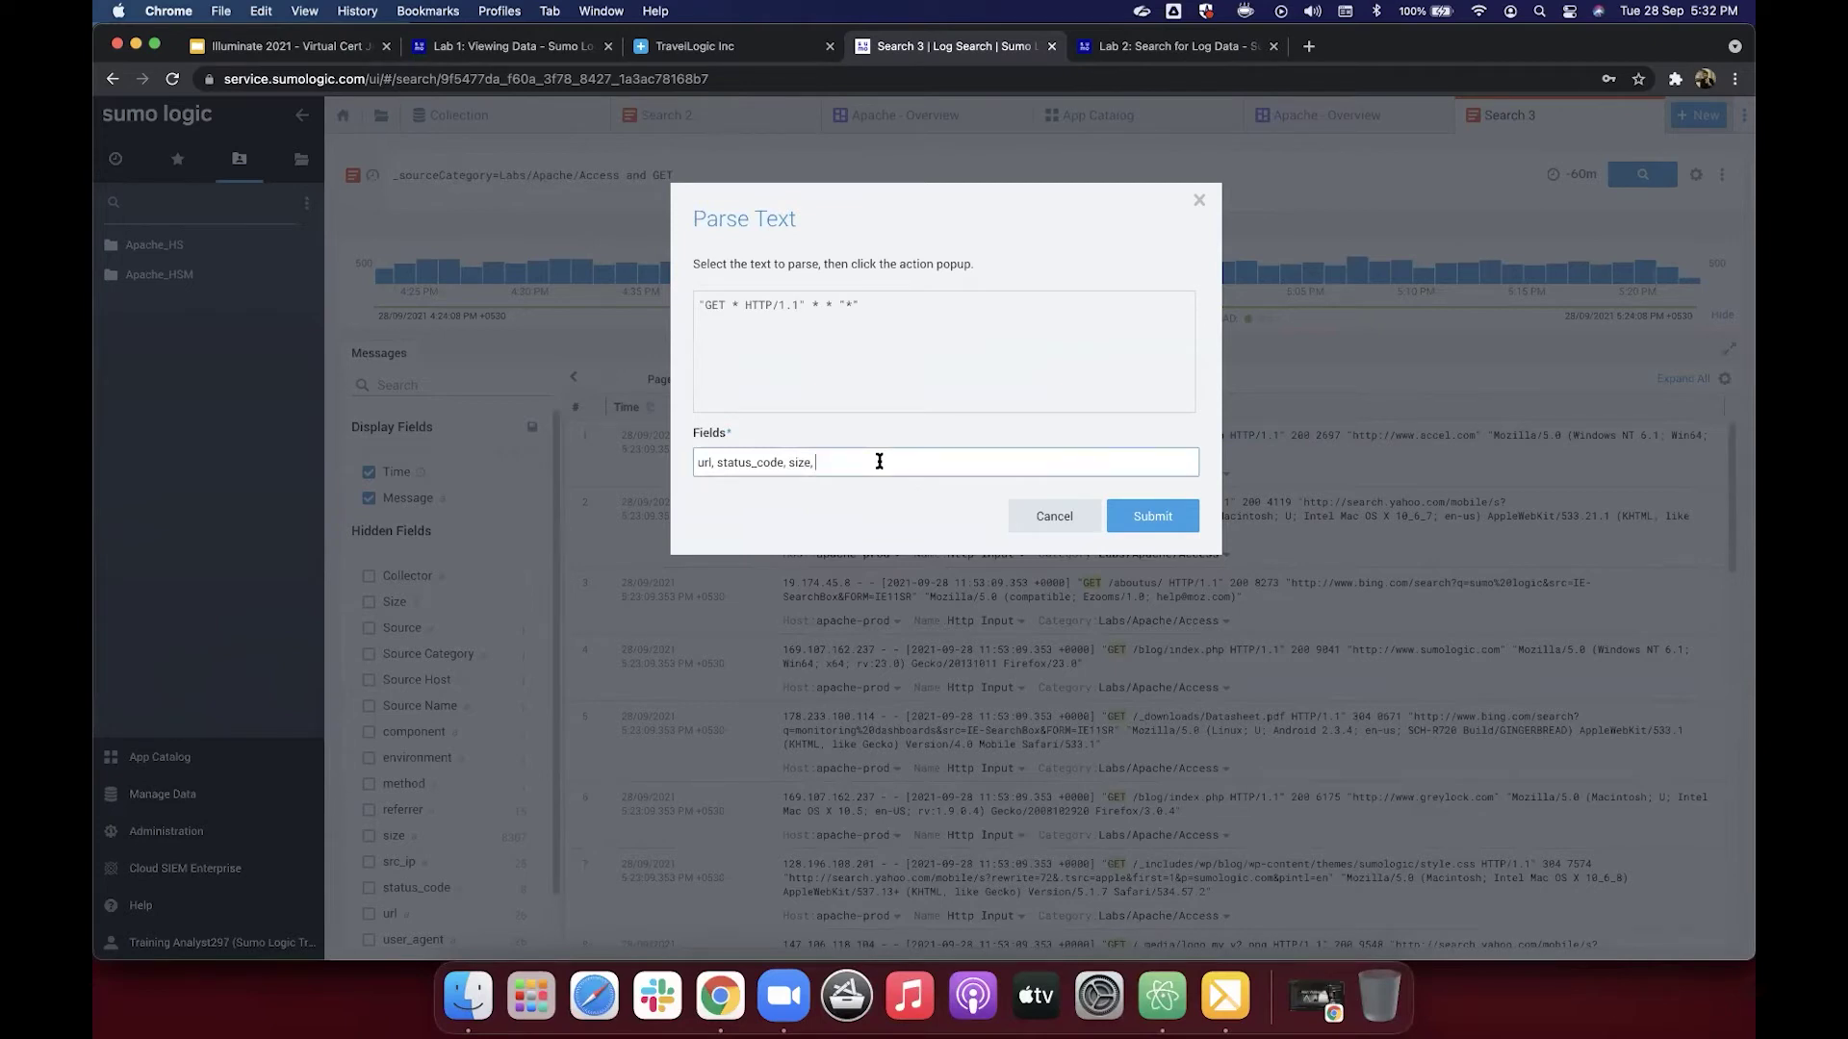
type("reffere")
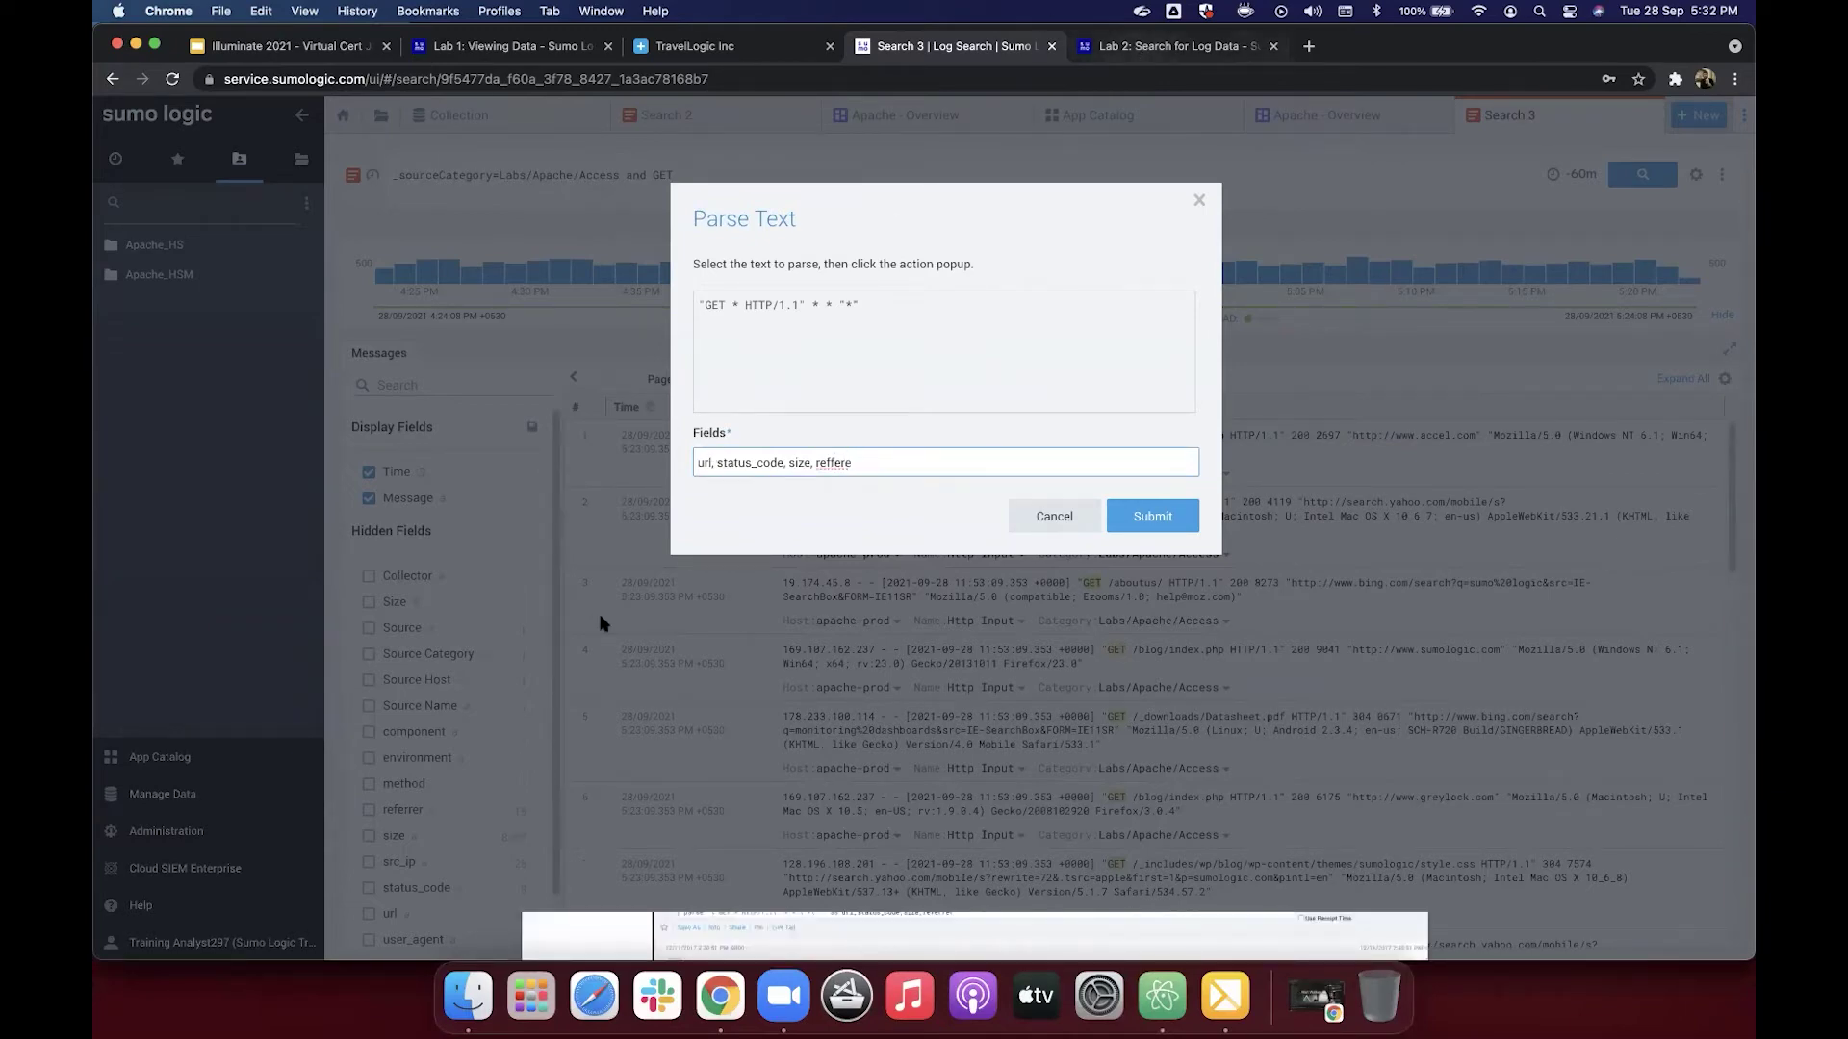
Step: Copy 'referrer' from Lab 2 step 9 and paste it over the misspelled reffere field name
key("ctrl+Tab")
scroll(814, 496, "down", 3)
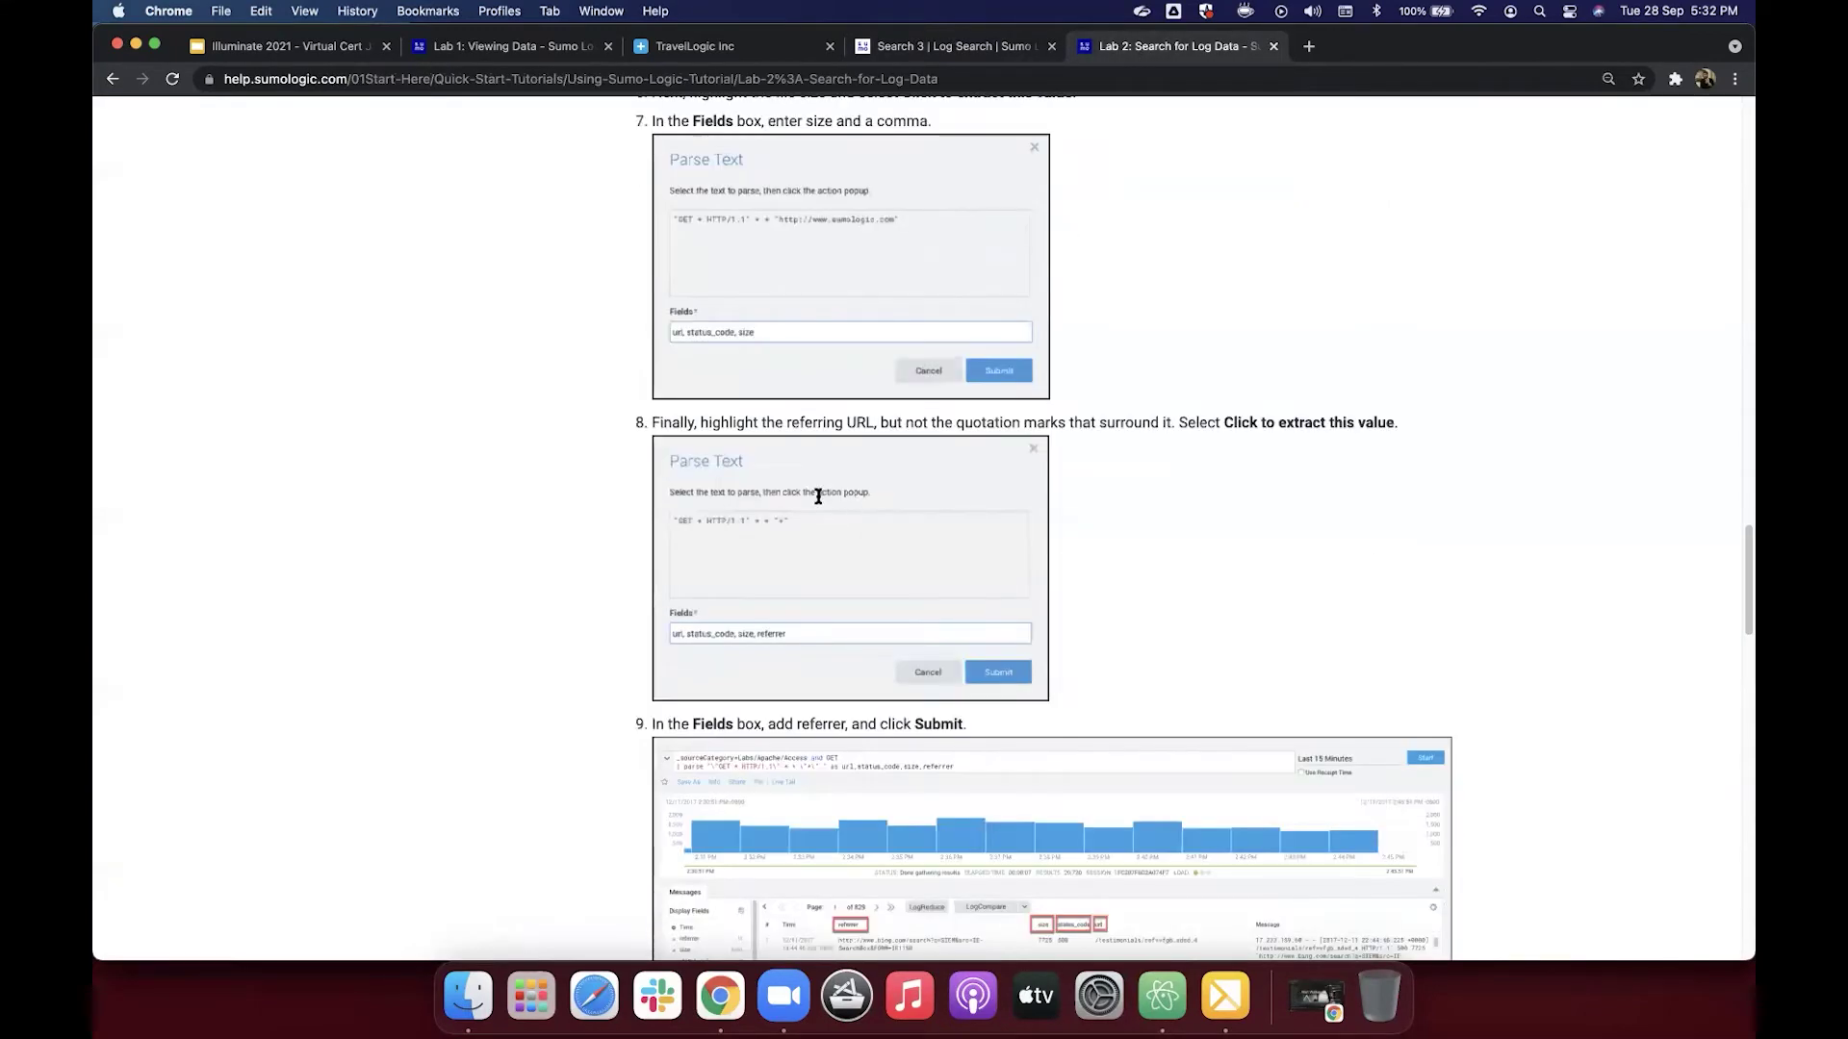
scroll(818, 495, "down", 3)
double_click(820, 501)
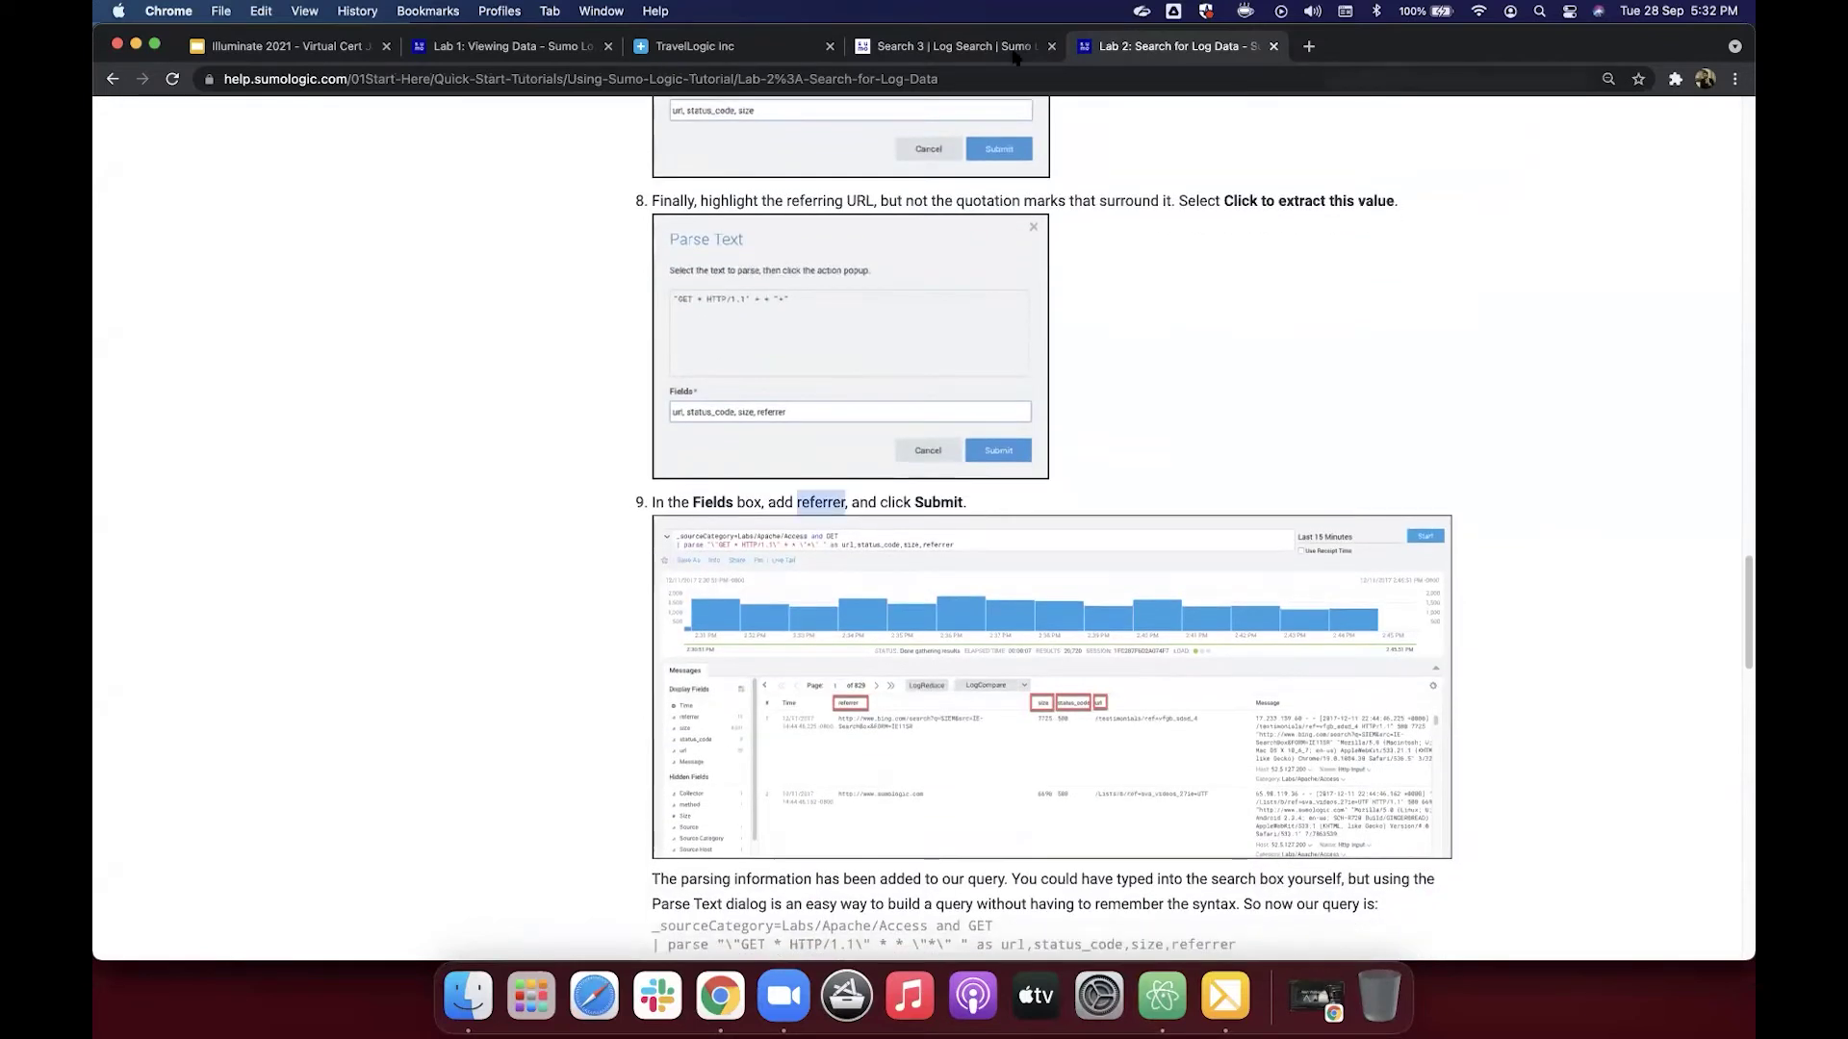
key("ctrl+shift+Tab")
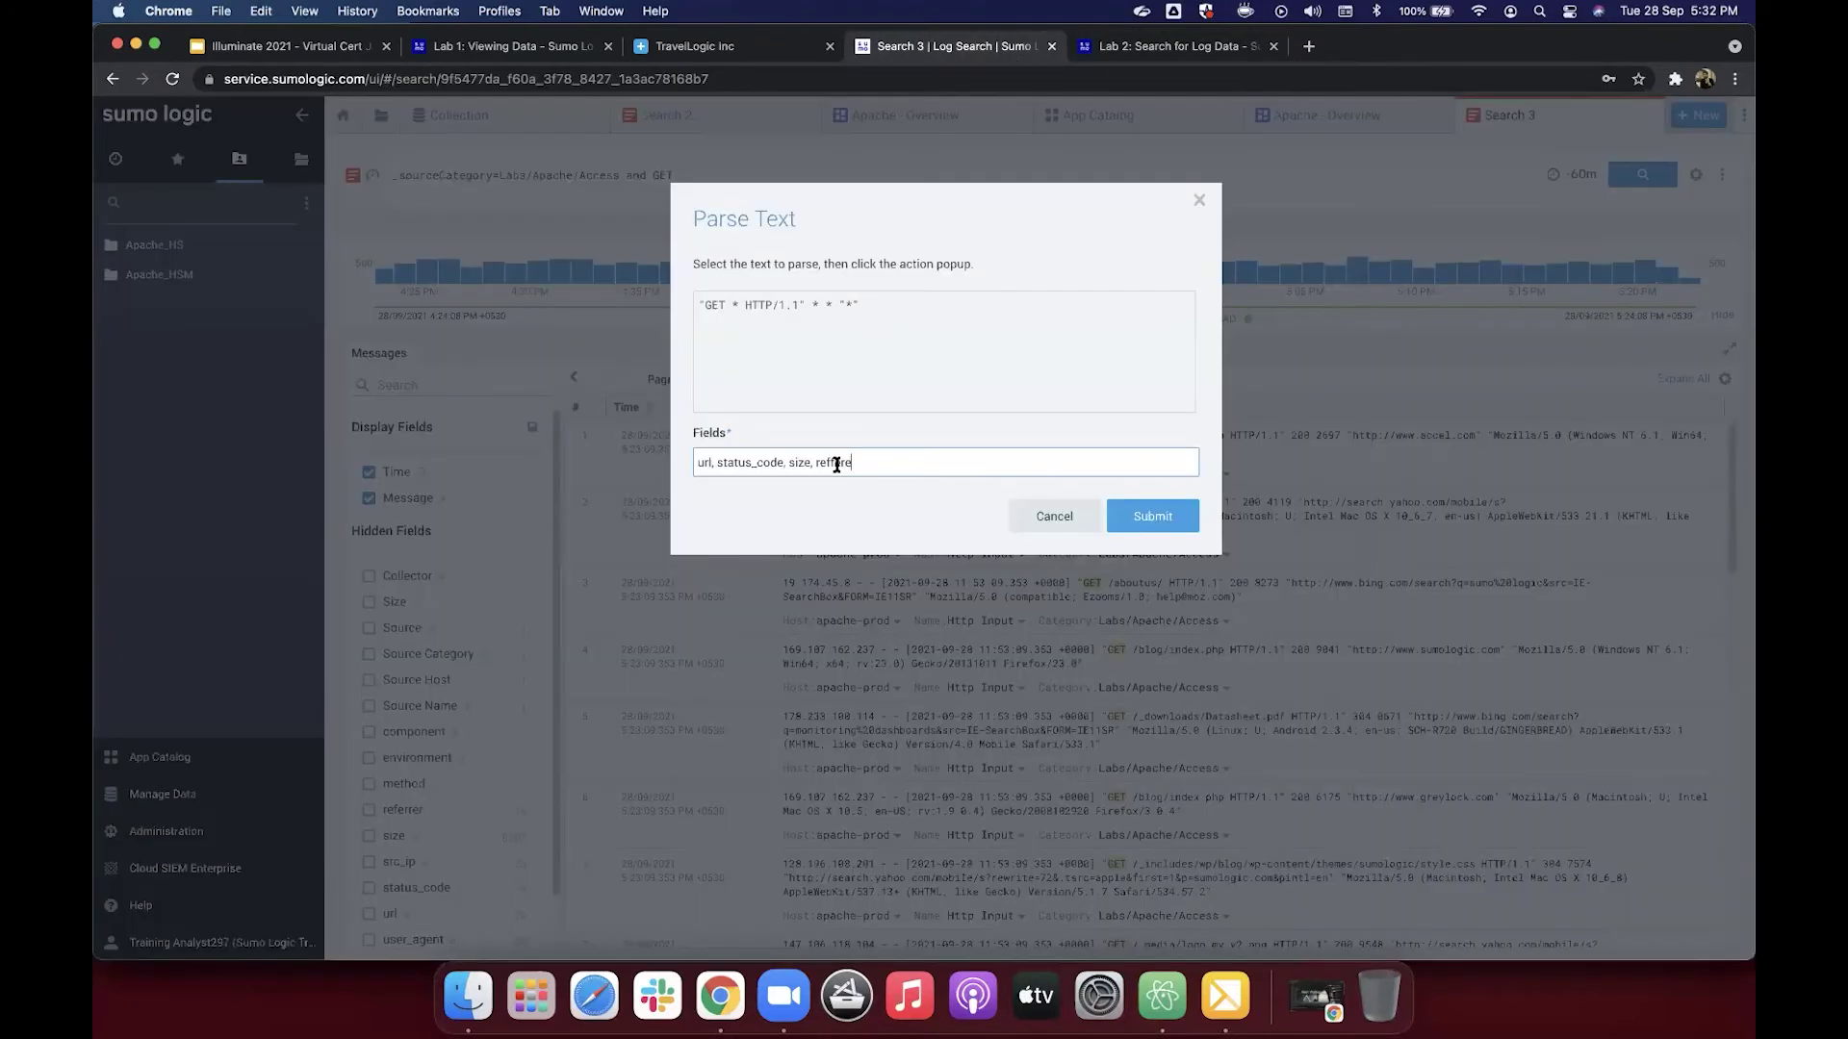
double_click(932, 466)
key("super+v")
Step: Clear the Parse Text field names and review Lab 2 steps 9–11 showing the resulting parse query
key("super+BackSpace")
left_click(1147, 54)
scroll(998, 450, "down", 1)
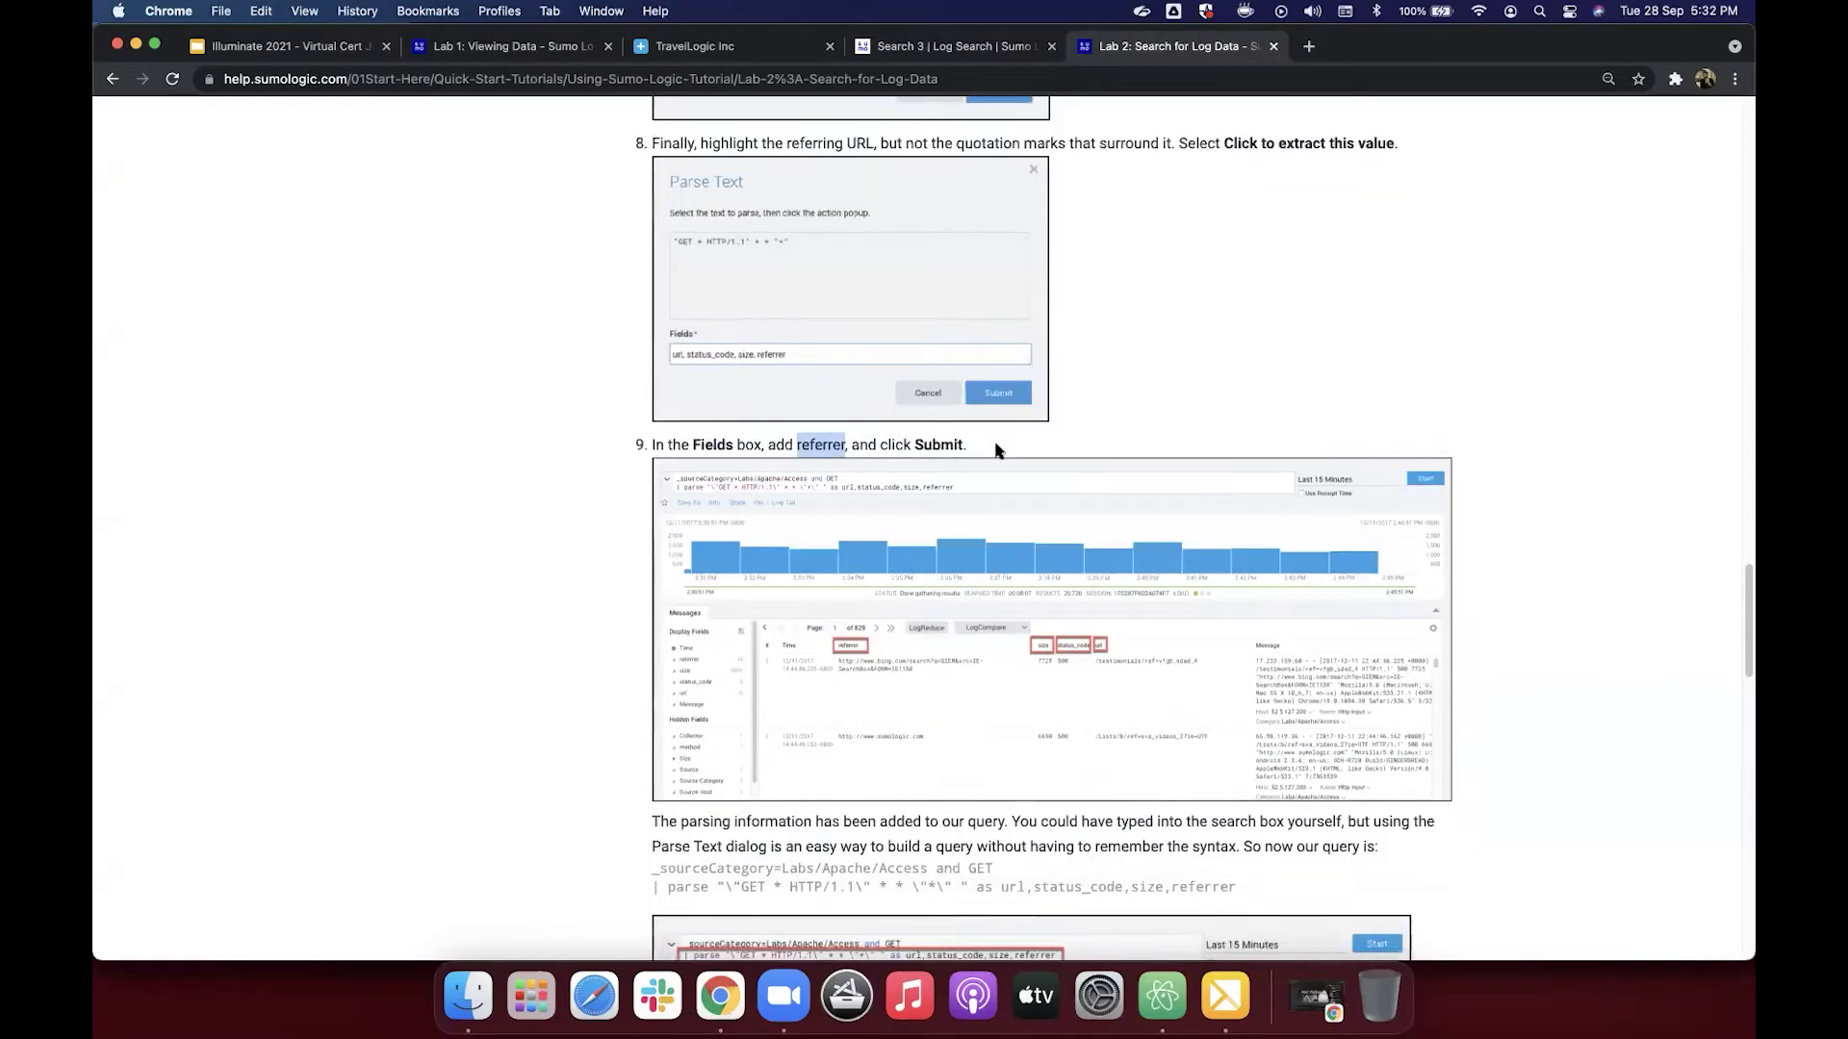
scroll(996, 450, "down", 5)
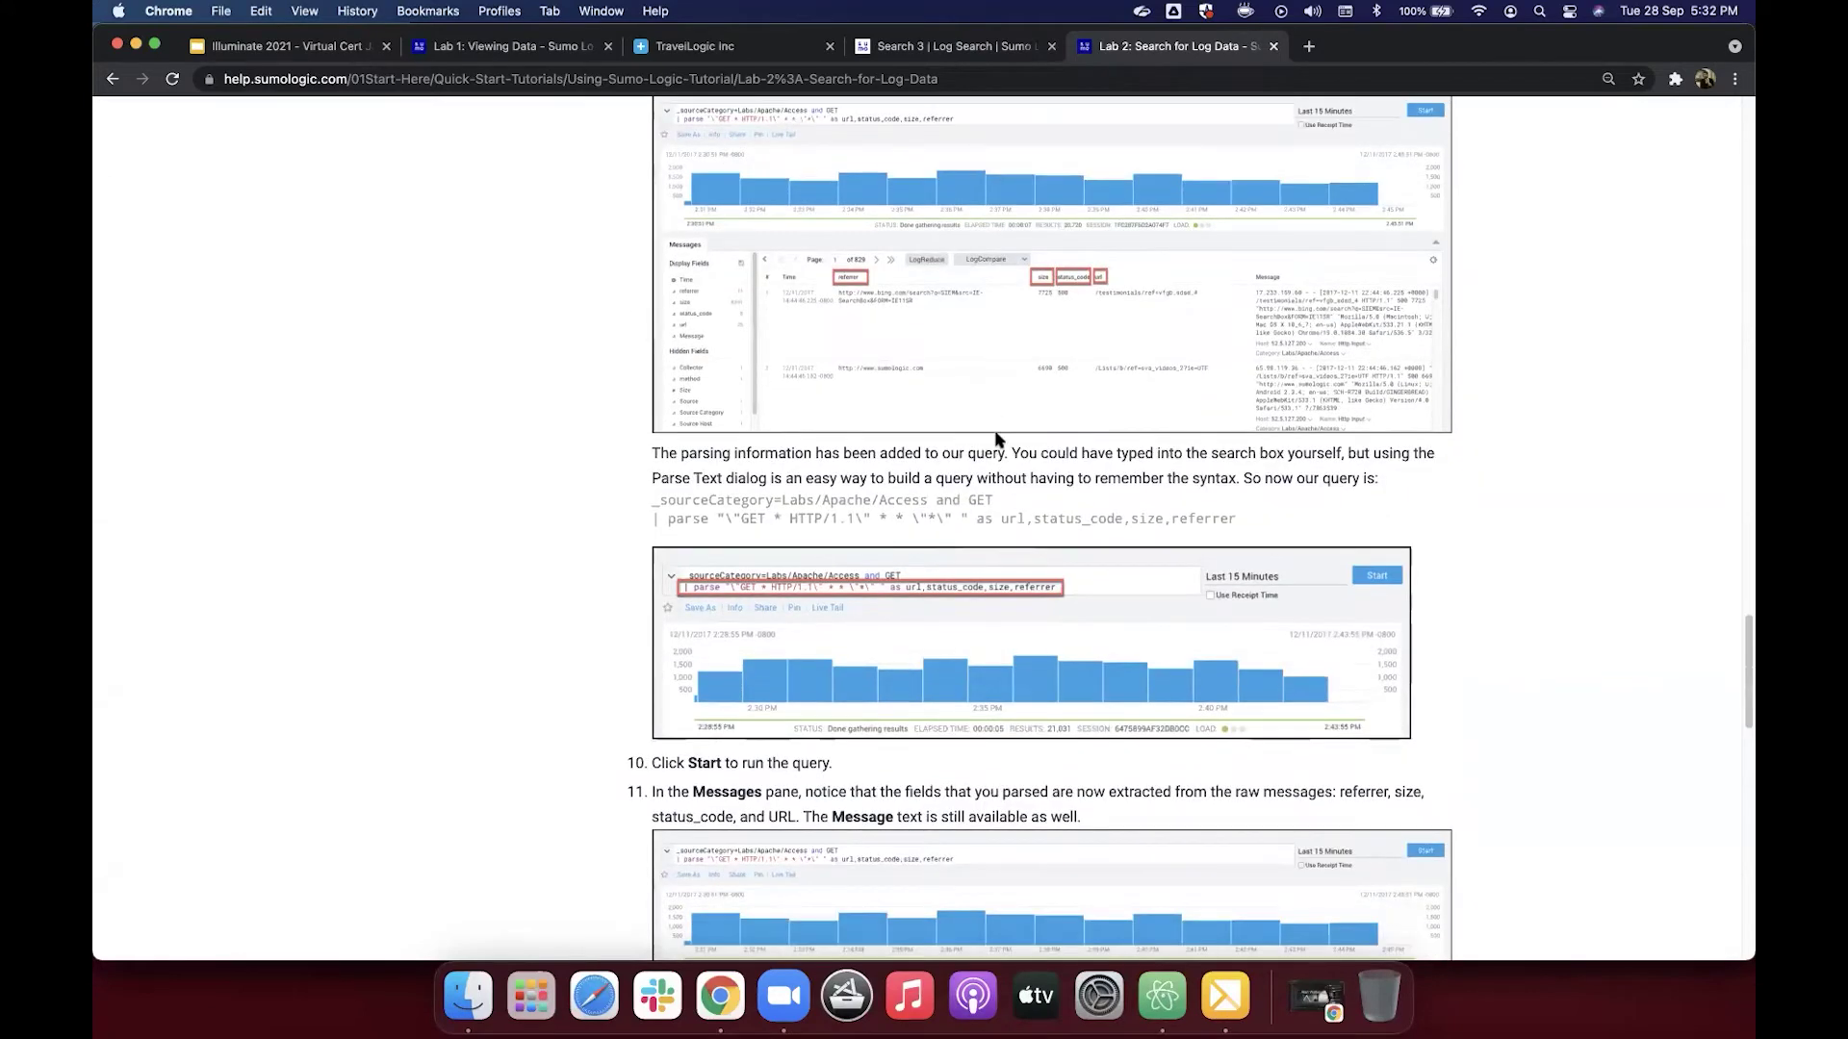
scroll(962, 289, "up", 1)
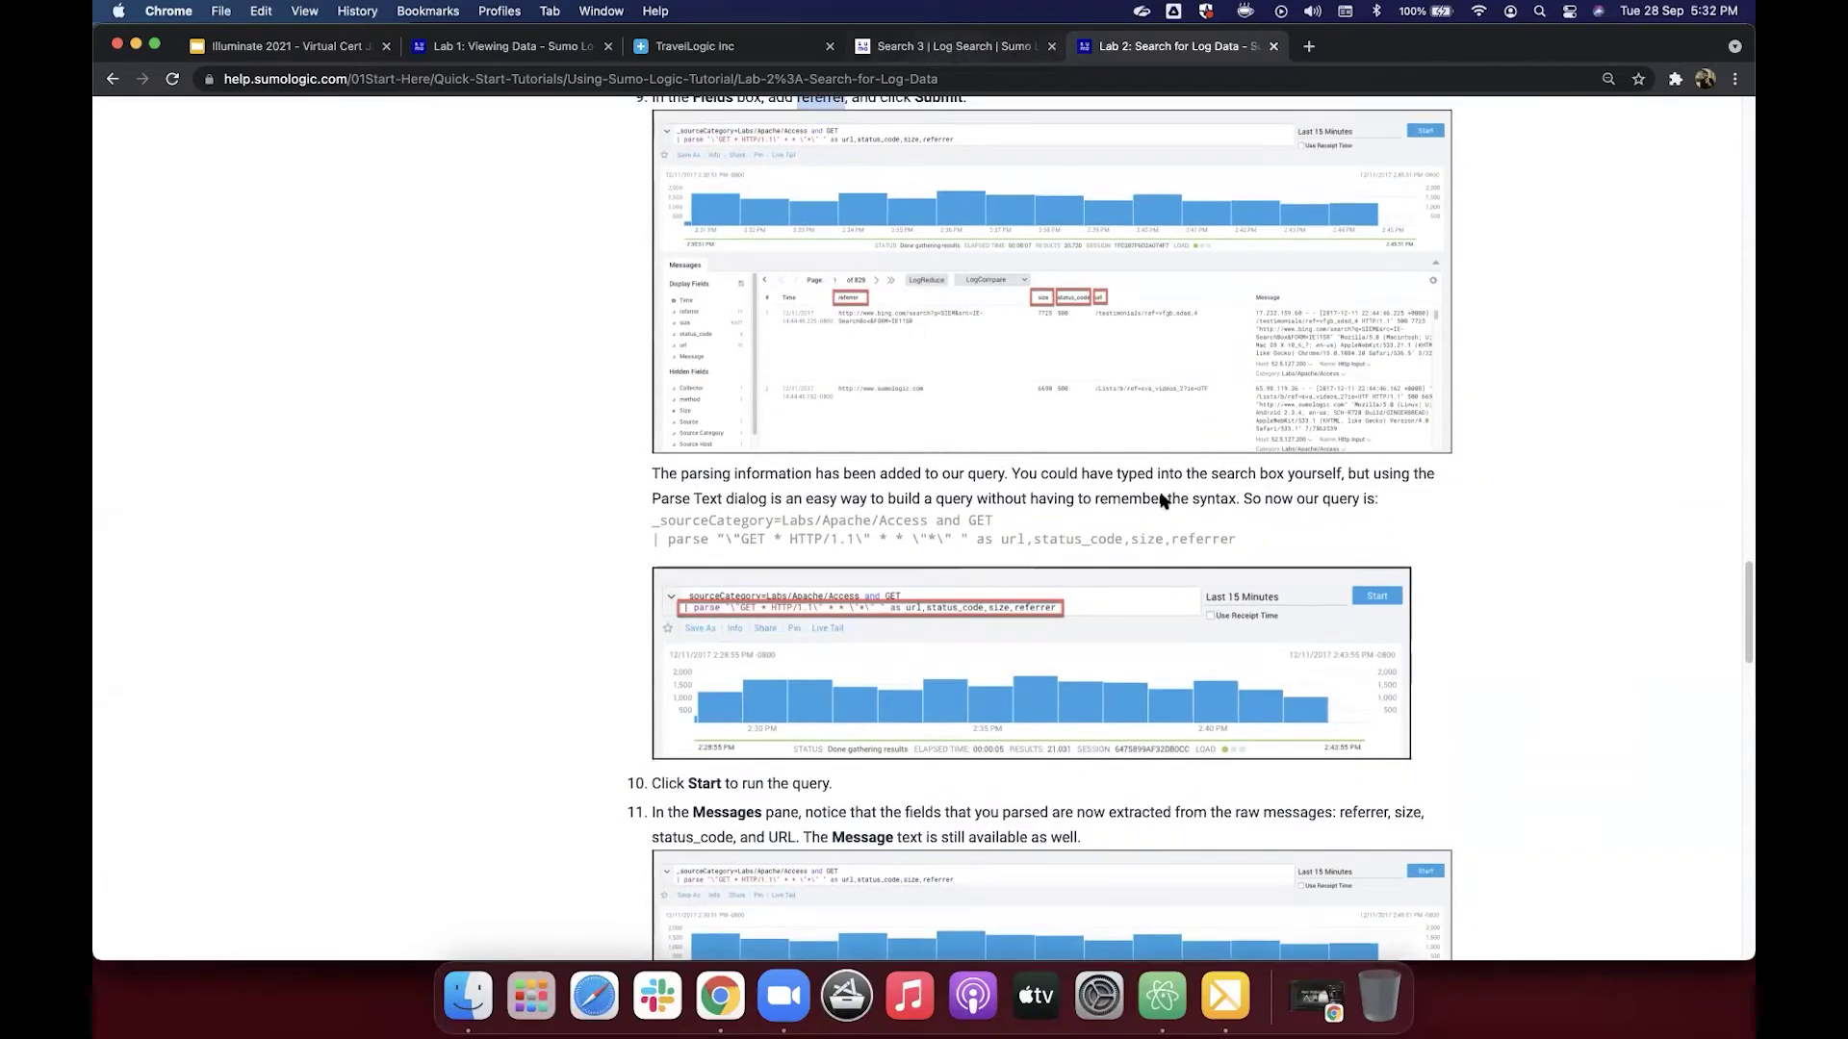
key("ctrl+shift+Tab")
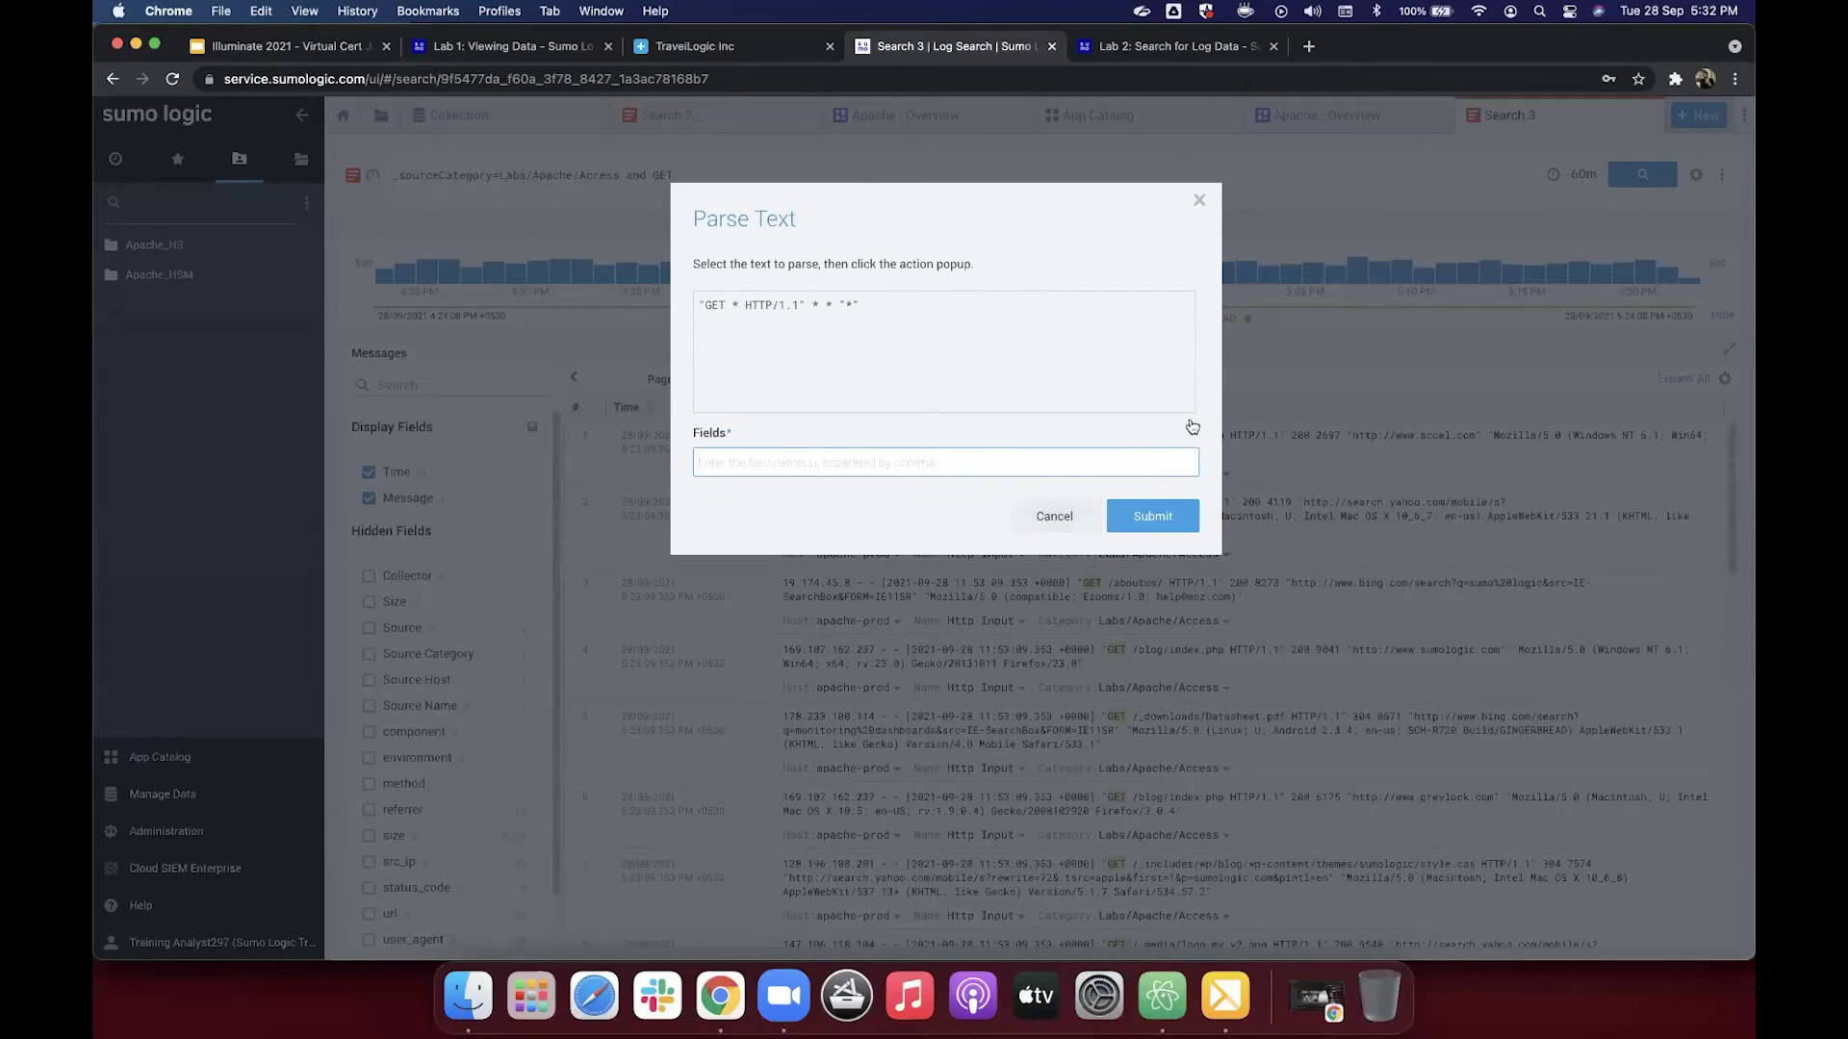
Step: Cancel the Parse Text dialog and select row 1's message from the opening quote to the referrer URL
key("Tab")
key("Return")
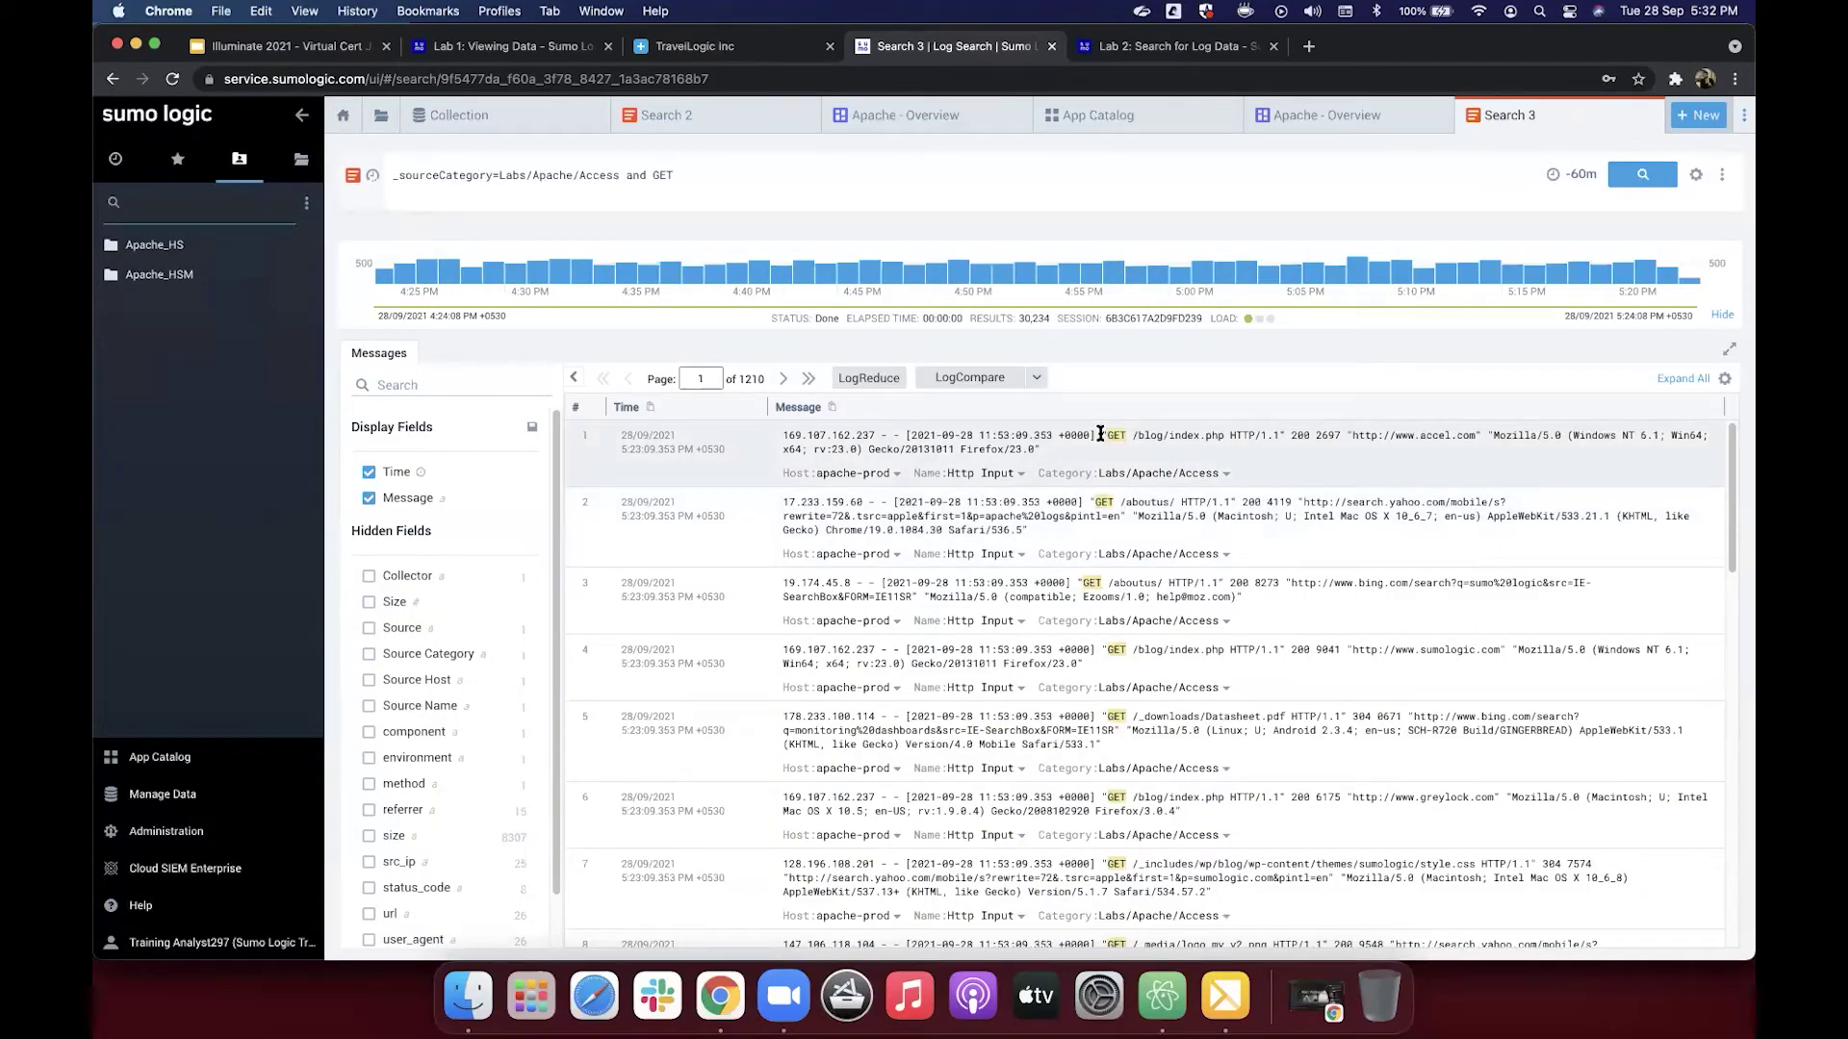
left_click_drag(1117, 435, 1482, 429)
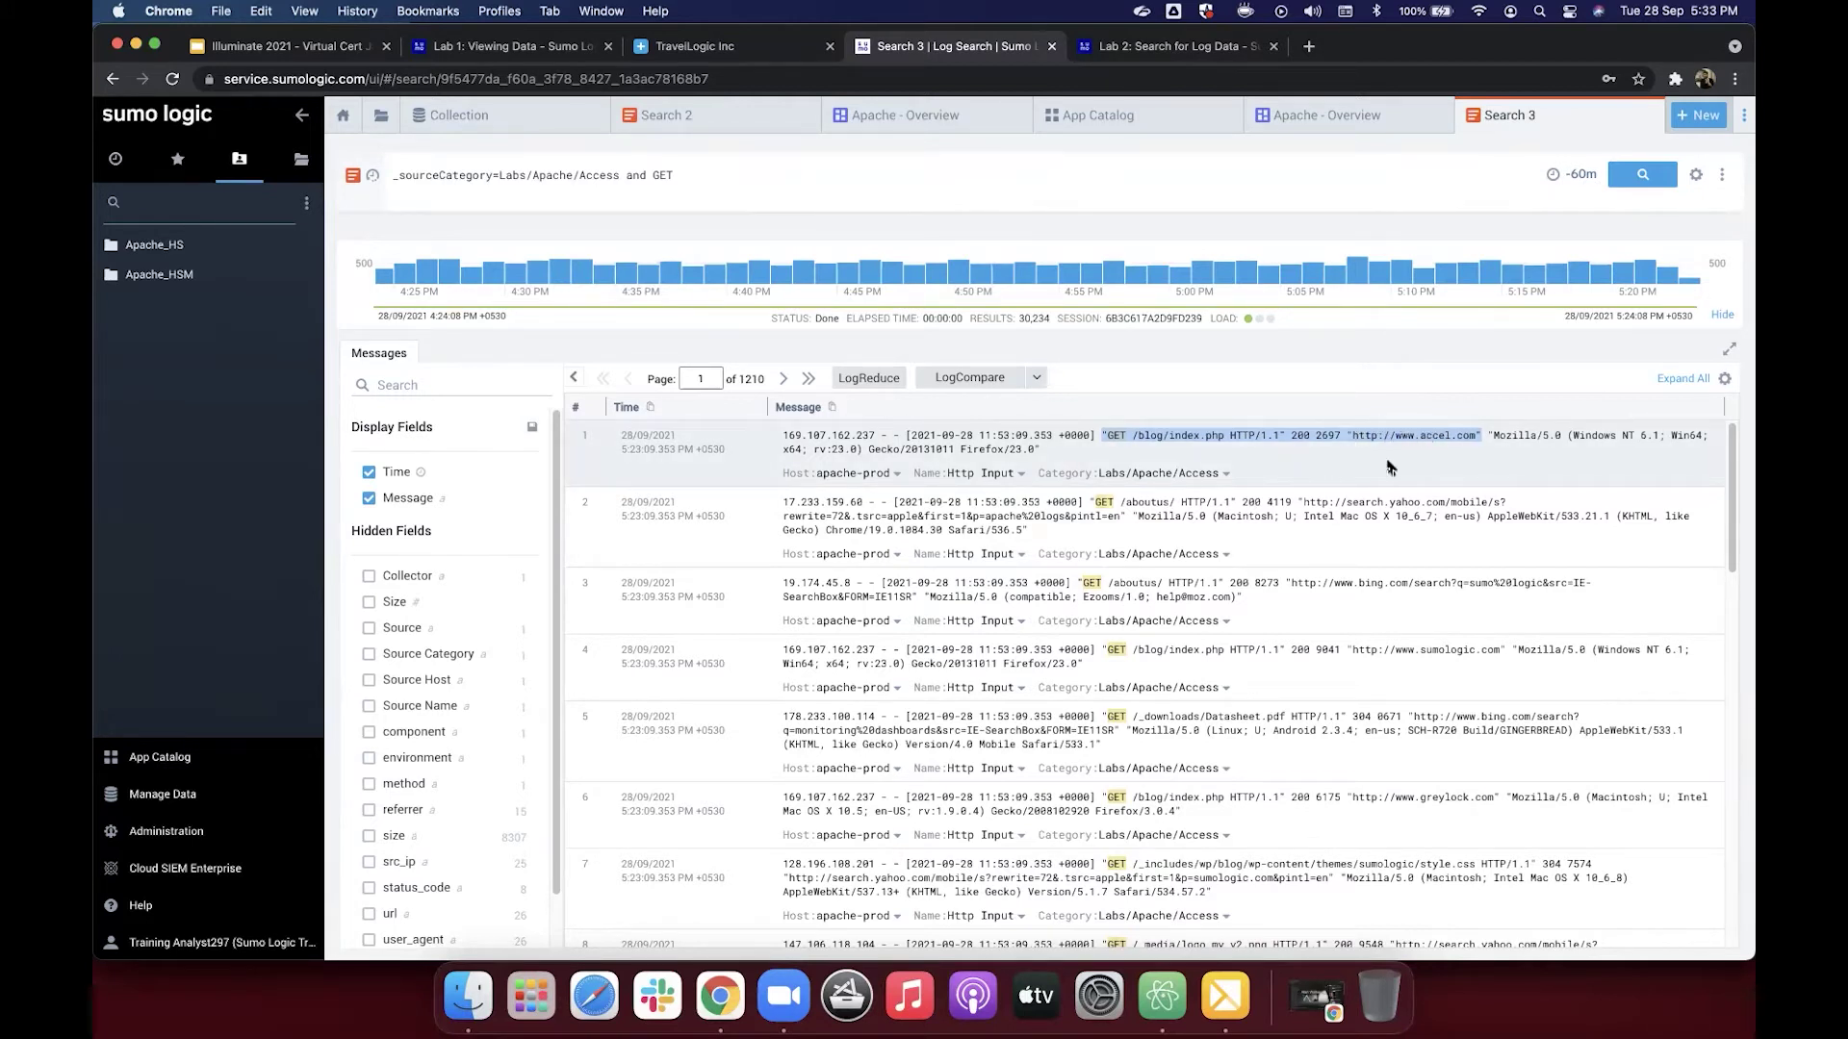
Step: Parse the selected text, extracting the path /blog/index.php and pasting in the four field names
right_click(1316, 440)
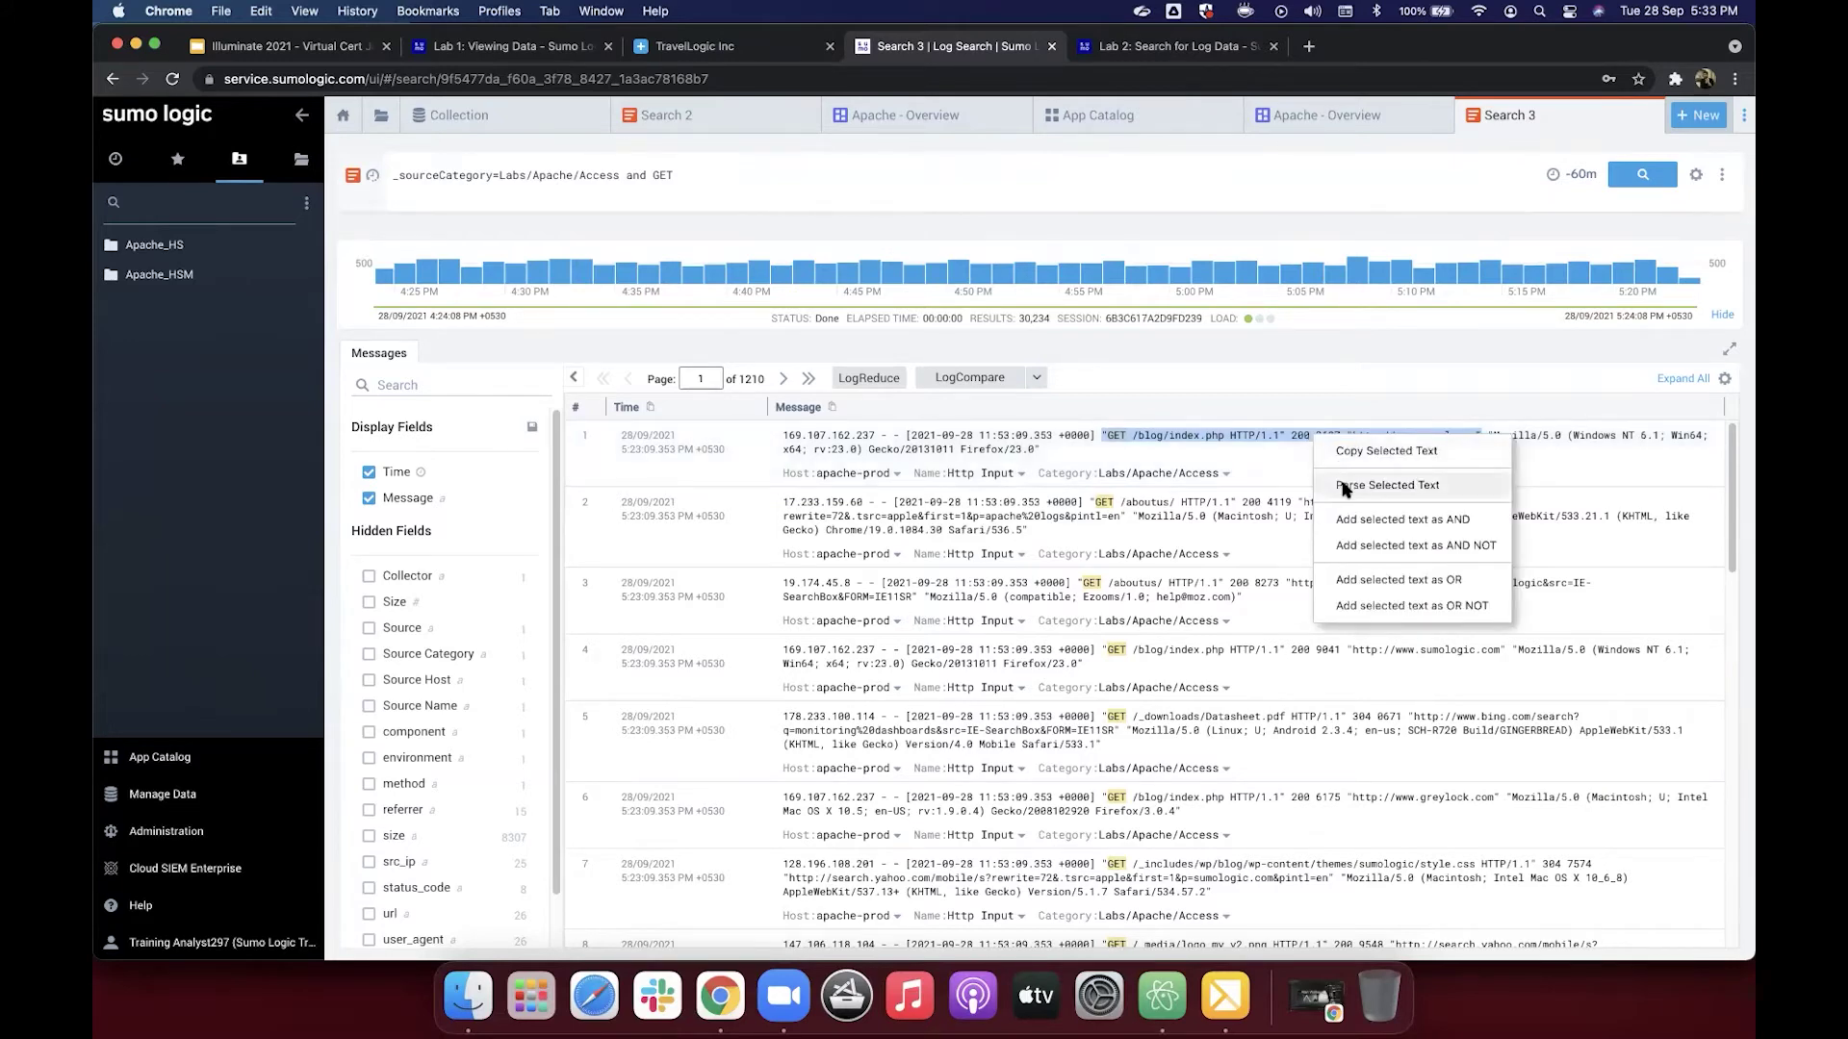
left_click(1346, 489)
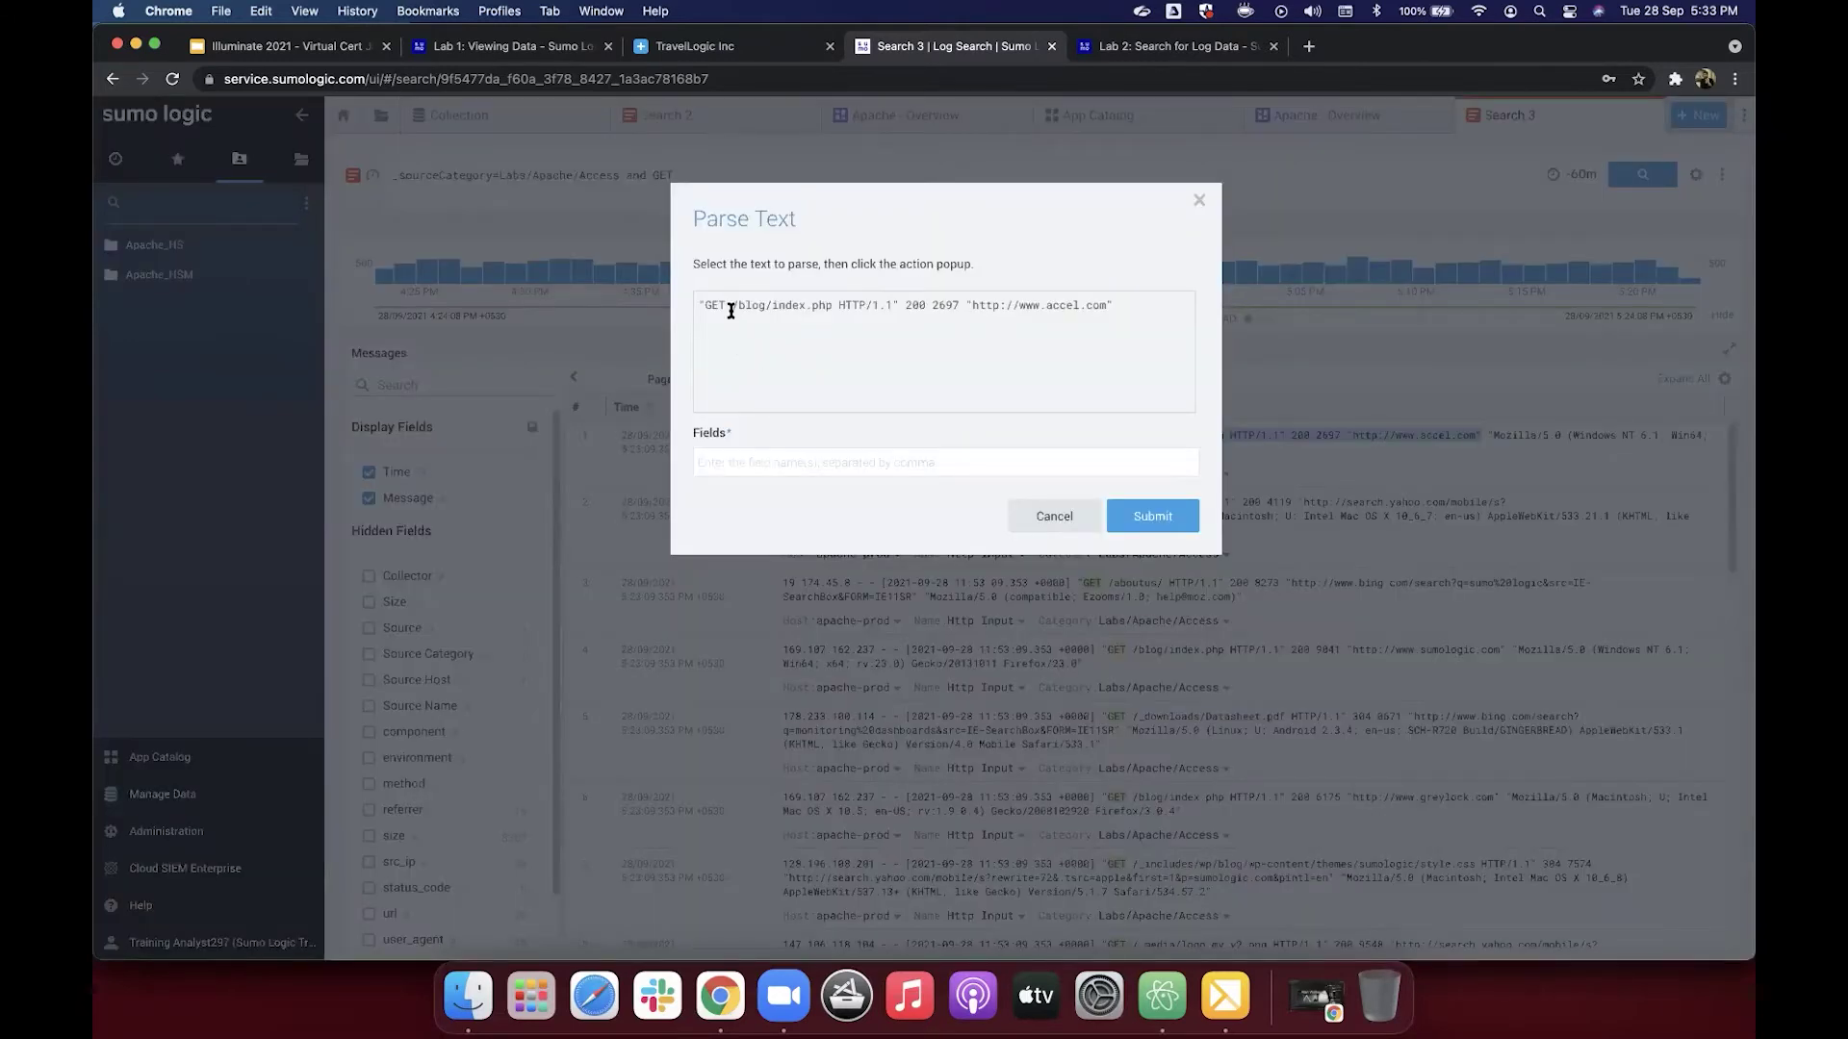
left_click_drag(734, 304, 833, 306)
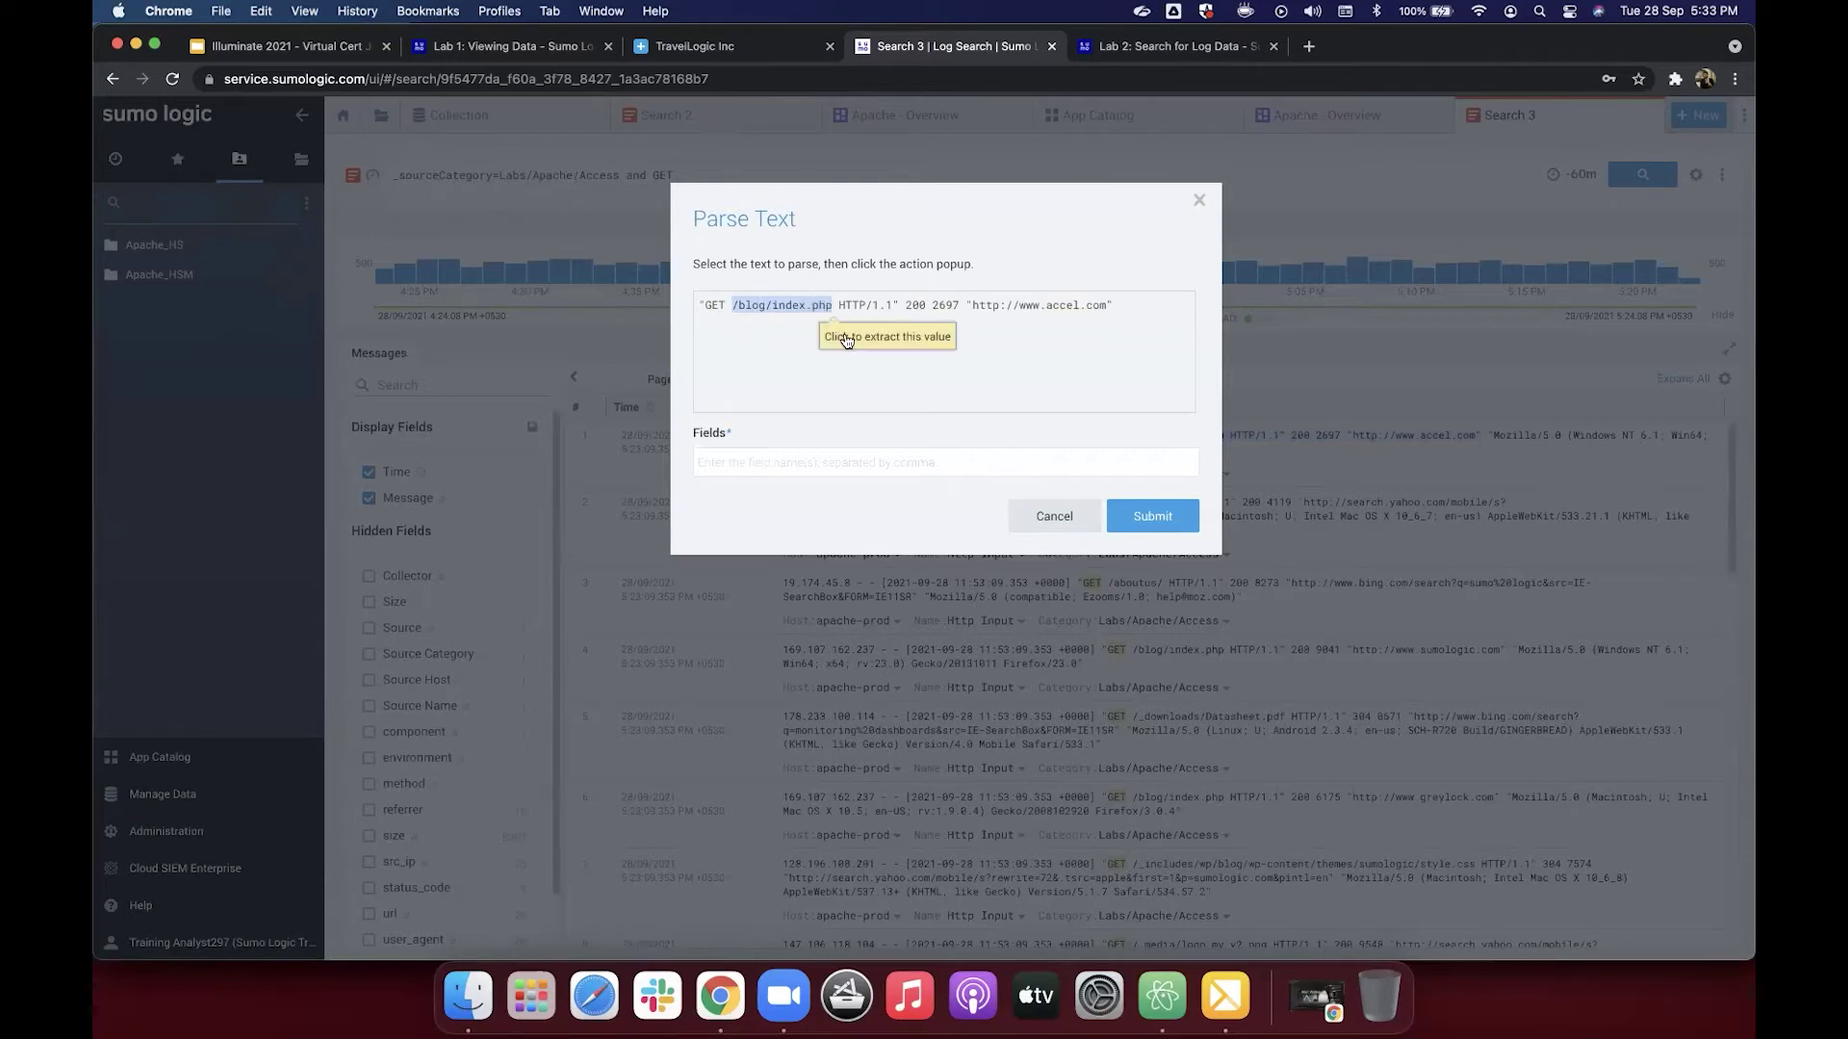
left_click(843, 339)
left_click(798, 469)
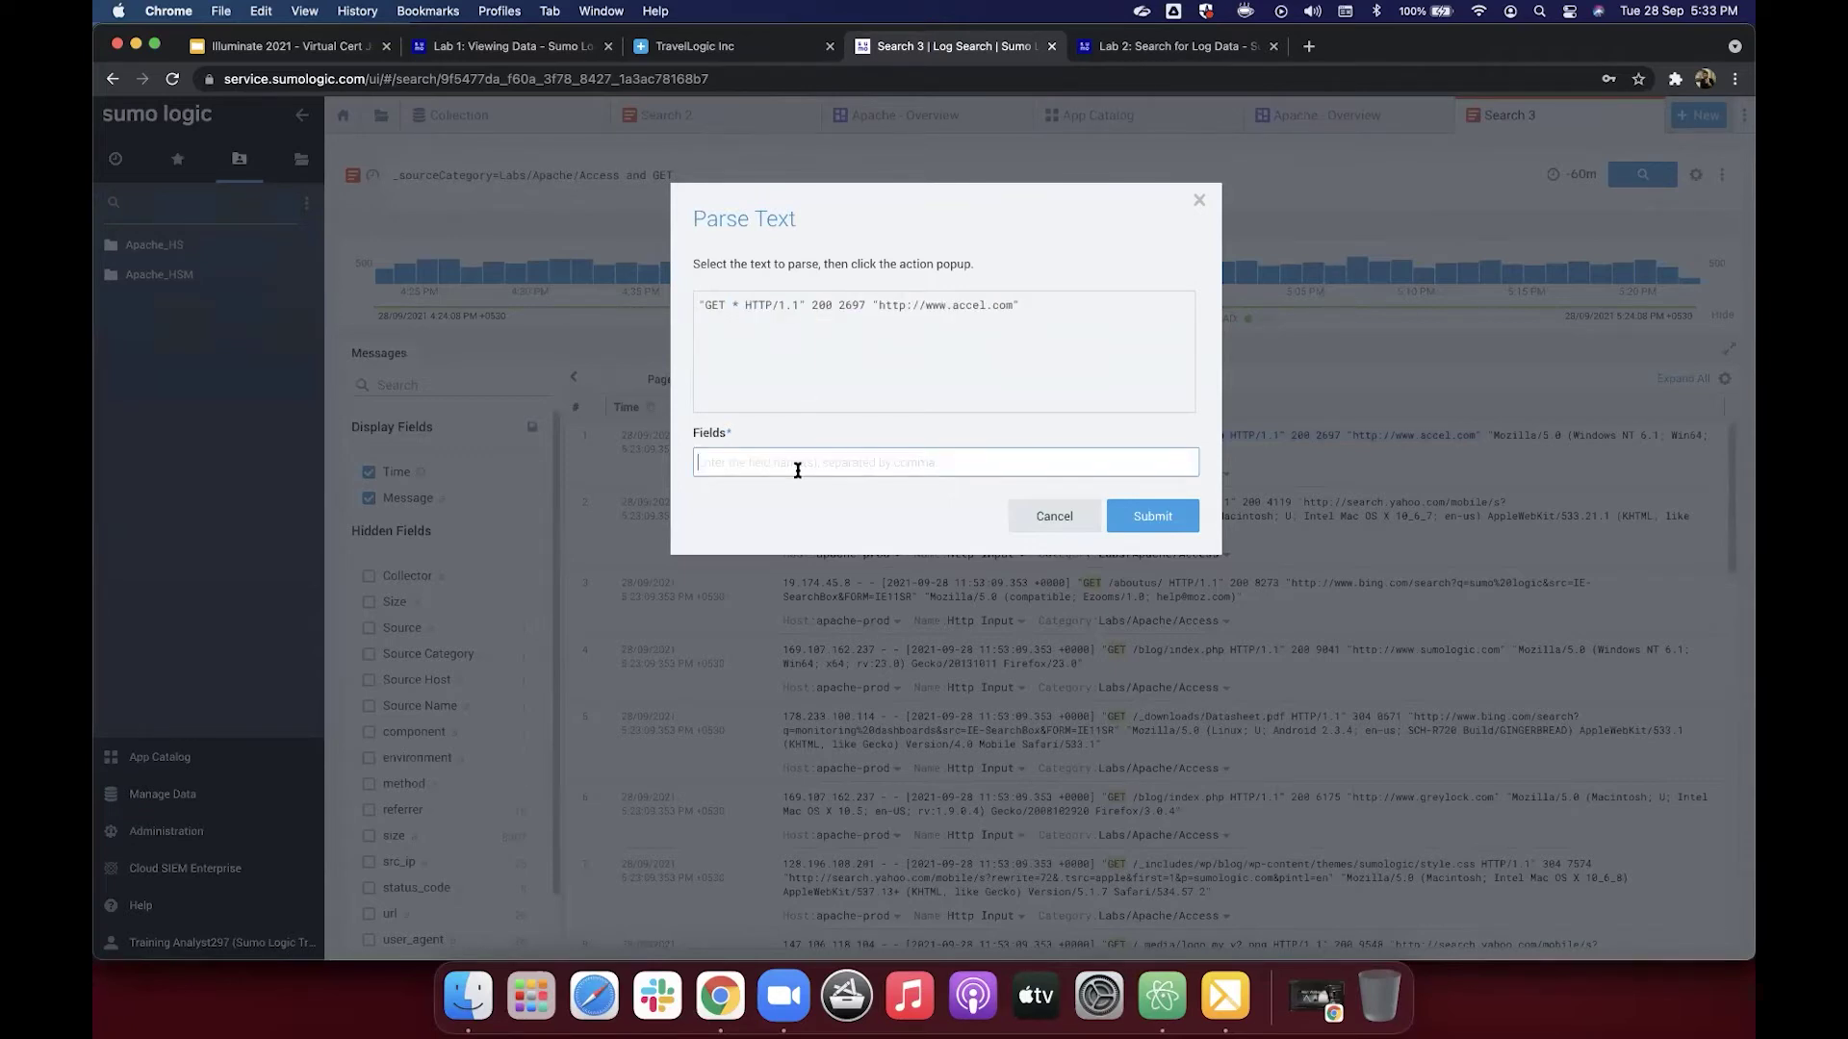
key("super+v")
Step: Extract 200, 2697 and the referring URL as wildcards and submit the parse line to the query
double_click(818, 303)
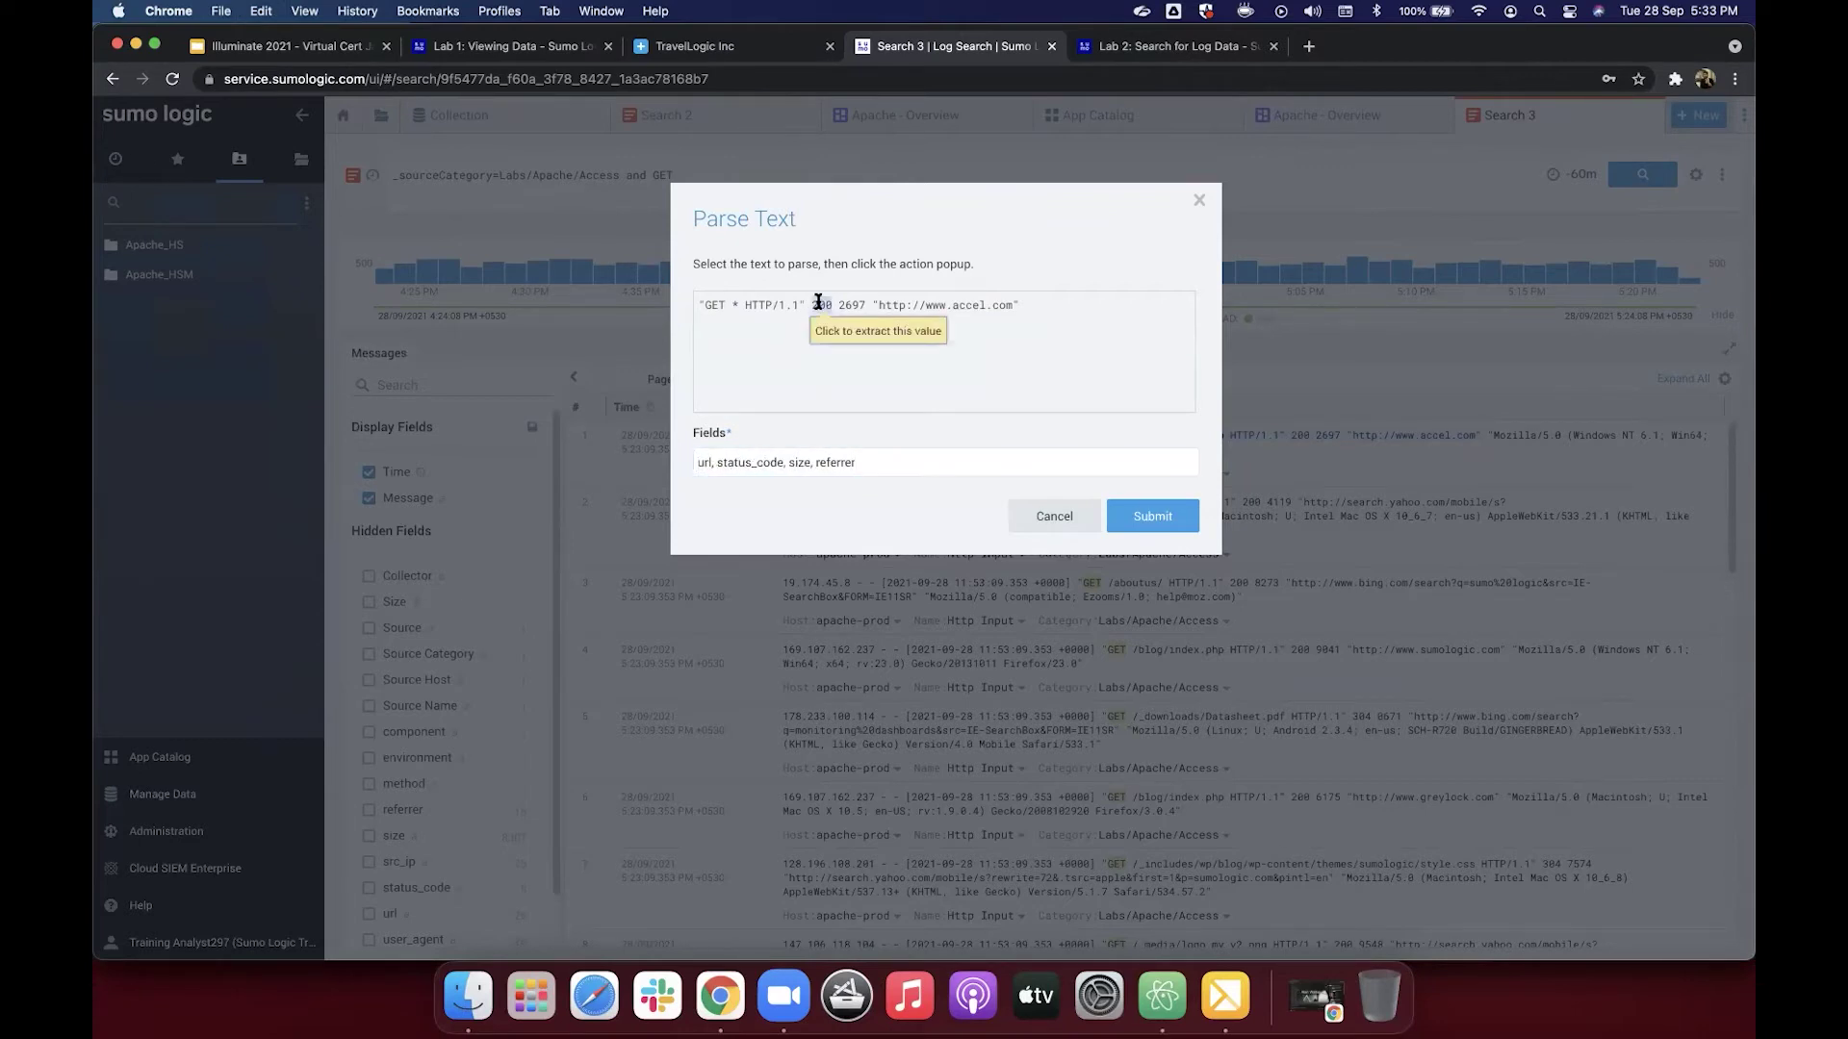
left_click(829, 331)
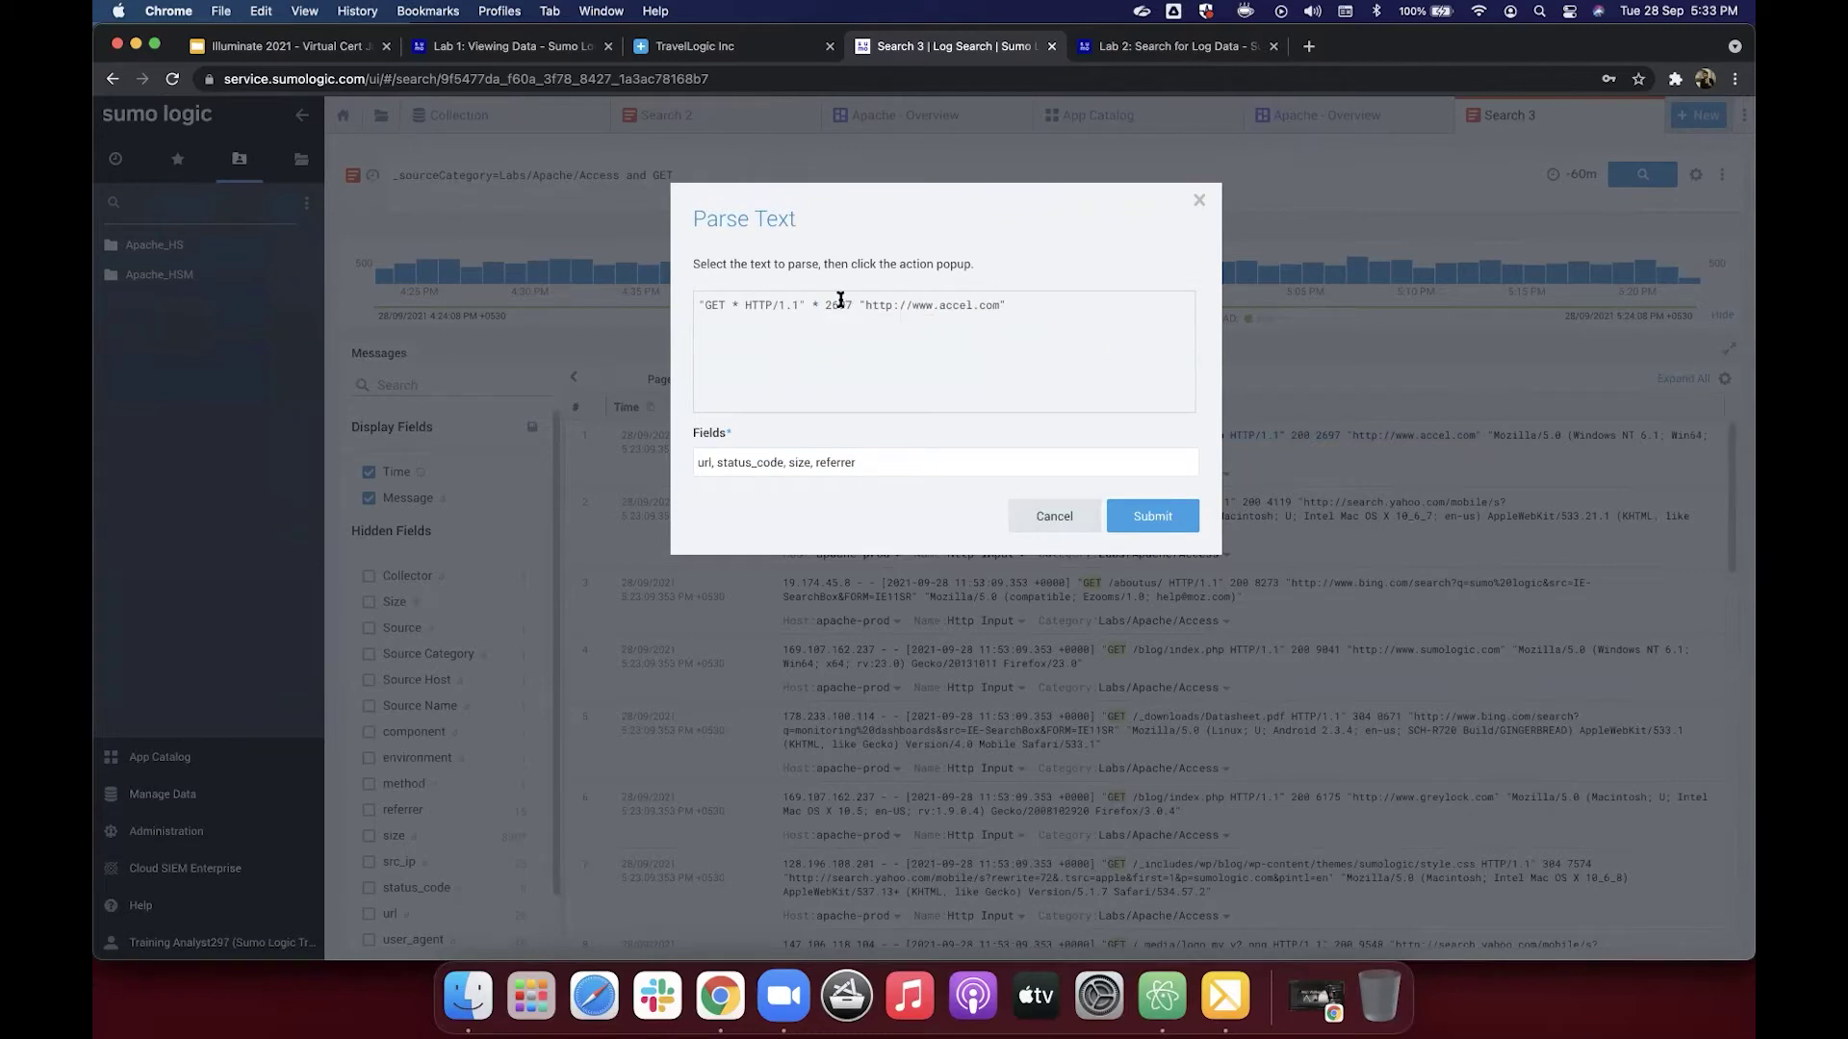
double_click(840, 304)
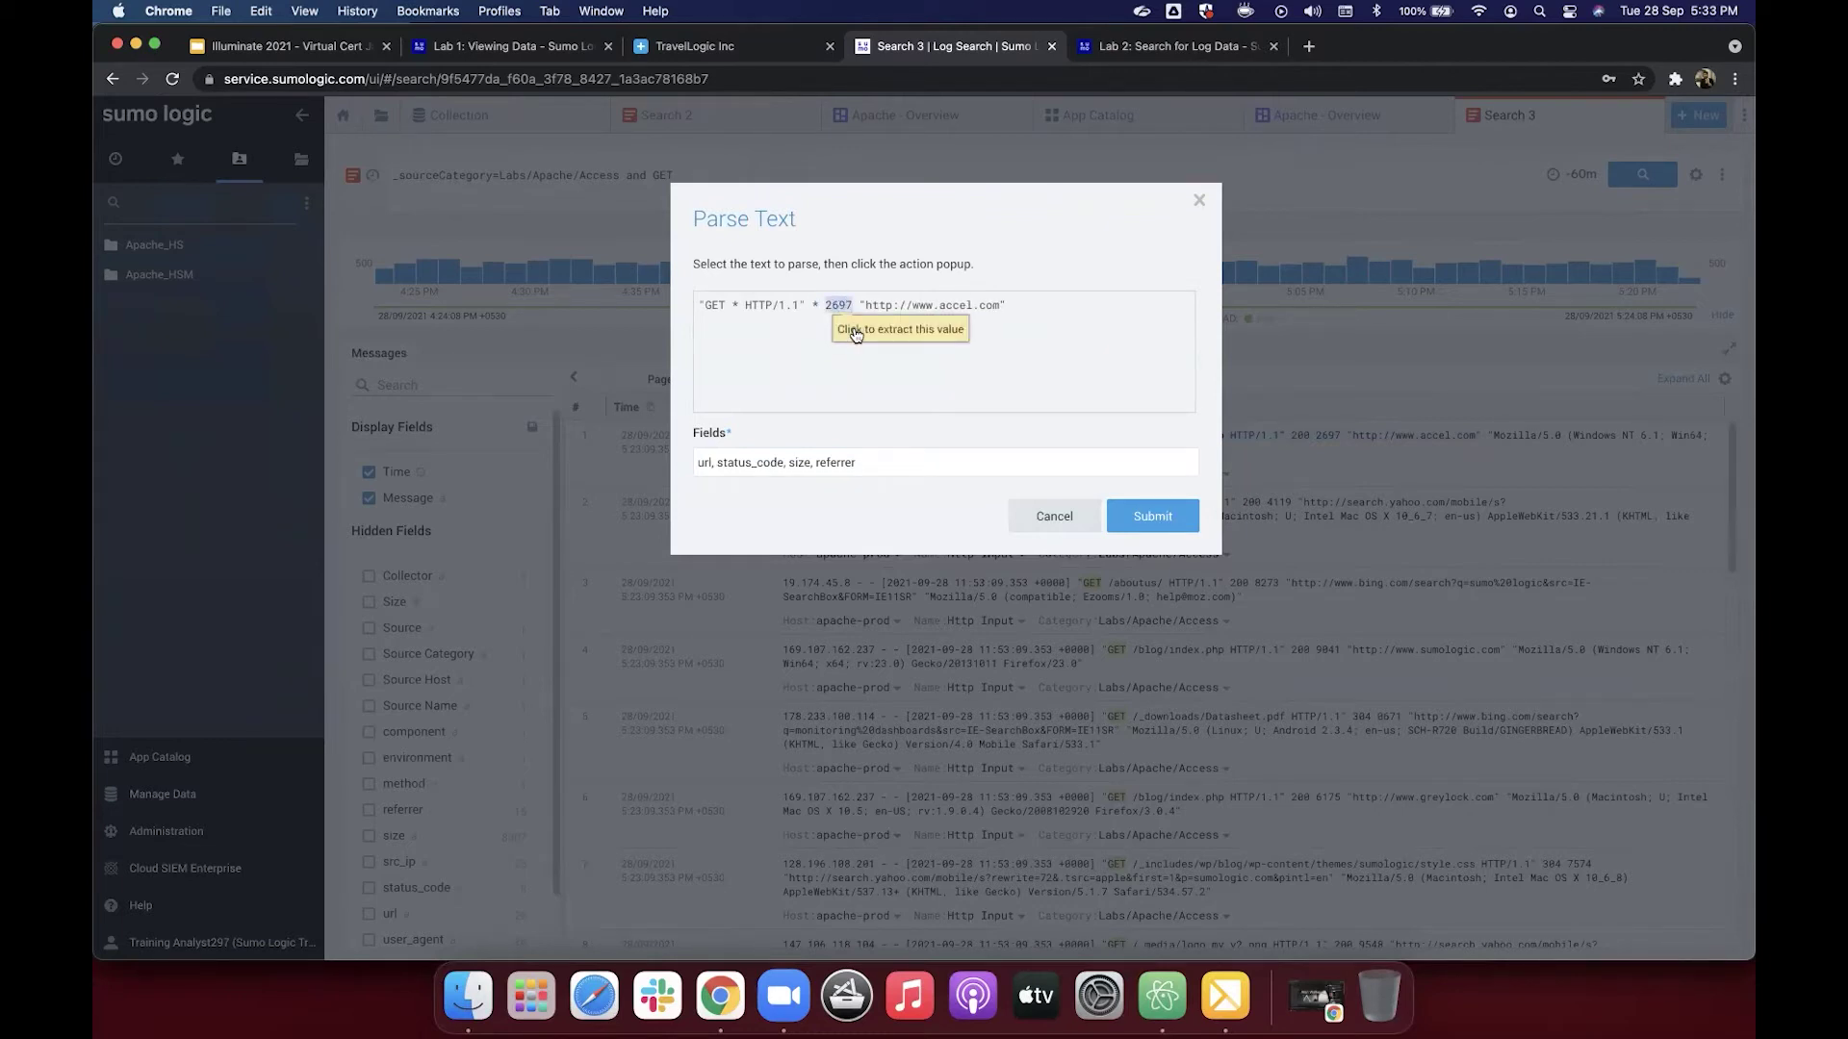
left_click(855, 332)
left_click_drag(845, 304, 980, 304)
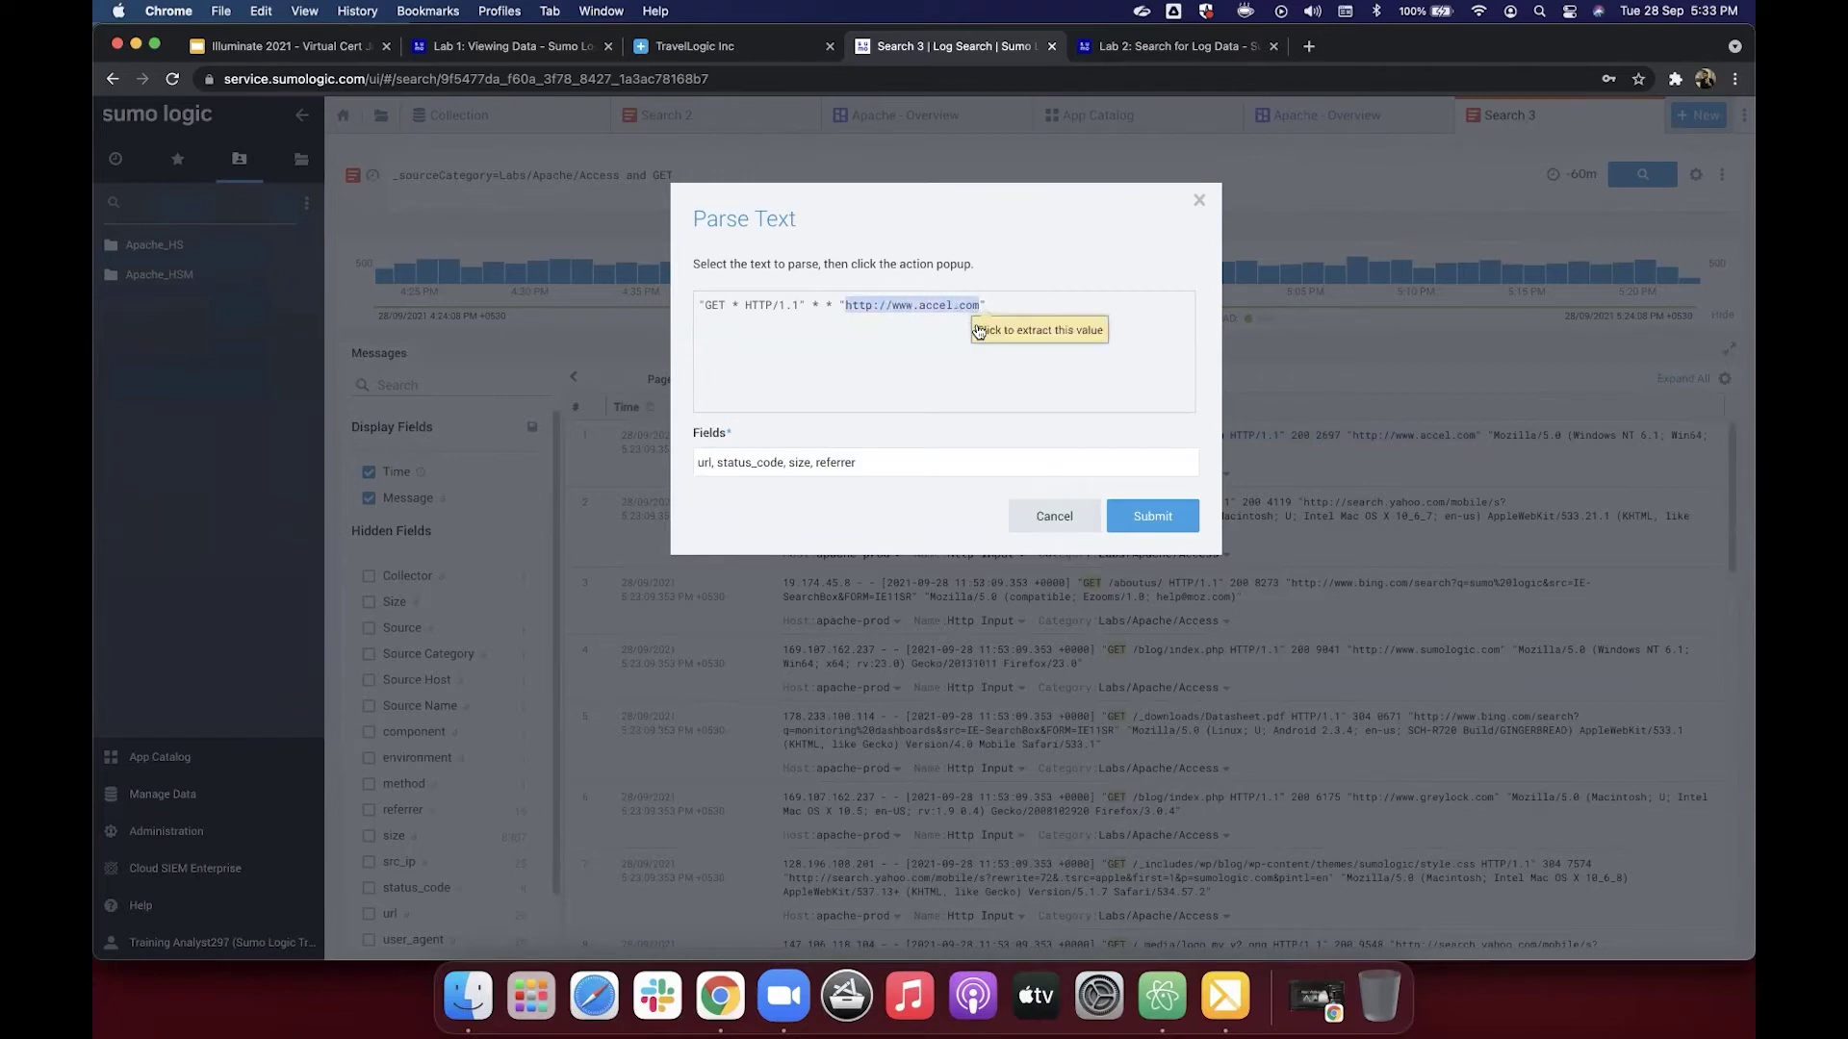
left_click(991, 332)
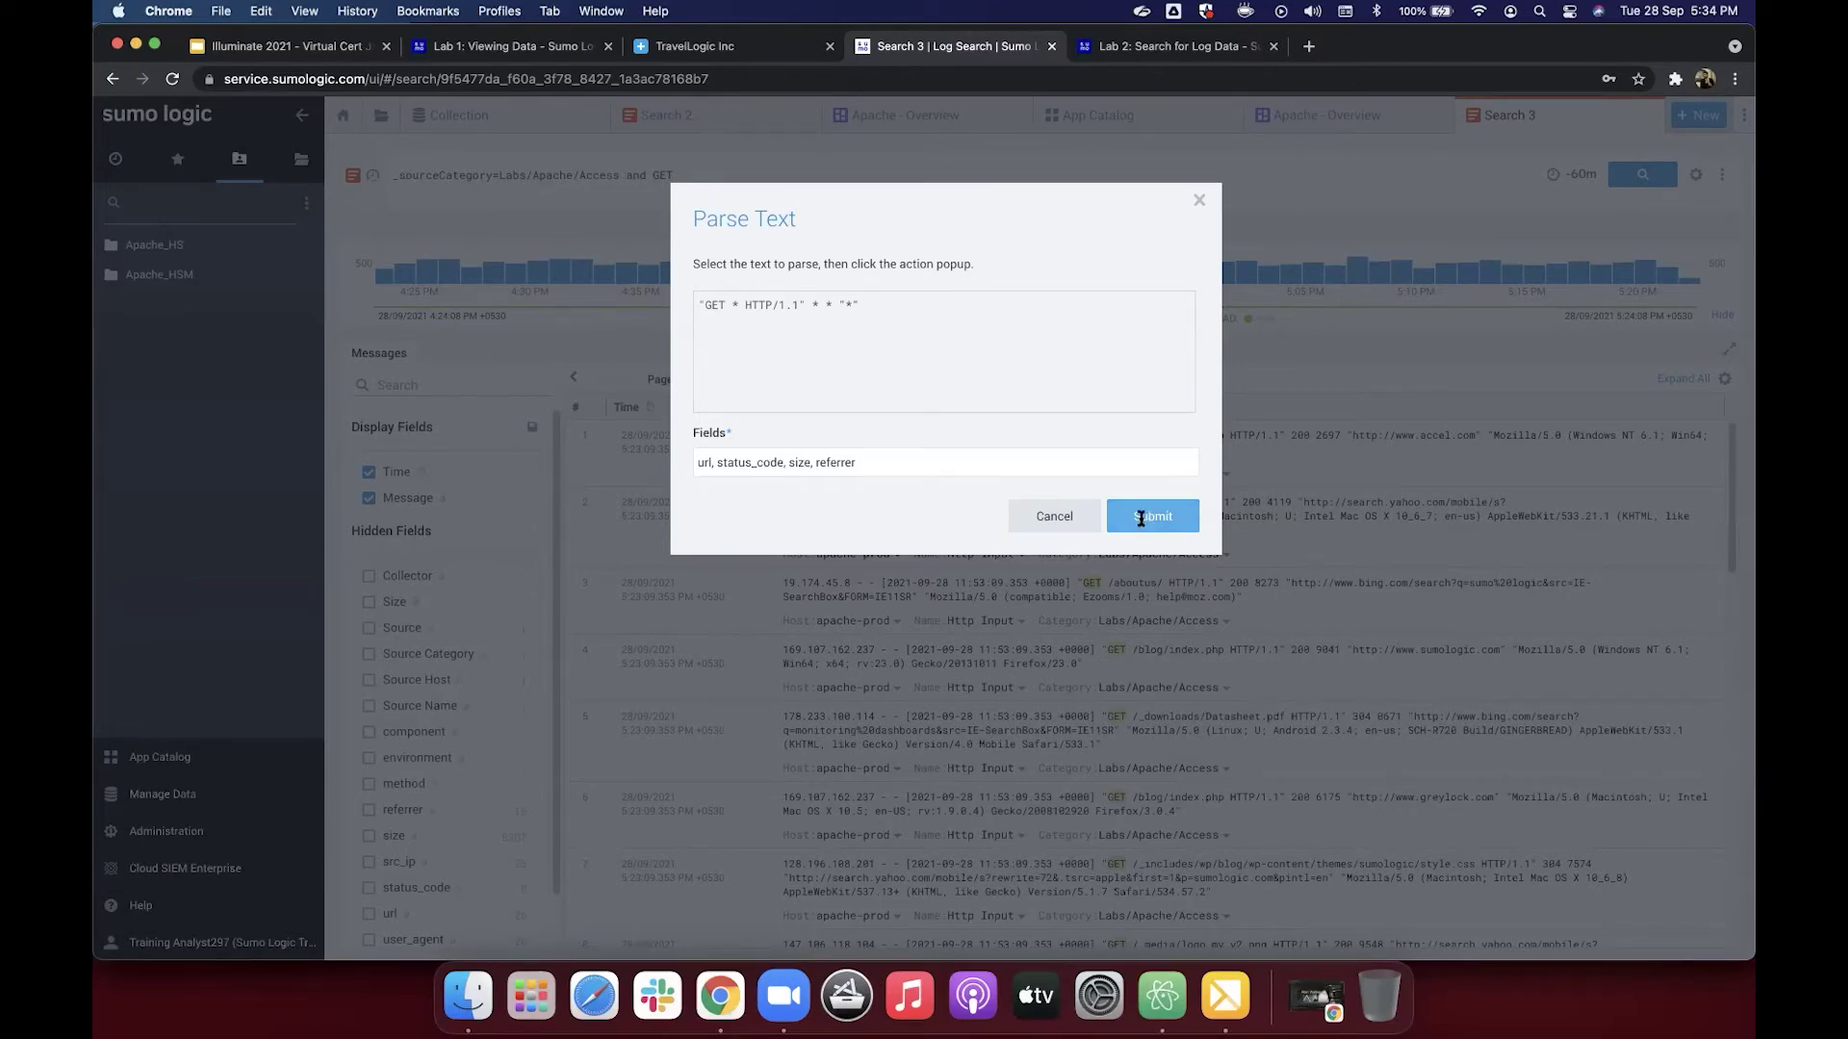
left_click(1140, 518)
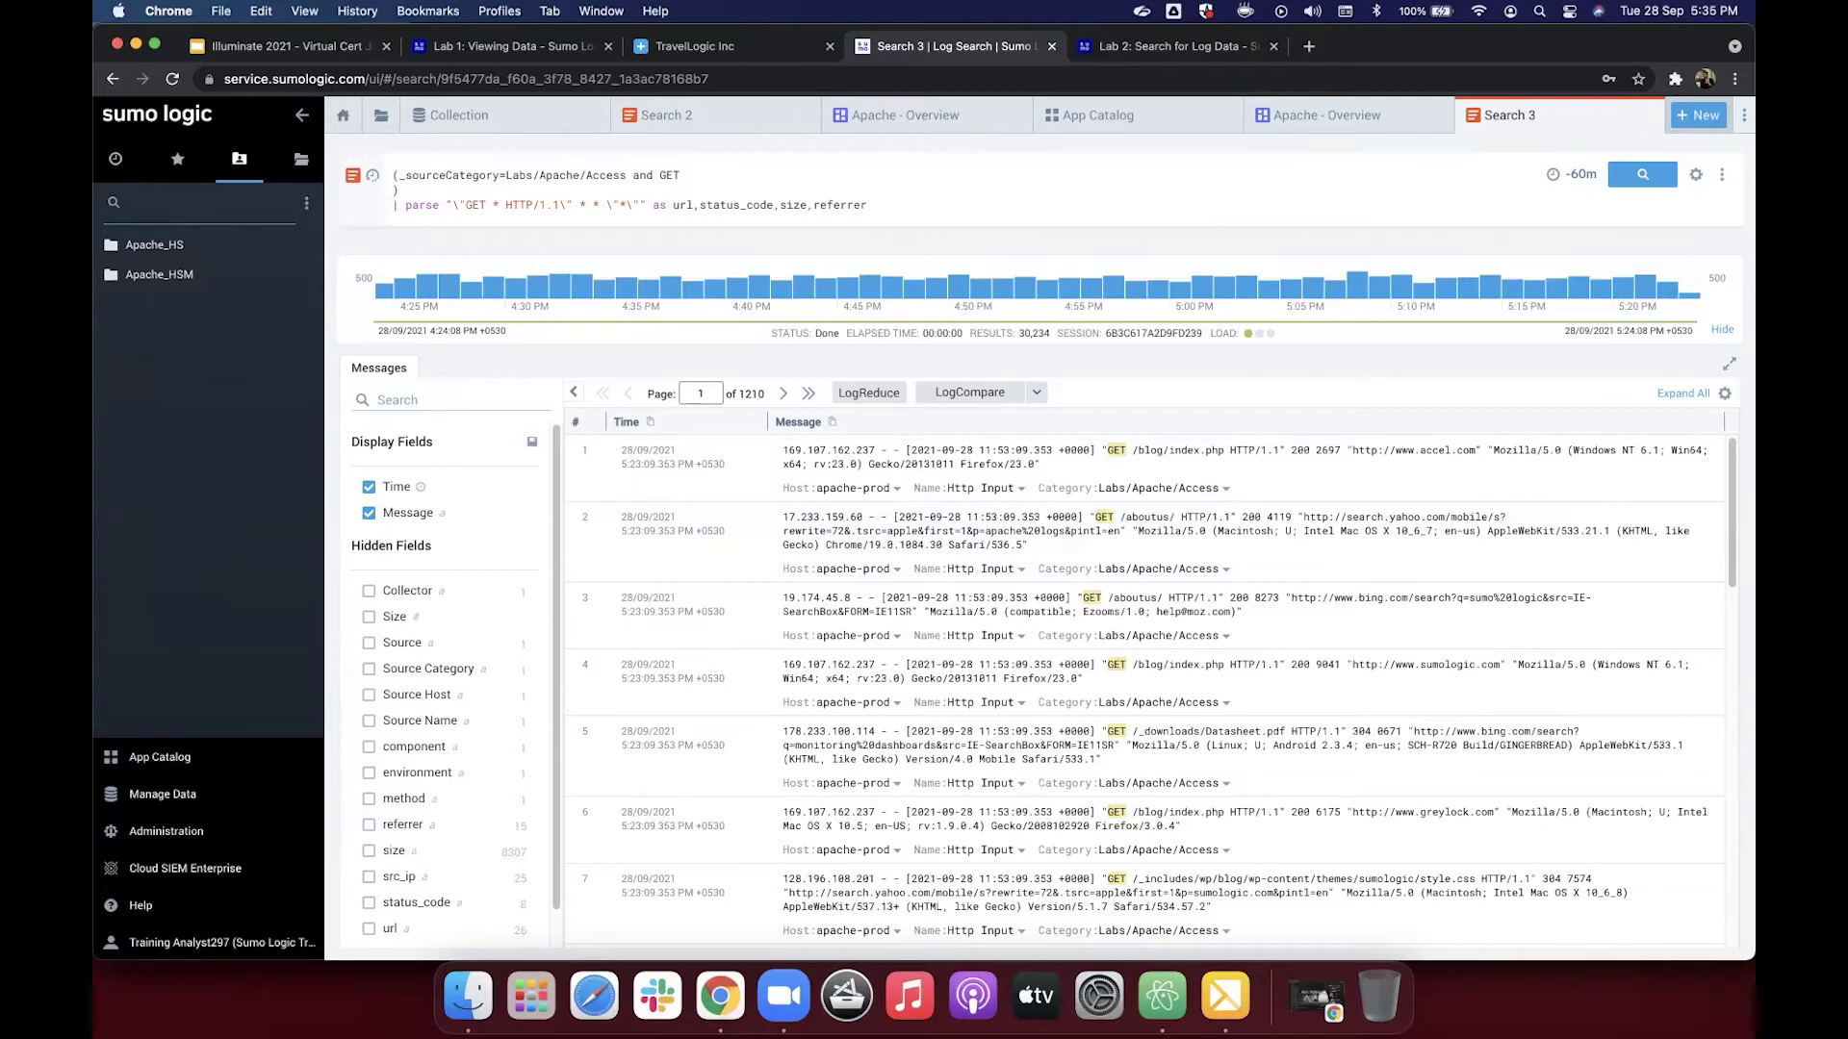
Step: Run the parsed search and browse its 30,154 results with url, status_code, size and referrer columns
key("Return")
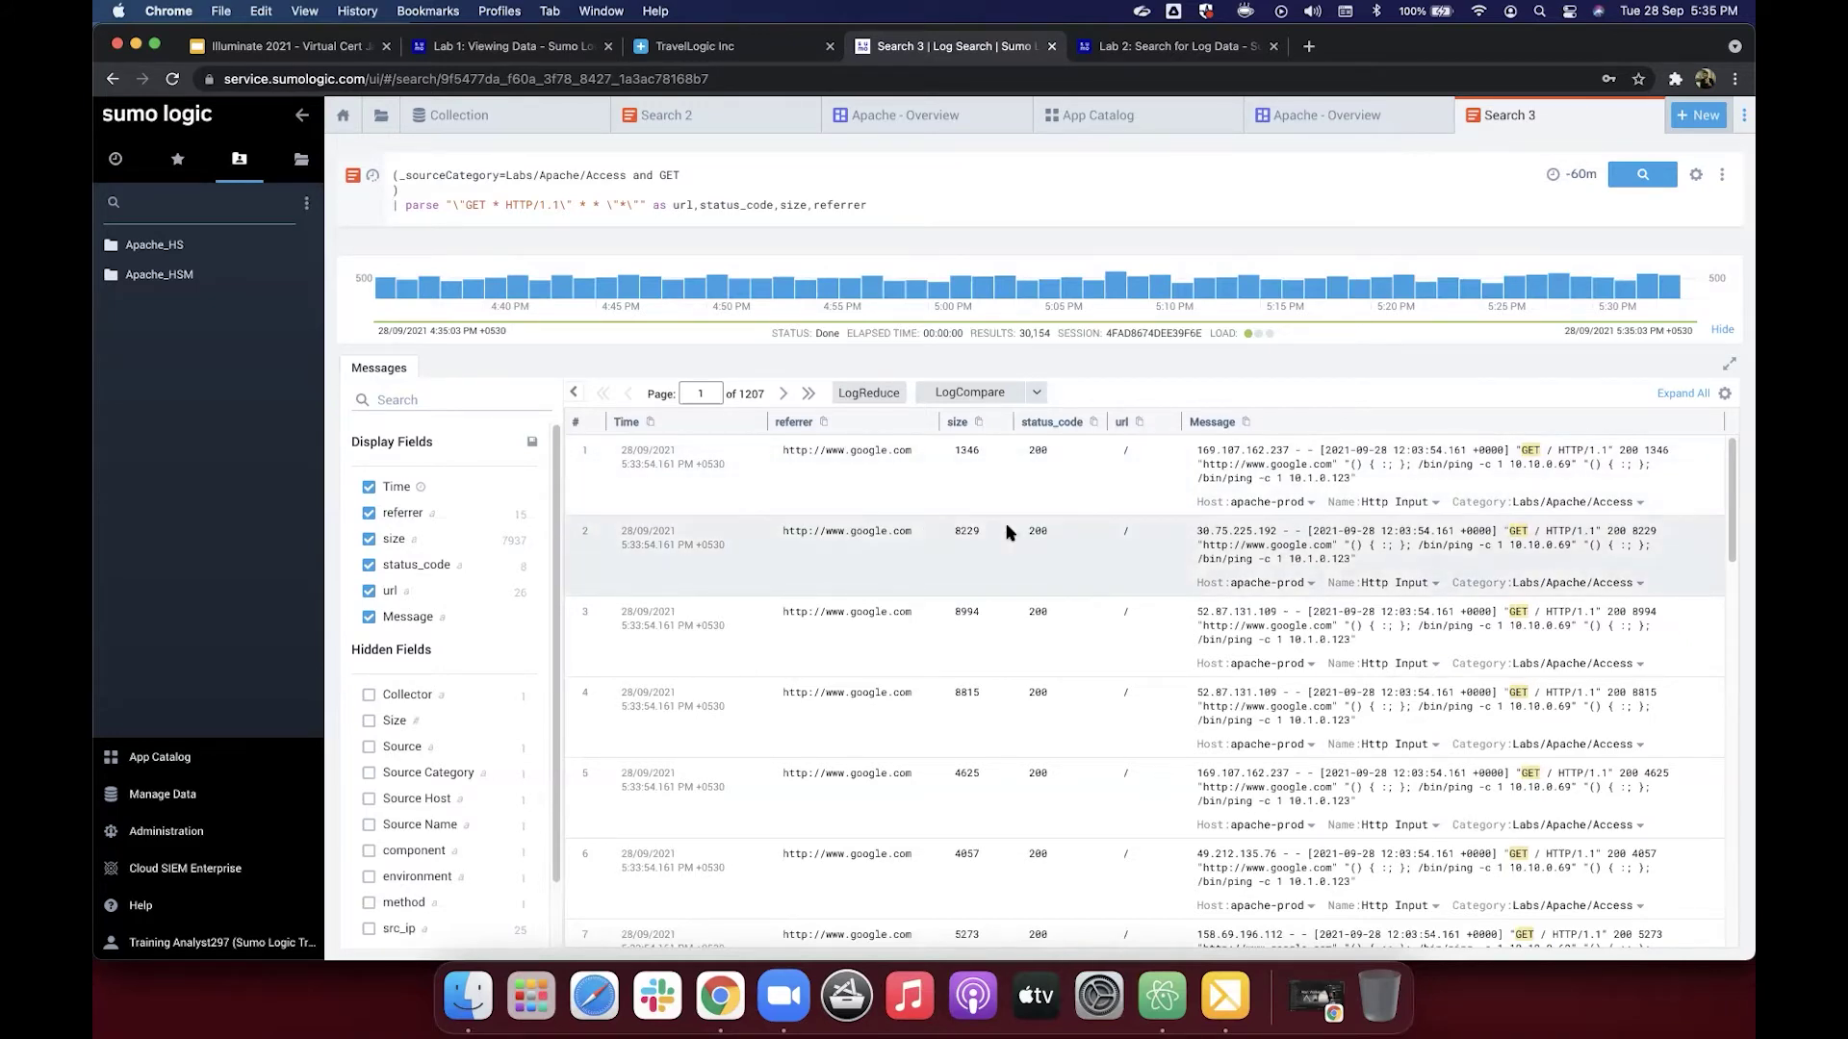
scroll(1085, 515, "down", 7)
scroll(1085, 517, "down", 3)
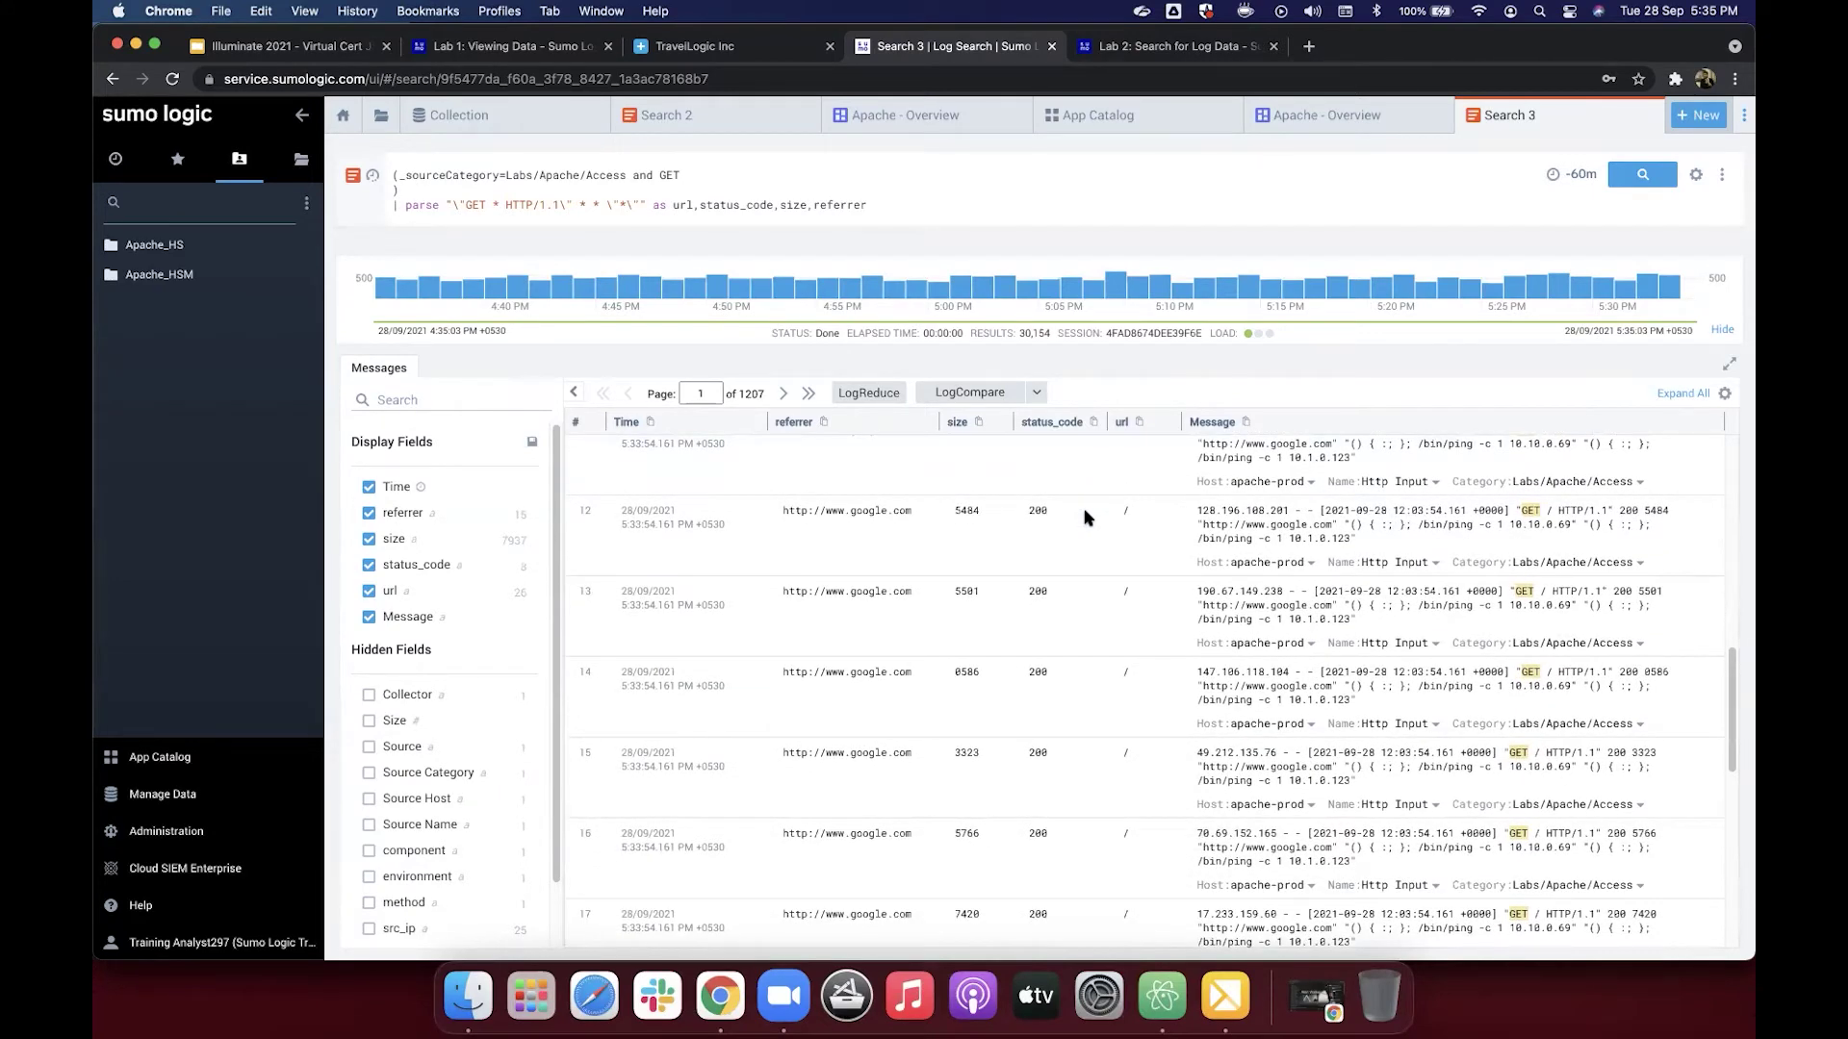
scroll(1085, 517, "down", 8)
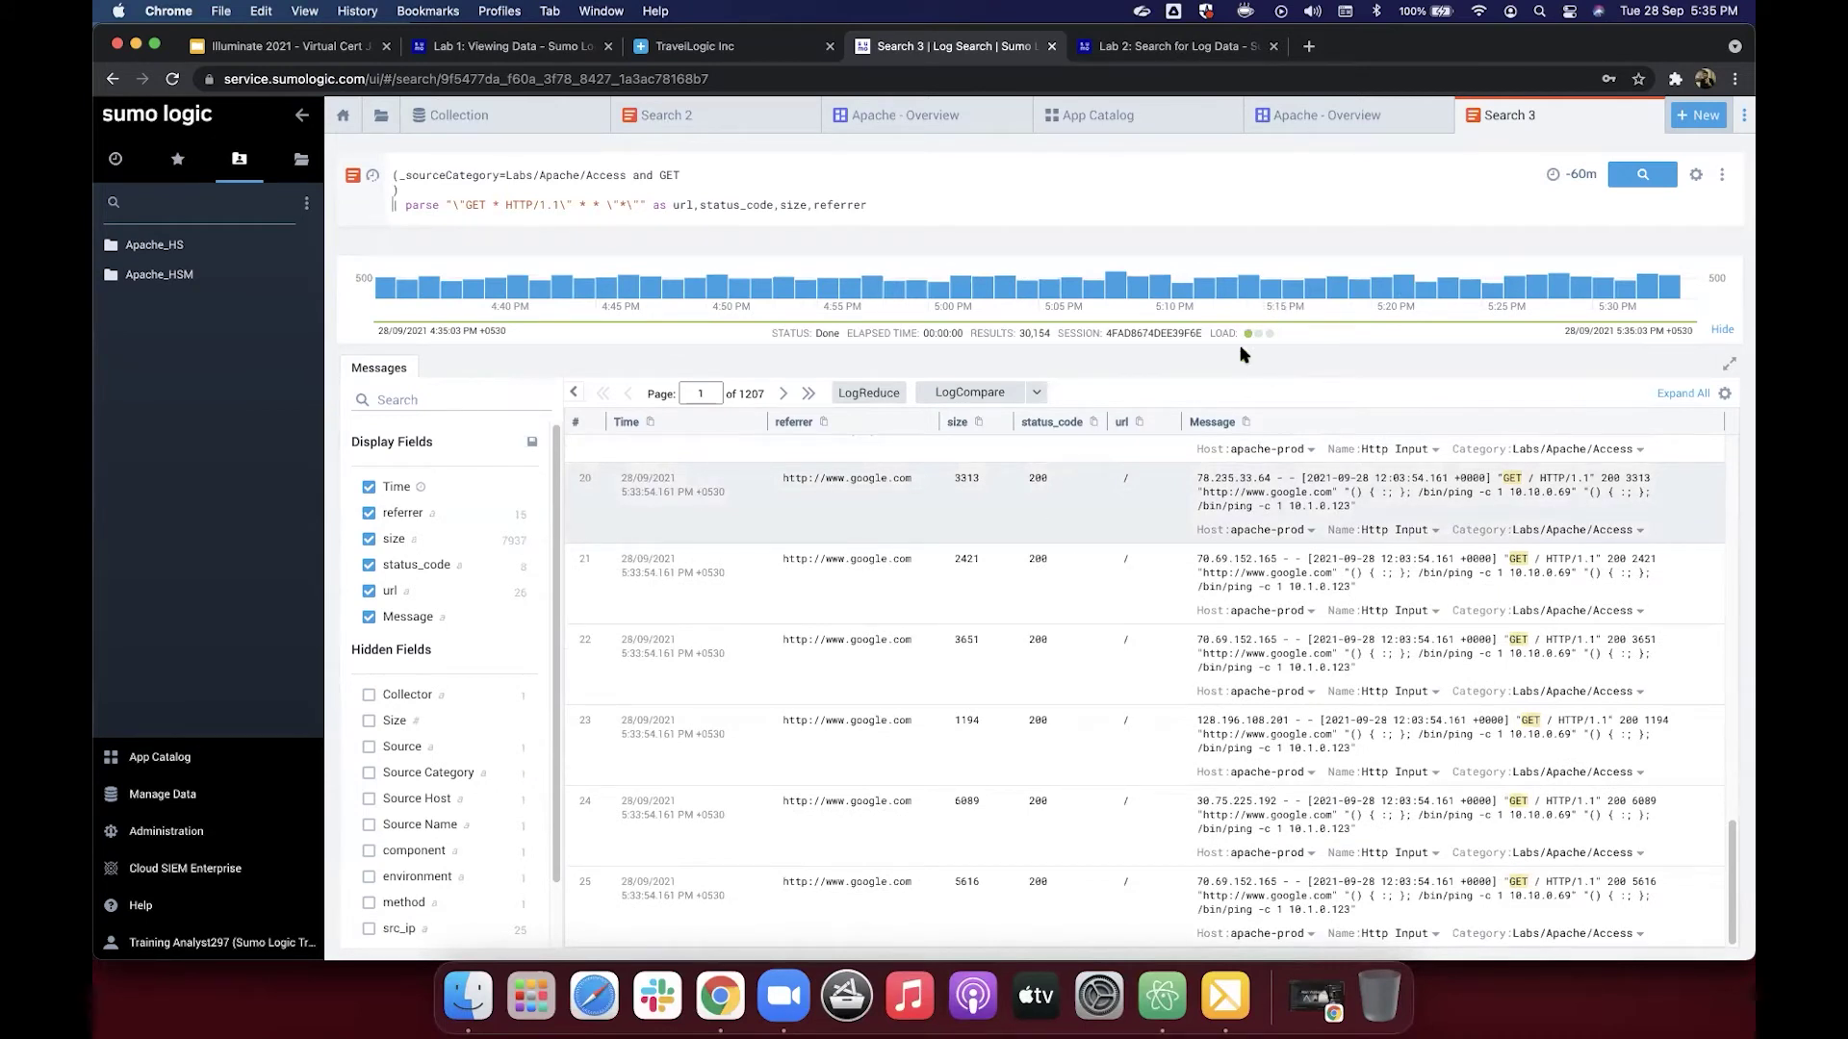
scroll(1241, 488, "up", 15)
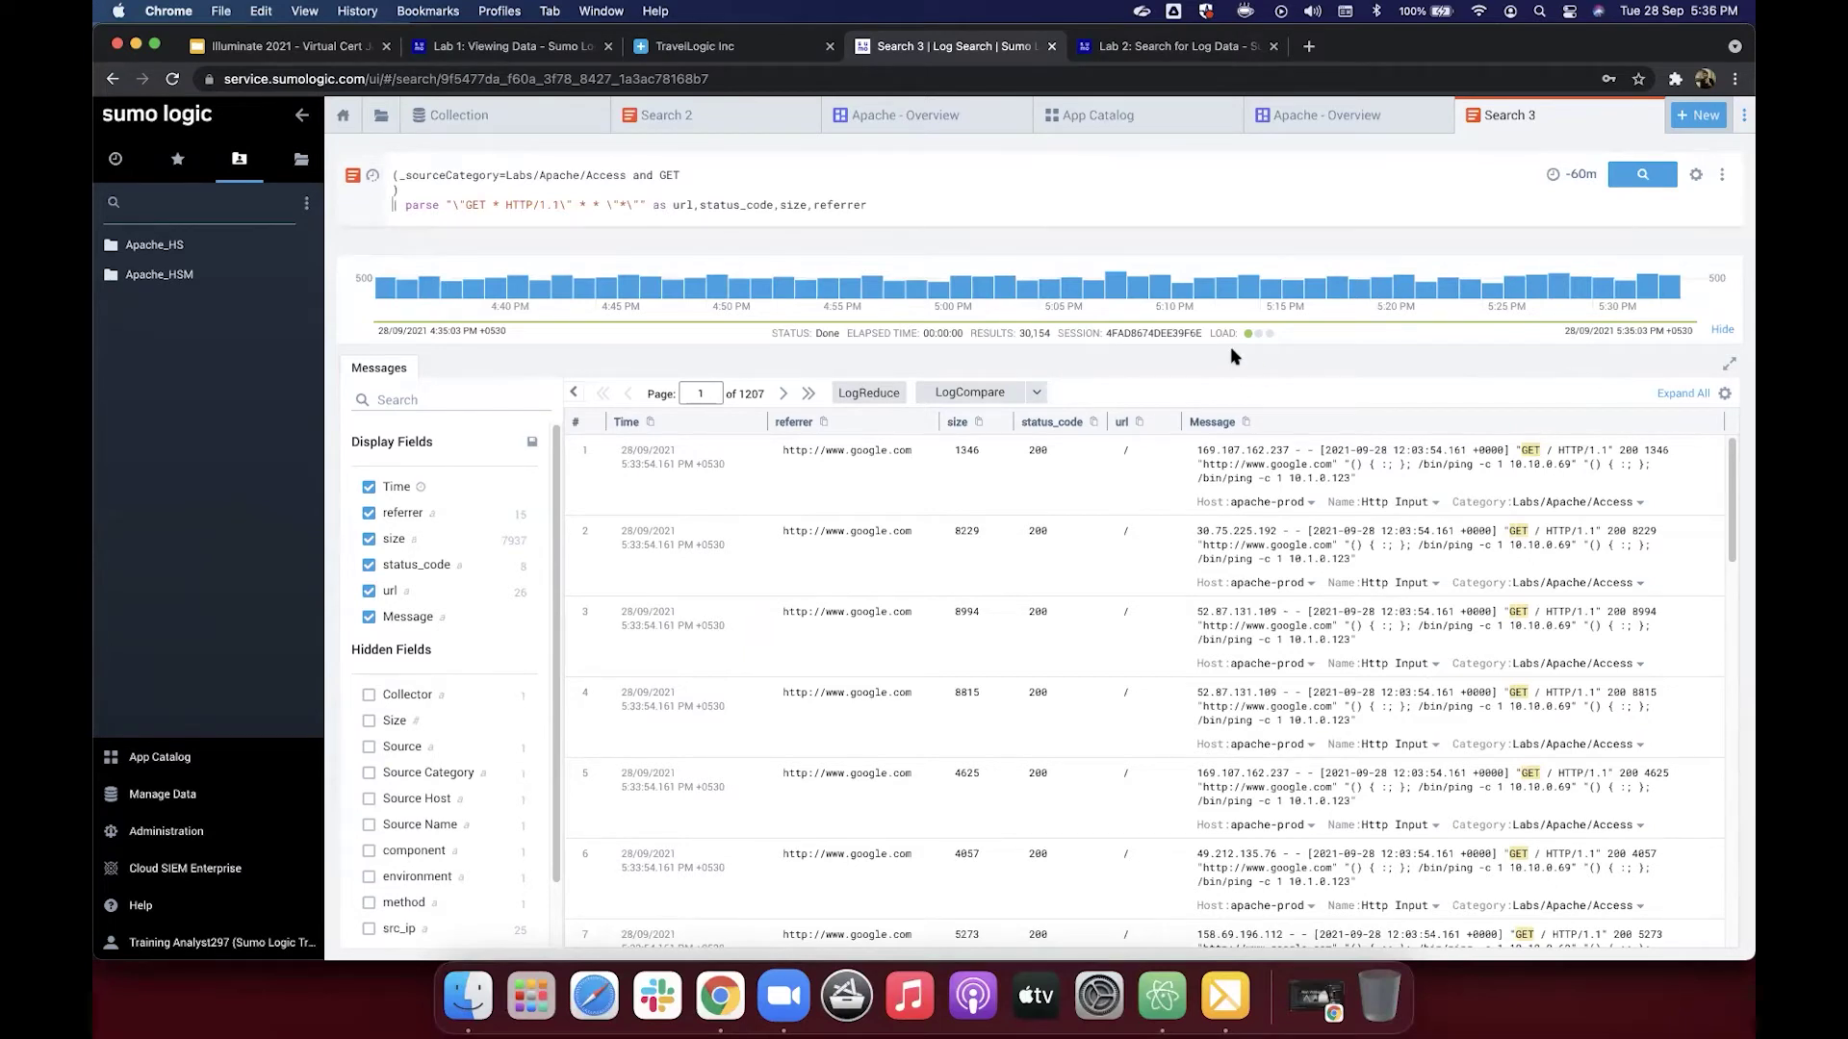
Step: Open Manage Data > Logs > Field Extraction Rules, then open a new Chrome incognito window
left_click(186, 795)
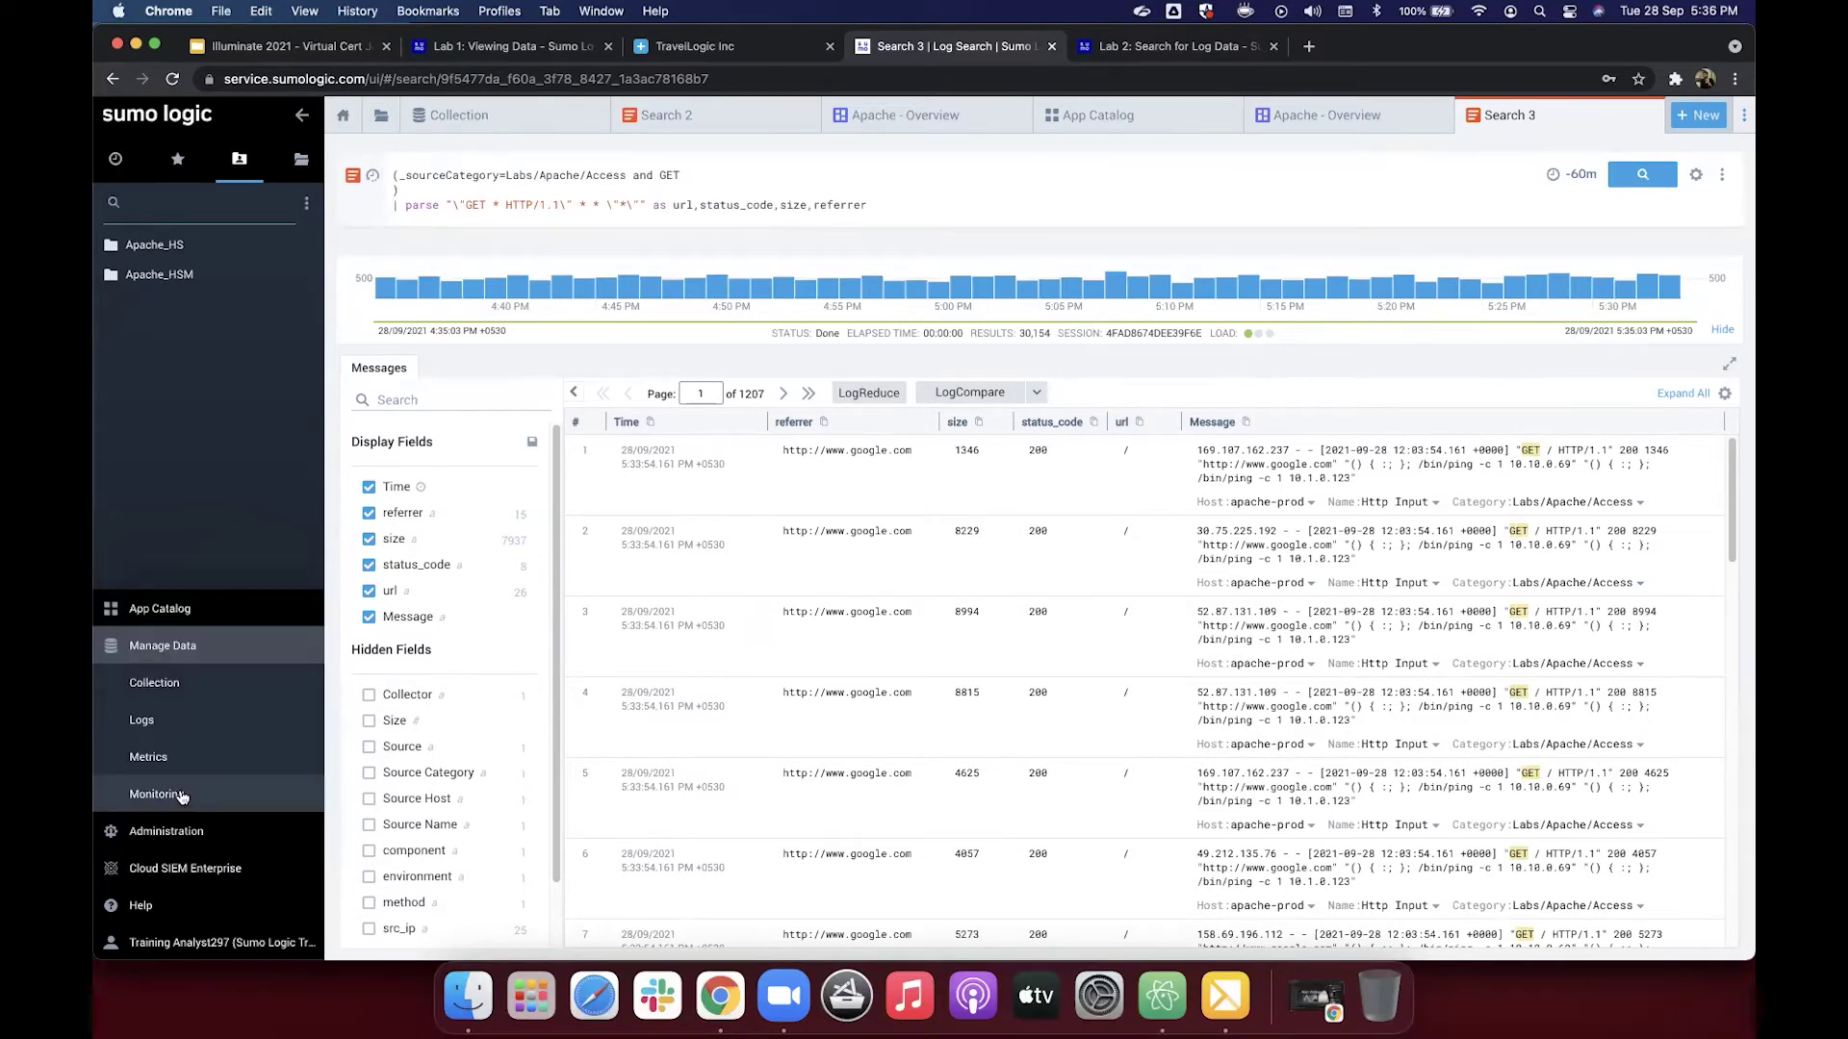
left_click(186, 723)
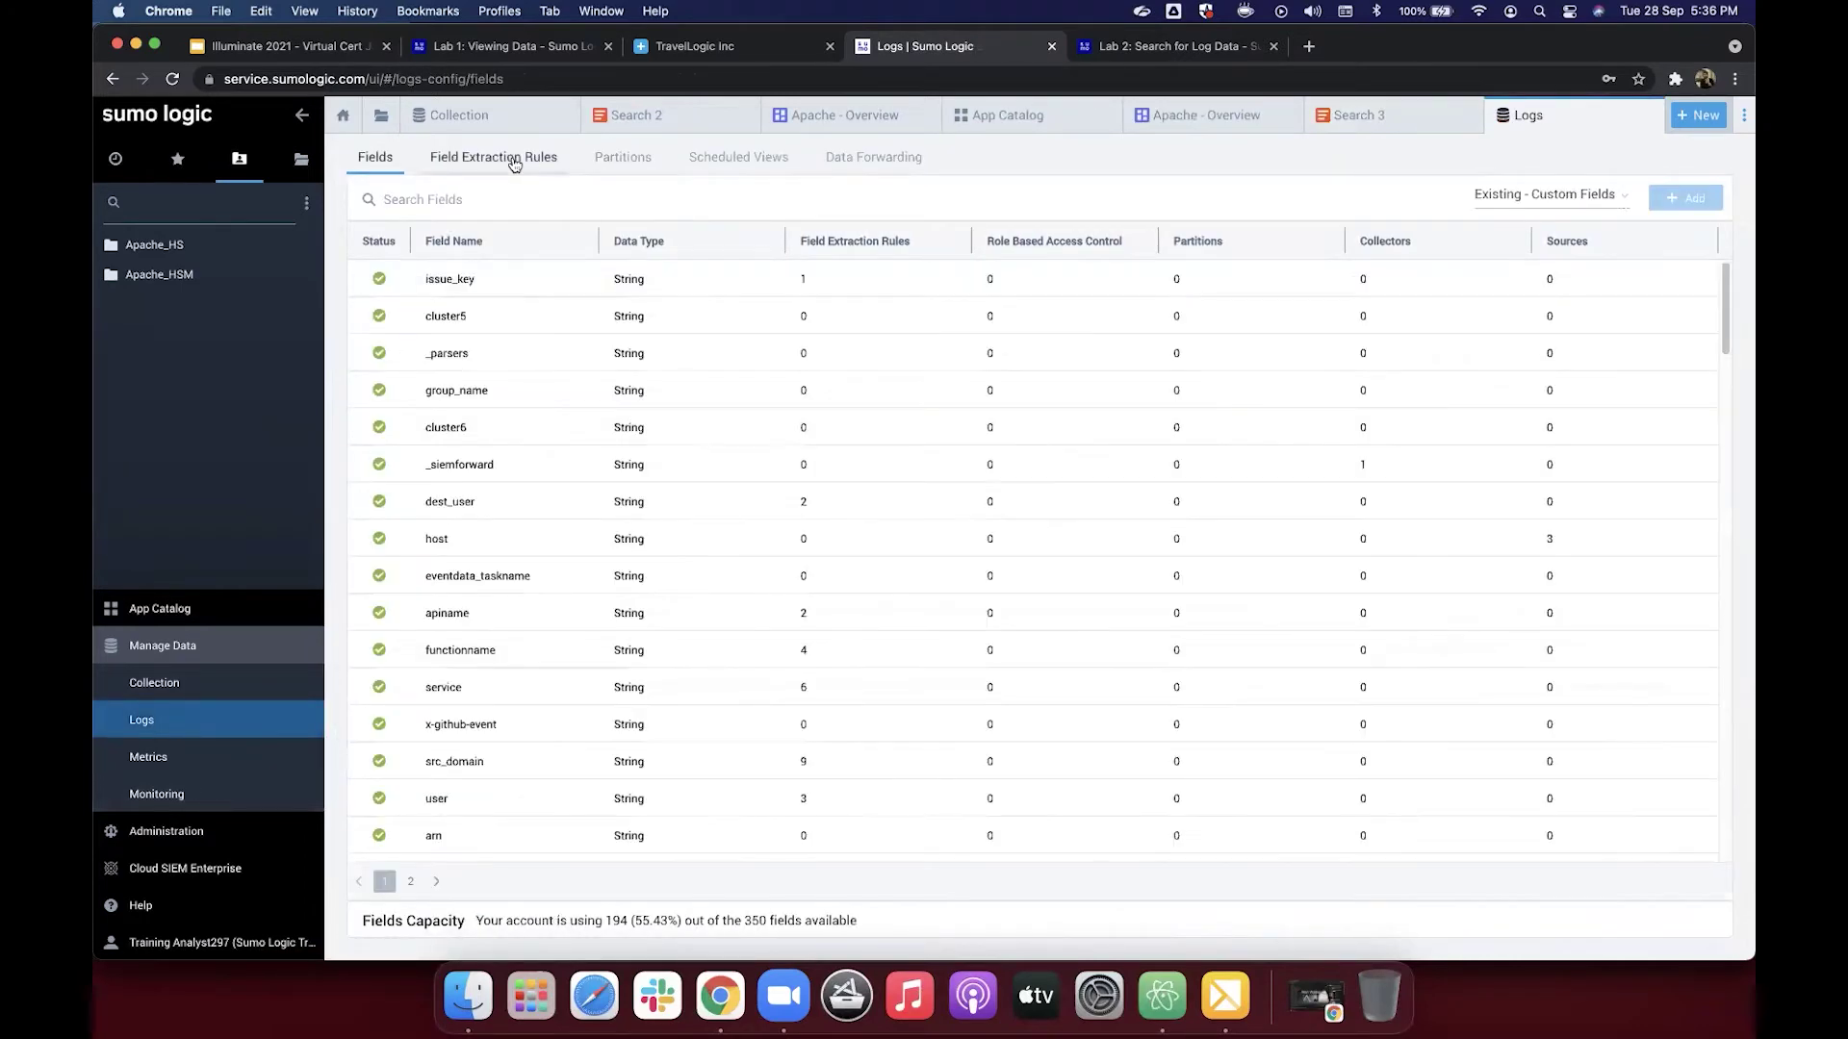
left_click(515, 161)
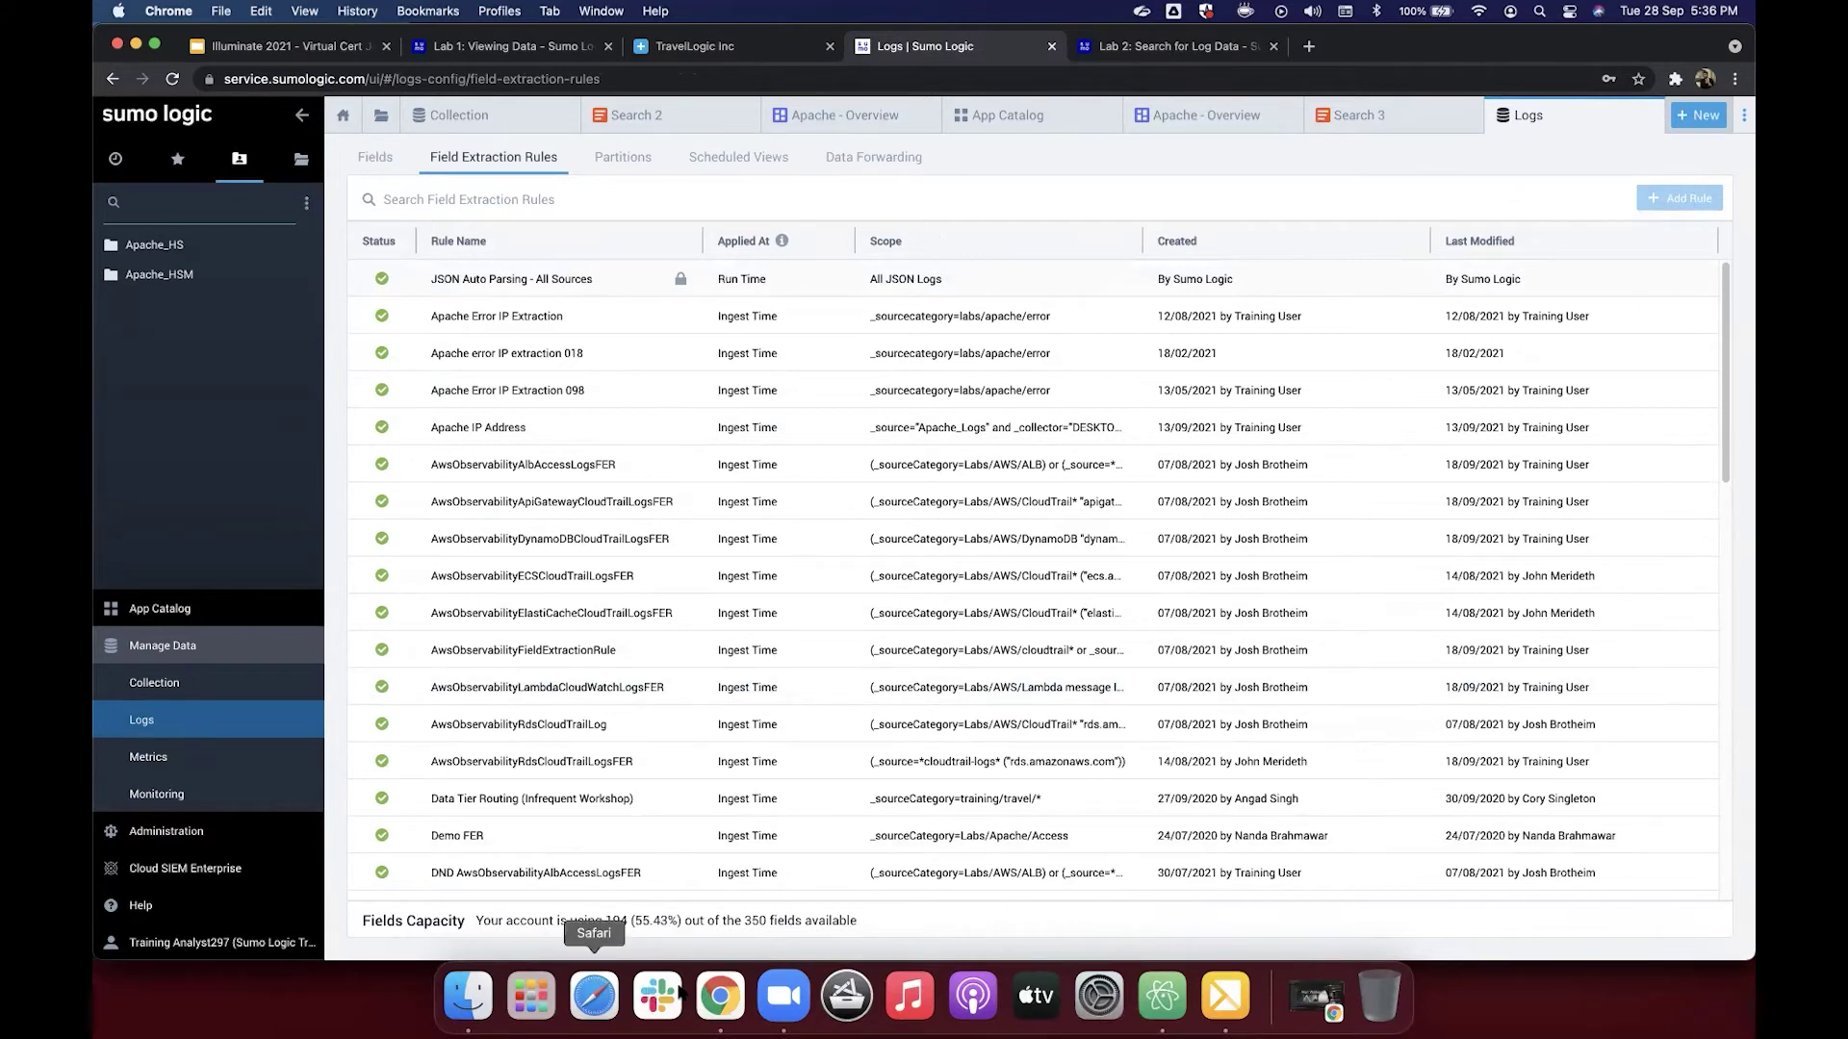
right_click(720, 999)
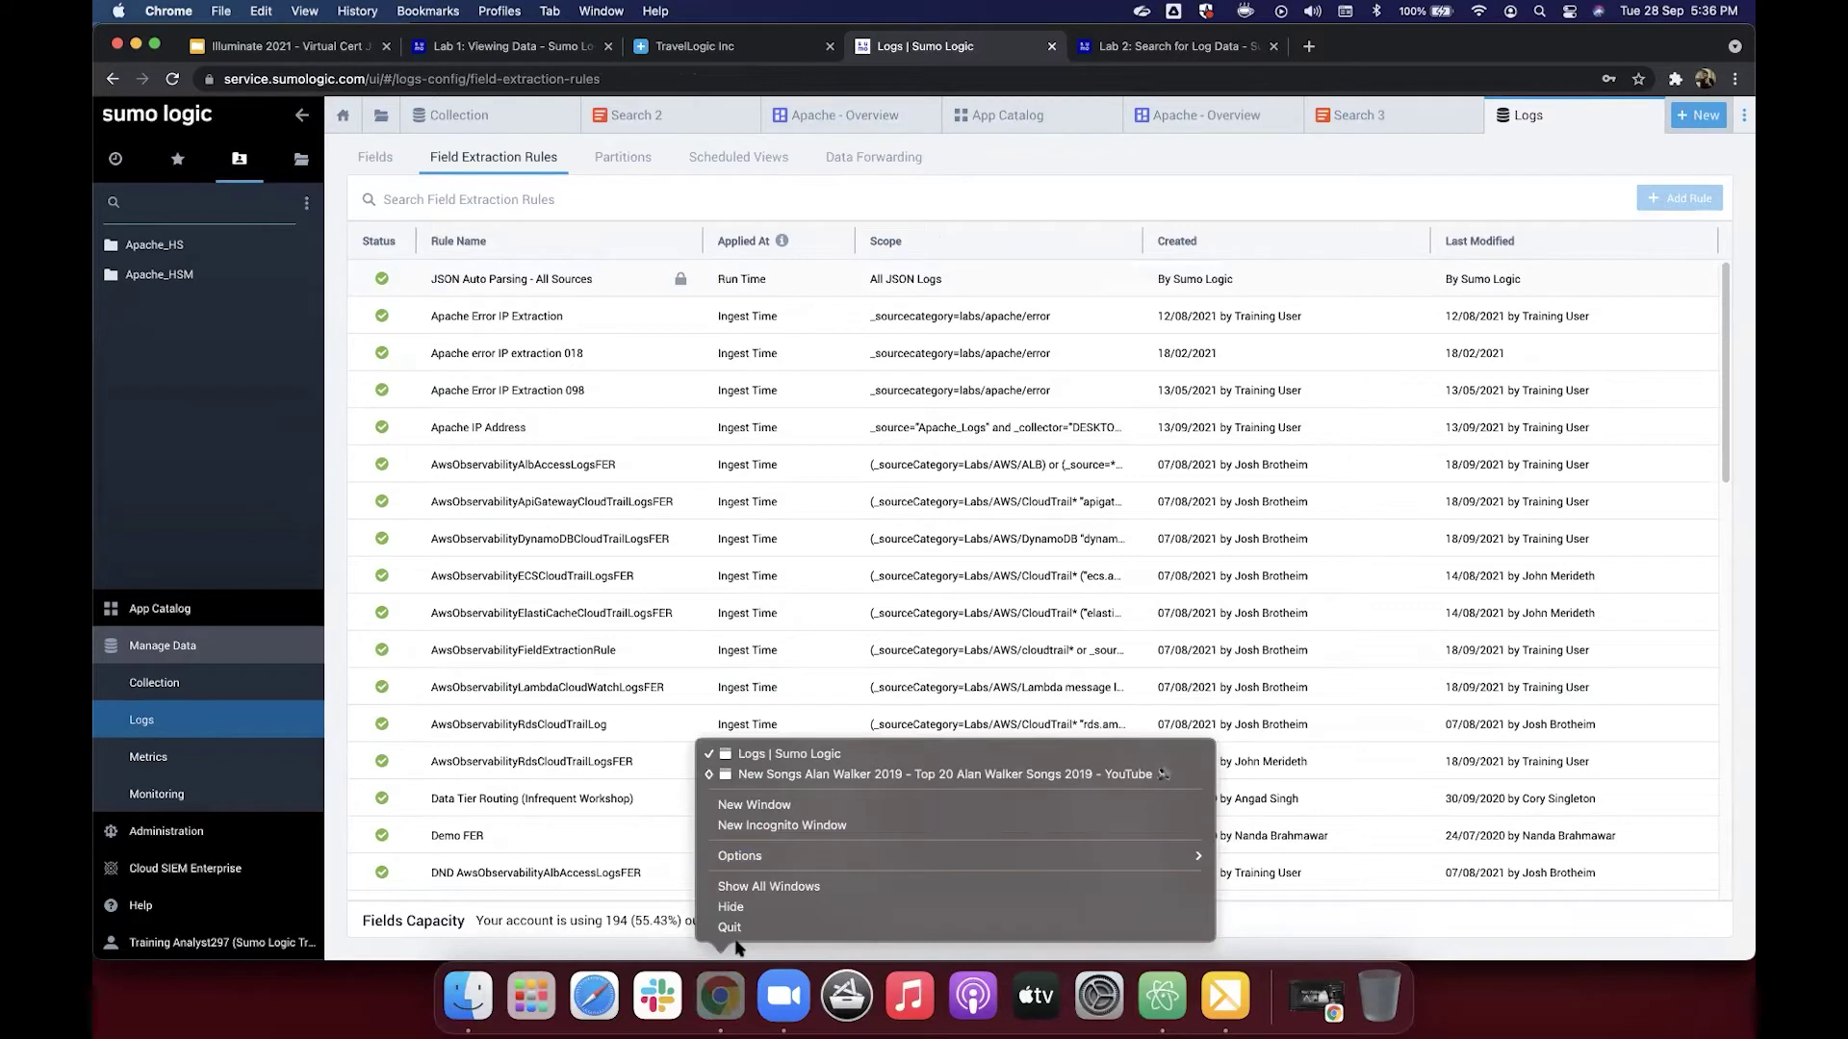
left_click(1351, 40)
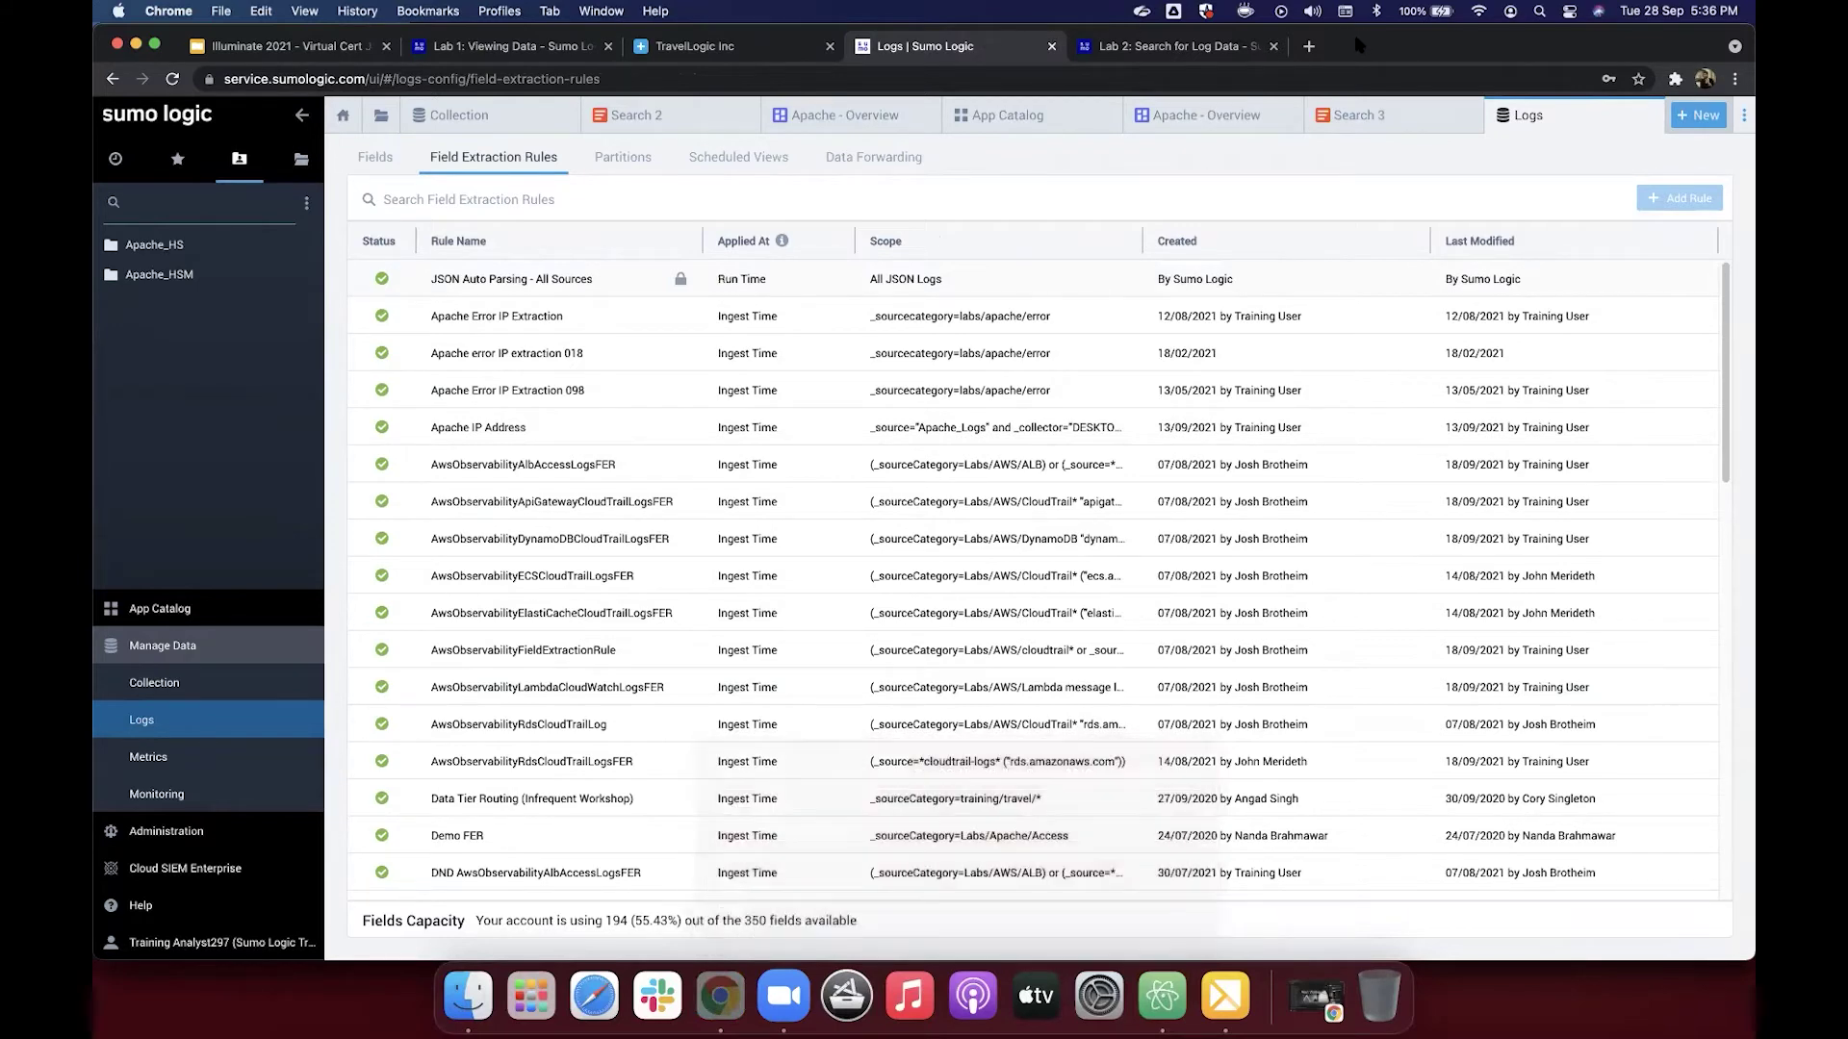
Step: Load Sumo Logic in the incognito window and sign in with the saved account credentials
type("s")
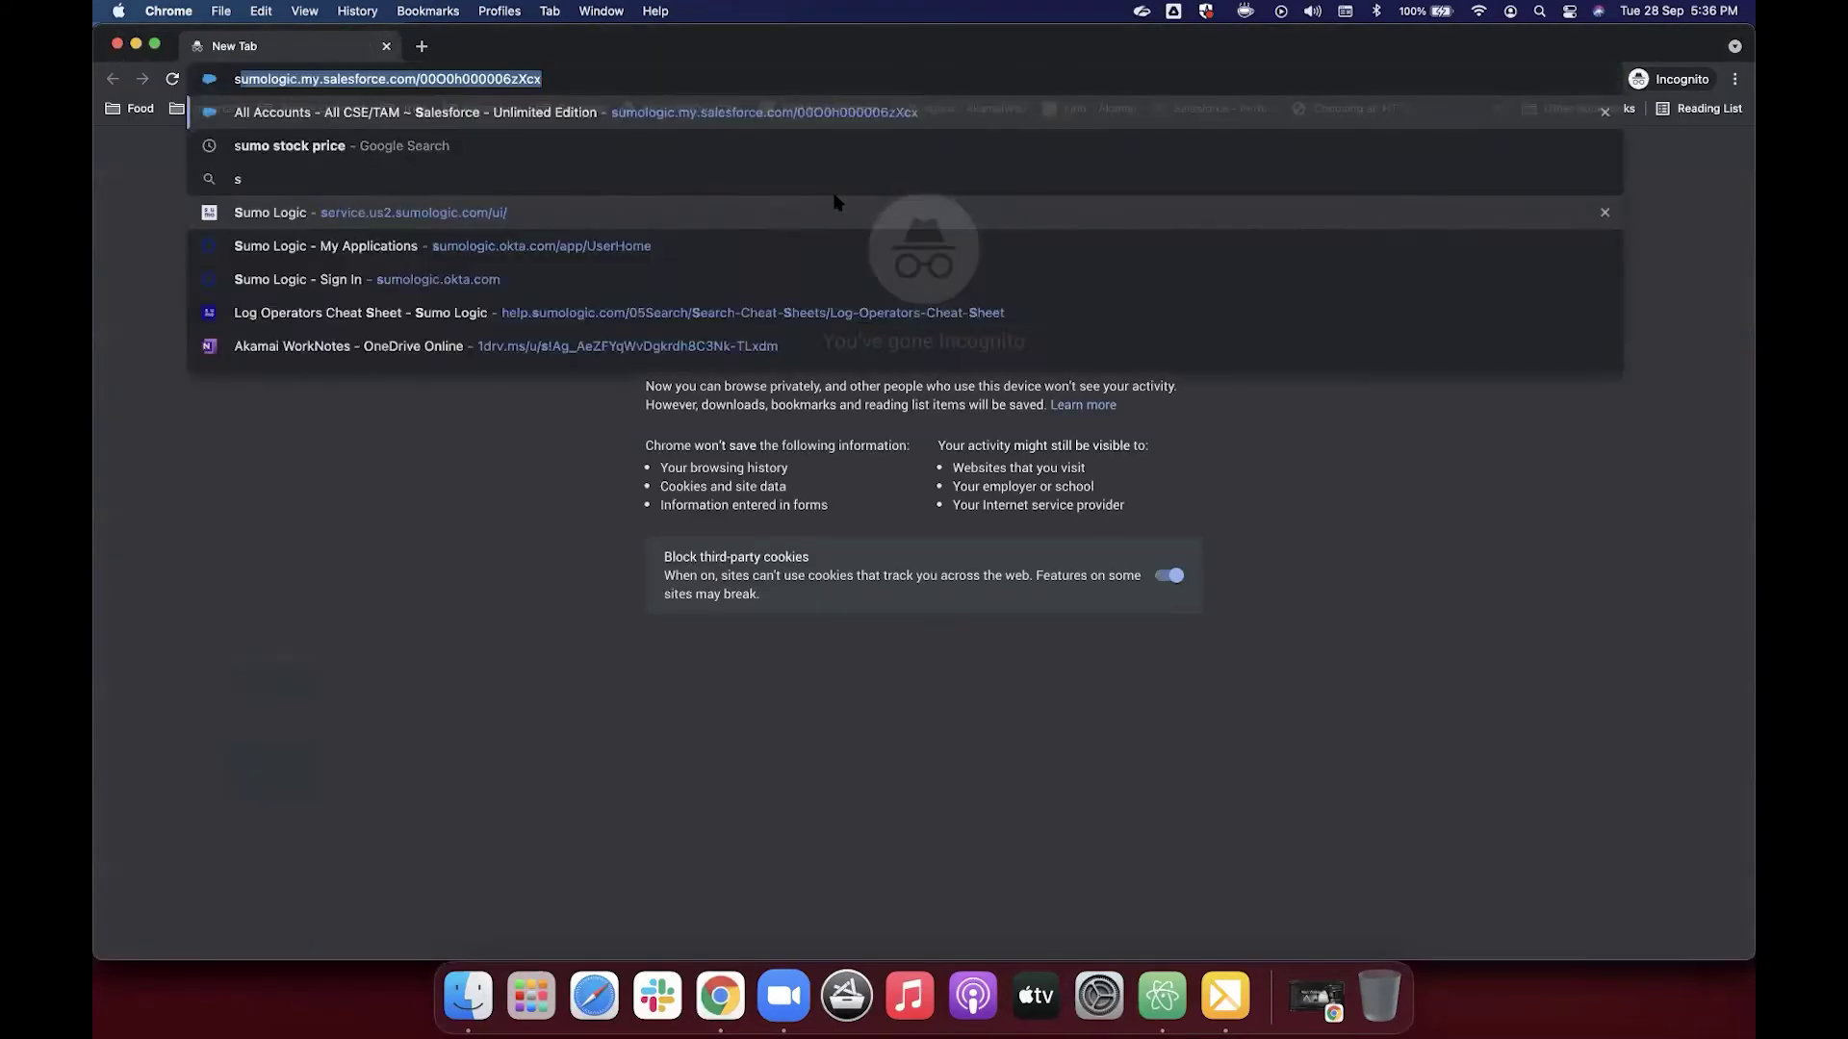
key("Return")
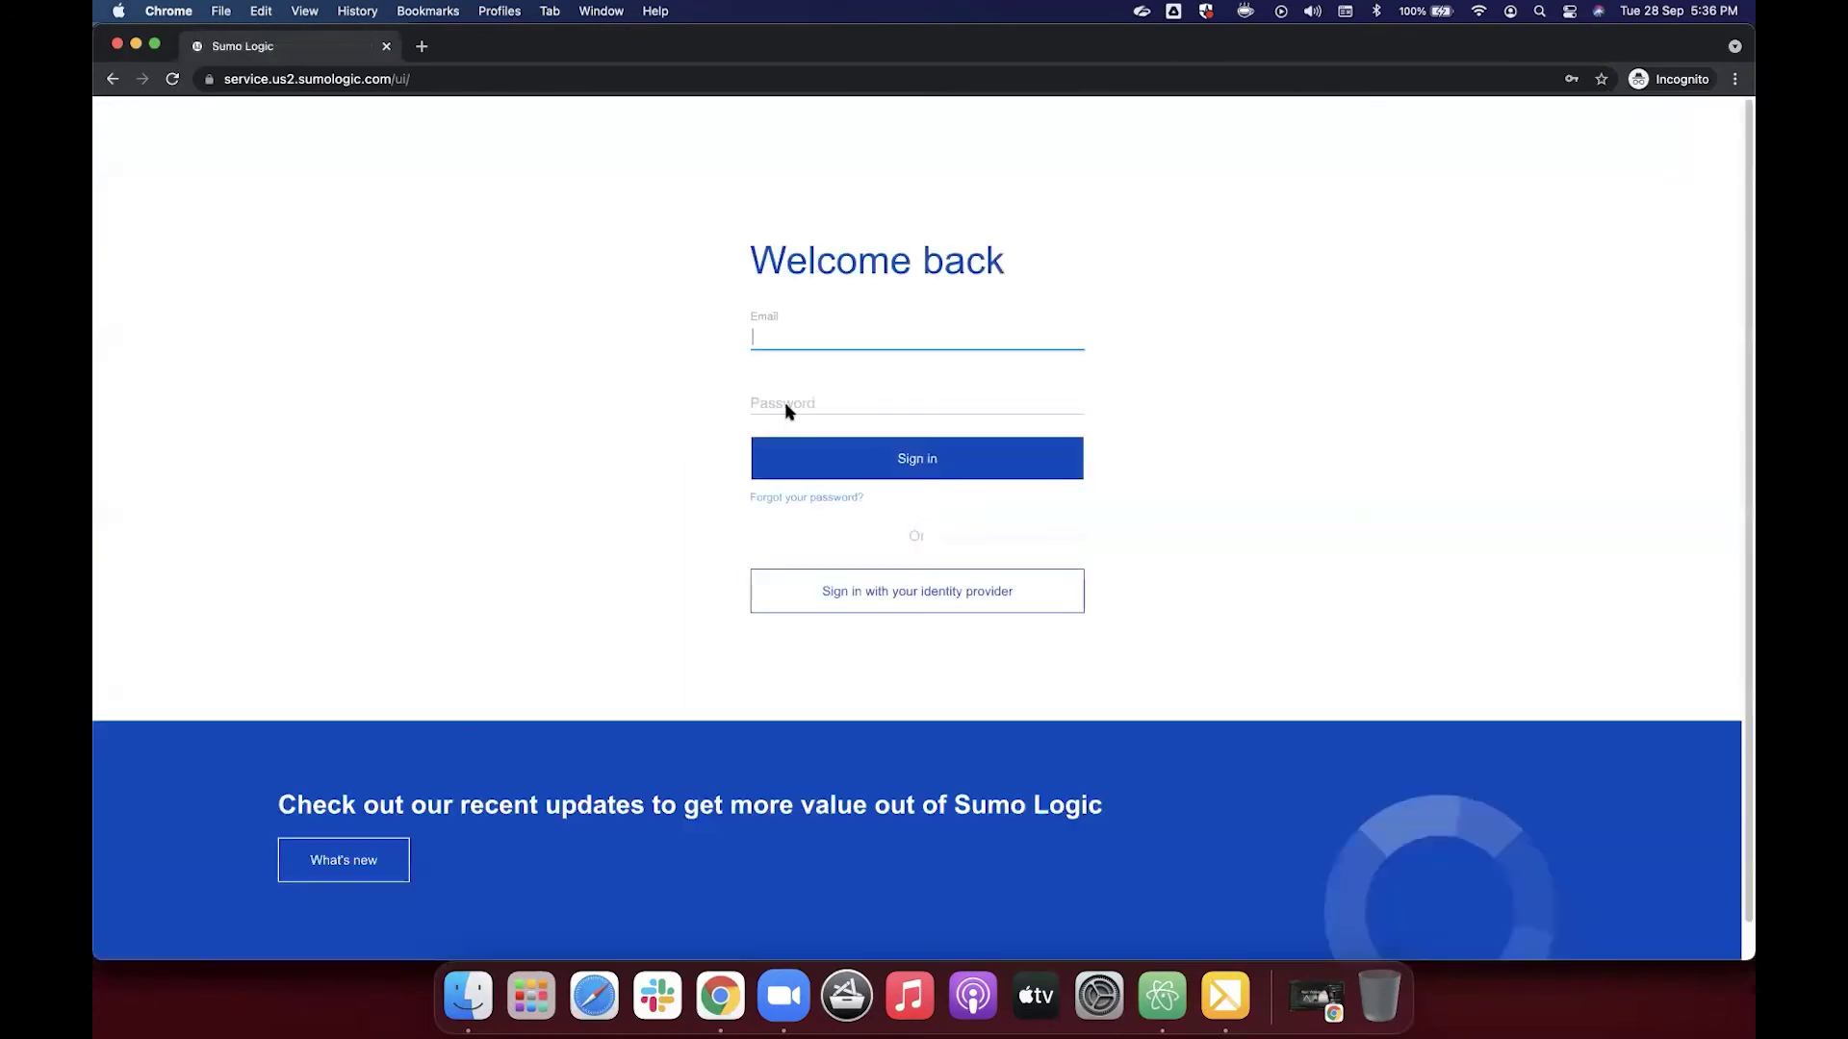
left_click(808, 340)
left_click(813, 375)
left_click(825, 466)
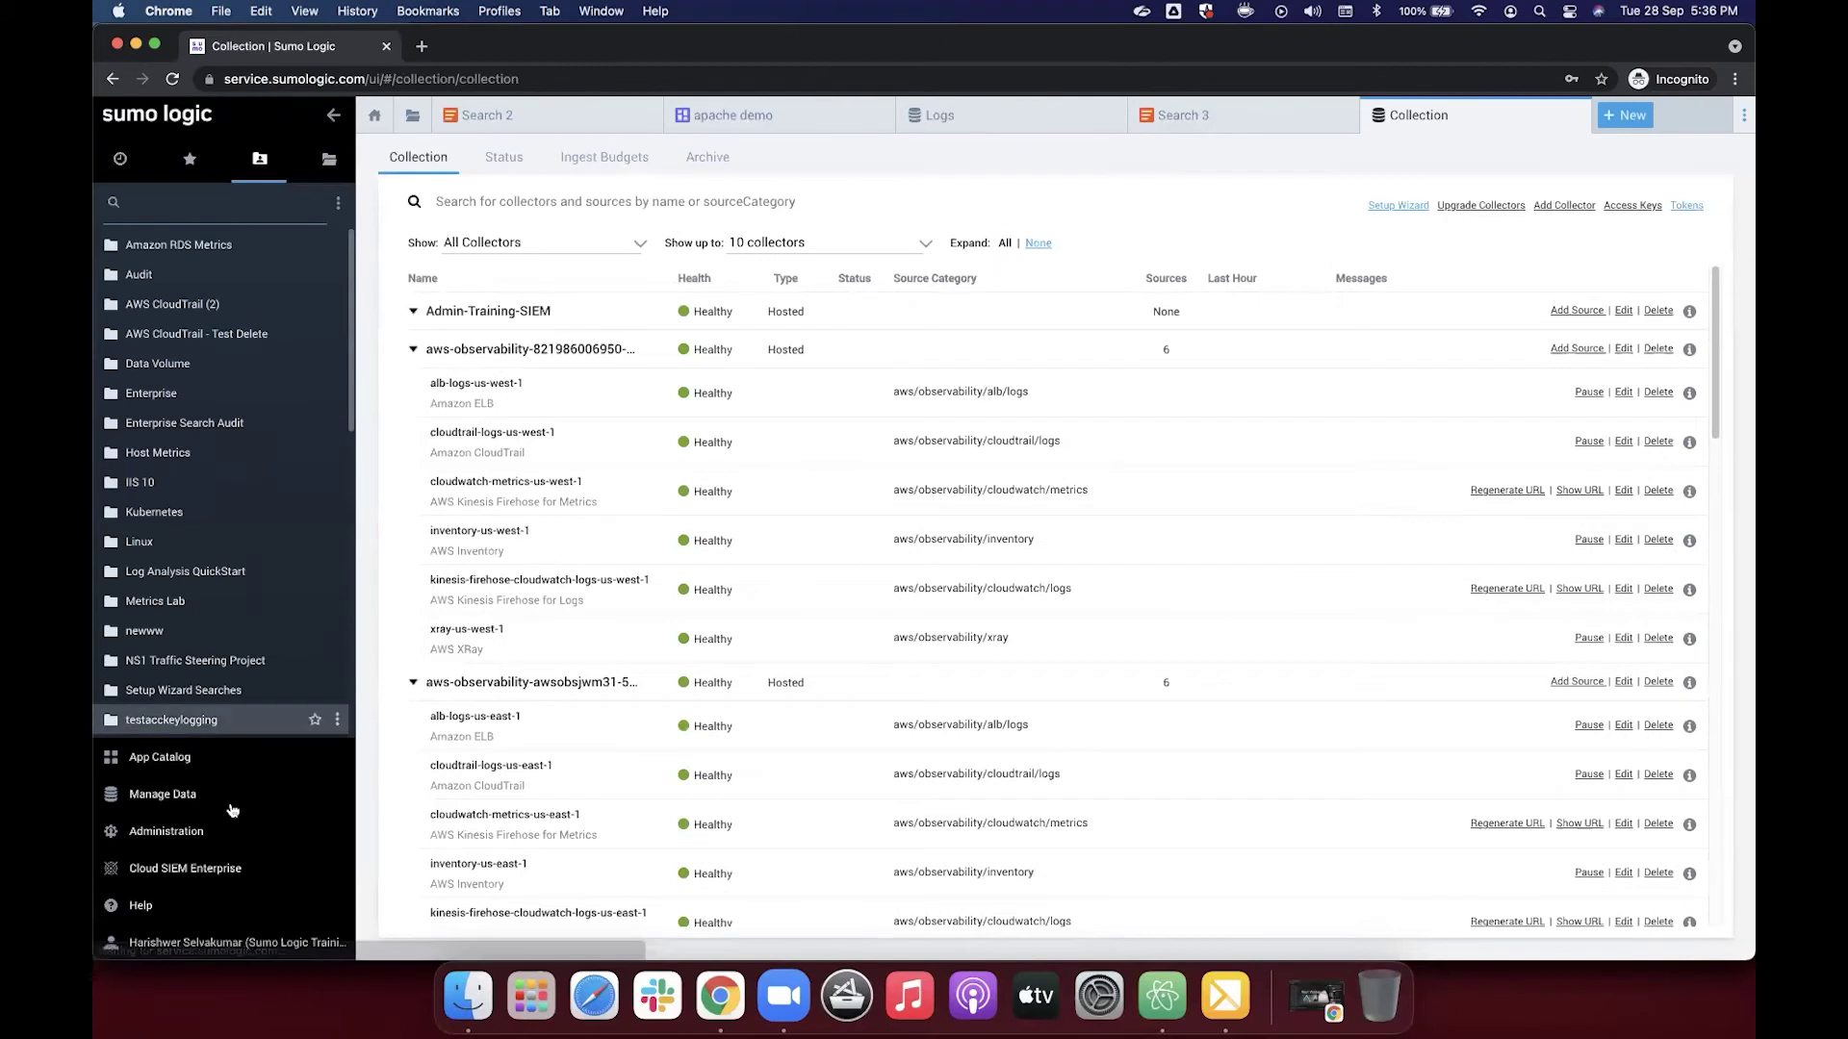
Step: Go to Manage Data > Logs > Field Extraction Rules and start adding a new rule
left_click(229, 804)
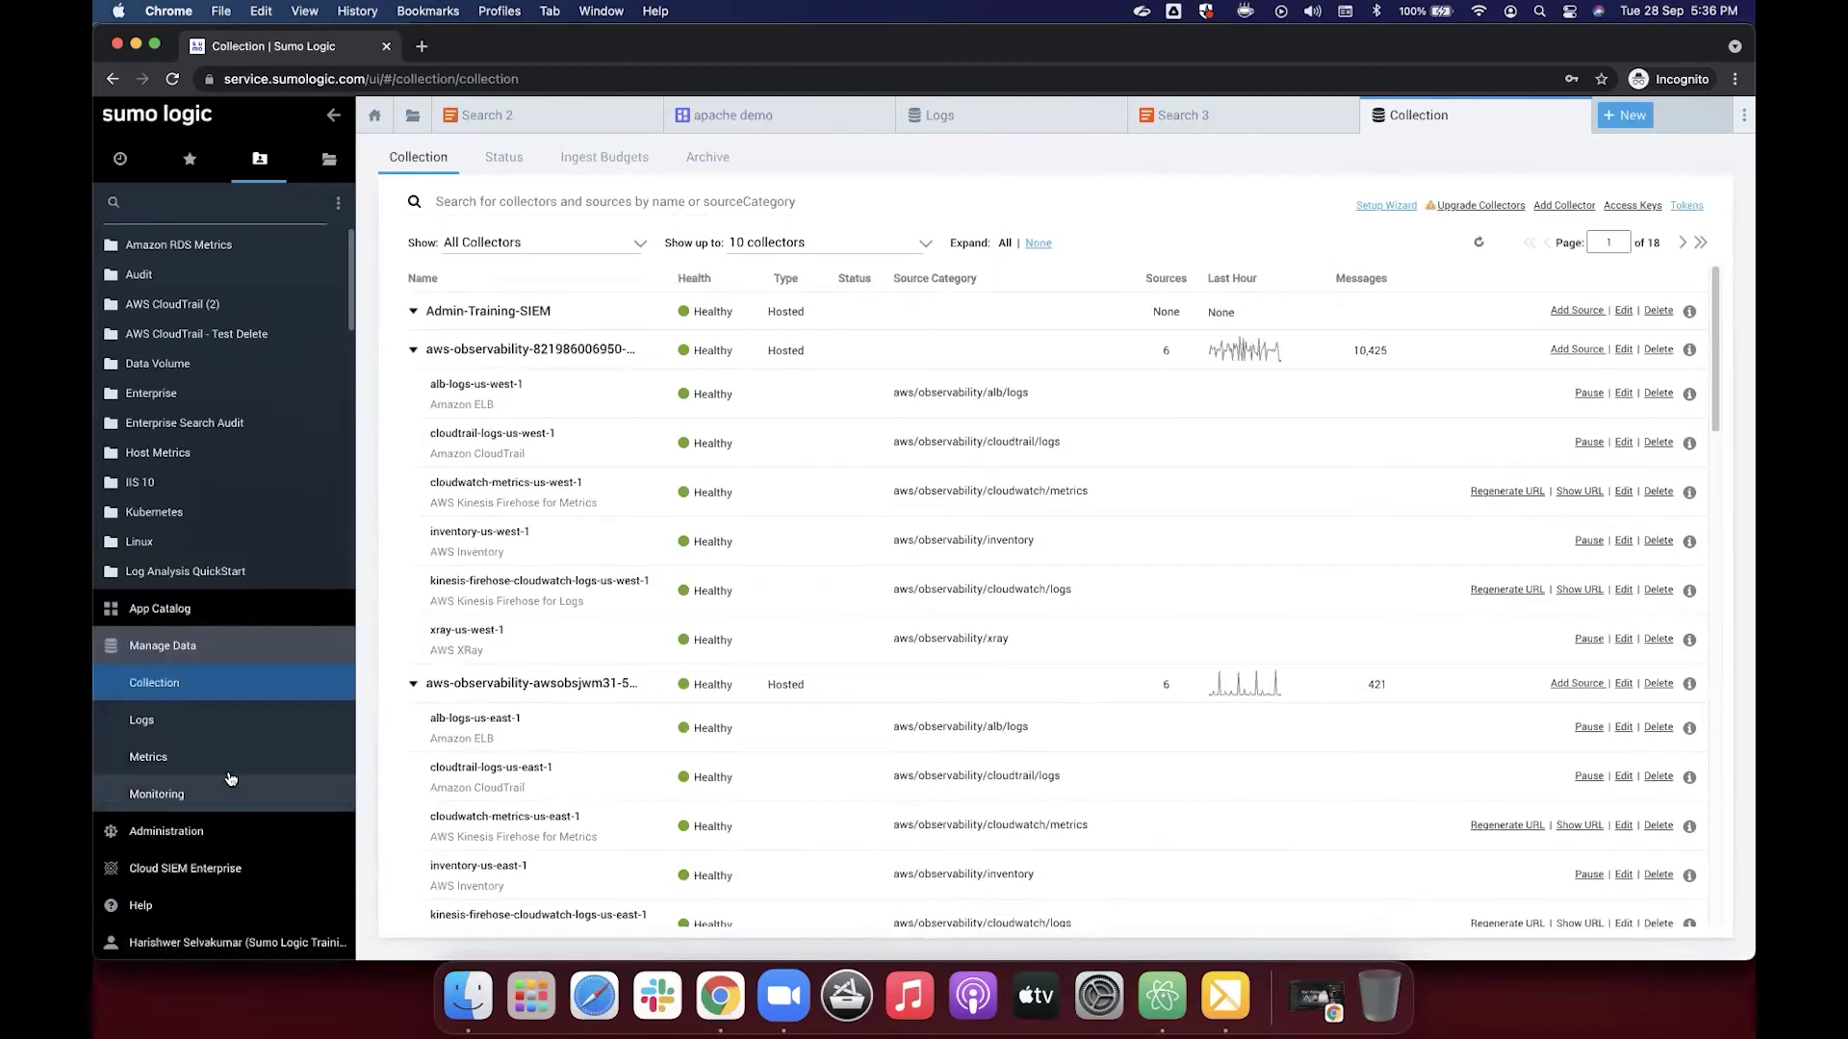
left_click(215, 724)
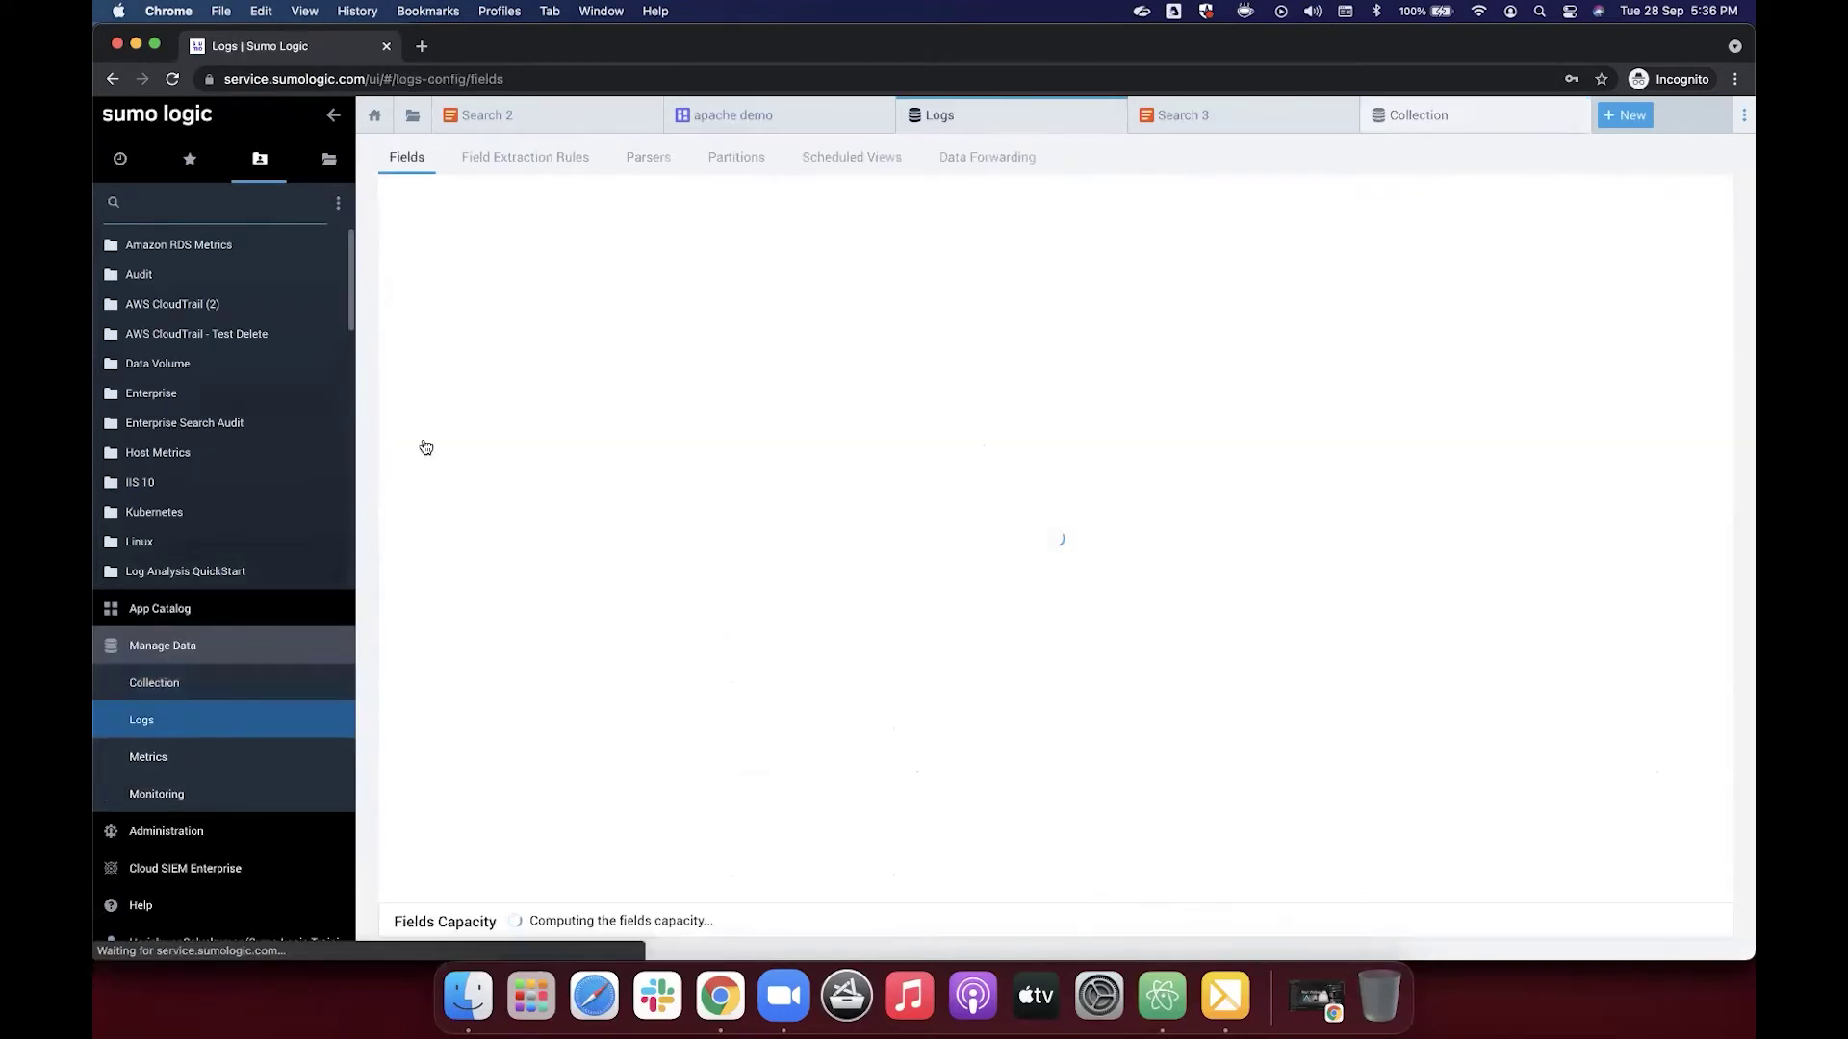
left_click(540, 165)
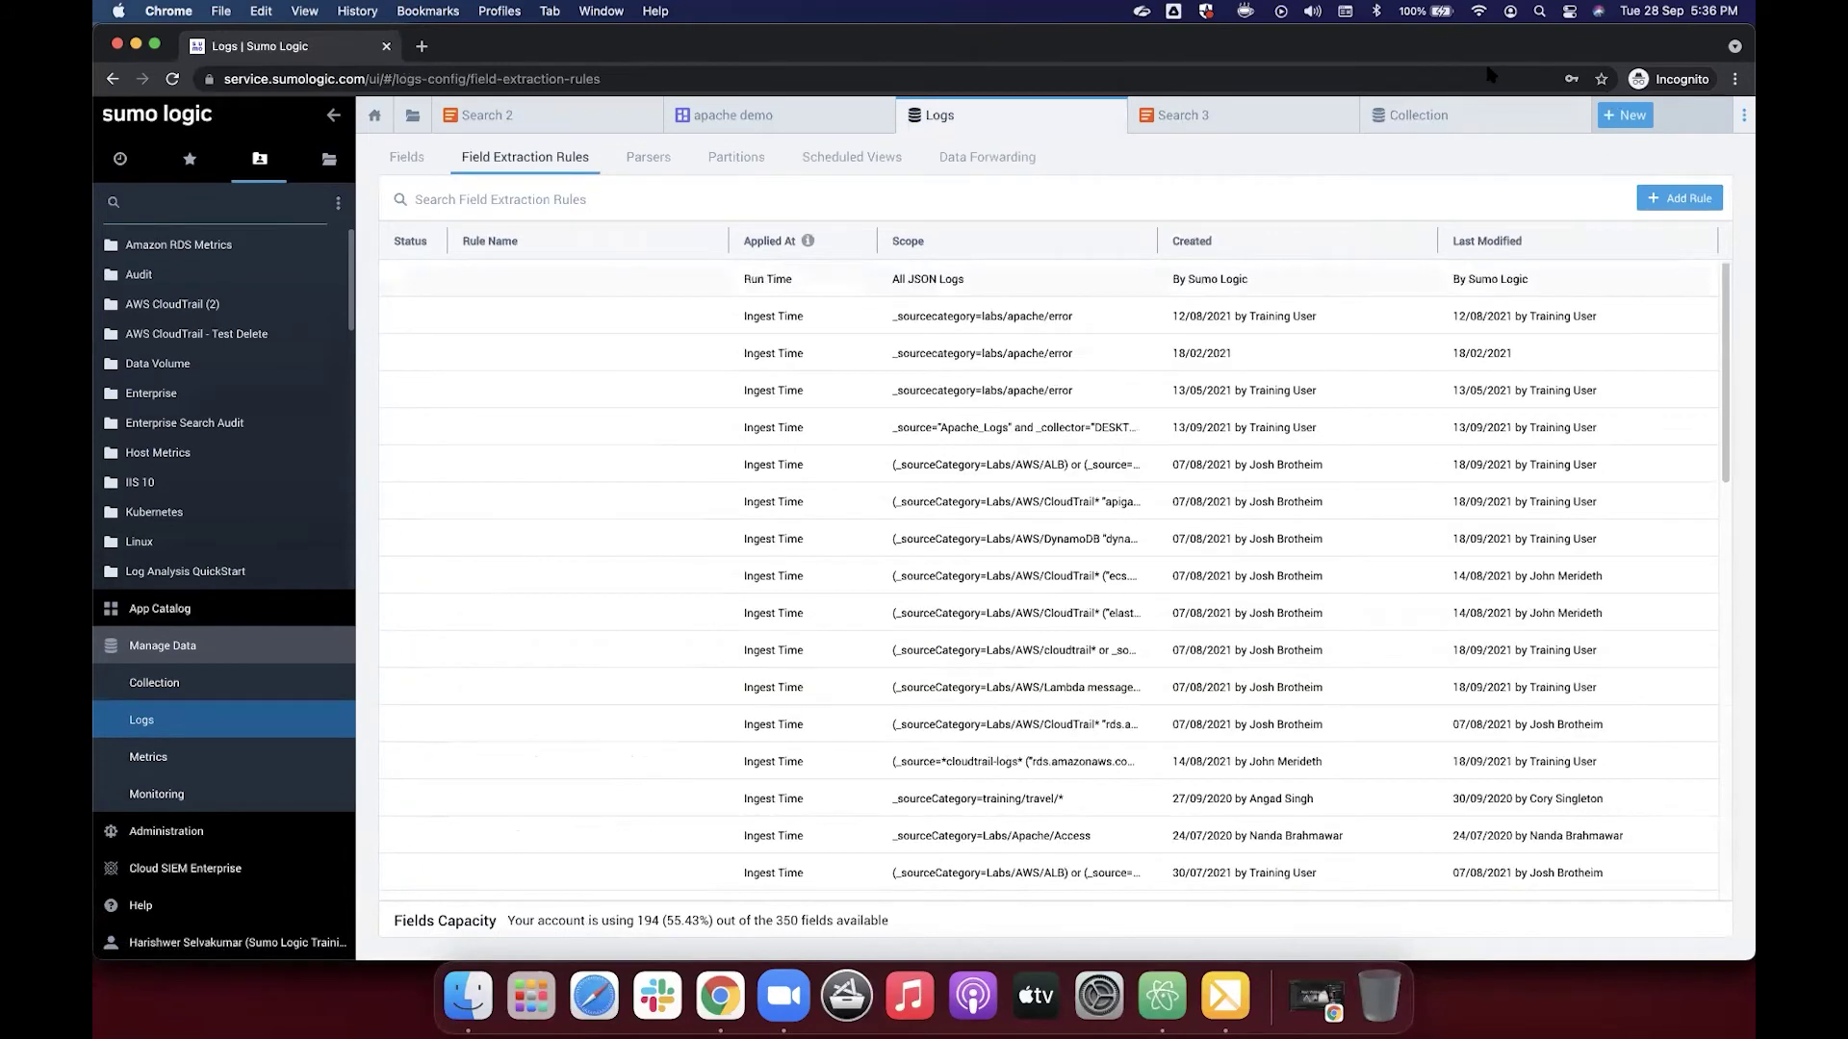
left_click(1679, 199)
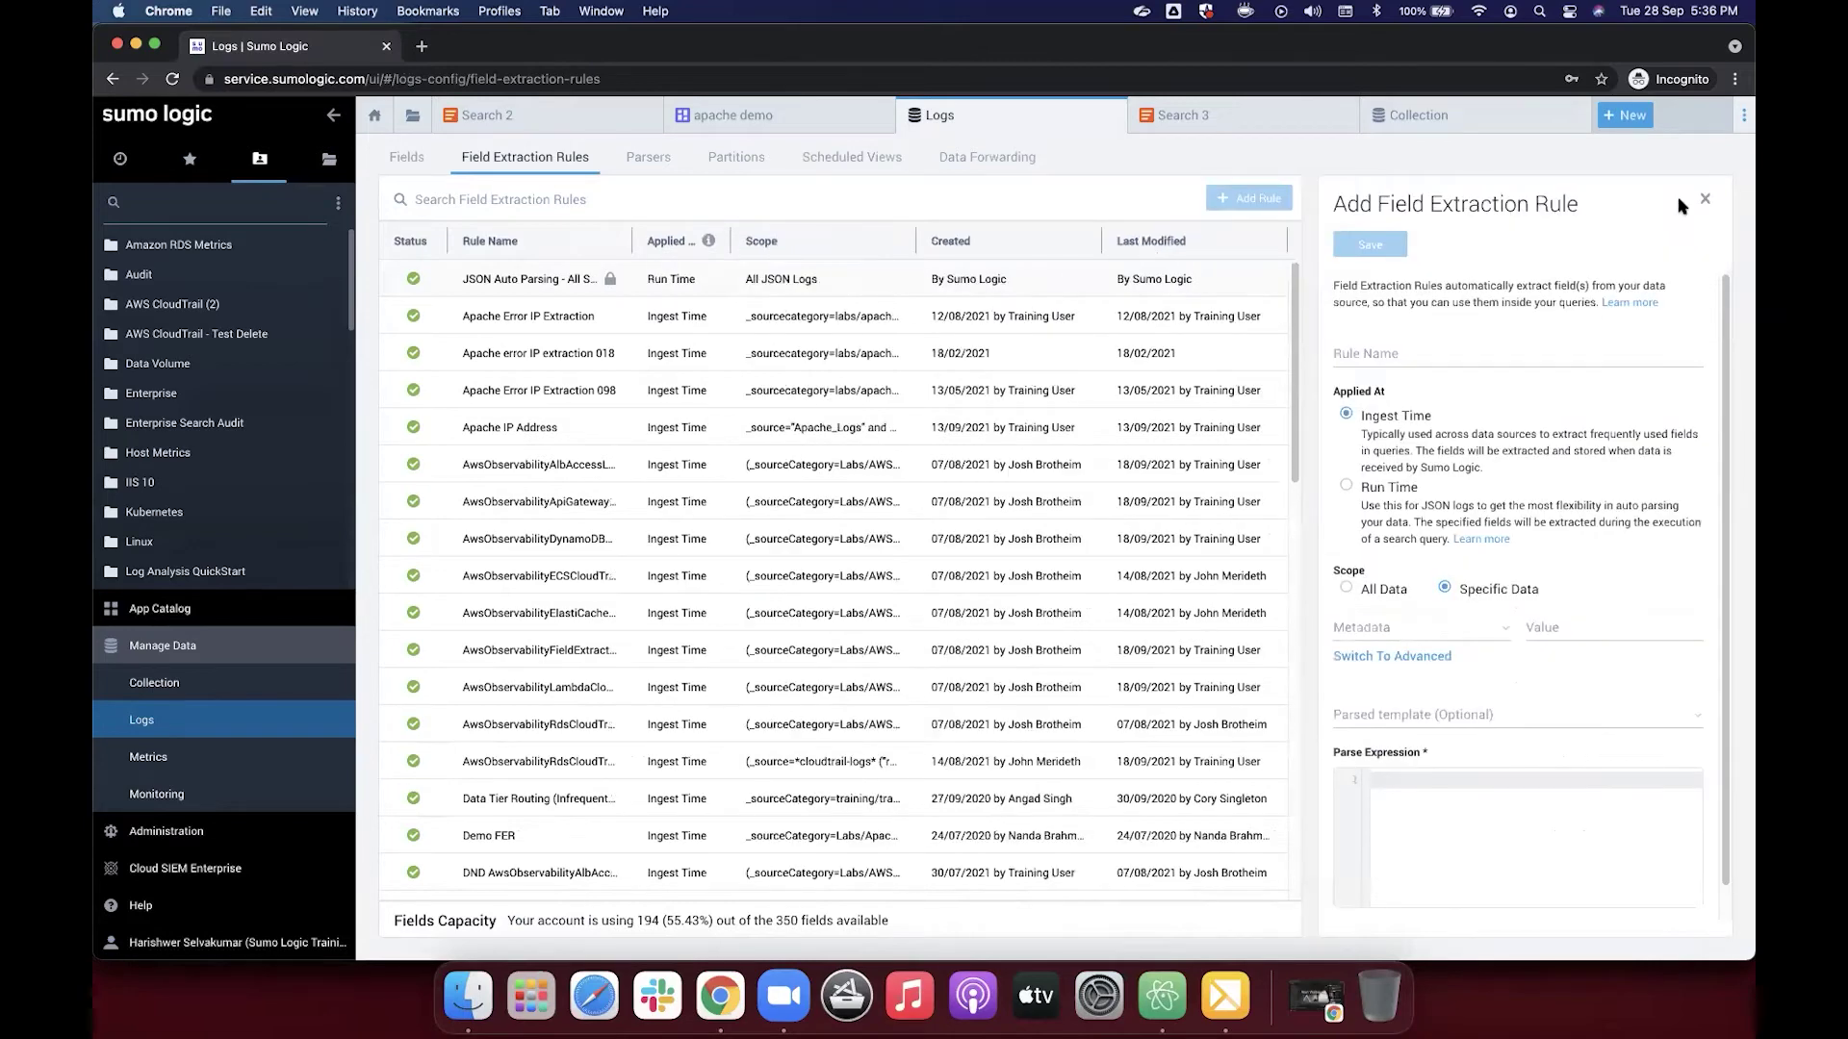
Step: Name the rule 'demo' and scope it to _sourcecategory Labs/Apache/Access
left_click(1398, 351)
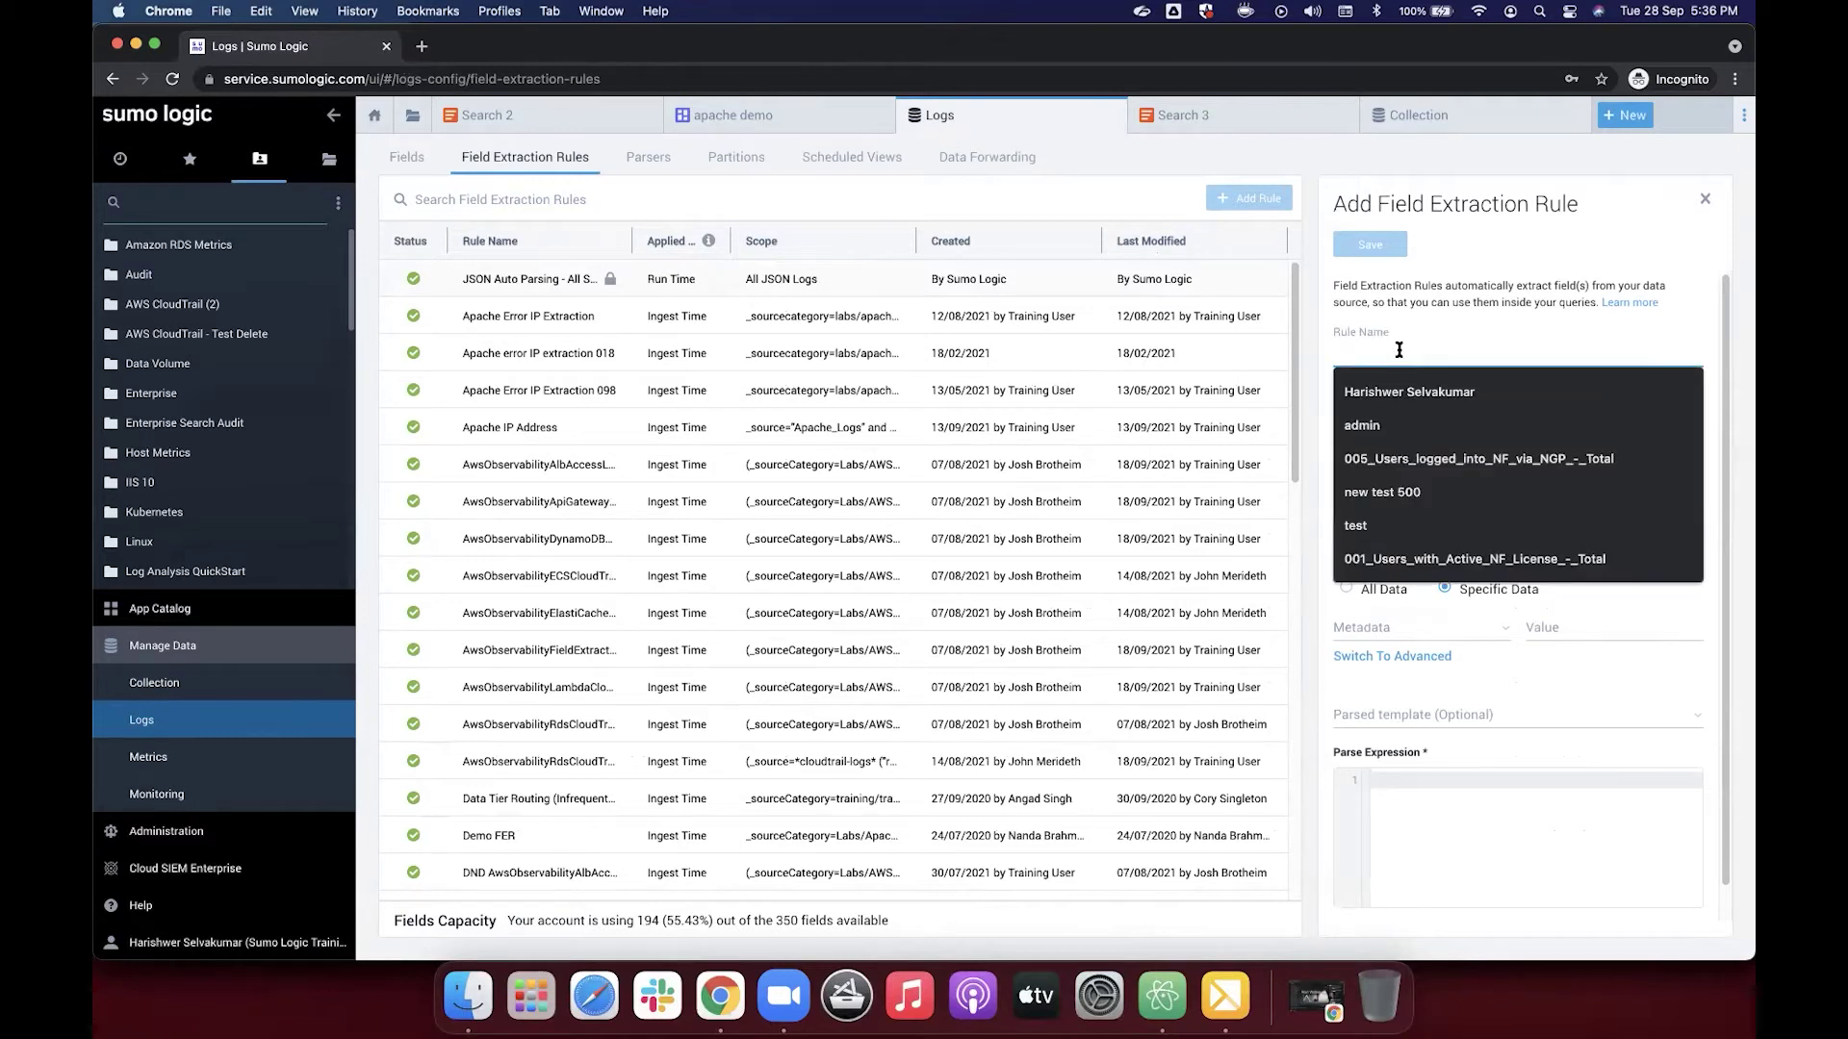
type("e")
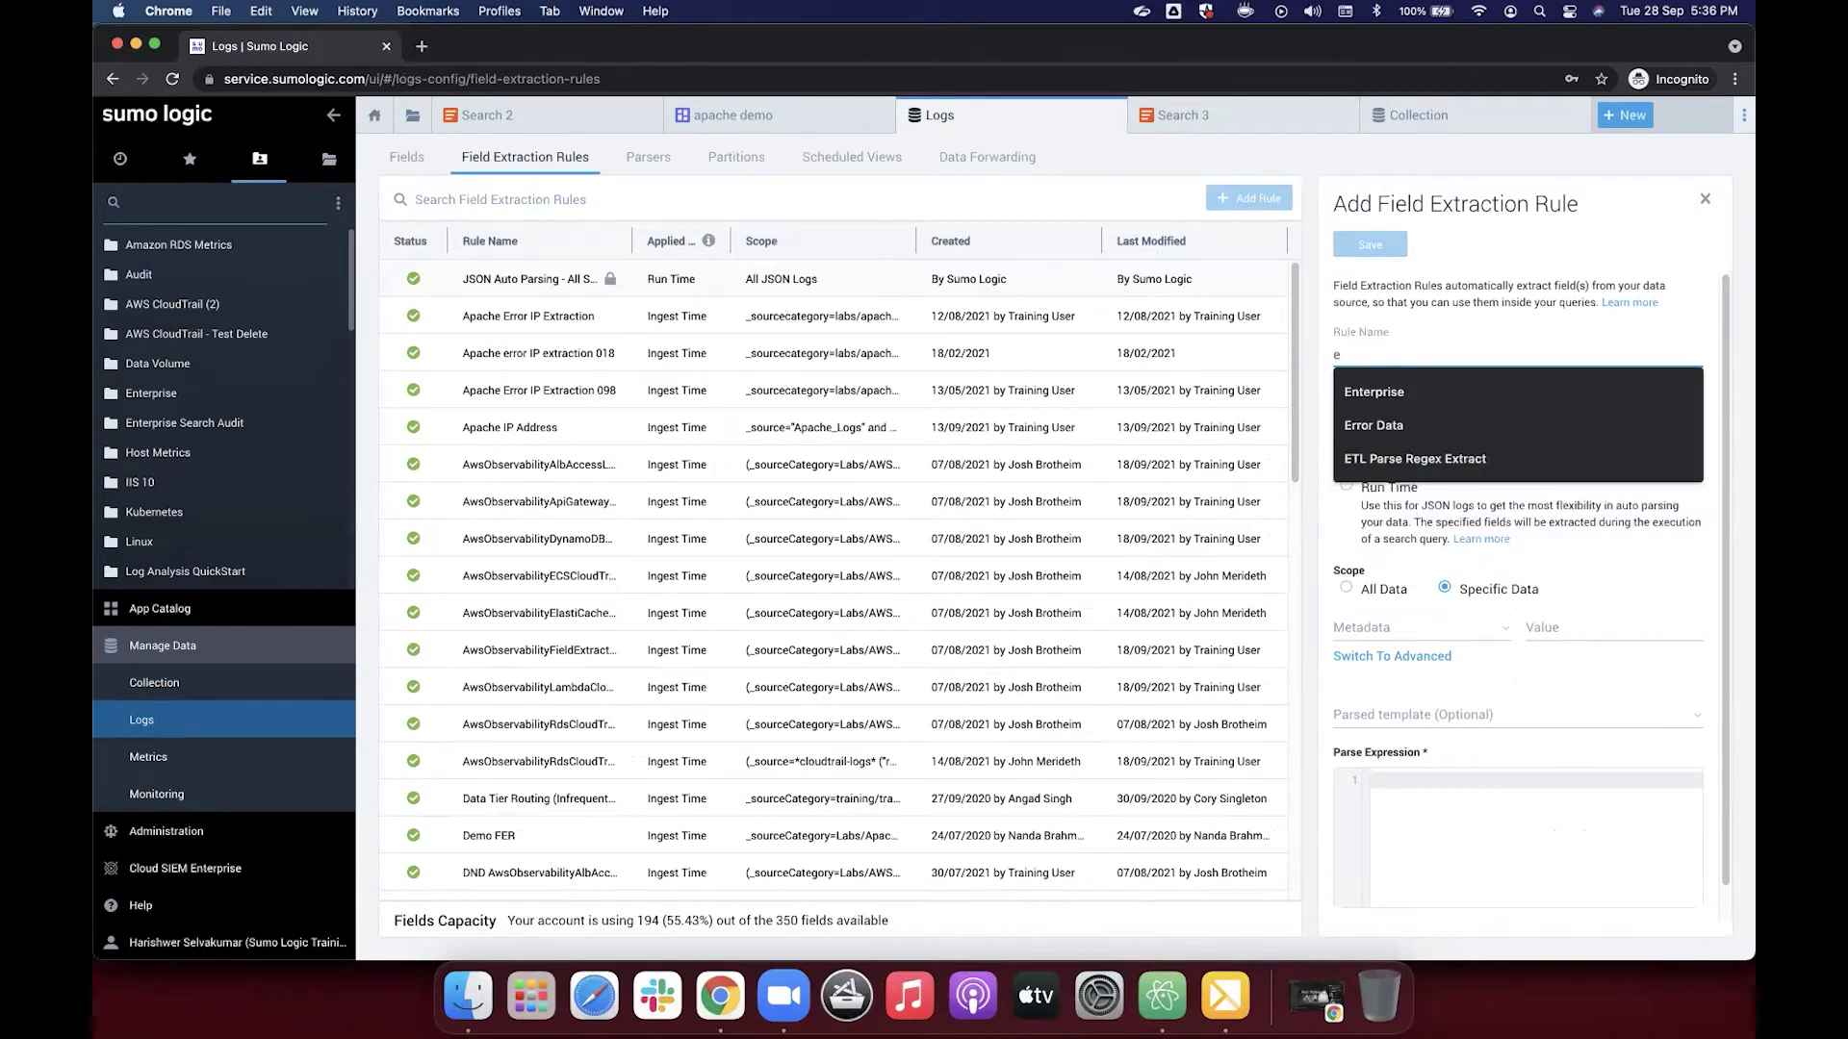
key("BackSpace")
type("demo")
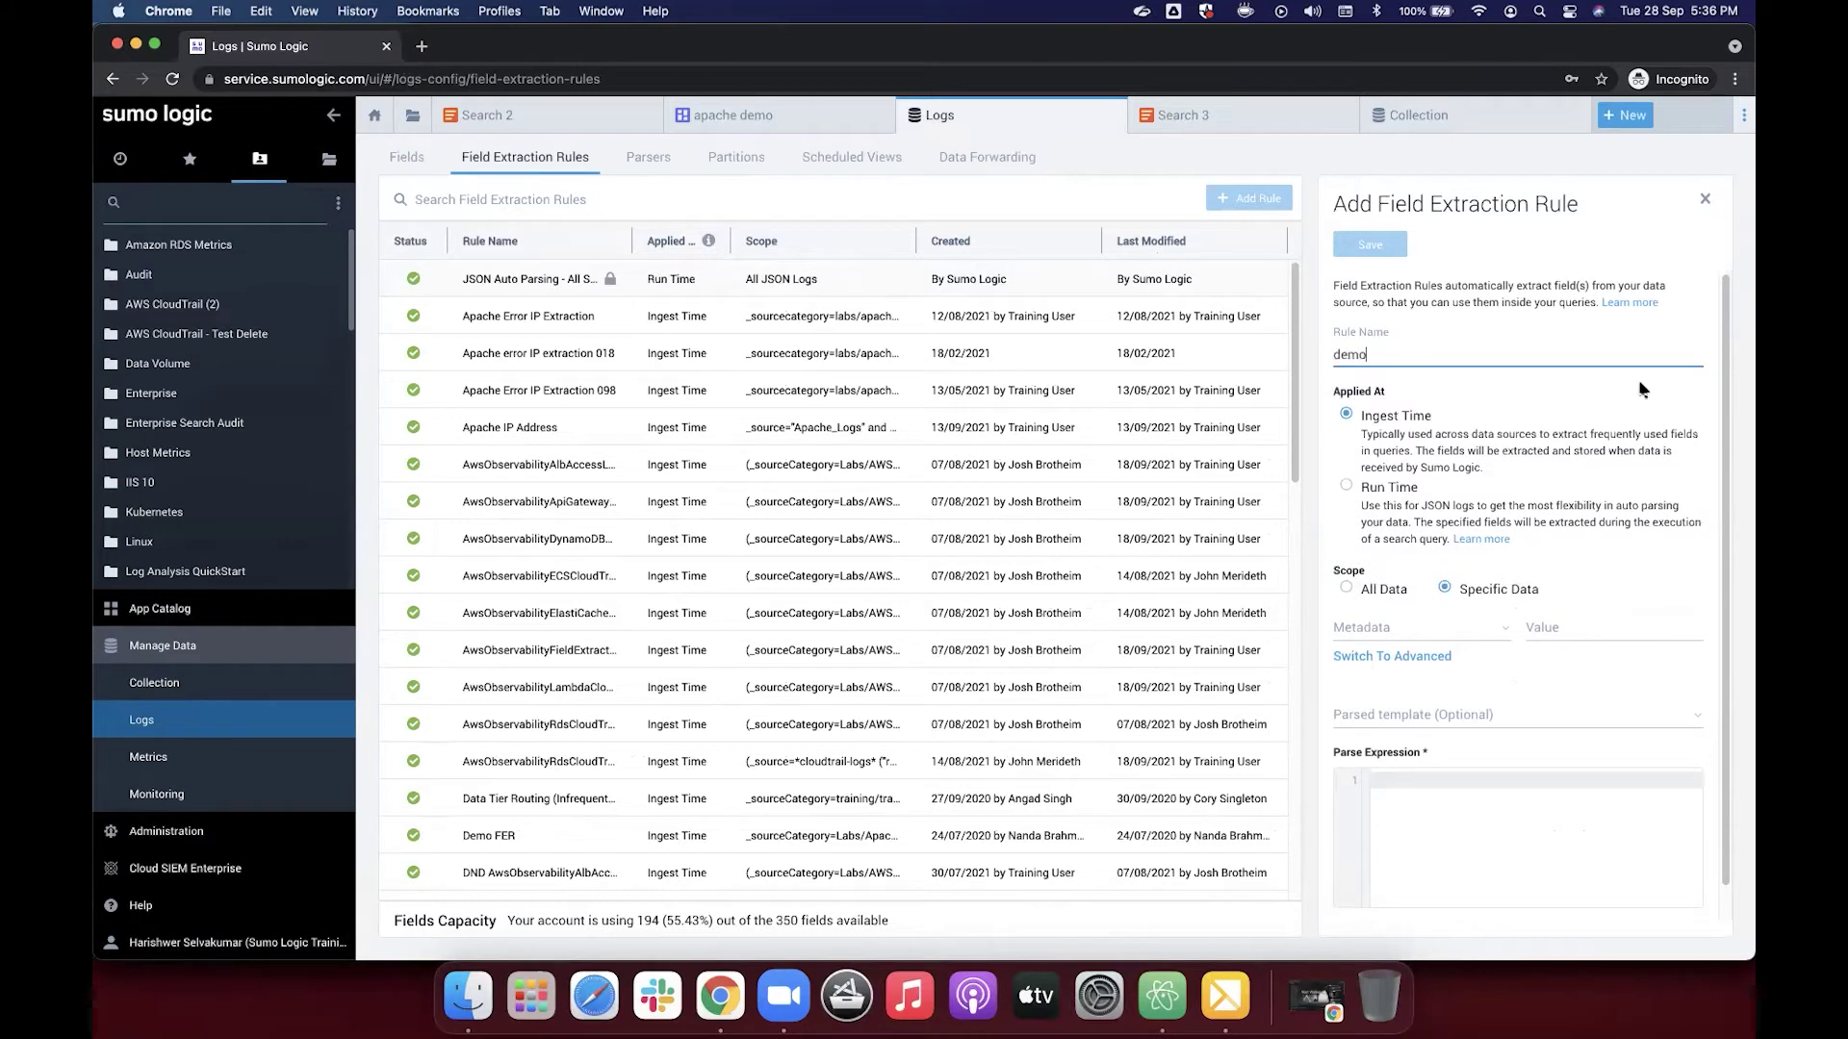
scroll(1498, 453, "down", 1)
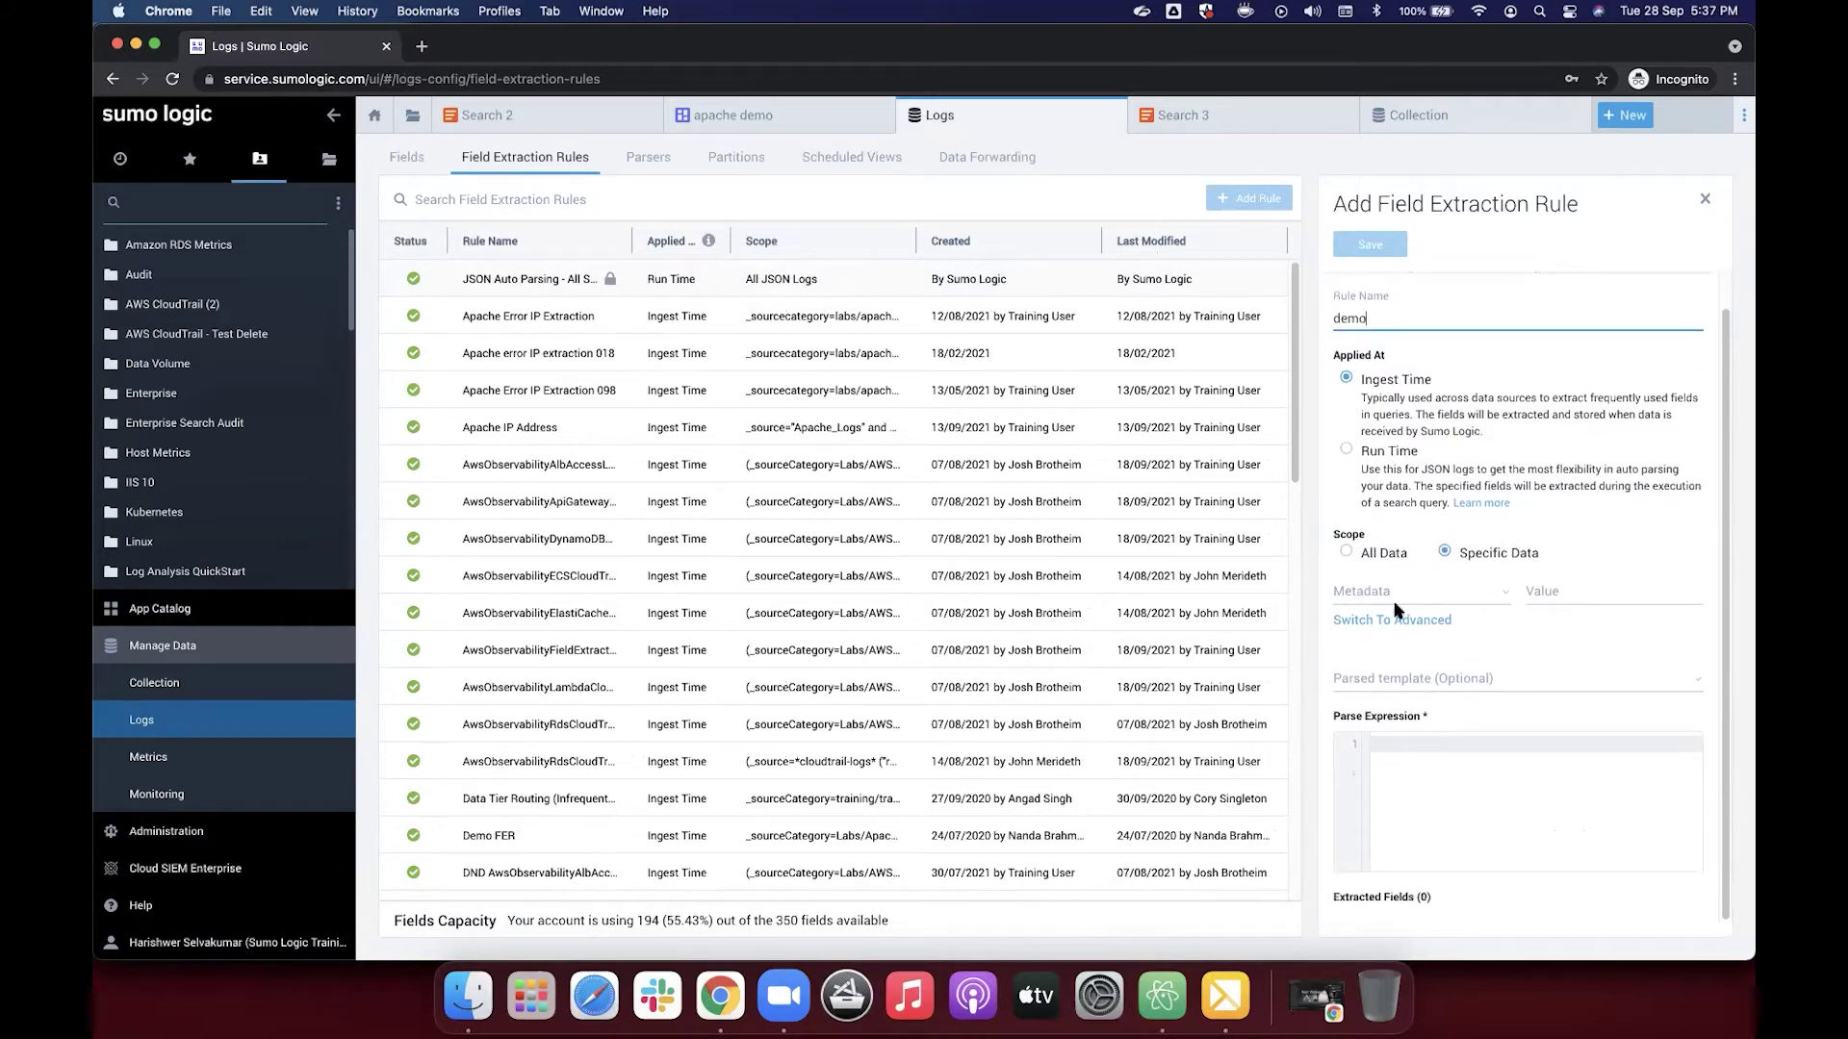
left_click(1446, 592)
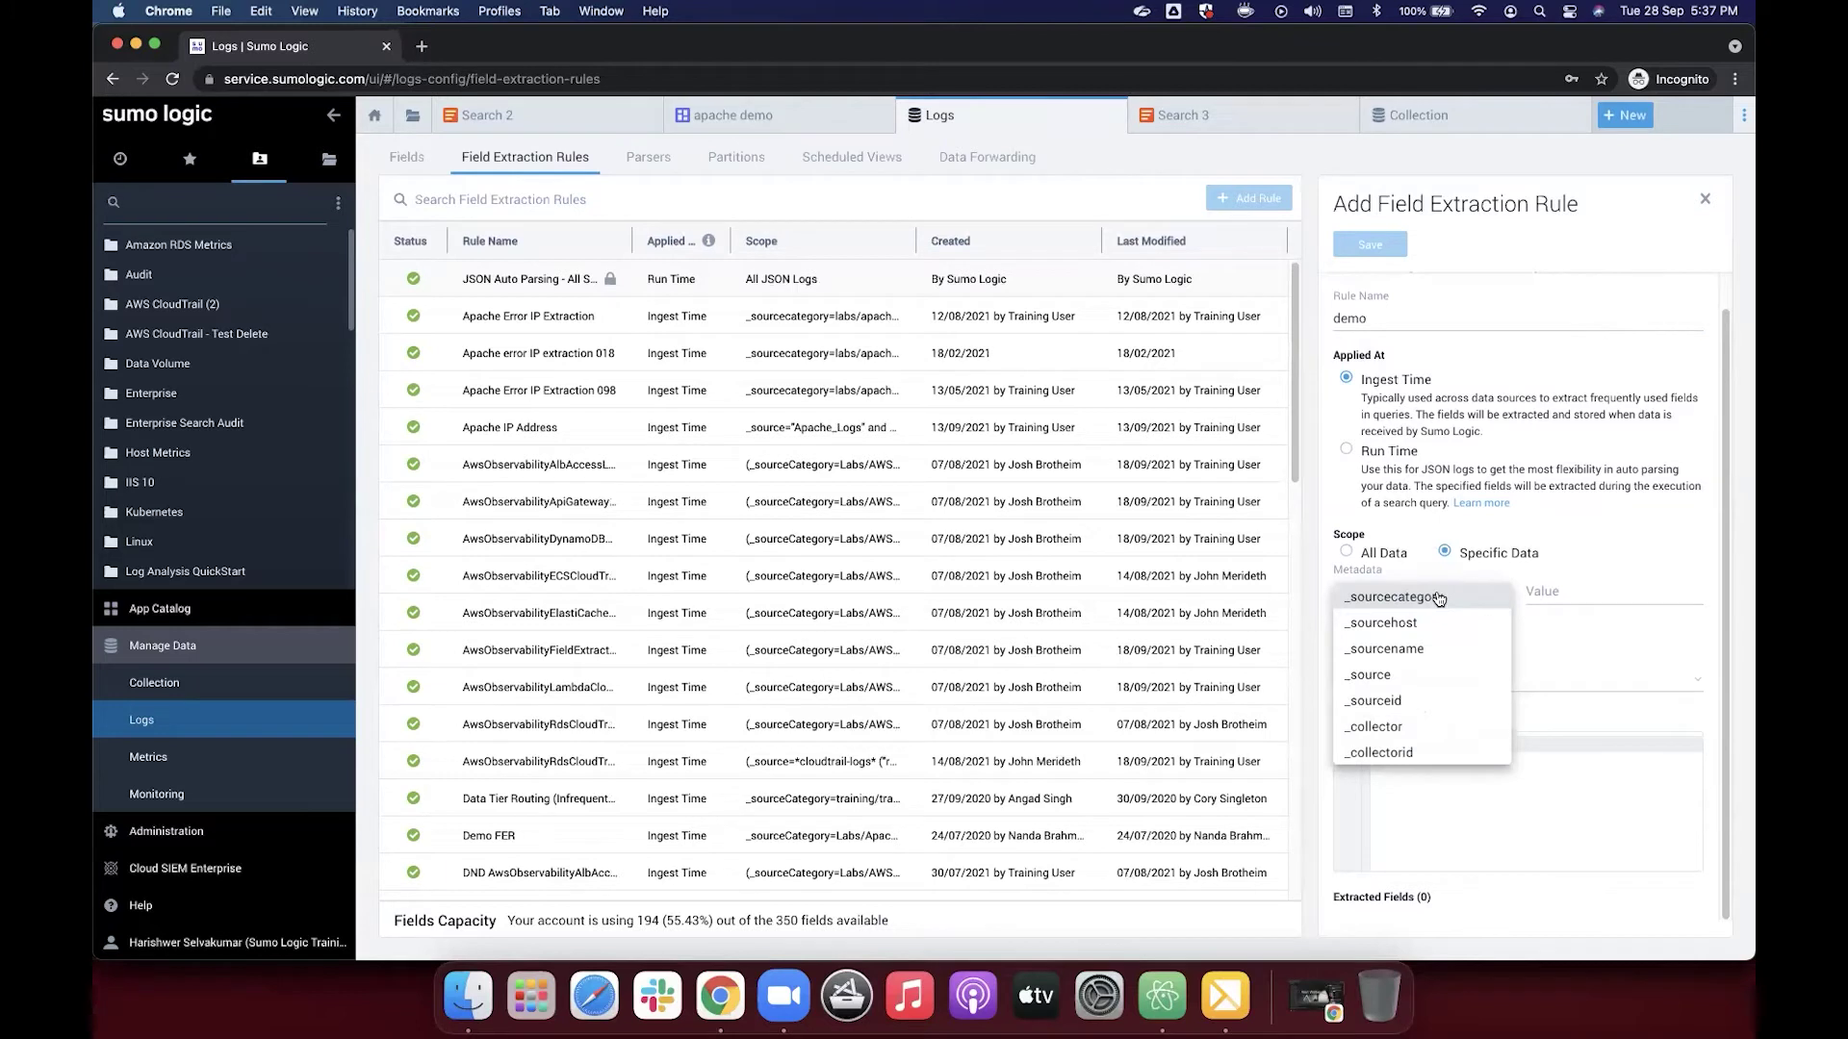
left_click(1493, 598)
left_click(1564, 592)
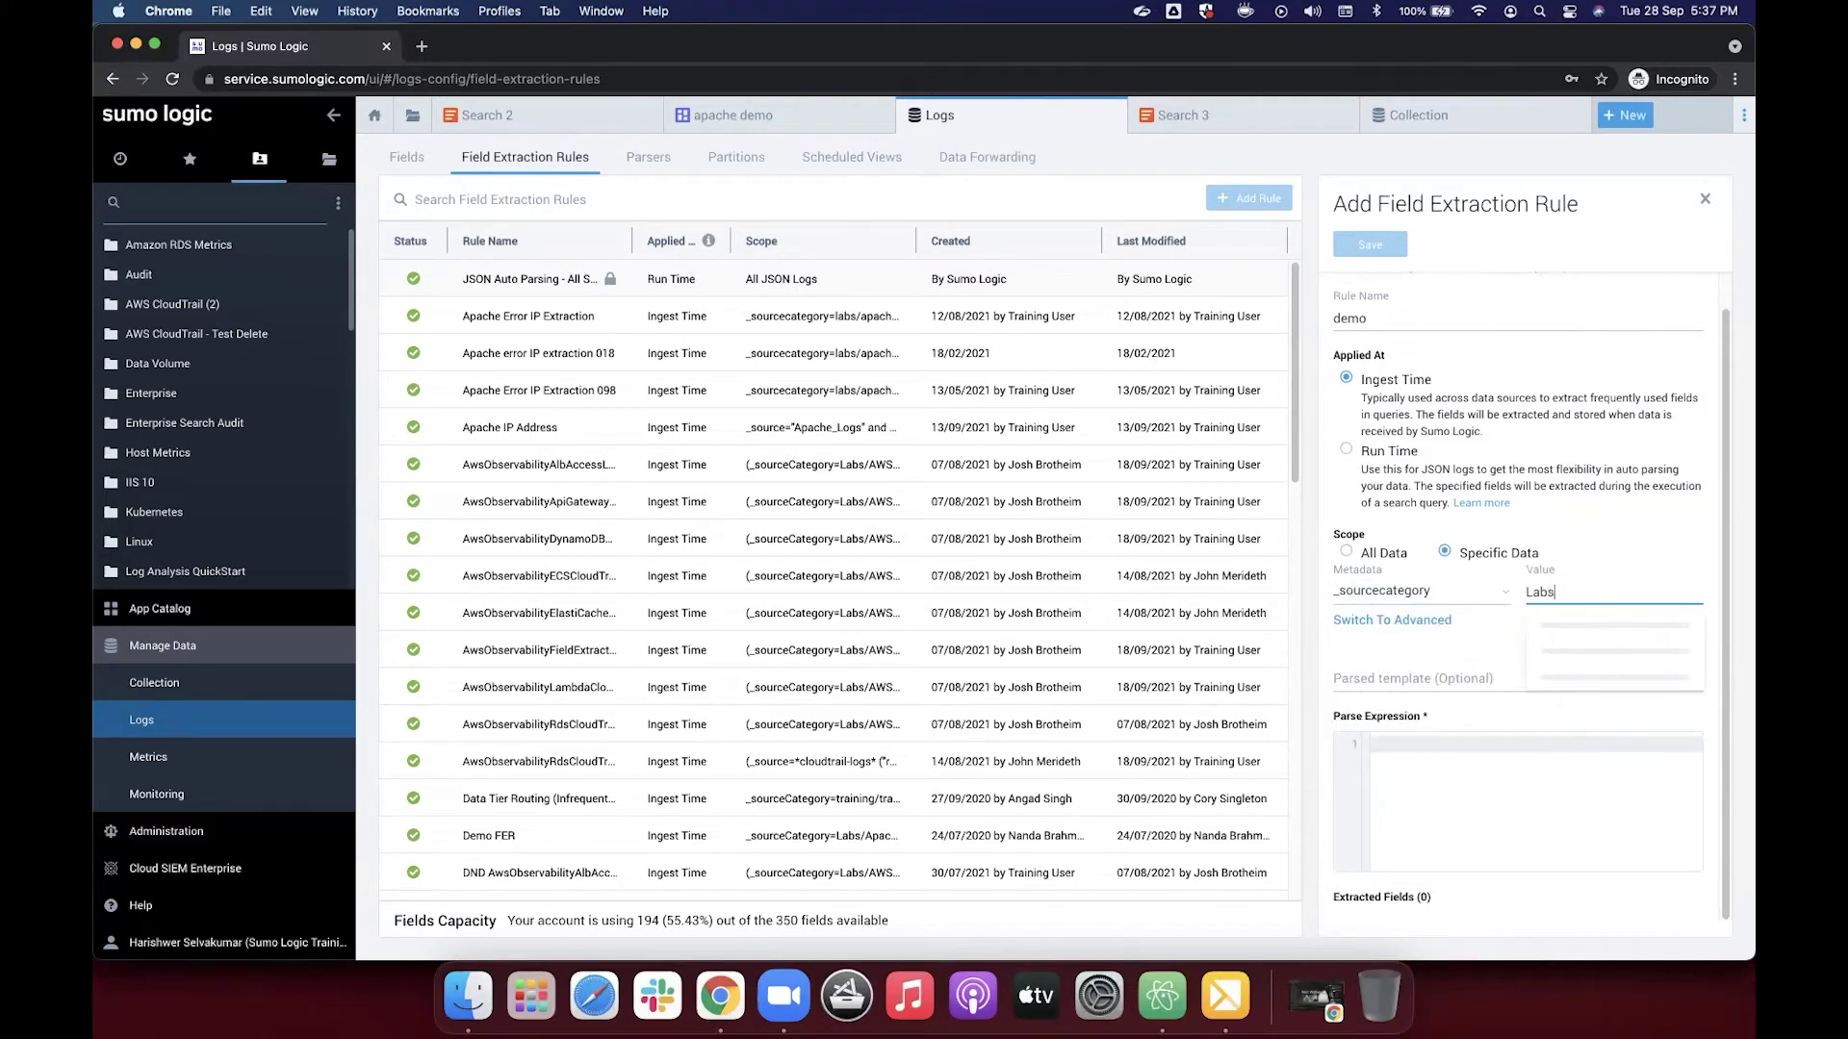
type("Labs/Apache/Access")
left_click(1675, 535)
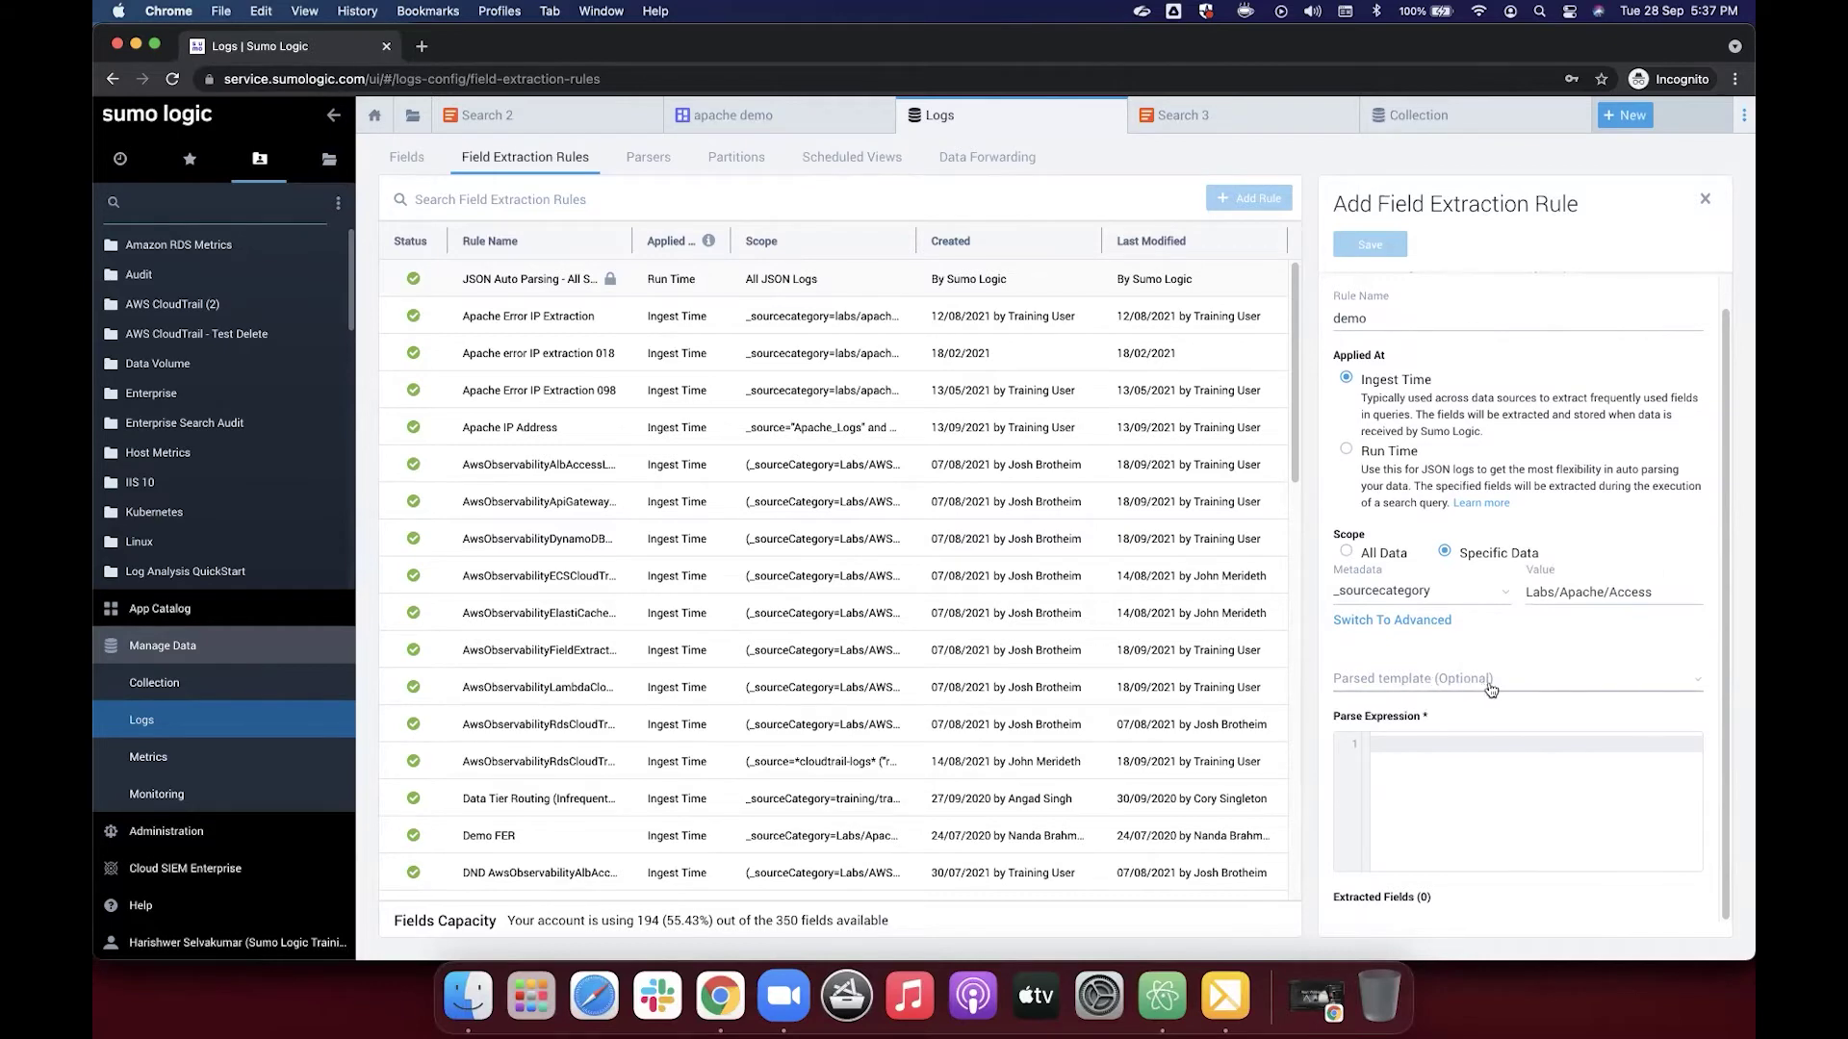
Step: Choose the Apache Access Logs parsing template and select its regex preview text
left_click(1599, 684)
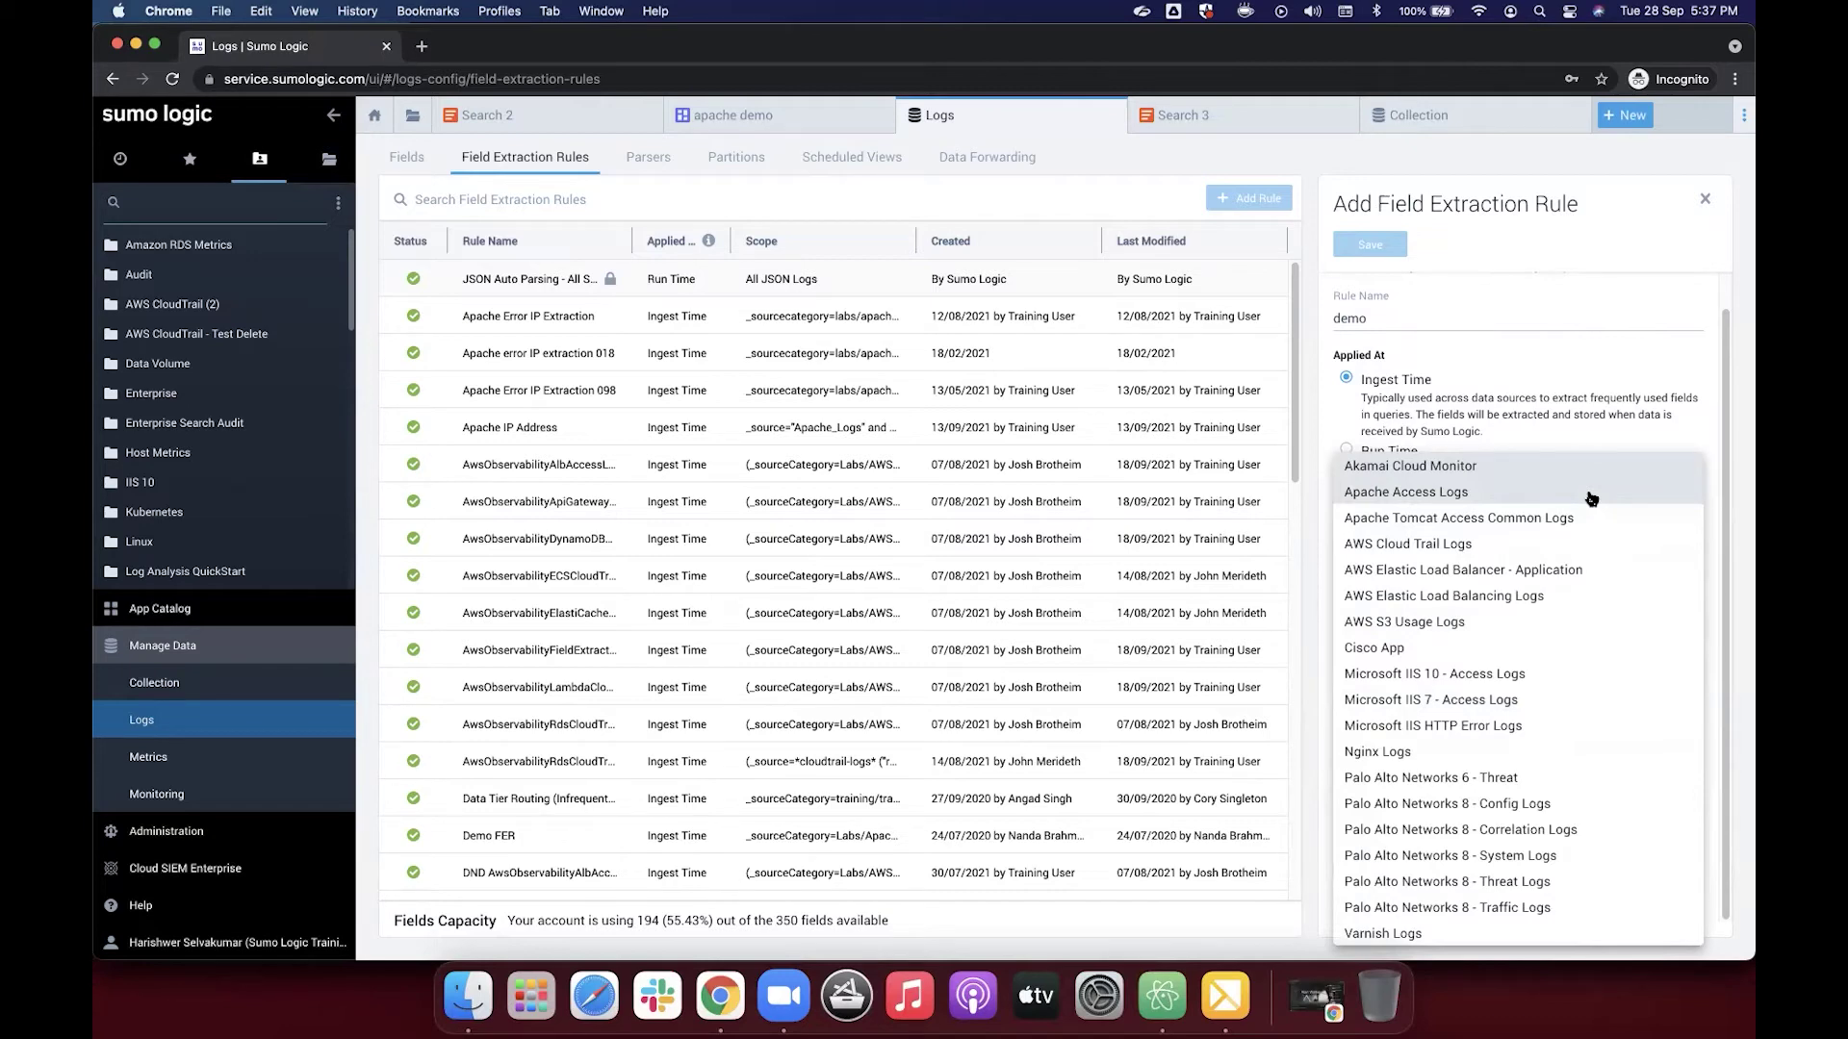
left_click(1420, 502)
scroll(1687, 683, "down", 3)
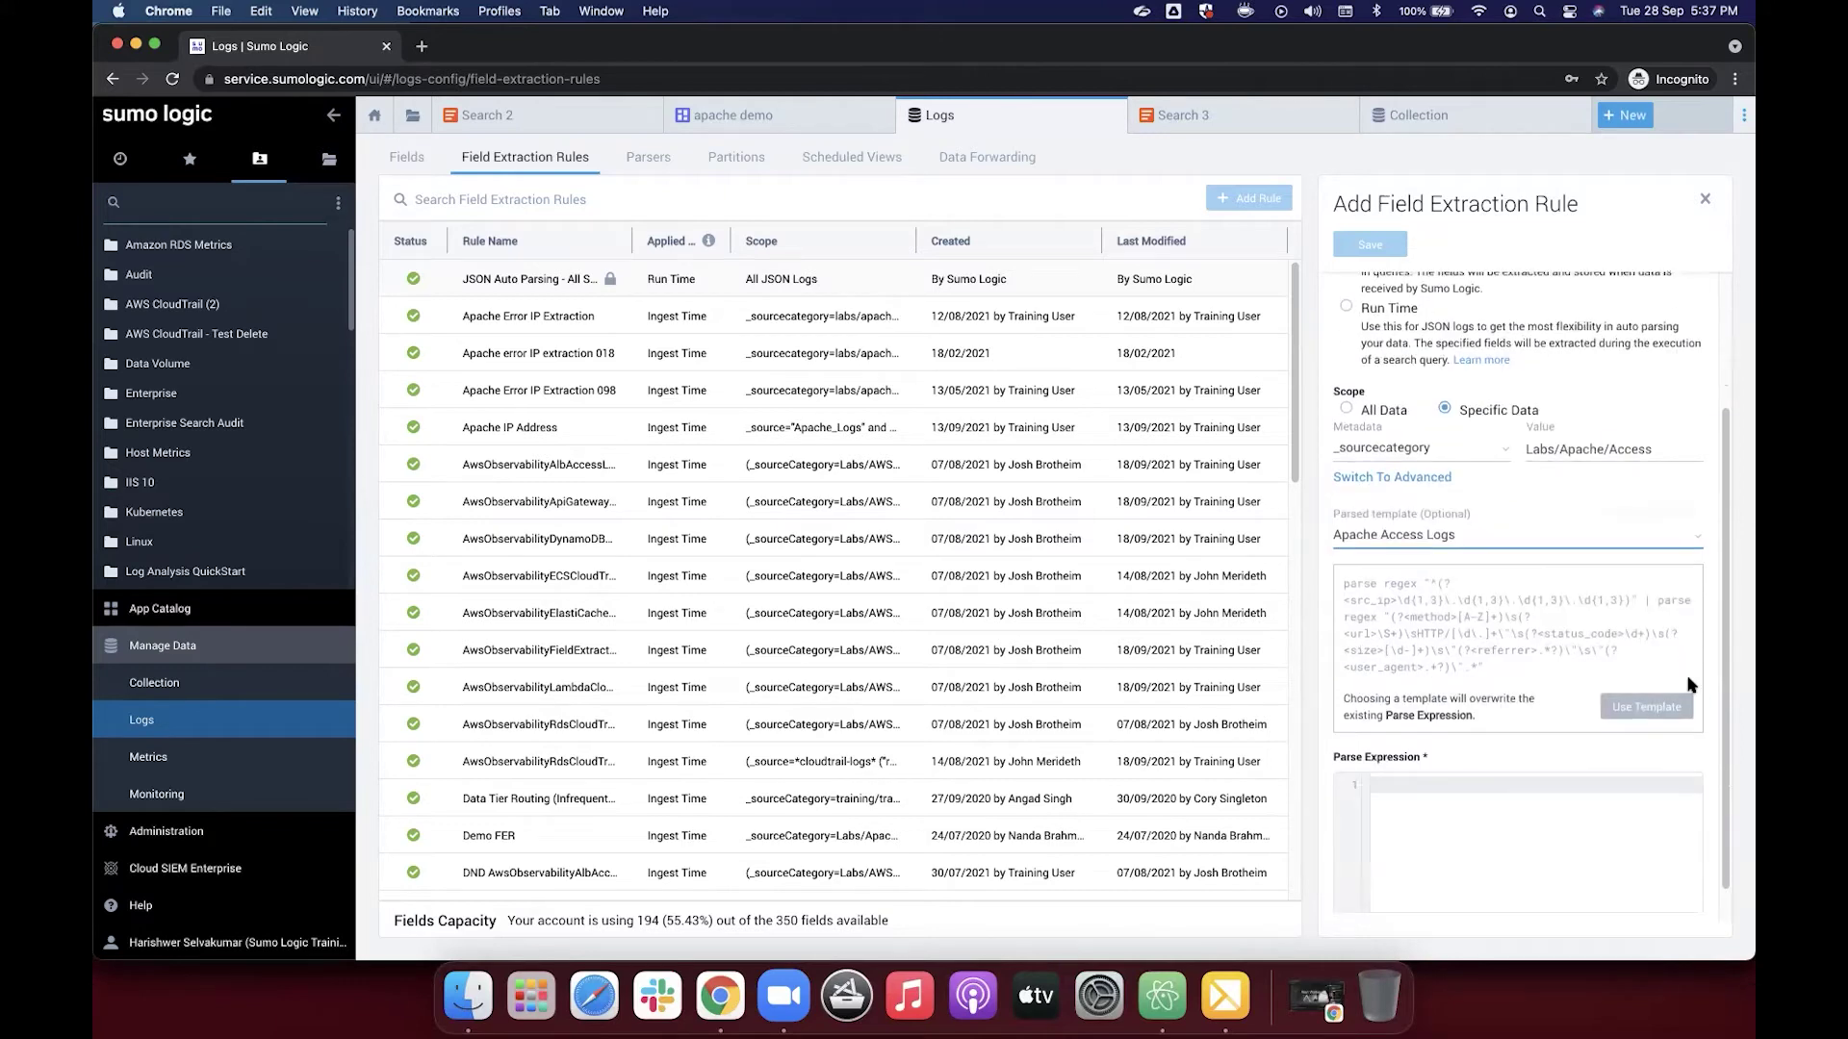
left_click_drag(1488, 667, 1338, 587)
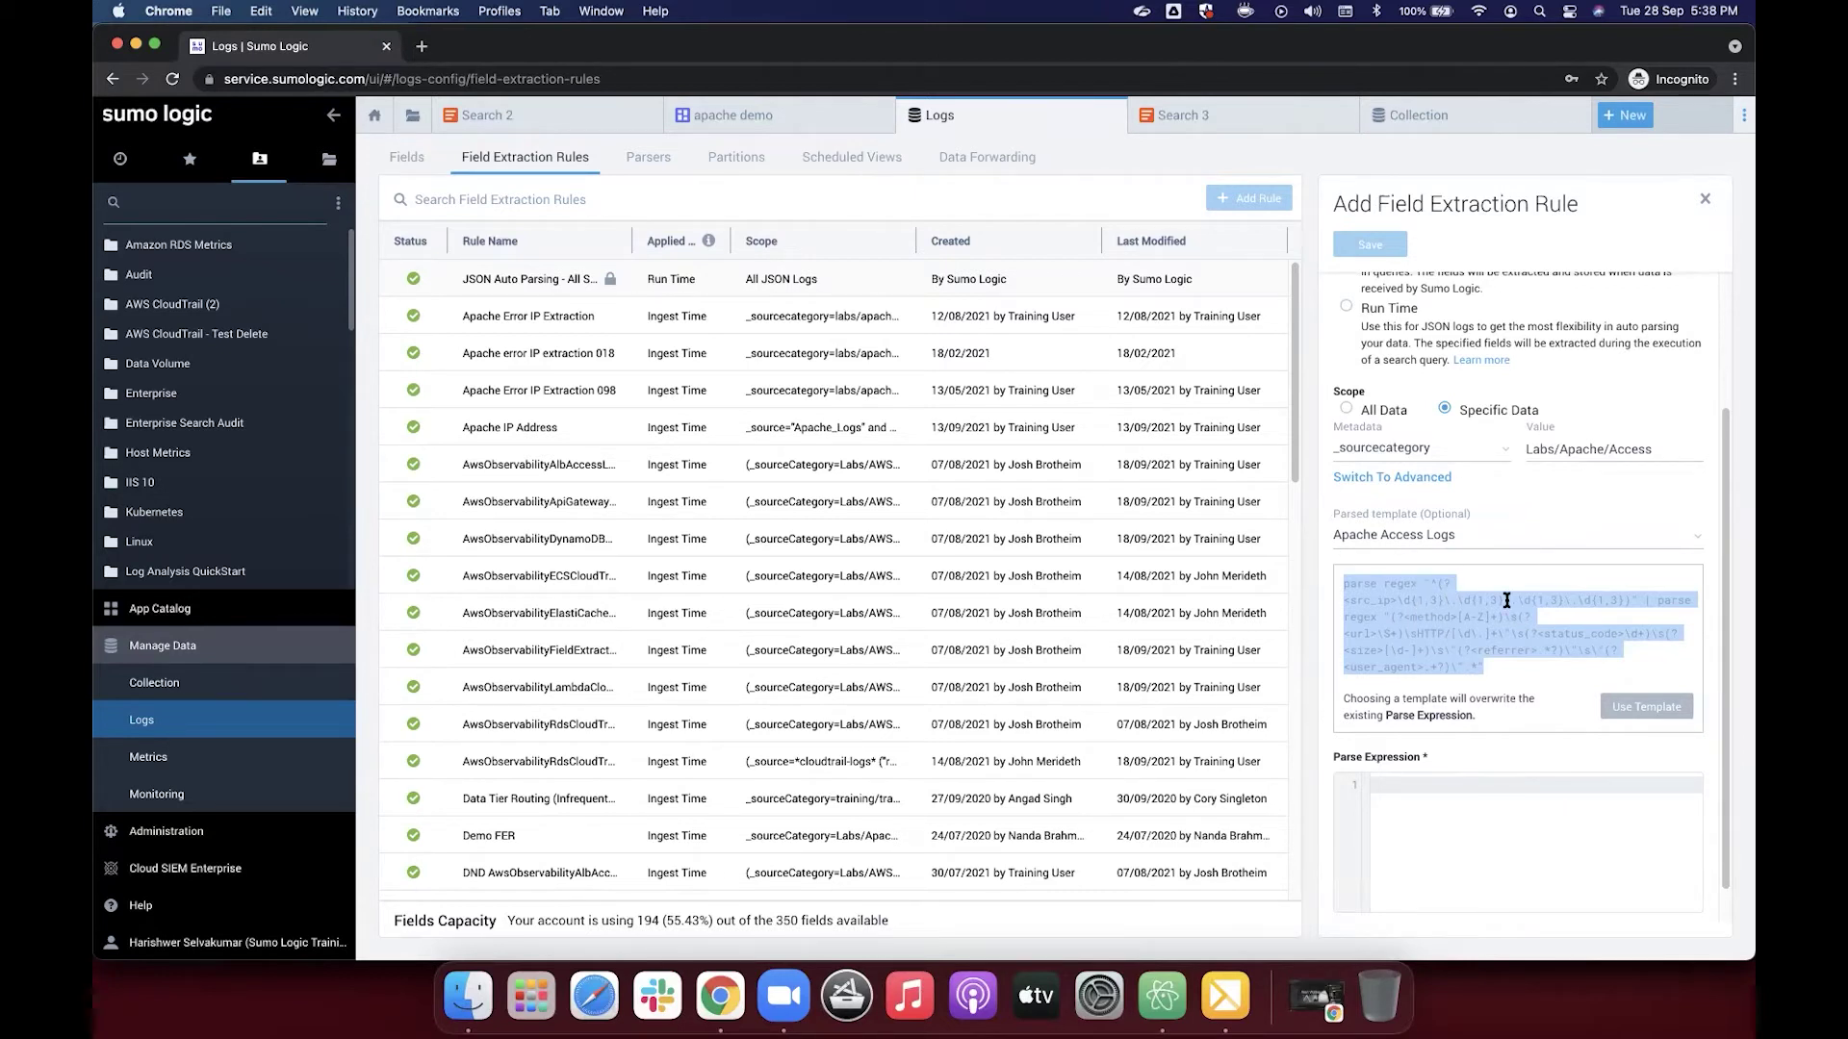
Step: Review the Search 3 query results and field list, then go back to the extraction rule form
left_click(1187, 117)
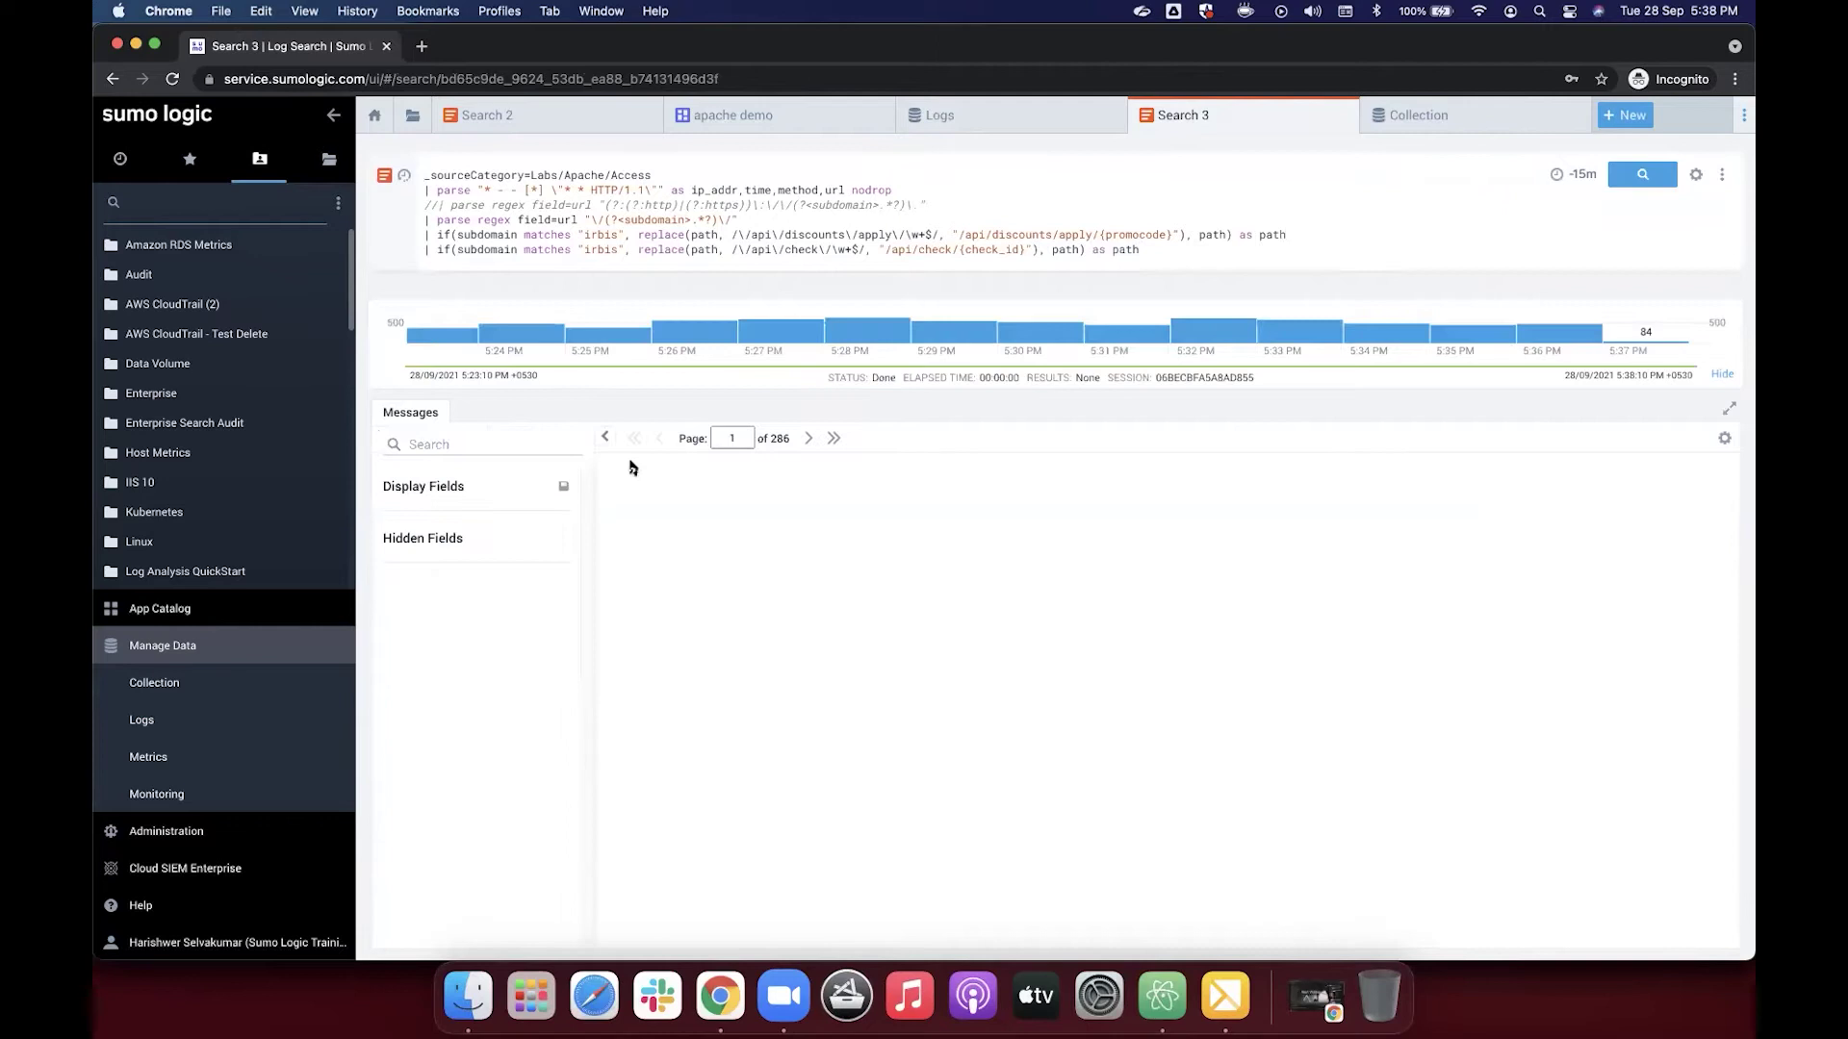
scroll(497, 620, "down", 4)
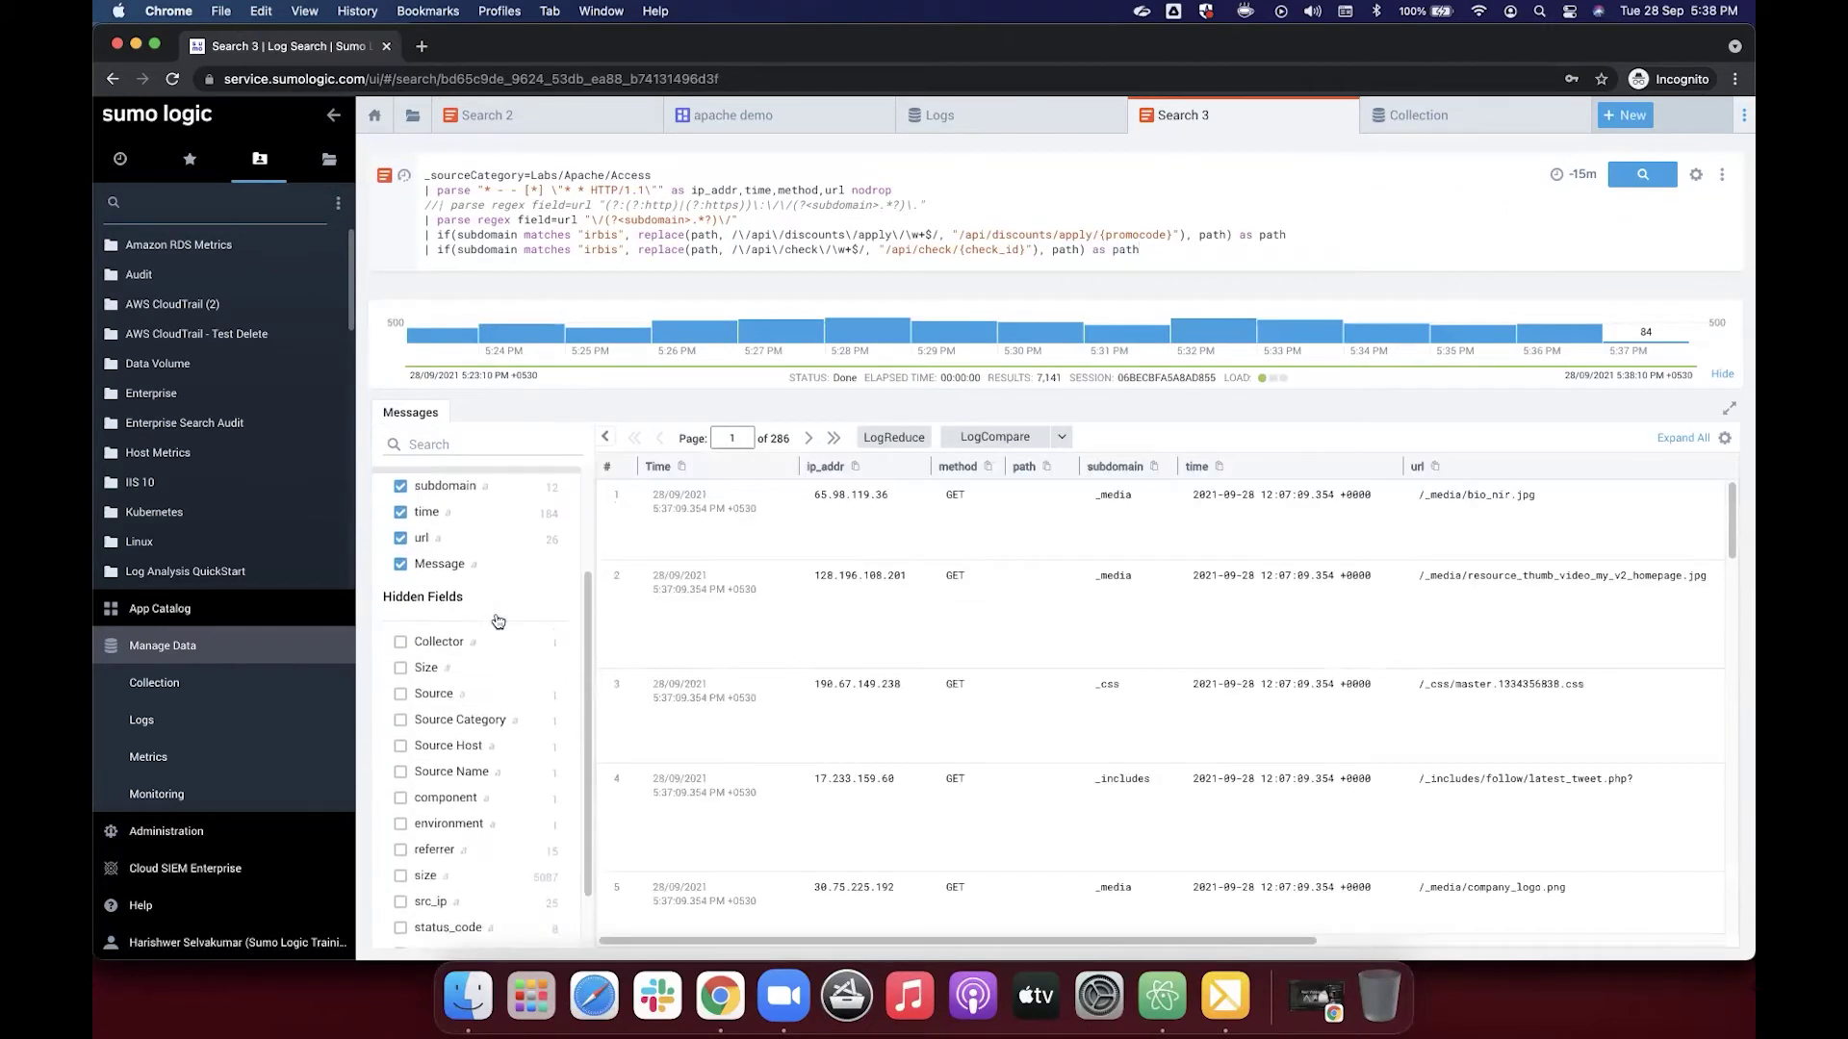
scroll(486, 577, "down", 1)
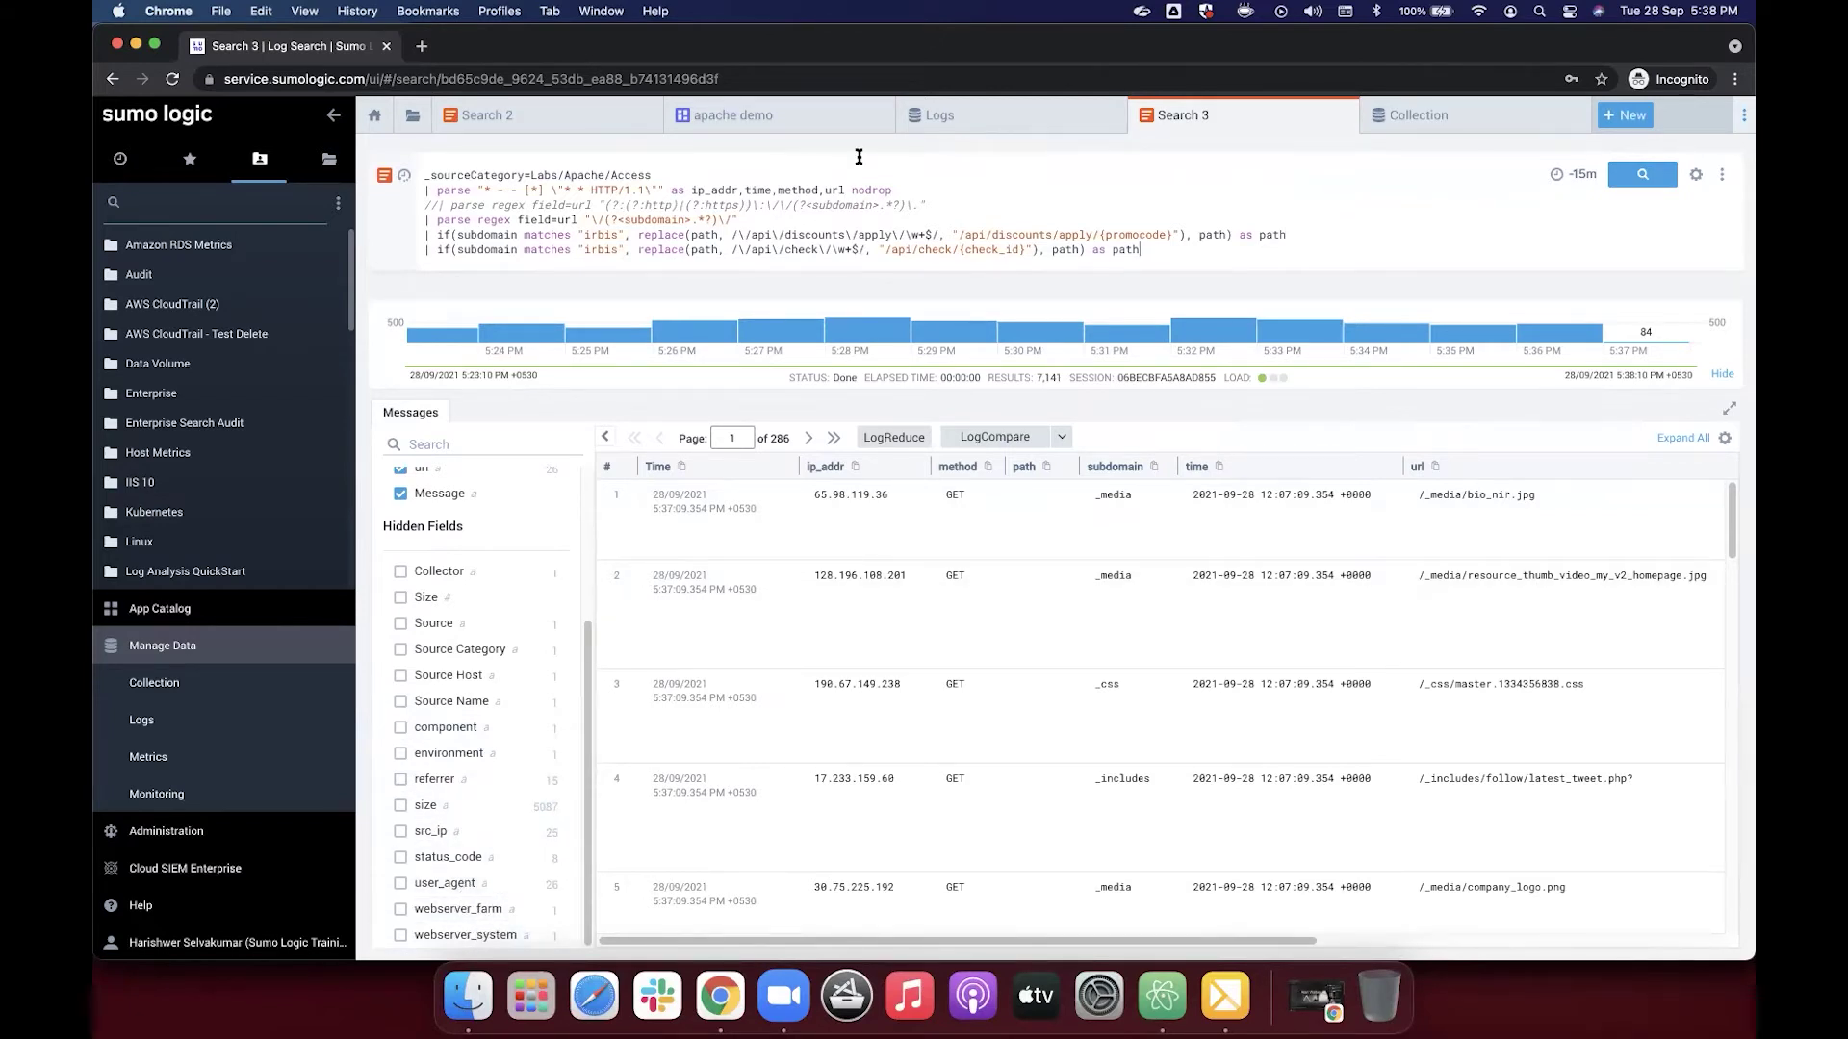
left_click(1027, 115)
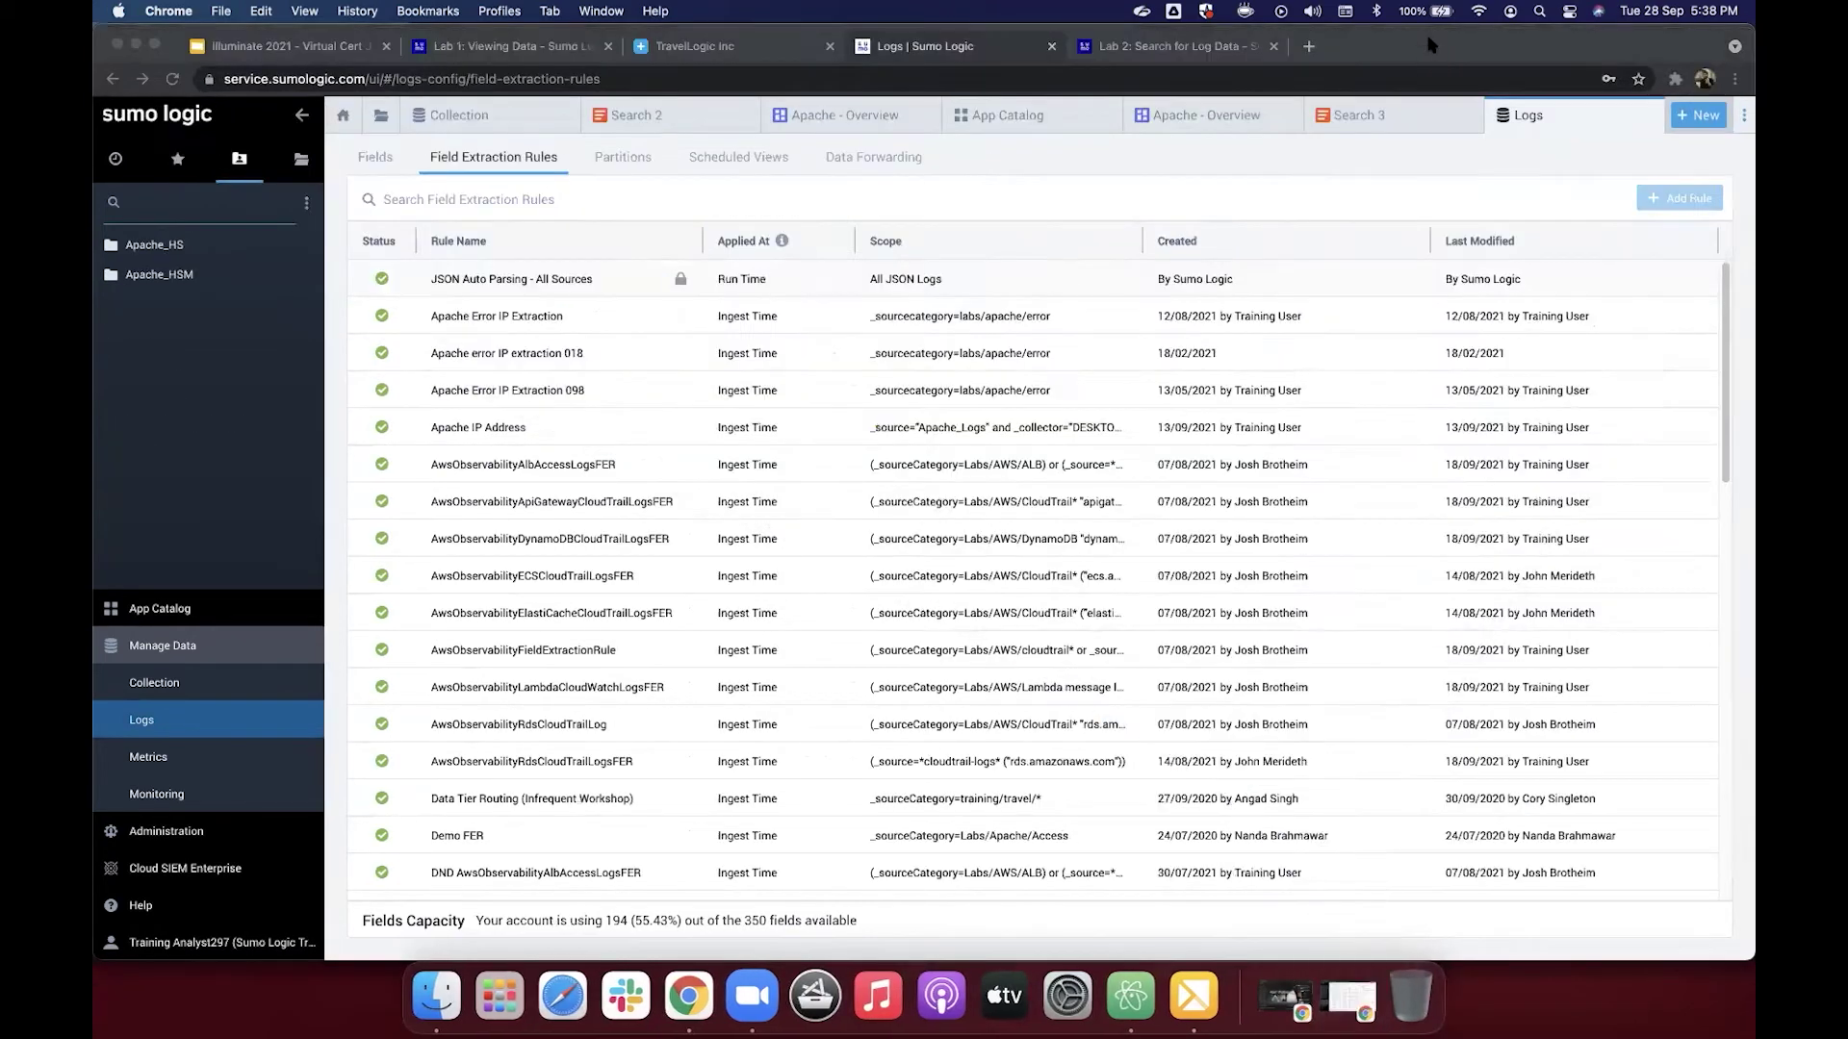
Step: Skim the Lab 2 tutorial page, then open the Search 3 log search and scroll its results
left_click(1431, 45)
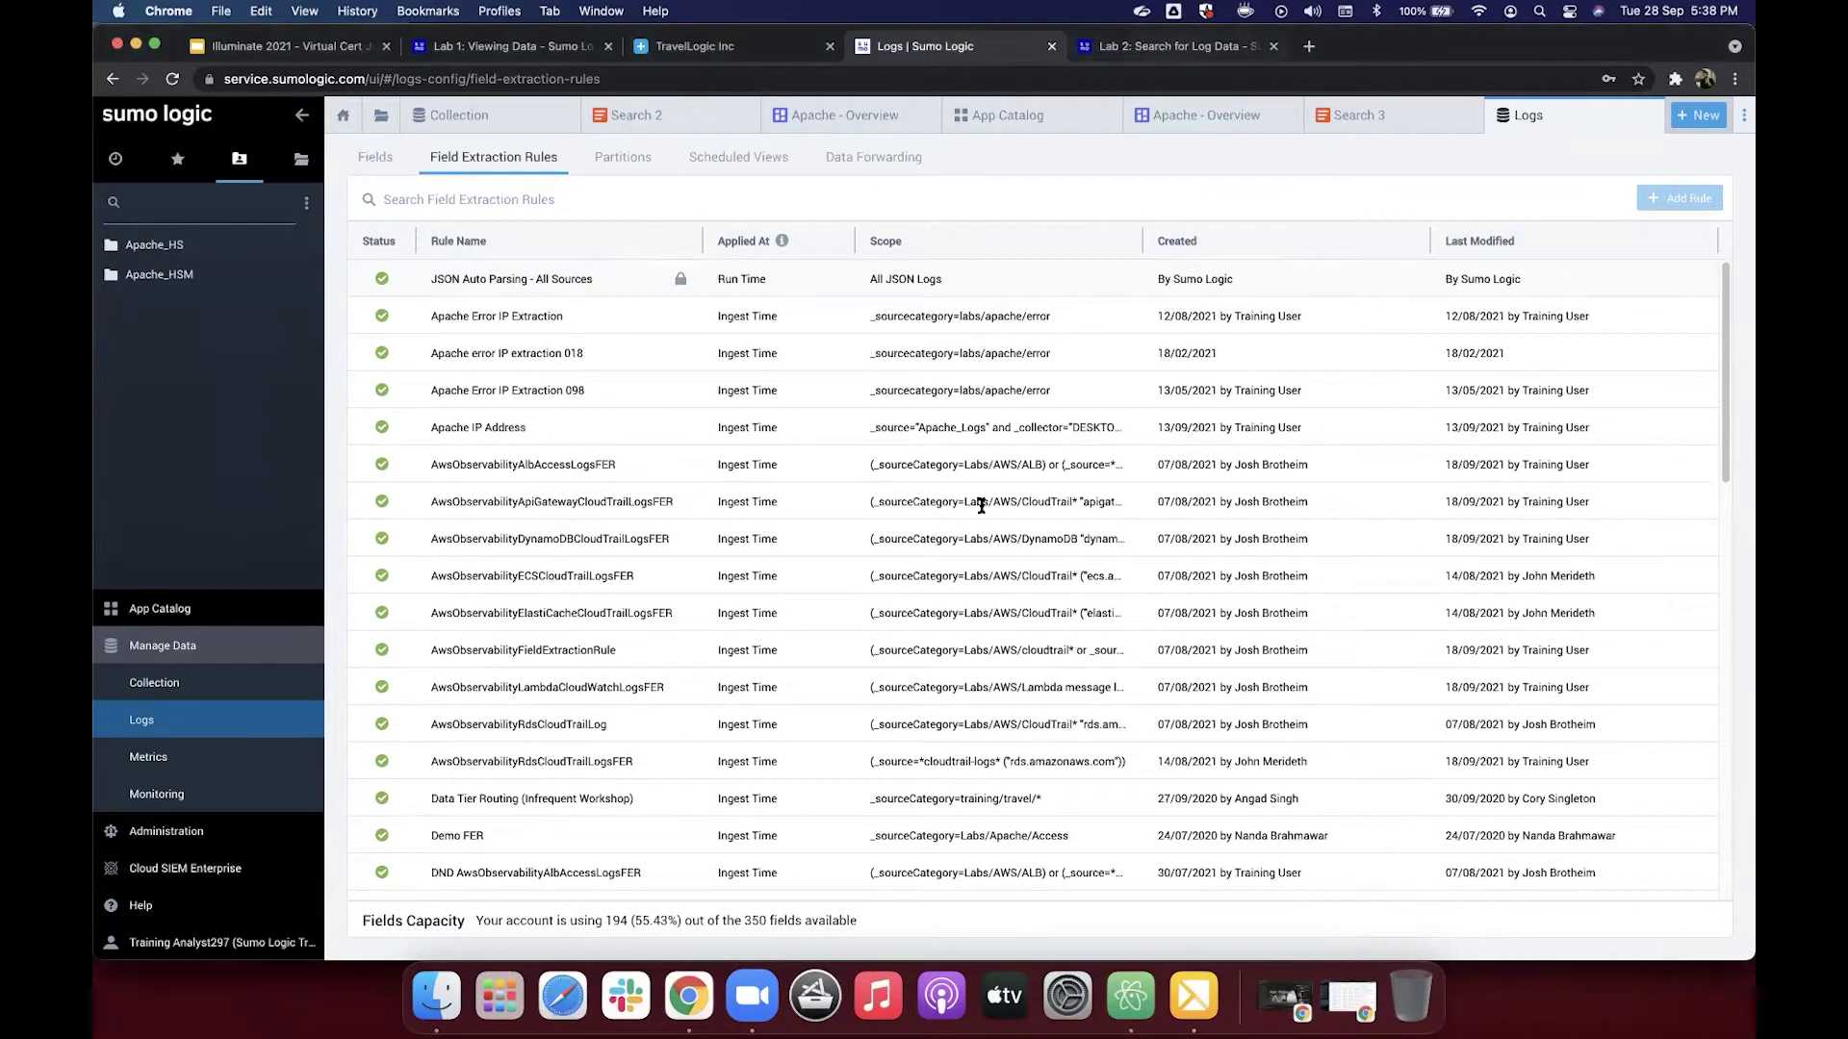
key("ctrl+Tab")
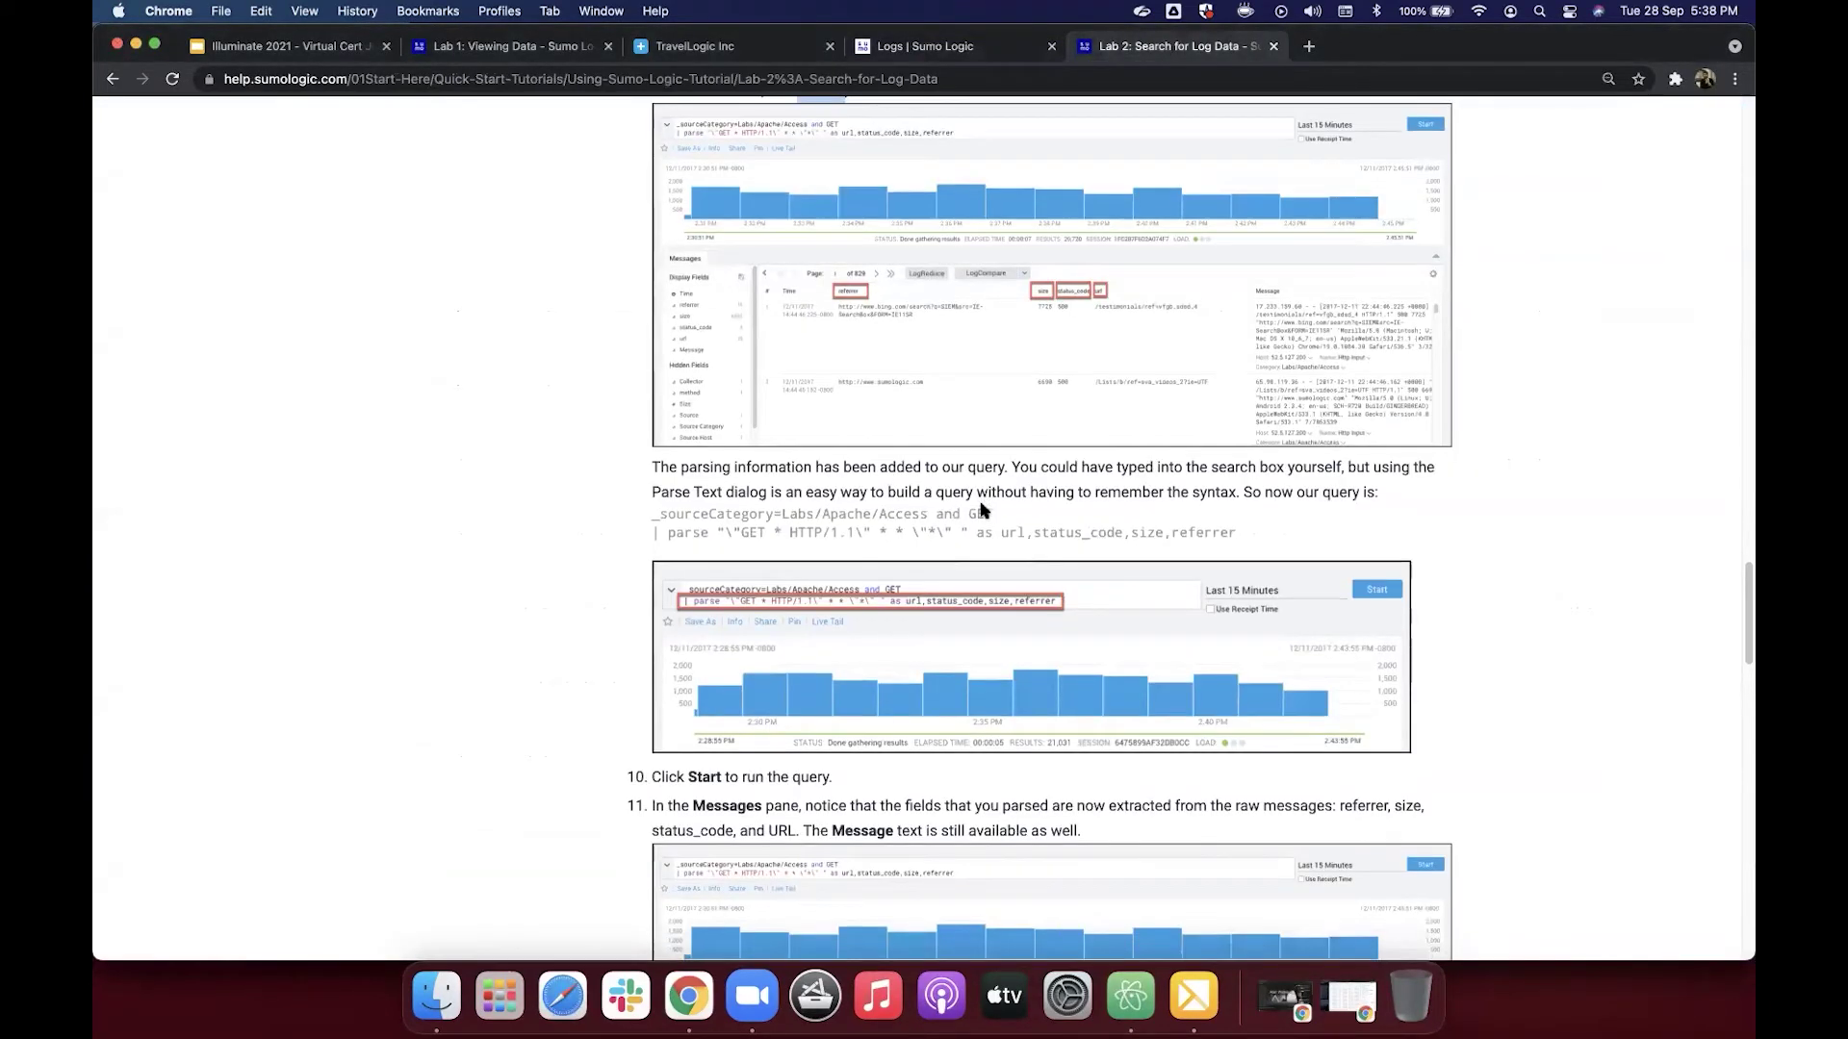
scroll(982, 510, "down", 5)
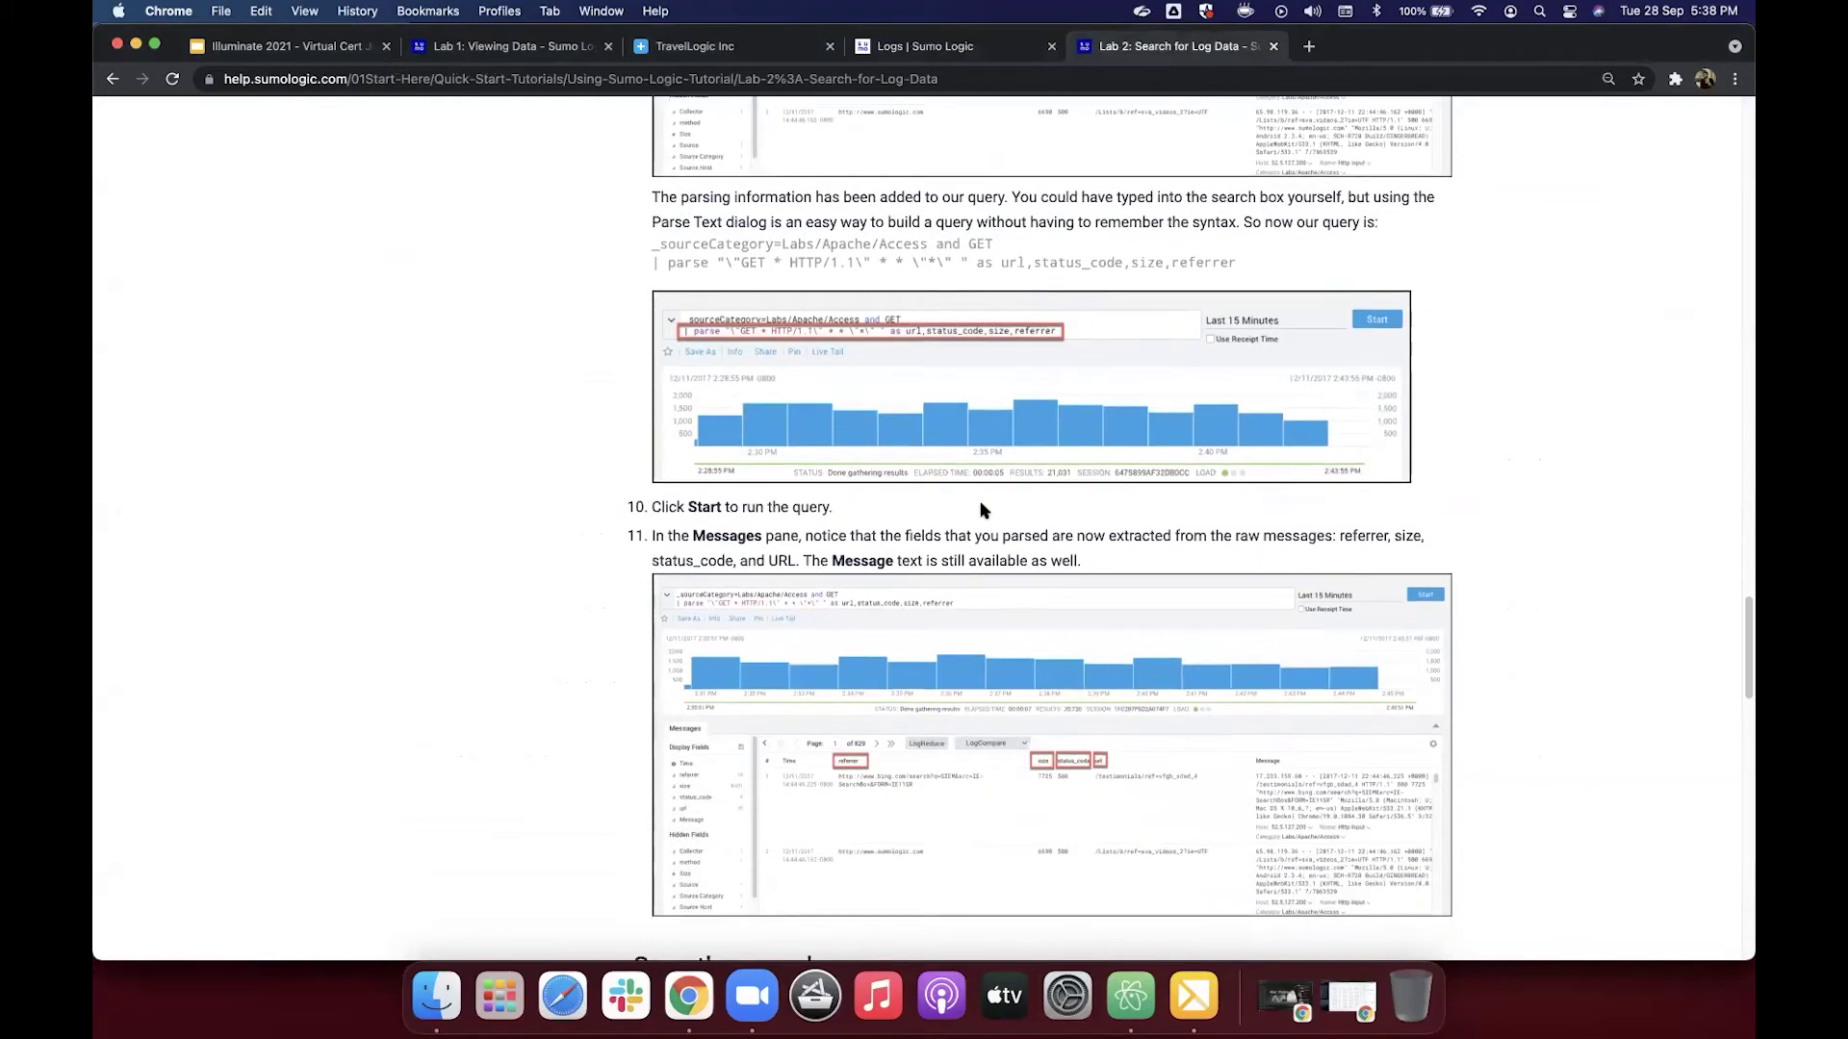
scroll(982, 510, "down", 5)
scroll(1095, 121, "up", 5)
key("ctrl+shift+Tab")
left_click(1402, 128)
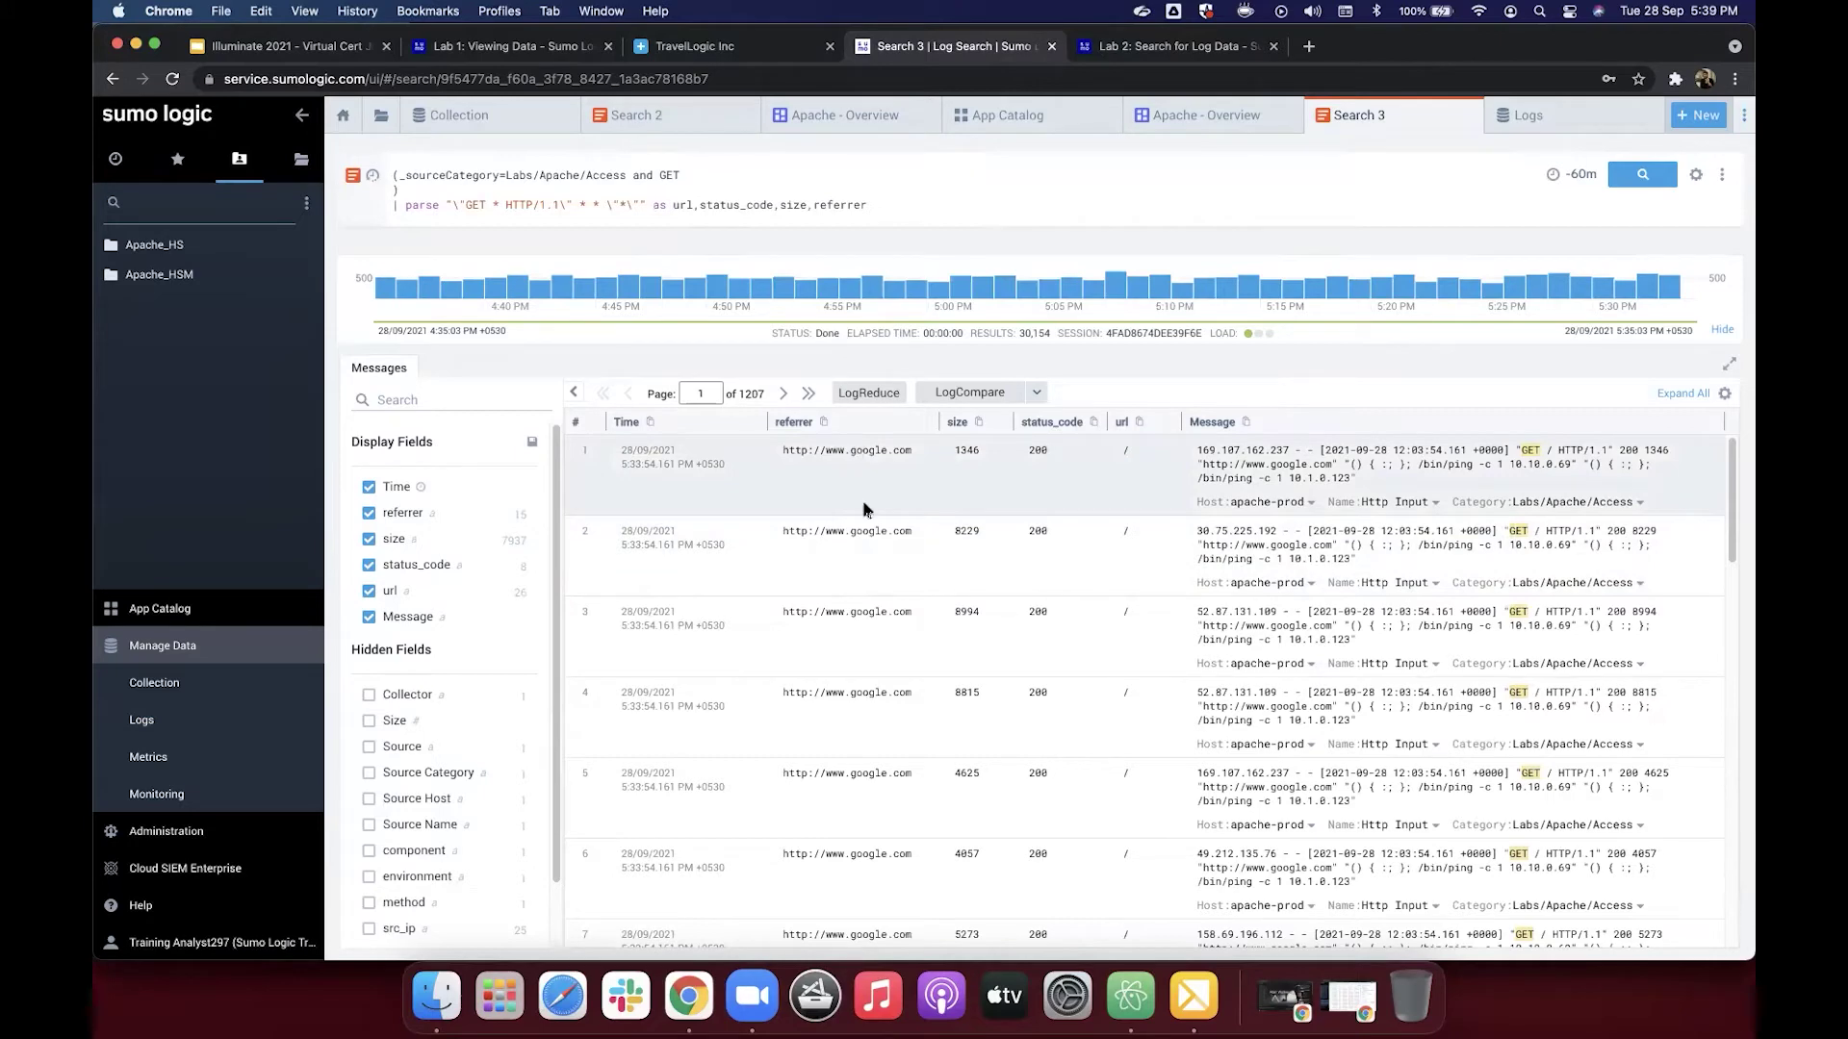
scroll(876, 577, "down", 15)
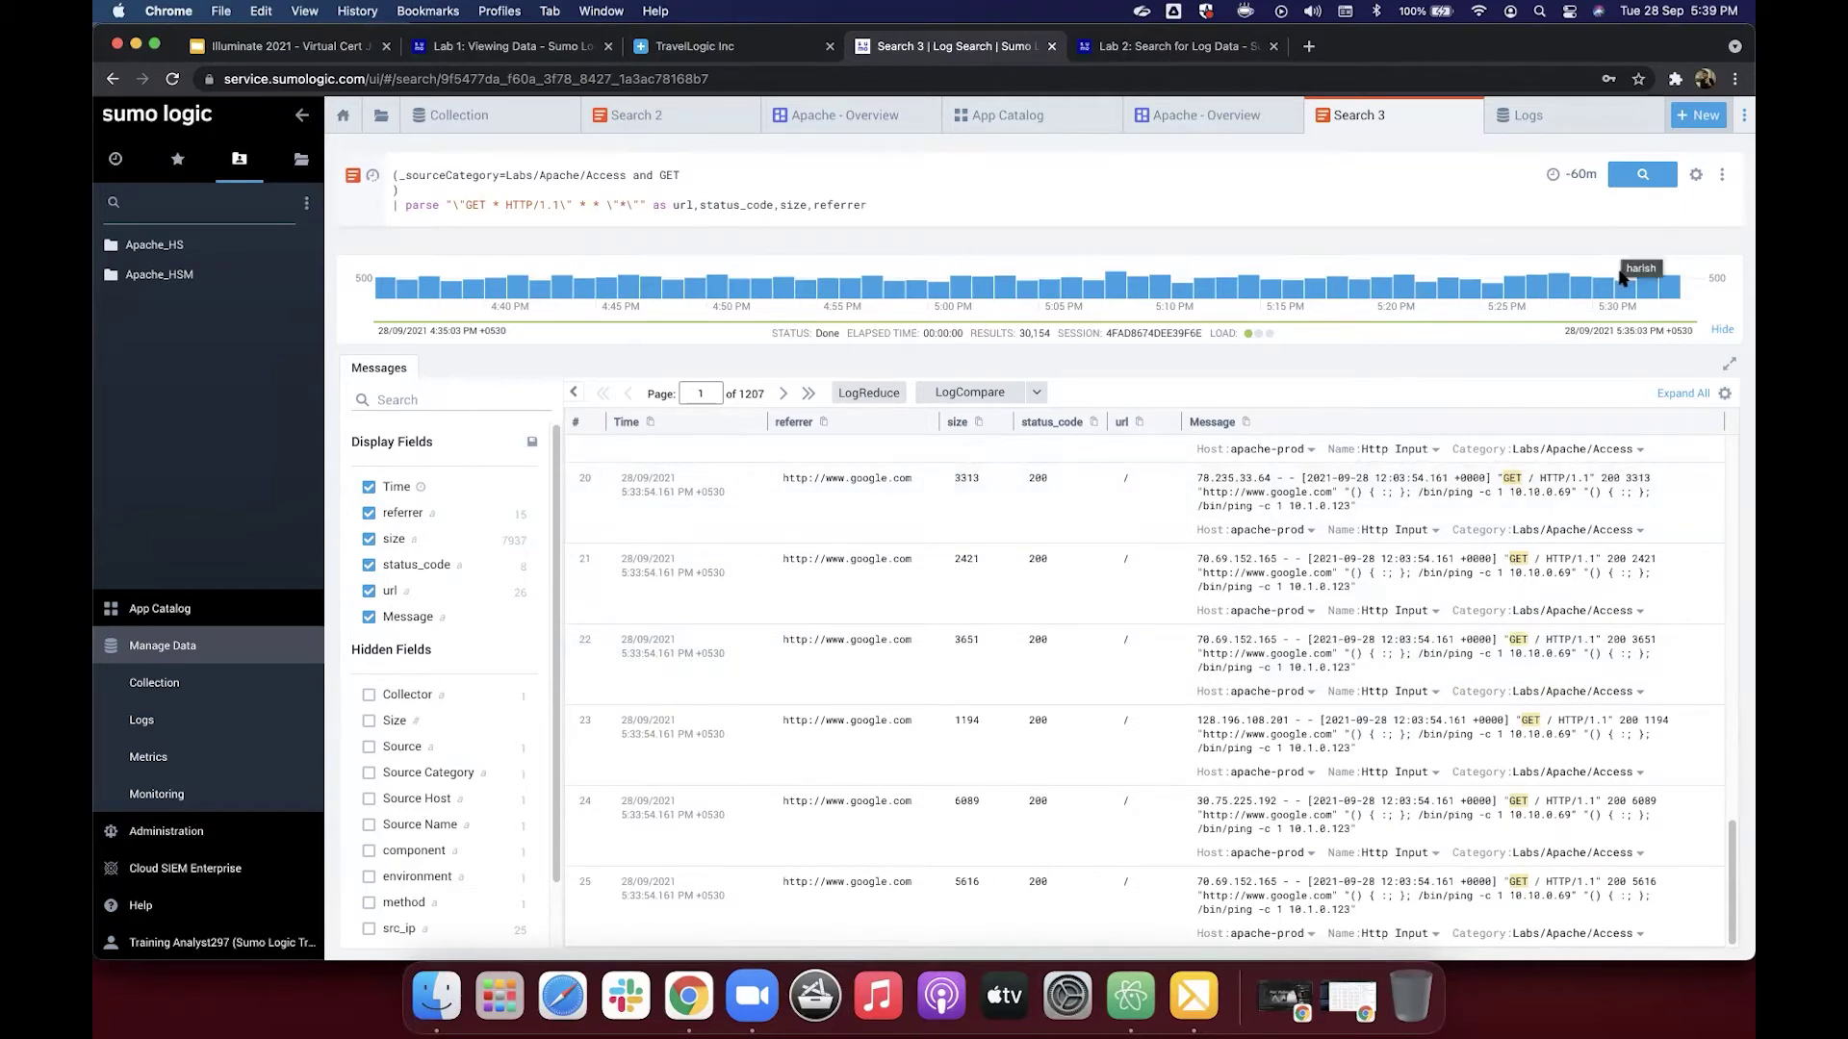
Step: Read the Lab 2 'Save the search' steps and return to Search 3's 30,154 parsed results
left_click(1169, 46)
scroll(1086, 584, "down", 10)
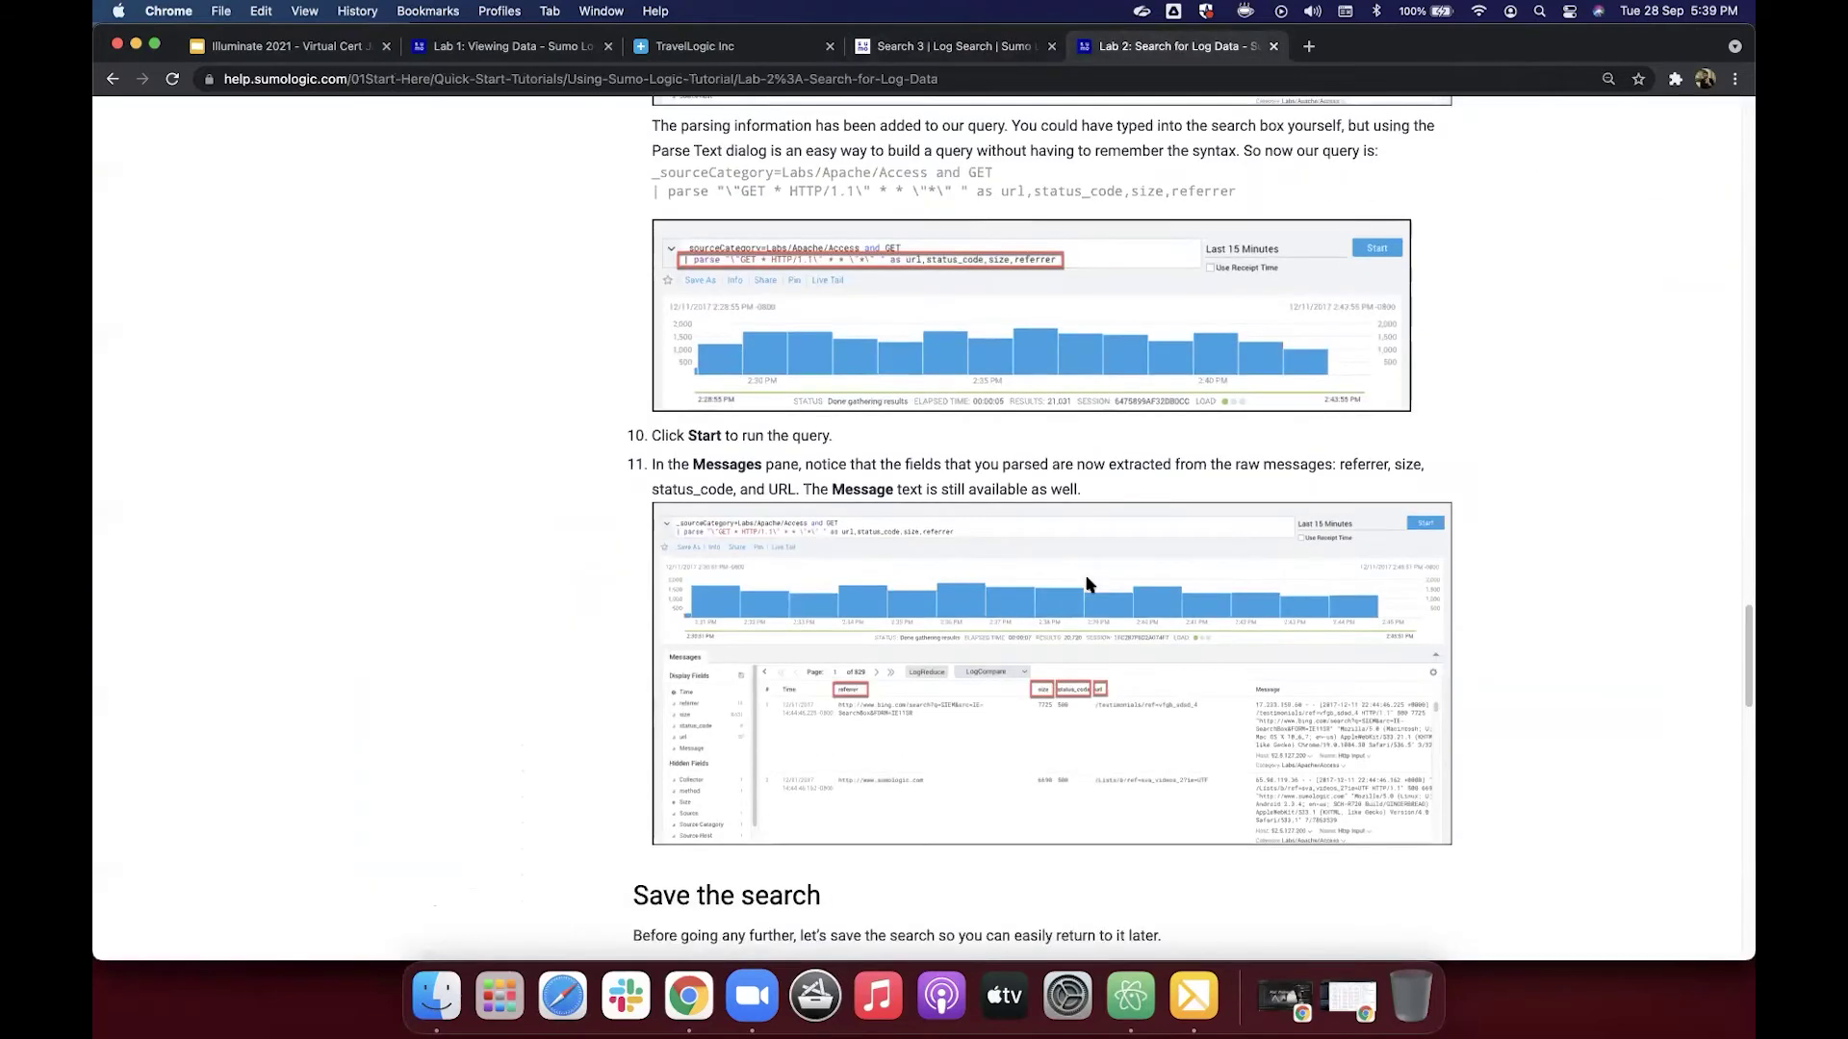
scroll(1087, 584, "down", 3)
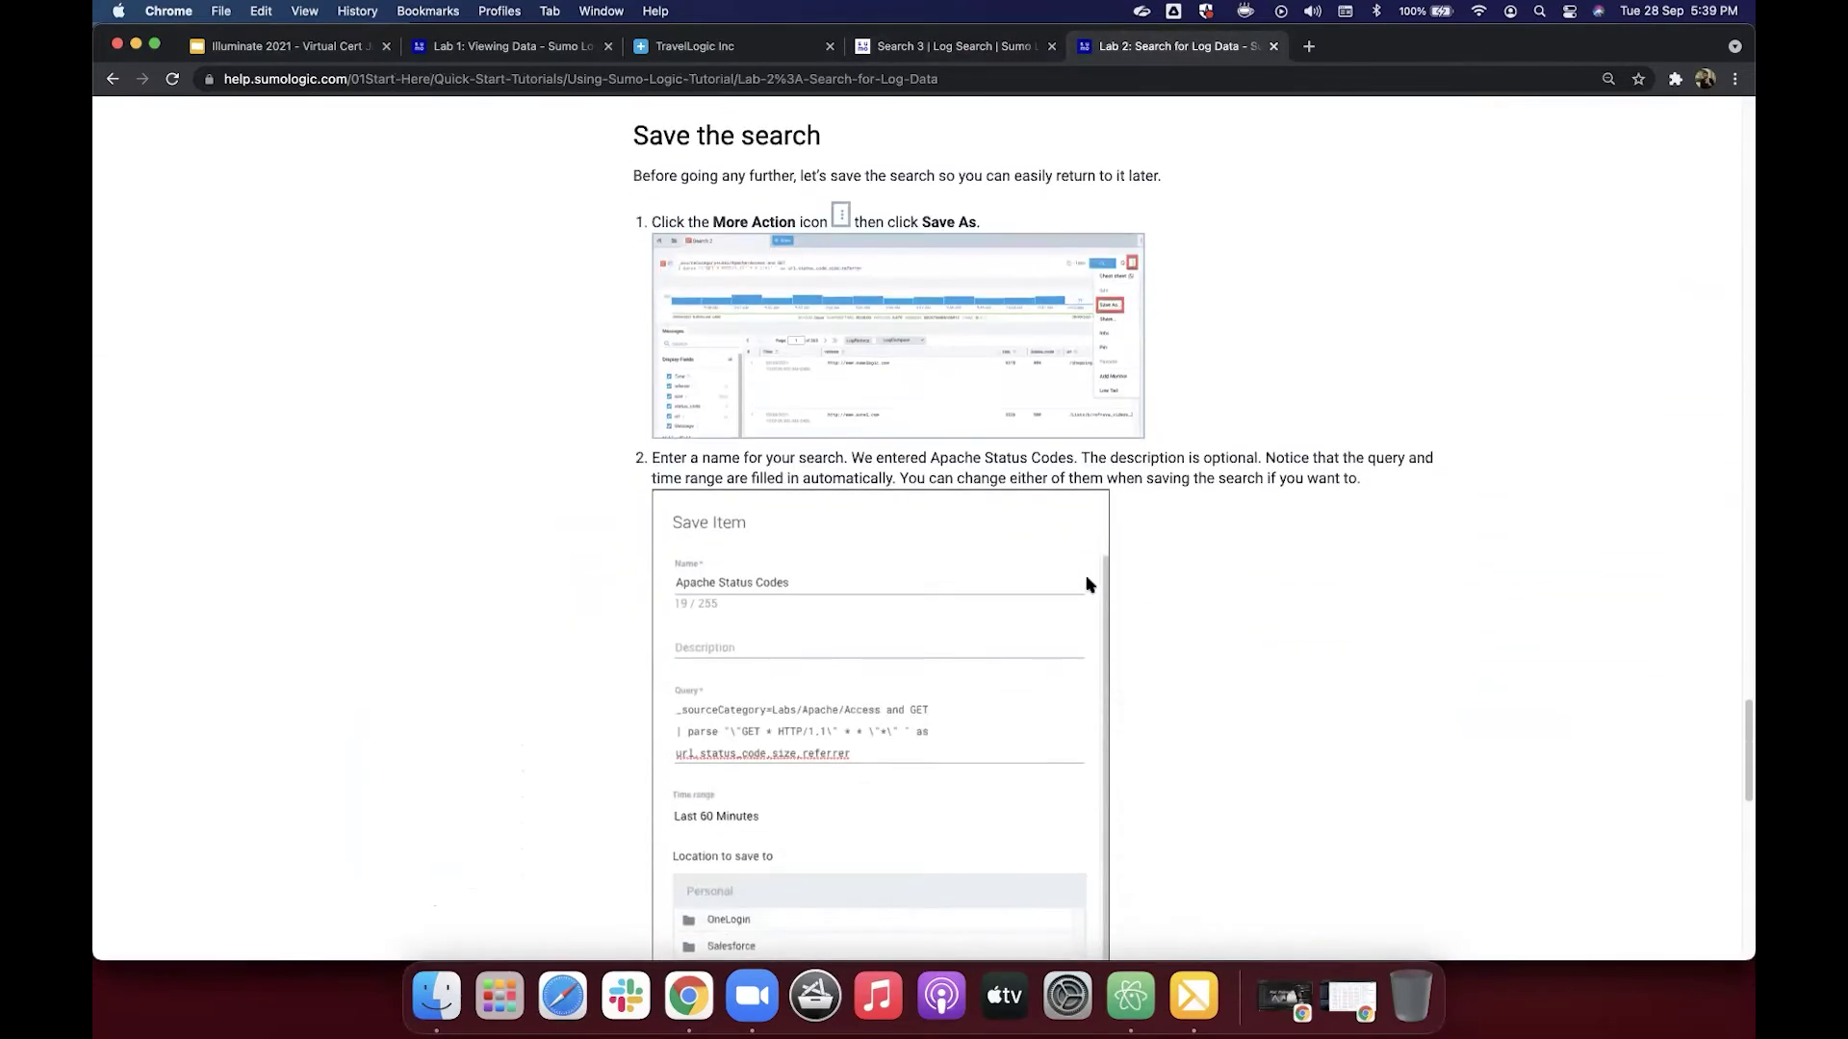
scroll(1086, 585, "down", 2)
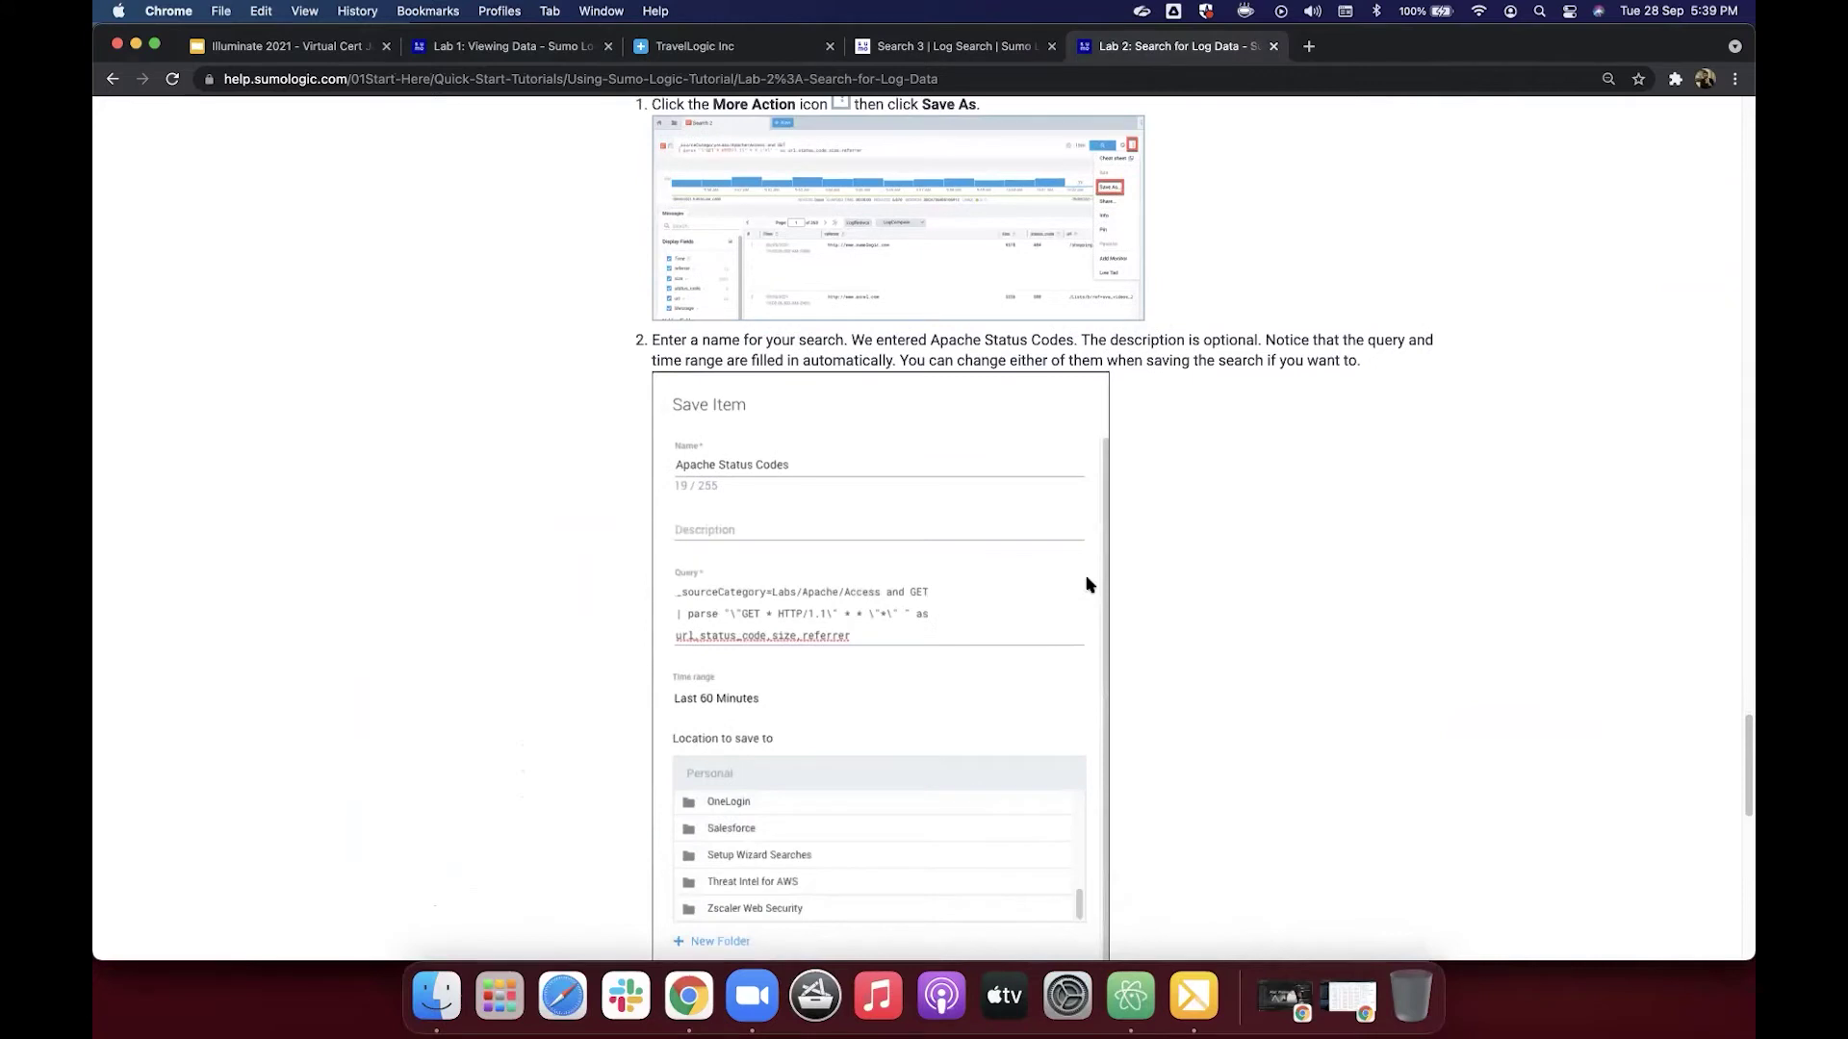
scroll(1087, 584, "down", 6)
scroll(1086, 584, "up", 7)
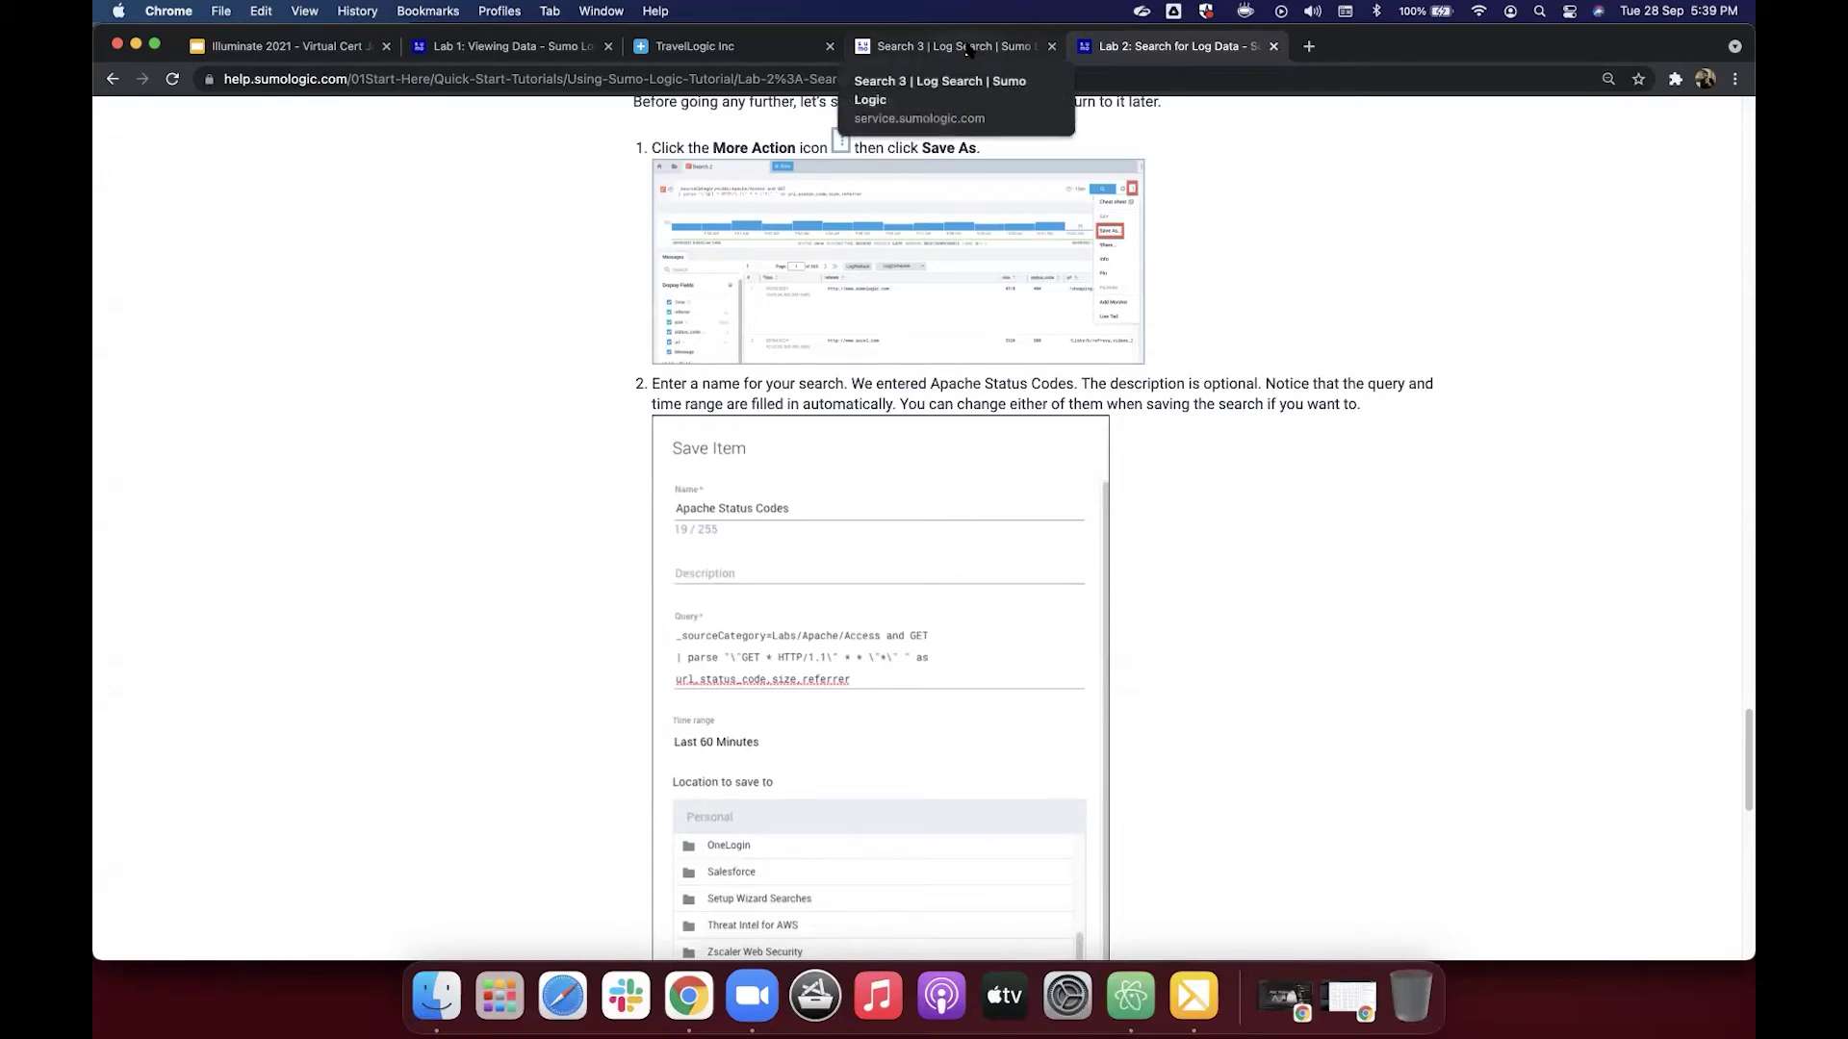
scroll(1072, 376, "down", 7)
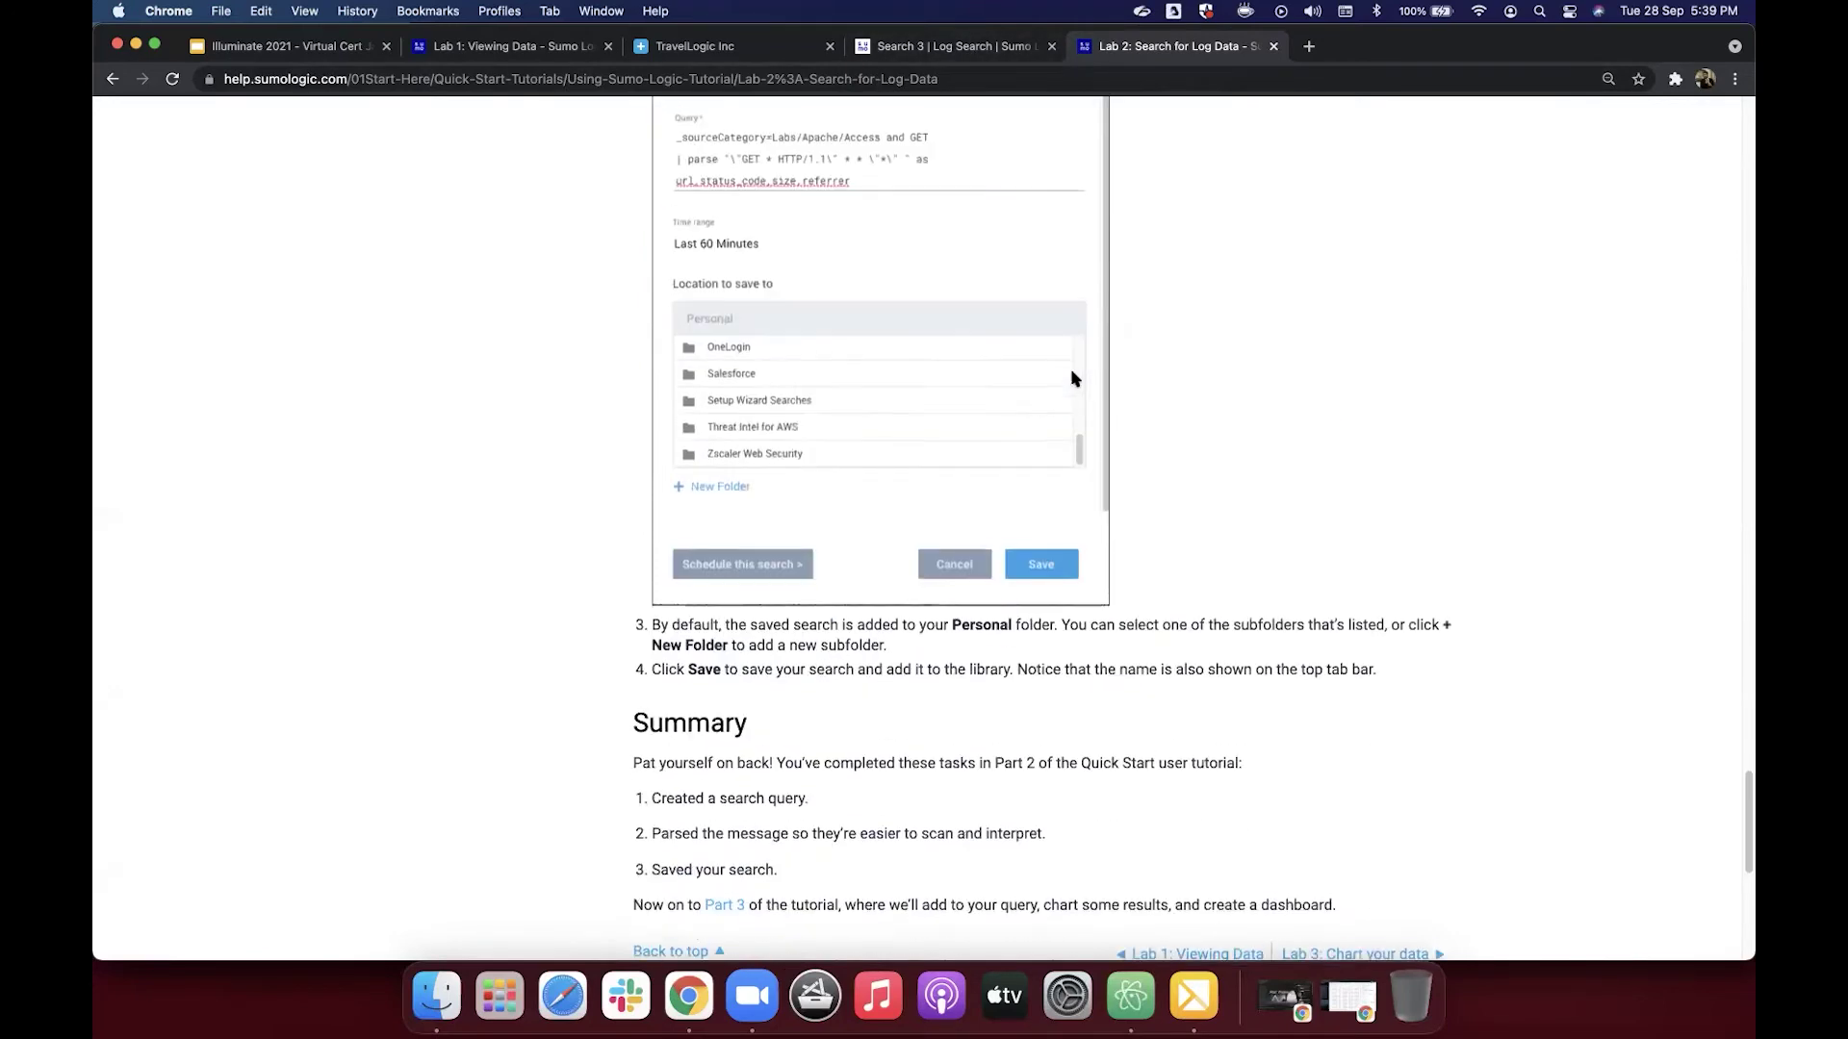
left_click(998, 53)
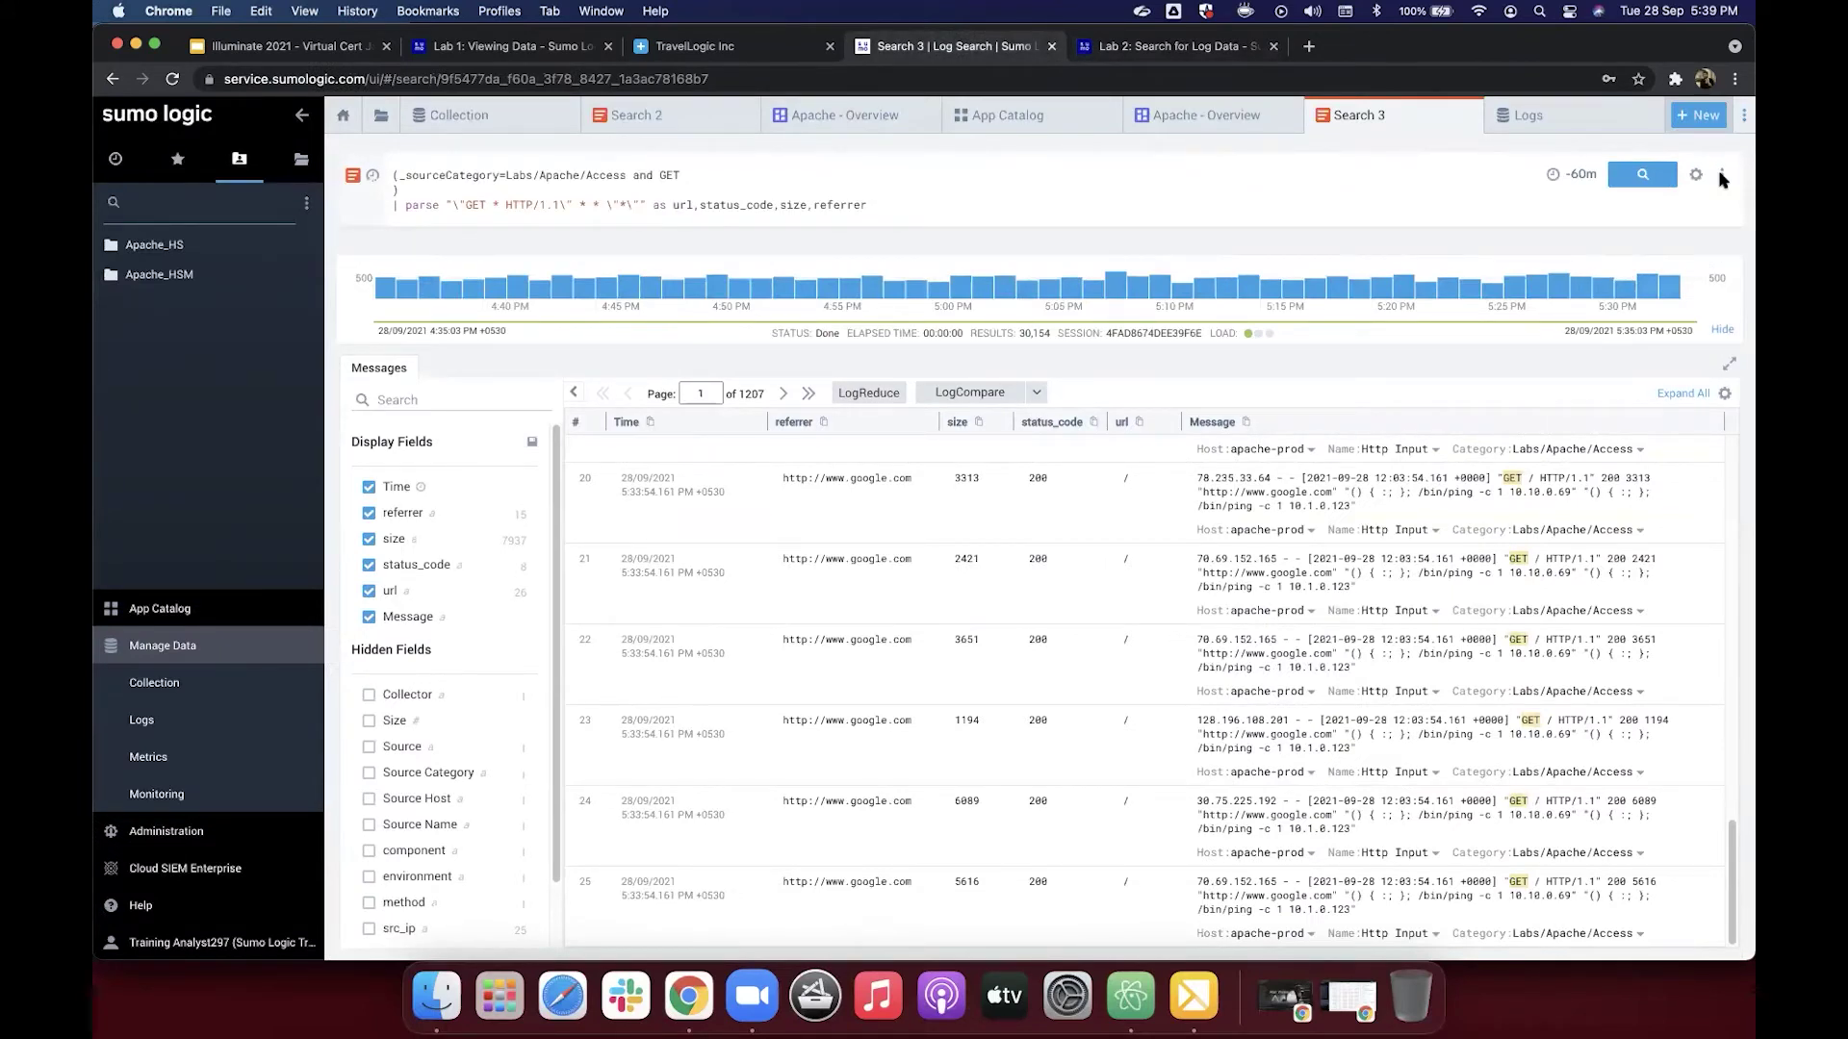
Step: Open the search's Save As form, checking the tutorial's saving instructions
left_click(1721, 175)
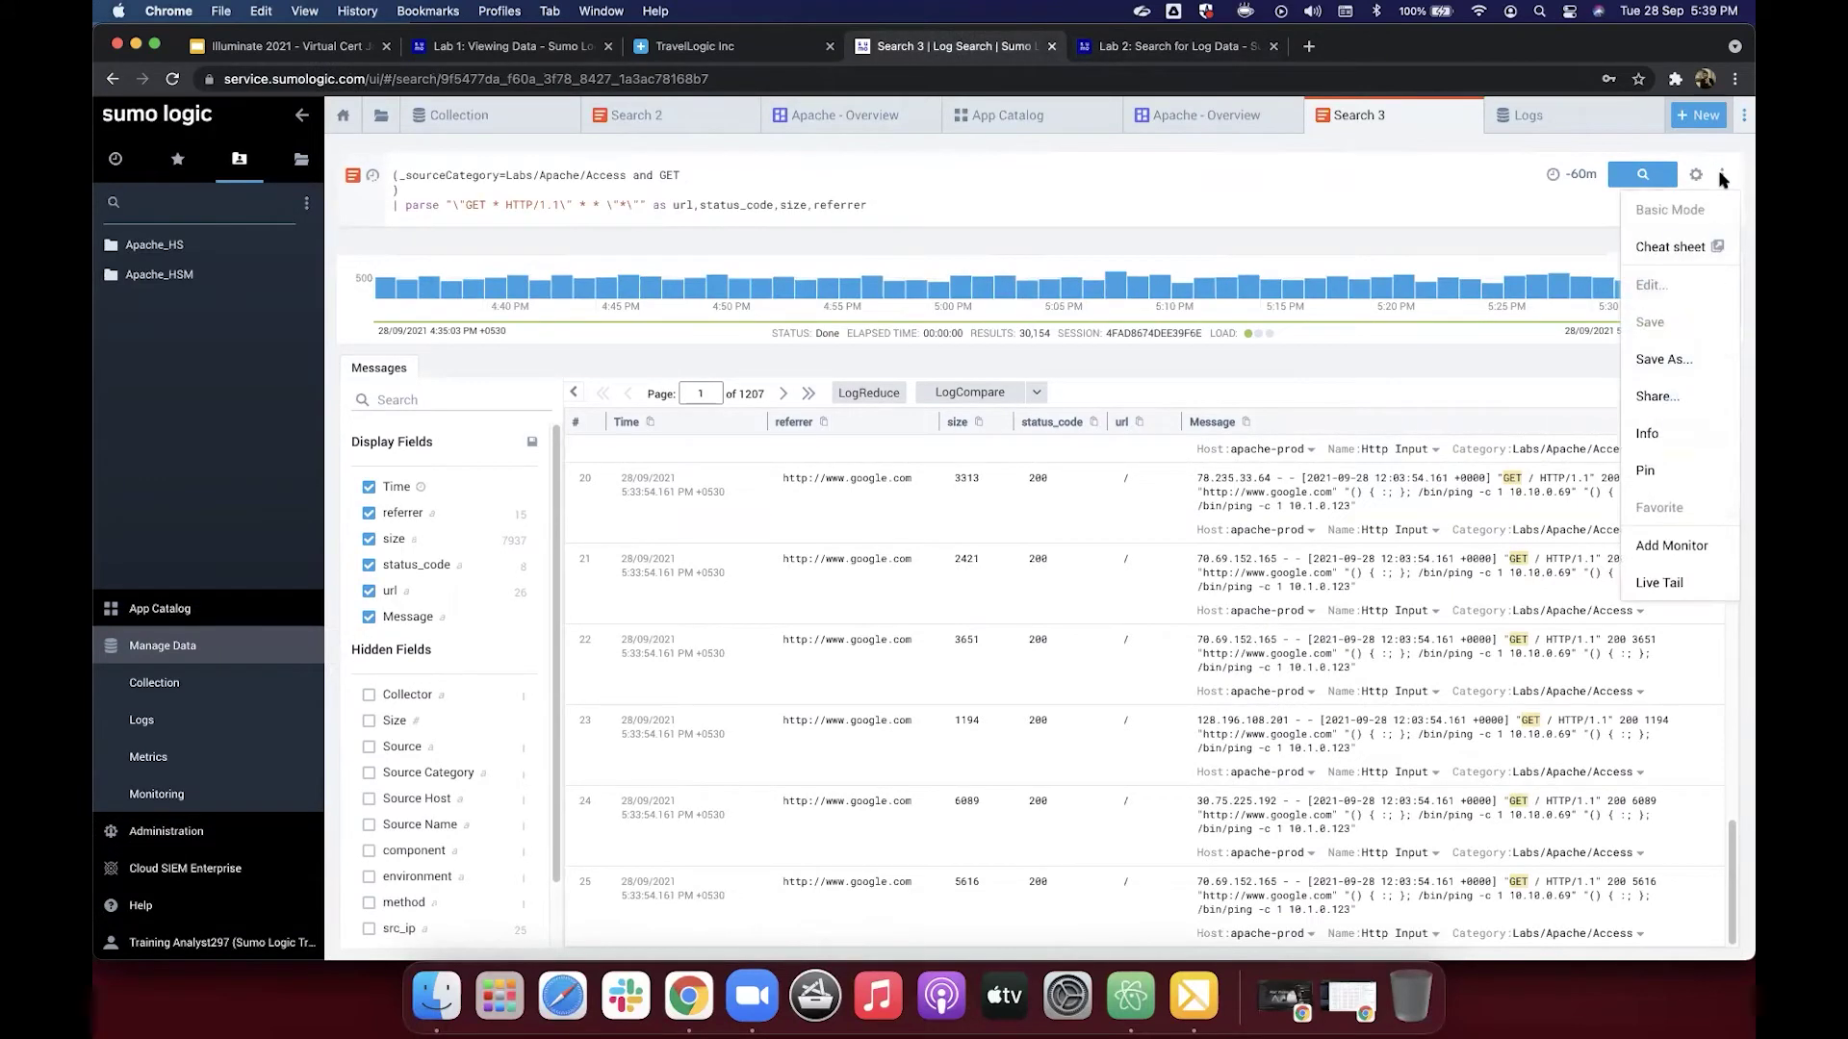
left_click(1702, 368)
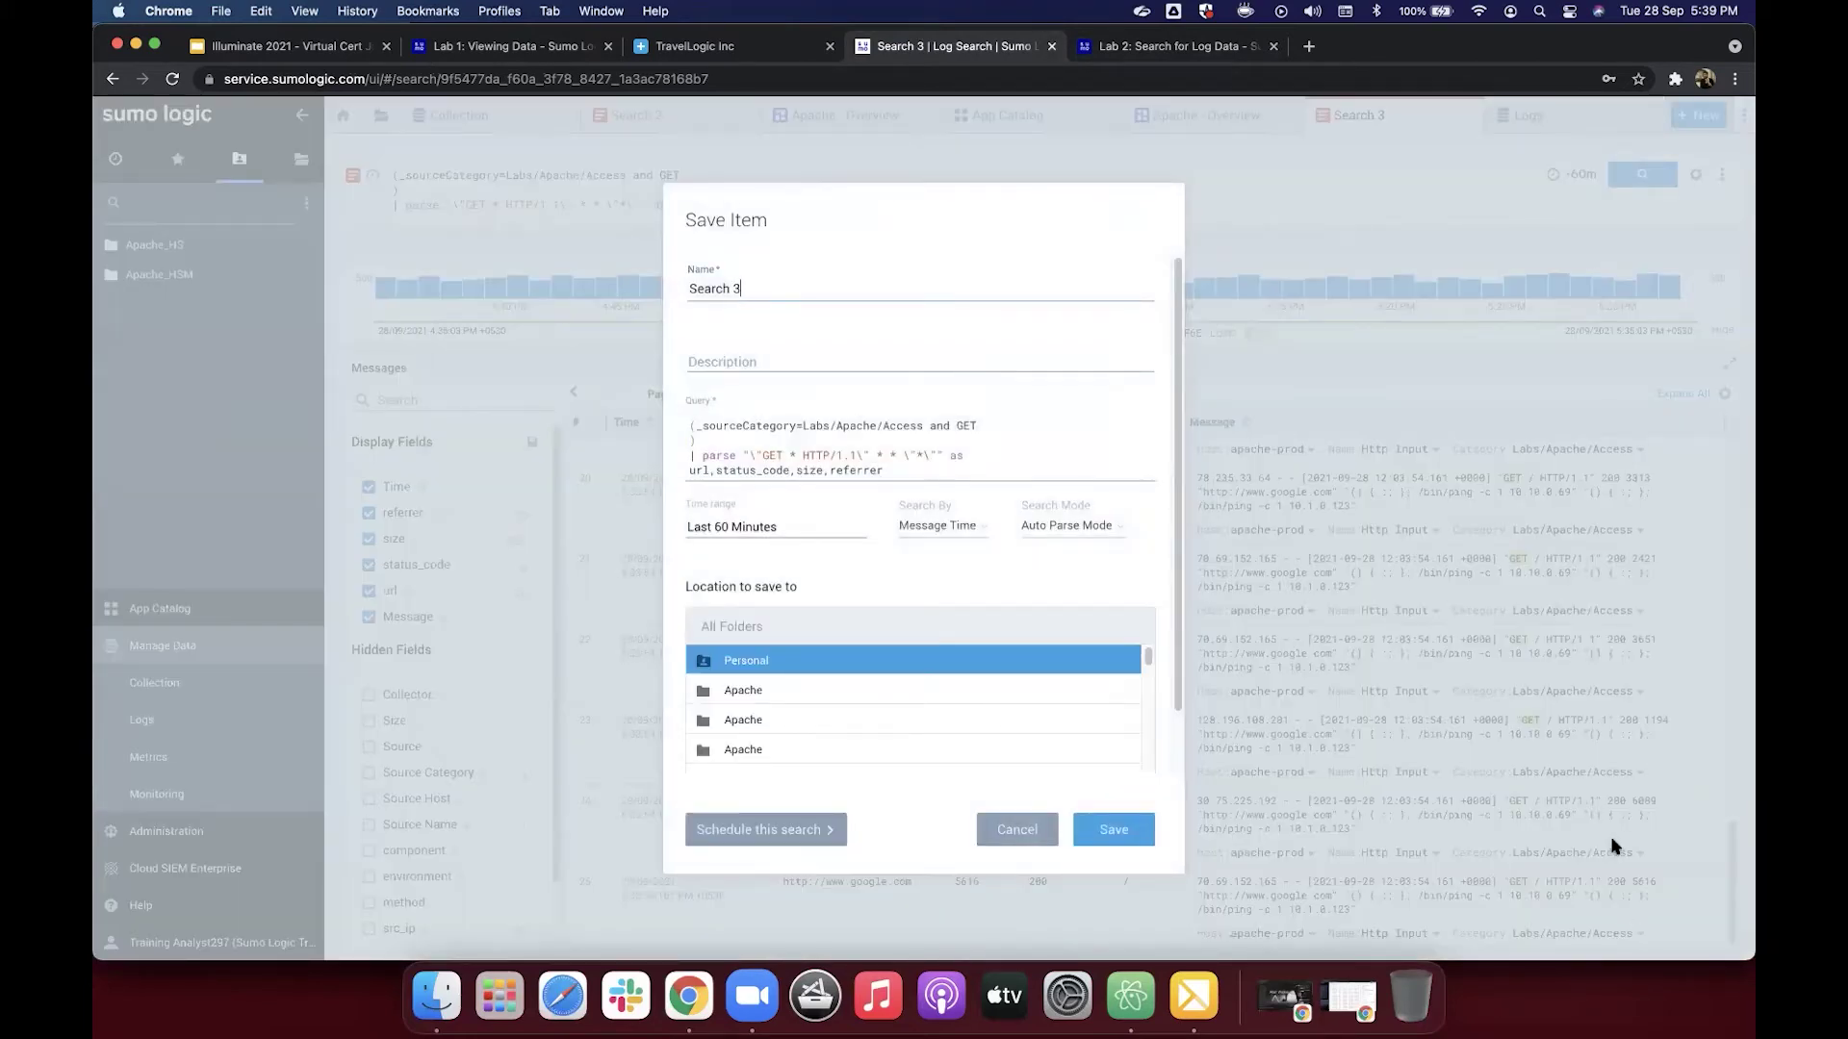
left_click(1138, 54)
scroll(1023, 565, "up", 3)
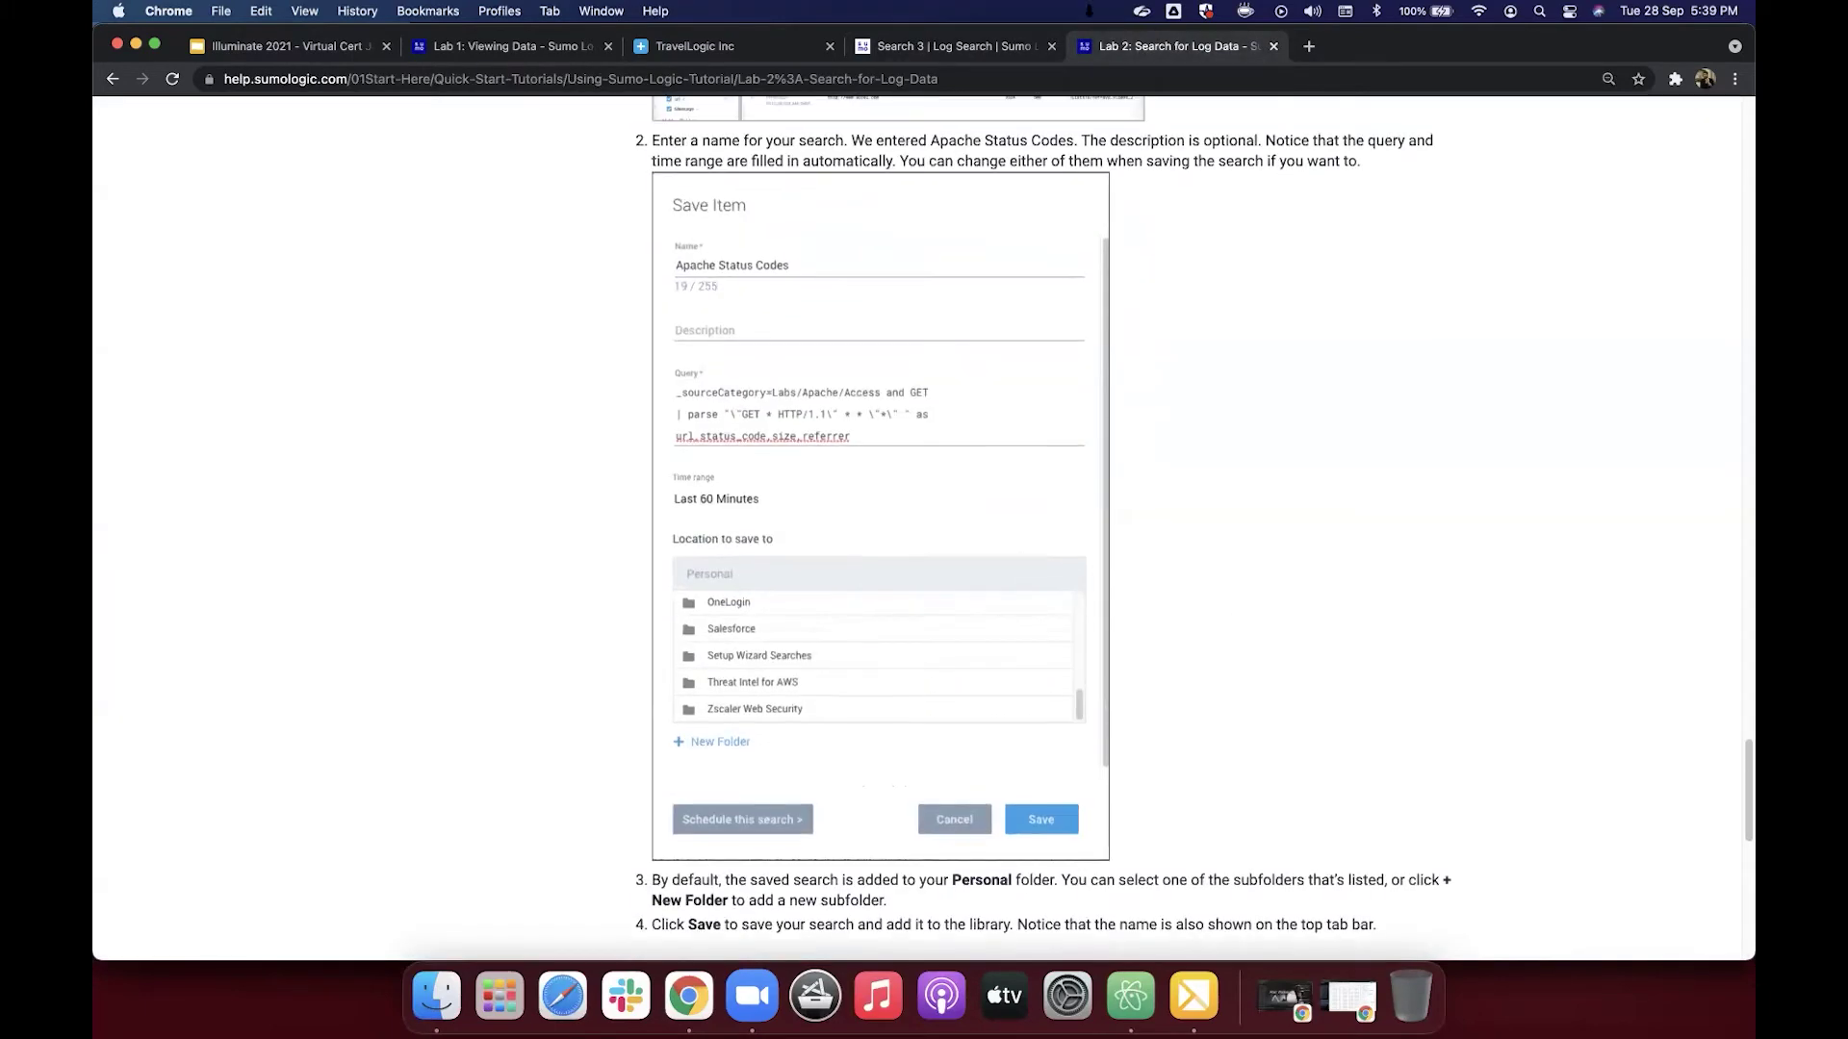
left_click(1010, 48)
Step: Name the search 'Apache Status Codes', pick the Personal folder, and save it
left_click_drag(763, 285, 661, 280)
type("A")
key("Home")
type("pache ")
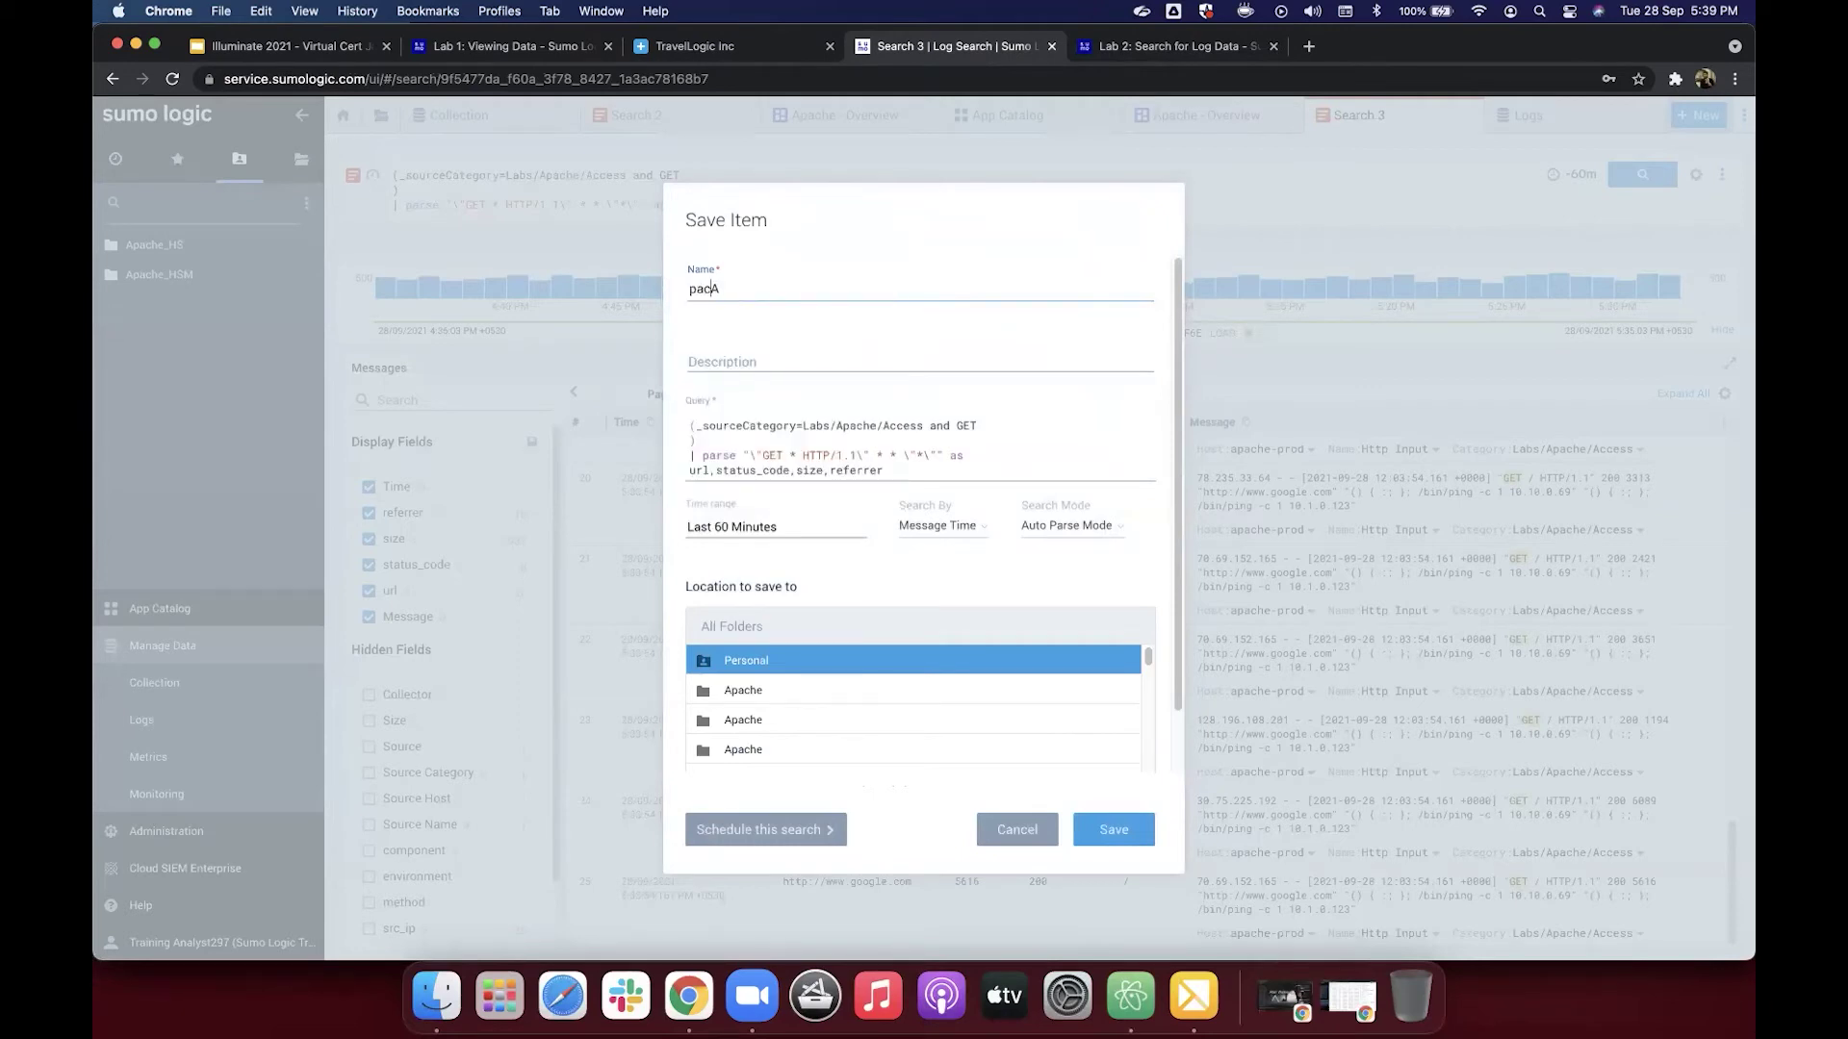
type("Status")
key("ctrl+a")
type("Apache Status Codes")
left_click(733, 662)
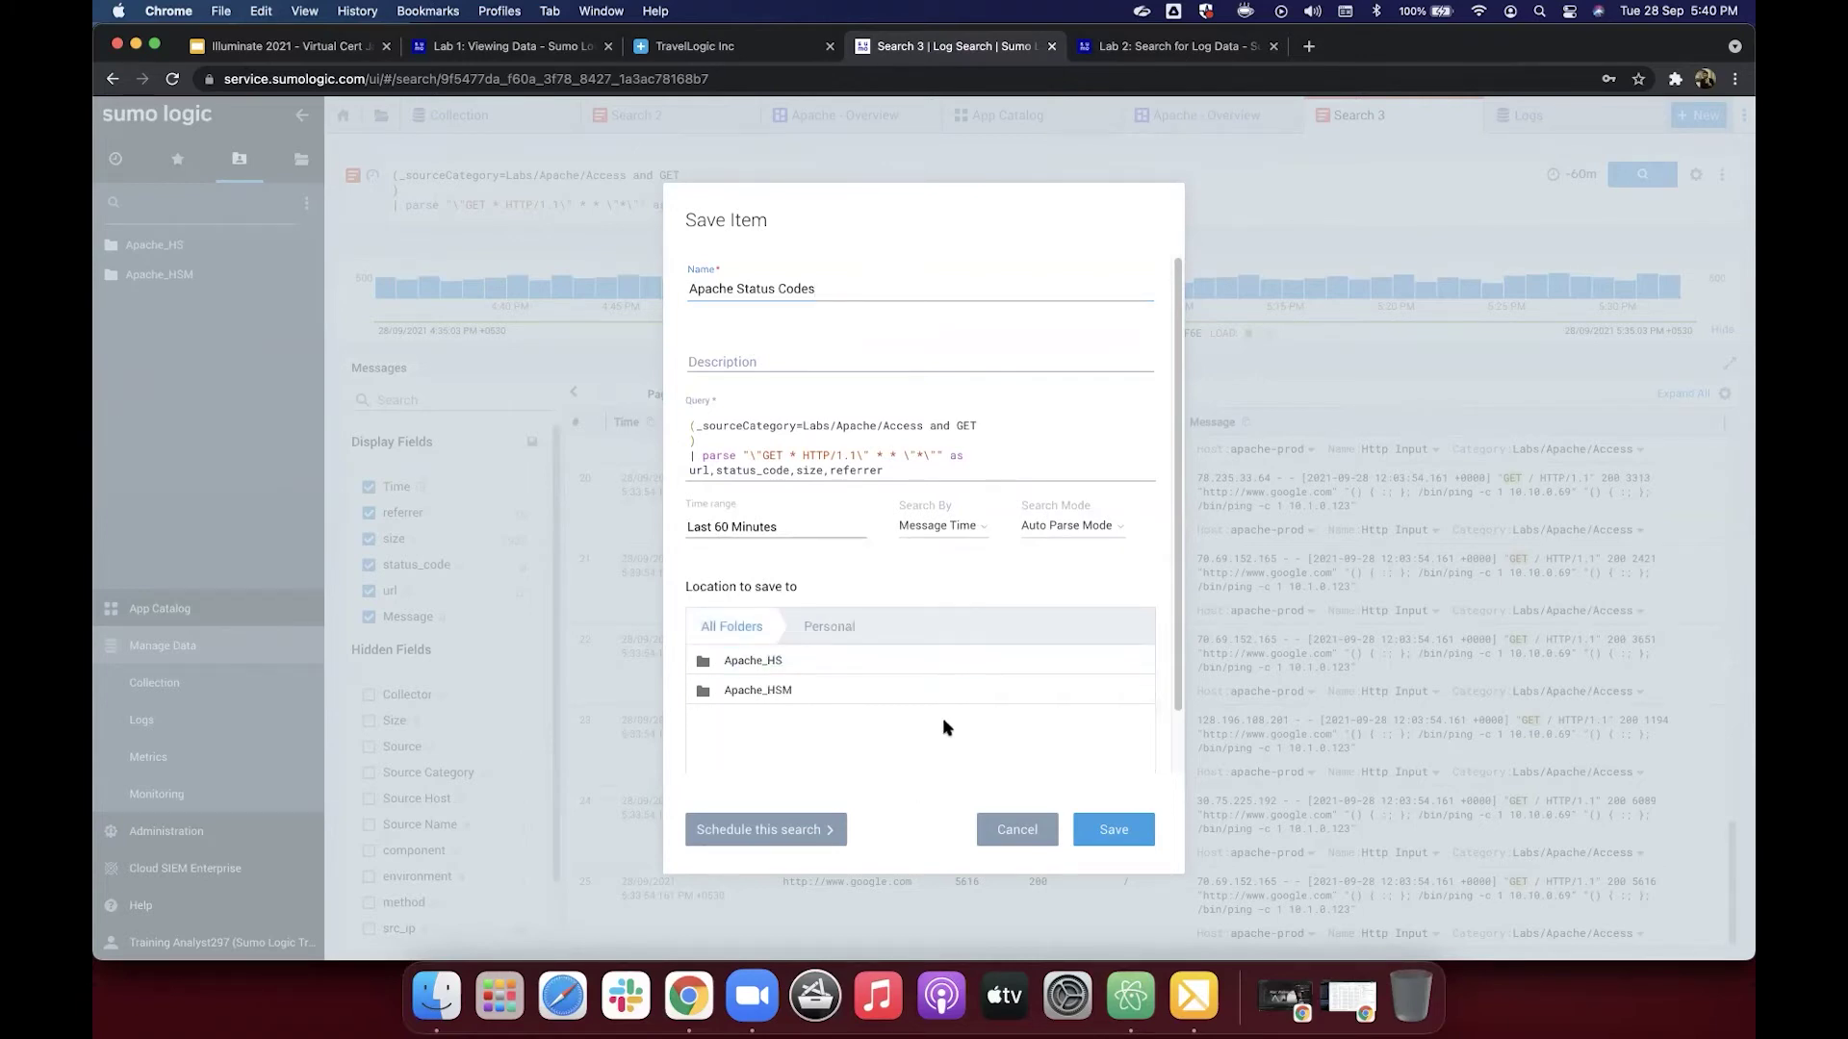
left_click(1116, 835)
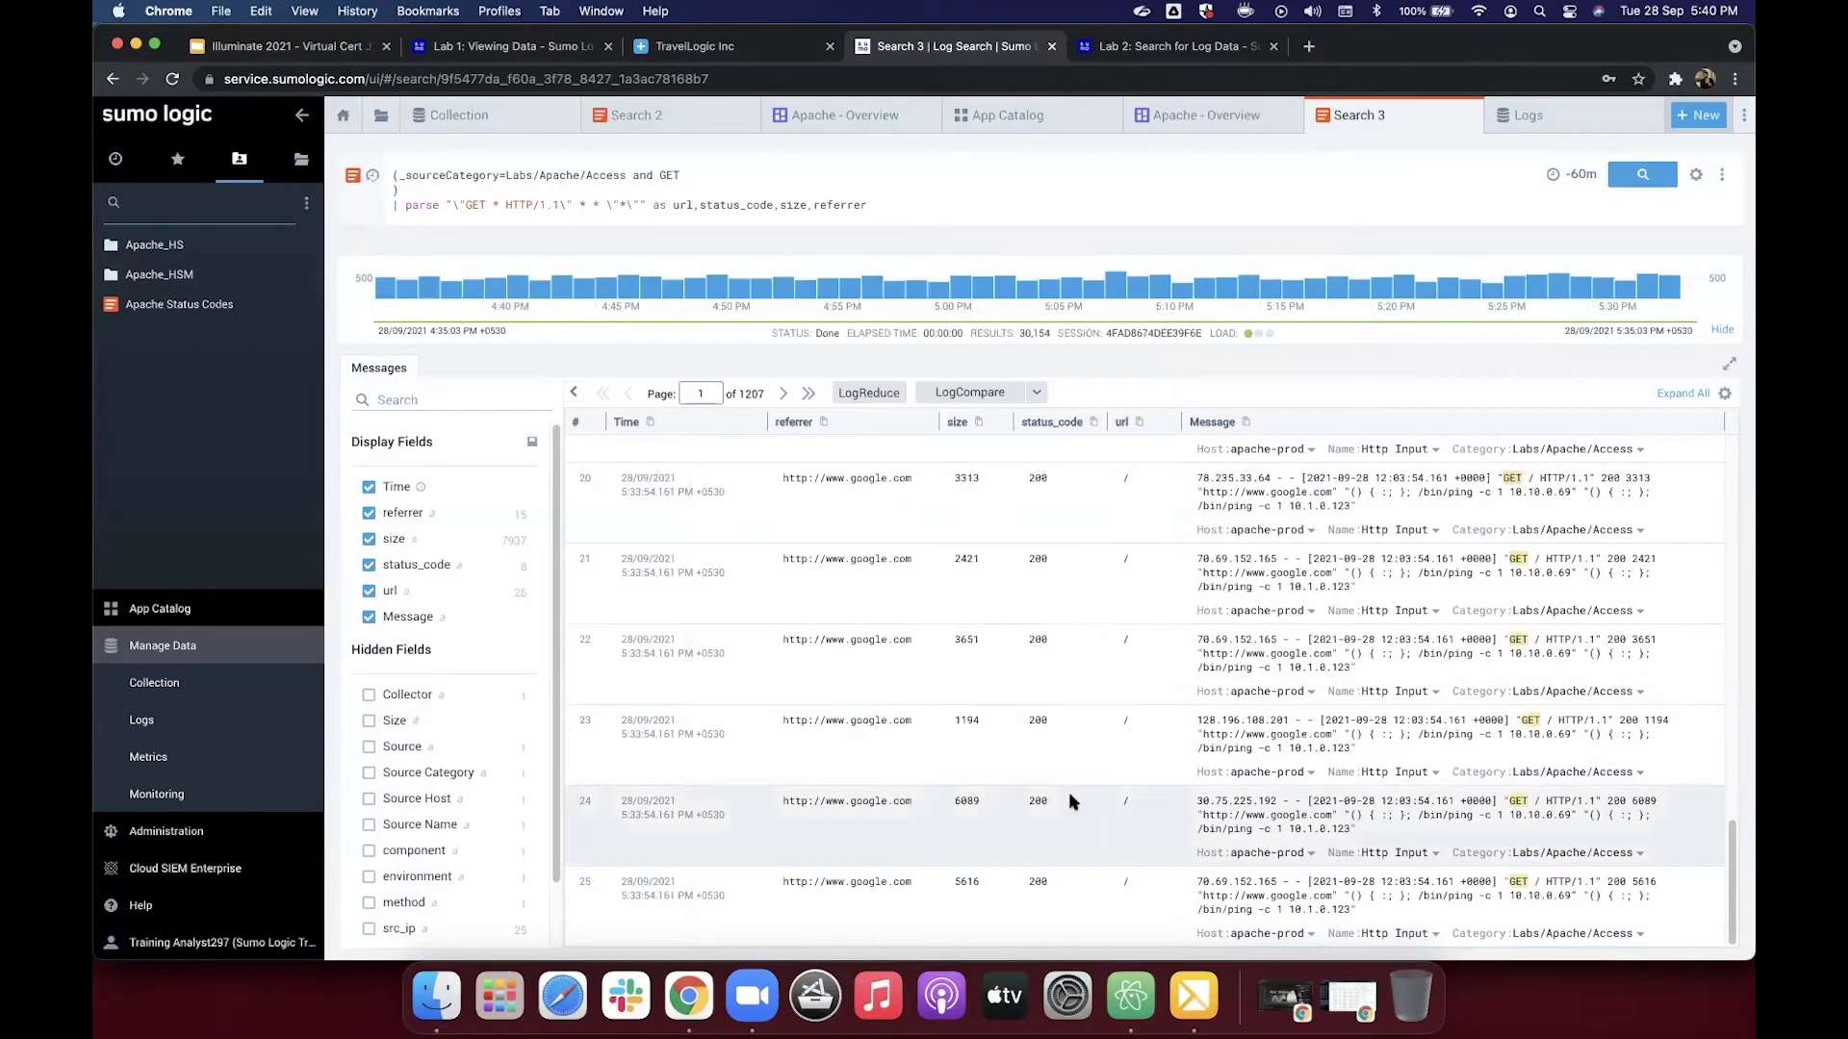
Step: Open the saved Apache Status Codes search, then scroll the Lab 2 tutorial to its Summary
left_click(198, 306)
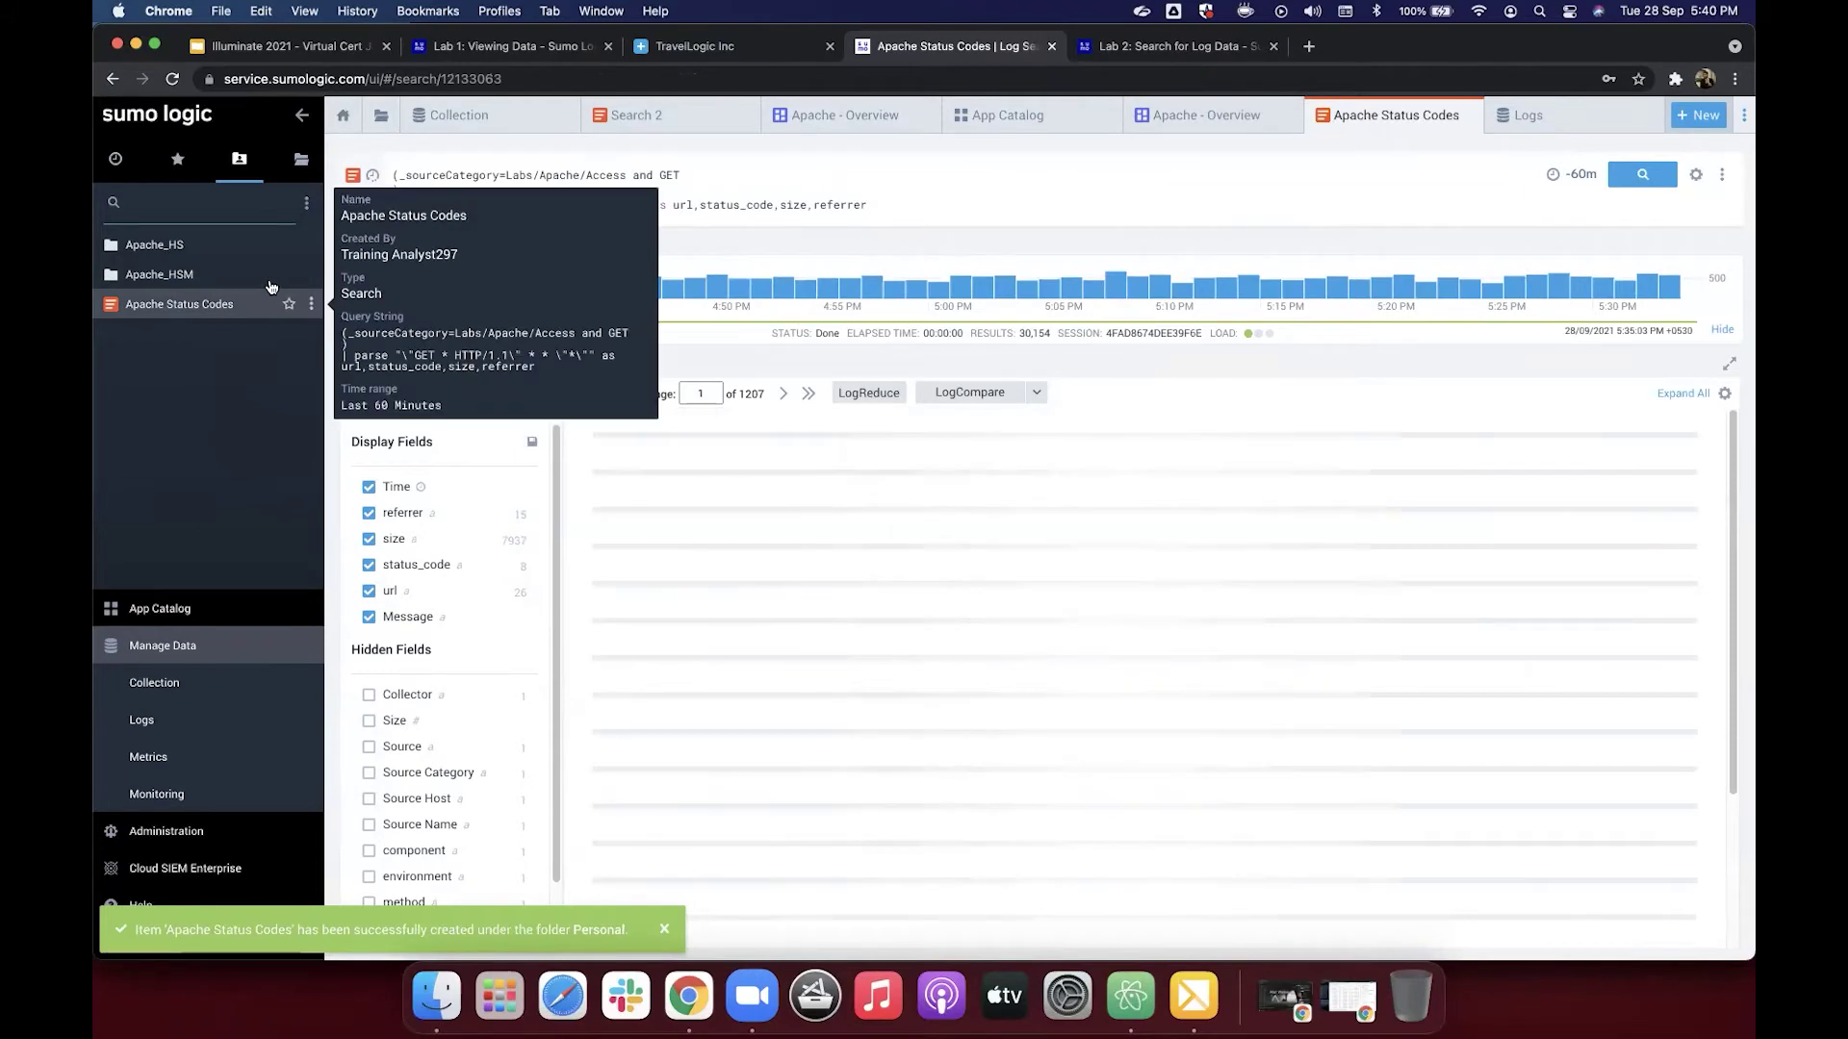
mouse_move(246, 304)
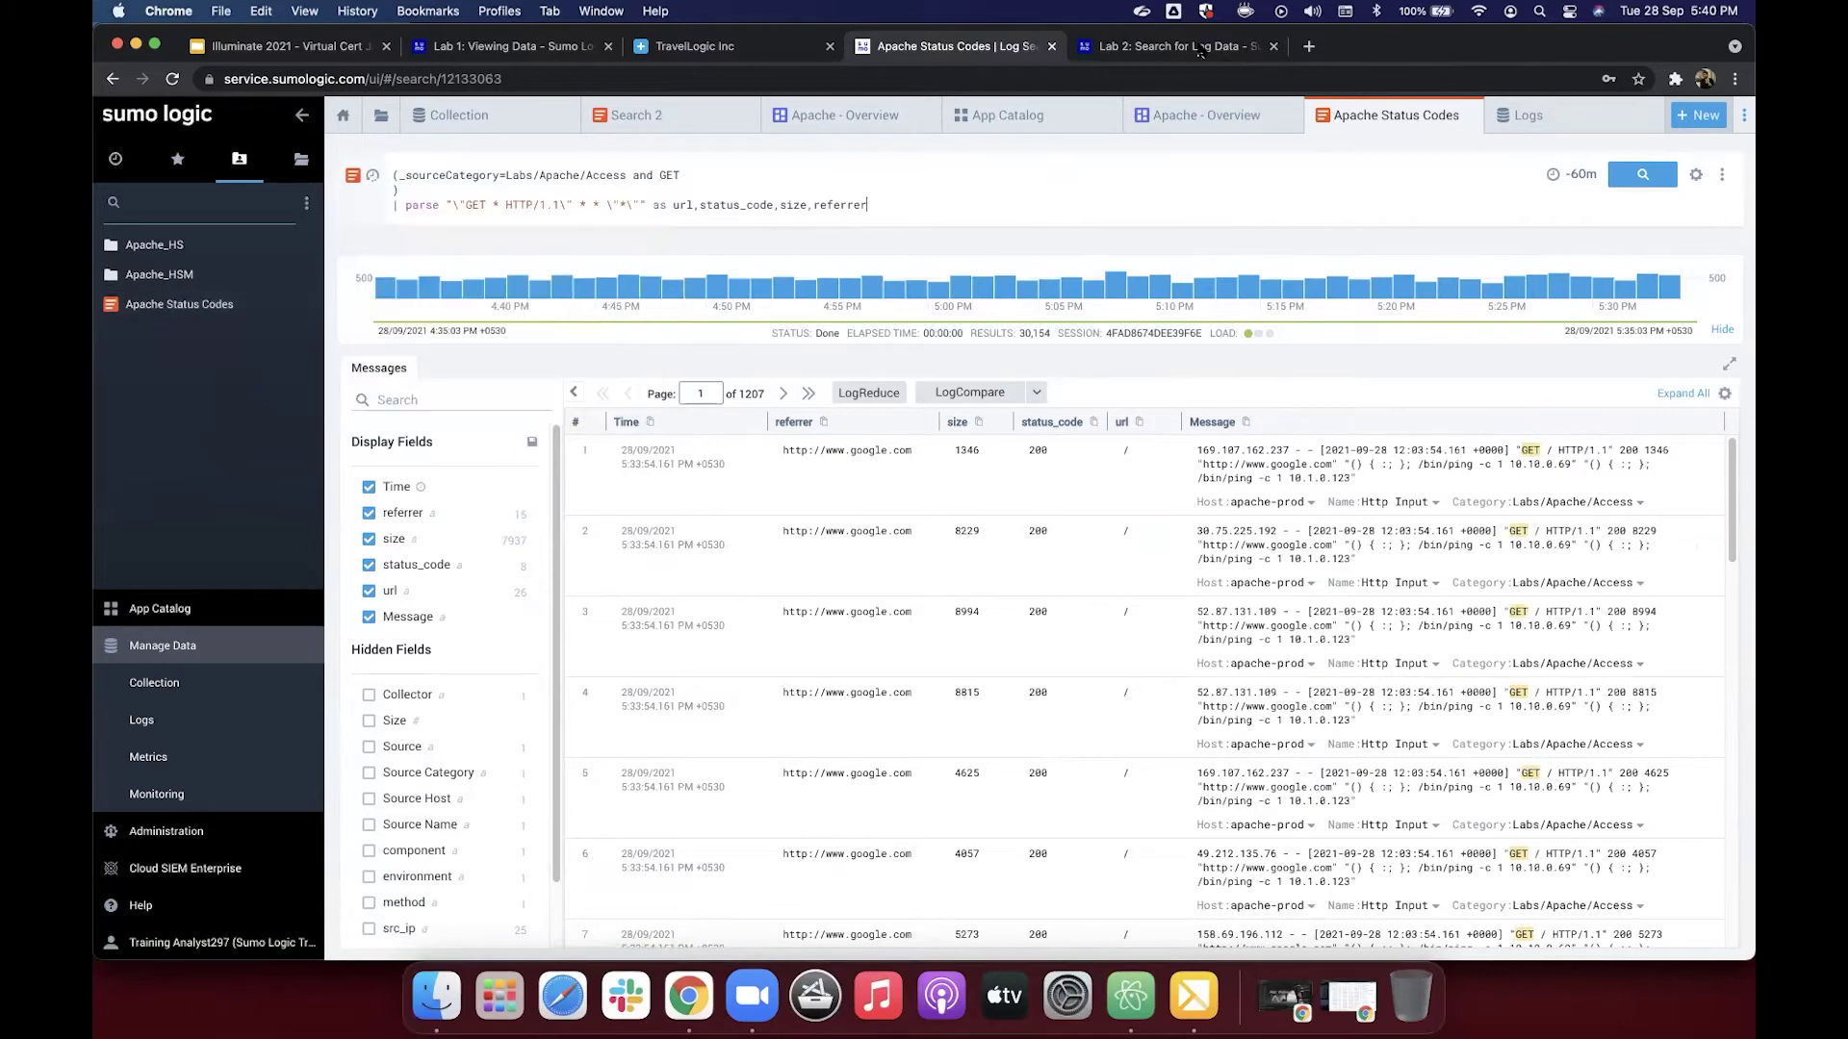
key("ctrl+Tab")
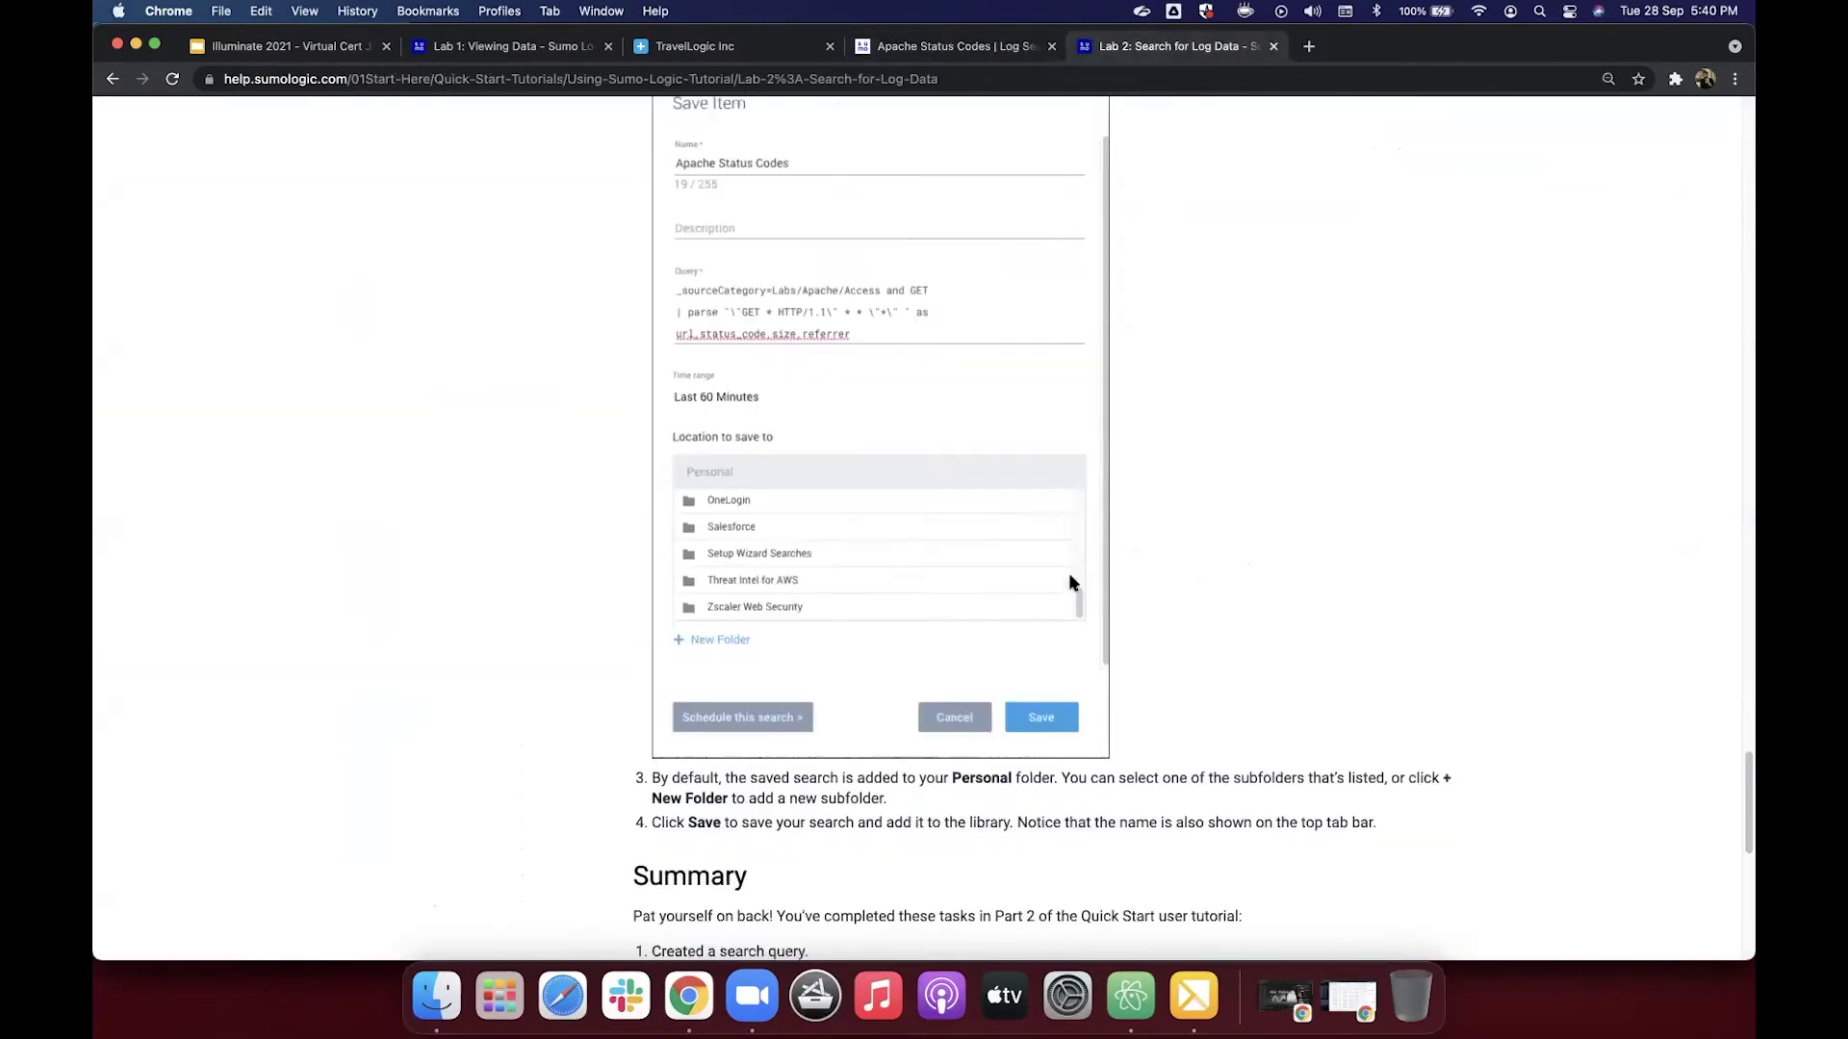
scroll(1071, 583, "down", 1)
scroll(1071, 582, "down", 3)
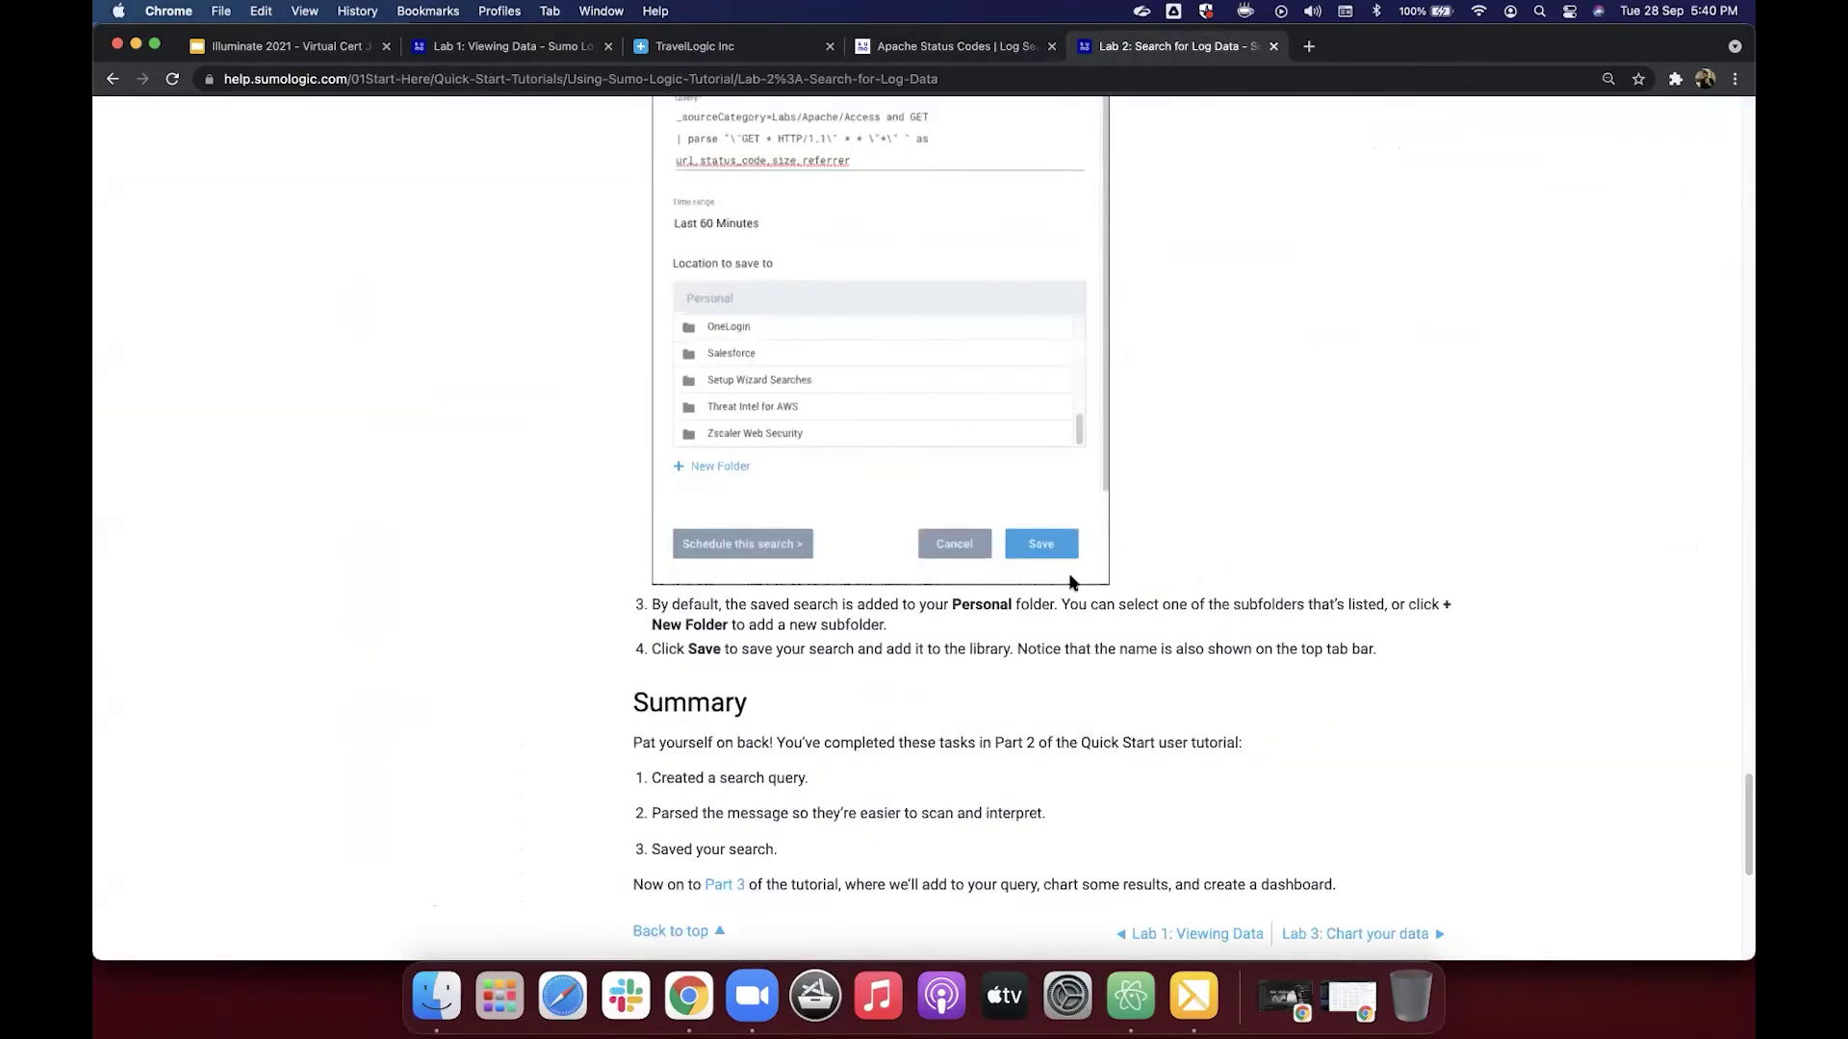
scroll(1071, 583, "down", 5)
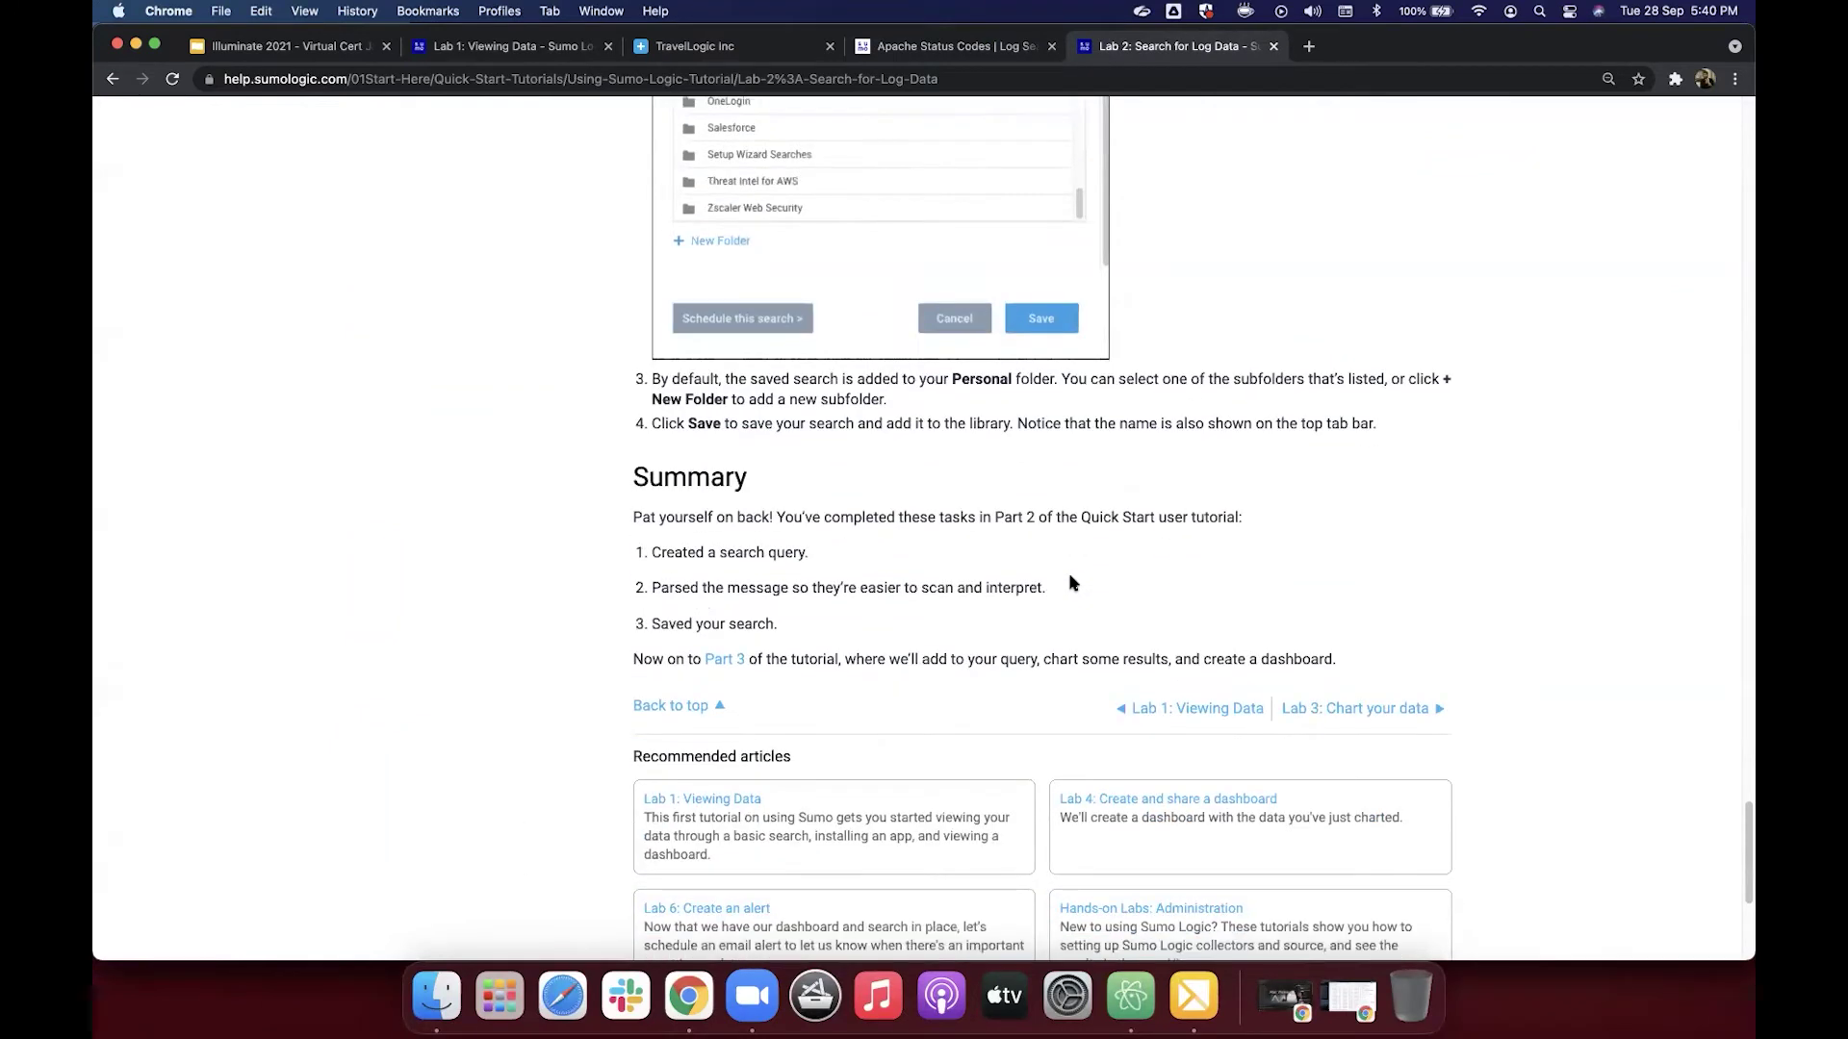
scroll(1071, 582, "down", 1)
scroll(1178, 543, "up", 2)
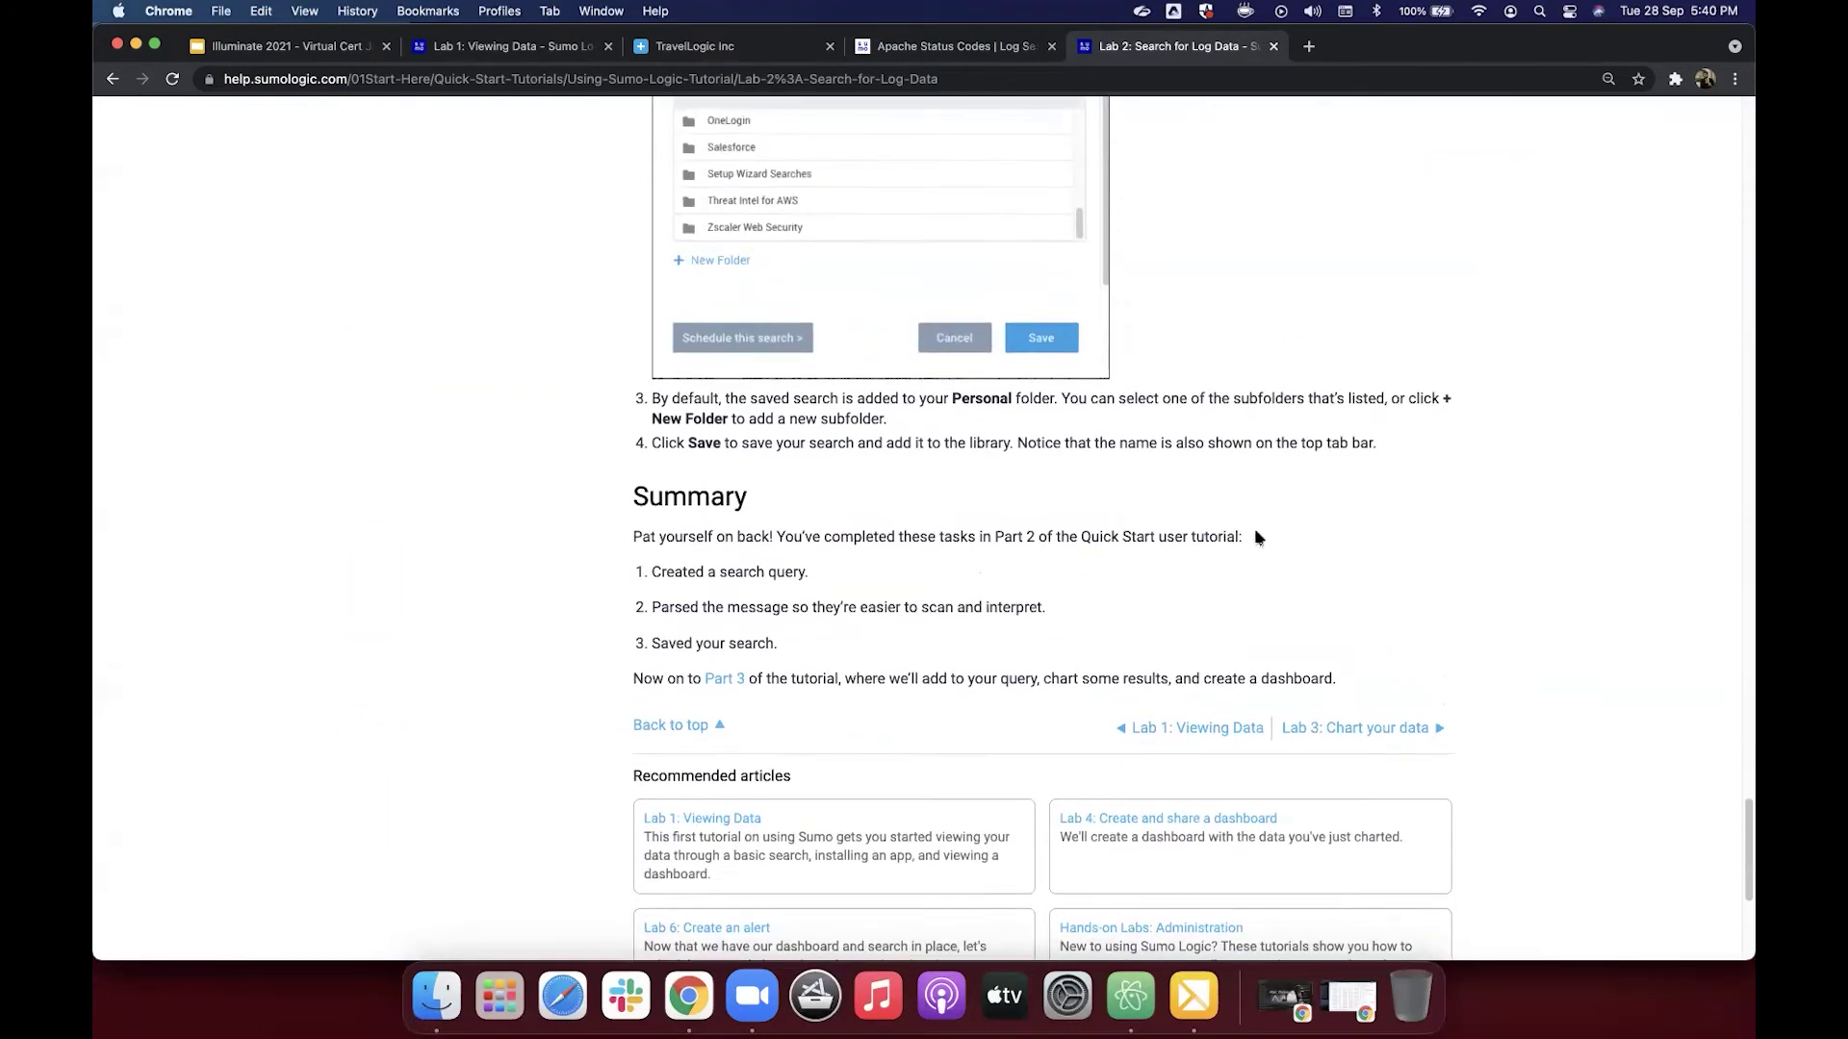
Step: Open 'Lab 3: Chart your data' and select its '| count by status_code' statement
left_click(1403, 736)
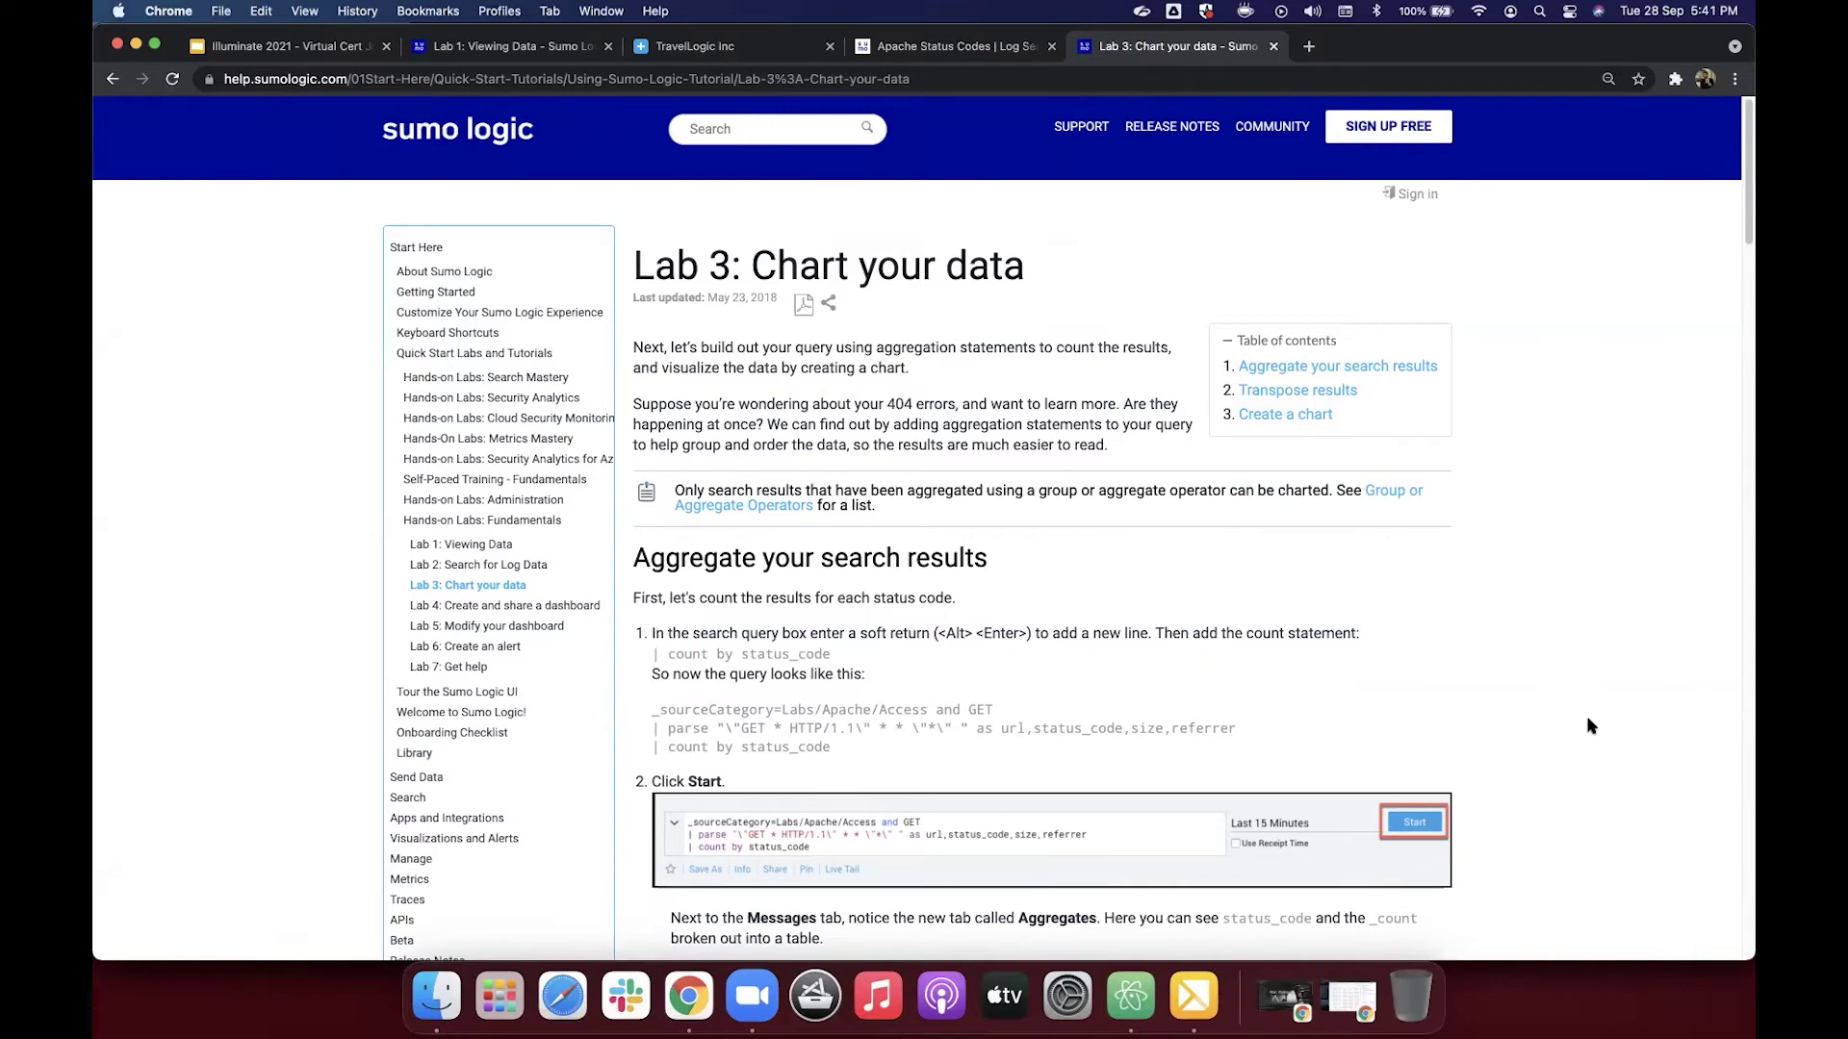
scroll(1202, 751, "down", 3)
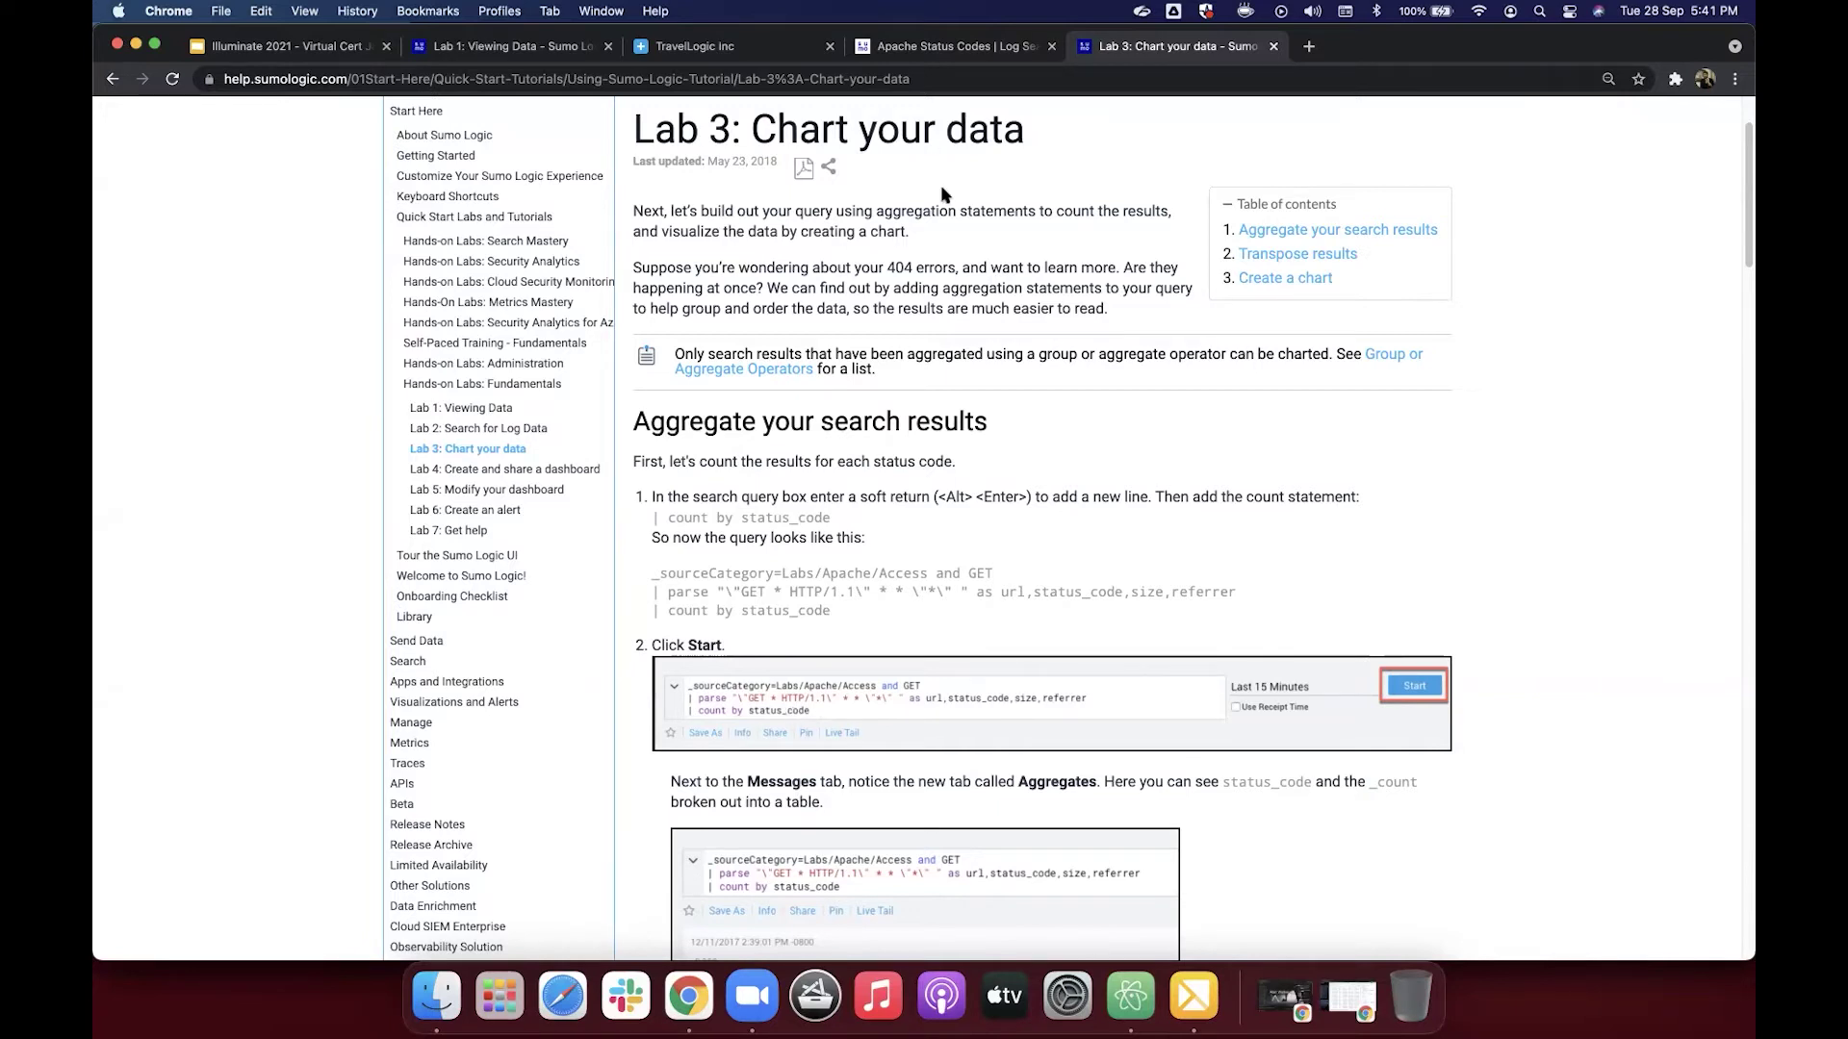
scroll(807, 497, "down", 2)
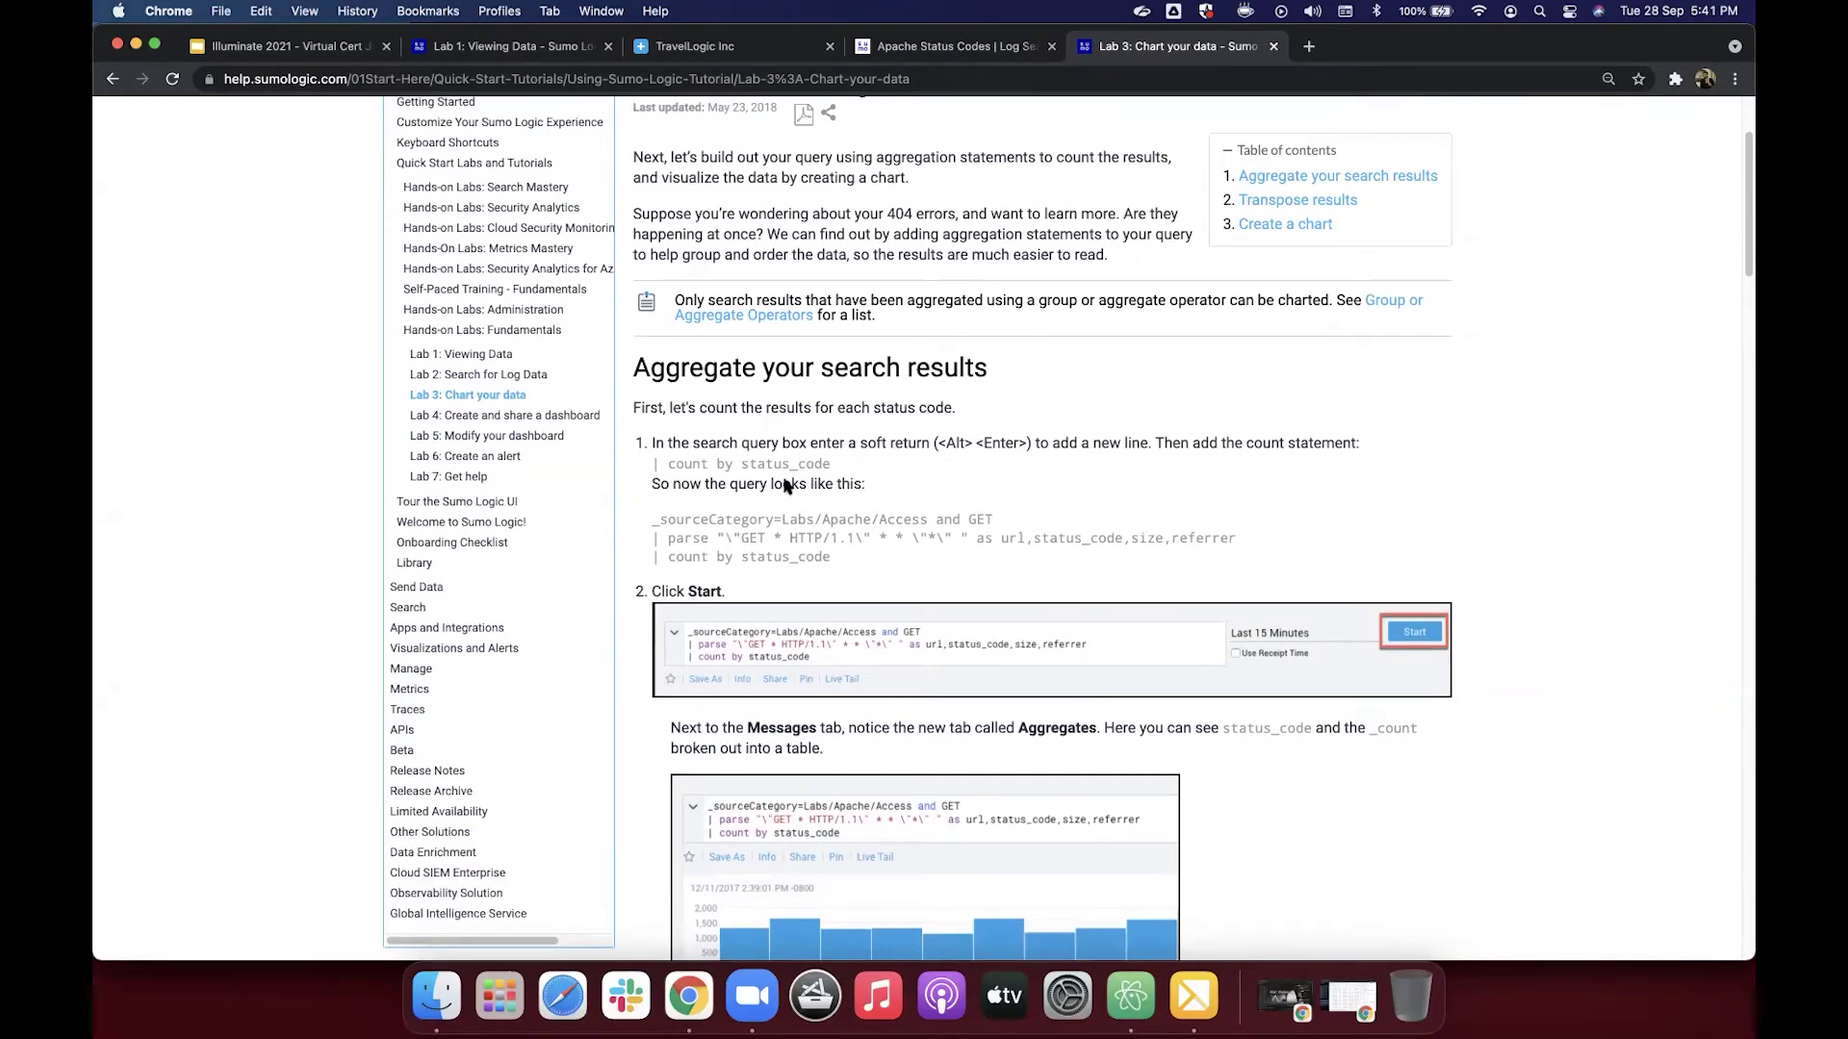
scroll(827, 443, "up", 2)
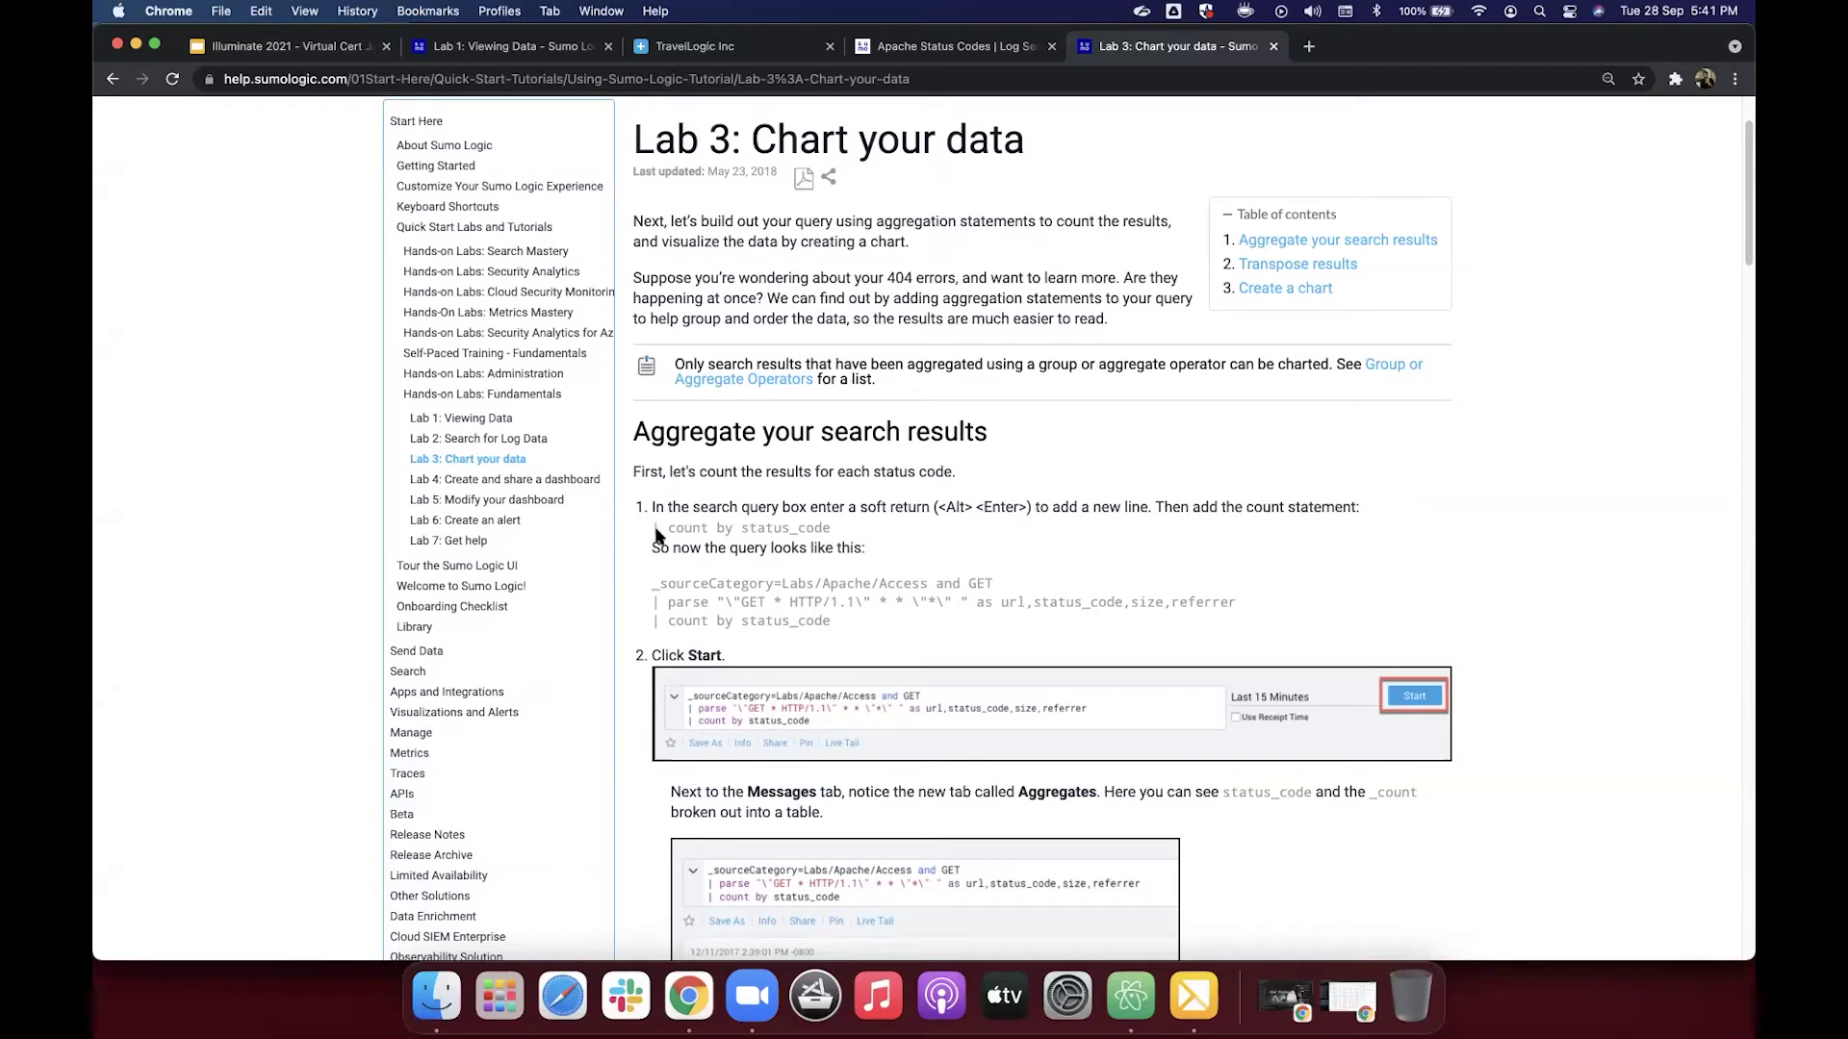
left_click_drag(647, 530, 827, 528)
key("super+c")
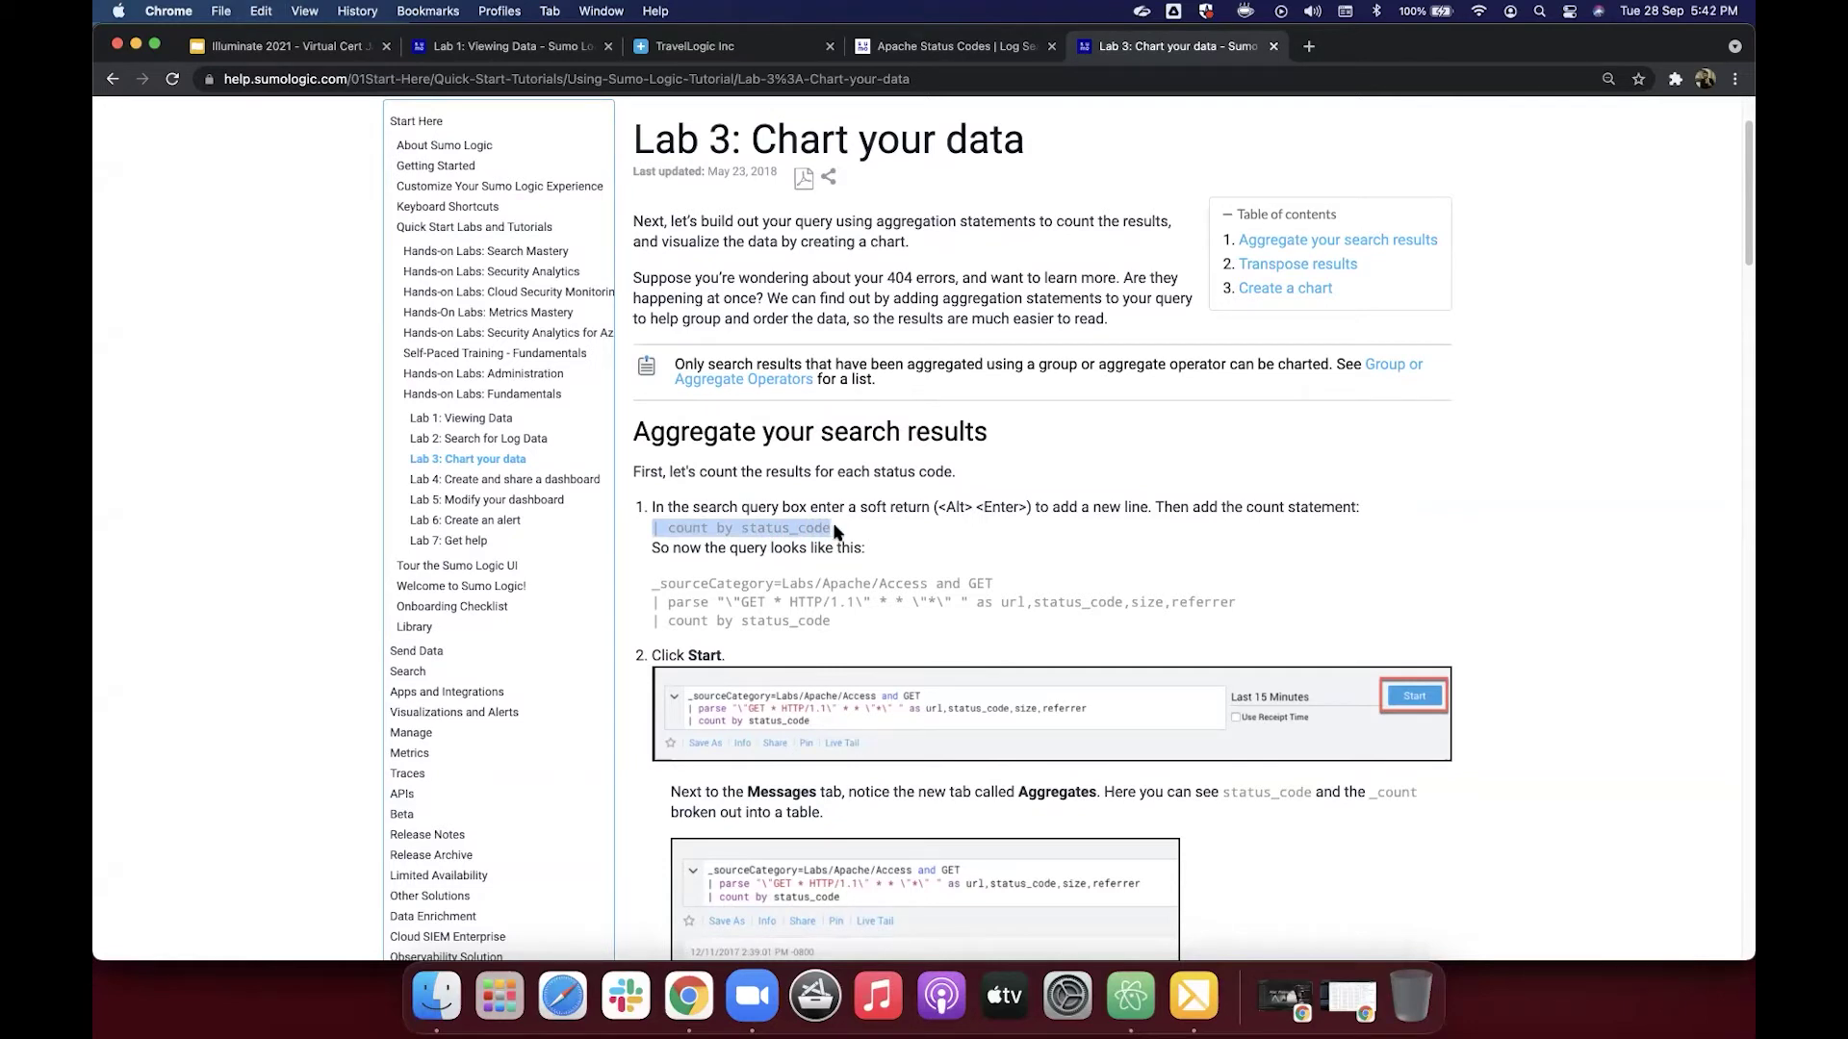
Step: Add 'count by status_code' to the Apache Status Codes query and run it, totalling eight status codes
left_click(980, 49)
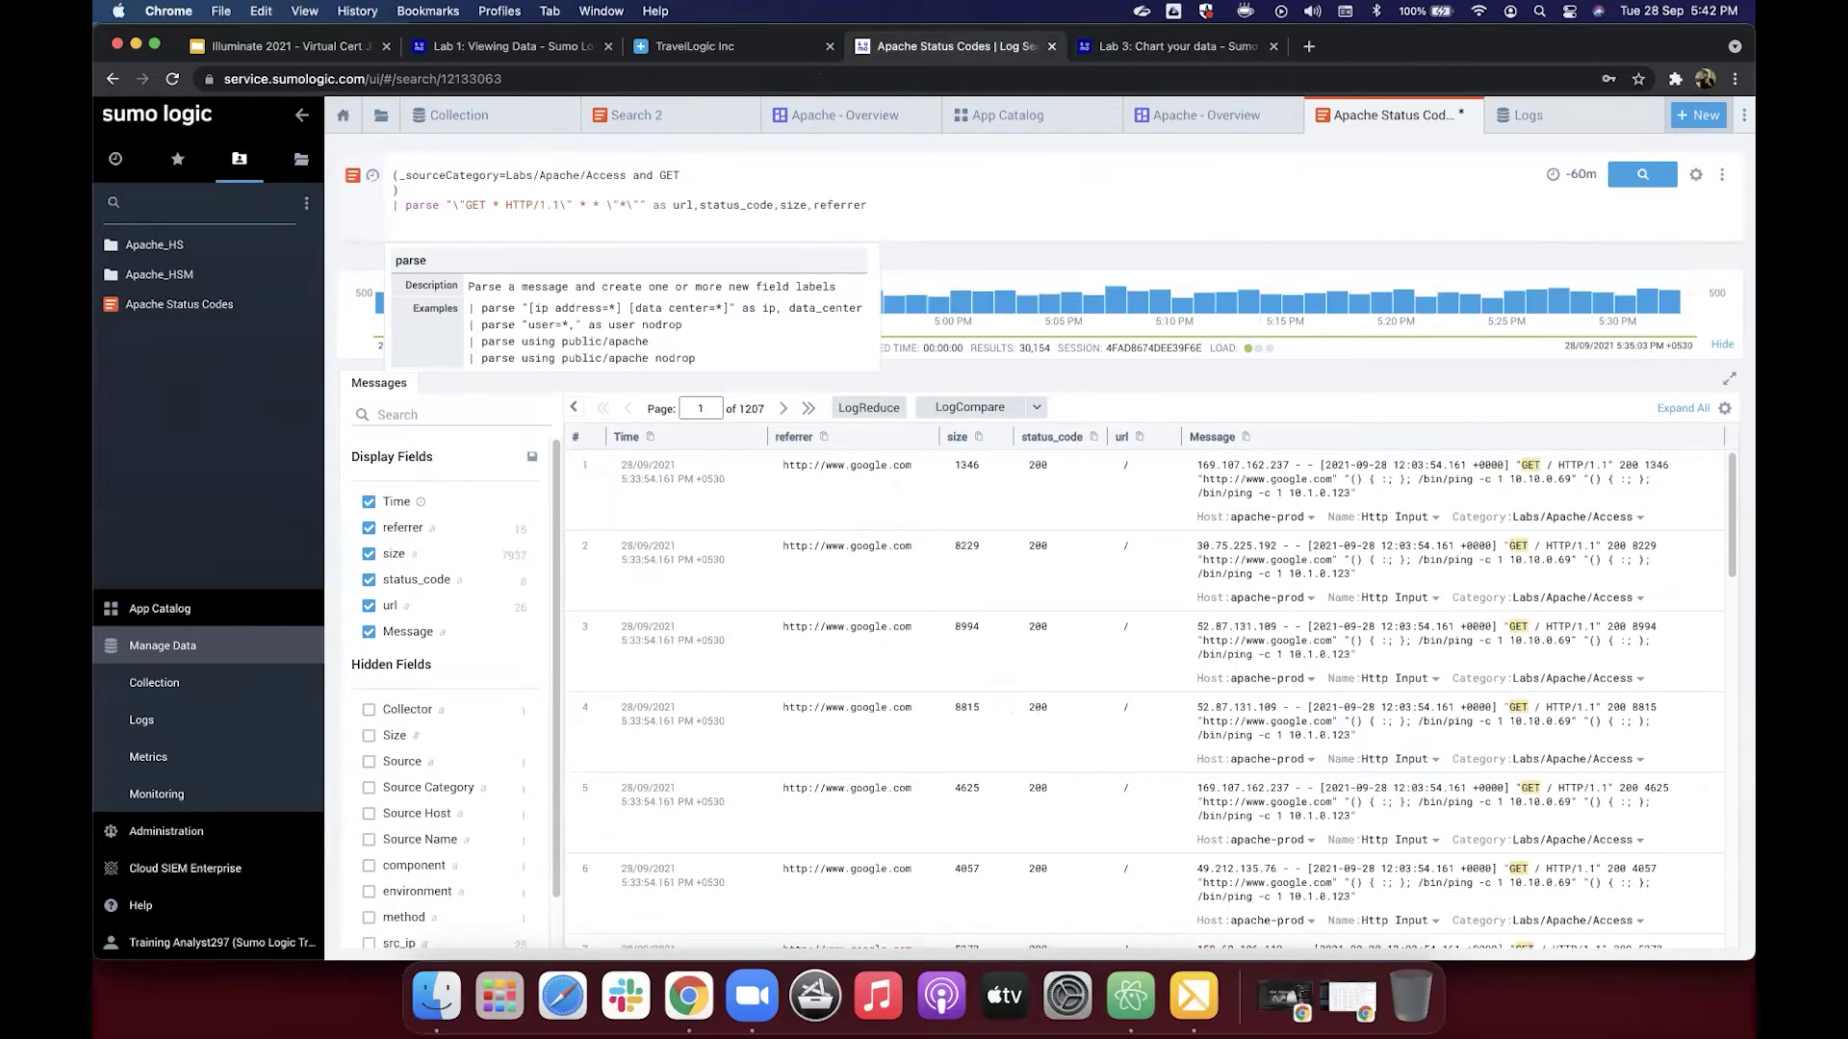
key("super+v")
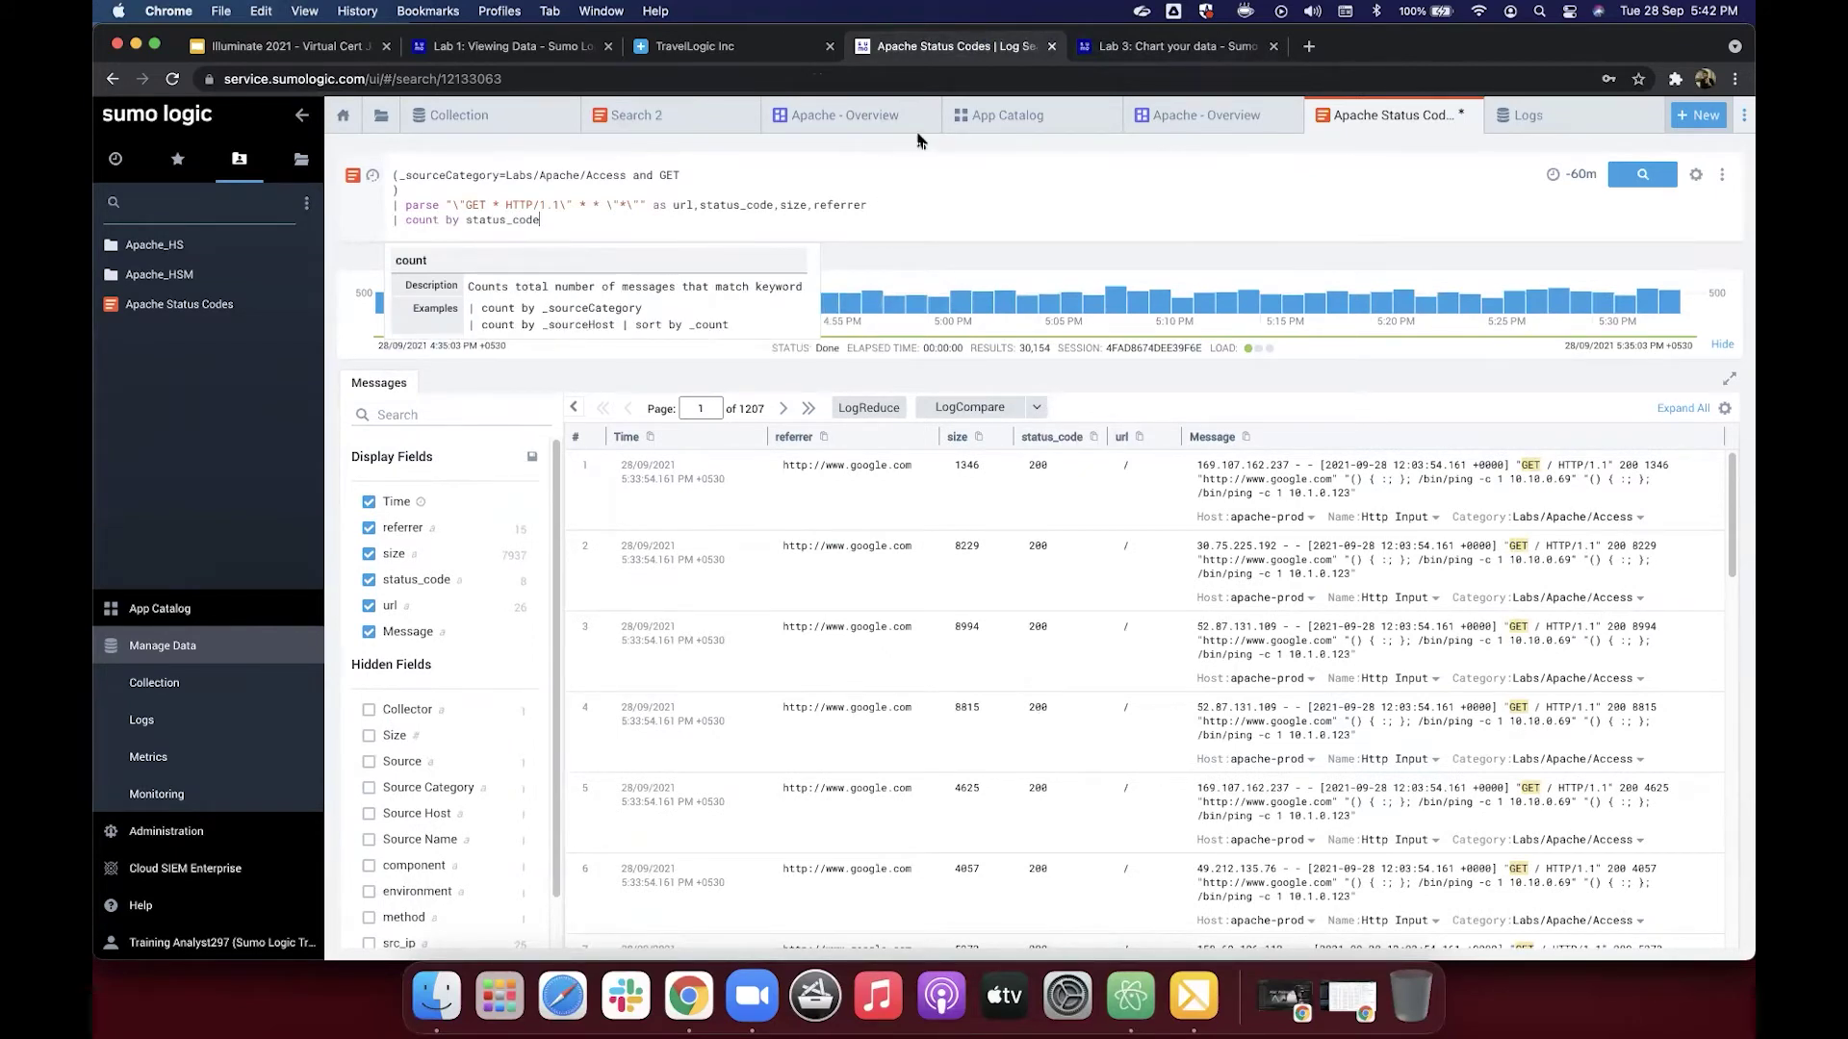
left_click(1133, 58)
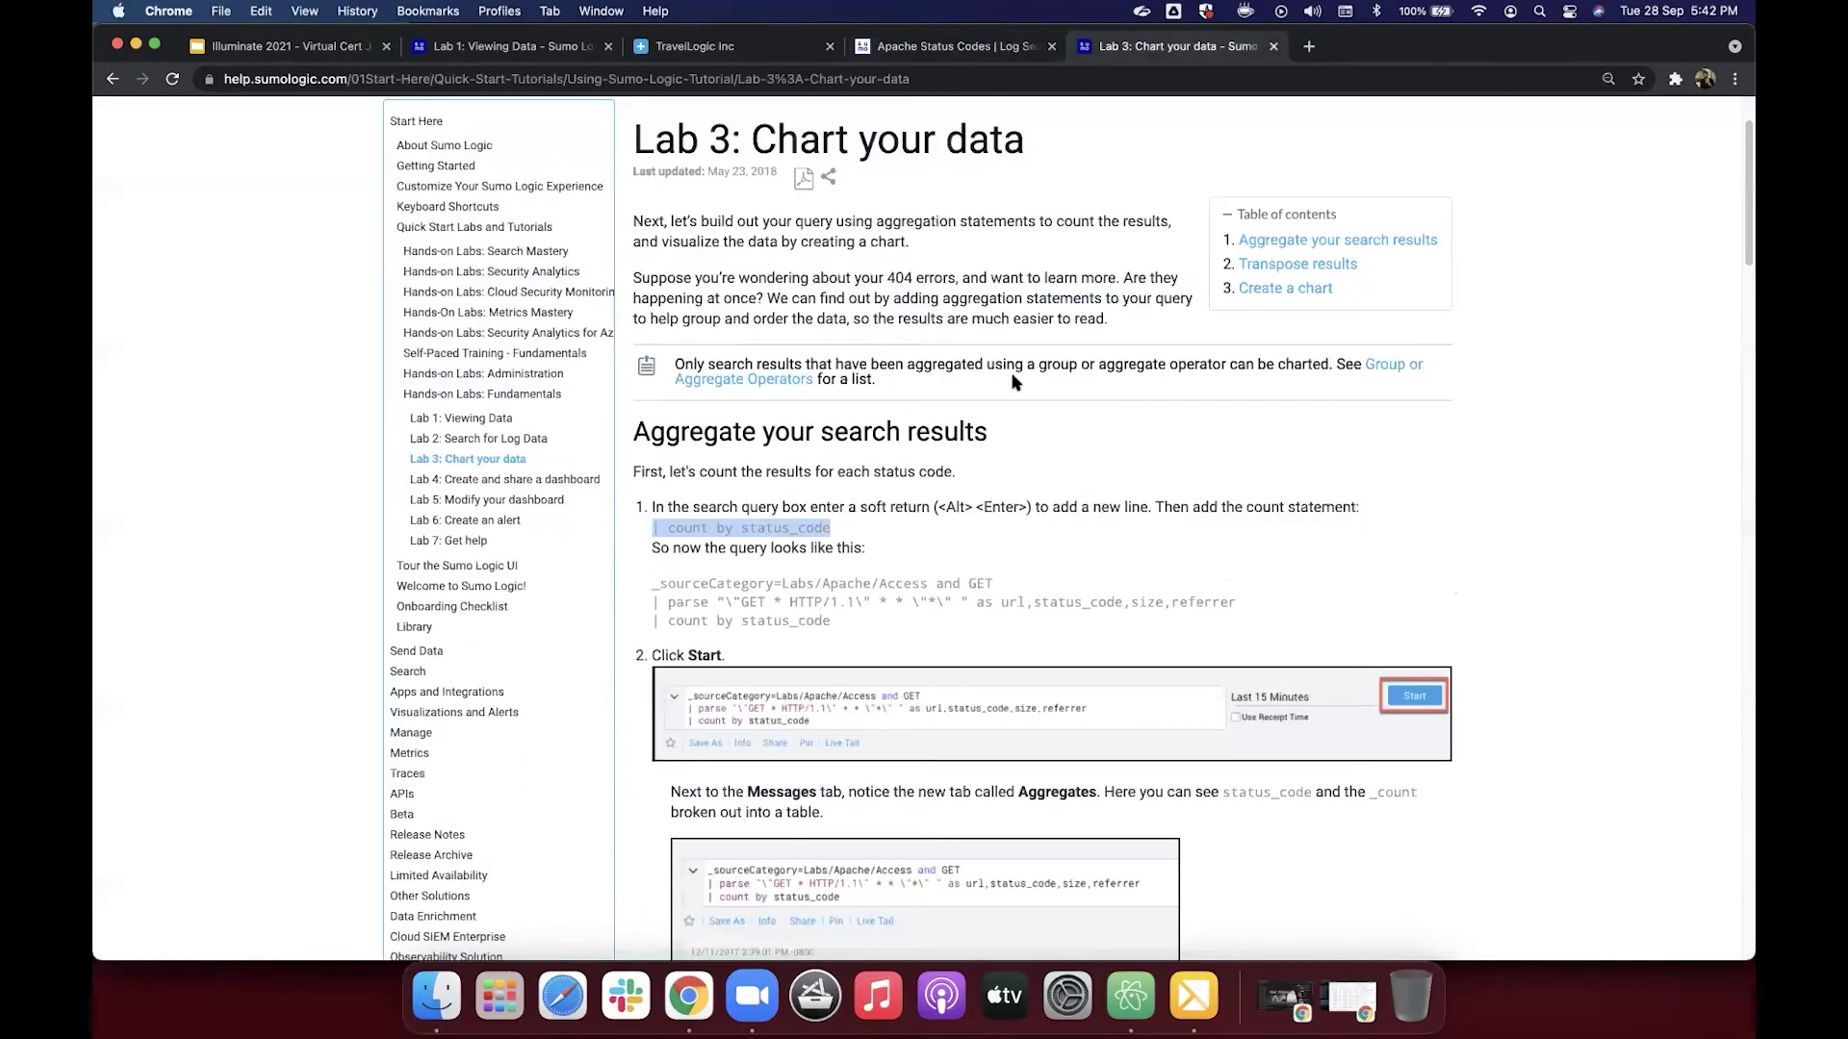
left_click_drag(829, 528, 652, 529)
left_click(921, 47)
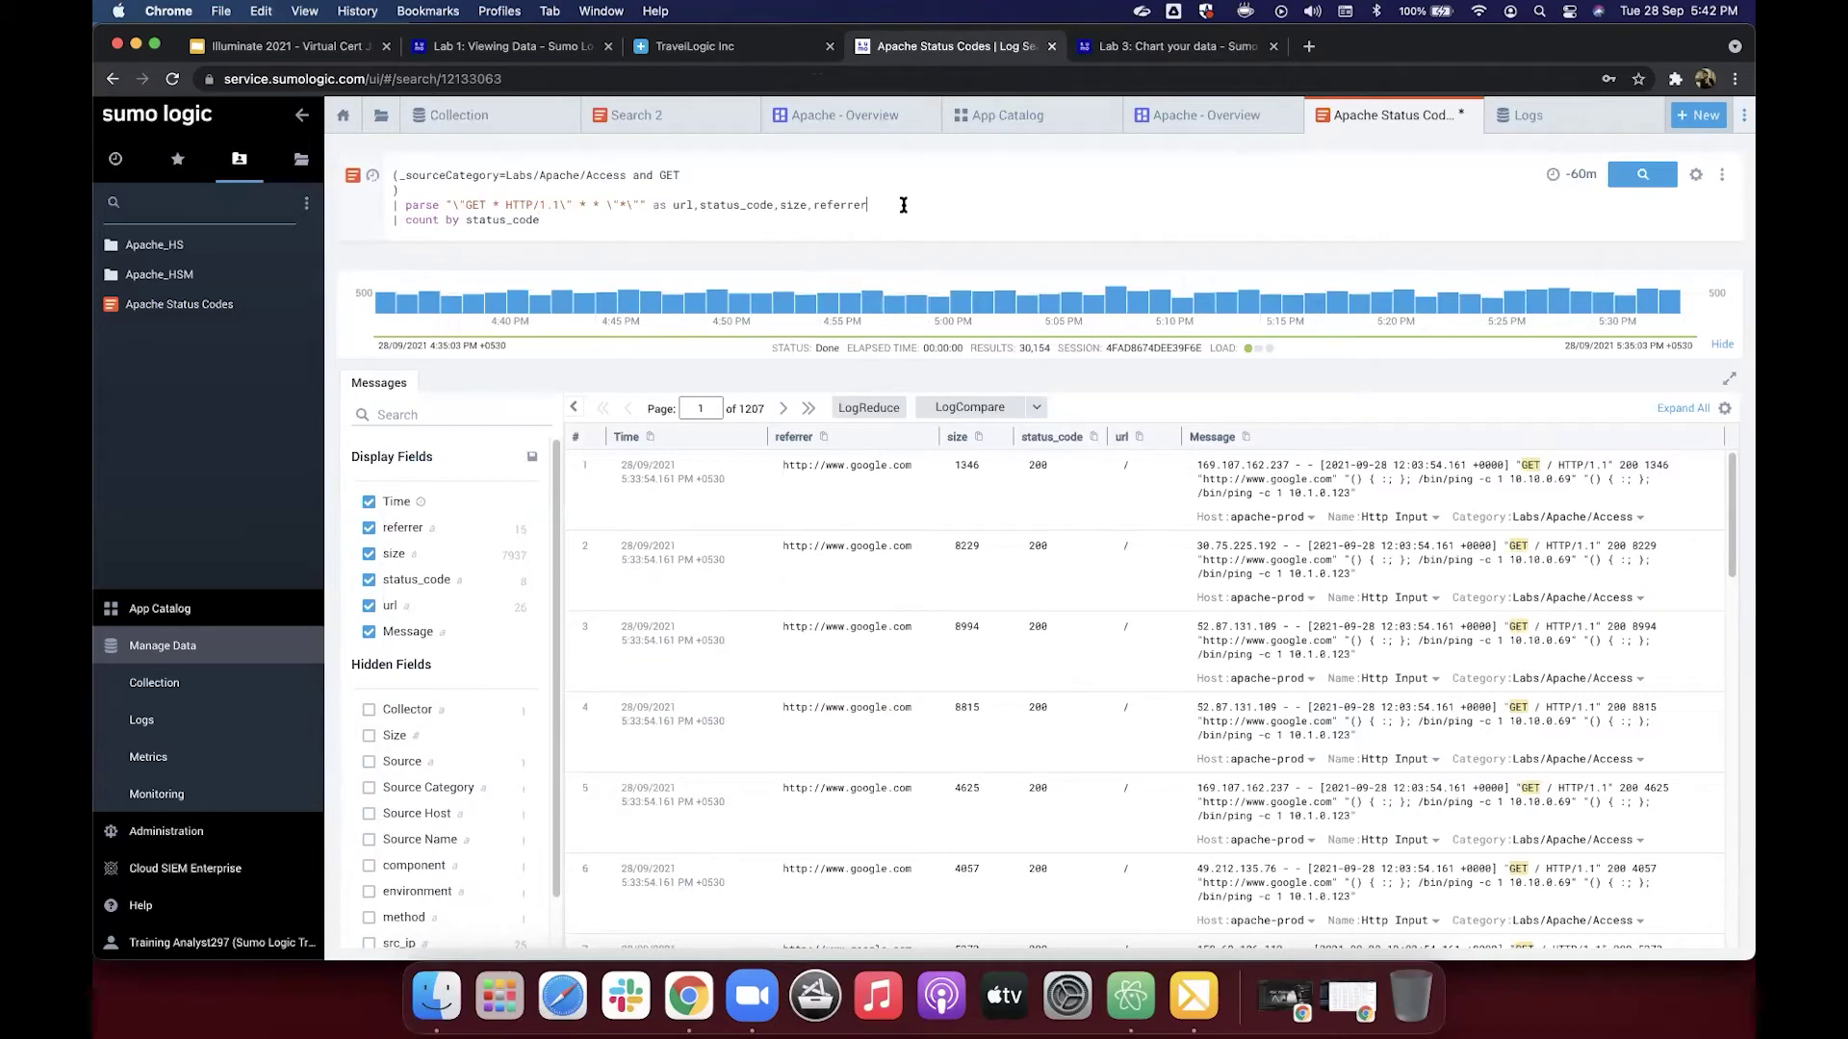
key("Return")
key("BackSpace")
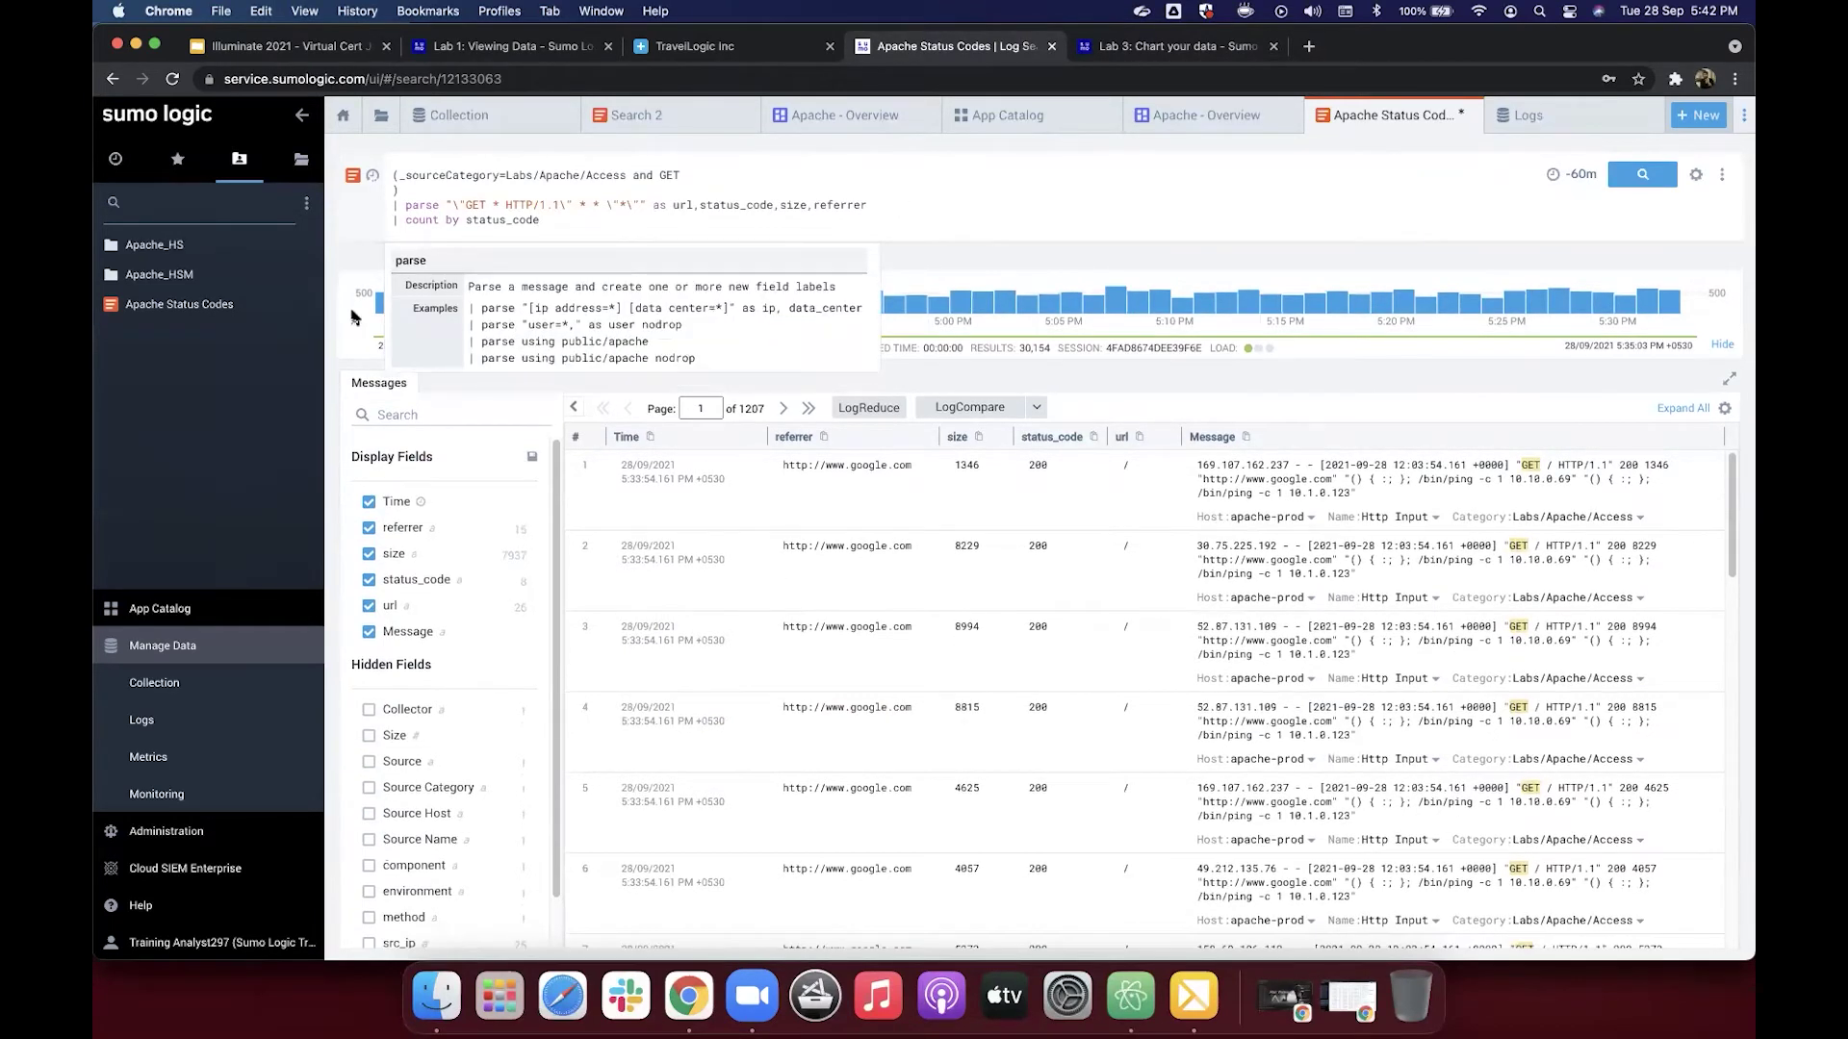
left_click_drag(392, 223, 538, 229)
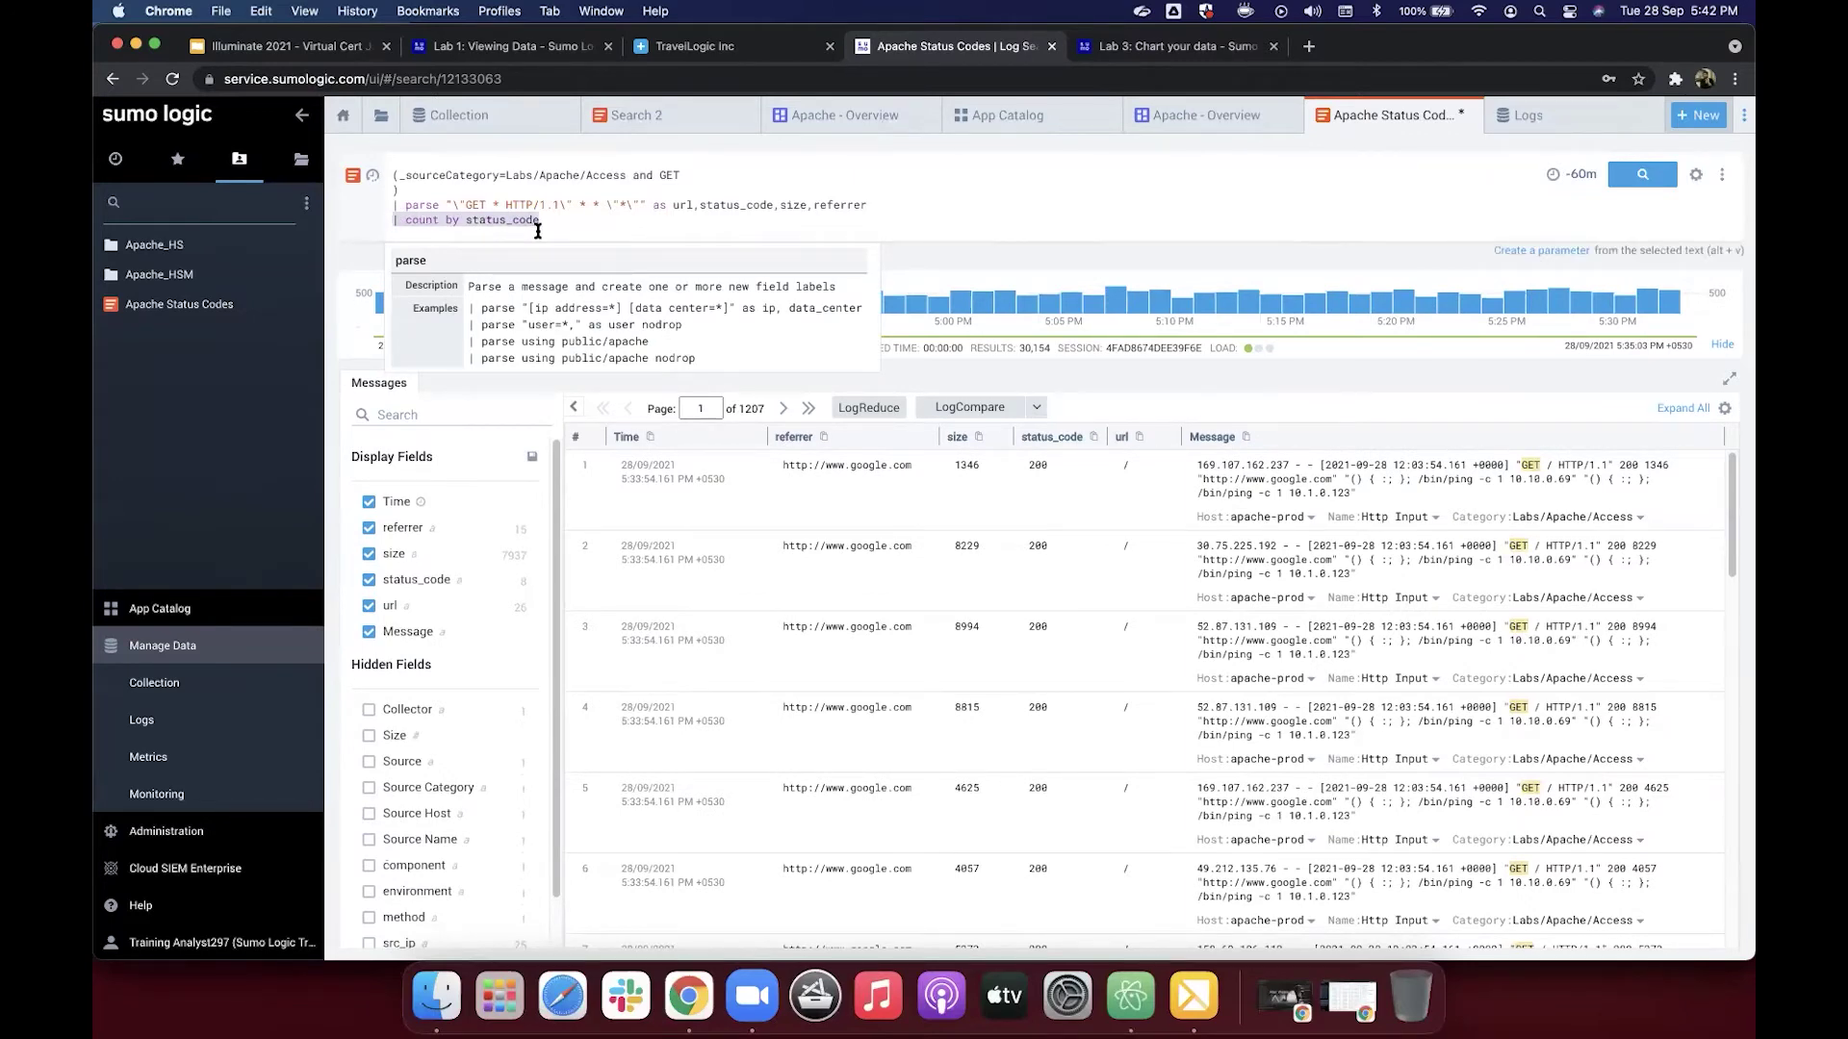
key("Return")
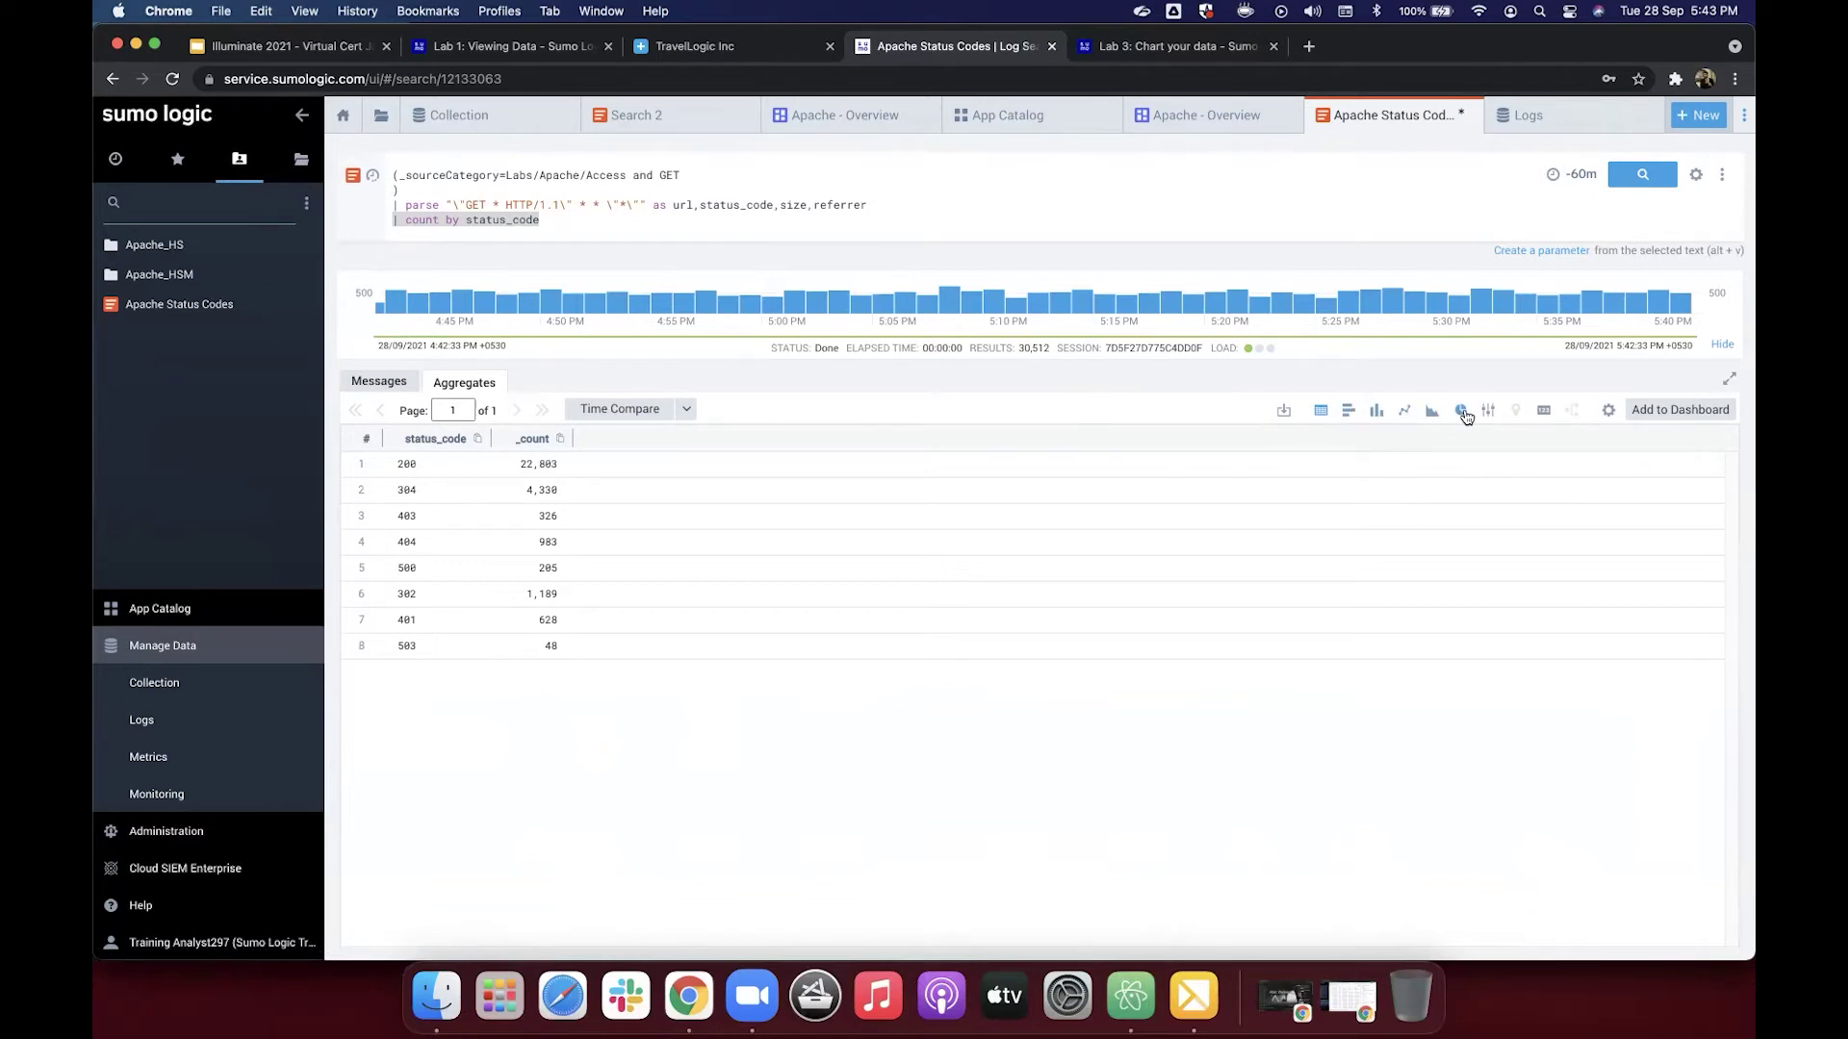
Step: Display the status code counts as a horizontal bar chart, then return to the Lab 3 page
left_click(1348, 412)
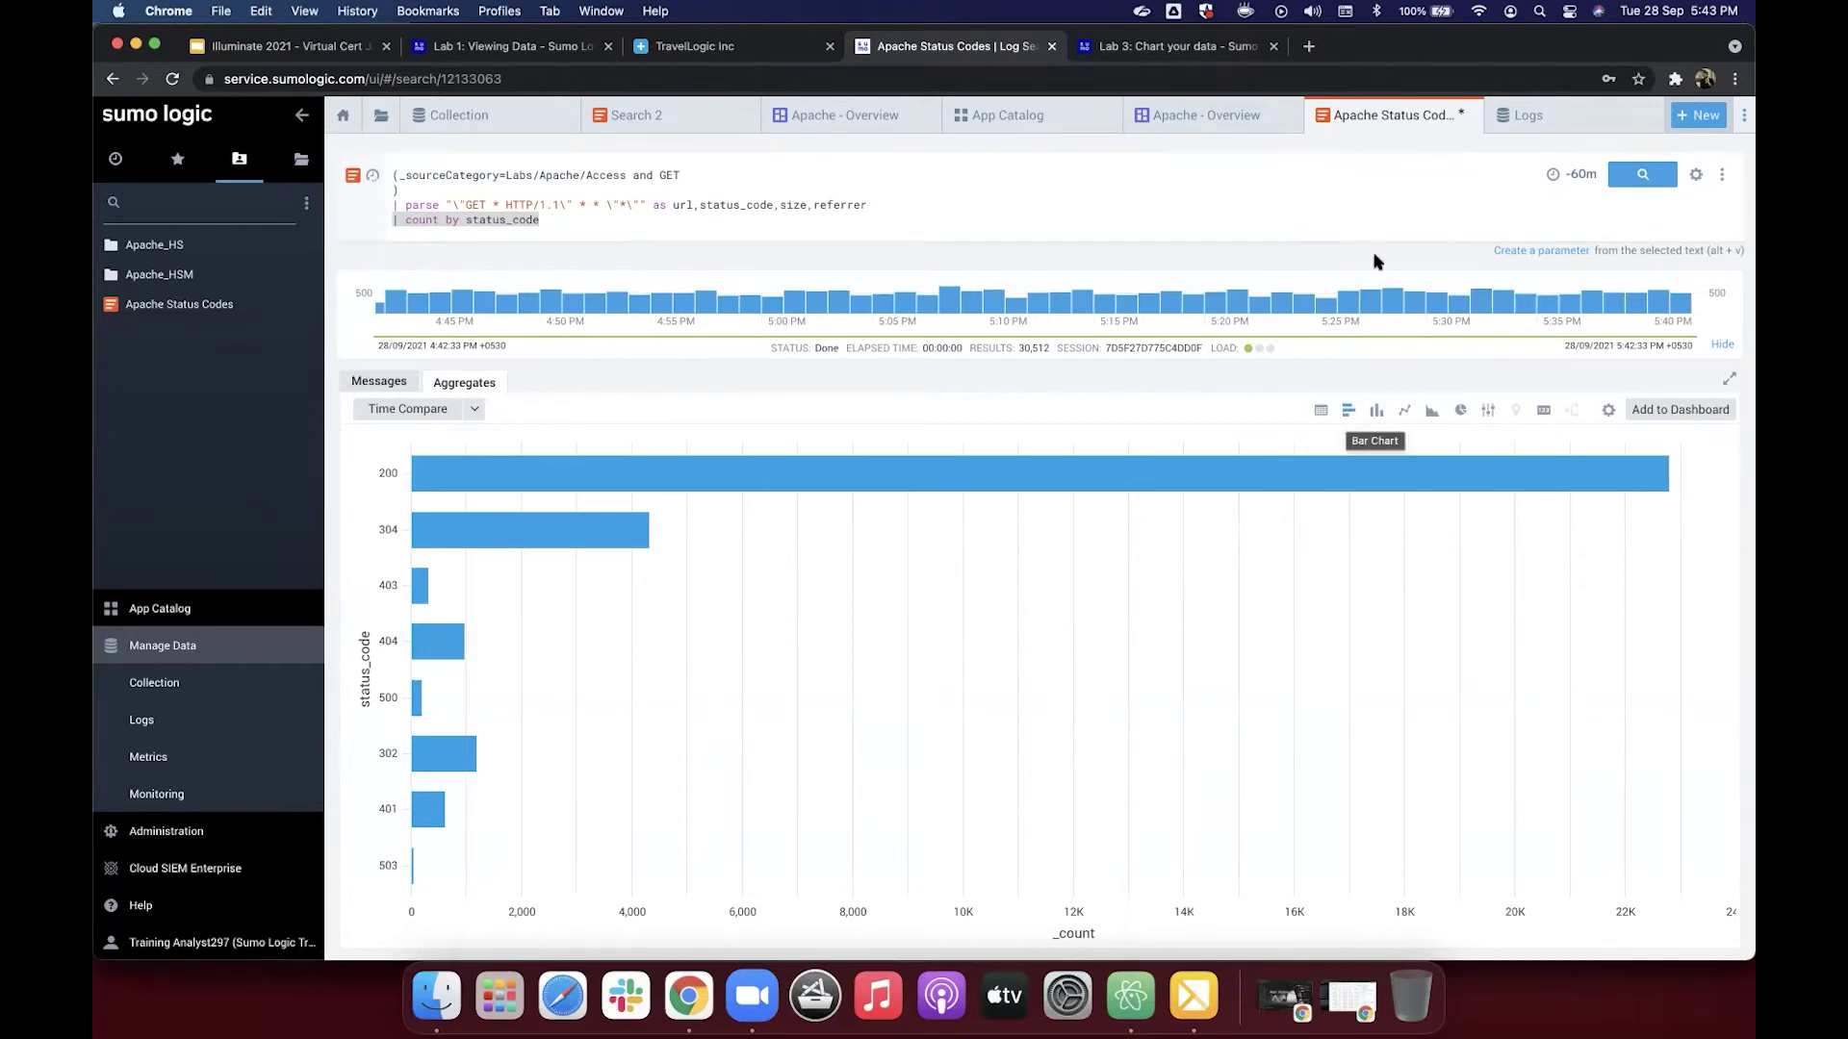
left_click(1196, 56)
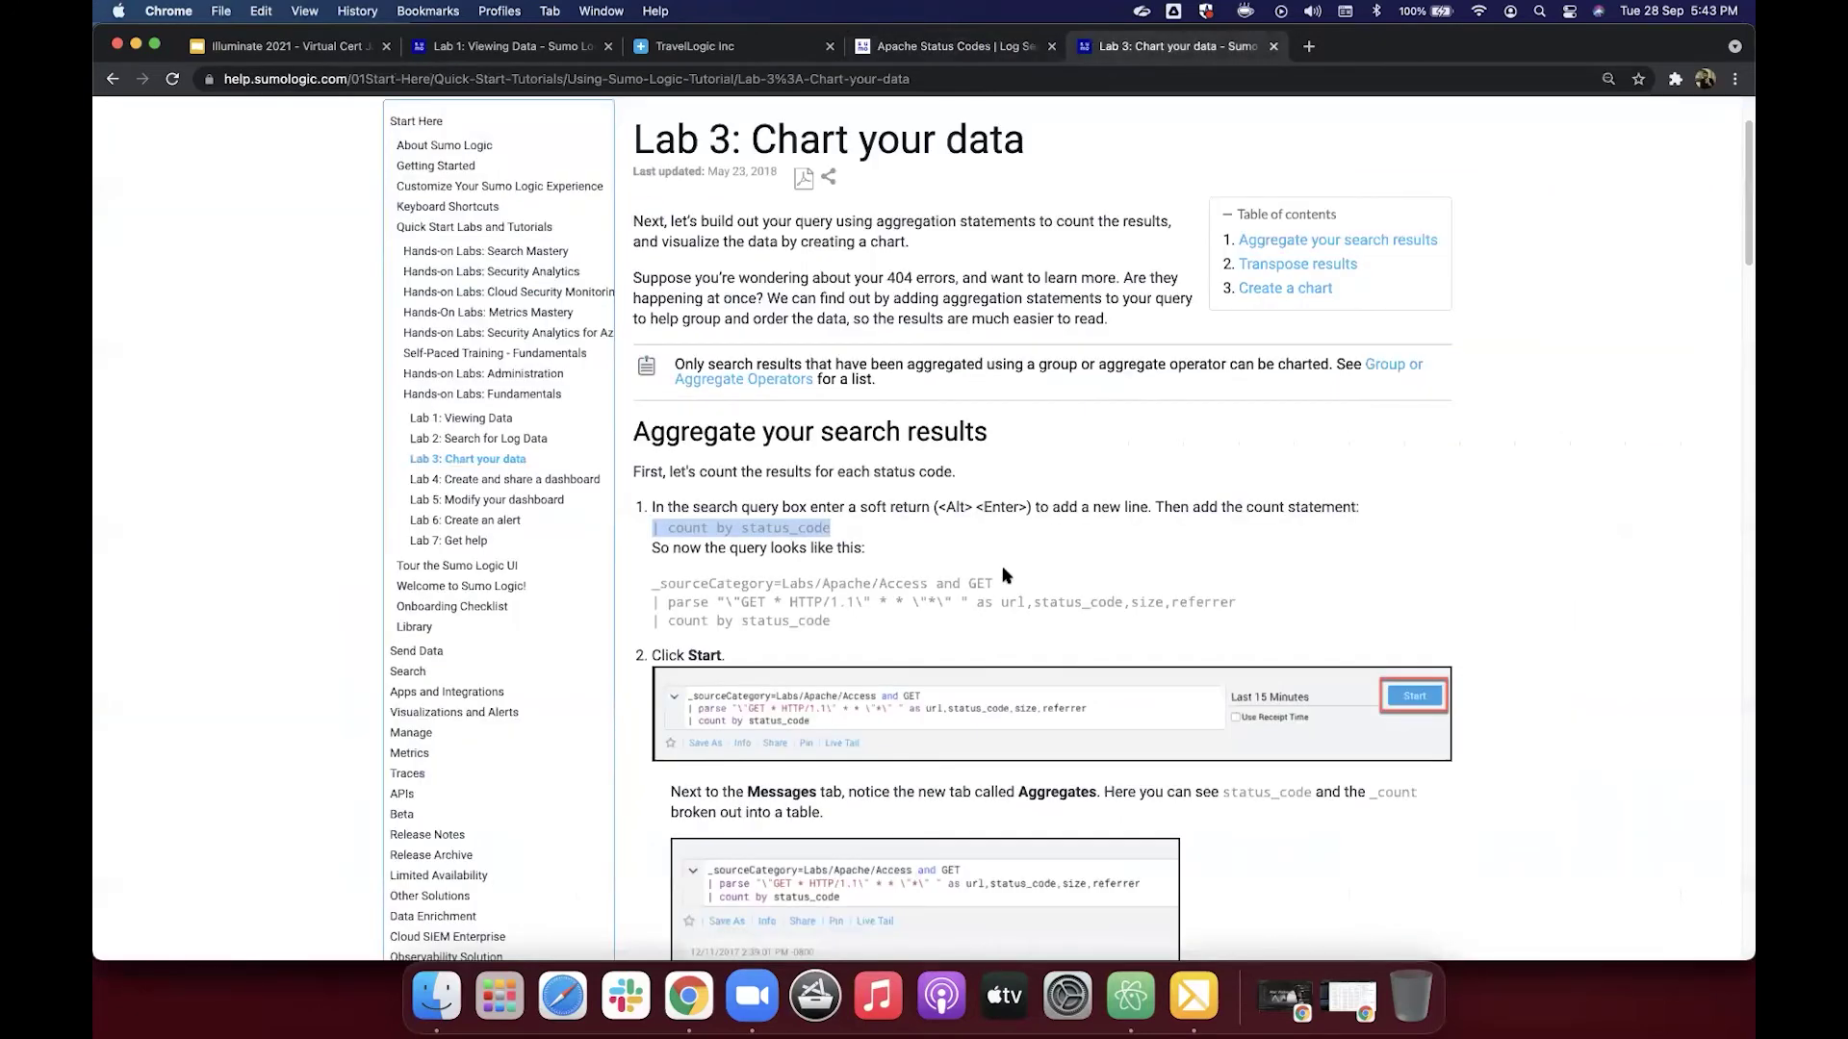
Step: Scroll through the Lab 3 steps, then switch the status code aggregates back to a table
scroll(1003, 575, "down", 2)
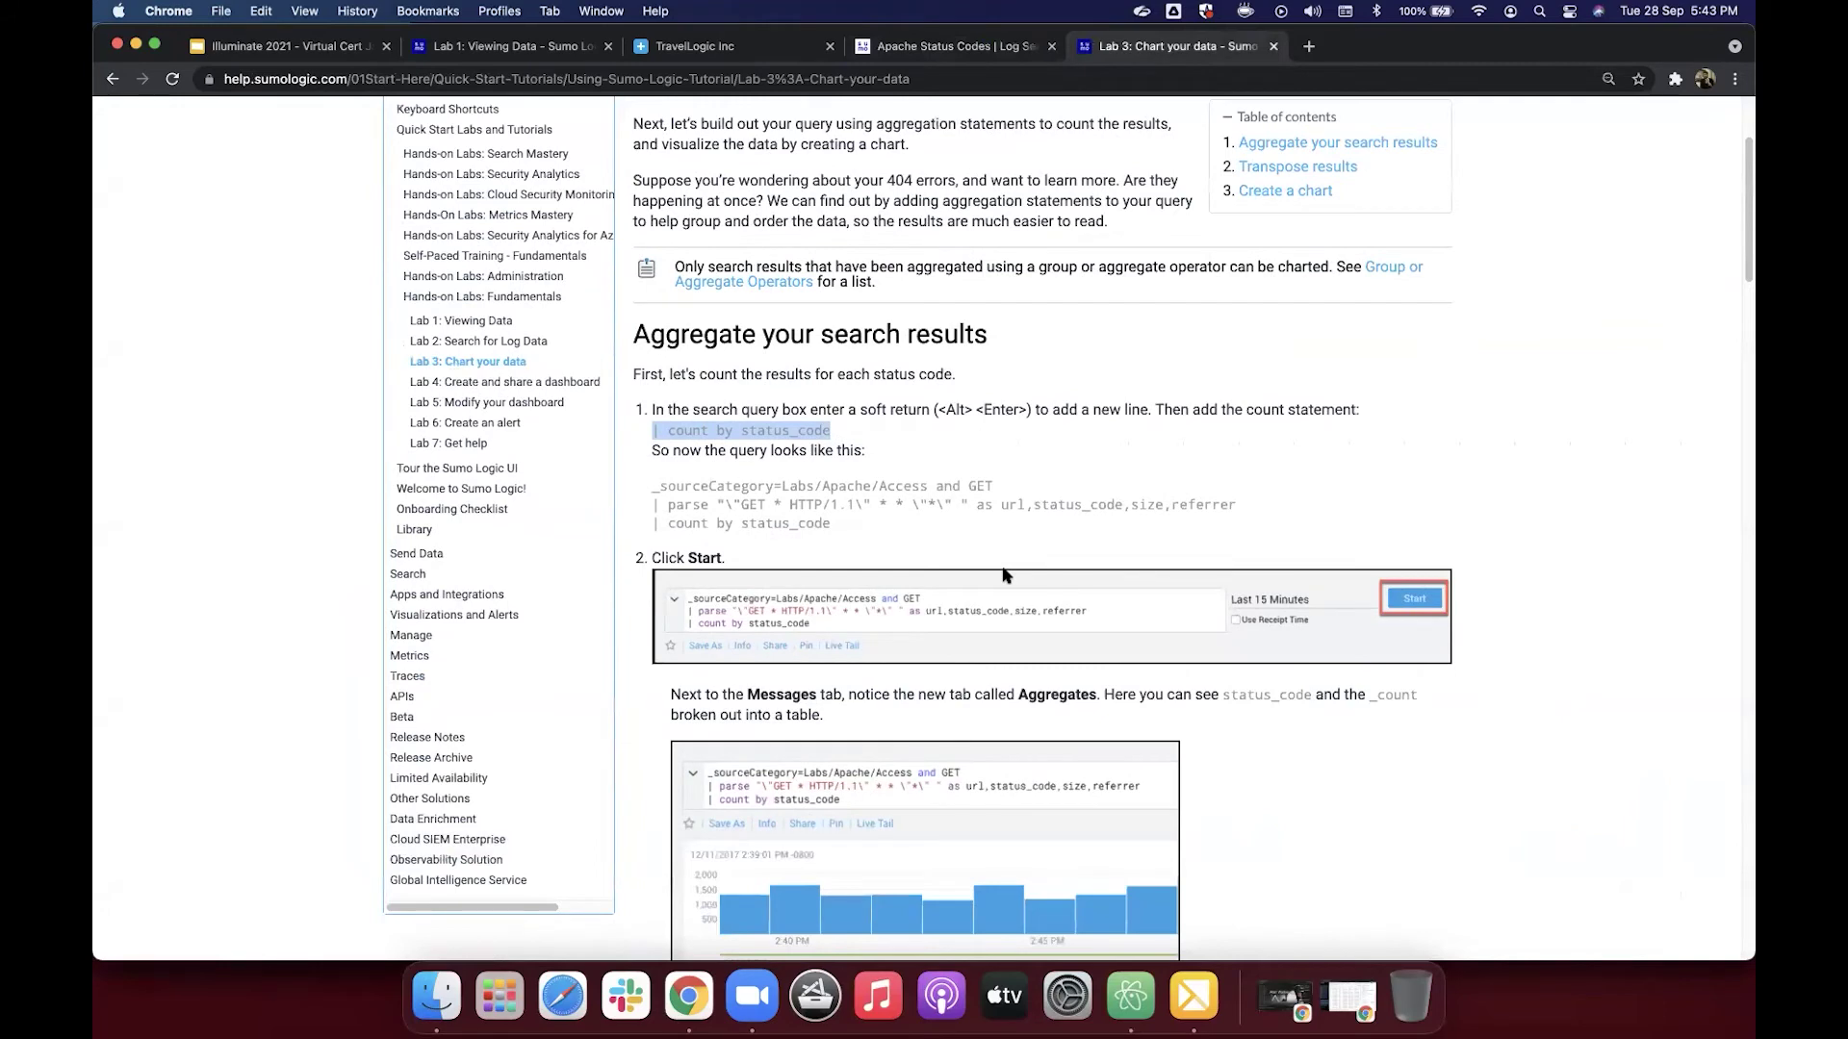
scroll(1003, 575, "down", 3)
scroll(1003, 576, "down", 1)
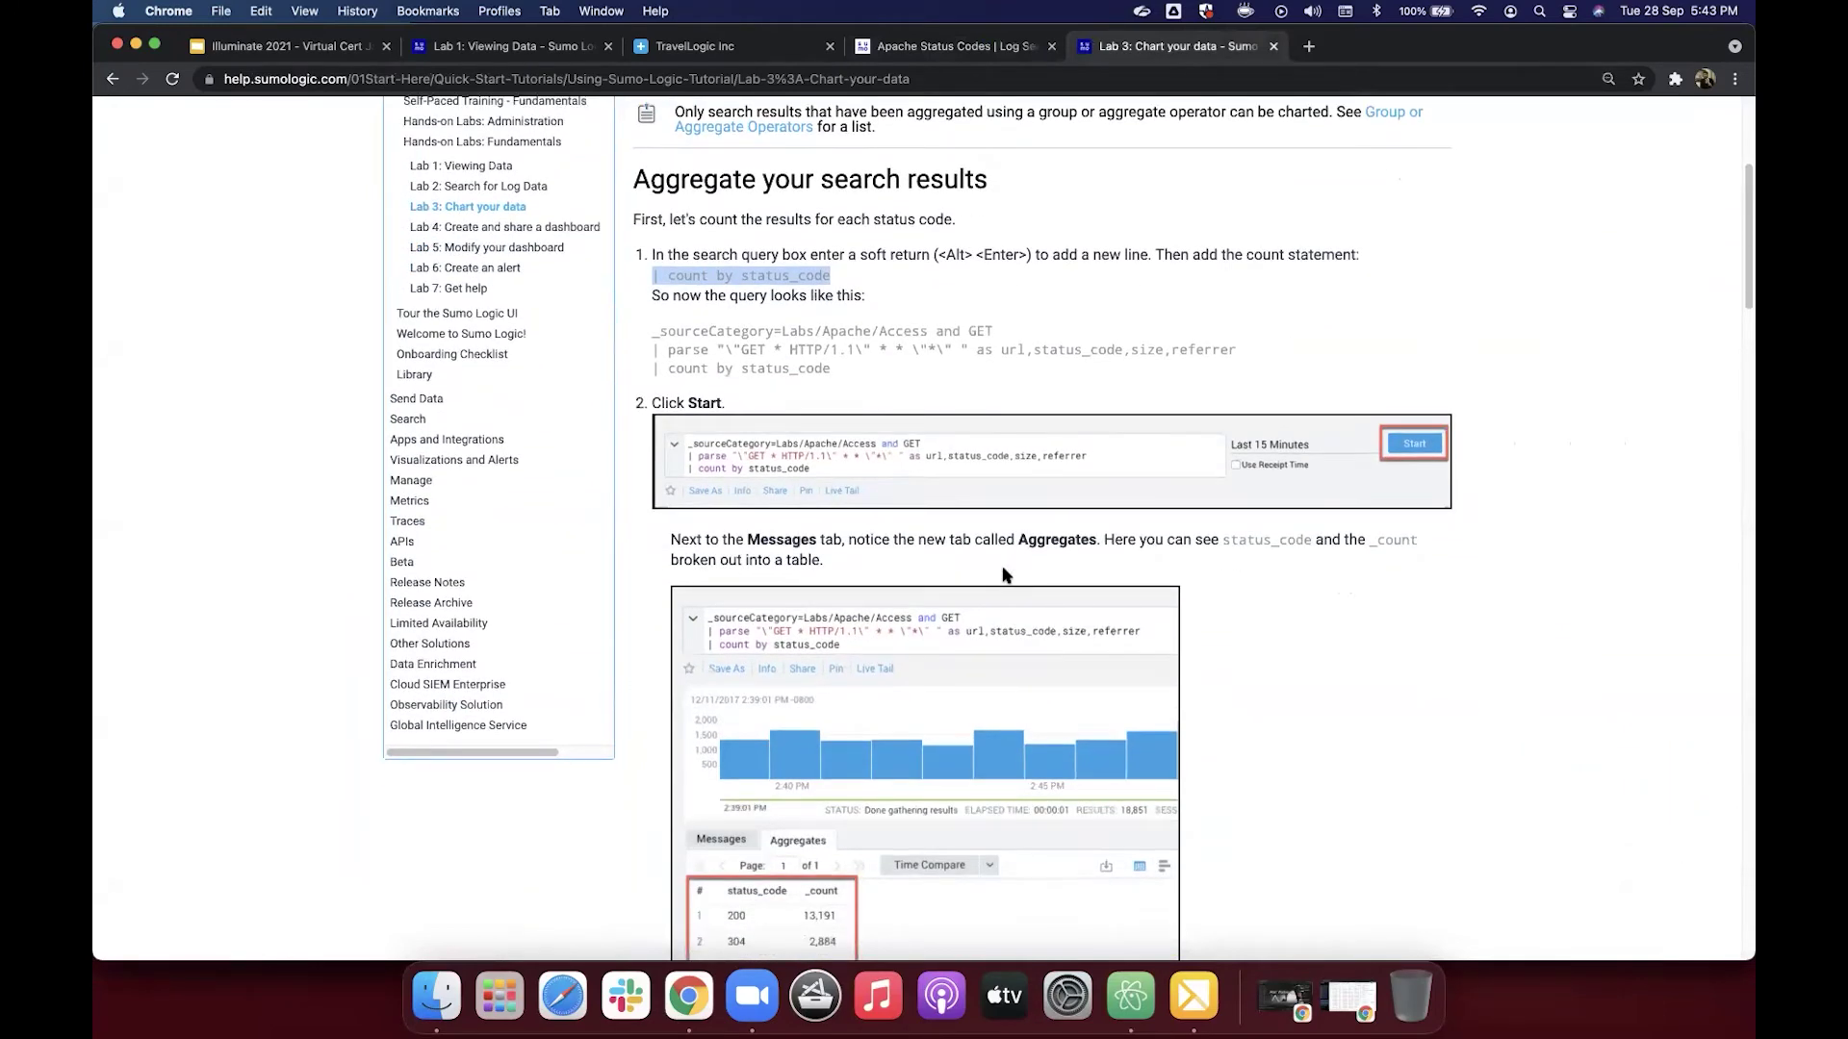
scroll(1003, 575, "down", 9)
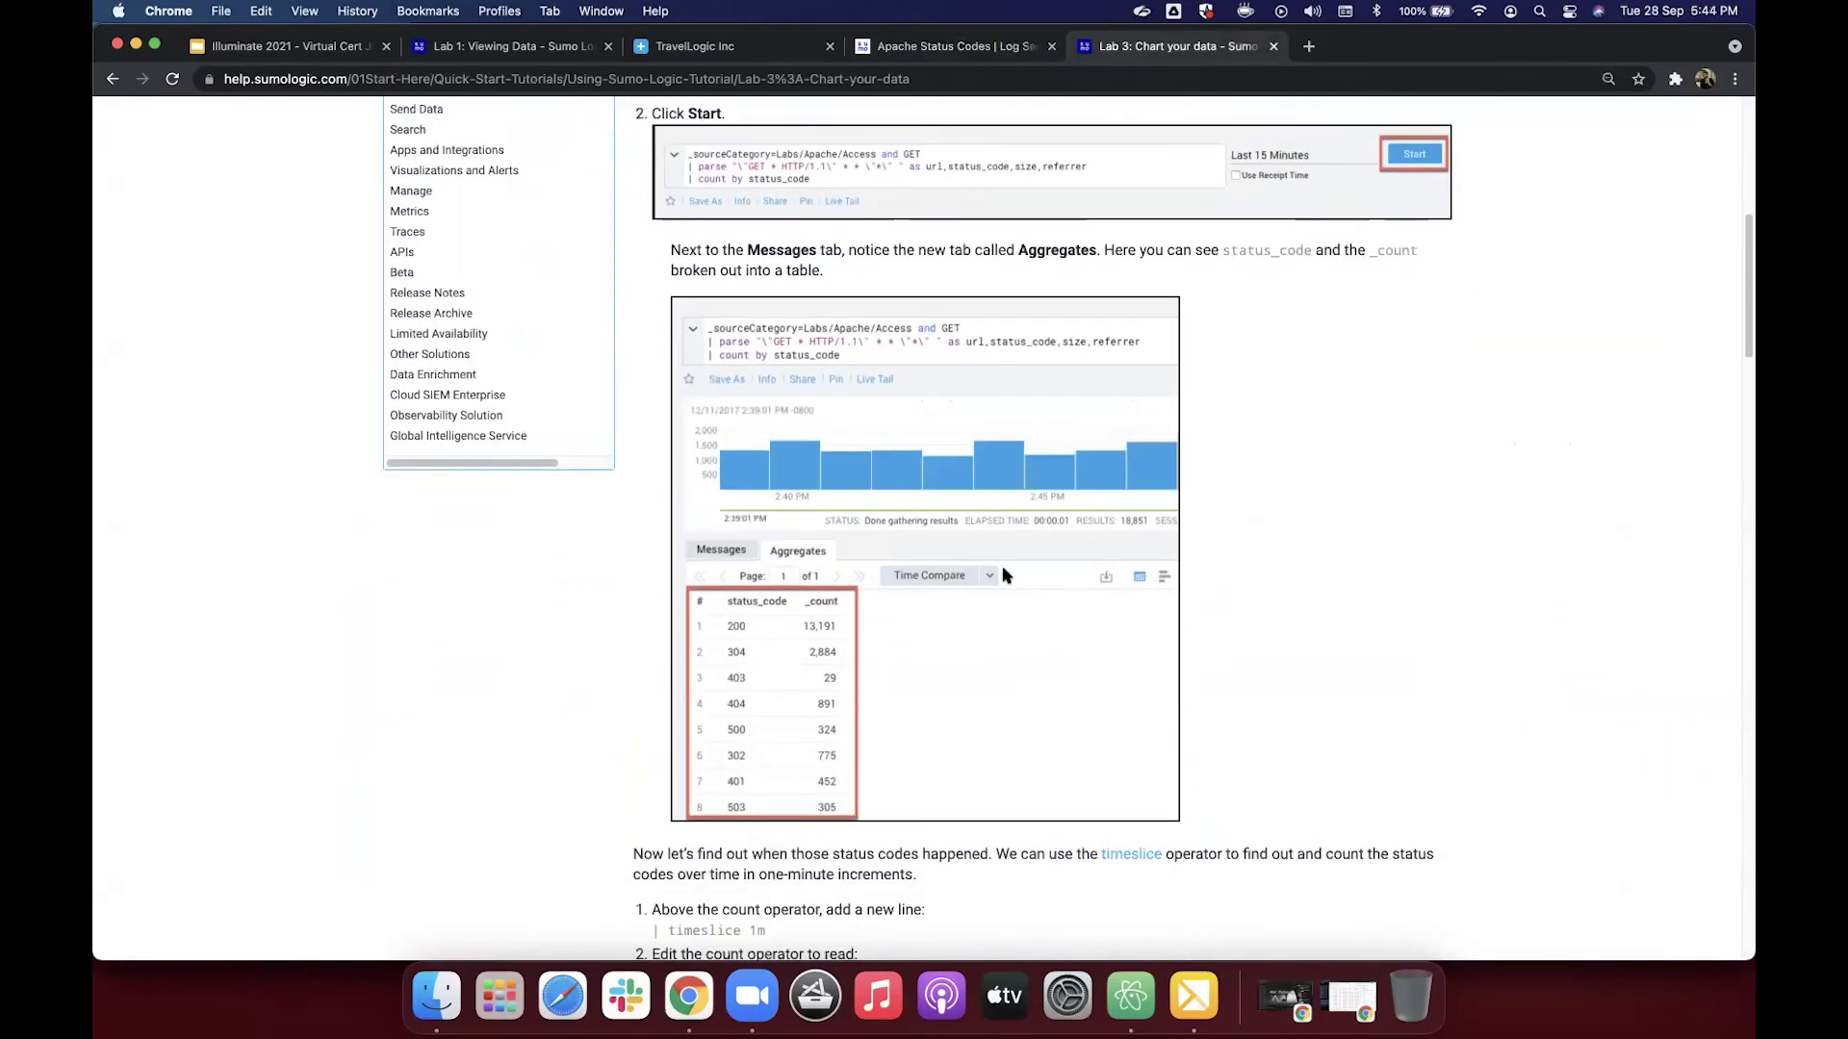
scroll(1003, 575, "down", 12)
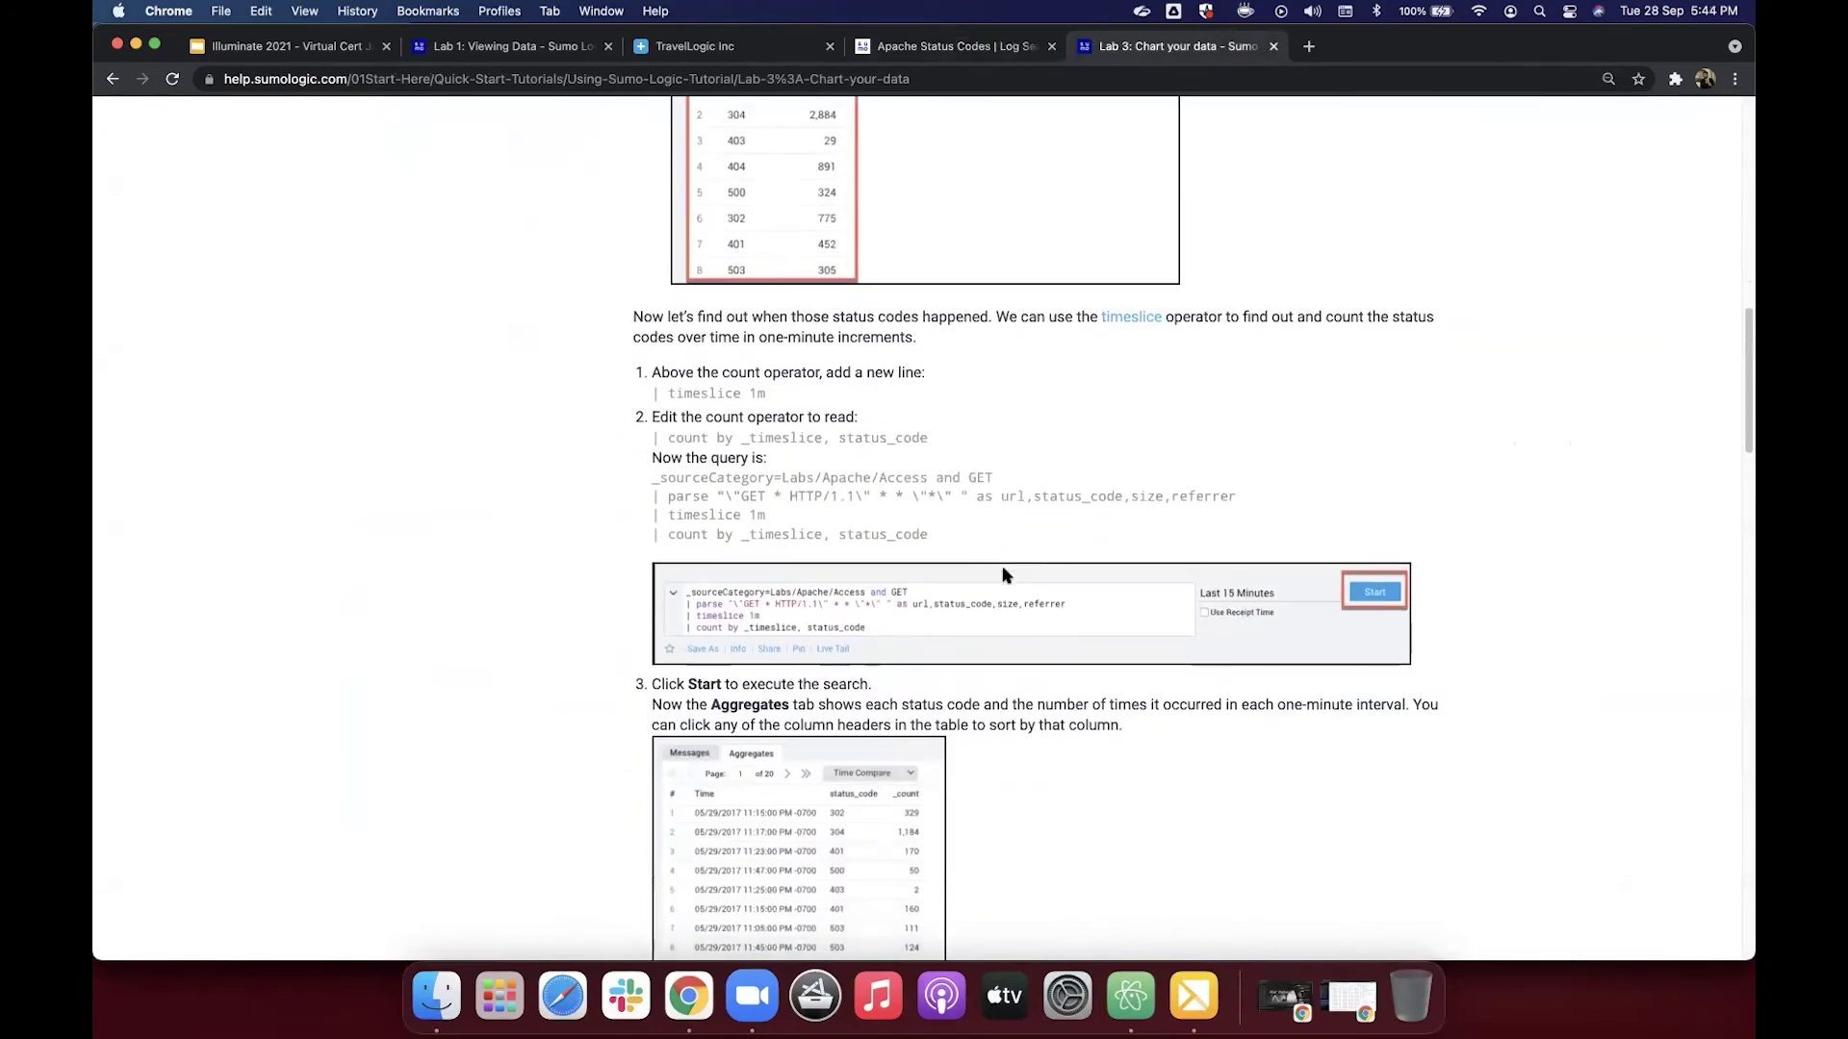
scroll(1003, 575, "down", 1)
scroll(1003, 575, "up", 1)
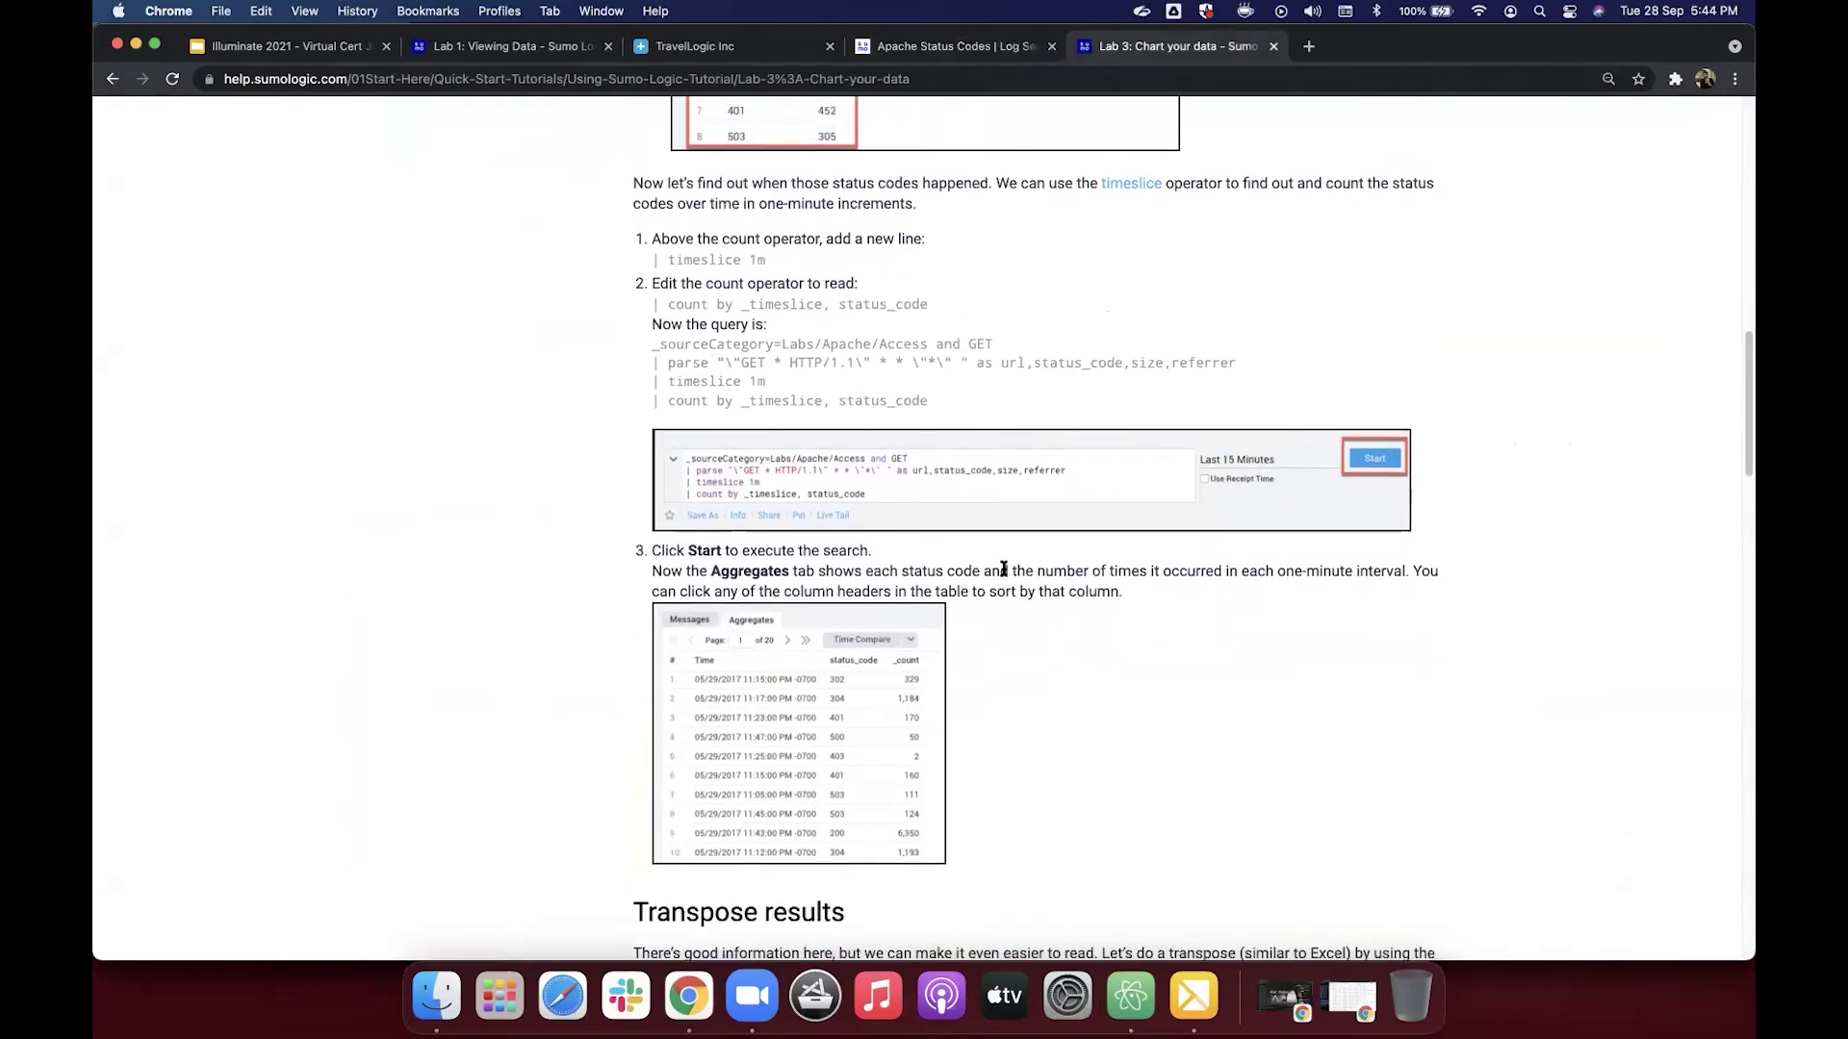
left_click(979, 55)
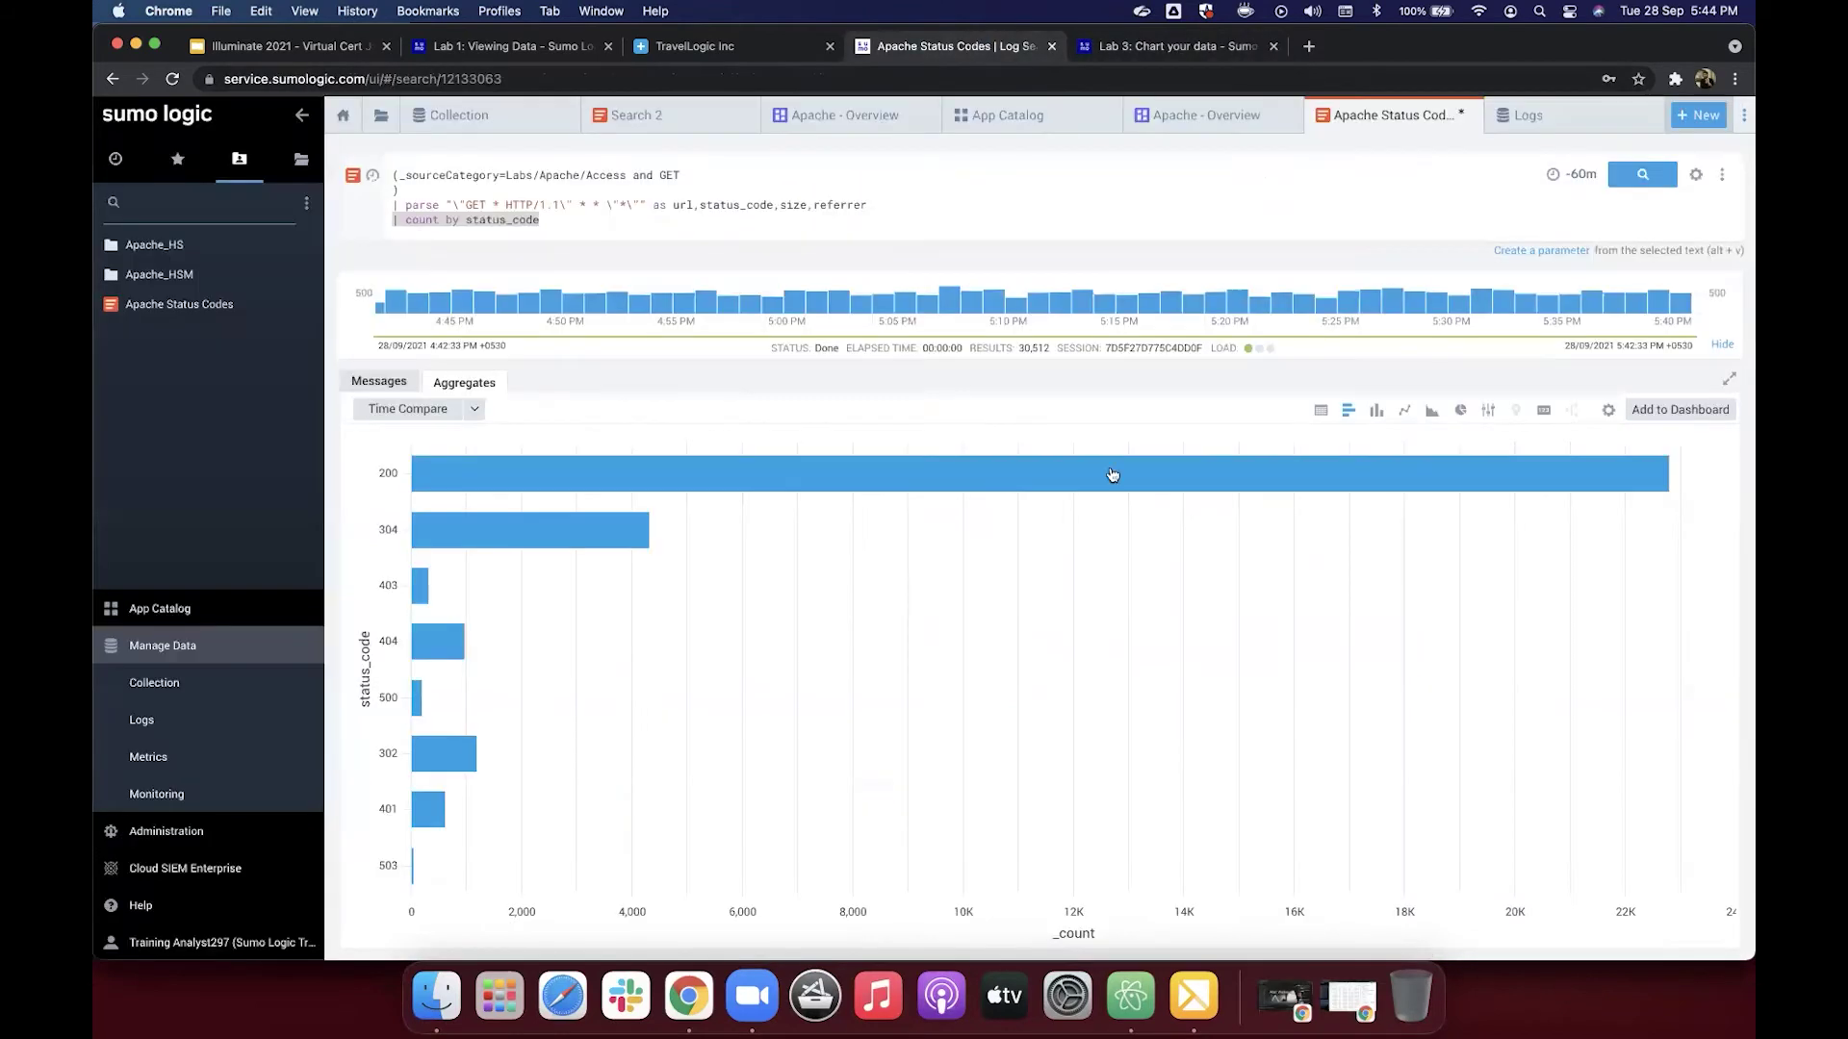
left_click(1320, 412)
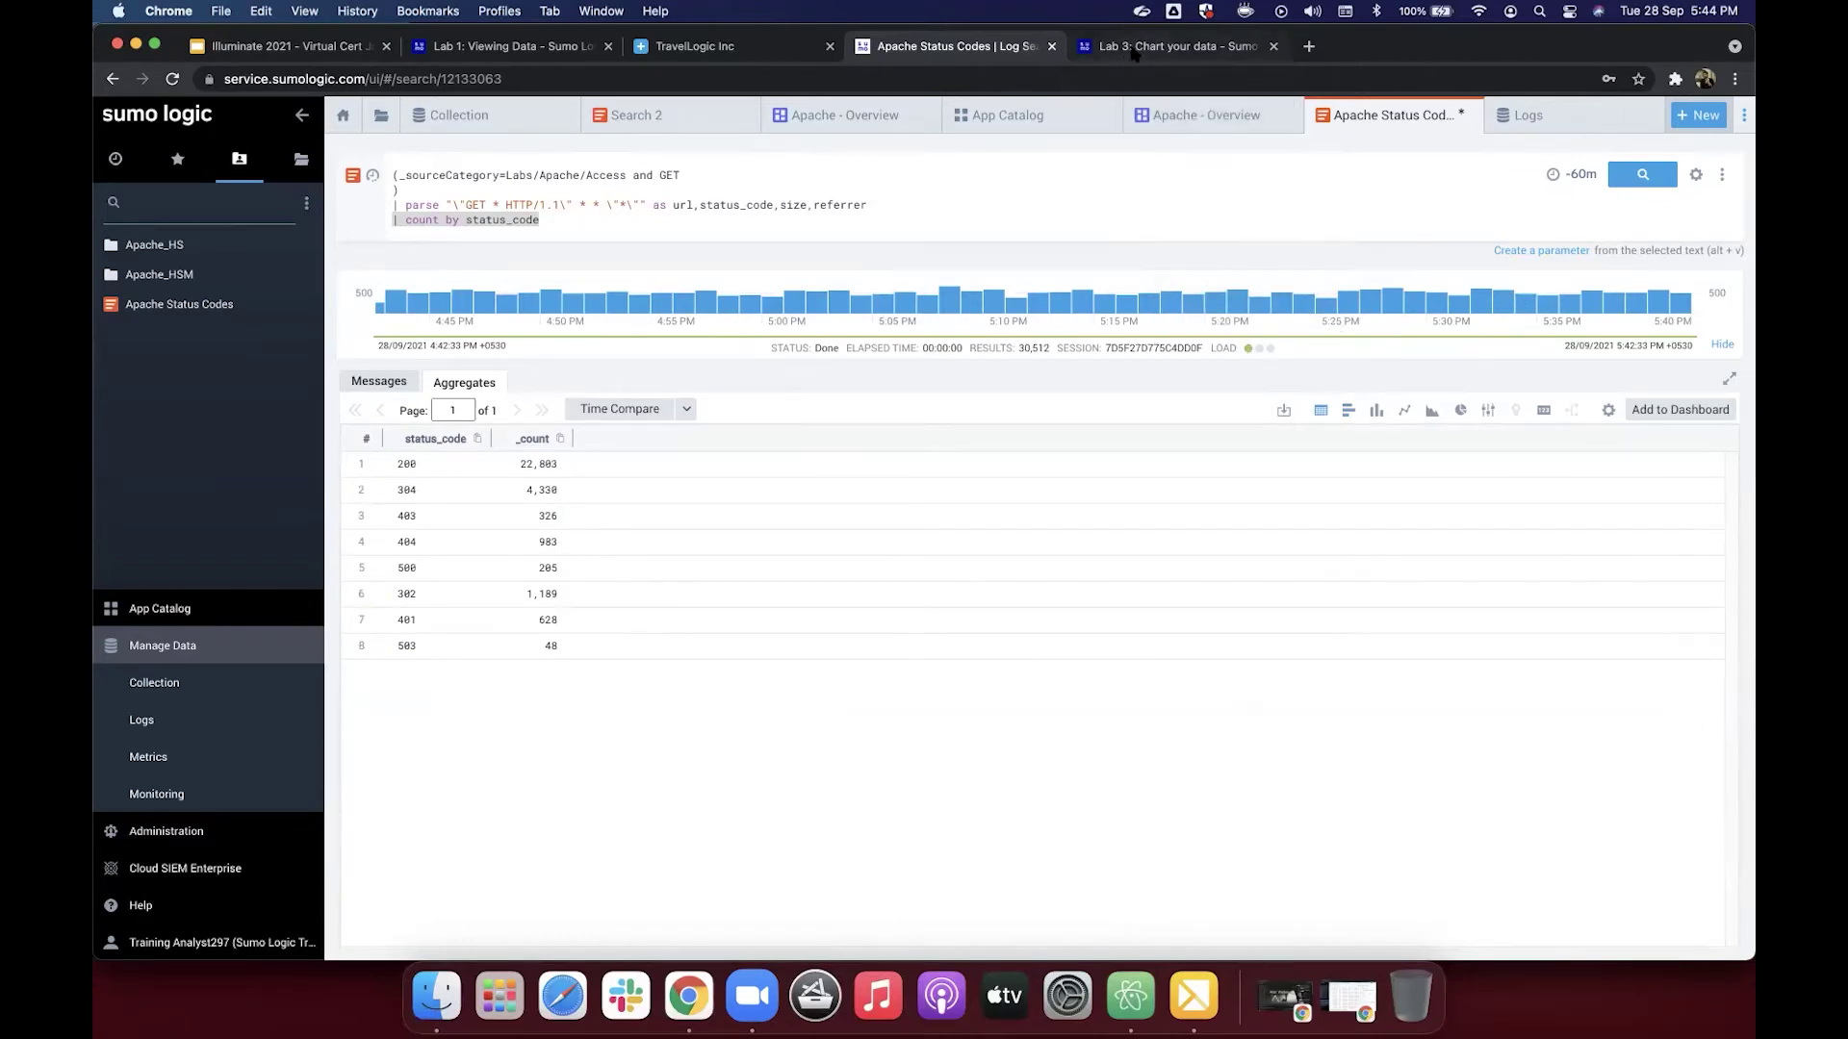
Step: Copy the lab's four-line timeslice 1m query ending 'count by _timeslice, status_code'
left_click(1133, 53)
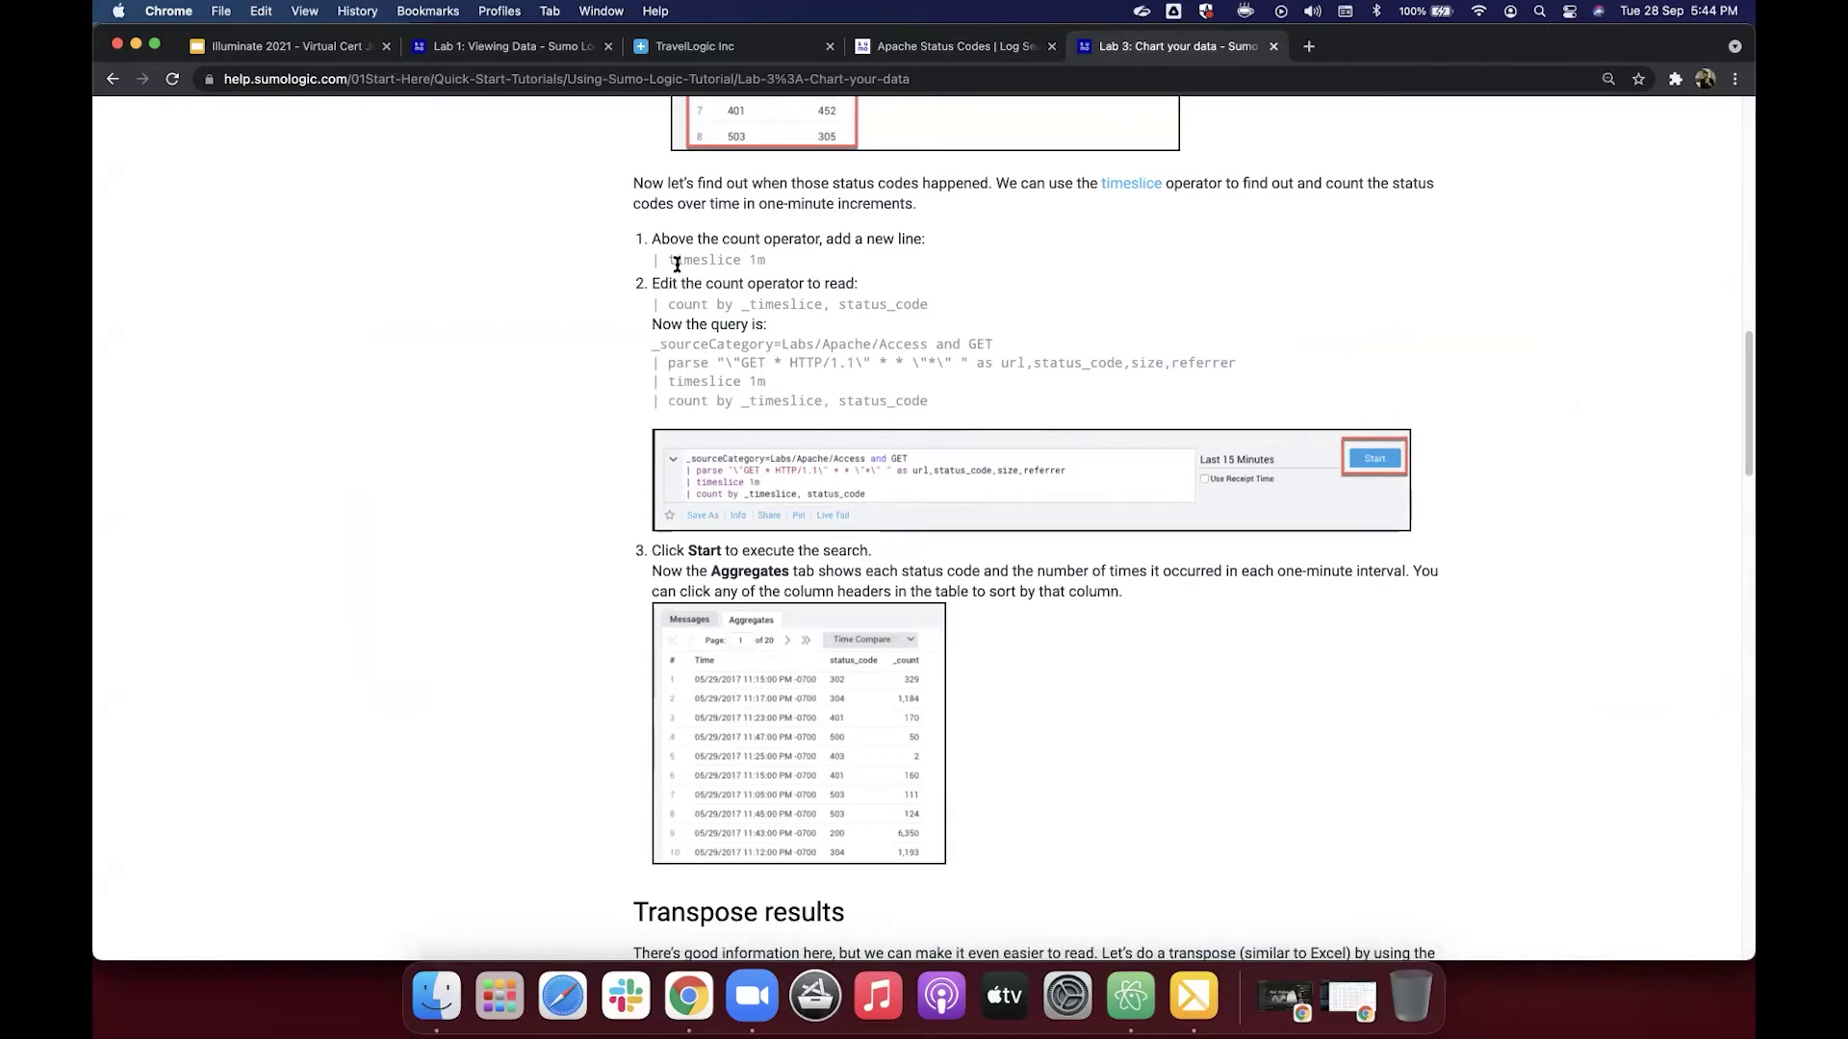
left_click_drag(655, 401, 930, 400)
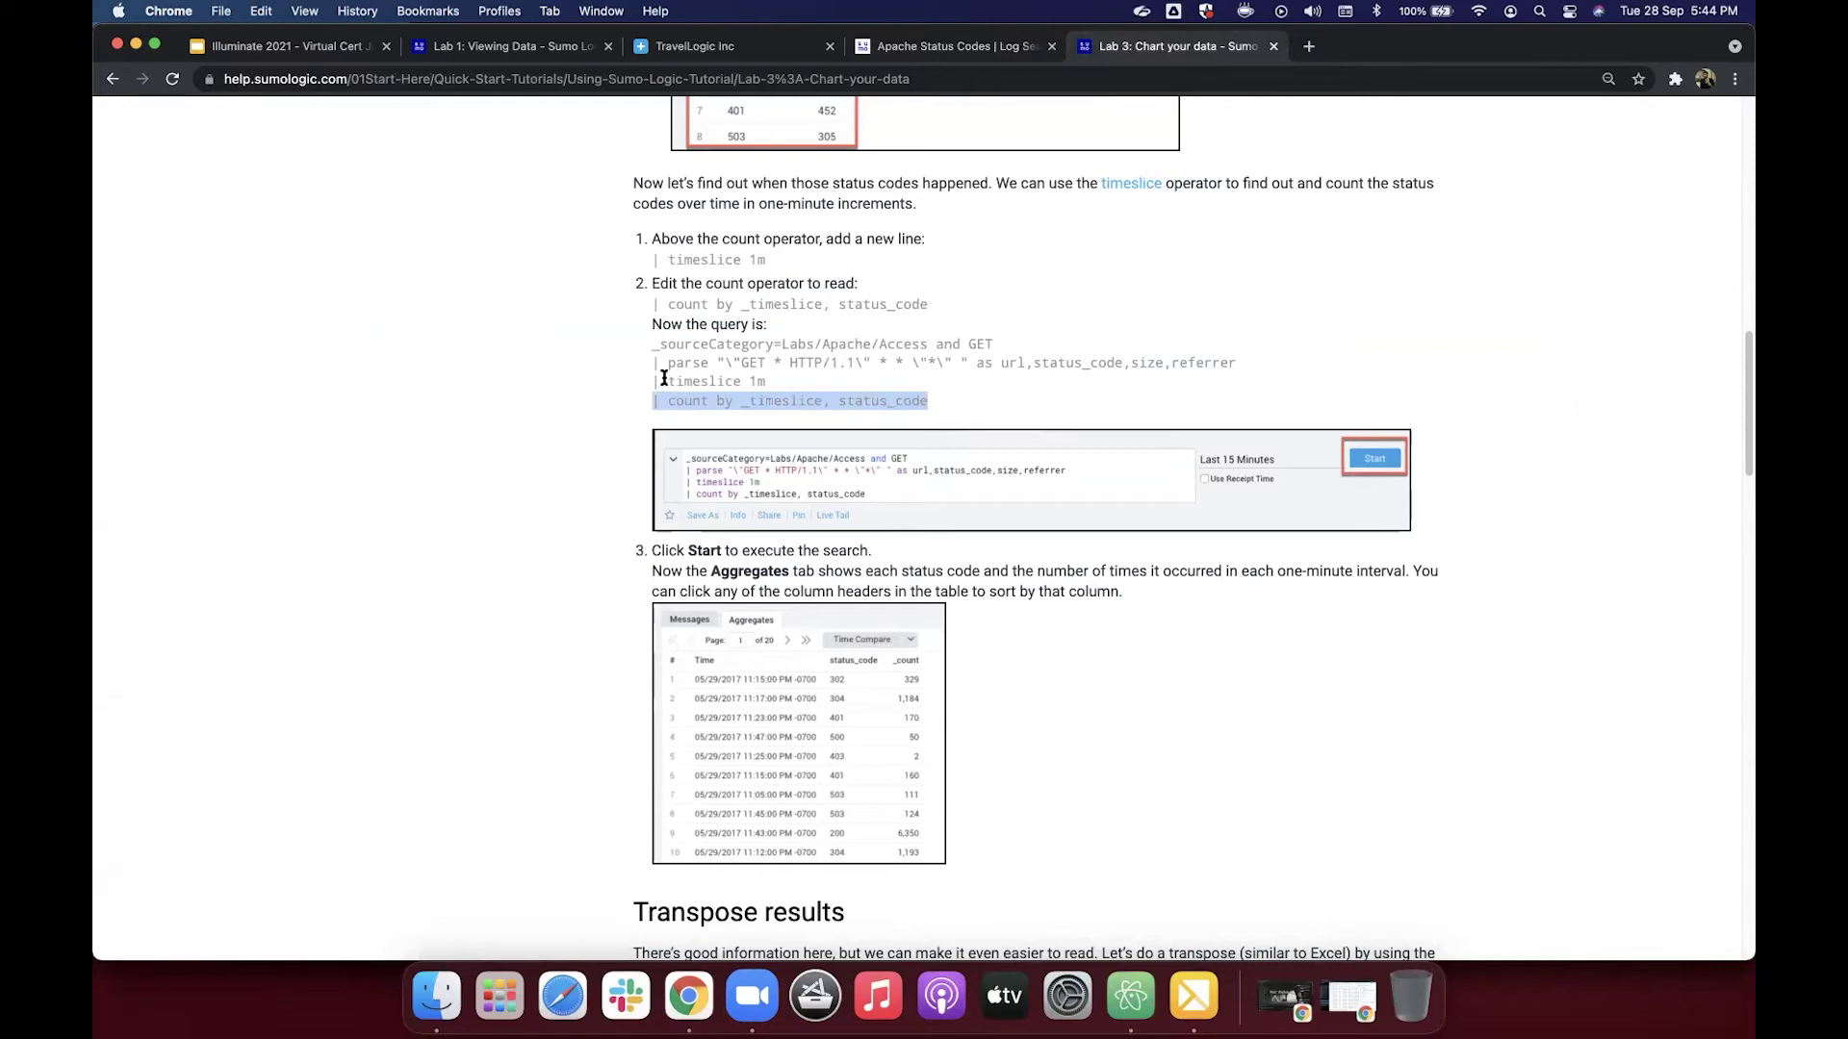
left_click_drag(654, 383, 767, 385)
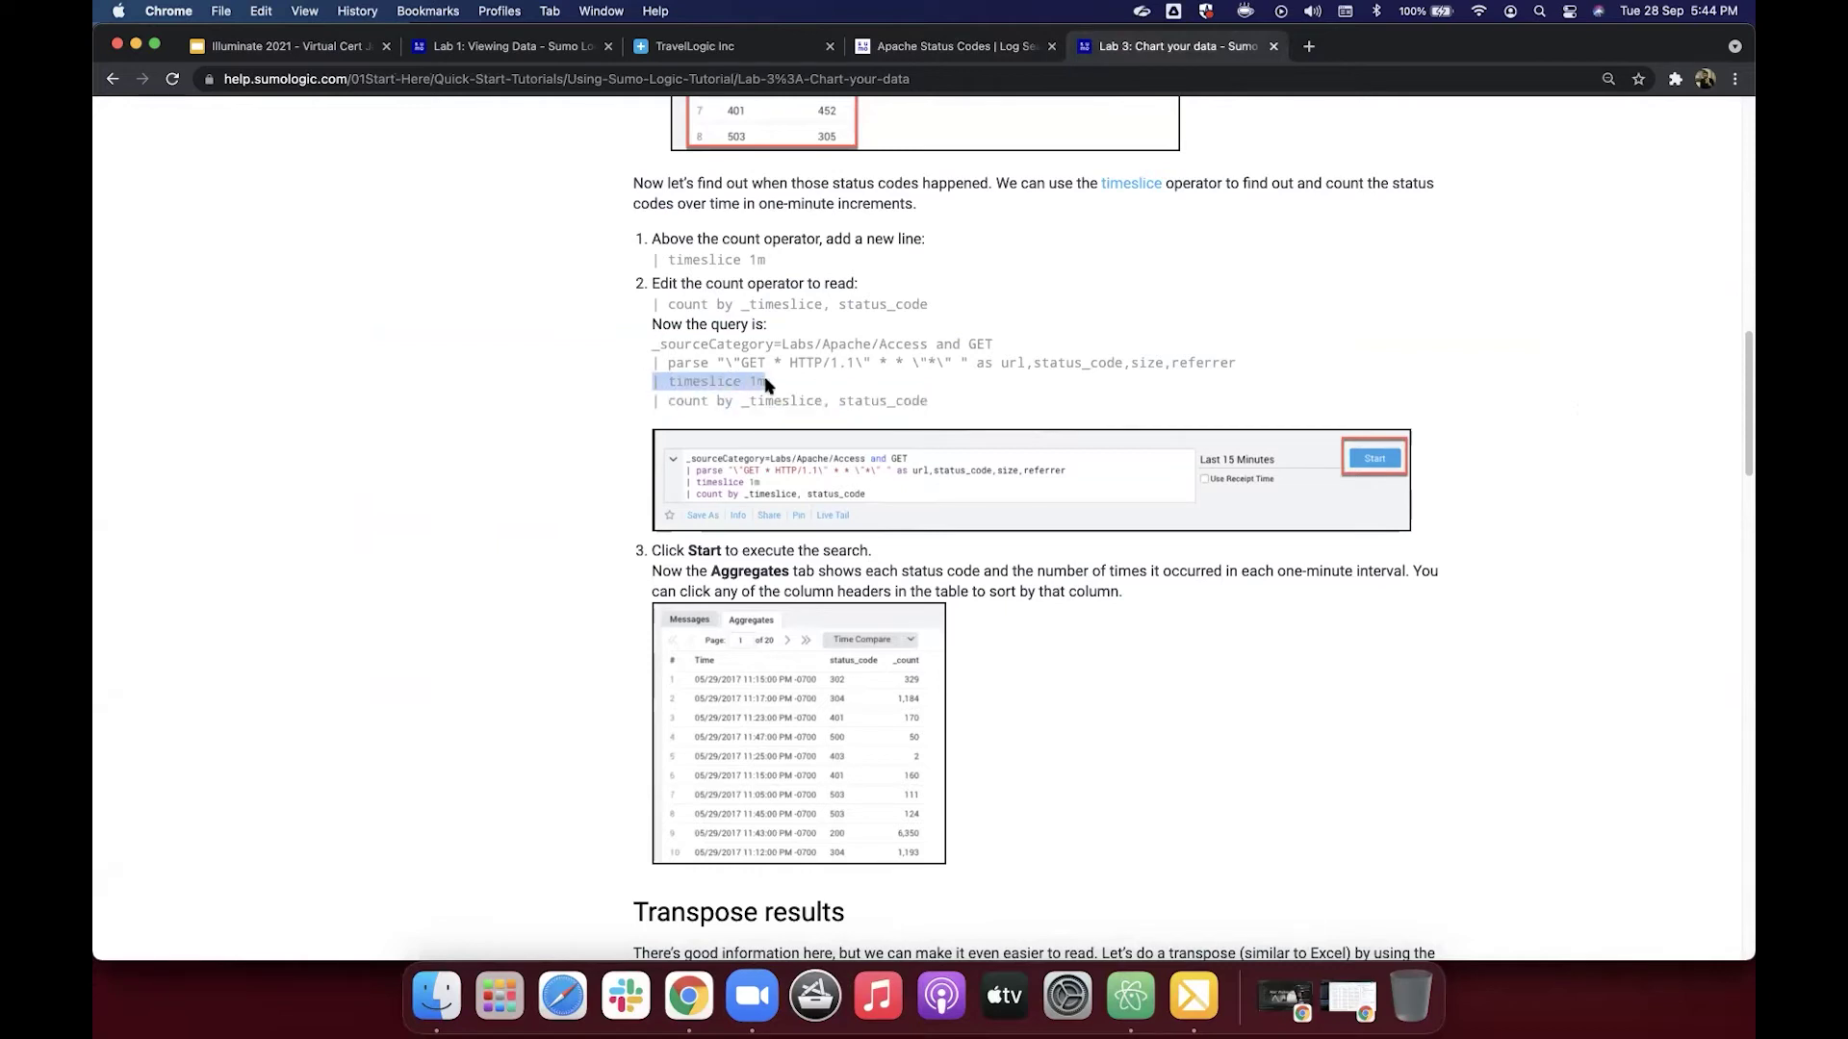
left_click(639, 364)
scroll(725, 365, "up", 1)
scroll(725, 365, "up", 3)
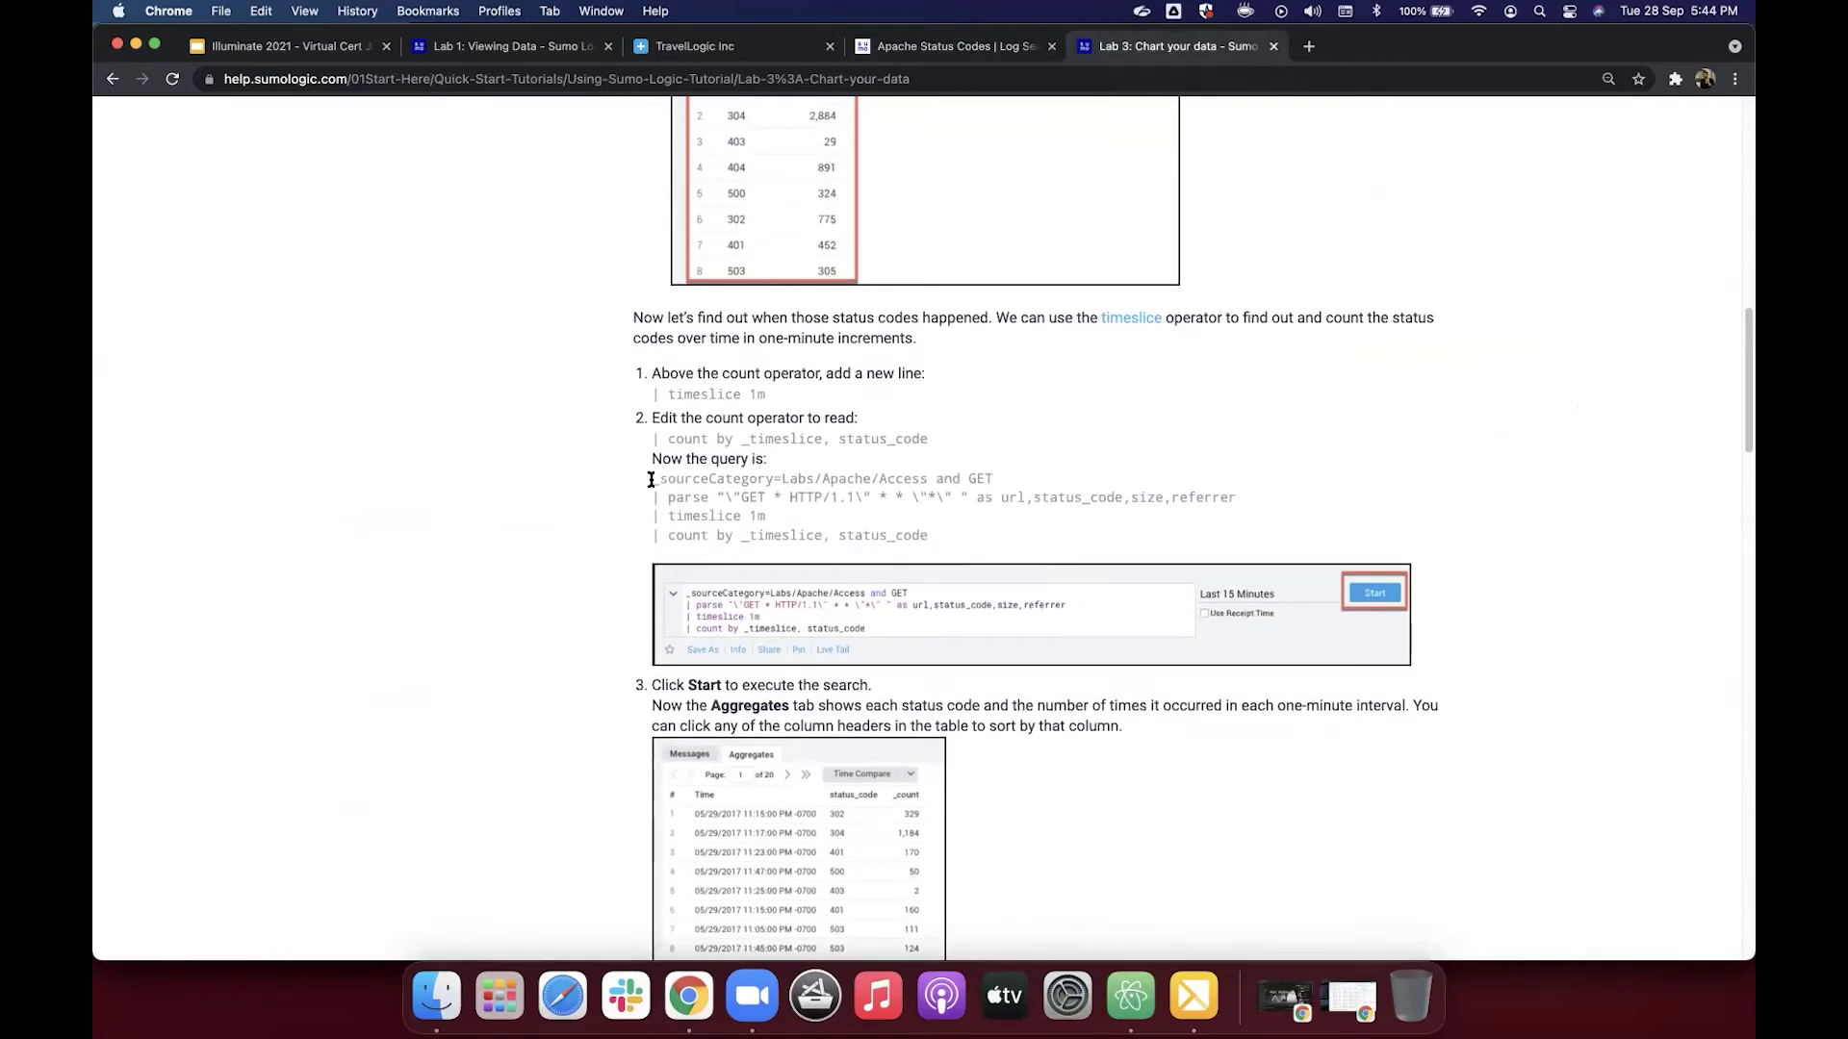
left_click_drag(652, 479, 937, 536)
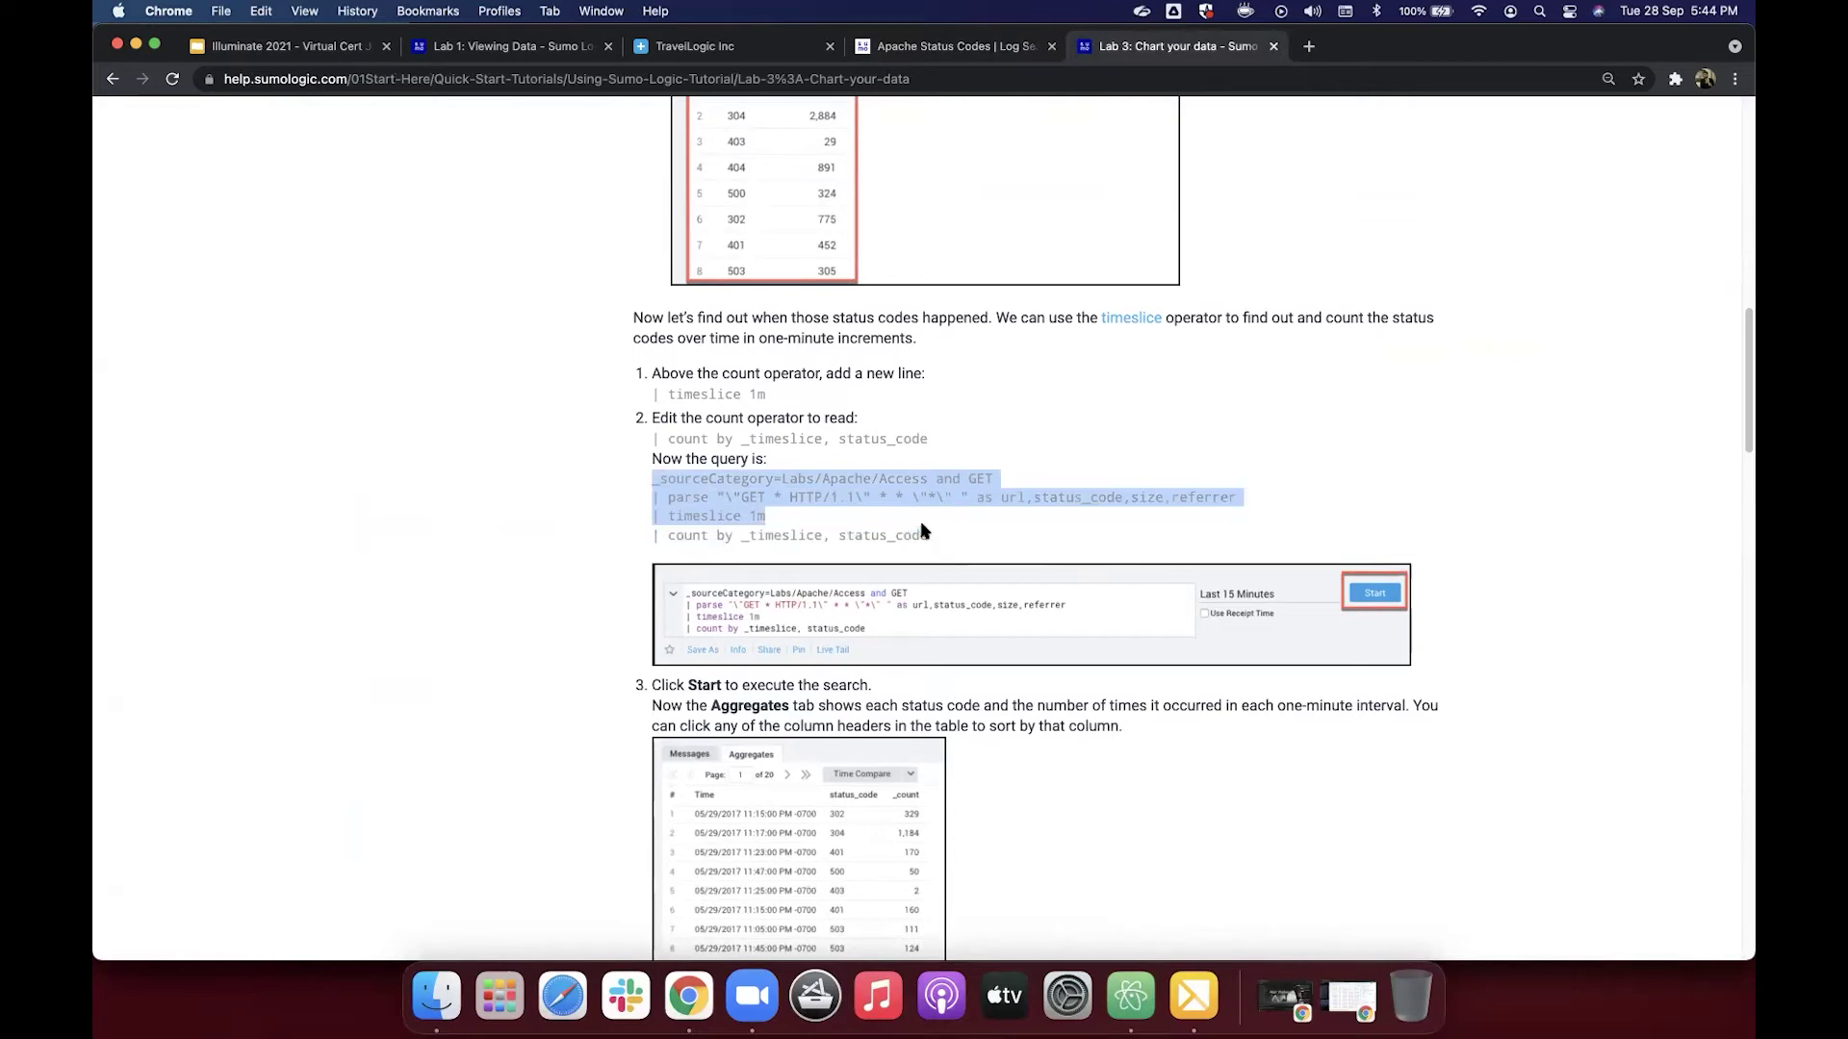
key("super+c")
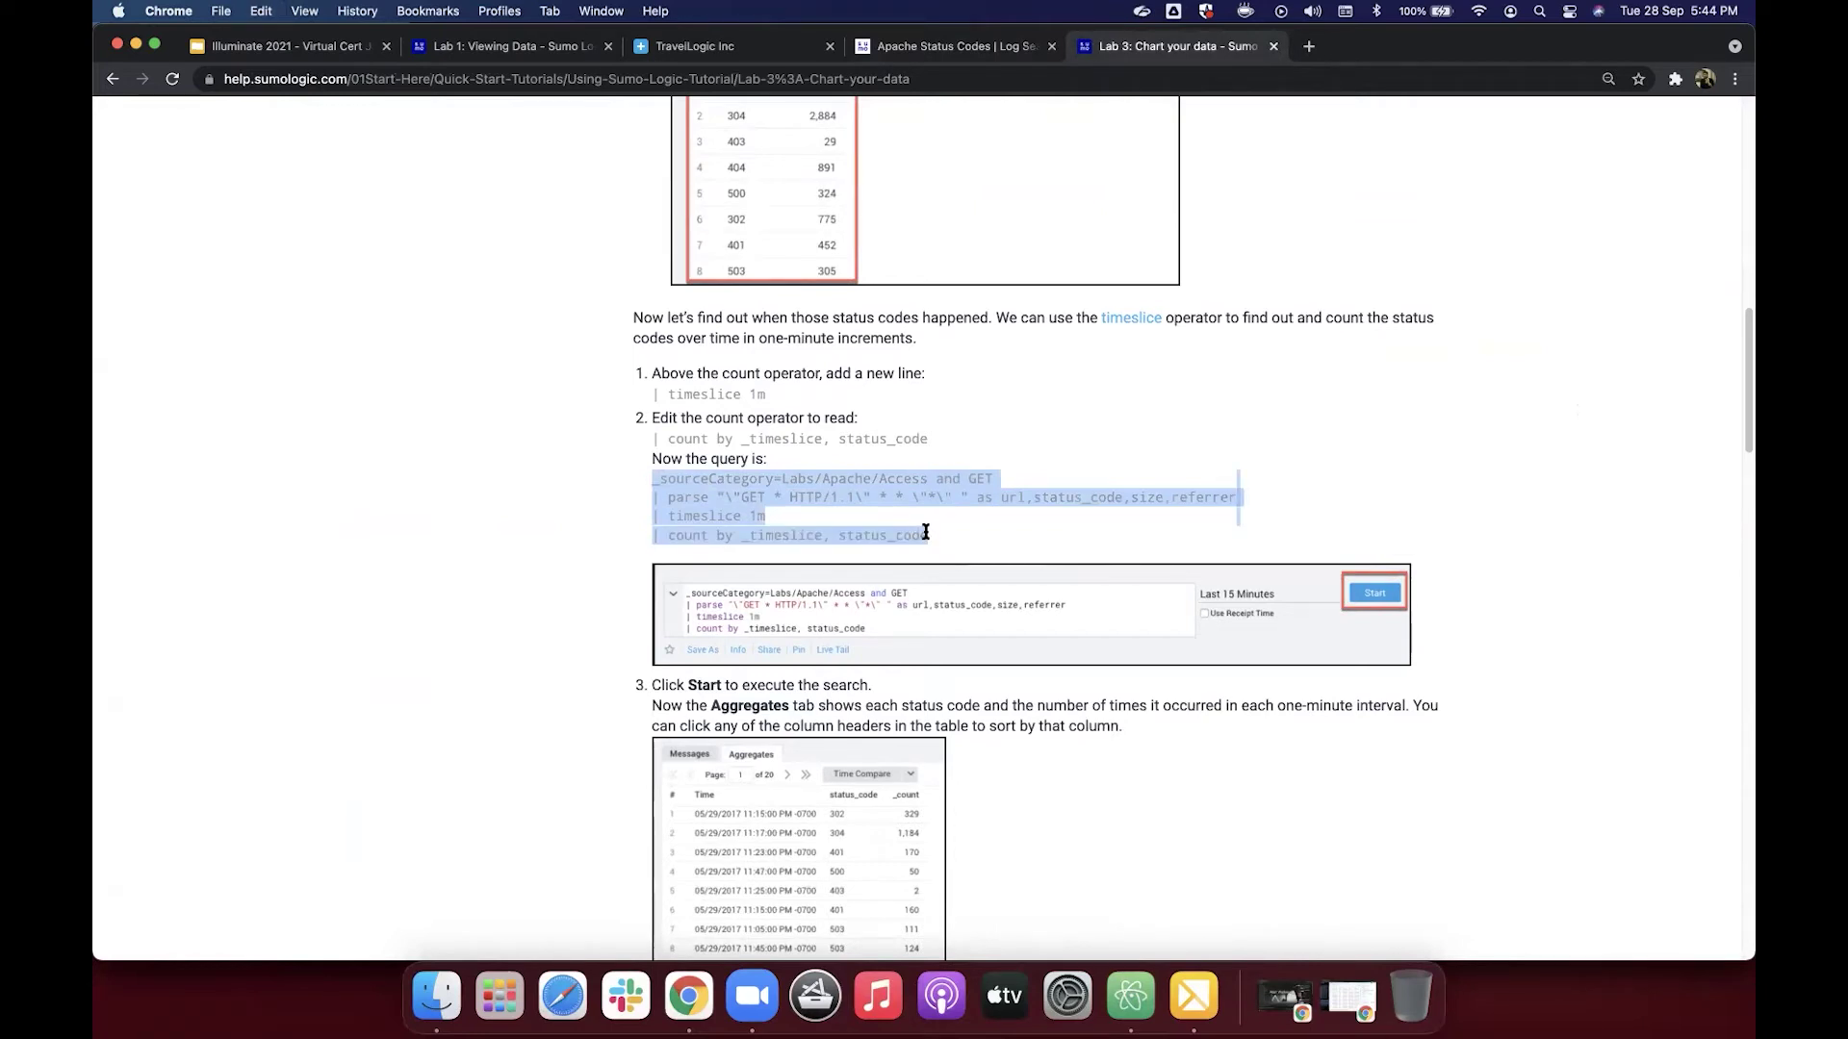
Step: Paste the timeslice 1m query over the existing search and run it for per-minute status counts
left_click(962, 46)
left_click(804, 225)
key("super+a")
key("super+v")
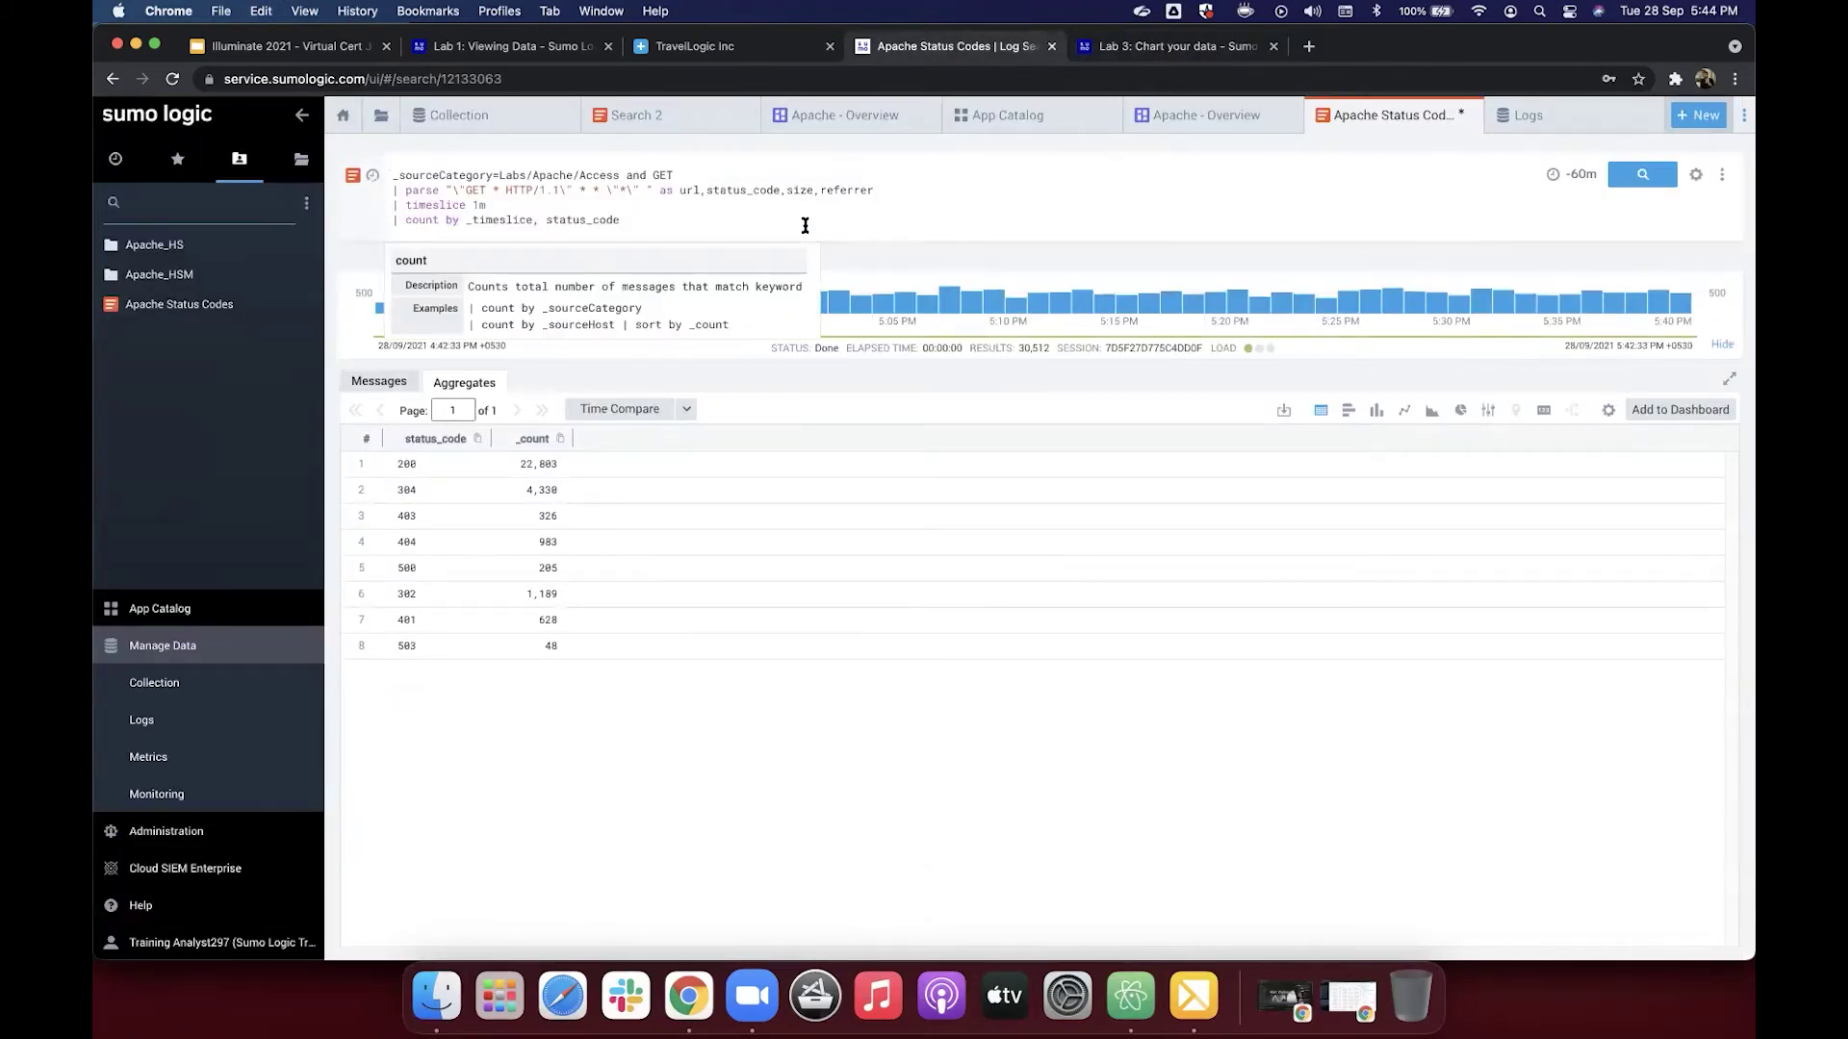
key("Return")
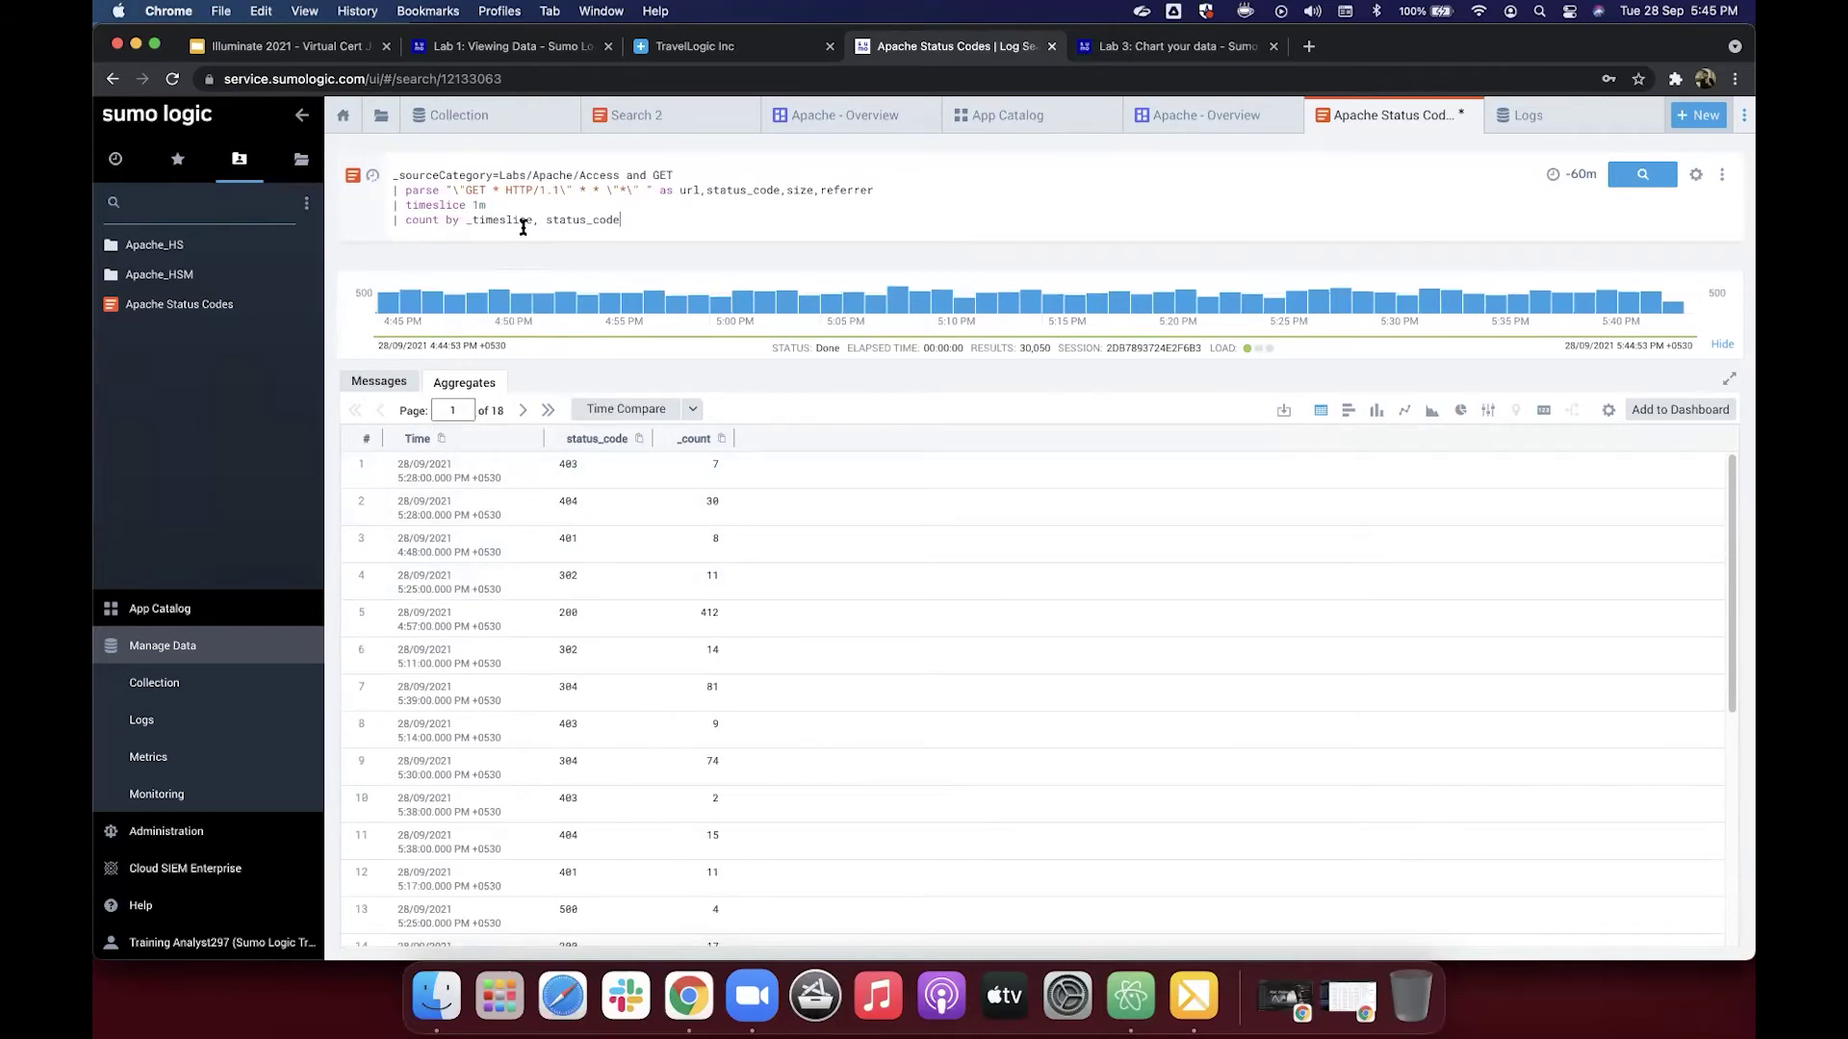
left_click(628, 220)
Step: On the Lab 3 help page, select the full four-line 'count by _timeslice, status_code' query
left_click(1140, 53)
left_click(774, 468)
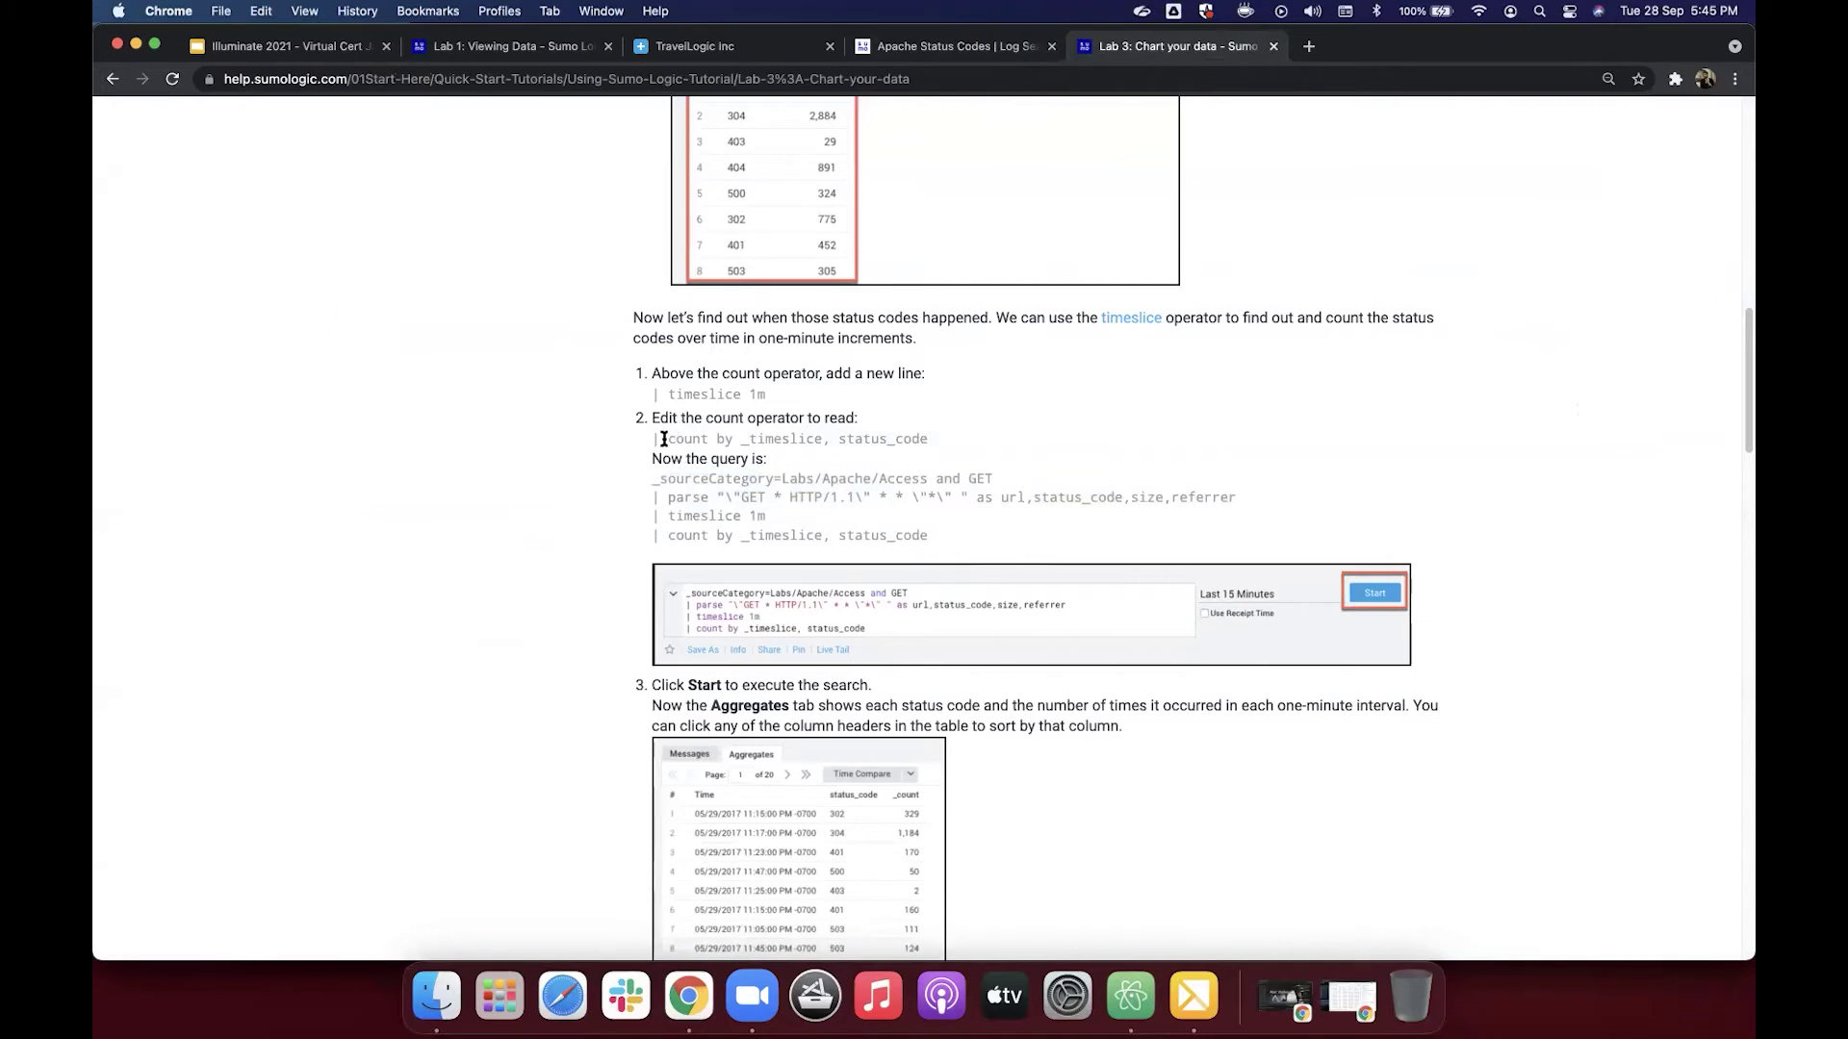
scroll(665, 435, "up", 1)
scroll(665, 435, "up", 3)
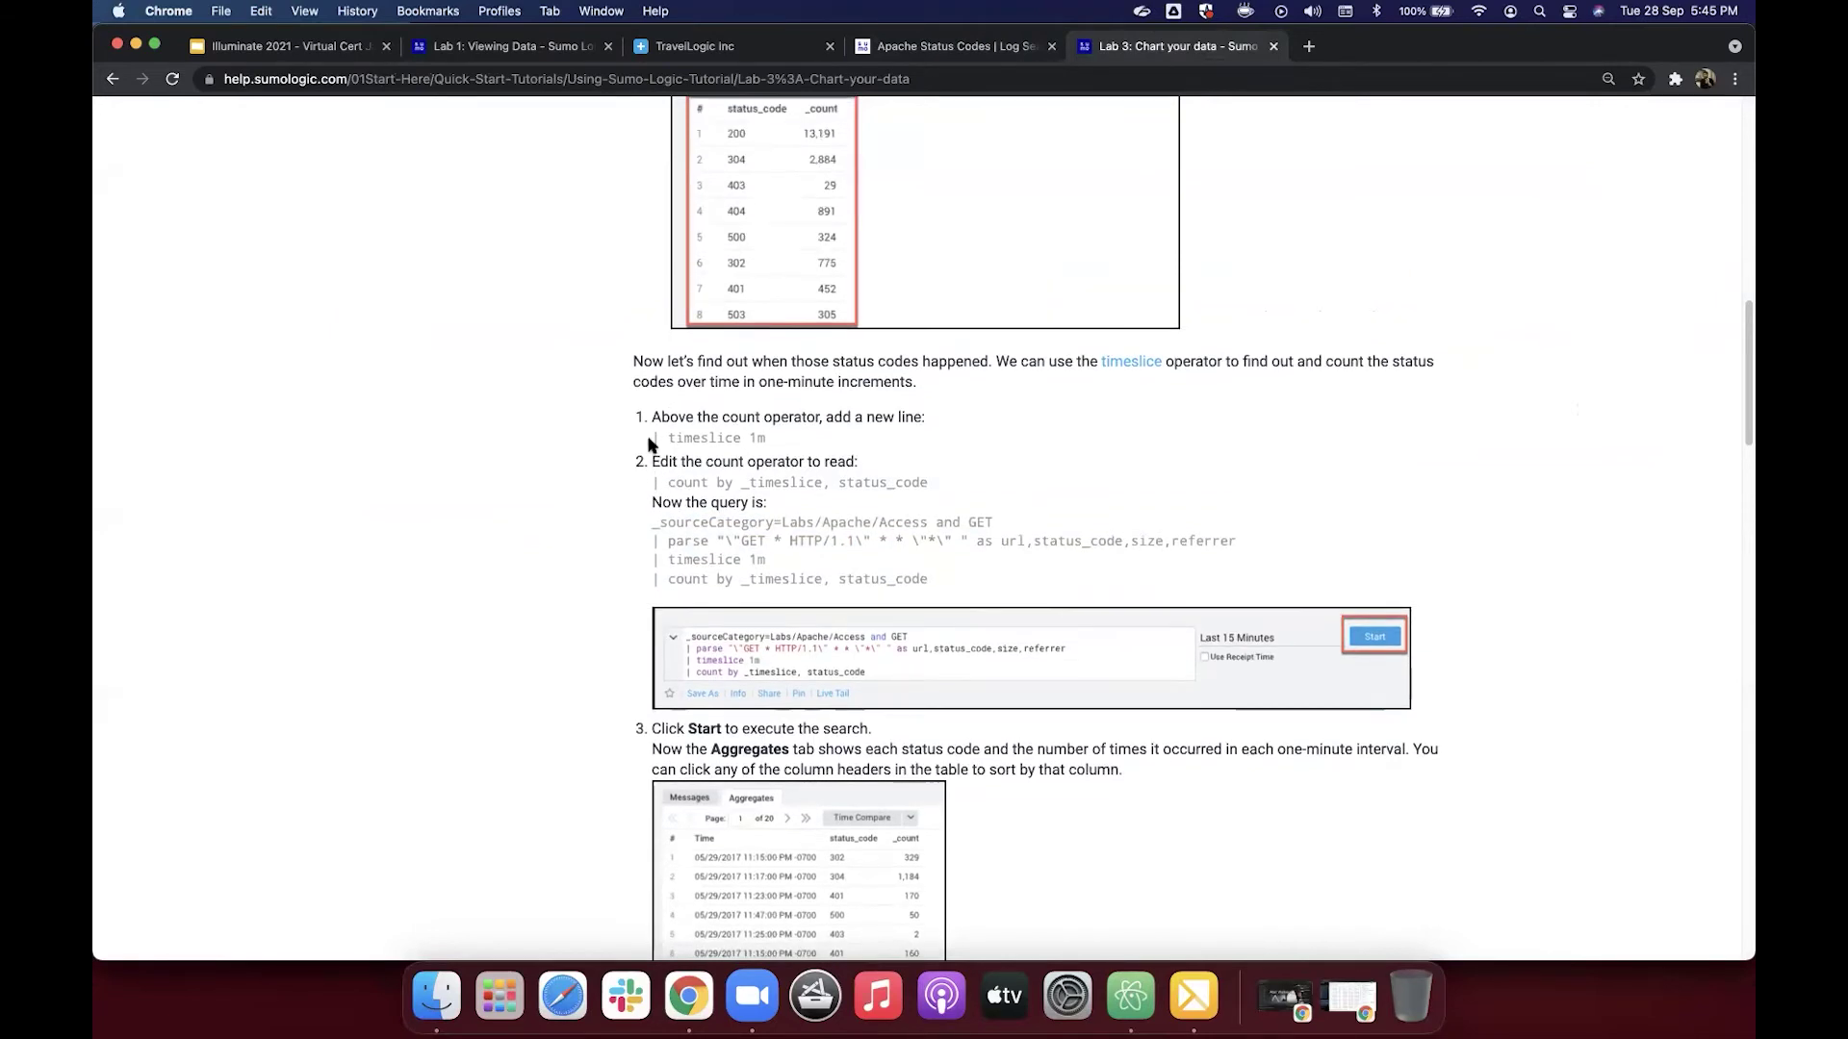
left_click_drag(653, 438, 784, 440)
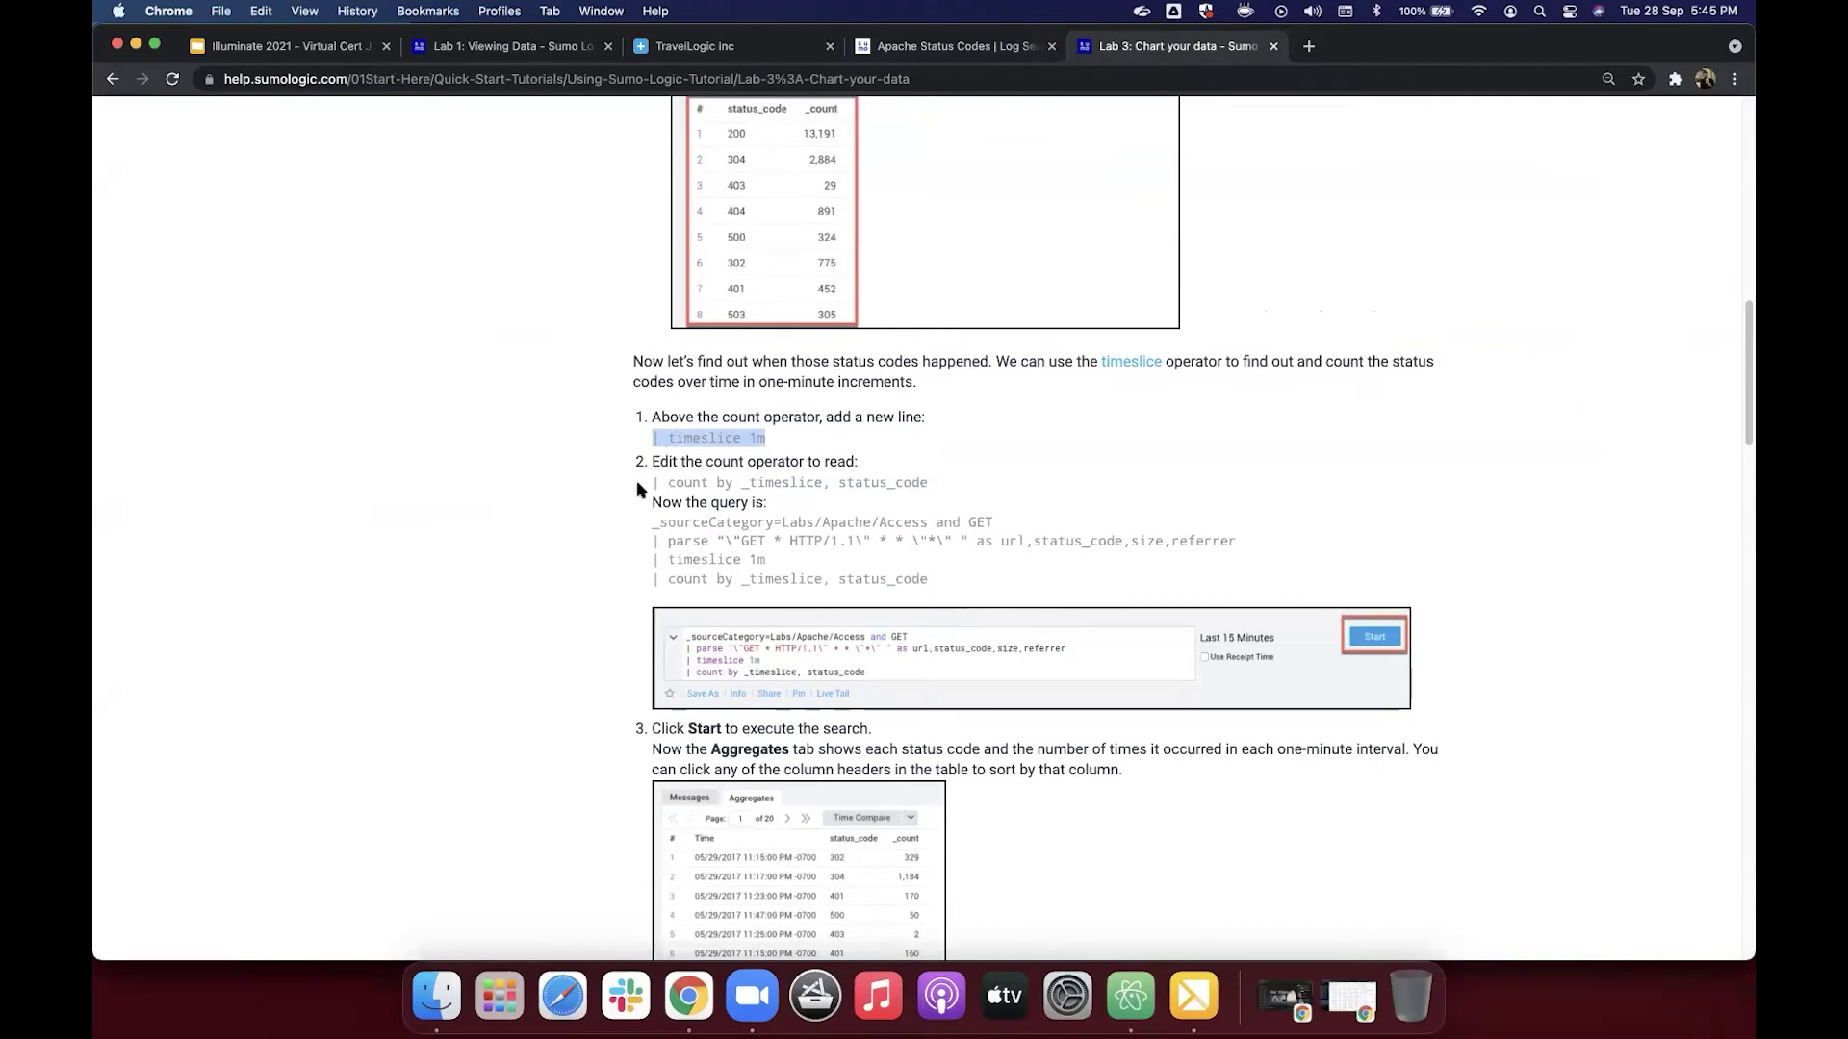
left_click_drag(650, 485, 943, 483)
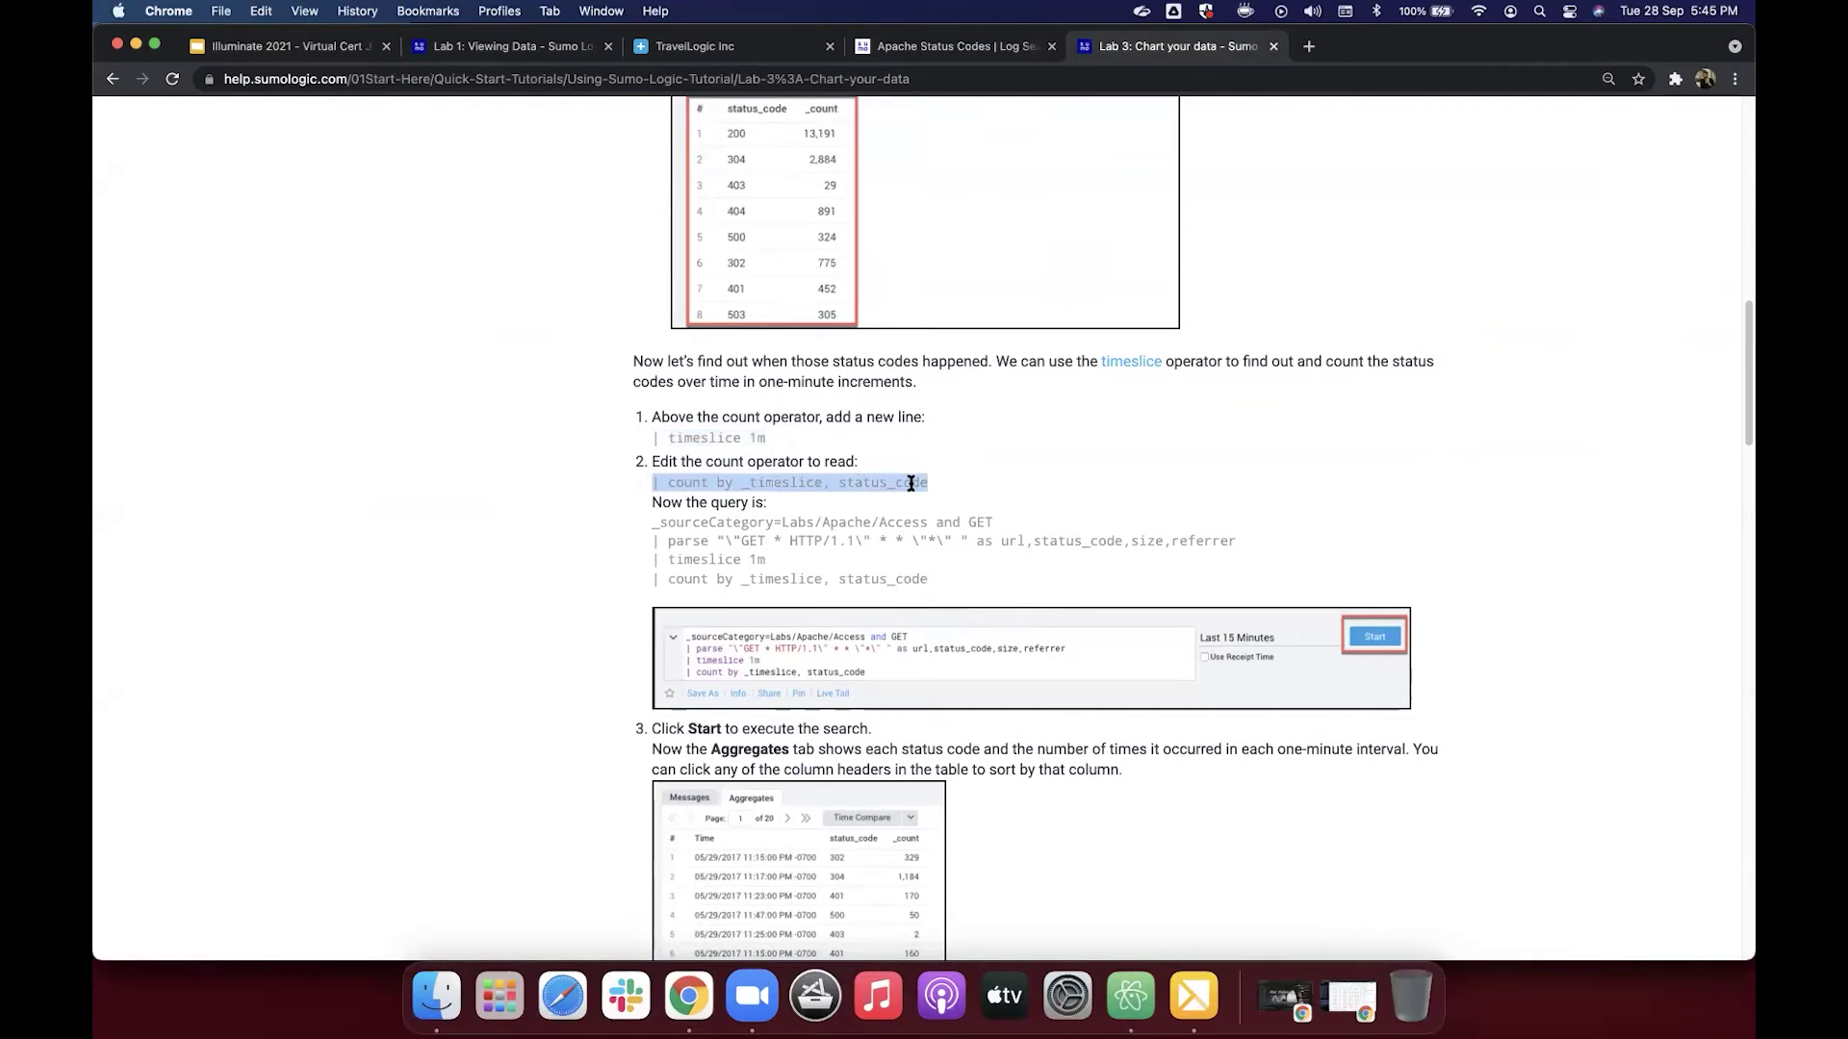
left_click_drag(651, 525, 936, 585)
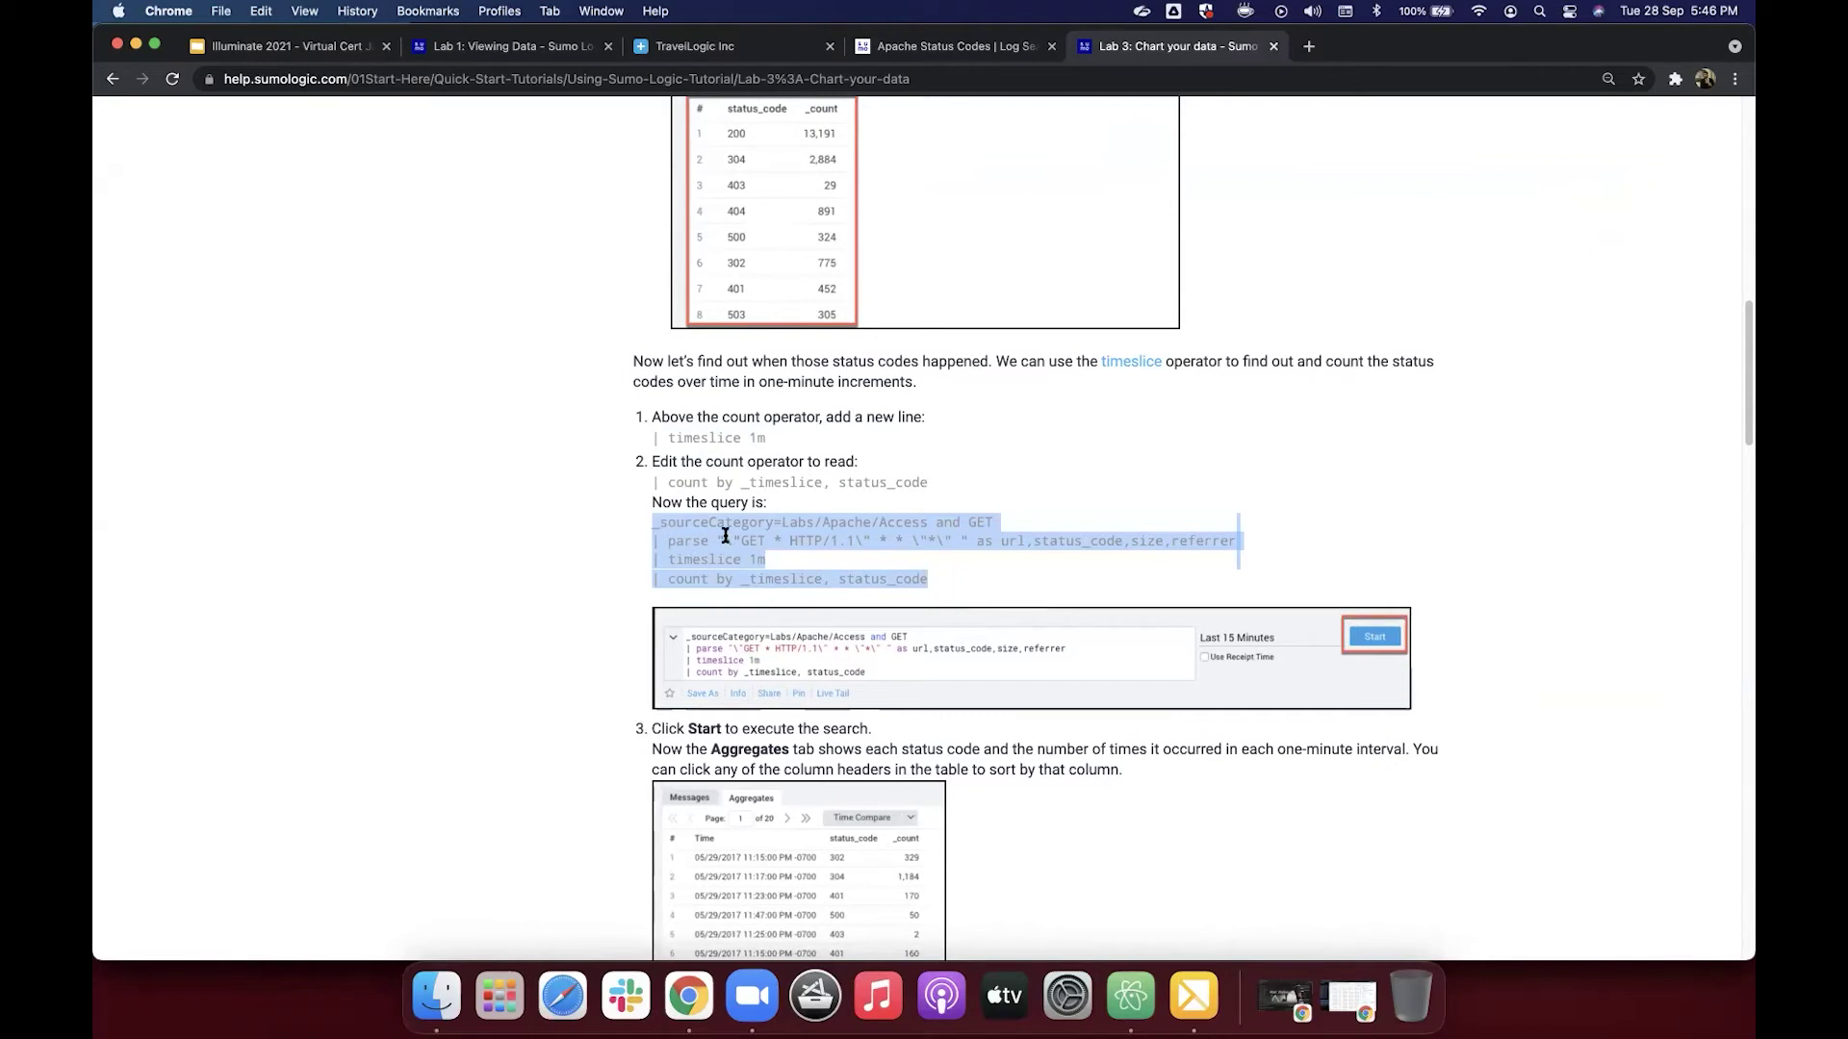
Step: Re-run the Apache Status Codes timeslice search, refreshing it to 29,879 results
left_click(948, 46)
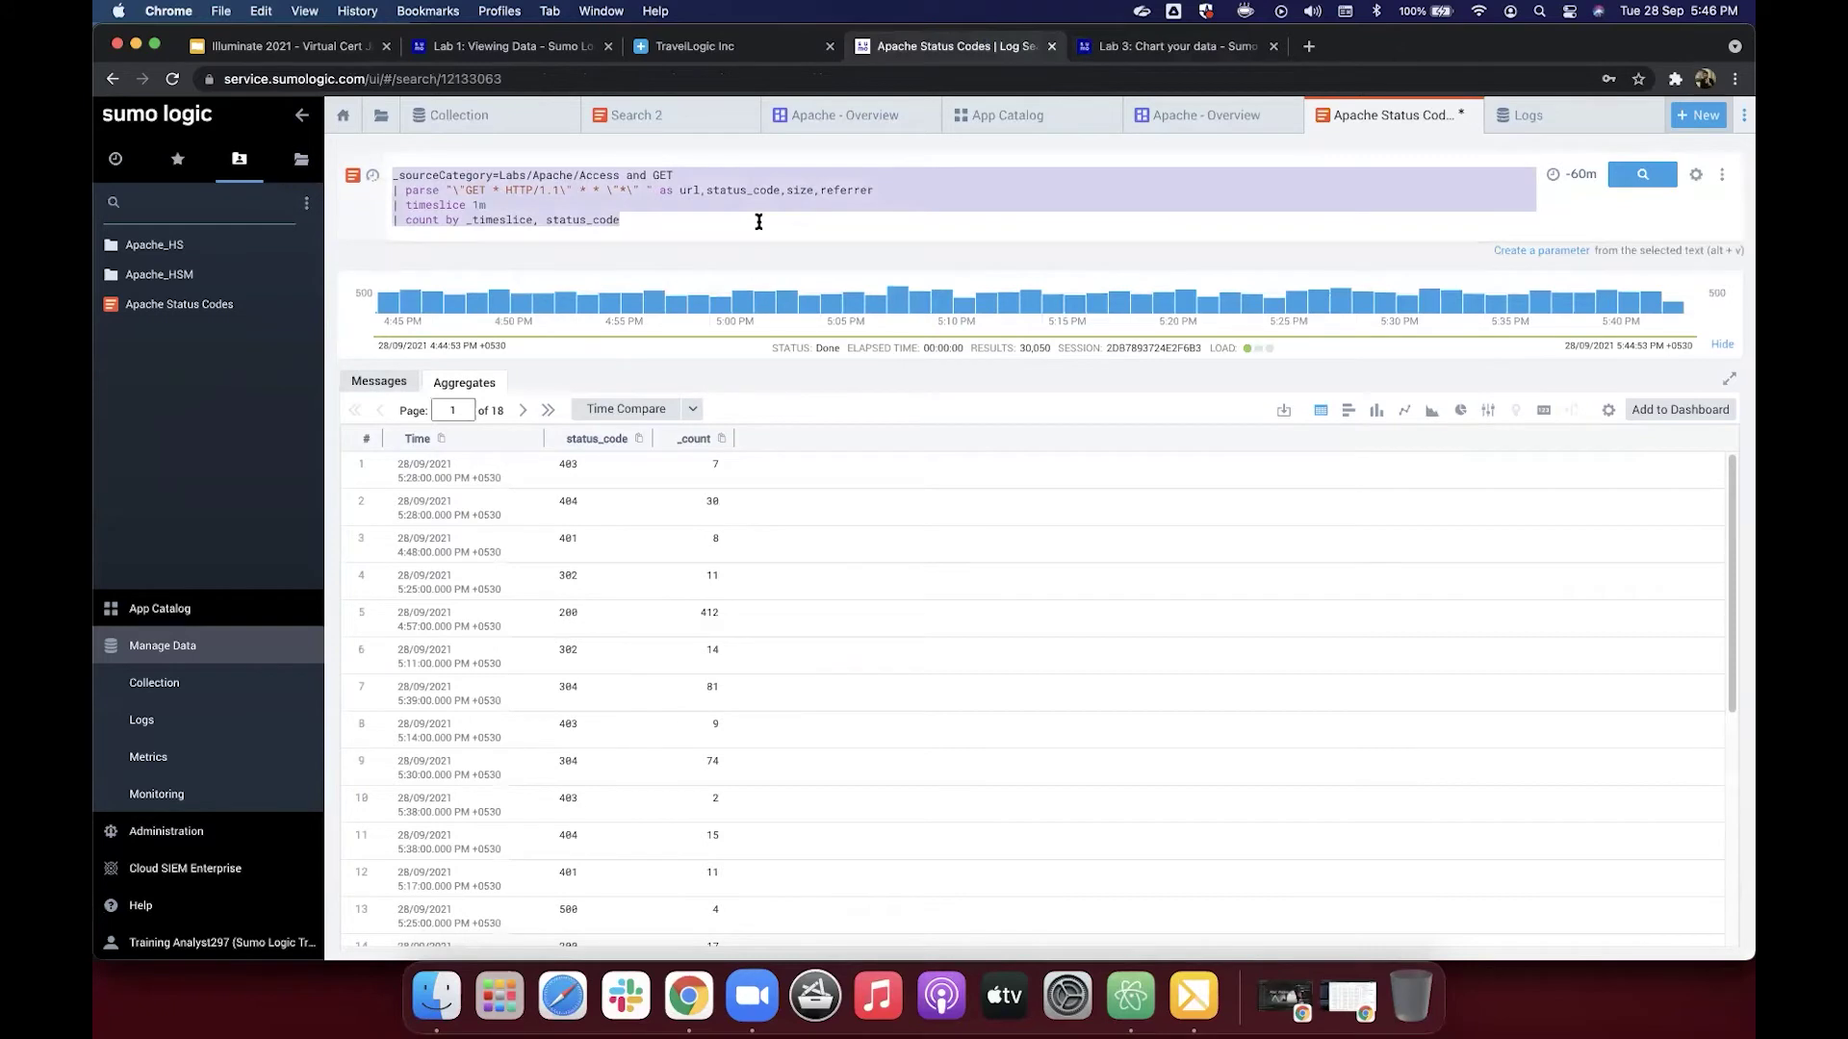
left_click(758, 221)
key("Return")
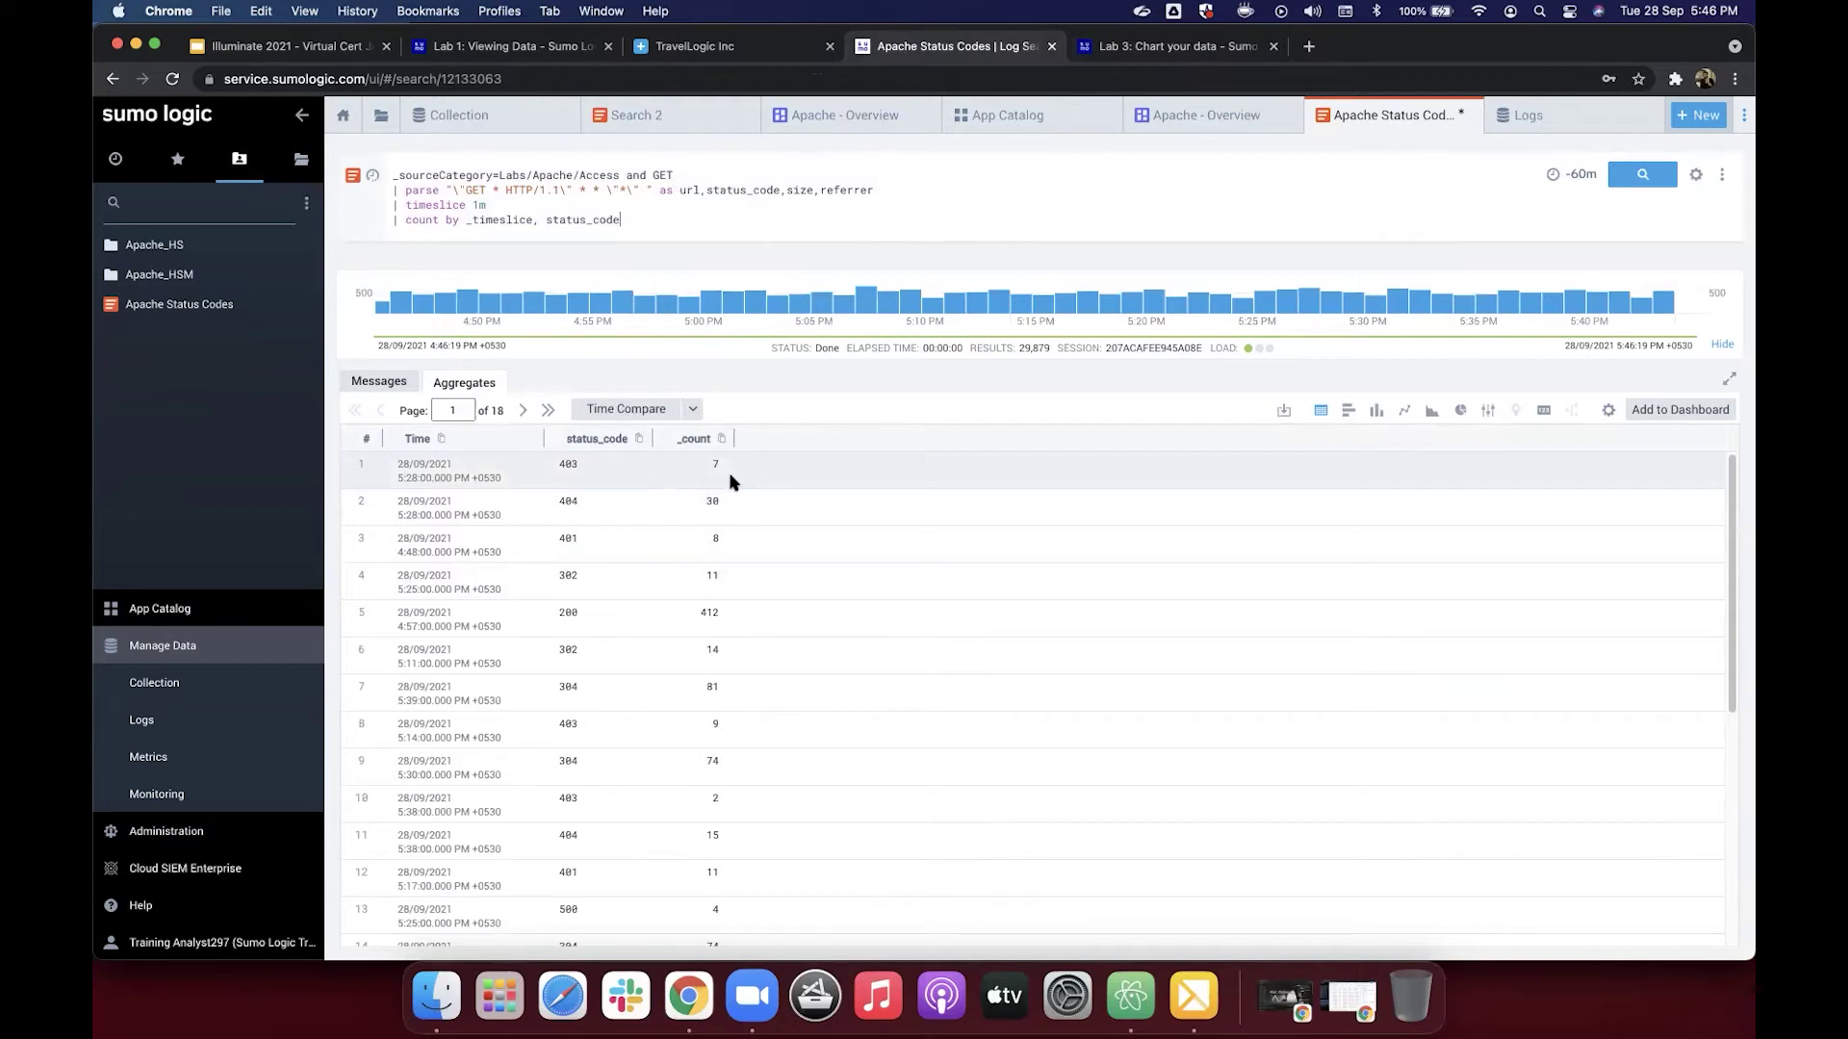
Step: Scroll down through the Lab 3 help page instructions
left_click(1222, 51)
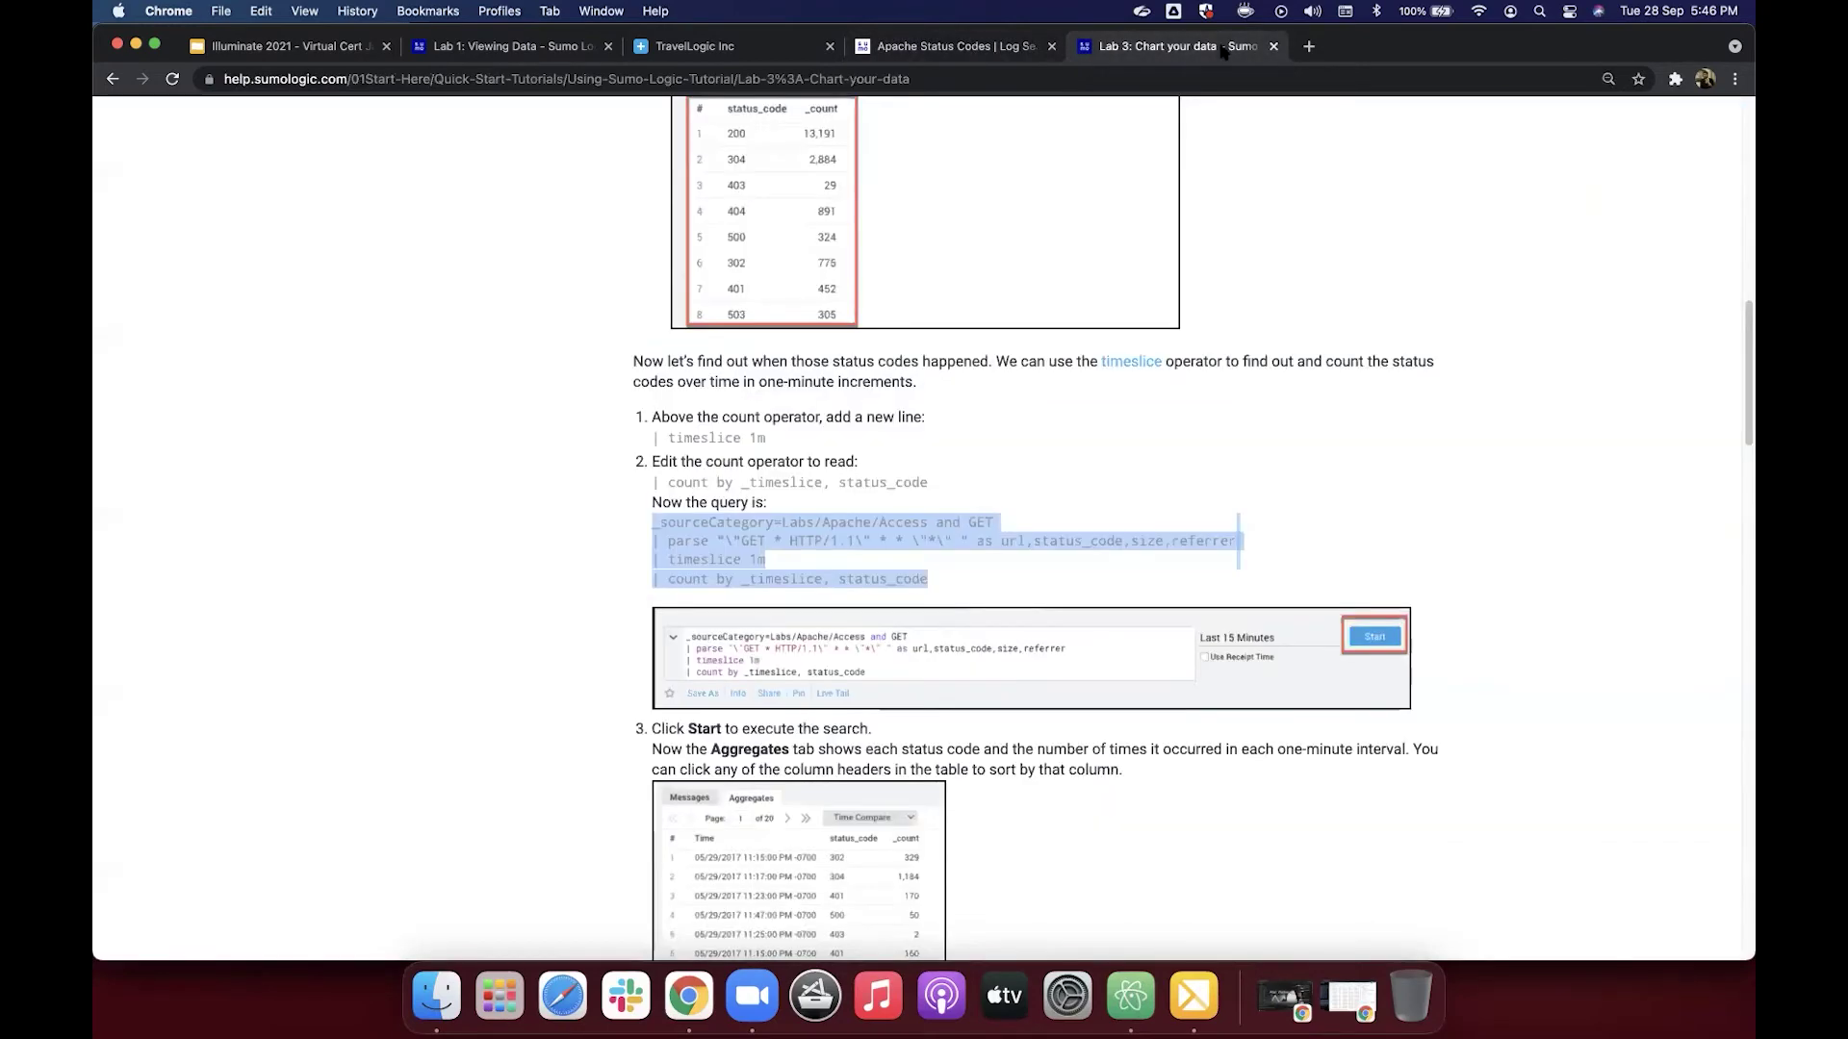
scroll(929, 636, "down", 5)
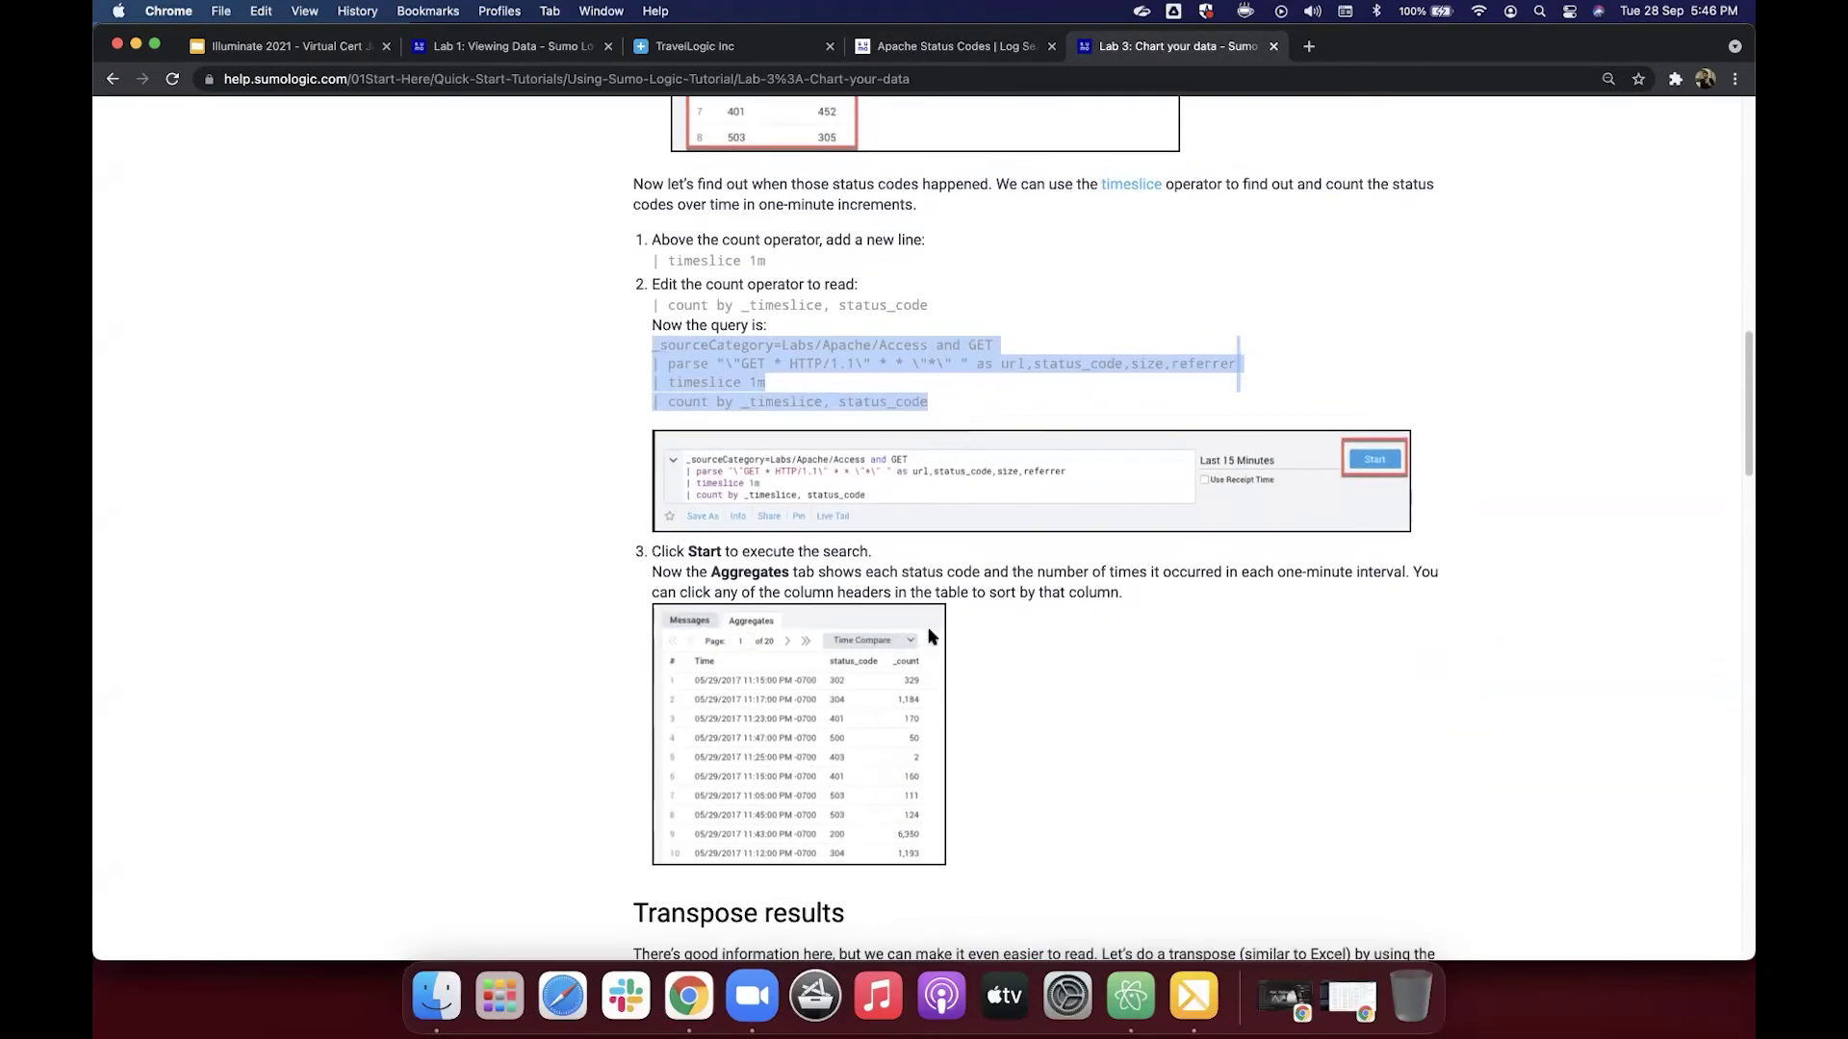
scroll(930, 637, "down", 3)
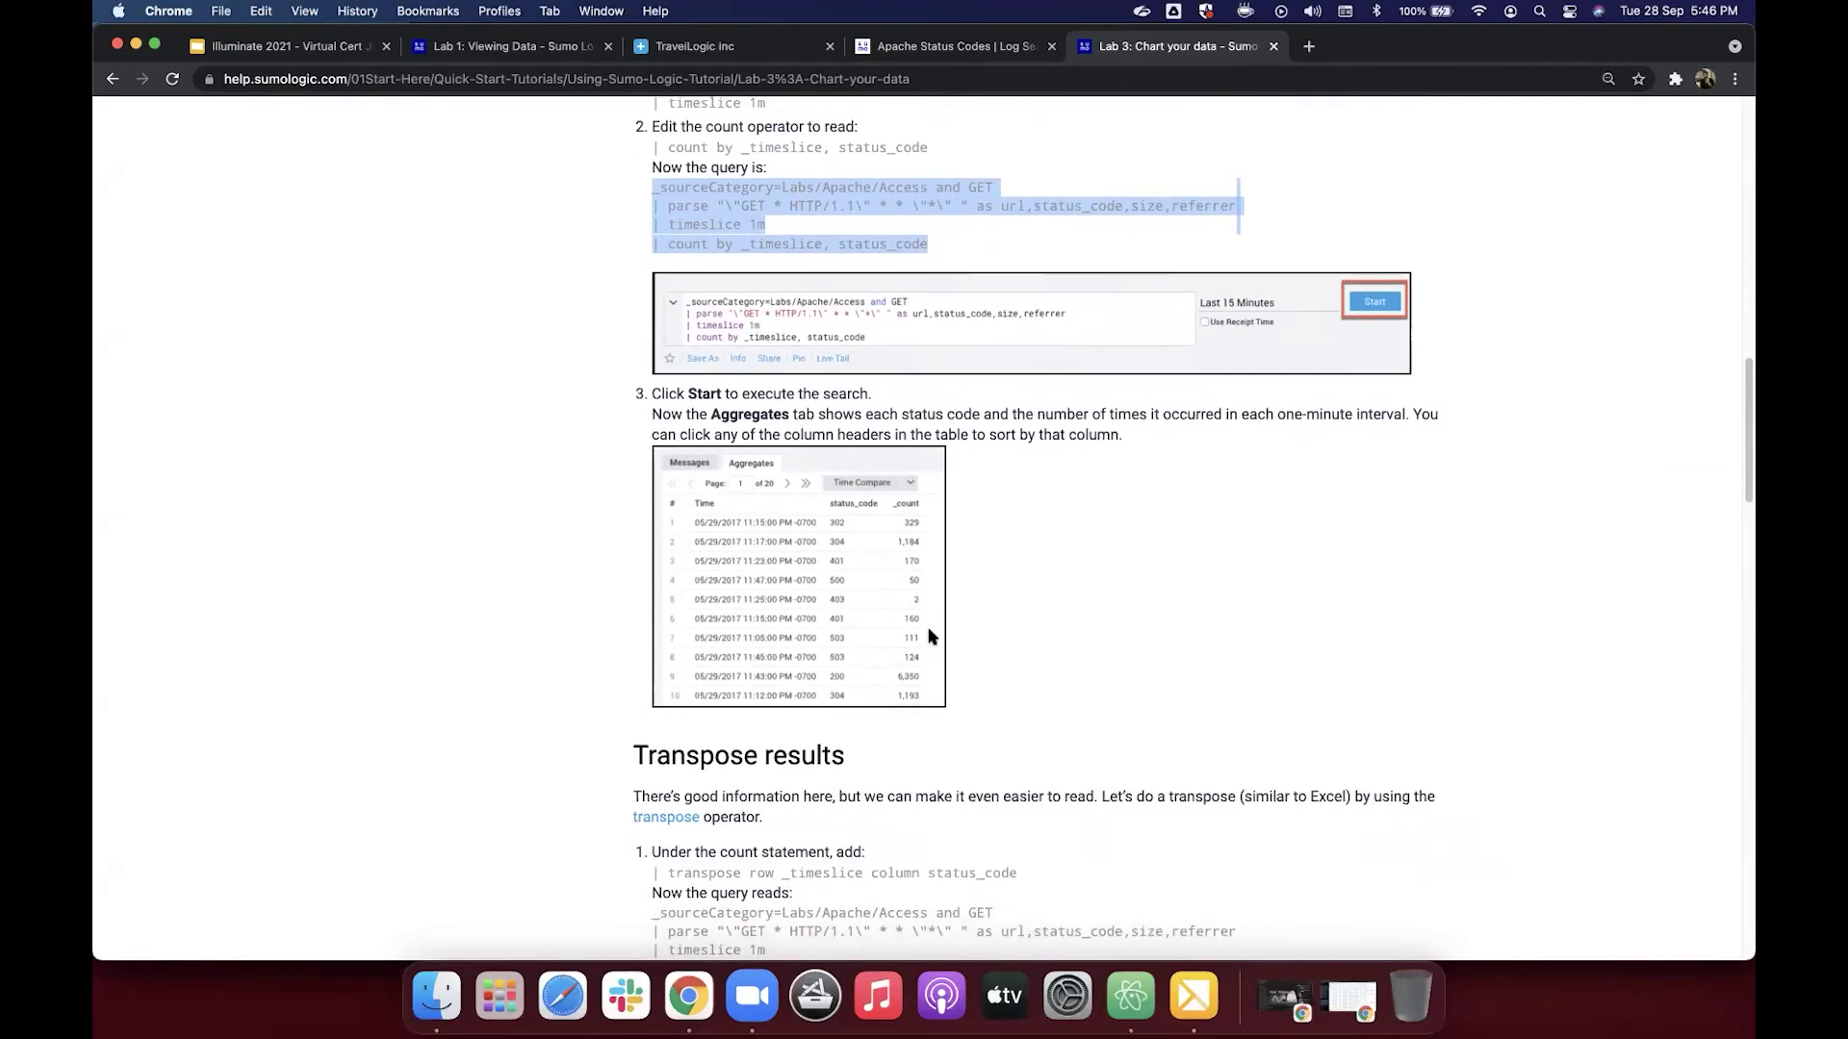
scroll(930, 636, "down", 3)
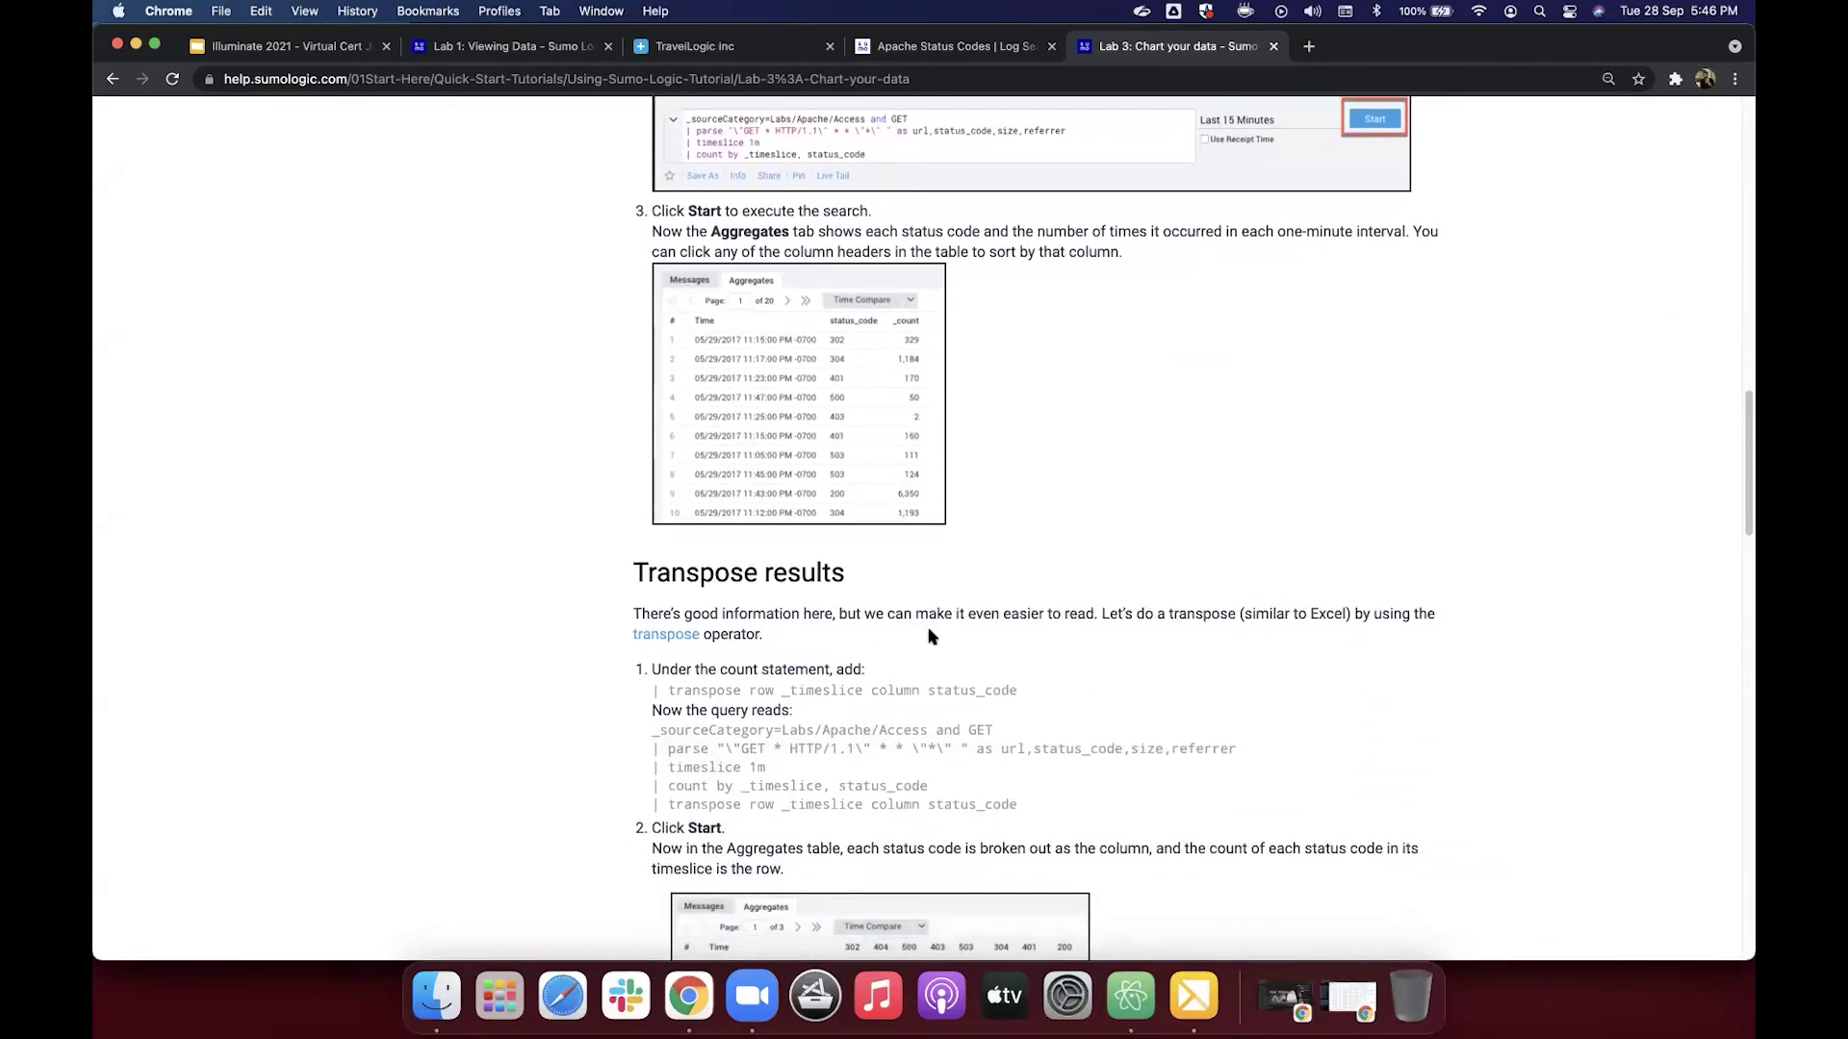
scroll(929, 637, "down", 2)
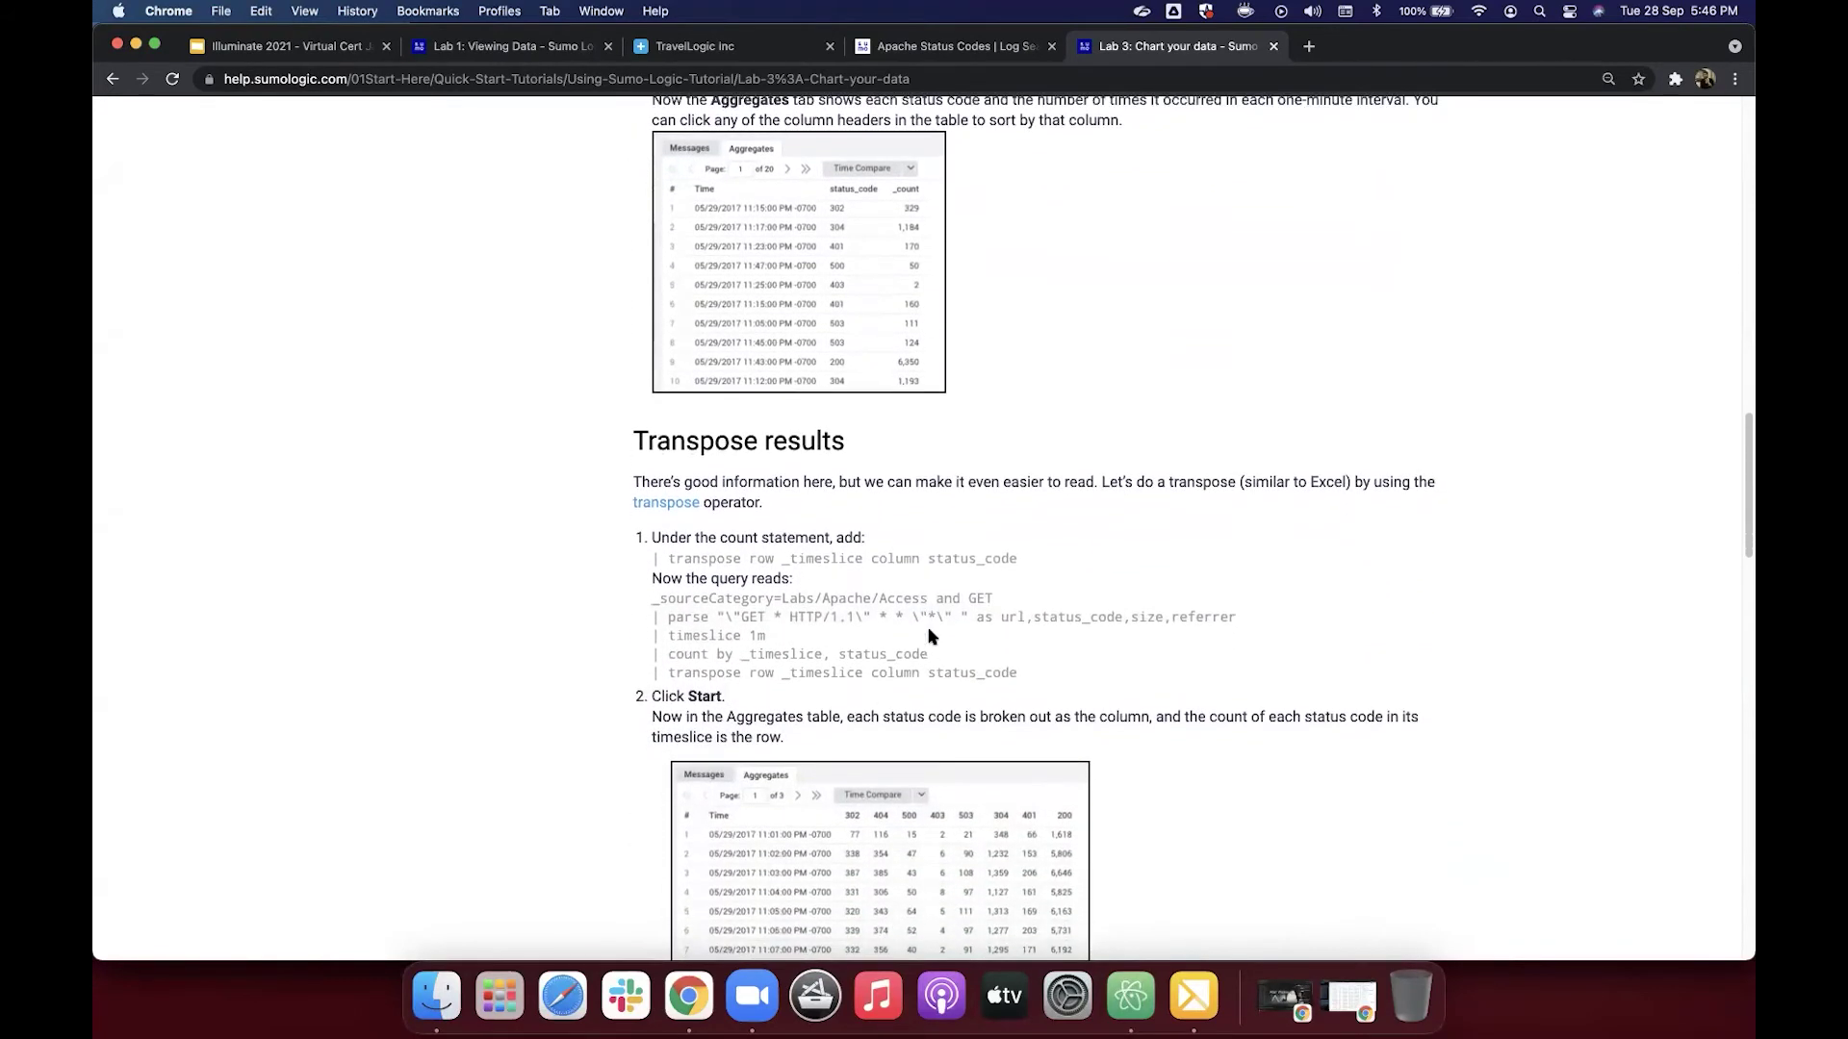
scroll(932, 582, "down", 1)
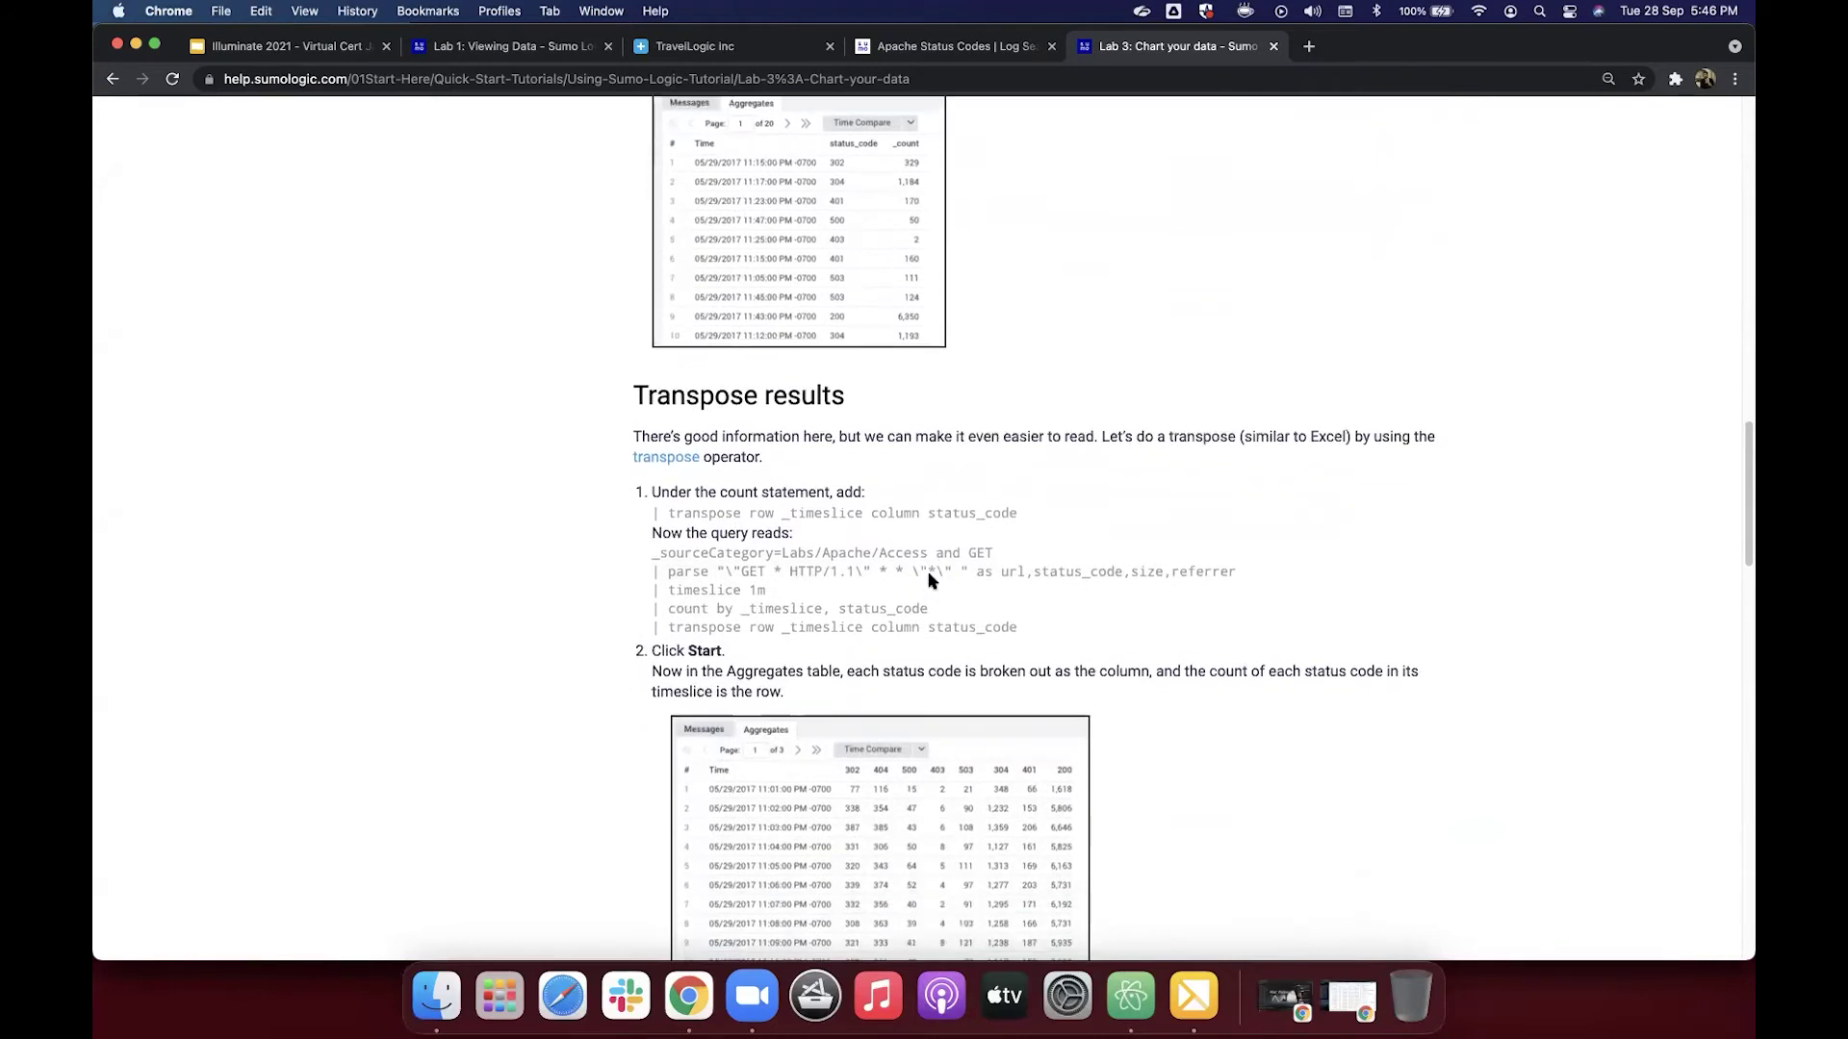
Step: Show page 2 of 18 of the Apache Status Codes aggregates, rows 26–38
left_click(937, 48)
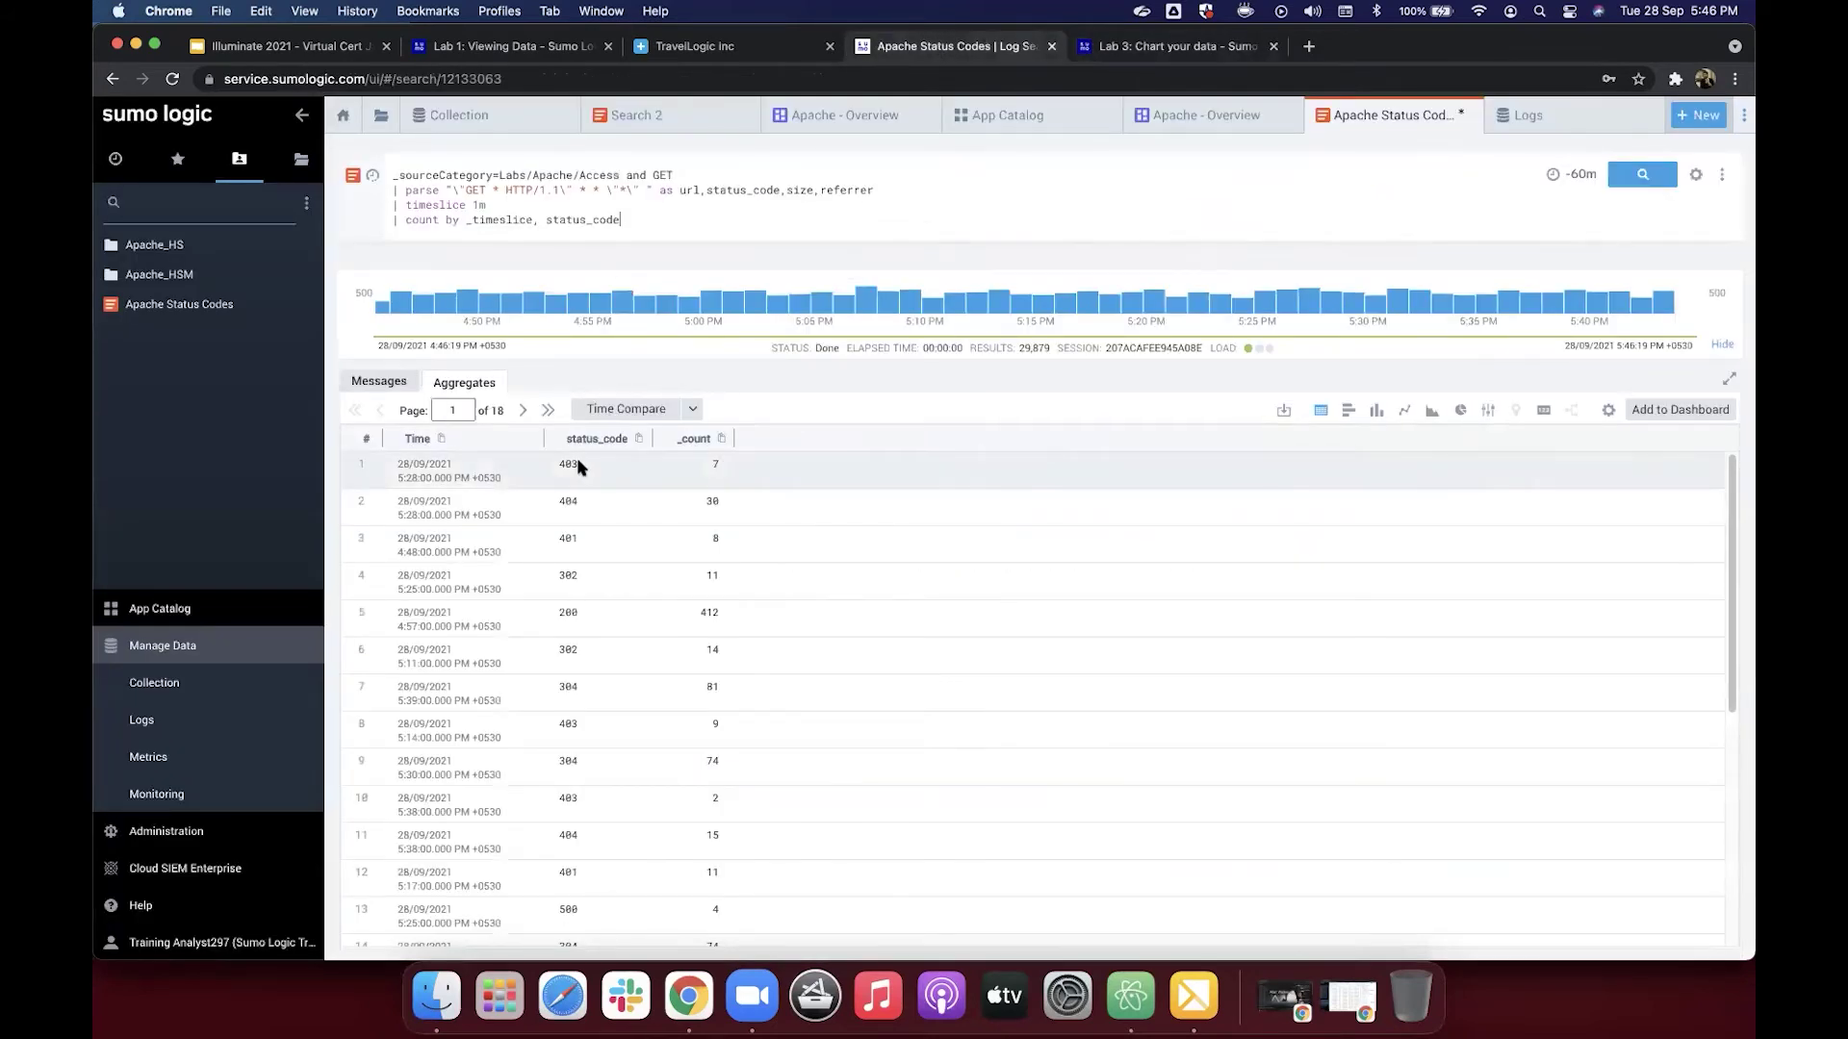
scroll(536, 522, "down", 3)
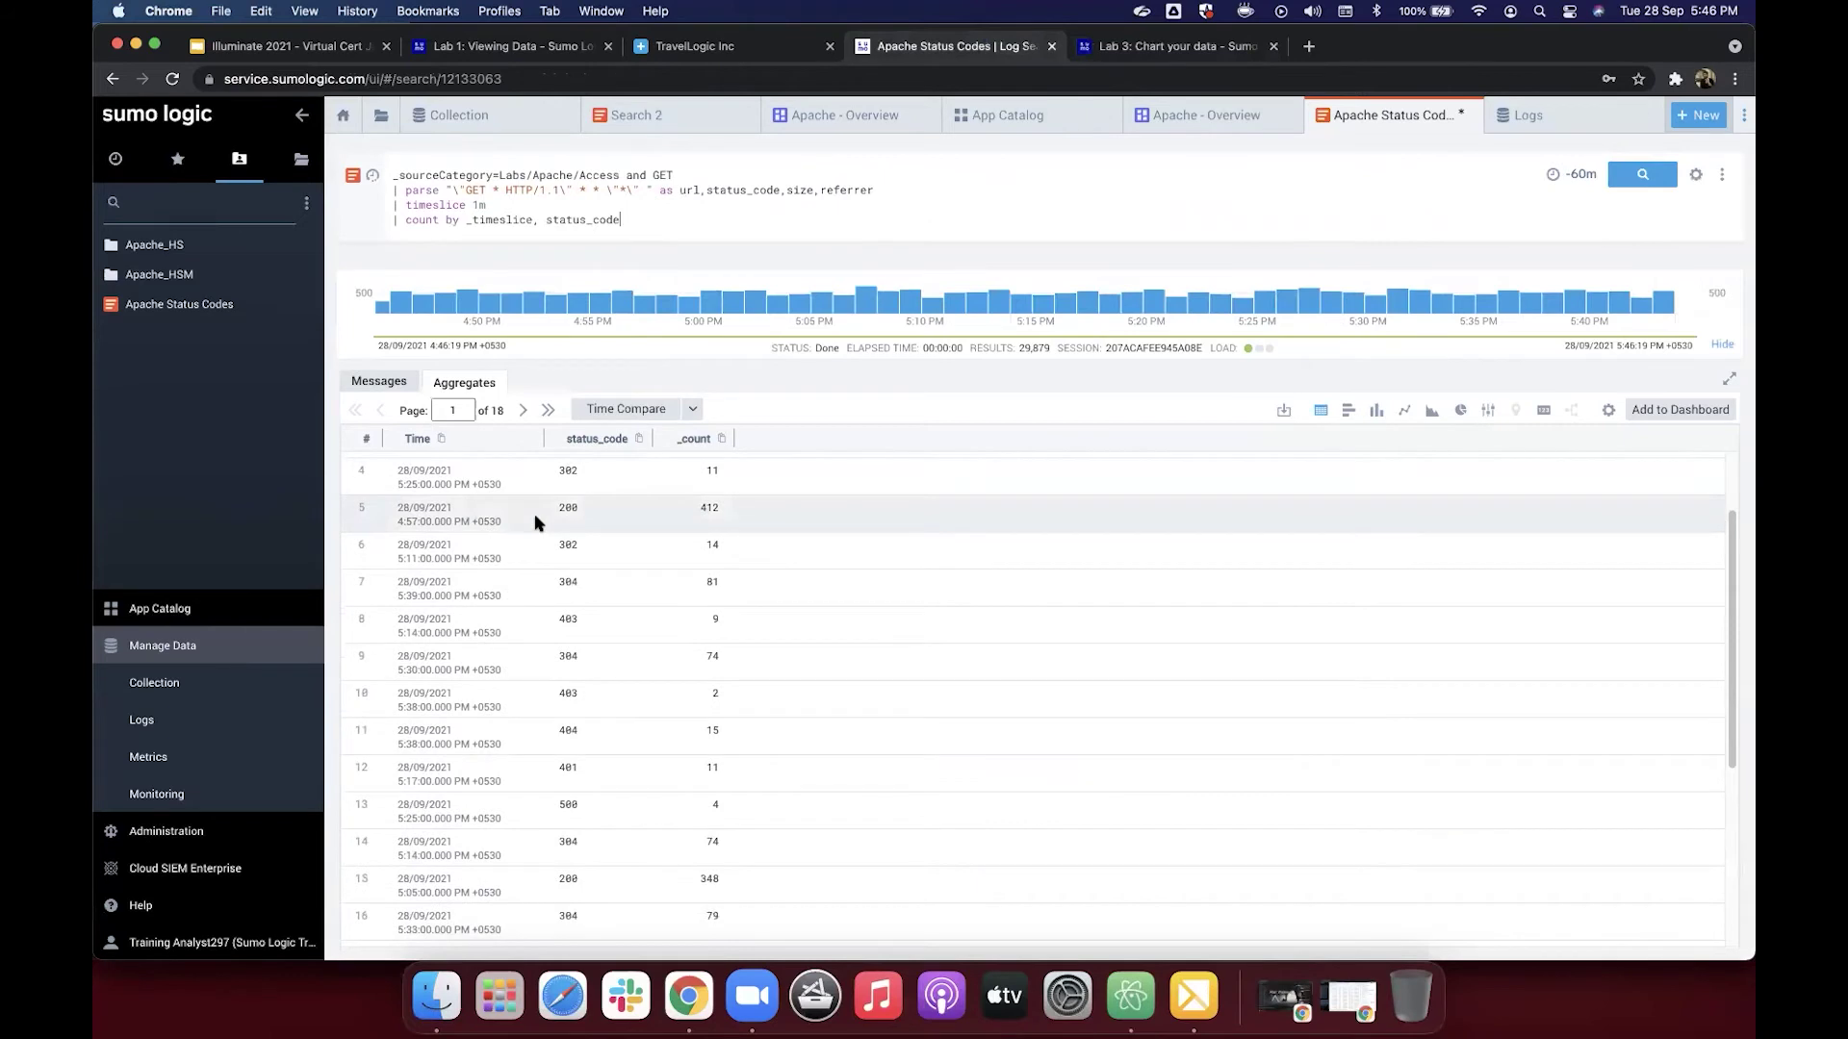
scroll(536, 523, "down", 9)
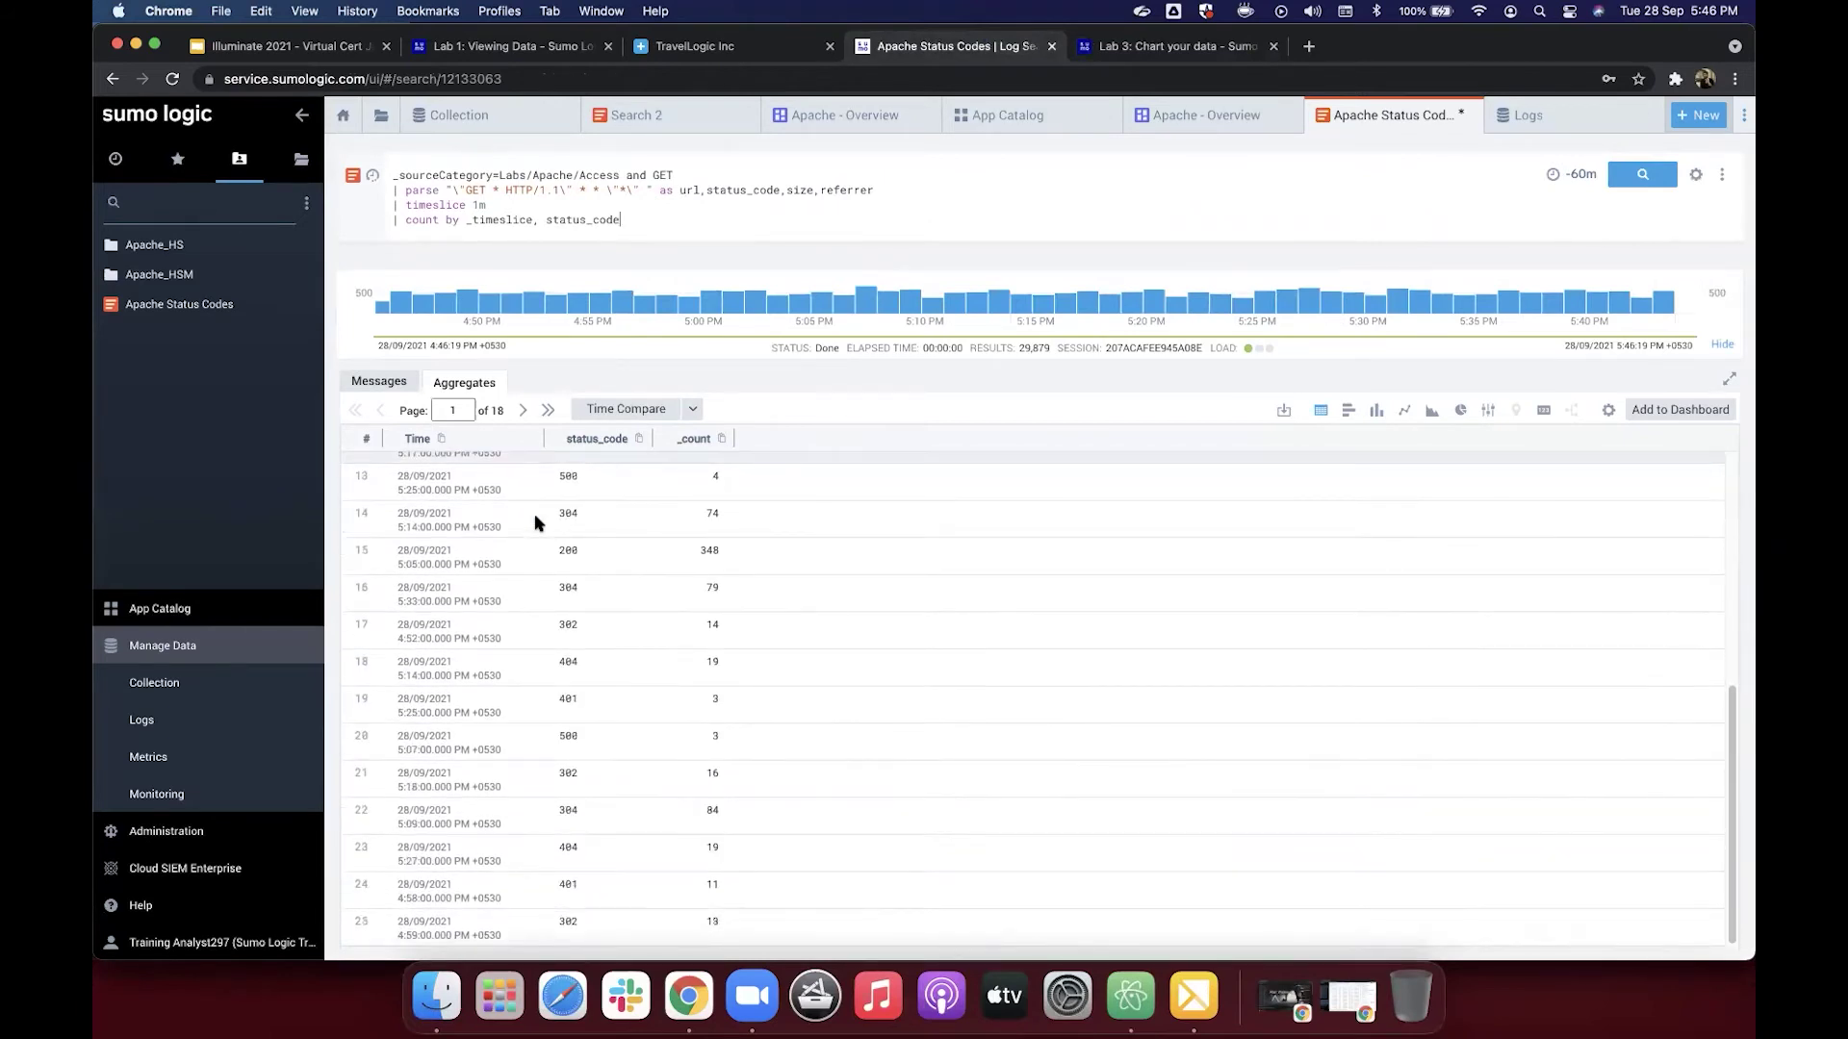
scroll(536, 522, "up", 12)
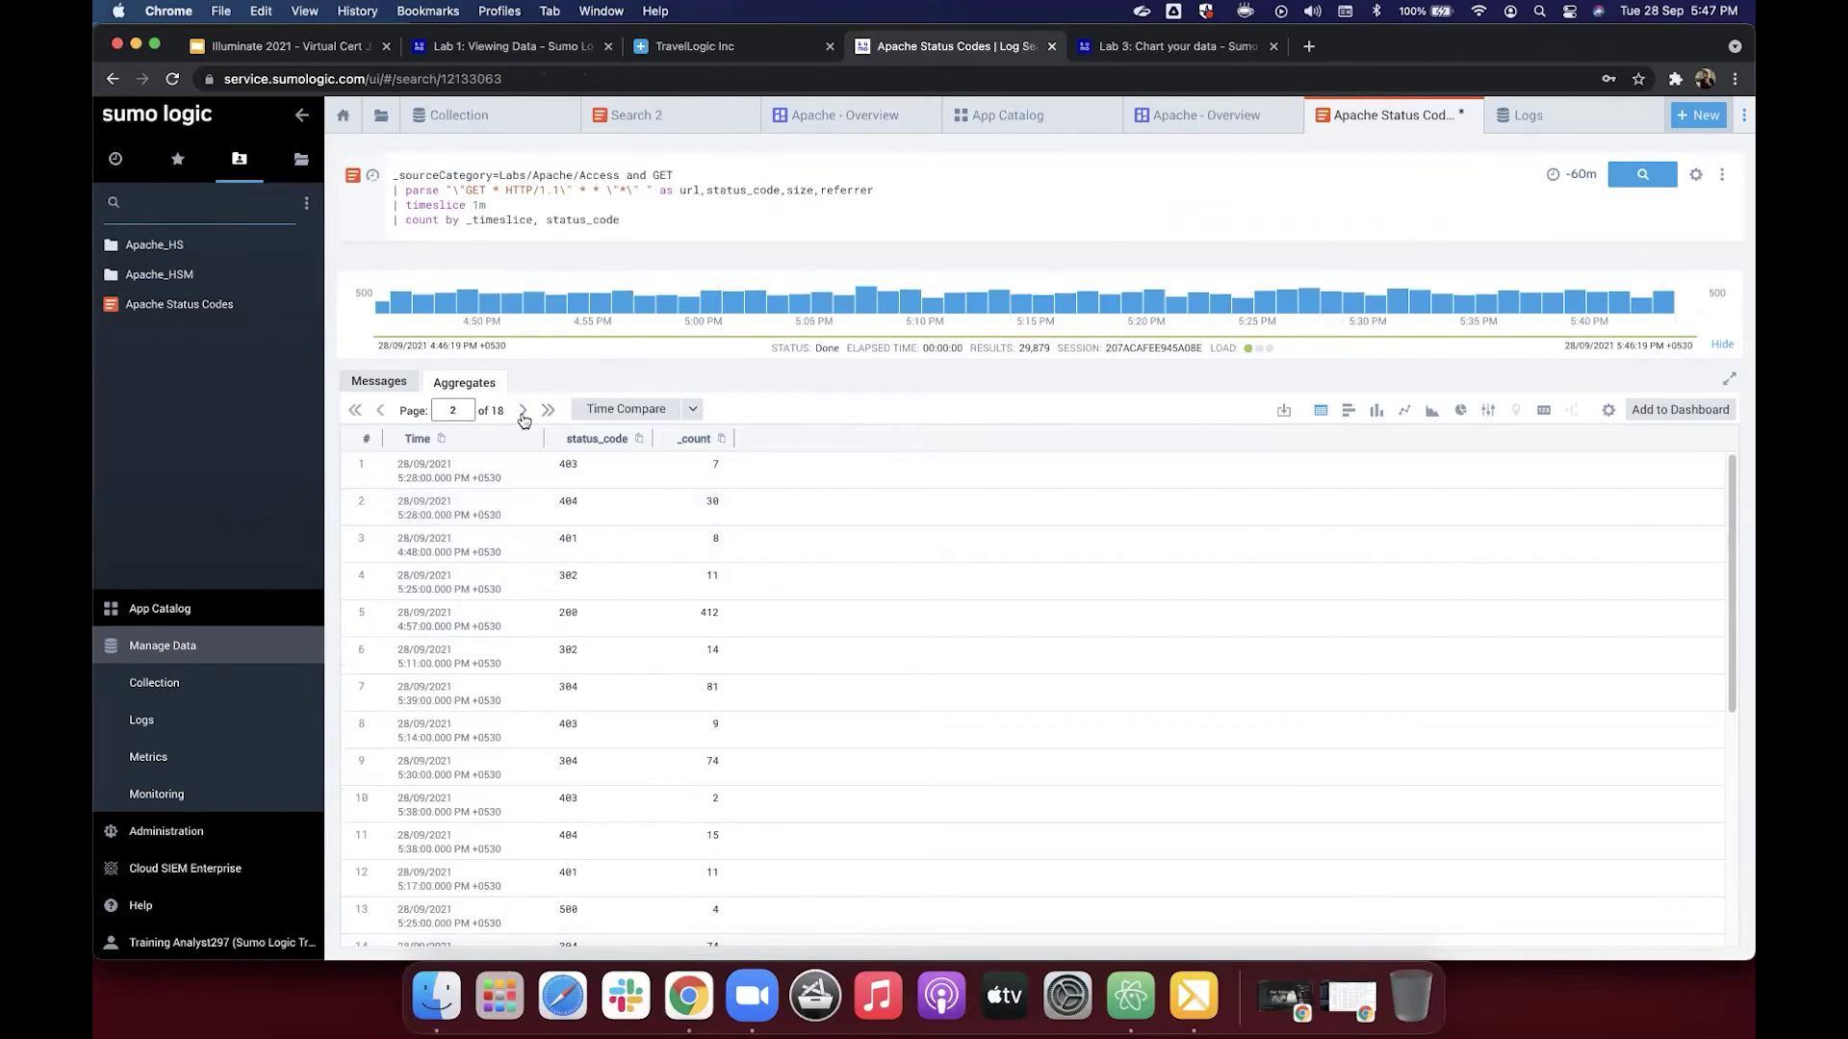
left_click(378, 414)
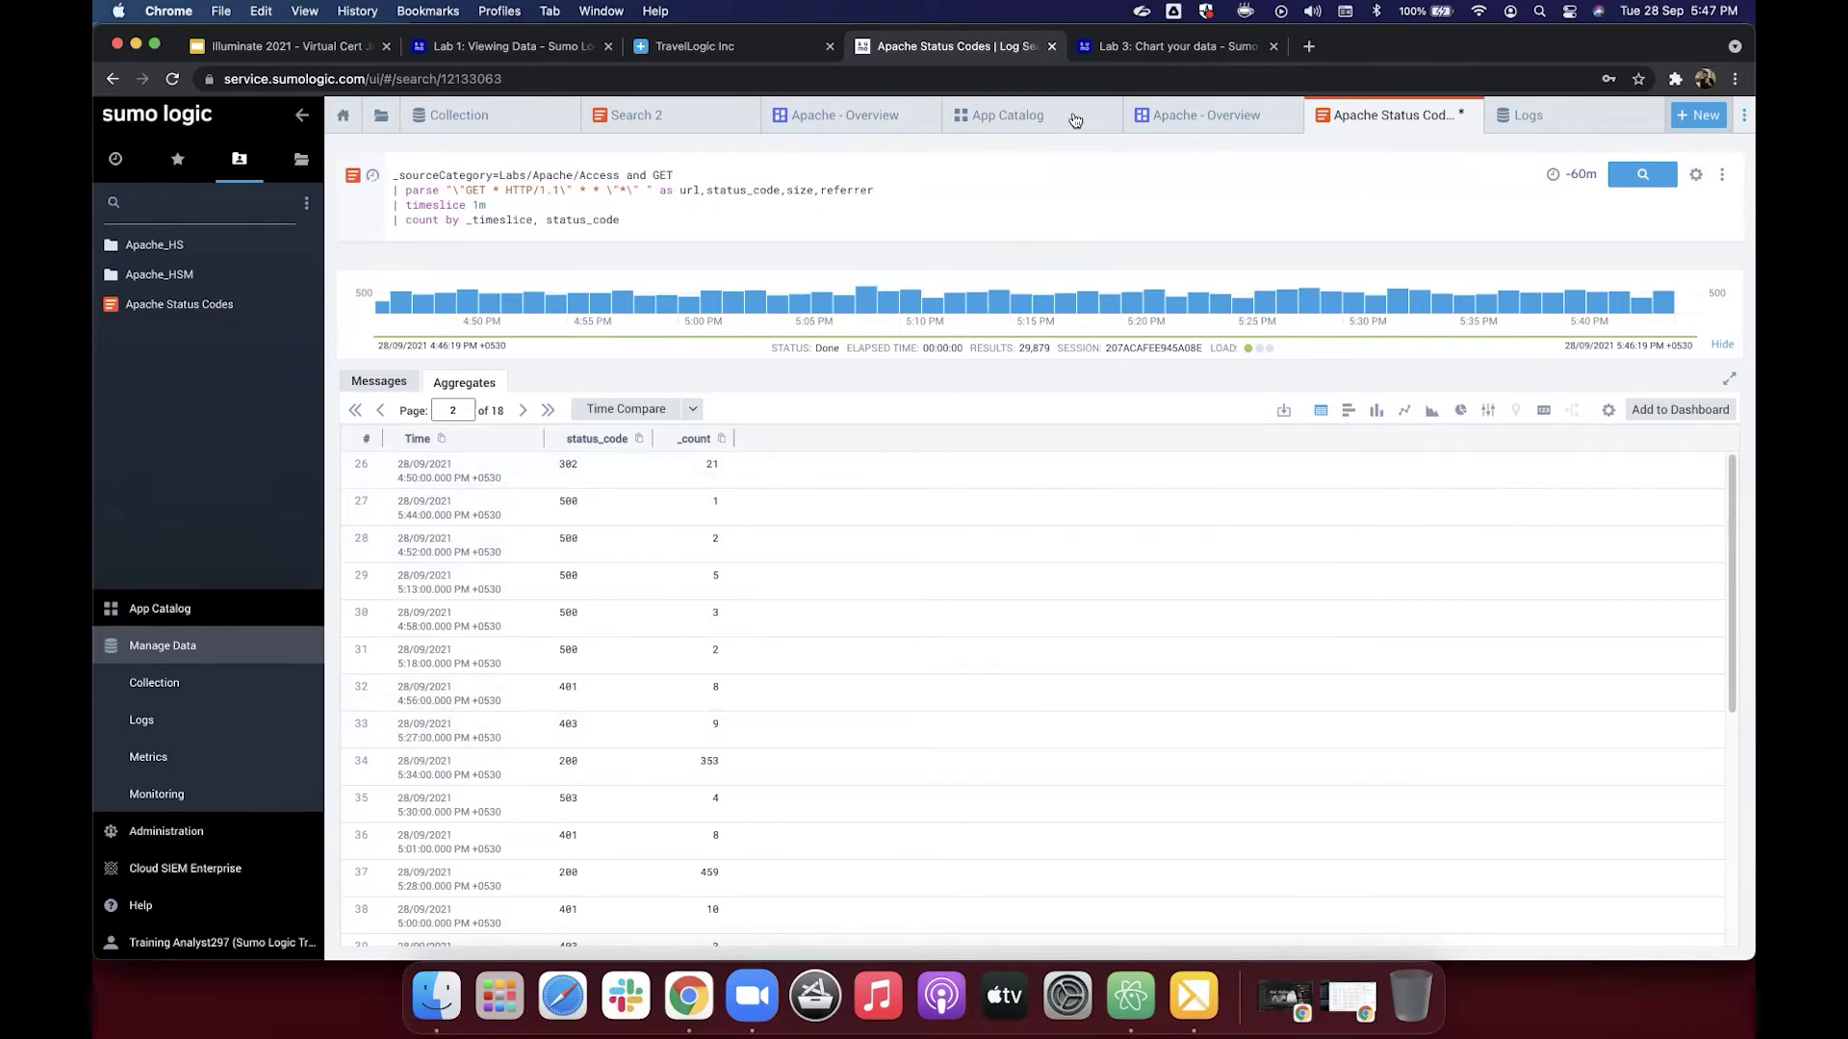
Step: Copy the updated five-line query with the transpose line from the Lab 3 help page
left_click(1133, 48)
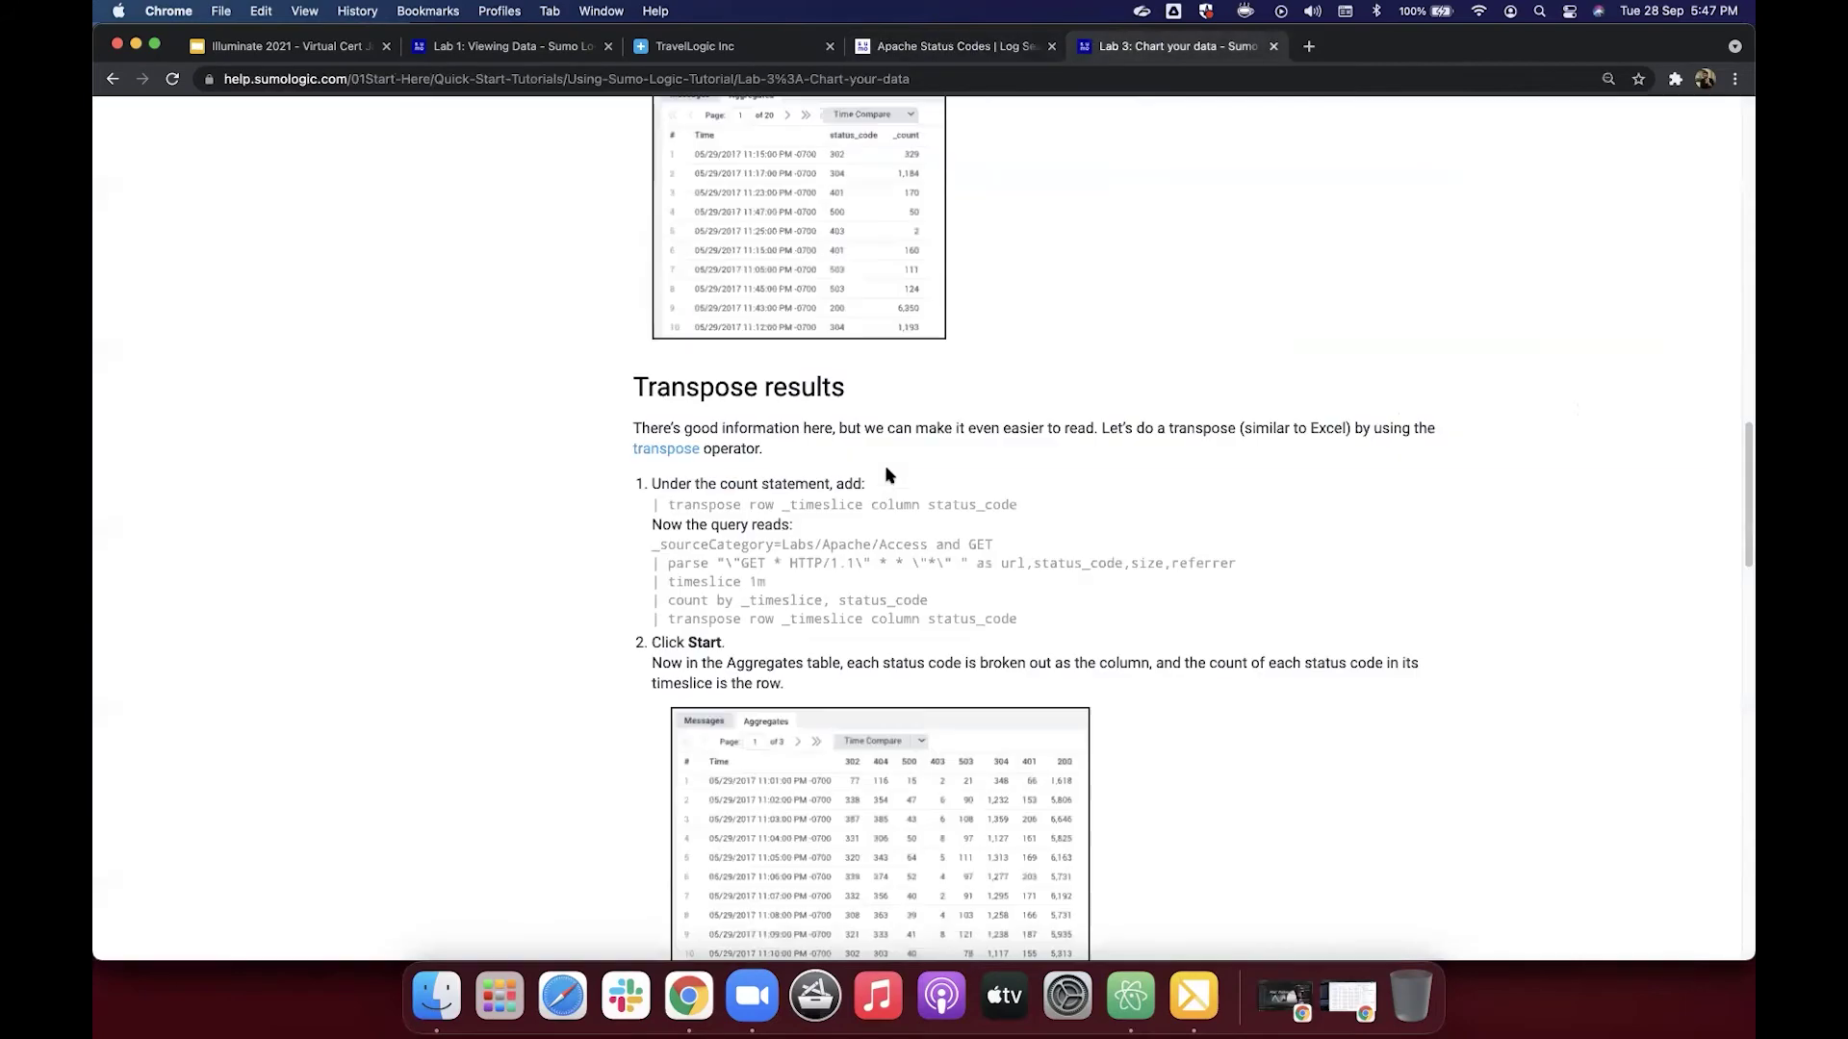
scroll(861, 479, "down", 2)
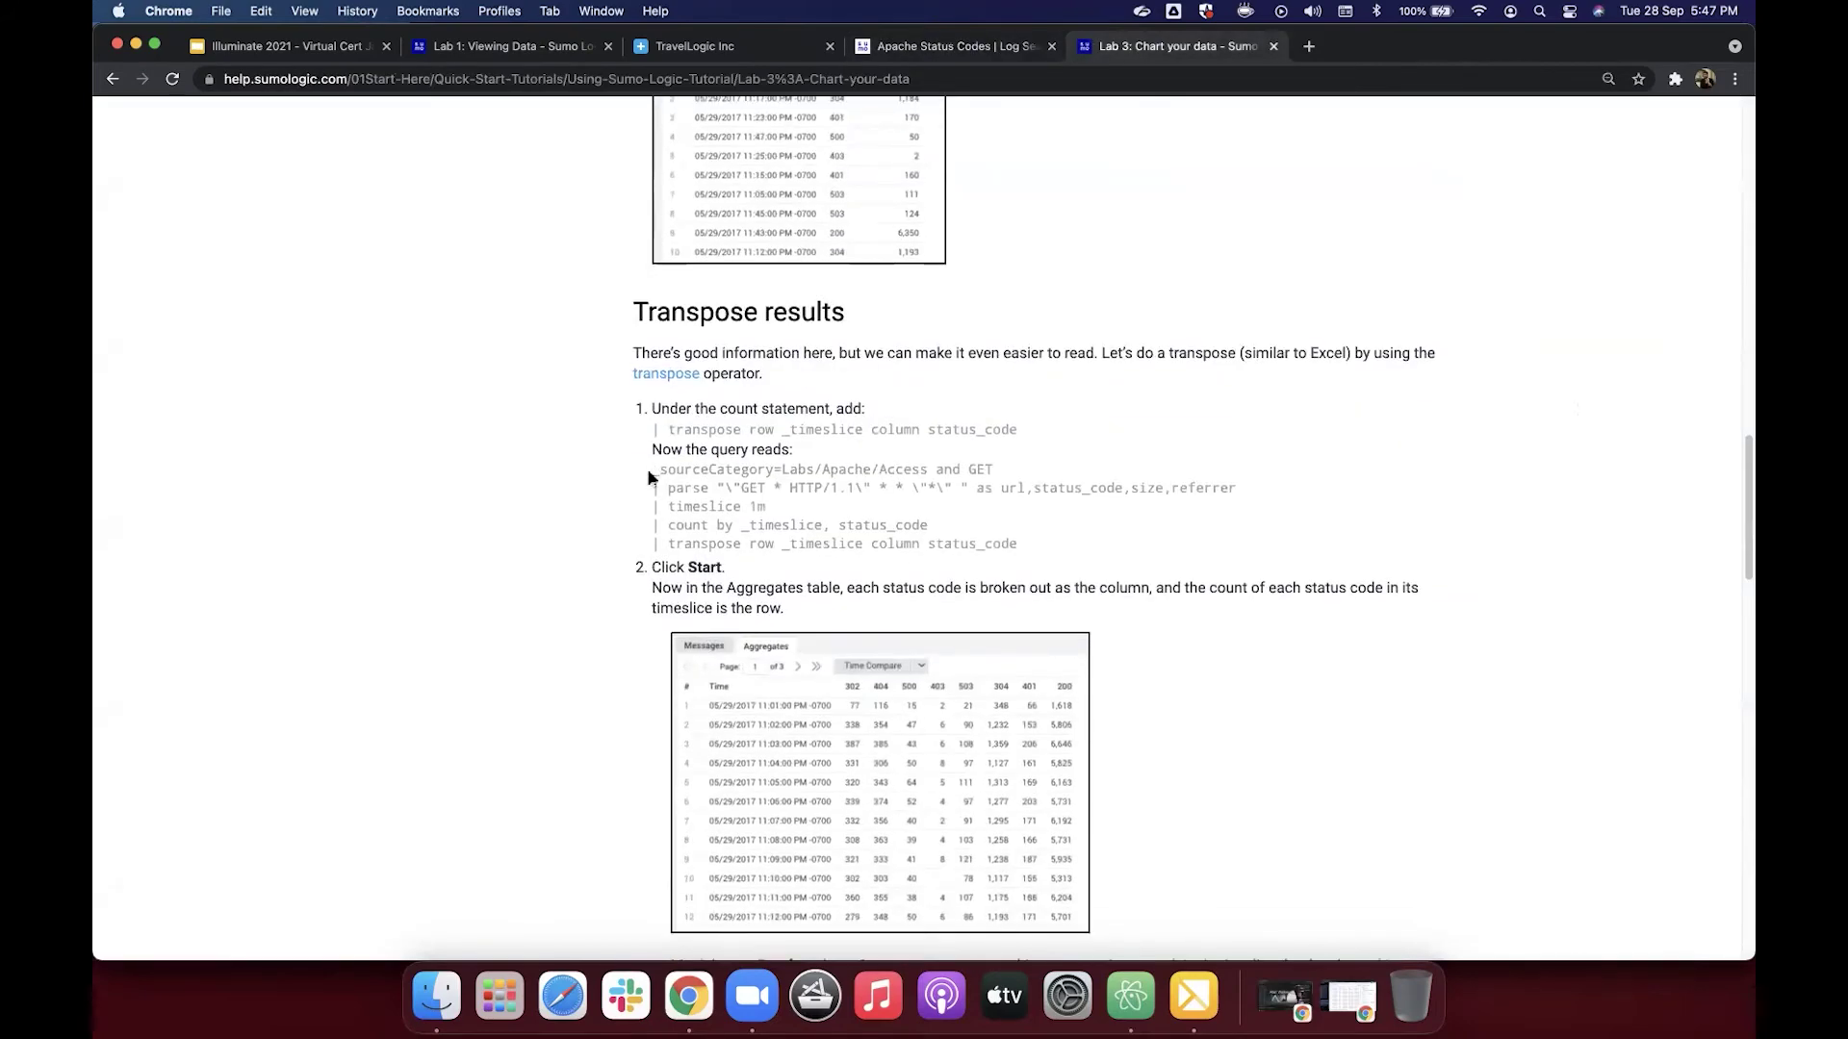
left_click_drag(652, 470, 1019, 545)
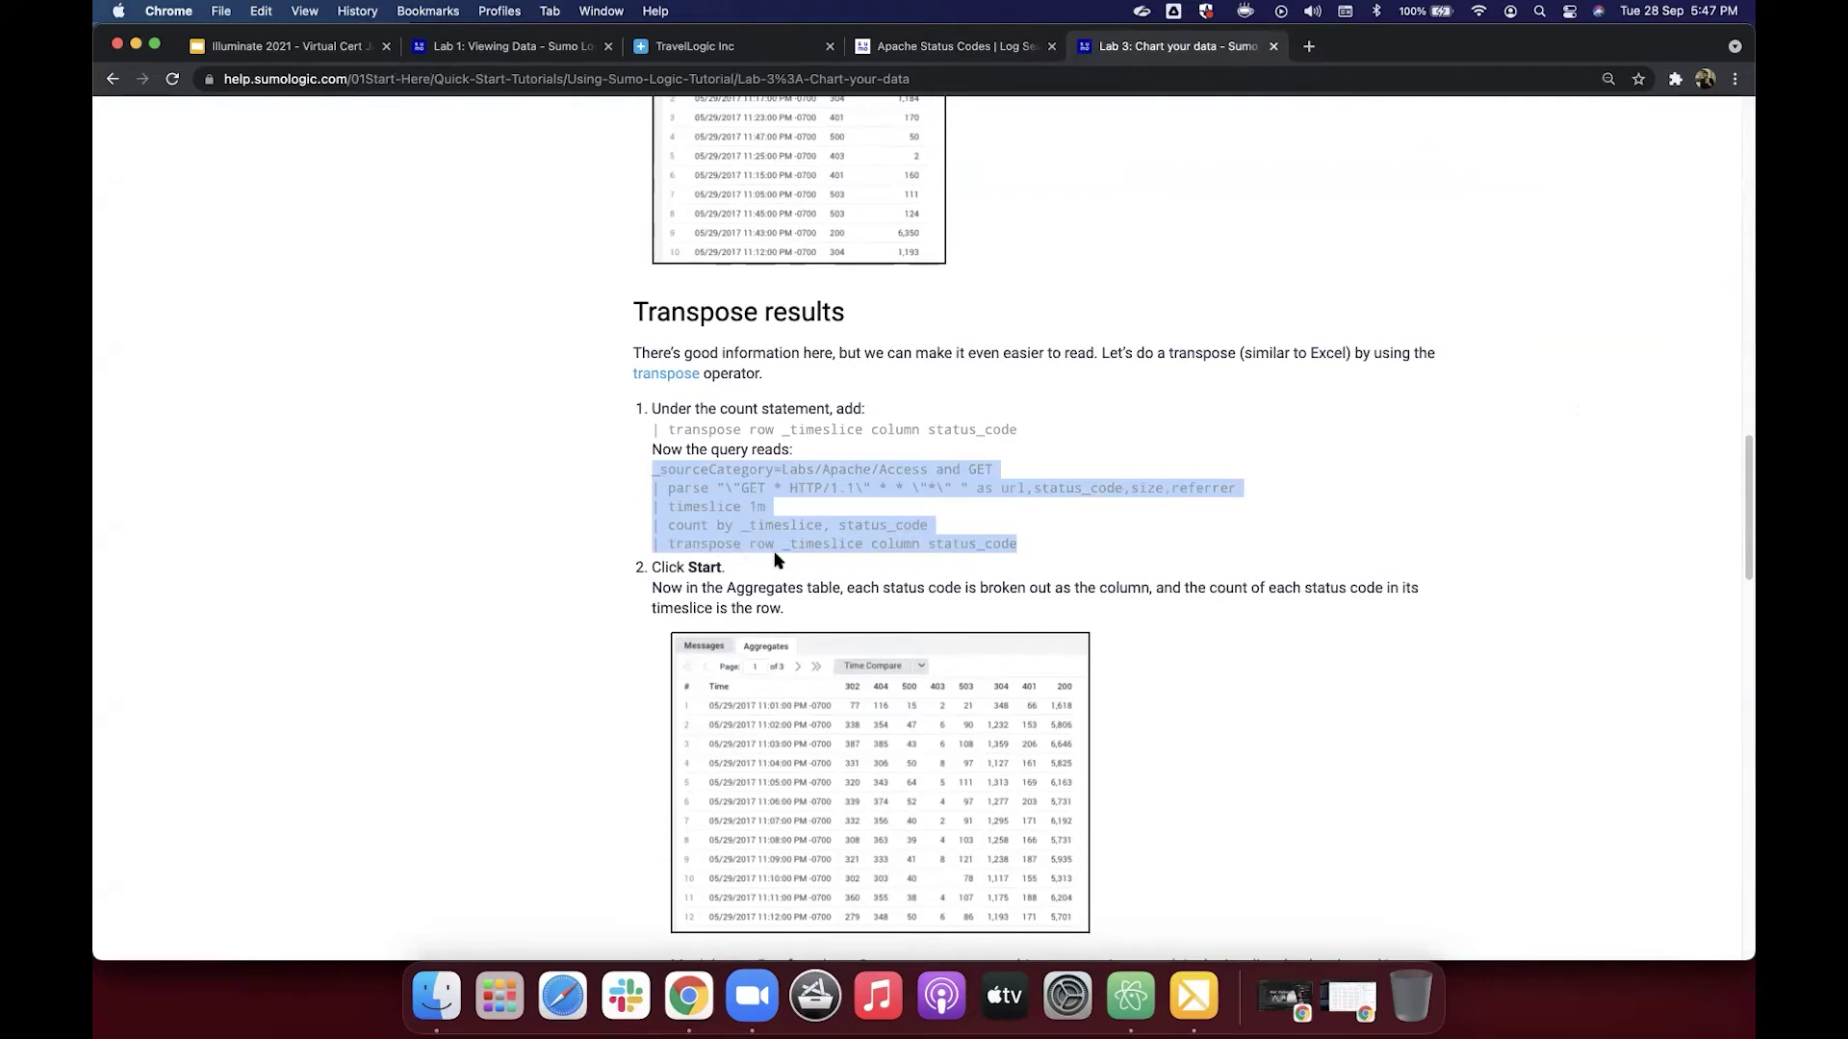
key("super+c")
Step: Replace the Apache Status Codes query with the transpose version and run it
left_click(952, 48)
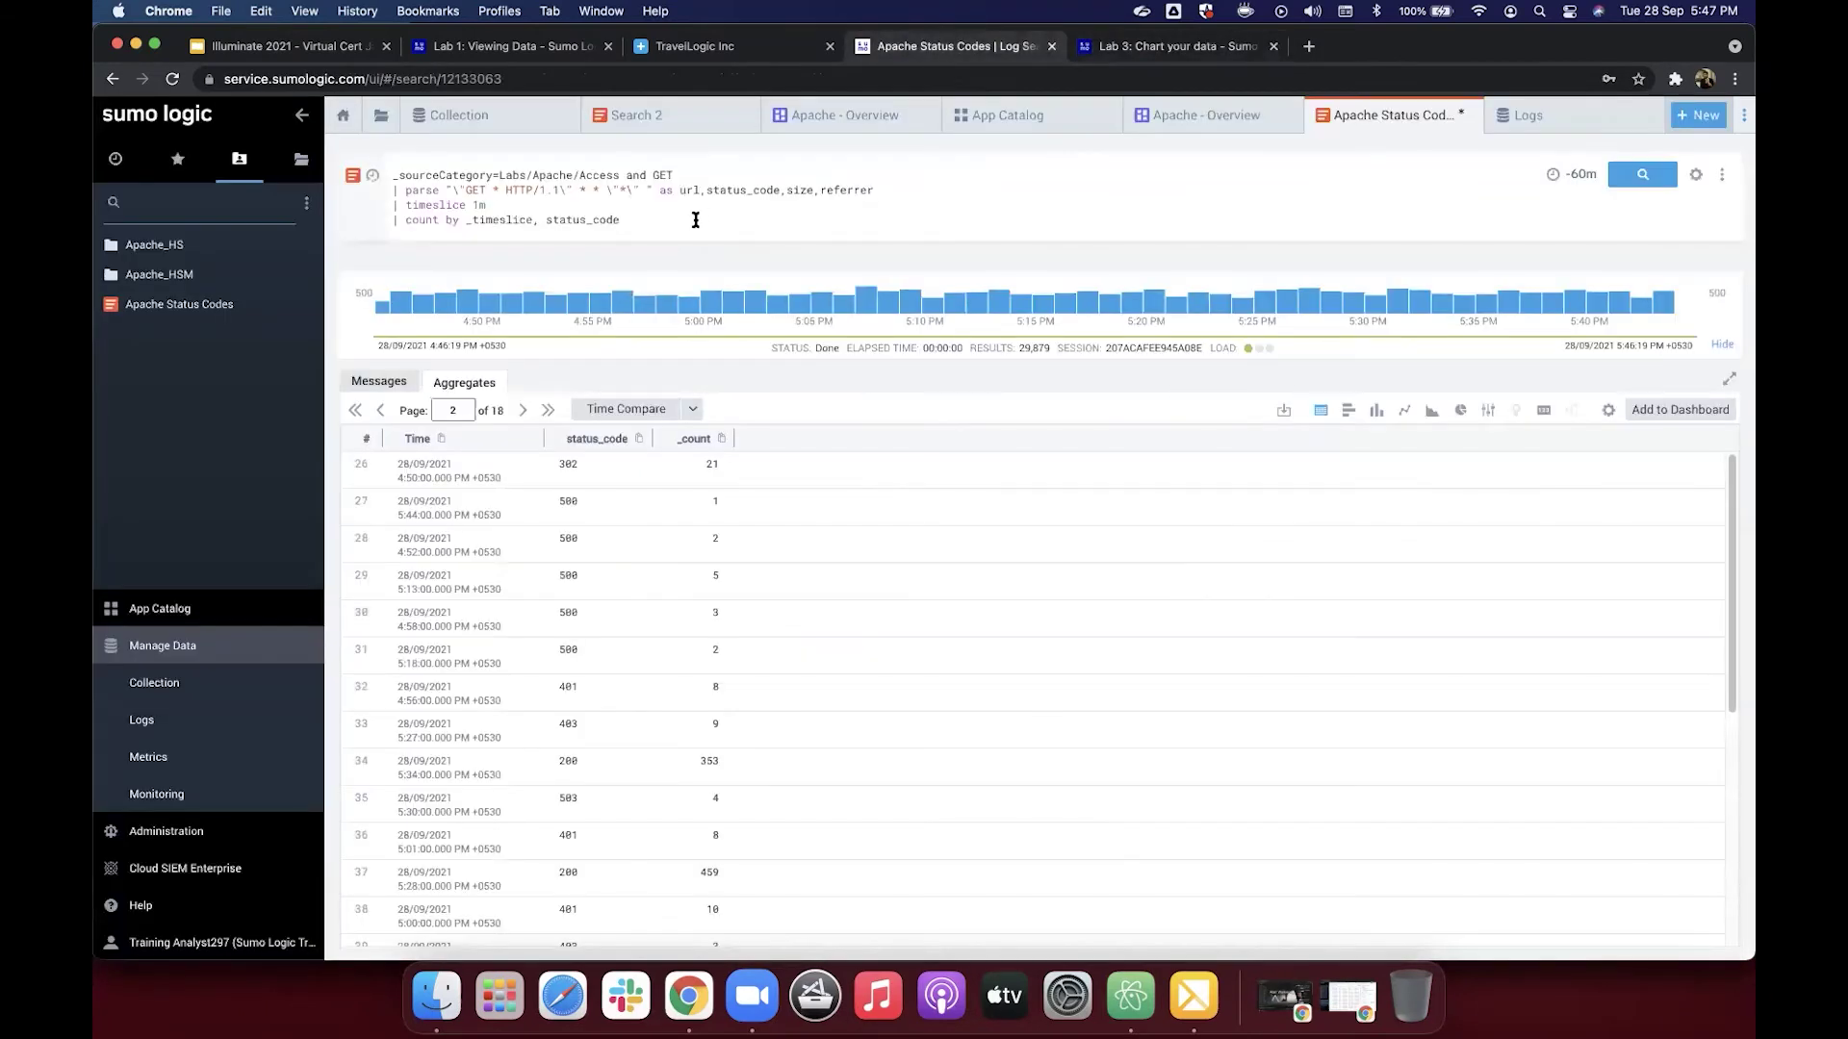
key("super+a")
key("super+v")
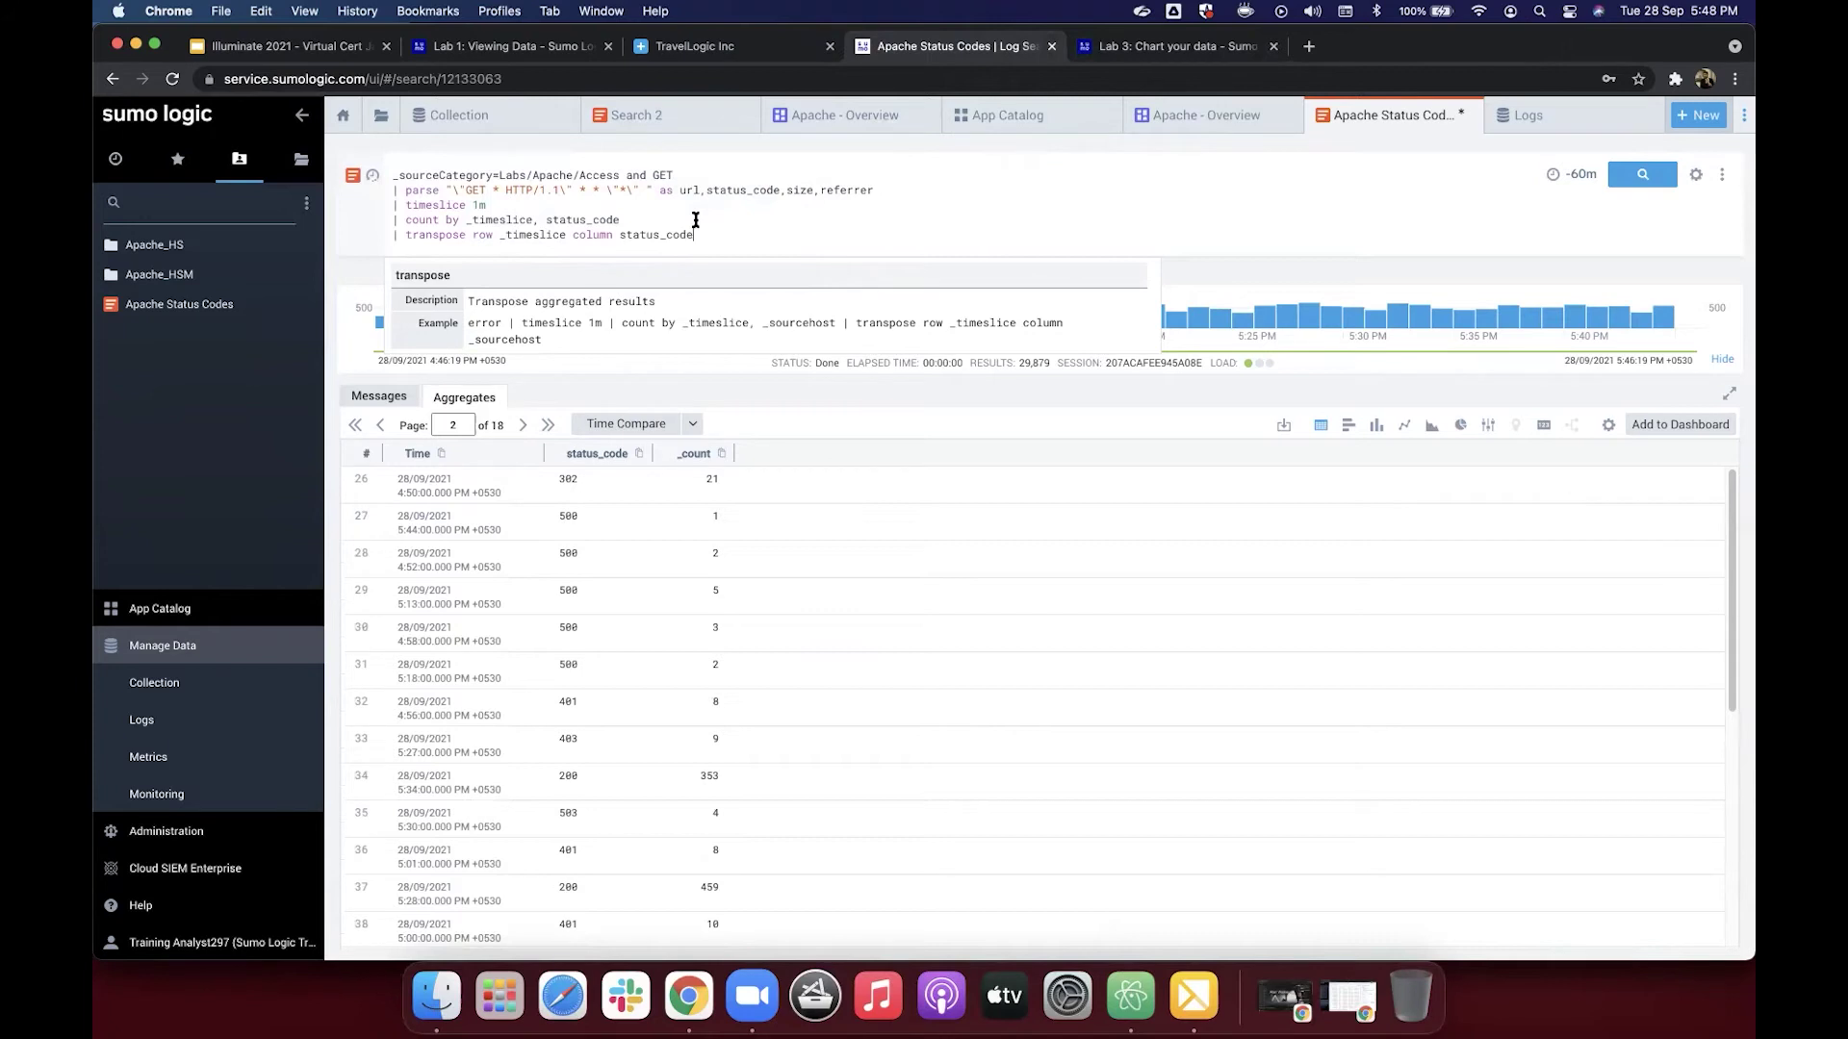
key("Return")
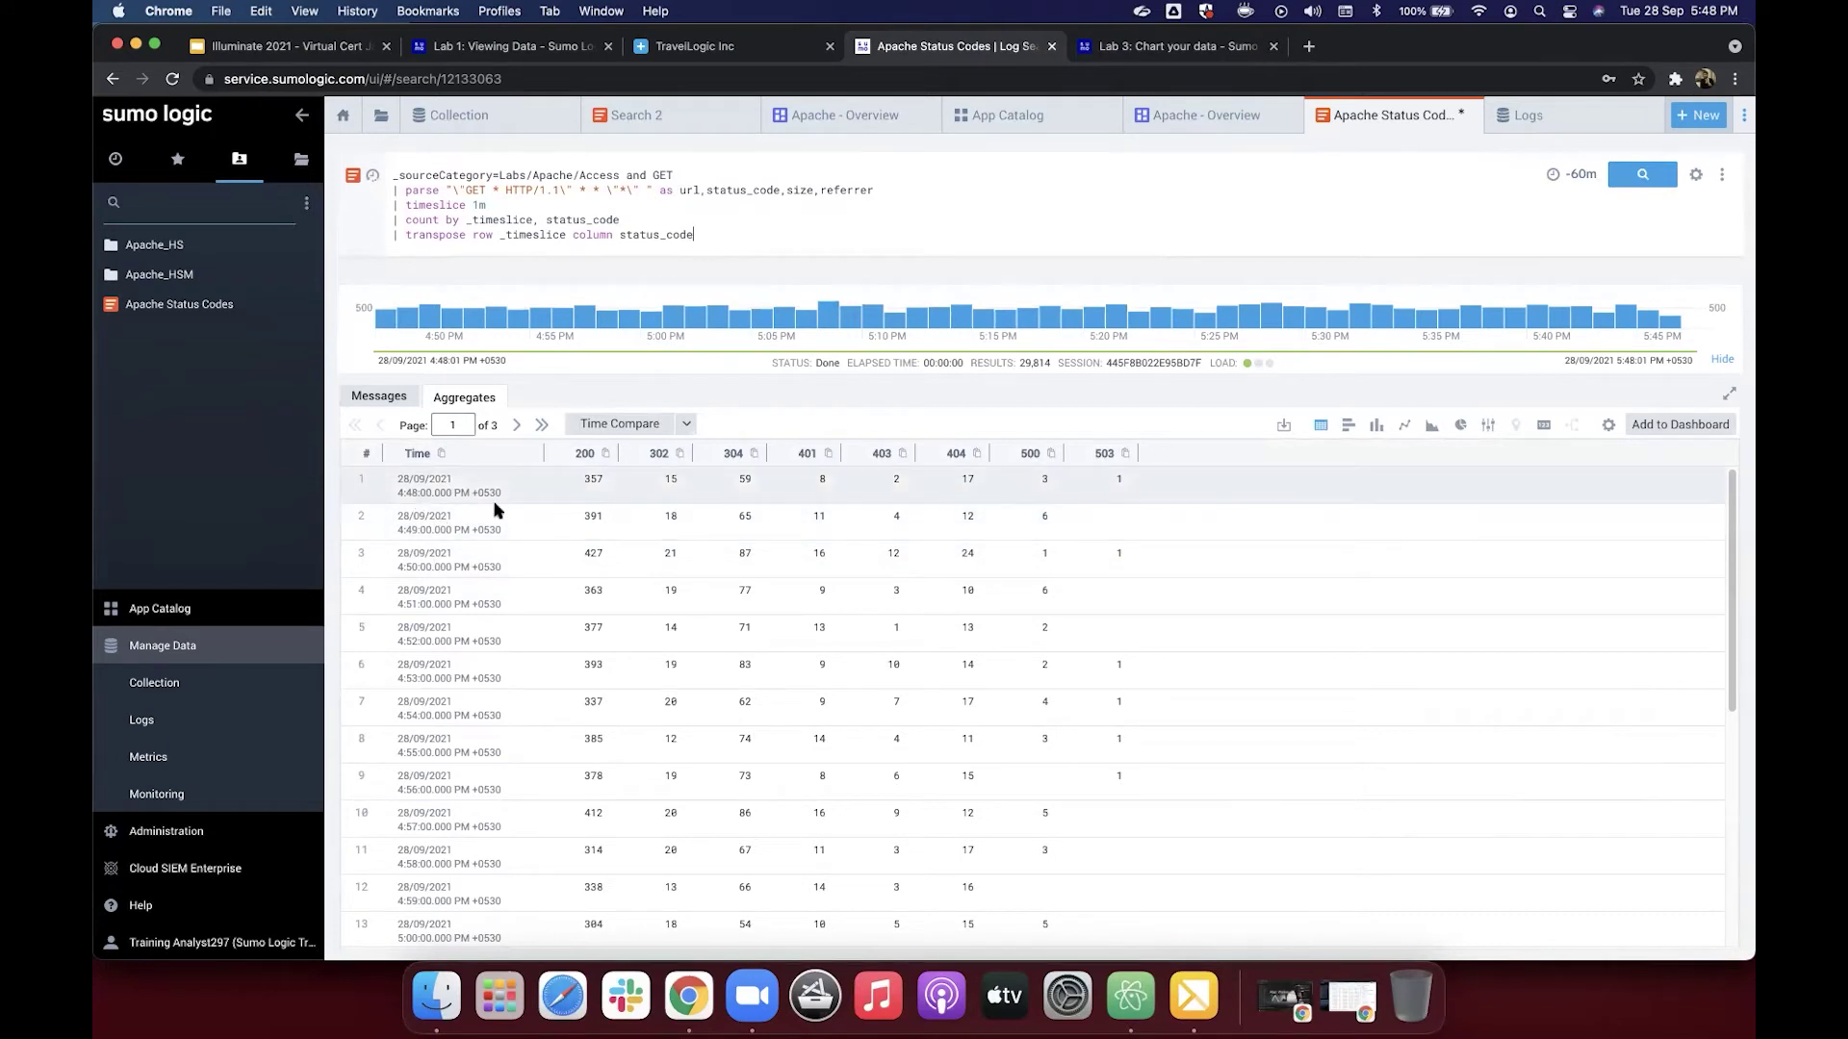
scroll(527, 685, "down", 3)
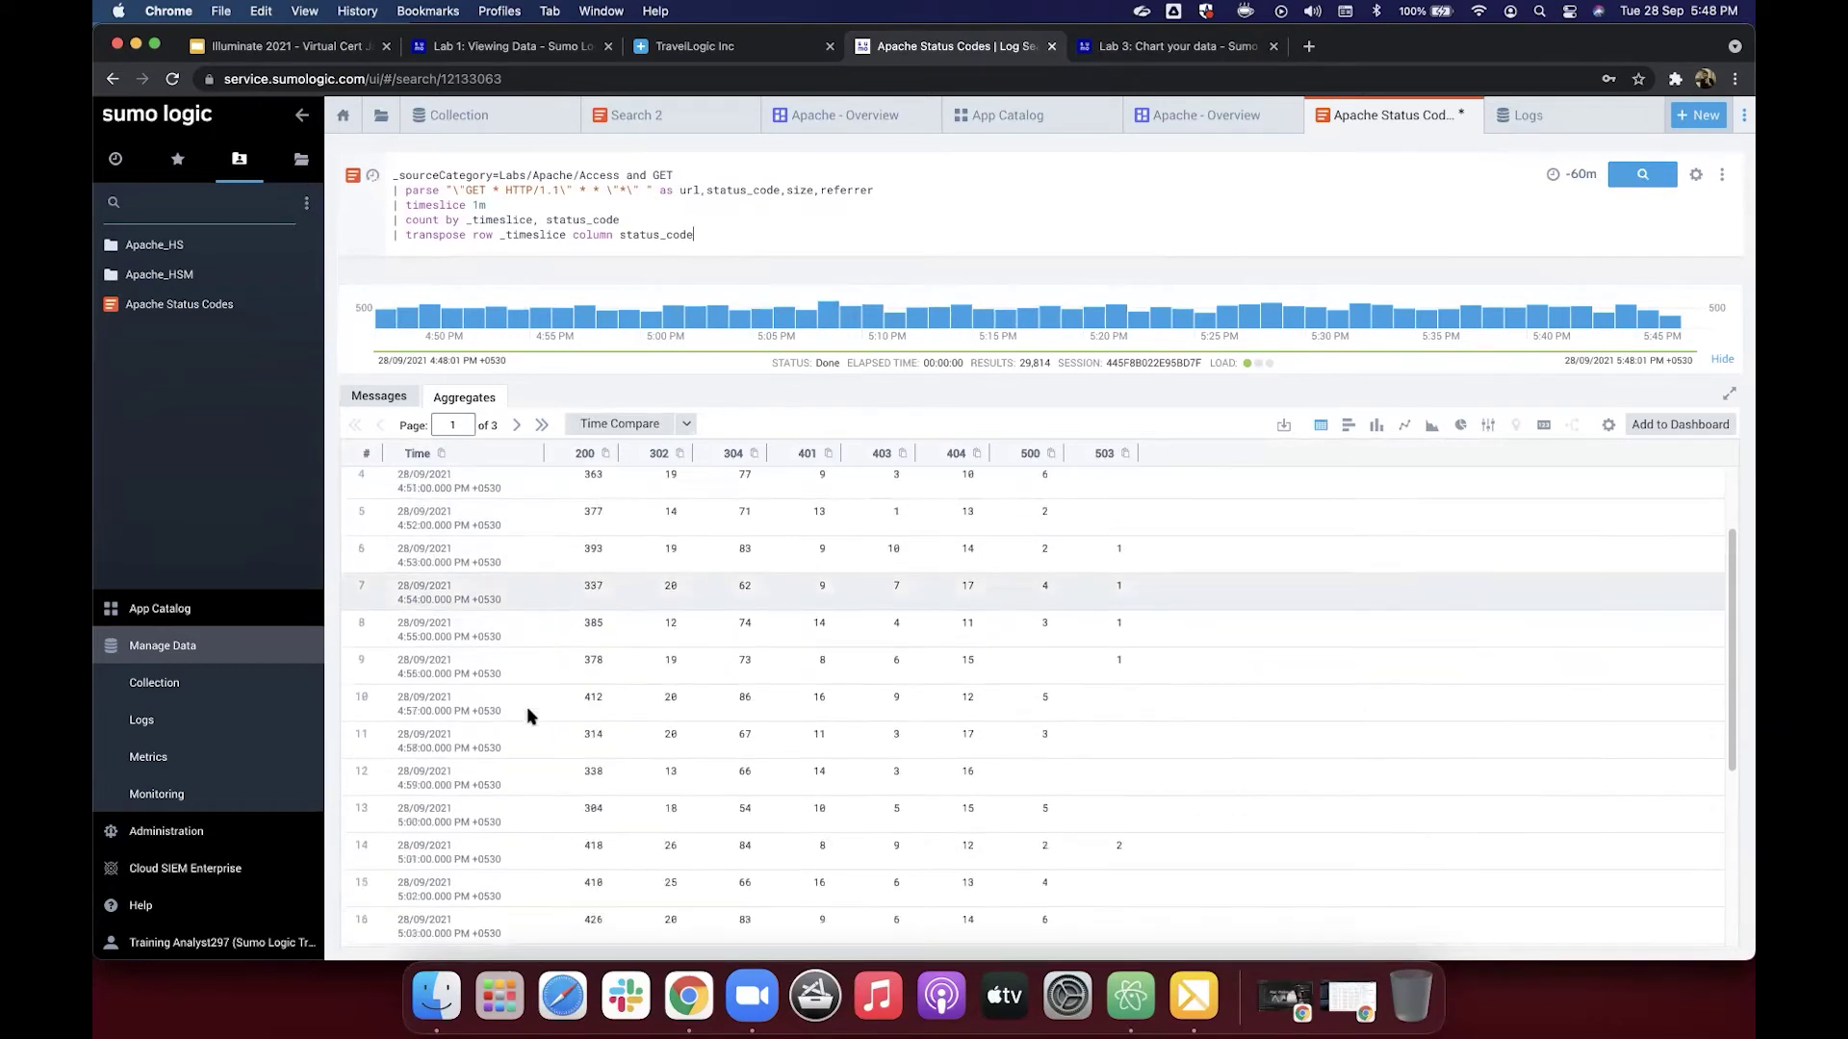
scroll(527, 716, "down", 5)
scroll(527, 716, "up", 8)
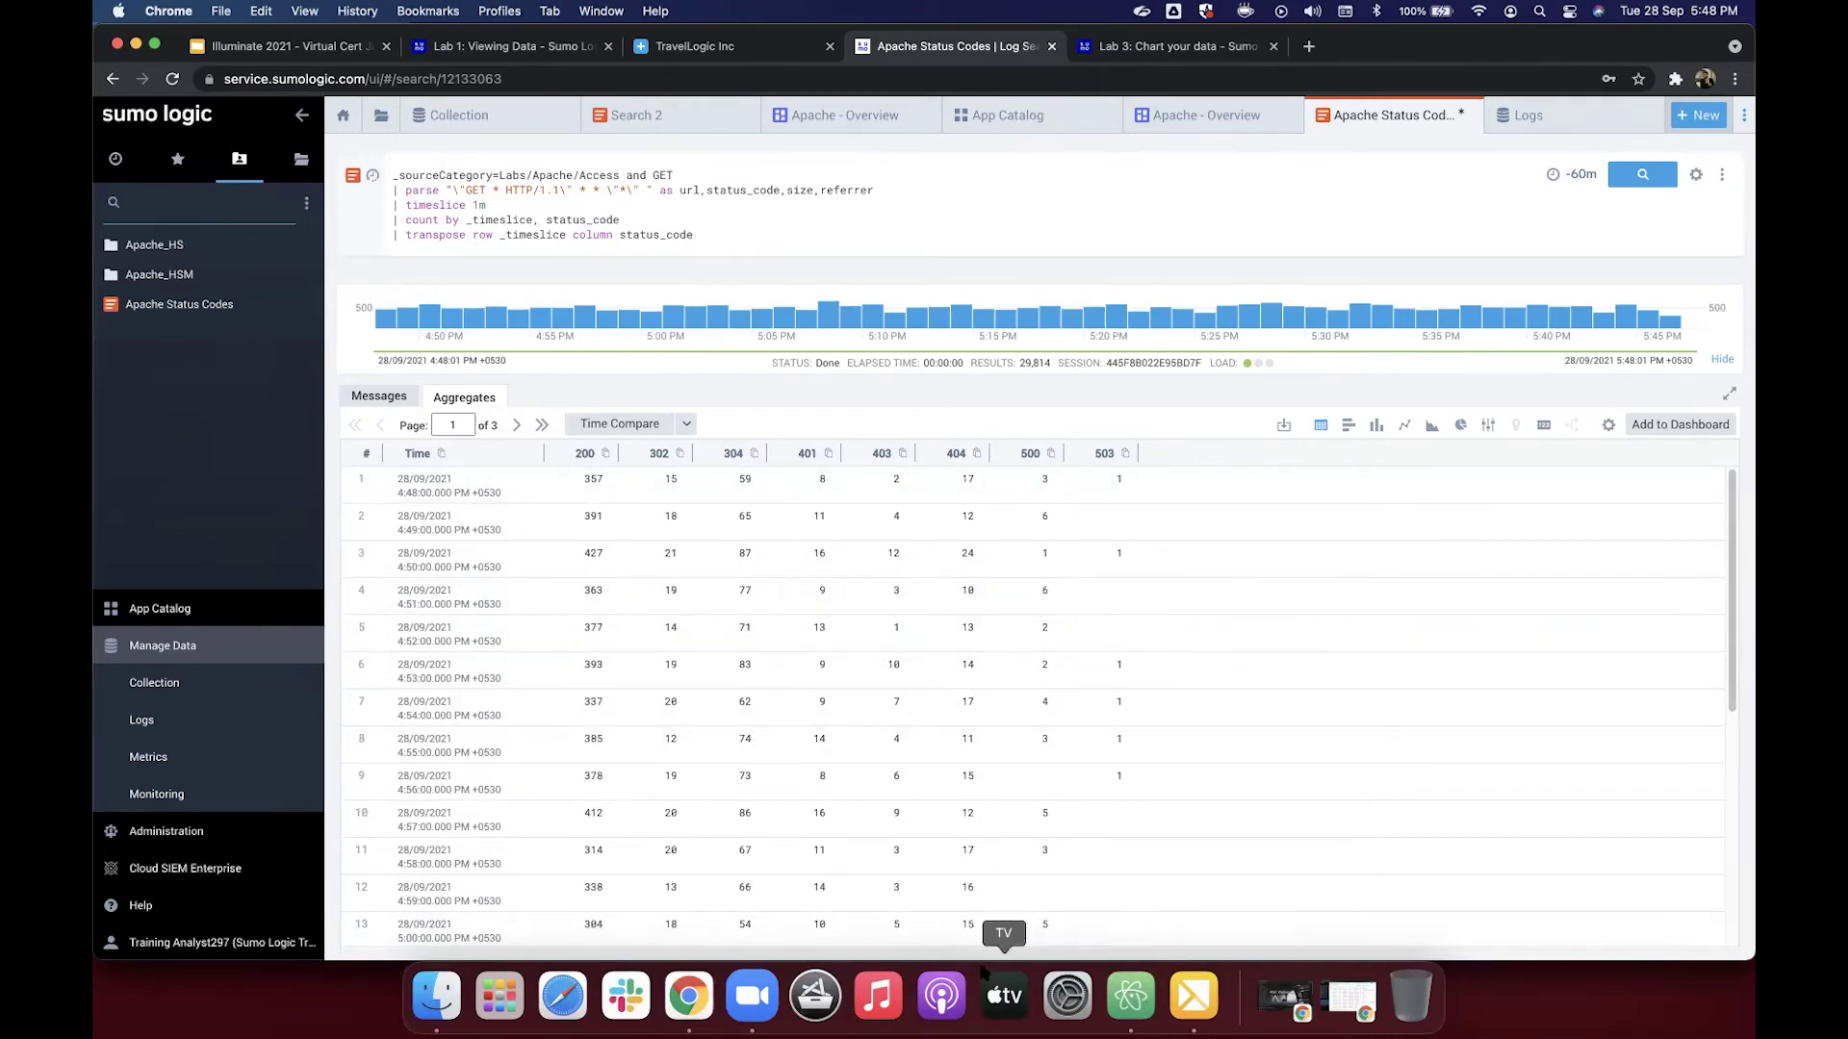
left_click(1116, 54)
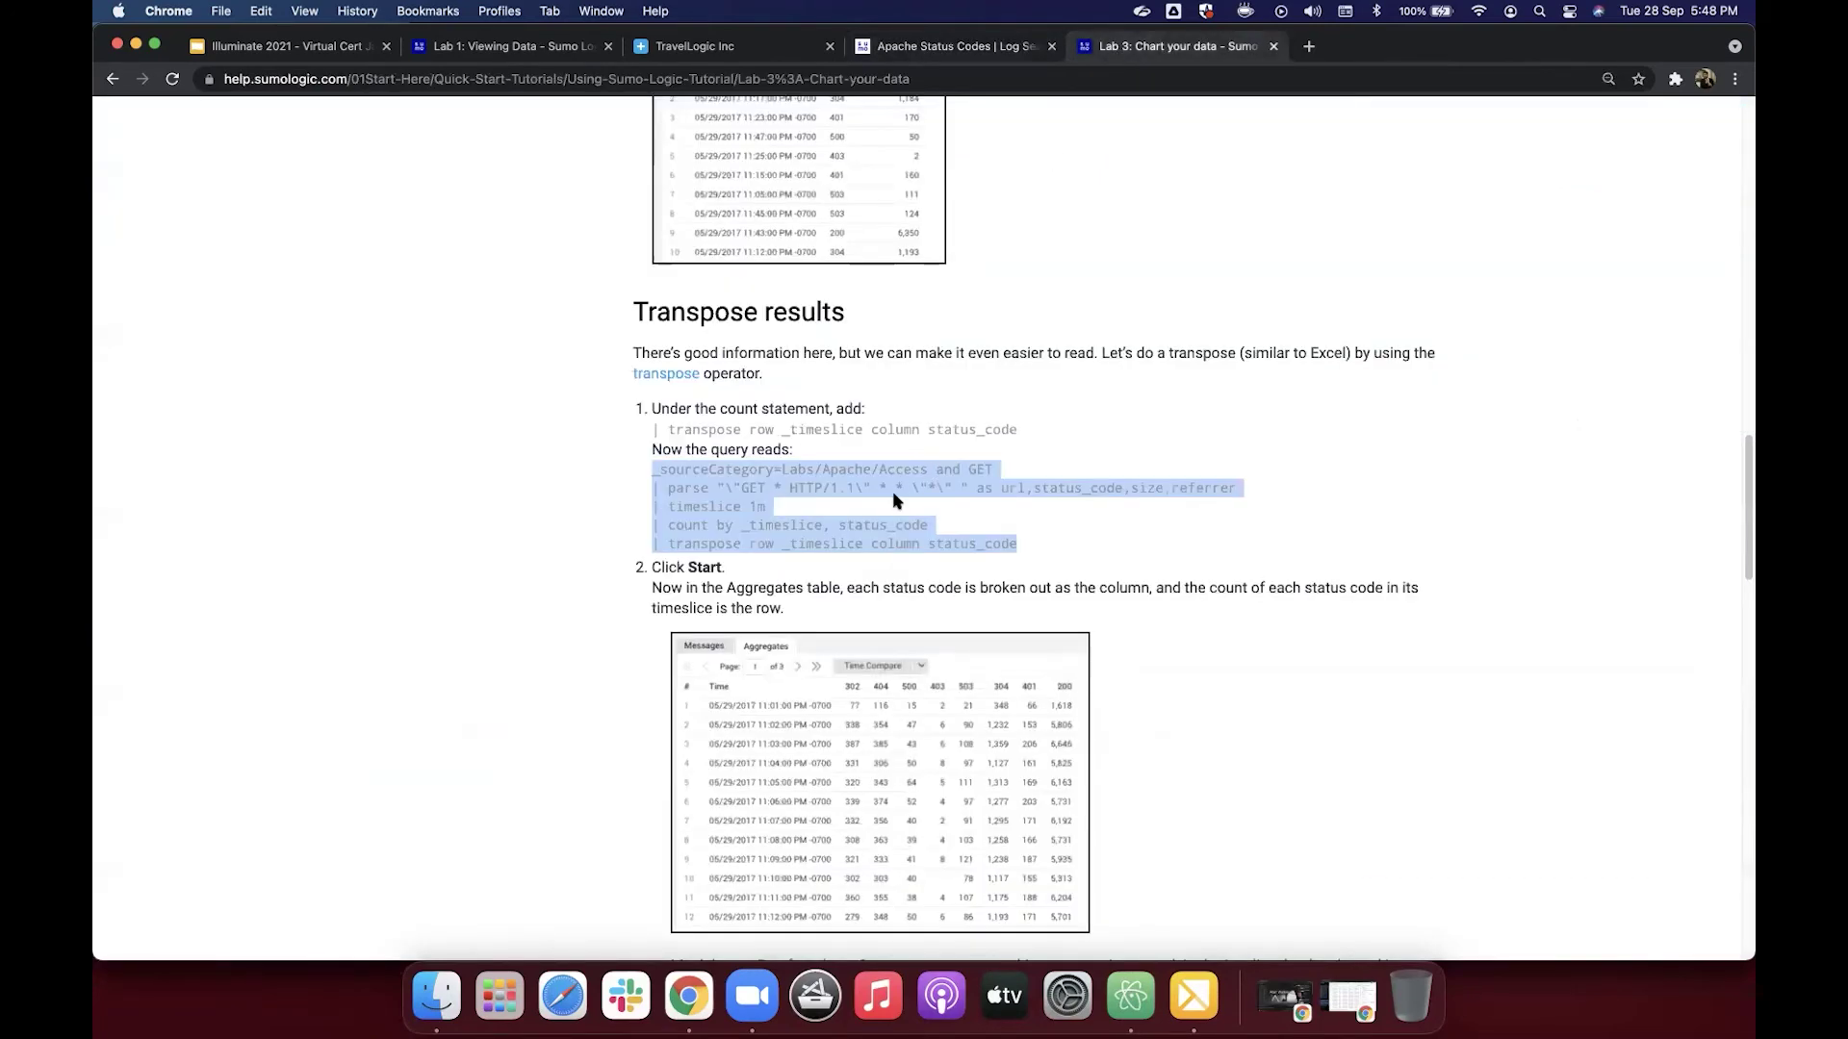
scroll(893, 496, "down", 5)
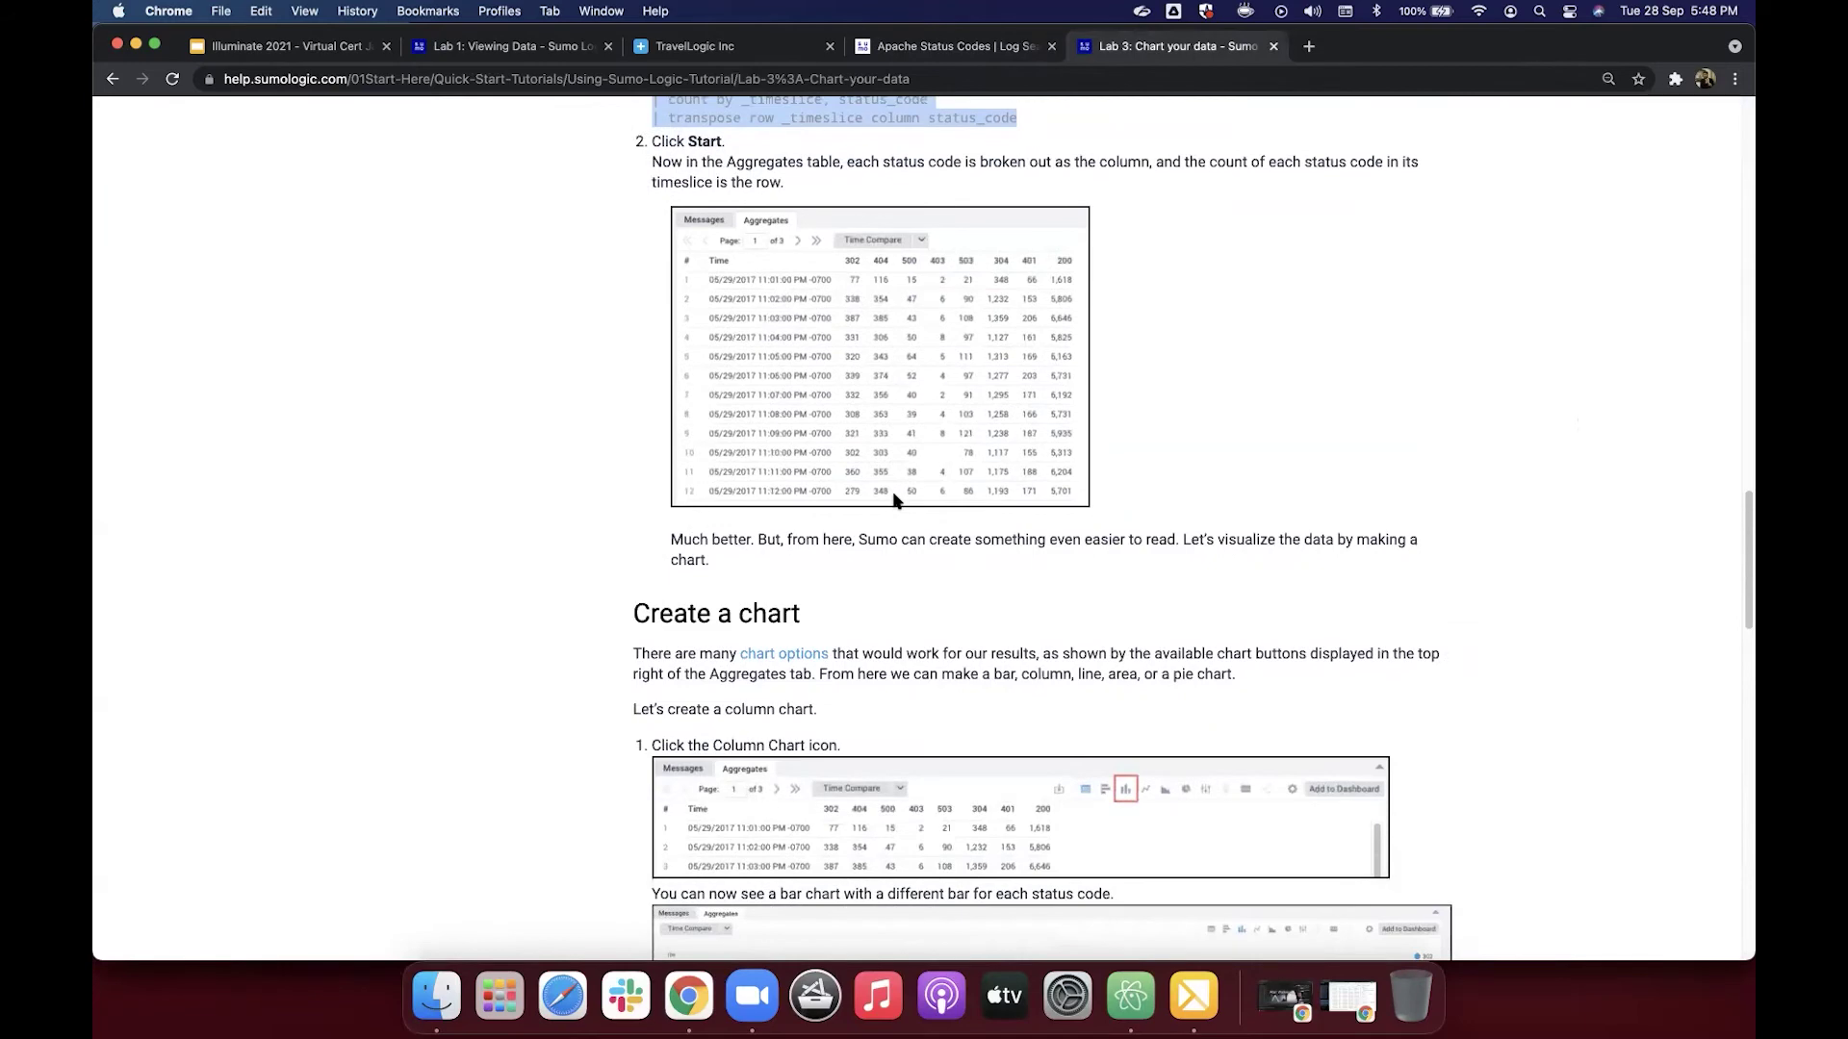
scroll(893, 497, "down", 3)
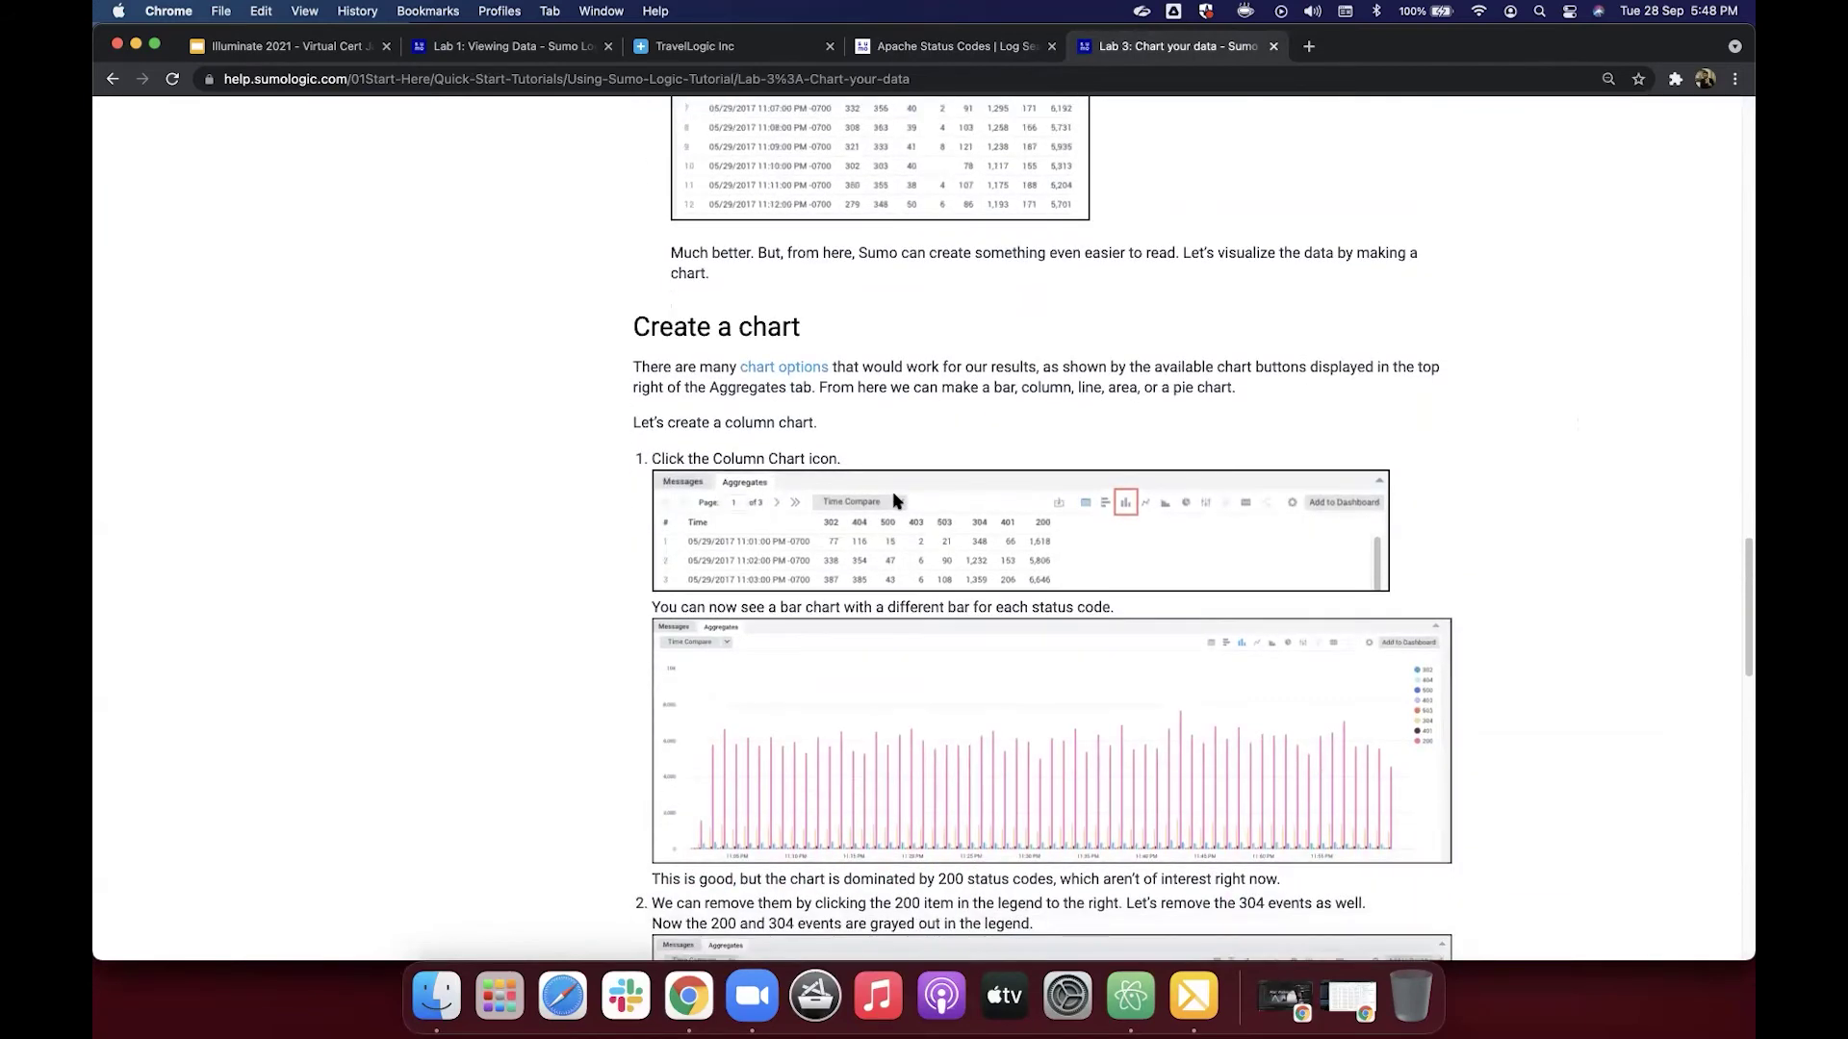
scroll(893, 497, "down", 1)
scroll(893, 495, "down", 2)
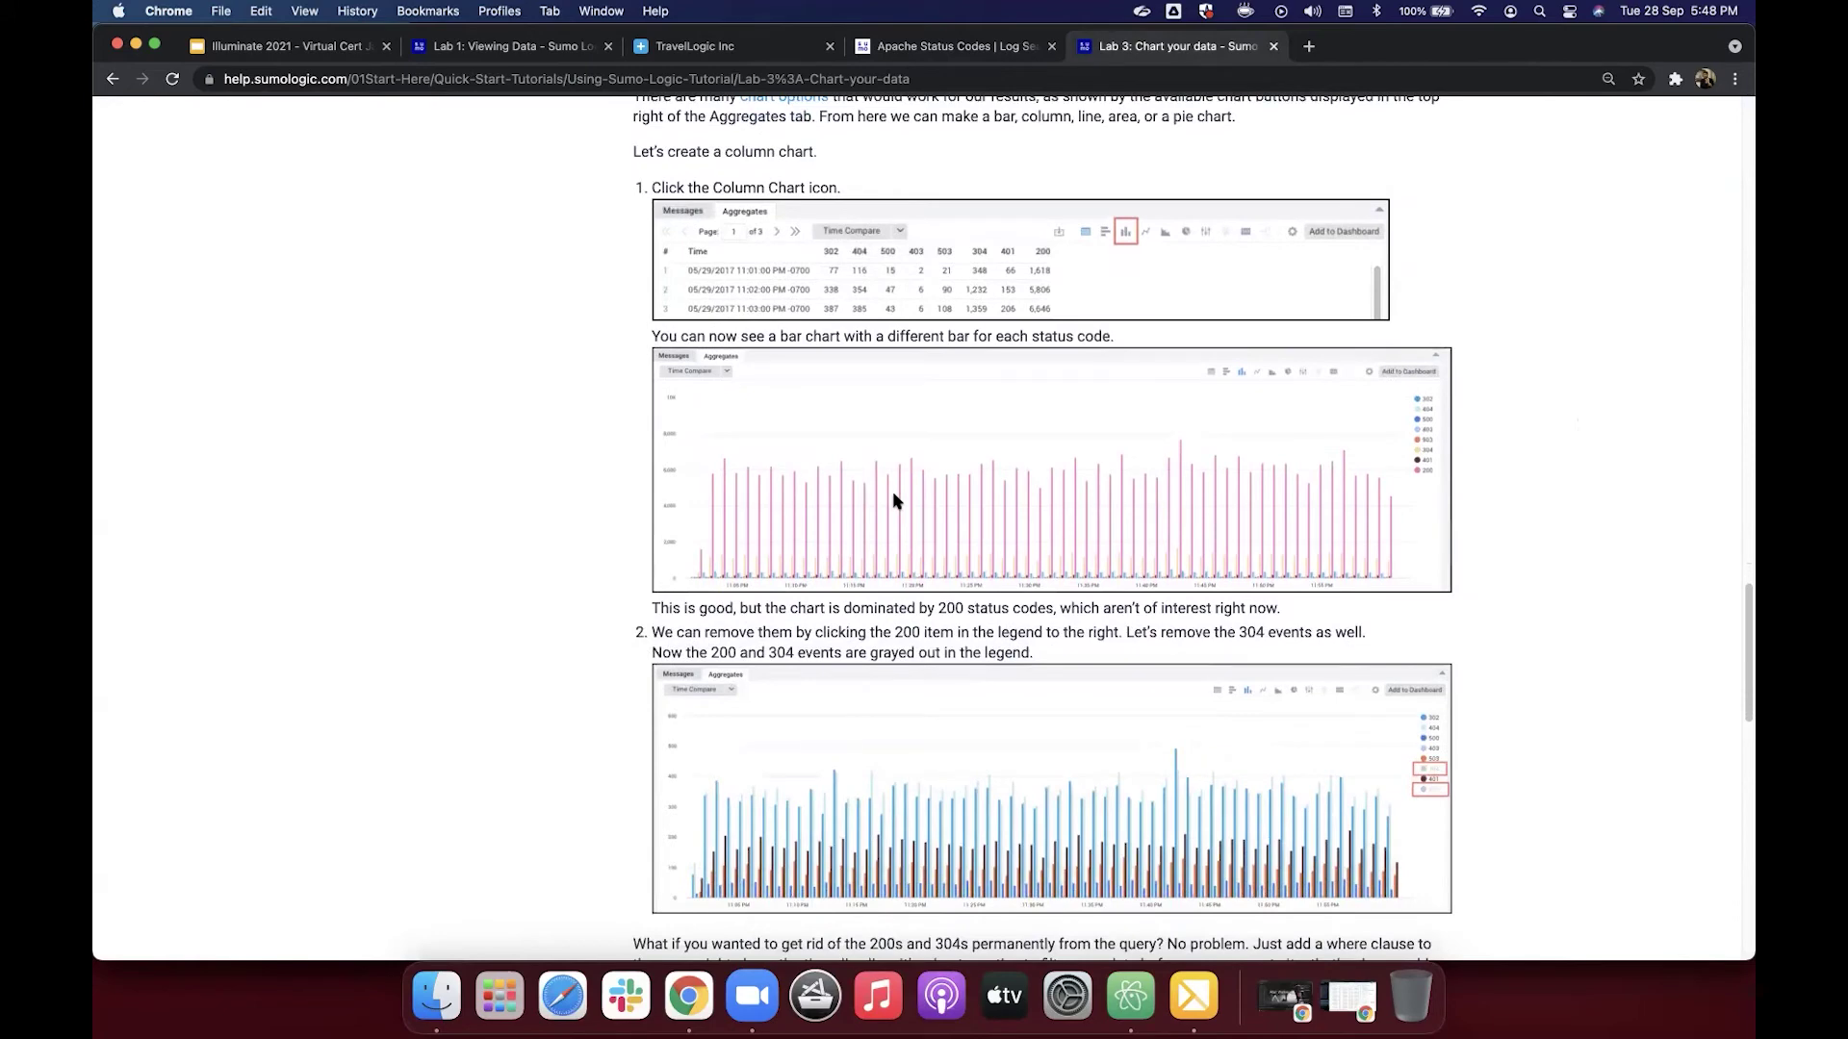
scroll(893, 497, "up", 1)
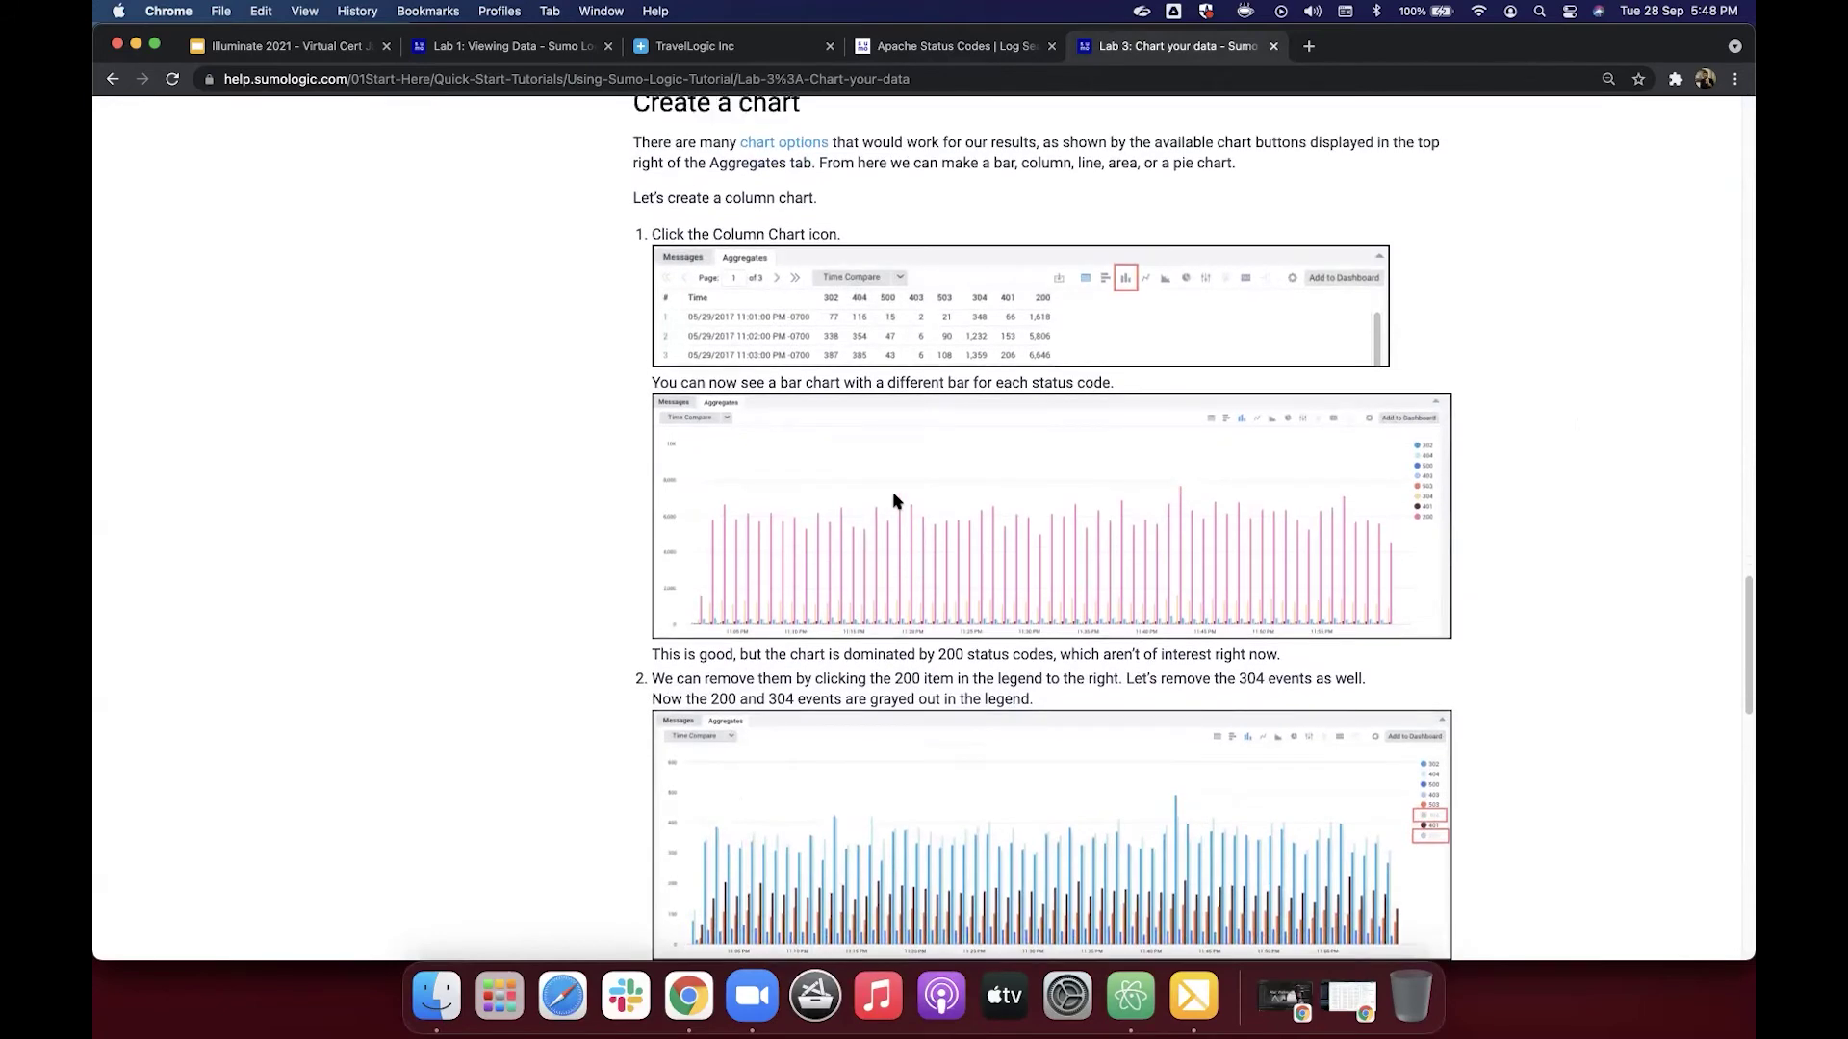
left_click(885, 51)
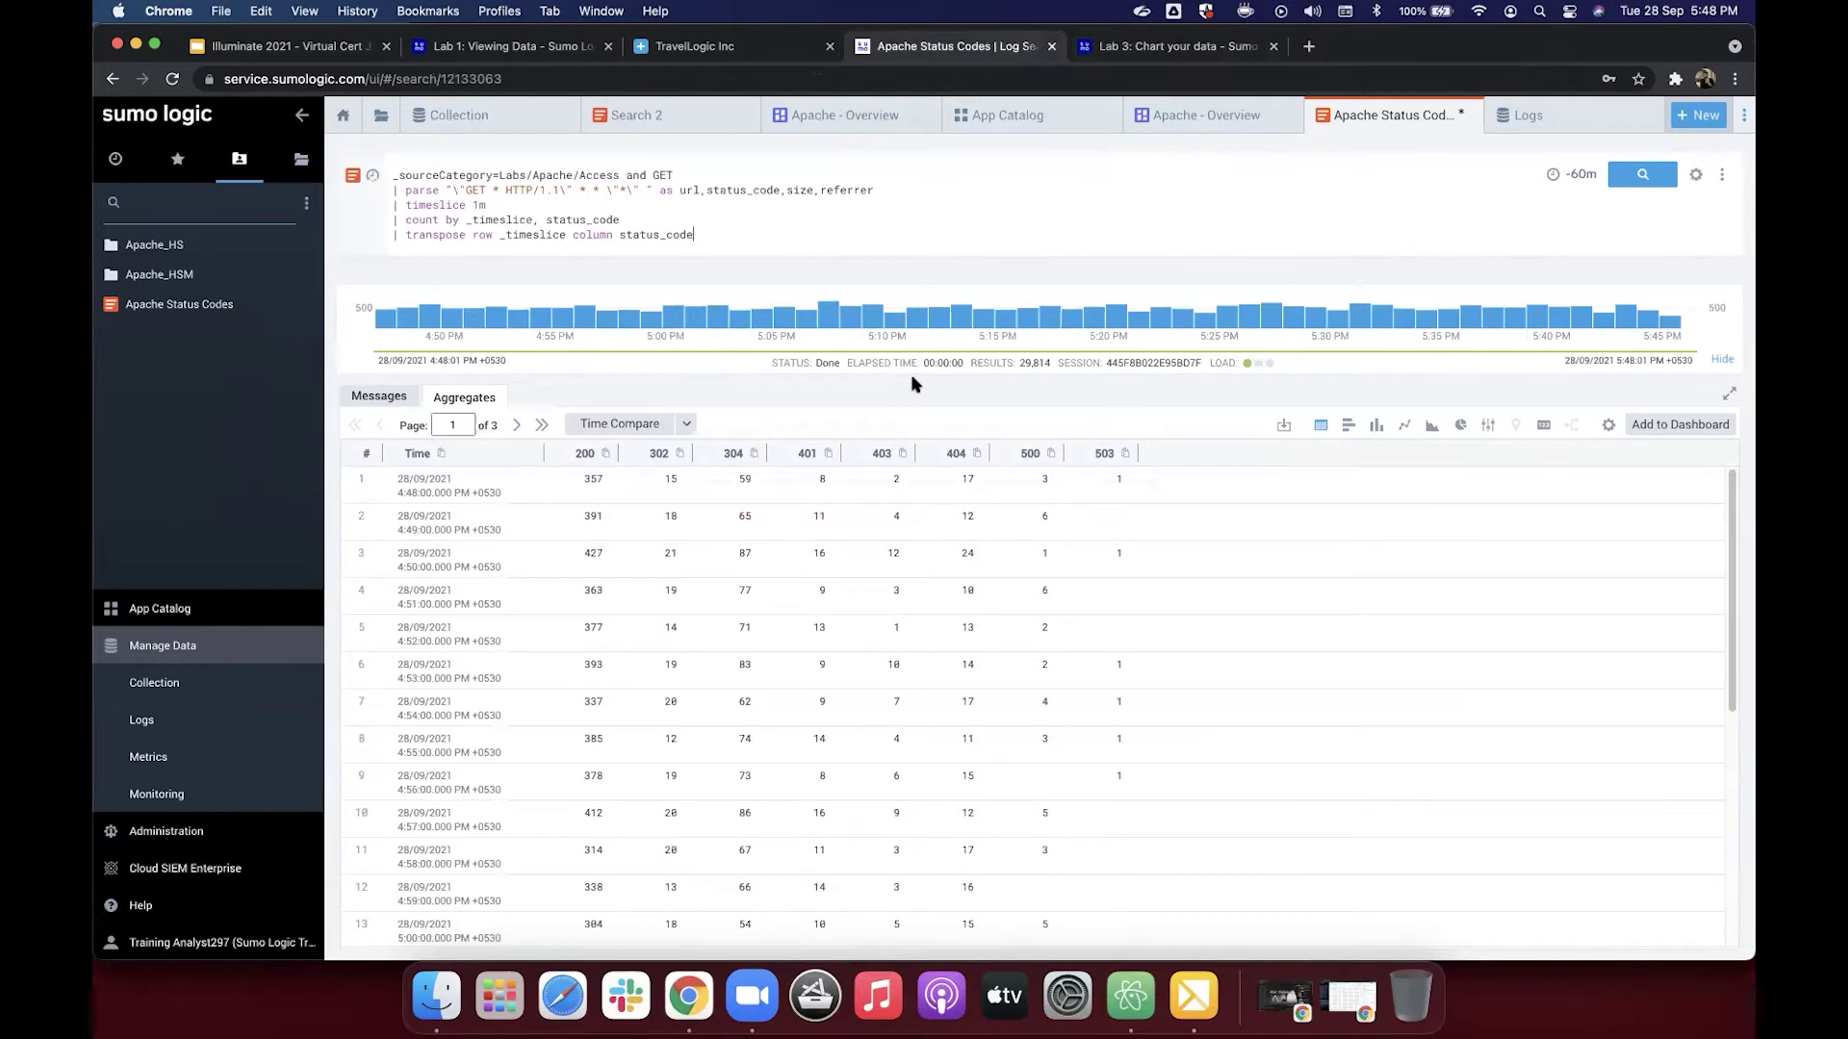
Step: Display the transposed status code counts as a per-minute column chart
left_click(1349, 432)
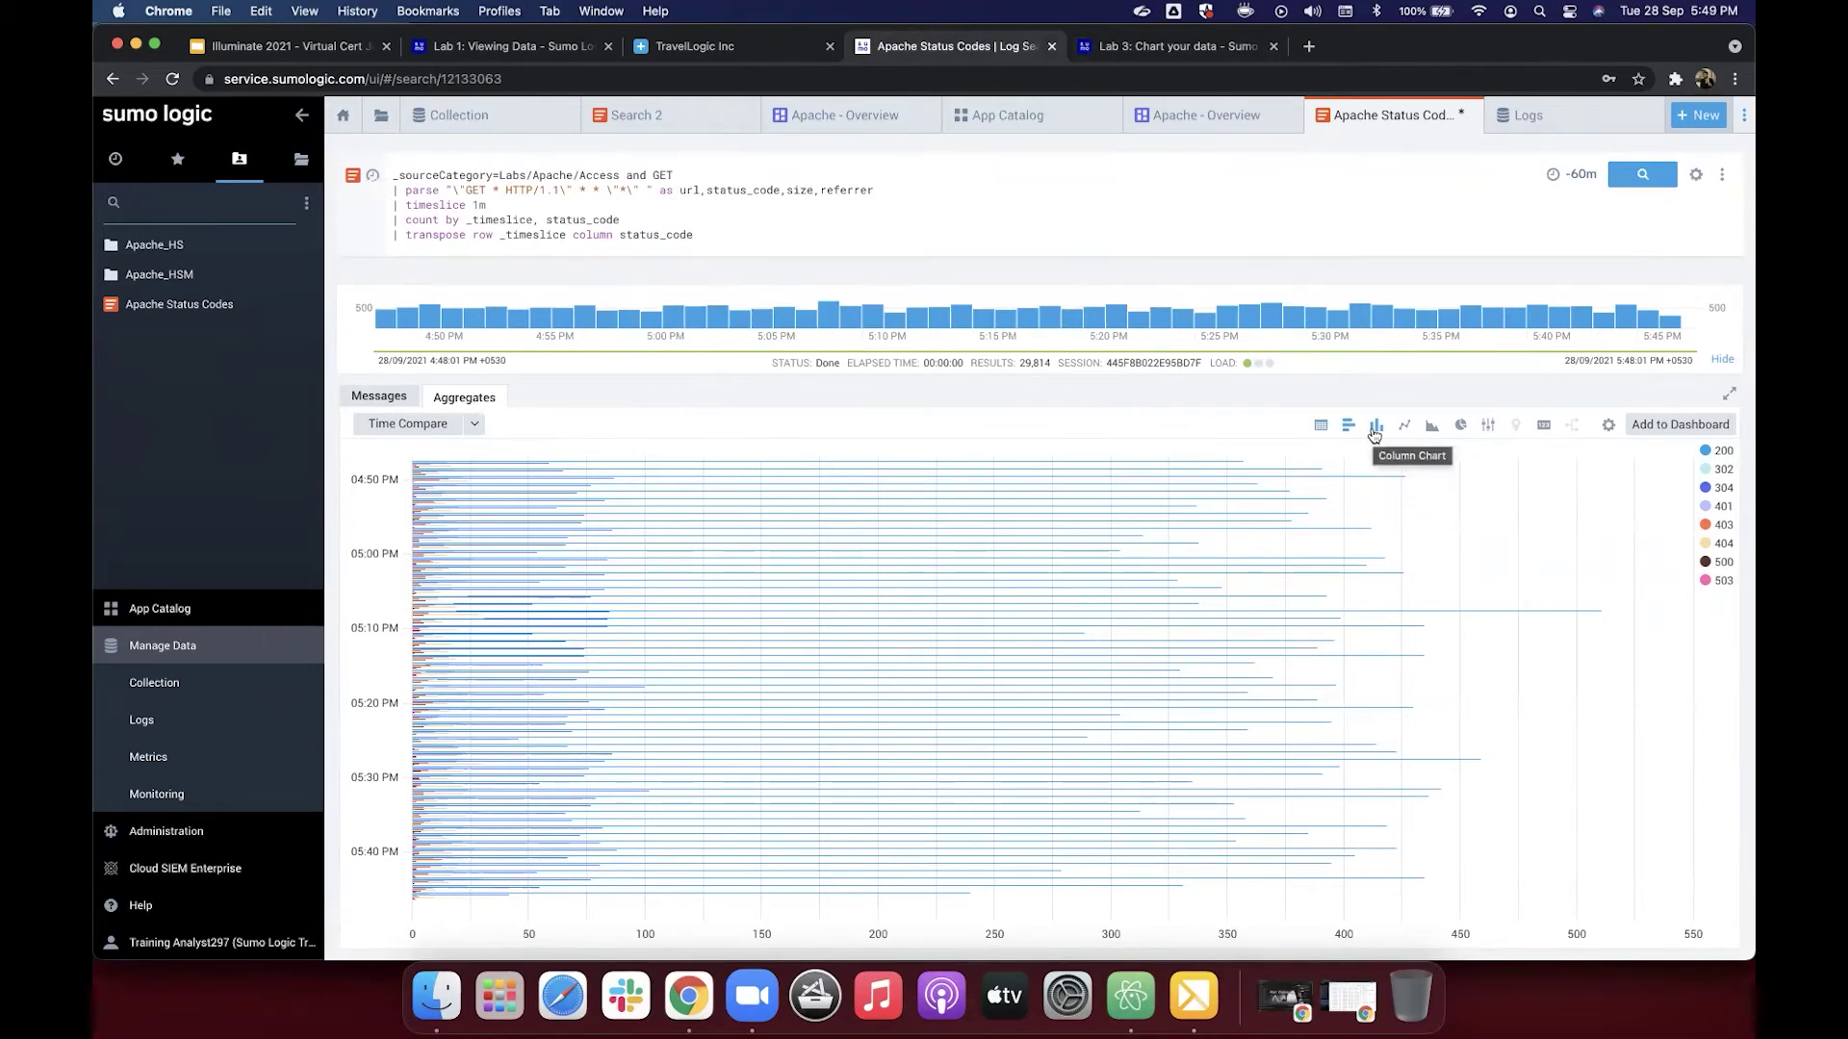
left_click(1374, 432)
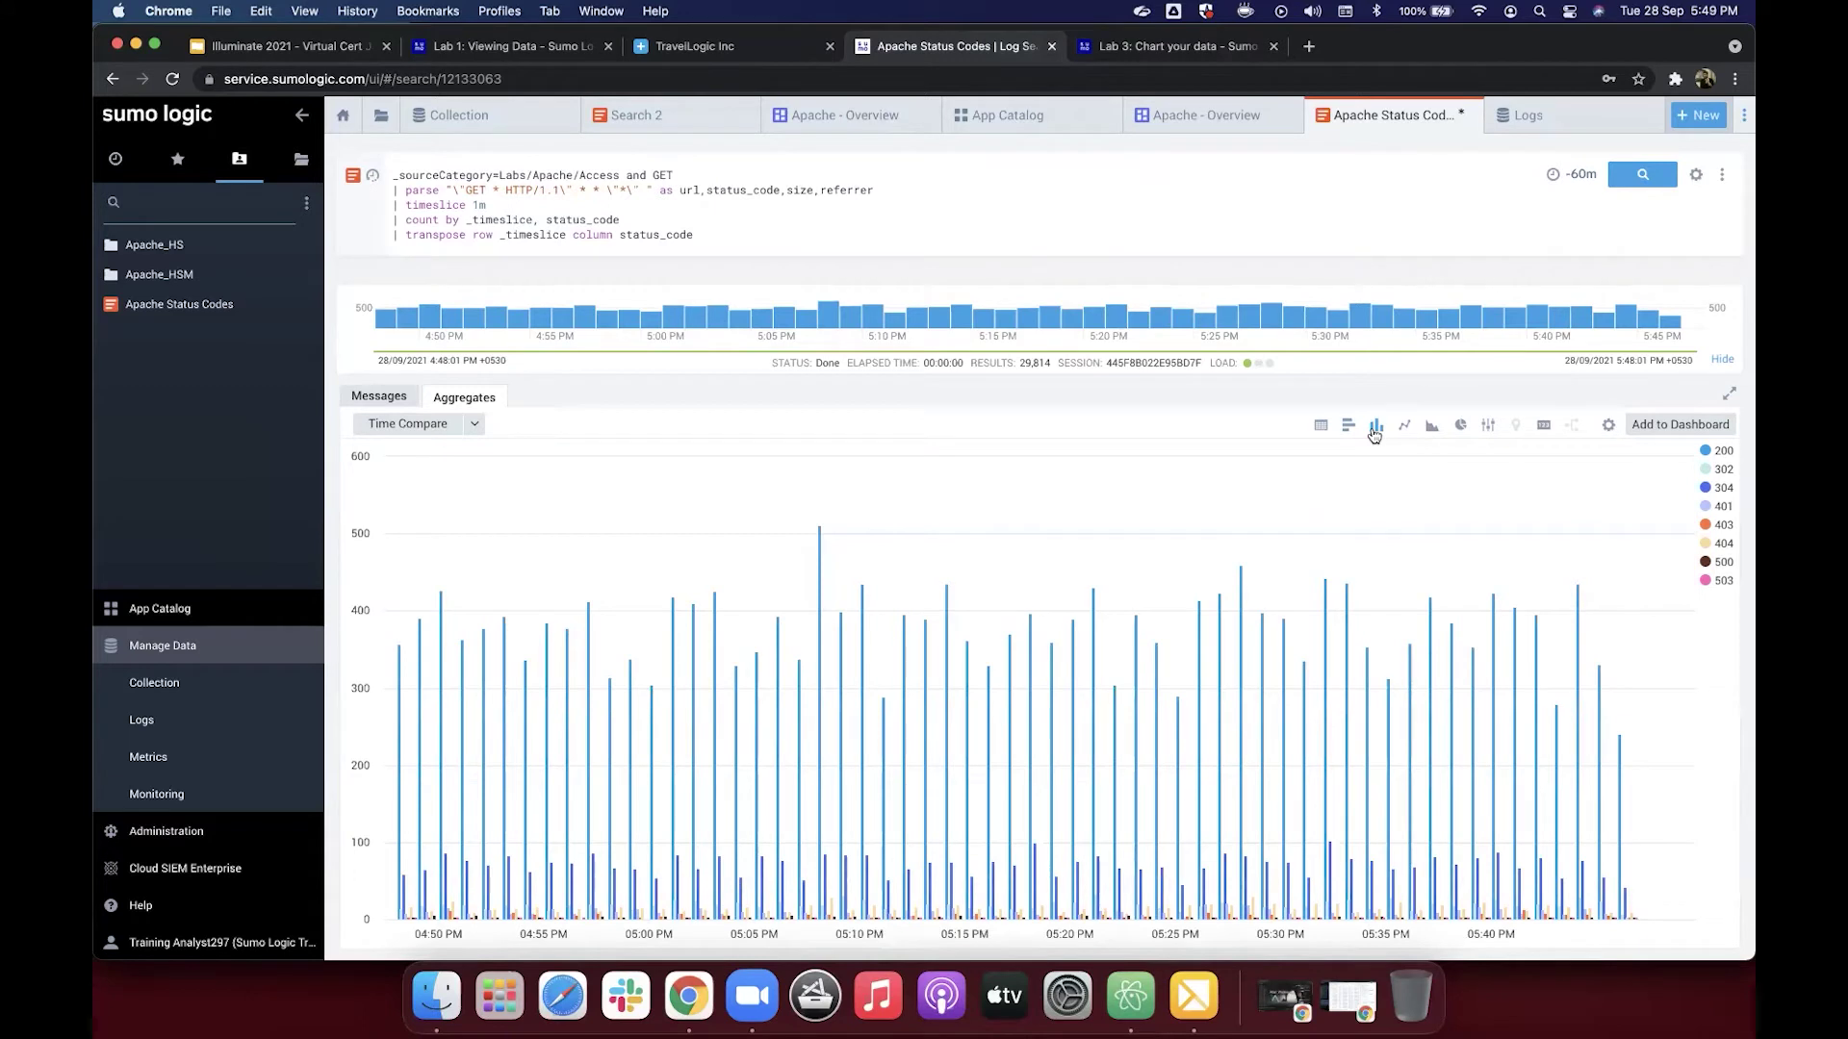
mouse_move(528, 882)
Step: Hide the 200 and 304 series in the chart legend, then highlight timeslice in the query
left_click(1722, 456)
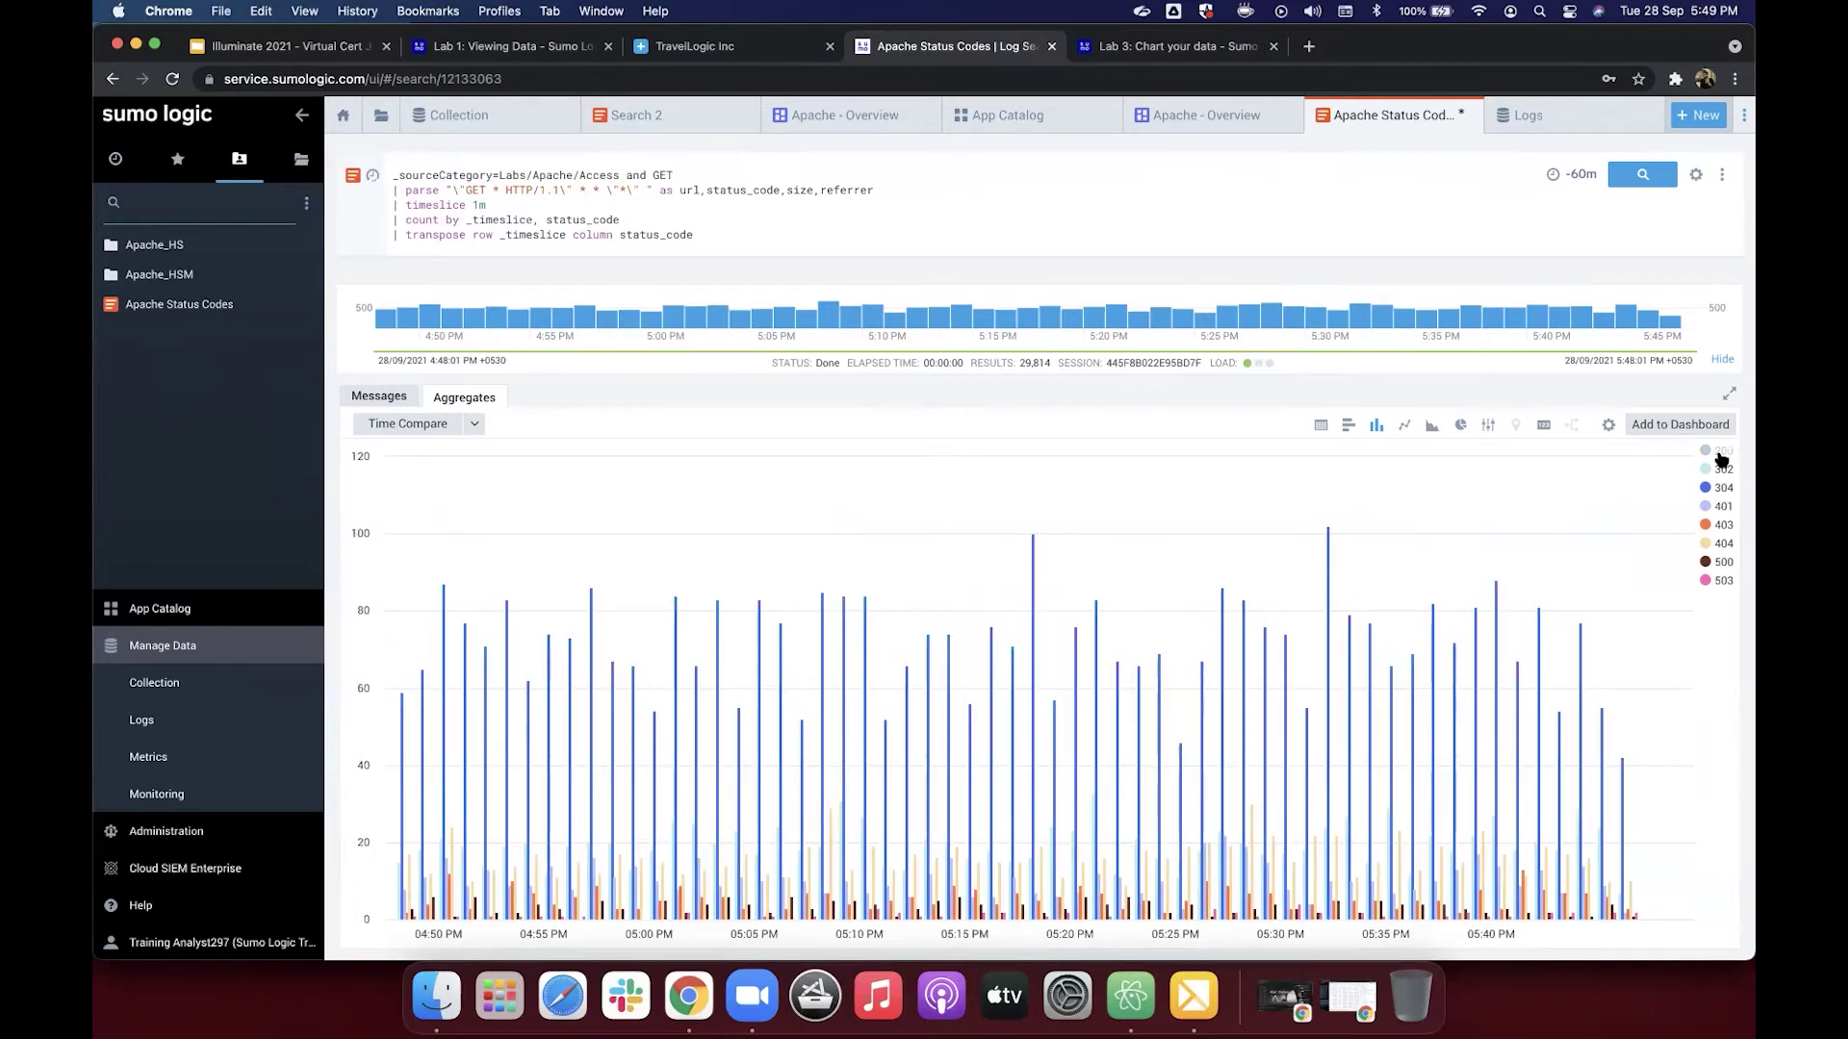
left_click(1724, 488)
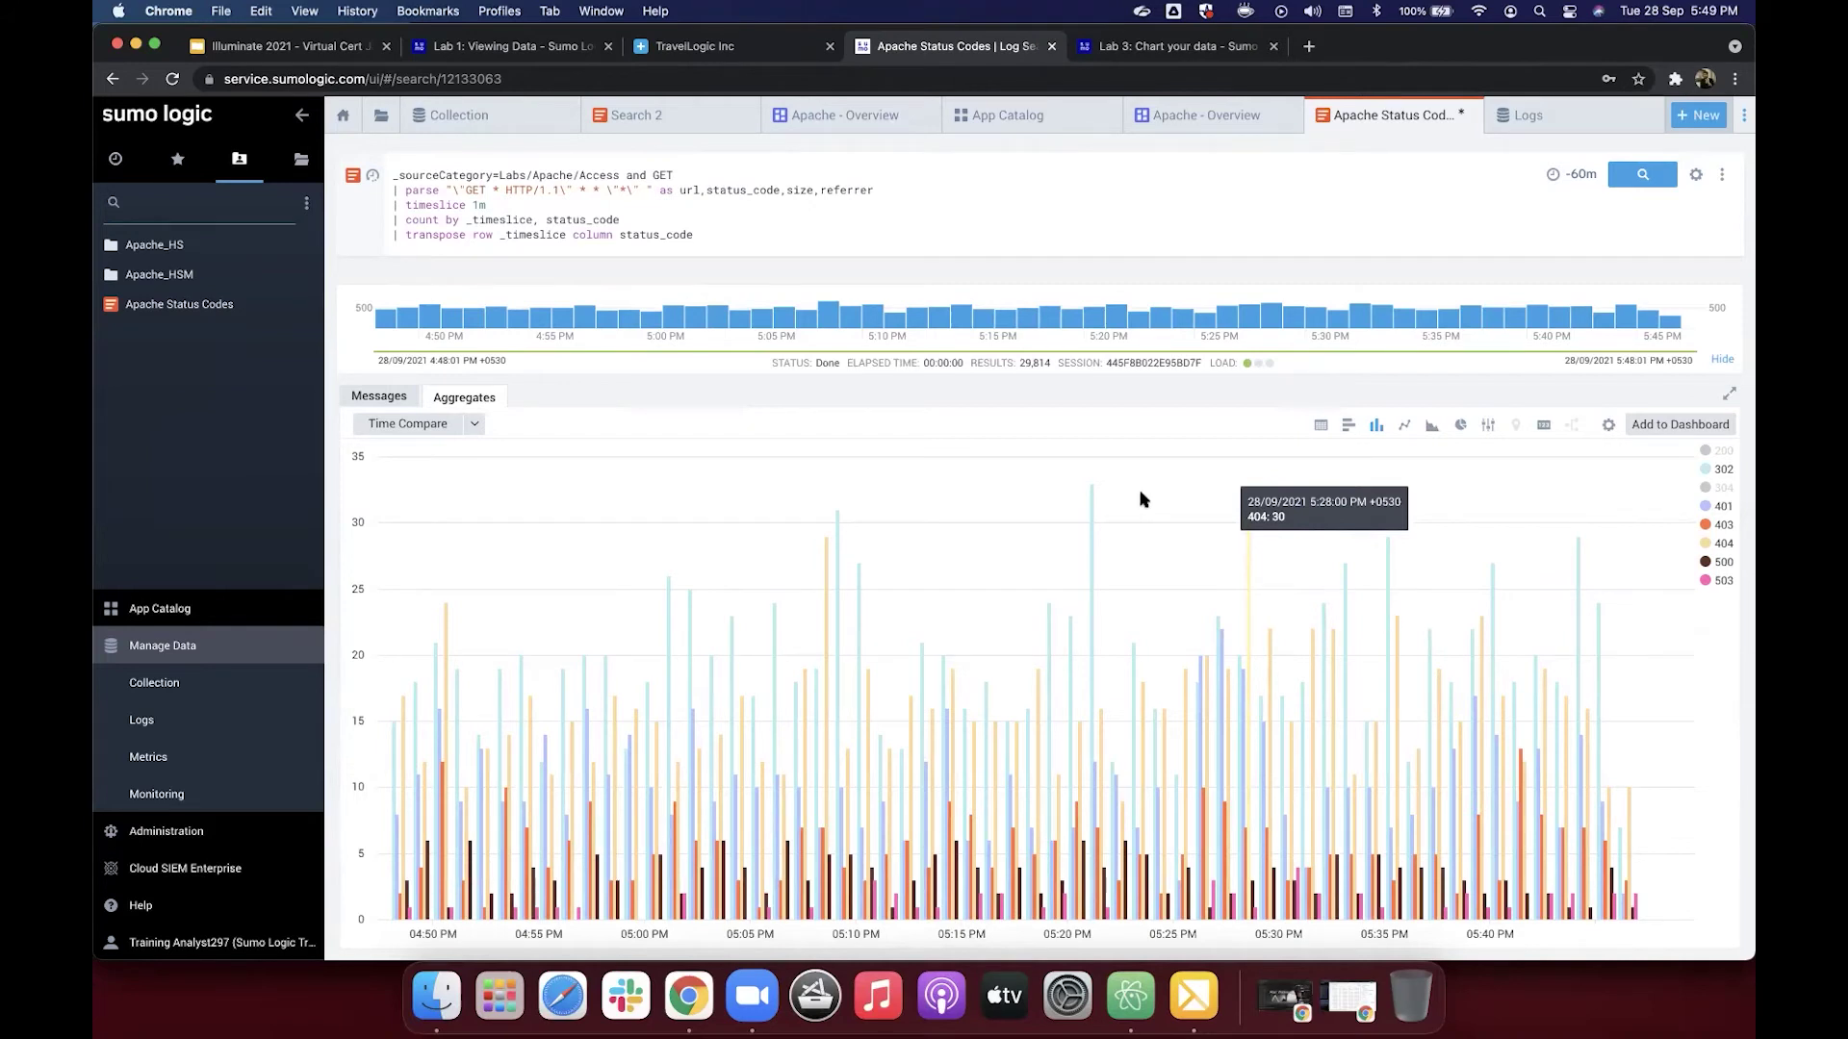
double_click(430, 204)
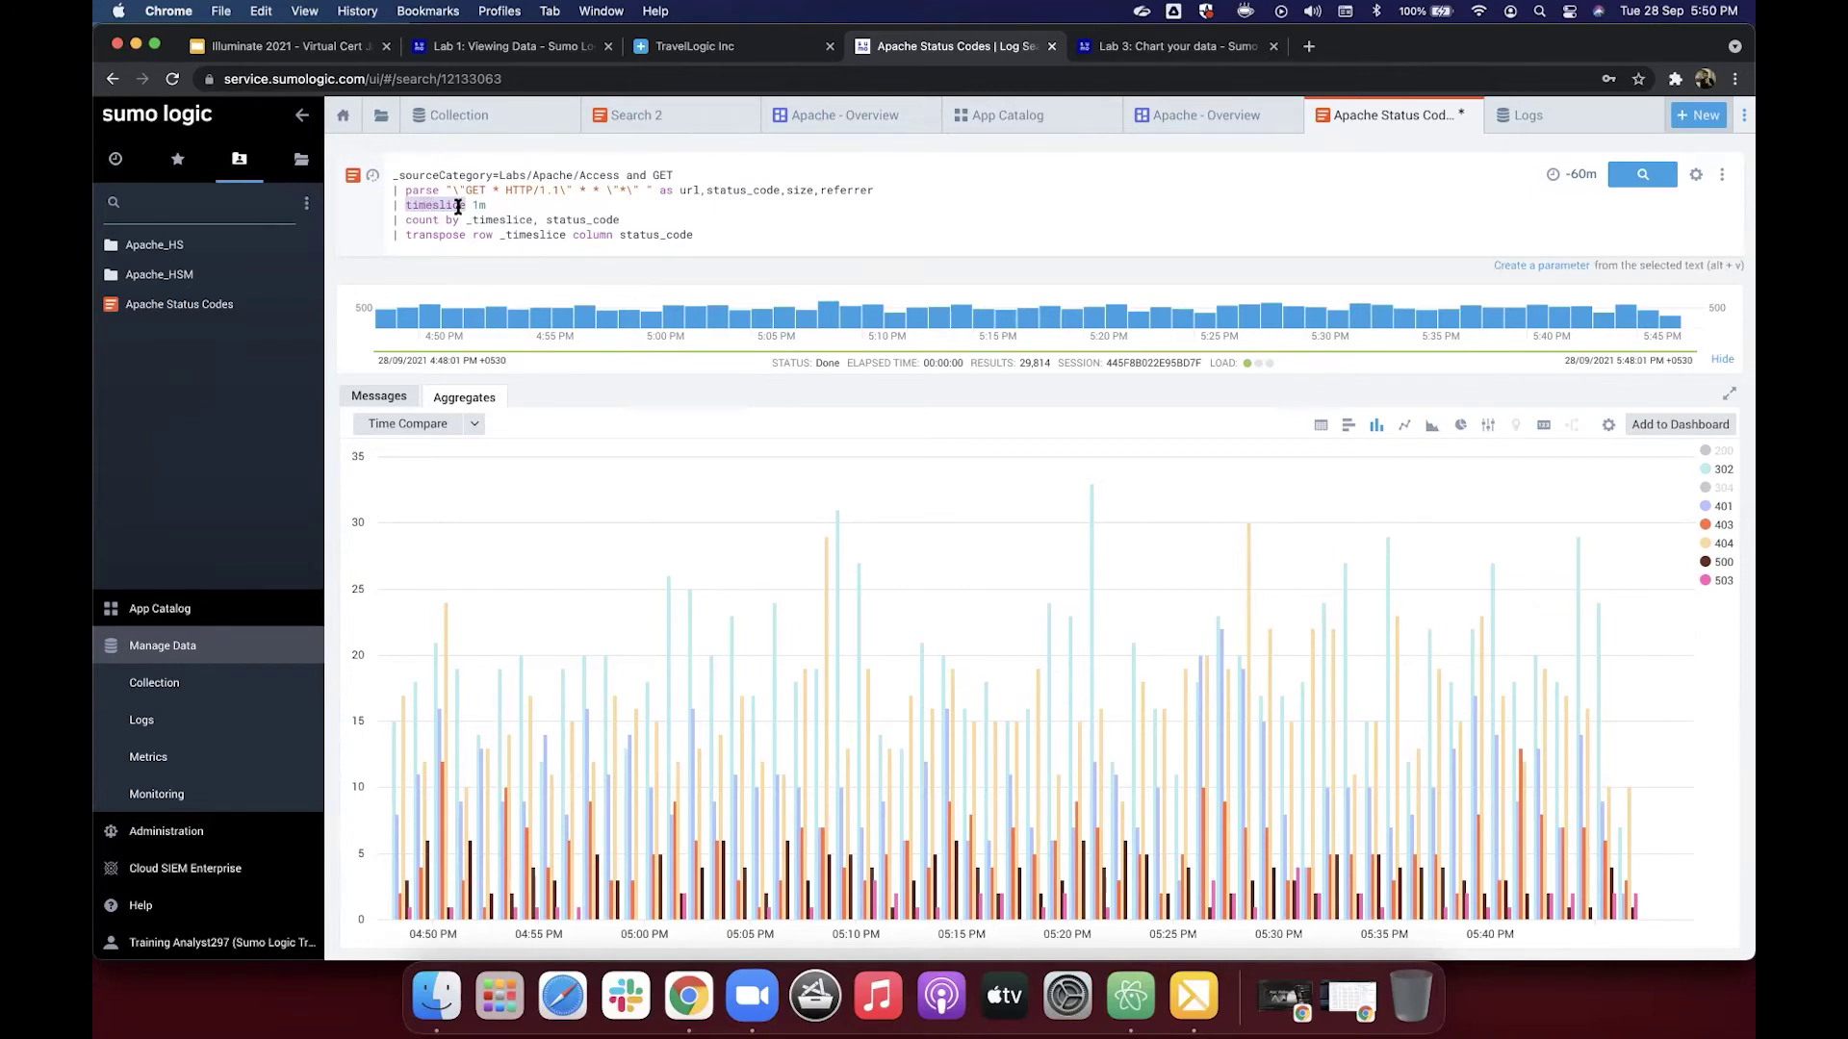
double_click(519, 235)
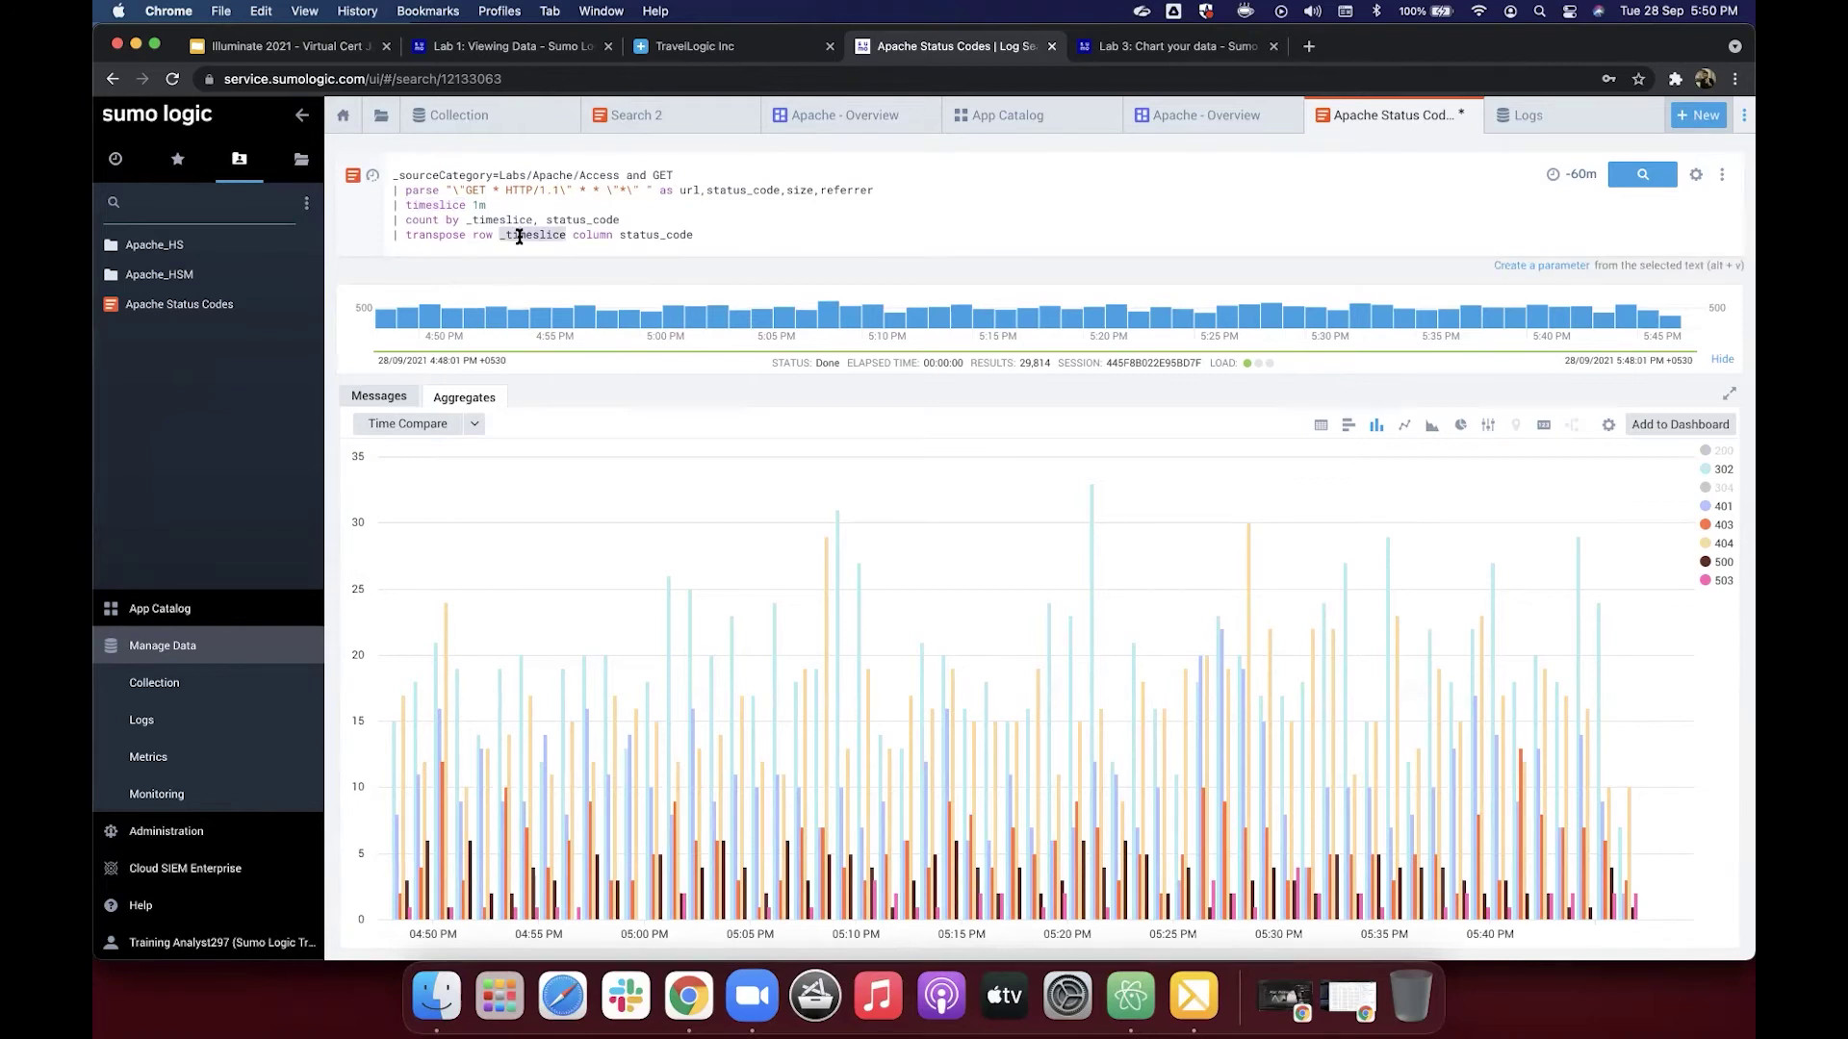
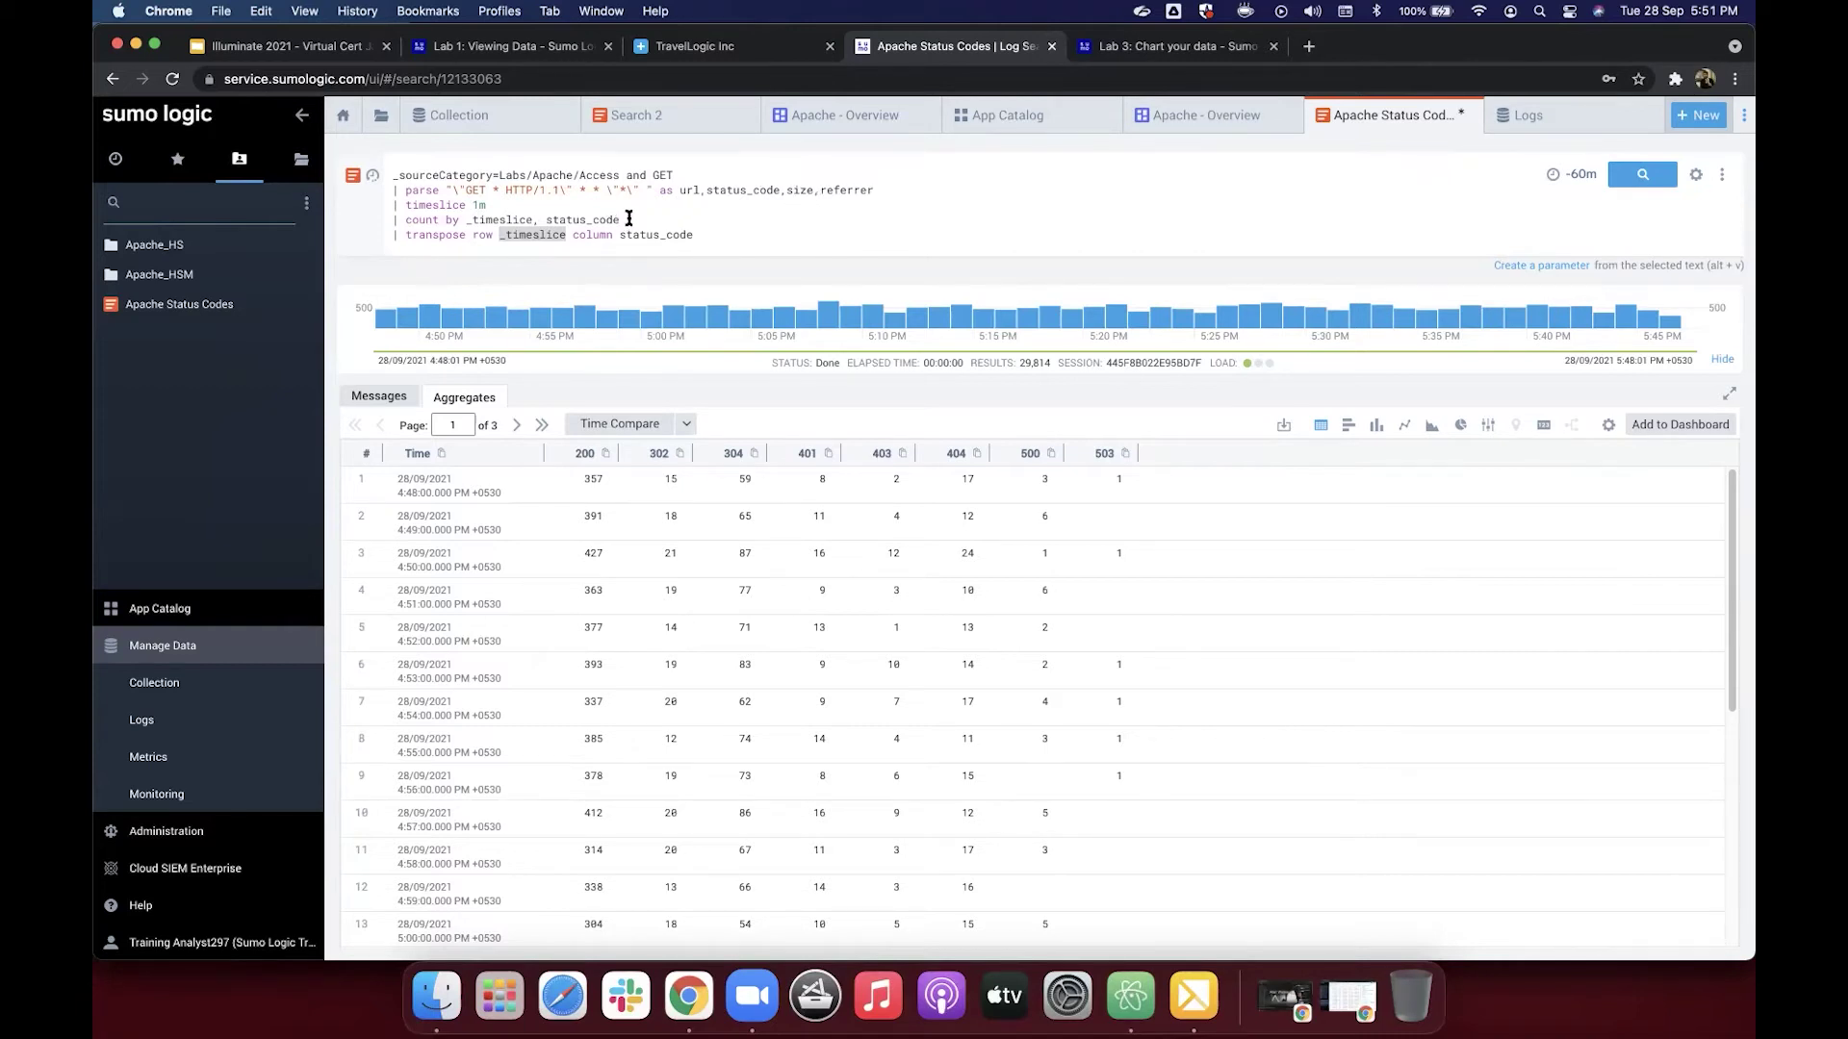
Step: Highlight status_code in the count and transpose lines, checking the Lab 3 tutorial
double_click(551, 220)
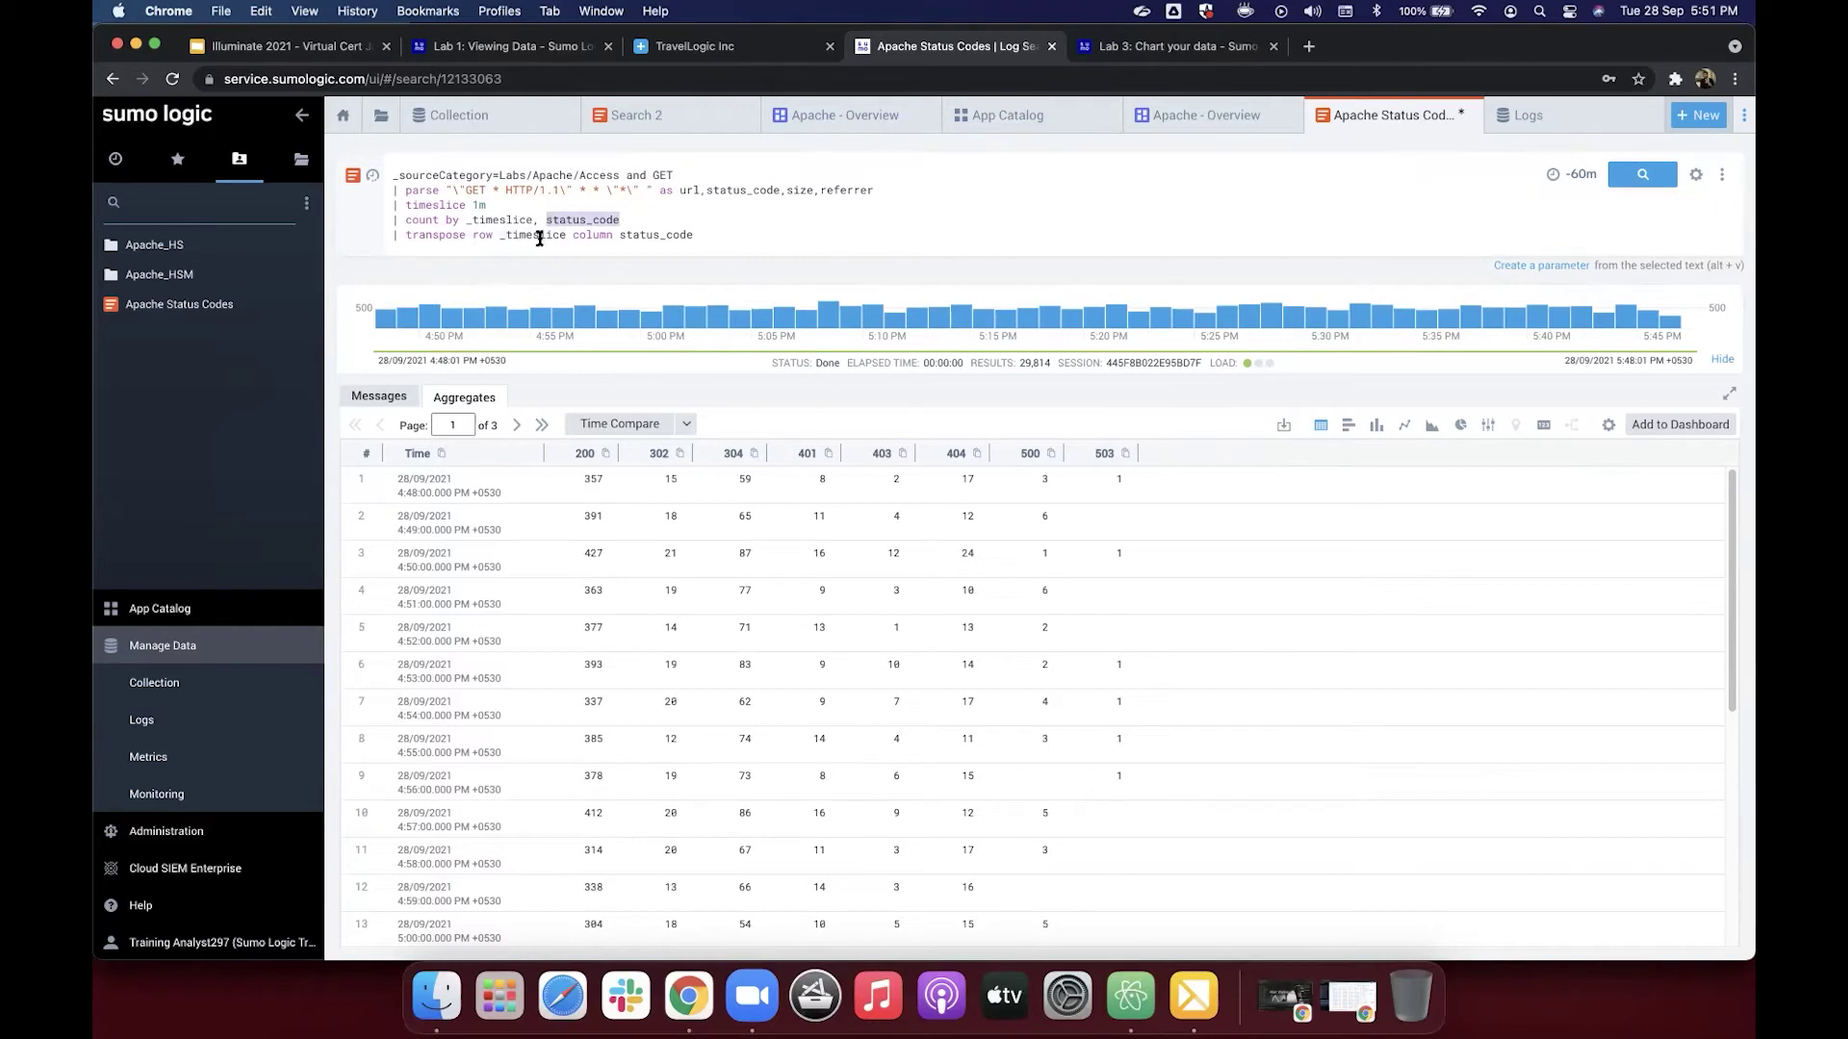
left_click(654, 235)
double_click(654, 236)
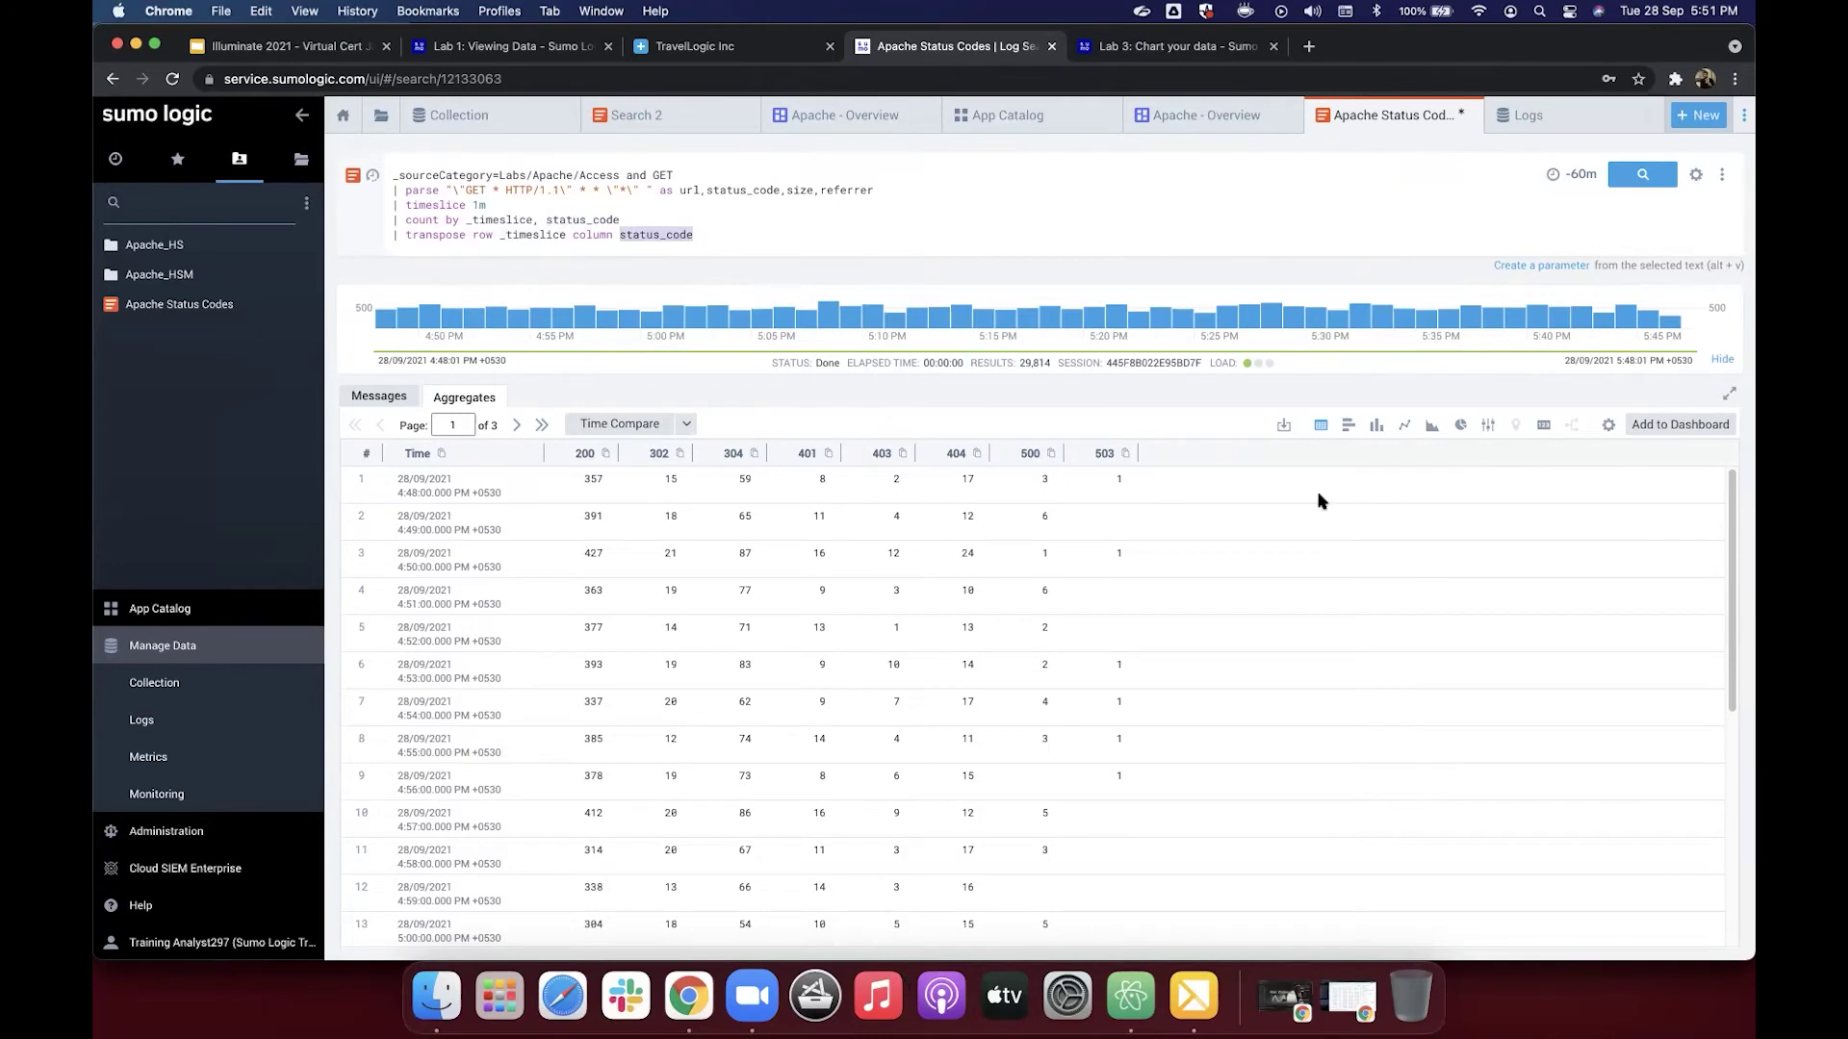
left_click(1164, 46)
scroll(1107, 544, "down", 5)
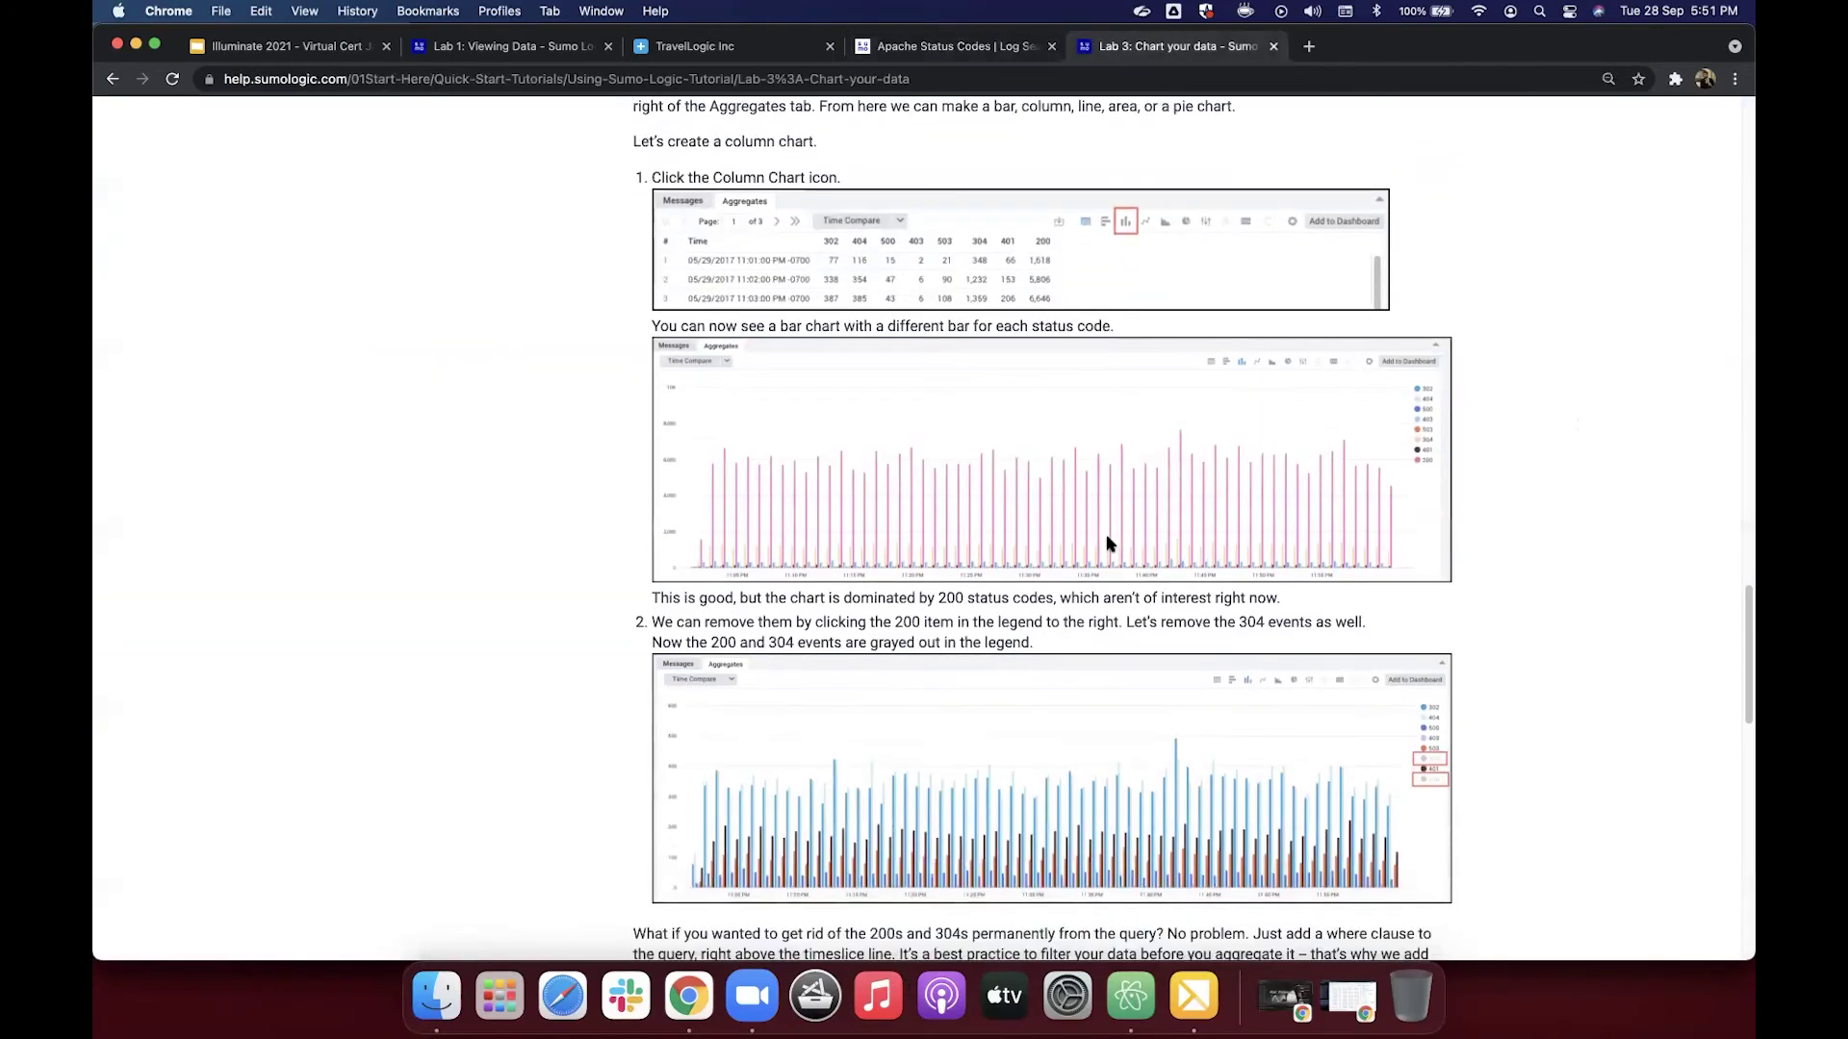
scroll(1107, 544, "down", 3)
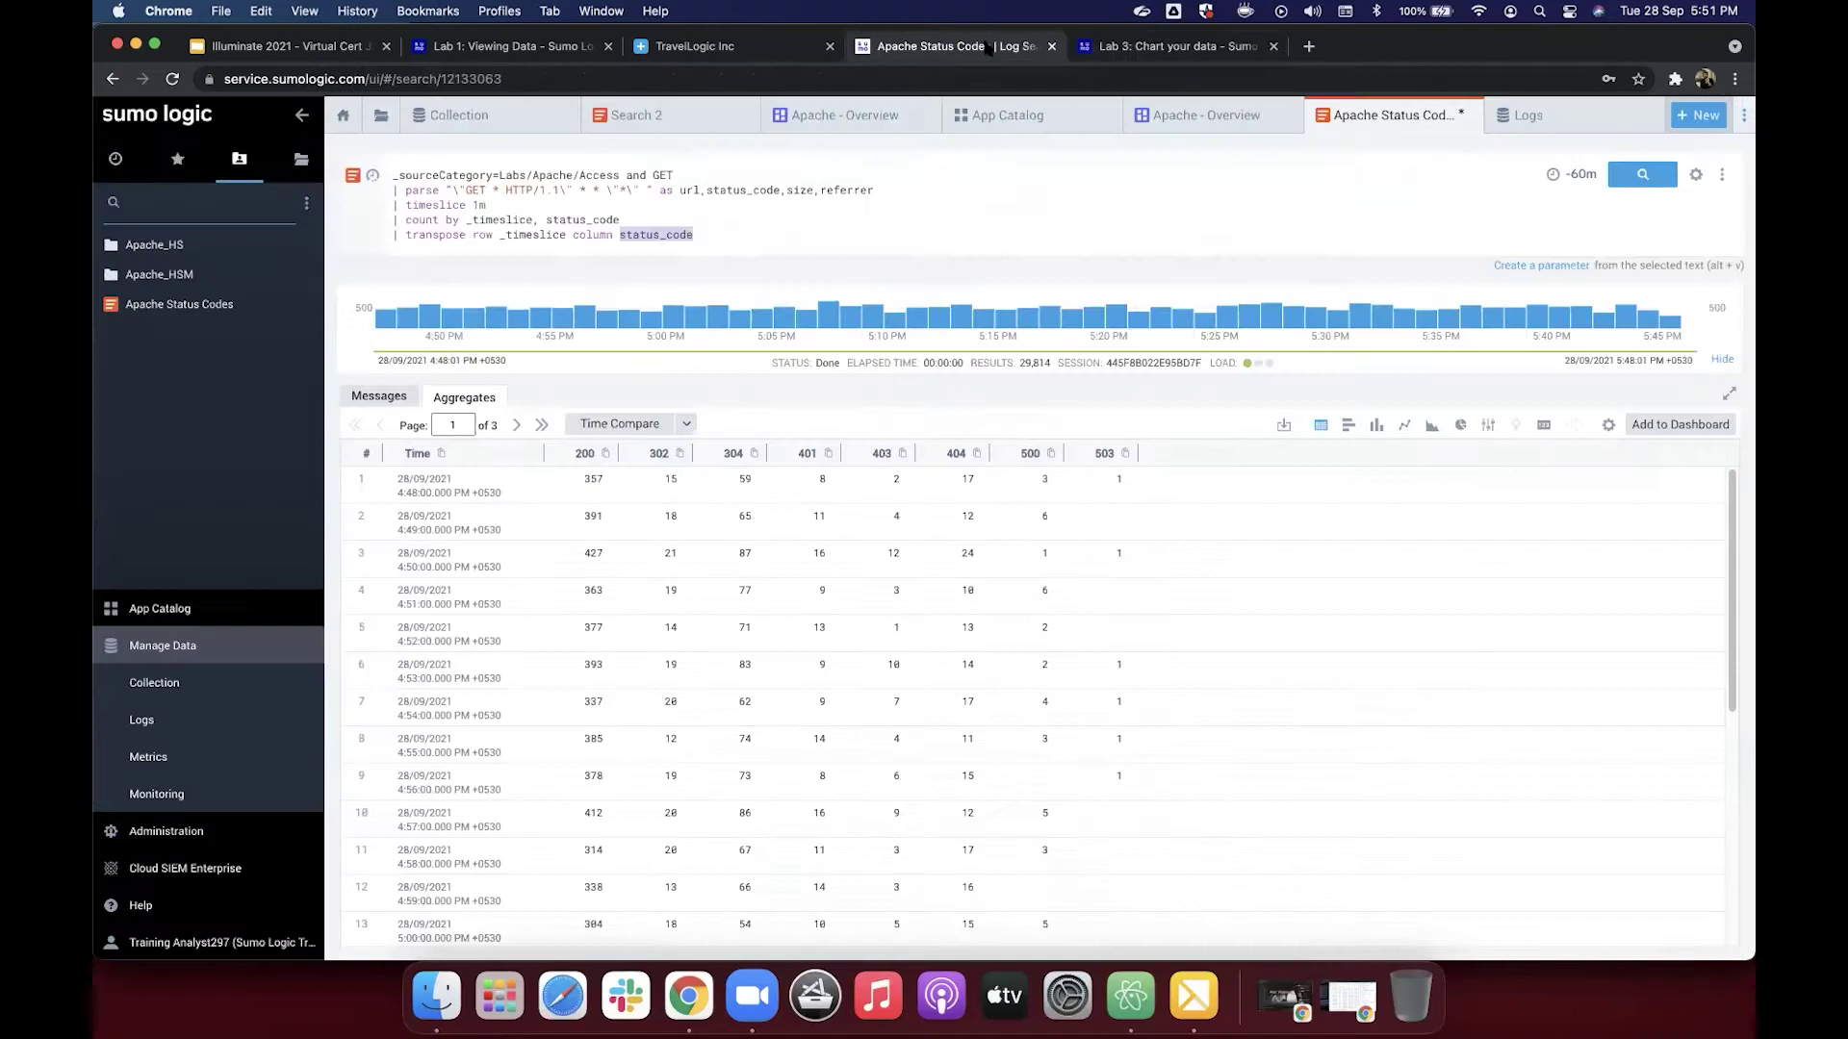
left_click(983, 47)
Step: Display the status-code counts as a column chart, toggling the 200 and 304 series off and on
left_click(1376, 426)
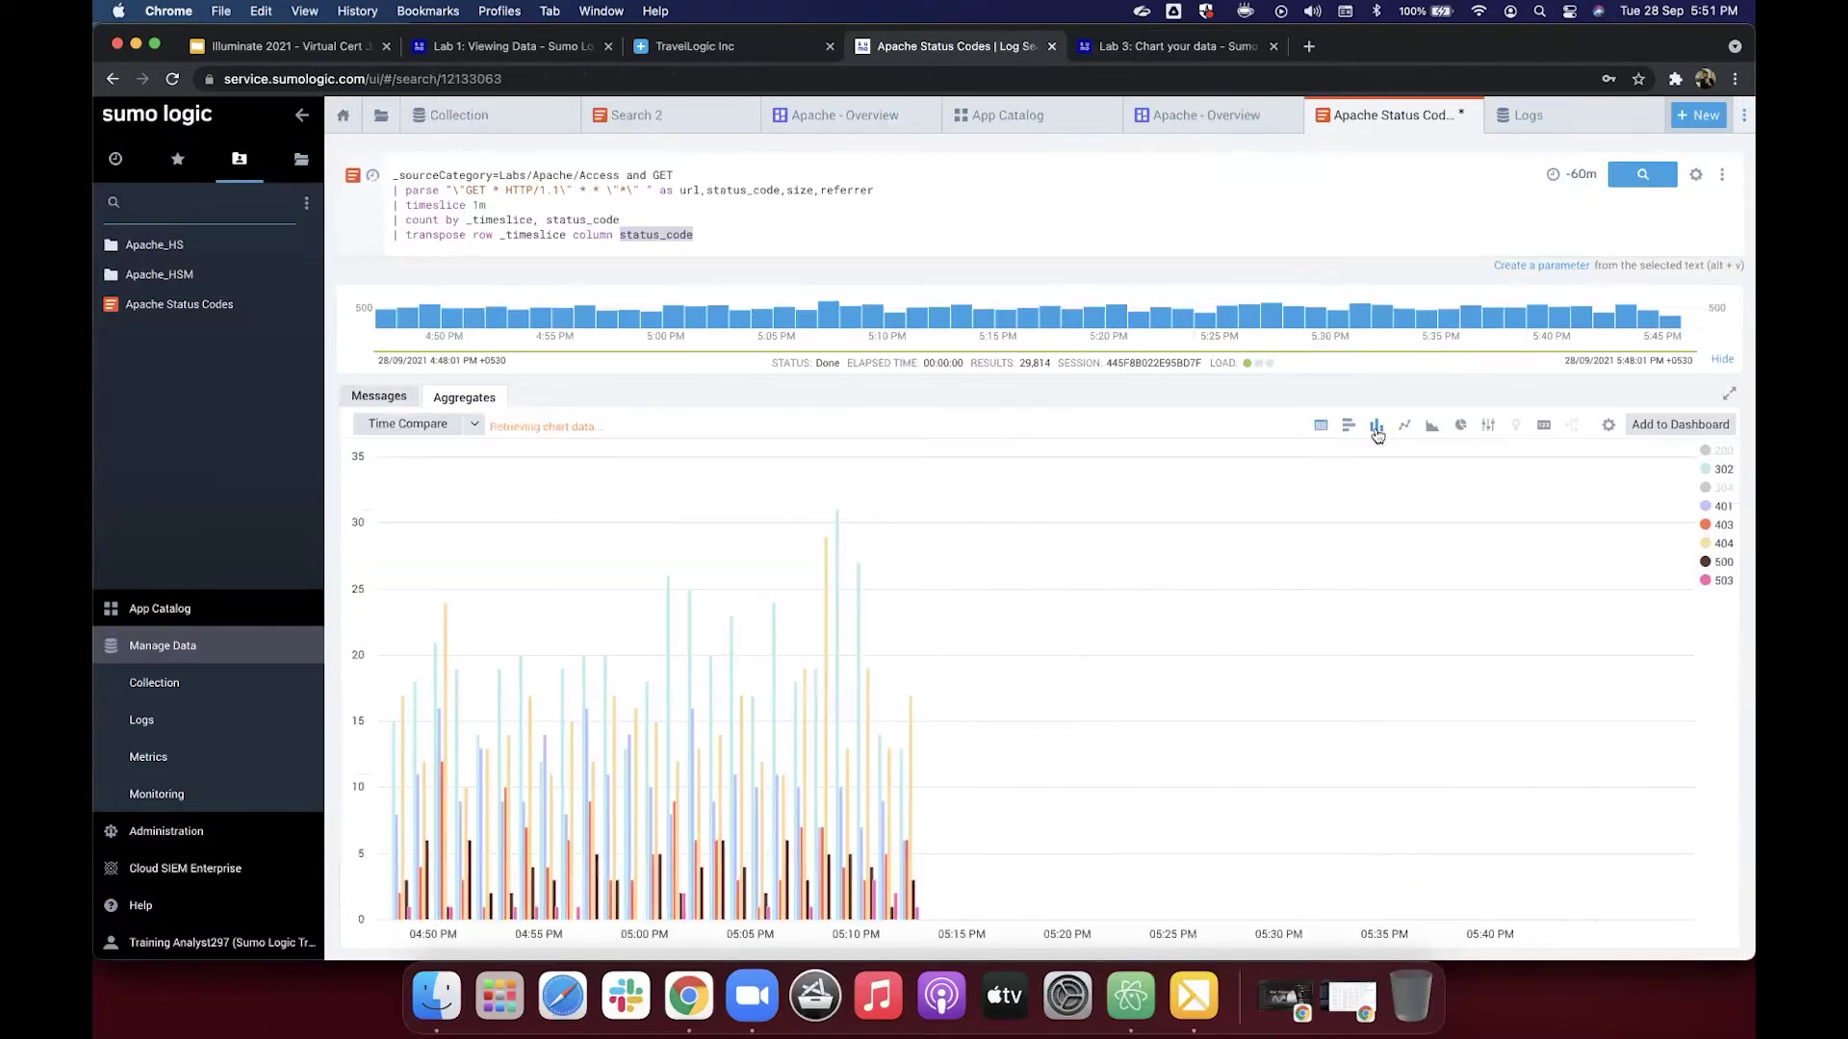
left_click(1722, 488)
left_click(1721, 451)
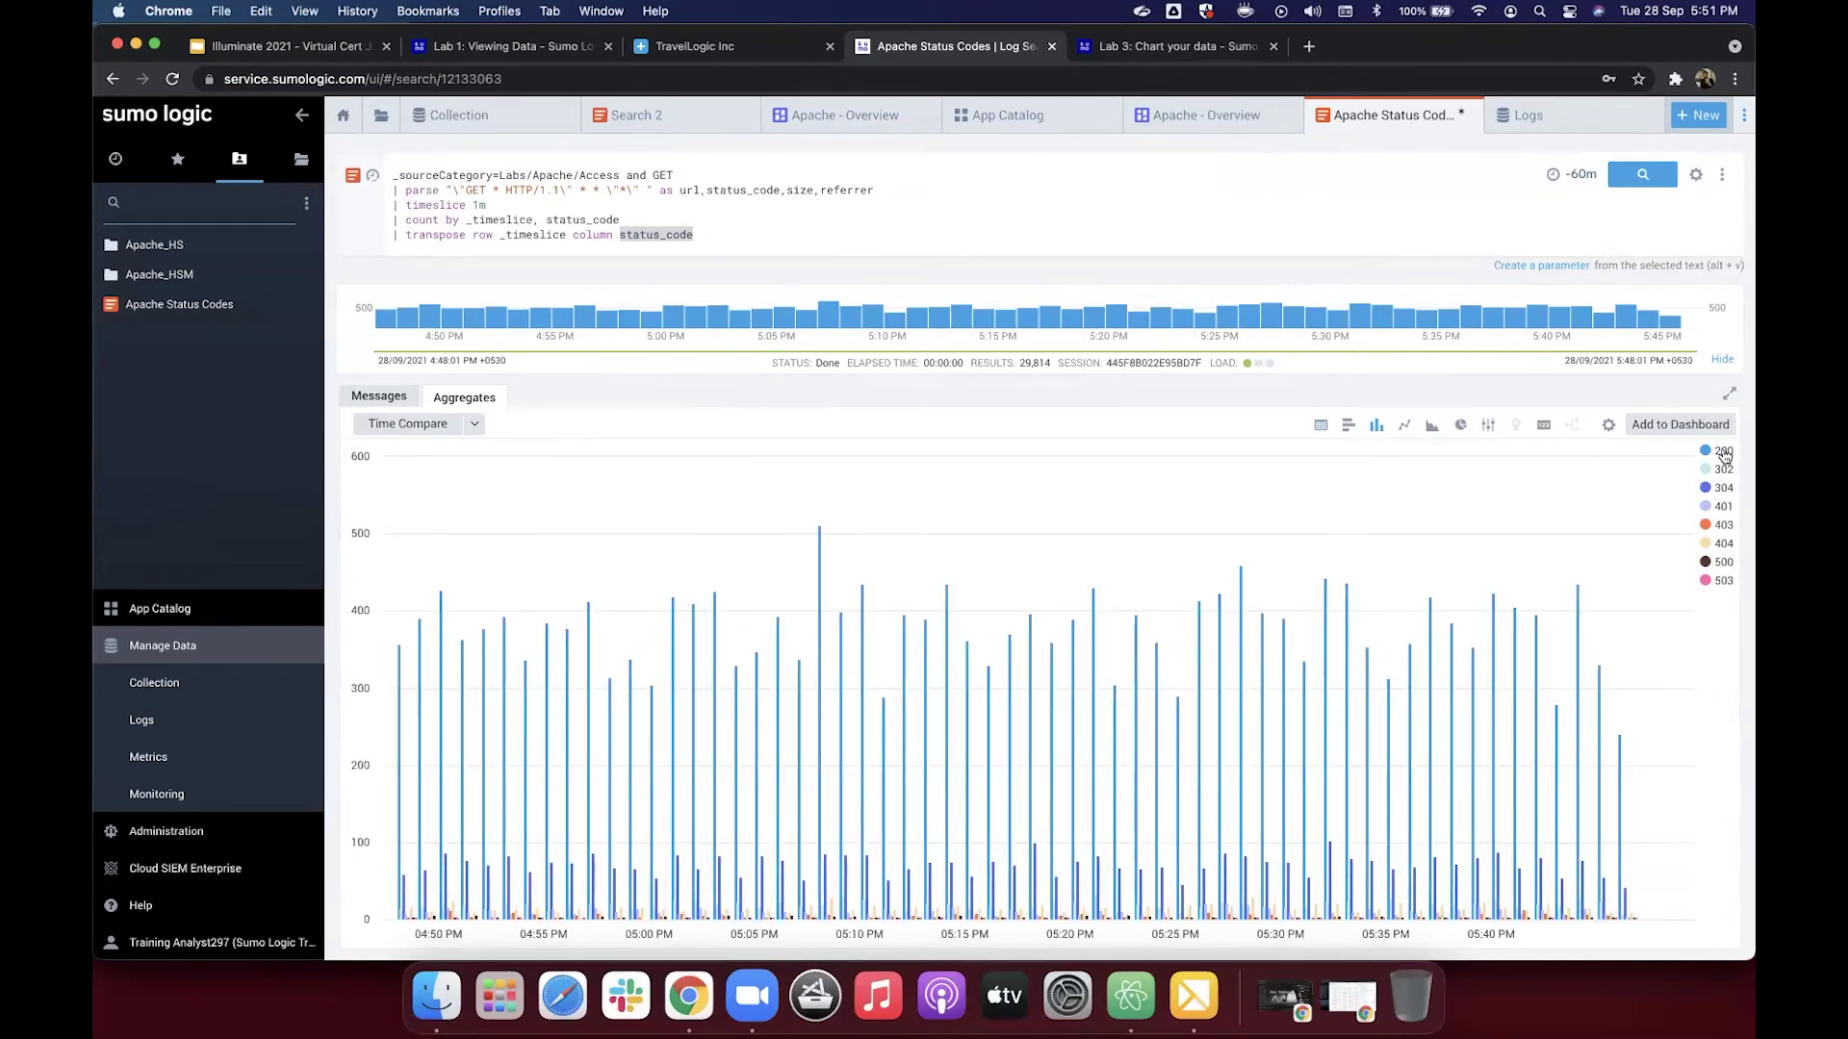
left_click(1723, 452)
left_click(1725, 491)
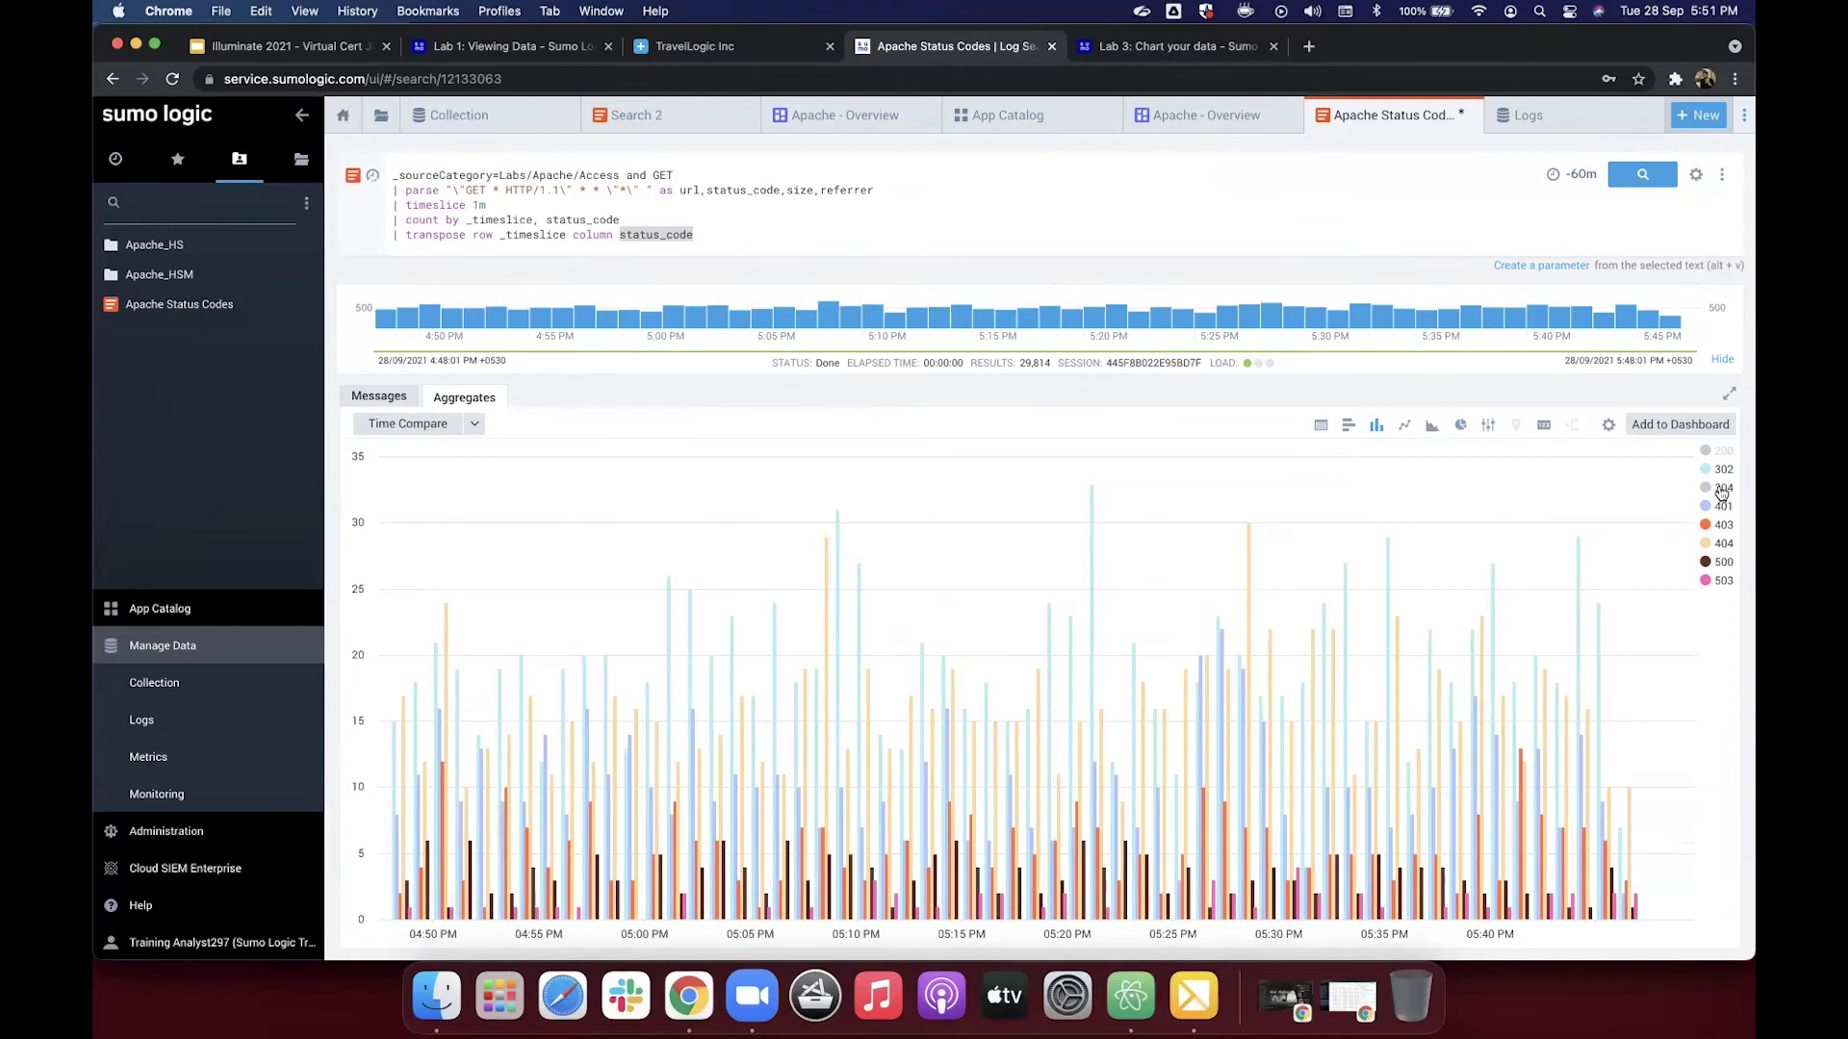
left_click(1723, 489)
left_click(1722, 451)
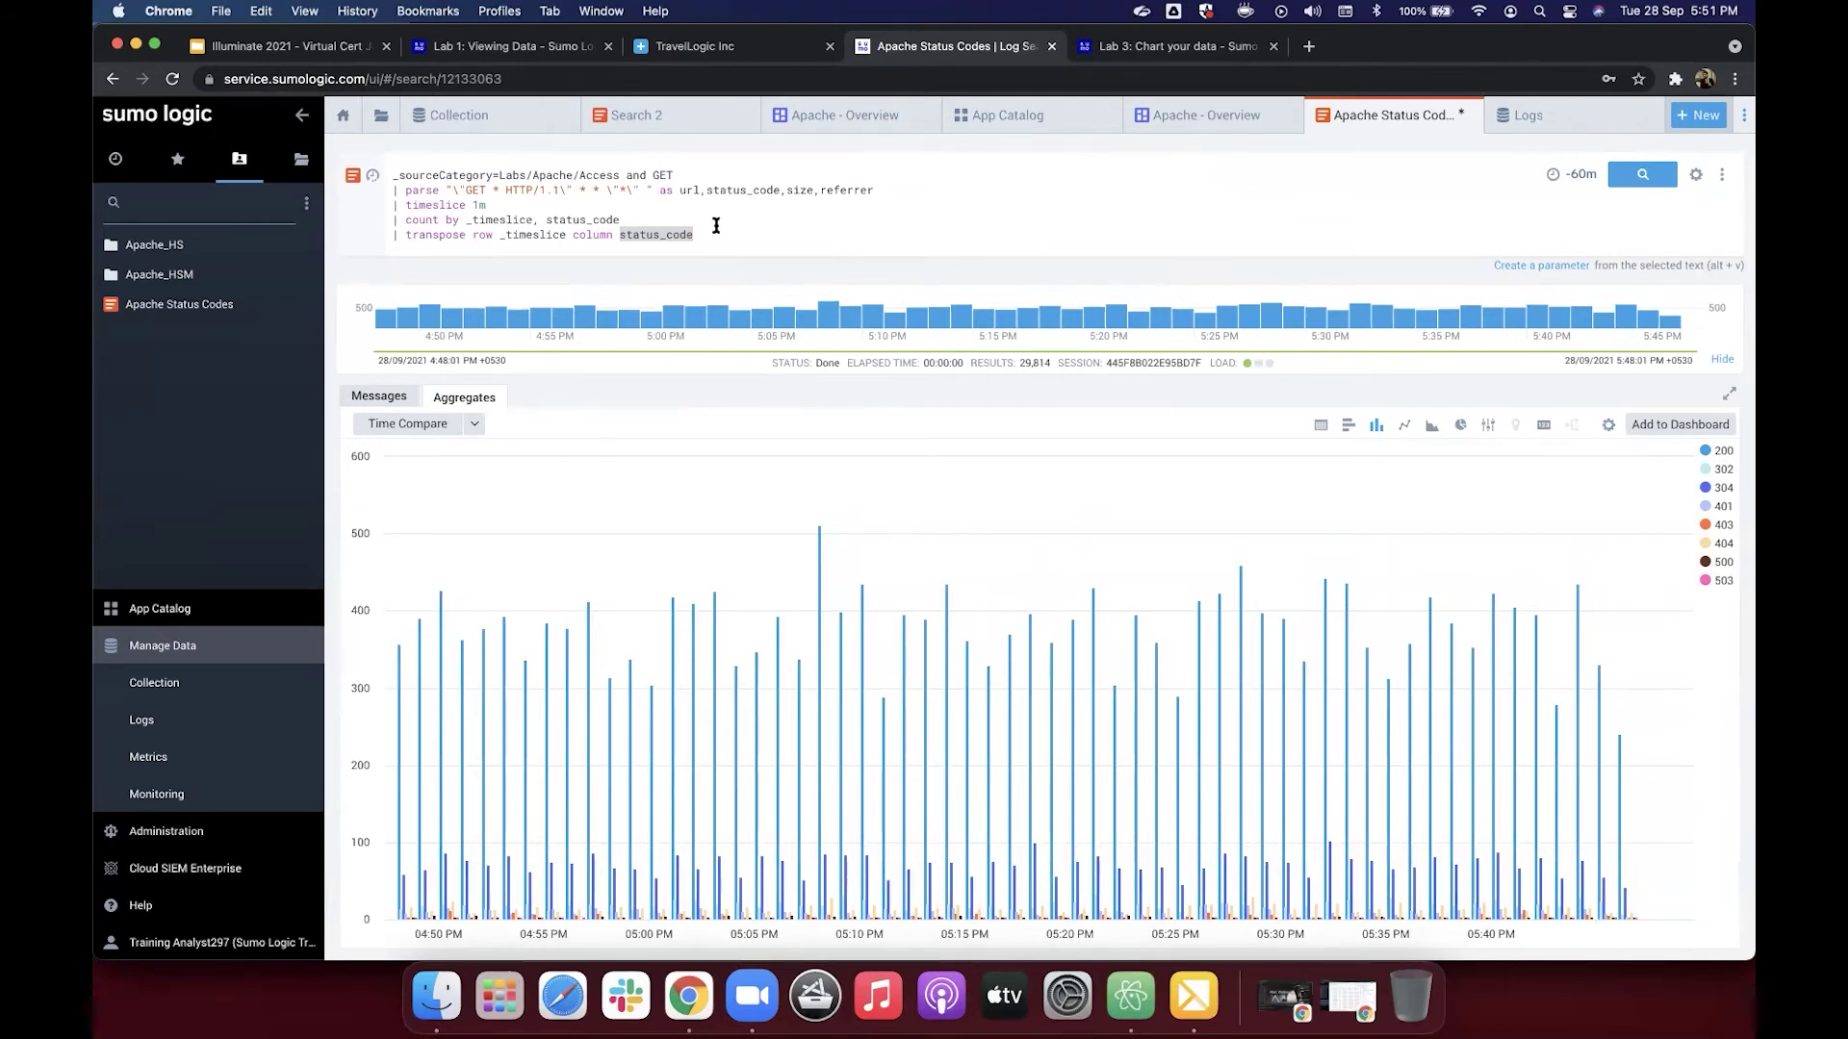
left_click(1198, 42)
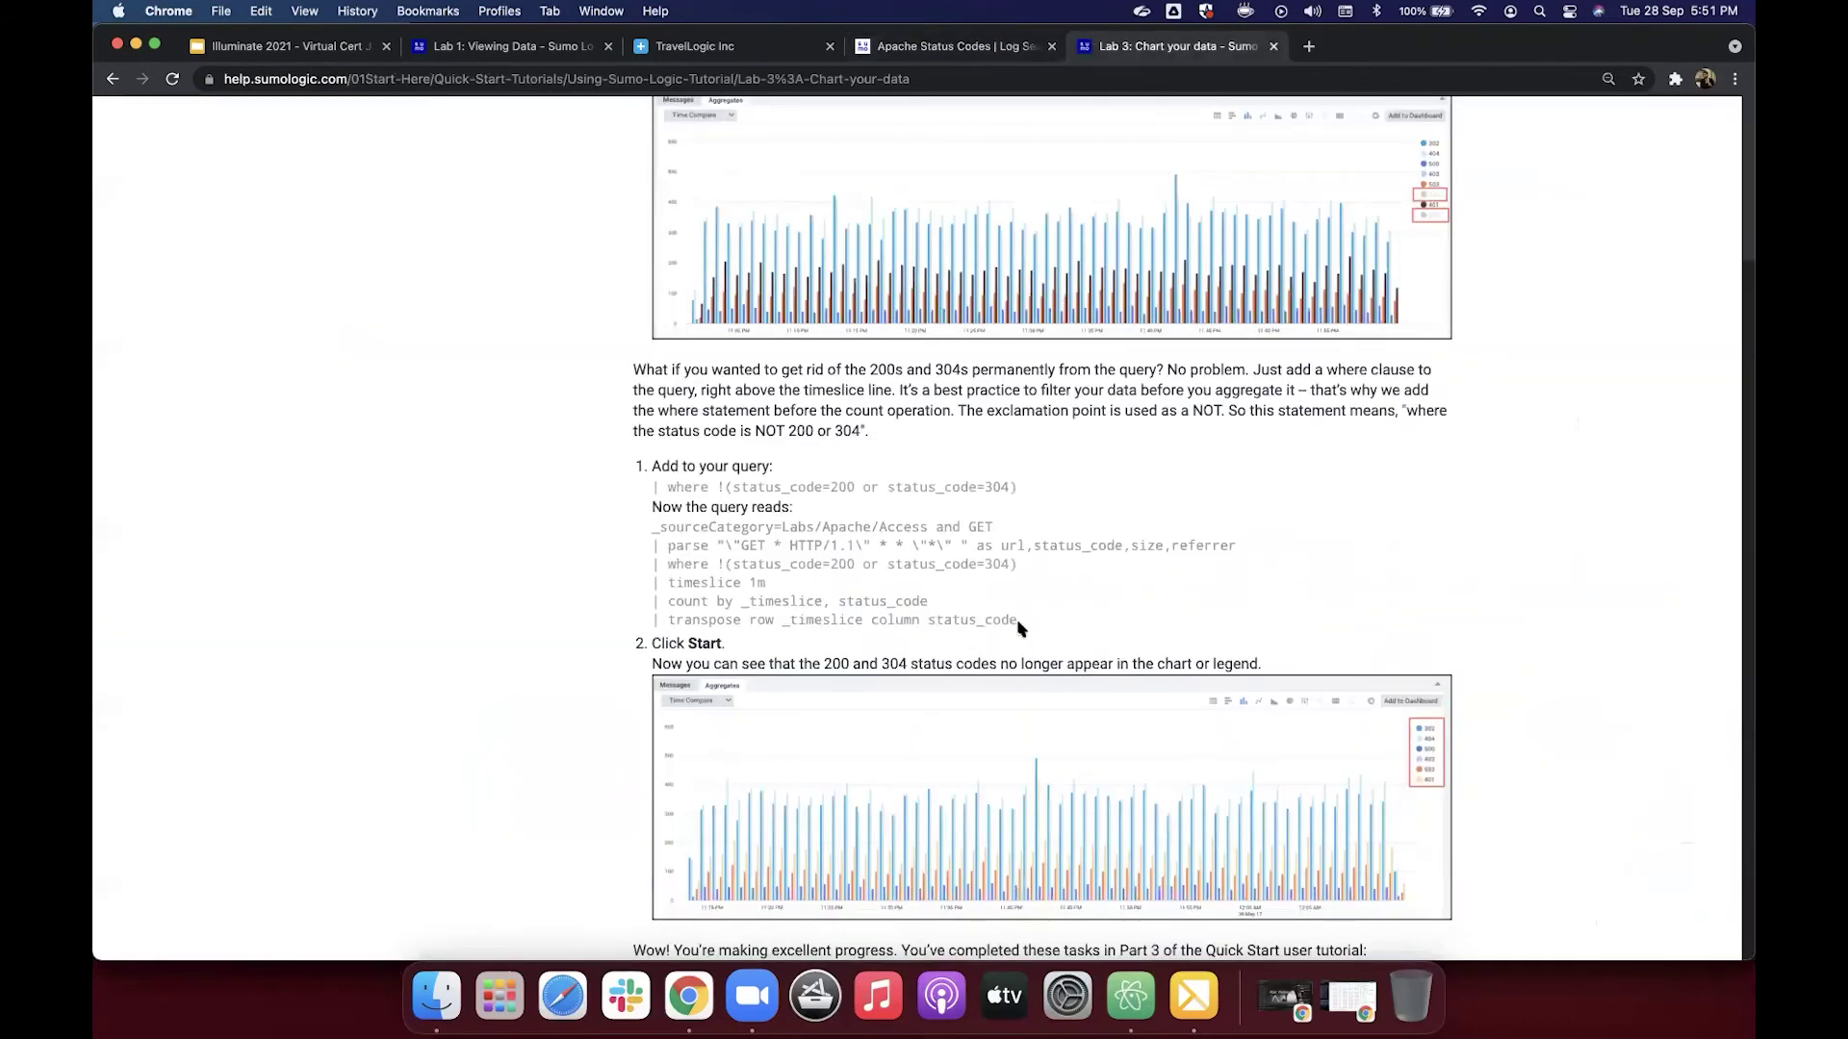
Step: Replace the search query with the tutorial's six-line query whose where clause excludes 200 and 304
left_click_drag(1017, 564, 652, 562)
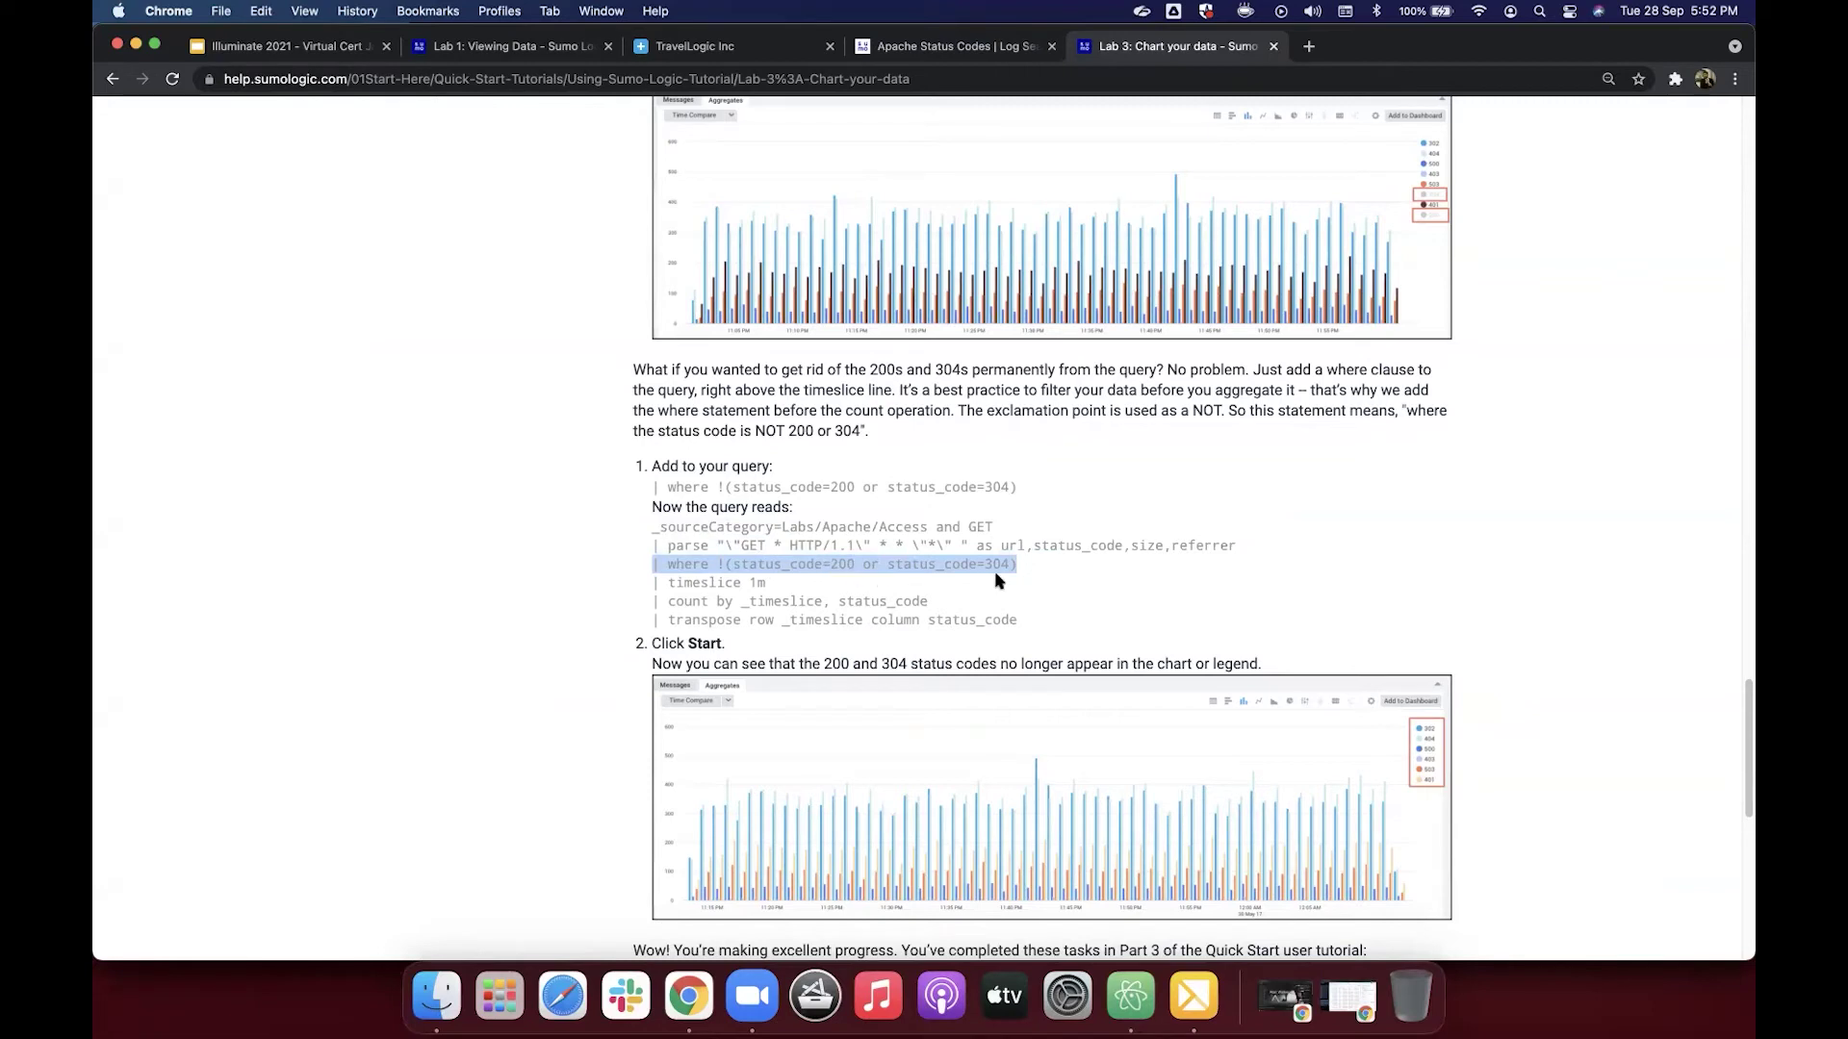
double_click(722, 565)
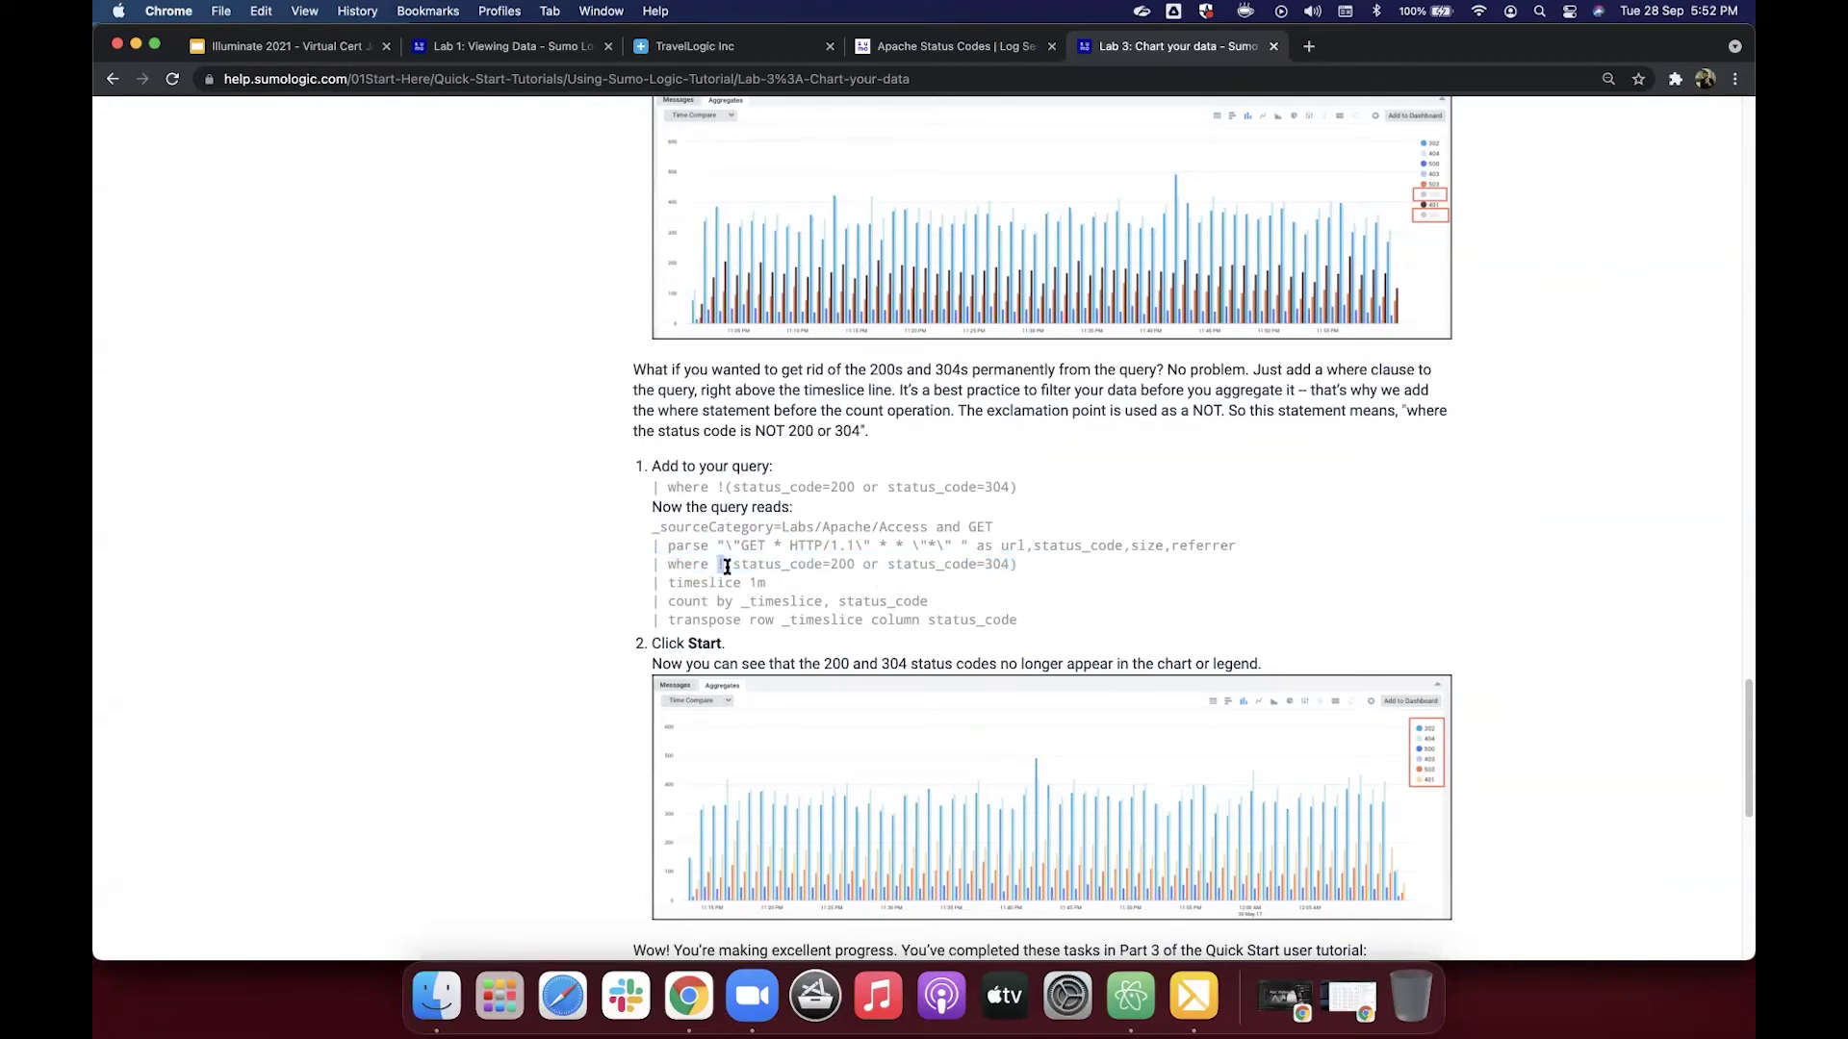
left_click(654, 555)
left_click_drag(653, 528, 1026, 616)
key("super+c")
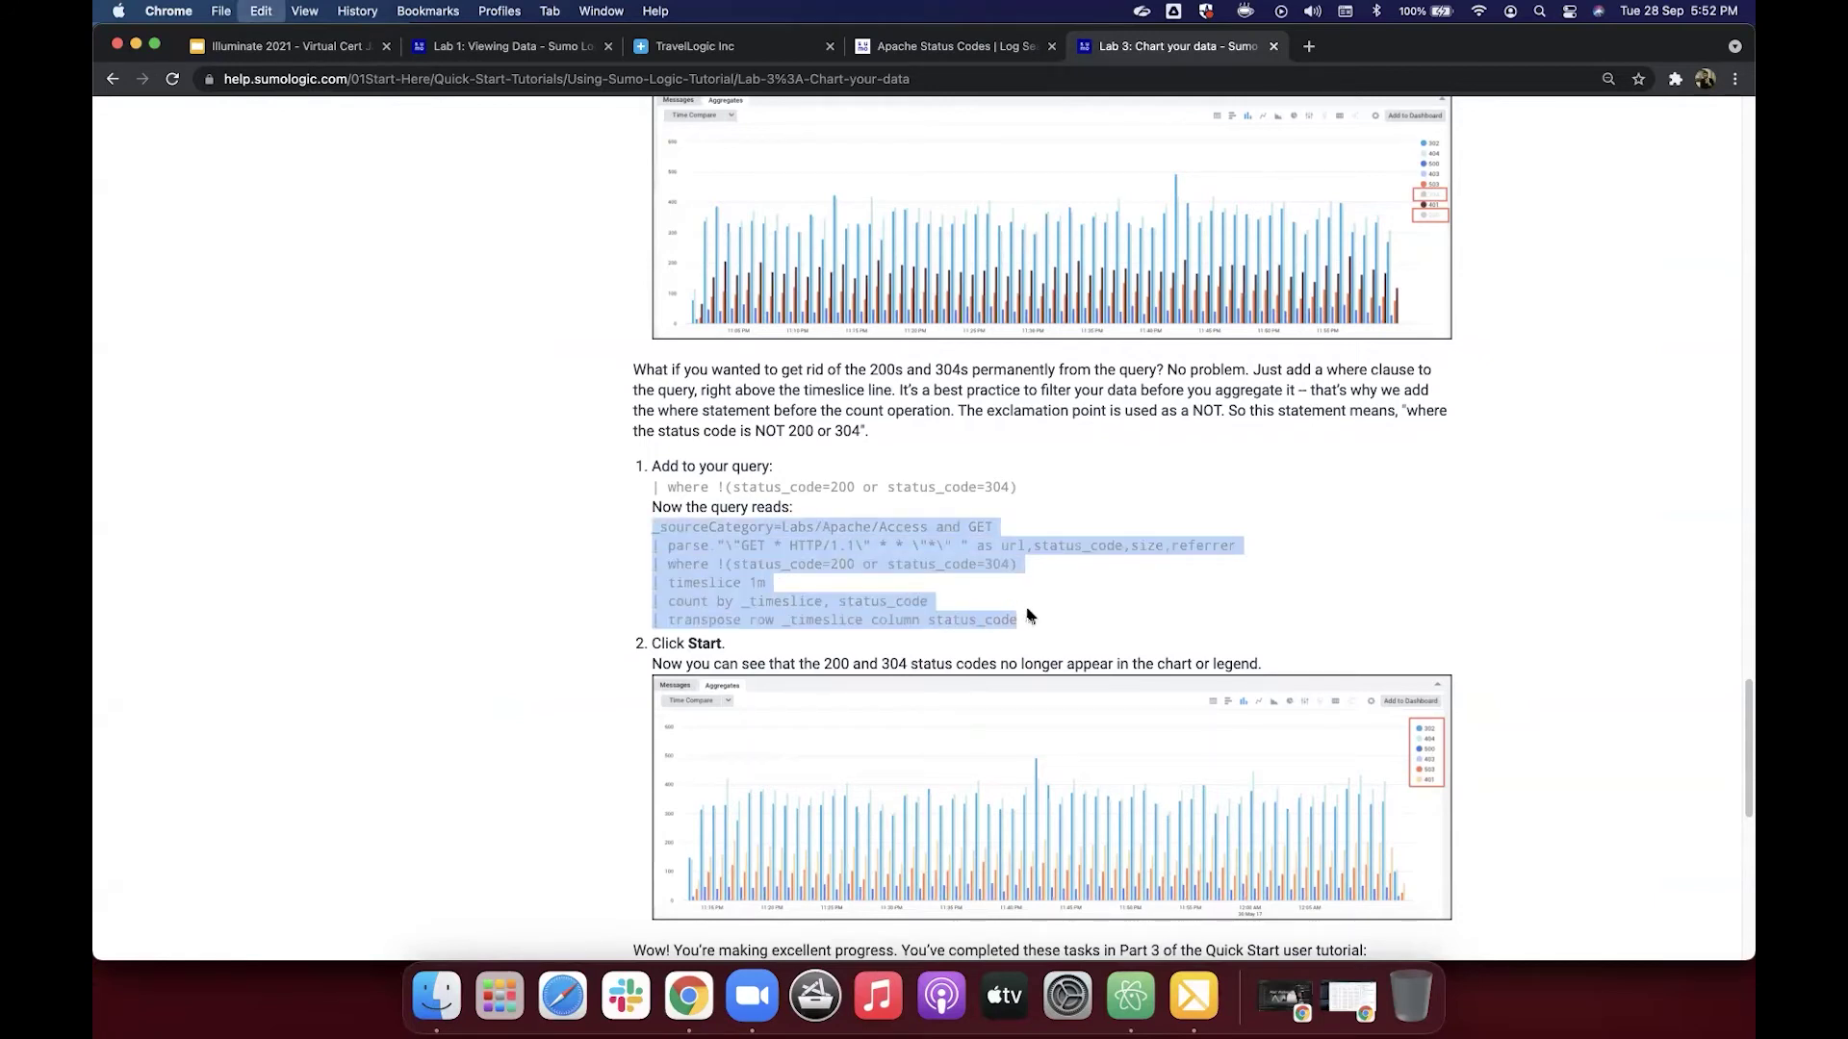
left_click(912, 38)
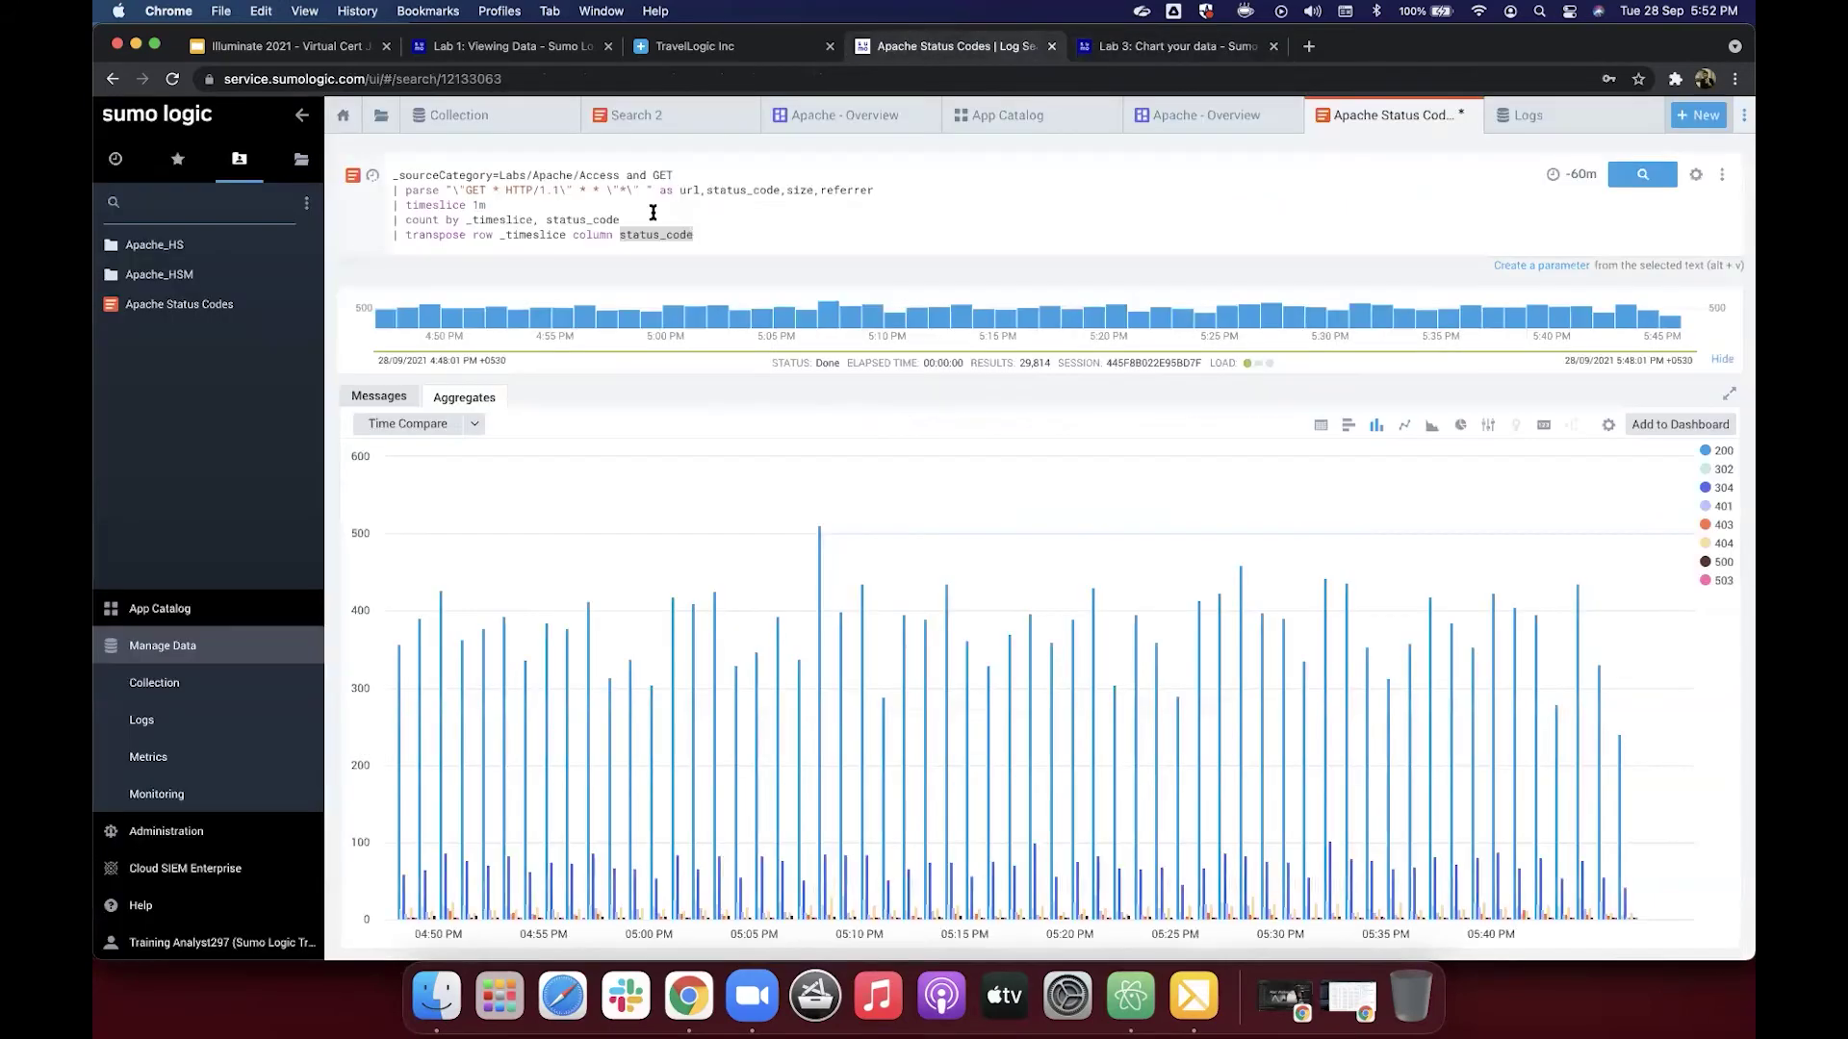
left_click(756, 223)
key("super+a")
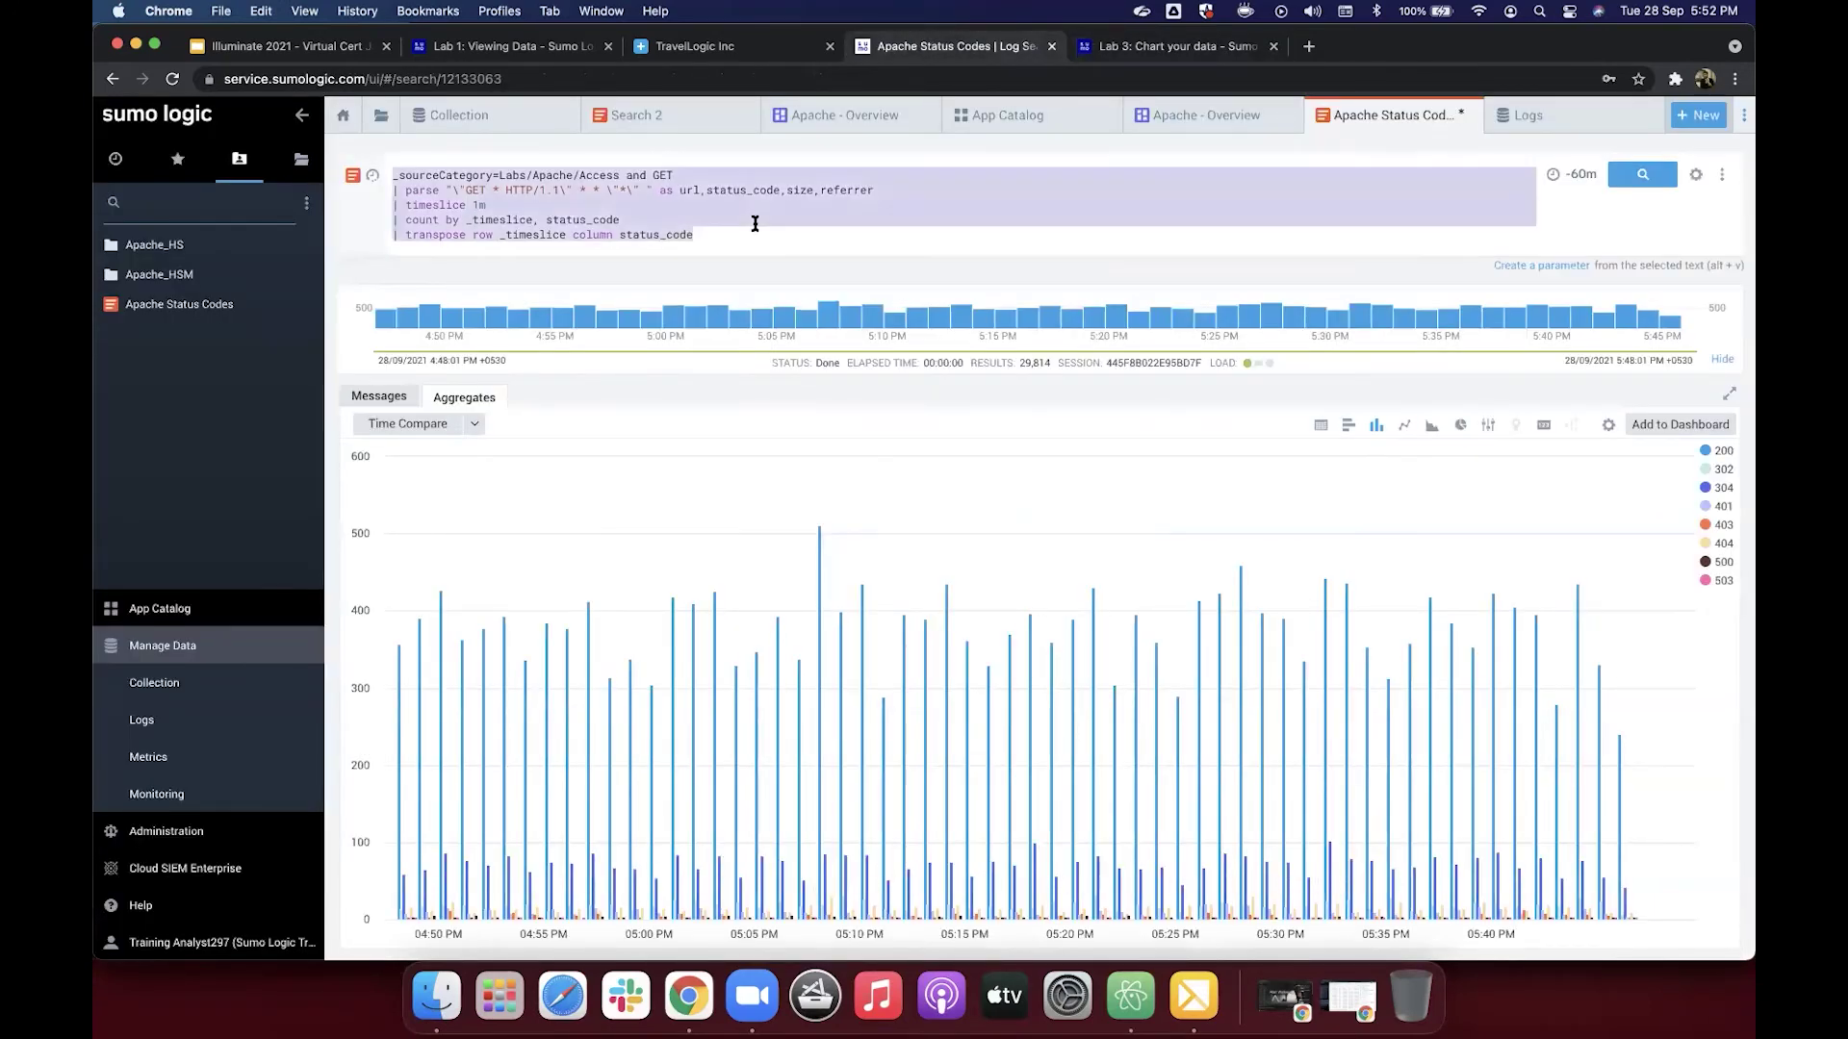
key("super+v")
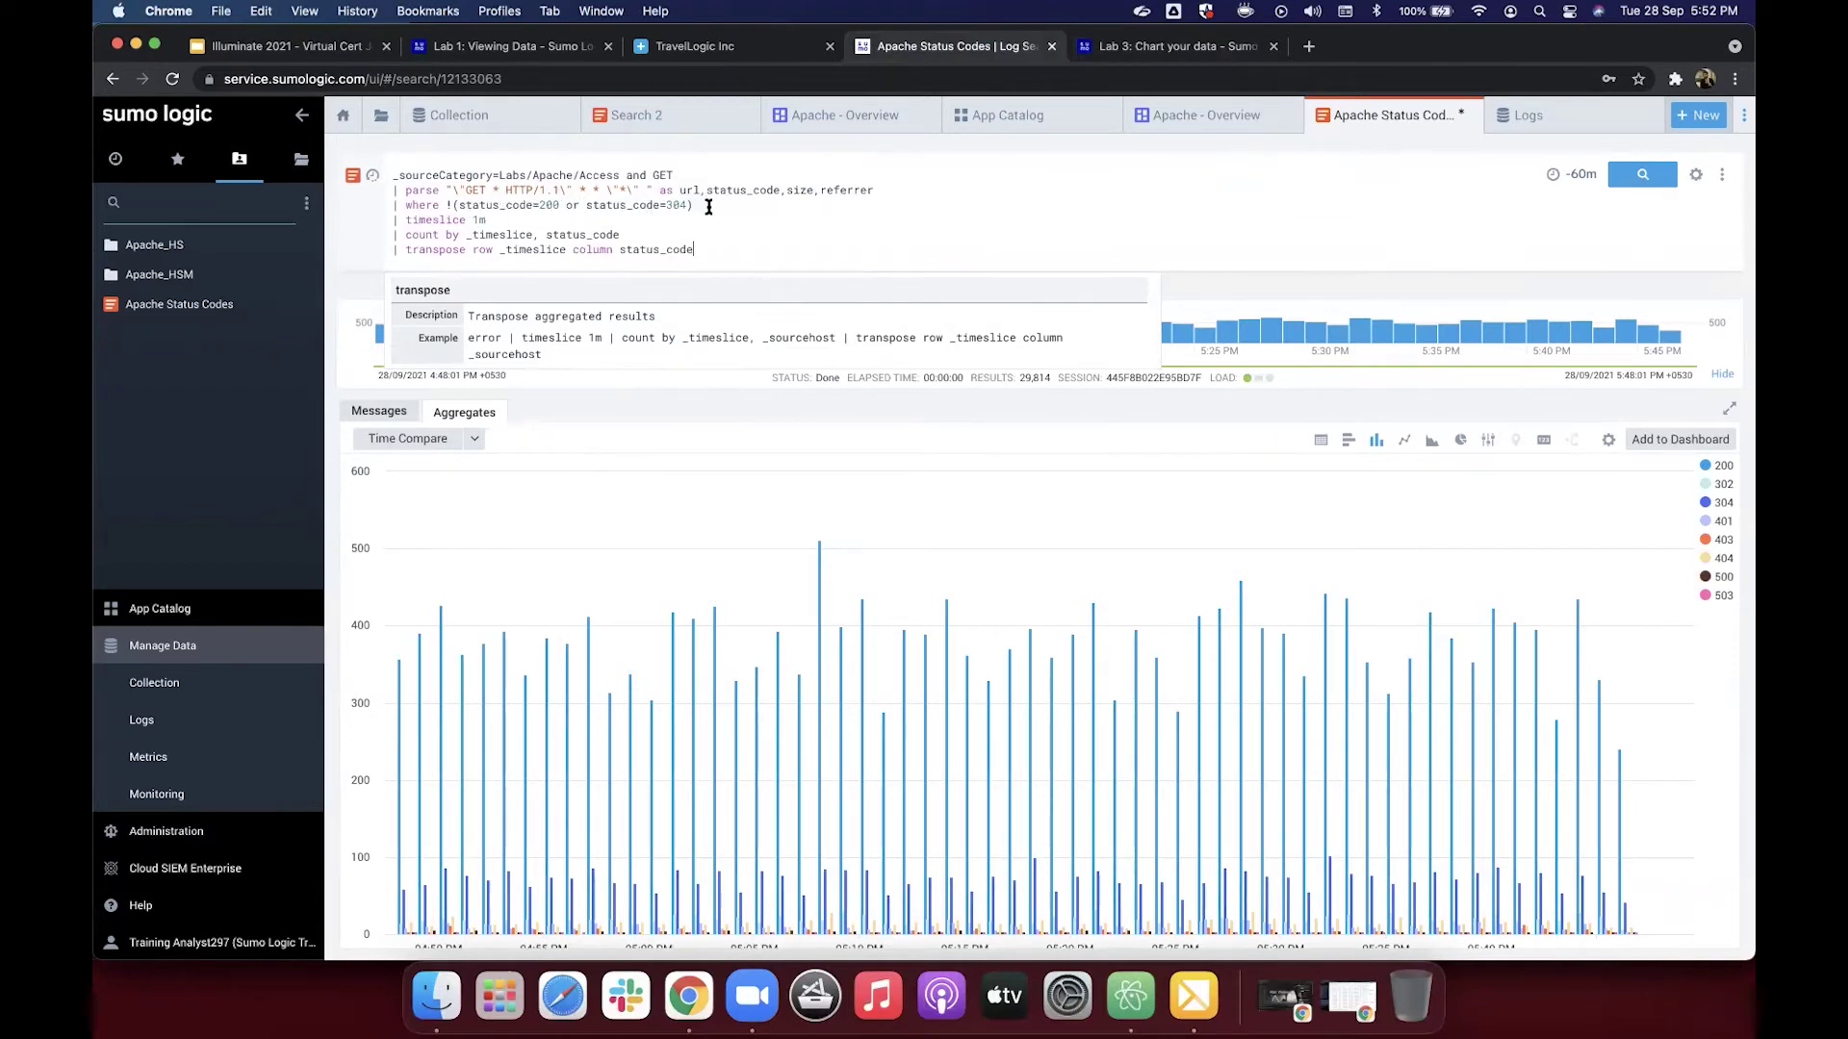
left_click(708, 204)
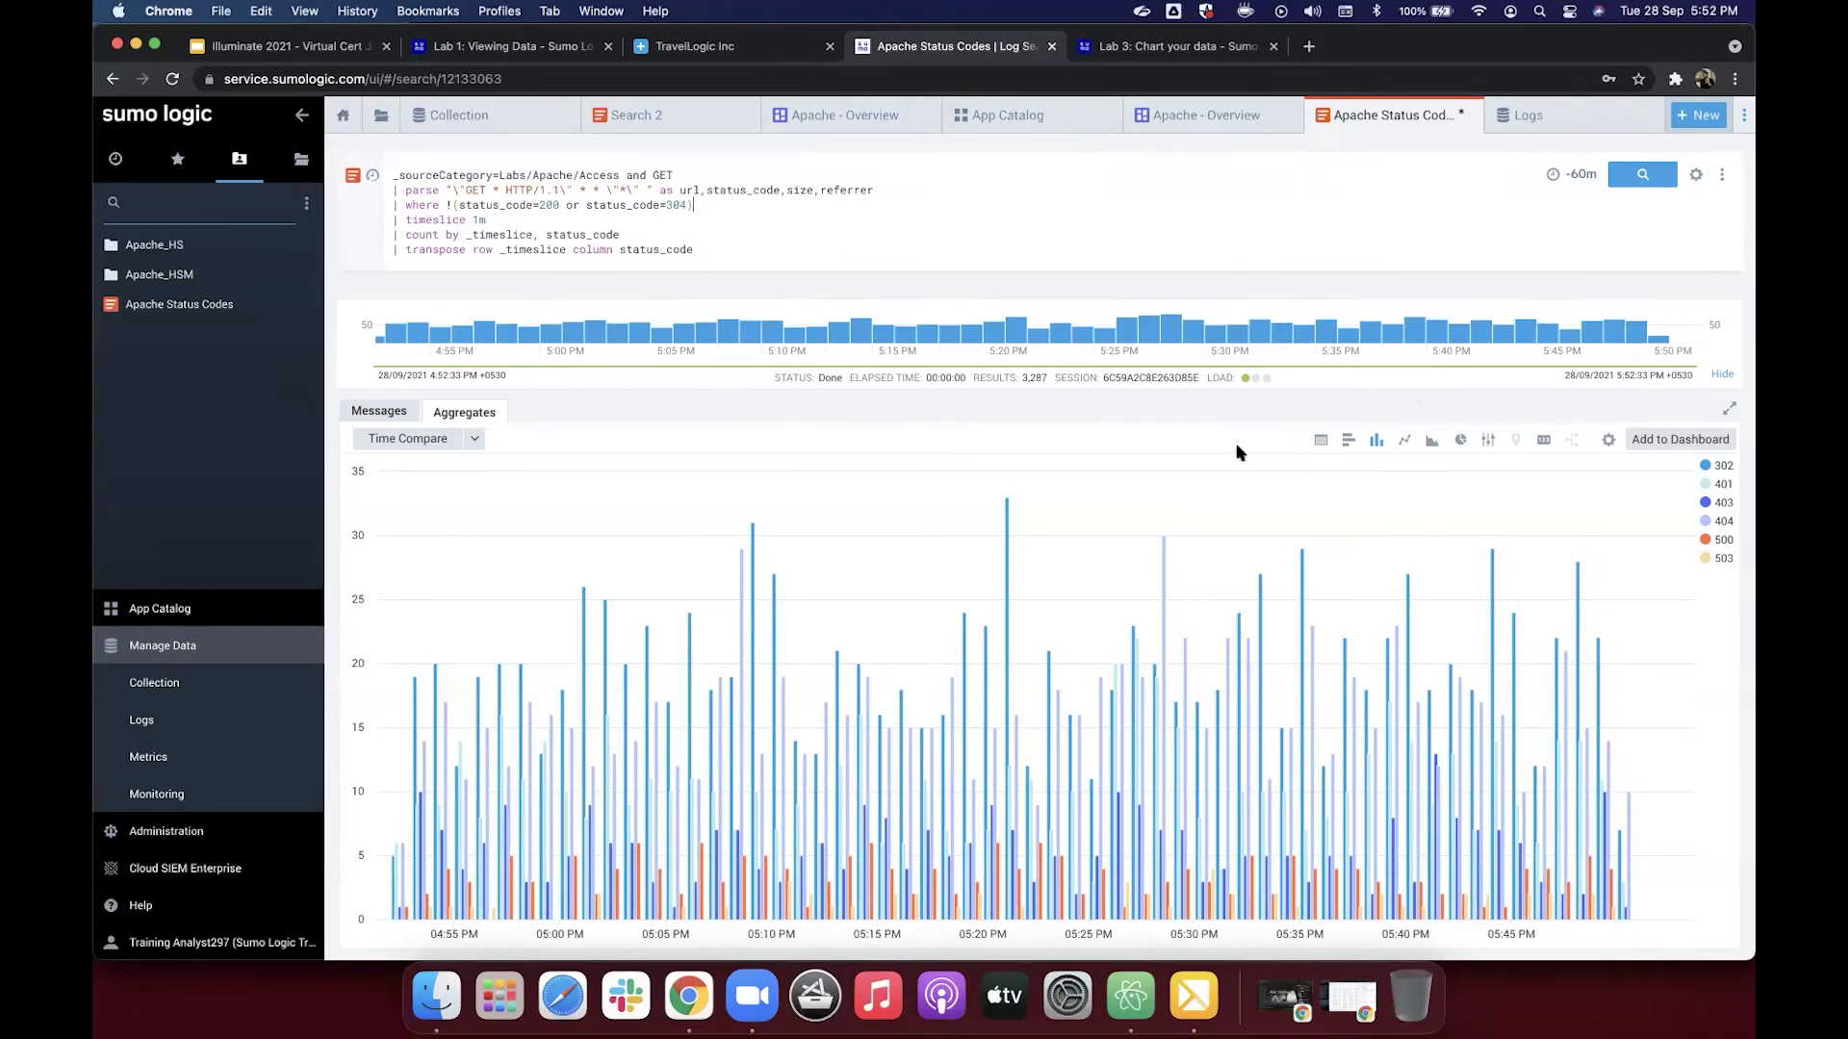
Step: Recopy the tutorial's filtered query into the editor and run it to refresh the chart
left_click(1194, 53)
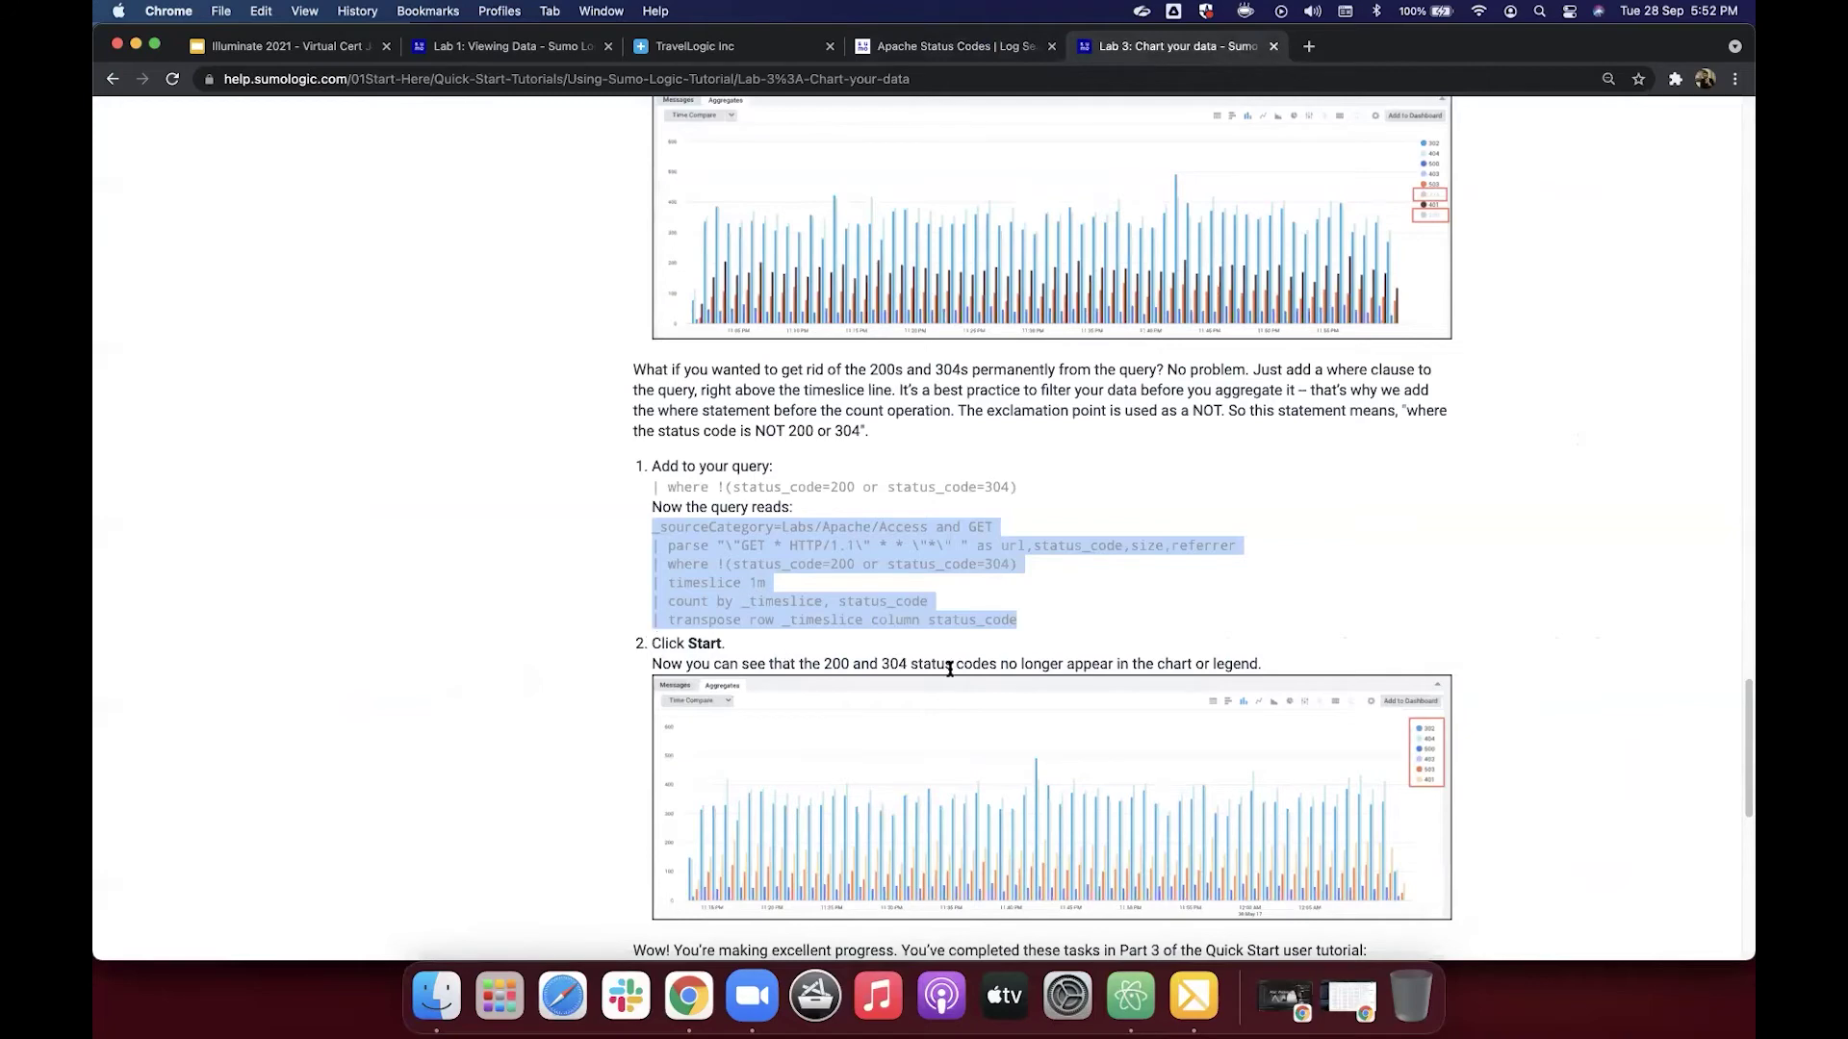
scroll(1006, 713, "up", 2)
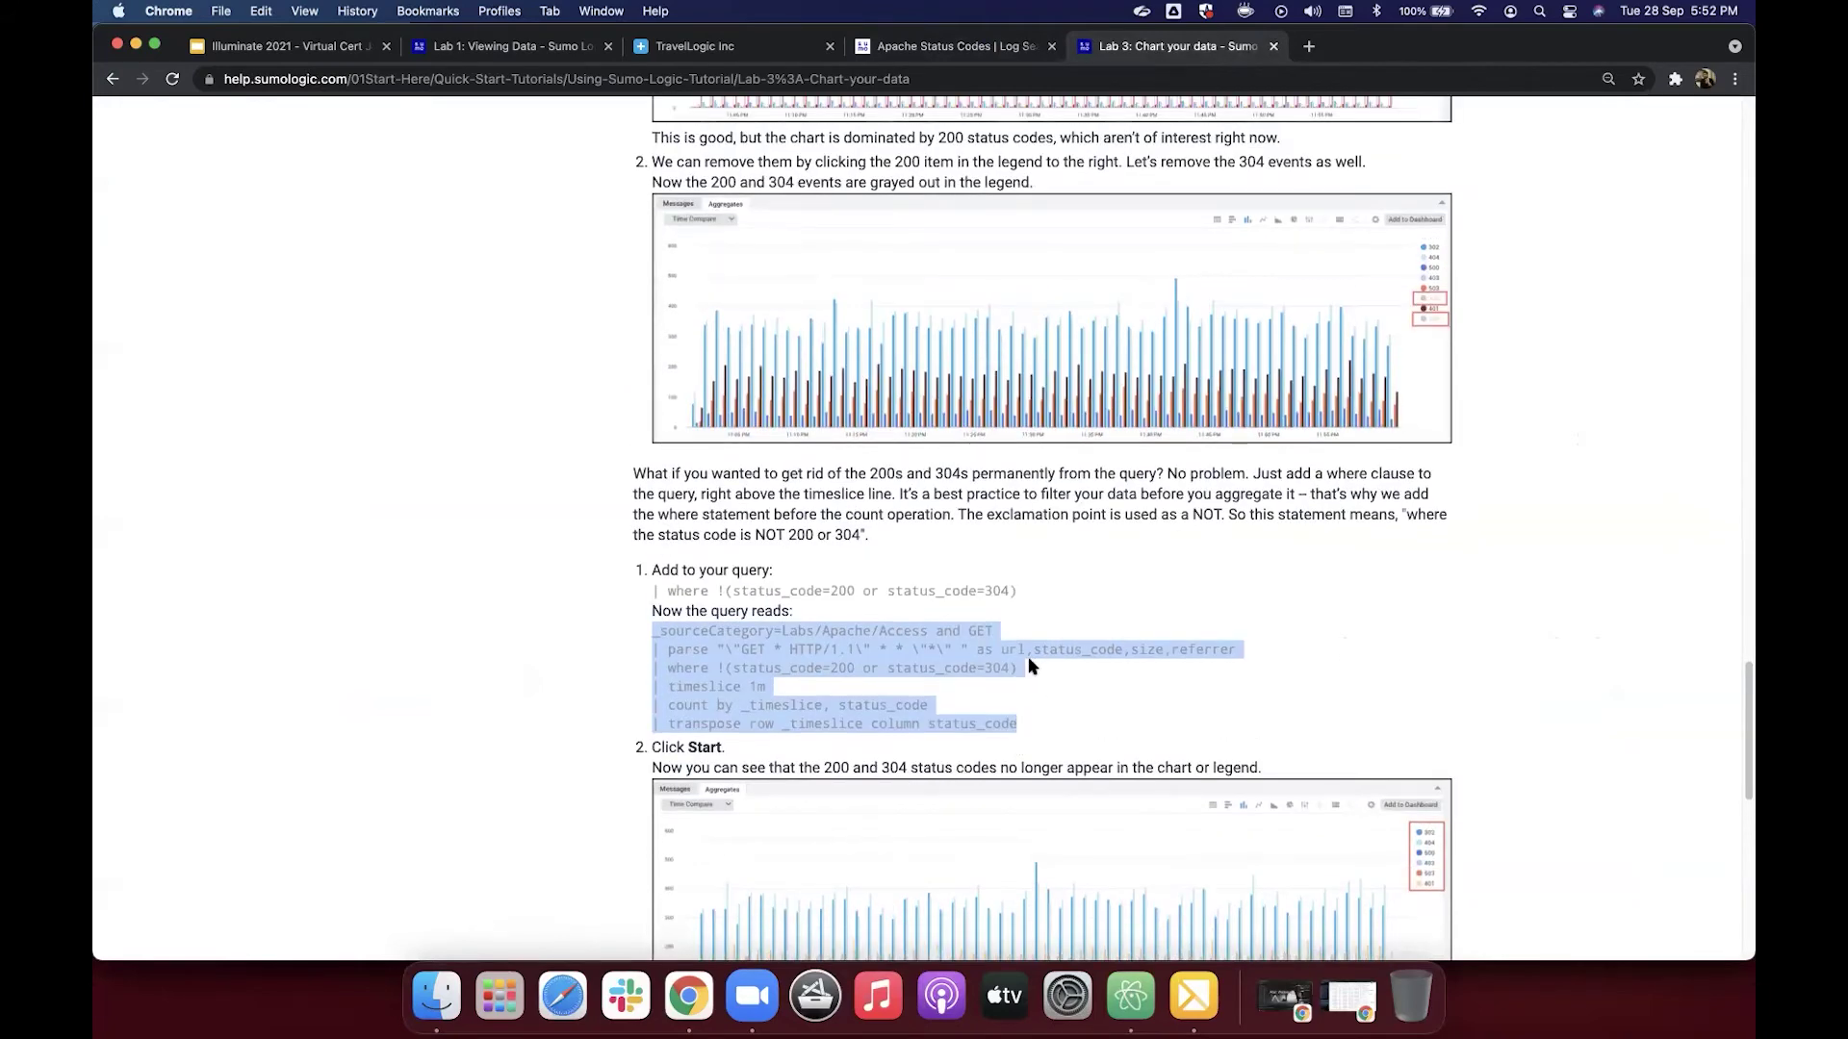
left_click_drag(653, 631, 720, 680)
left_click_drag(651, 667, 671, 665)
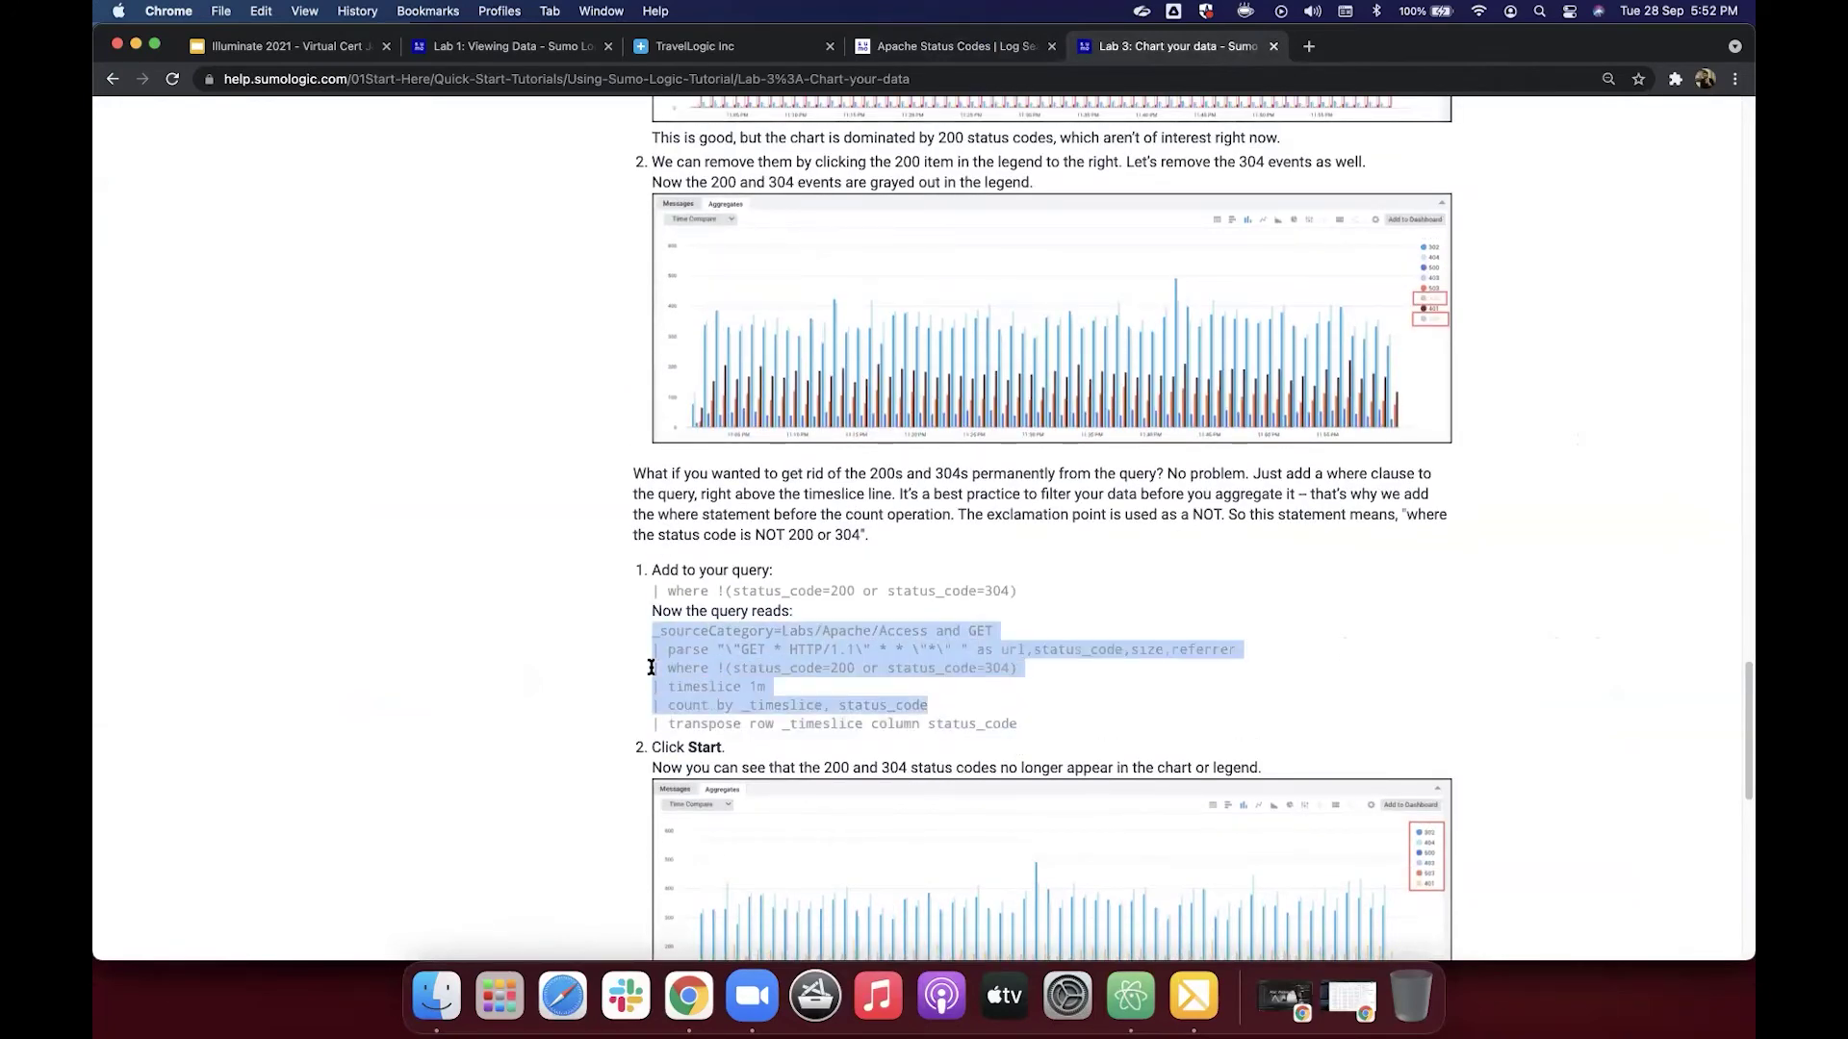
left_click(839, 675)
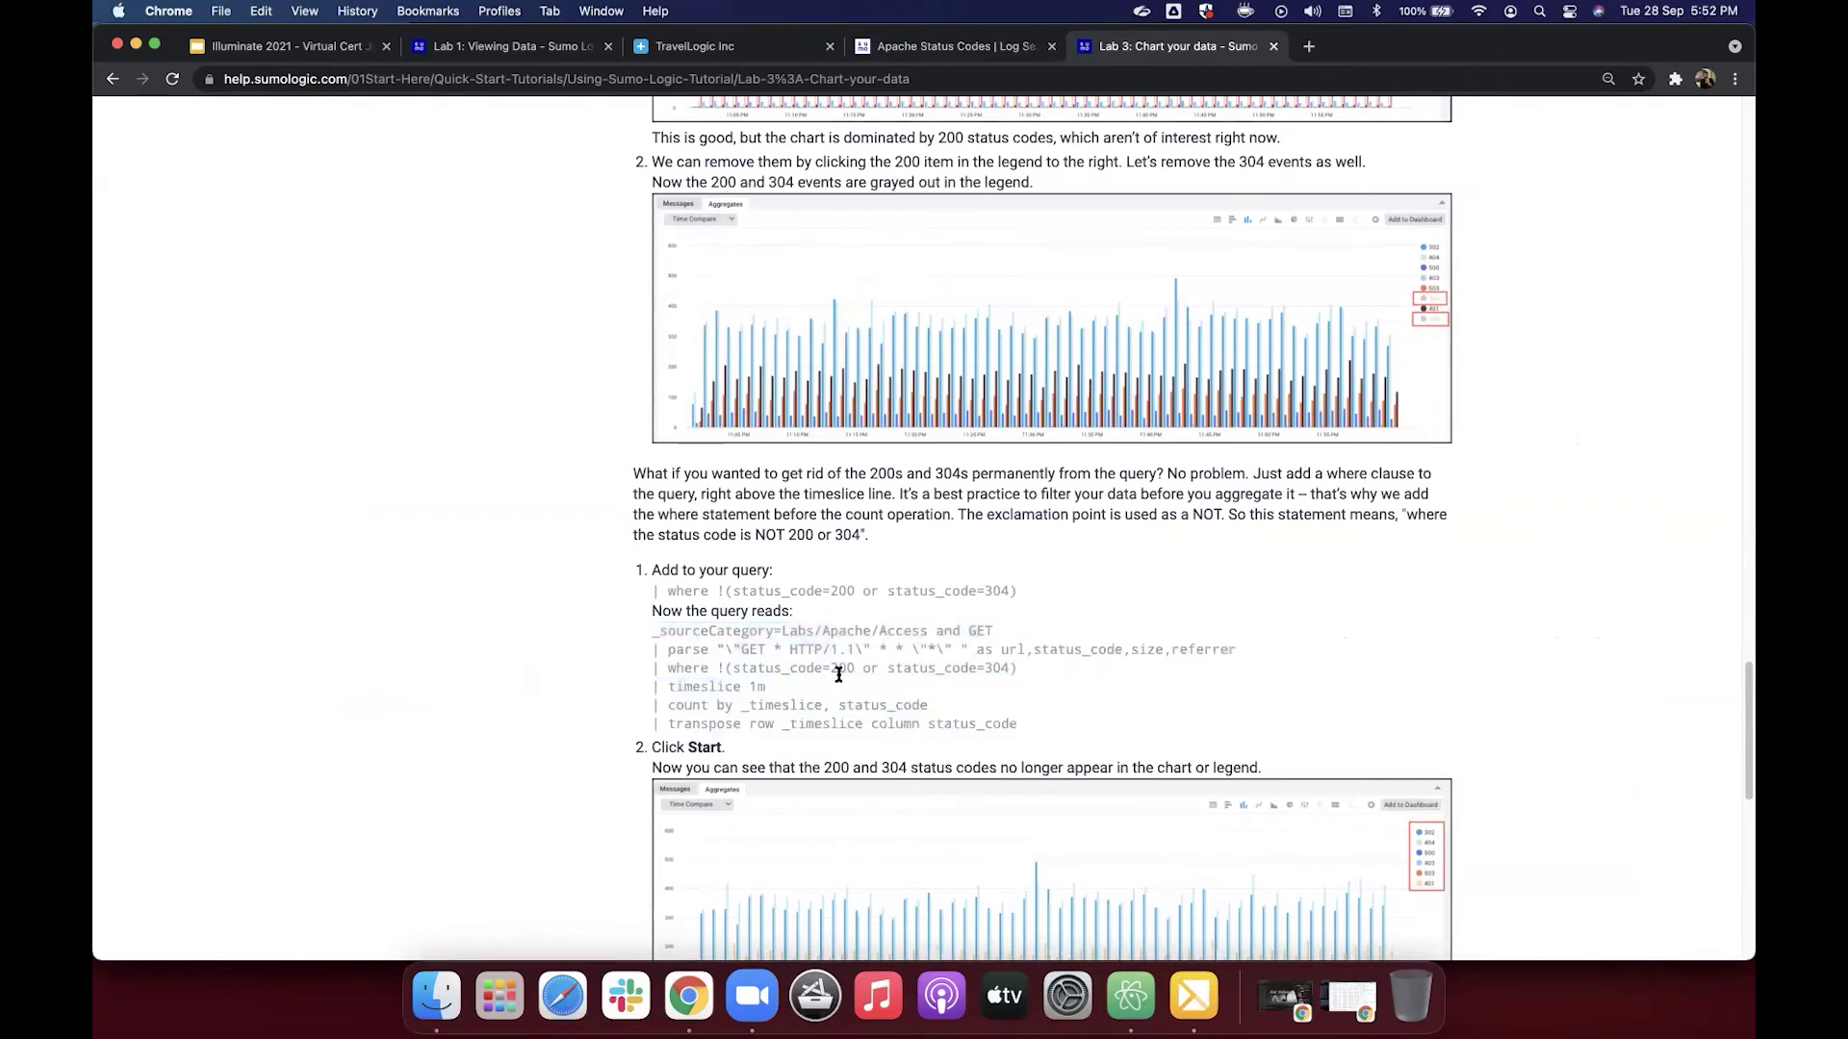
triple_click(1011, 723)
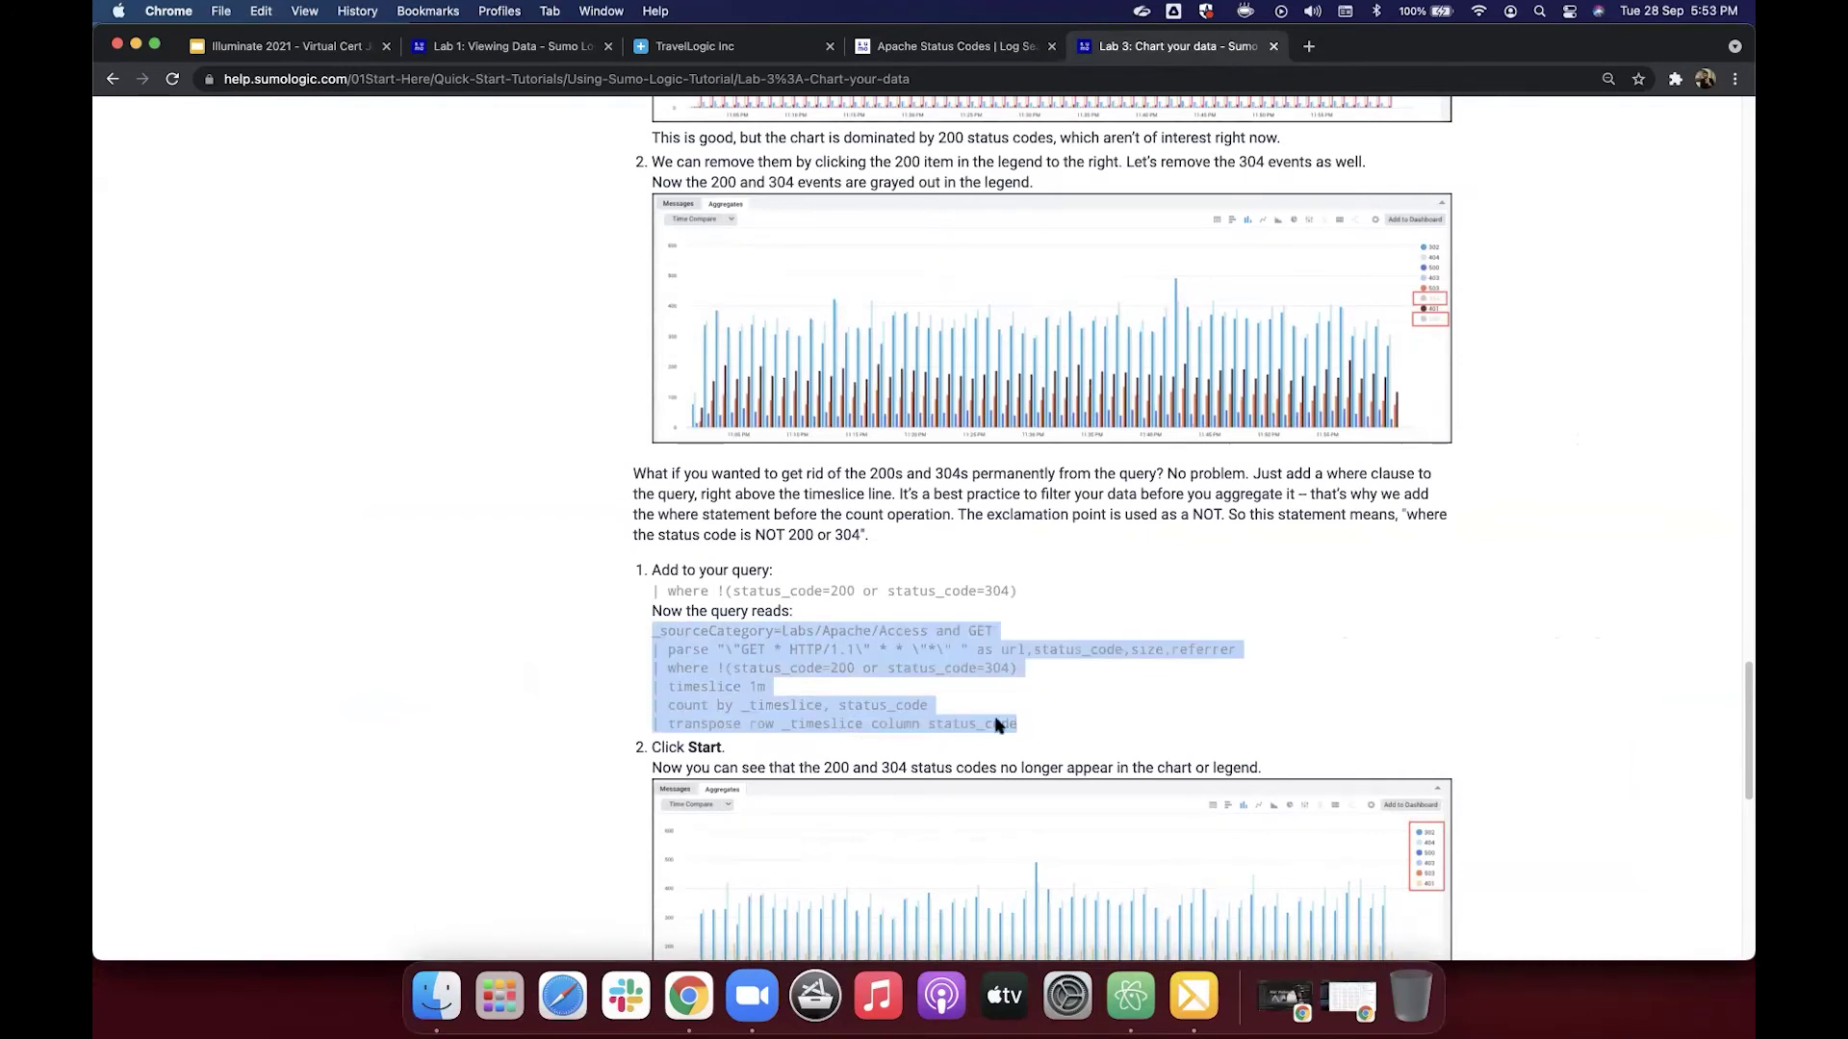
key("ctrl+shift+Tab")
key("super+a")
left_click(763, 249)
key("Return")
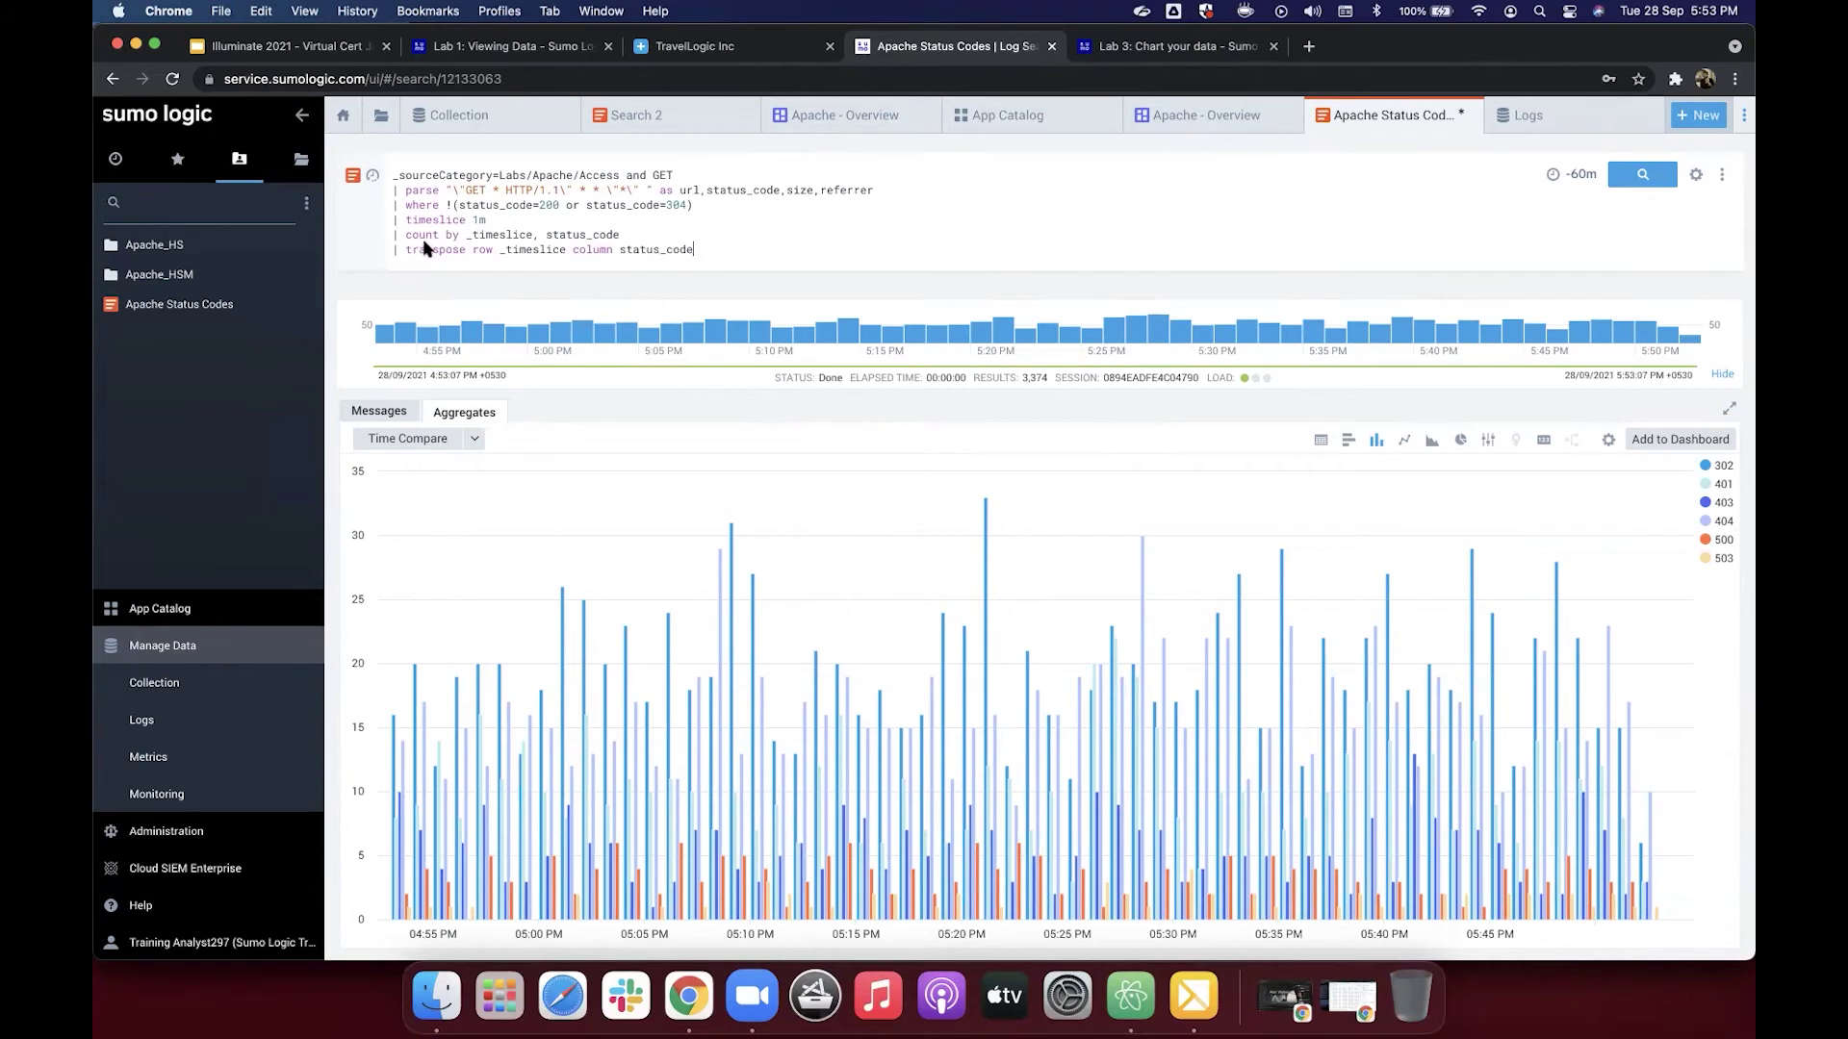
Step: Comment out the transpose line with // and move the where filter below the count line
left_click(680, 233)
left_click(393, 249)
type("//")
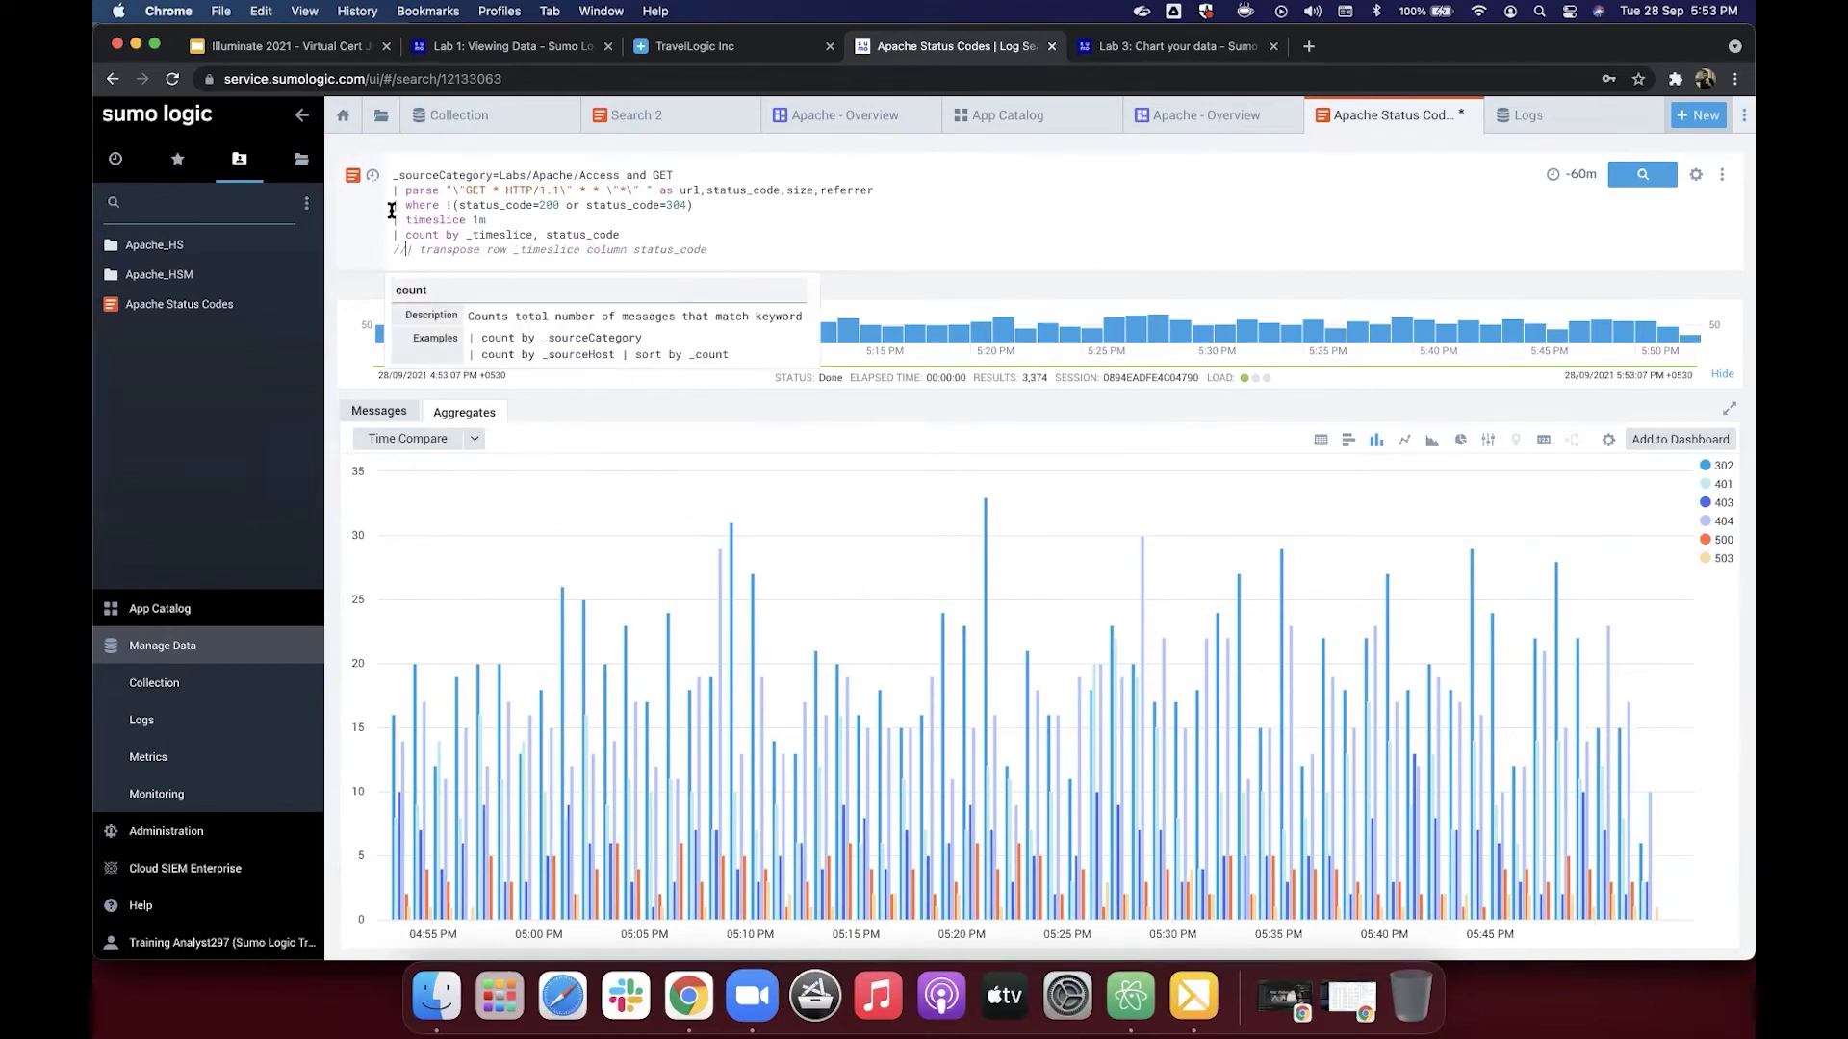
triple_click(716, 209)
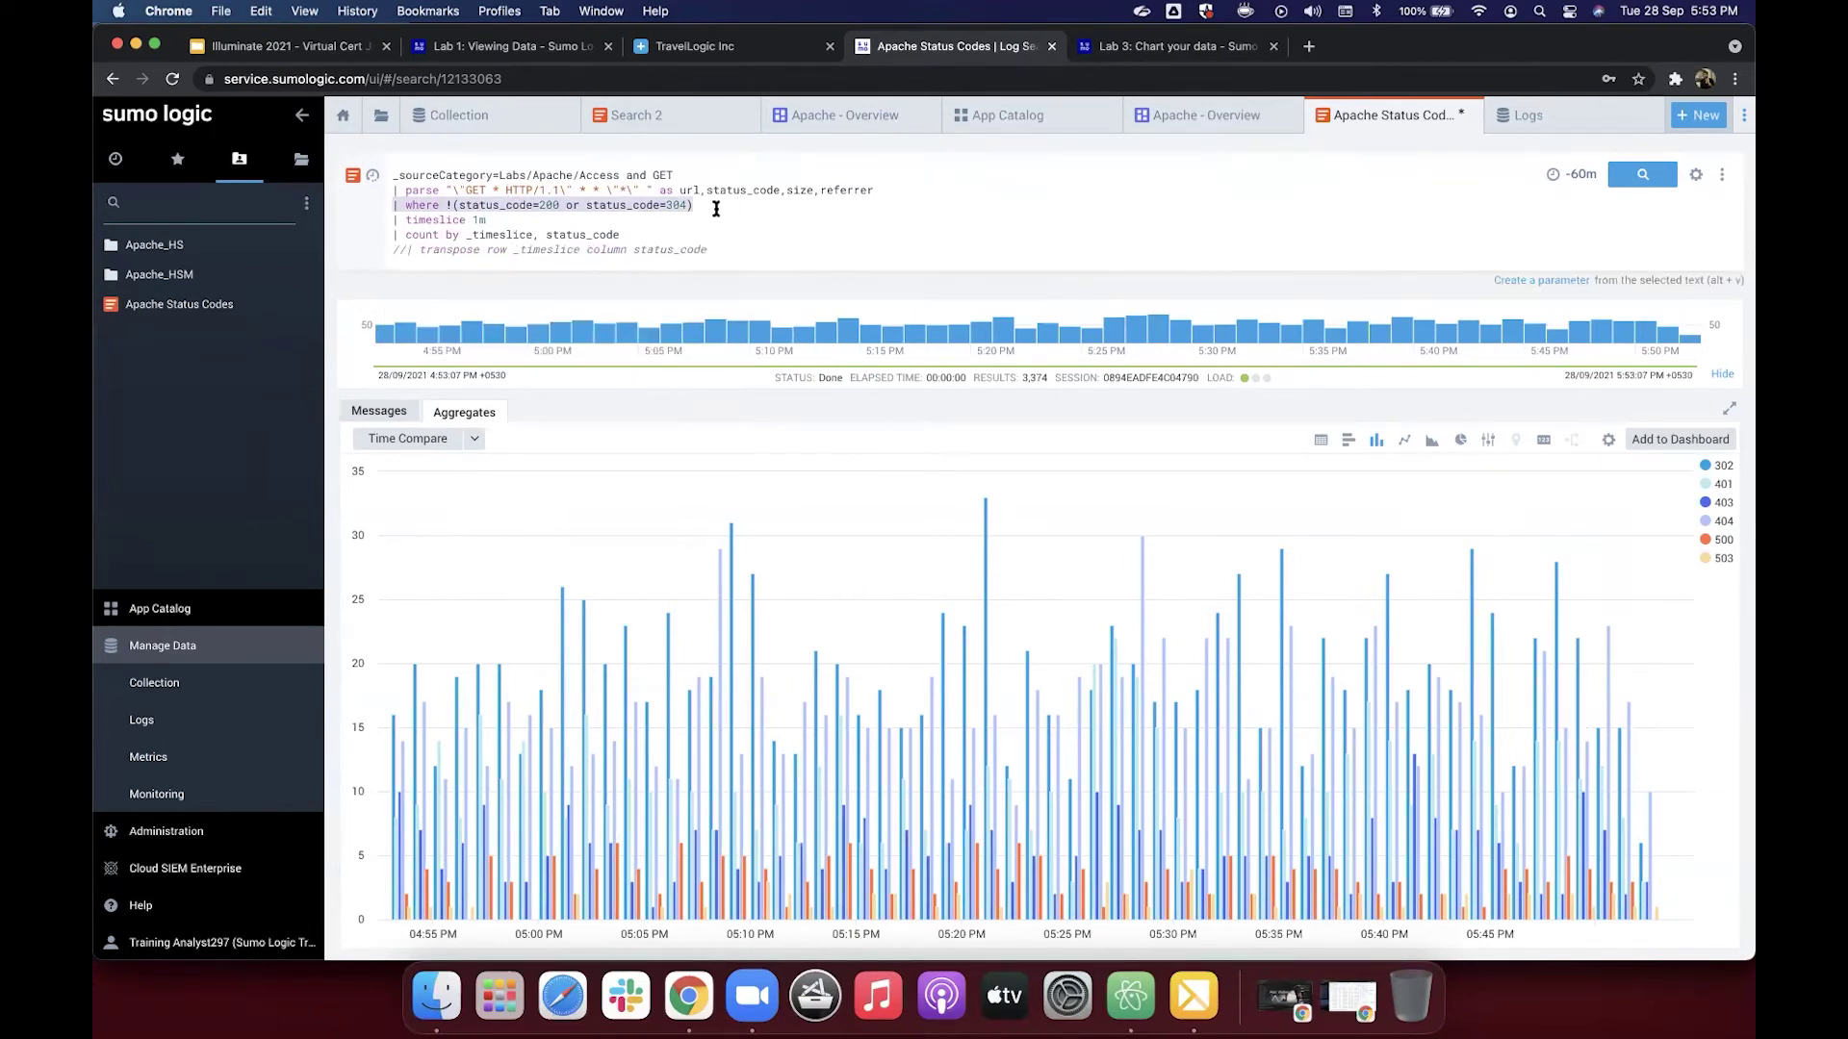
key("BackSpace")
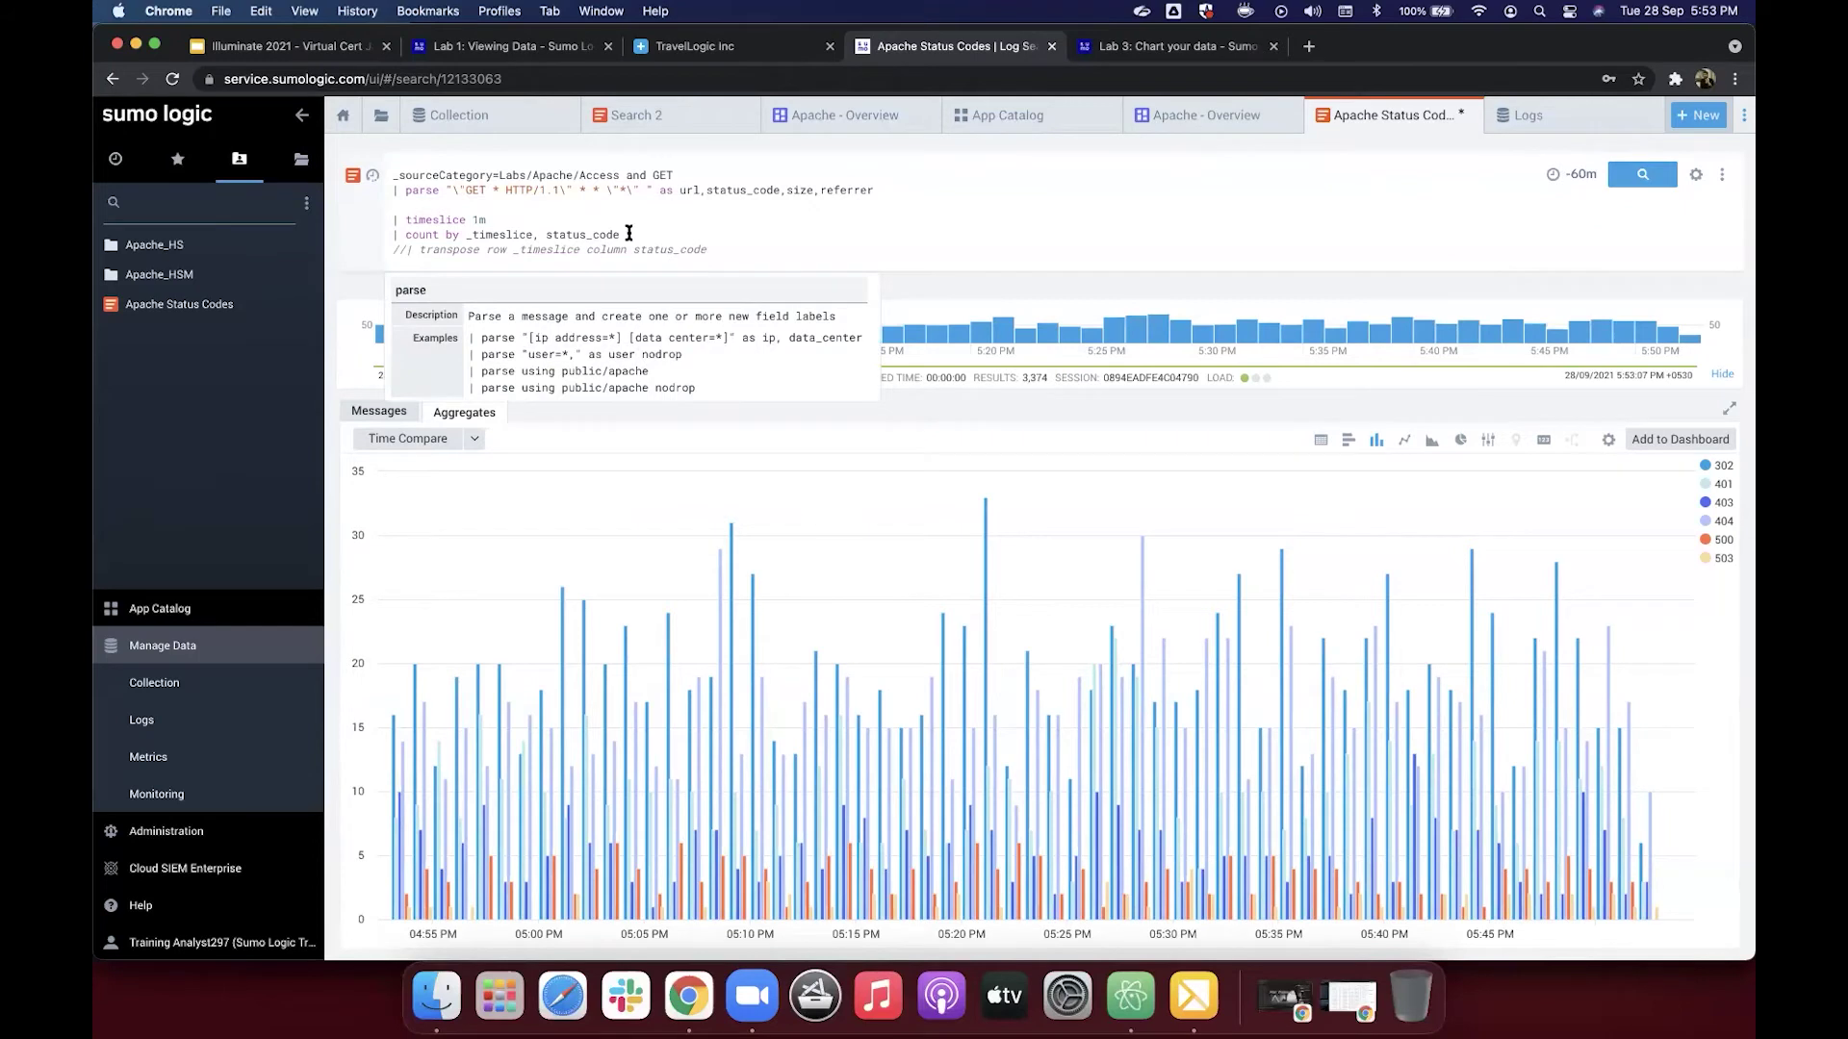
key("super+z")
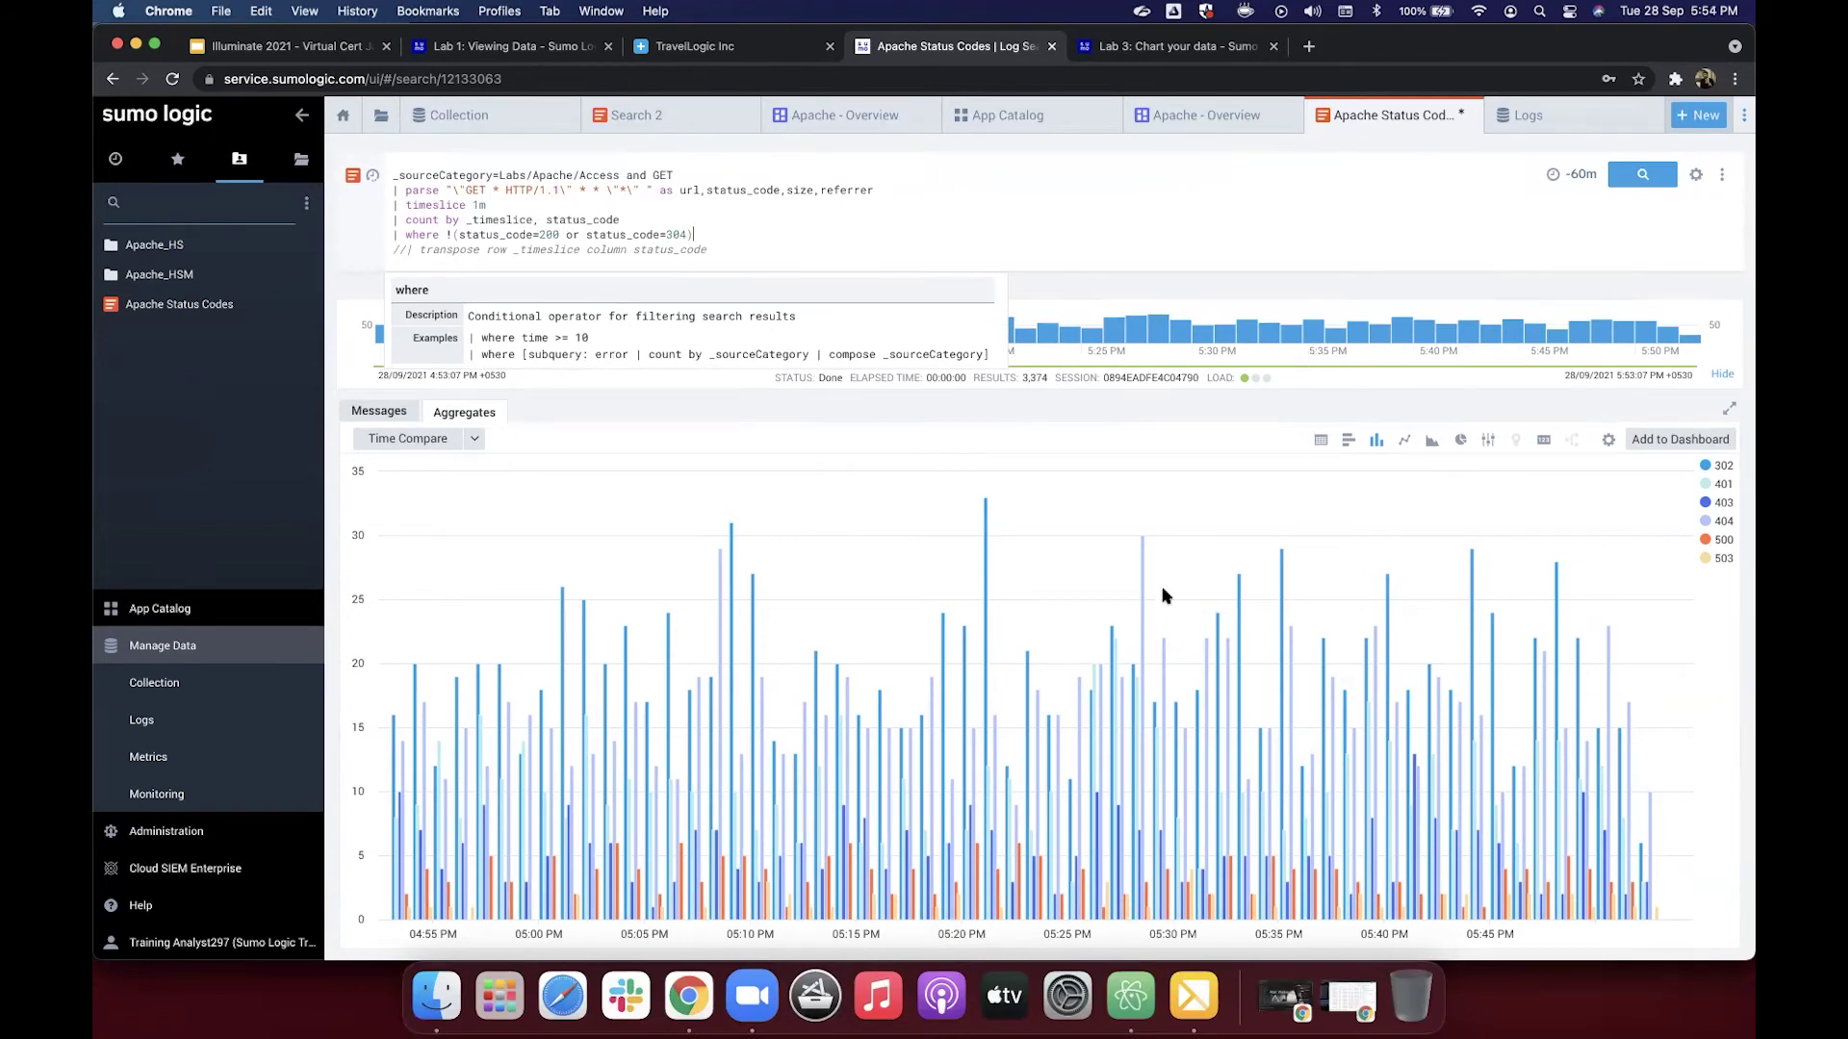
Step: Show the aggregates as a table and rerun, listing one row per minute and status code
left_click(1321, 440)
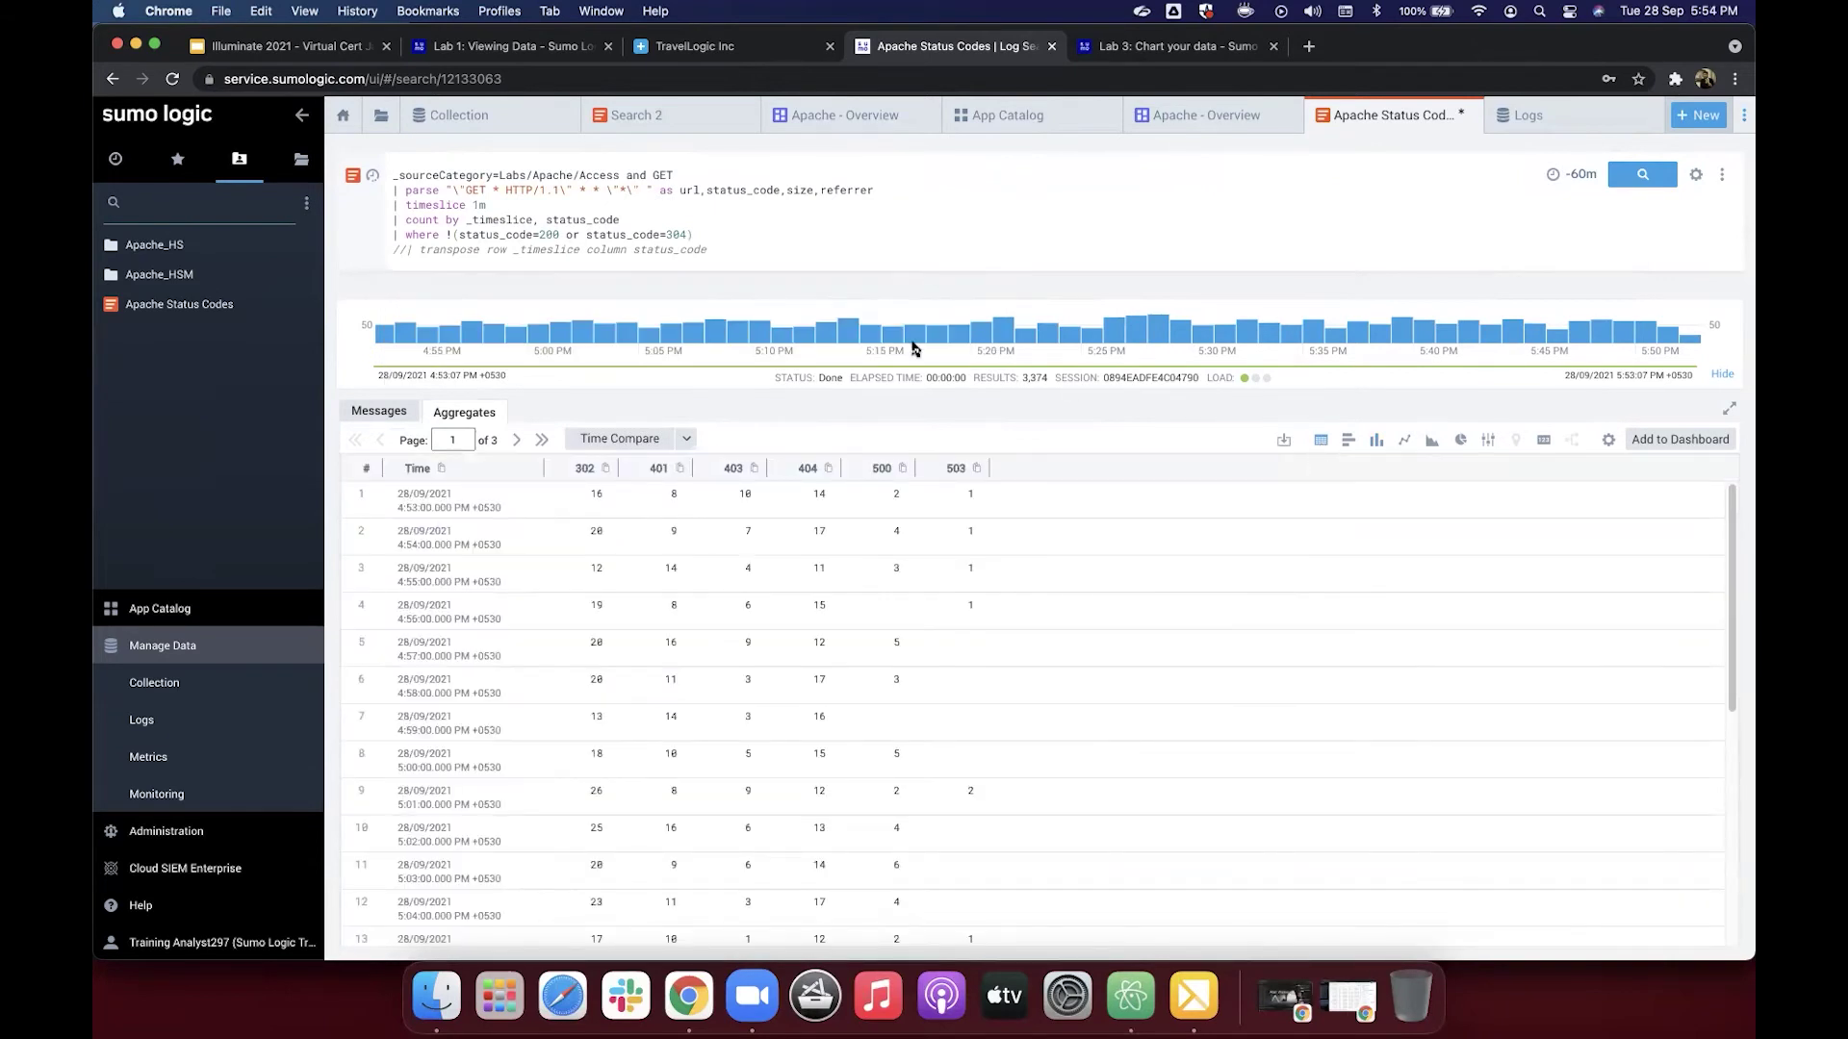
key("Return")
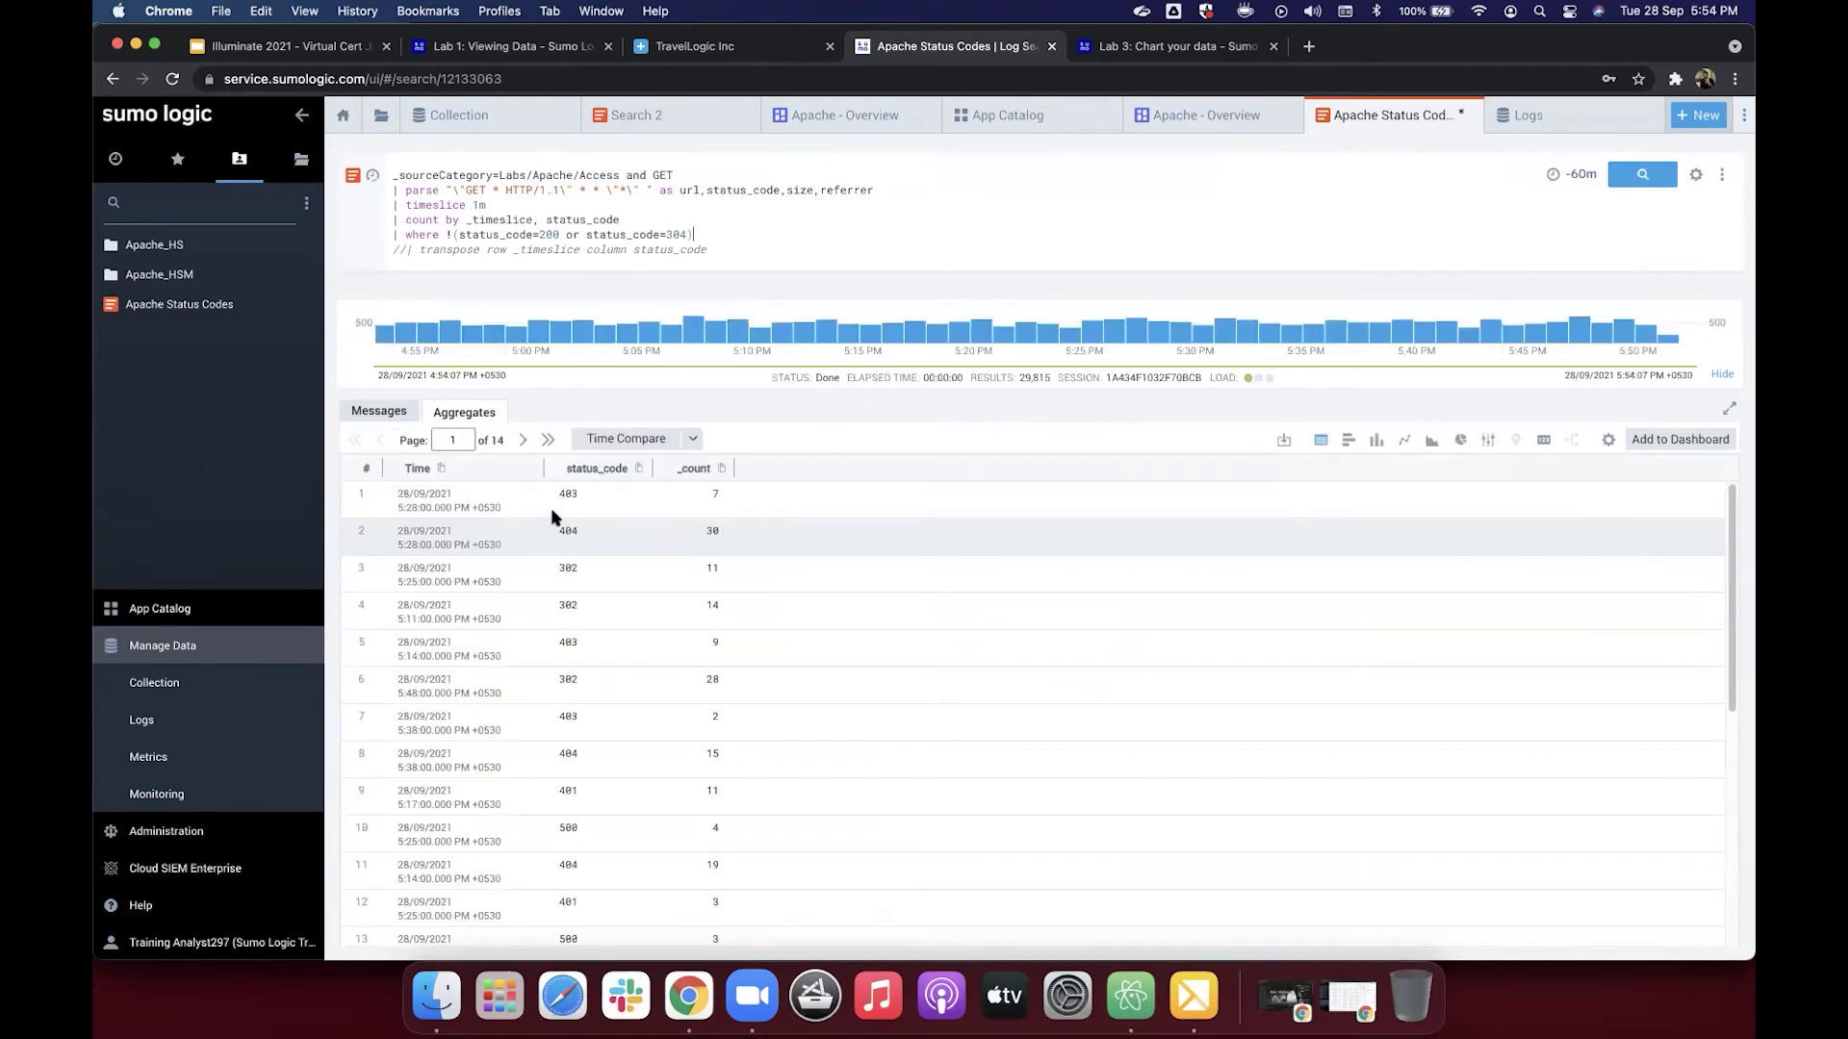
scroll(597, 505, "down", 5)
scroll(597, 510, "down", 3)
scroll(597, 510, "up", 8)
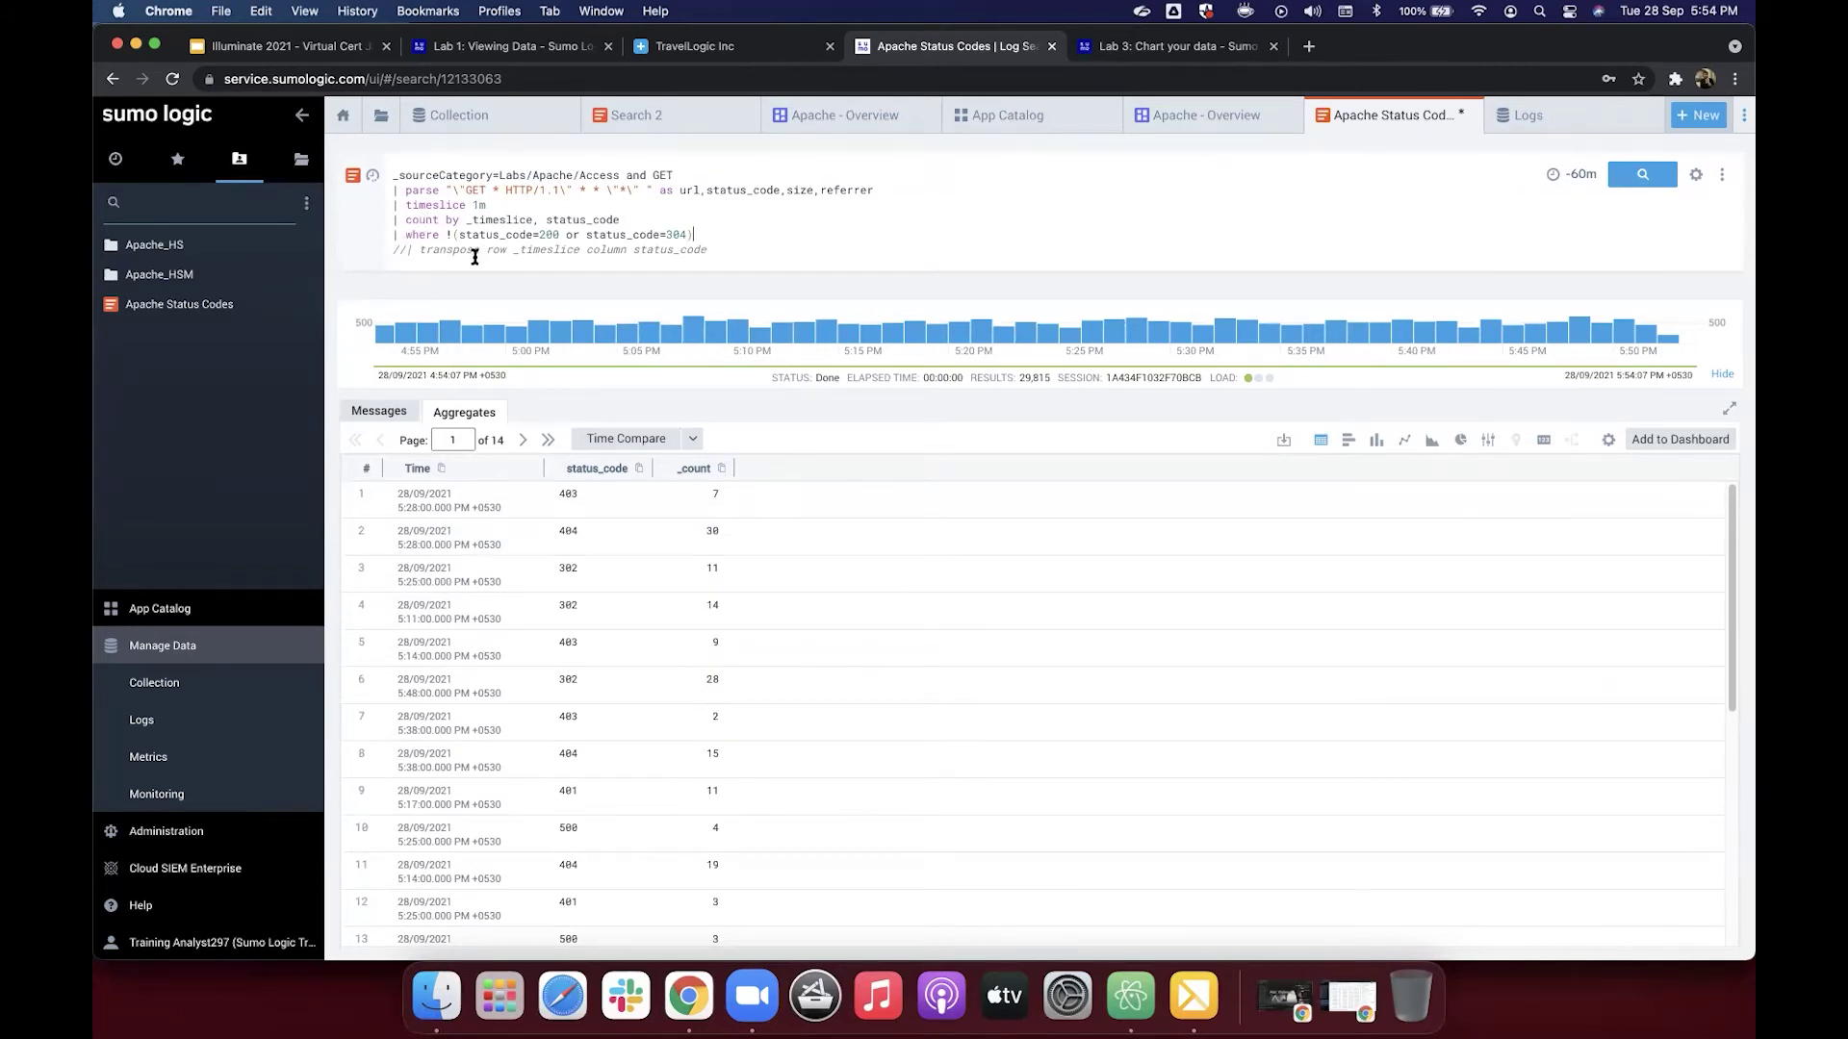
Step: Restore the transpose line, then paste the tutorial's filtered query over the search and rerun it
left_click(405, 251)
key("BackSpace")
key("BackSpace")
type("|")
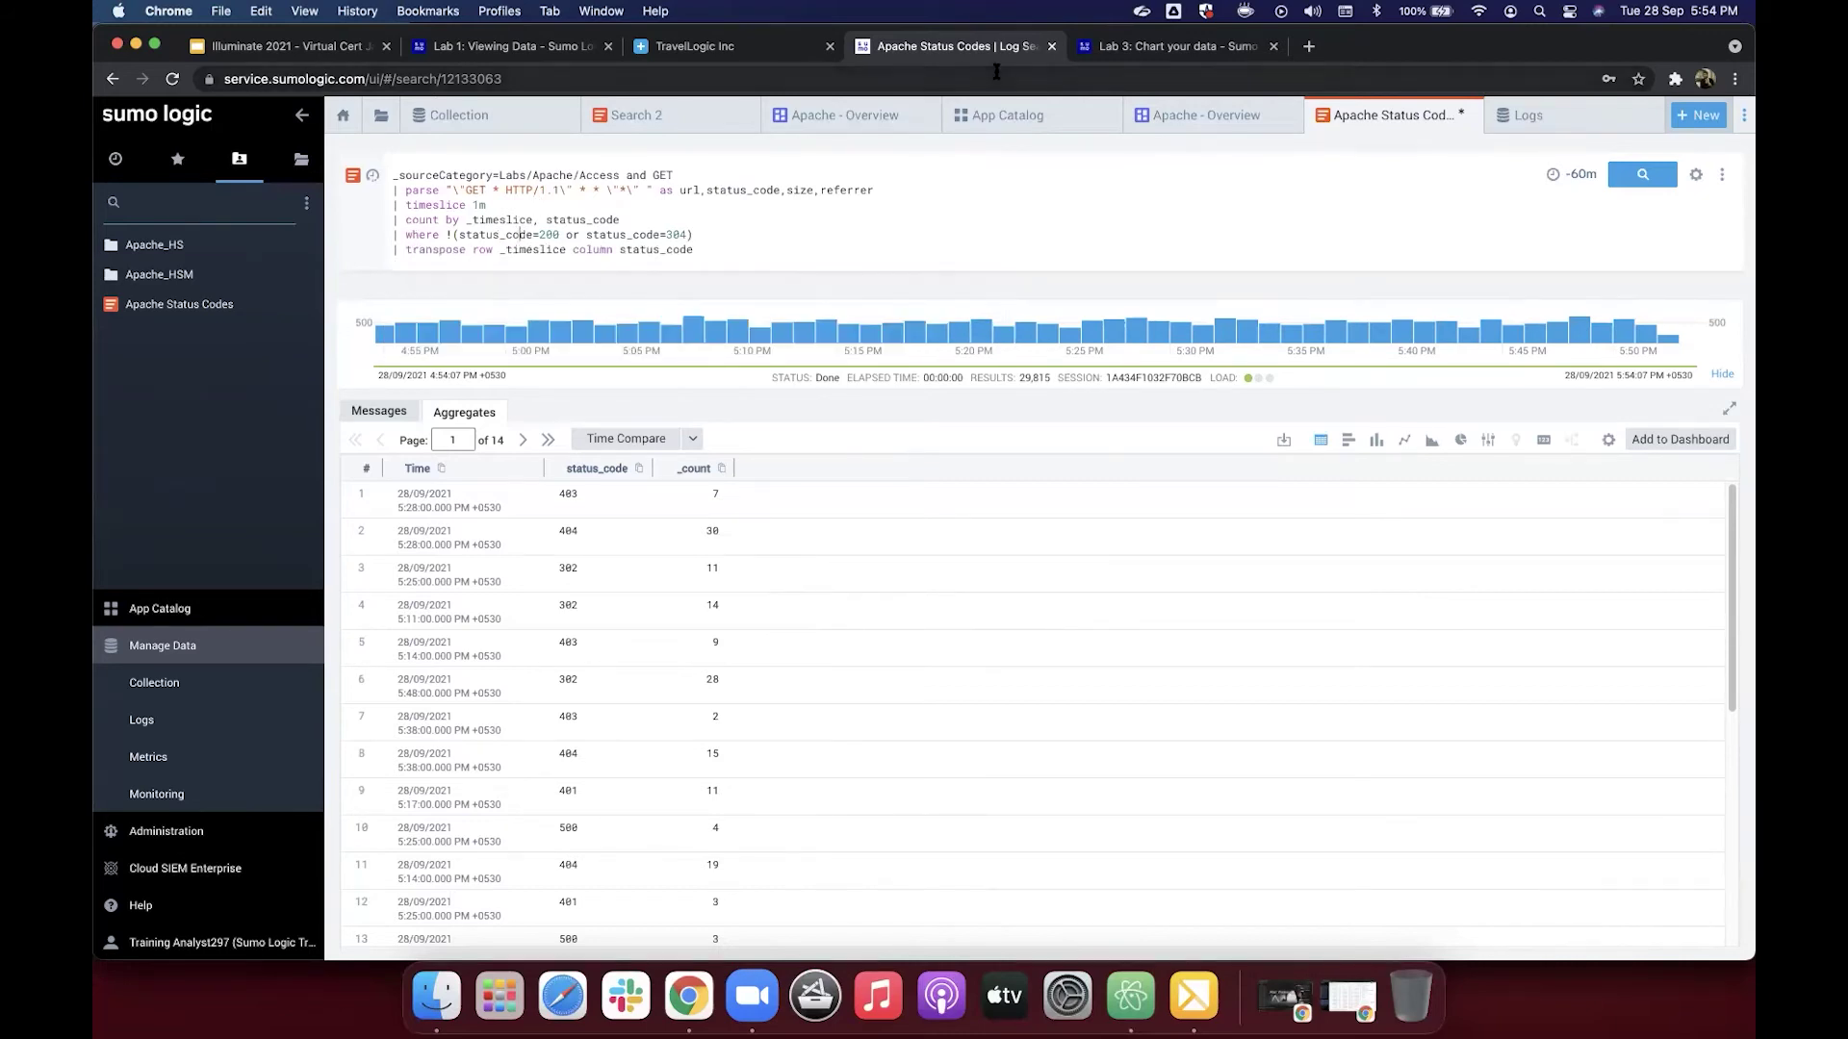
left_click(1105, 50)
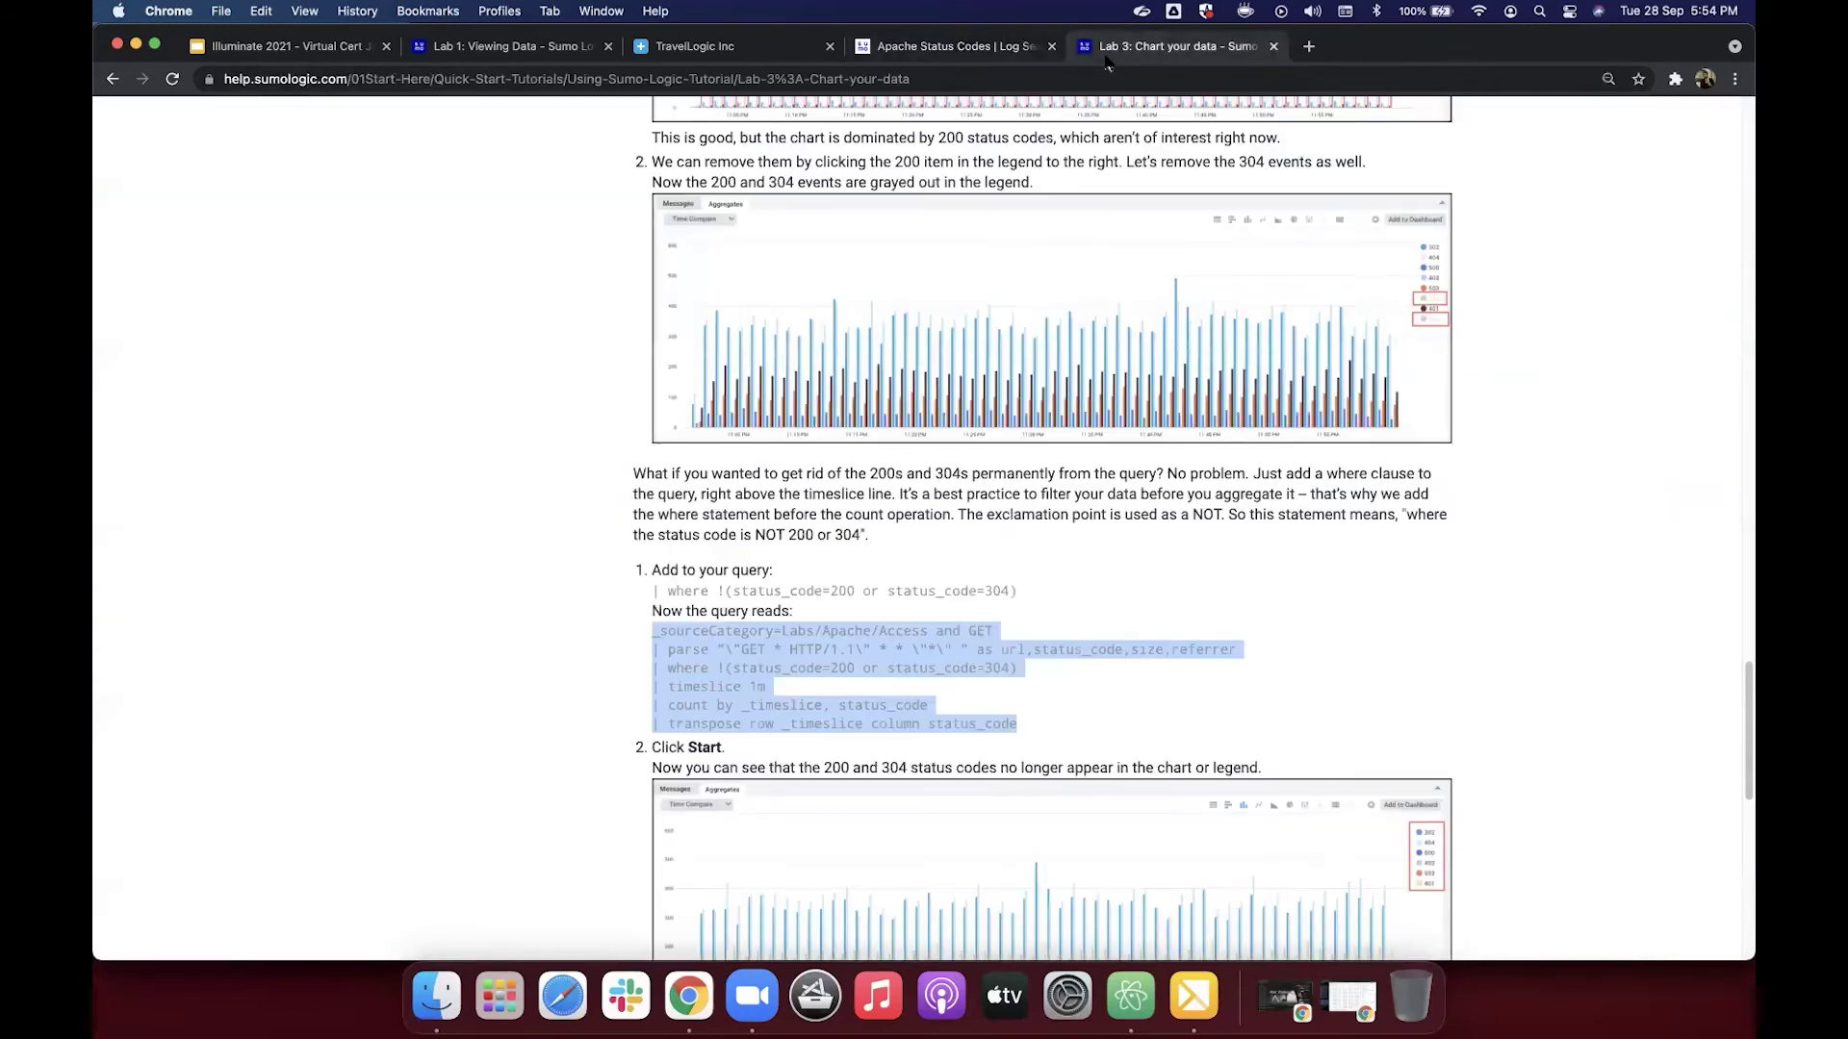
right_click(741, 657)
left_click(797, 707)
left_click(948, 58)
left_click(810, 261)
key("super+a")
key("super+v")
key("Return")
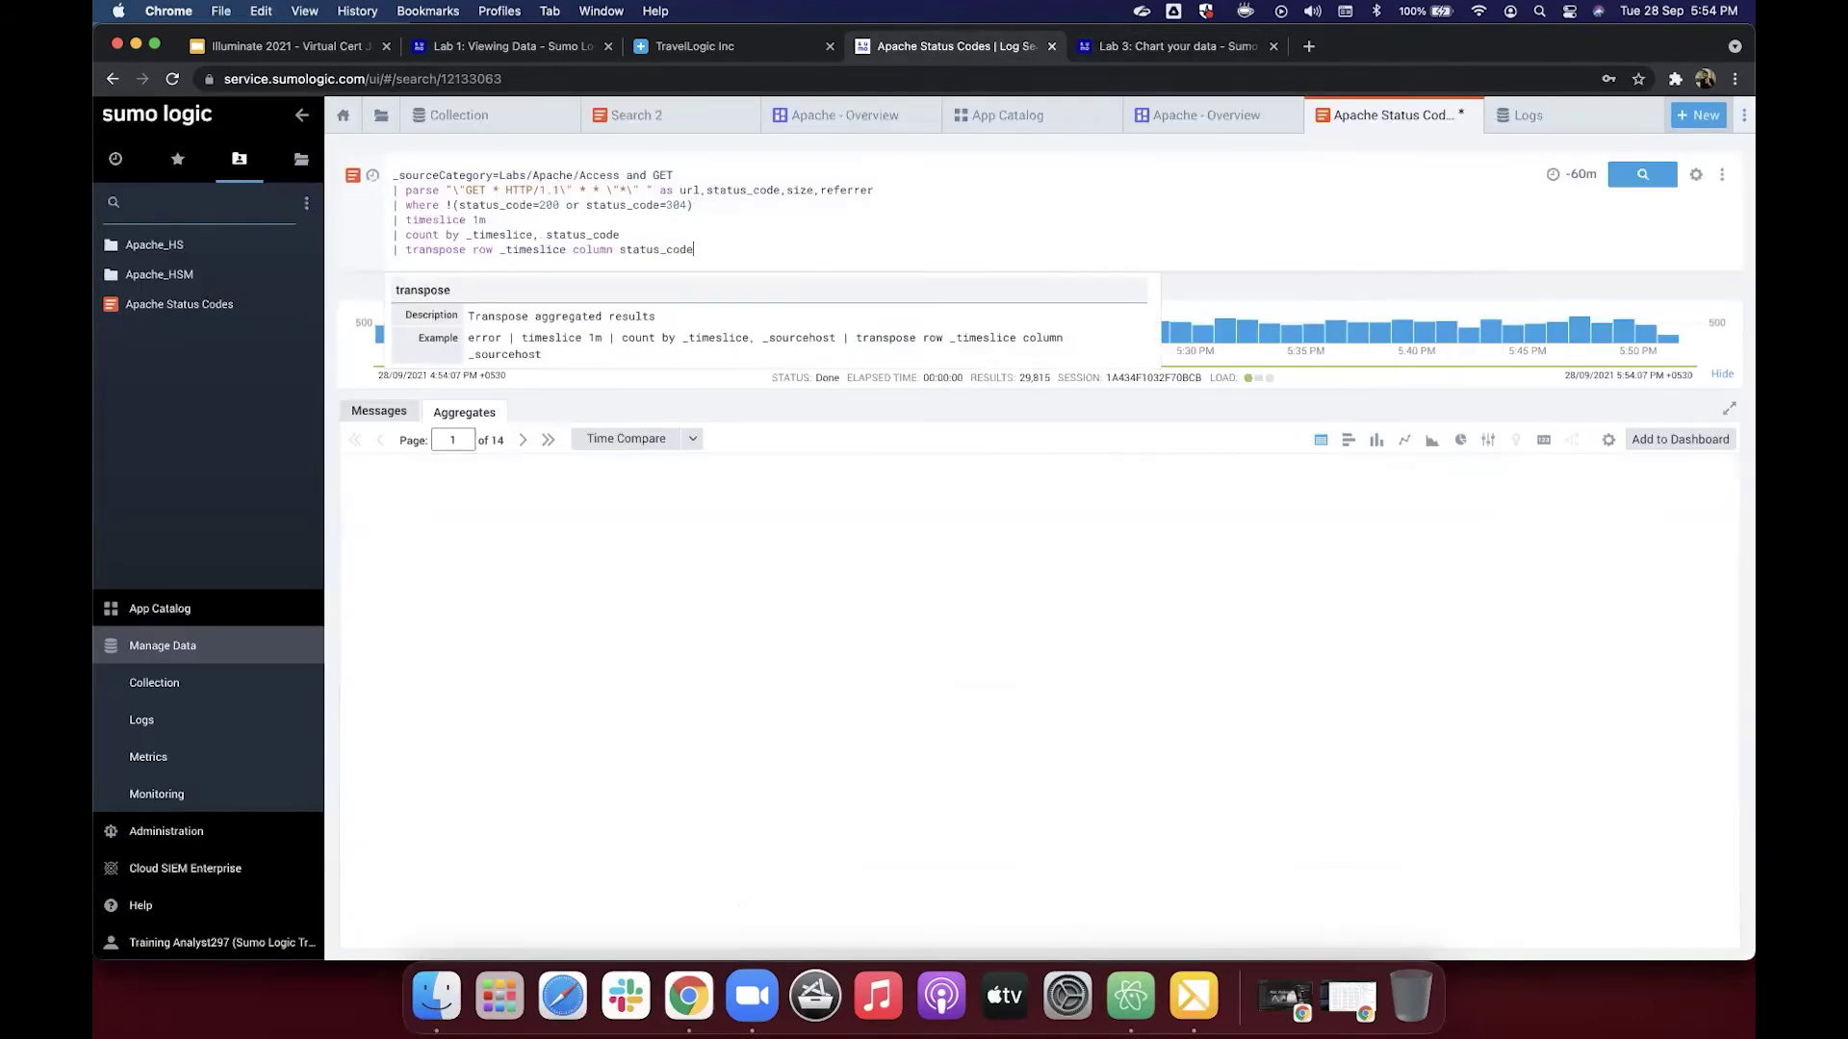
Step: Open the Lab 4 dashboard tutorial, then display the aggregated counts as a column chart
left_click(1174, 46)
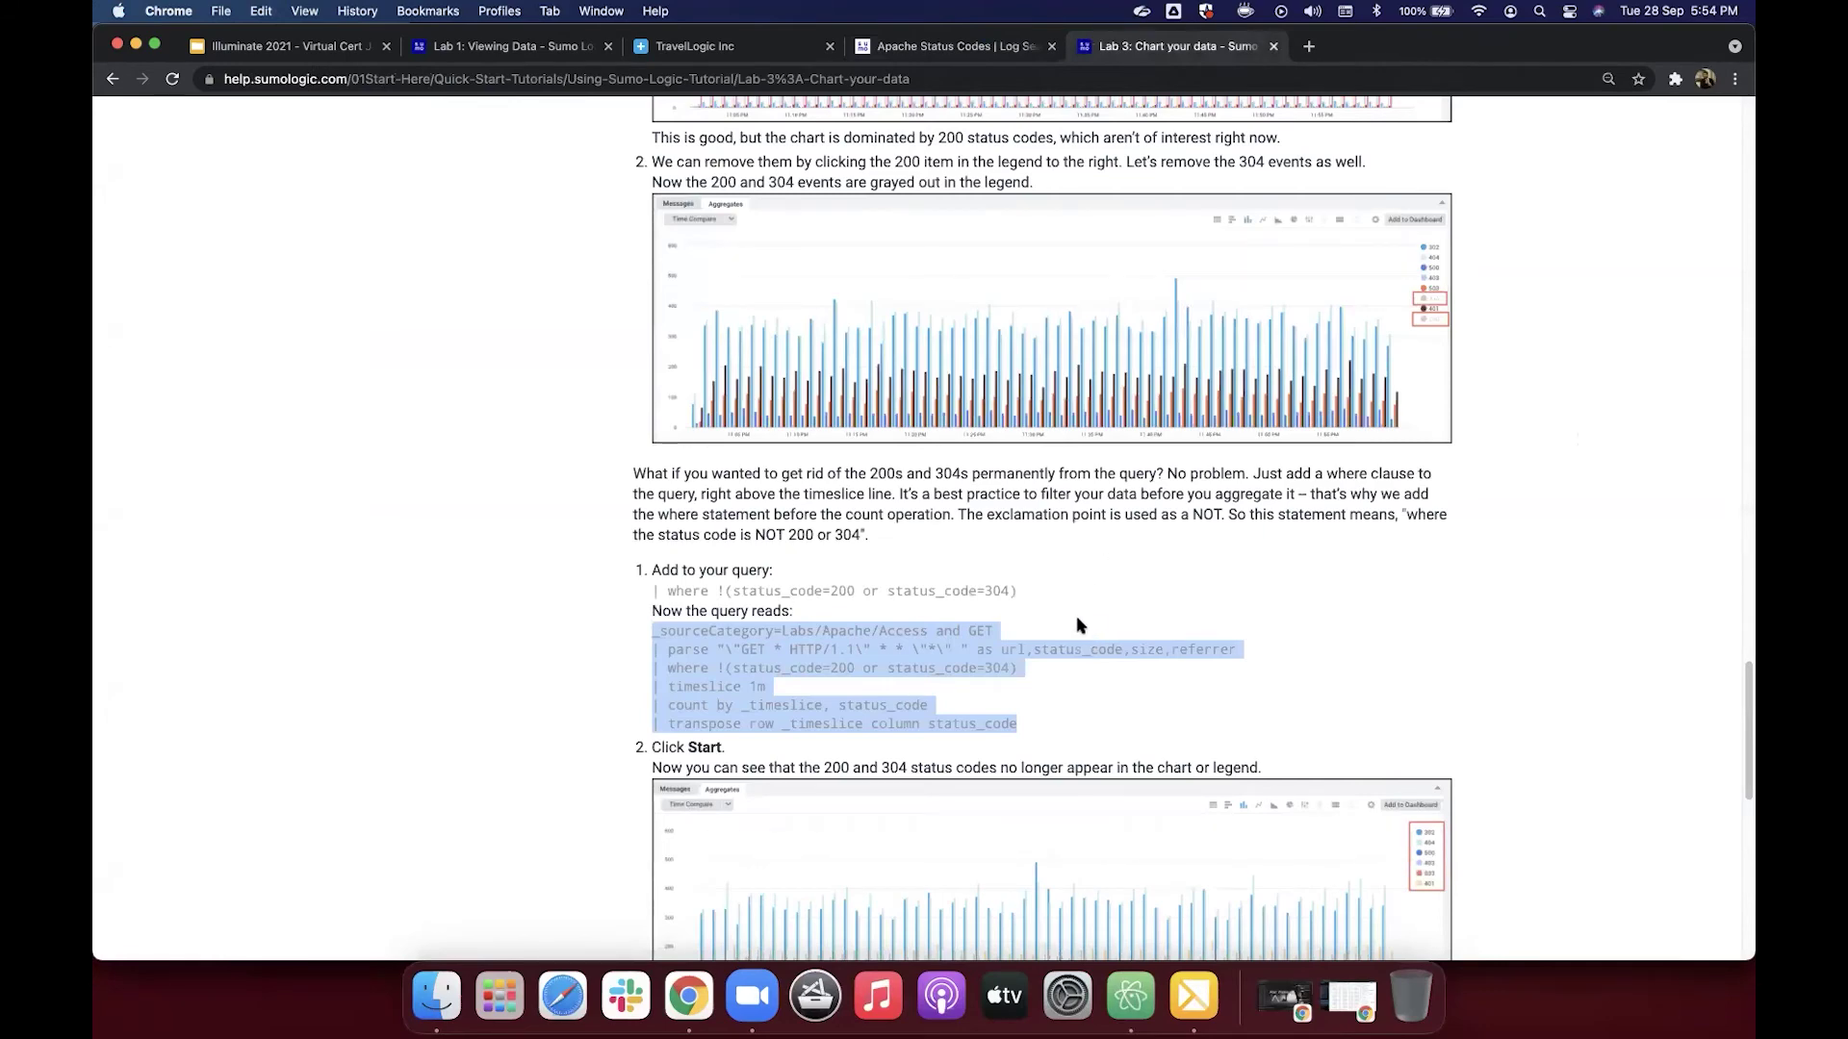
scroll(1095, 520, "down", 5)
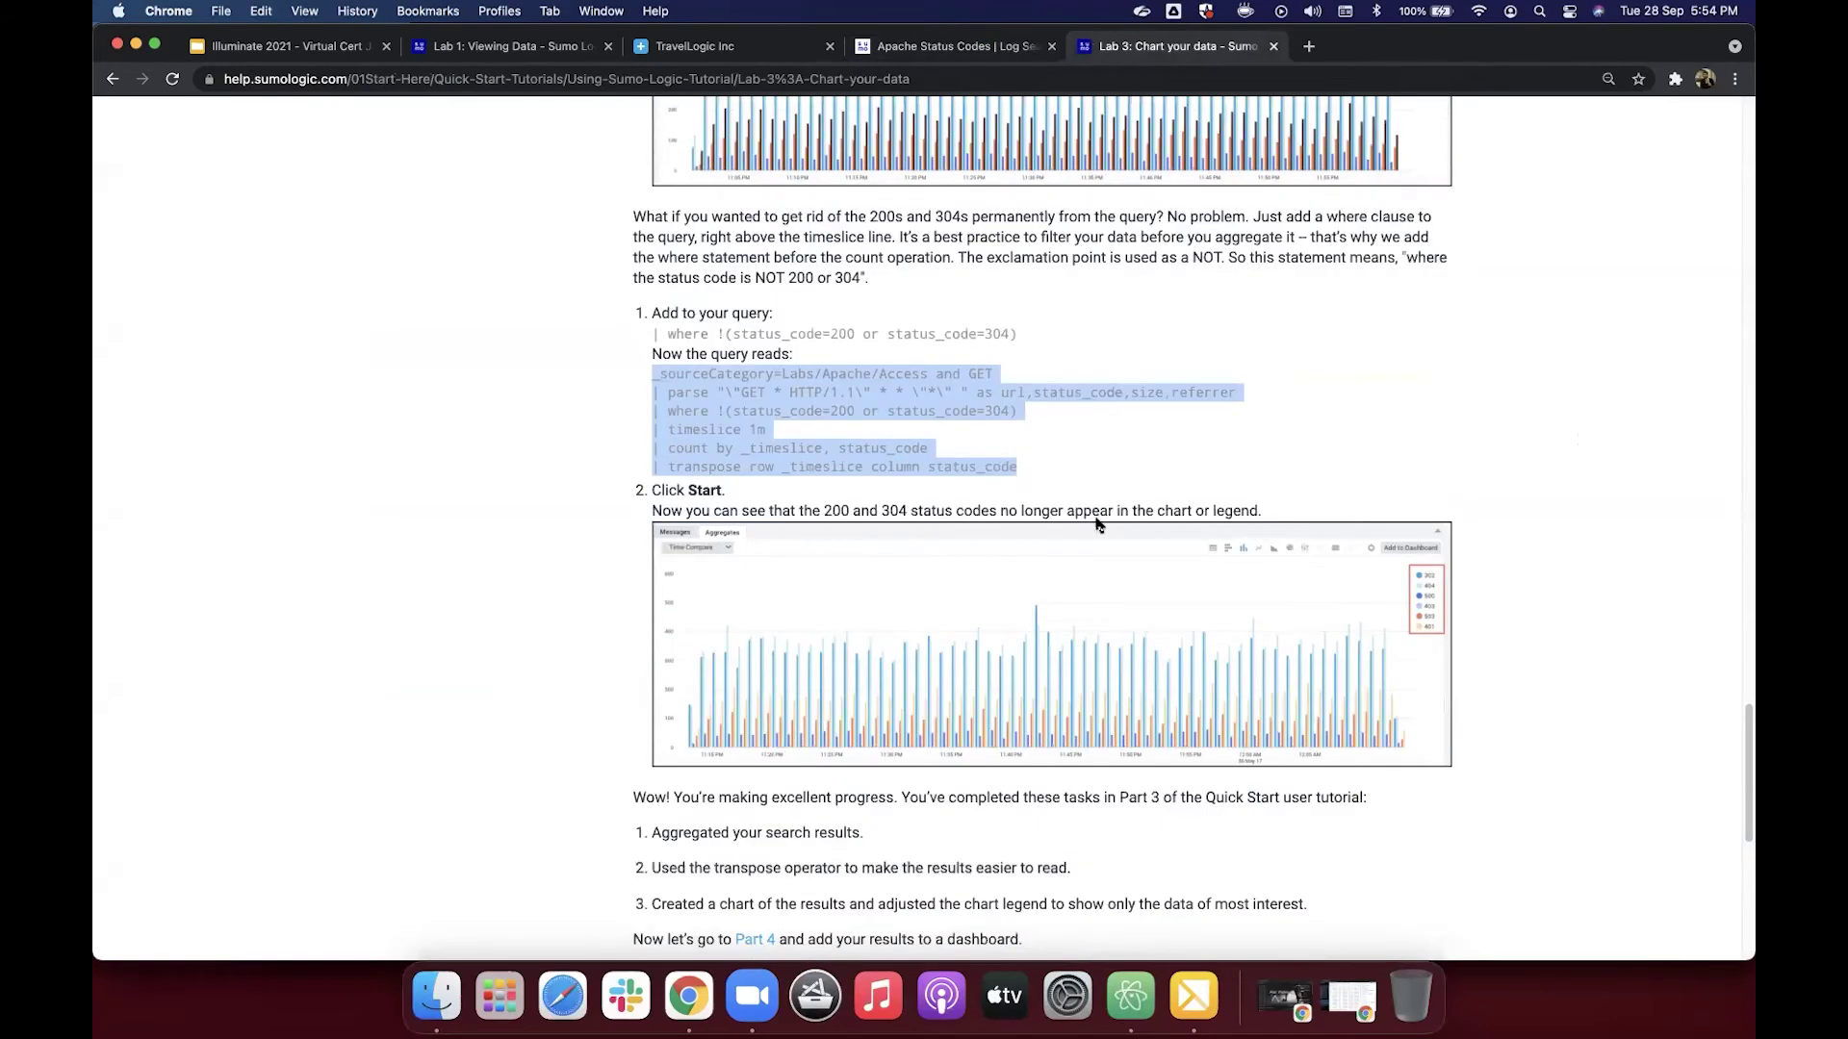
scroll(1096, 522, "down", 3)
scroll(1096, 525, "down", 1)
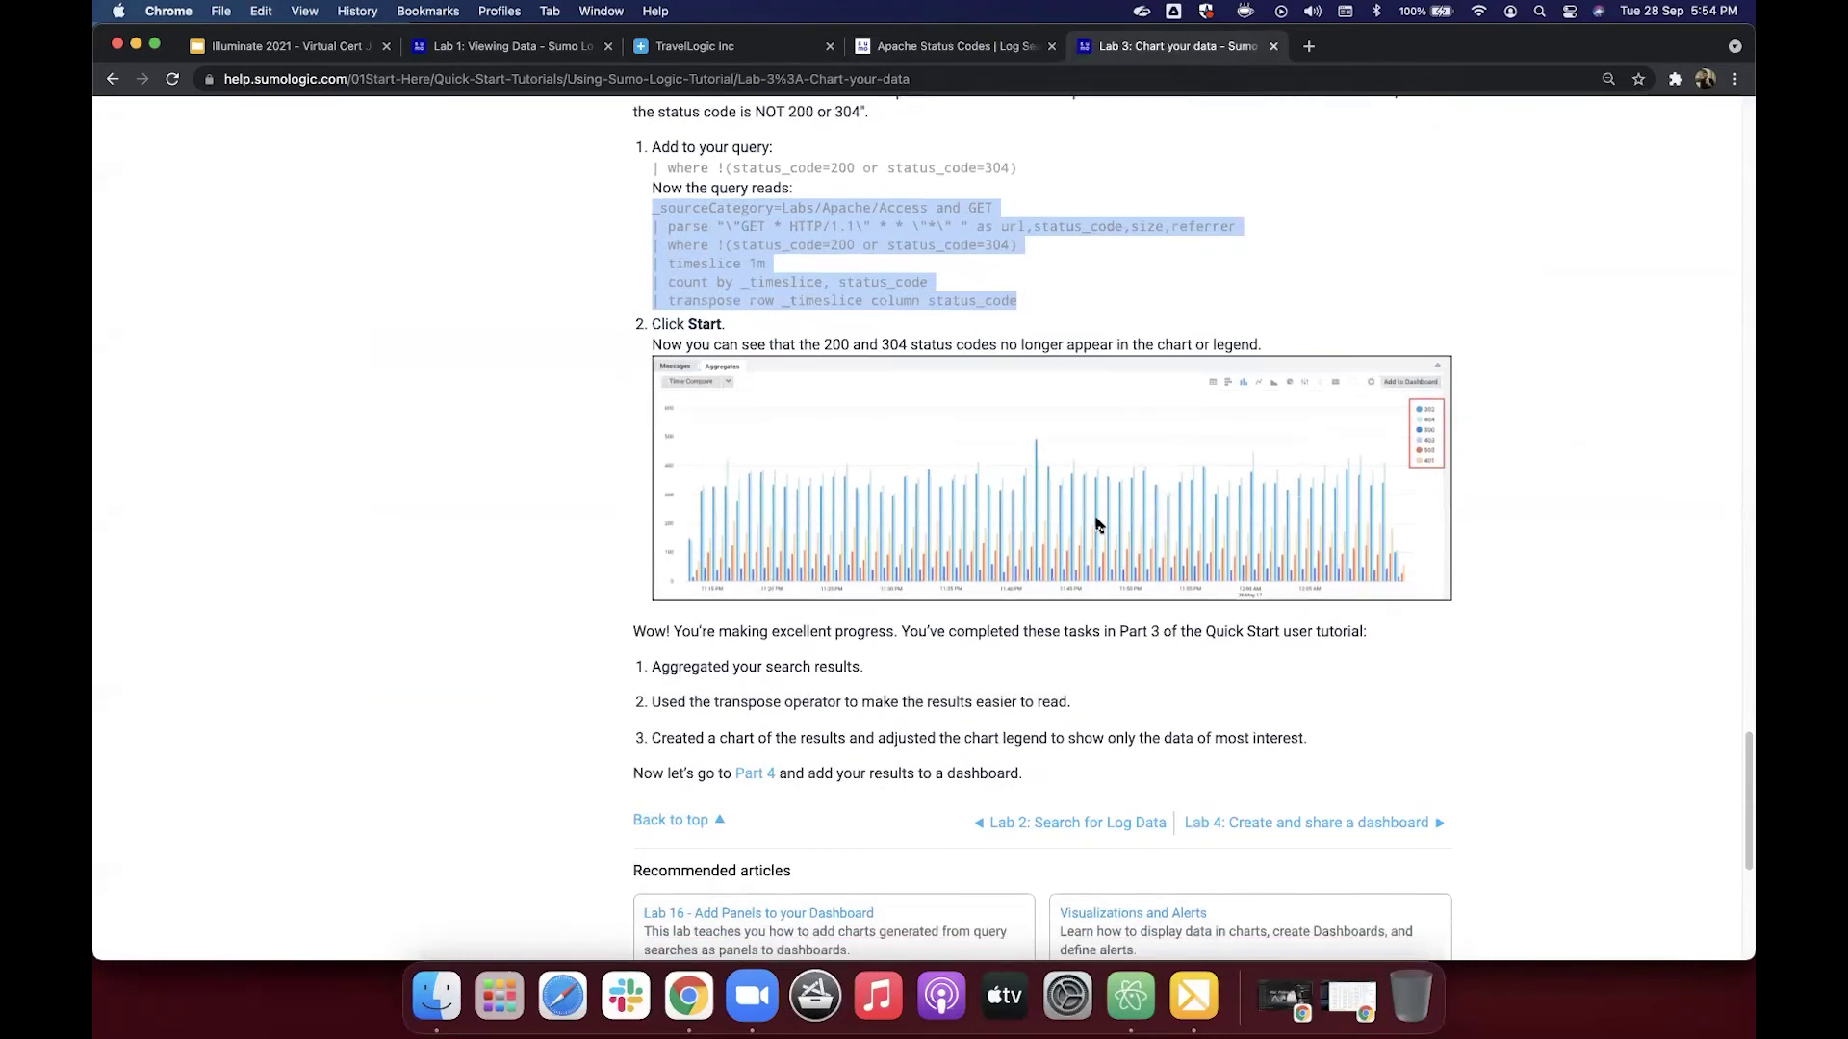
scroll(1096, 525, "down", 2)
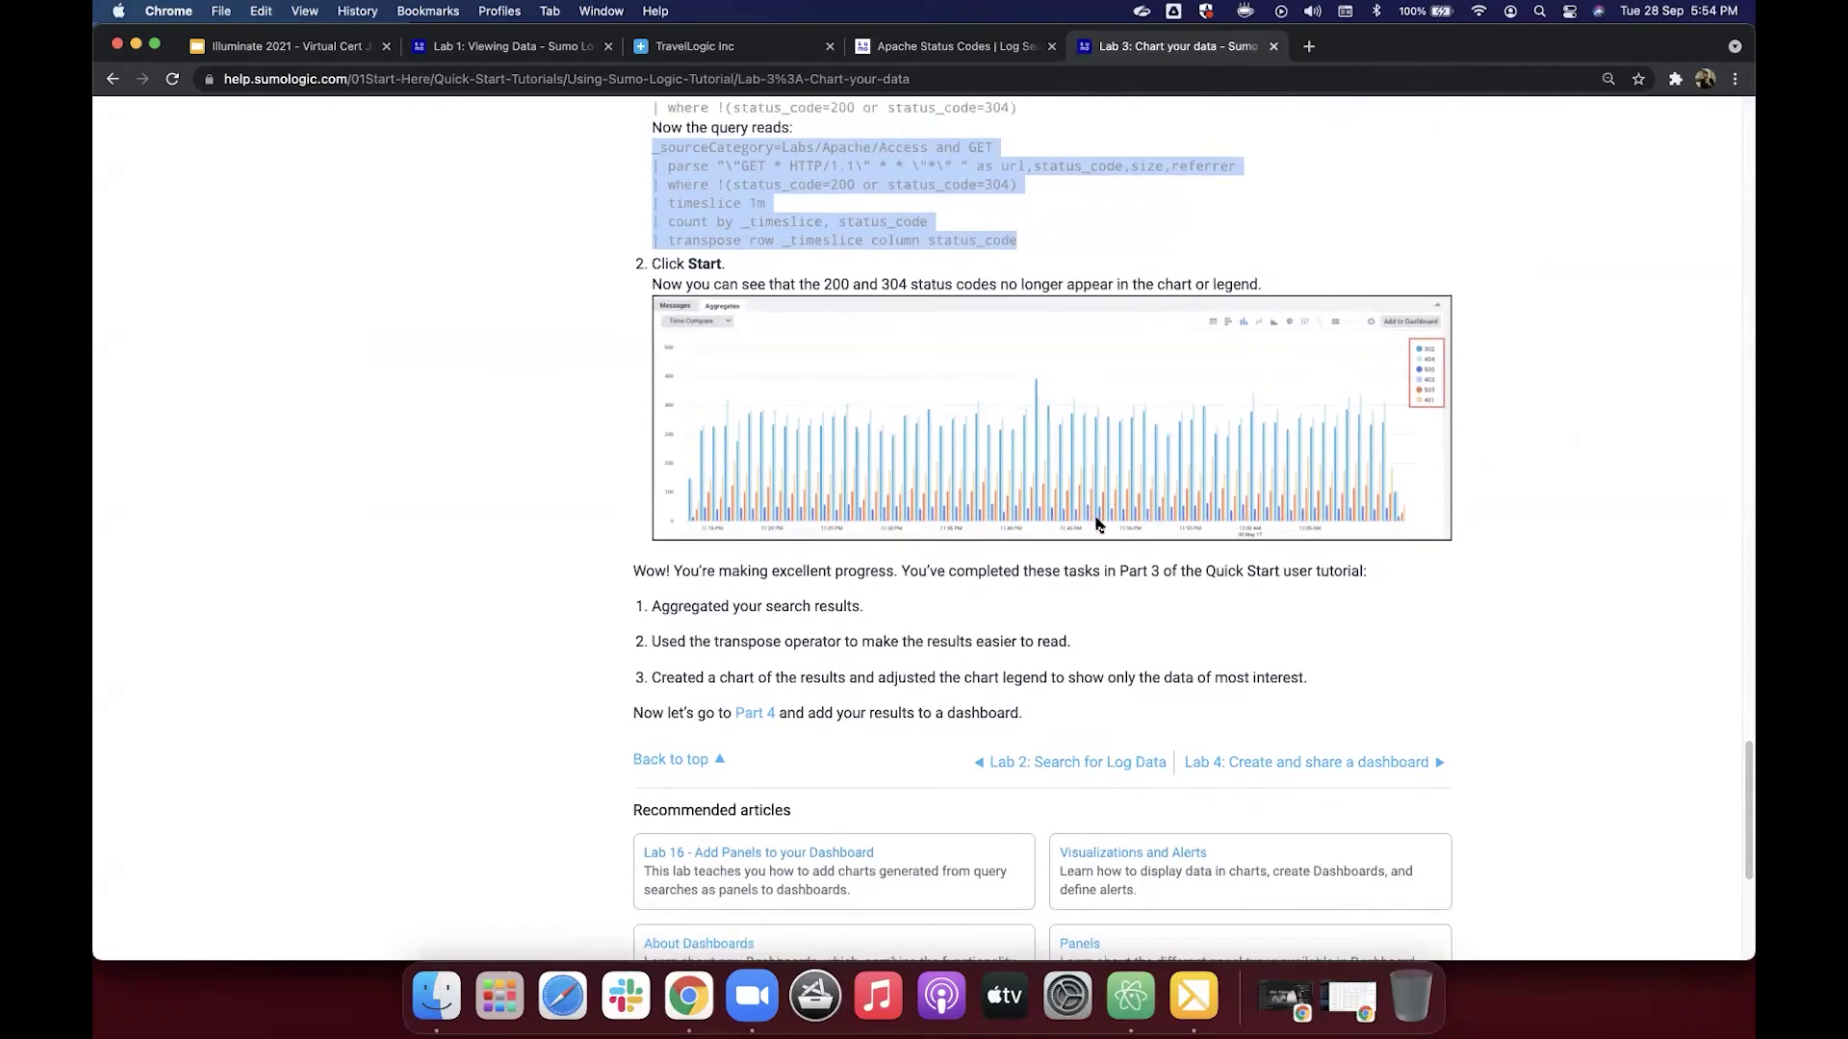
scroll(1096, 525, "up", 1)
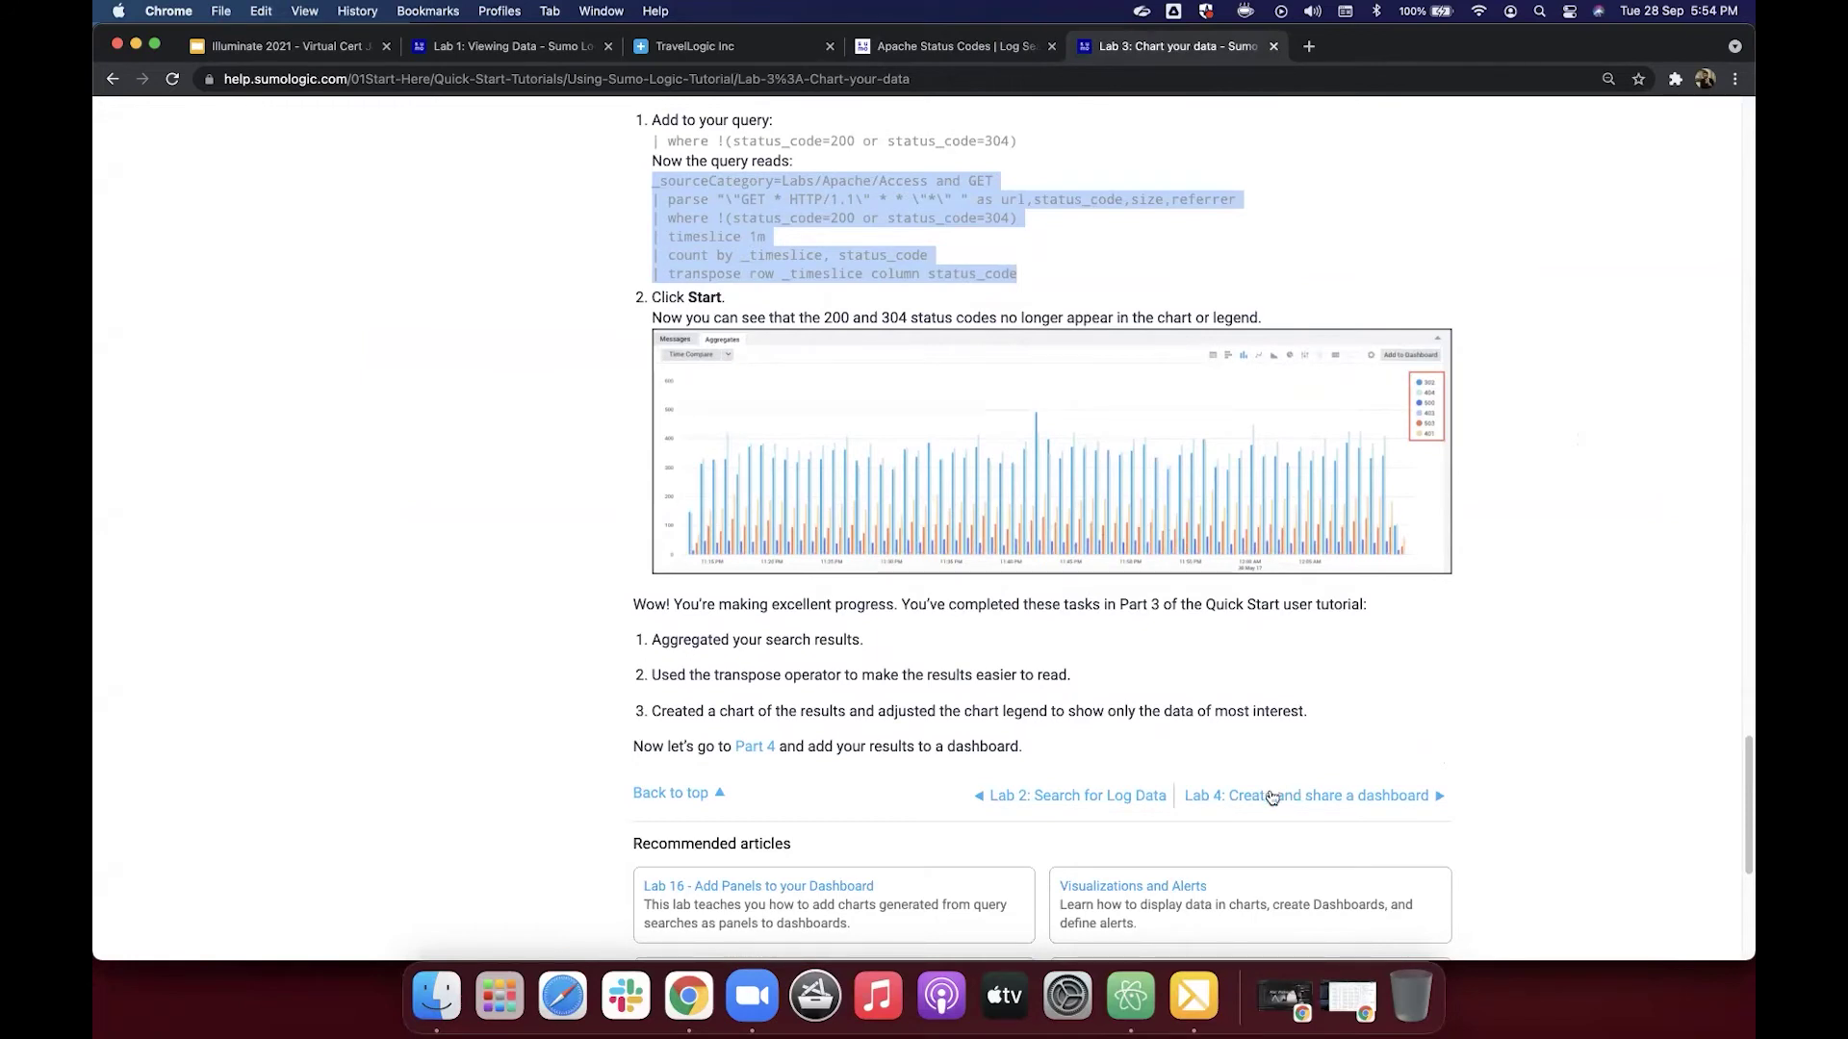
left_click(1271, 797)
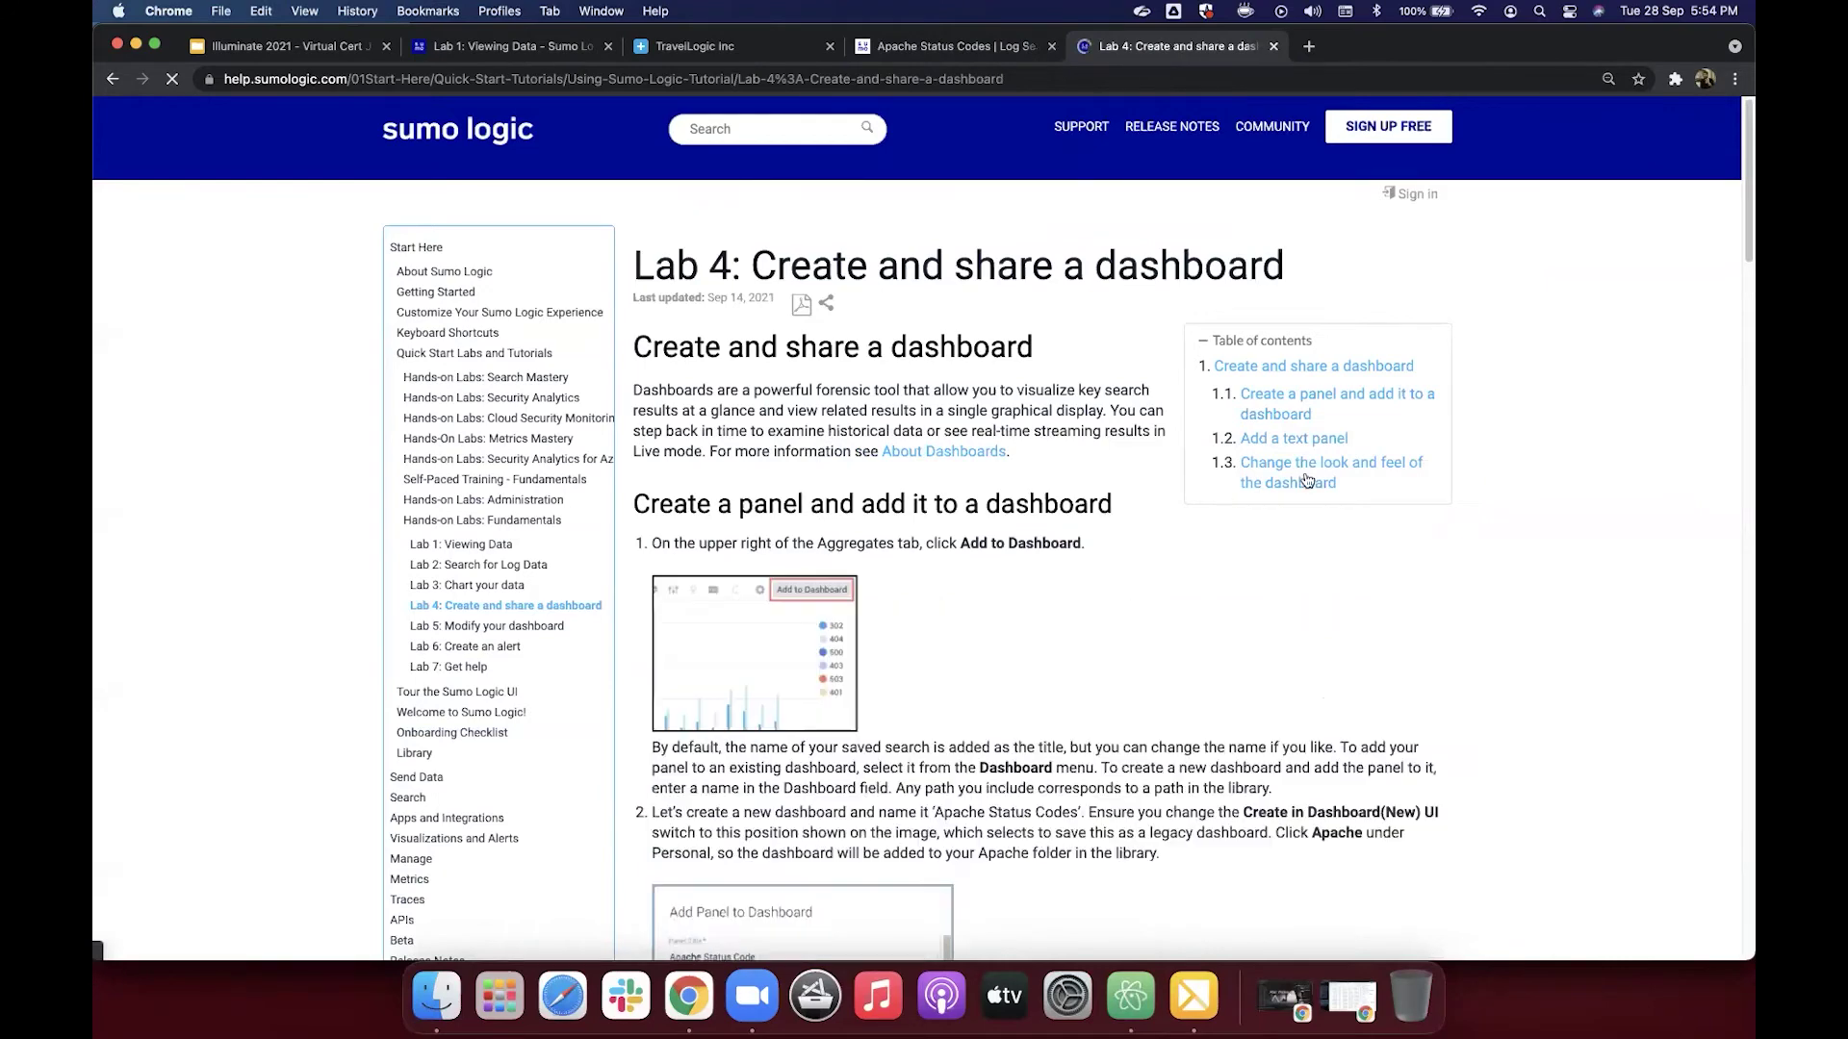
key("ctrl+shift+Tab")
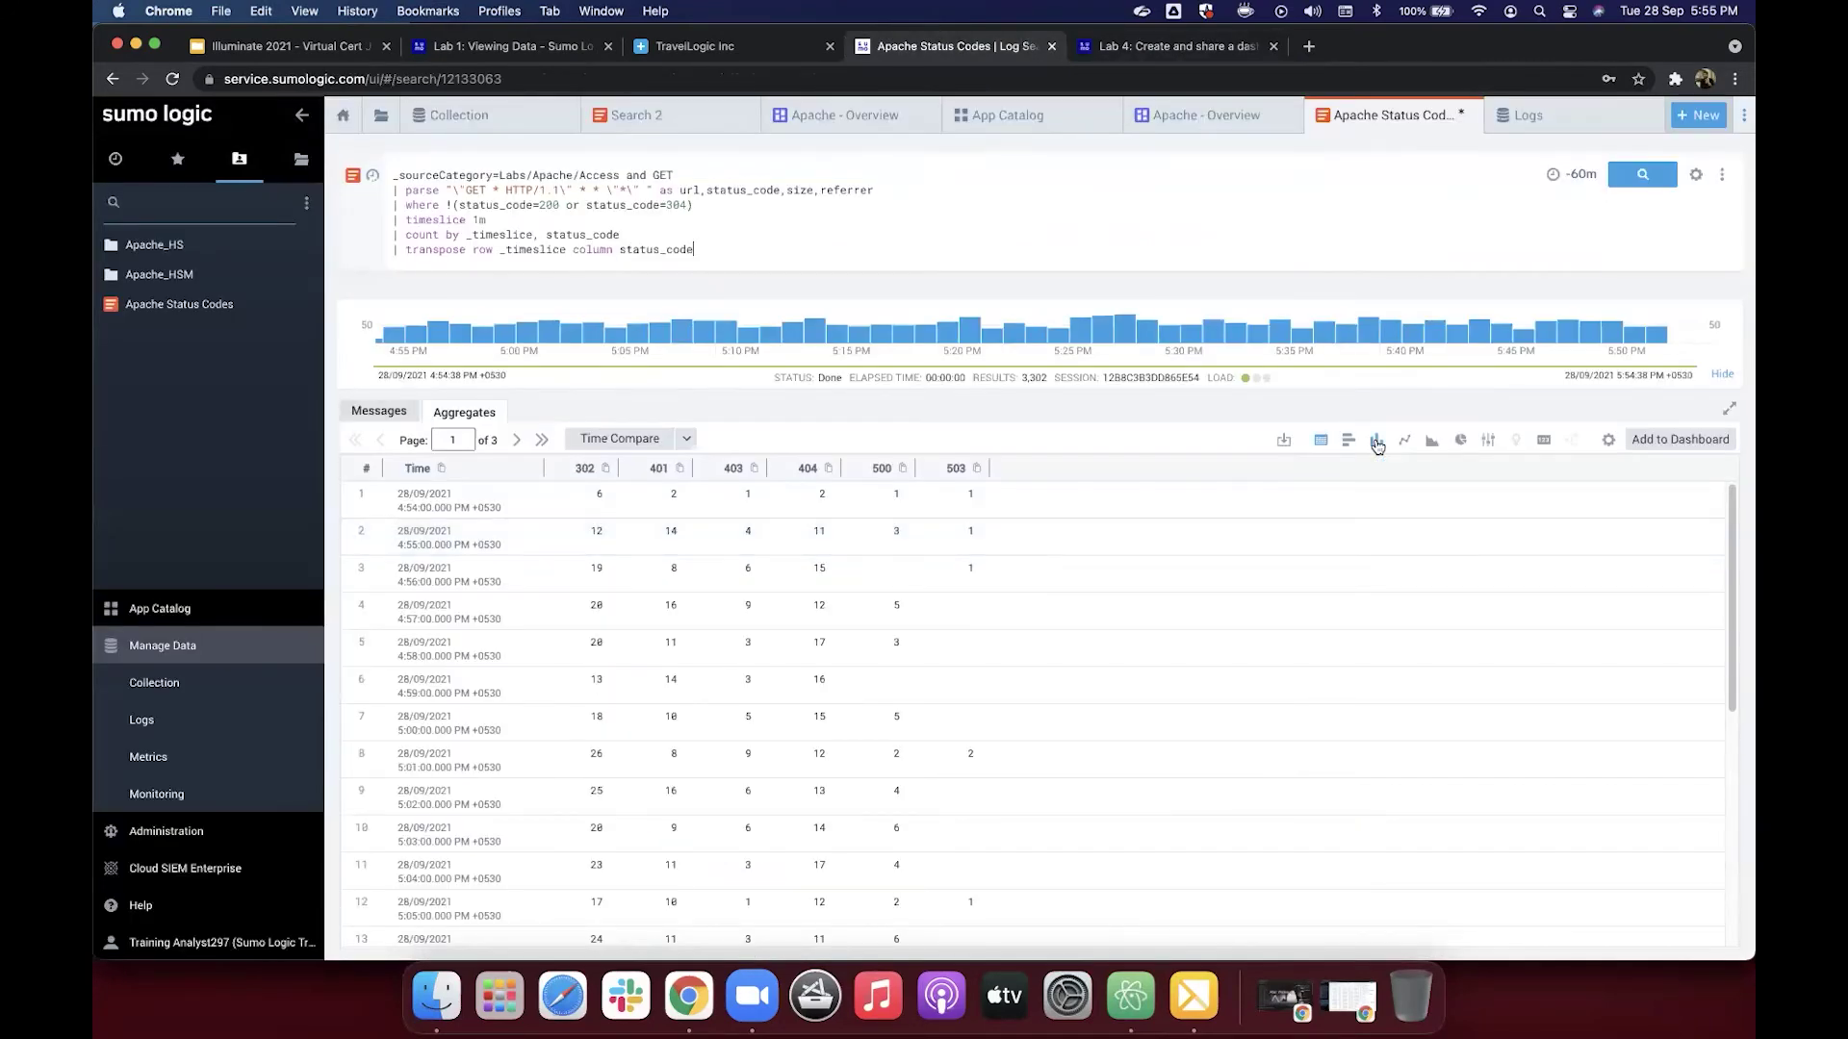
left_click(1377, 443)
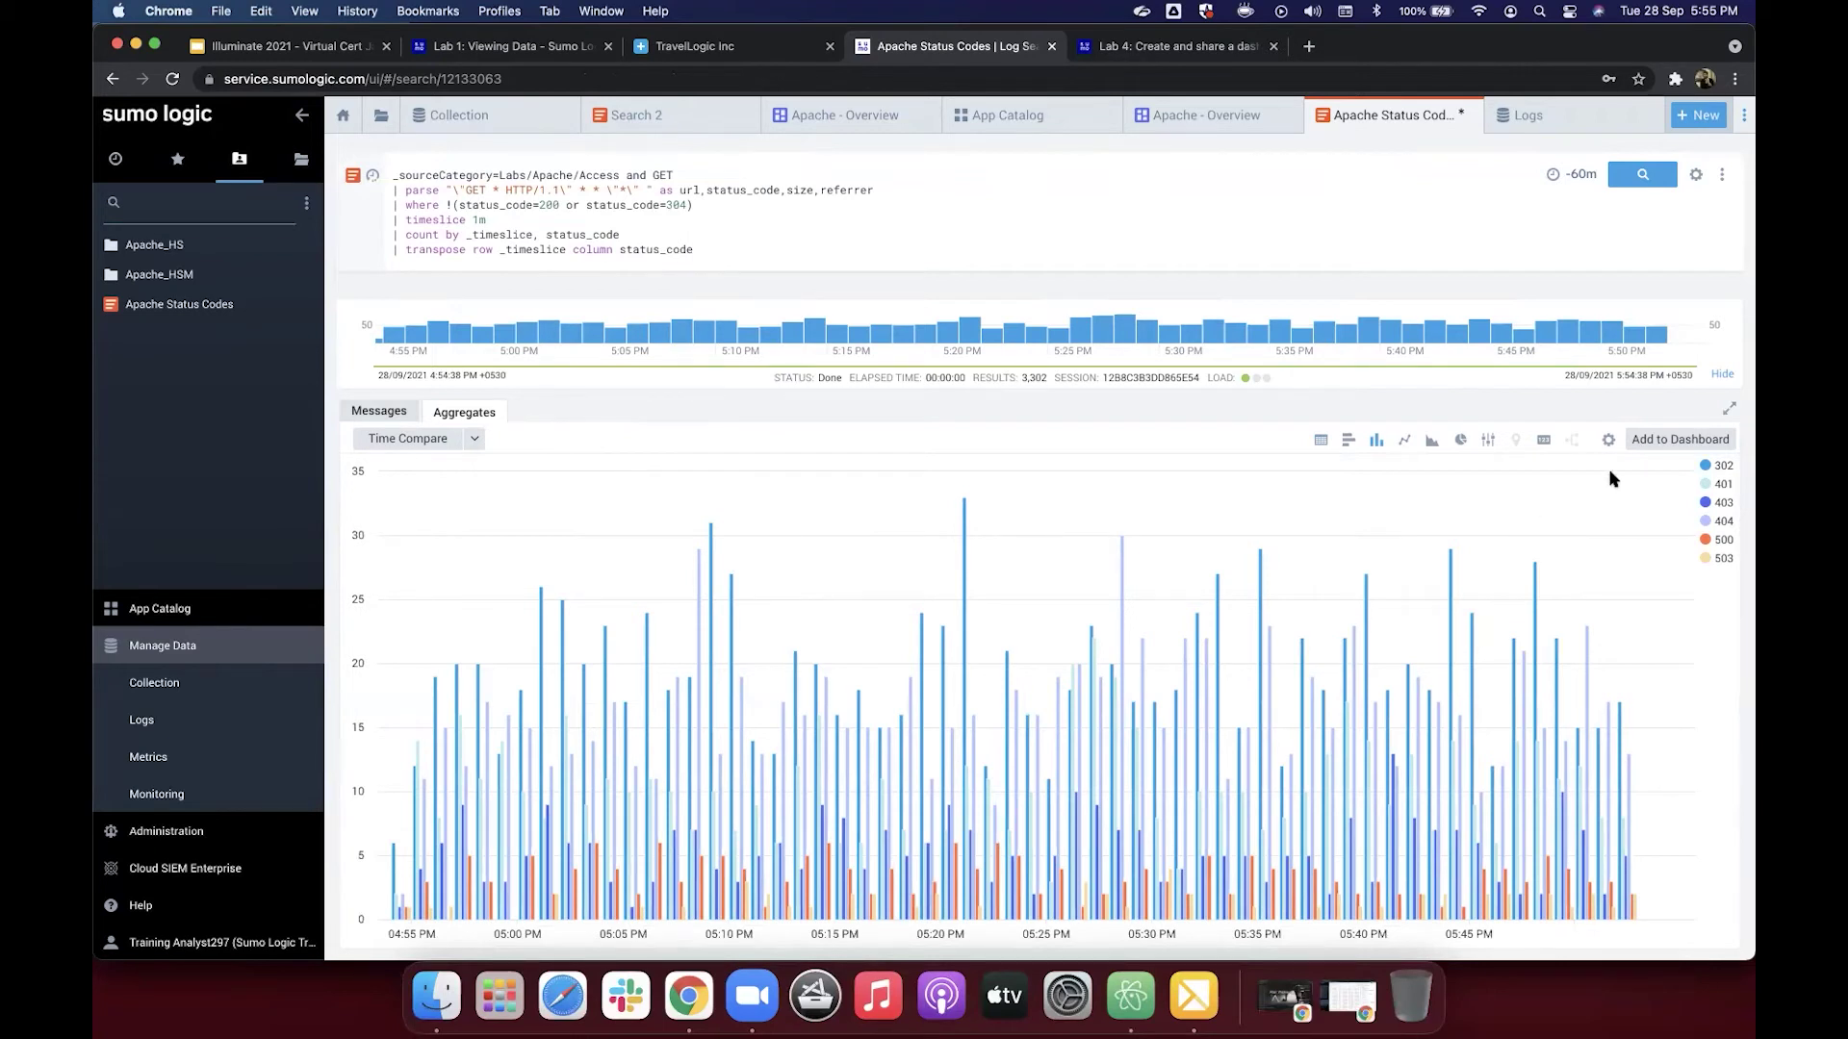
Step: Start adding the chart as a dashboard panel titled Apache Status Codes, following the Lab 4 tutorial
left_click(1669, 452)
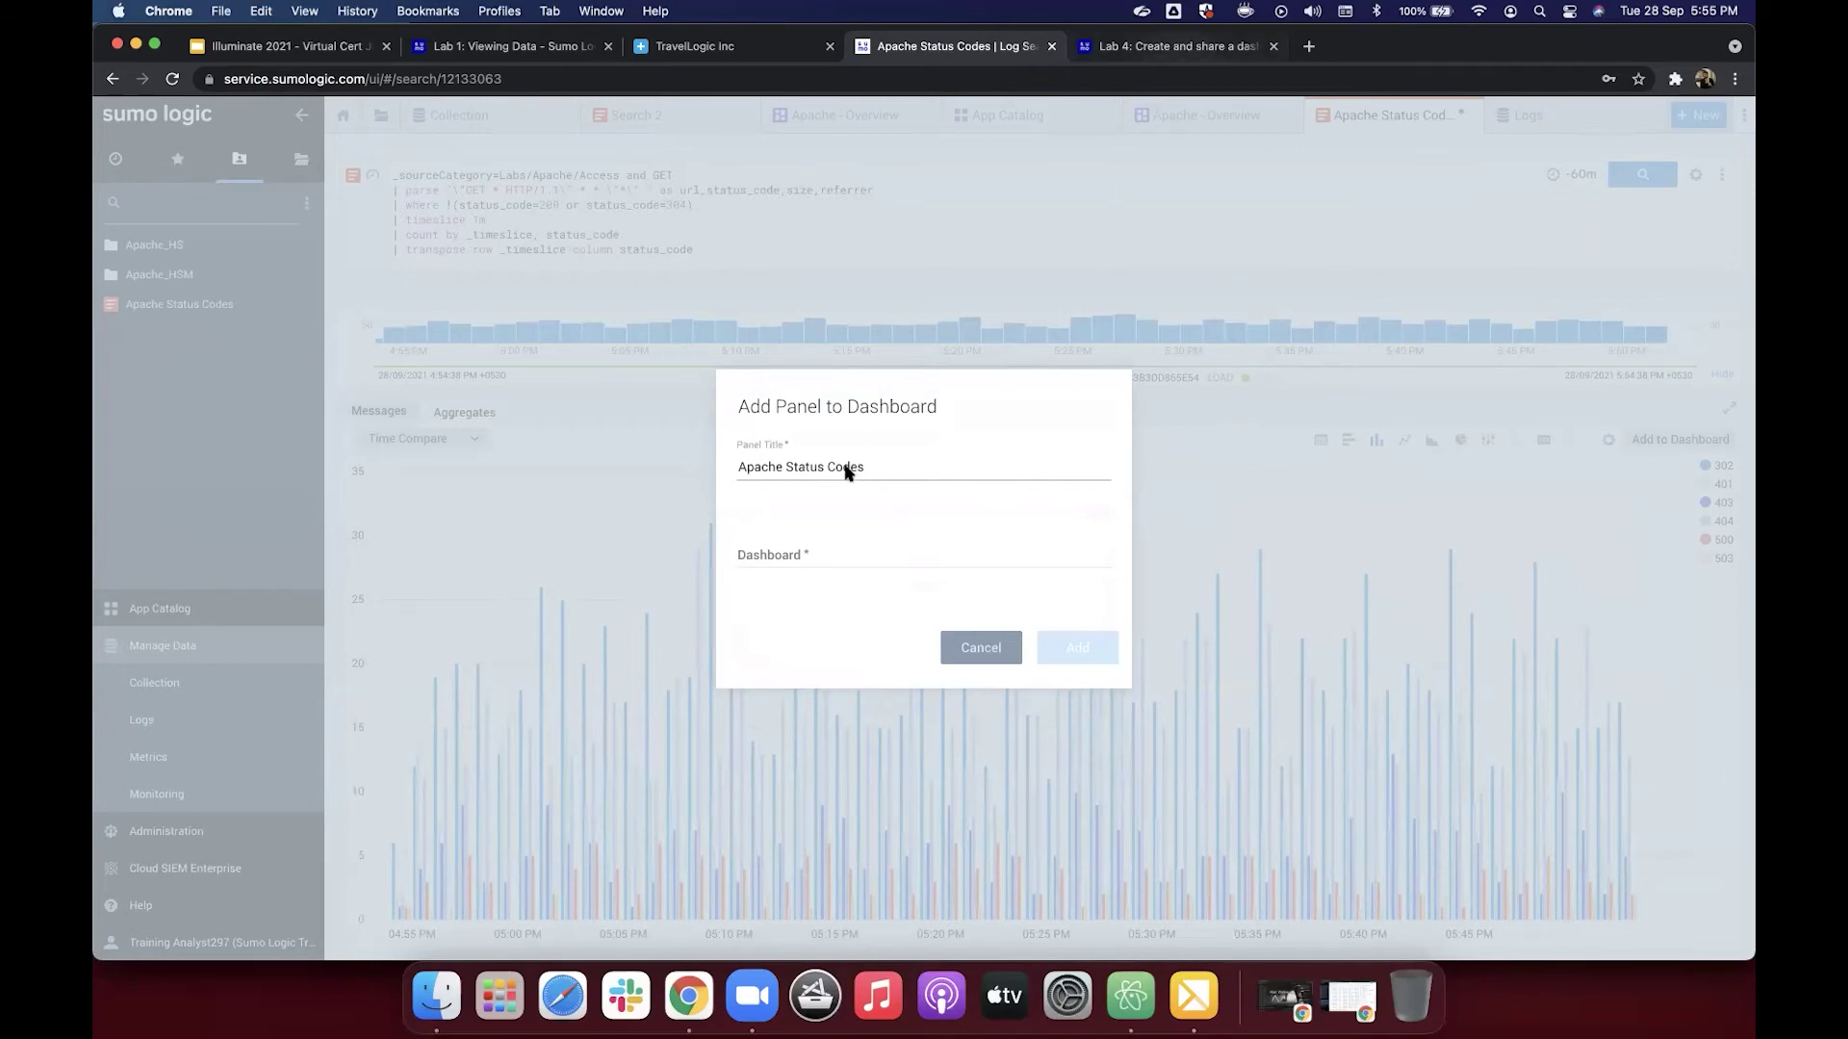
key("ctrl+Tab")
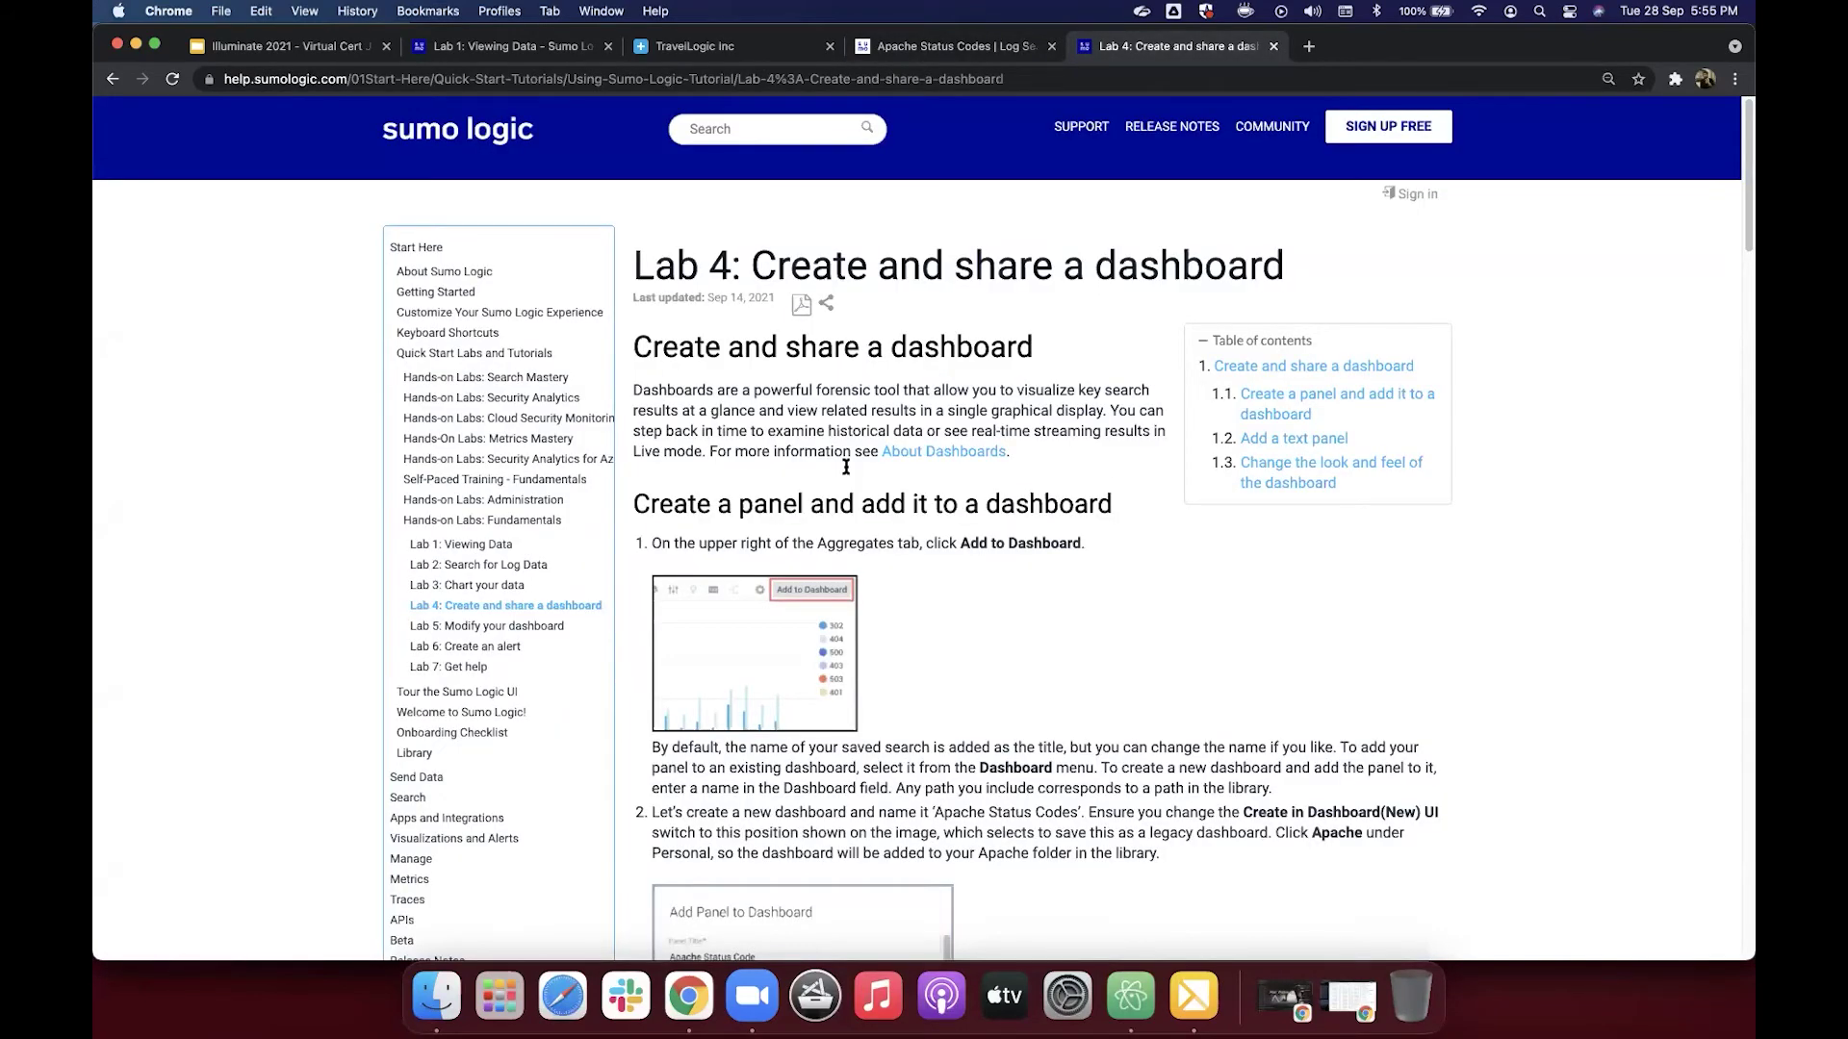
scroll(845, 472, "down", 5)
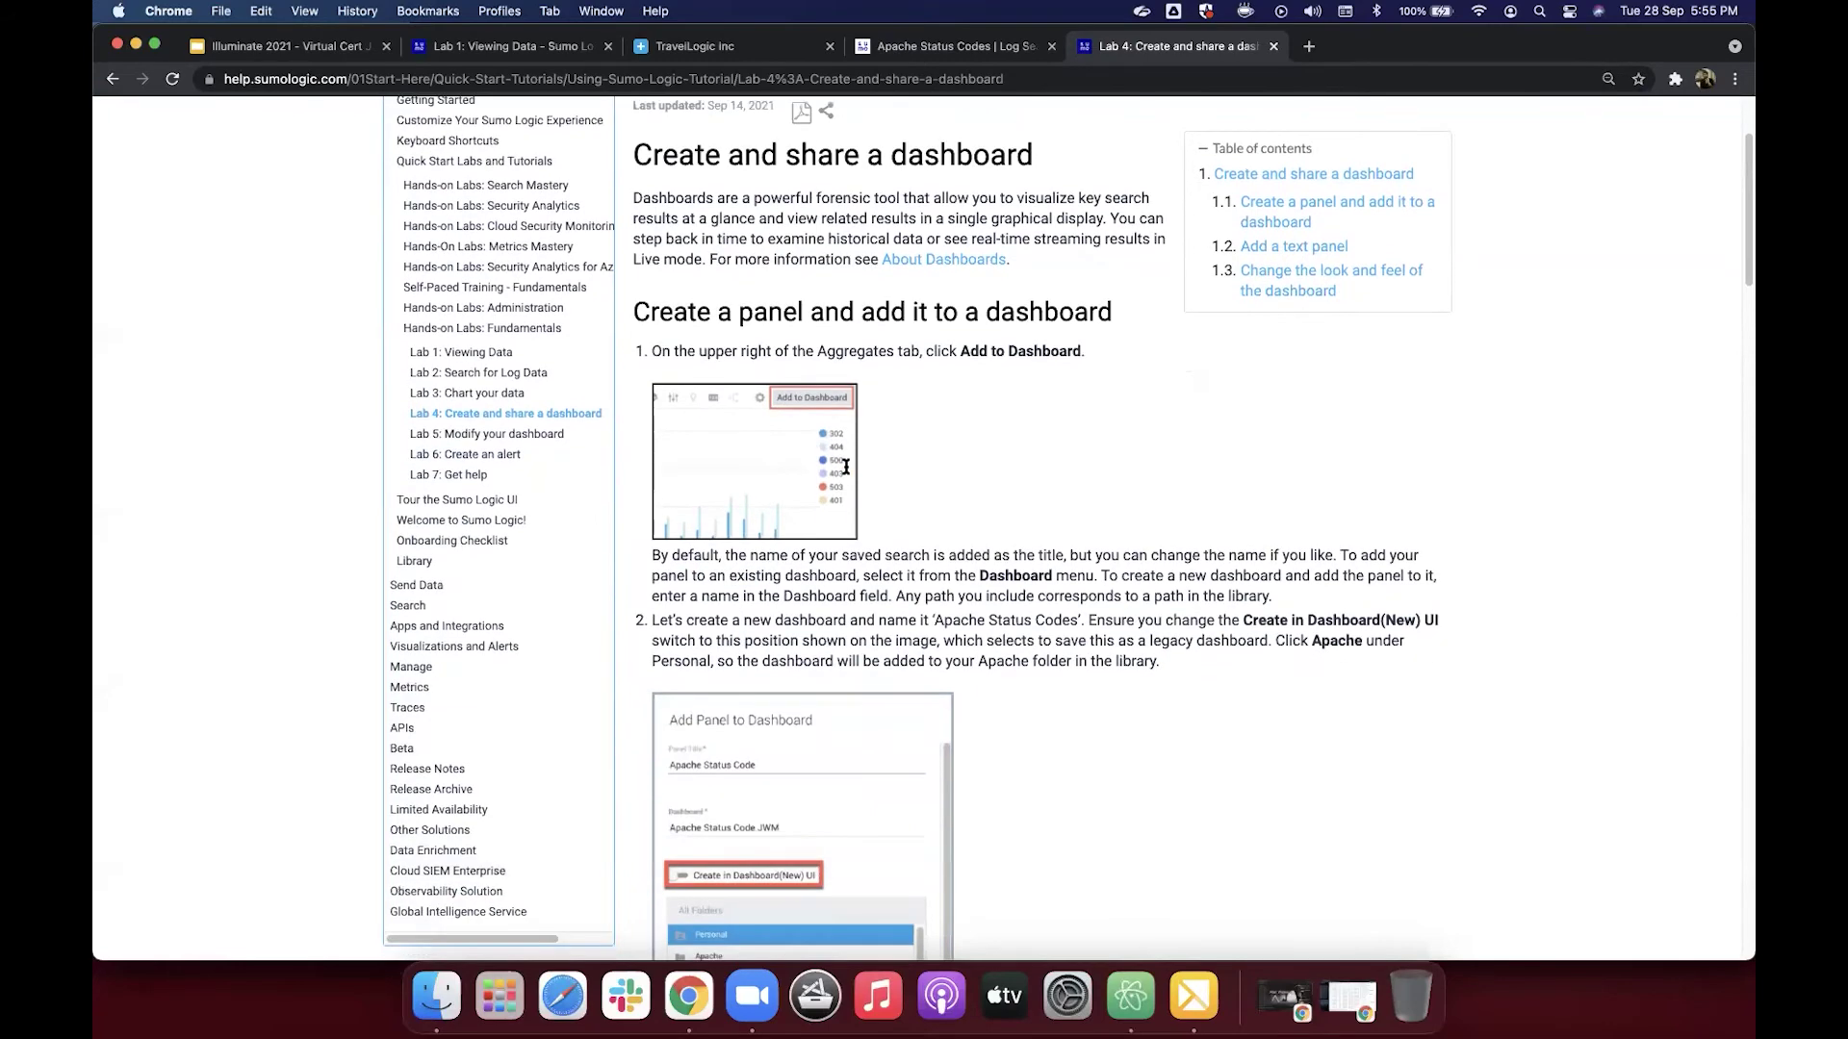
scroll(845, 468, "down", 4)
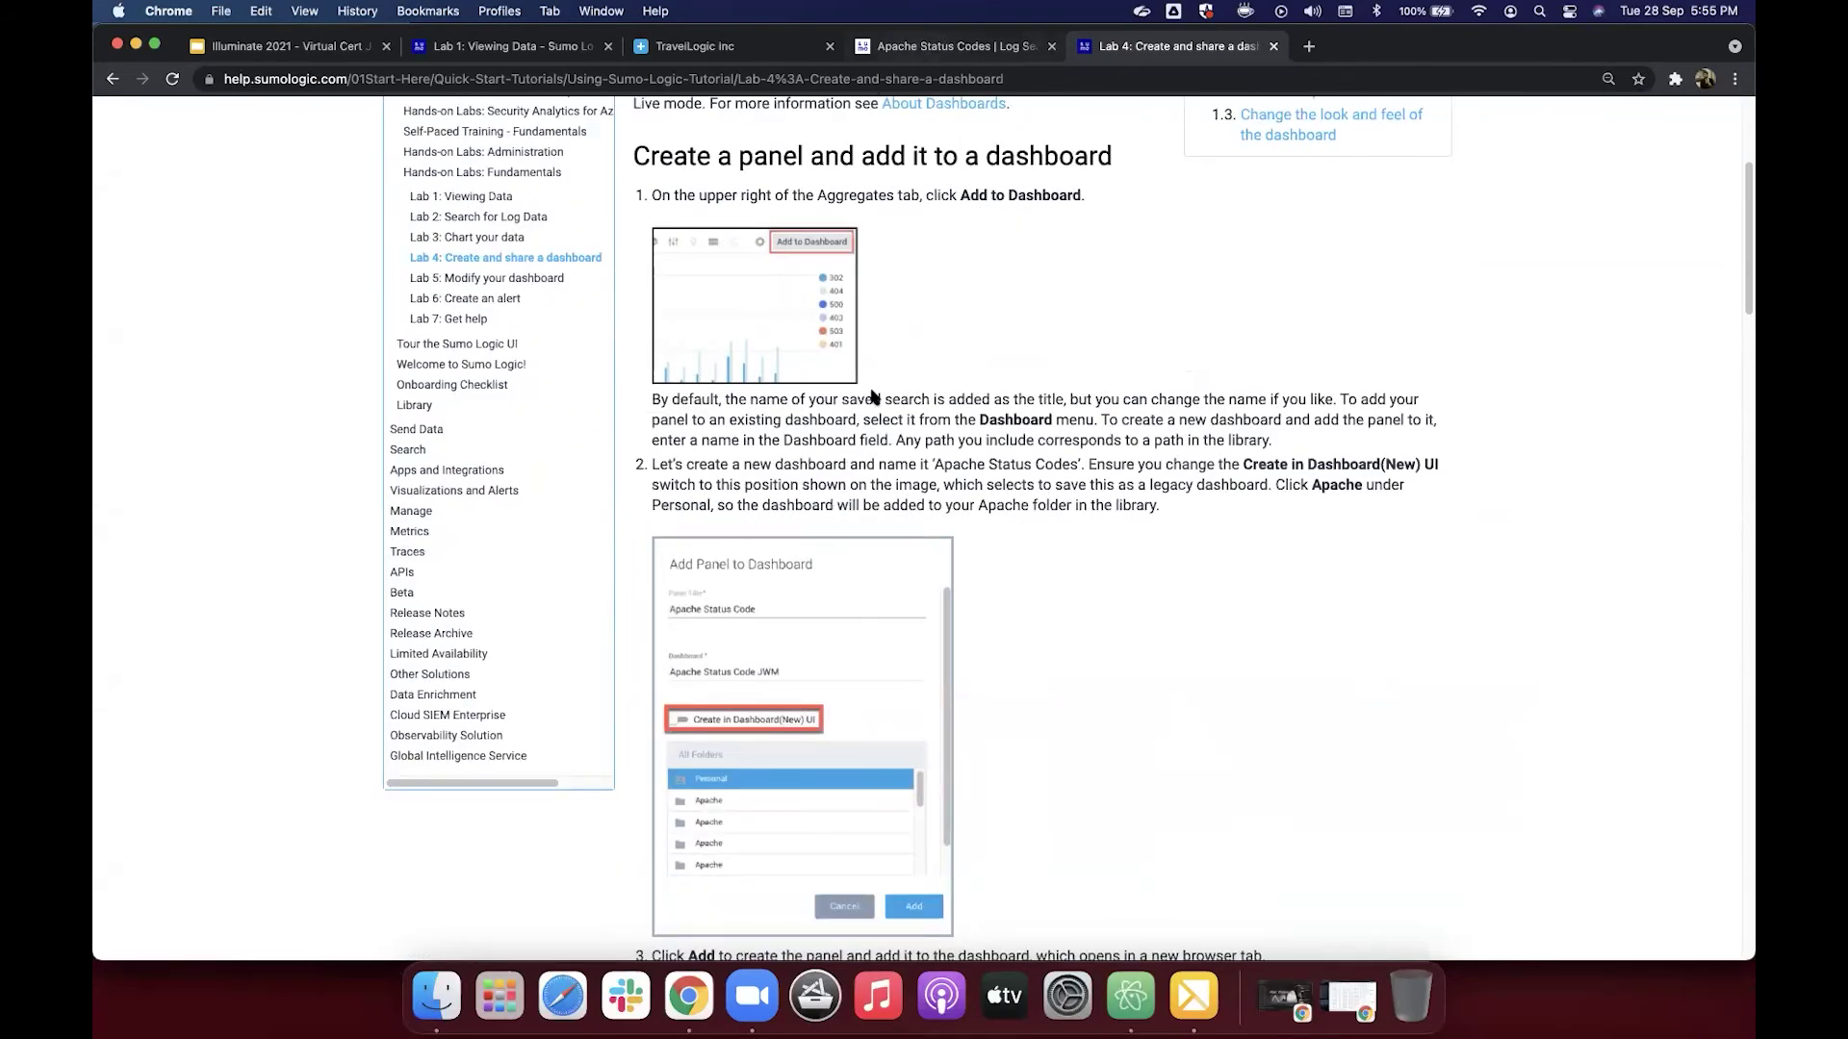
key("ctrl+shift+Tab")
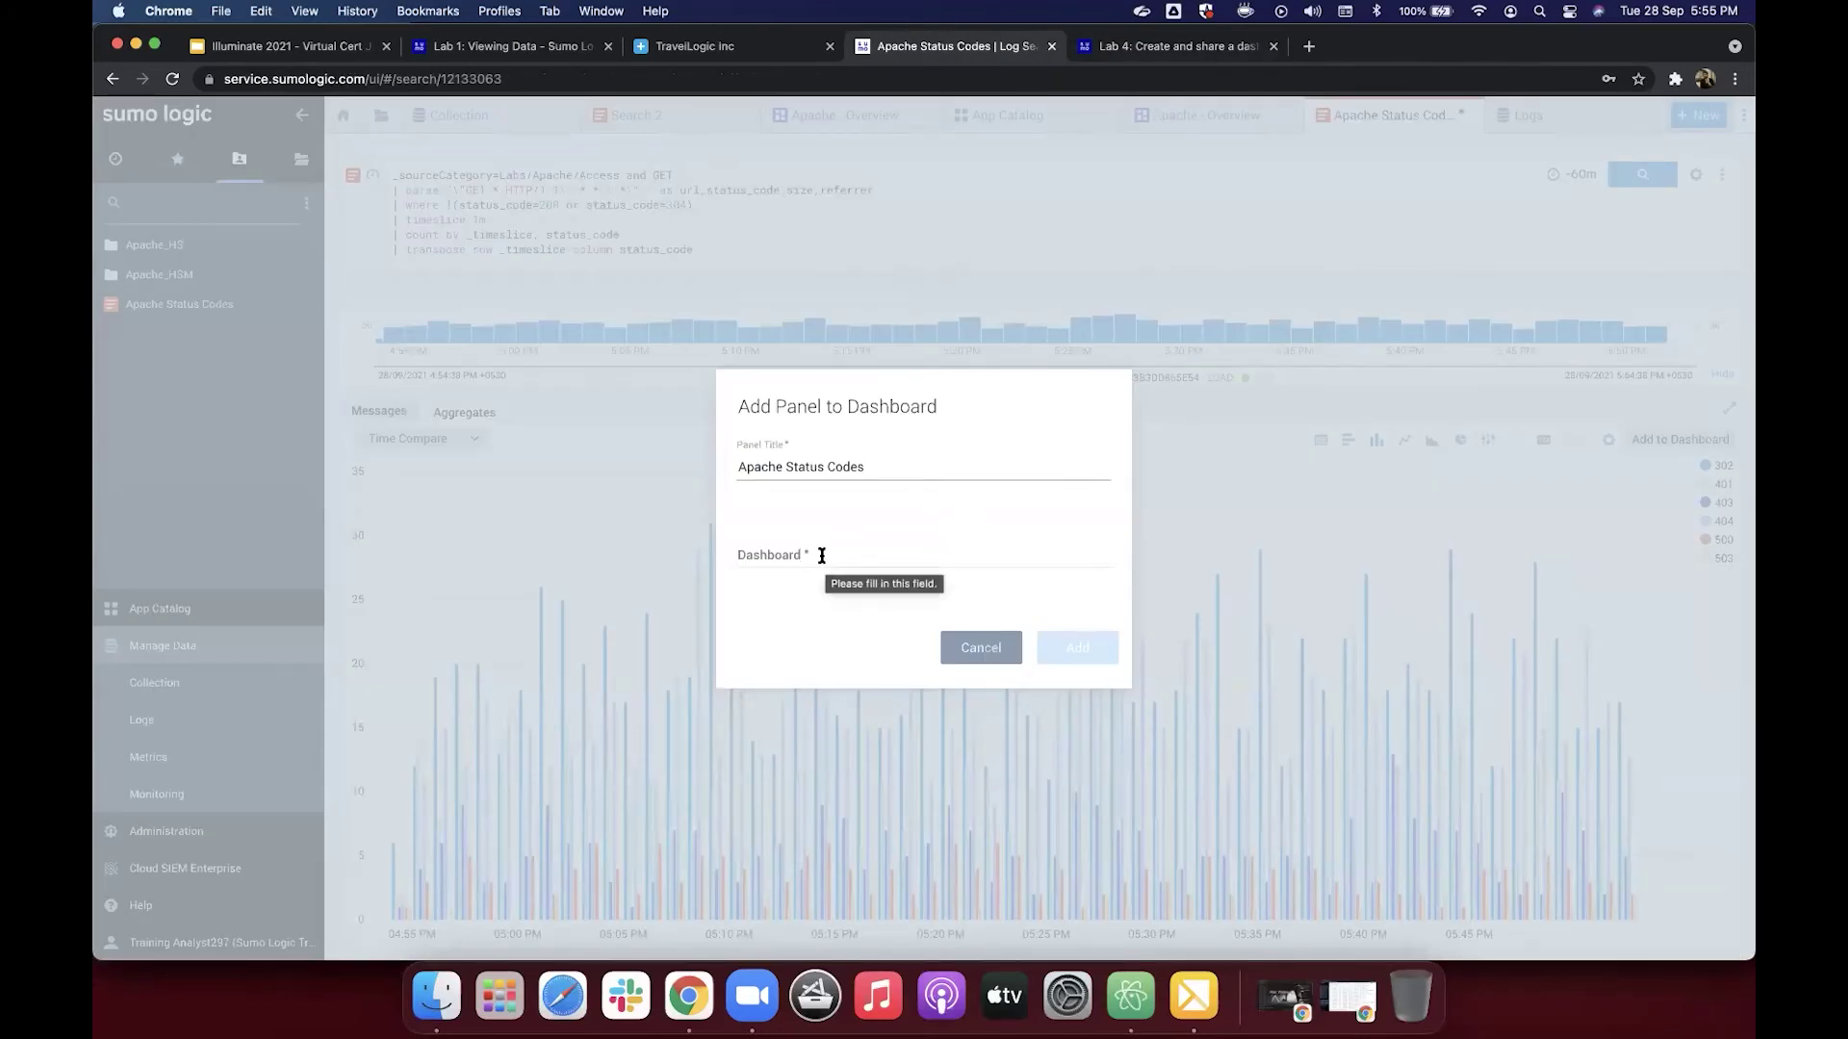
Step: Bring up the Dashboard field's list of existing dashboards, cross-checking the tutorial
left_click(822, 556)
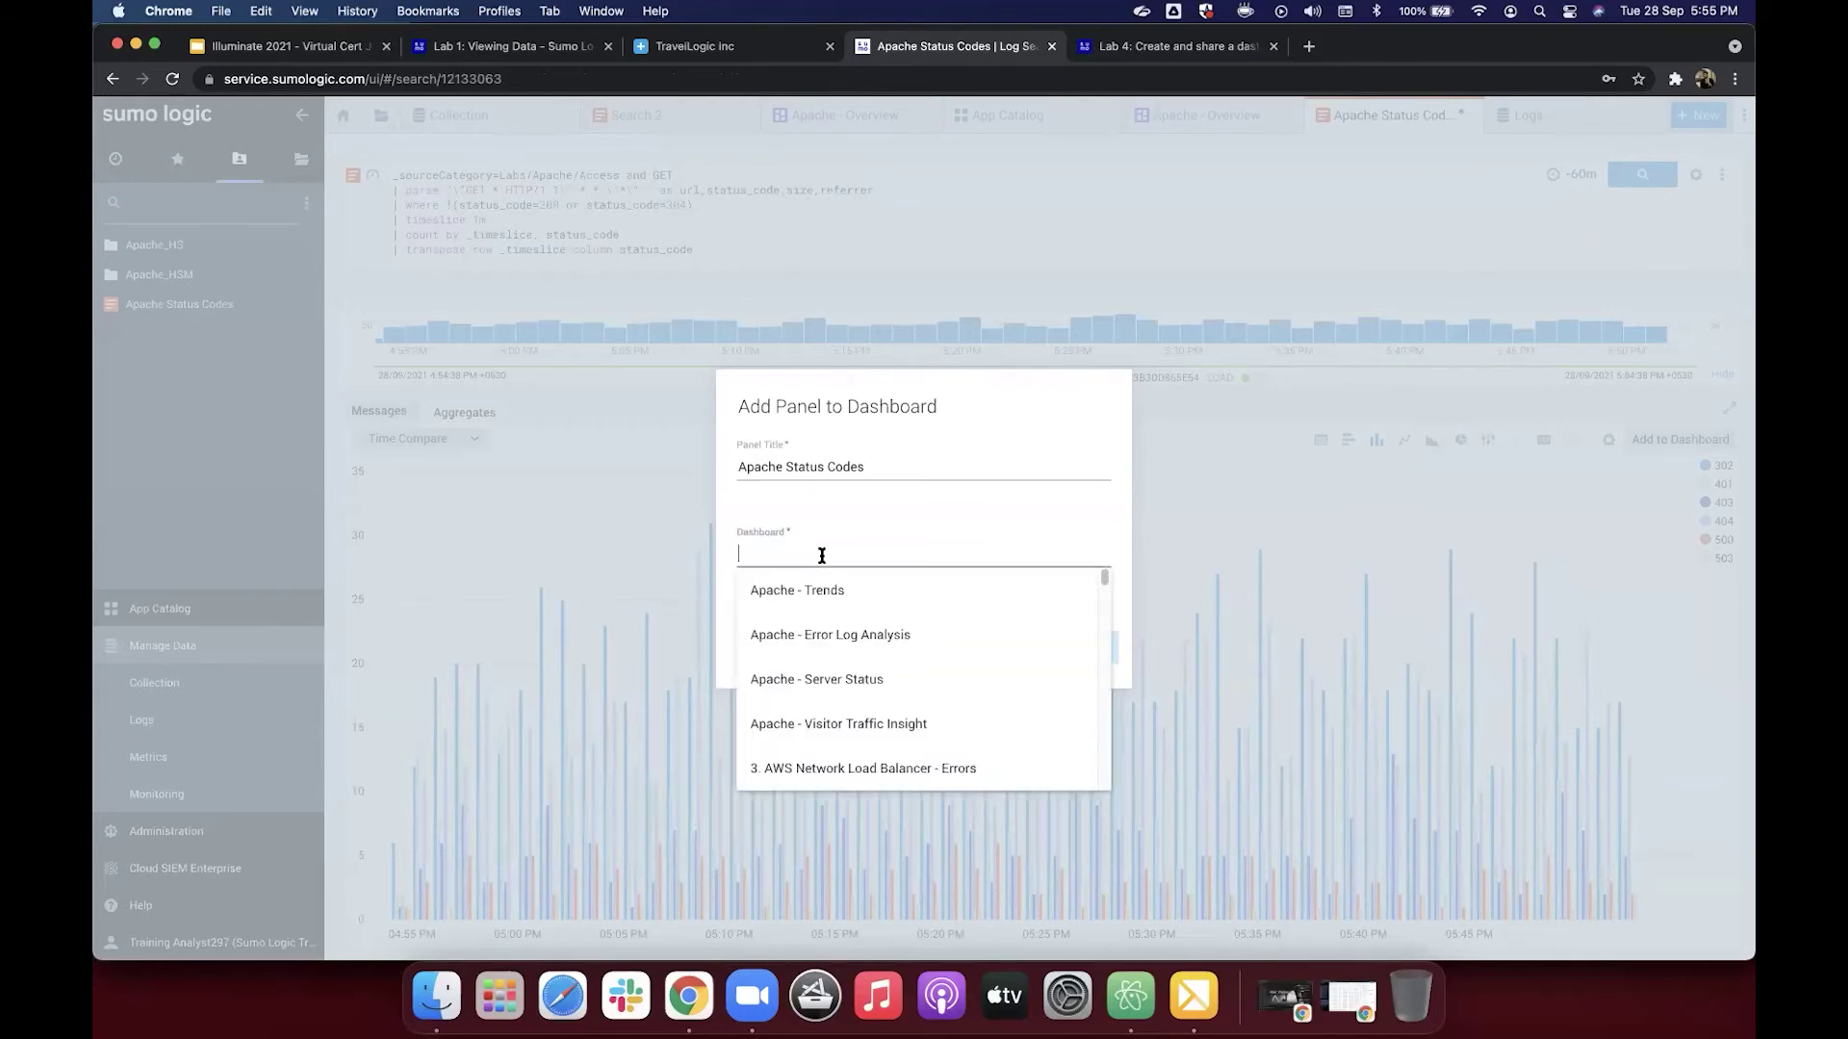
scroll(823, 619, "down", 2)
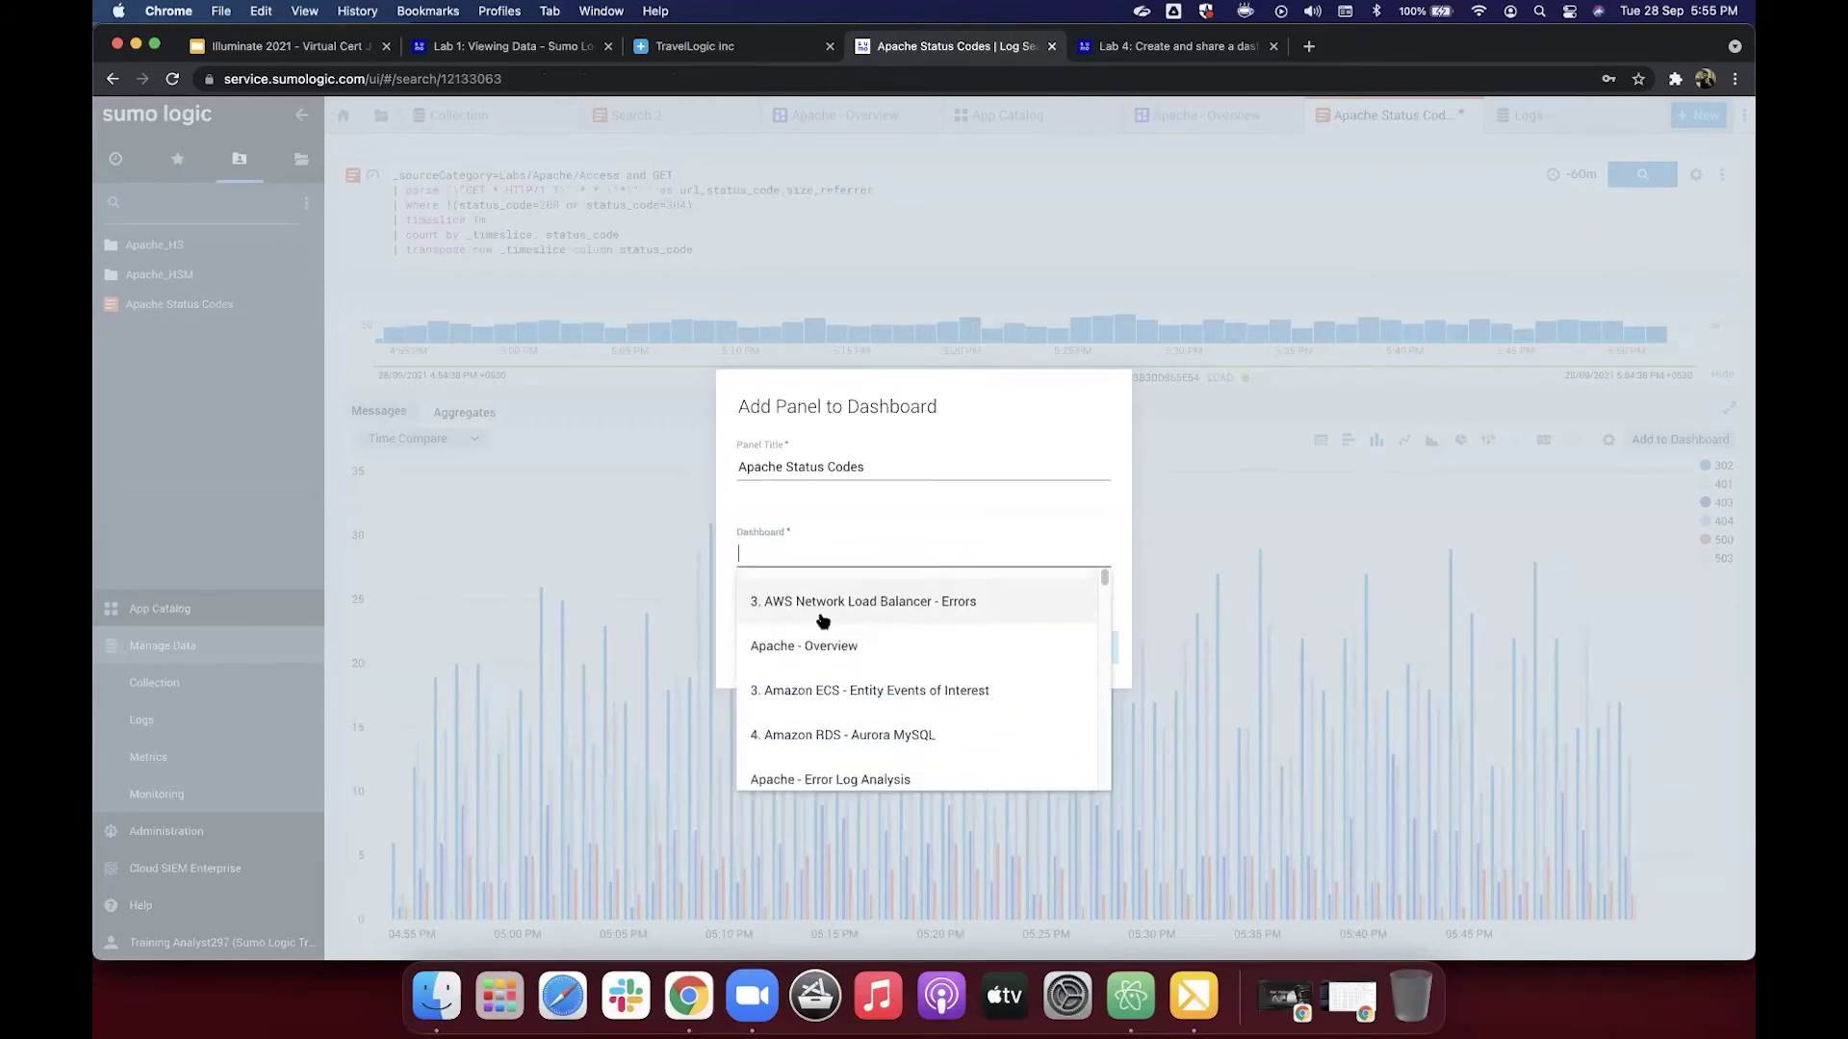
scroll(823, 621, "up", 2)
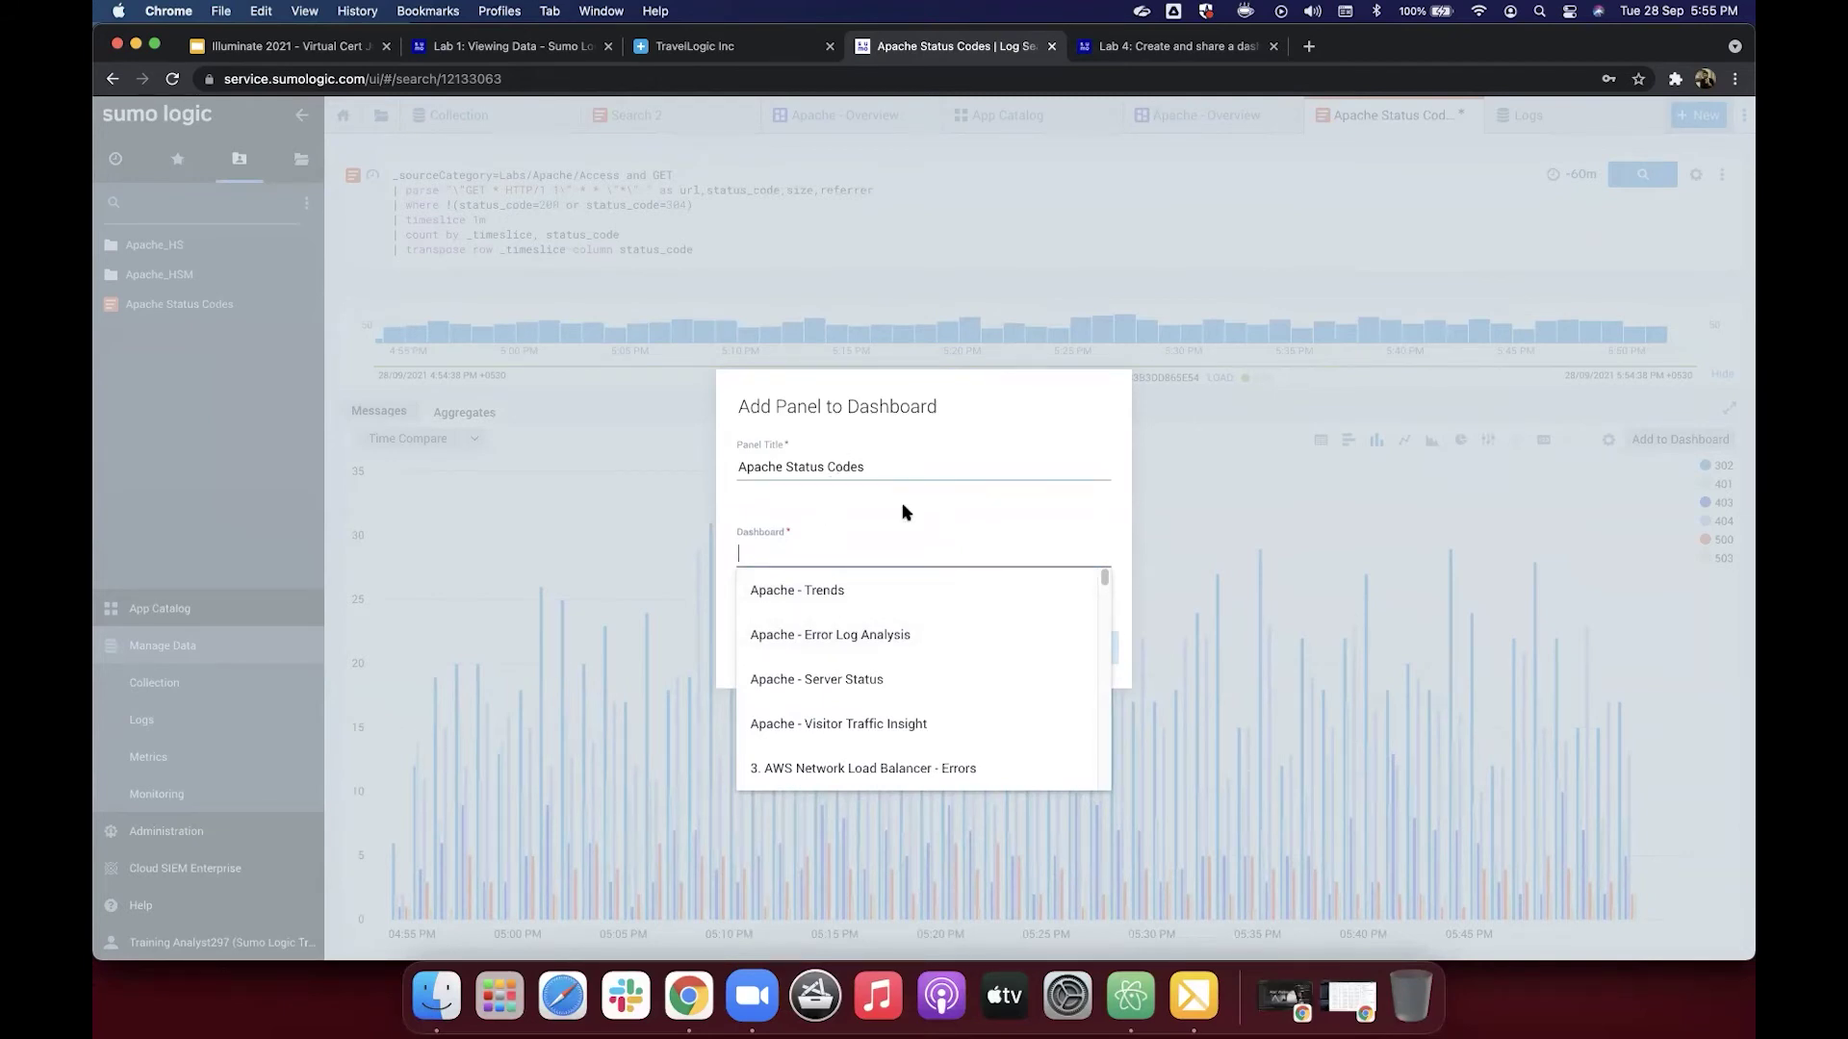
left_click(1148, 52)
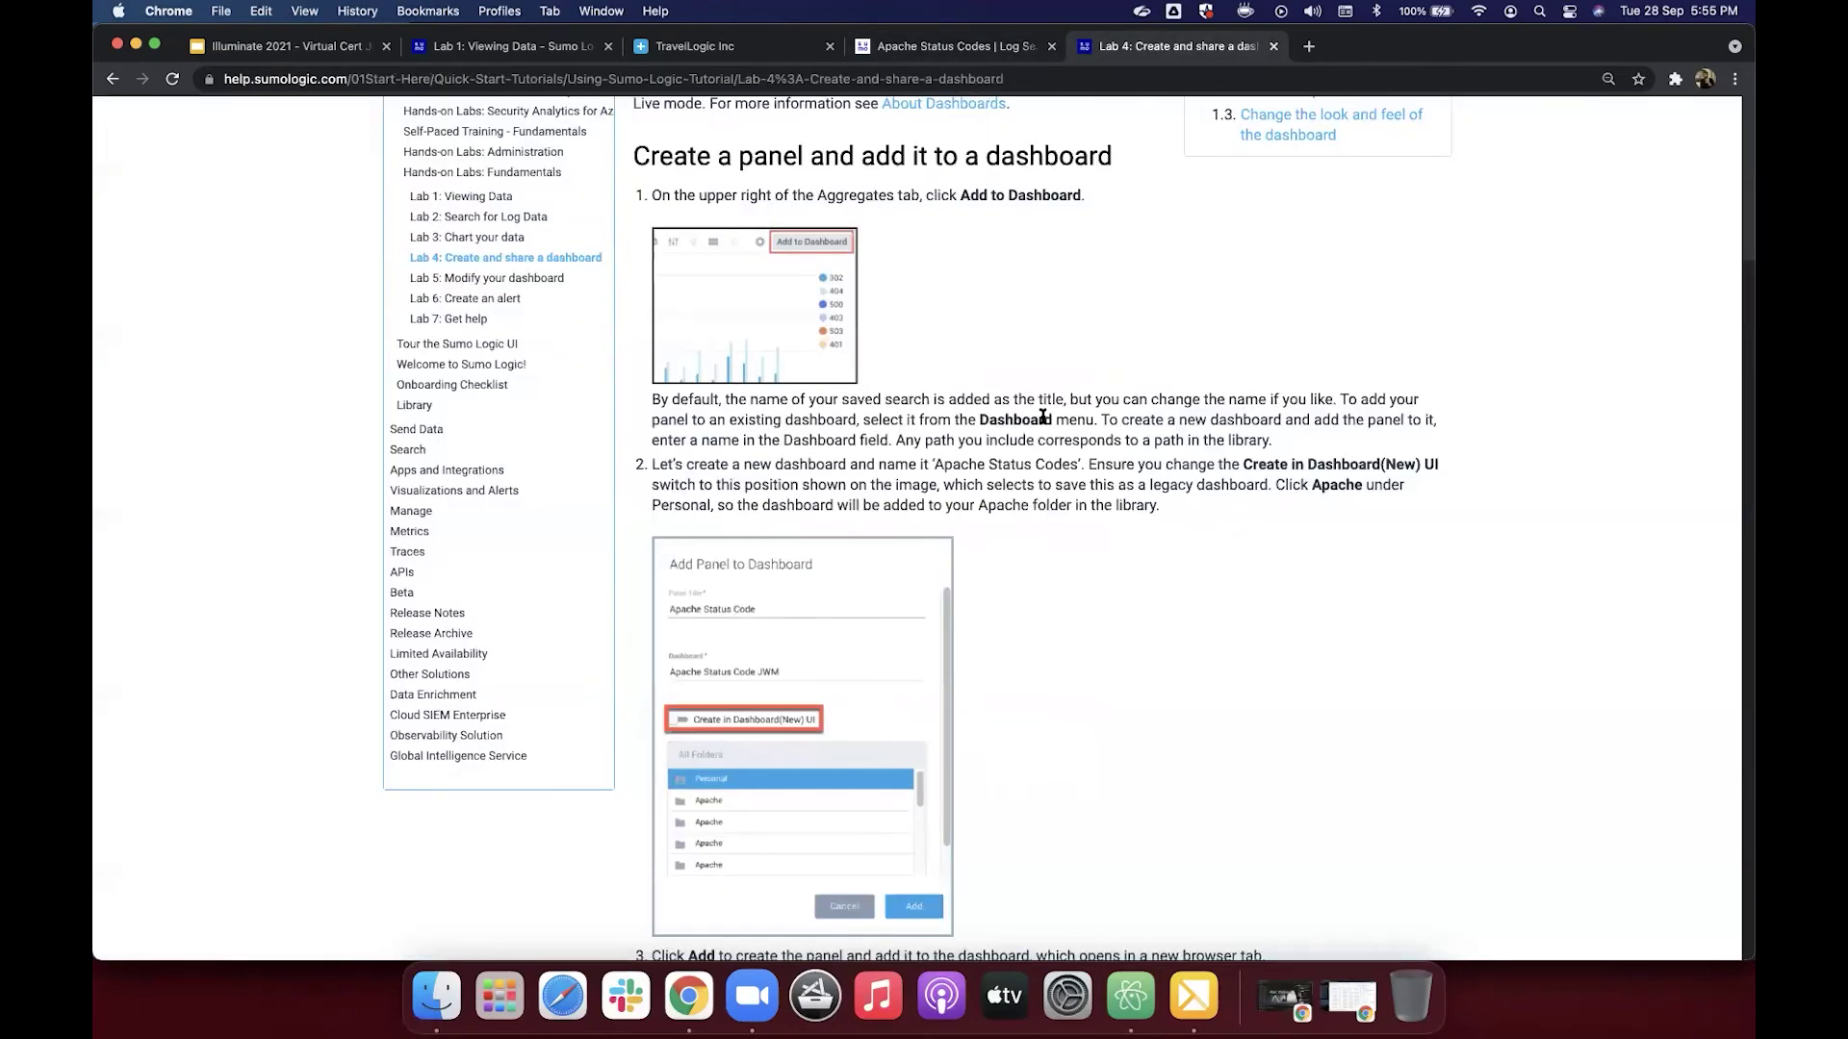
scroll(1042, 416, "up", 2)
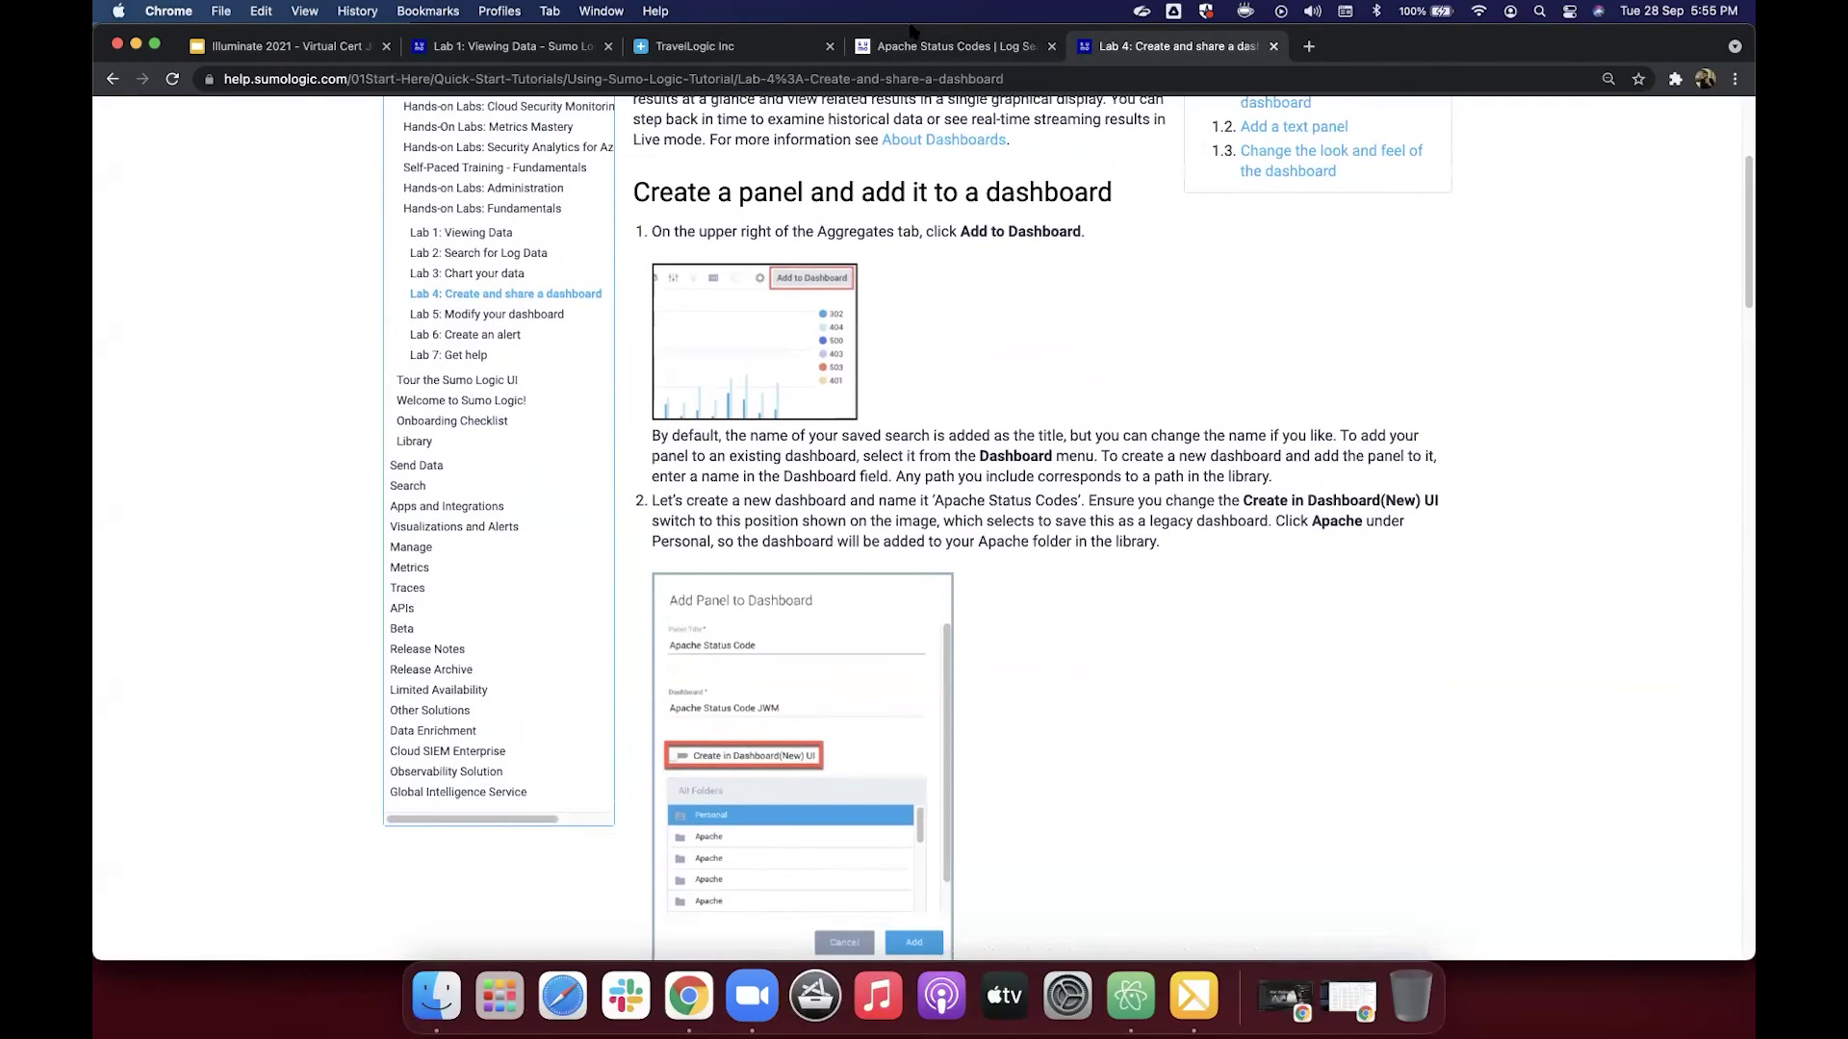
left_click(919, 50)
left_click(1107, 41)
Step: Create a new legacy dashboard named Apache Status Code HSM, with the New UI toggle off
left_click(991, 50)
type("Apache Status Code")
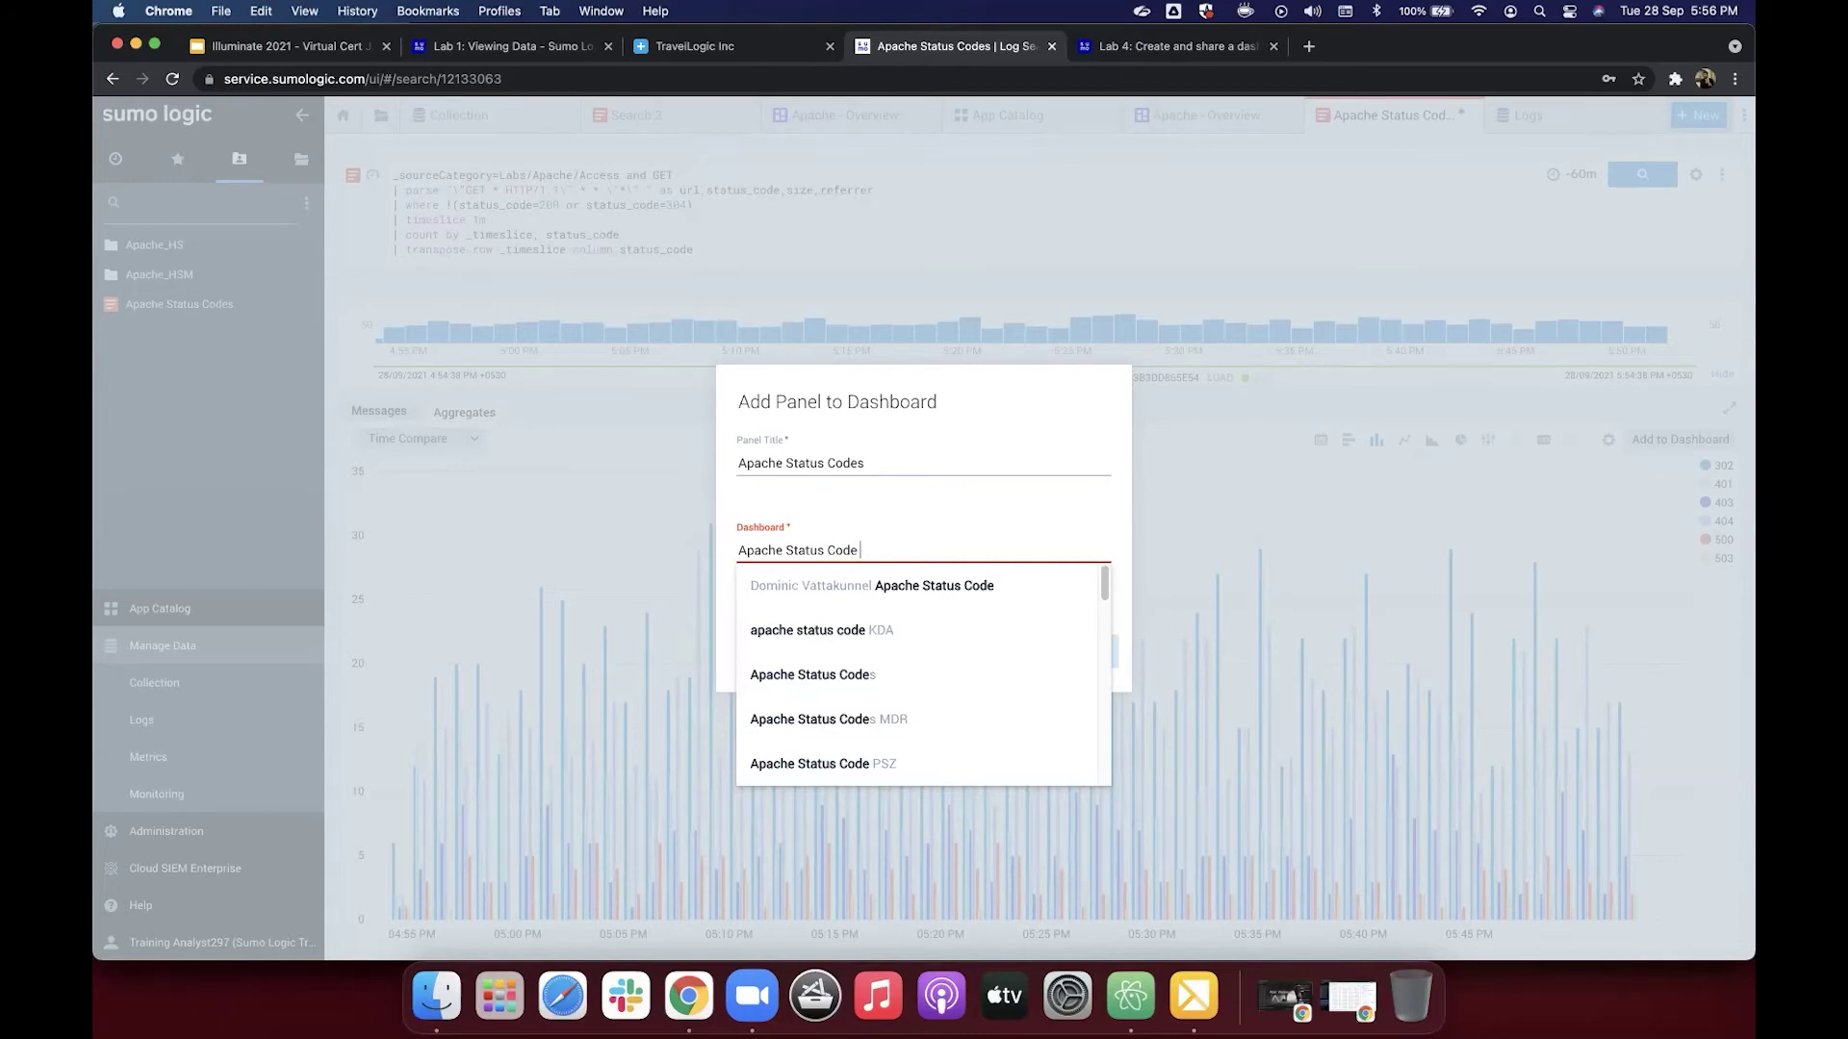
type(" HSM")
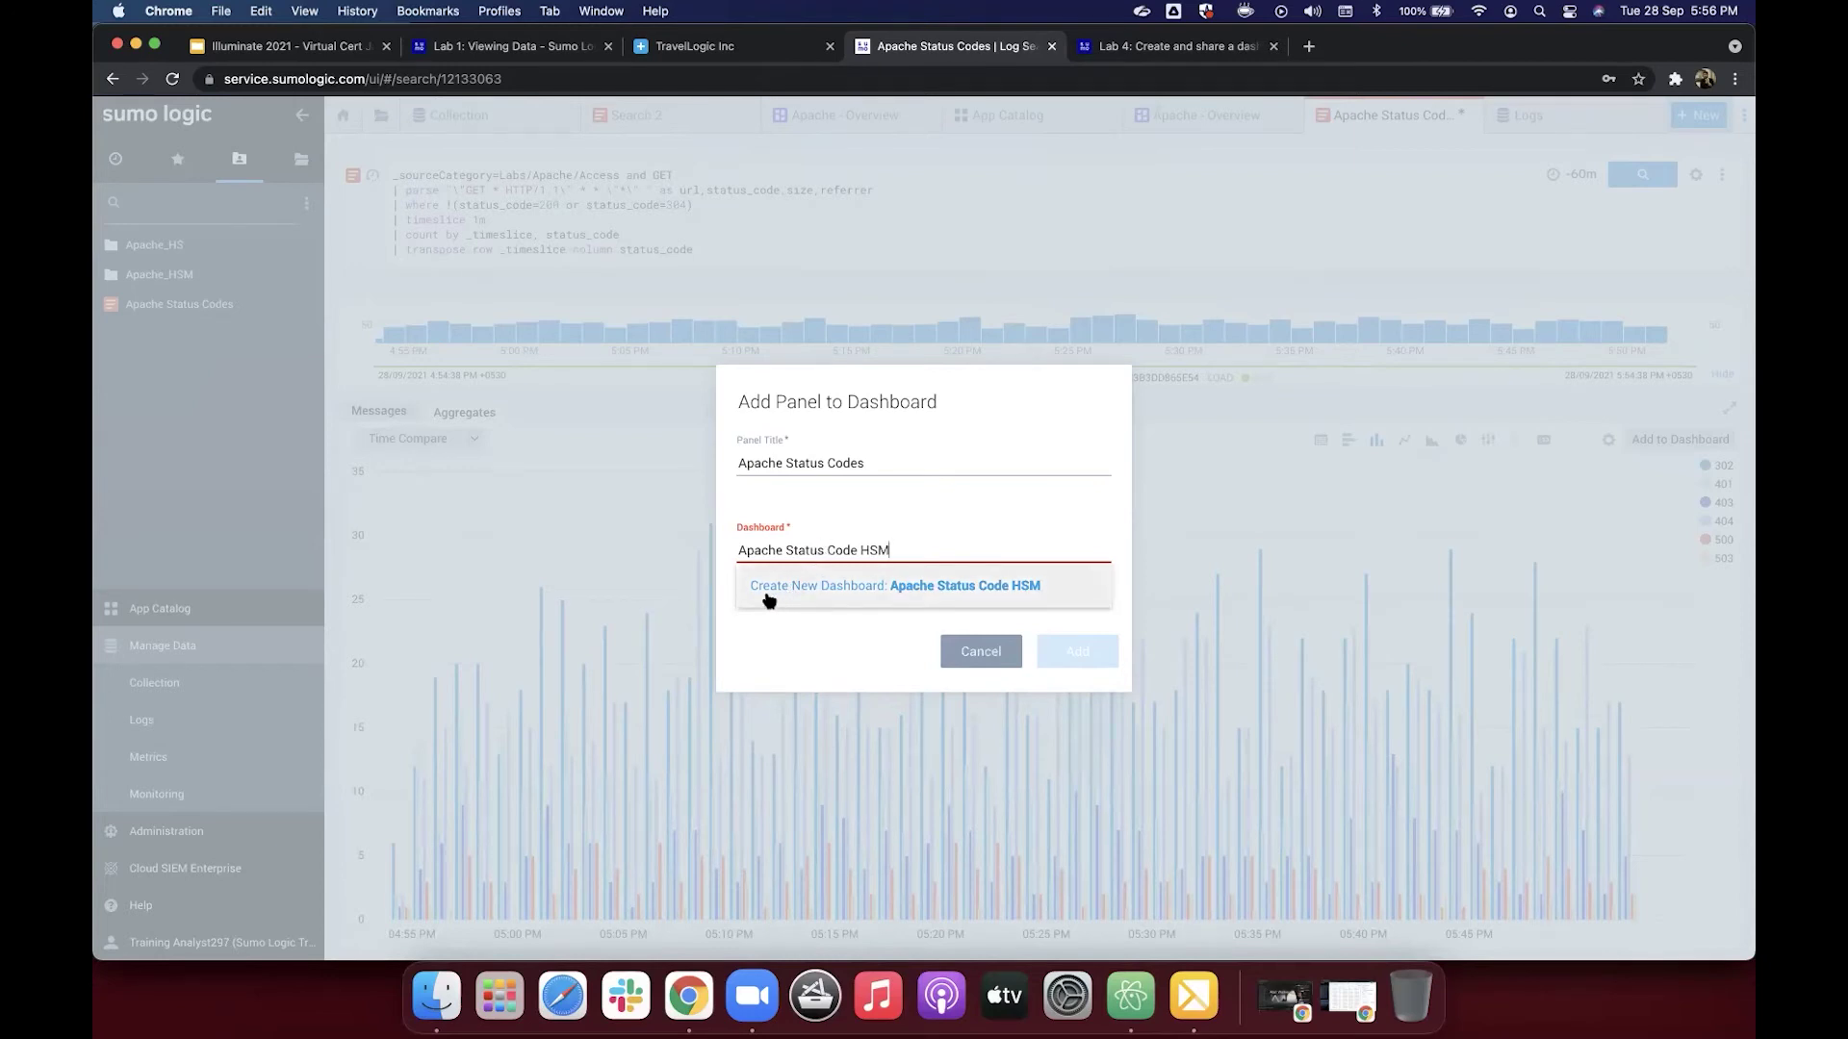
left_click(818, 594)
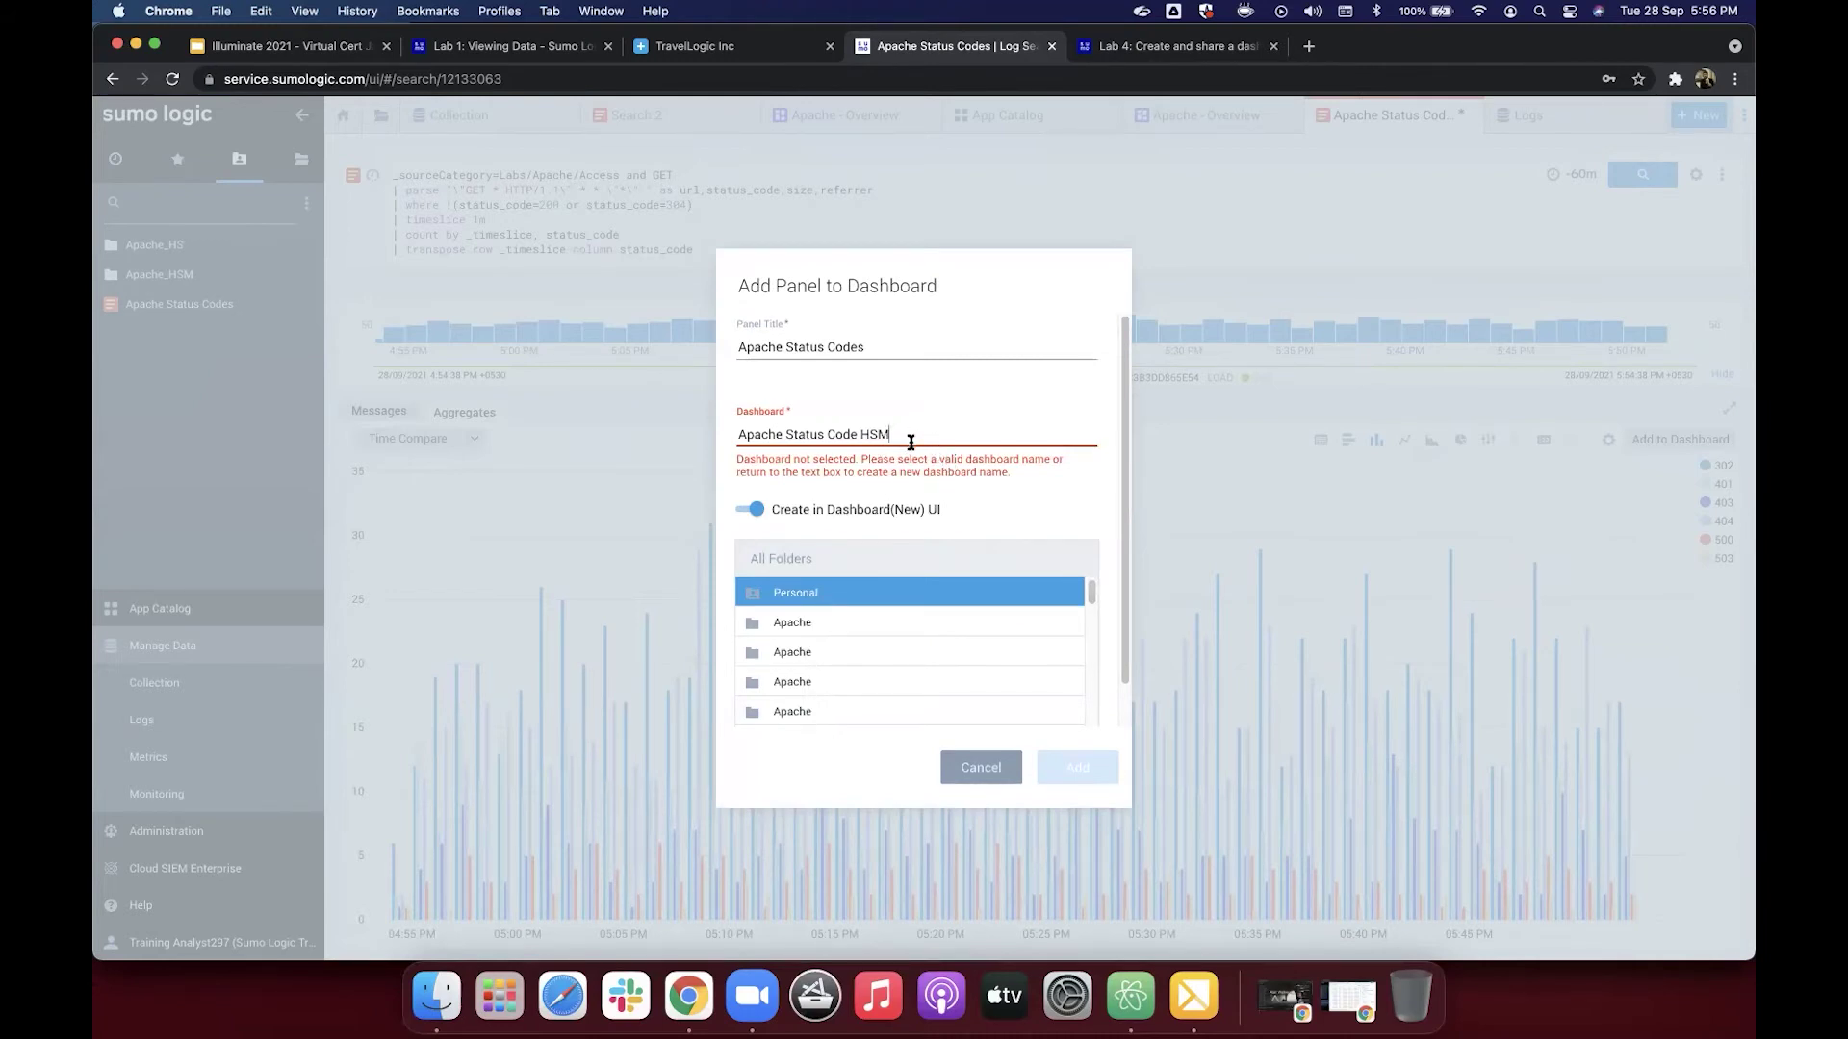
key("Return")
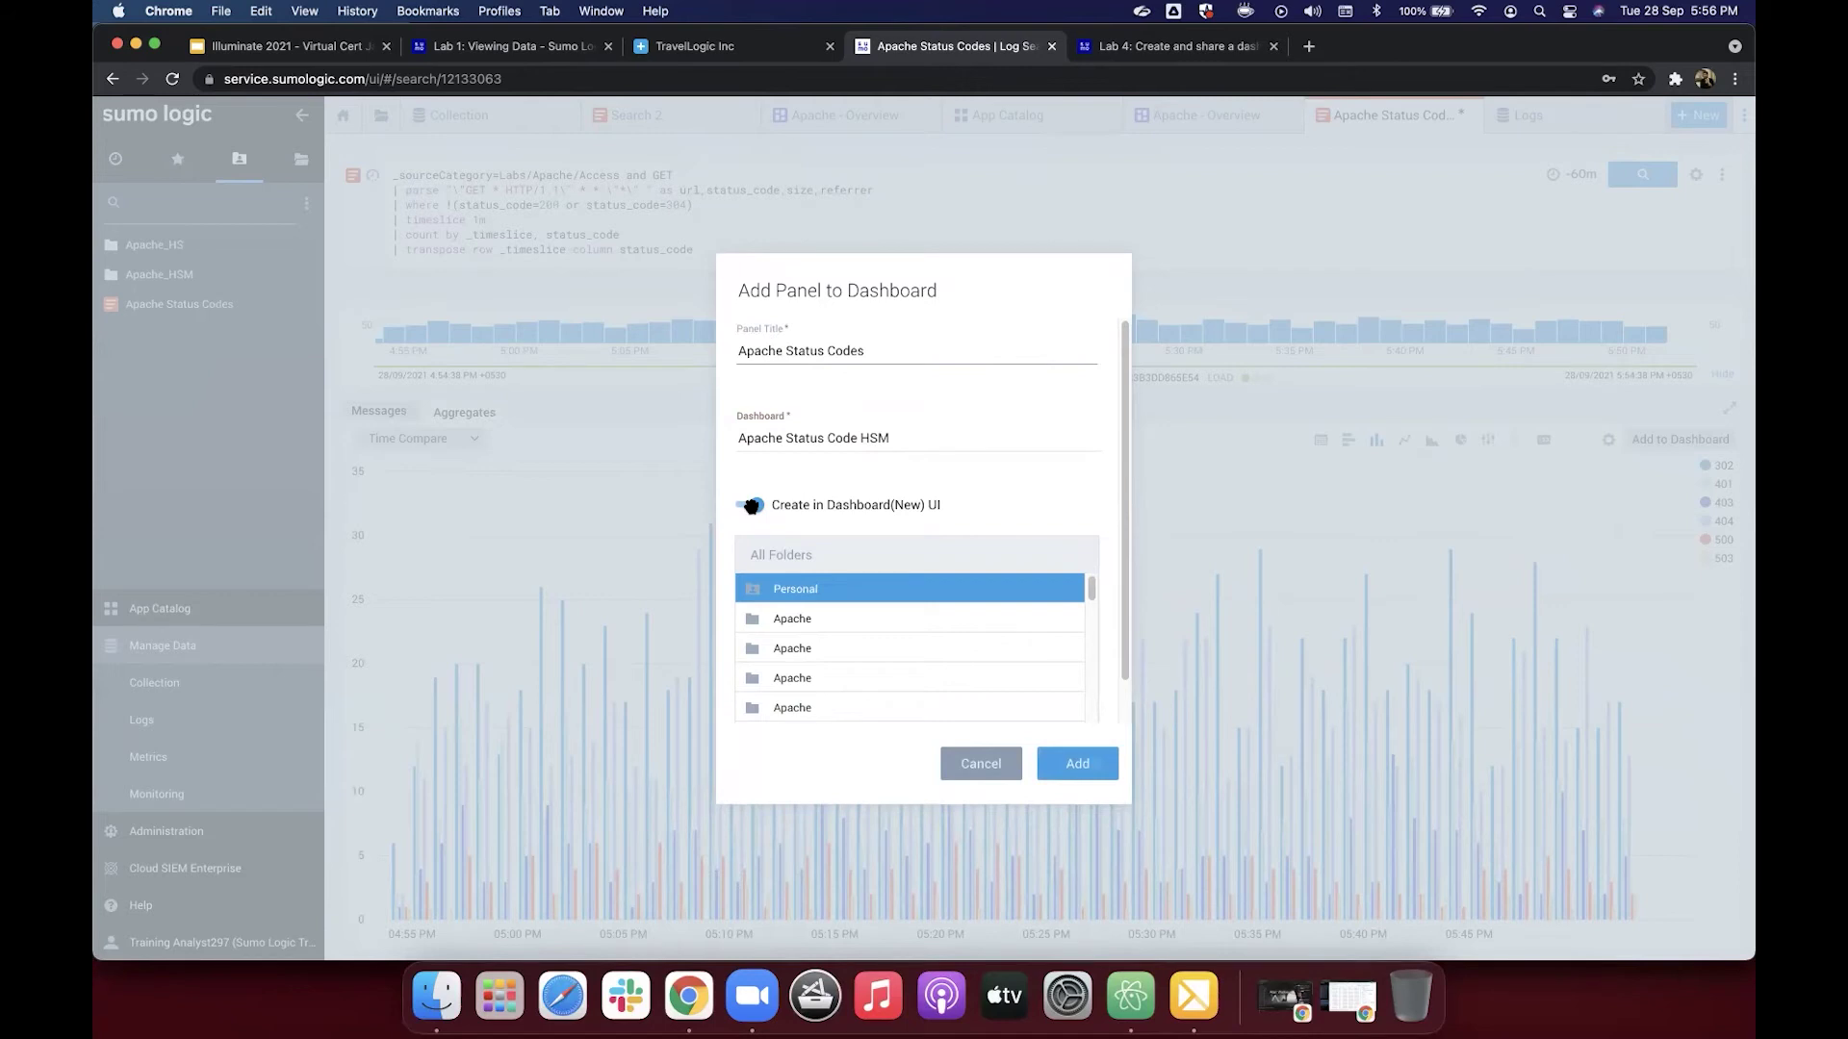
left_click(752, 505)
left_click(1164, 49)
scroll(957, 448, "up", 2)
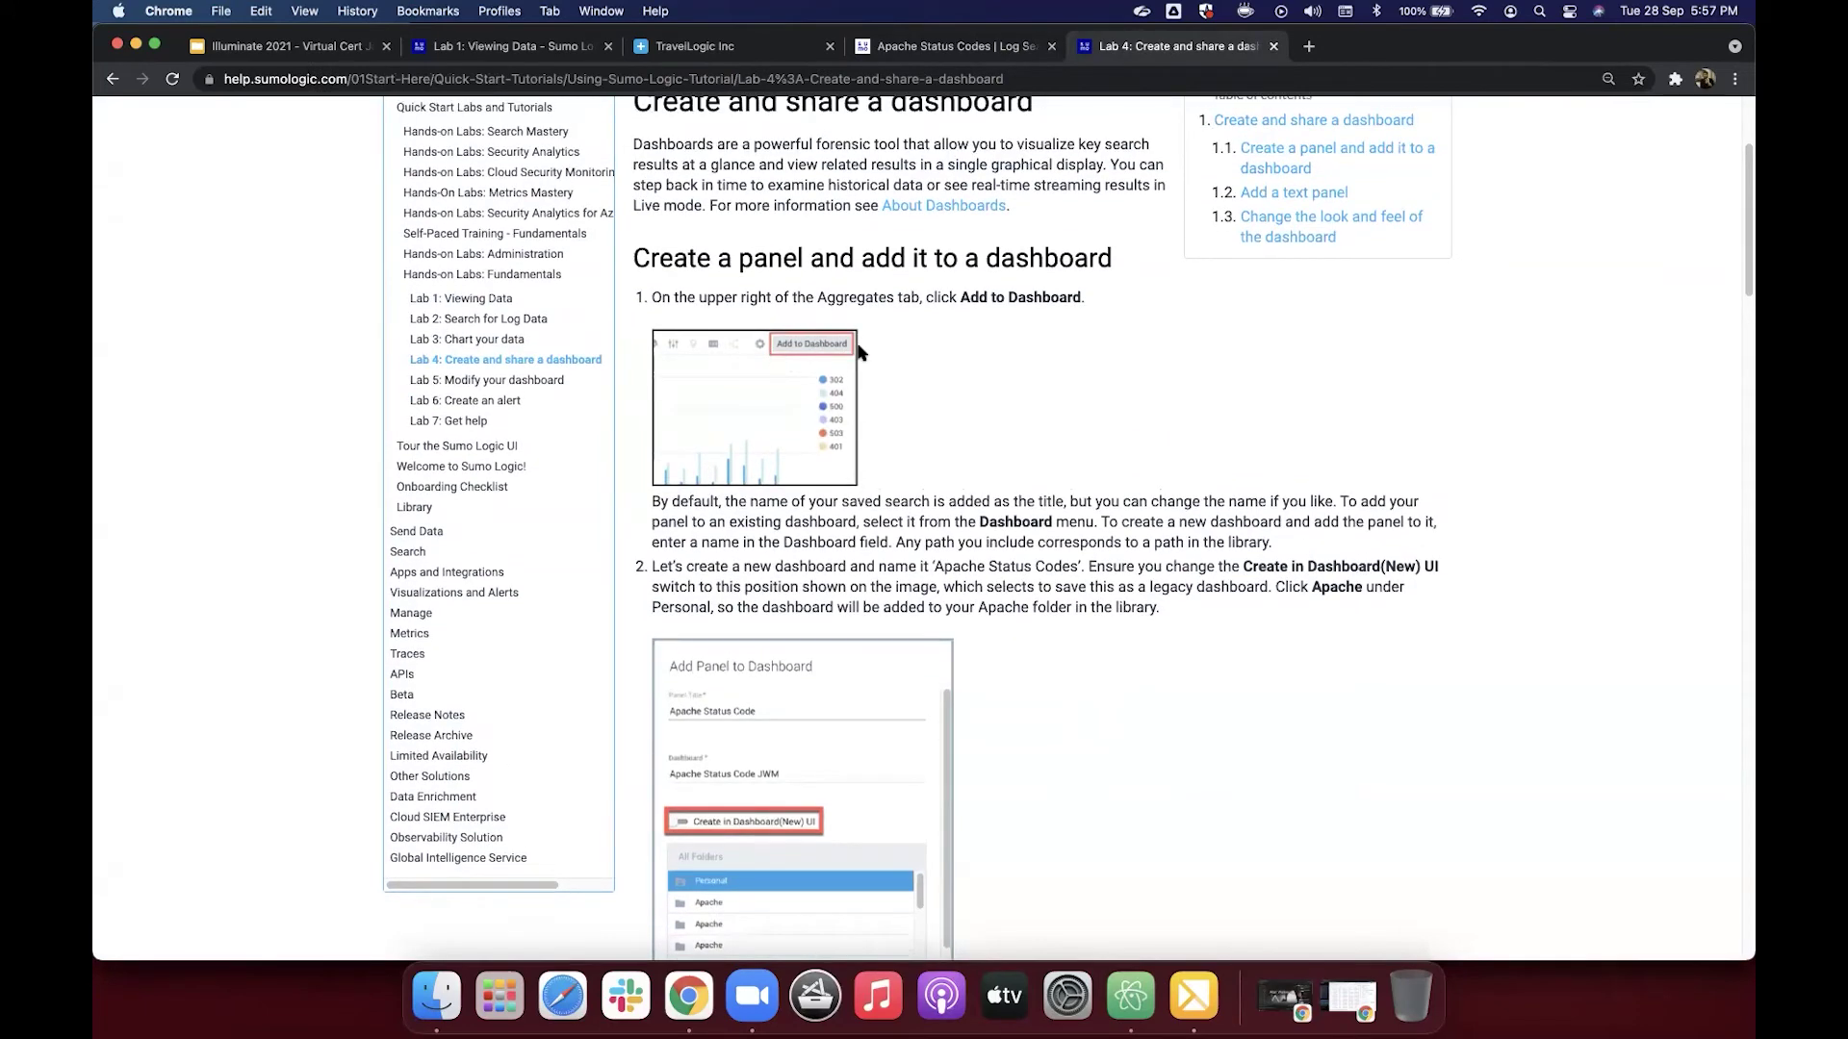
scroll(859, 353, "down", 5)
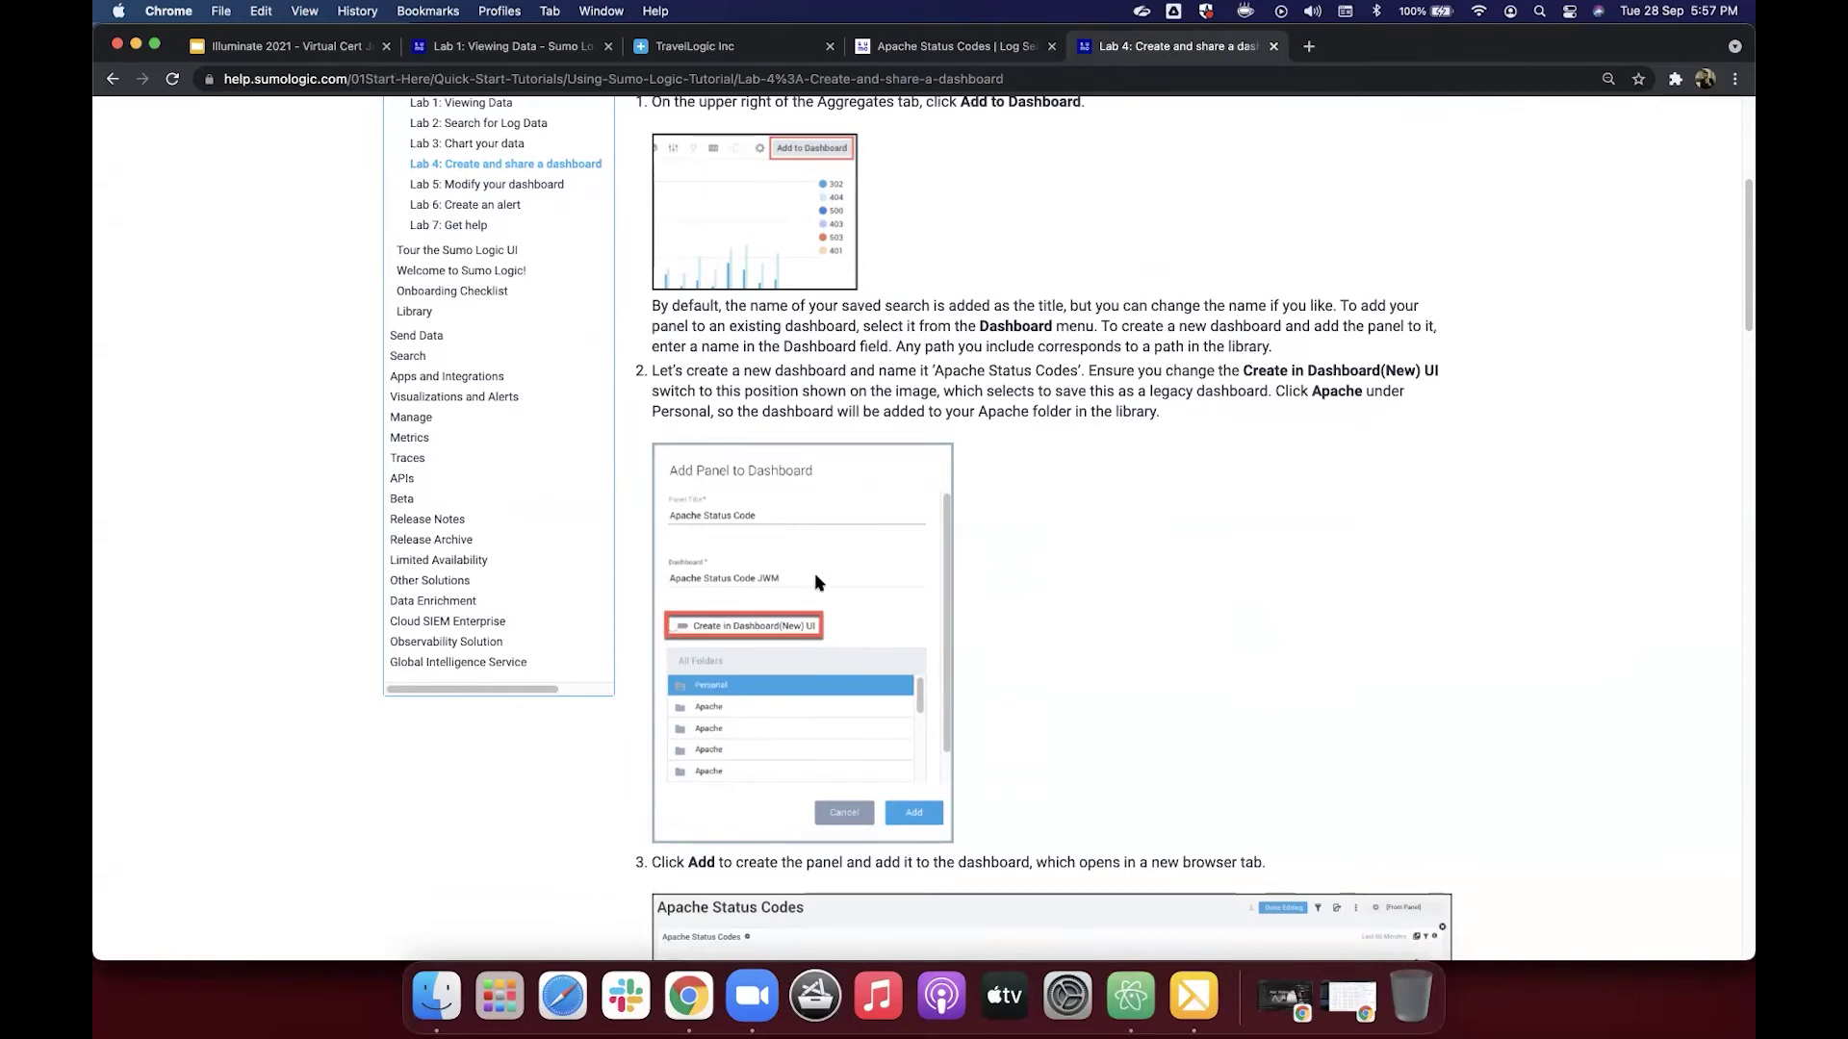
scroll(833, 573, "down", 2)
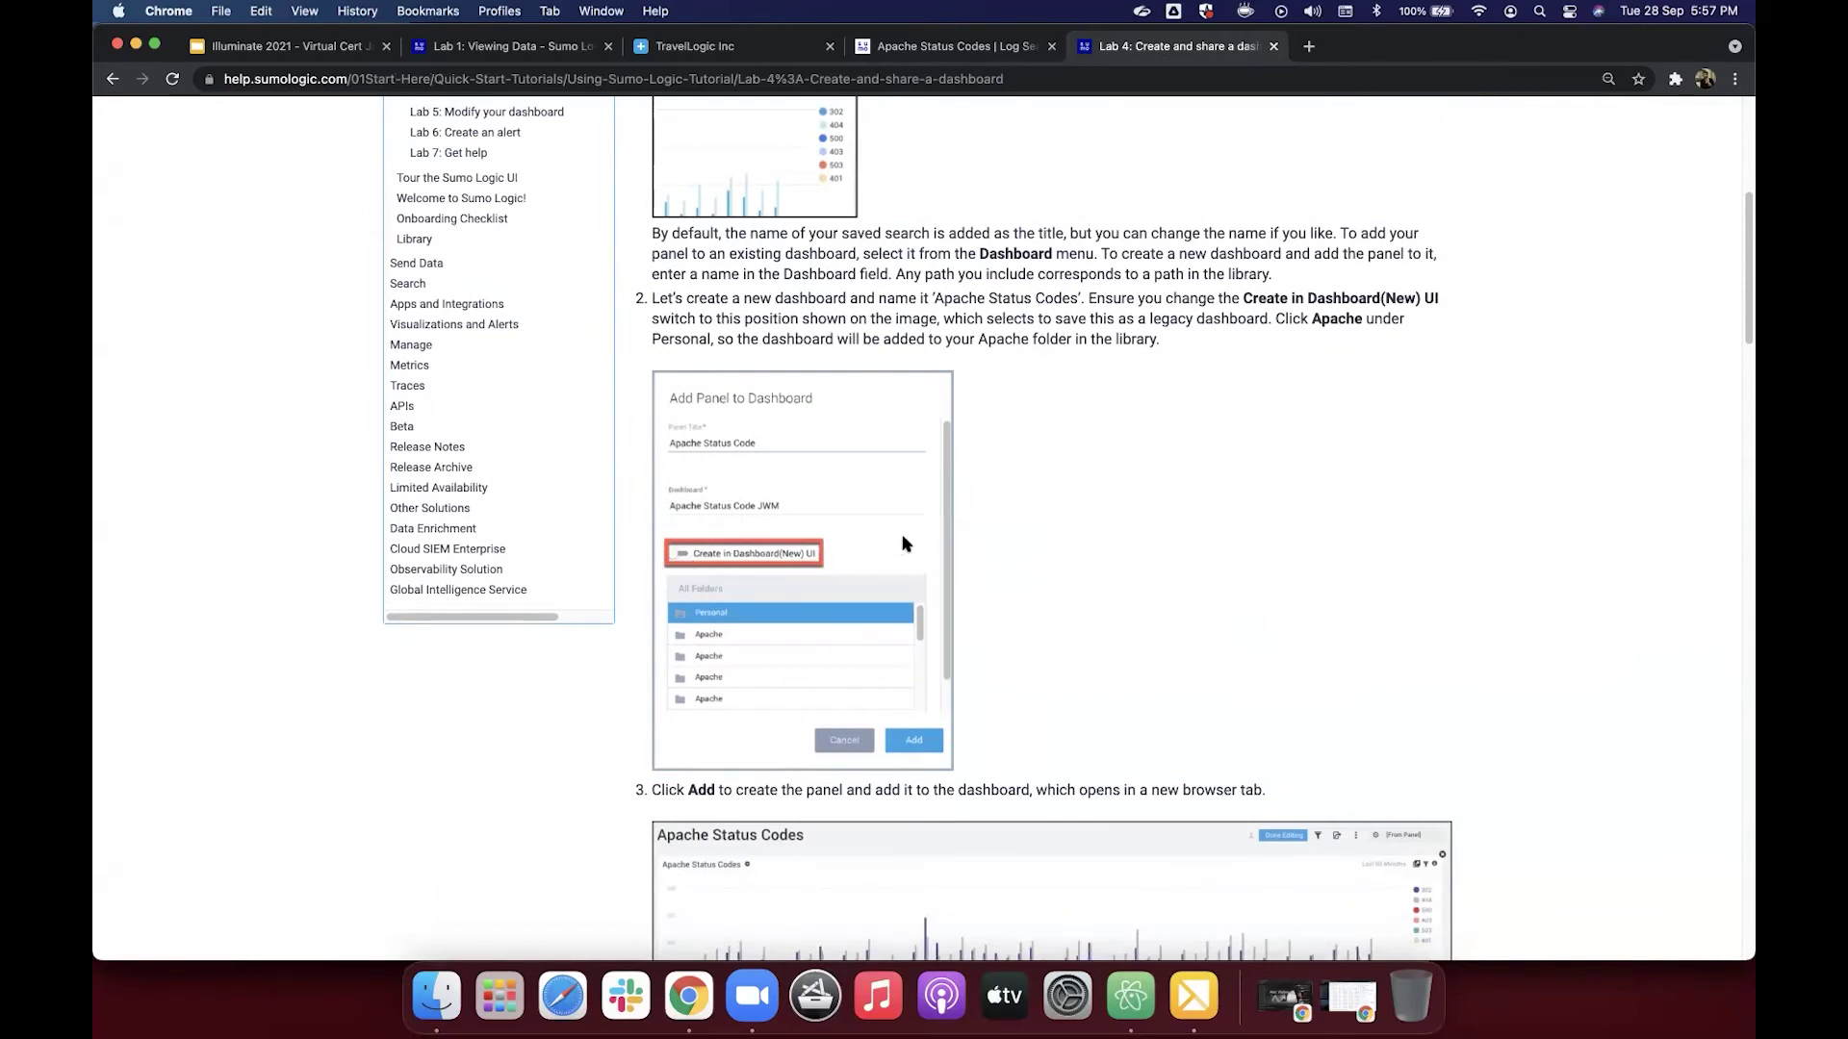
scroll(905, 545, "down", 1)
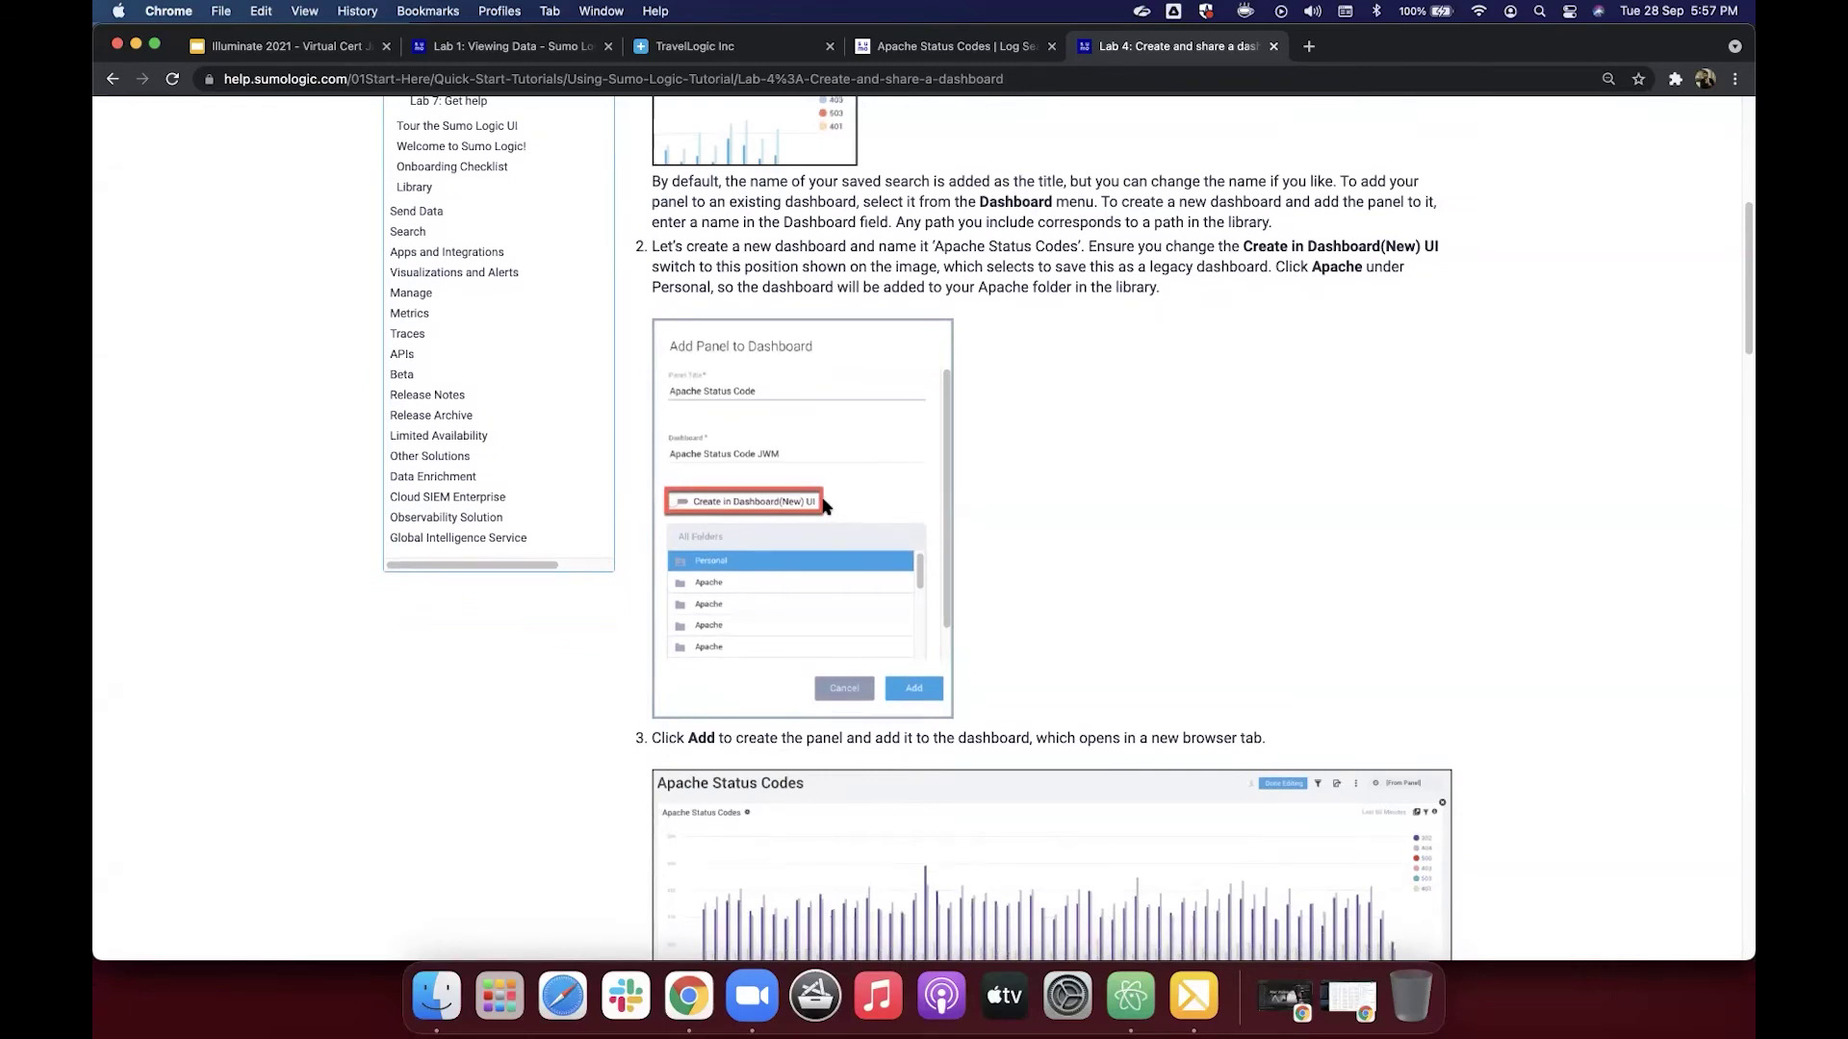
scroll(823, 506, "down", 2)
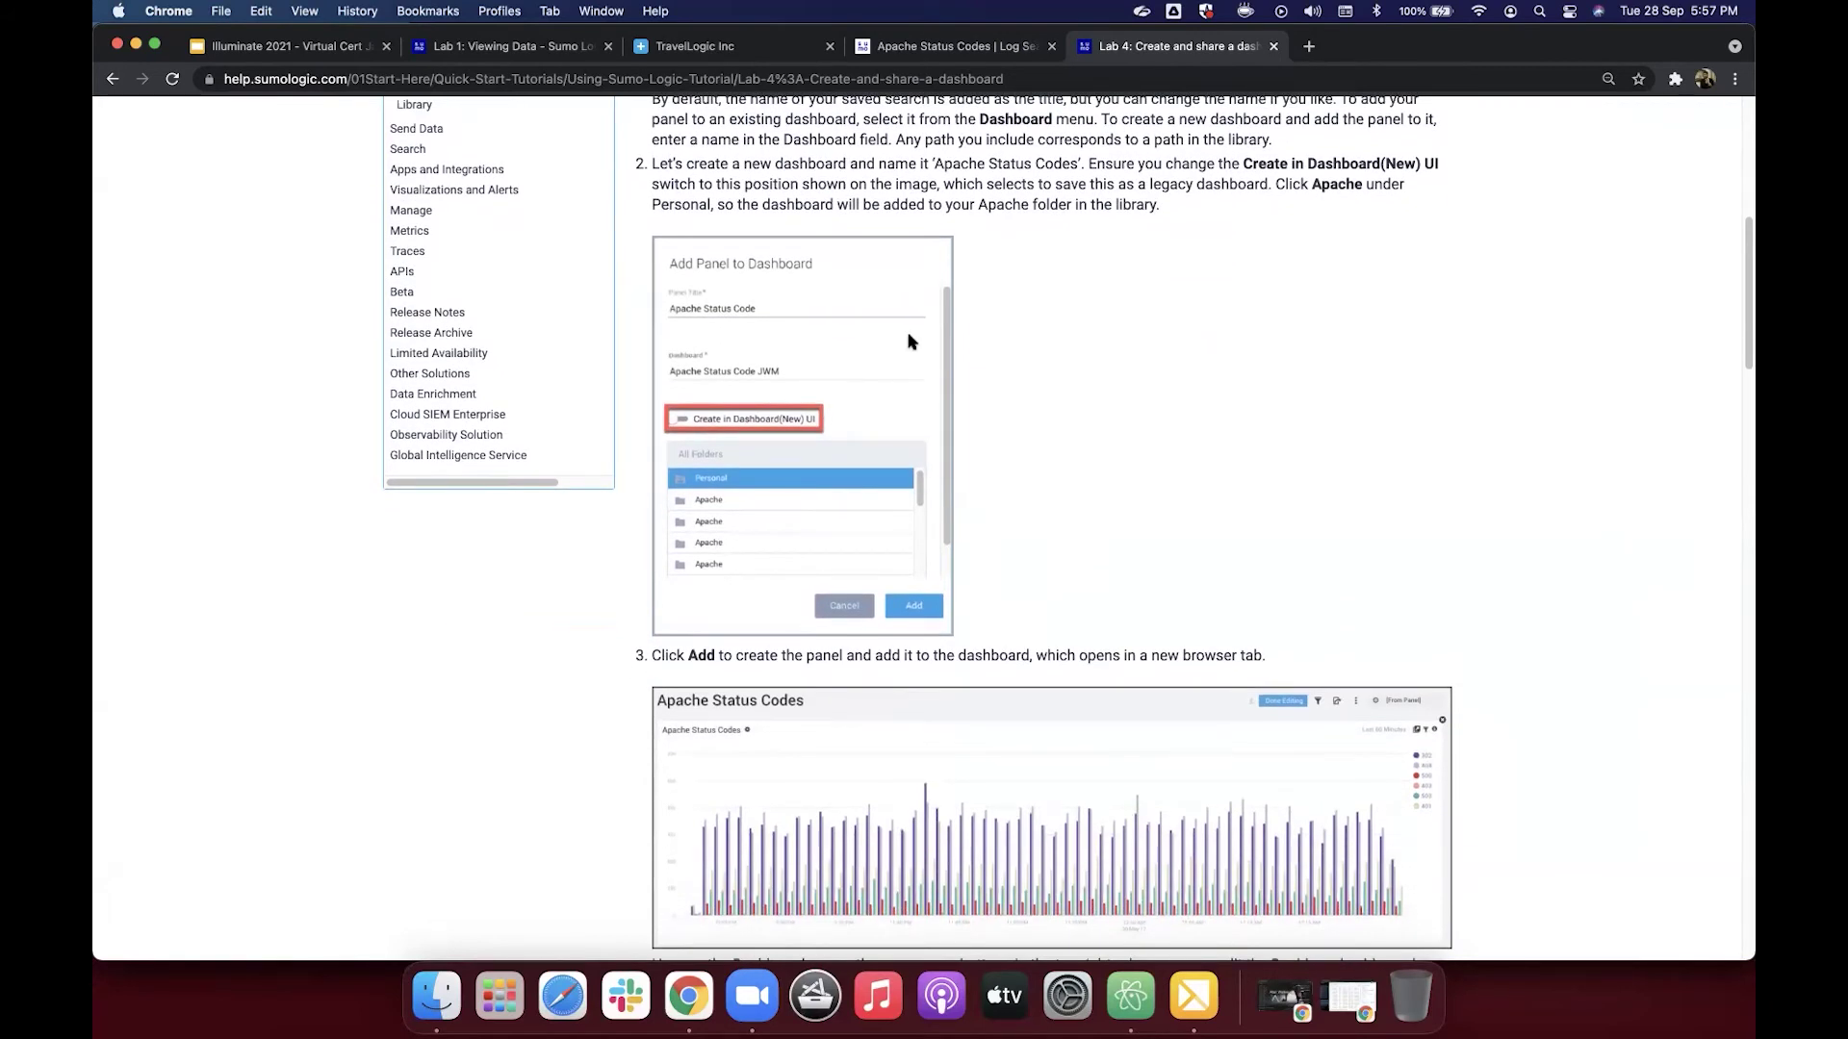
left_click(944, 53)
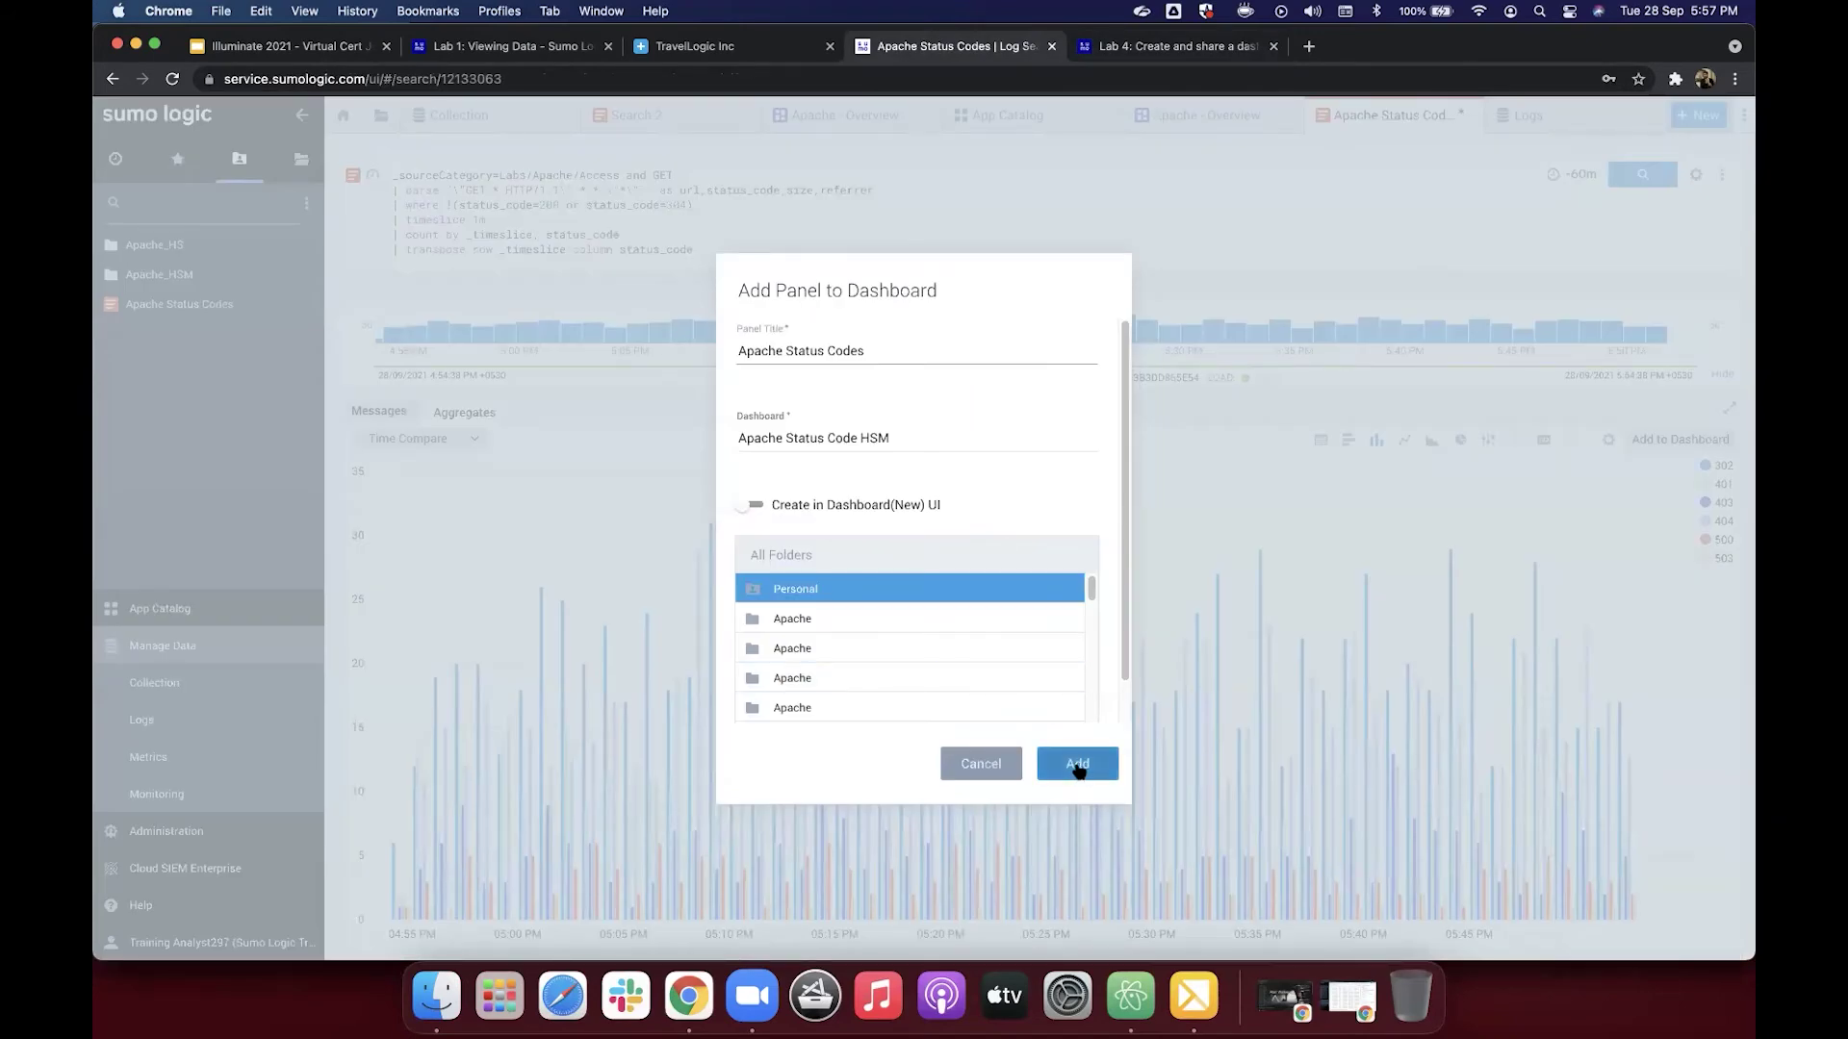
Step: Add the panel to Apache Status Code HSM and stretch the chart across the full width
left_click(1077, 765)
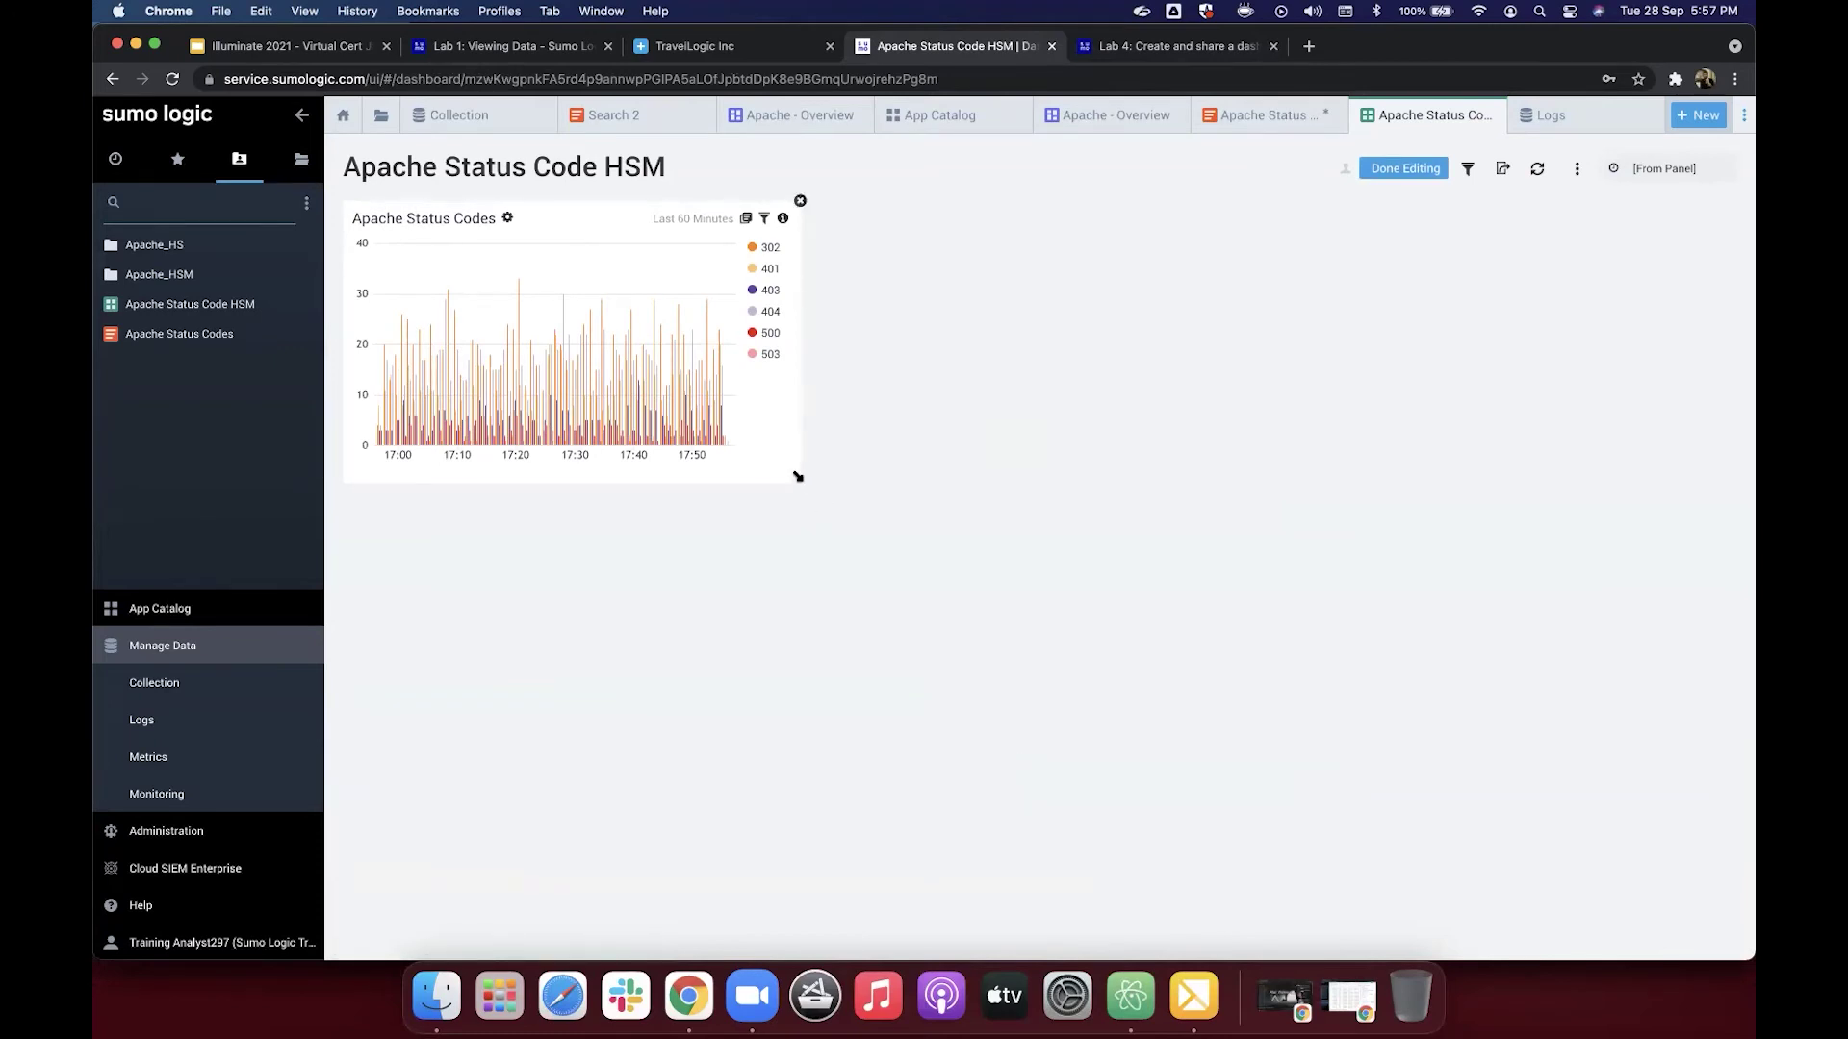
left_click_drag(798, 476, 1606, 571)
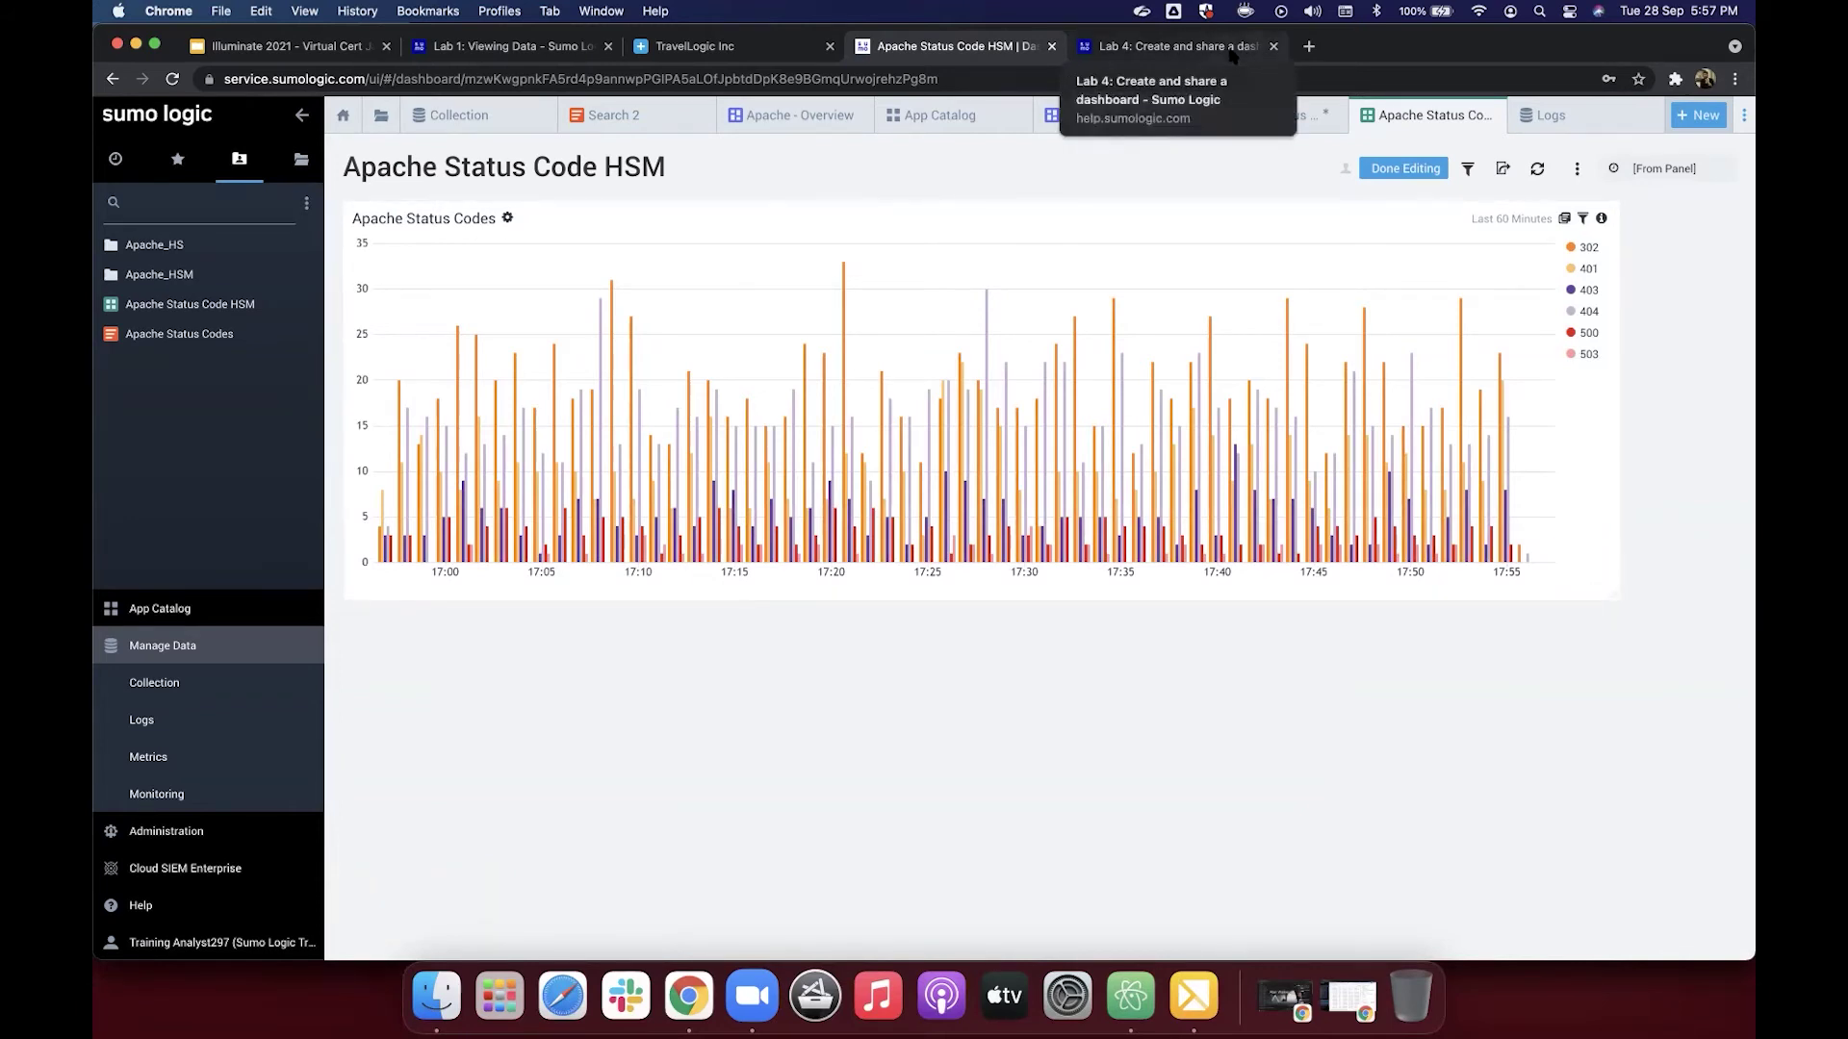
Step: Read through the Lab 4 tutorial's instructions for building dashboards
left_click(1174, 46)
scroll(1178, 446, "down", 5)
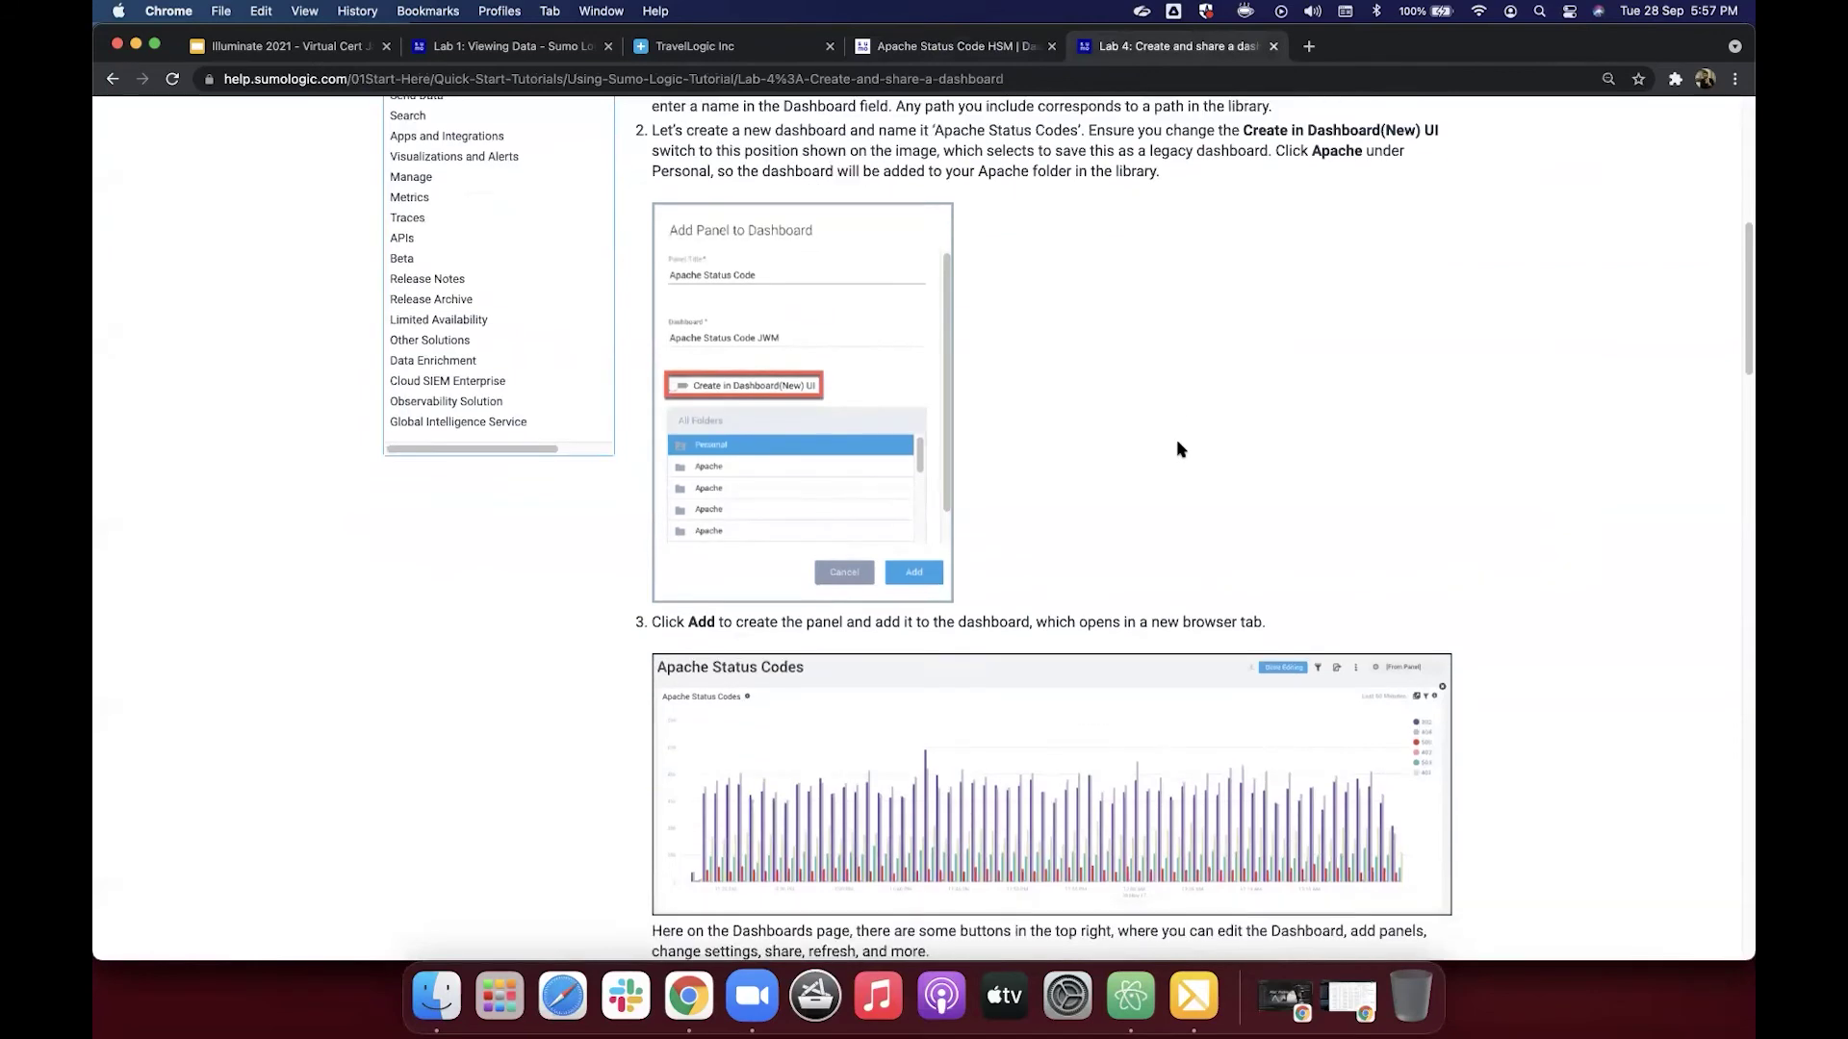
scroll(1178, 445, "down", 6)
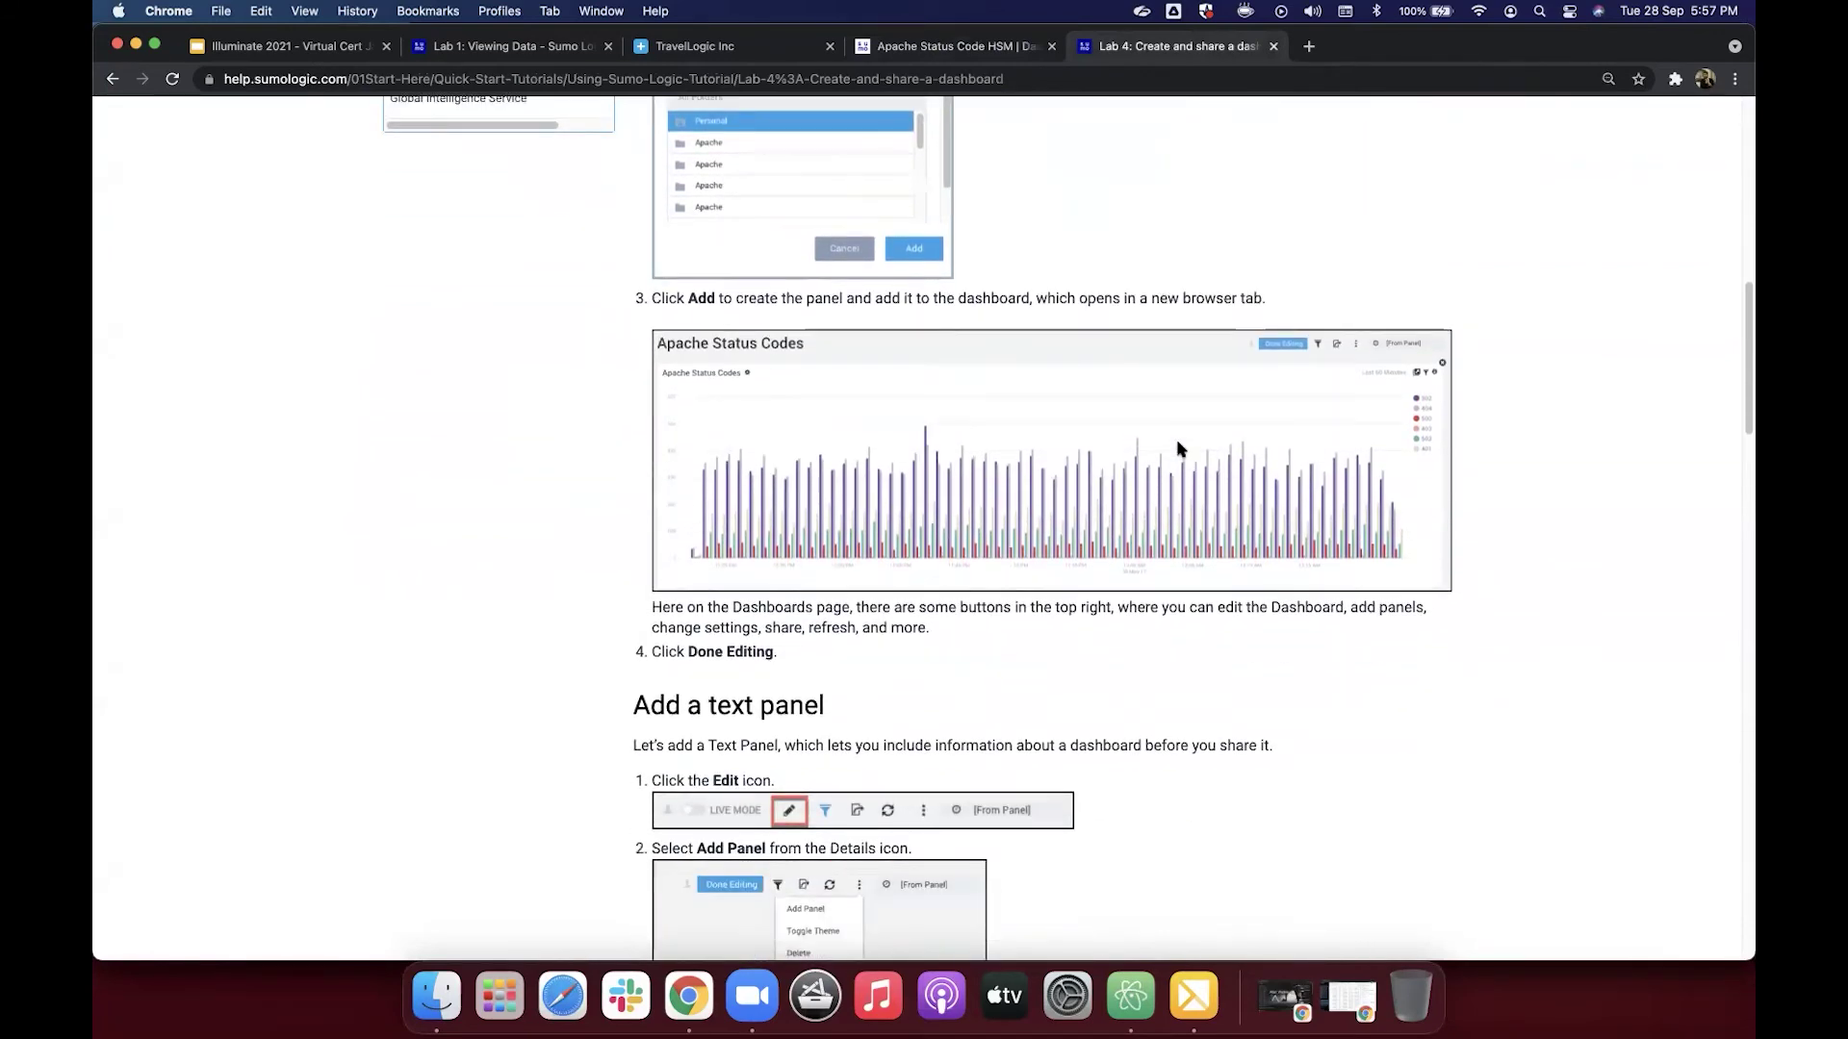
scroll(1178, 448, "down", 2)
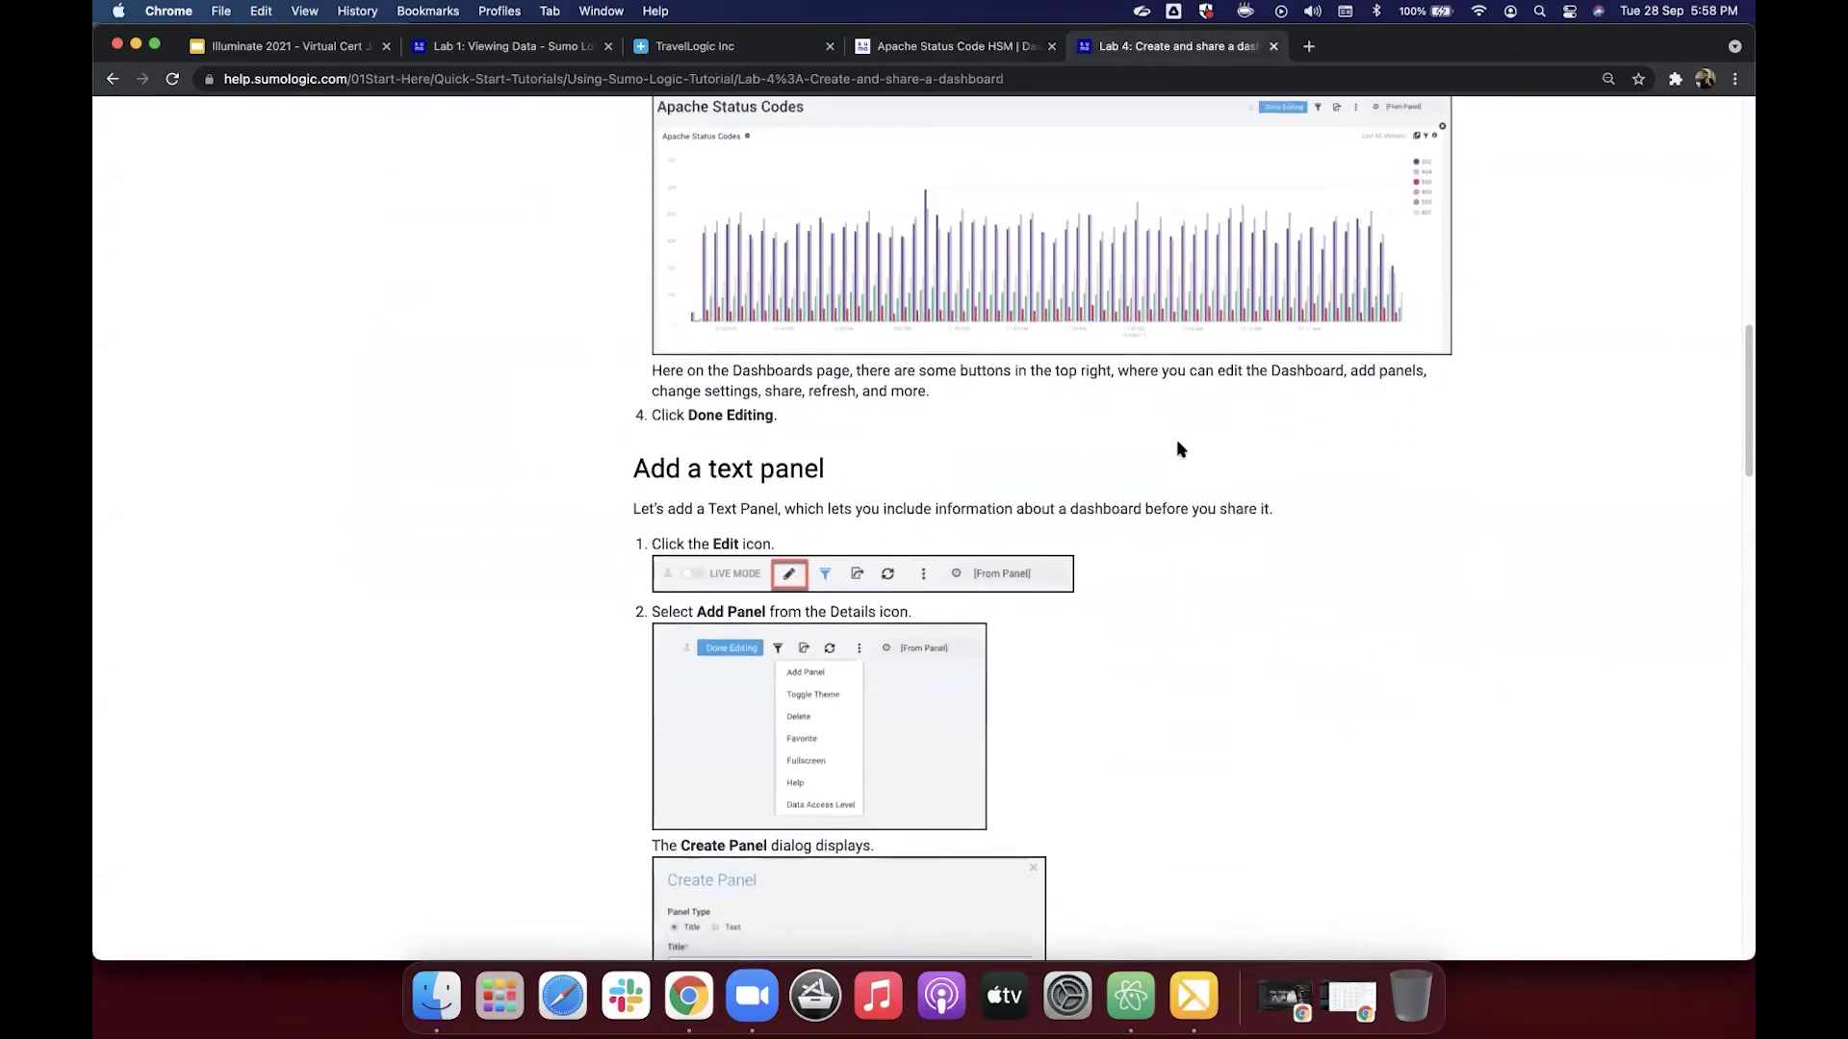
scroll(1180, 448, "down", 5)
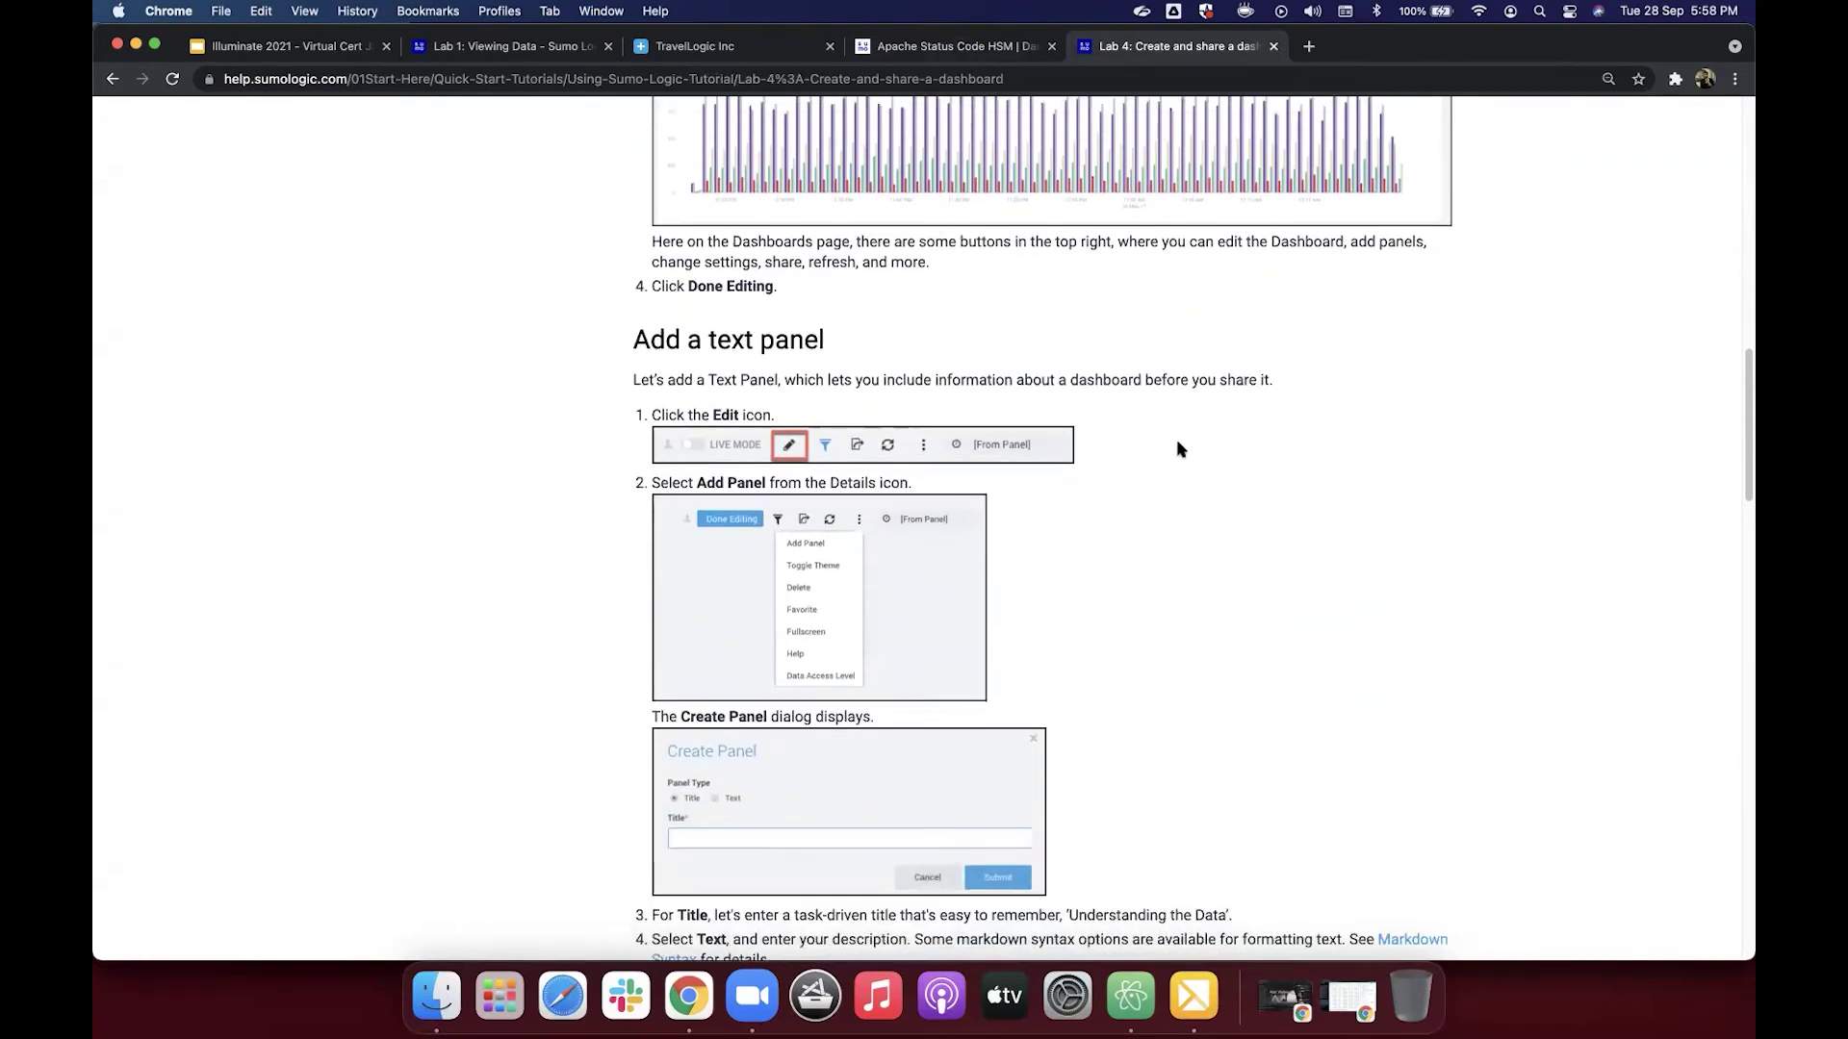
scroll(1179, 449, "down", 4)
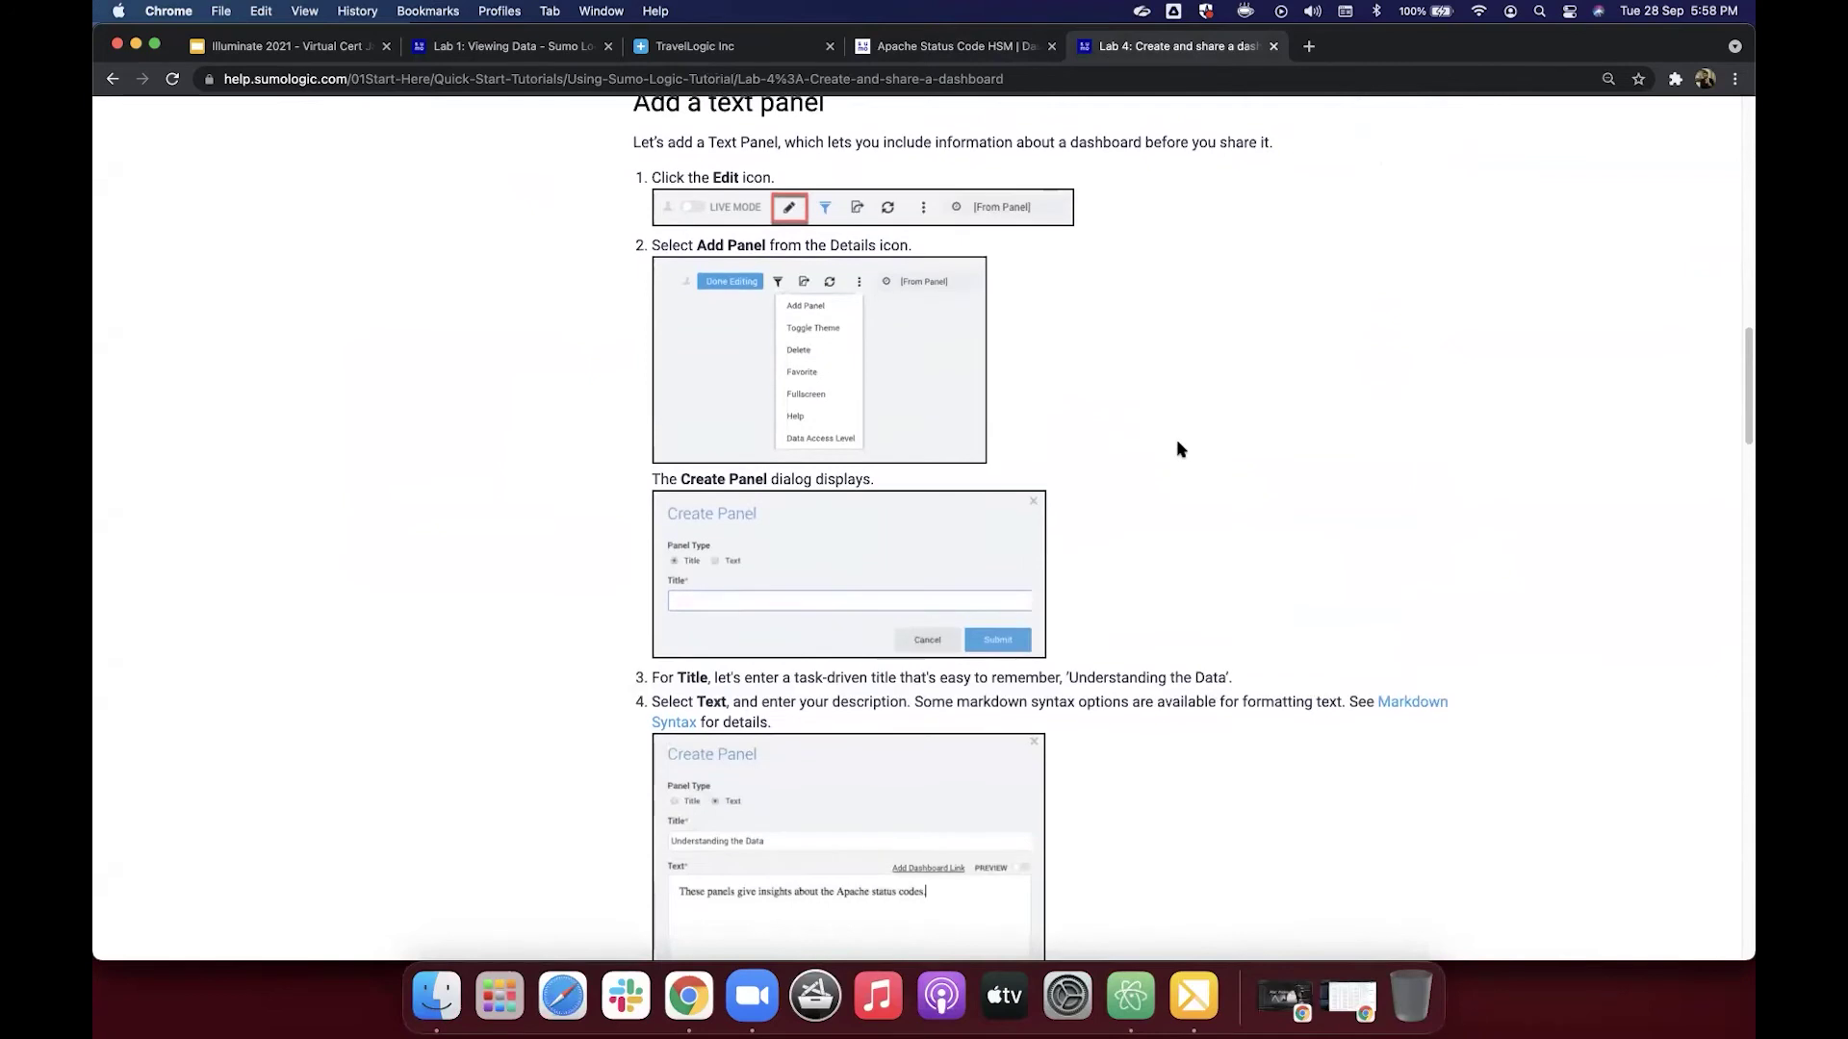
scroll(1179, 448, "up", 1)
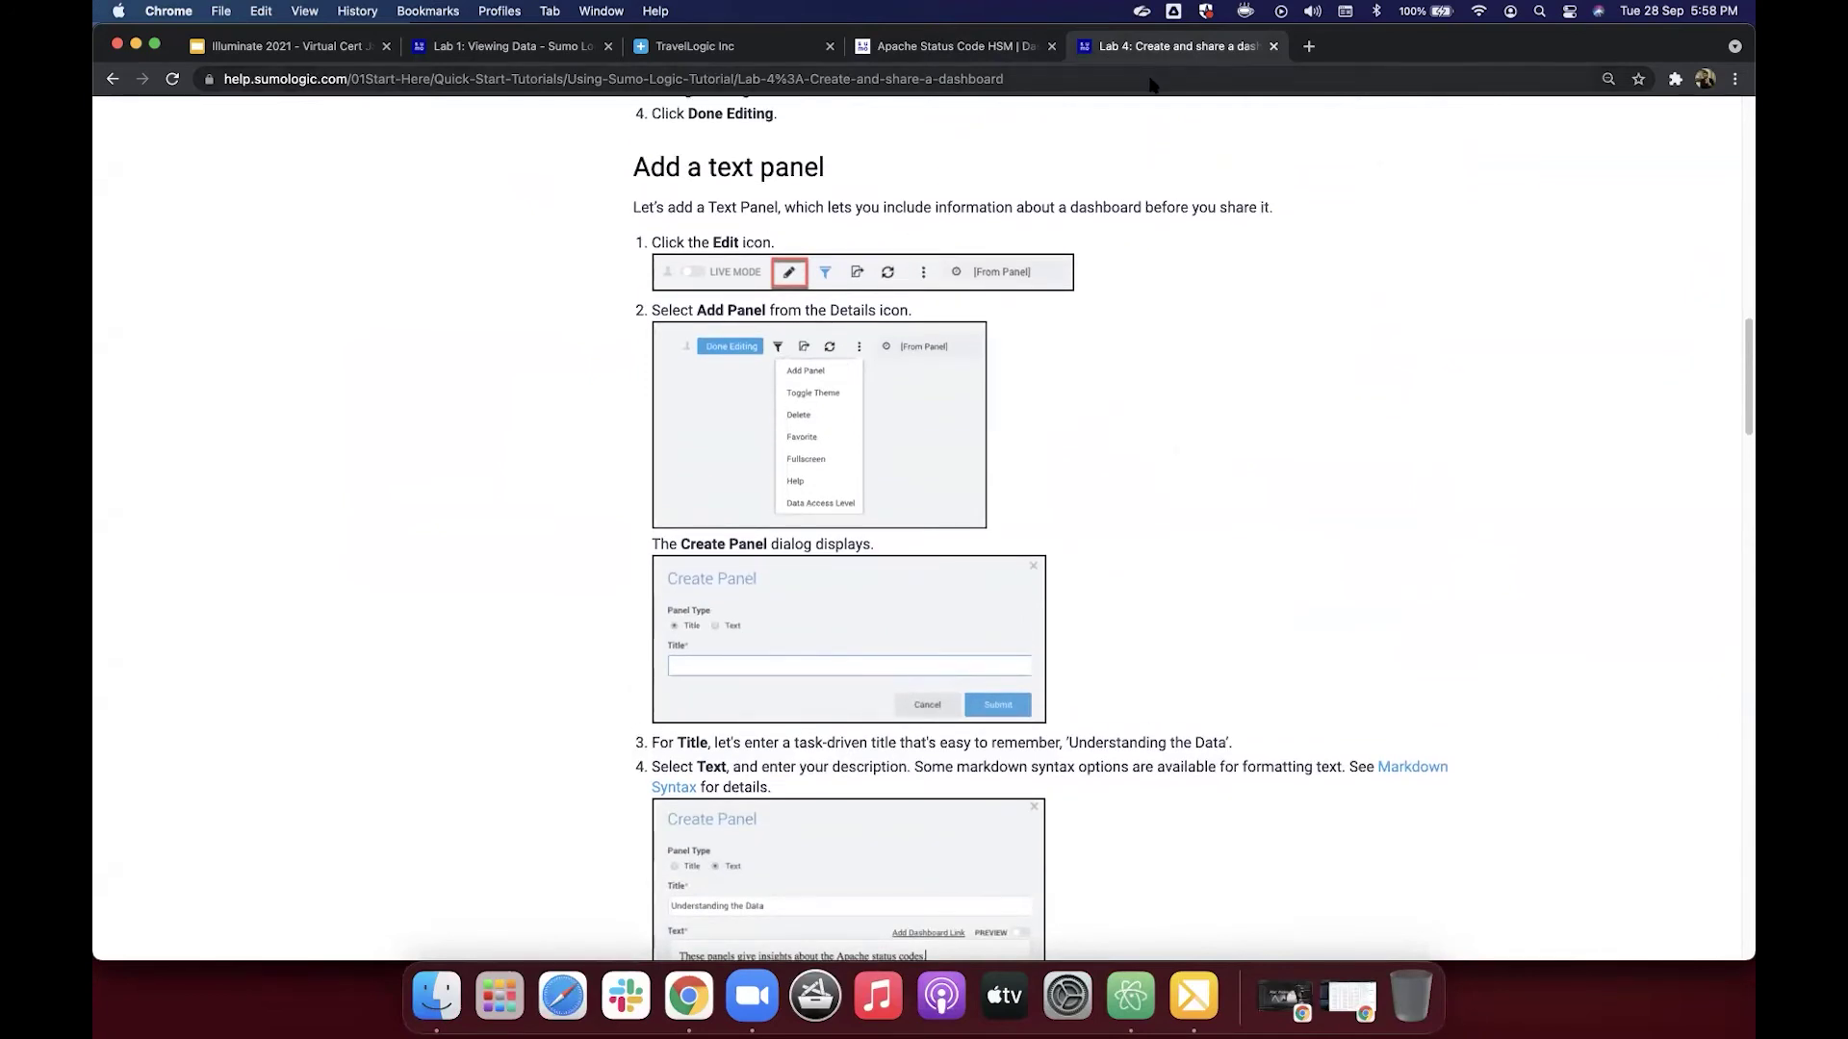
left_click(1008, 46)
Step: Put Apache Status Code HSM back into edit mode and open its More Actions menu
mouse_move(1489, 216)
mouse_move(1619, 206)
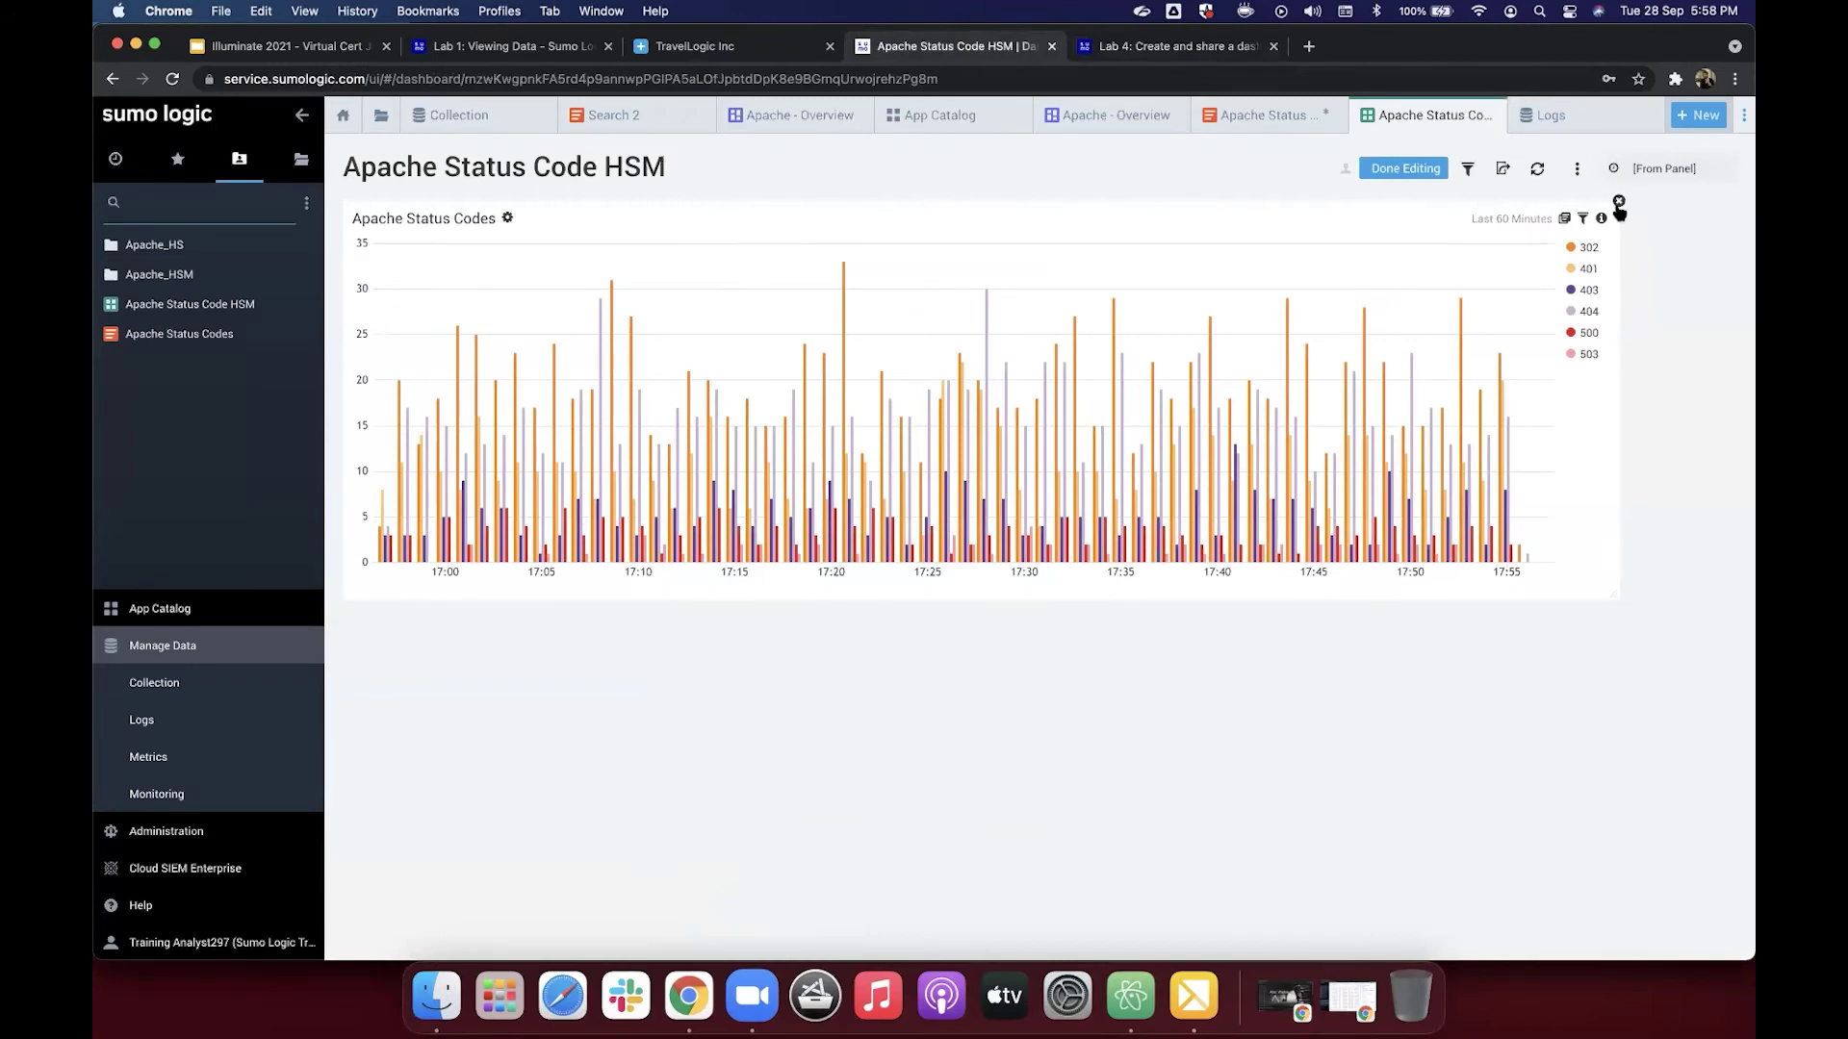
left_click(1576, 169)
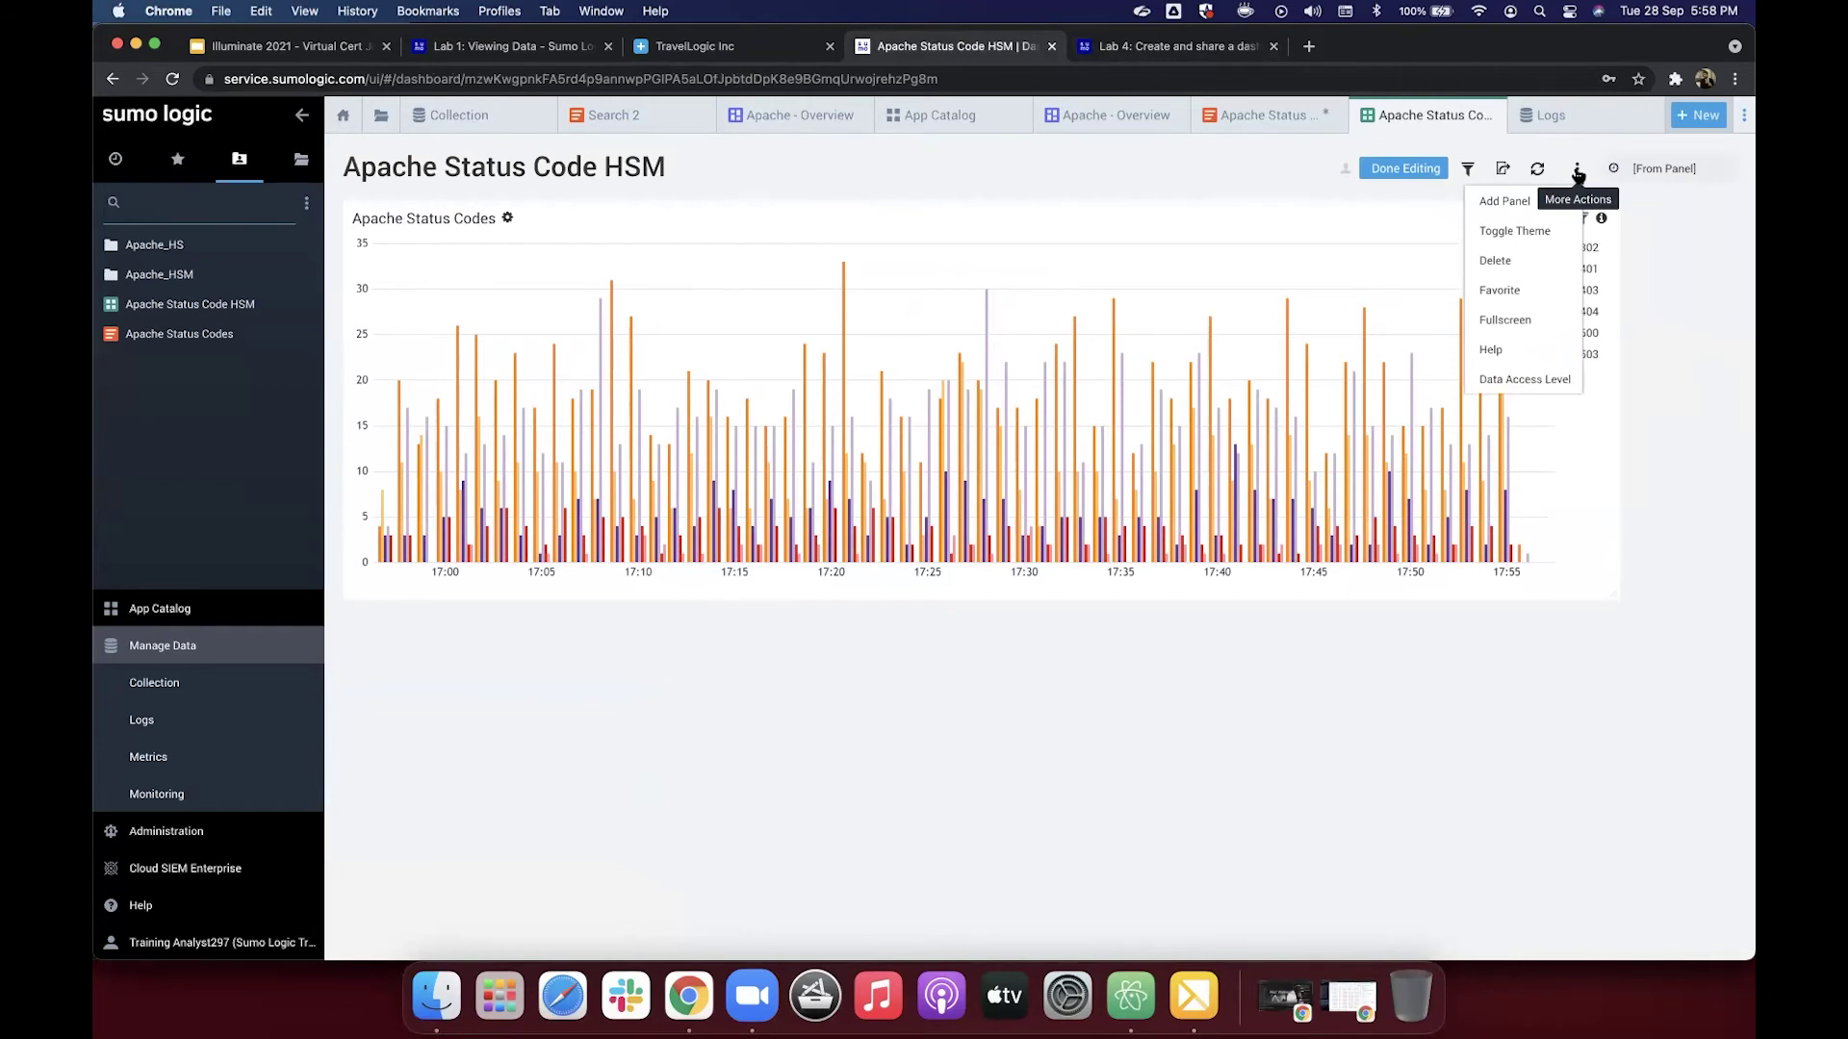
left_click(1405, 169)
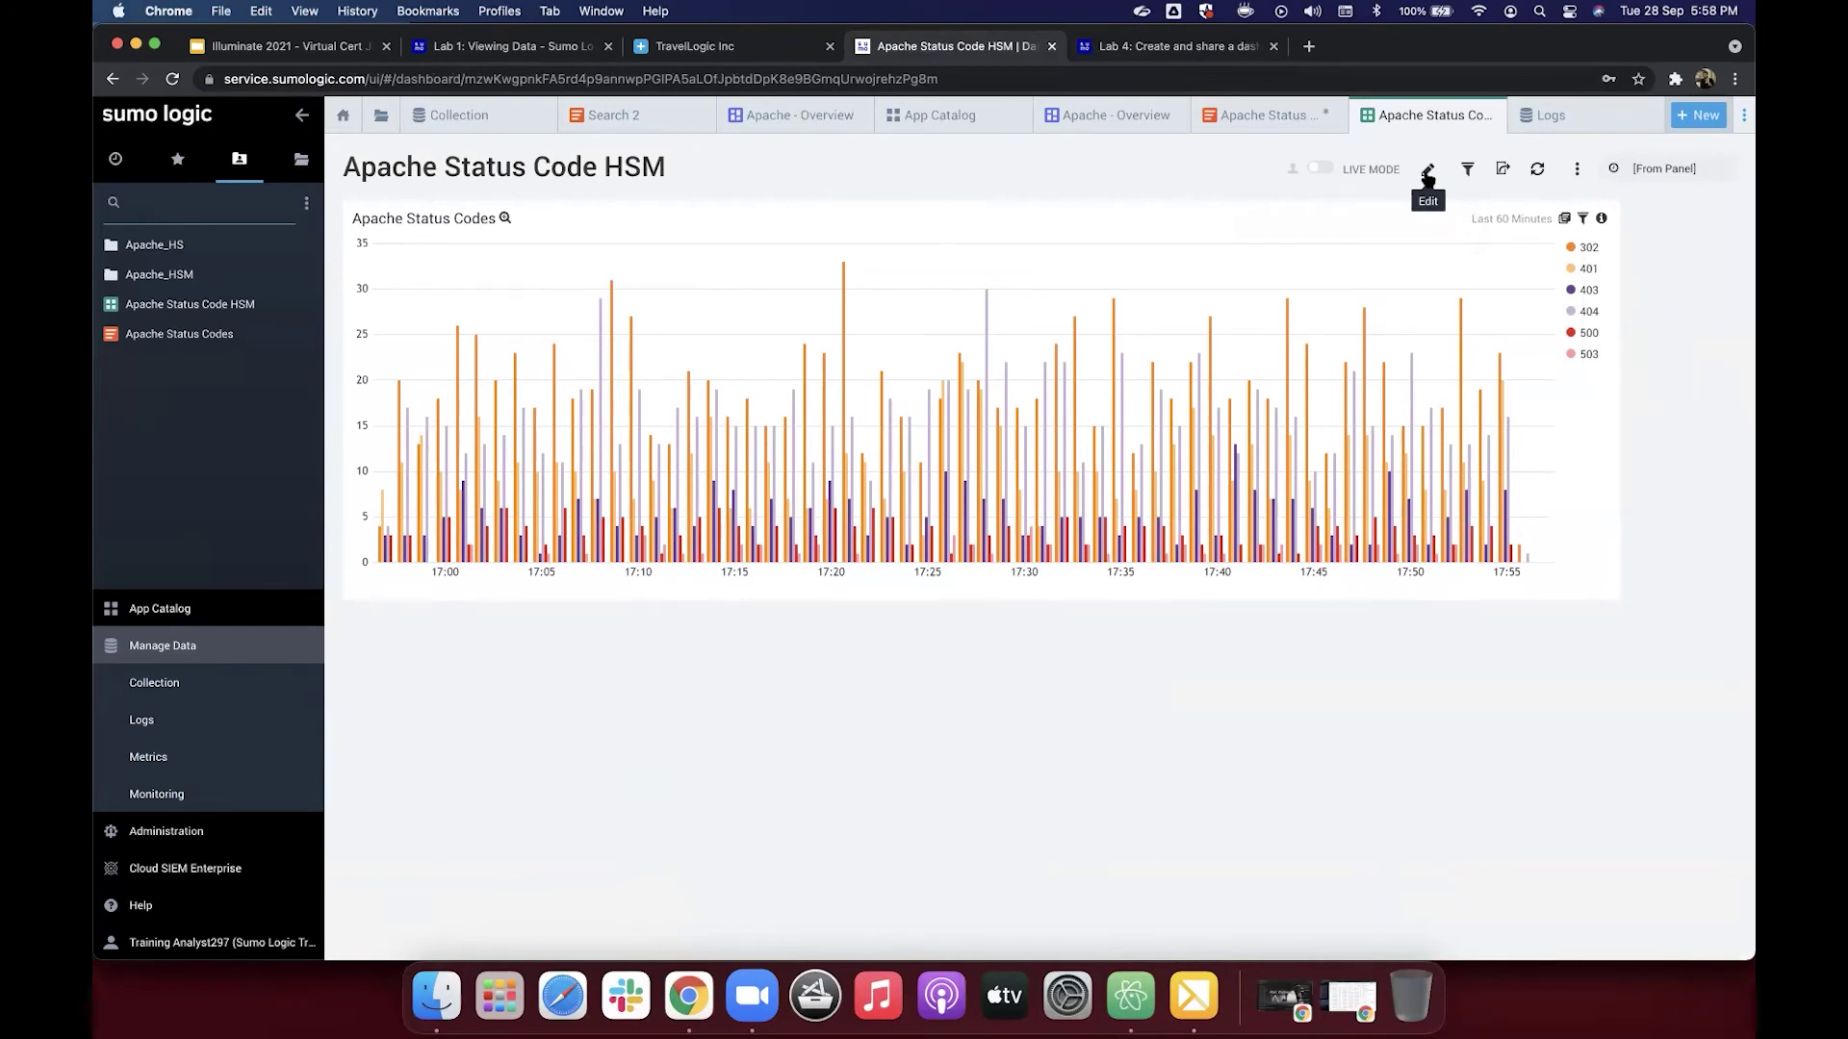
left_click(1428, 173)
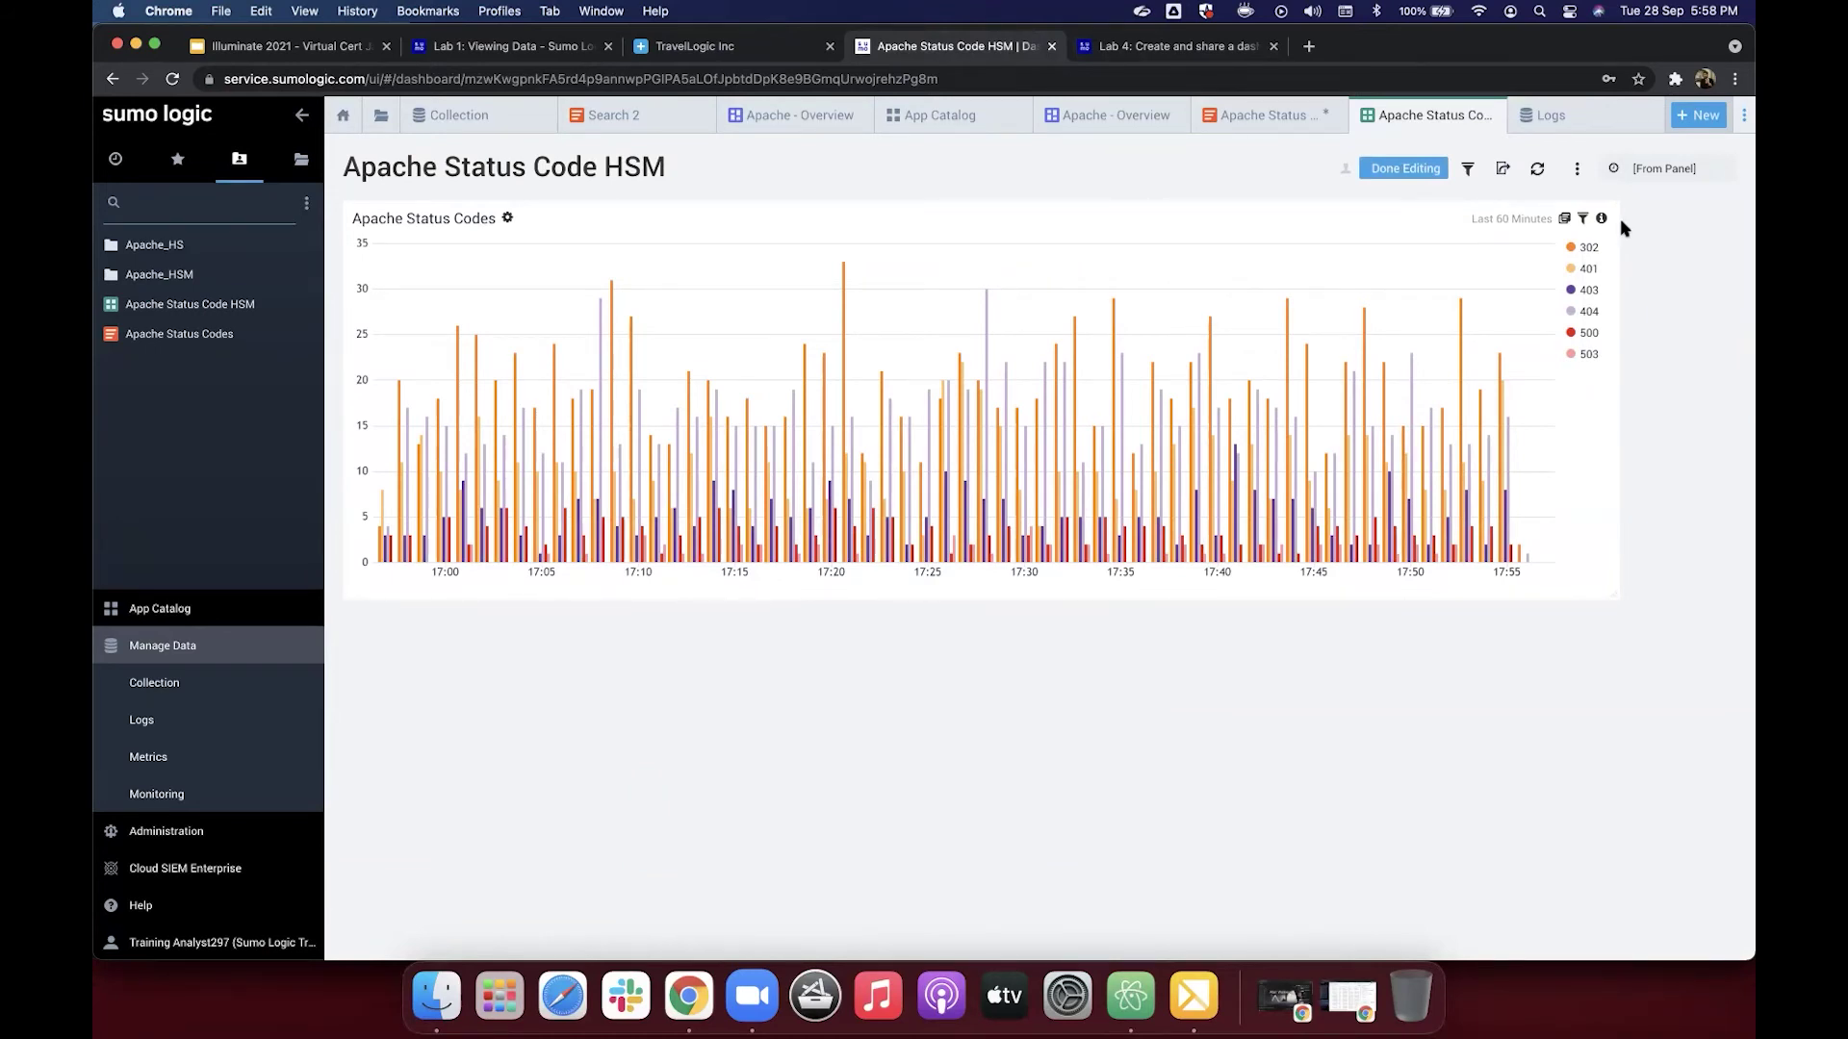
left_click(1157, 50)
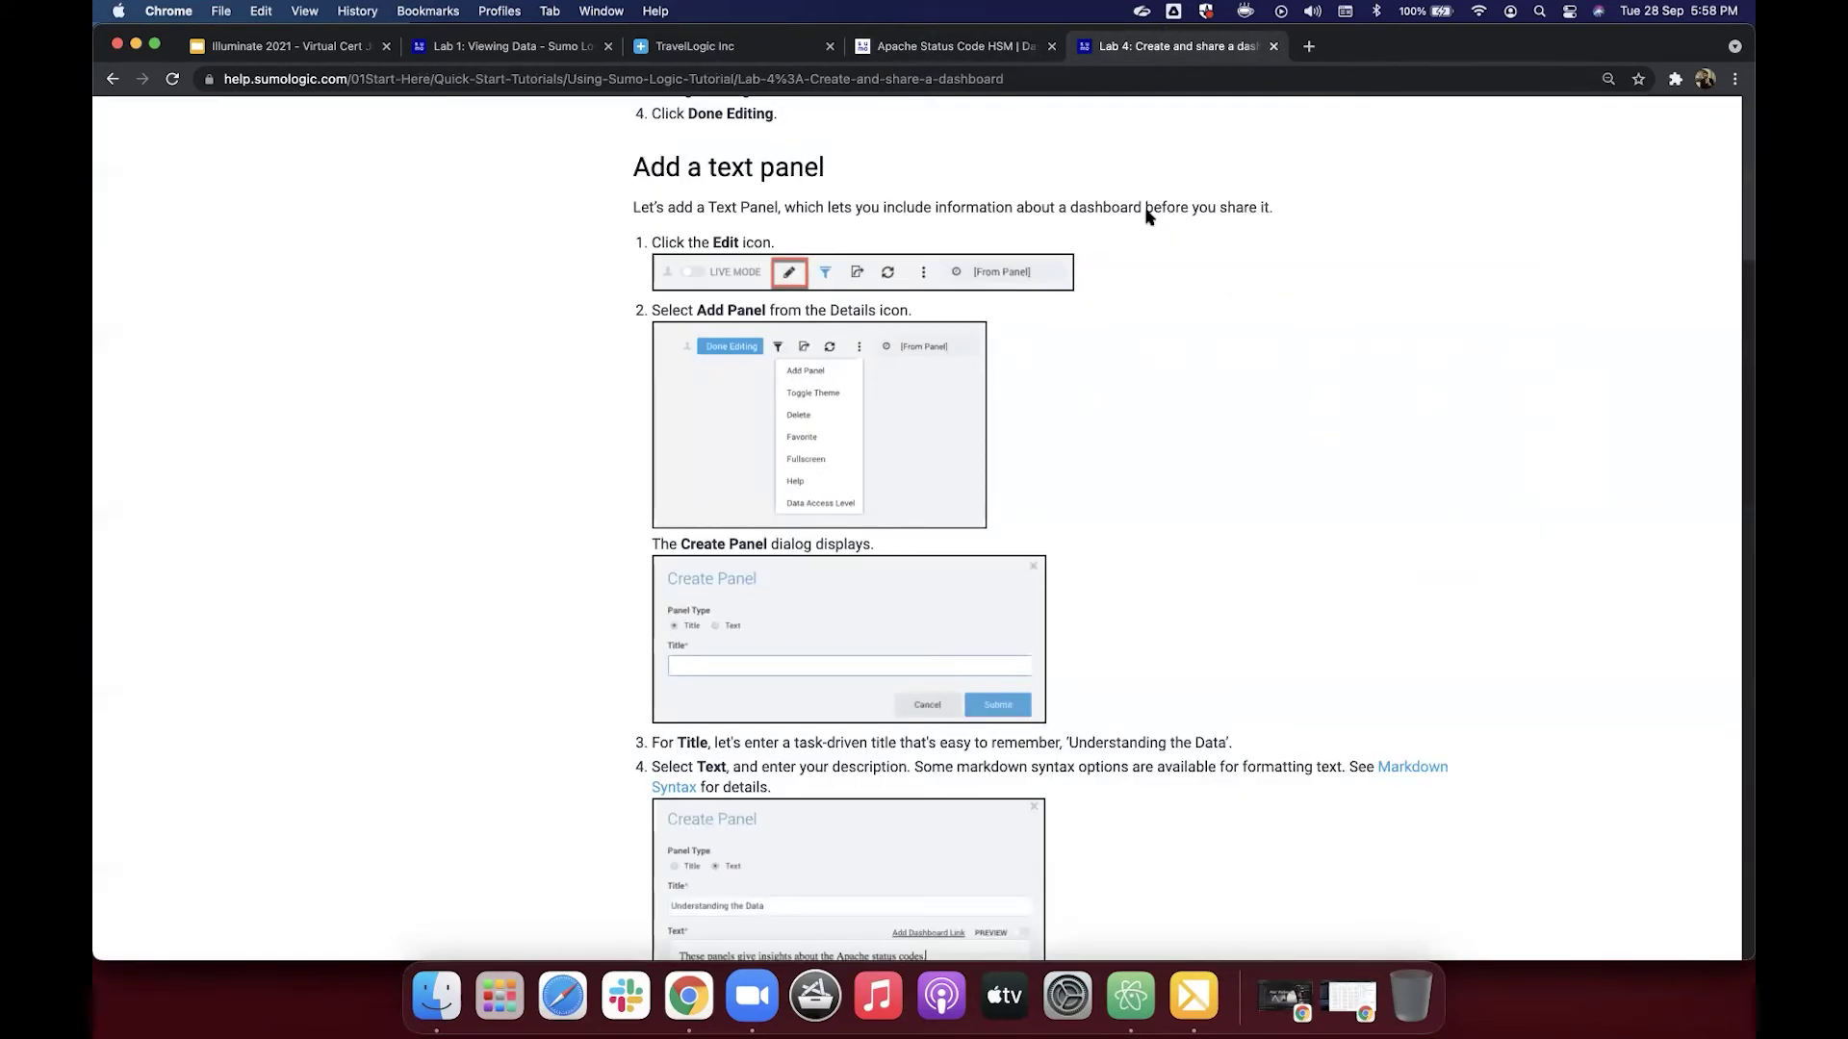
left_click(994, 51)
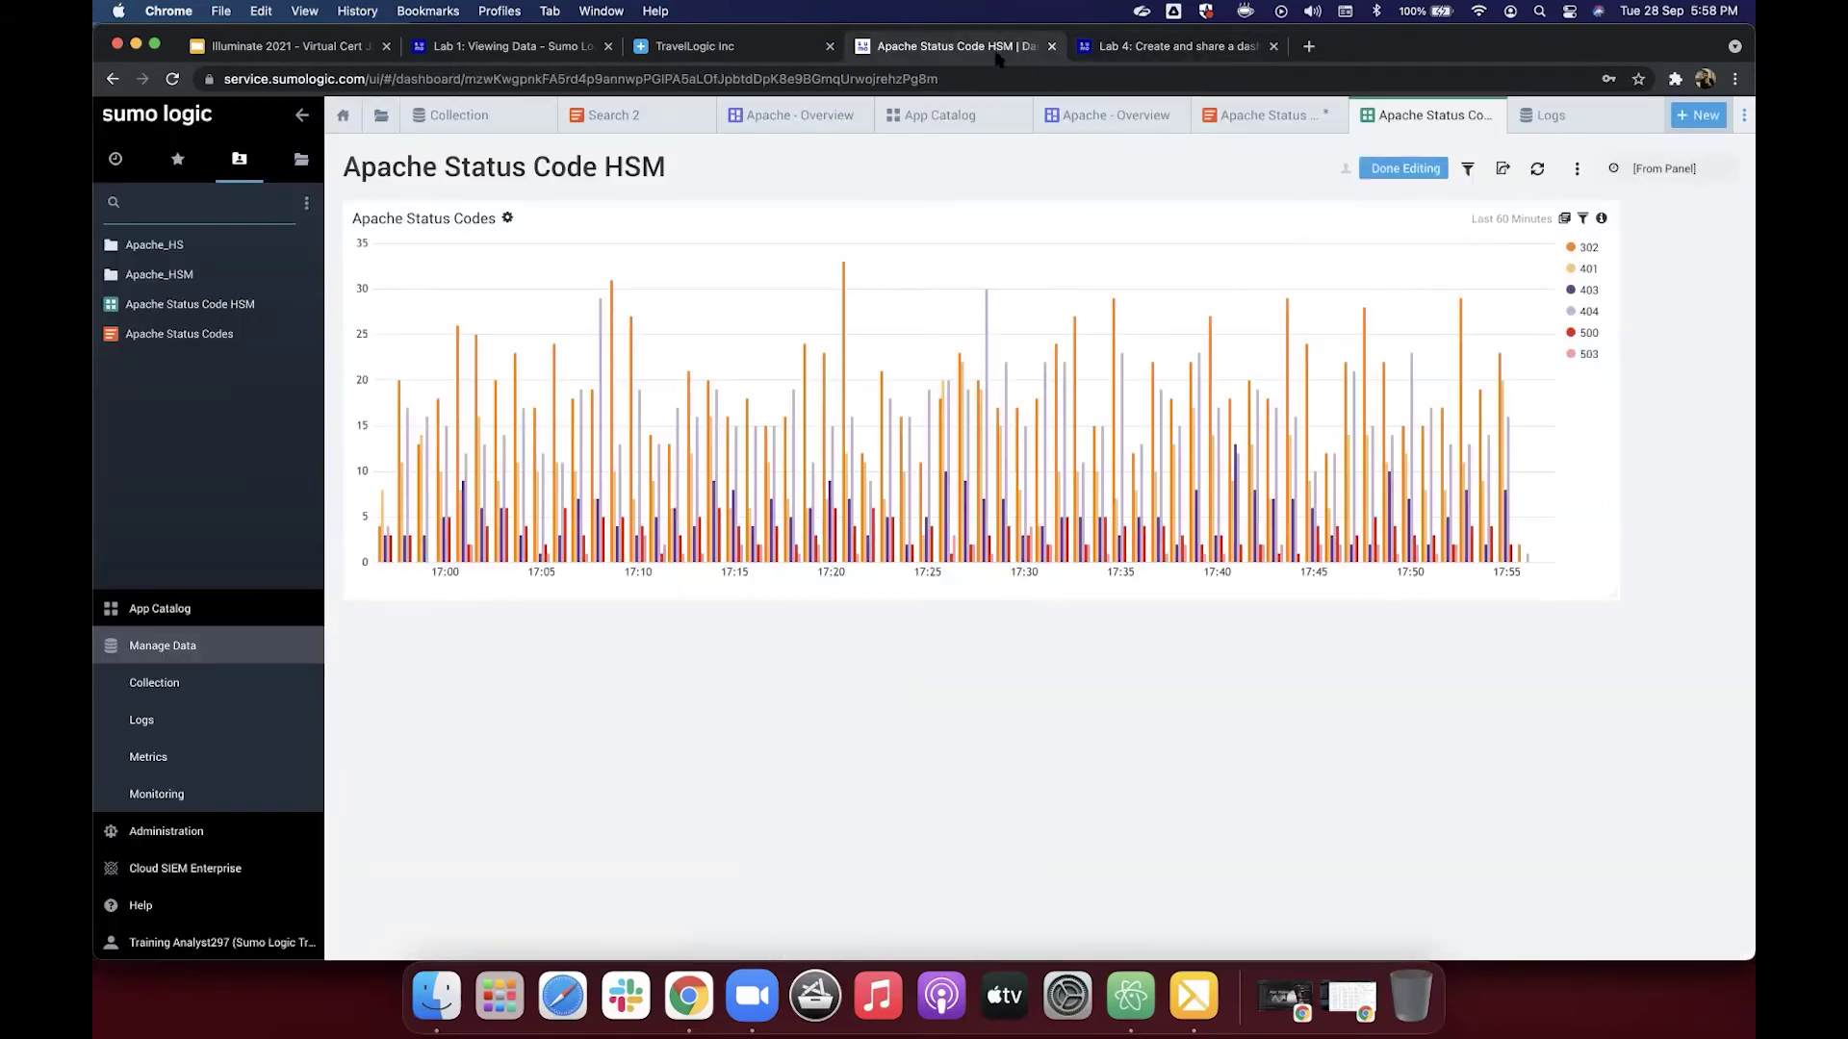
left_click(1577, 170)
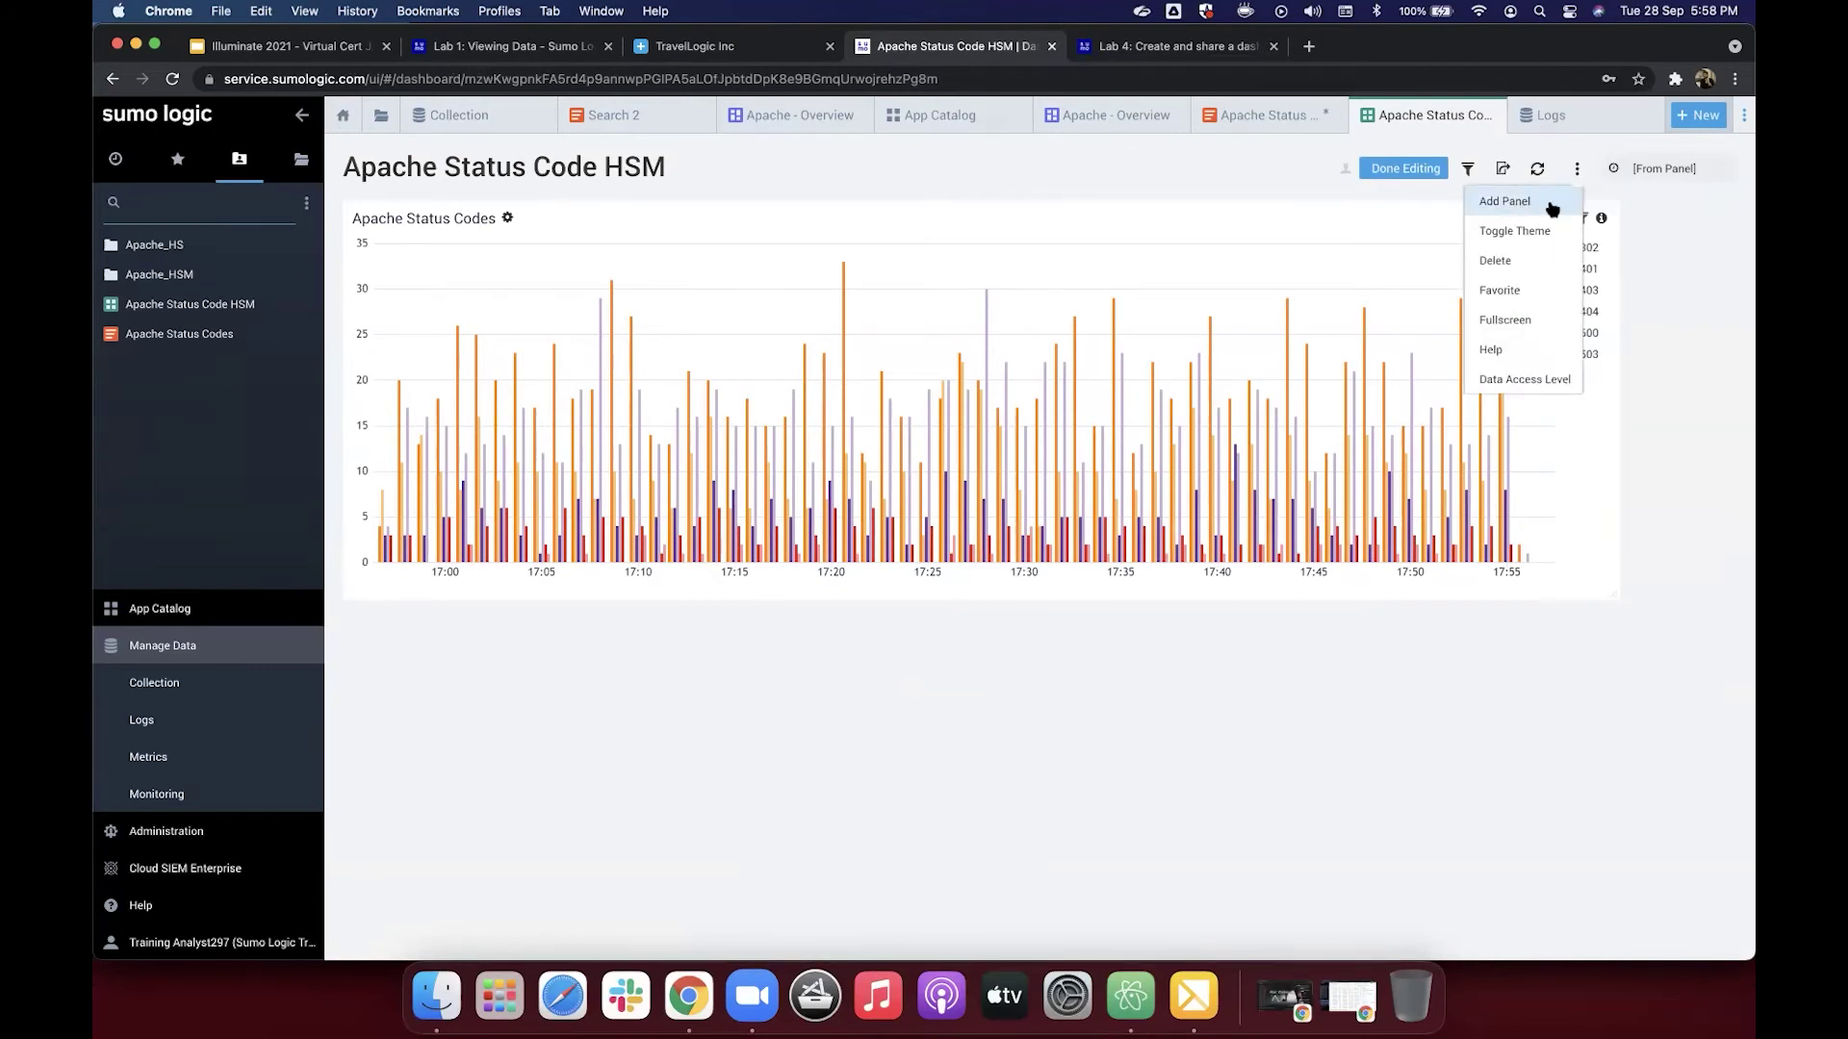
Step: Start a new Text panel titled 'Apache Insight', checking the tutorial's text panel steps
left_click(1552, 209)
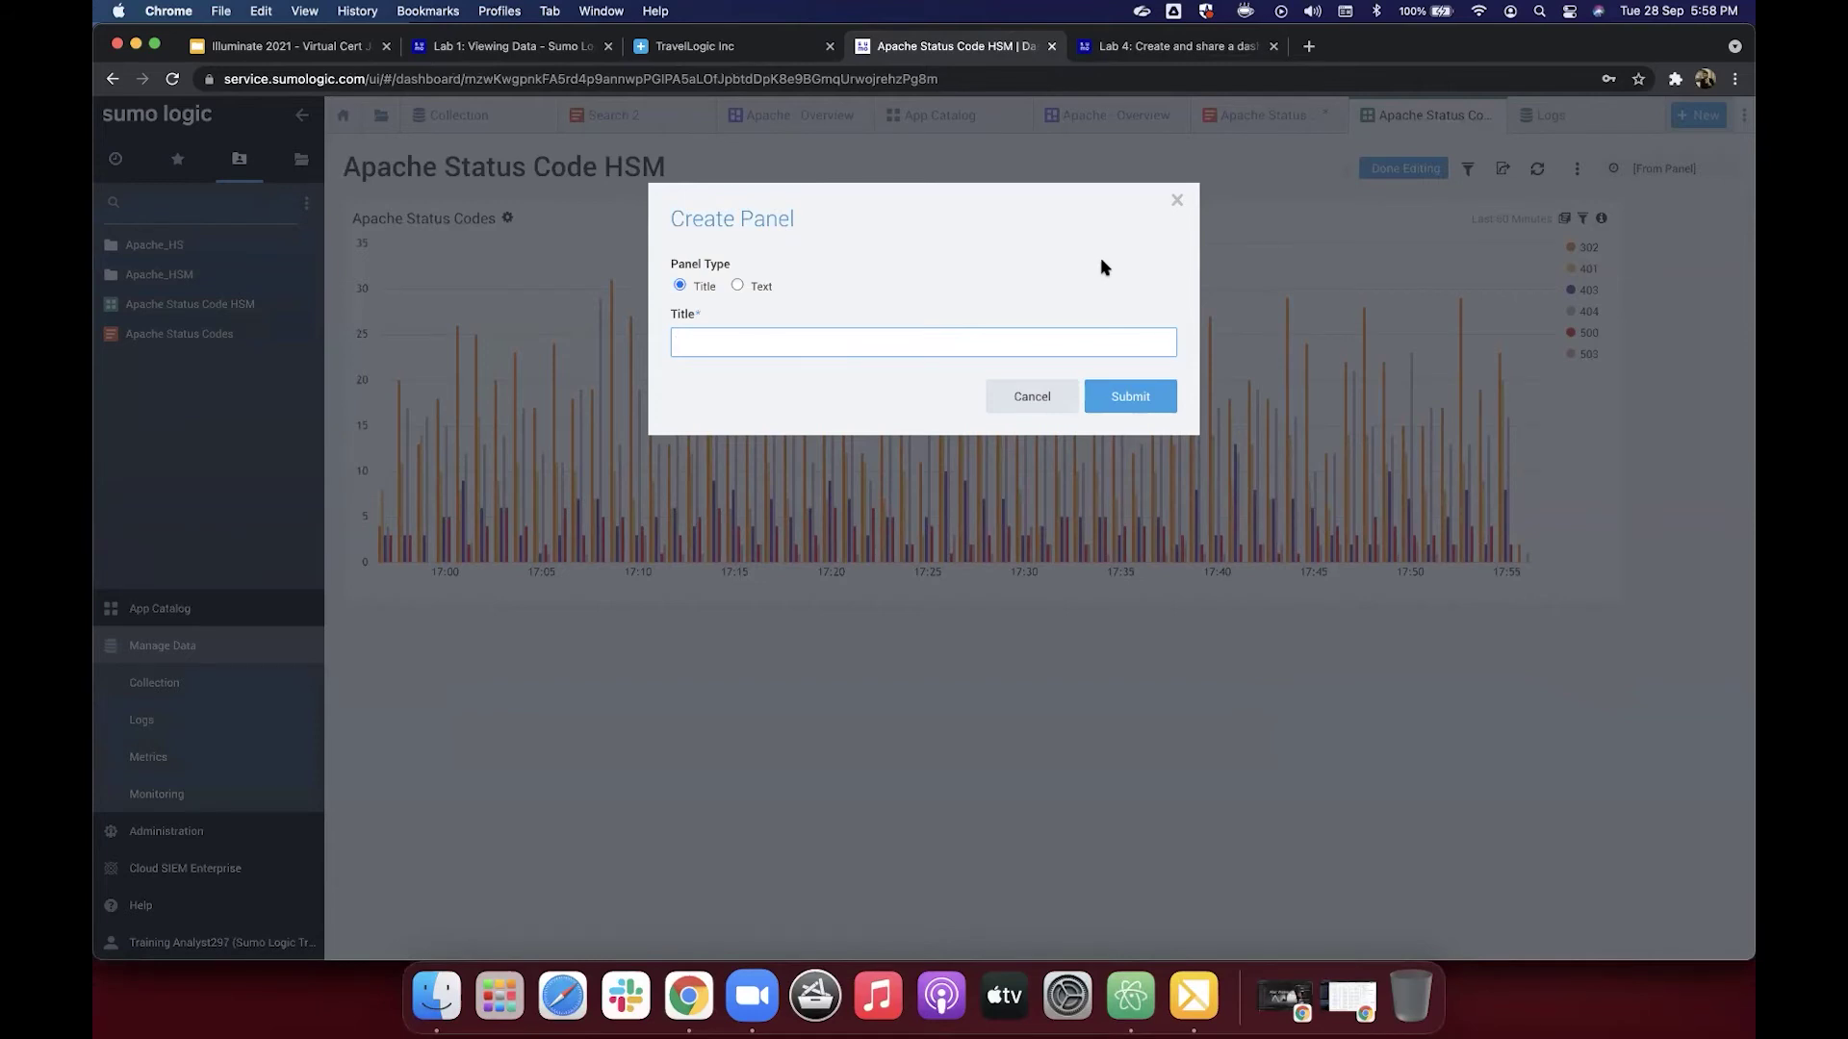
type("A")
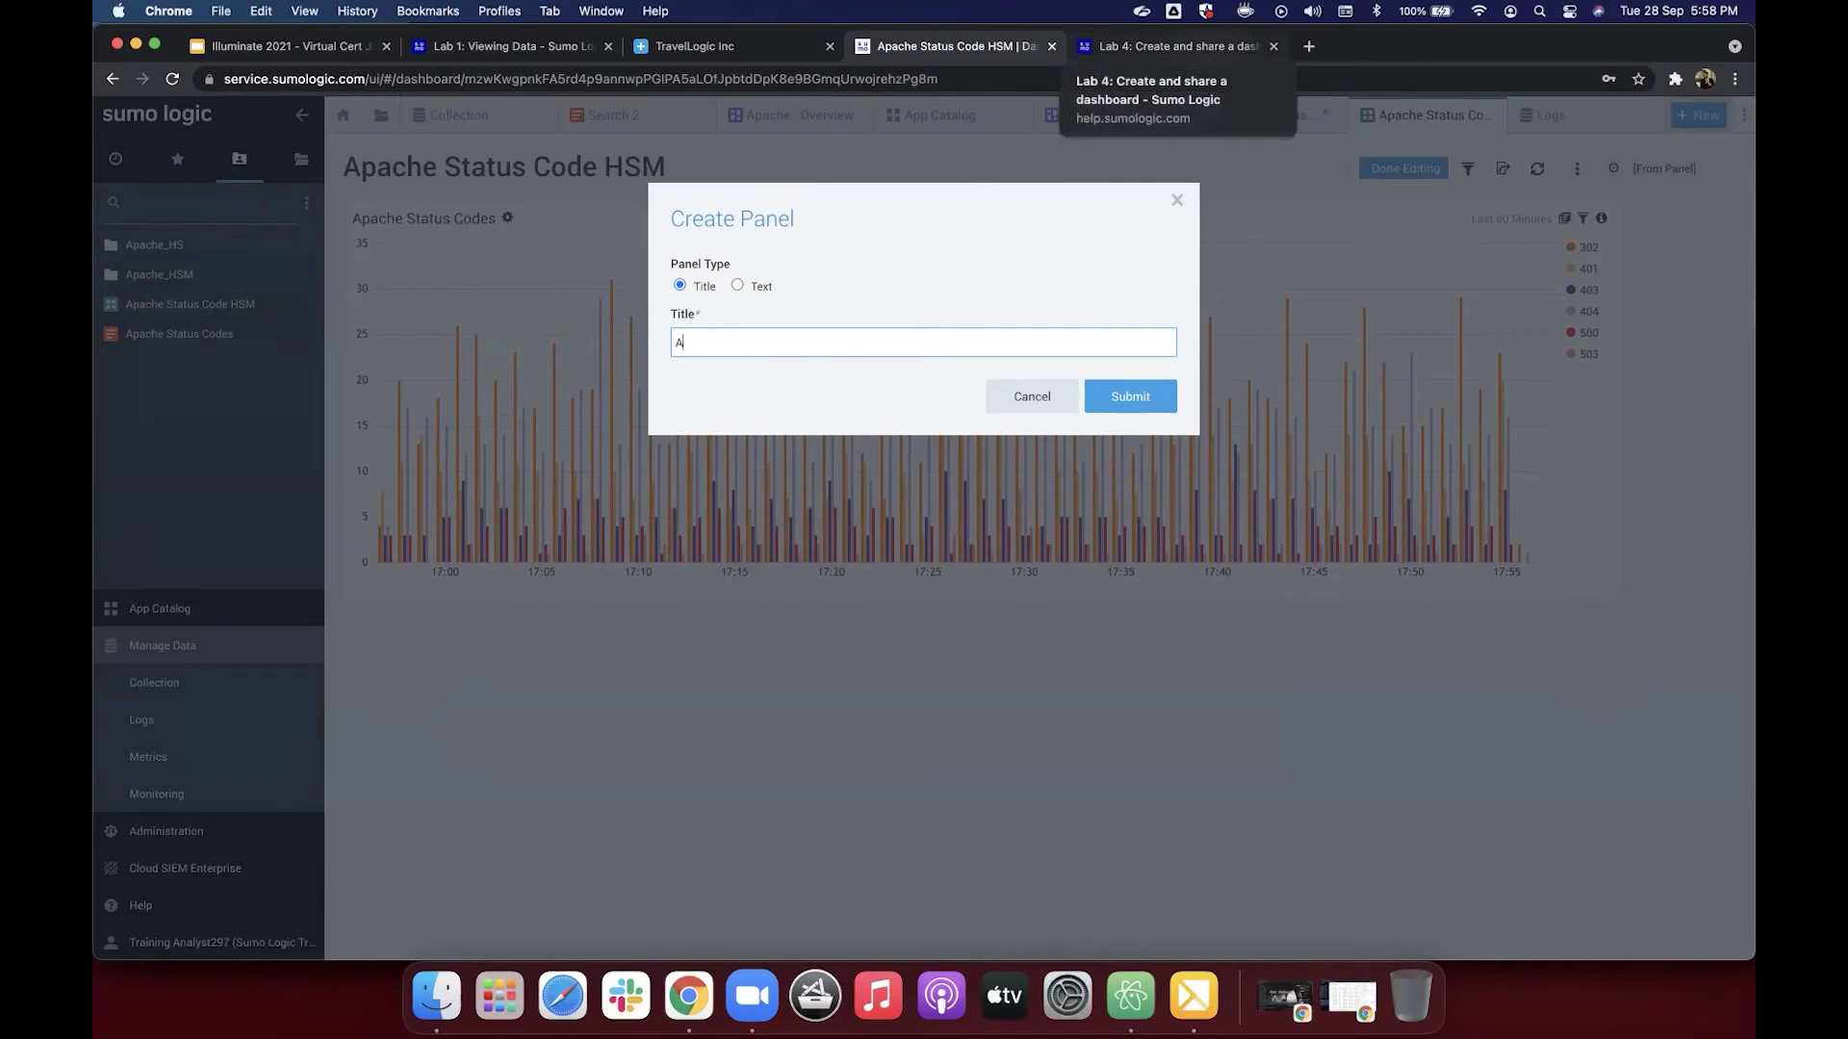
type("pache Insights")
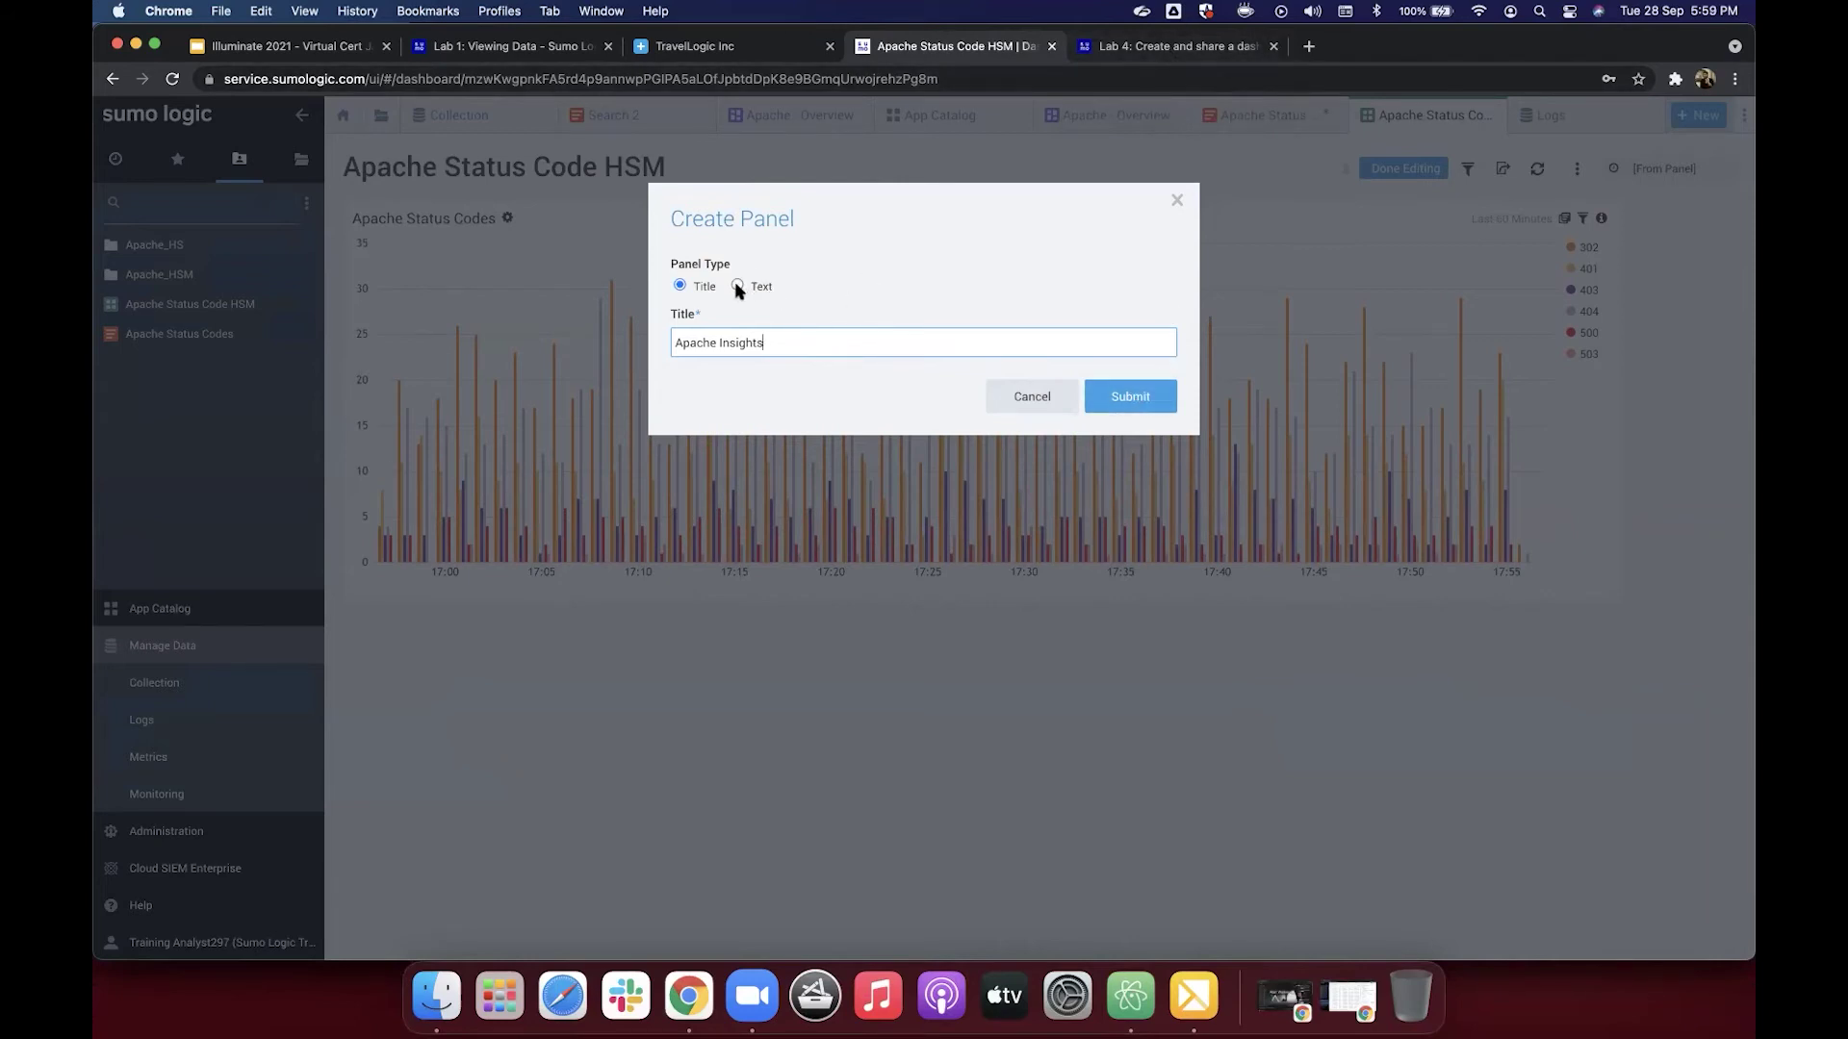
left_click(737, 286)
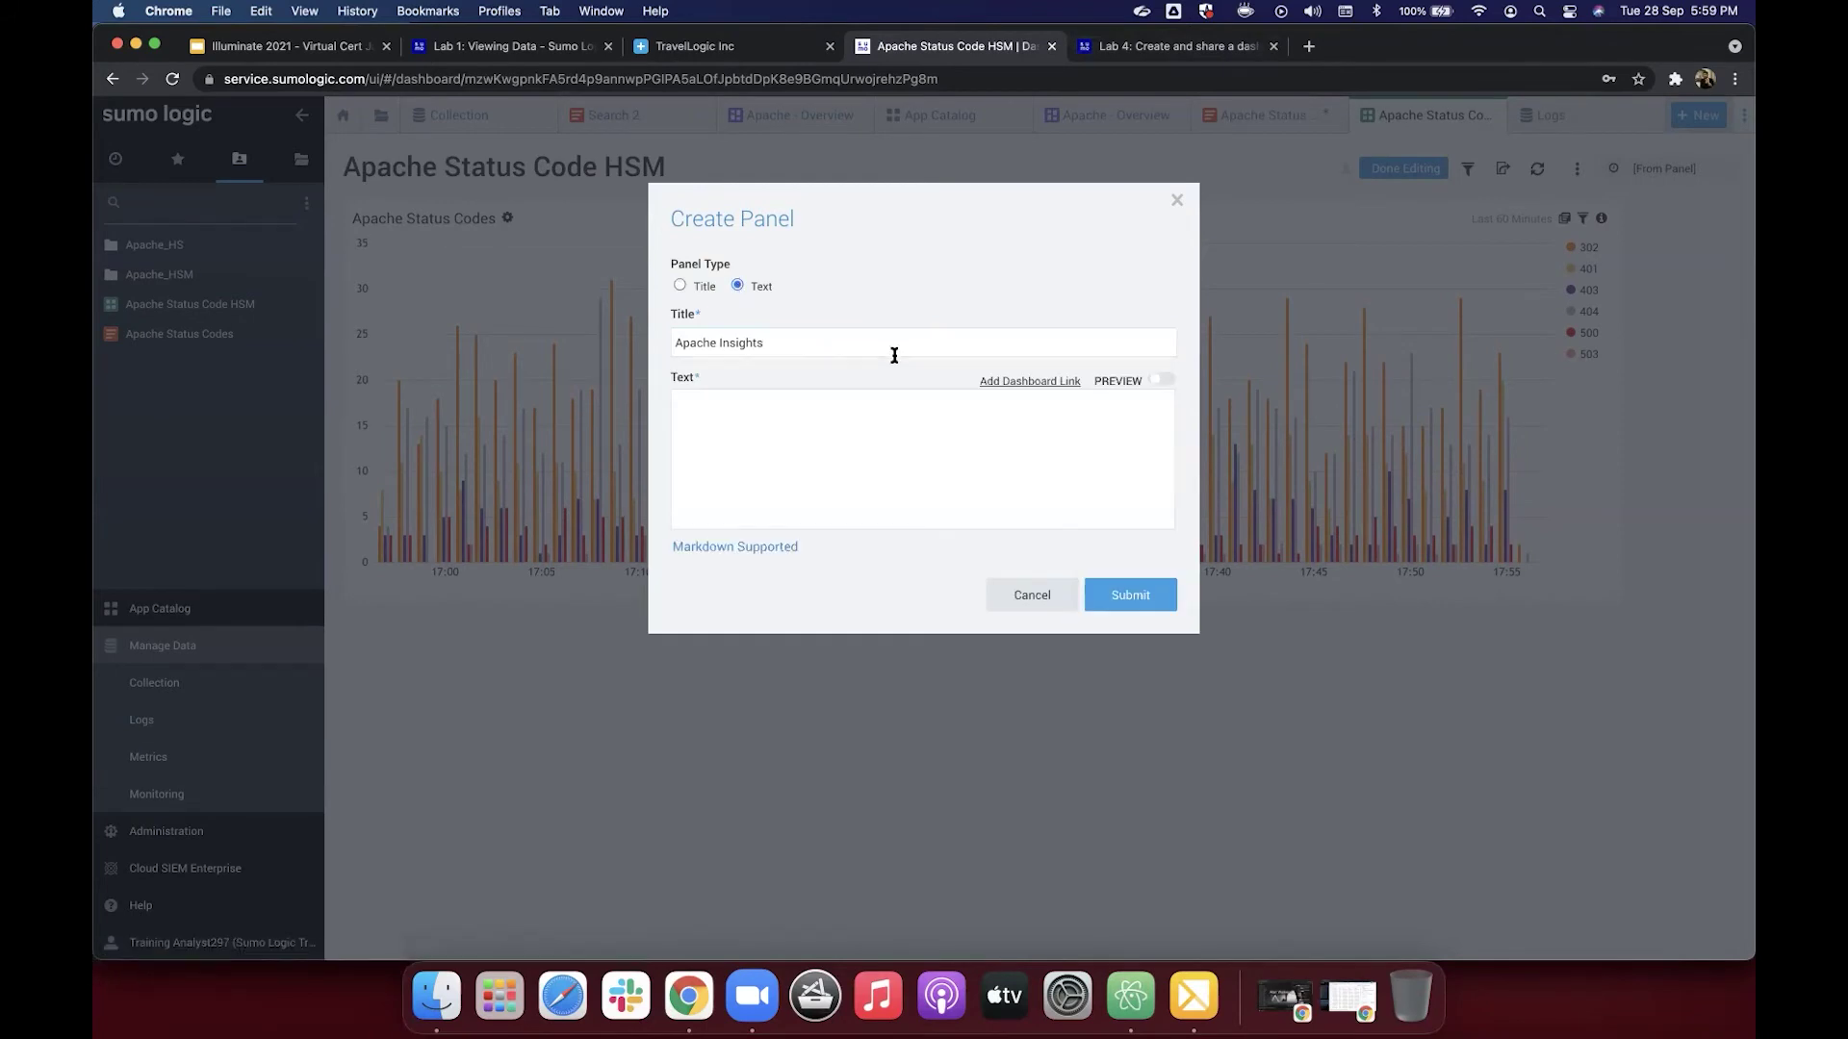
left_click(1172, 46)
scroll(1116, 505, "down", 5)
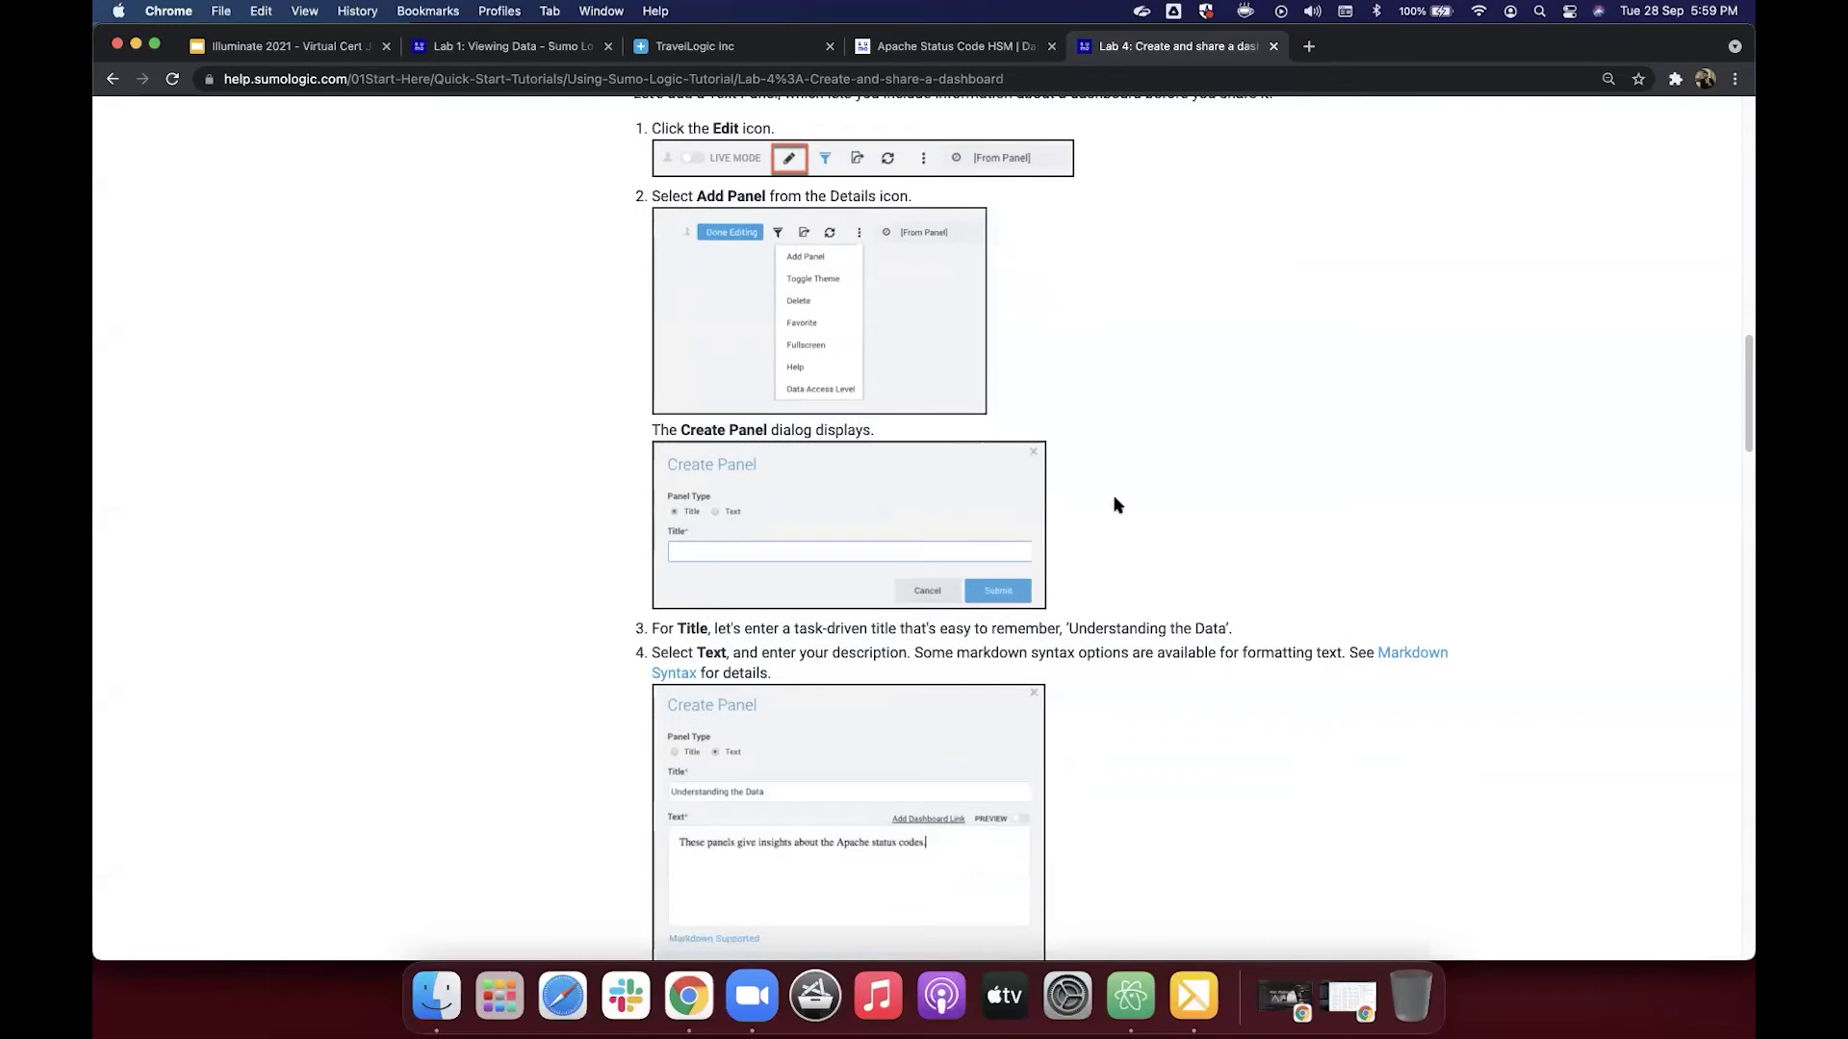
scroll(1117, 504, "down", 3)
scroll(1118, 506, "down", 2)
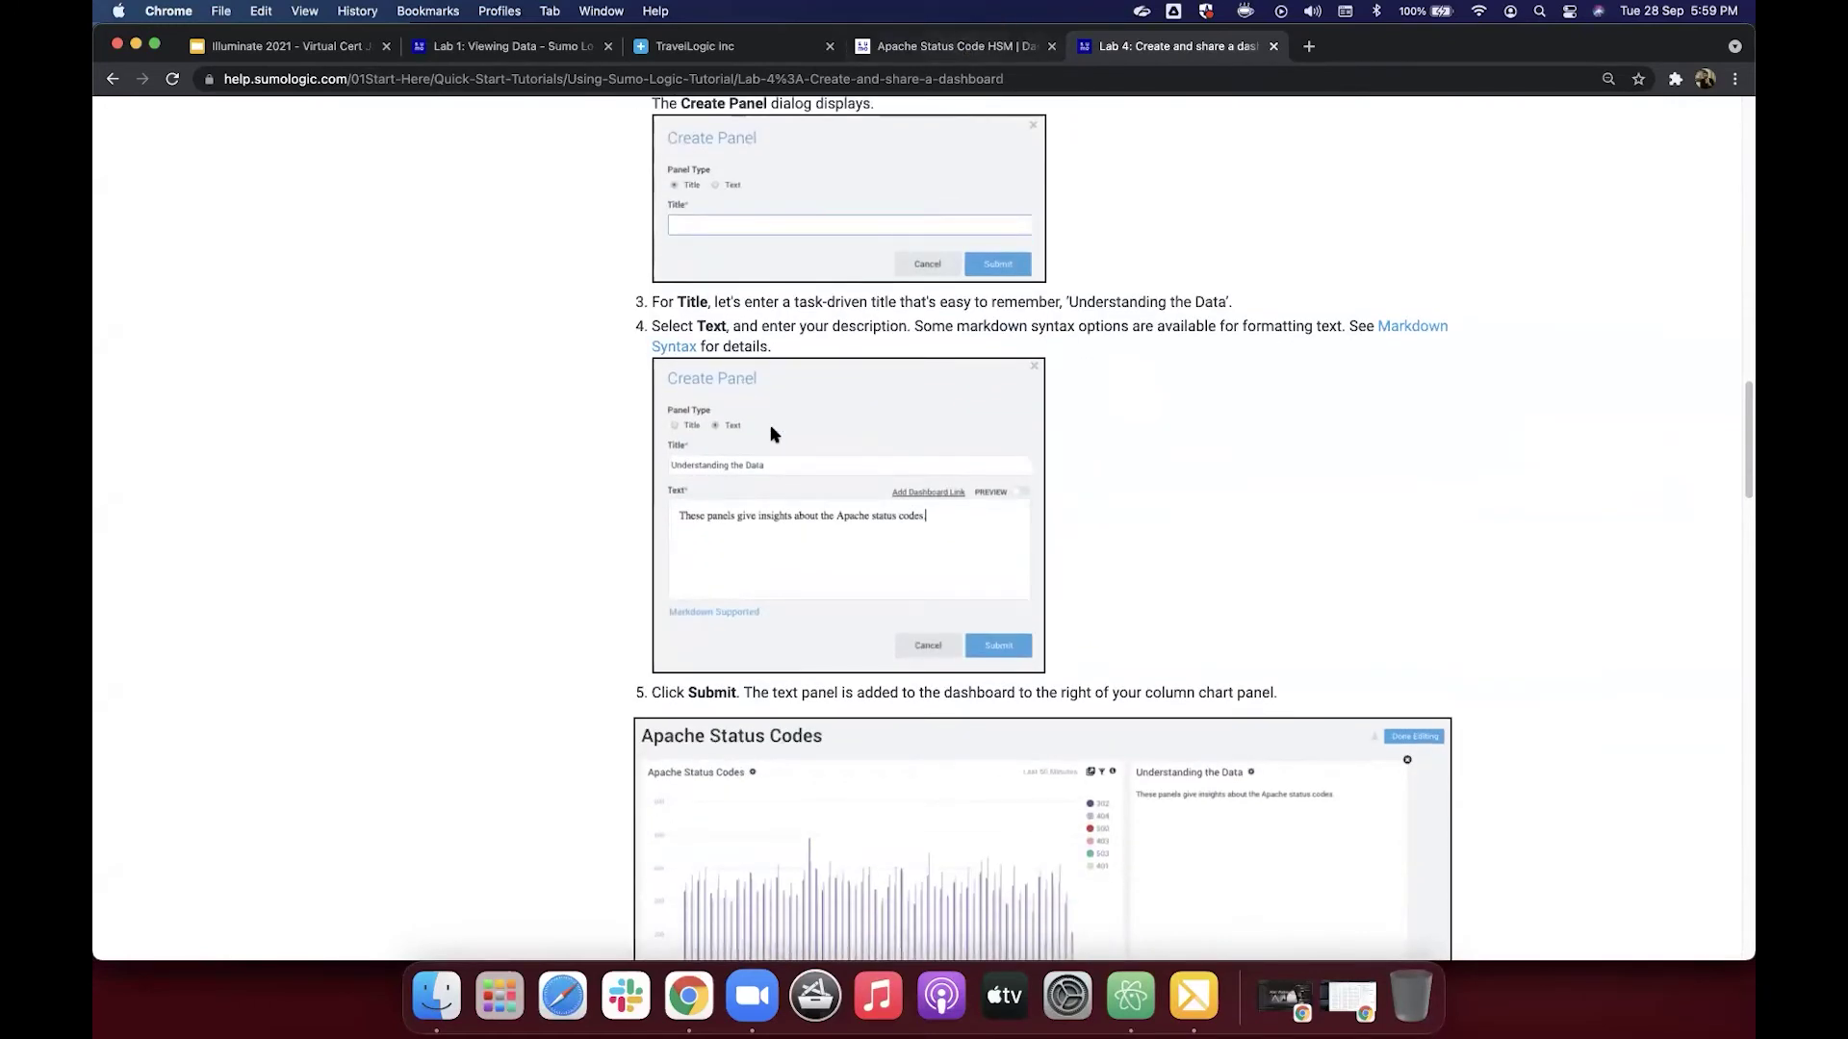
key("ctrl+shift+Tab")
Step: Give the panel the text 'Status Codes', submit it, and resize it wider and shorter
type("Status")
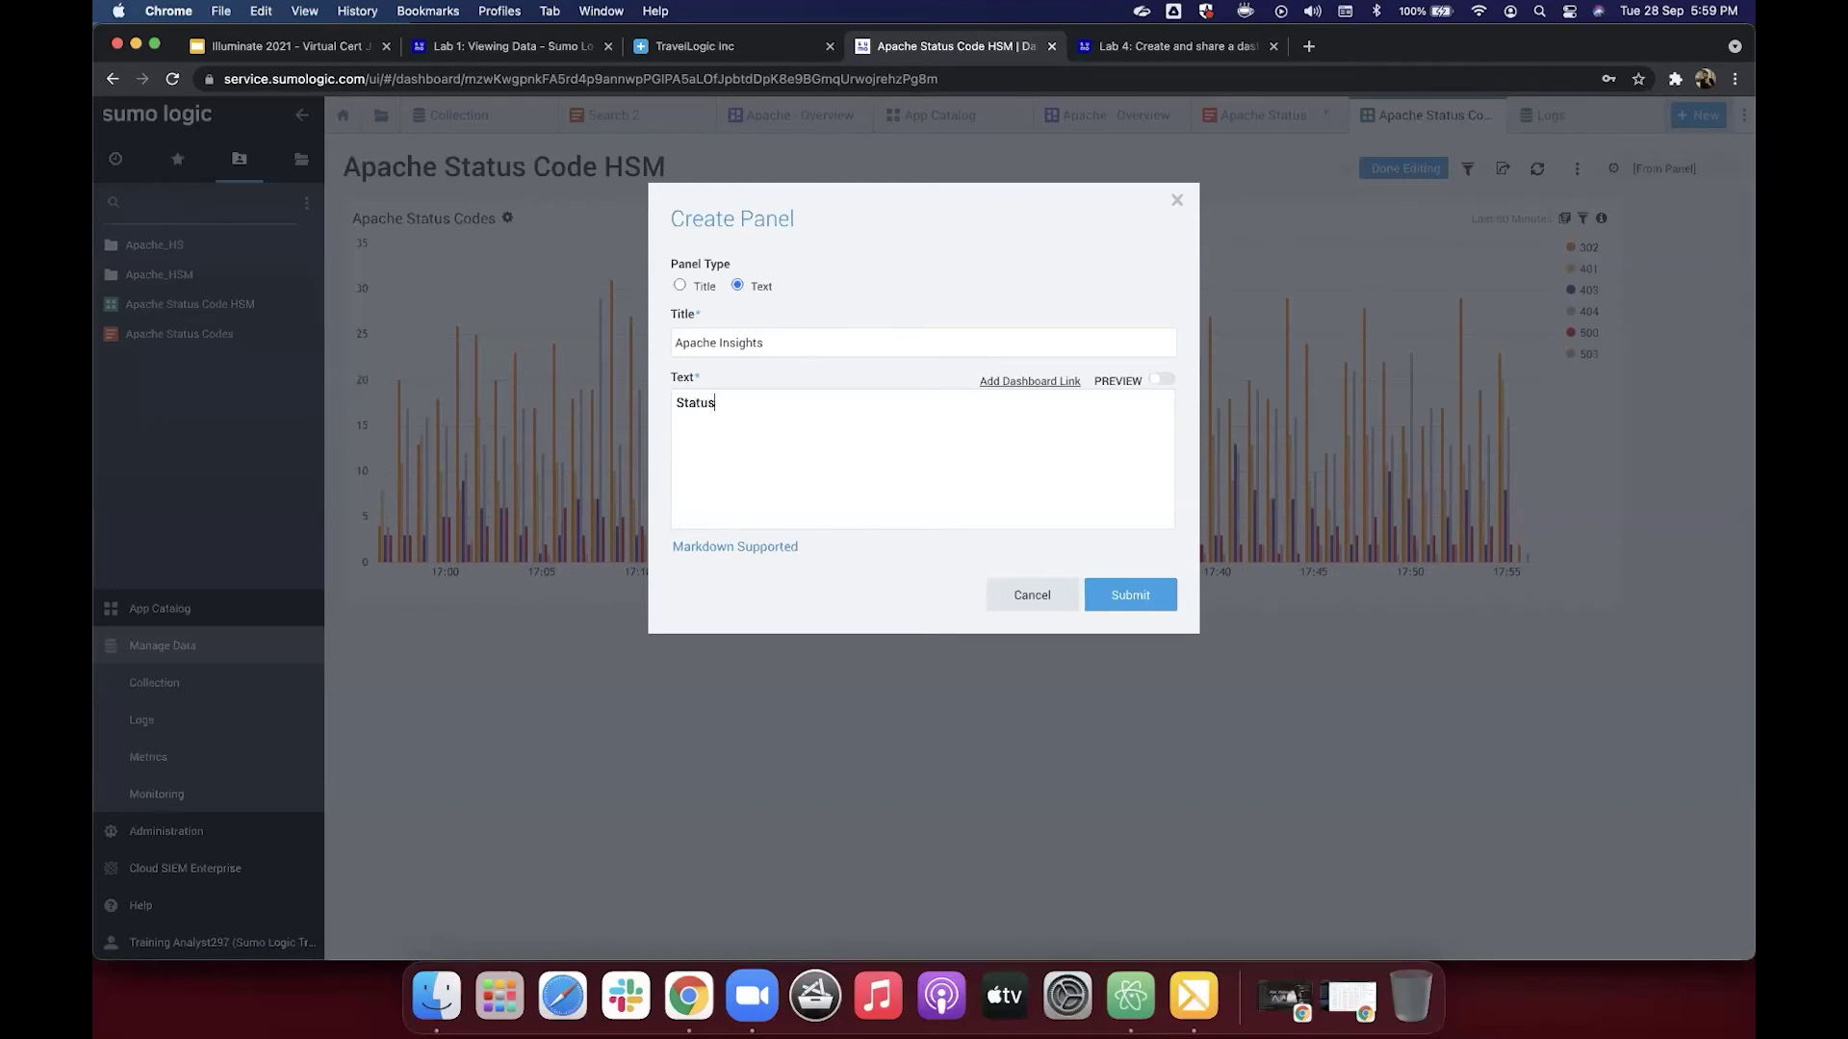
type(" Codes")
left_click(1131, 594)
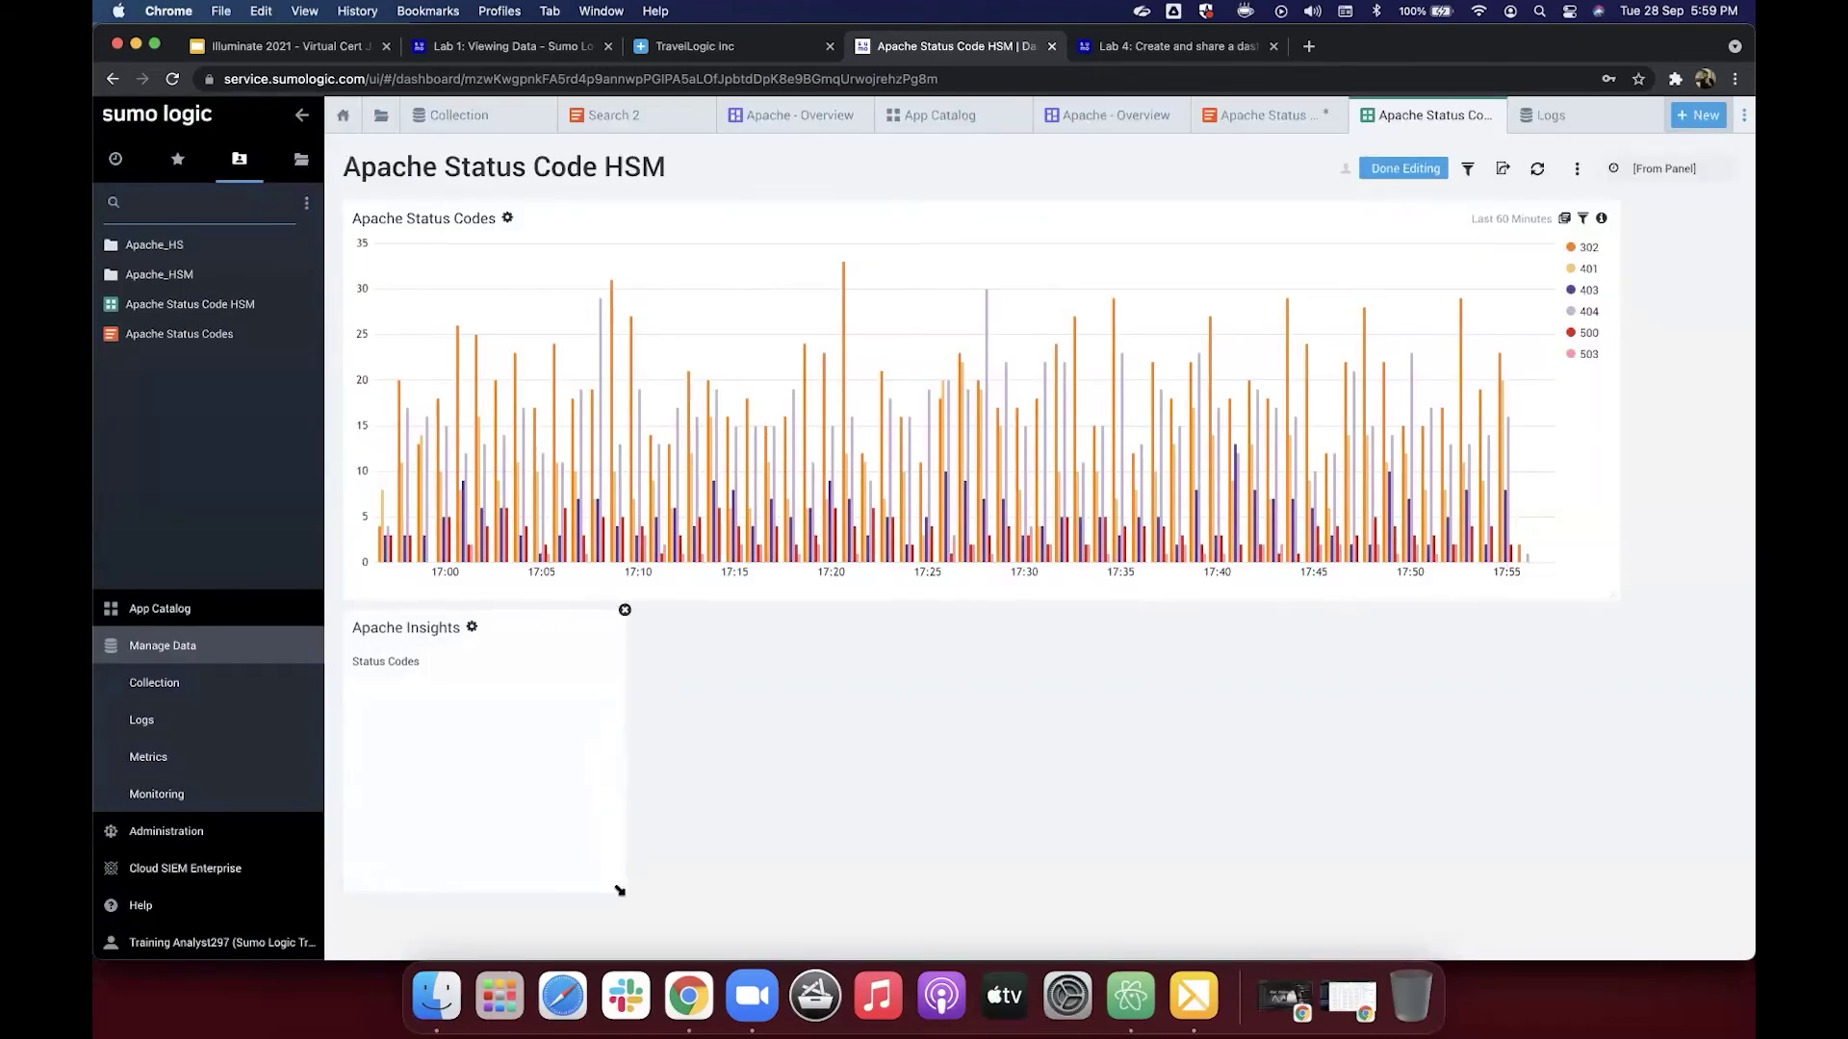
left_click_drag(765, 761, 826, 672)
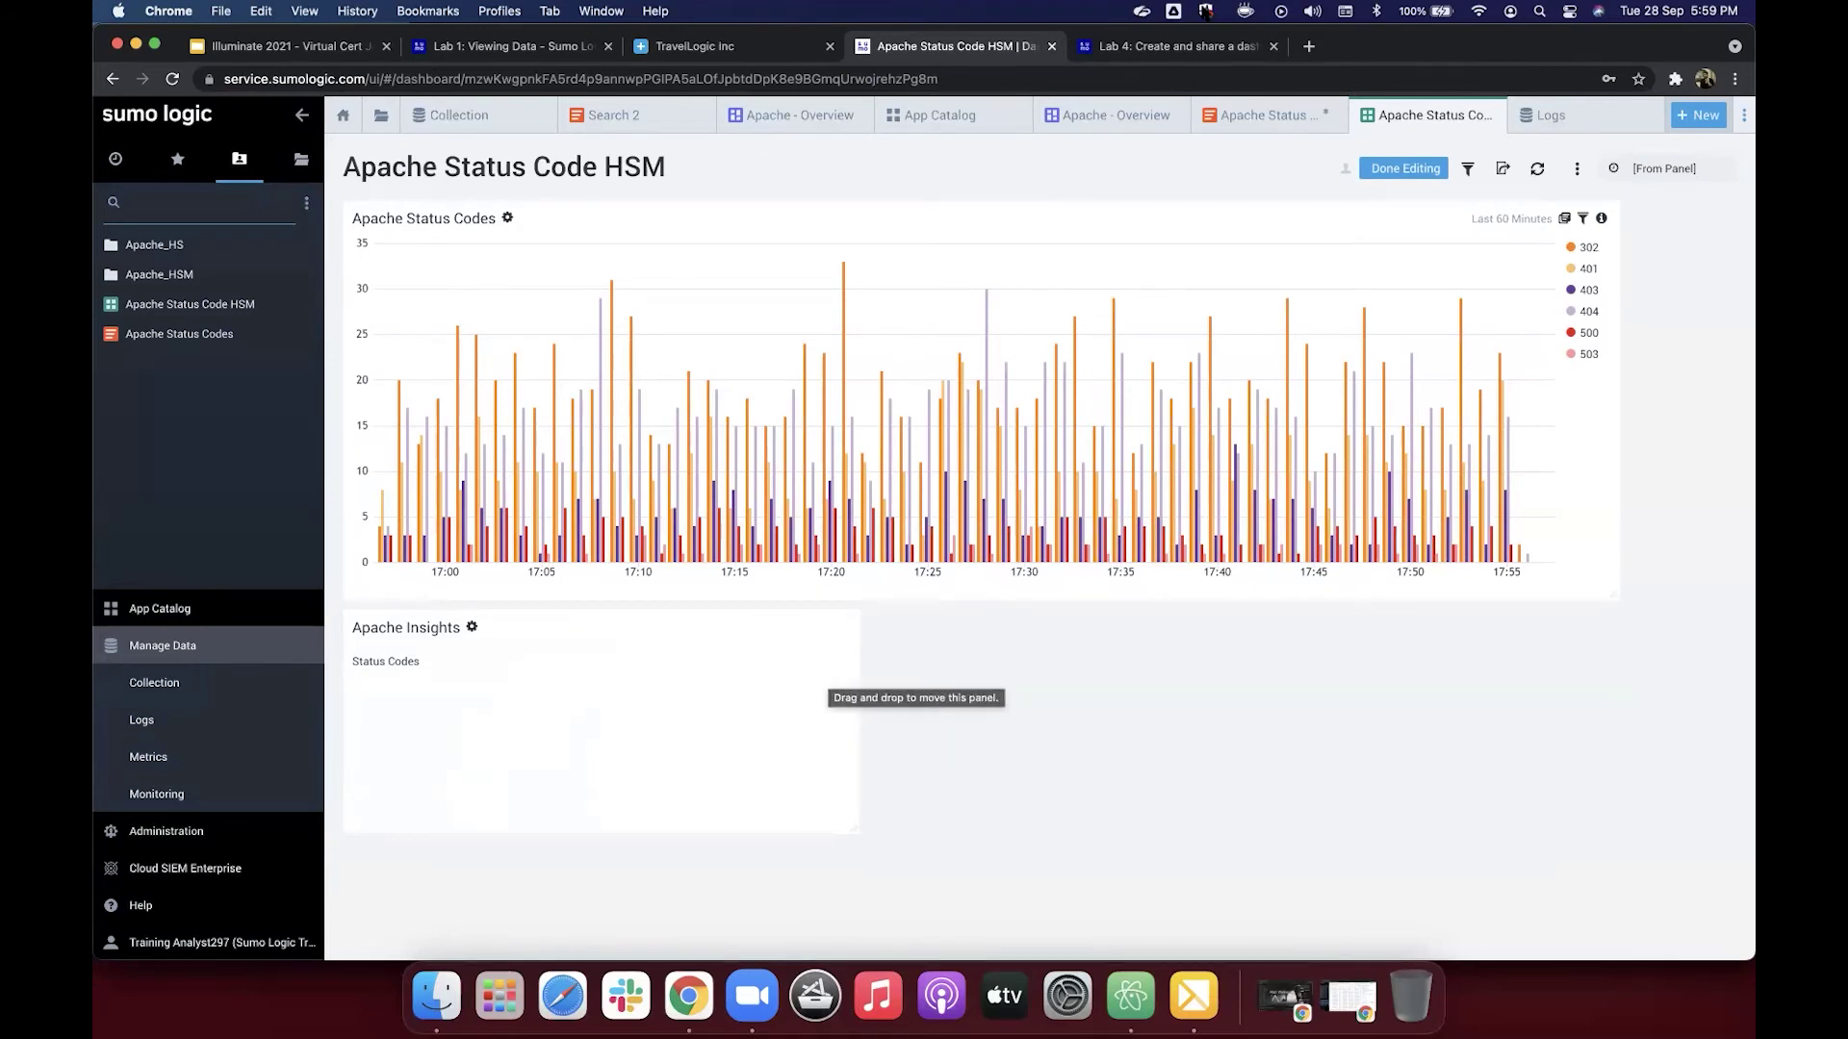
Step: Scroll through the Lab 4 tutorial instructions, then return to the Apache Status Code HSM dashboard
left_click(1172, 50)
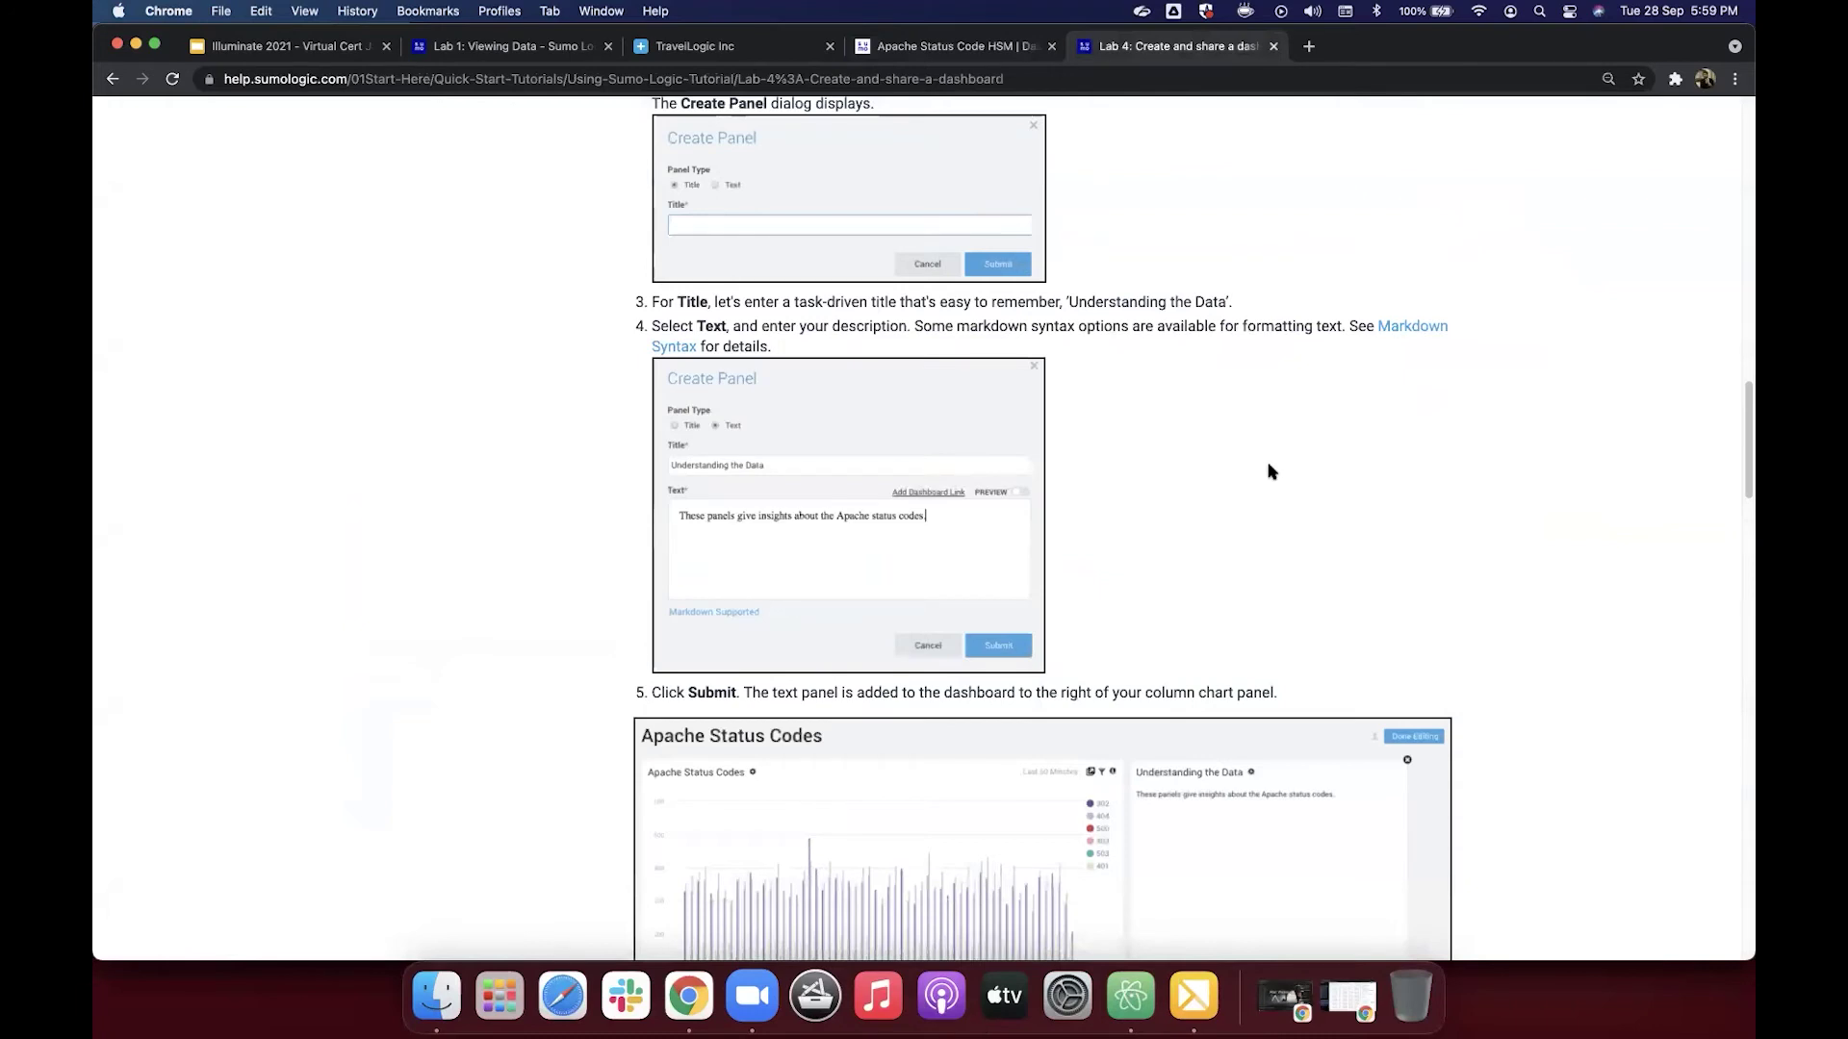
scroll(1268, 472, "down", 10)
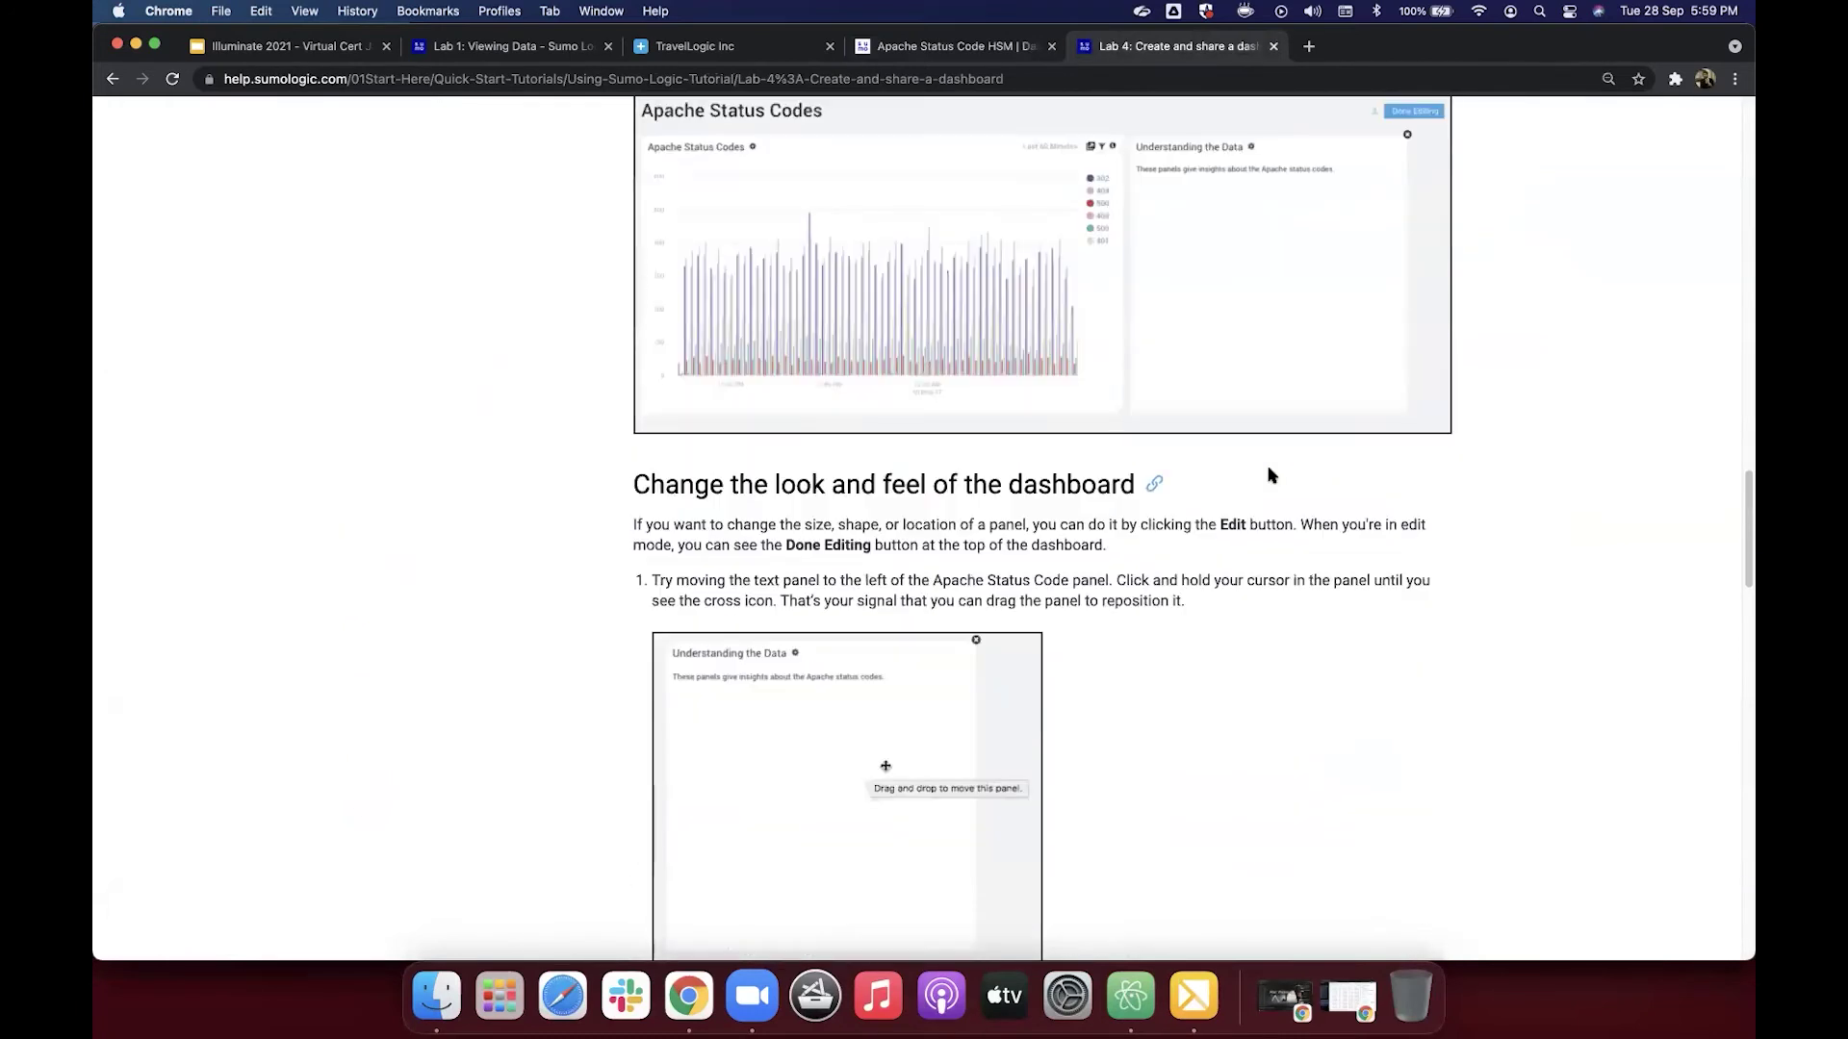
scroll(1268, 474, "down", 3)
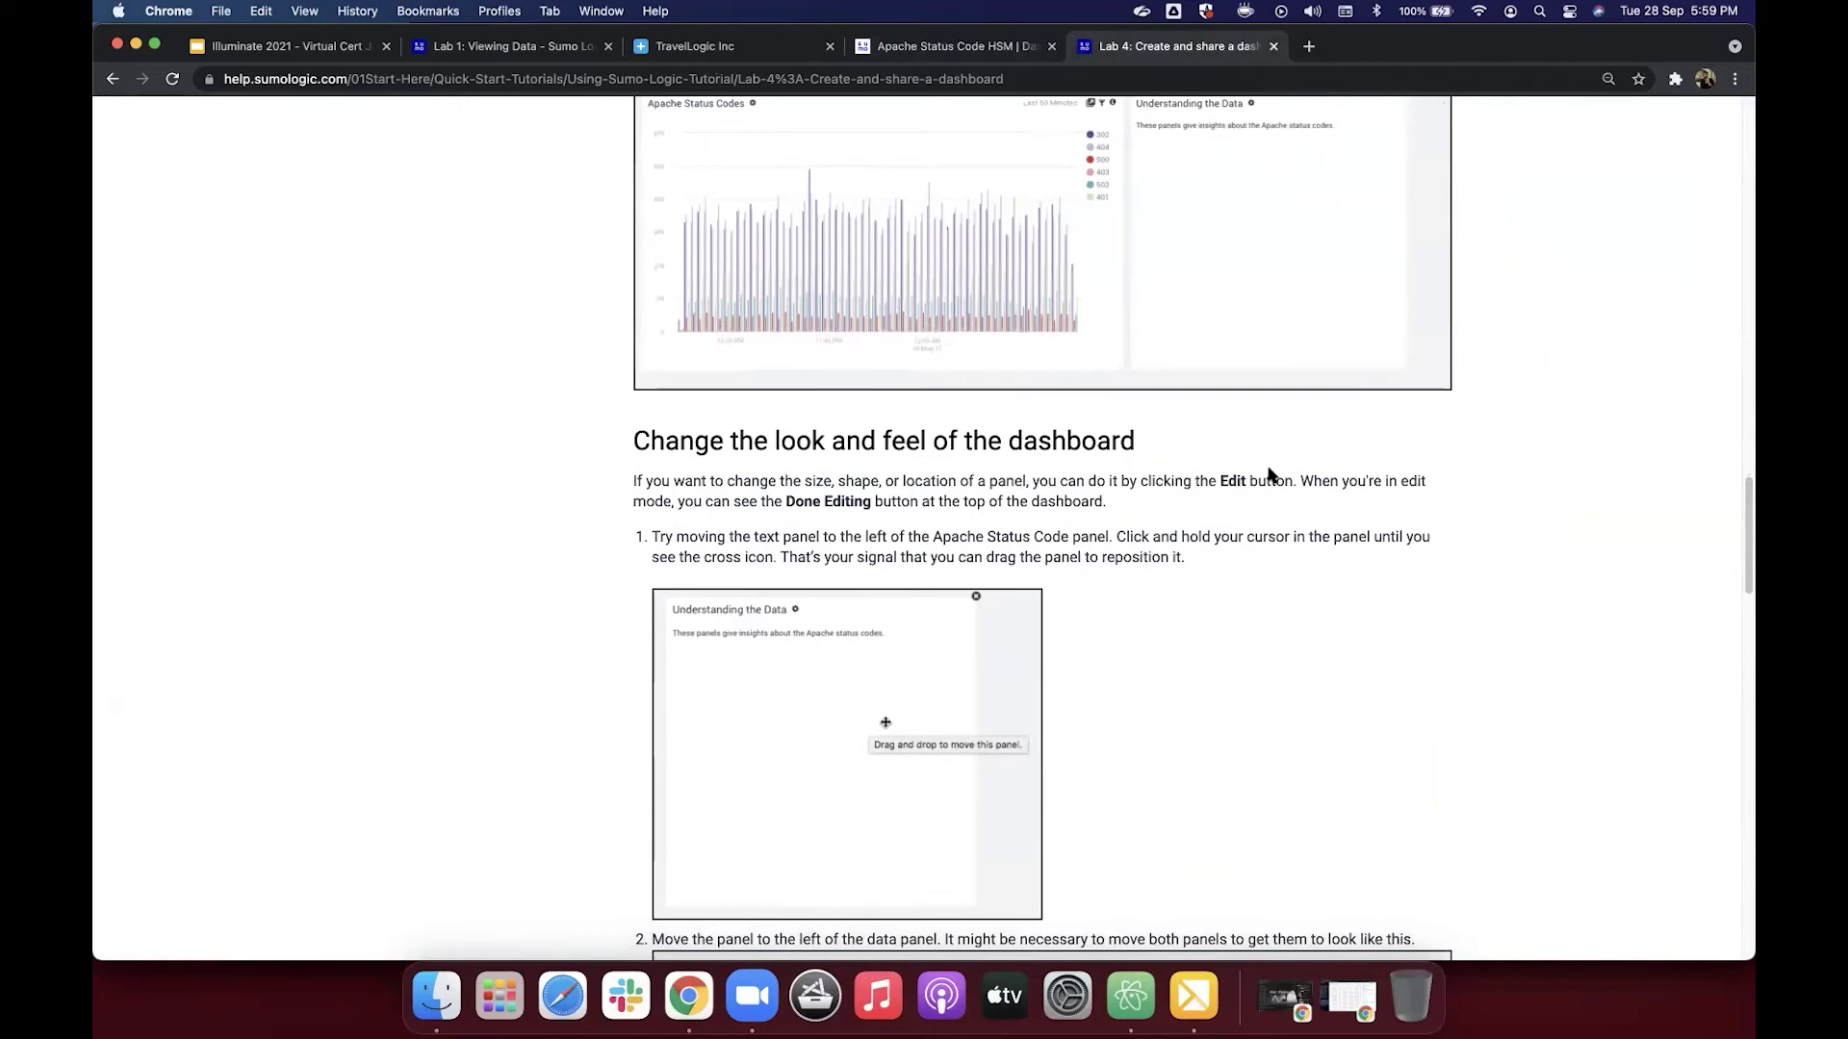
scroll(1268, 475, "down", 3)
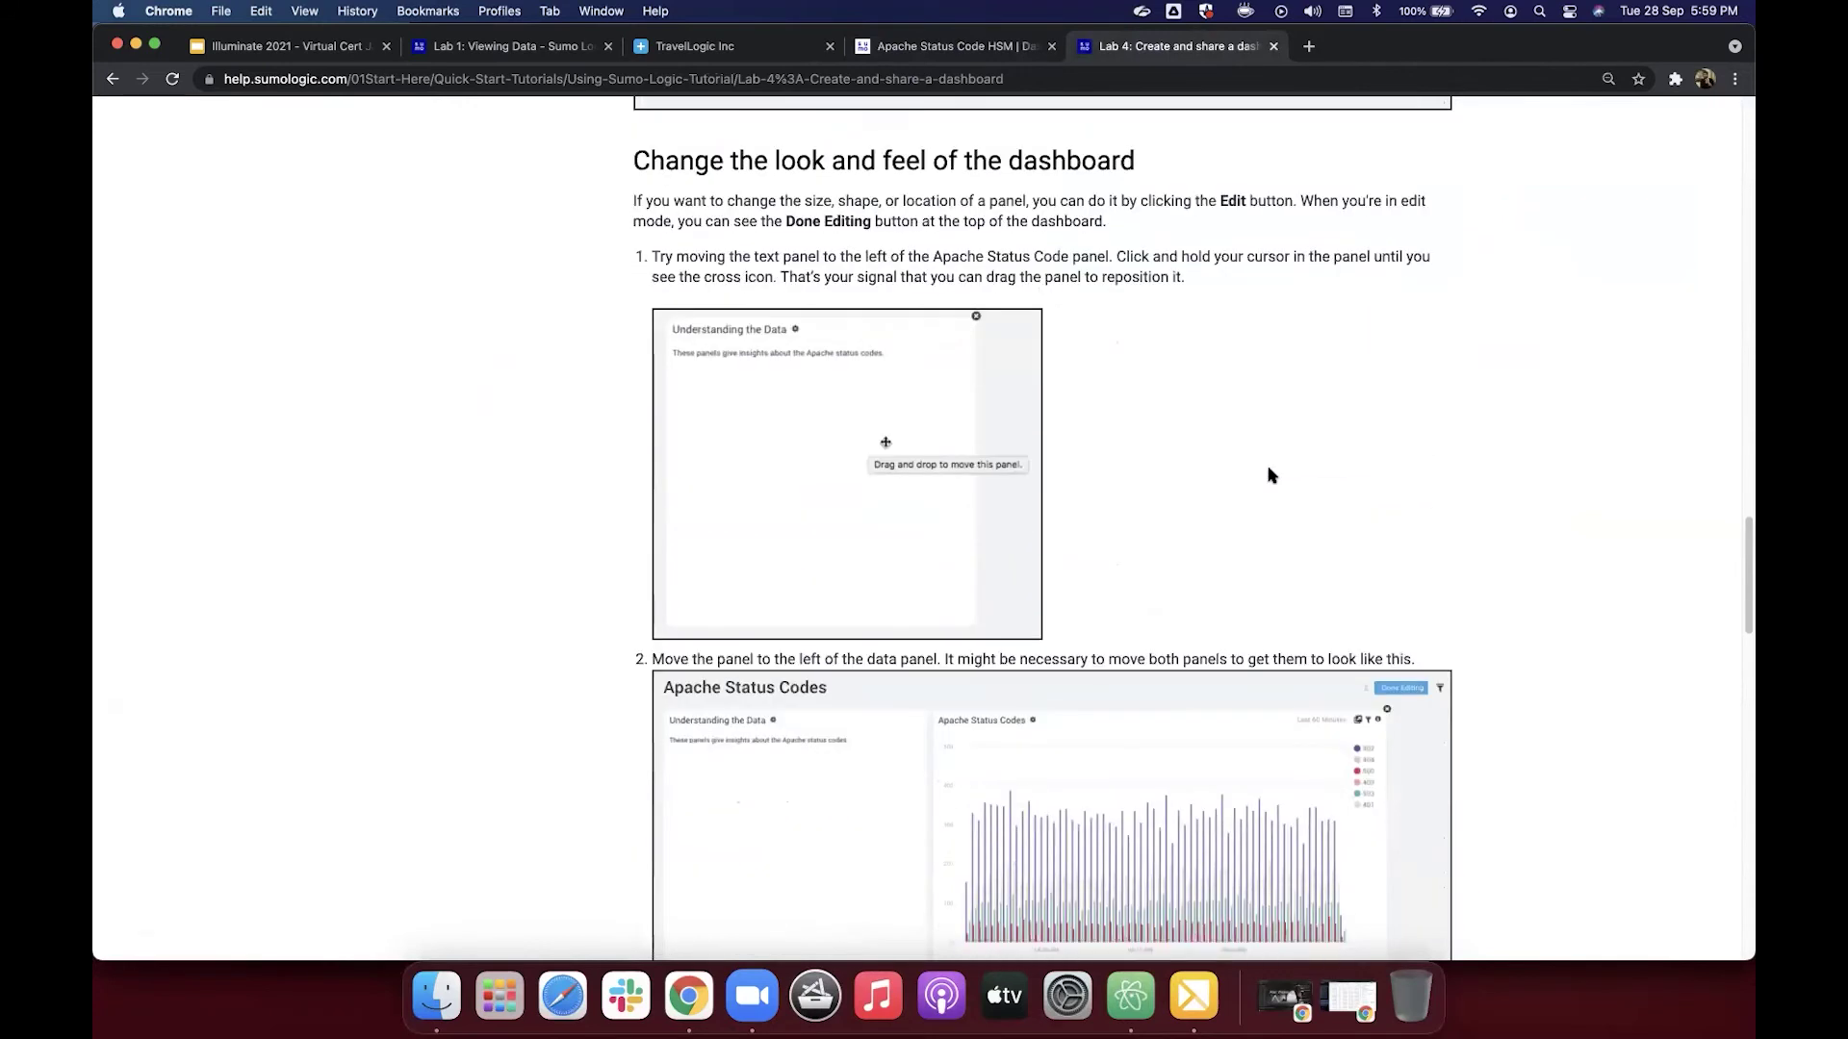
scroll(1268, 475, "down", 6)
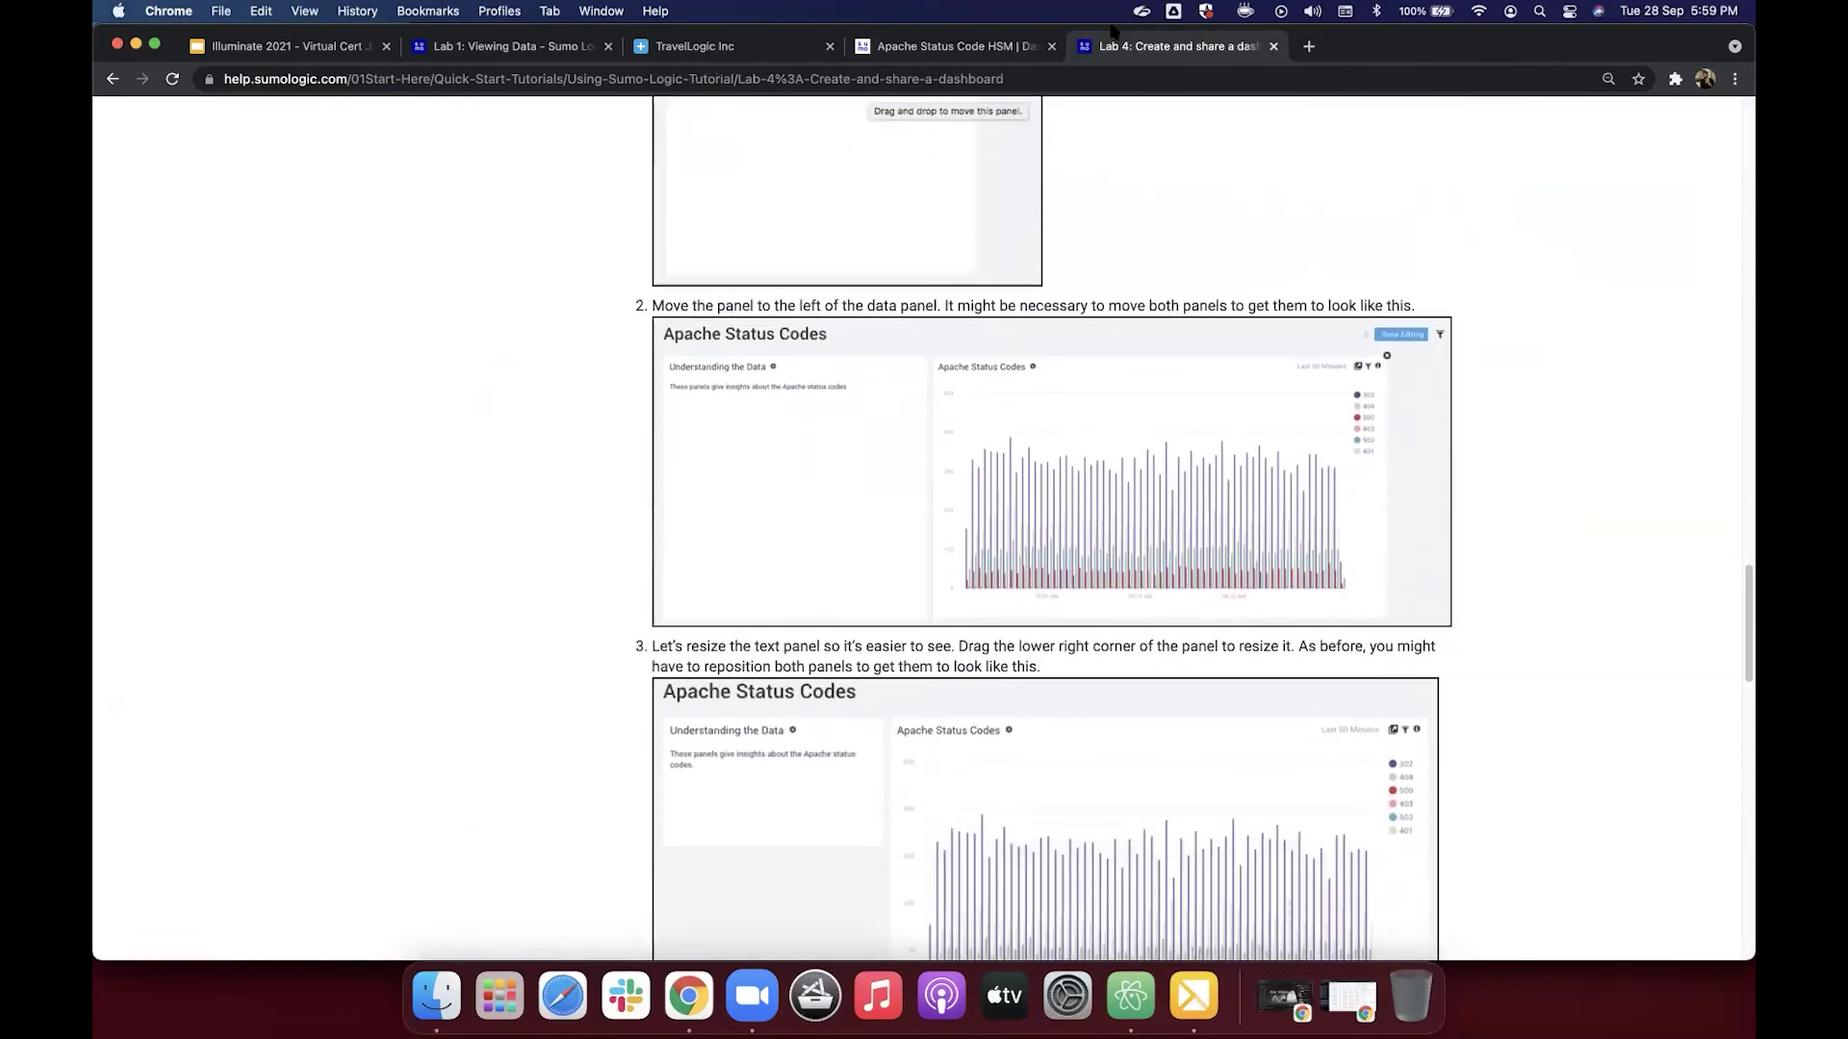
scroll(1063, 178, "down", 3)
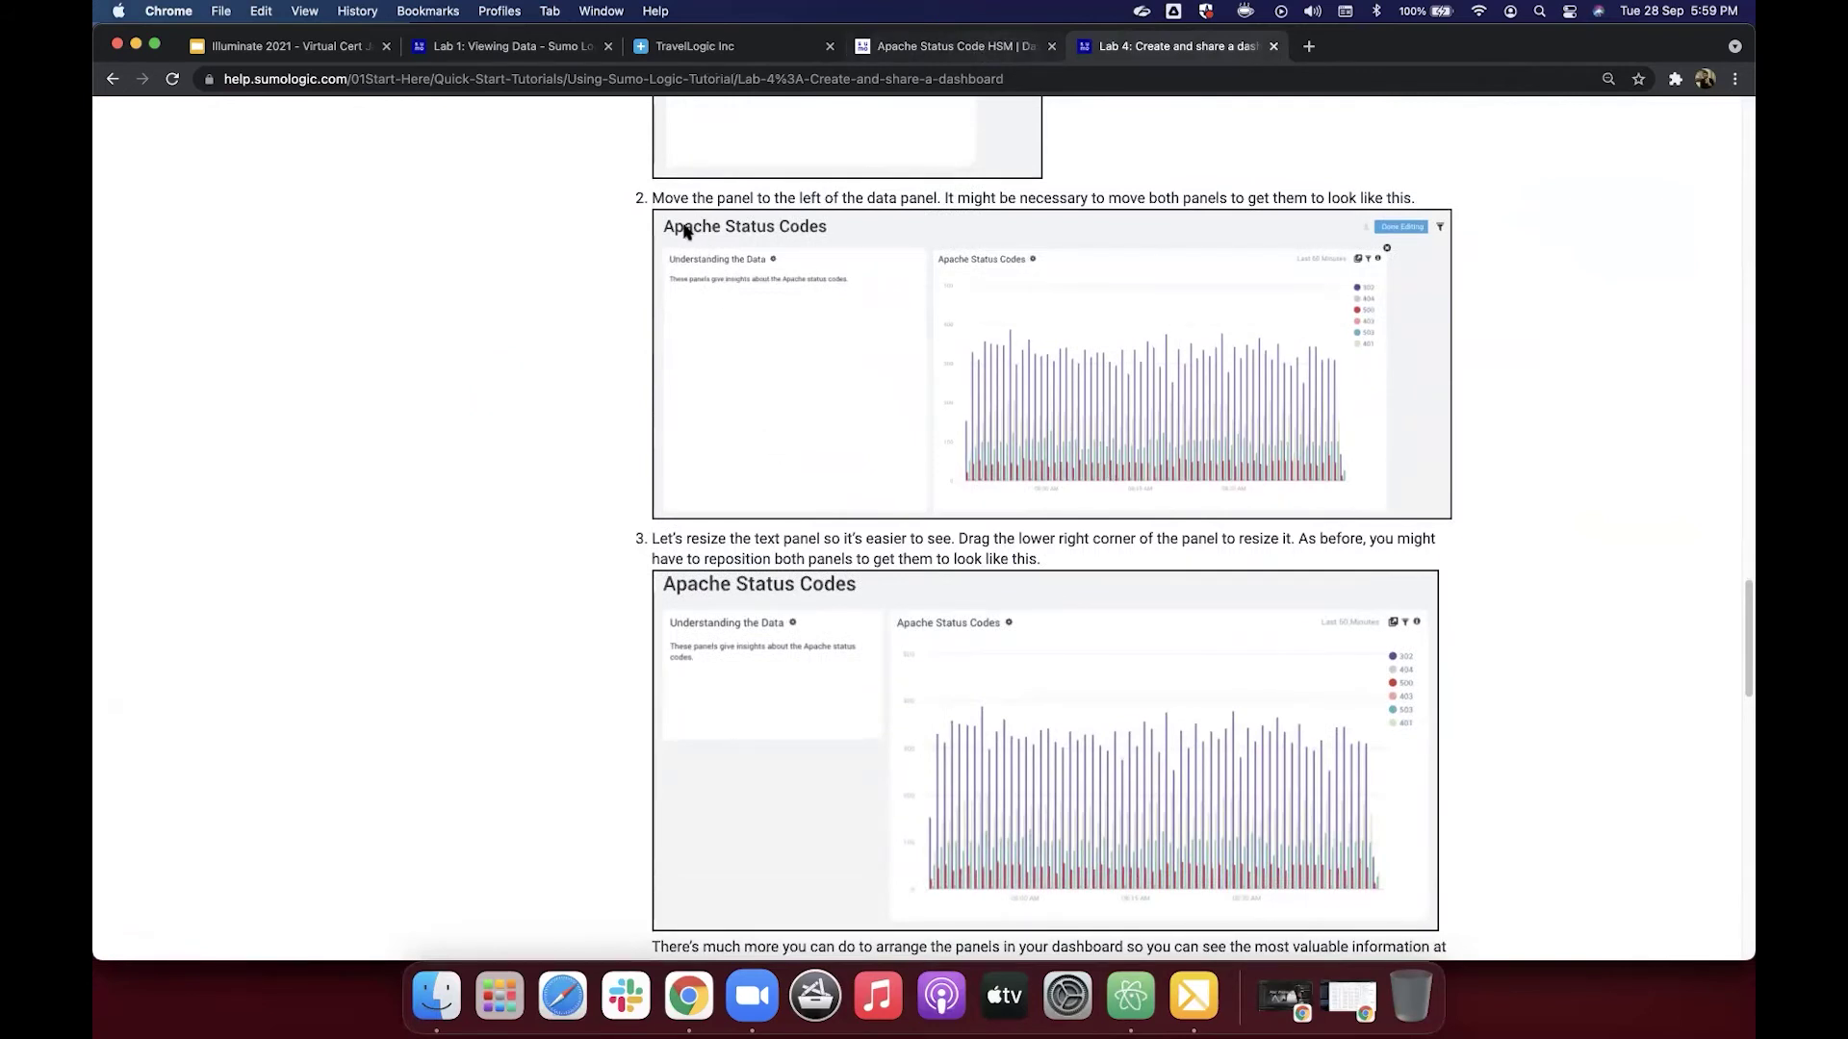
key("ctrl+shift+Tab")
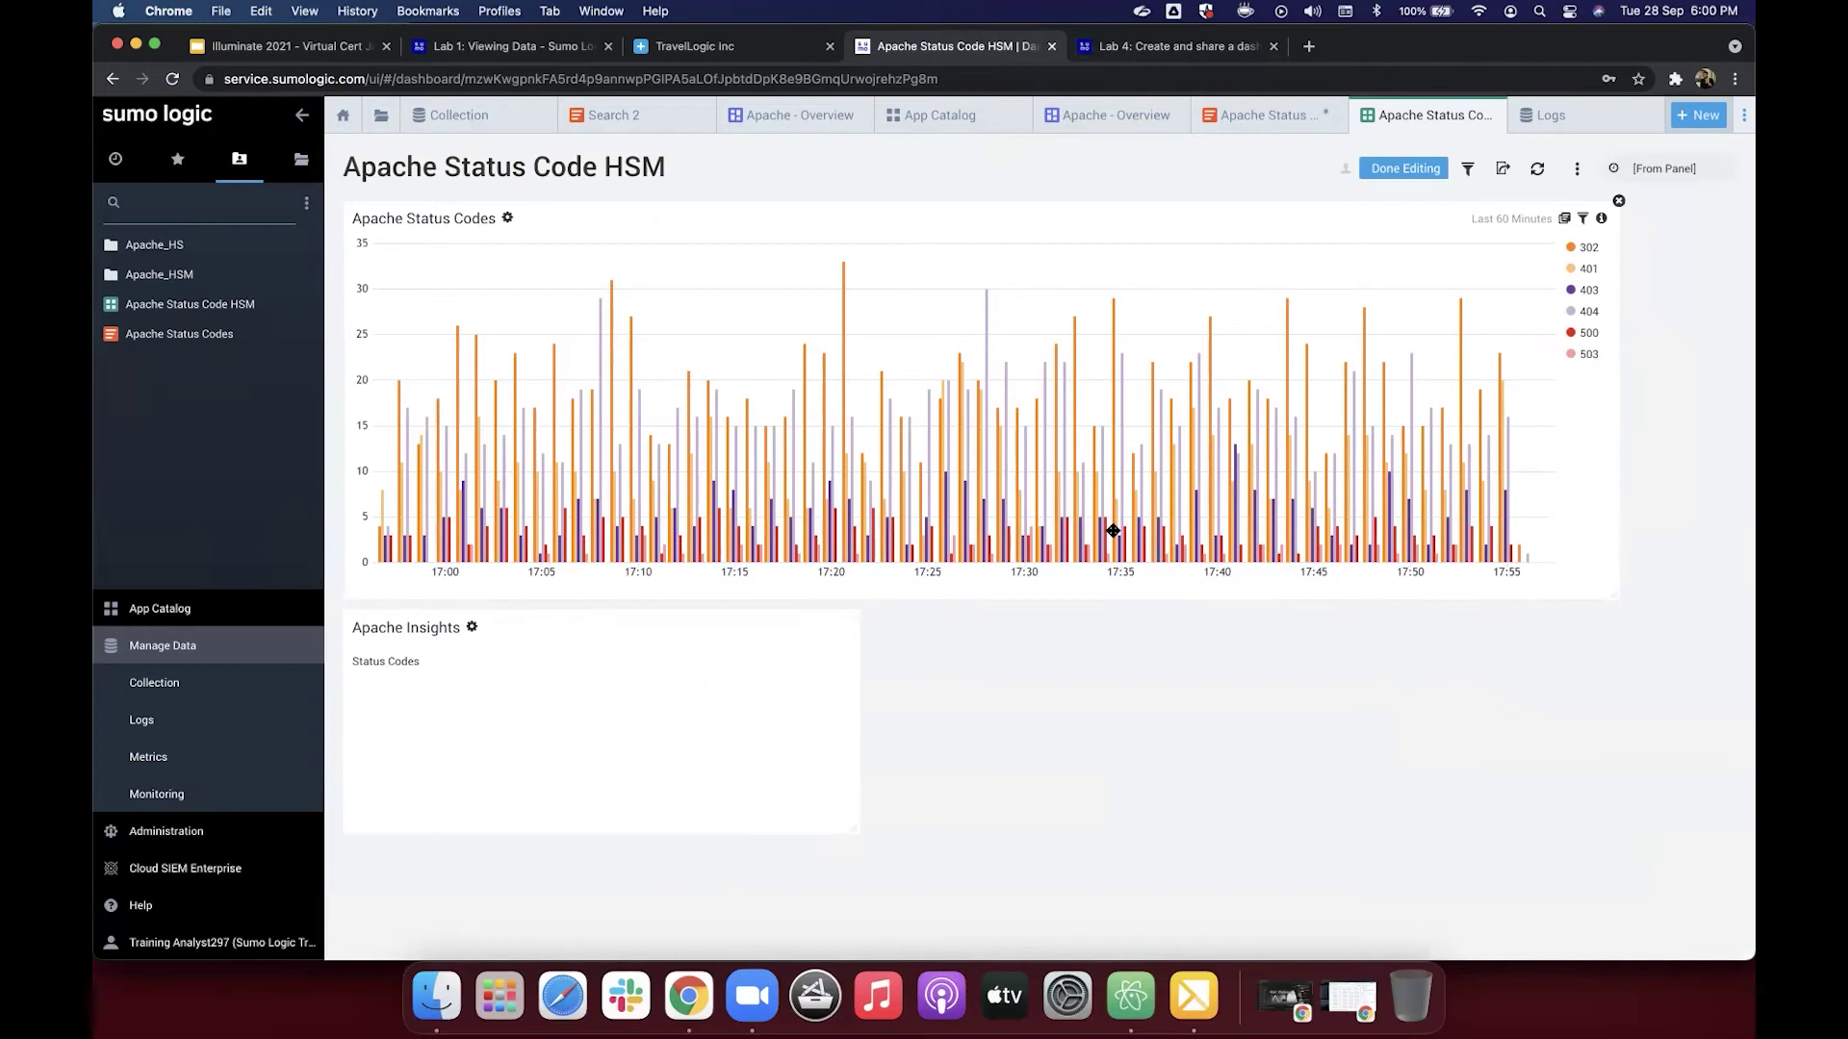
Step: Place Apache Insights left of the narrowed Apache Status Codes chart at equal height, then return to Lab 4
left_click_drag(1613, 590, 1039, 277)
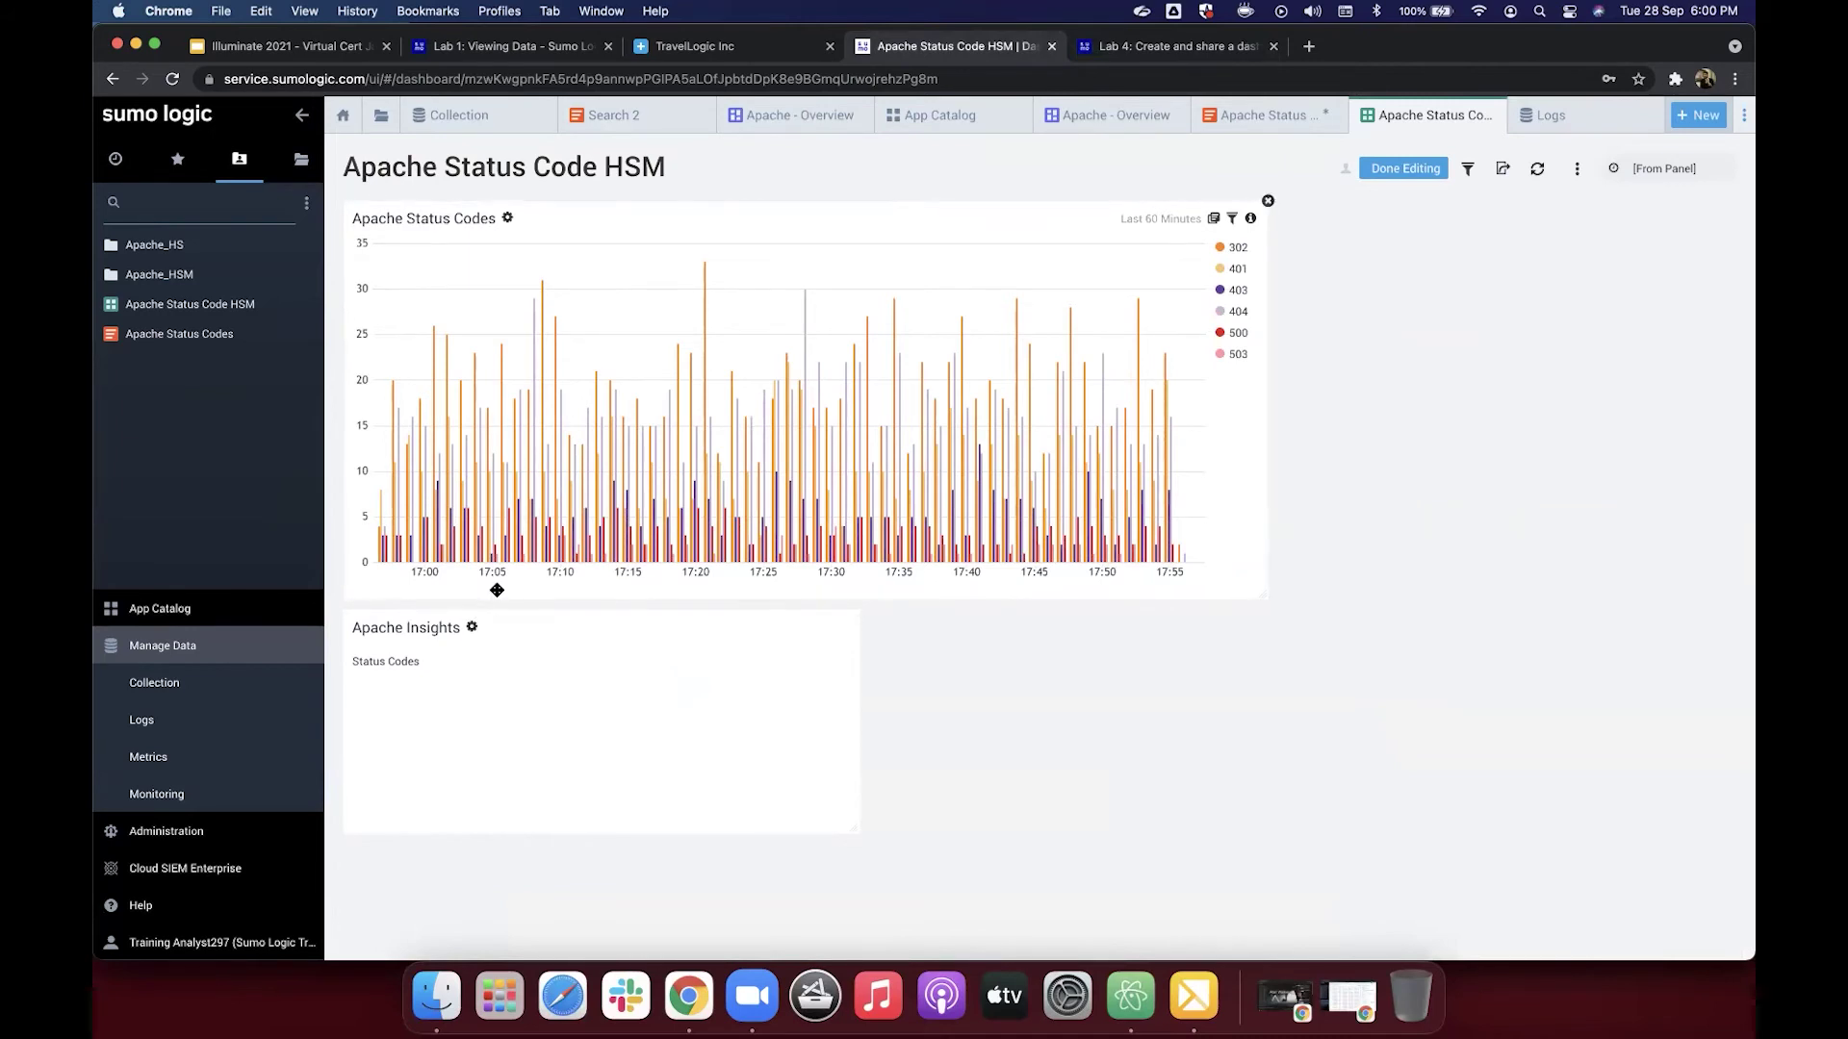
left_click_drag(496, 588, 1047, 808)
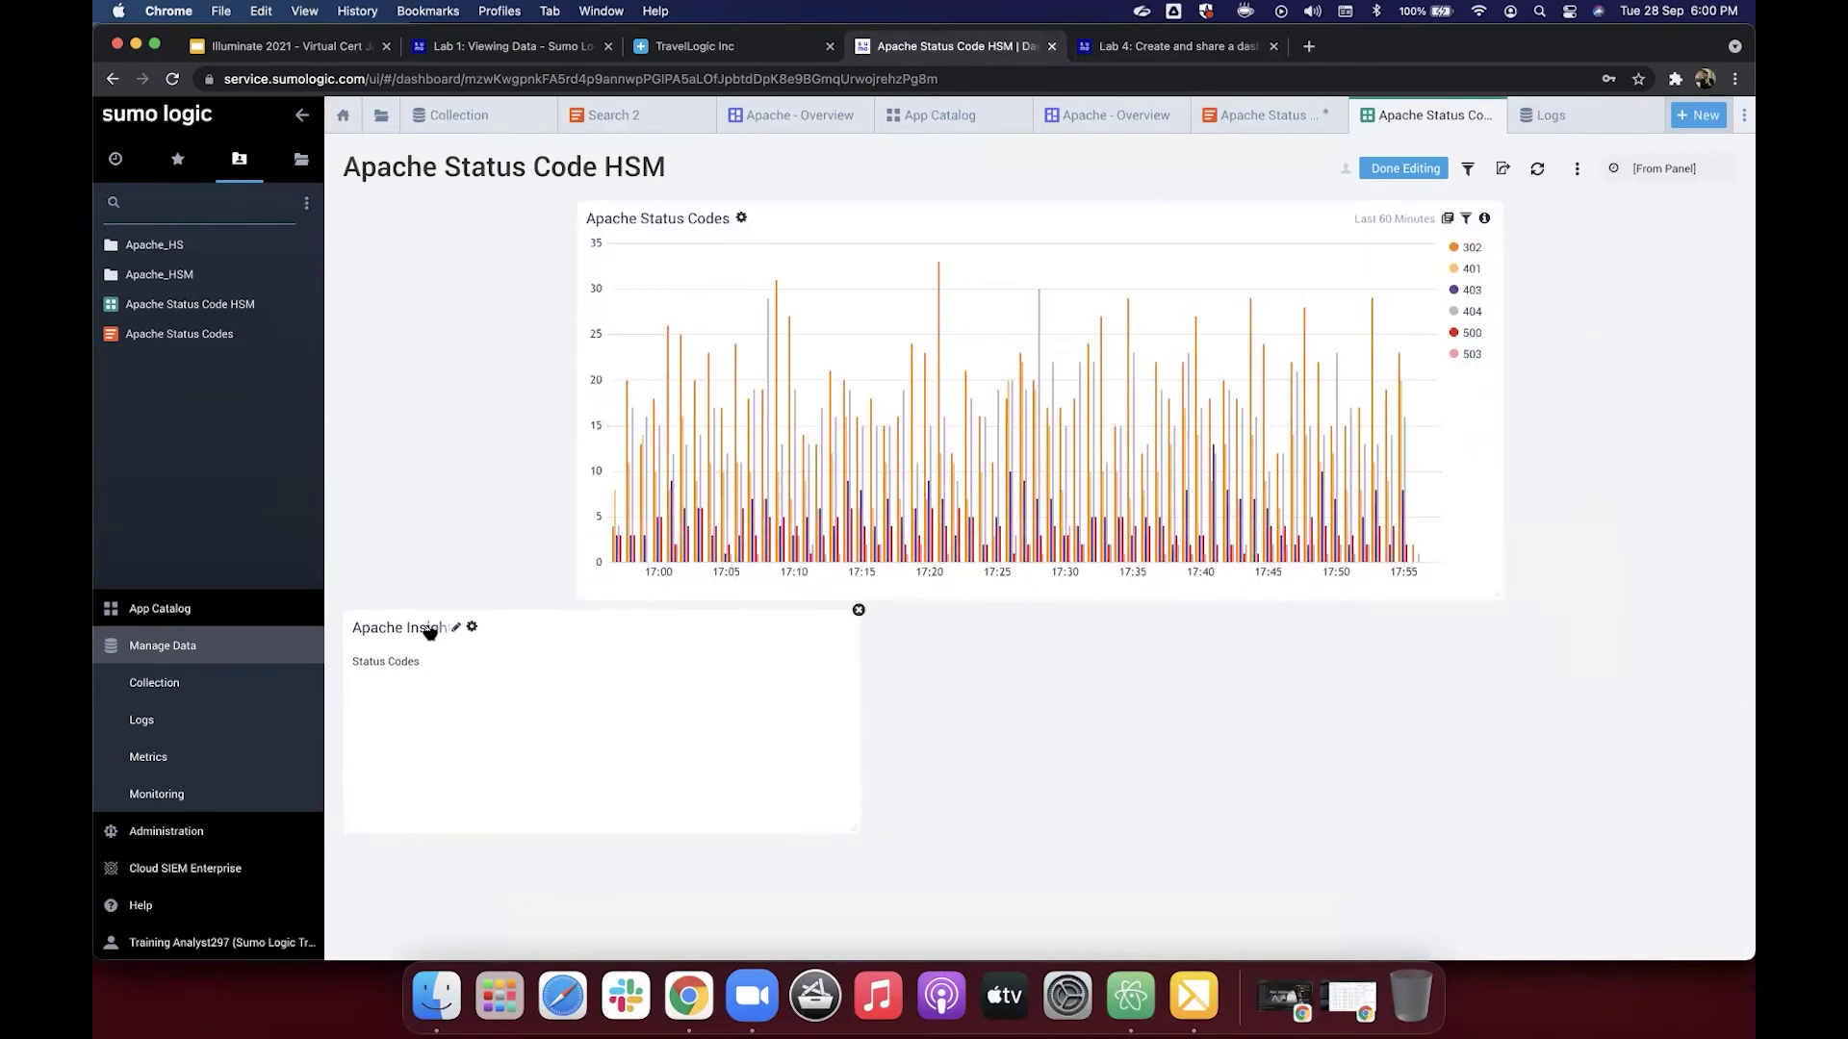
left_click_drag(528, 656, 446, 284)
left_click_drag(466, 599, 479, 225)
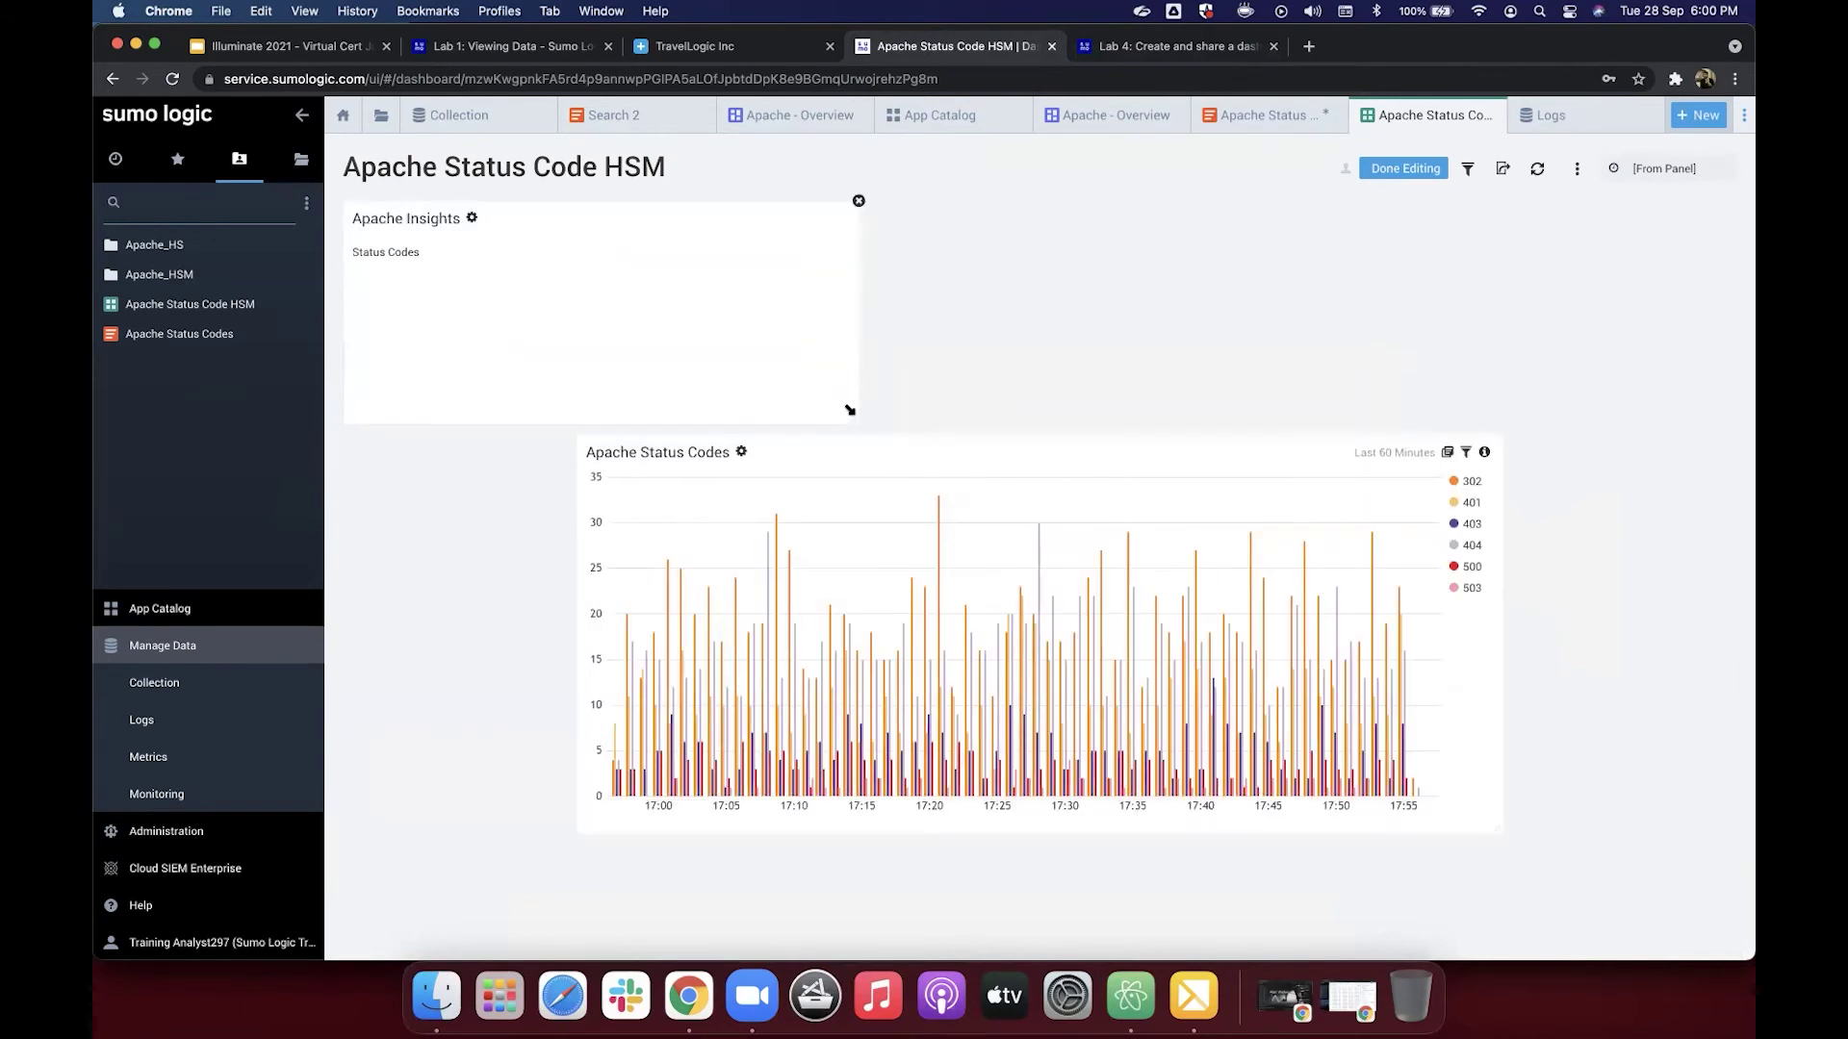
left_click_drag(854, 424, 544, 408)
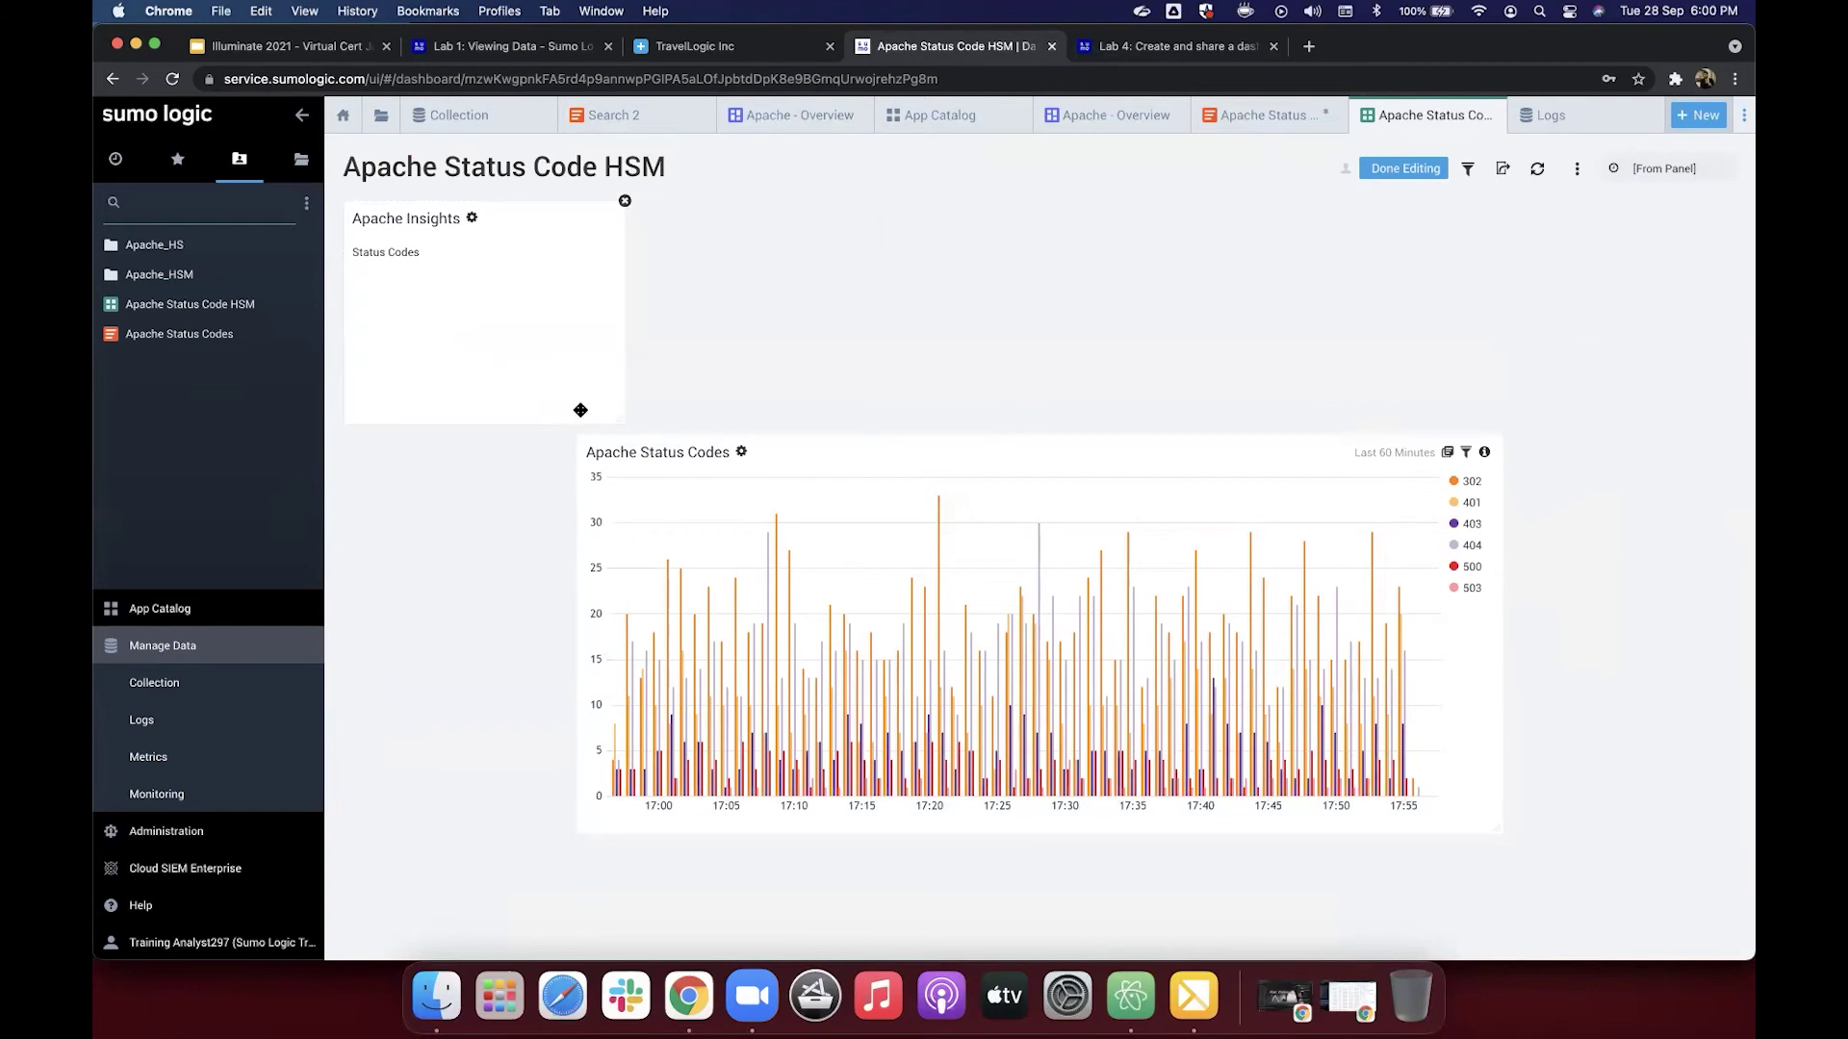
left_click_drag(811, 476, 860, 246)
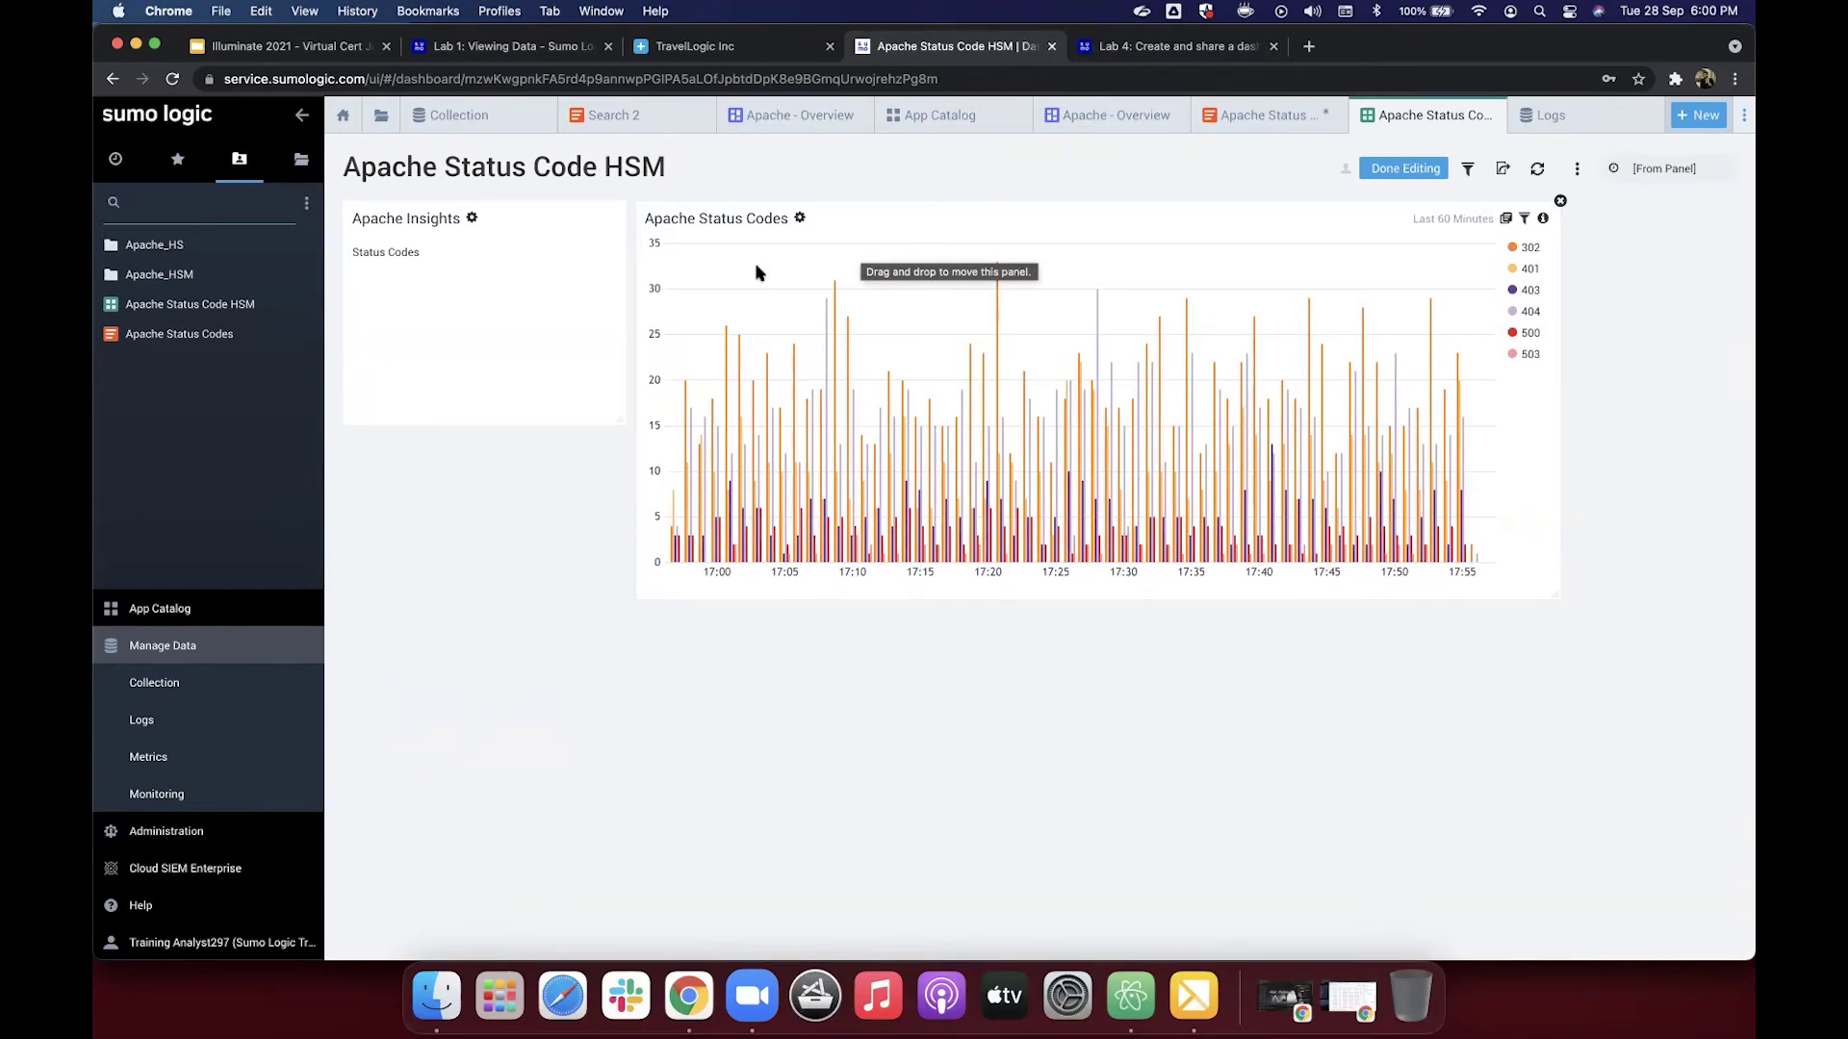
left_click_drag(624, 424, 618, 574)
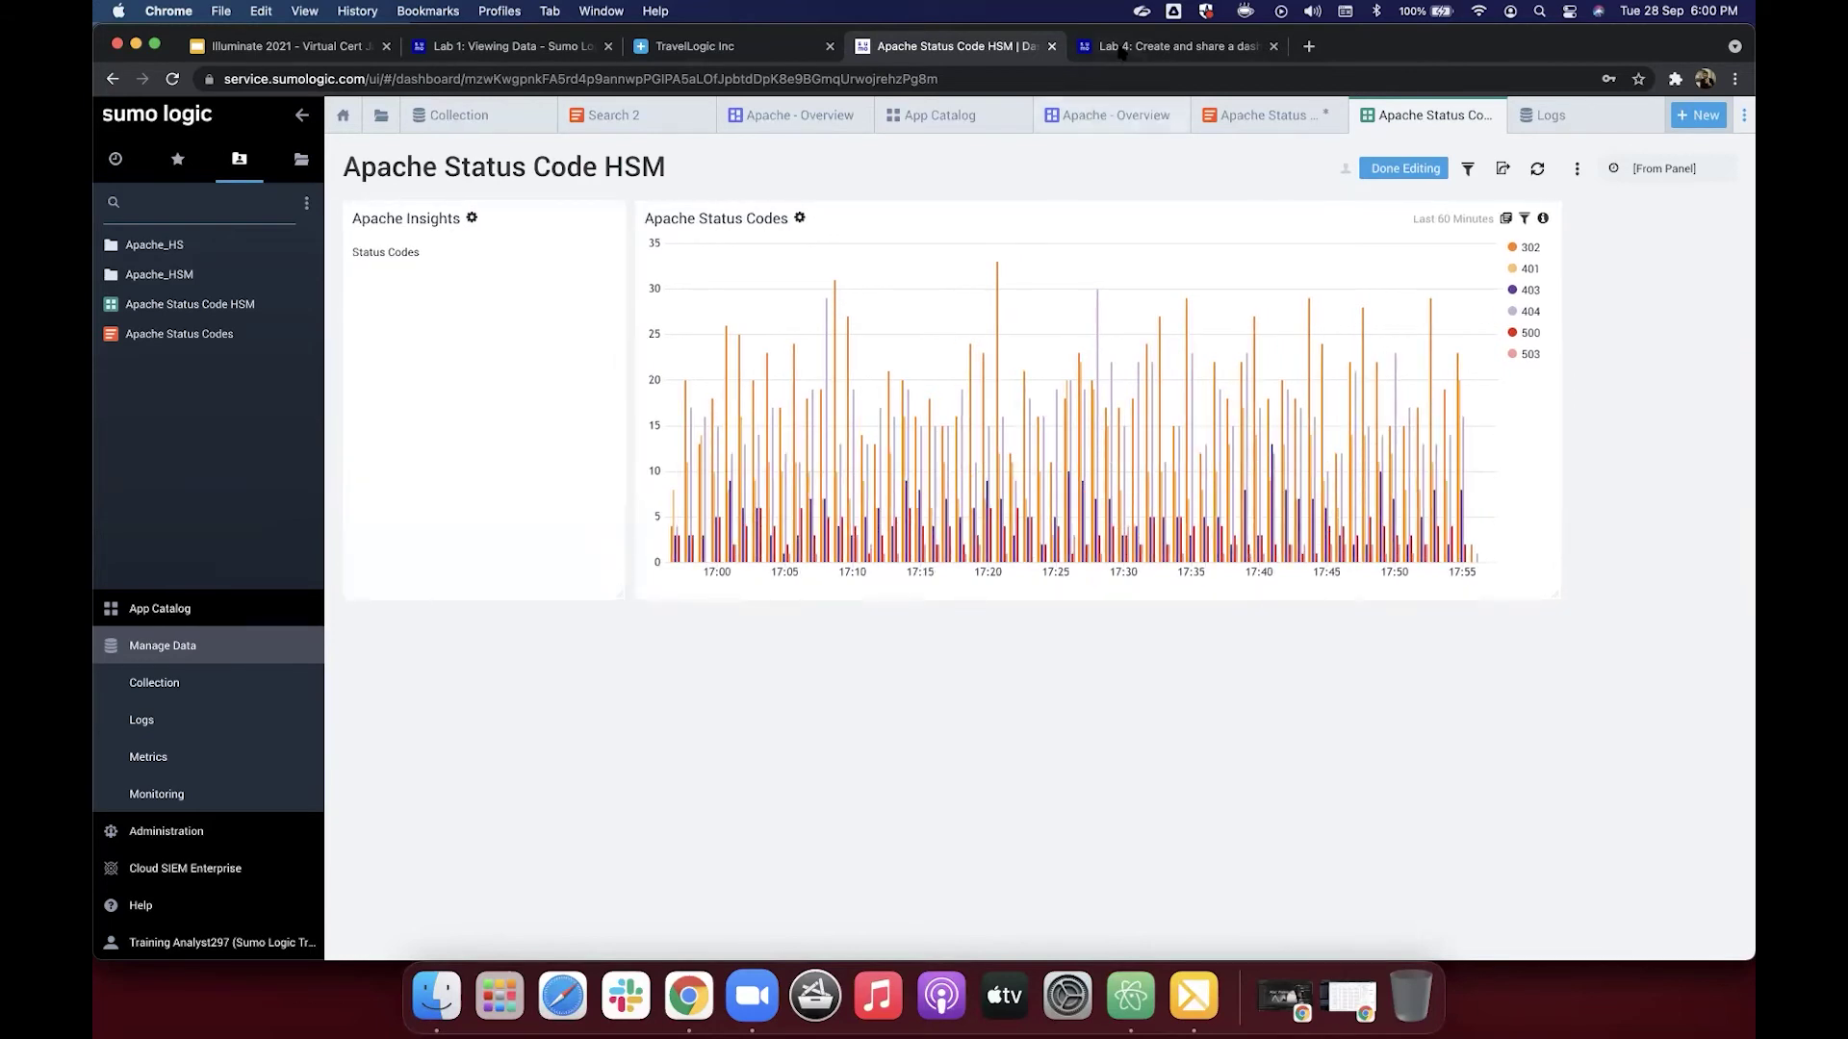
key("ctrl+Tab")
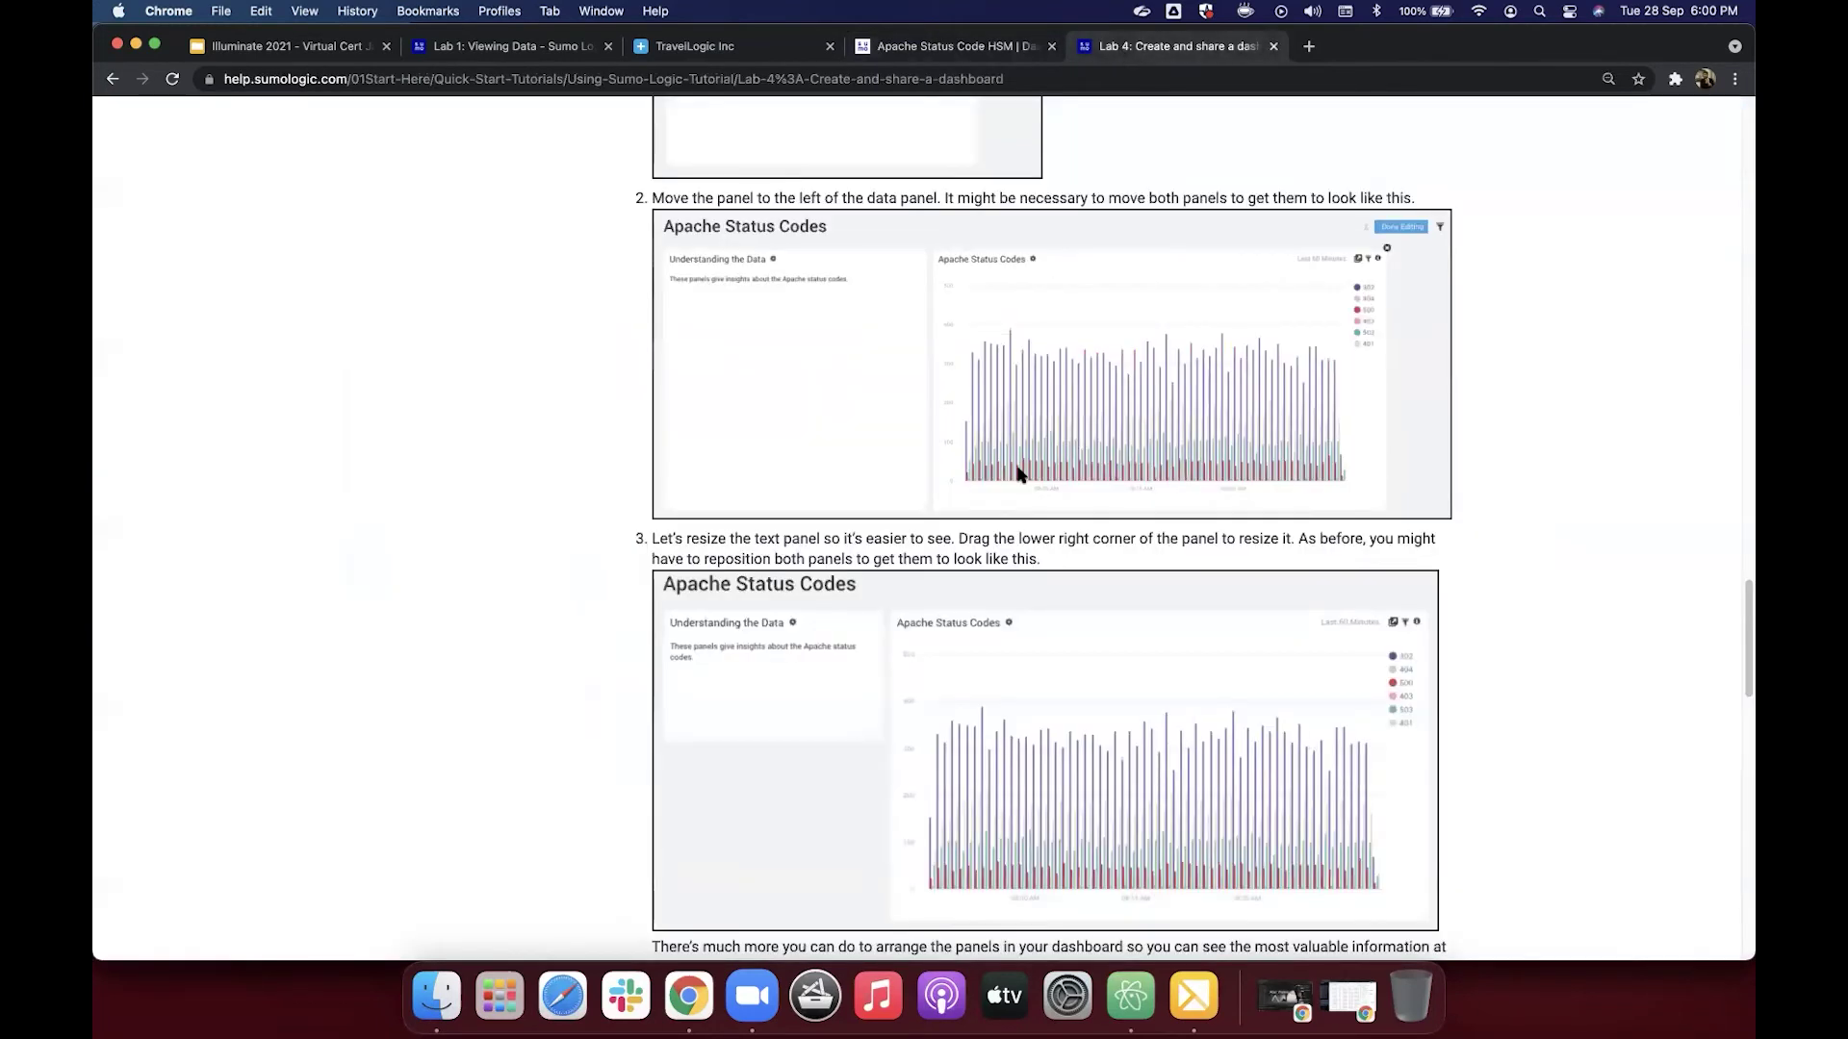
Step: Read Lab 4 steps 4–8 on dark theme and sharing, then return to the dashboard
scroll(1019, 474, "down", 5)
scroll(1018, 473, "down", 9)
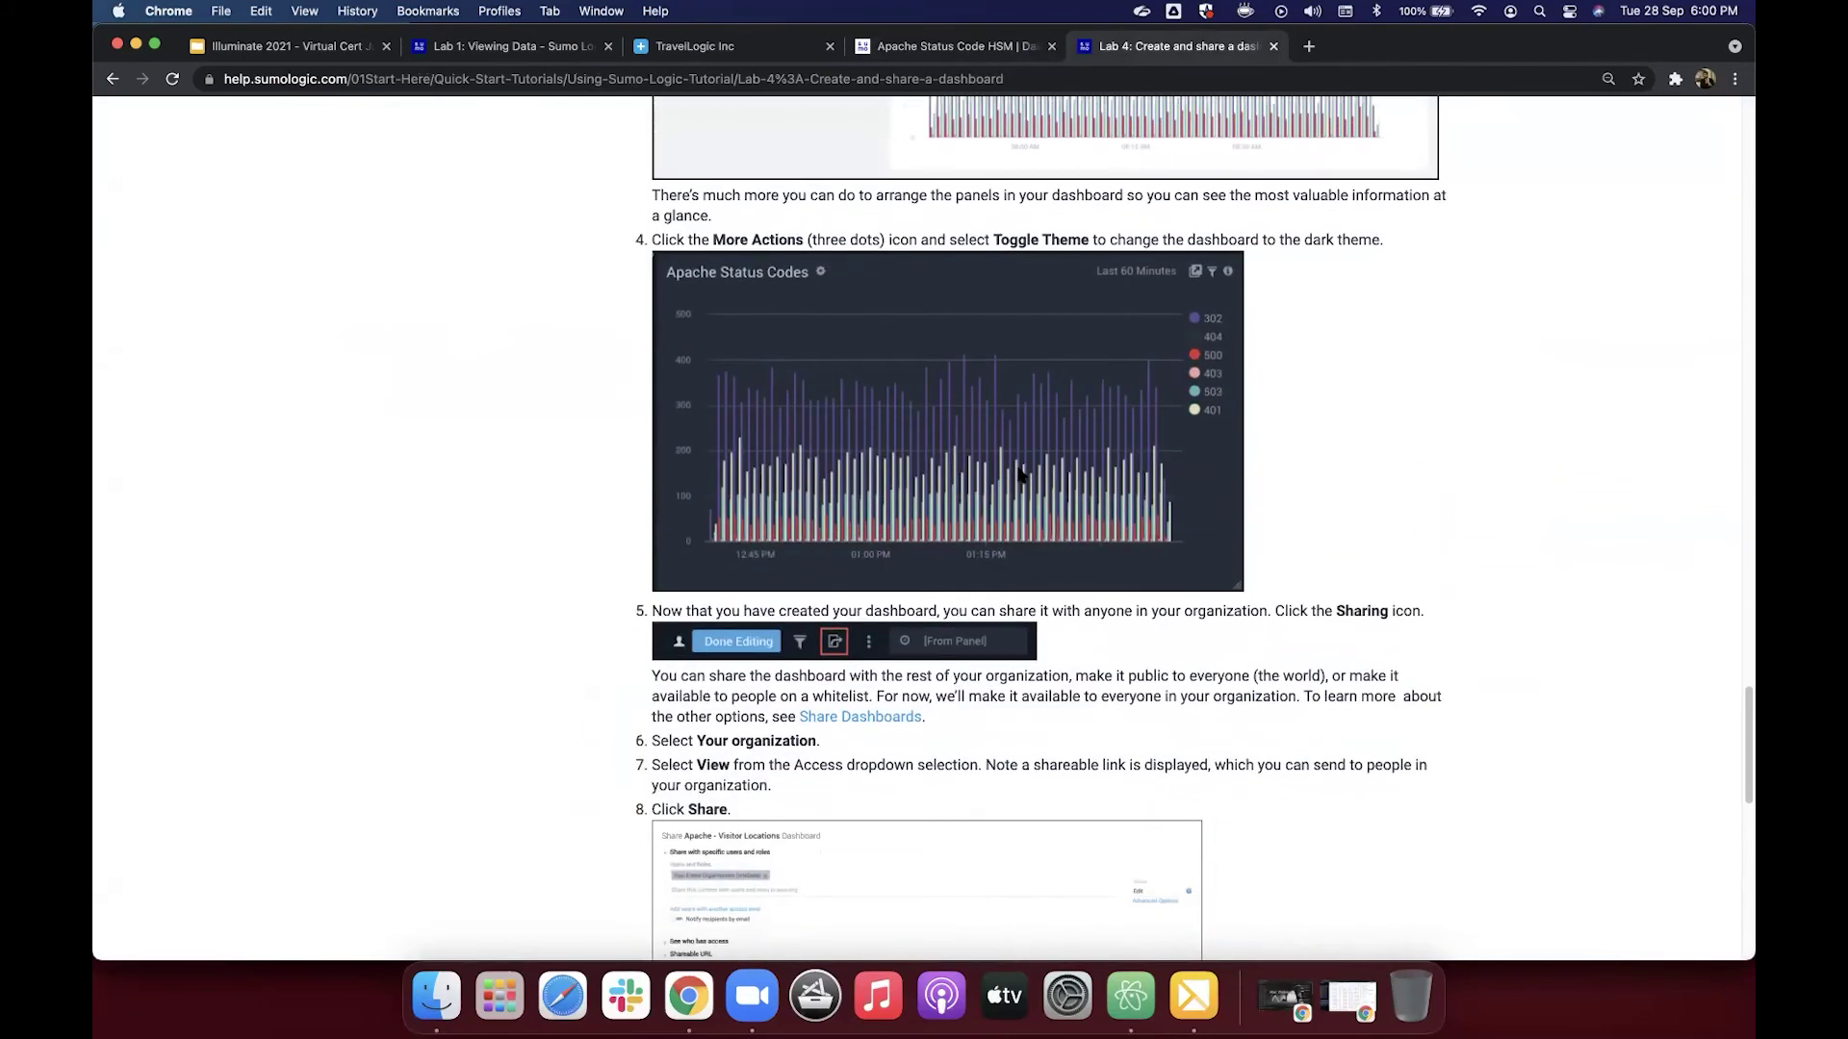
scroll(1018, 473, "up", 2)
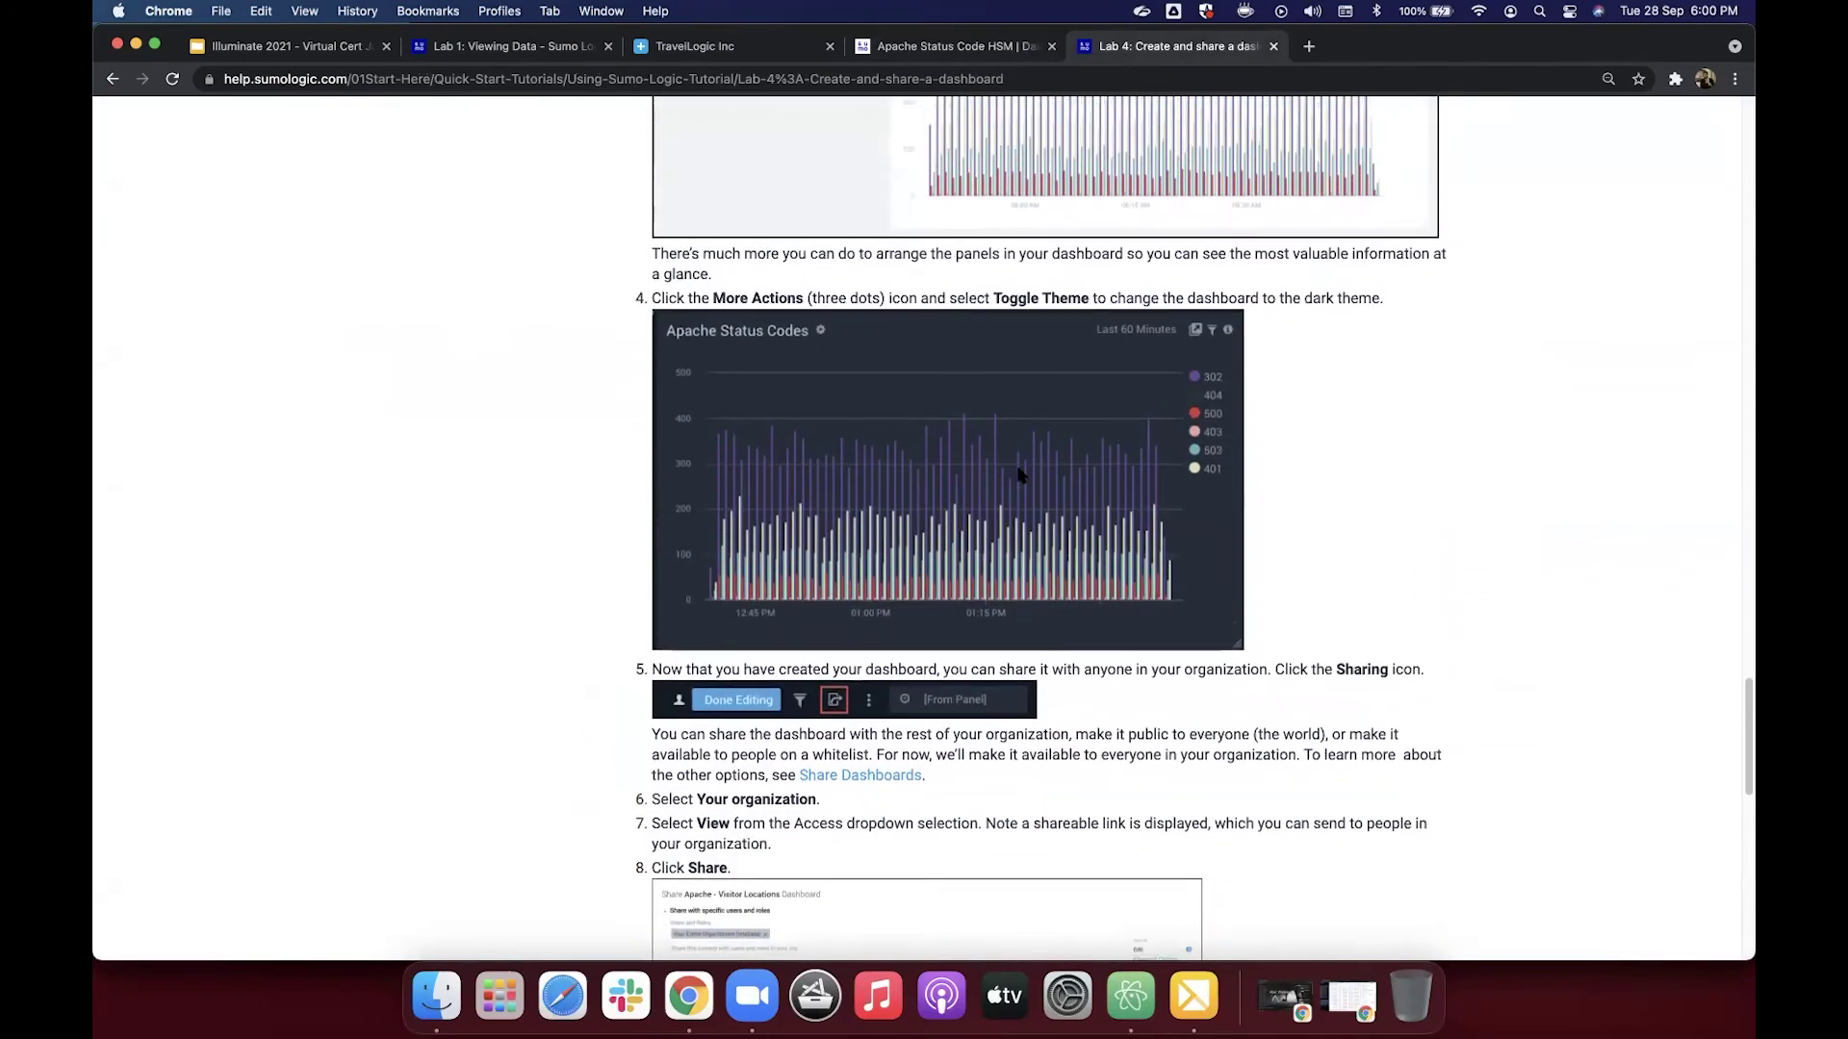
left_click(965, 48)
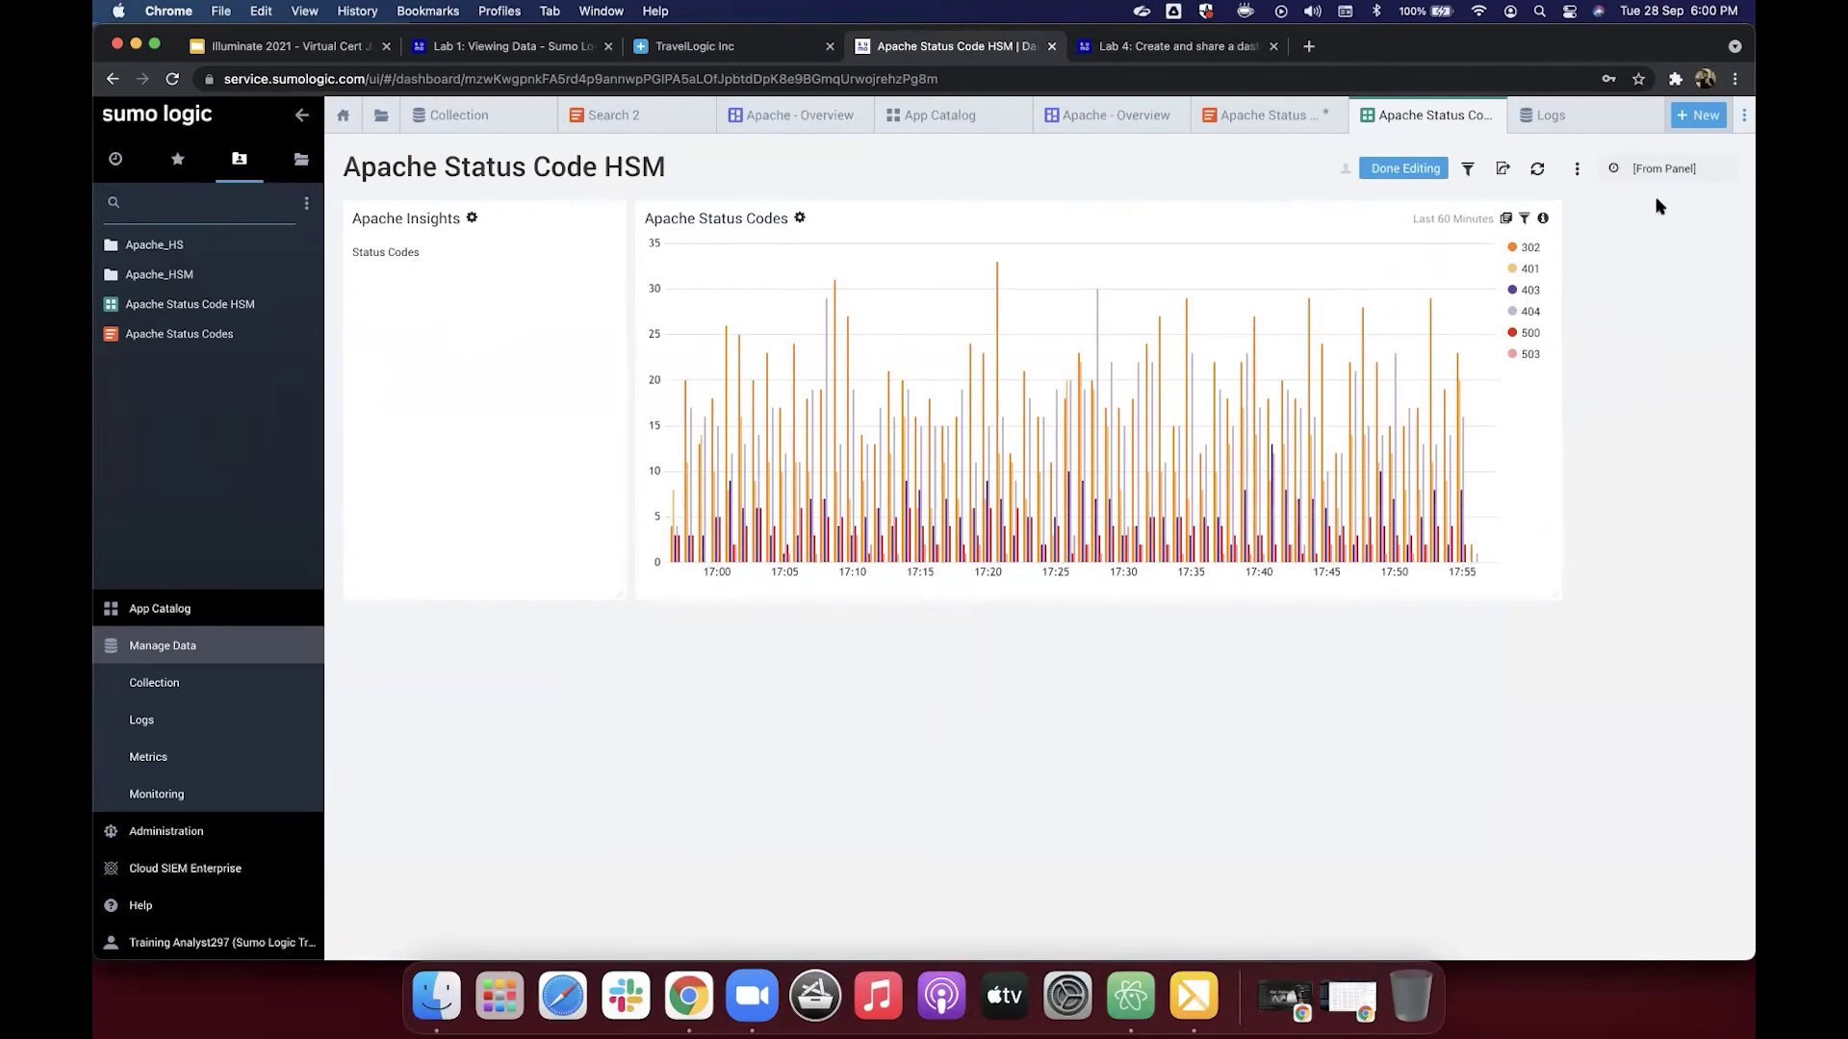
Step: Apply the dark theme with Toggle Theme, exit and re-enter edit mode, then return to Lab 4
left_click(1576, 171)
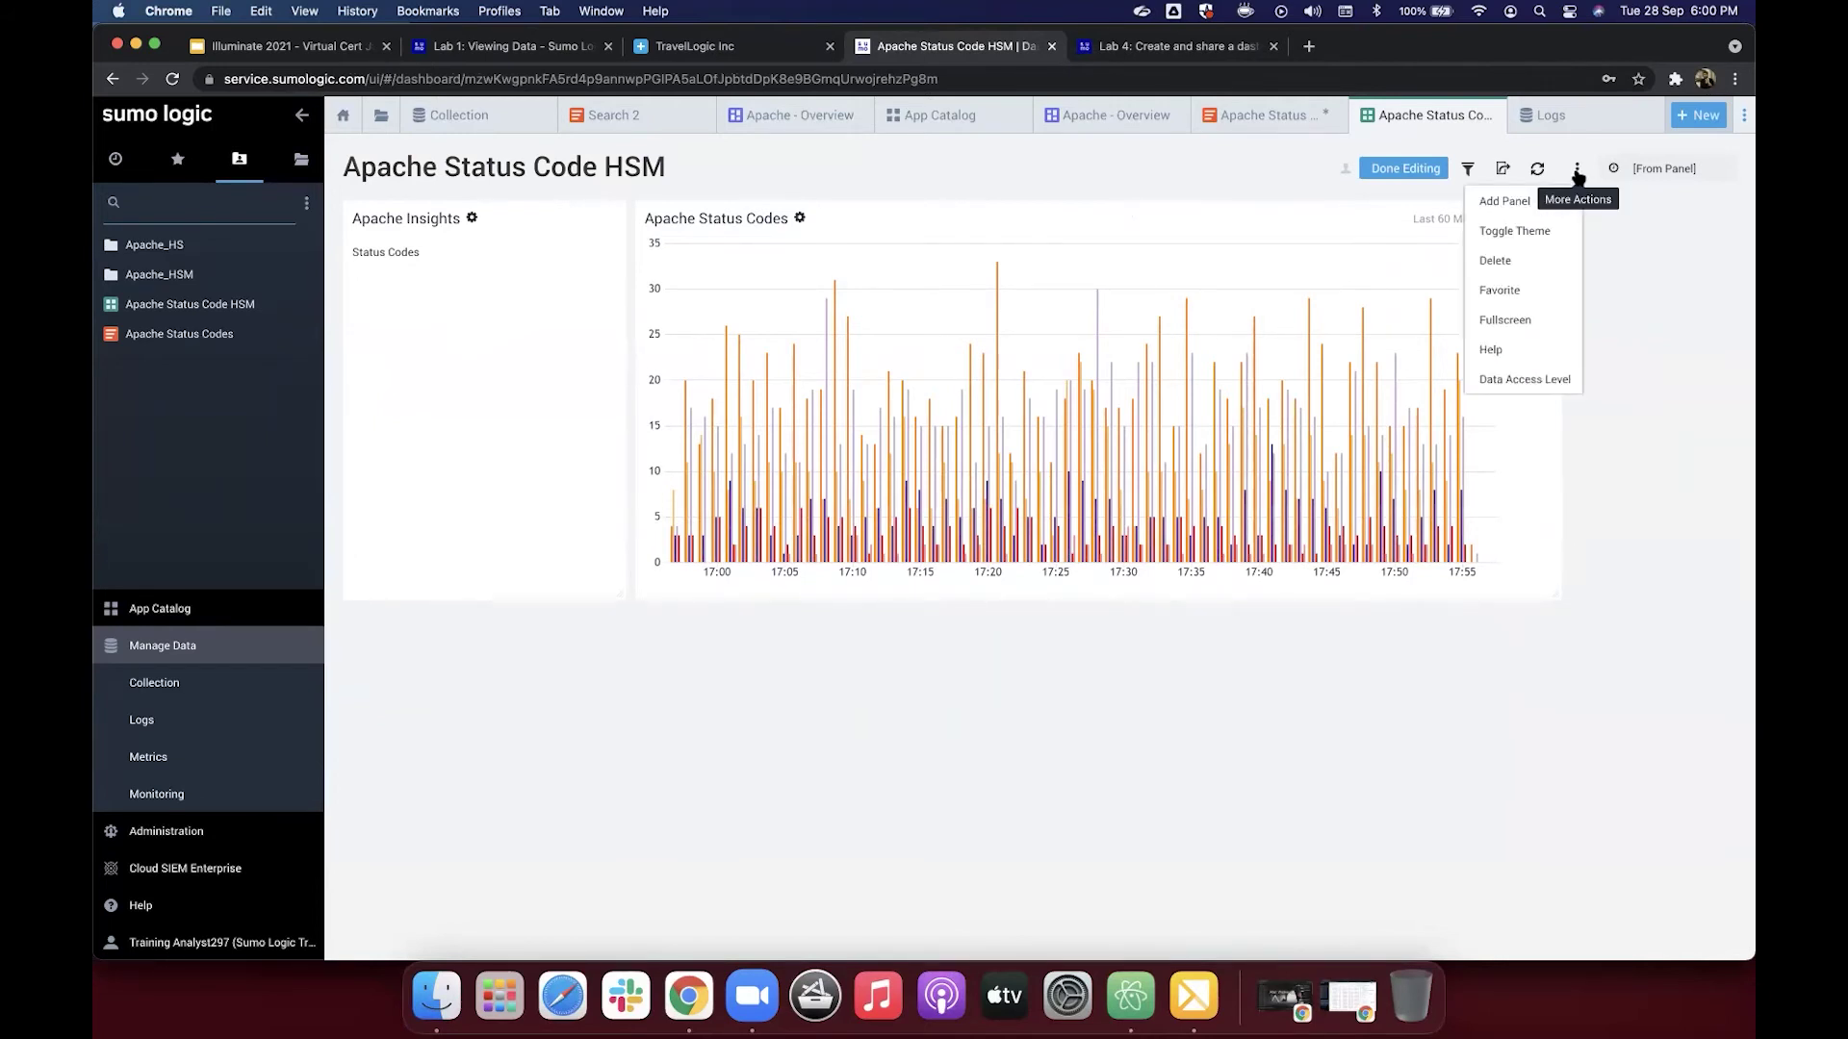
left_click(1565, 240)
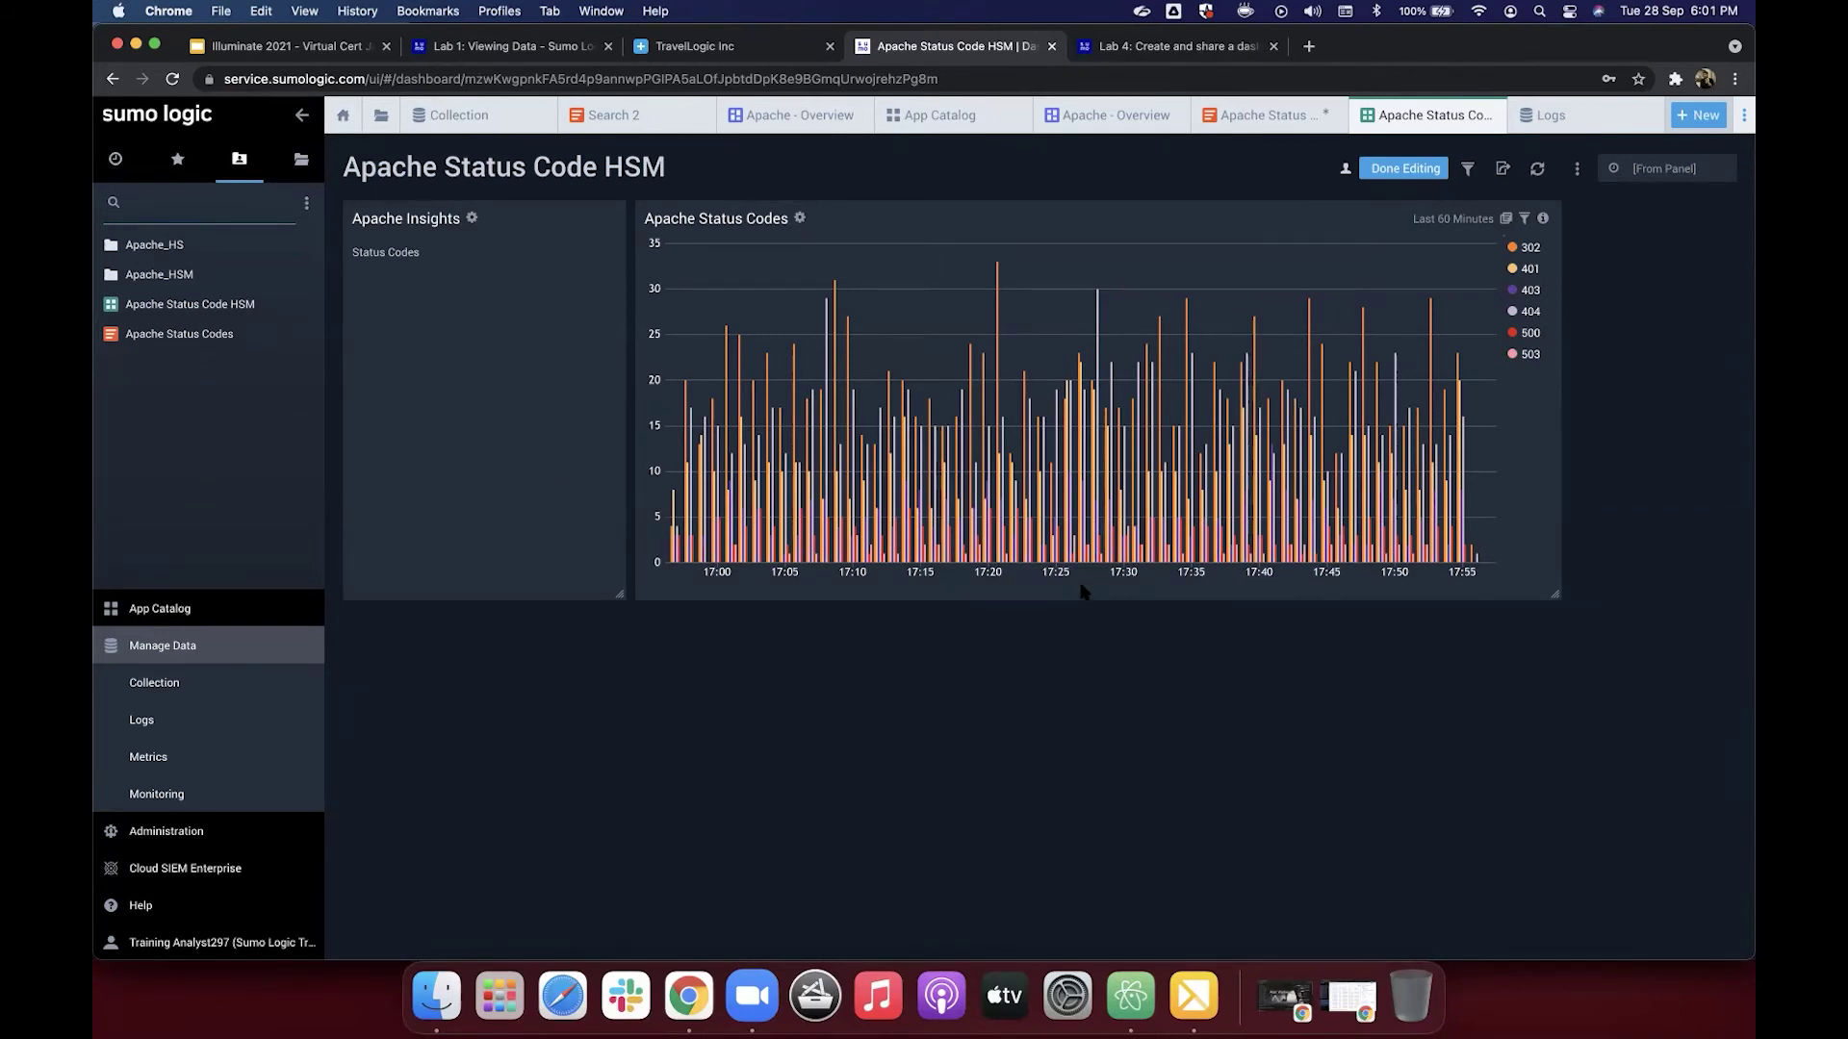
left_click(1422, 174)
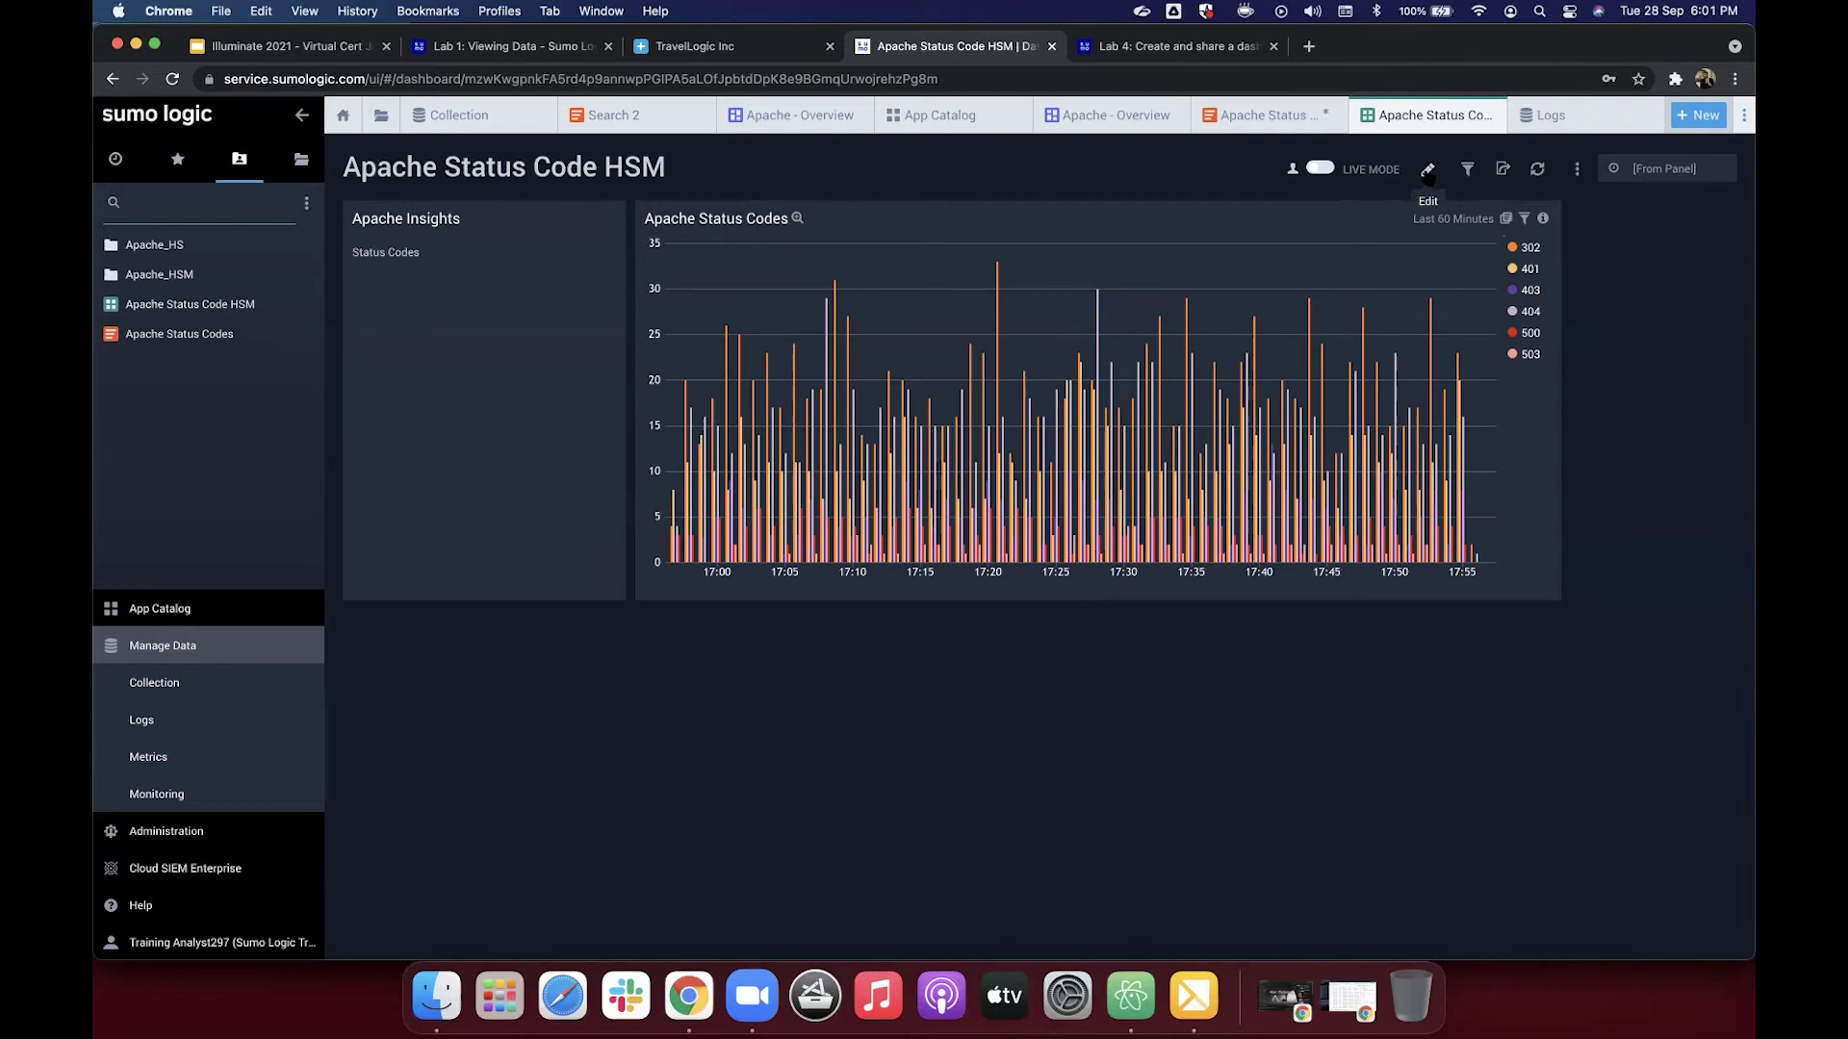
left_click(1428, 173)
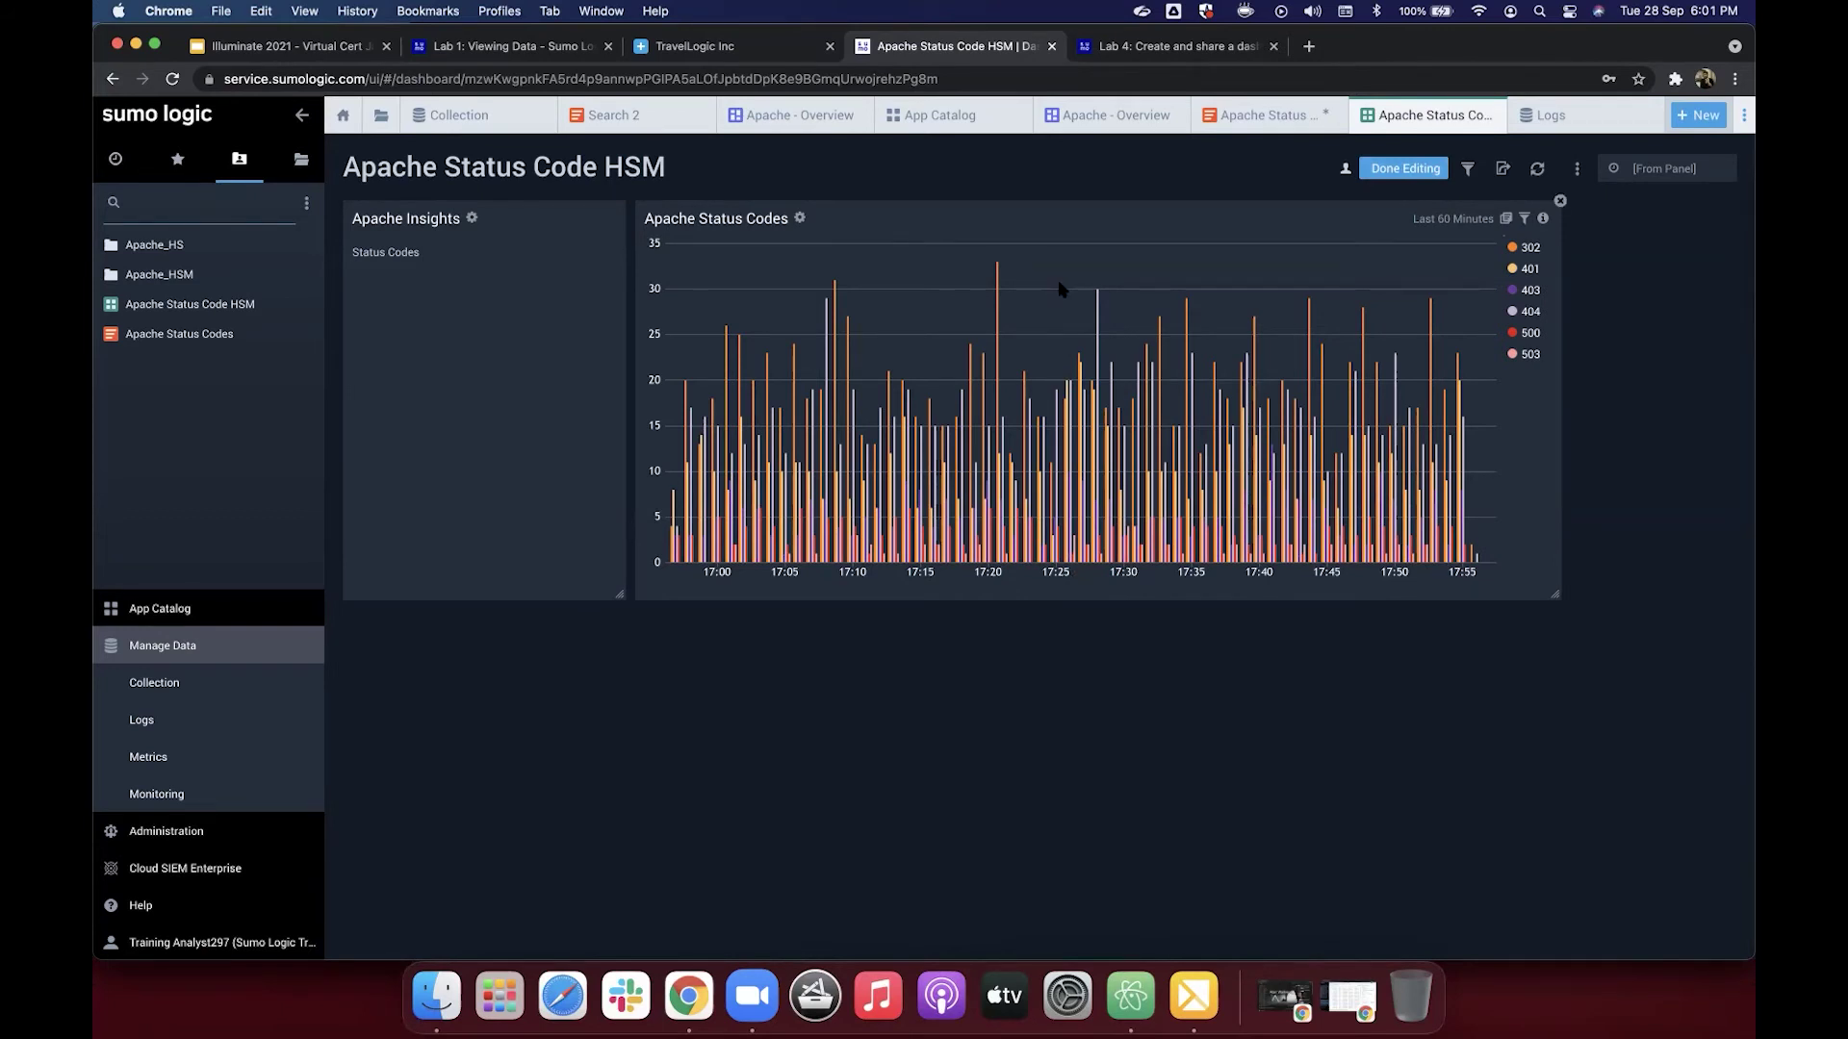
left_click(1159, 50)
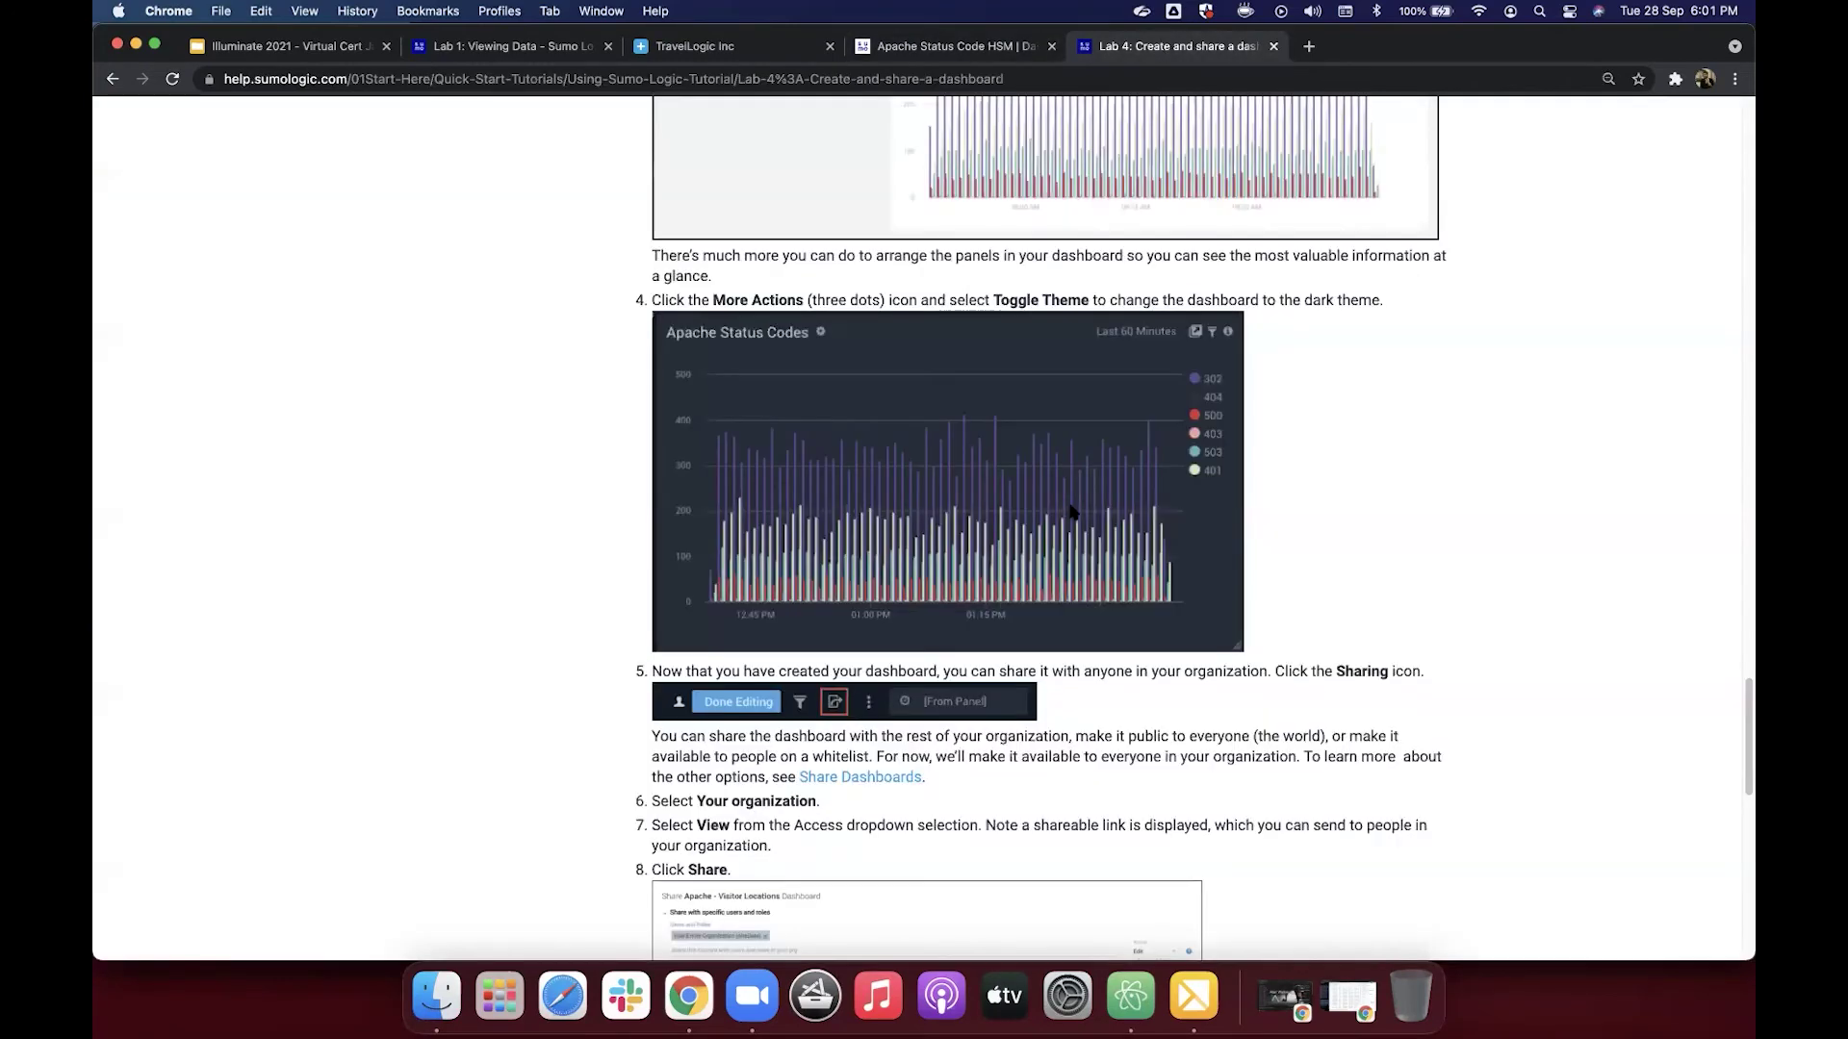
Step: Read the Lab 4 sharing steps, then return to the dark-themed dashboard
scroll(1072, 500, "down", 5)
scroll(1072, 512, "down", 4)
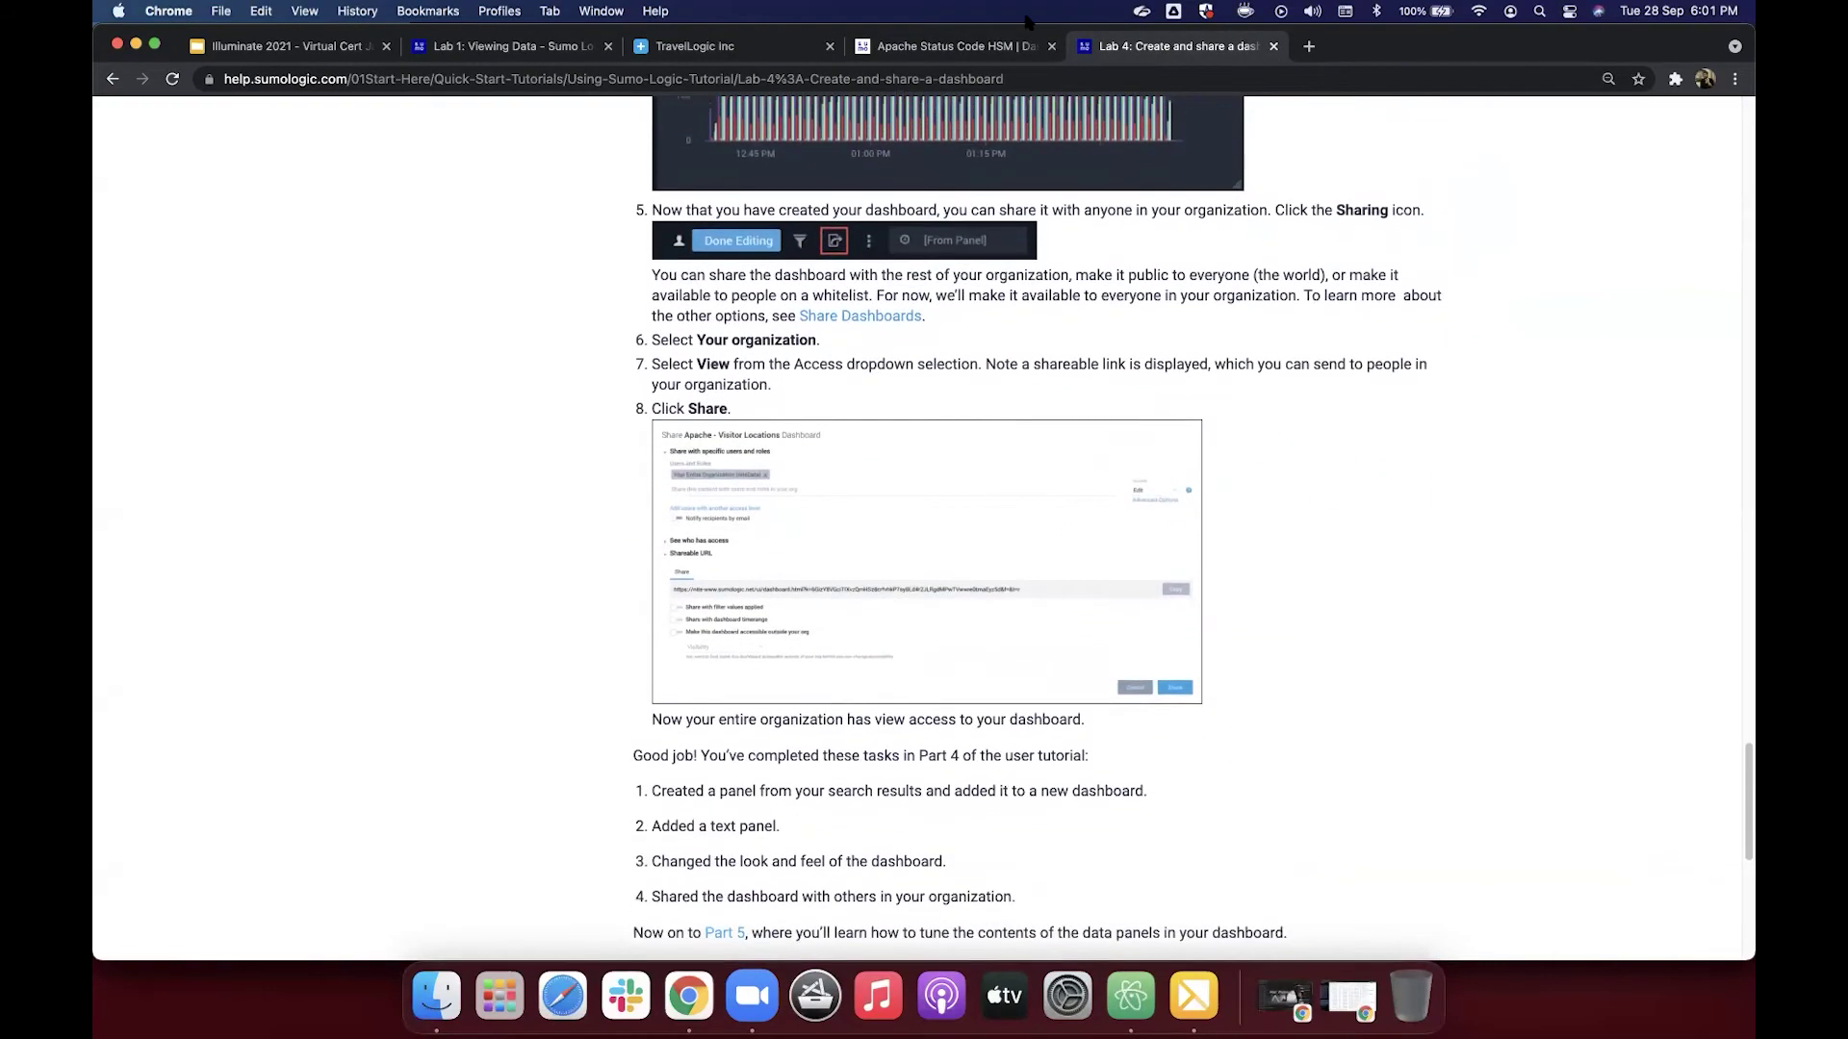
left_click(977, 53)
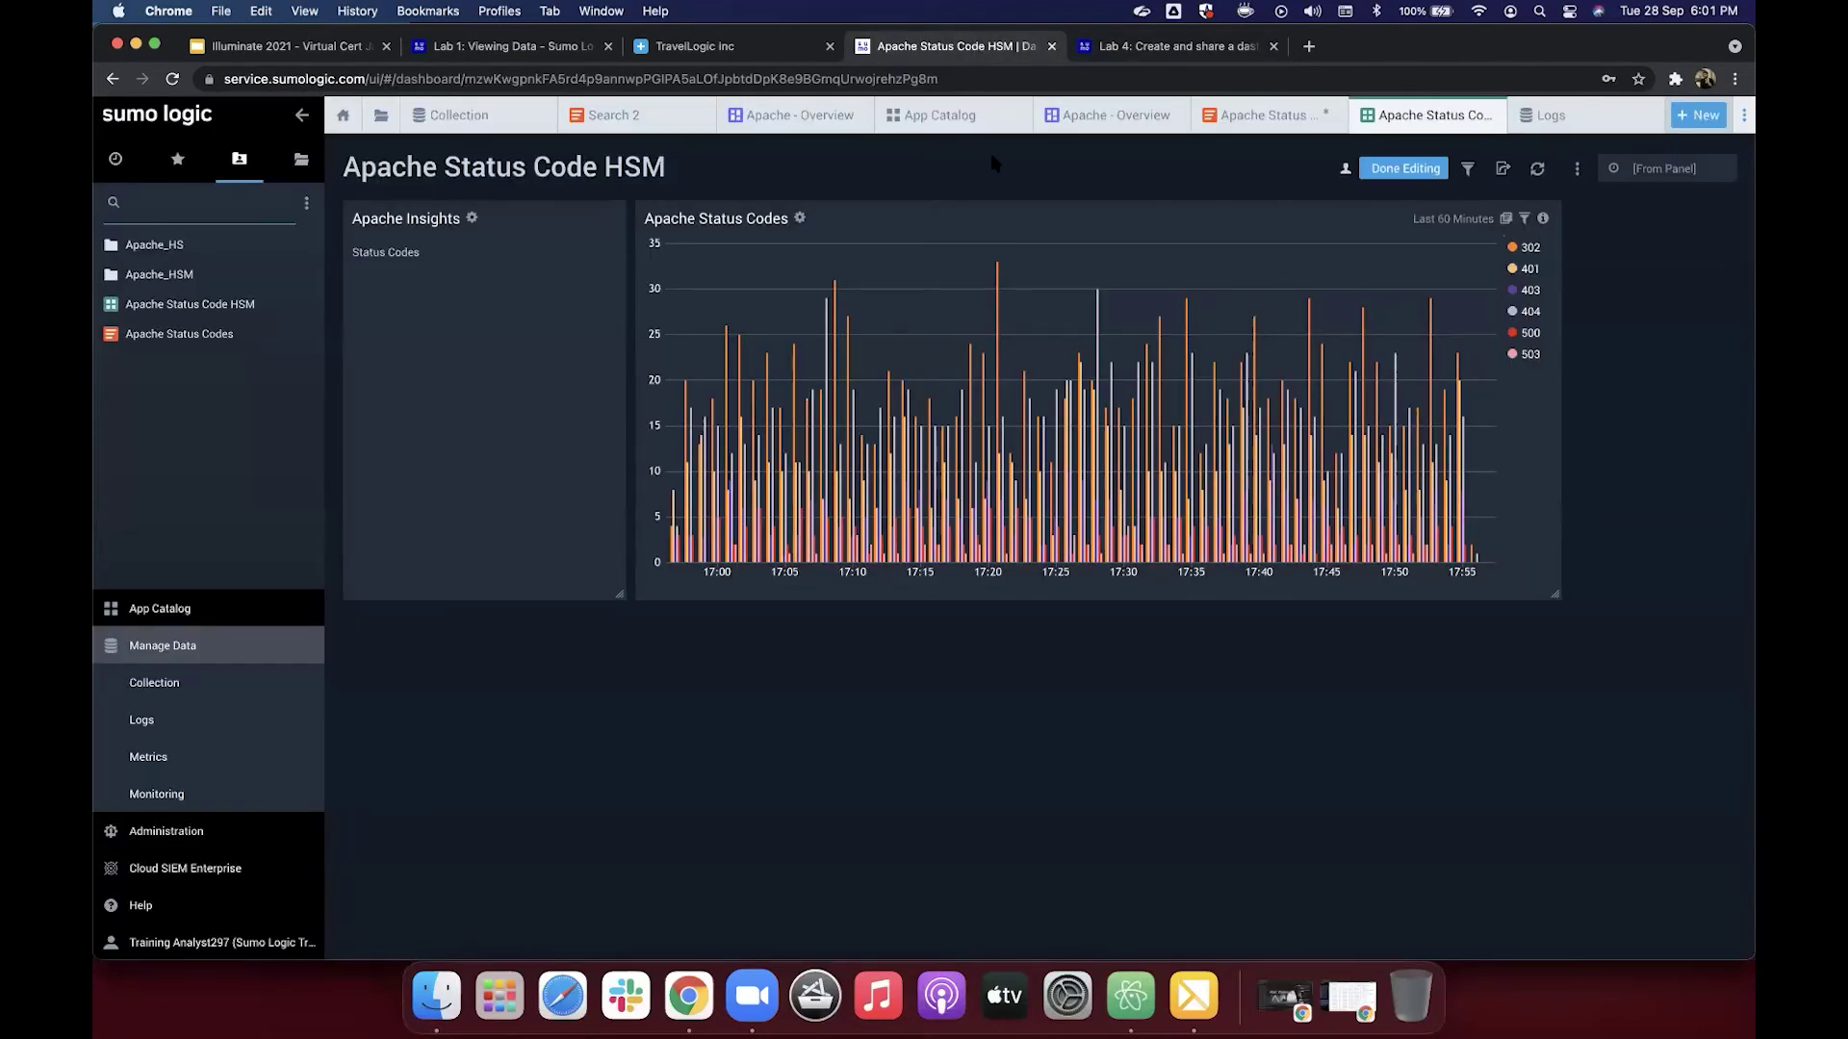
Step: Finish editing and add Your Entire Organization to the dashboard's Share recipients
left_click(1392, 171)
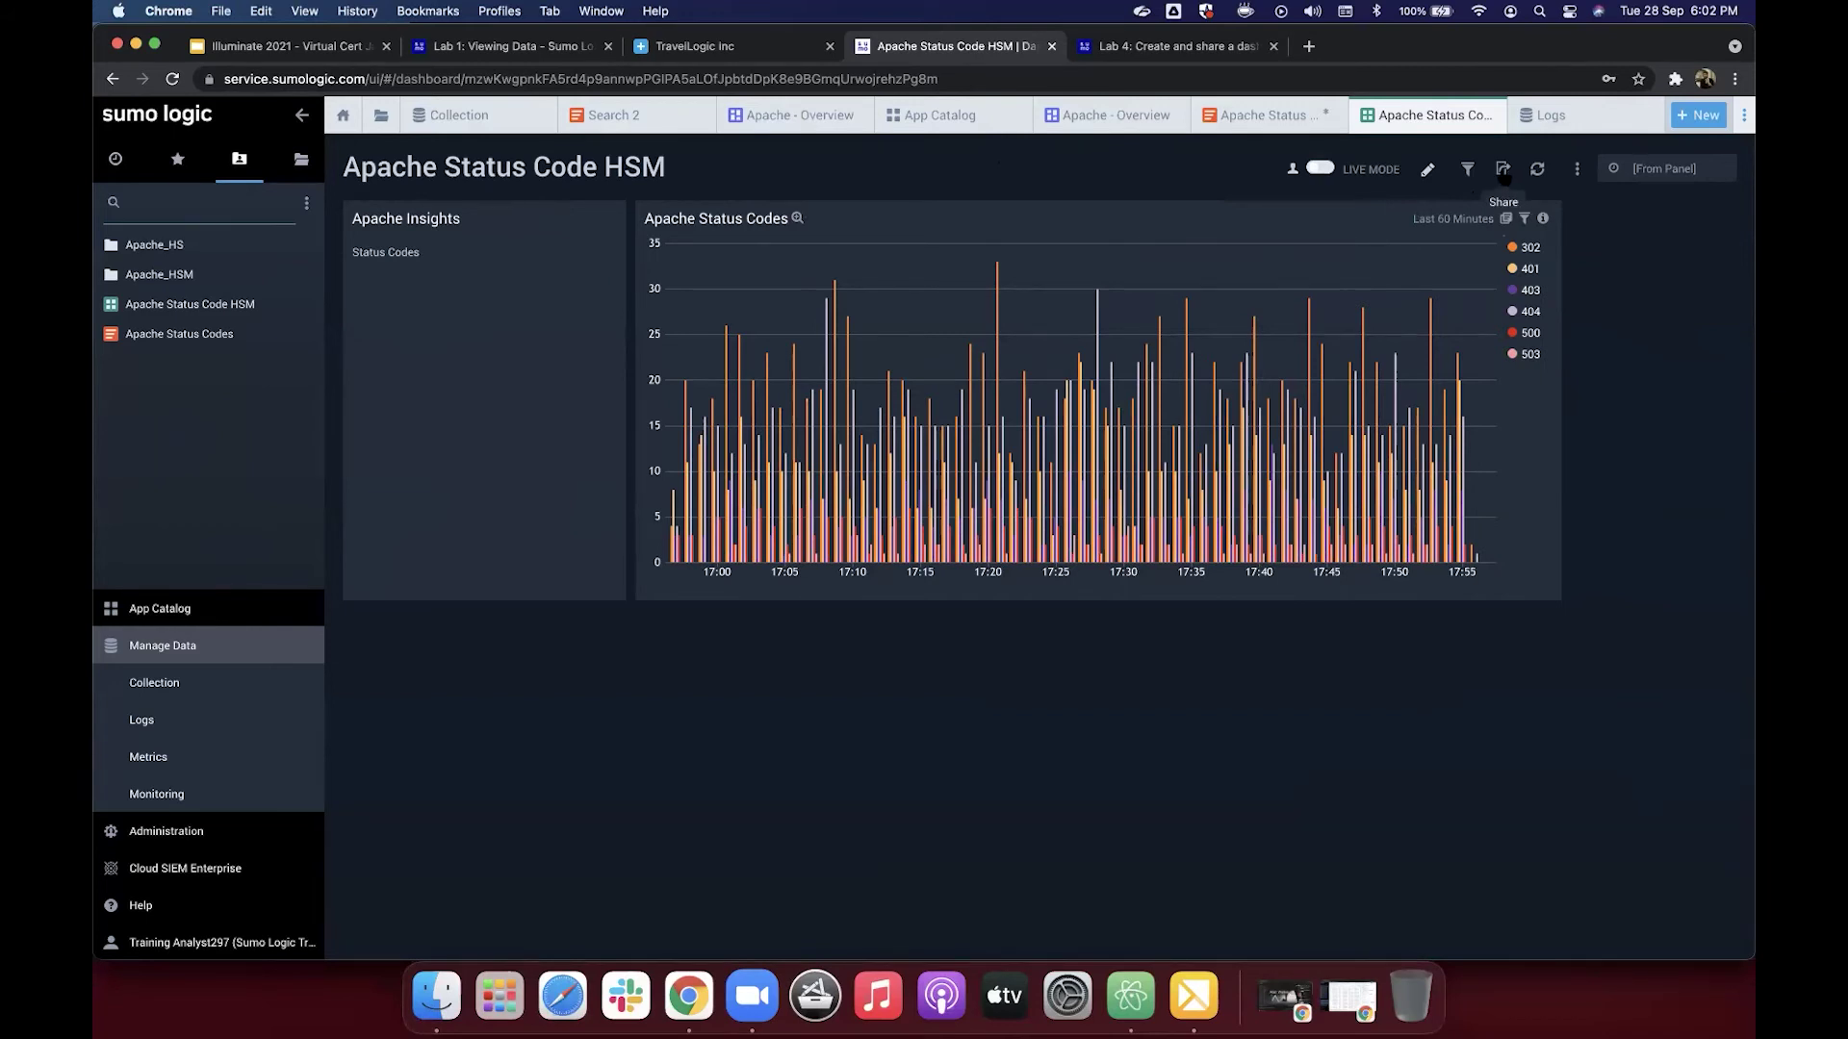
left_click(1503, 170)
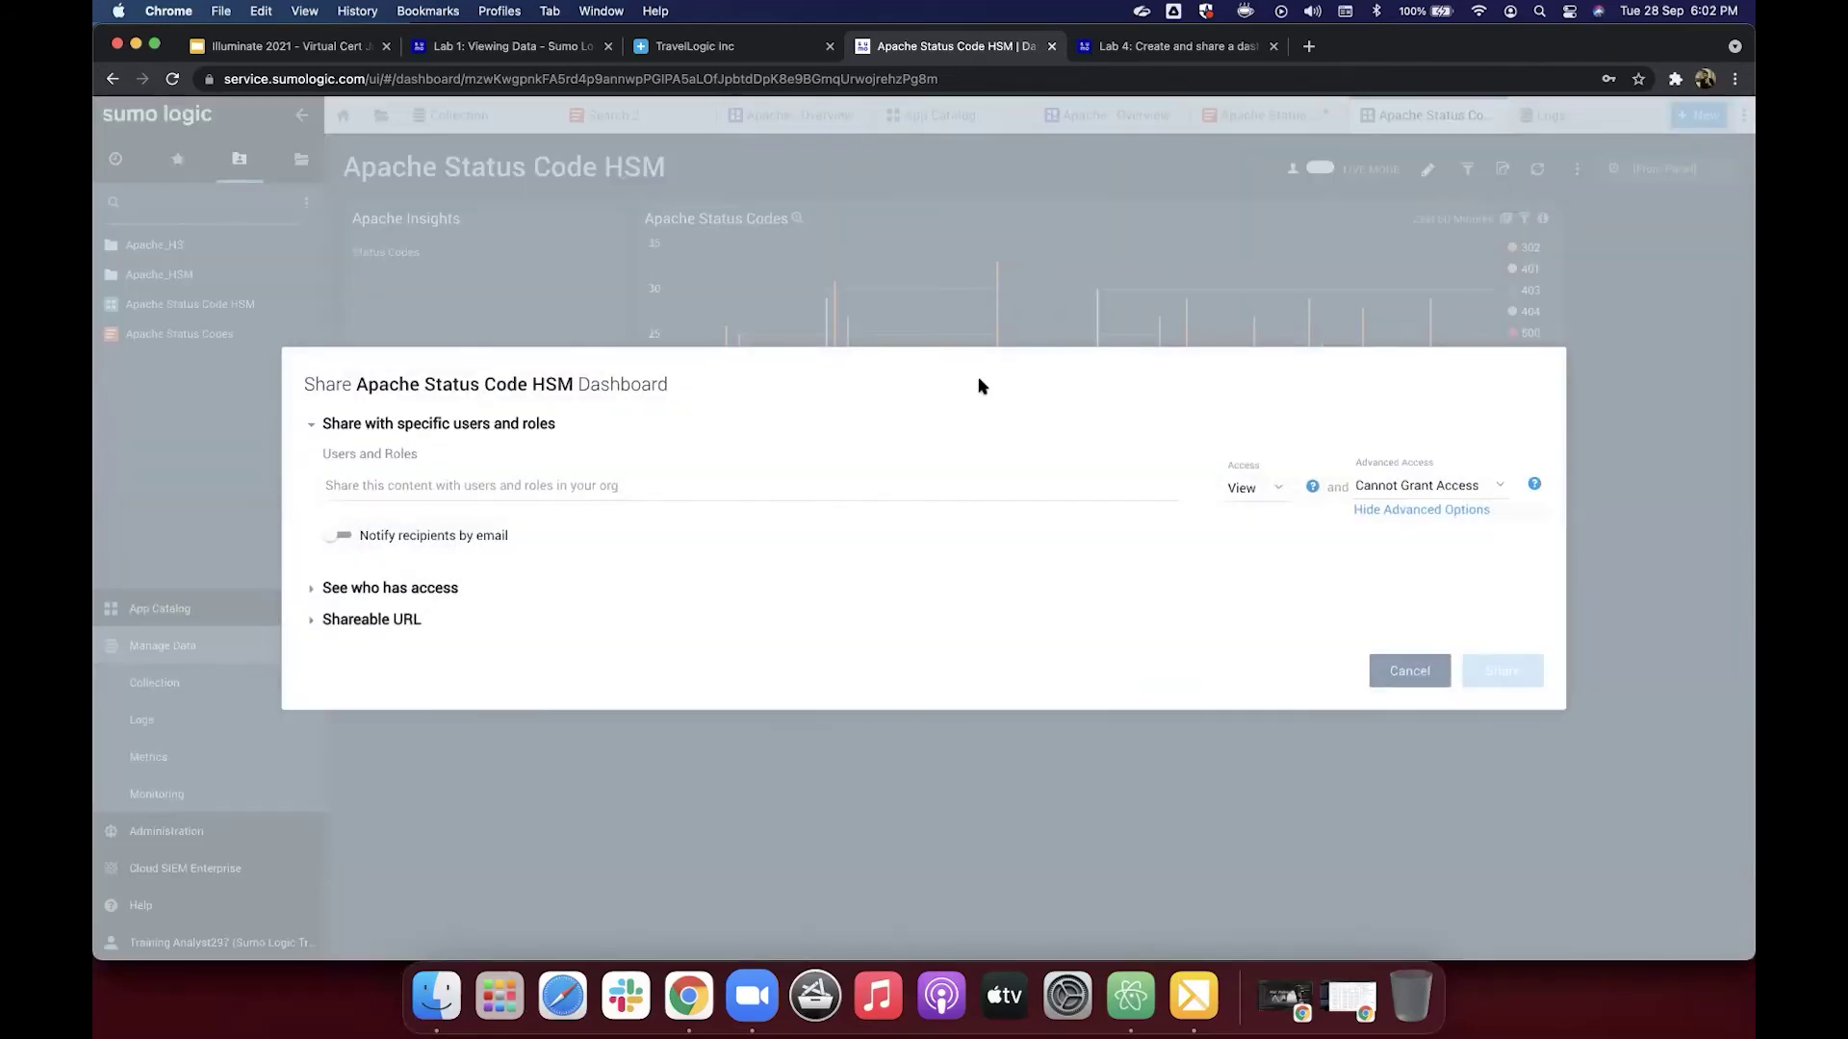
left_click(451, 589)
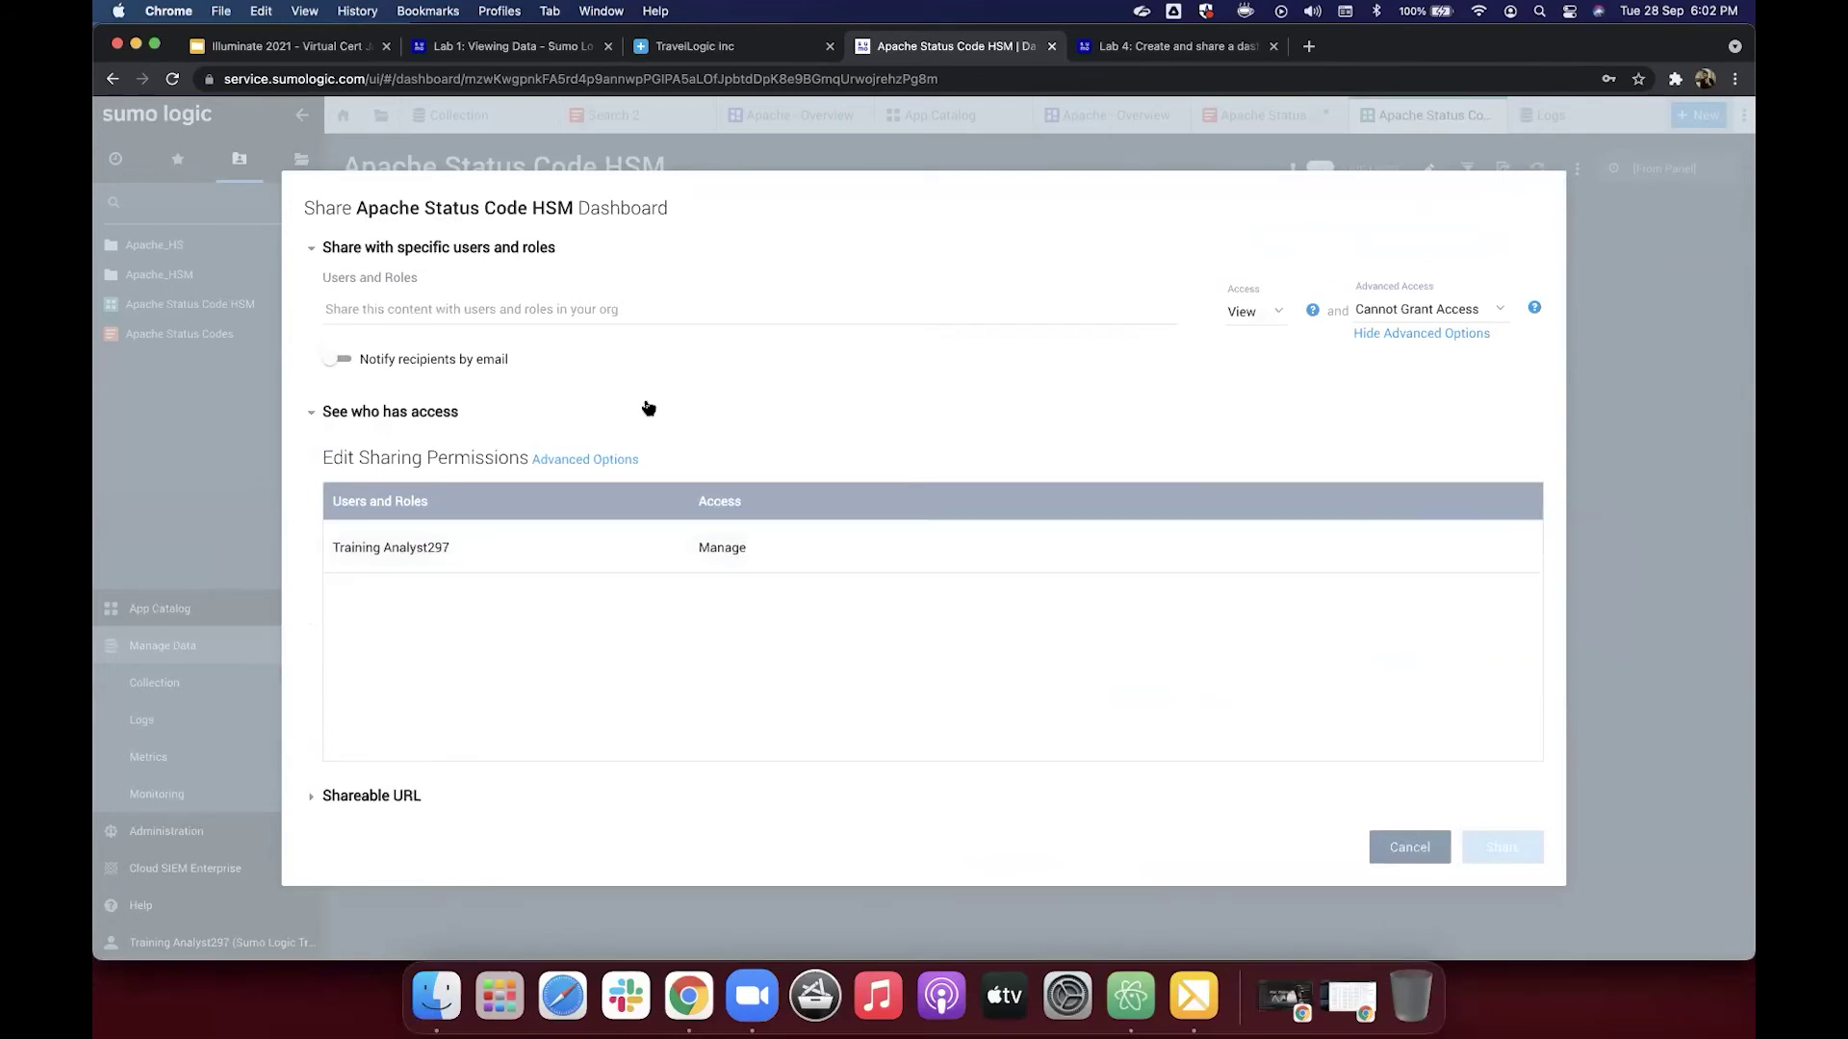
left_click(548, 306)
left_click(545, 366)
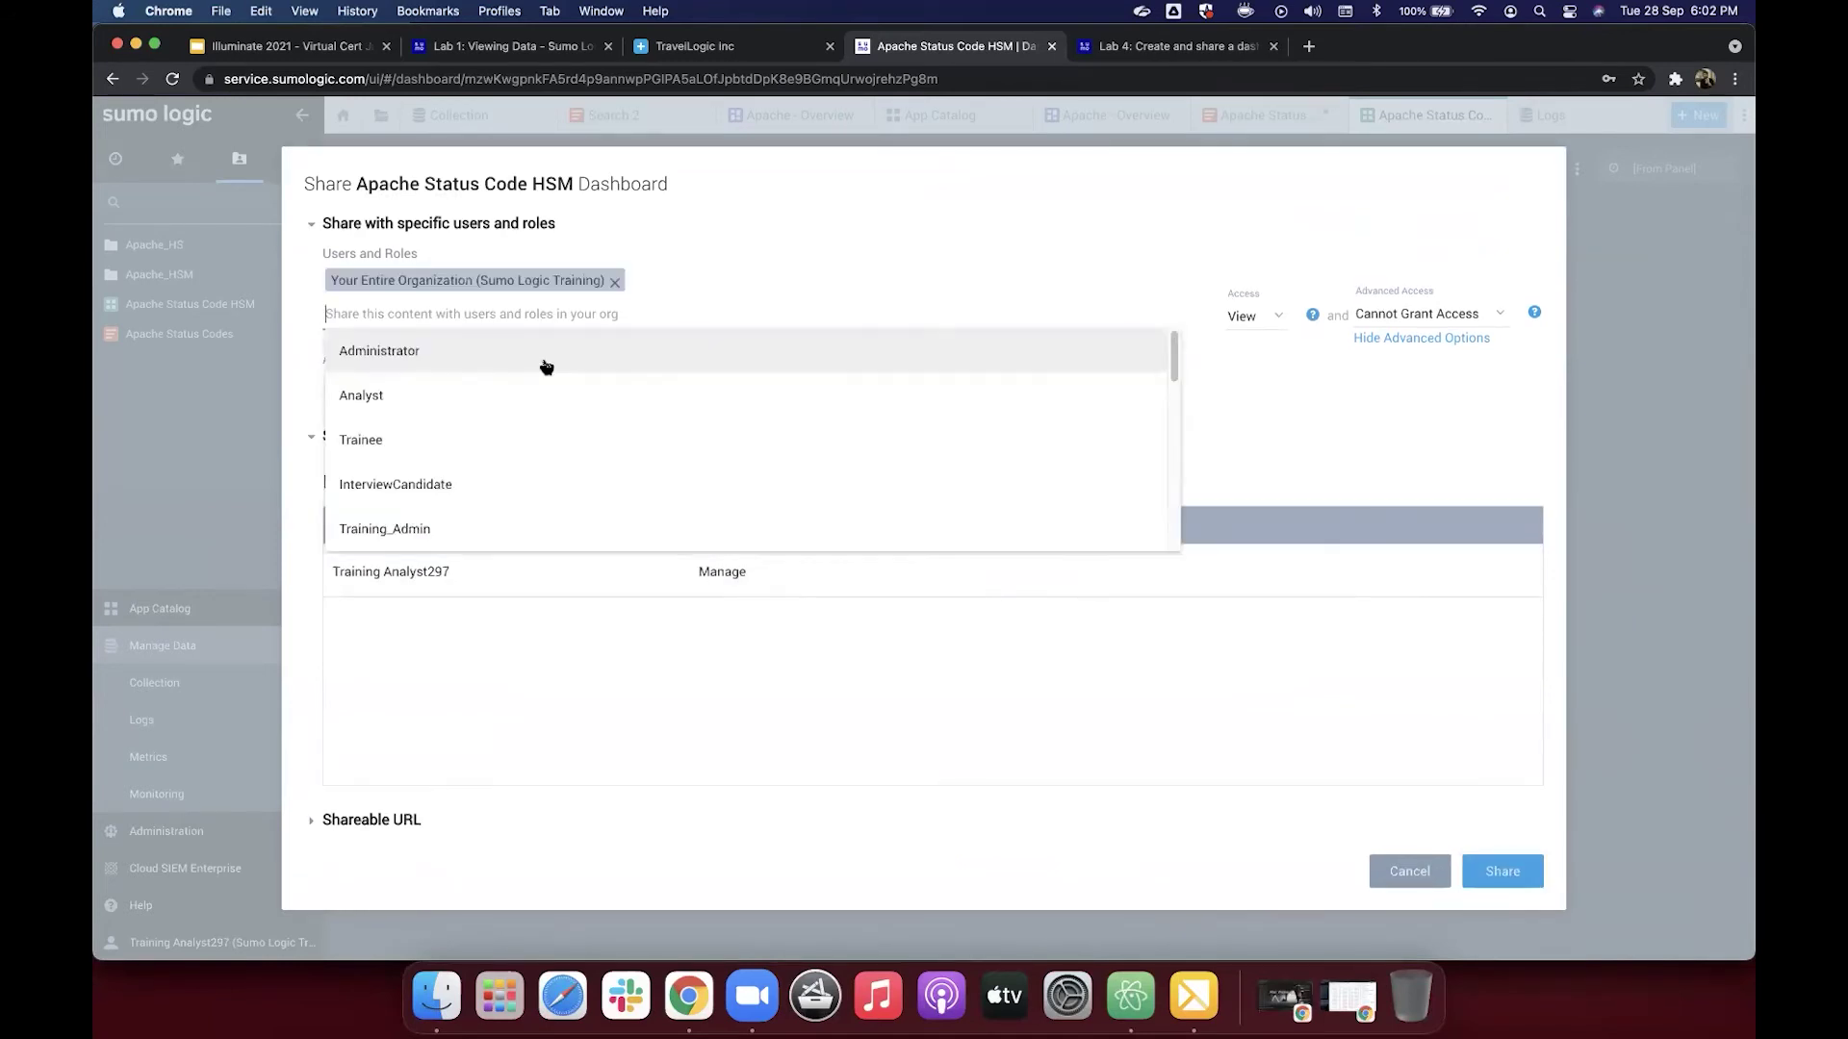
left_click(433, 712)
Step: Expand Shareable URL and copy the dashboard's link
left_click(385, 830)
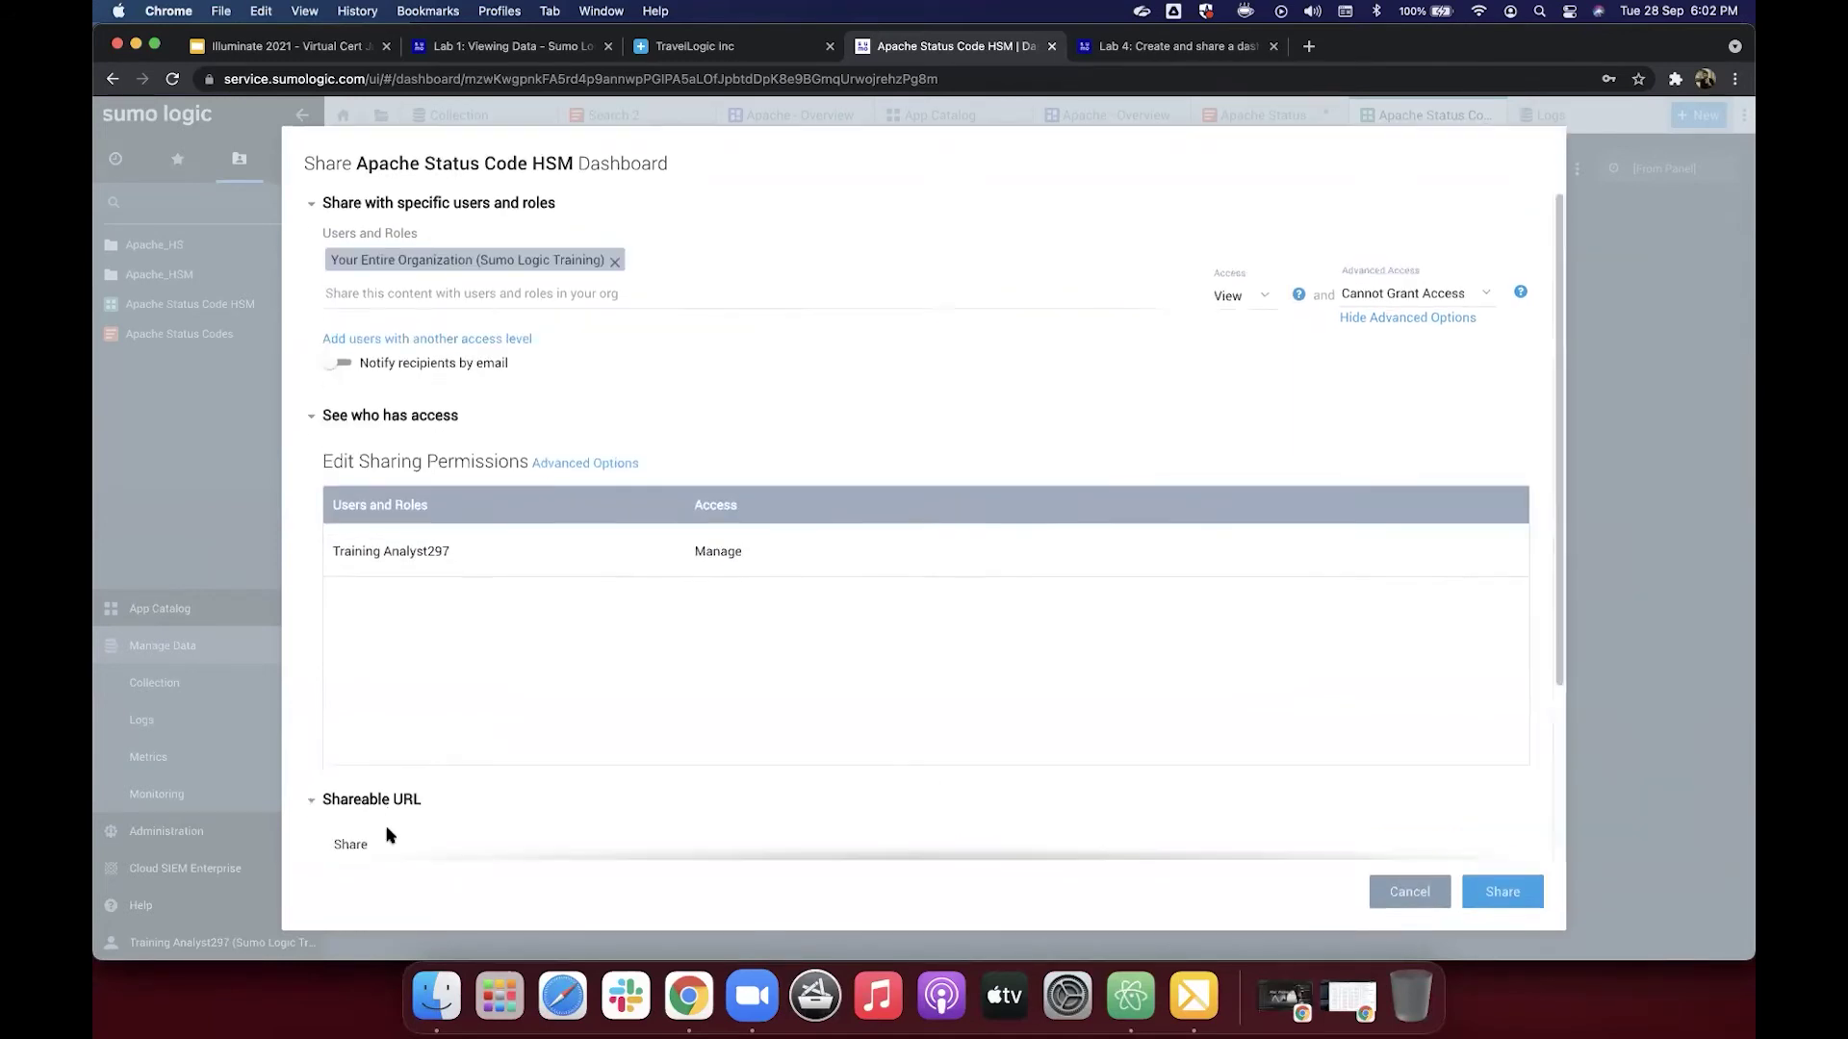
scroll(507, 791, "down", 5)
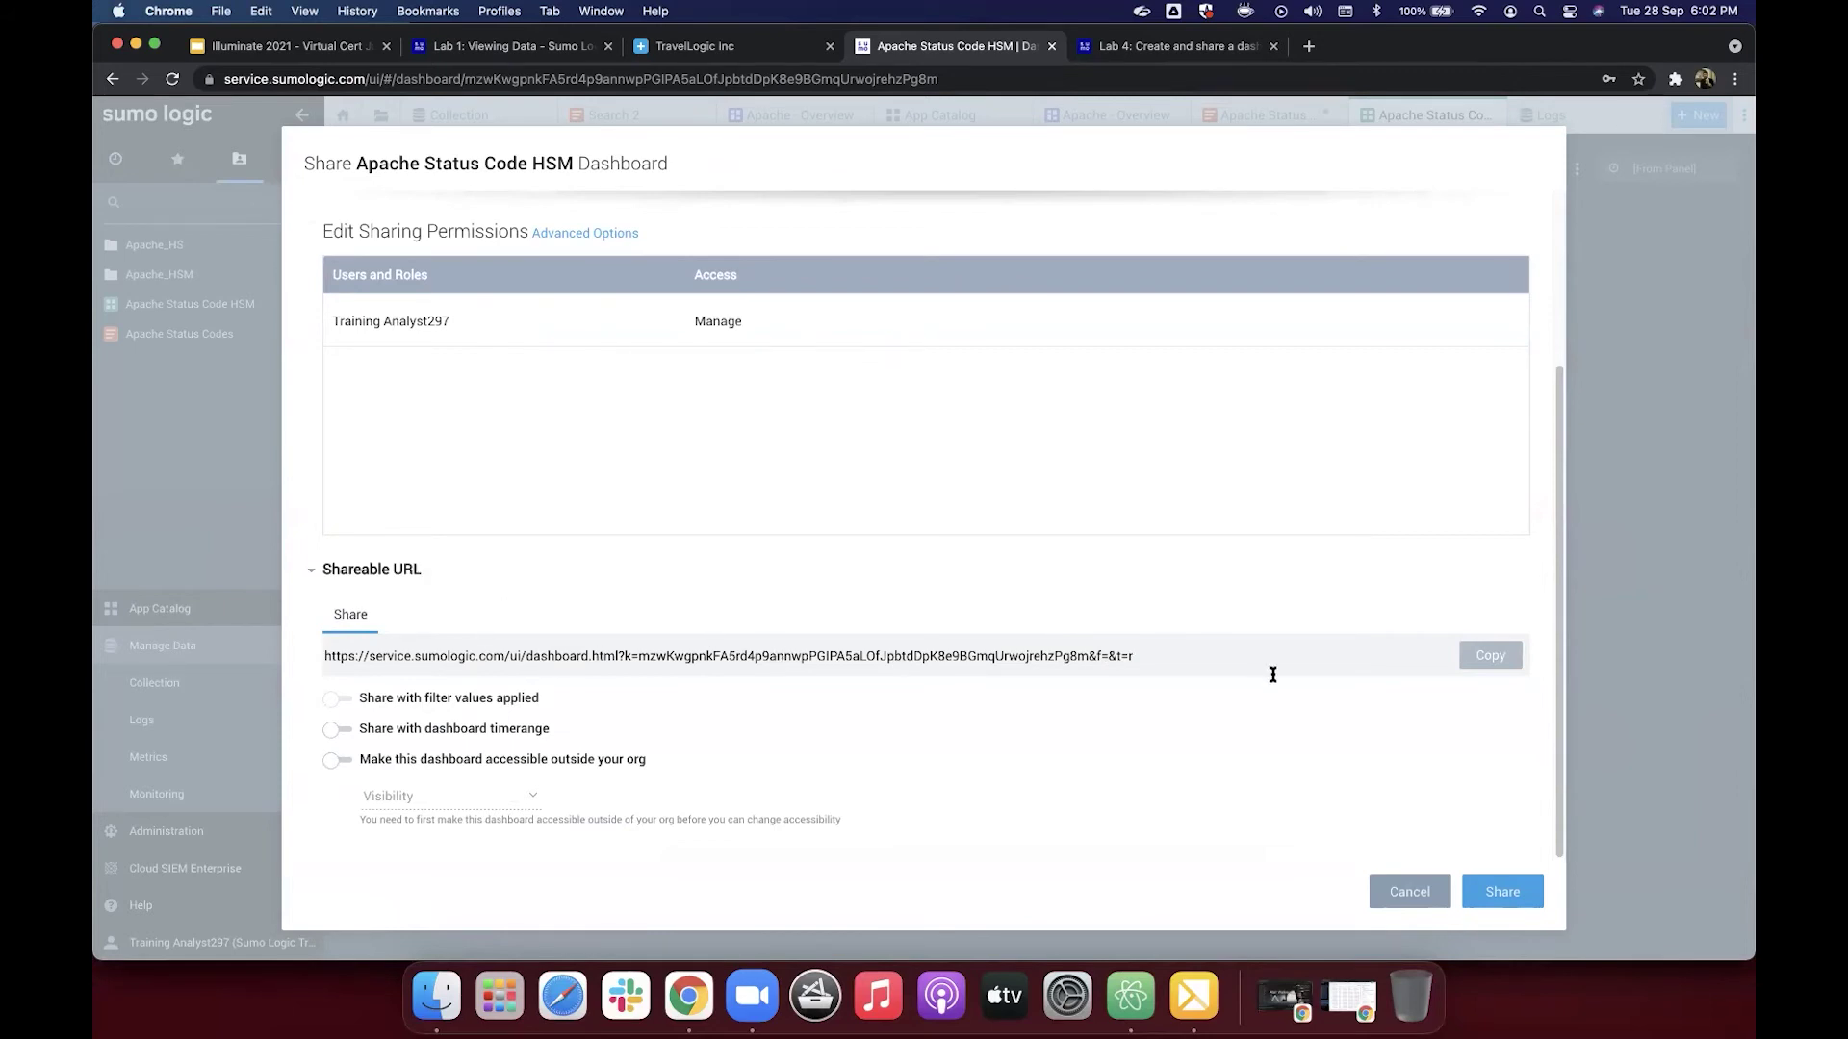
left_click(1475, 671)
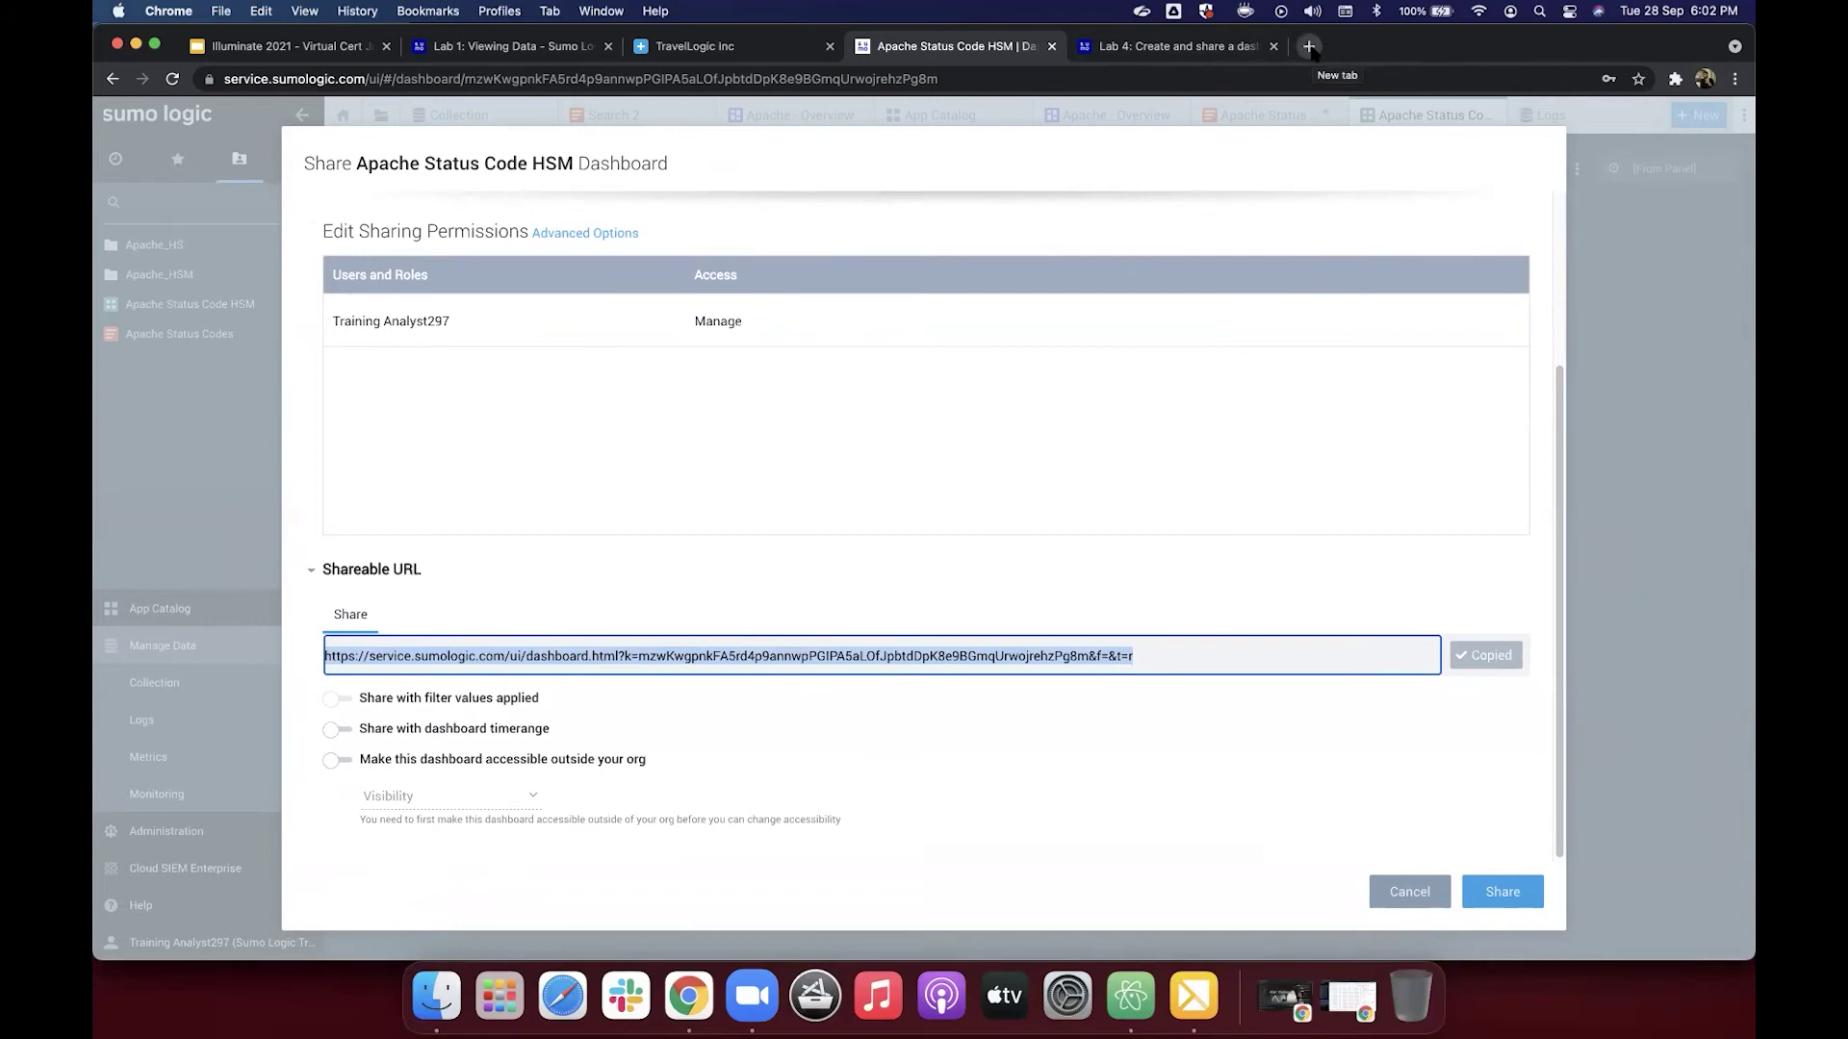
Step: Load the copied Apache Status Code HSM dashboard URL in a new browser tab
left_click(1309, 46)
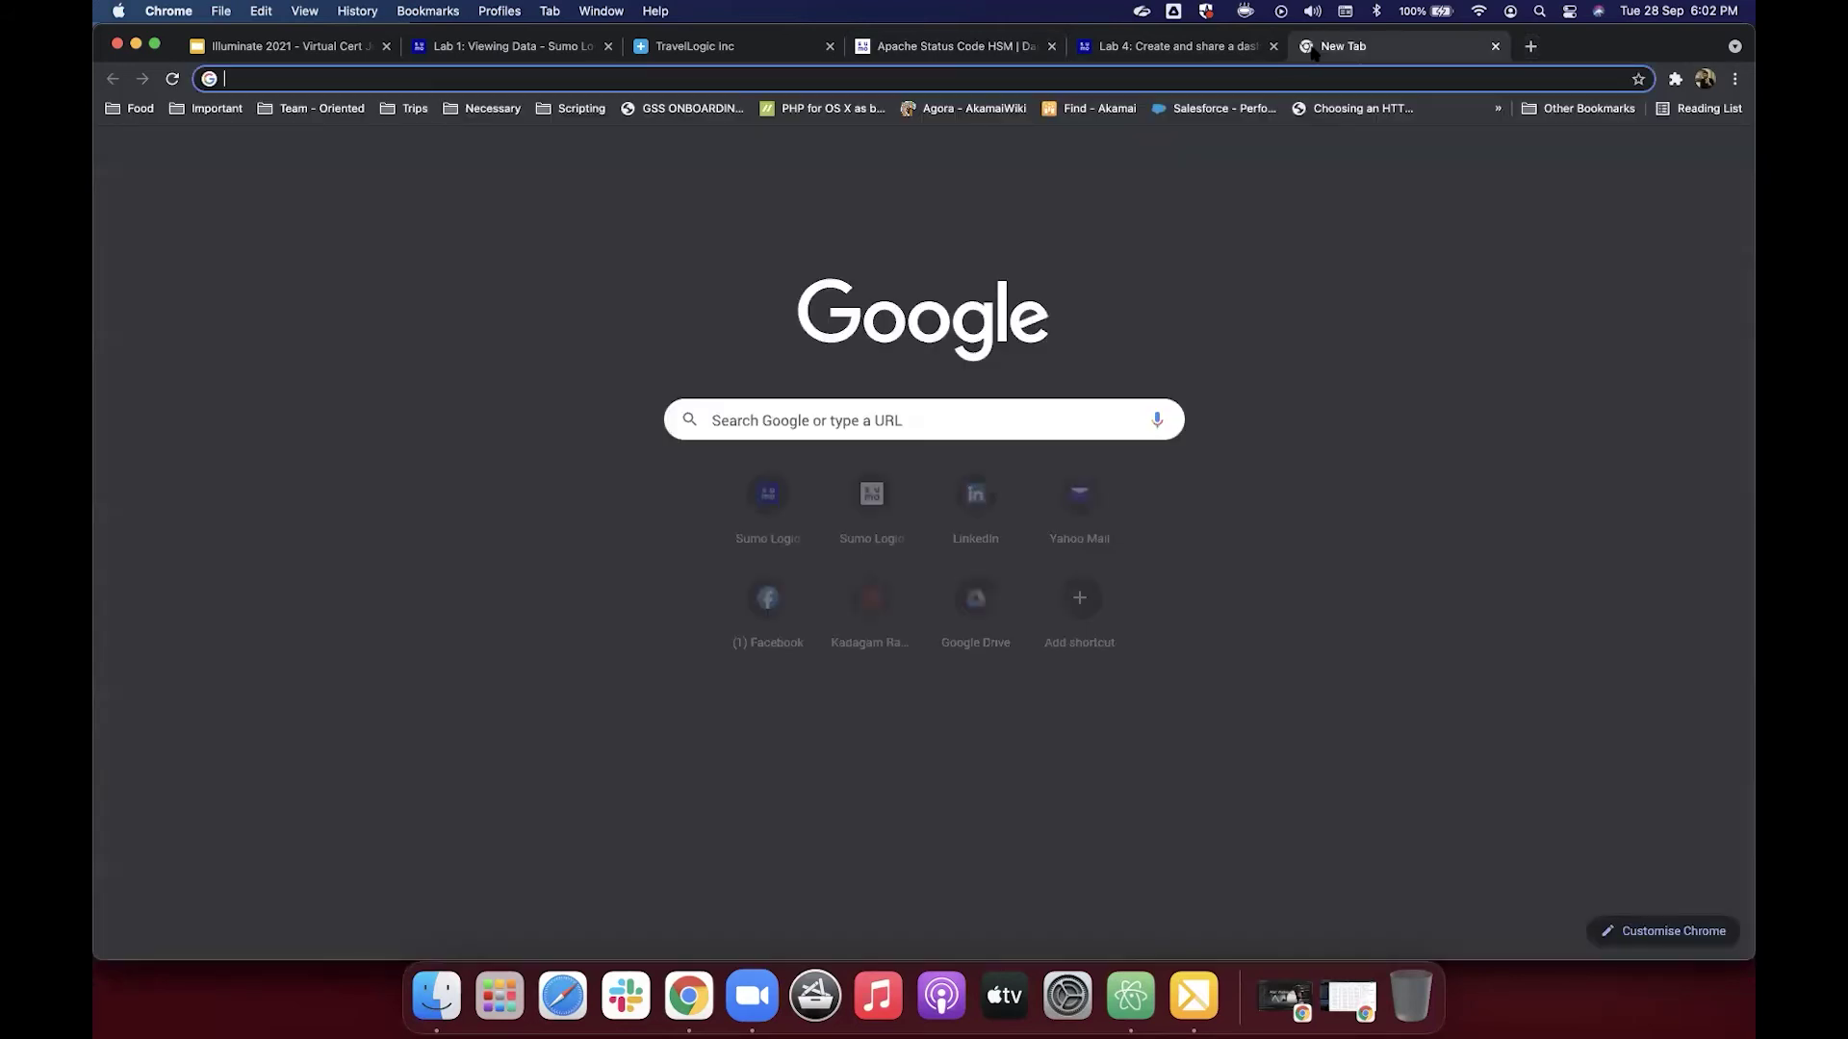
key("cmd+v")
key("Return")
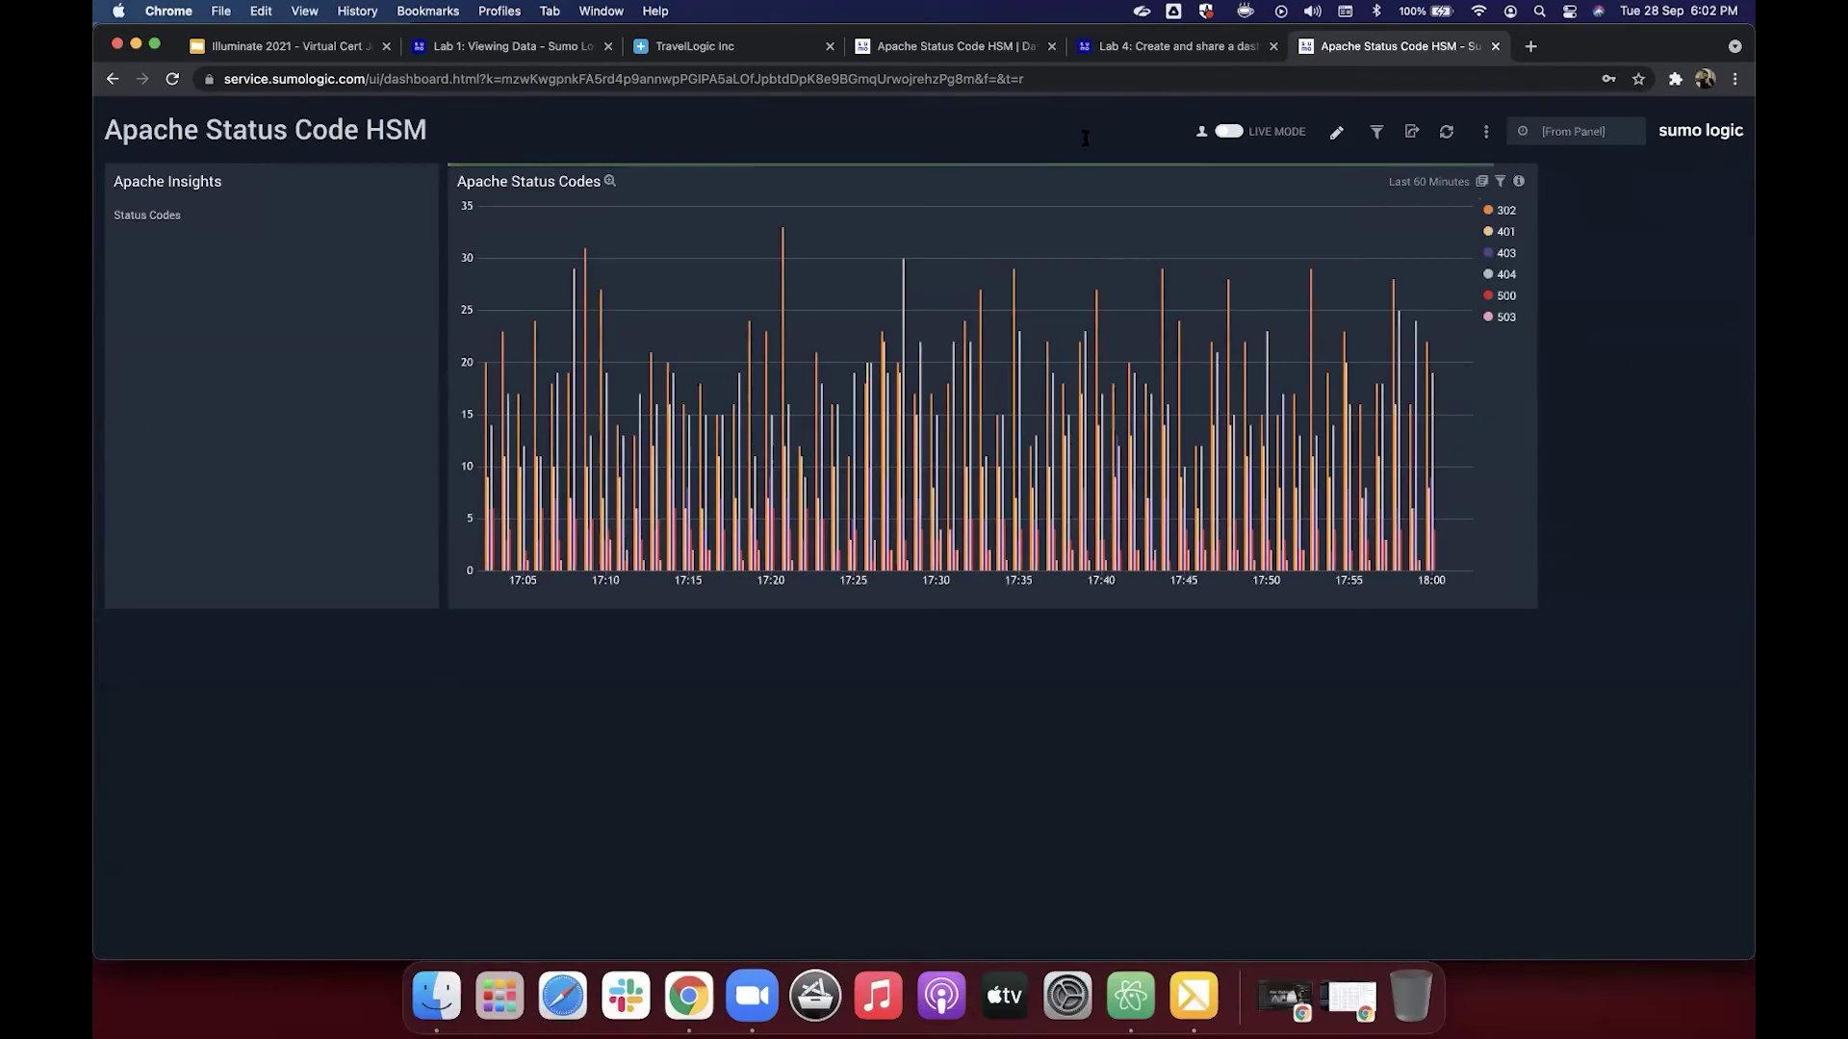
Step: Check the Lab 4 page, then save sharing with View access for Your Entire Organization
left_click(1123, 46)
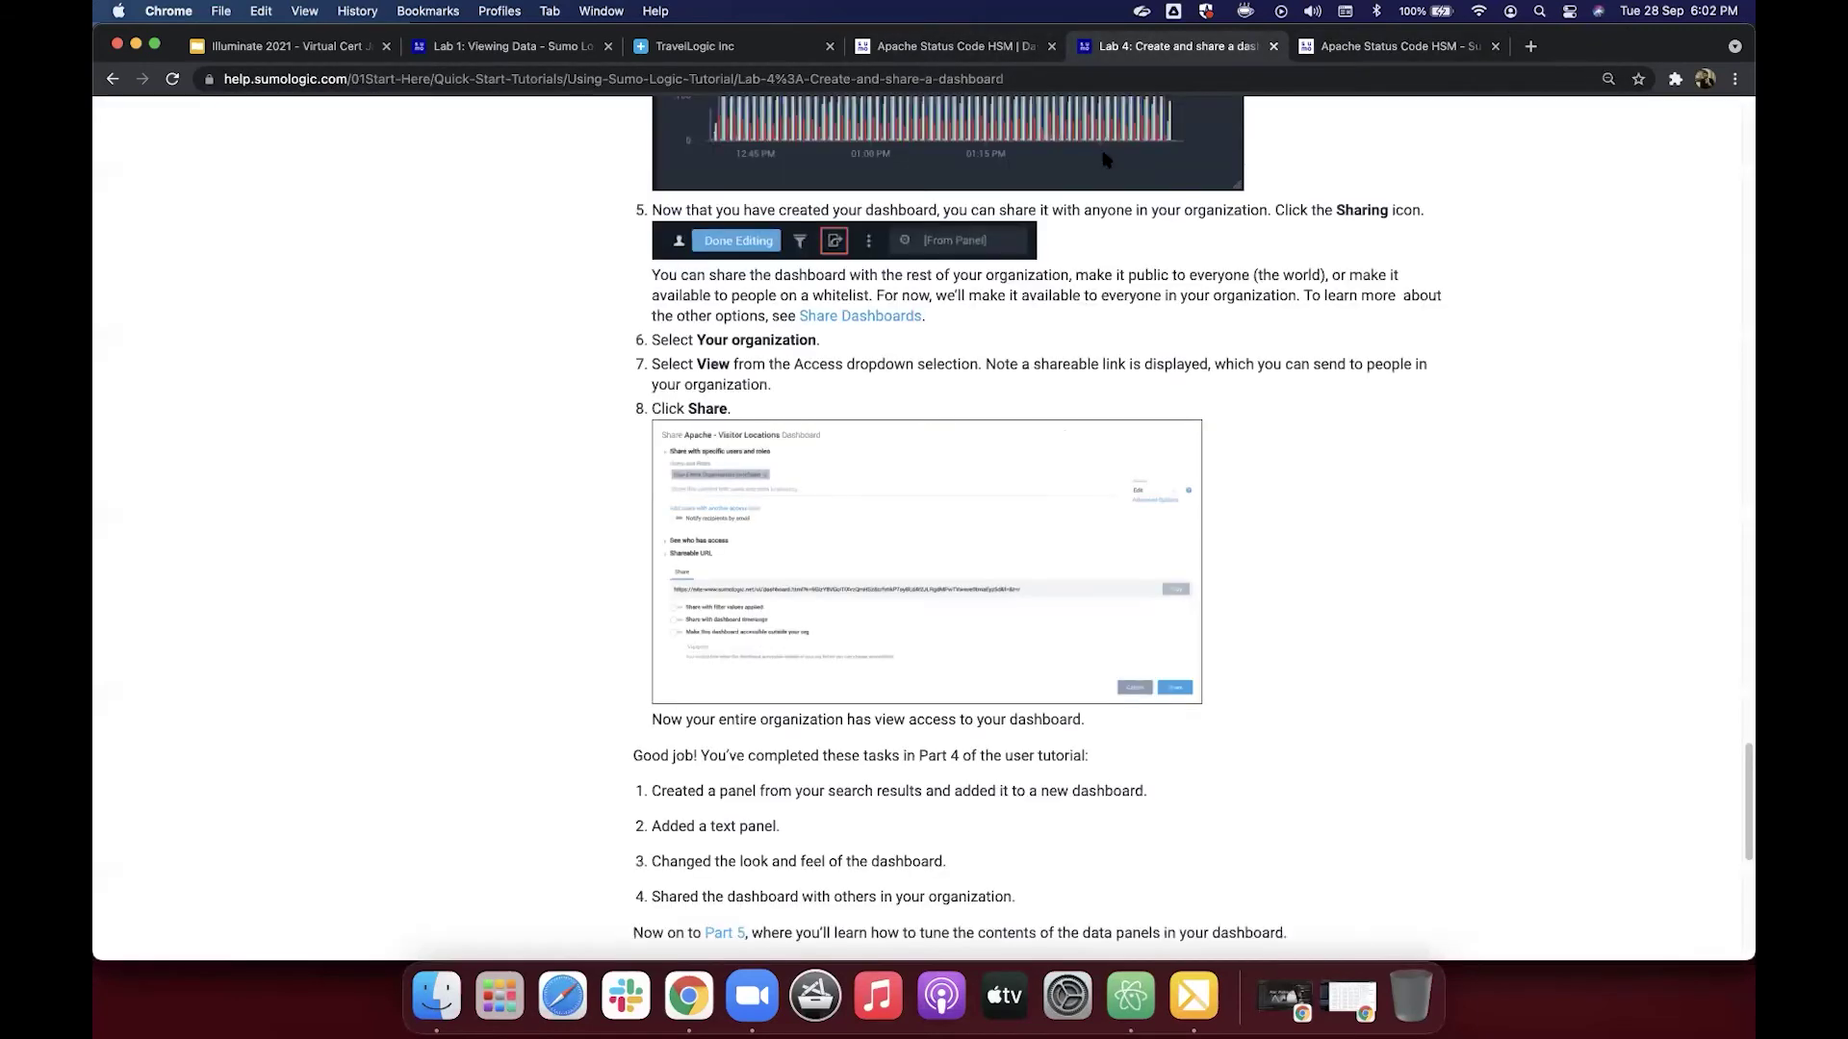
scroll(1064, 438, "down", 1)
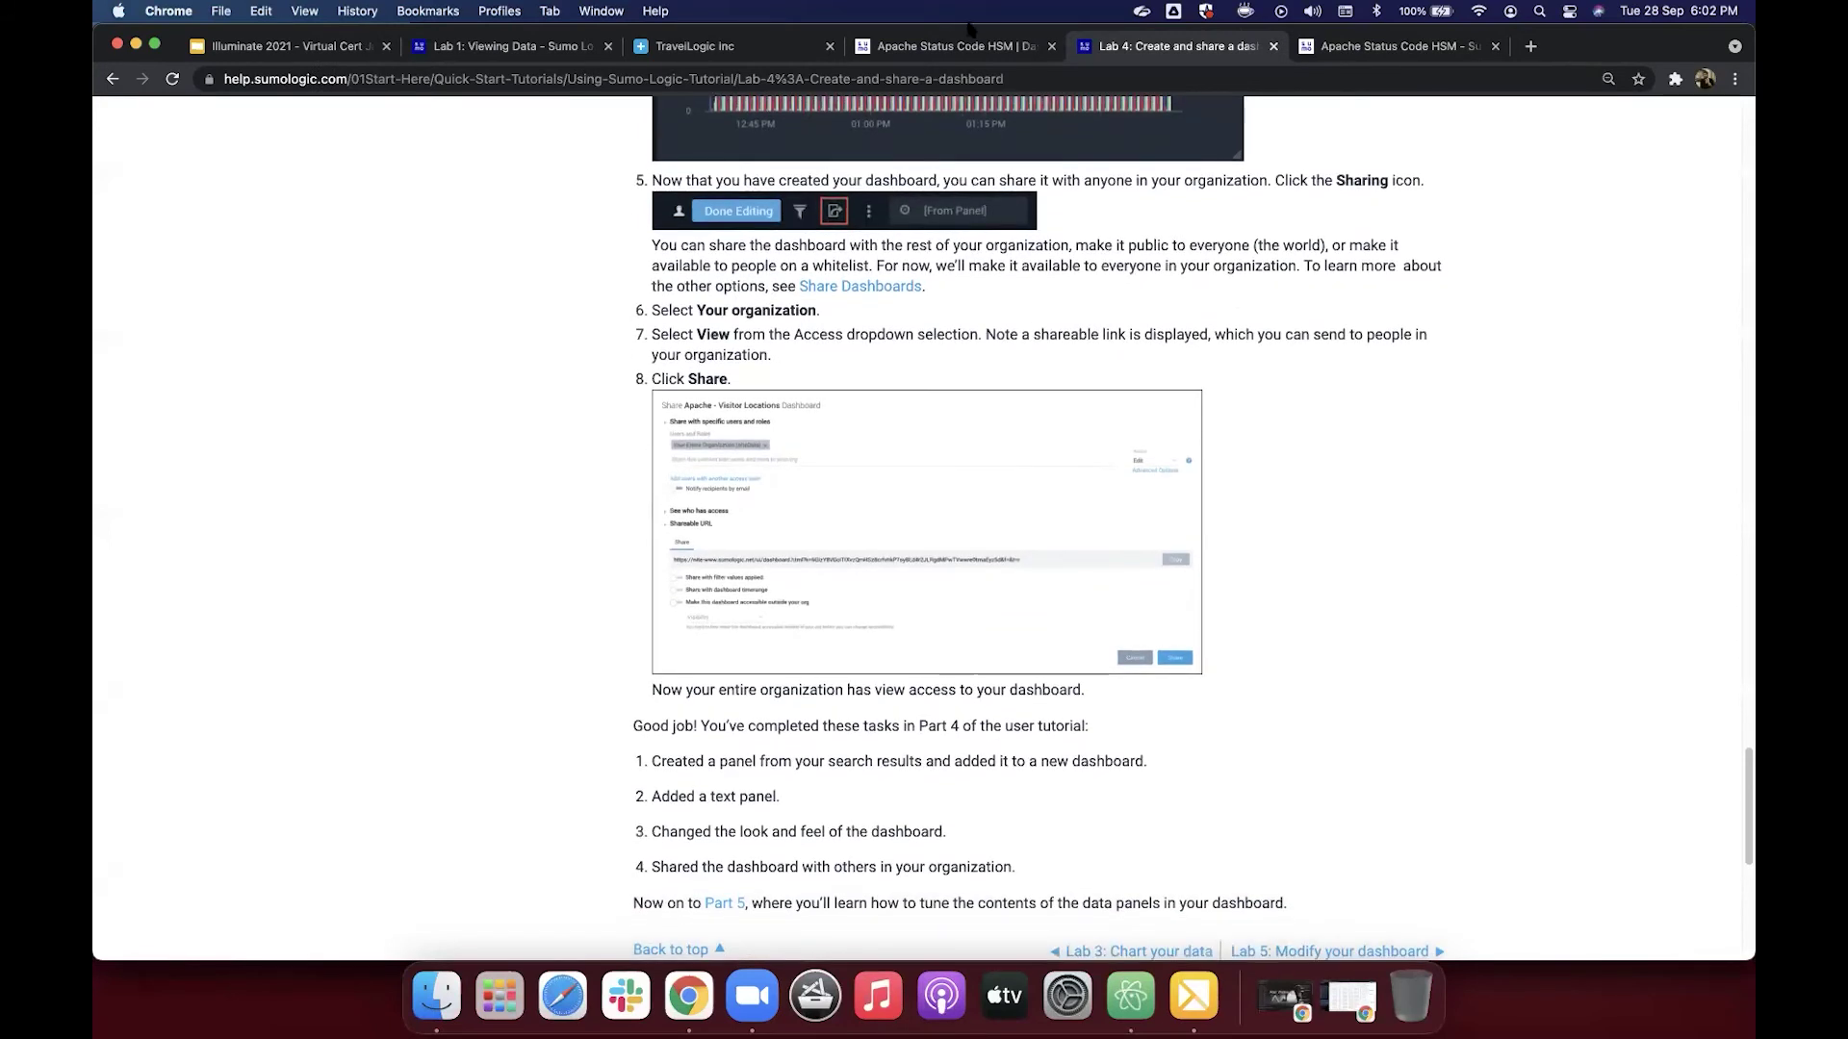
left_click(949, 50)
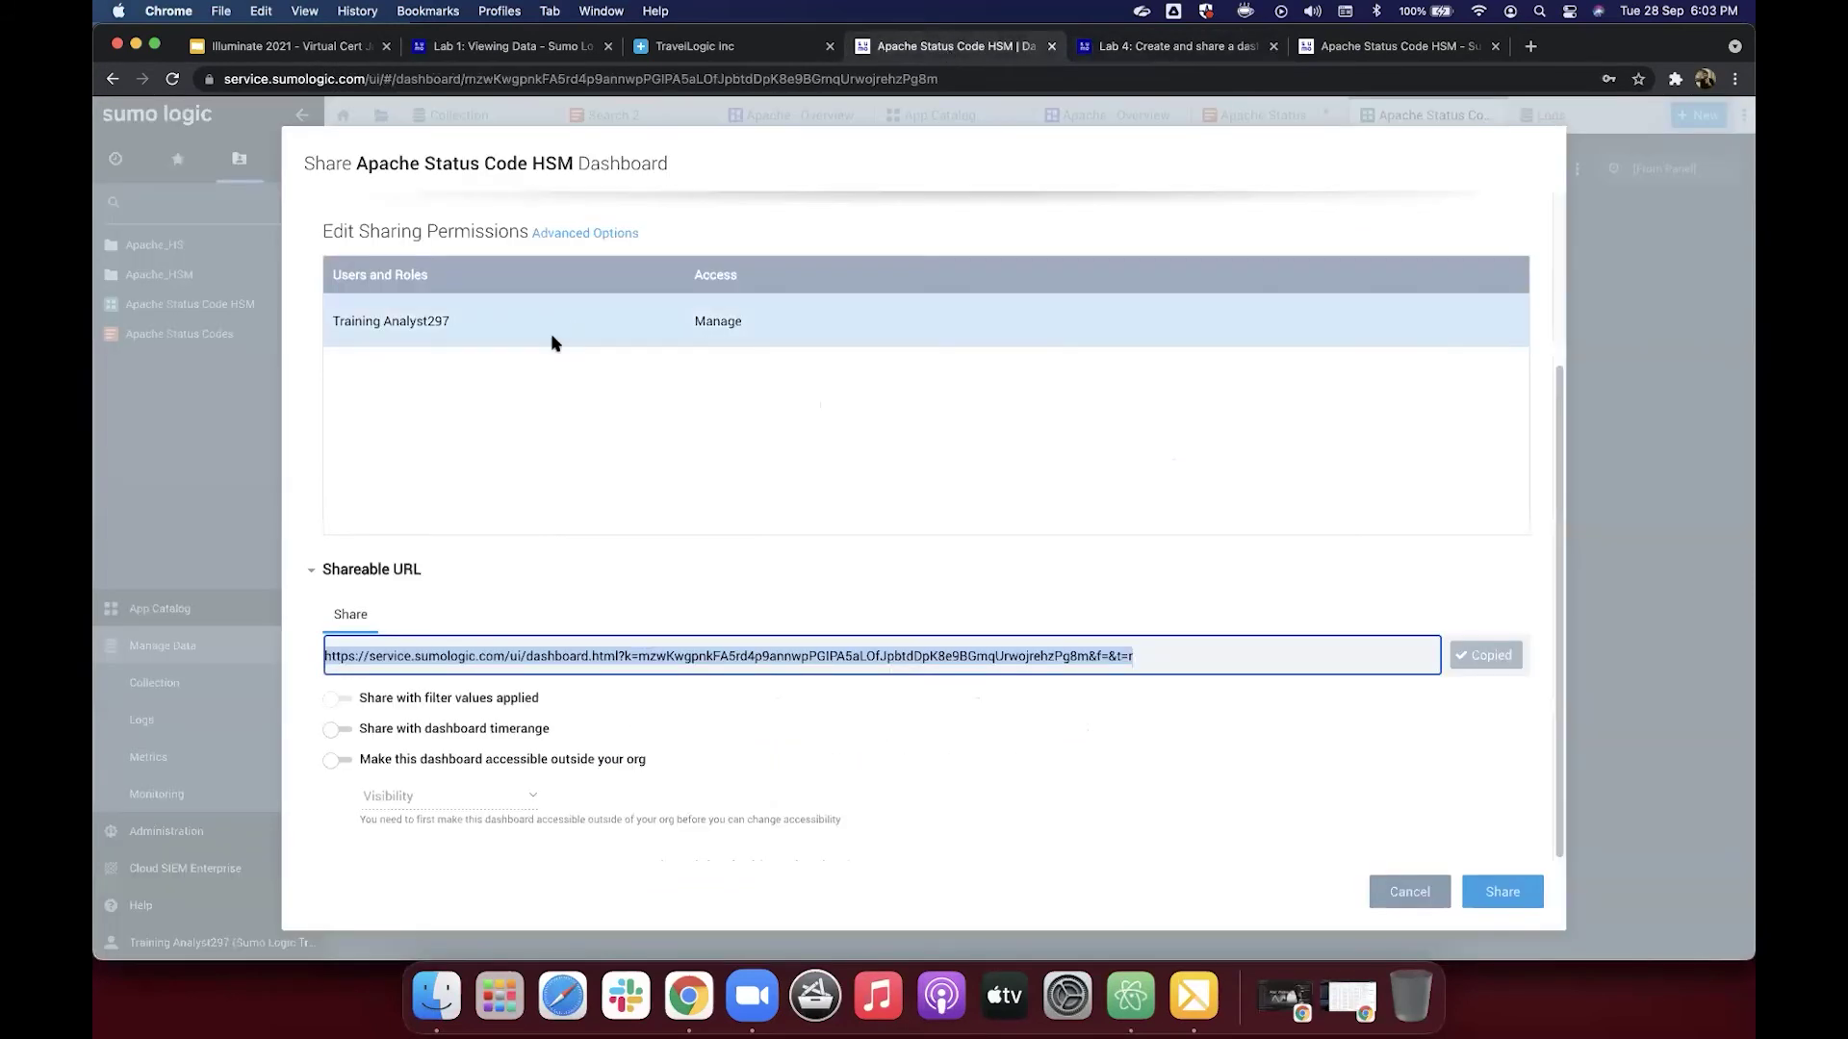
scroll(590, 321, "up", 3)
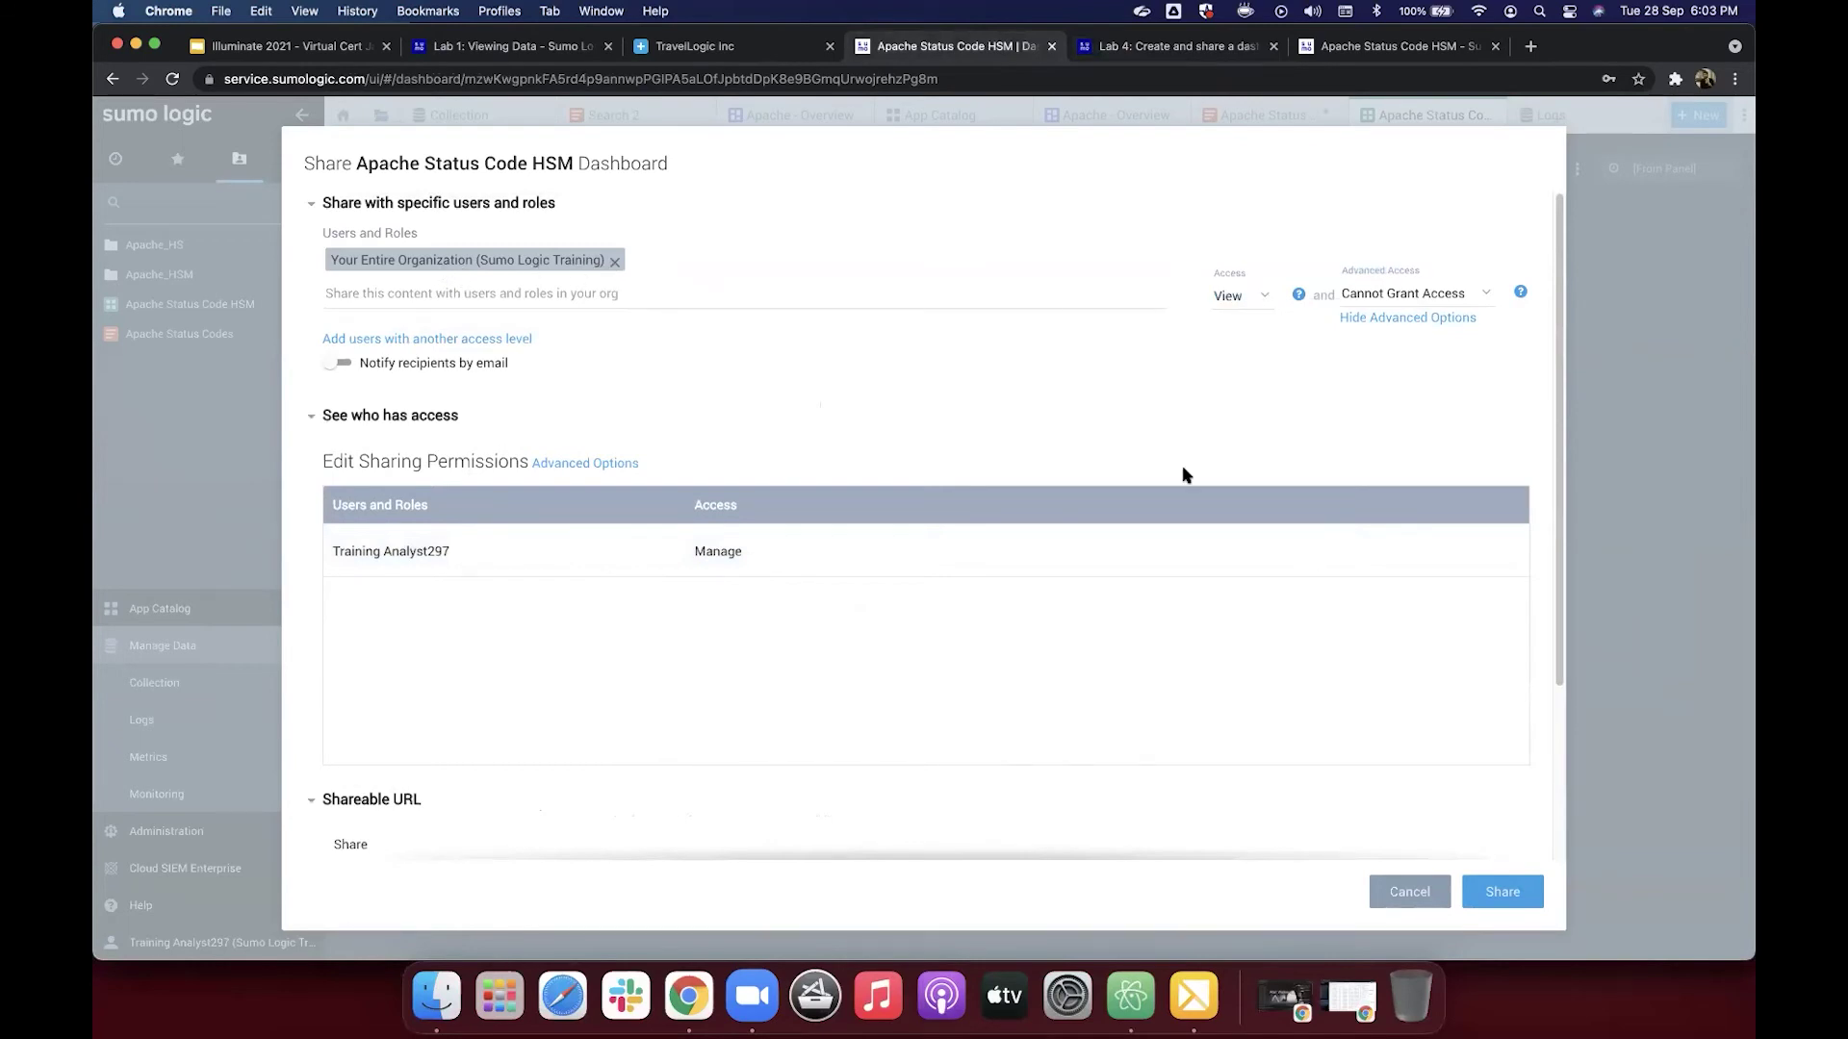
scroll(1184, 475, "down", 3)
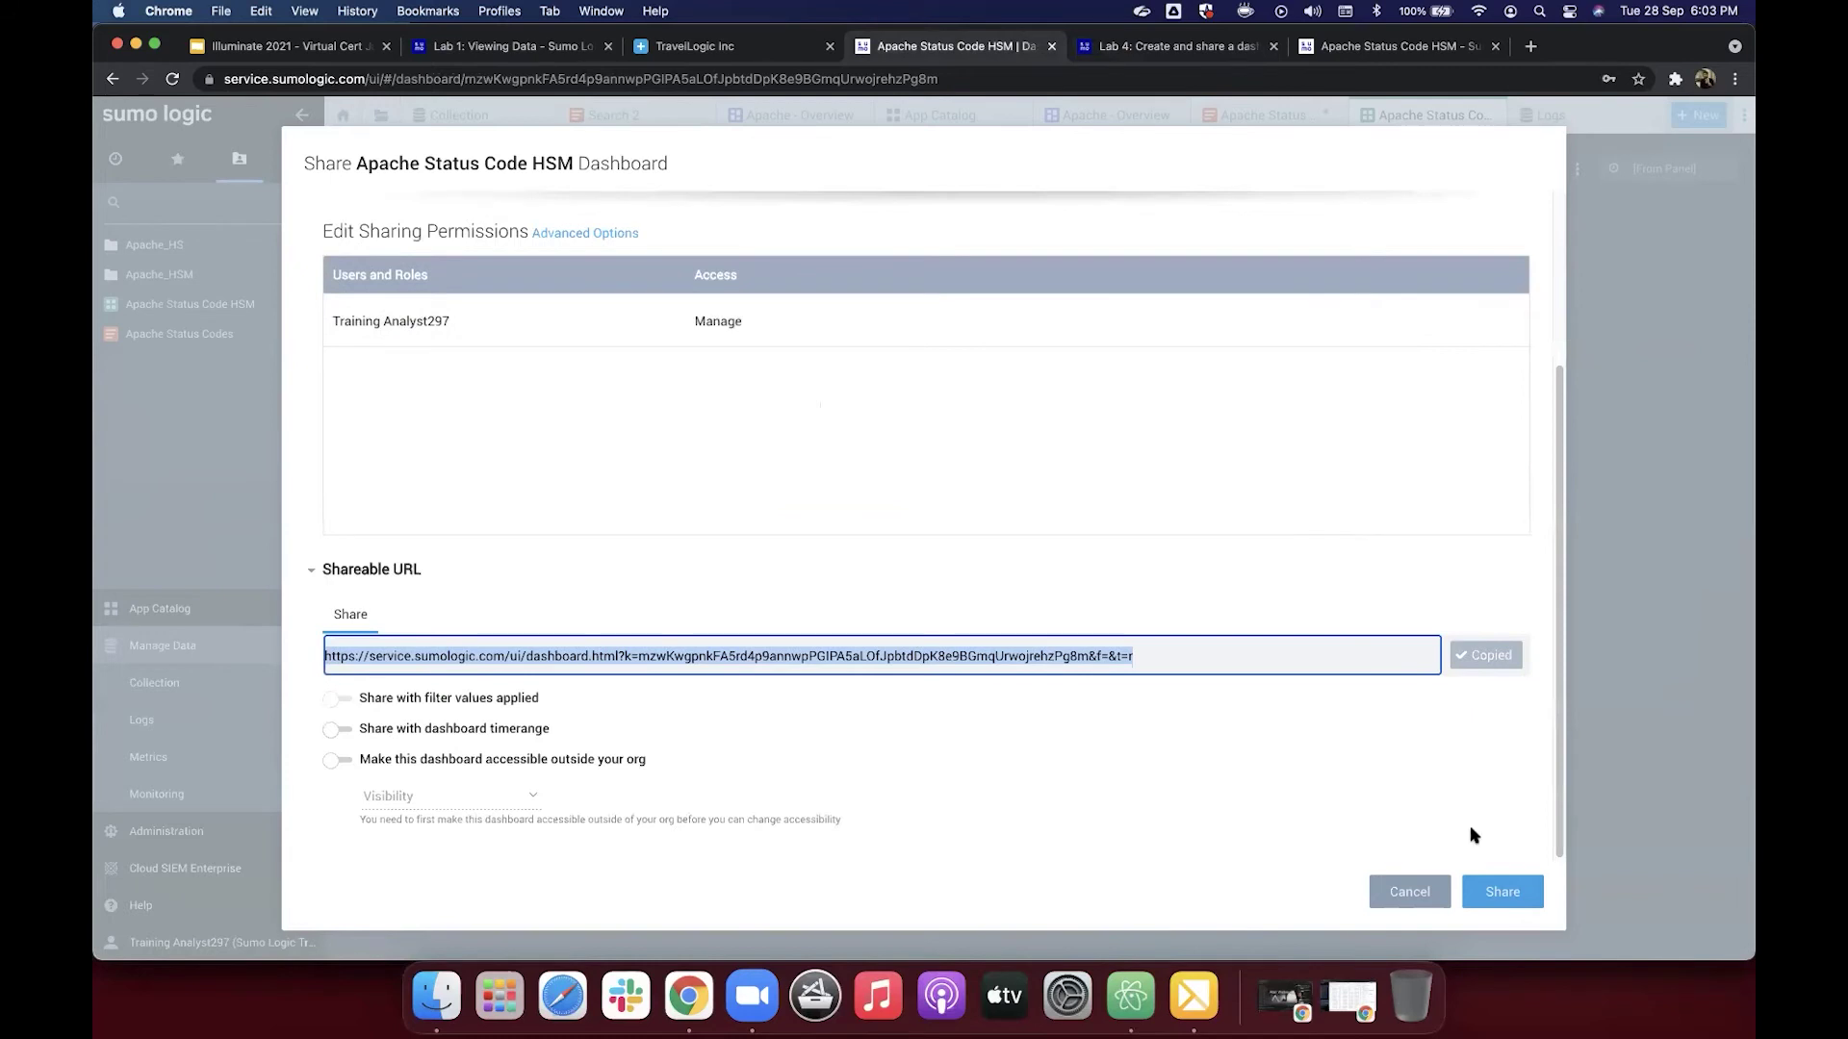
left_click(1492, 892)
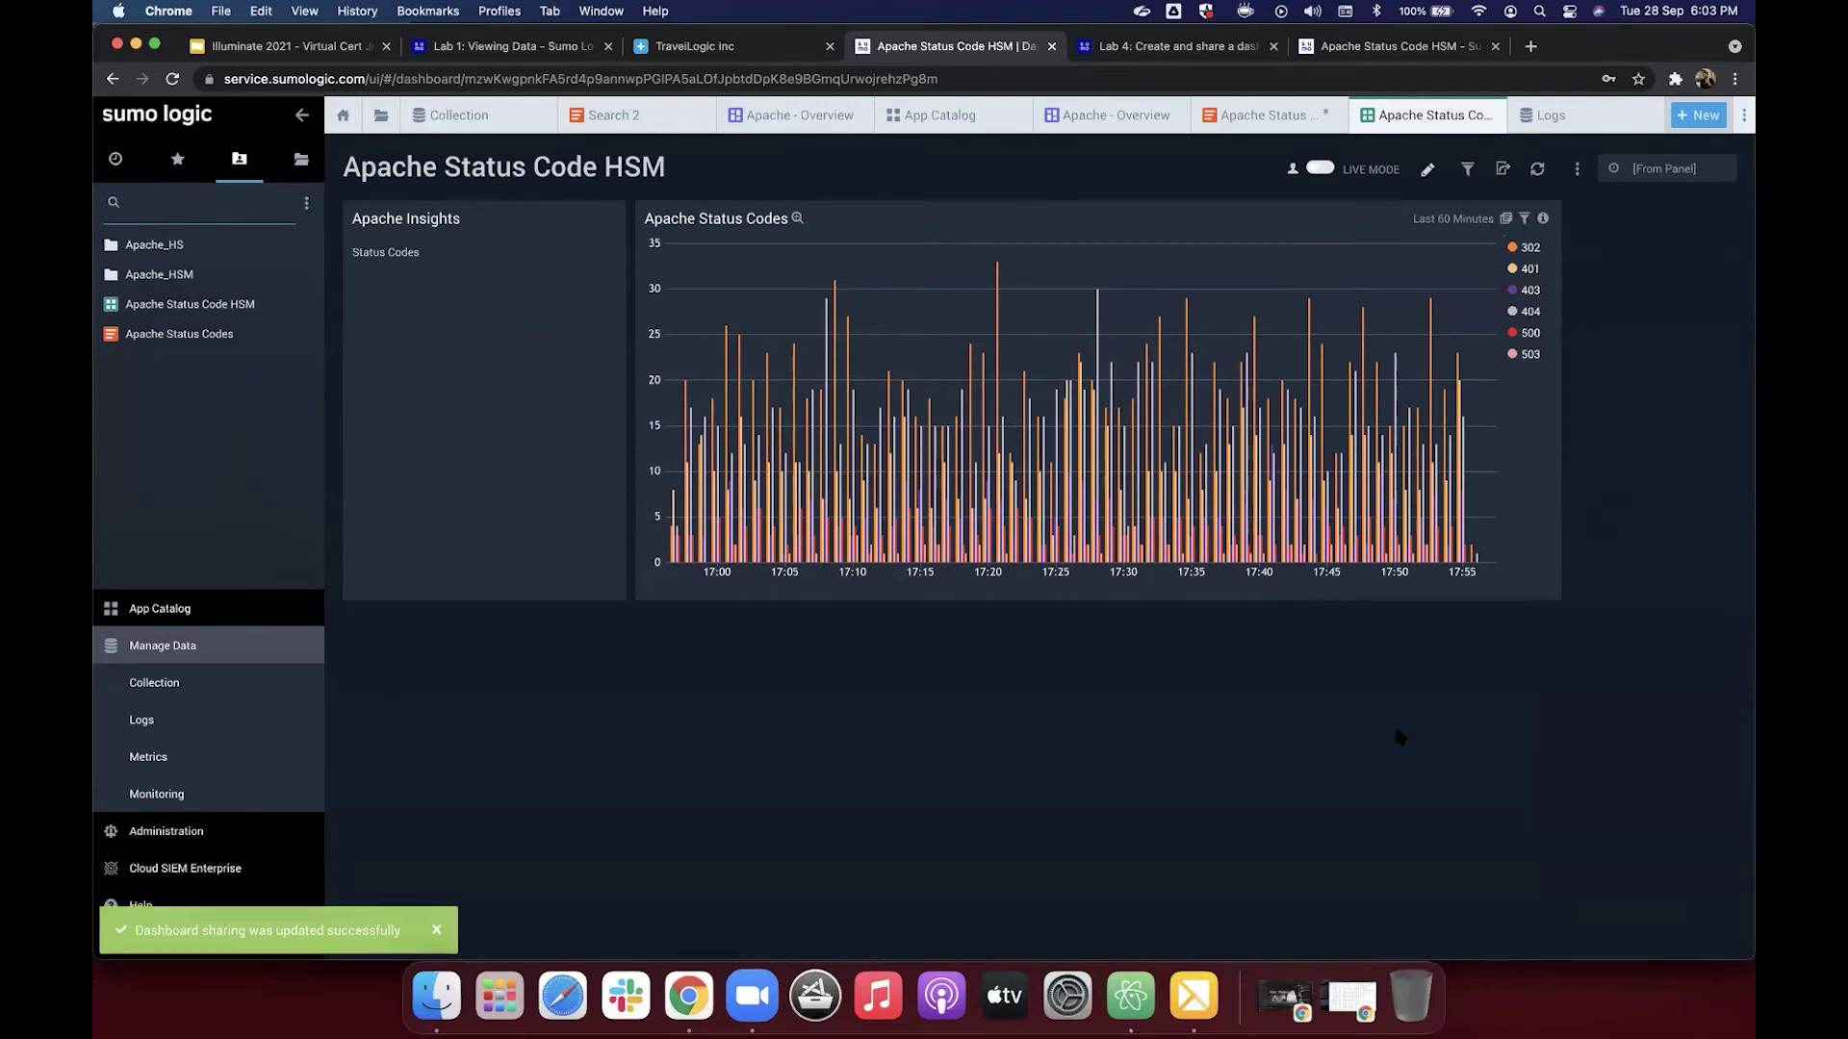
mouse_move(1440, 467)
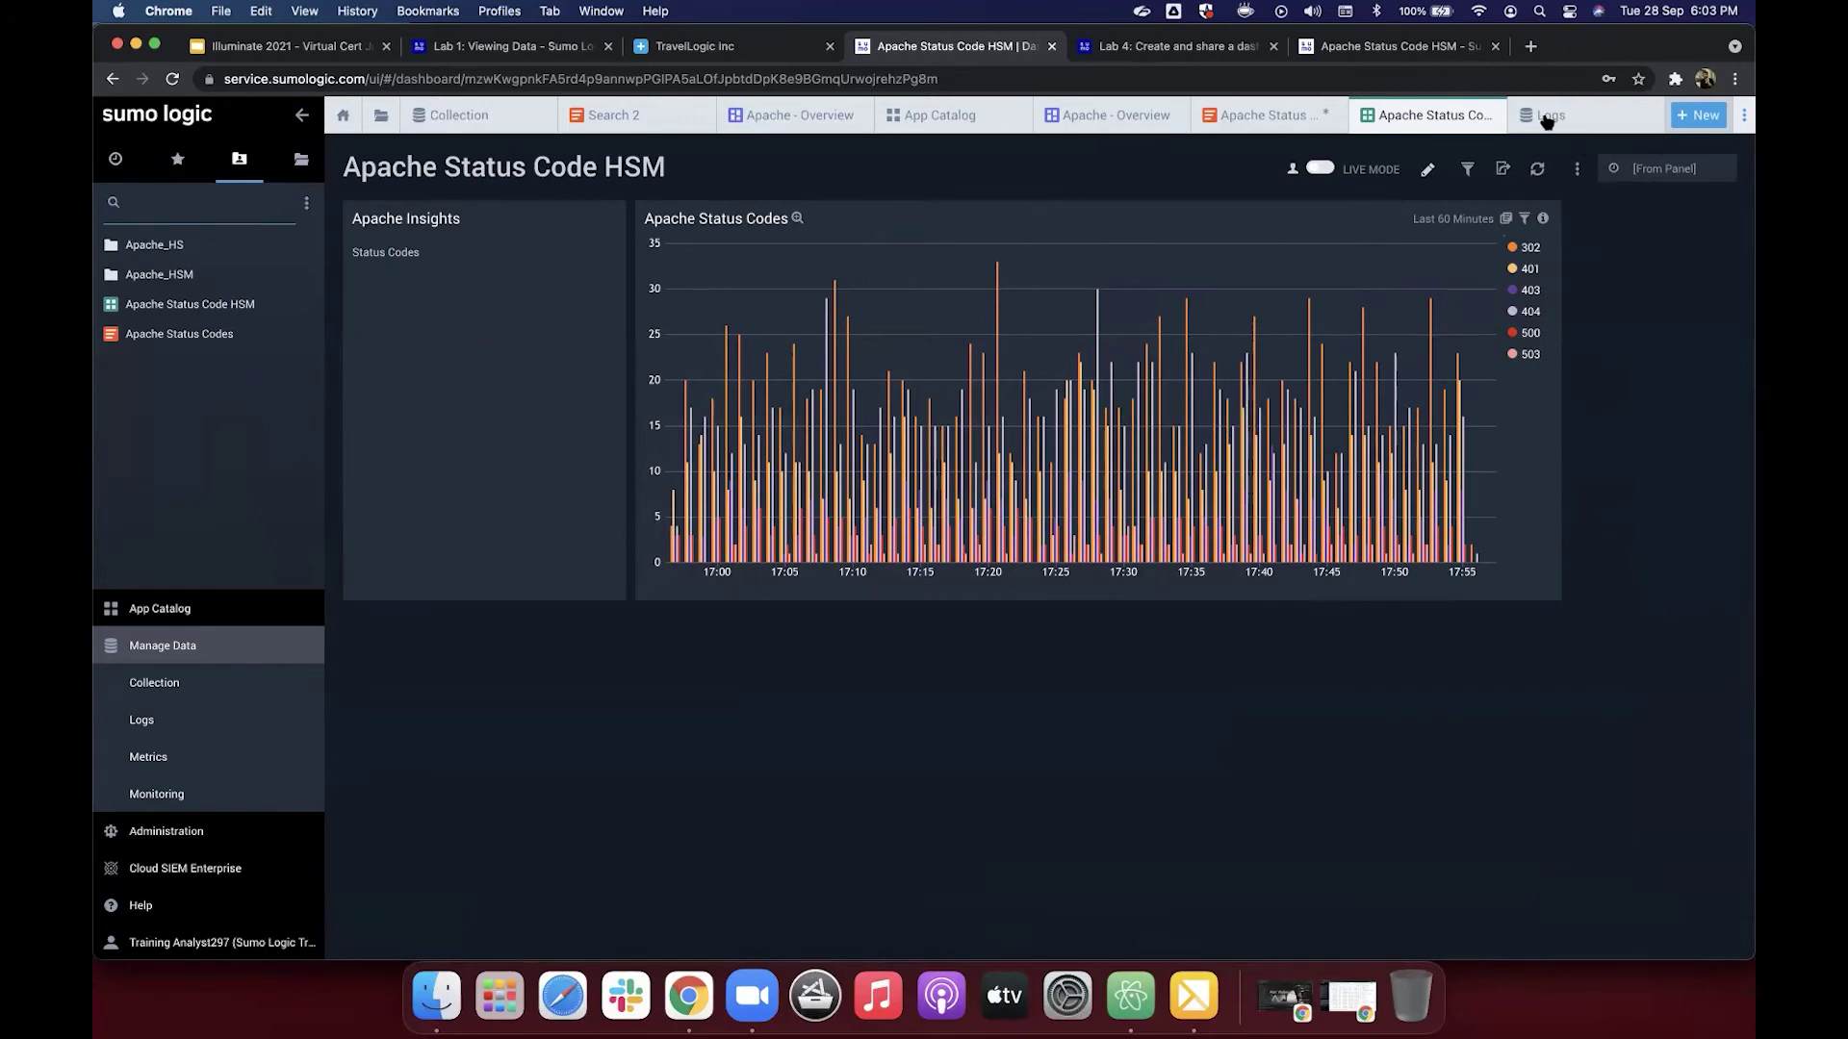
left_click(1431, 55)
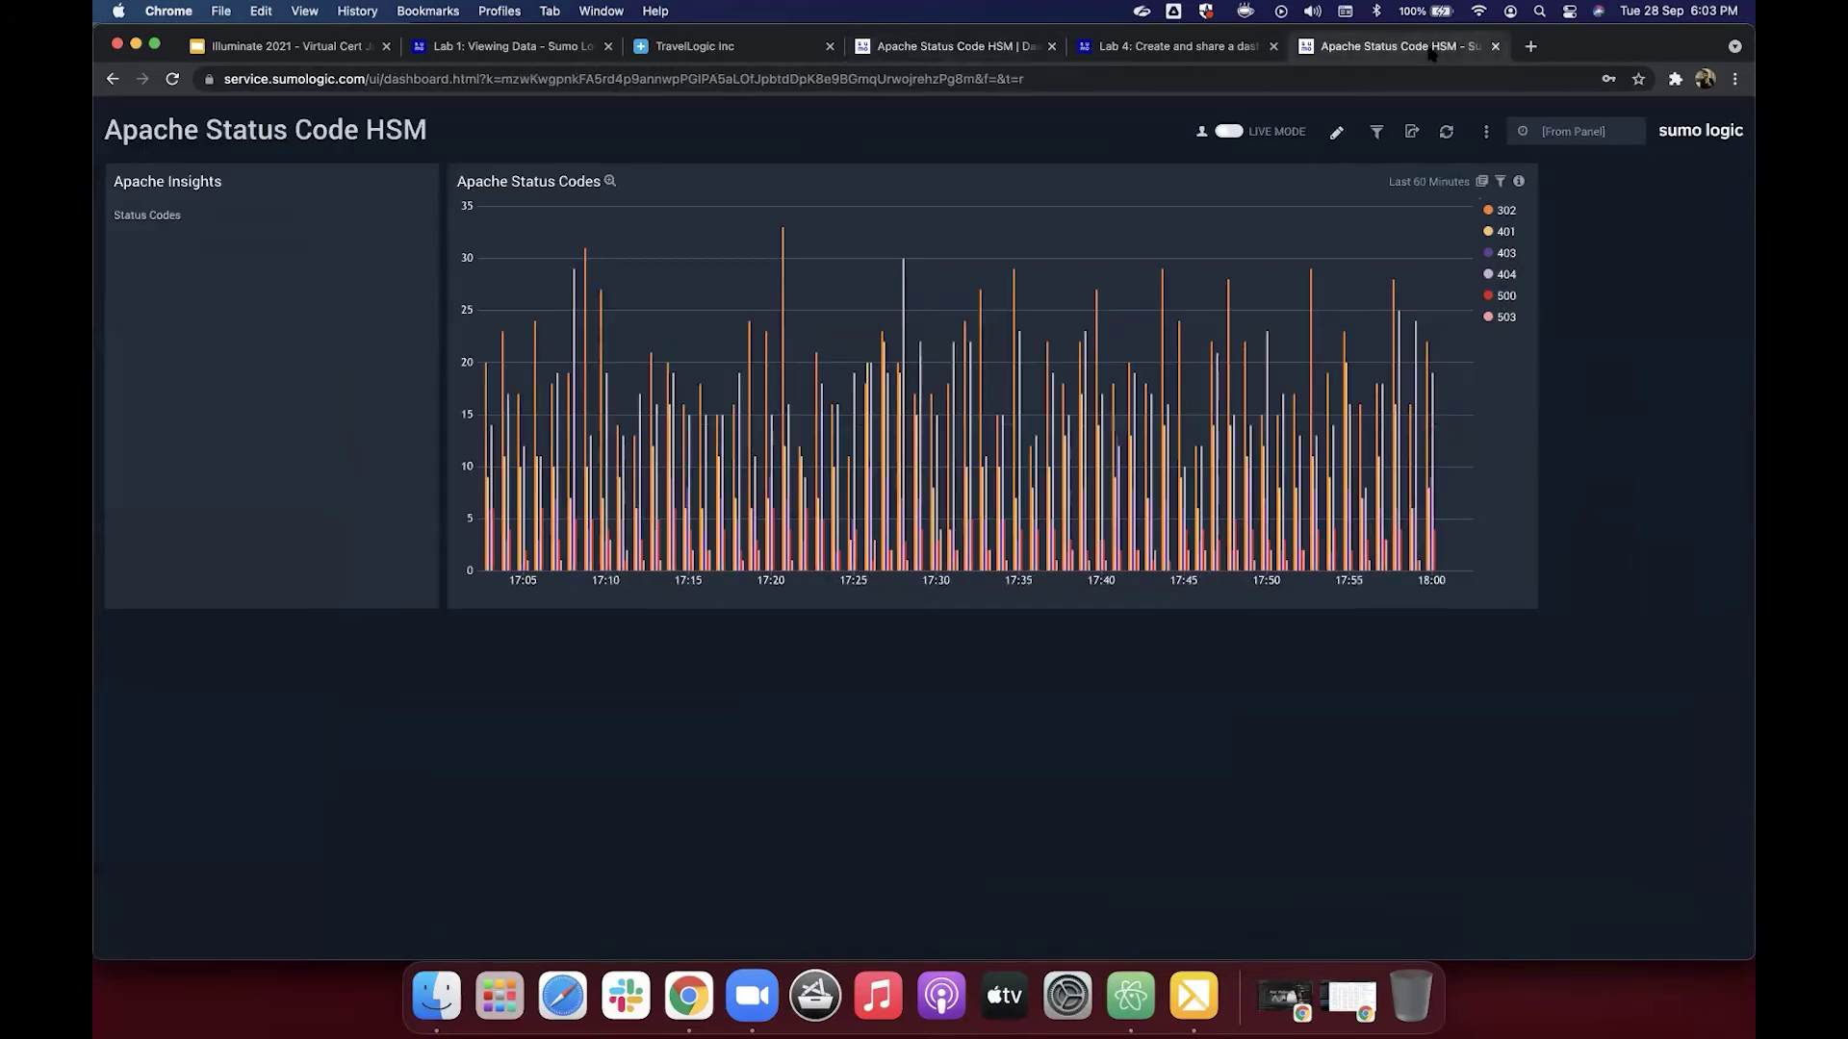
left_click(1240, 56)
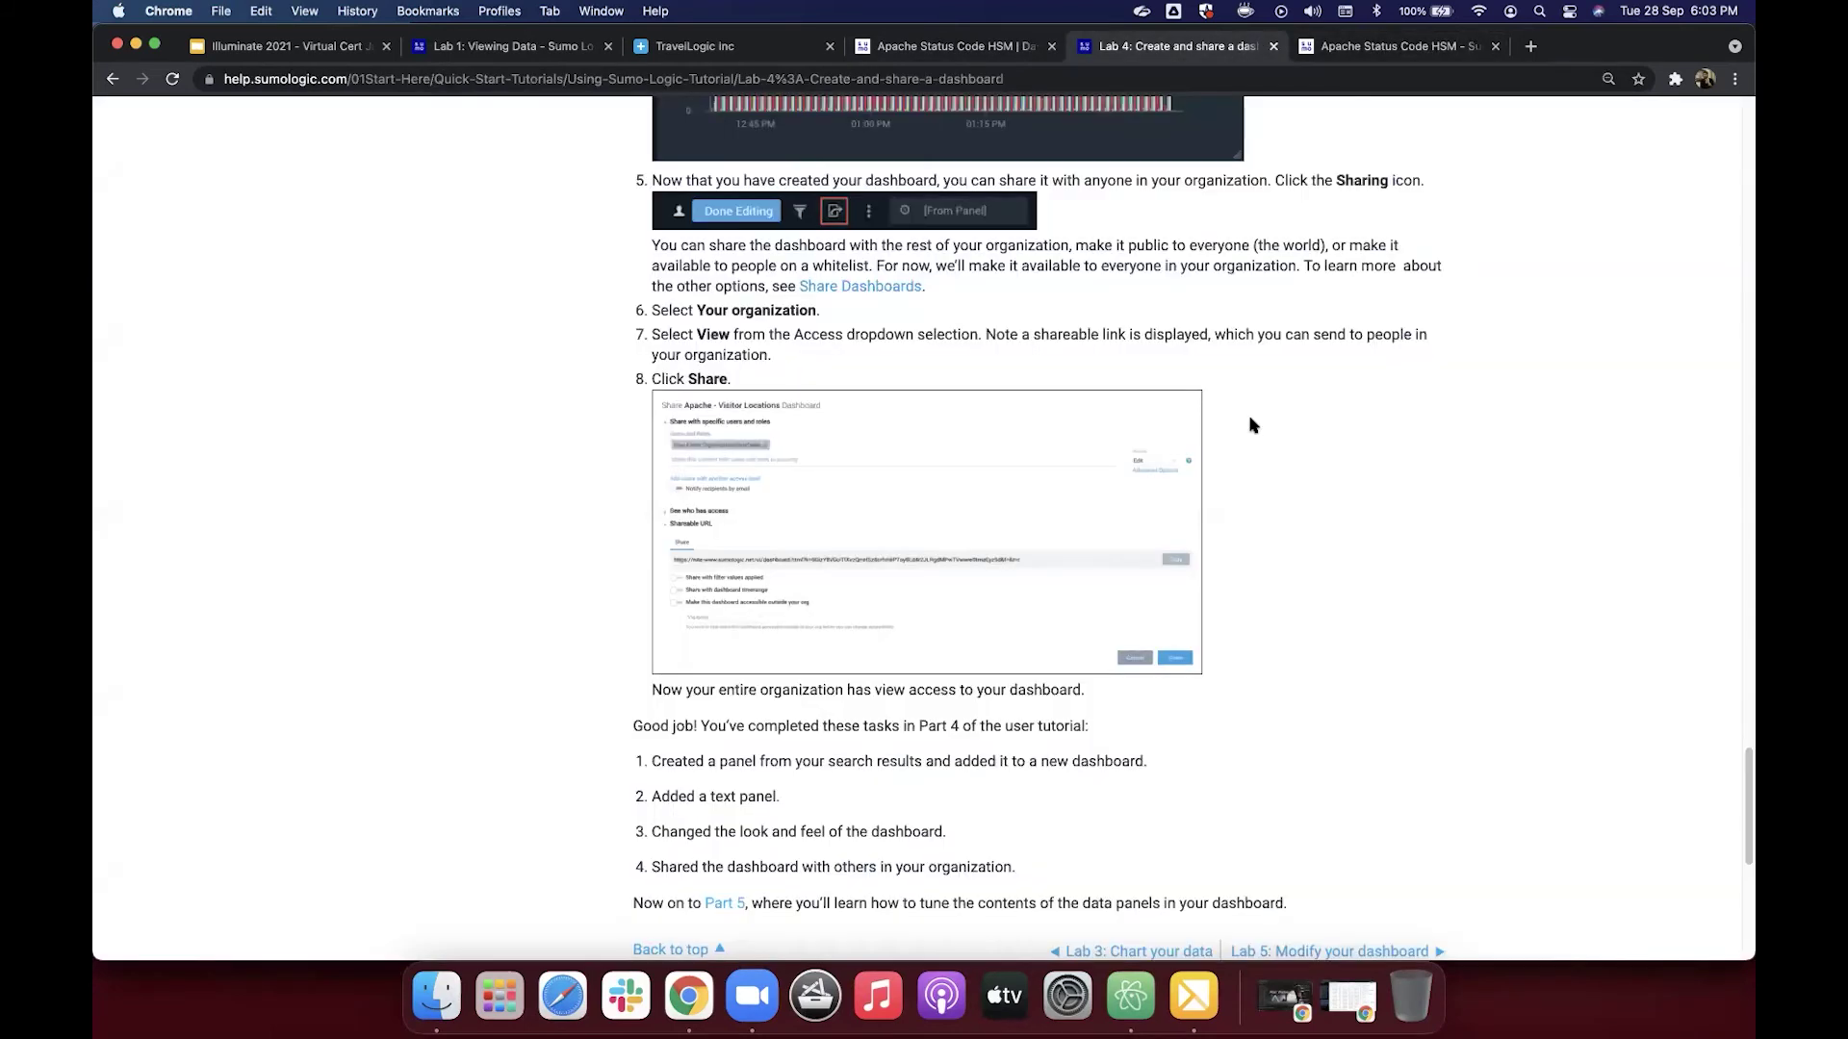
scroll(1251, 424, "down", 1)
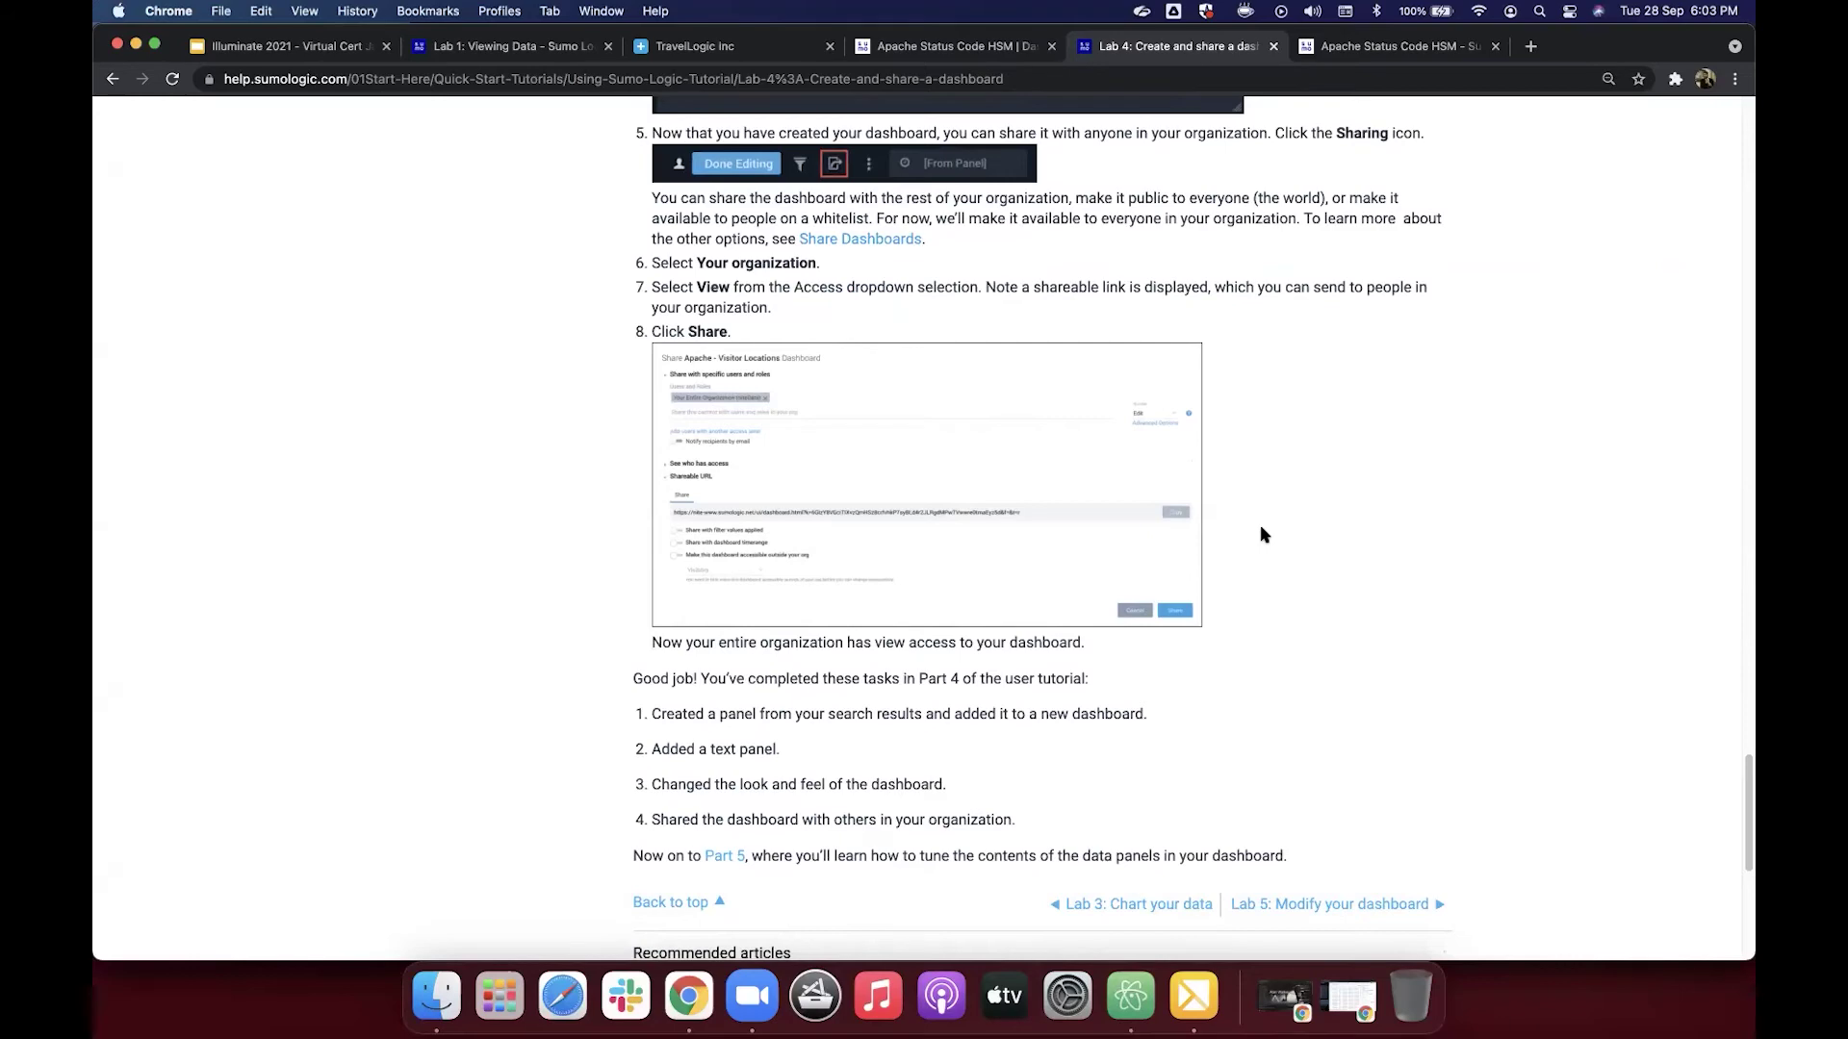
scroll(1264, 535, "down", 1)
scroll(1264, 535, "up", 3)
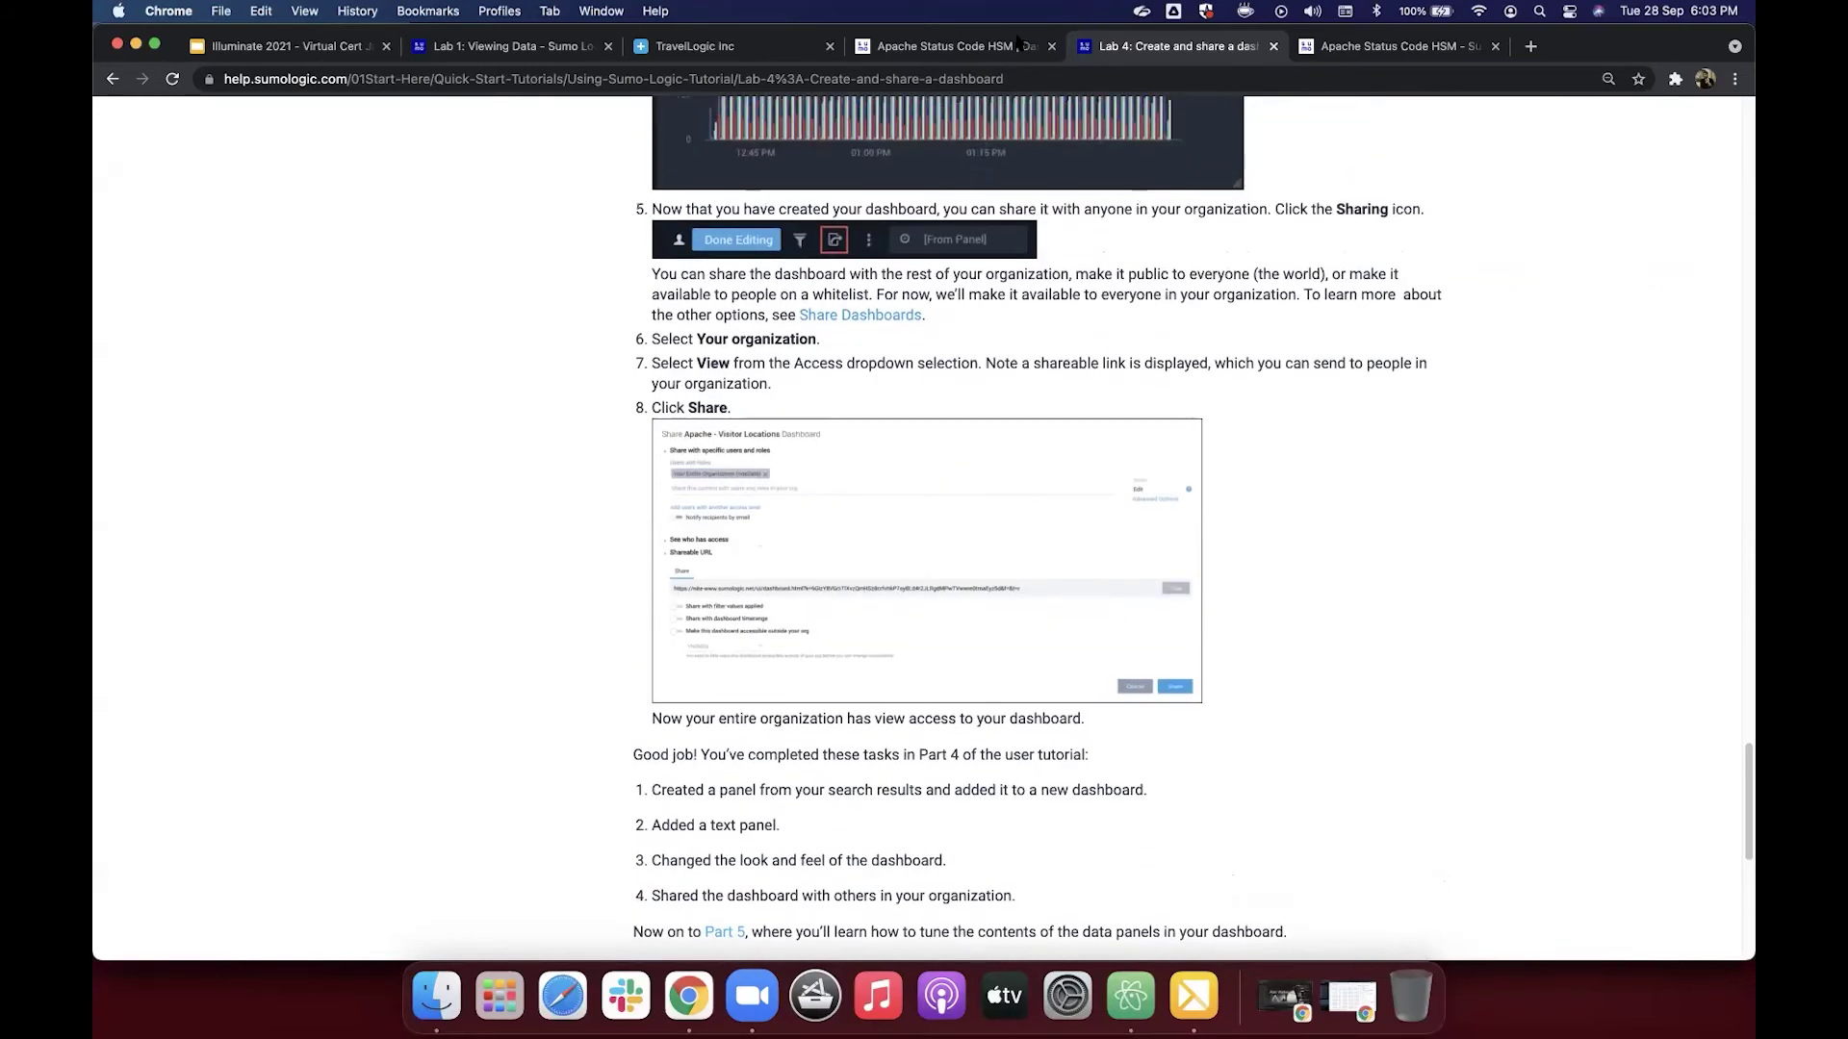
key("ctrl+shift+Tab")
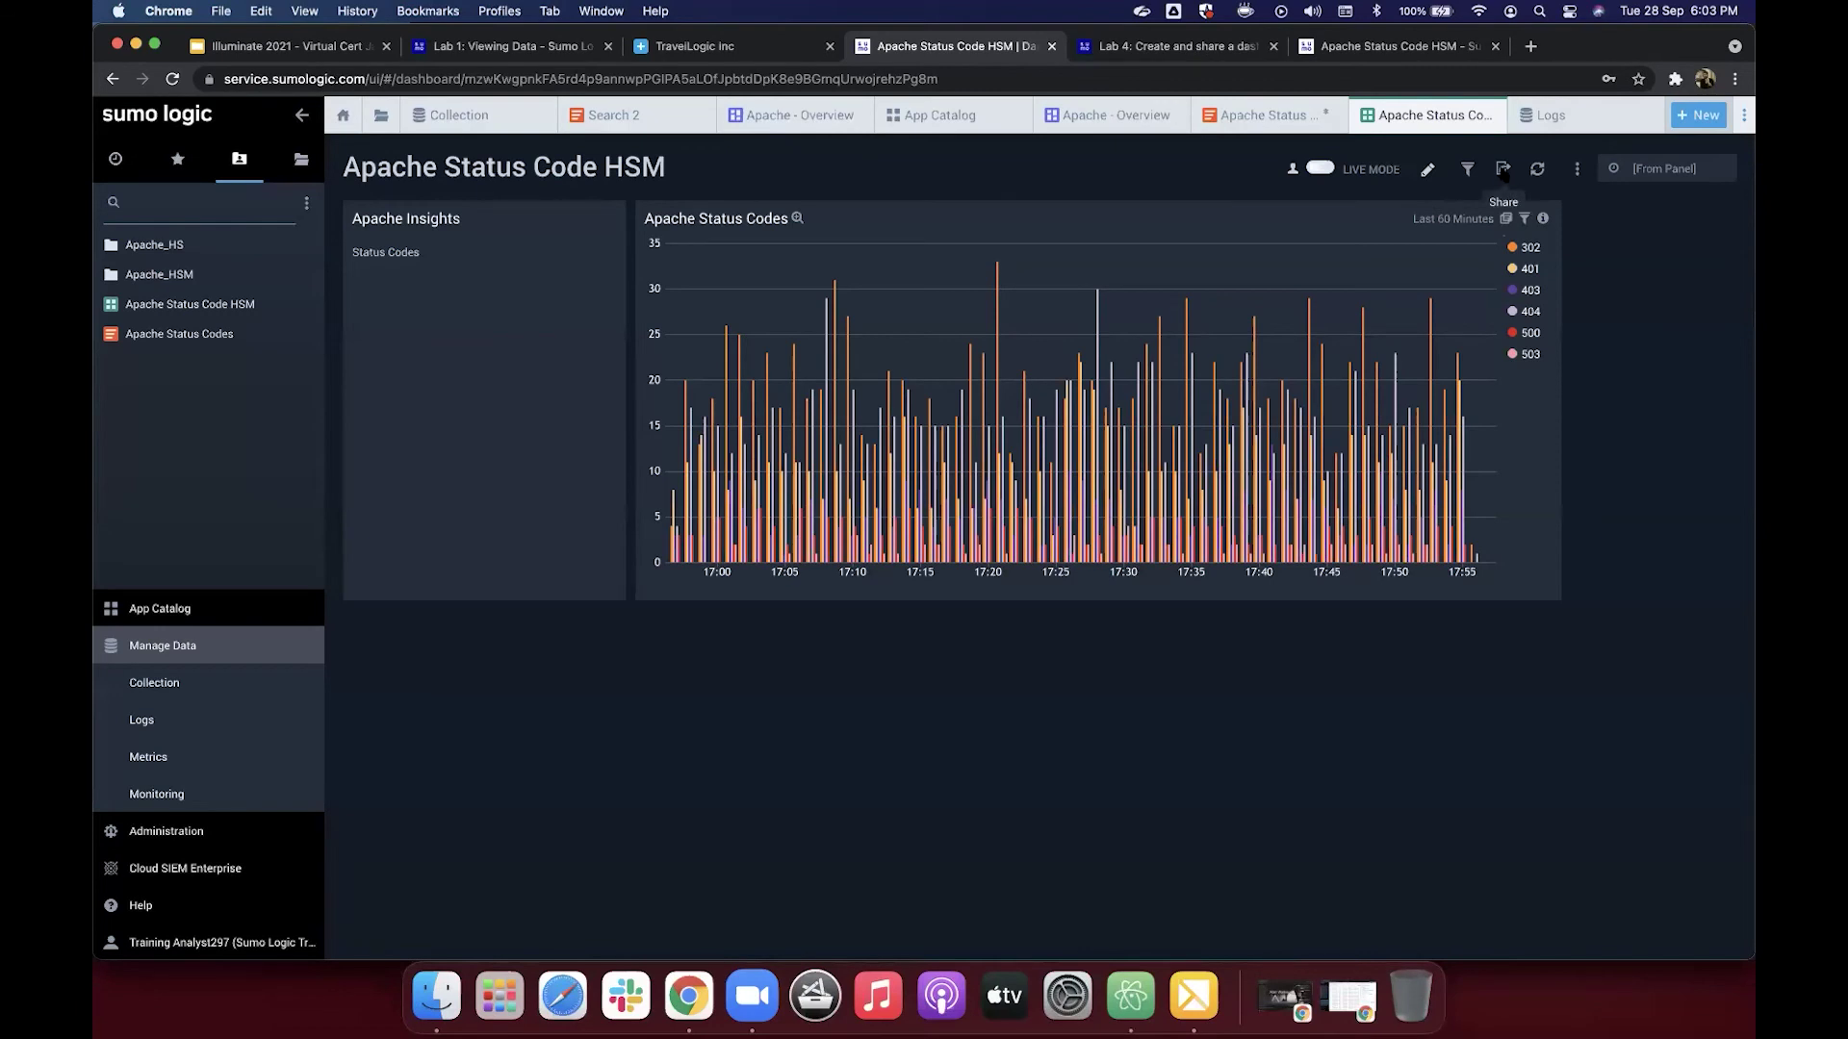
left_click(1503, 170)
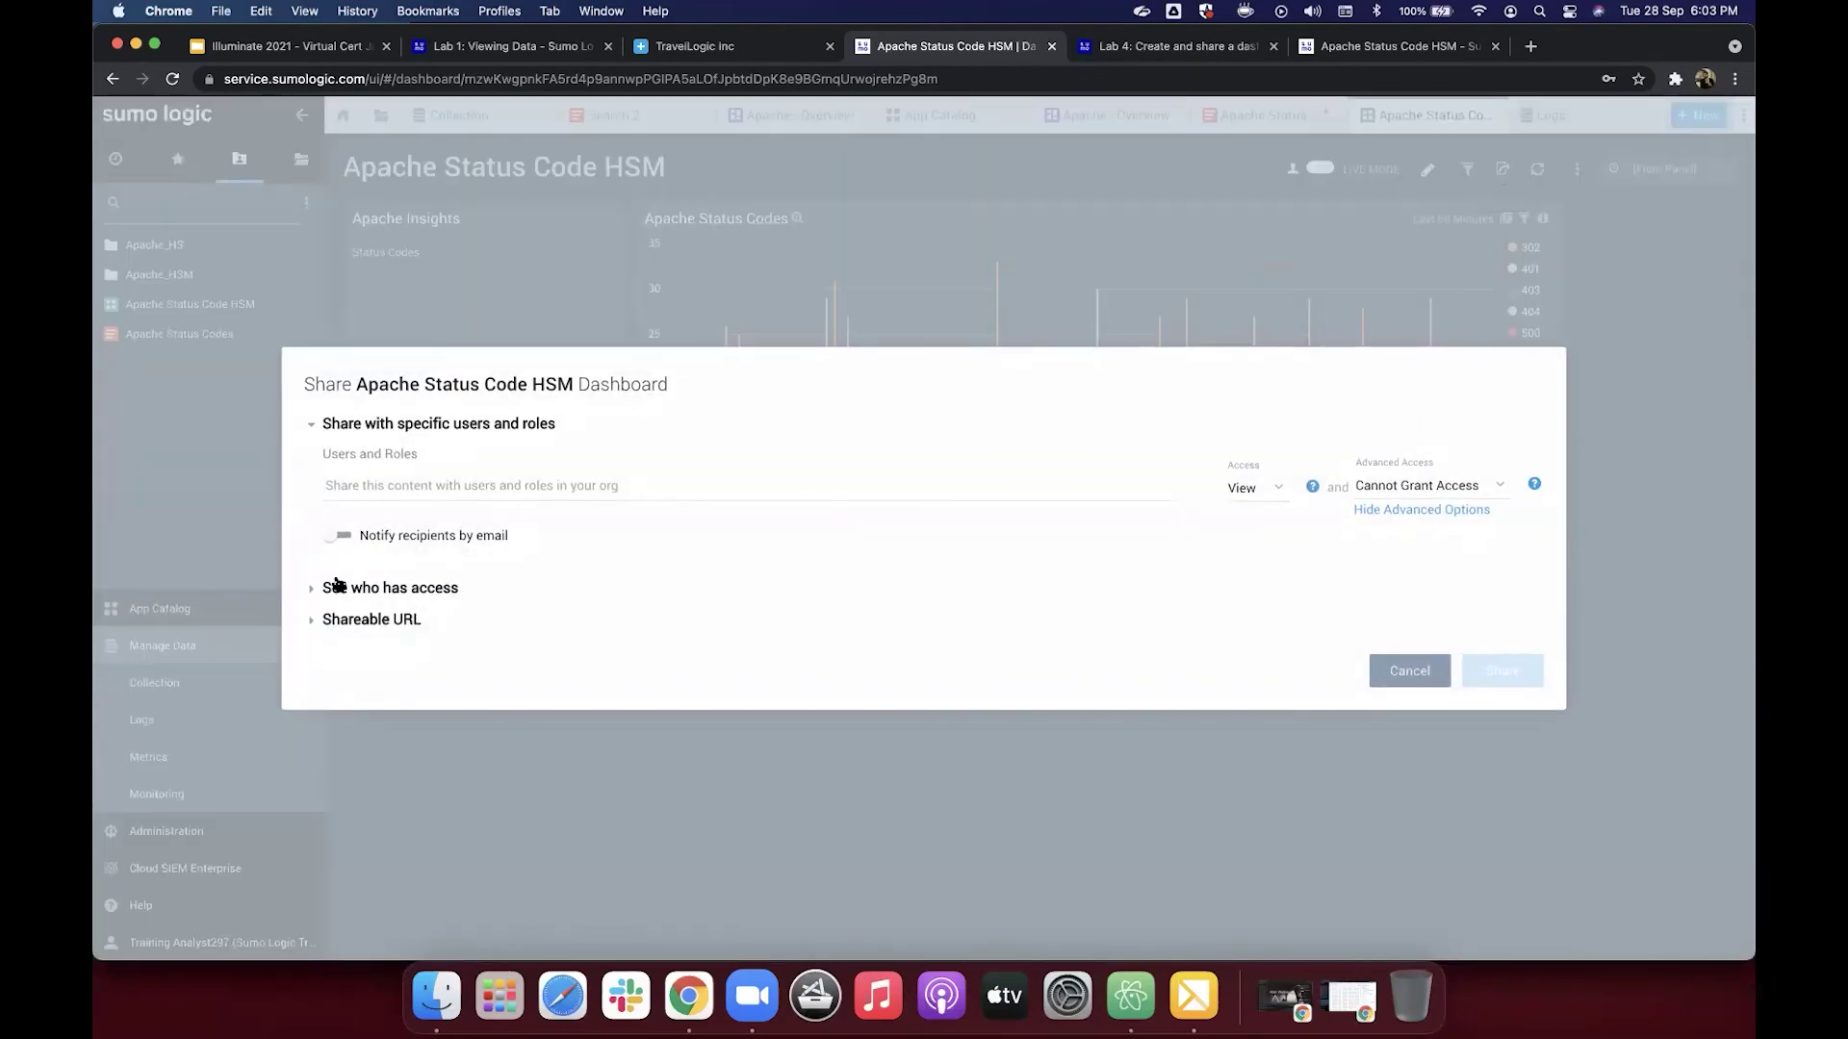
left_click(313, 590)
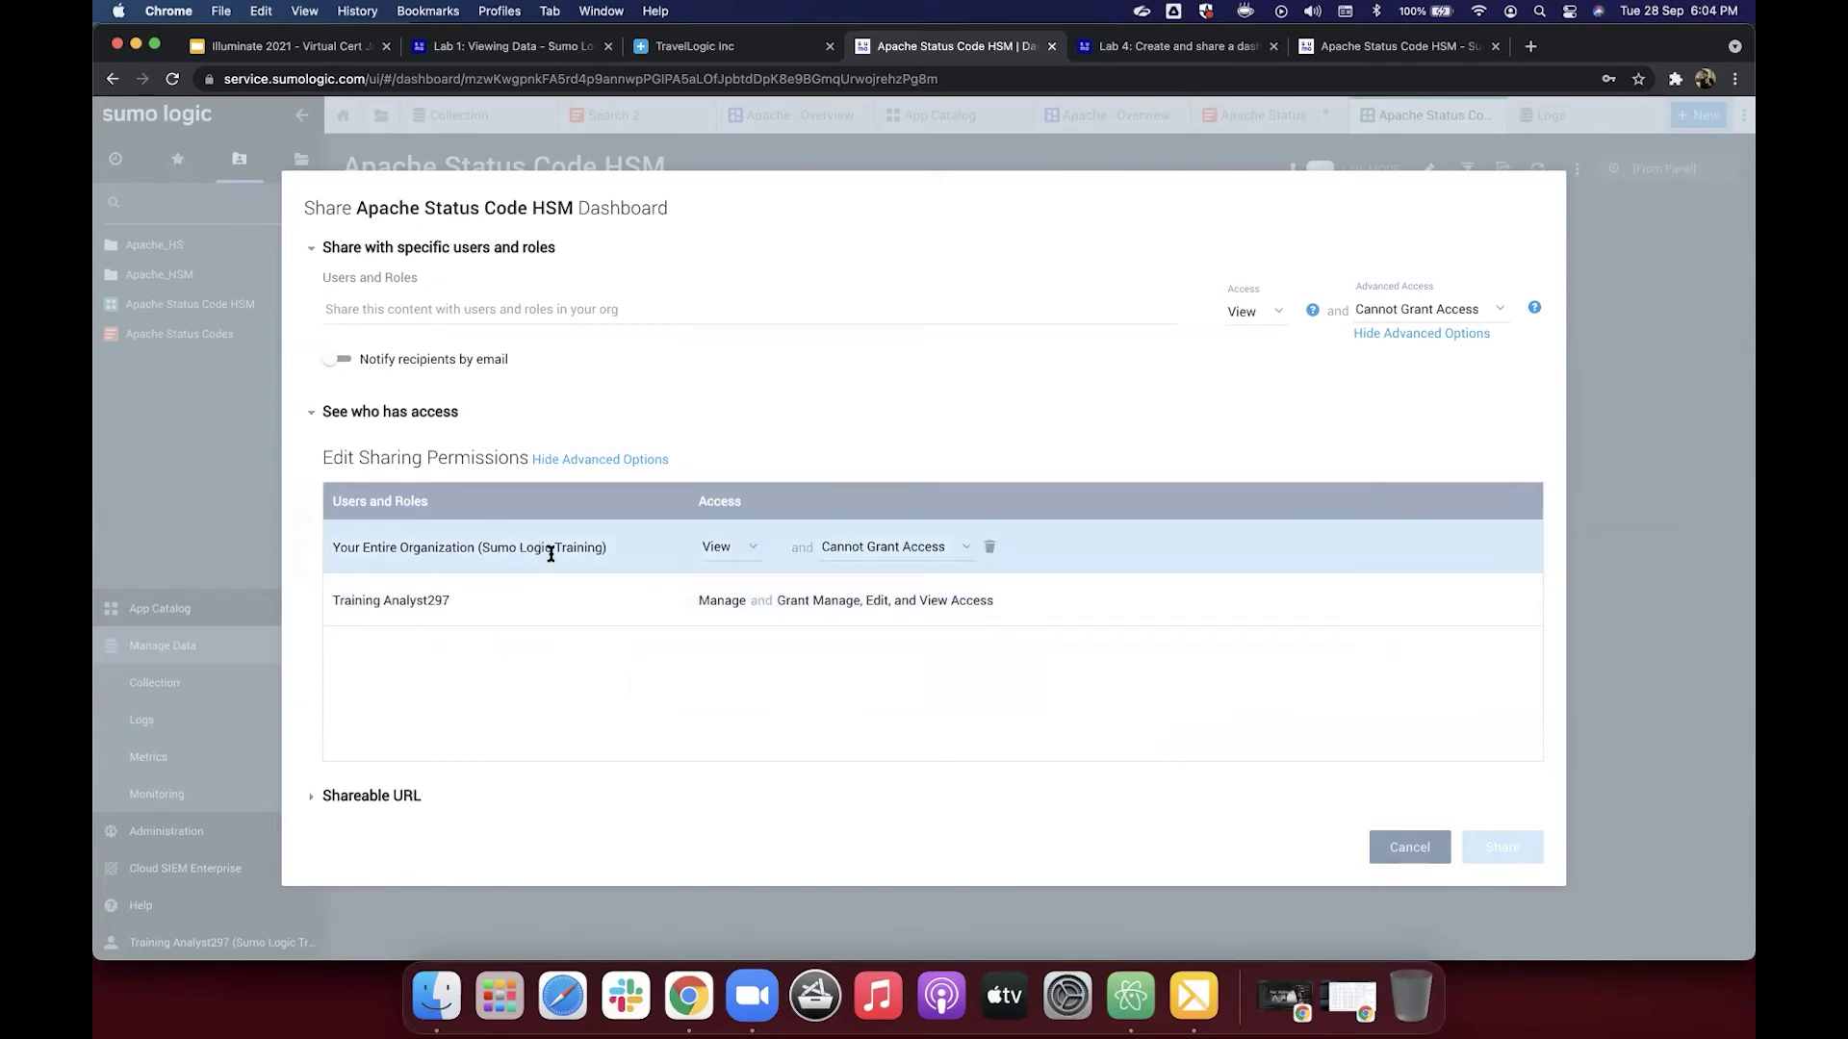
left_click(551, 306)
left_click(575, 280)
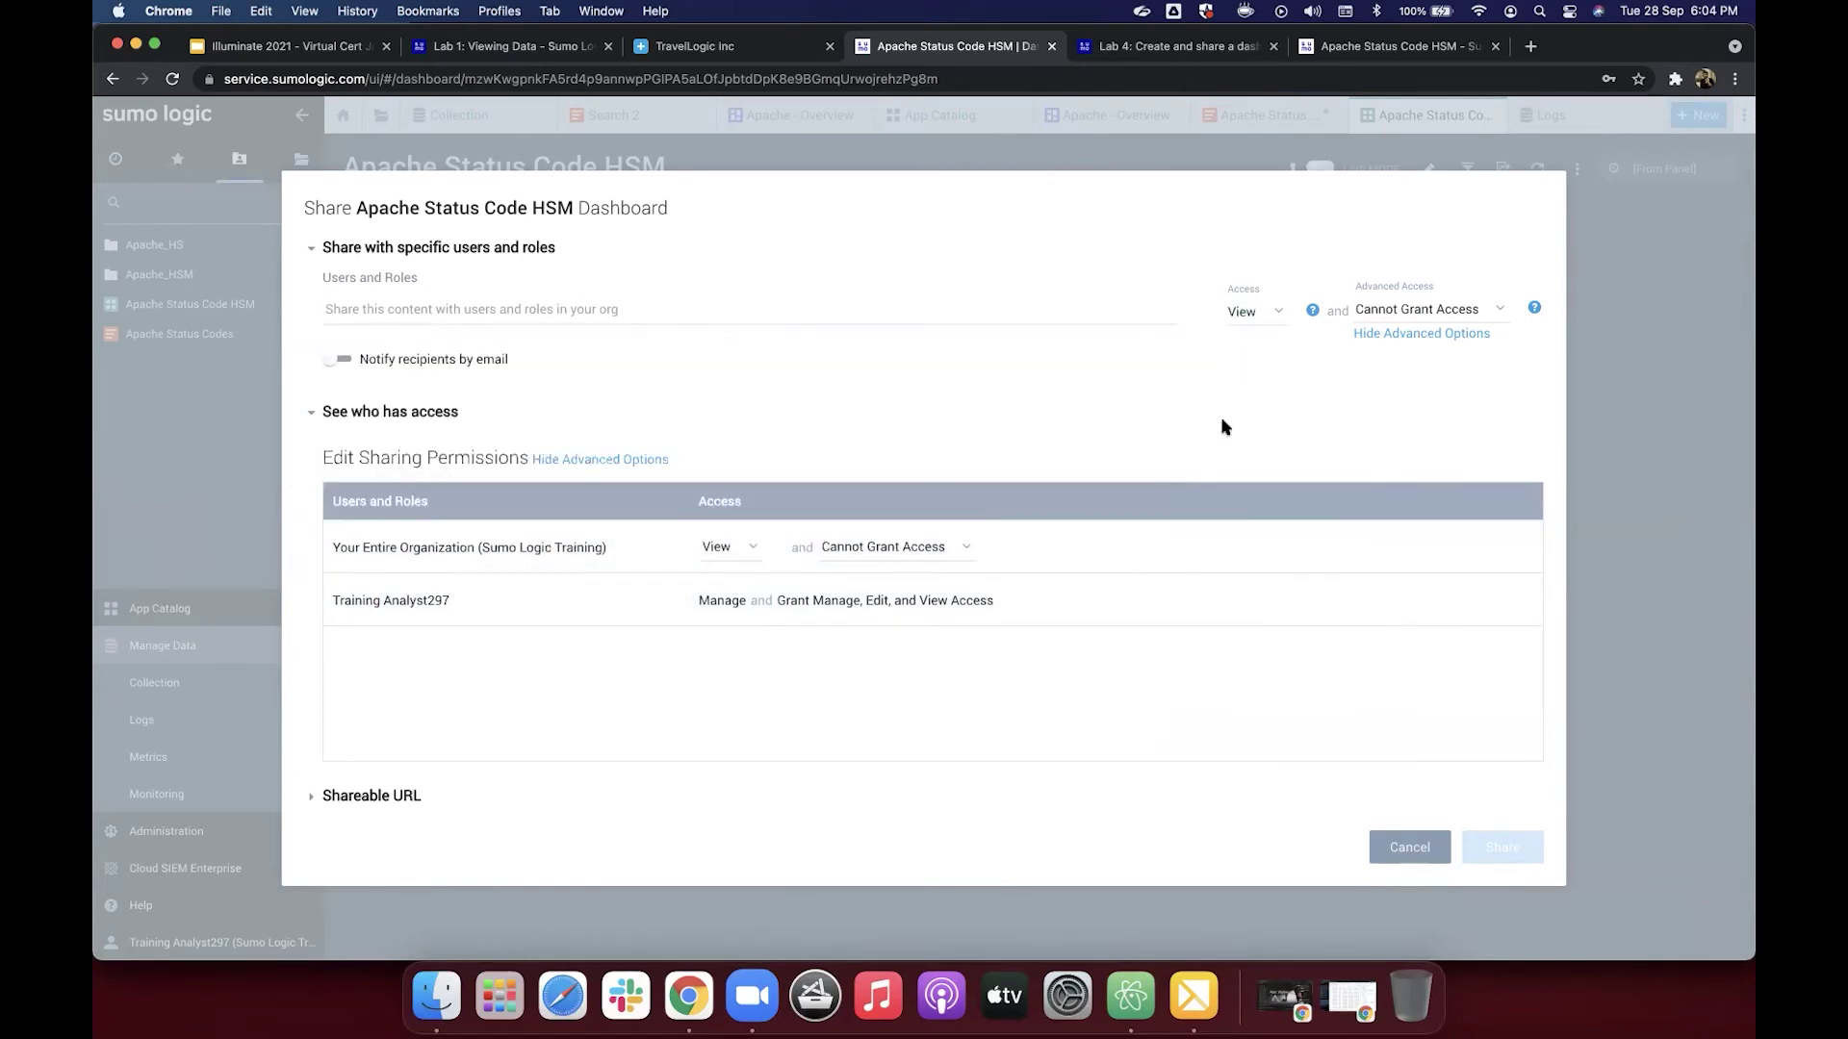
left_click(389, 798)
scroll(430, 712, "down", 3)
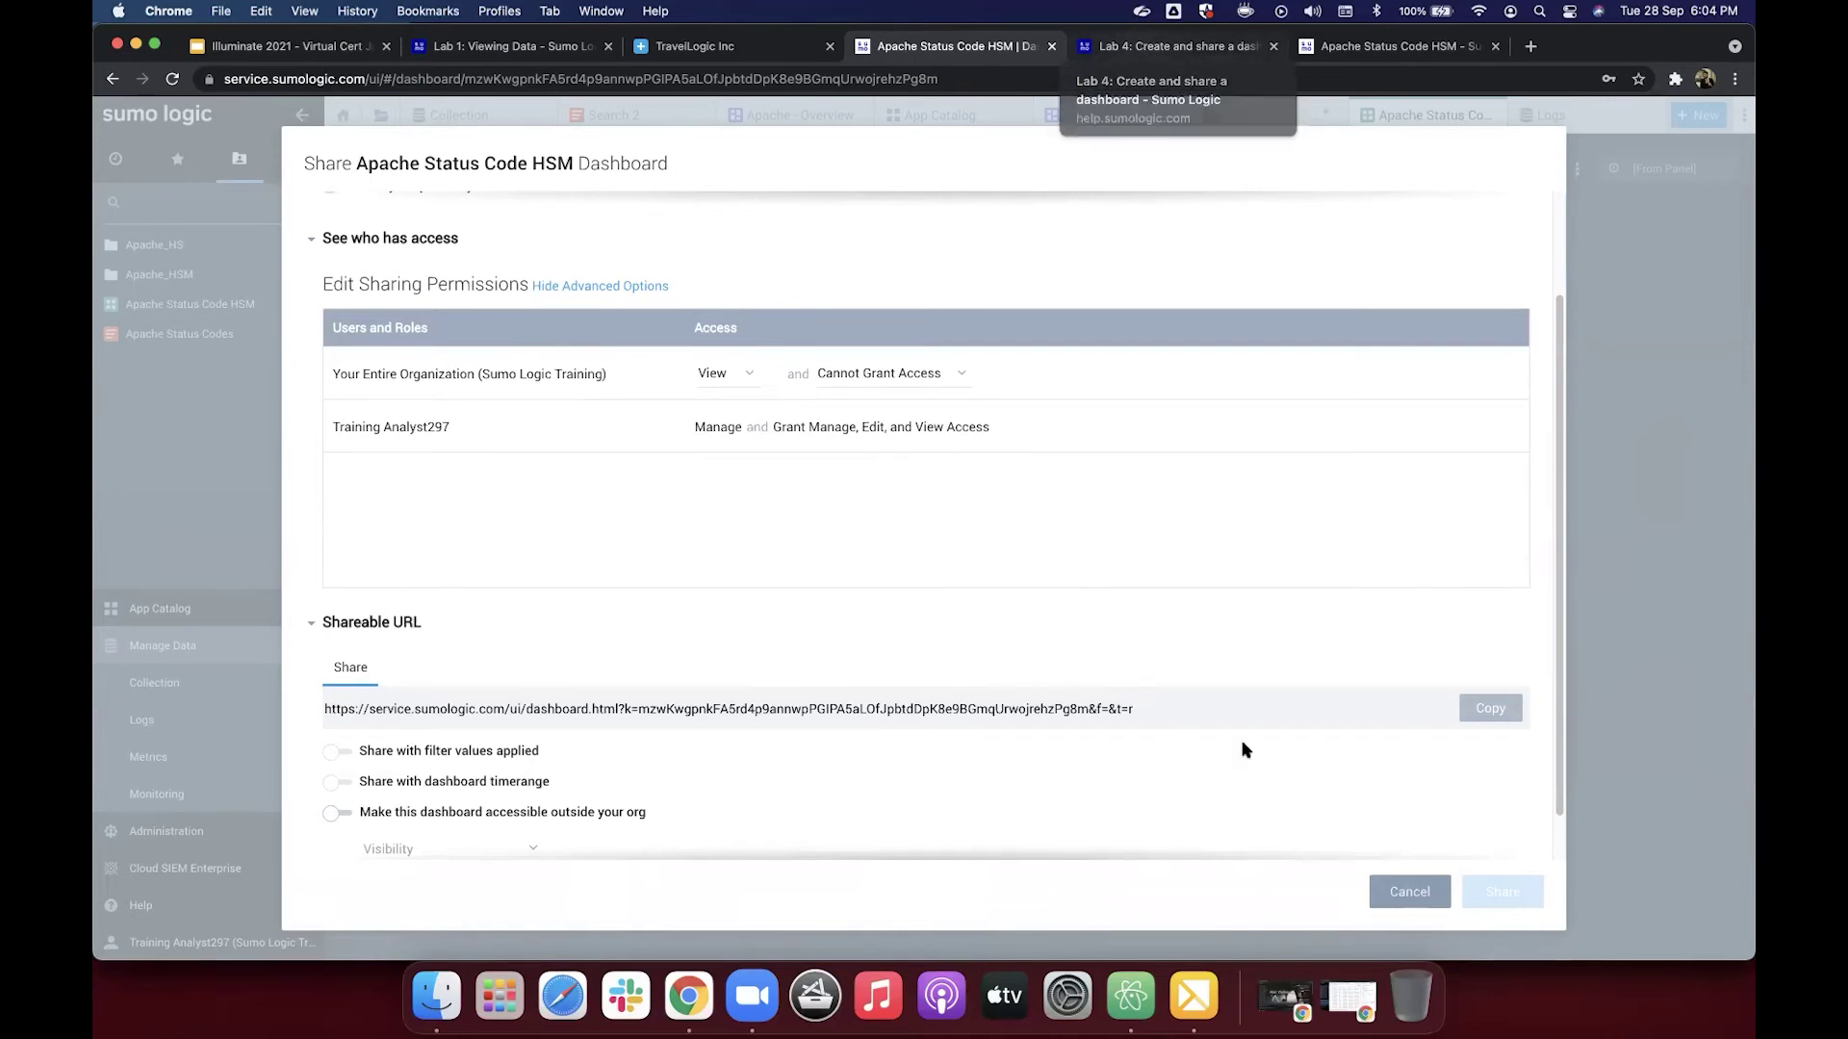
left_click(1401, 896)
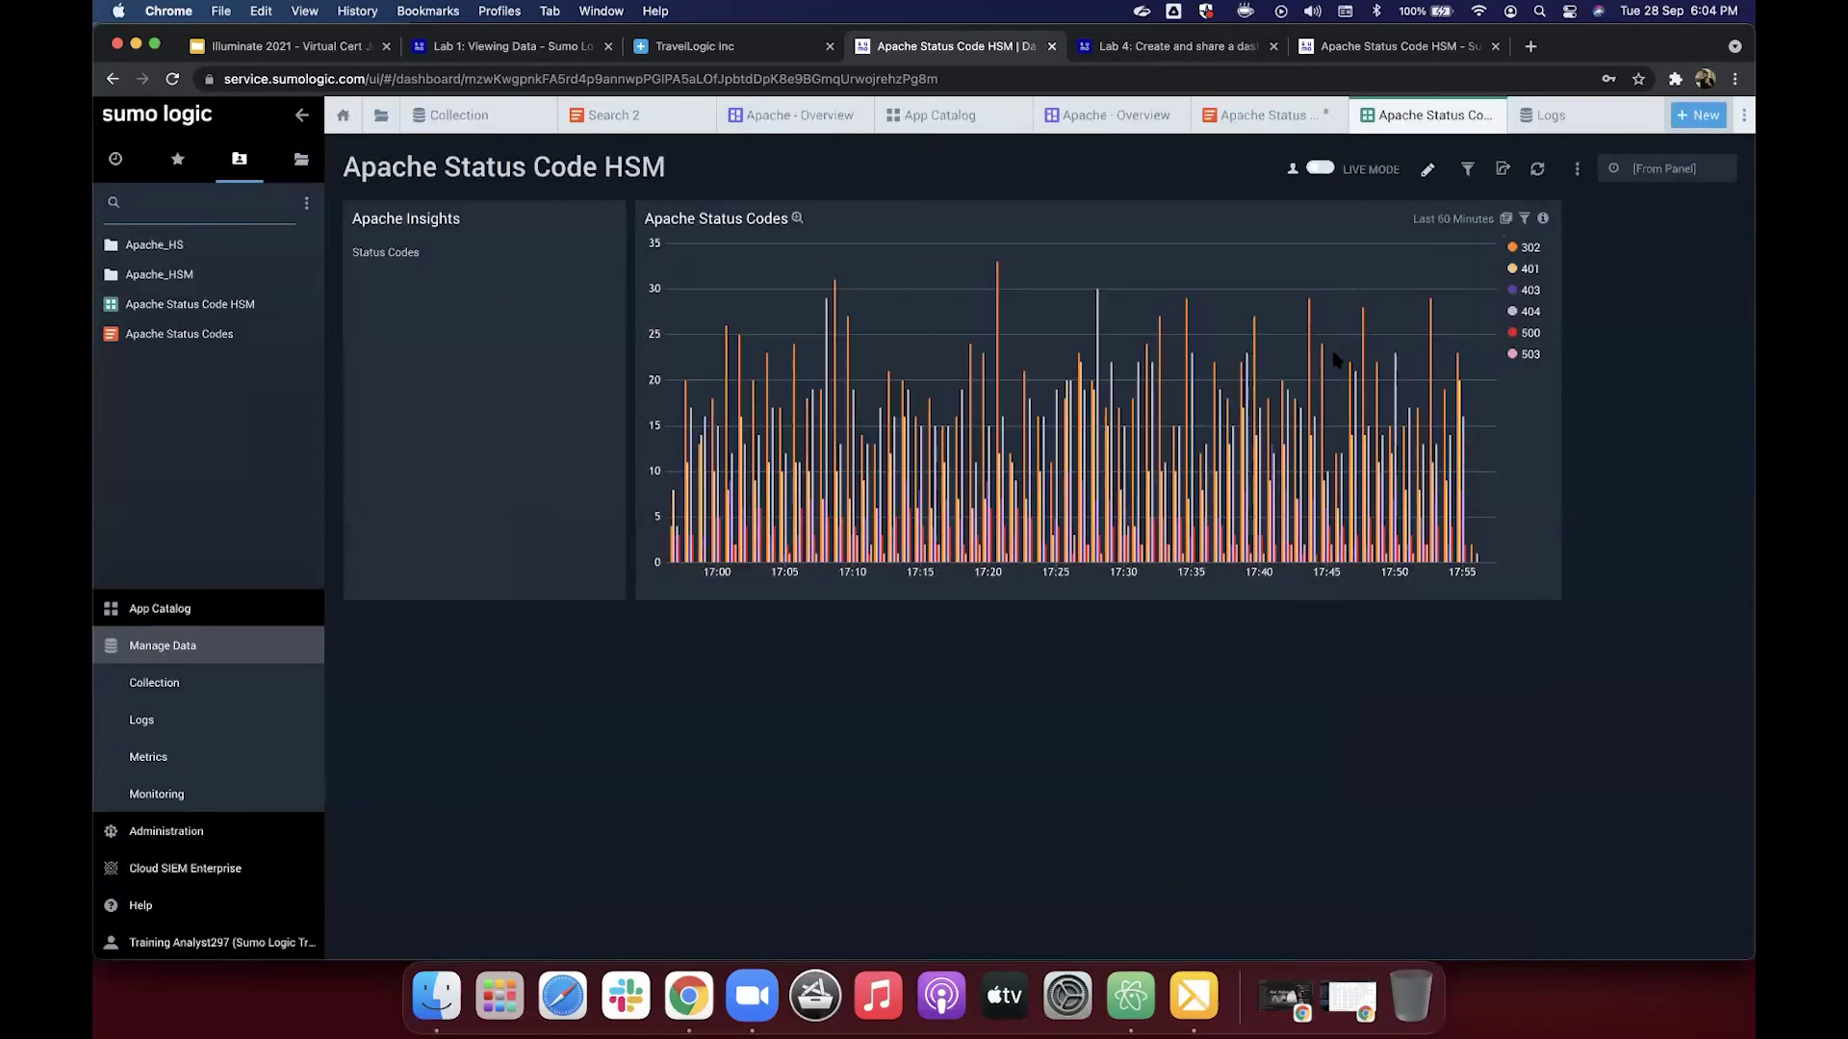
Step: From the Lab 4 page, follow the link to Lab 5: Modify your dashboard
left_click(1201, 58)
scroll(1361, 519, "down", 2)
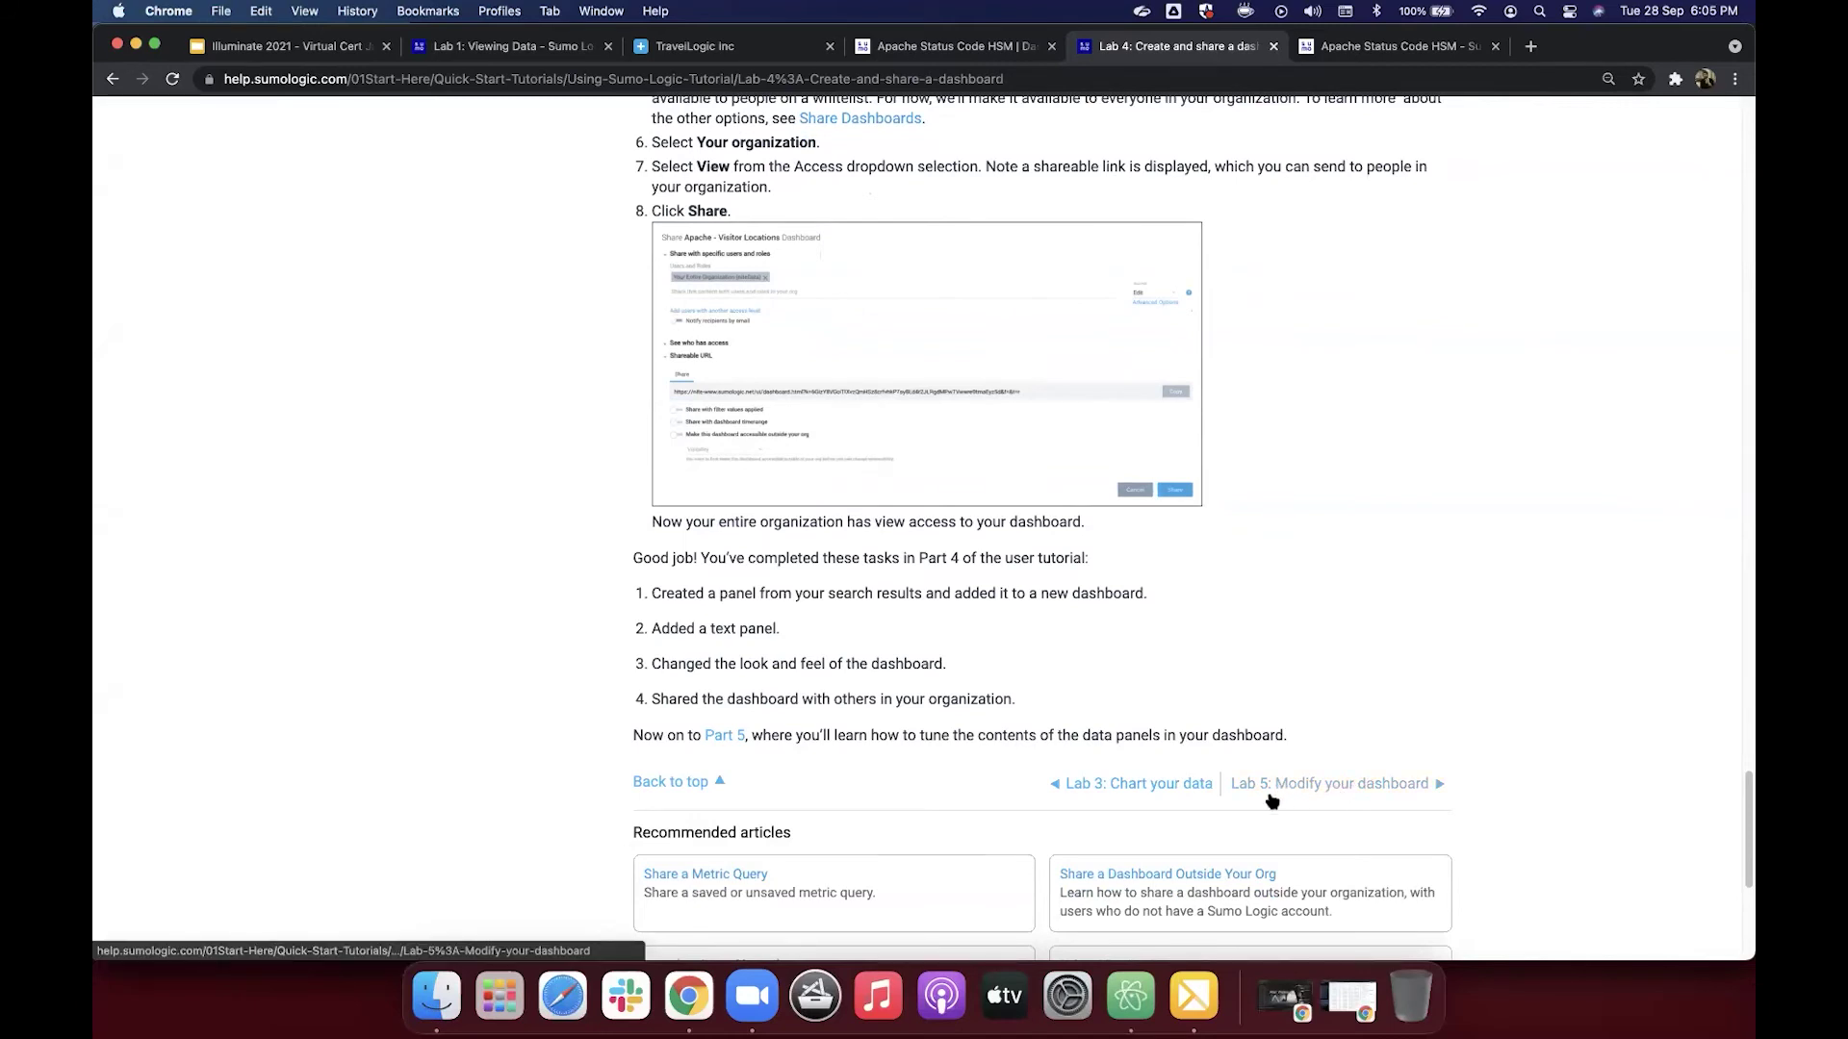
left_click(1311, 789)
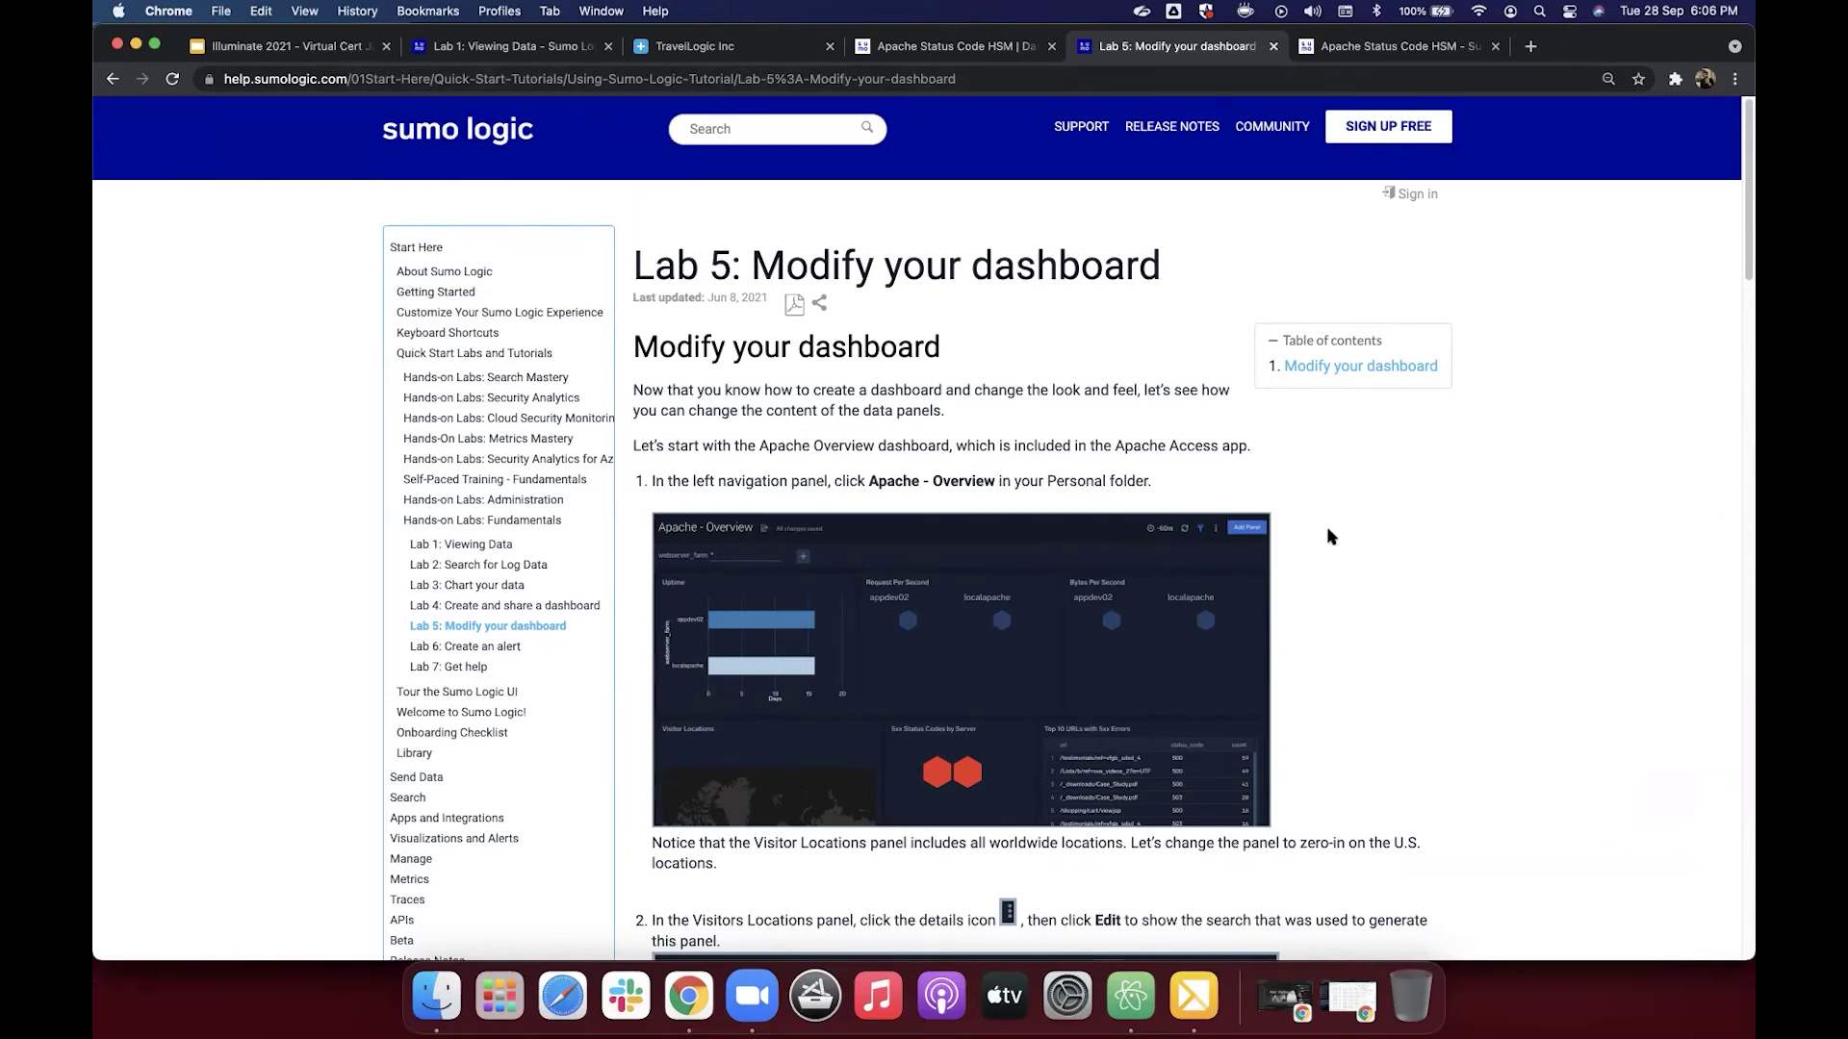
Step: In a new tab, search Sumo Logic help for 'deleting a user' and open Delete a User
left_click(1530, 46)
type("help")
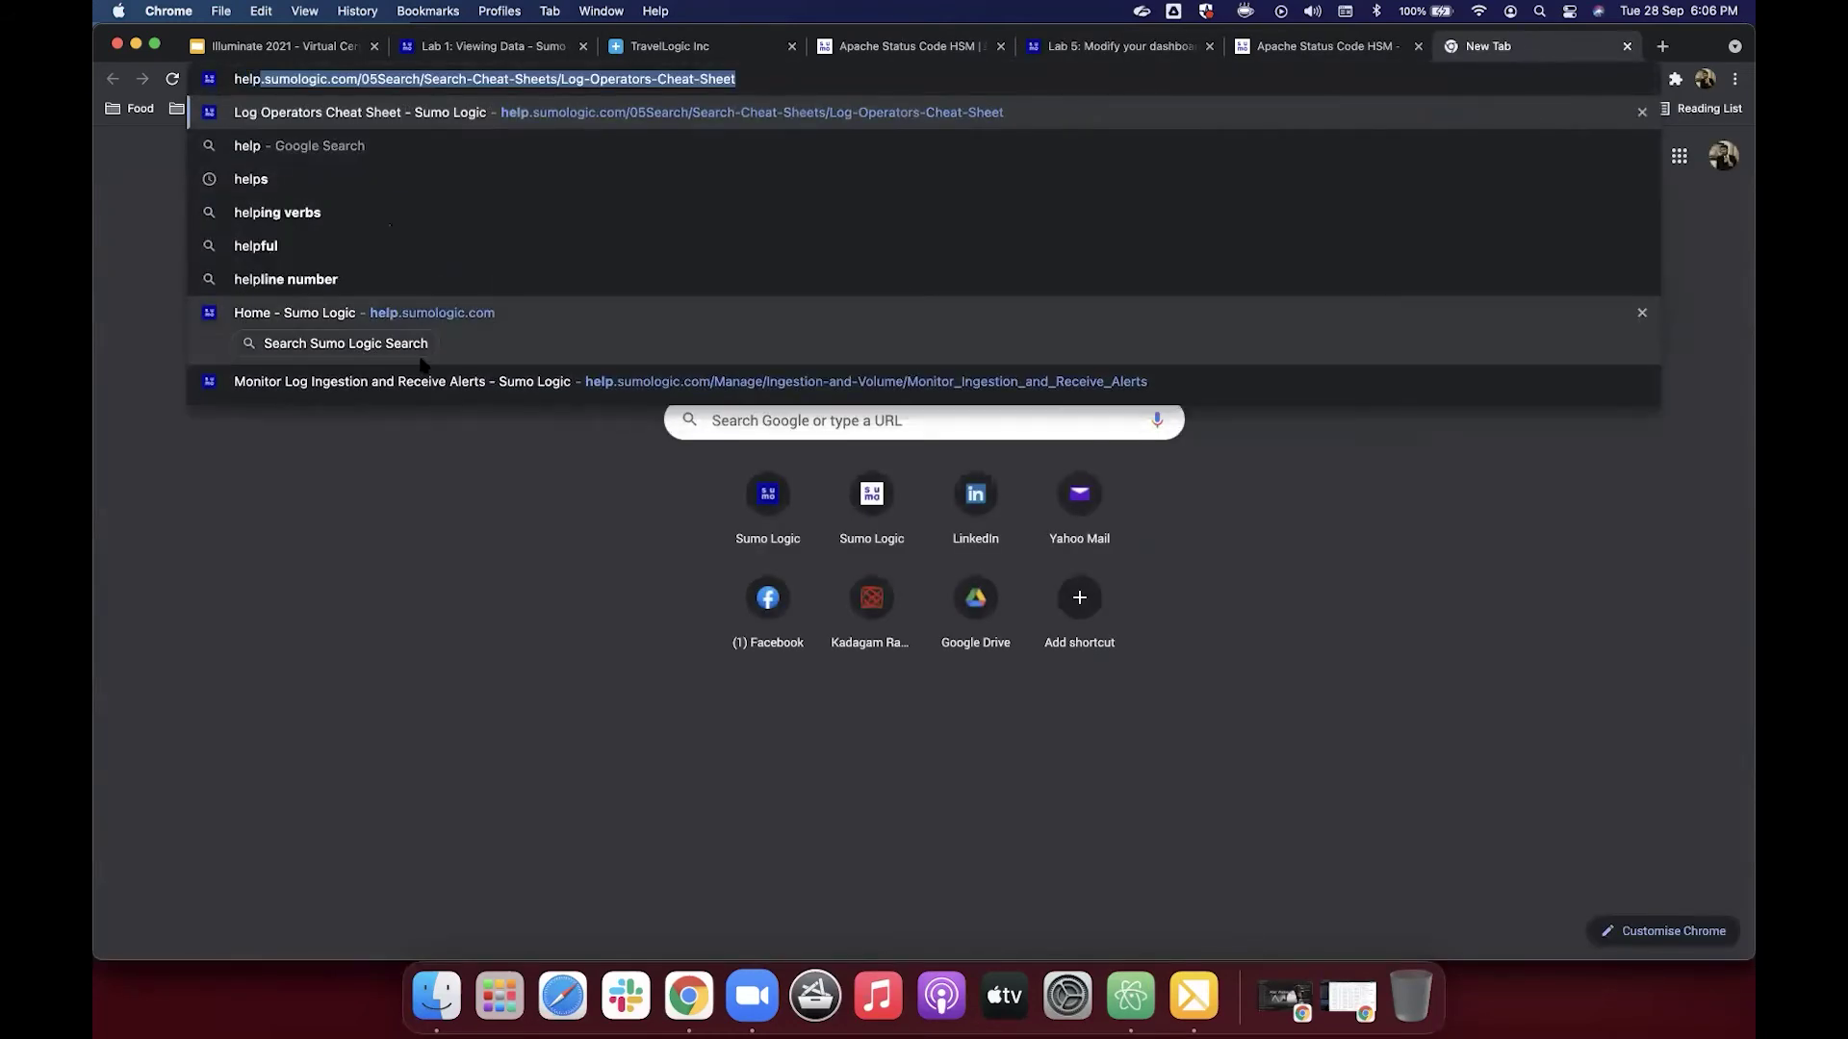
left_click(418, 351)
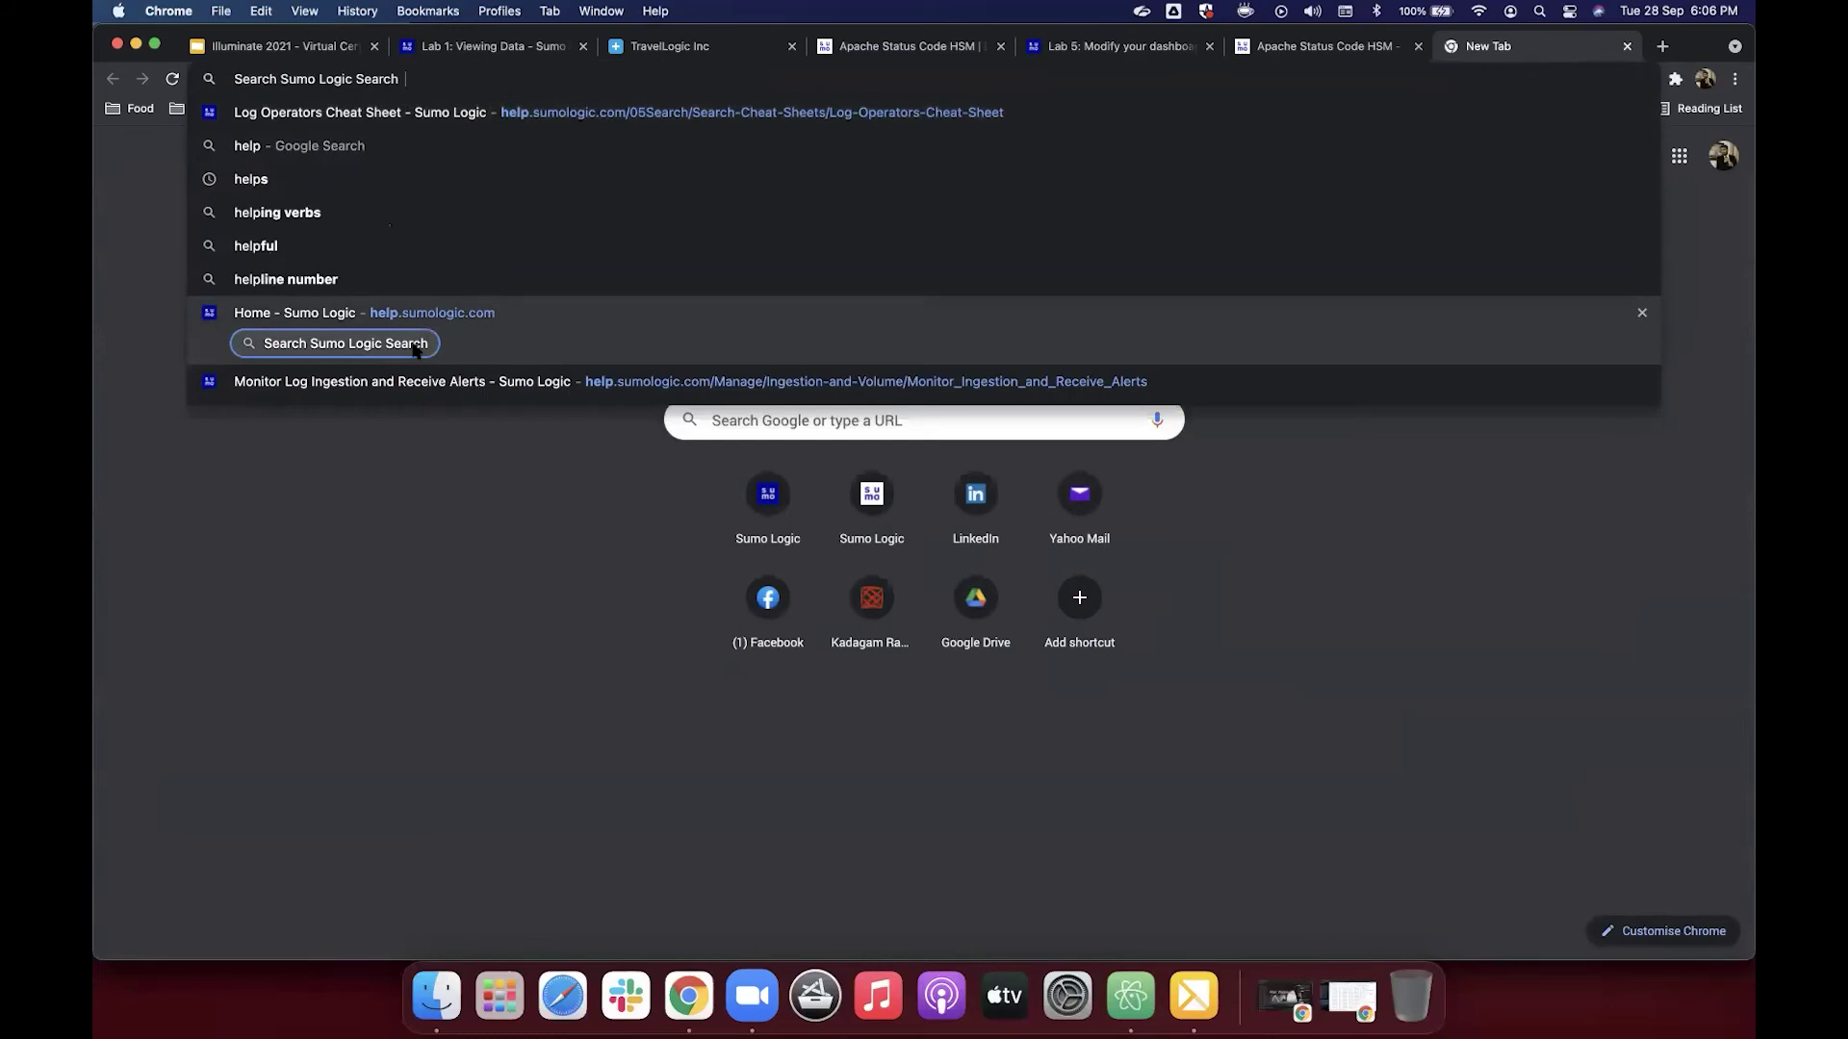
type("deleting a user")
key("Return")
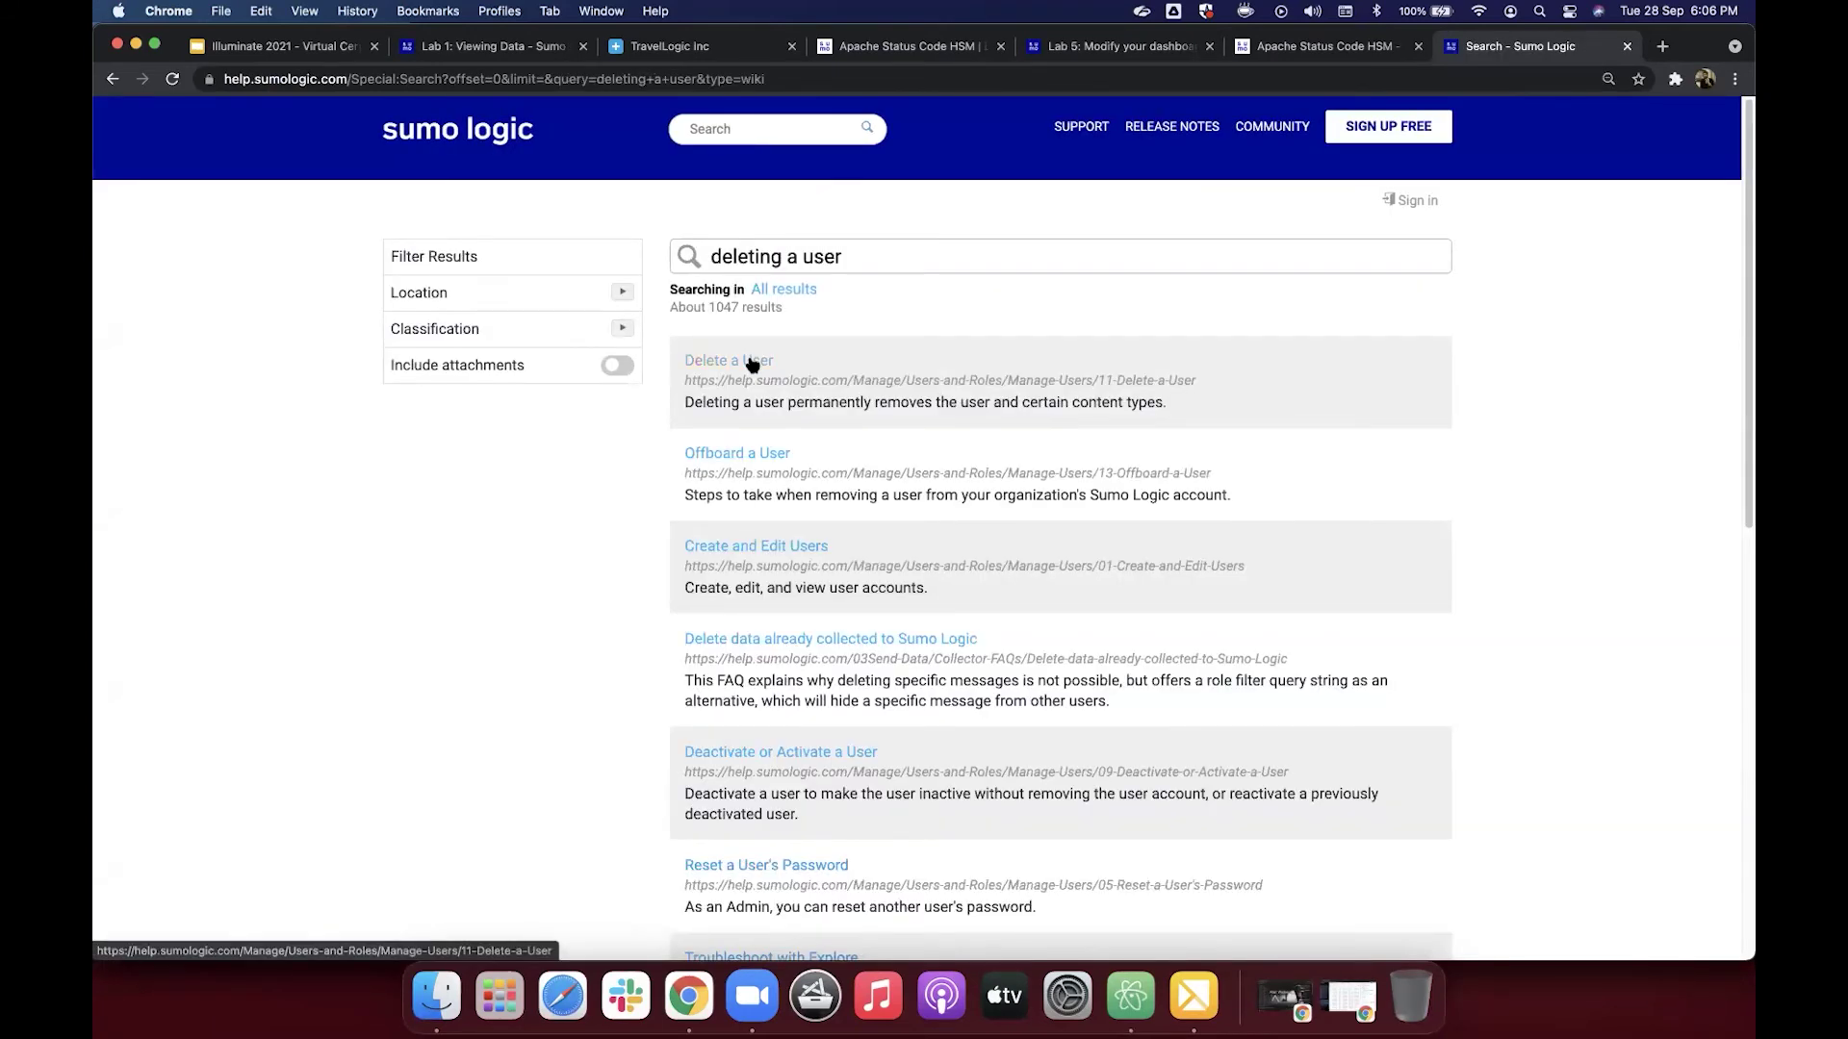
left_click(752, 362)
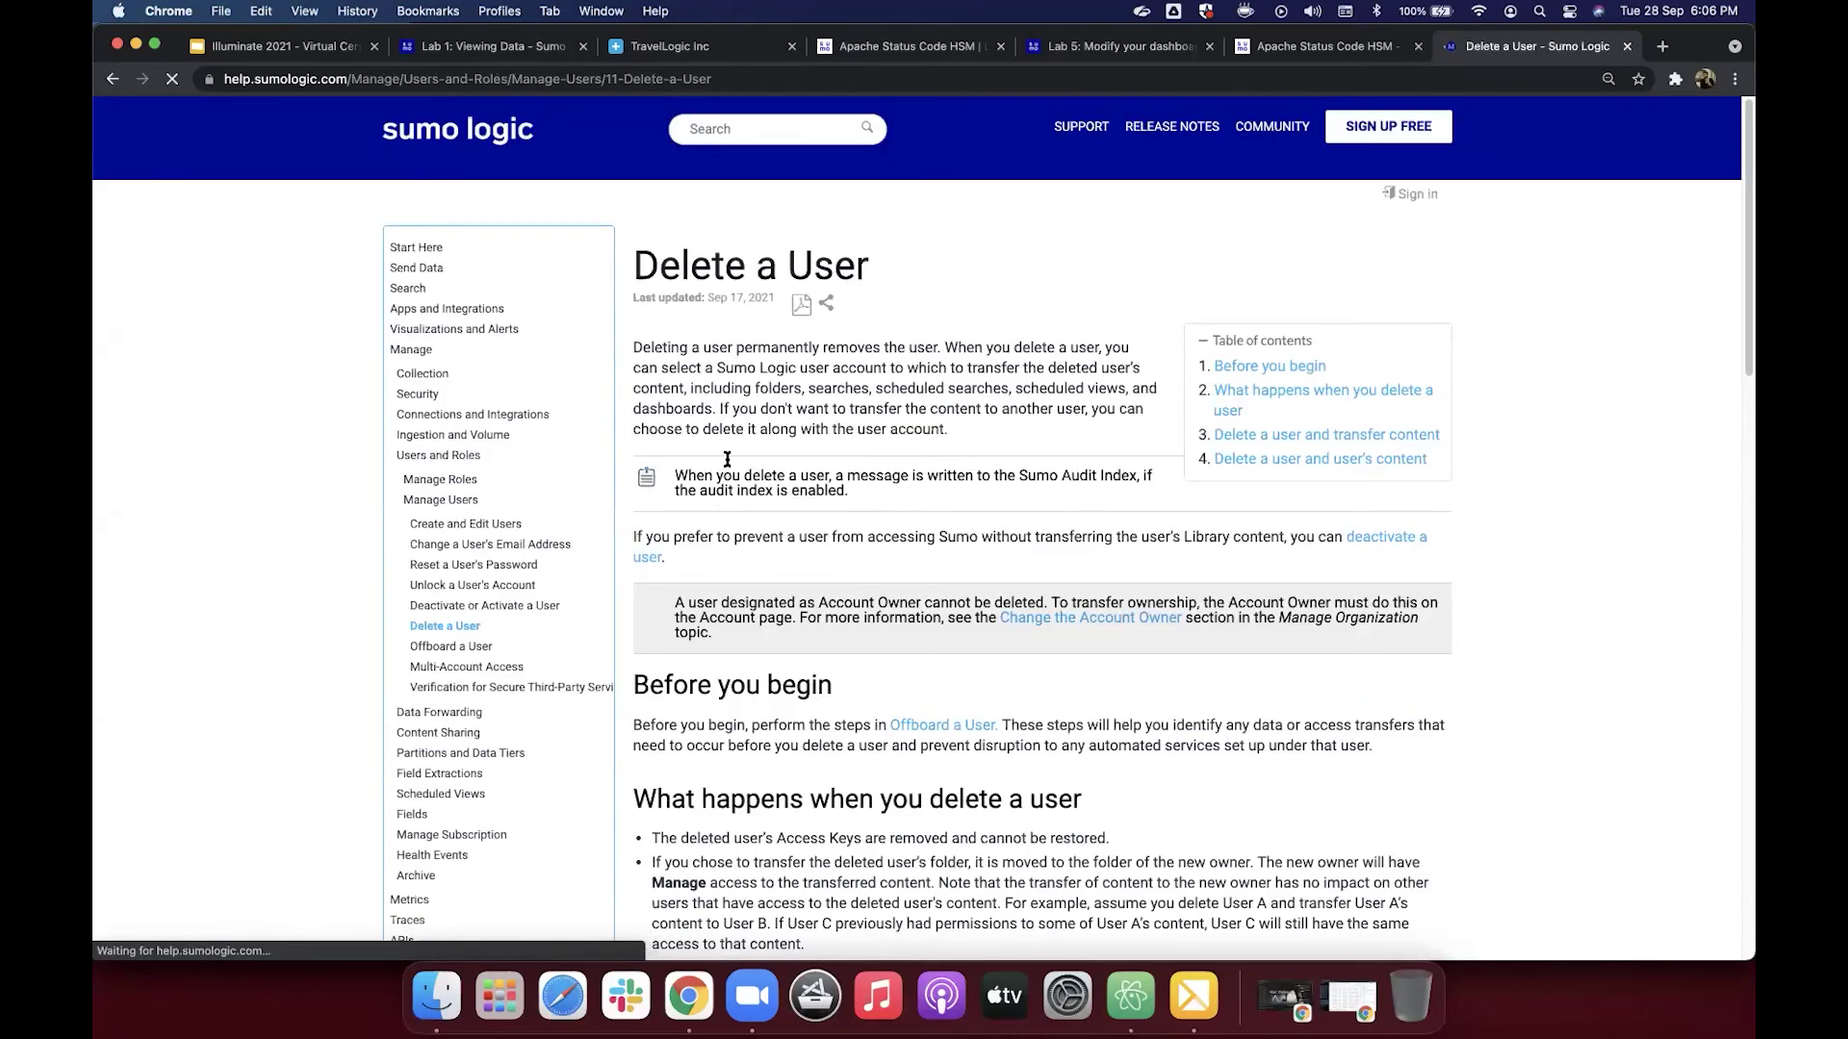
Step: Read through the Delete a User article, then start a new docs search
scroll(727, 462, "down", 1)
scroll(726, 462, "down", 3)
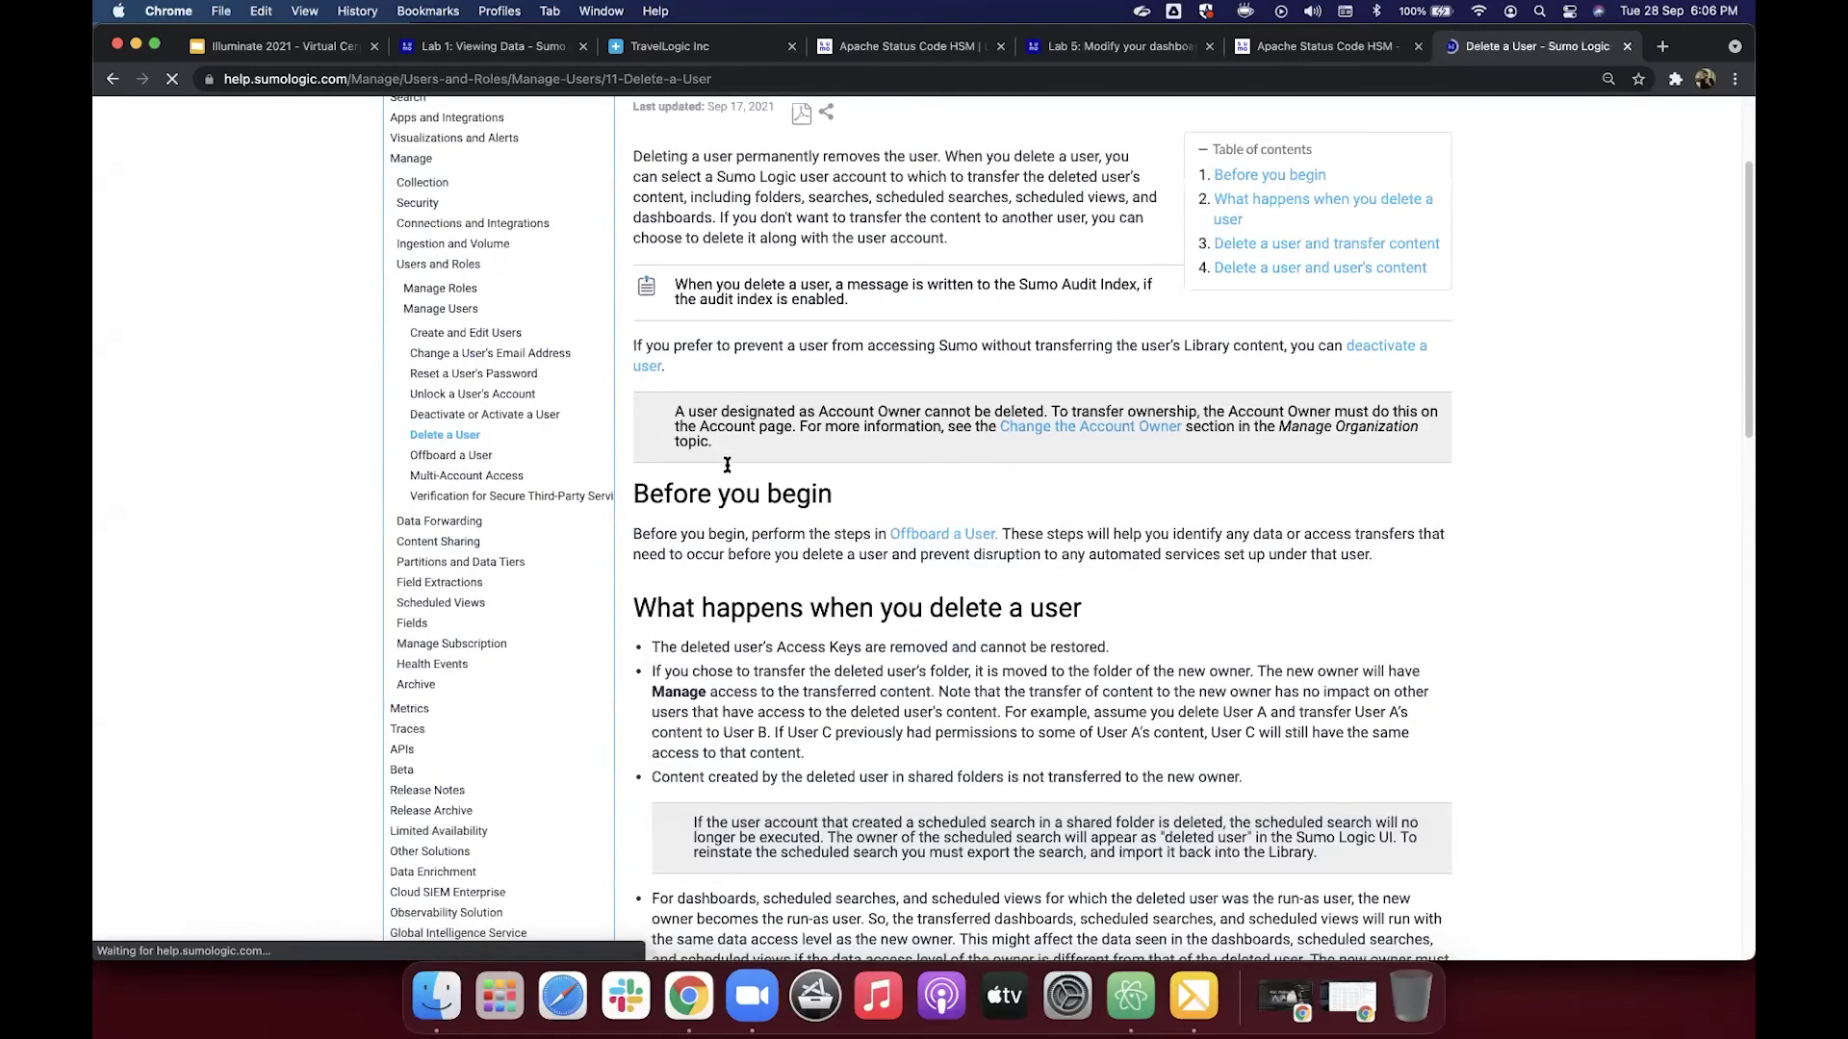
scroll(726, 465, "down", 6)
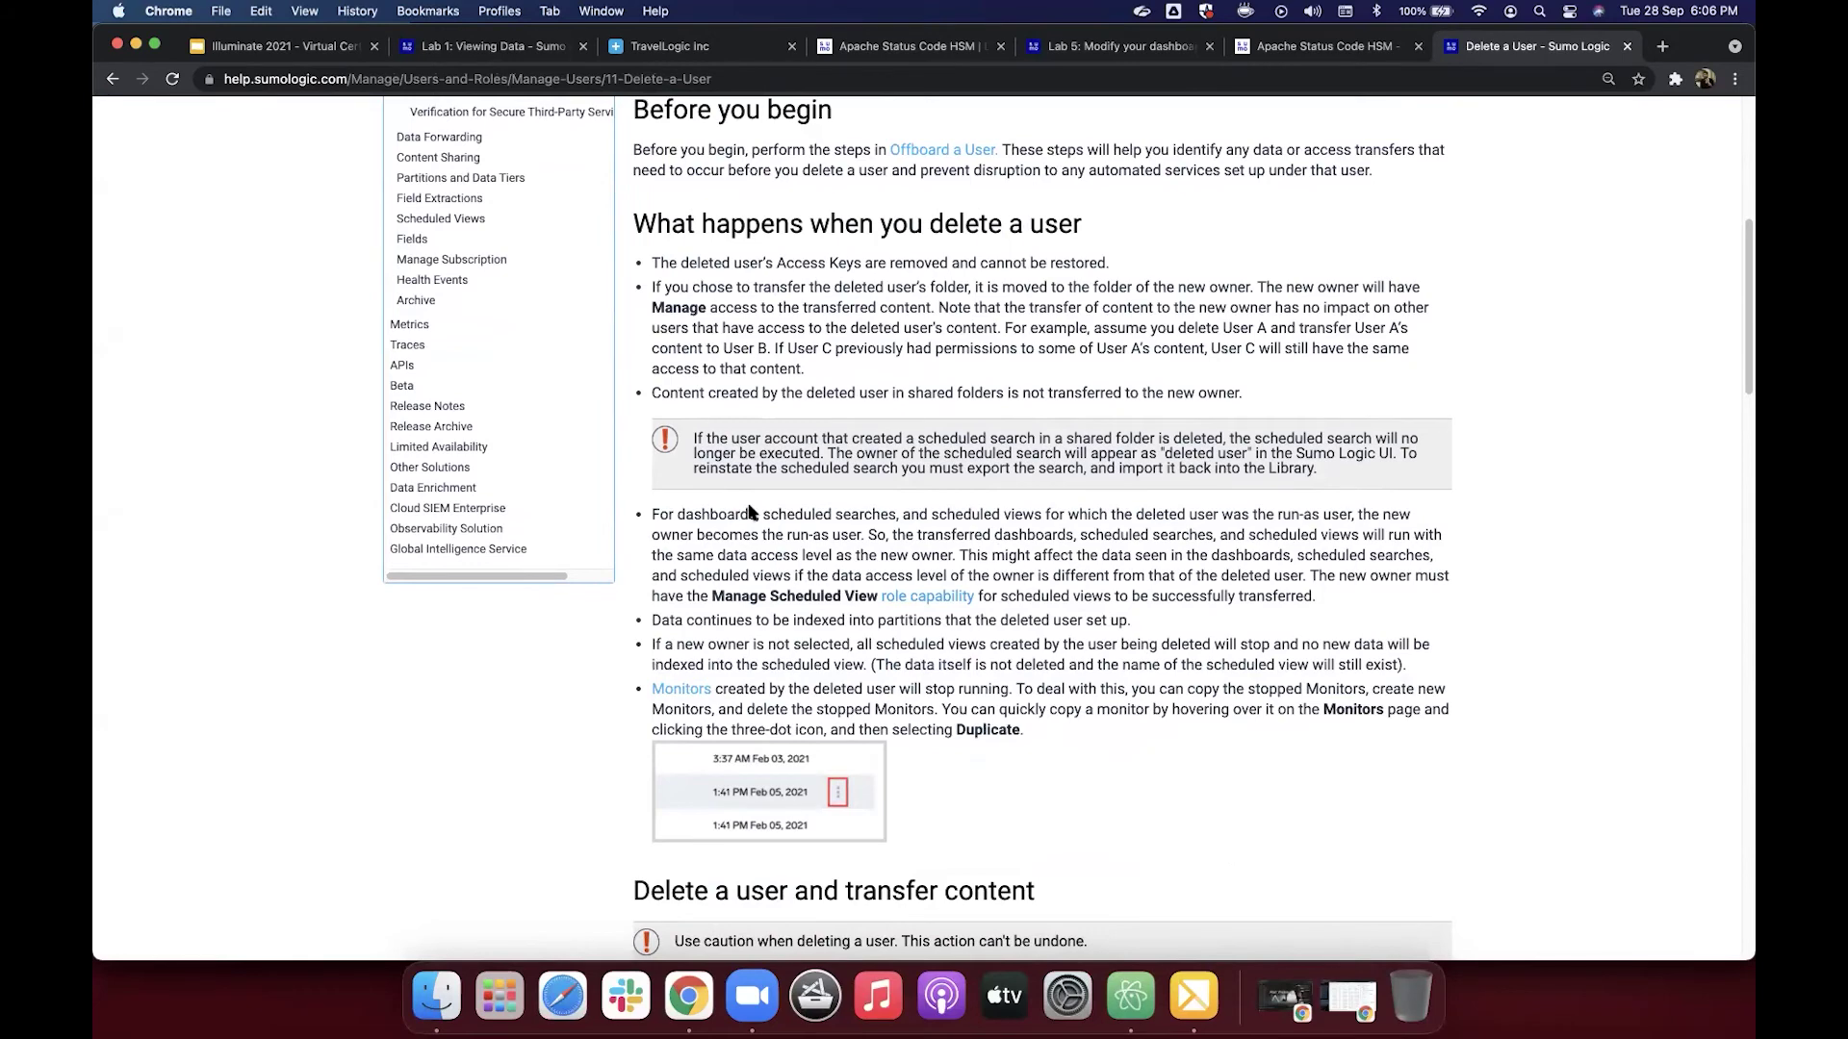
scroll(750, 512, "down", 6)
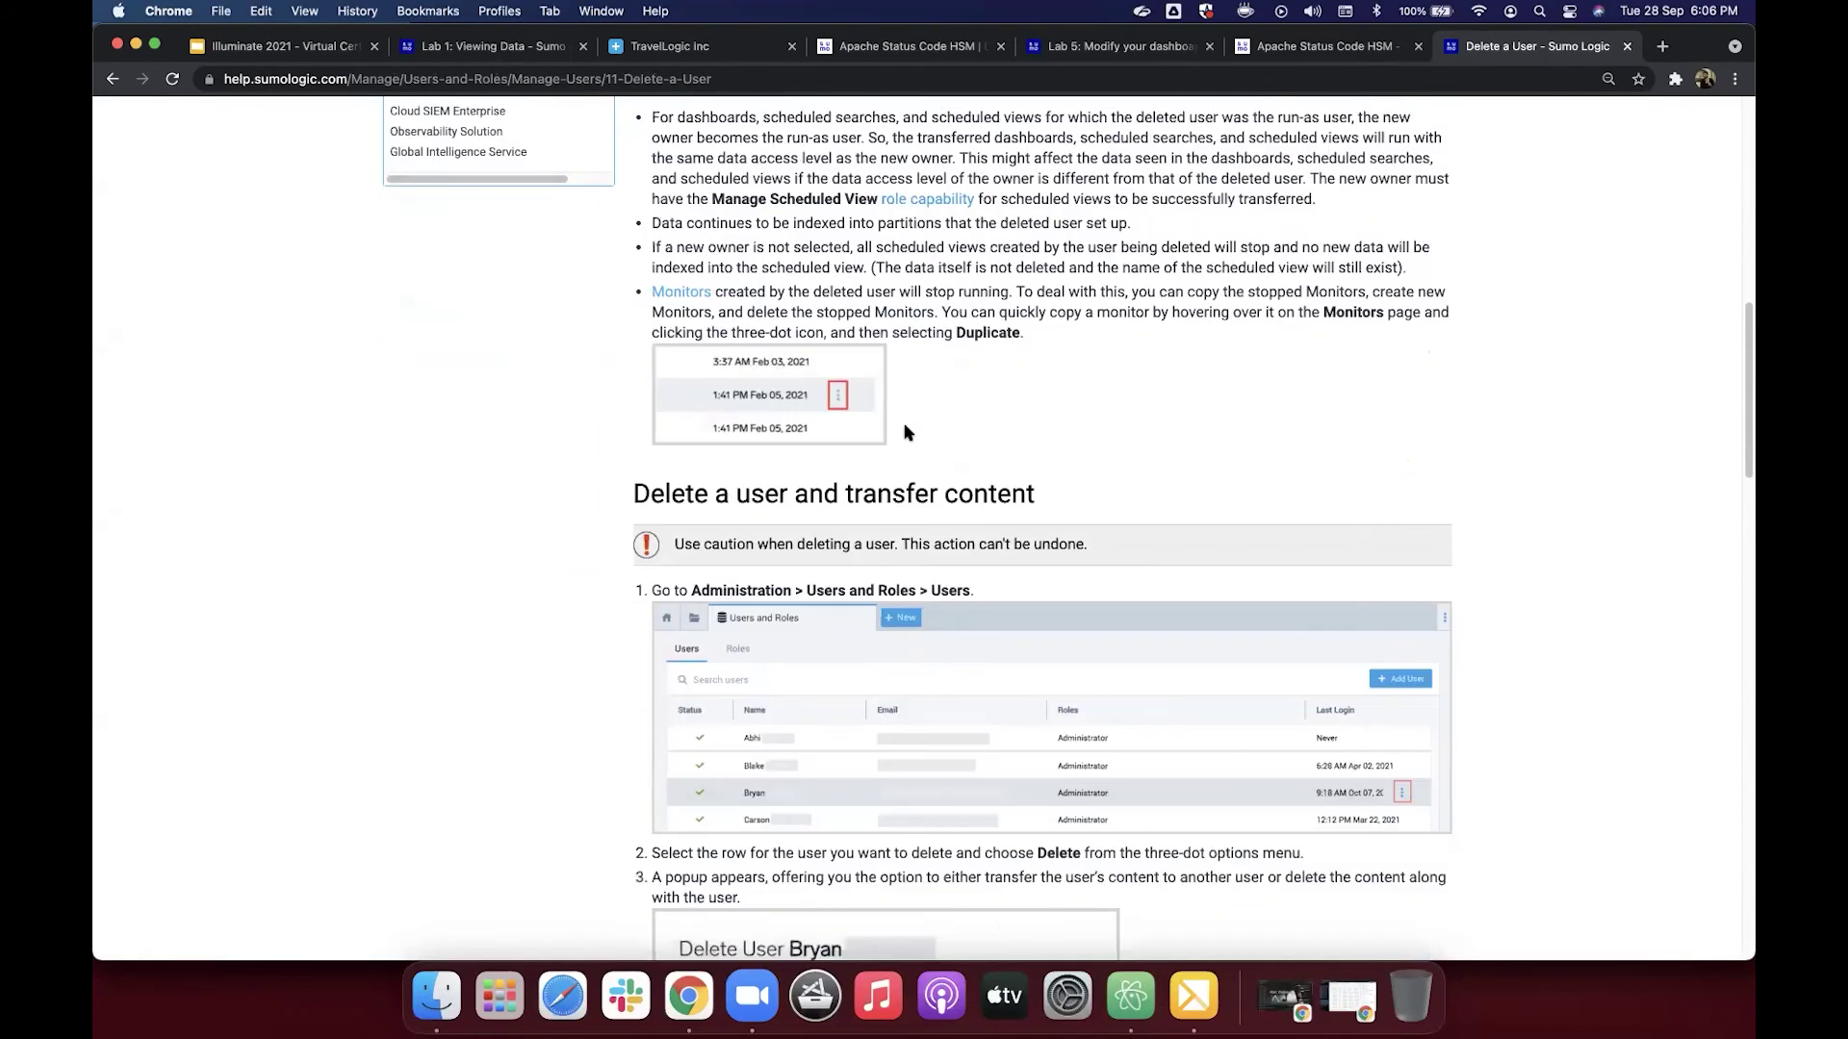
scroll(866, 433, "down", 7)
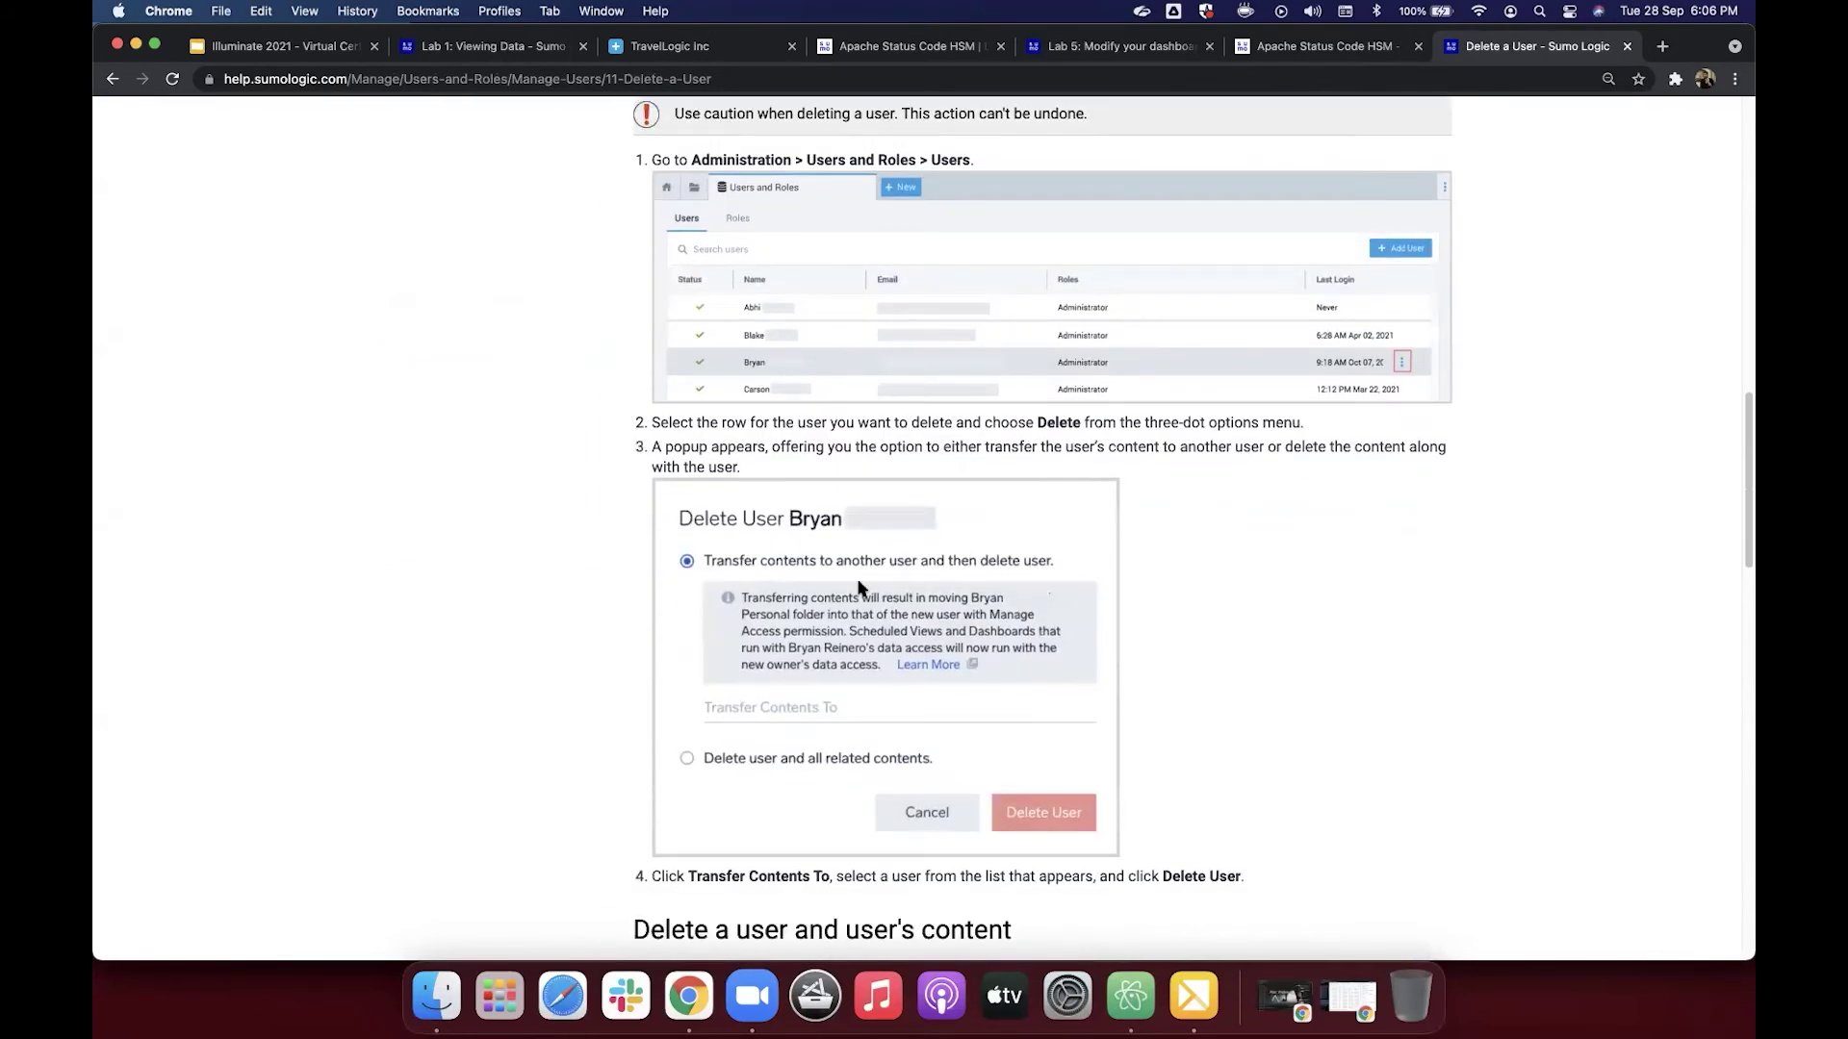
scroll(912, 547, "down", 1)
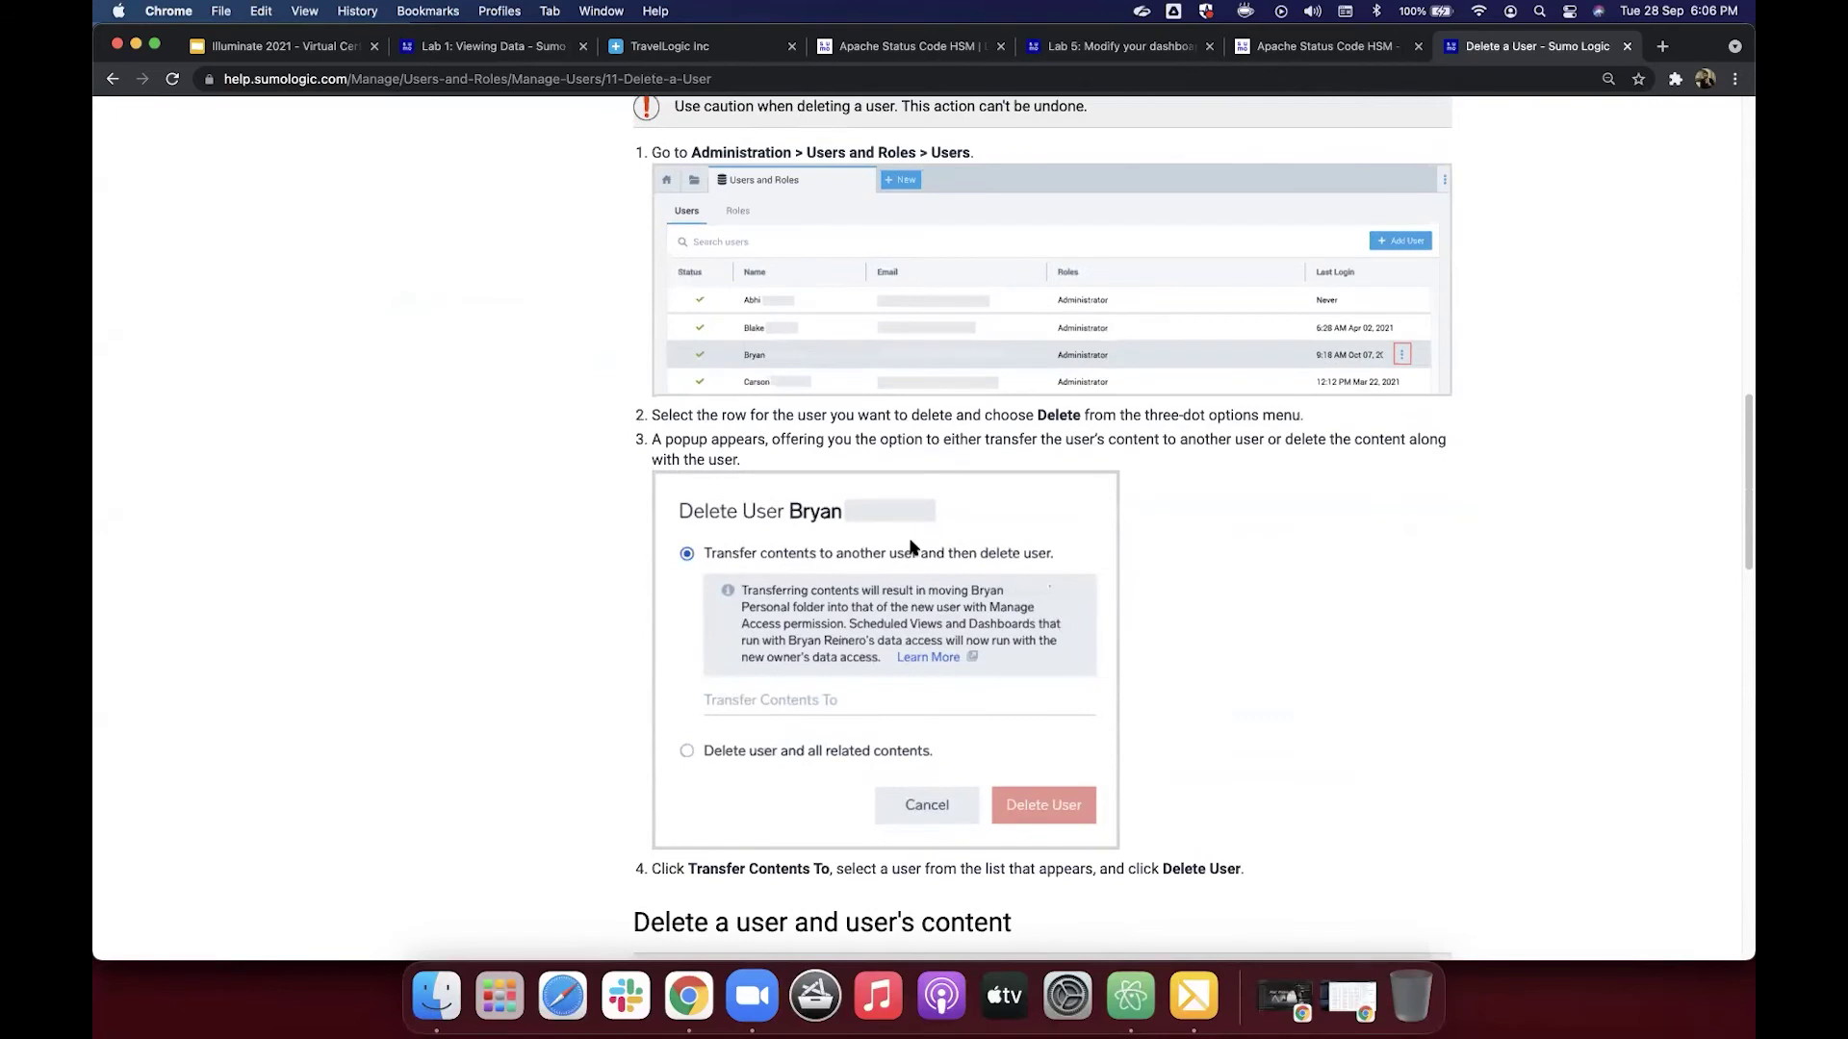
scroll(912, 547, "down", 2)
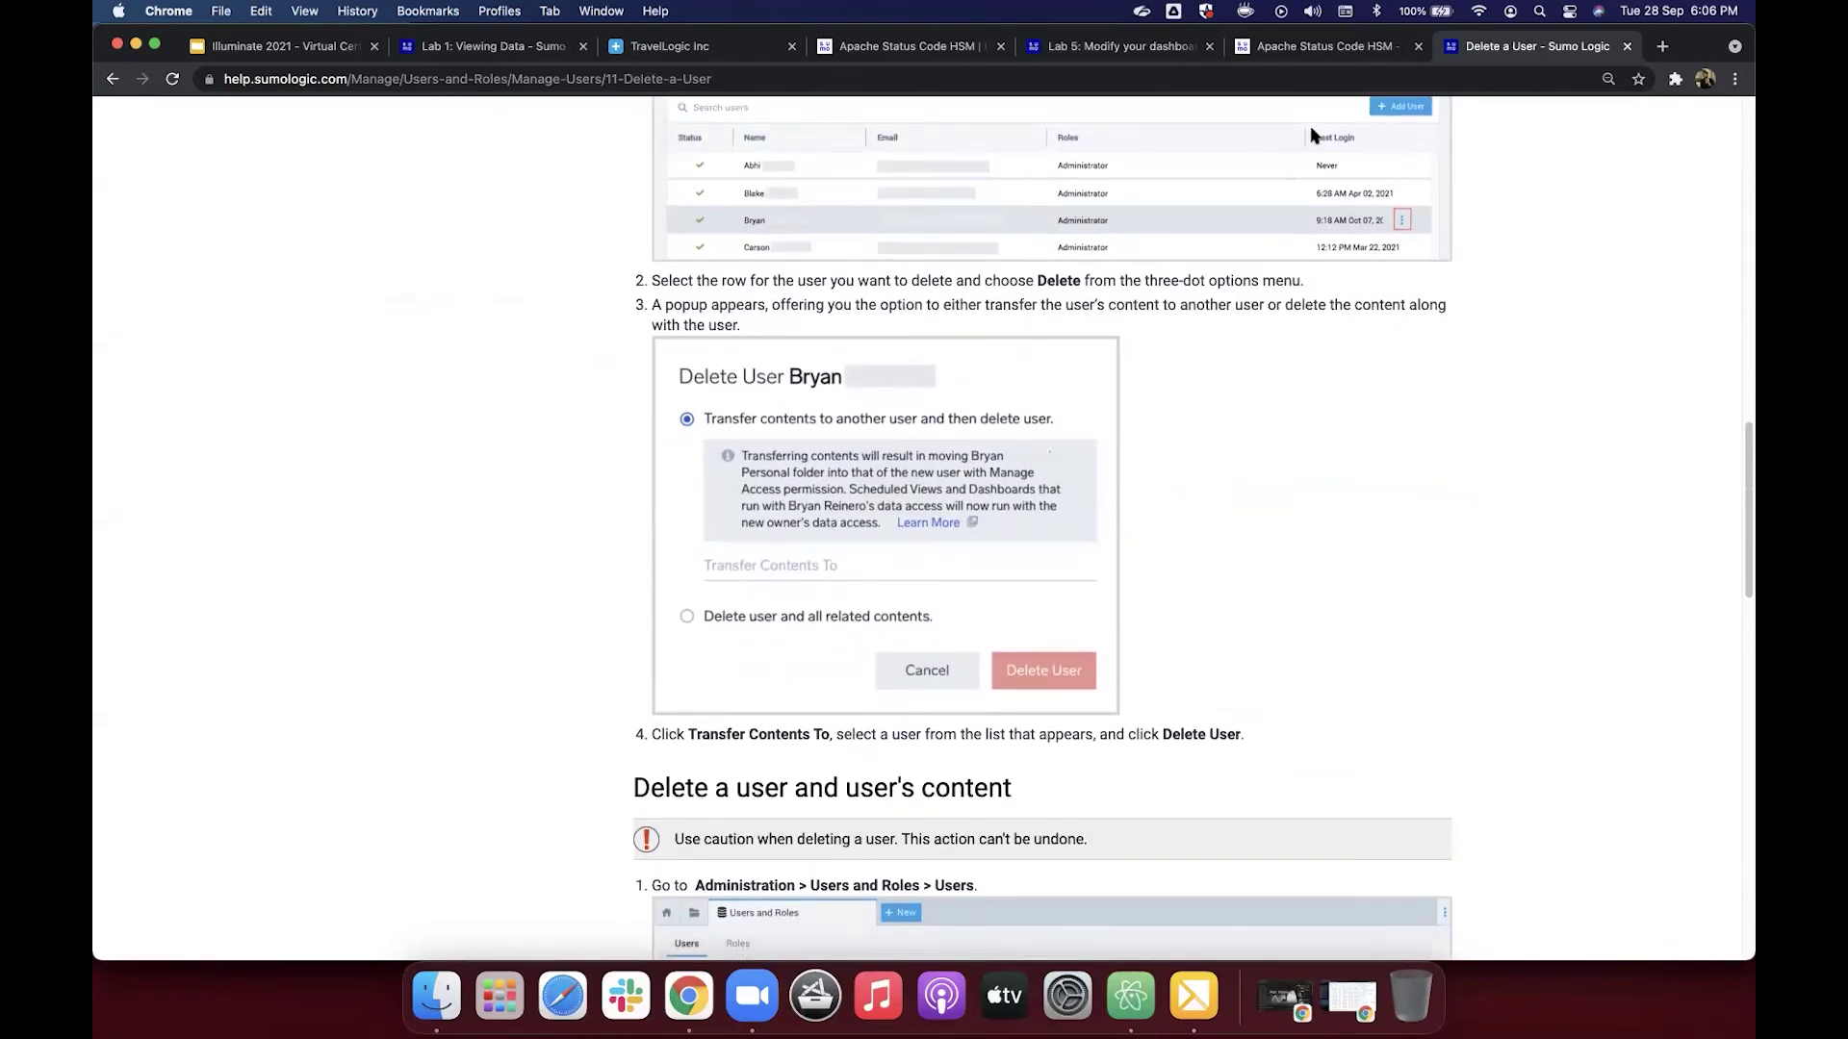
scroll(969, 288, "up", 10)
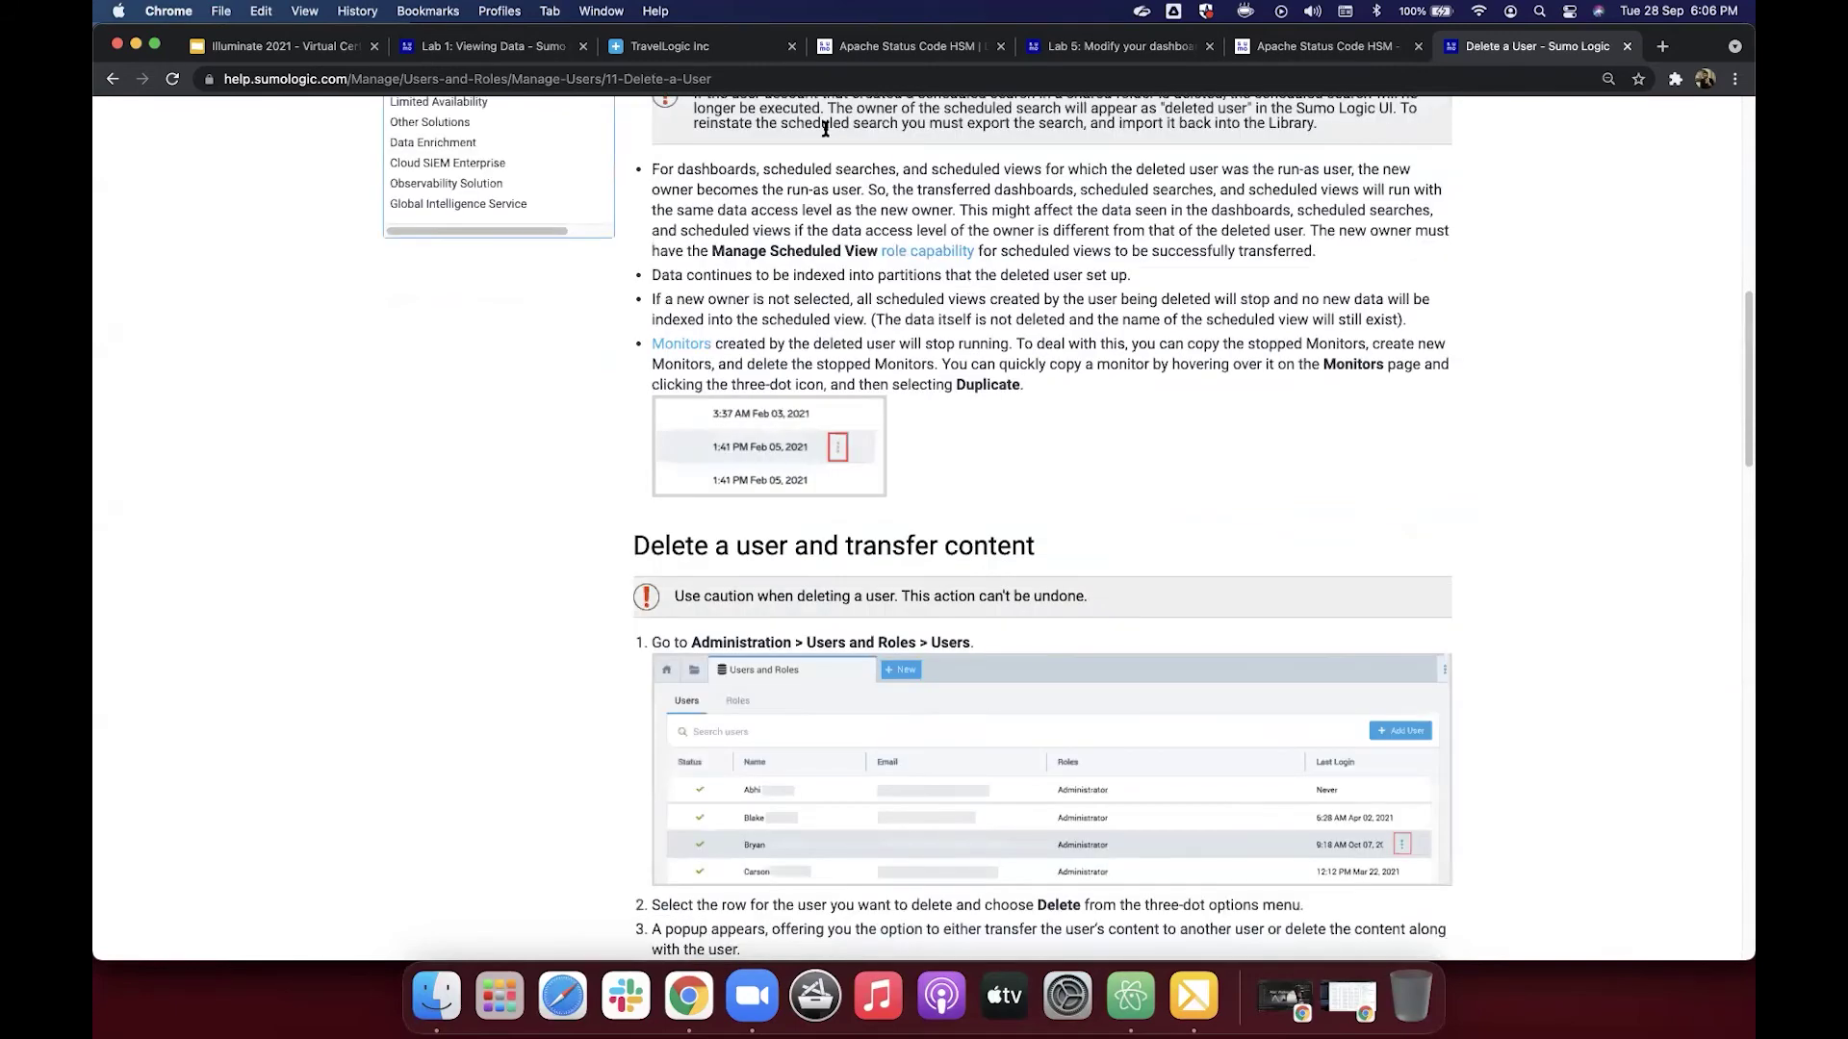
scroll(820, 128, "up", 15)
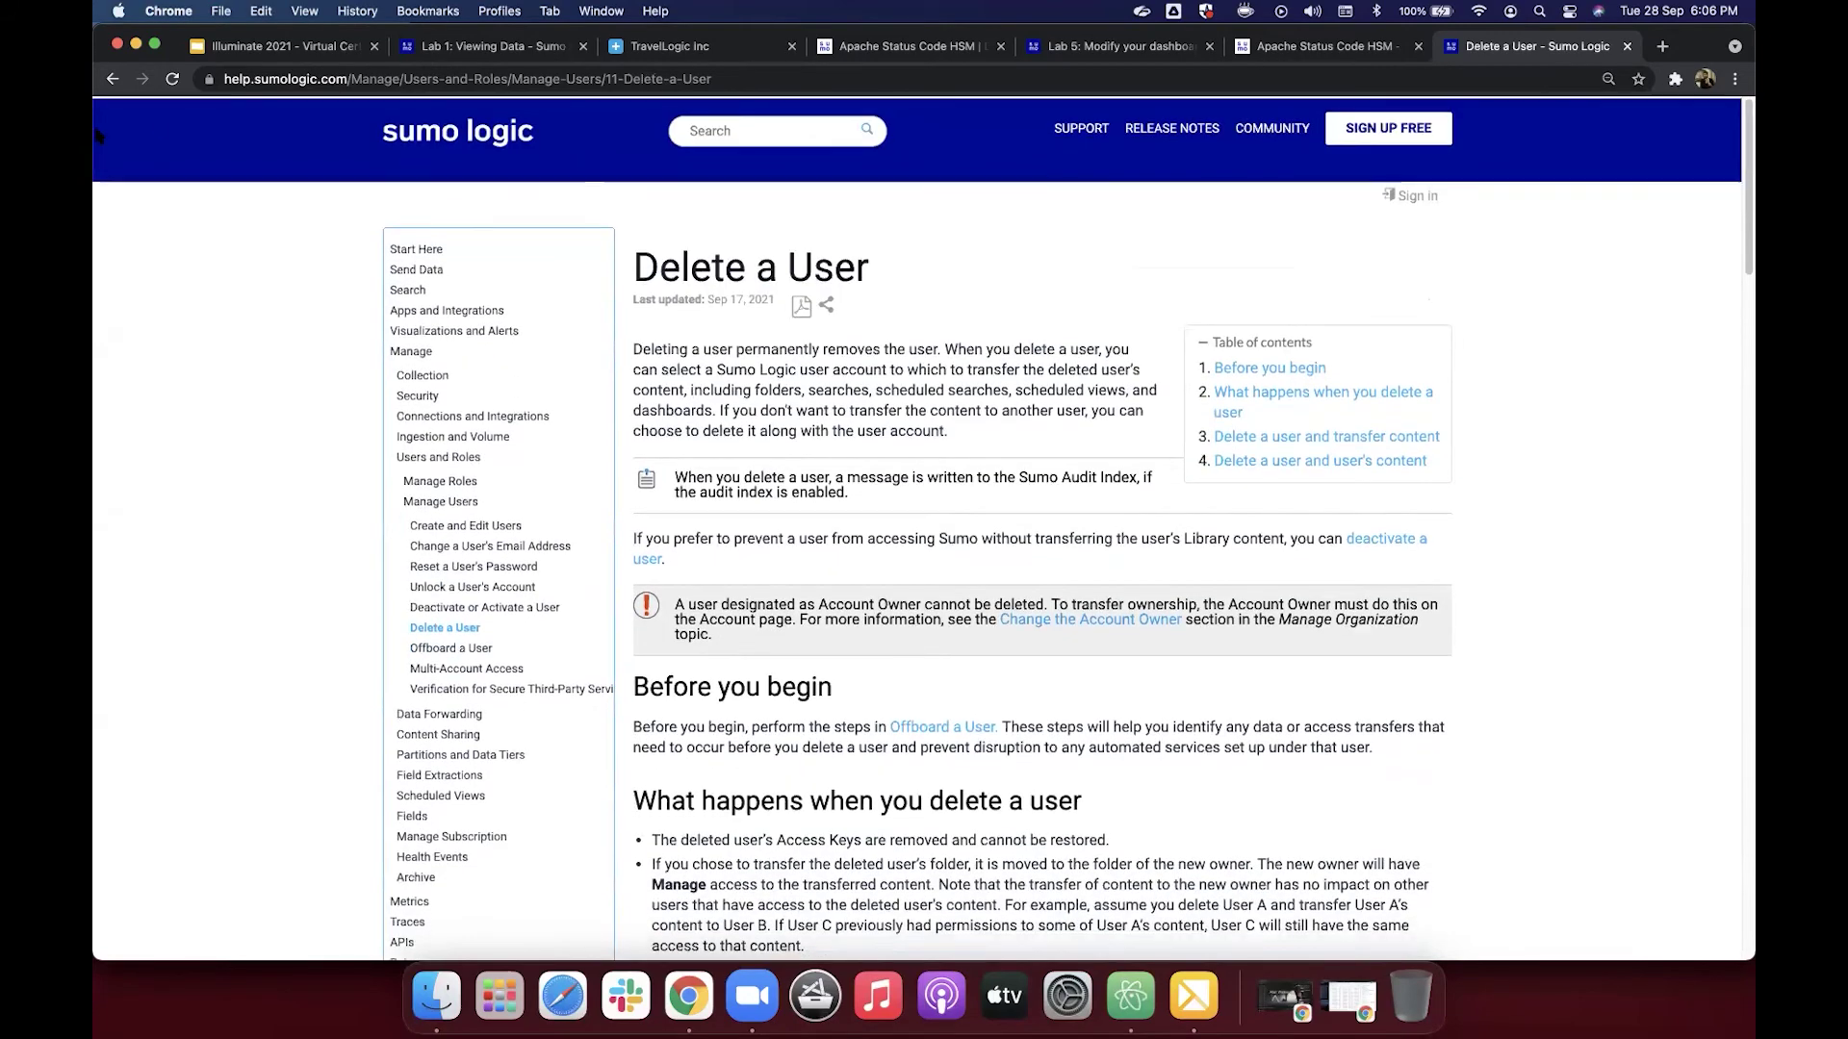
left_click(760, 130)
Step: Search the docs for 'offboard' and open the Offboard a User article
type("offboard")
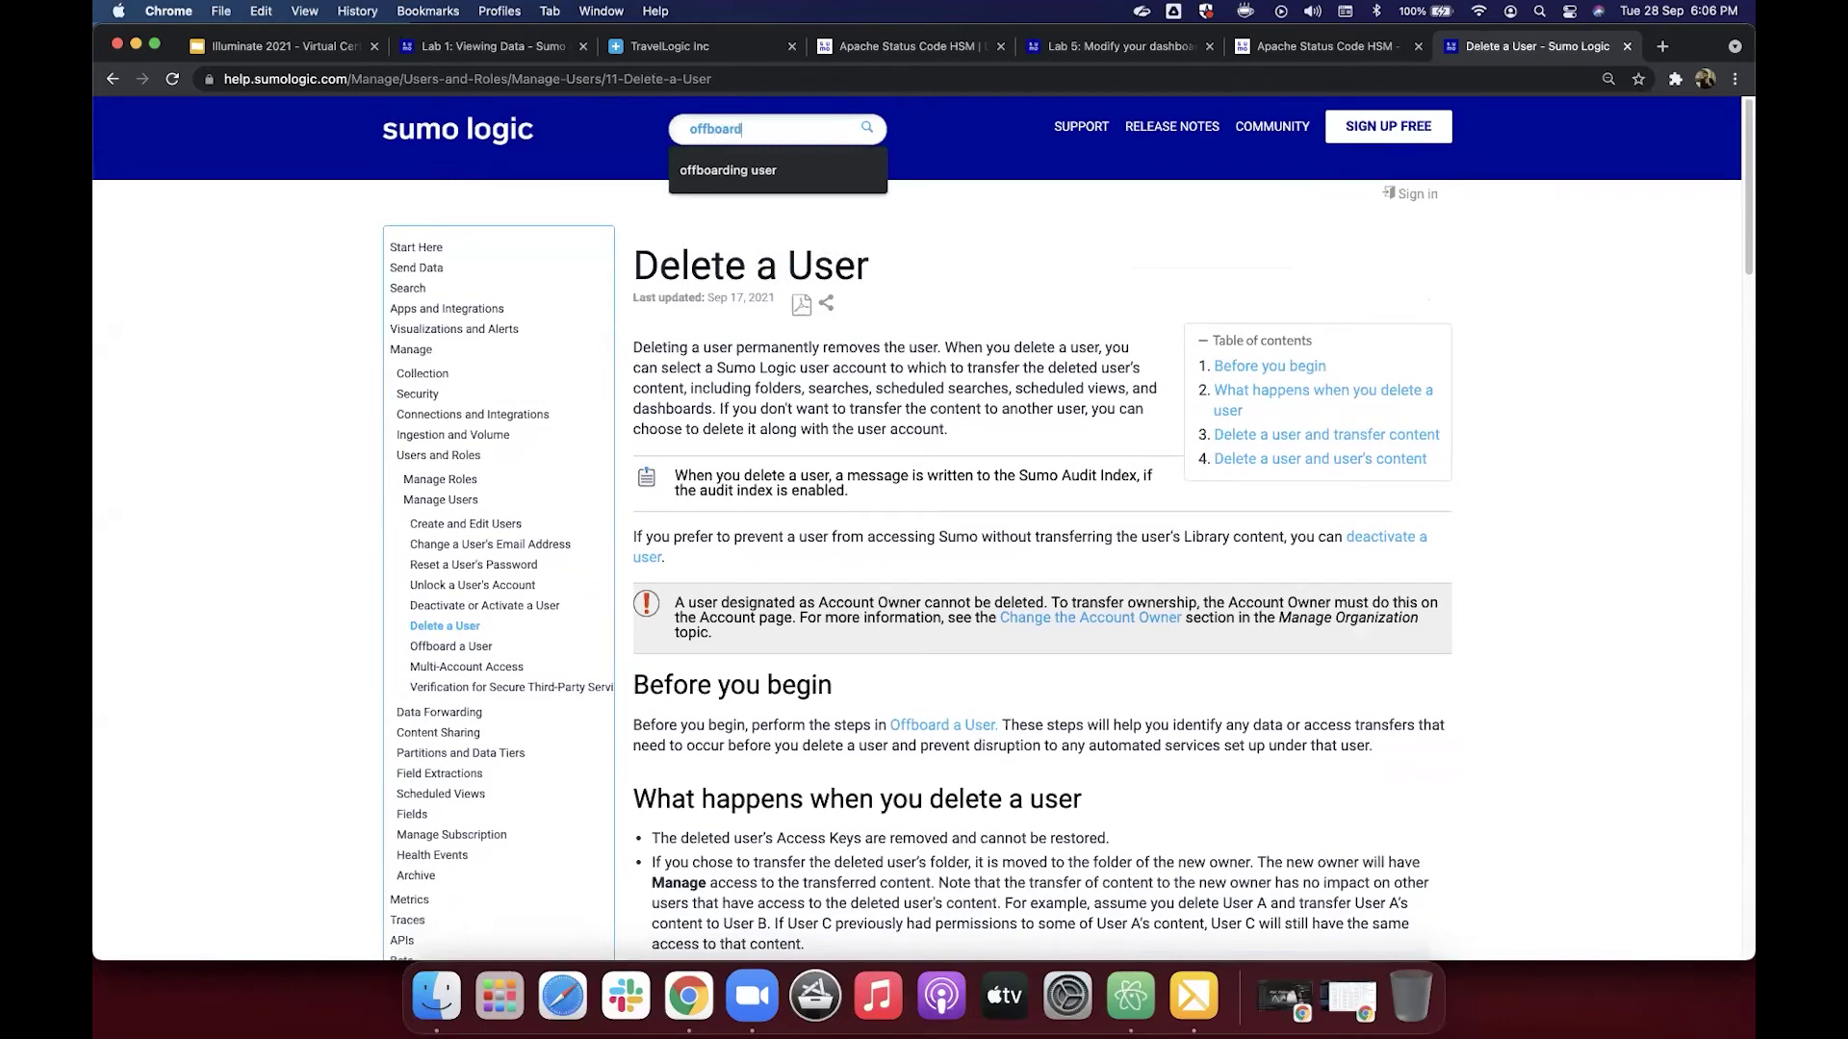
key("Return")
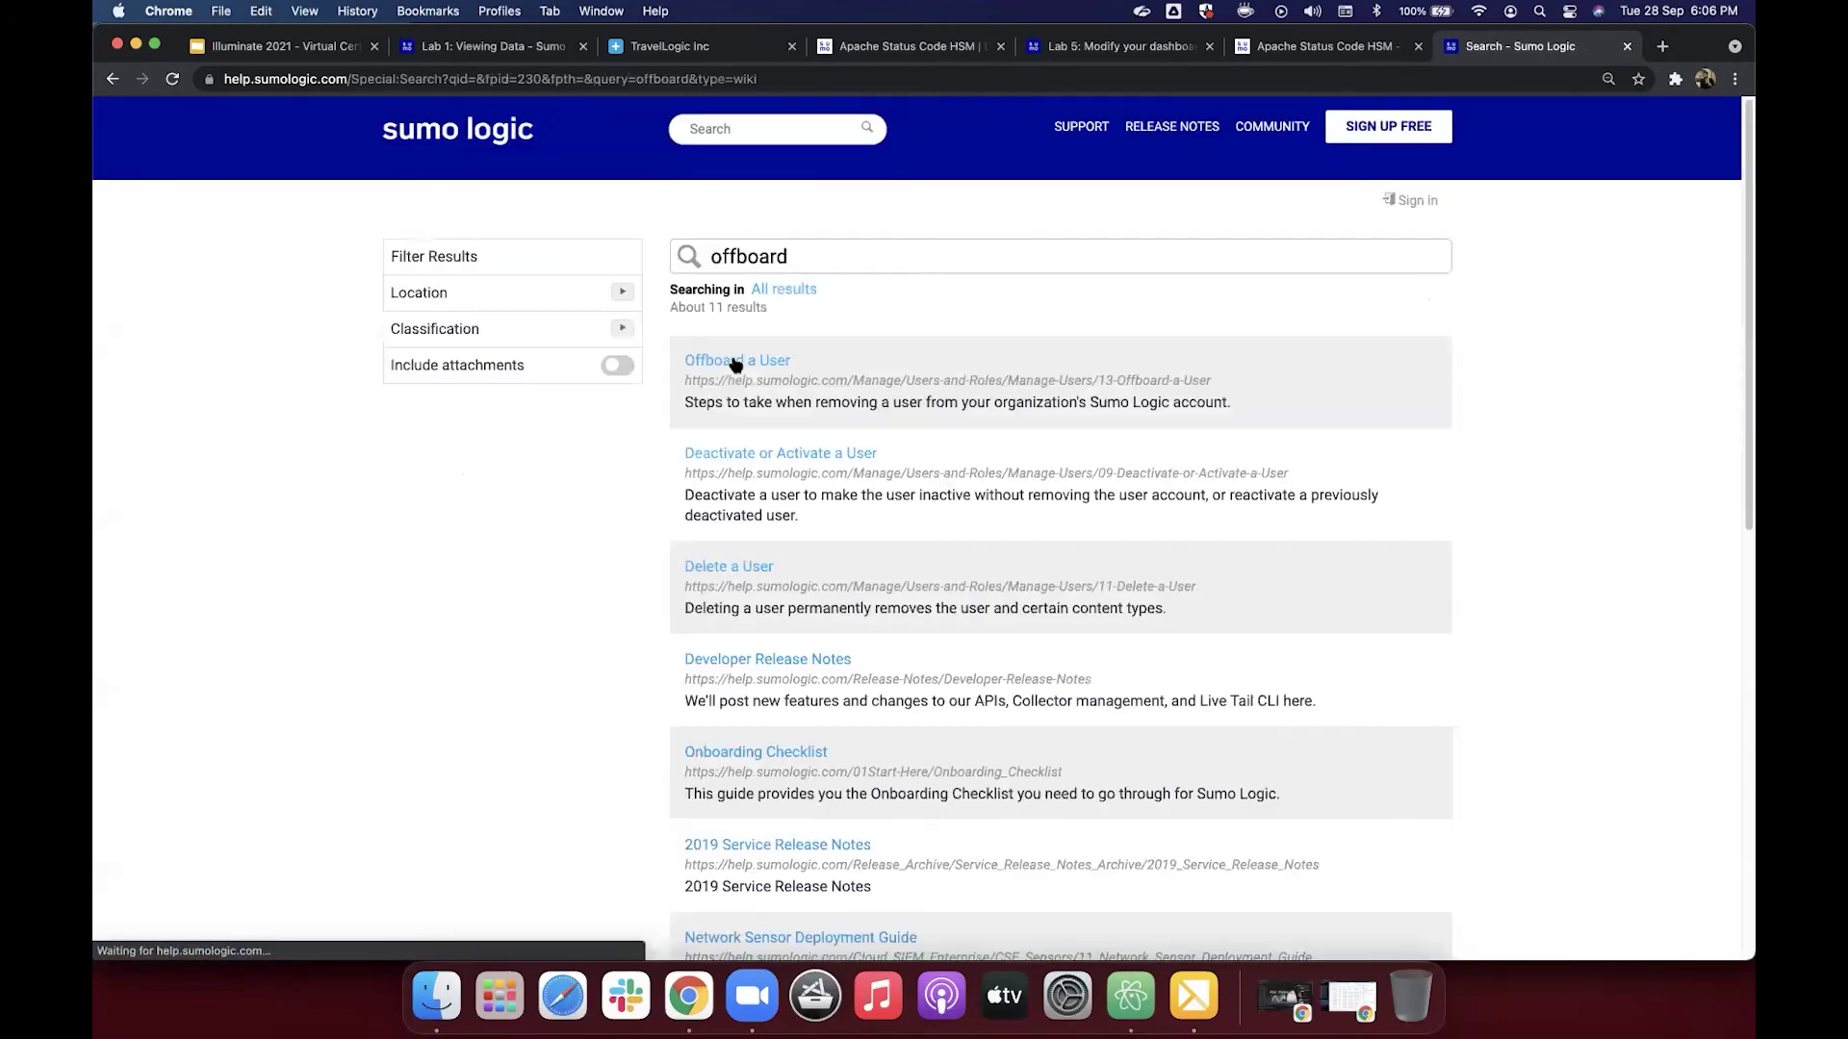
left_click(735, 361)
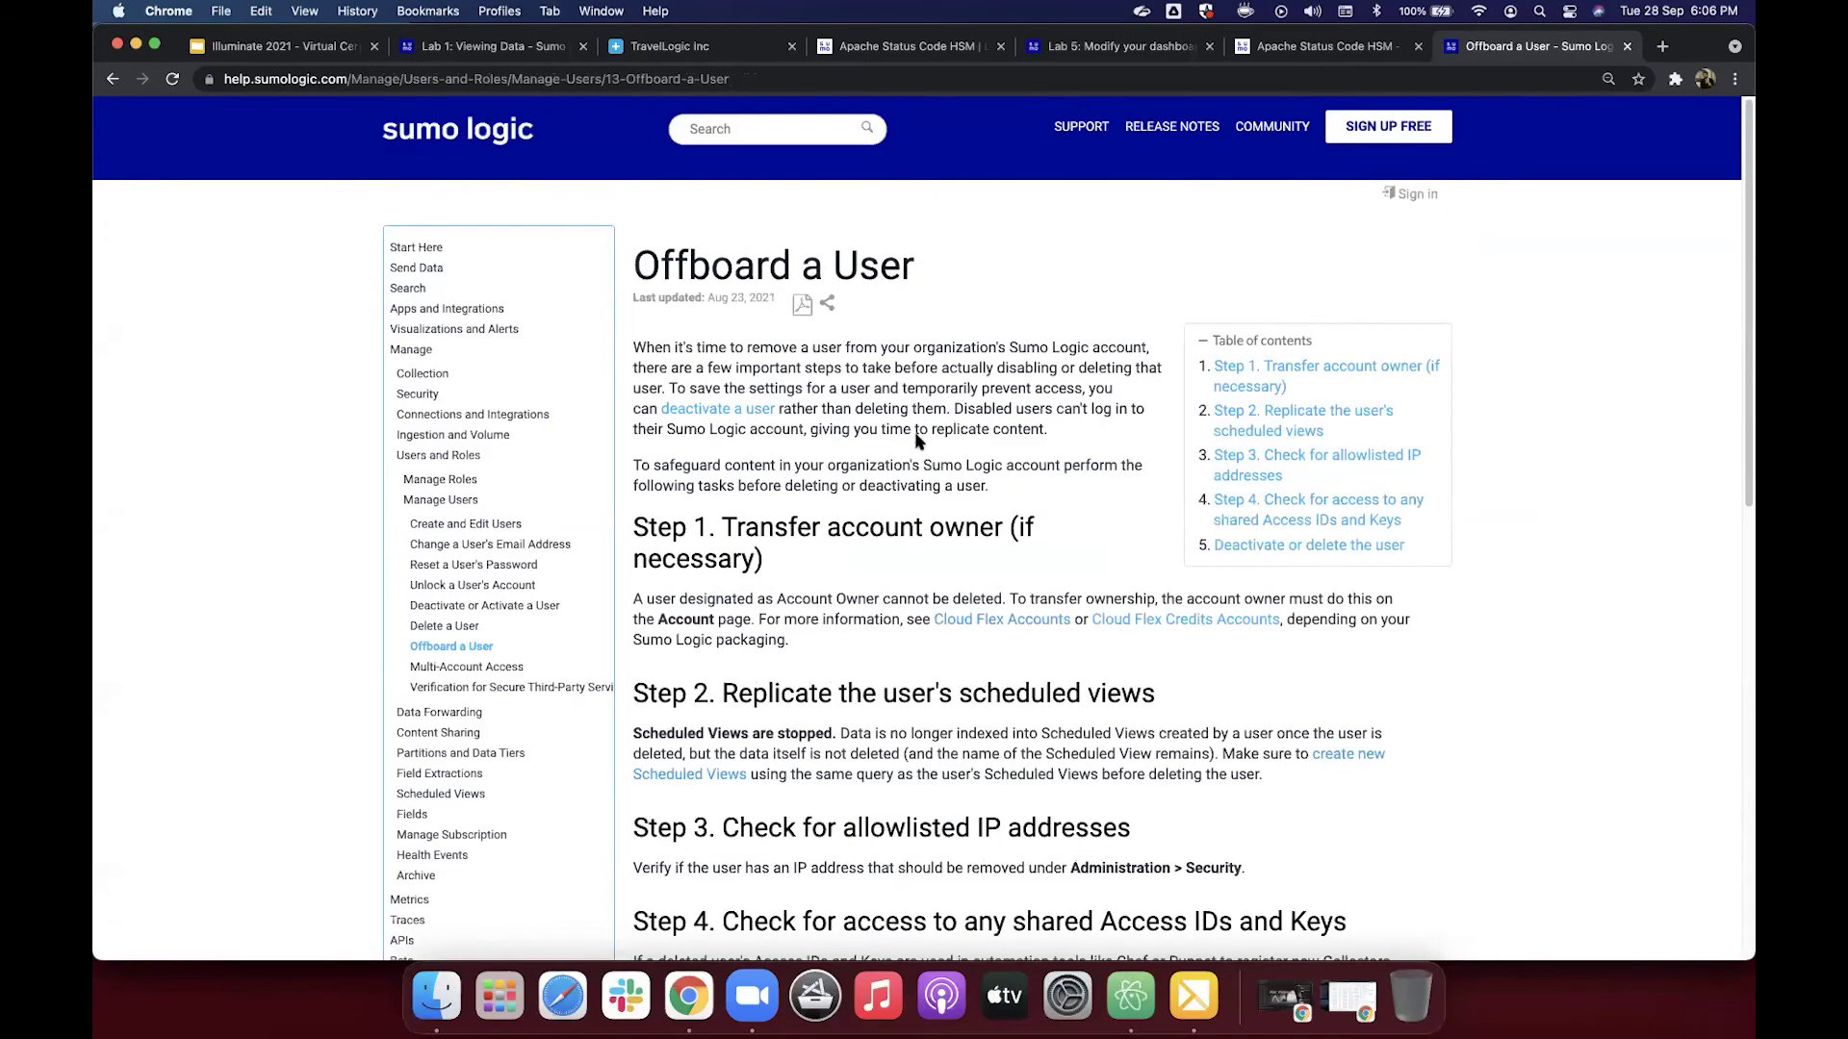
Step: Read the Offboard a User steps, then close the article
scroll(917, 441, "down", 1)
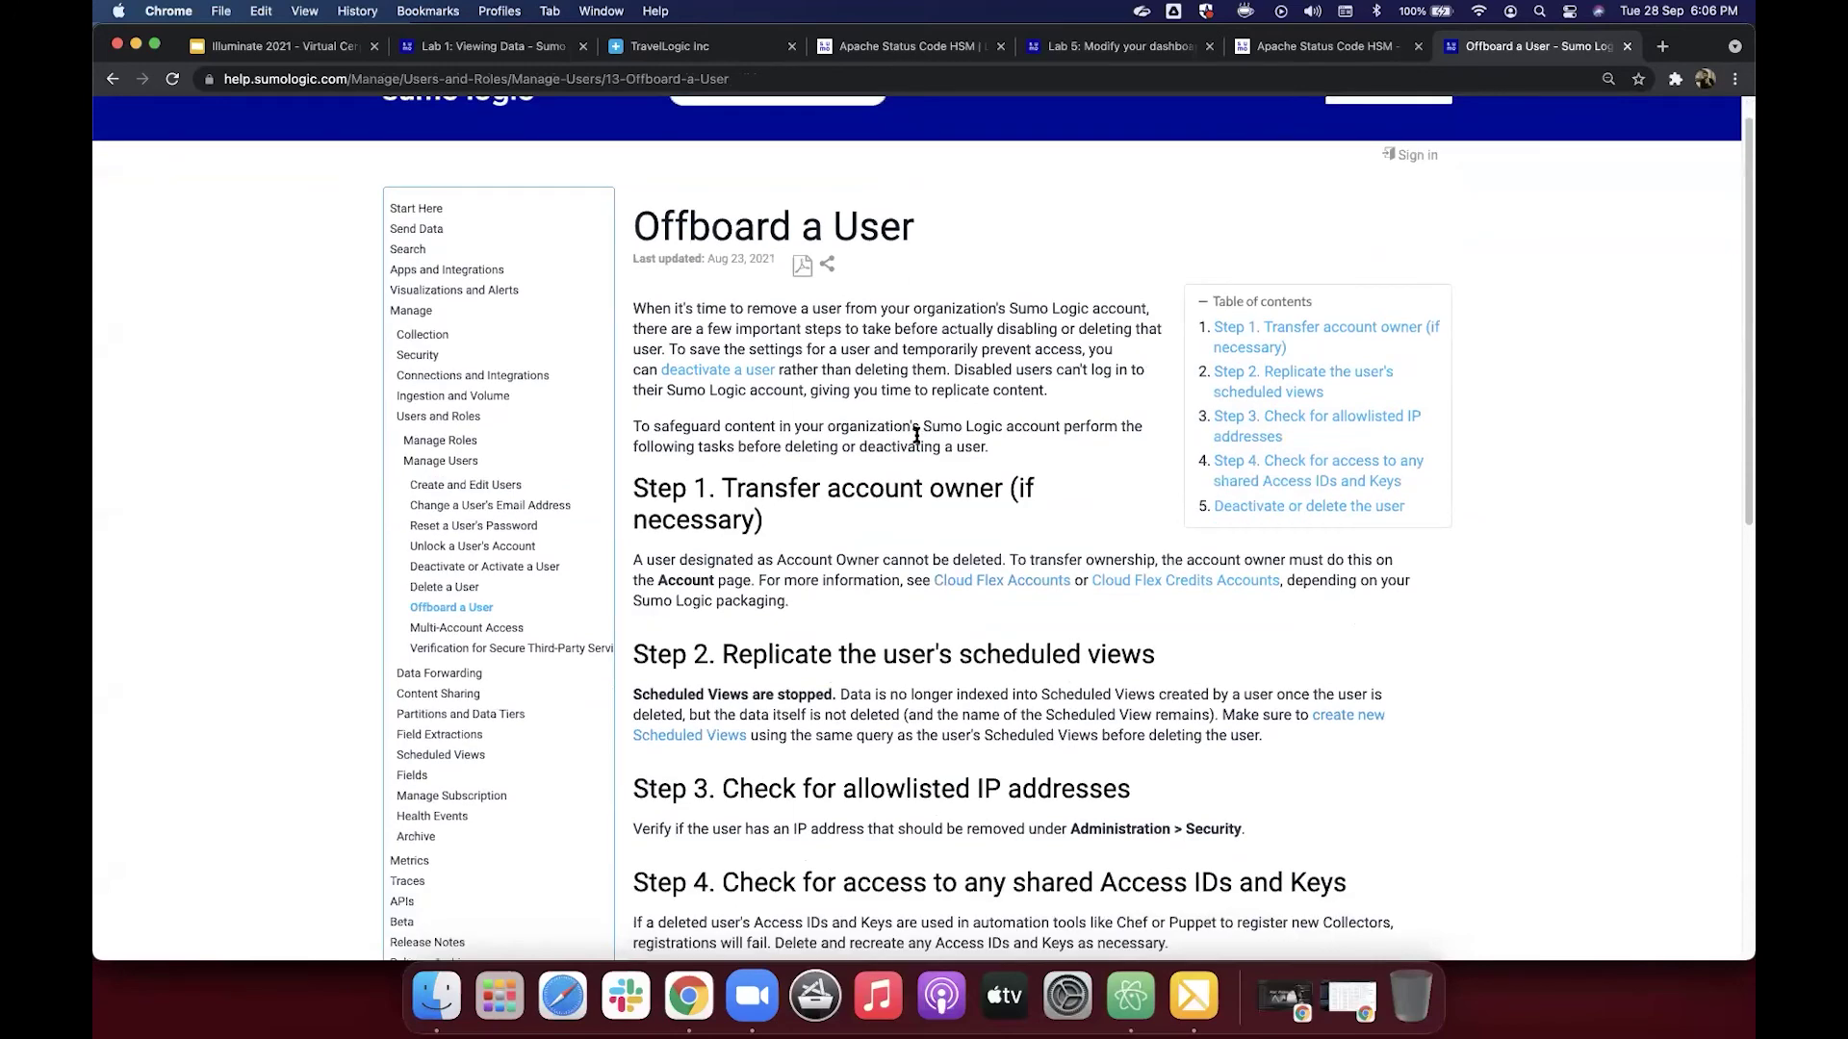
scroll(917, 436, "down", 3)
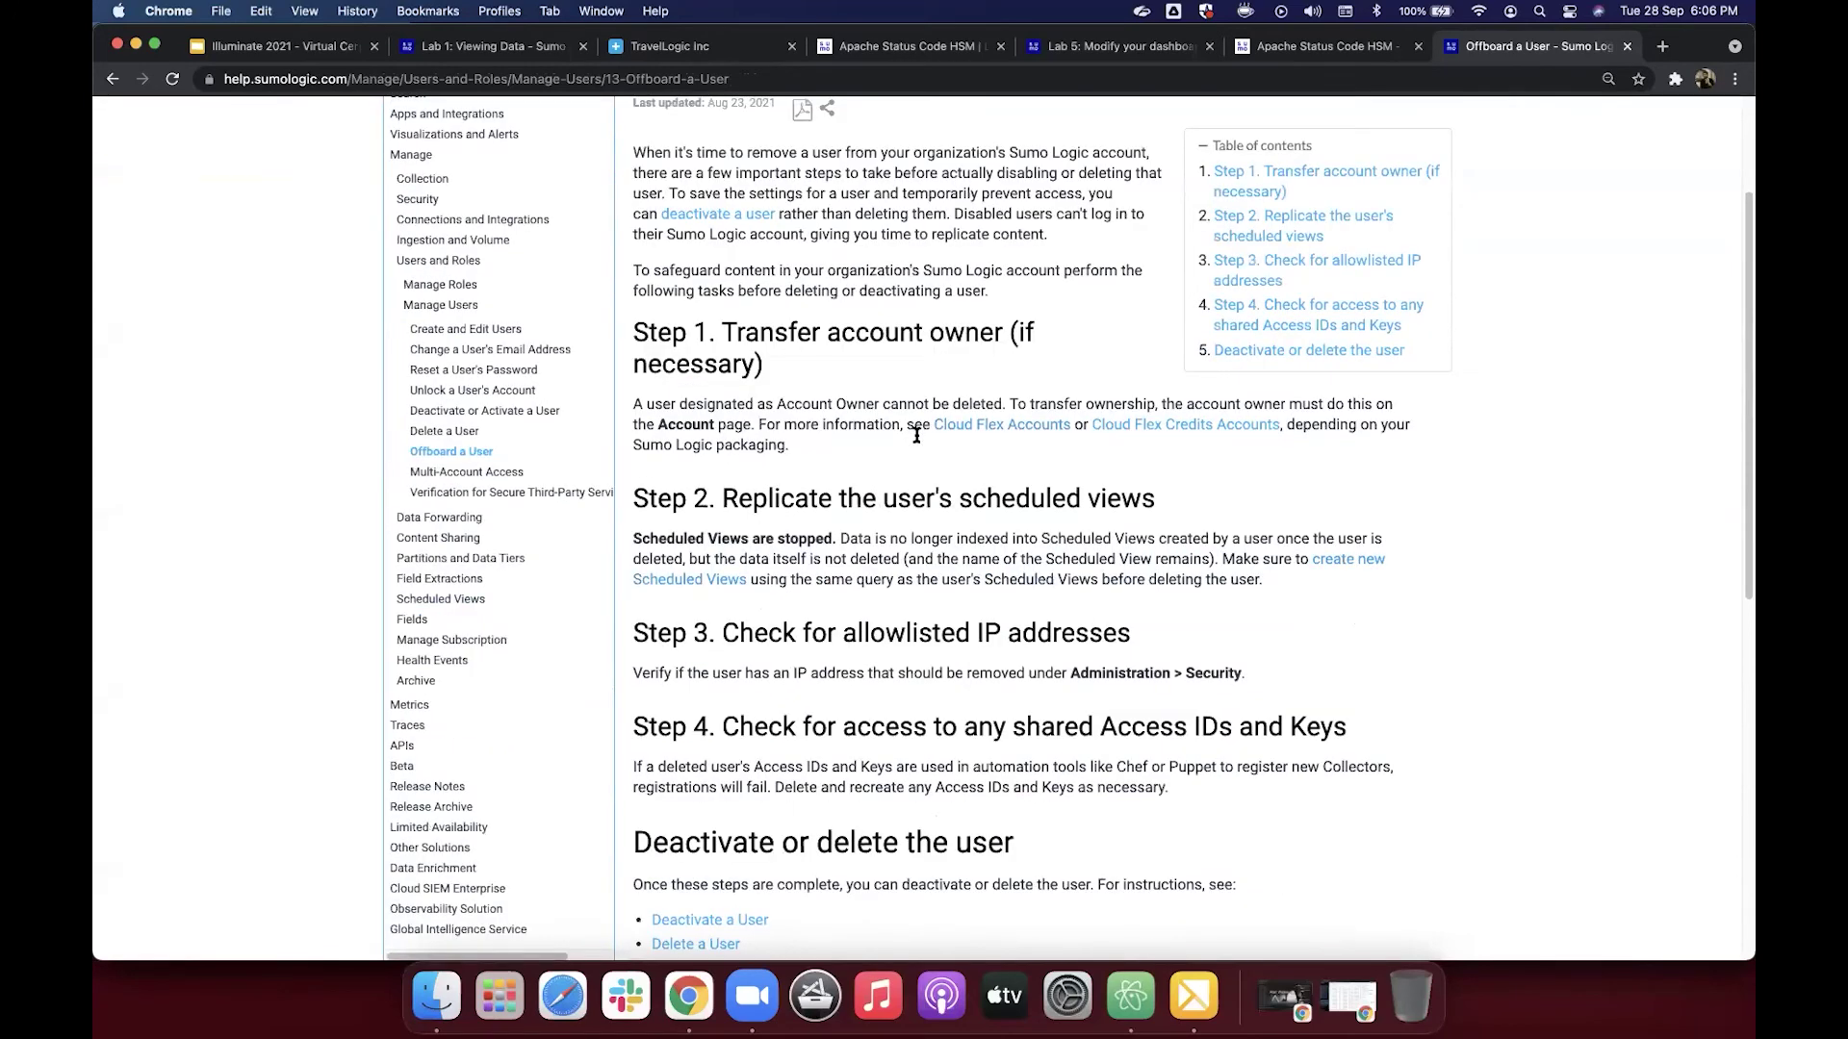
scroll(917, 436, "down", 2)
scroll(979, 489, "down", 2)
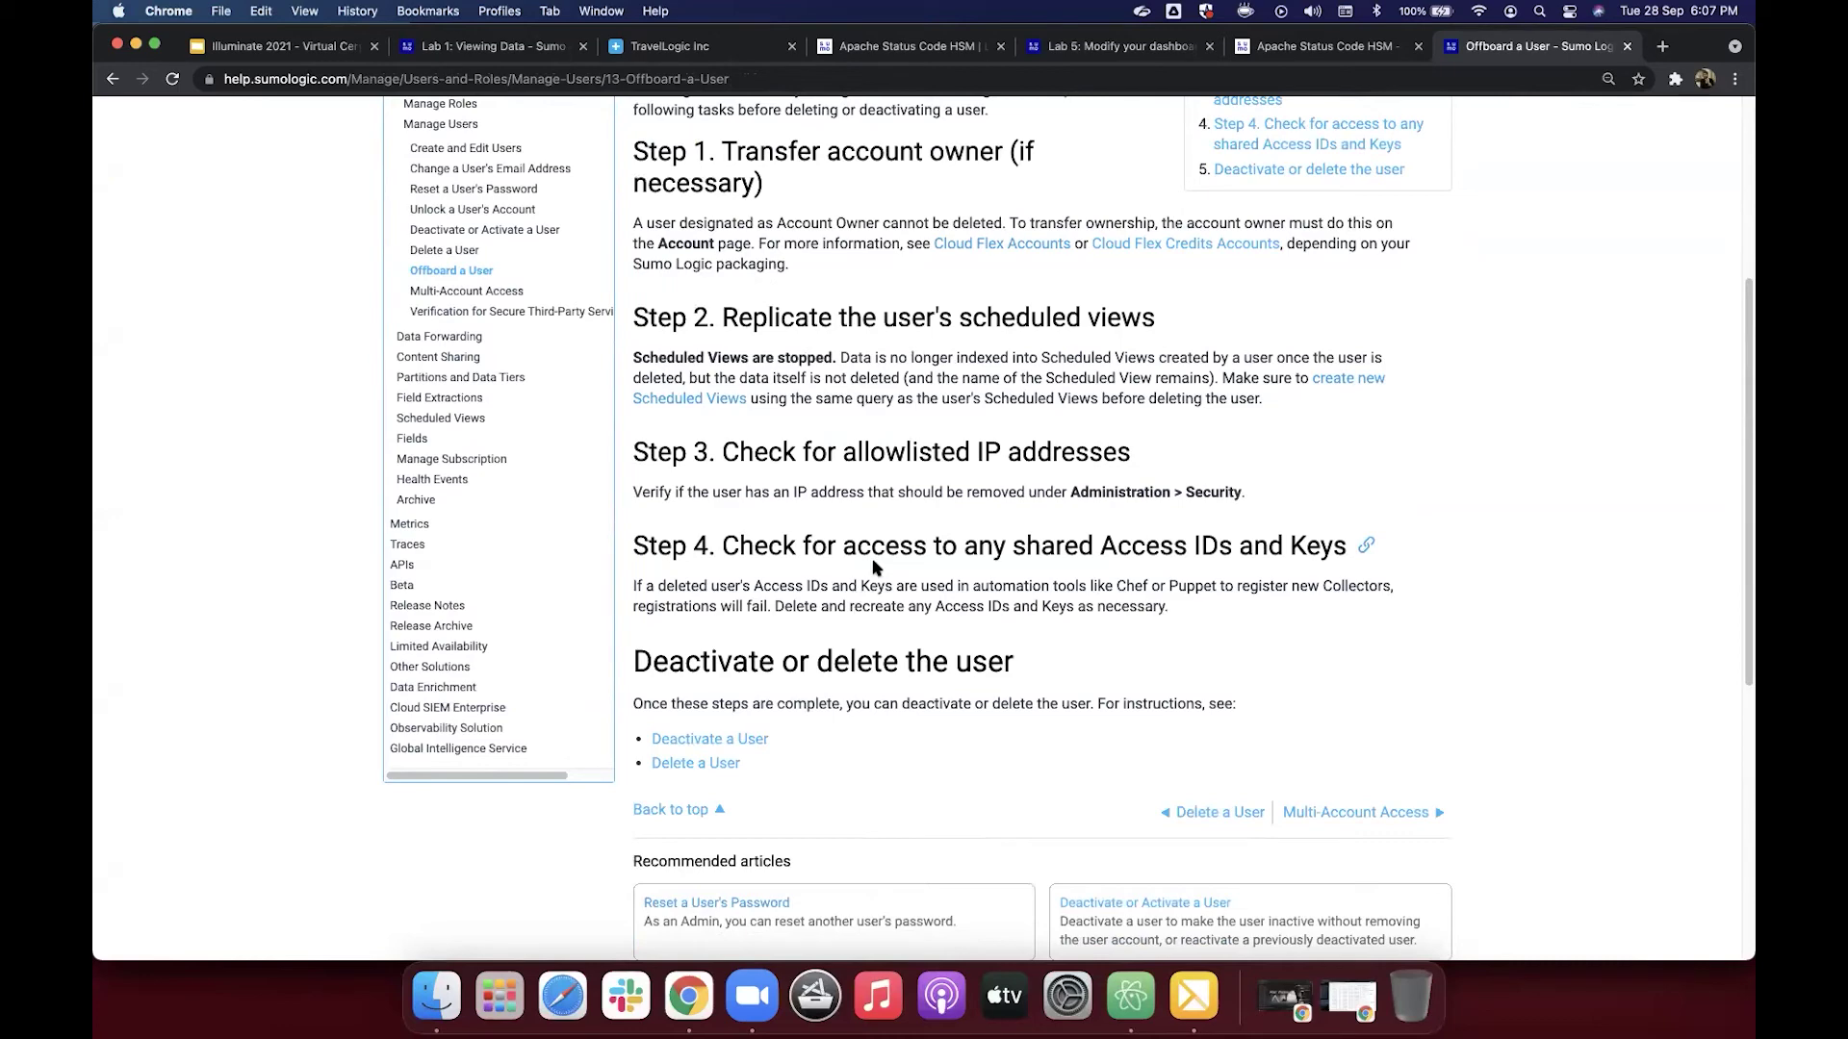
scroll(876, 568, "up", 3)
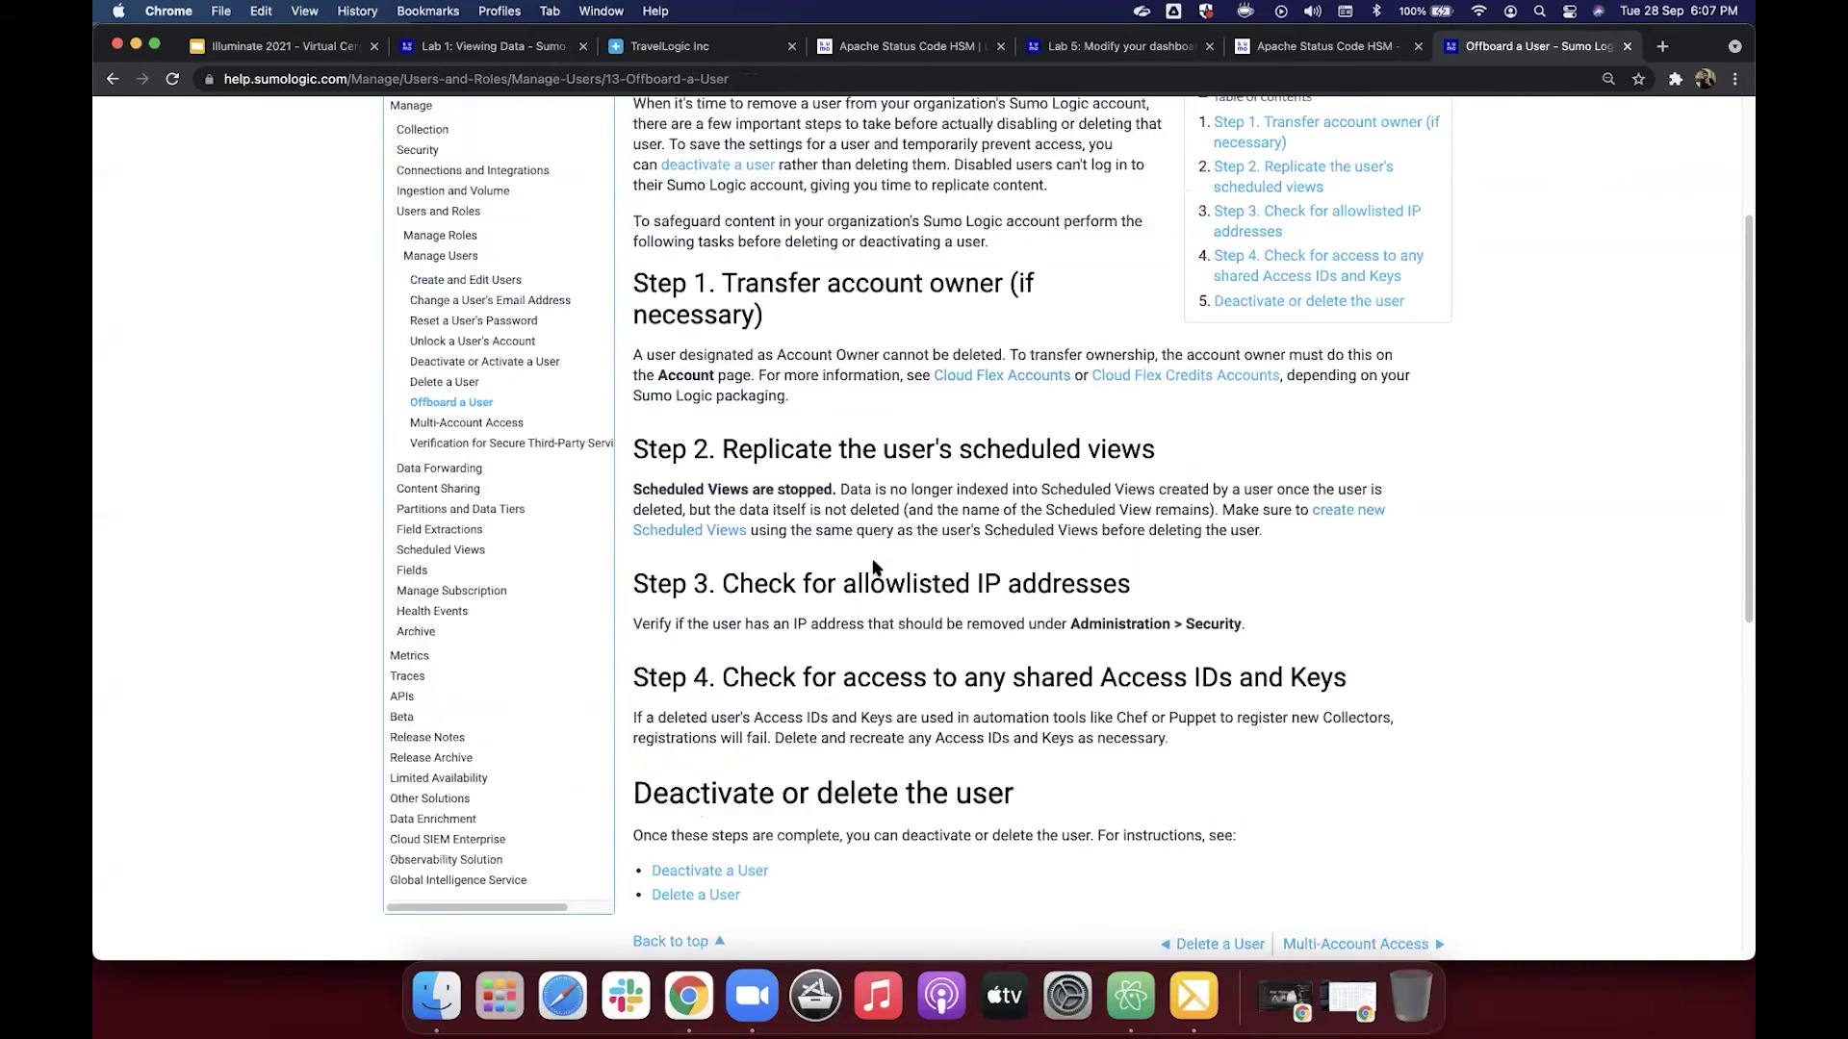
scroll(875, 568, "up", 3)
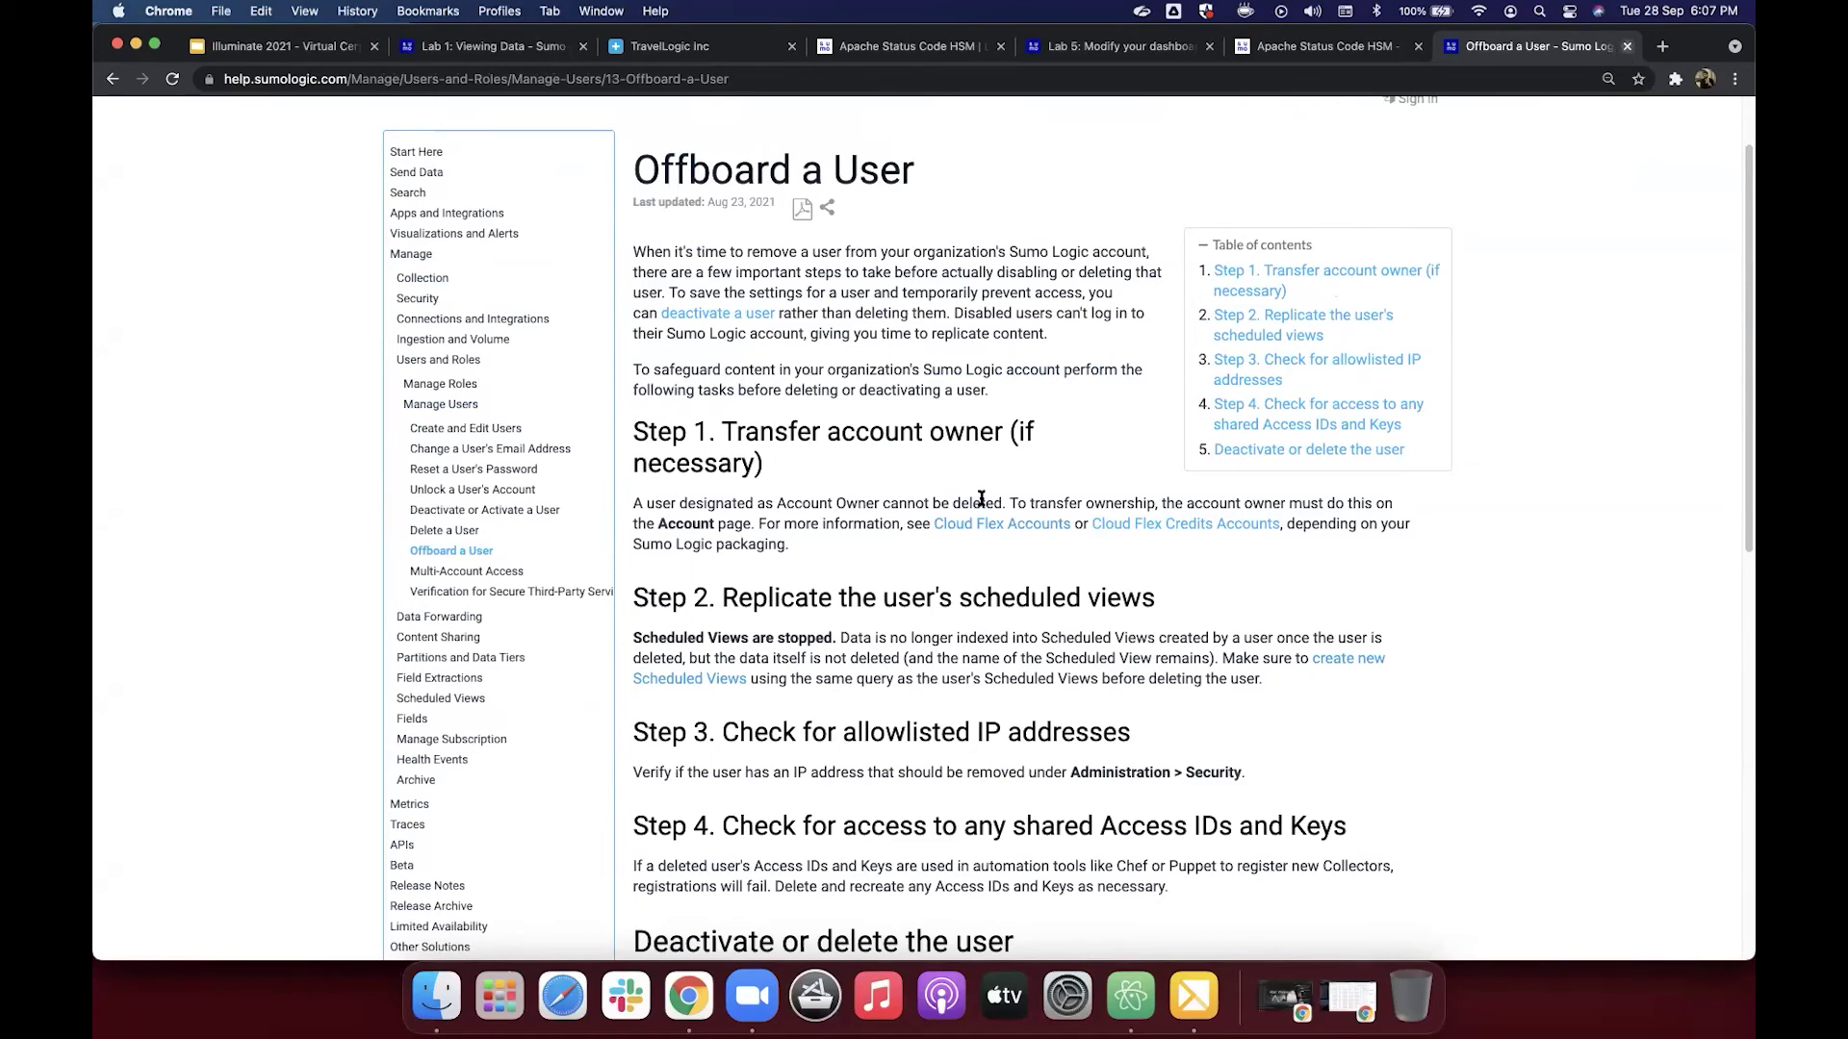
key("super+w")
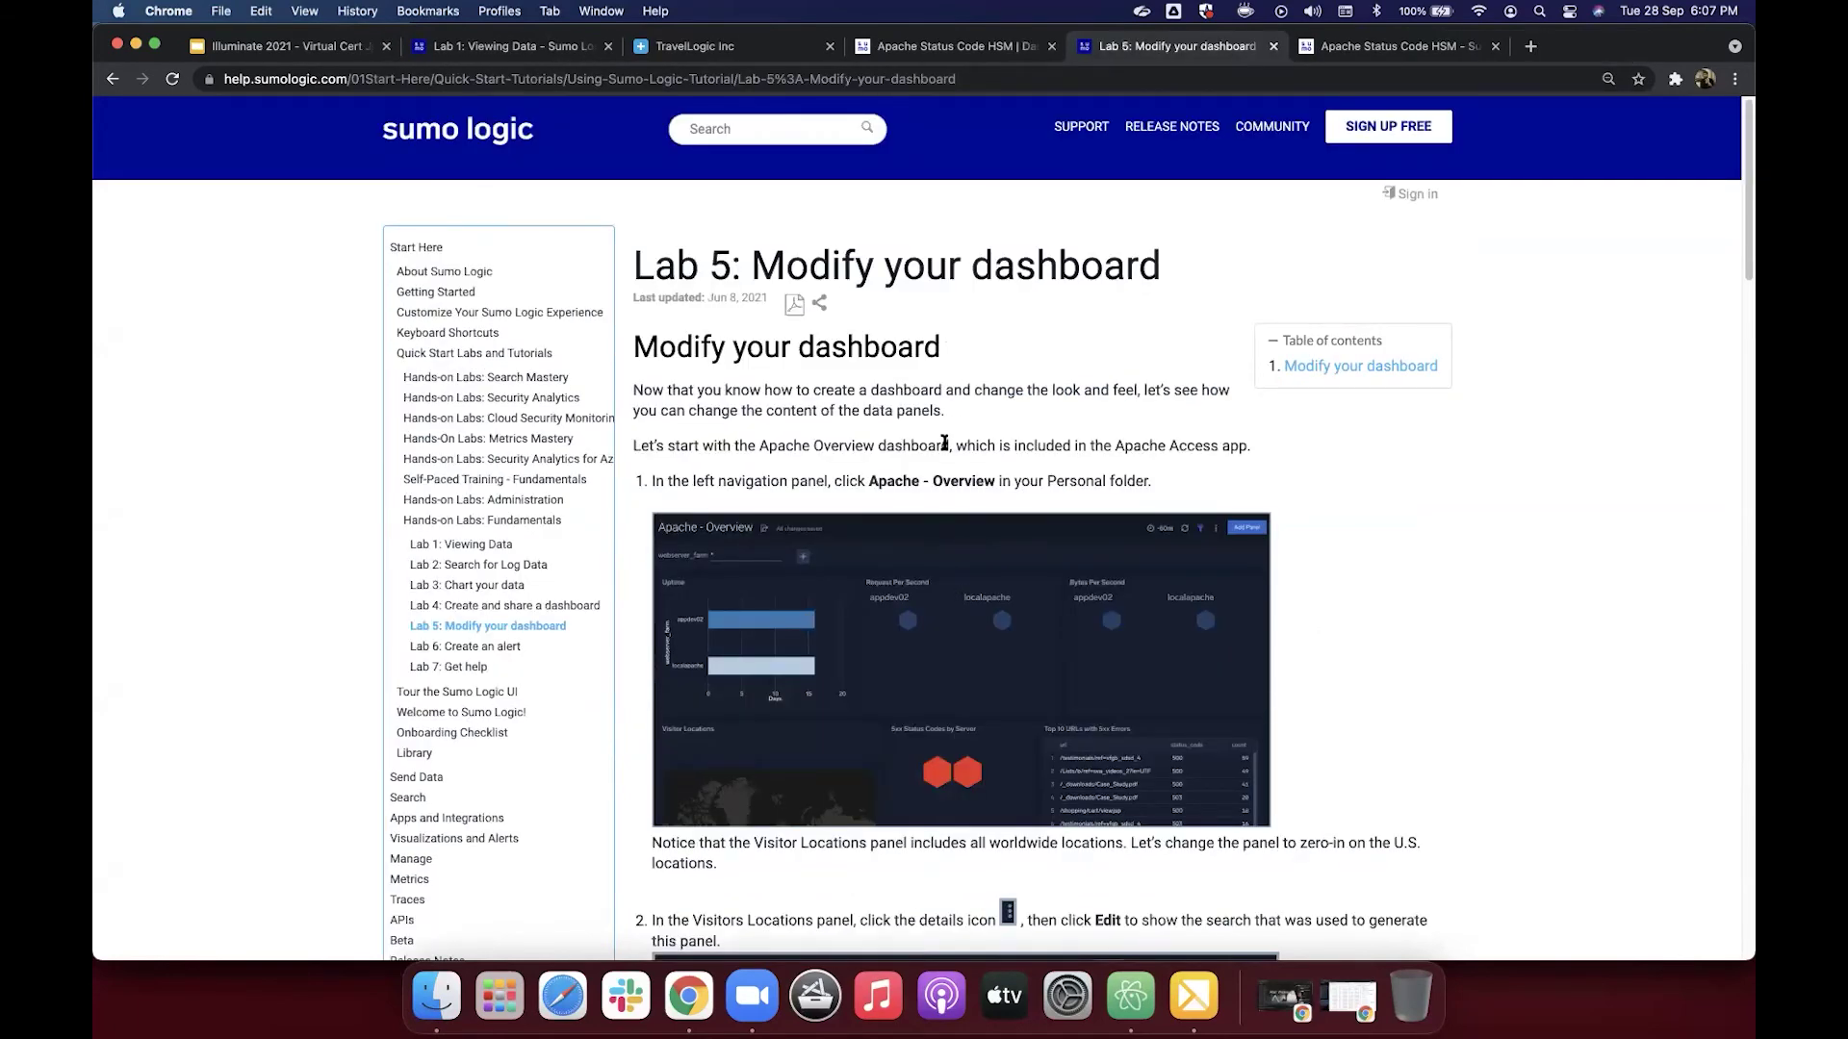
Step: Compare Lab 5's opening steps with the Apache Status Code HSM dashboard, ending on the Sumo Logic library
scroll(944, 442, "down", 2)
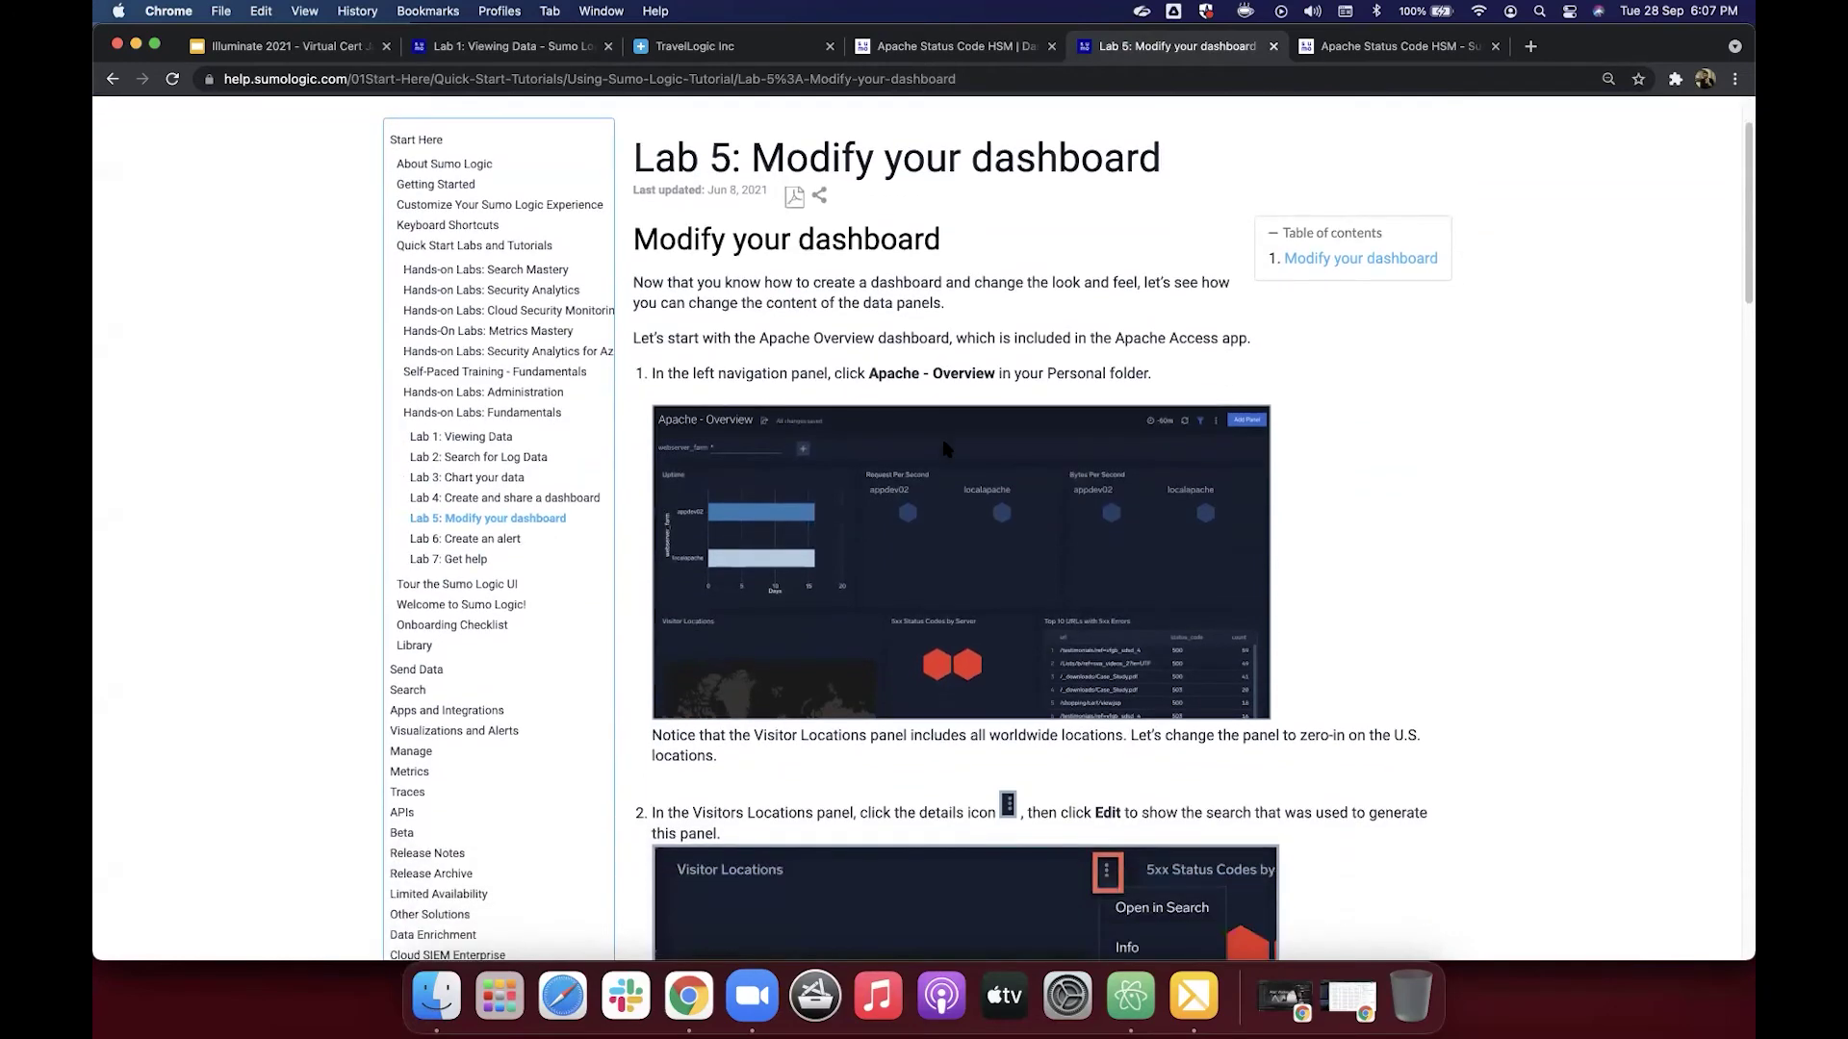
scroll(946, 448, "down", 1)
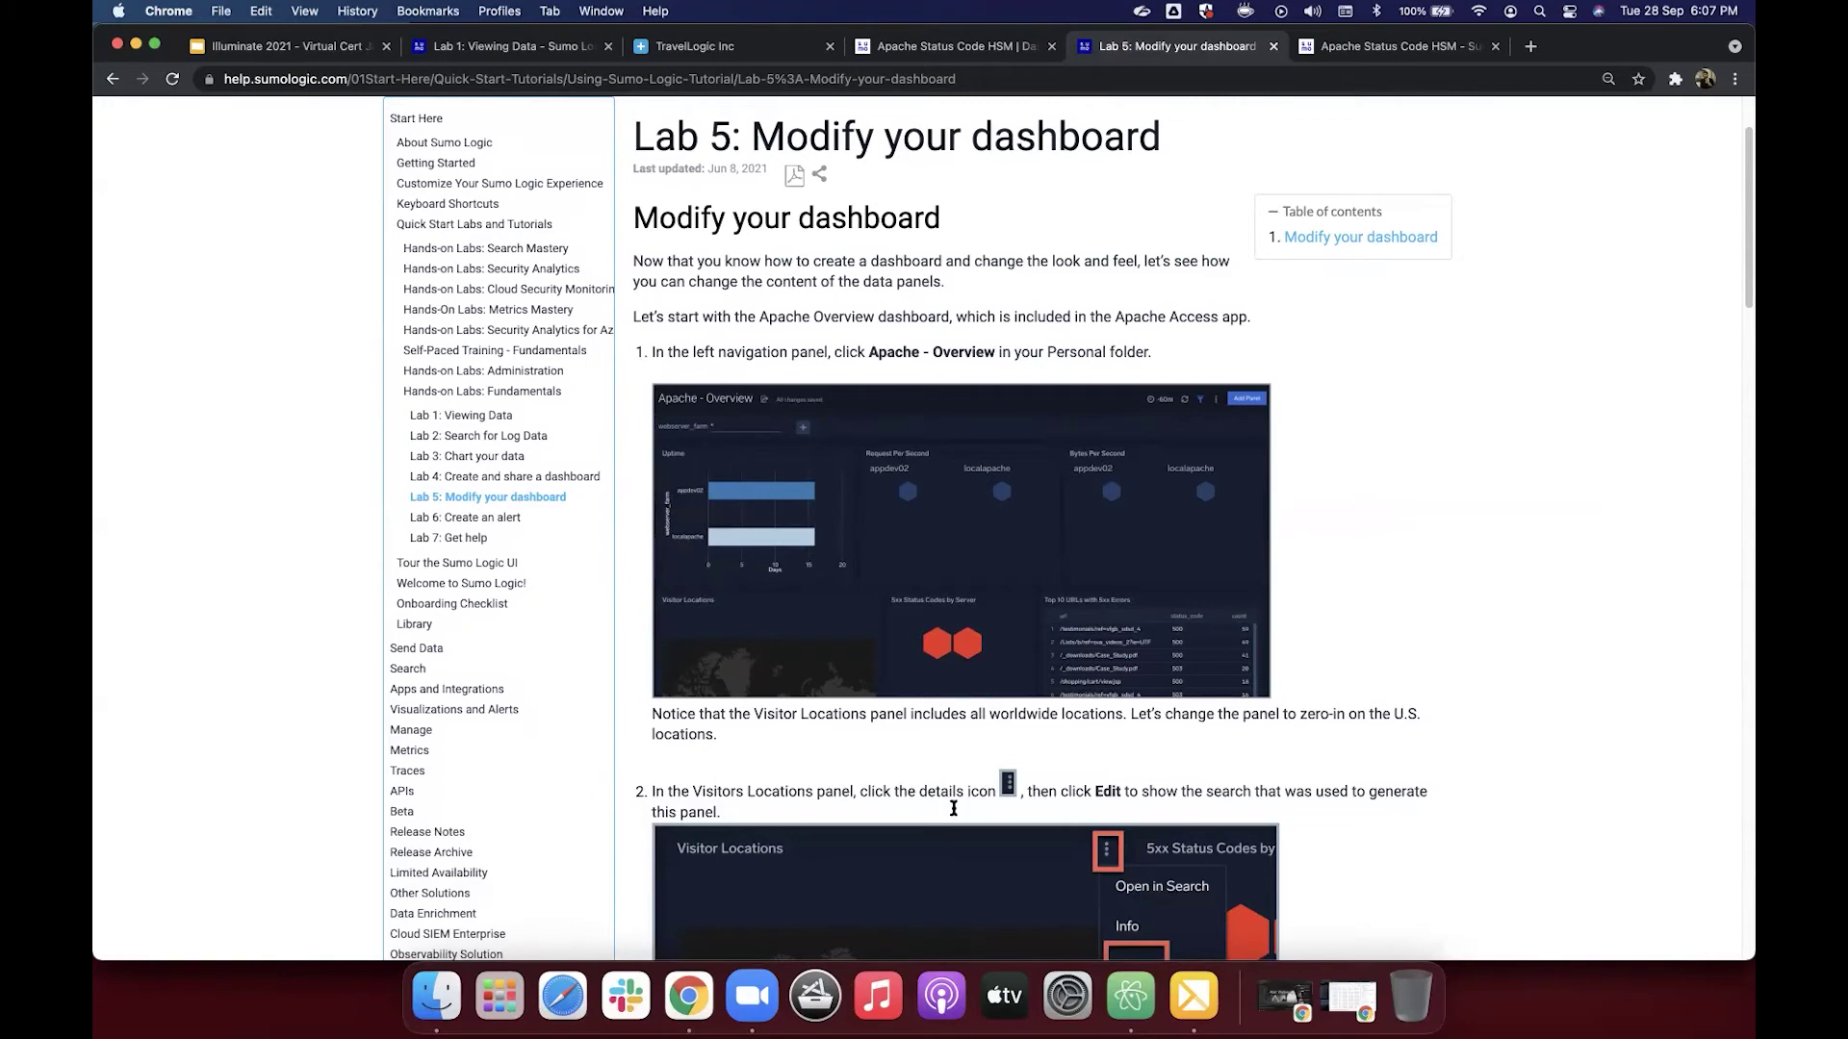
left_click(1342, 47)
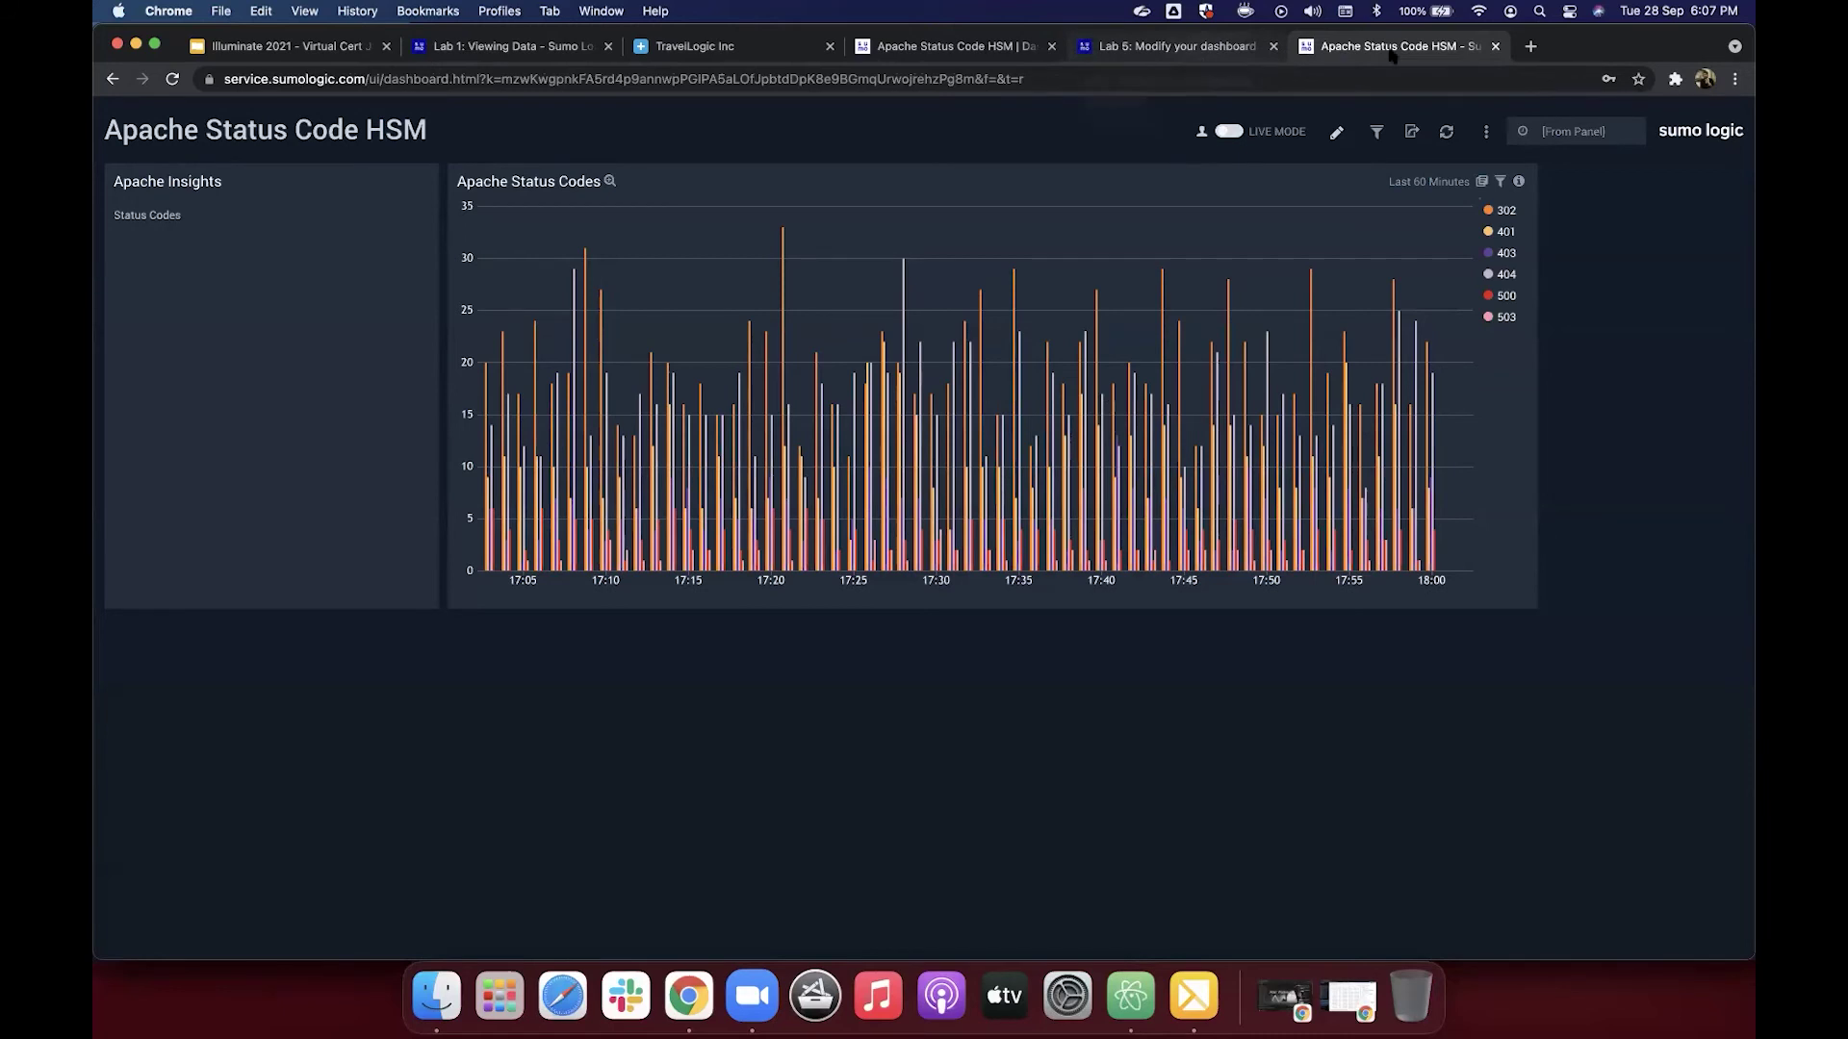
key("ctrl+shift+Tab")
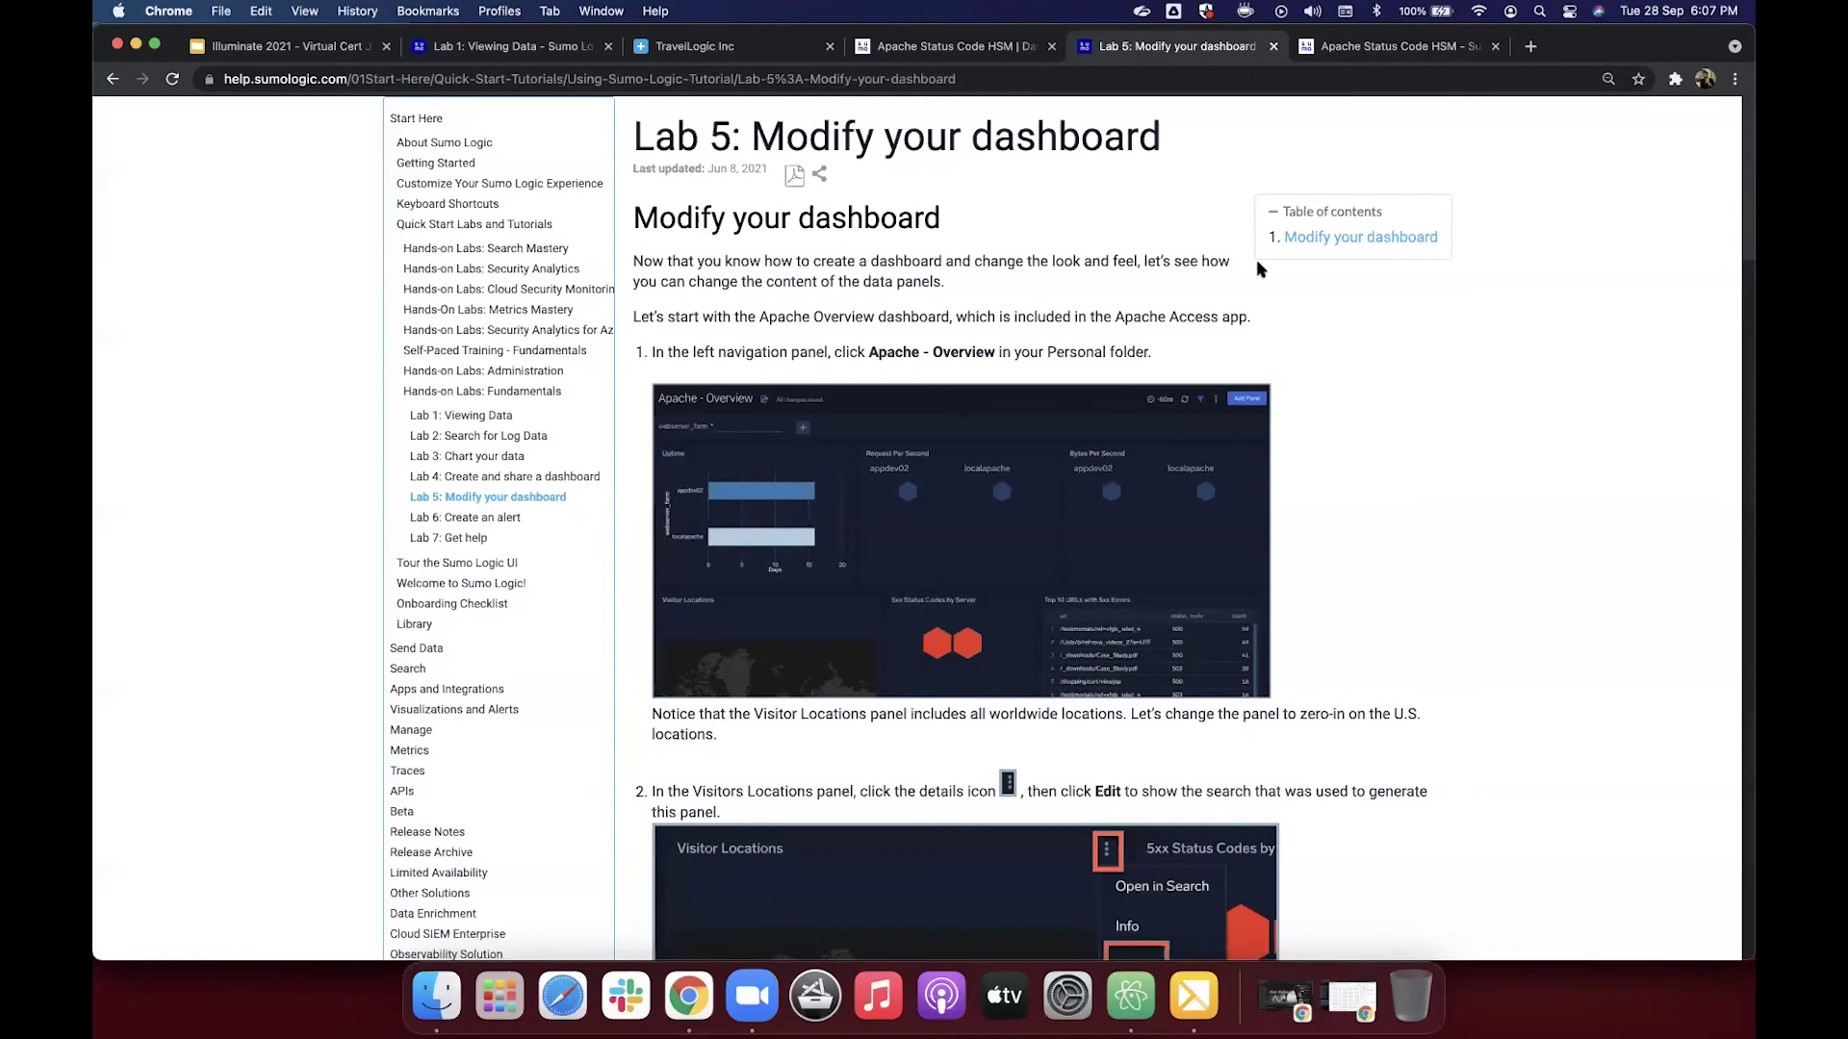
key("ctrl+Tab")
mouse_move(986, 397)
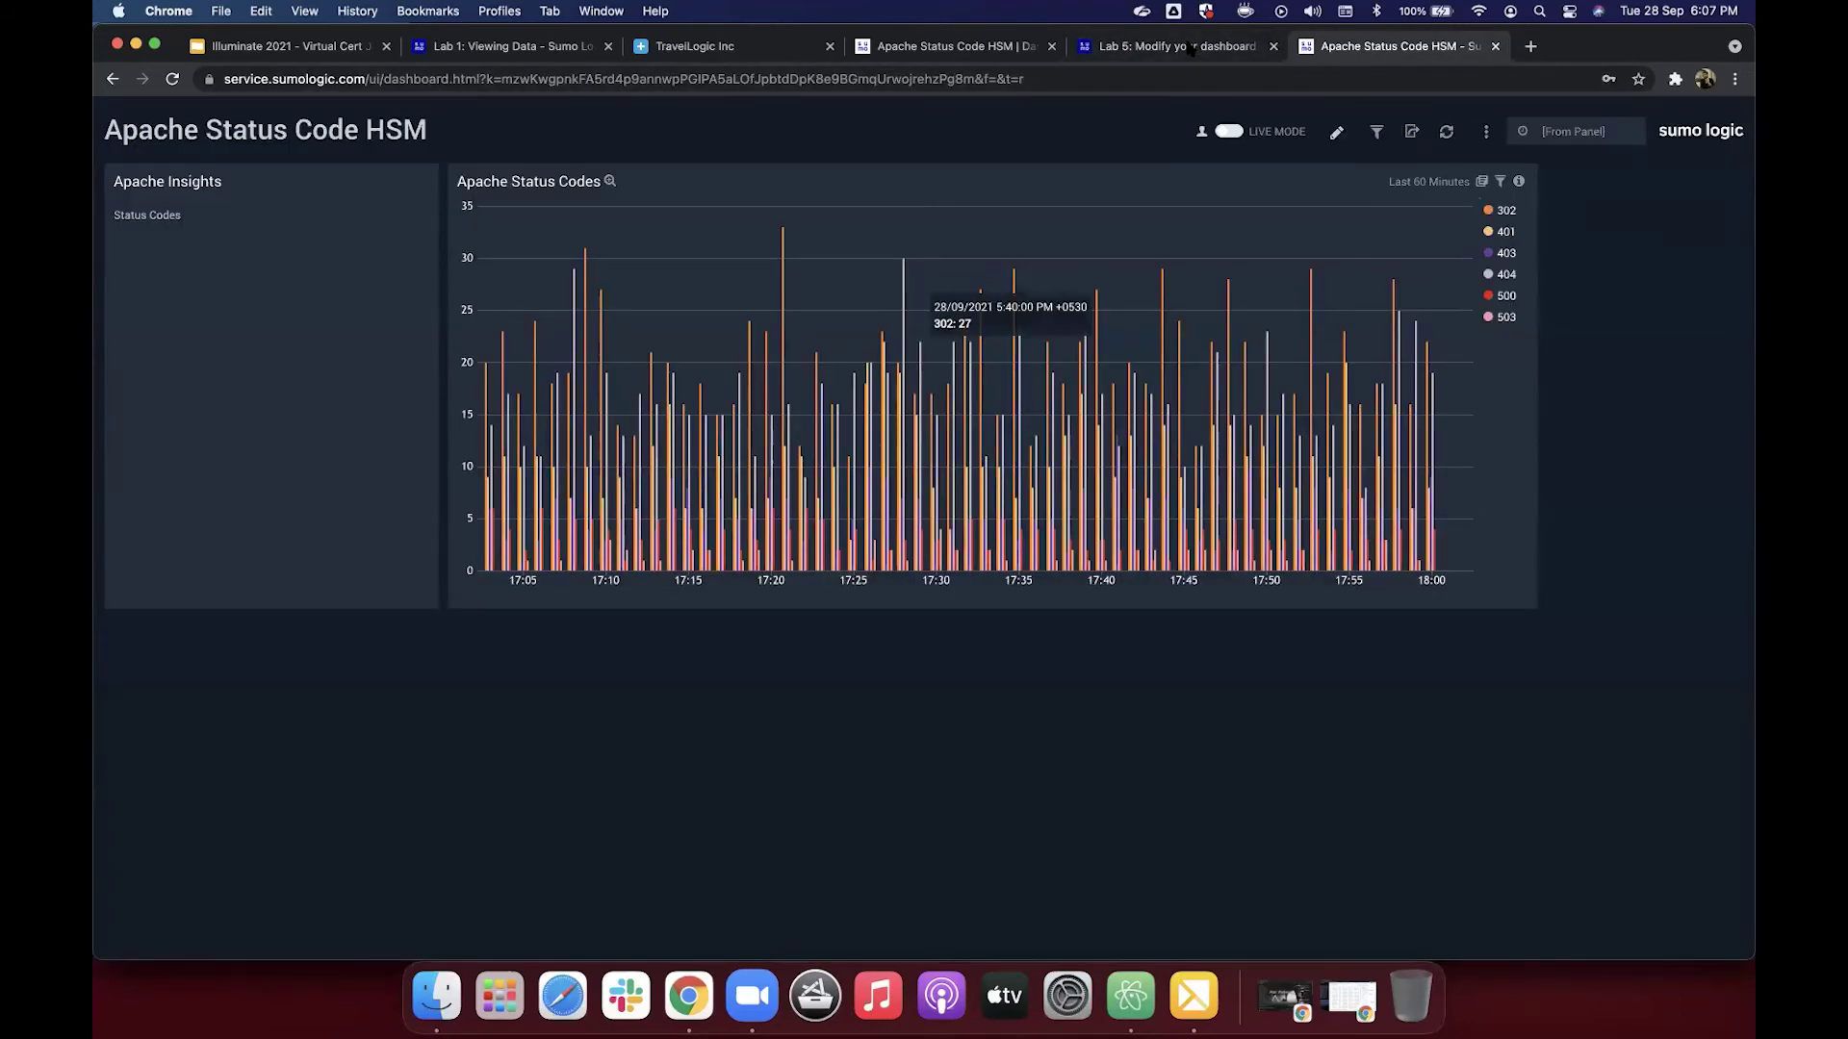
key("ctrl+shift+Tab")
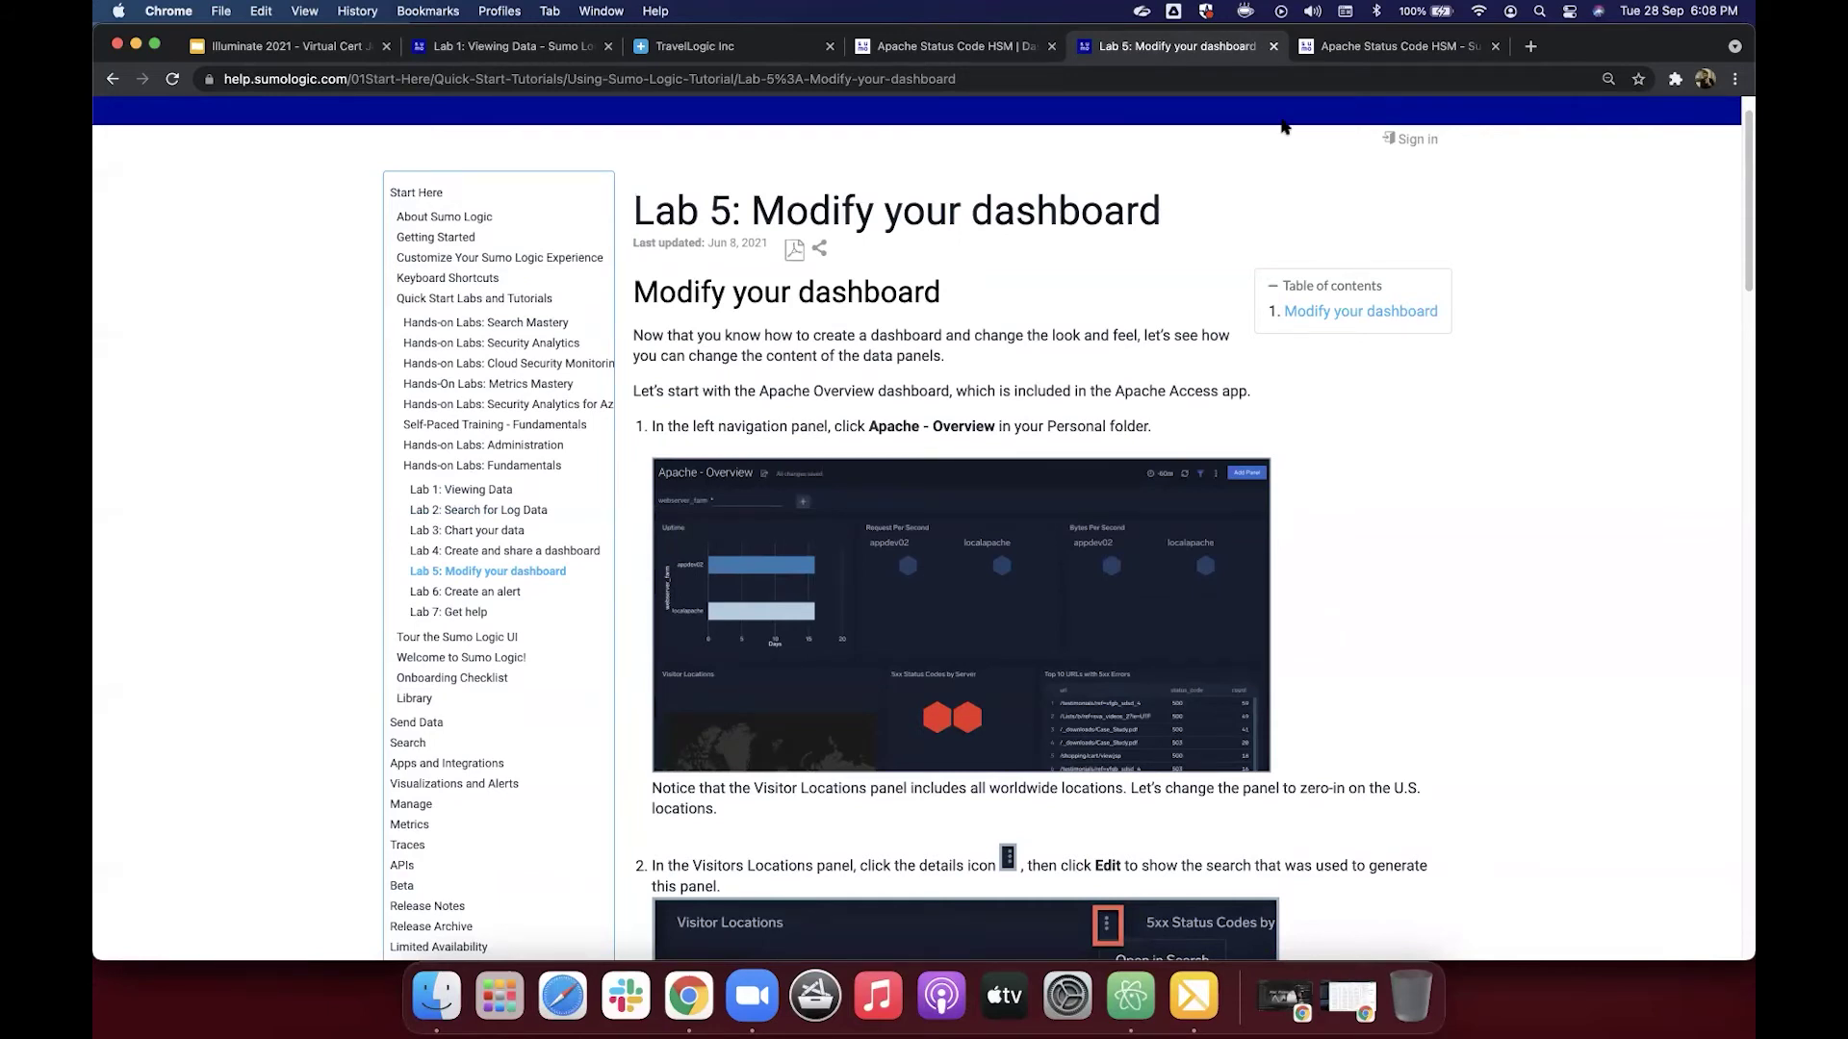
left_click(1360, 47)
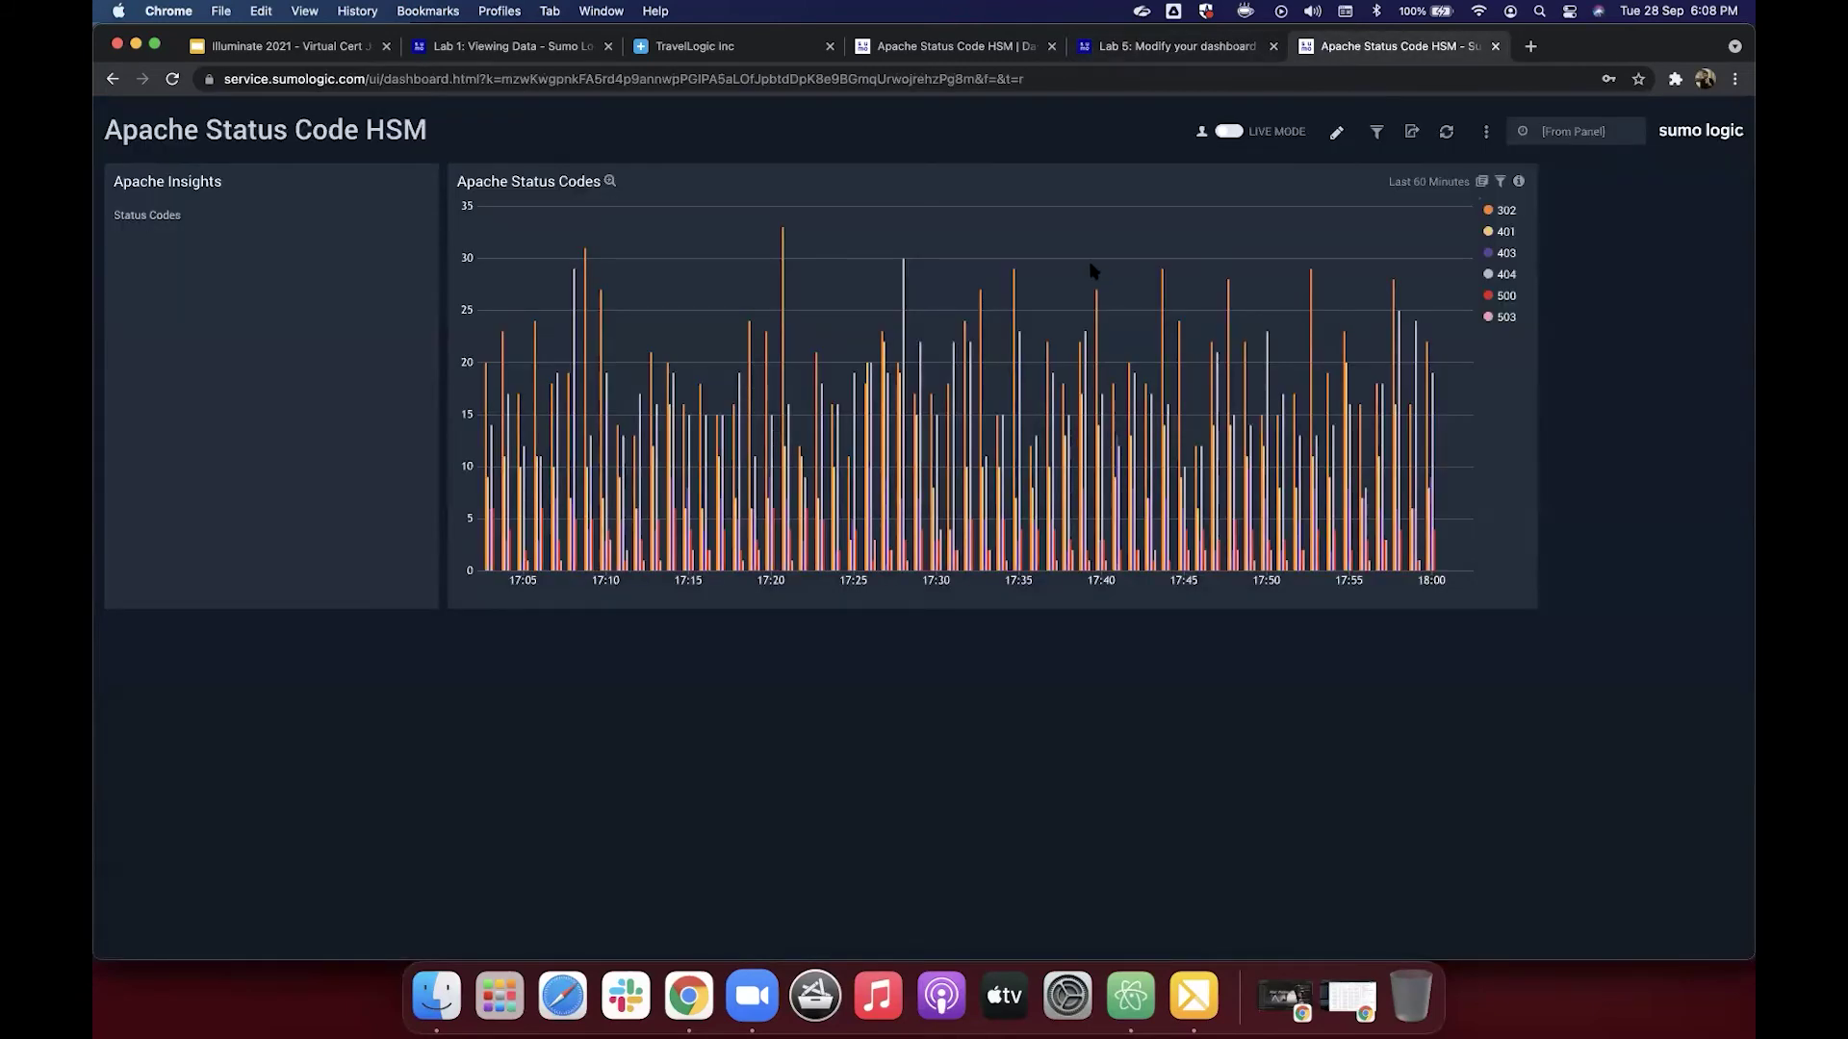
left_click(991, 44)
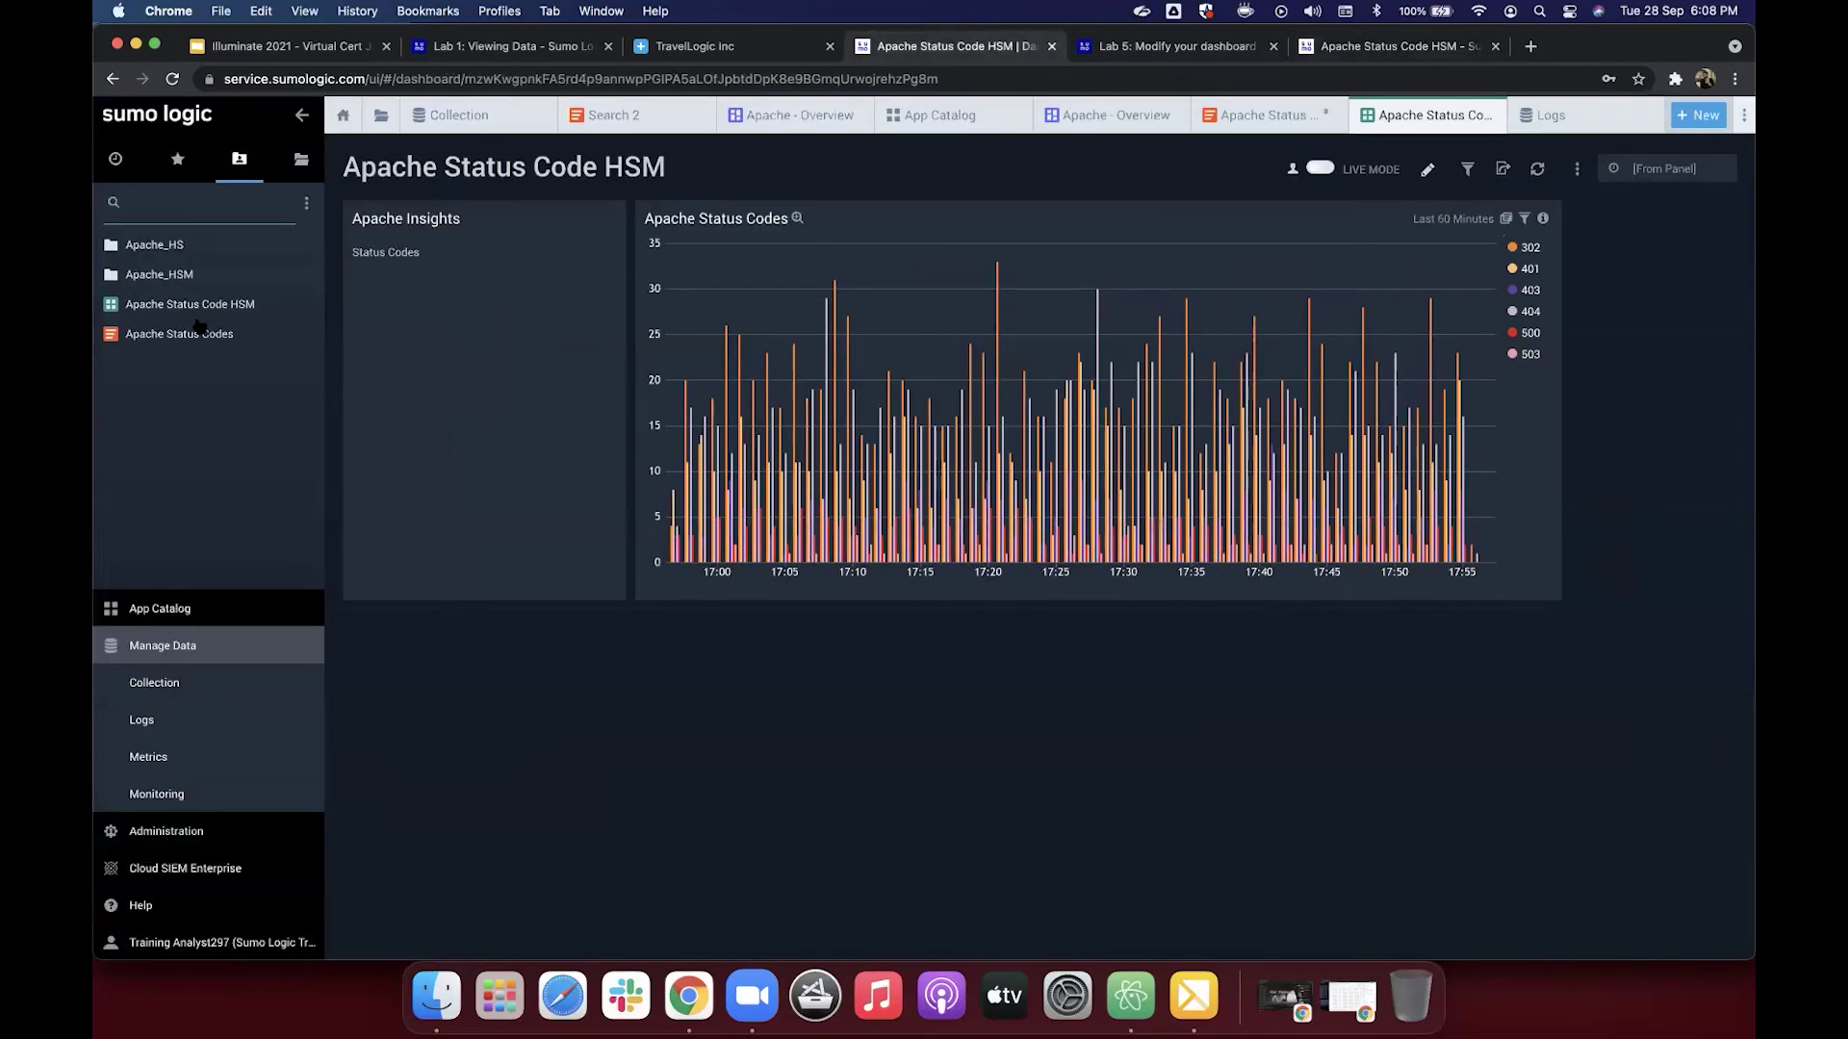
Step: In the Personal library, expand Apache_HSM and open its Apache - Overview dashboard
mouse_move(136, 281)
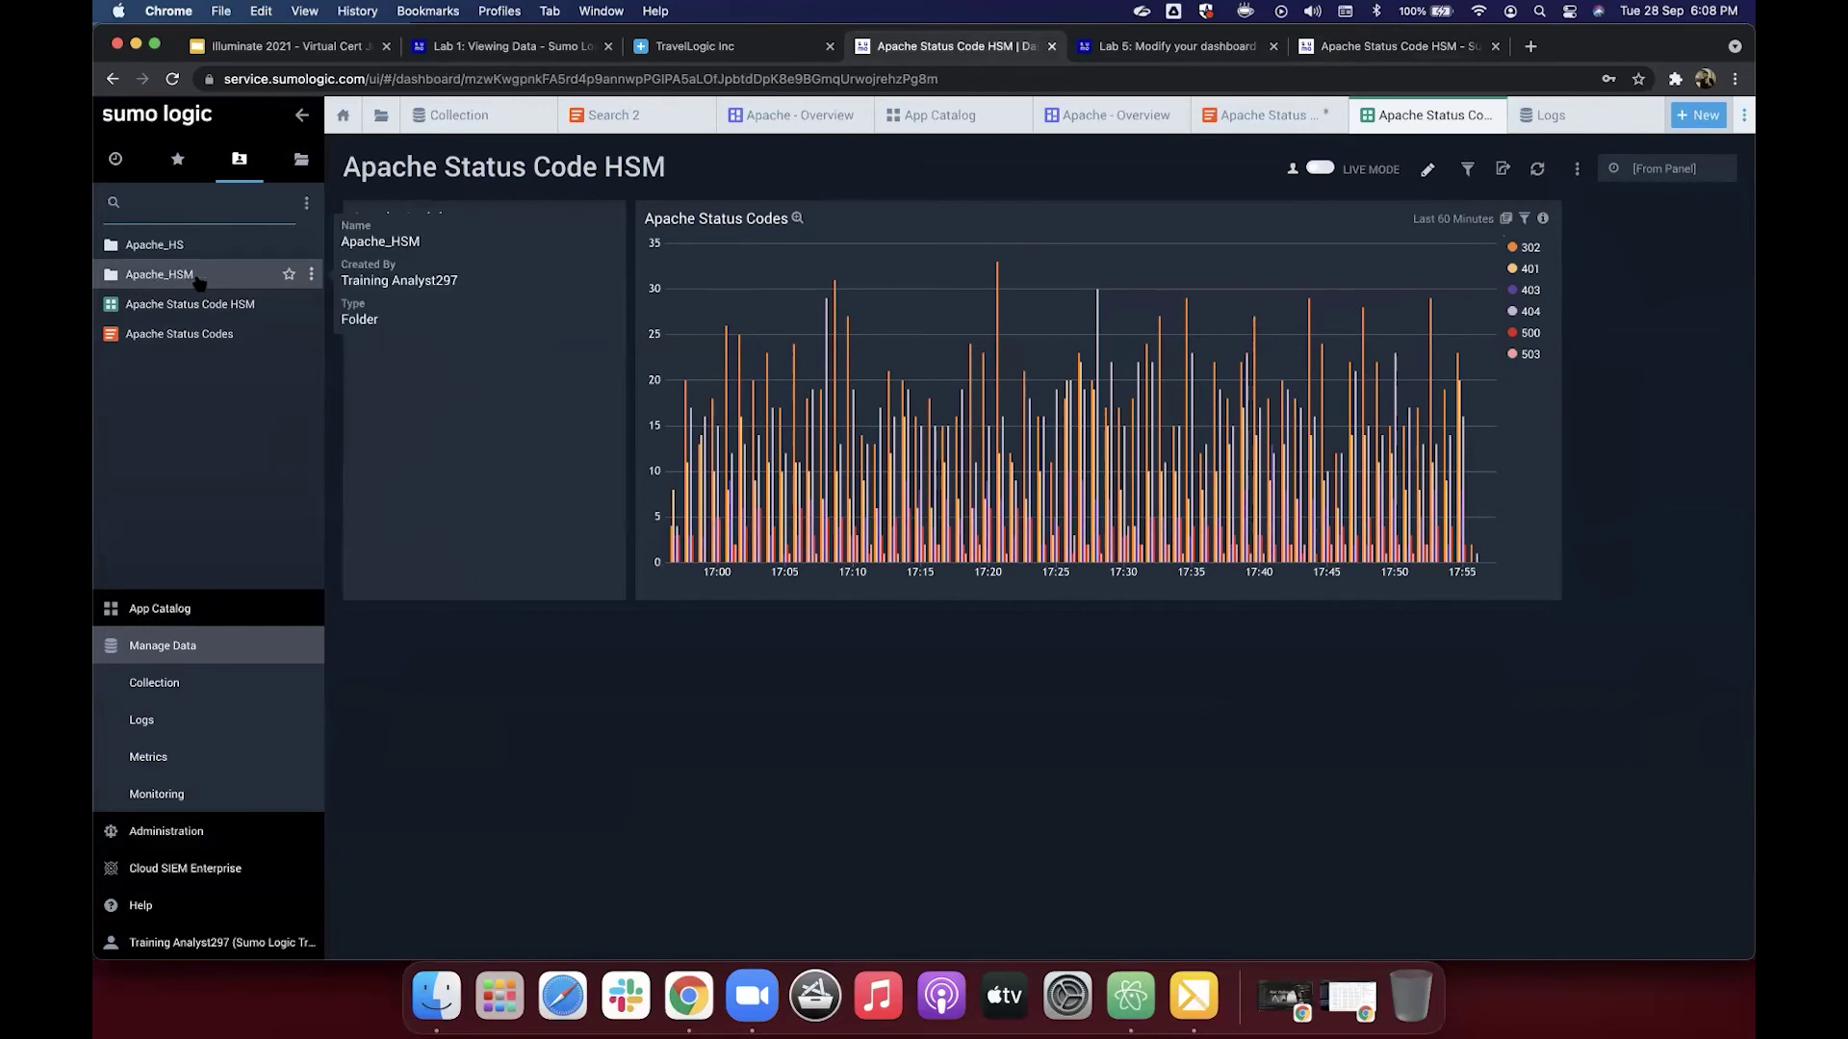
left_click(200, 279)
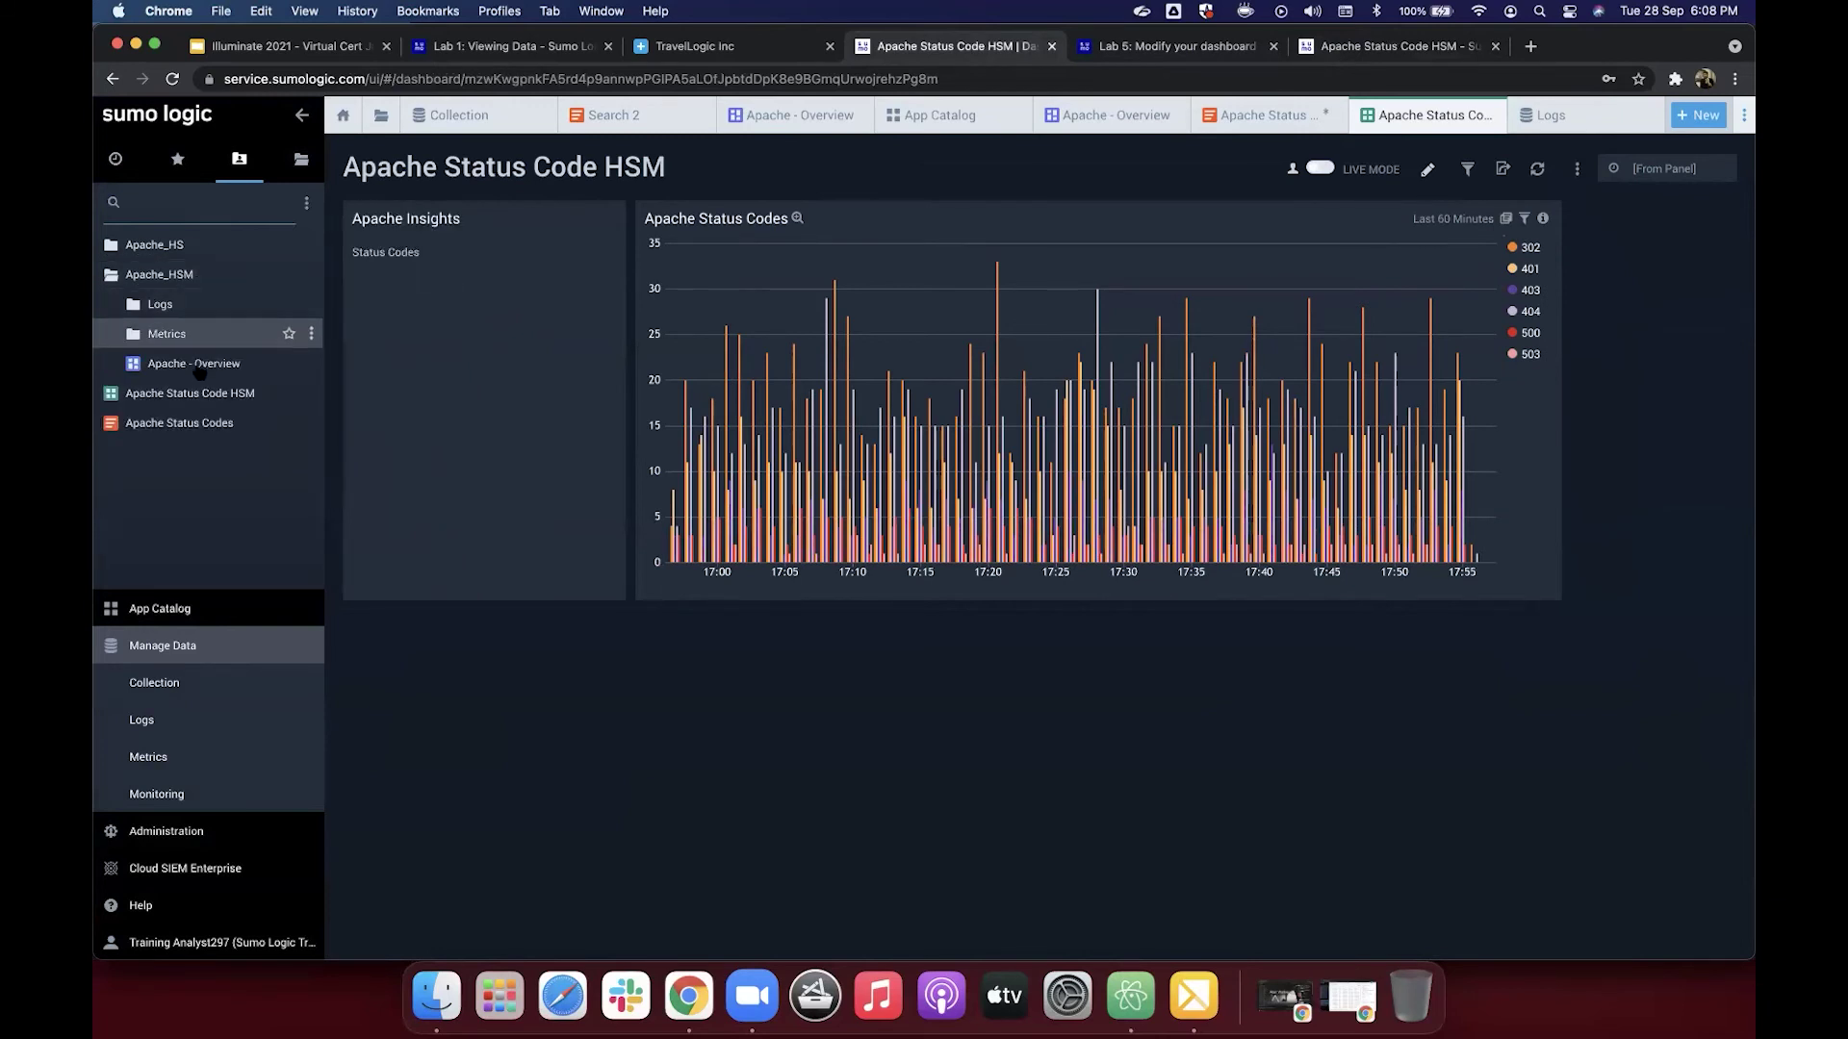
mouse_move(187, 371)
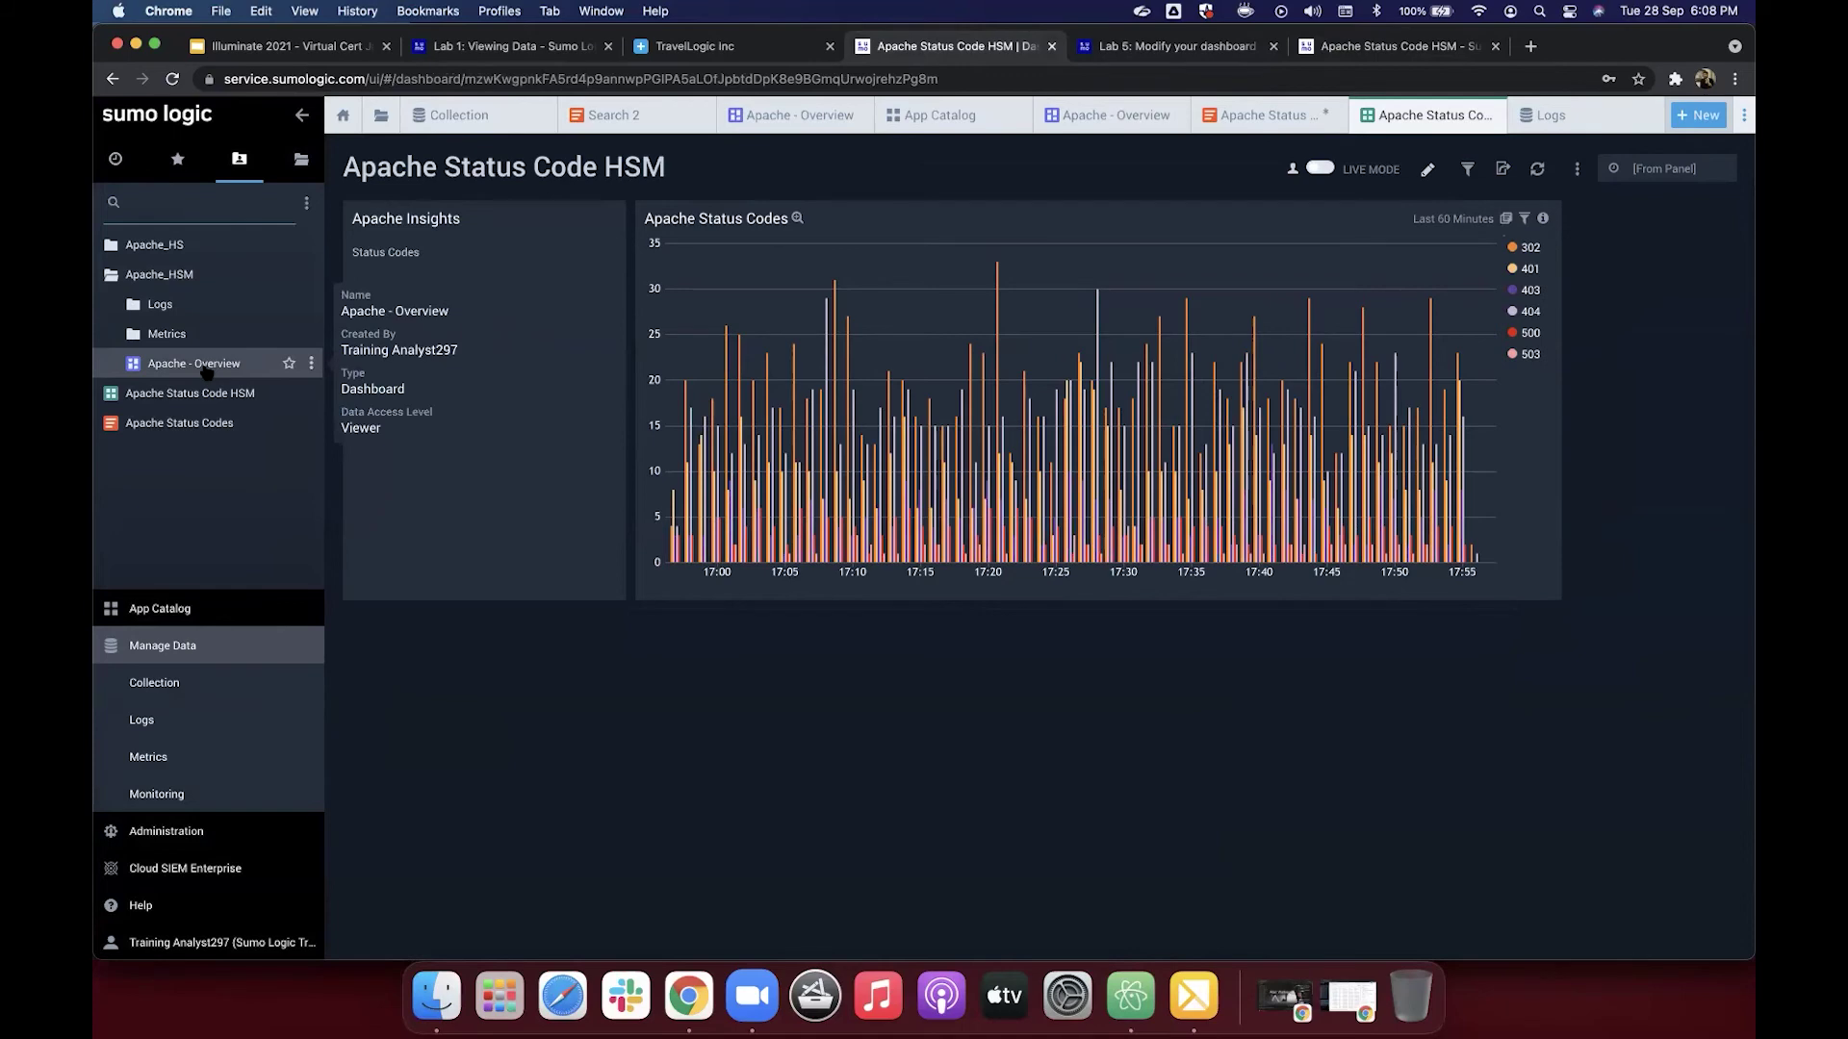
left_click(206, 371)
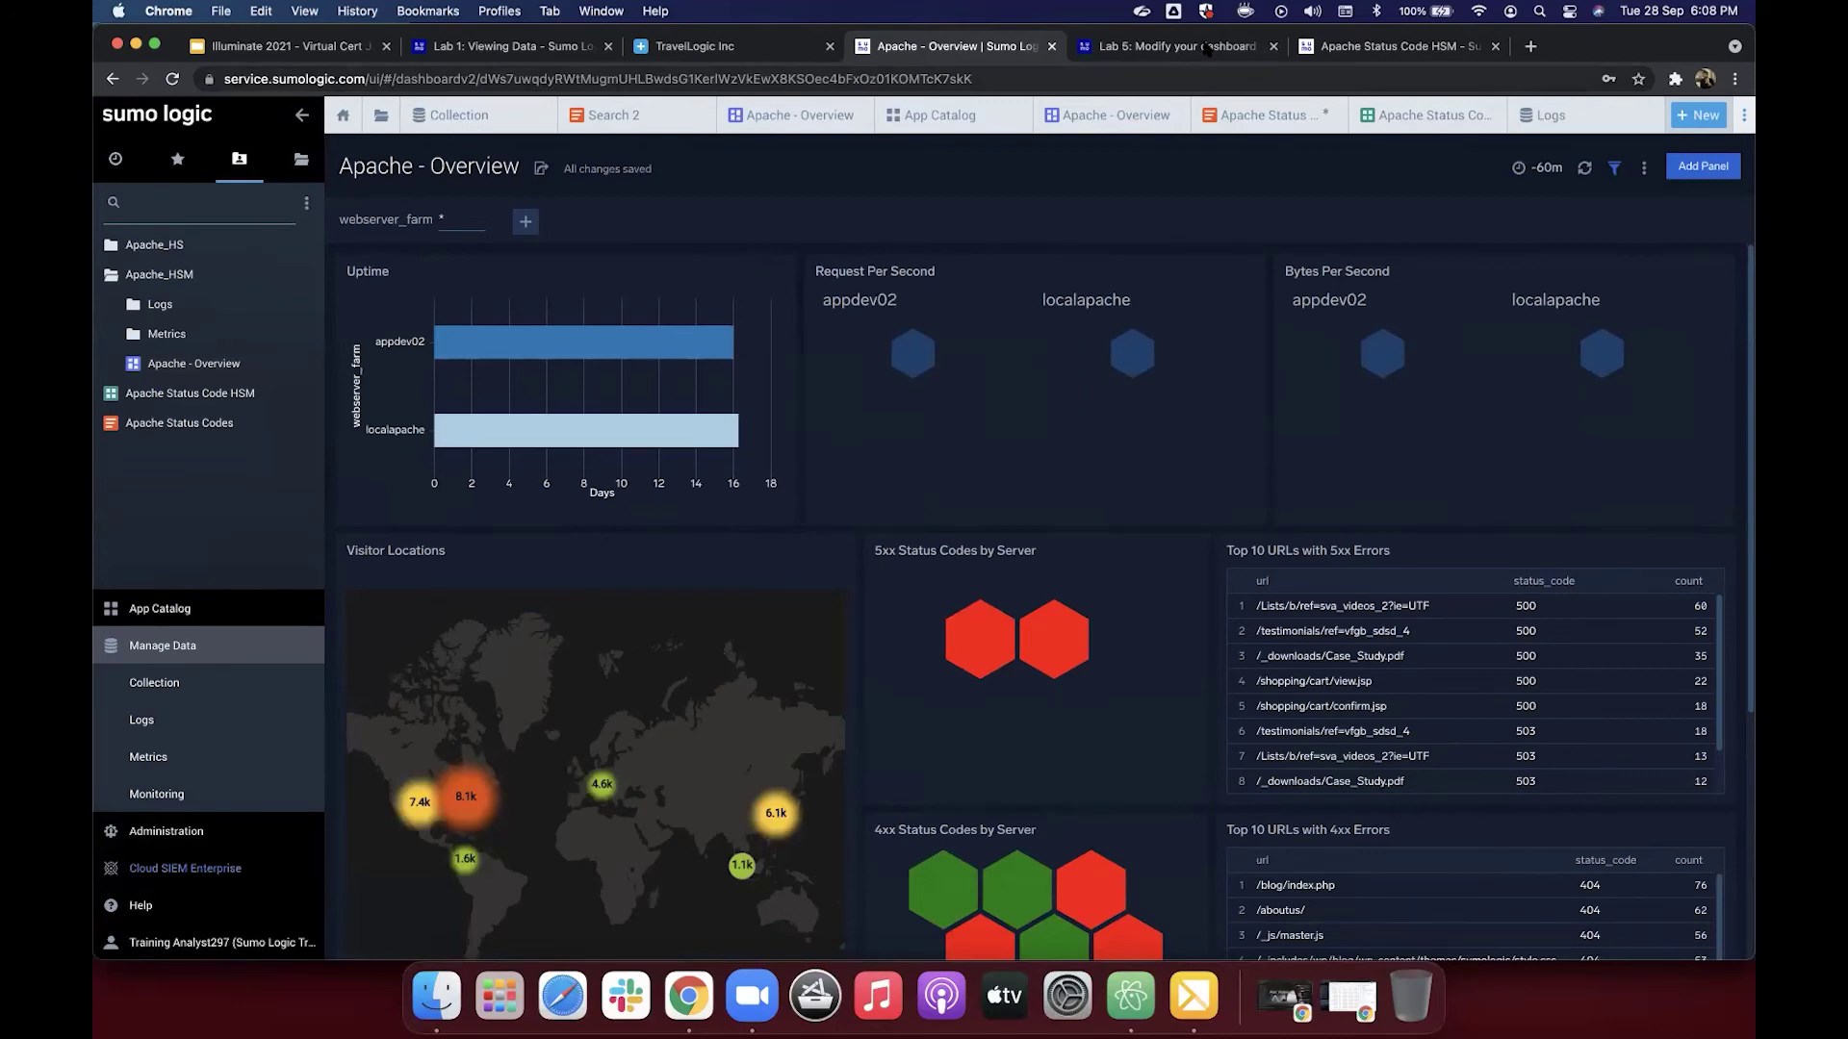
key("ctrl+Tab")
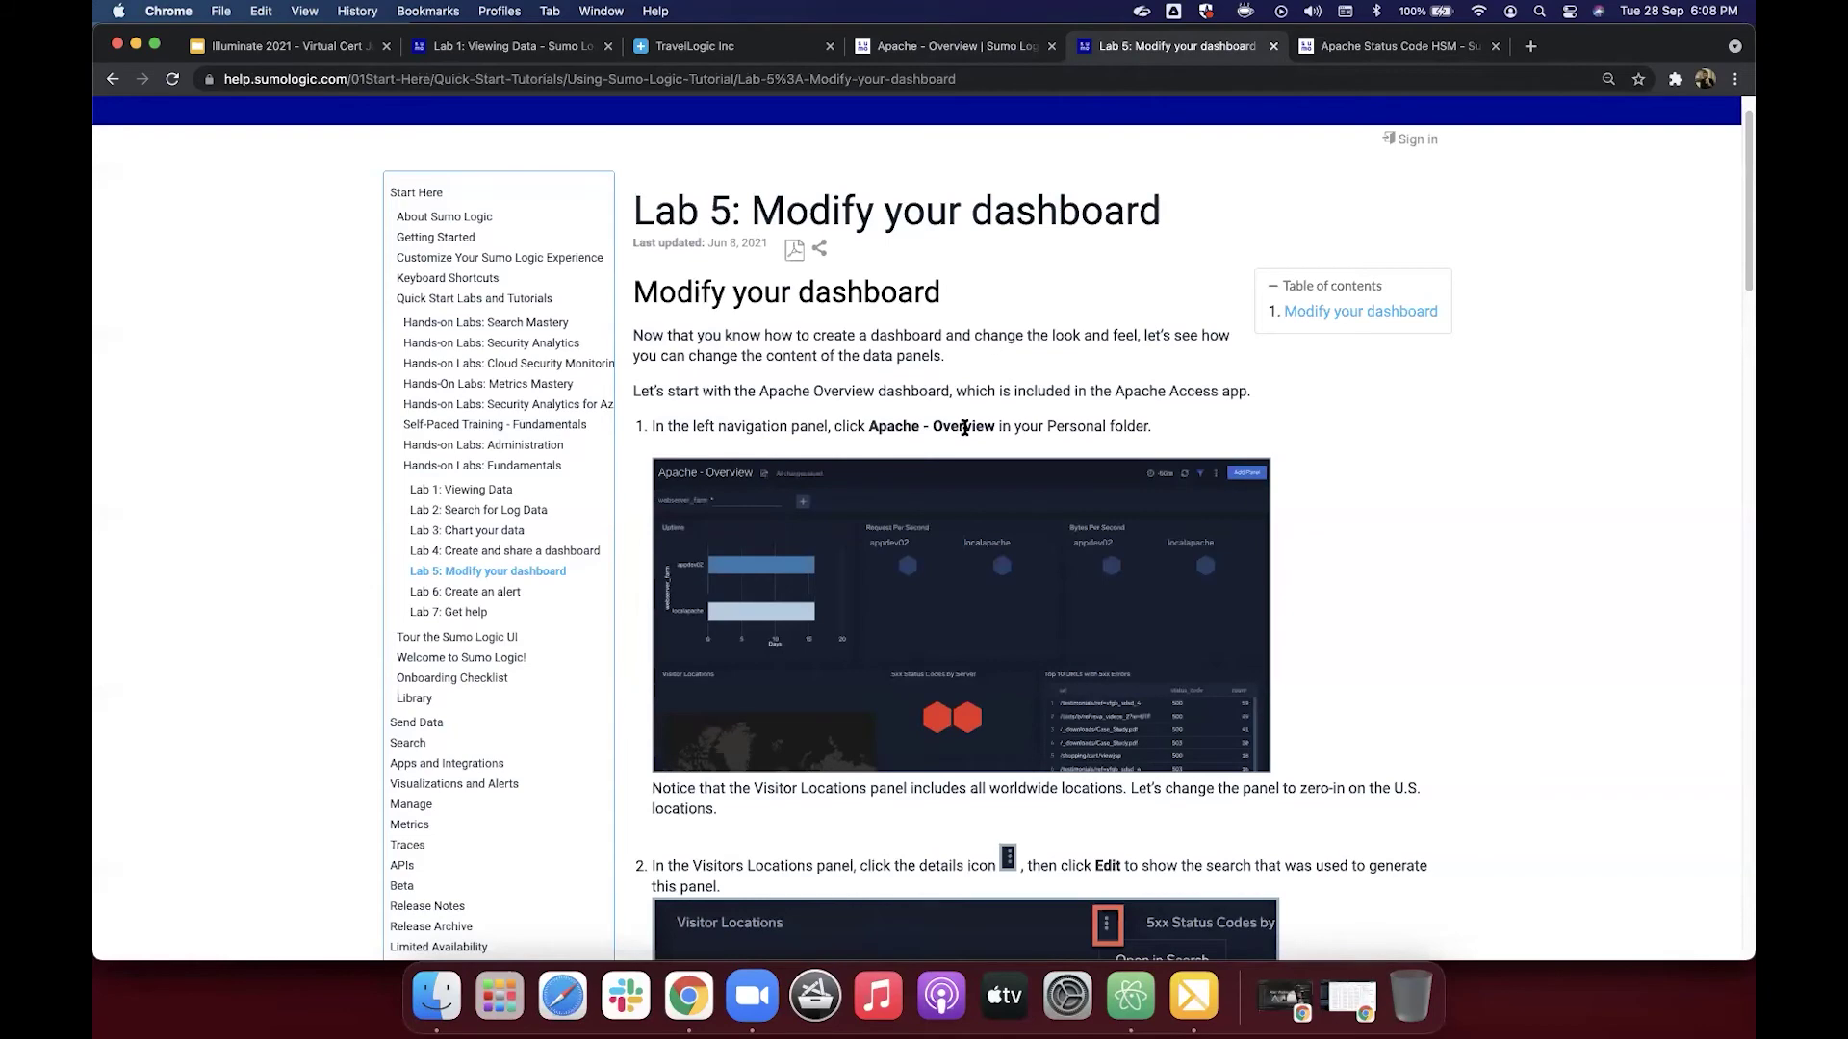
scroll(908, 425, "down", 2)
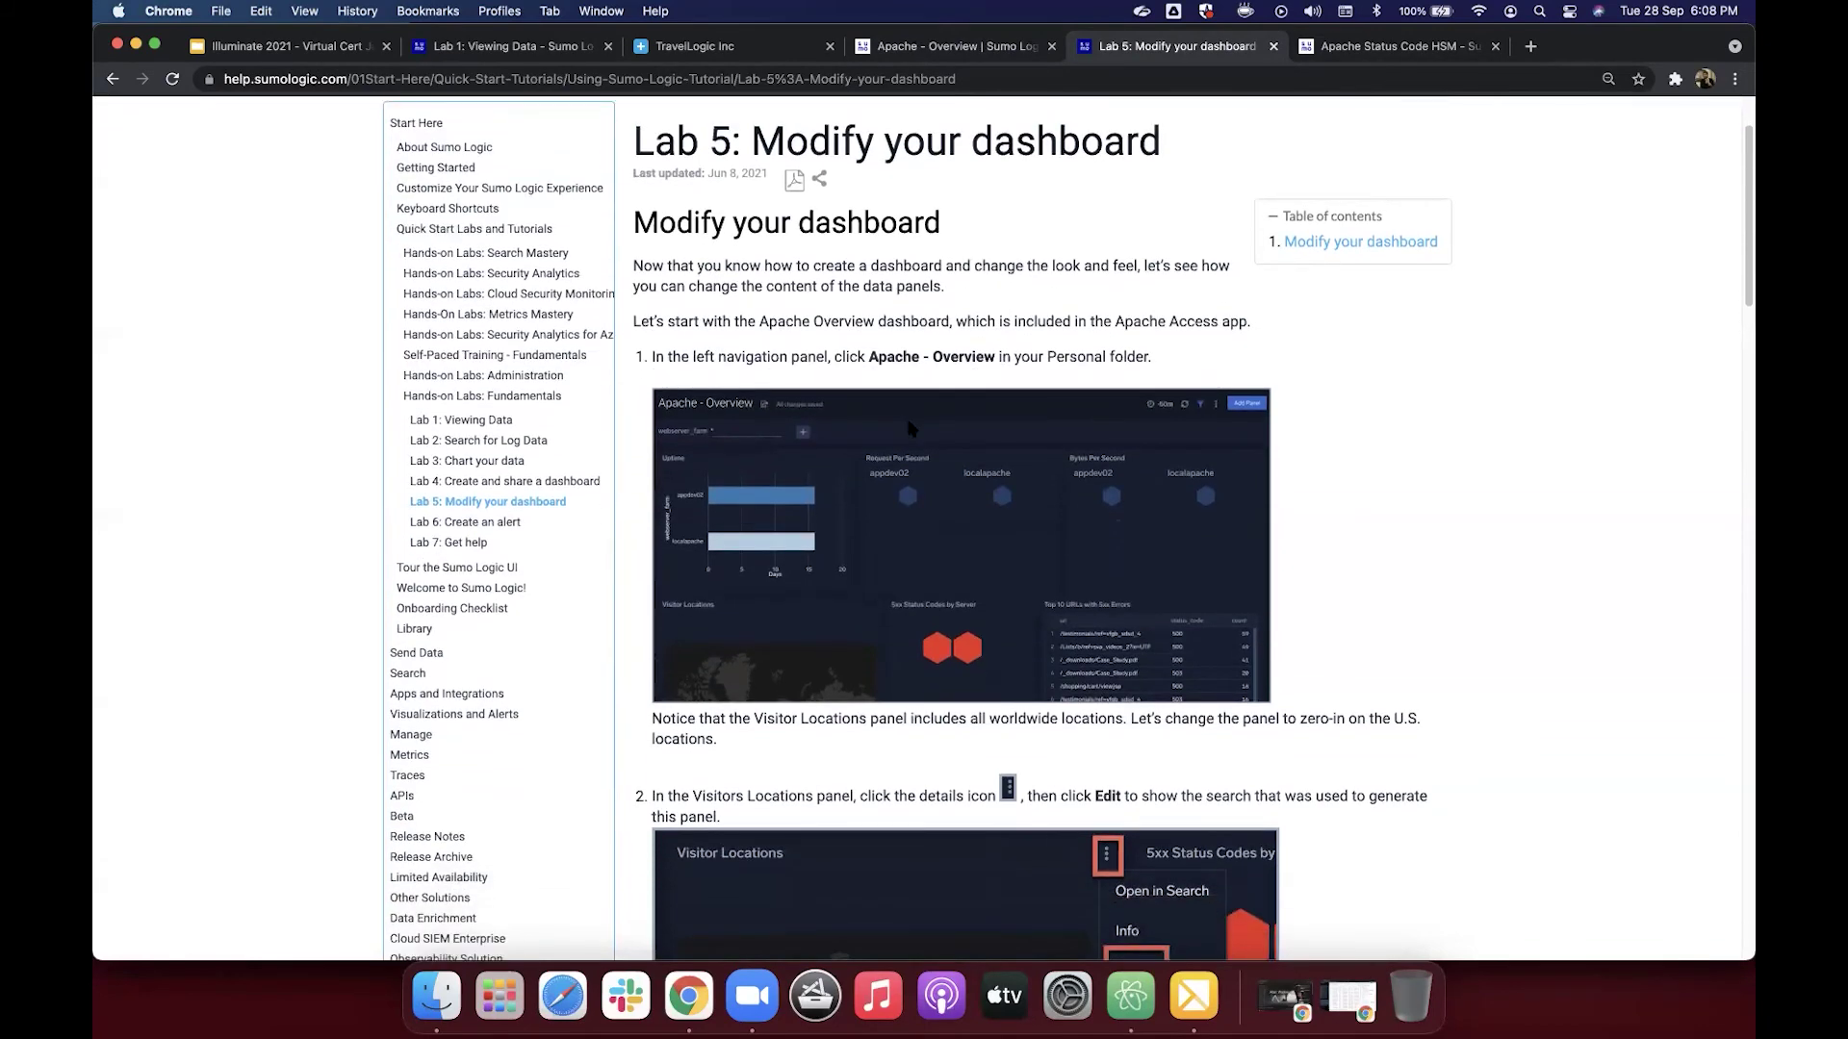
scroll(1042, 366, "down", 10)
scroll(1046, 372, "down", 3)
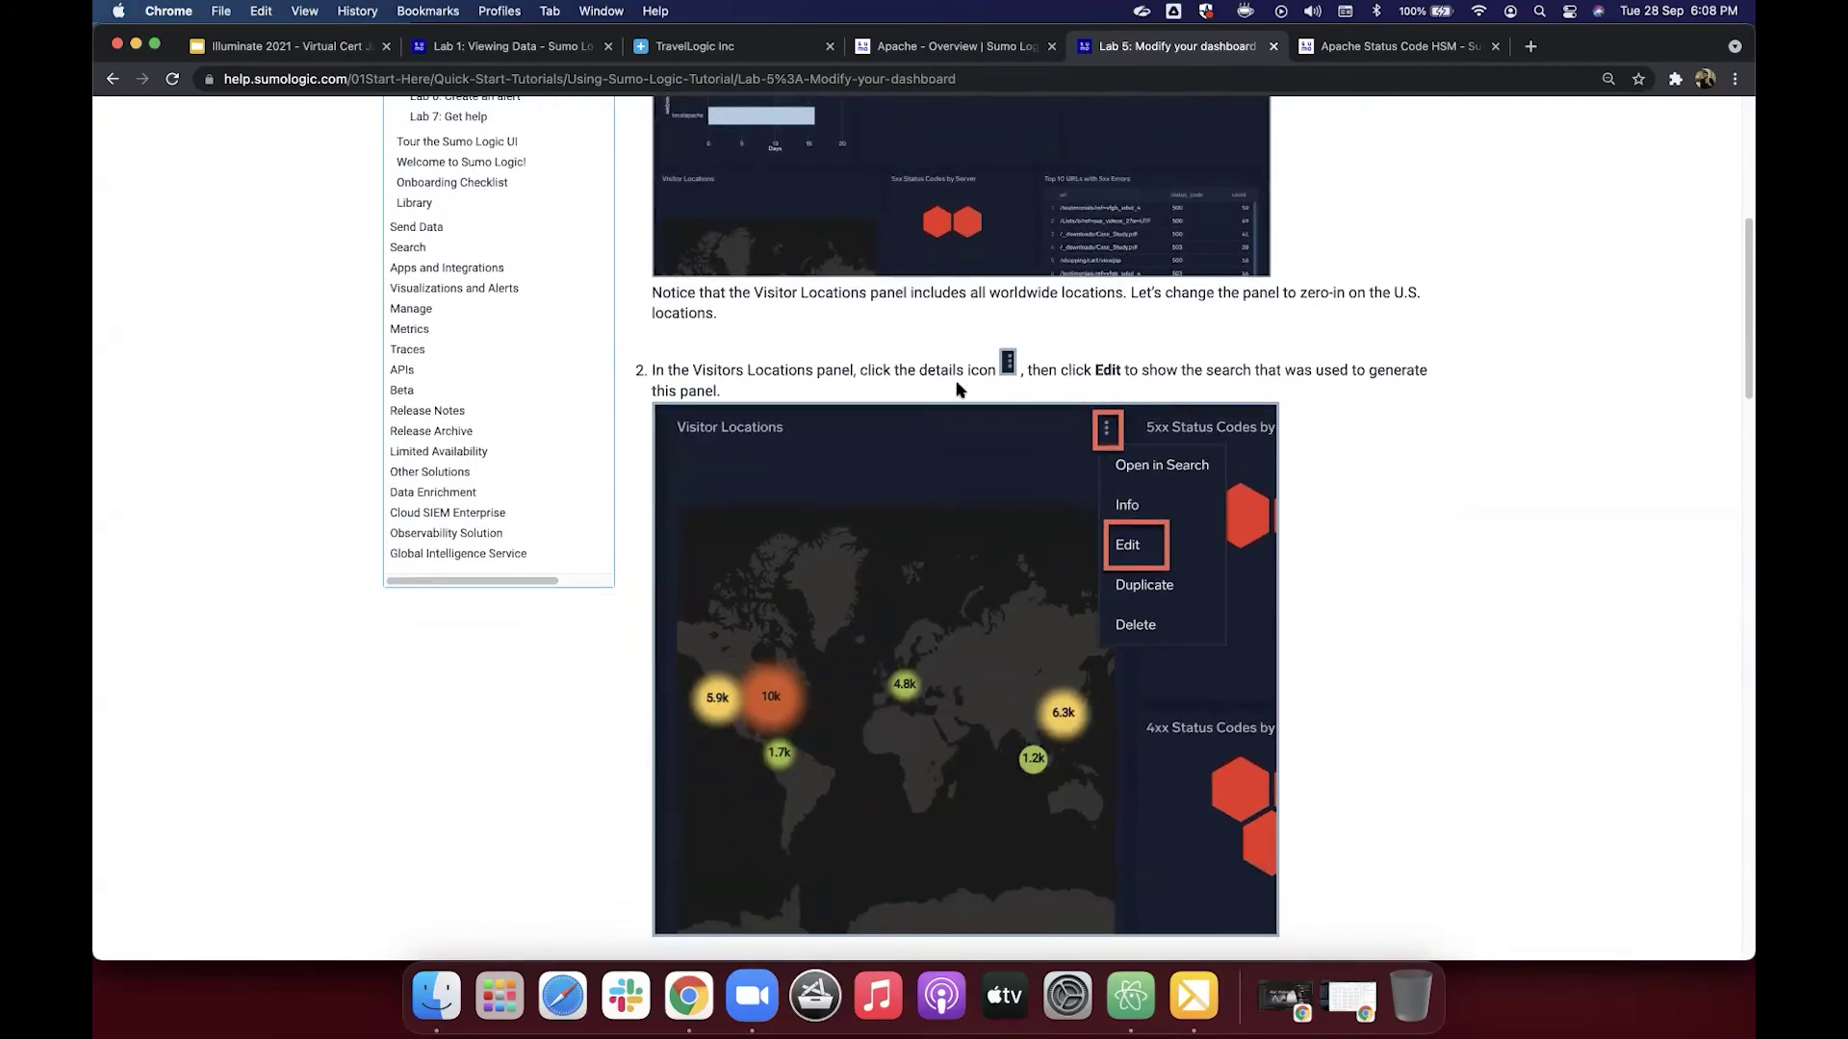
scroll(958, 389, "down", 8)
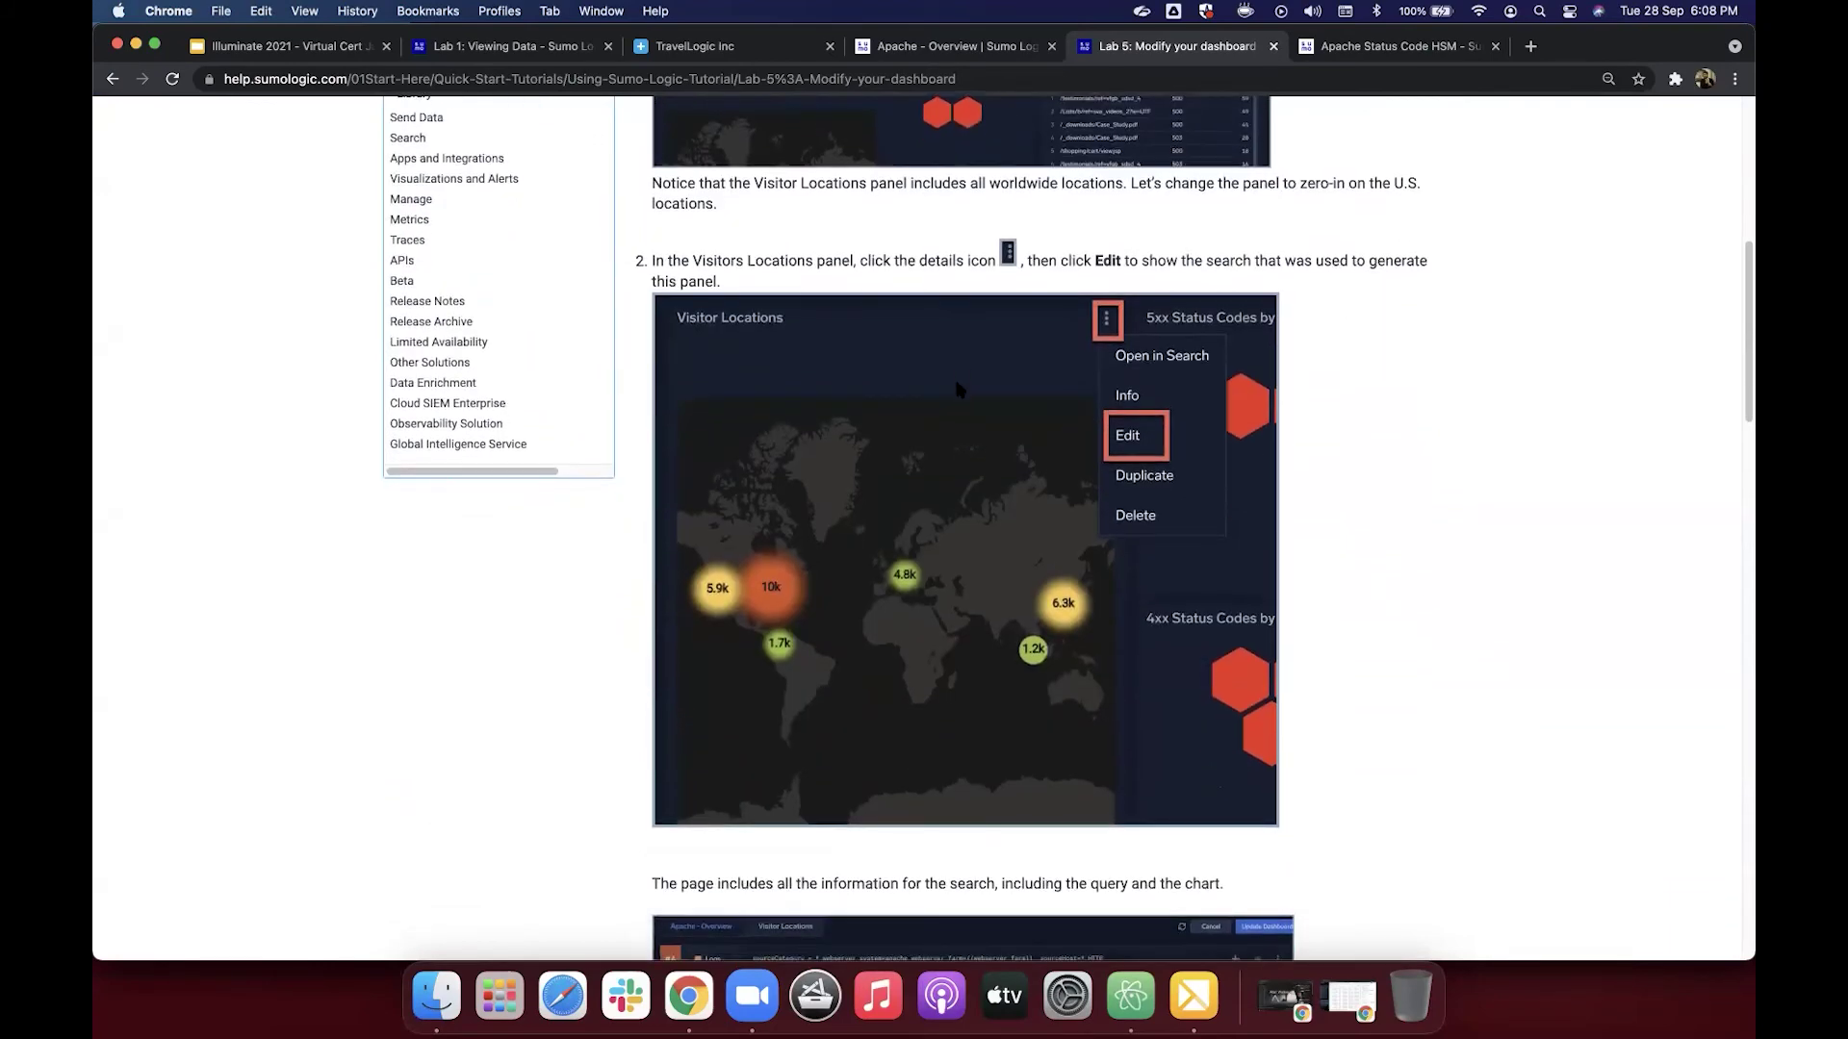
left_click(998, 53)
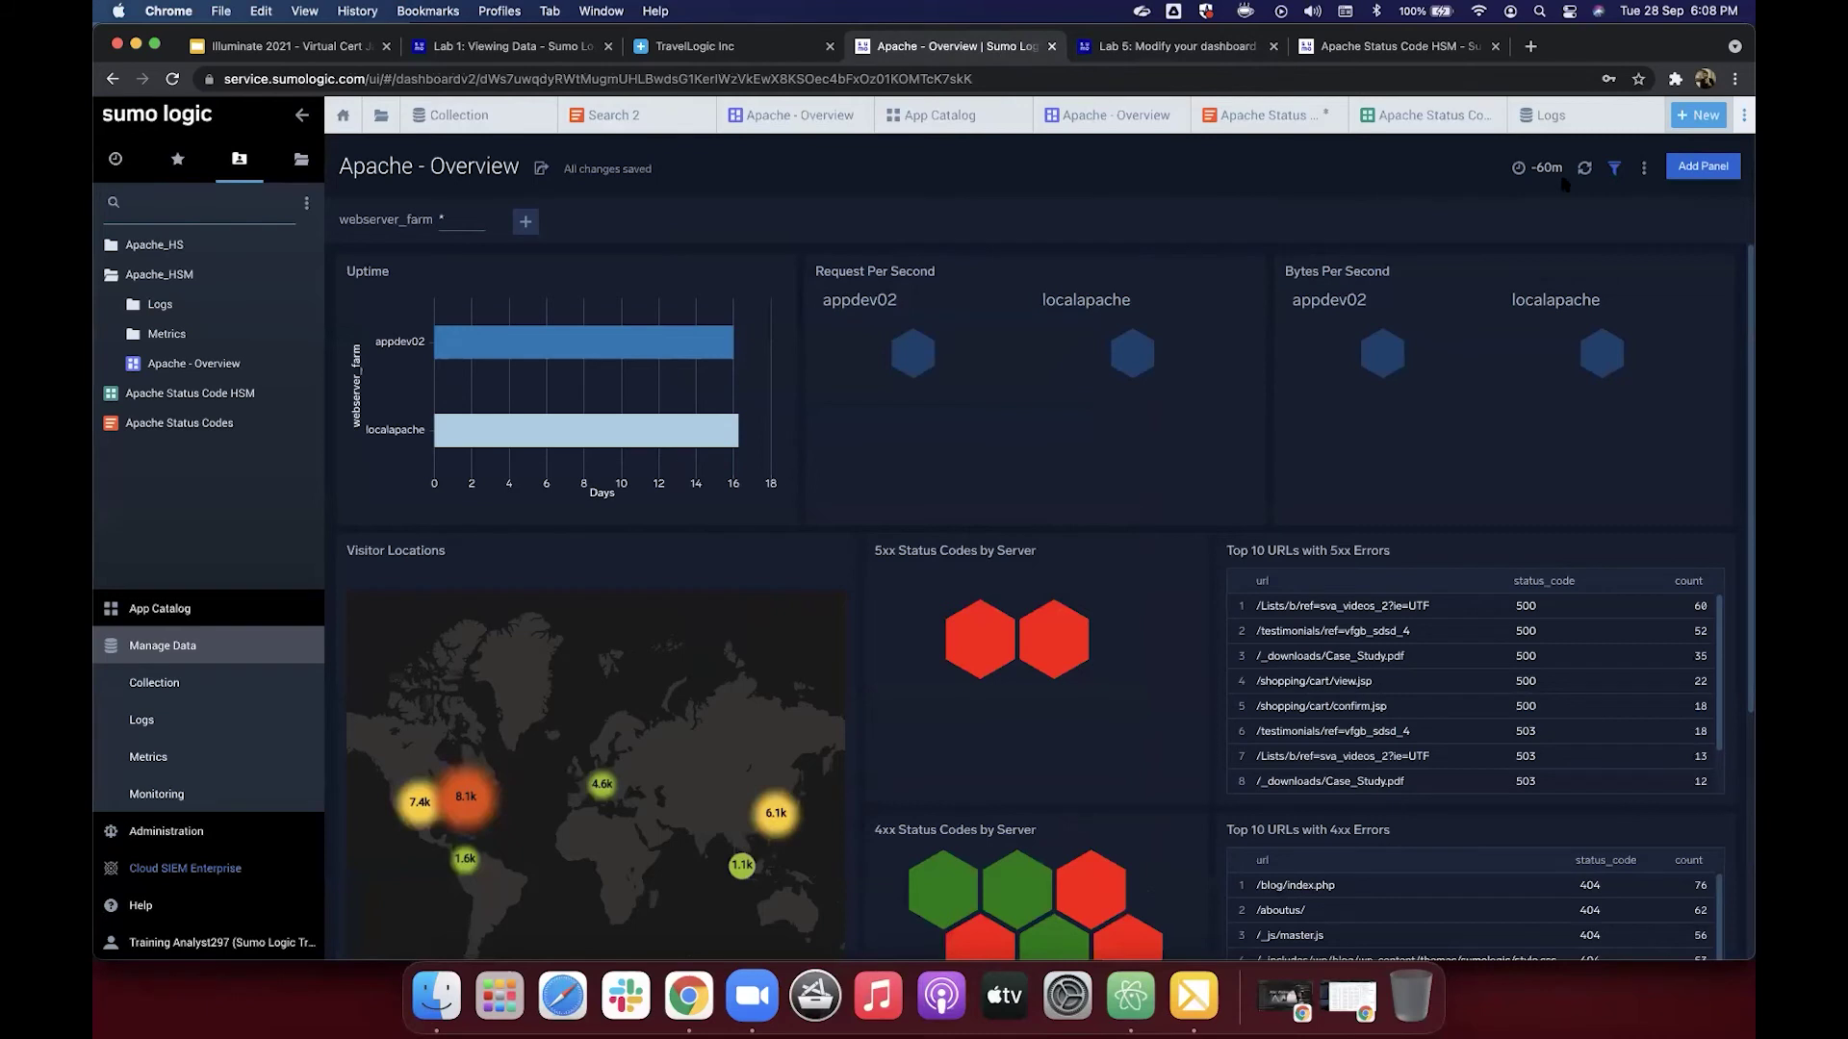
left_click(1644, 170)
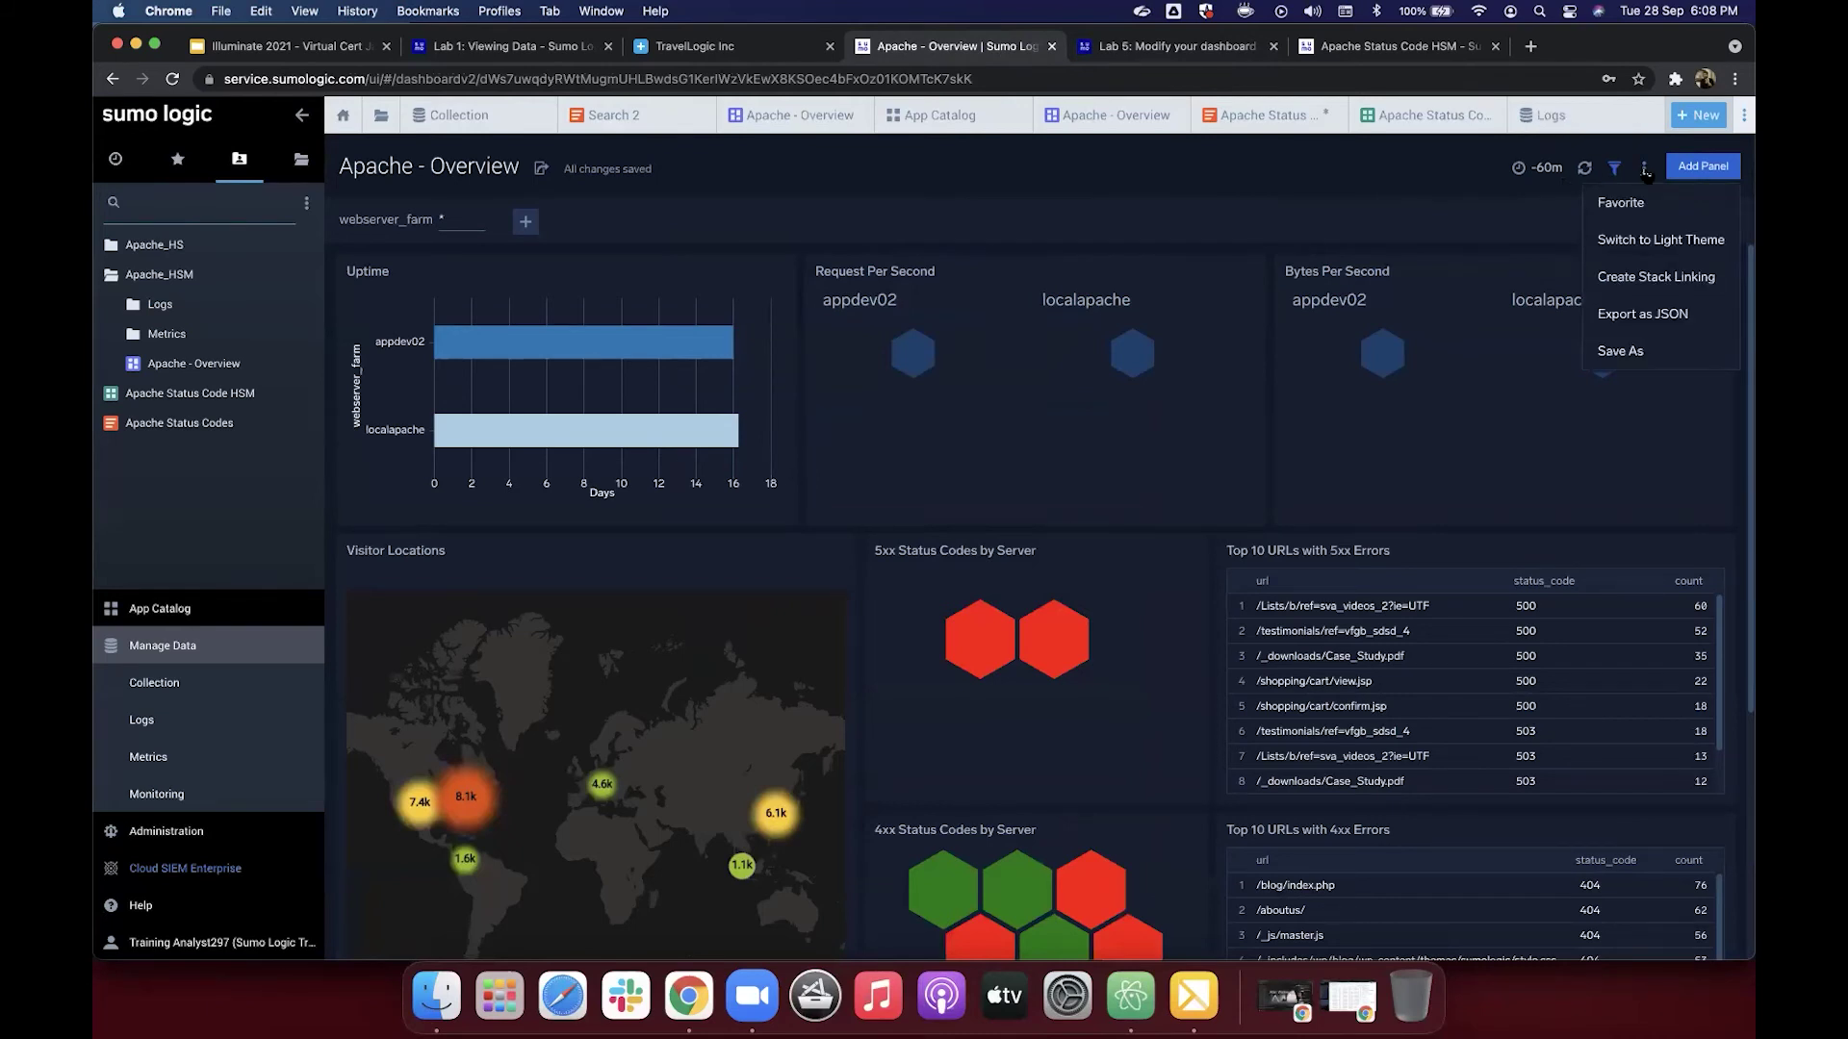
left_click(1644, 171)
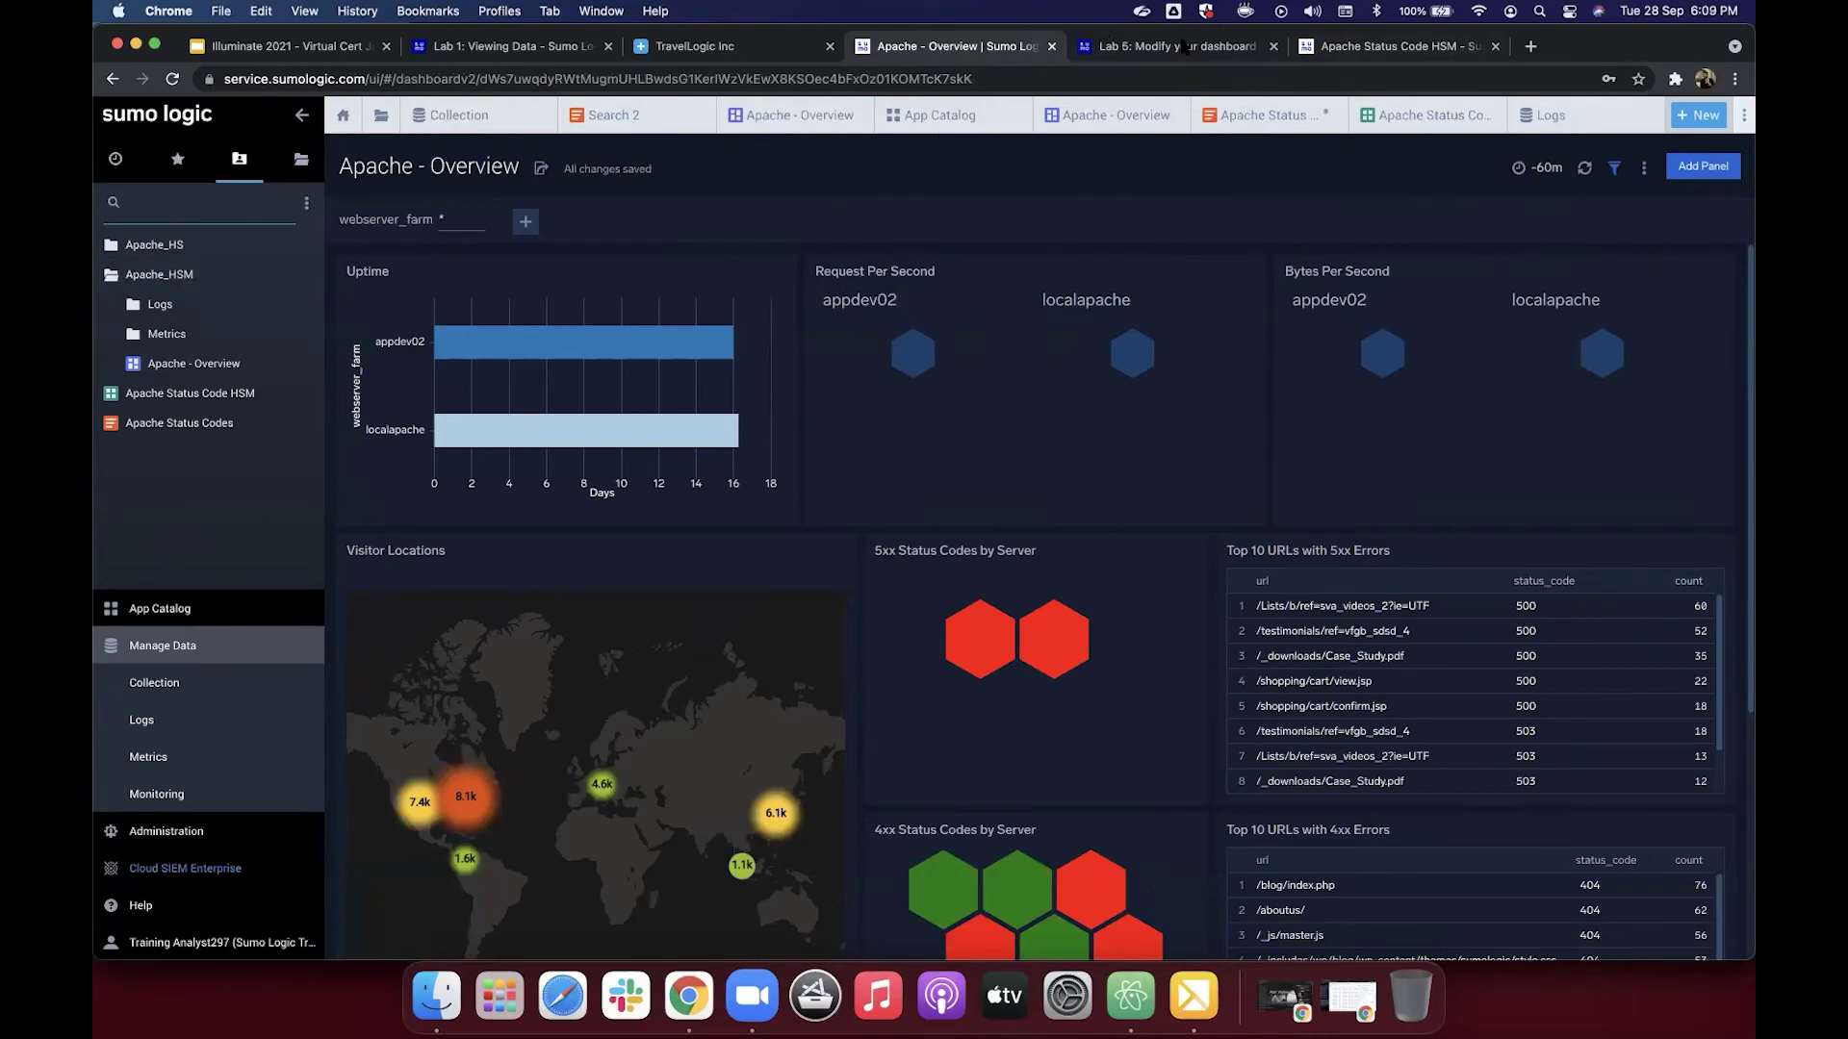
left_click(1181, 47)
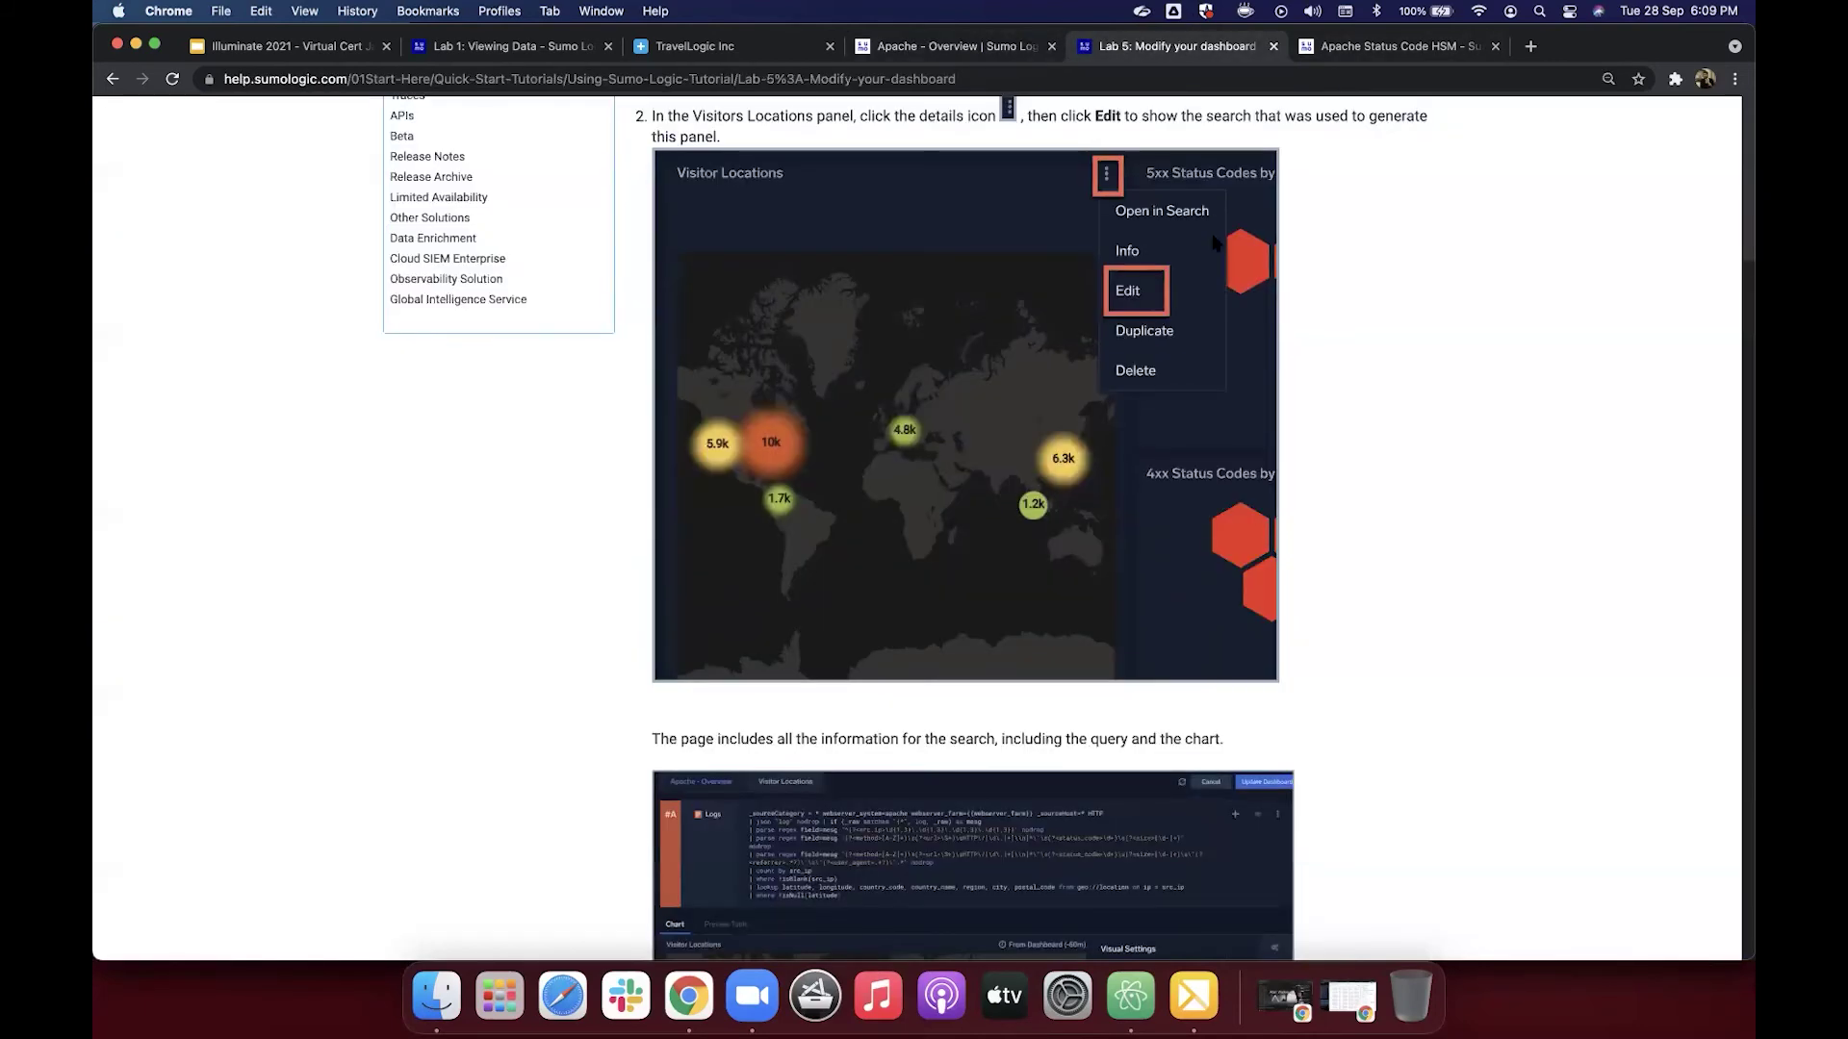
scroll(1198, 222, "up", 2)
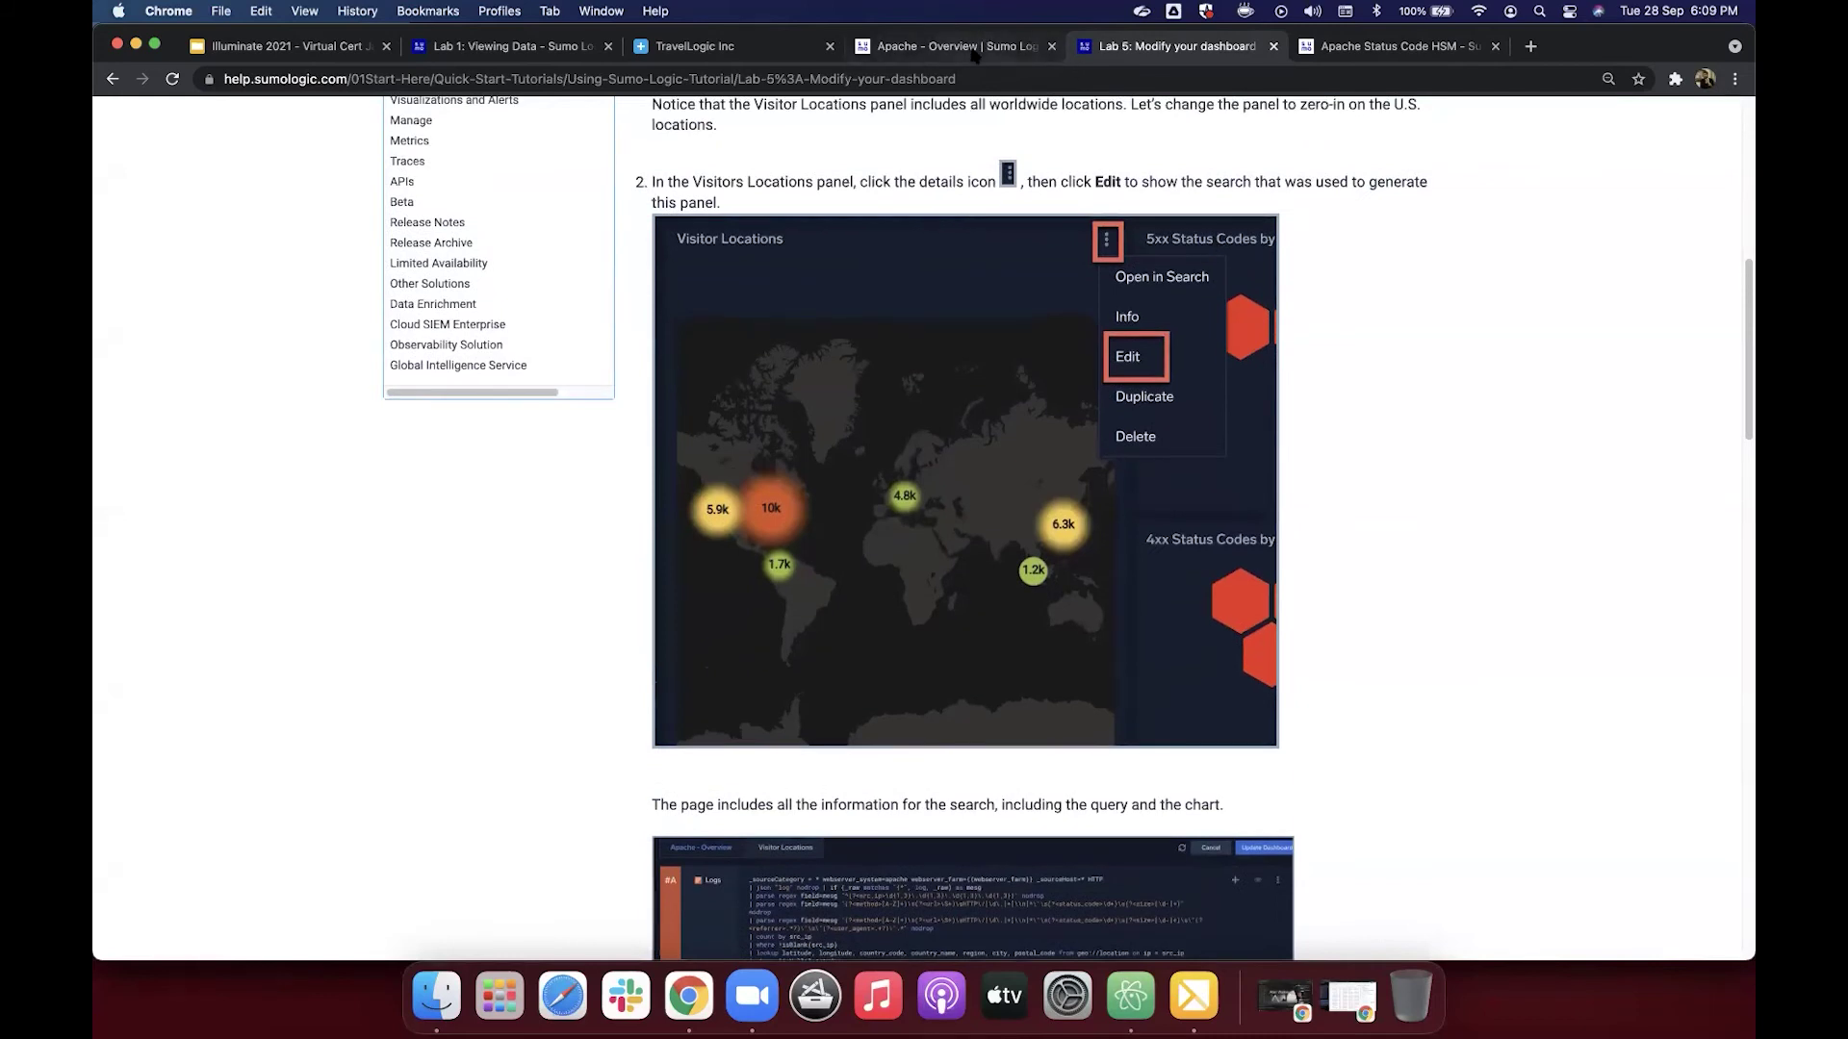
left_click(967, 49)
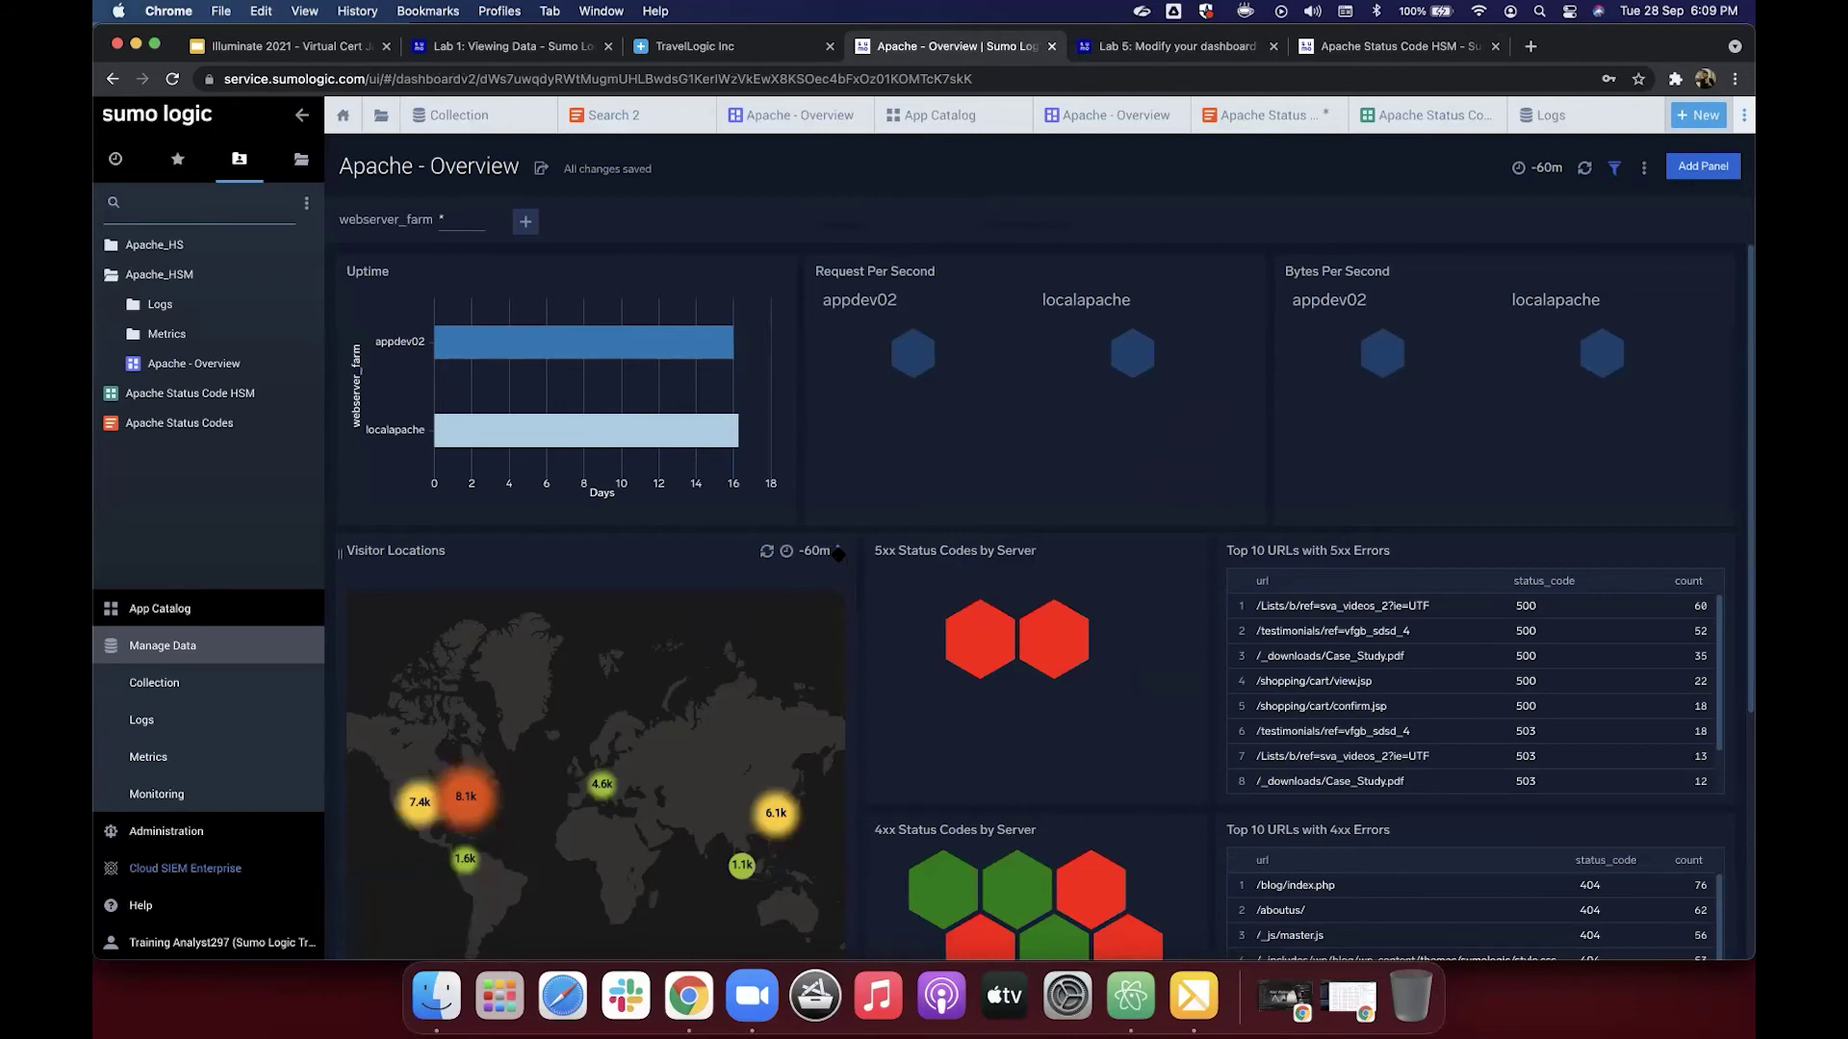
Step: Edit the Visitor Locations panel and inspect its count by src_ip and lookup query lines
left_click(837, 552)
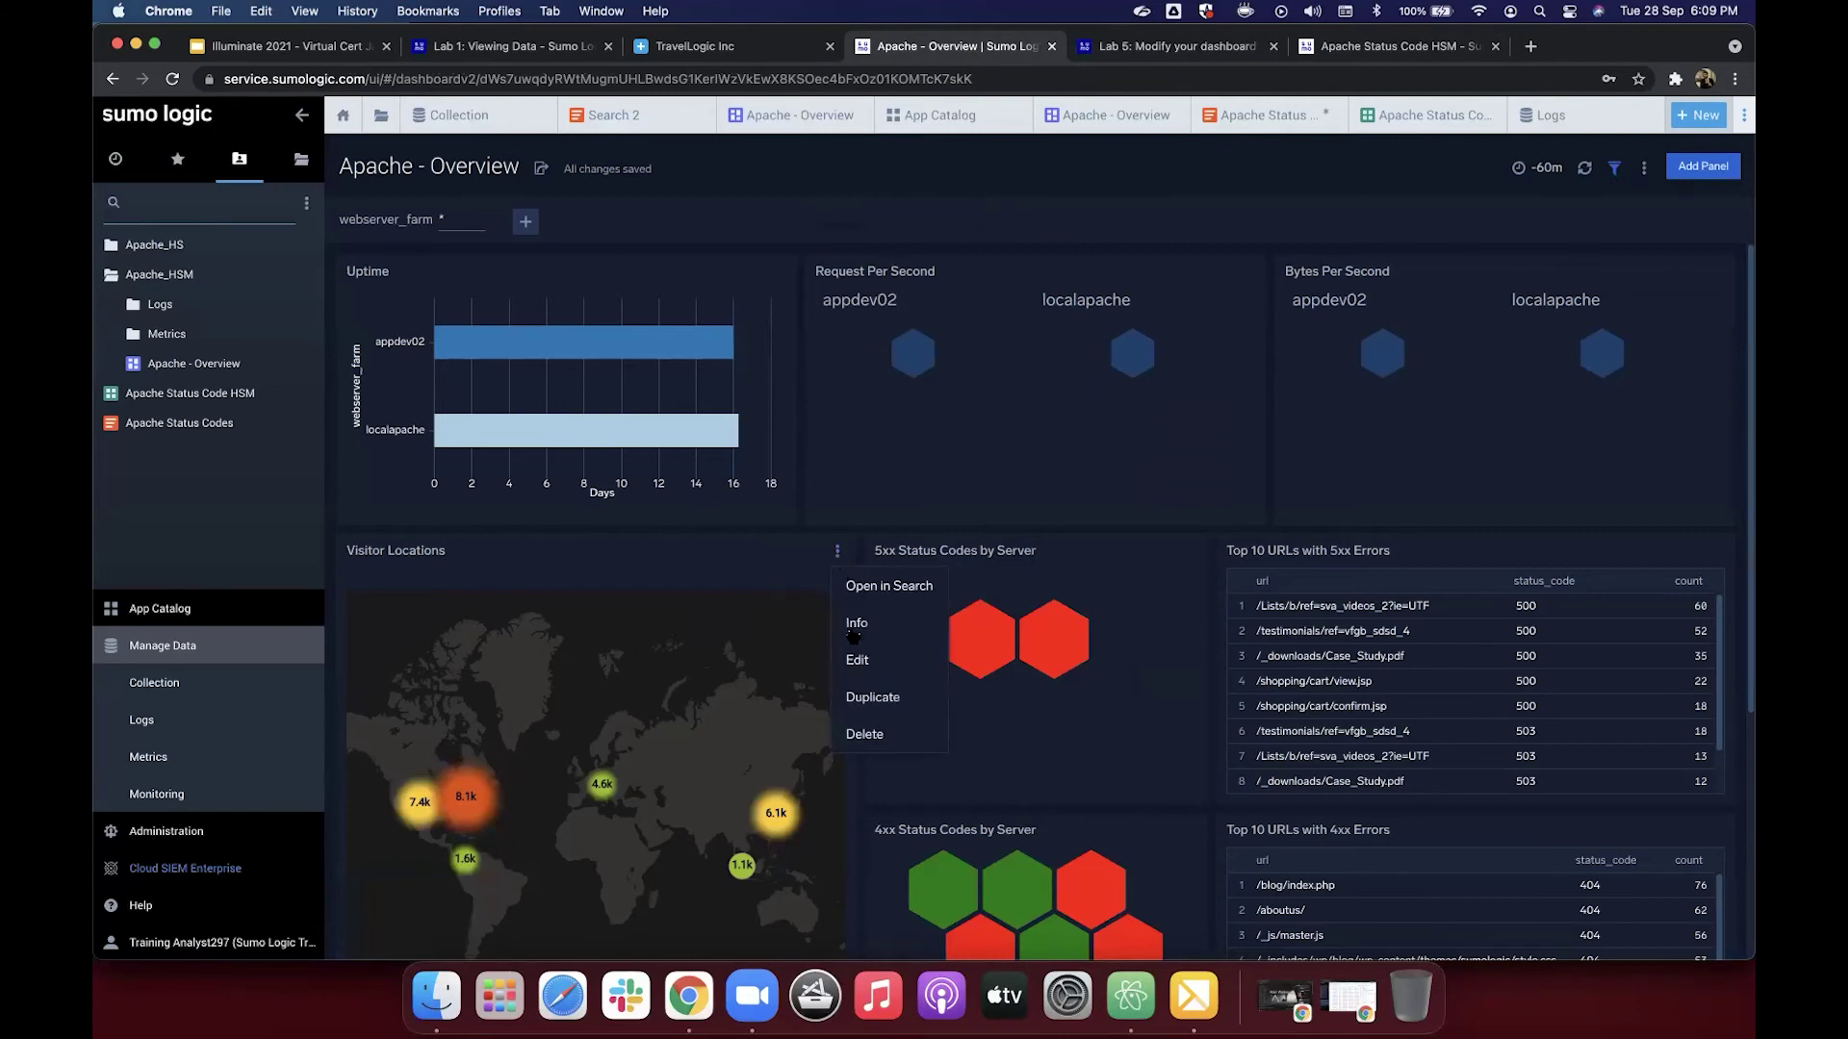
left_click(857, 660)
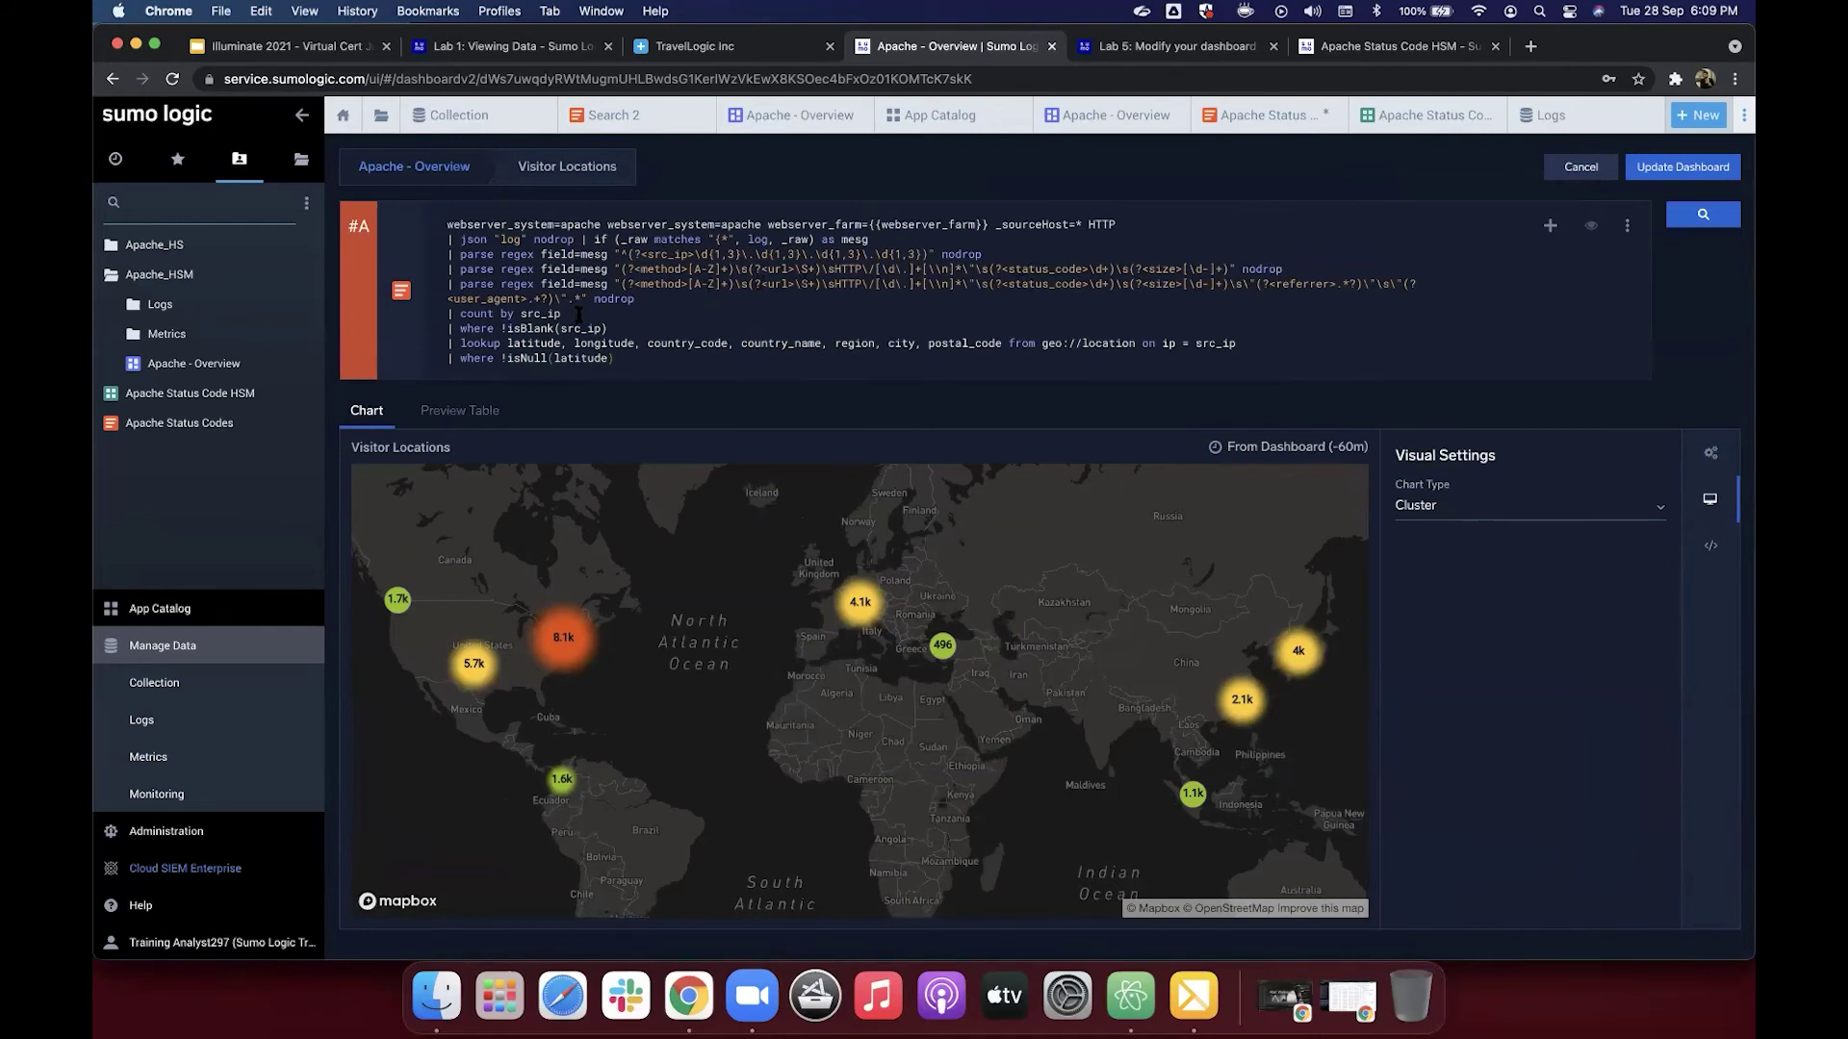
triple_click(464, 315)
left_click_drag(465, 315, 462, 315)
left_click(478, 354)
double_click(487, 340)
left_click(1190, 50)
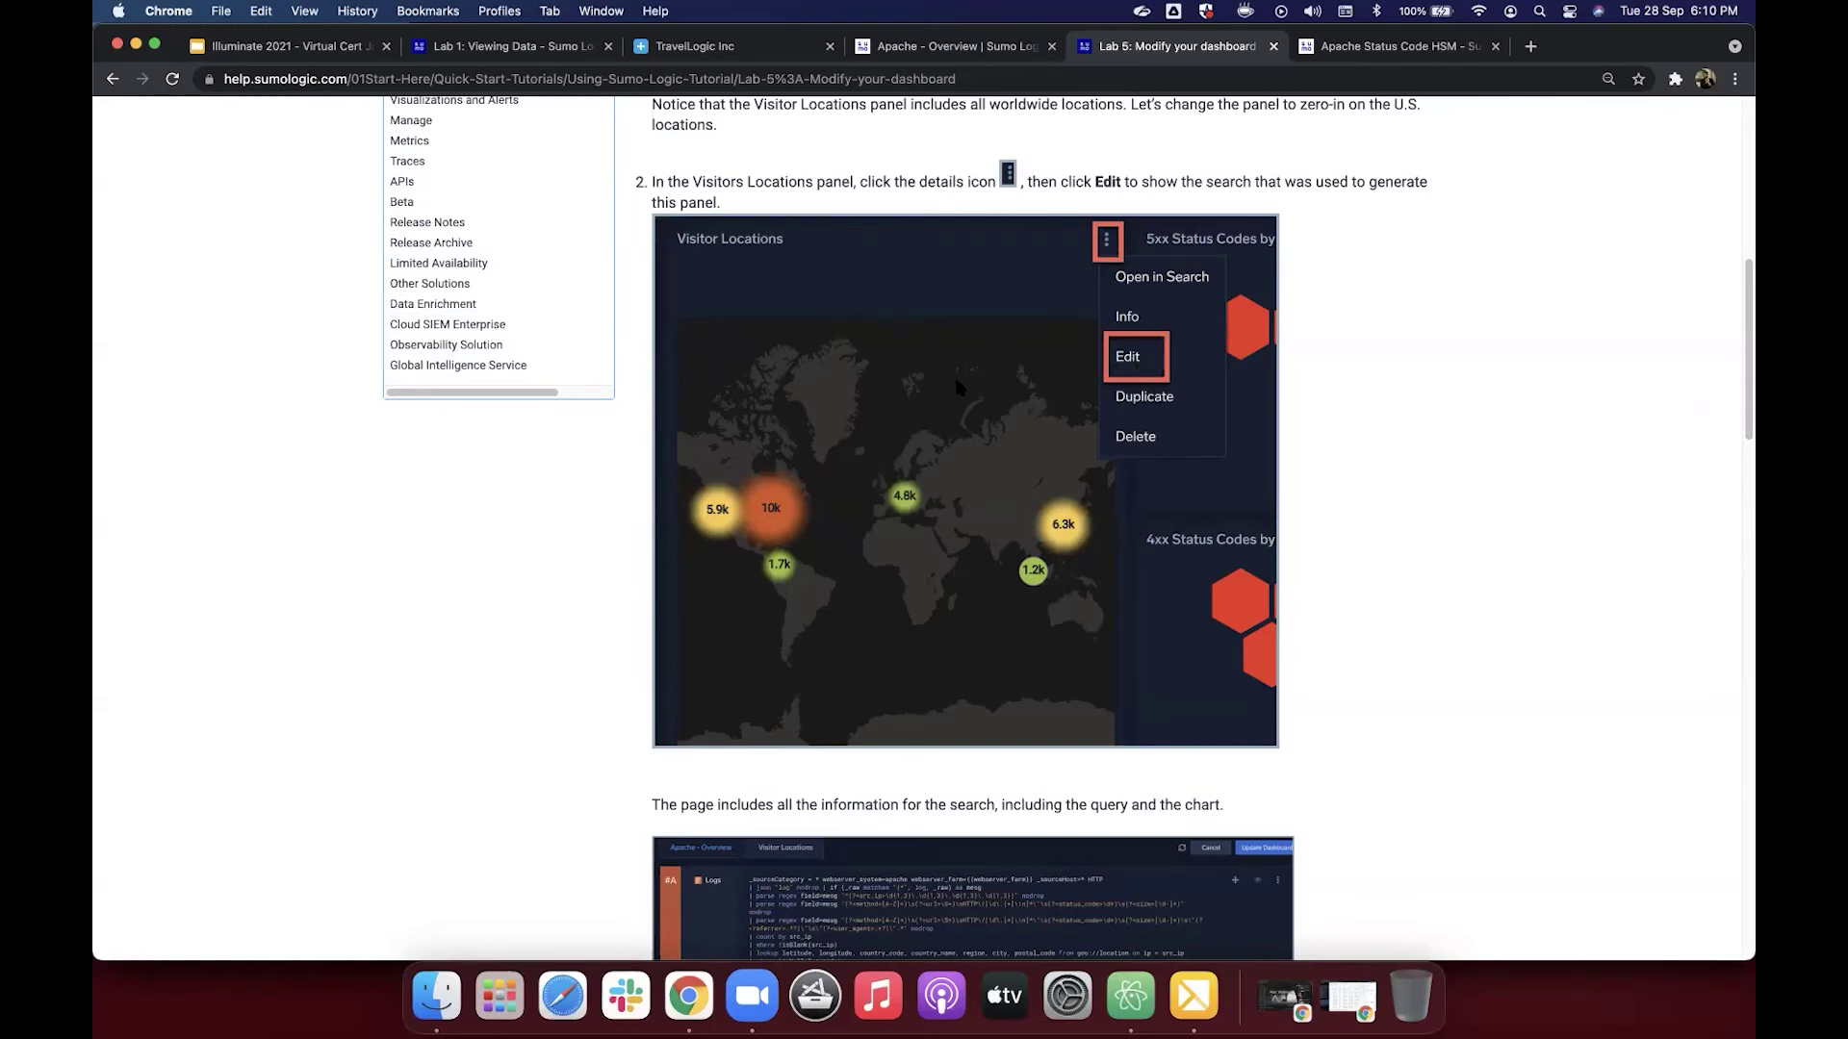
scroll(958, 387, "down", 5)
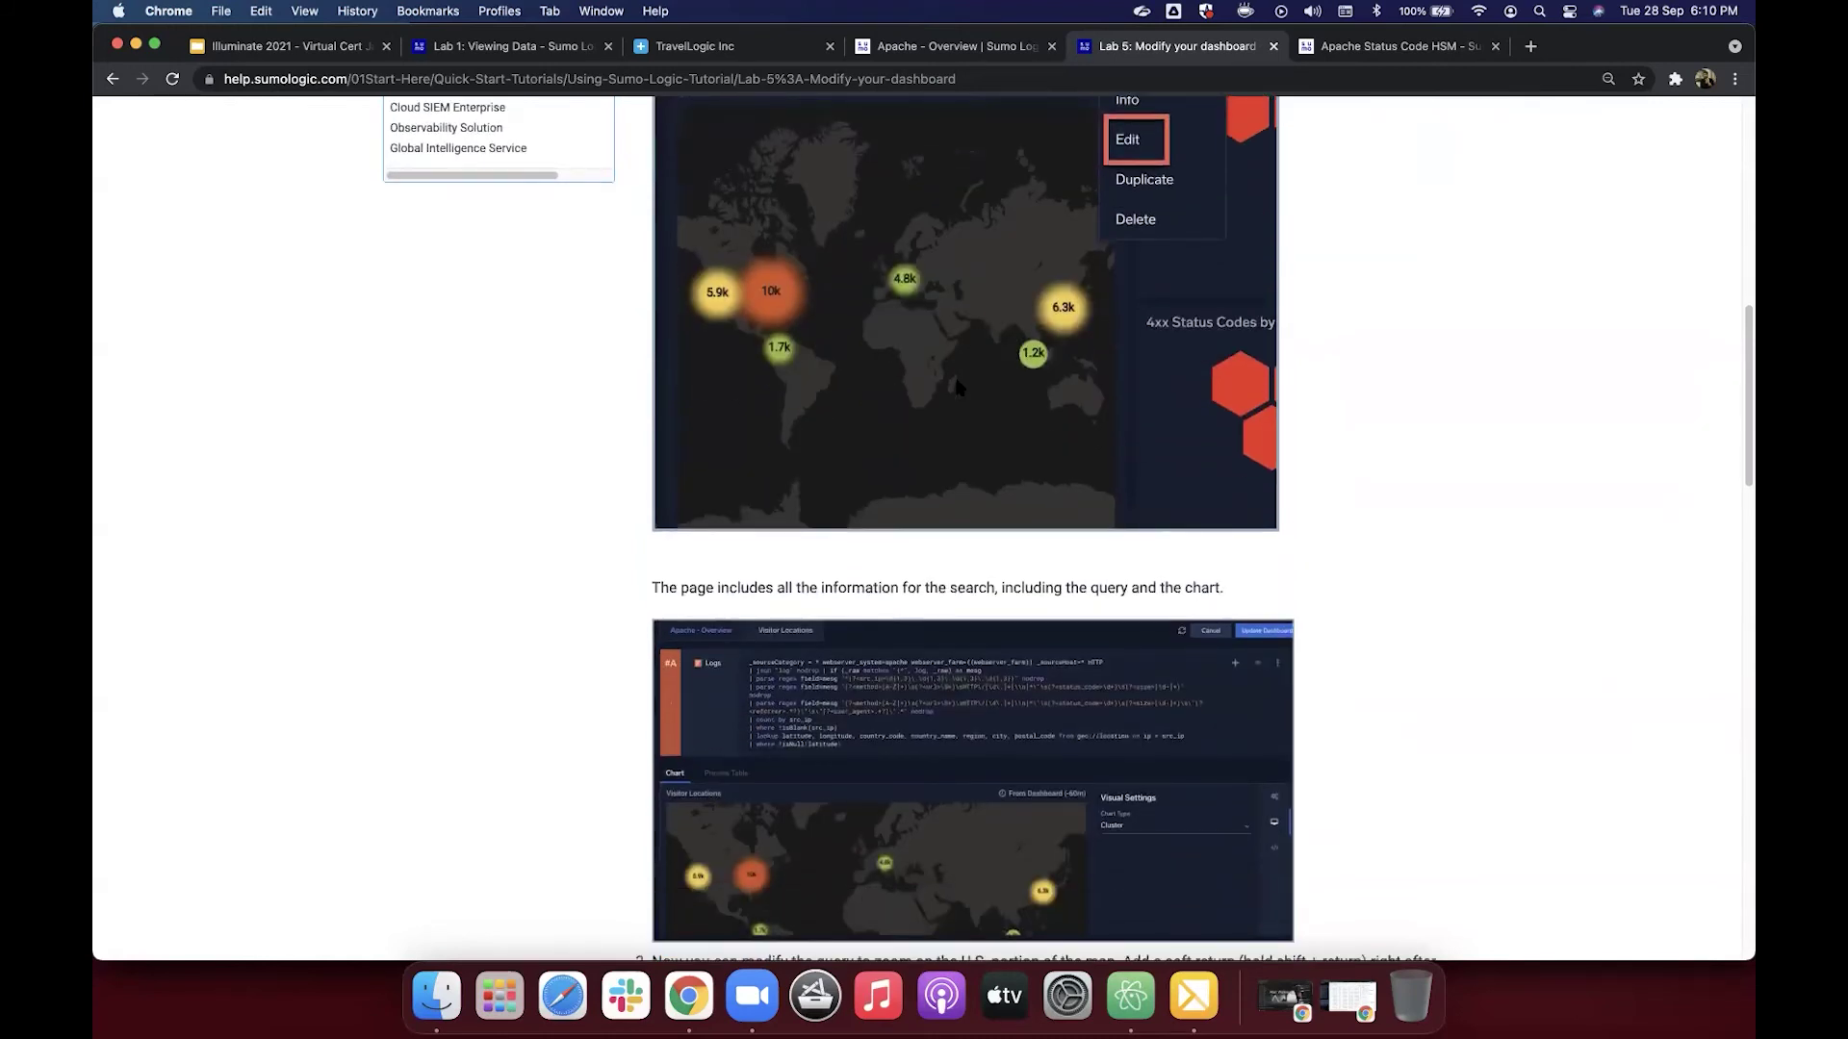
scroll(900, 556, "down", 4)
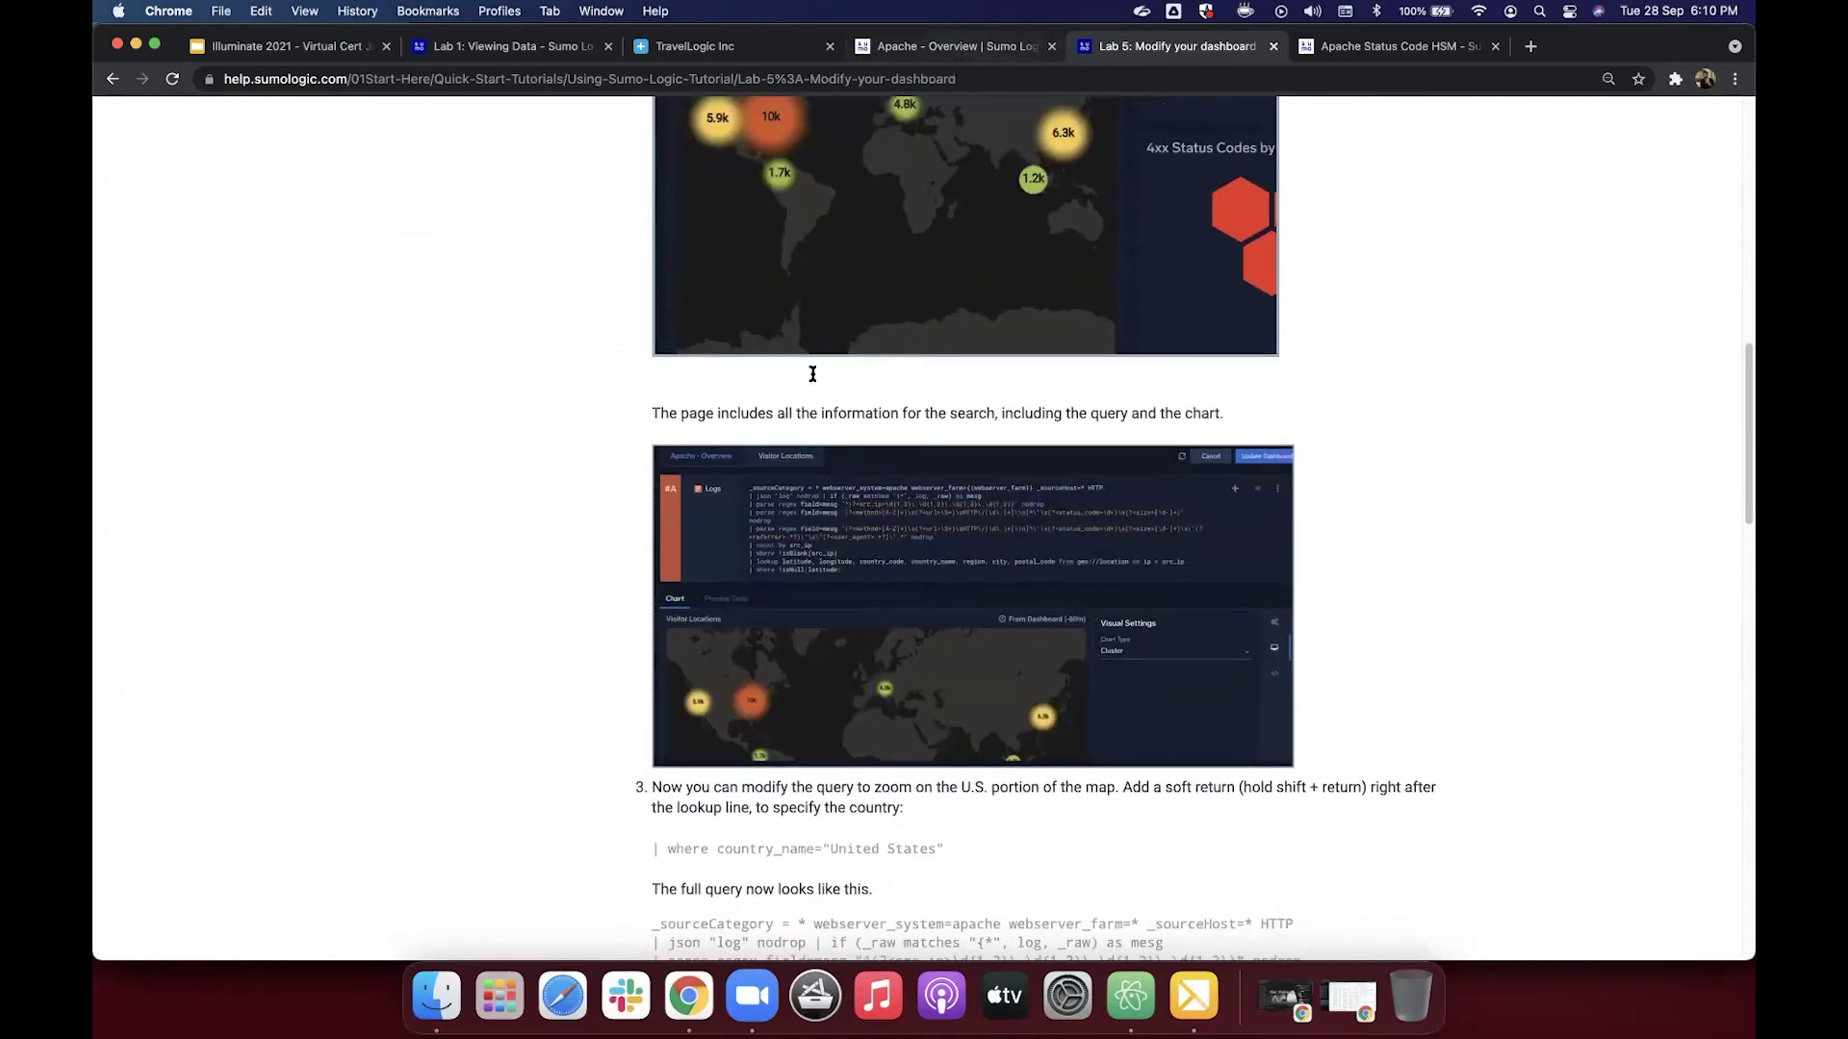
key("ctrl+shift+Tab")
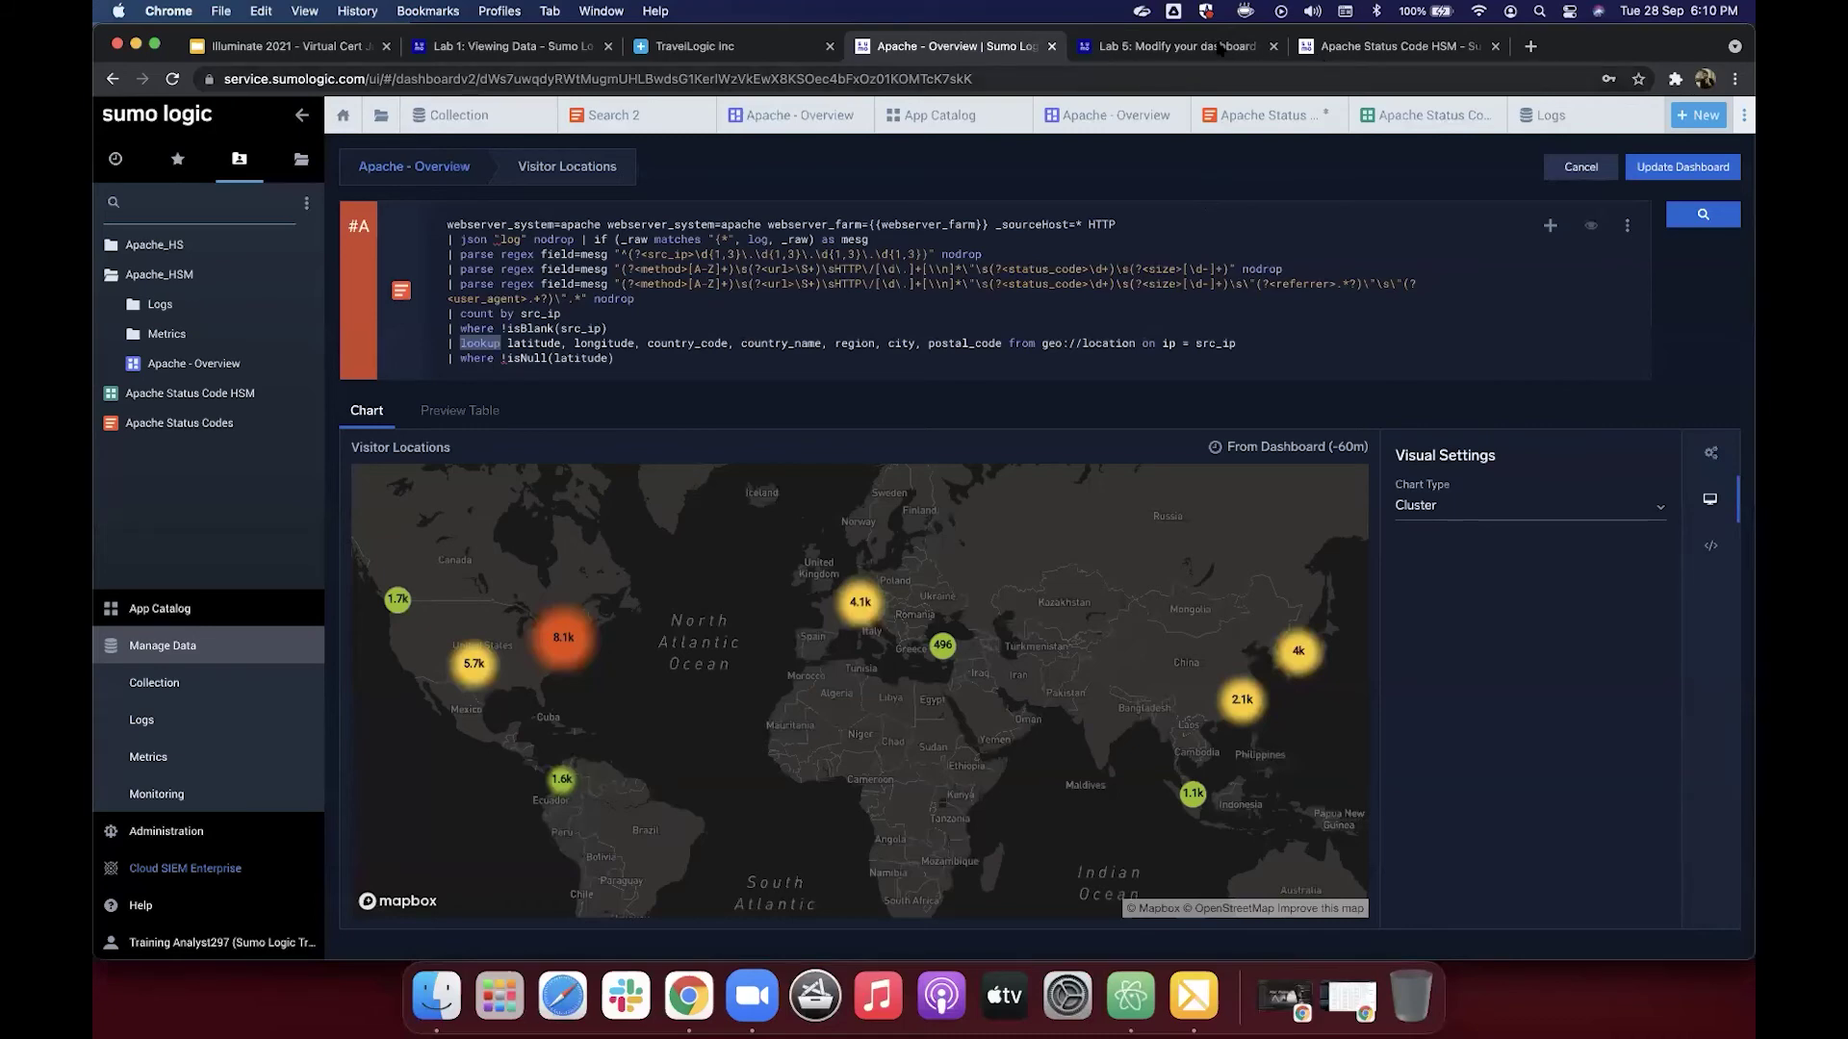
key("super+6")
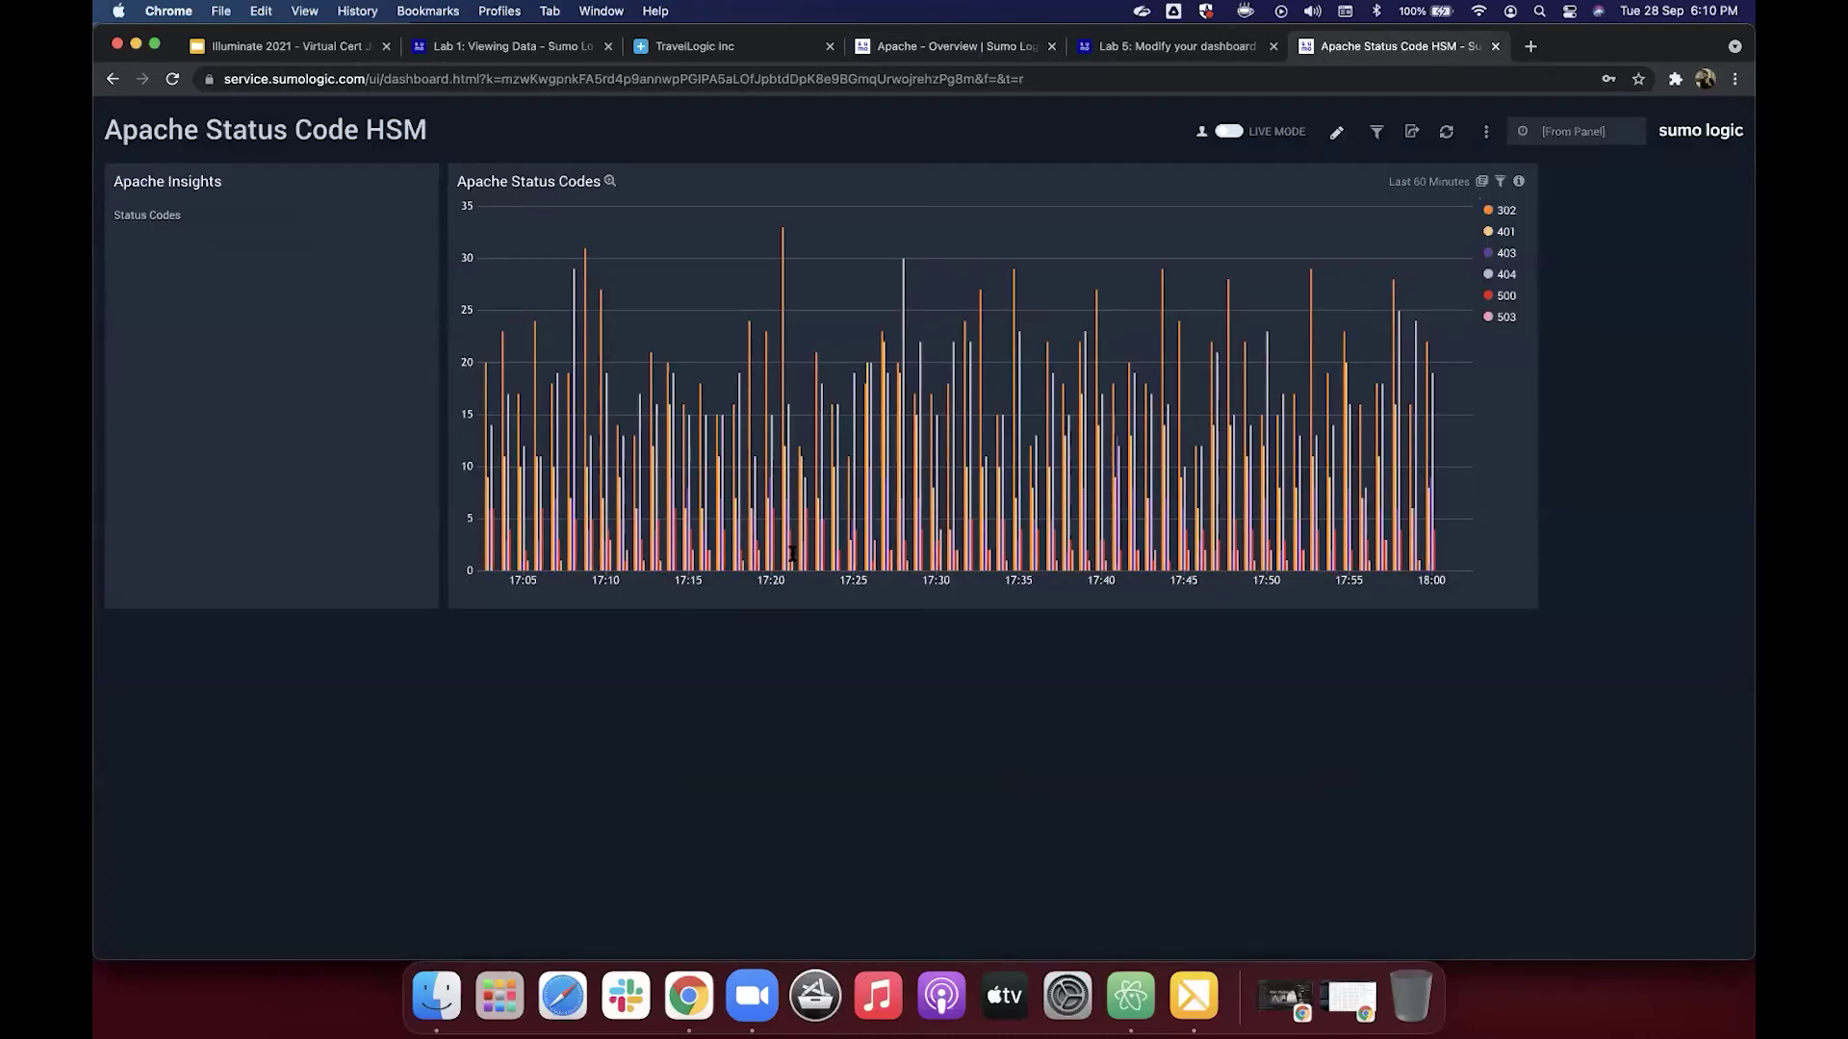
key("super+5")
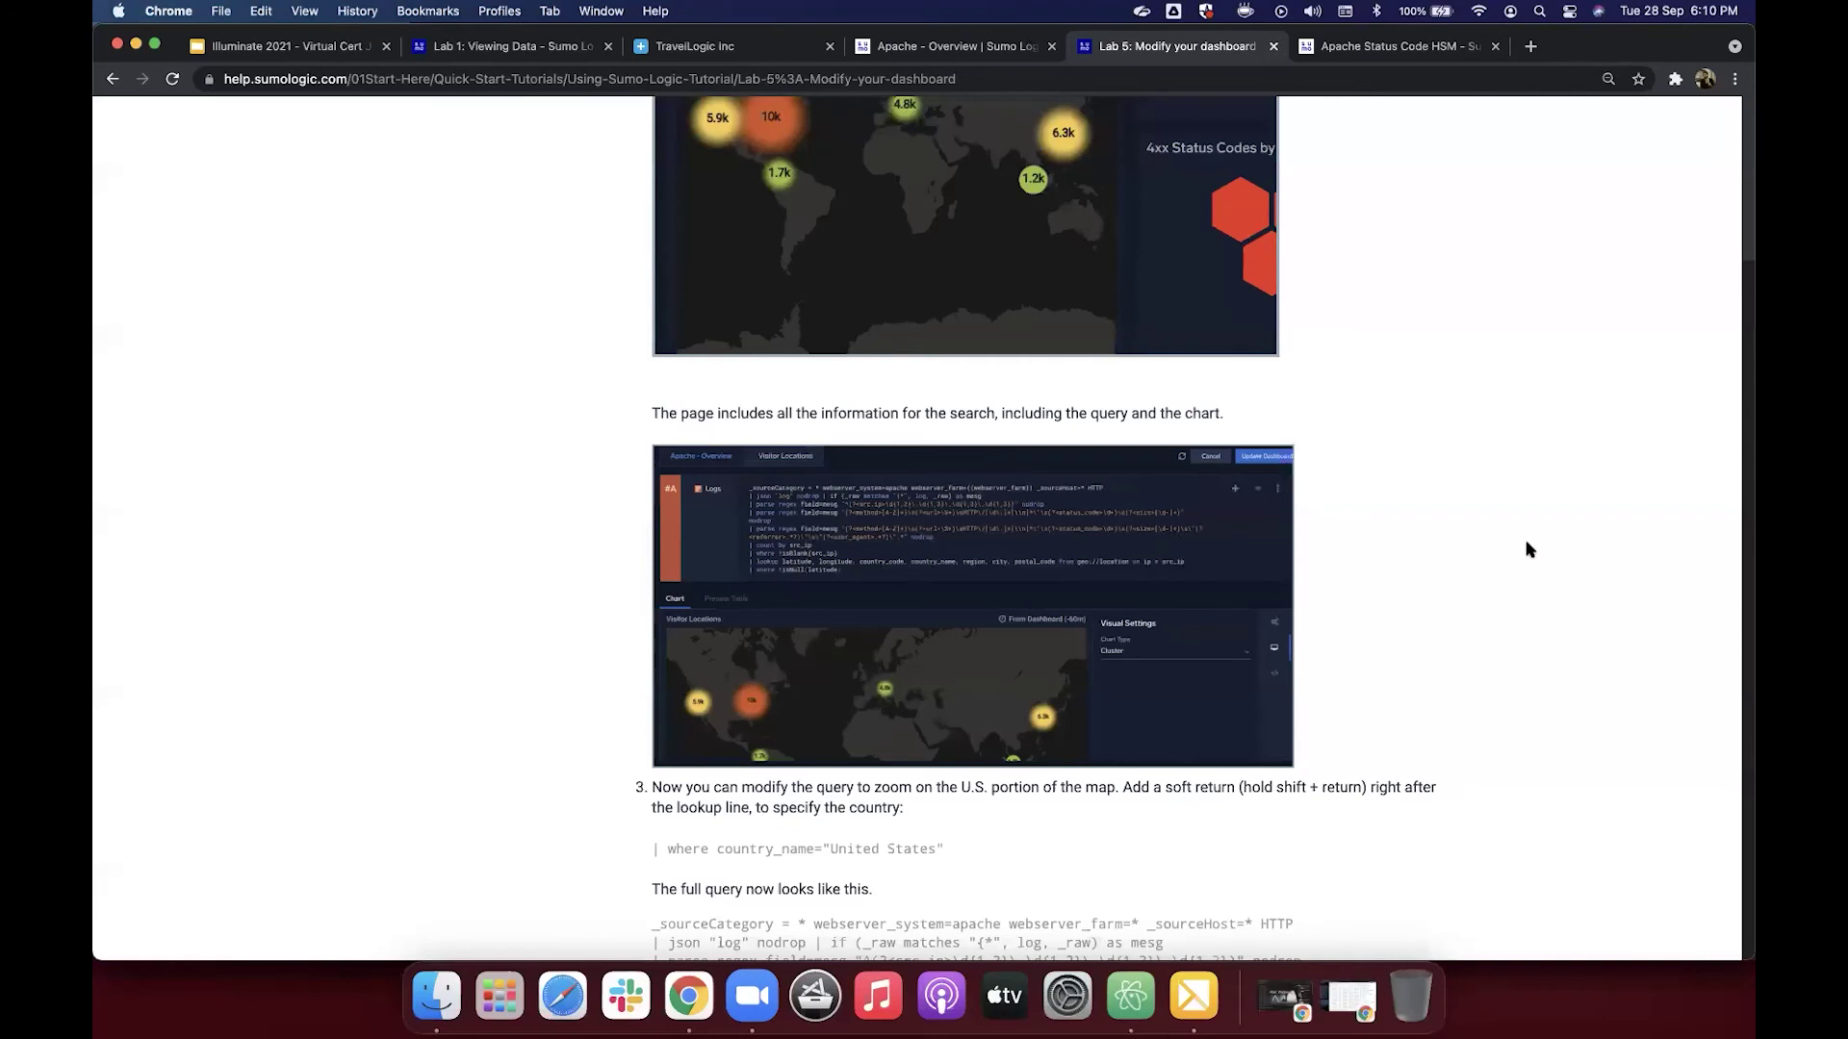
scroll(1121, 693, "down", 5)
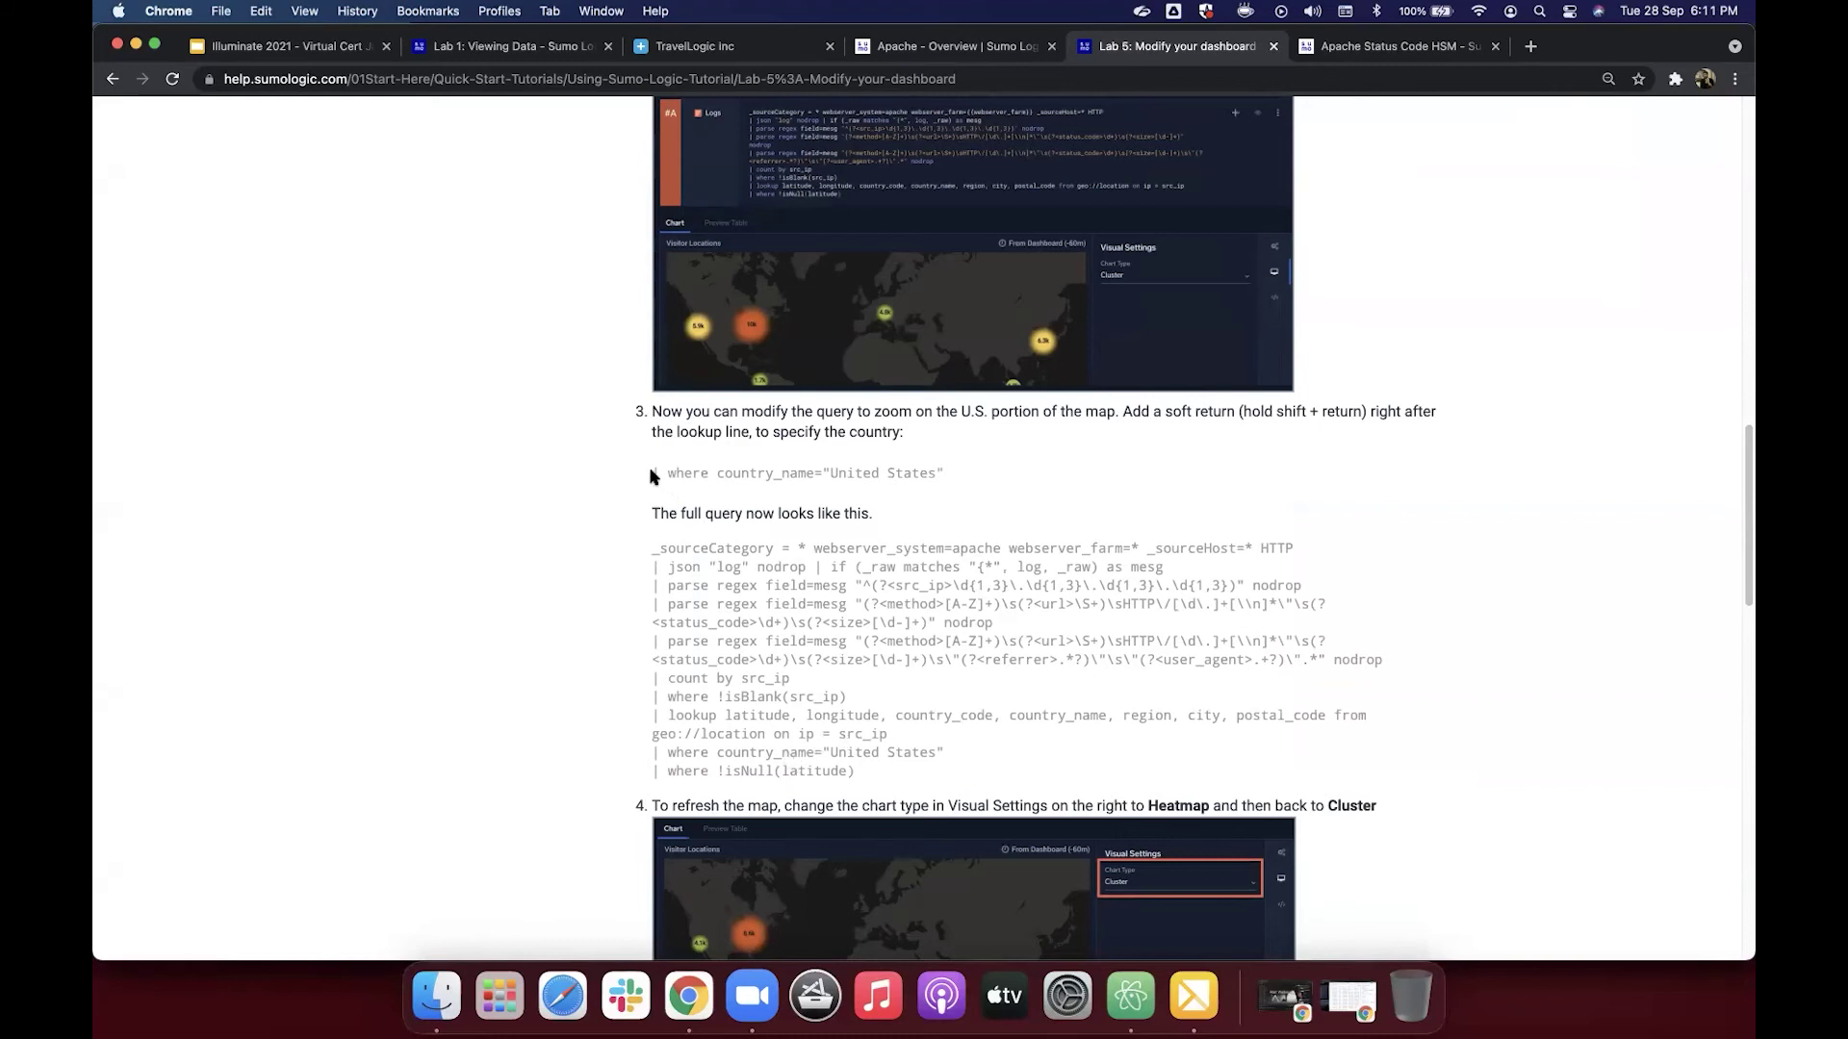
left_click_drag(650, 475, 946, 474)
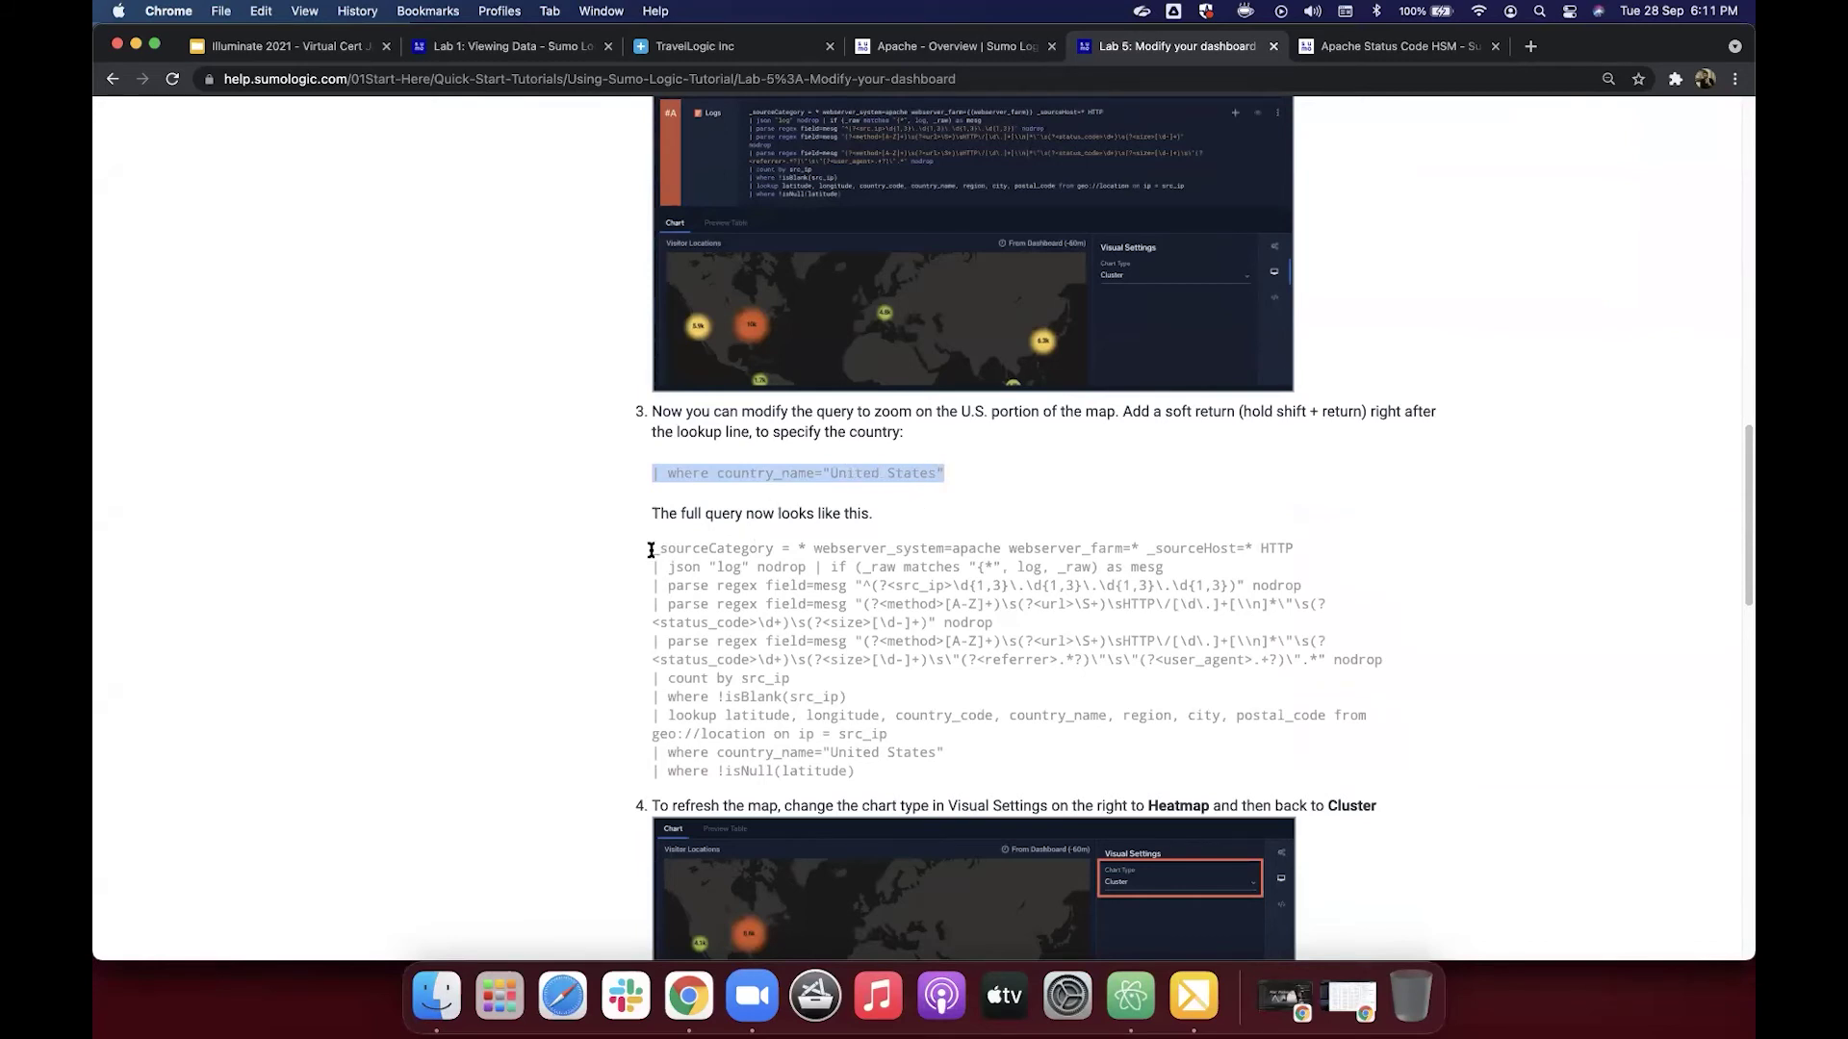
left_click_drag(651, 550, 875, 775)
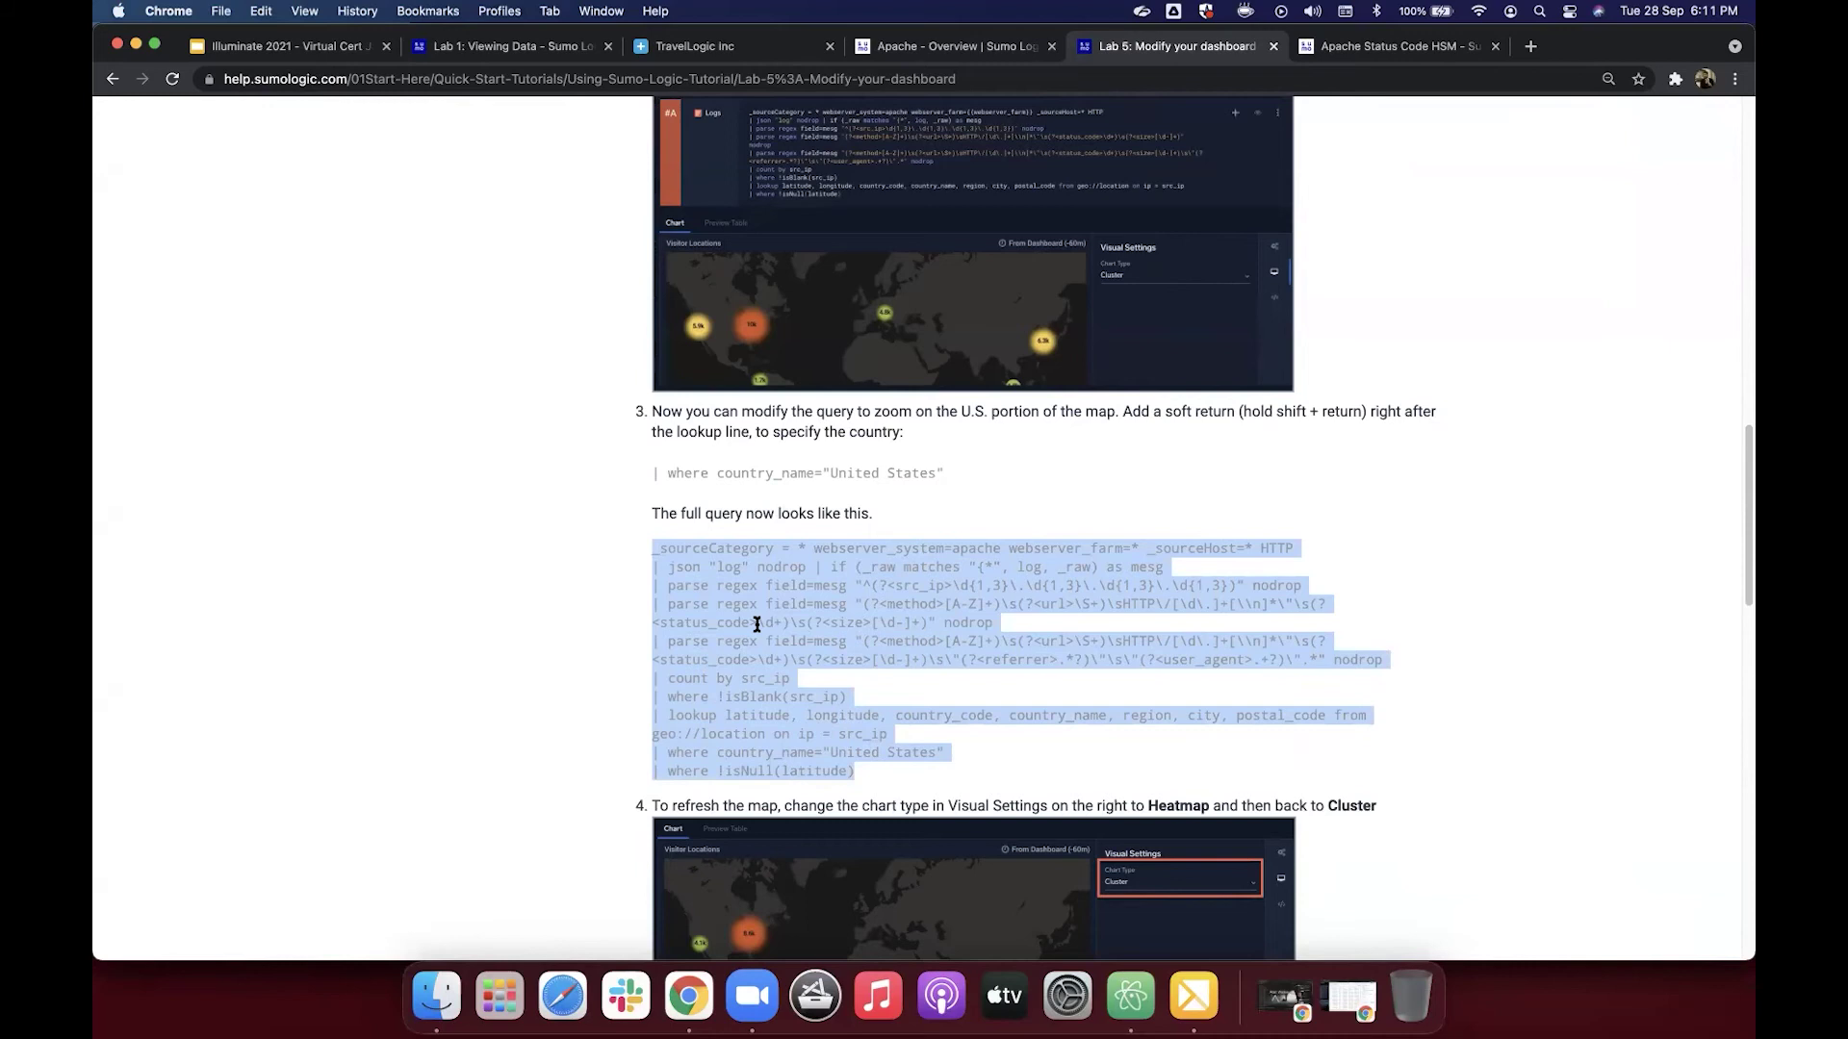
right_click(730, 598)
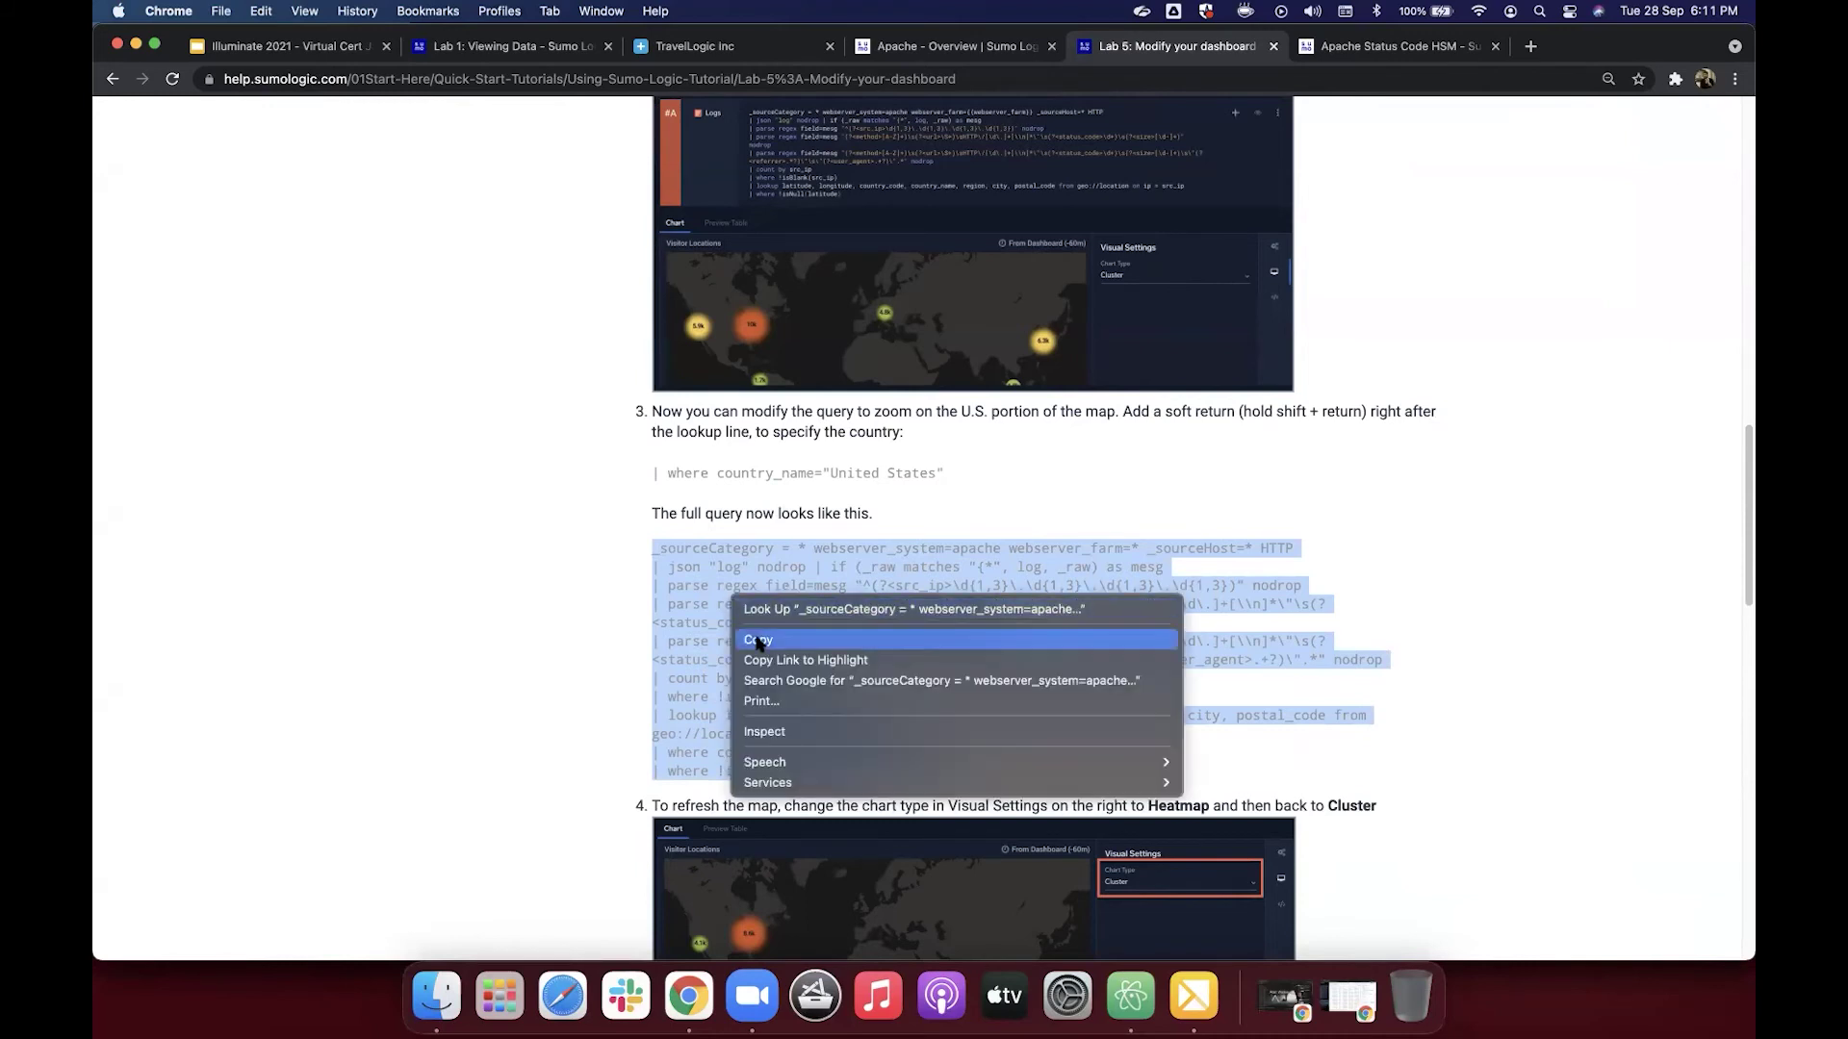
left_click(758, 640)
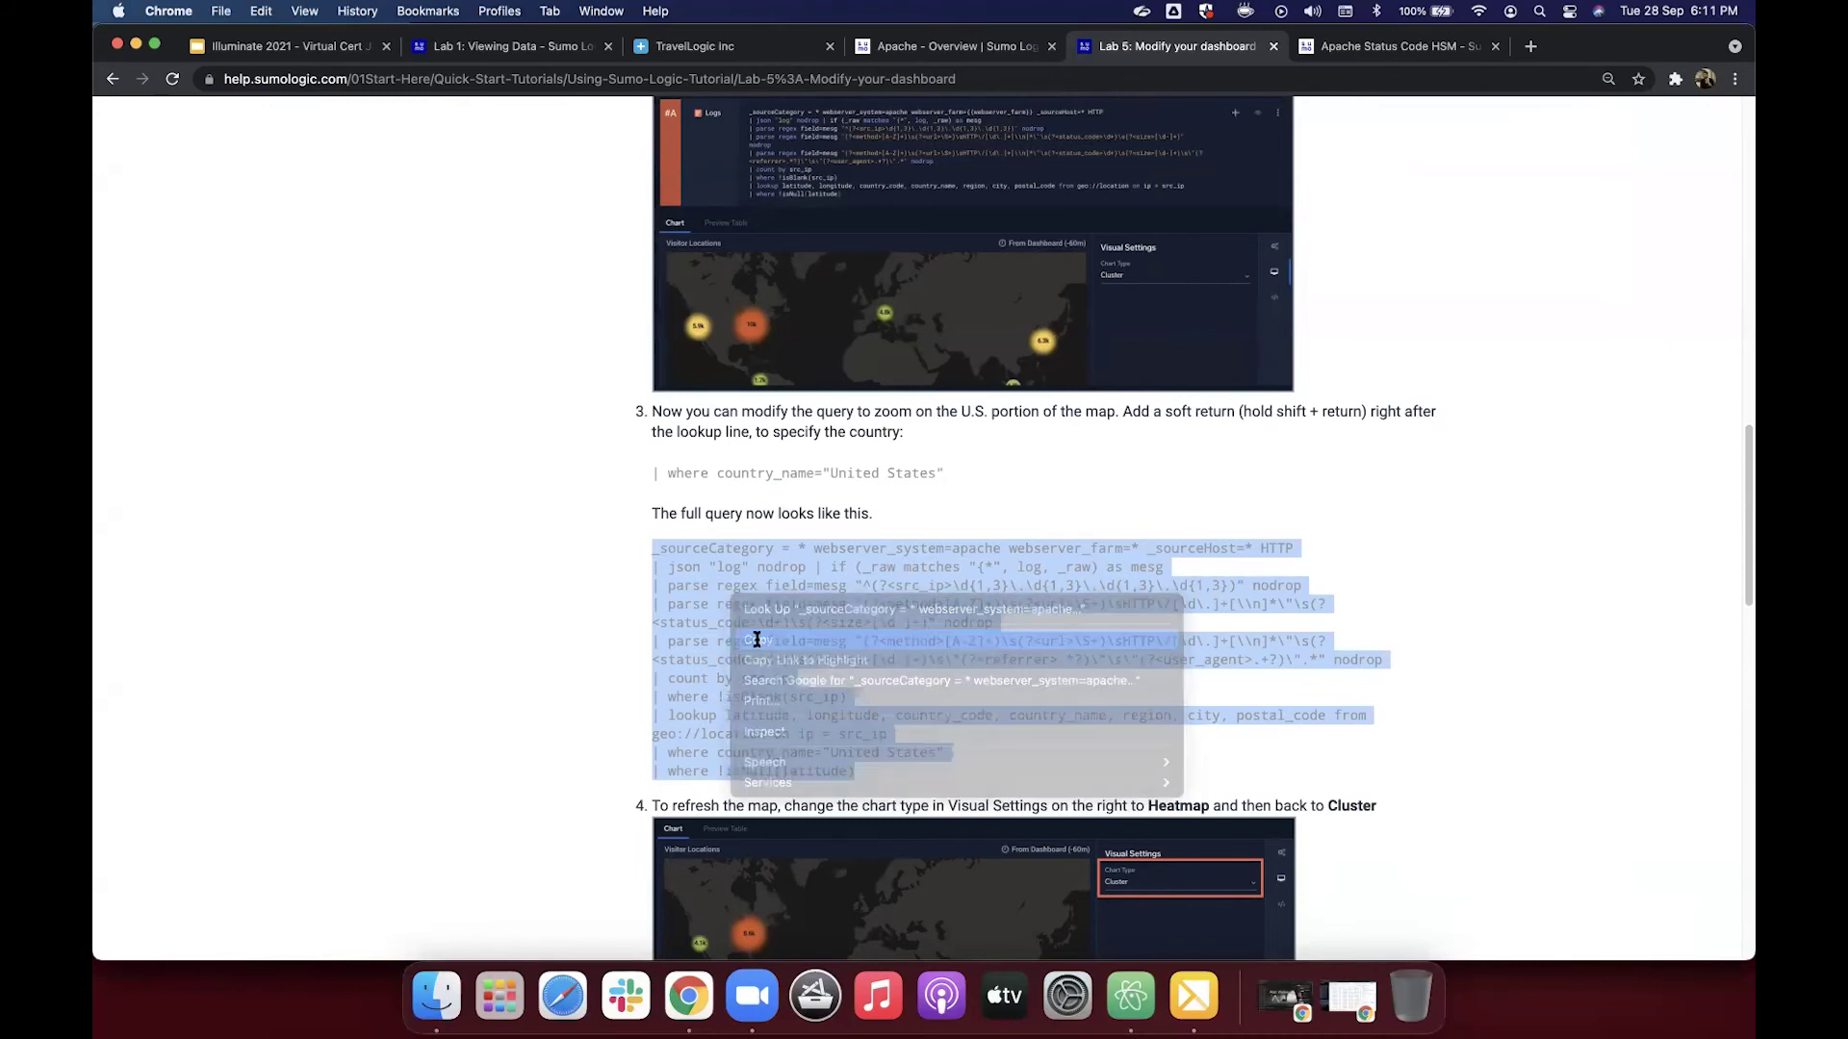
left_click(962, 48)
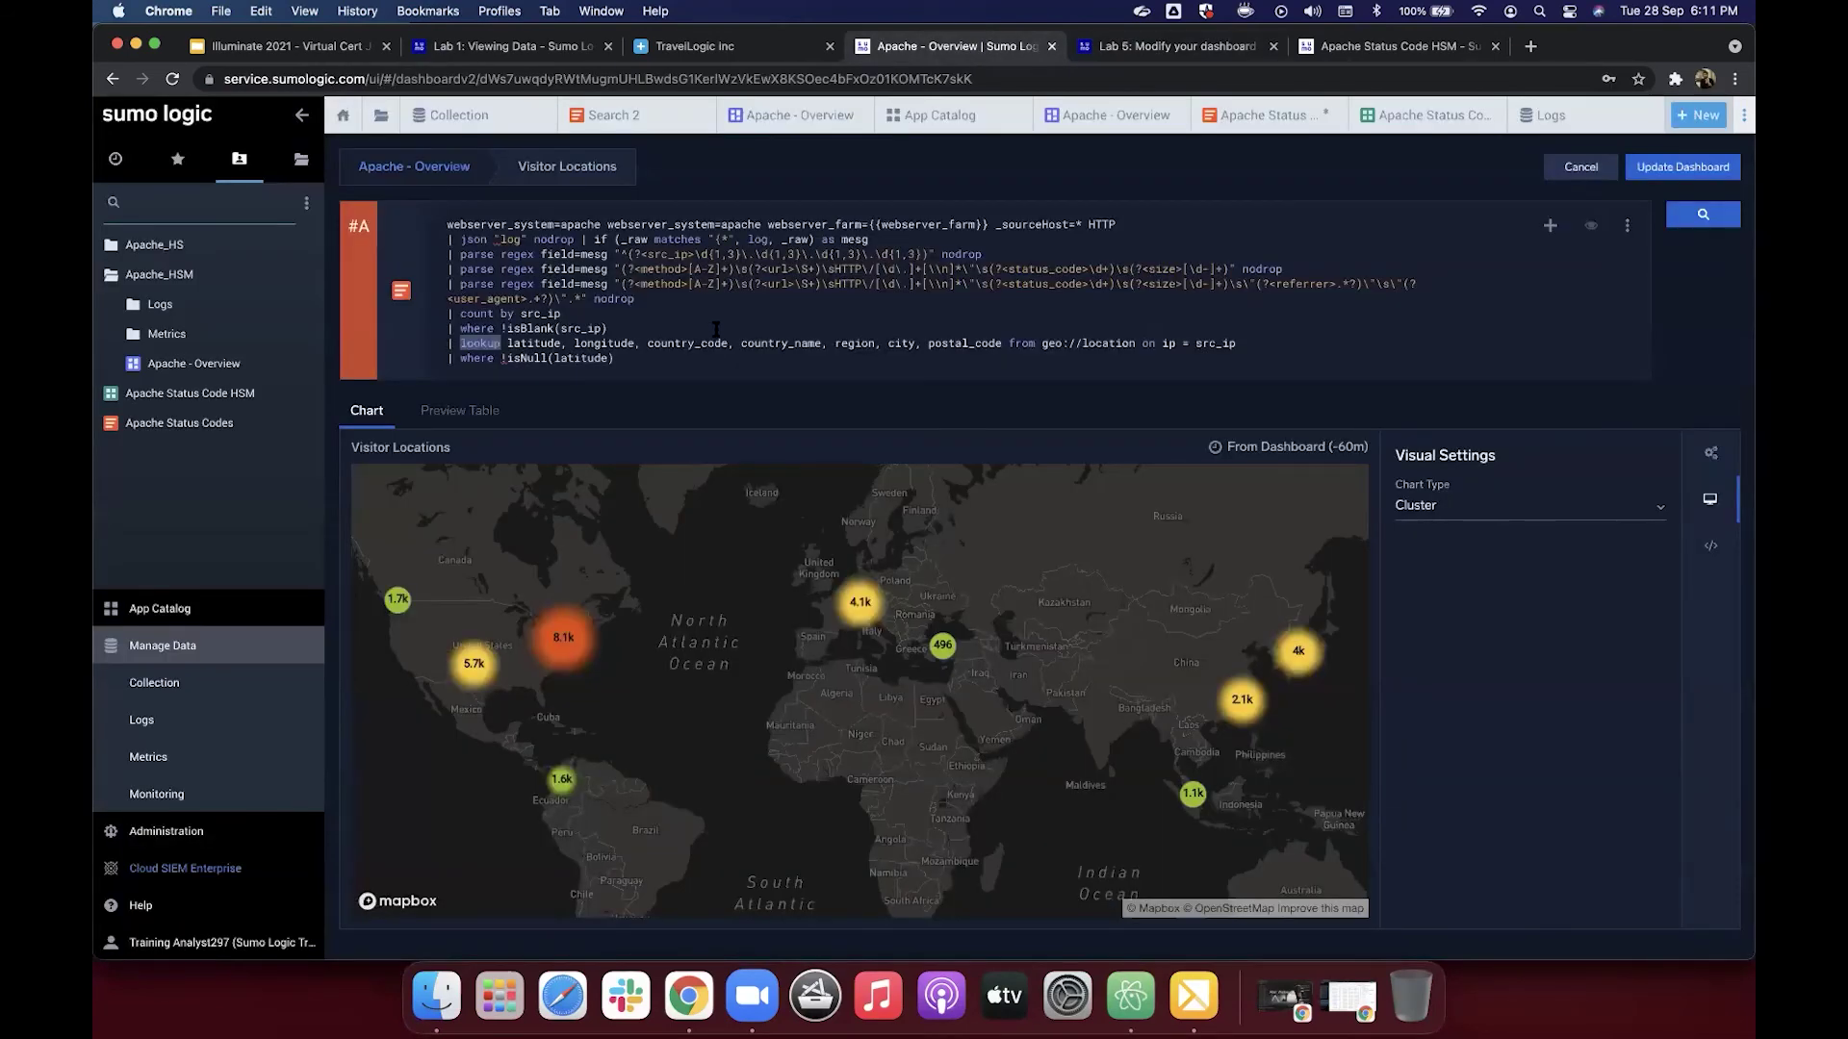
Step: Paste in the United States-filtered Visitor Locations query, run it, and pan to North America
key("super+a")
key("super+v")
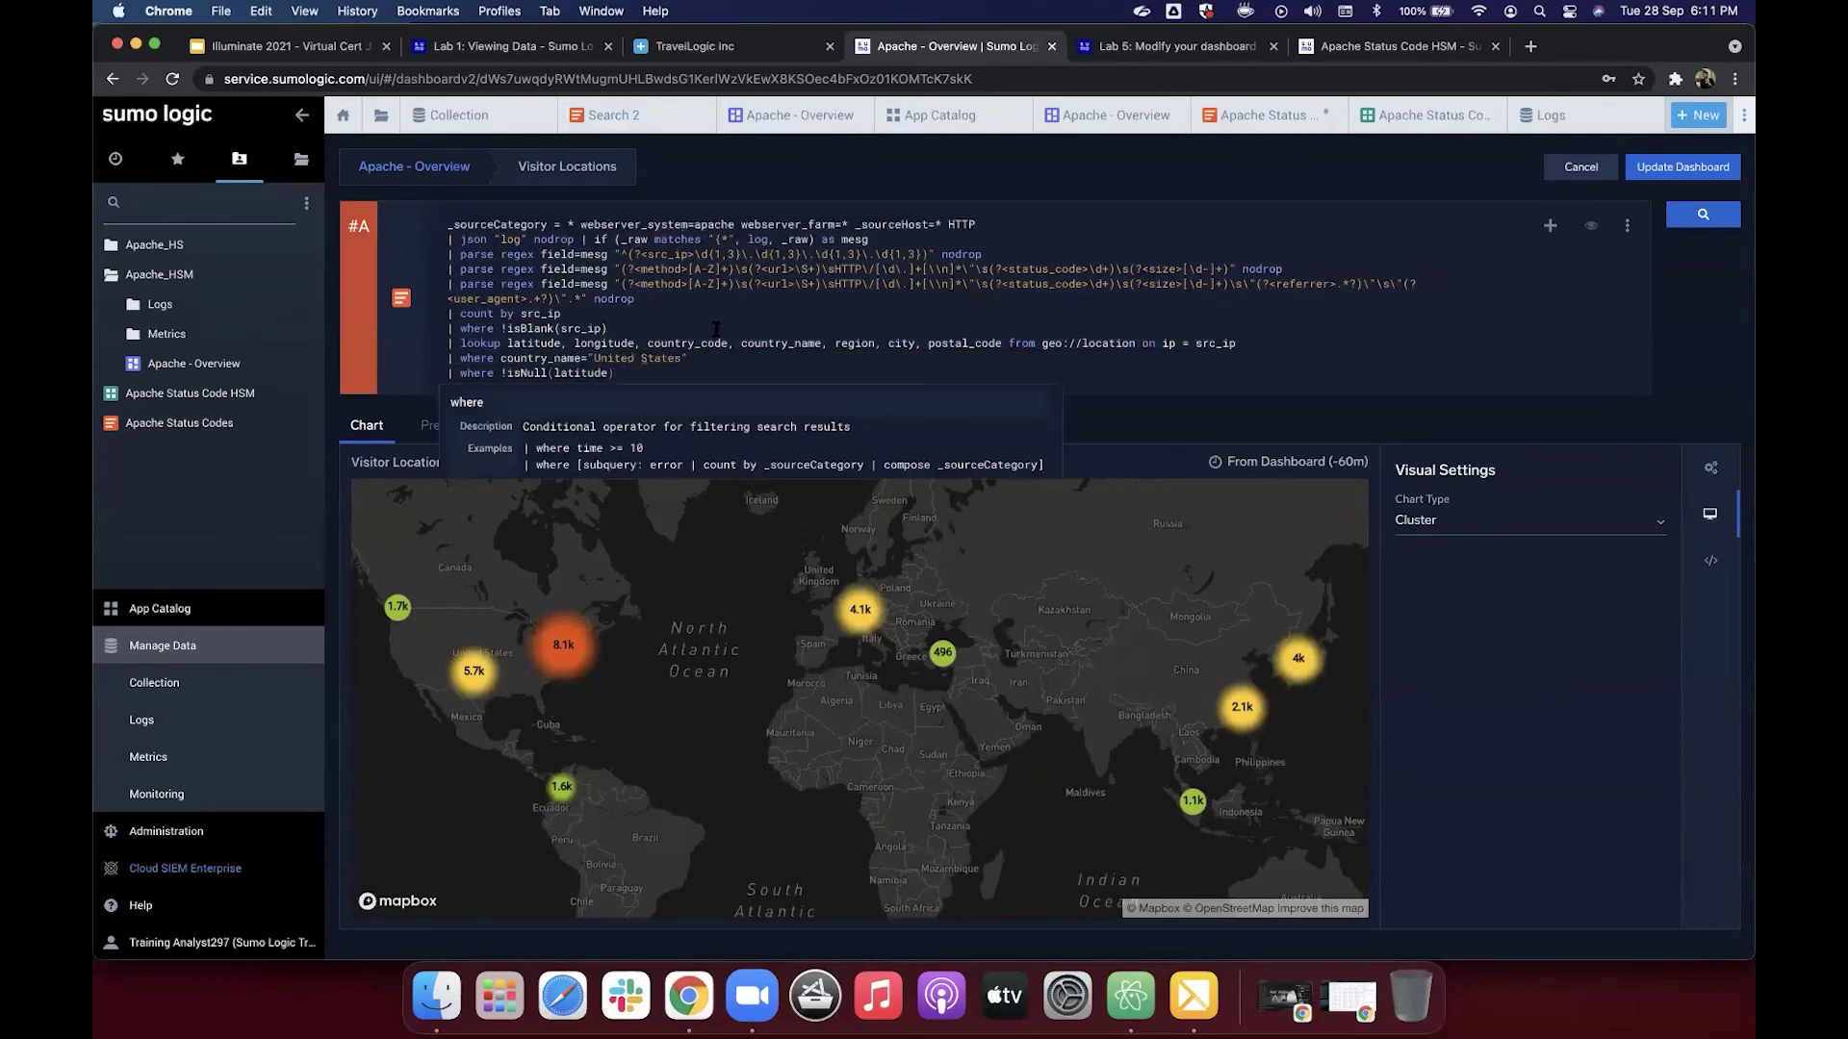
left_click(704, 360)
key("Return")
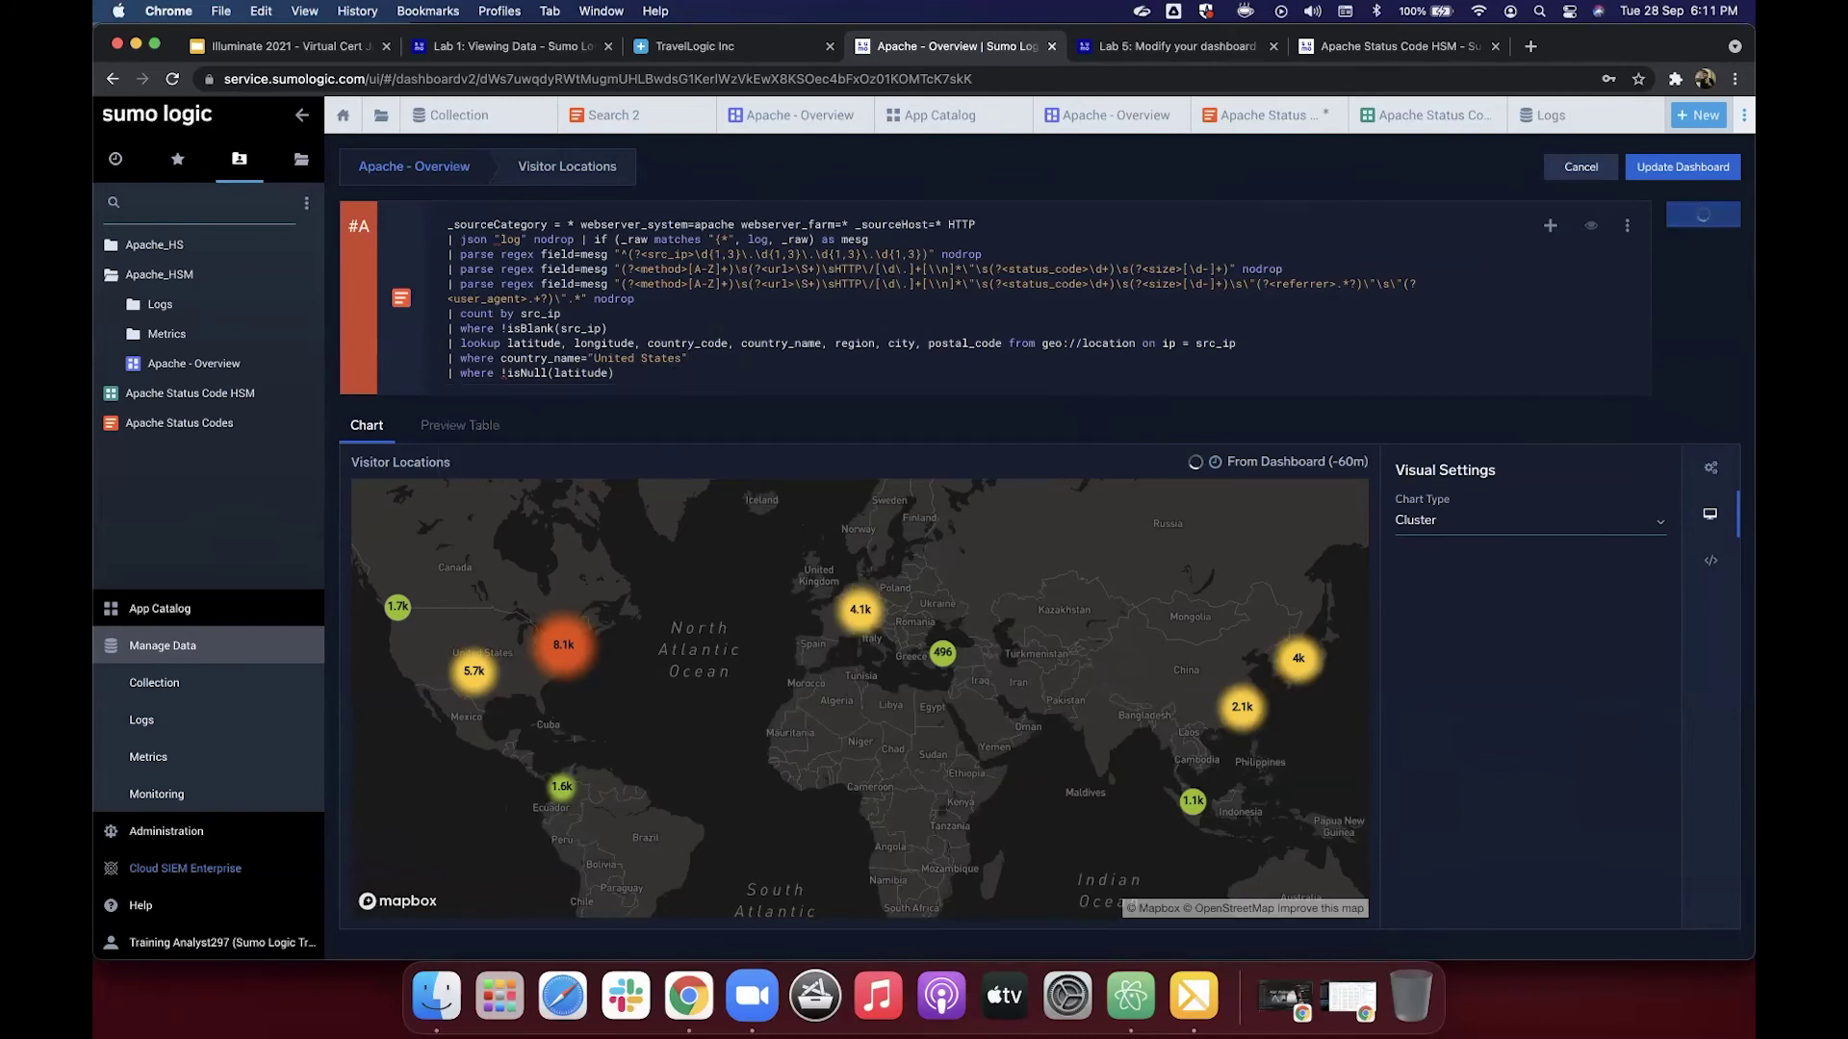
left_click_drag(631, 602, 800, 603)
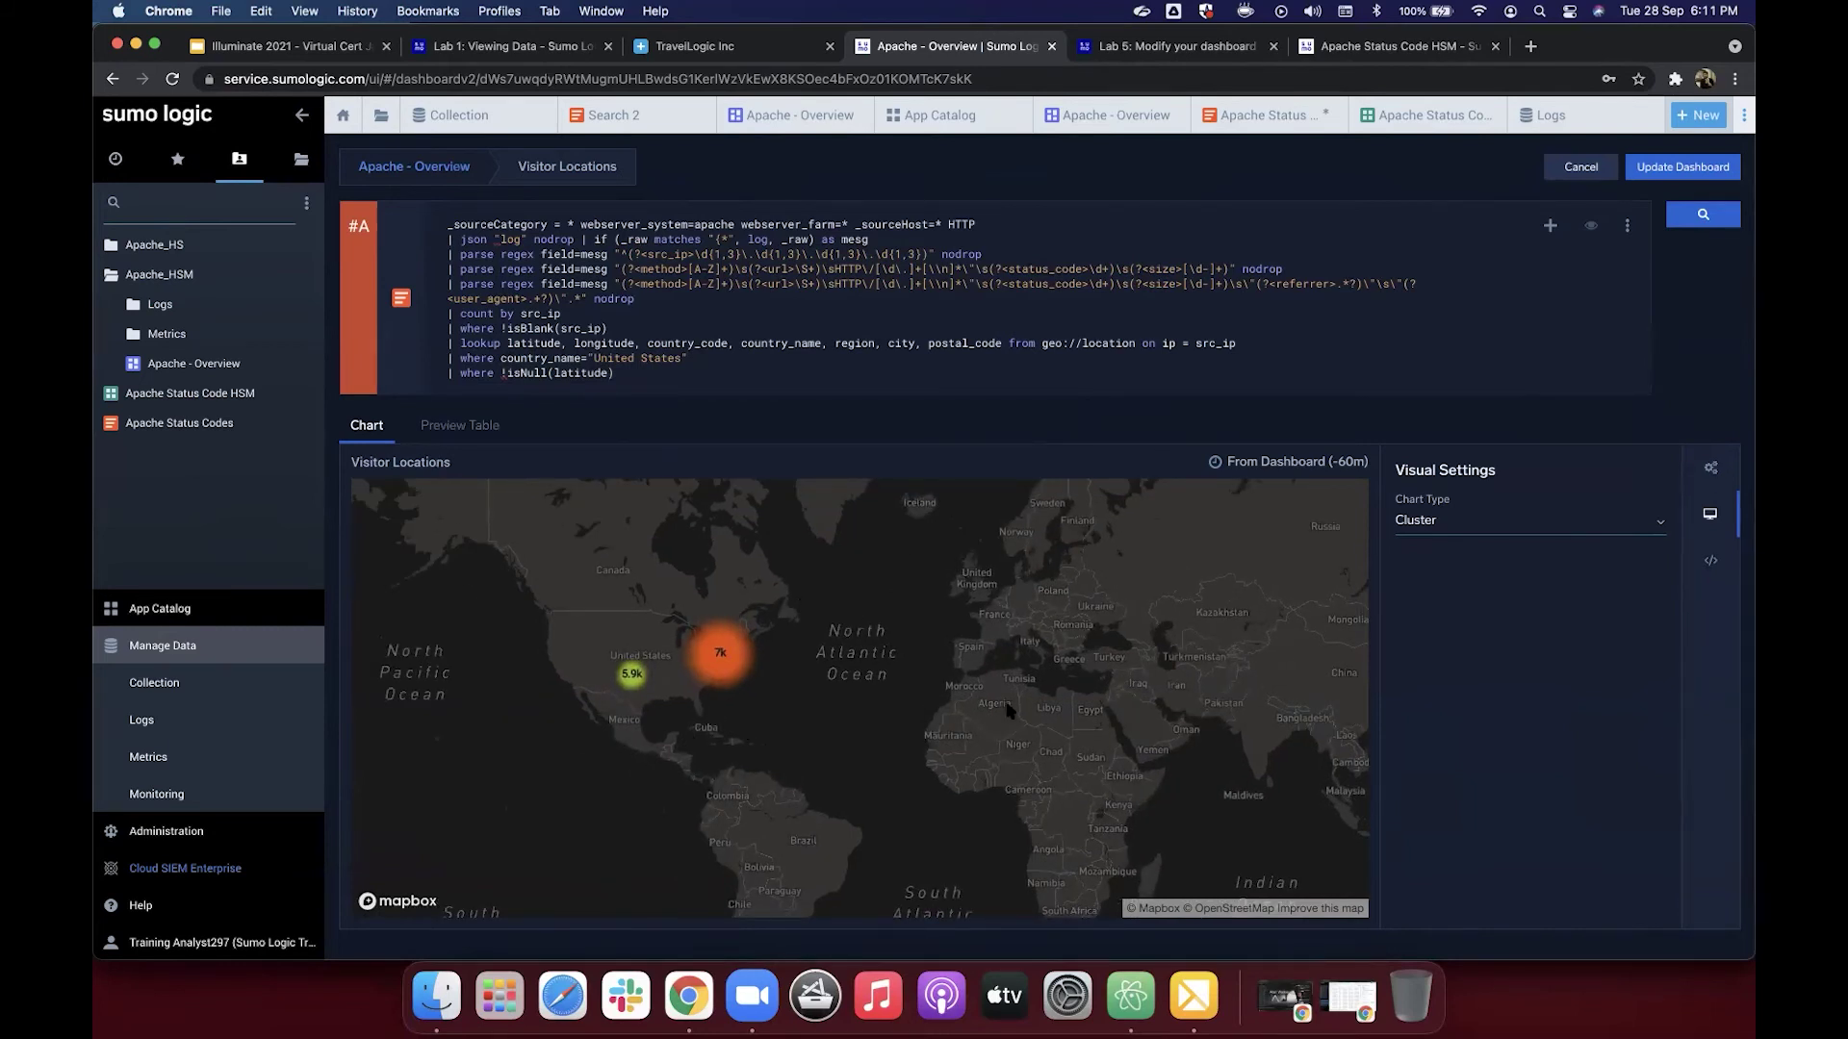
left_click_drag(1074, 658, 913, 645)
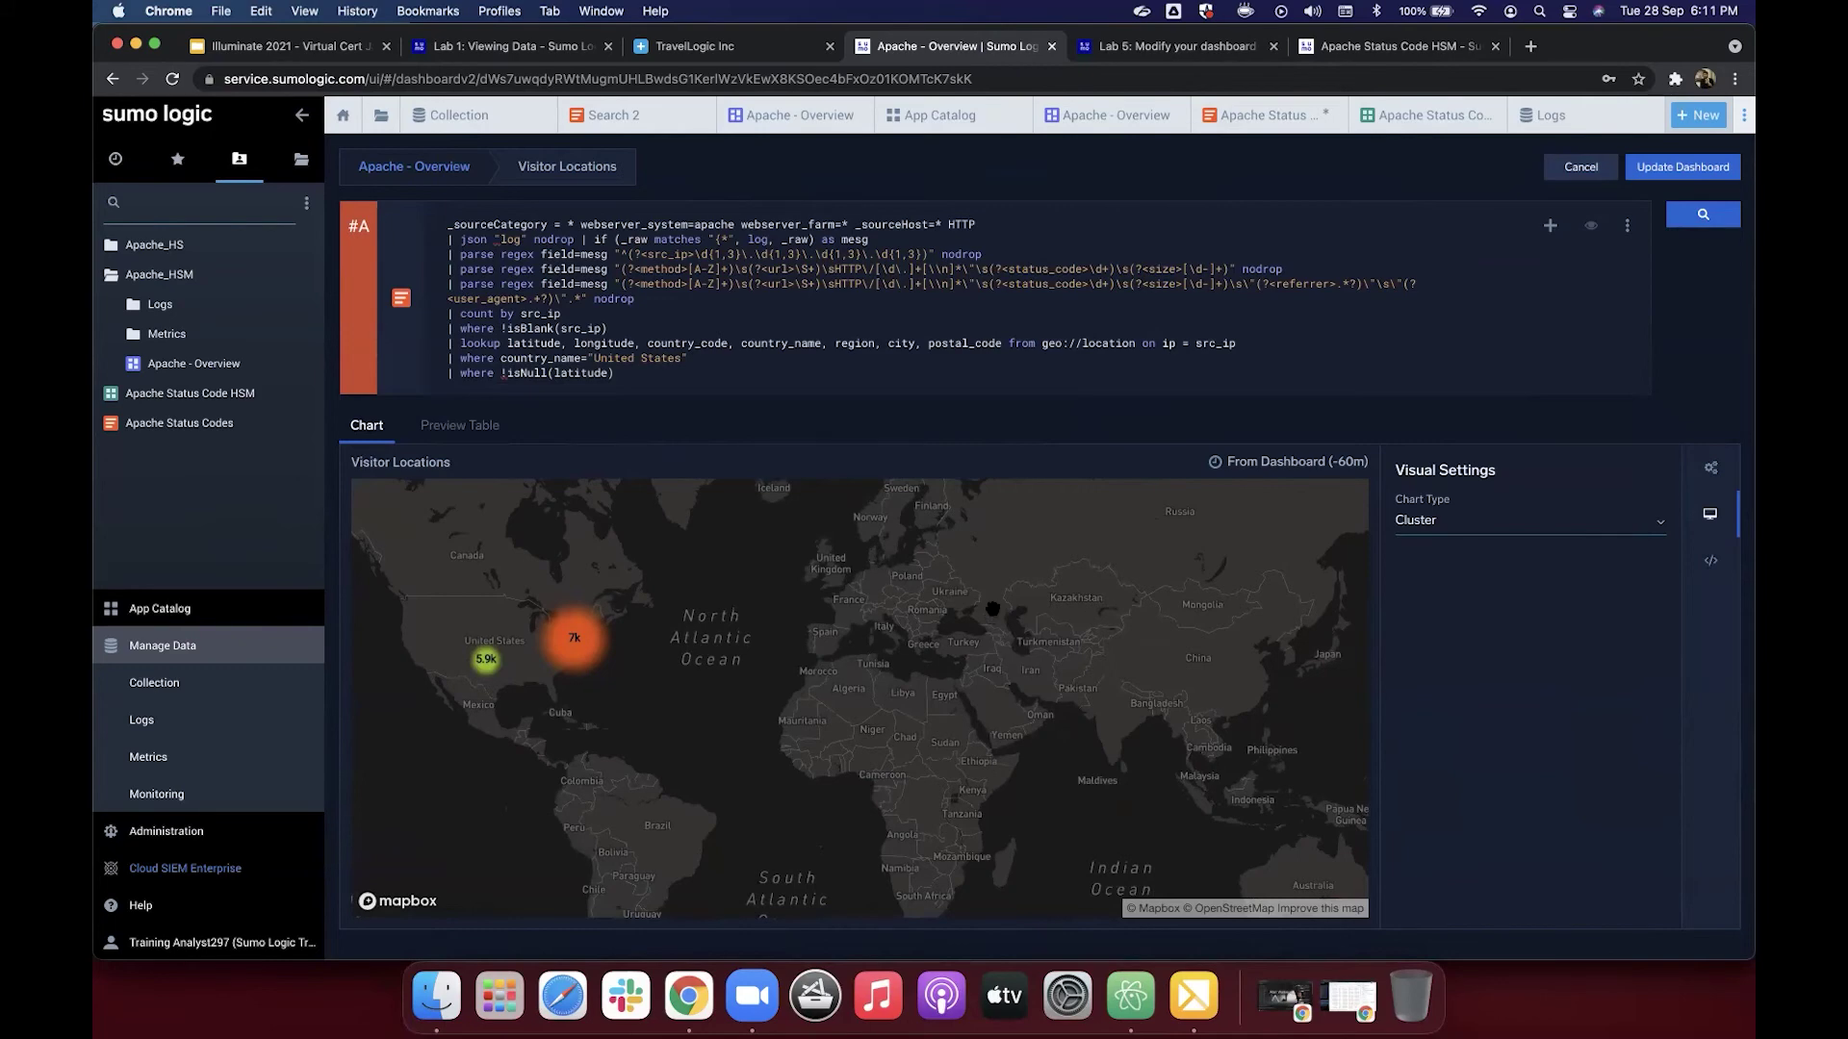
left_click(1219, 50)
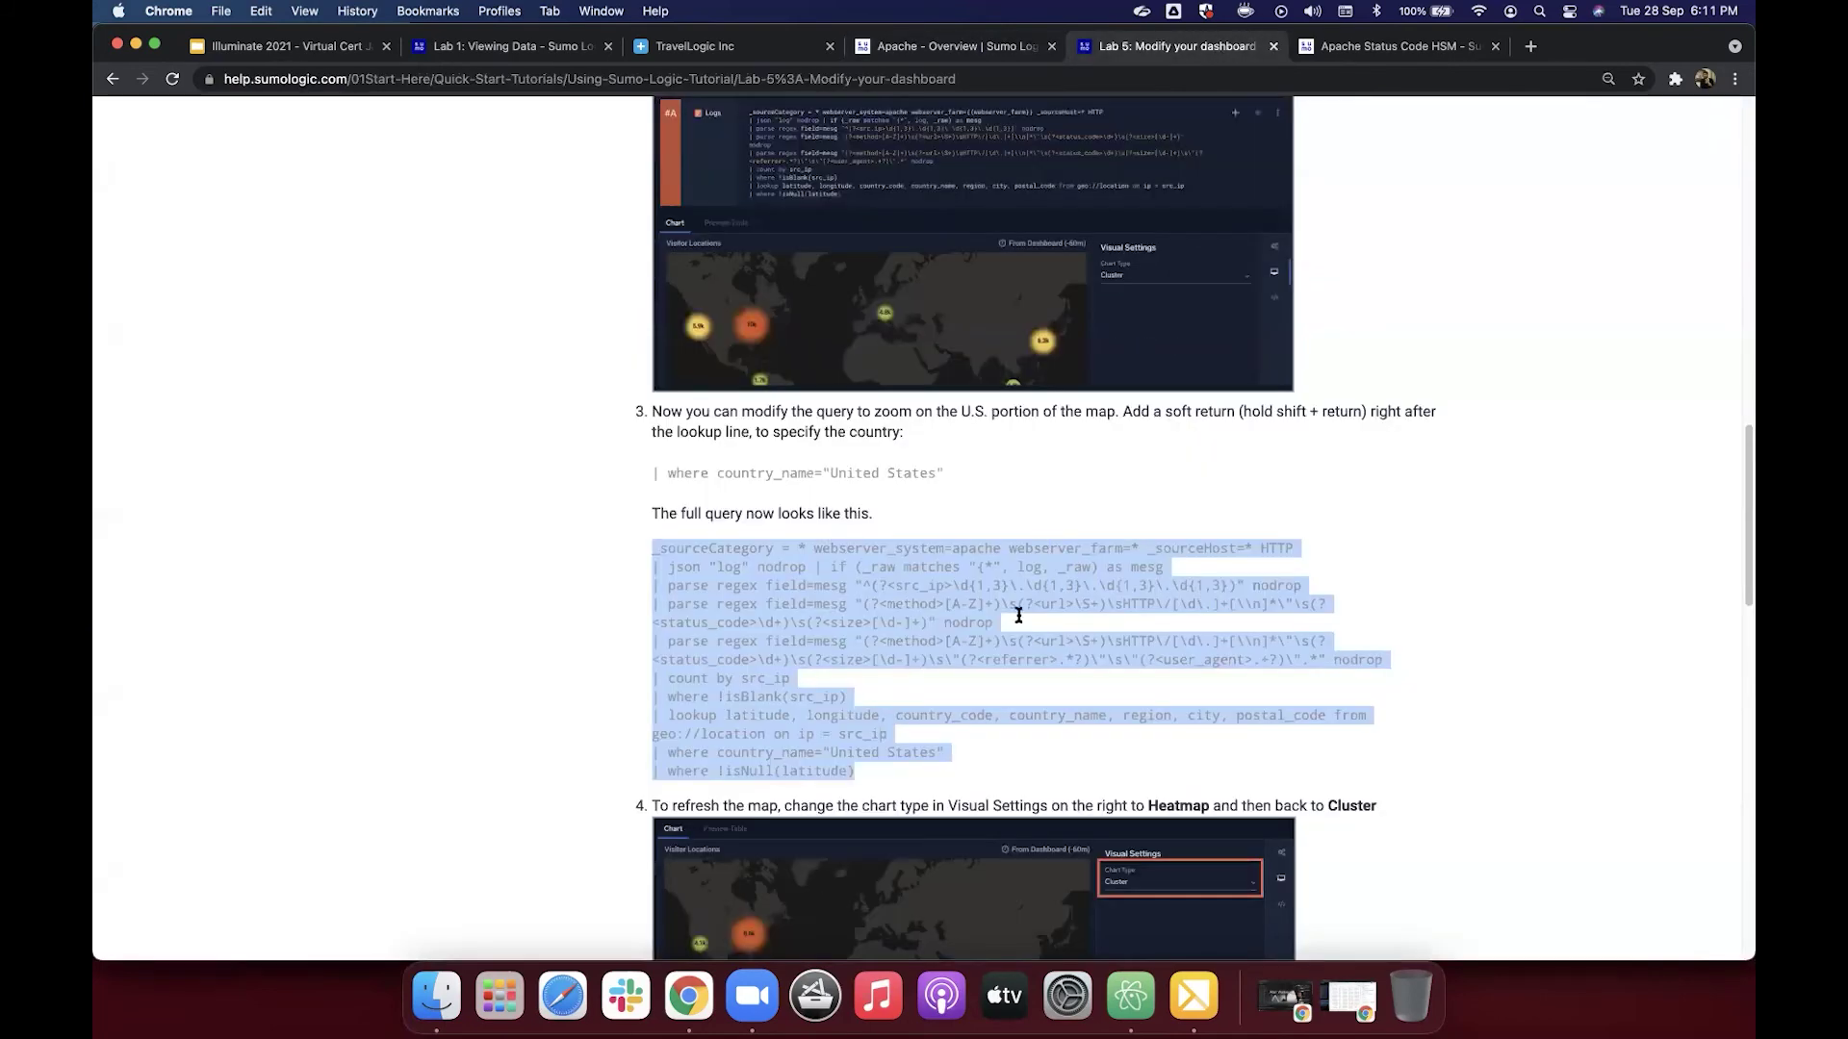
Step: Back in the panel editor, set the Visitor Locations chart type to Heatmap
scroll(1020, 630, "down", 1)
scroll(1020, 637, "down", 4)
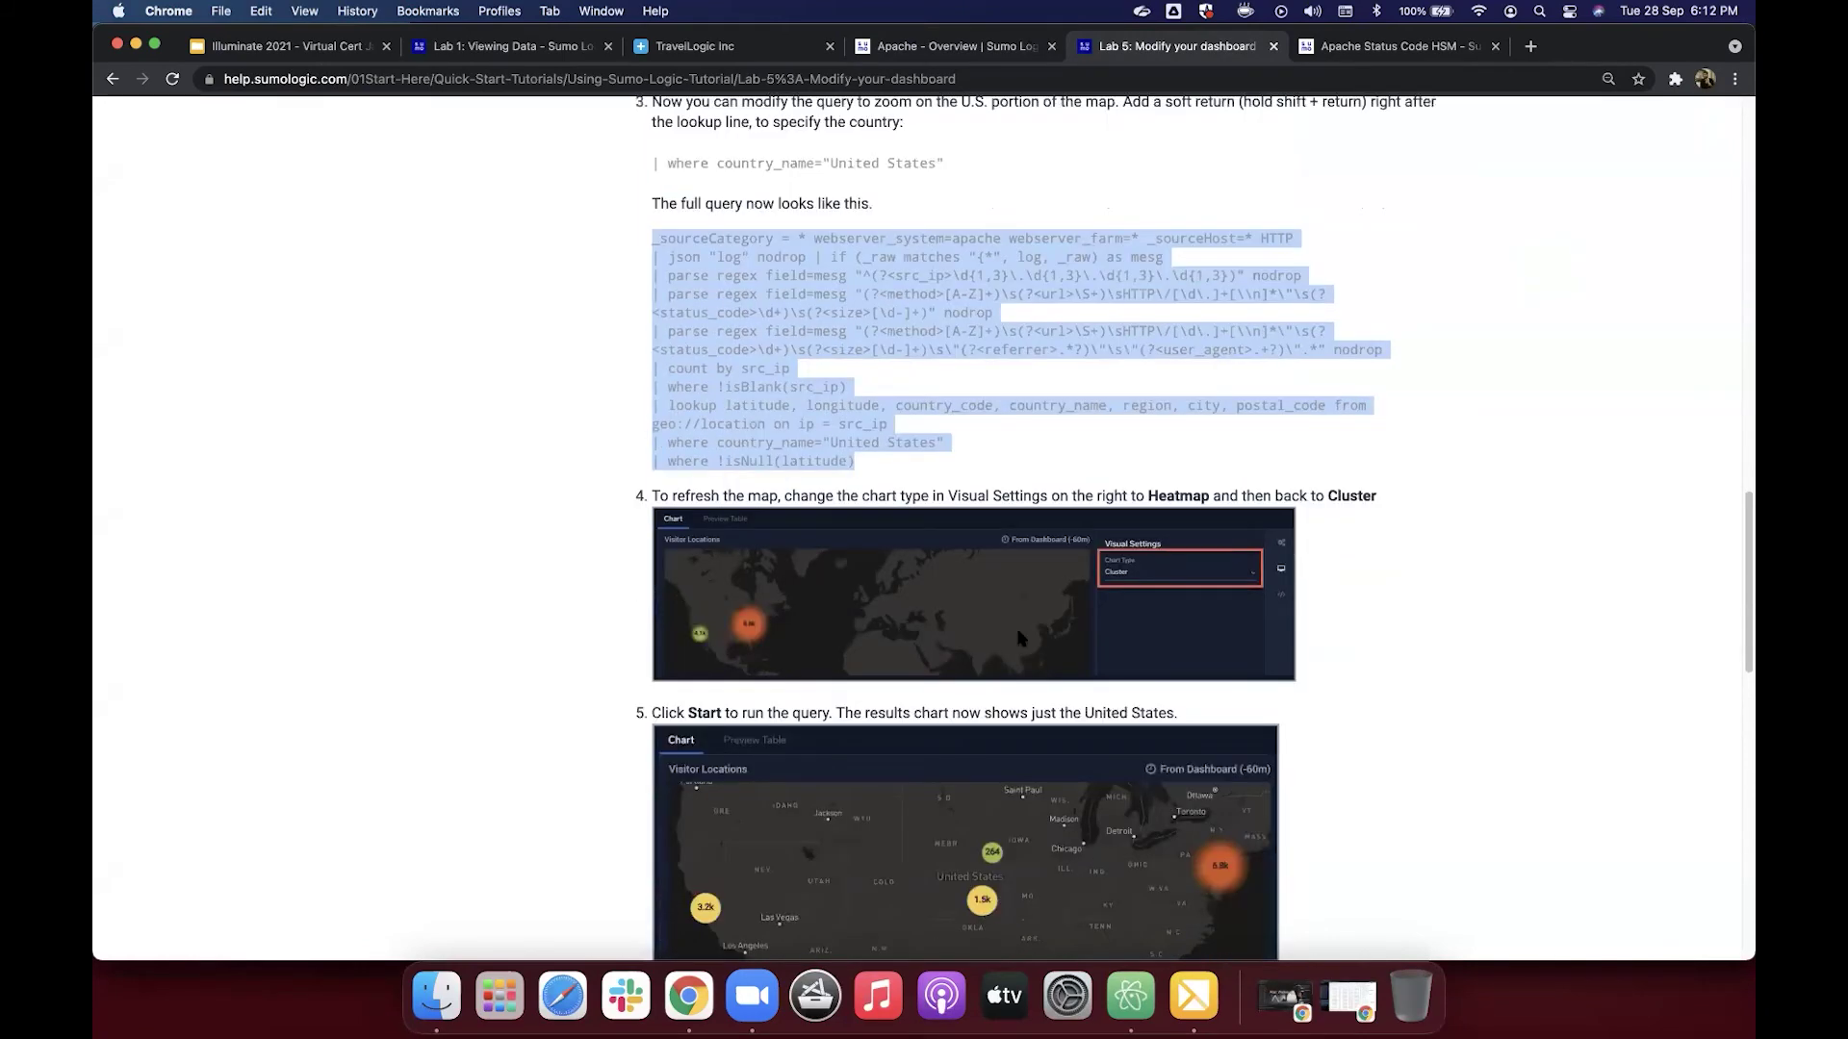
scroll(1020, 637, "down", 2)
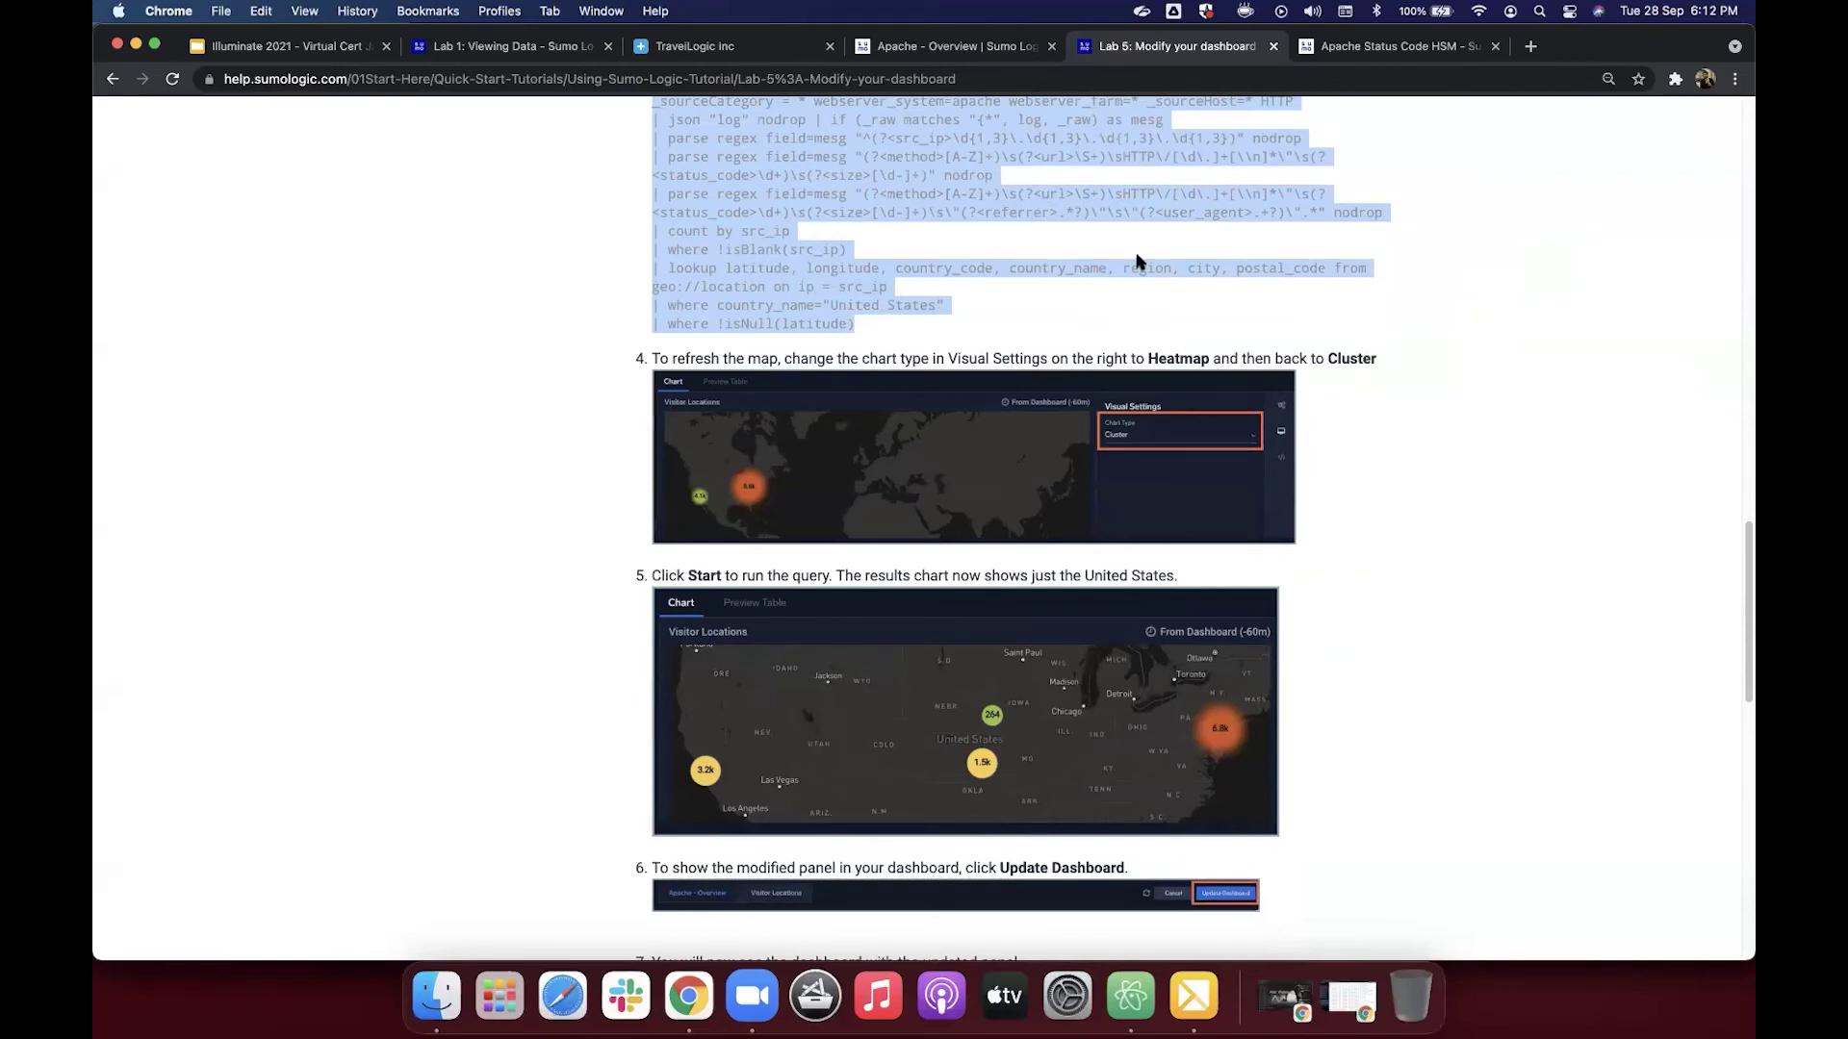
scroll(1059, 106, "down", 2)
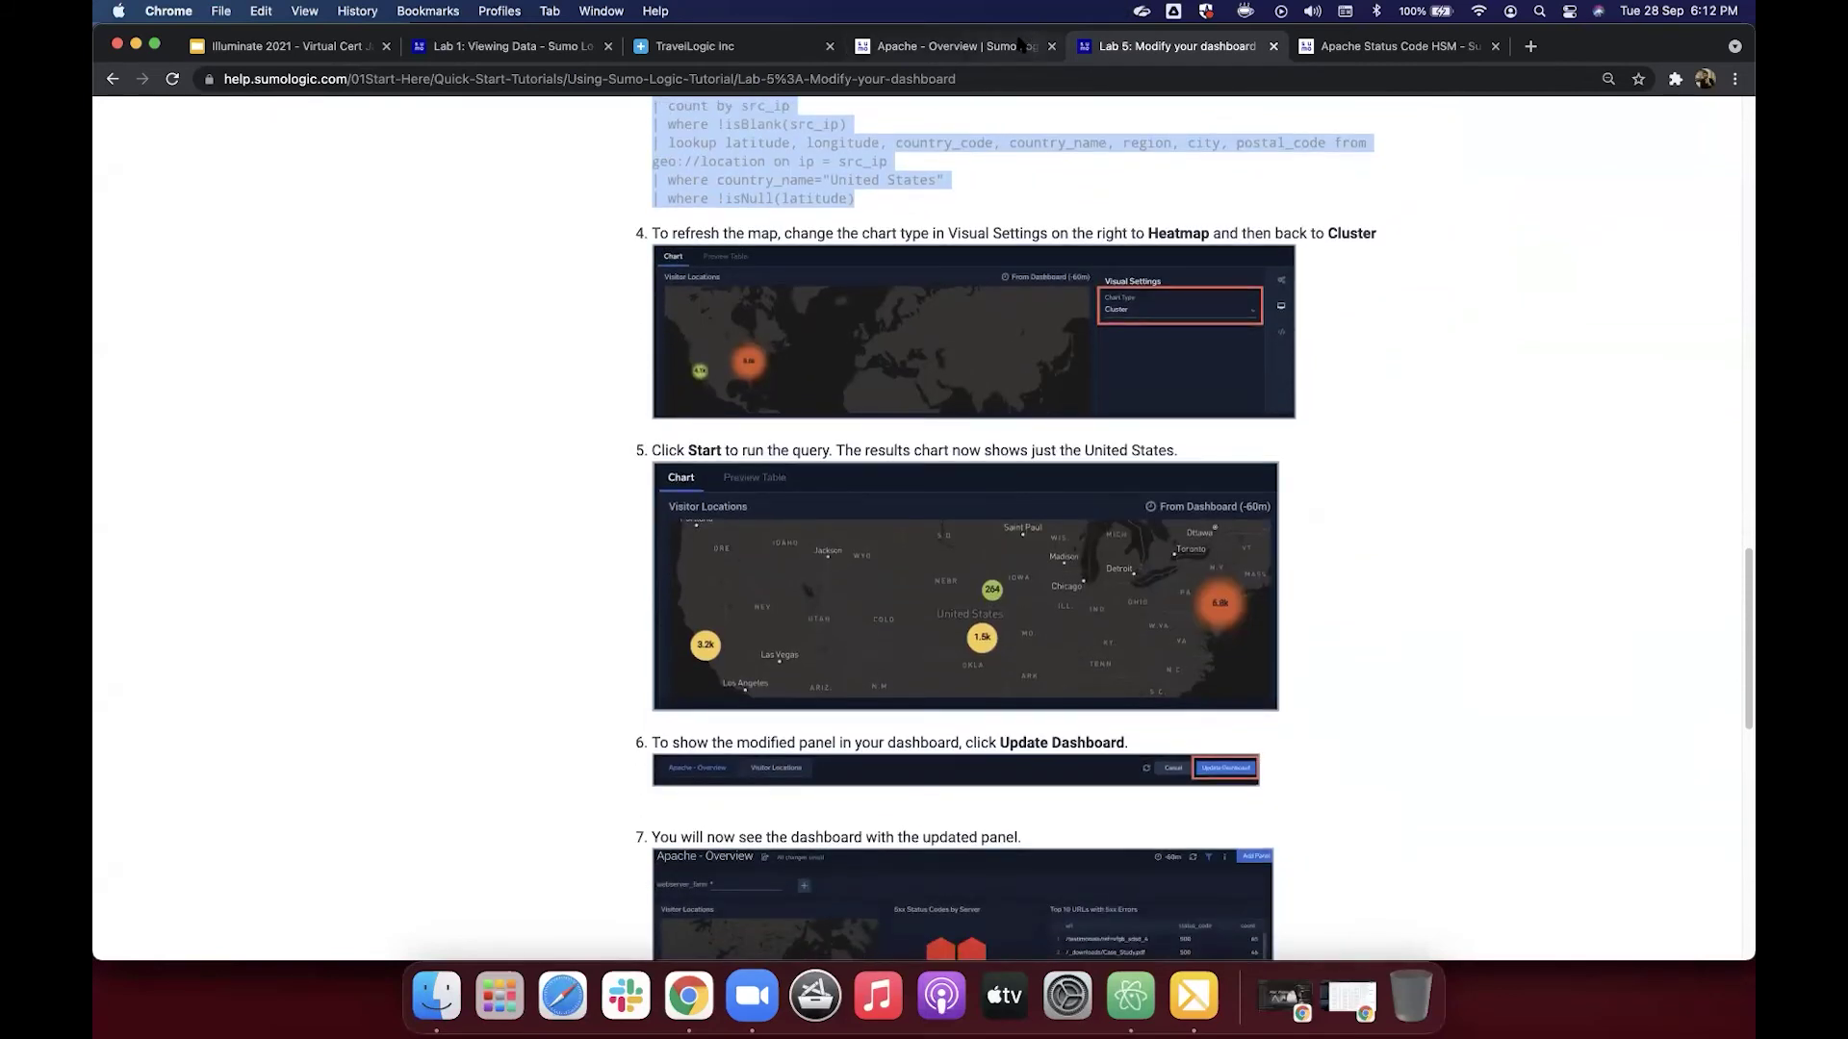
key("ctrl+shift+Tab")
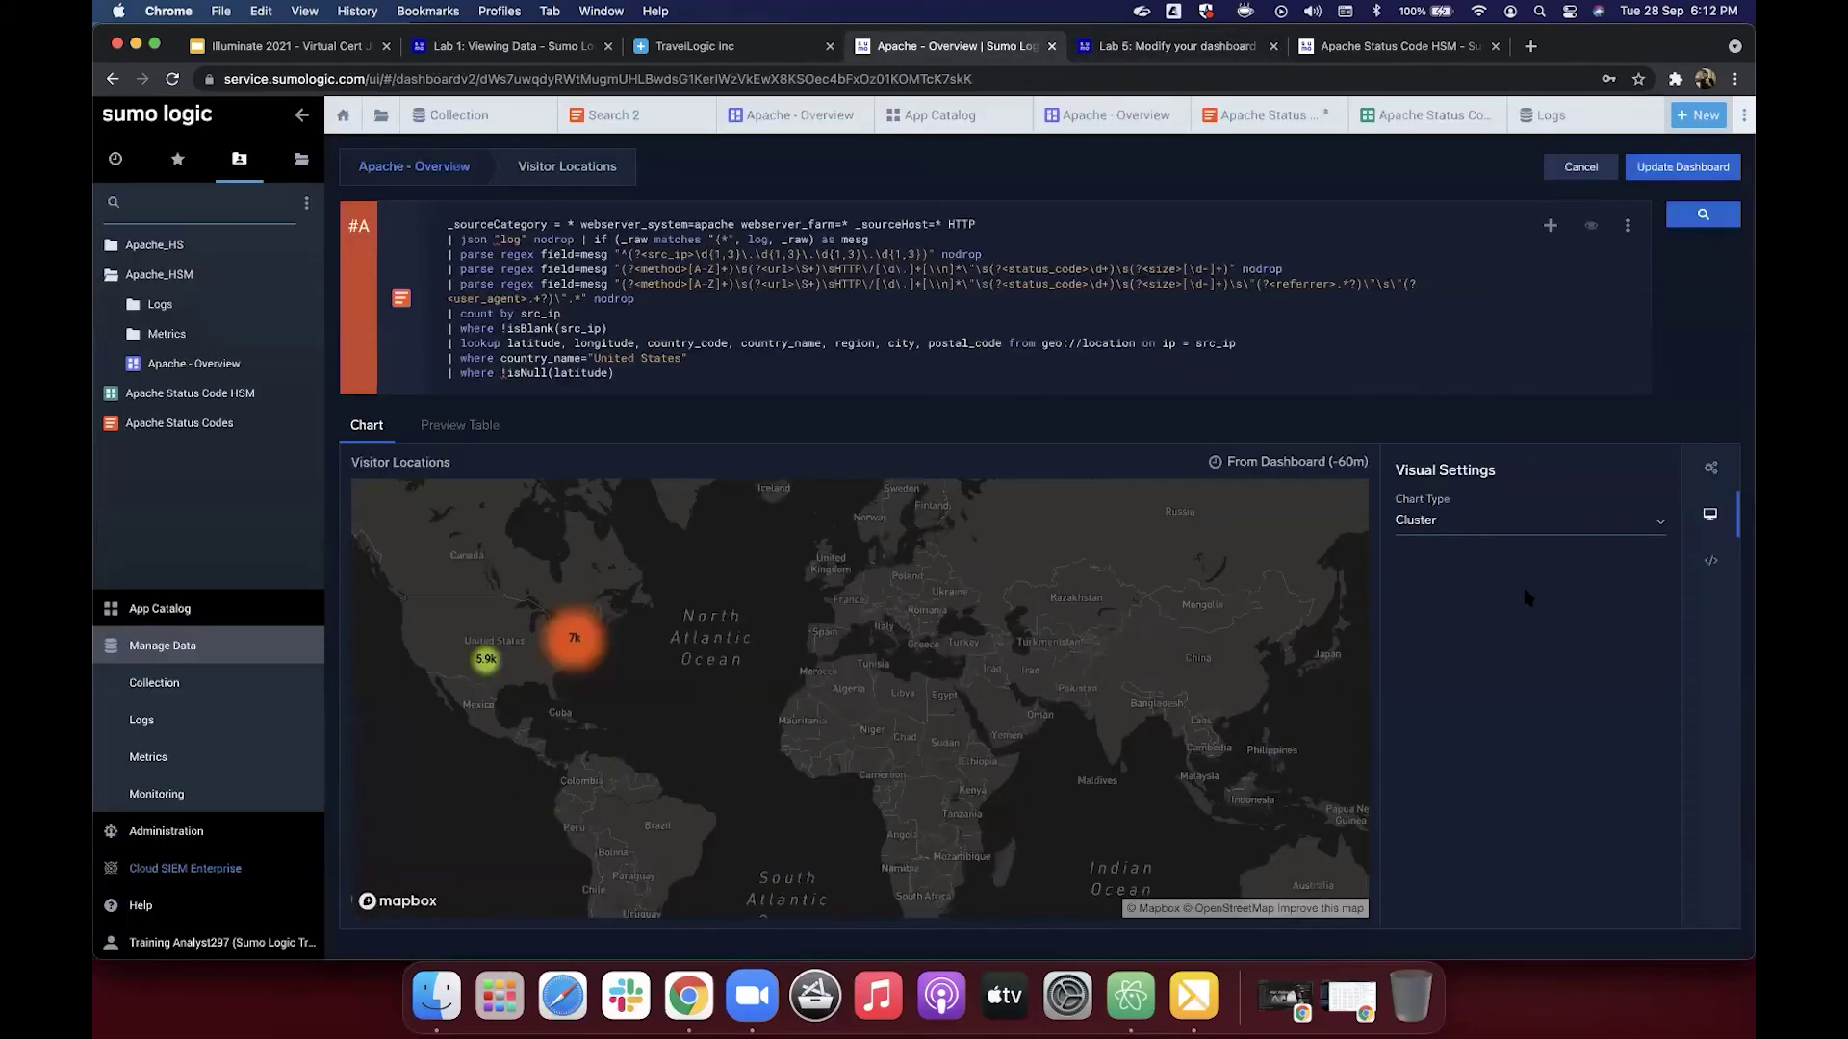
left_click(1452, 521)
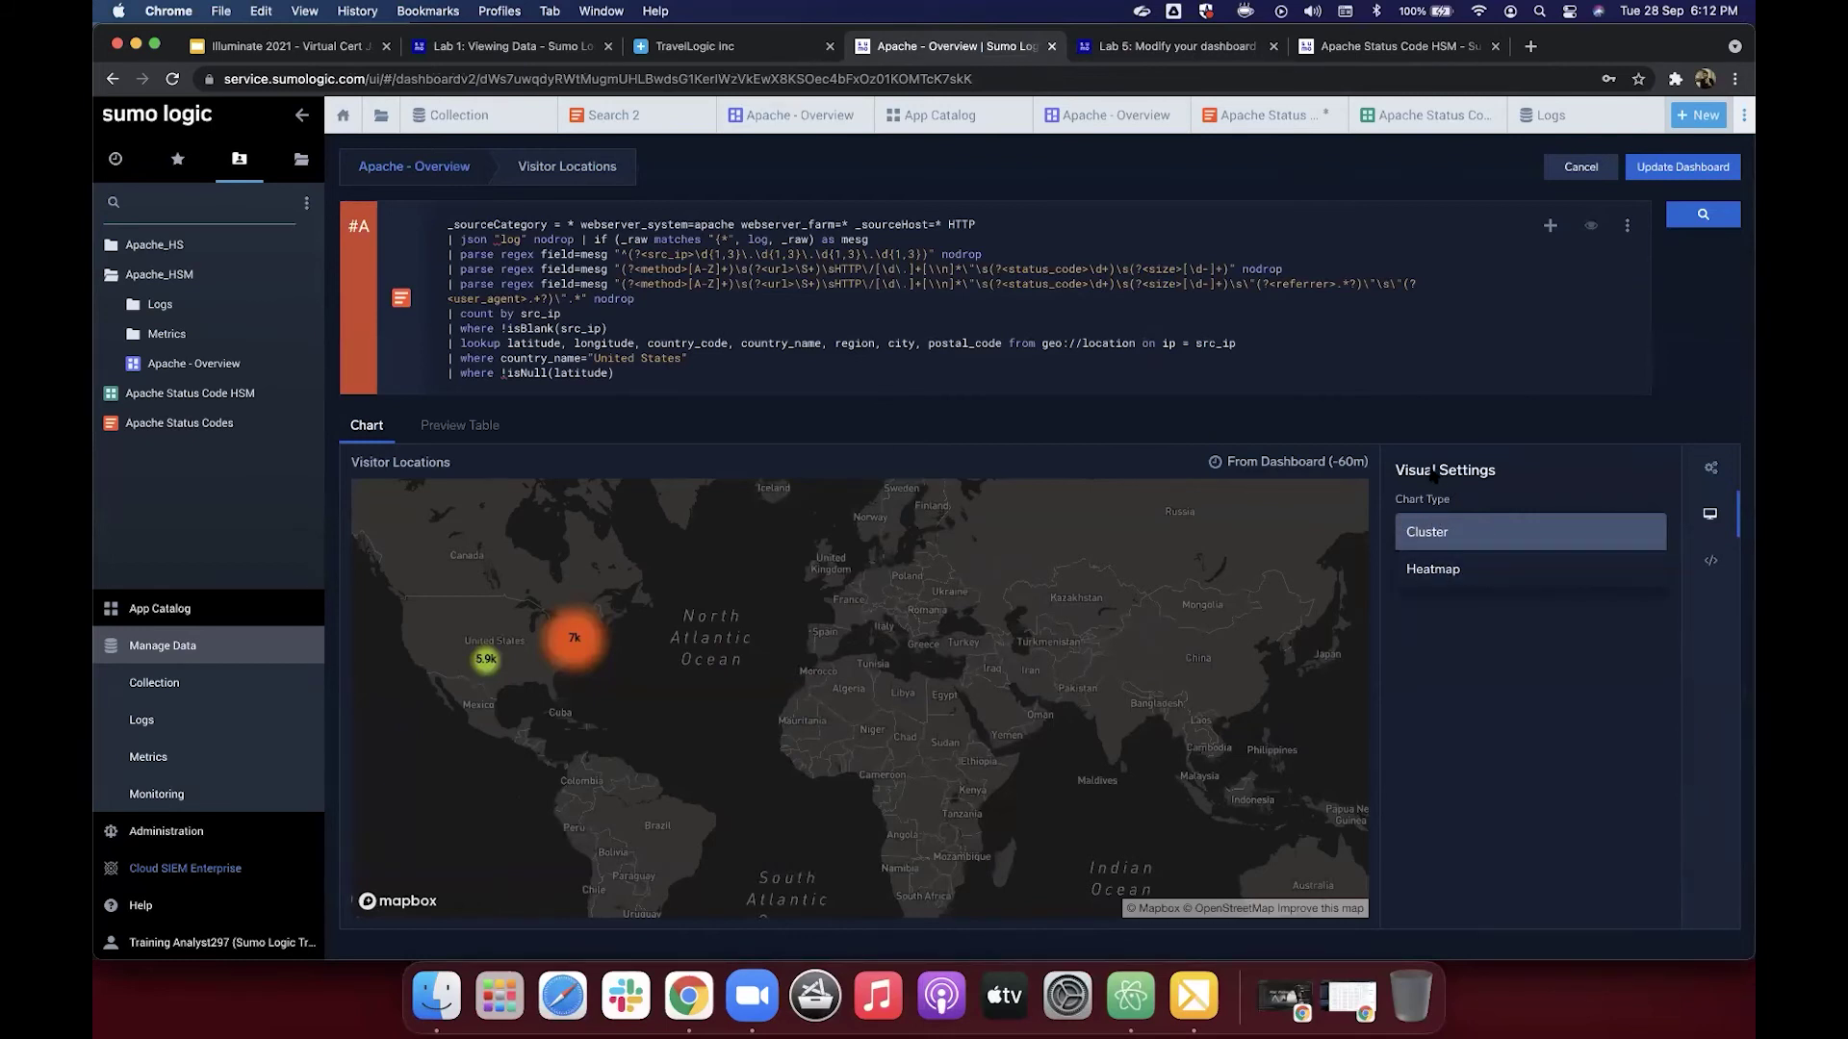
left_click(1505, 516)
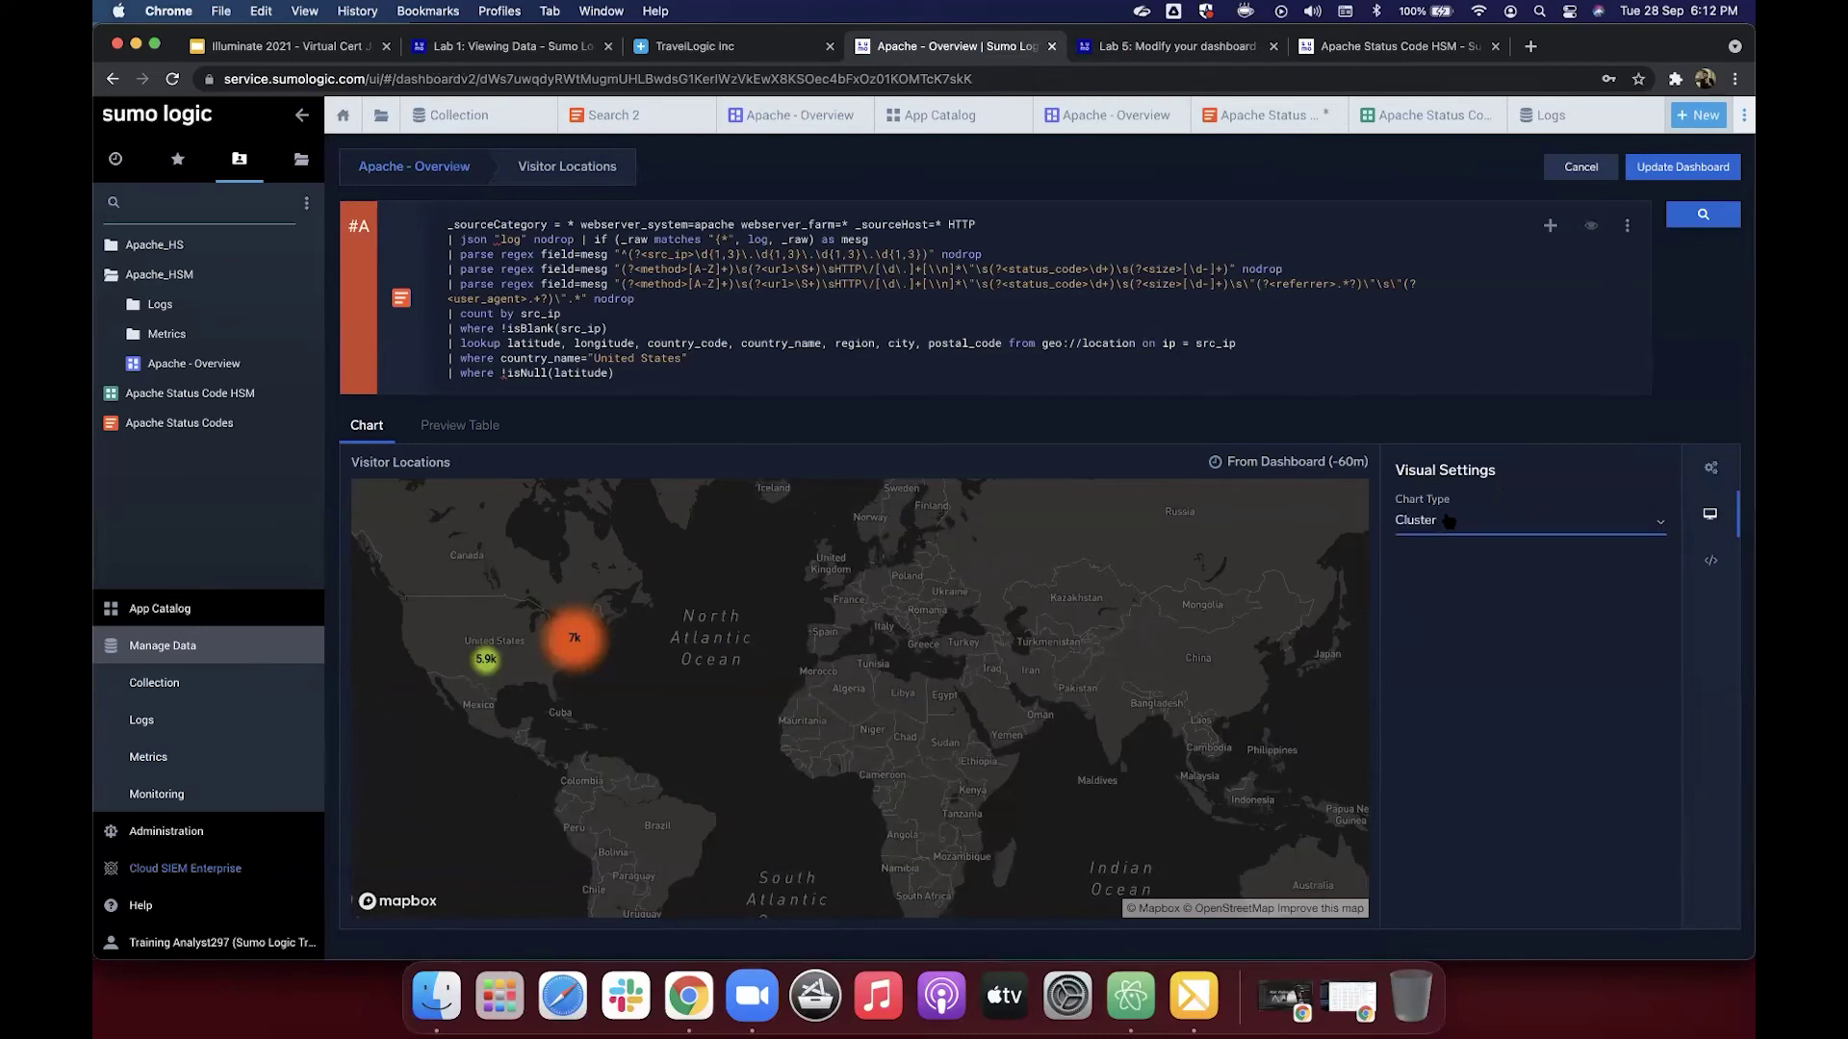
left_click(1447, 574)
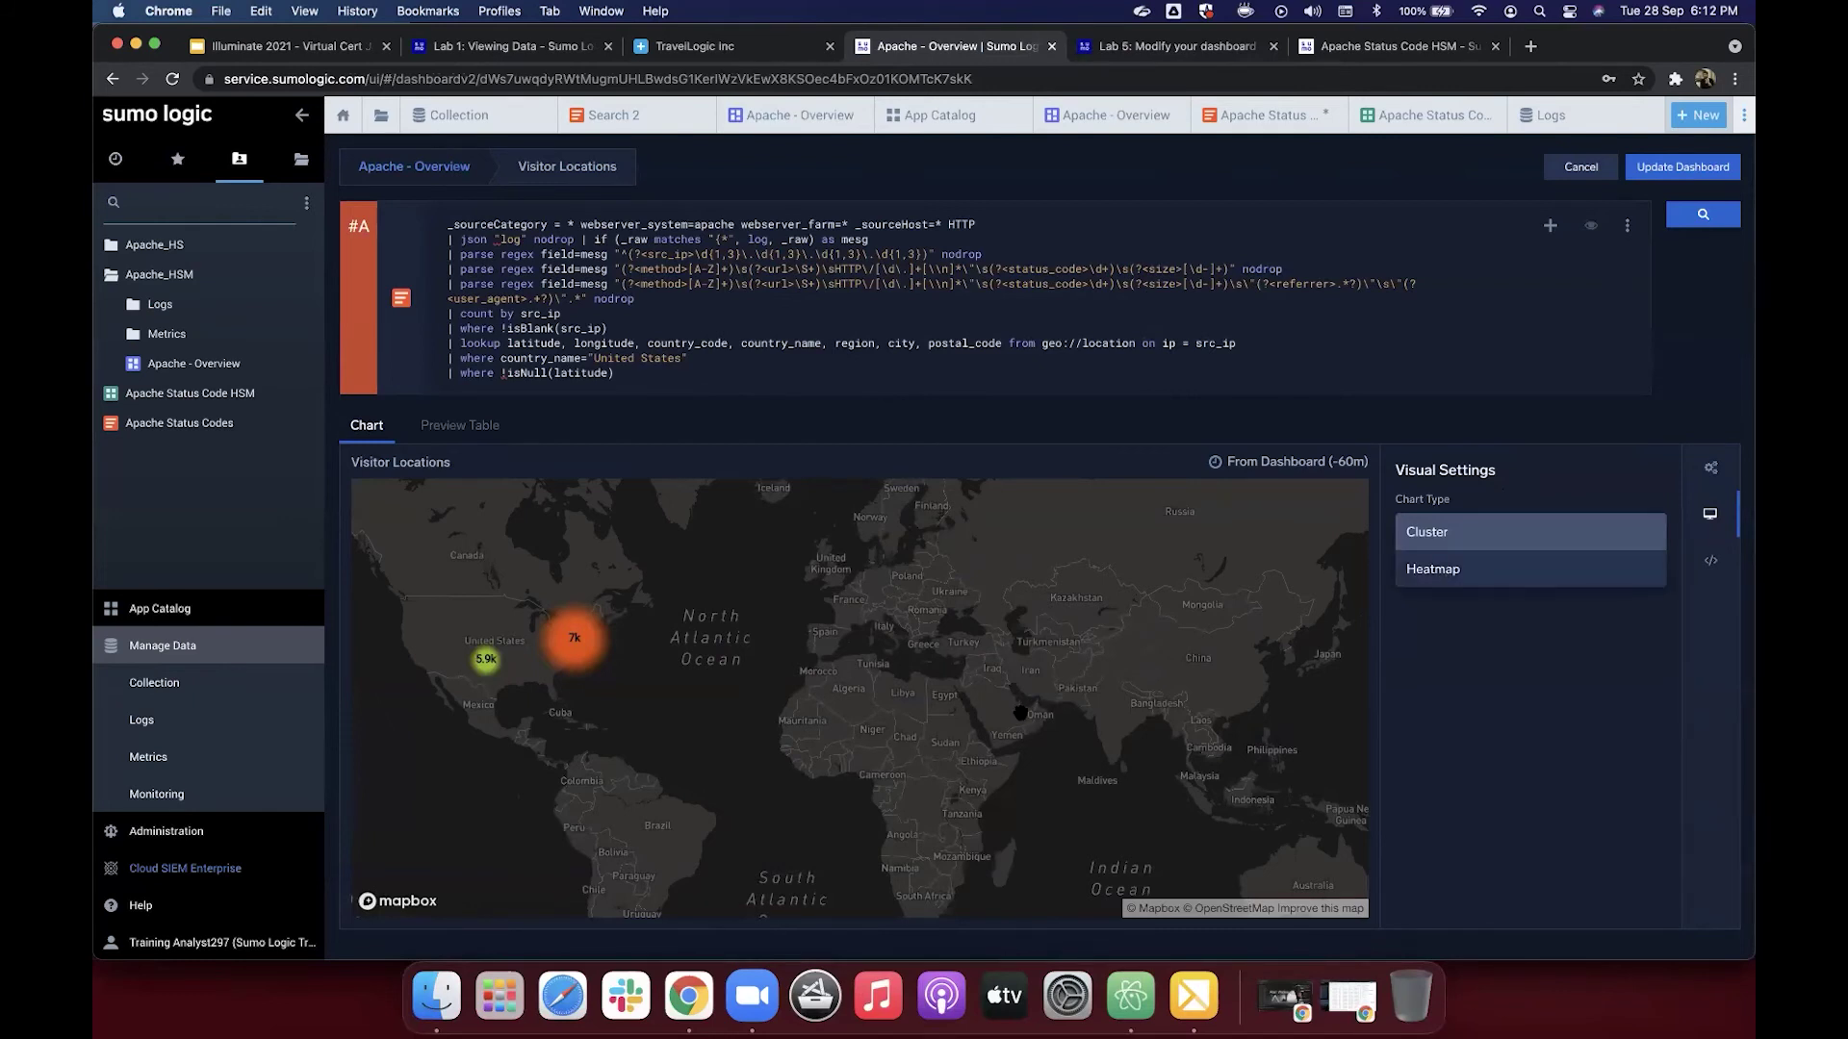
key("Down")
key("Return")
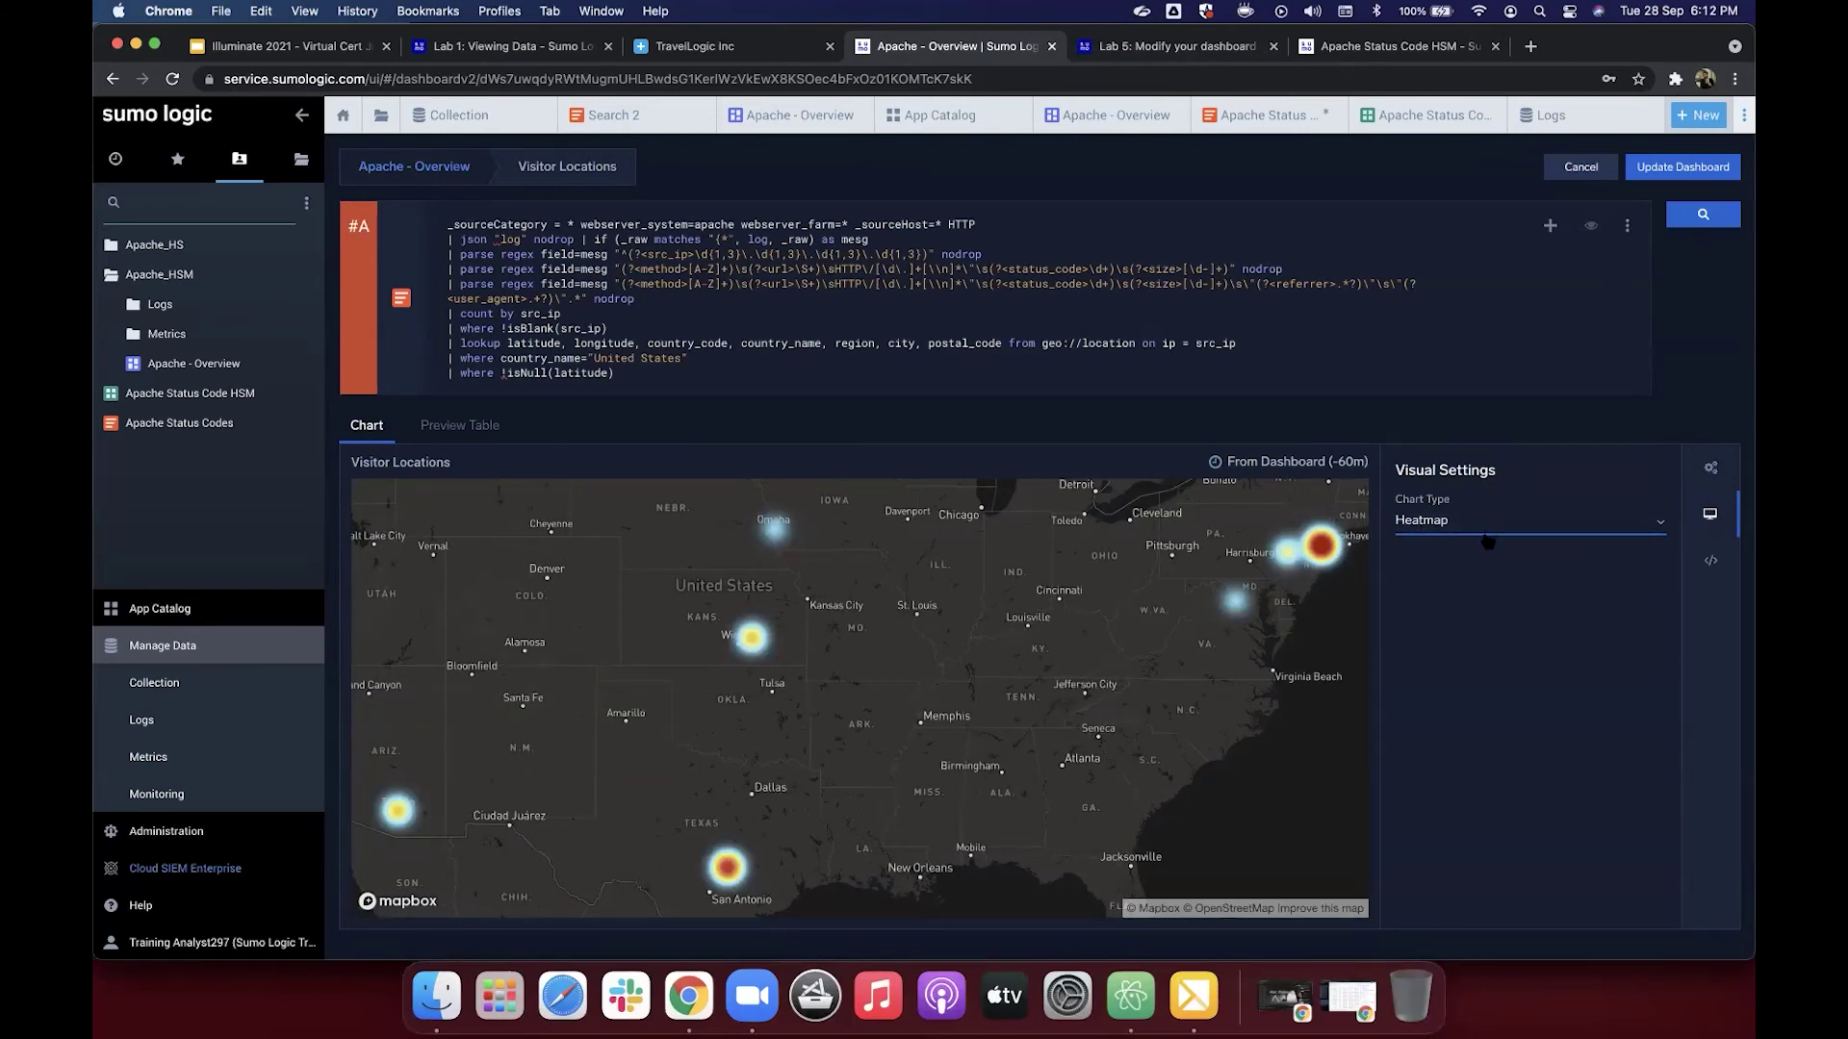
Step: Try Cluster, recentre the map on North America, then set Heatmap again
key("Down")
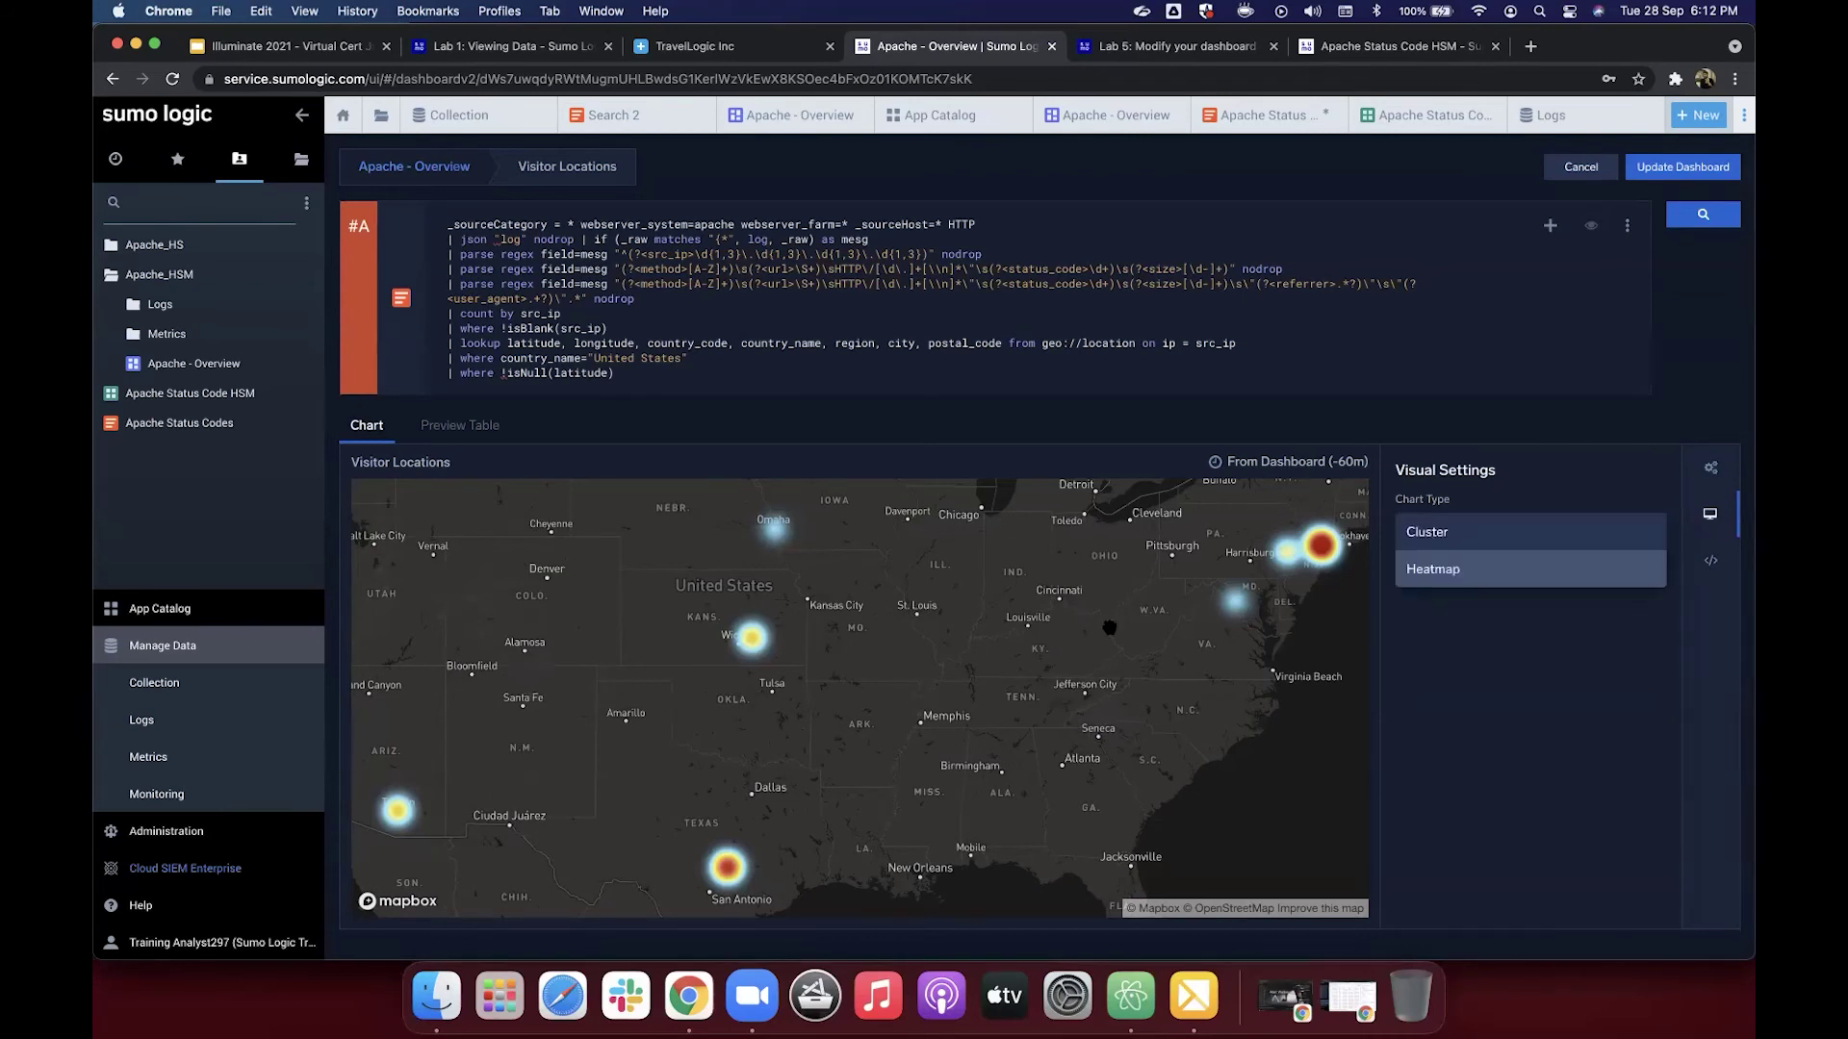
key("Return")
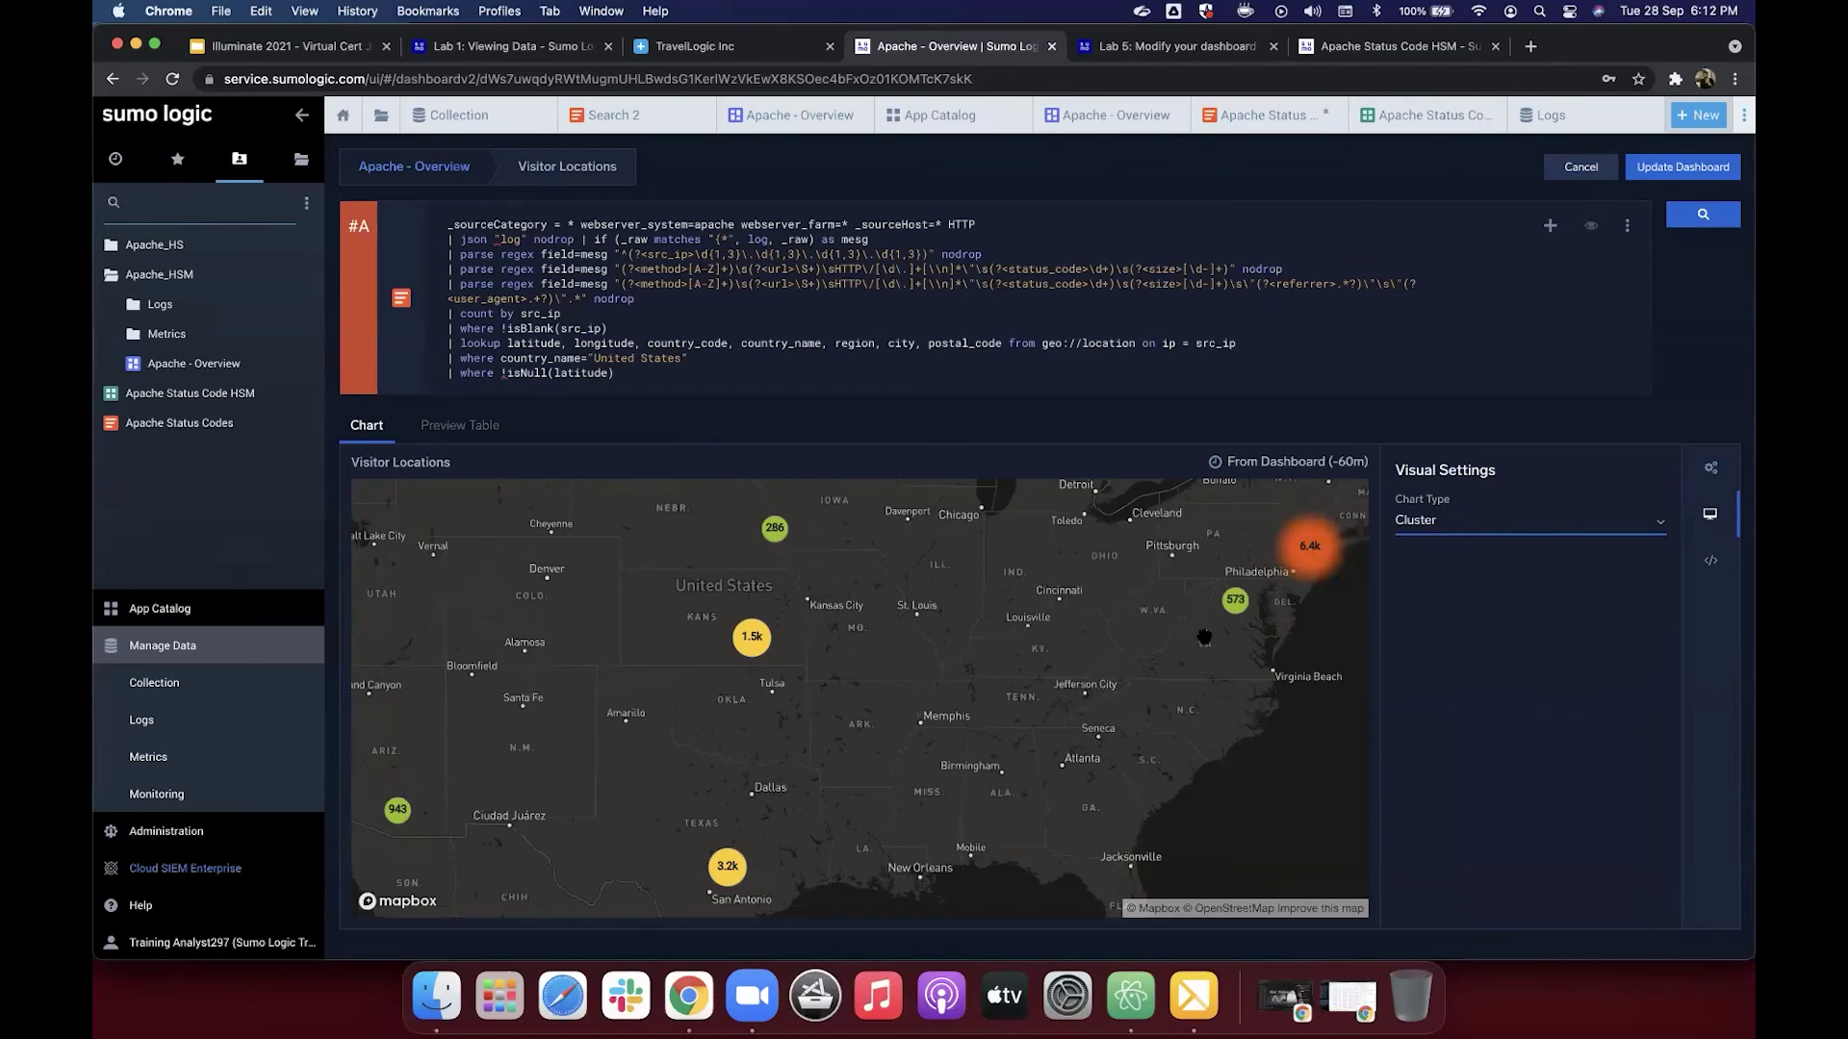
scroll(1204, 637, "down", 2)
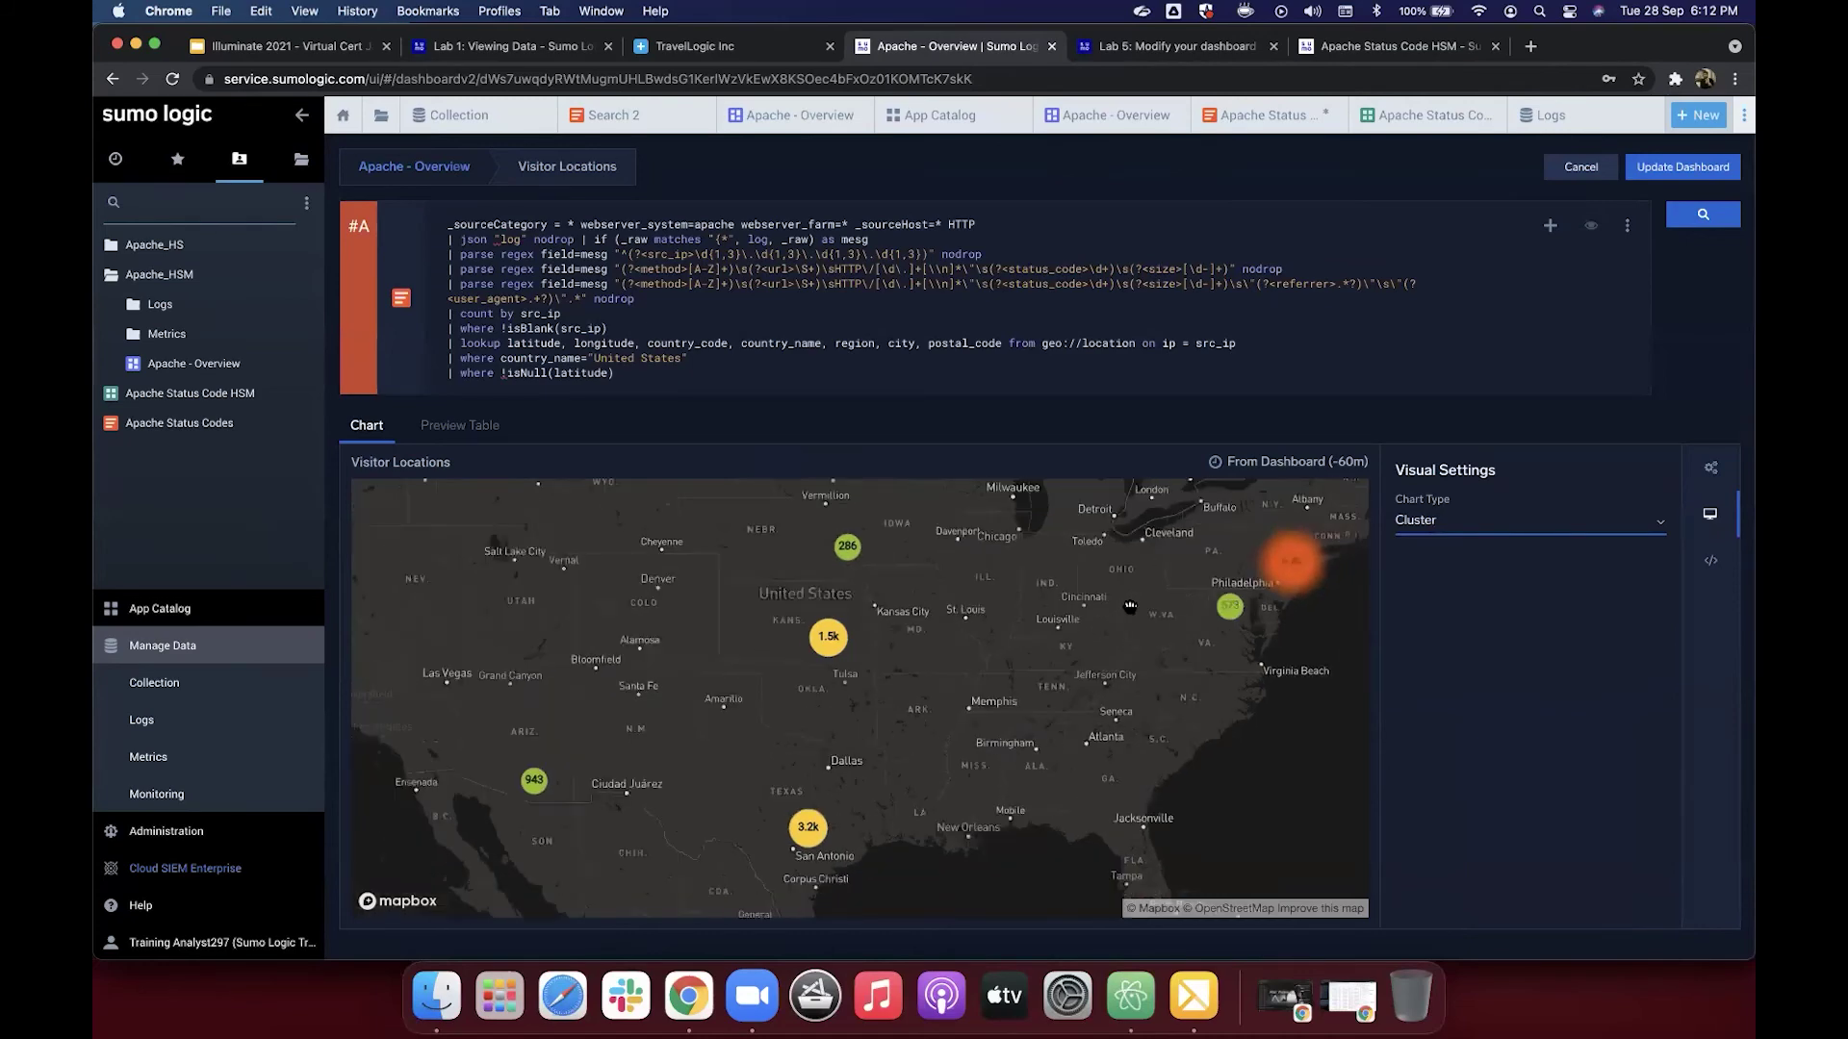
scroll(1130, 606, "down", 2)
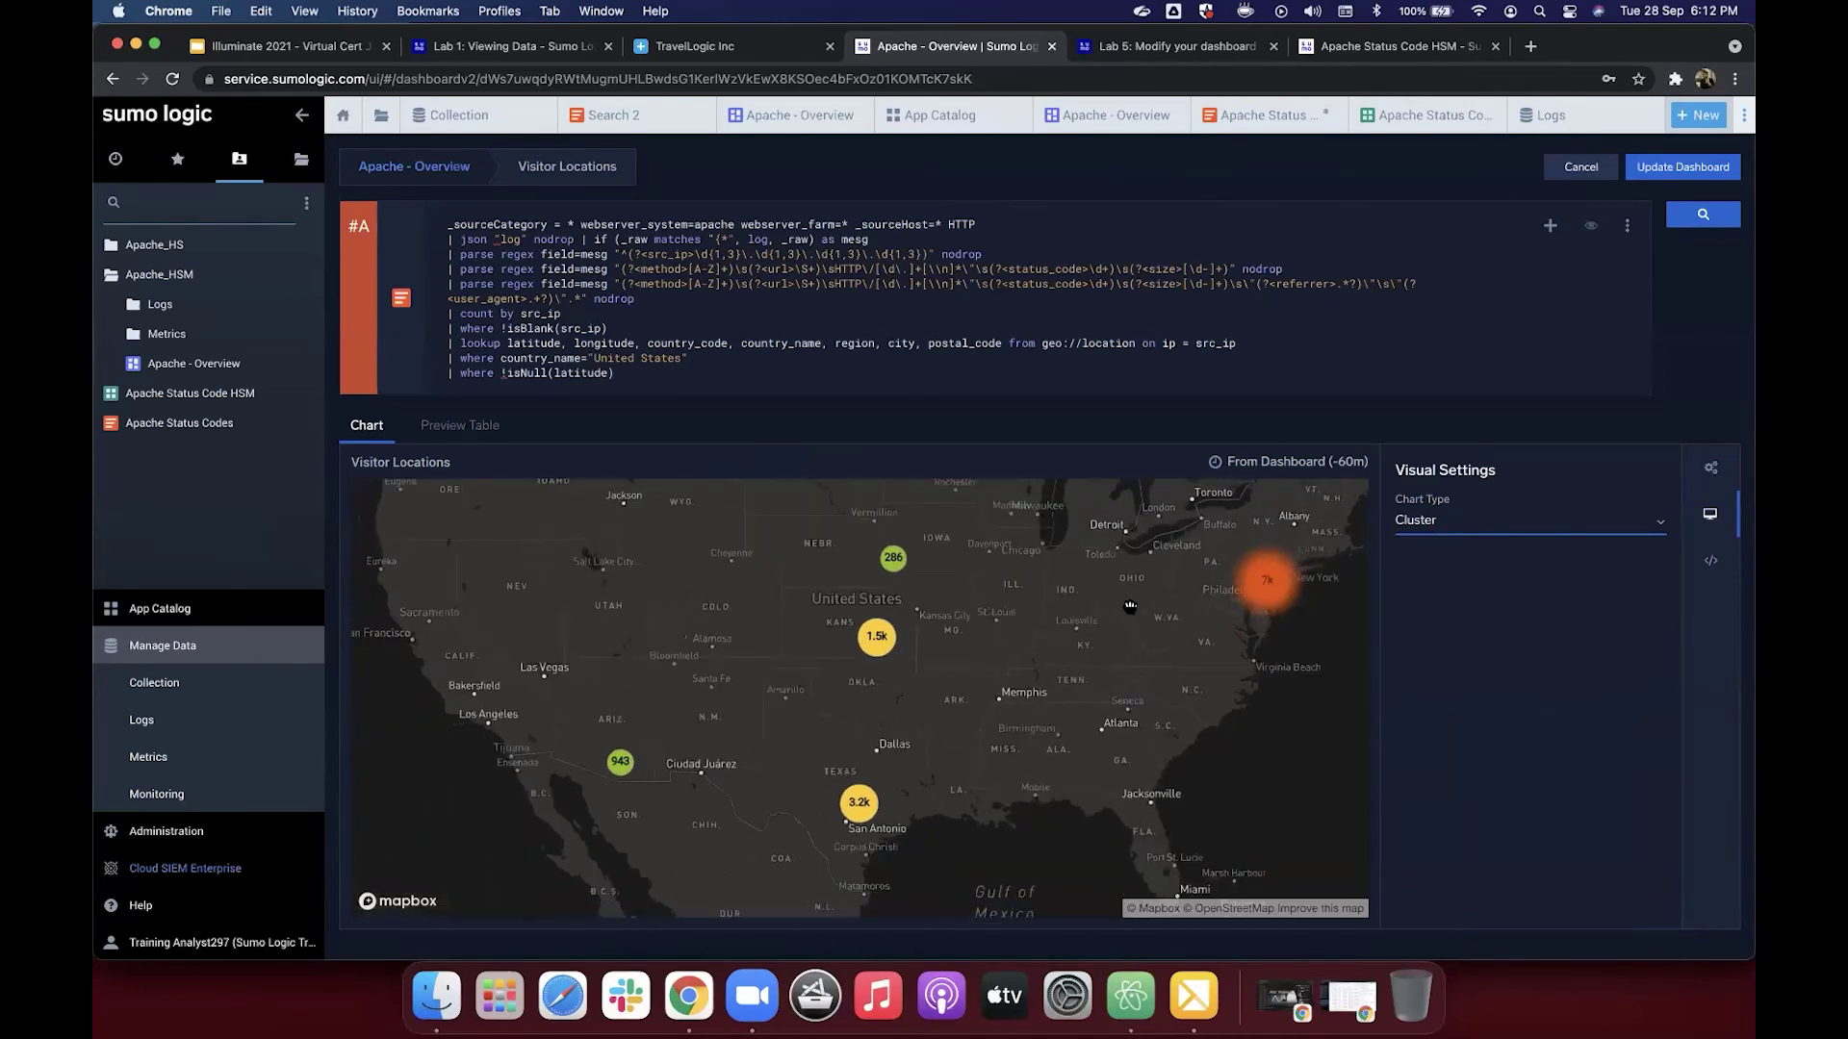
scroll(730, 612, "down", 5)
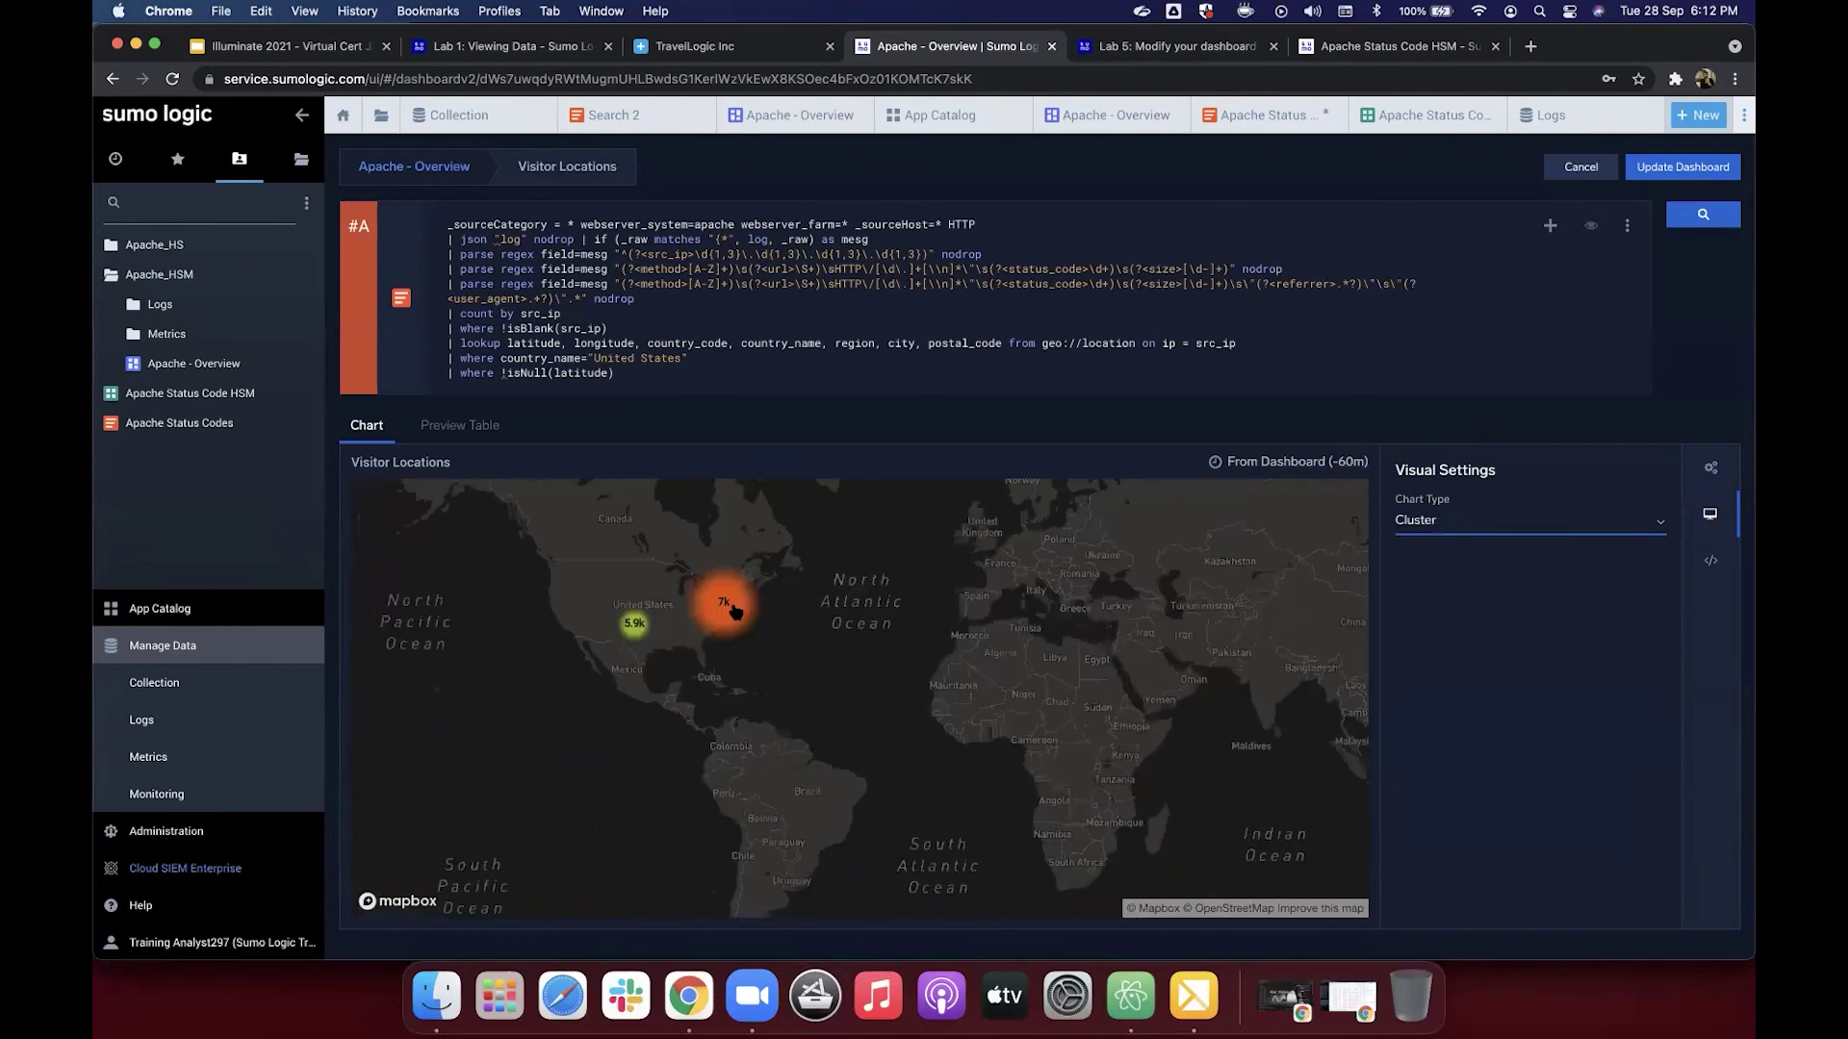
scroll(733, 611, "up", 1)
left_click_drag(733, 611, 795, 632)
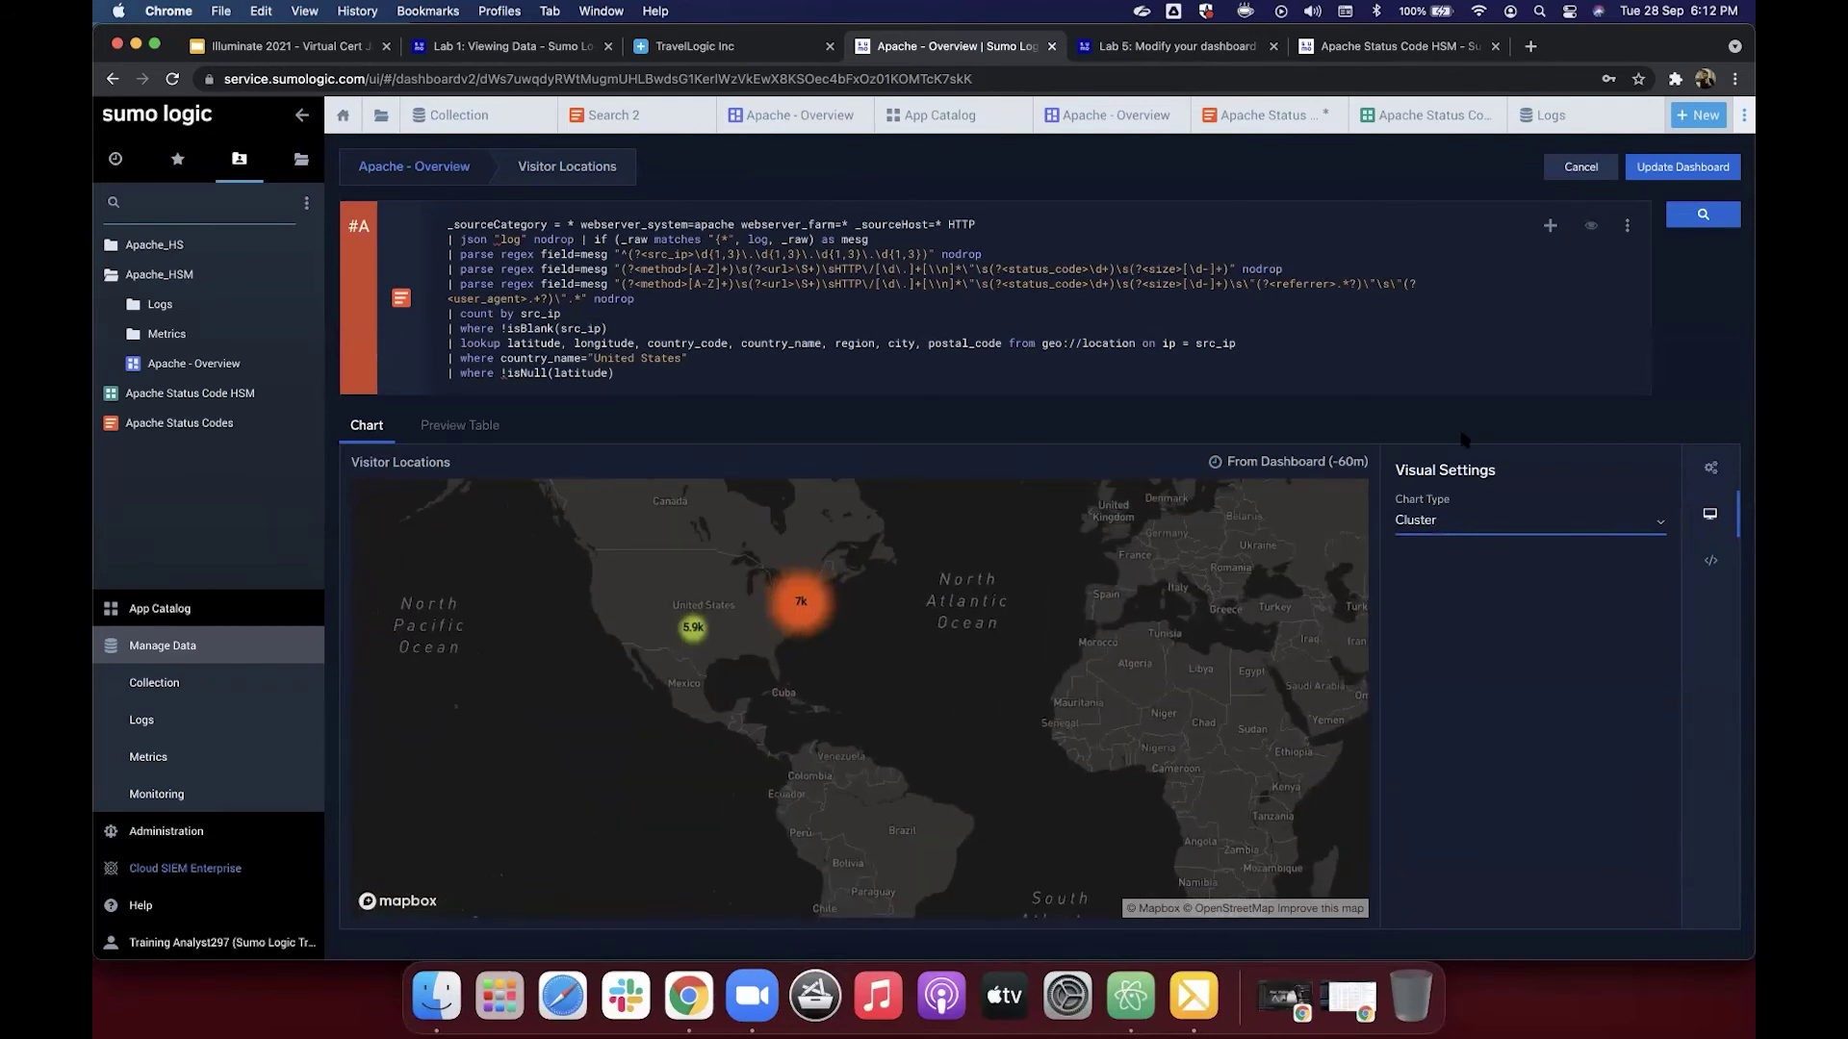
left_click(1499, 569)
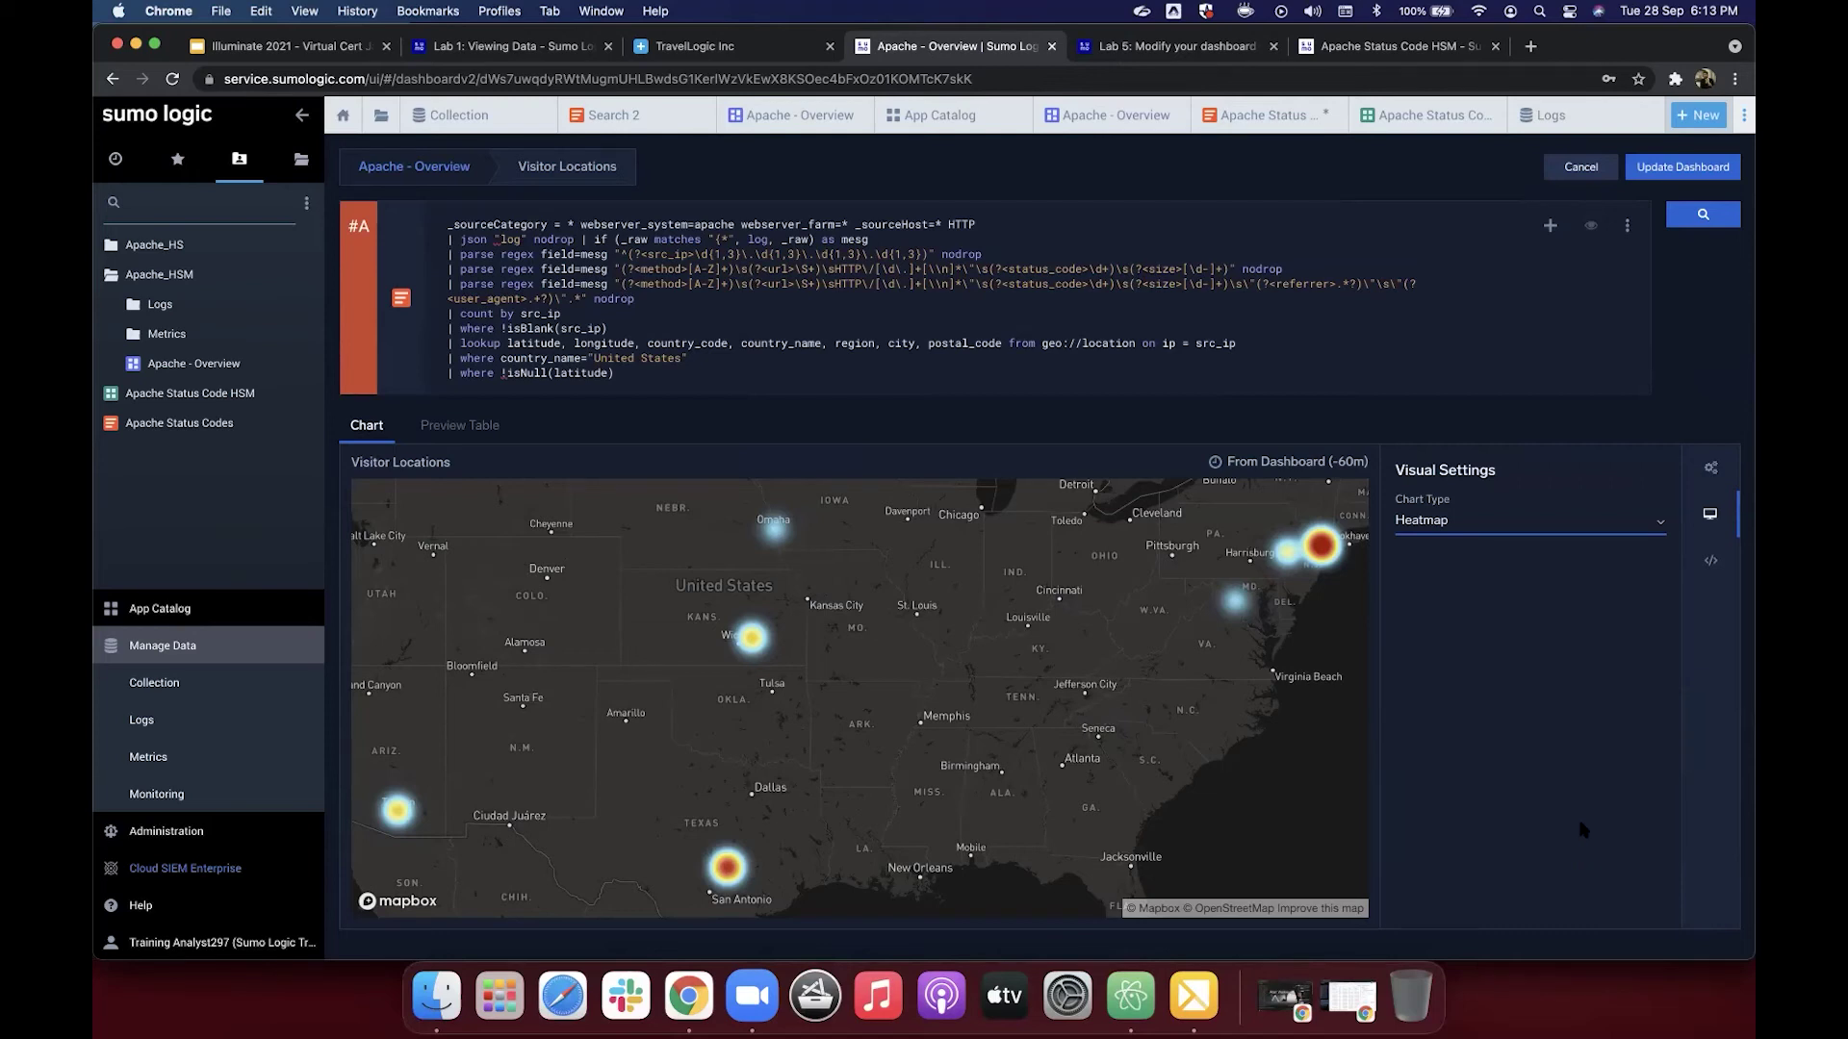
Step: In a new tab, search the Sumo Logic help site for 'template variables'
left_click(1530, 46)
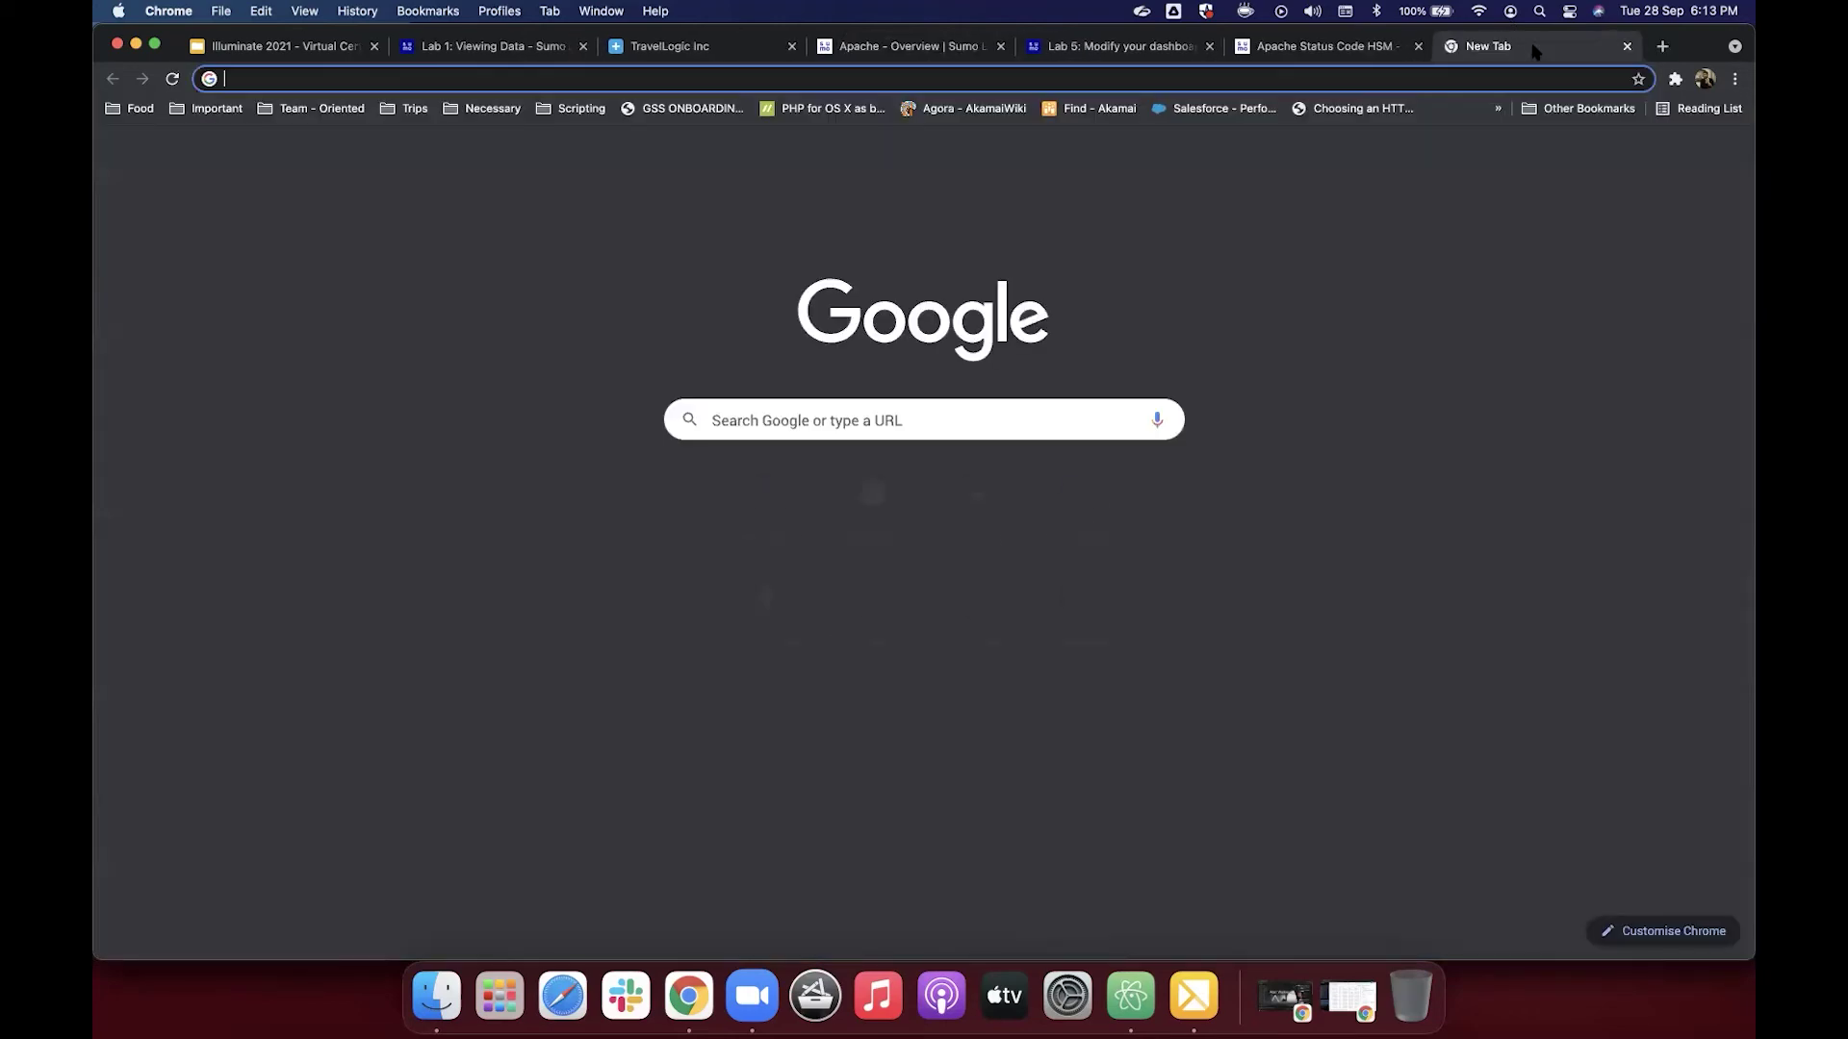
type("help.sumologic.com/05Search/Search-Cheat-Sheets/Log-Operators-Cheat-Sheet")
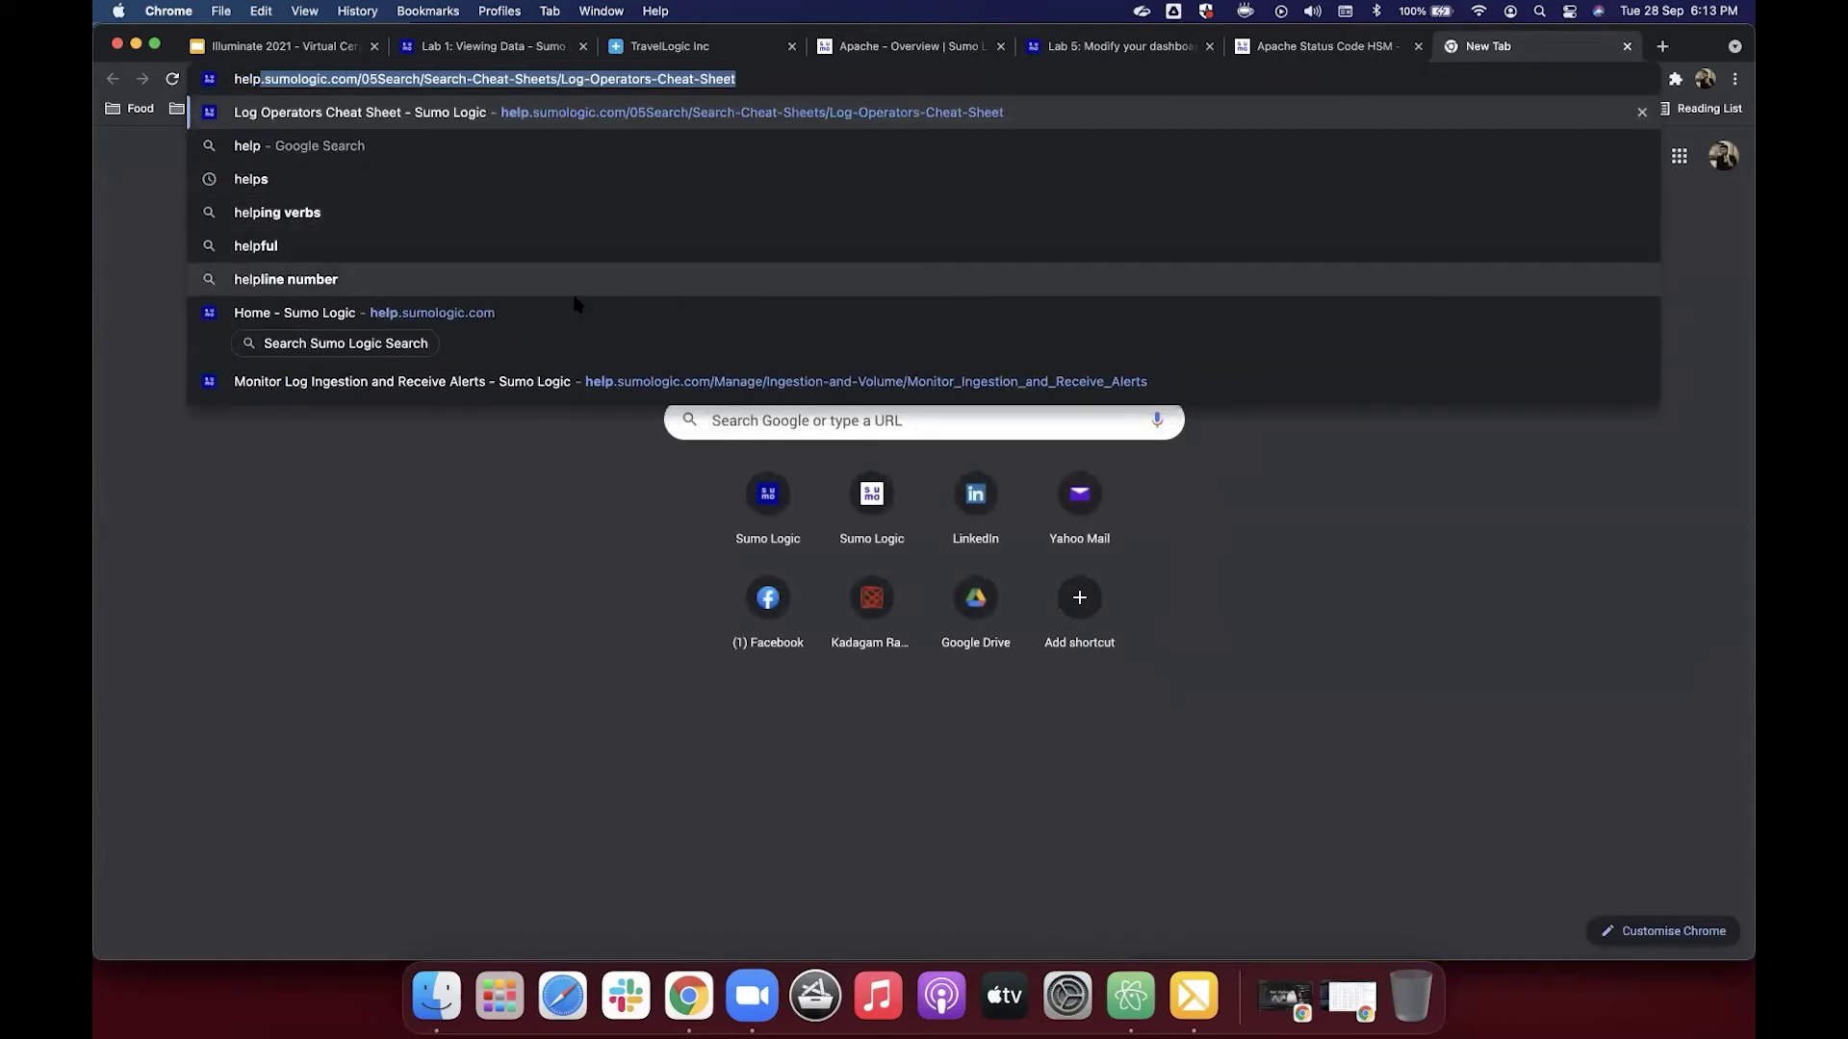
left_click(411, 346)
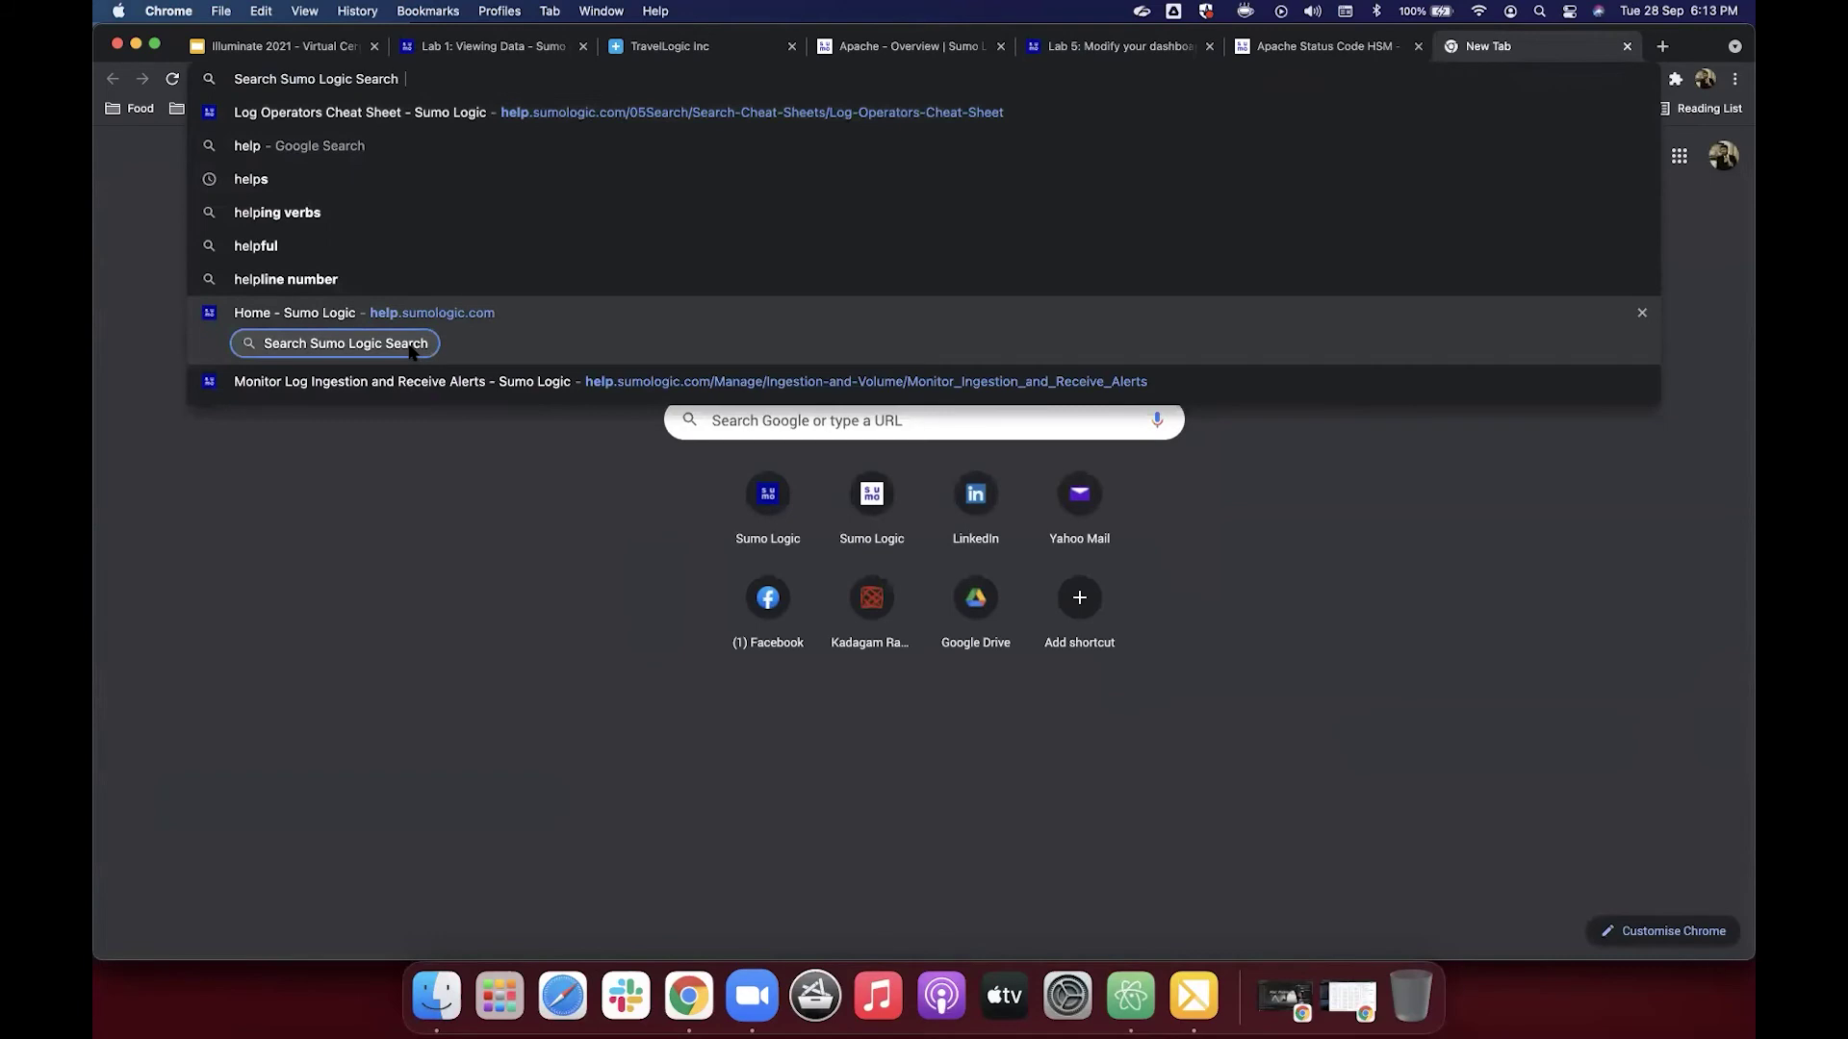
type("template")
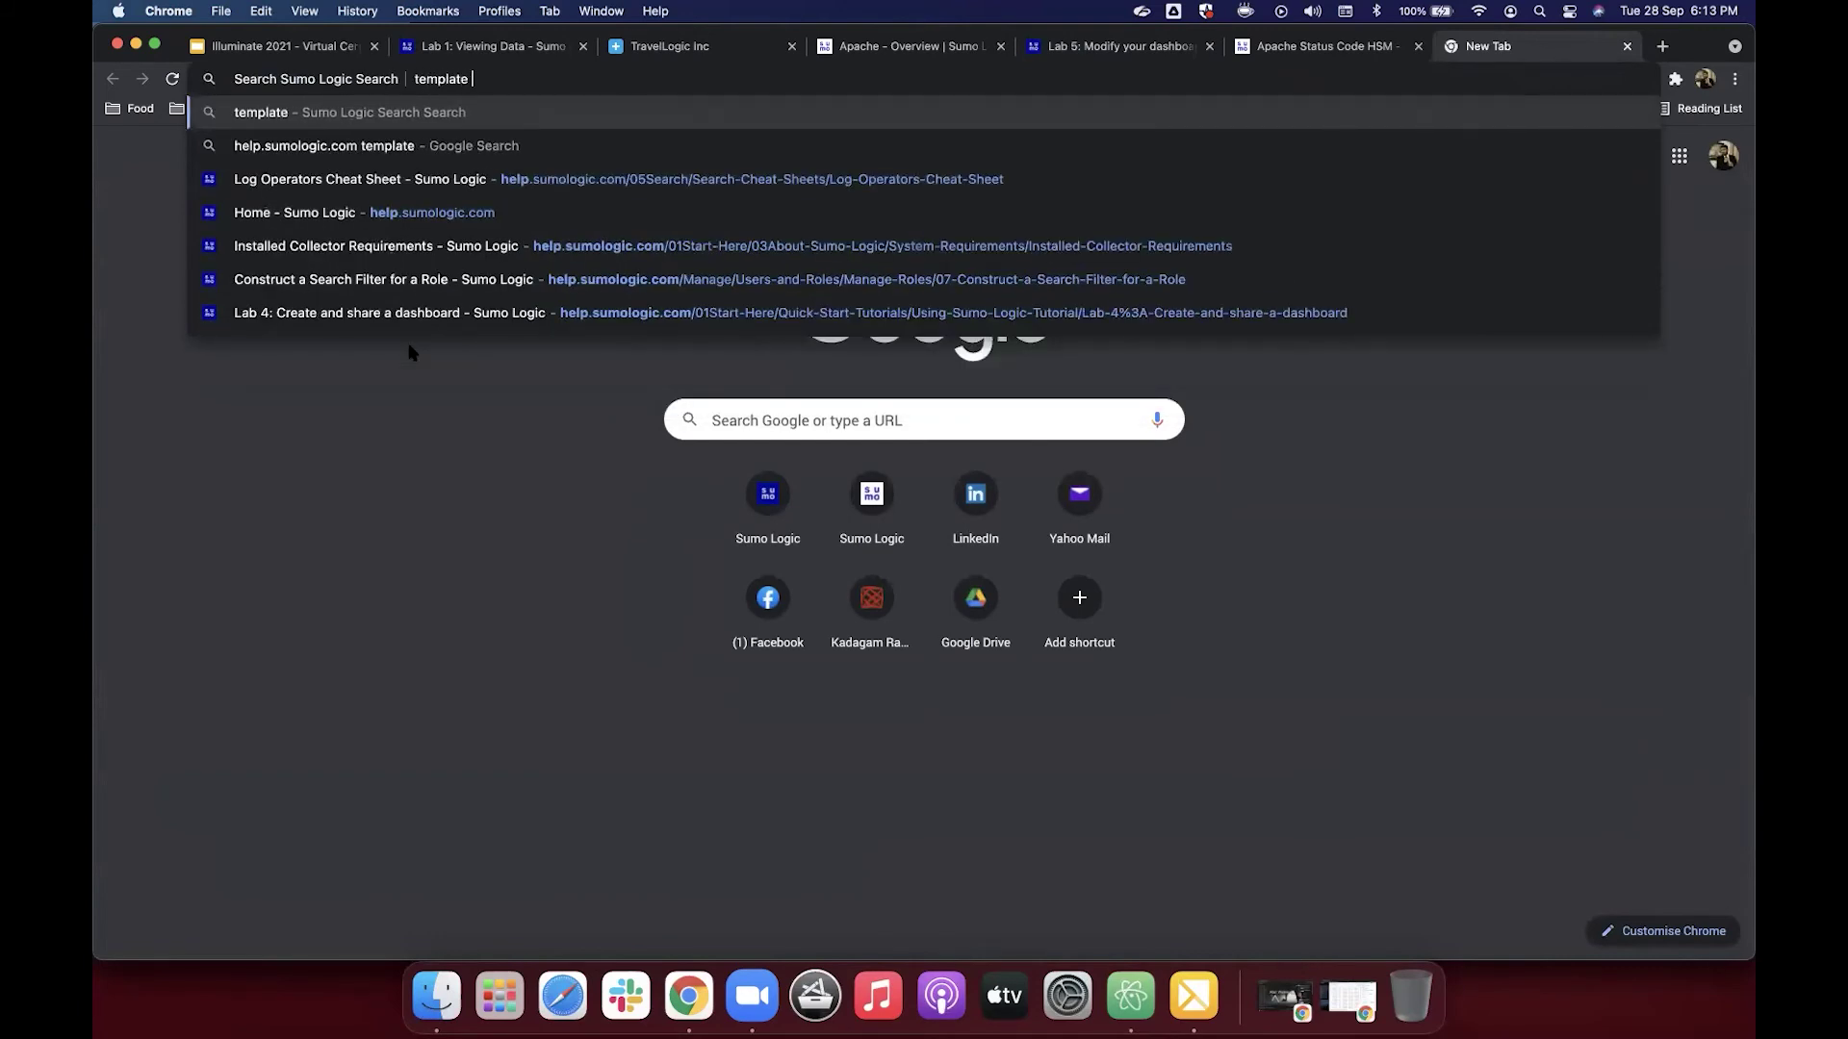
type(" variable")
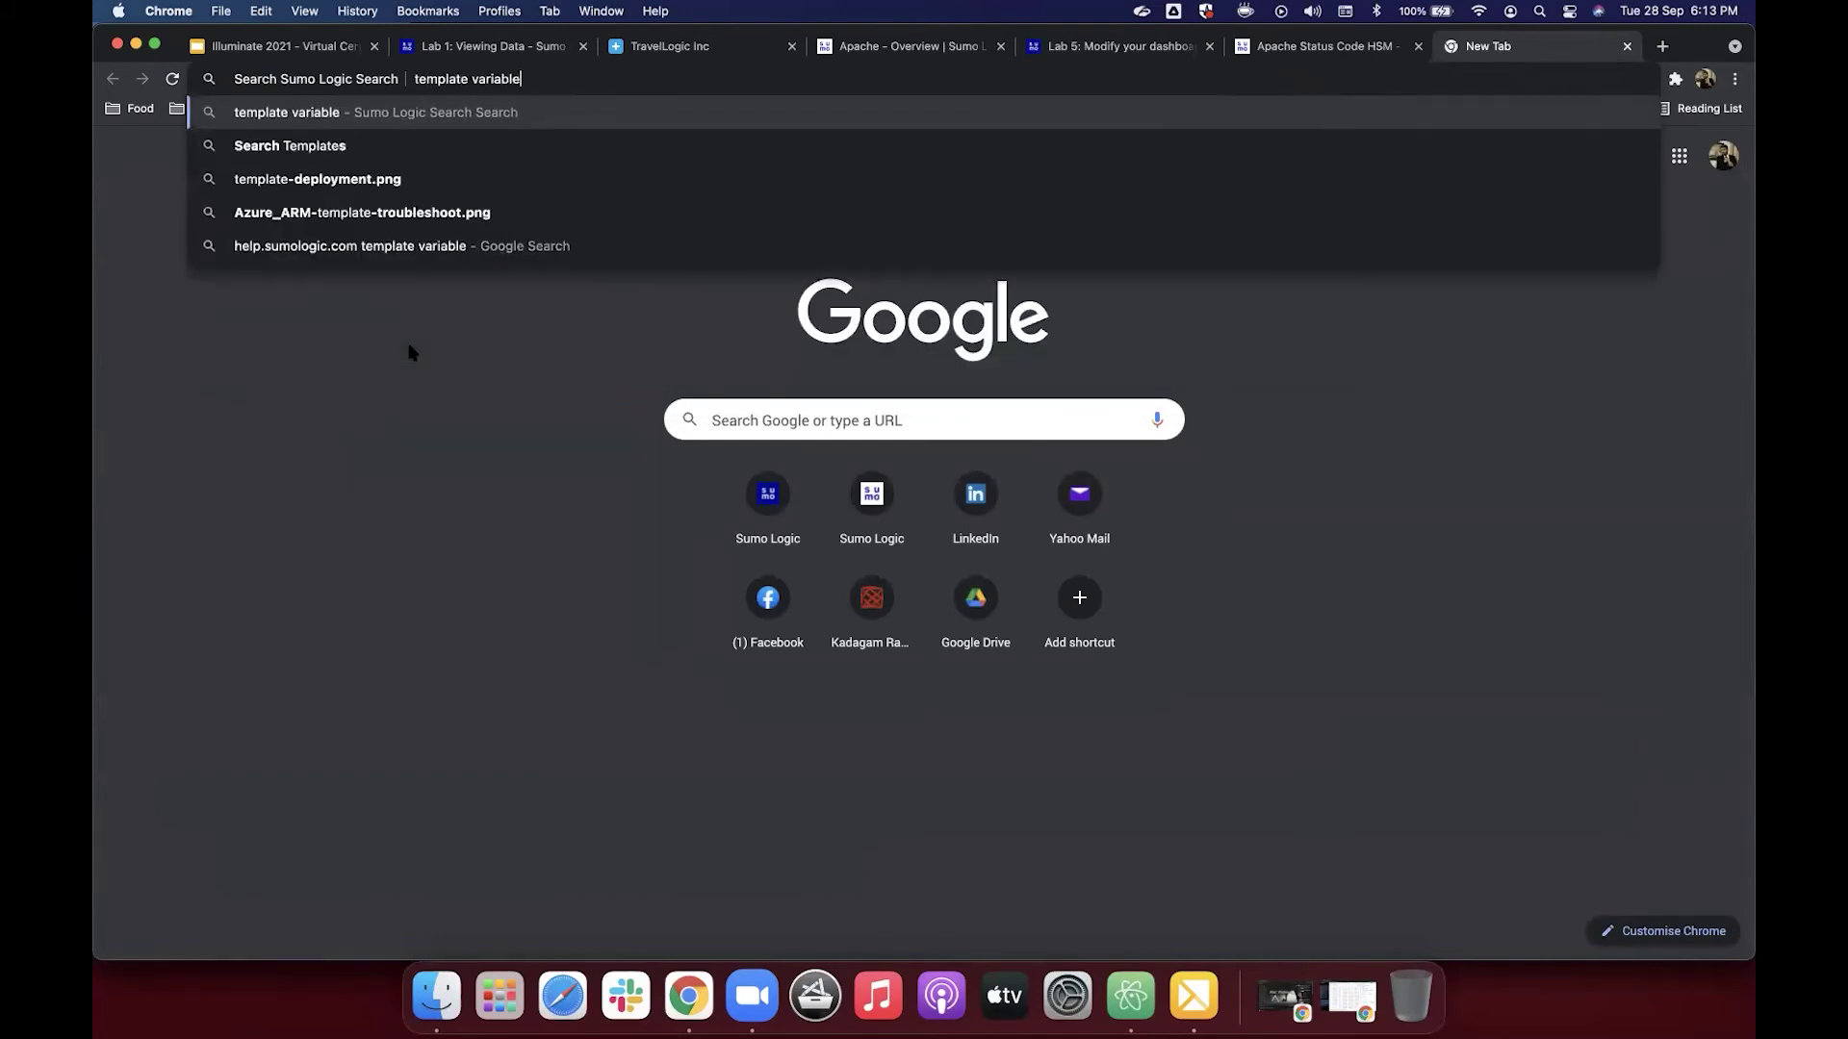
type("s")
key("Return")
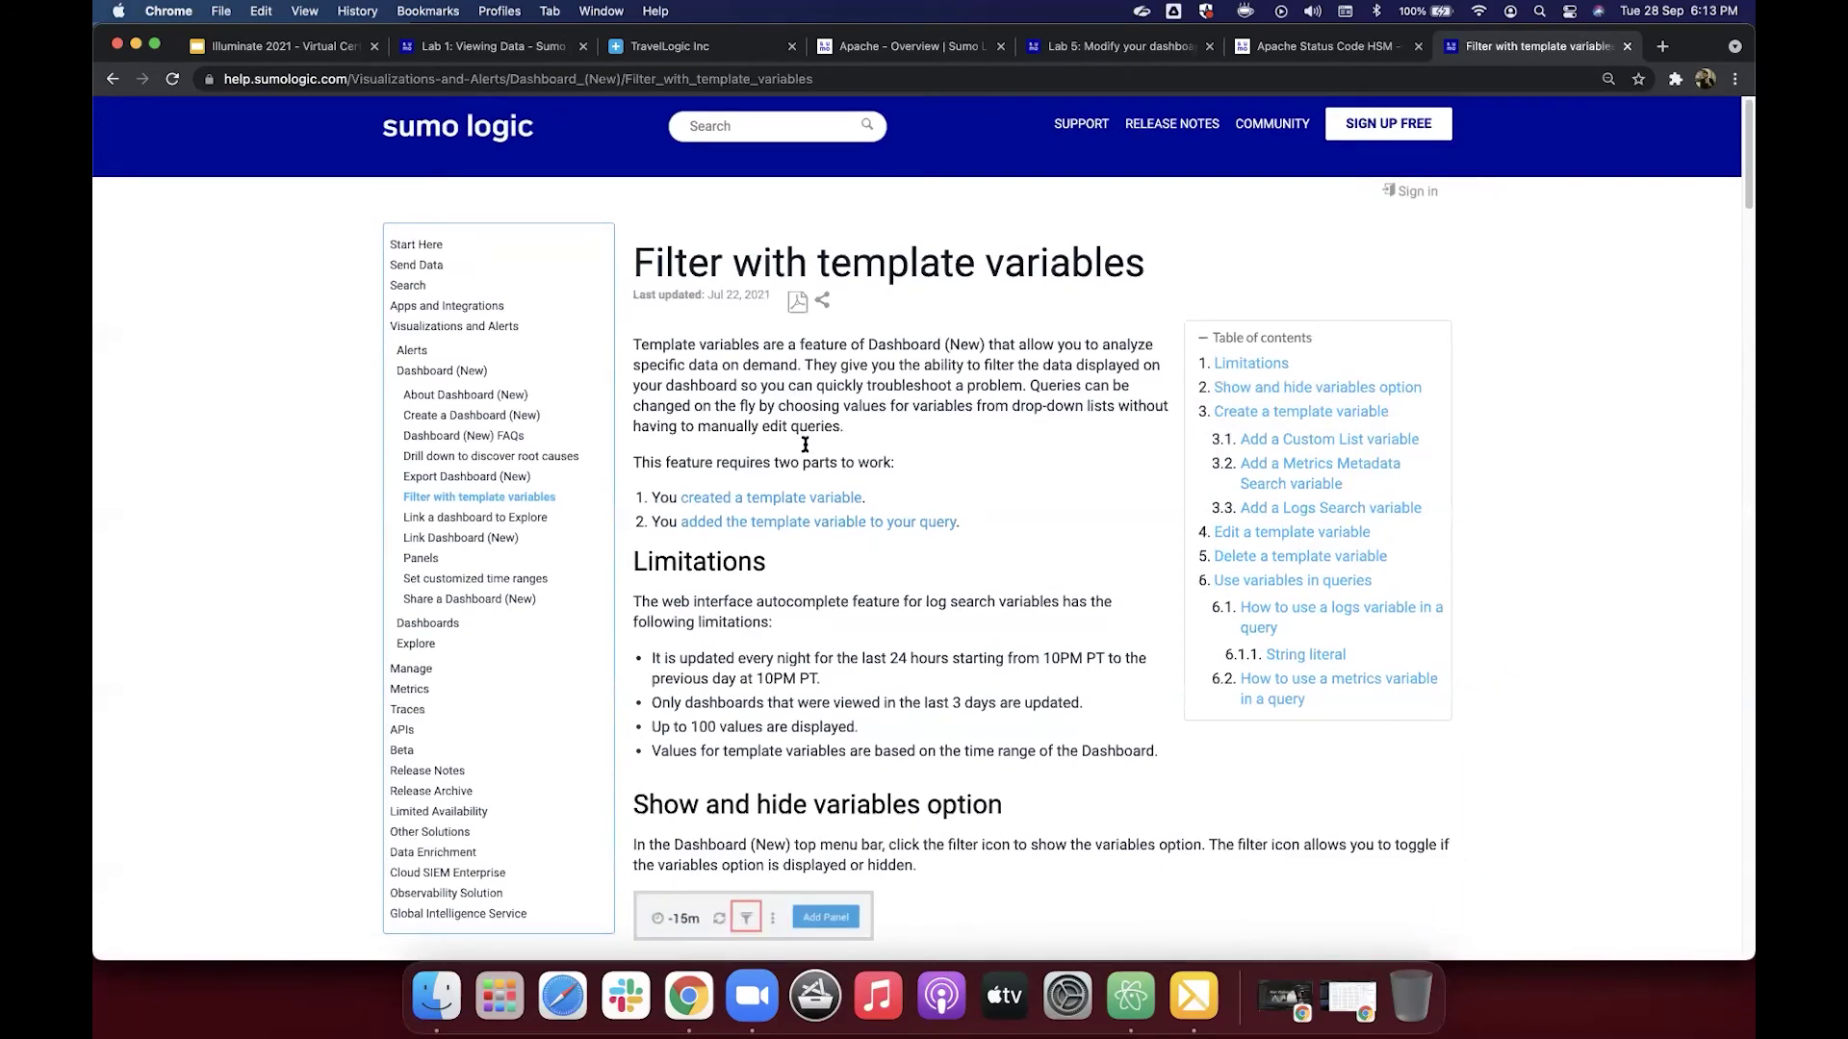
Step: Skim the Filter with template variables article and glance at the Apache dashboard tabs
scroll(804, 443, "down", 5)
scroll(1036, 196, "down", 1)
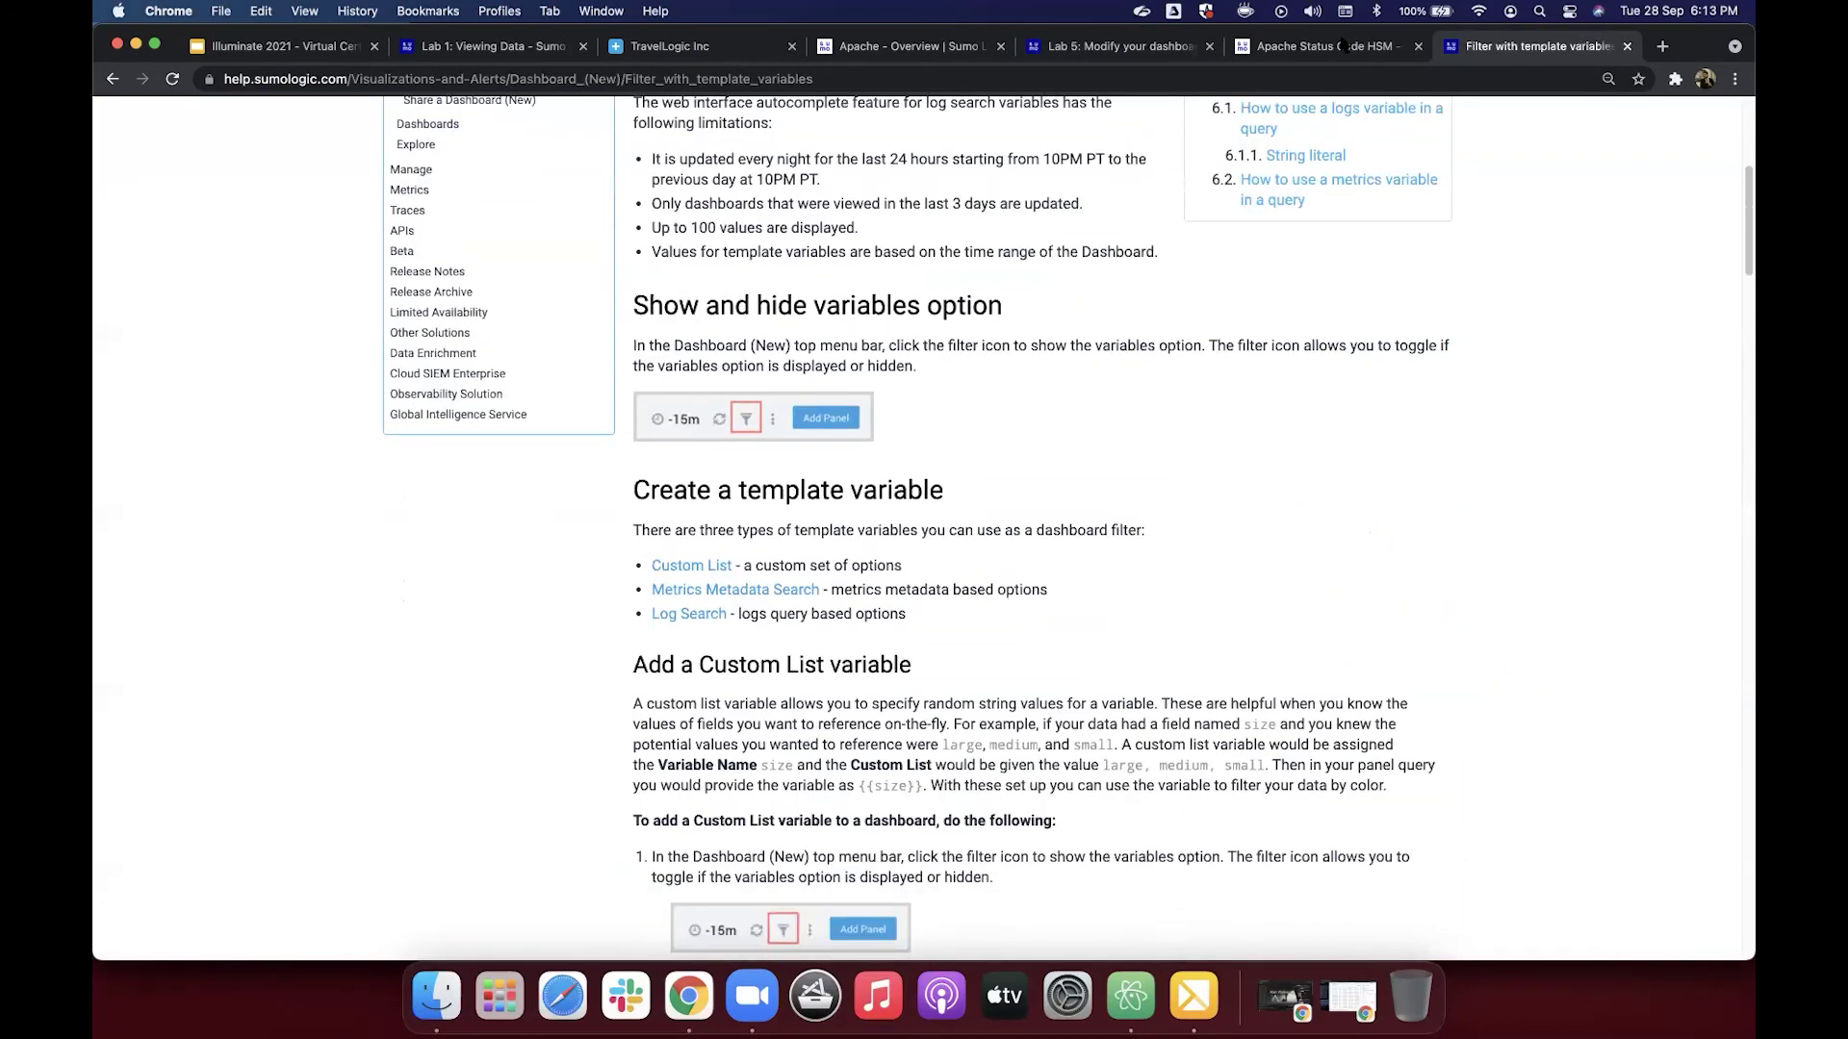
key("space")
key("ctrl+shift+Tab")
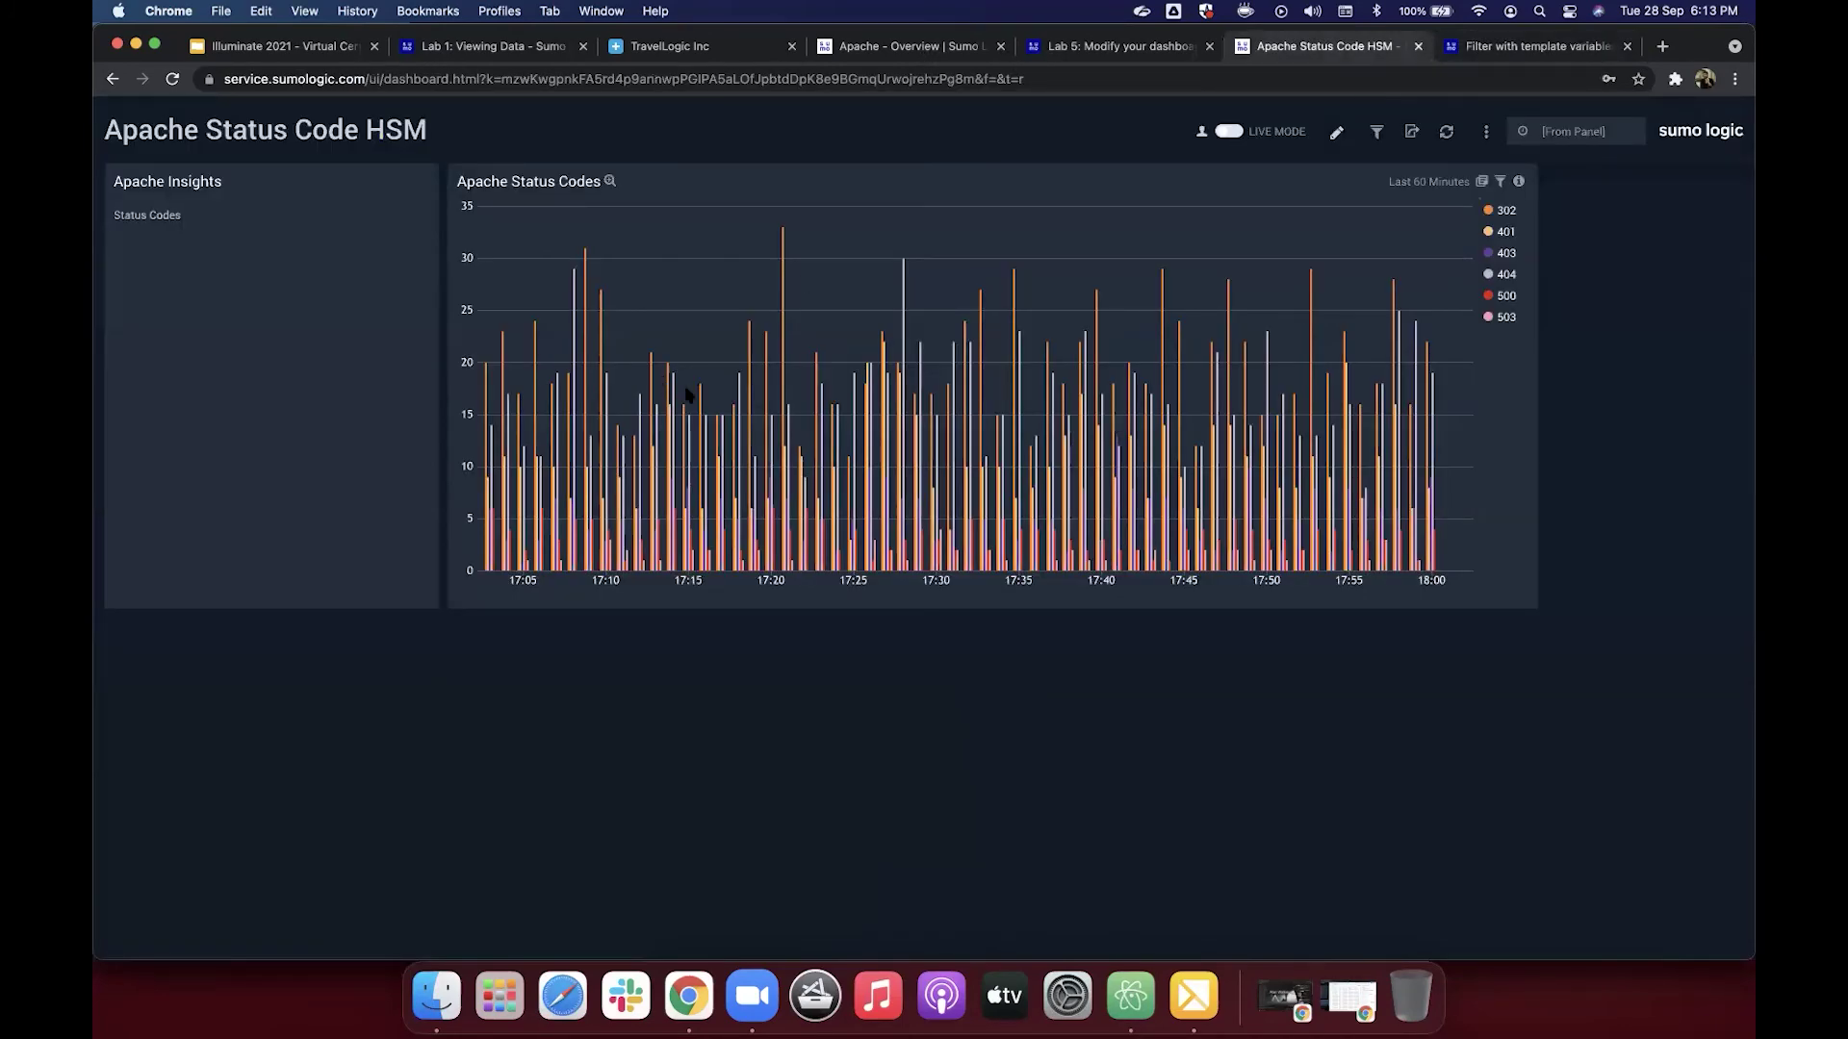
key("ctrl+shift+Tab")
key("ctrl+shift+Tab")
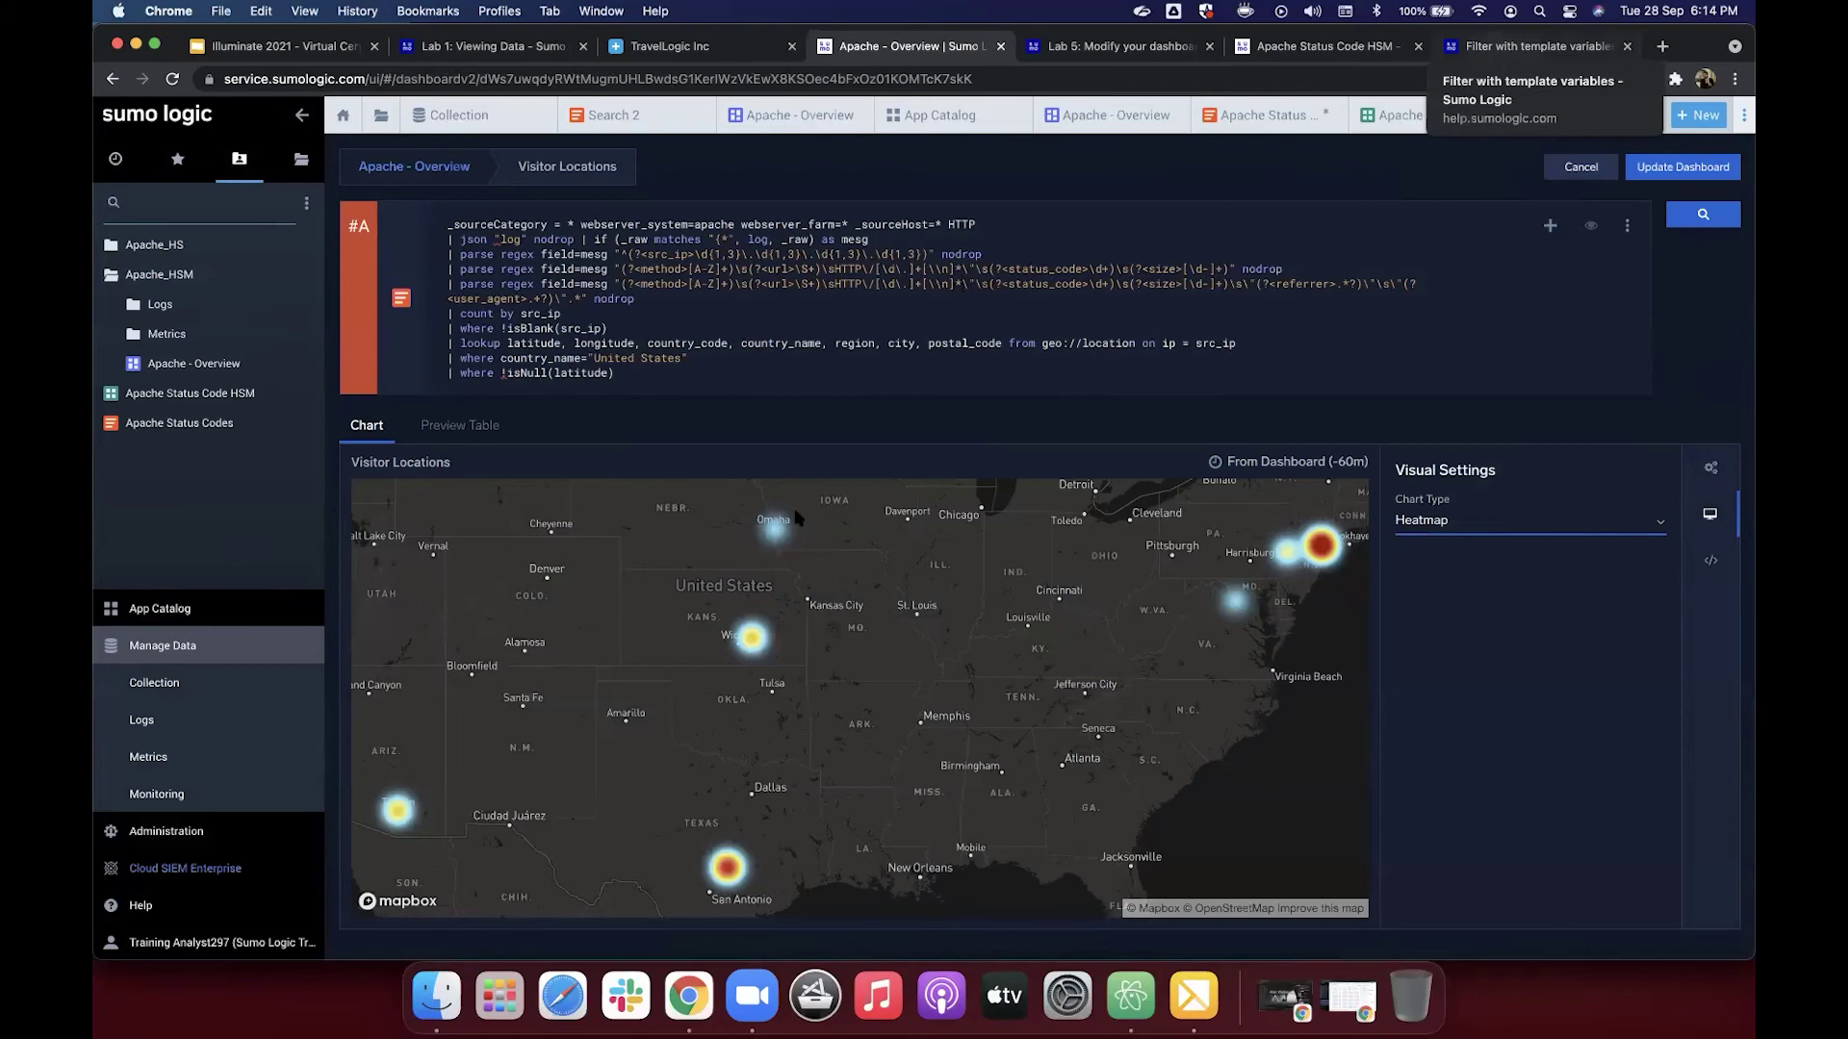
key("super+7")
Step: Read the rest of the template variables article, then close it
scroll(771, 522, "down", 2)
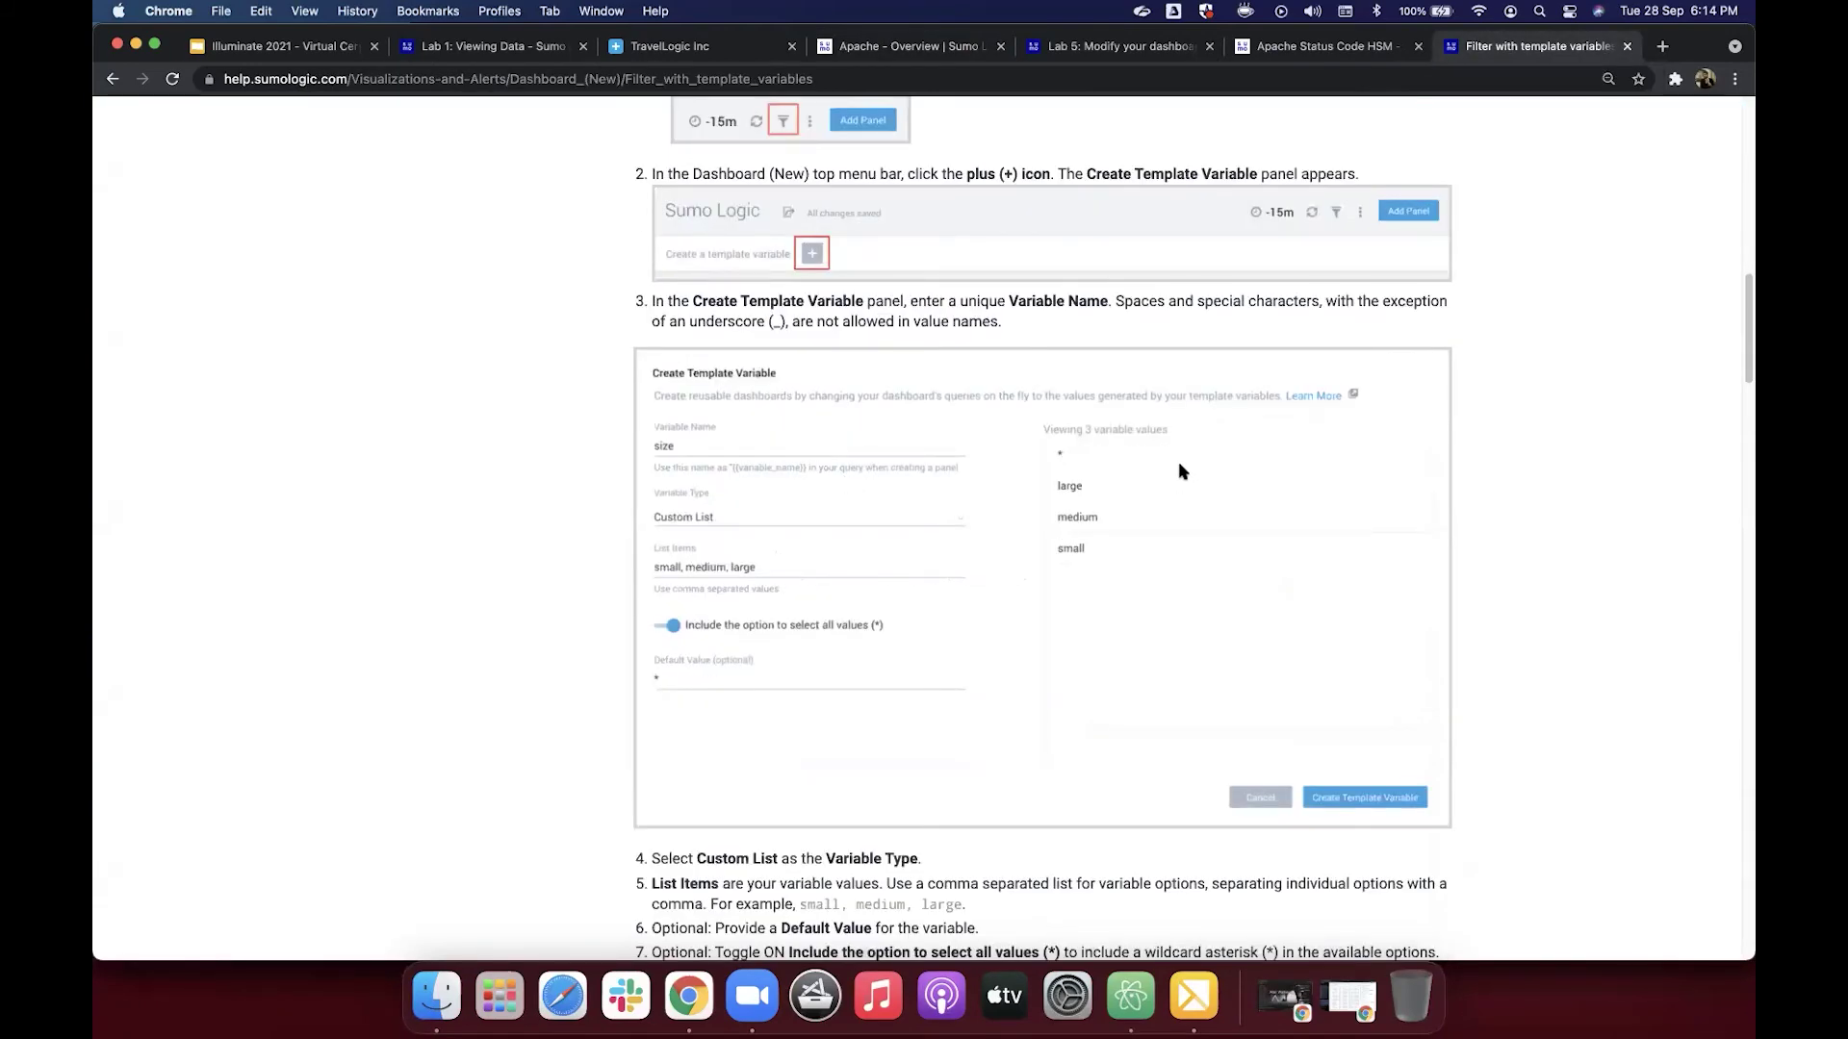
scroll(1182, 470, "down", 2)
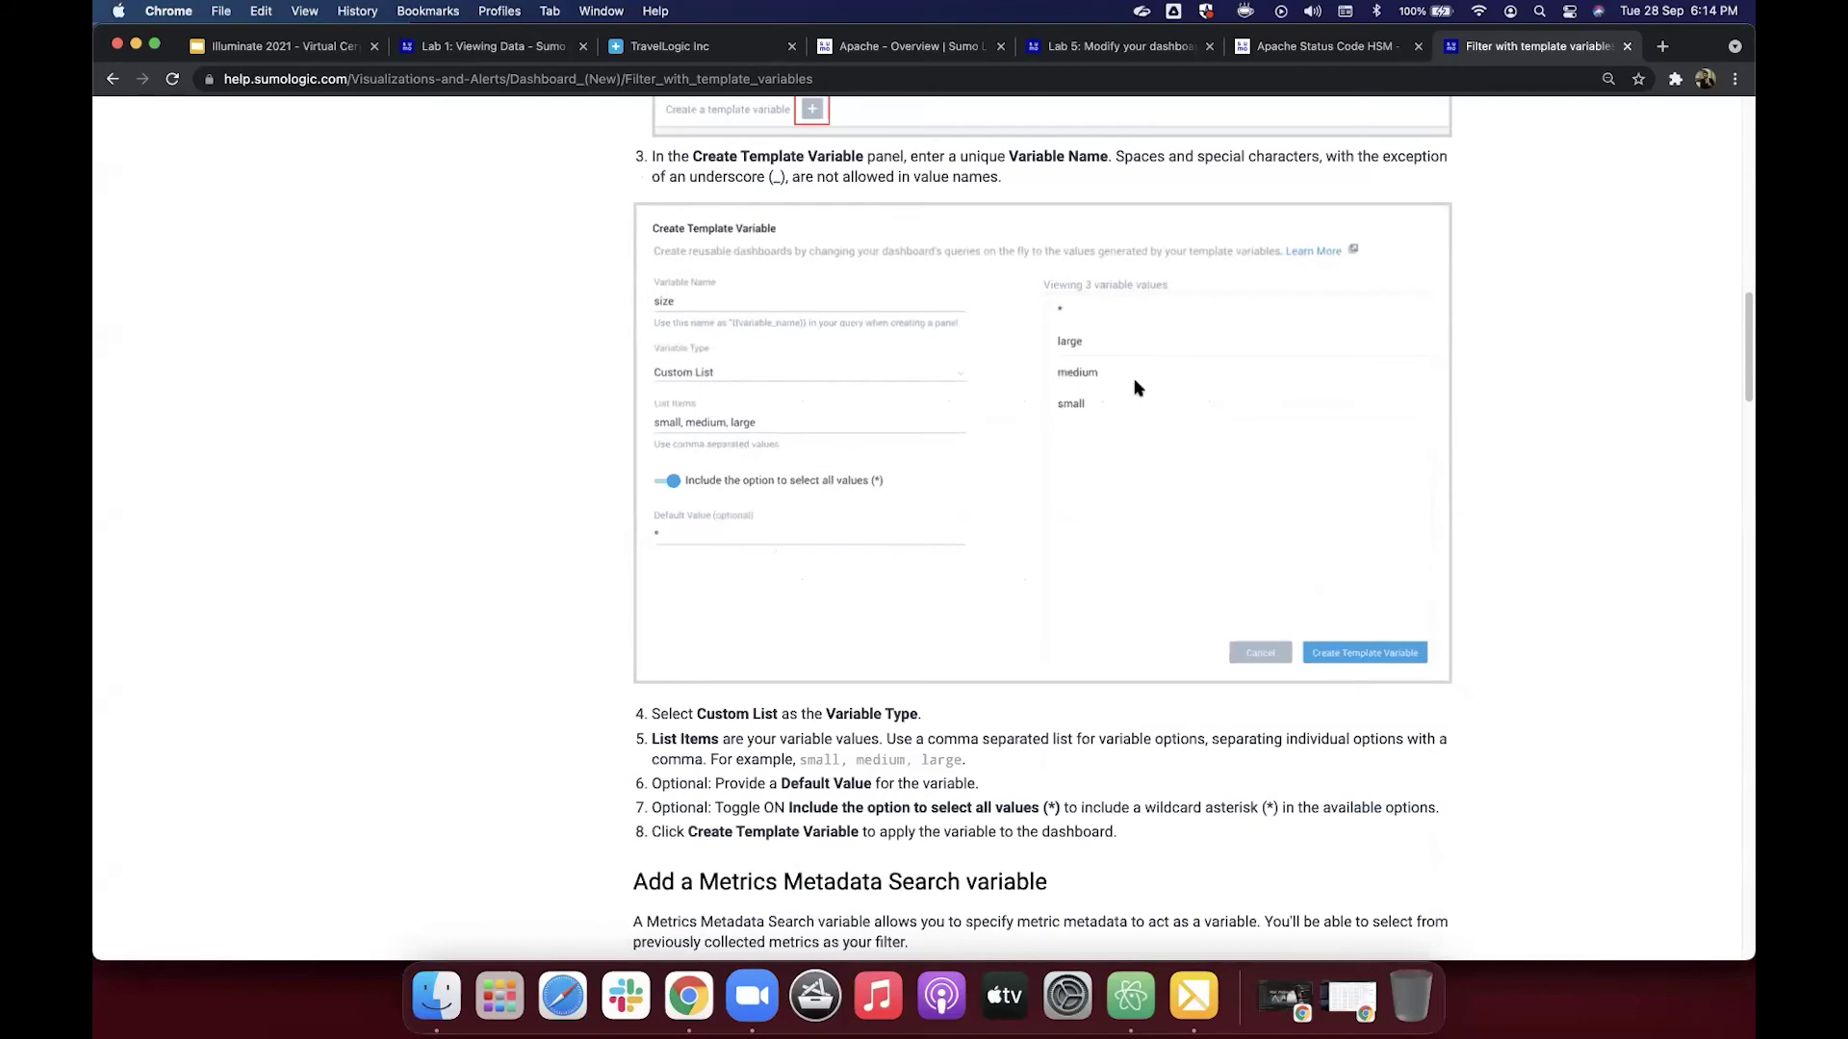
scroll(1135, 387, "down", 3)
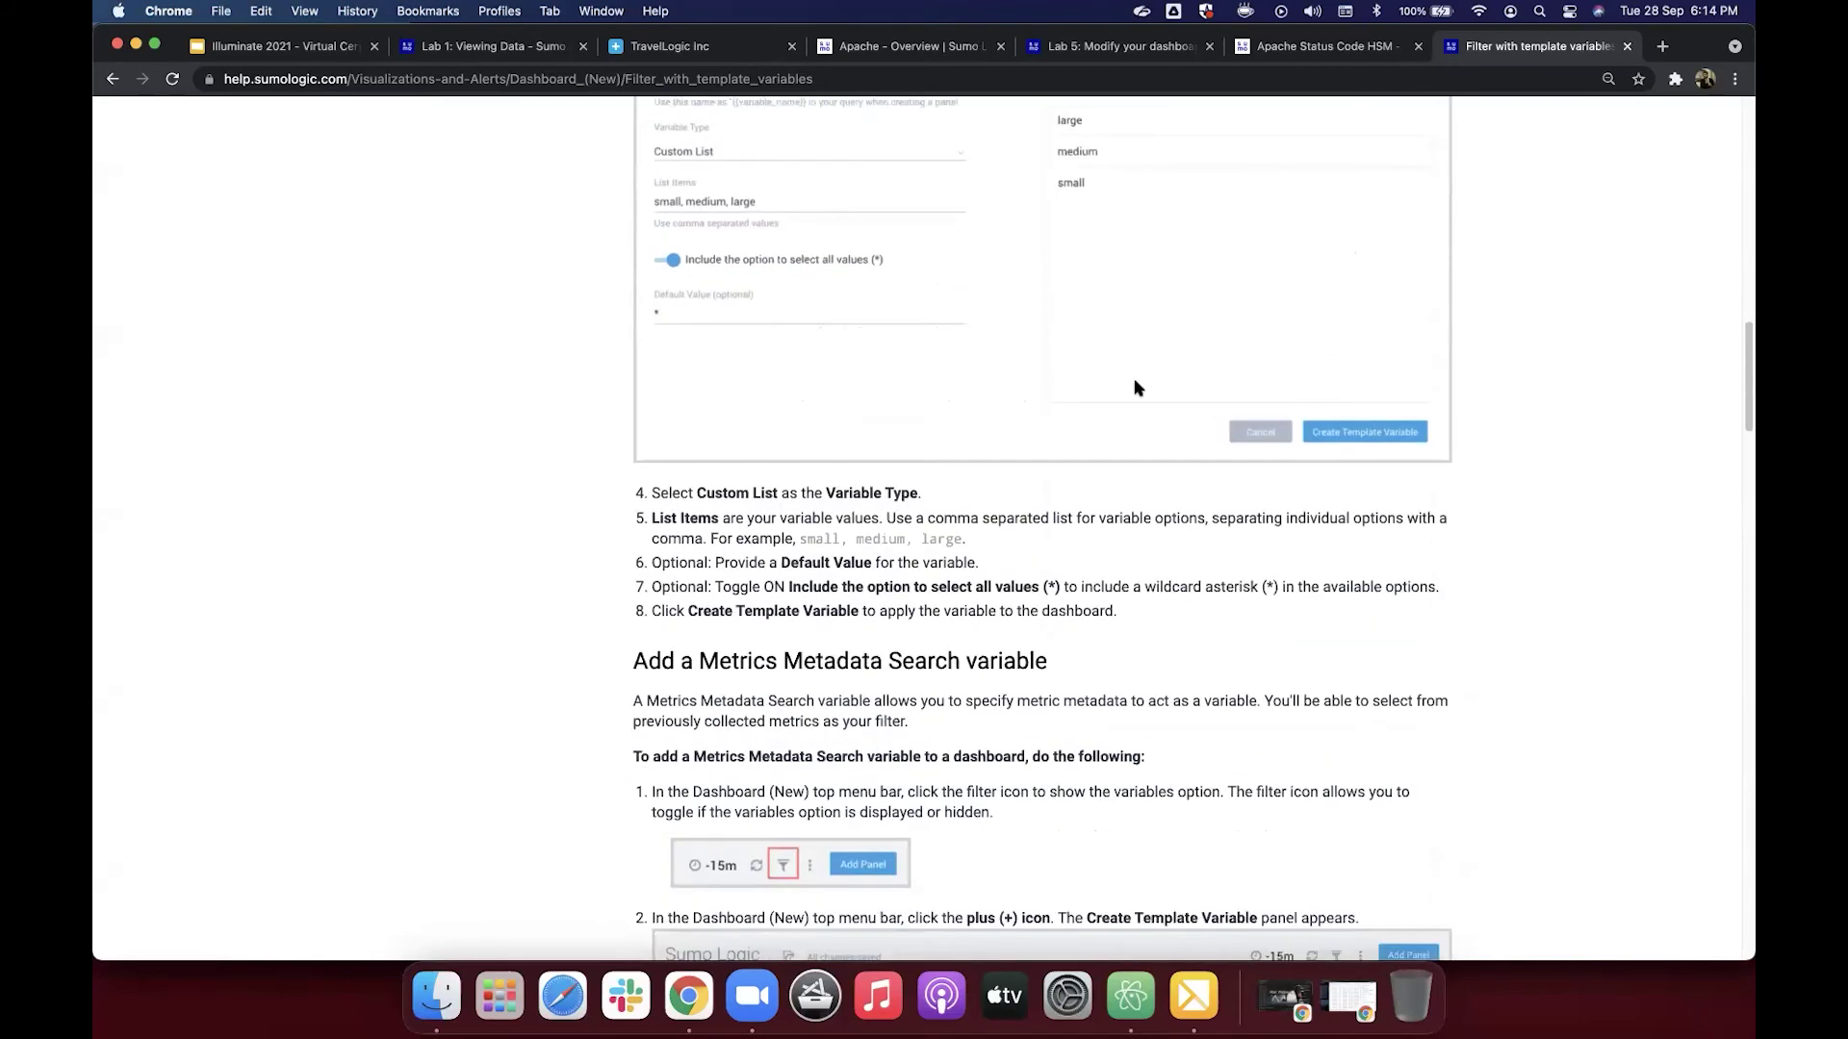
scroll(974, 124, "down", 2)
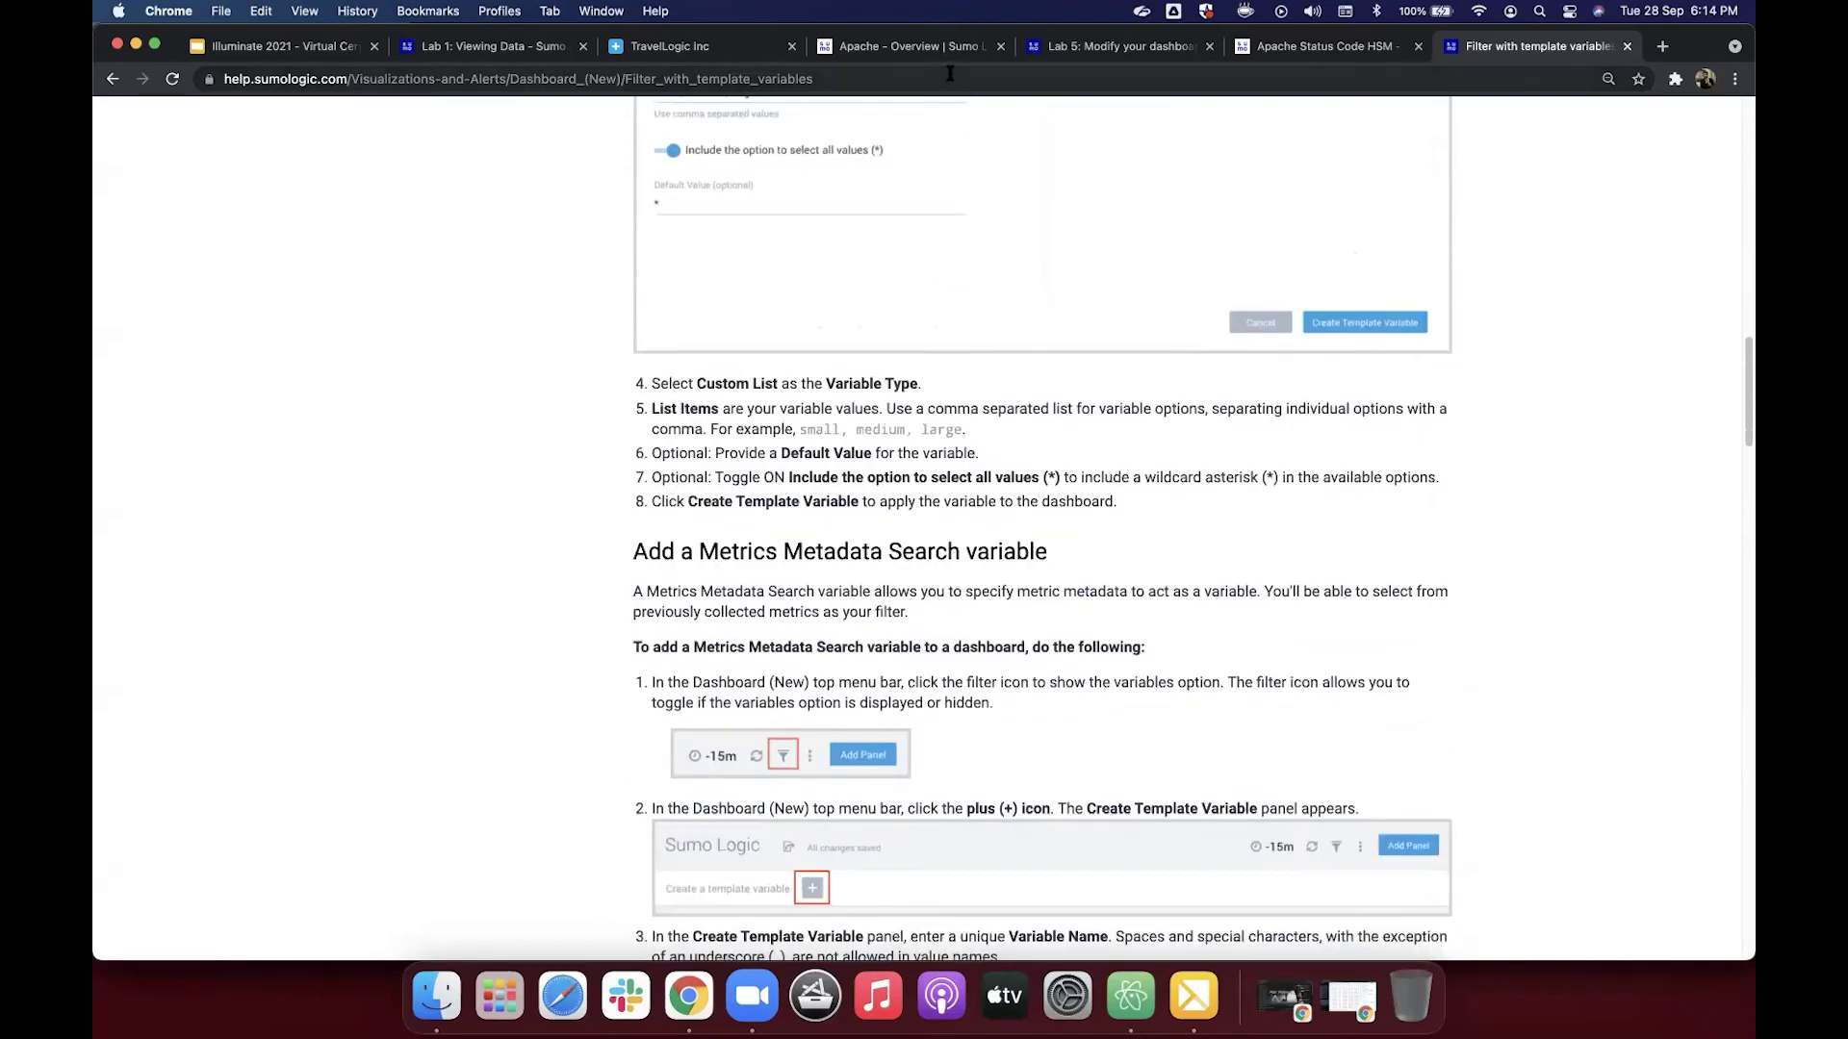
left_click(949, 73)
key("BackSpace")
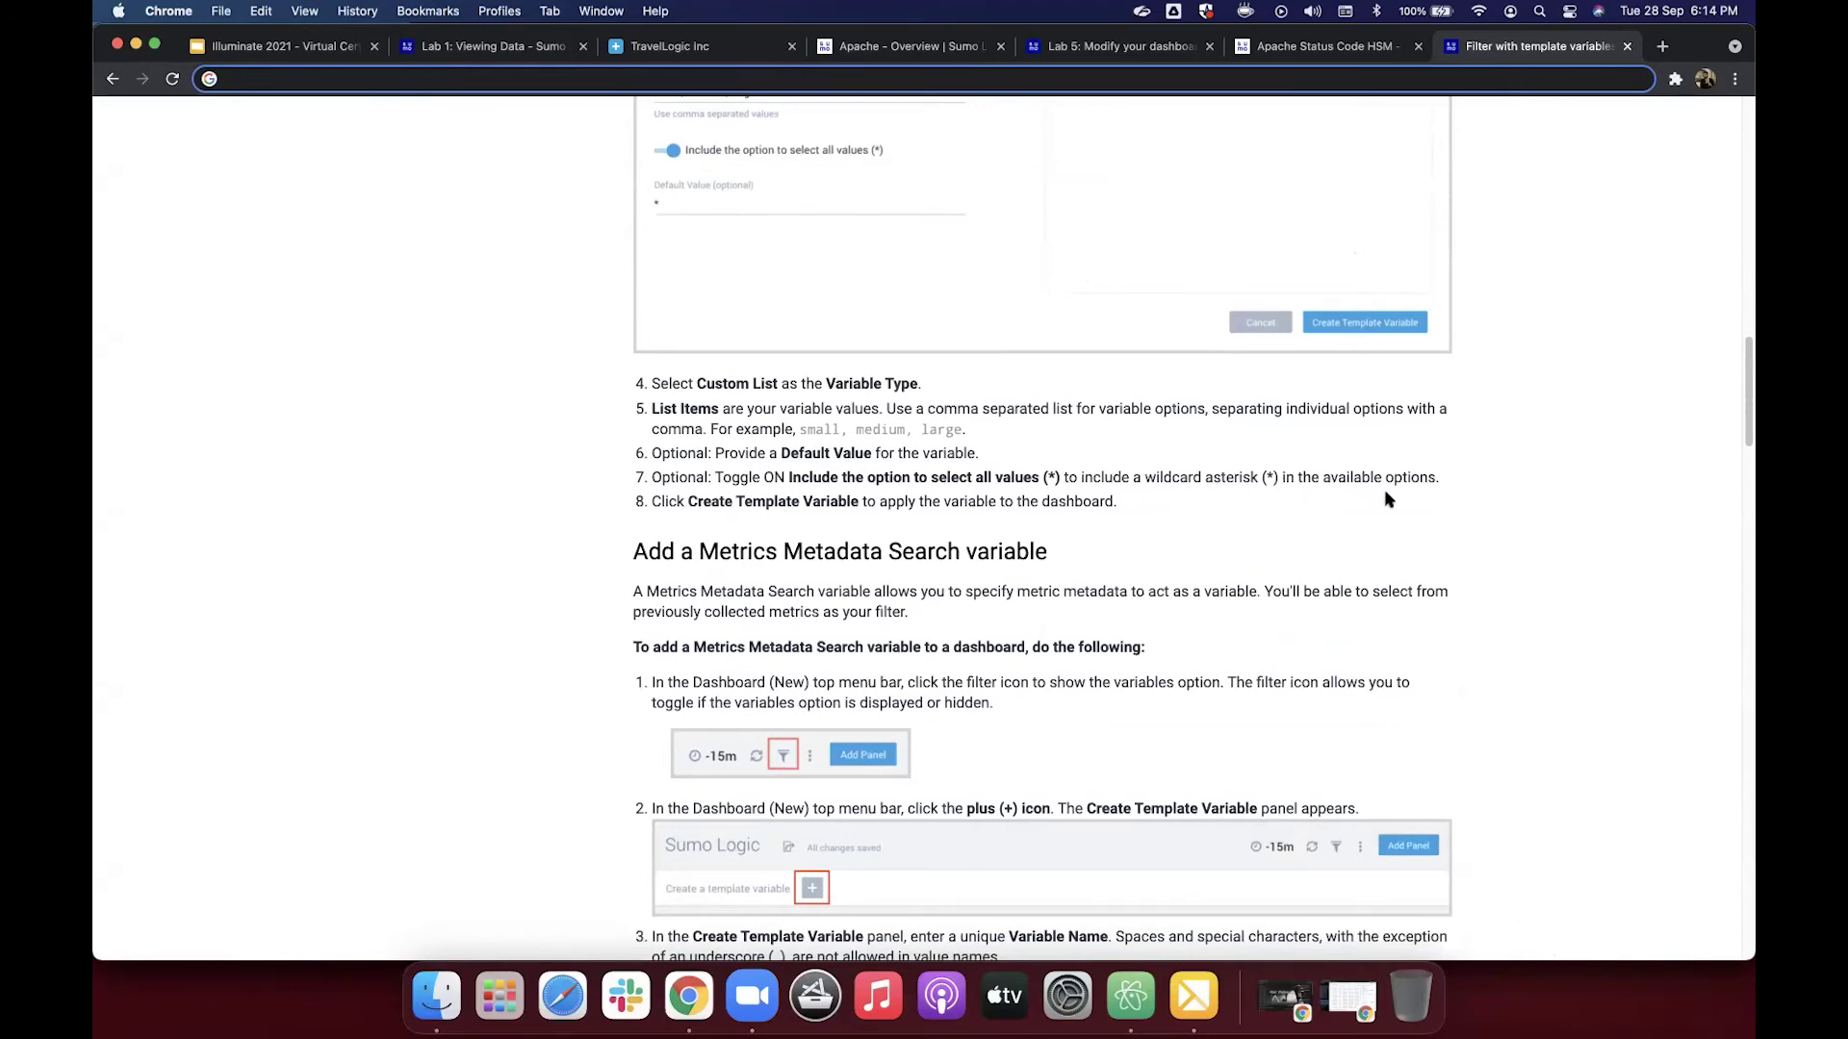
left_click(1629, 55)
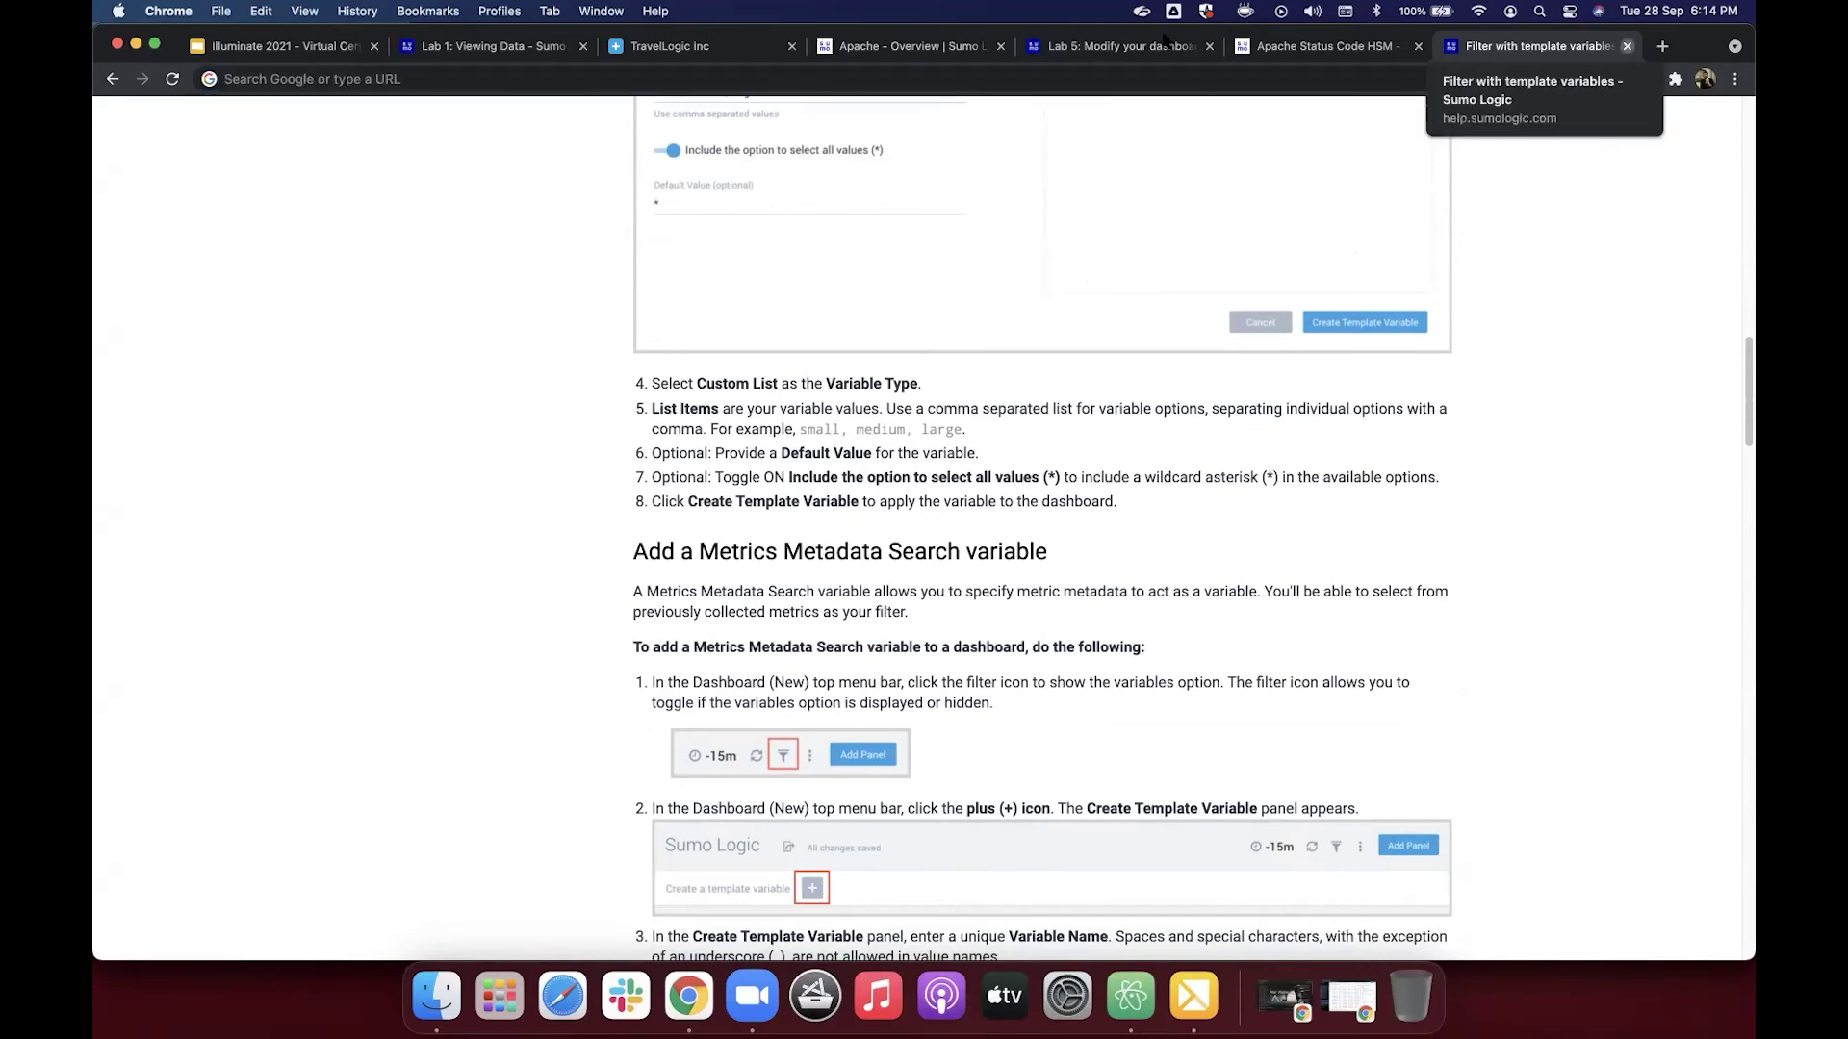
key("super+w")
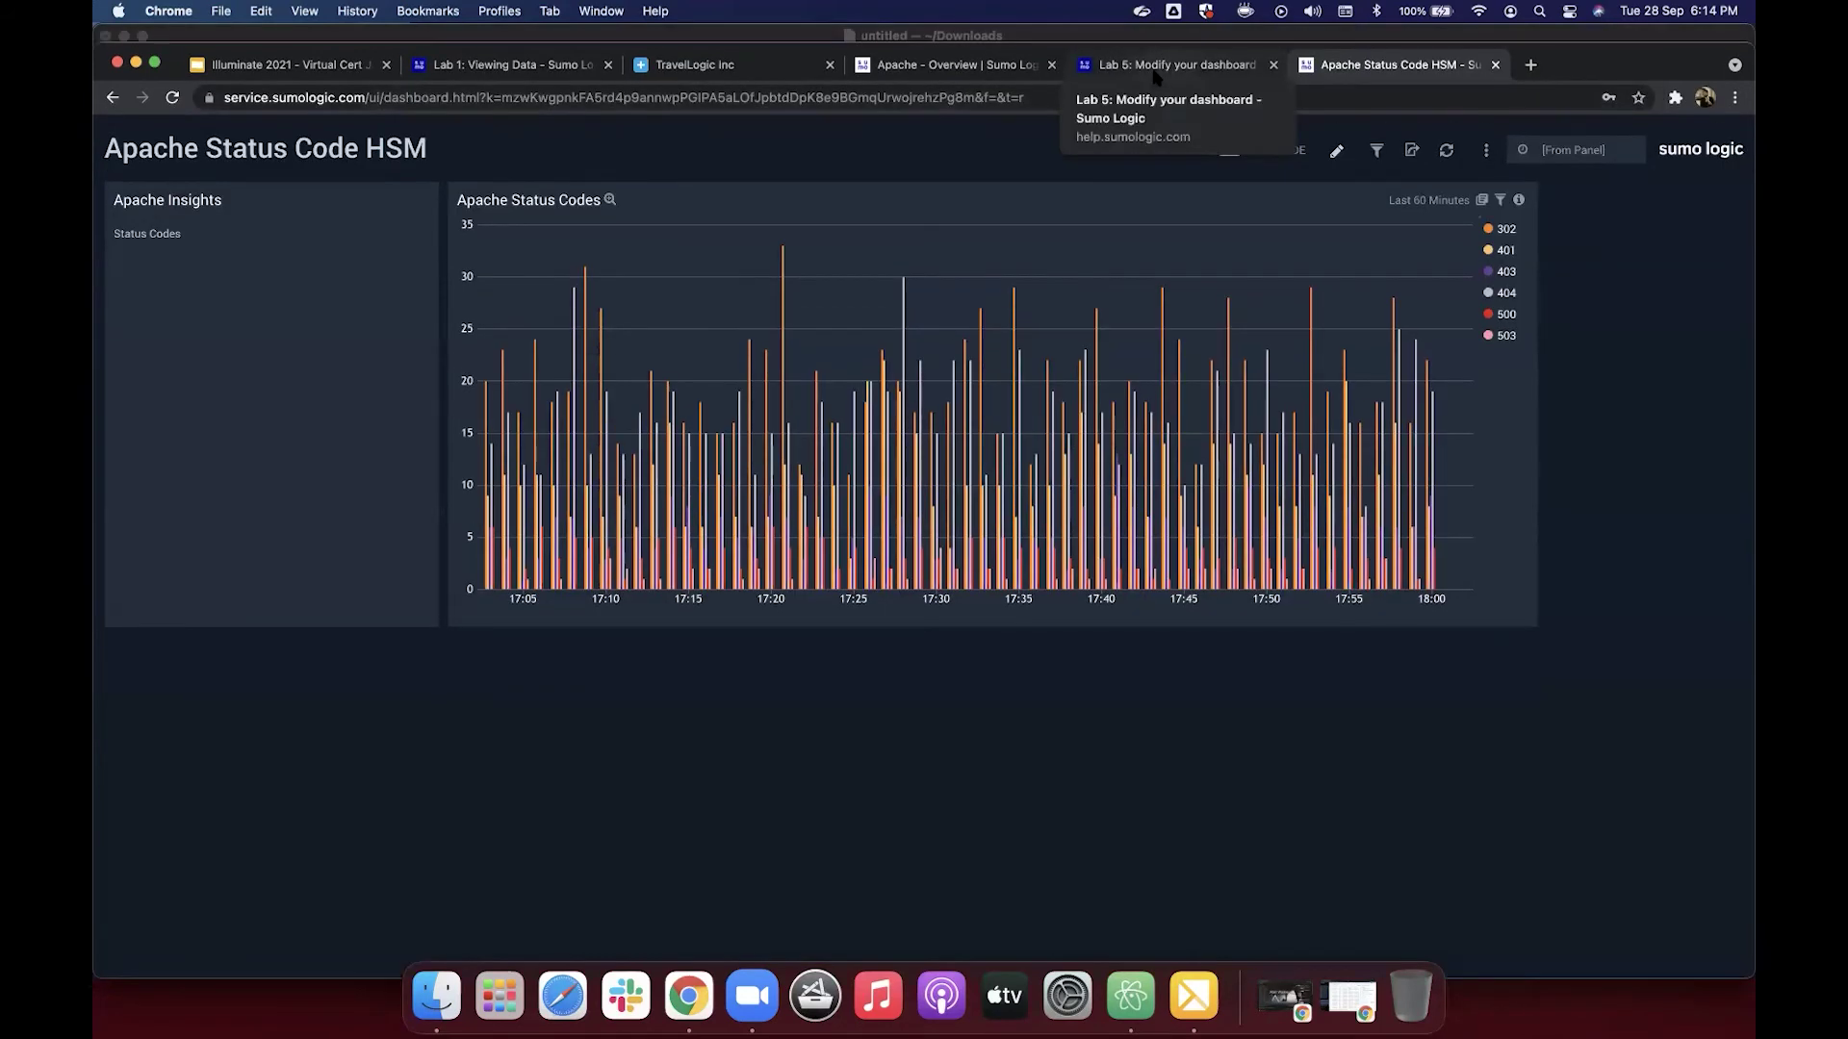
Step: Review the Lab 5: Modify your dashboard steps
left_click(1158, 55)
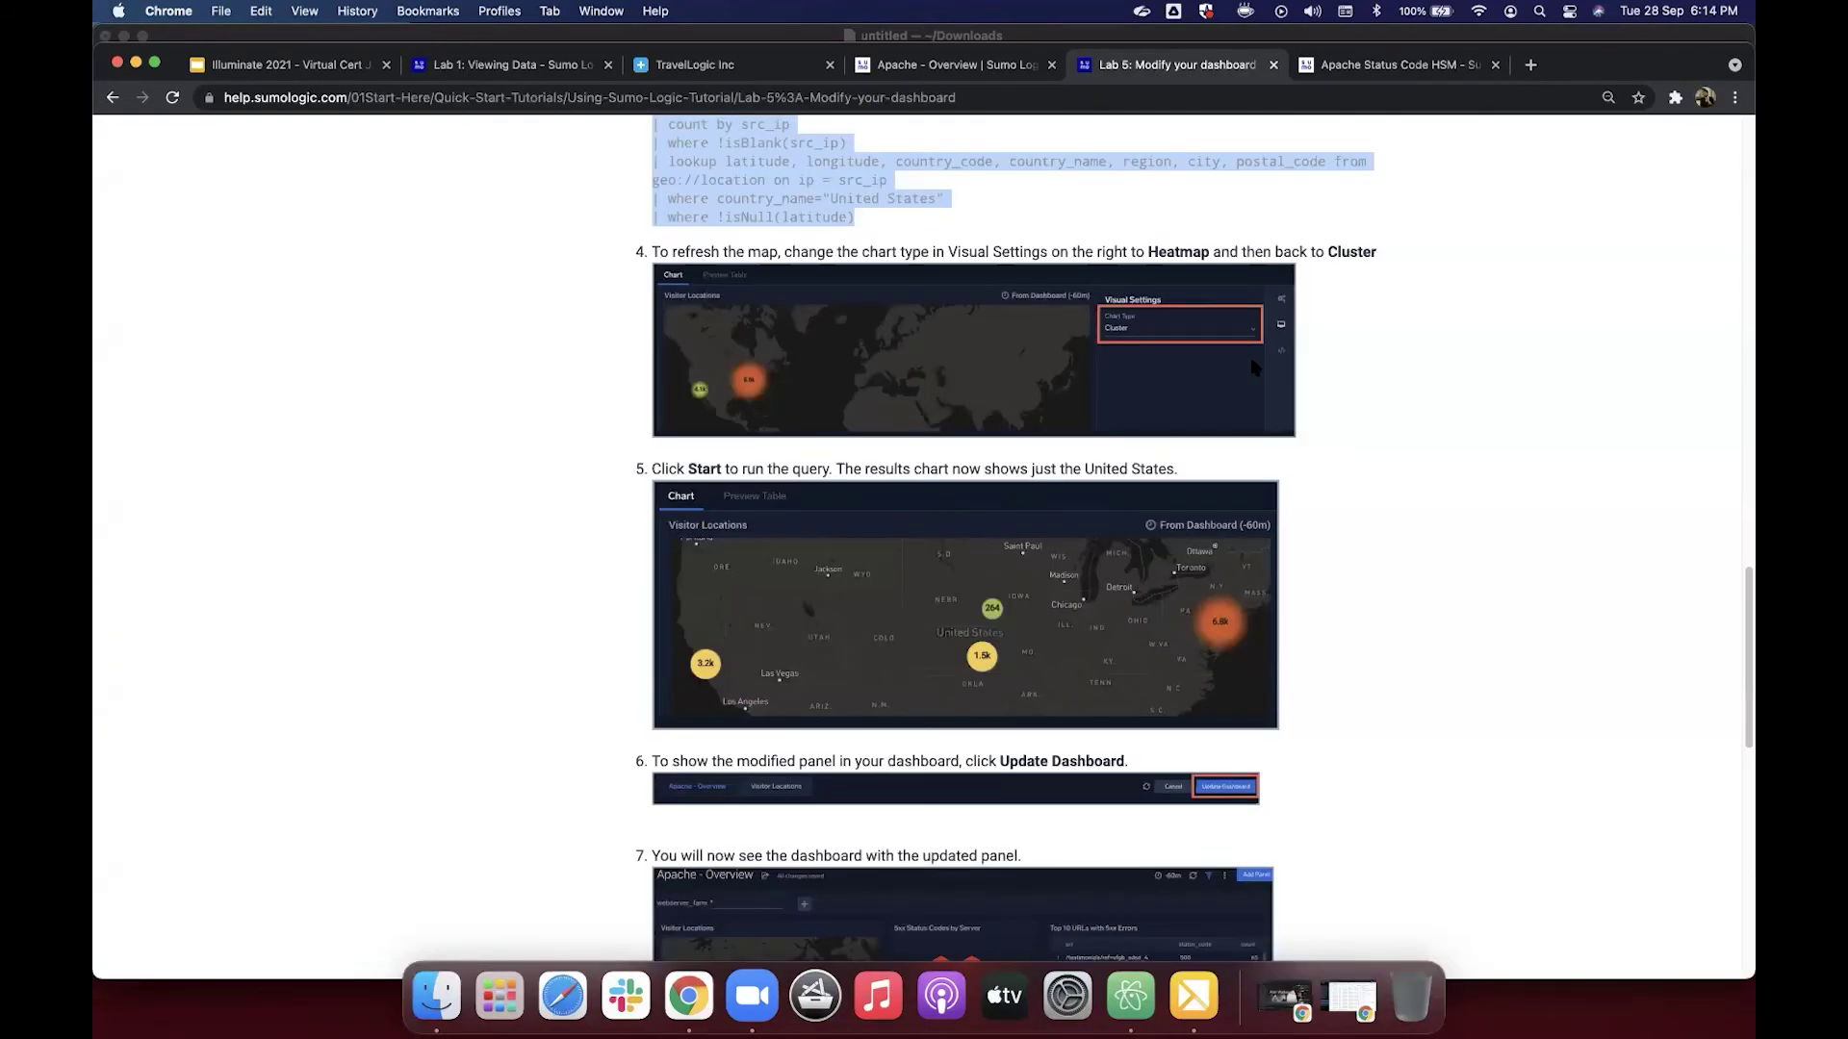
scroll(1254, 366, "down", 1)
scroll(1254, 366, "down", 1)
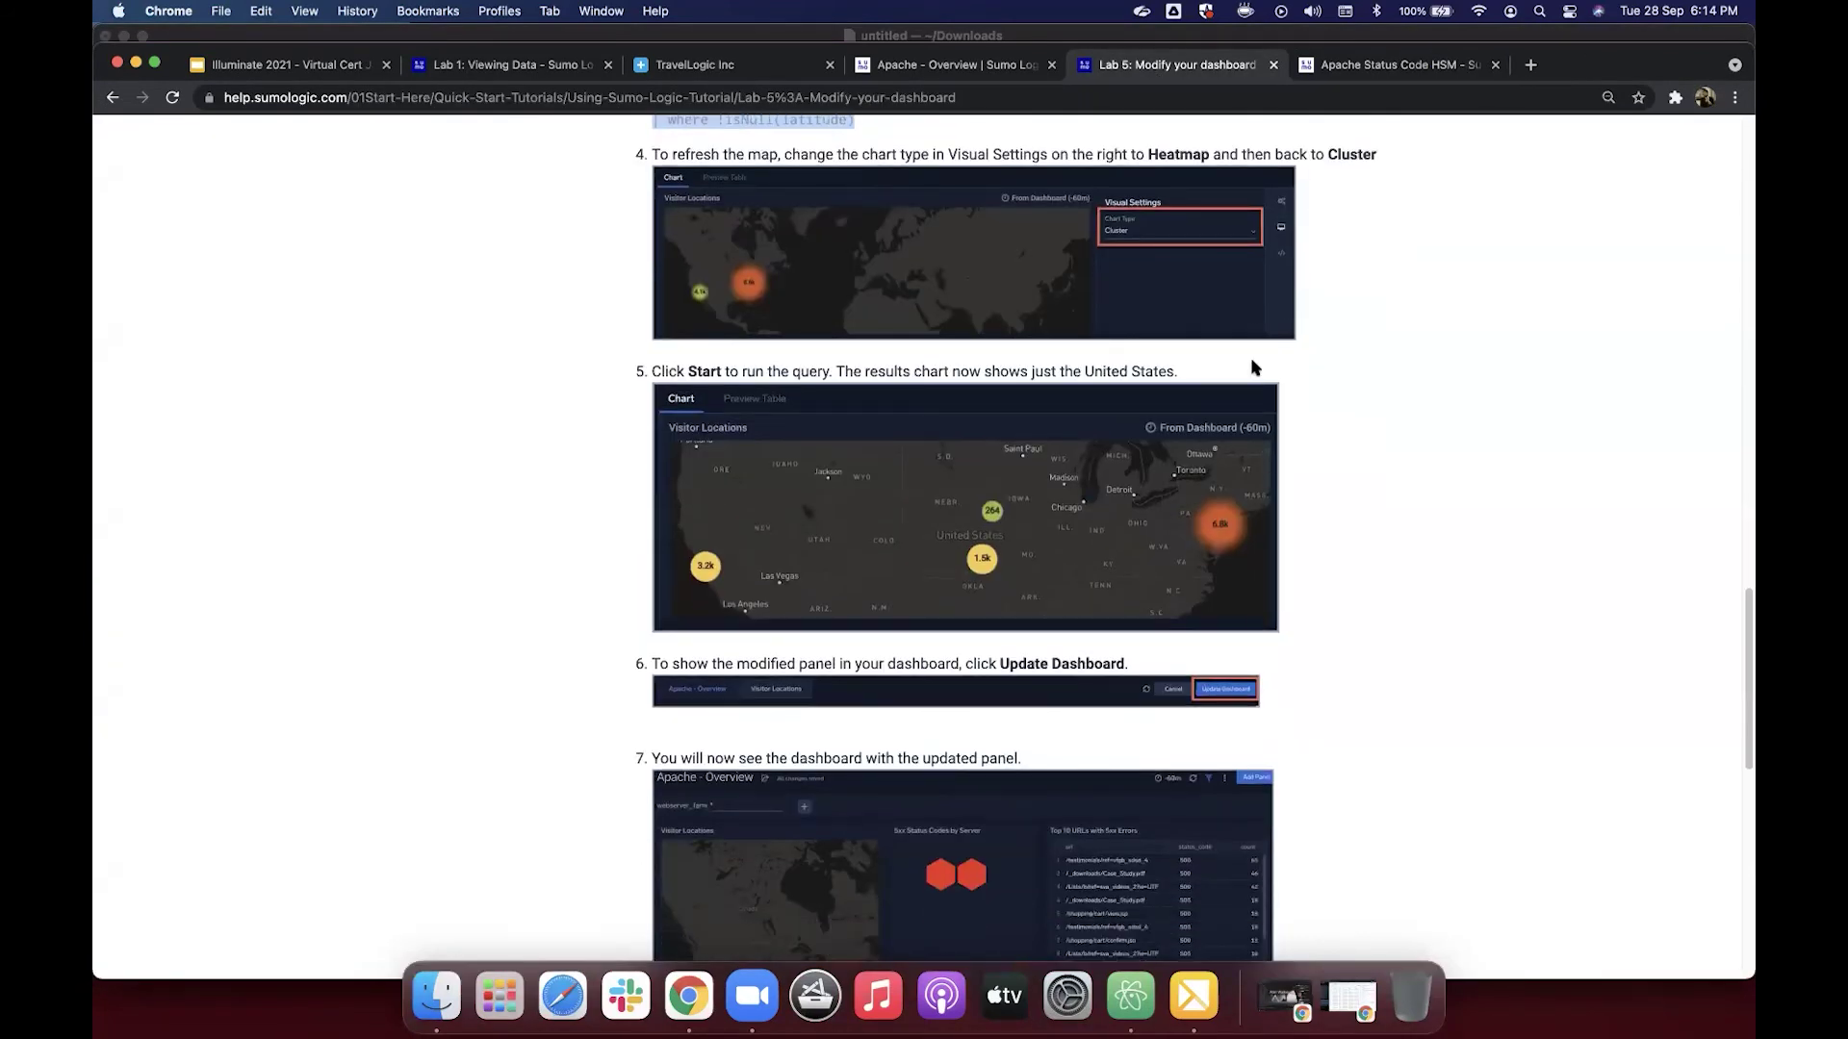
scroll(1254, 367, "down", 2)
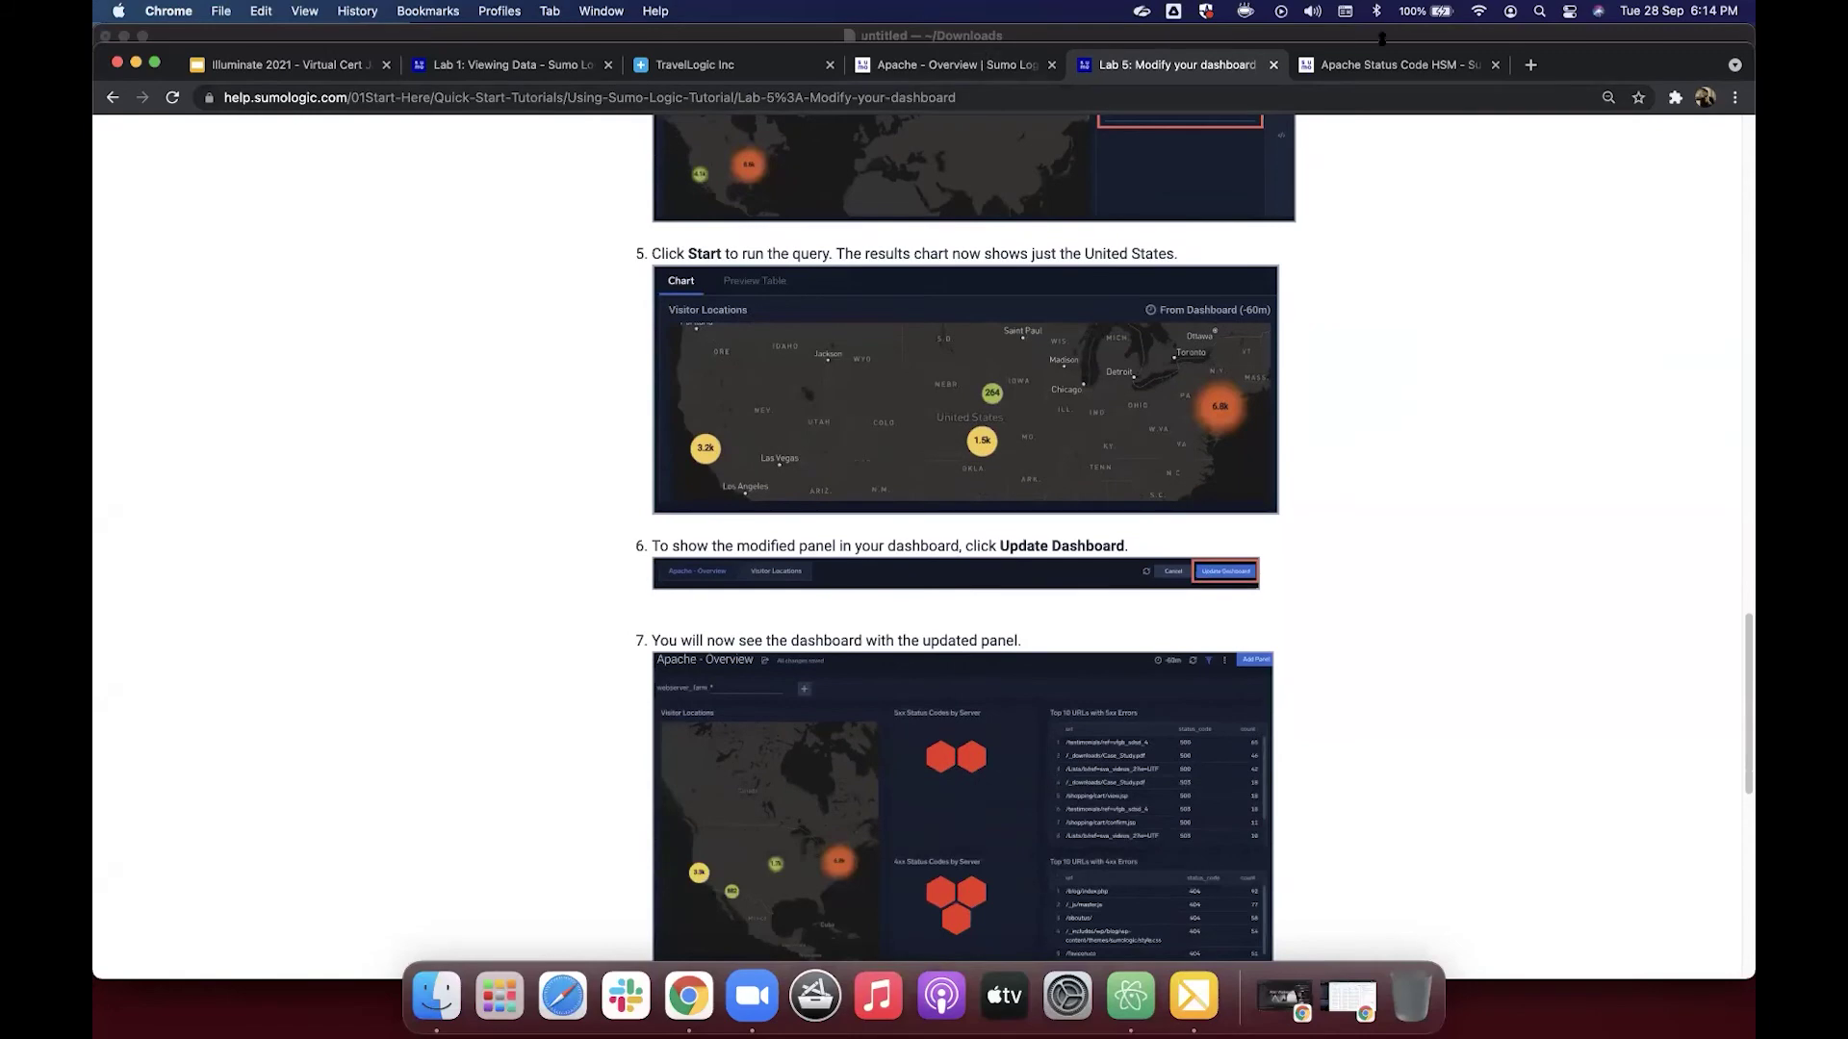
Step: Close the Apache Status Code HSM tab and save the Visitor Locations heatmap to the dashboard
key("ctrl+Tab")
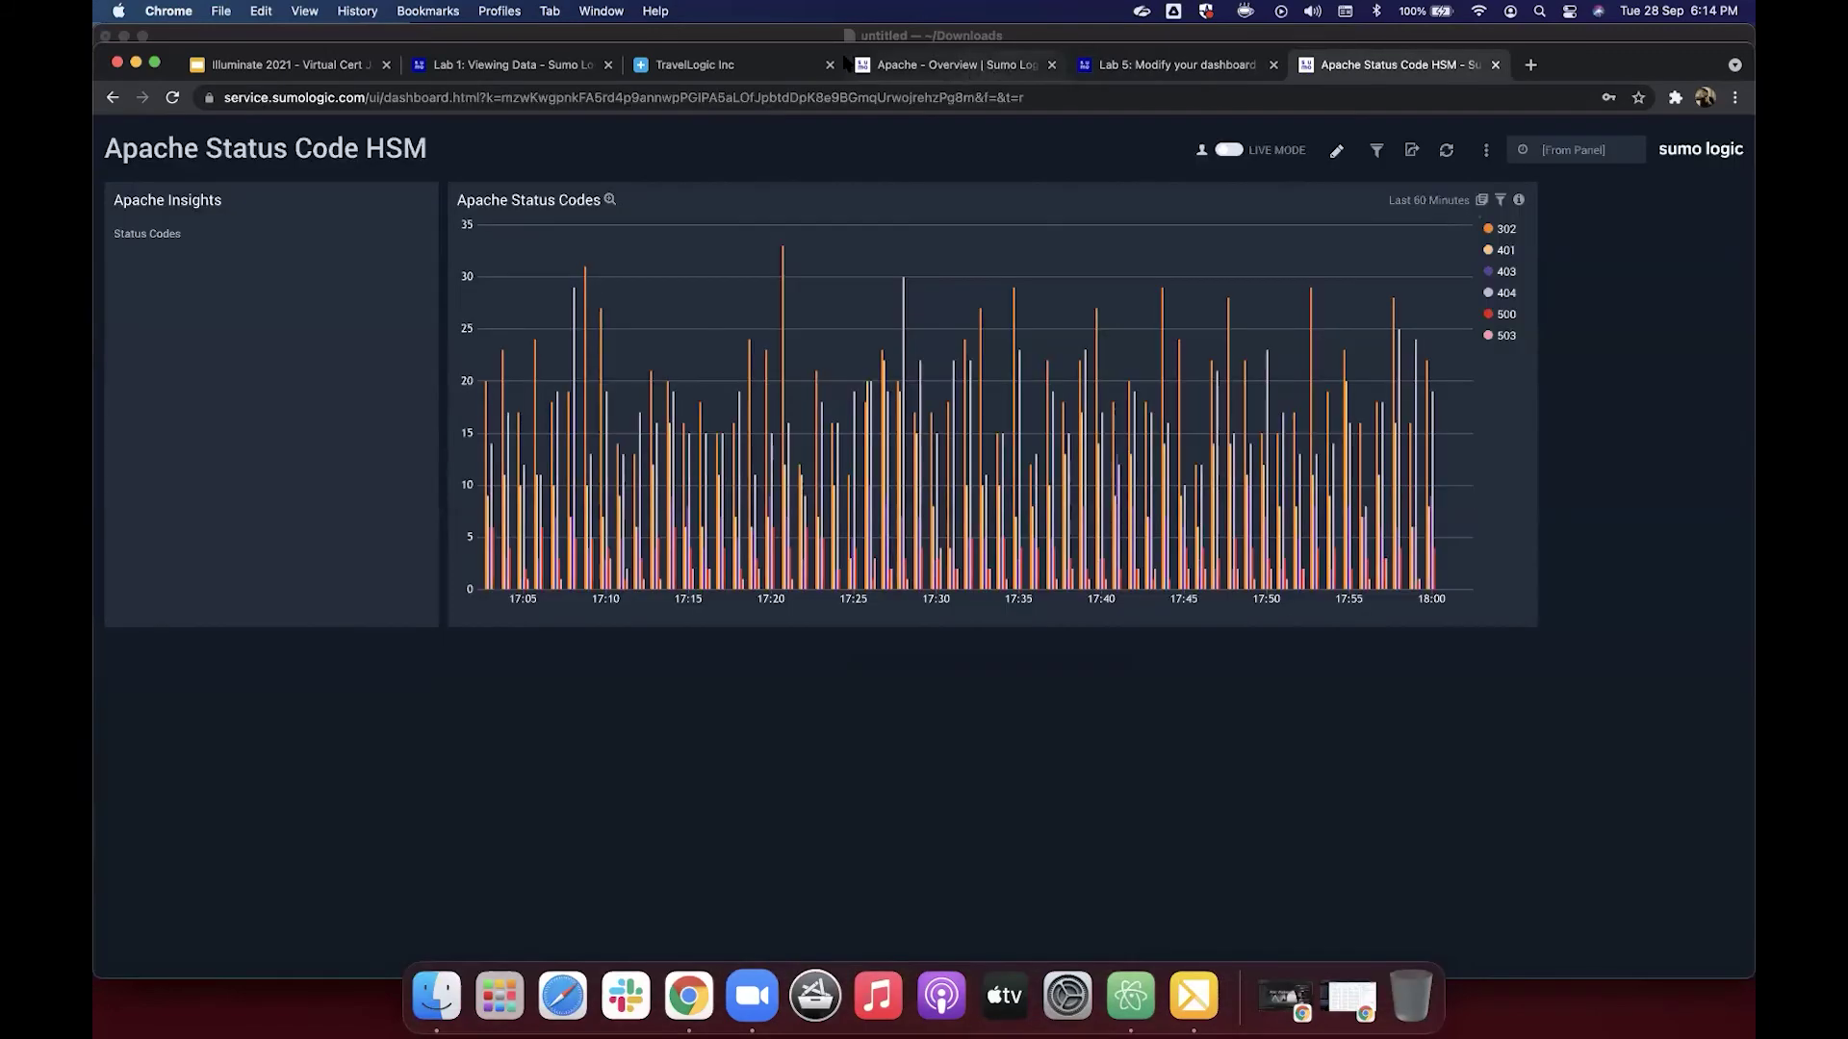
left_click(972, 67)
left_click_drag(1584, 65, 1584, 21)
left_click(1495, 47)
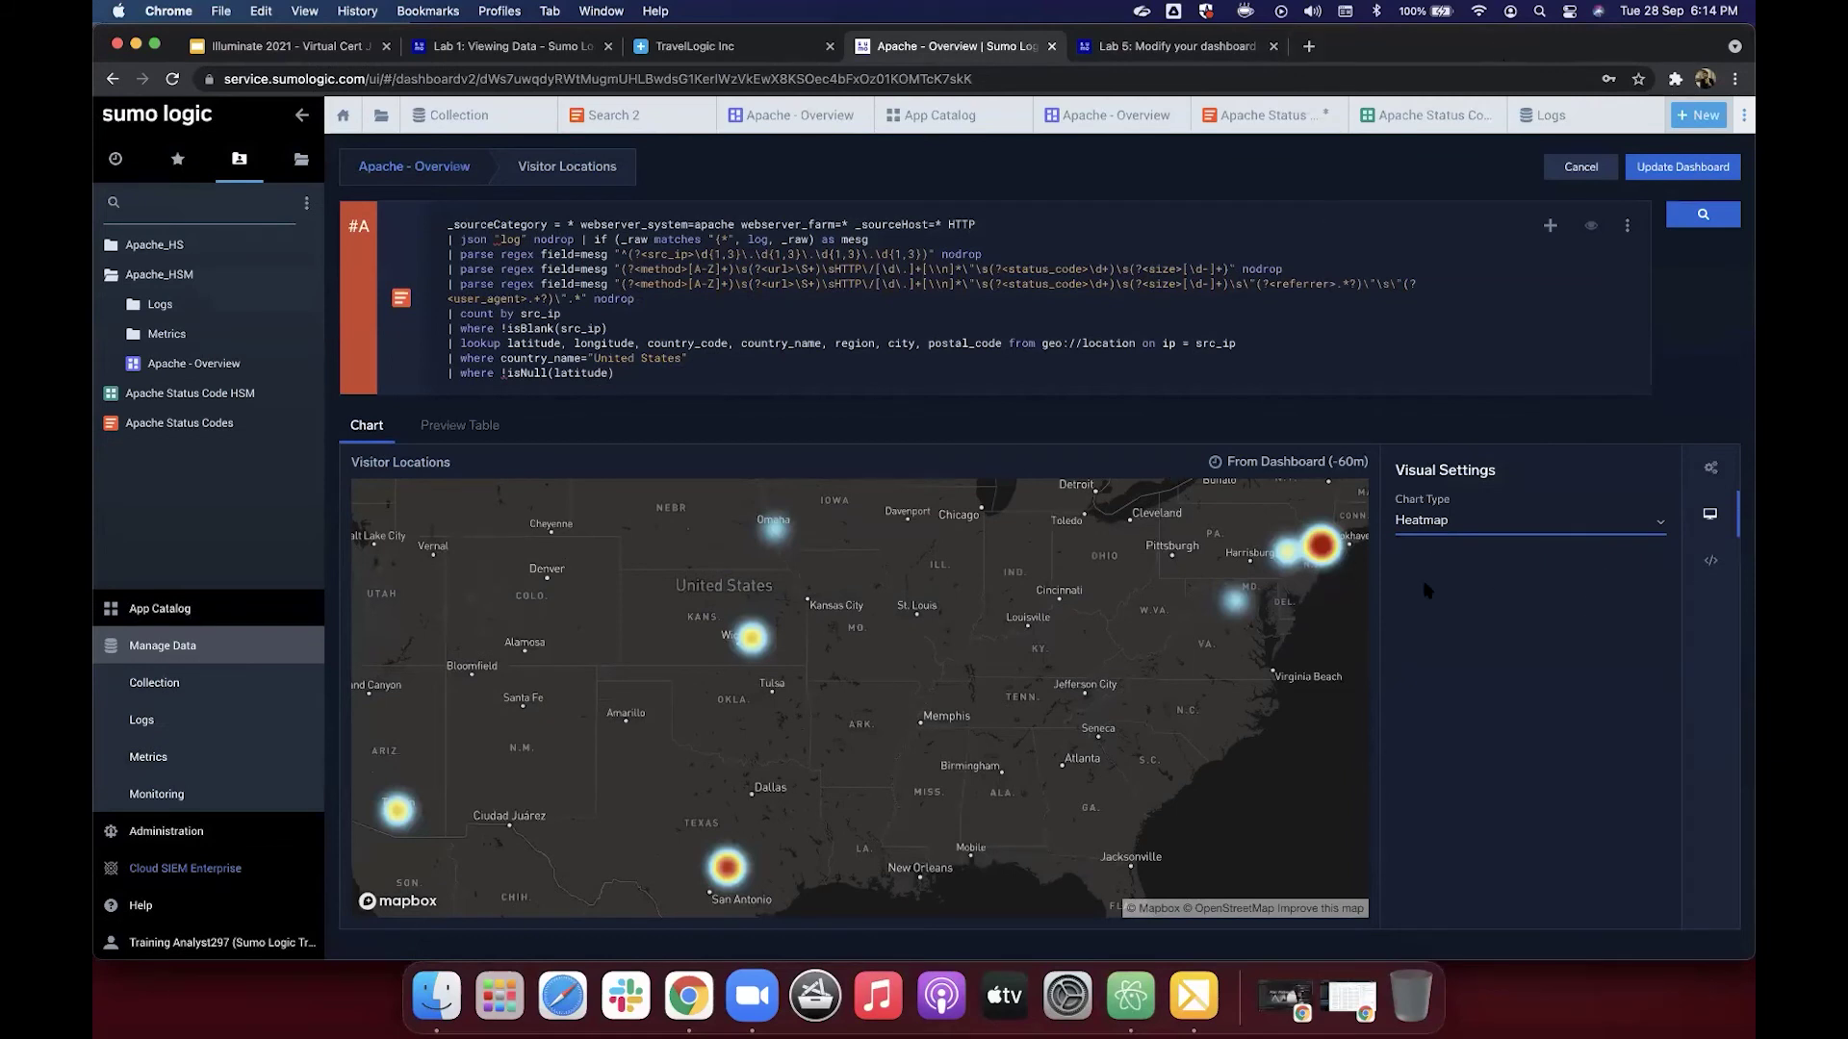
left_click(1679, 170)
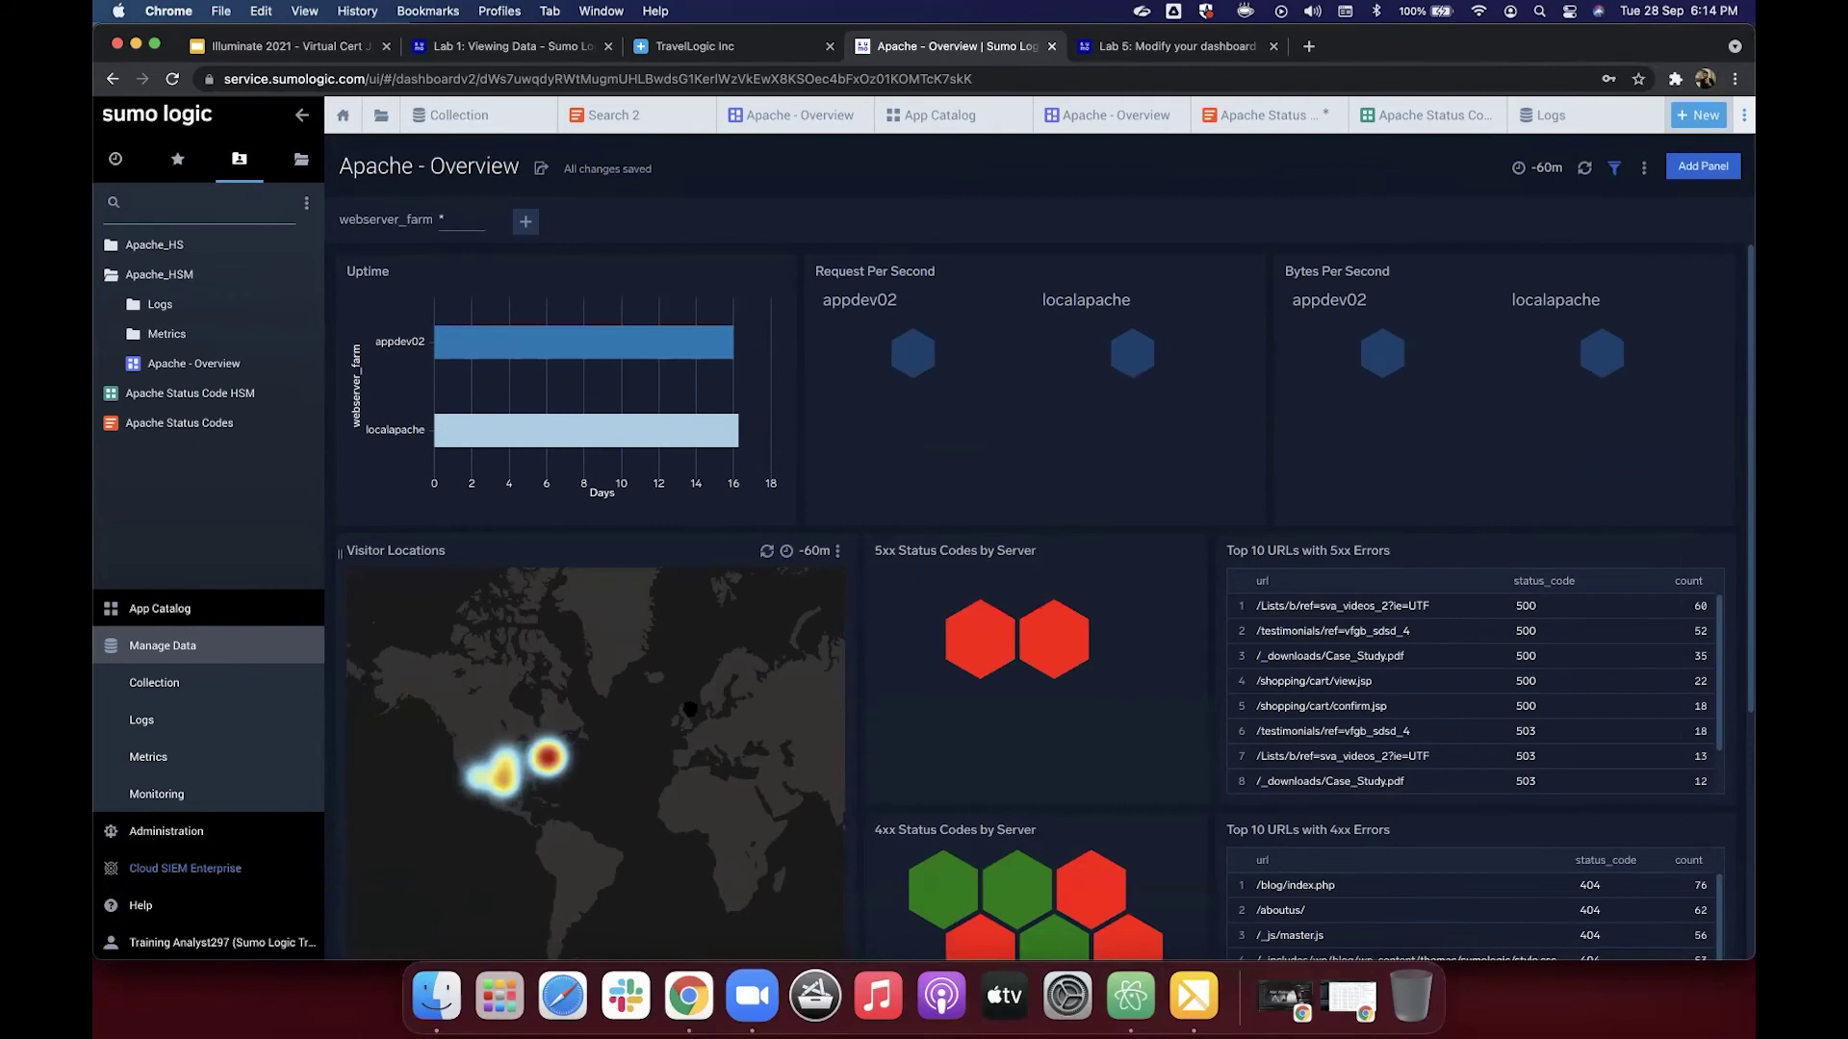
left_click_drag(582, 727, 625, 661)
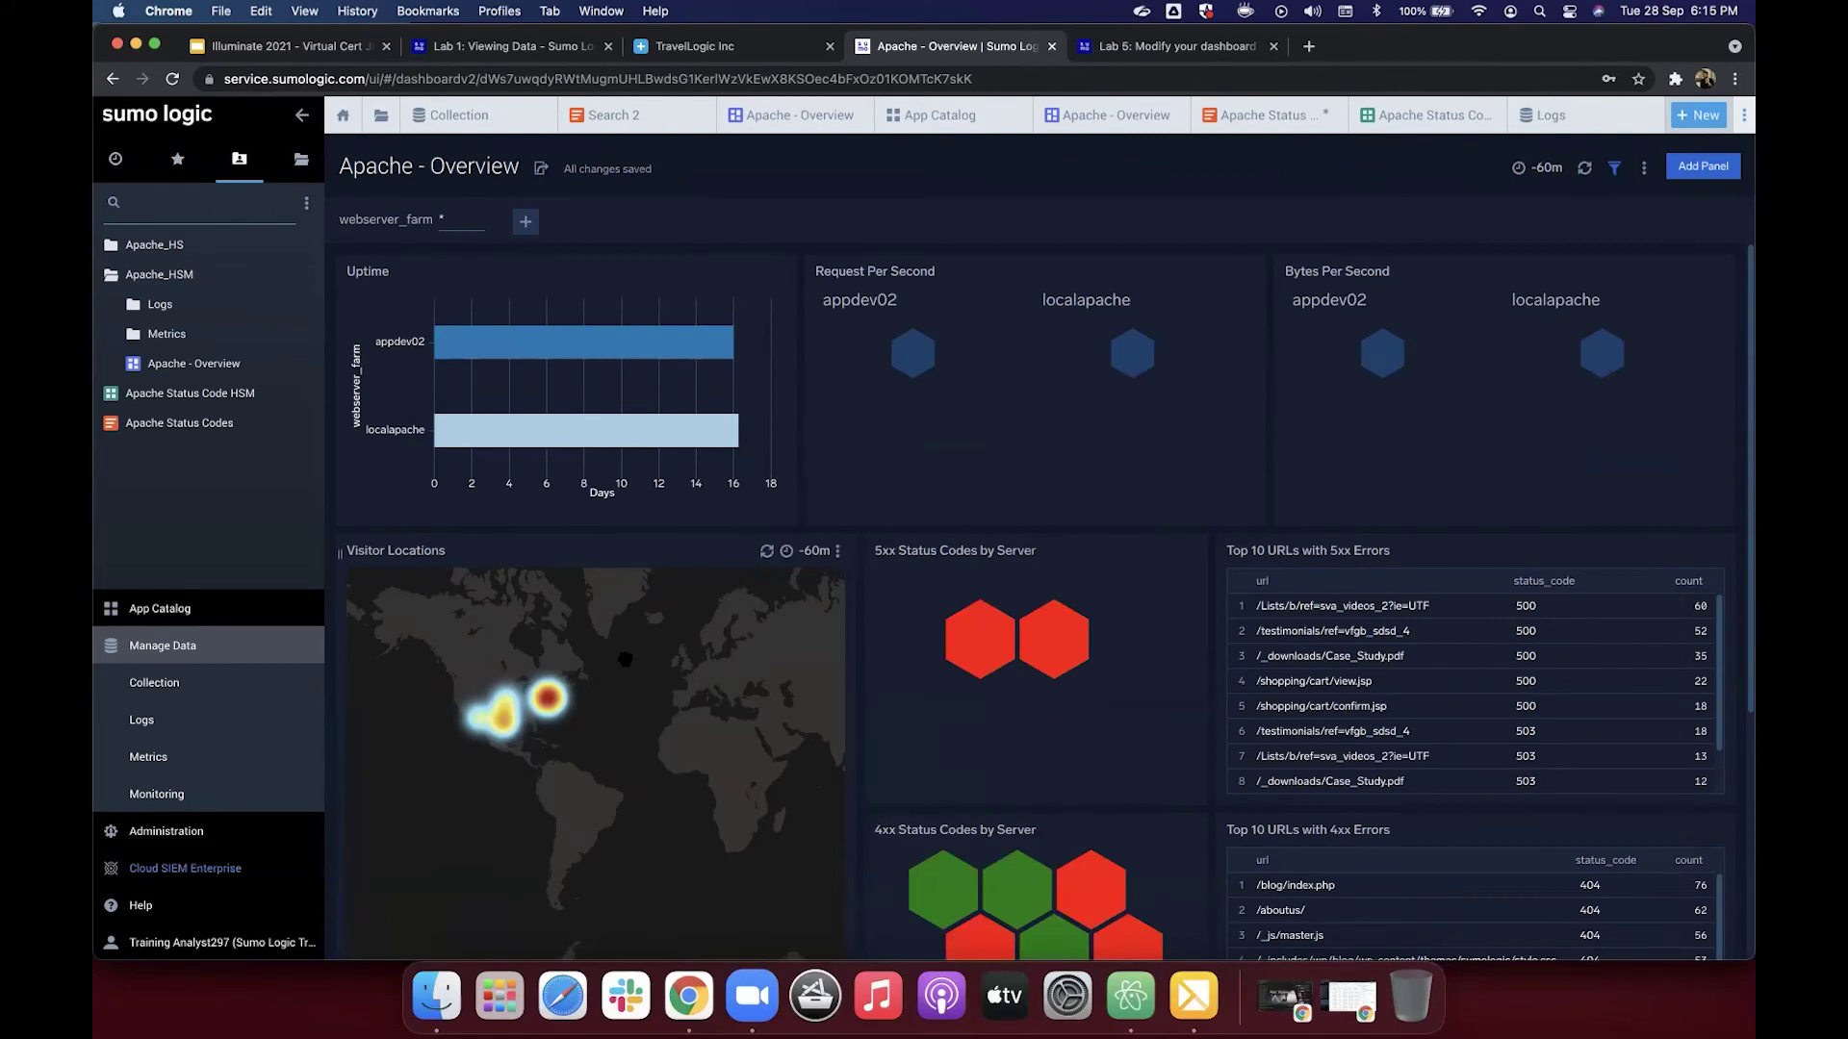
Step: From the Lab 5: Modify your dashboard docs page, open the Lab 6: Create an alert tutorial
left_click(1131, 47)
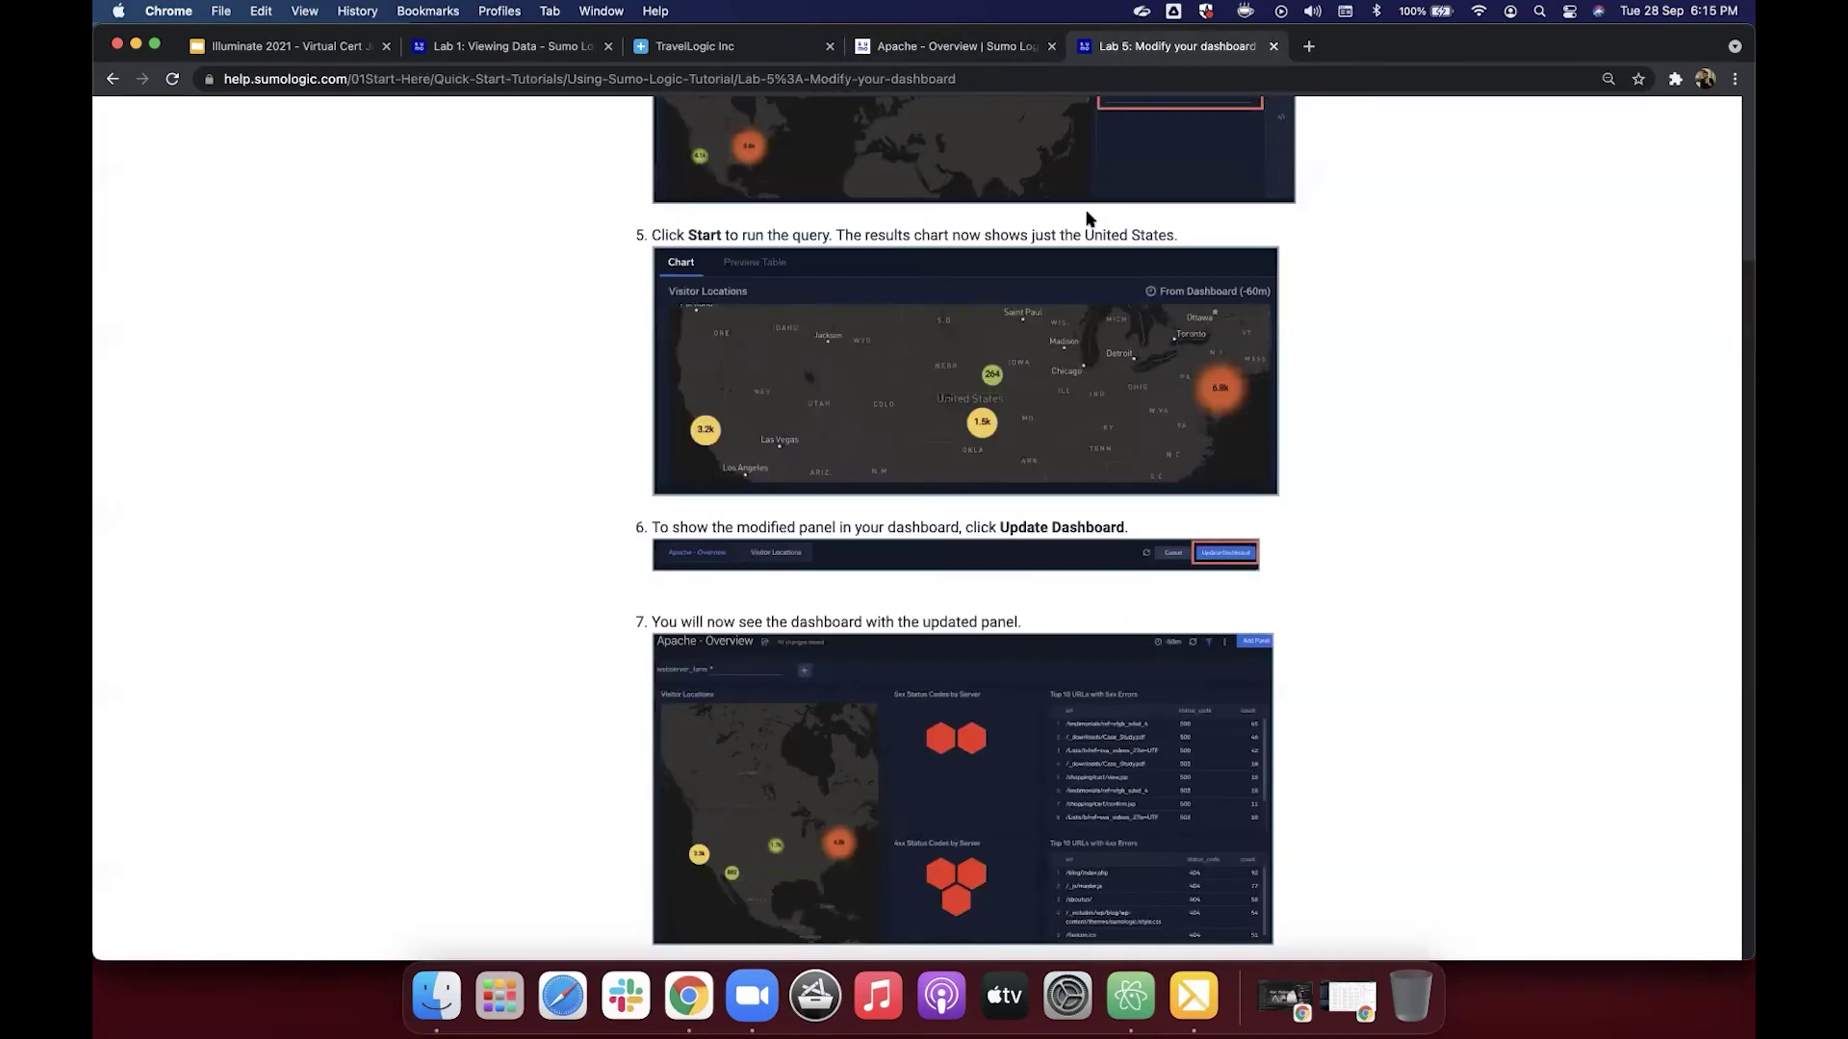
scroll(1072, 433, "down", 5)
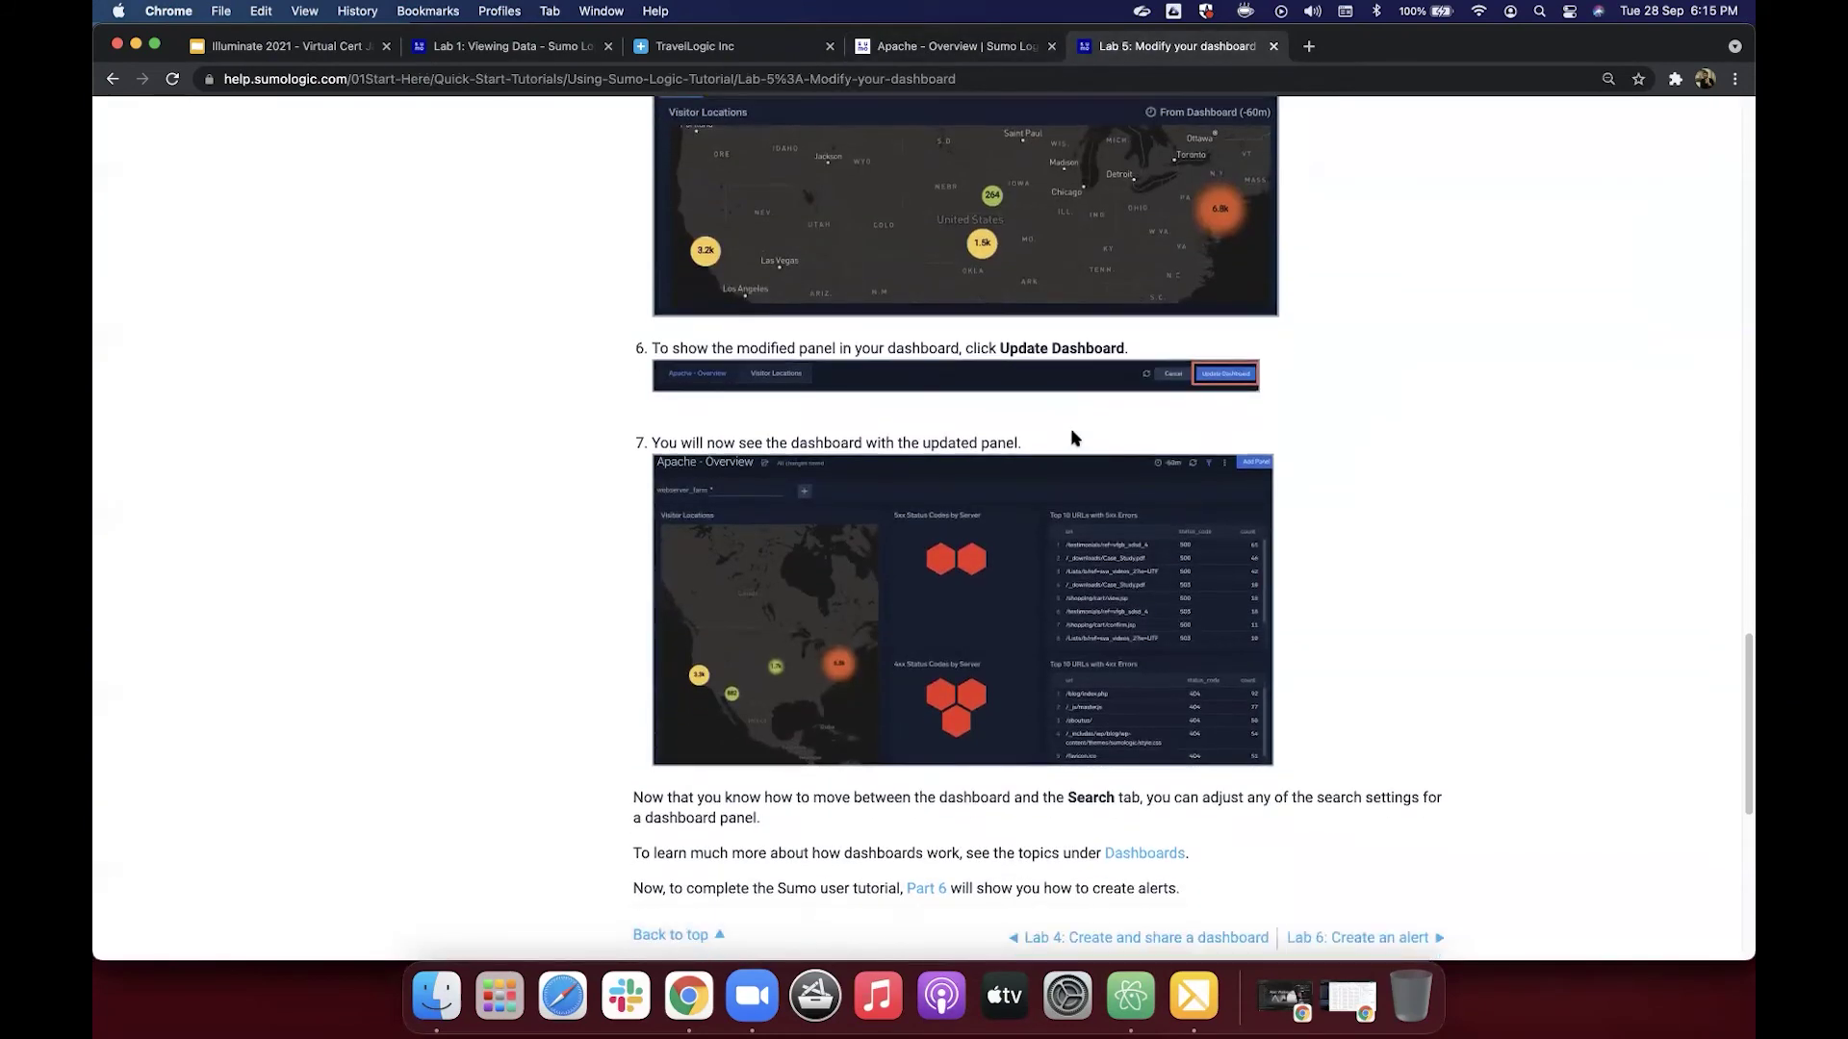
scroll(1072, 438, "down", 5)
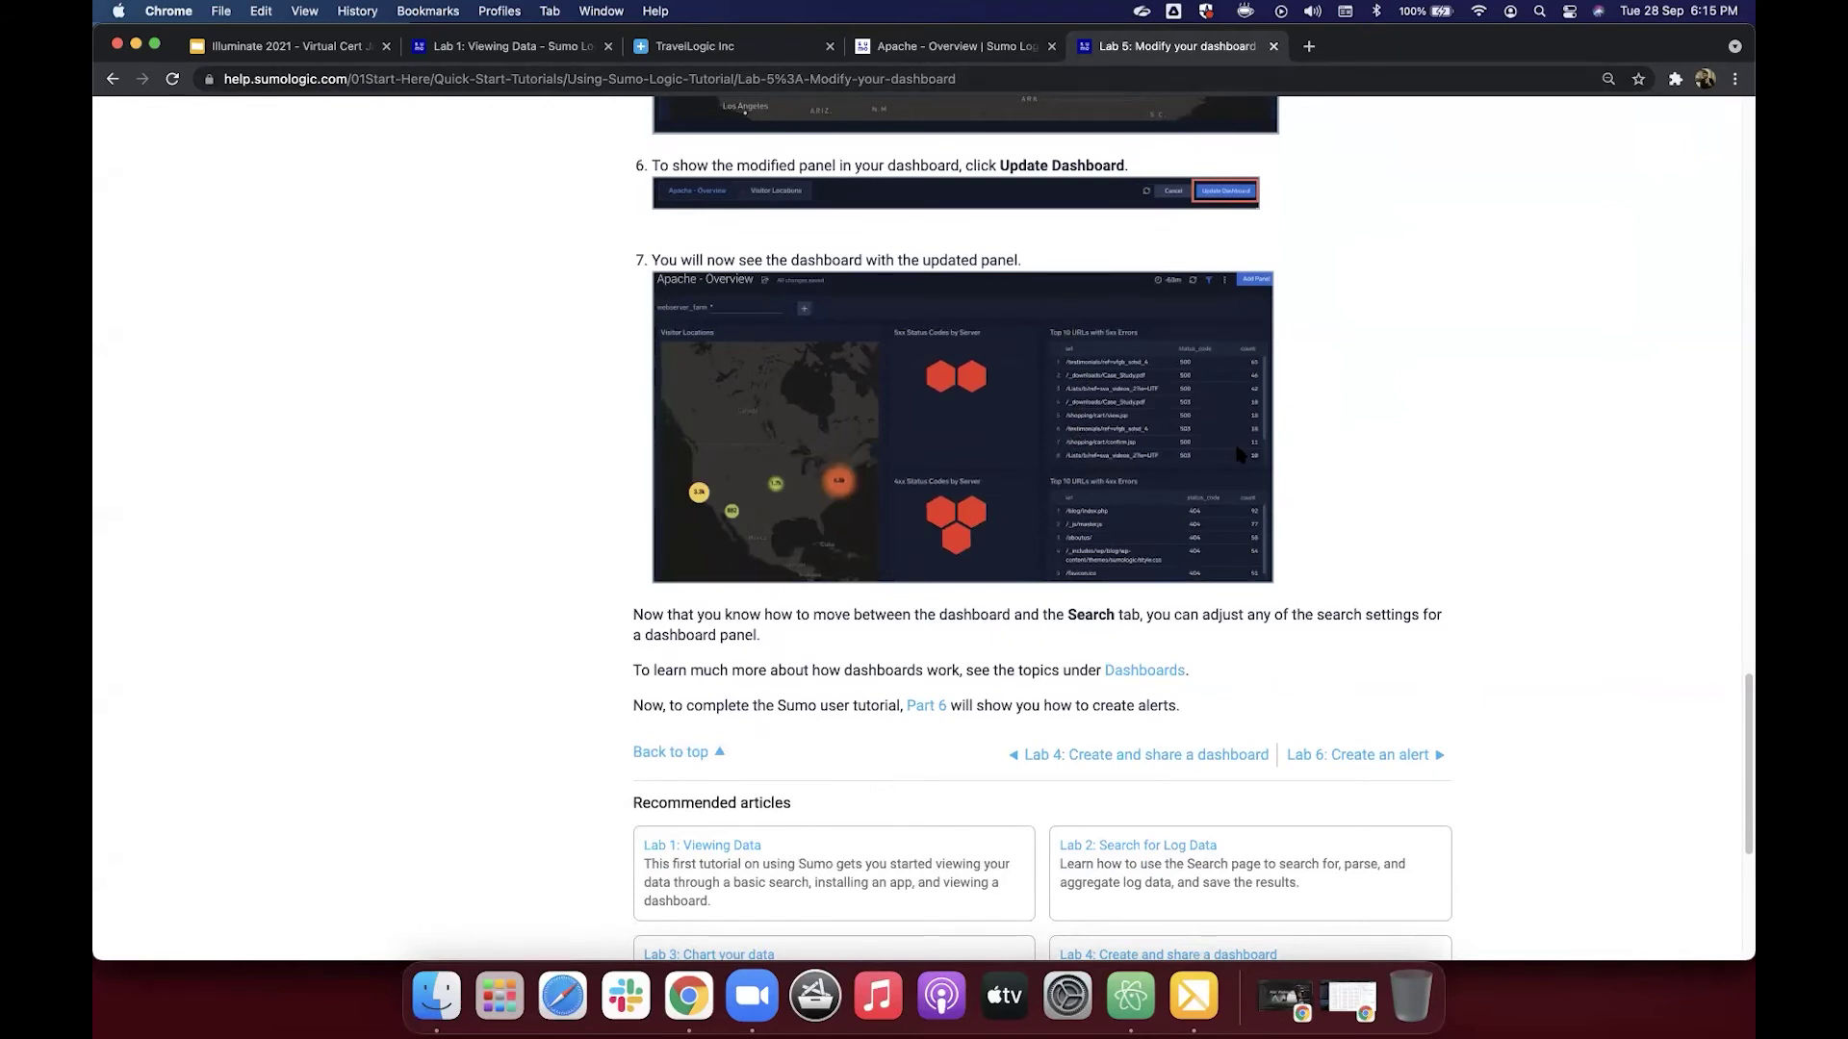
left_click(1400, 756)
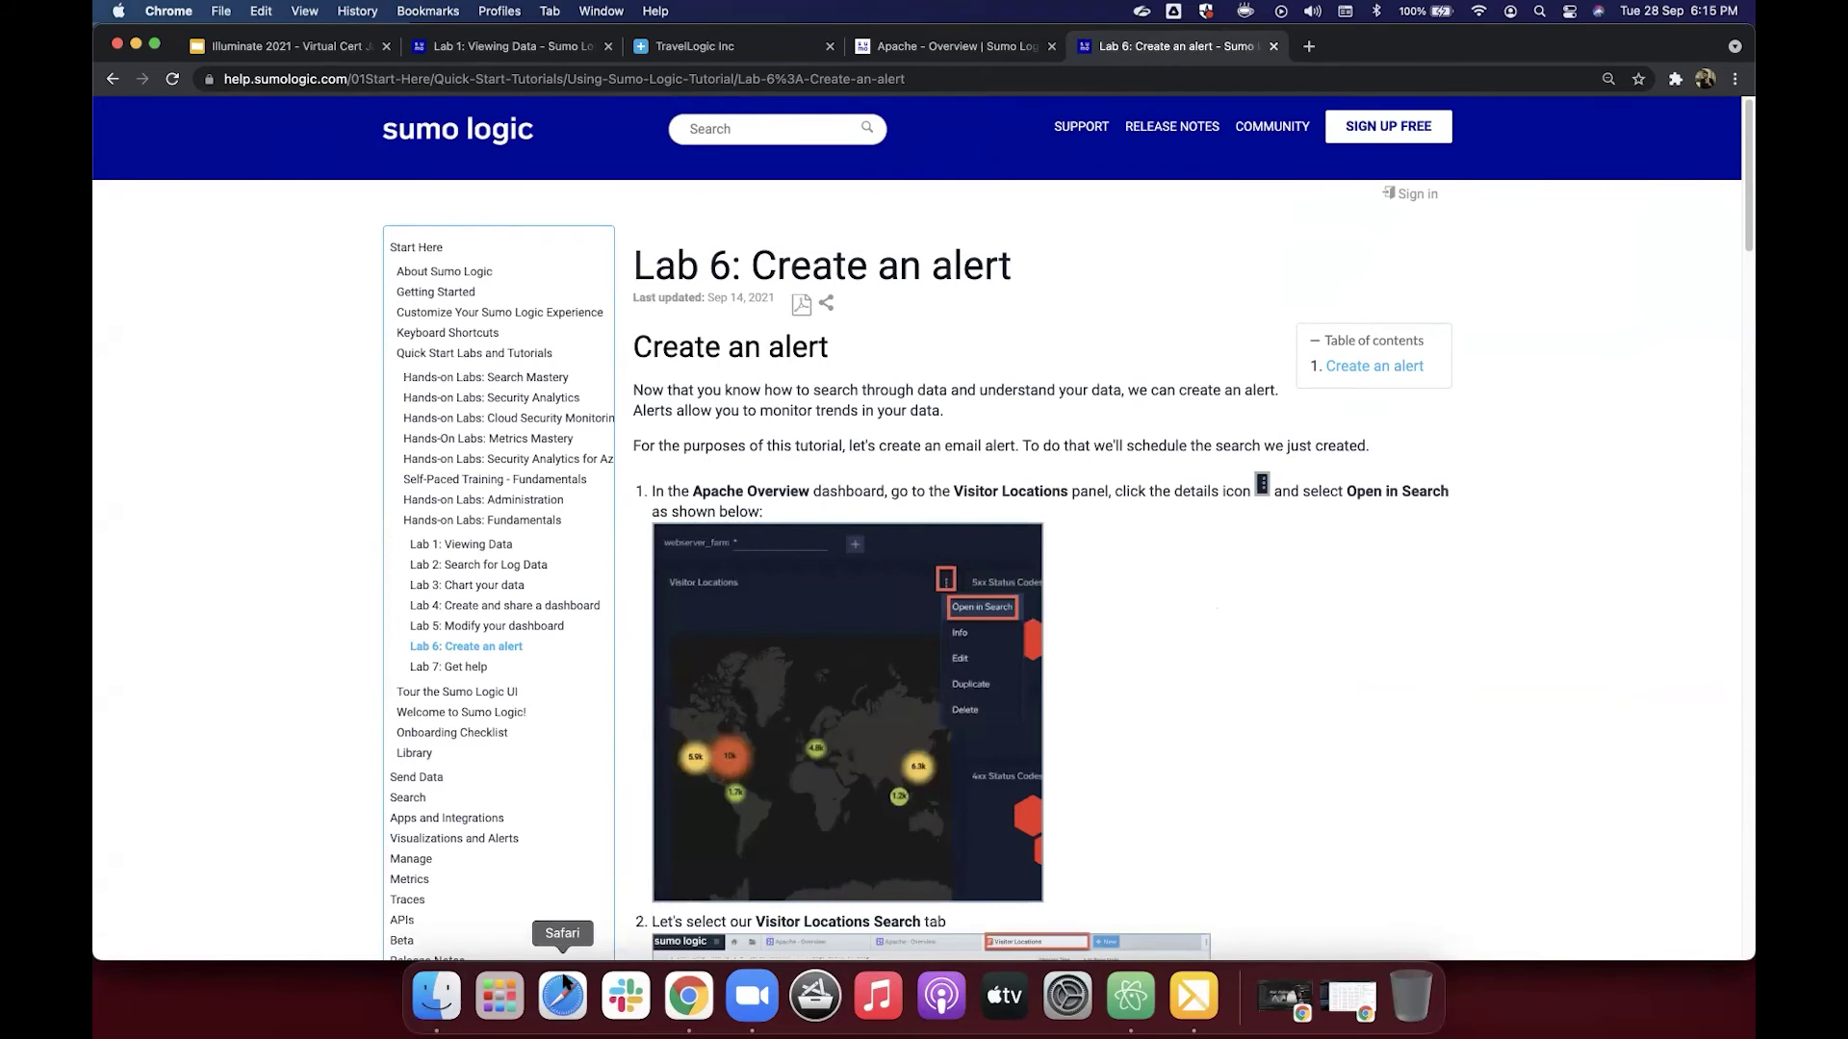
Step: Skim the Lab 6 tutorial, then return to the Apache - Overview dashboard
scroll(1010, 545, "down", 3)
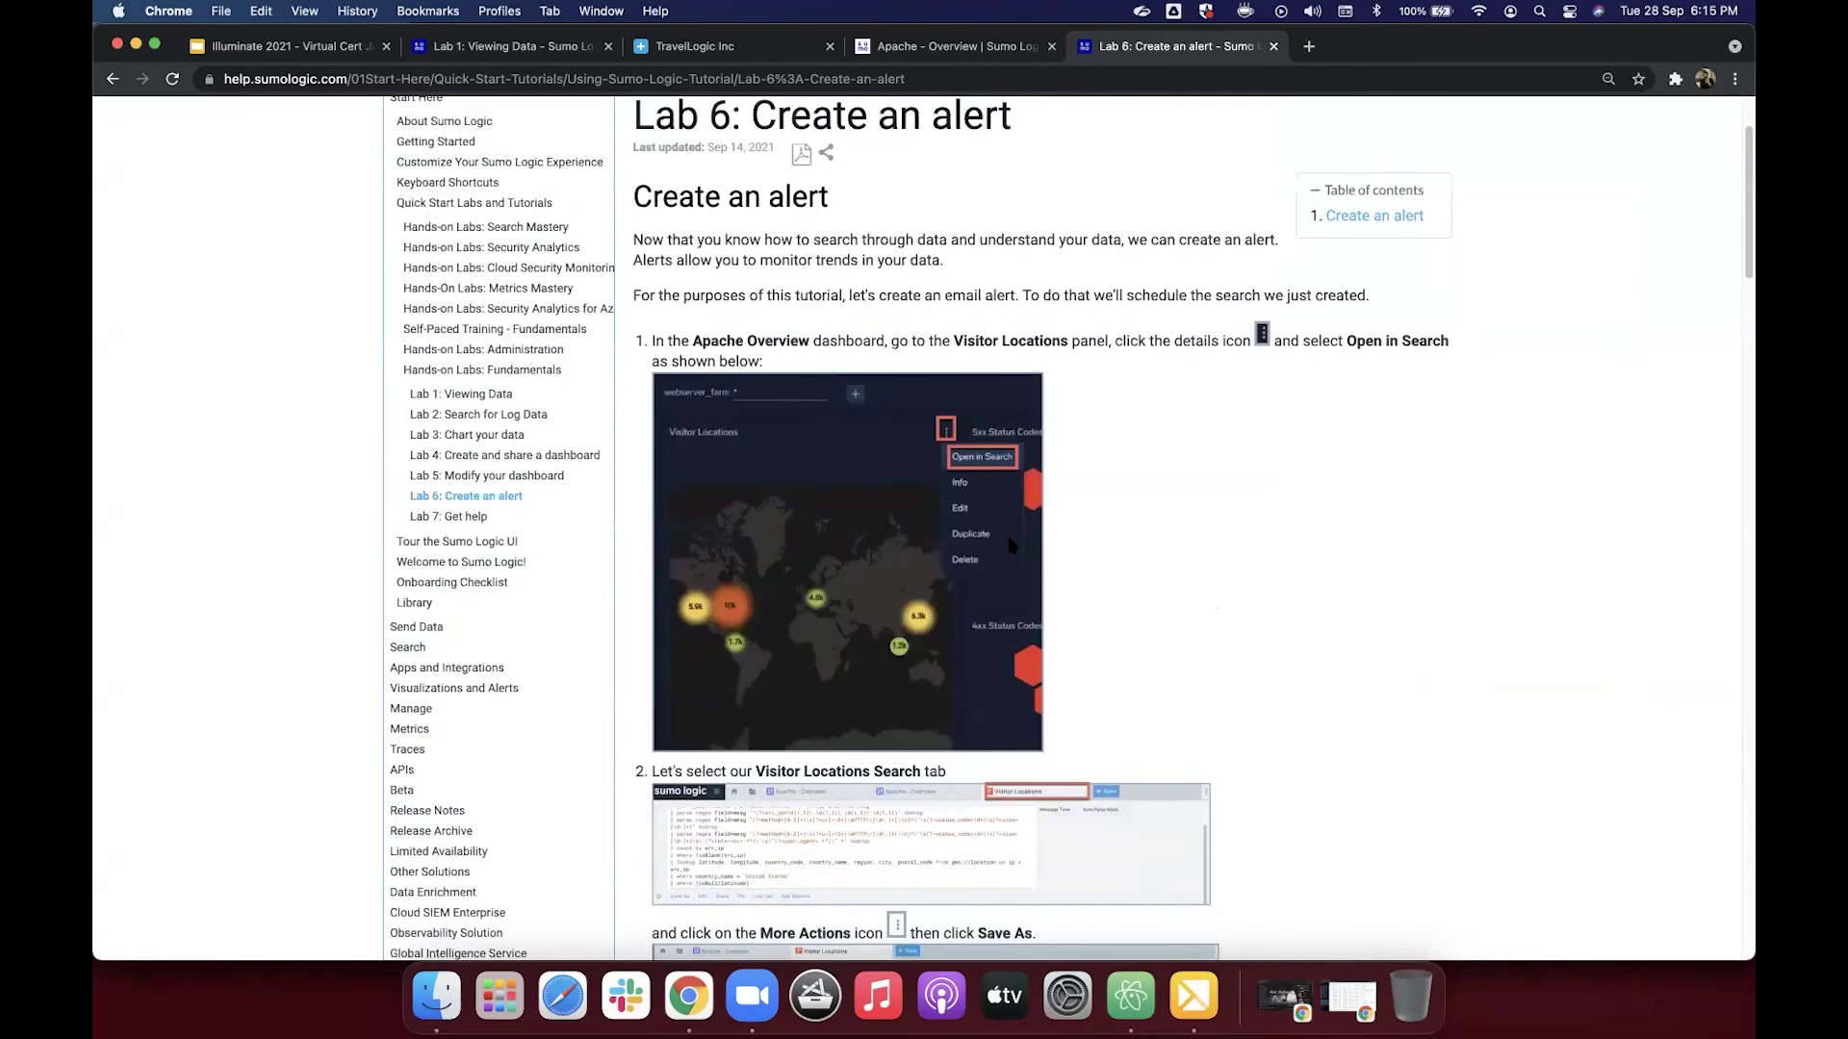
scroll(1010, 546, "down", 3)
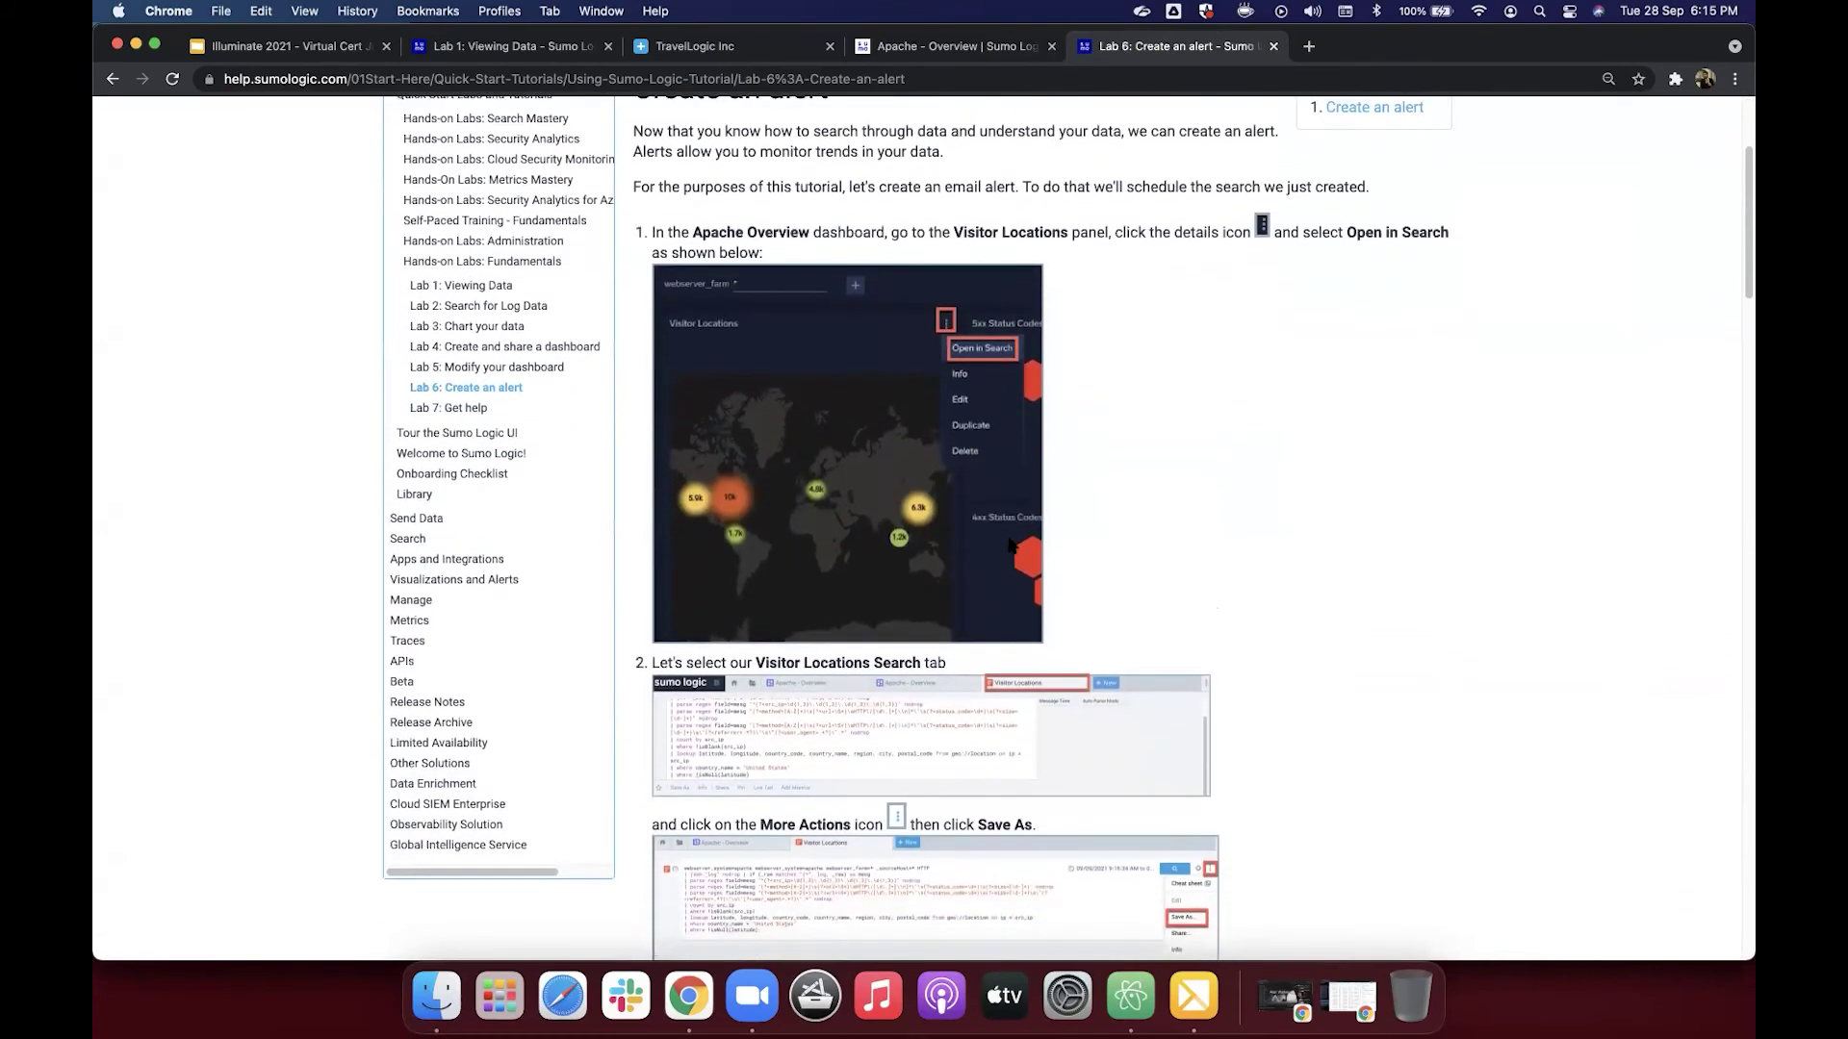
left_click(952, 53)
left_click(1086, 56)
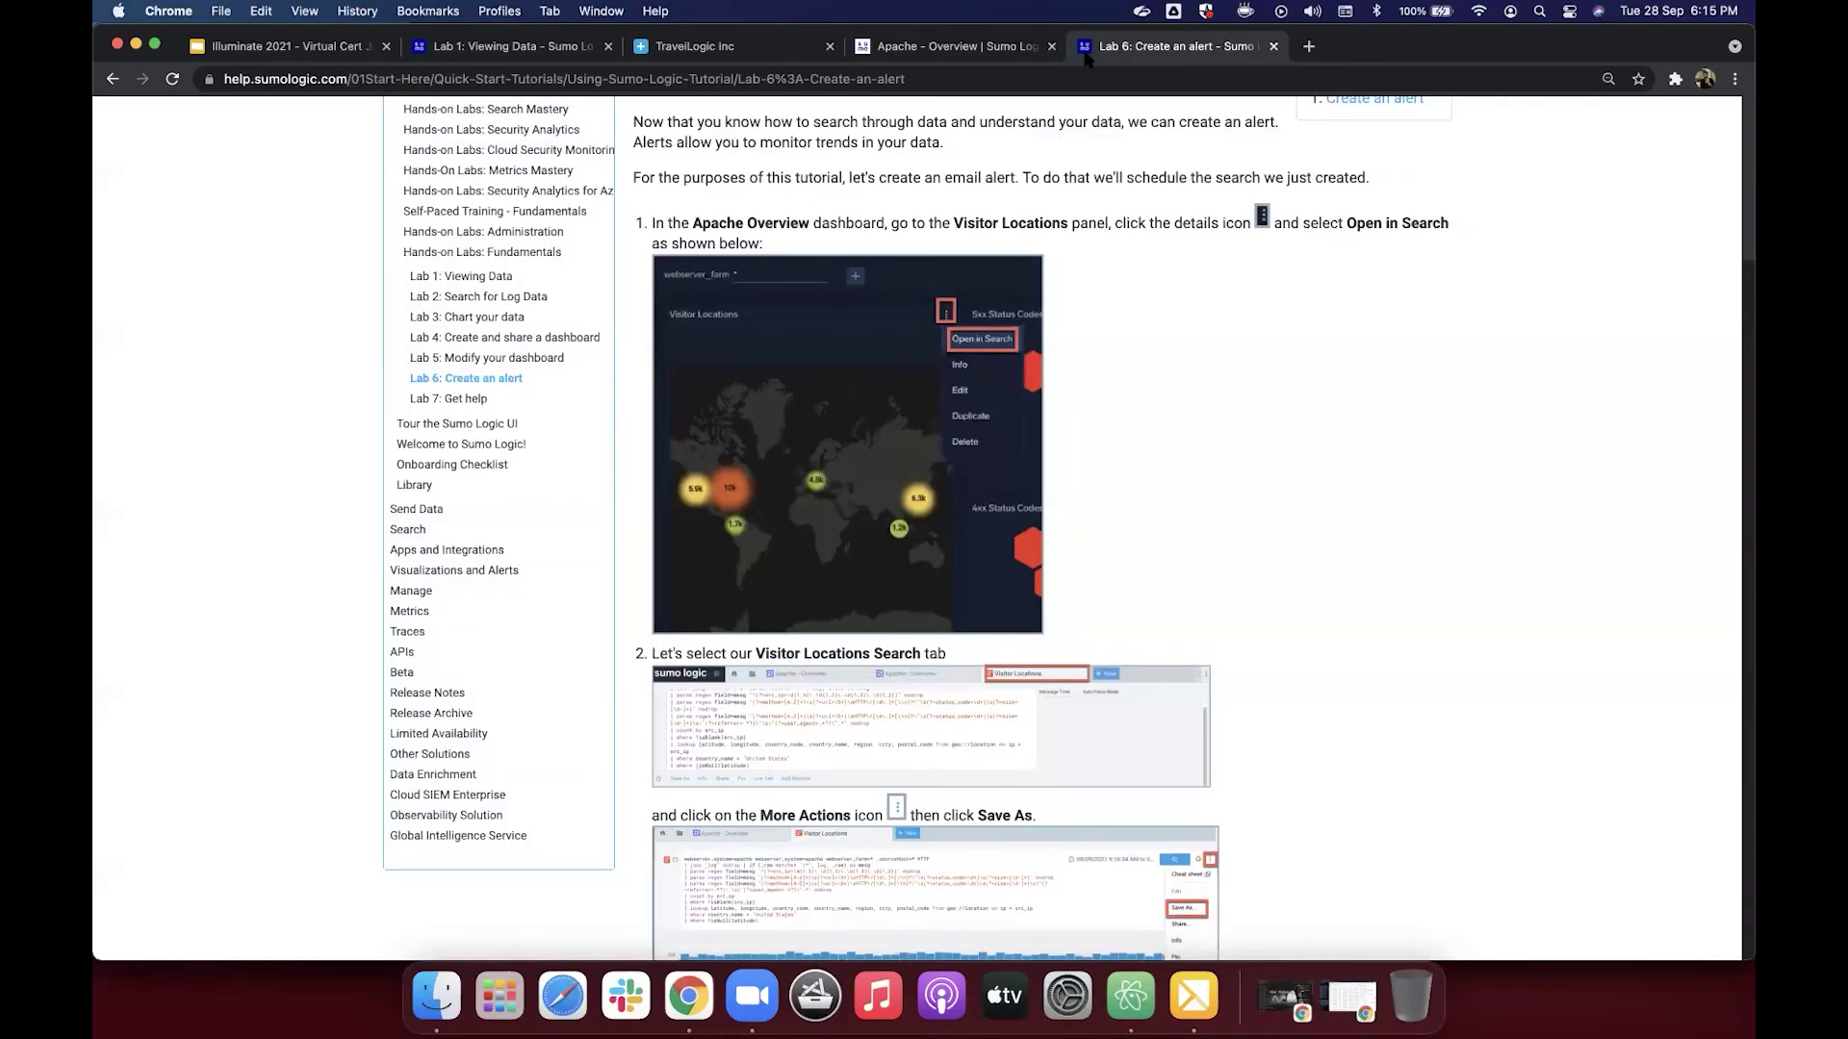
left_click(965, 58)
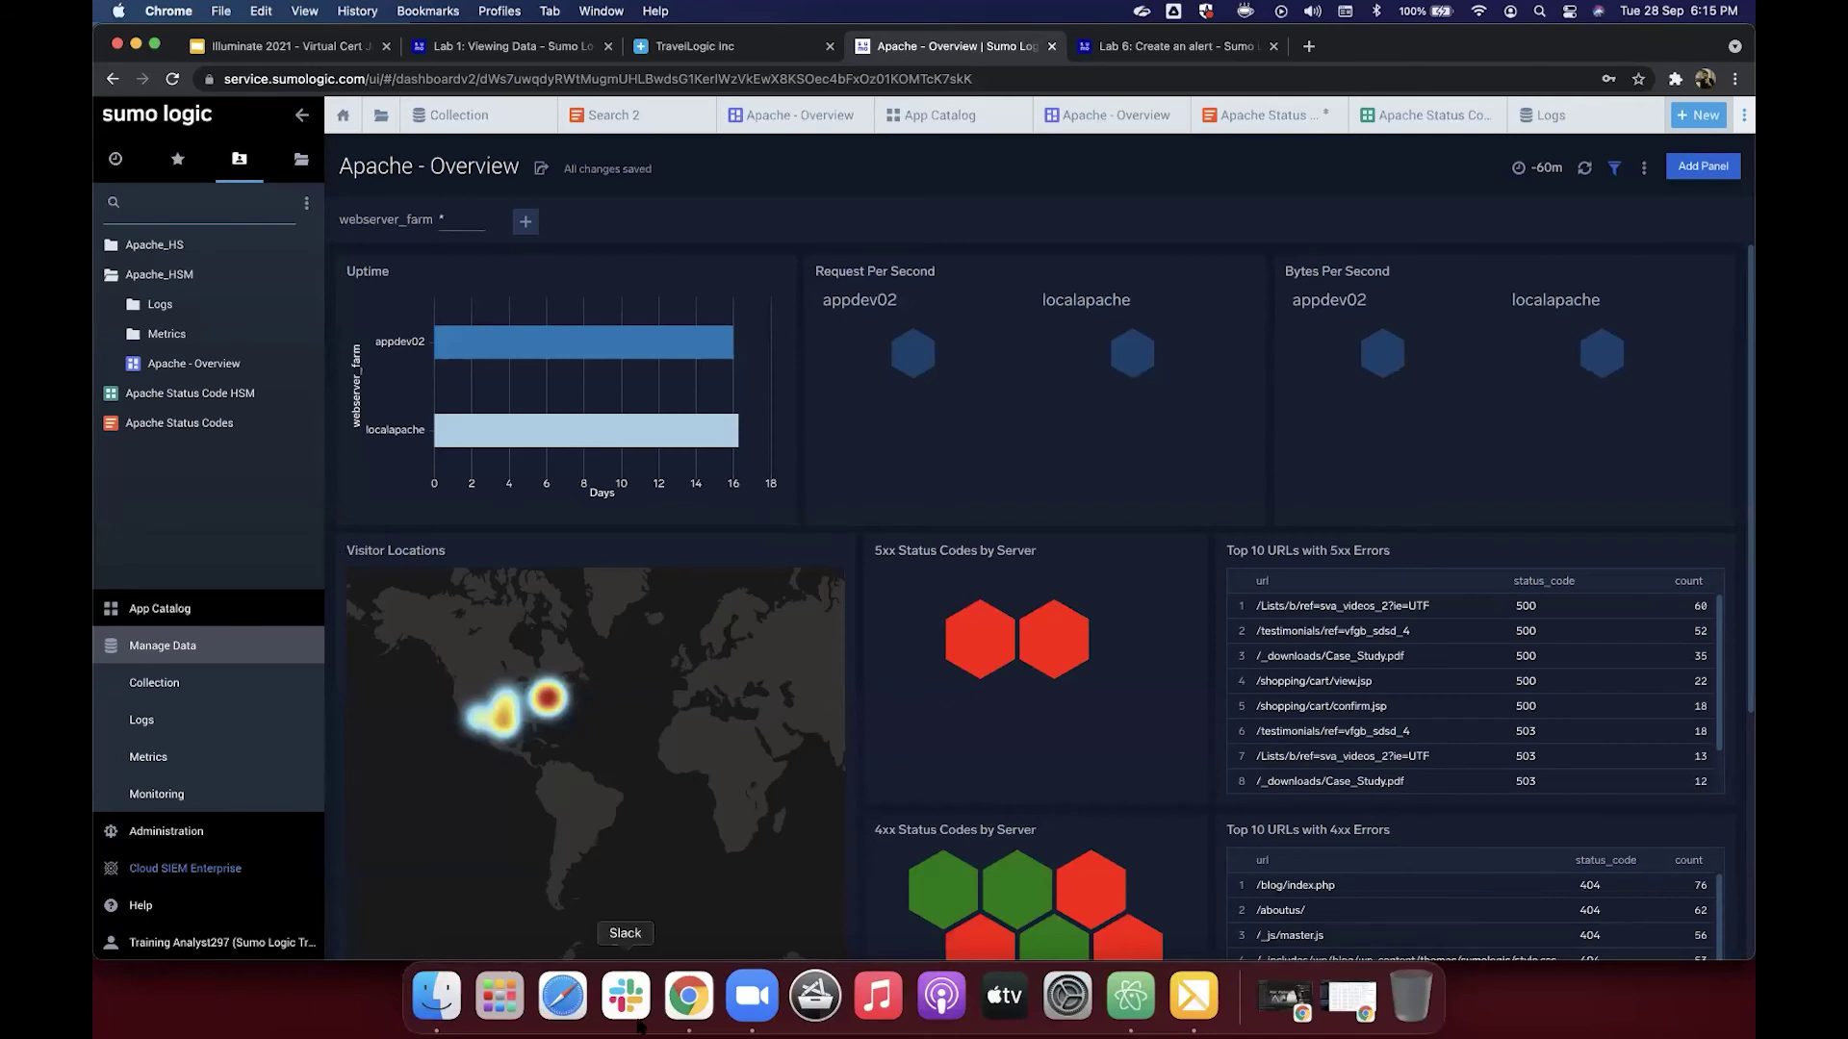
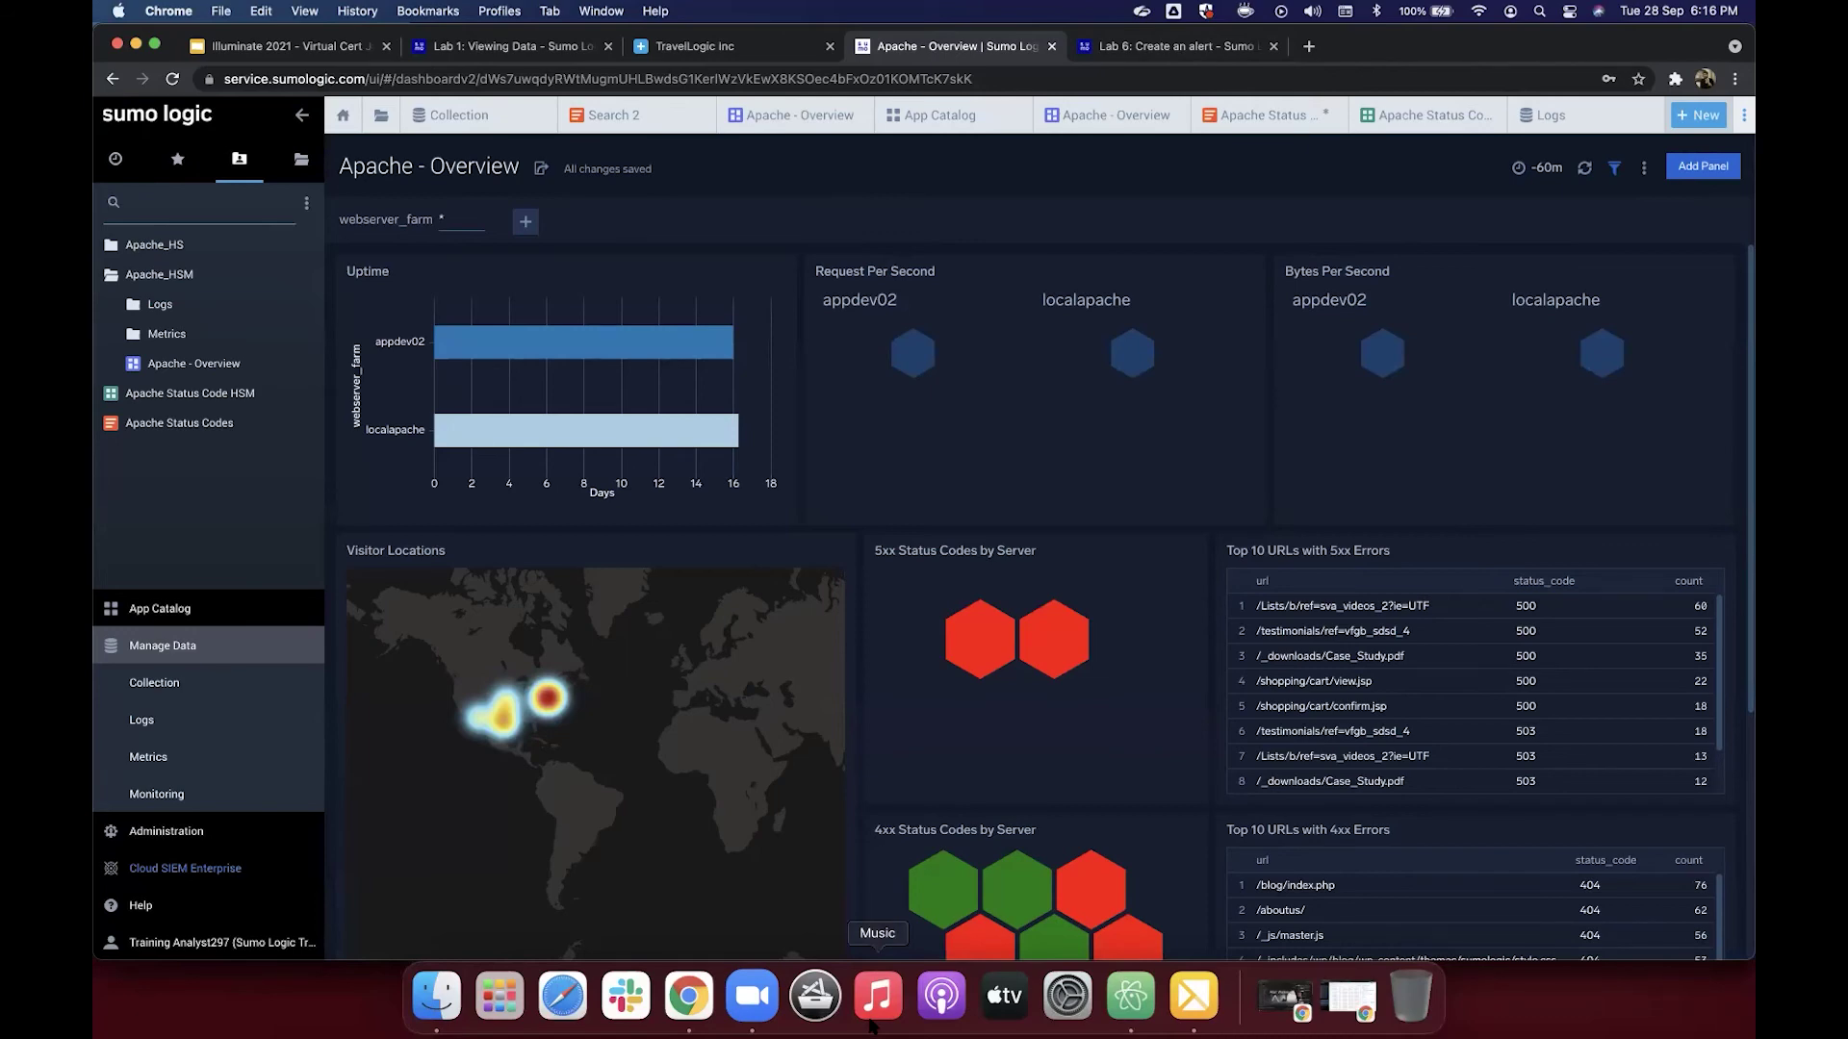
Step: After a glance at the Lab 6 tab, zoom the Visitor Locations map to the eastern US and North Atlantic
left_click(1167, 58)
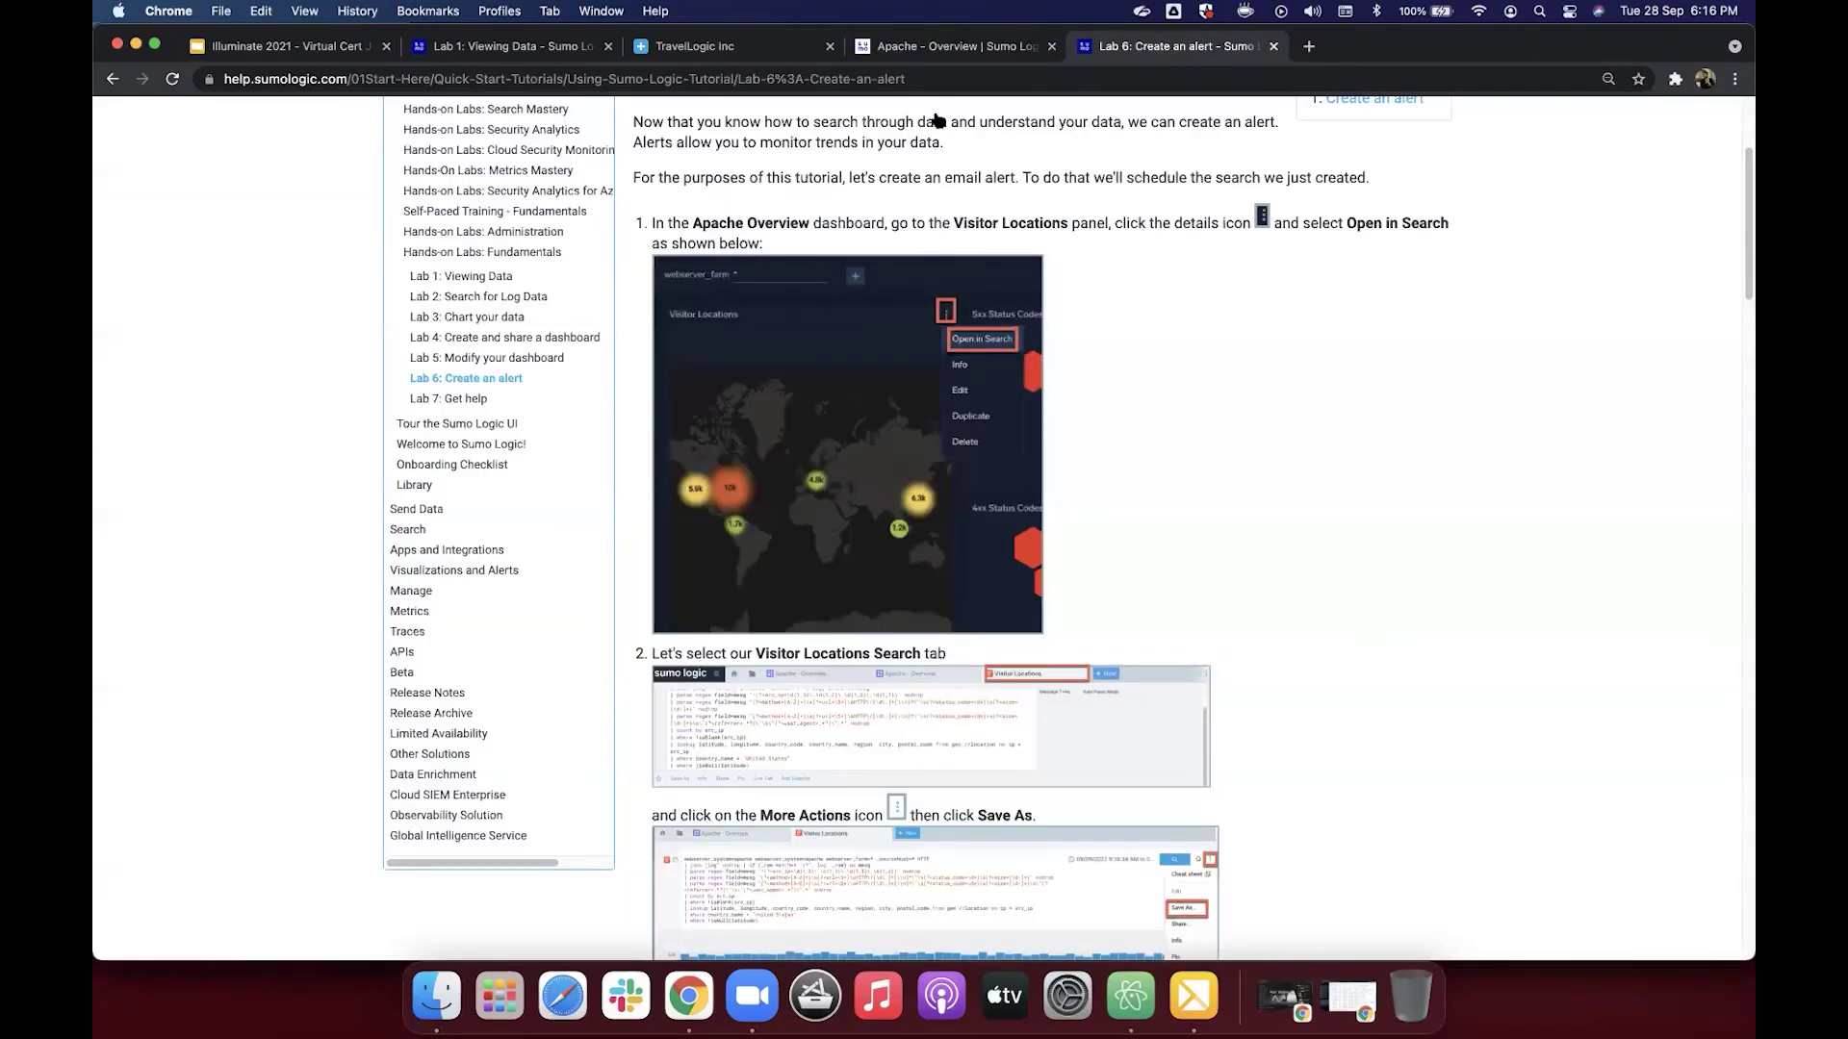
scroll(564, 474, "up", 2)
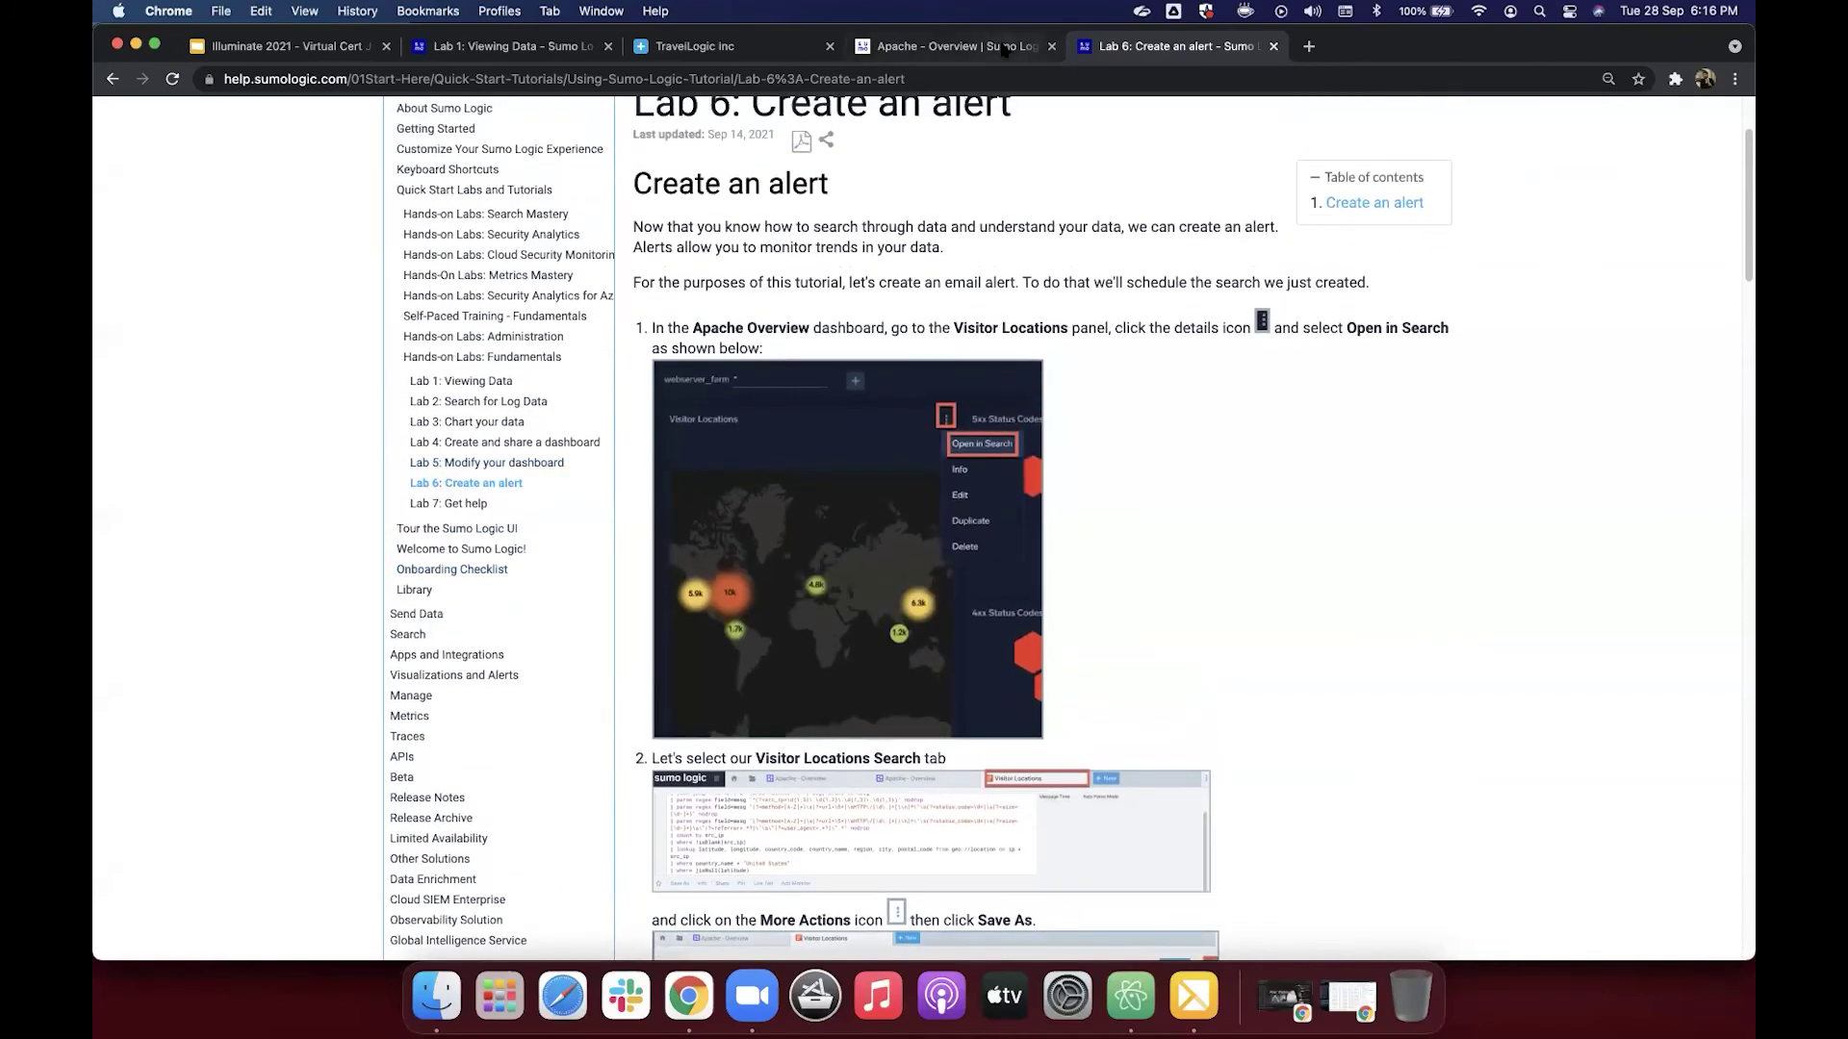
left_click(1004, 50)
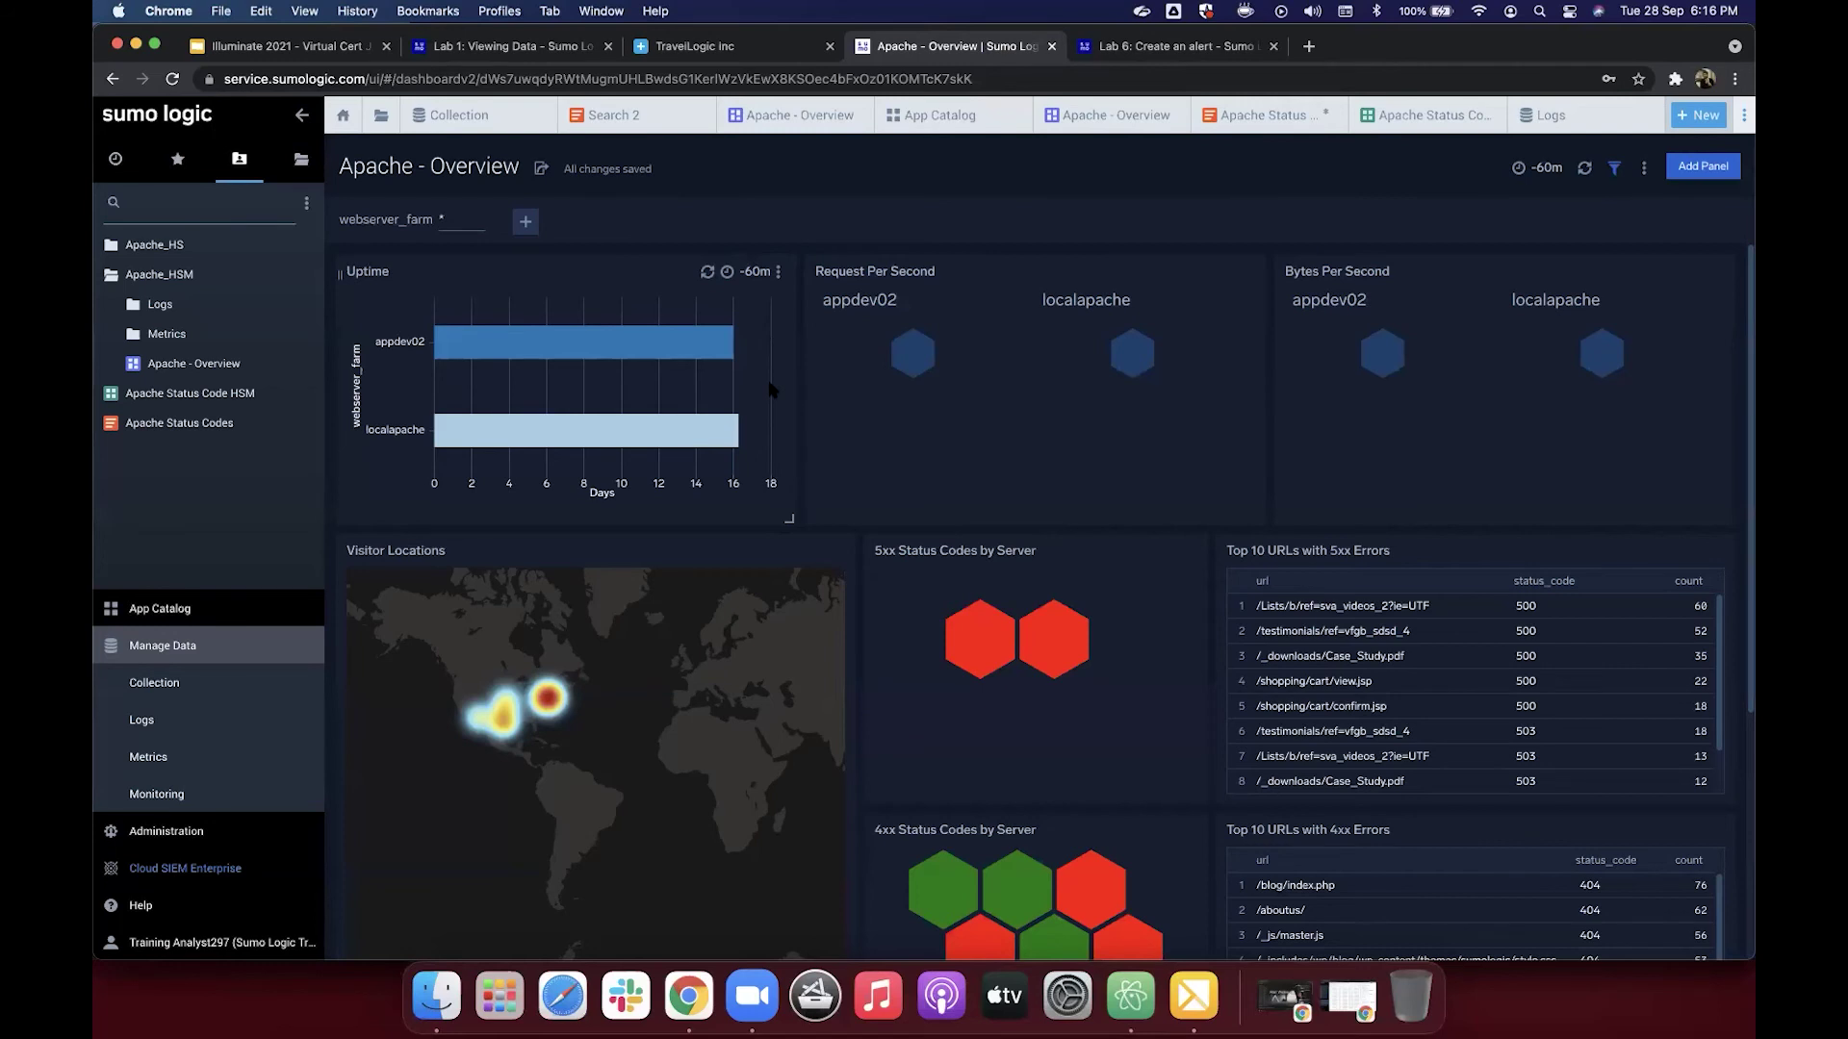
scroll(770, 390, "down", 2)
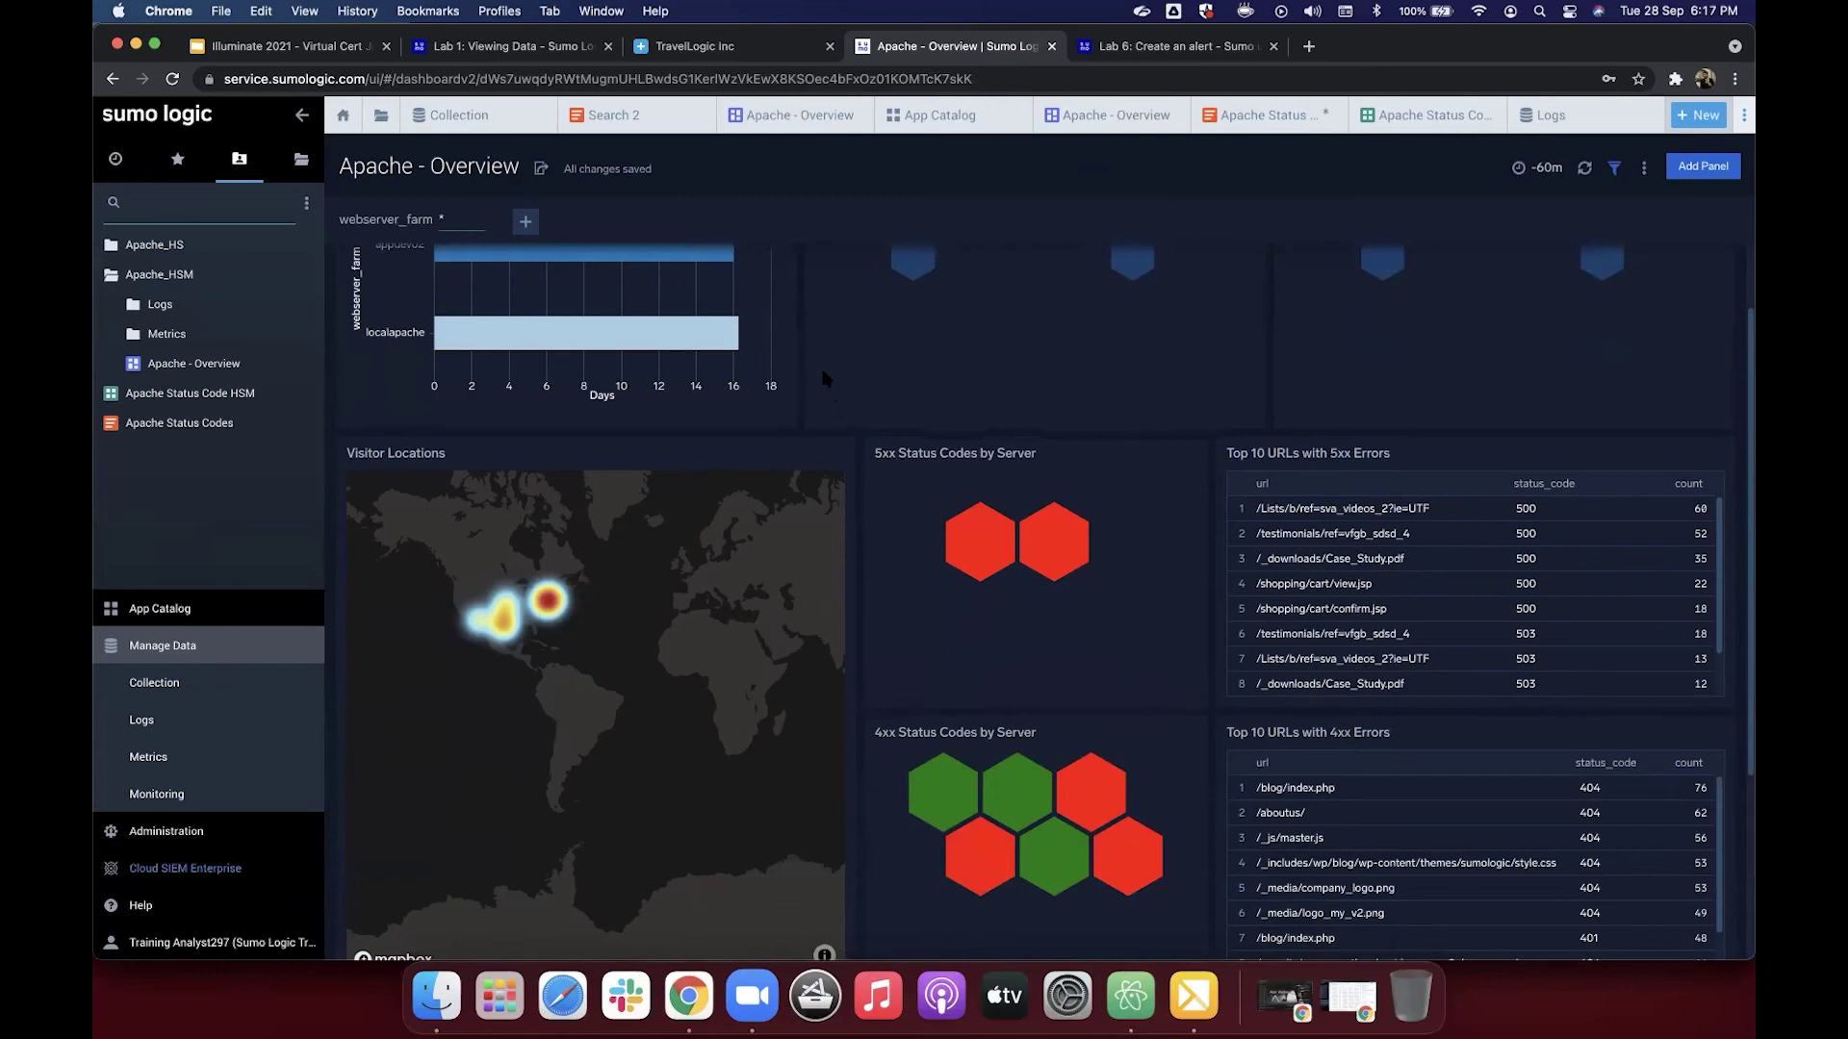
scroll(825, 503, "up", 3)
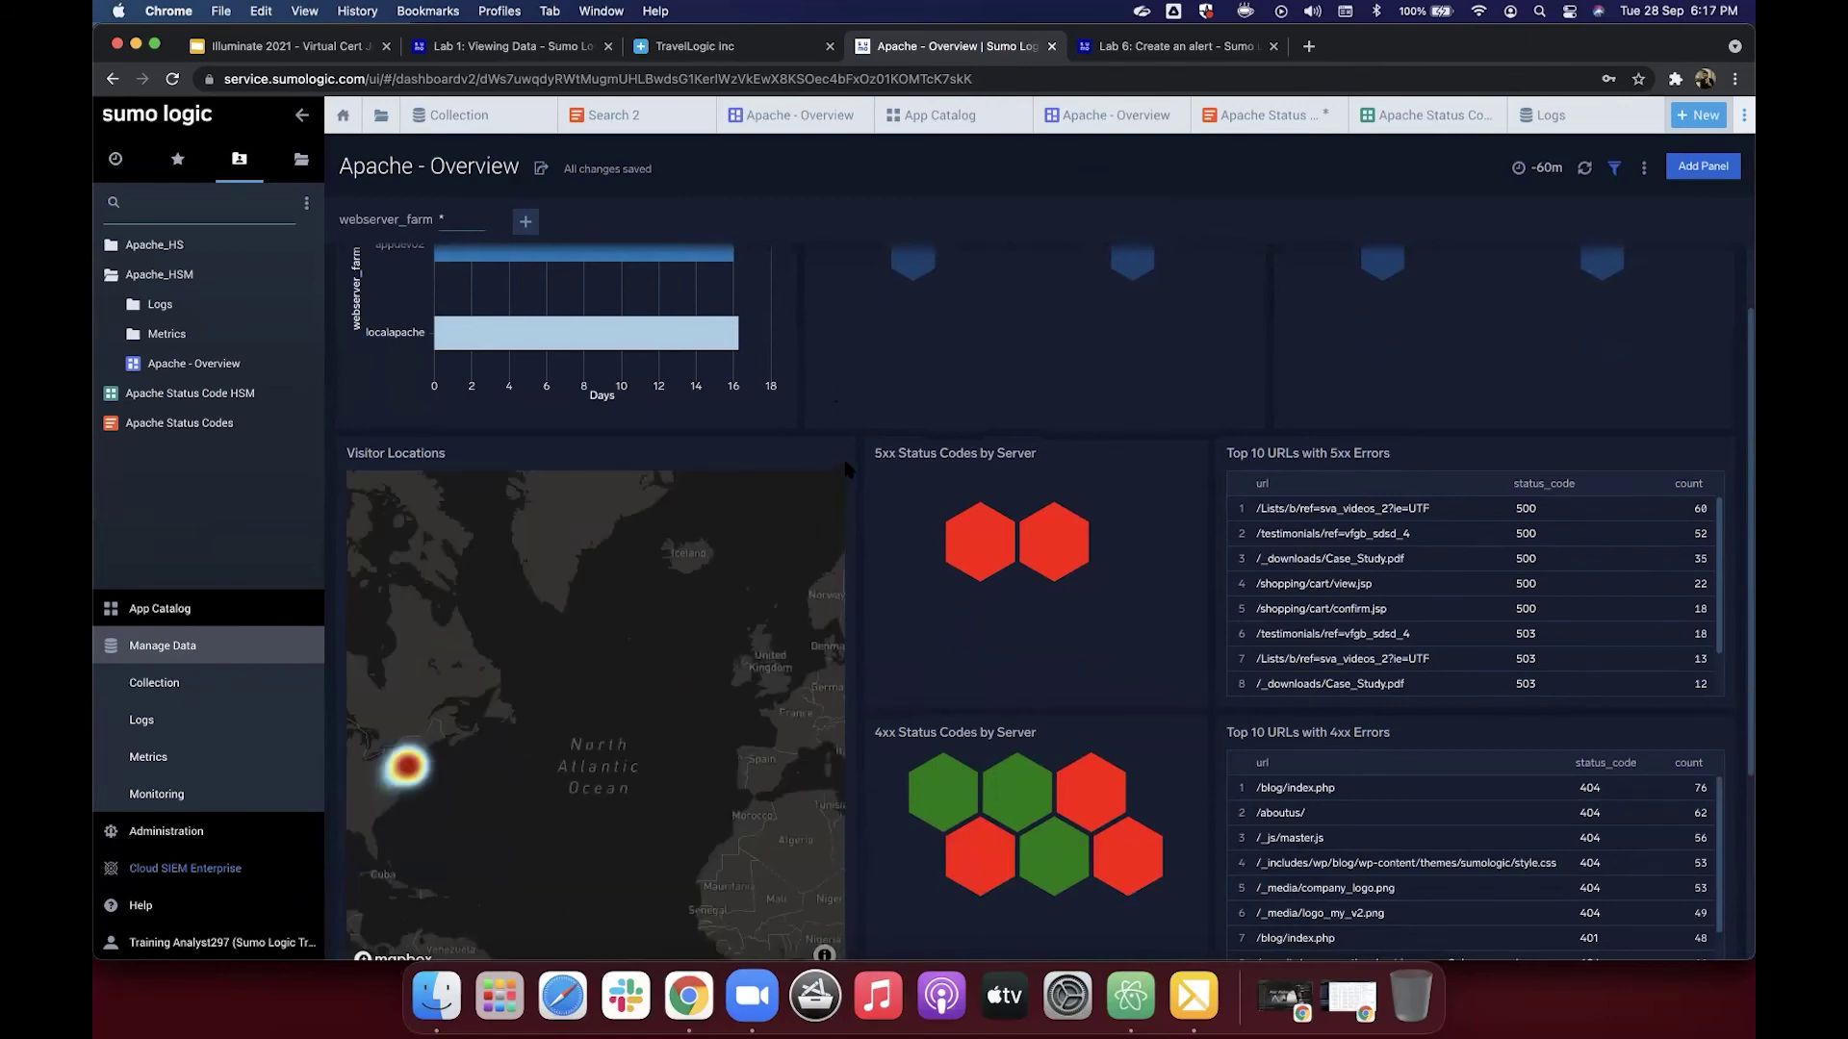
scroll(843, 468, "up", 2)
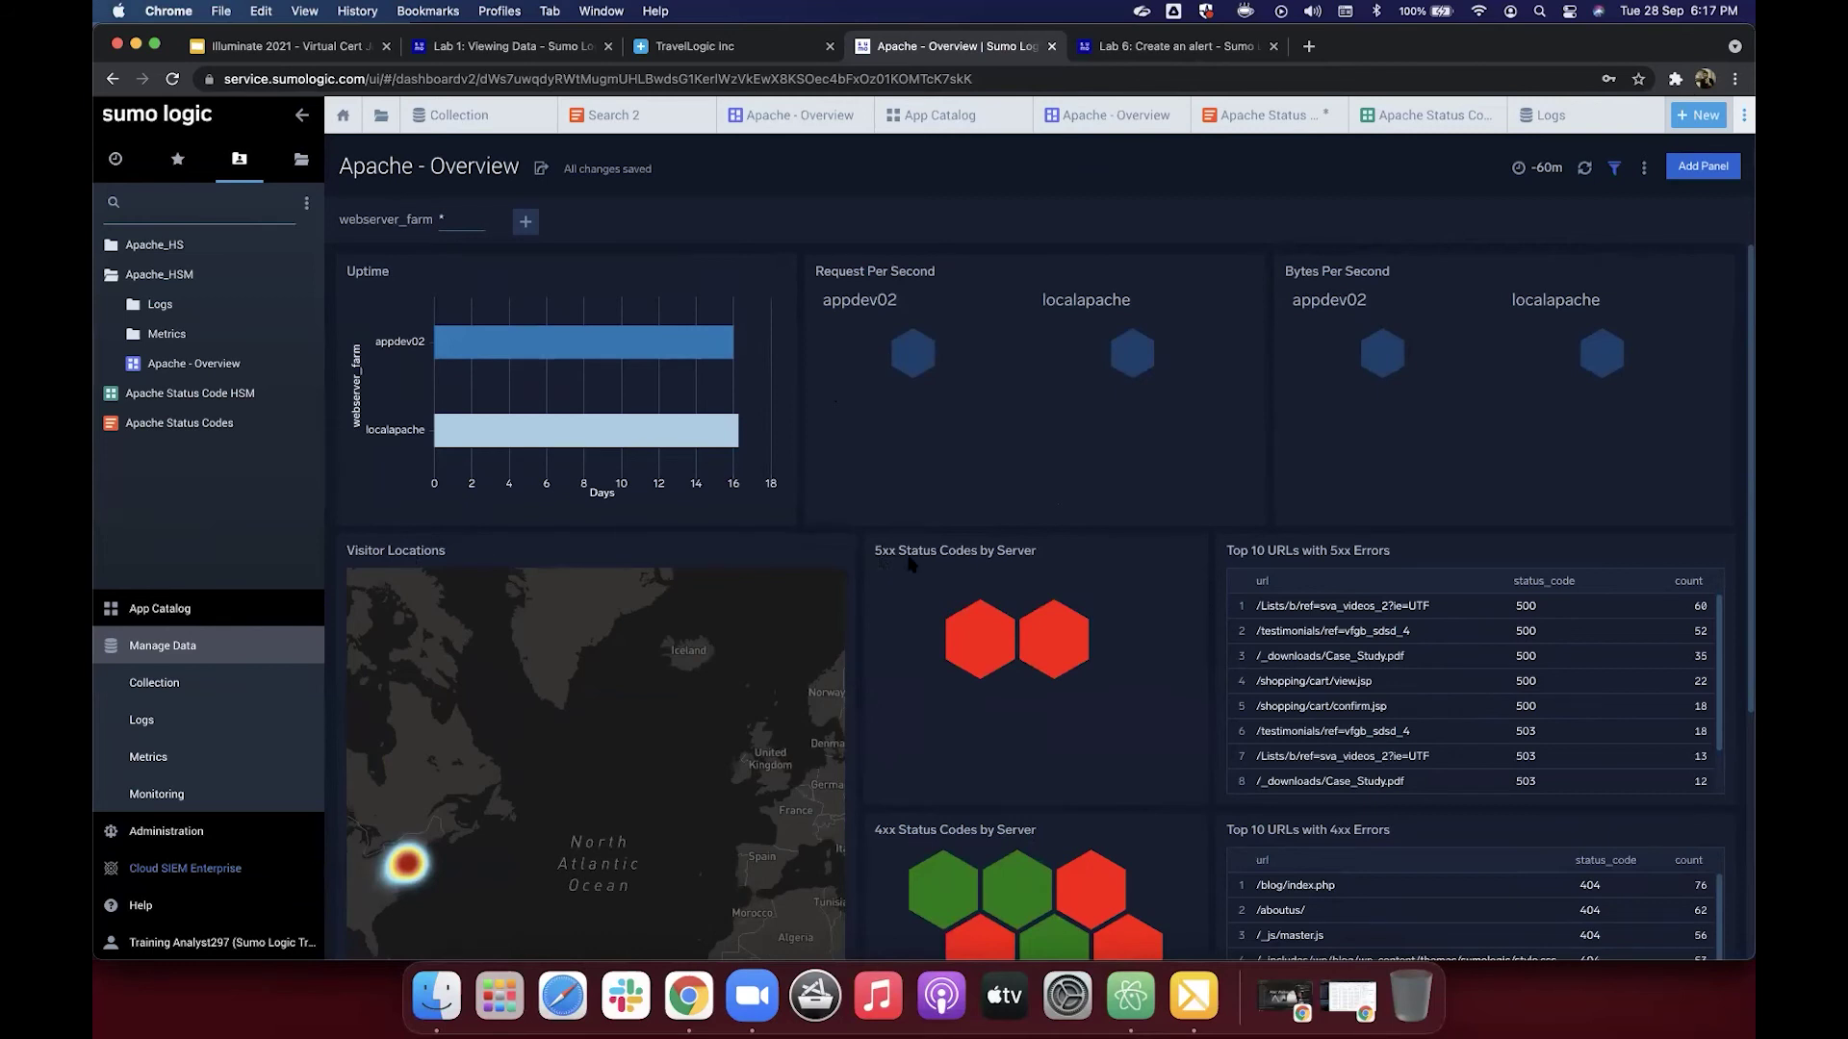
Step: Open the Lab 1: Viewing Data tutorial from the docs sidebar and read down through it
left_click(1119, 48)
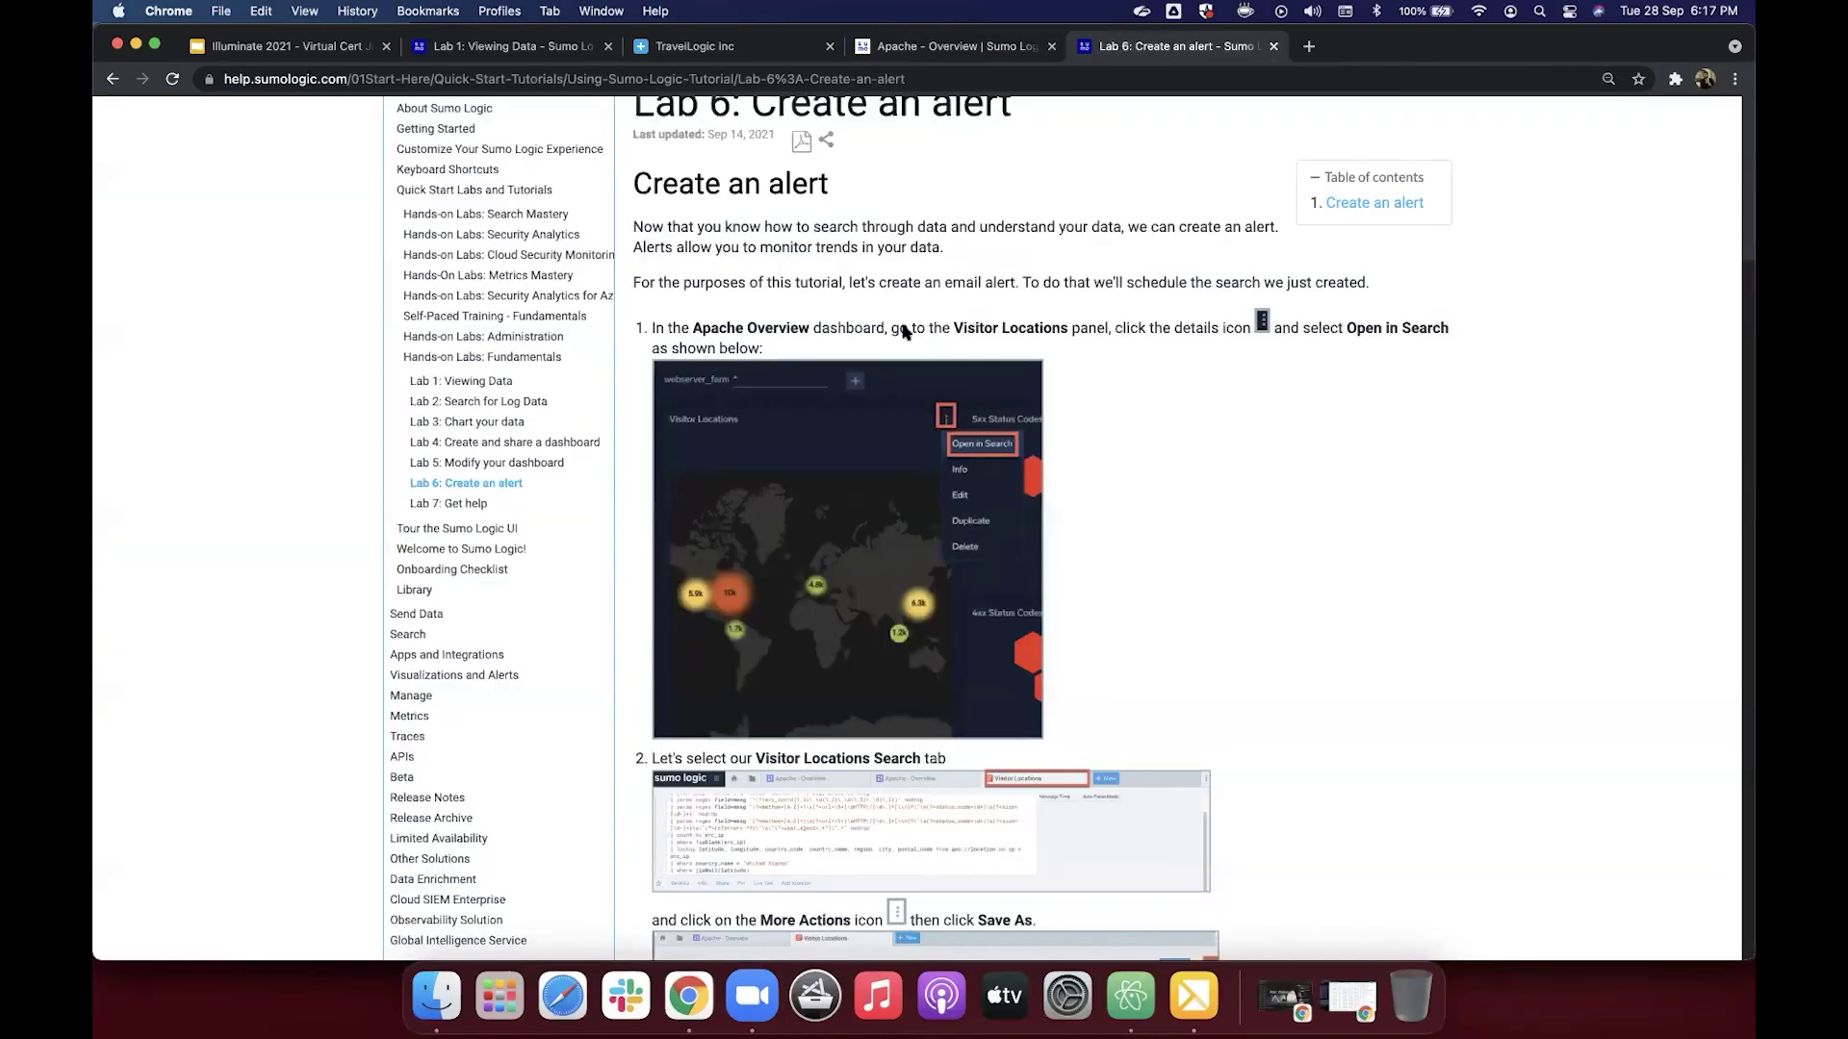
scroll(780, 476, "up", 3)
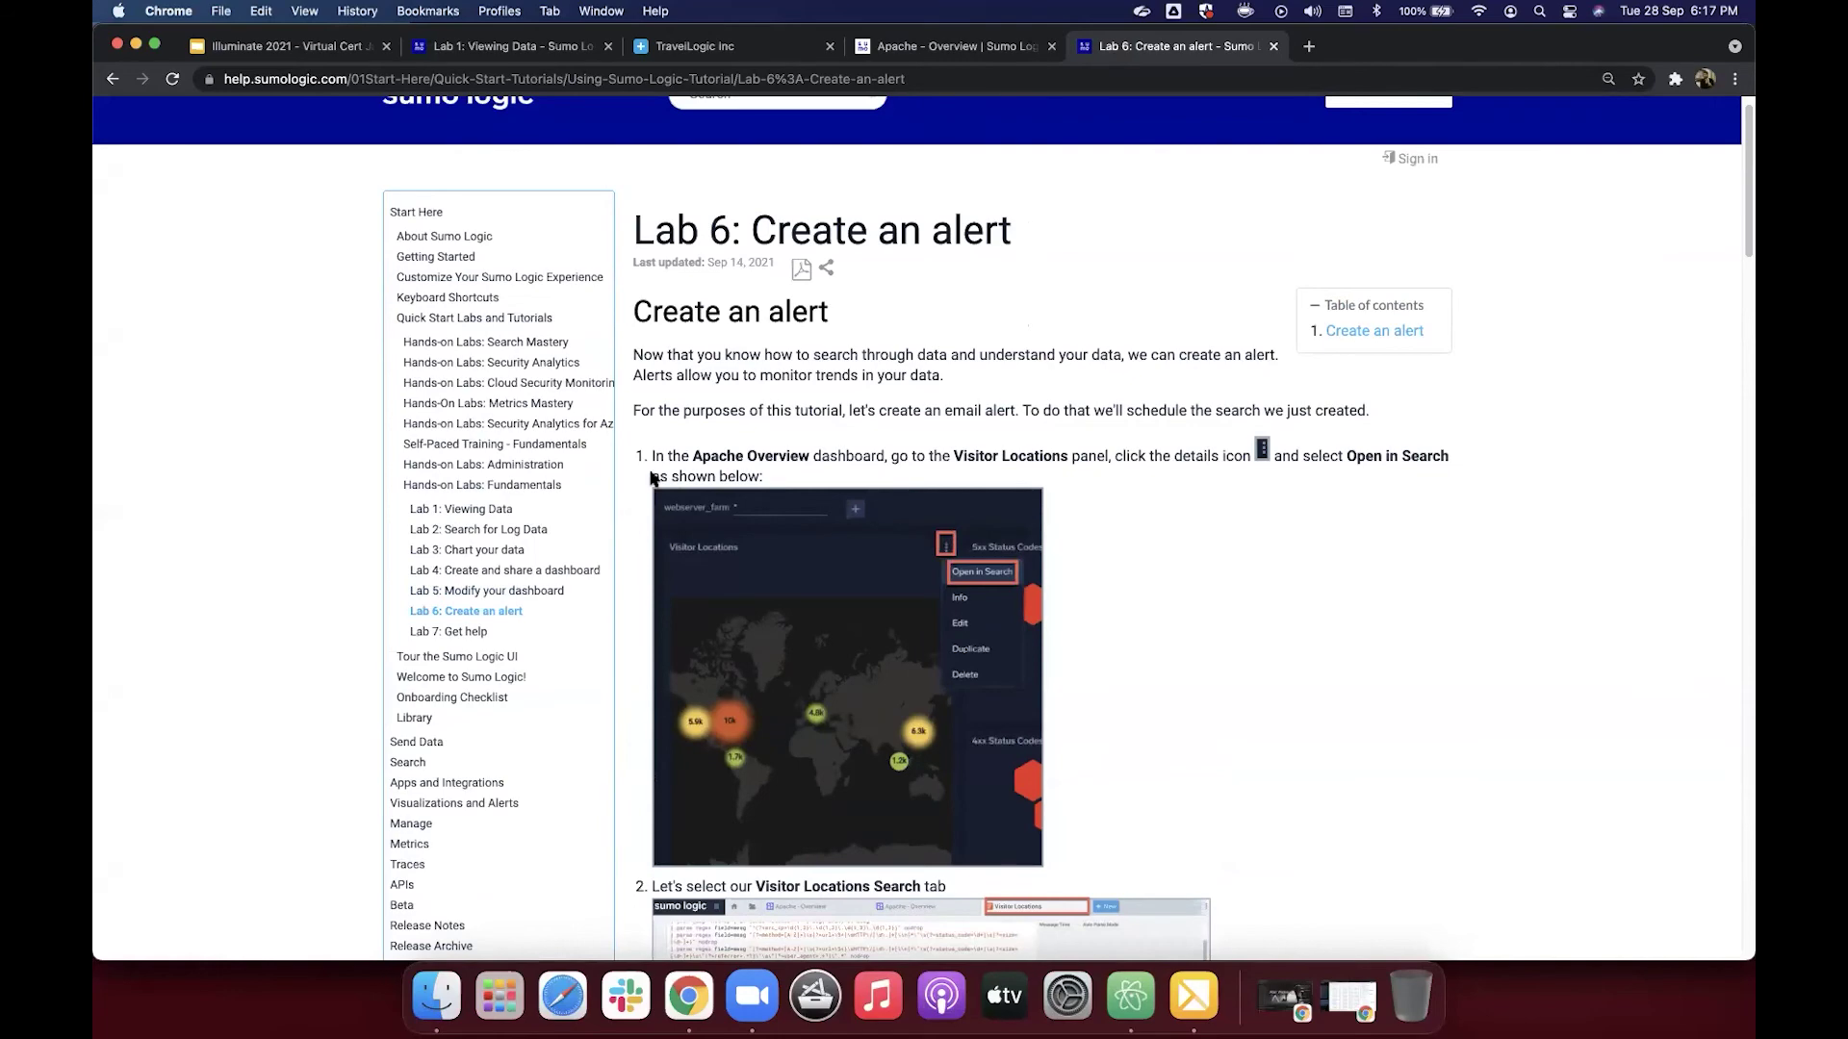
left_click(499, 512)
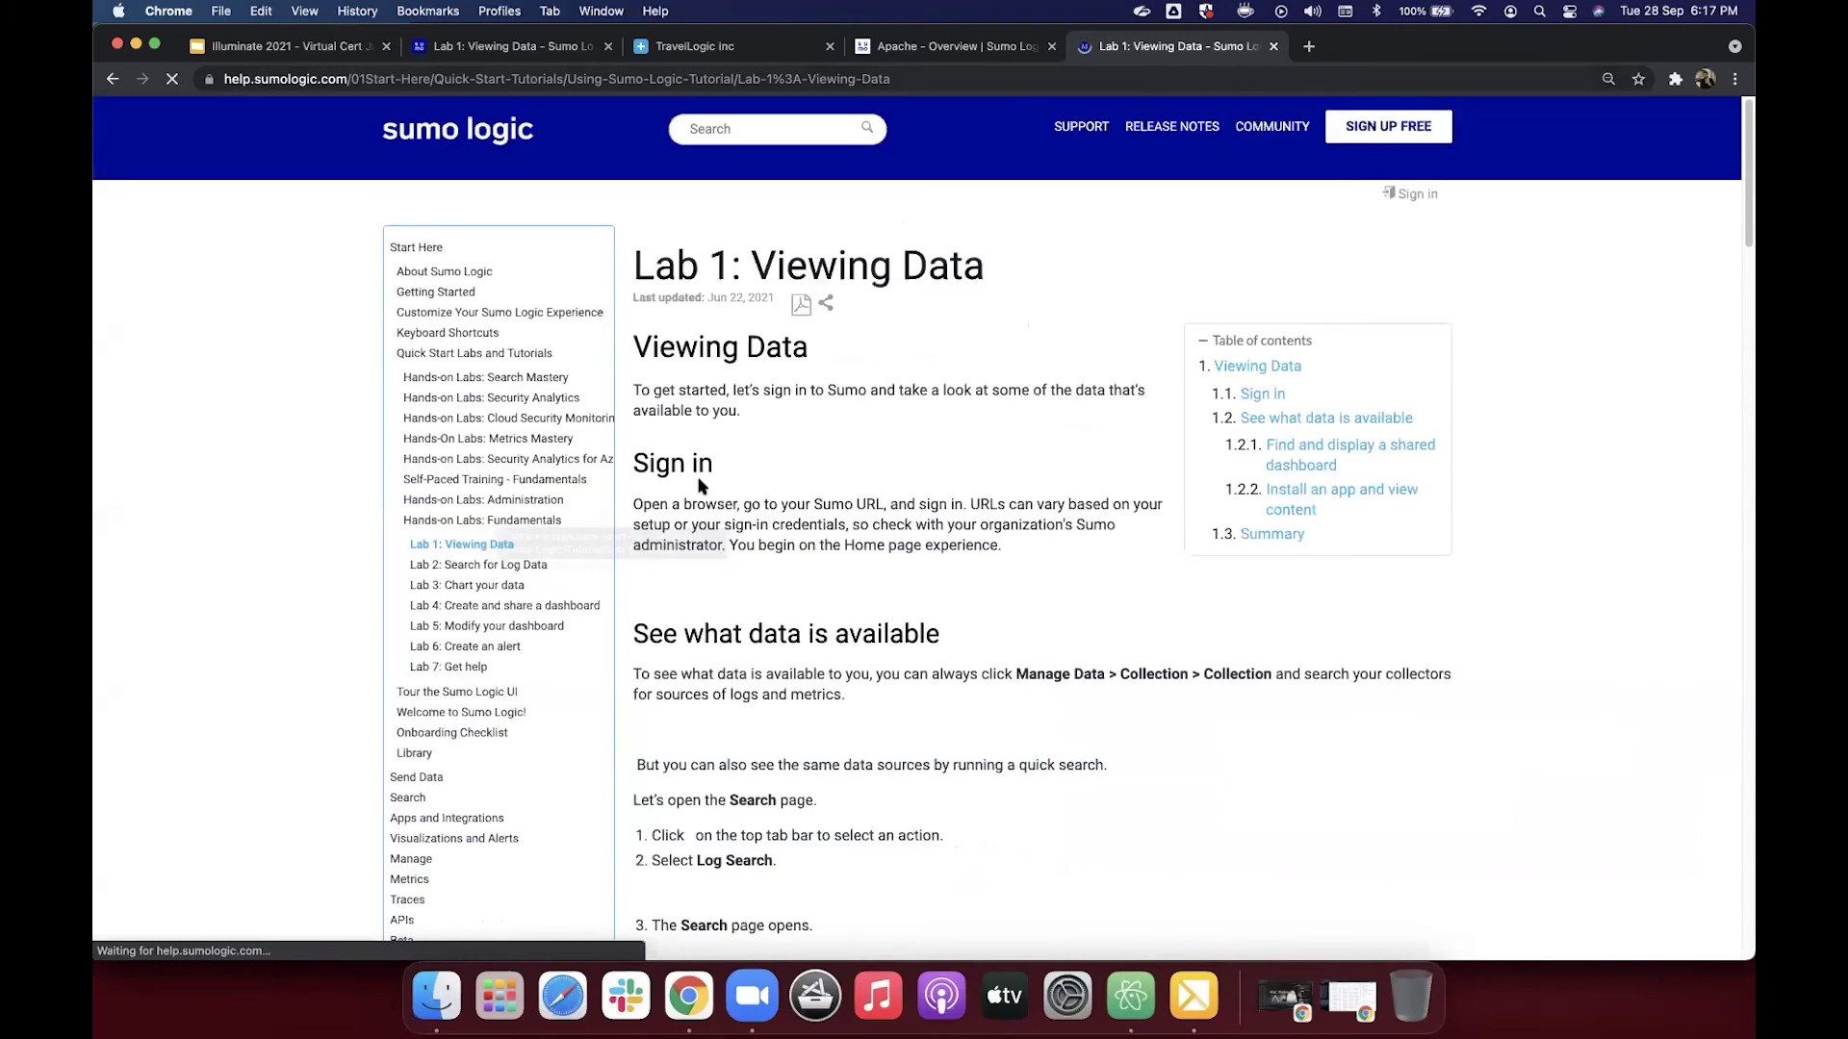
scroll(742, 441, "down", 4)
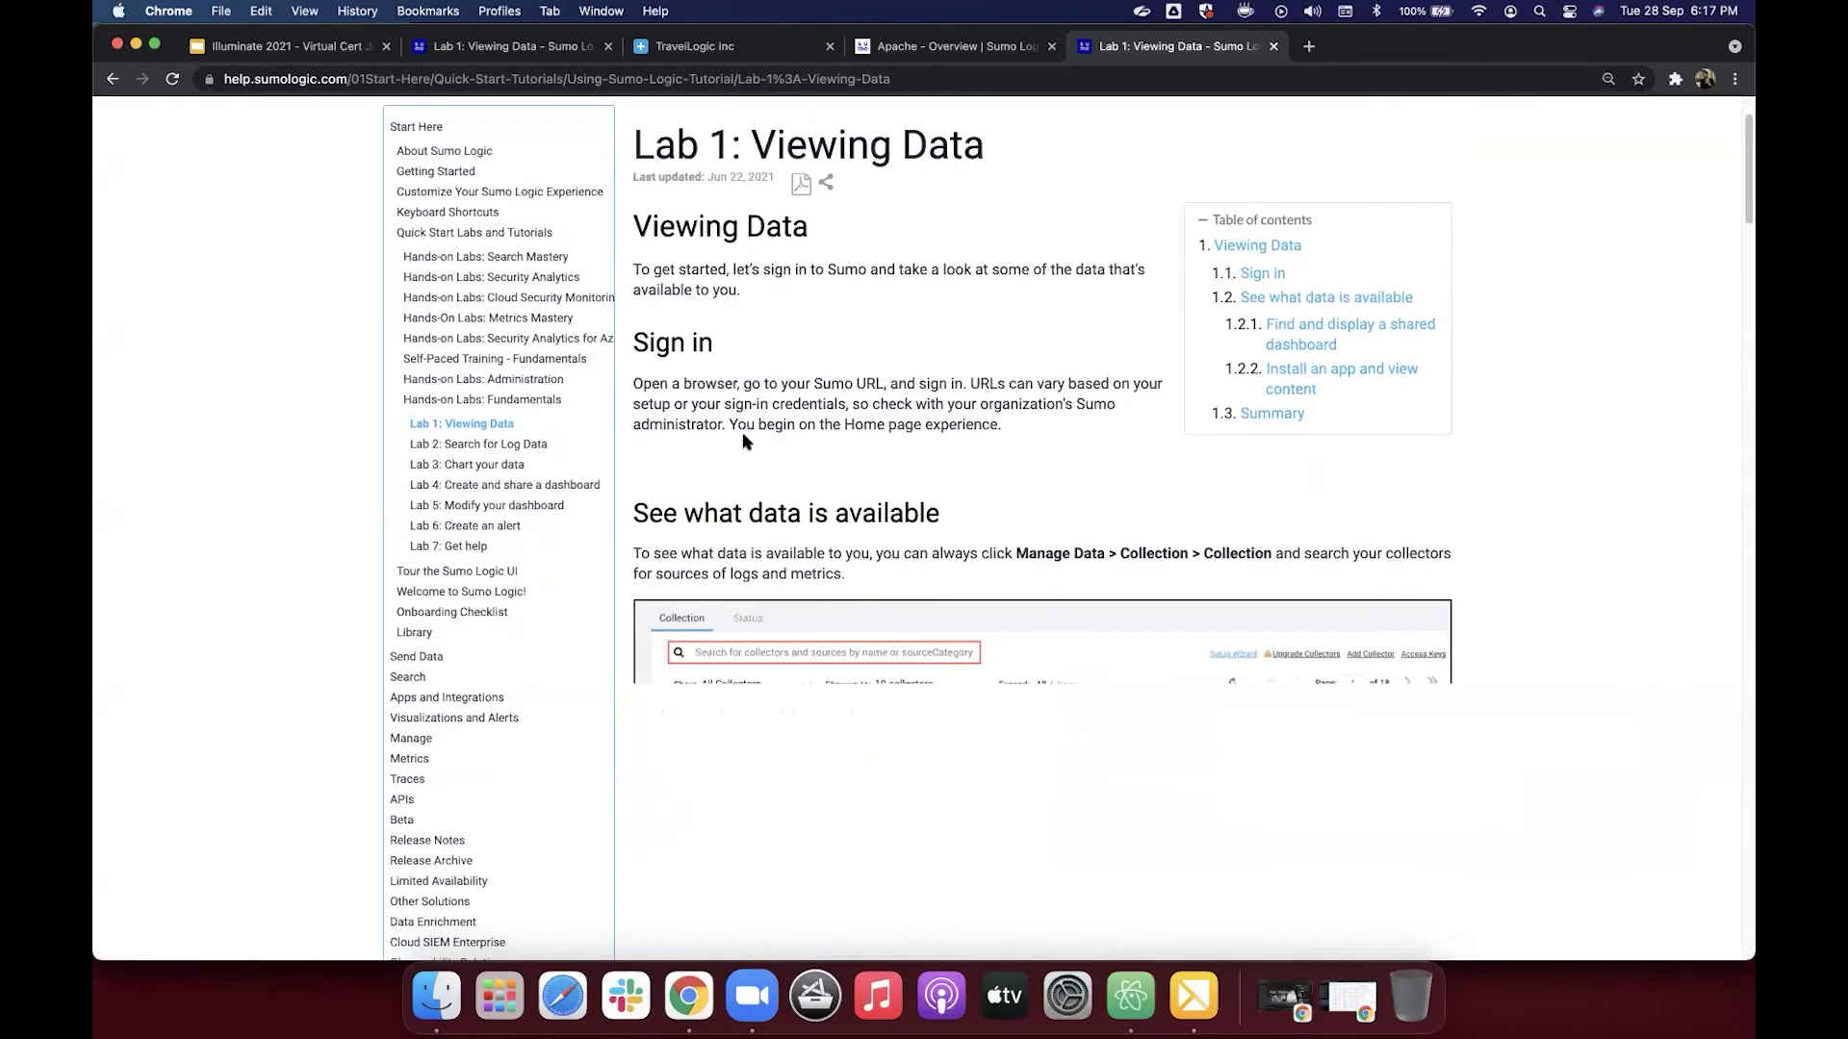
scroll(742, 440, "down", 15)
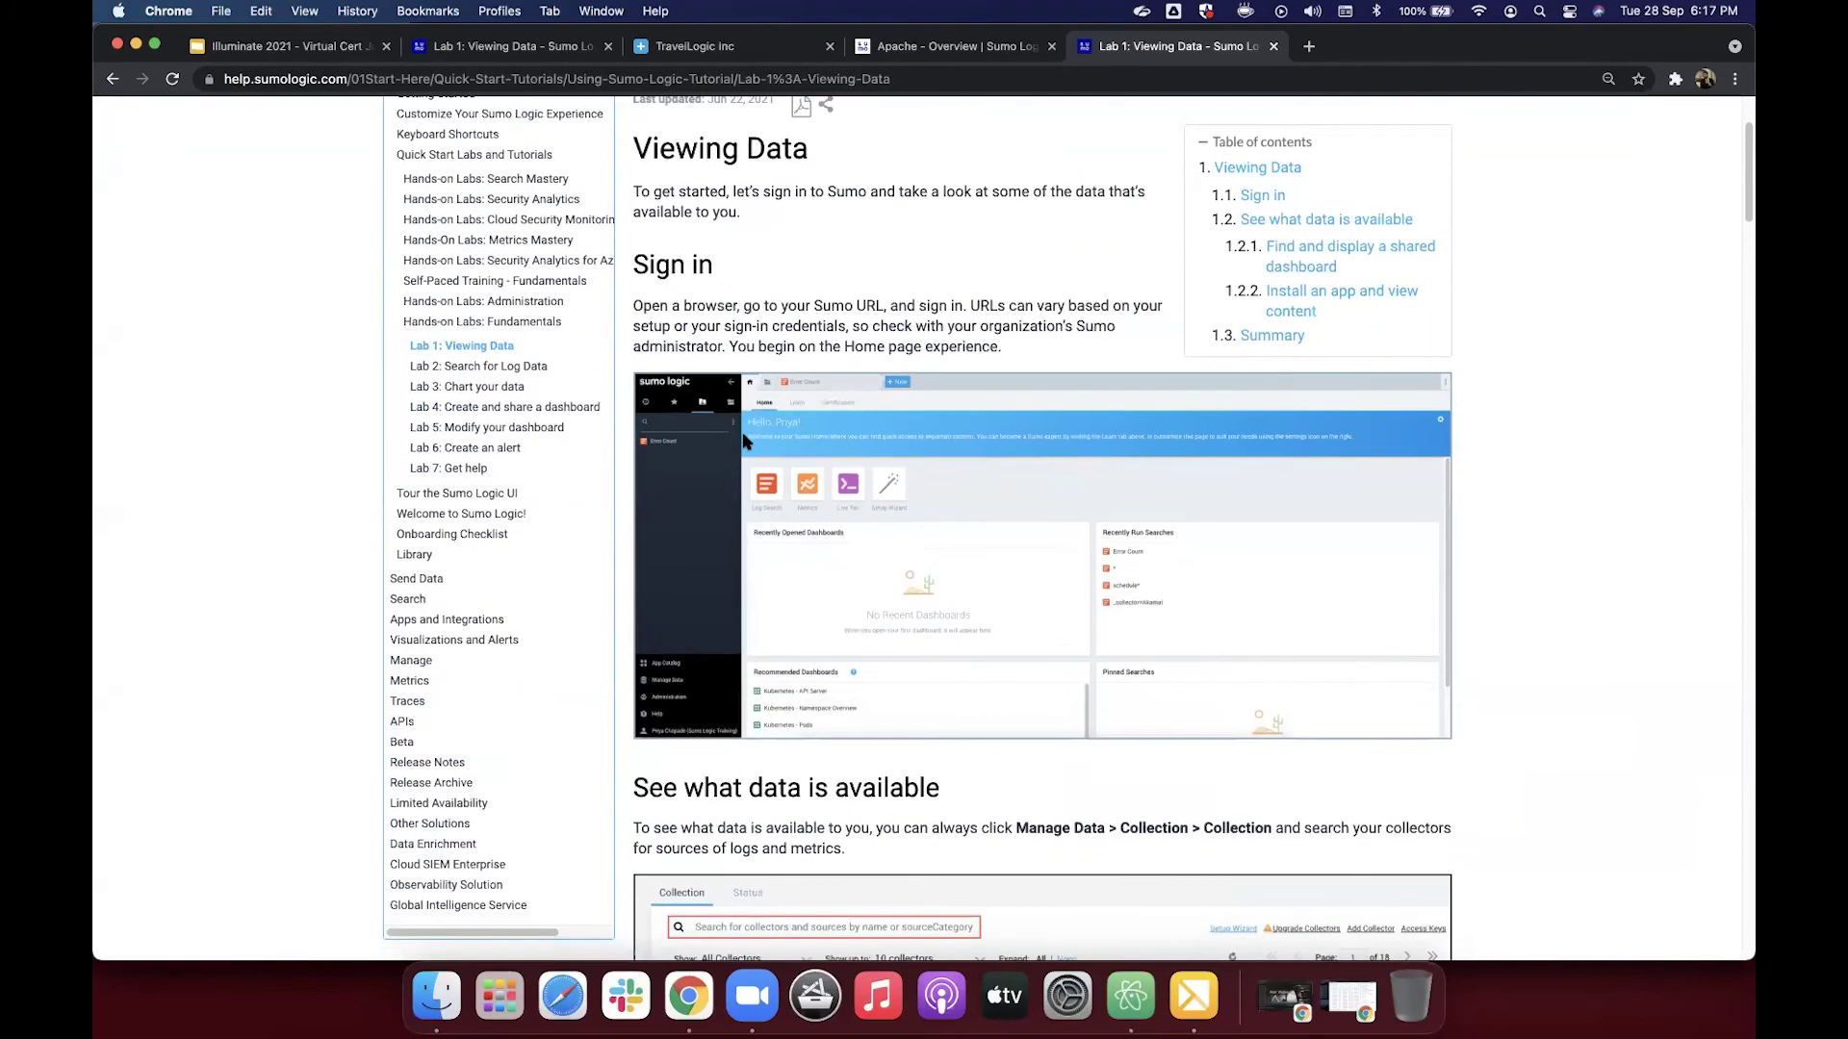
scroll(742, 442, "down", 15)
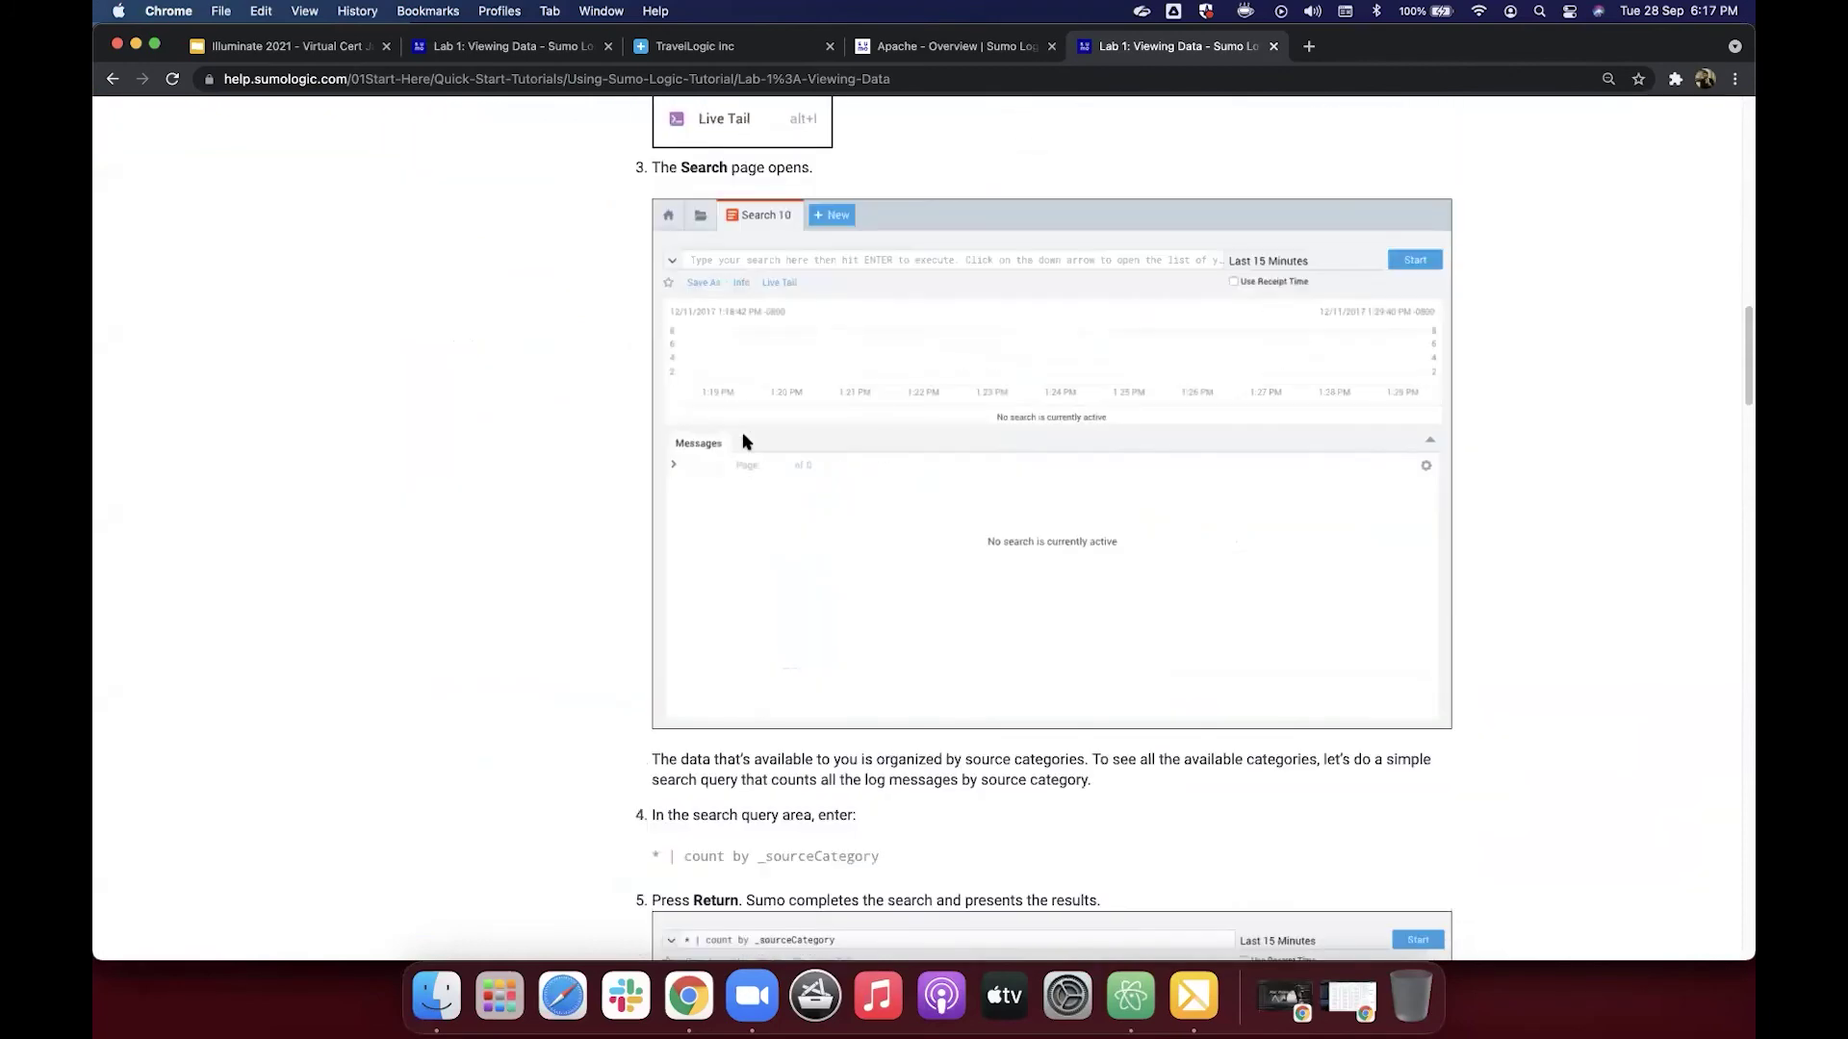
scroll(744, 435, "down", 10)
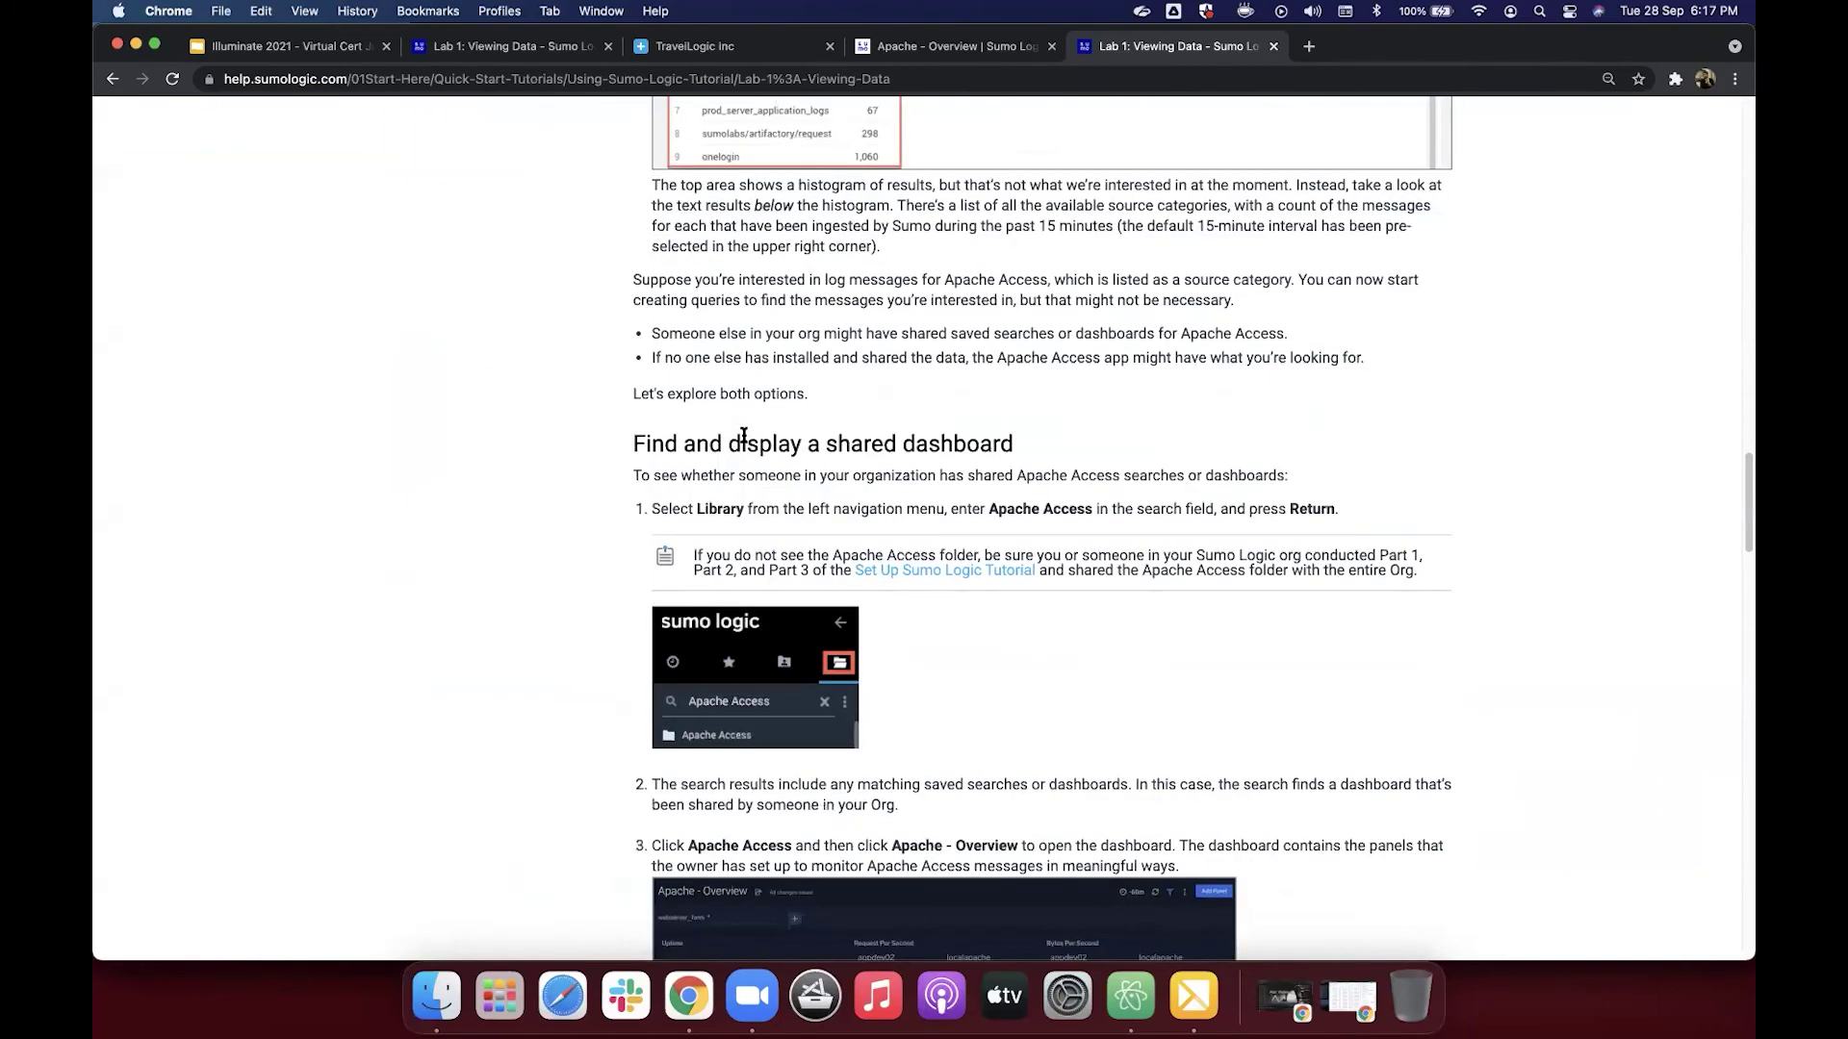
scroll(801, 371, "down", 3)
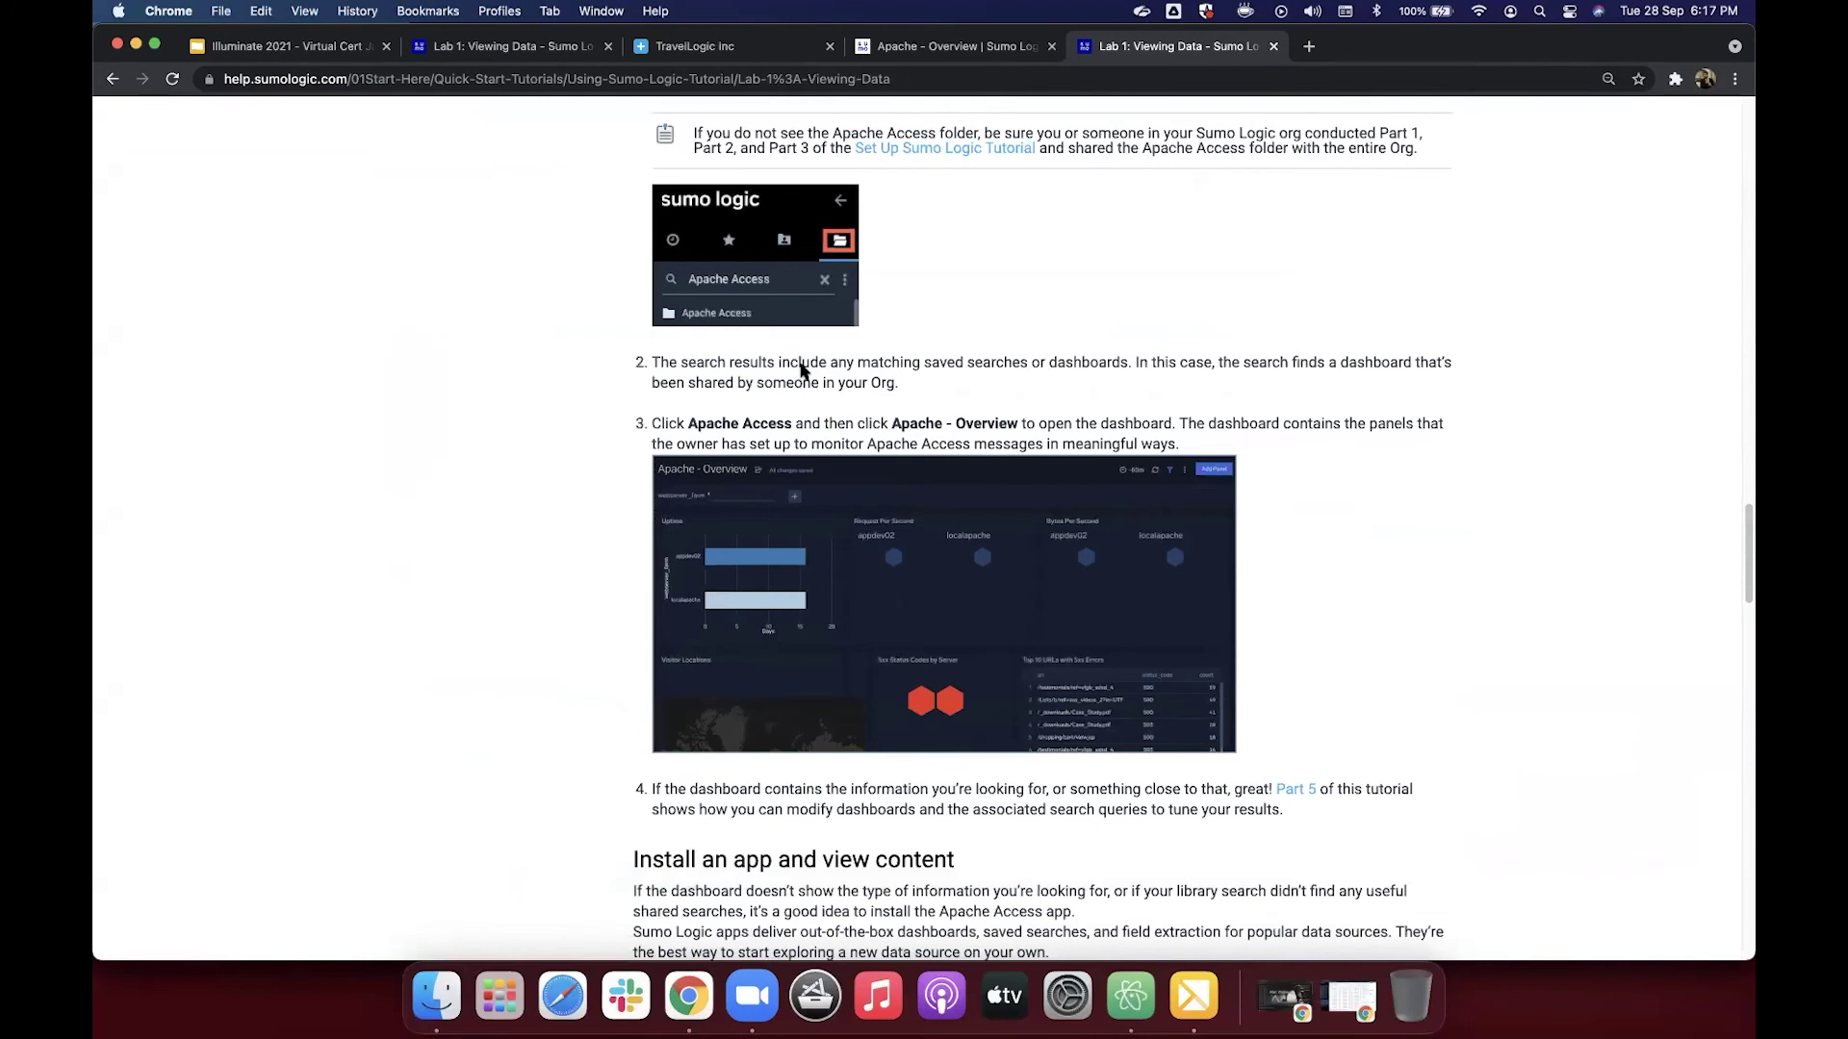
Step: Finish reviewing Lab 1, then bring up the Lab 6: Create an alert page
scroll(800, 371, "up", 1)
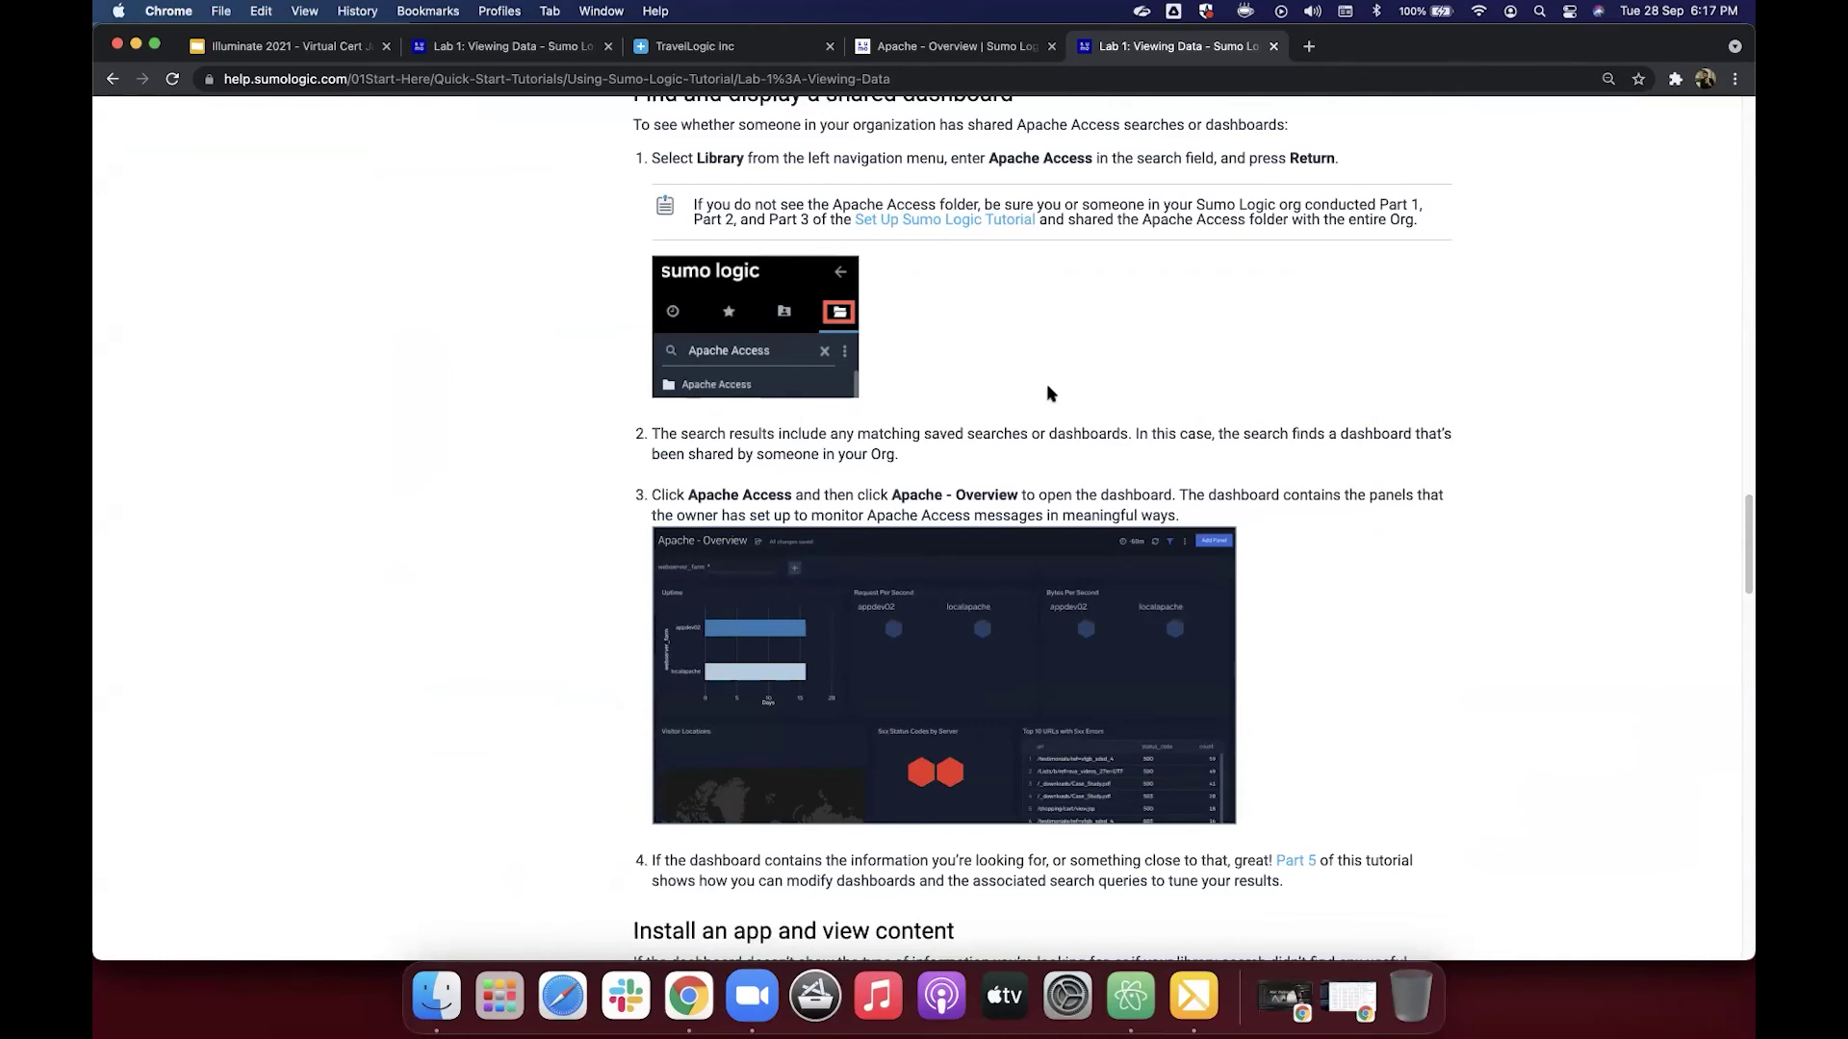
scroll(1047, 383, "down", 10)
scroll(1049, 392, "down", 6)
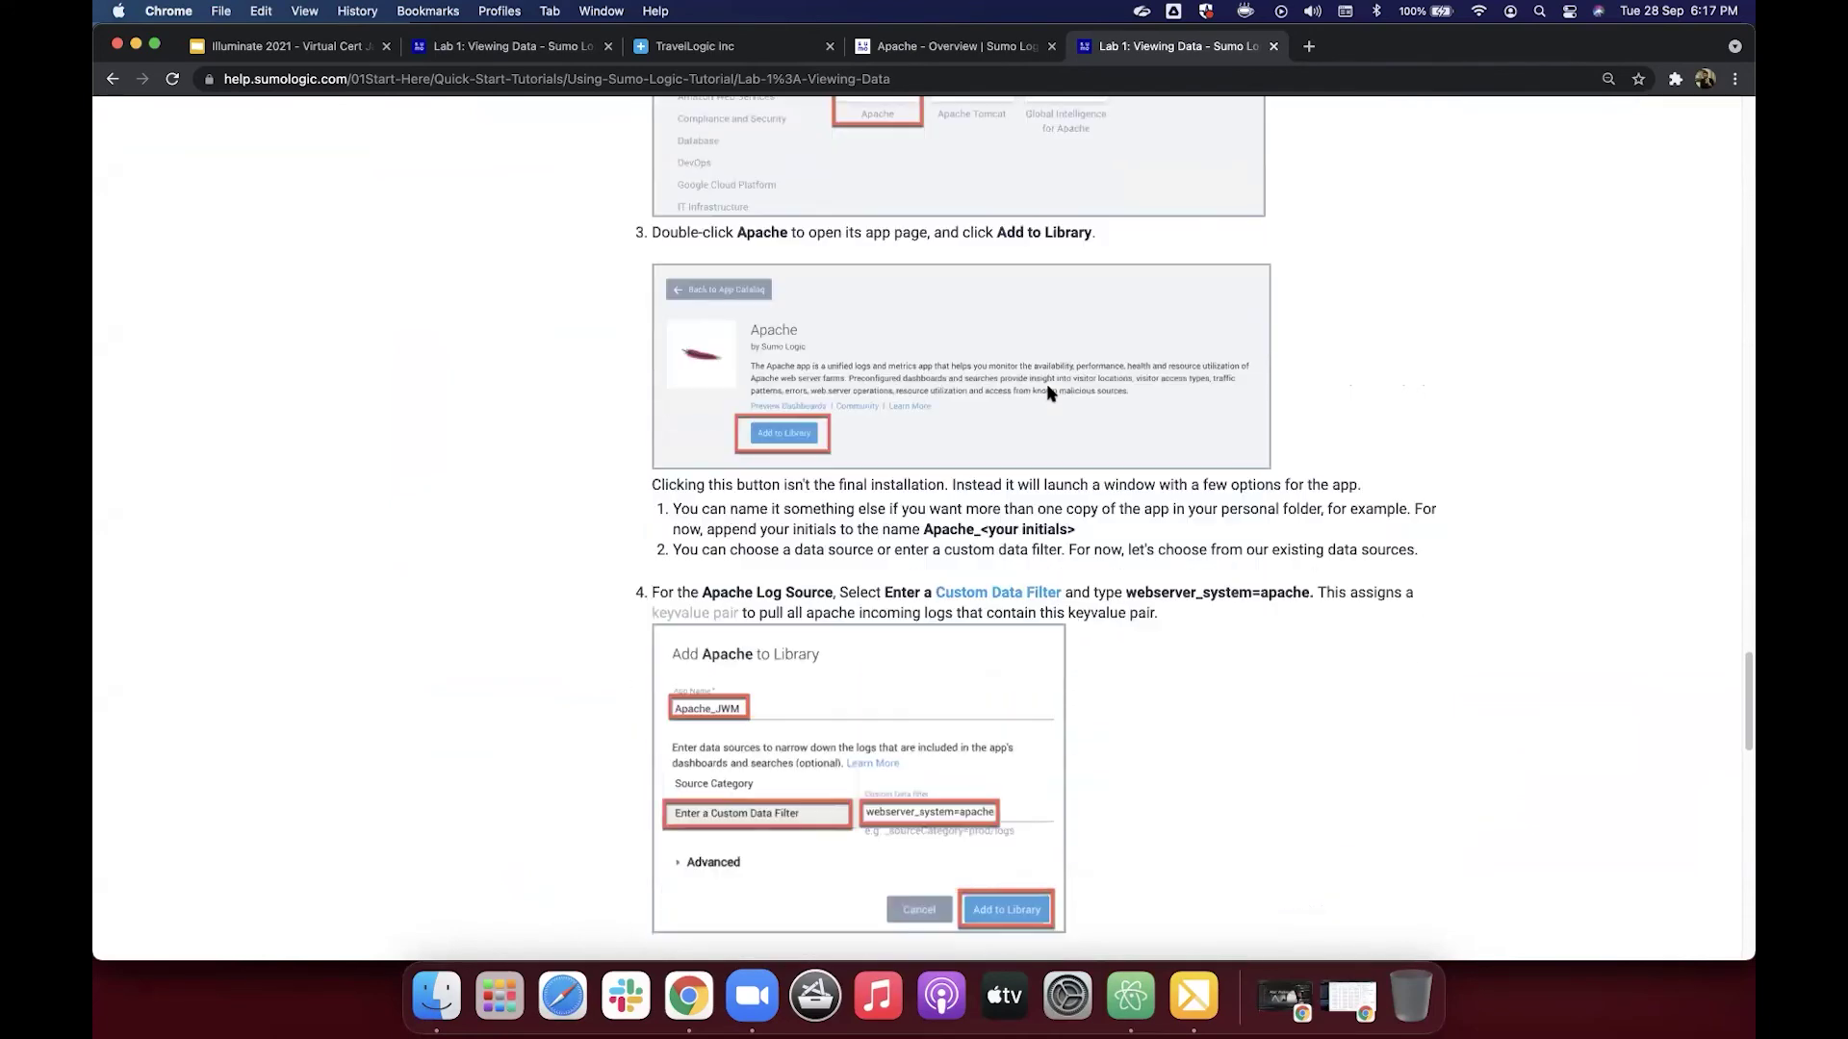
scroll(1049, 392, "down", 10)
scroll(941, 310, "up", 15)
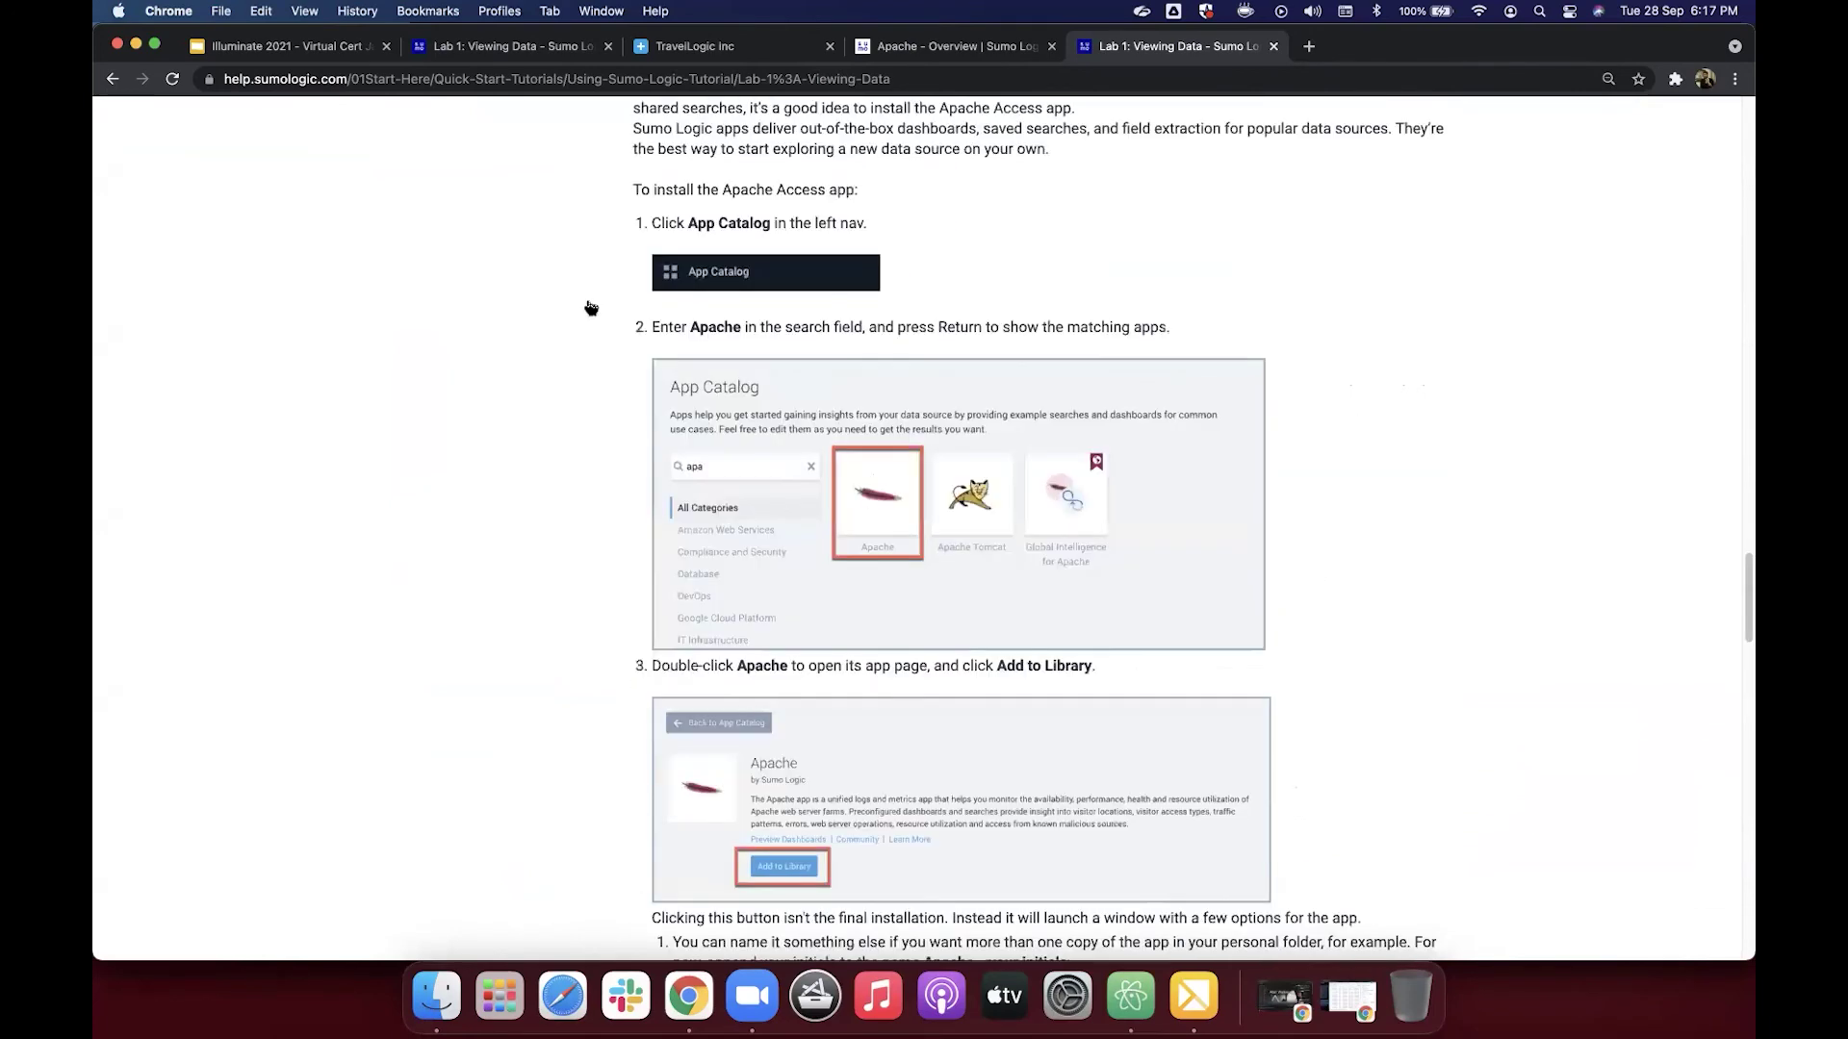
scroll(591, 308, "up", 20)
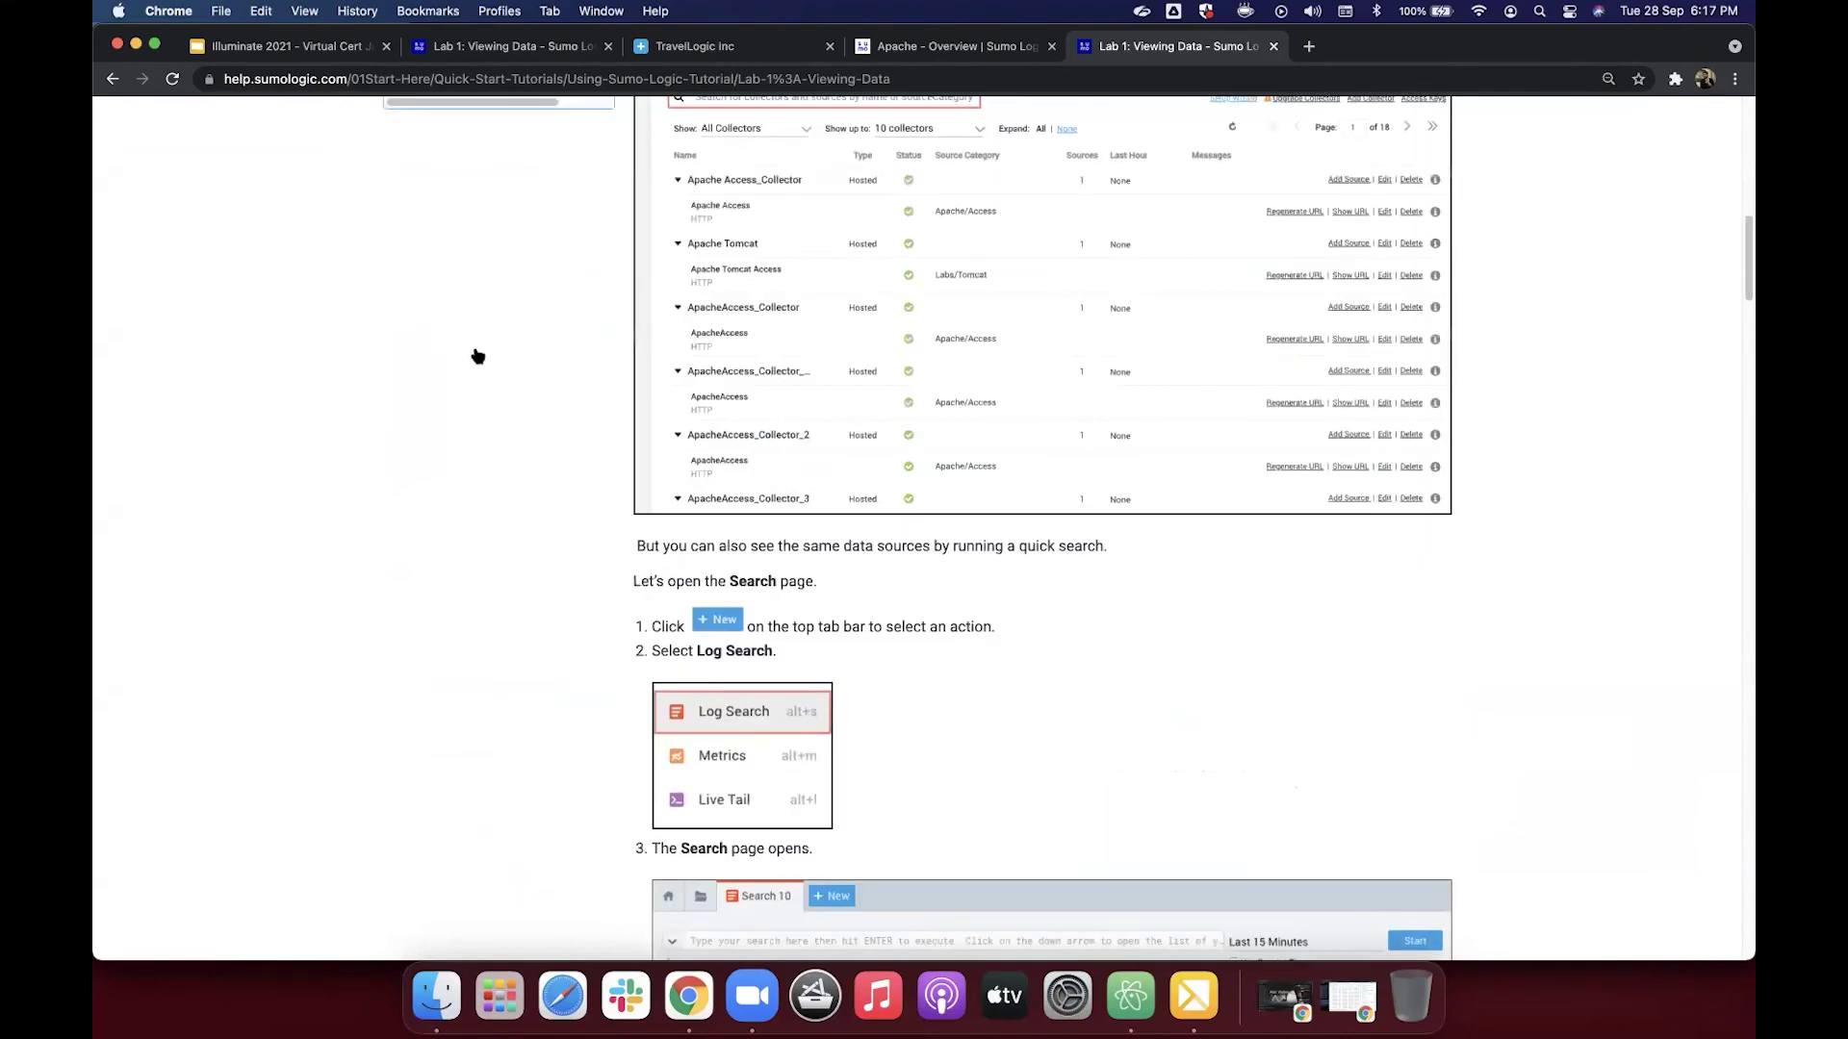
scroll(478, 356, "up", 3)
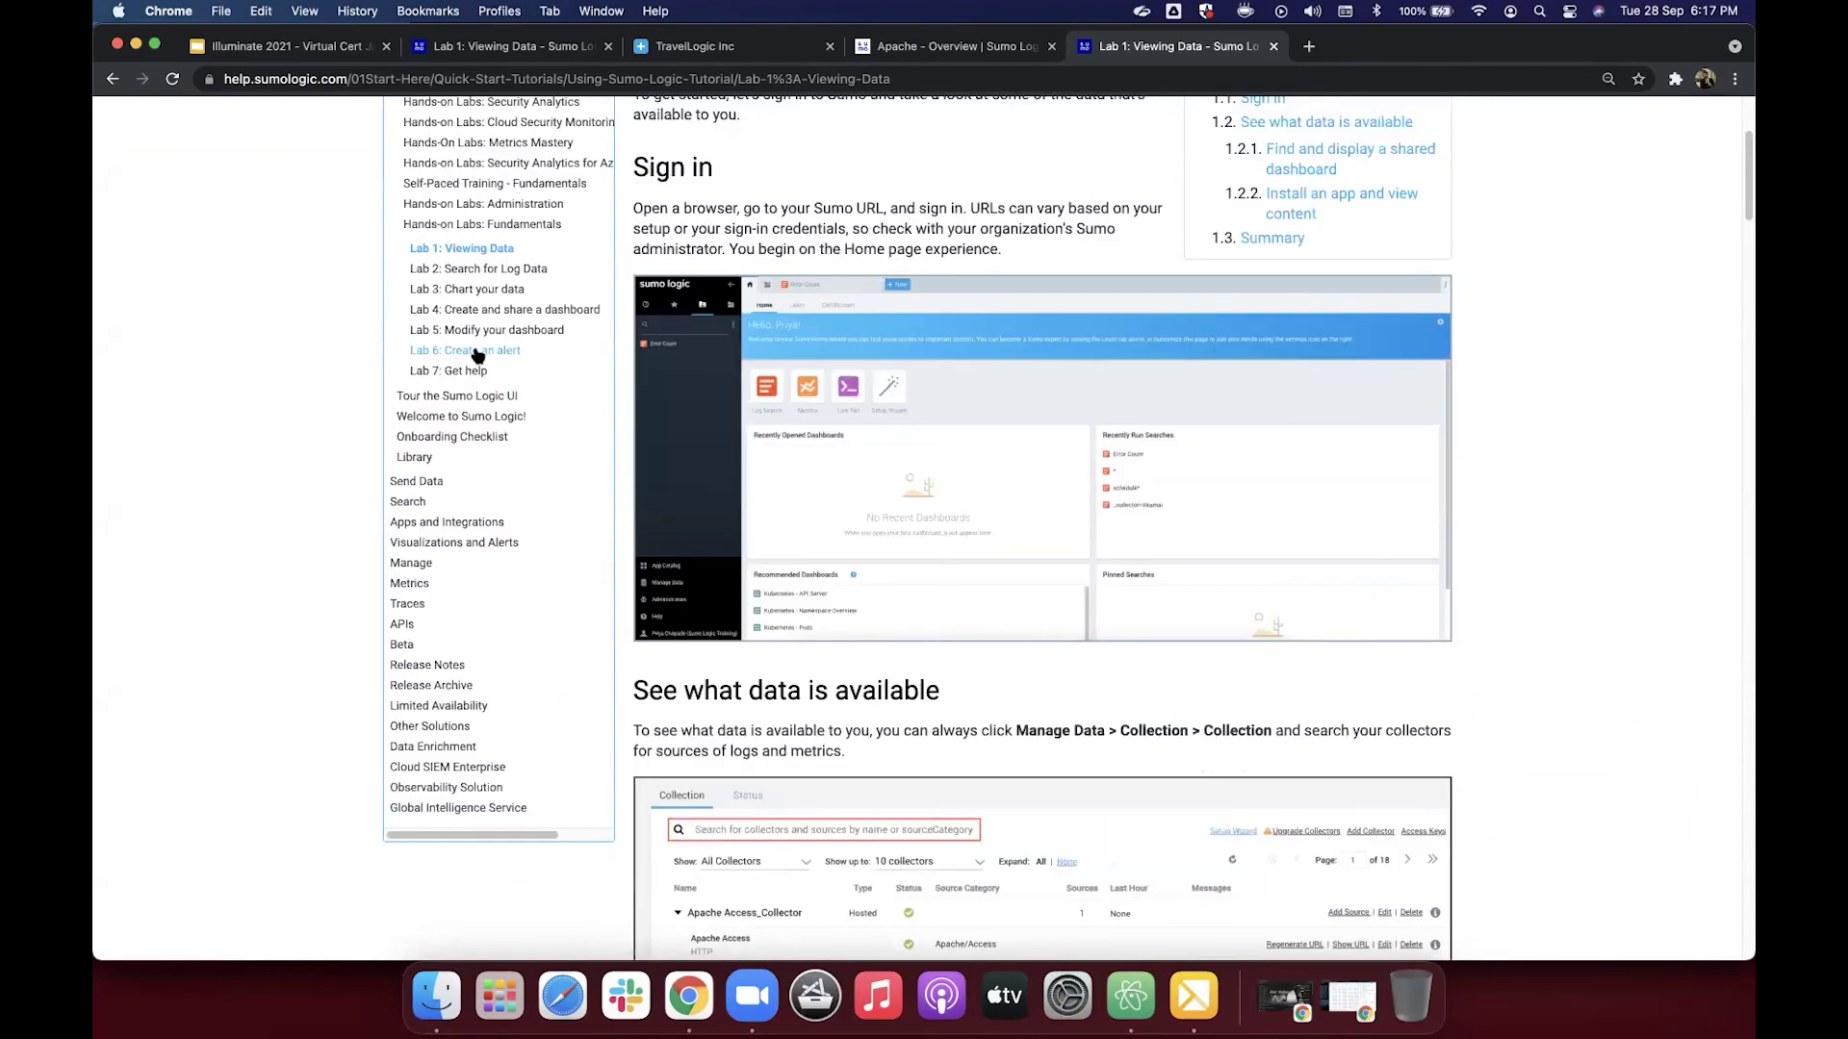
left_click(477, 355)
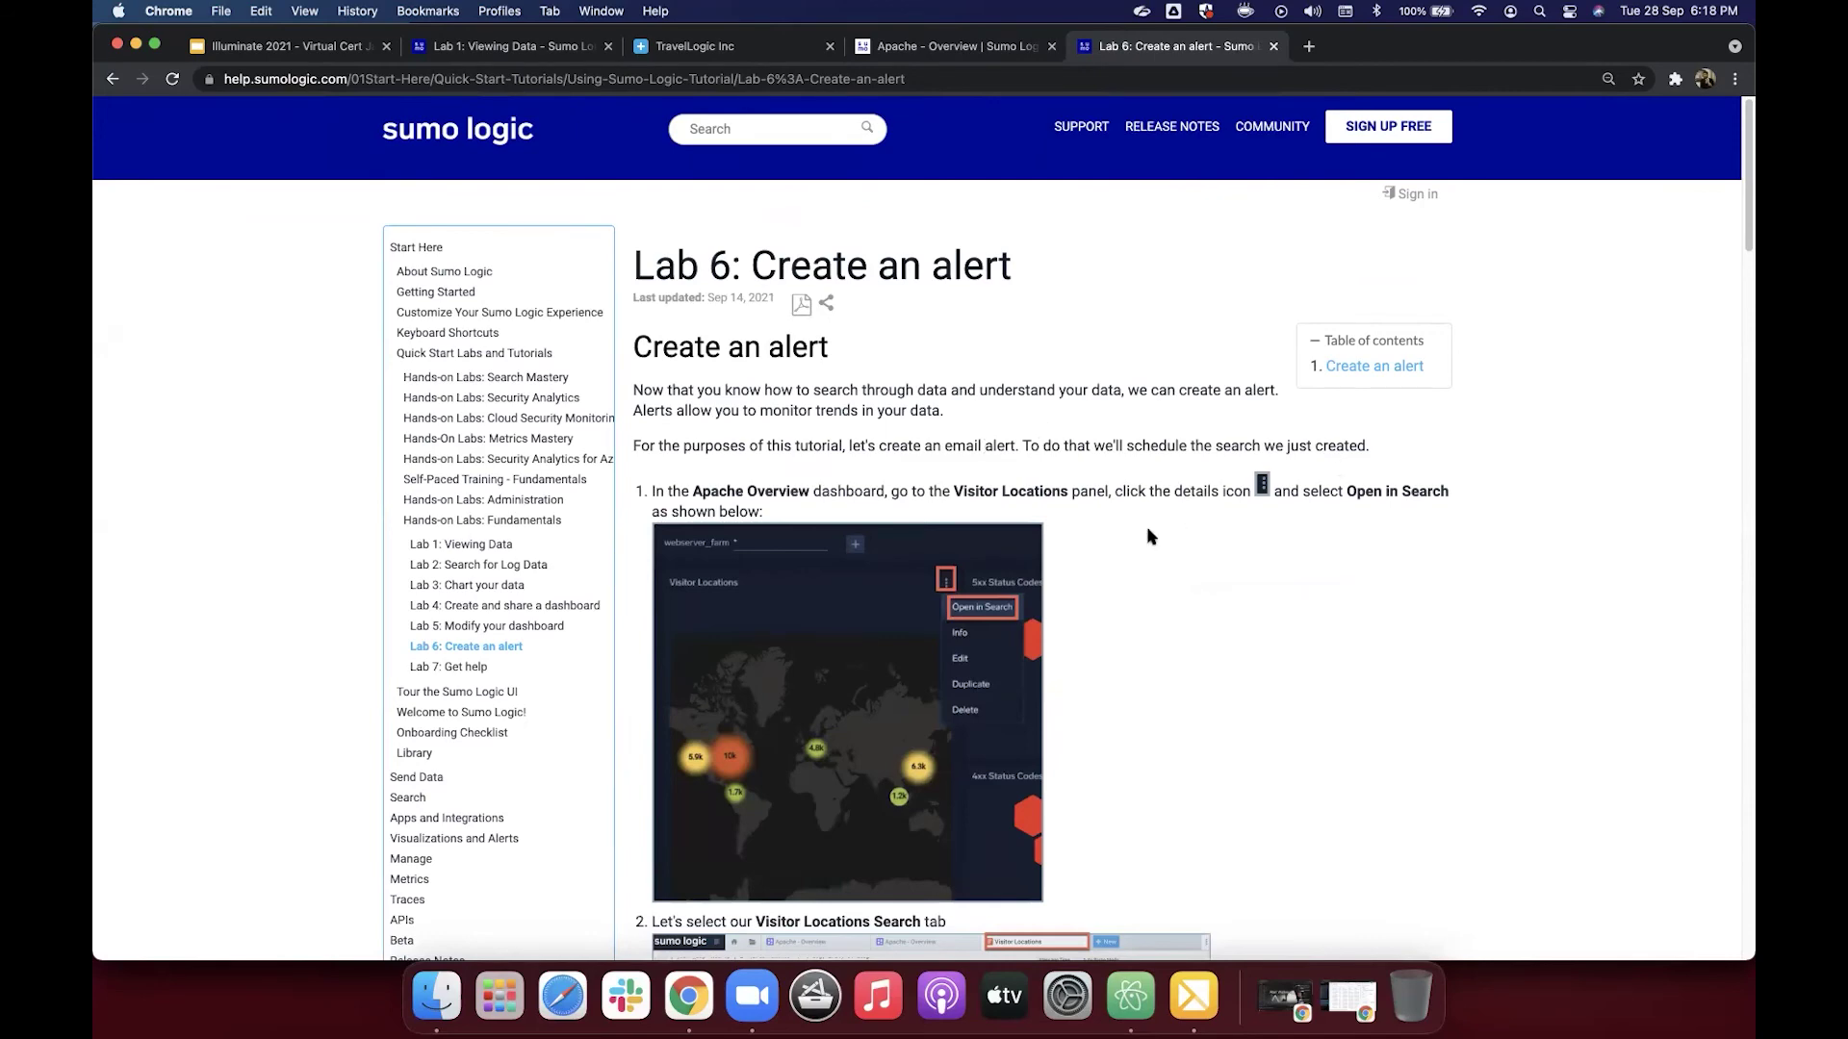
Step: On the Apache - Overview dashboard, open the Visitor Locations panel's query with Open in Search
scroll(1148, 536, "down", 2)
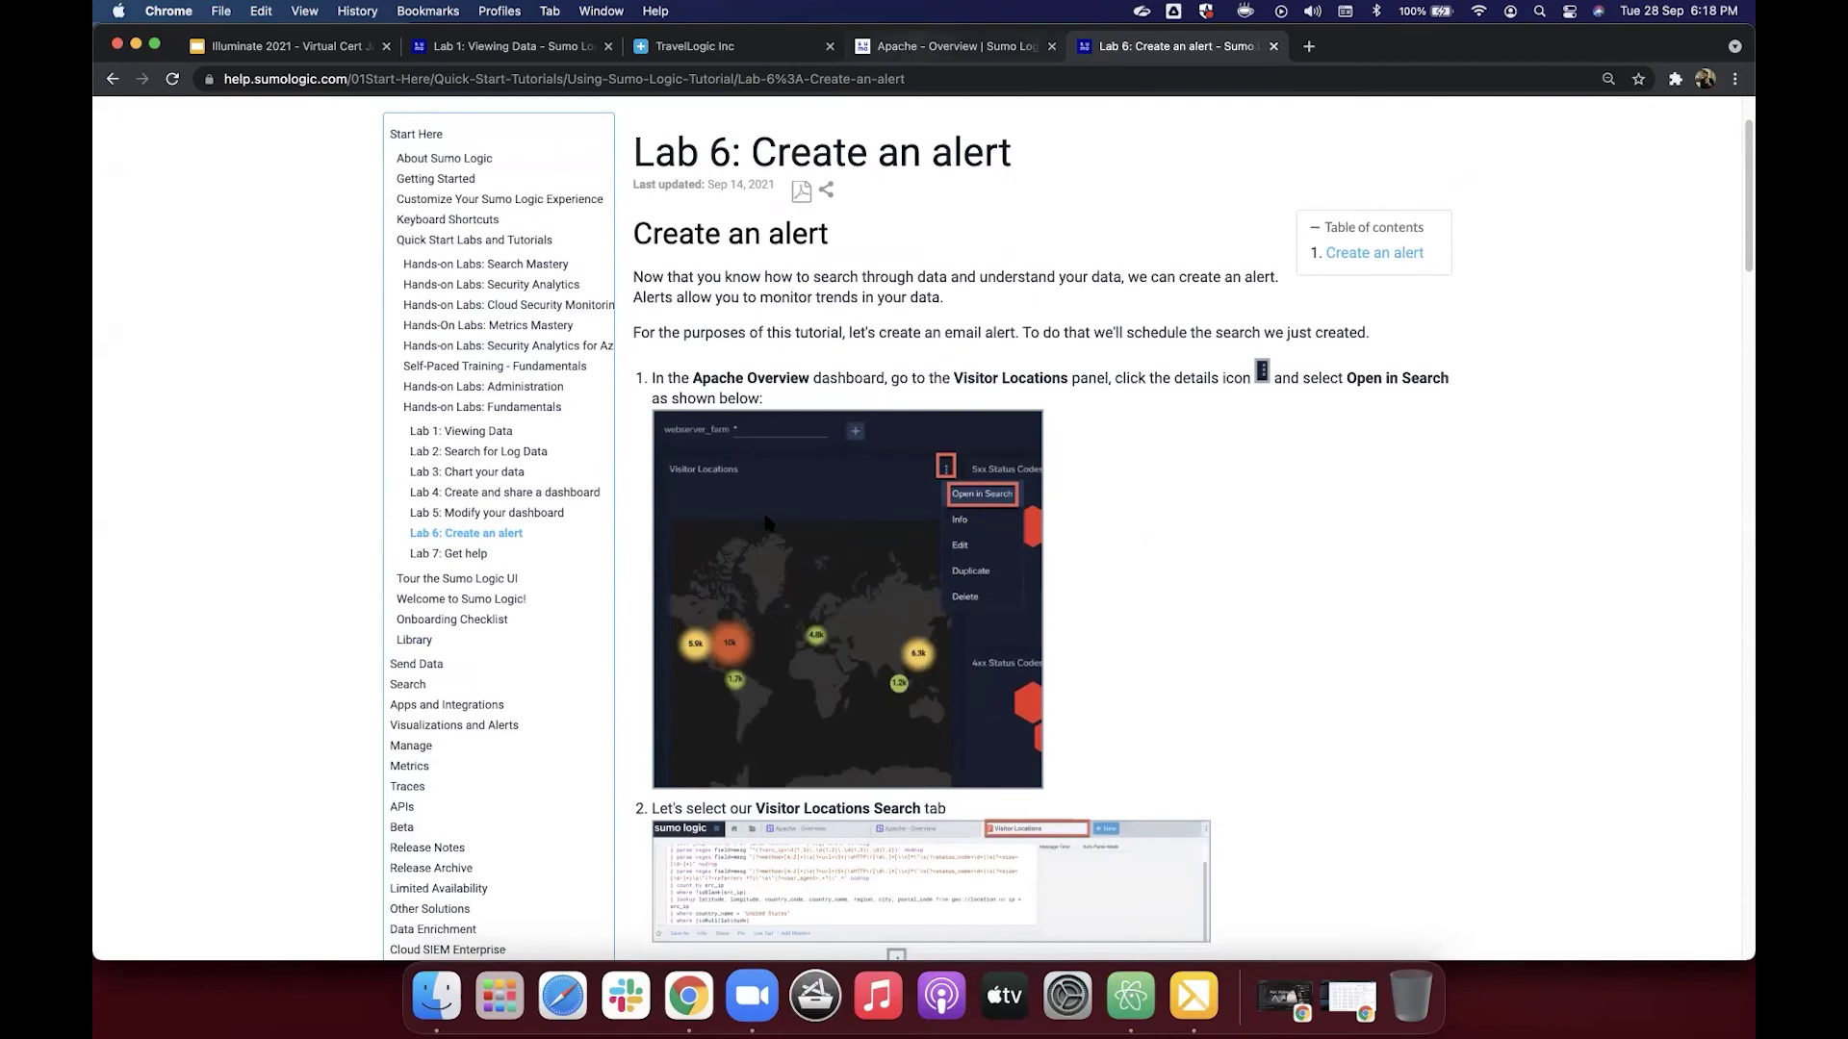
key("ctrl+shift+Tab")
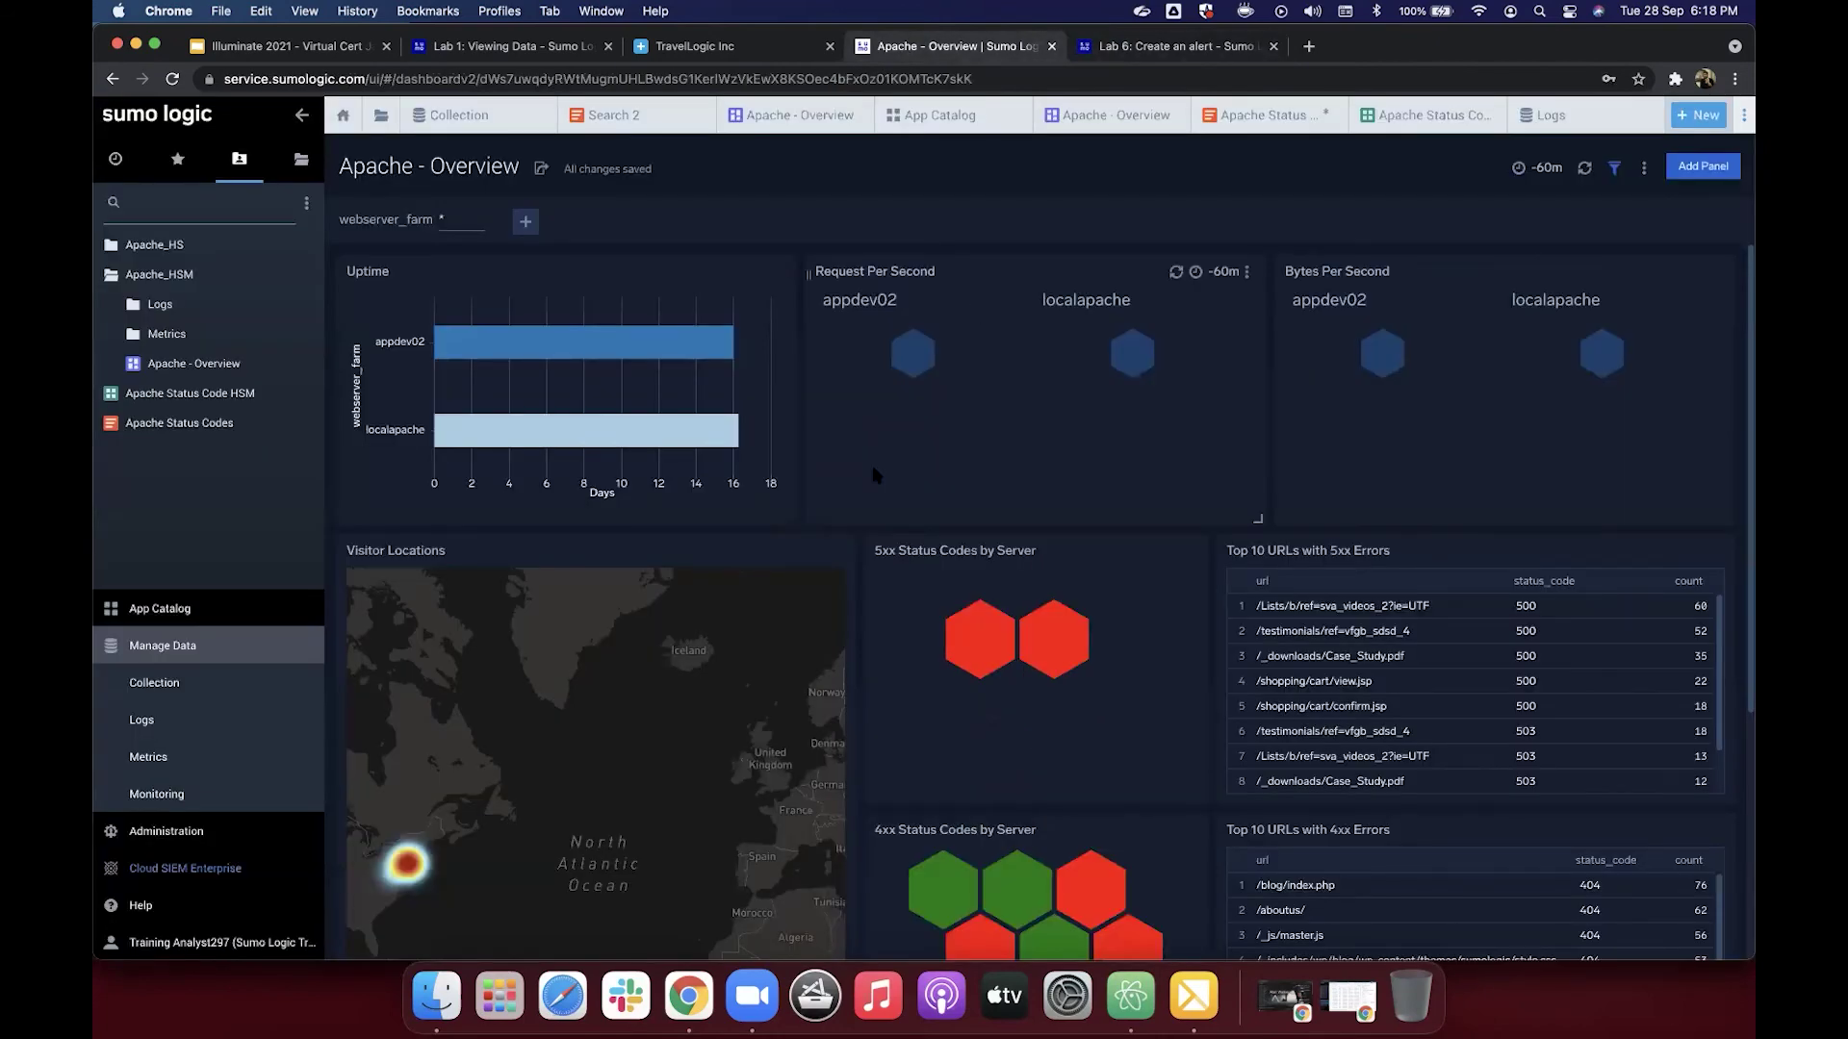
mouse_move(774, 575)
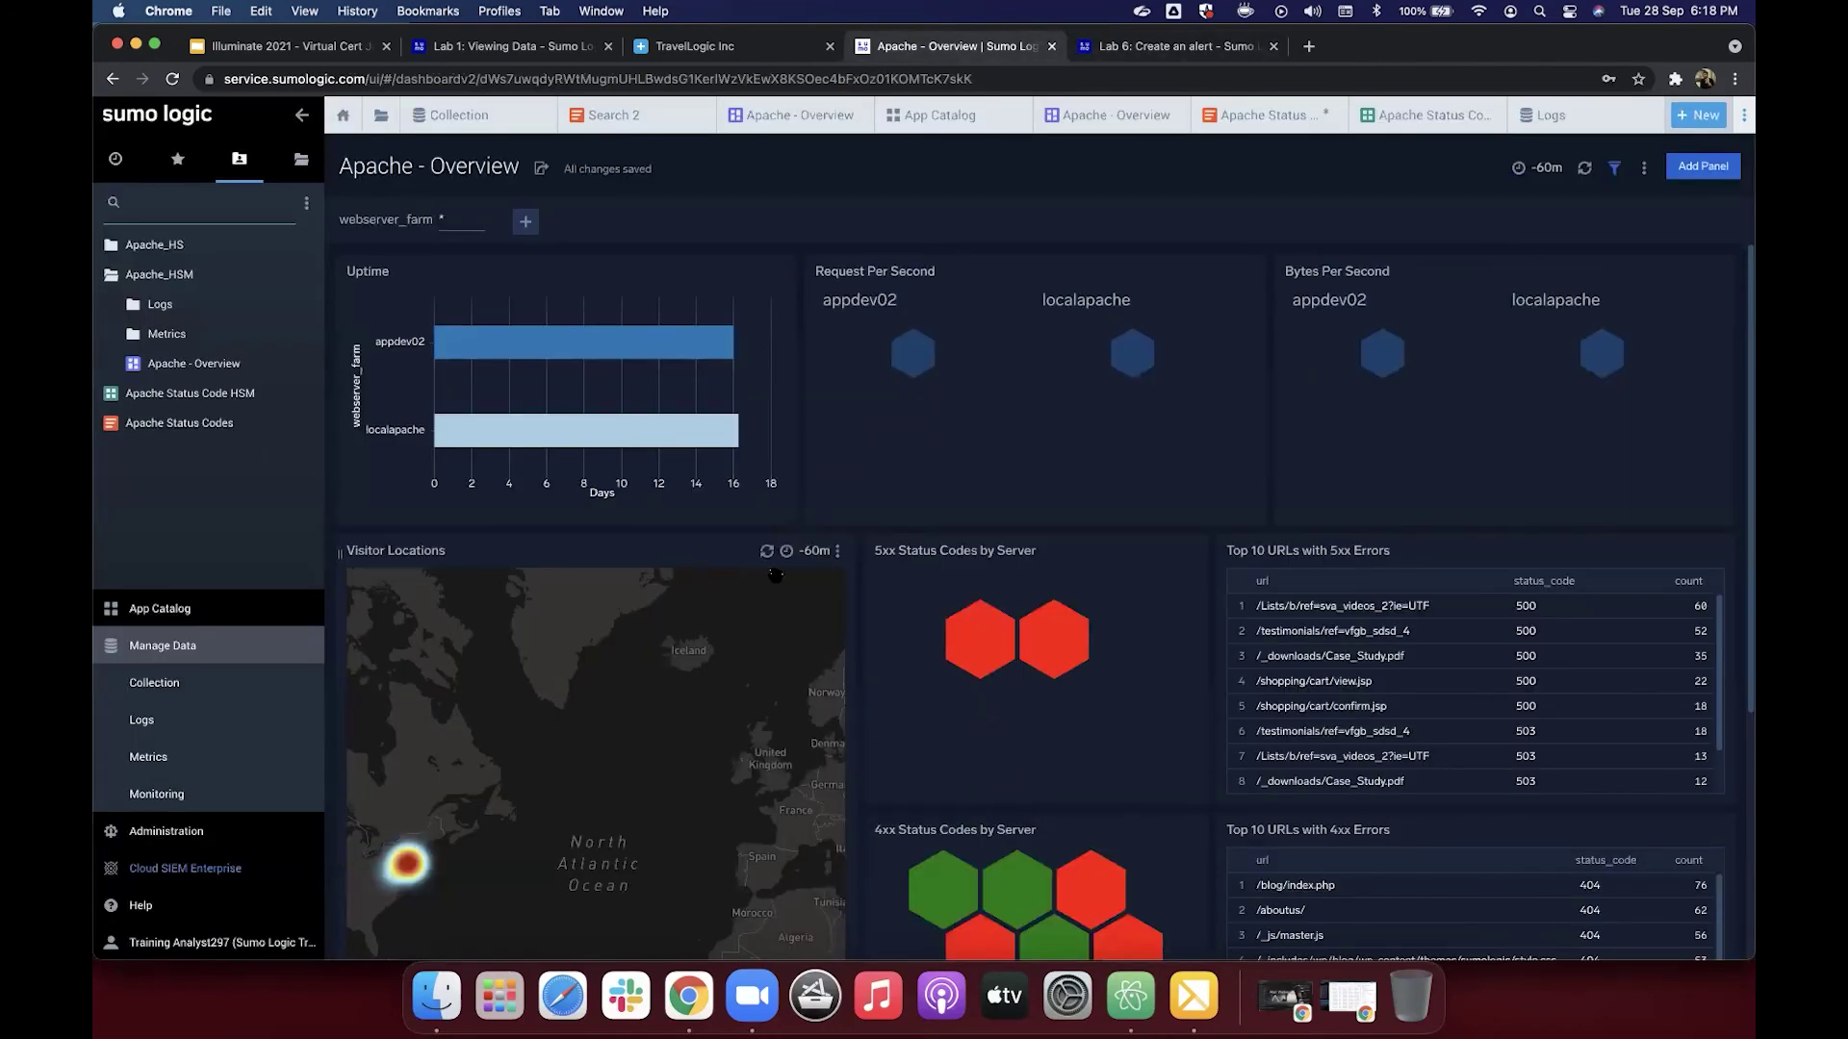
left_click(838, 552)
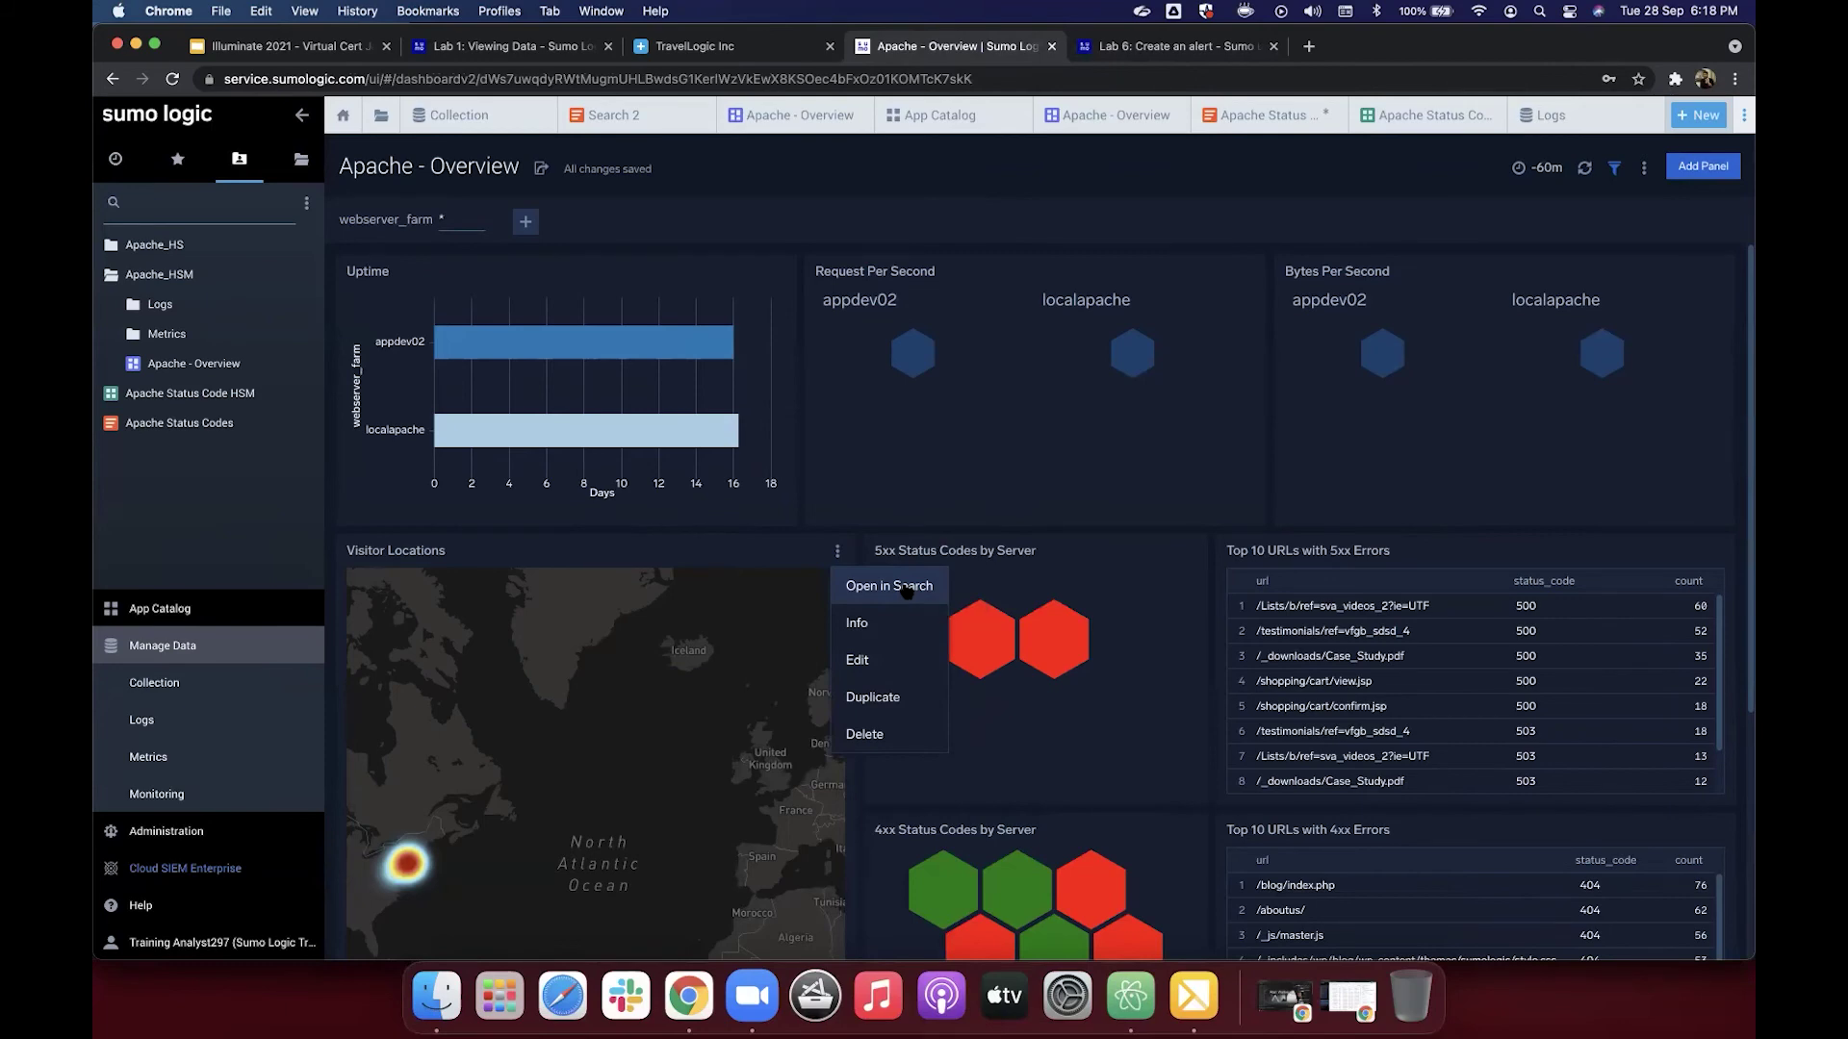
left_click(907, 589)
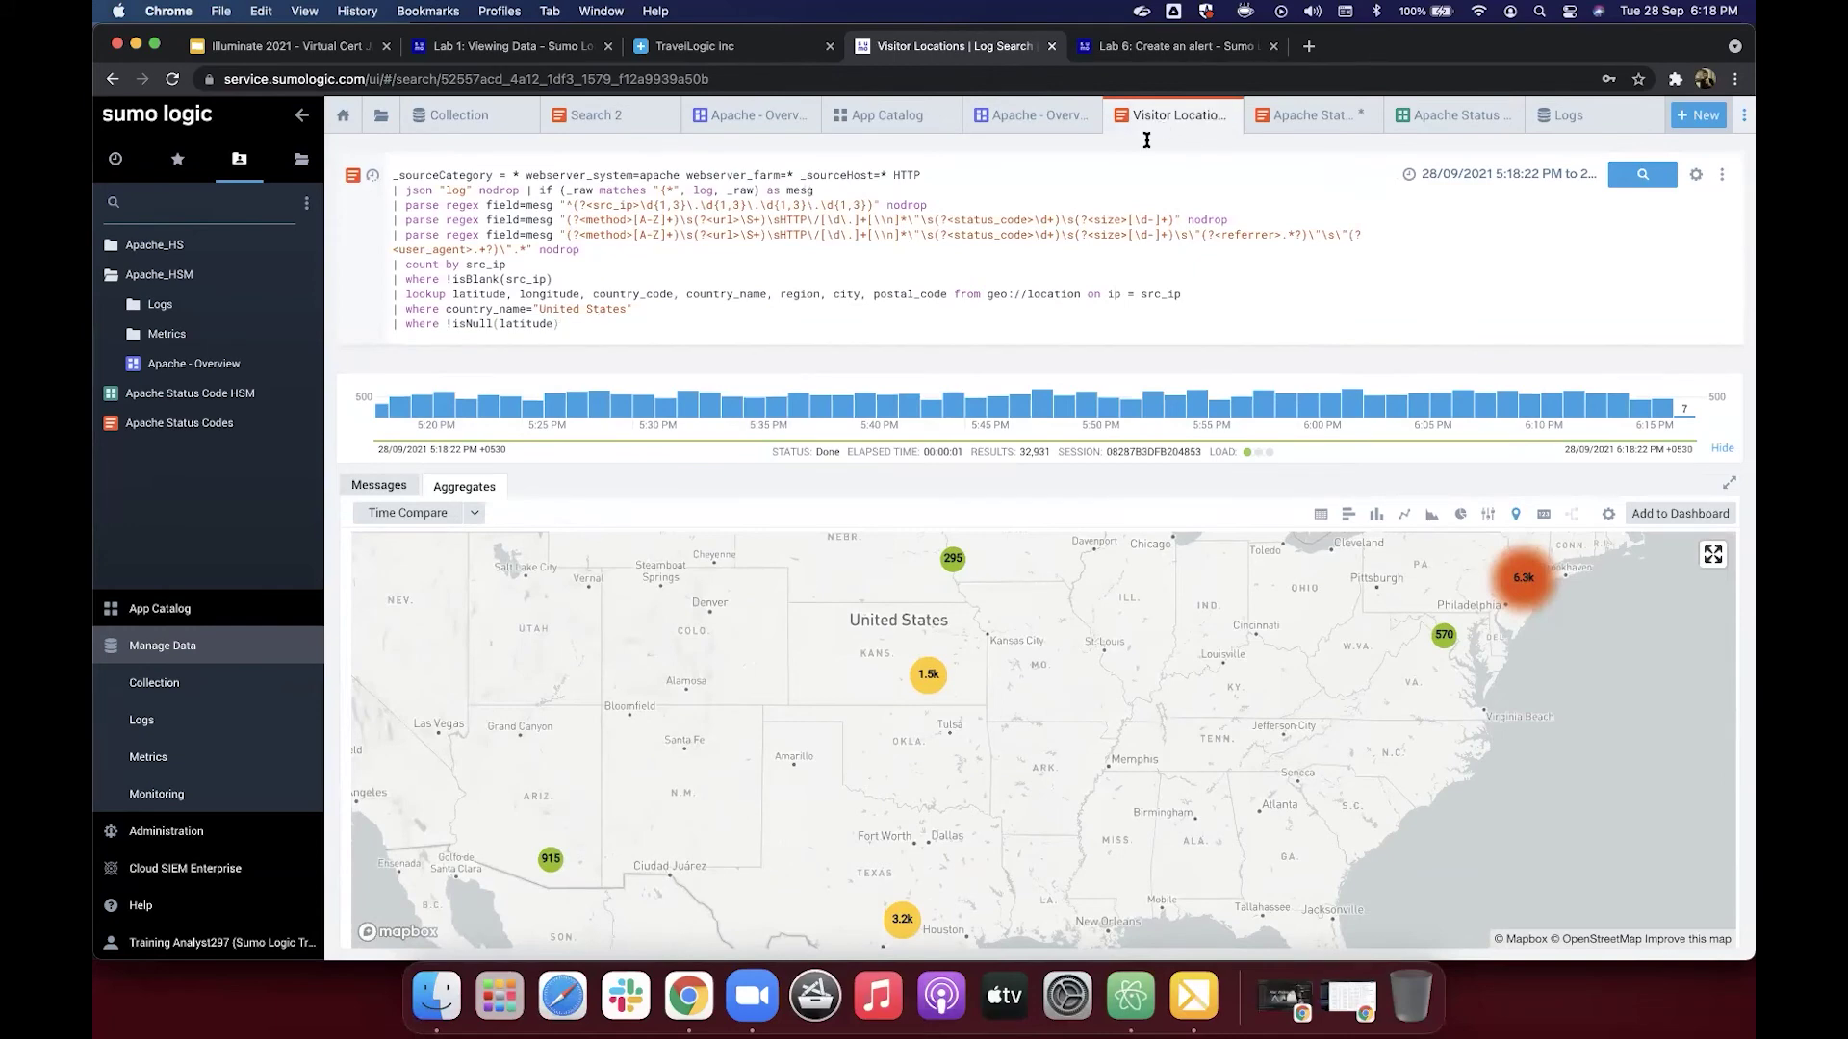
Step: Read further down the Lab 6 alert tutorial
left_click(1172, 46)
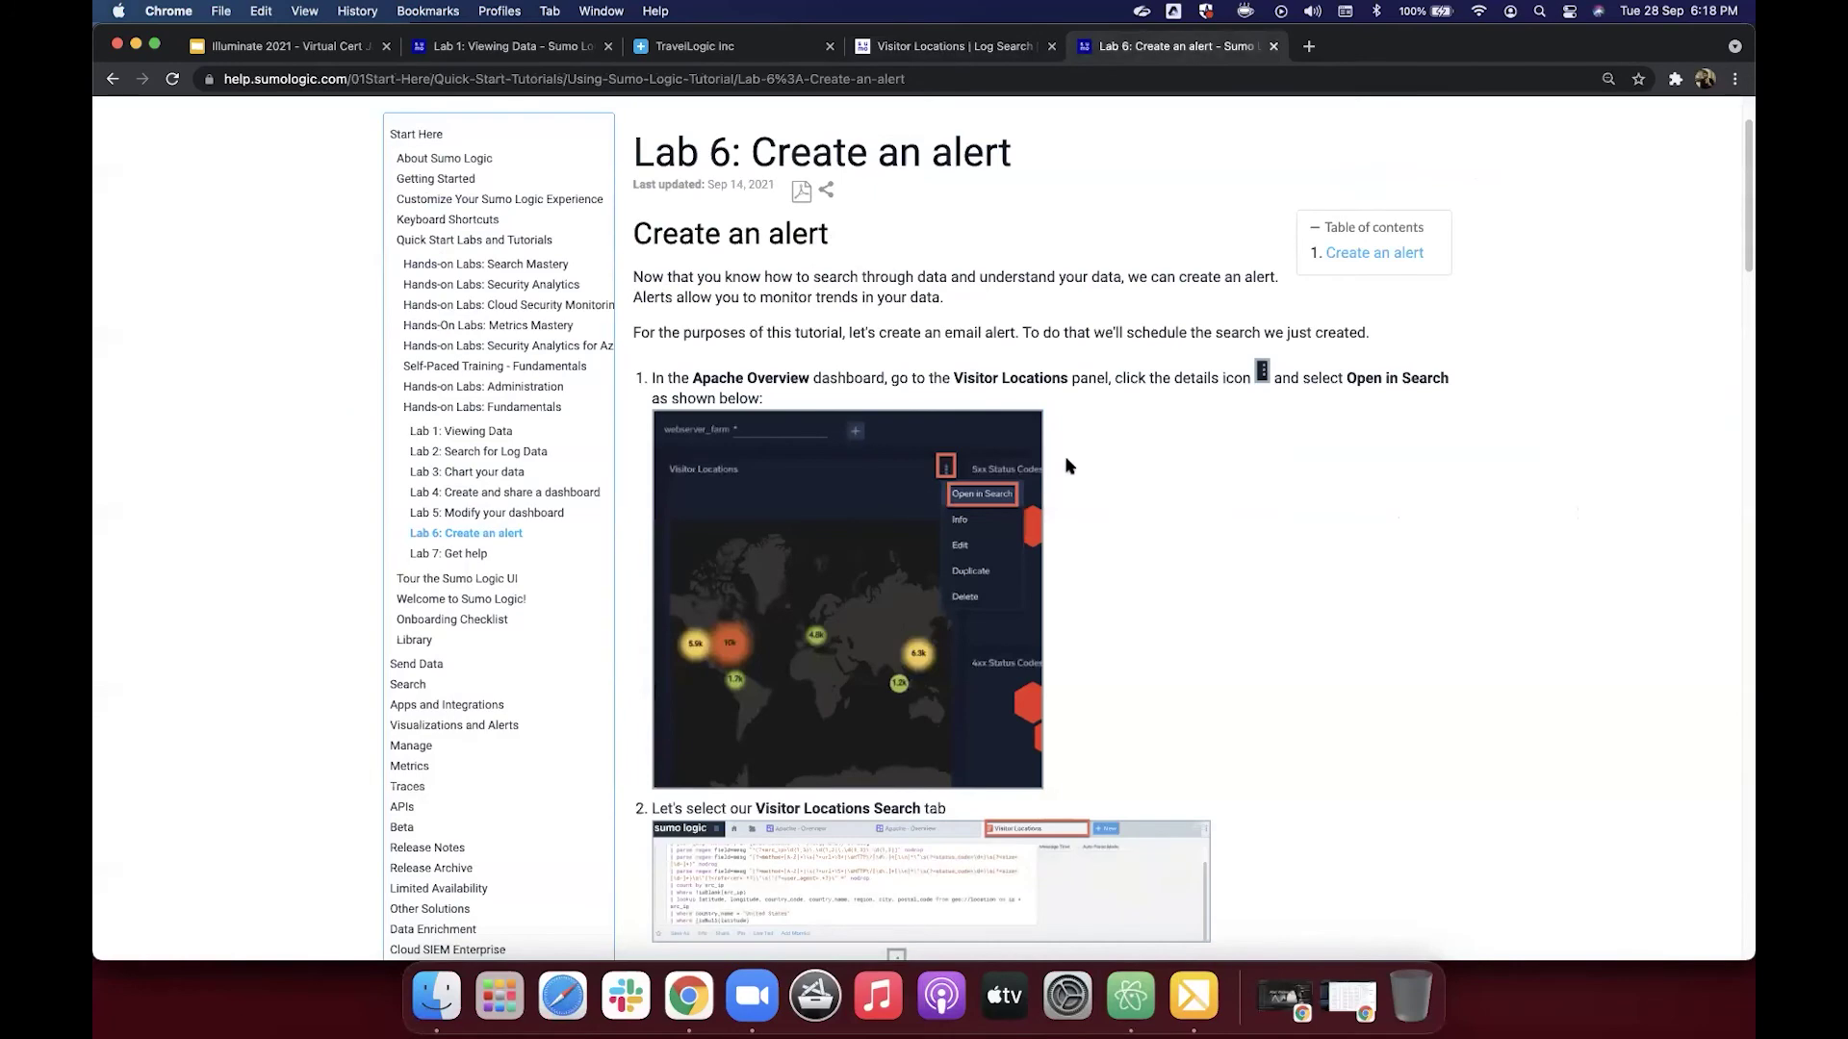
scroll(1065, 466, "down", 1)
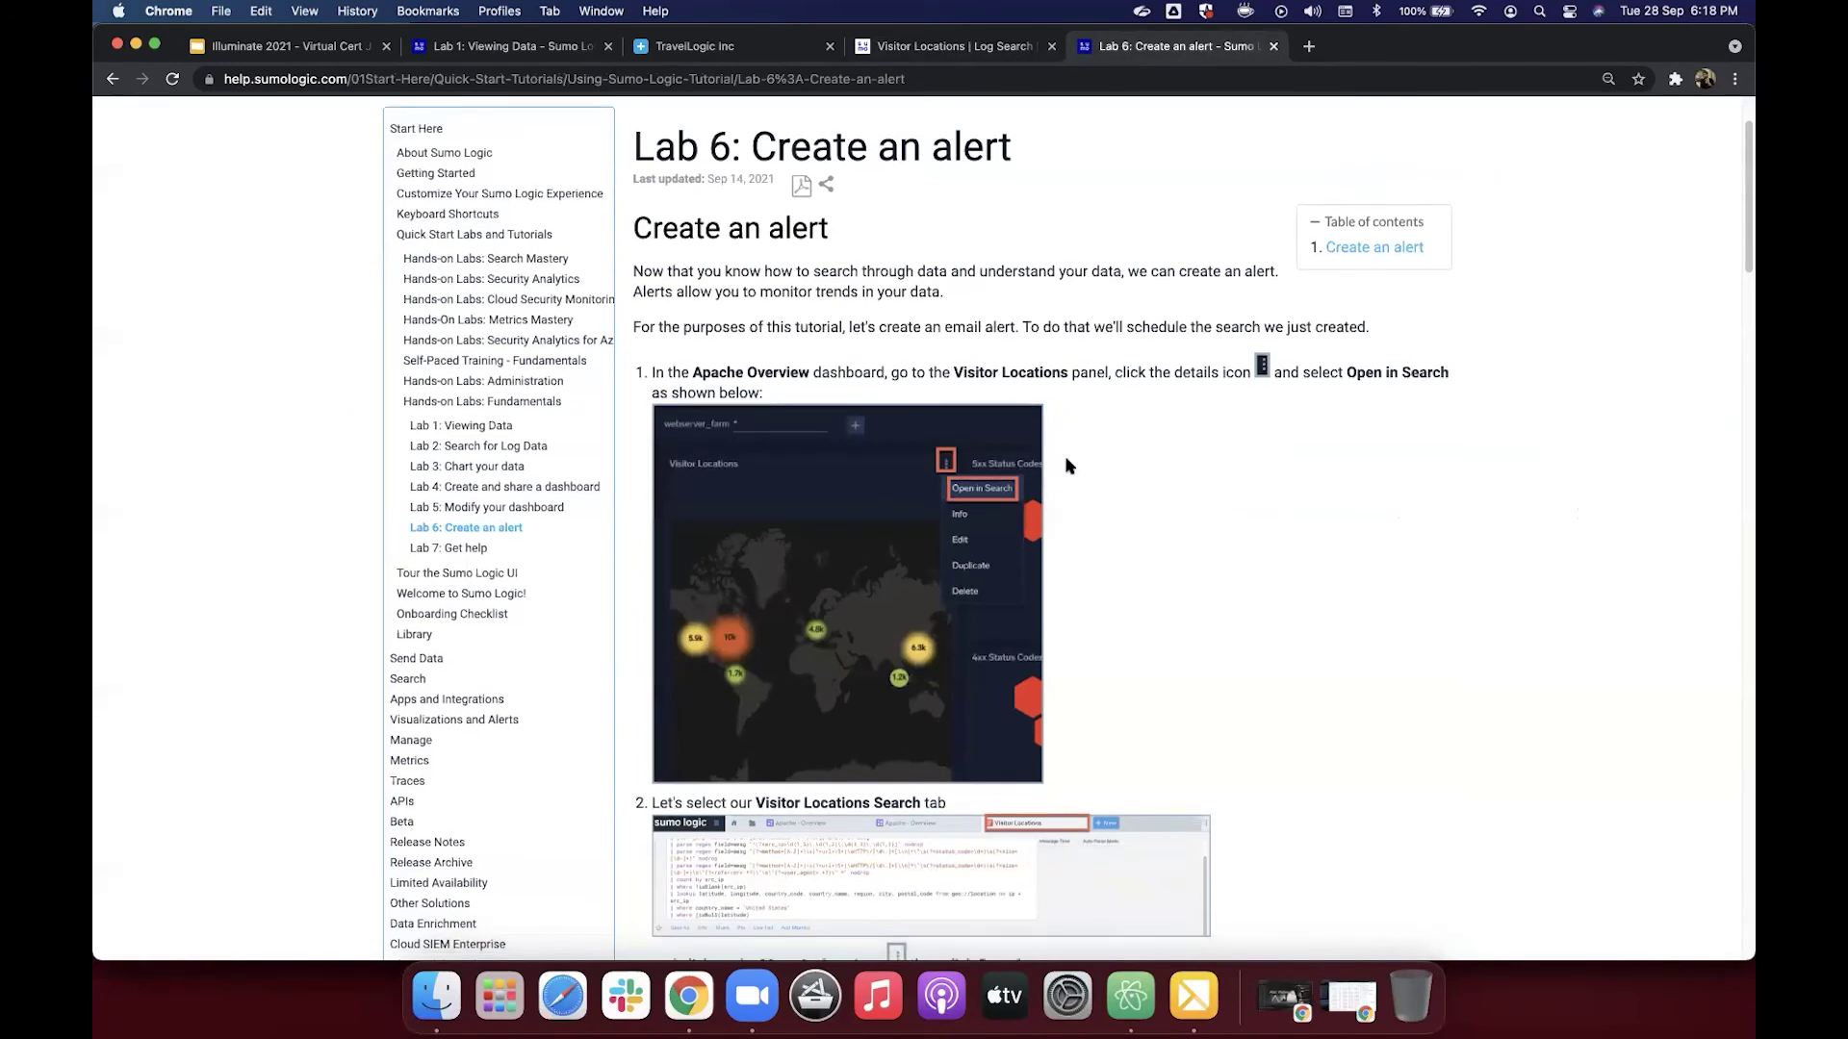
scroll(1065, 465, "down", 10)
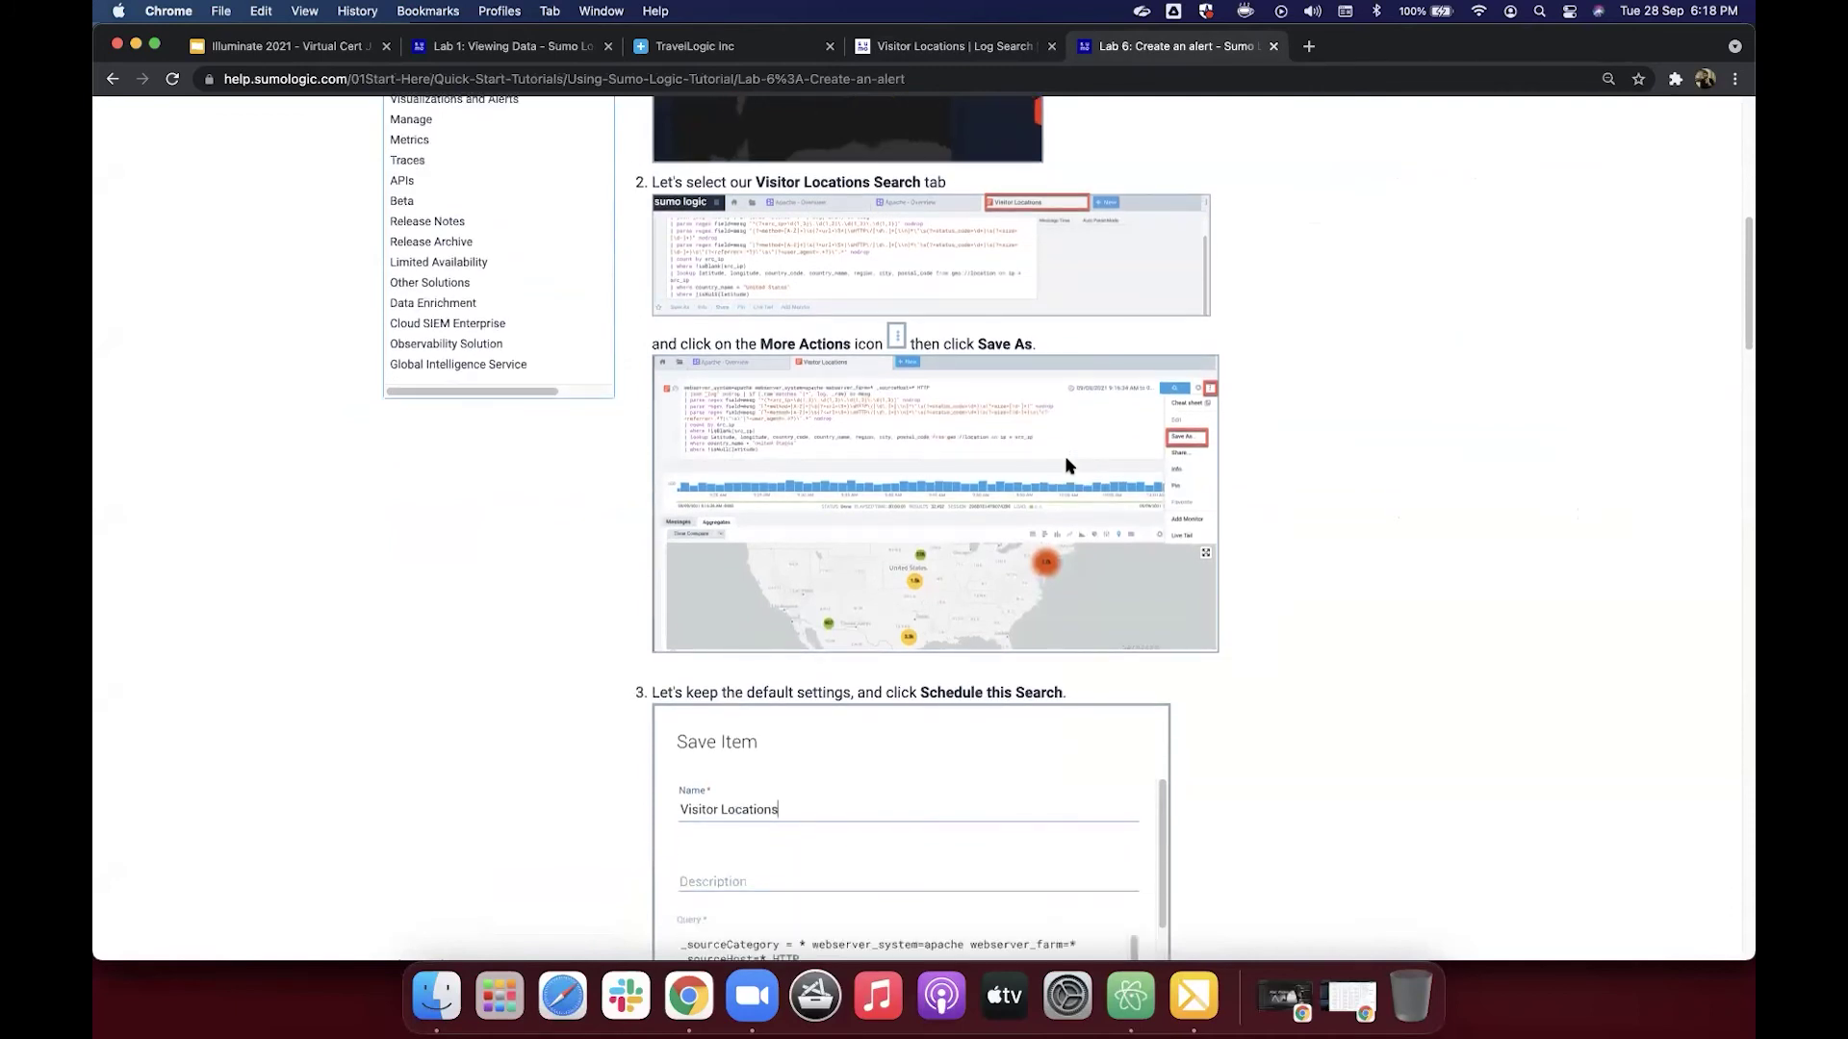
scroll(1066, 466, "down", 3)
scroll(1065, 466, "up", 2)
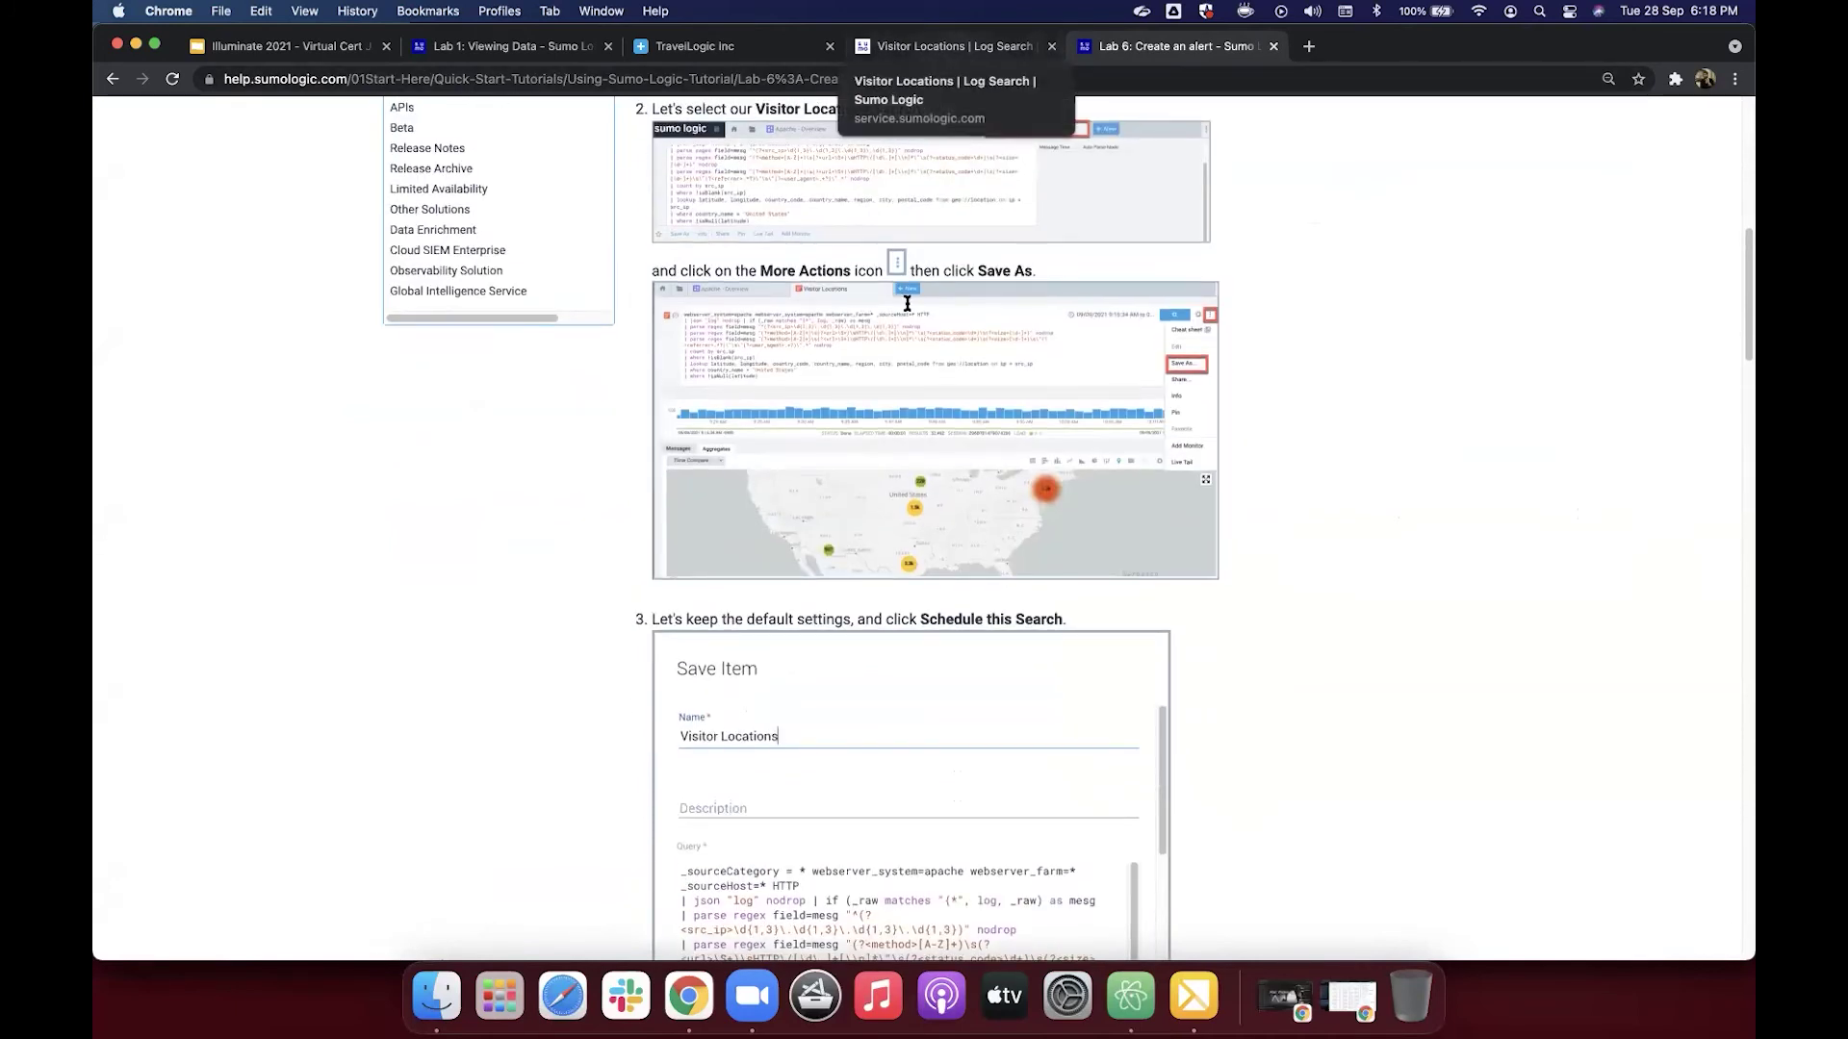
Step: Show the Visitor Locations aggregates as a table and review the query's parsing and lookup part
key("ctrl+shift+Tab")
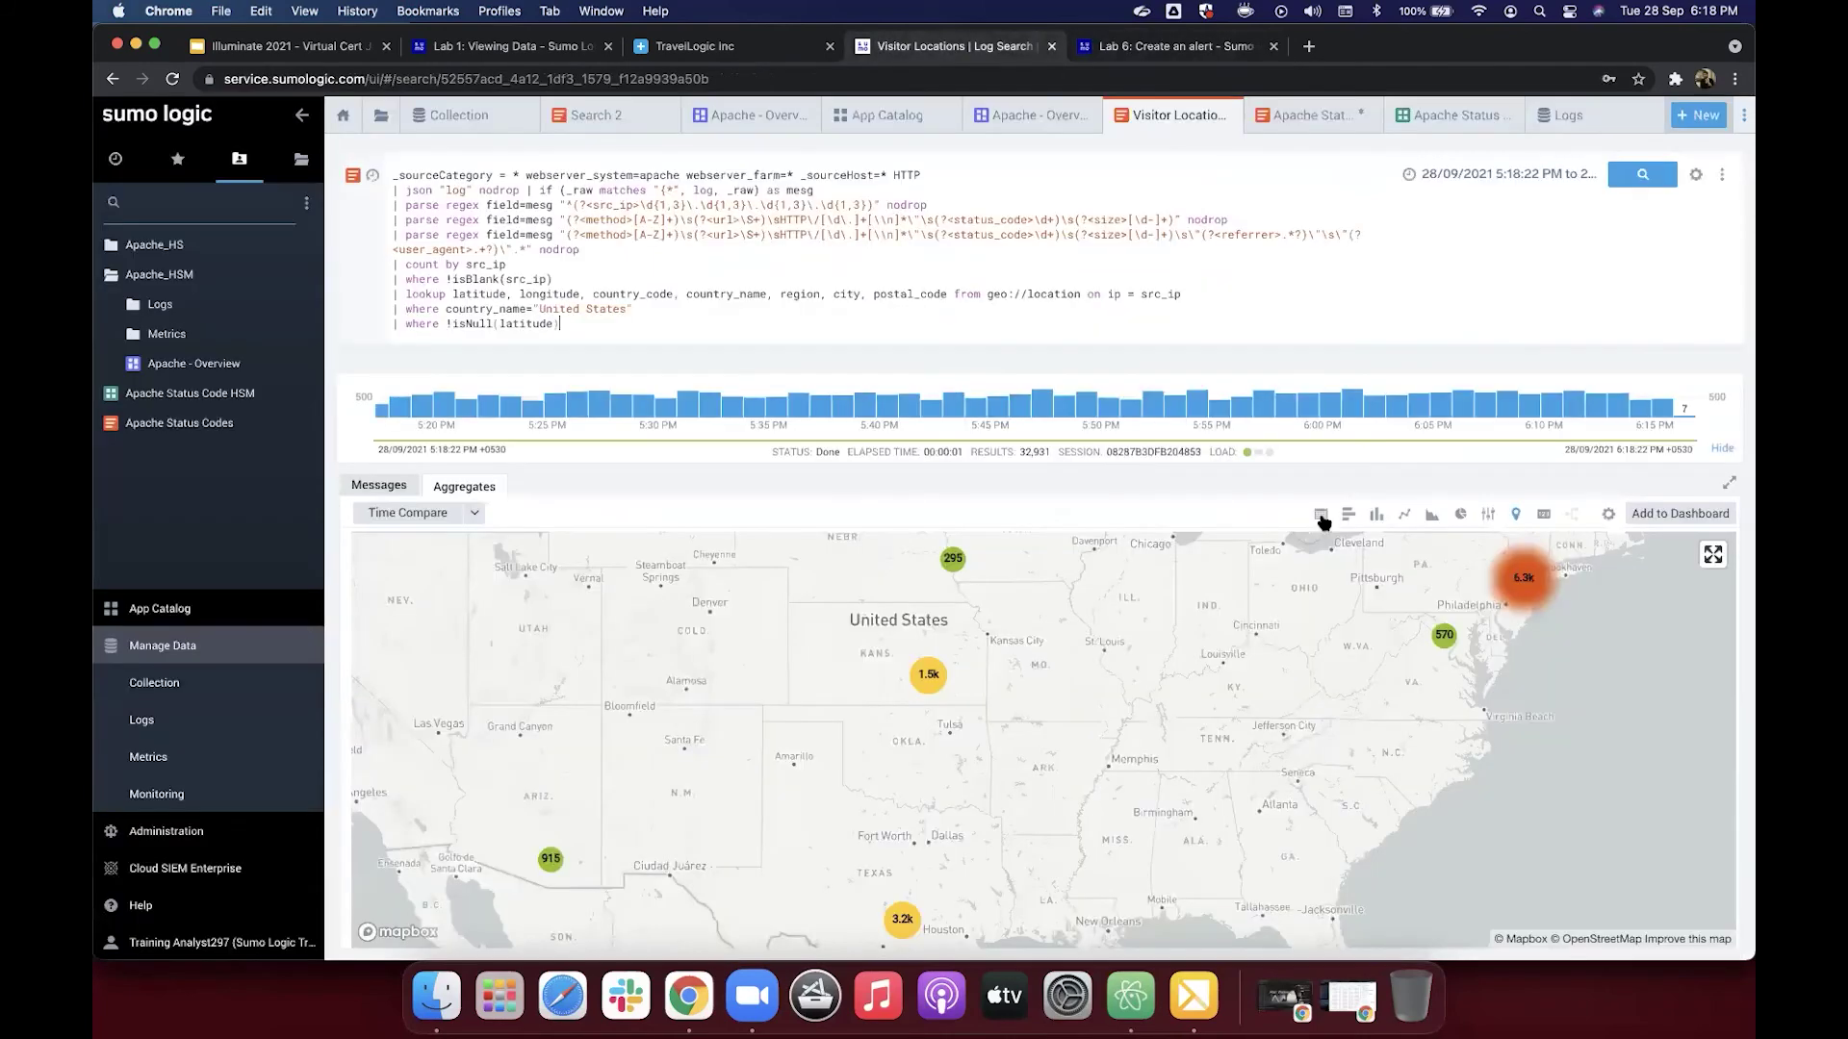
left_click(1321, 516)
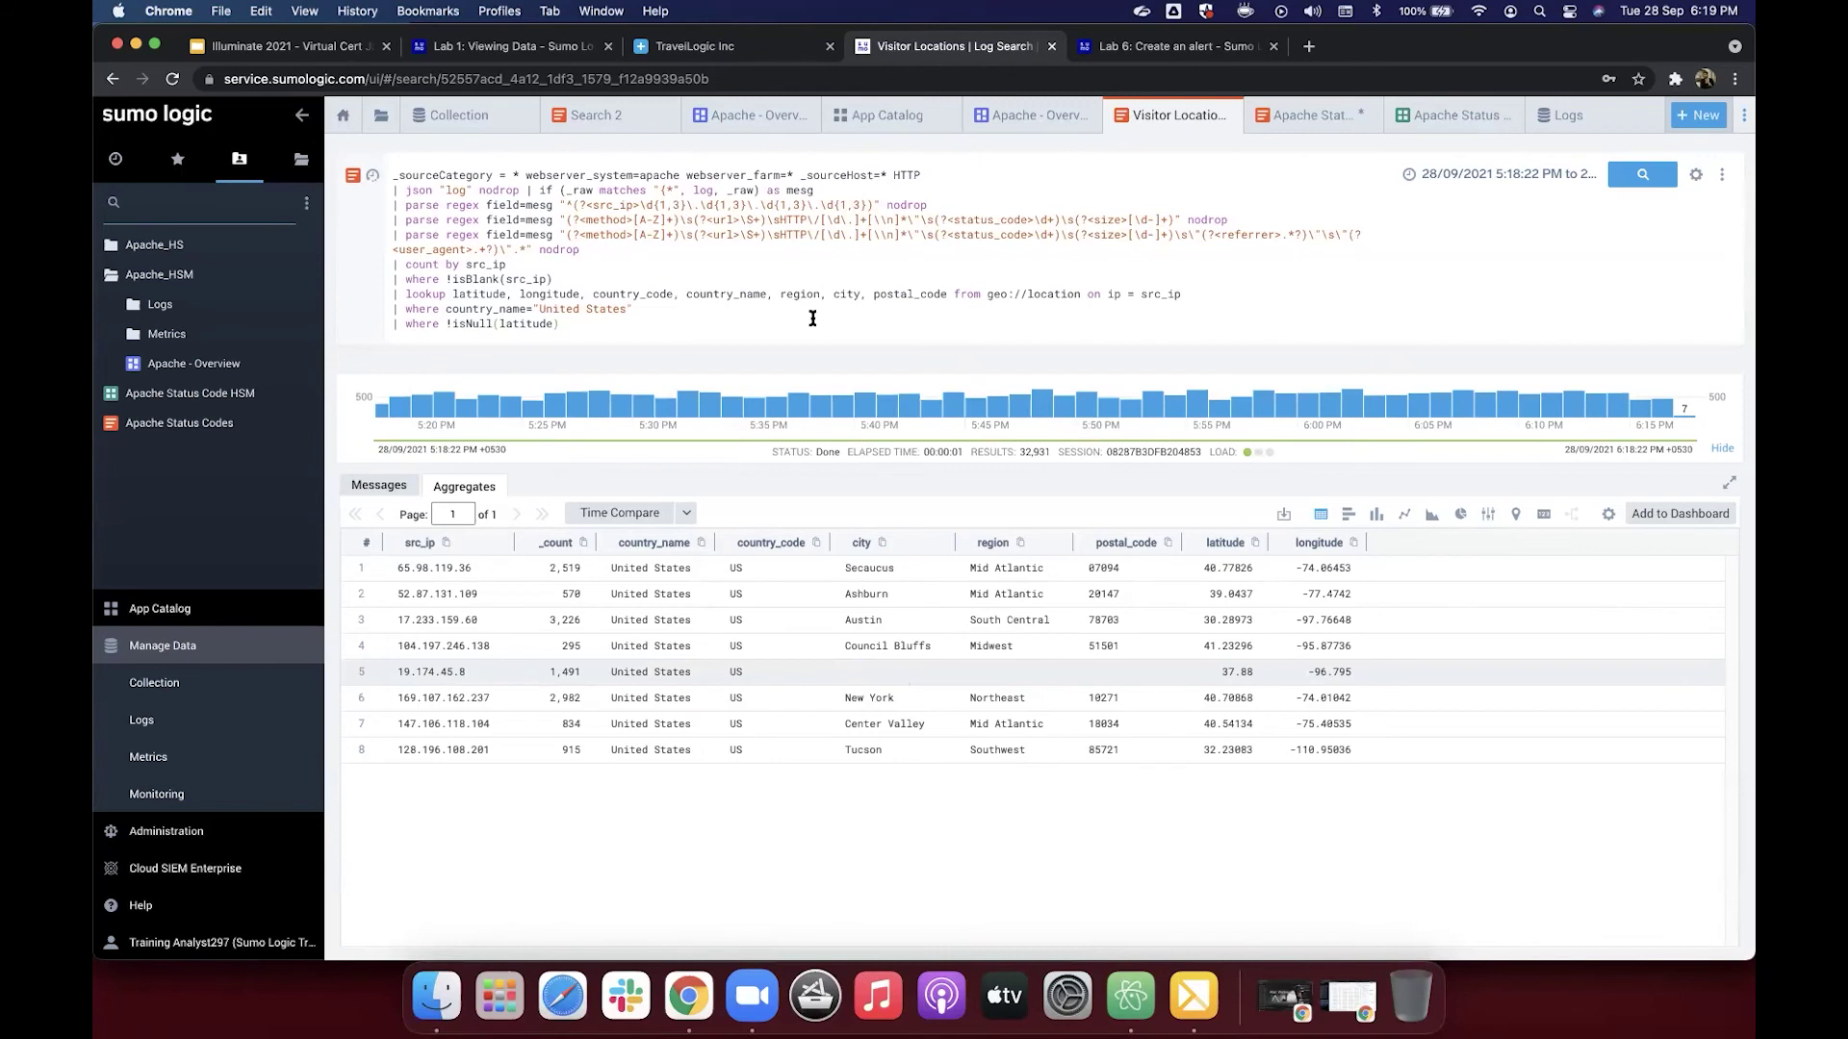
left_click_drag(560, 324, 445, 204)
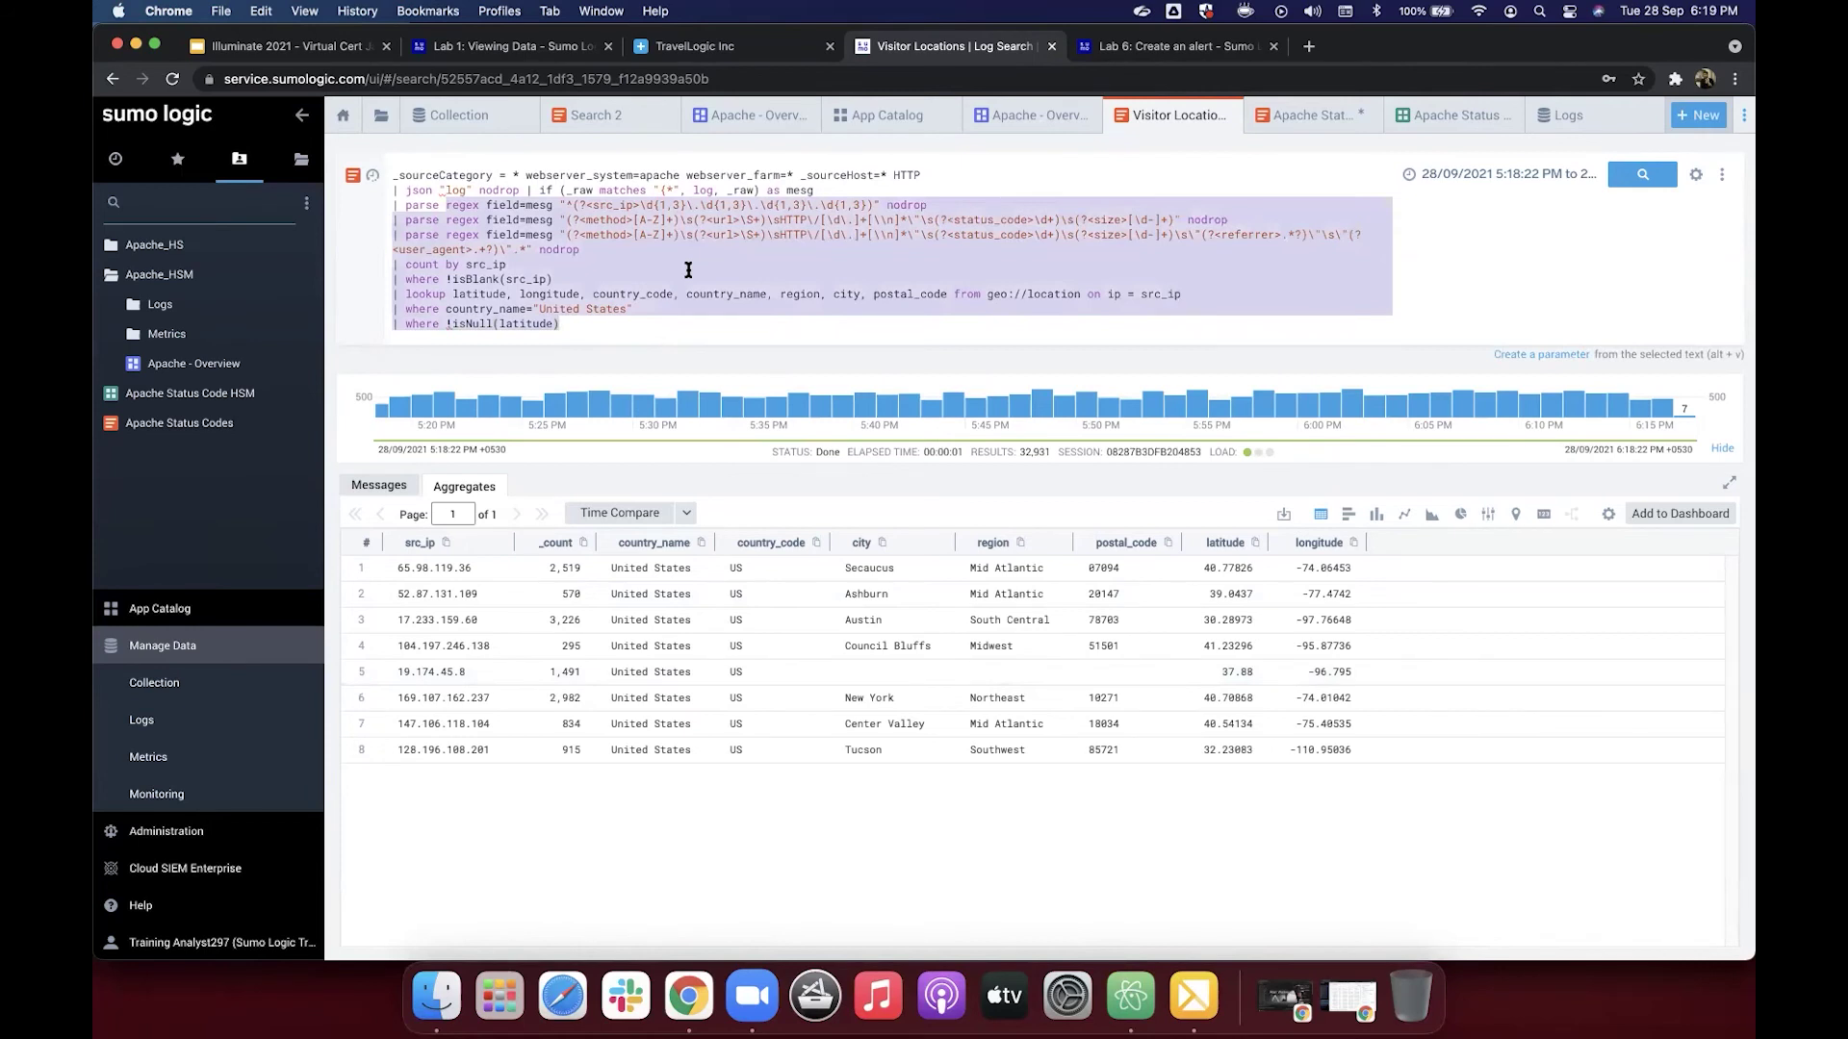
left_click(747, 303)
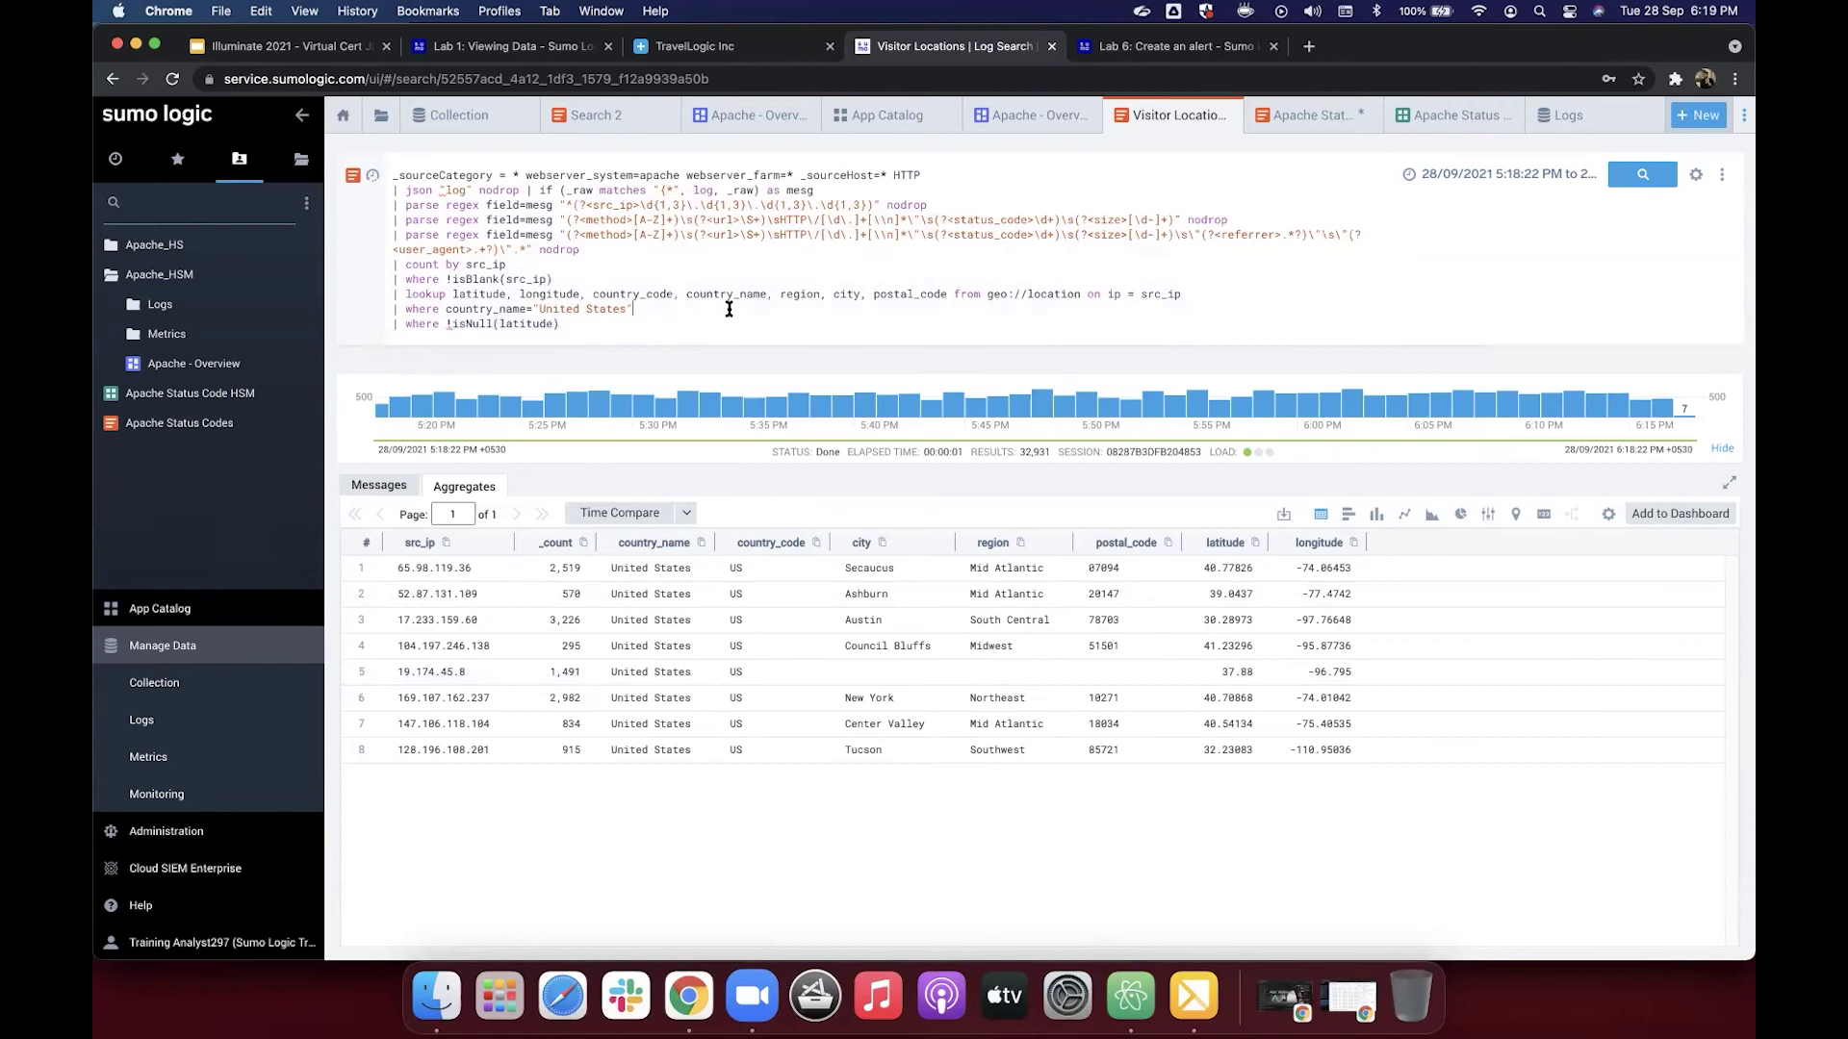
Step: Start a Save As for the Visitor Locations search
left_click(1723, 179)
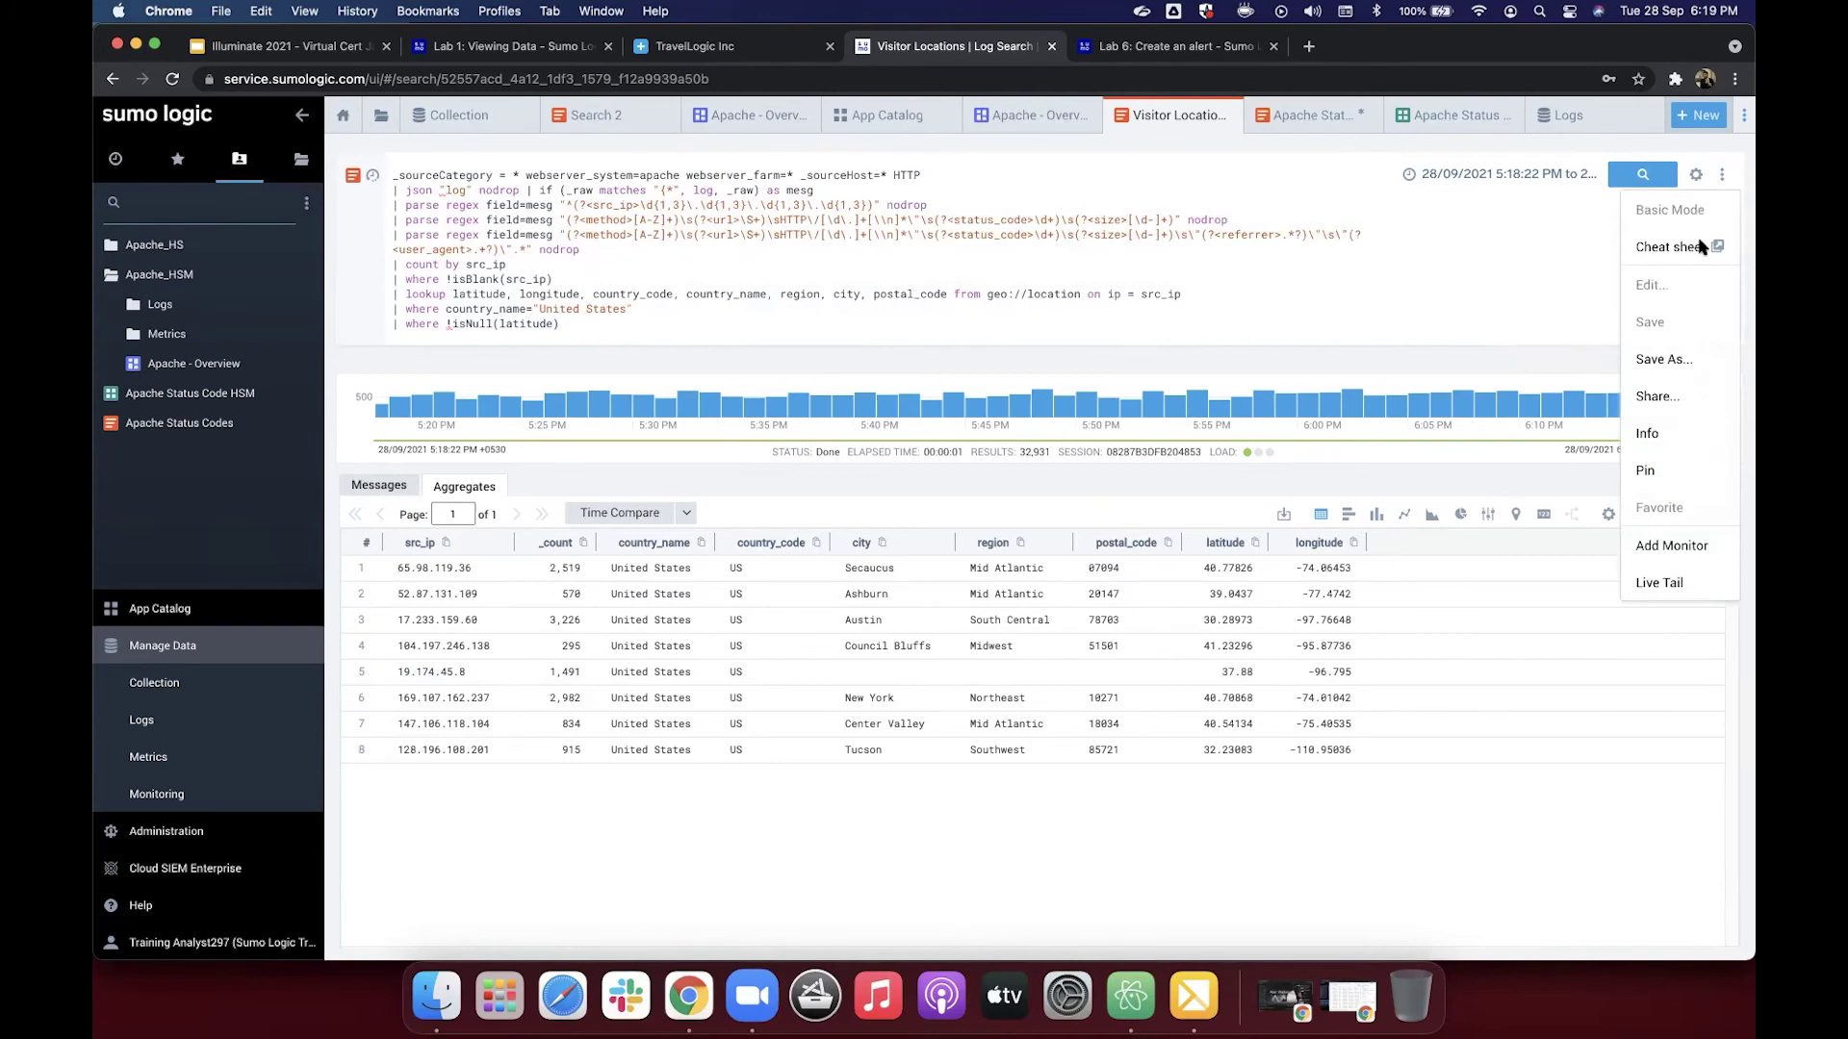
left_click(1679, 364)
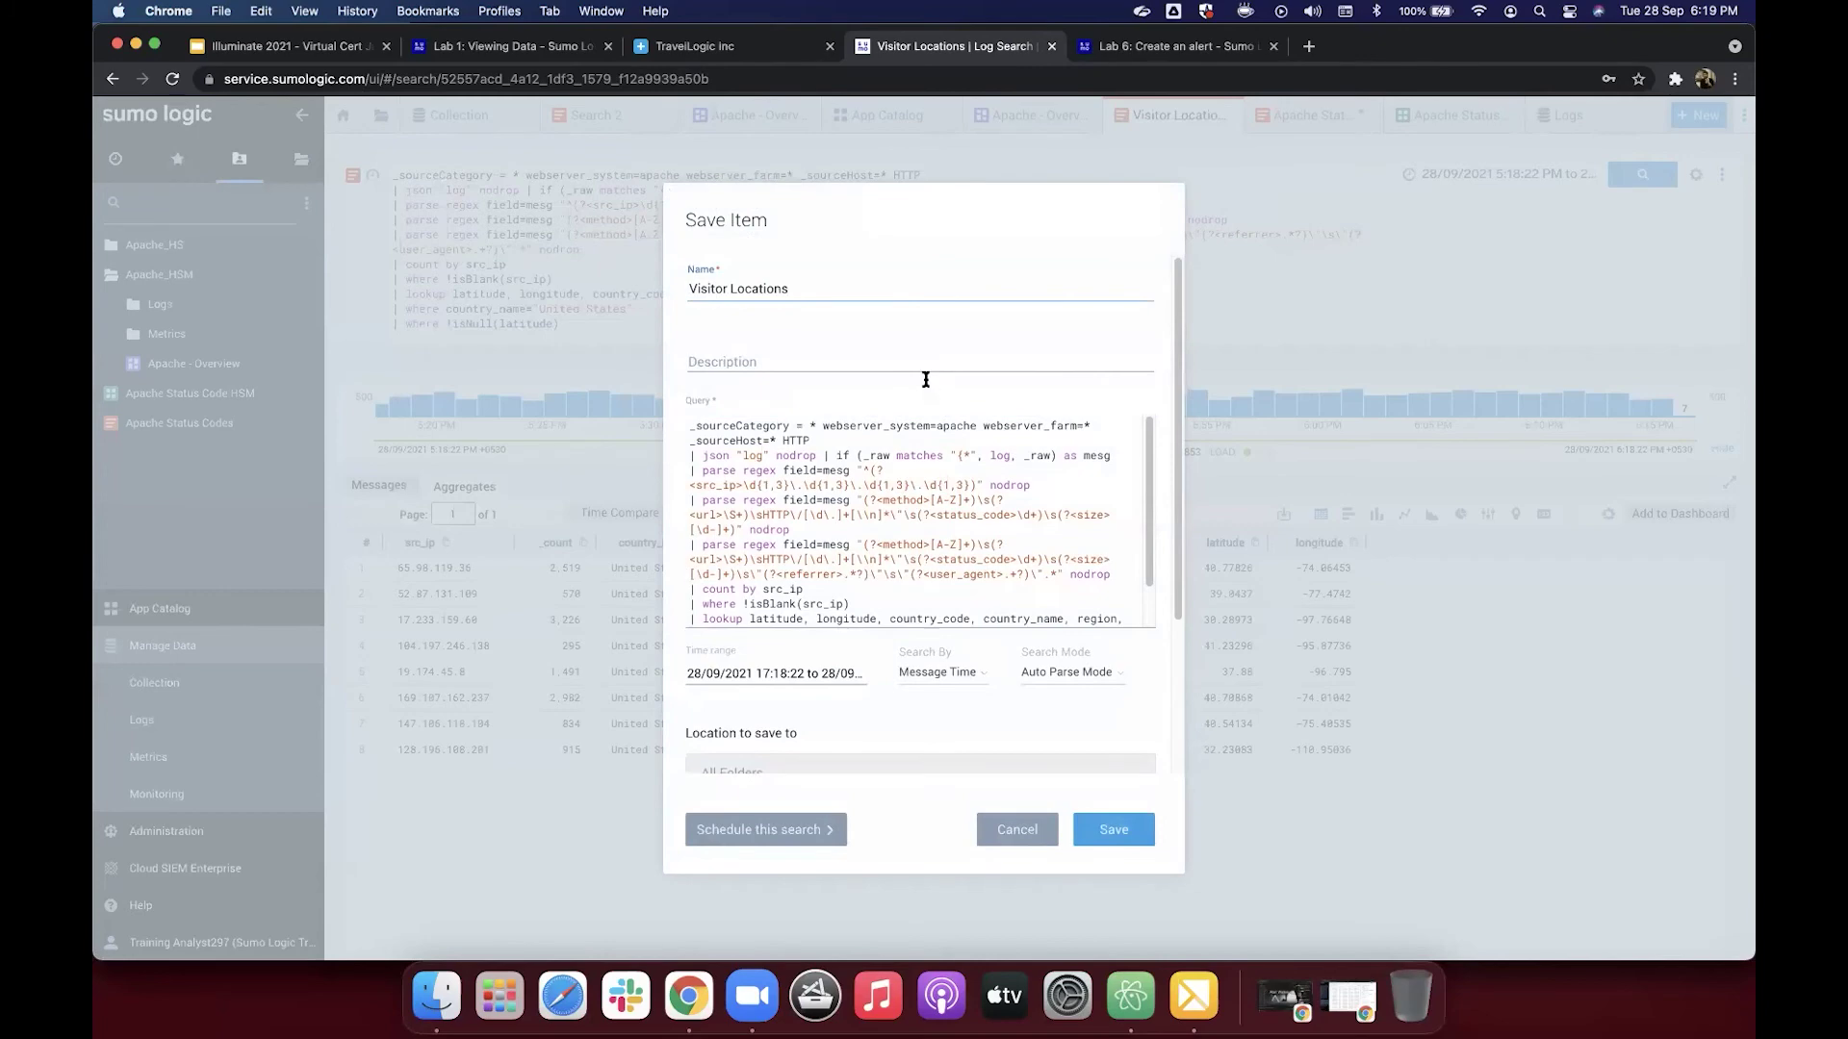
scroll(926, 379, "down", 3)
scroll(926, 380, "up", 2)
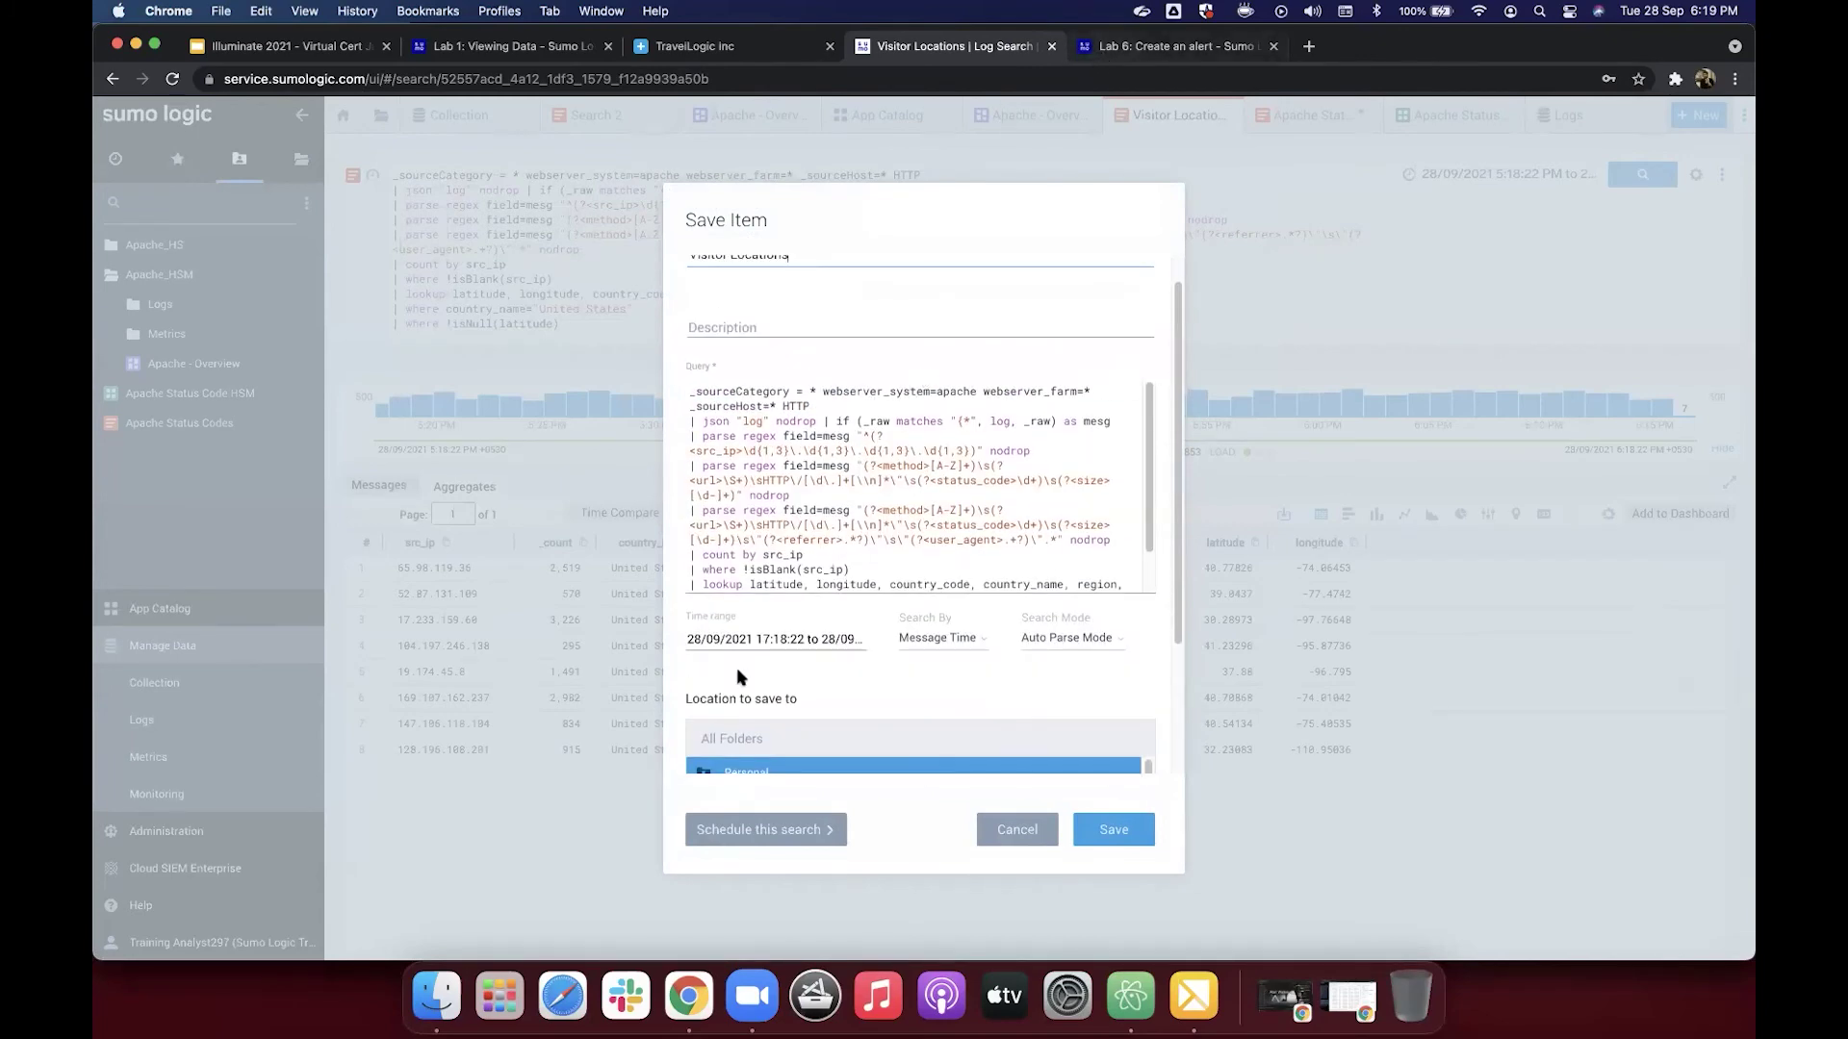
Step: After checking the Lab 6 steps, choose the Personal folder as the save location
key("ctrl+Tab")
scroll(741, 676, "down", 5)
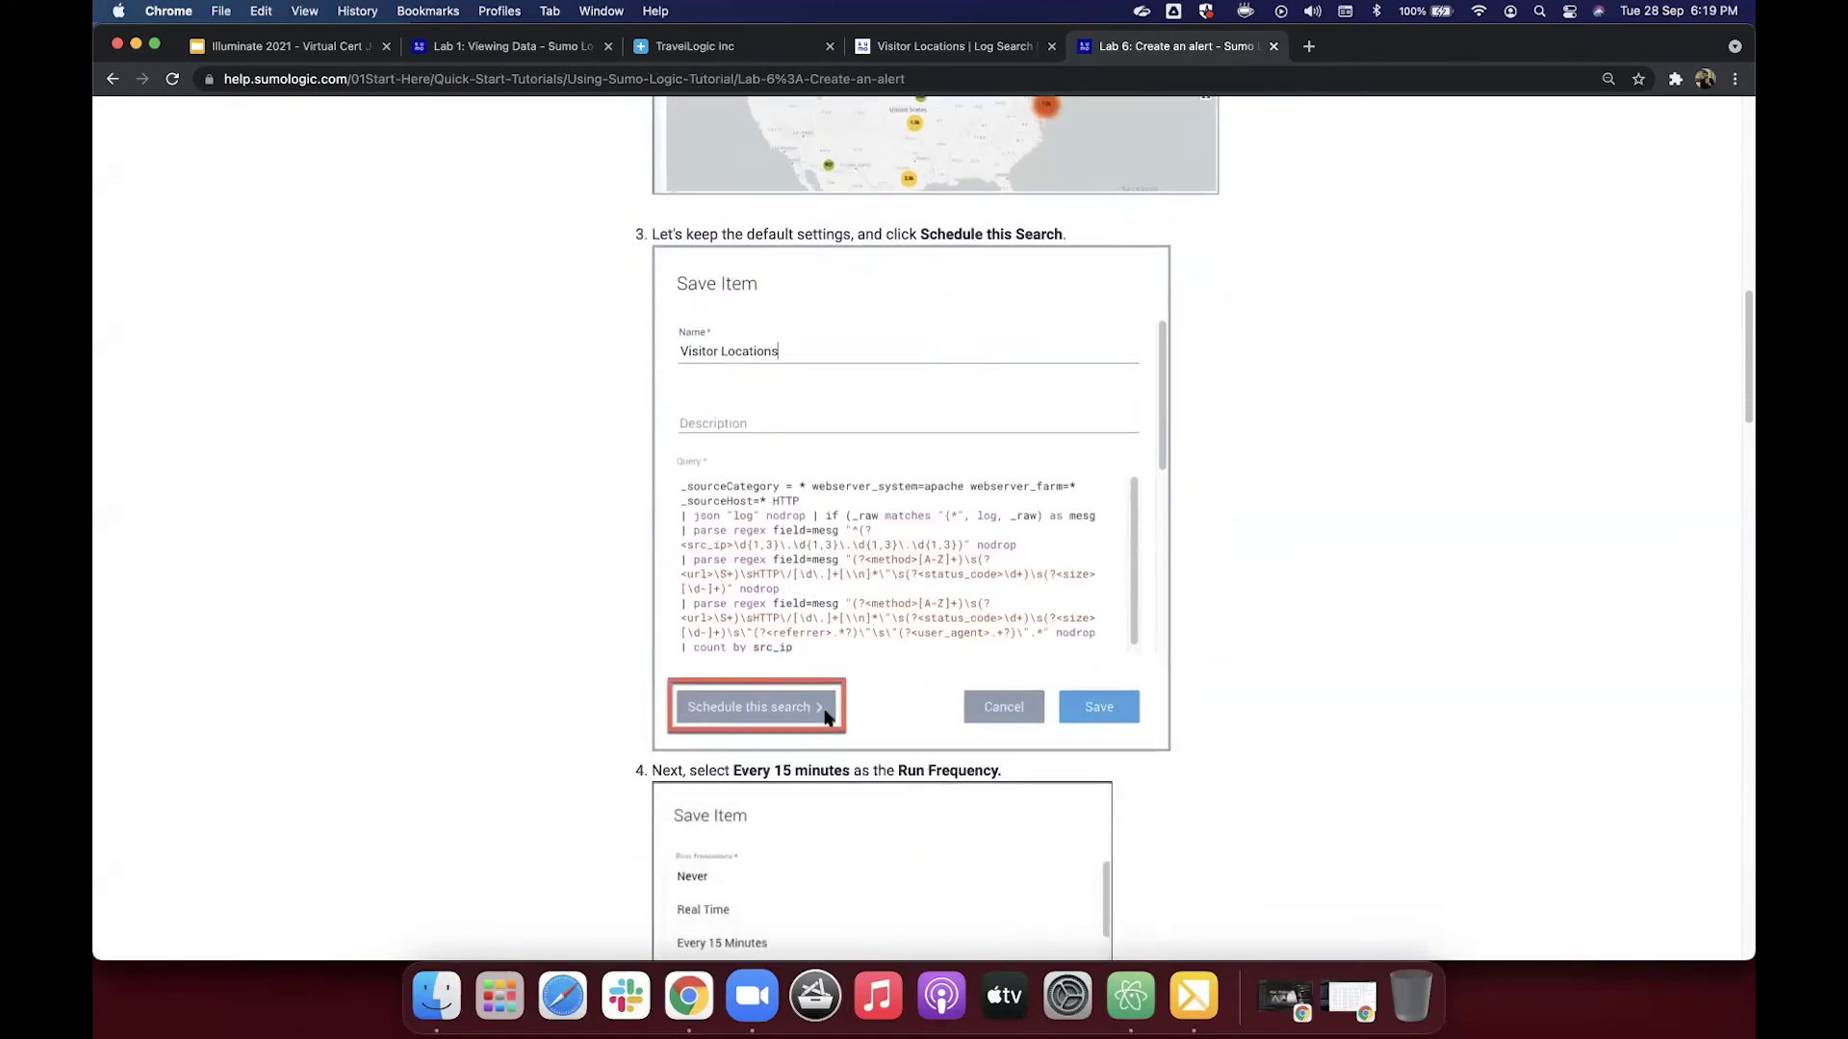
scroll(825, 717, "down", 4)
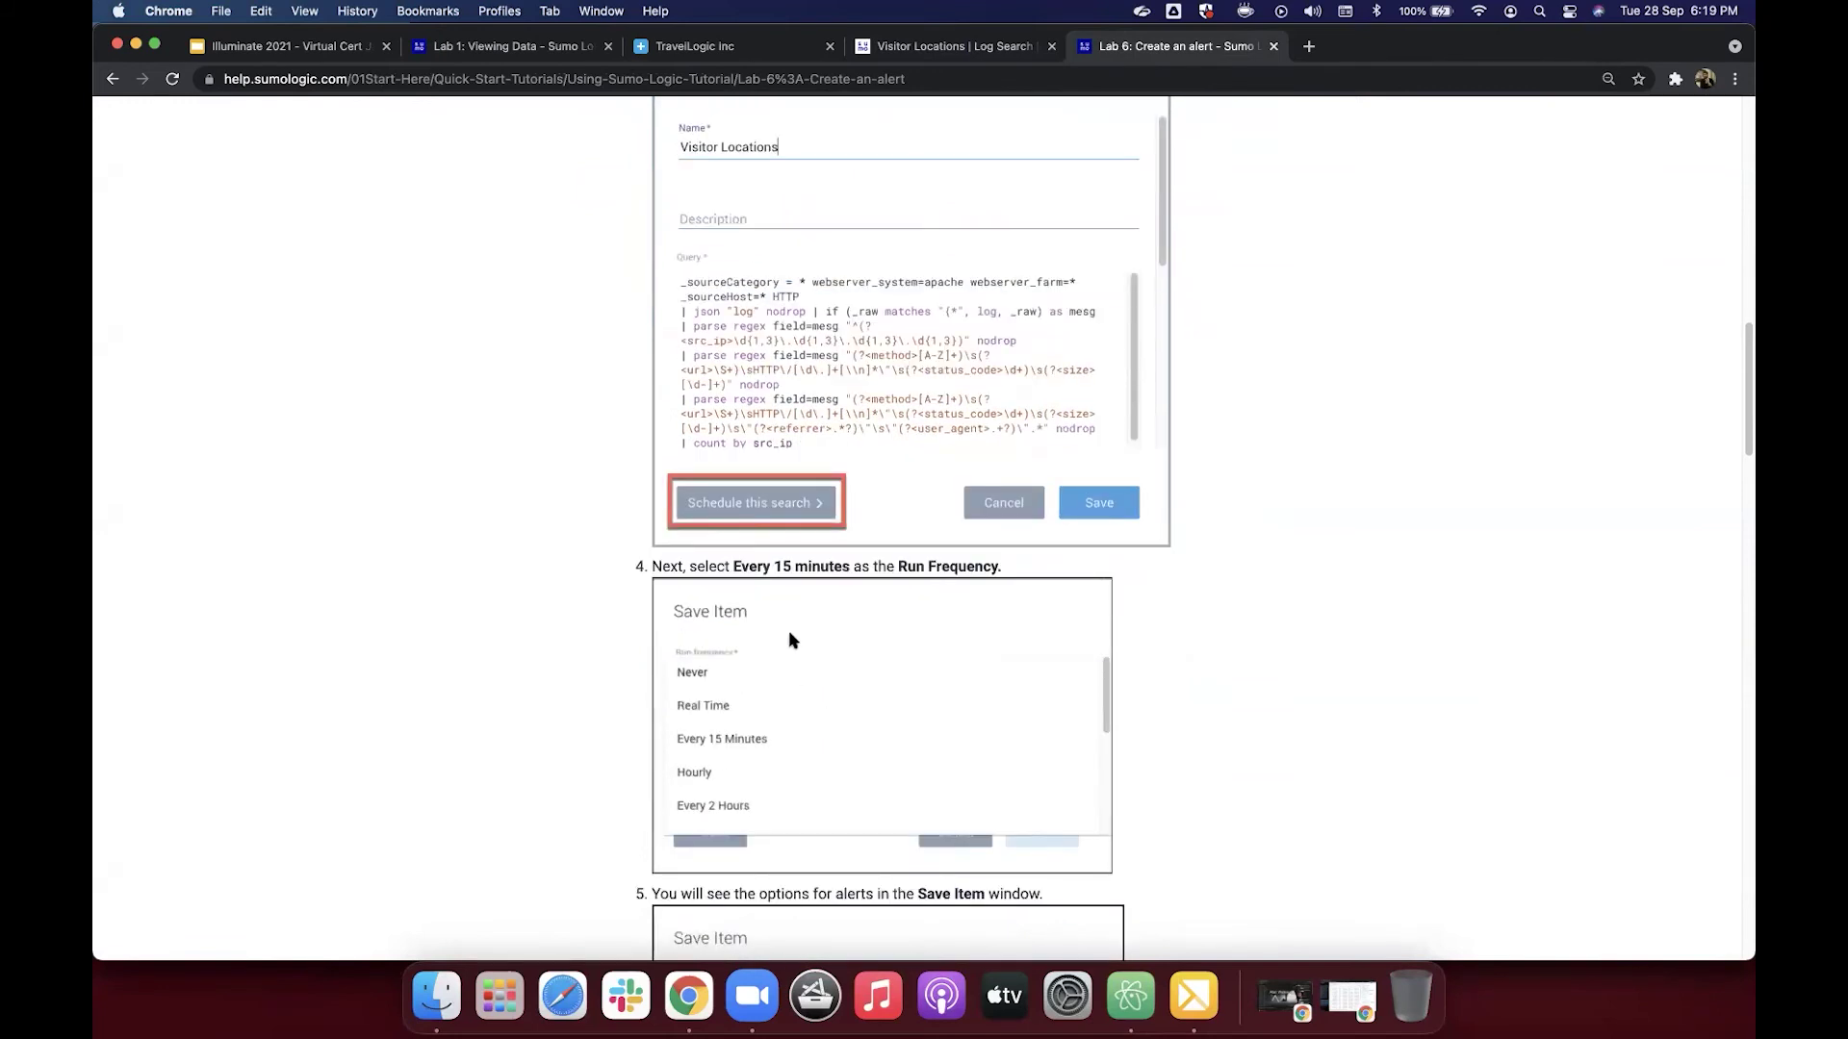
scroll(788, 632, "down", 2)
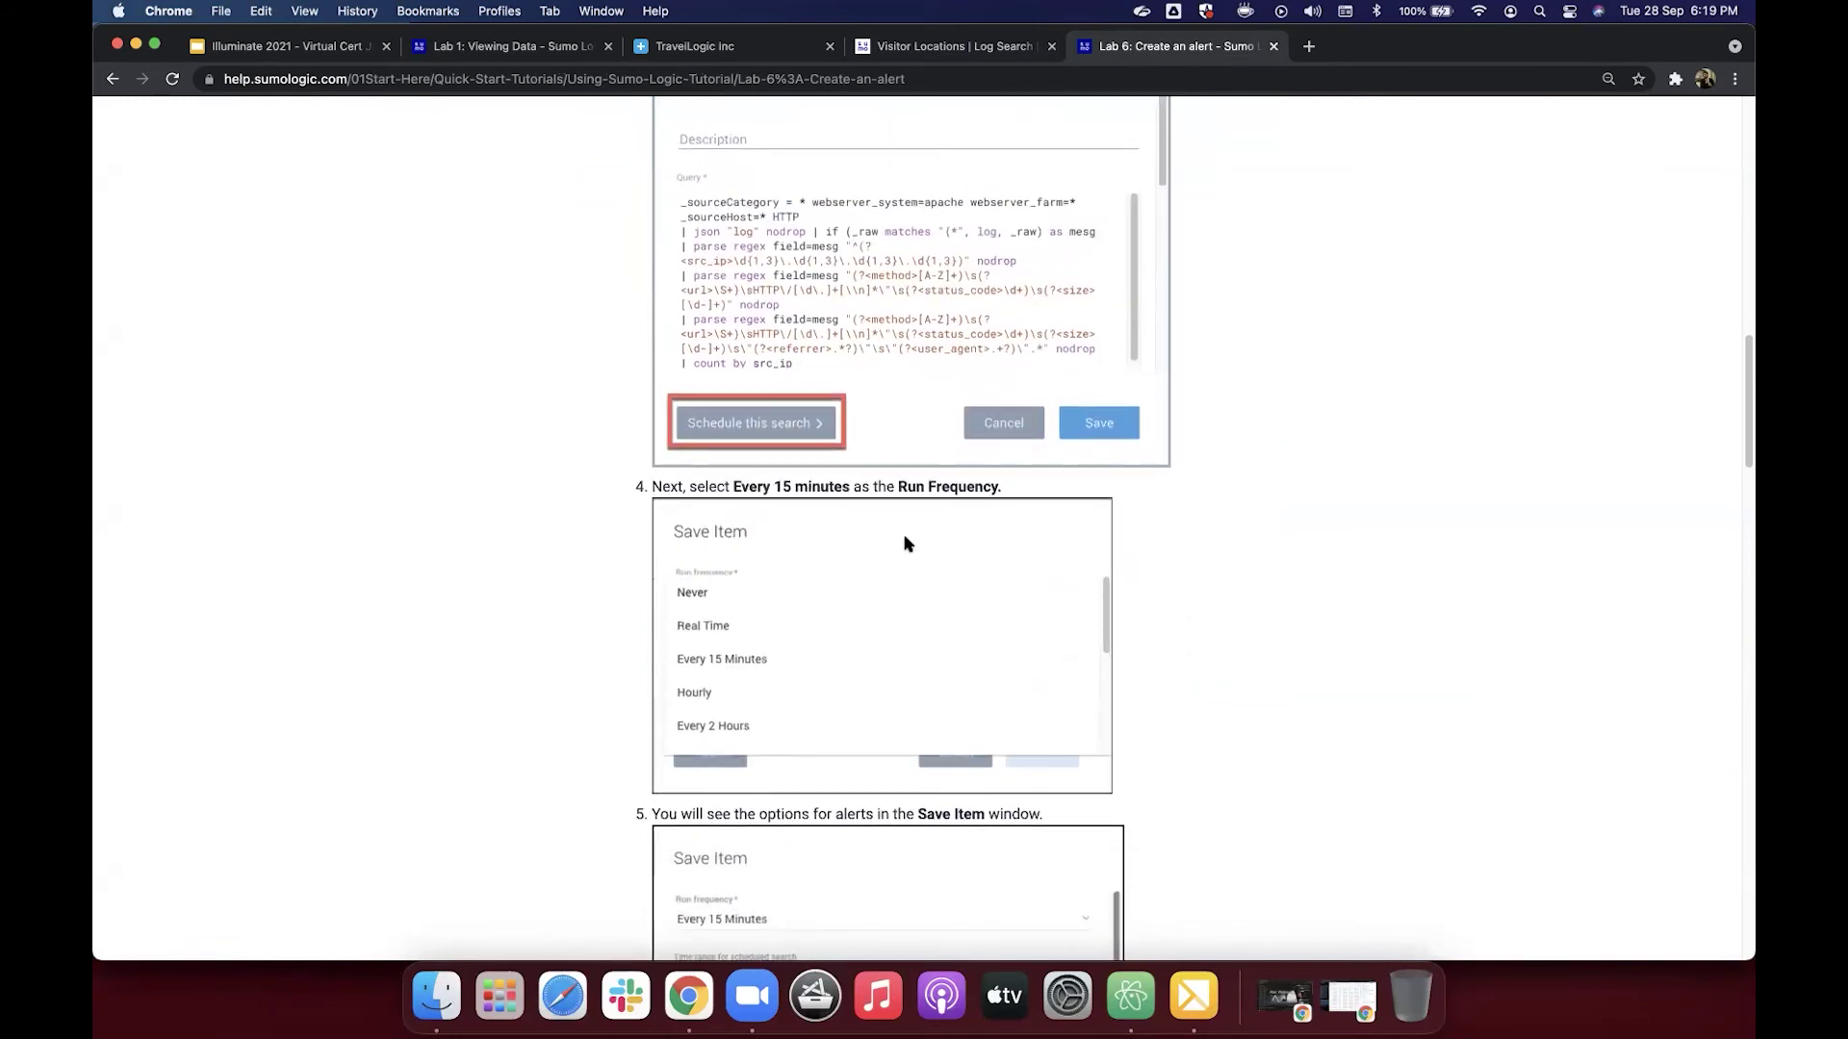
left_click(948, 47)
scroll(817, 470, "down", 5)
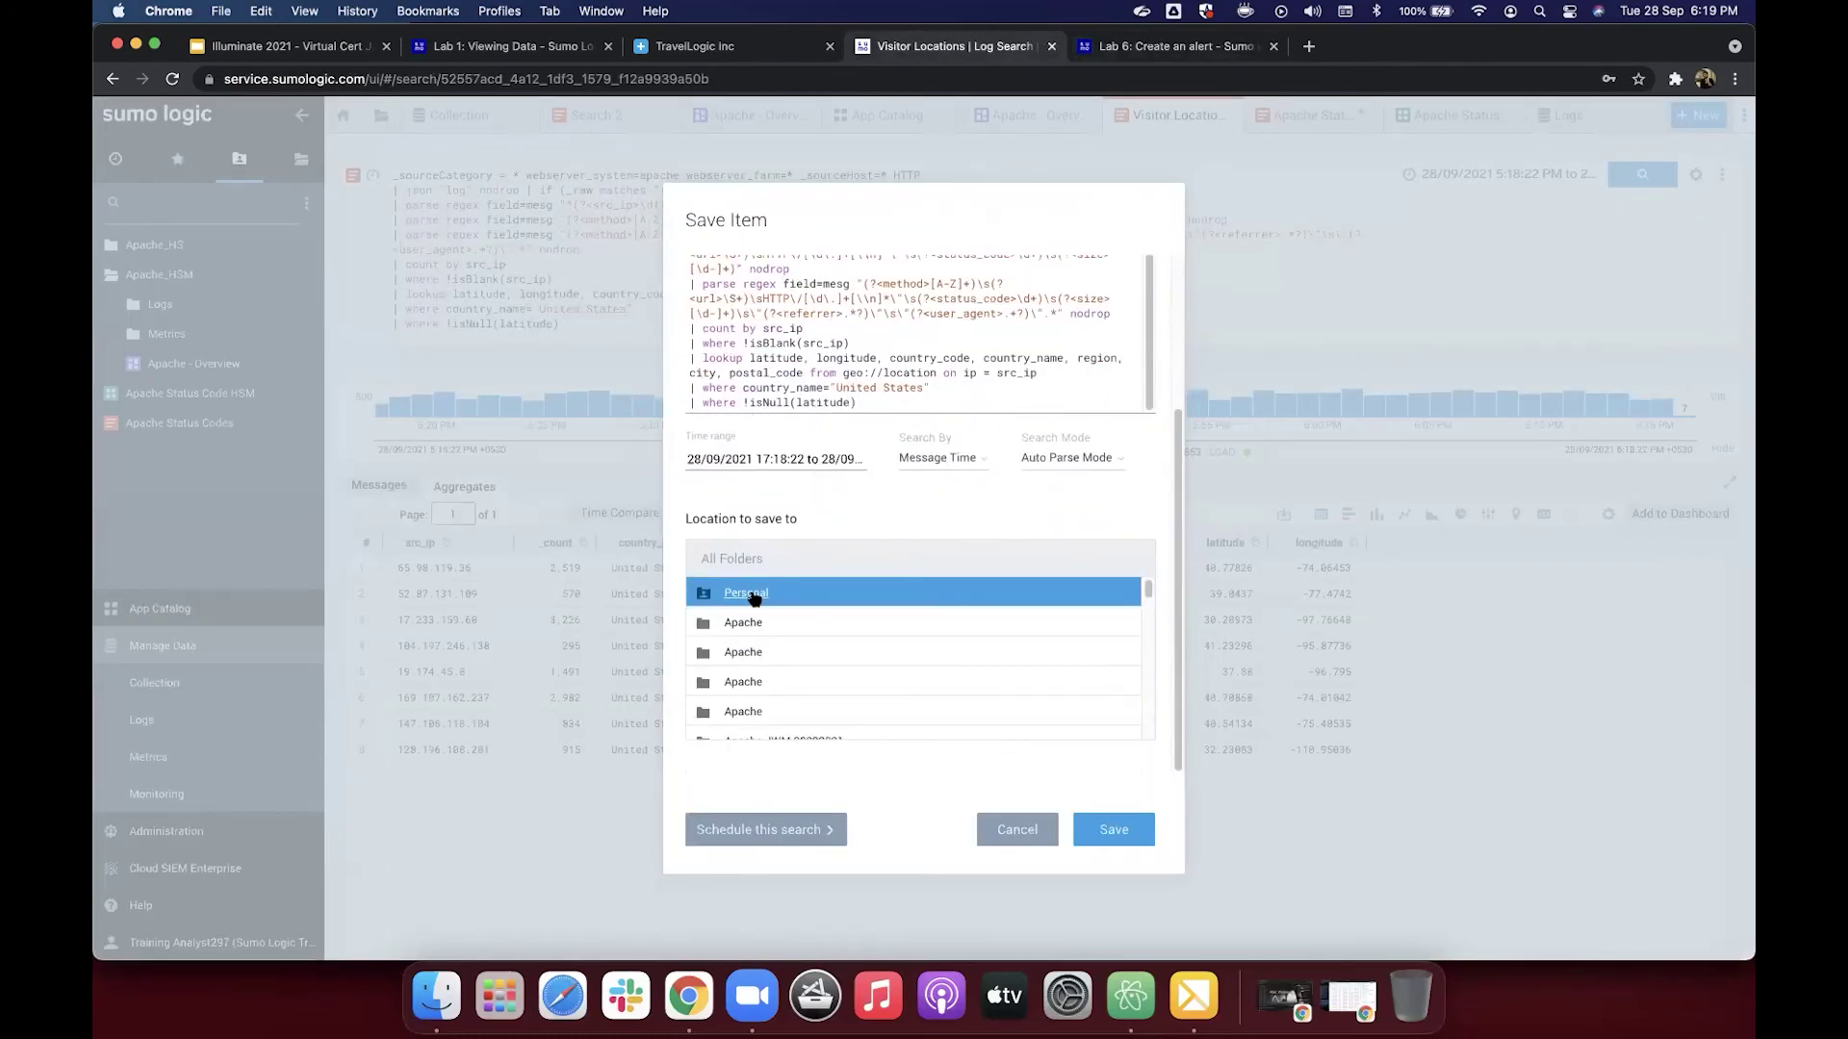
double_click(755, 591)
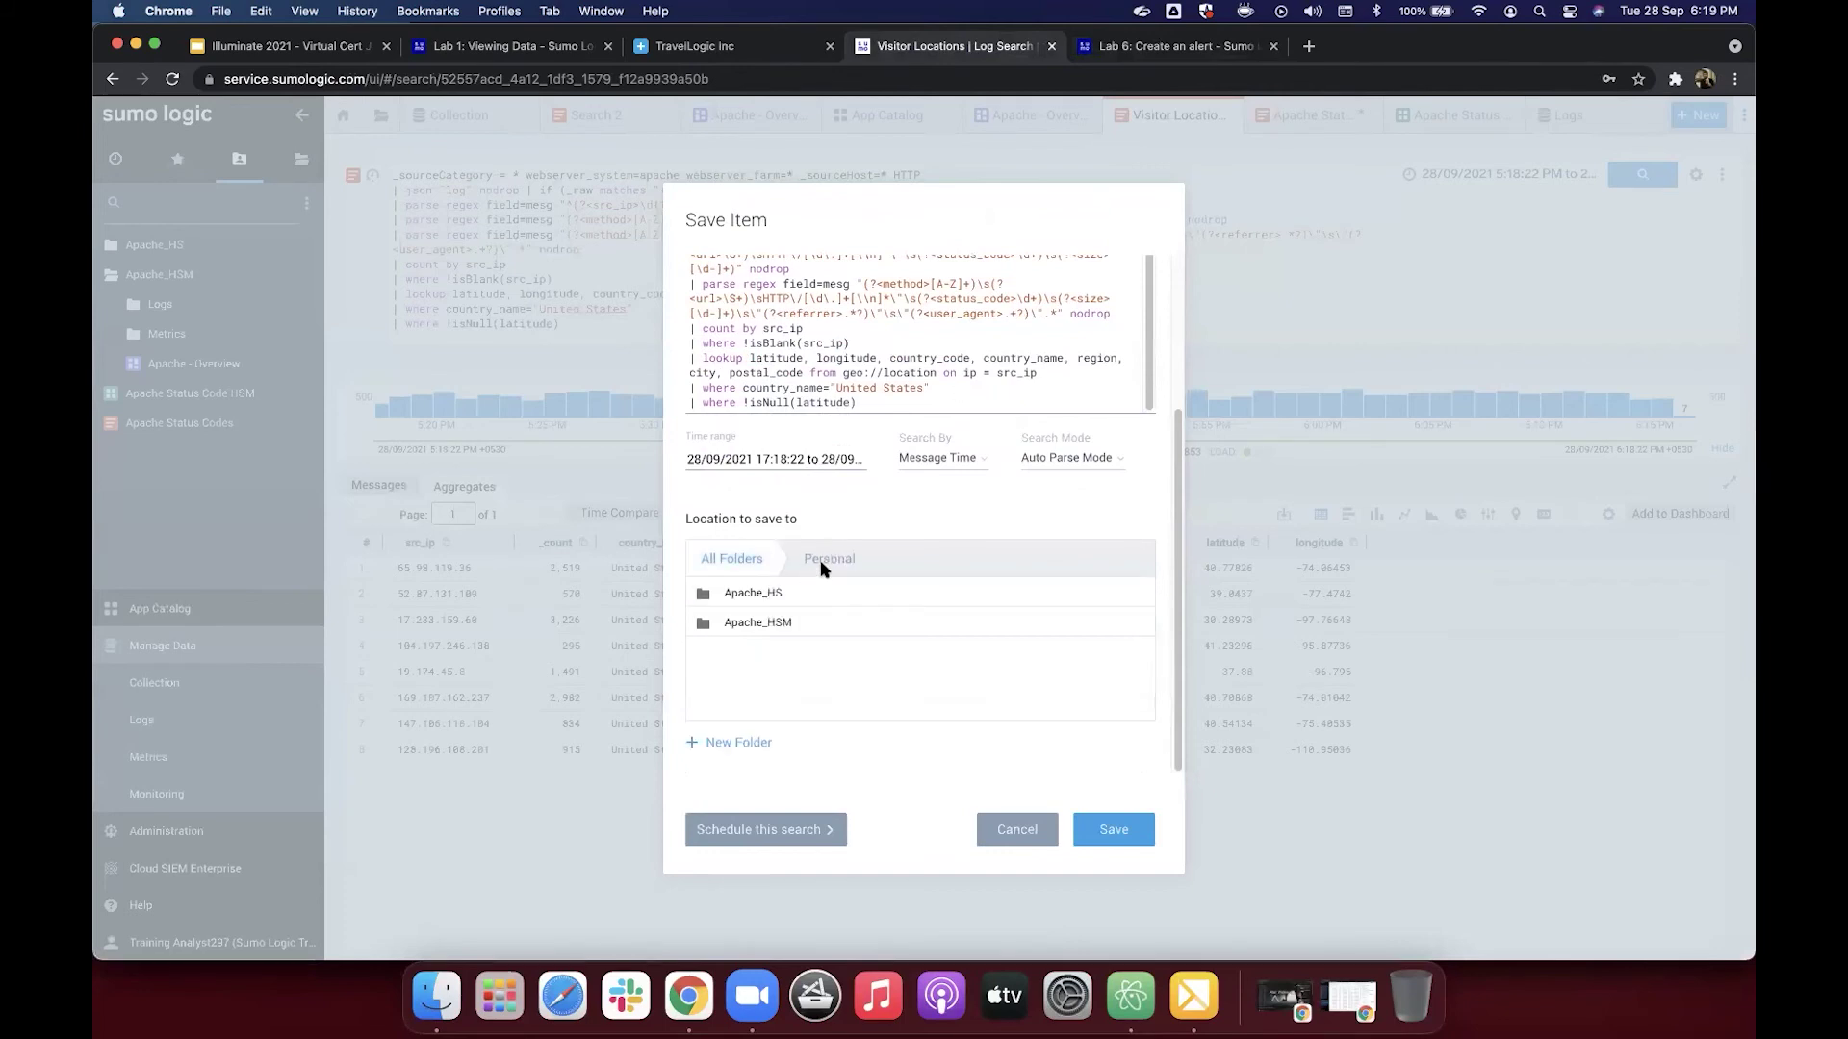
Step: Schedule the search with a run frequency of Every 15 Minutes
left_click(747, 841)
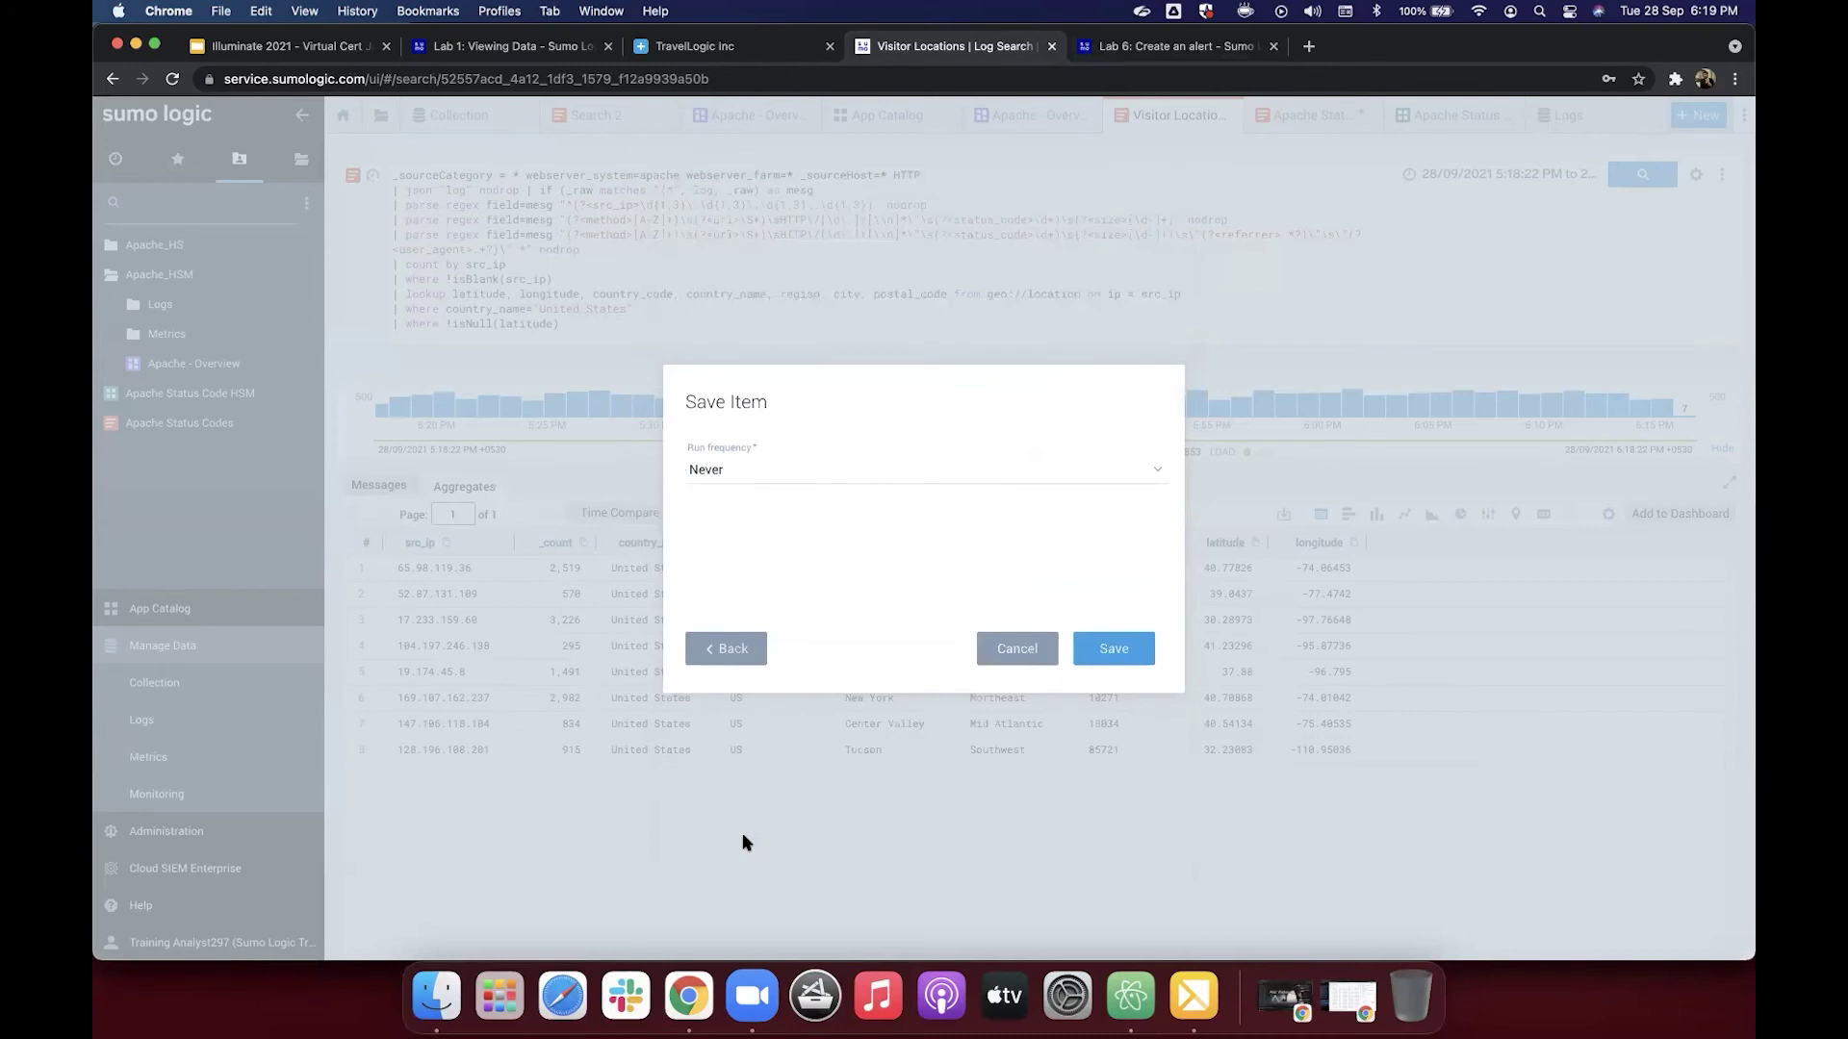
left_click(785, 472)
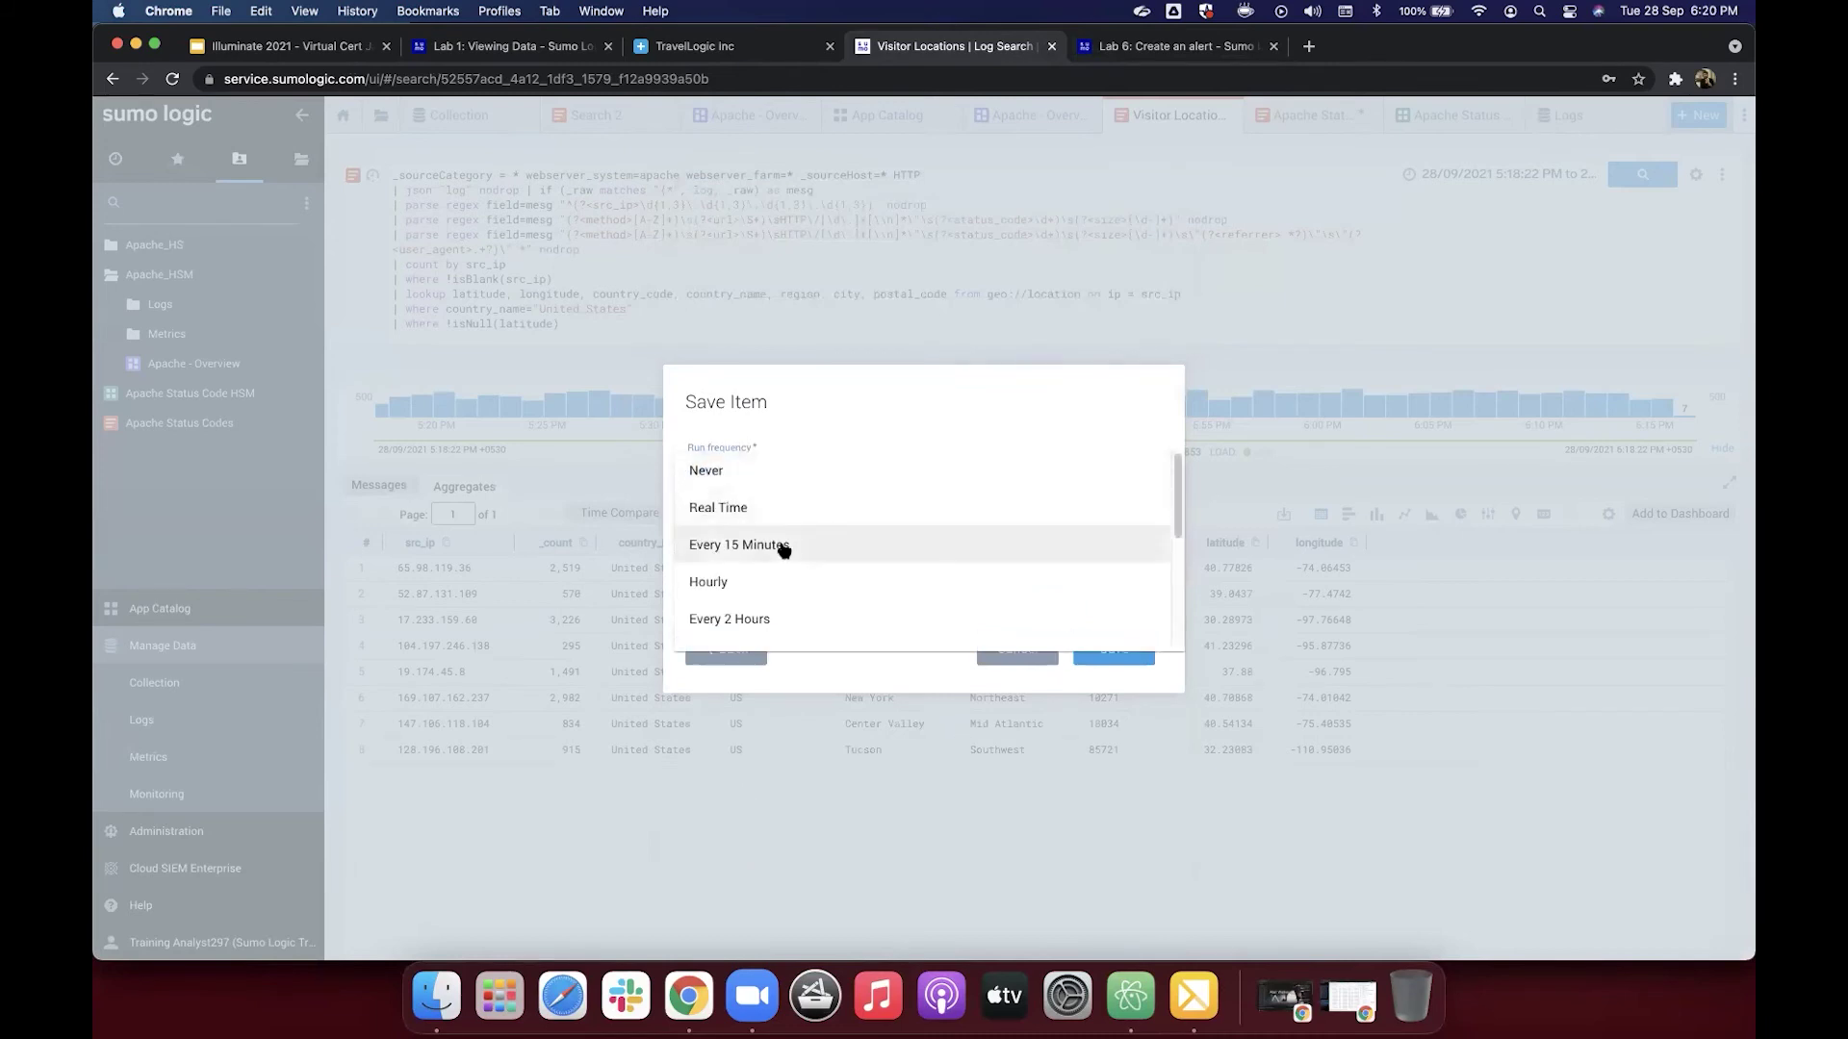
left_click(784, 545)
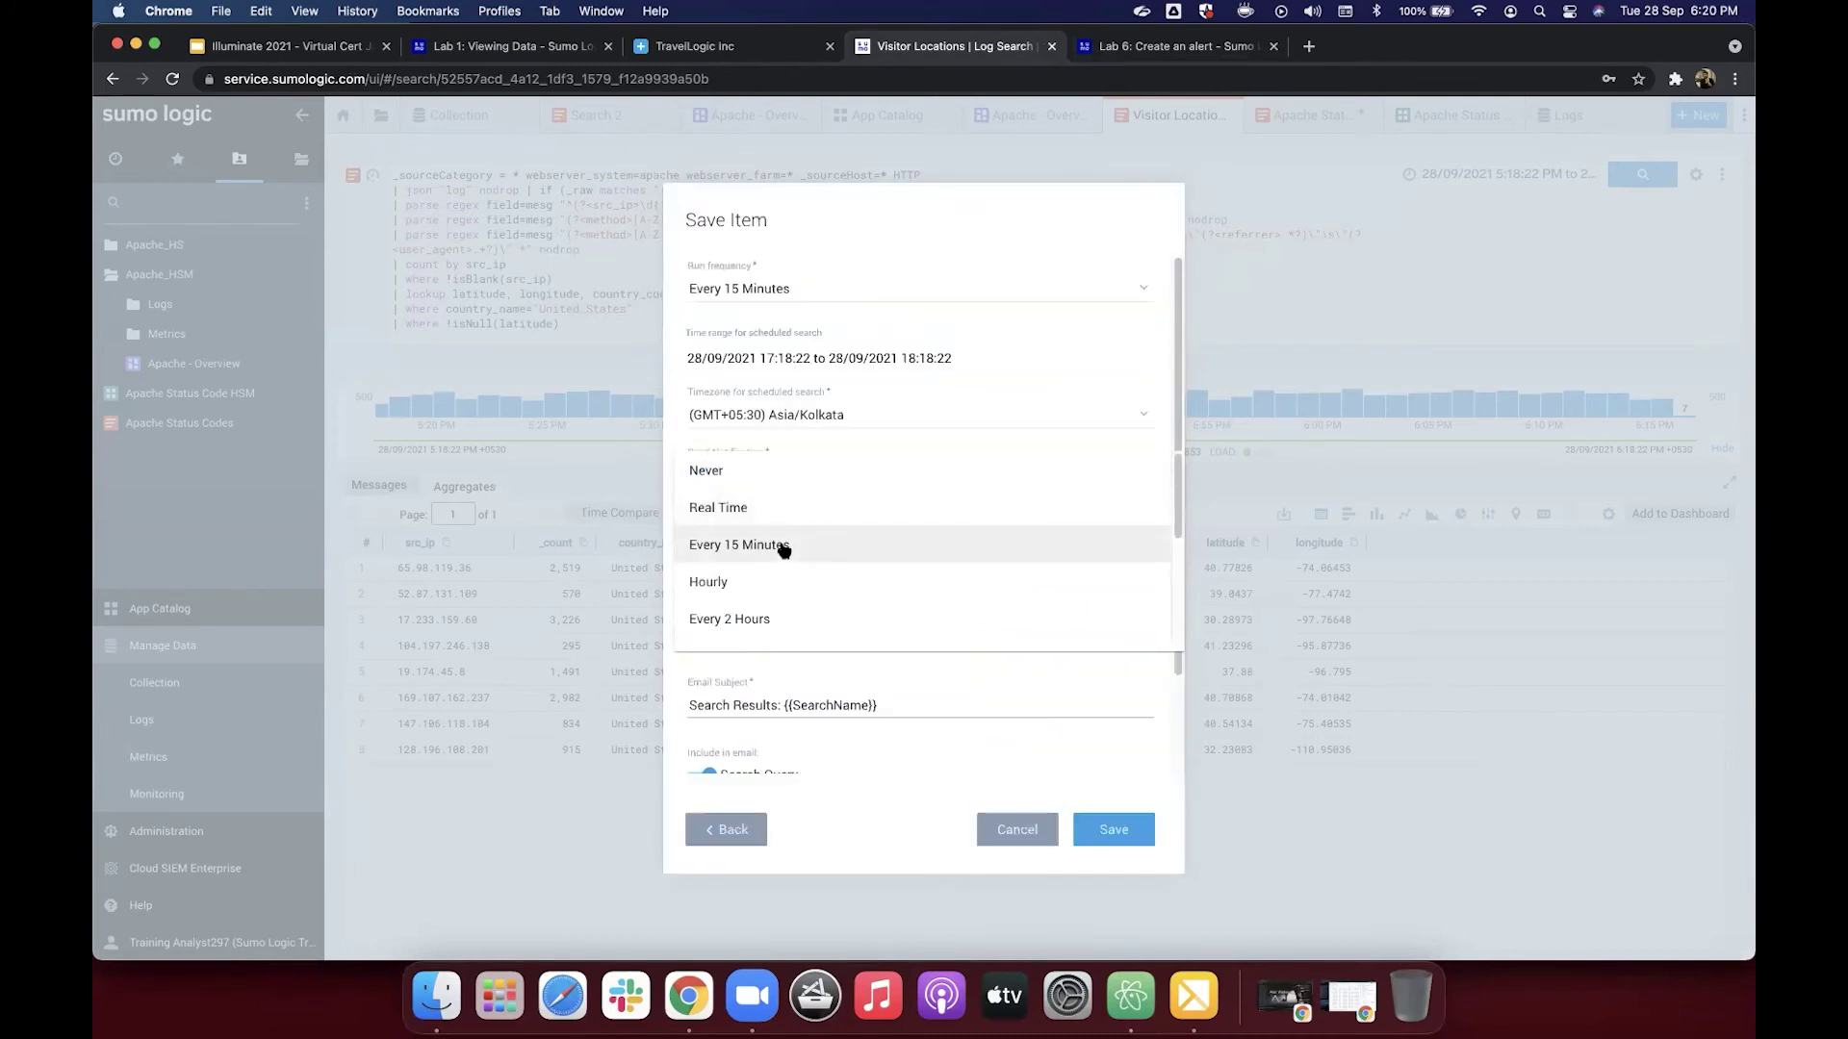
Step: After checking the tutorial, set the scheduled search time range to Last 3 Hours
left_click(1132, 50)
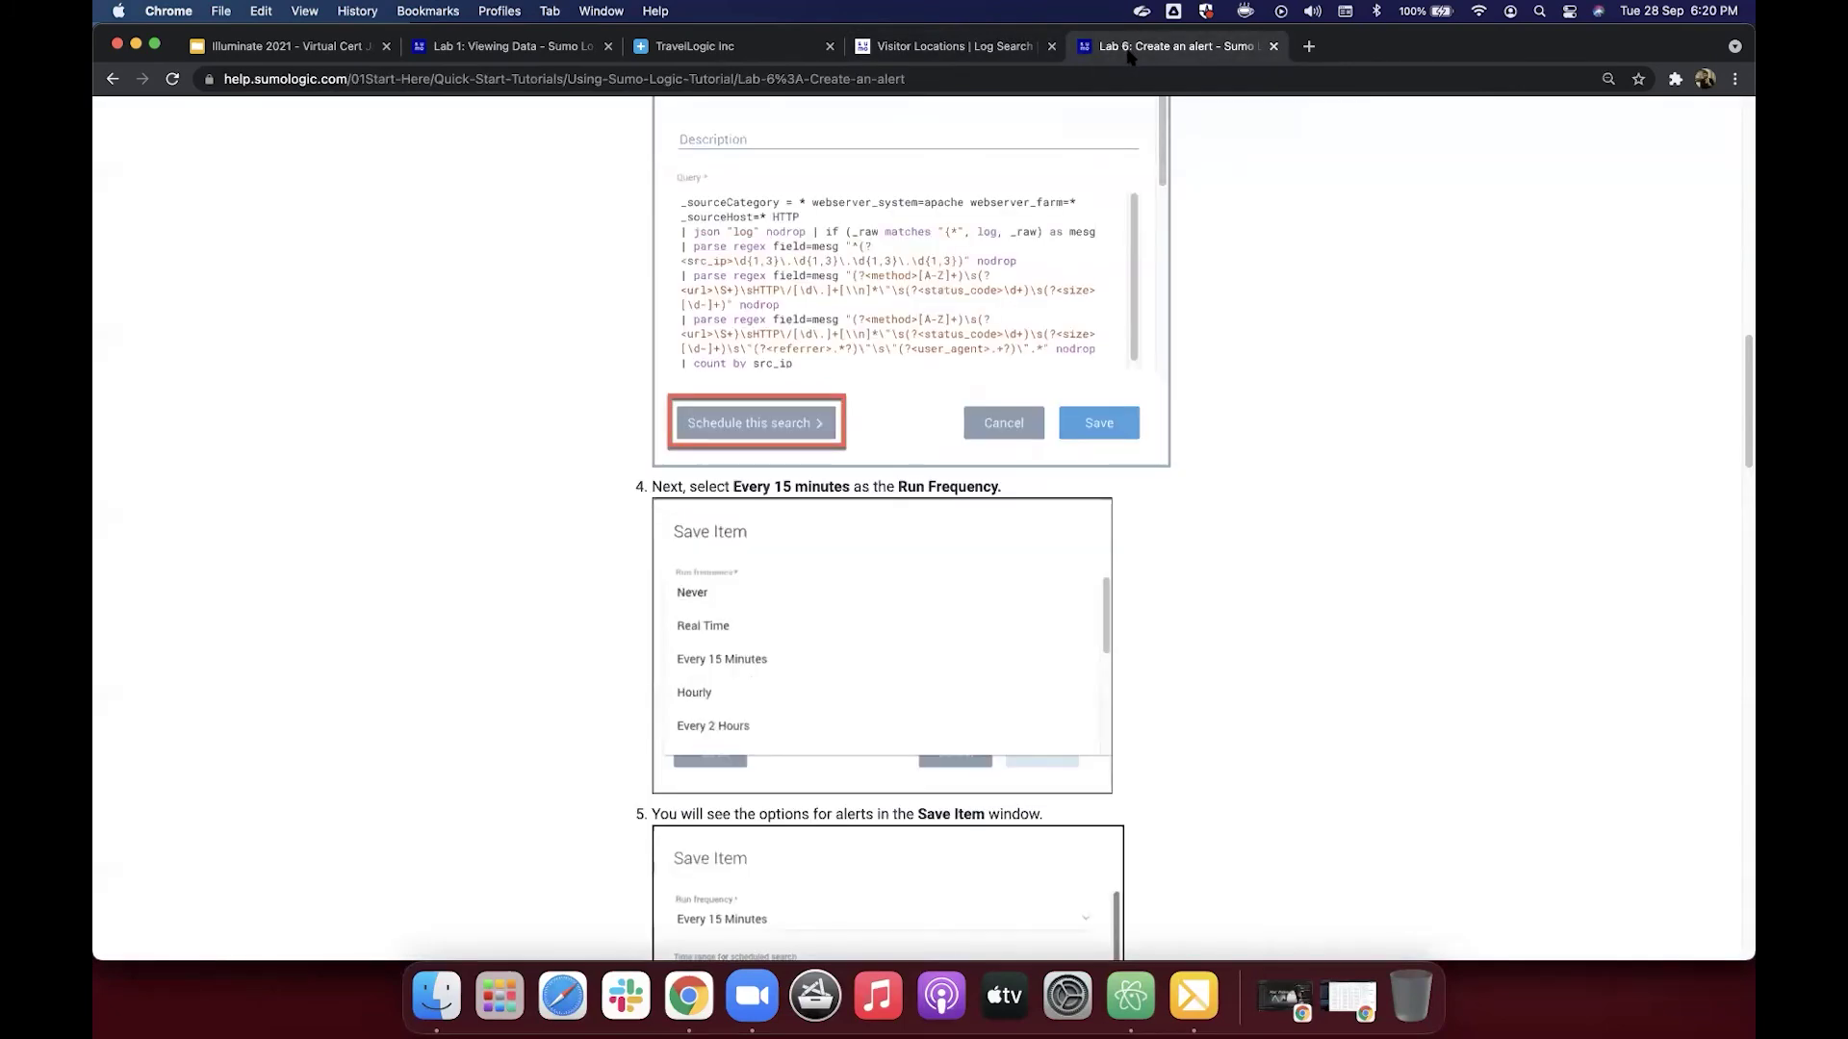
scroll(1206, 448, "down", 5)
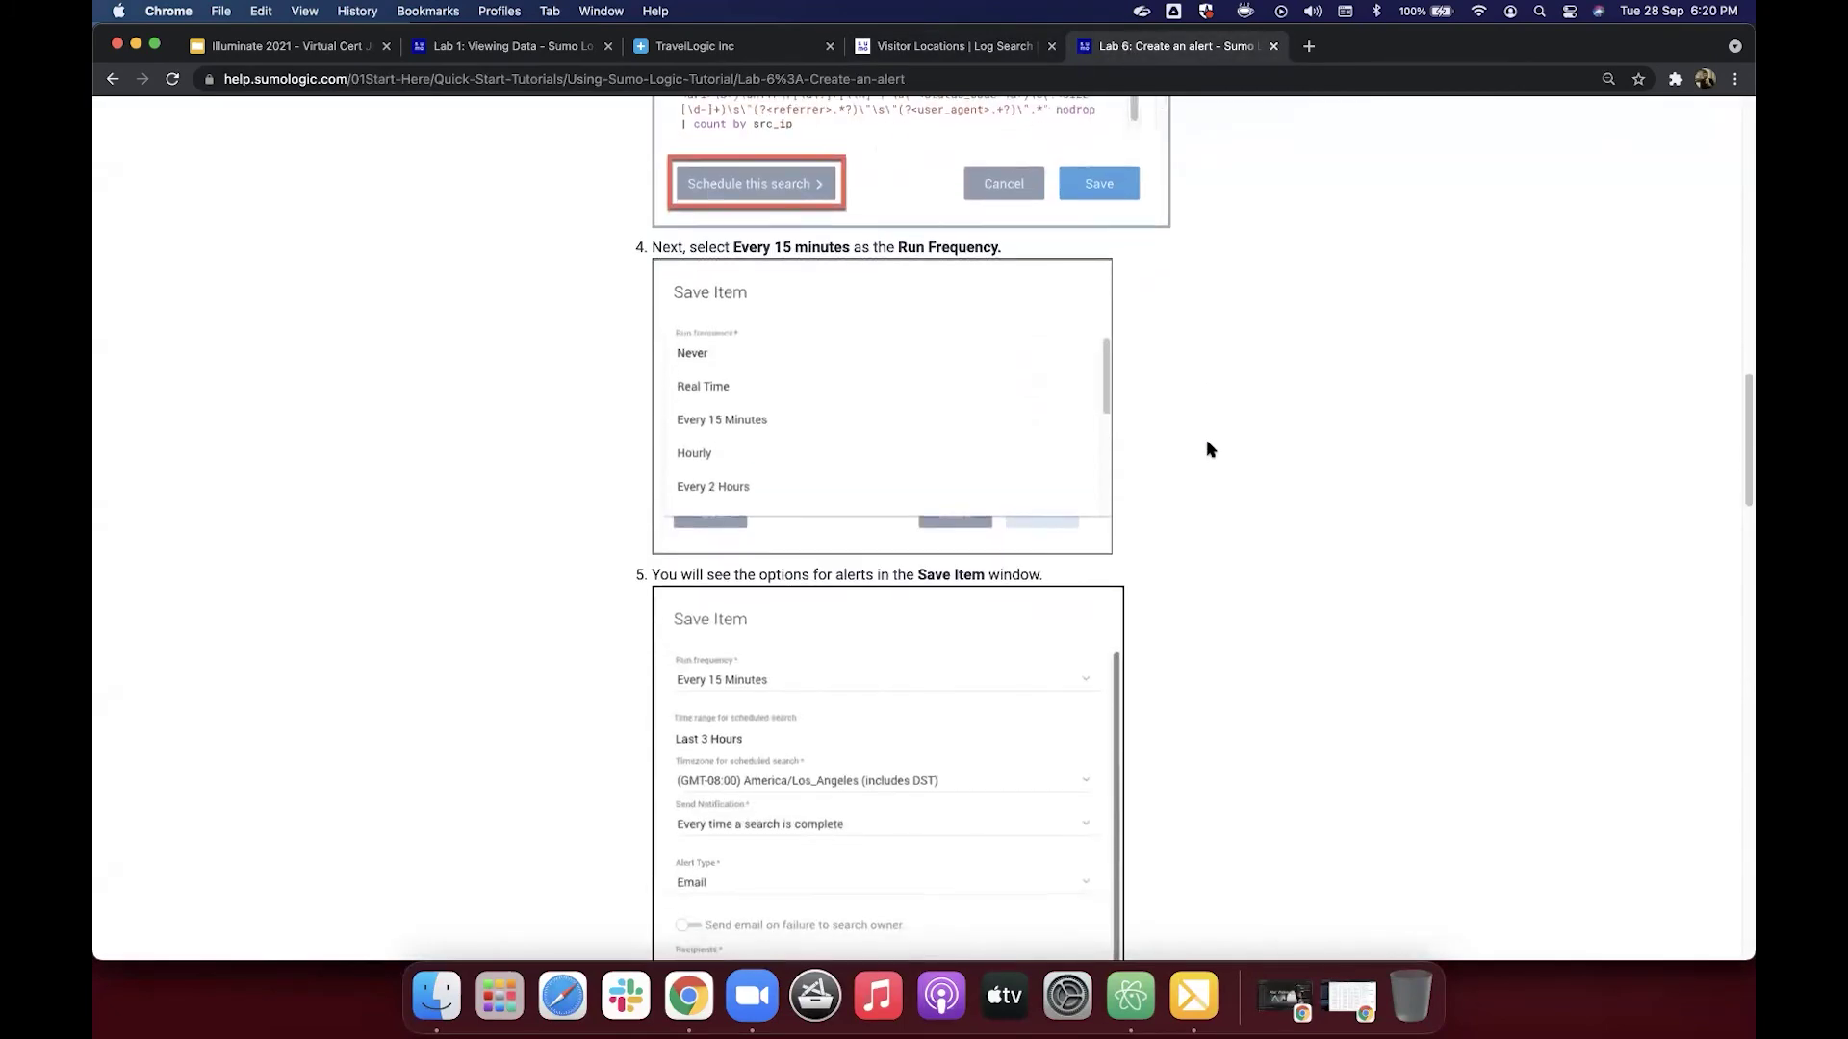
scroll(1210, 449, "down", 4)
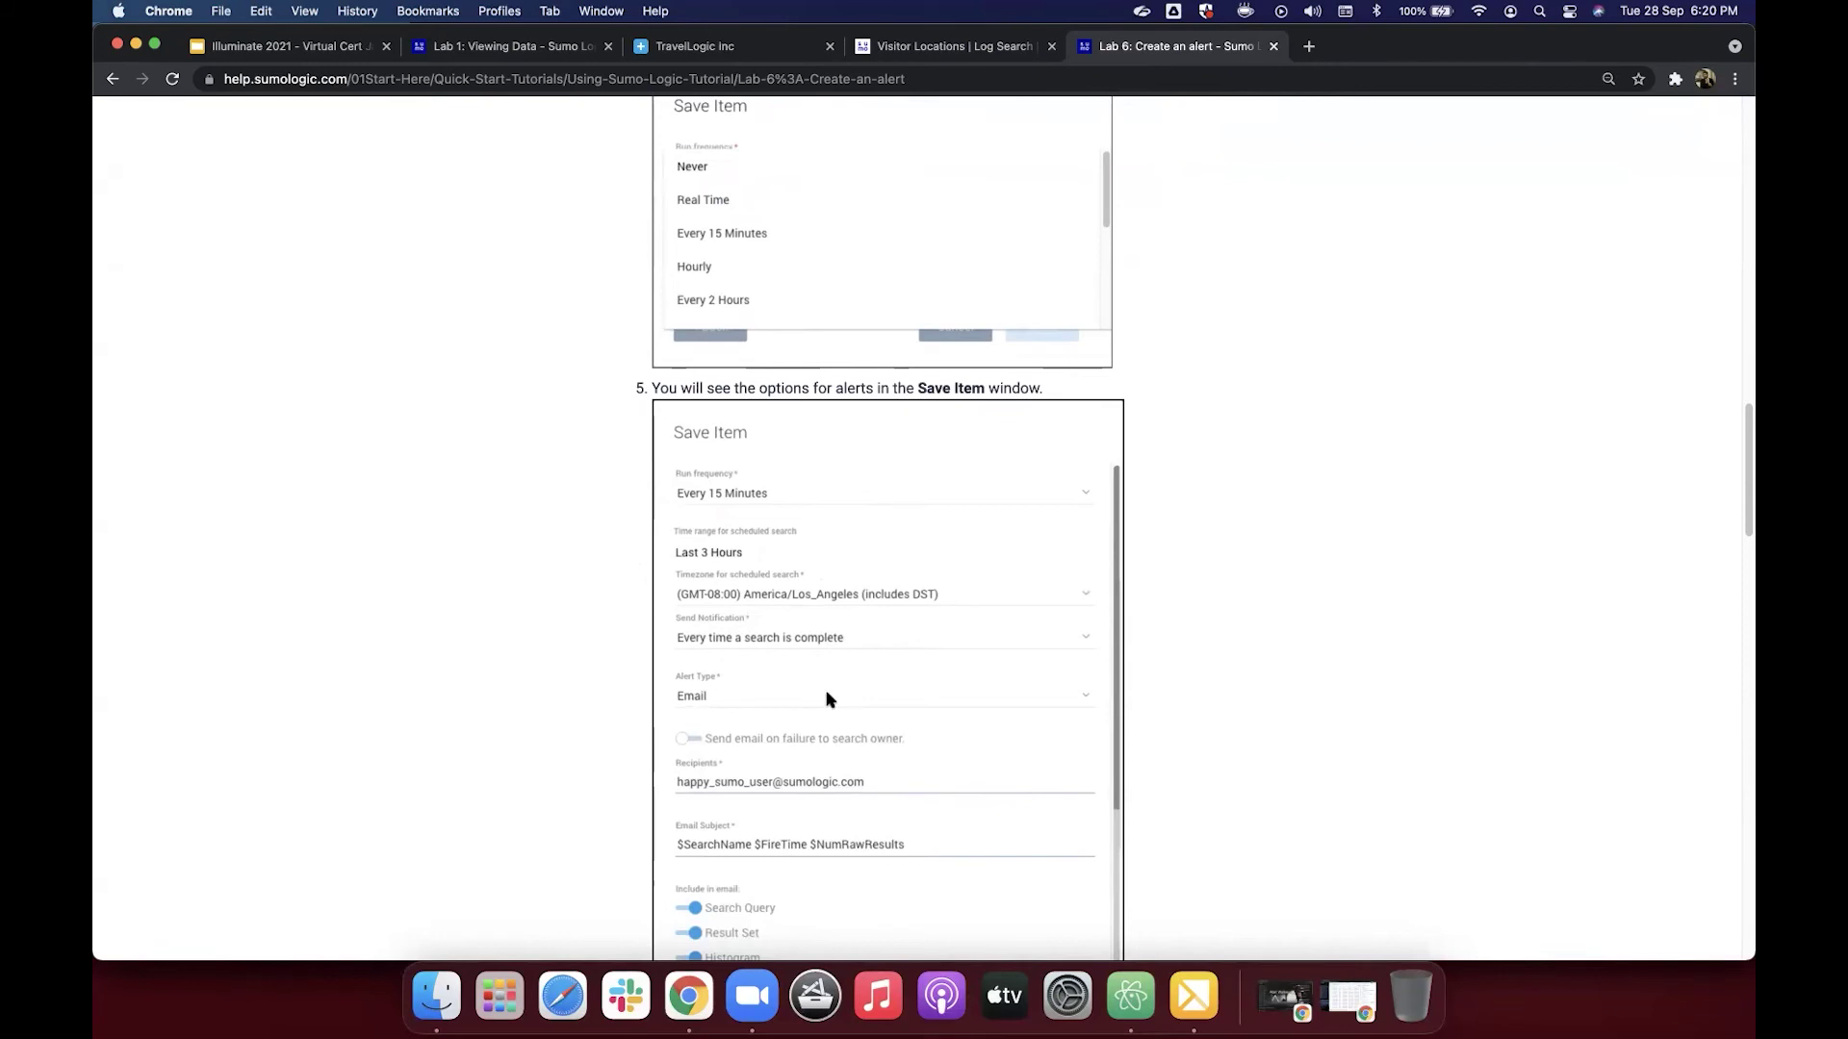
left_click(970, 50)
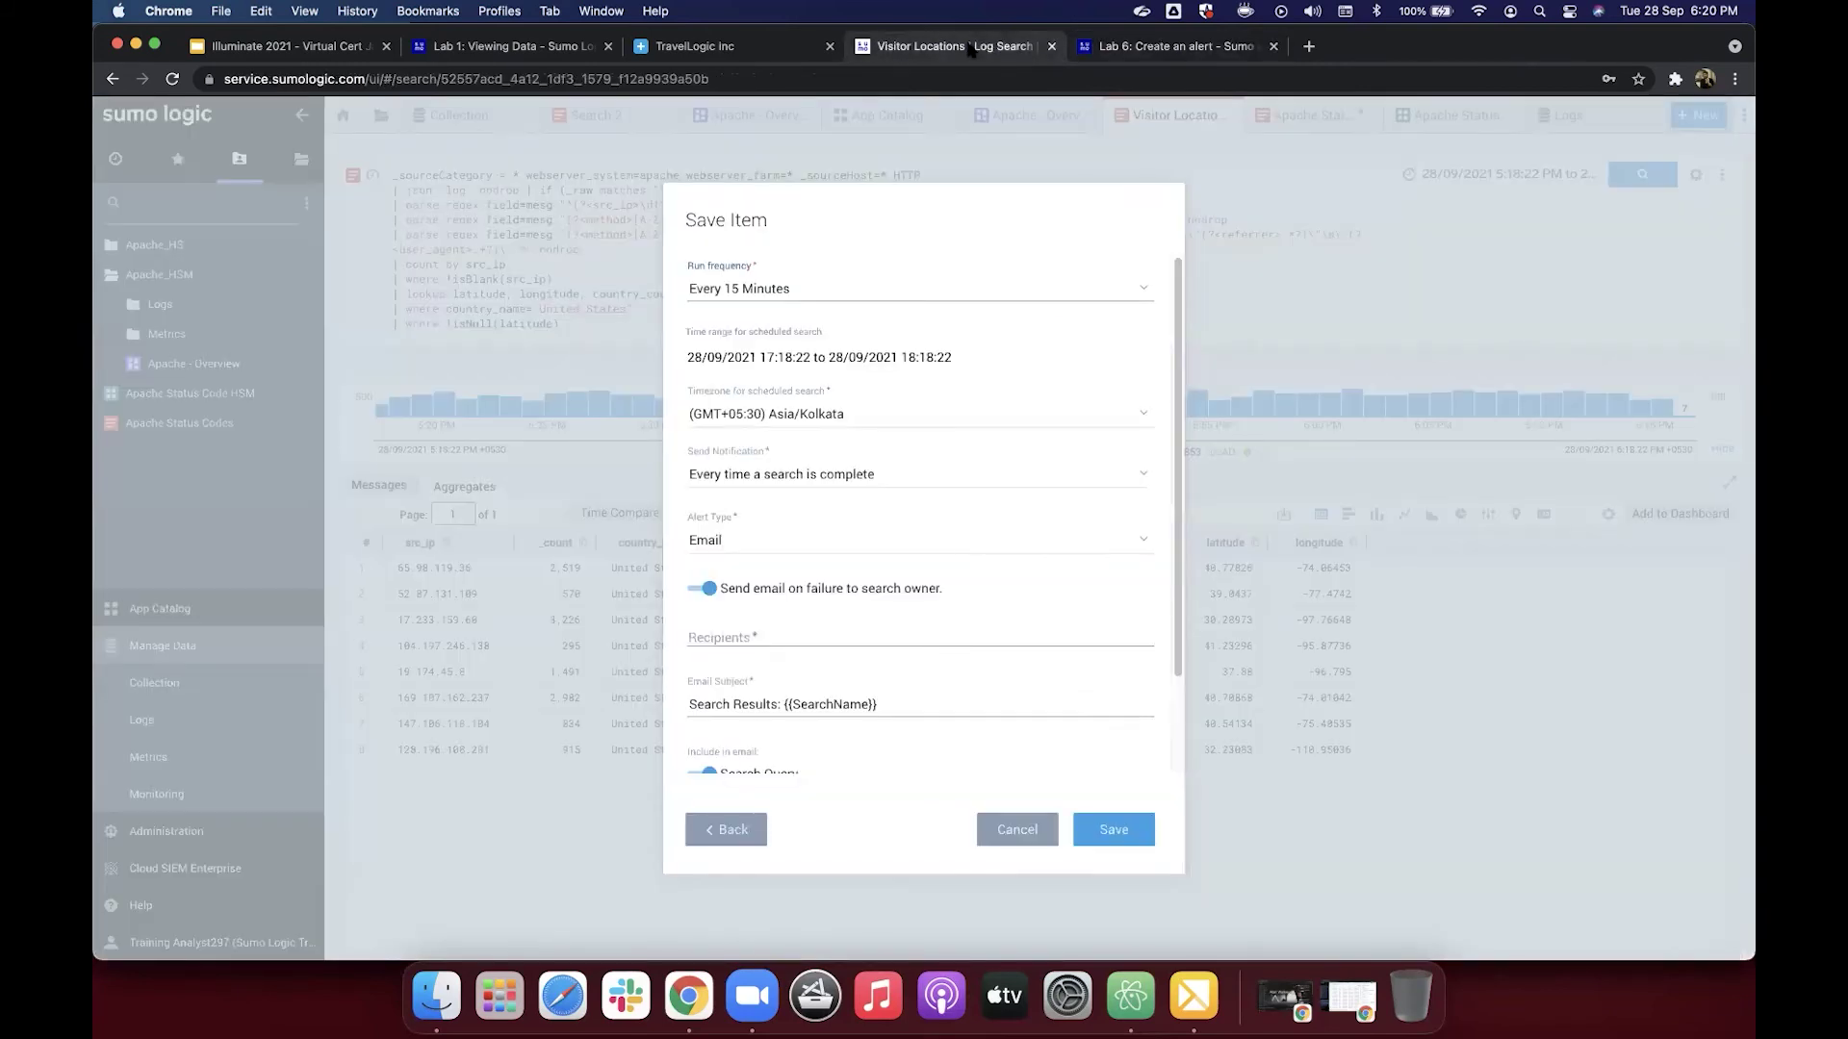
left_click(776, 357)
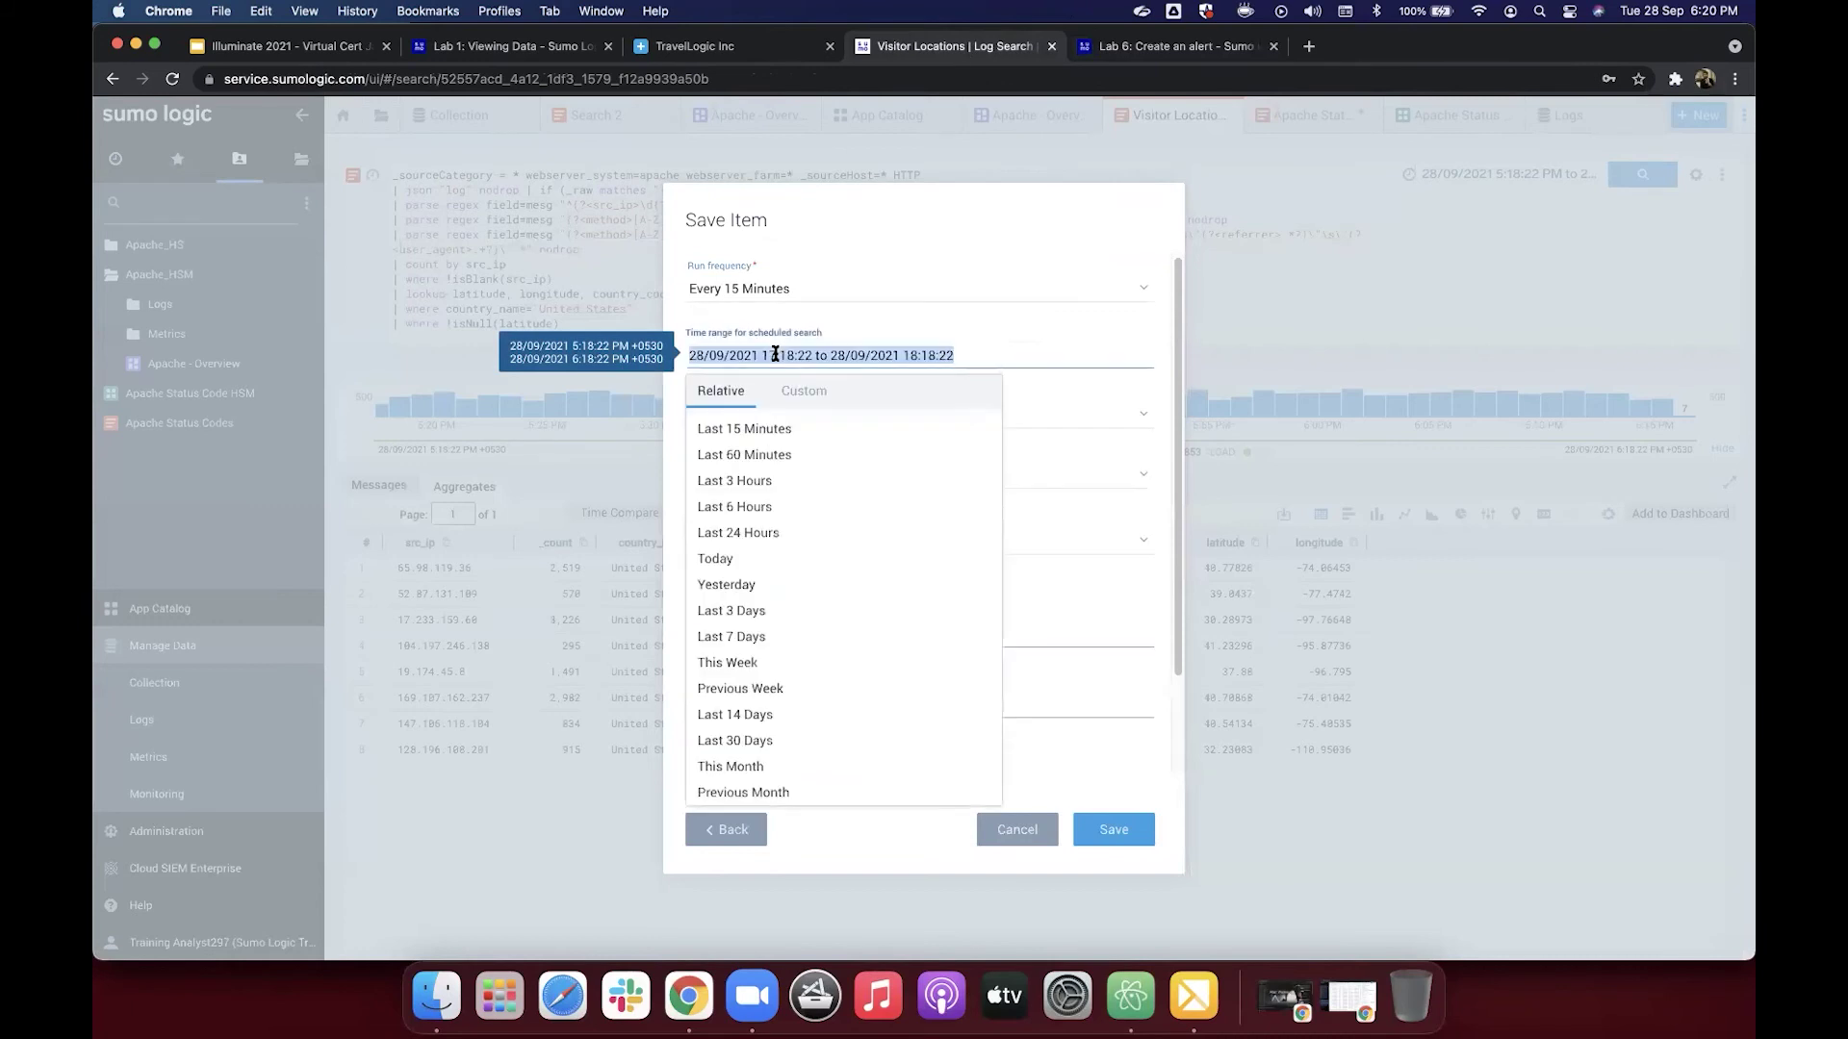
left_click(773, 481)
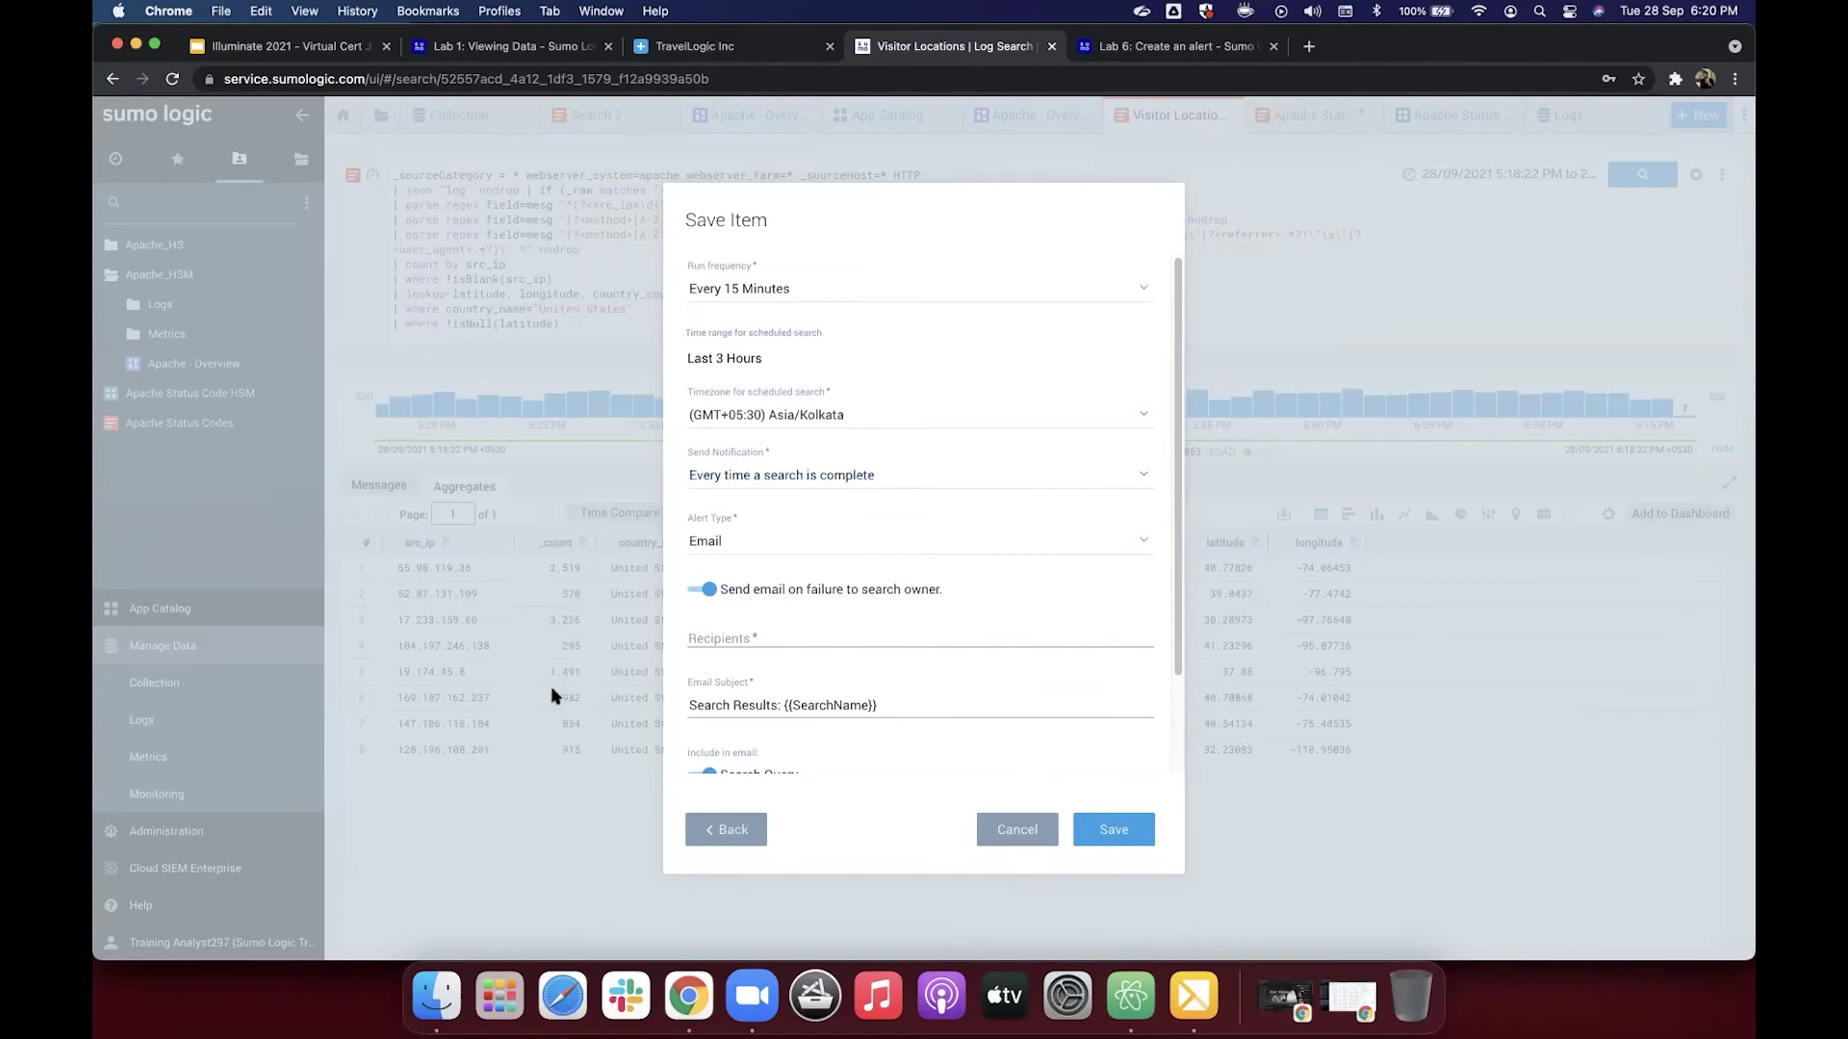
Step: Notify only when number of results is Greater than 0, then return to the Lab 6 tutorial
left_click(821, 477)
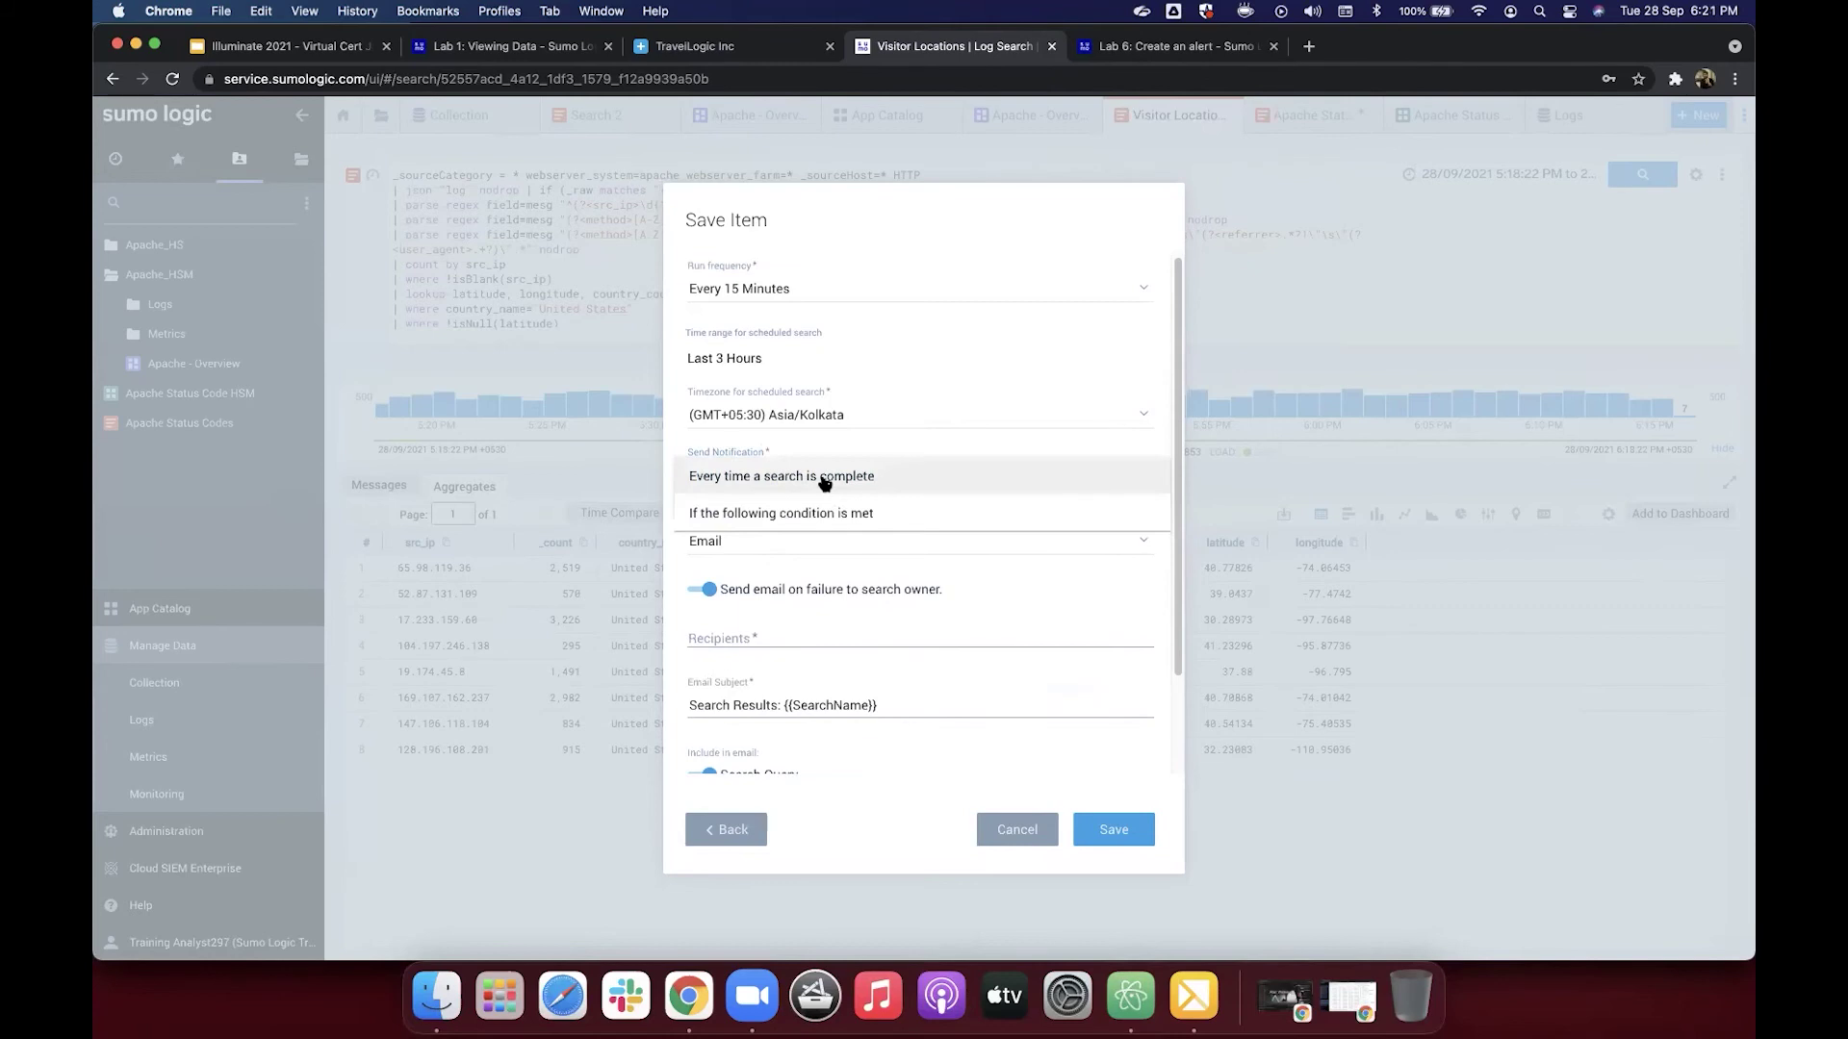
left_click(779, 515)
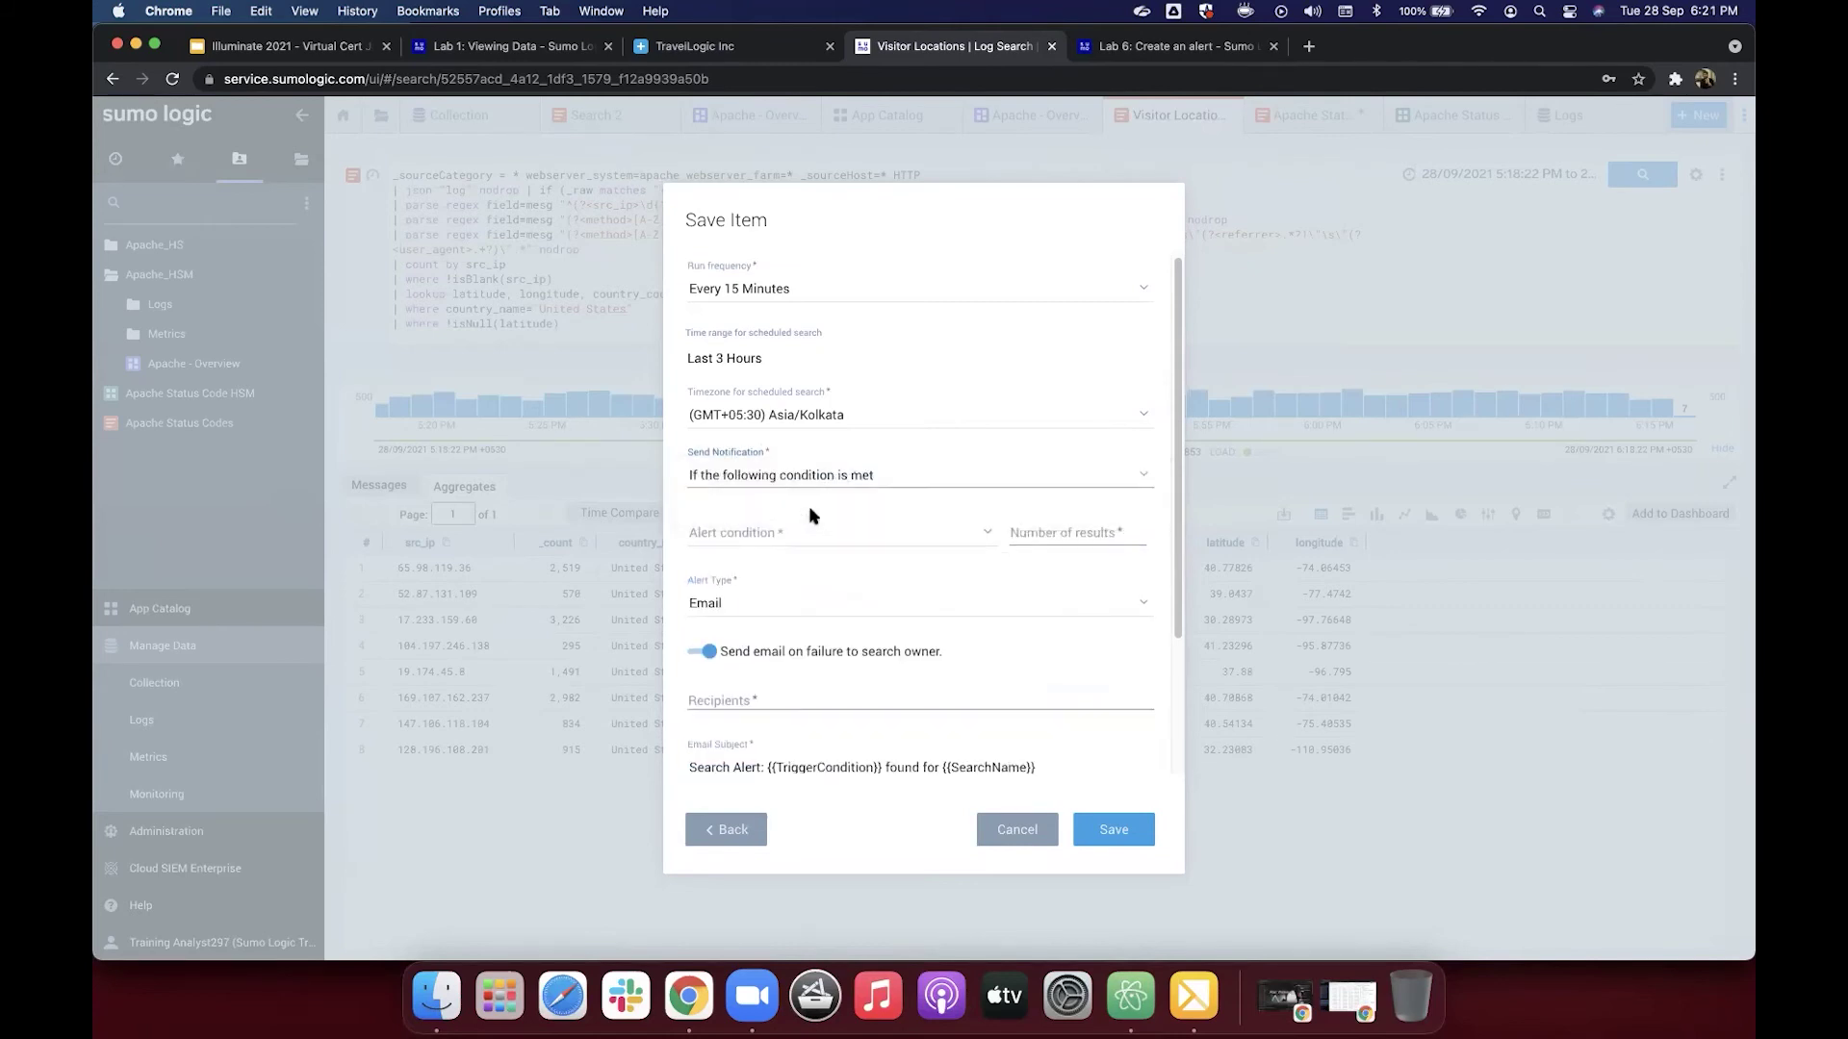
left_click(789, 535)
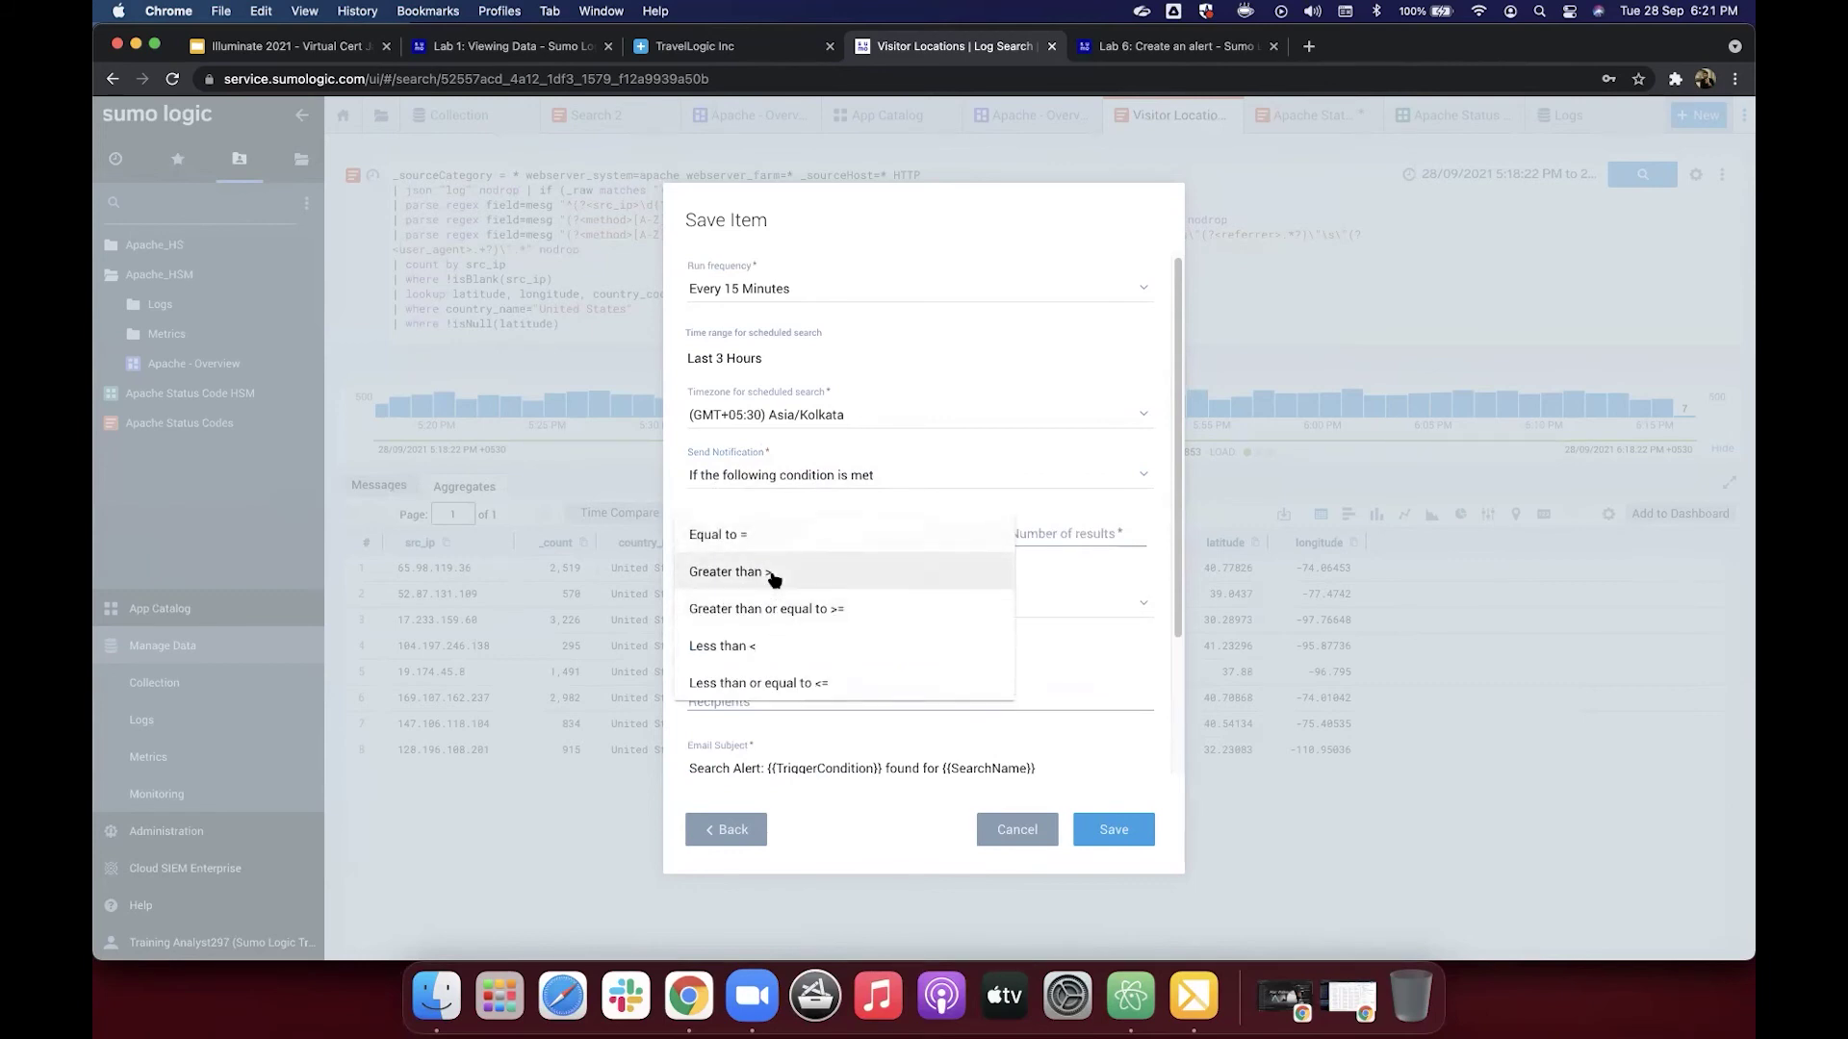
left_click(774, 574)
left_click(1047, 530)
type("0")
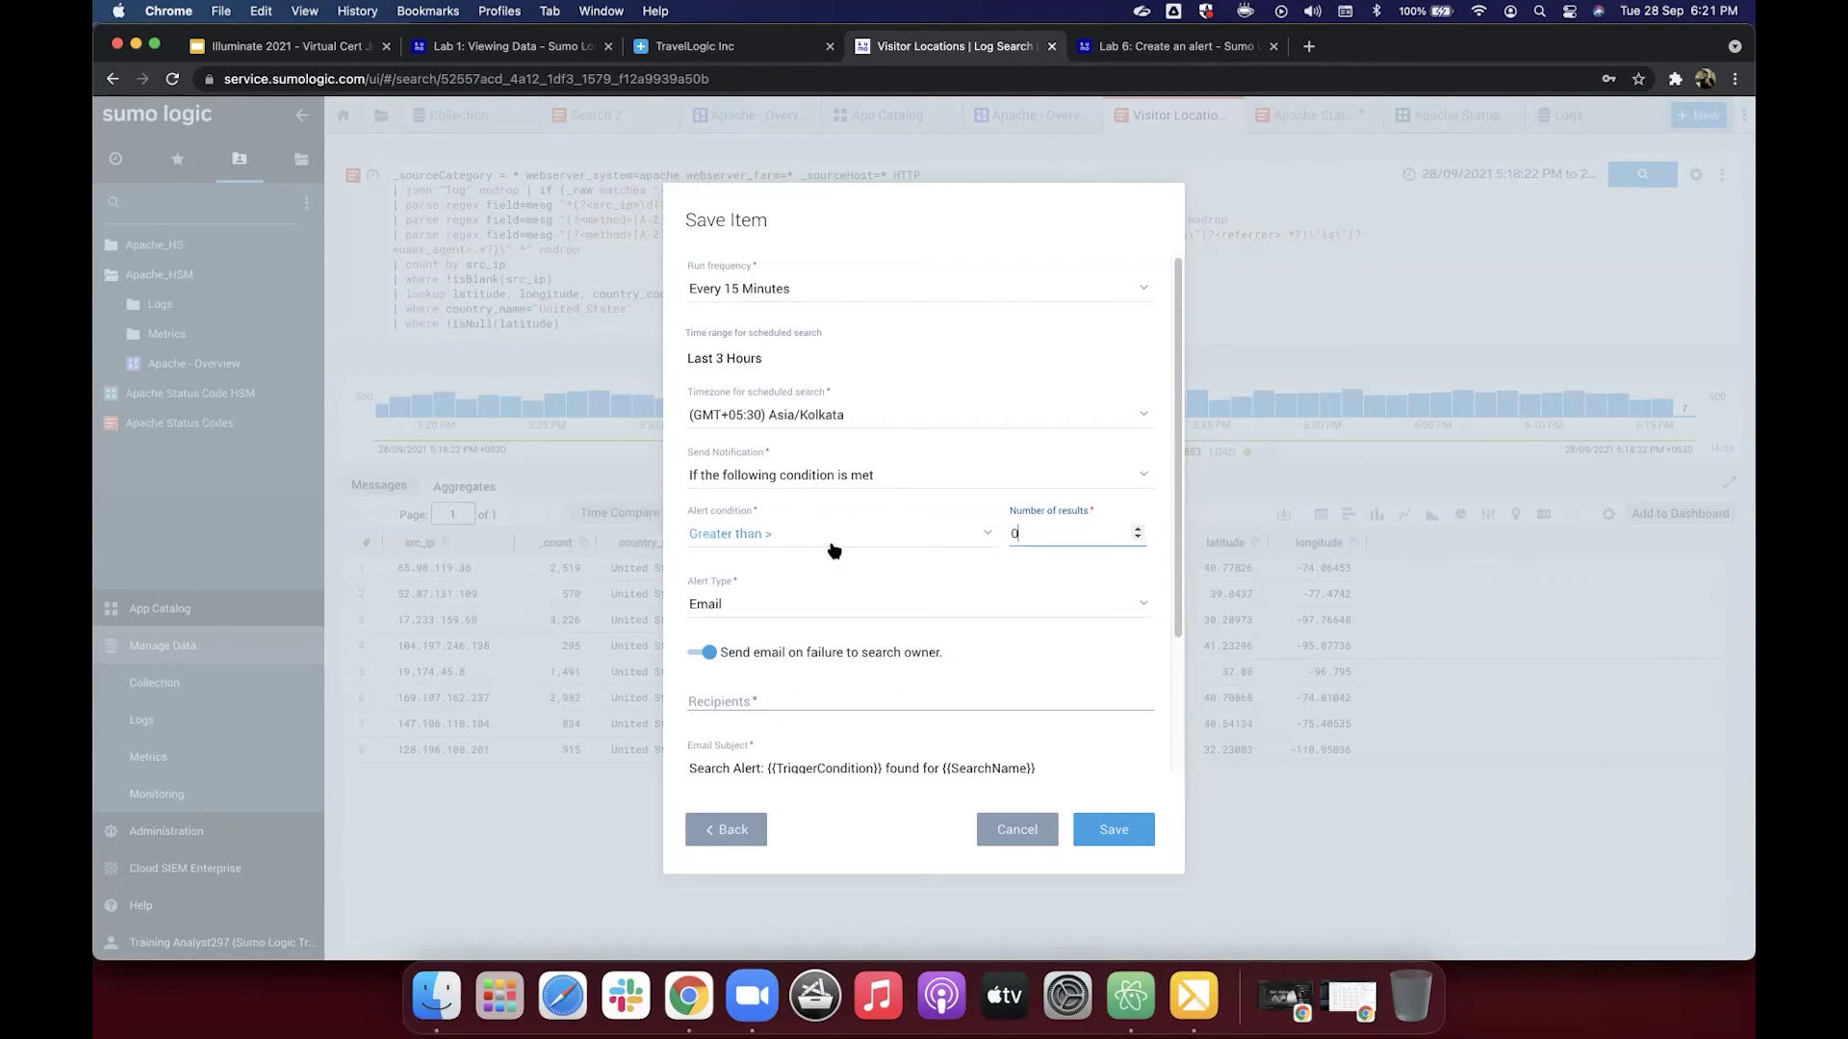
left_click(1112, 52)
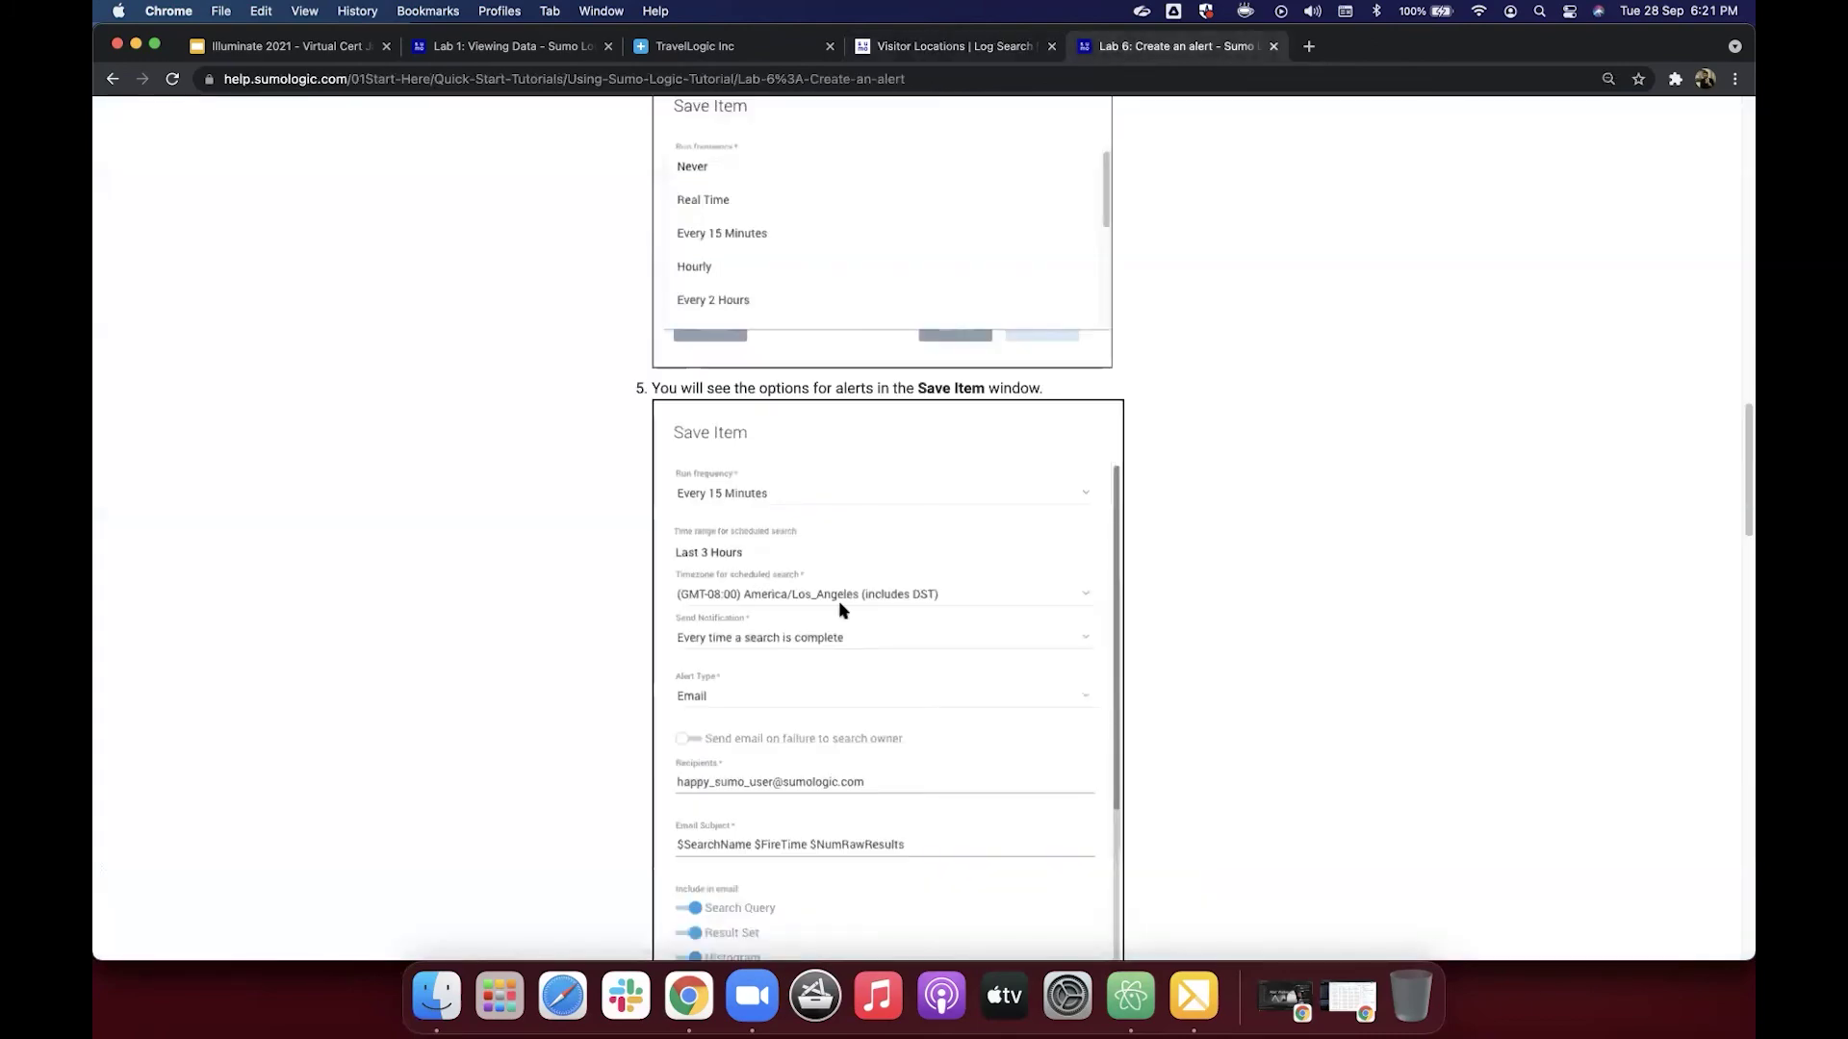
Step: Change Send Notification to 'Every time a search is complete'
scroll(839, 608, "down", 10)
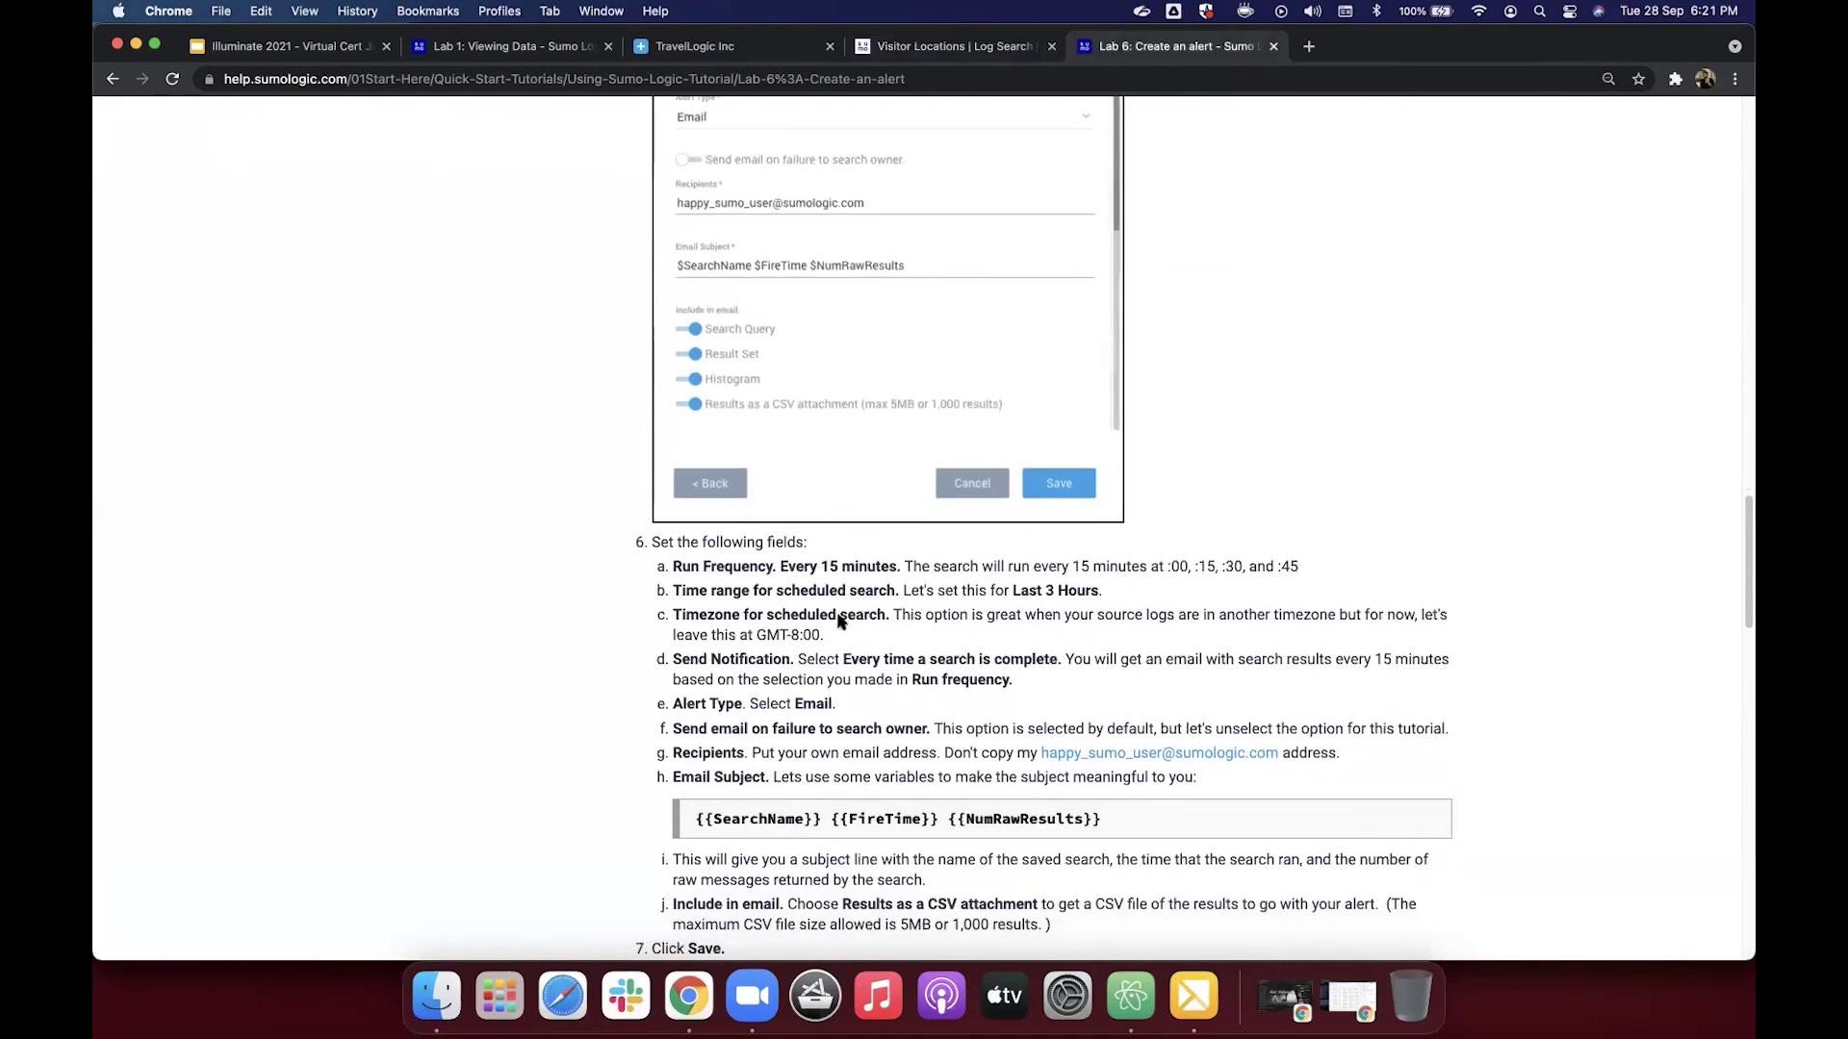
scroll(891, 604, "down", 2)
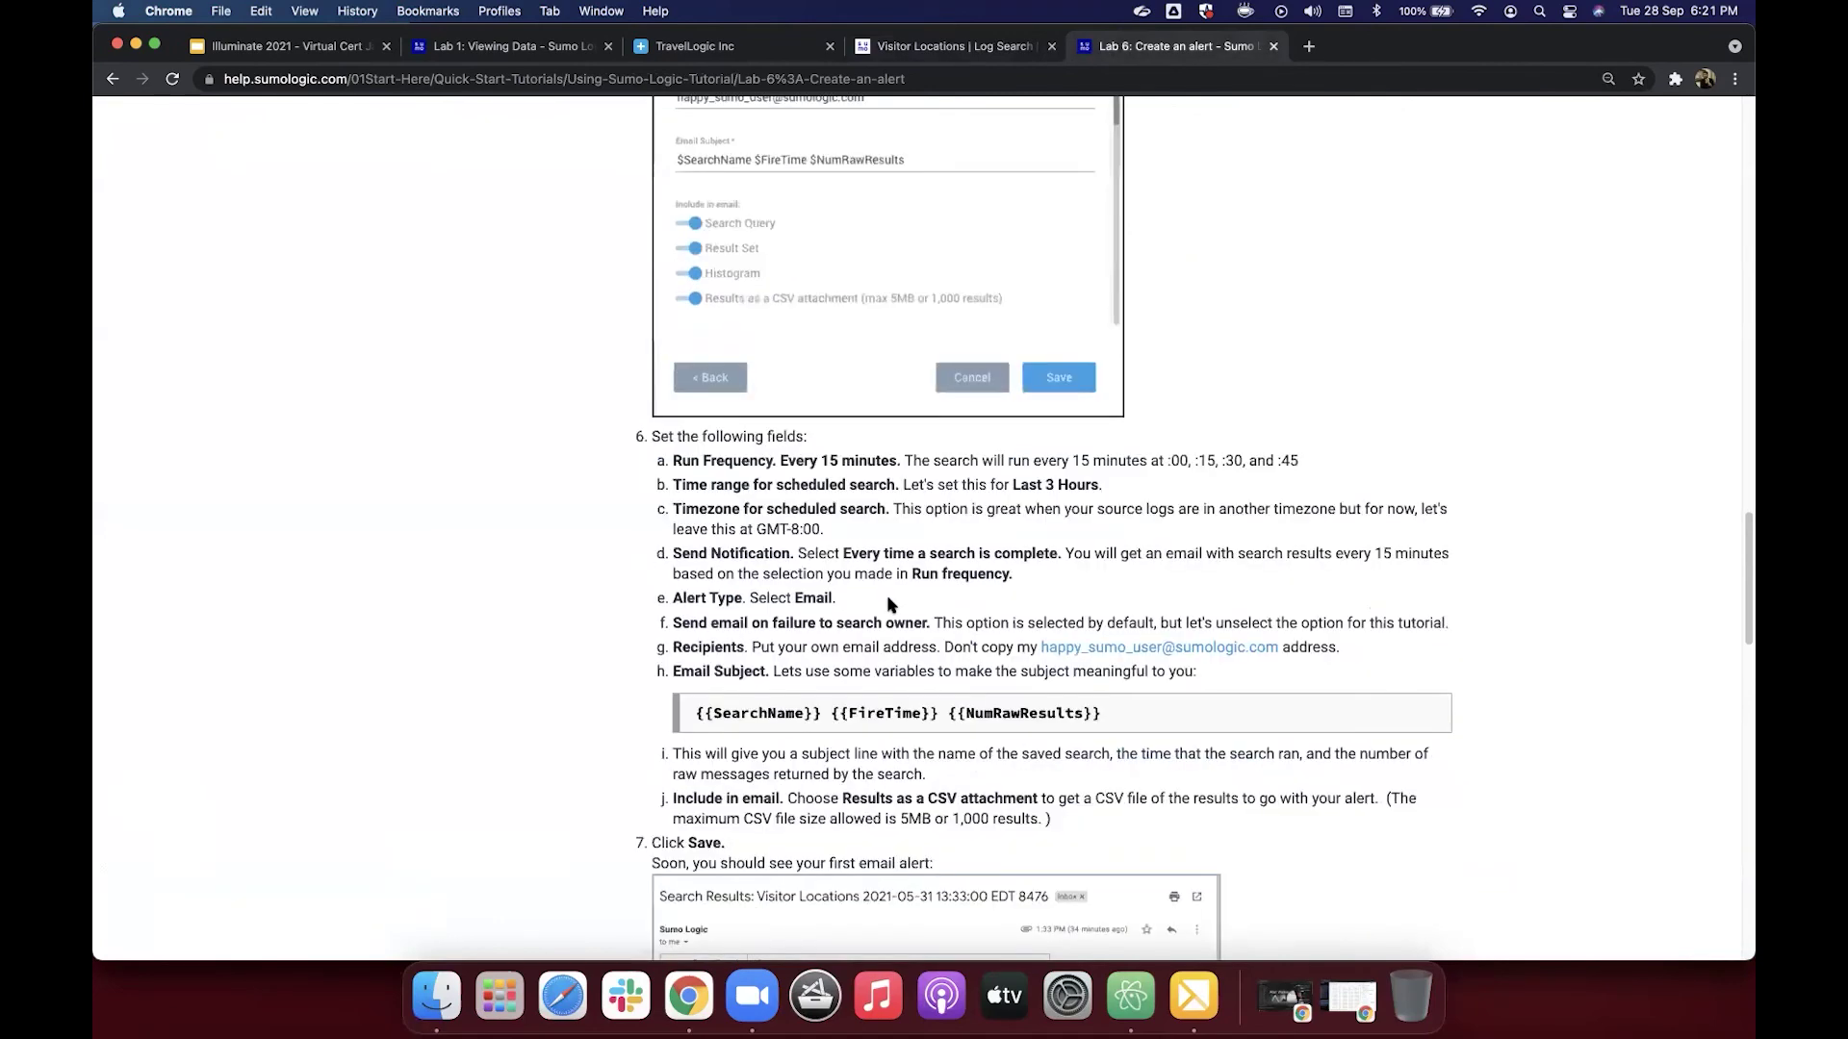
scroll(890, 605, "down", 1)
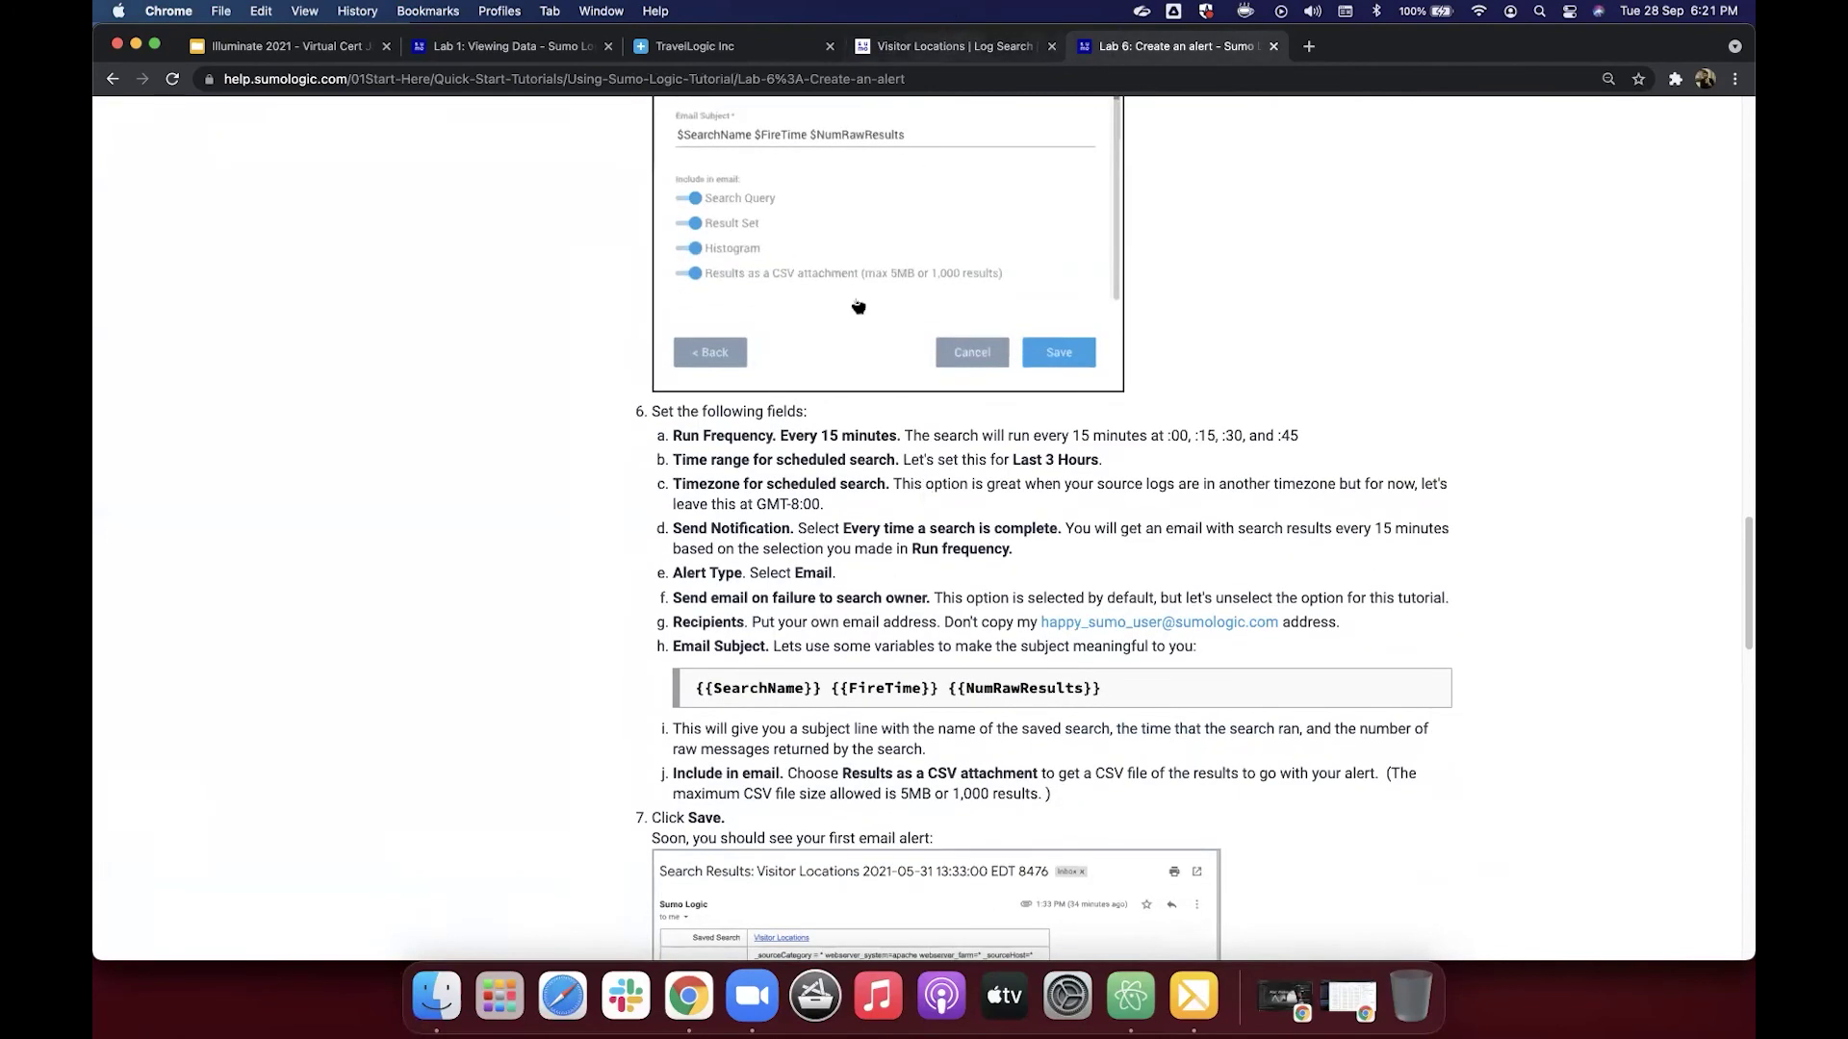
key("super+alt+Left")
left_click(775, 478)
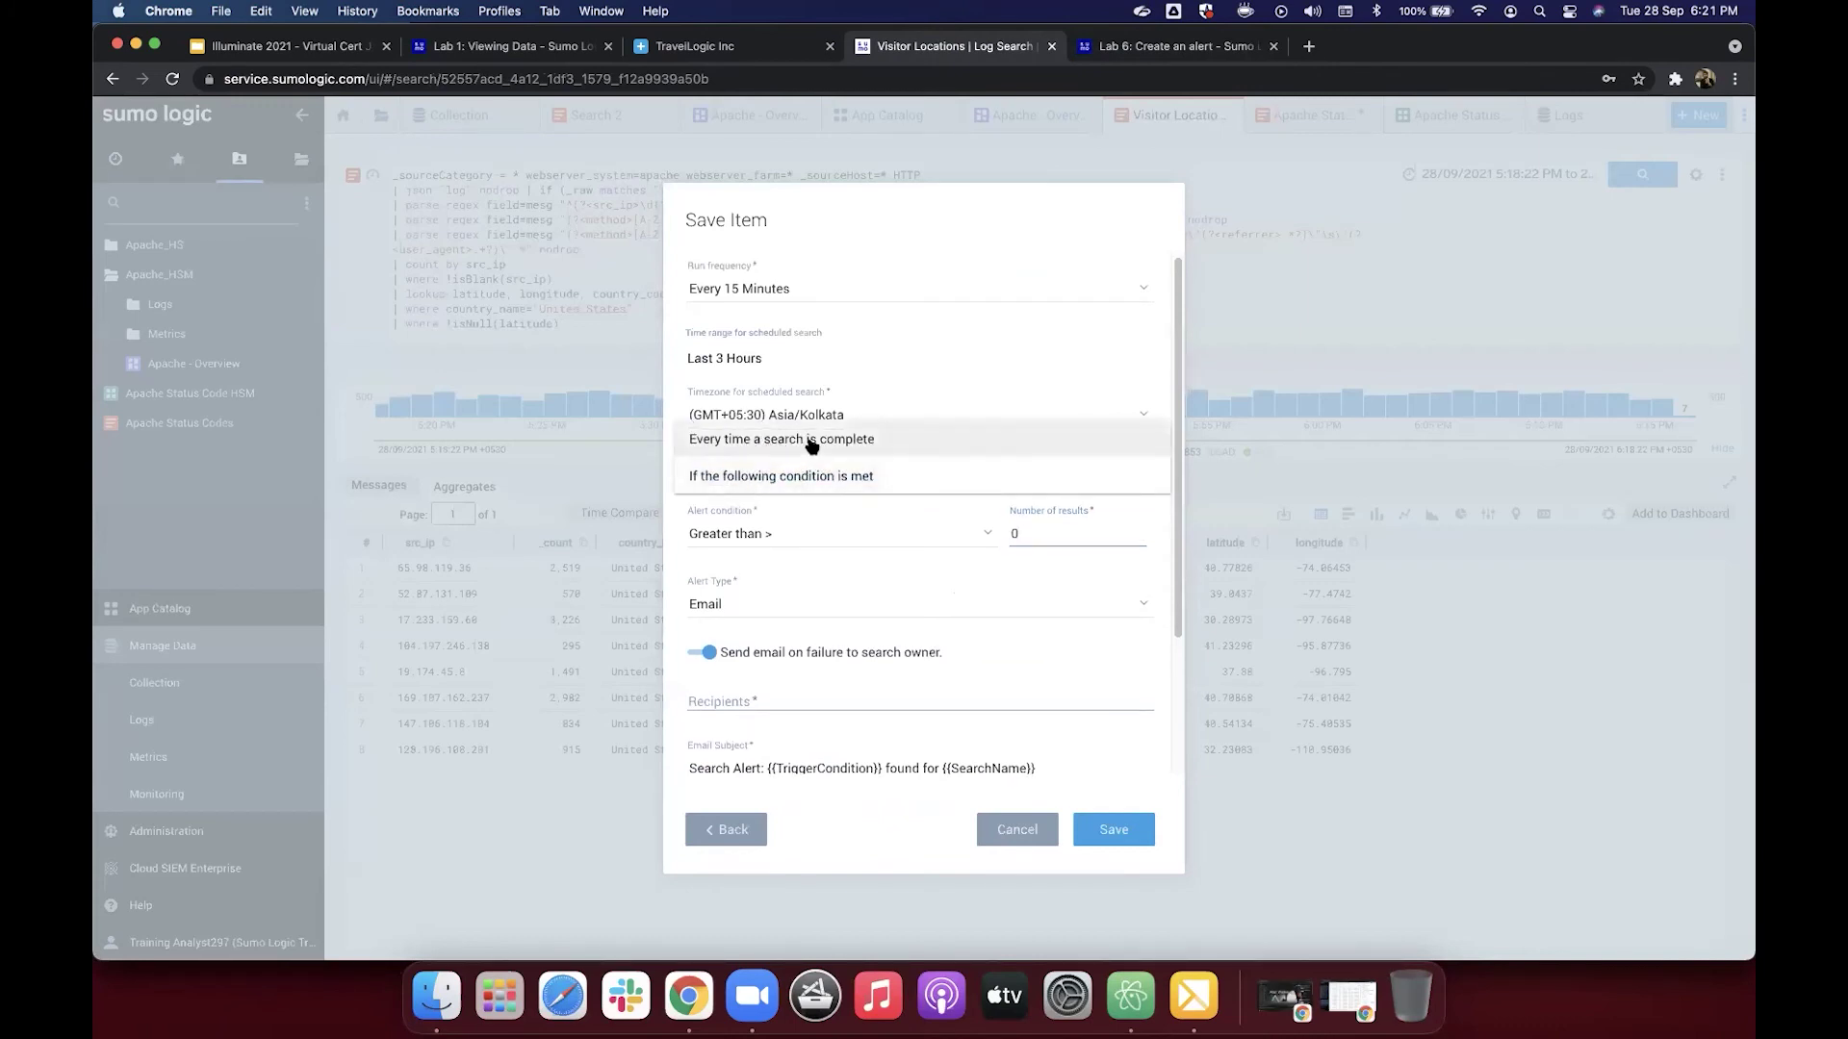
left_click(811, 441)
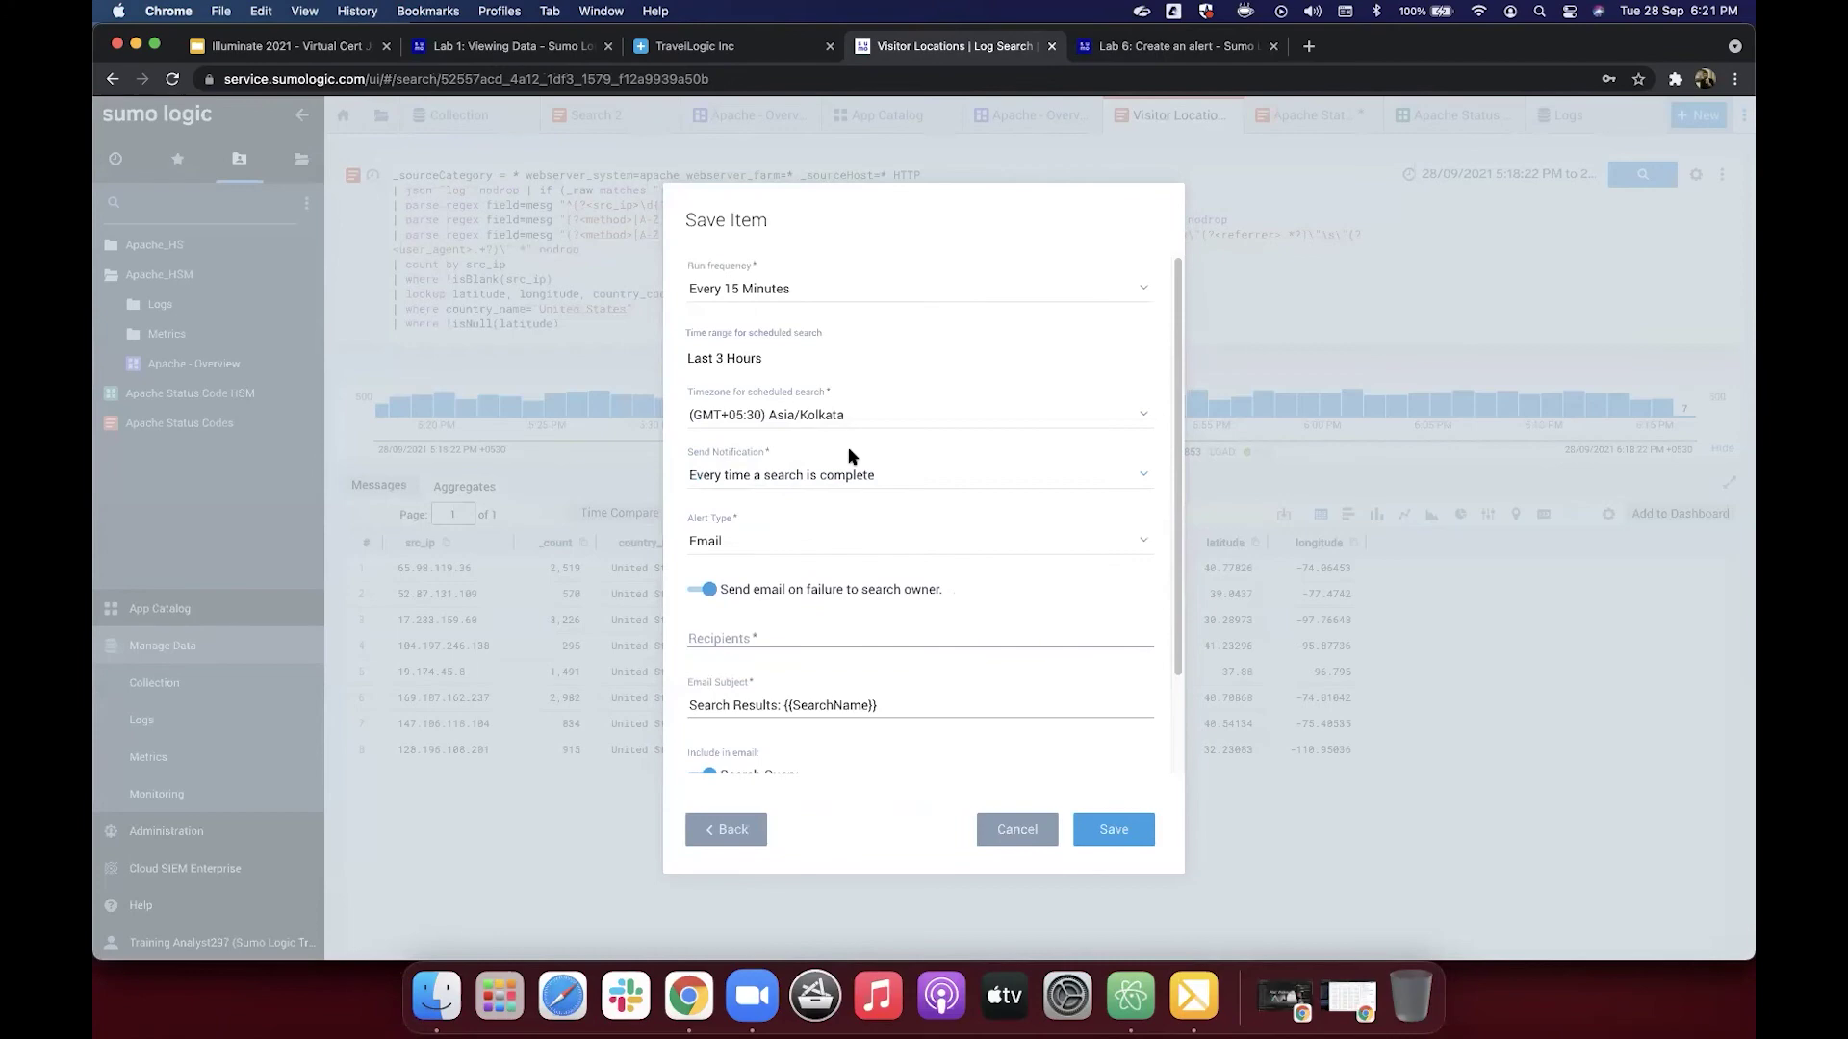
Step: Copy the {{SearchName}} {{FireTime}} {{NumRawResults}} subject line from the Lab 6 tutorial
left_click(1102, 46)
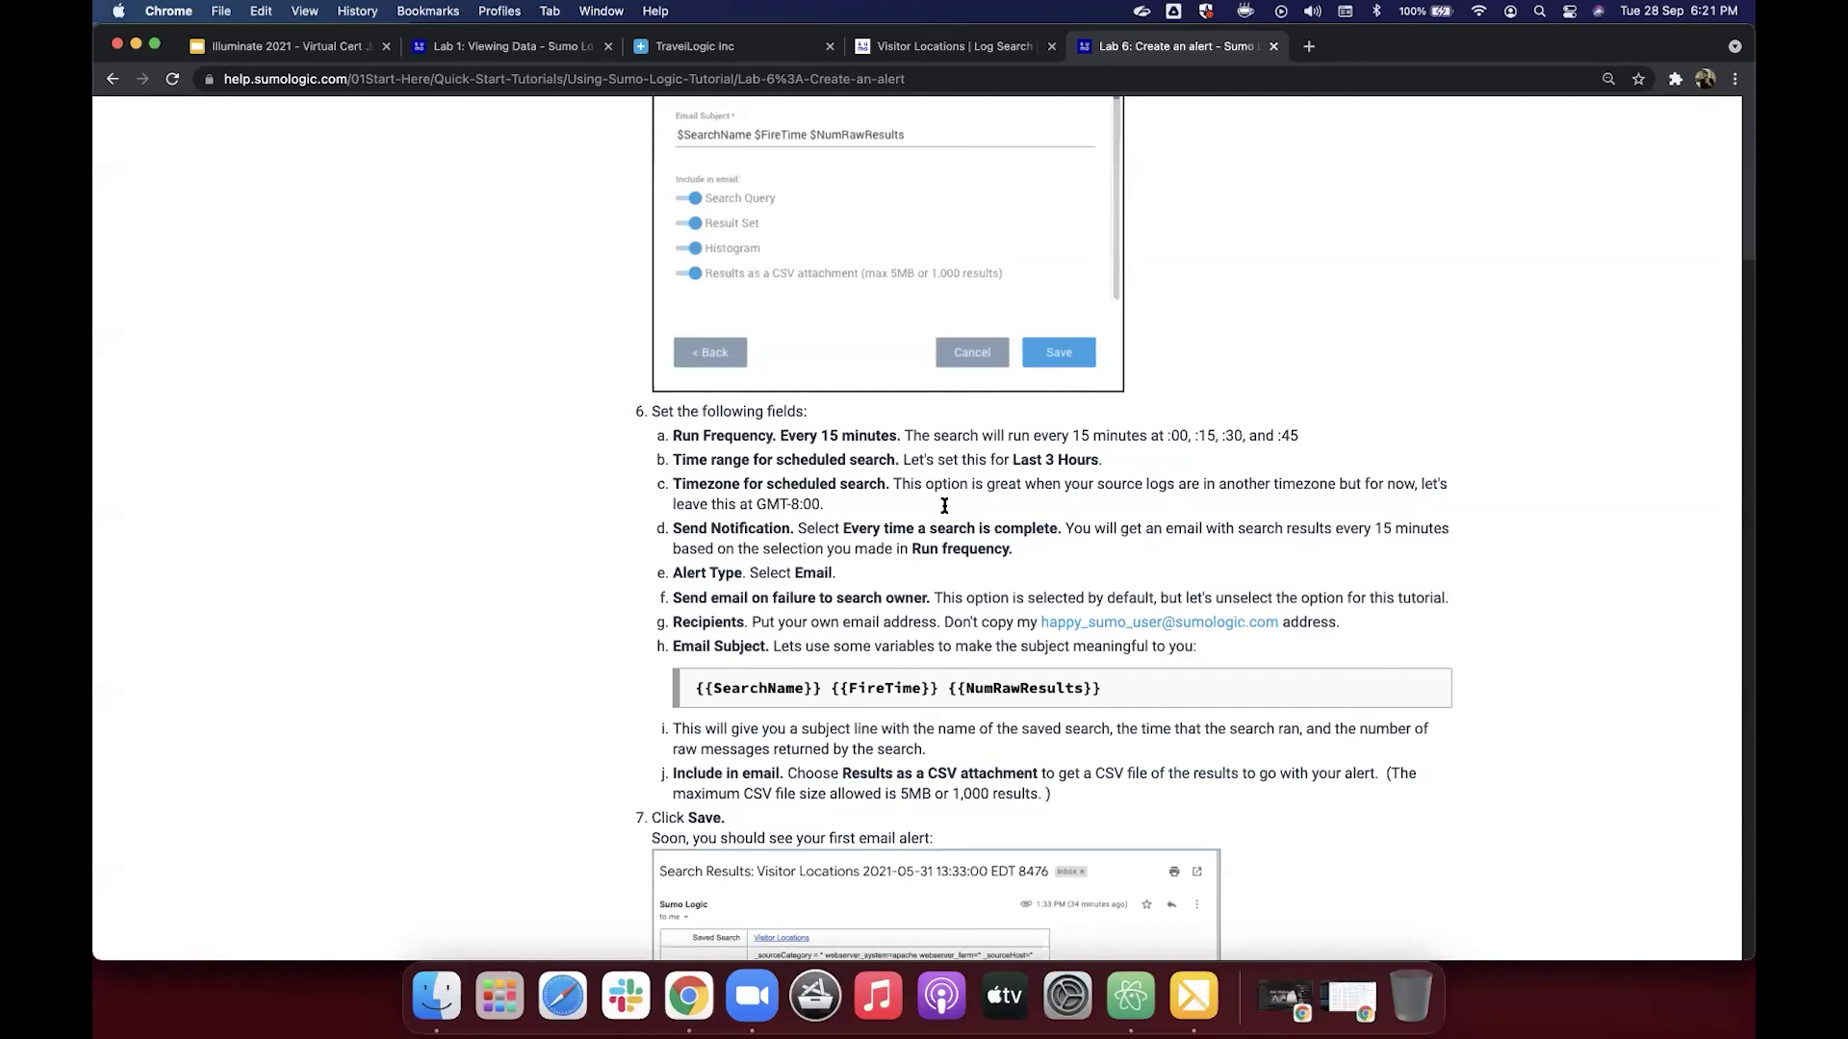
scroll(914, 626, "down", 1)
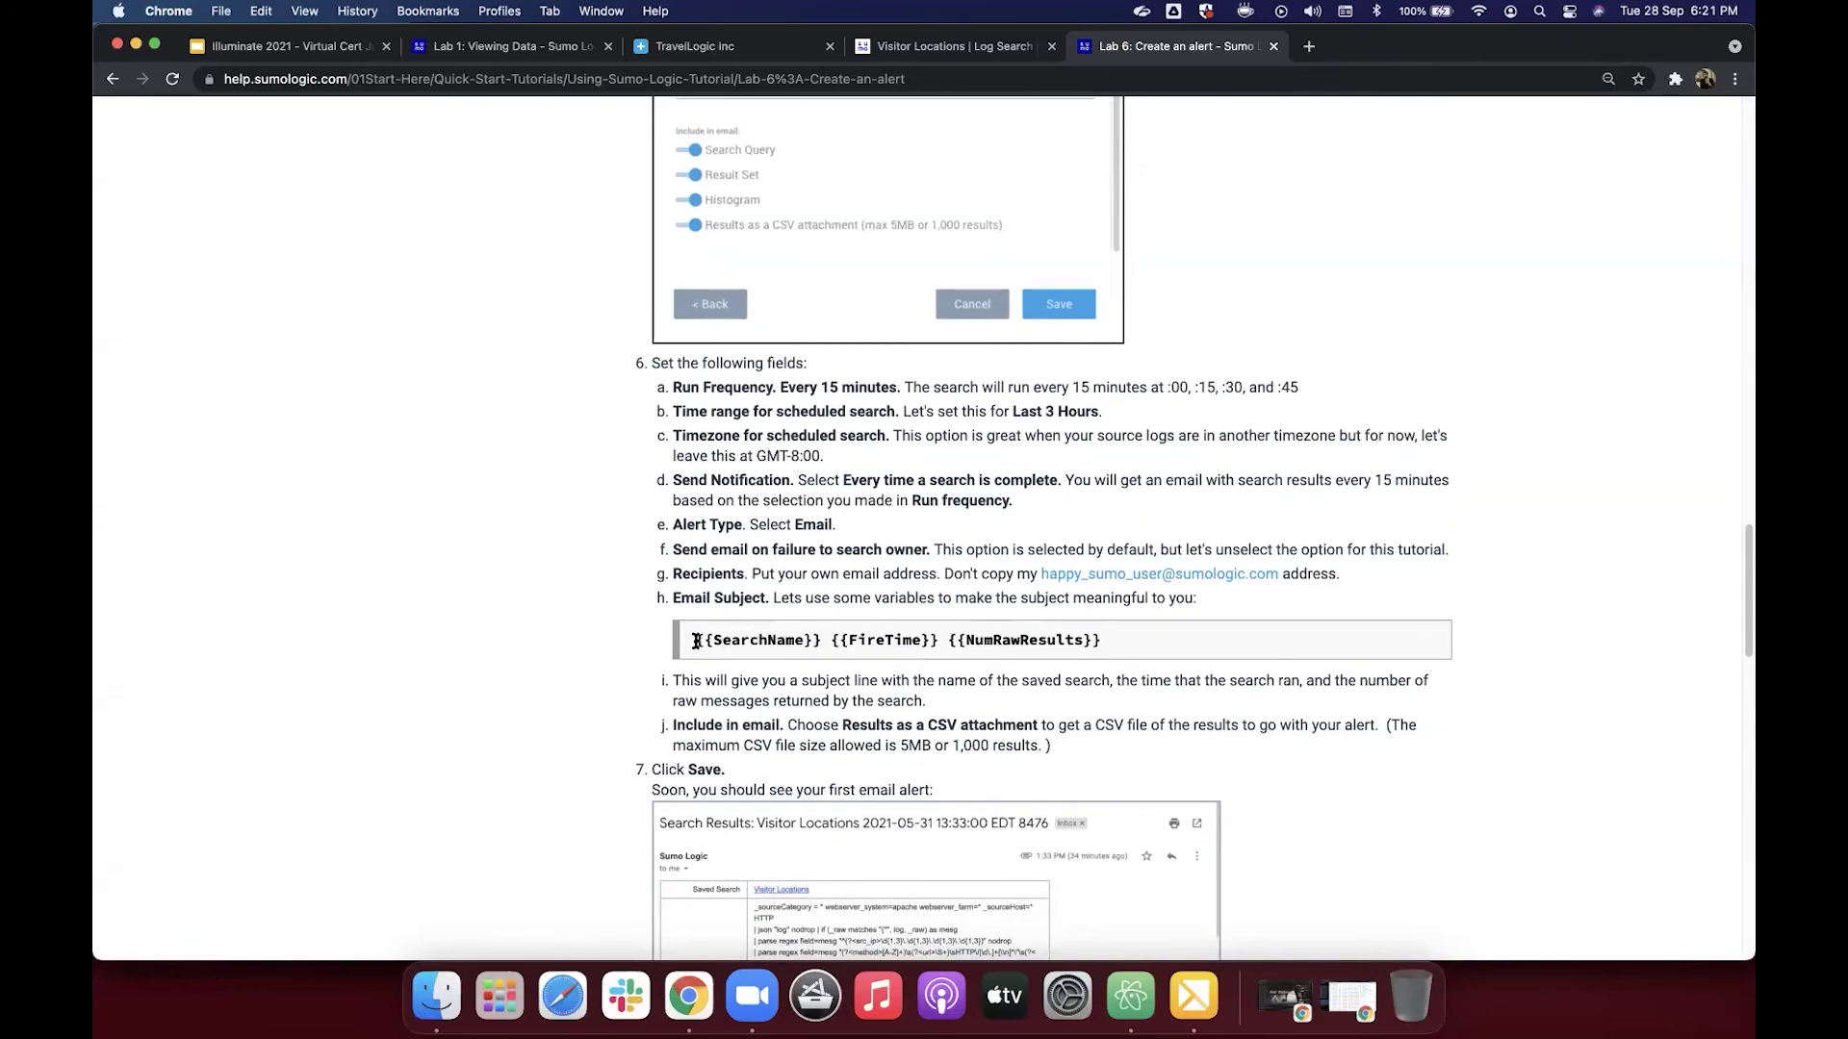
left_click_drag(695, 641, 1107, 651)
key("super+c")
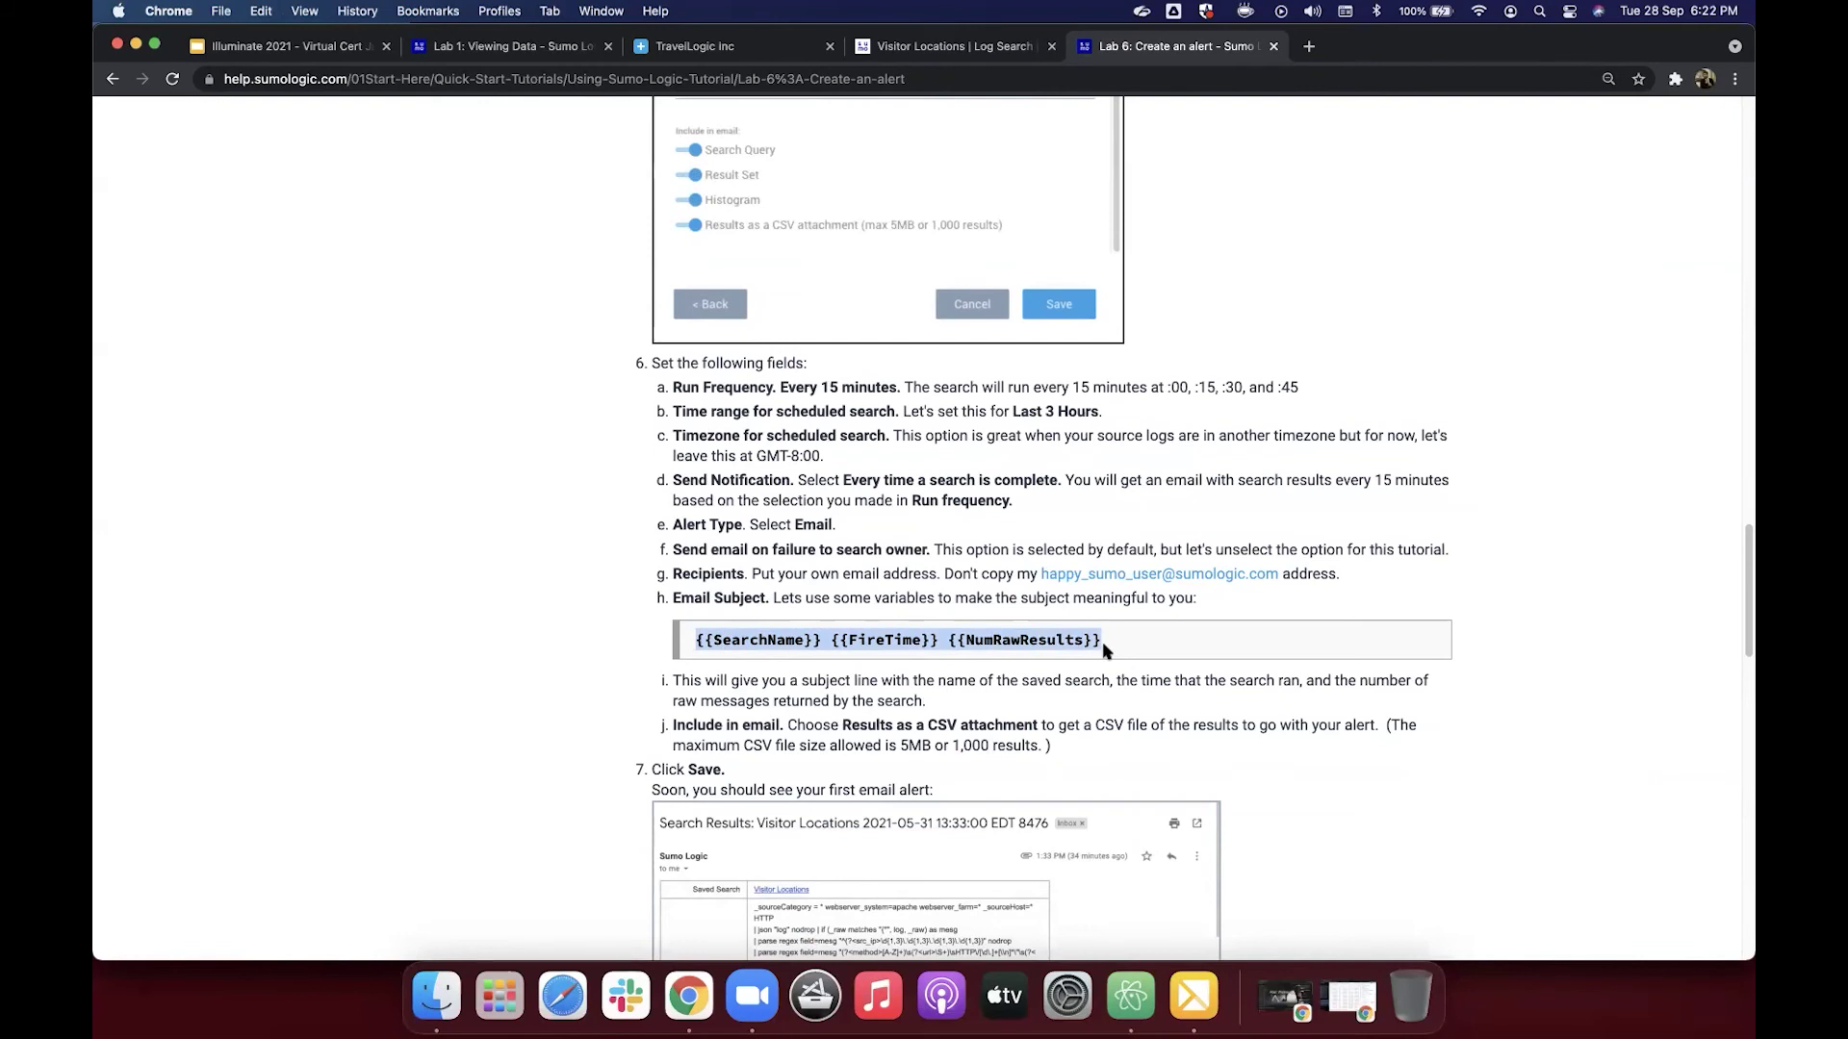
left_click(895, 48)
Step: Replace the Email Subject with {{SearchName}} {{FireTime}} {{NumRawResults}}
scroll(859, 454, "down", 3)
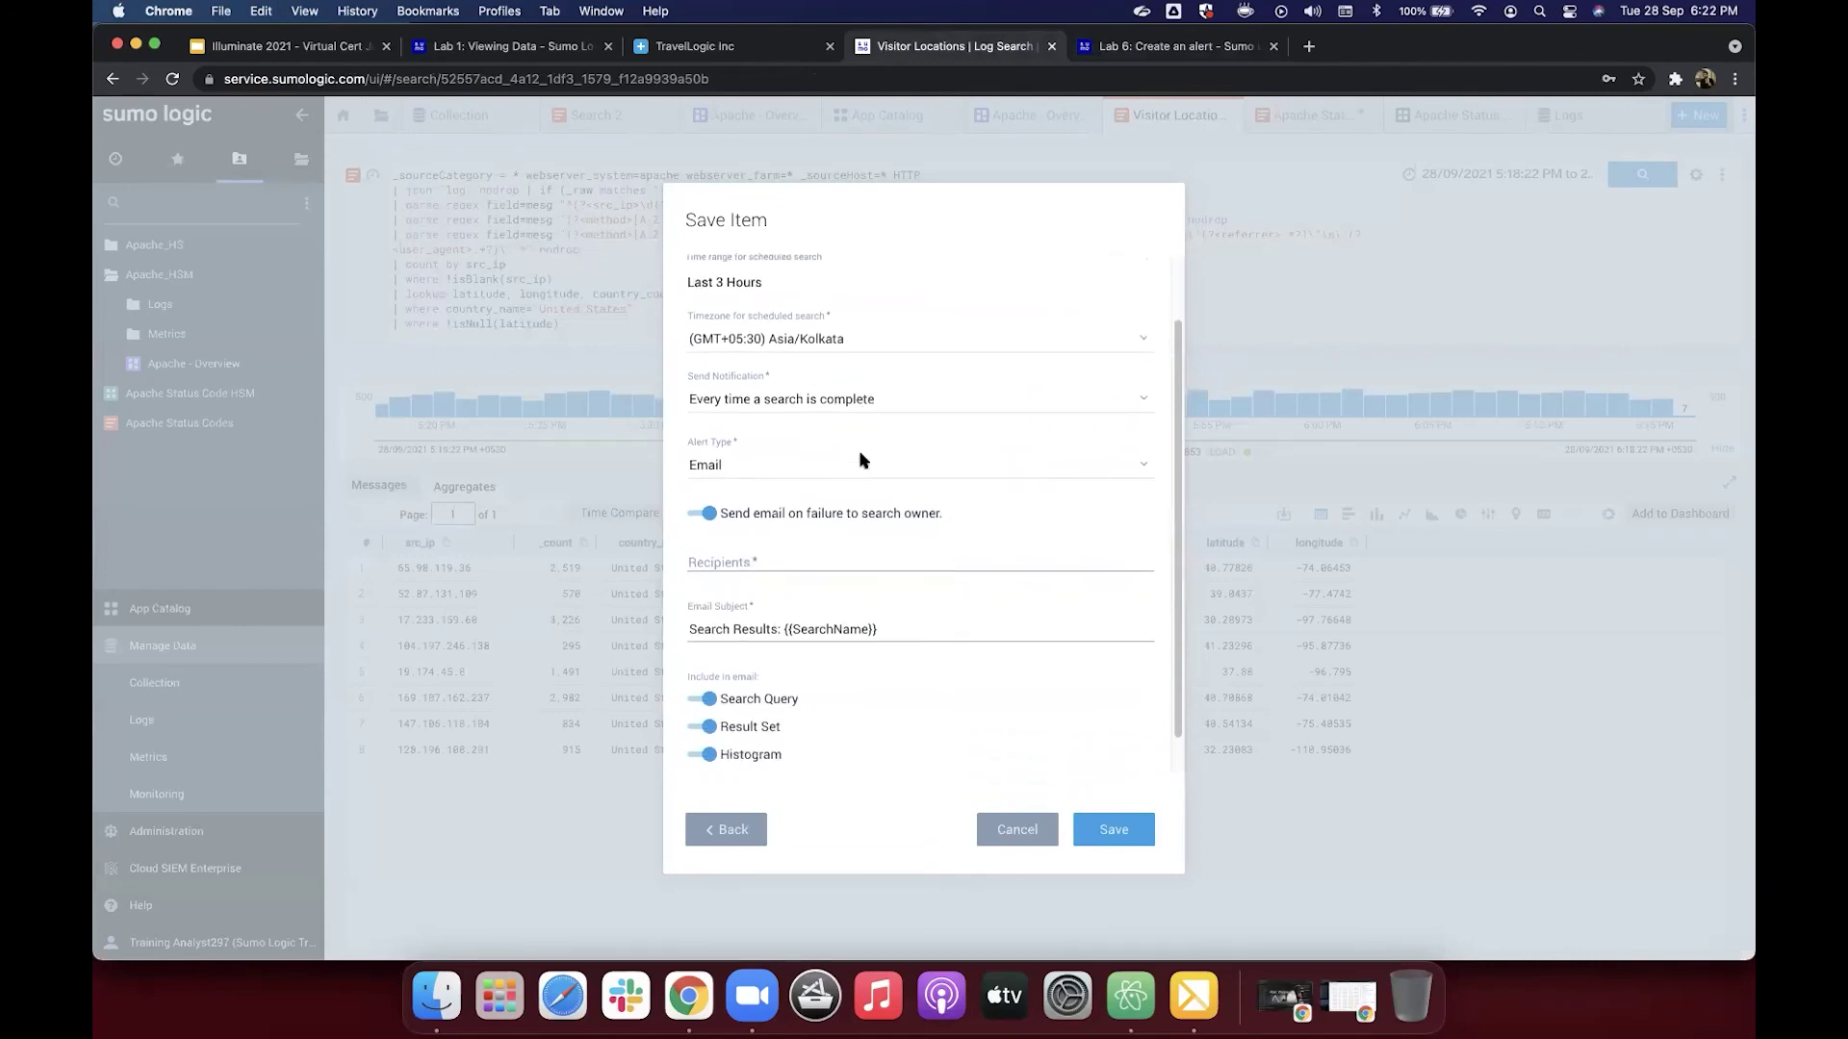
left_click(711, 605)
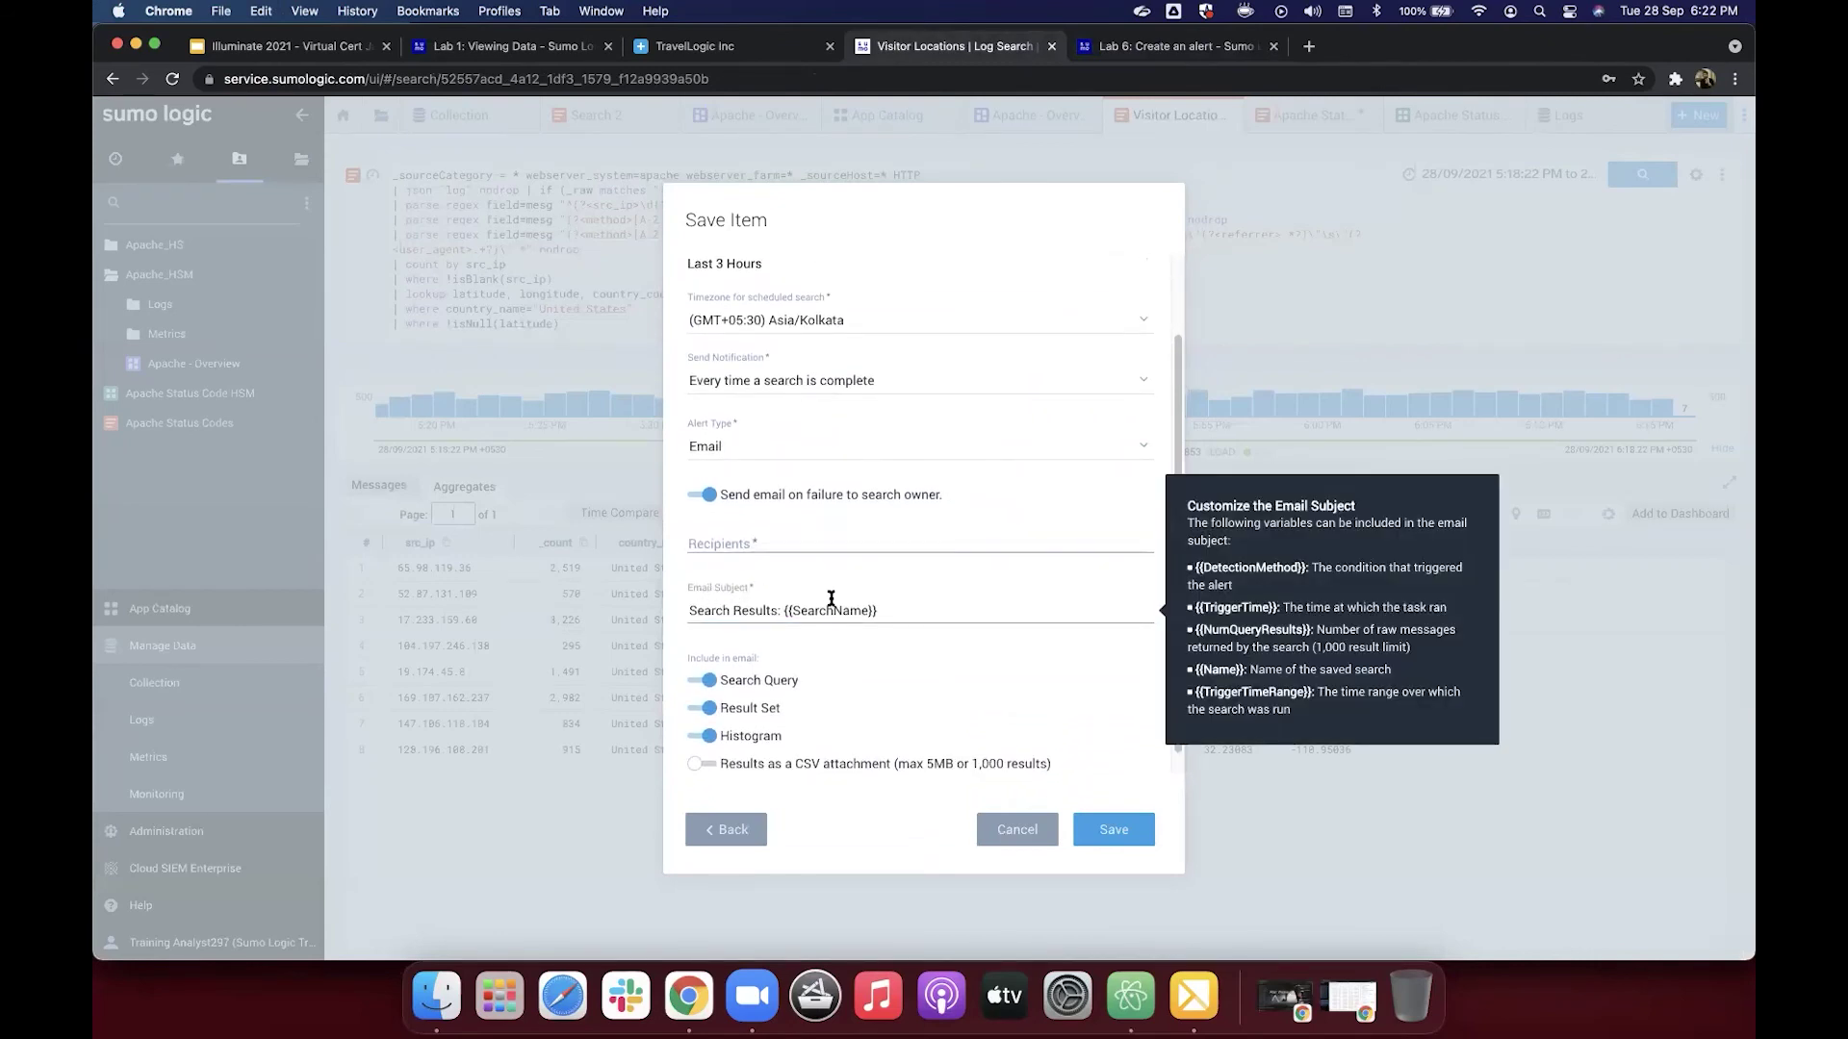
left_click_drag(887, 611, 688, 609)
key("super+v")
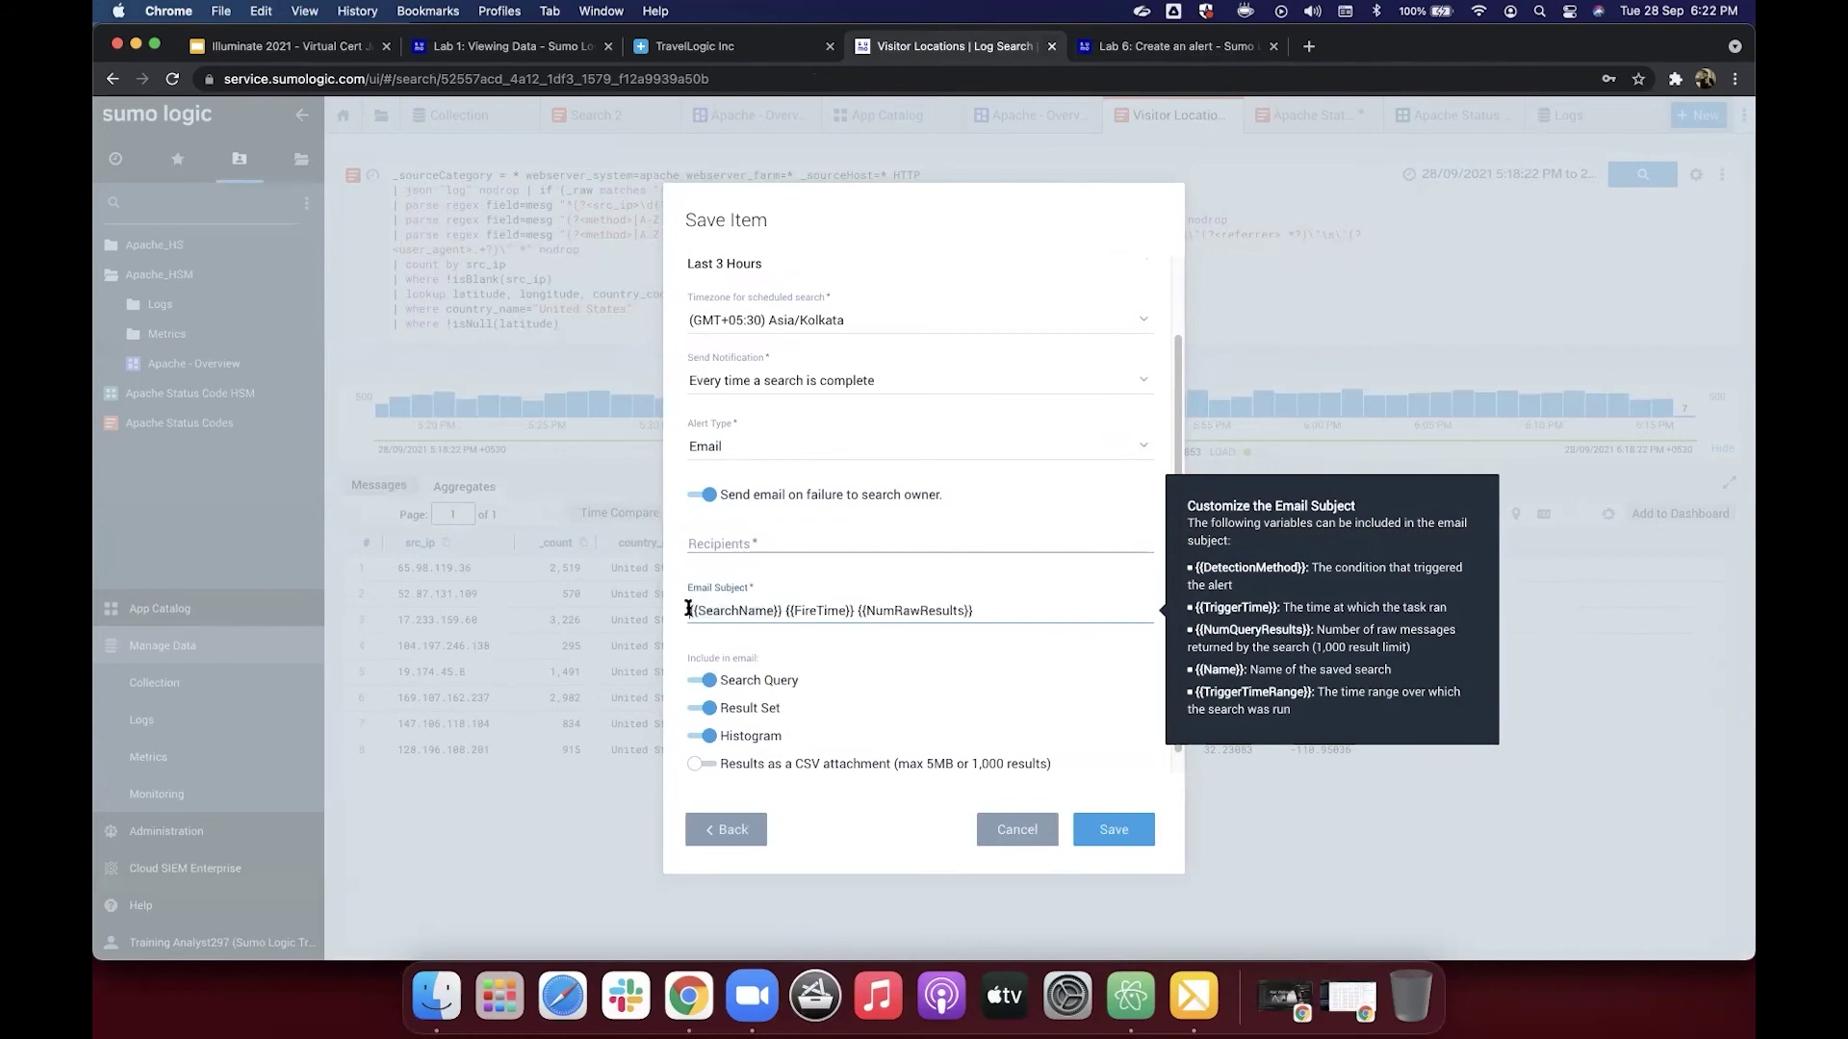
Step: After checking the lab's sample address, enter the recipient's e-mail address in Recipients
left_click(1109, 48)
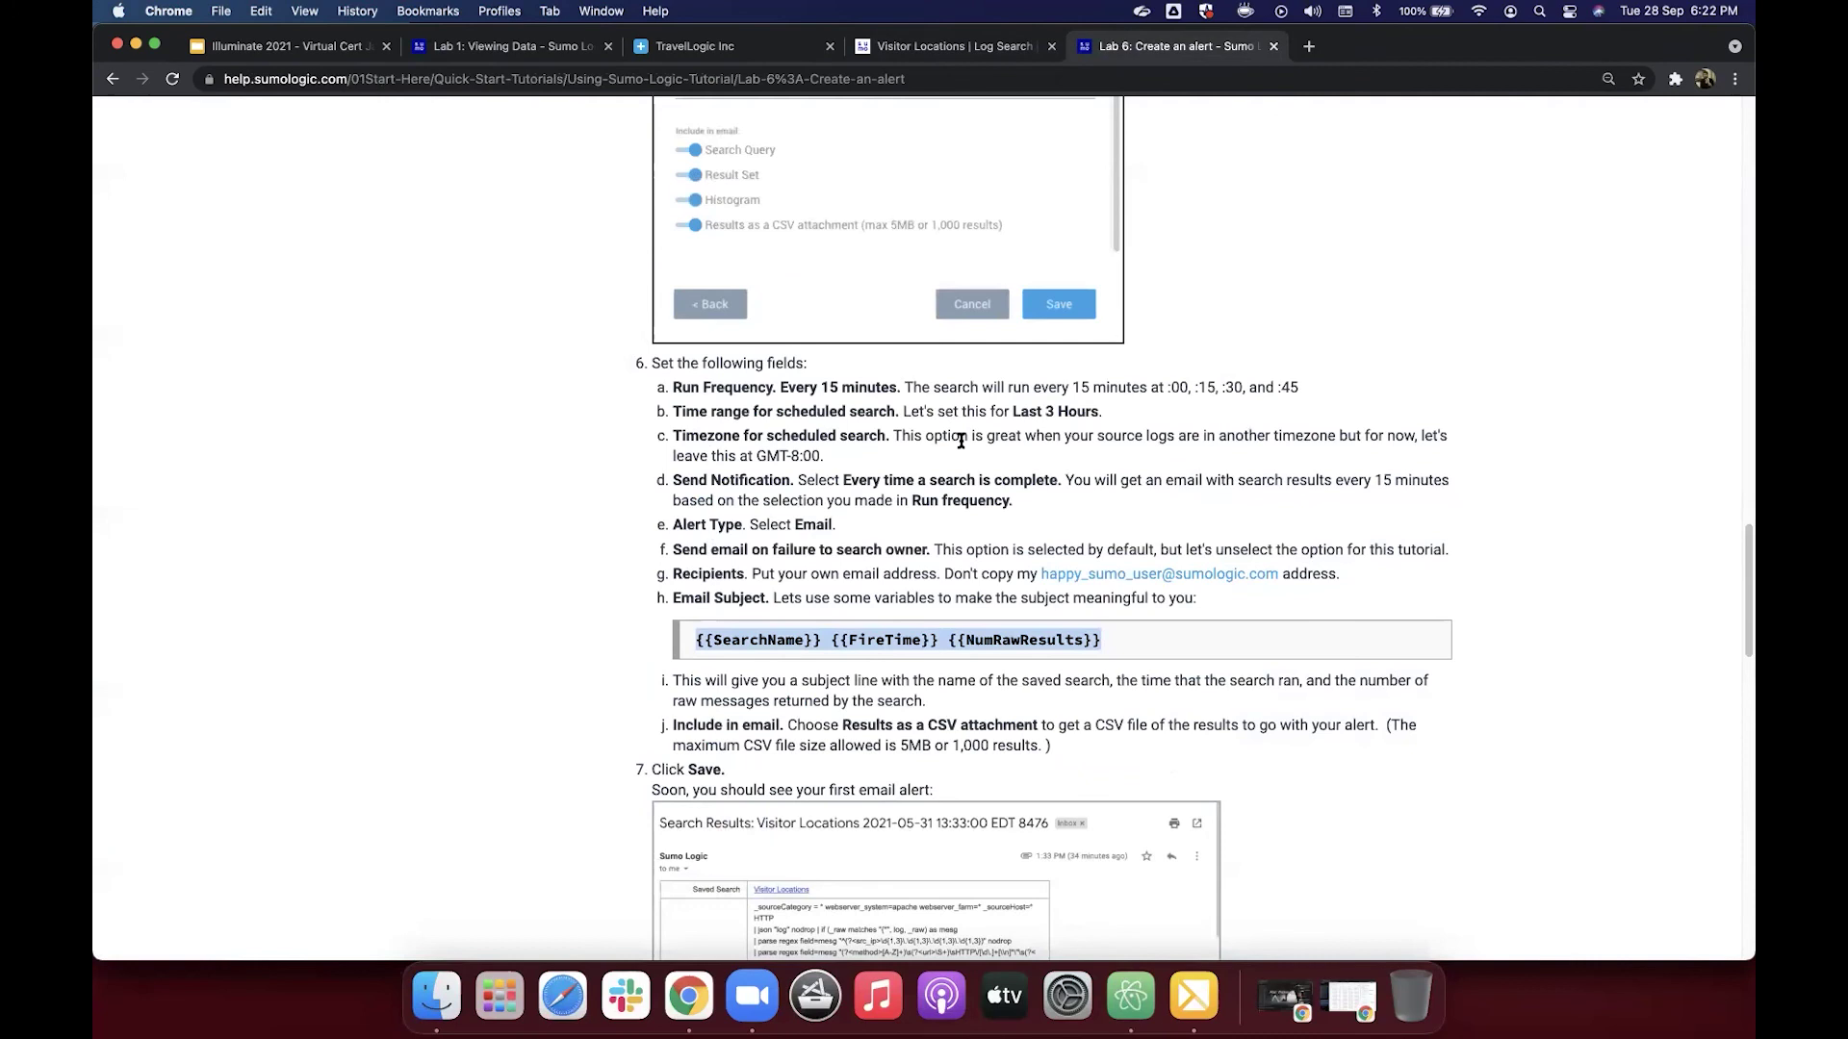
right_click(1248, 577)
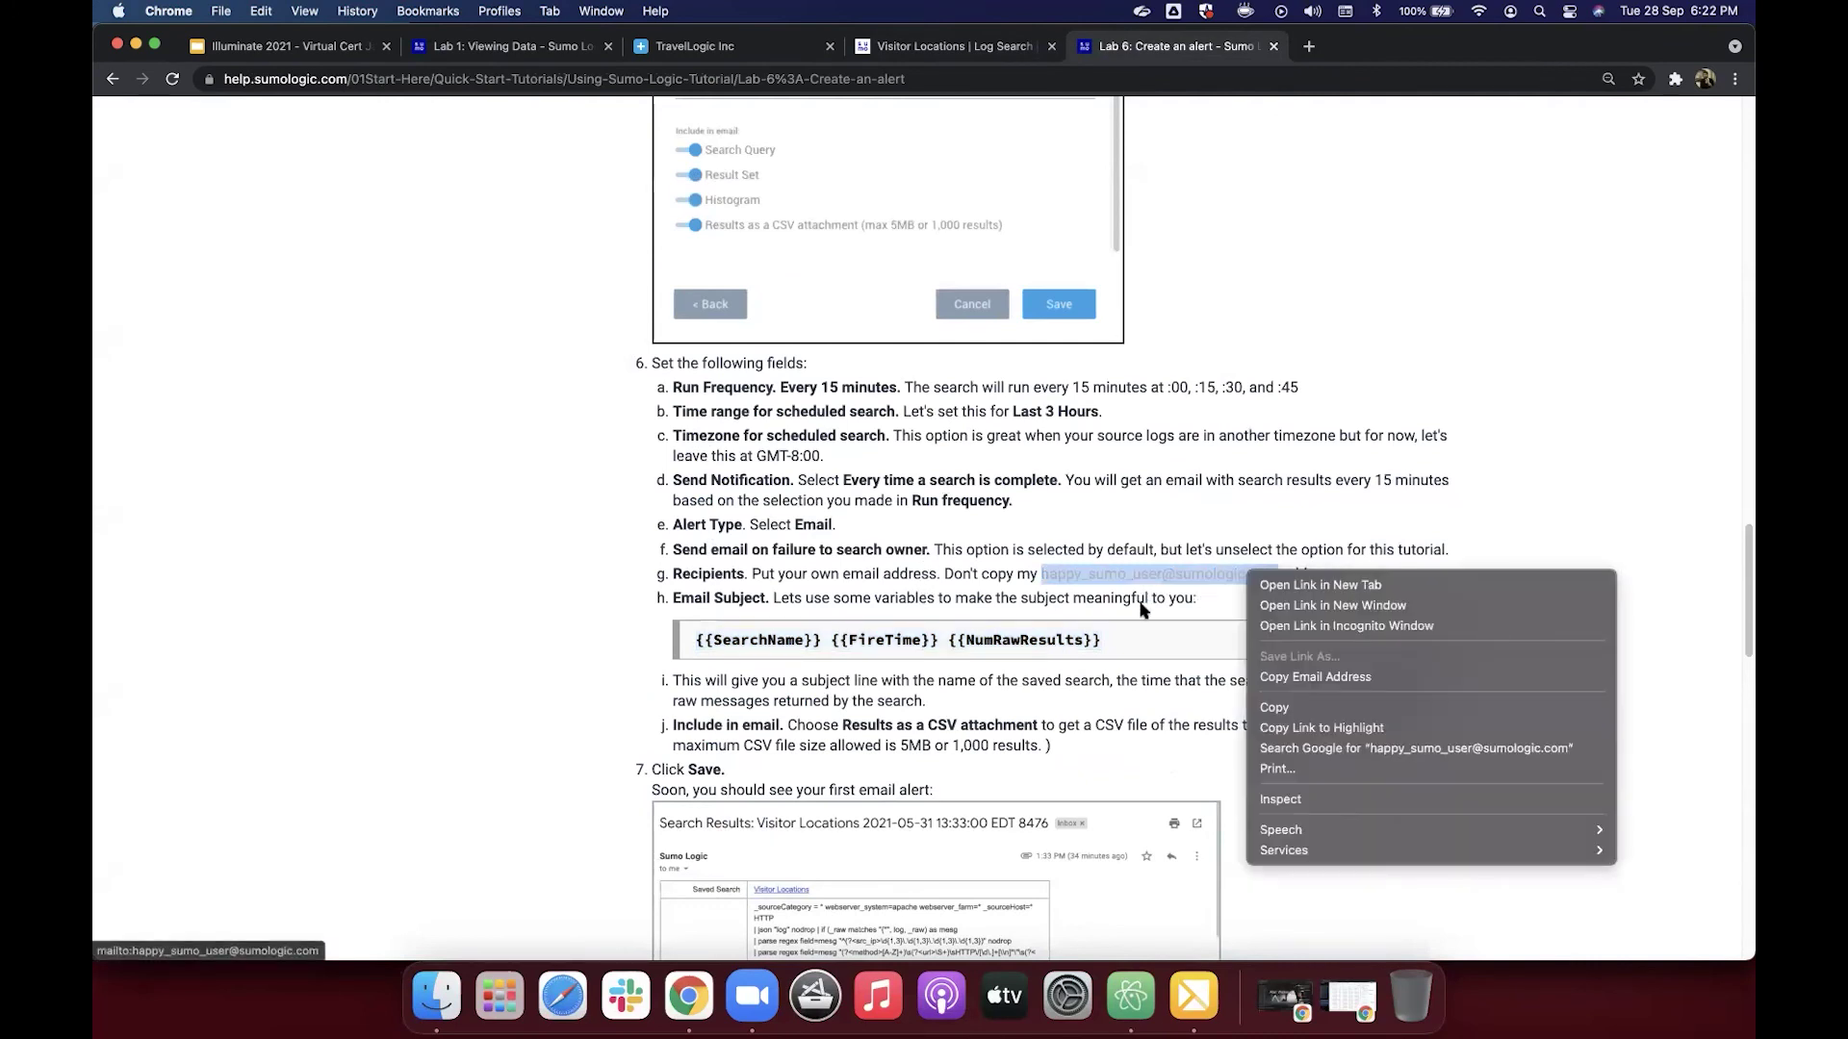
left_click(1092, 589)
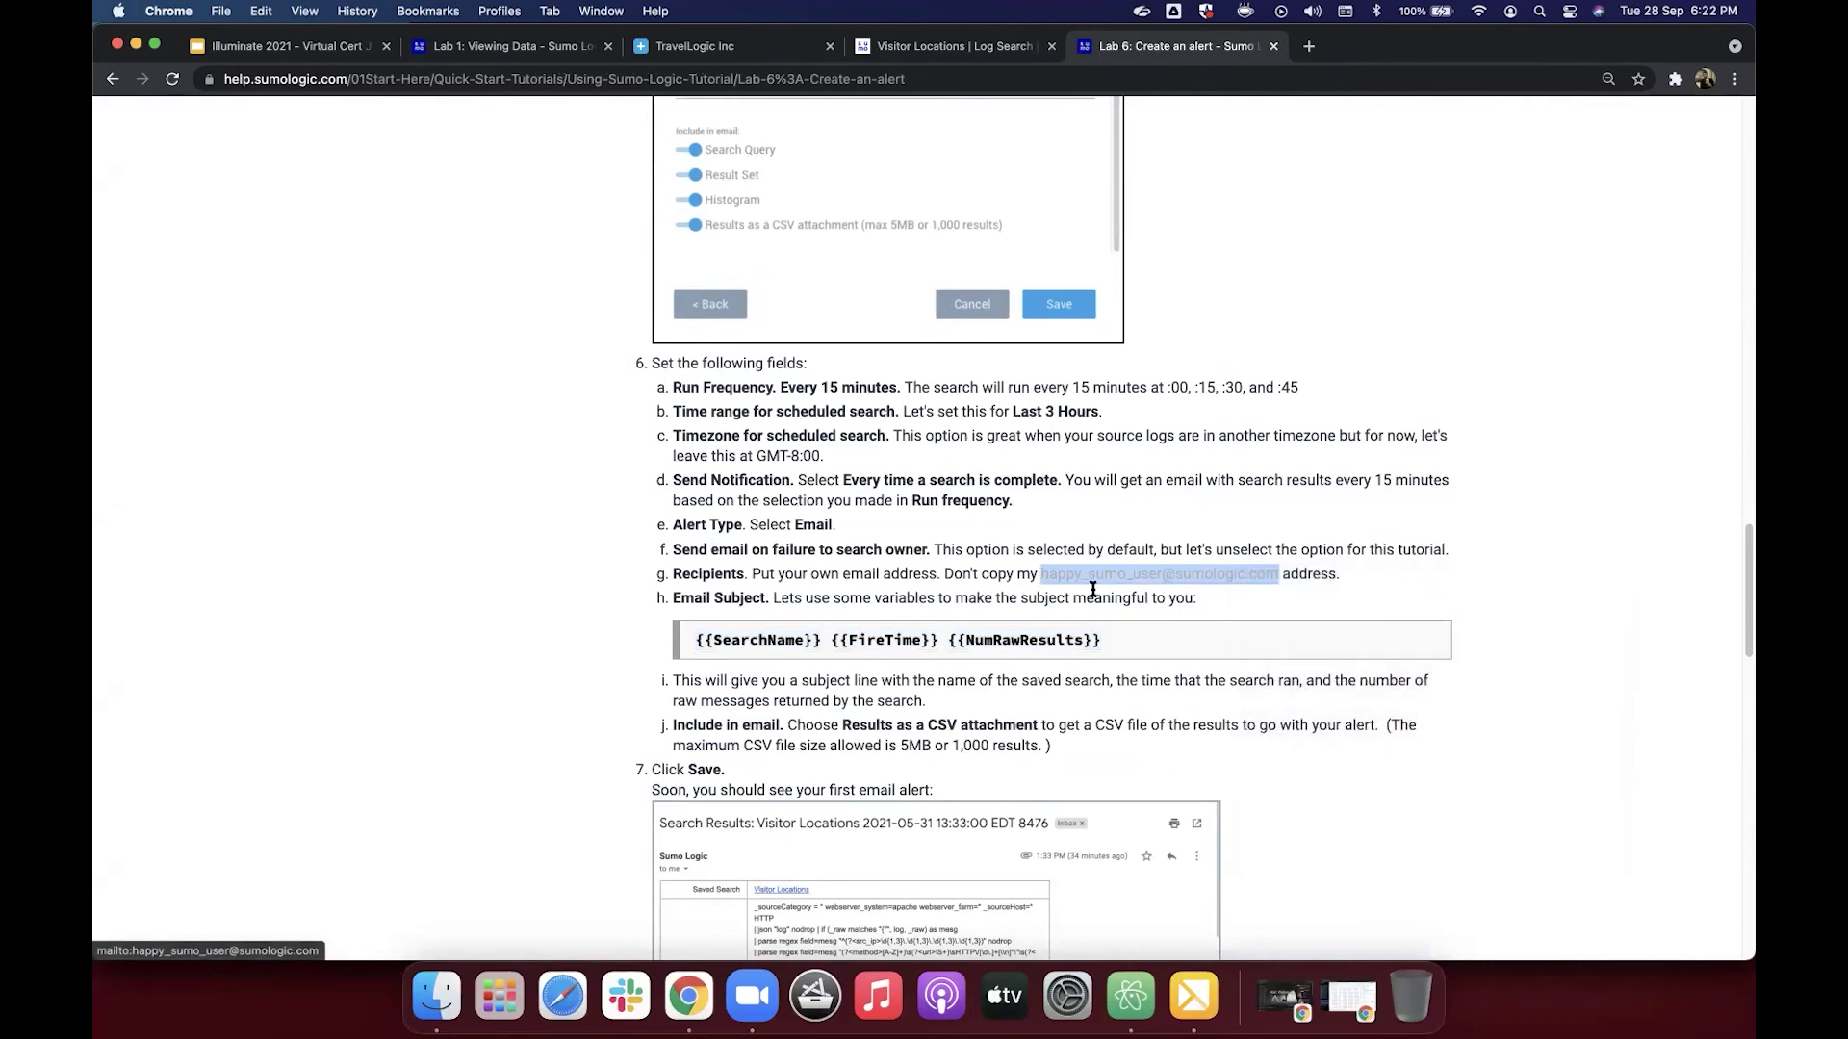
left_click(1282, 598)
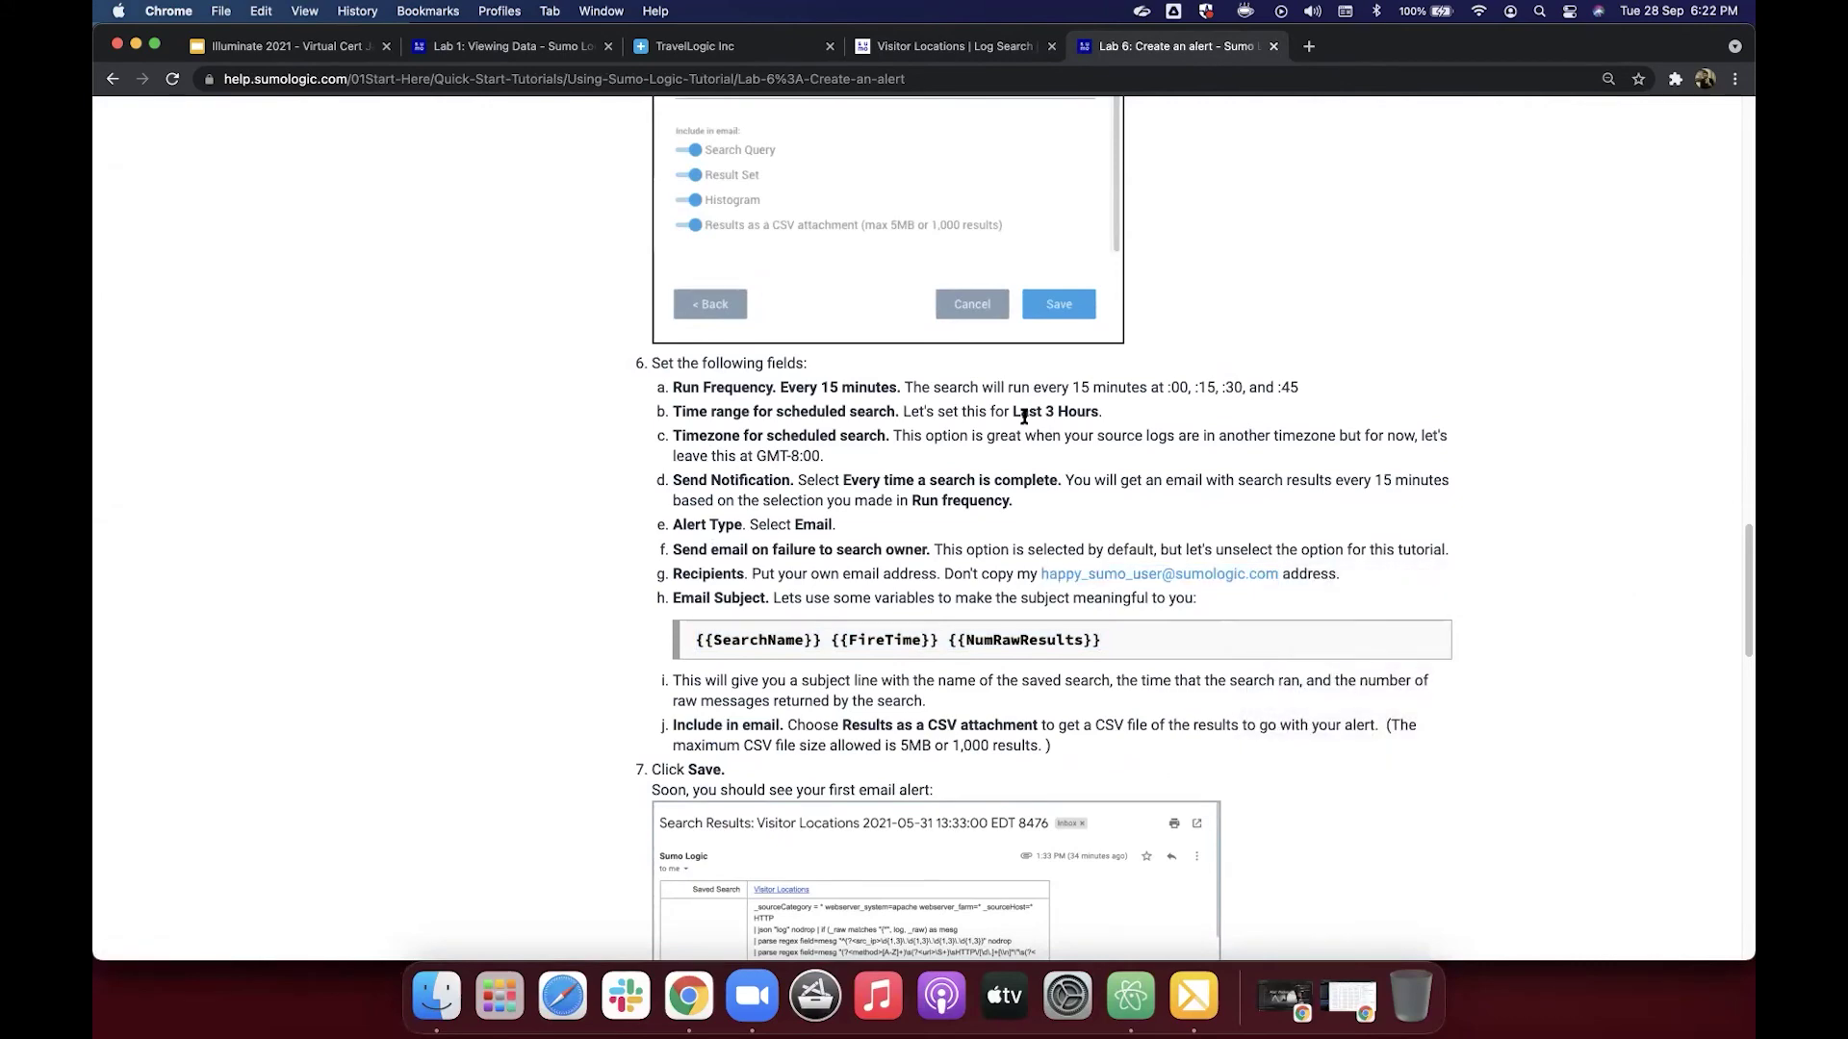
key("ctrl+shift+Tab")
left_click(761, 534)
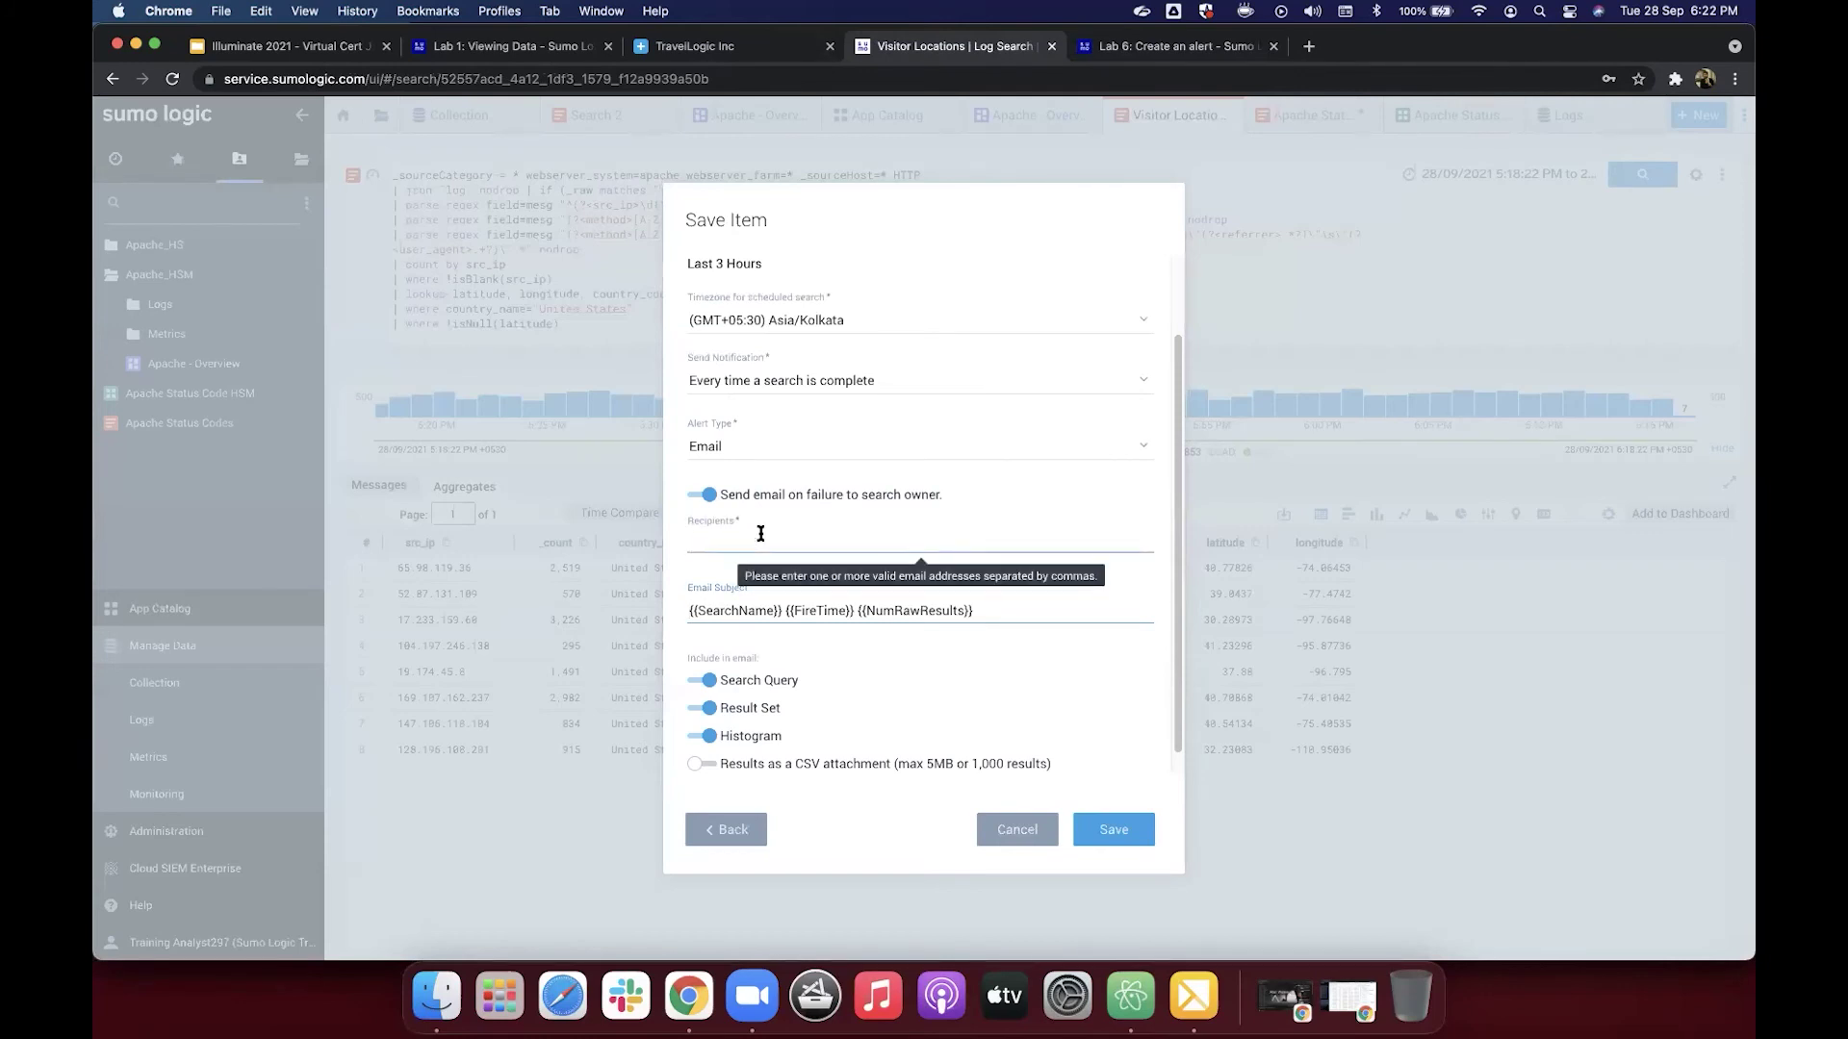
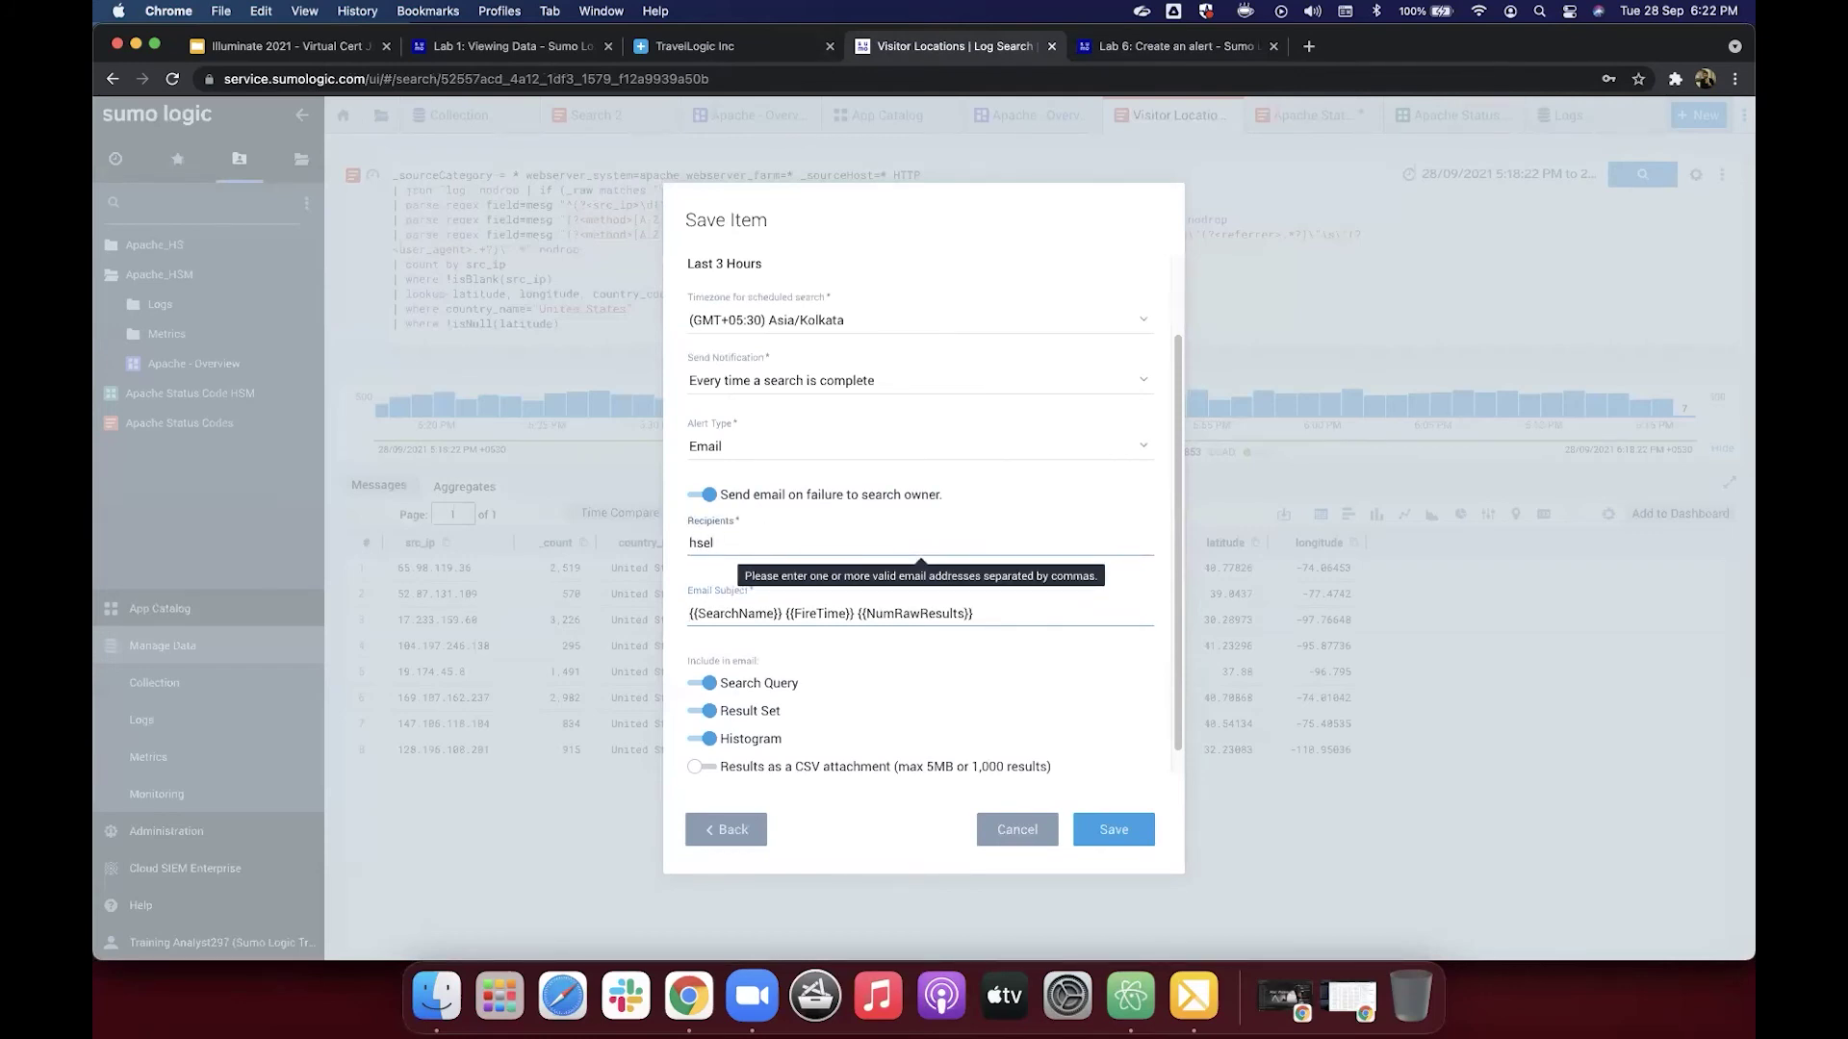
left_click(735, 568)
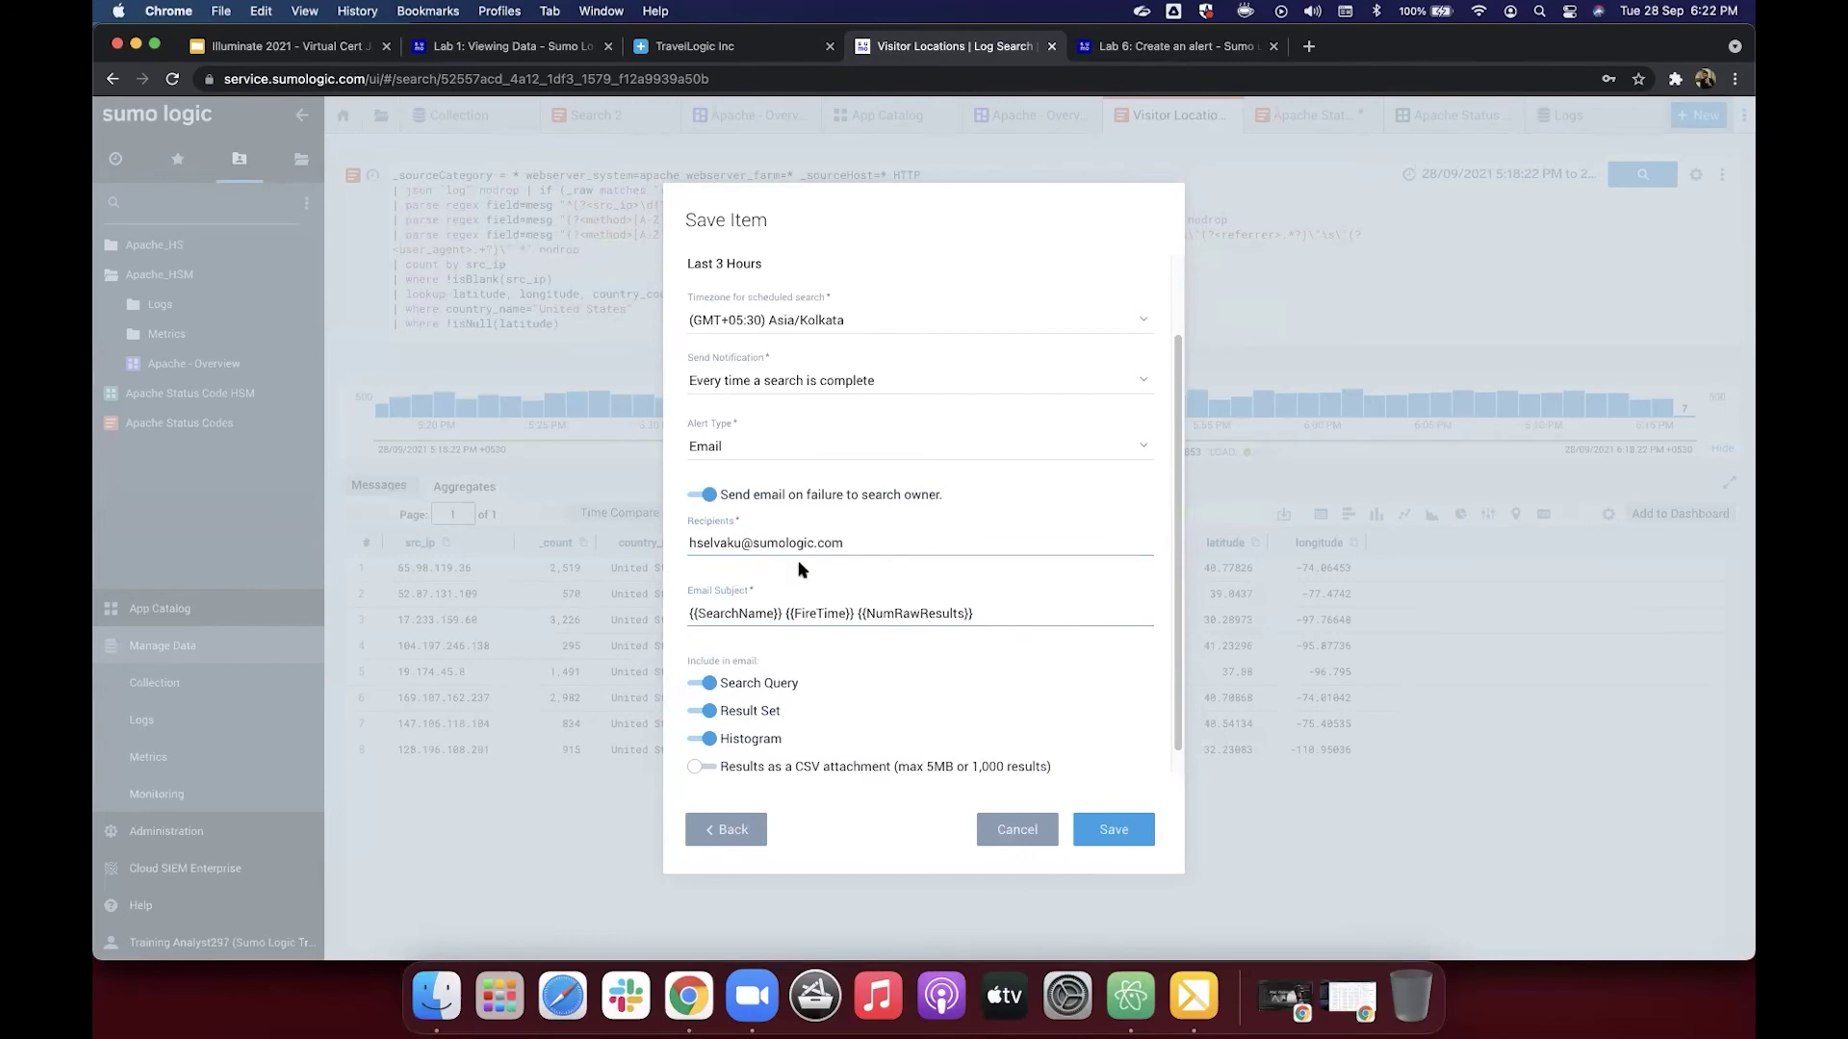
scroll(874, 551, "down", 1)
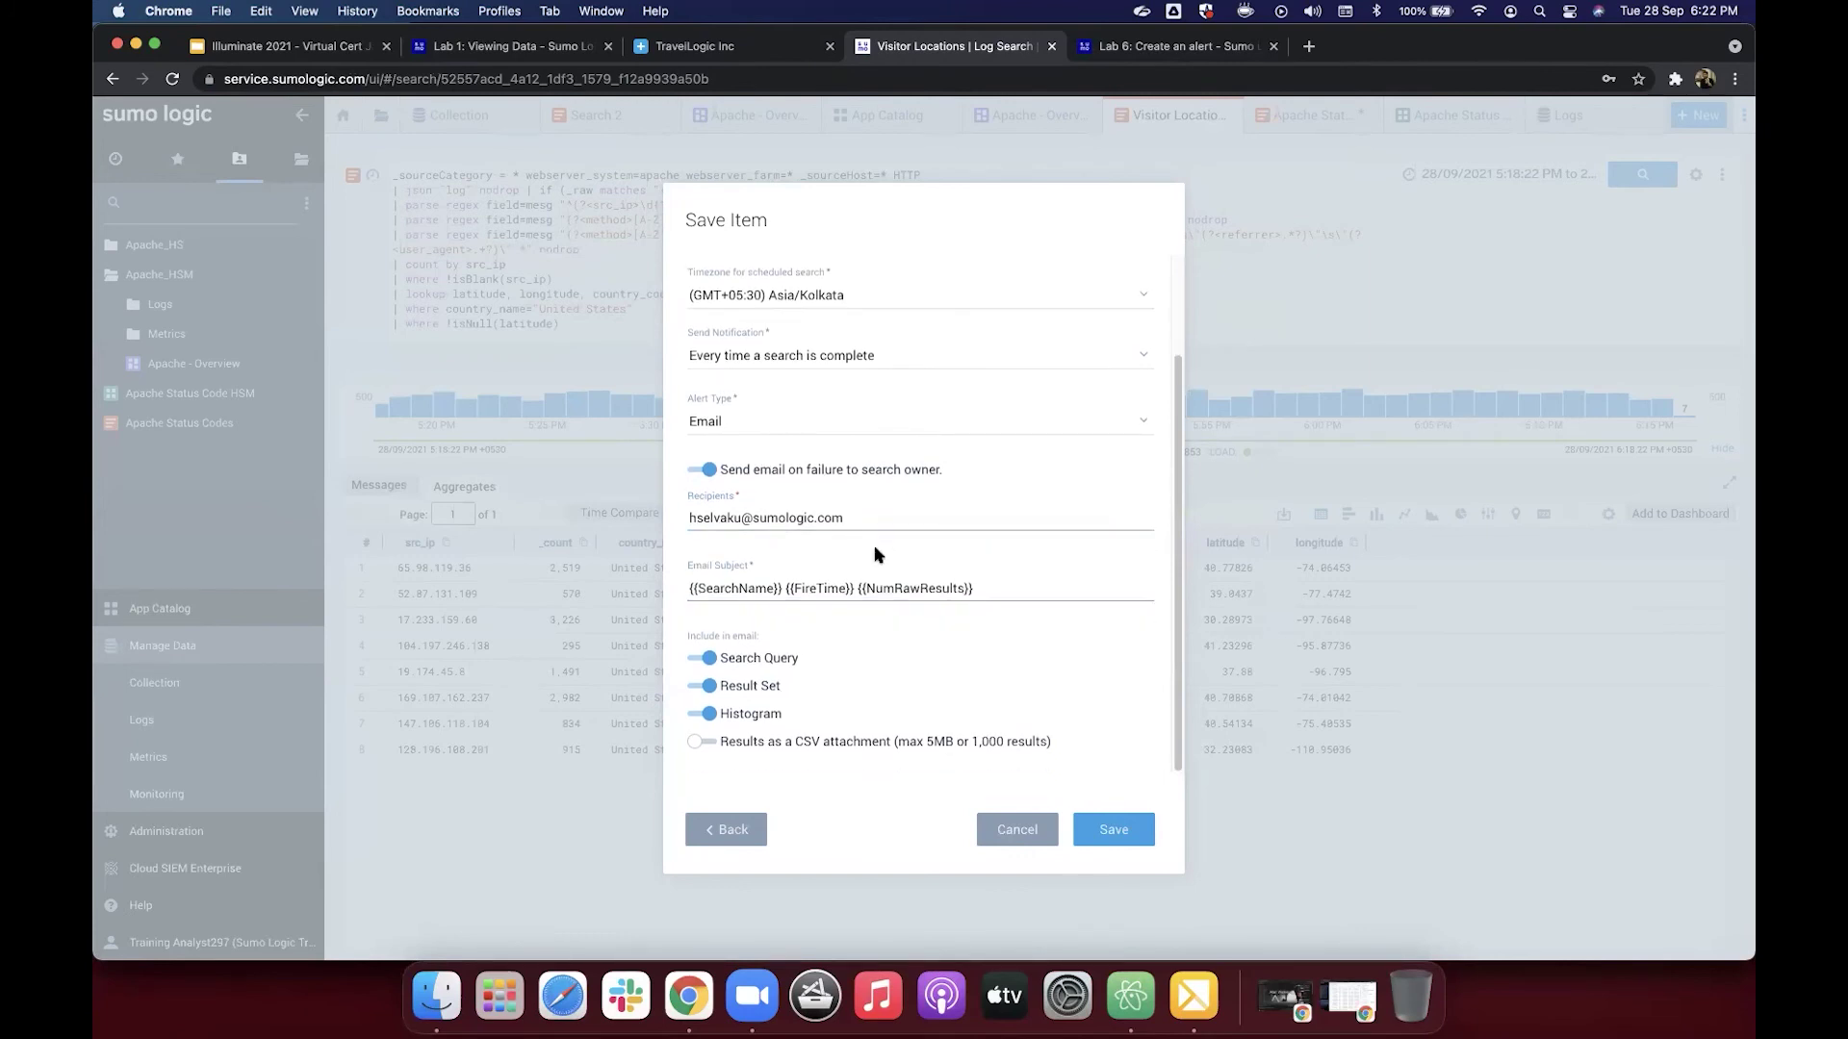
Step: Look over the scheduled alert's Save Item settings and the entered recipient address
scroll(977, 679, "up", 4)
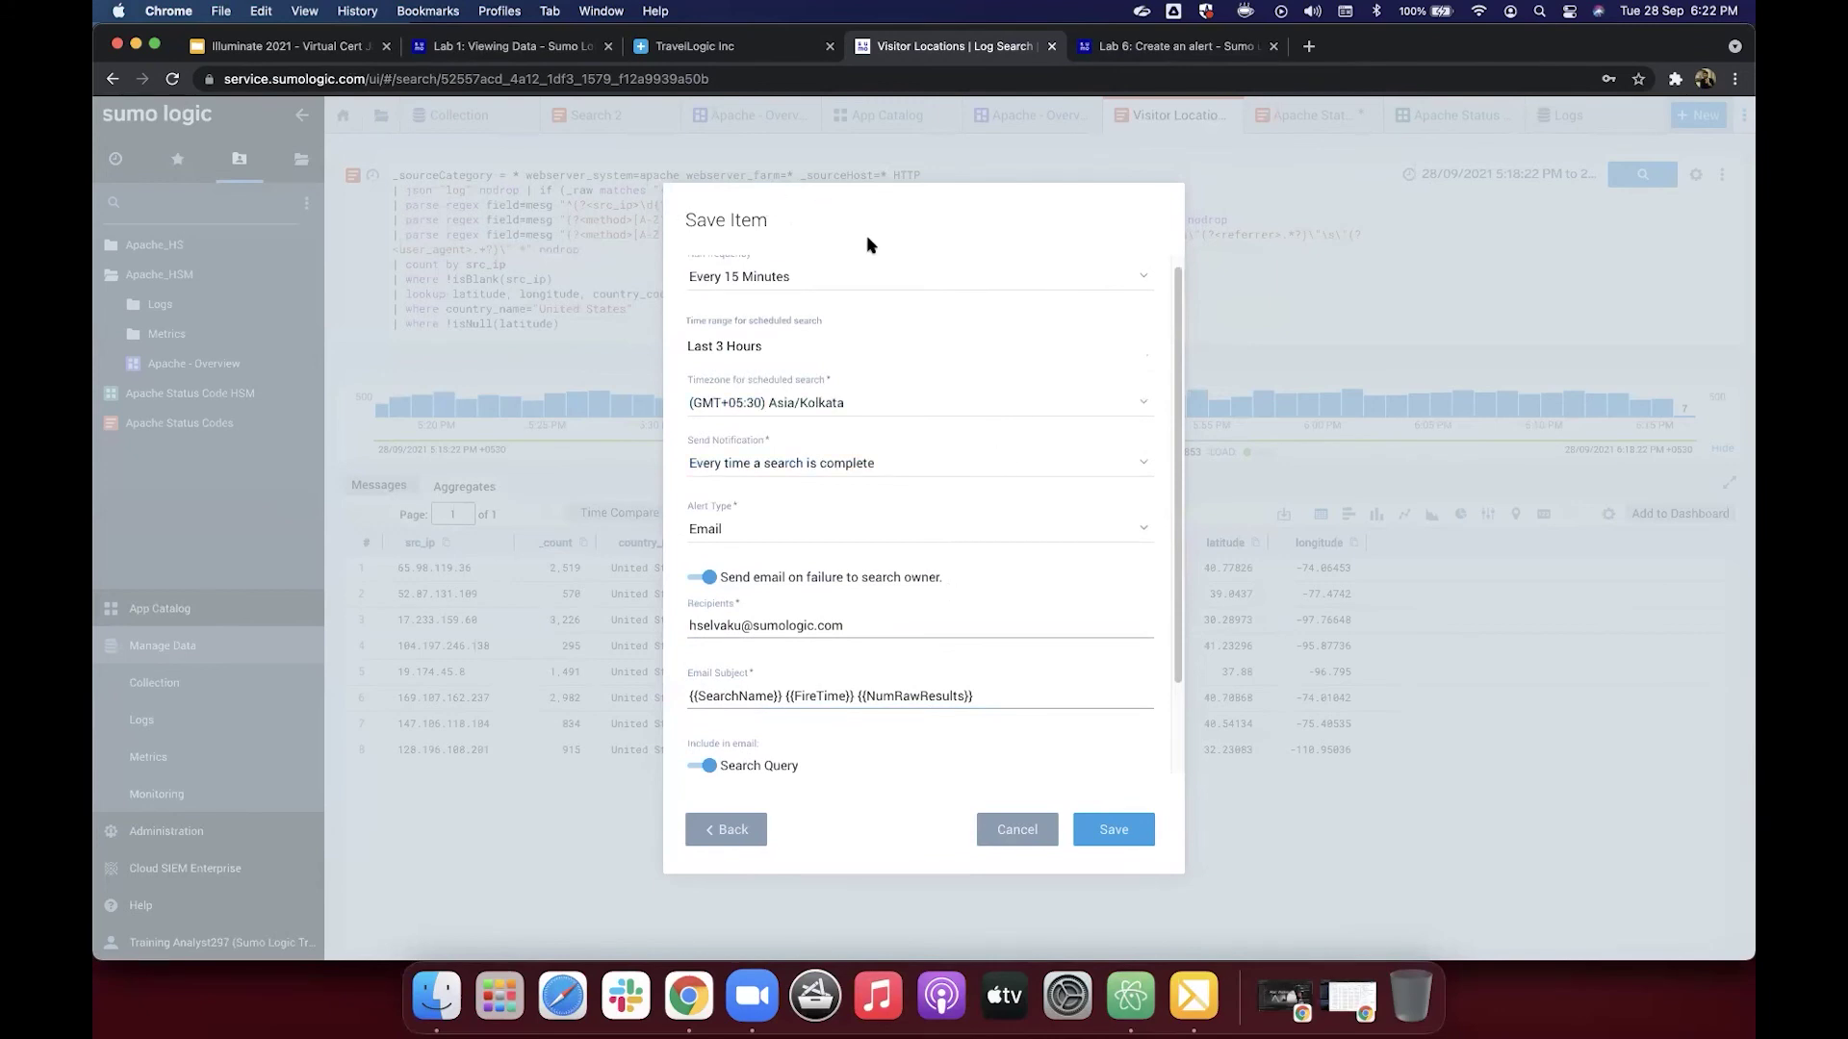
scroll(904, 371, "down", 4)
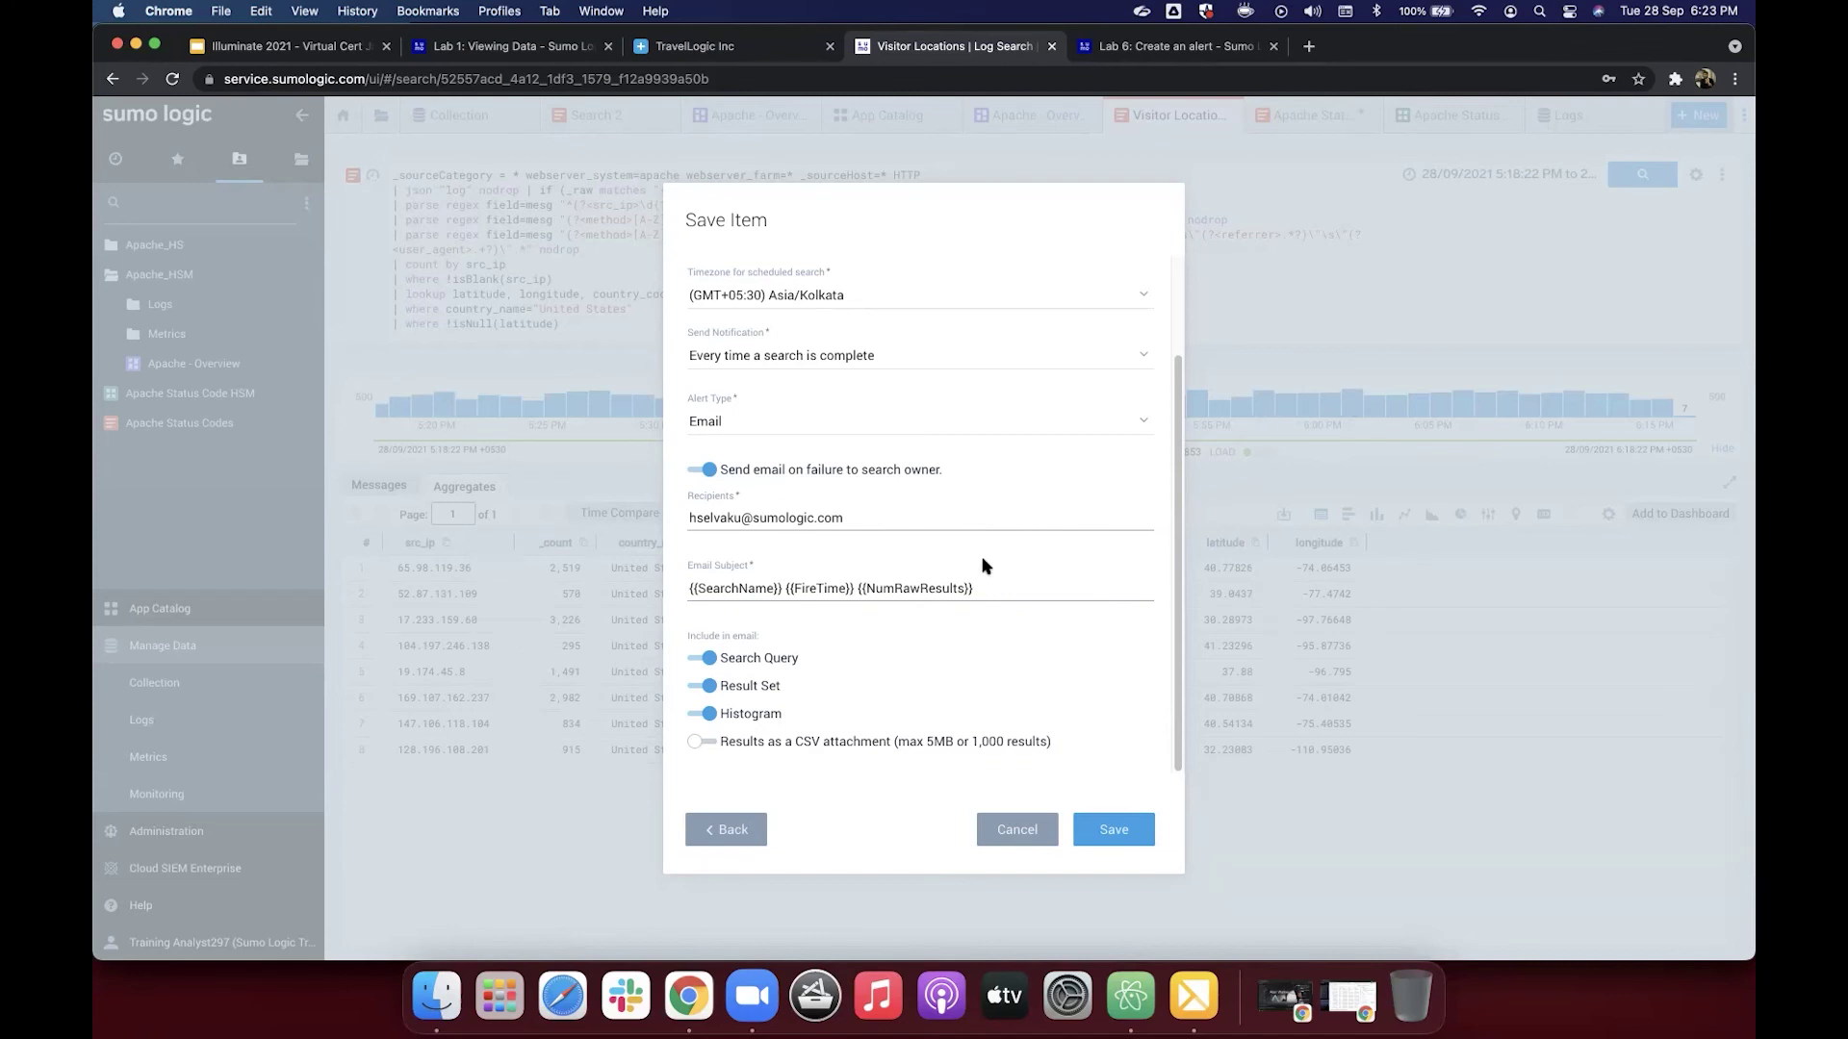
scroll(986, 566, "up", 2)
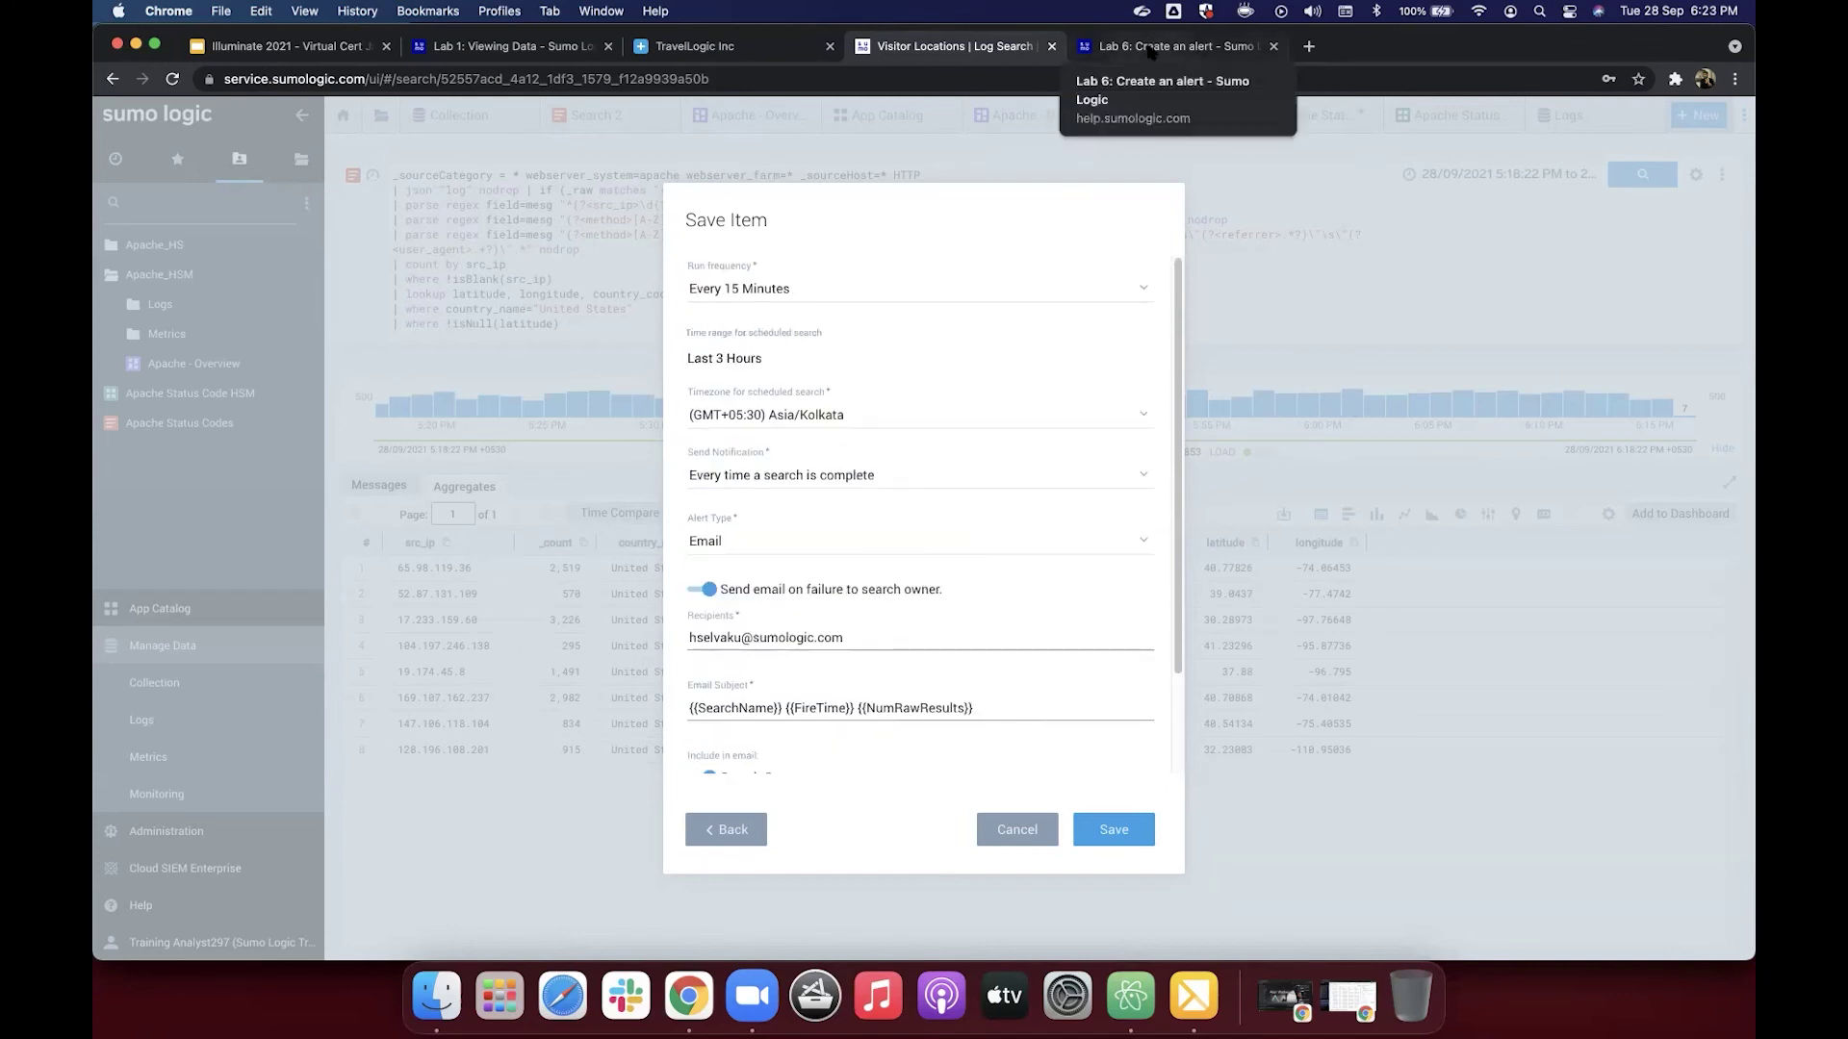
scroll(899, 537, "down", 2)
scroll(899, 541, "up", 2)
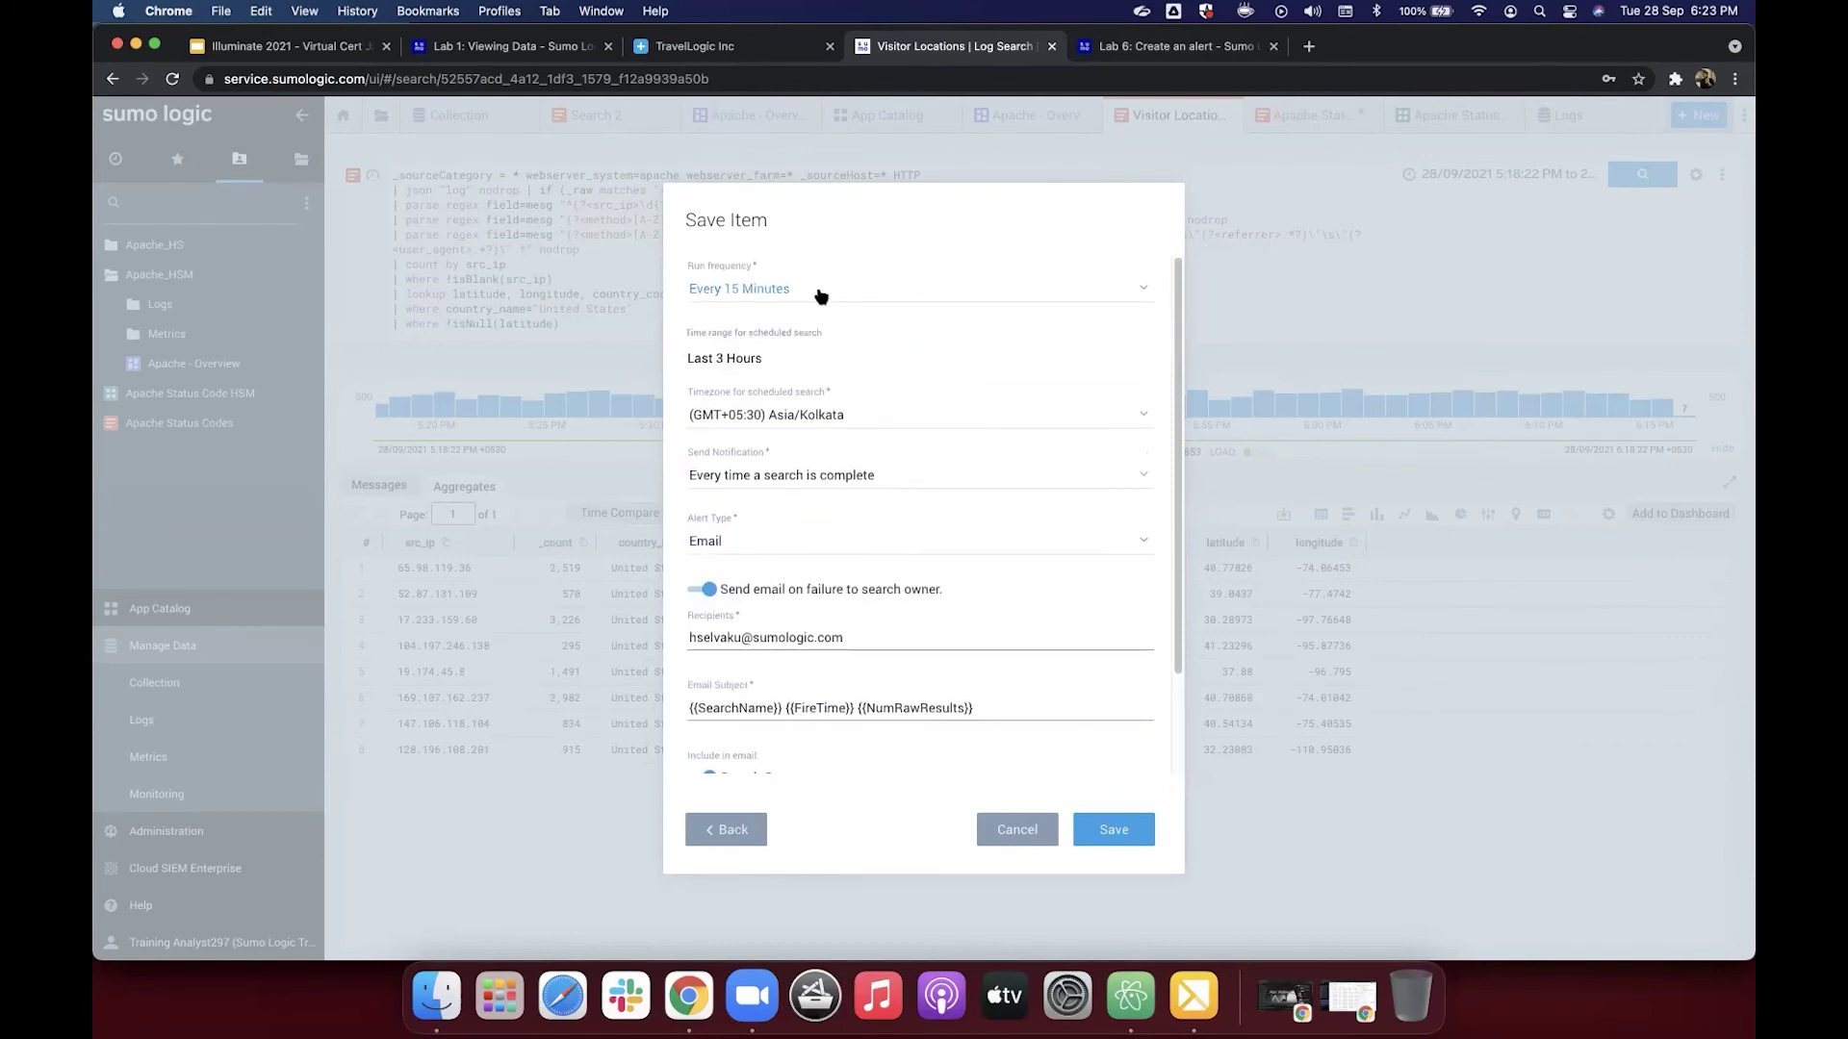
mouse_move(761, 358)
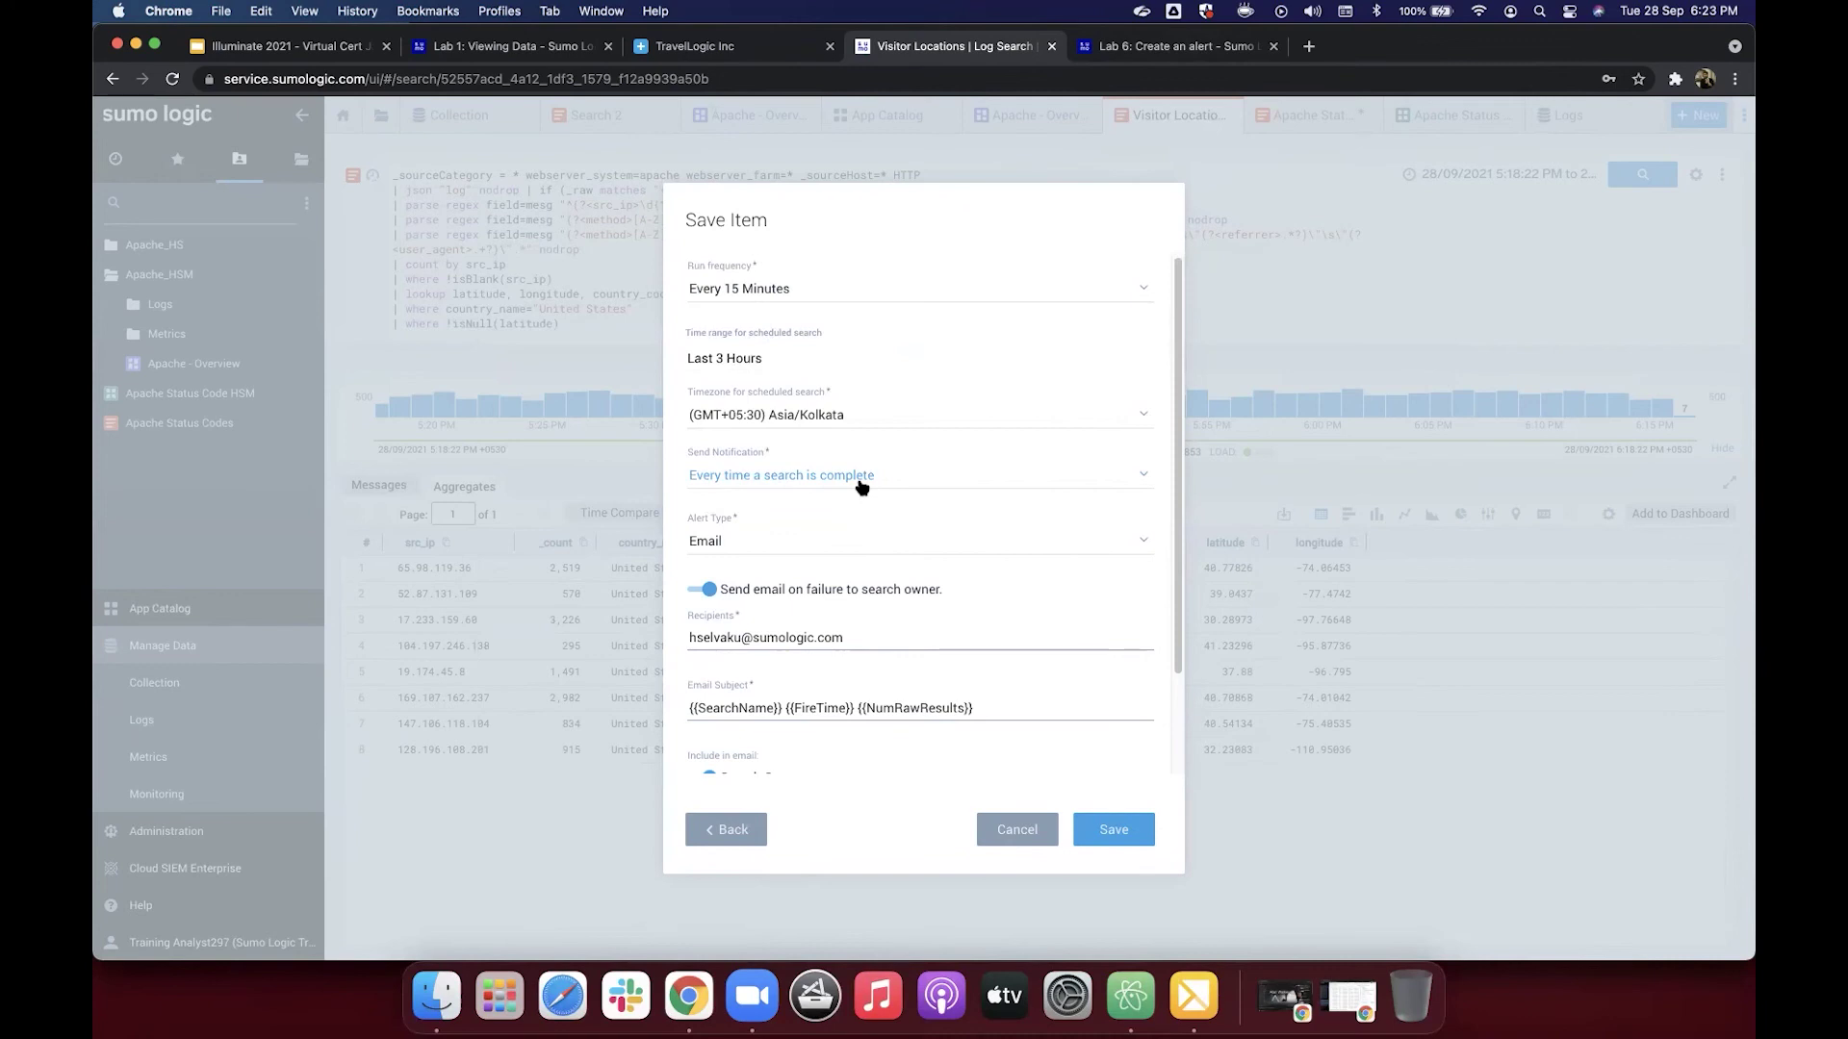
scroll(861, 487, "down", 1)
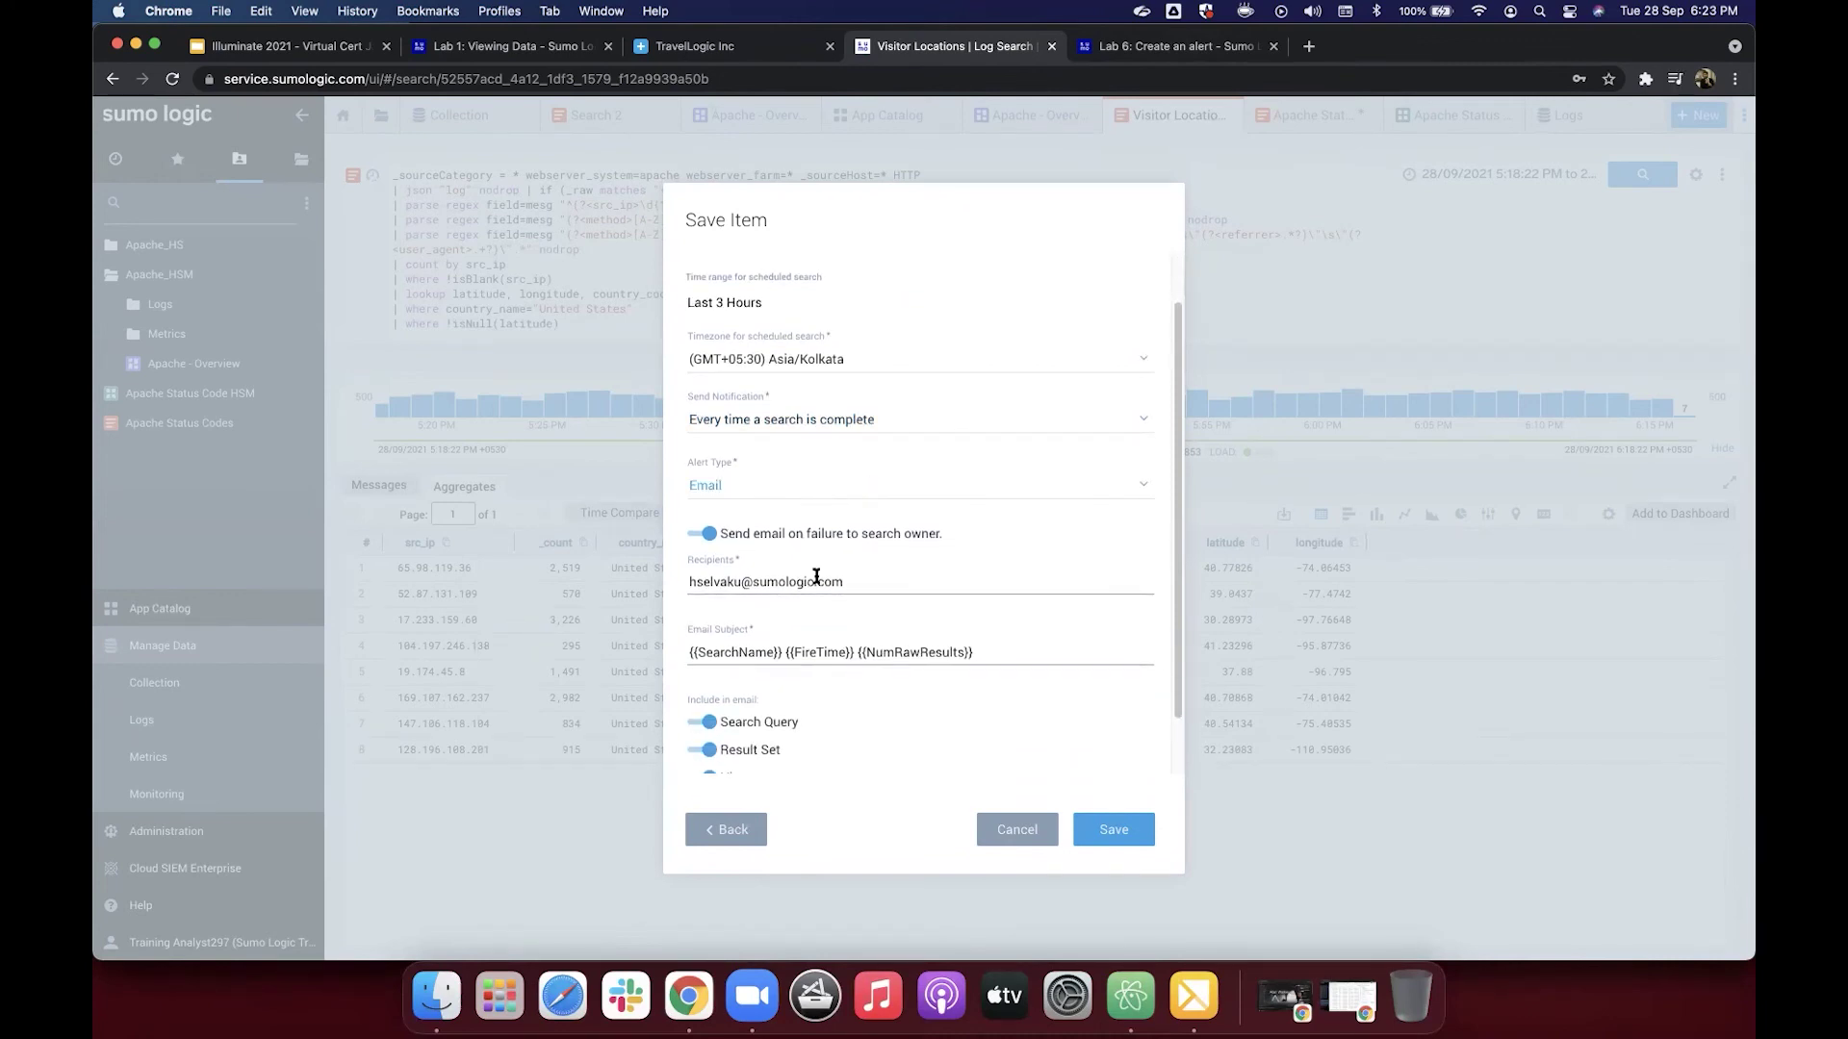
left_click(865, 585)
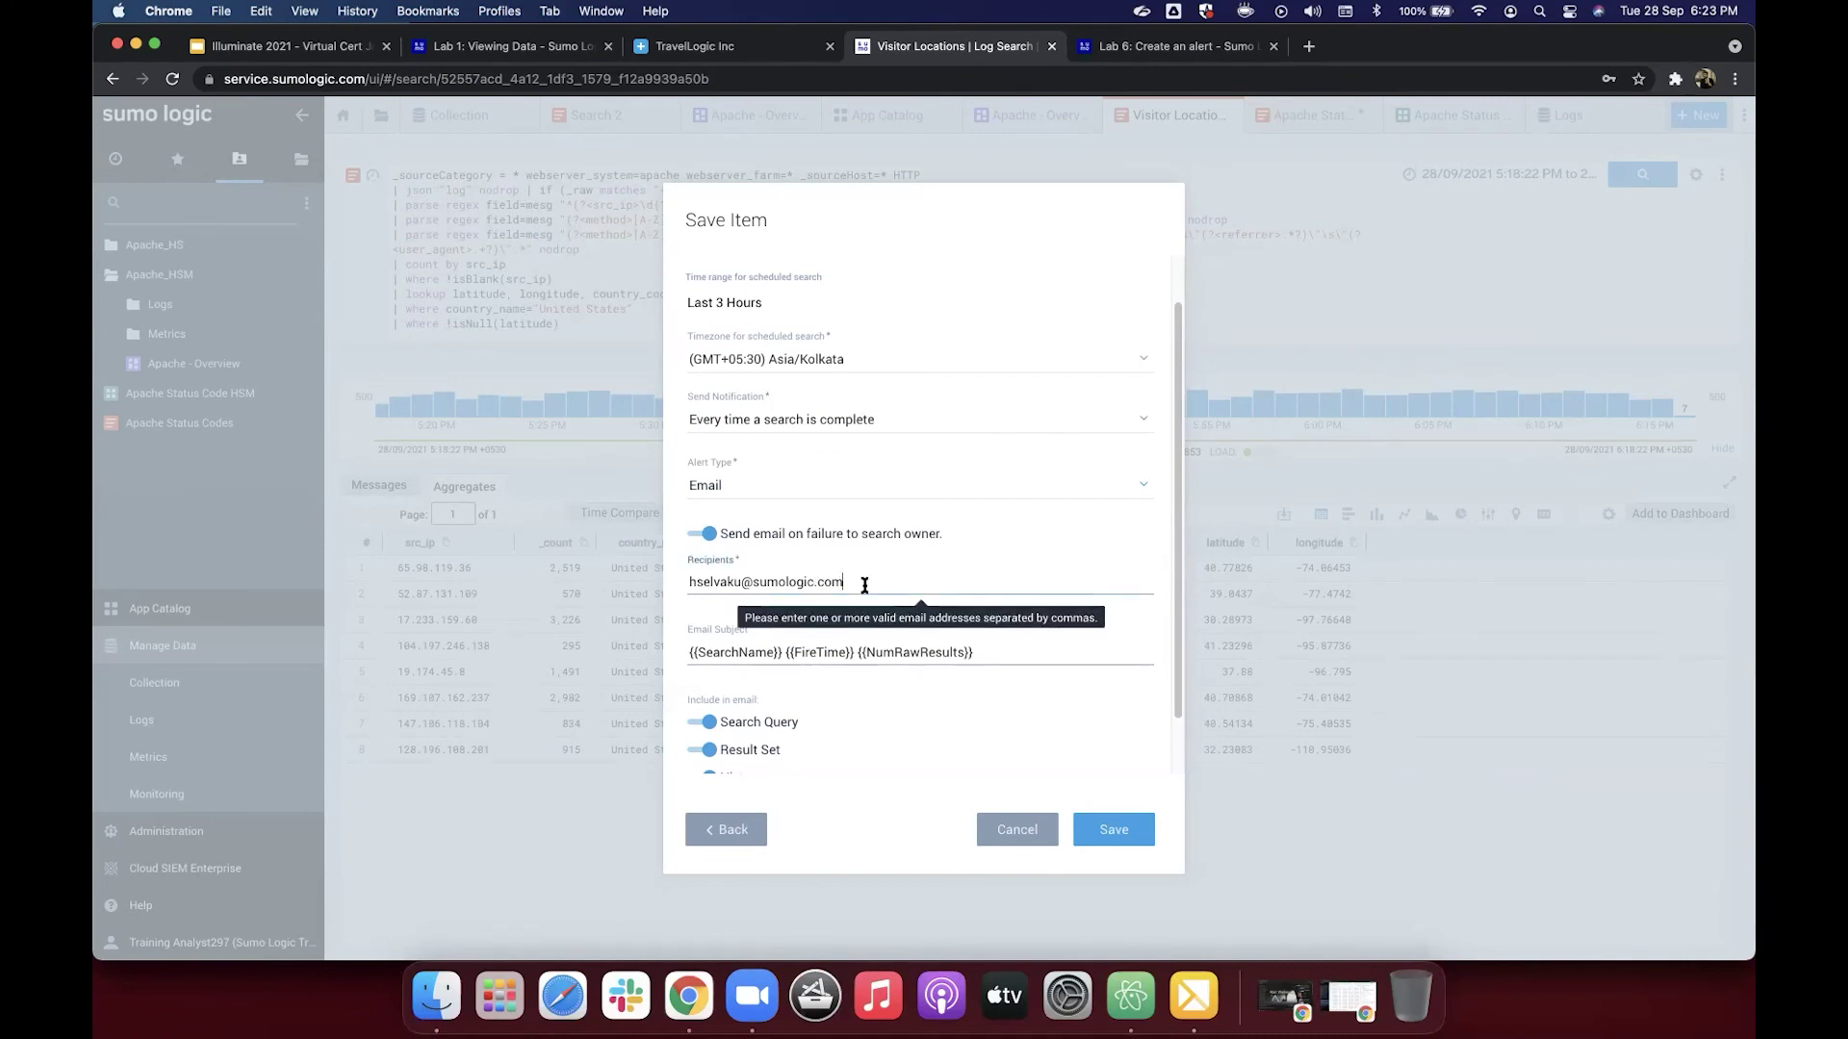
mouse_move(712, 655)
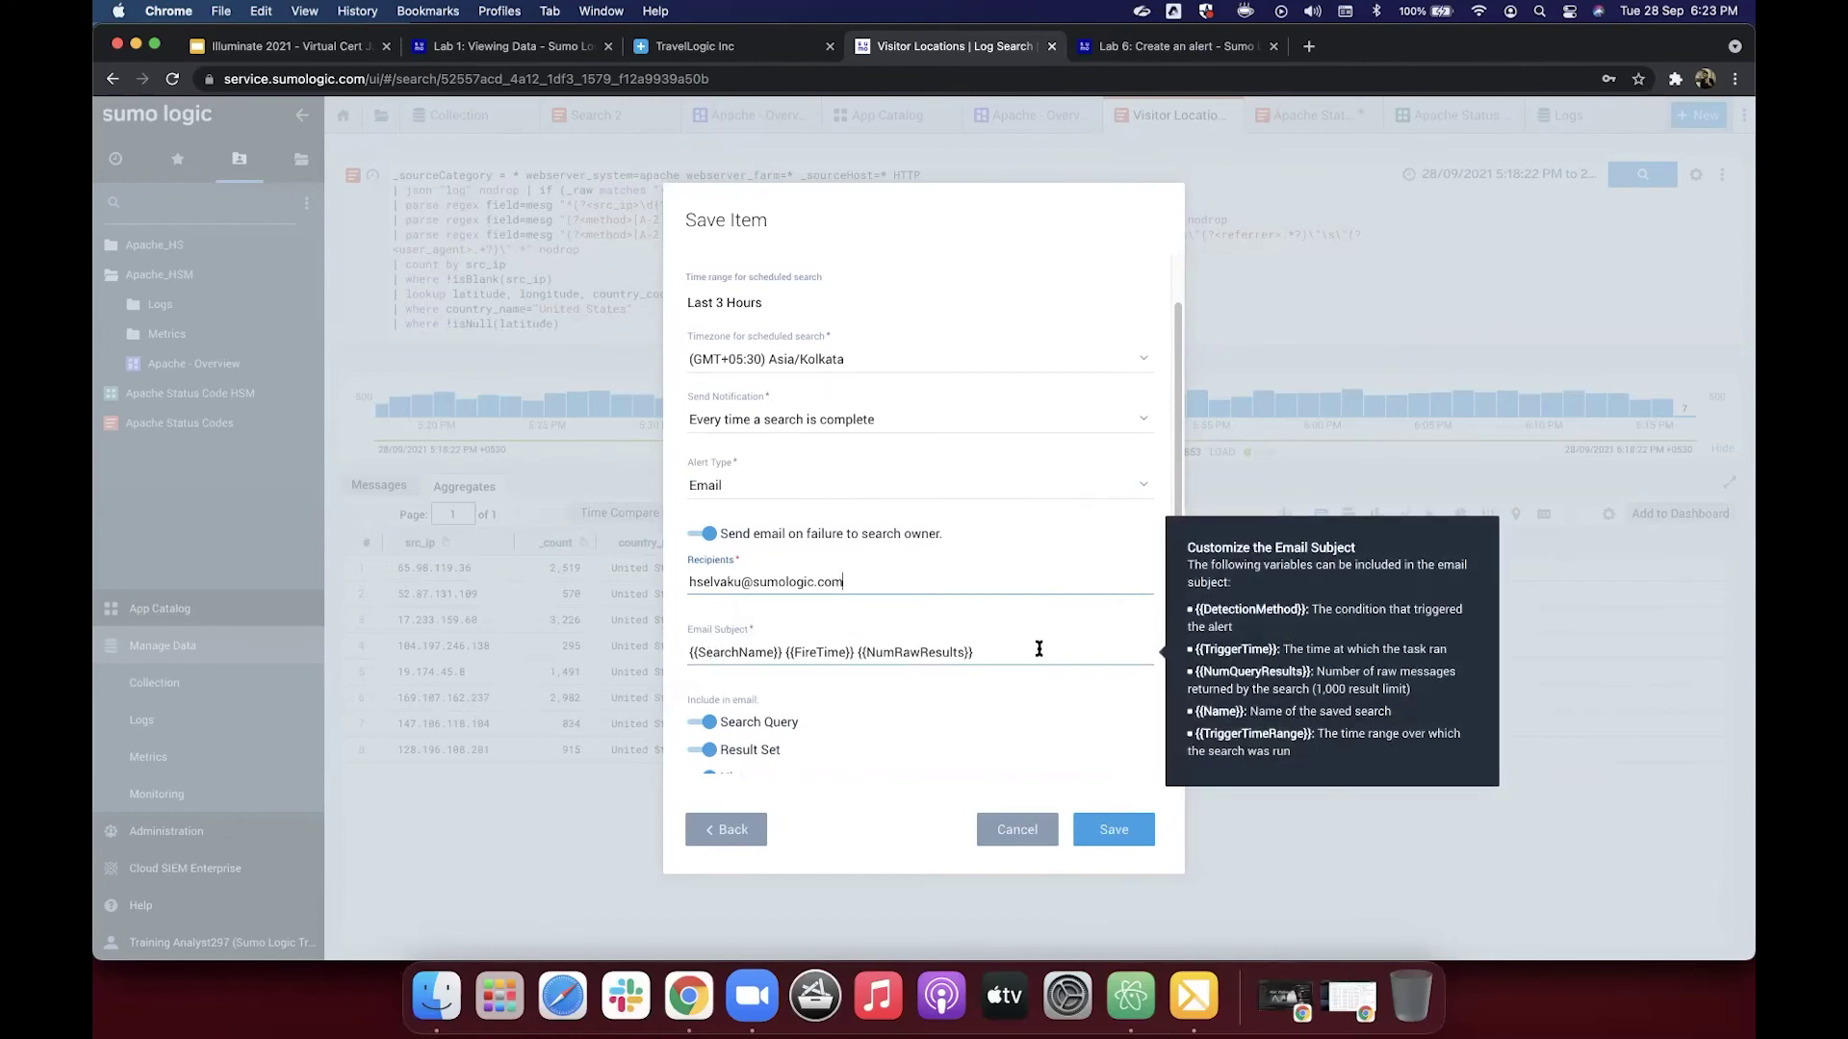
Step: Reread the lab's Email Subject line, then return to the Visitor Locations Save Item form
left_click(1169, 46)
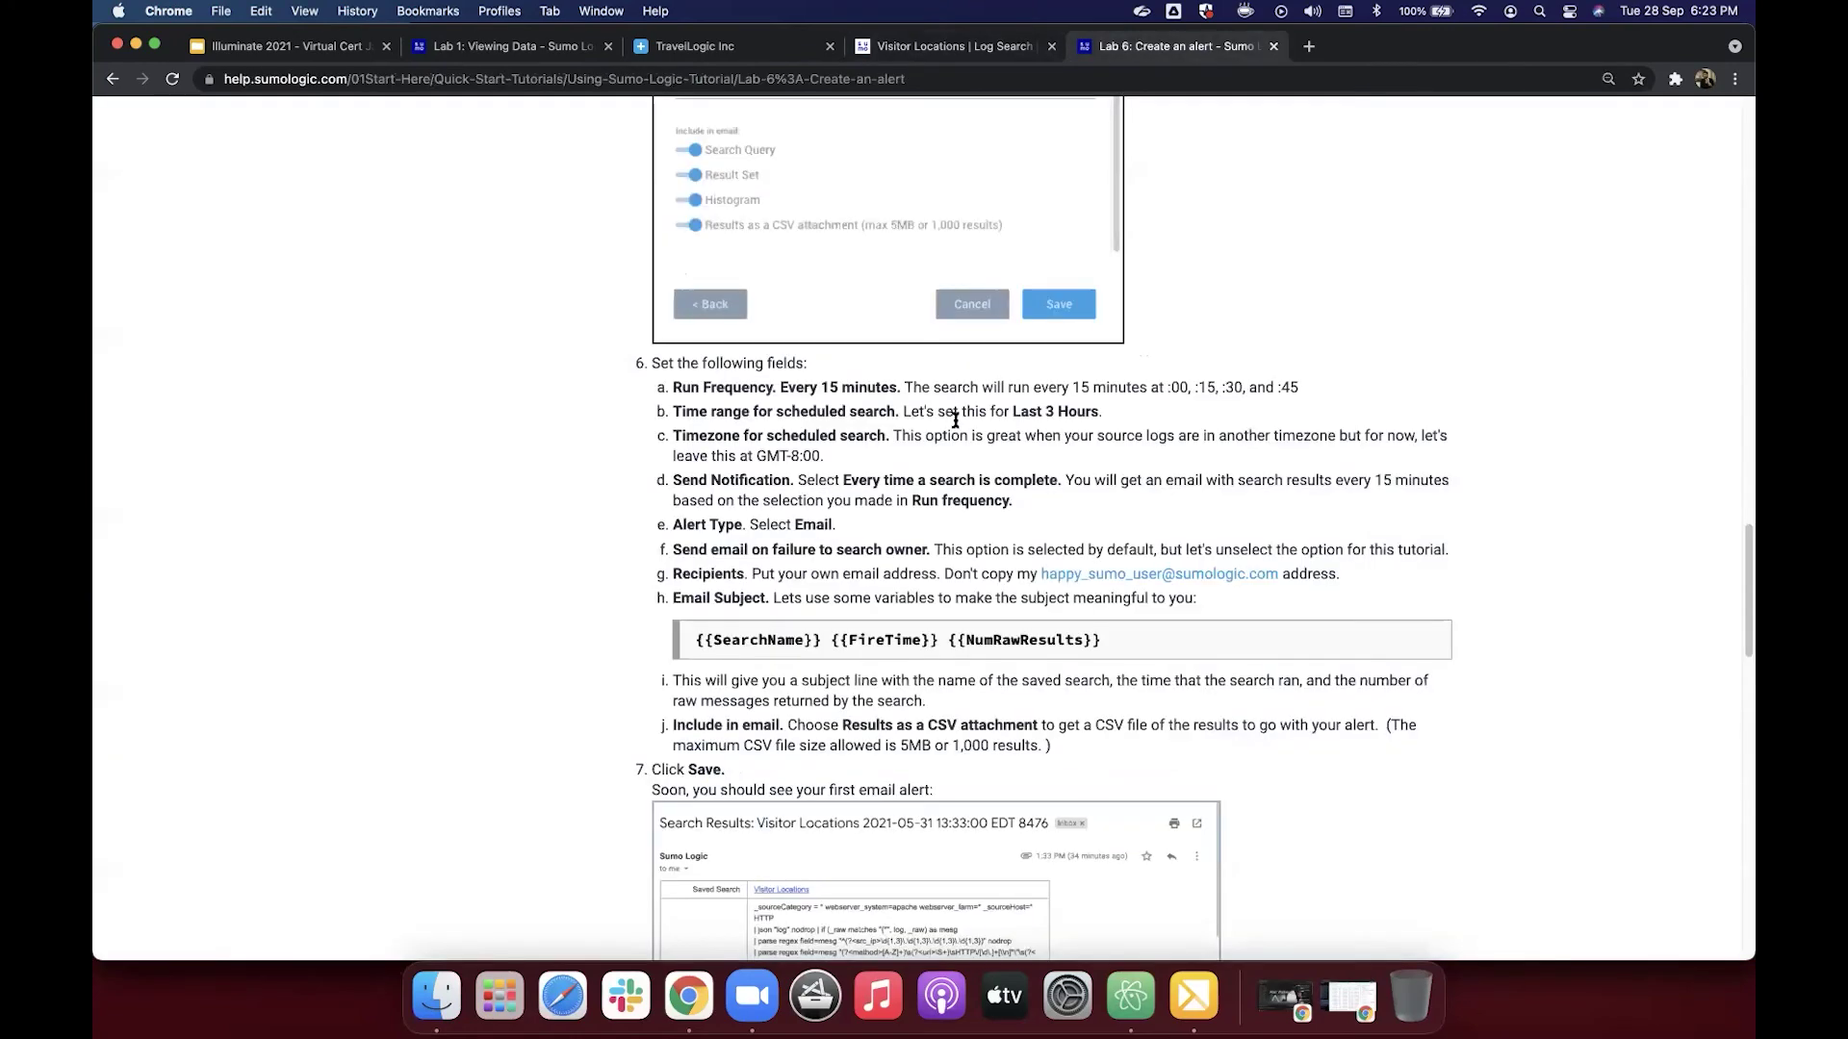
scroll(717, 515, "down", 3)
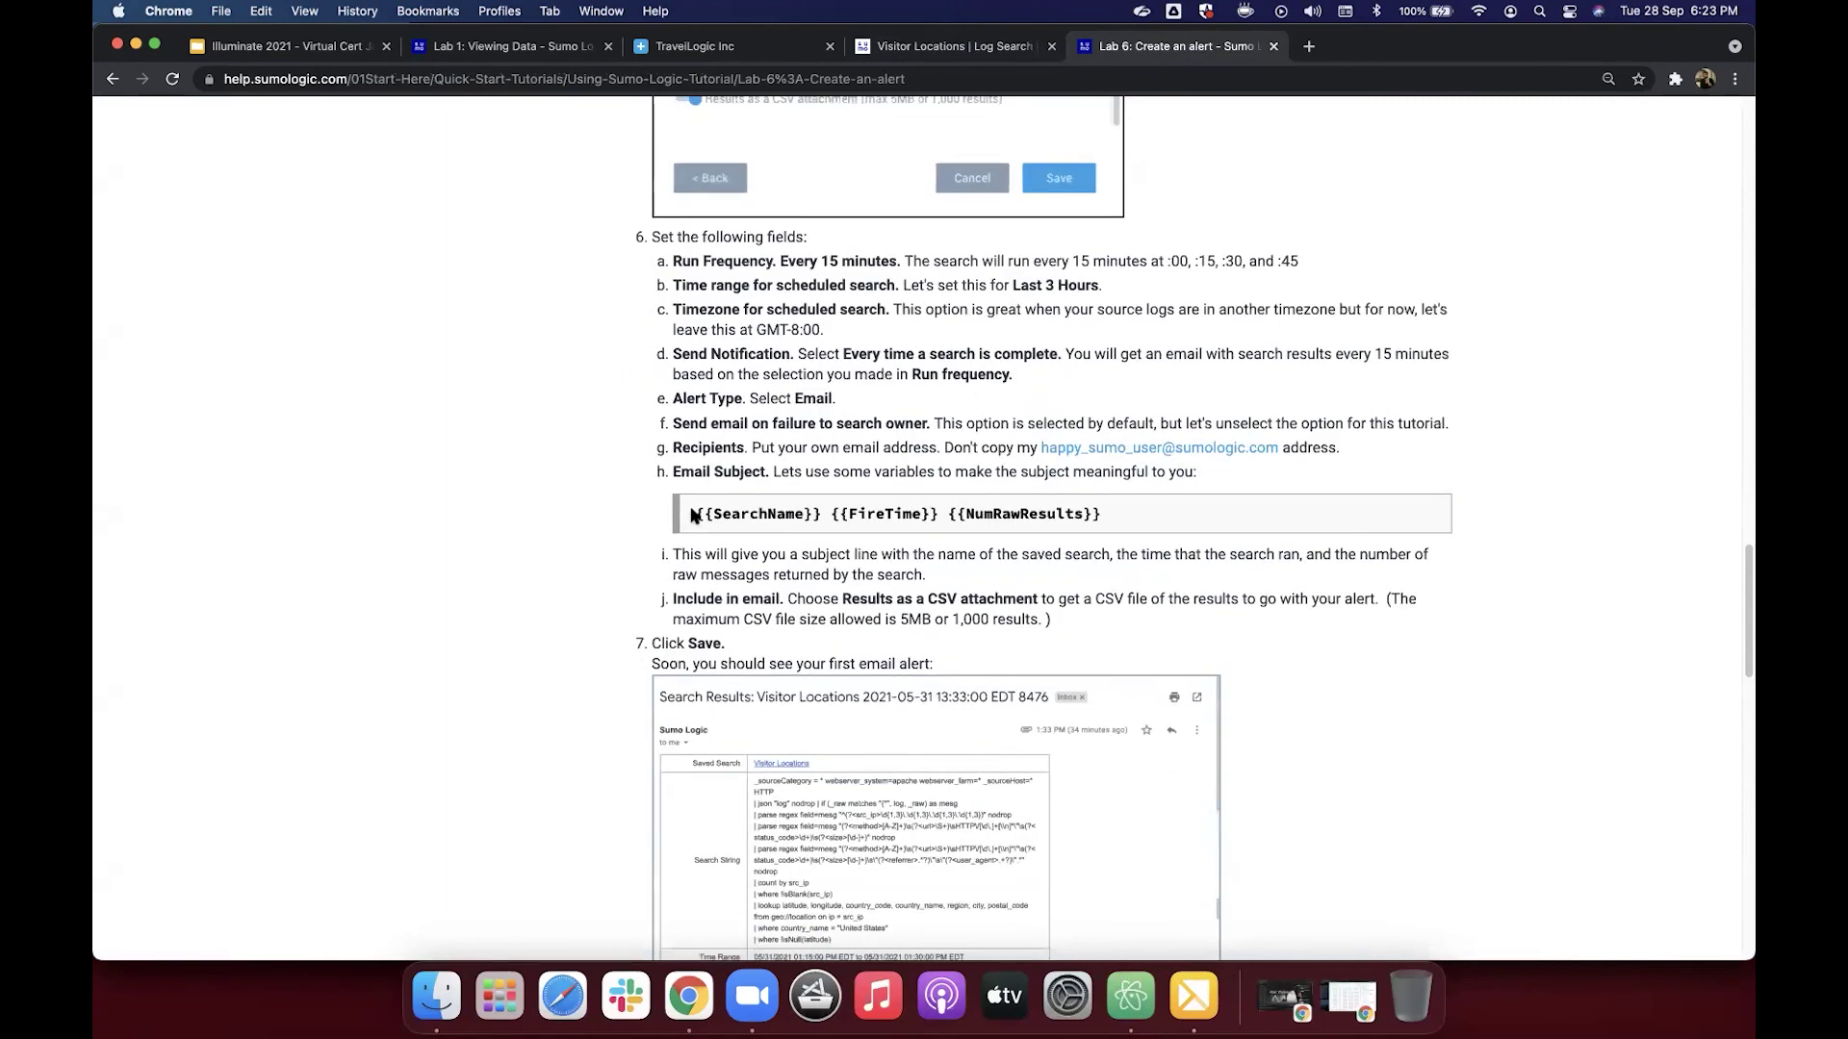
left_click_drag(694, 516, 1141, 518)
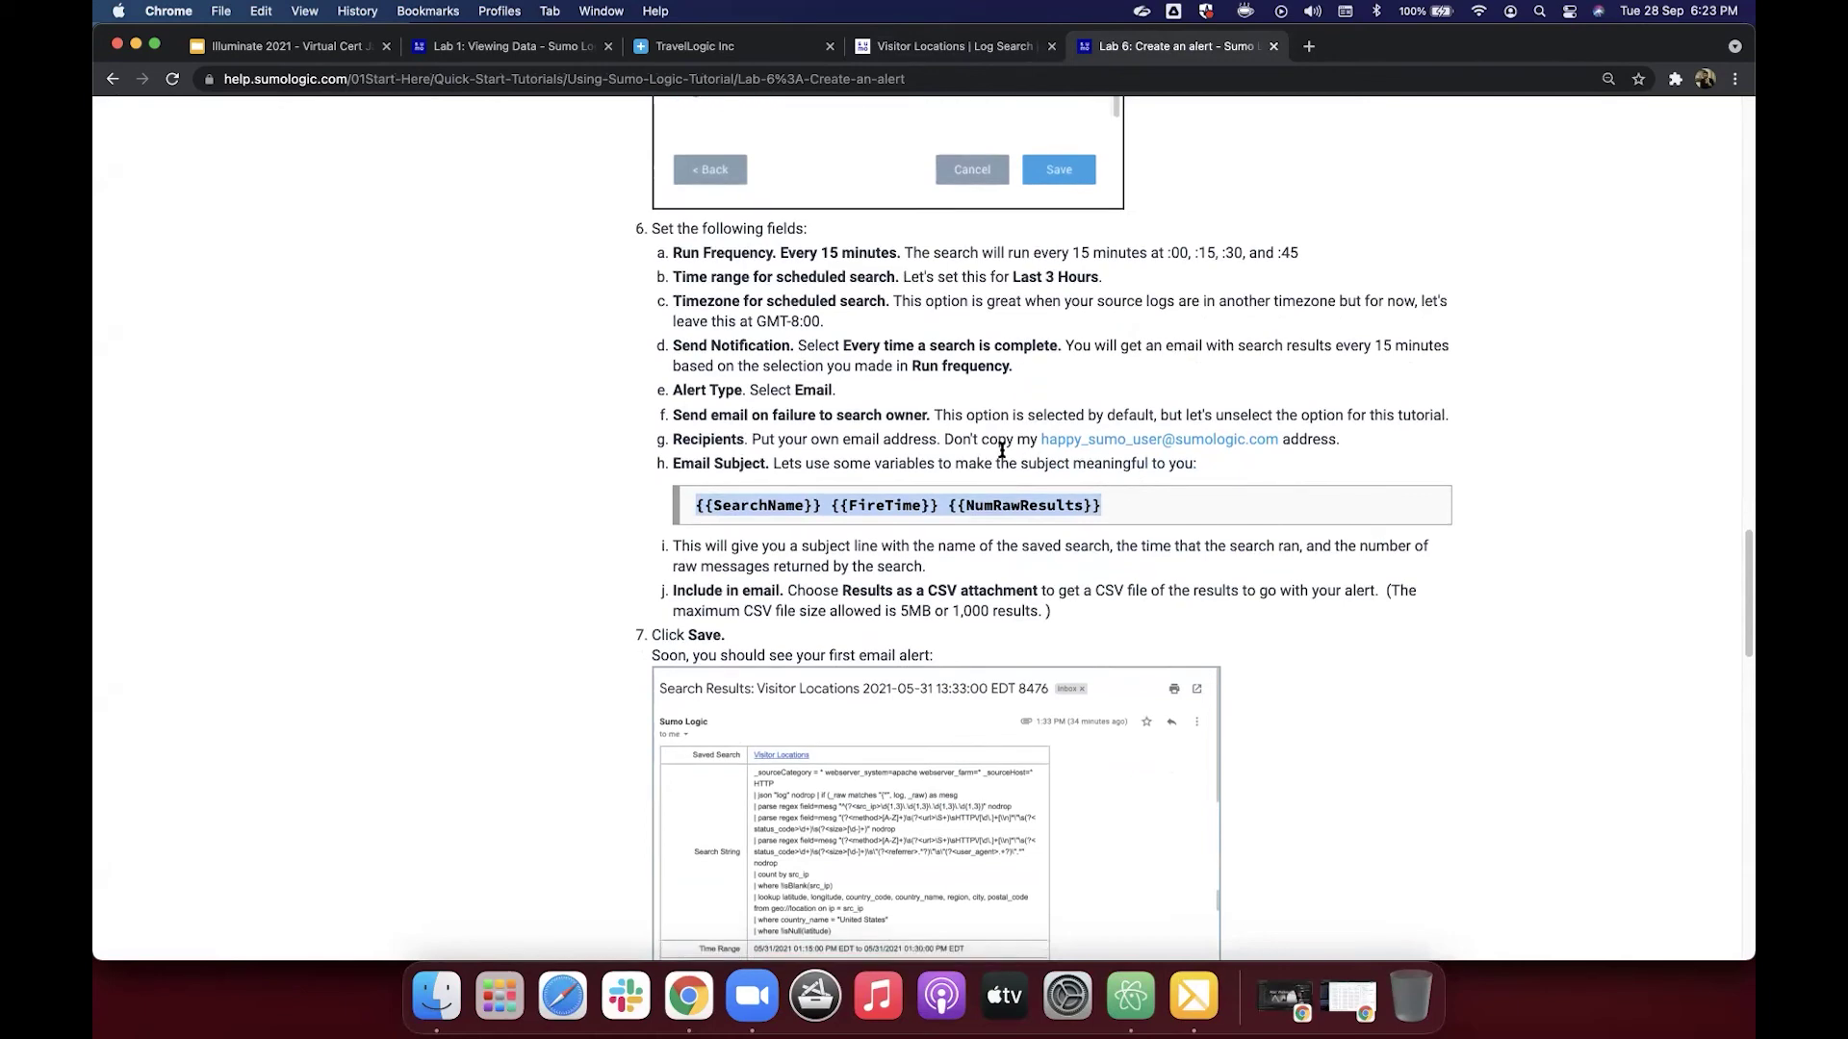
scroll(1000, 451, "down", 3)
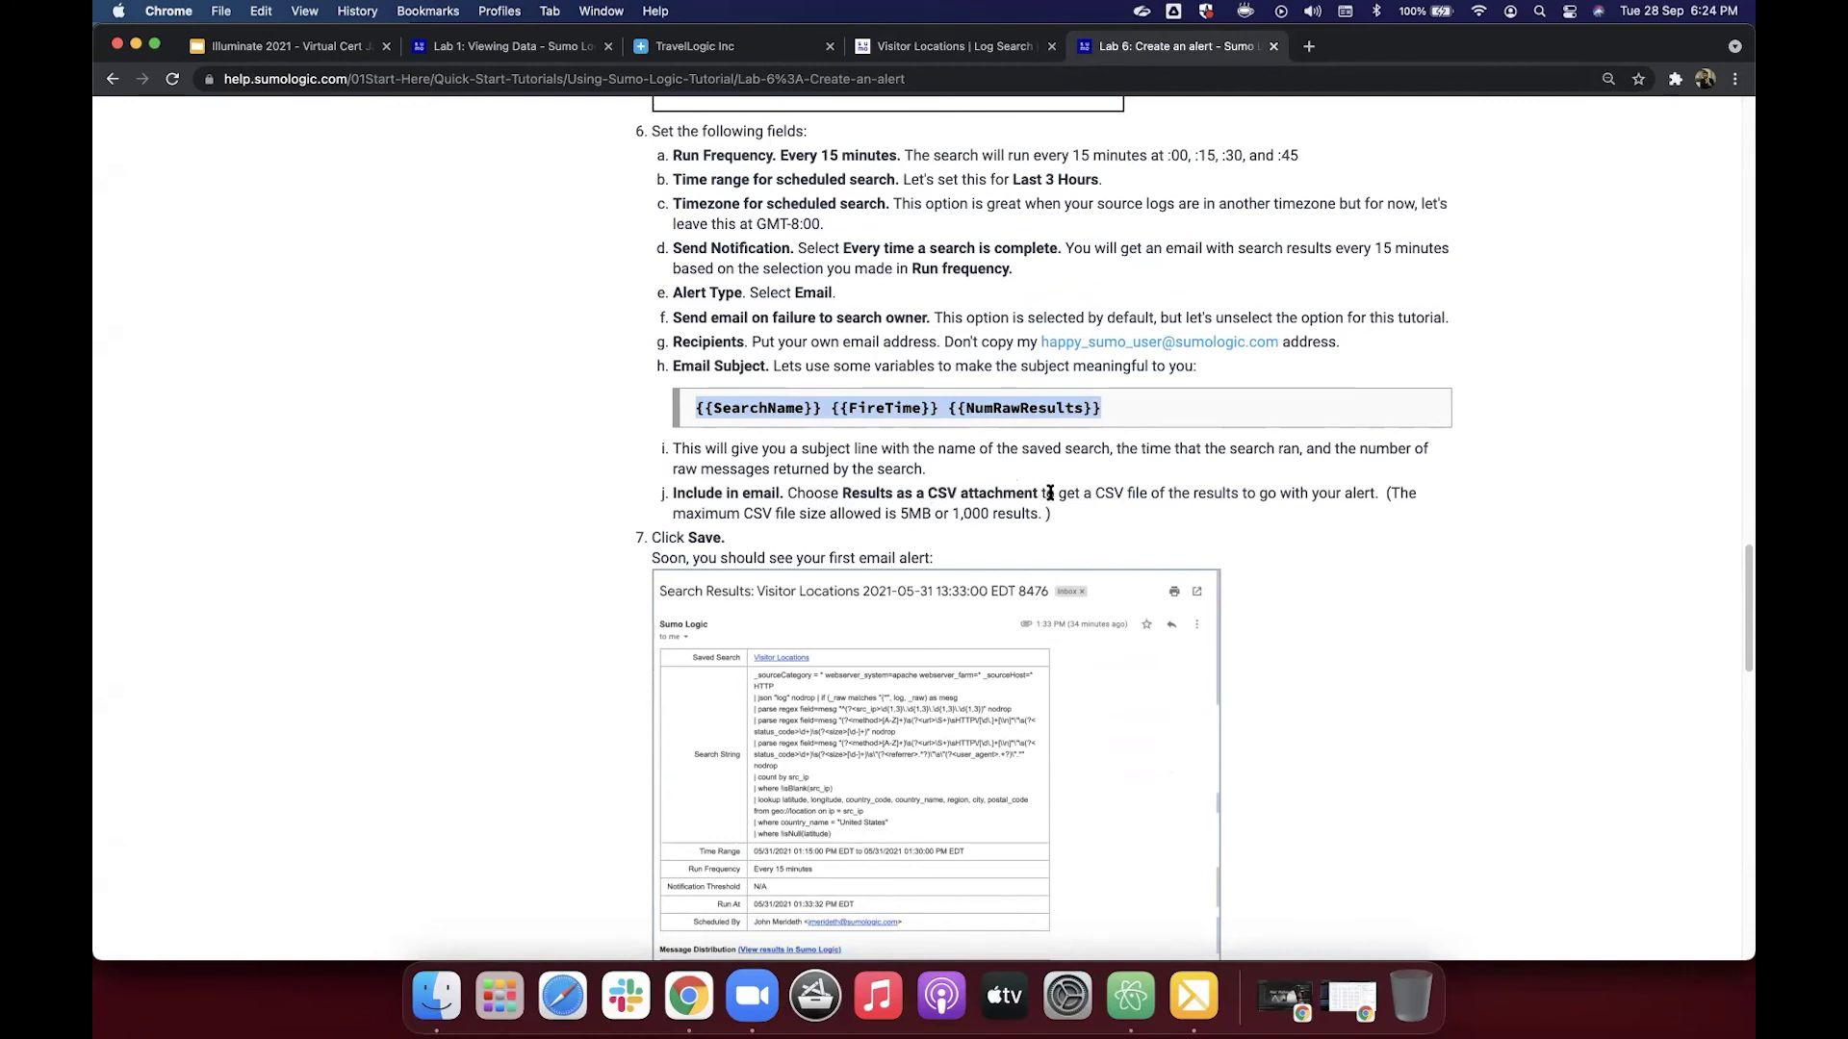
left_click(901, 36)
scroll(782, 563, "down", 1)
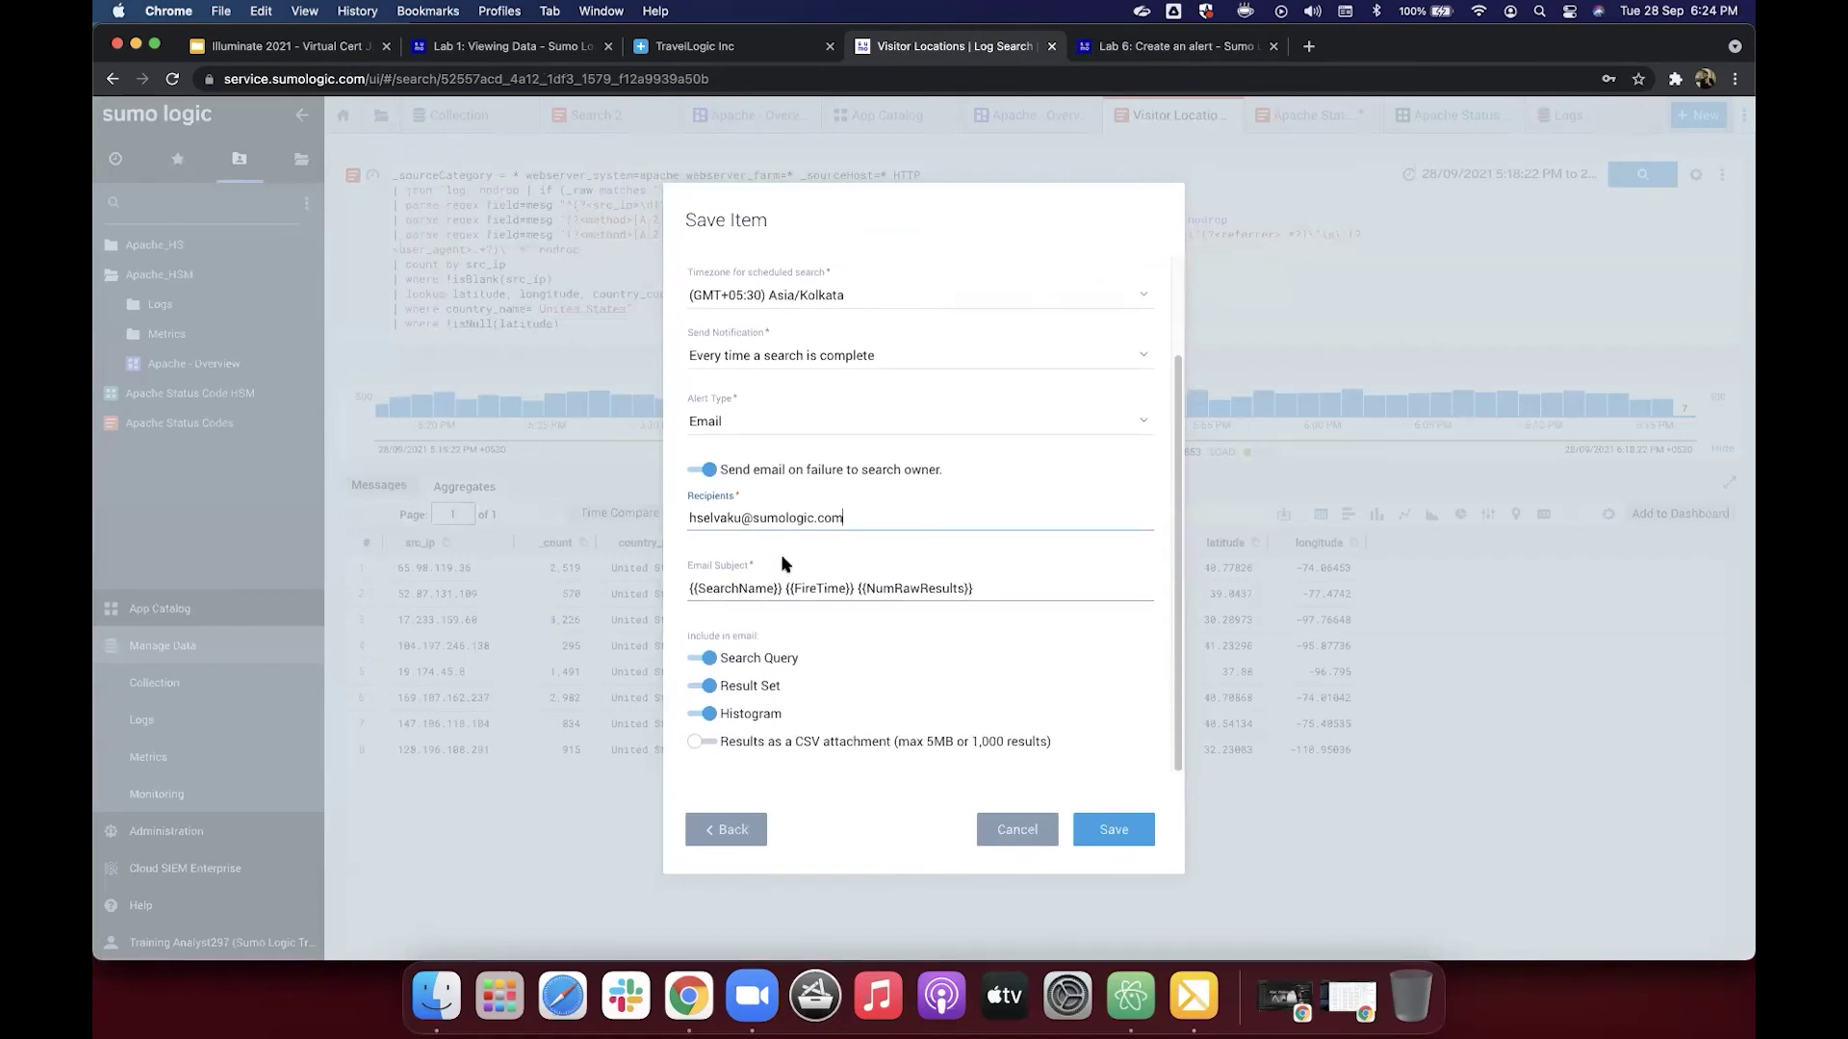
Step: Include the results as a CSV attachment and save the Visitor Locations search with its alert schedule
left_click(707, 745)
left_click(1114, 833)
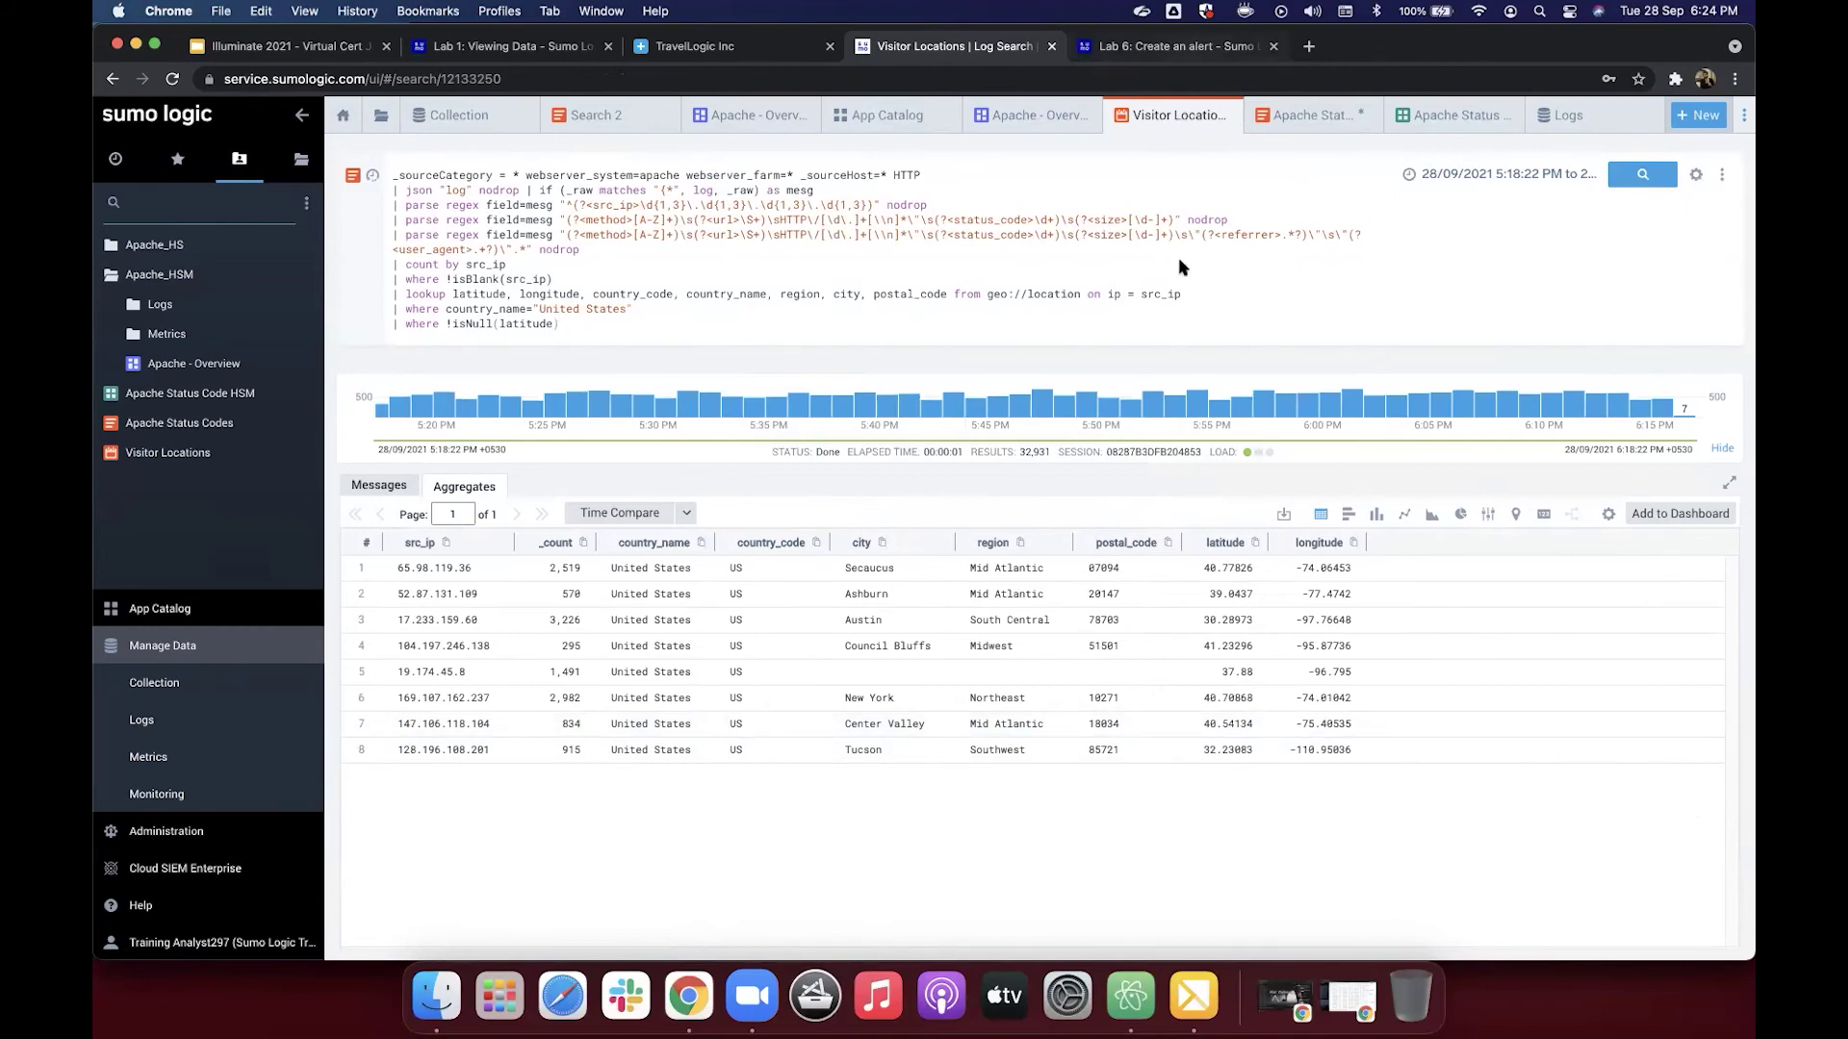
Step: Bring up the Lab 6 tutorial at steps 8 and 9 on the CSV email and turning the alert off
key("ctrl+Tab")
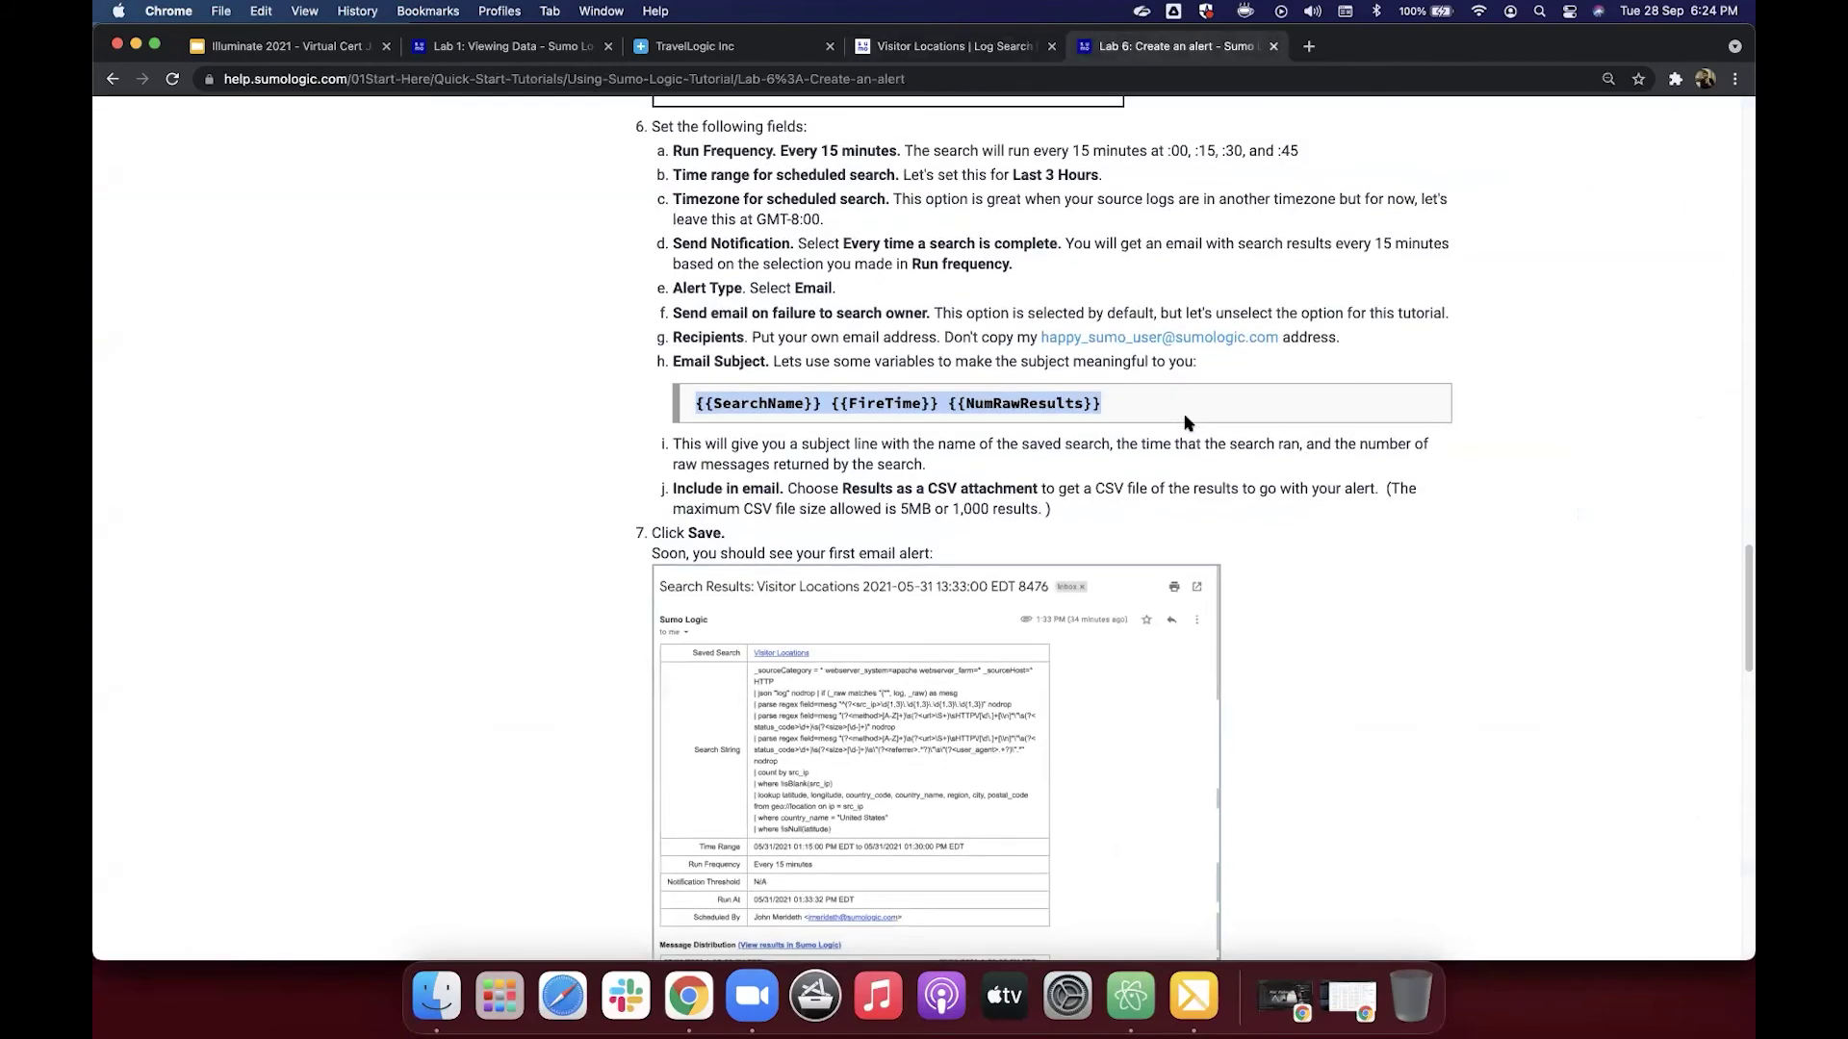
scroll(1187, 424, "down", 2)
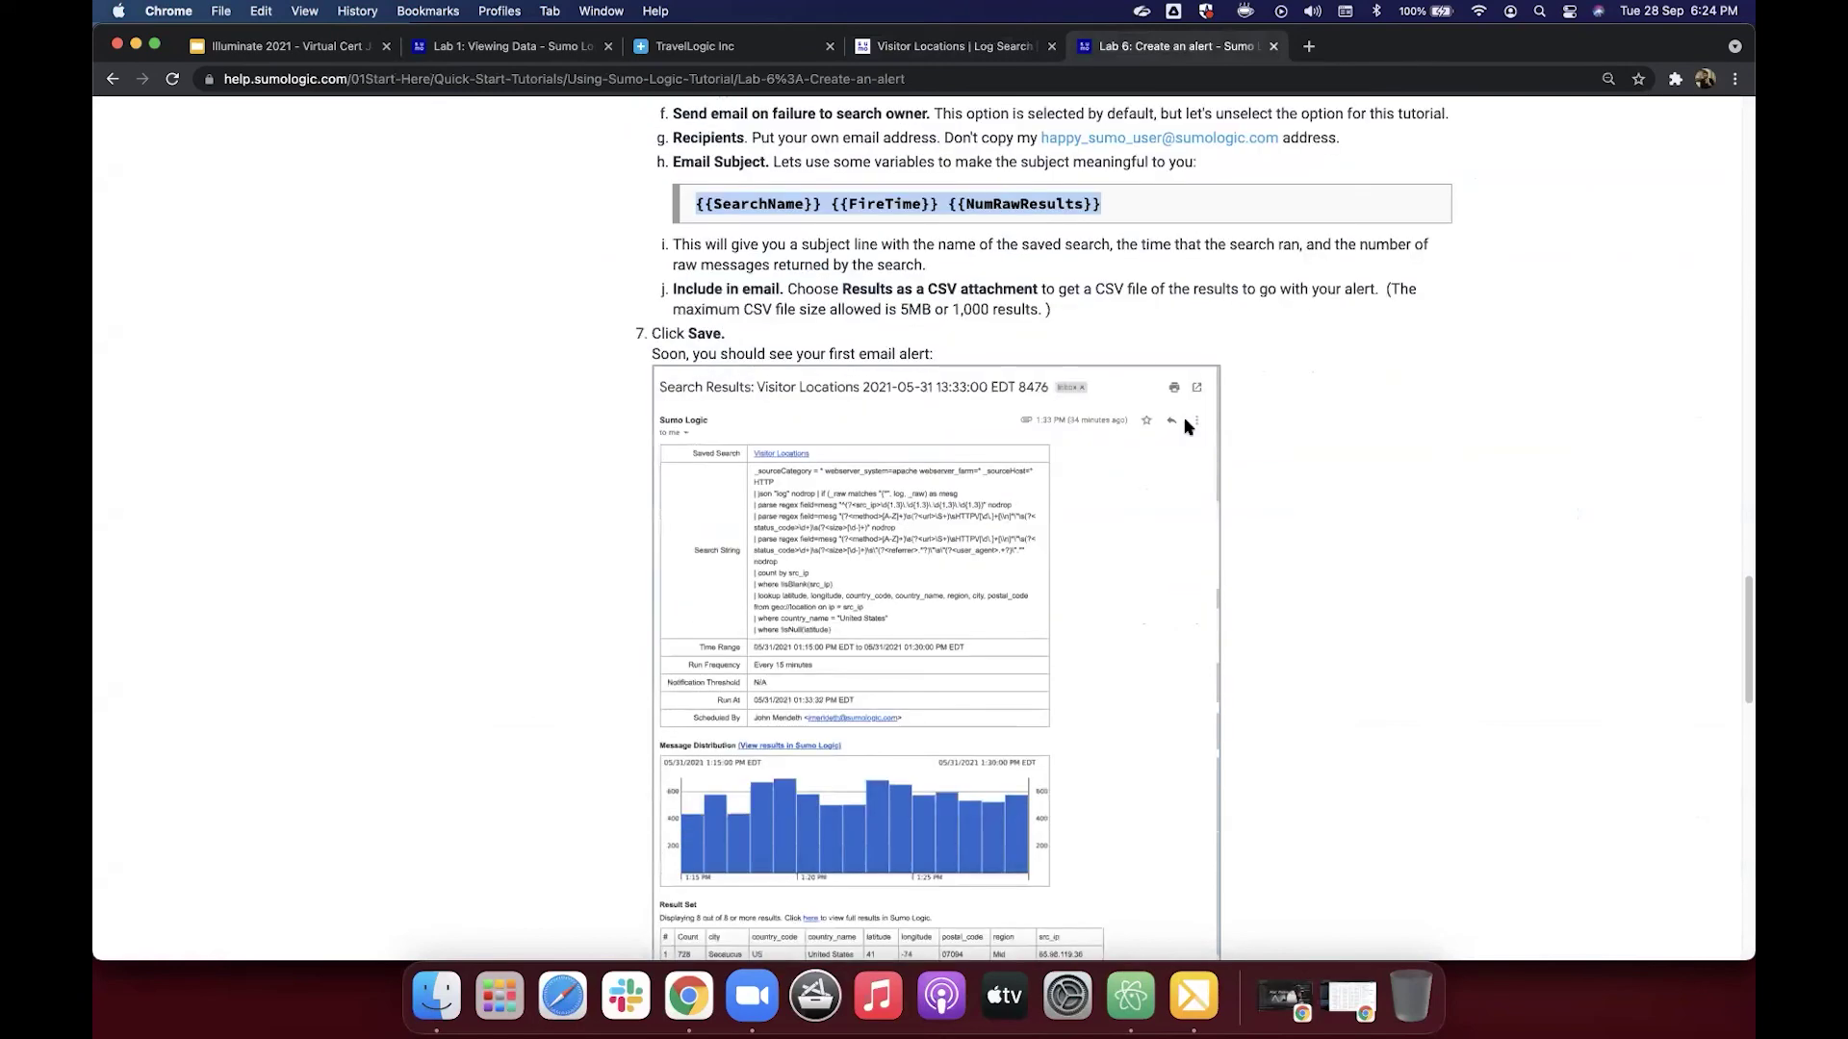
scroll(1187, 426, "down", 2)
scroll(1183, 421, "down", 5)
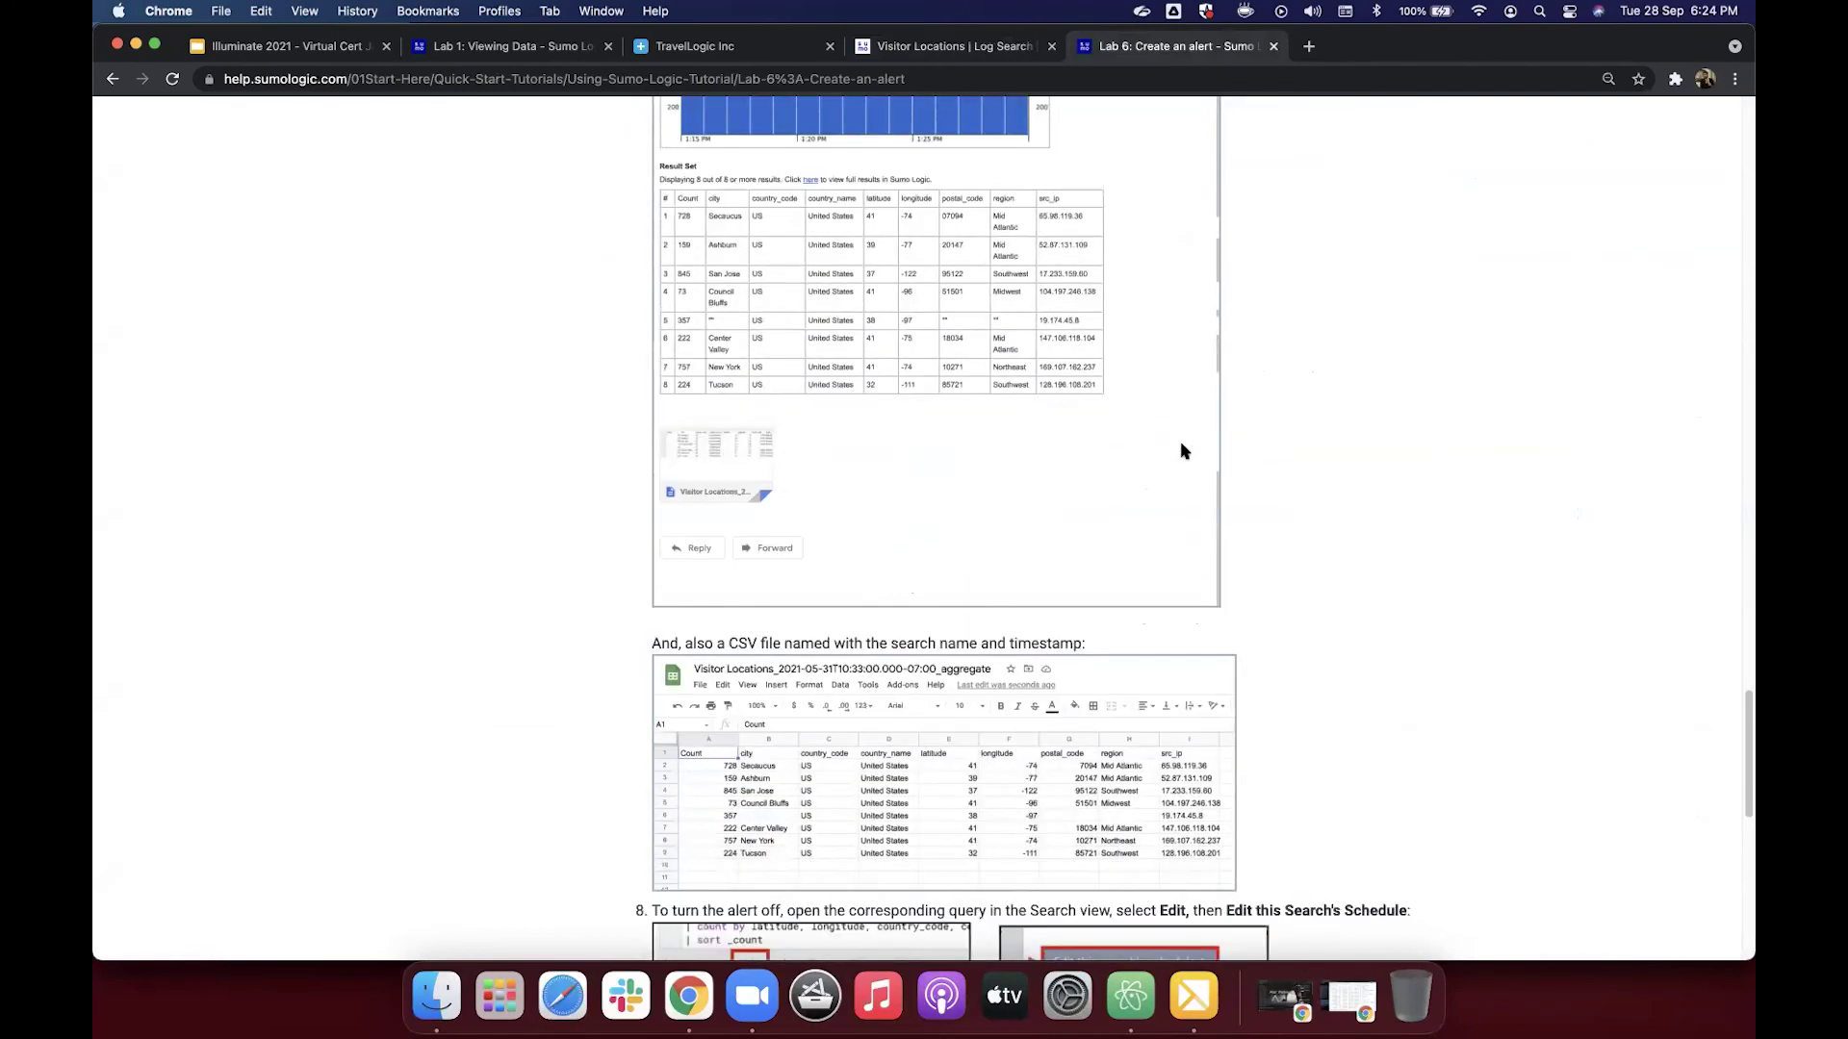
scroll(1184, 450, "down", 3)
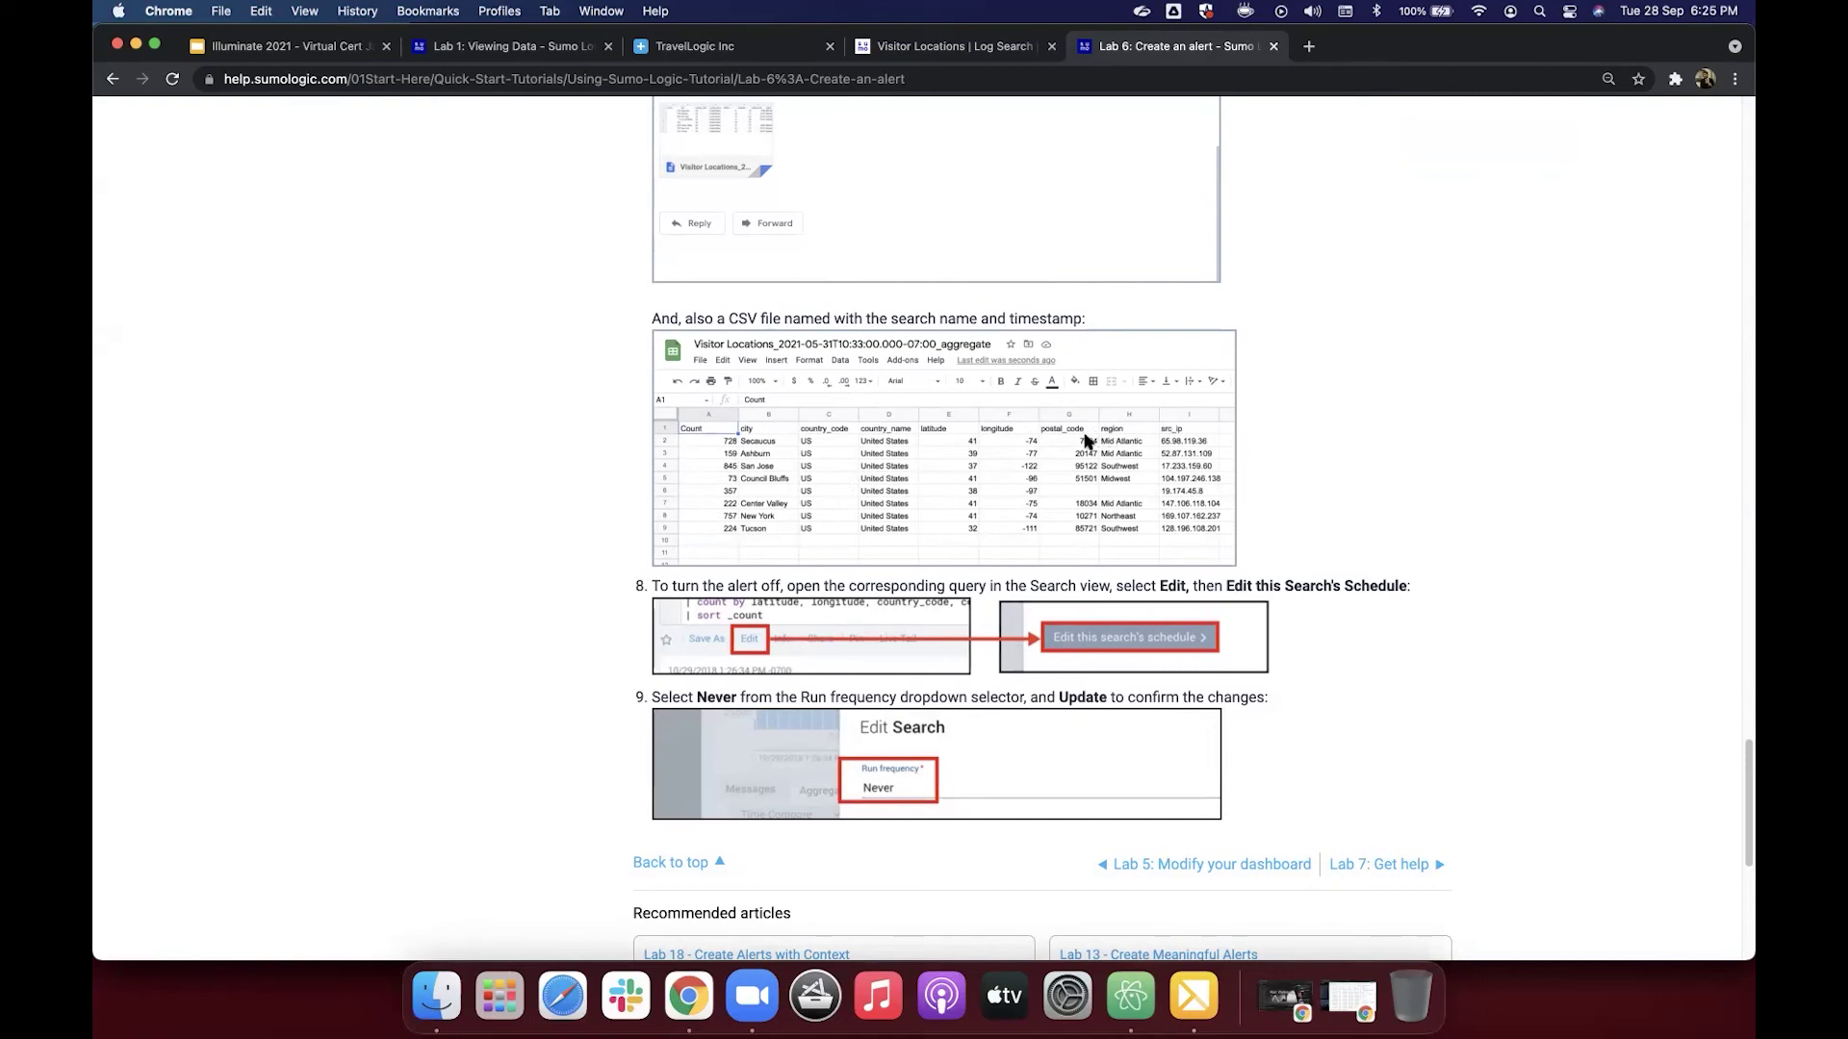
scroll(1087, 442, "down", 1)
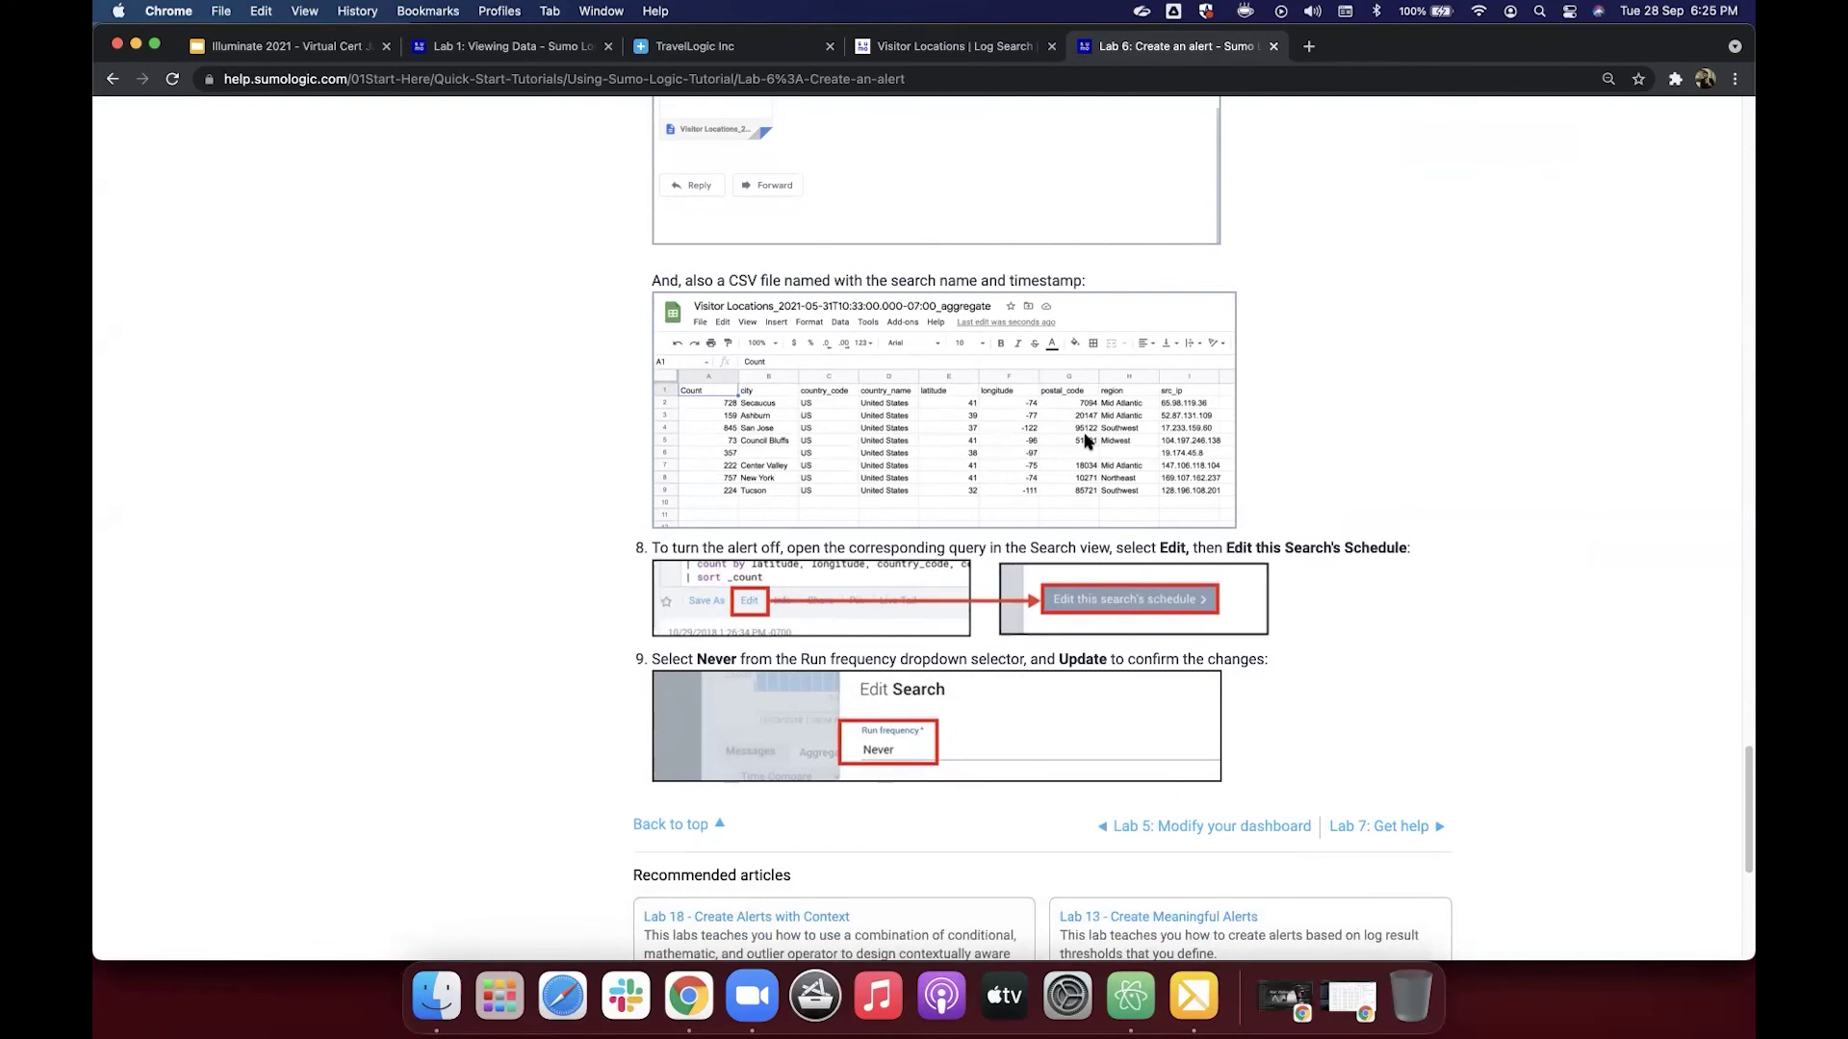
scroll(1084, 442, "up", 1)
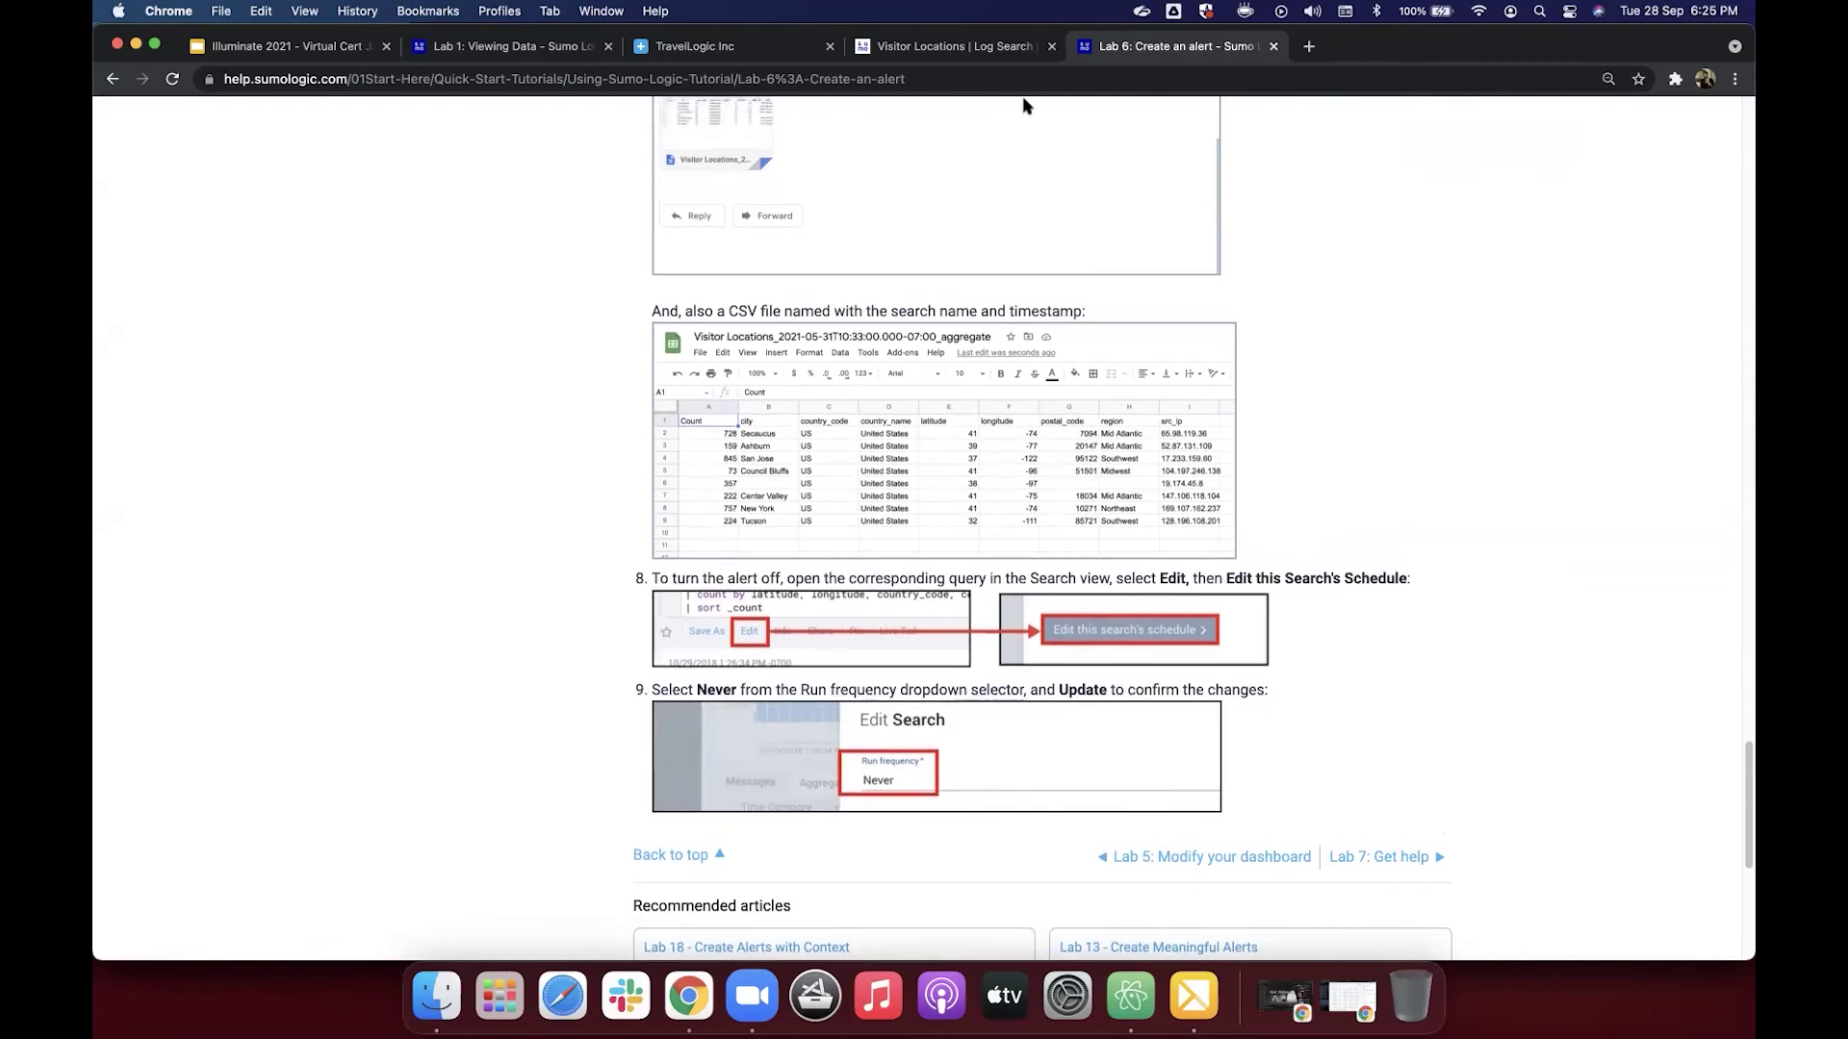
Step: Change the Visitor Locations schedule's run frequency from Every 15 Minutes to Never and update it
left_click(968, 50)
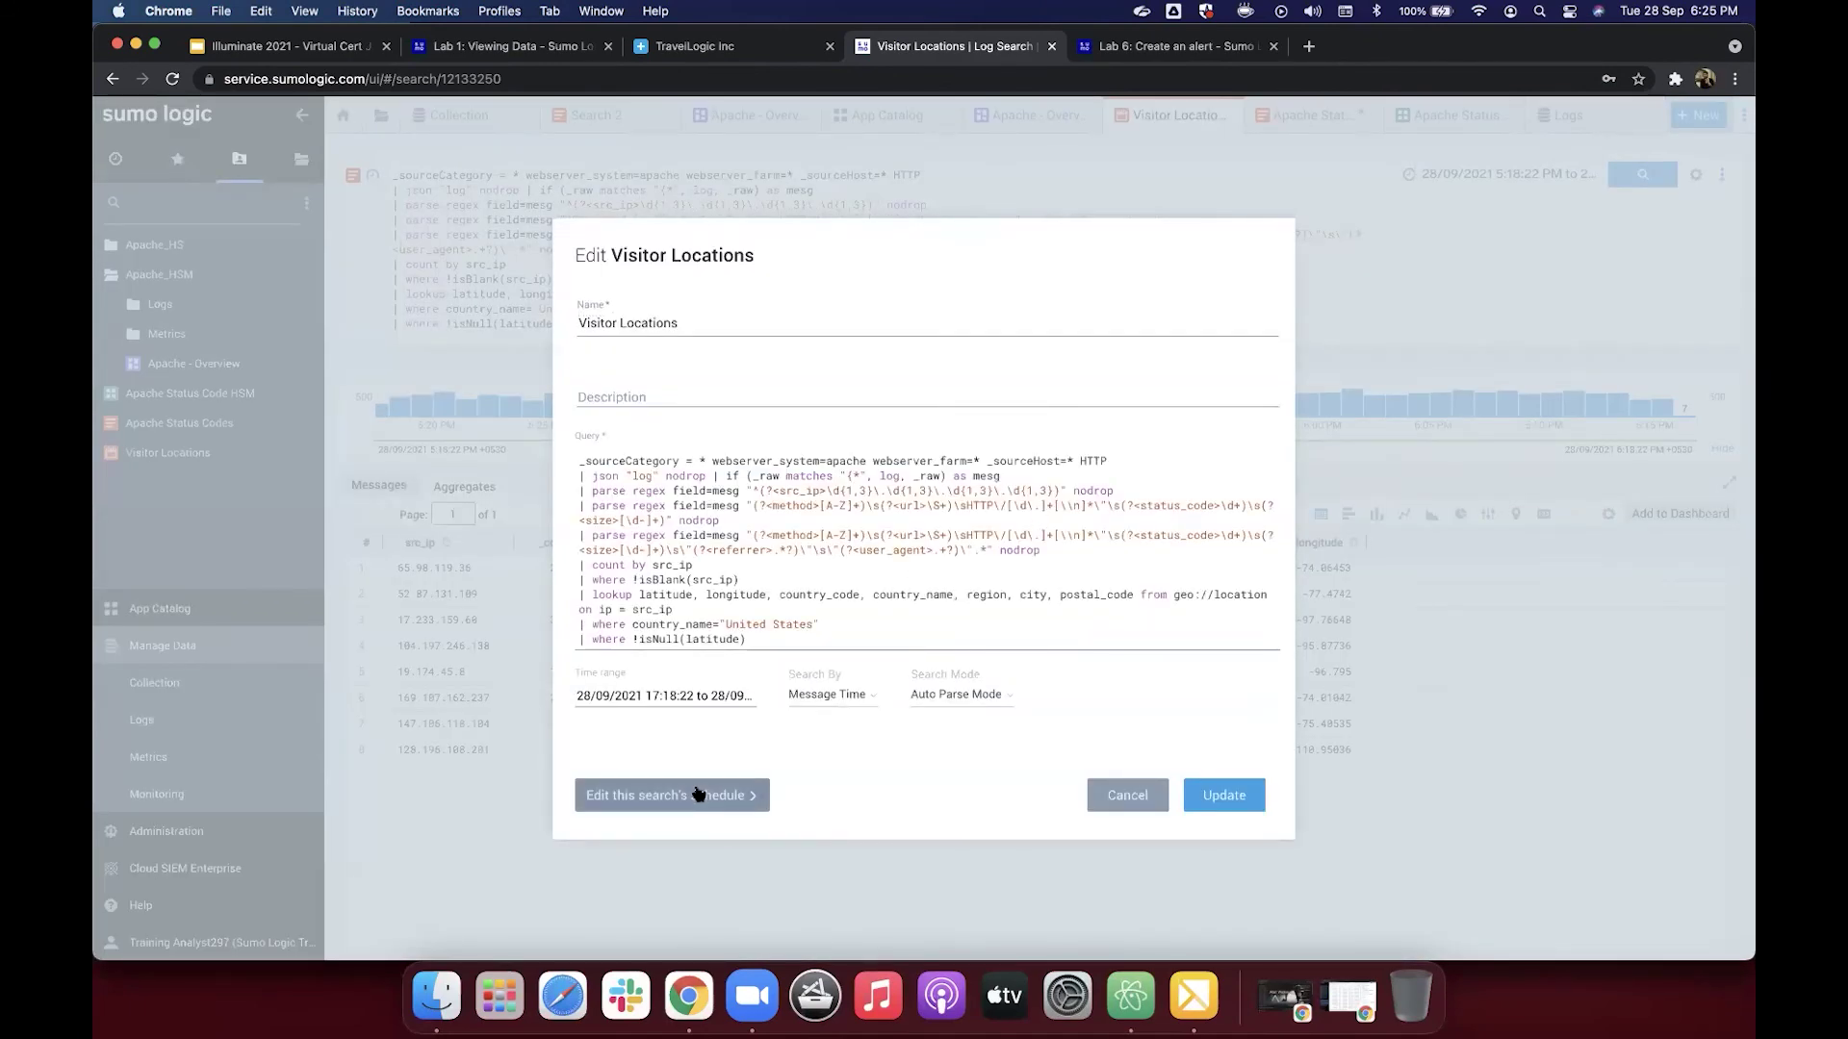
left_click(699, 794)
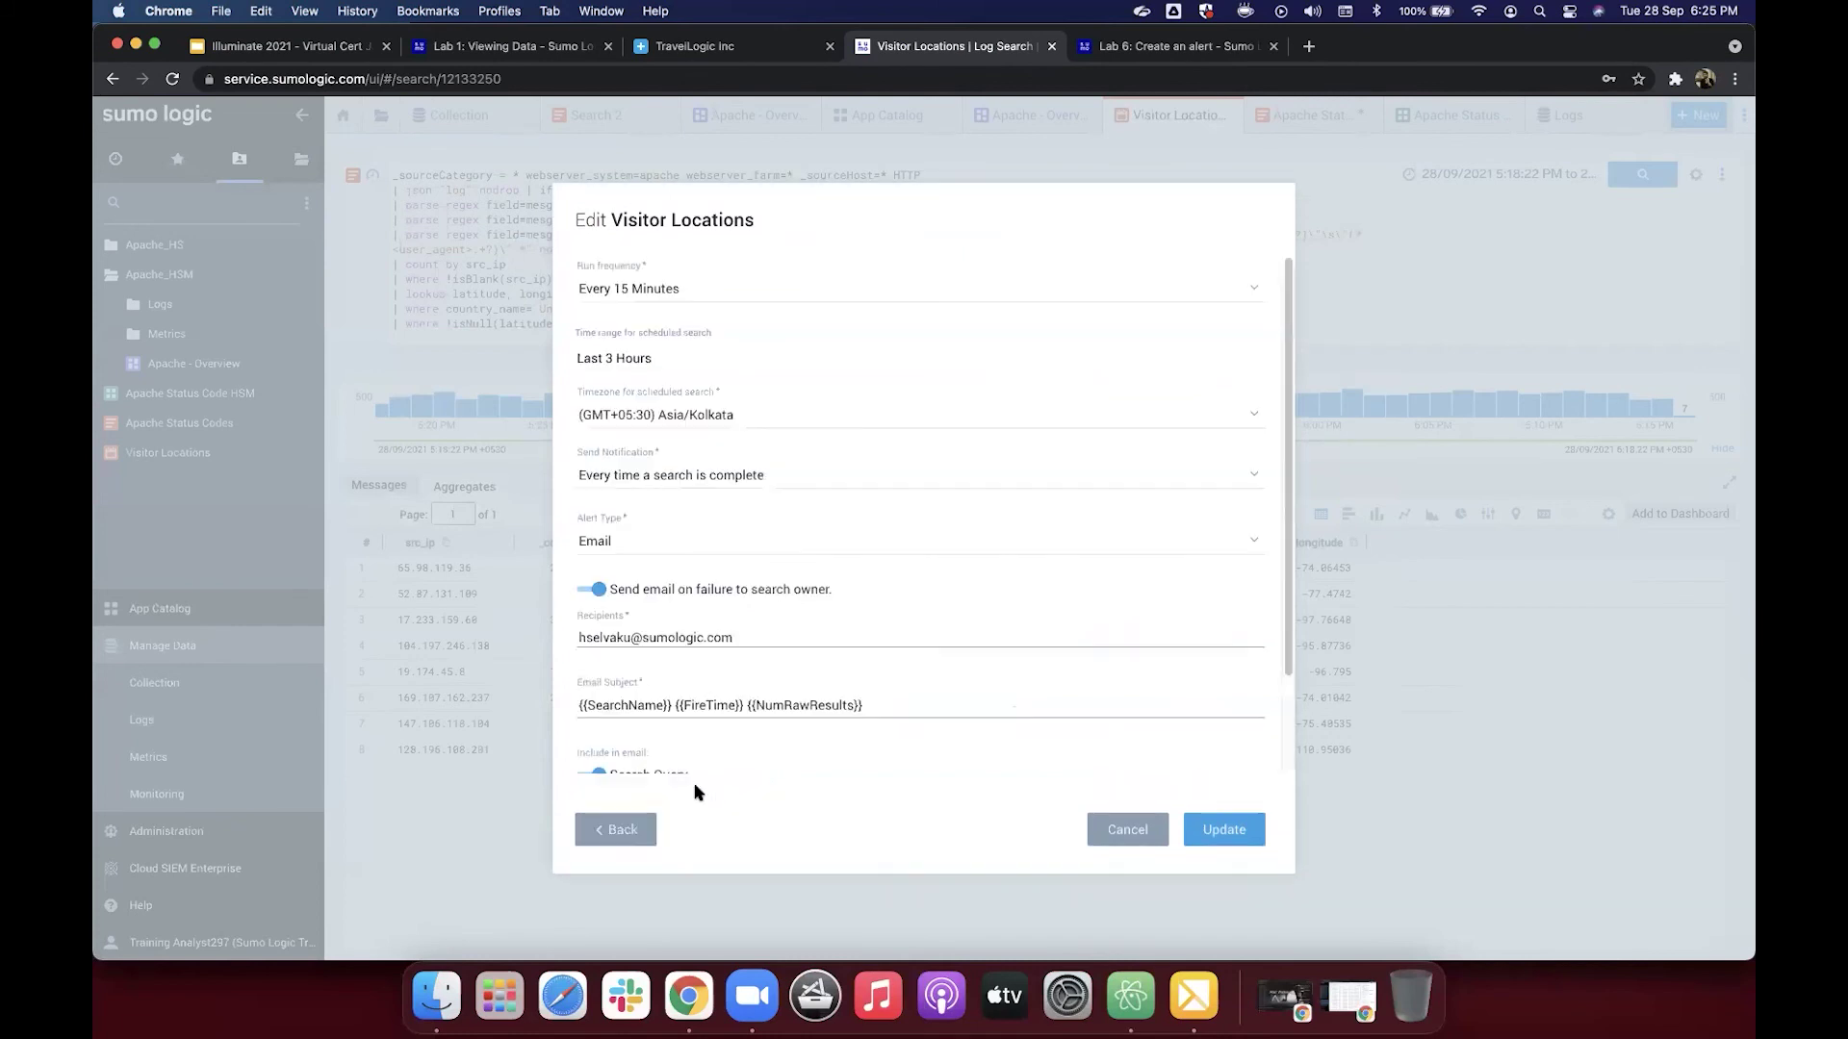
left_click(743, 291)
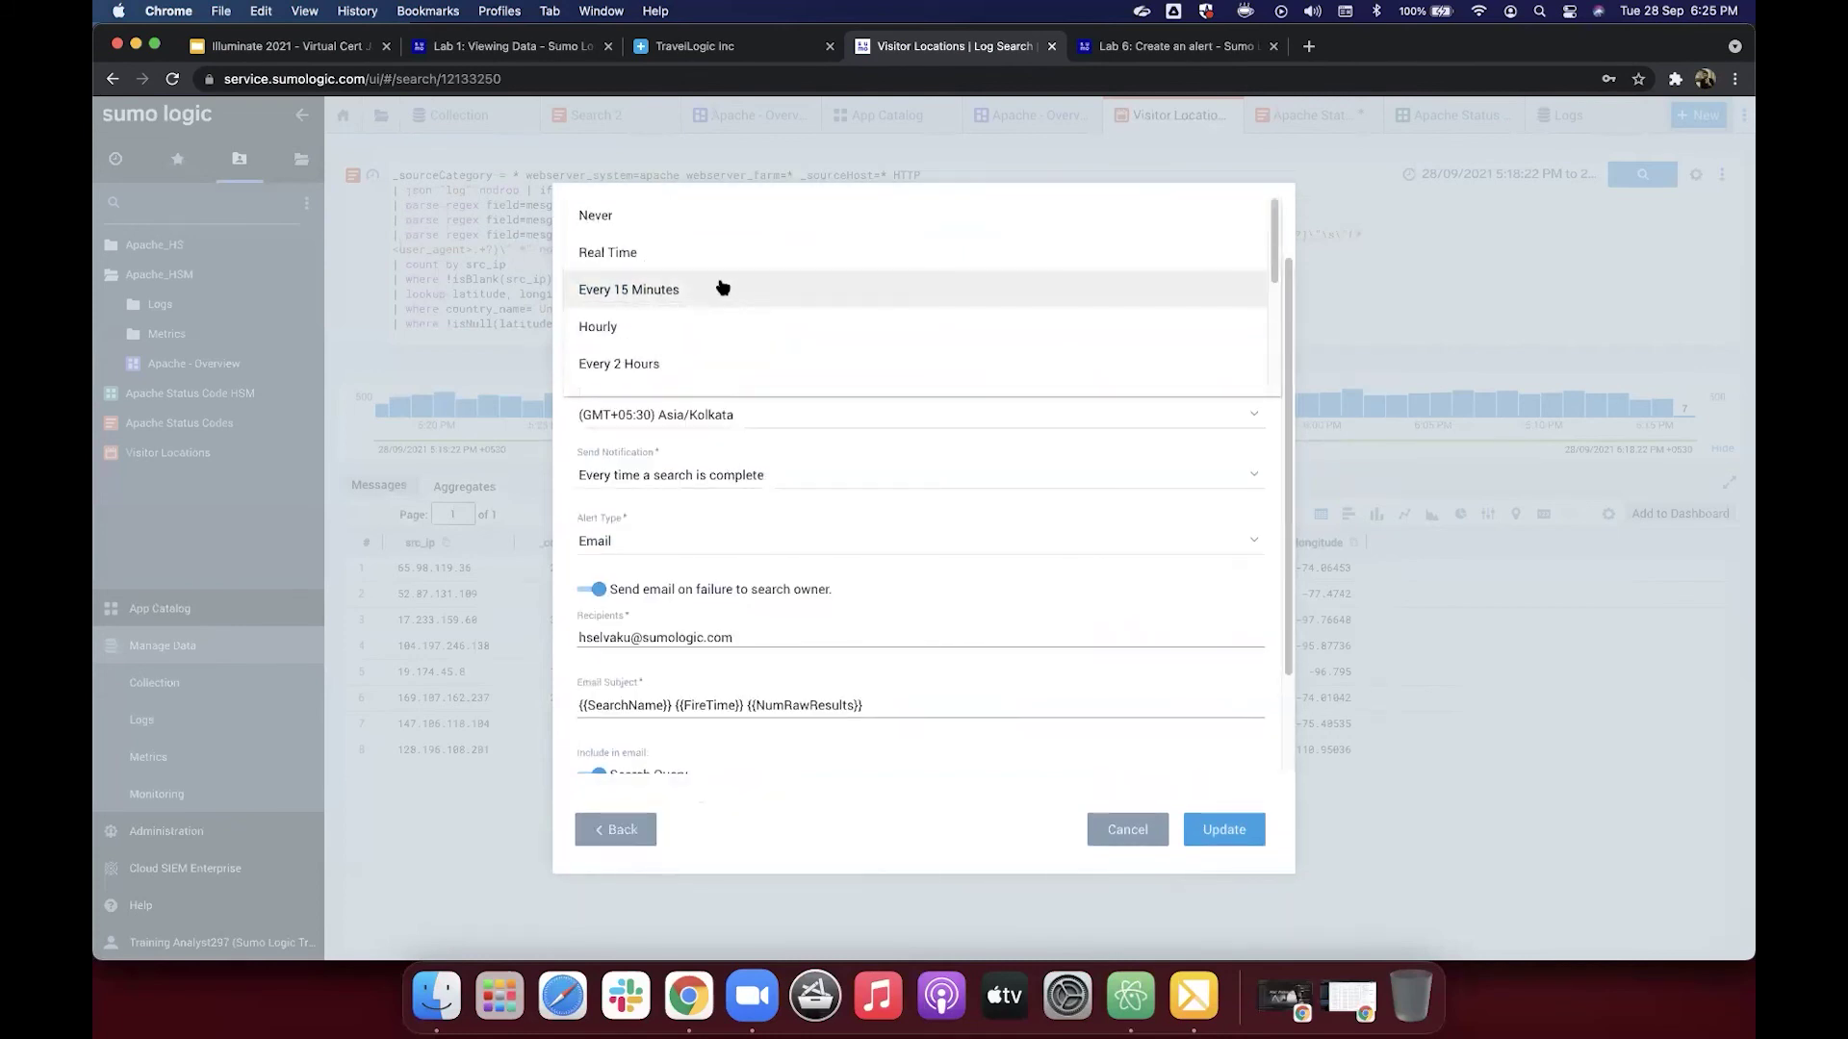
left_click(734, 212)
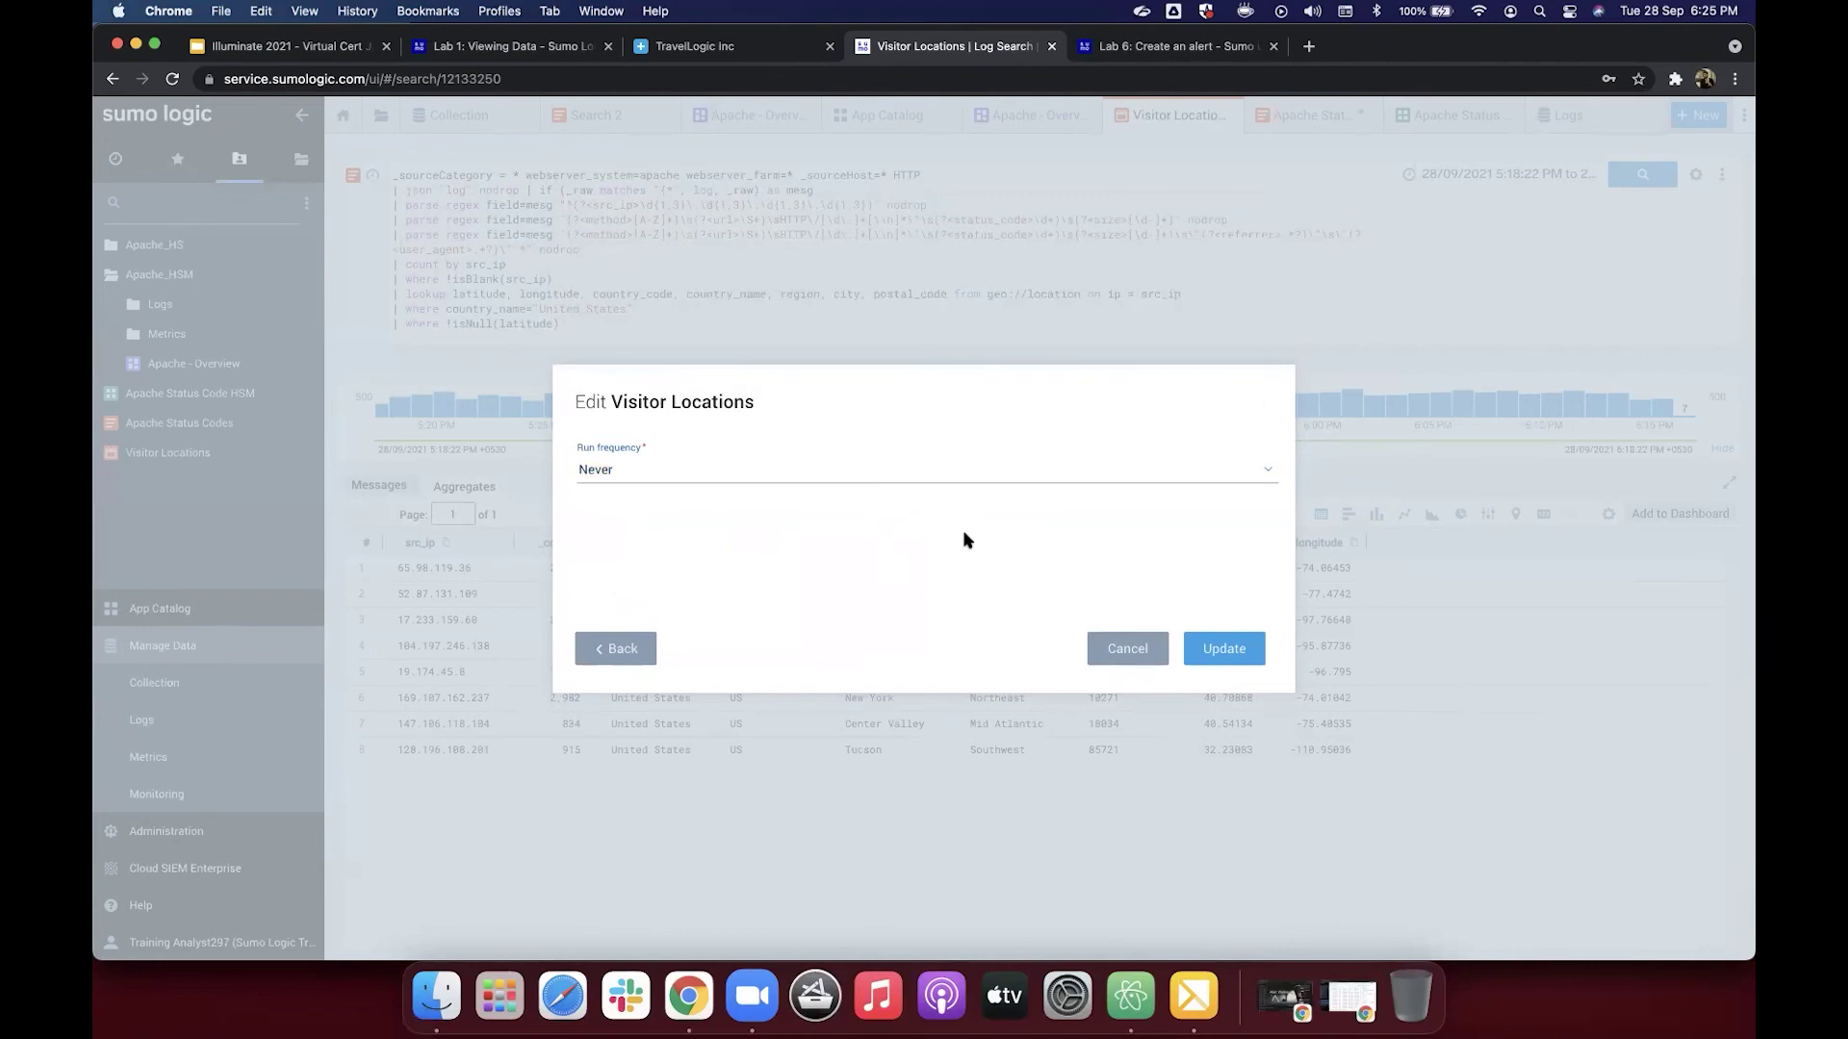
left_click(1225, 650)
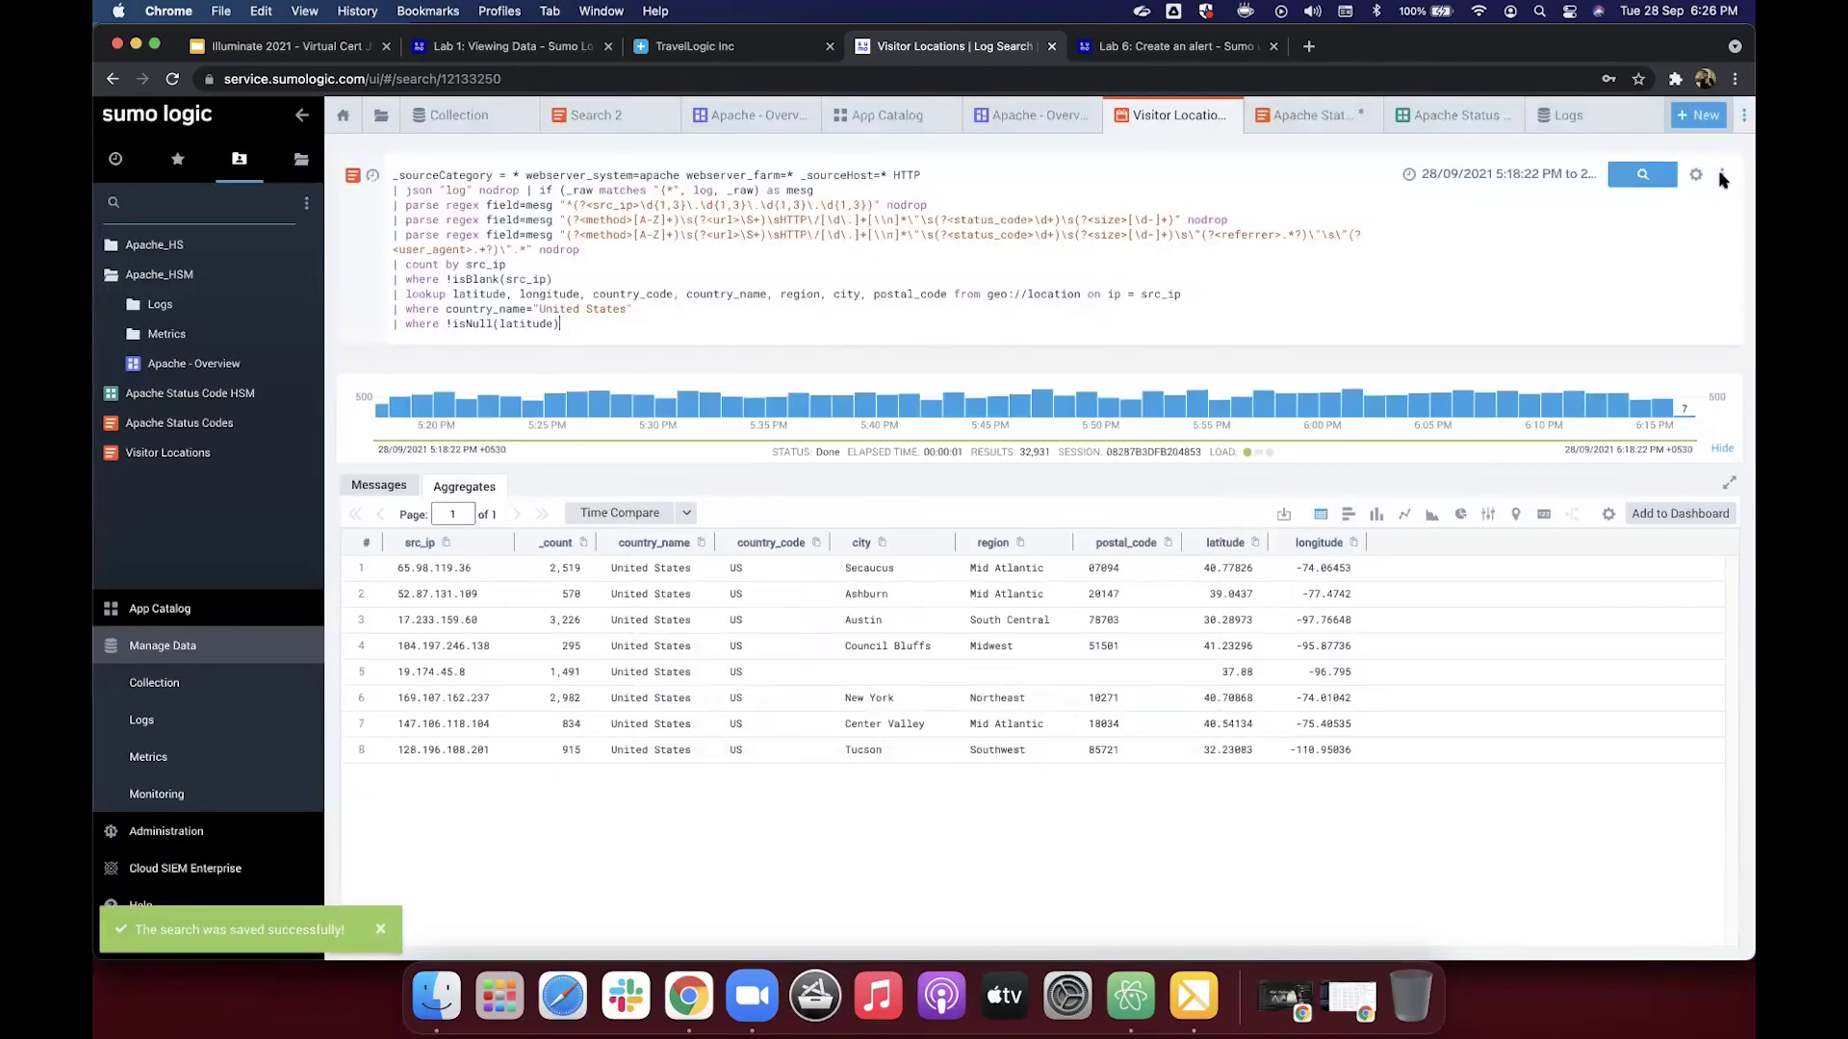
Step: Review the search's options menu, then return to the Lab 6 tutorial's closing steps
left_click(1721, 176)
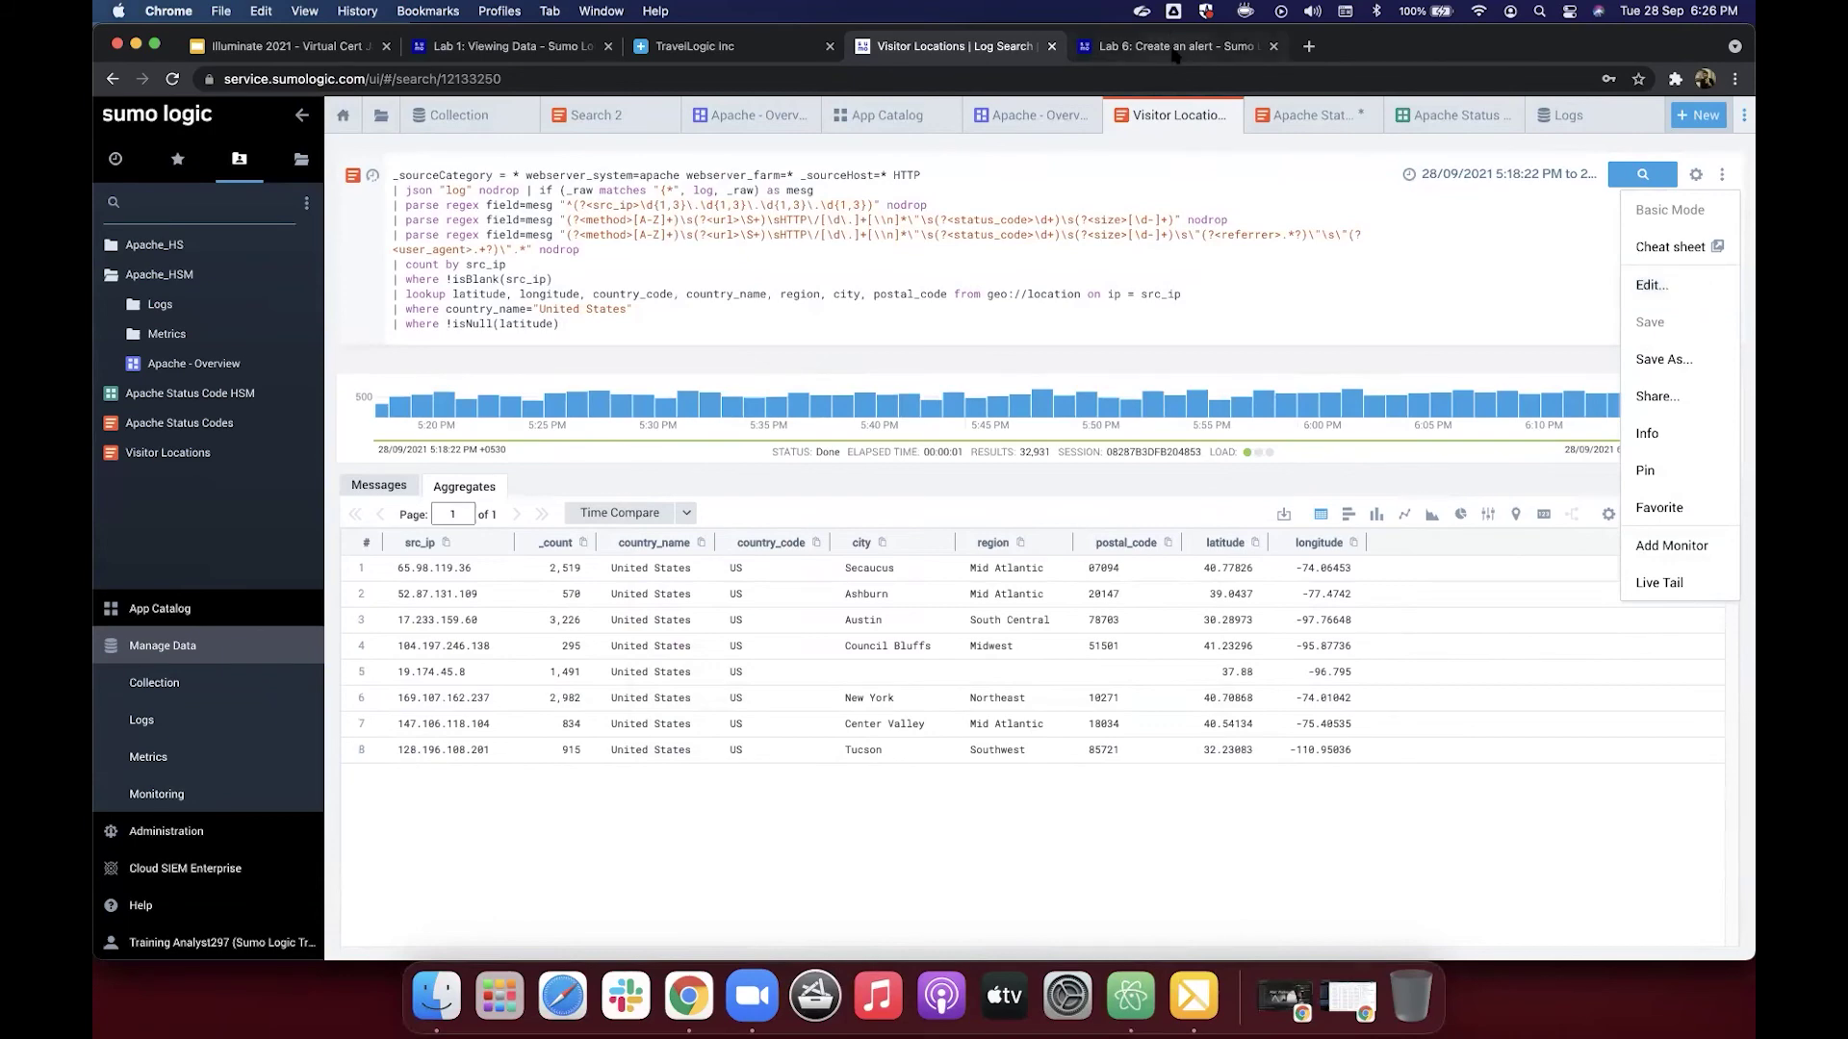
left_click(1174, 48)
scroll(1055, 363, "down", 1)
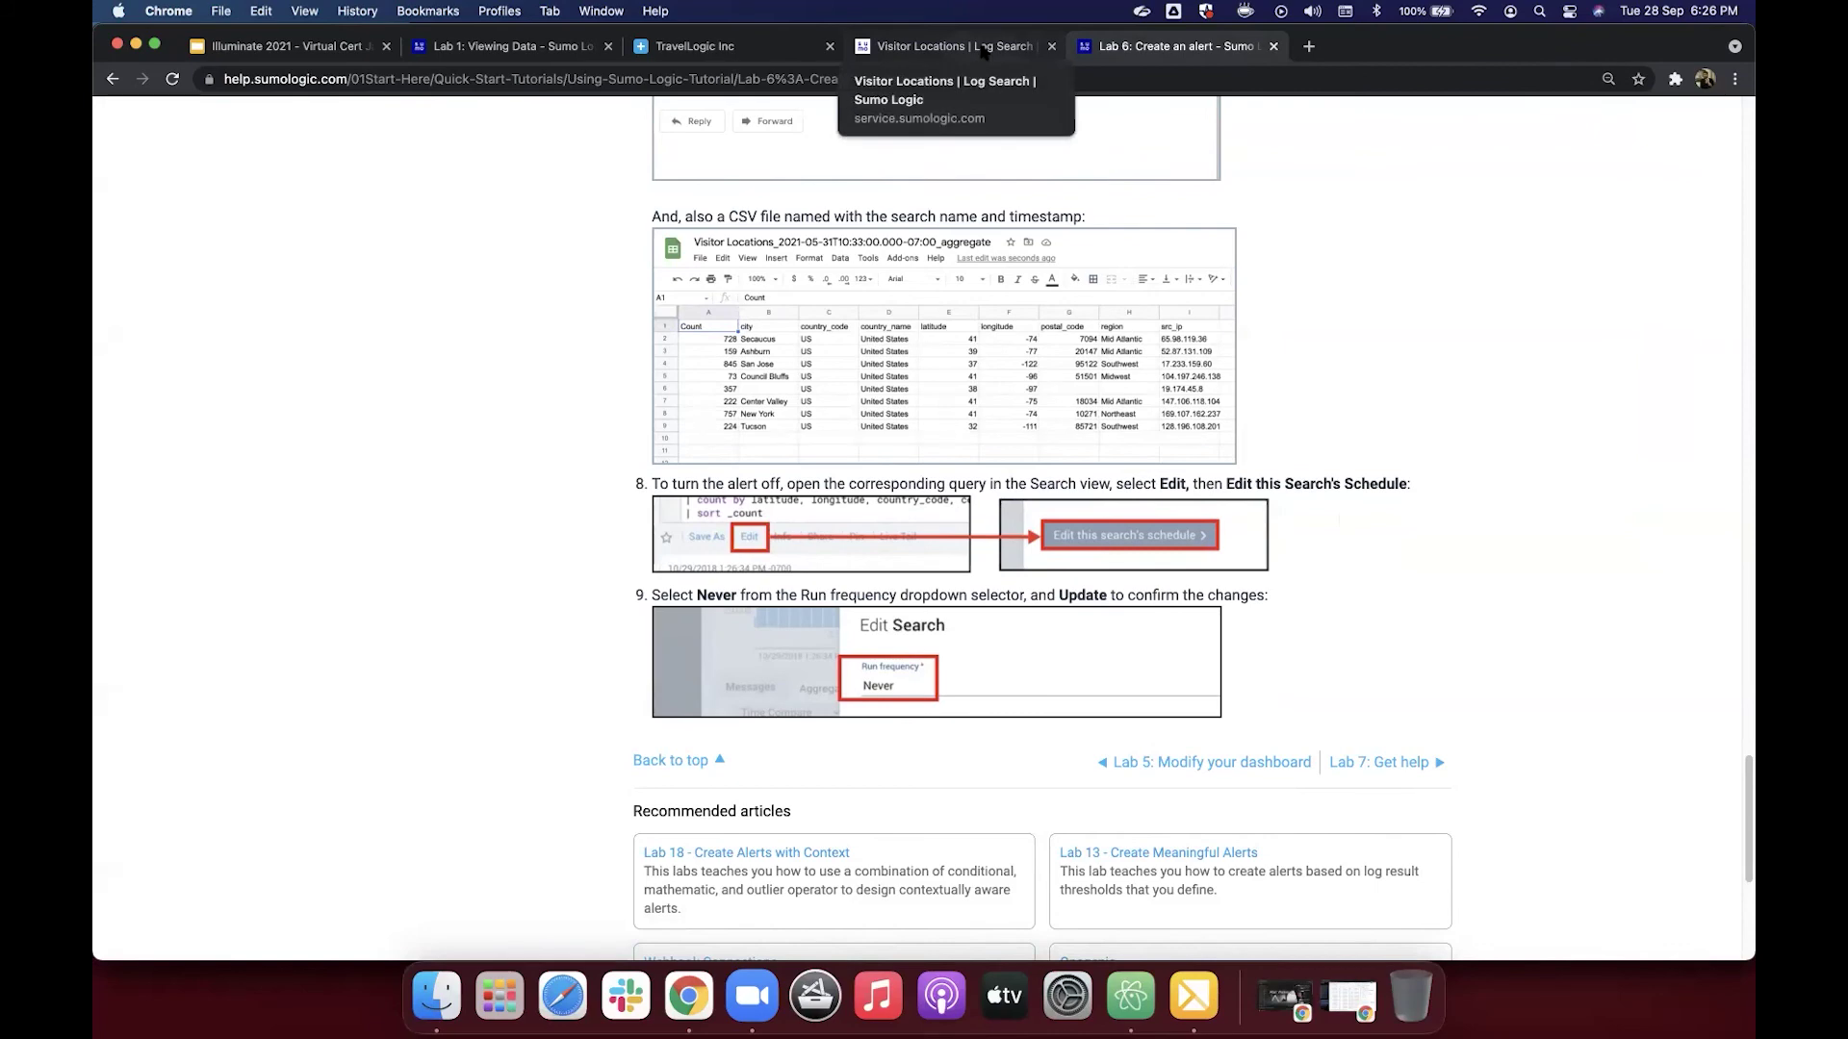
Step: Open the Lab 7: Get help page, then load the help.sumologic.com home page in a new tab
left_click(1399, 763)
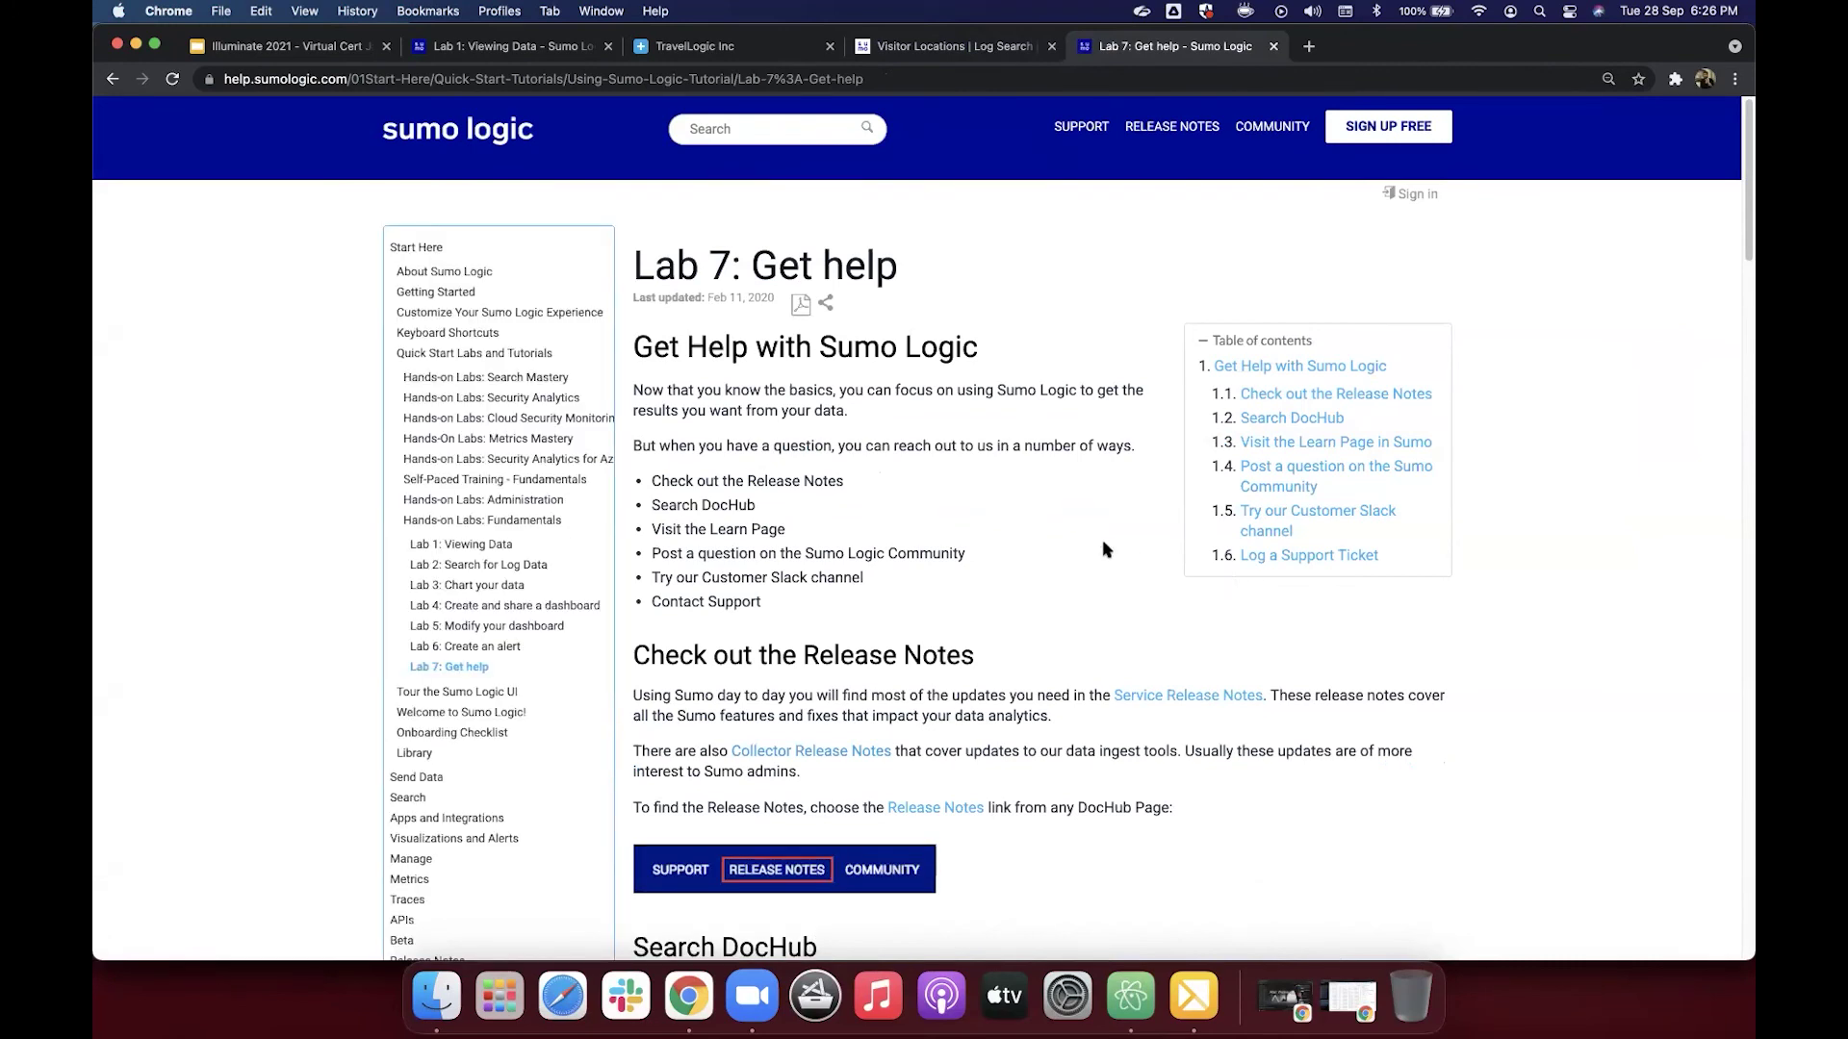
scroll(1104, 548, "down", 2)
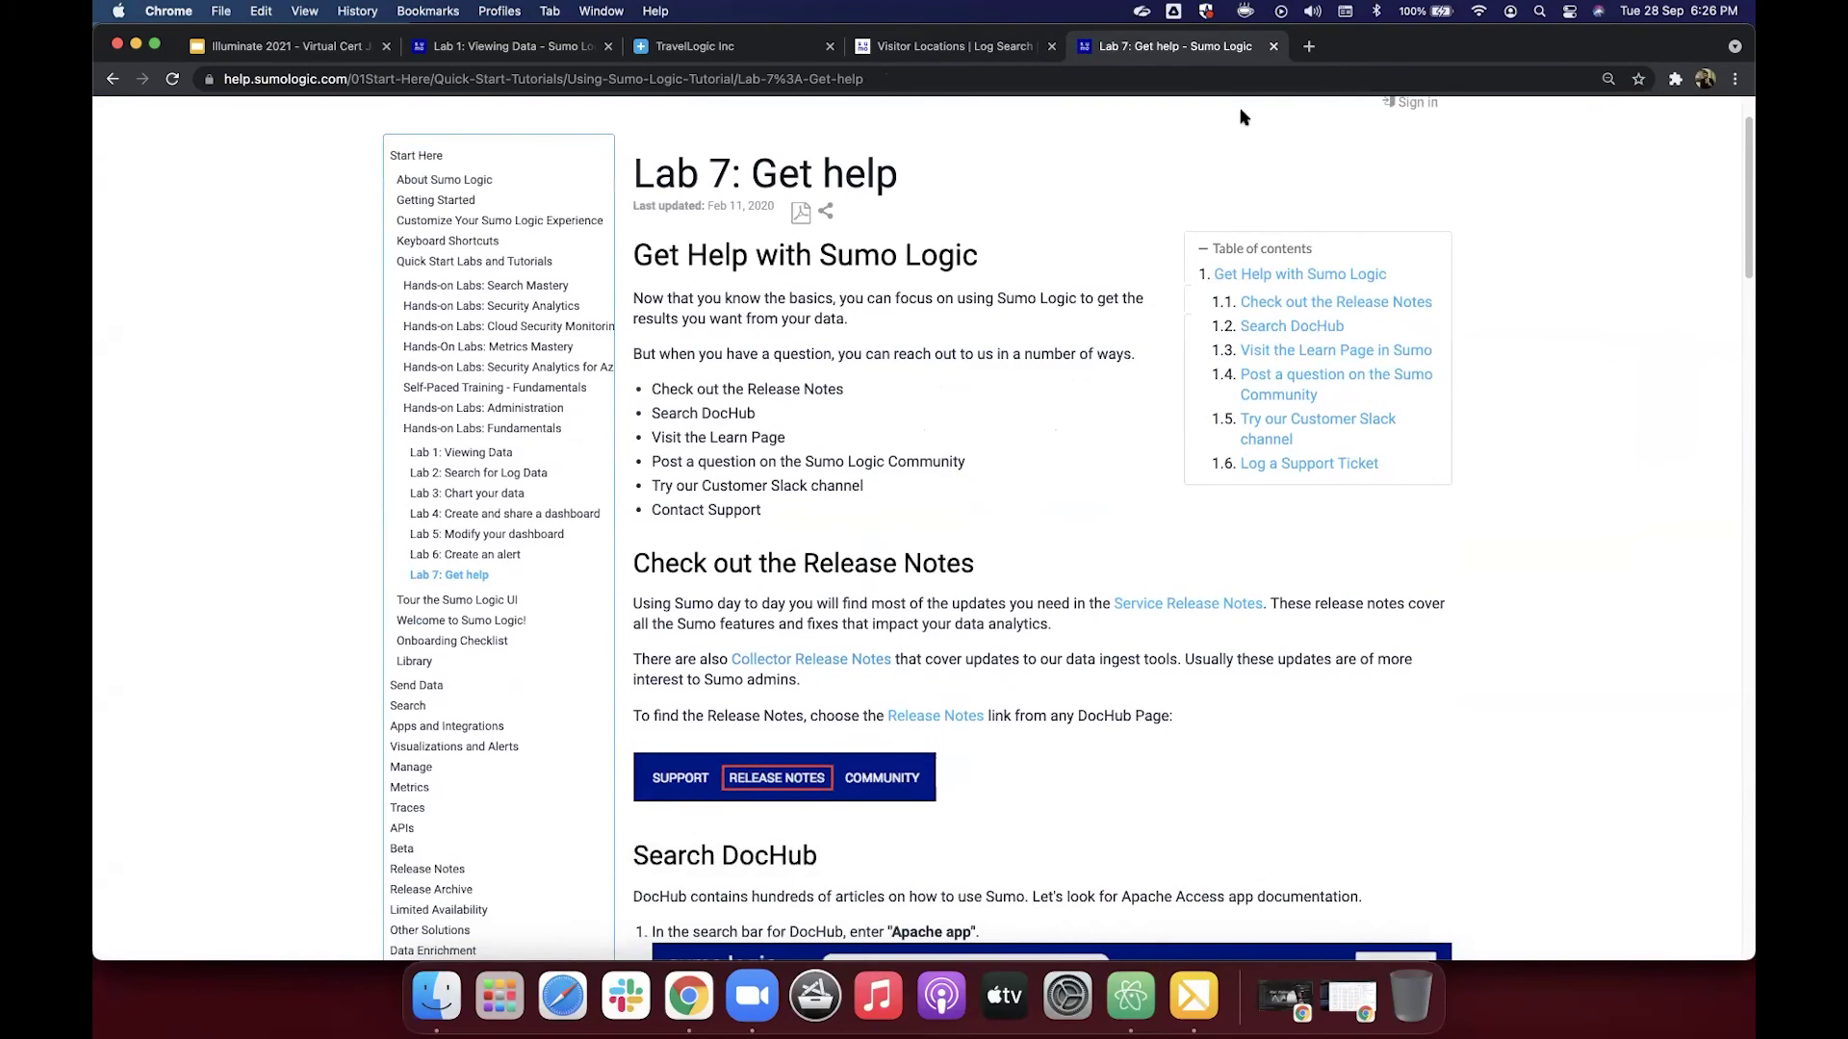
left_click(1309, 46)
type("help.sumologic.com/")
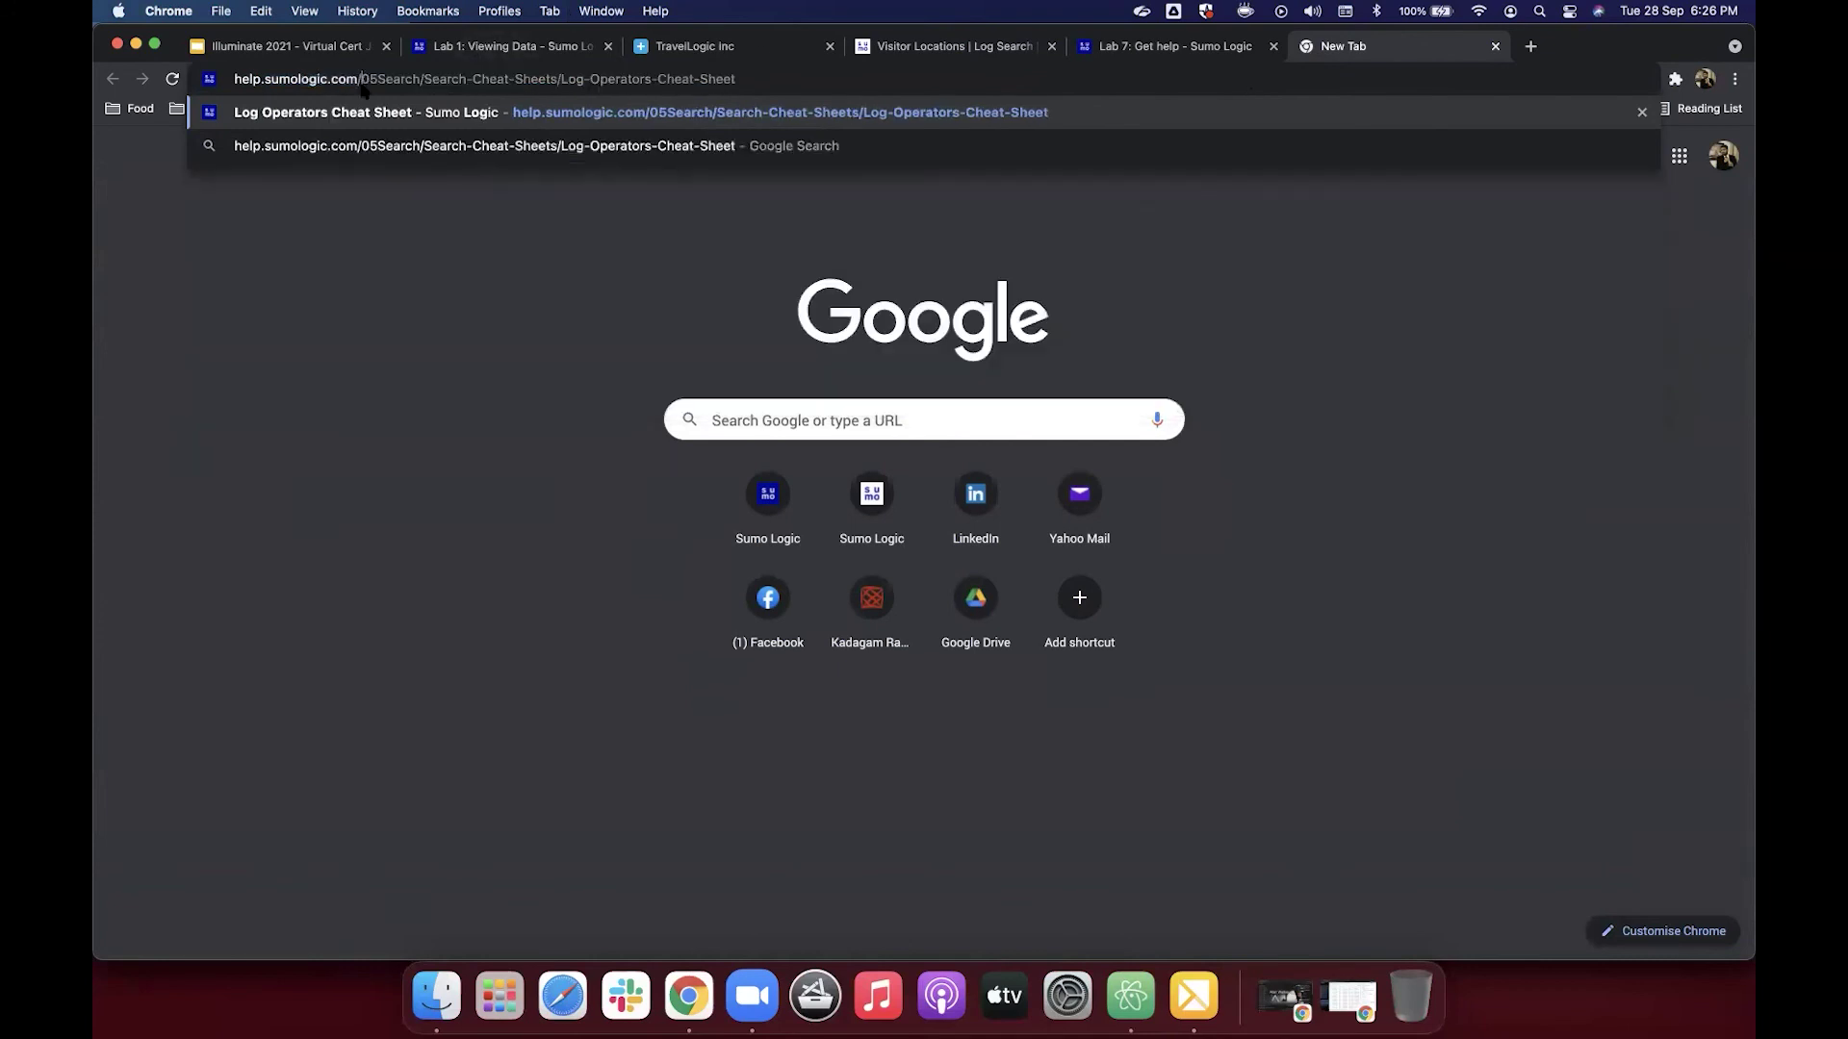
left_click(362, 81)
left_click_drag(362, 81, 781, 65)
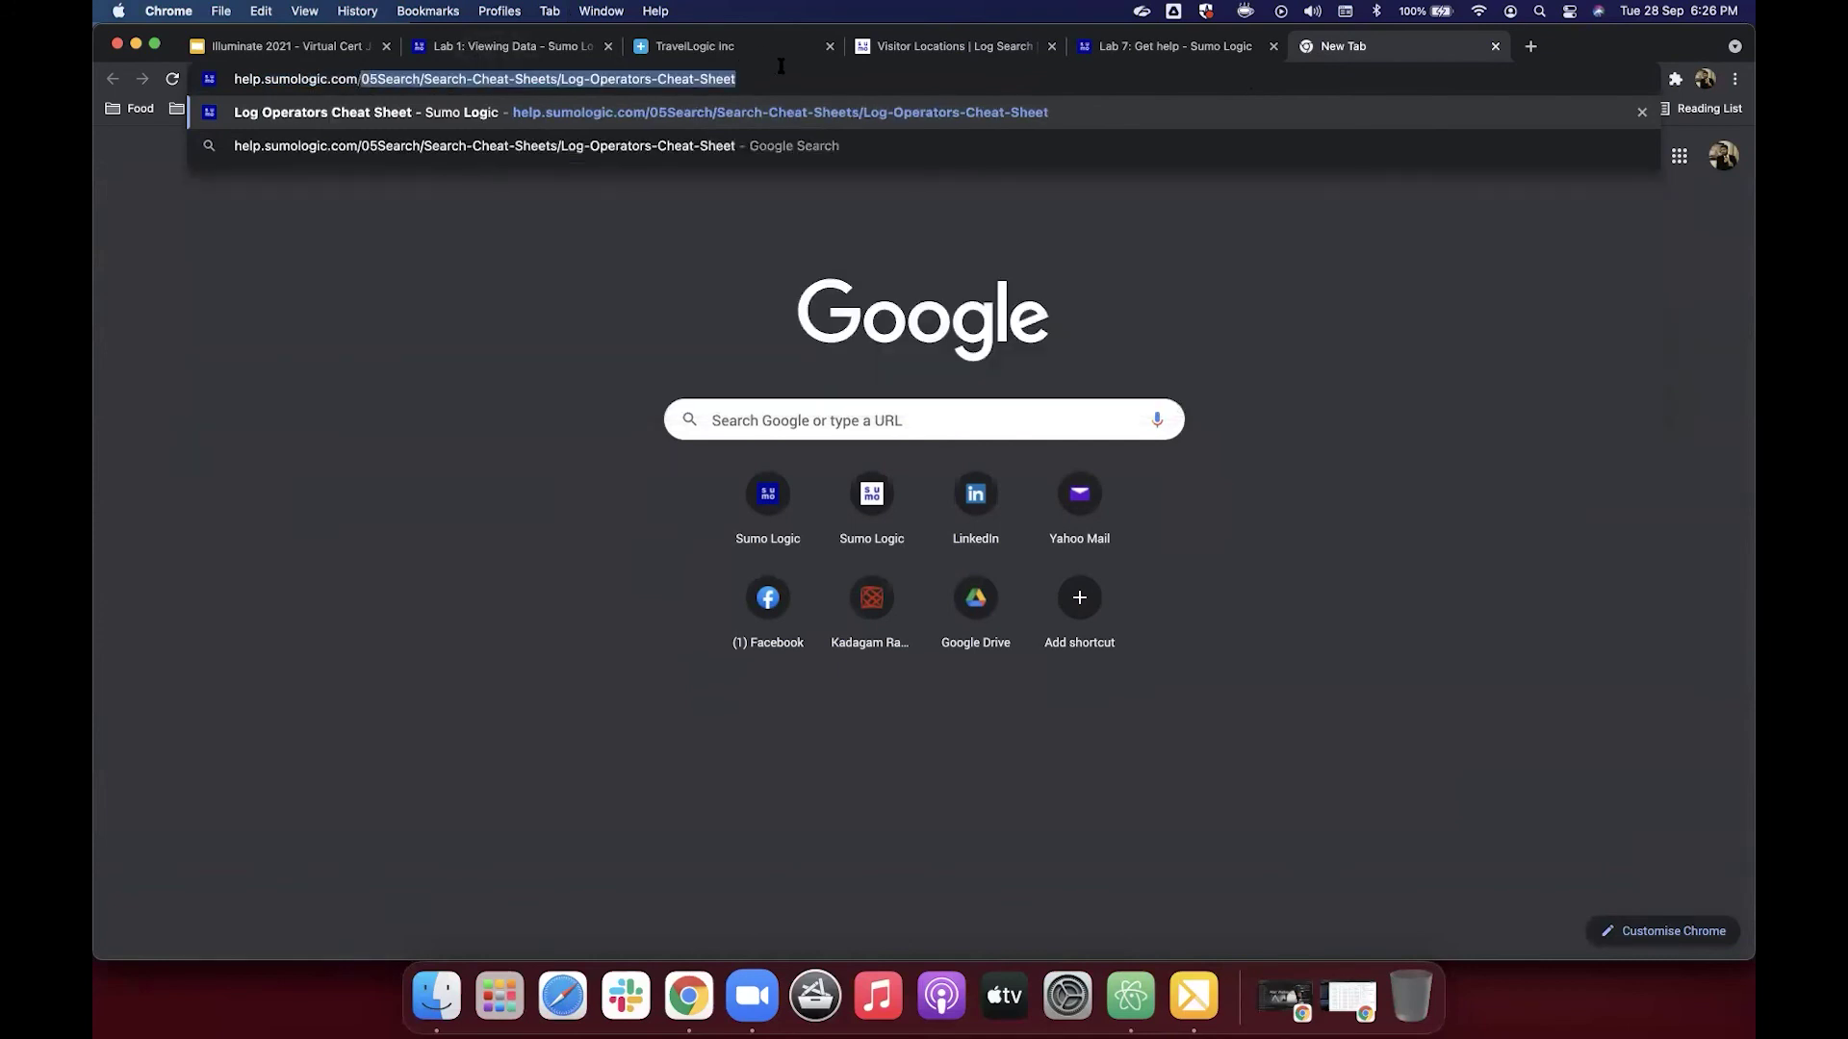
key("BackSpace")
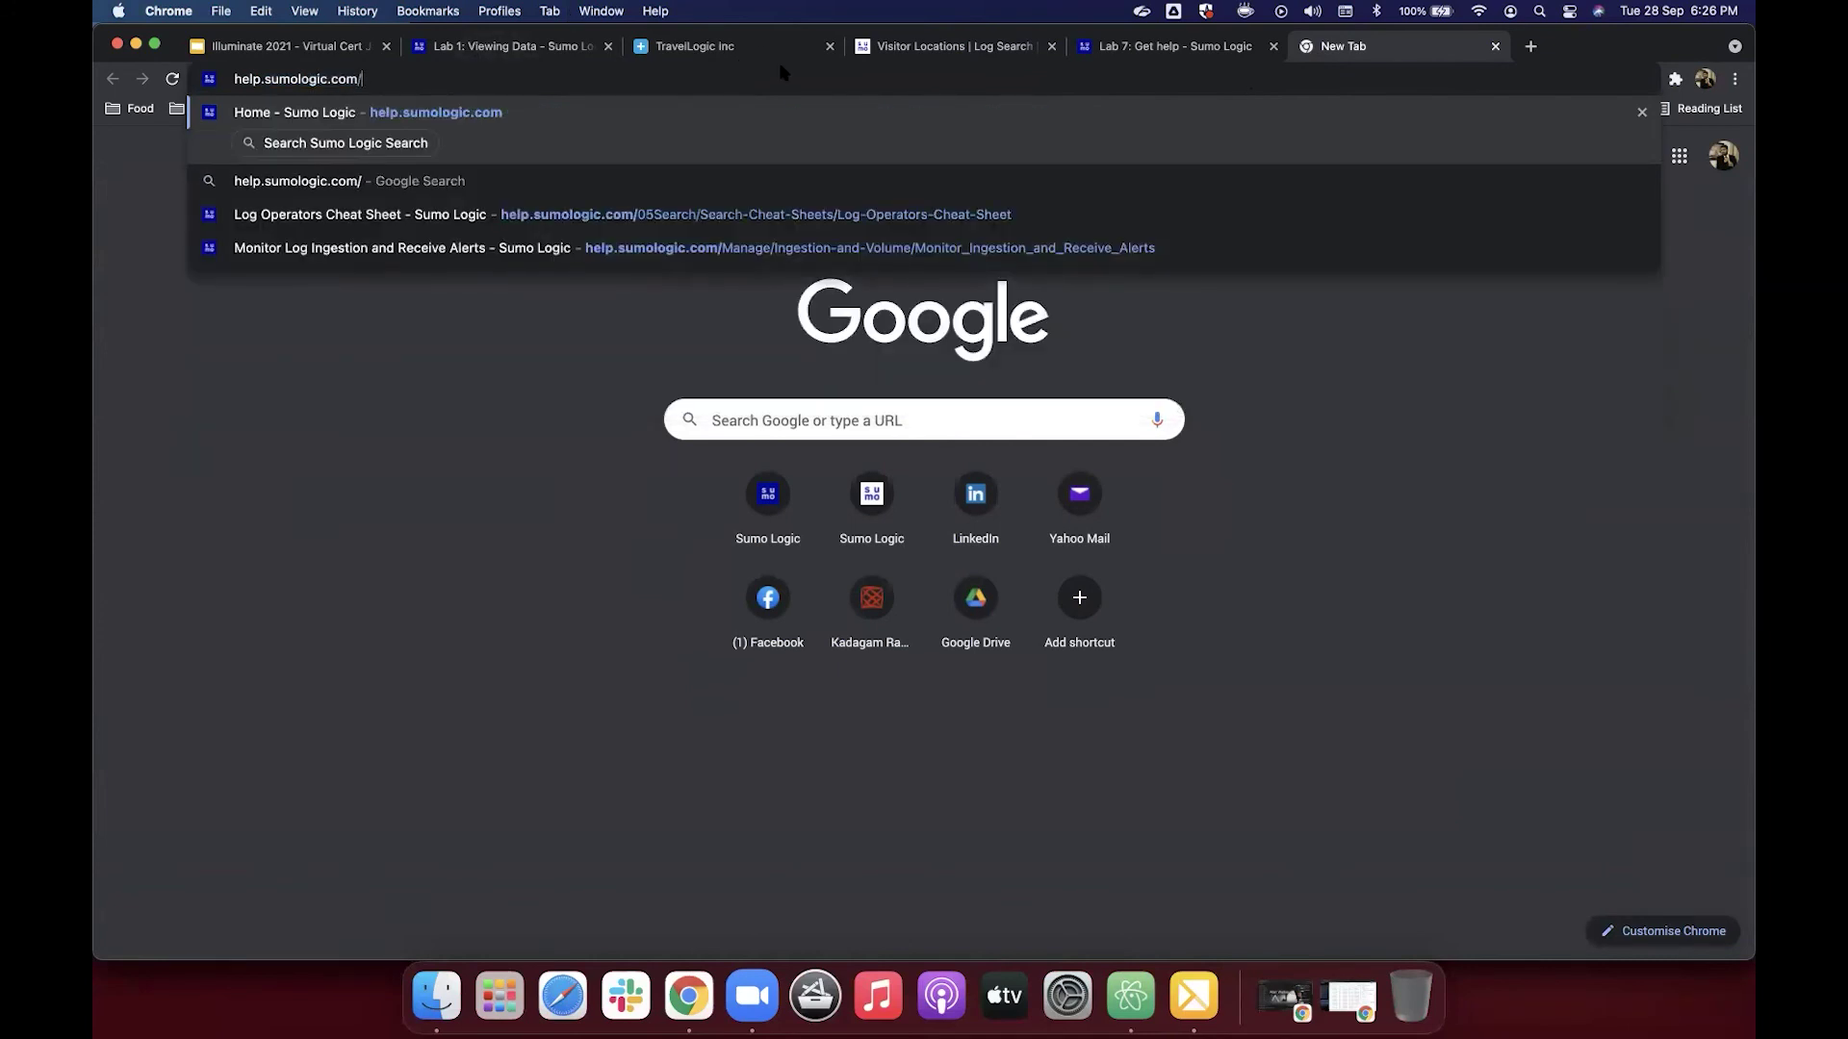
key("Return")
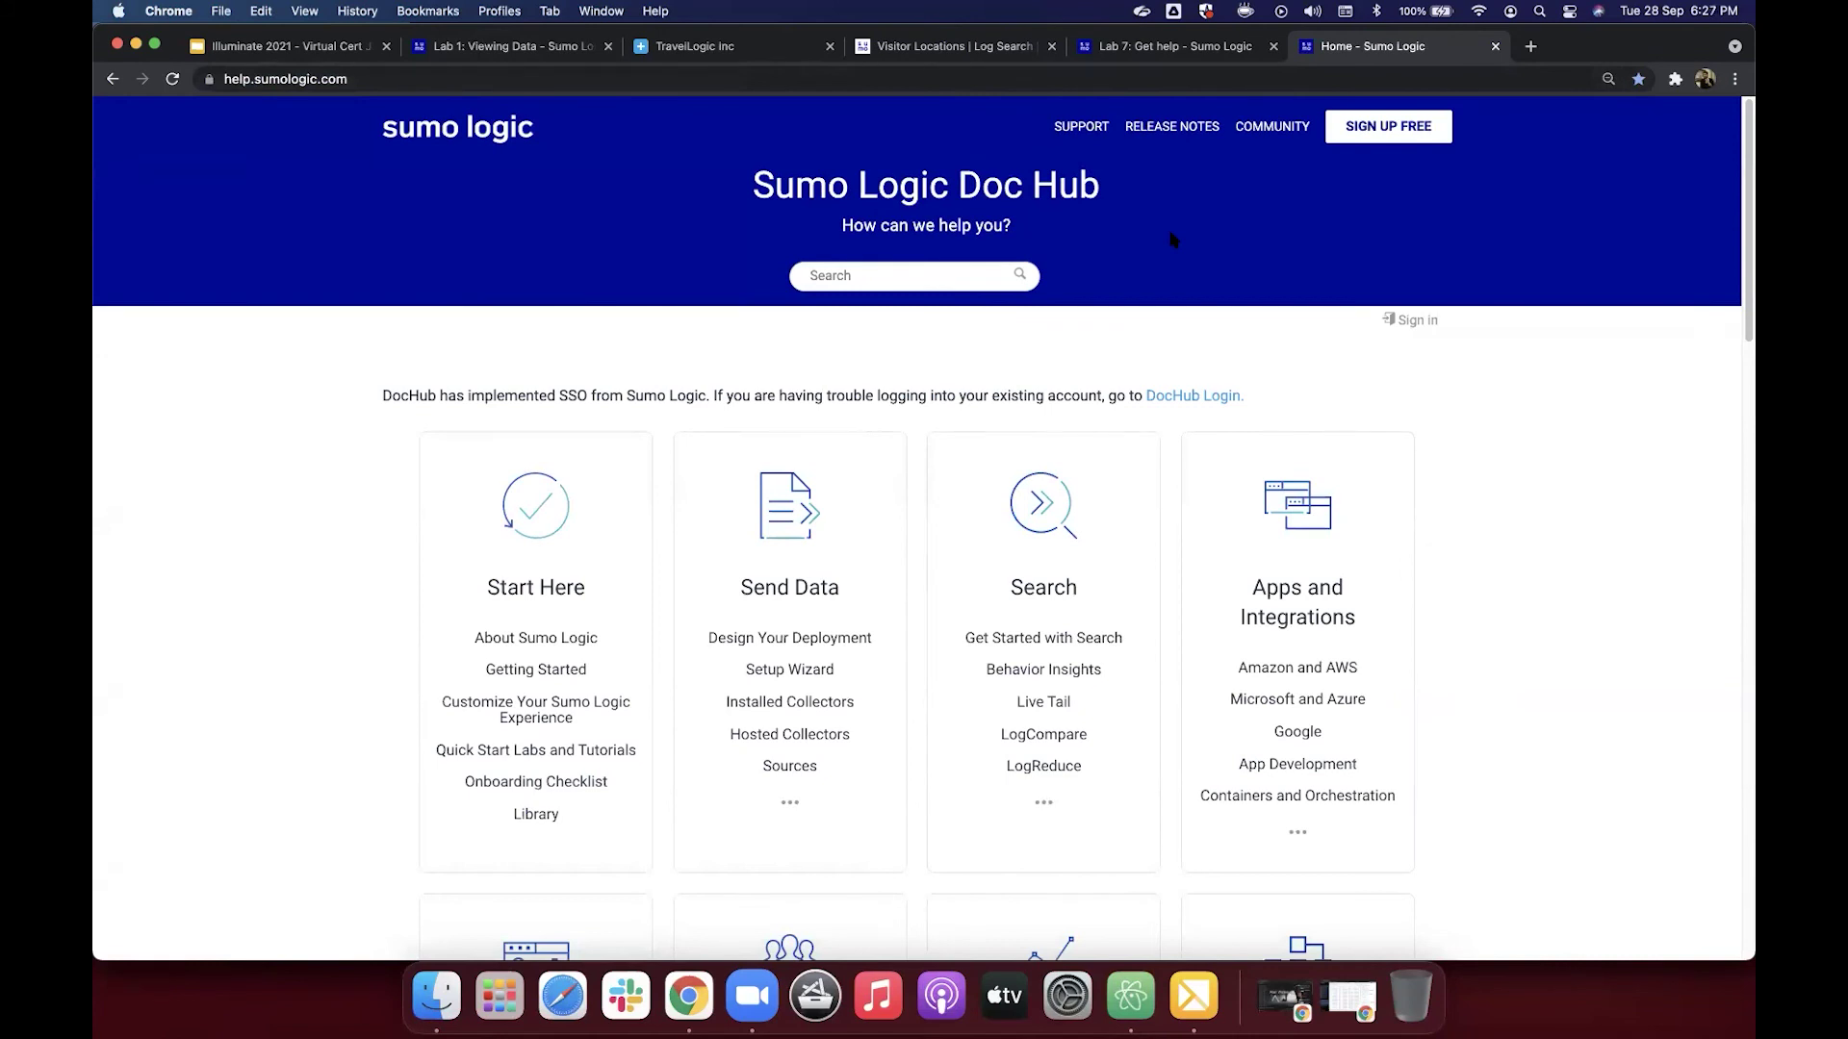
Step: Glance at the Release Notes page, then read further down the Lab 7 help page
left_click(1163, 136)
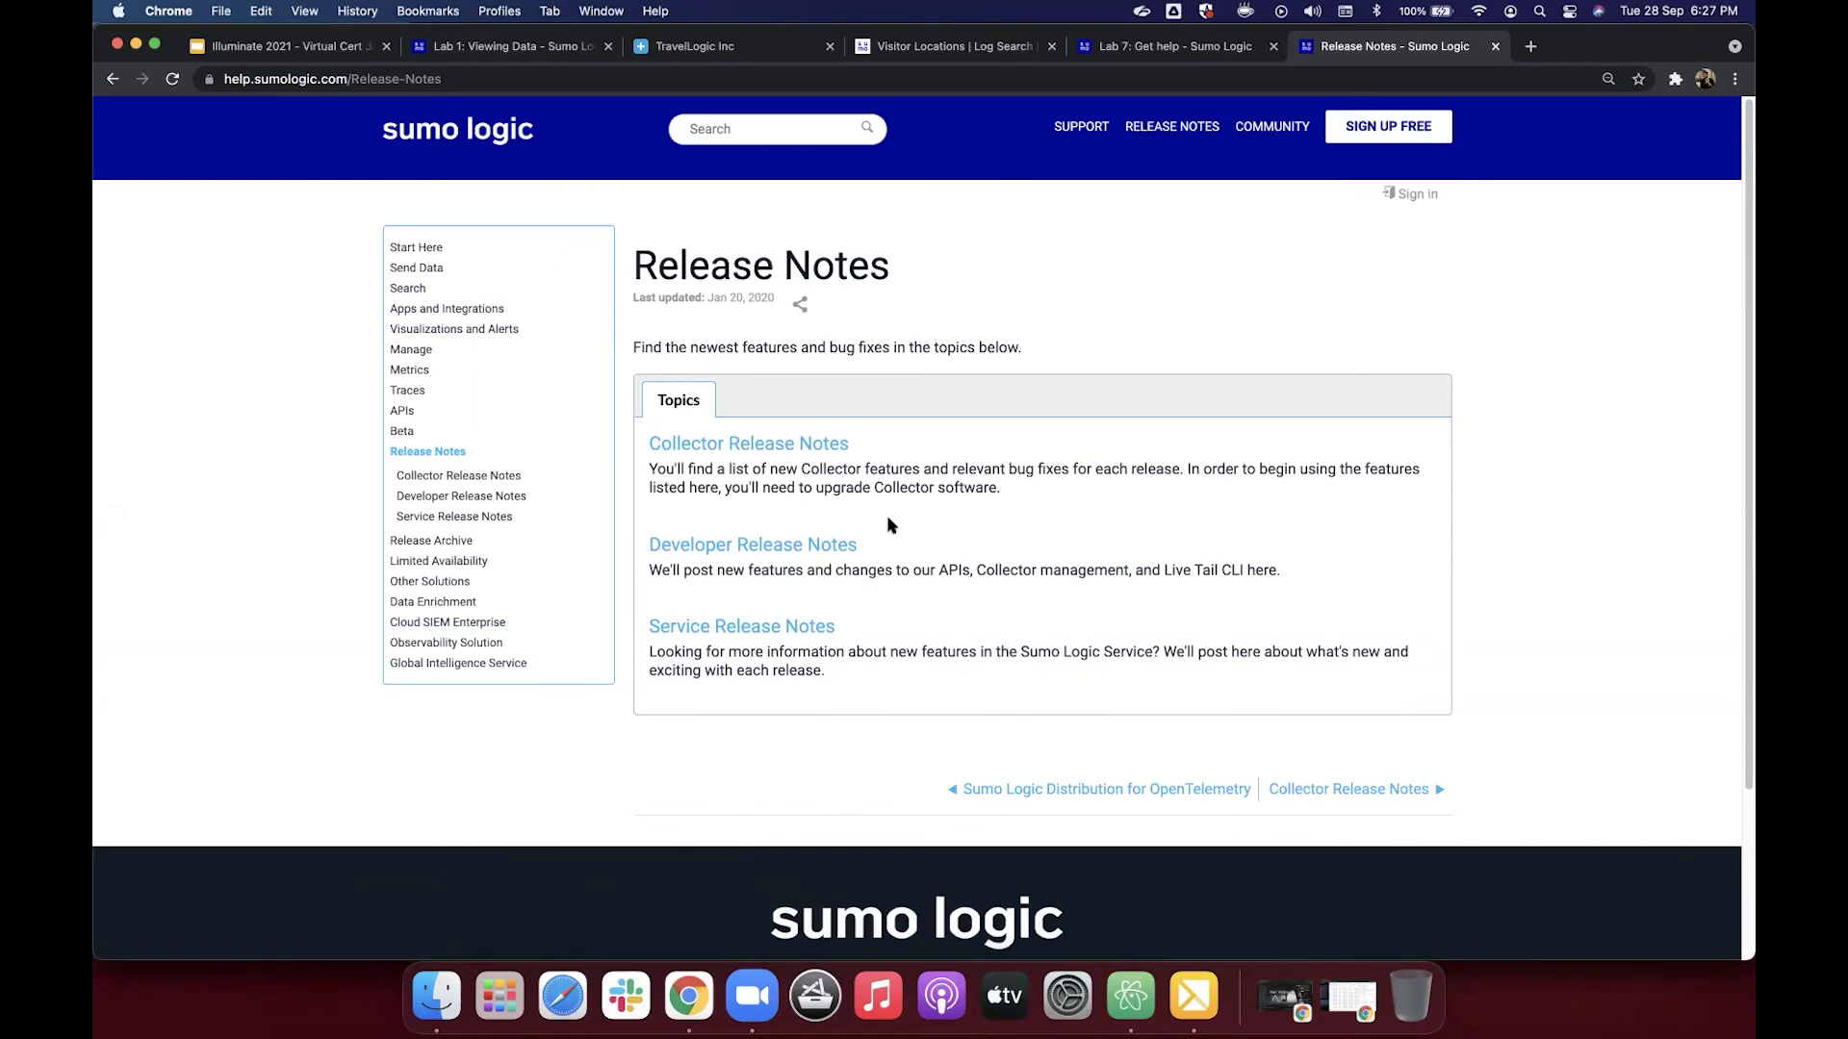
left_click(1217, 48)
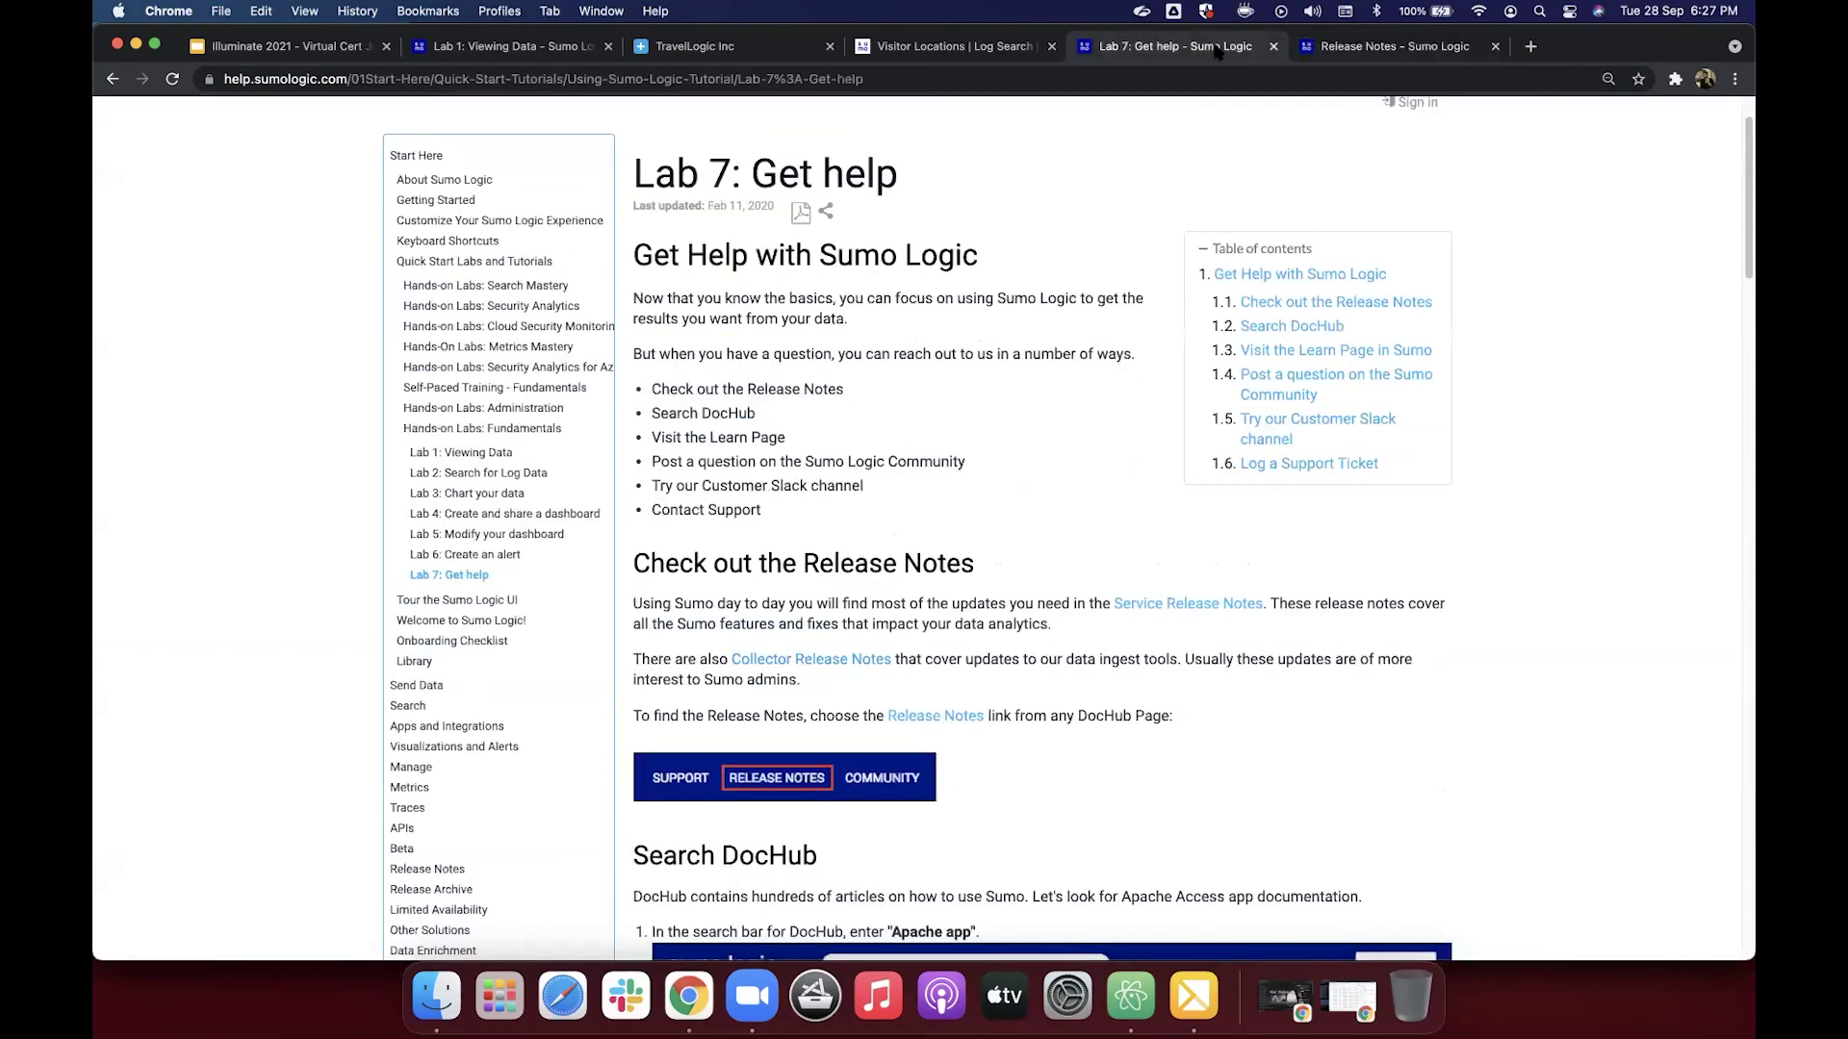
scroll(1101, 423, "down", 5)
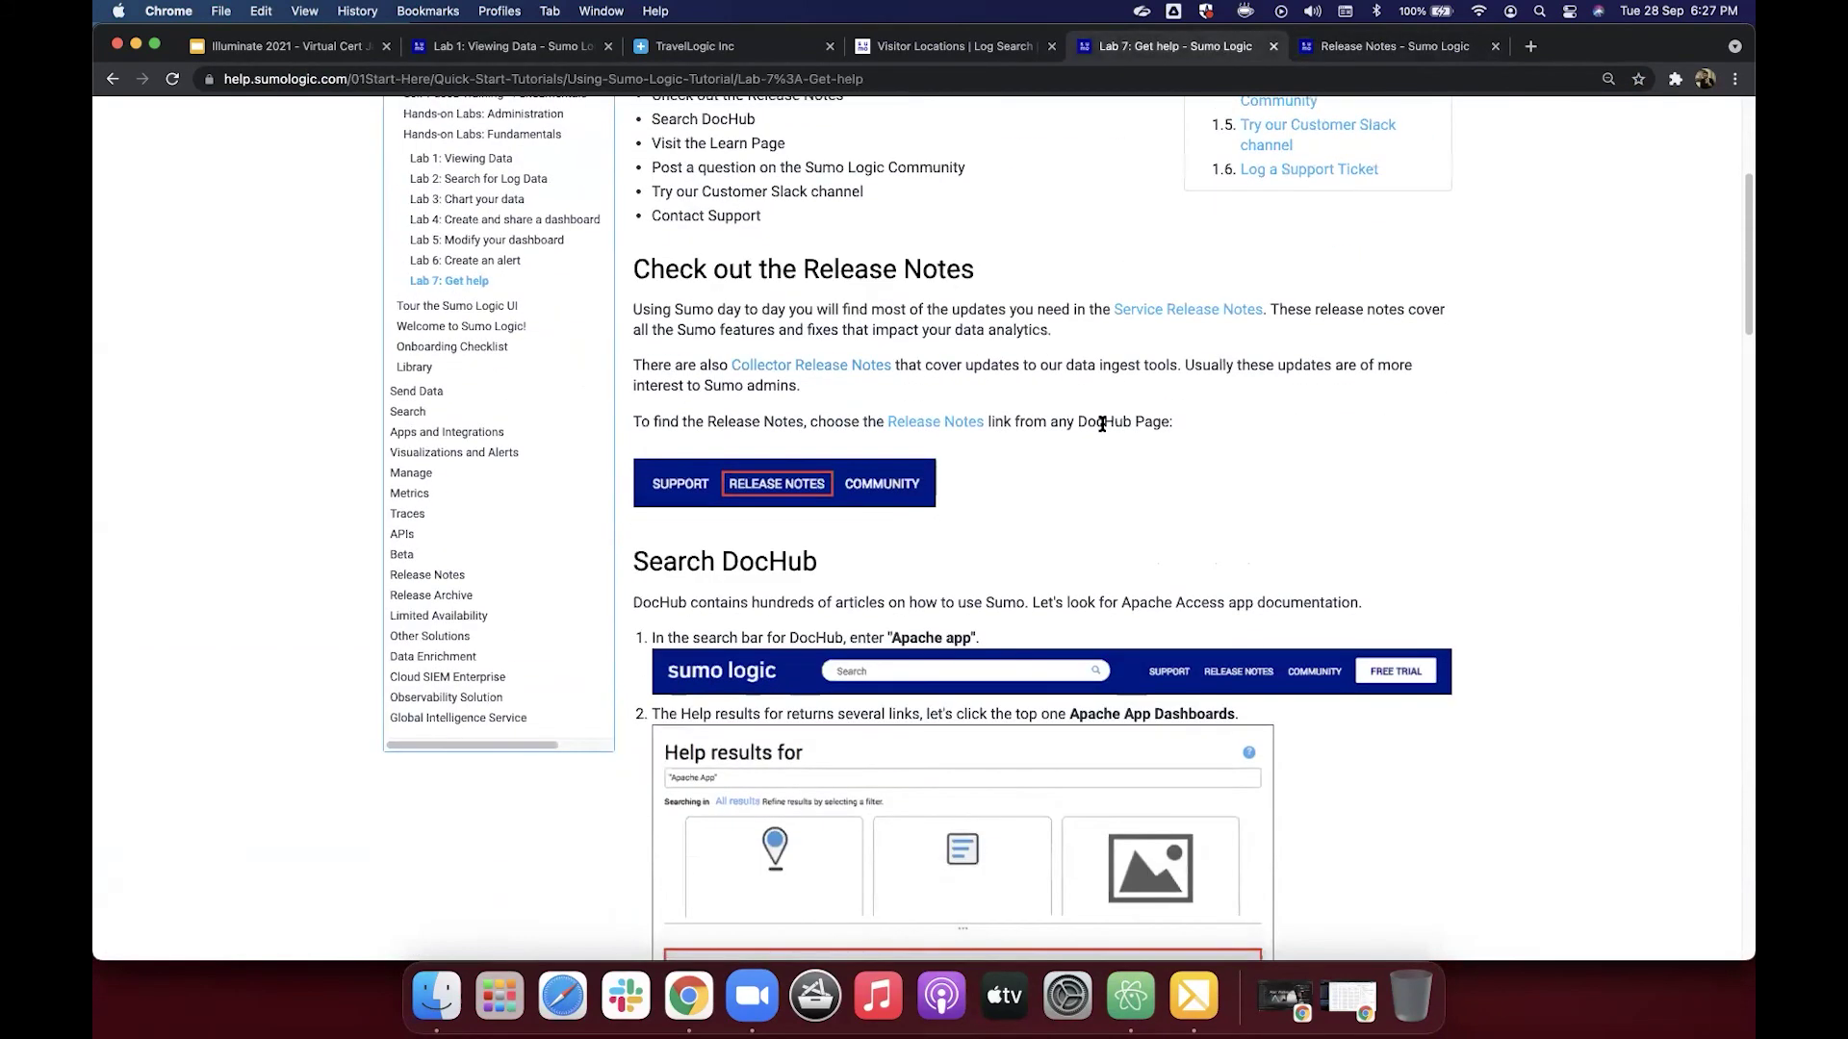
scroll(1102, 424, "down", 3)
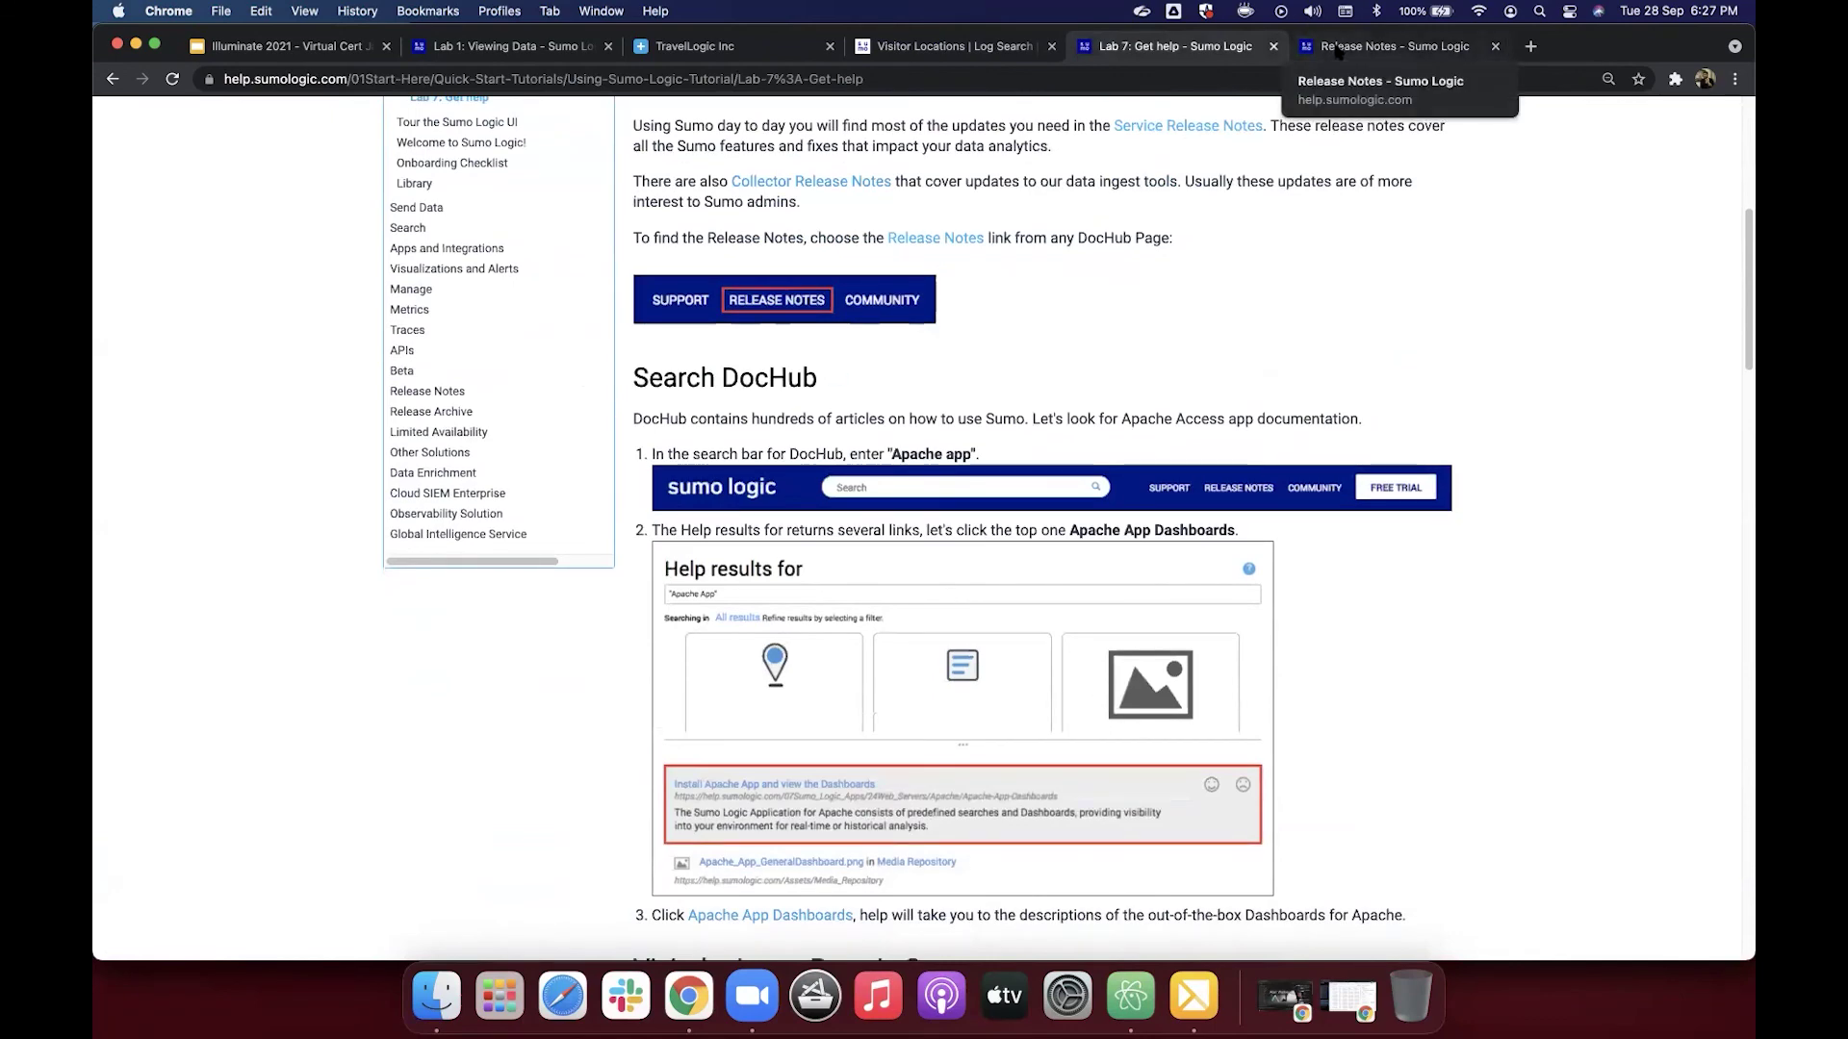
Step: Search the documentation for 'fer' and open the Create a Field Extraction Rule article
left_click(1338, 51)
left_click(719, 127)
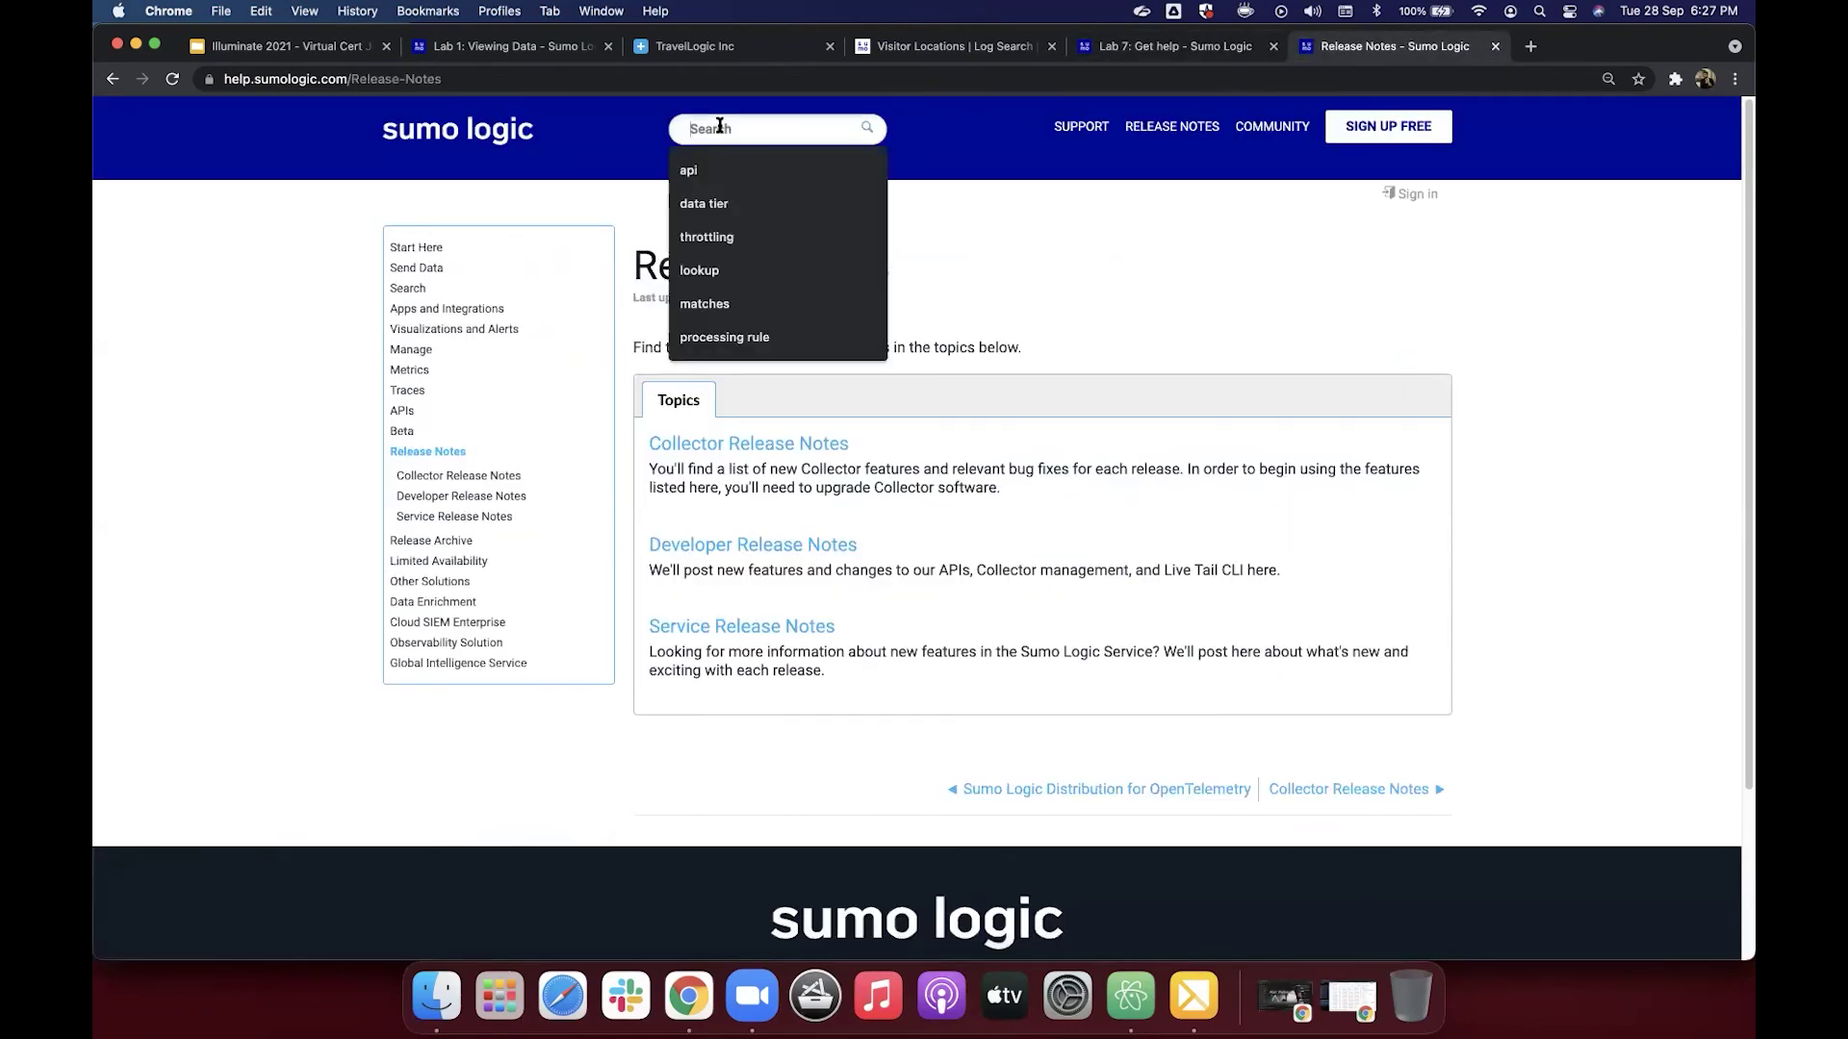
type("fer")
key("Return")
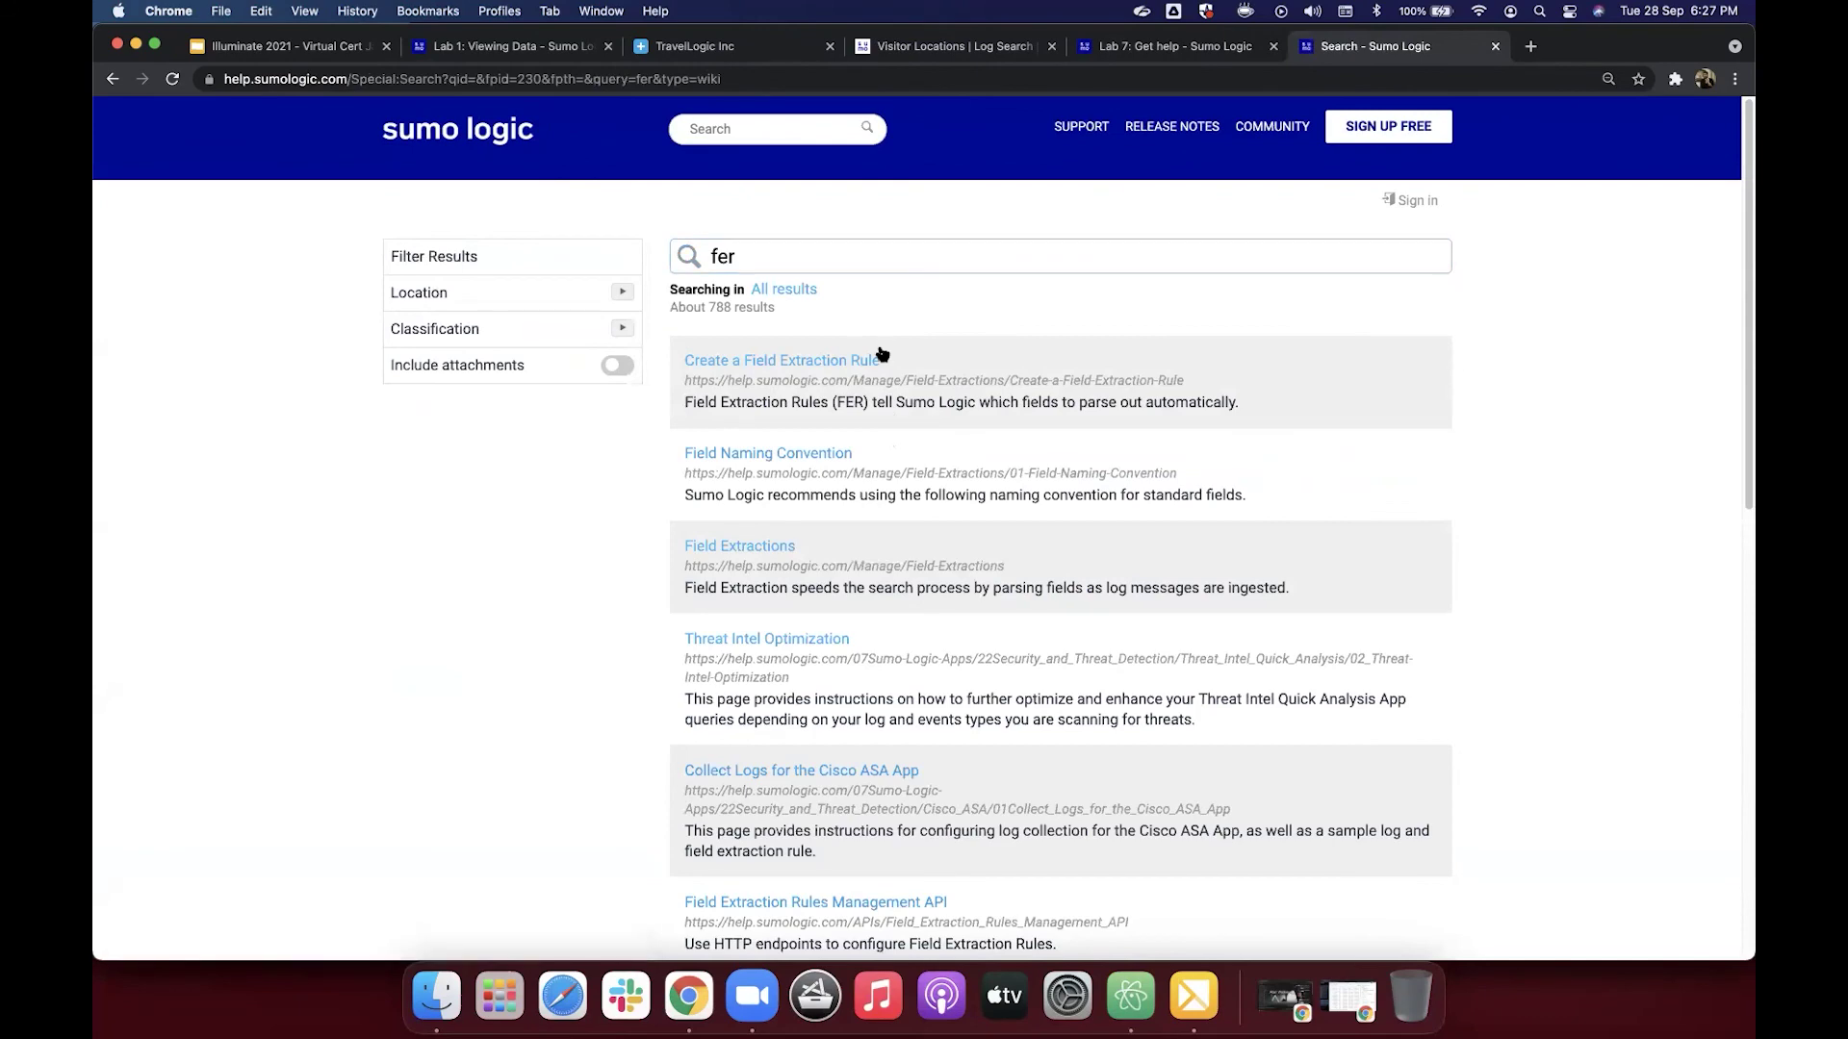
left_click(828, 366)
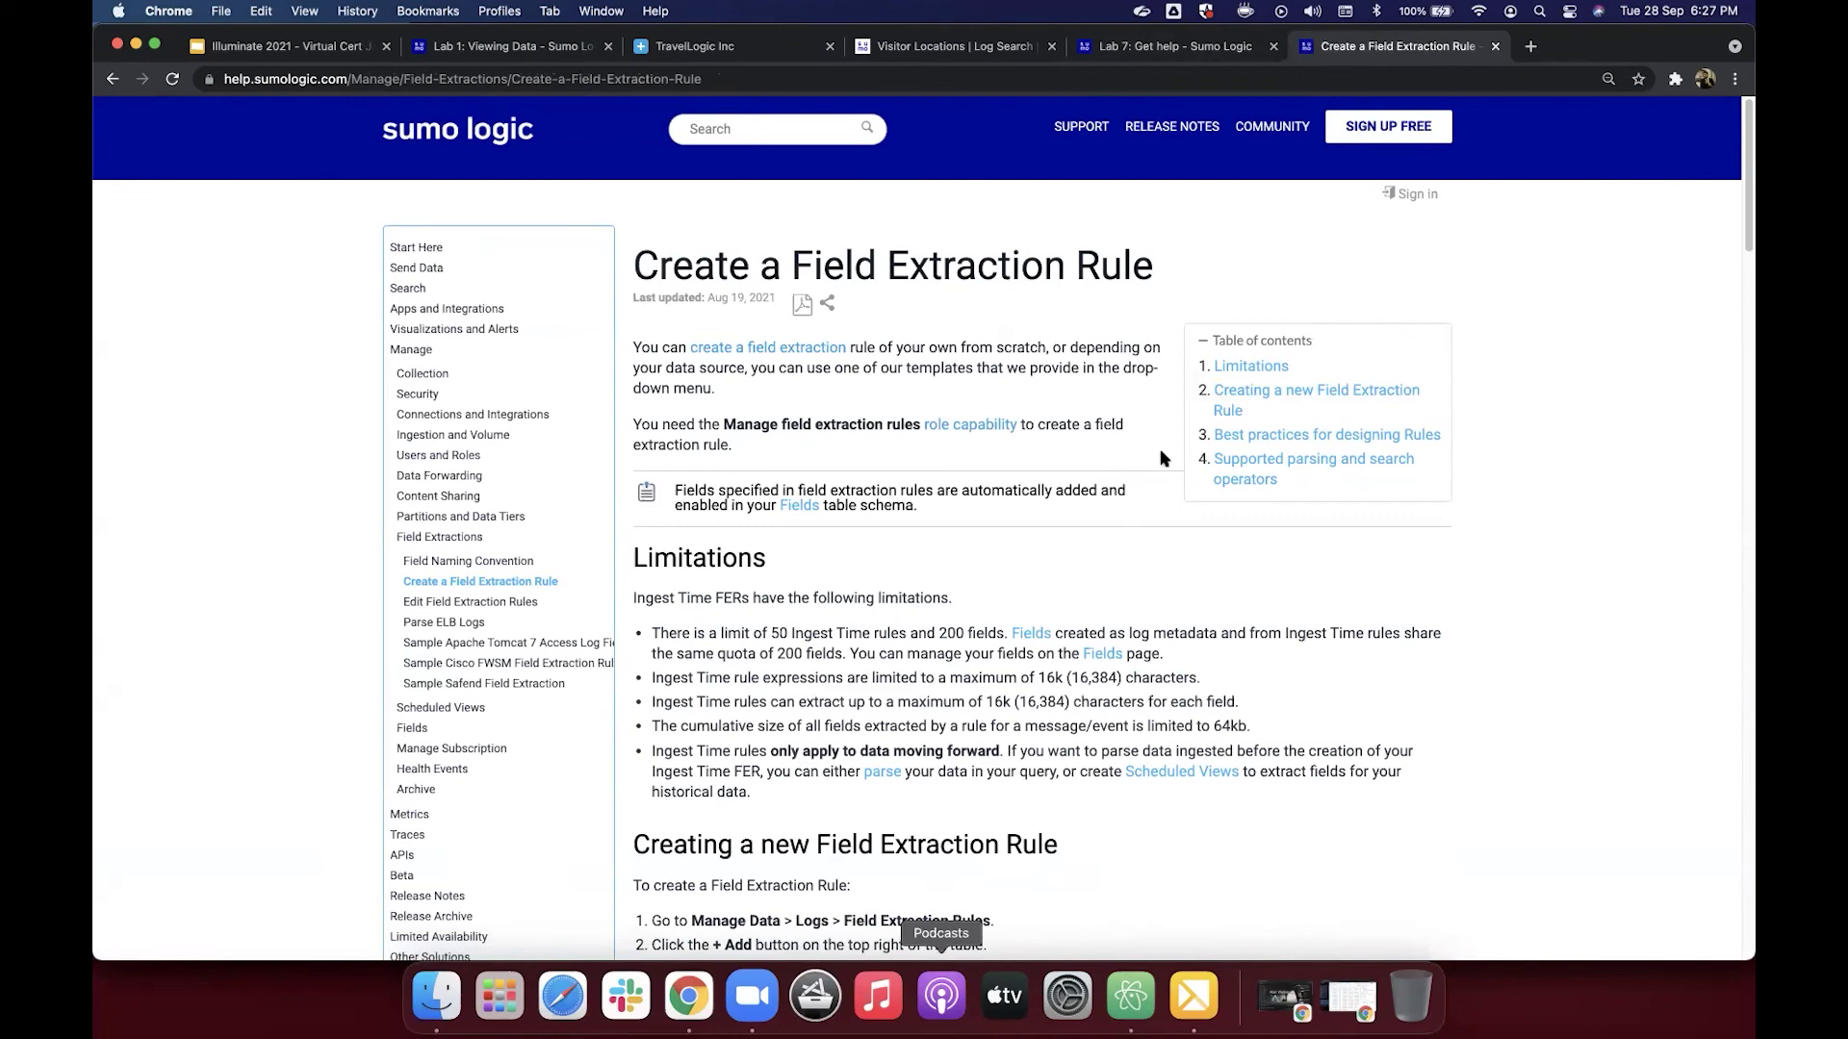
Step: Read the Lab 7 page's Learn section, then return to the Visitor Locations search
left_click(1211, 46)
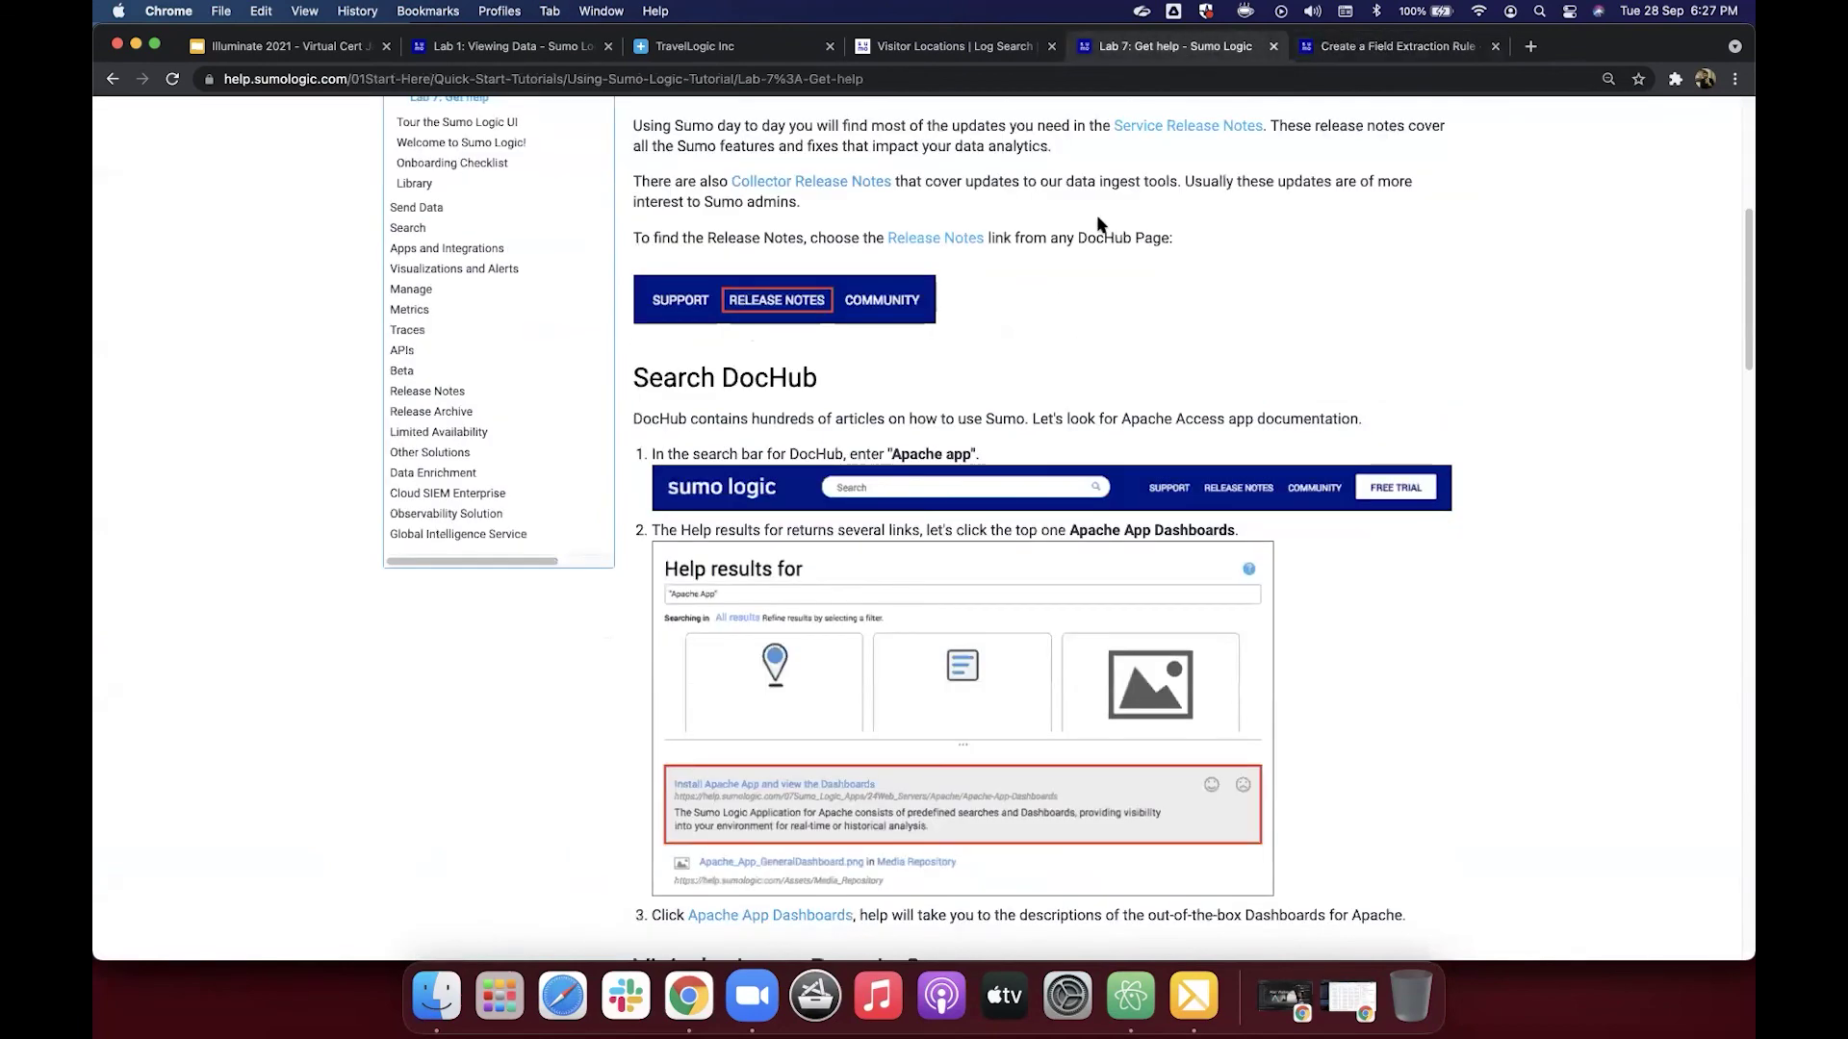
scroll(1084, 256, "down", 1)
scroll(1082, 255, "down", 5)
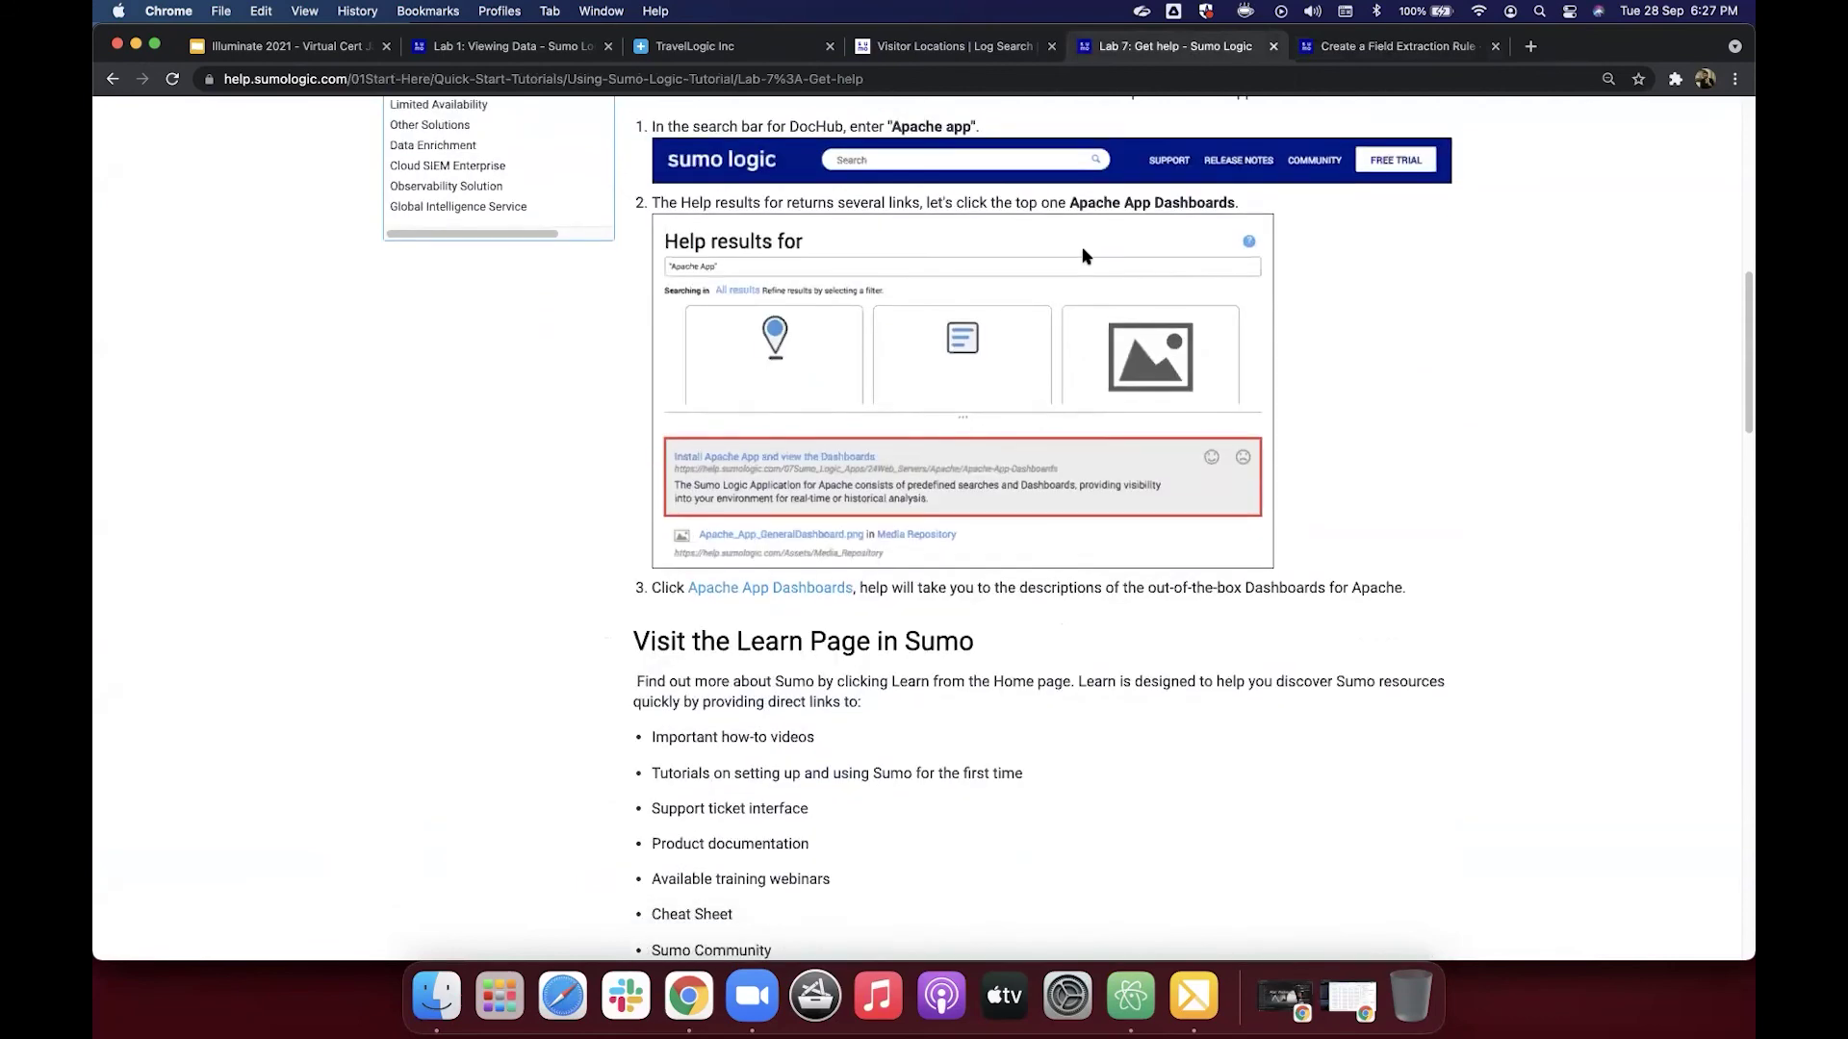
scroll(1084, 256, "down", 5)
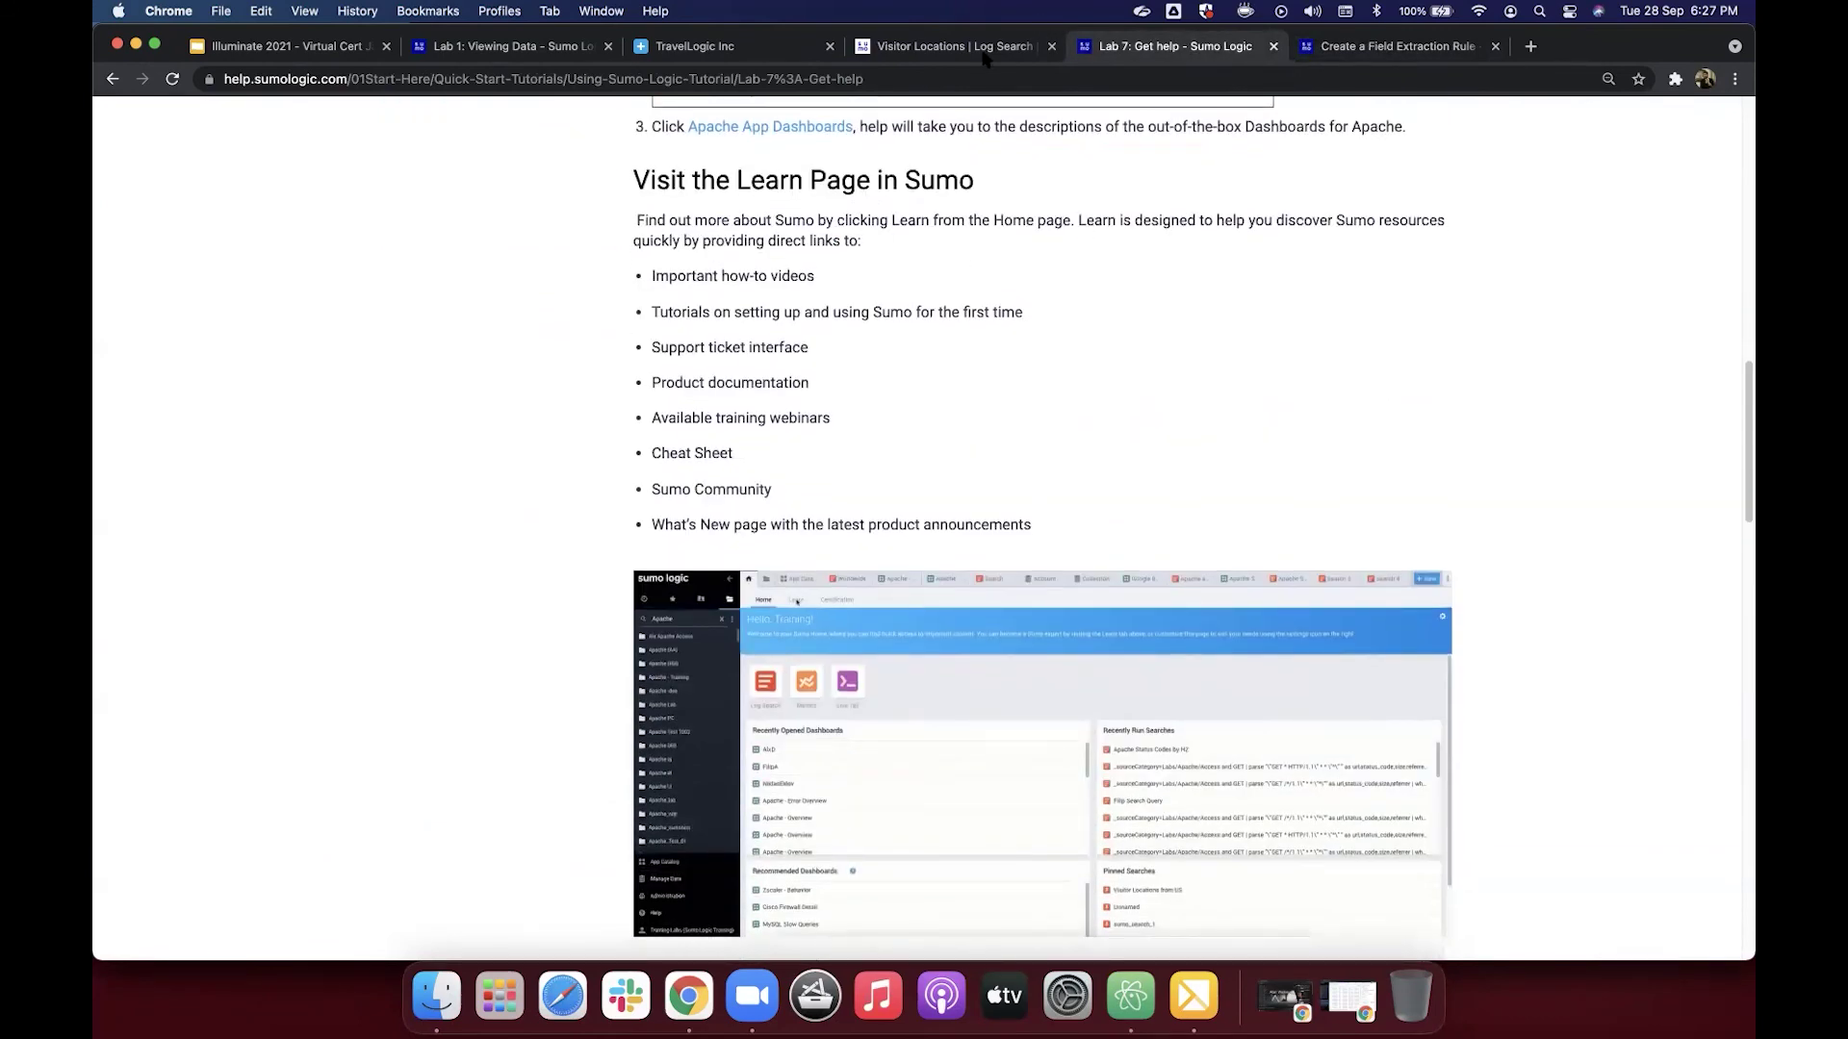
scroll(1010, 43, "down", 1)
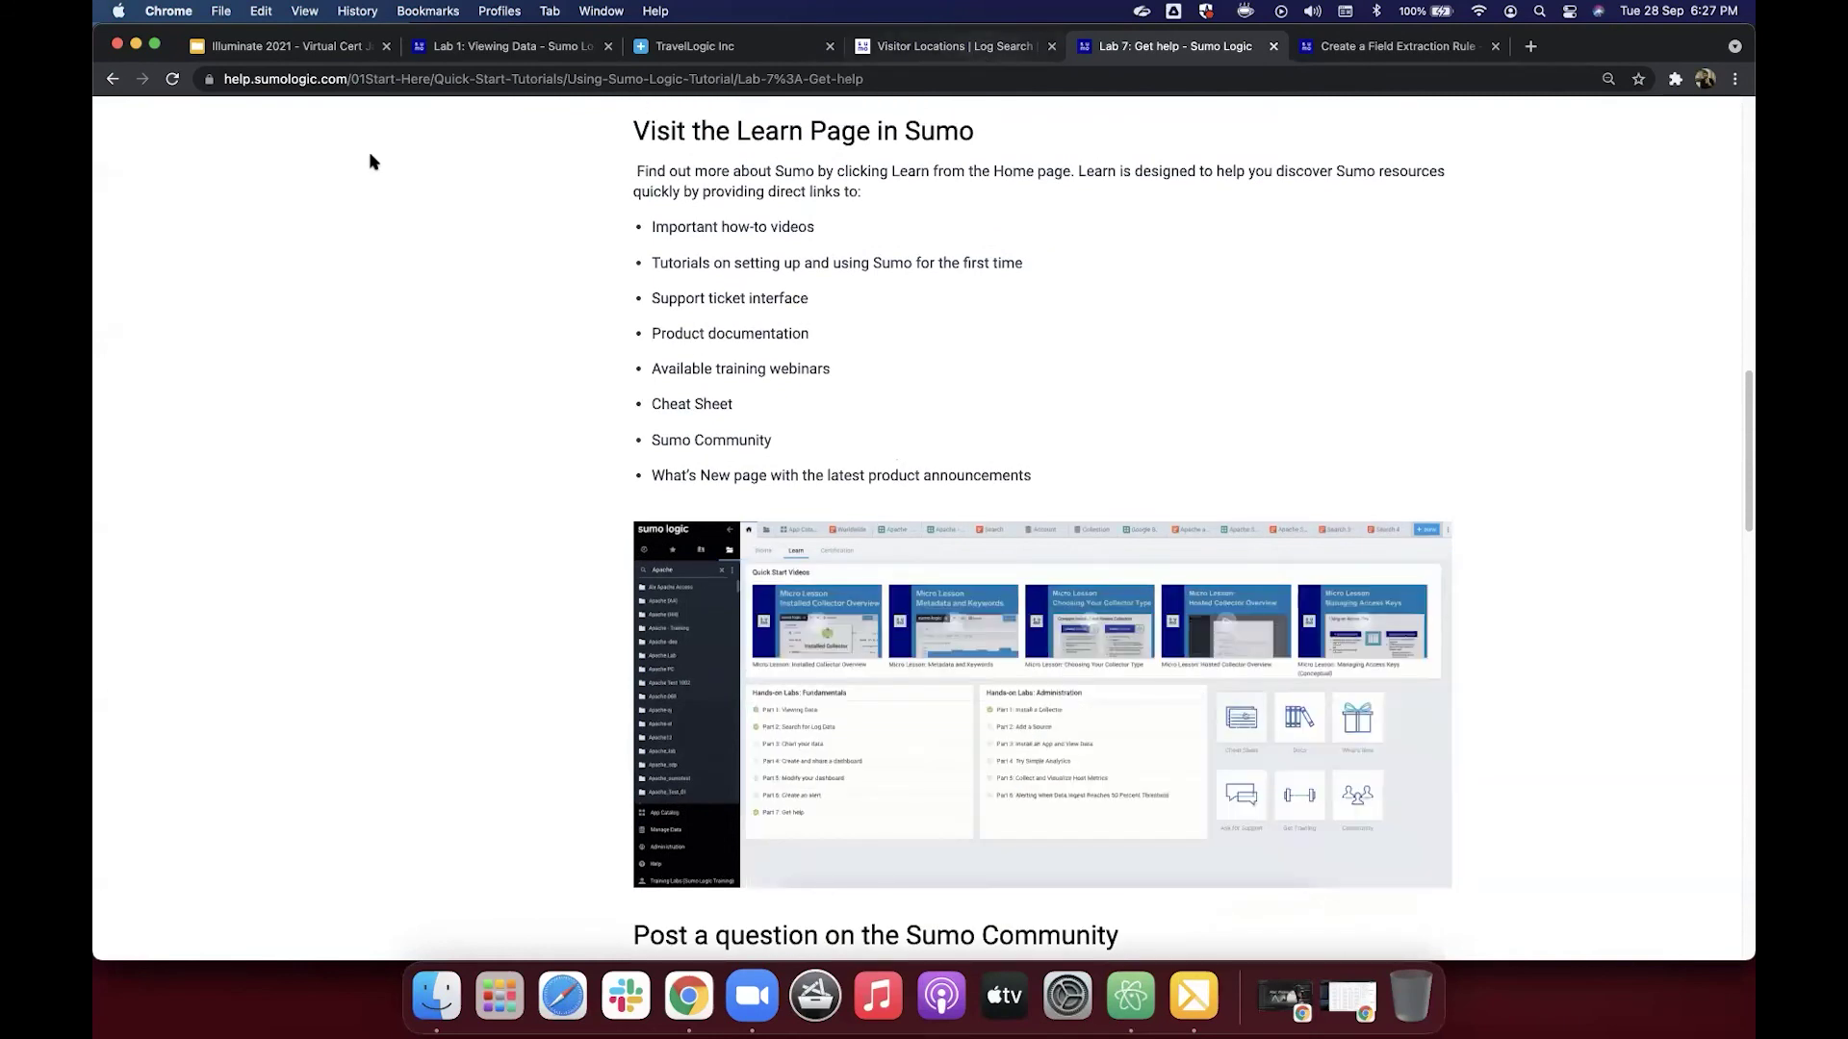
key("ctrl+shift+Tab")
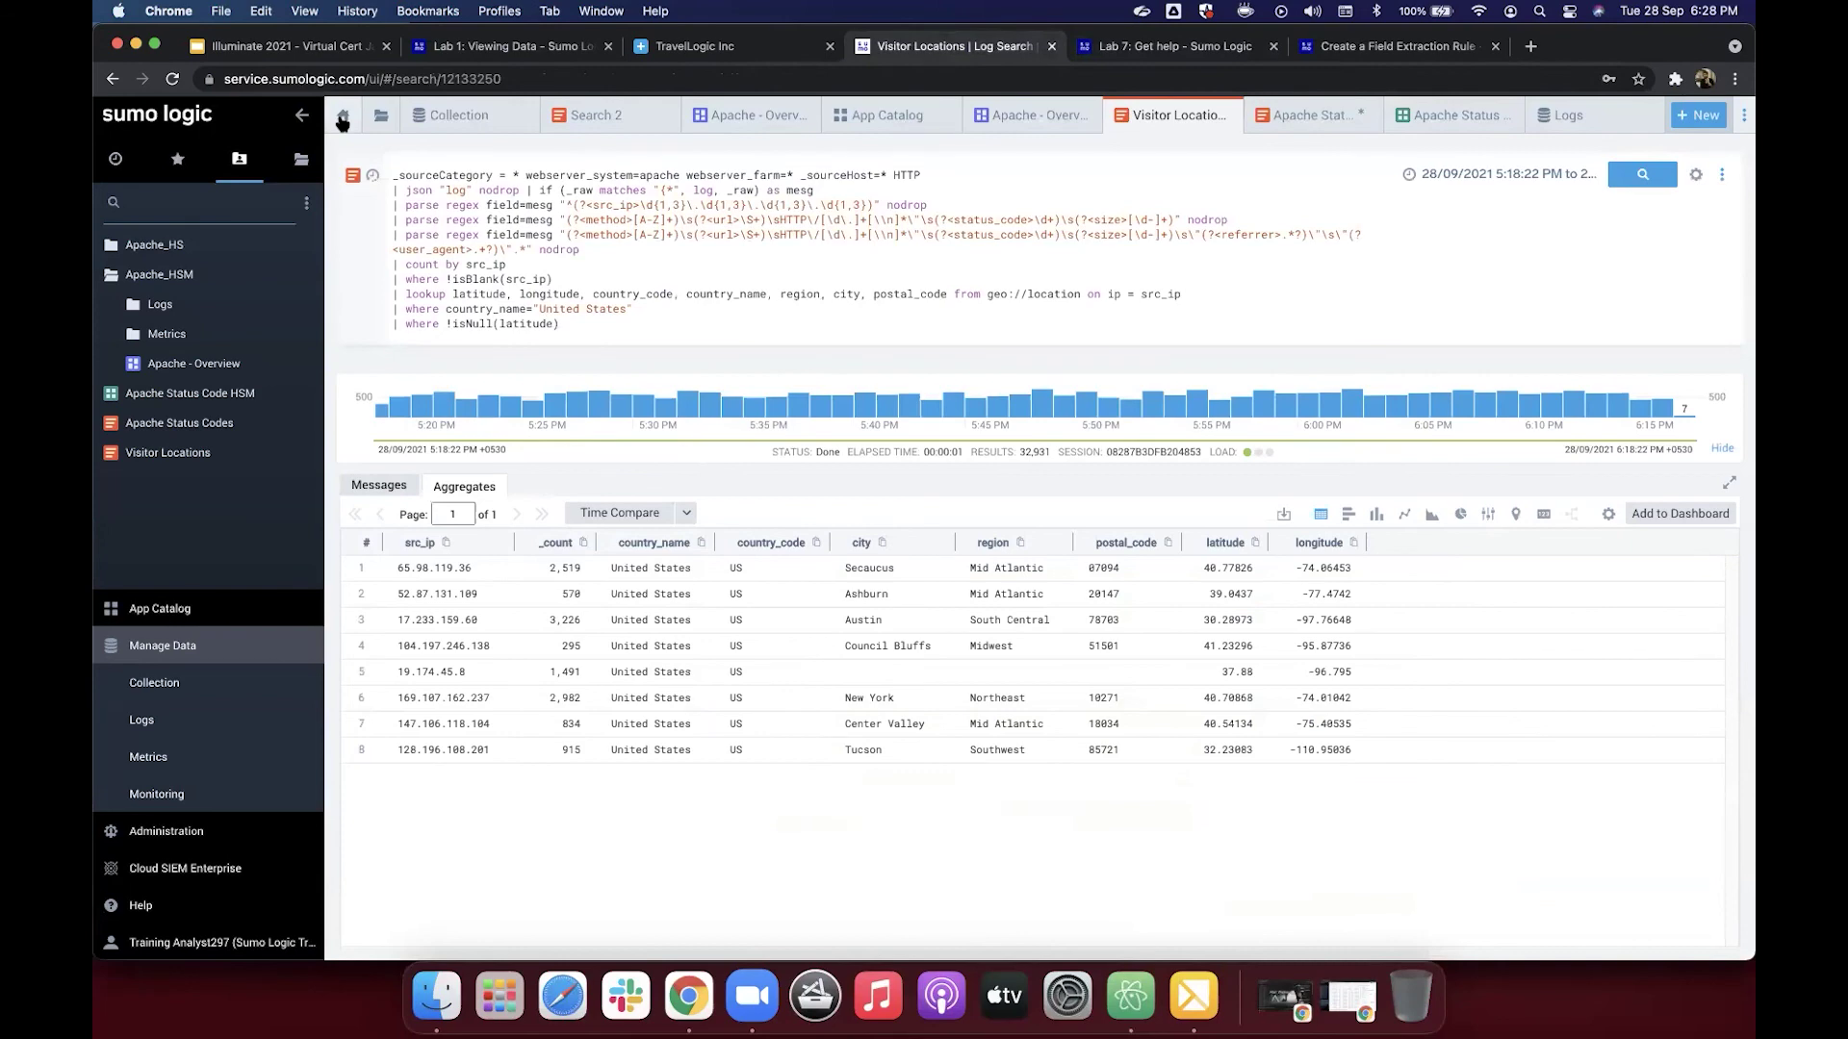
Step: Browse the Home page's Learn section of hands-on labs, then open What's New in a new tab
left_click(342, 117)
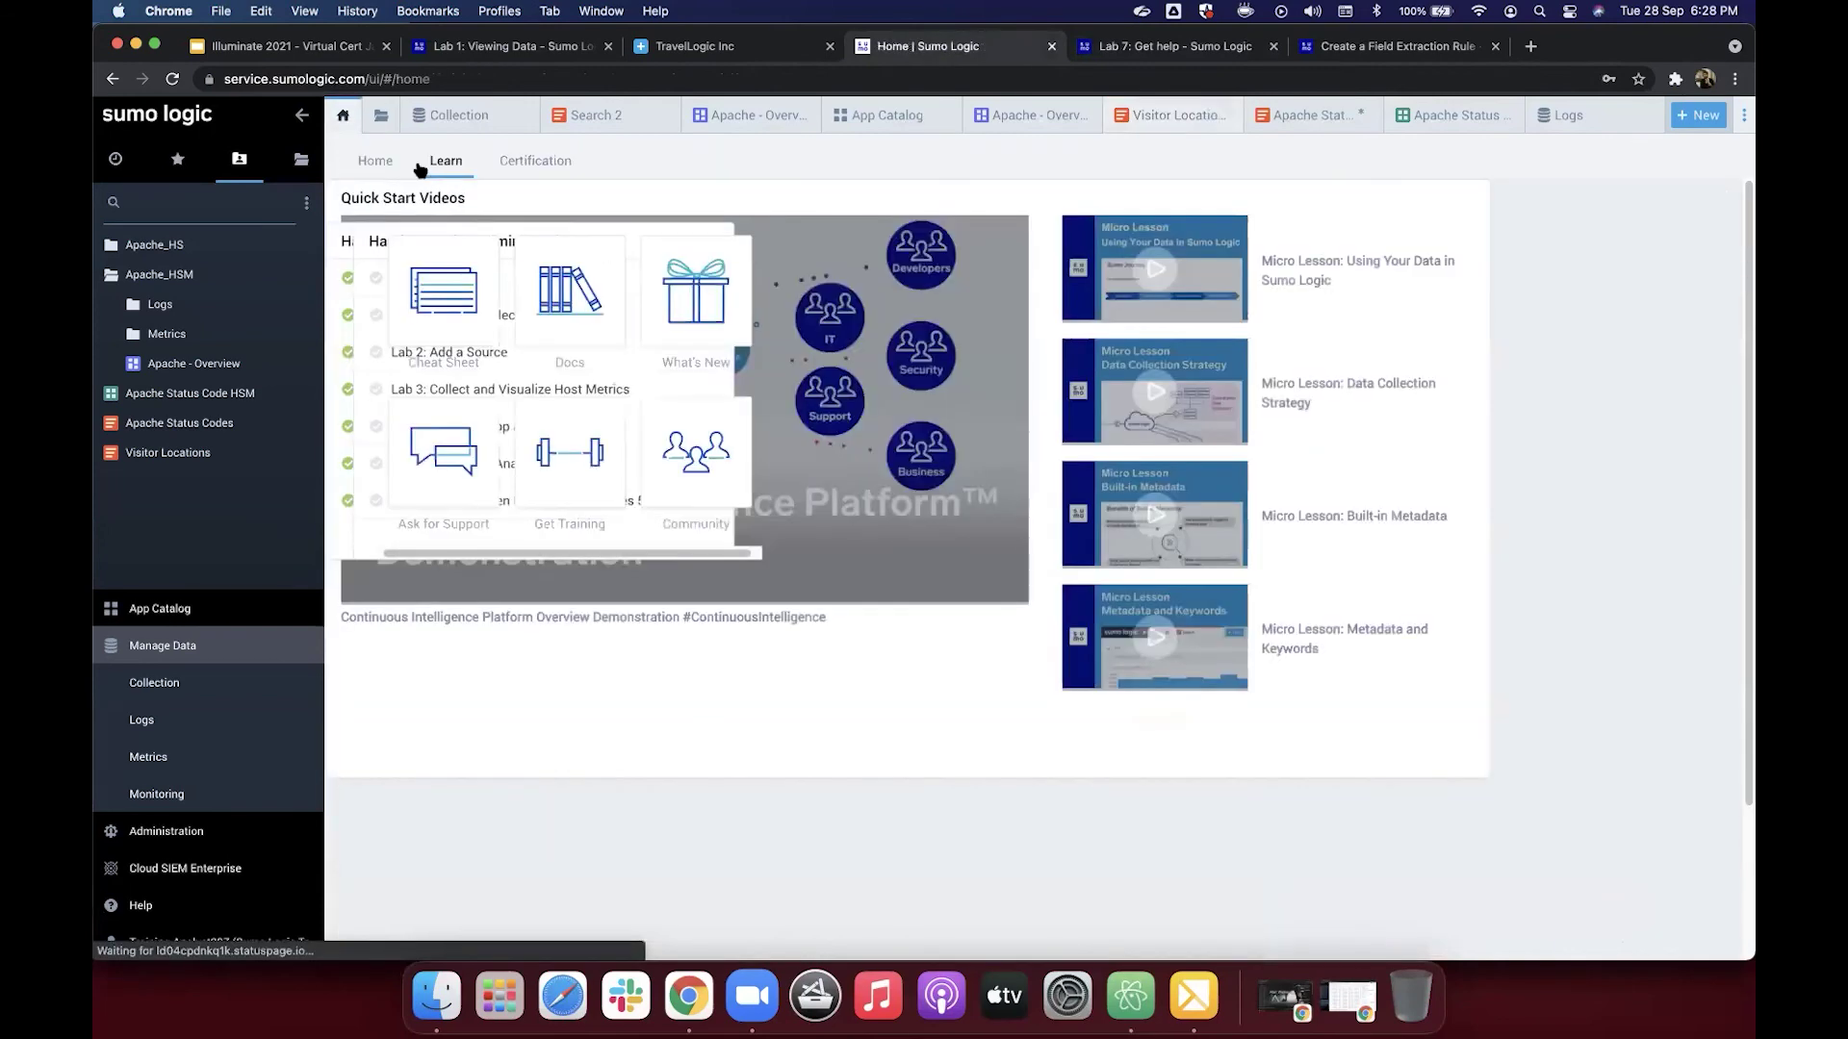
left_click(379, 166)
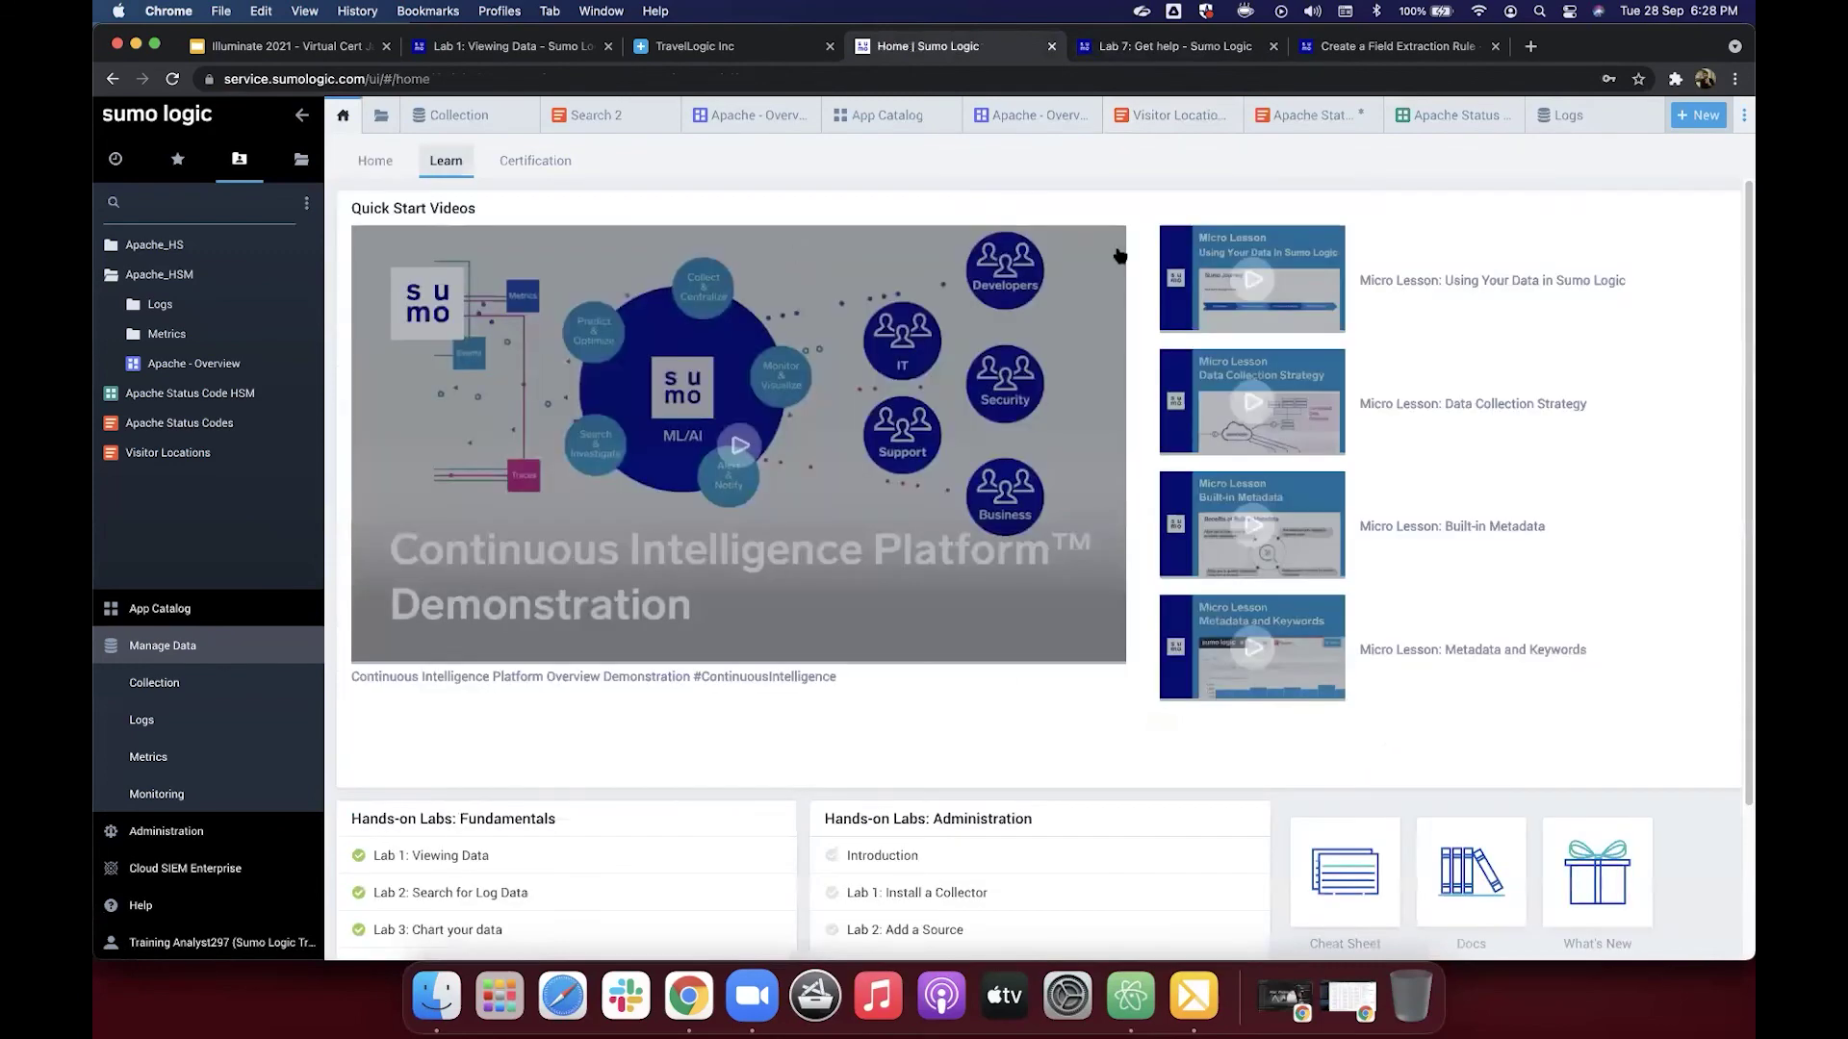
scroll(1284, 460, "down", 2)
scroll(1431, 535, "up", 2)
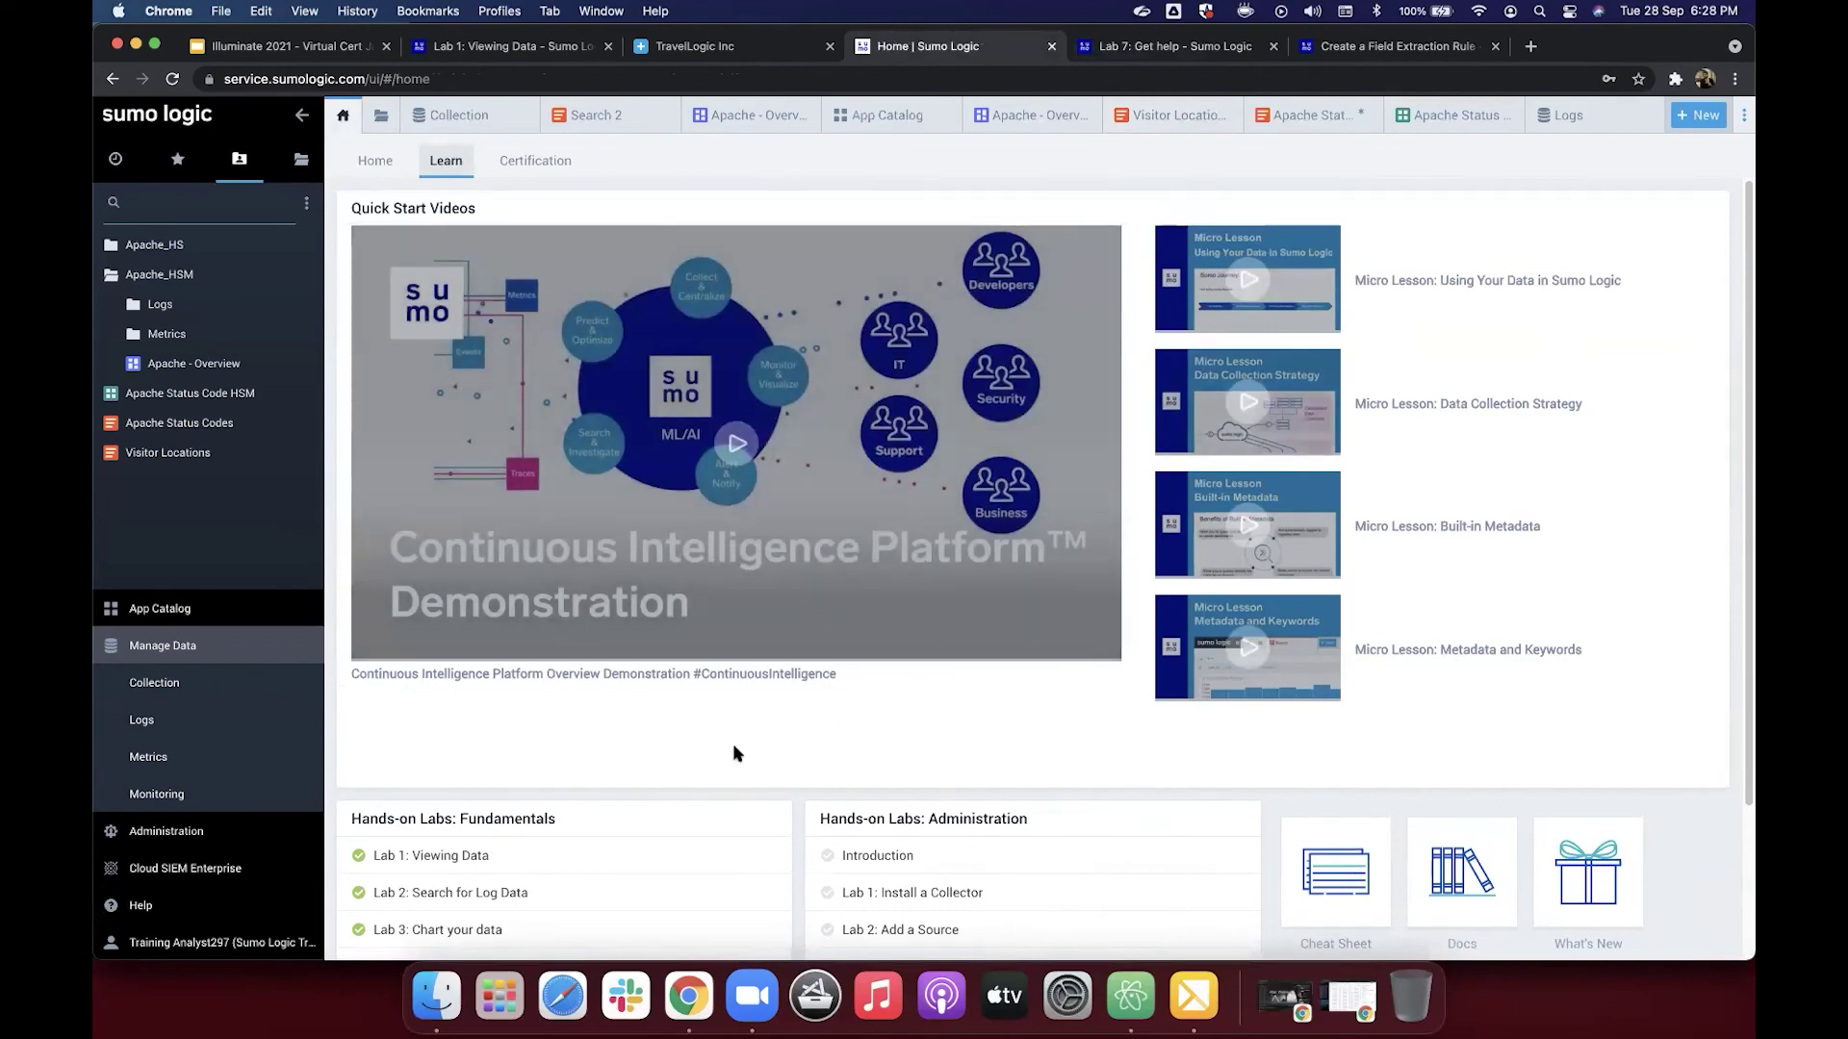
scroll(524, 669, "down", 5)
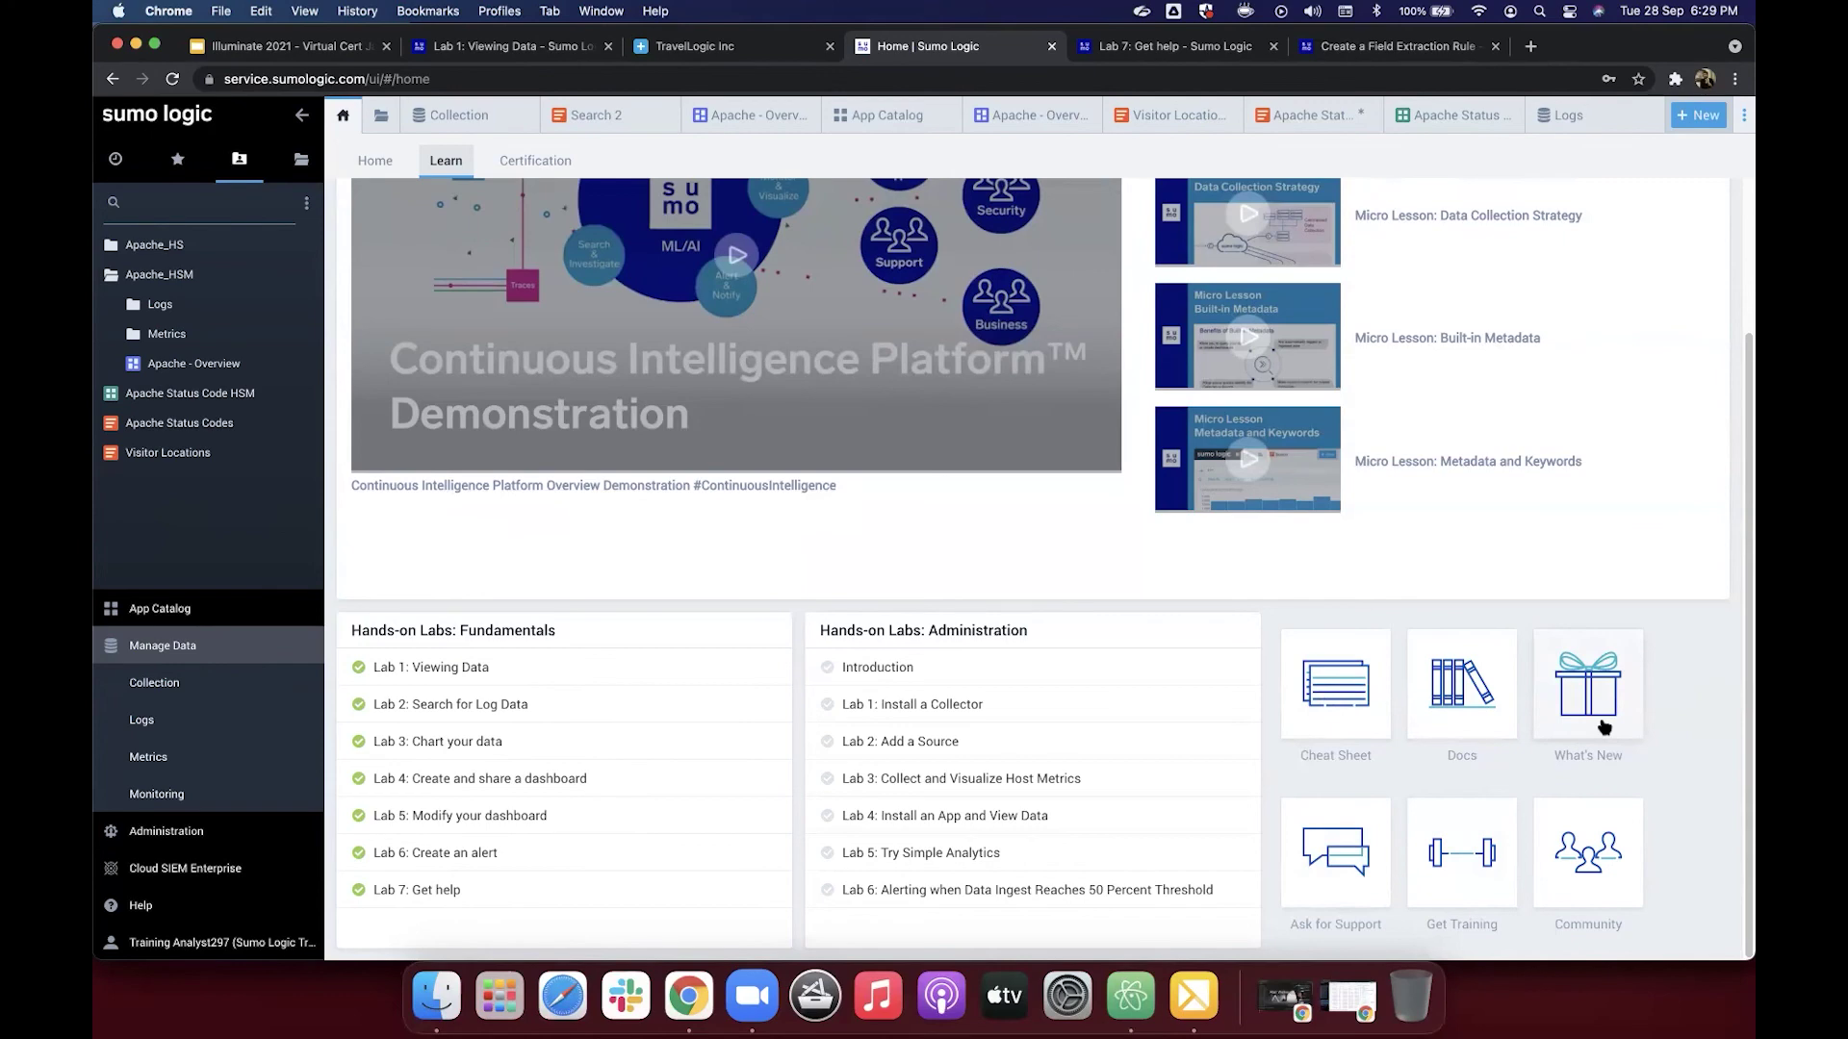
left_click(1603, 728)
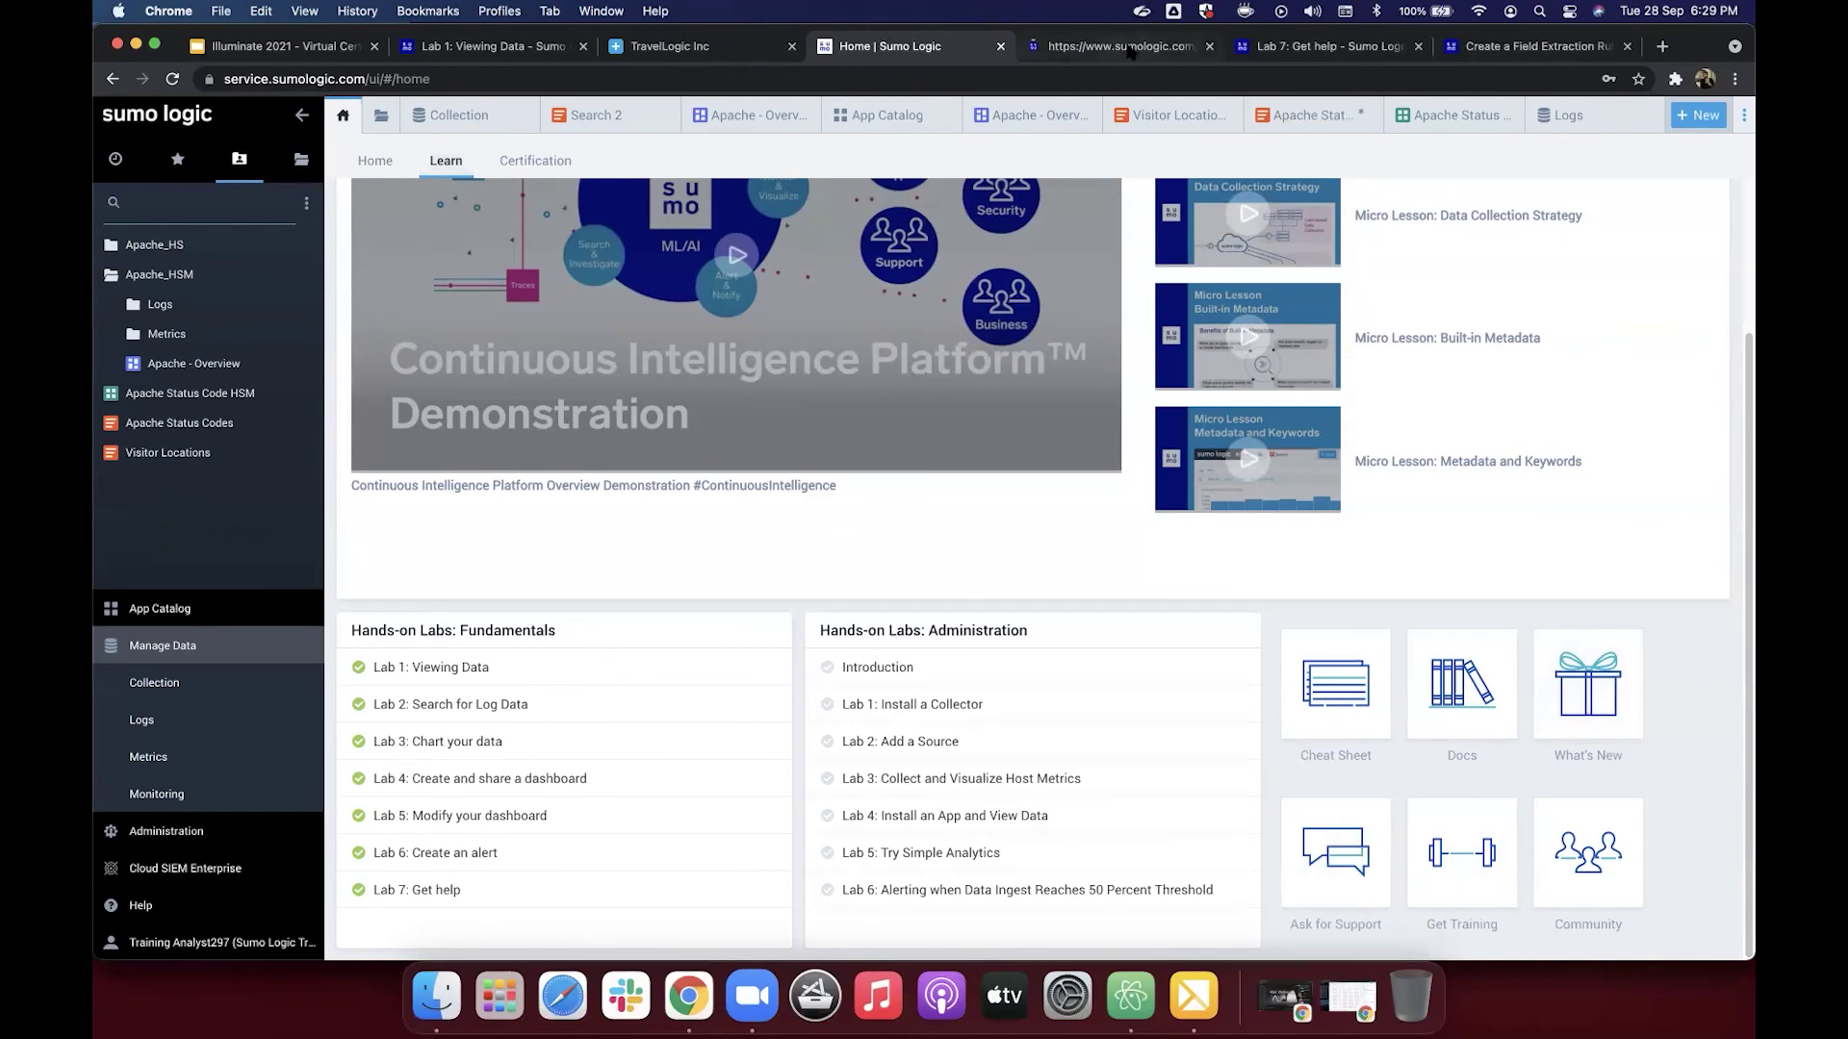
Step: Skim the What's New announcements, then open the Community from the Learn page
left_click(1131, 51)
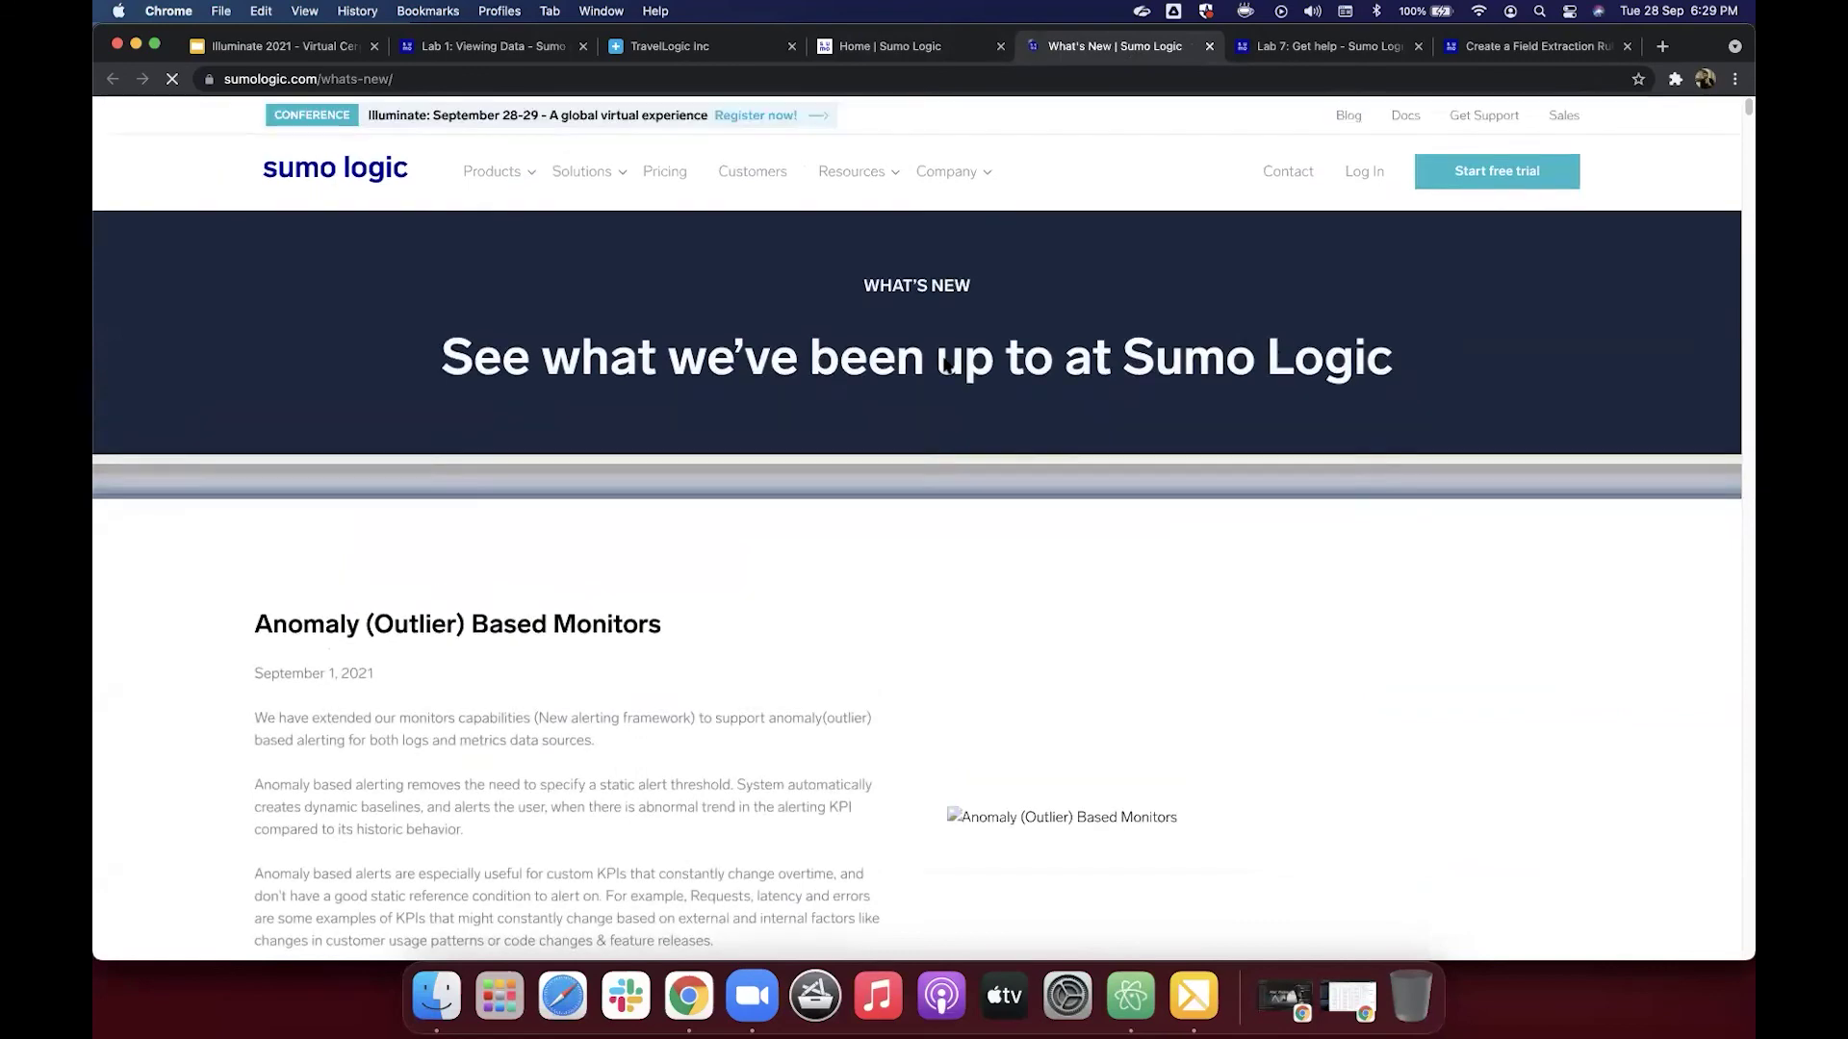
scroll(946, 366, "down", 3)
scroll(945, 363, "down", 6)
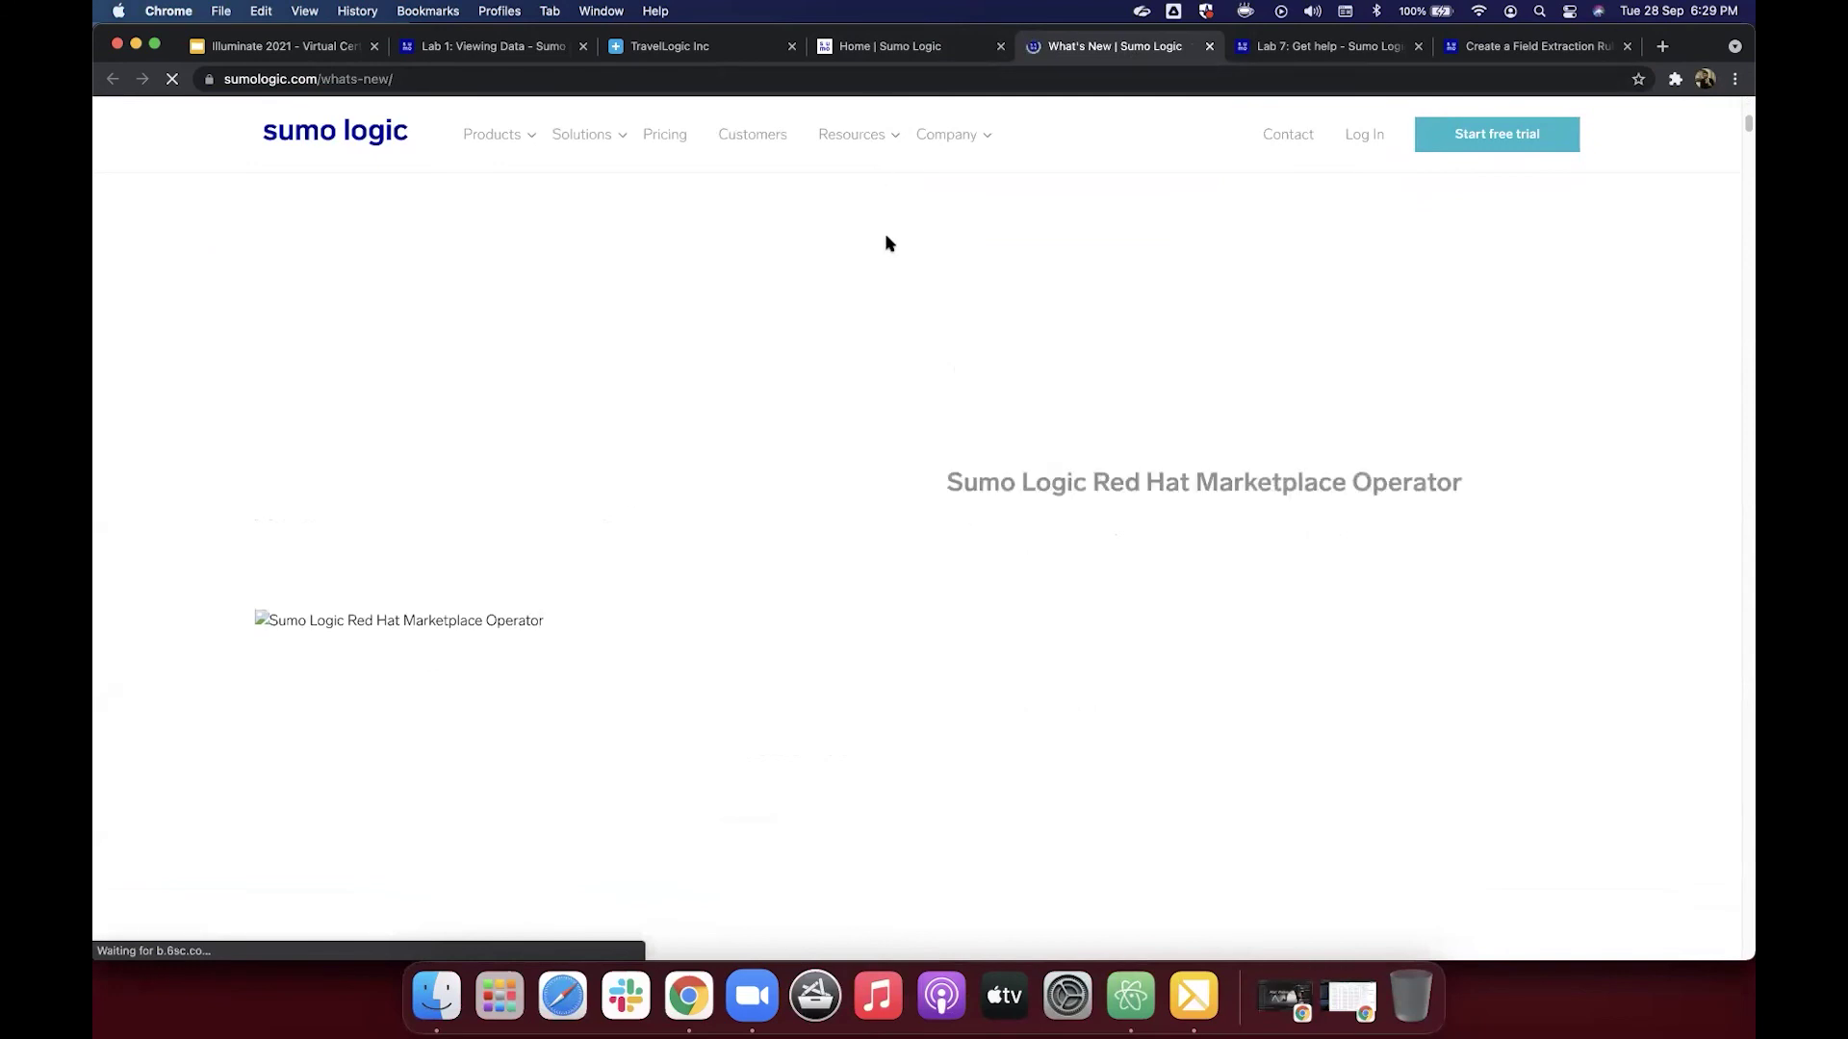
left_click(850, 53)
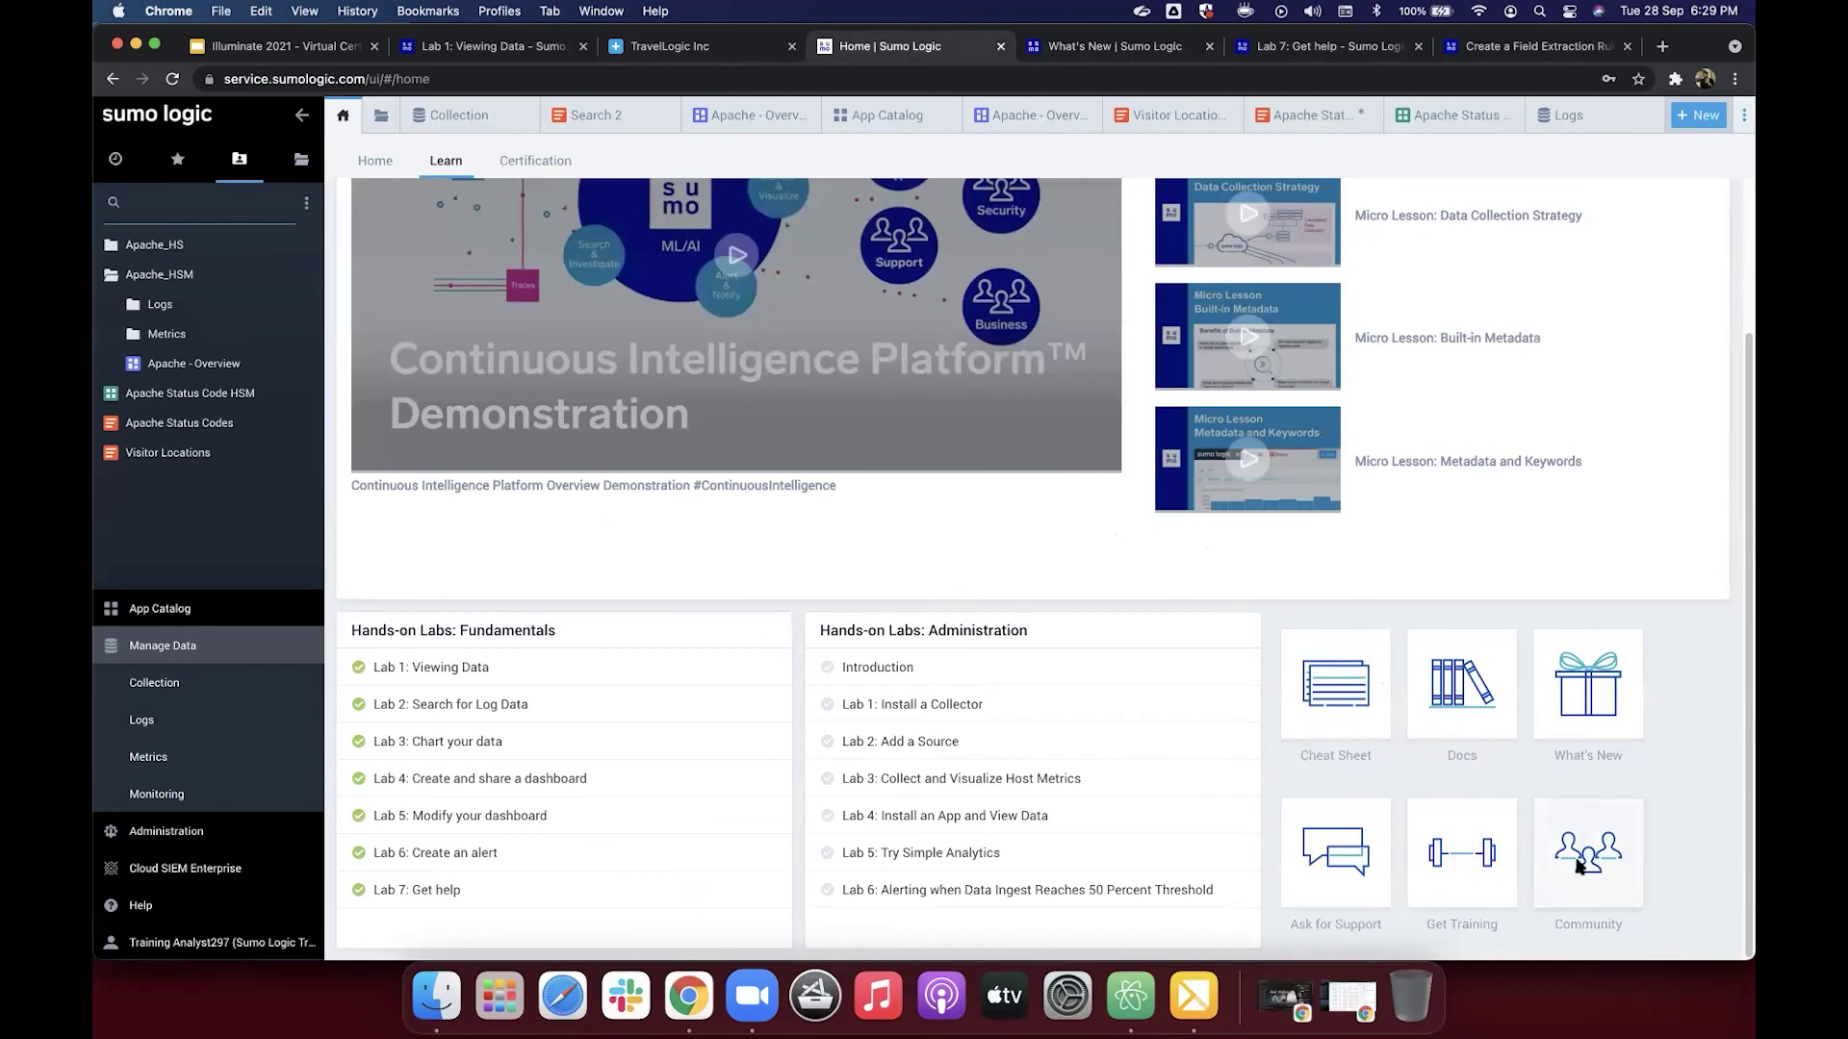
left_click(1579, 867)
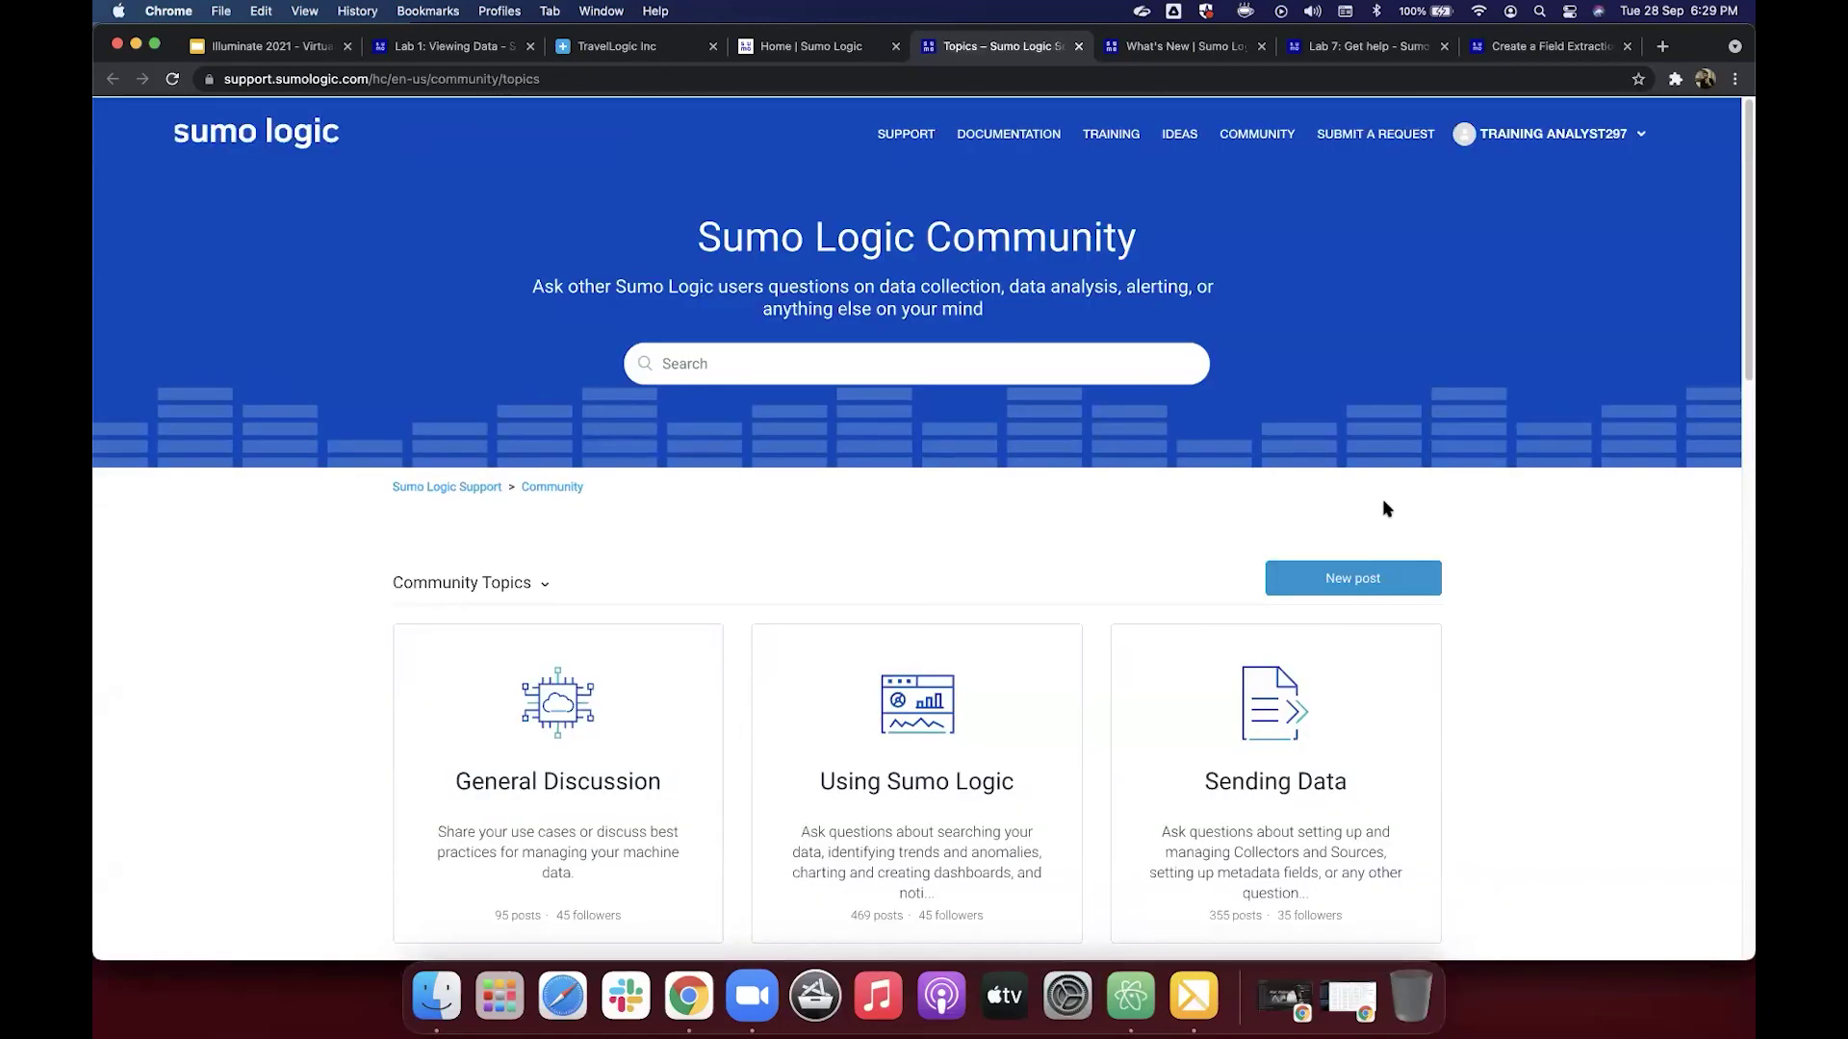
Step: Preview the Community new post form and search box, then bring up the Illuminate 2021 slides
left_click(1346, 580)
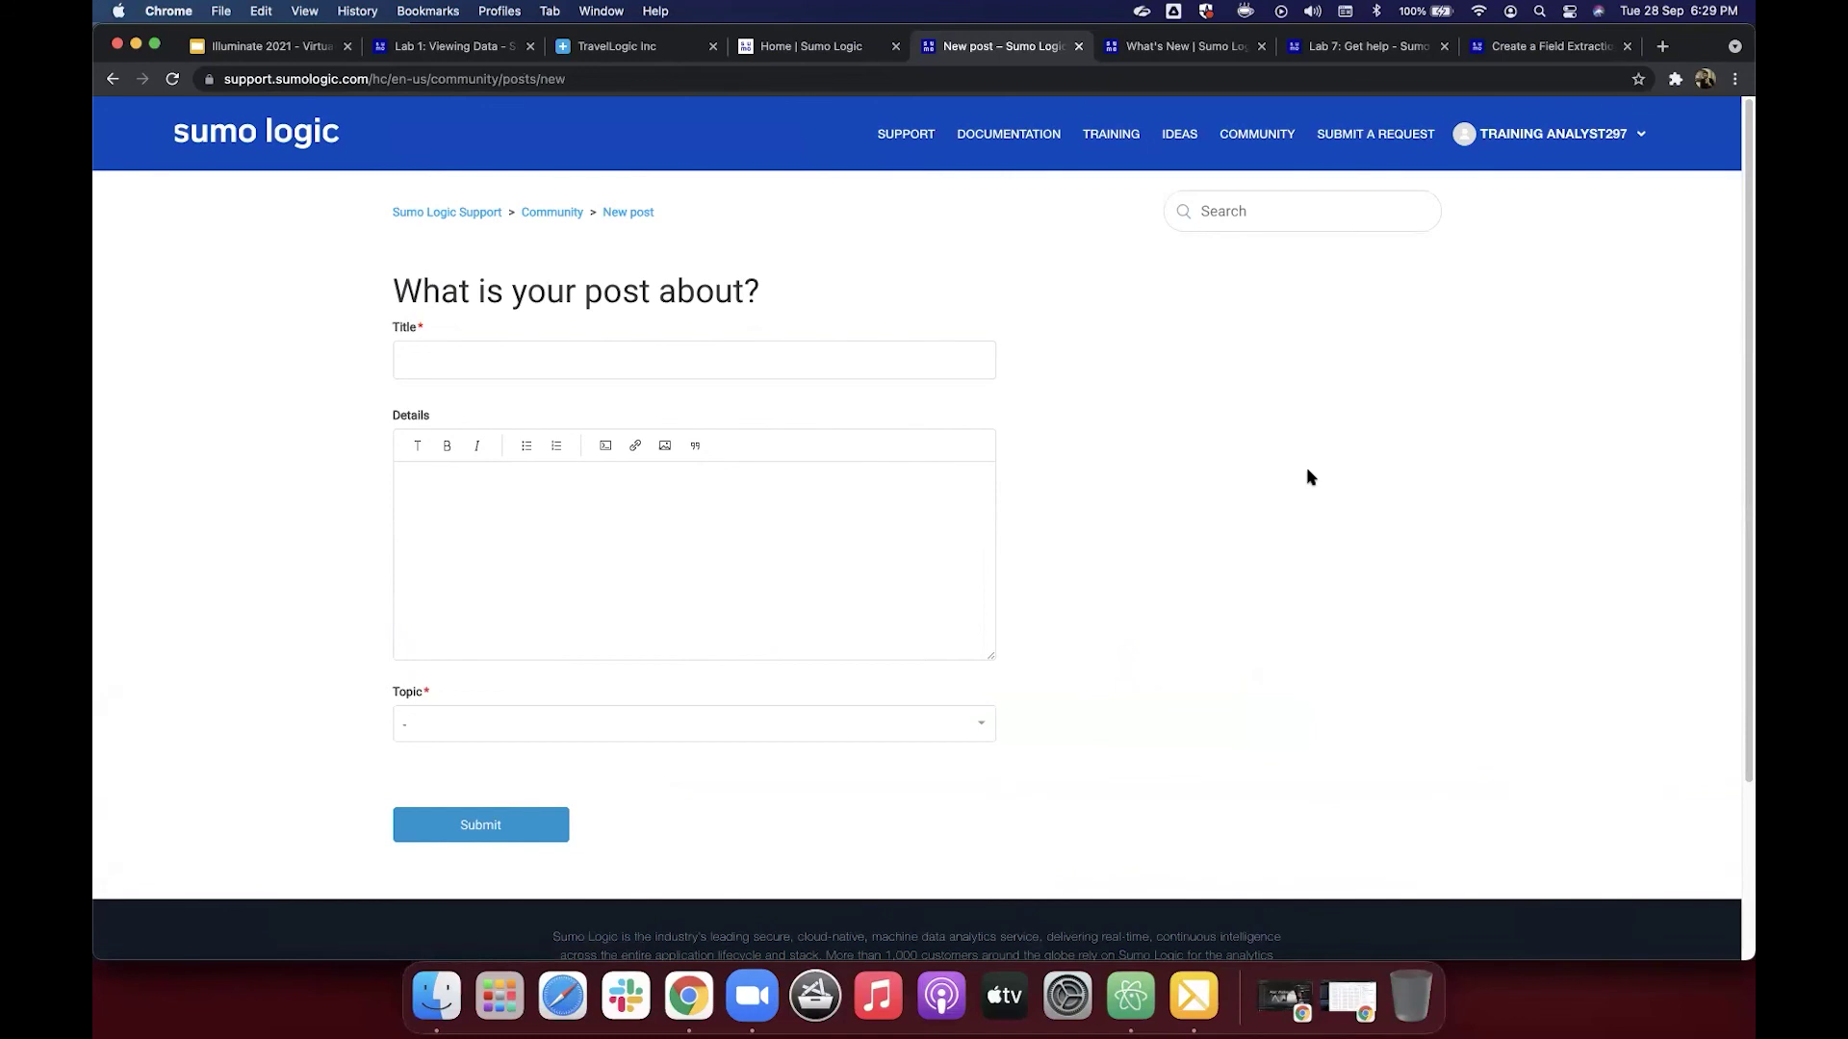
left_click(569, 215)
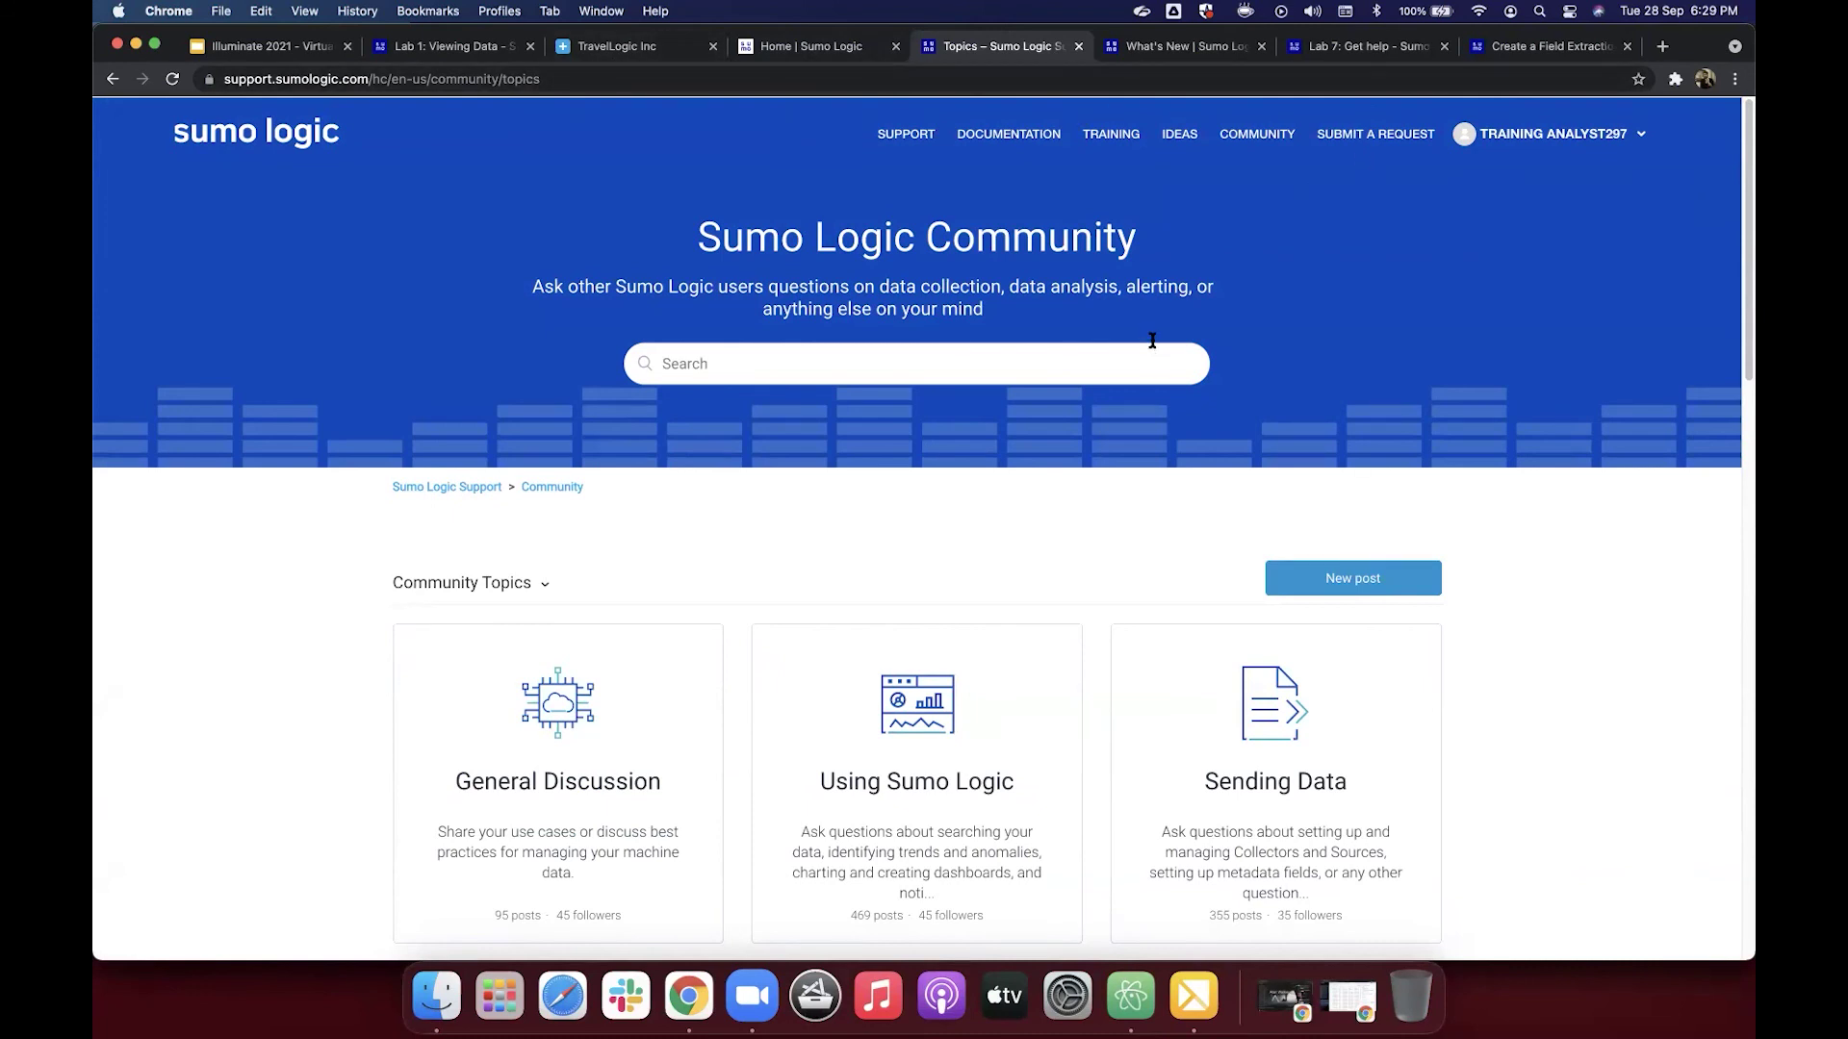
left_click(1103, 365)
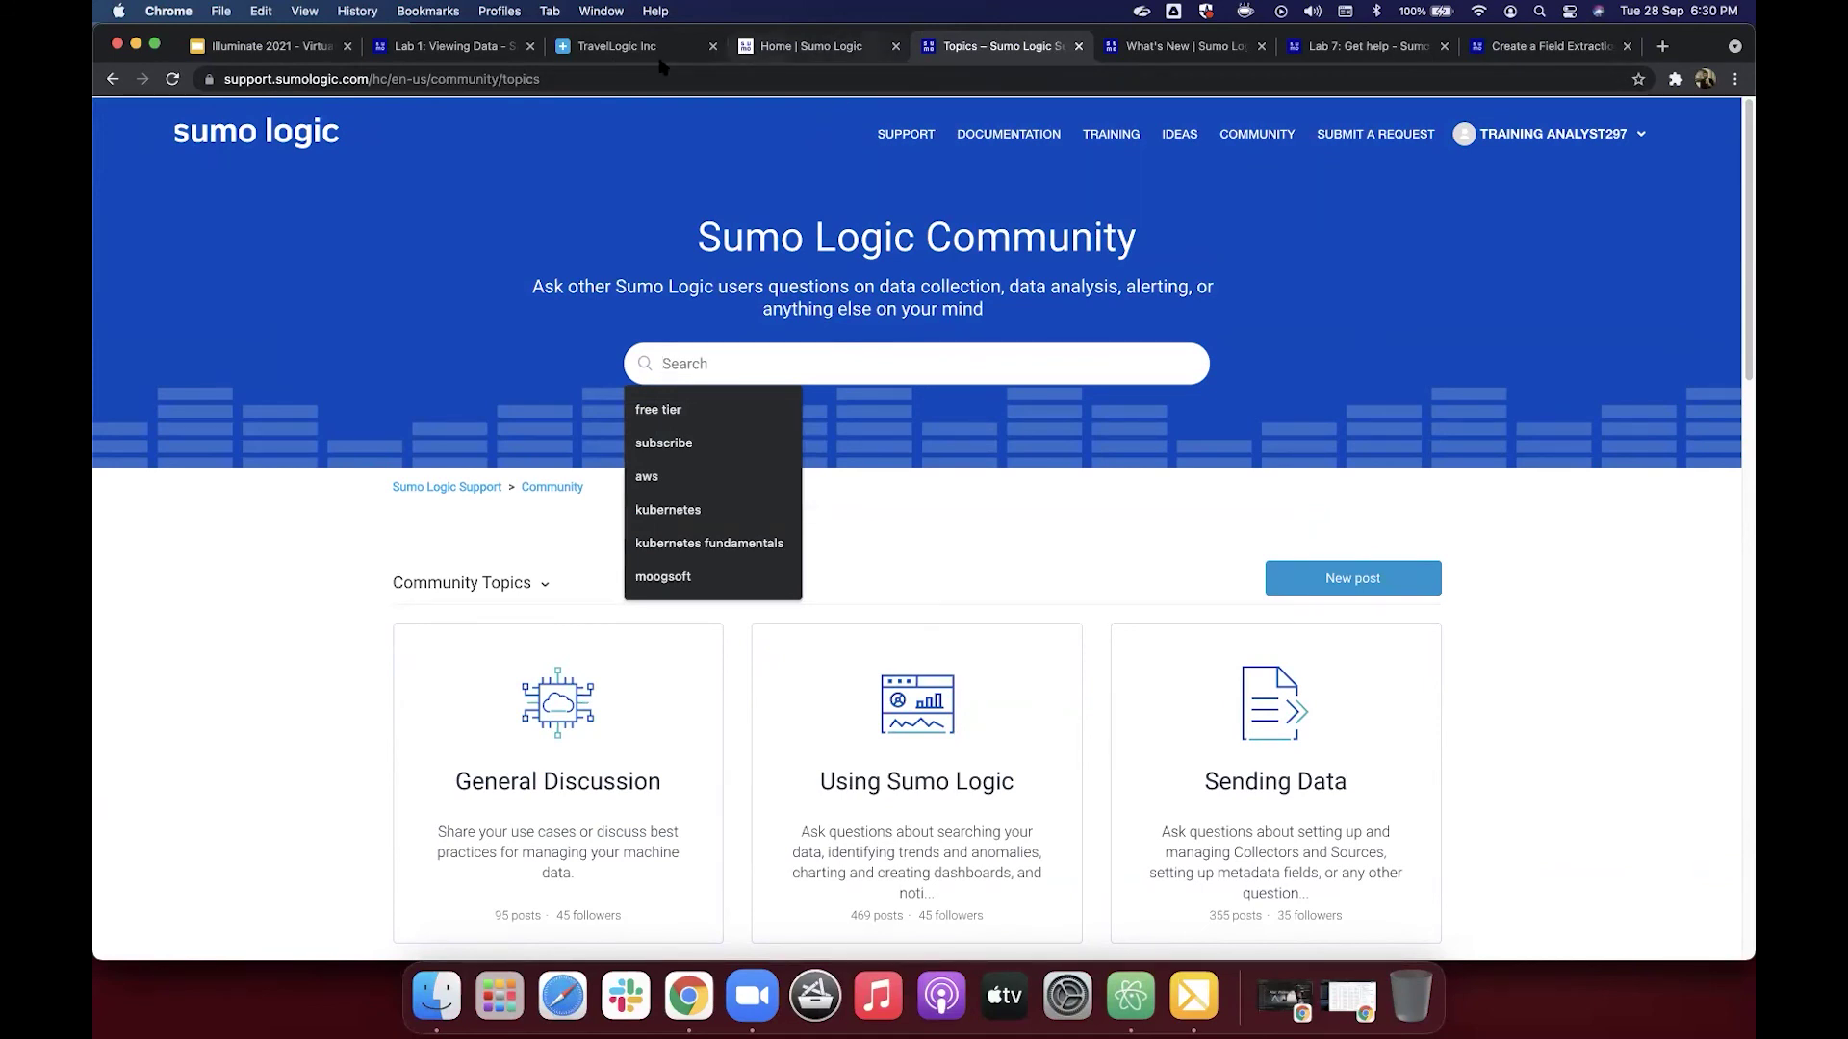
left_click(325, 56)
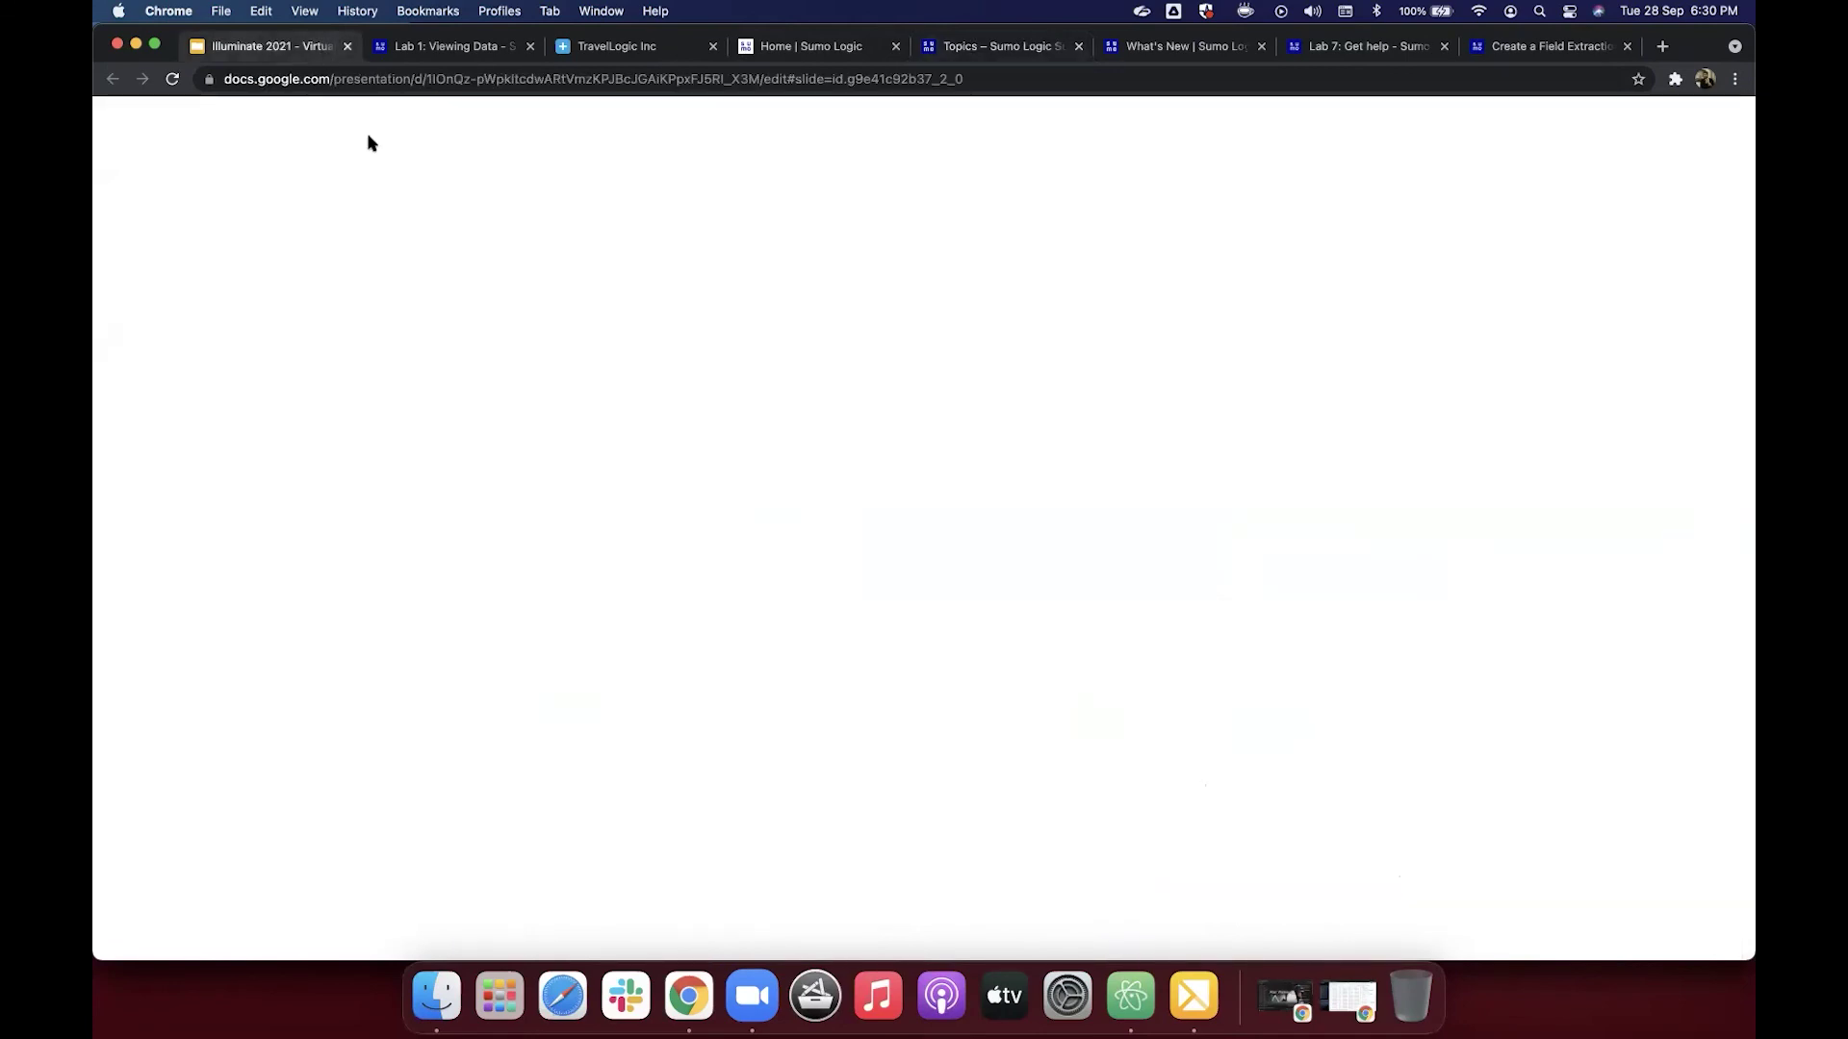
Step: Scroll the slide filmstrip down to the 'Access the Labs' slide
scroll(231, 619, "down", 5)
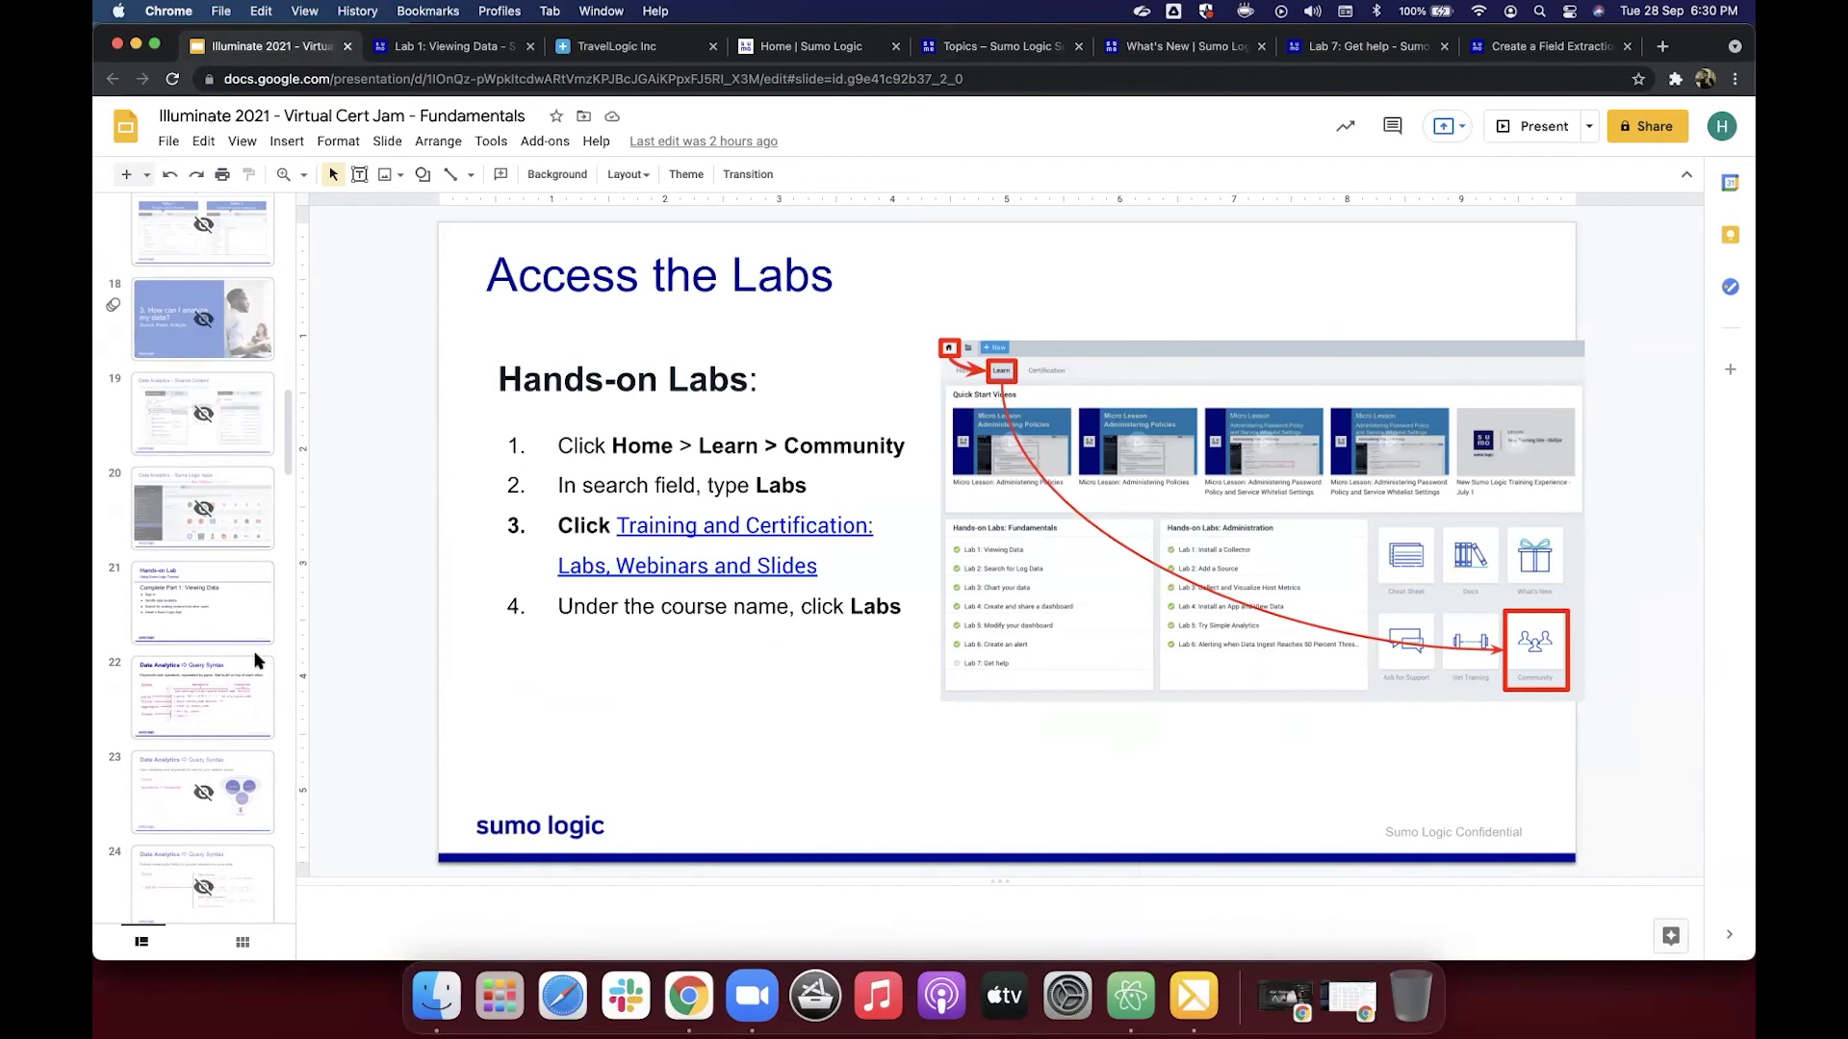
Step: From the Home | Sumo Logic tab, sign out using the user account menu
left_click(817, 50)
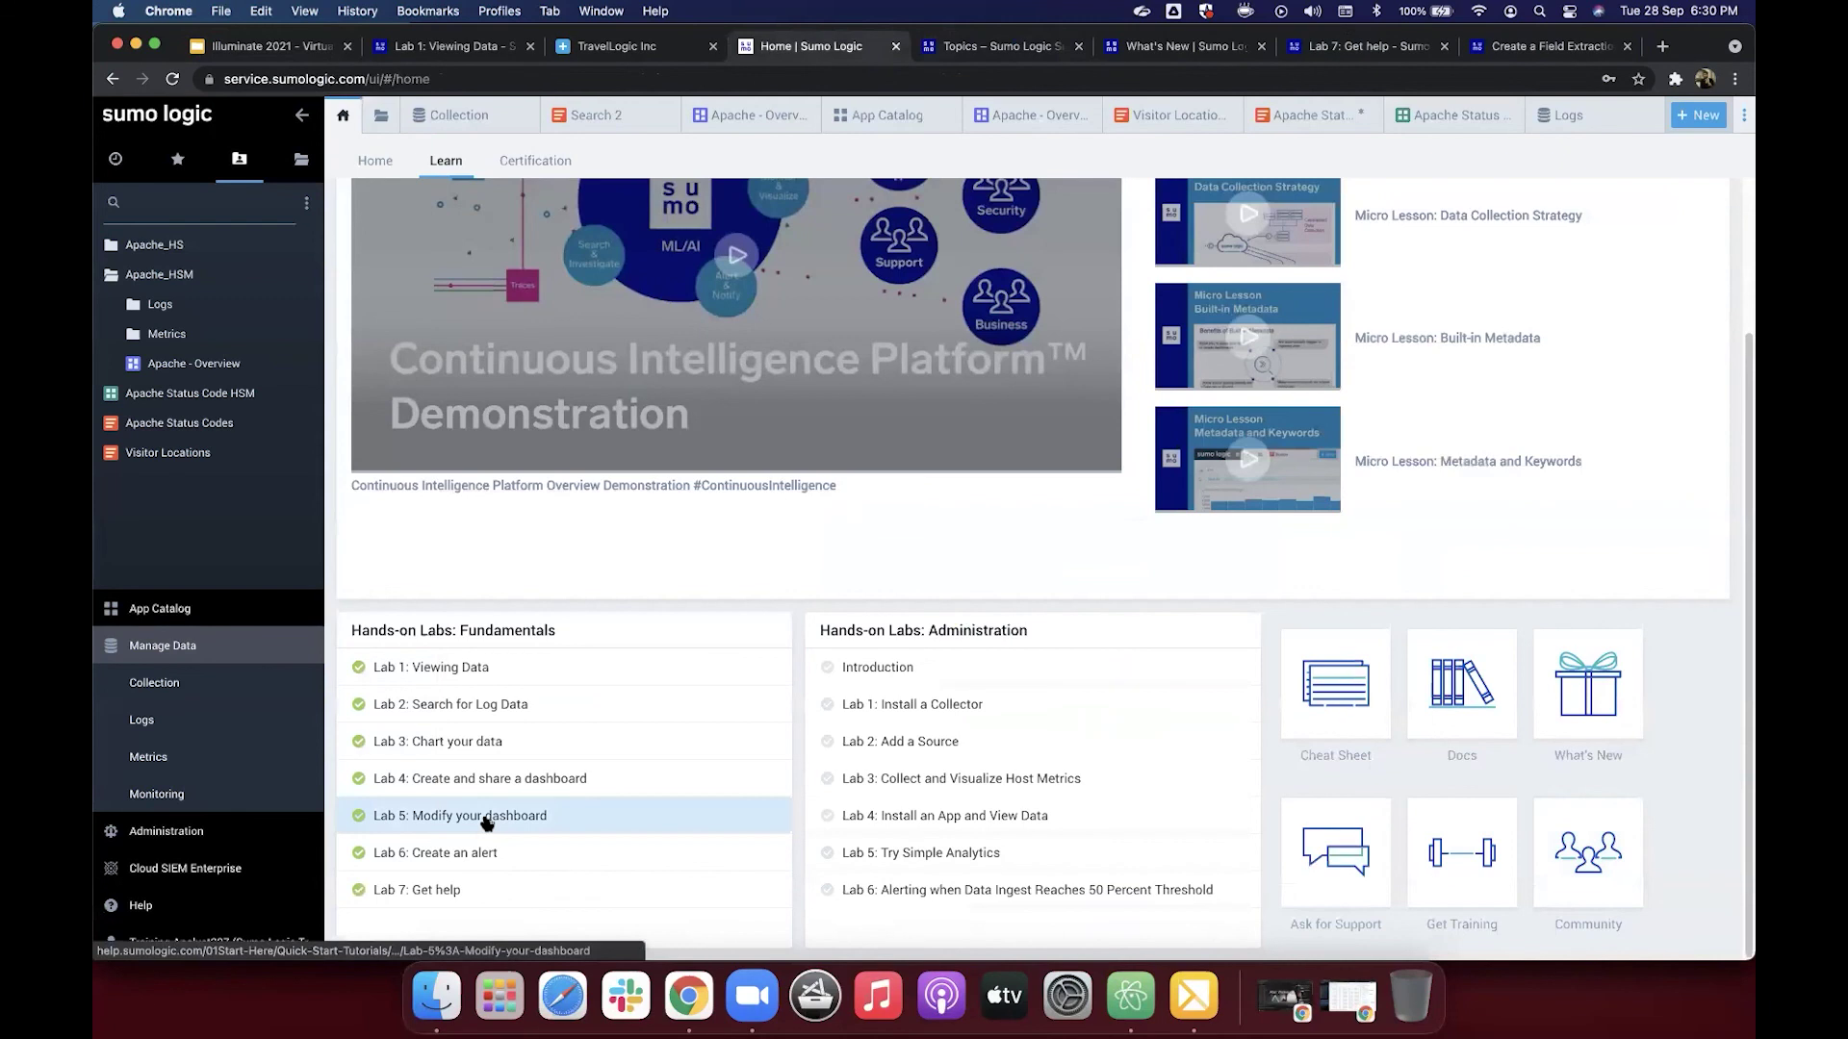
left_click(246, 941)
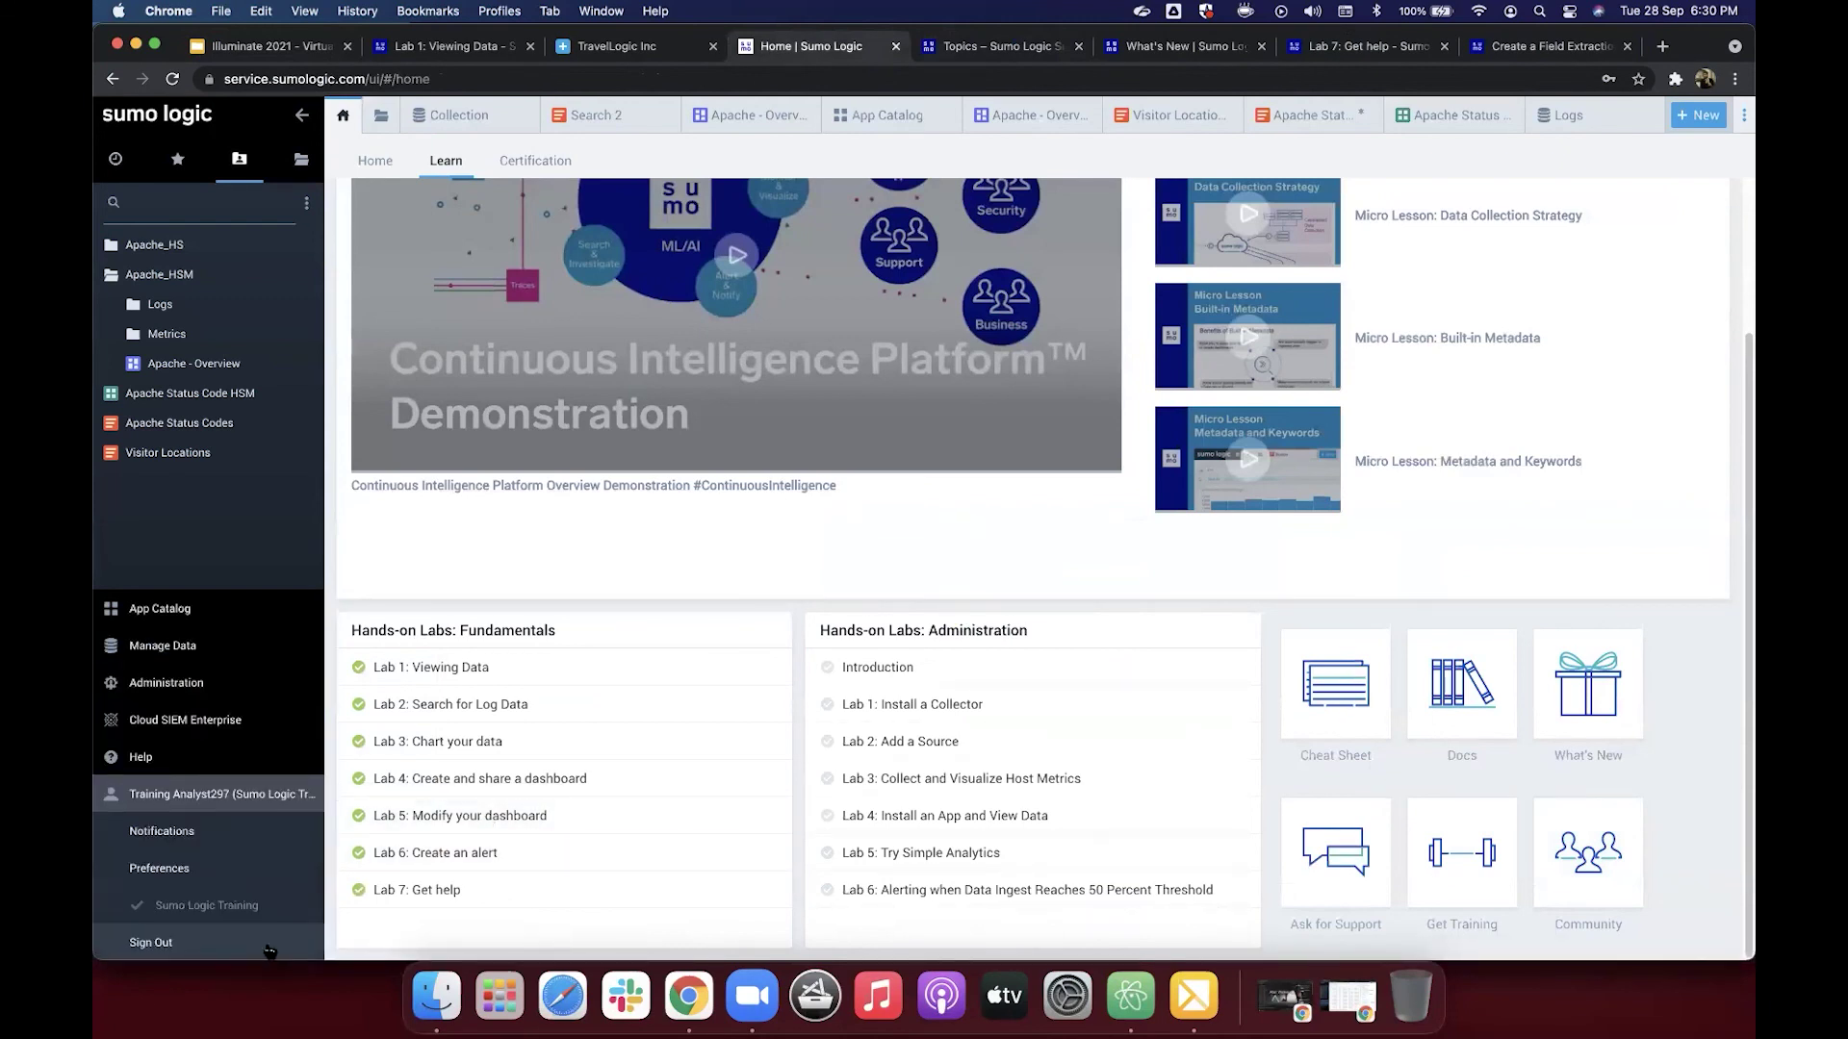
left_click(249, 945)
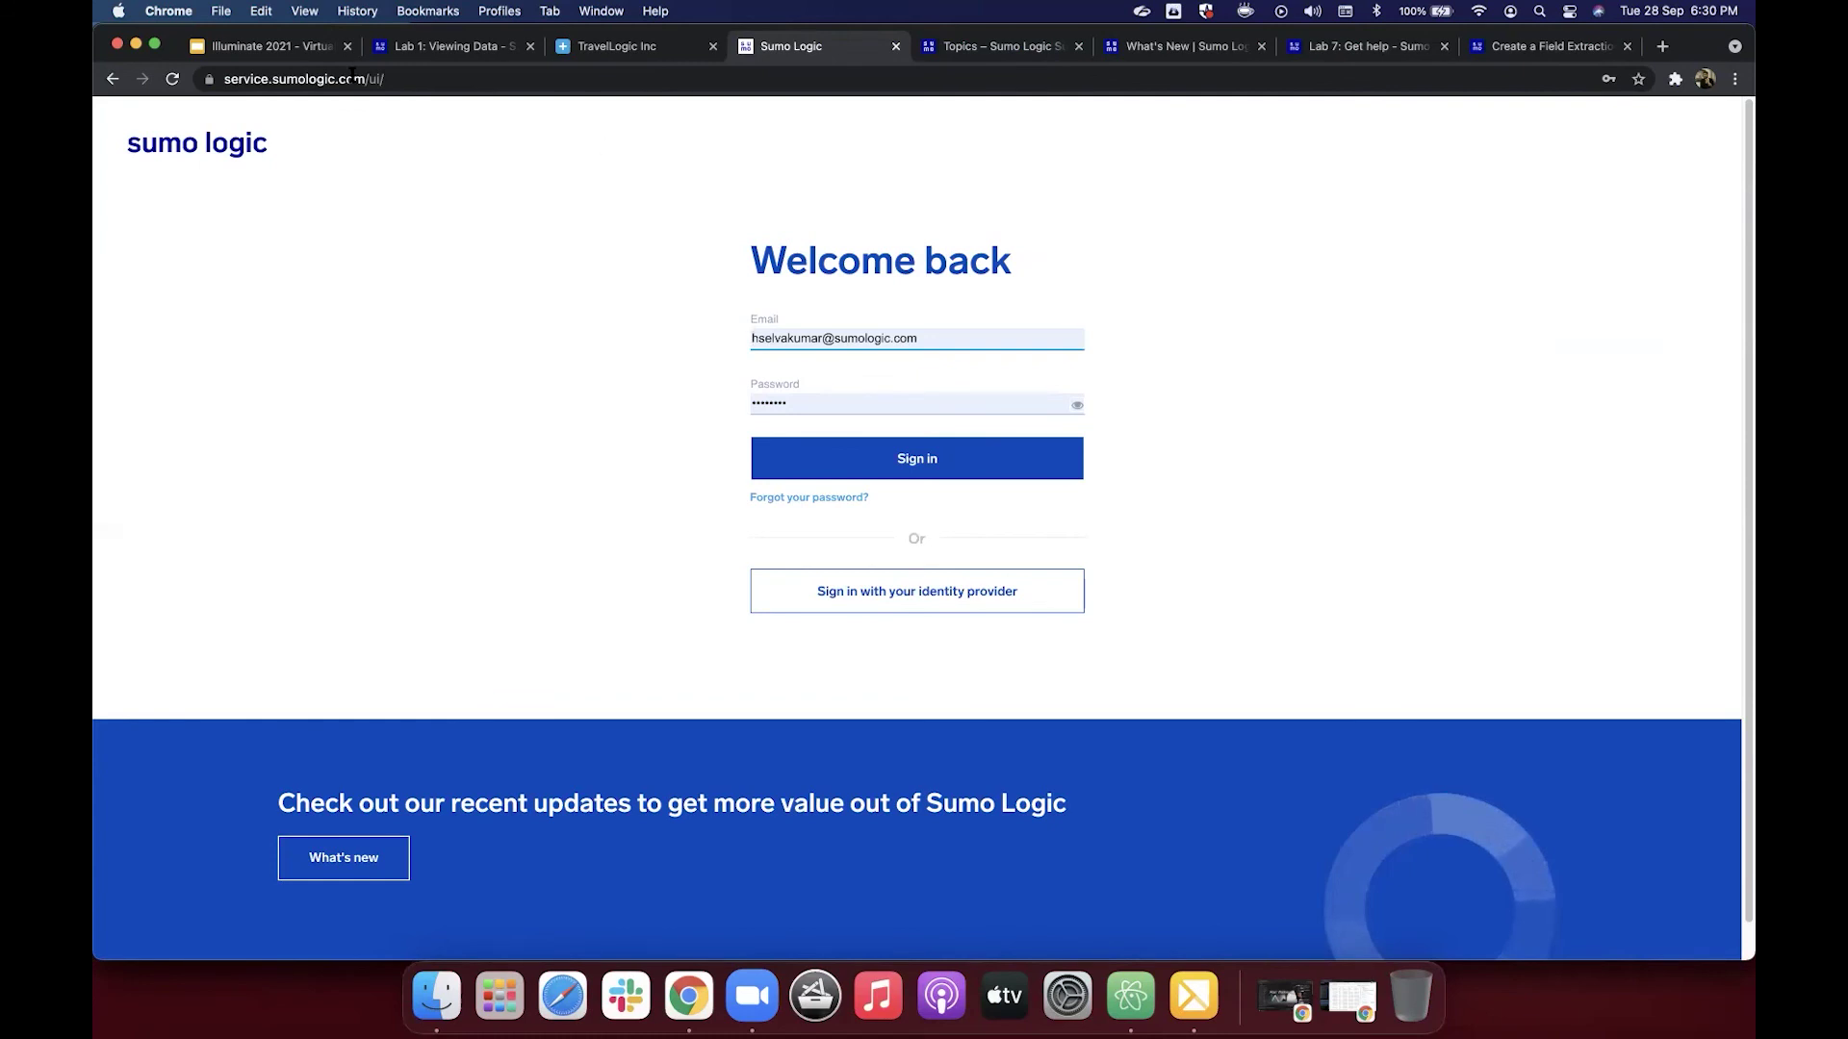
Step: Back in the Illuminate 2021 deck, show slide 42 'Where do I go from here?' and slide 43 (Learn tab)
left_click(297, 53)
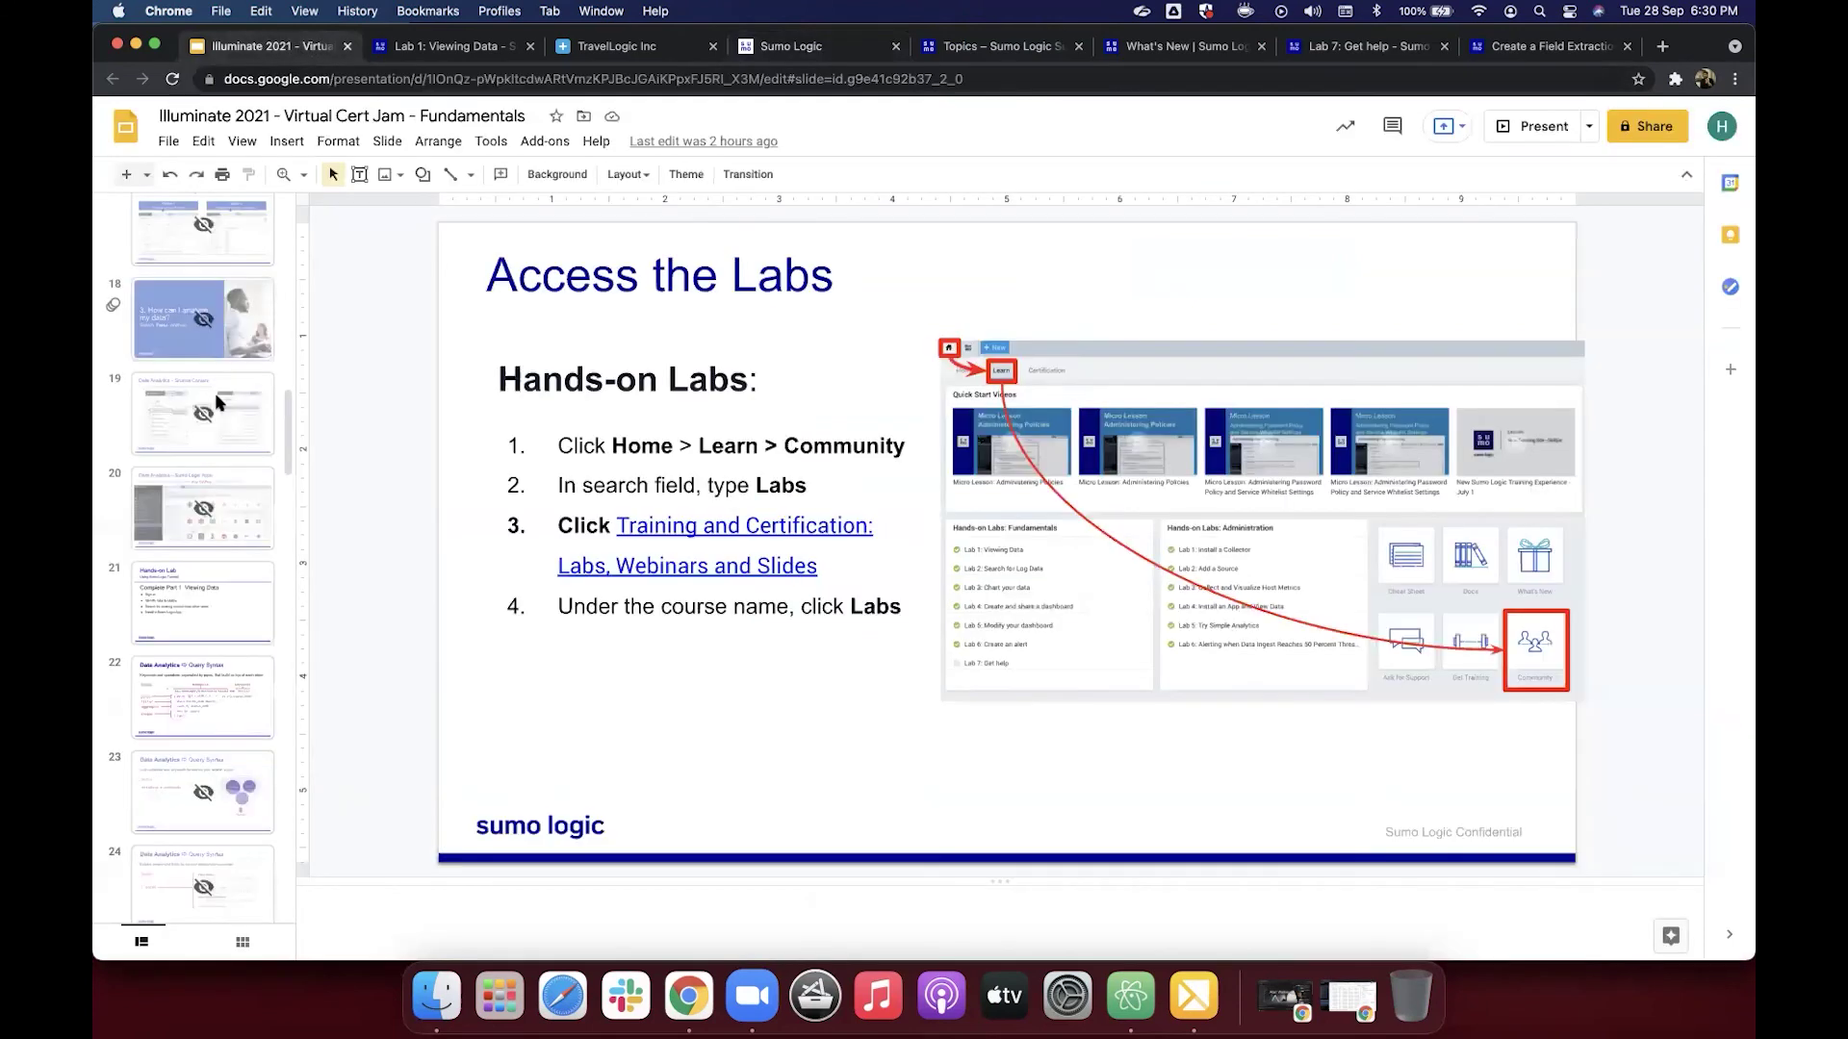
scroll(200, 609, "down", 13)
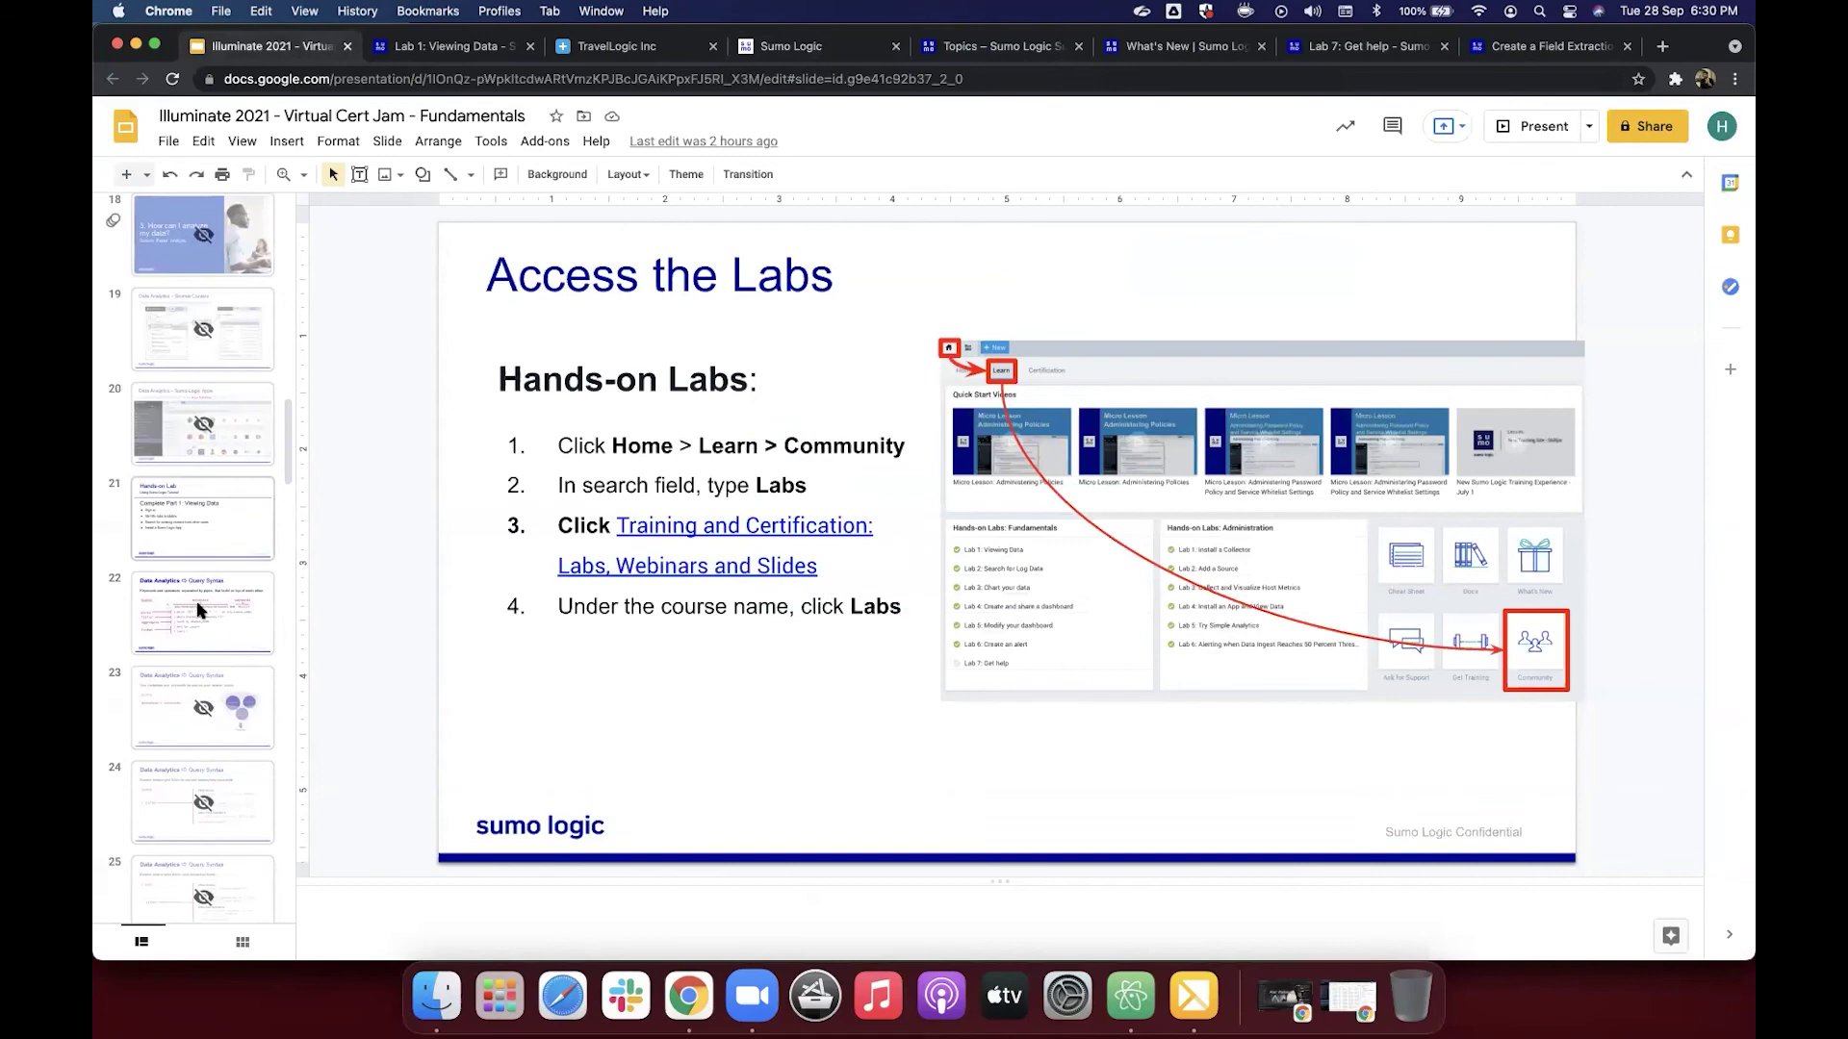
scroll(199, 609, "down", 2)
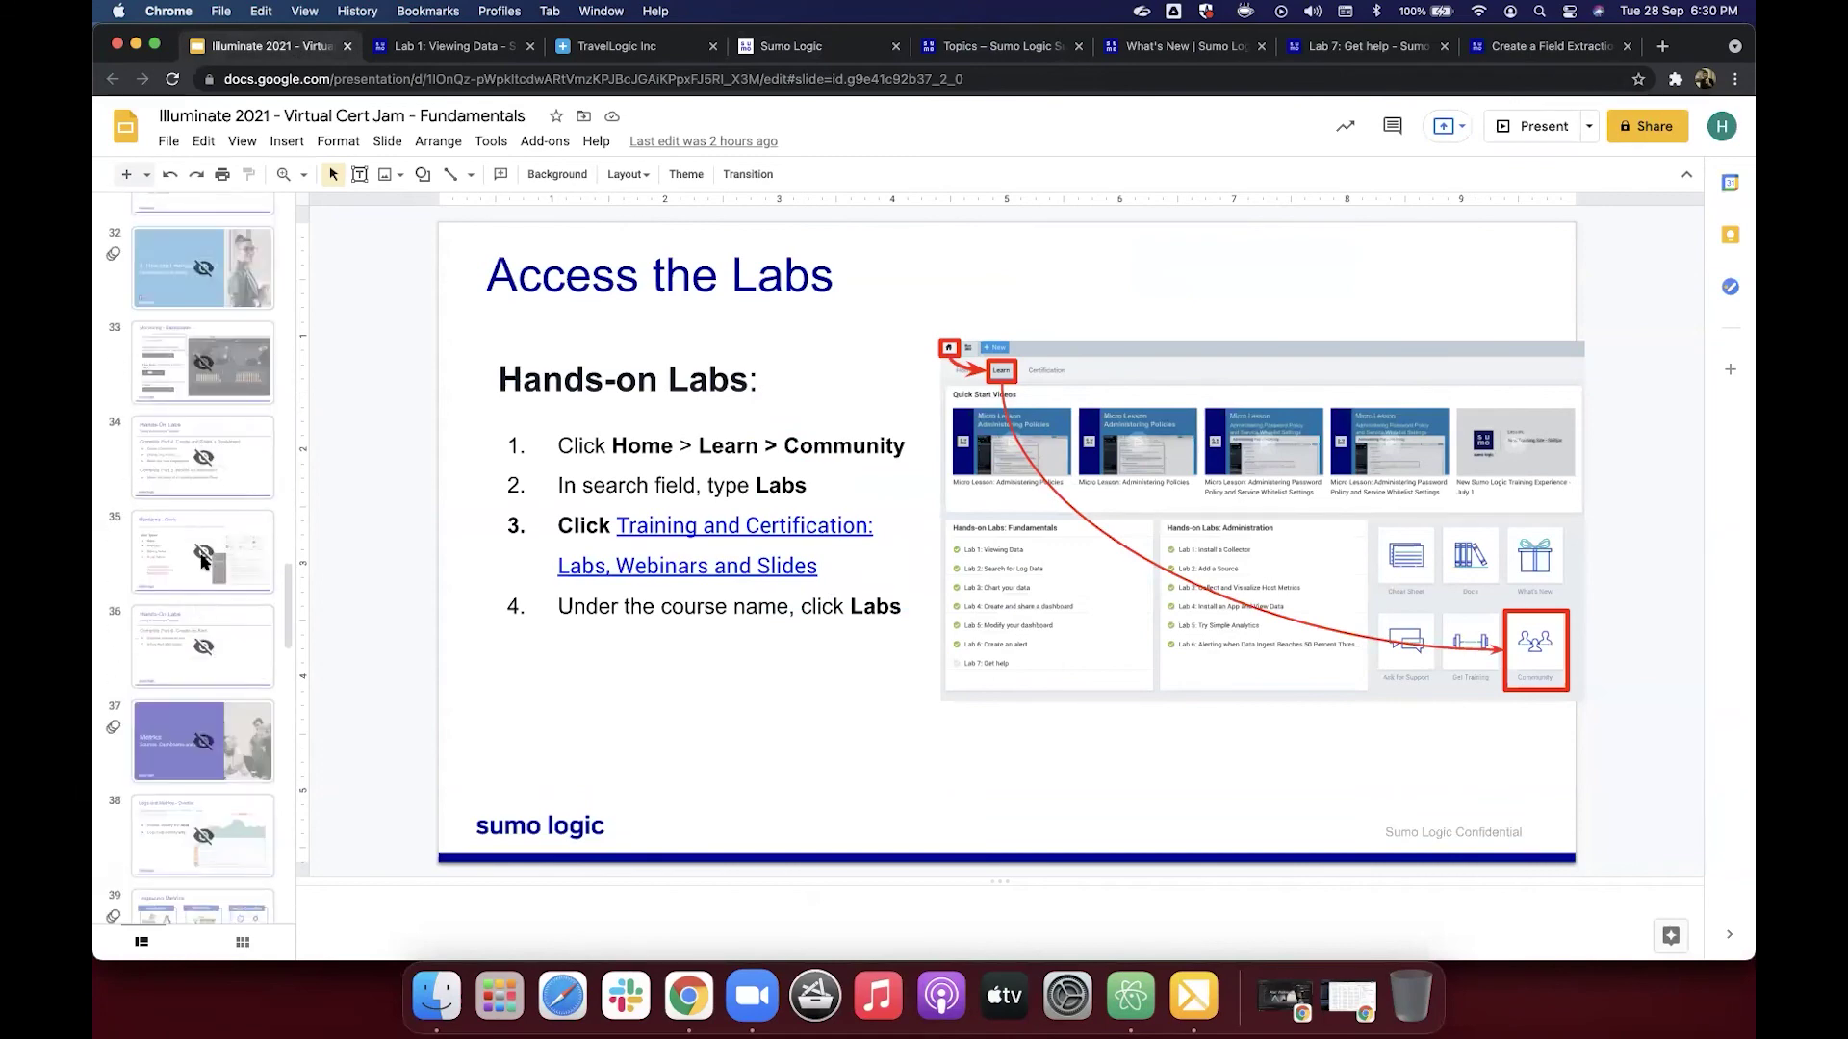
scroll(200, 664, "down", 7)
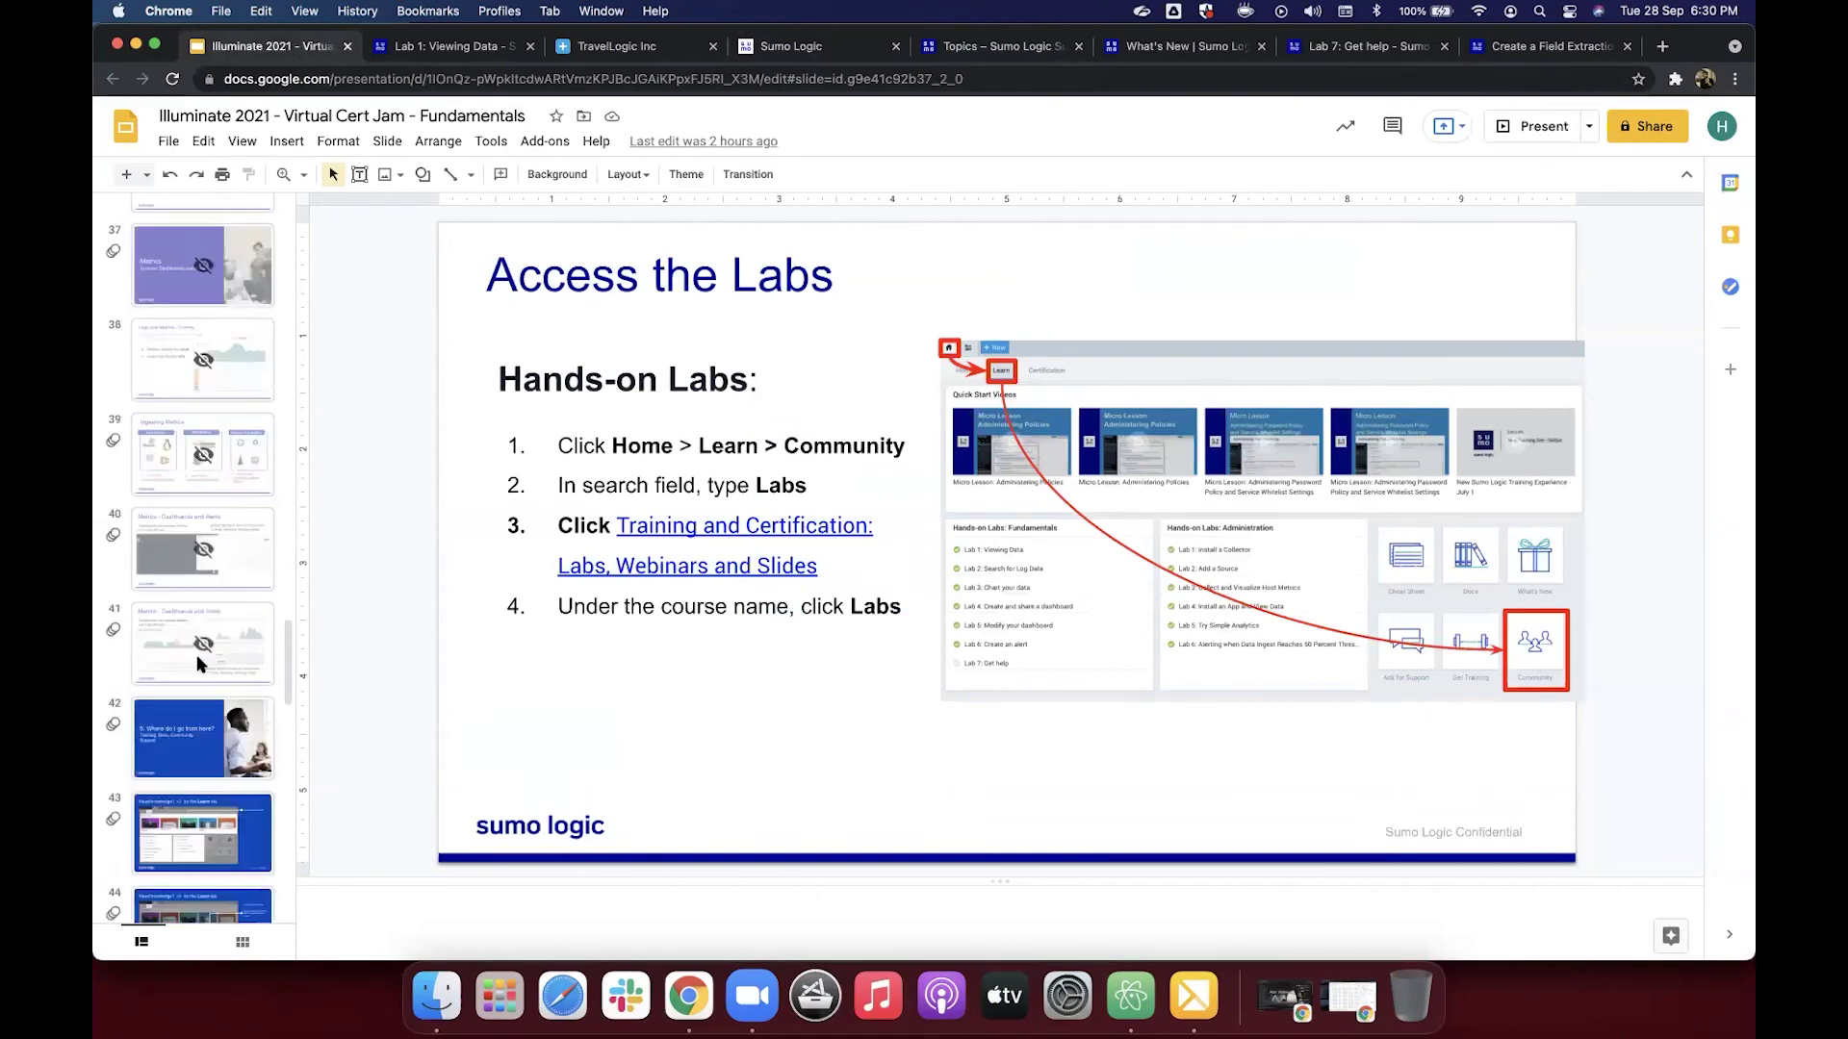
left_click(199, 662)
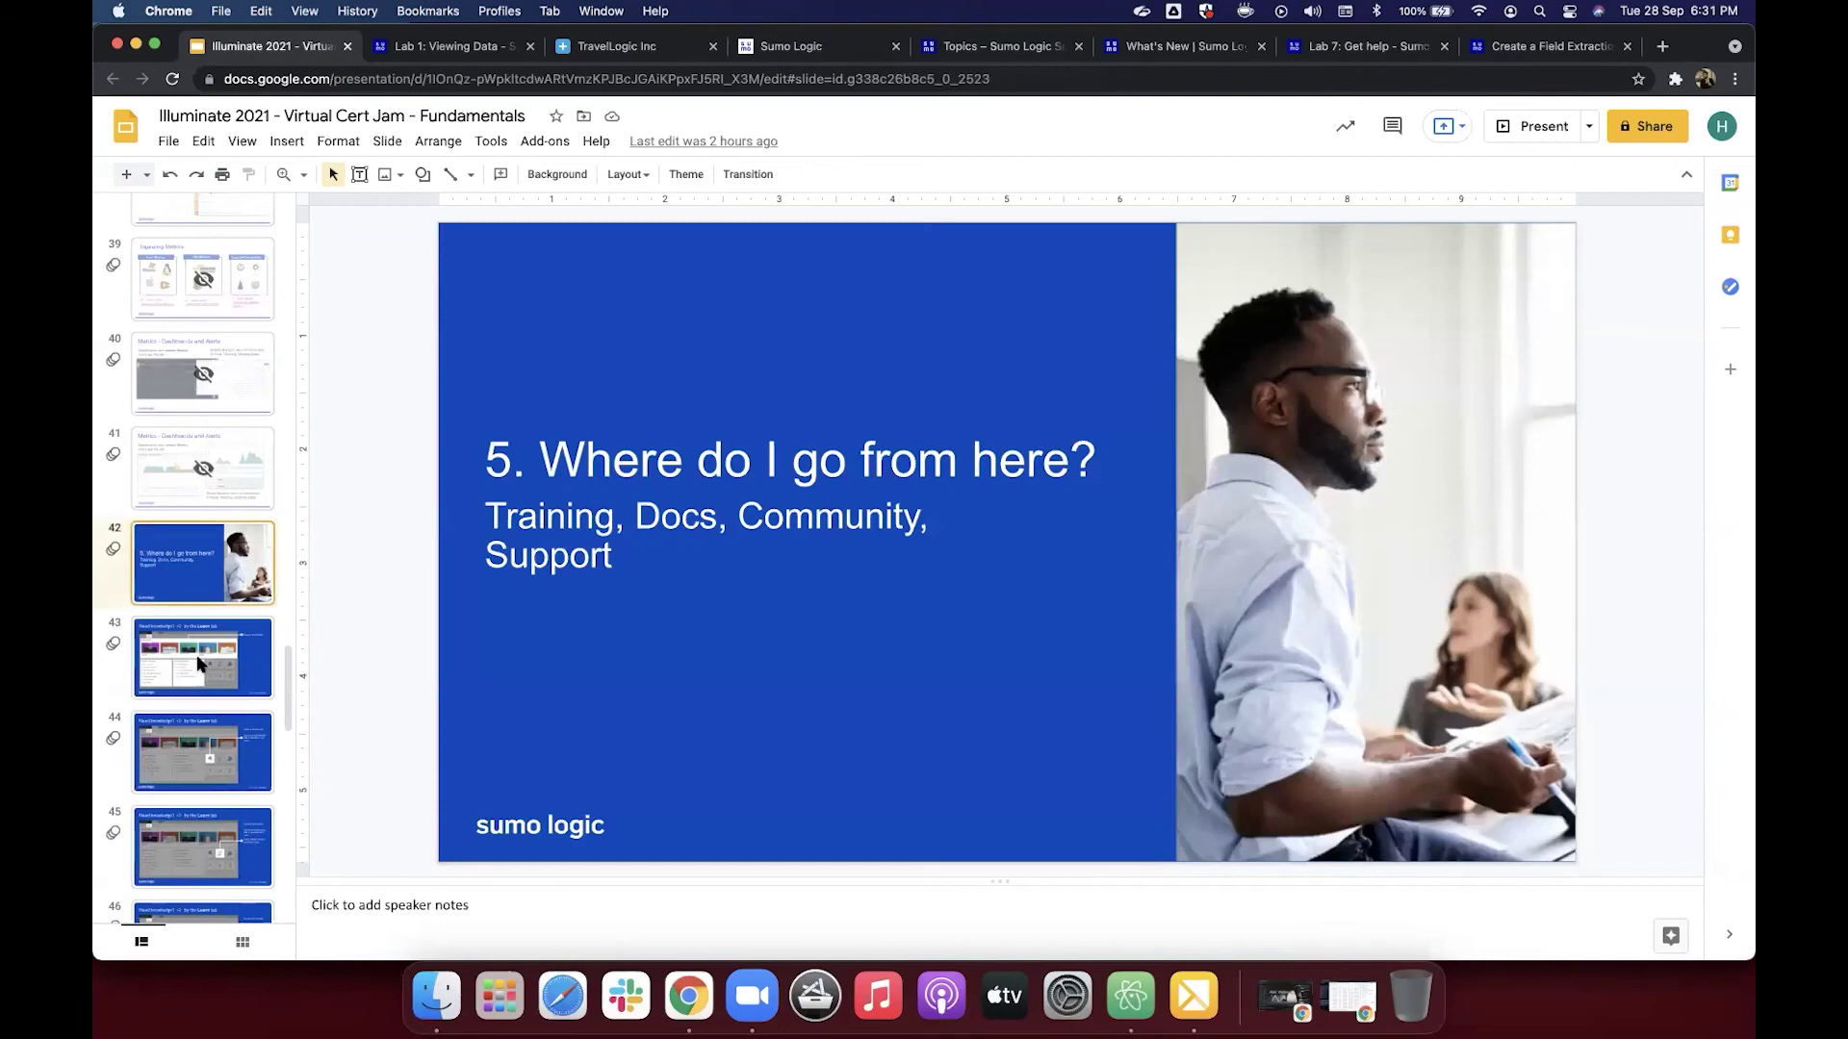
left_click(199, 662)
Step: Advance through the filmstrip to finish on slide 52, 'Questions?'
scroll(199, 662, "down", 5)
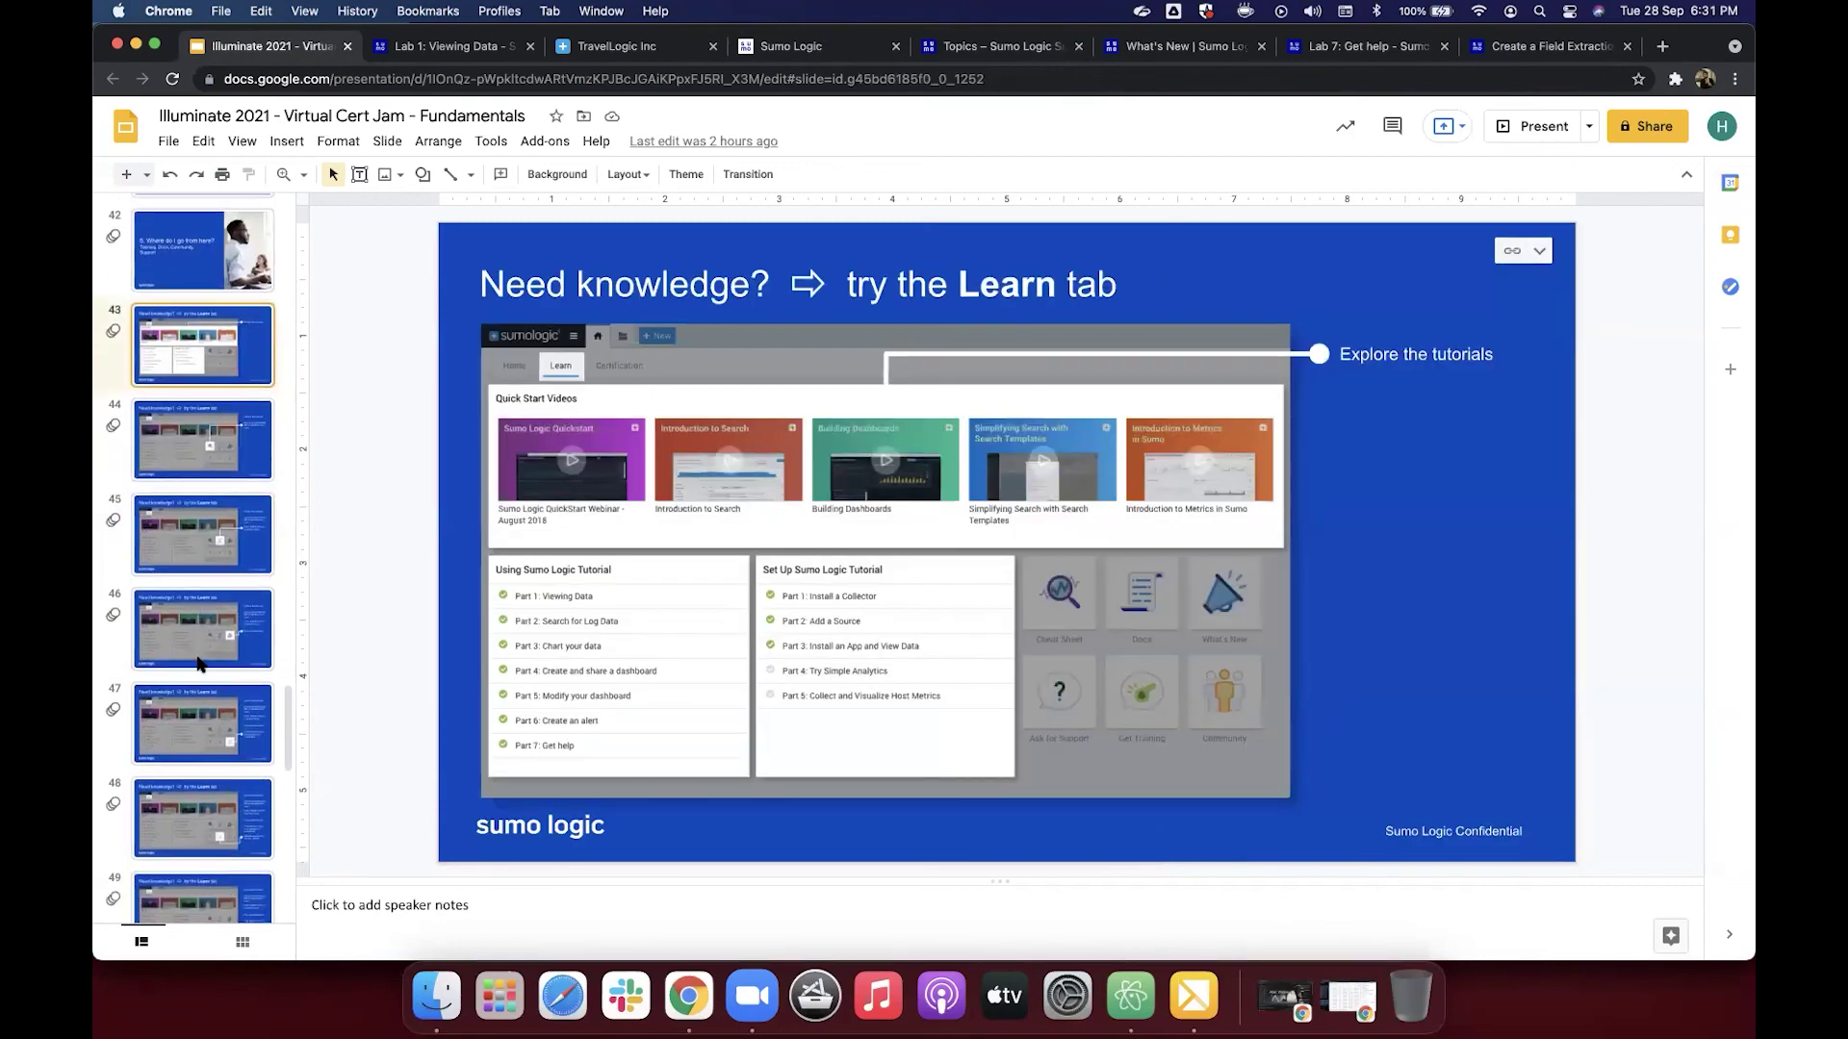
scroll(199, 662, "down", 9)
left_click(200, 662)
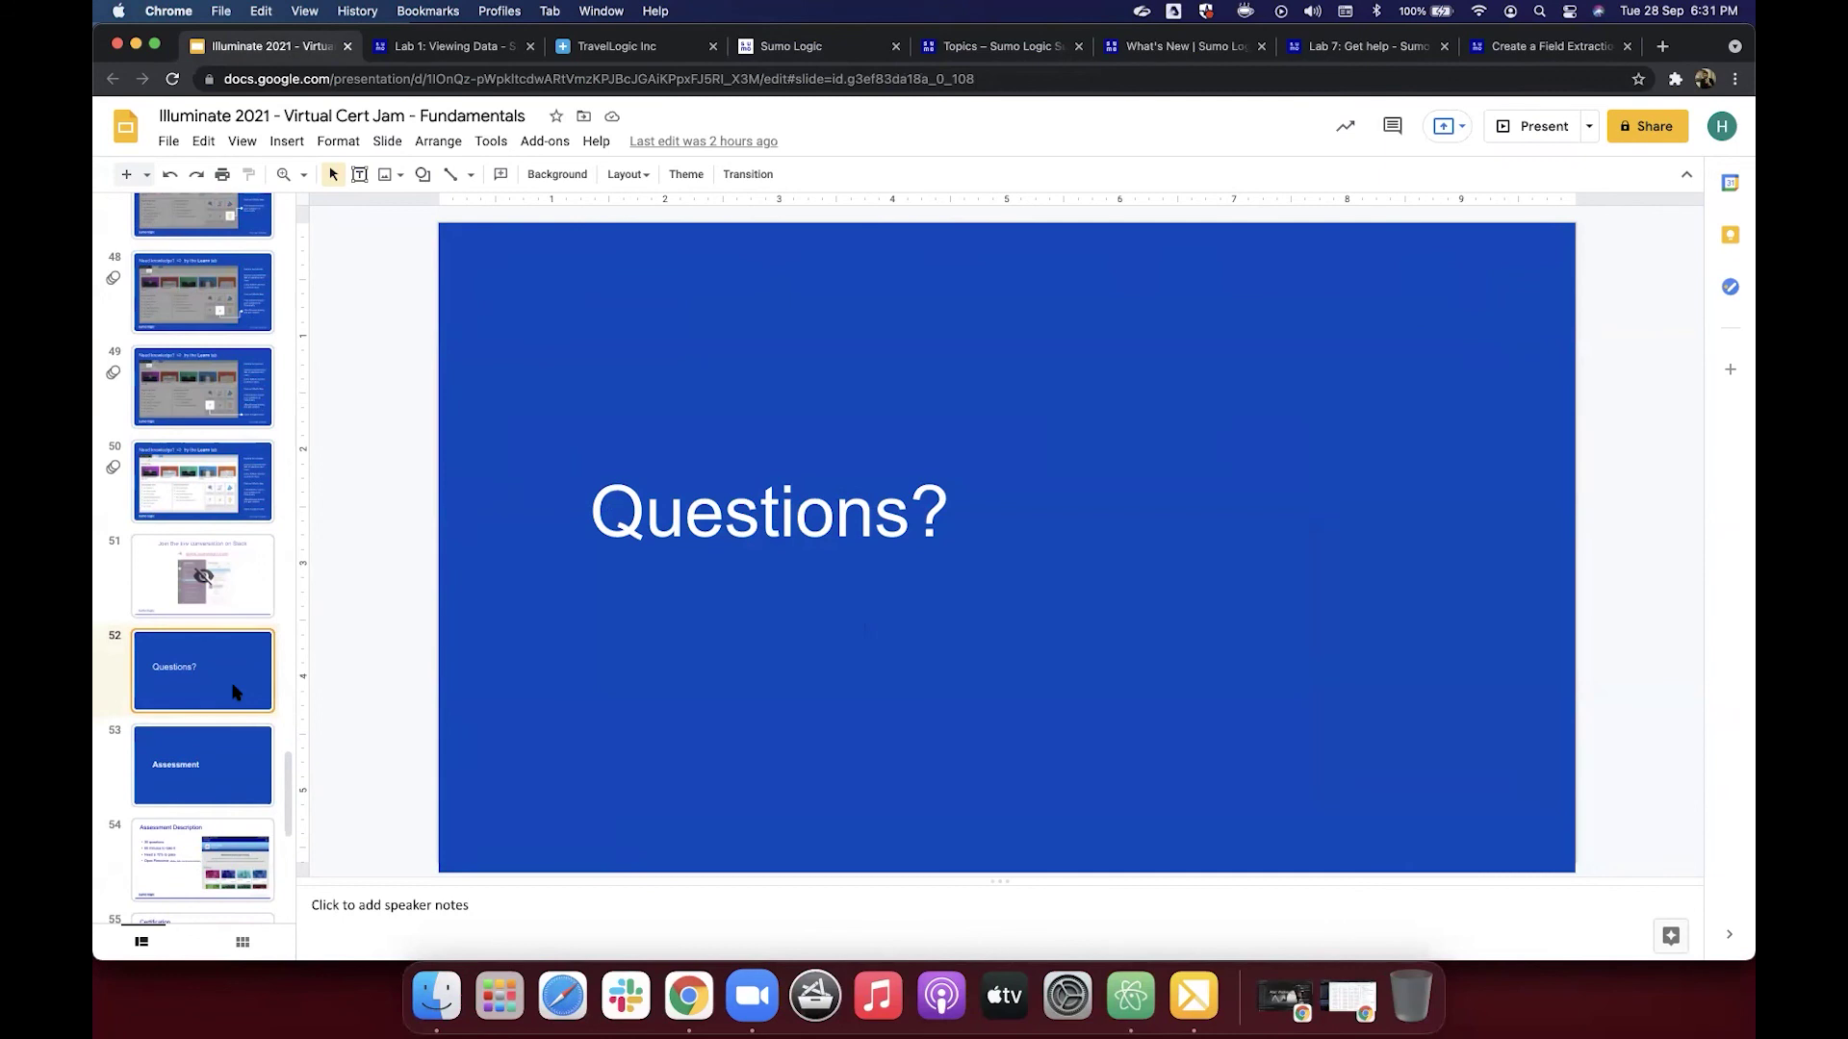
scroll(235, 674, "down", 3)
scroll(236, 691, "down", 1)
left_click(209, 714)
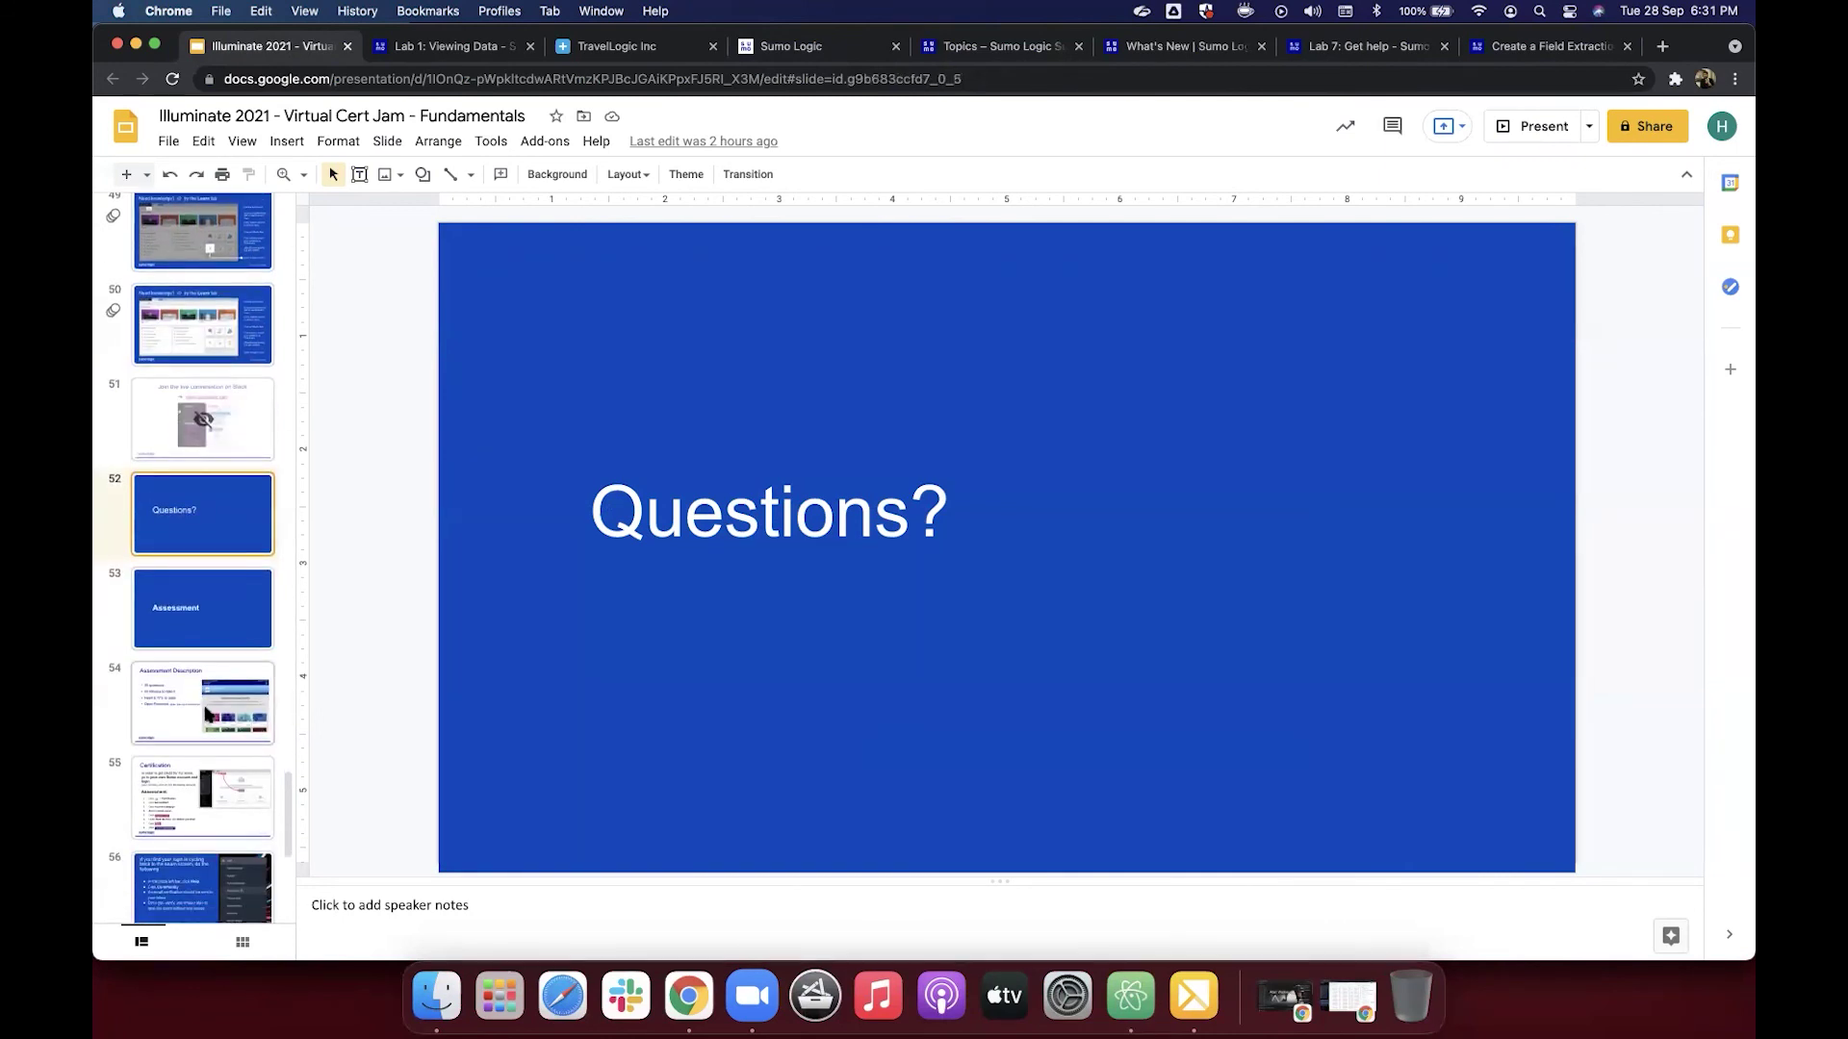